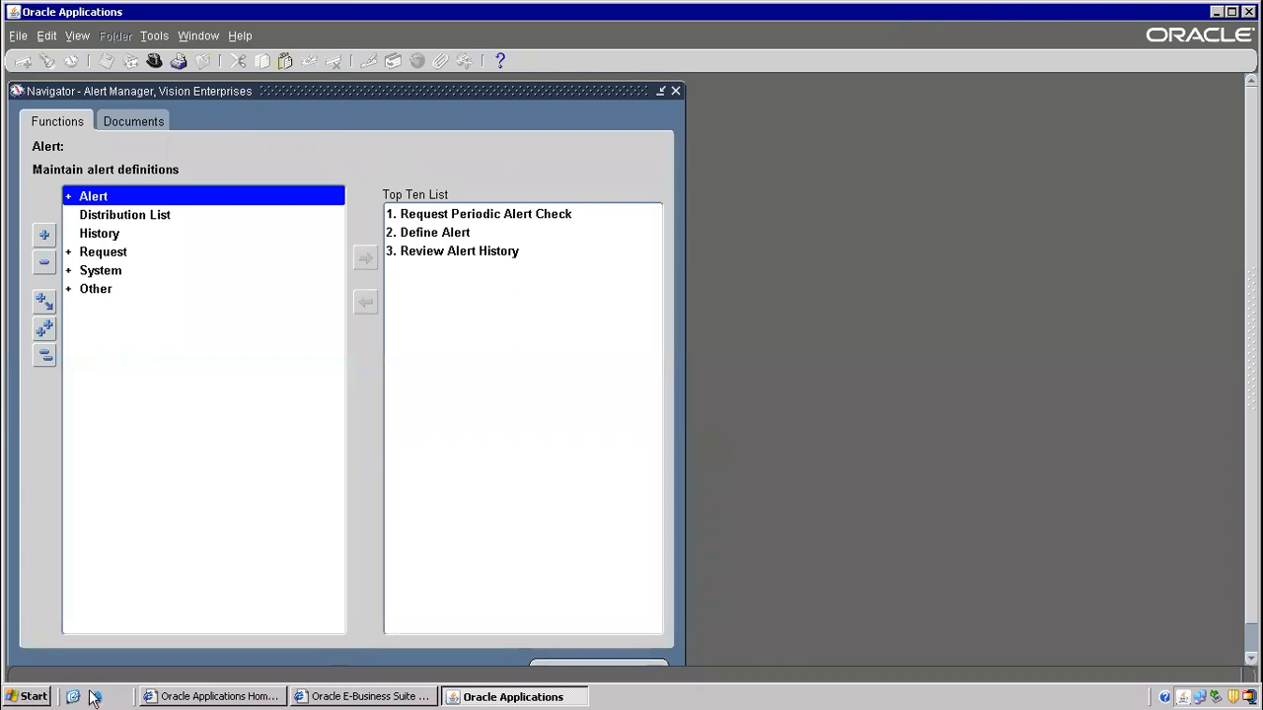
- From the desktop, launch Notepad++ in a new blank document and zoom the editor in
click(73, 697)
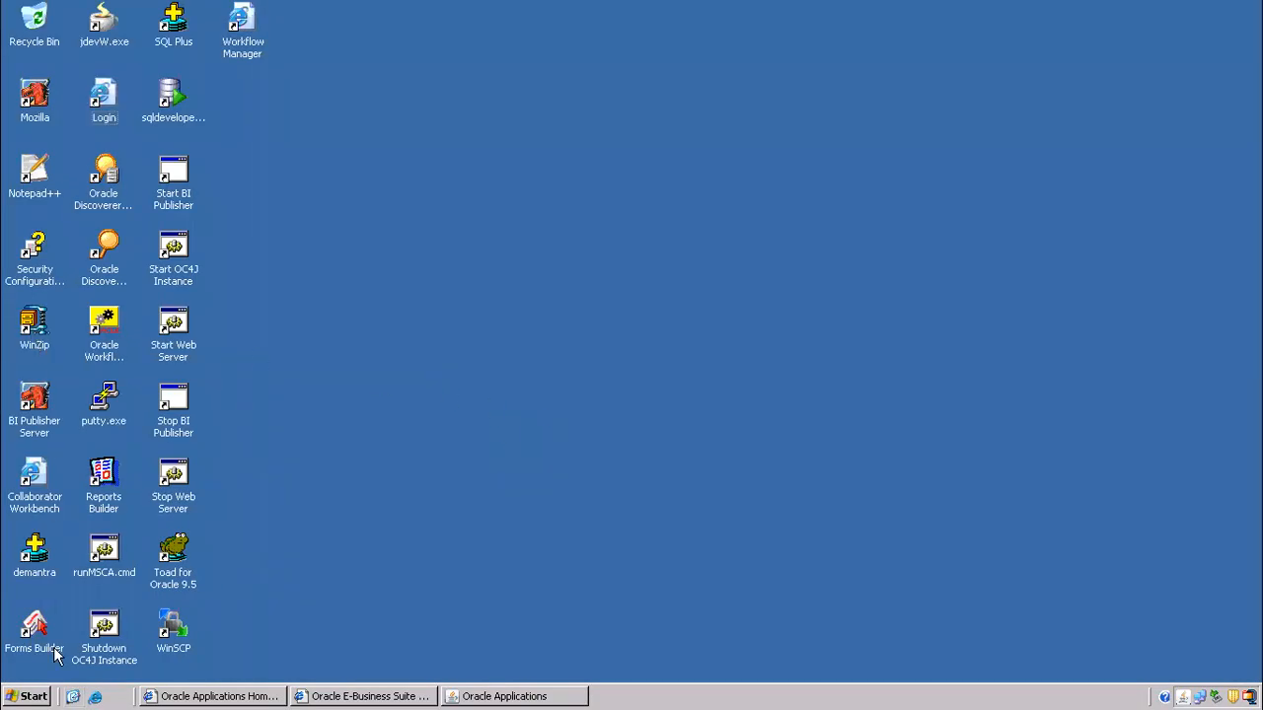
double_click(37, 176)
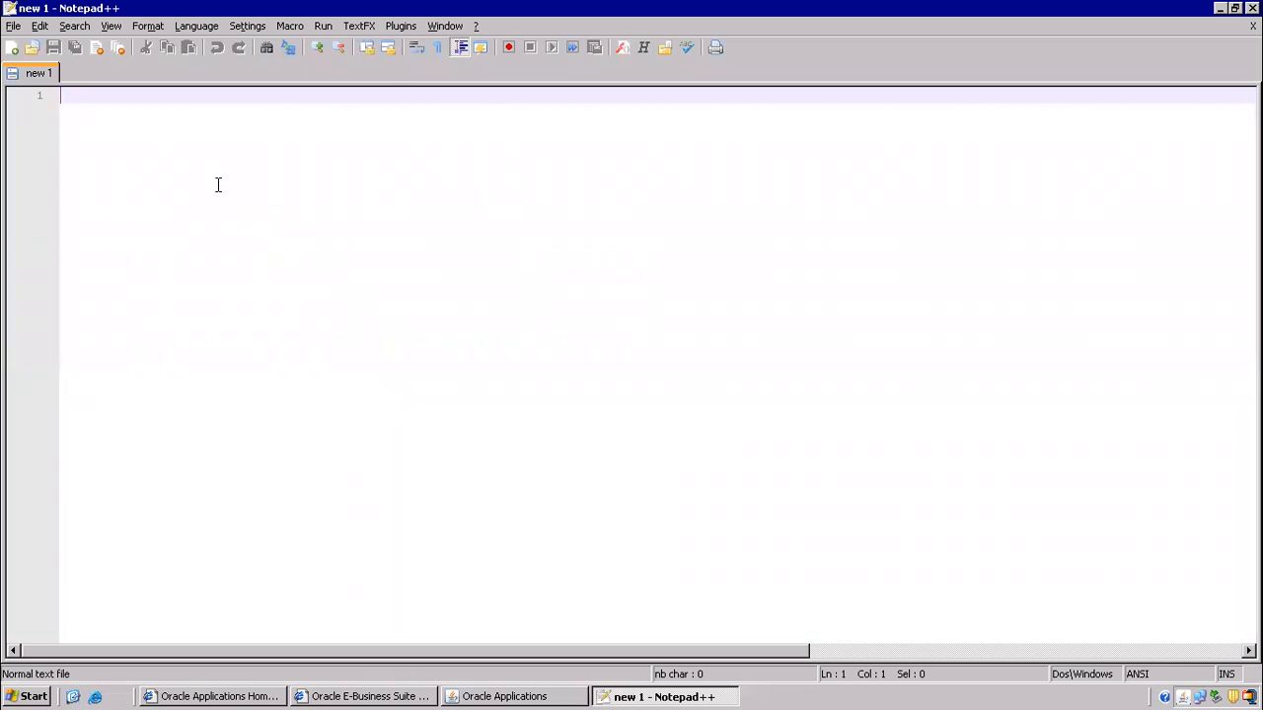
key(ctrl+v)
key(BackSpace)
scroll(218, 185, up, 6)
scroll(218, 184, up, 3)
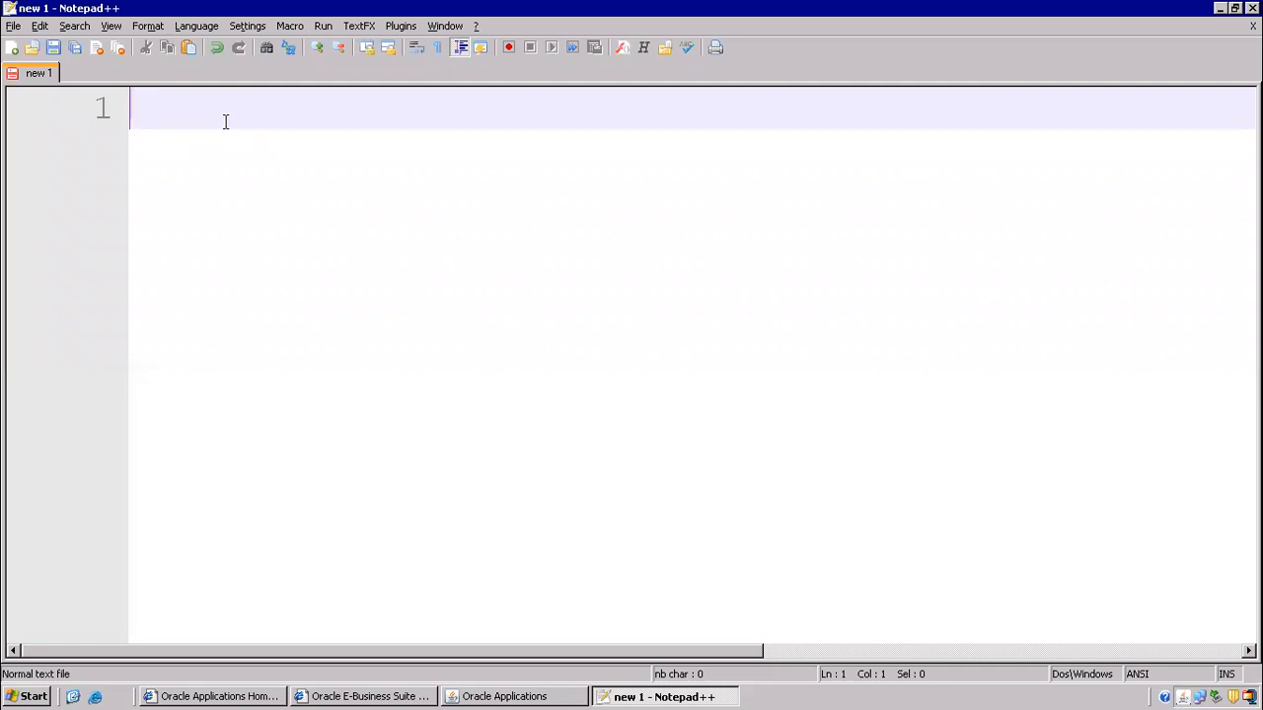
- Type the heading 'order to cash cycle', a dashed underline, and 'internal sales order'
text(c)
key(BackSpace)
text(order to cash cycle)
key(Return)
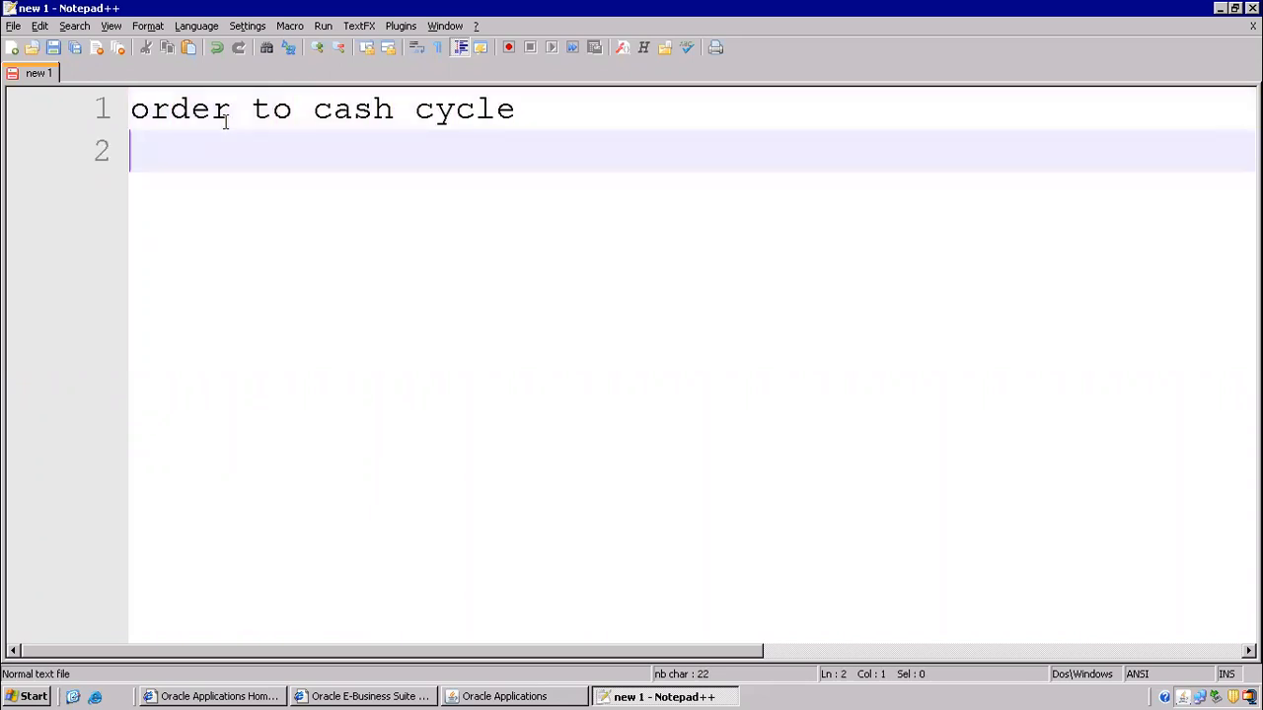
text(-------------------)
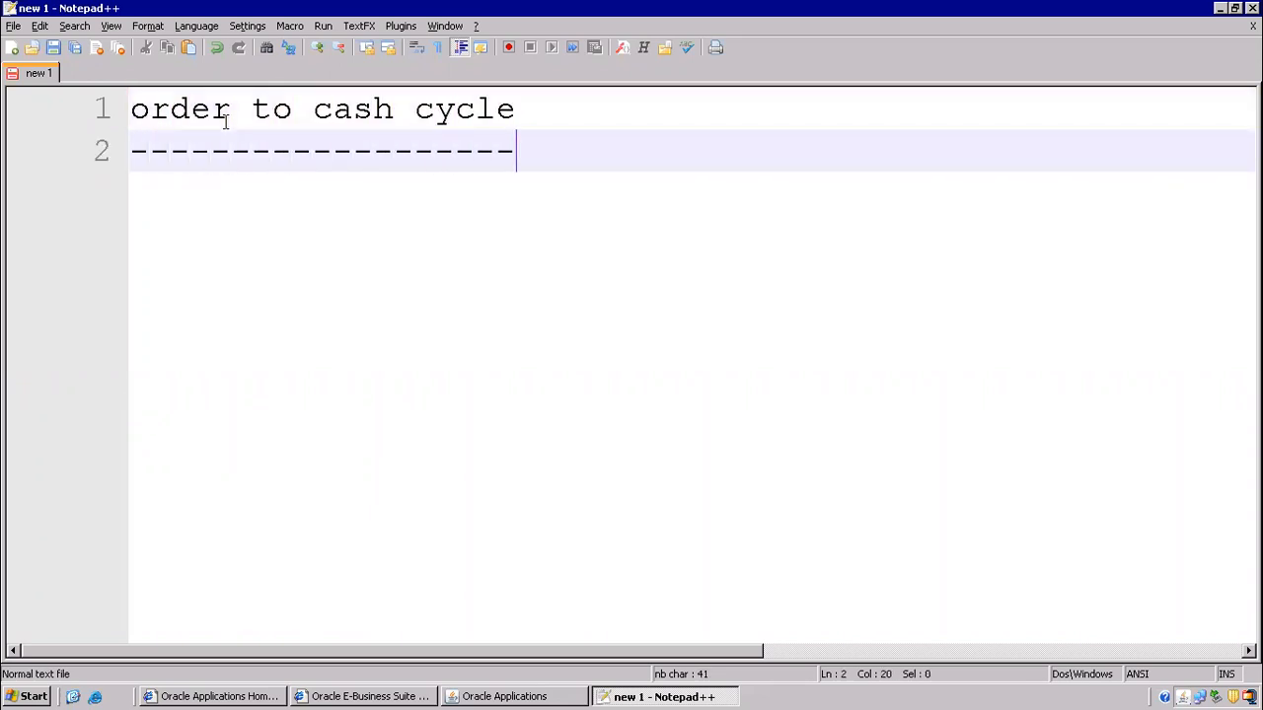
key(Return)
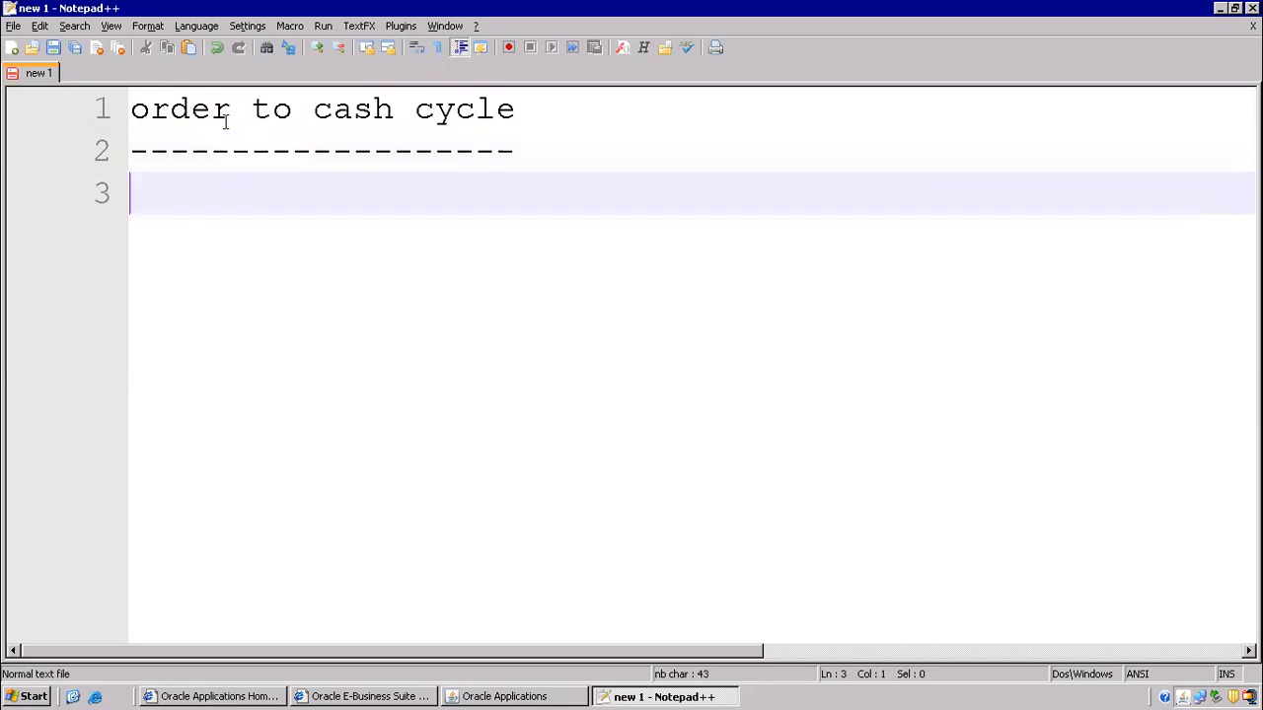
text(internal sales order)
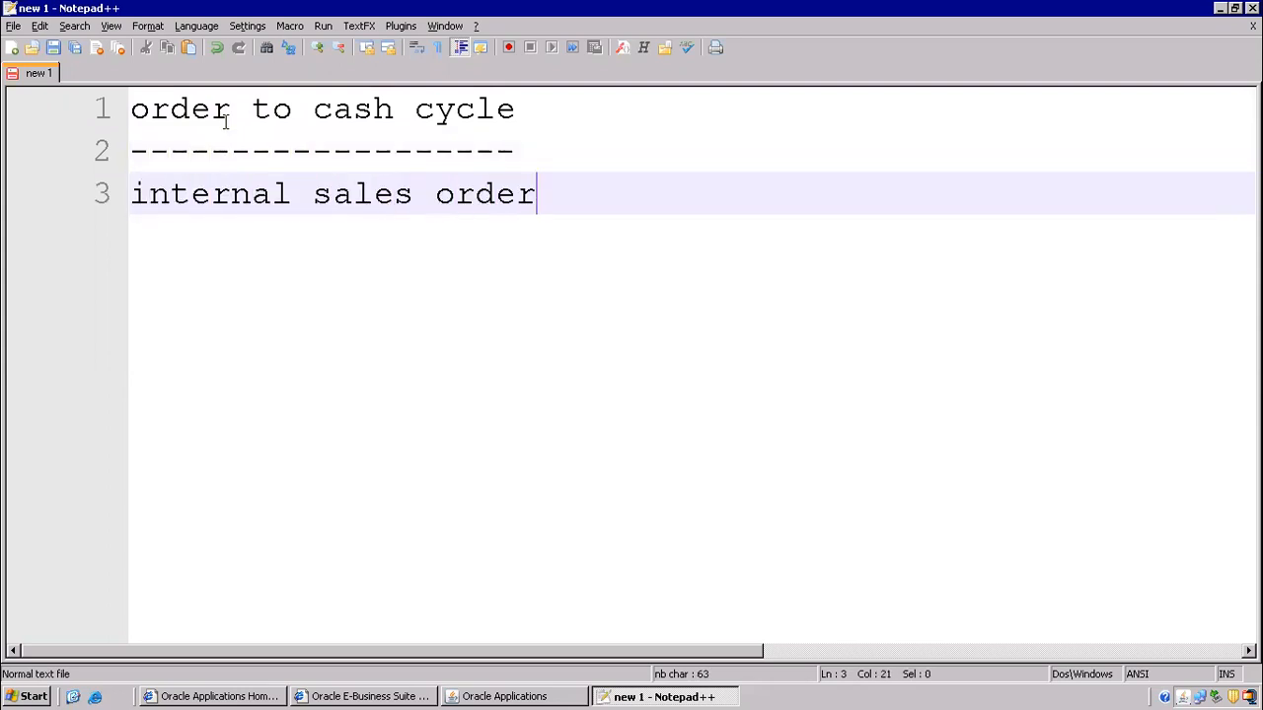
key(Return)
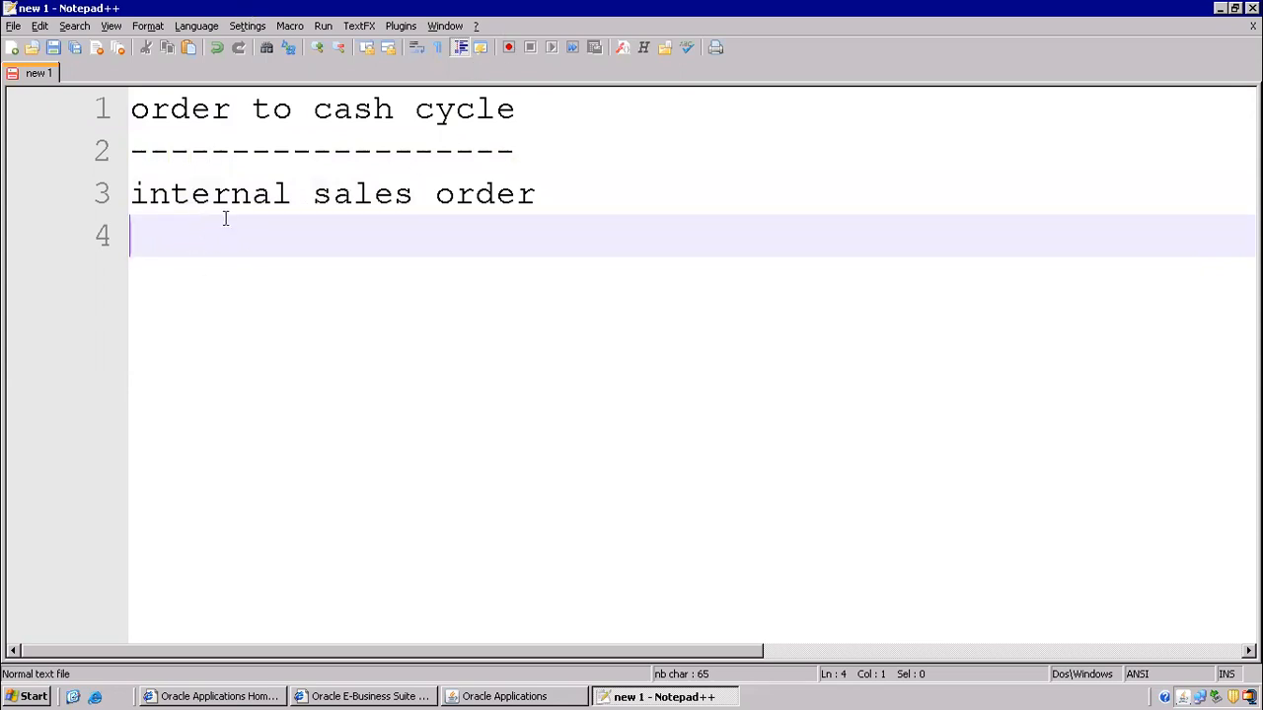
- Insert 'order entry' and 'booking' lines between the dashed underline and internal sales order
click(526, 143)
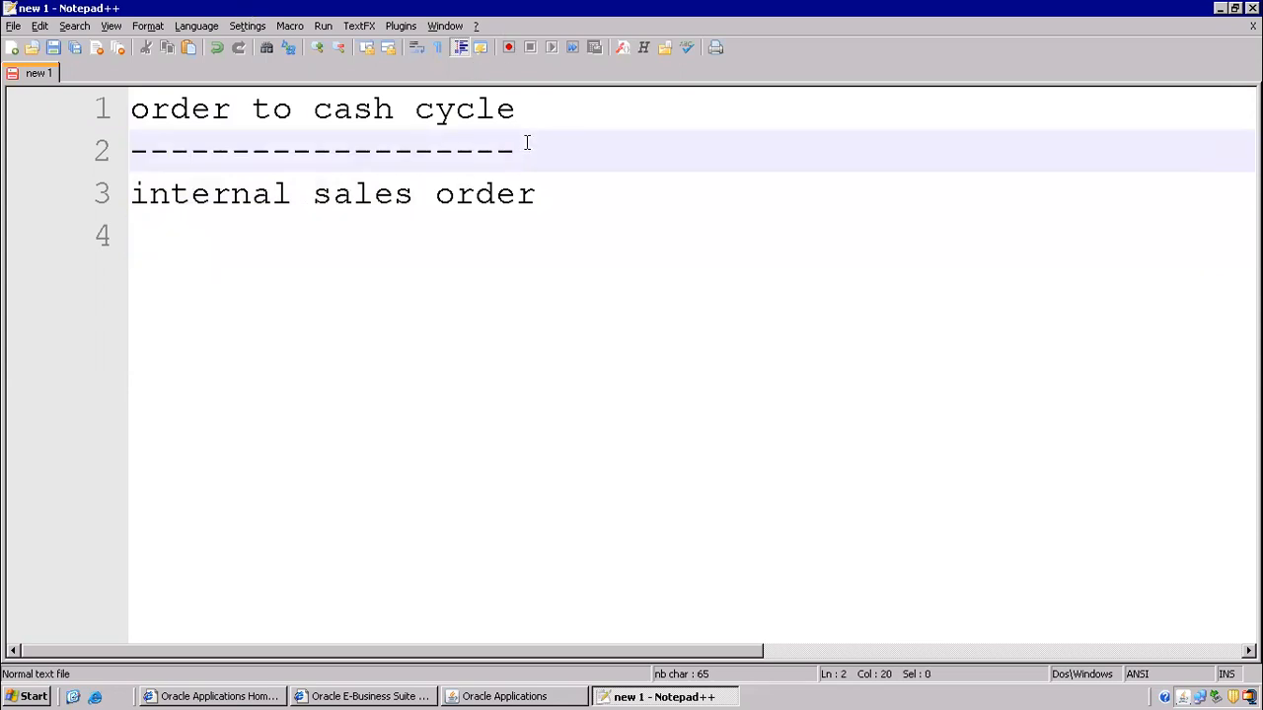
key(Return)
key(Up)
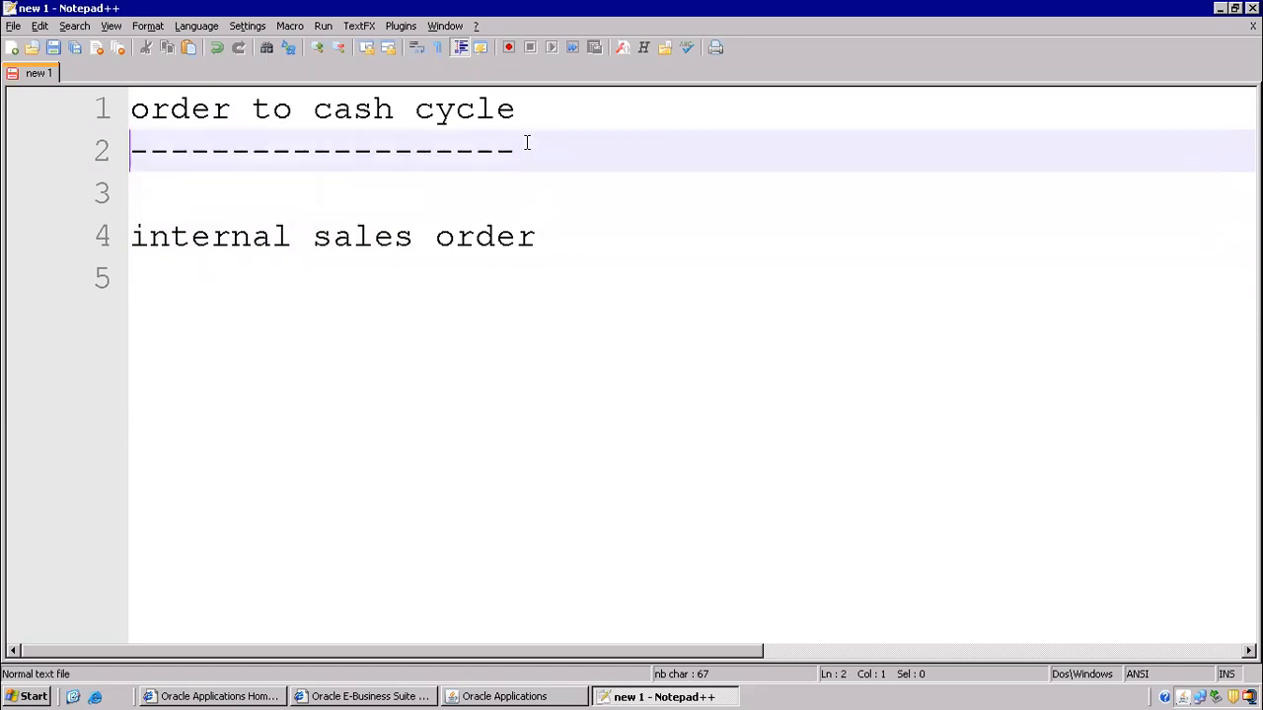
text(o)
key(BackSpace)
key(End)
key(Return)
text(order entry)
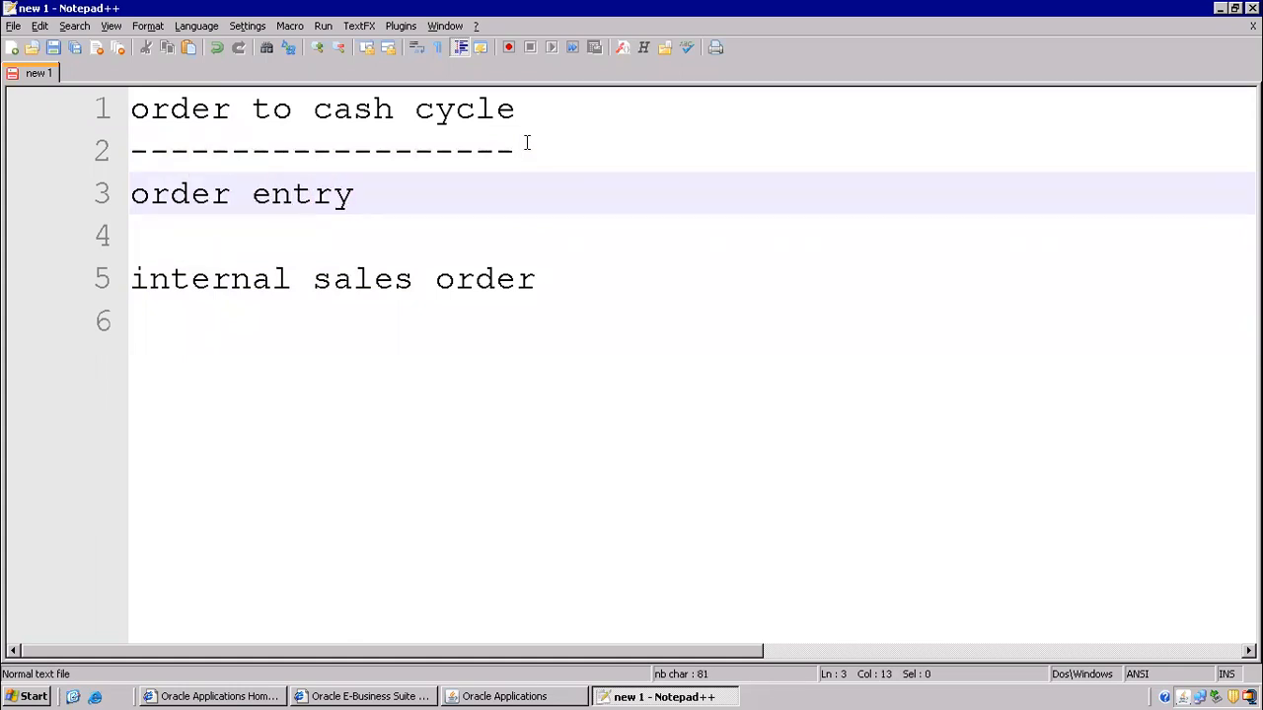
key(Return)
text(booking)
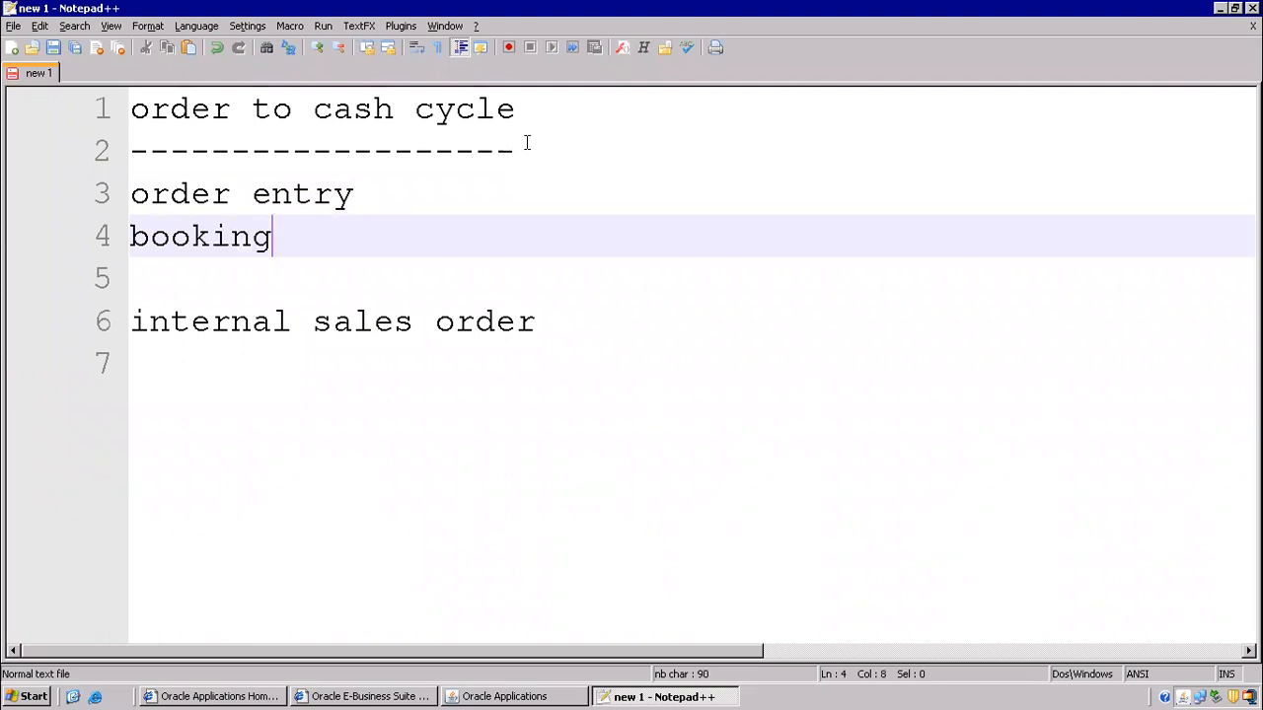
key(Return)
- Add the step 'pick release ------ M1-------------M2' below booking
text(pick)
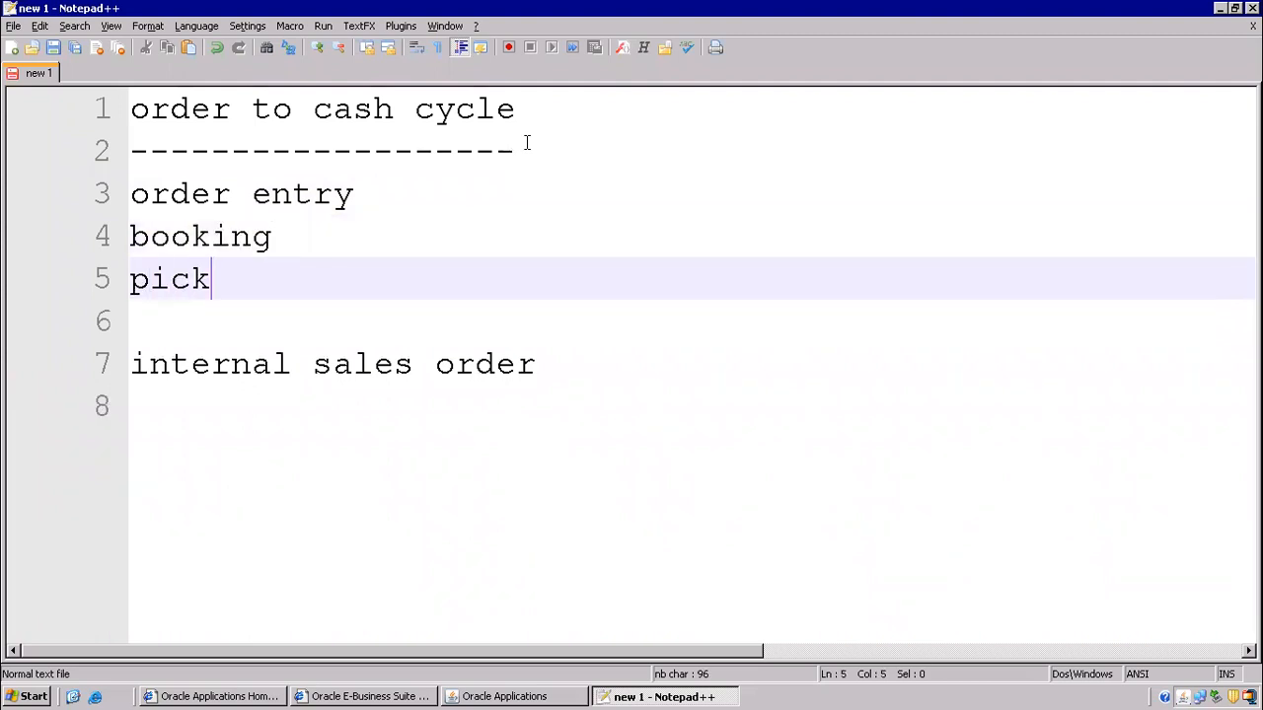
text( release)
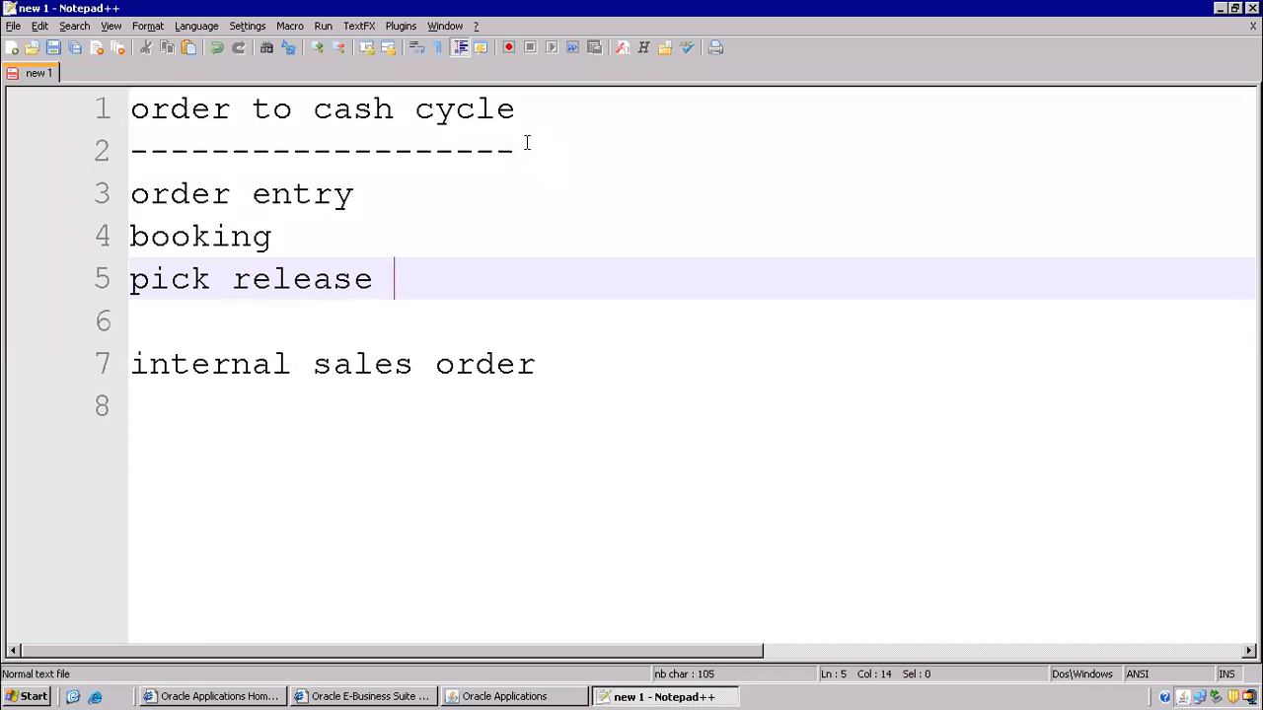
key(Return)
key(Up)
key(End)
text(------ )
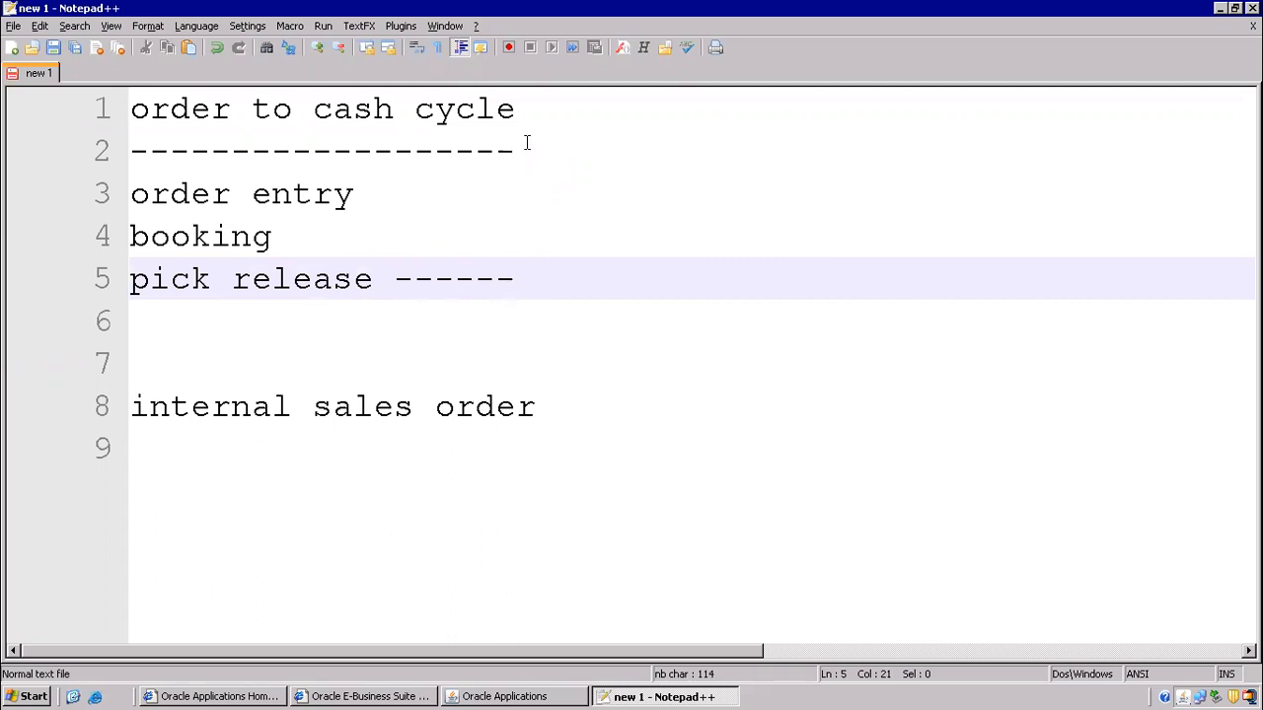
text(M1-----------)
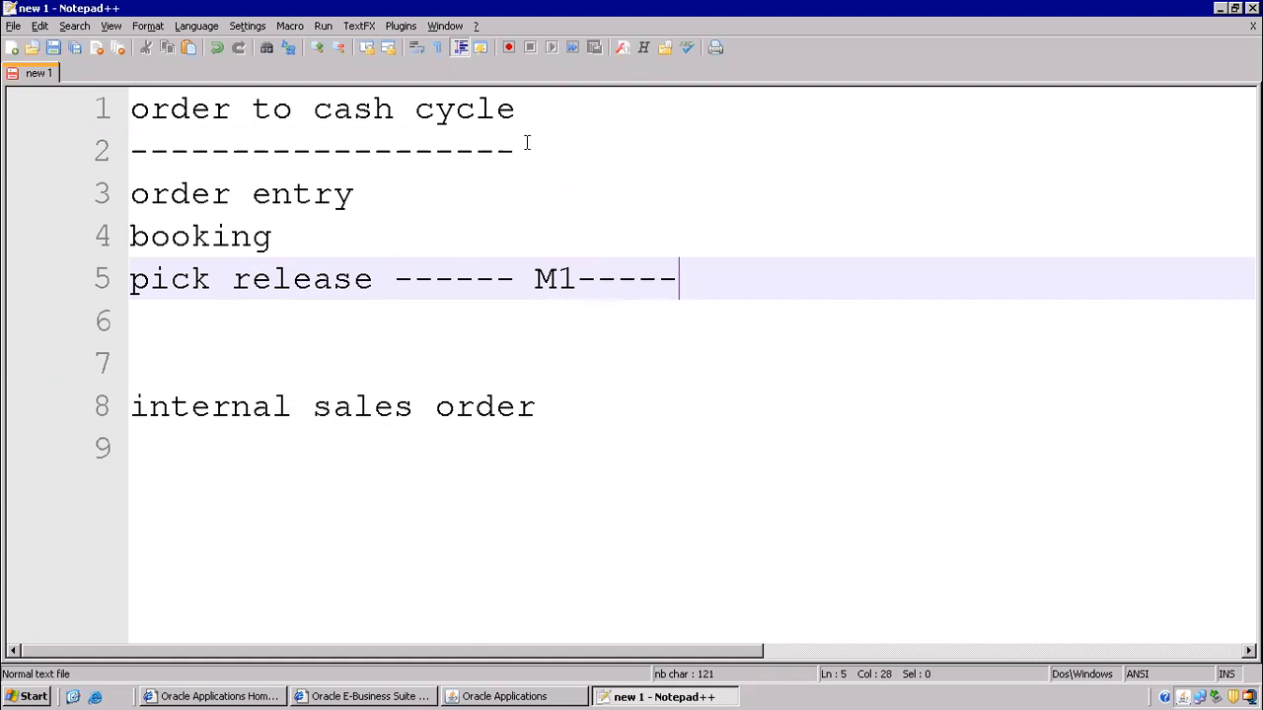
text(--M2)
key(Left)
key(Left)
key(Left)
key(Left)
key(Left)
key(Left)
key(Left)
key(Left)
key(Left)
key(Left)
key(Left)
key(Left)
key(Left)
mouse_move(679, 16)
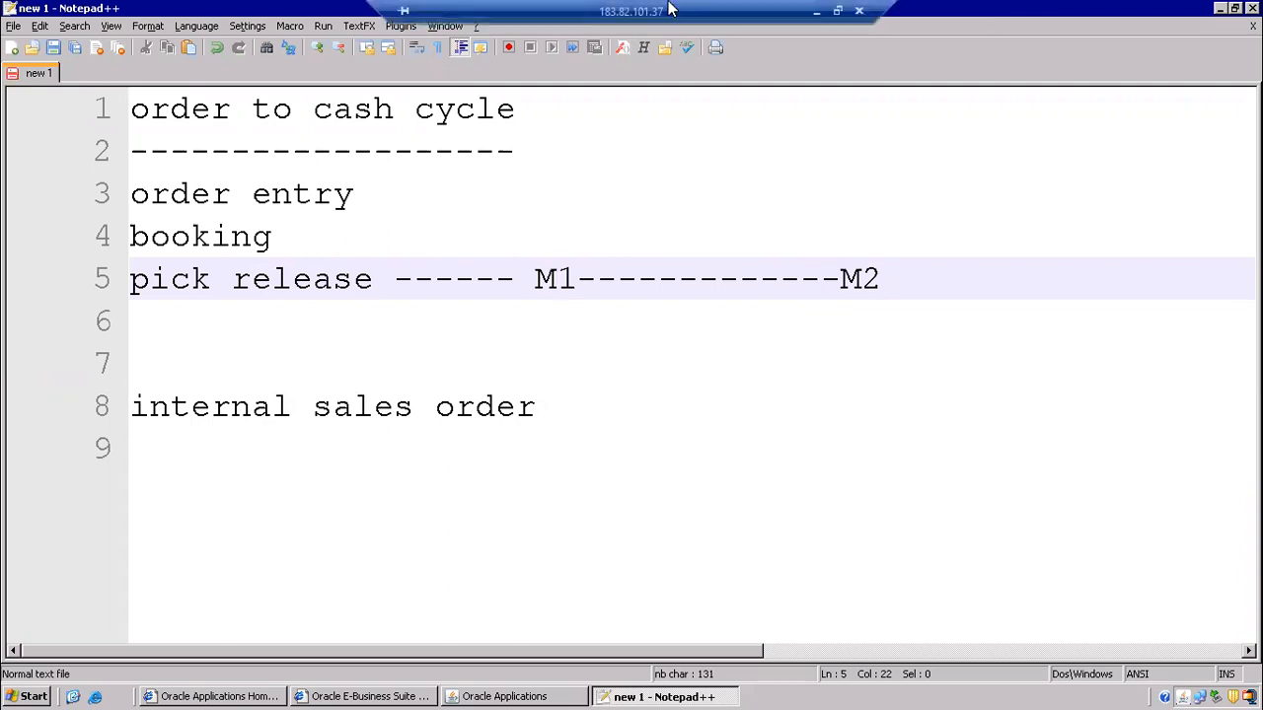
click(811, 13)
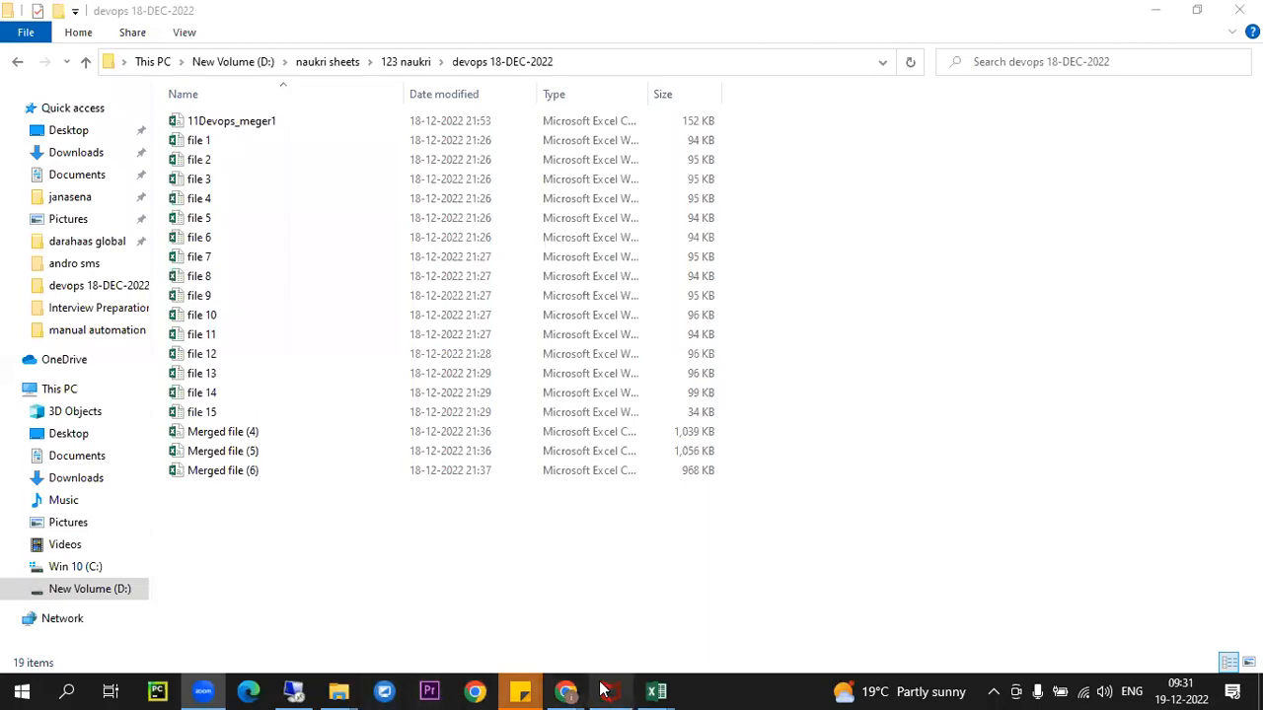
click(293, 690)
click(417, 350)
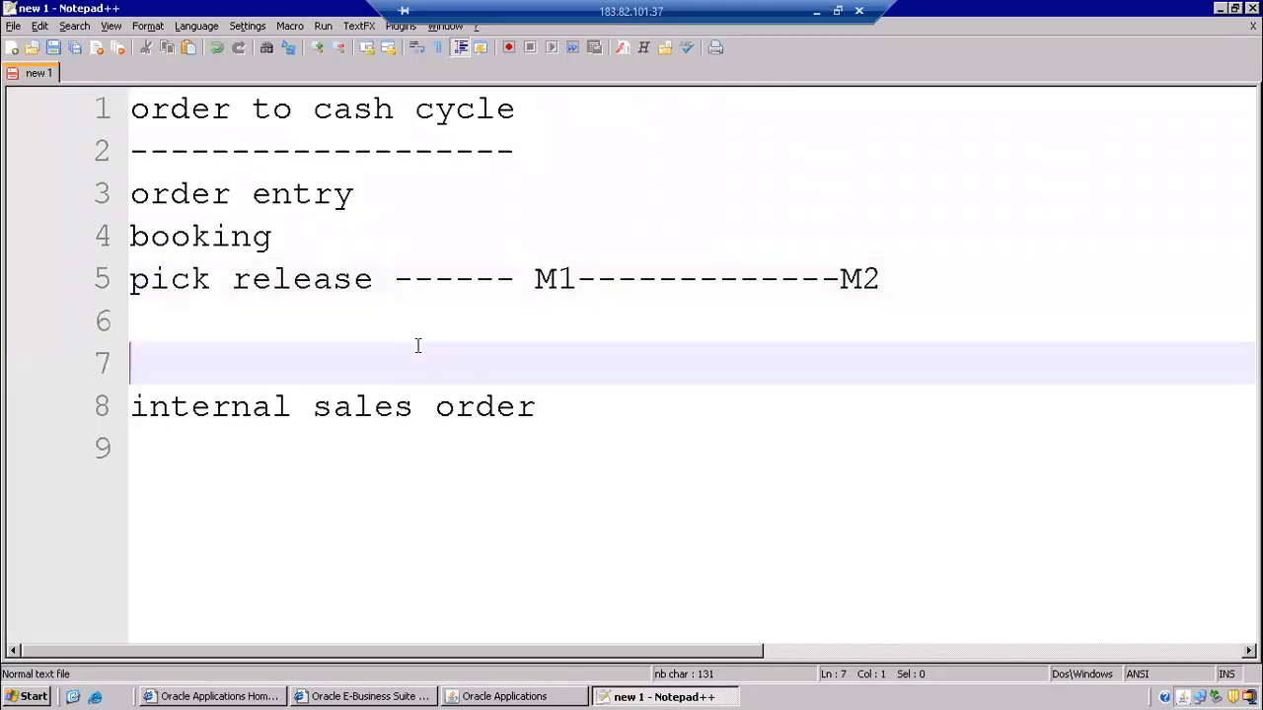
drag(536, 279, 875, 273)
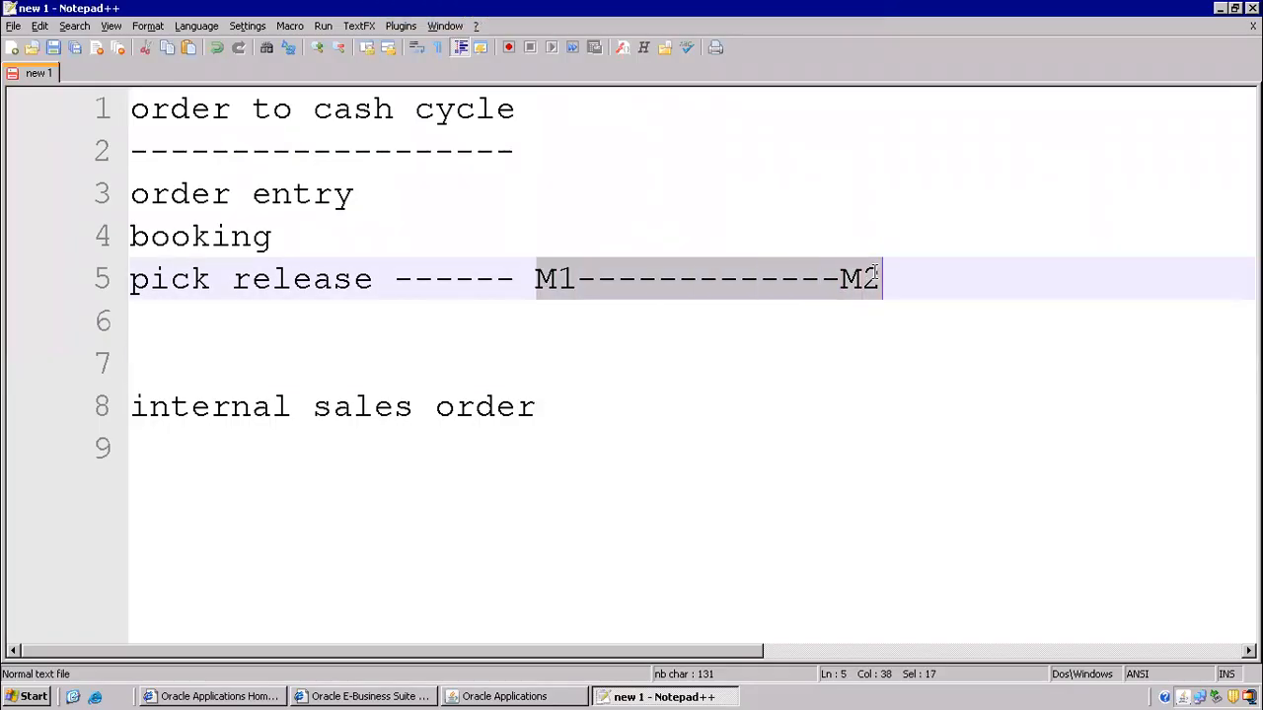
click(656, 296)
drag(515, 281, 576, 281)
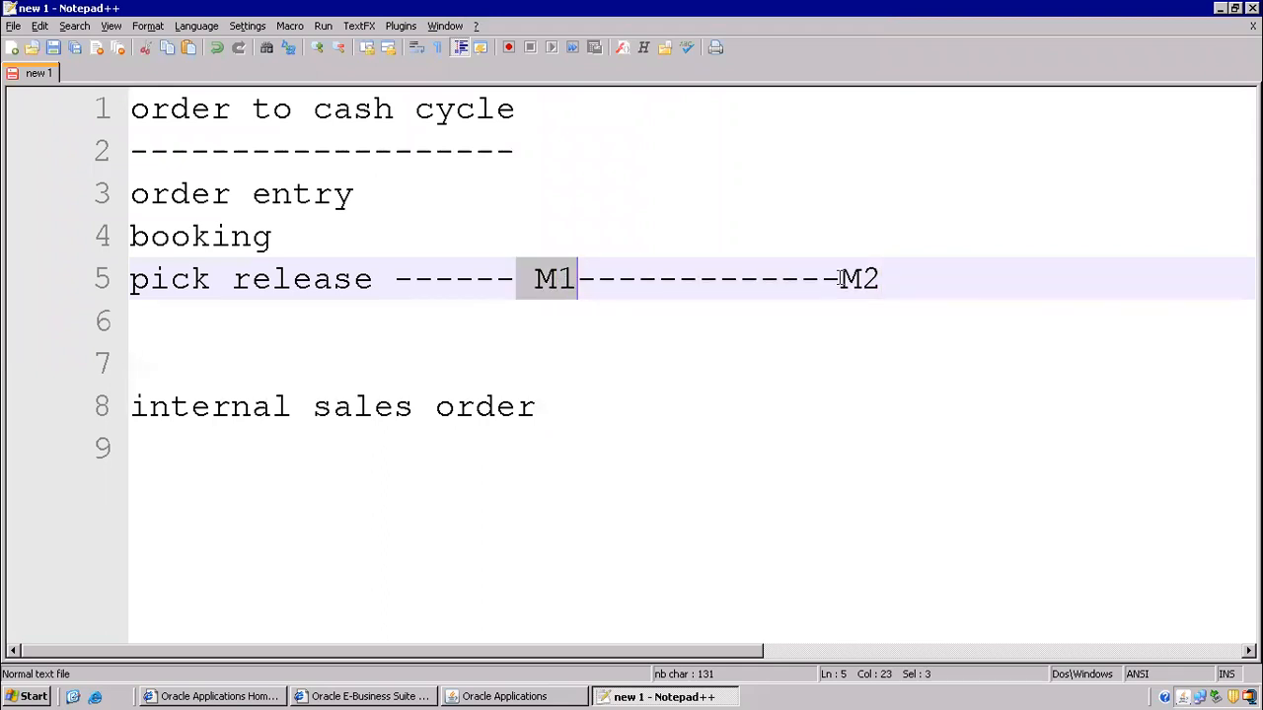
drag(839, 280, 889, 284)
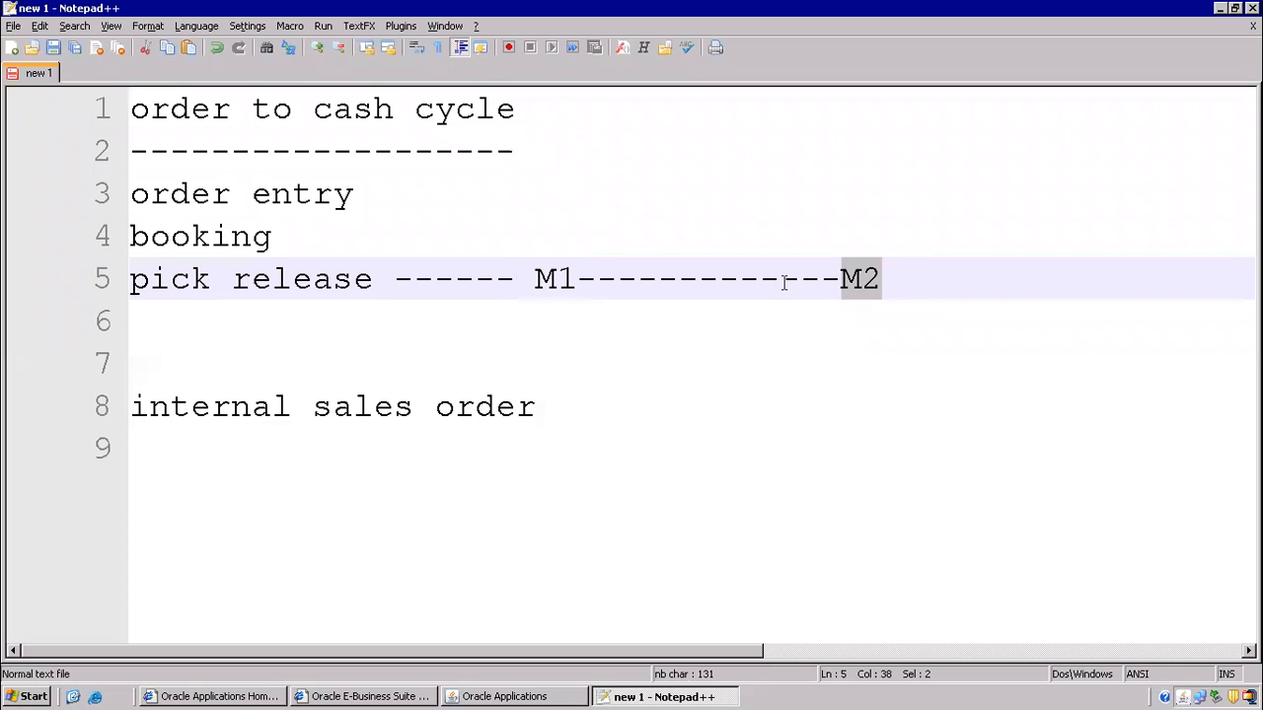
drag(184, 395, 742, 314)
click(741, 313)
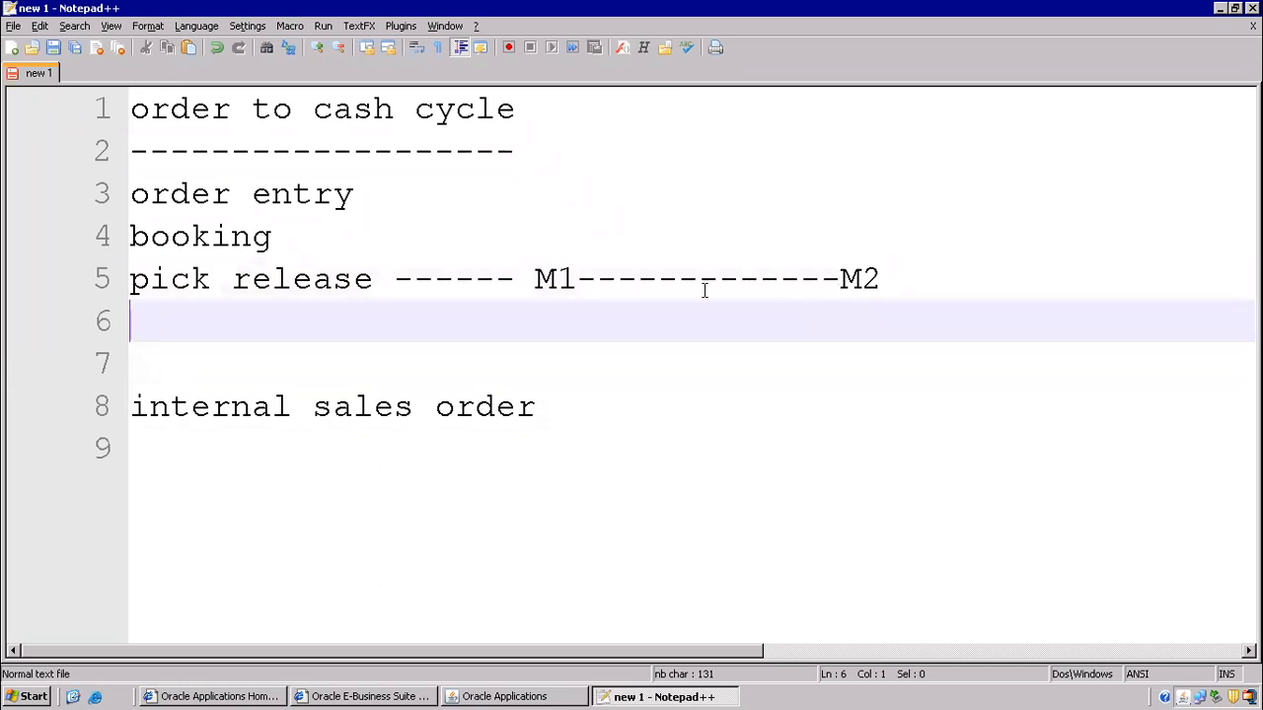
drag(153, 366, 580, 412)
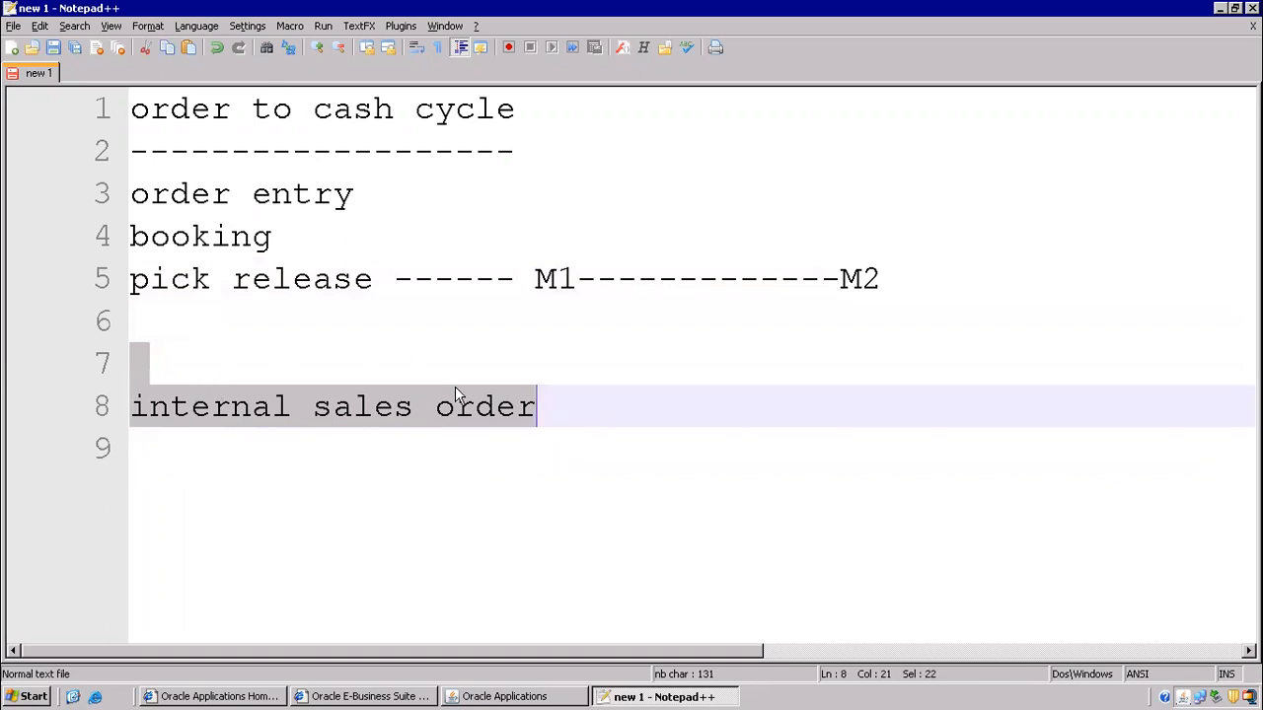
click(761, 279)
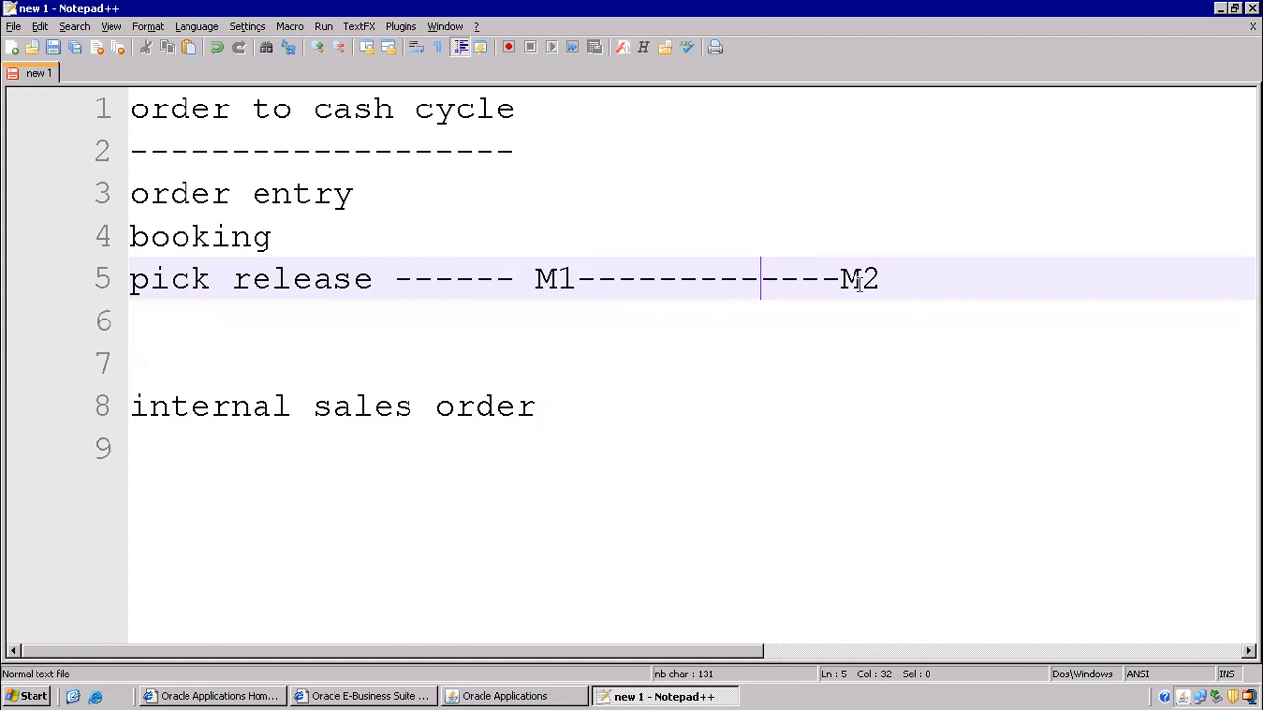
drag(528, 279, 908, 294)
drag(515, 282, 577, 286)
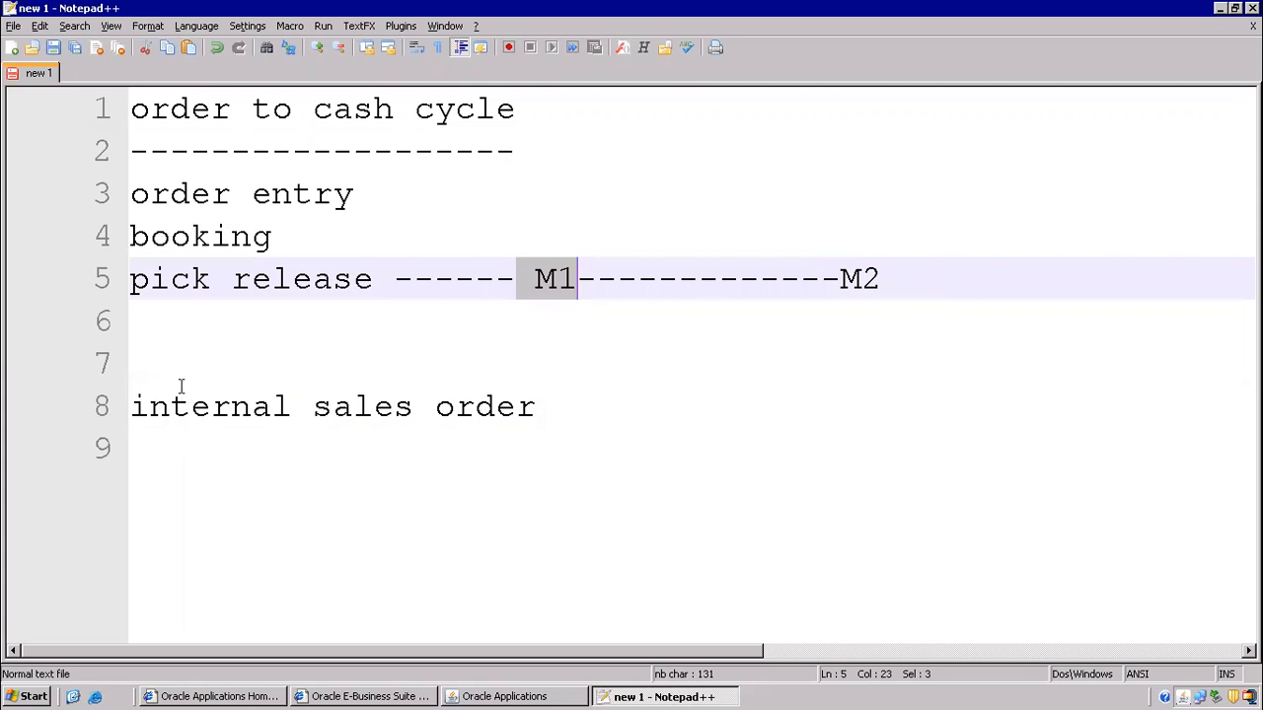
click(132, 404)
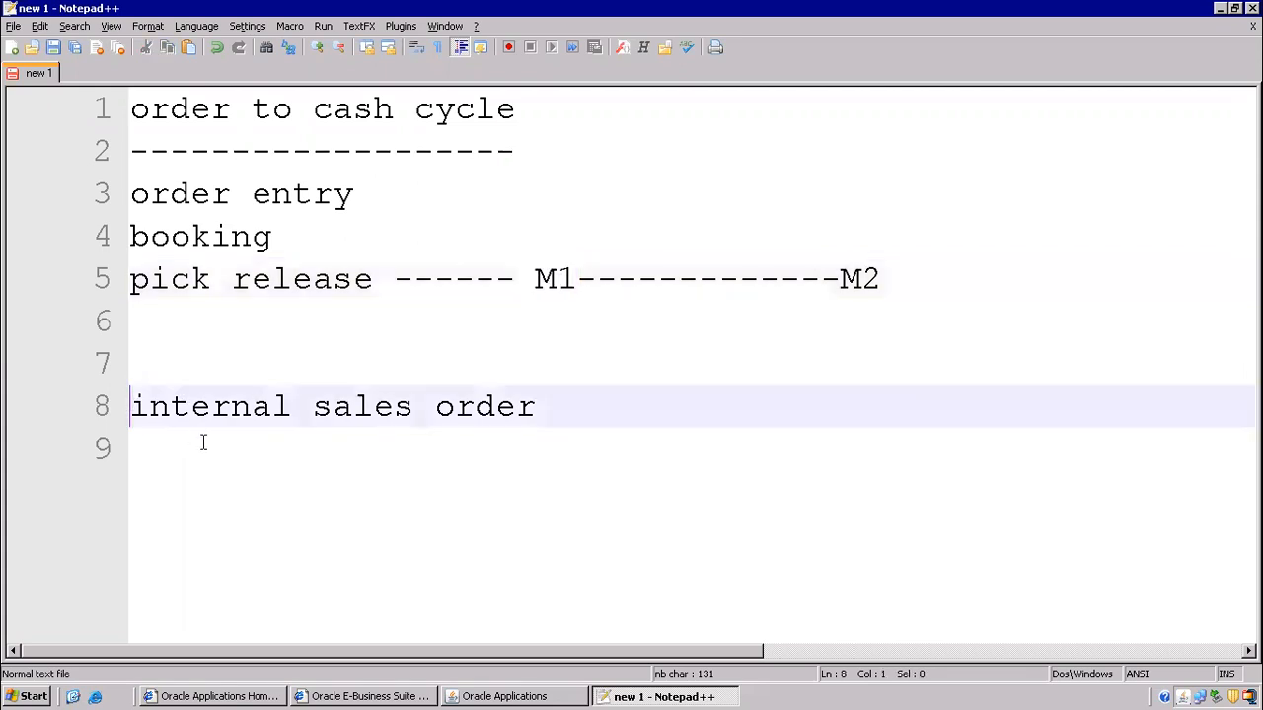
- Add a dashed separator and the heading '1) item creation' below internal sales order
key(BackSpace)
key(BackSpace)
key(End)
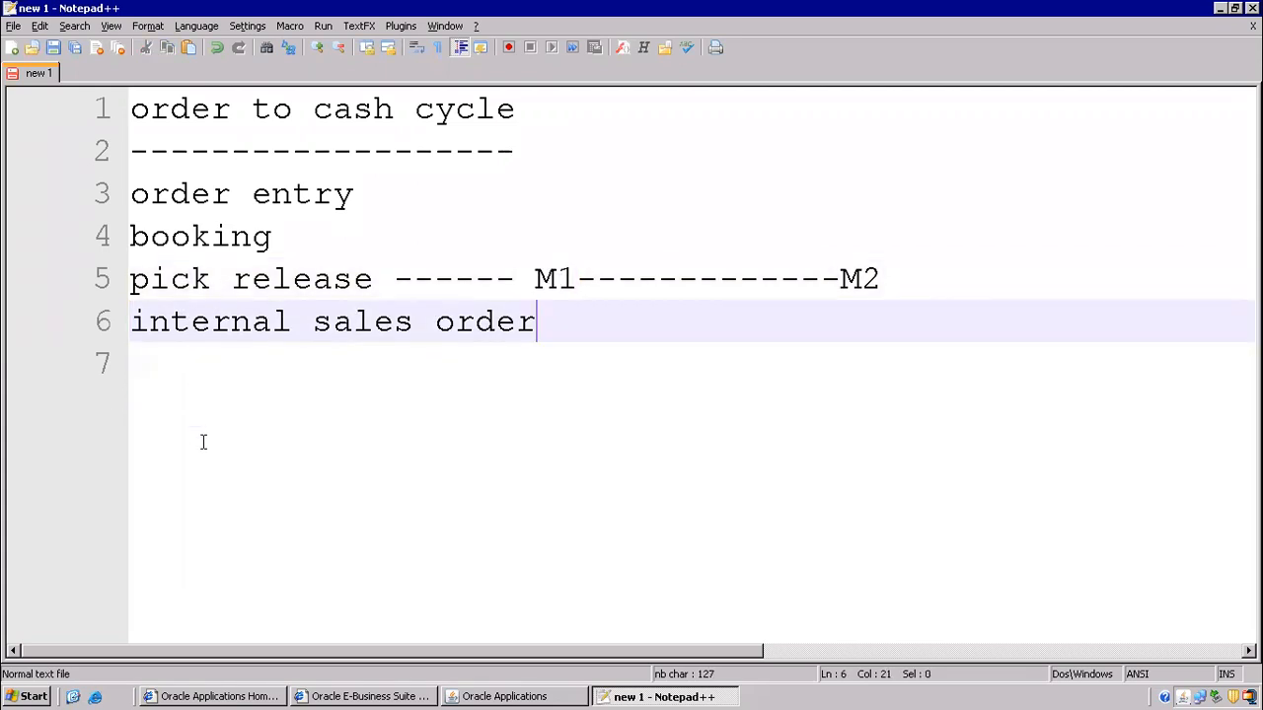
key(Return)
text(--------------------)
key(Return)
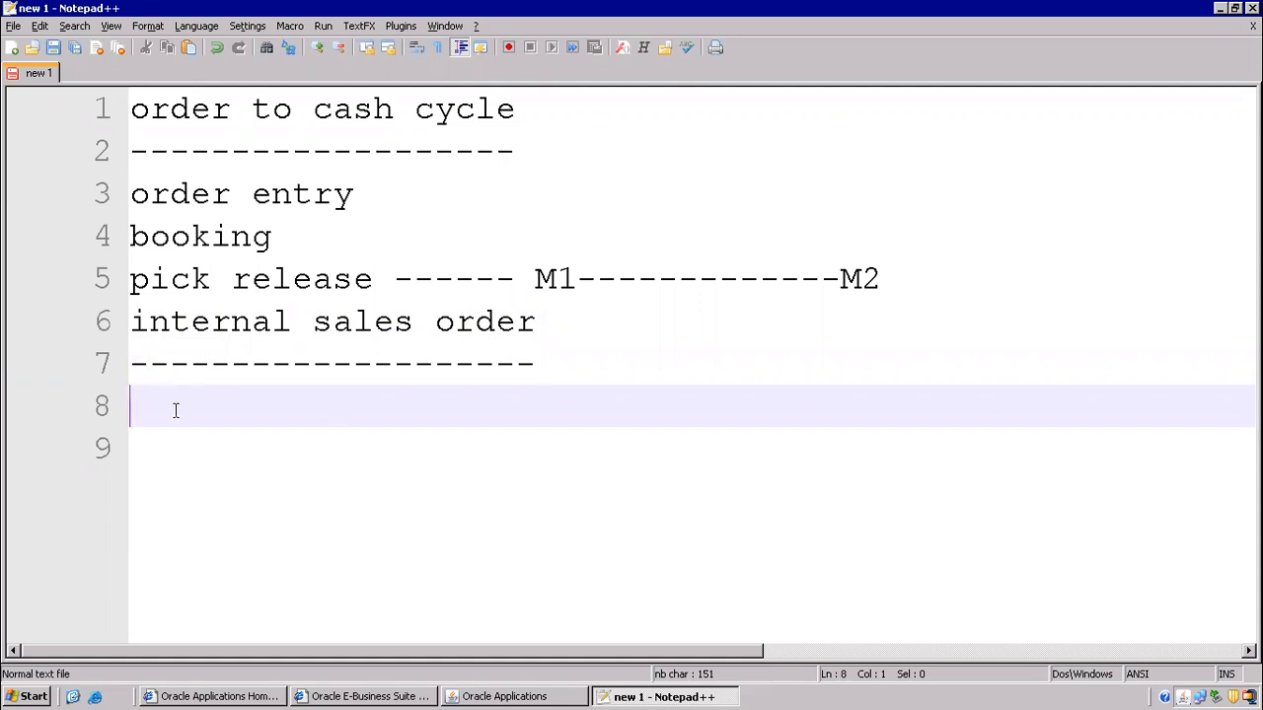
text(1) item creation)
key(Return)
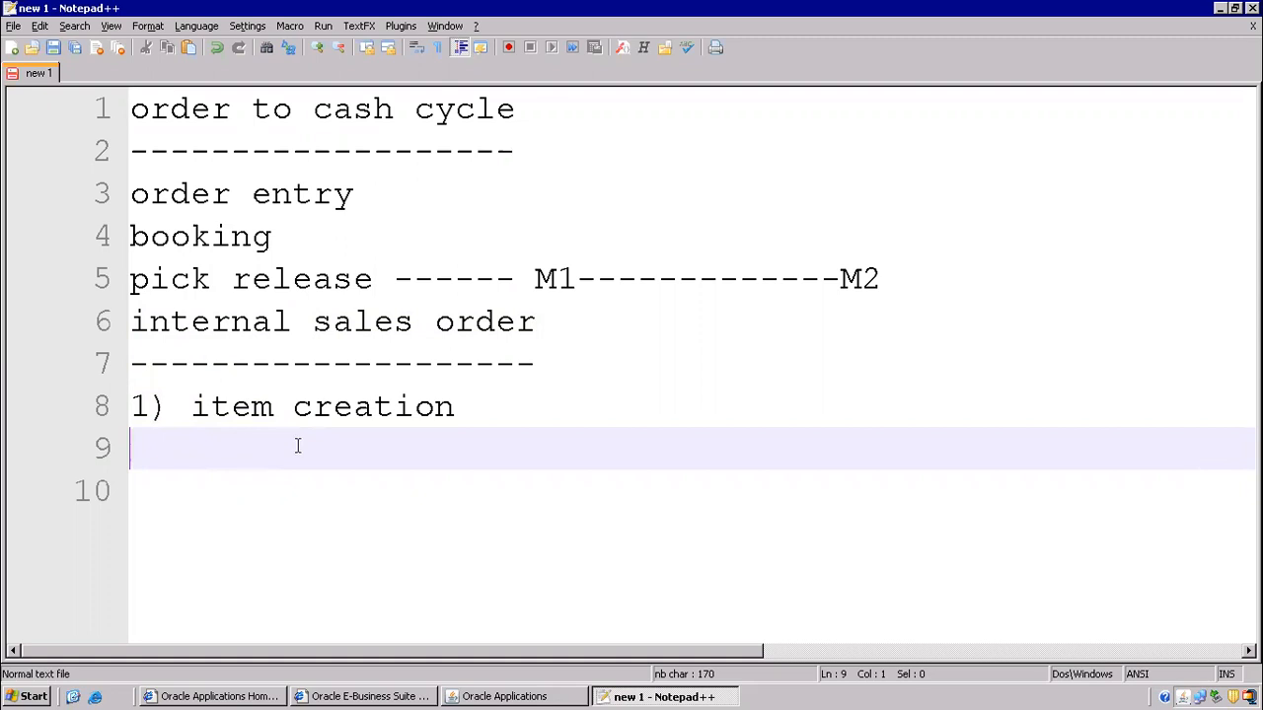
- List the sub-points 'table names', 'primary key' and 'joins' under item creation
text(tables)
key(BackSpace)
text(names)
key(Return)
text(pri)
key(BackSpace)
key(BackSpace)
key(BackSpace)
key(BackSpace)
text(primay key)
key(BackSpace)
key(BackSpace)
key(BackSpace)
key(BackSpace)
key(BackSpace)
key(BackSpace)
text(ry key)
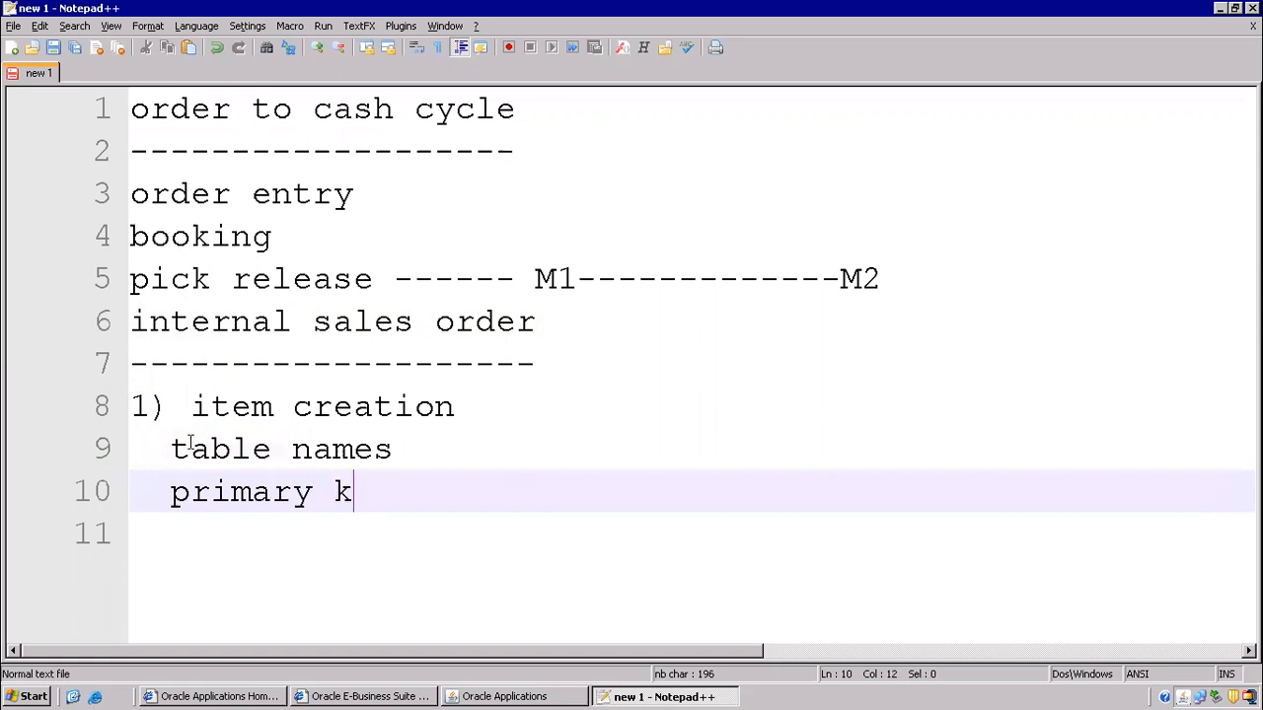
key(Return)
text(joins)
key(Return)
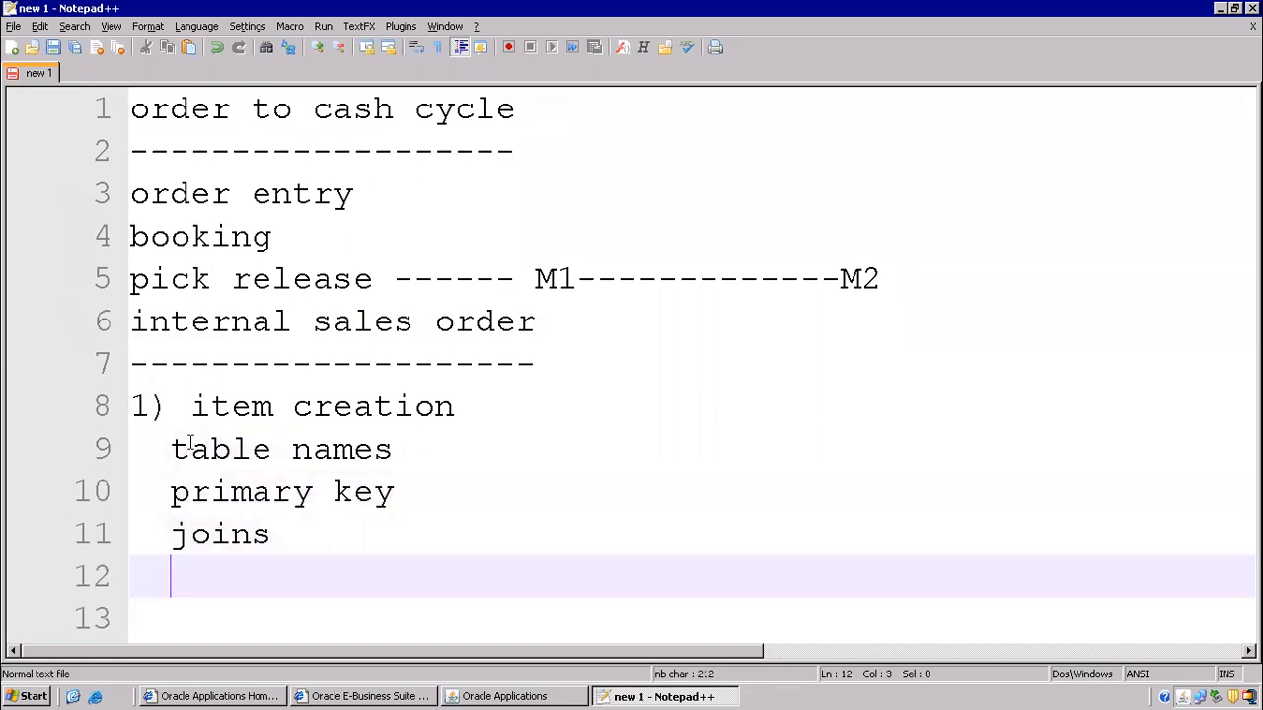
- Add blank lines below the list and capitalise the heading to 'Item creation'
drag(150, 449, 445, 572)
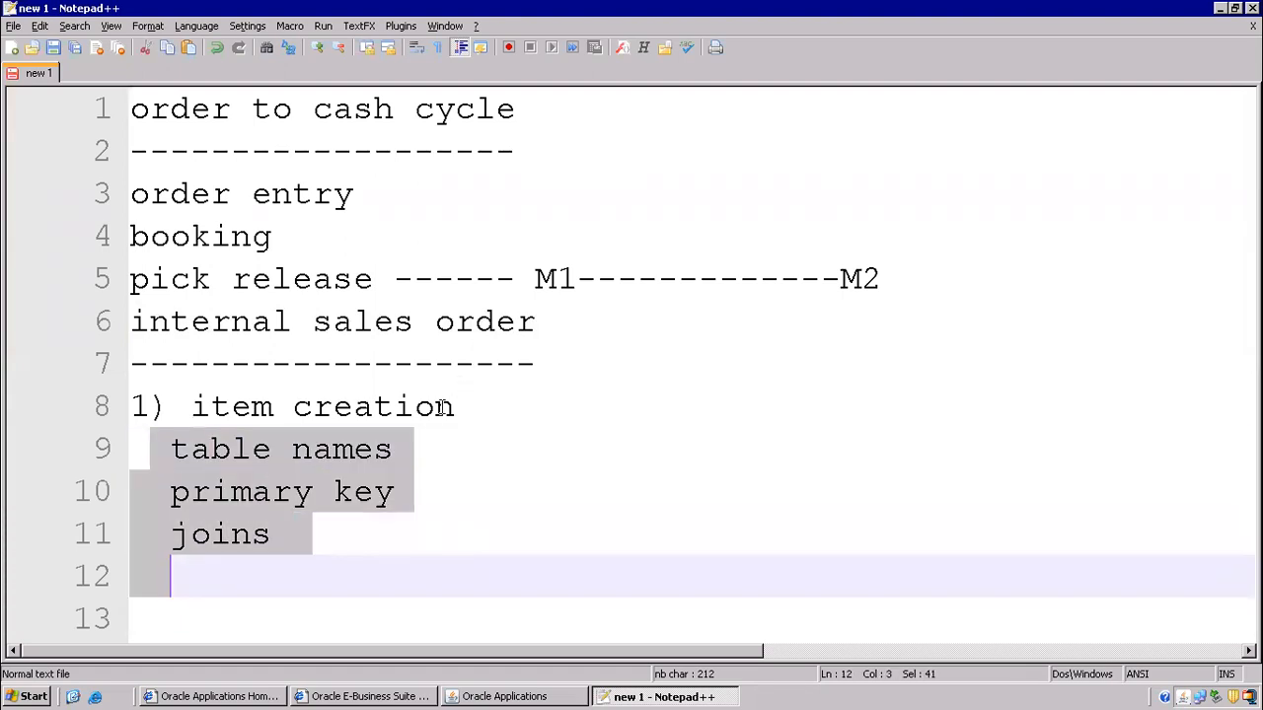
click(320, 530)
key(Return)
key(Return)
key(Return)
key(Return)
key(Return)
key(Return)
key(Return)
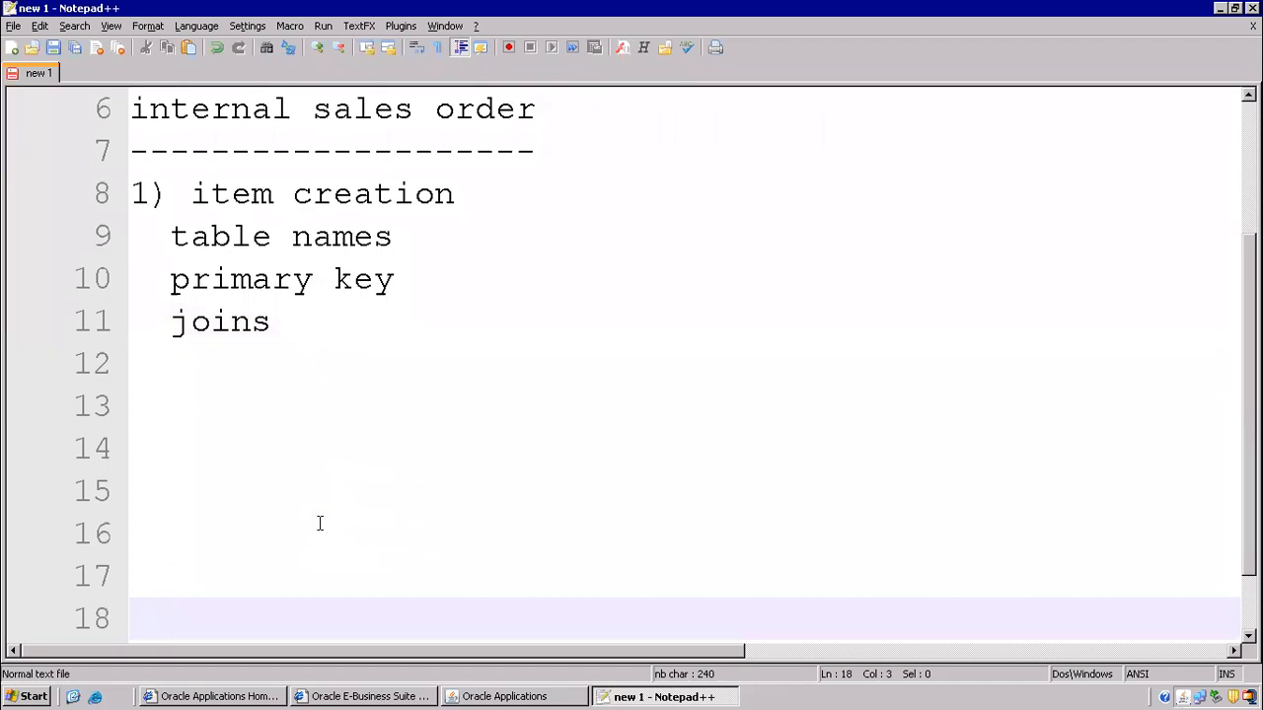
drag(135, 107, 497, 214)
click(484, 300)
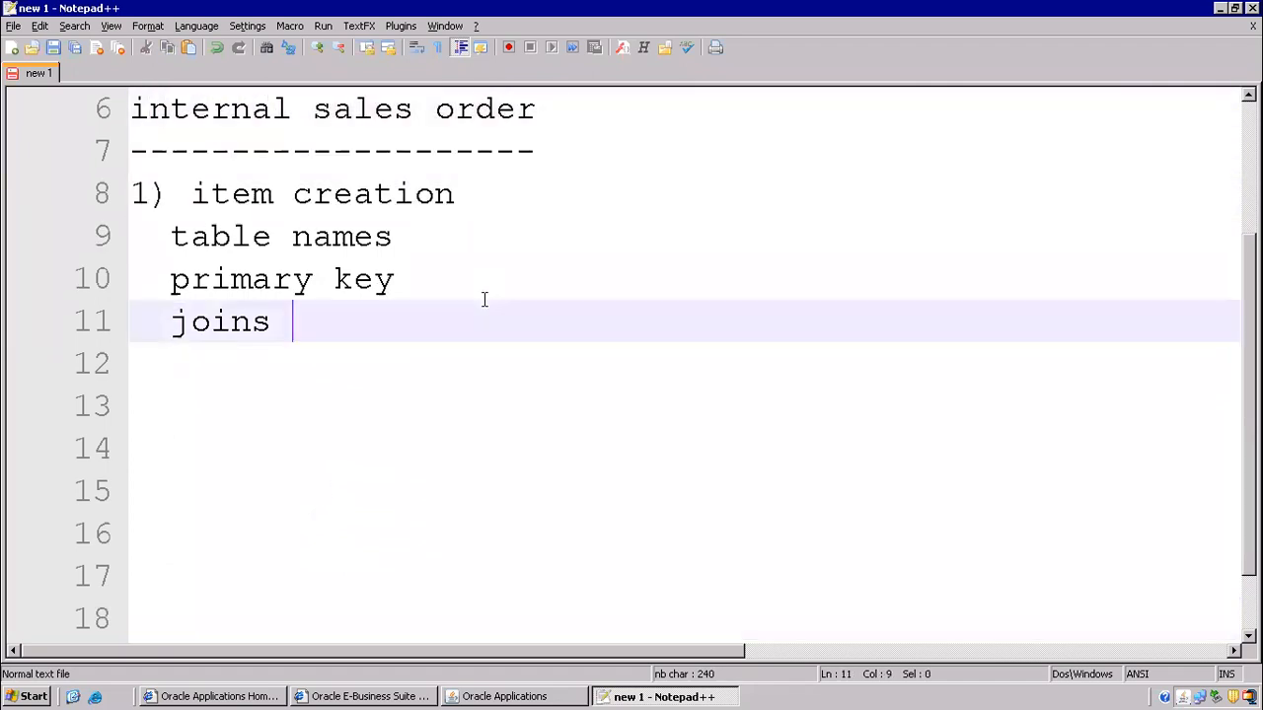
click(208, 194)
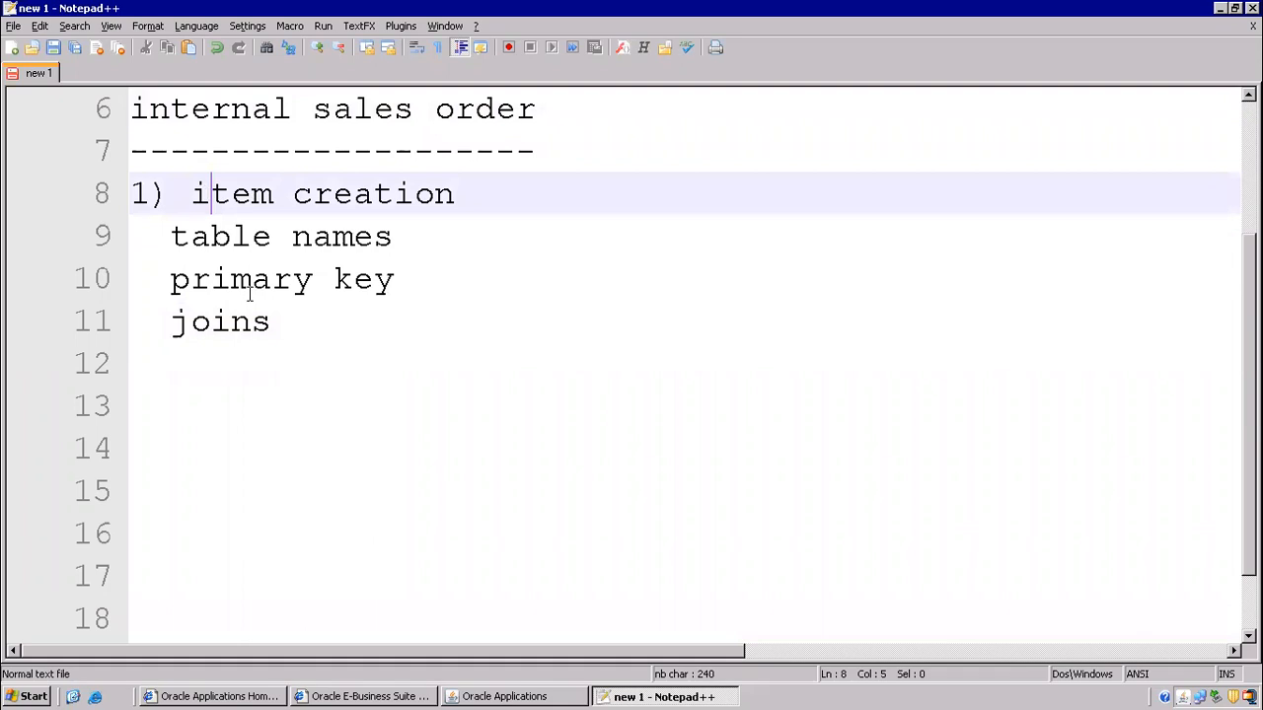
key(BackSpace)
text(I)
drag(191, 194, 473, 194)
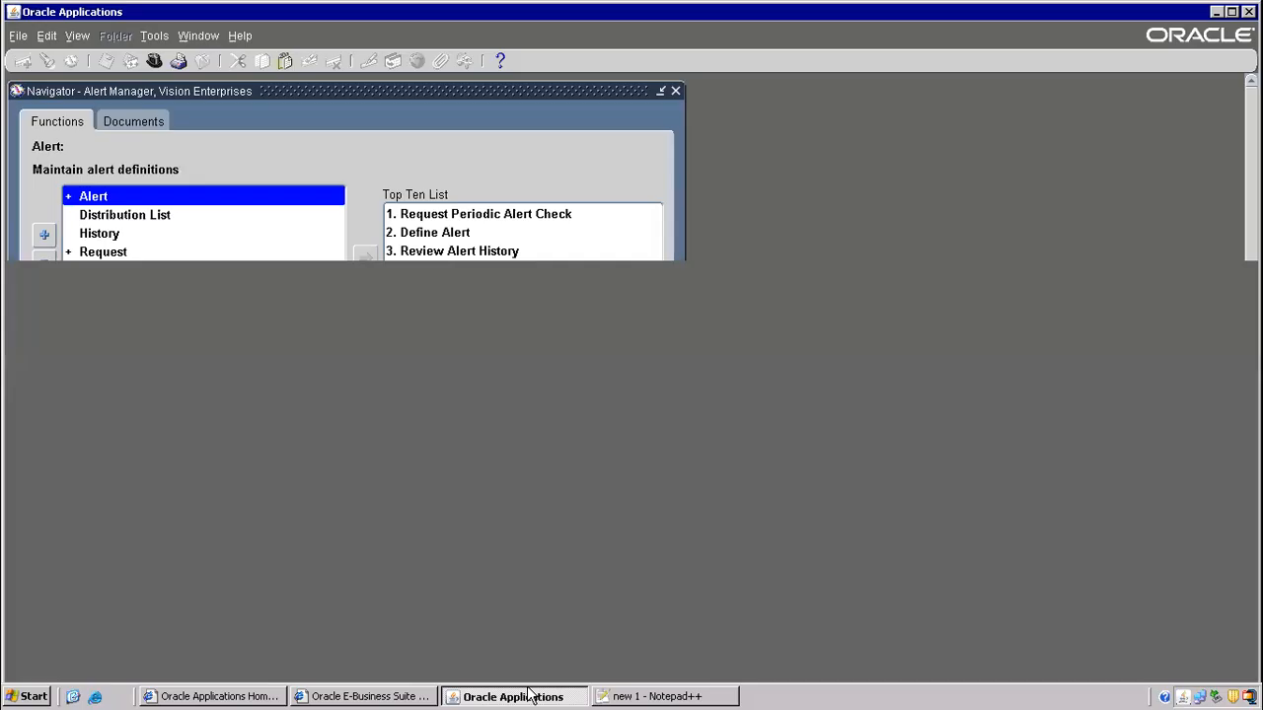
click(533, 696)
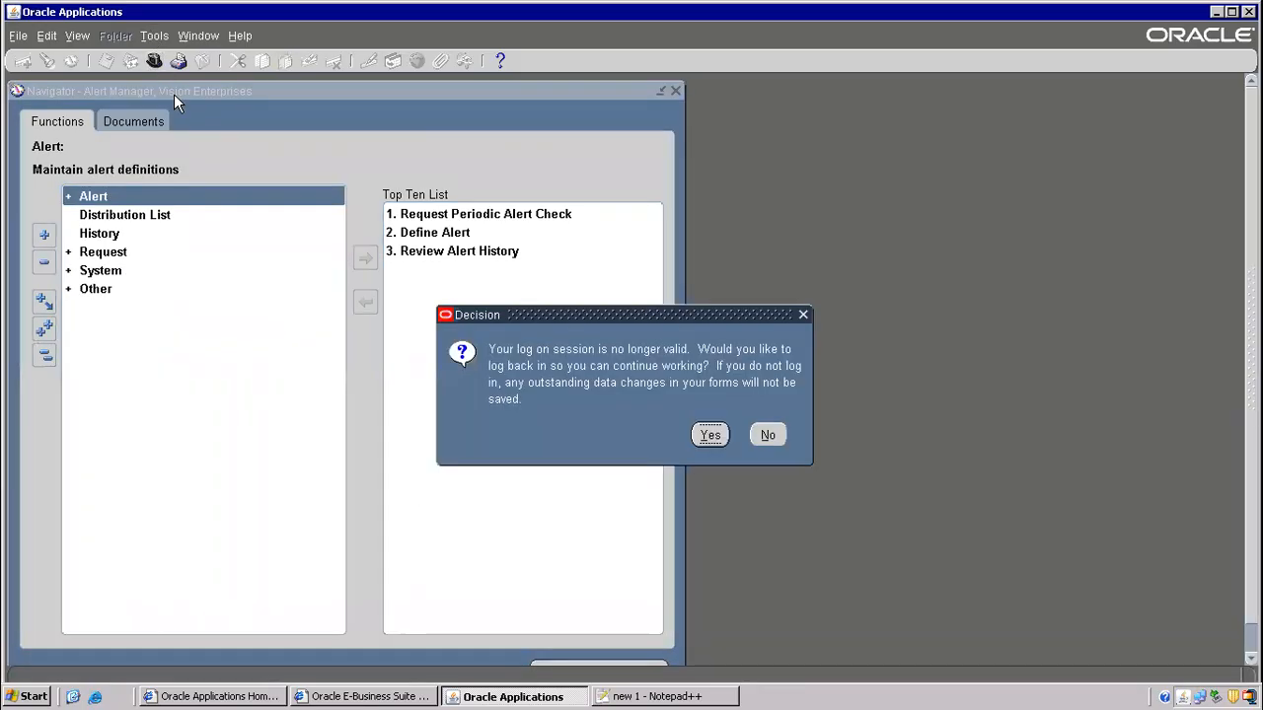
- Re-login to the expired session with the account password and choose Inventory, Vision Operations (USA)
click(710, 435)
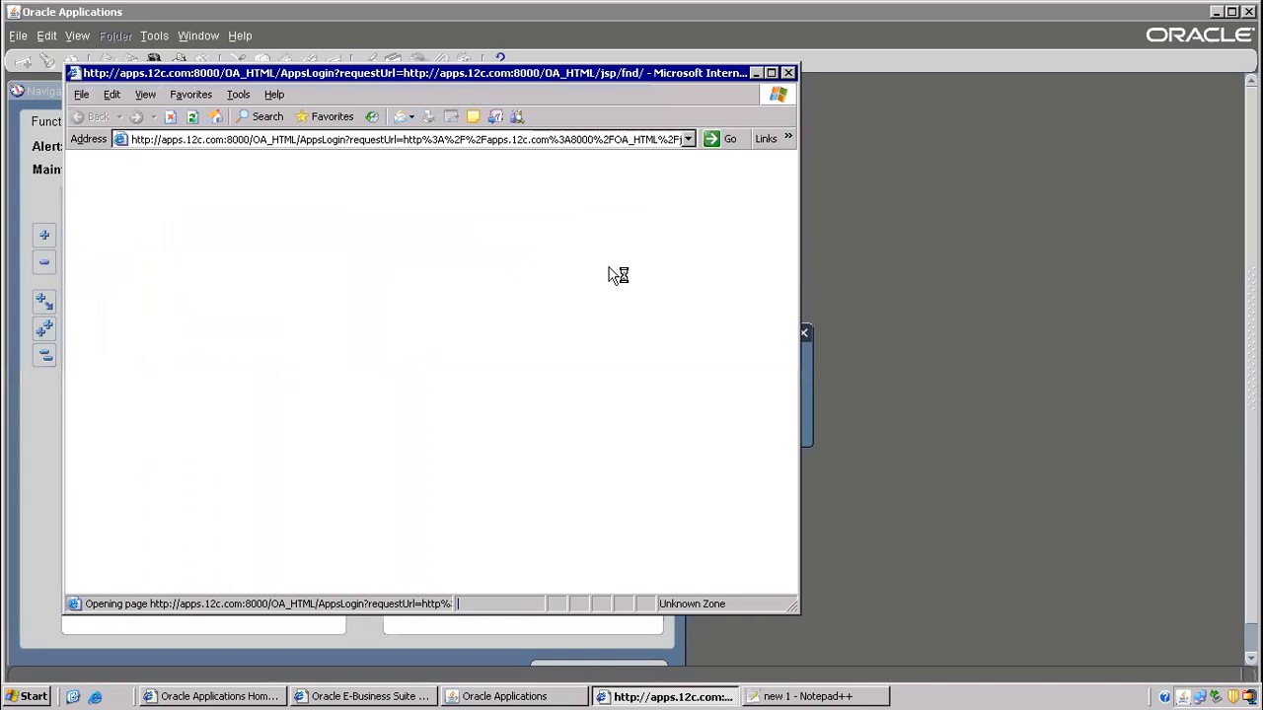
click(577, 306)
text(welcome)
key(Return)
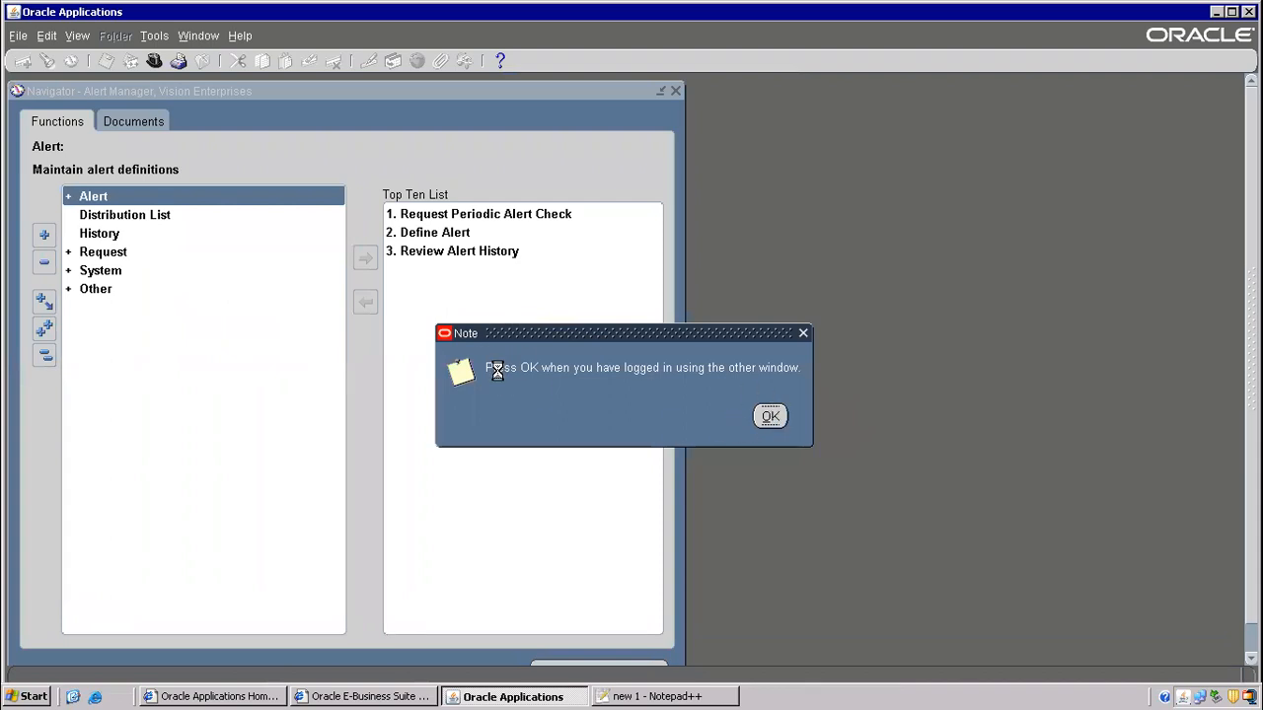
click(770, 415)
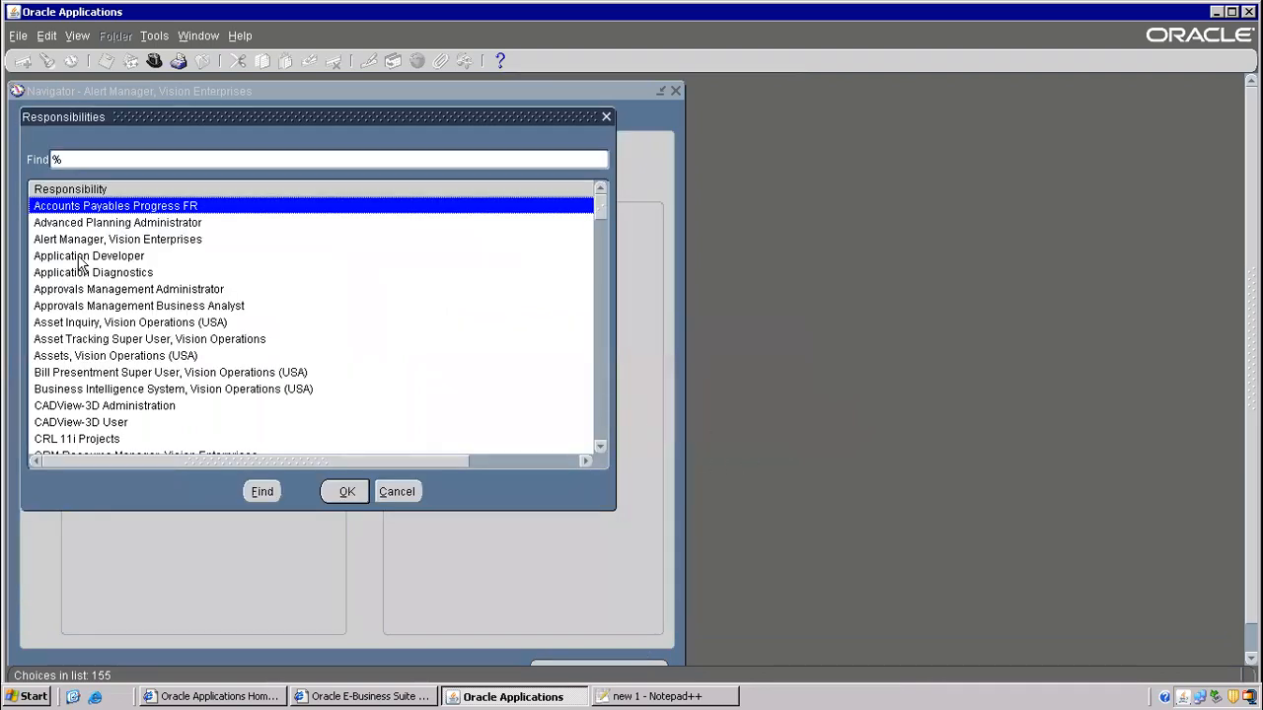
text(In)
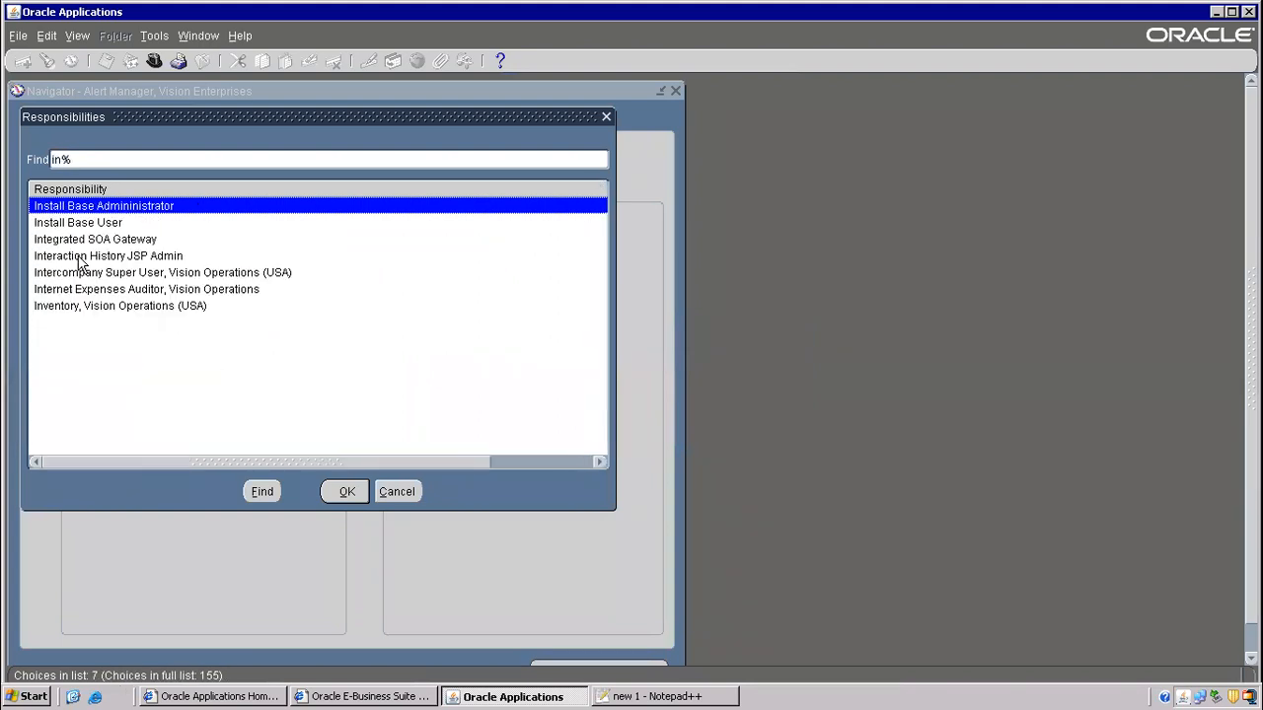
key(Down)
key(Down)
key(Down)
key(Down)
key(Down)
key(Down)
key(Return)
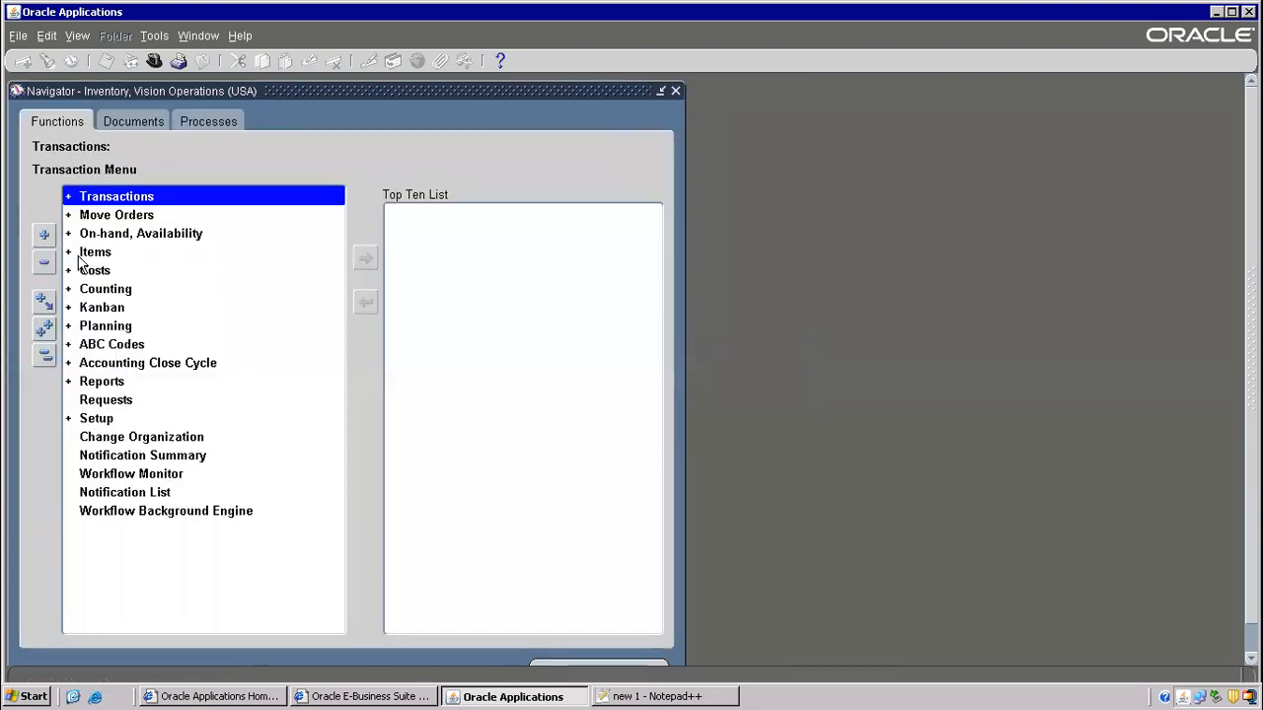
click(101, 253)
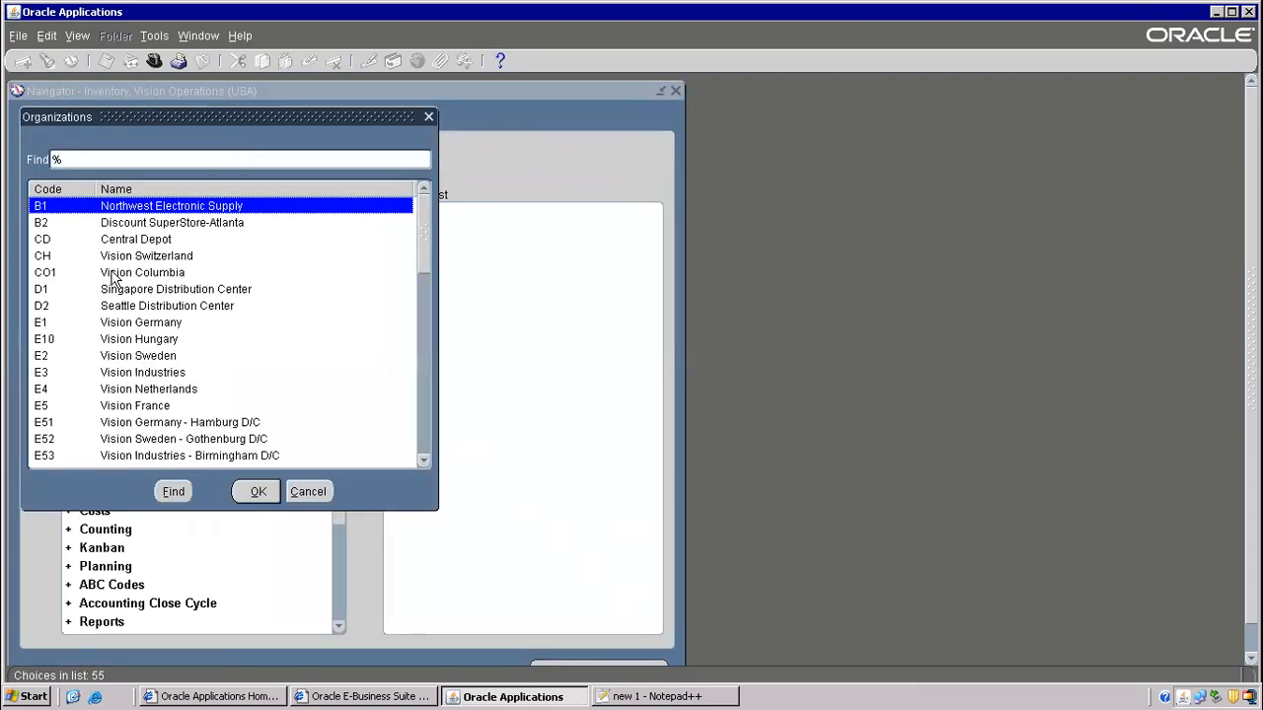
- In Vision Operations, enter master item ISO 123 described as a temporary item for internal sales orders
text(V)
double_click(127, 206)
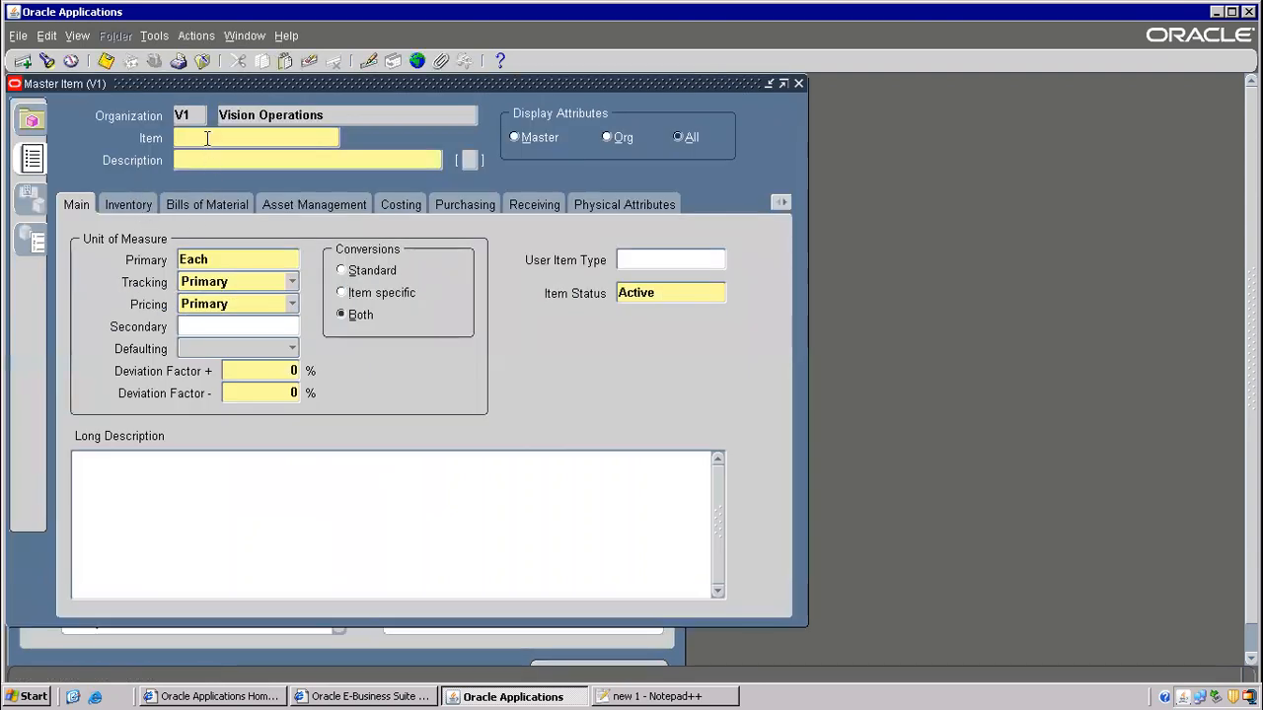
click(207, 138)
text(ISO 123)
key(Tab)
text(Temporary item will be u)
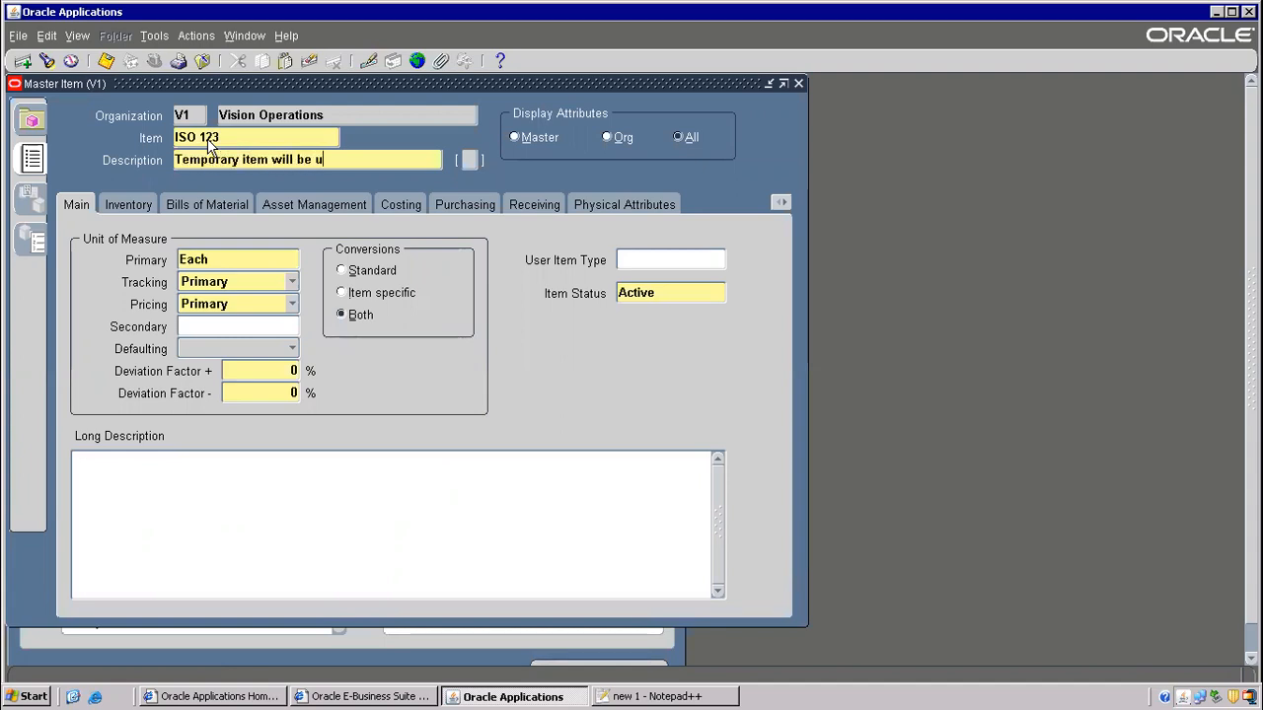
key(BackSpace)
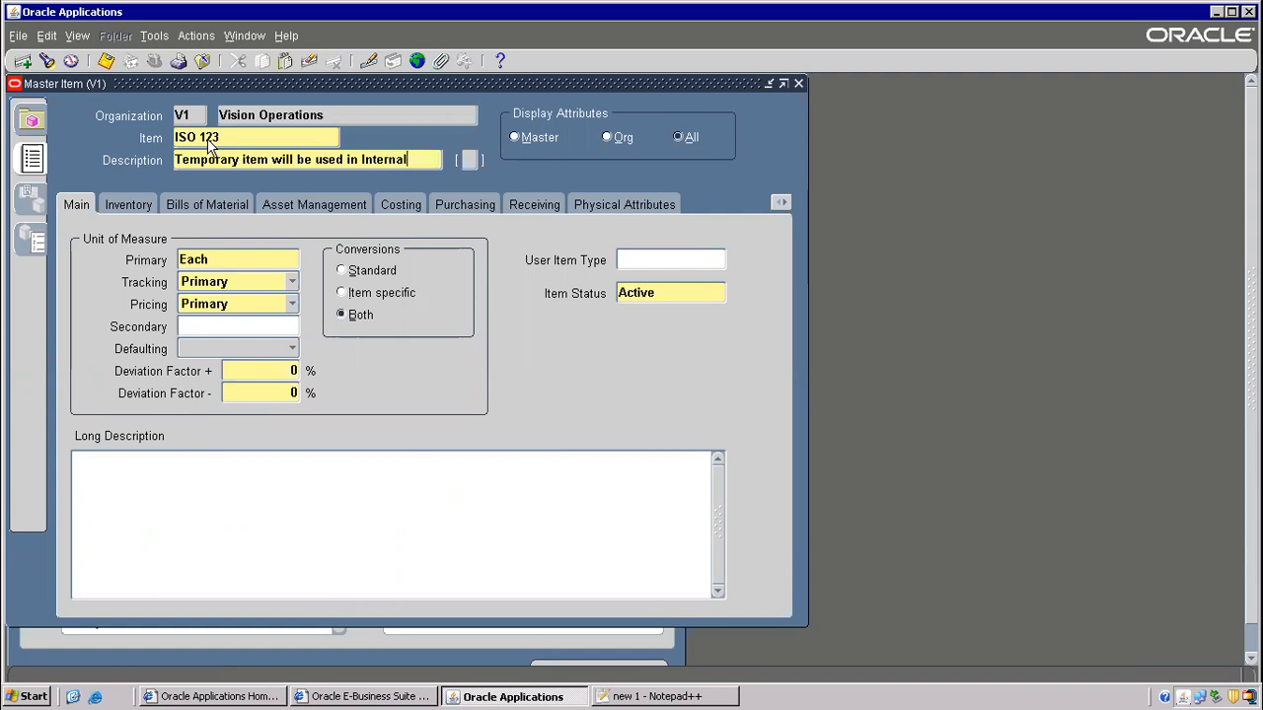
text(es order)
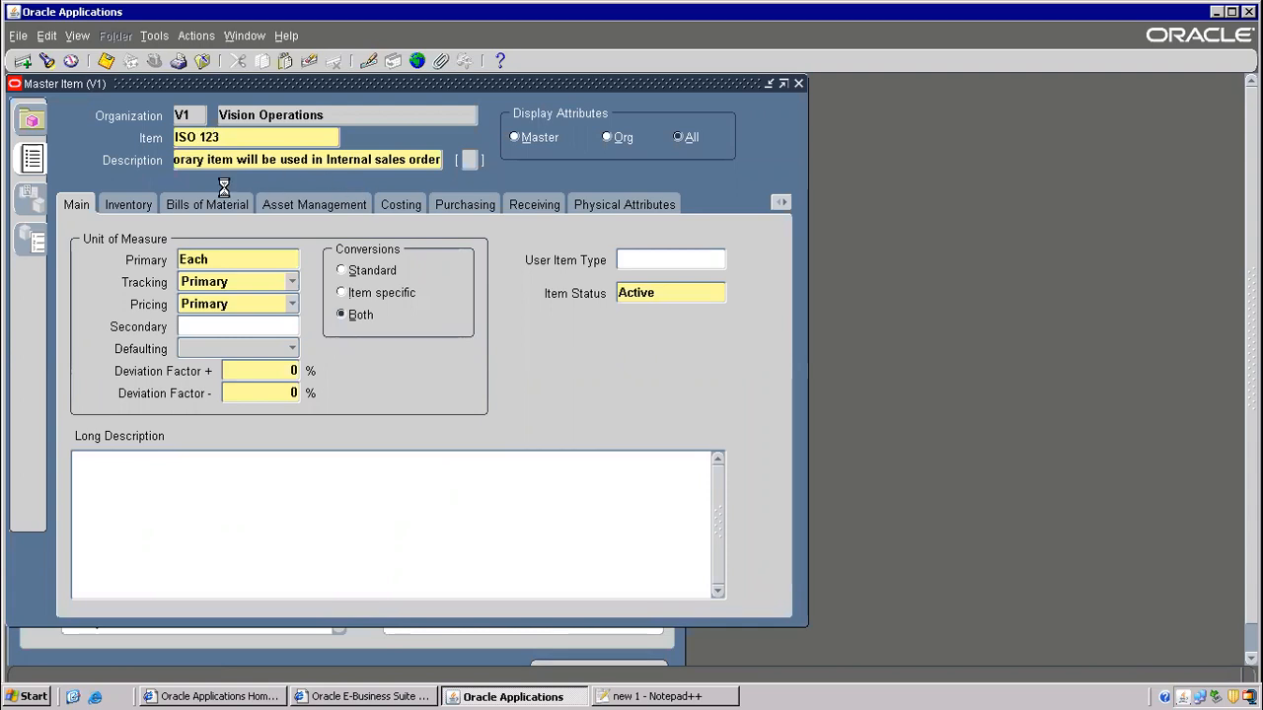
- Check a line in the Notepad++ notes, then return to the Oracle item form
click(631, 697)
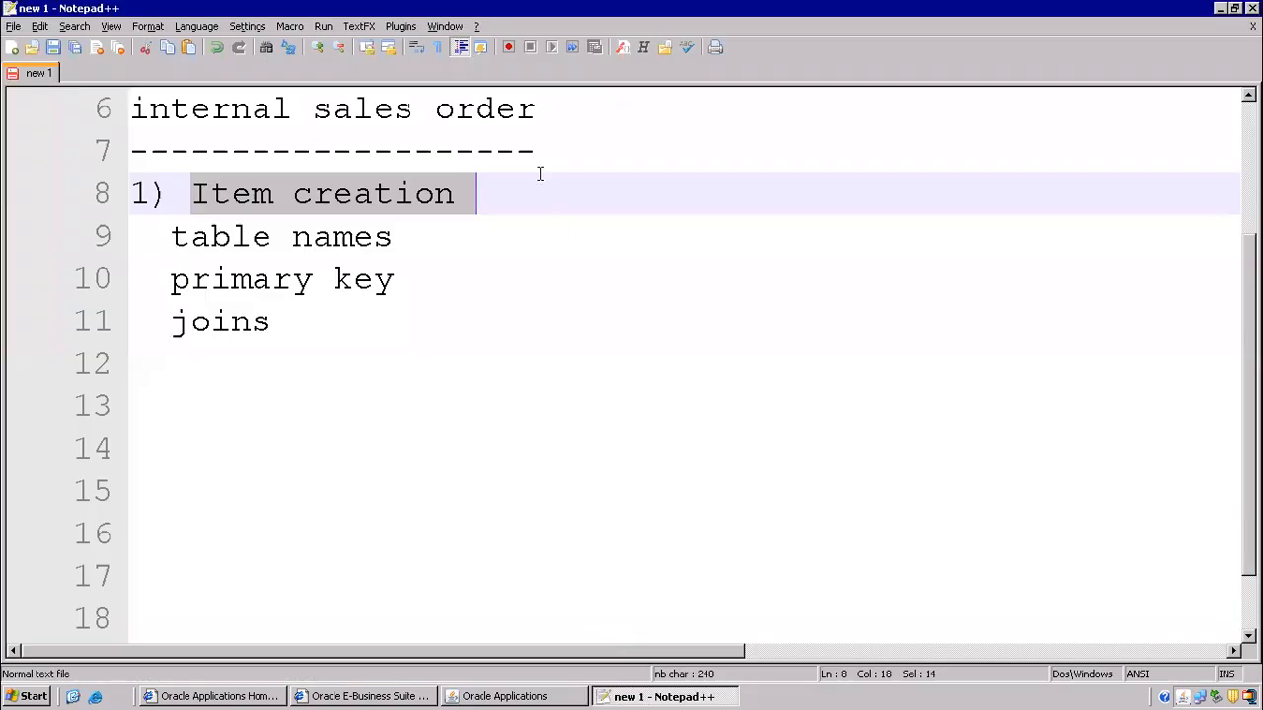
scroll(548, 170, up, 2)
drag(534, 280, 937, 283)
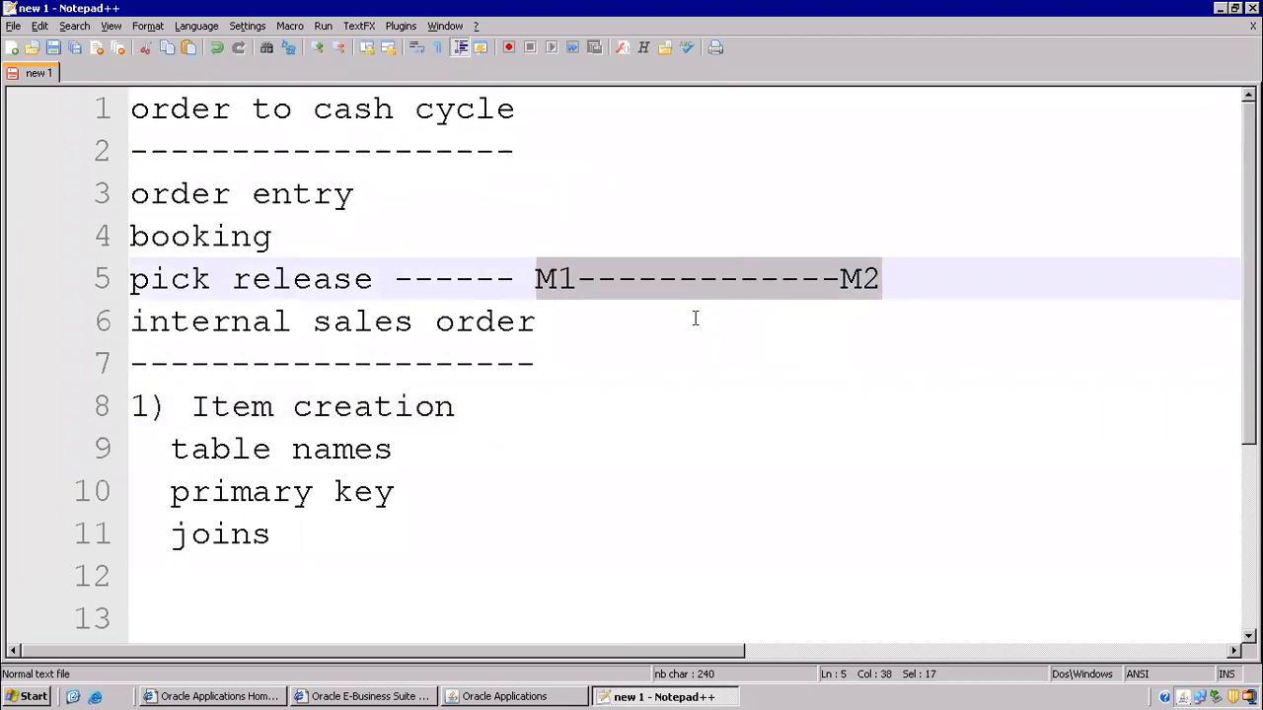
key(alt+Tab)
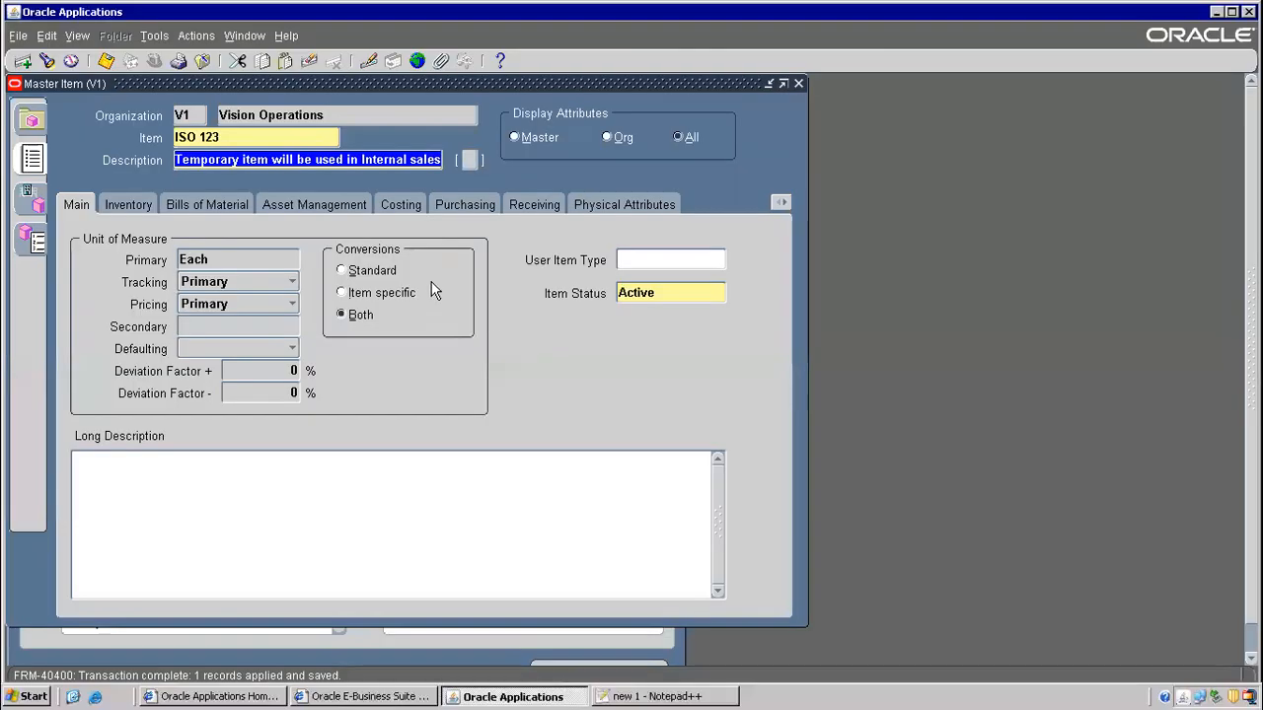
- Open Organization Assignment for item ISO 123
click(222, 140)
click(155, 36)
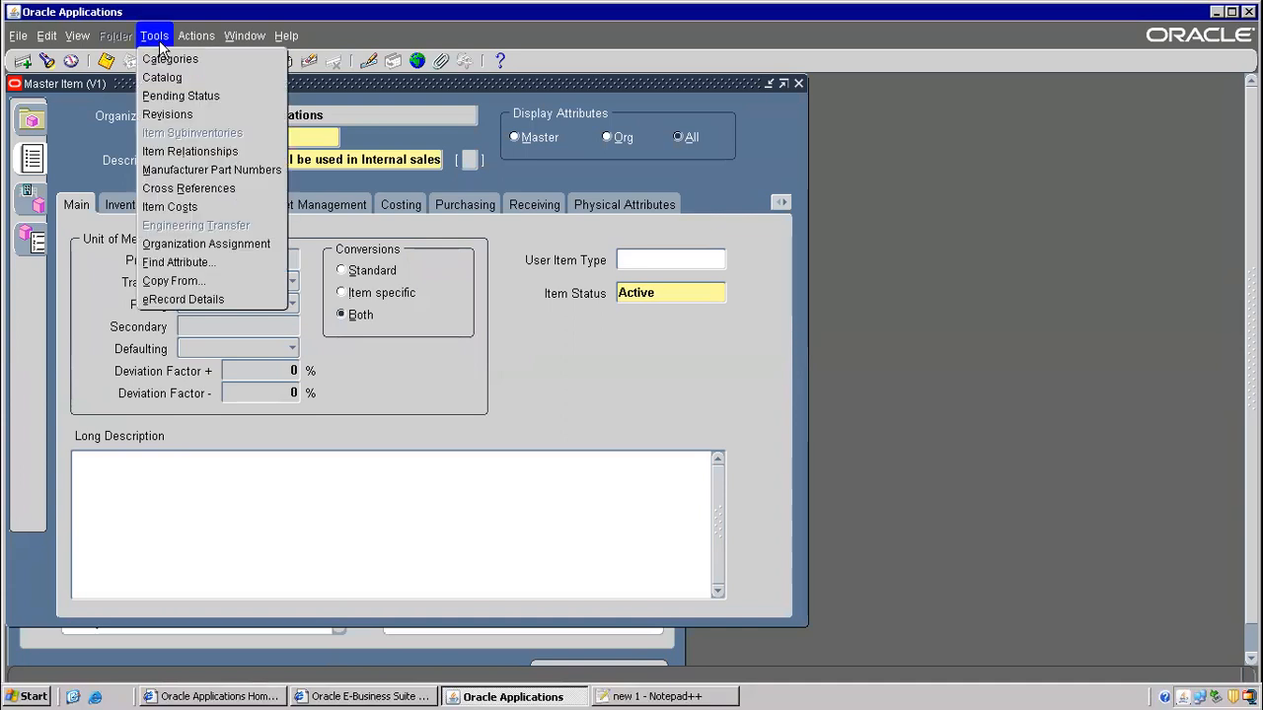
click(204, 246)
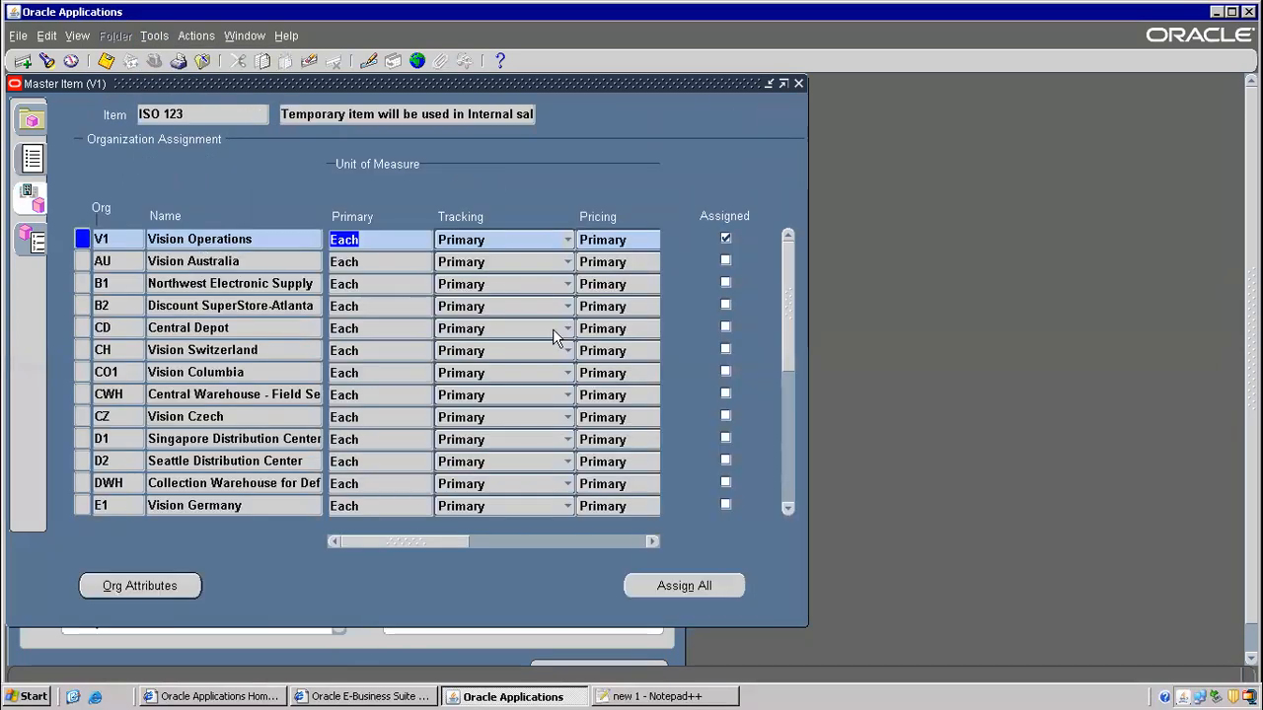
click(789, 508)
click(789, 508)
click(789, 508)
click(789, 508)
click(790, 508)
click(790, 508)
click(789, 508)
click(789, 508)
- Query M% organizations, assign ISO 123 to M1 Seattle and M2 Boston, and save
click(215, 240)
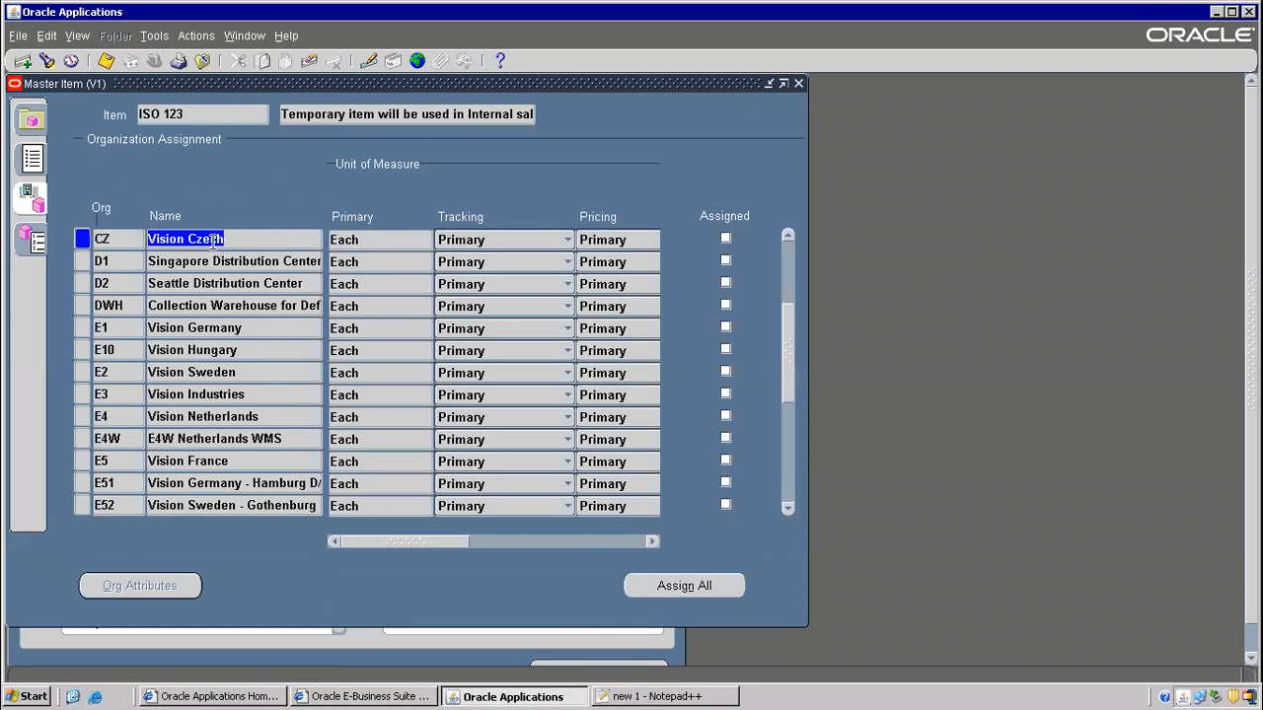
key(F11)
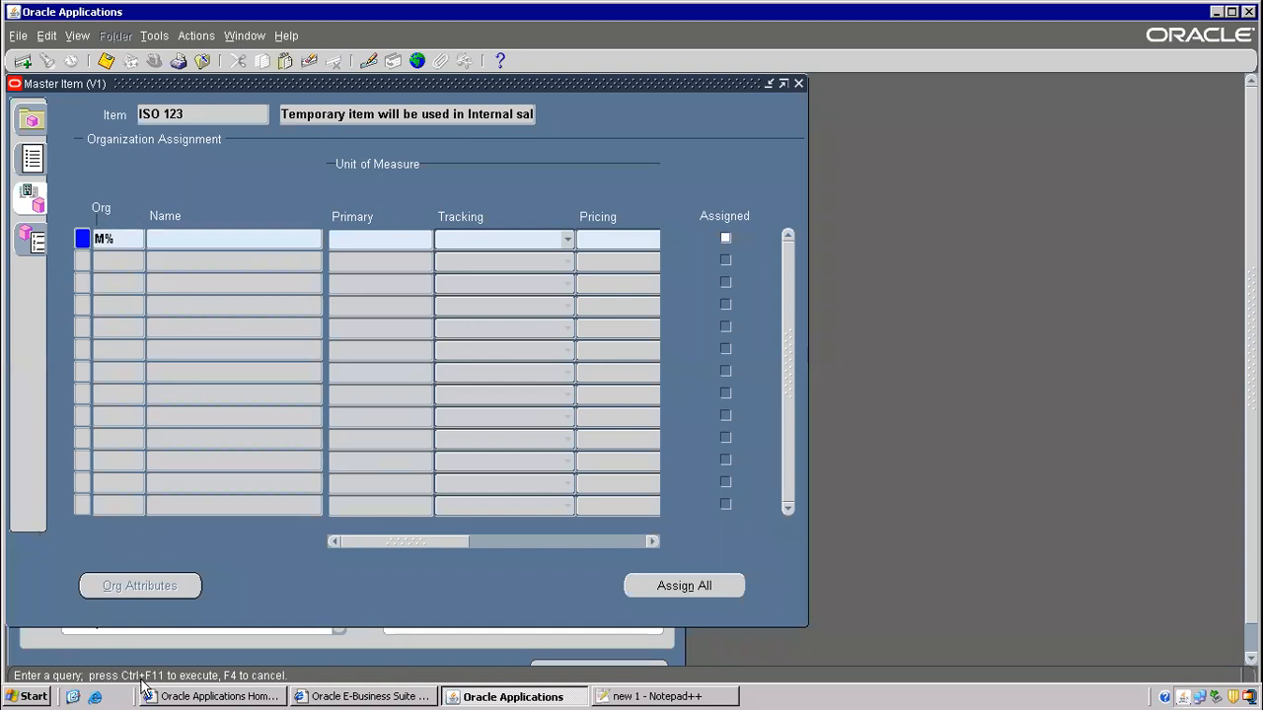
key(ctrl+F11)
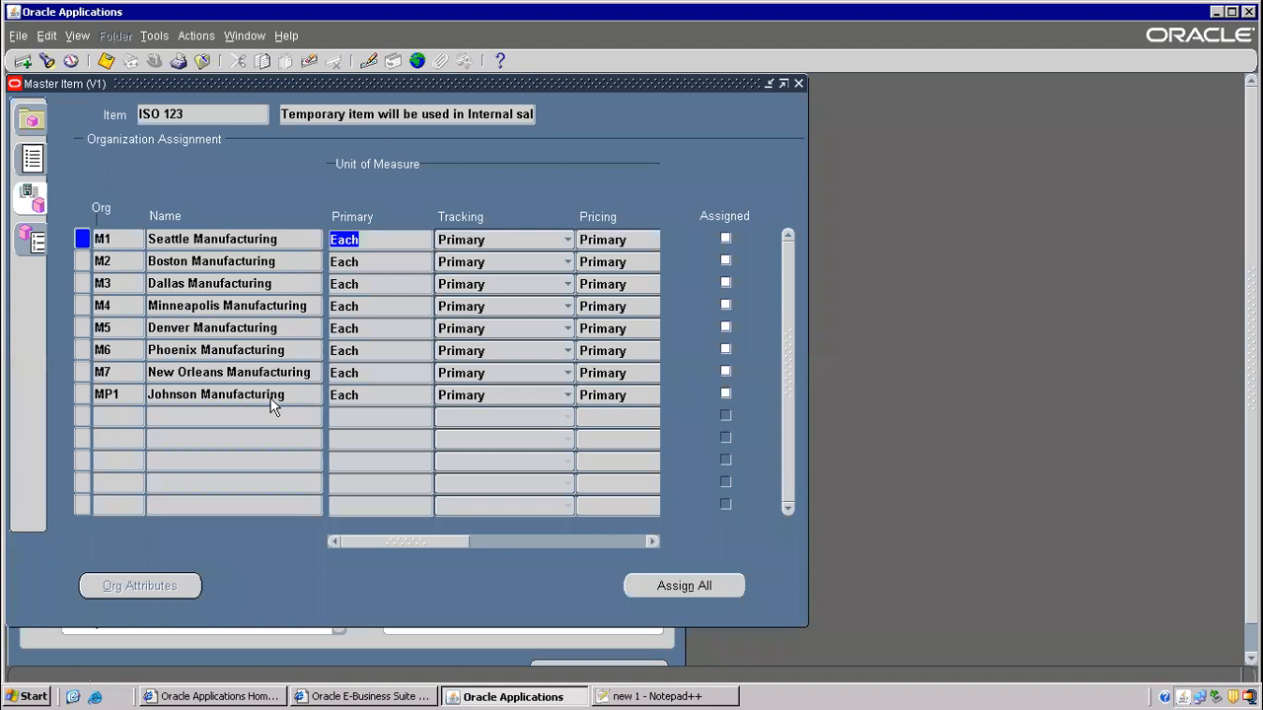
click(726, 239)
click(726, 260)
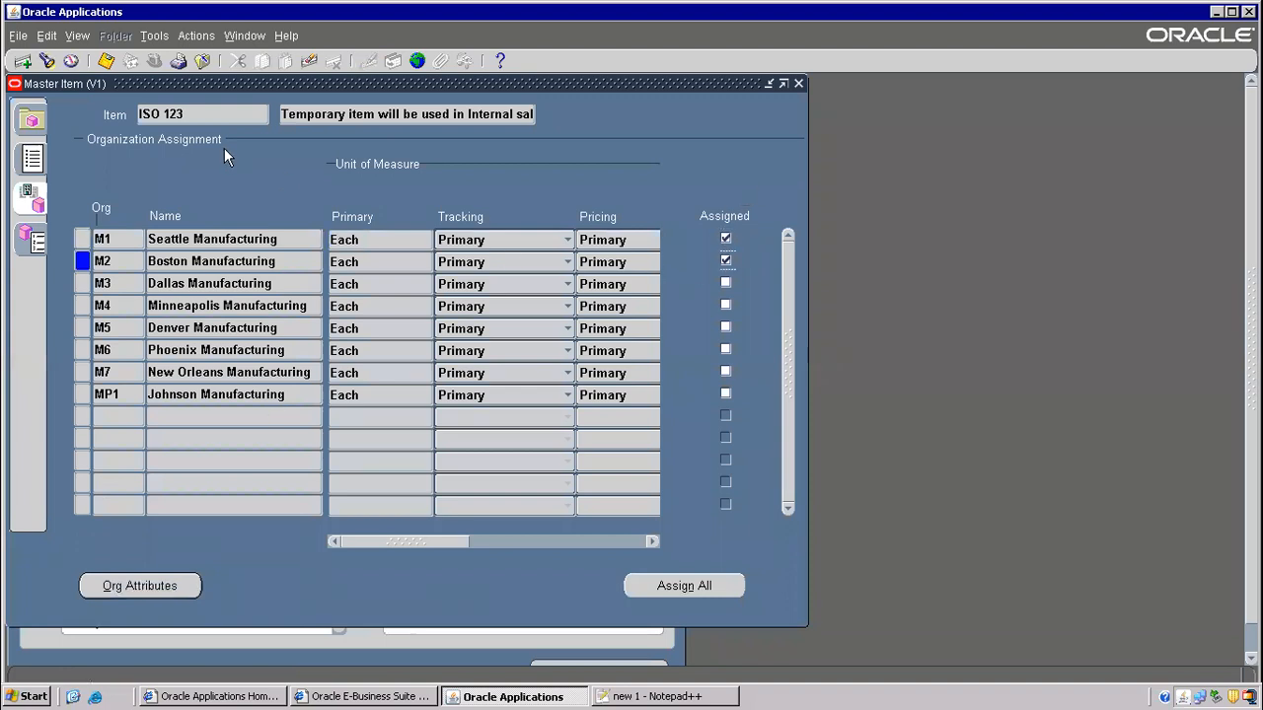
click(105, 61)
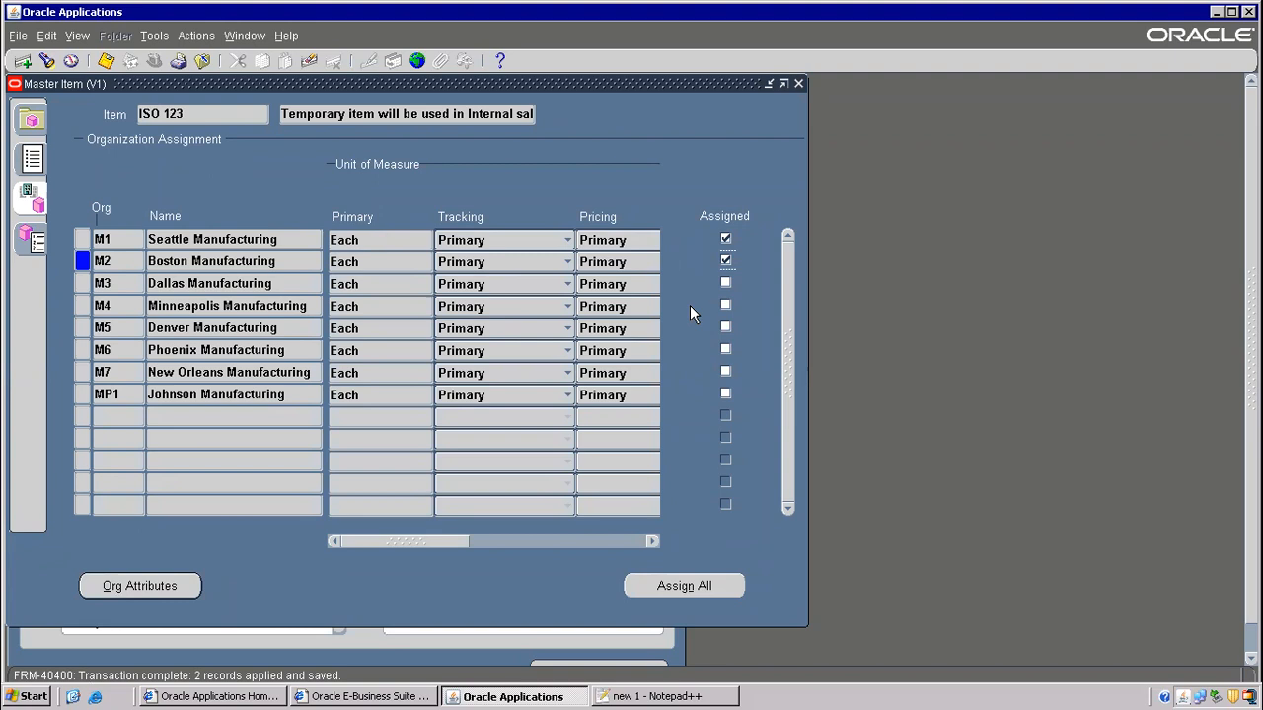
- Tick and untick M3–M5 again, save, and return to the item's detailed attributes
click(726, 283)
click(726, 305)
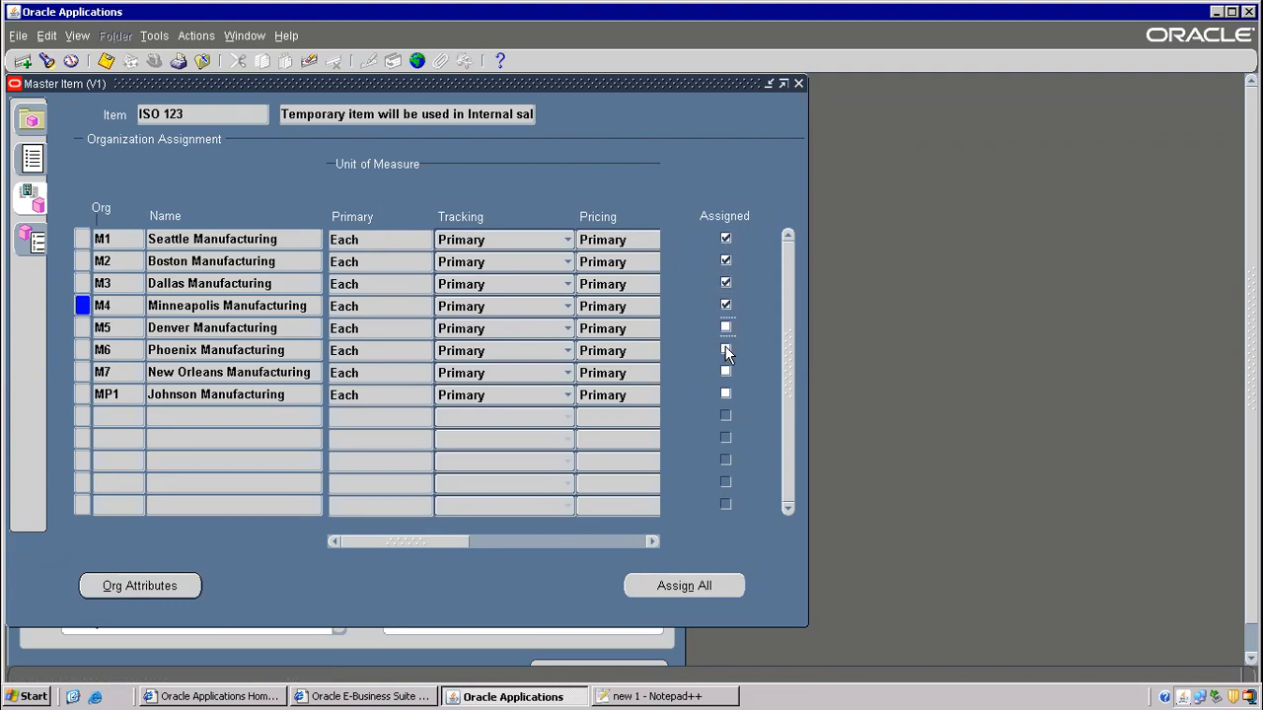
click(727, 326)
click(726, 349)
click(726, 326)
click(726, 305)
click(726, 283)
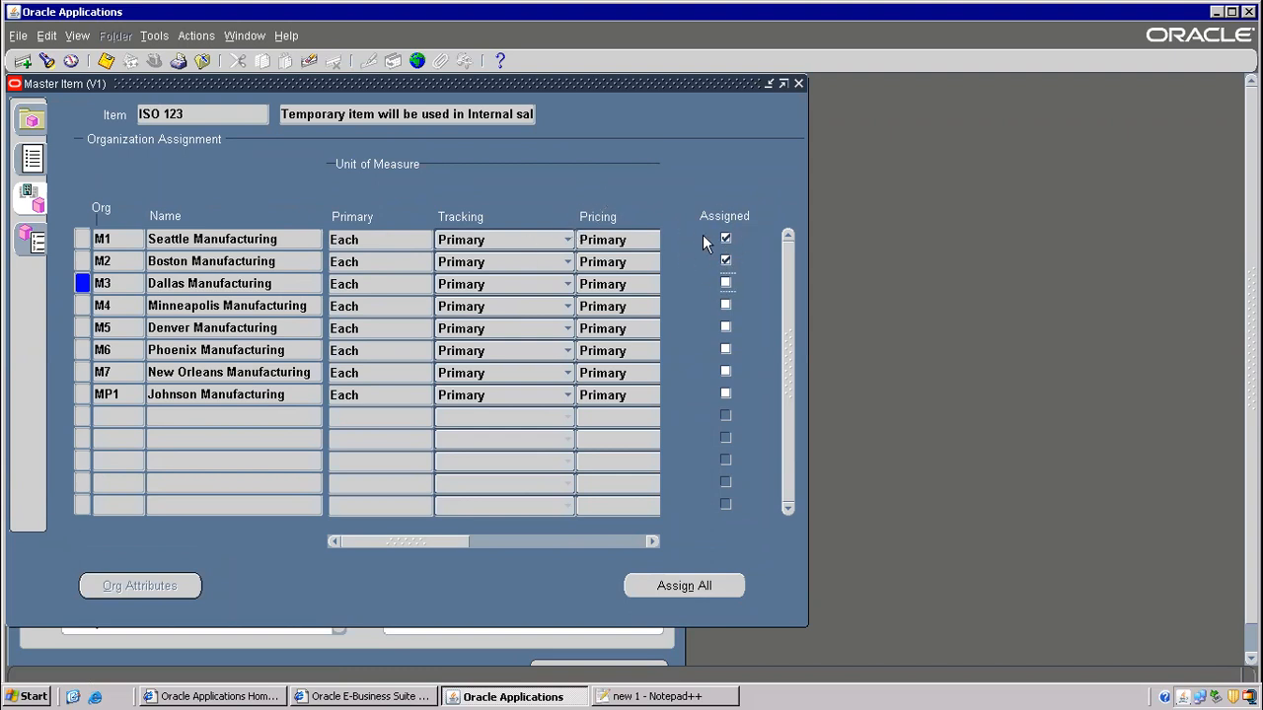
click(106, 61)
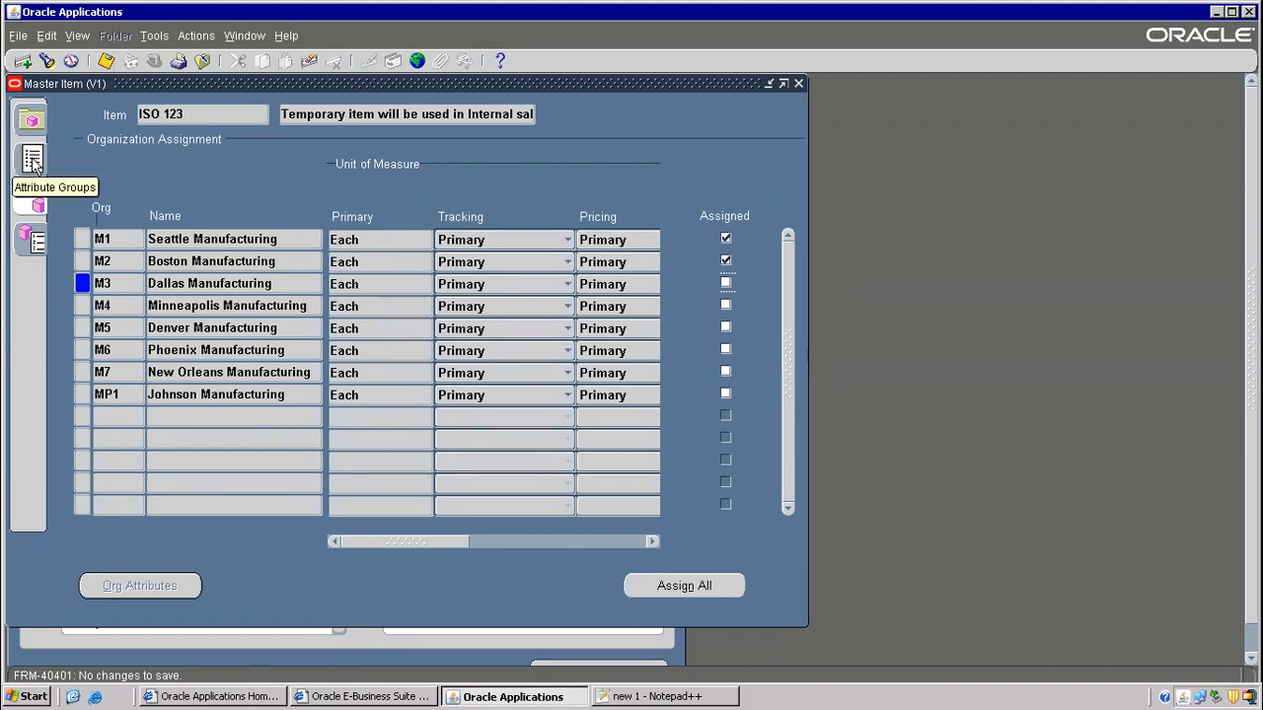
click(30, 124)
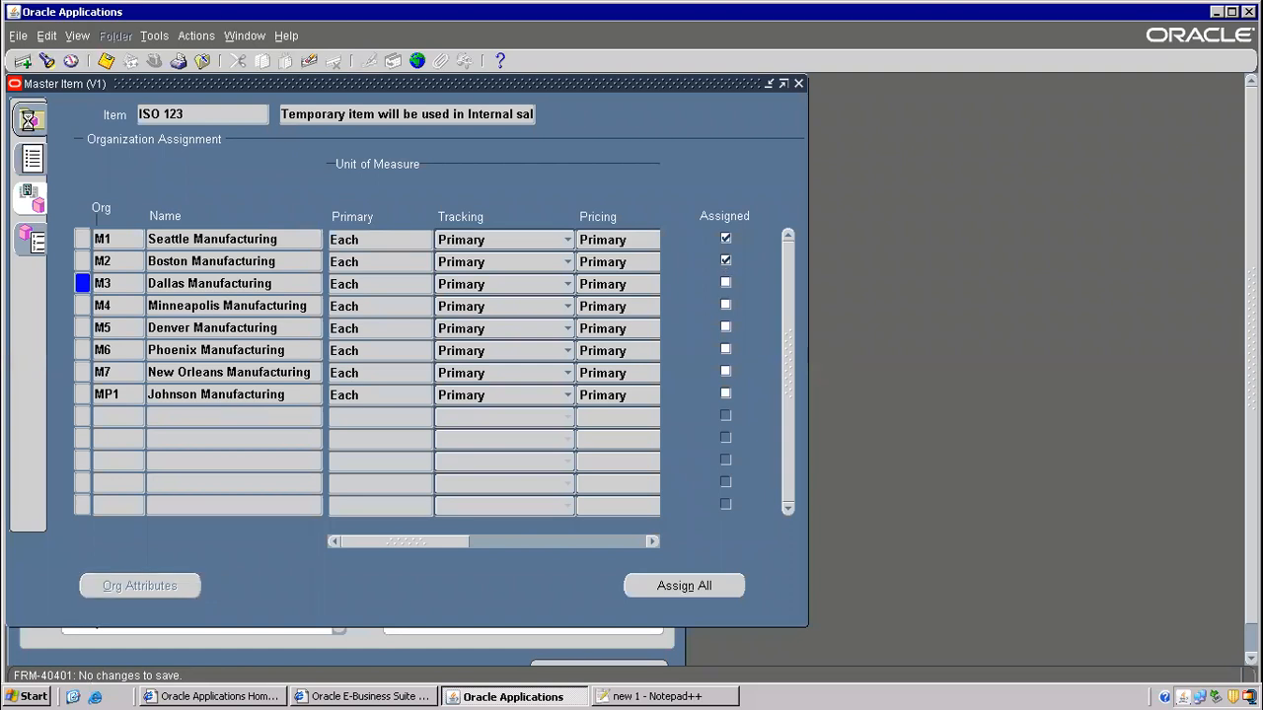
click(39, 170)
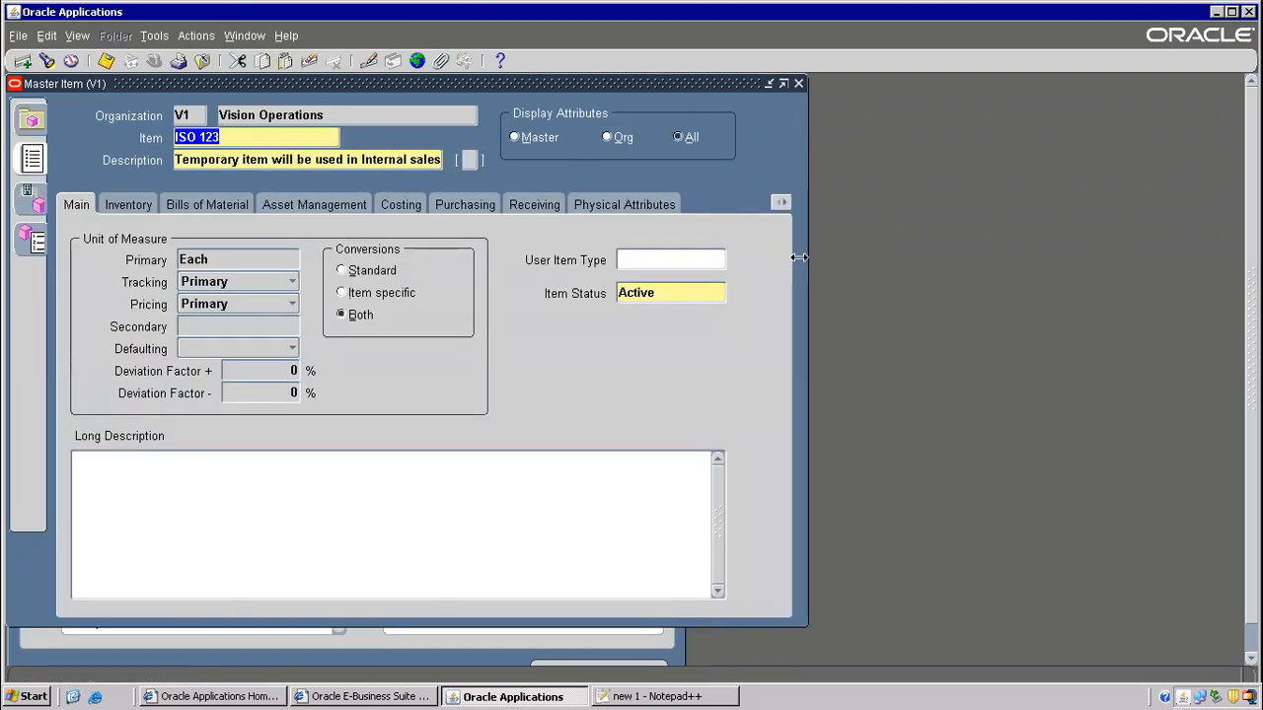
- Review ISO 123's Order Management, Work In Process, Process Manufacturing and Purchasing attributes, then go to the notes
click(780, 204)
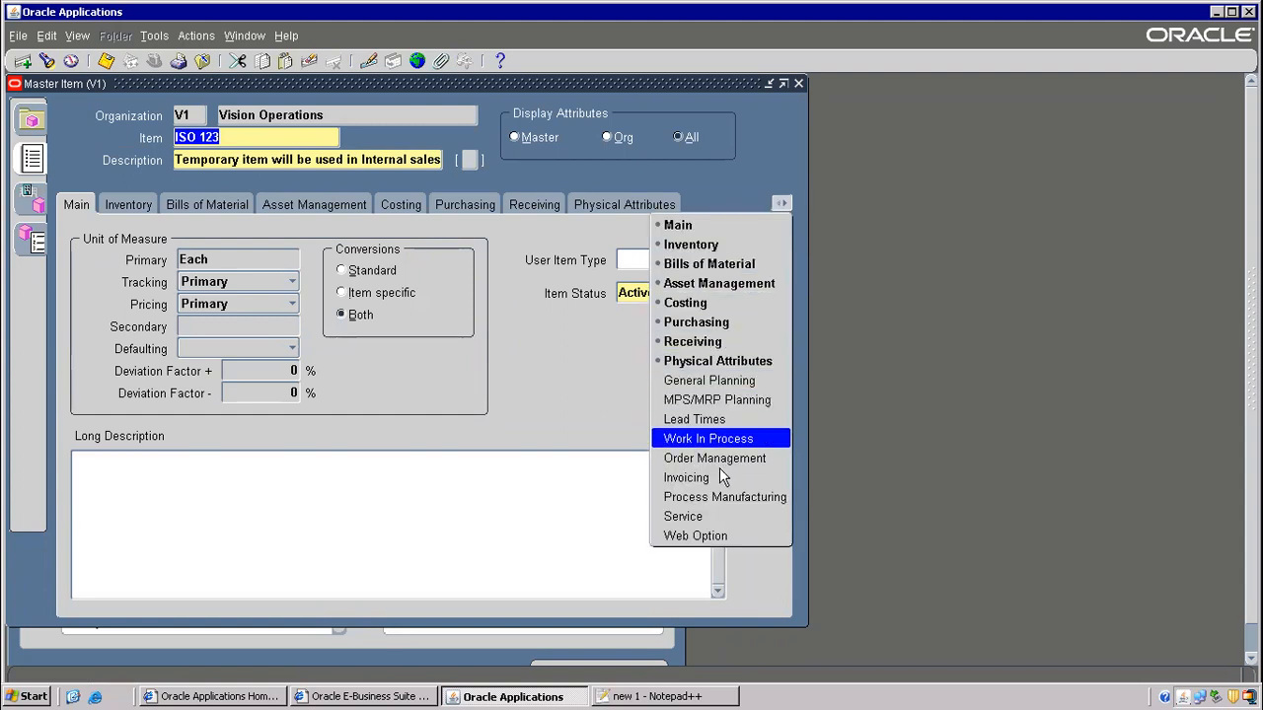
click(690, 458)
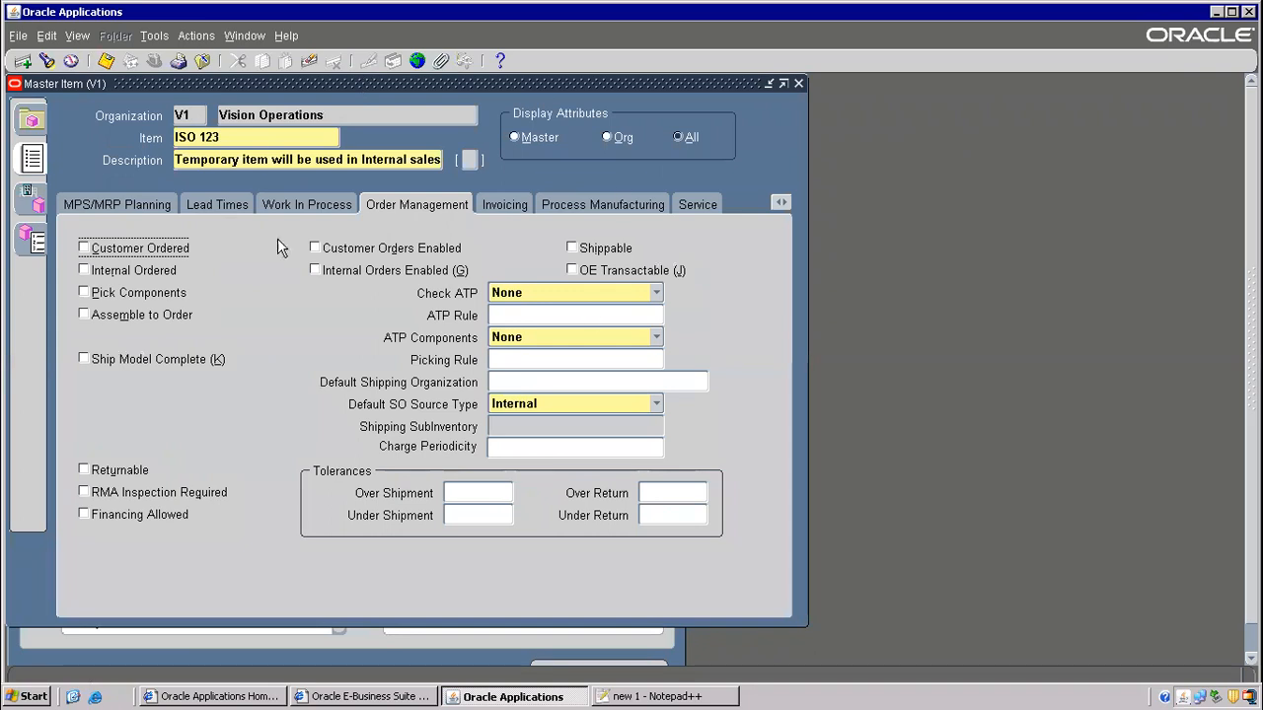
click(286, 207)
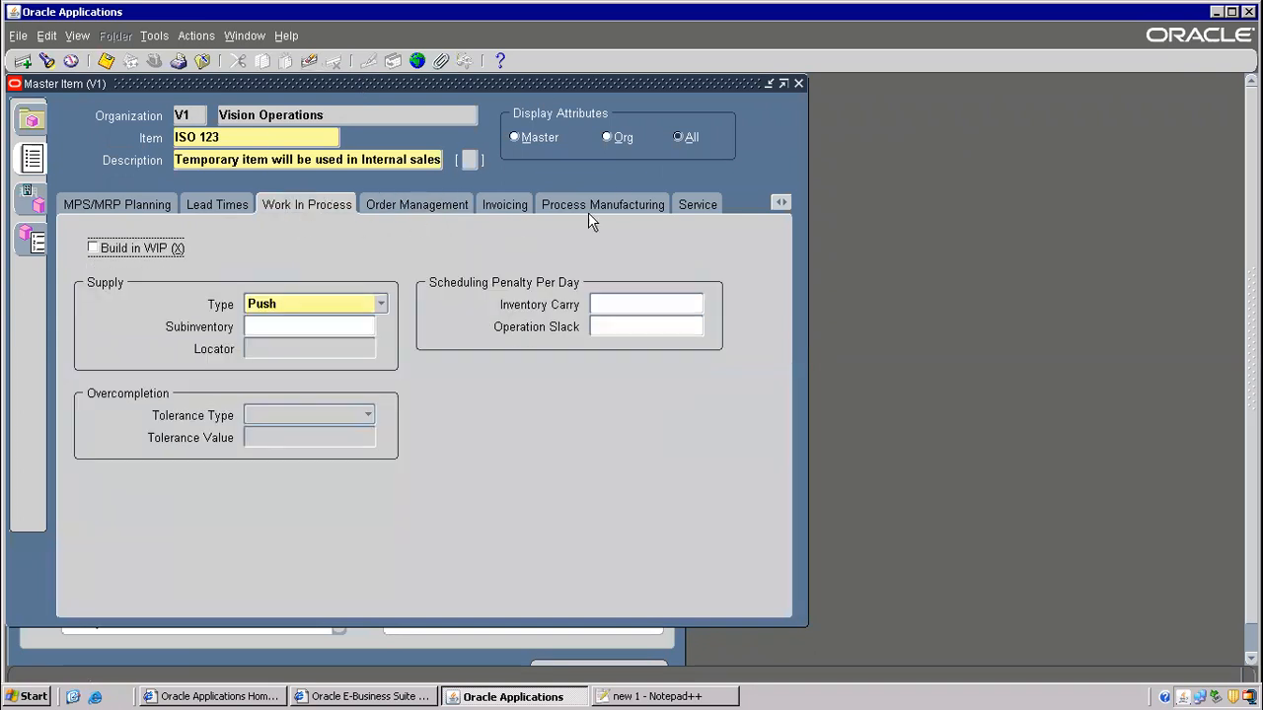
click(603, 206)
click(781, 204)
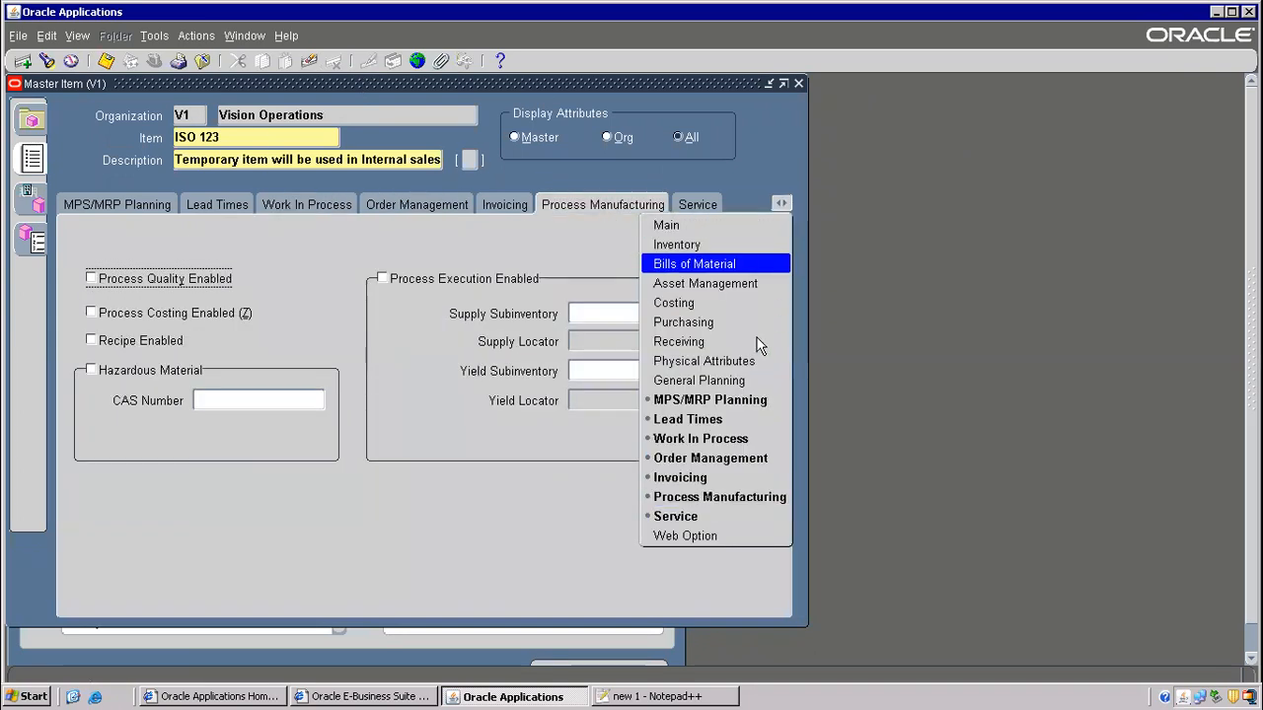
click(685, 324)
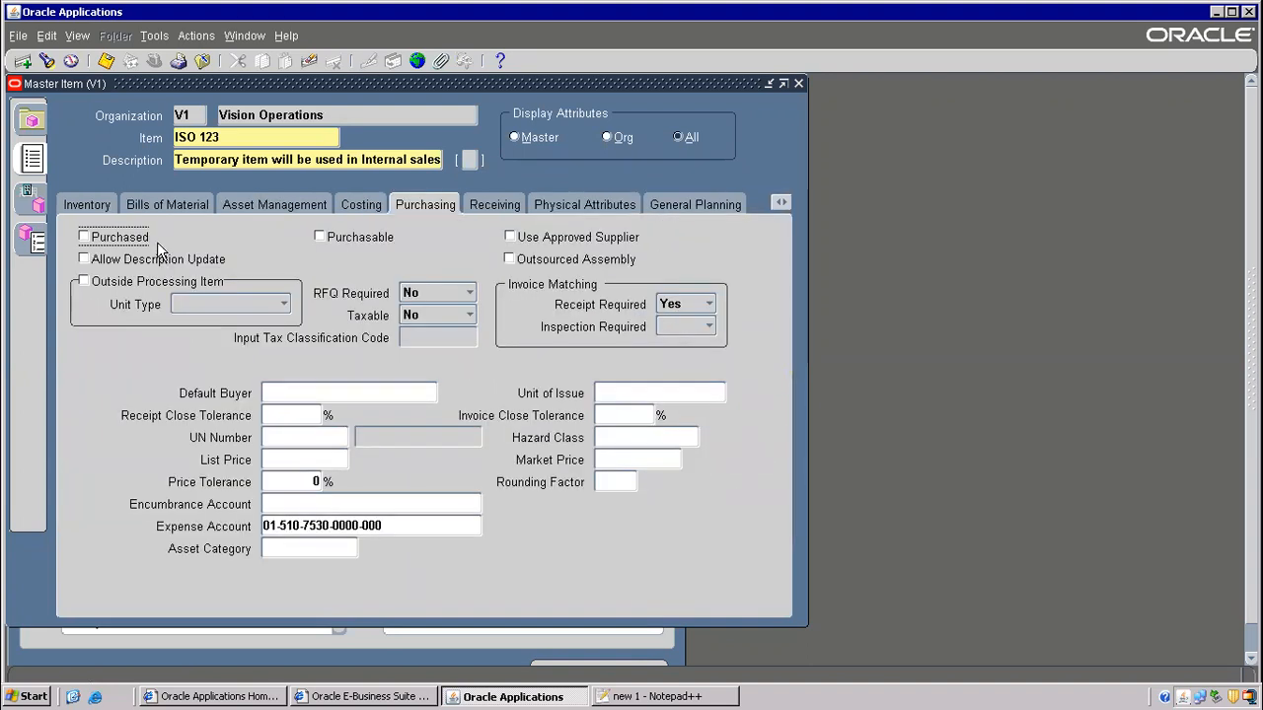
click(209, 136)
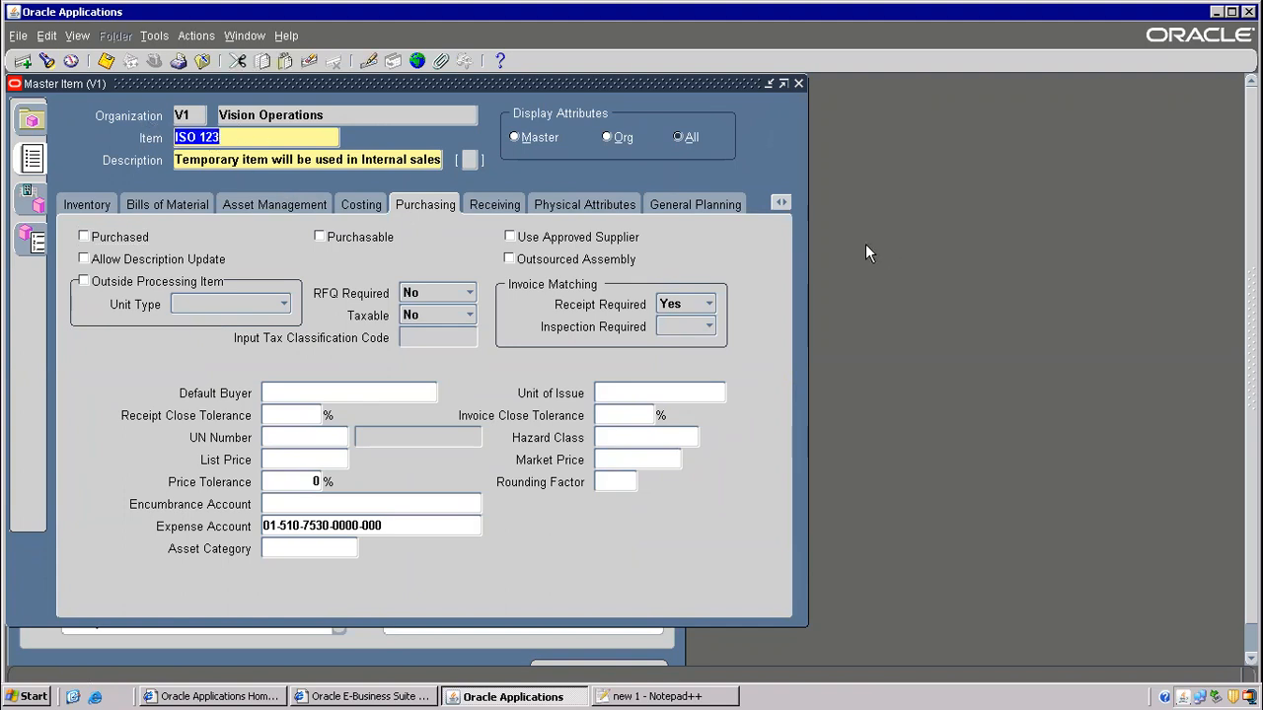
click(786, 204)
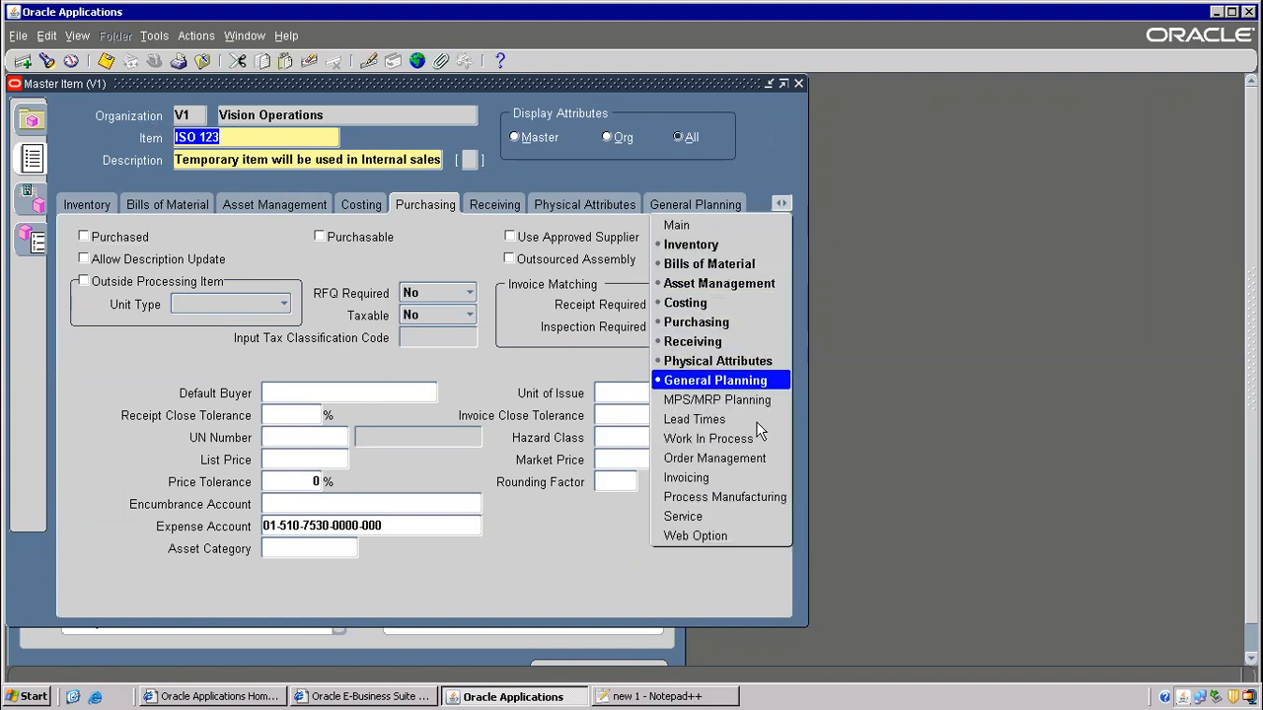
click(706, 461)
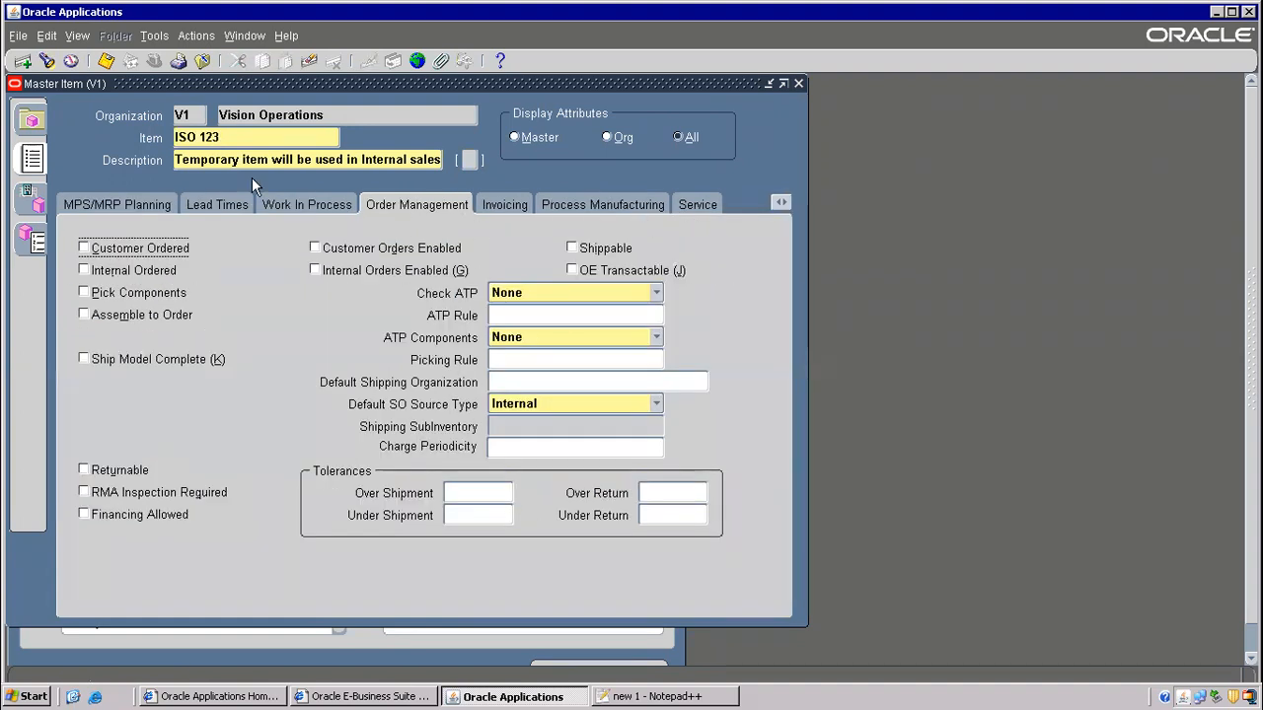
click(198, 139)
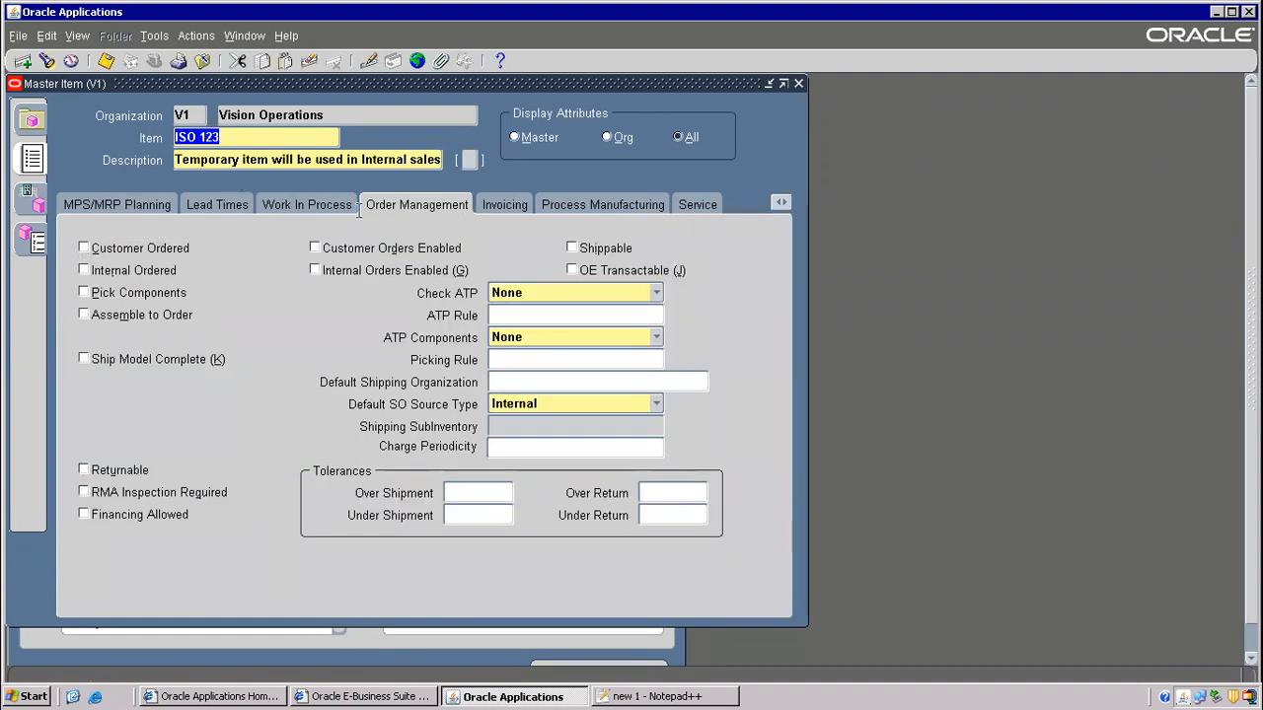
click(651, 696)
click(578, 280)
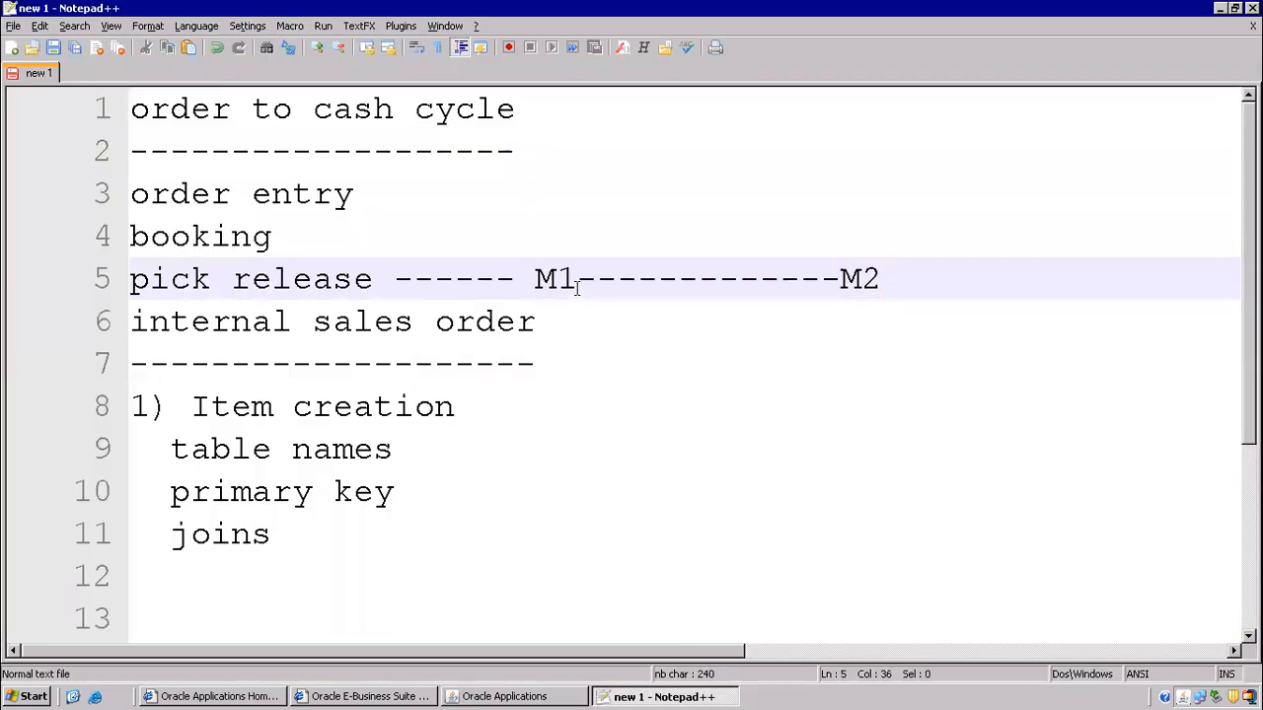
- Change the notes' pick release arrow to M1<-------------M2, then return to Oracle
text(<)
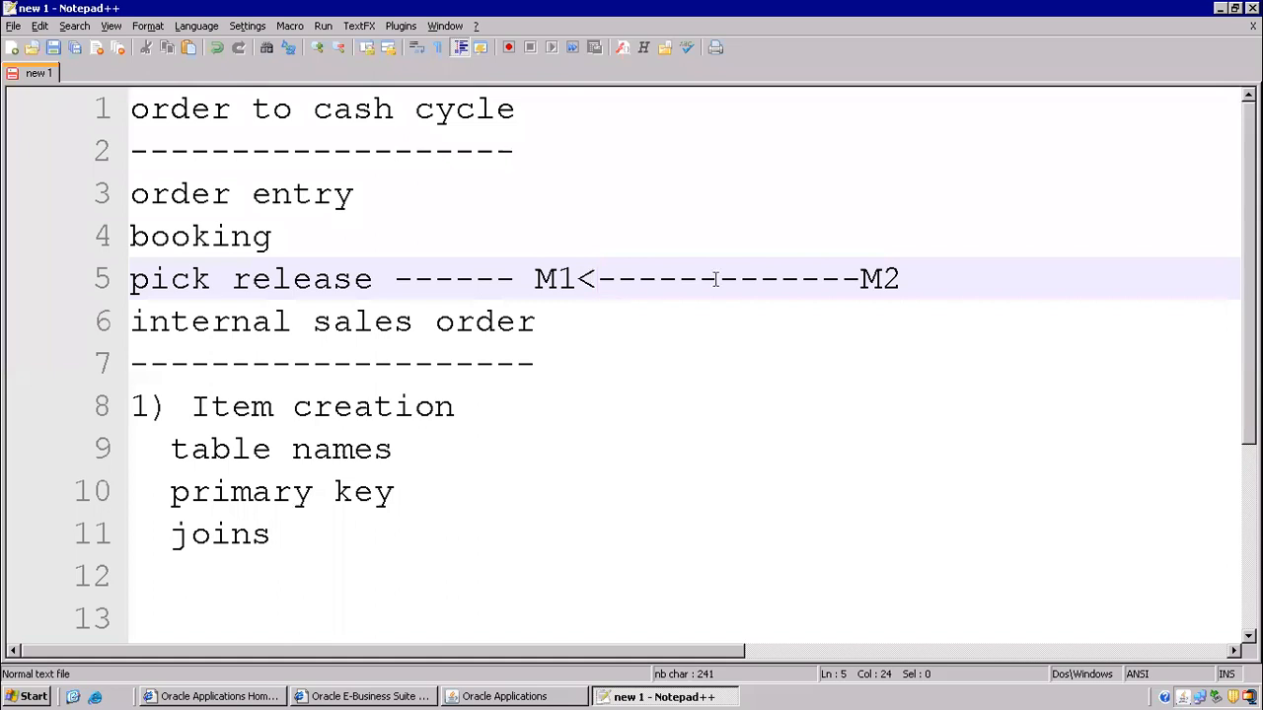
click(907, 279)
drag(907, 279, 530, 263)
key(alt+Tab)
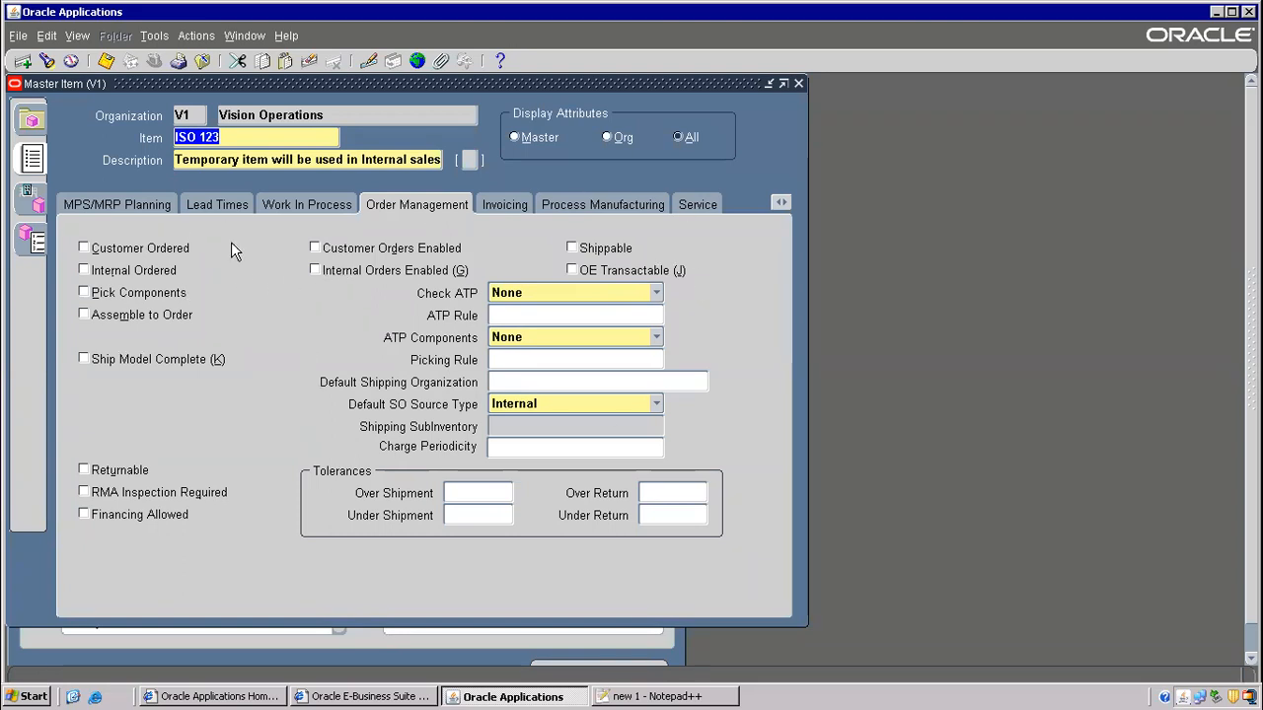
- Copy attributes from the Finished Good template onto ISO 123 and save the item
click(158, 37)
click(188, 282)
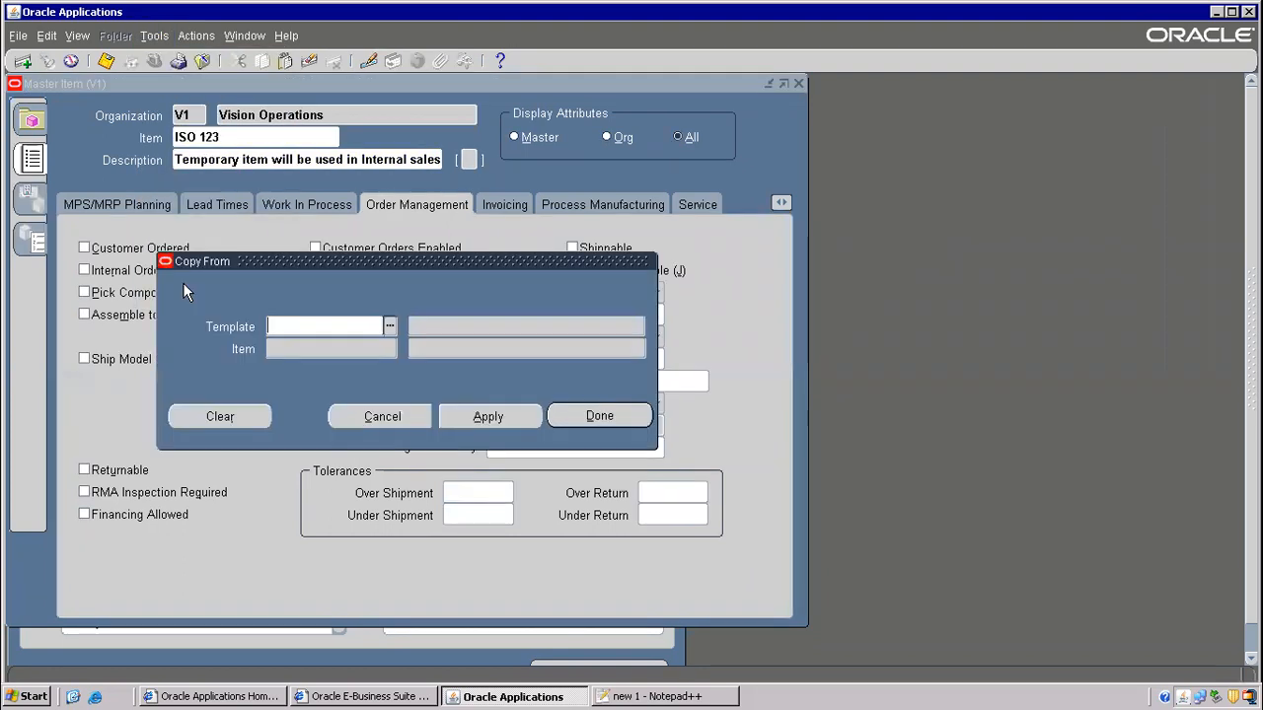
text(fin)
key(Tab)
click(466, 417)
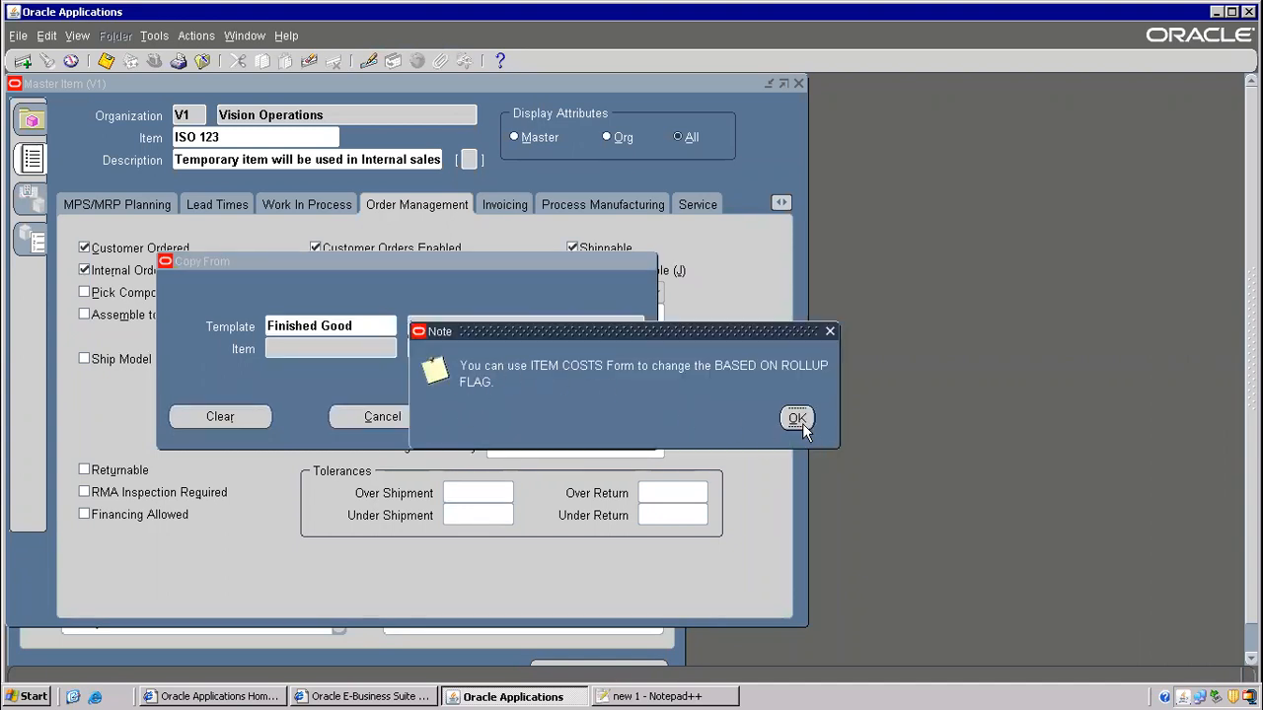
click(799, 421)
click(601, 418)
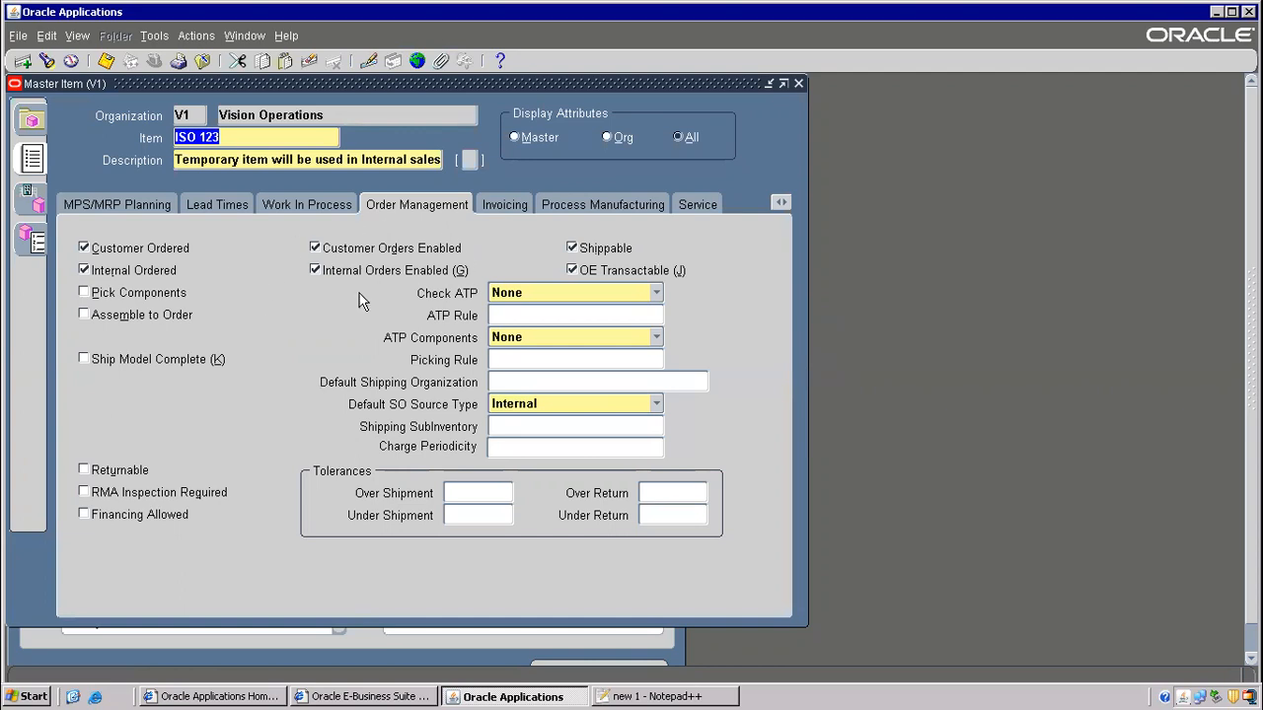
click(107, 61)
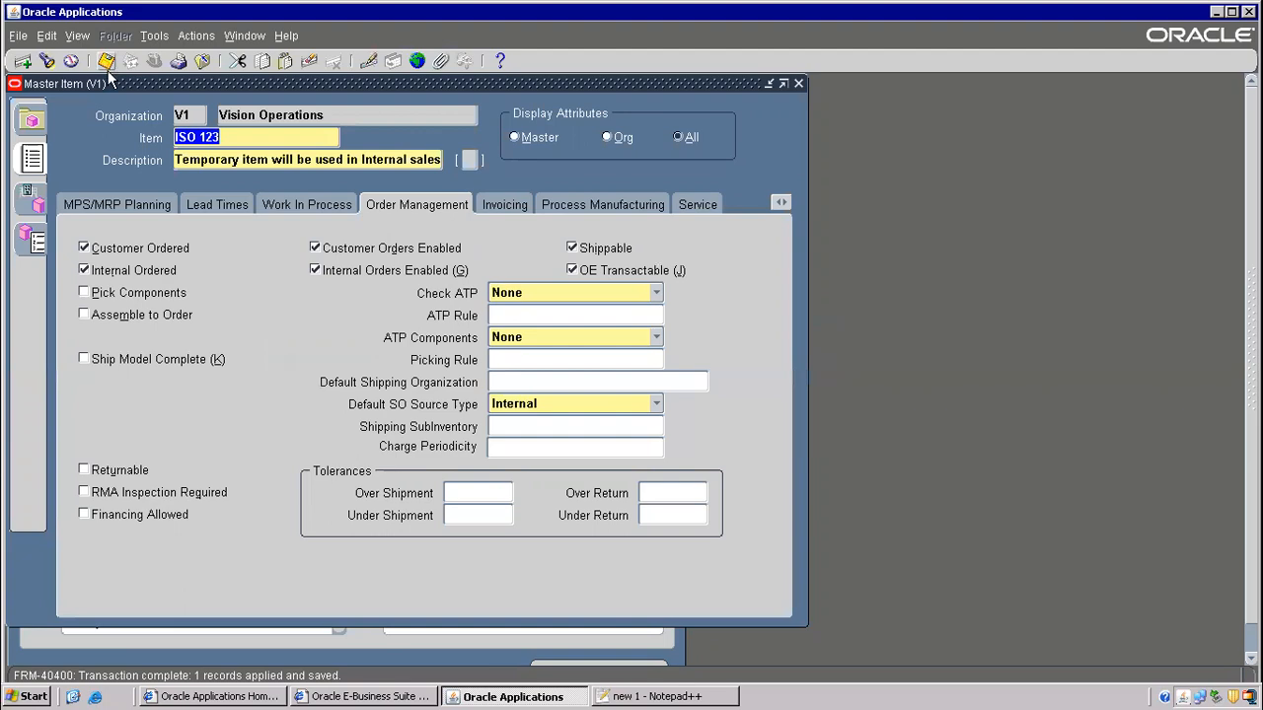
click(646, 696)
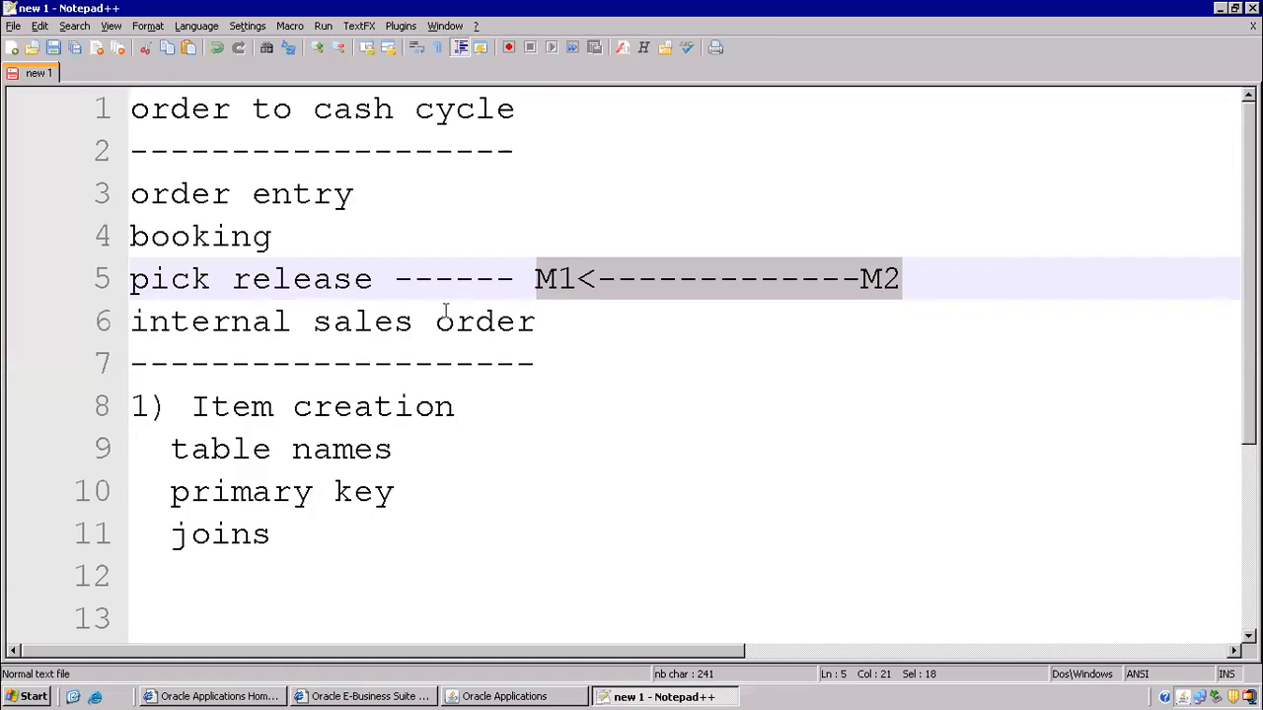
- Add bullets '* item creation', '* organization assignment' and '* copy from template' under line 8 'Item creation'
scroll(377, 405, down, 3)
click(484, 106)
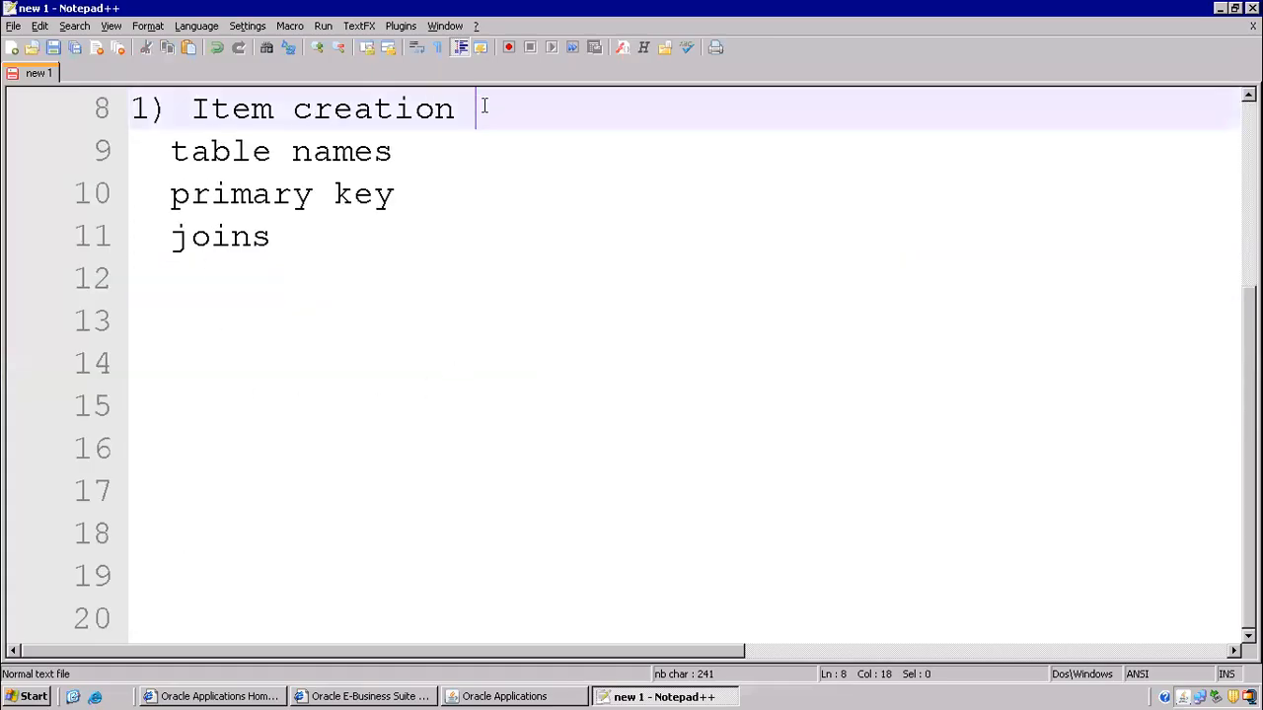
key(Return)
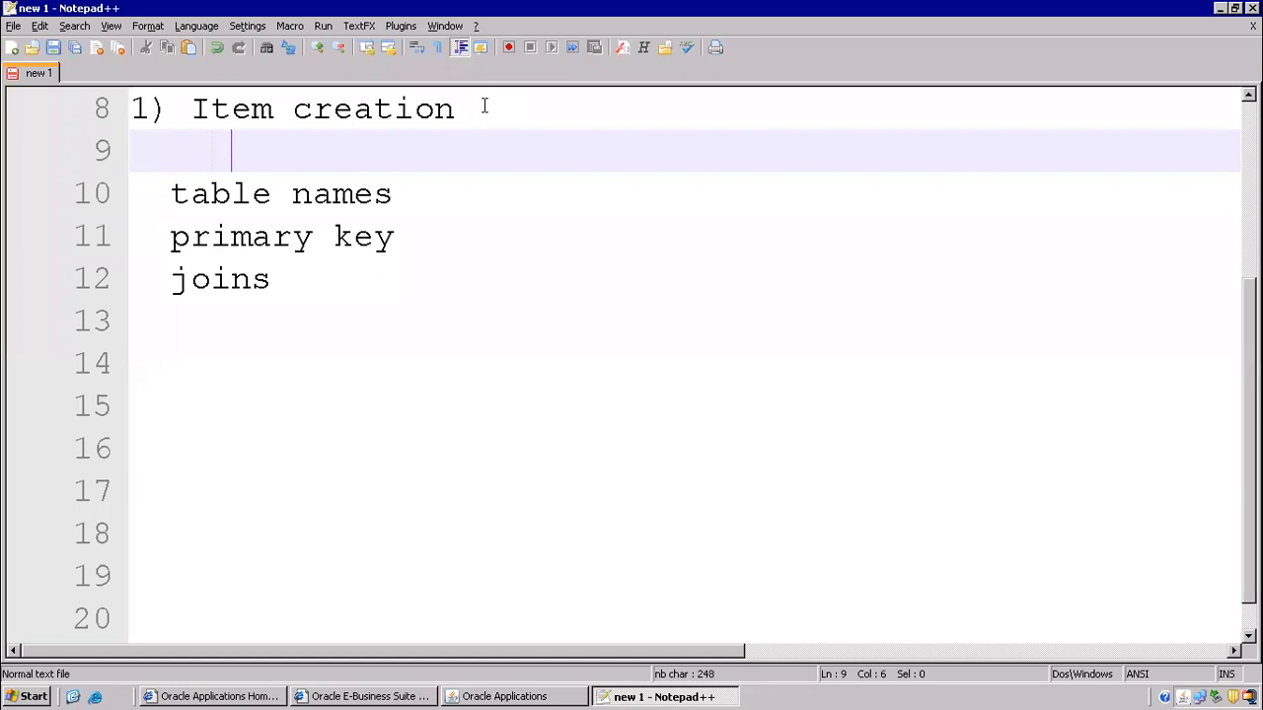
text(* item creation)
key(Return)
text(*)
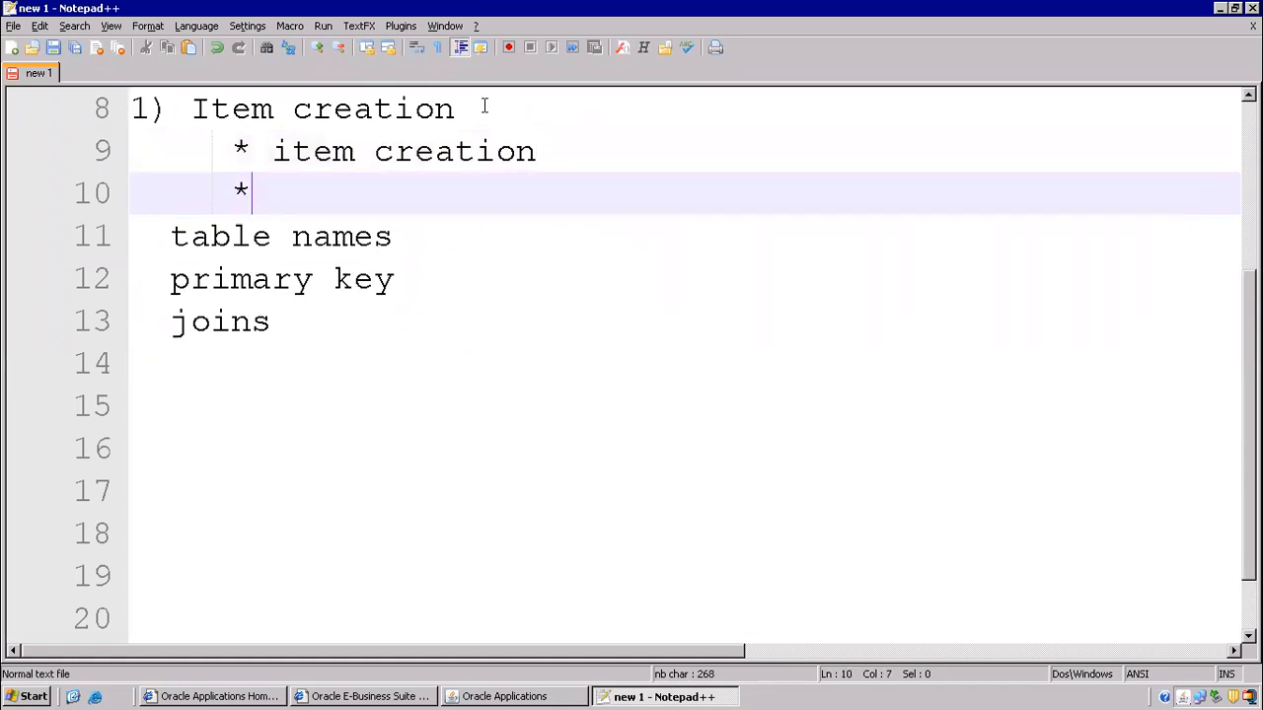
text( organization a)
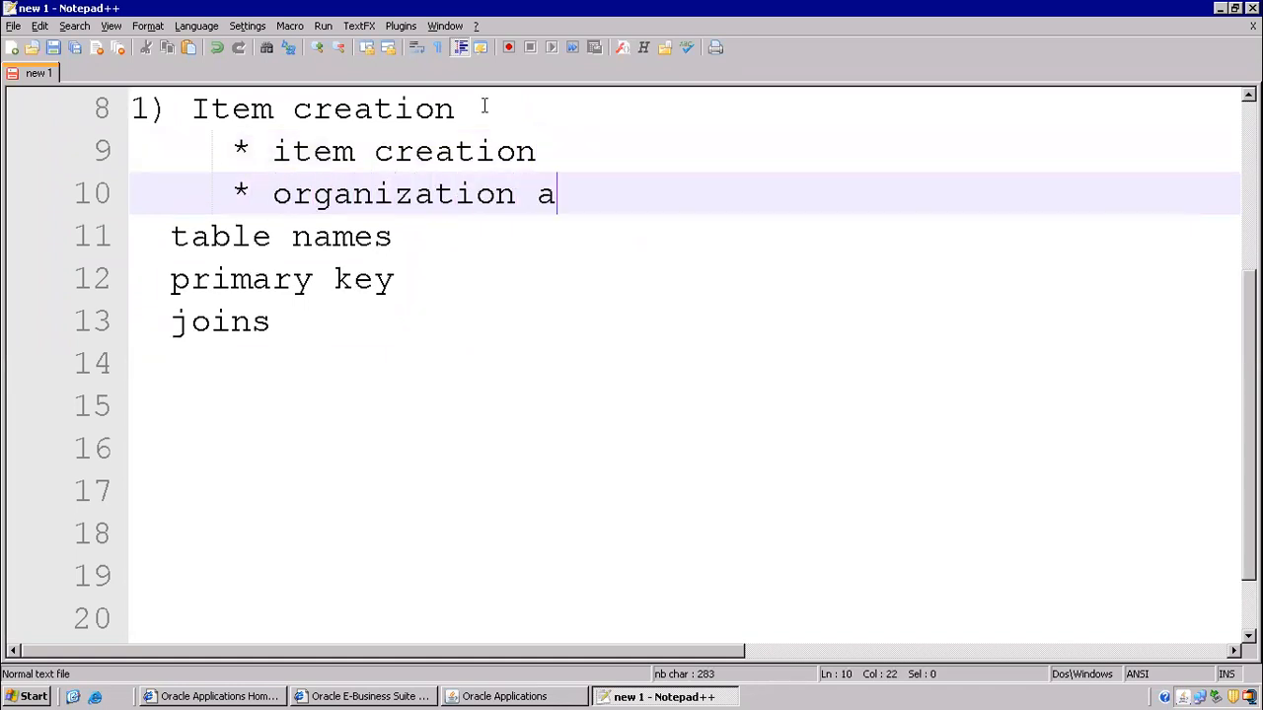
text(ssignment)
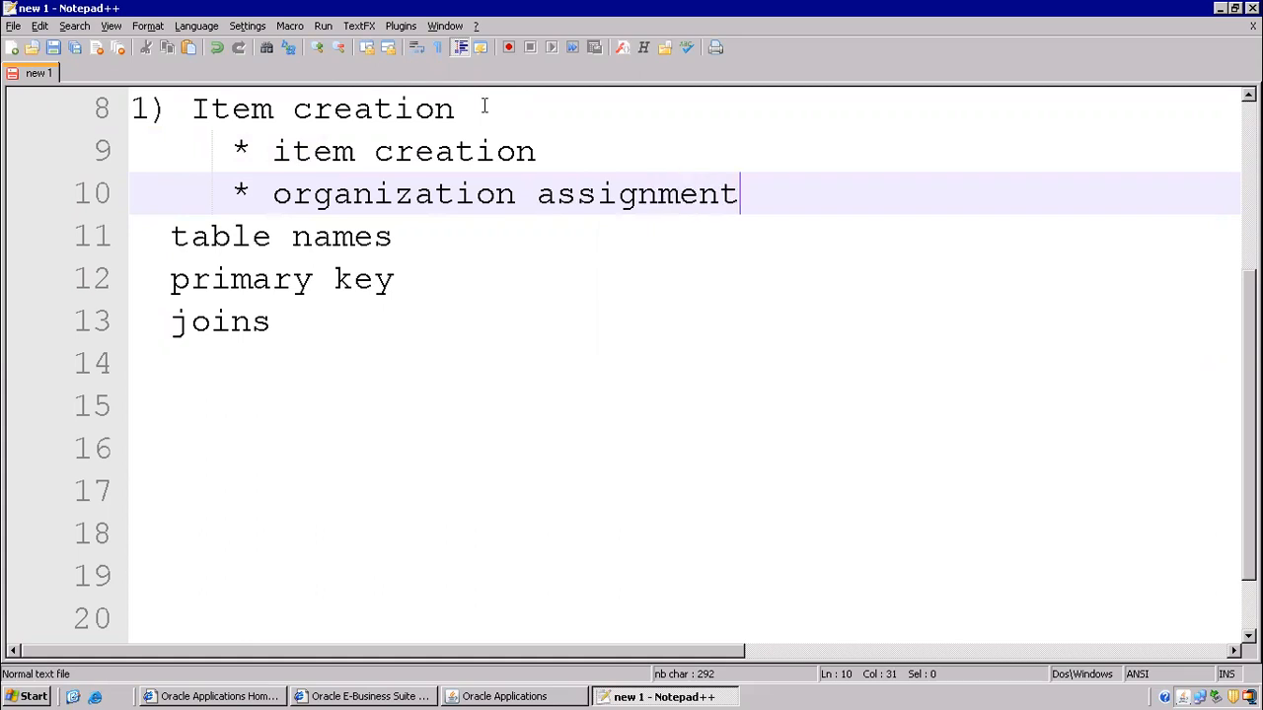
key(Return)
text(*)
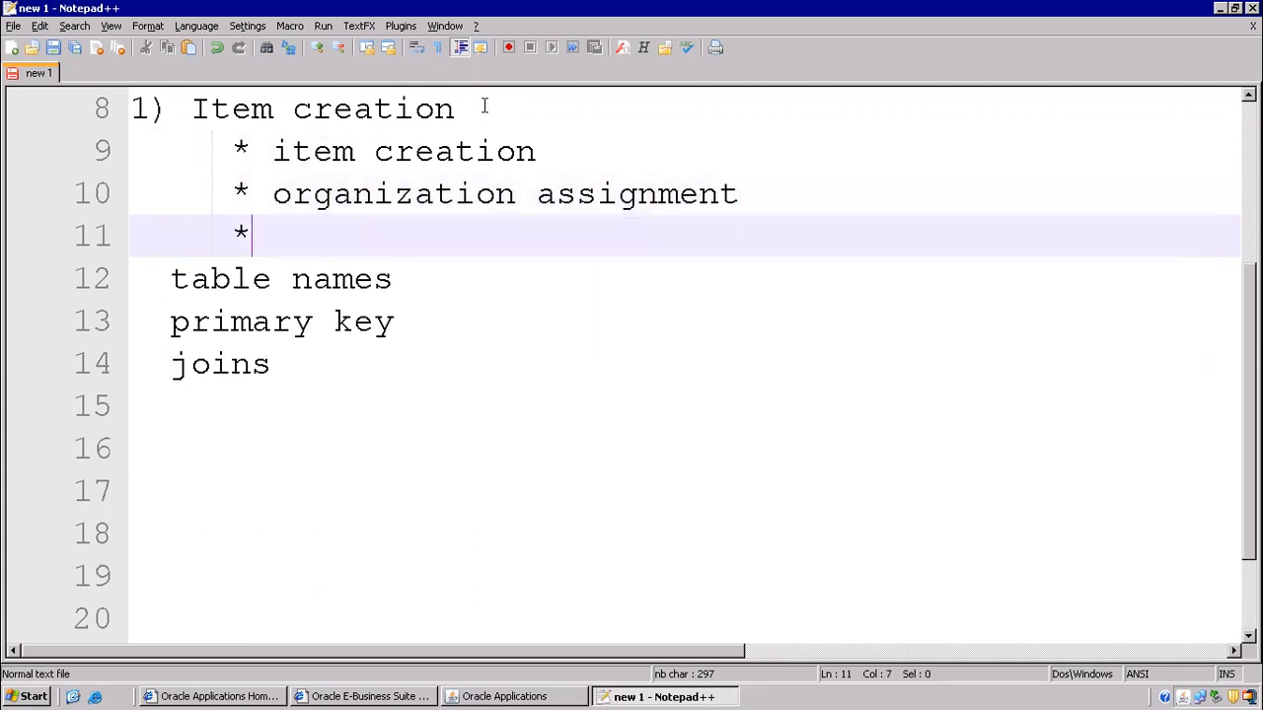
text( copy )
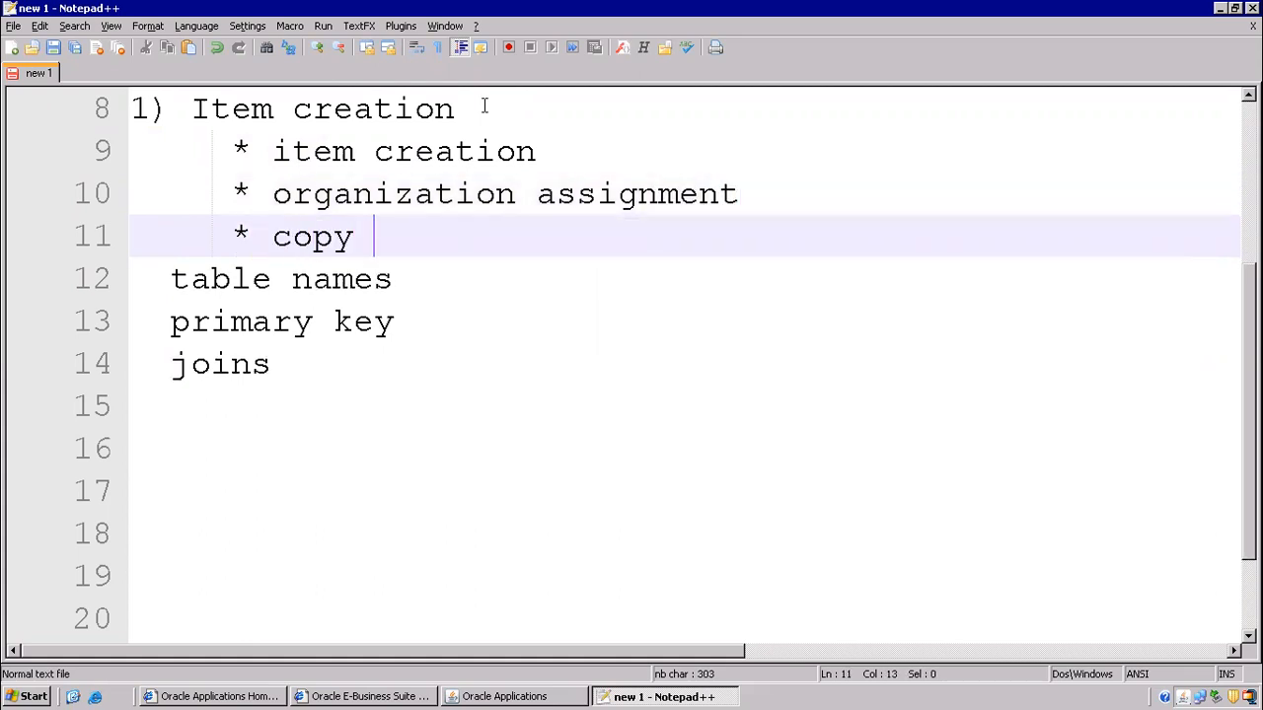
text(from template)
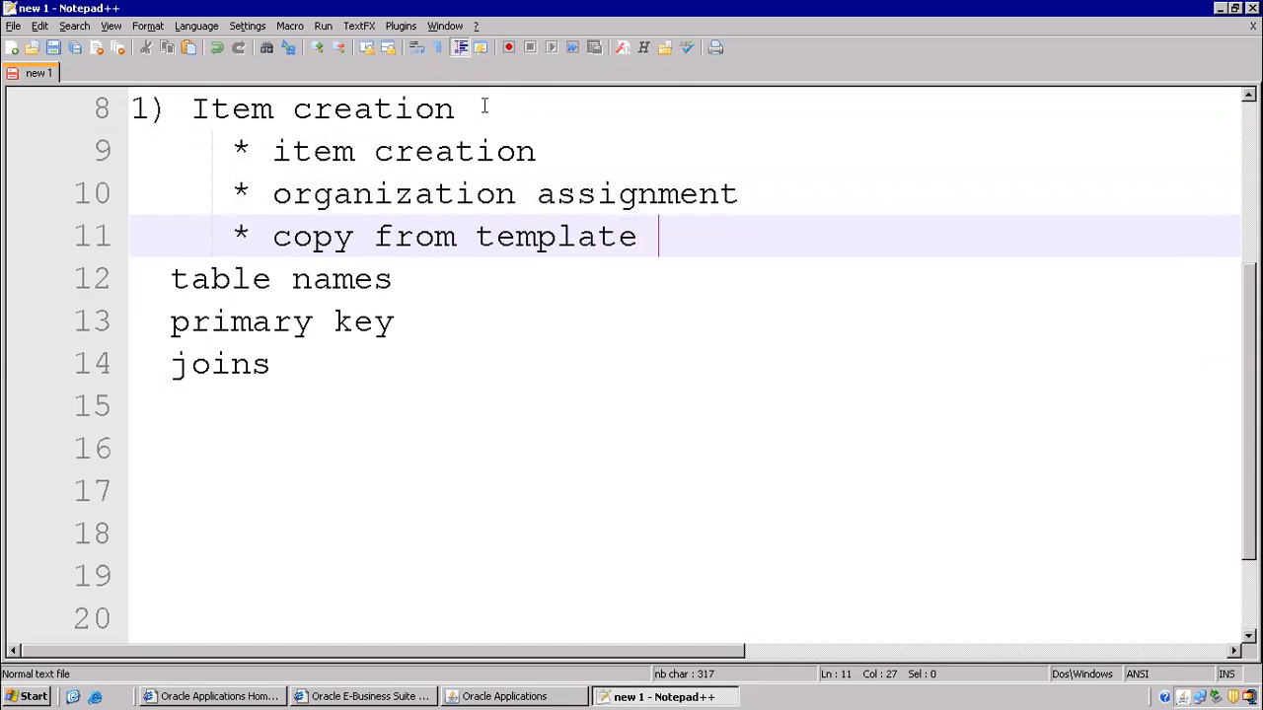
drag(273, 108, 654, 252)
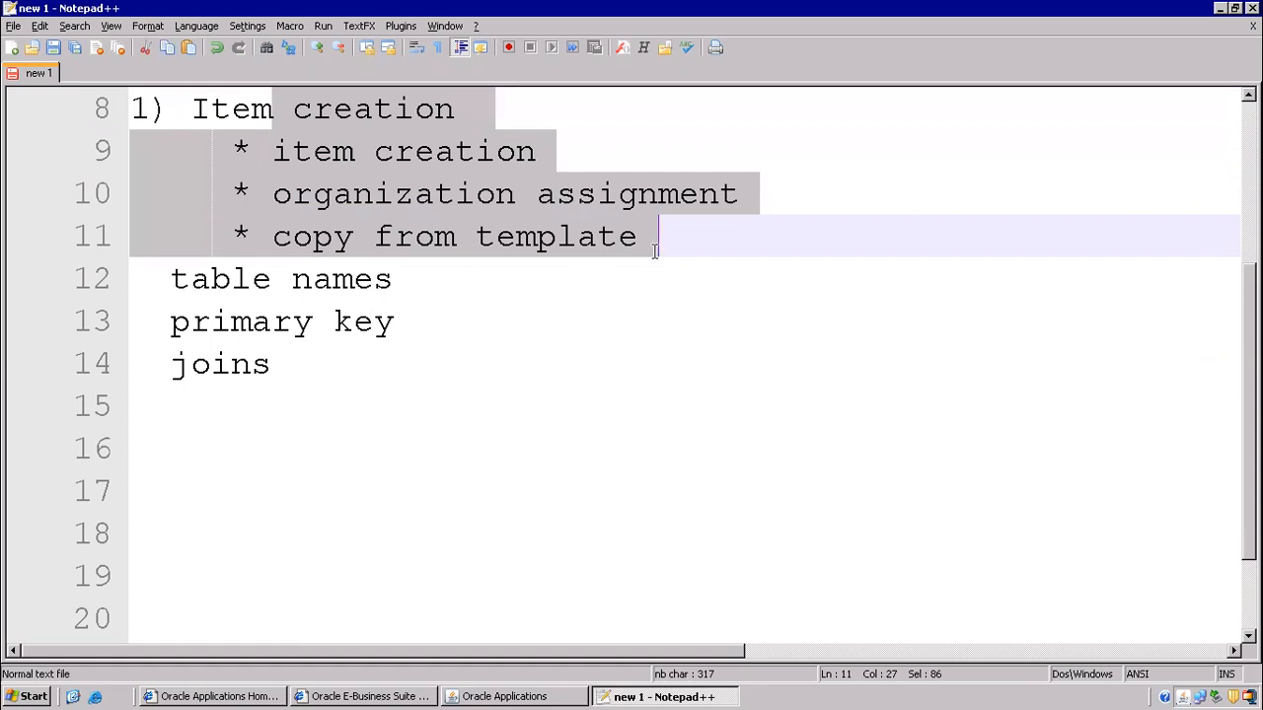
click(508, 696)
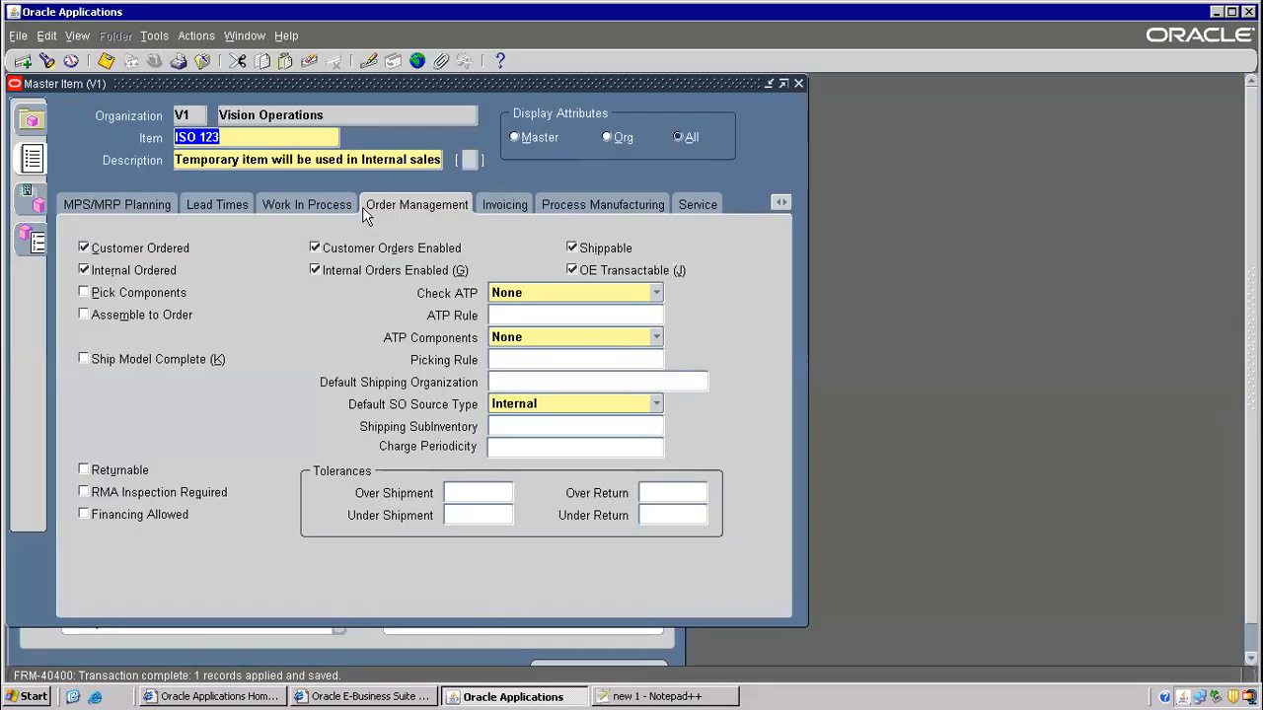
- Create a new item ISO 999, paste ISO 999 as its description, and save
click(22, 60)
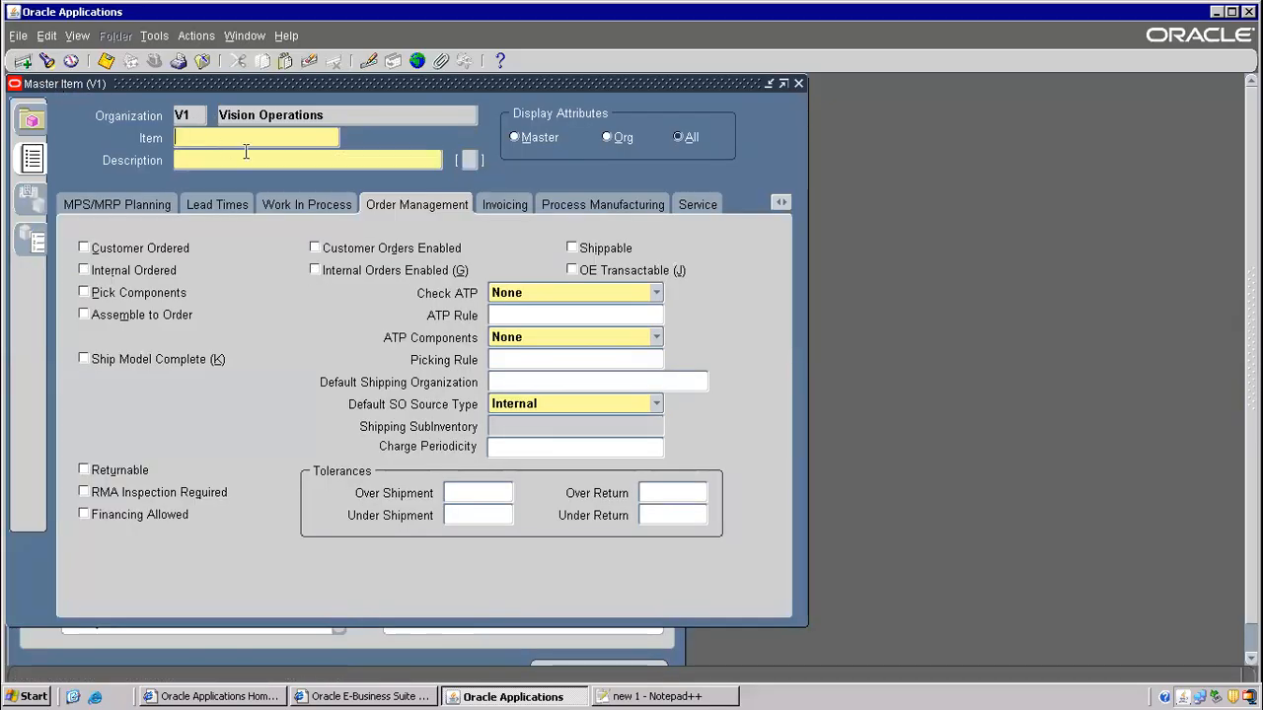
text(ISO 999)
key(Tab)
click(254, 137)
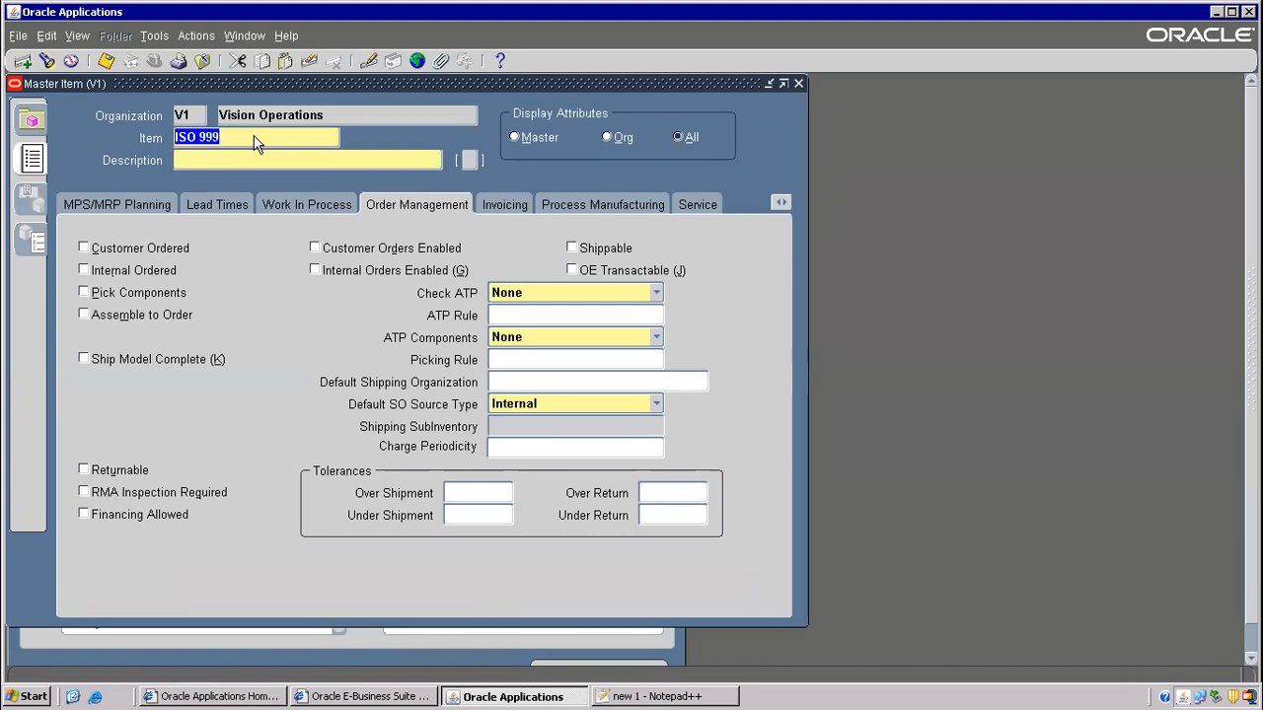
click(231, 160)
key(ctrl+v)
key(ctrl+s)
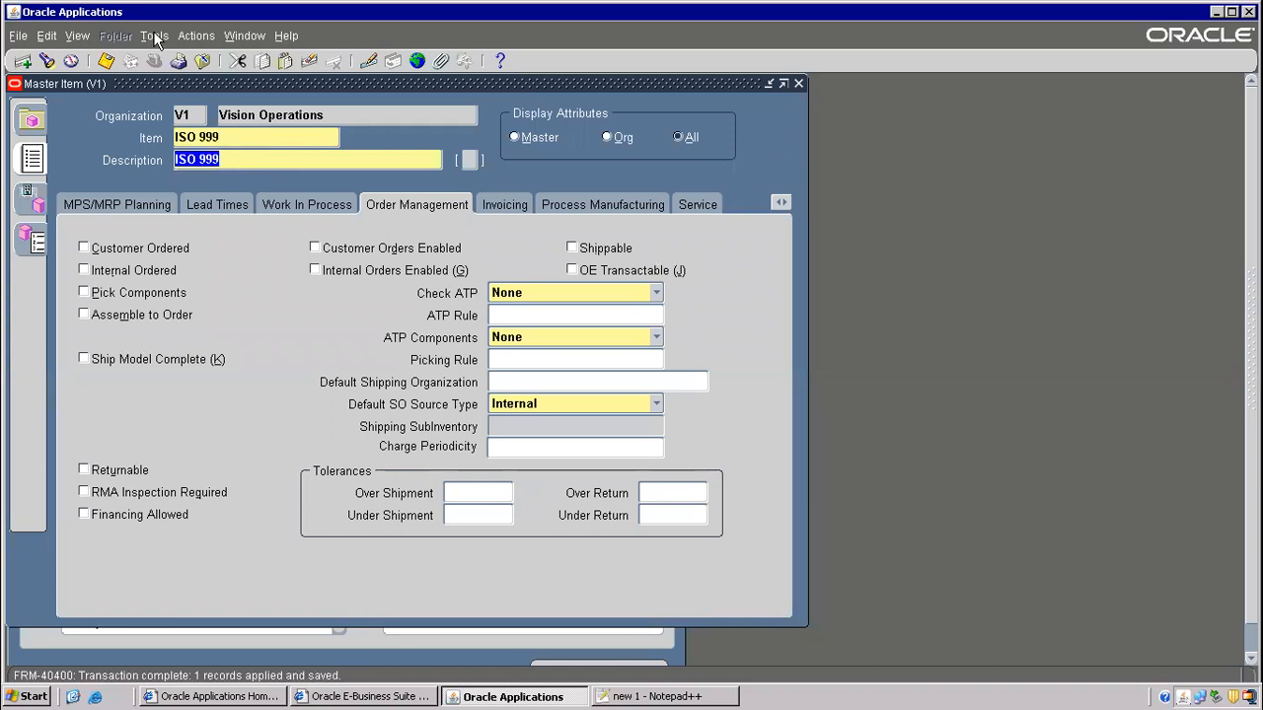
- Deselect the Item creation notes in Notepad++ and return to the Oracle item form
click(154, 35)
key(alt+Tab)
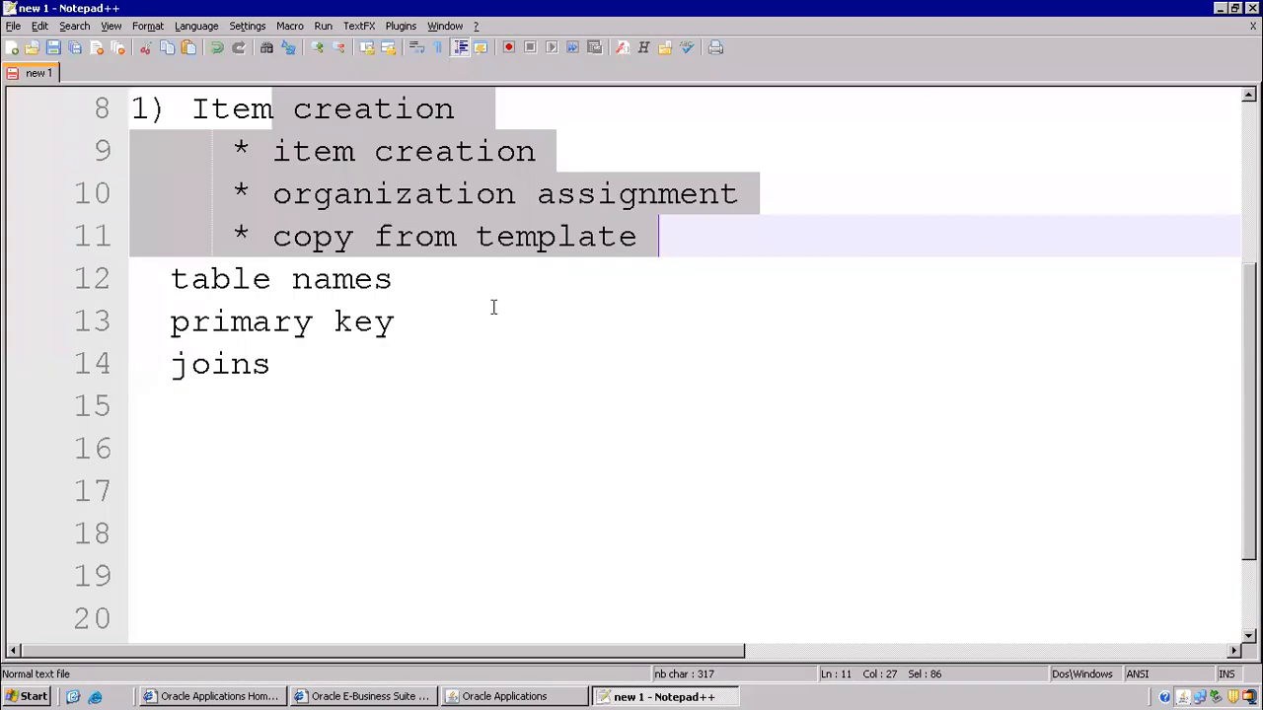
click(331, 201)
key(alt+Tab)
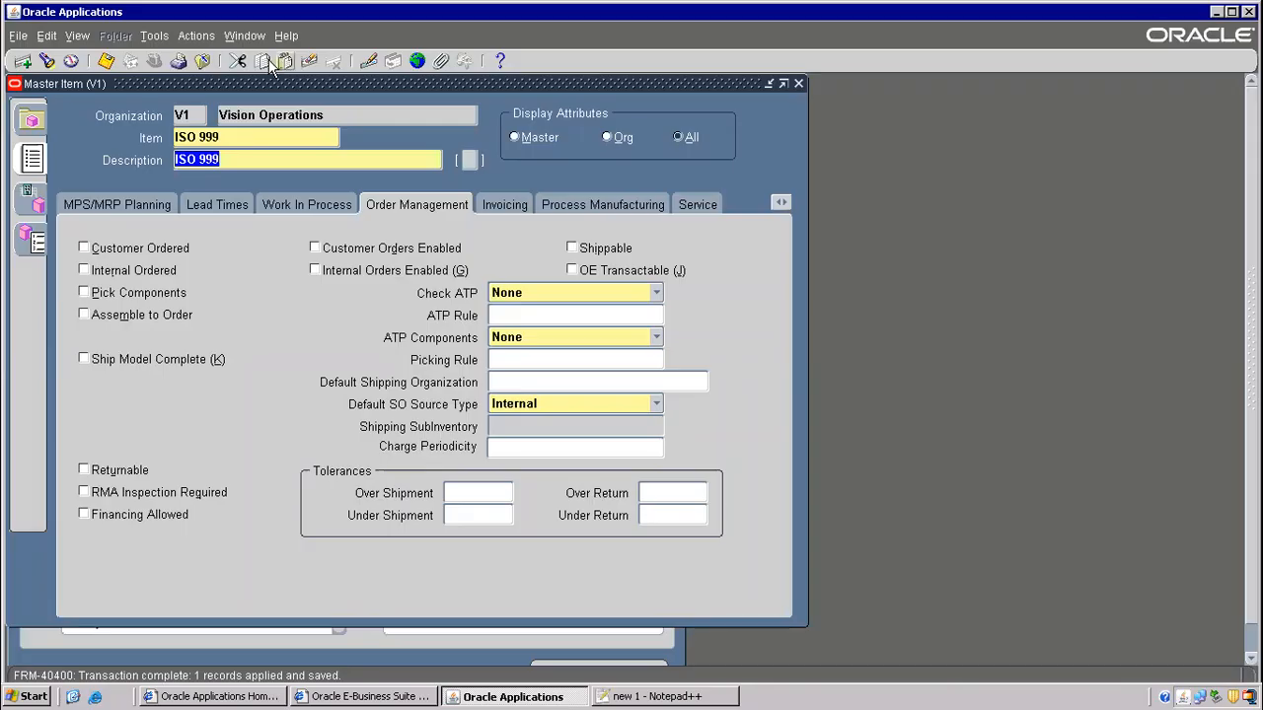
click(153, 40)
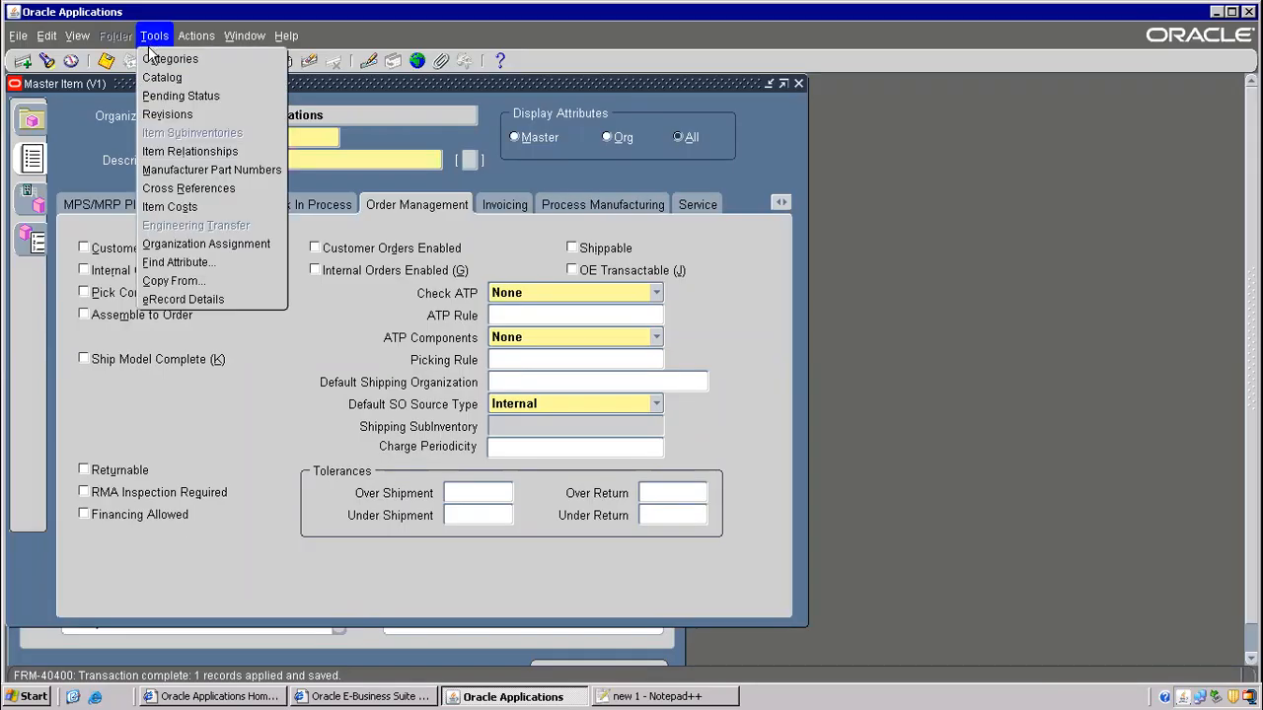
- Open Organization Assignment for ISO 999 and scroll through the organization list
click(202, 242)
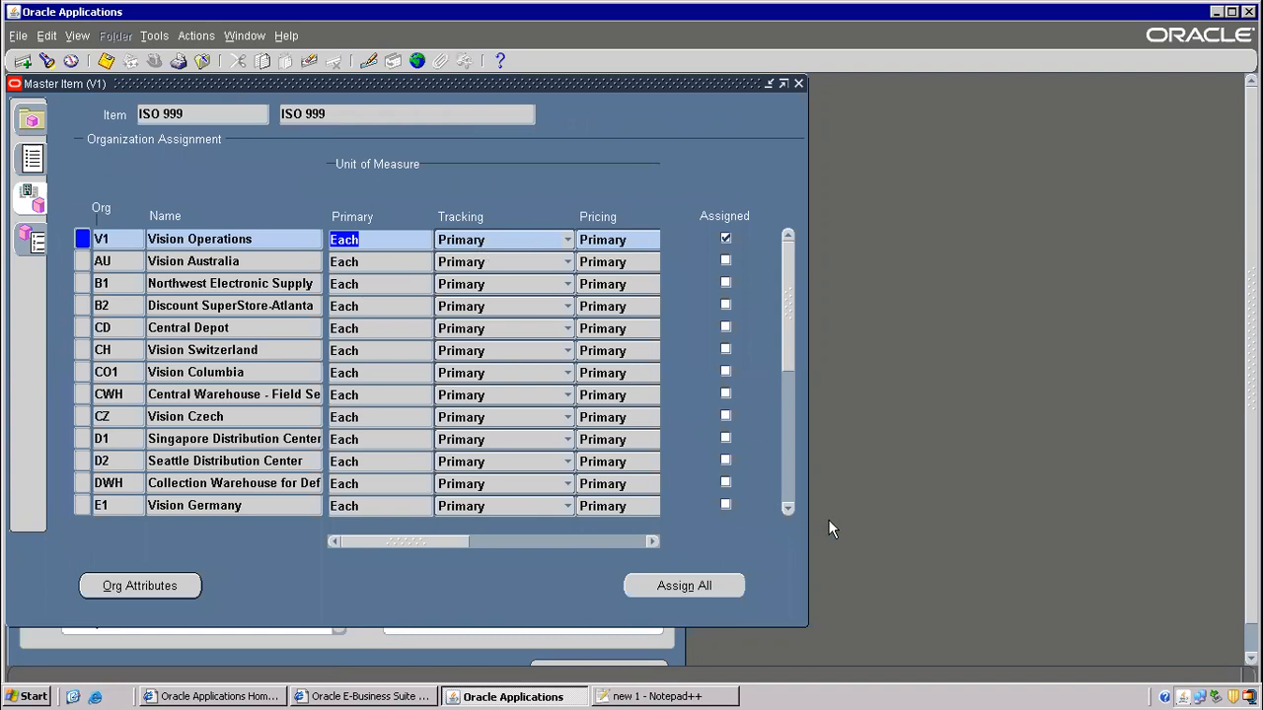
click(787, 508)
click(788, 508)
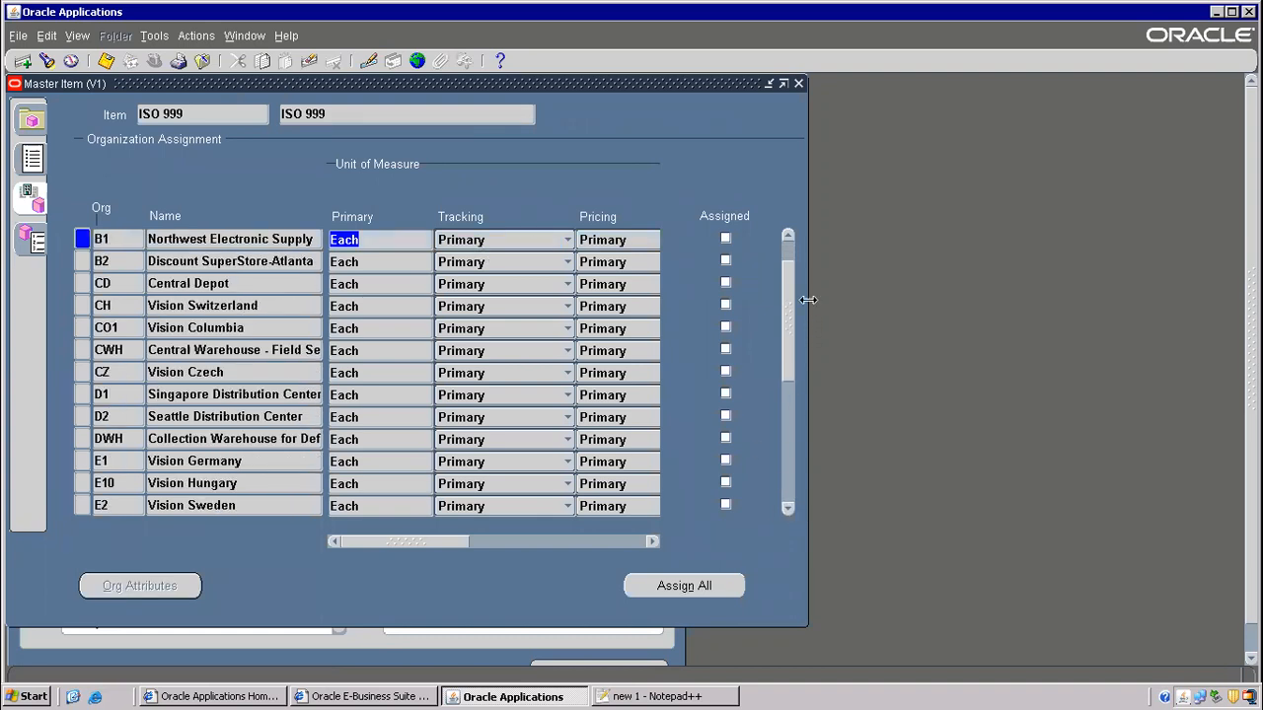
drag(789, 327, 789, 306)
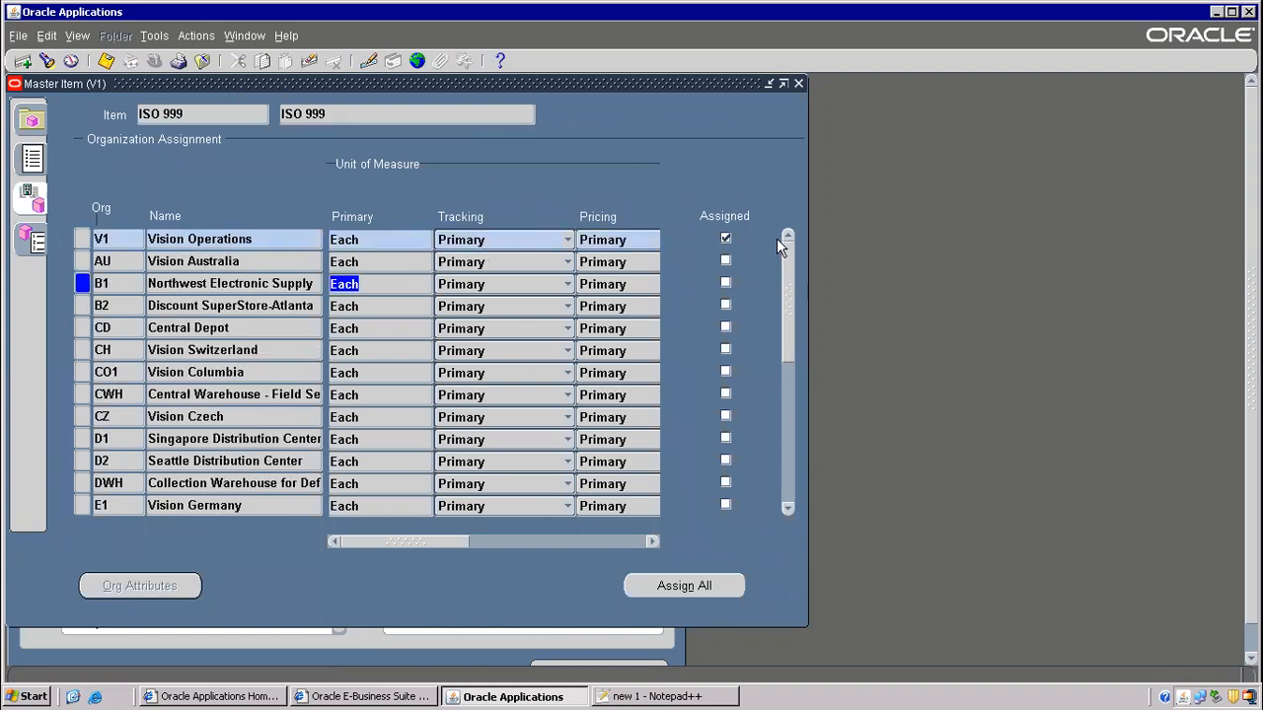
click(228, 239)
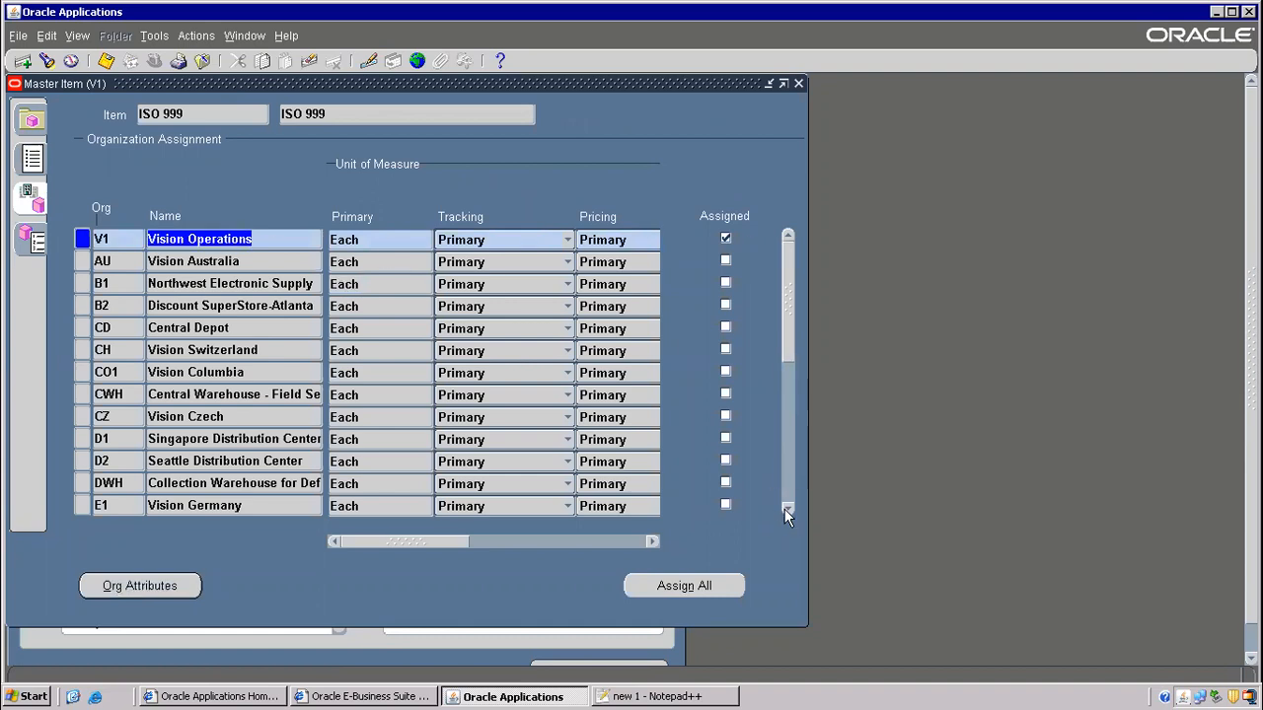
click(786, 509)
click(786, 509)
click(786, 509)
drag(790, 322, 784, 210)
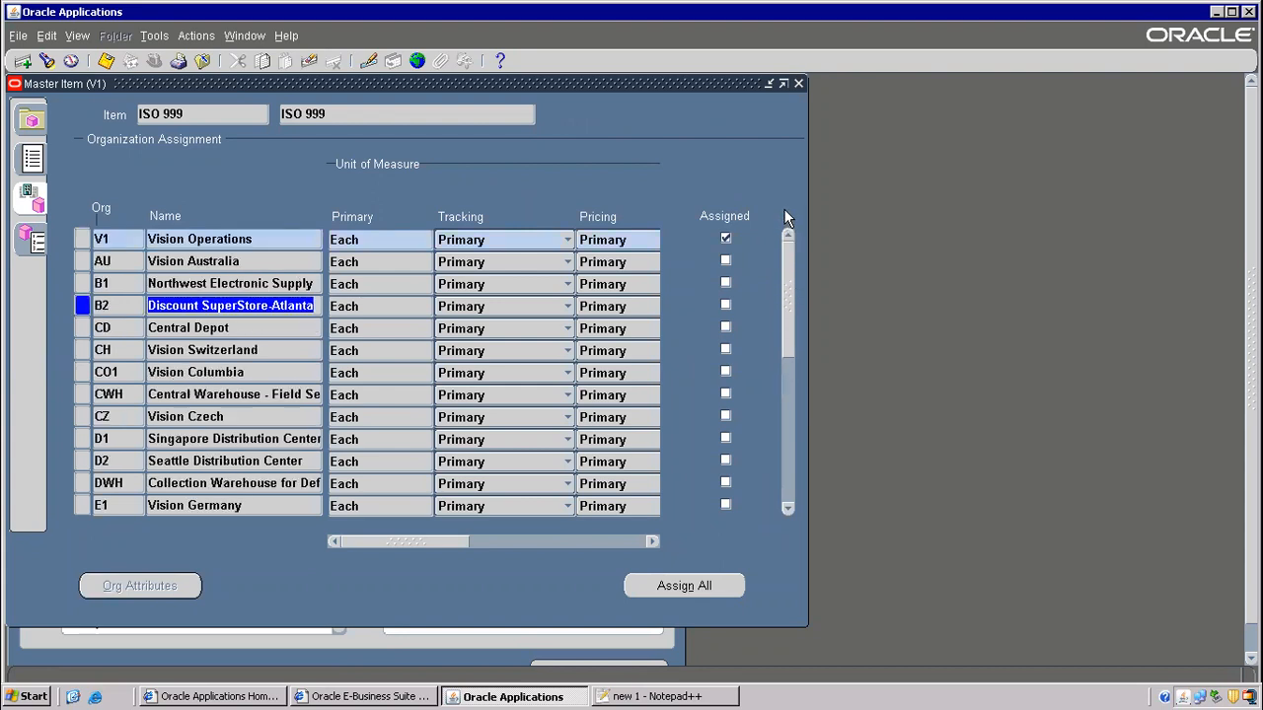
click(787, 509)
click(787, 509)
click(786, 509)
click(787, 509)
click(786, 509)
click(787, 509)
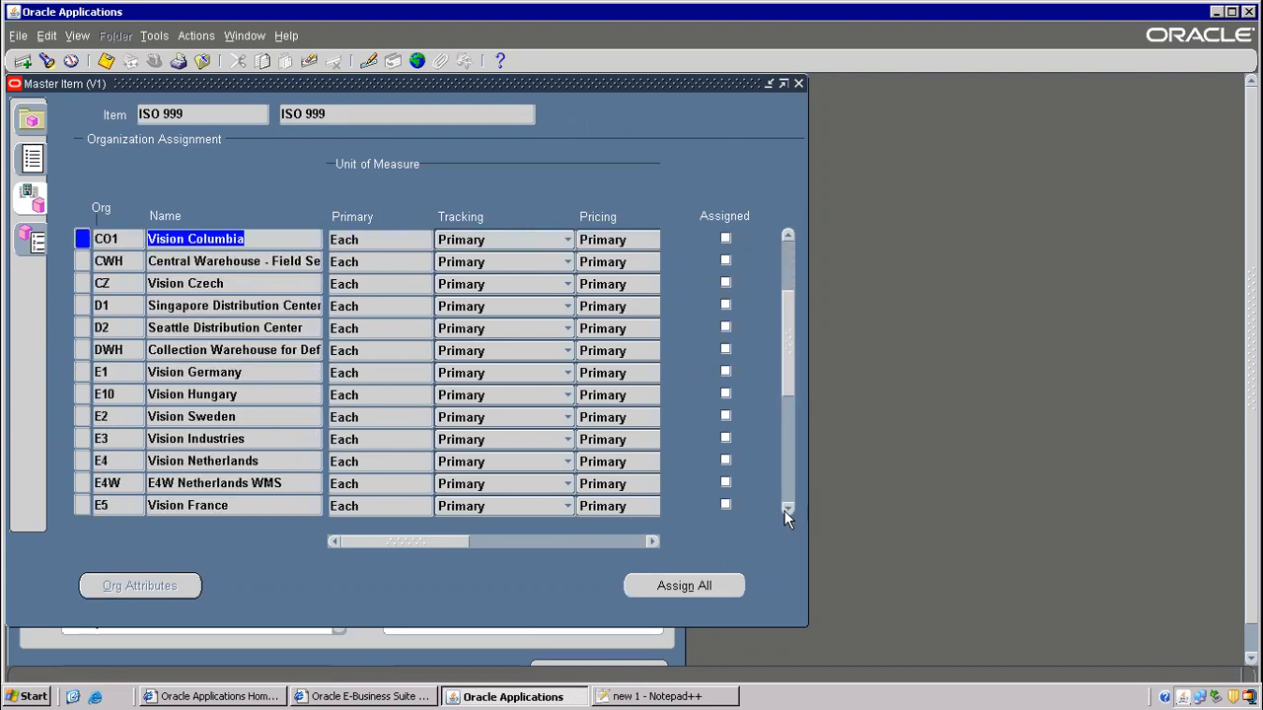
drag(780, 362, 785, 308)
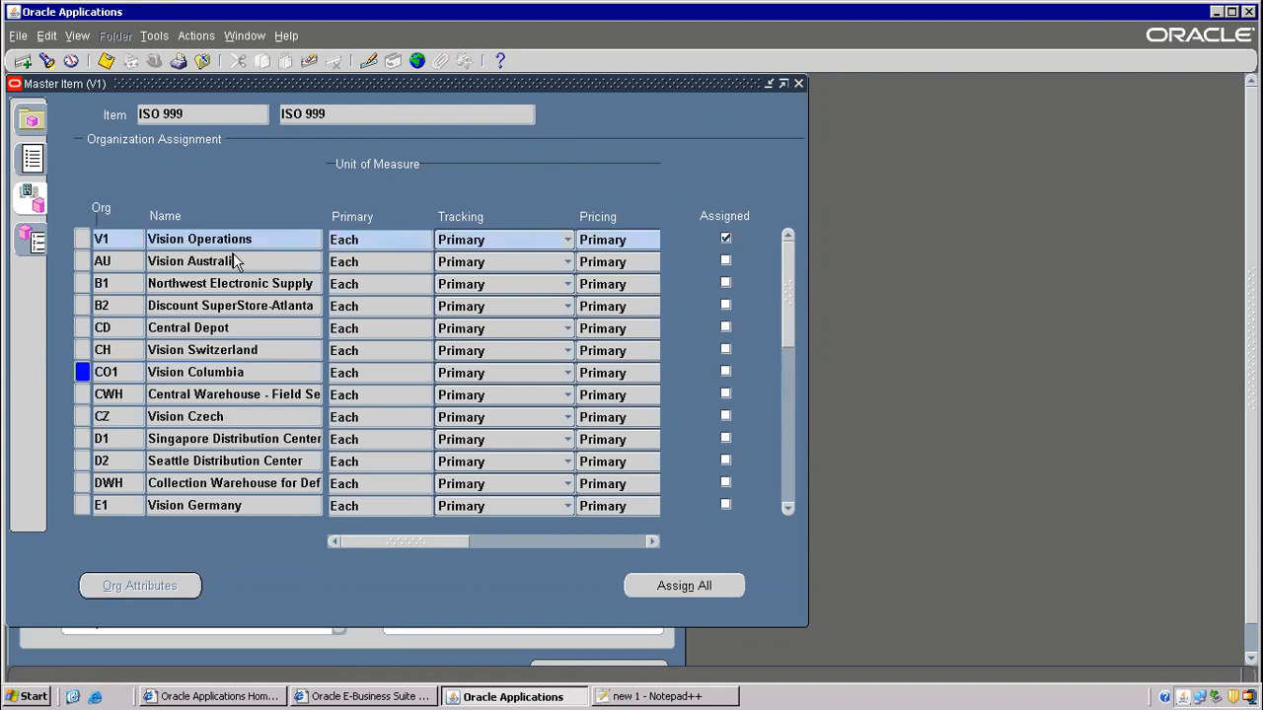
click(239, 239)
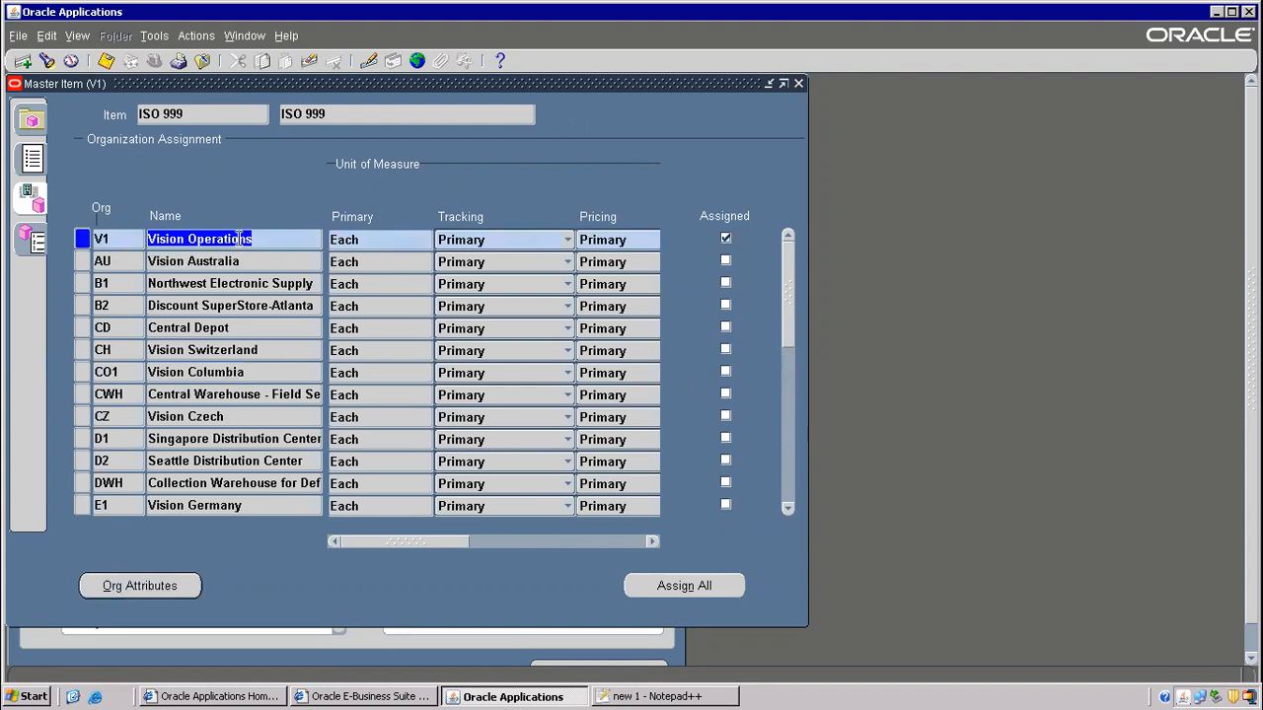
- Query organizations with M%, assign M1 Seattle and M2 Boston Manufacturing, and save
key(F11)
text(m%)
key(BackSpace)
key(BackSpace)
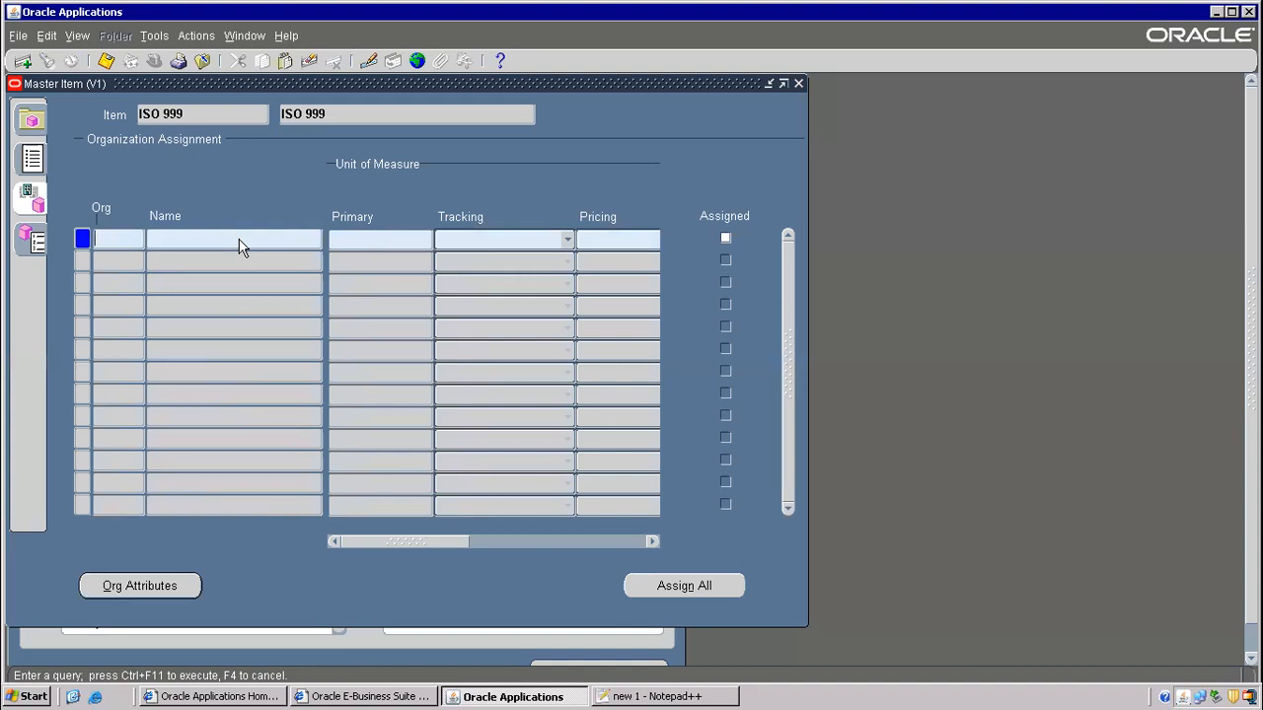
text(m)
key(BackSpace)
text(M)
text(%)
key(ctrl+F11)
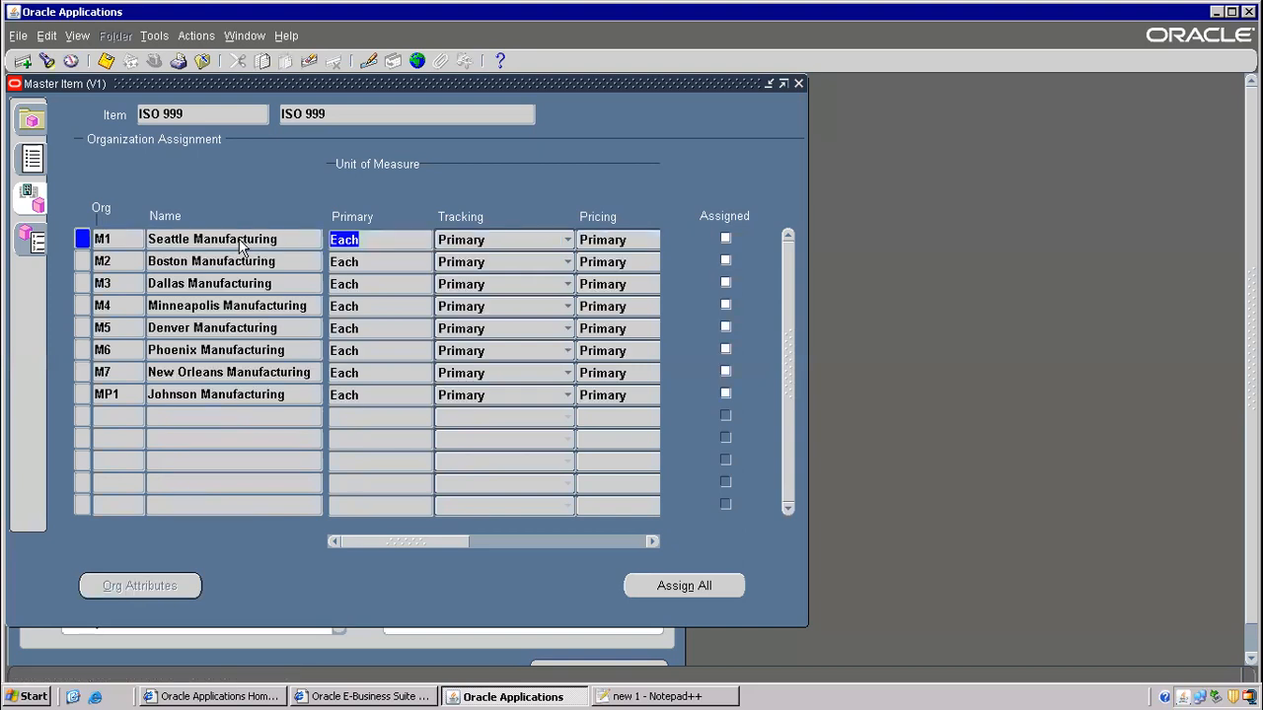
click(725, 238)
click(725, 260)
click(105, 62)
- Mark the 'copy from template' note in Notepad++ and return to the item's Main attributes
key(alt+Tab)
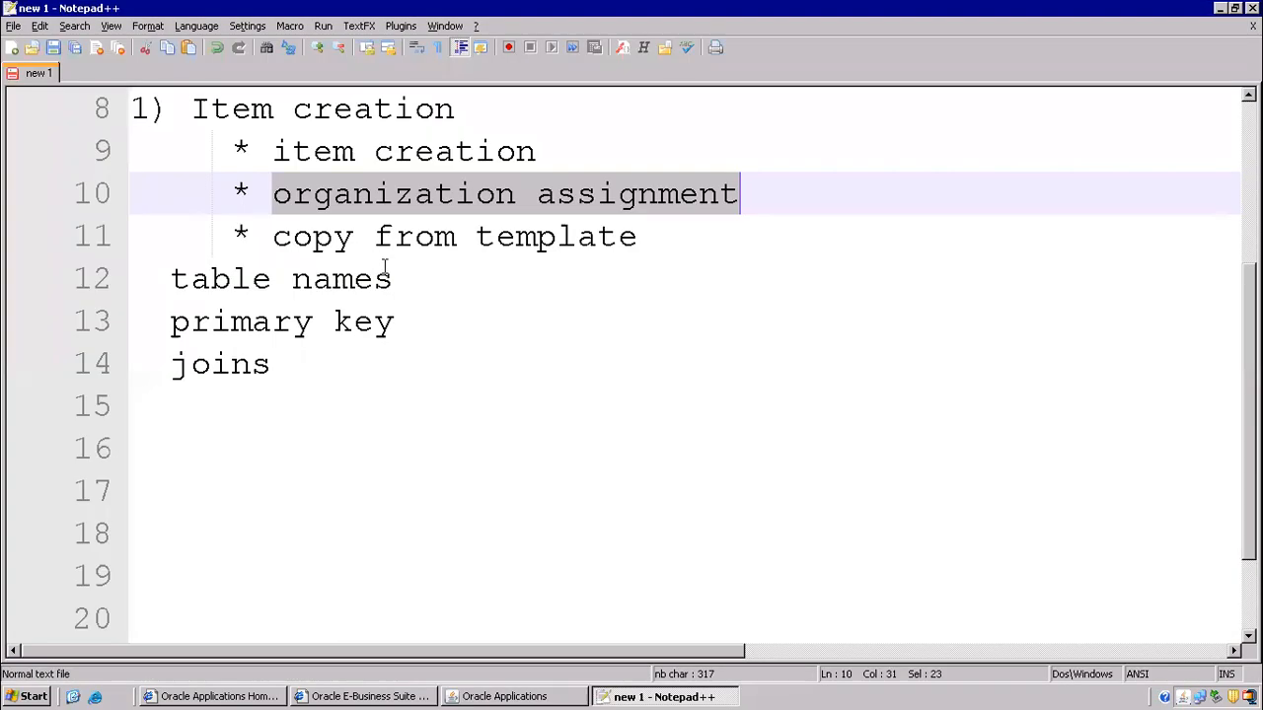
drag(276, 236, 647, 241)
key(alt+Tab)
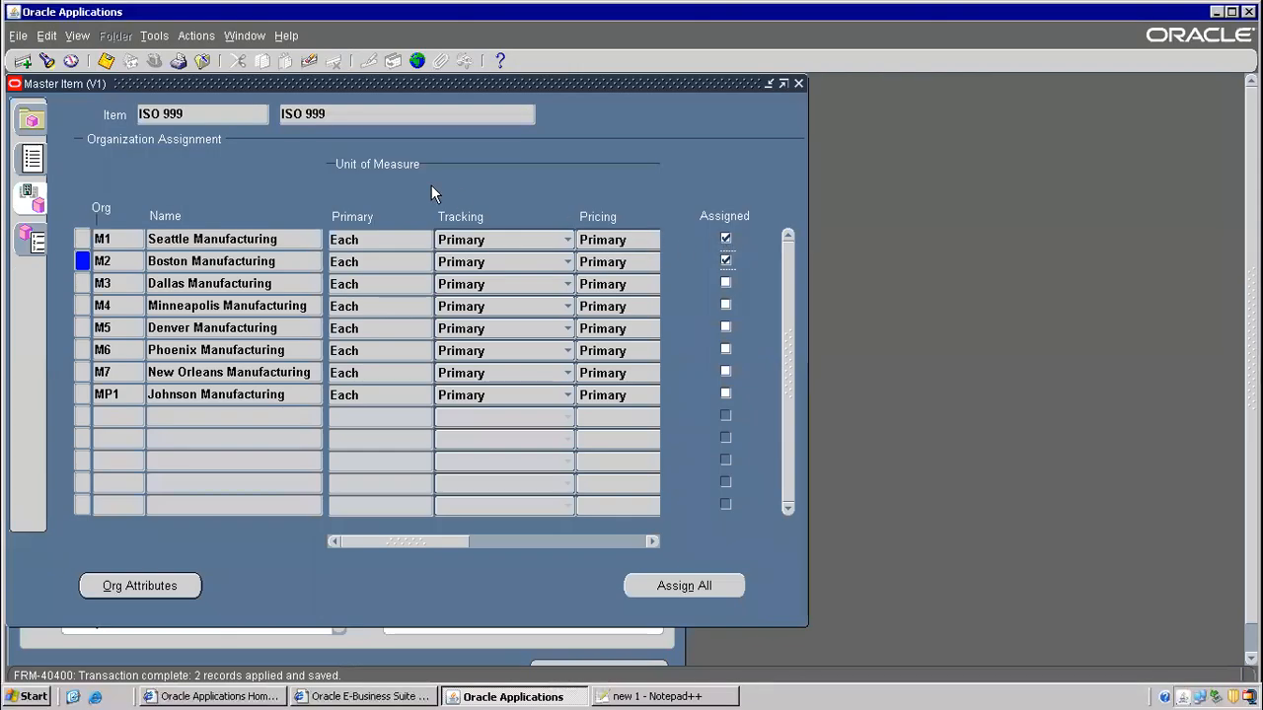
click(32, 164)
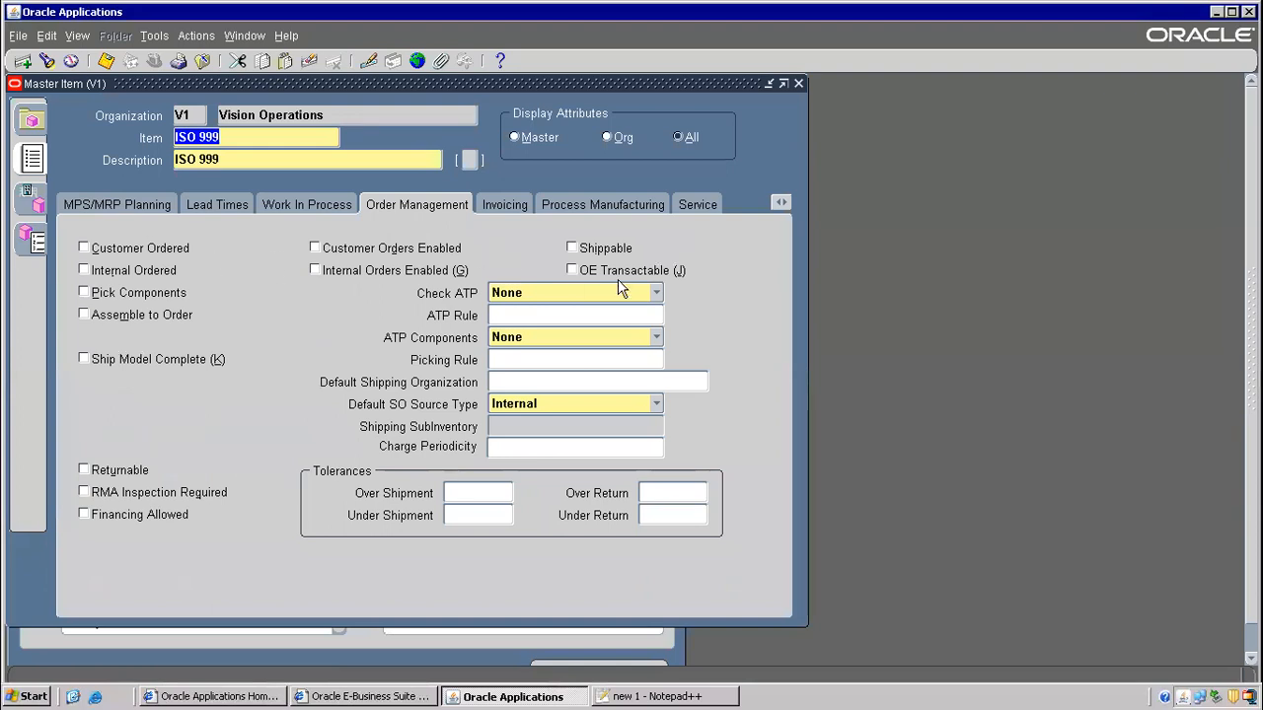
click(155, 36)
click(176, 282)
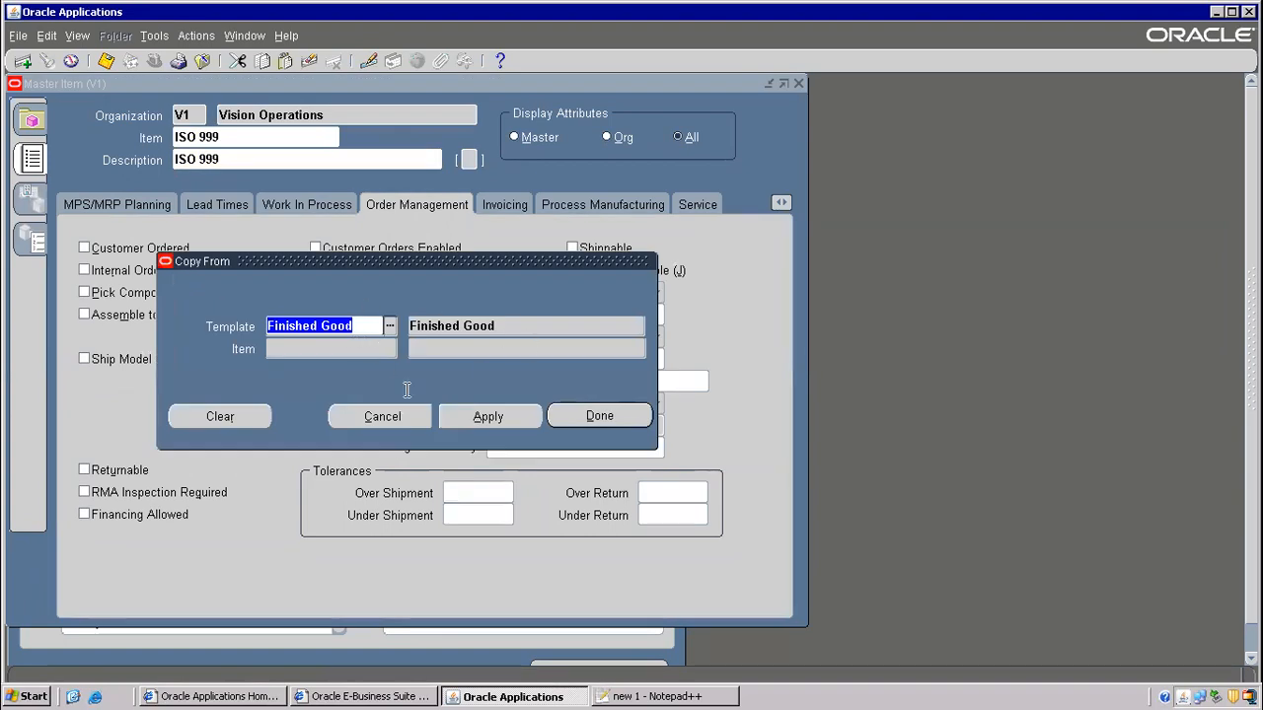
click(389, 325)
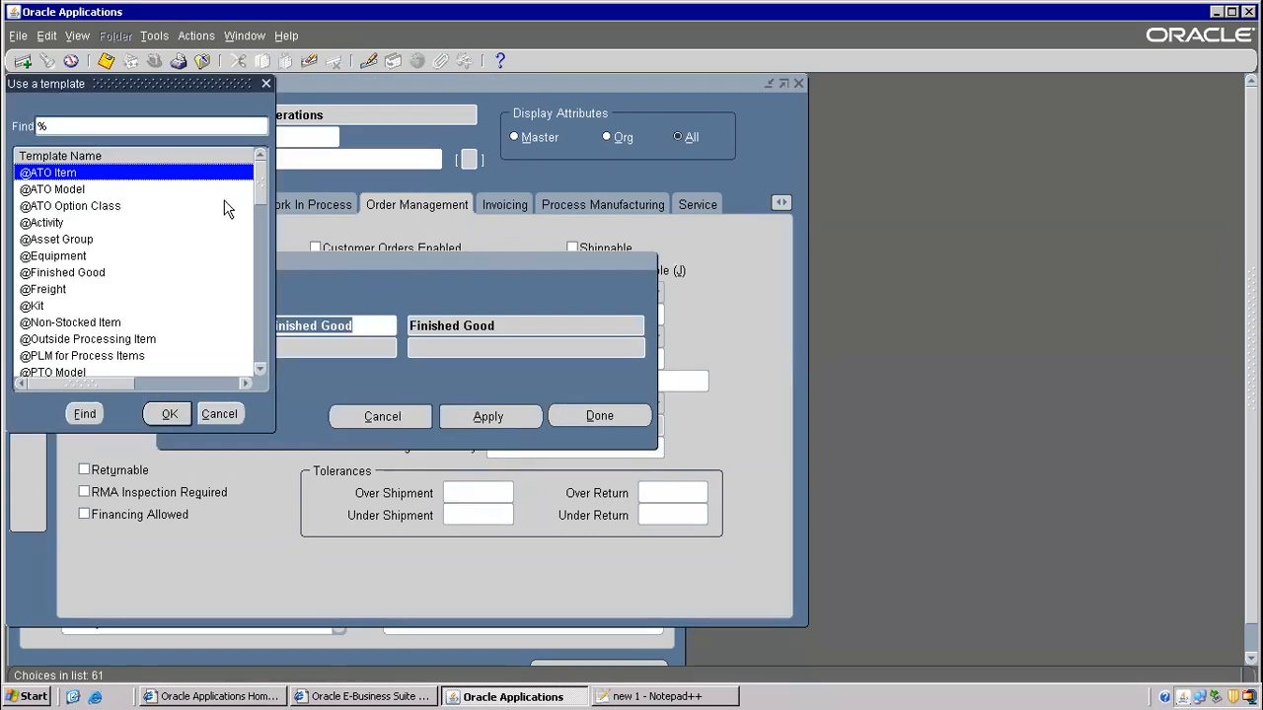
drag(258, 185, 259, 305)
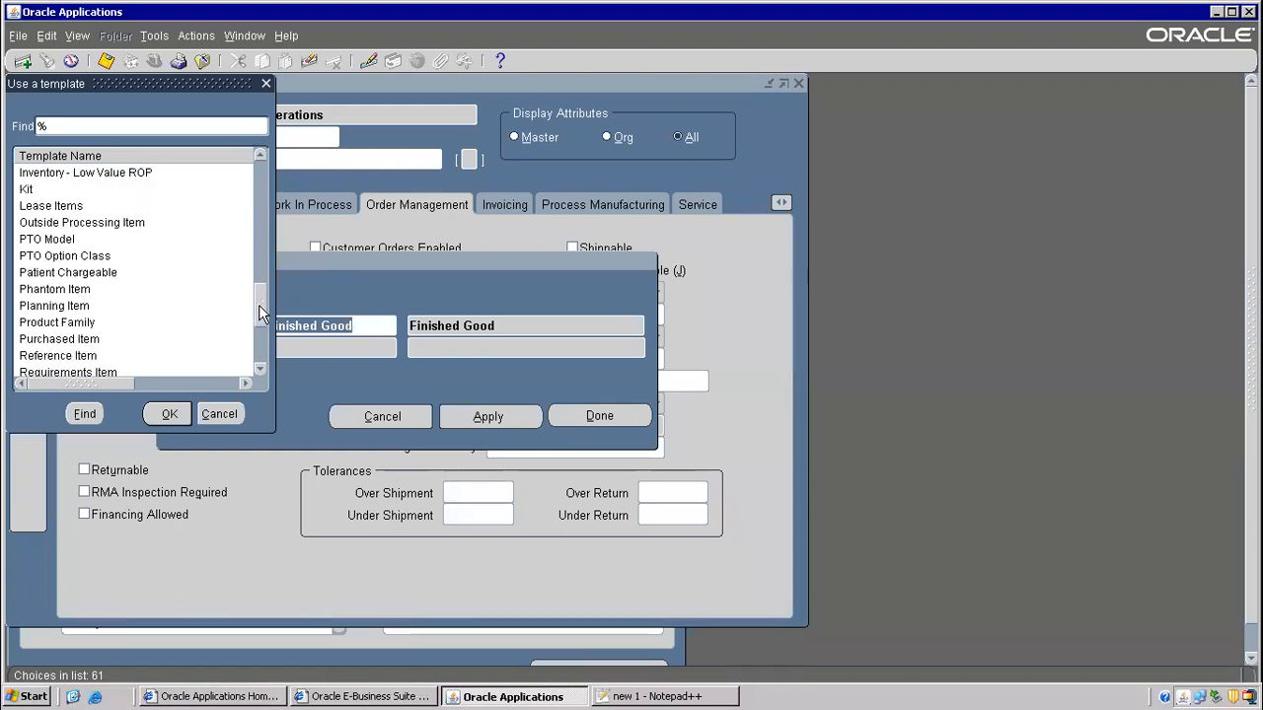
click(66, 308)
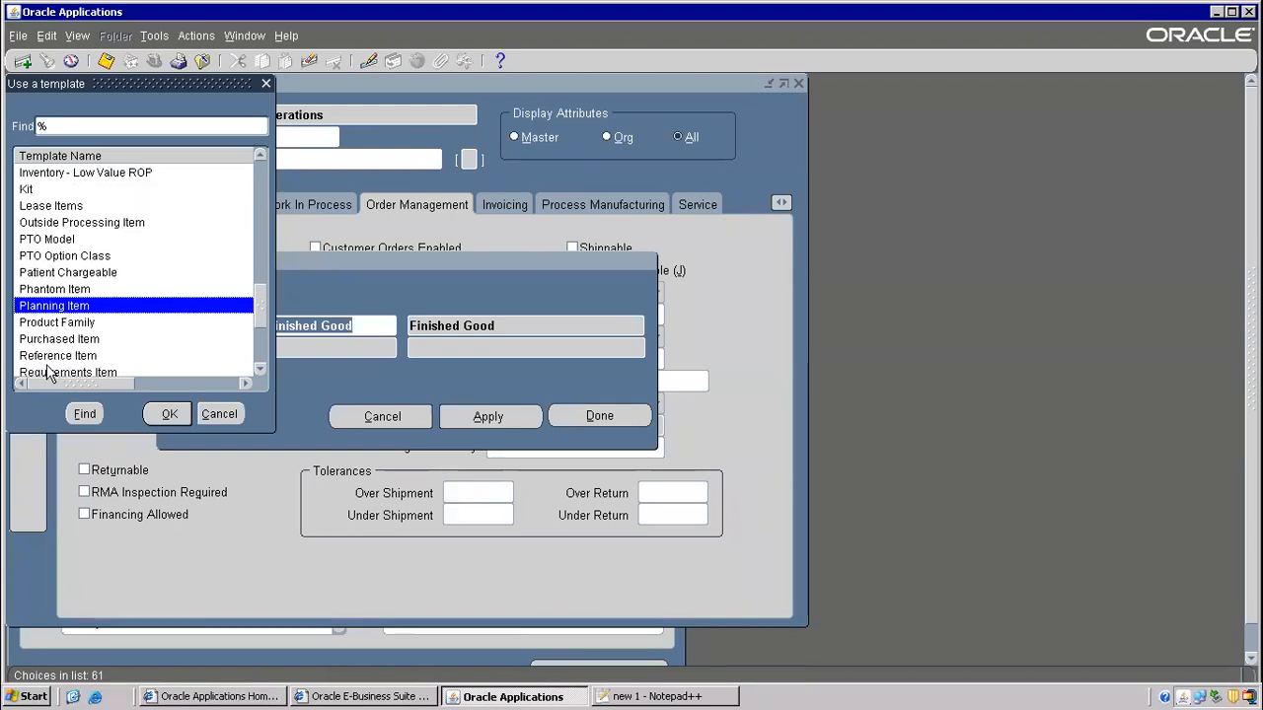
click(66, 341)
drag(125, 85, 369, 95)
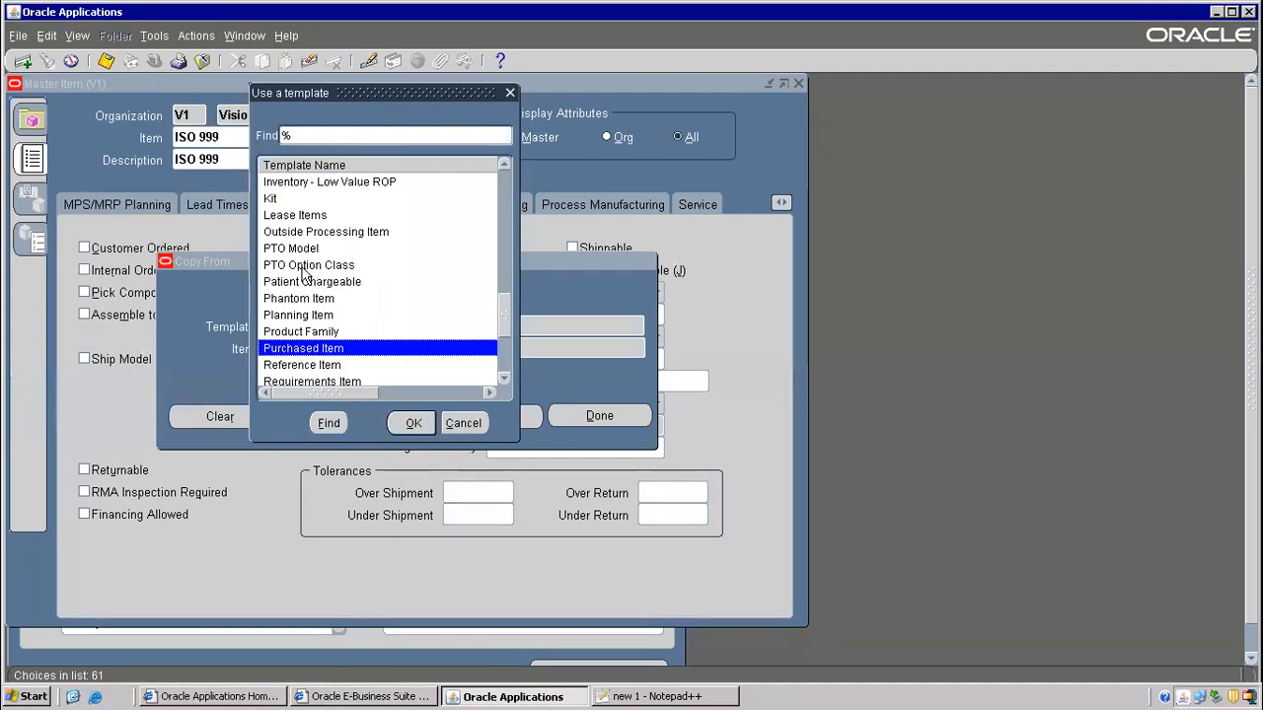
click(301, 249)
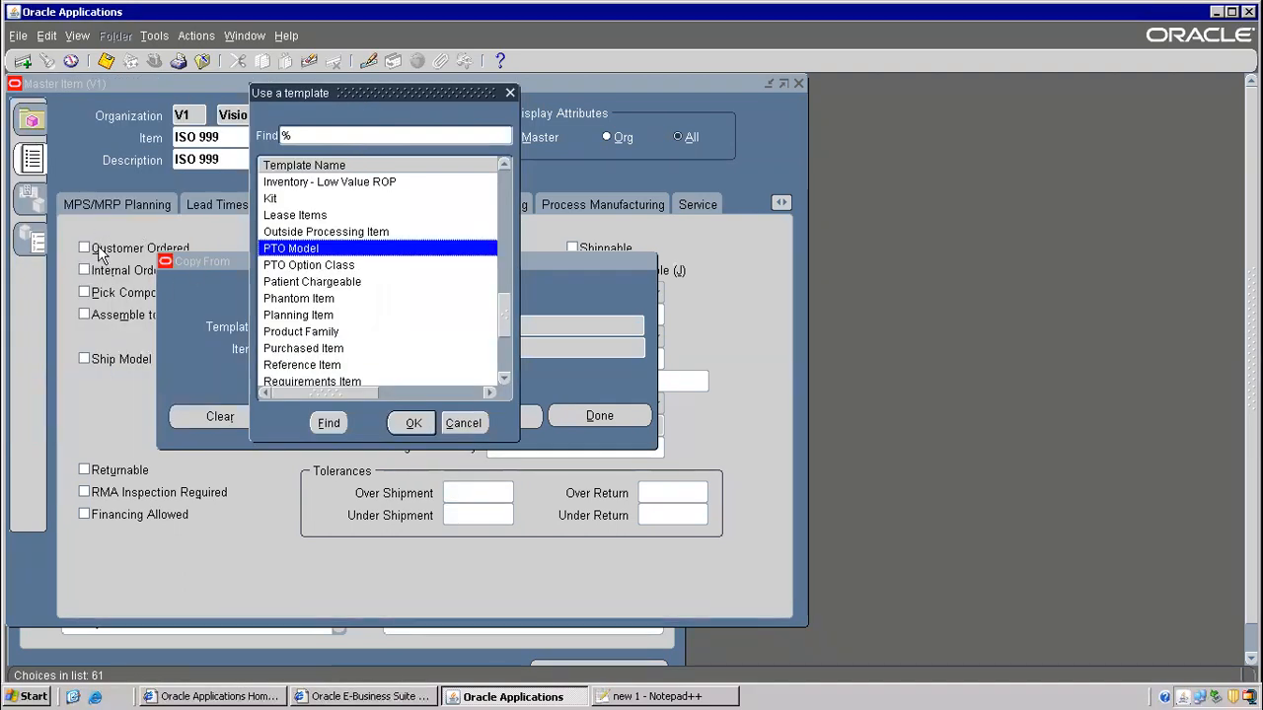
click(299, 316)
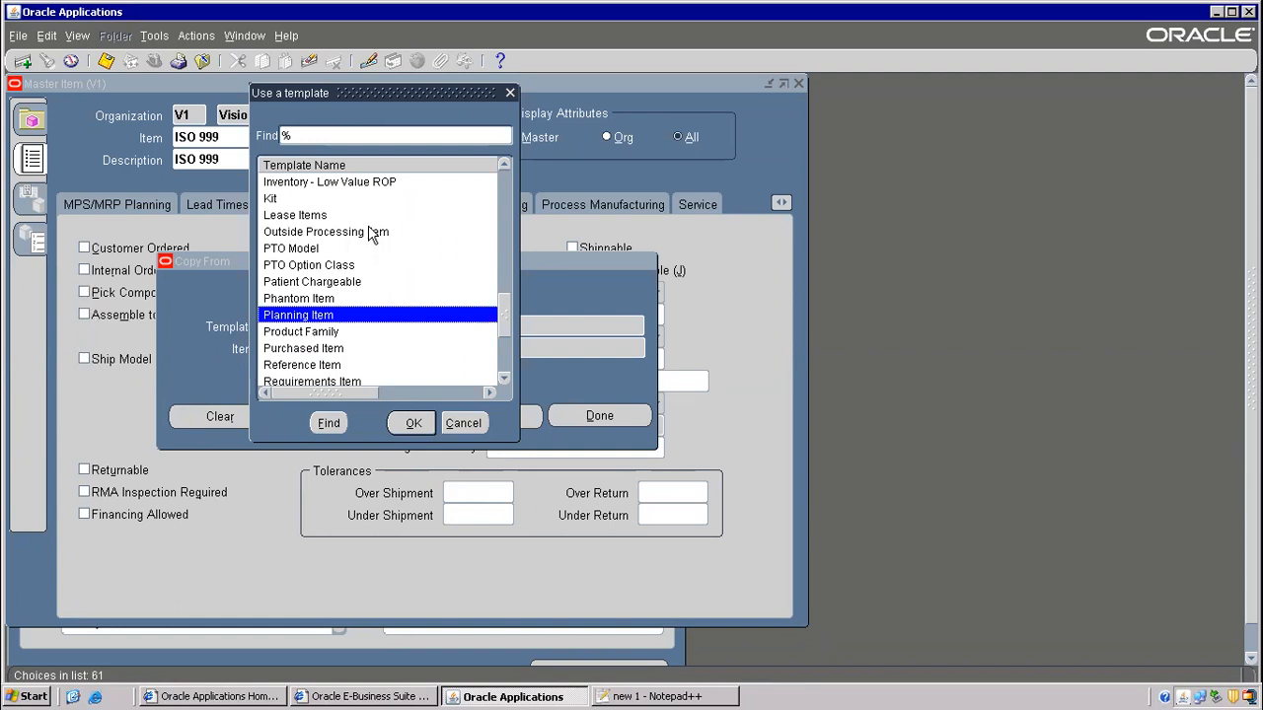
drag(503, 320, 484, 175)
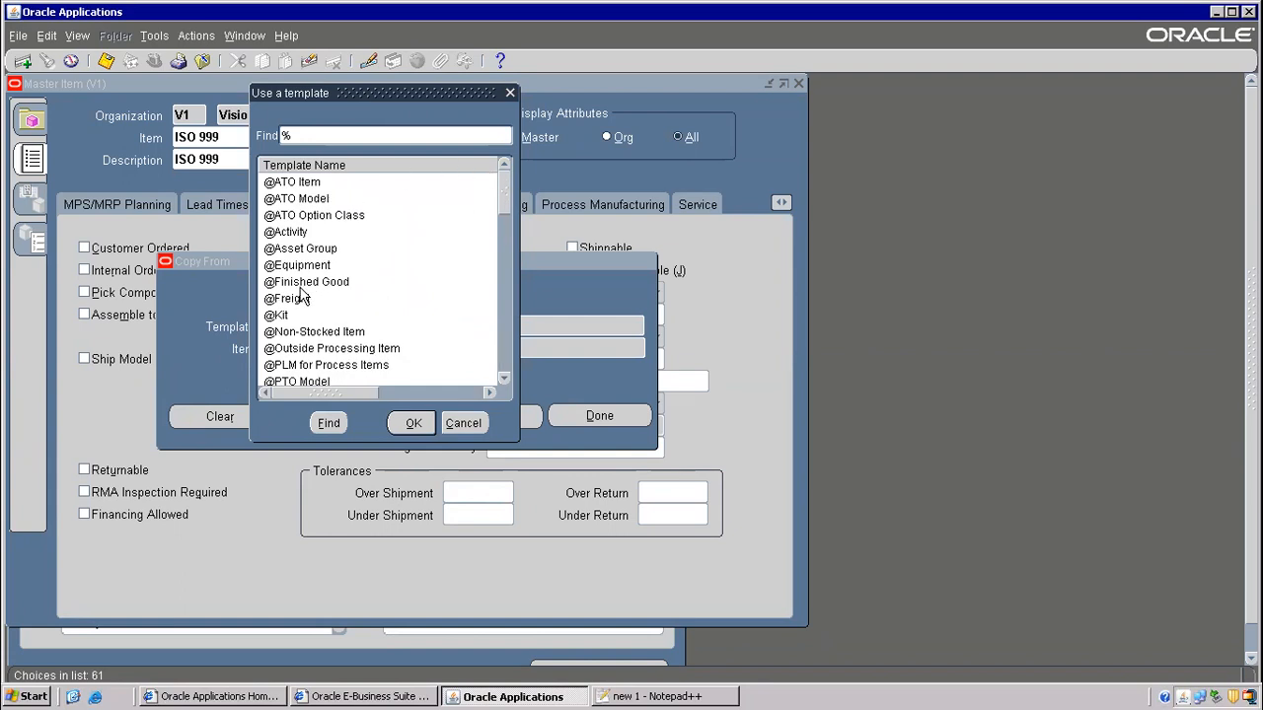
click(296, 252)
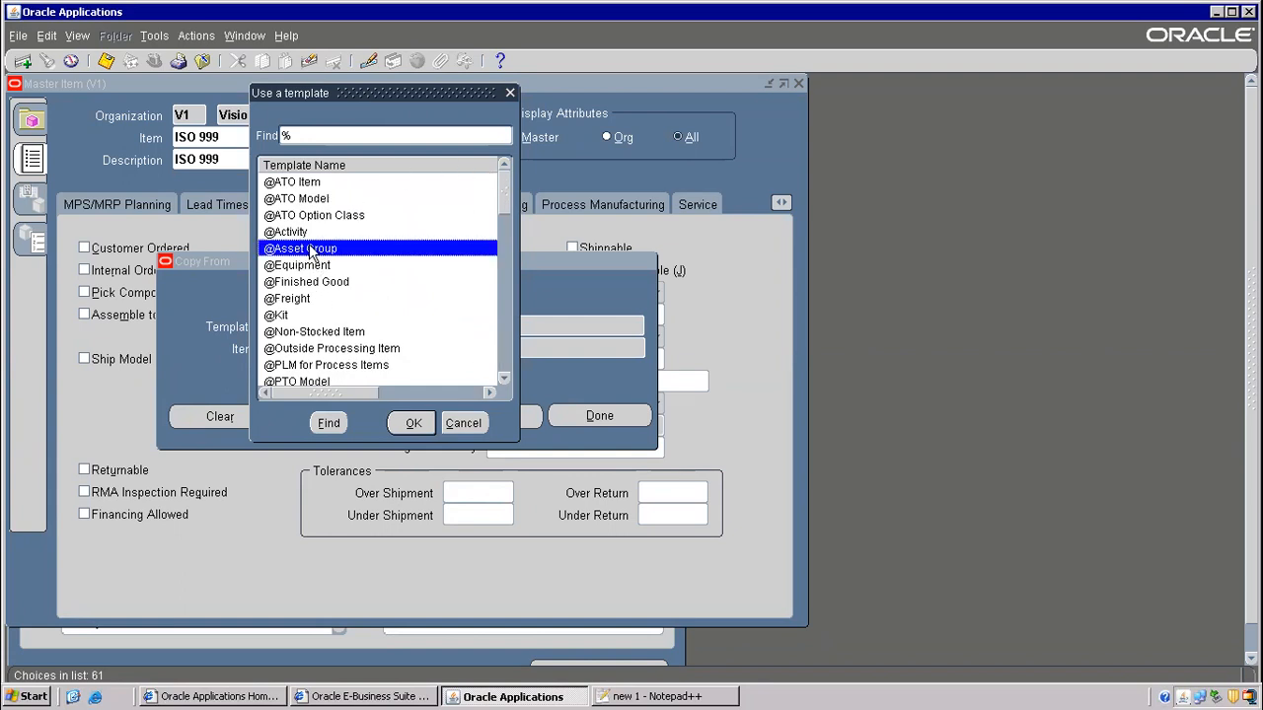
click(309, 284)
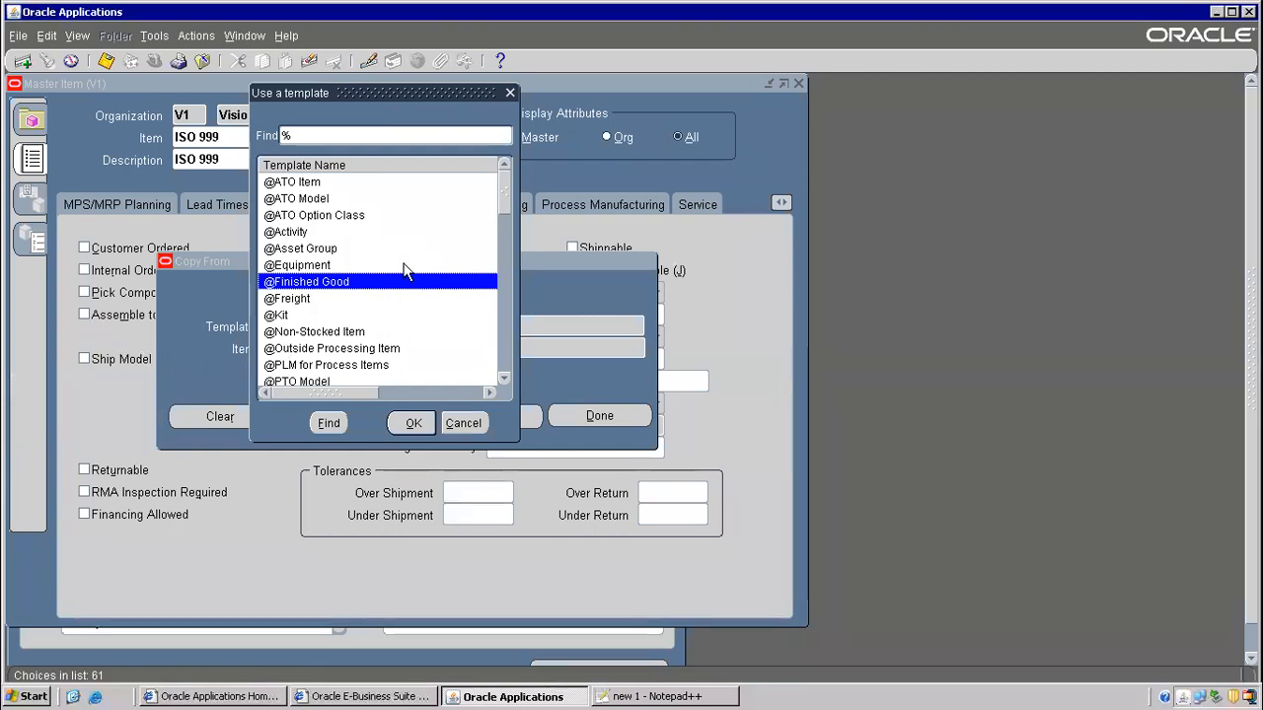
click(285, 316)
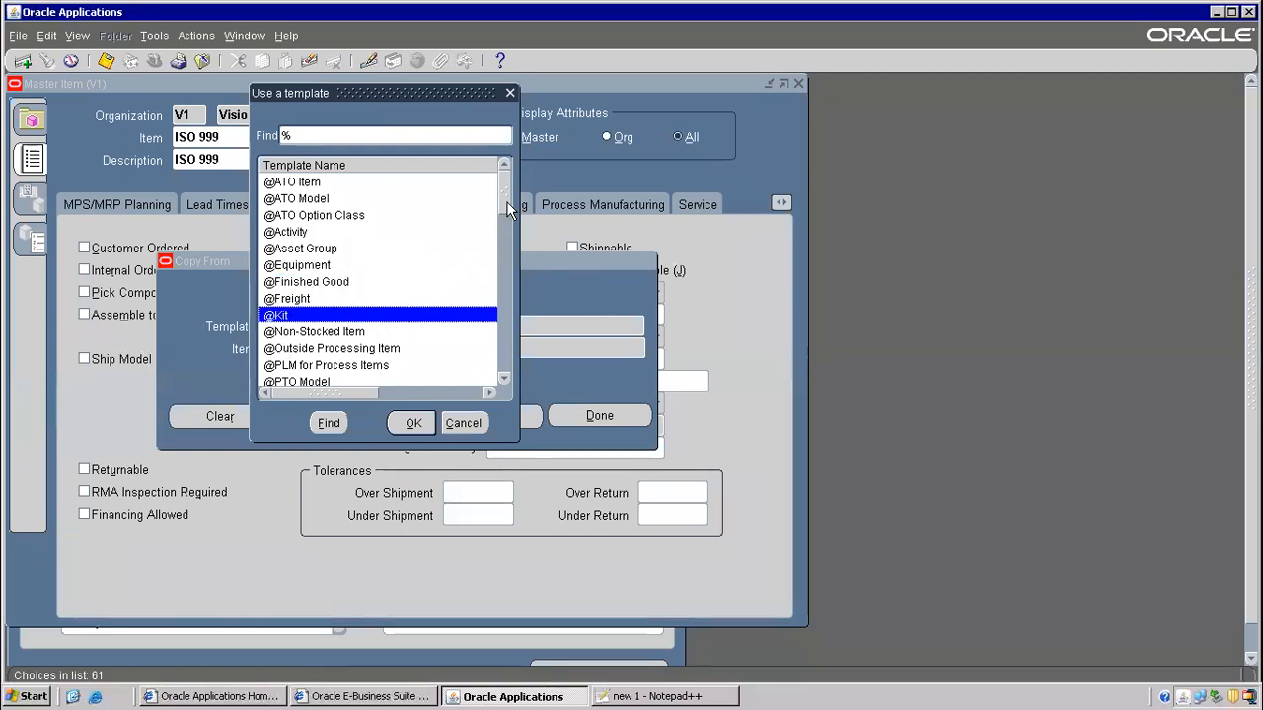
- Filter the template list by 'p', then 'fi', to locate Finished Good
scroll(502, 218, down, 1)
scroll(501, 218, down, 10)
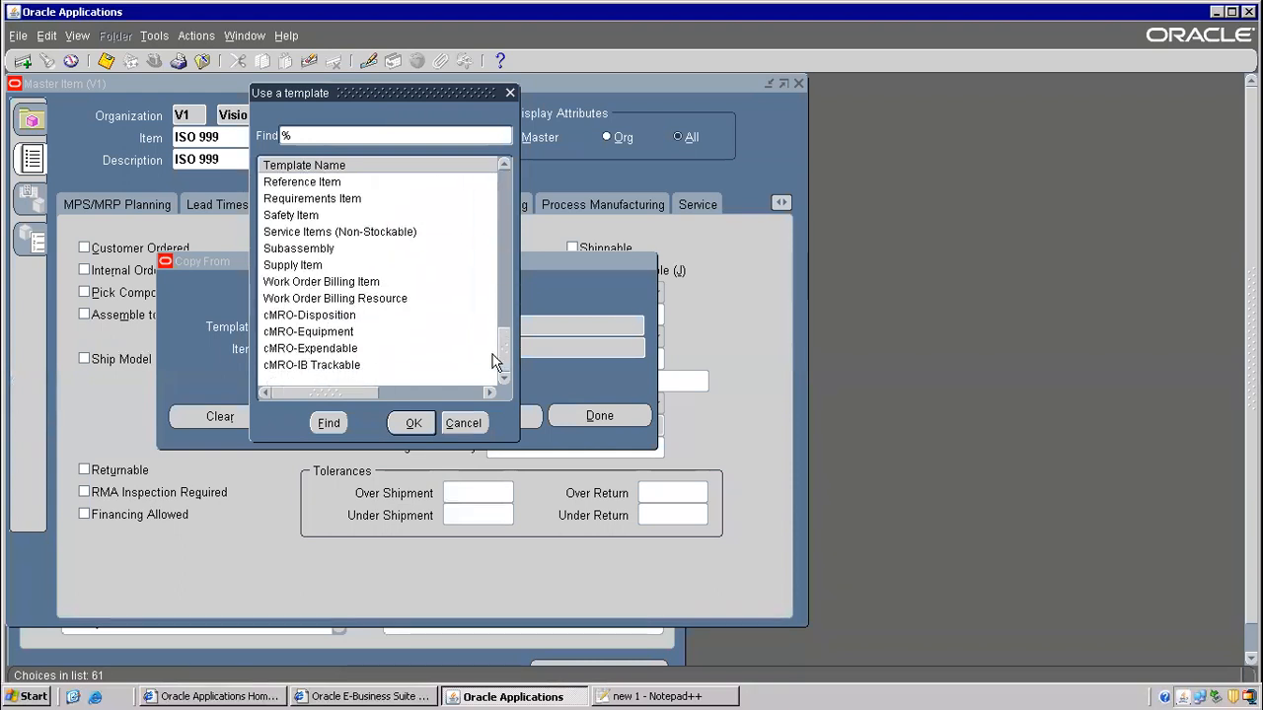
click(297, 284)
text(p)
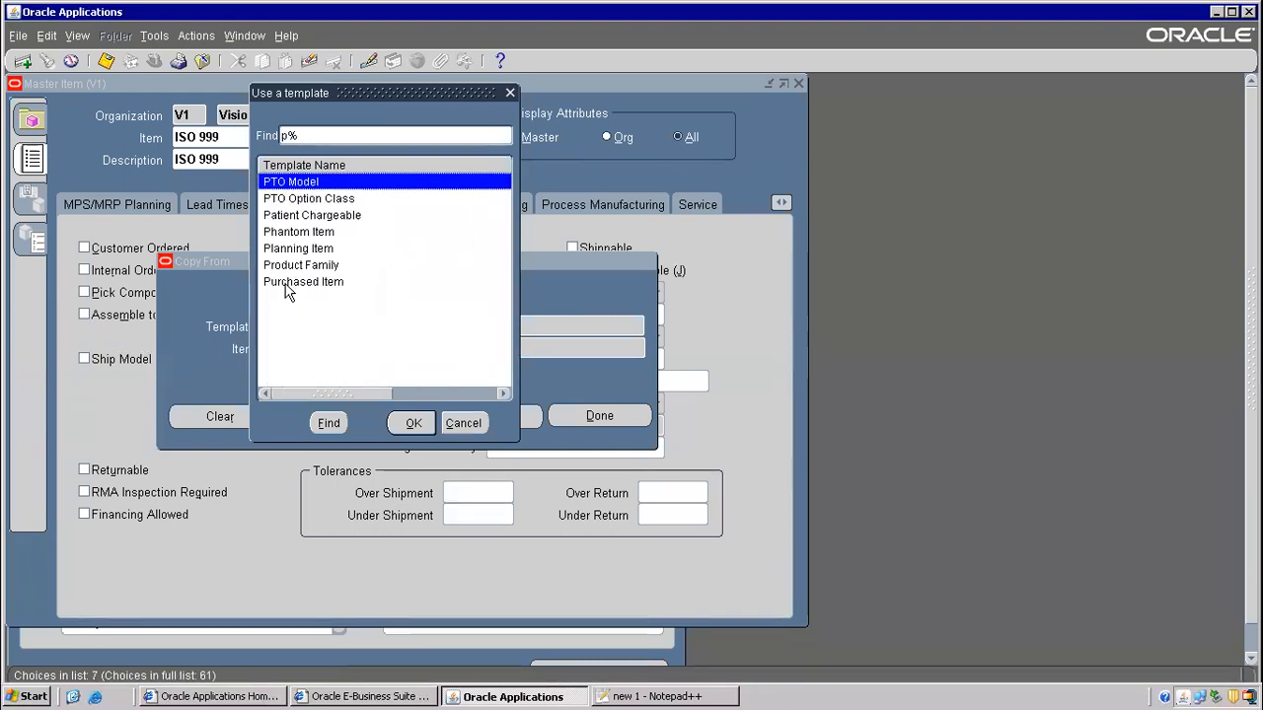
click(304, 284)
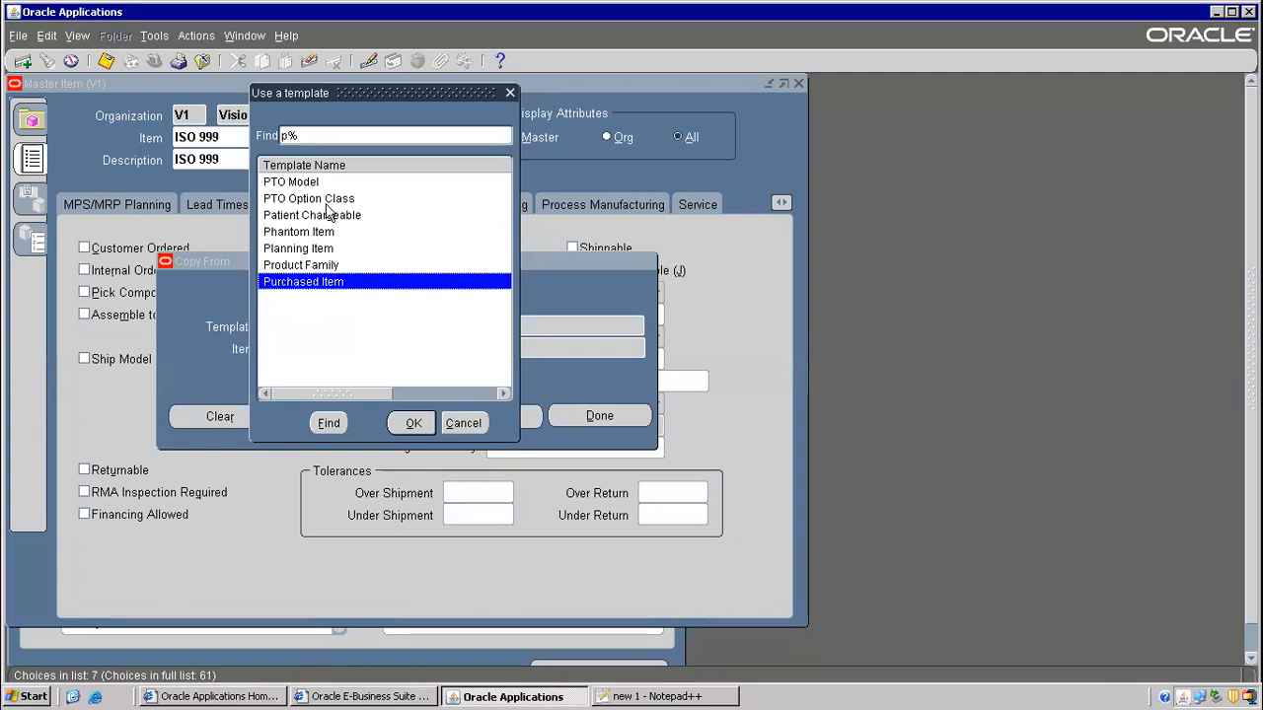
key(BackSpace)
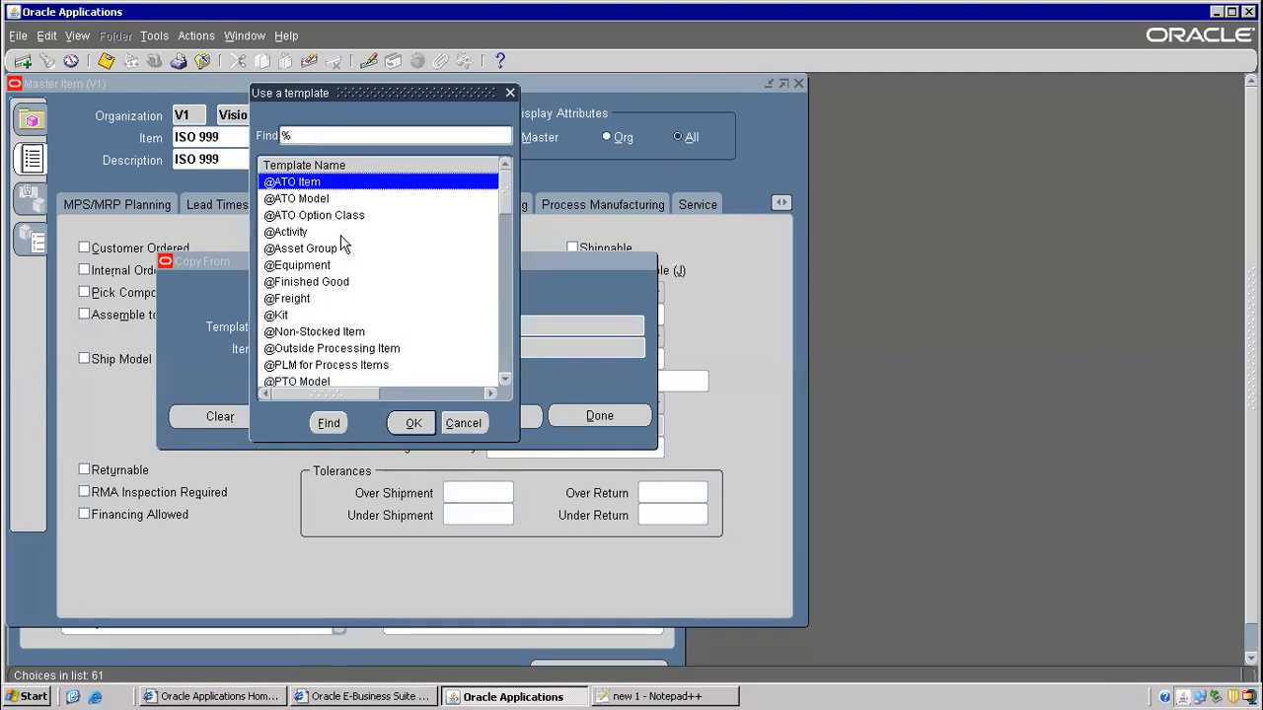
text(fi)
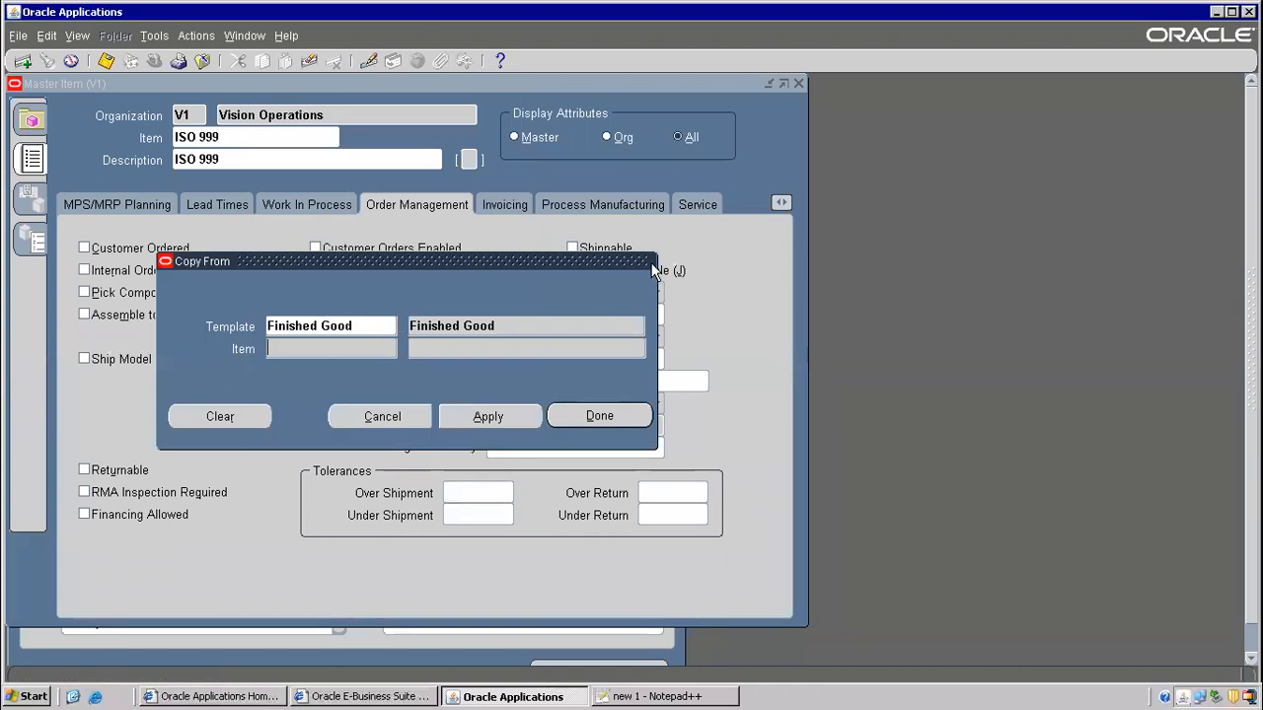
drag(651, 262, 953, 265)
click(651, 321)
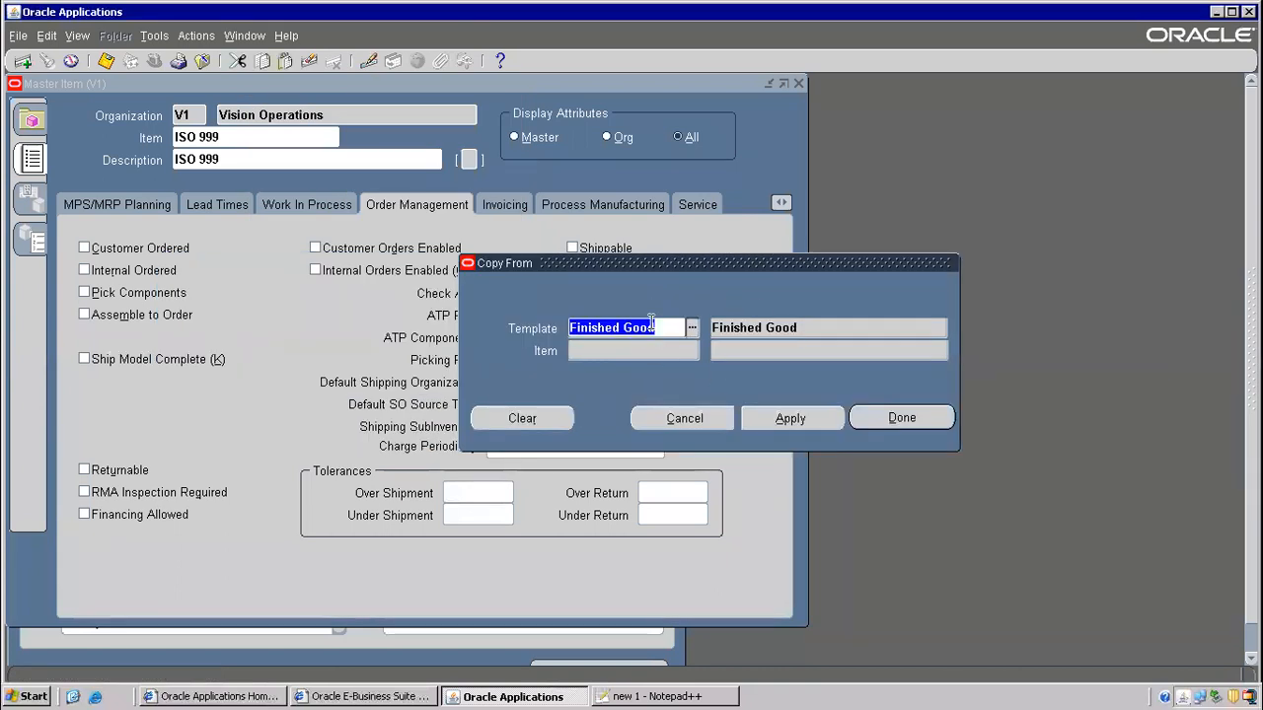
click(794, 419)
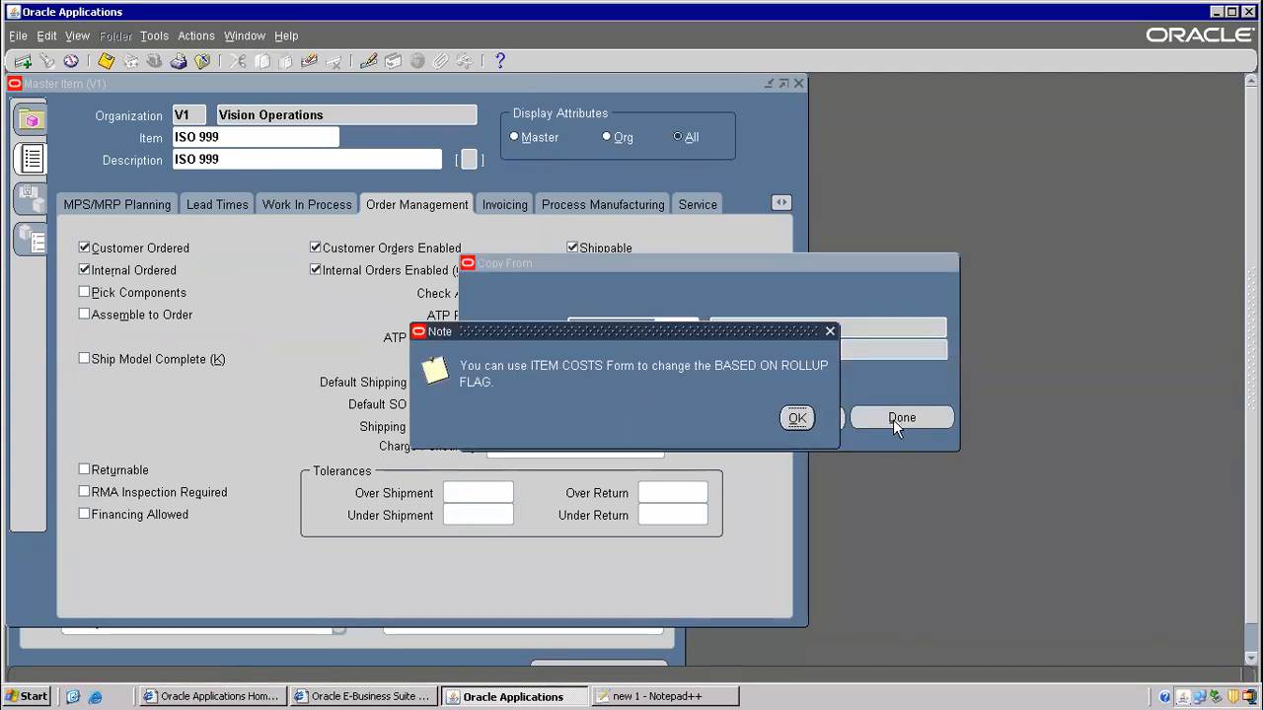
click(797, 418)
click(893, 419)
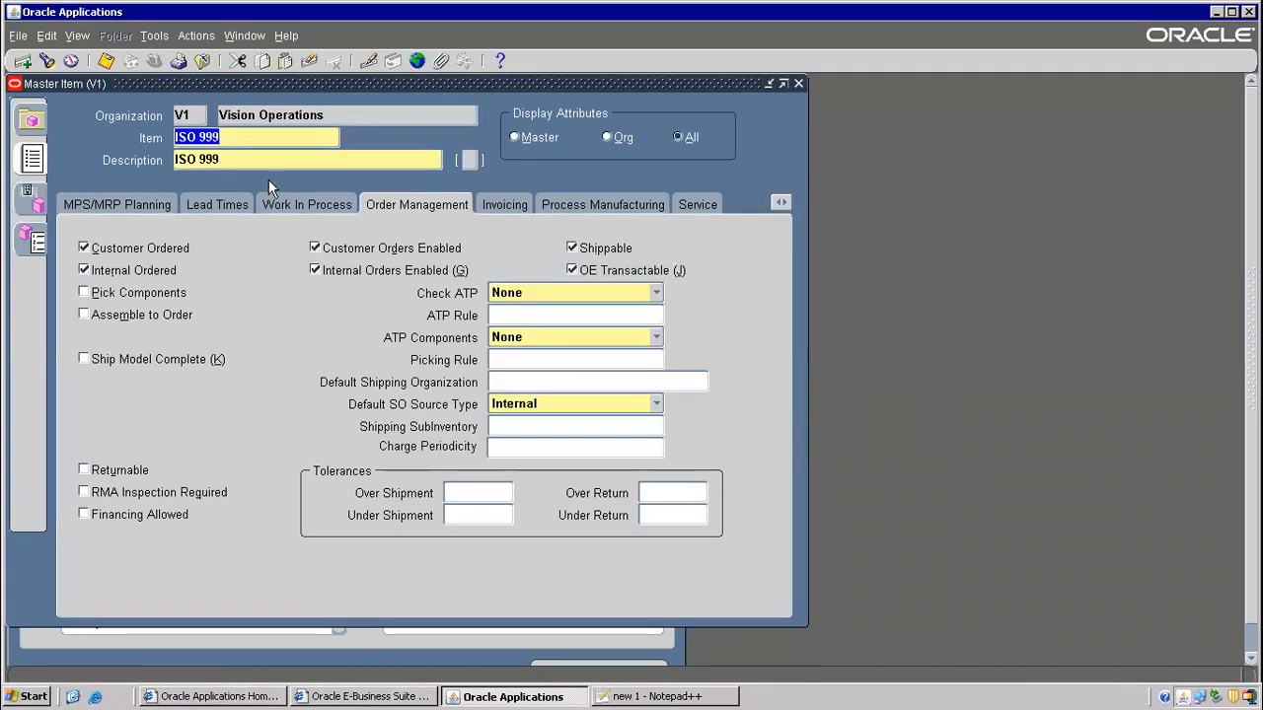
click(105, 60)
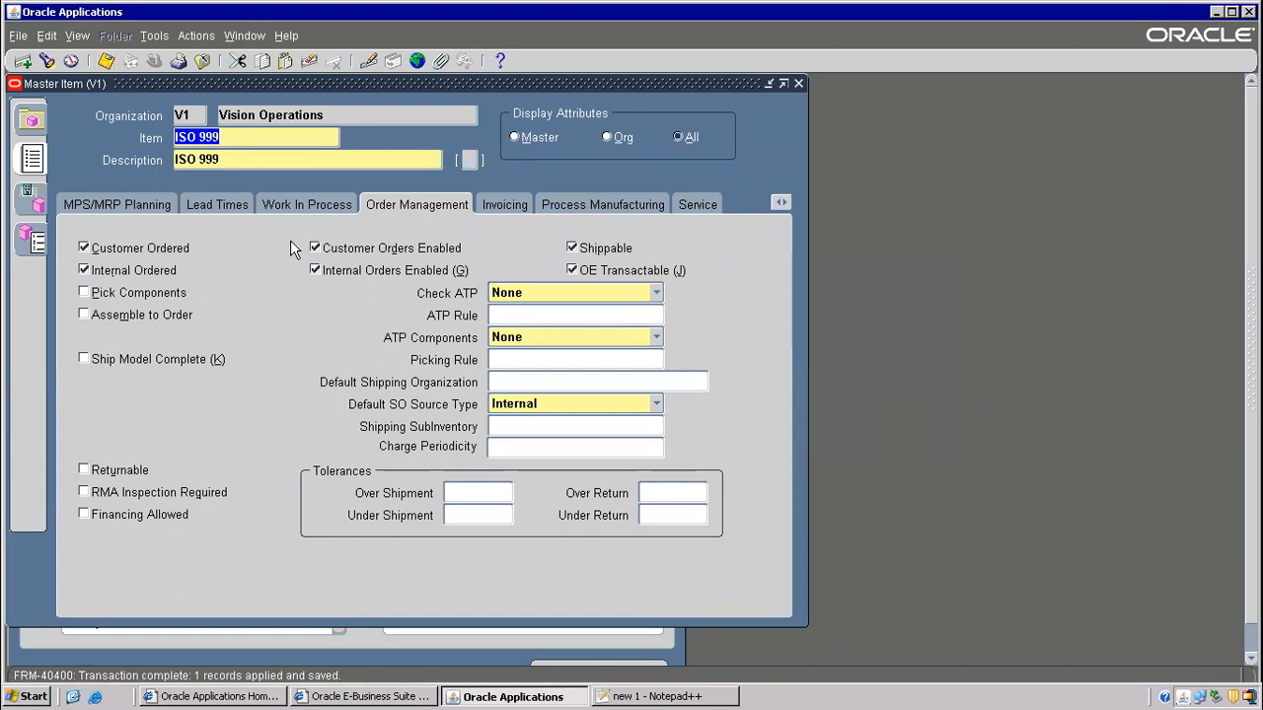
key(alt+Tab)
- Highlight the three item-creation sub-bullets and the 'table names' line in Notepad++
drag(263, 150, 701, 252)
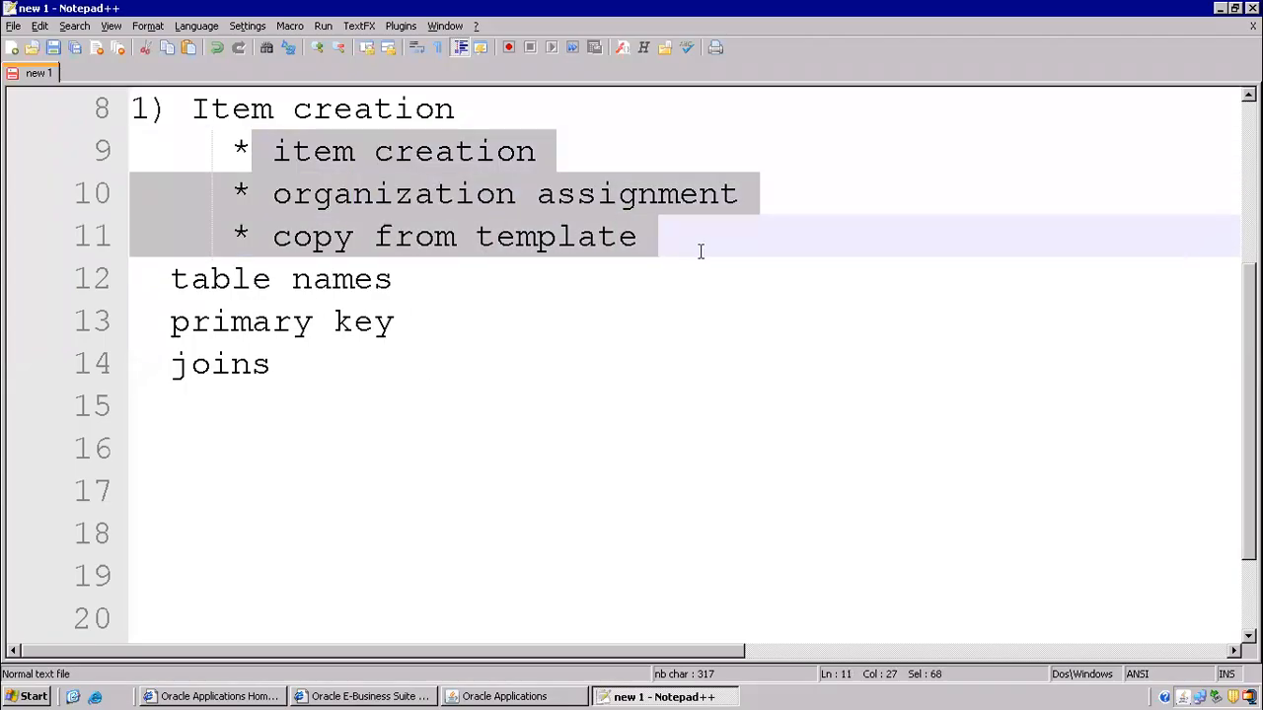
drag(165, 283, 373, 288)
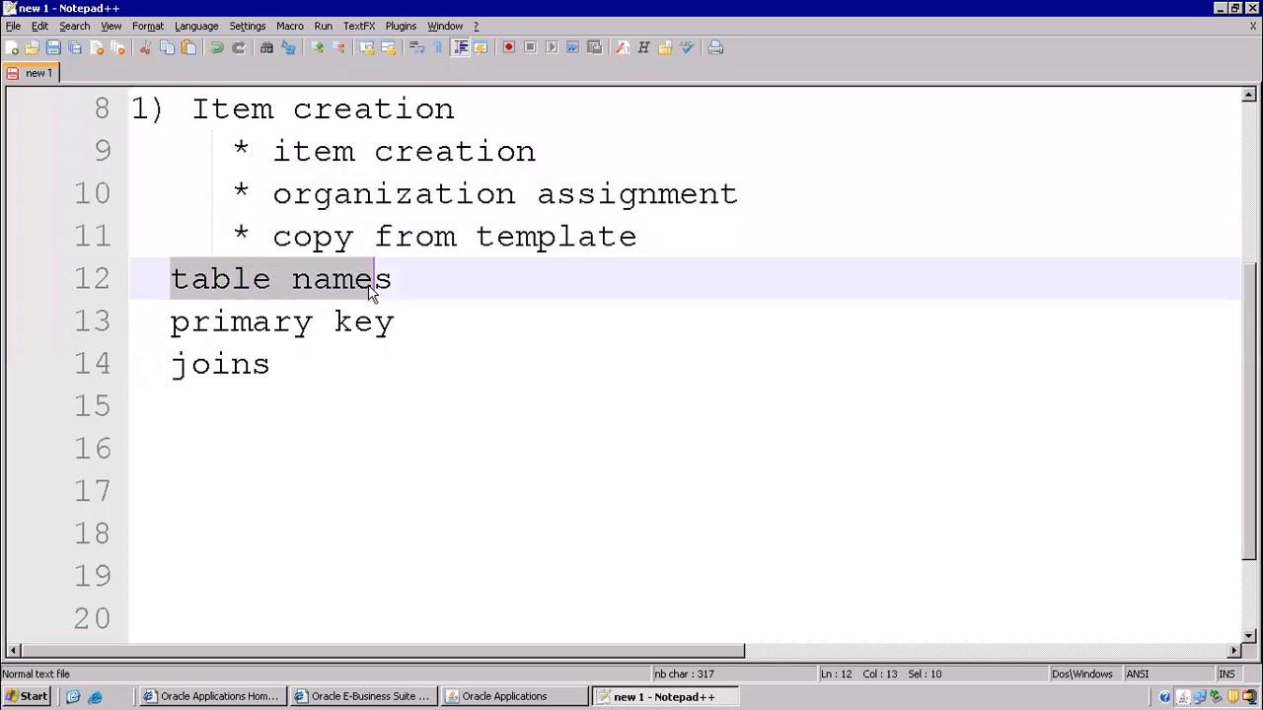
click(415, 284)
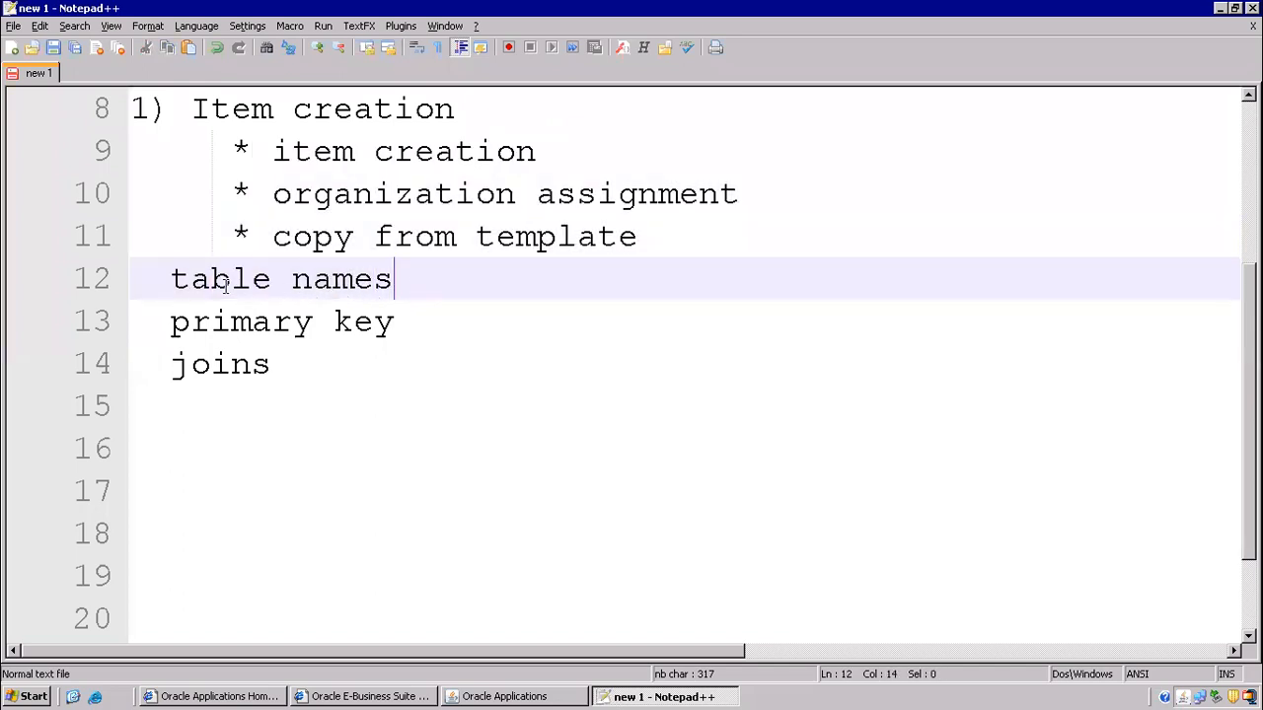
click(149, 278)
drag(149, 277, 393, 286)
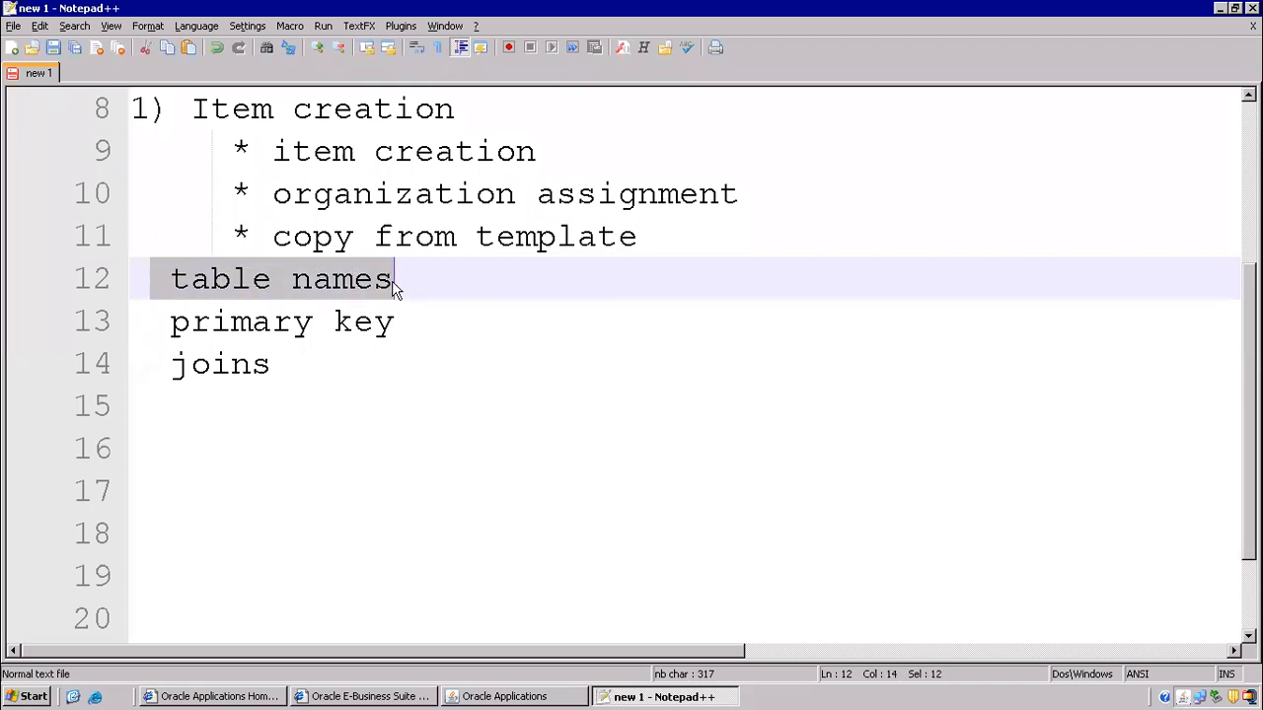
key(alt+Tab)
click(288, 40)
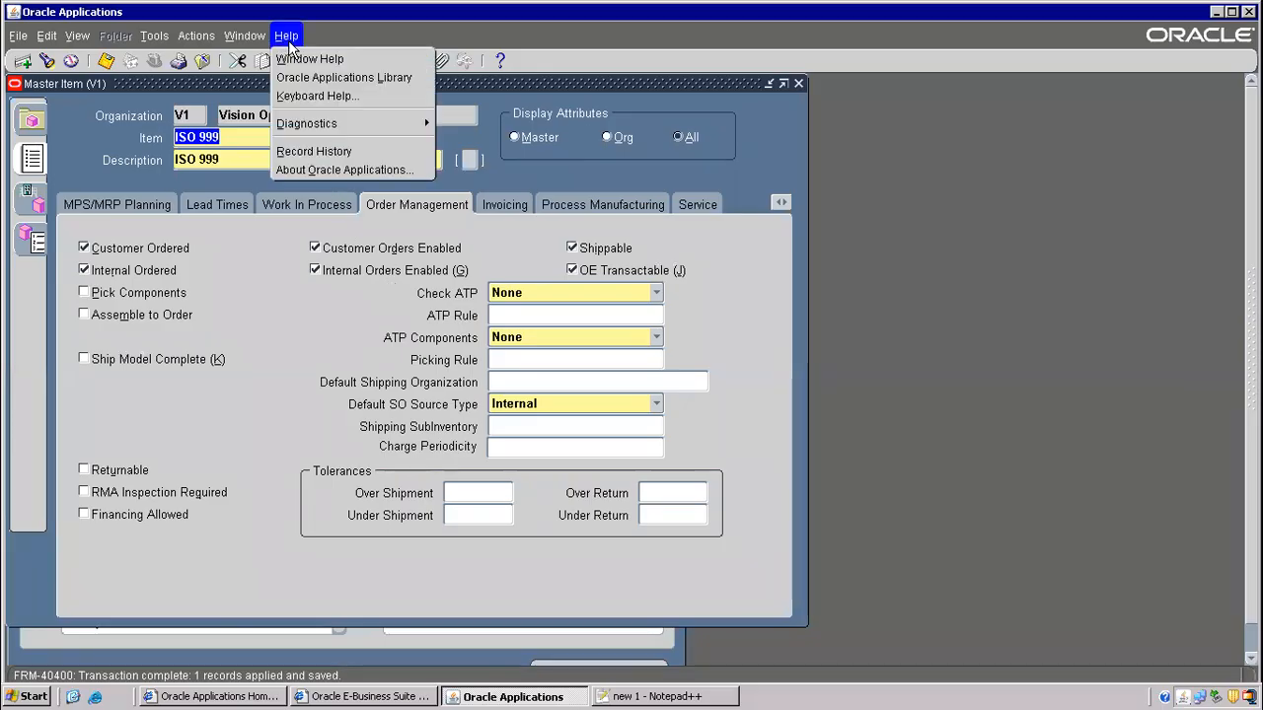
- View Record History for ISO 999, highlight table MTL_SYSTEM_ITEMS_FVL, and show the desktop
click(314, 151)
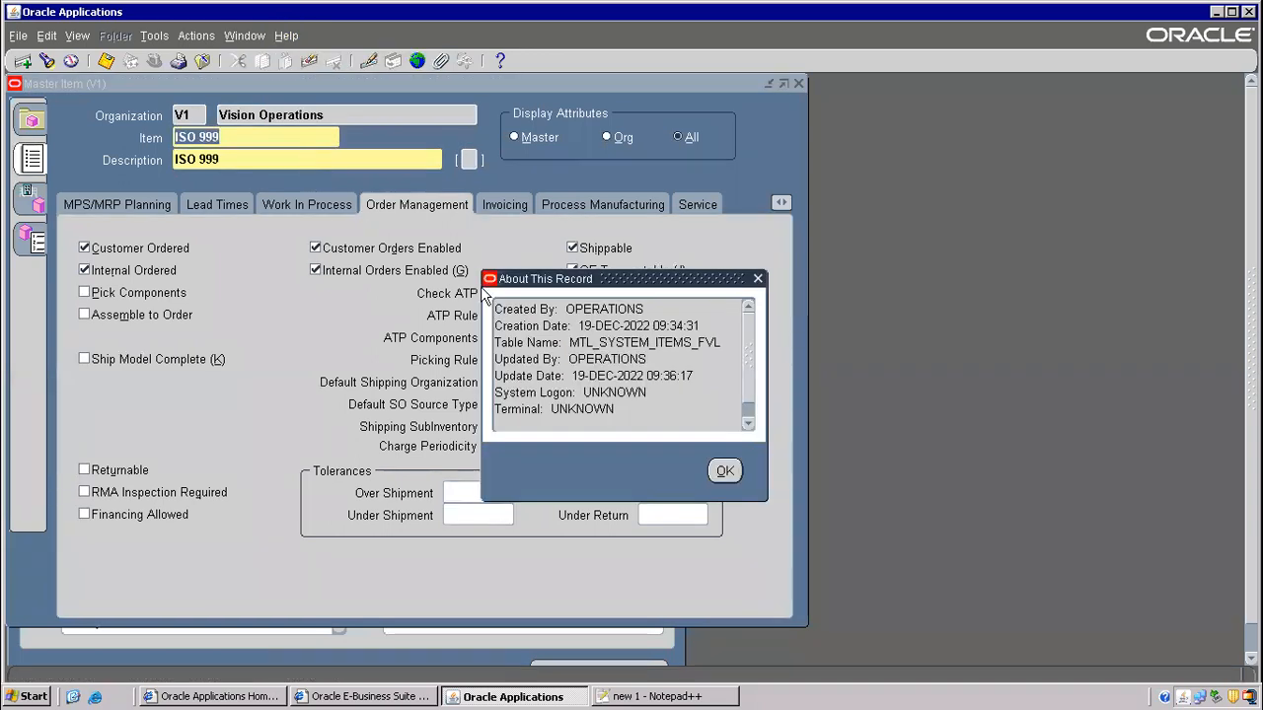
drag(569, 343, 724, 343)
key(ctrl+c)
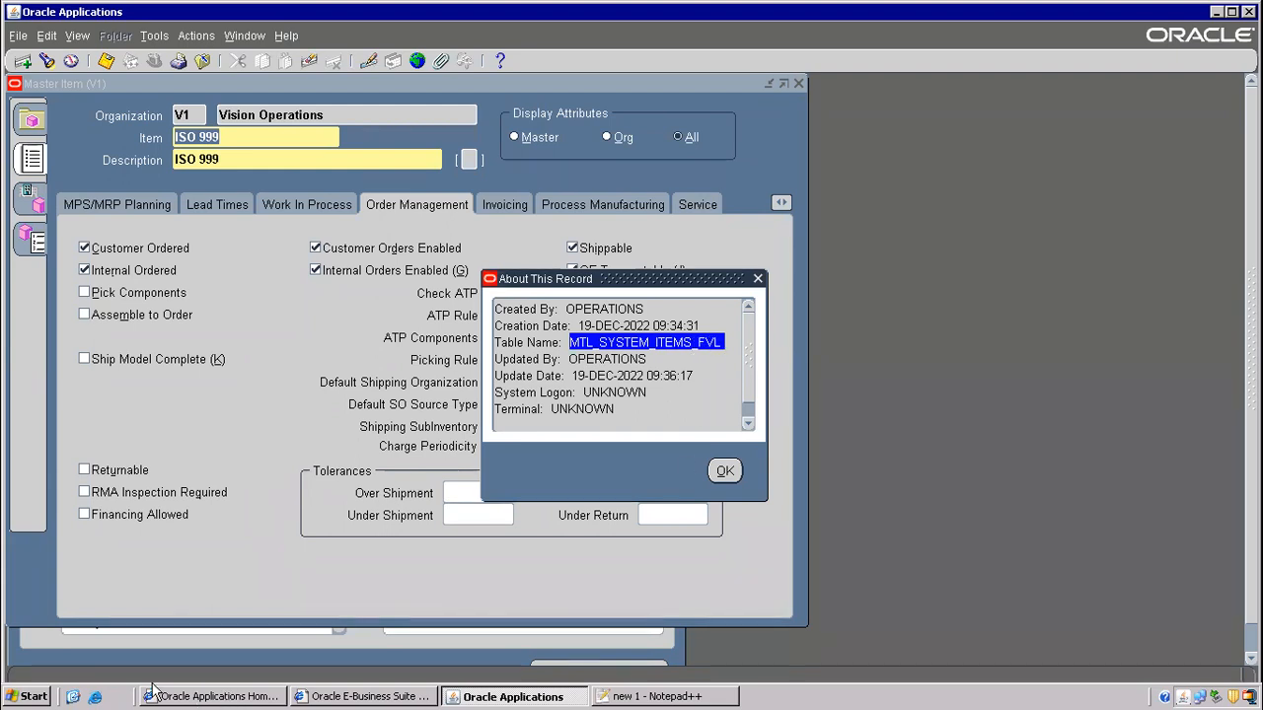
click(75, 697)
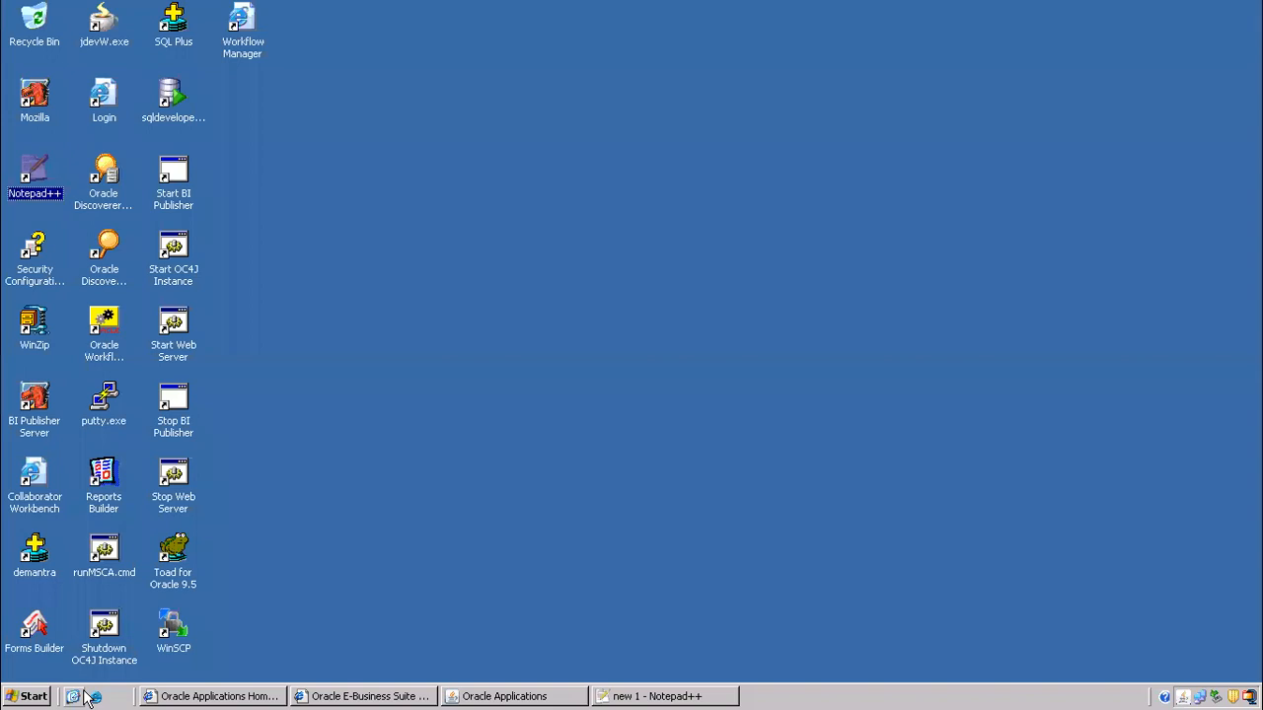
- Launch Toad, paste MTL_SYSTEM_ITEMS_FVL into the editor, and describe it with F4
double_click(173, 553)
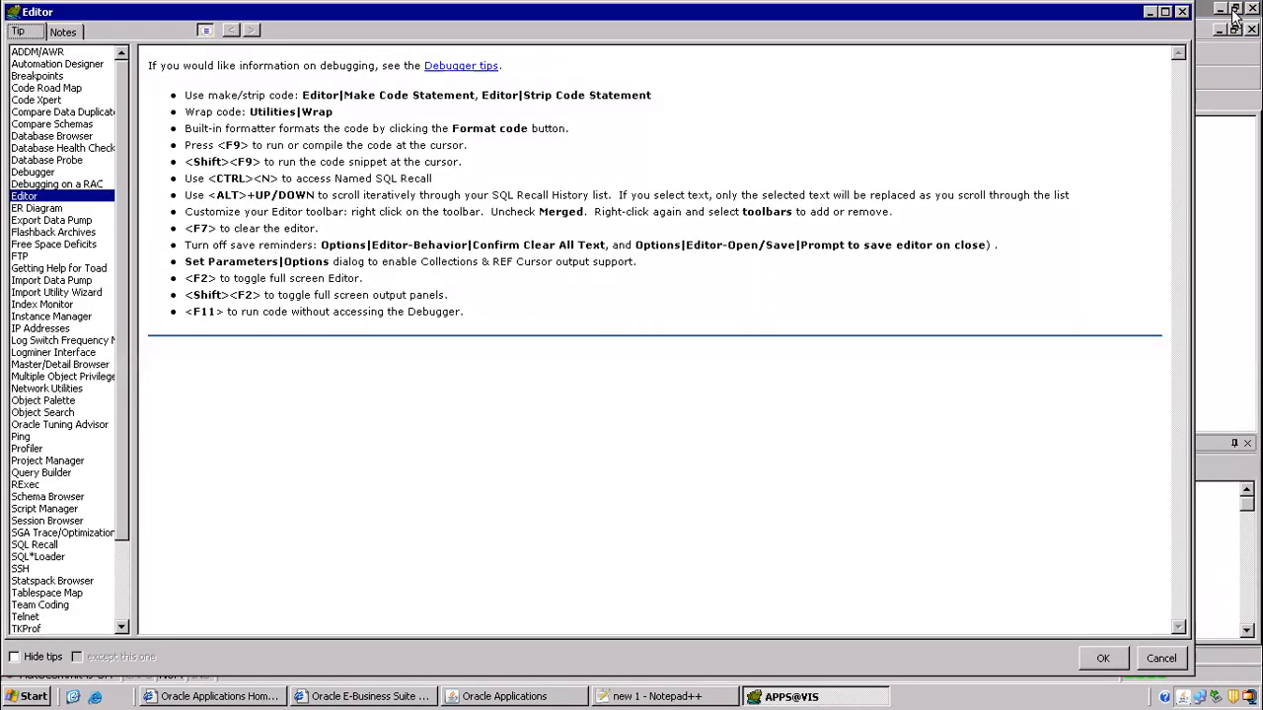
click(1182, 11)
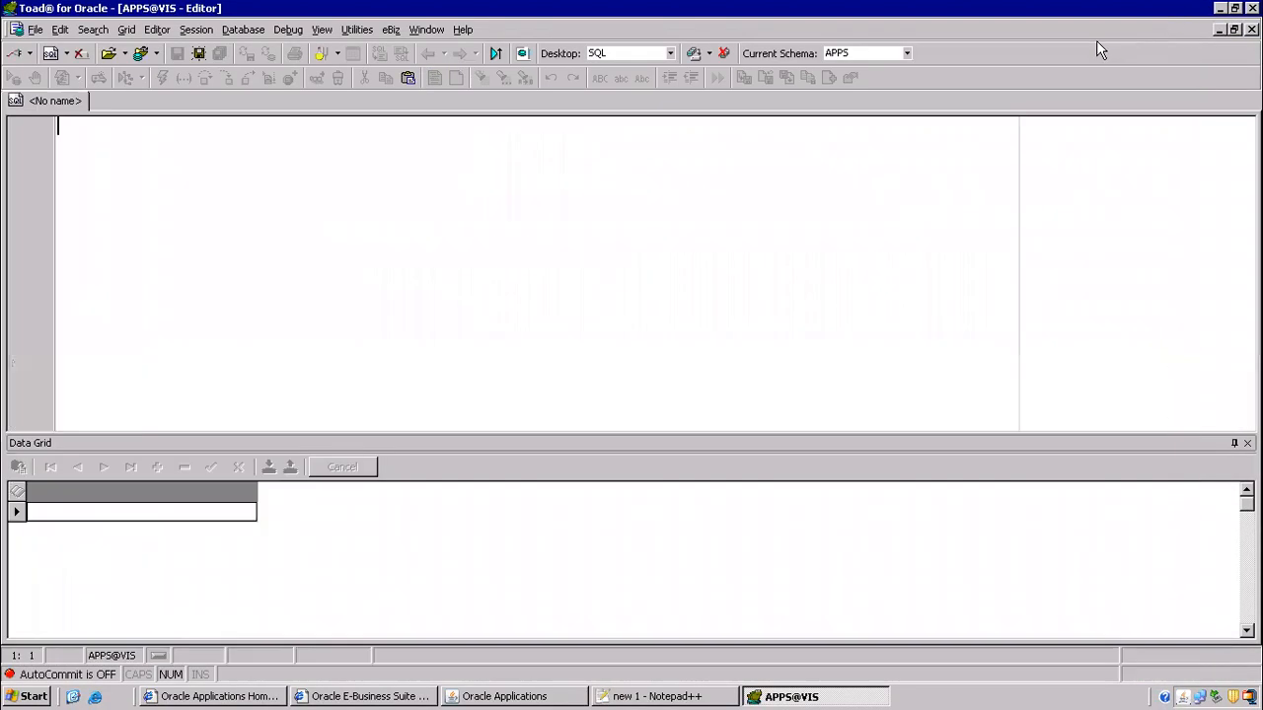
key(ctrl+v)
click(216, 125)
key(F4)
drag(268, 211, 351, 153)
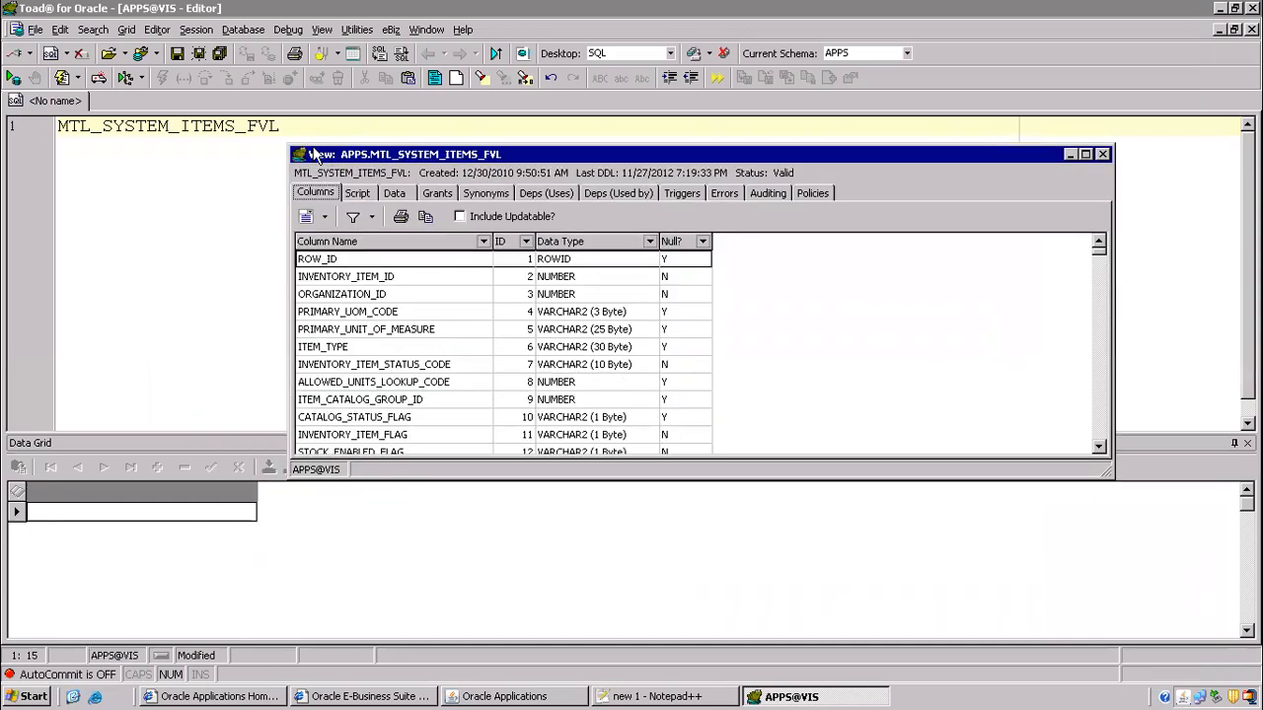
- Recheck the Record History table name, then display the view's Script tab maximized in Toad
key(alt+Tab)
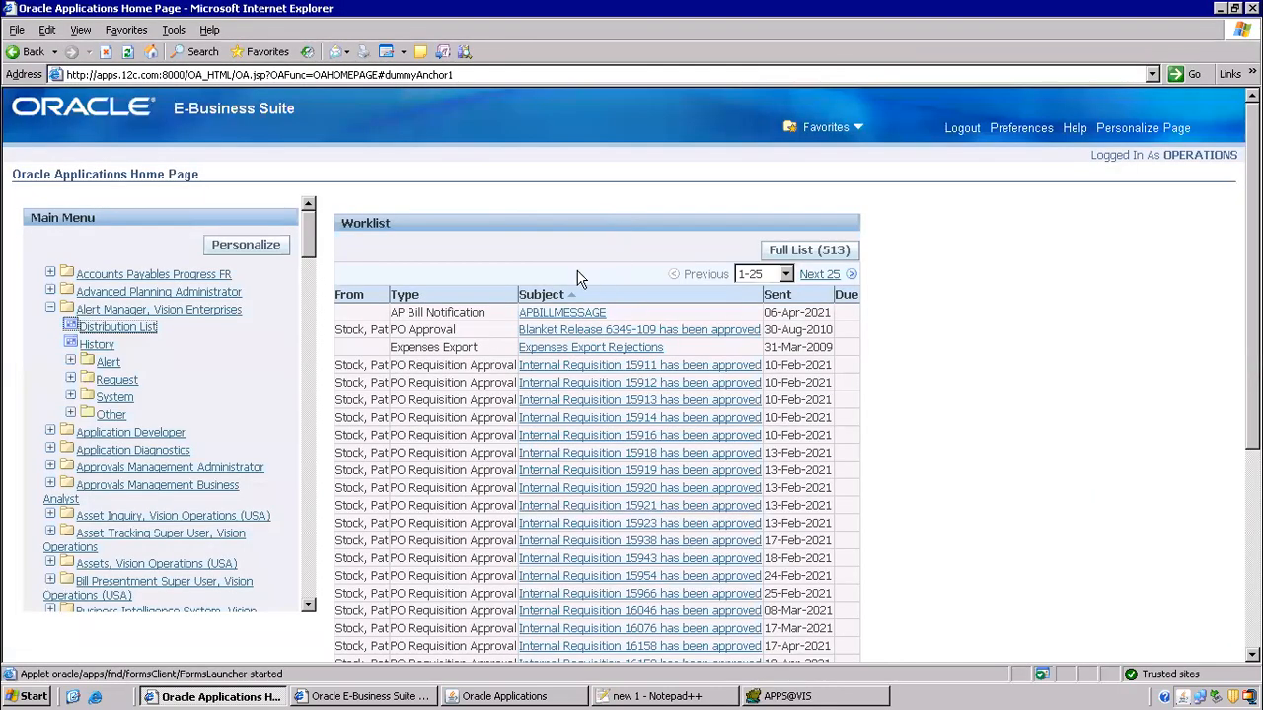
key(alt+Tab)
key(alt+Tab)
key(alt+Tab)
click(653, 342)
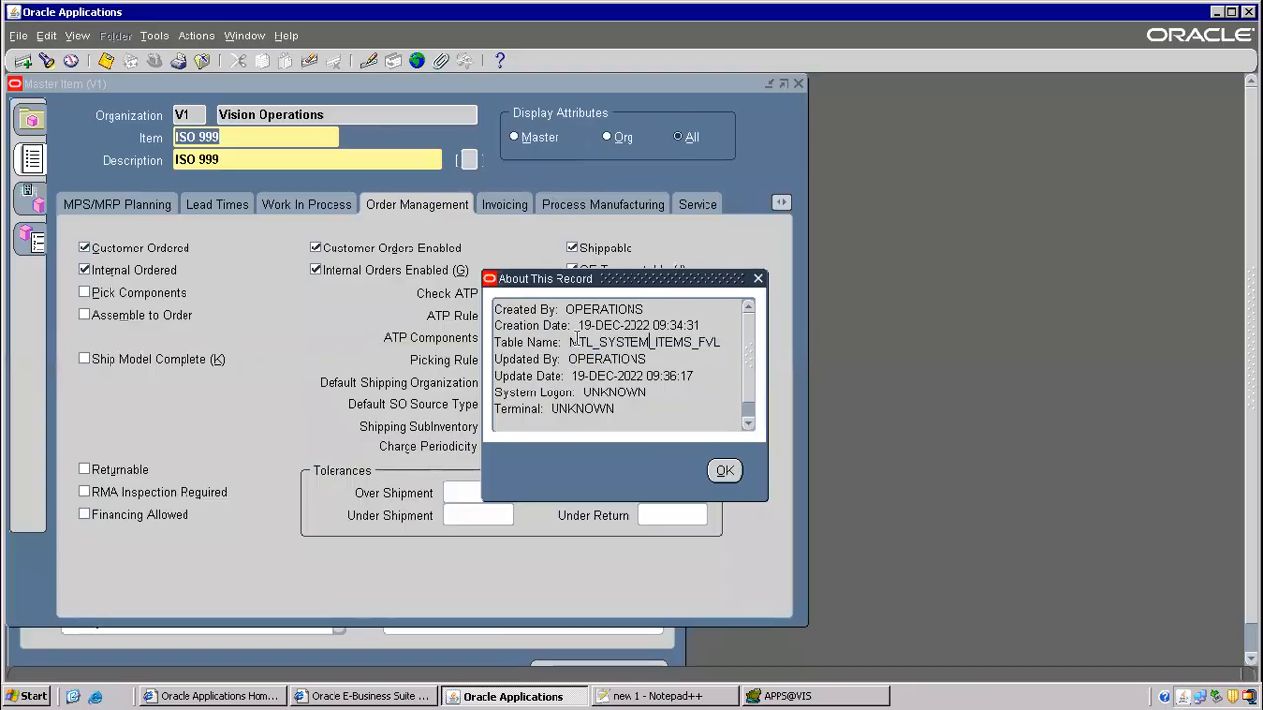
drag(497, 342, 726, 341)
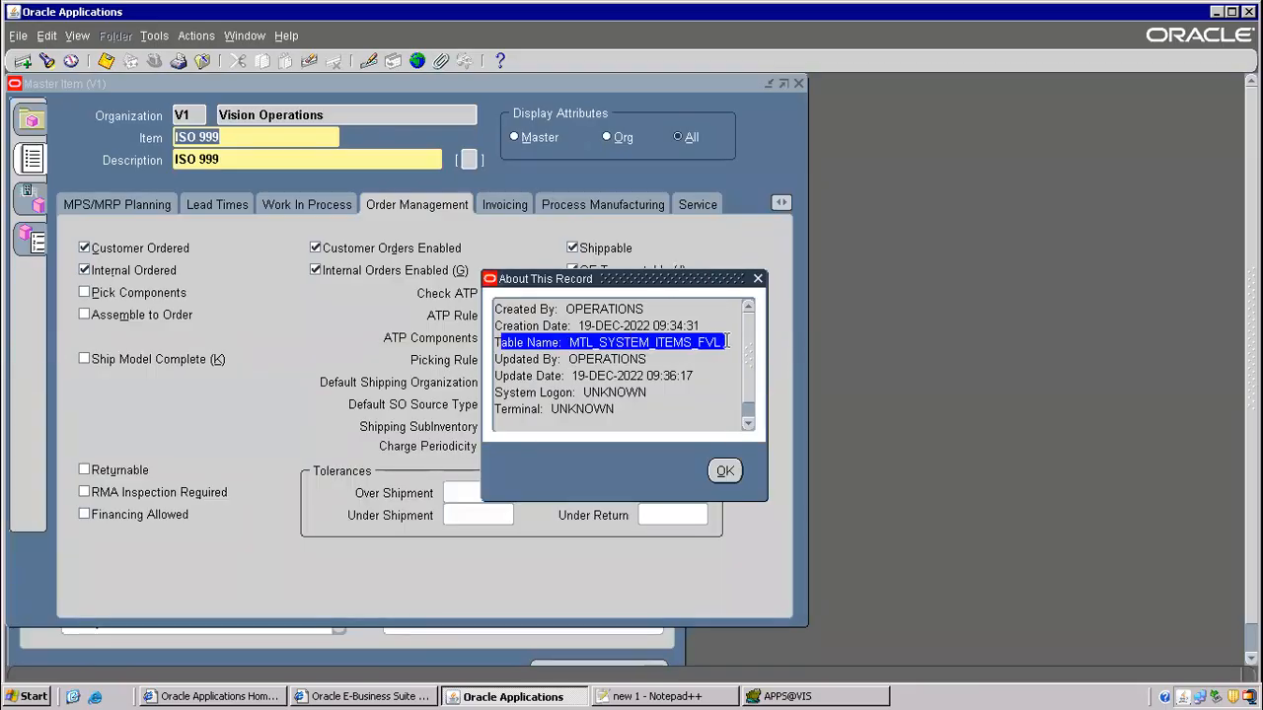
key(alt+Tab)
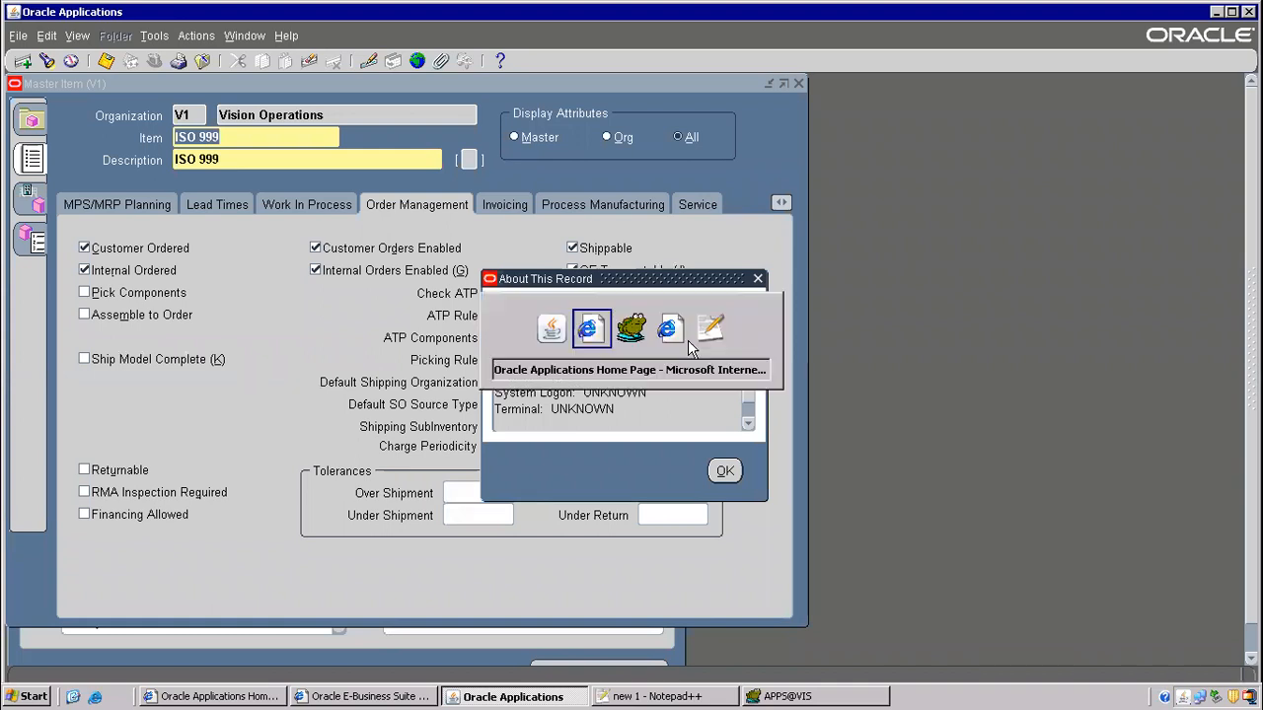
key(alt+Tab)
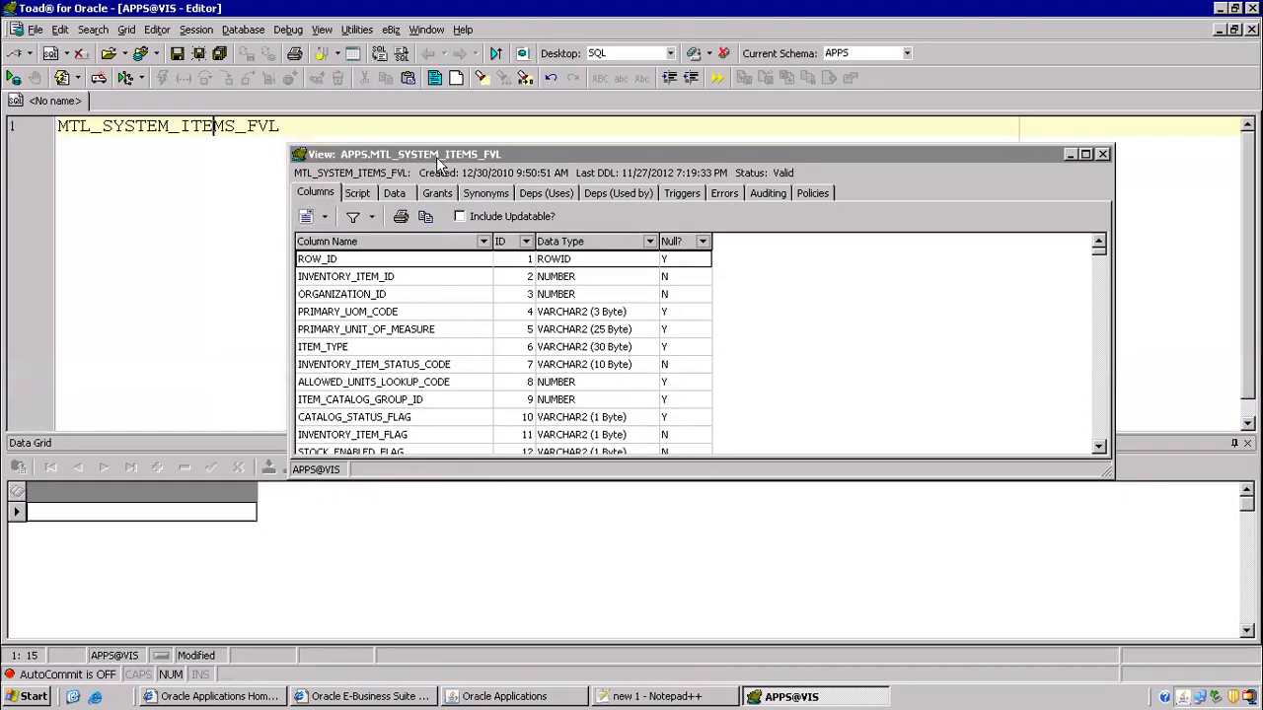
click(371, 195)
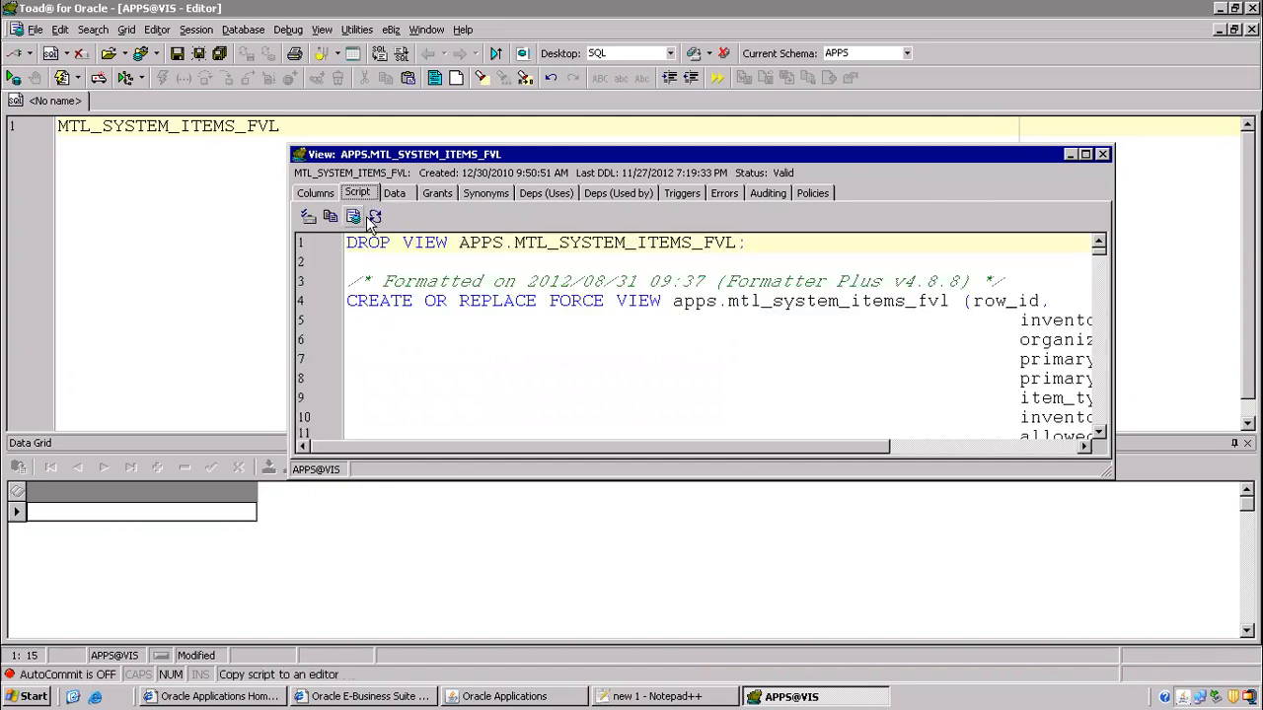
click(1085, 155)
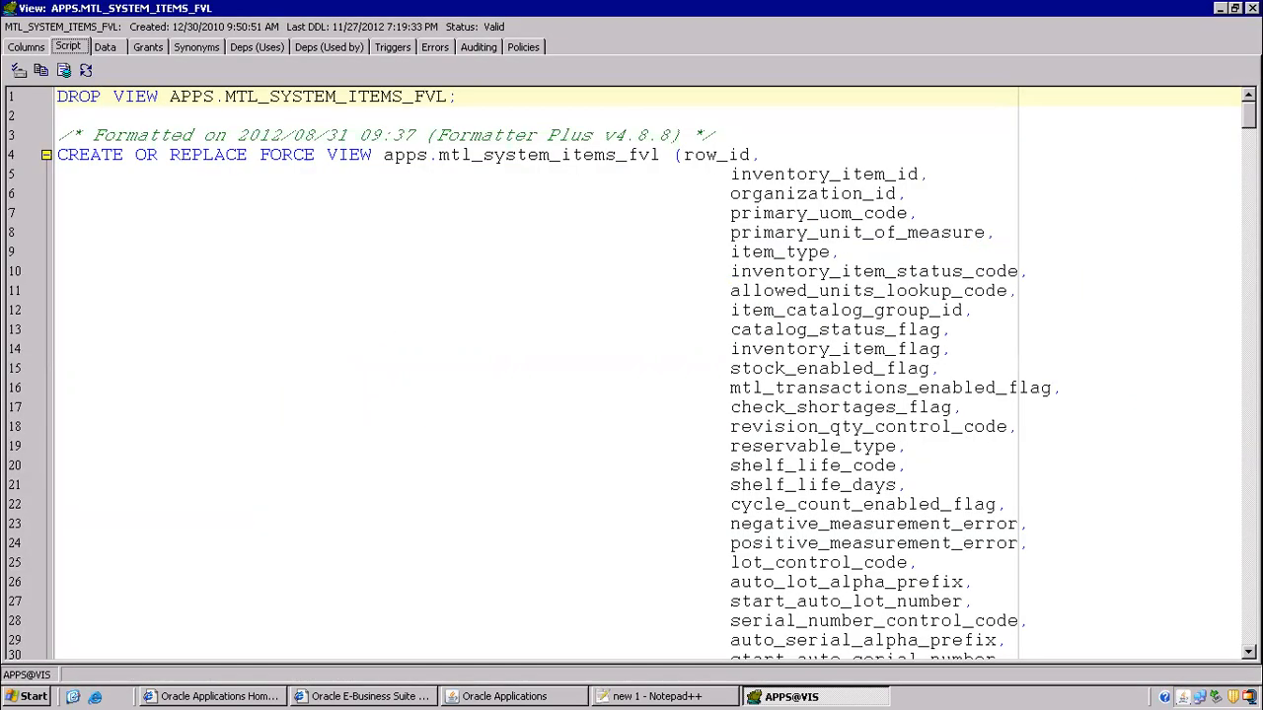
- Inspect the view's FROM clause, mtl_system_items_tl, and its LANGUAGE filter on line 566
drag(1249, 113, 1206, 610)
drag(119, 503, 694, 499)
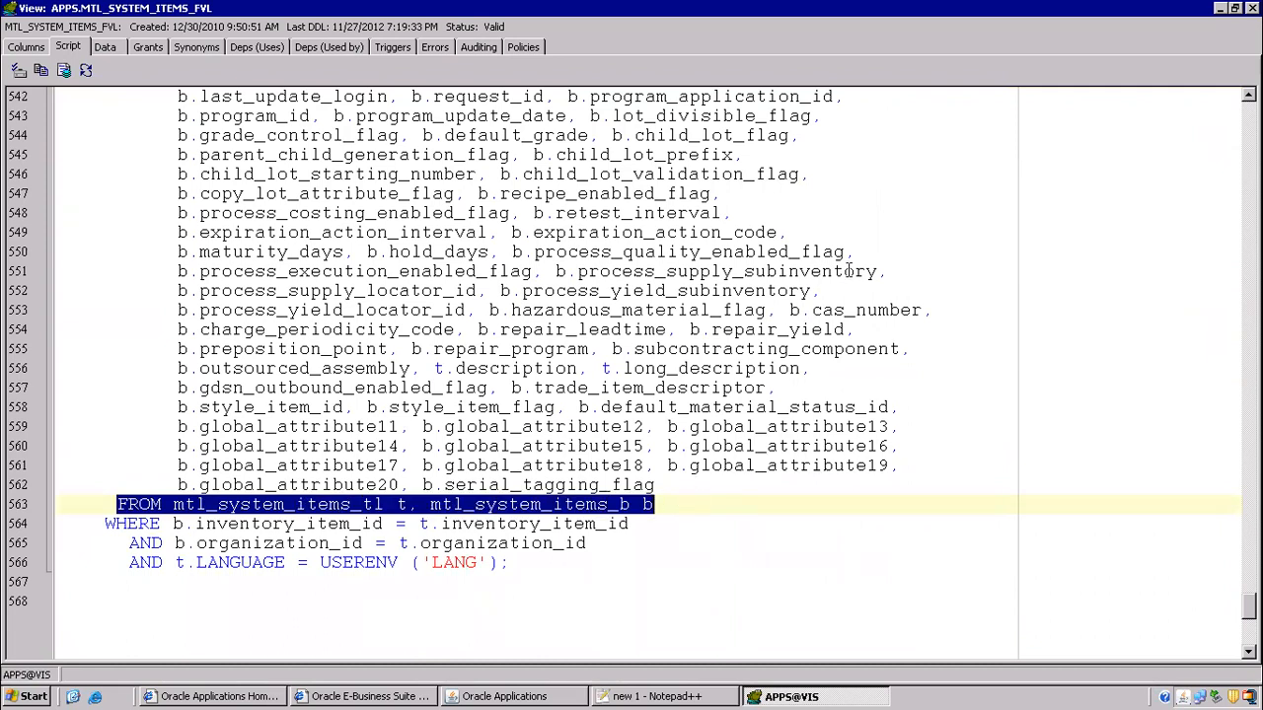
scroll(847, 306, down, 5)
click(115, 201)
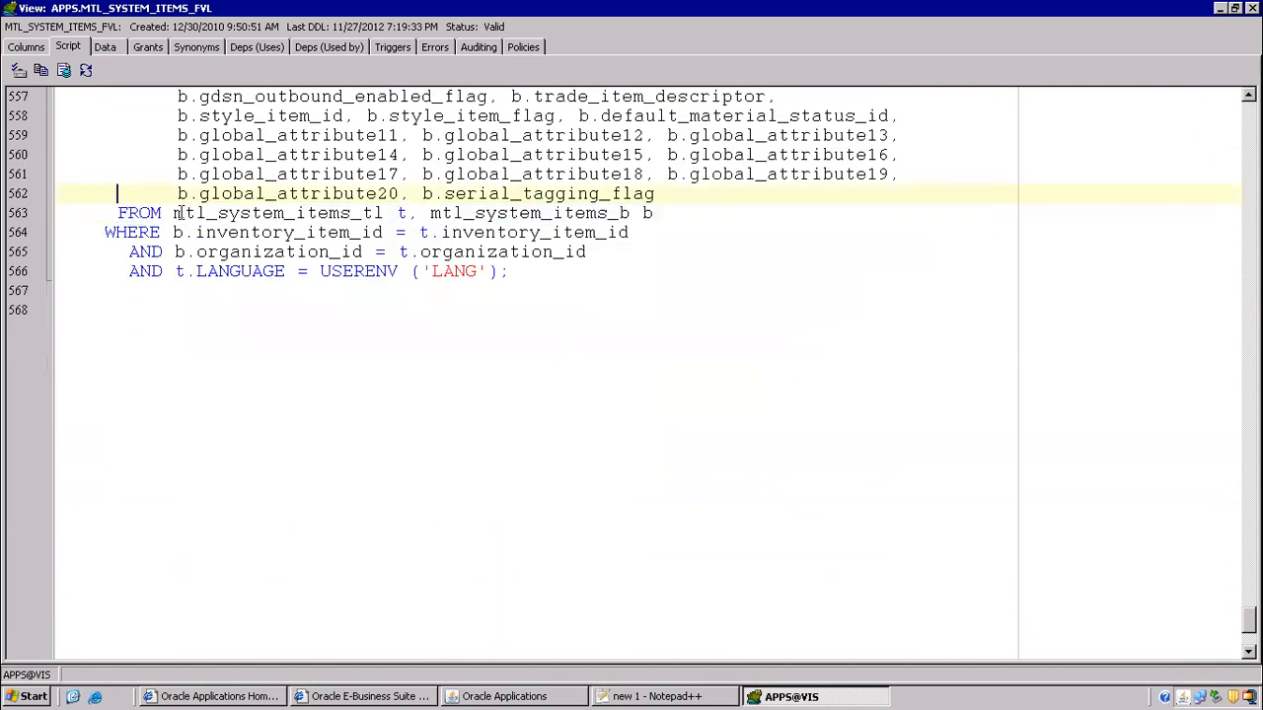
drag(379, 213, 386, 213)
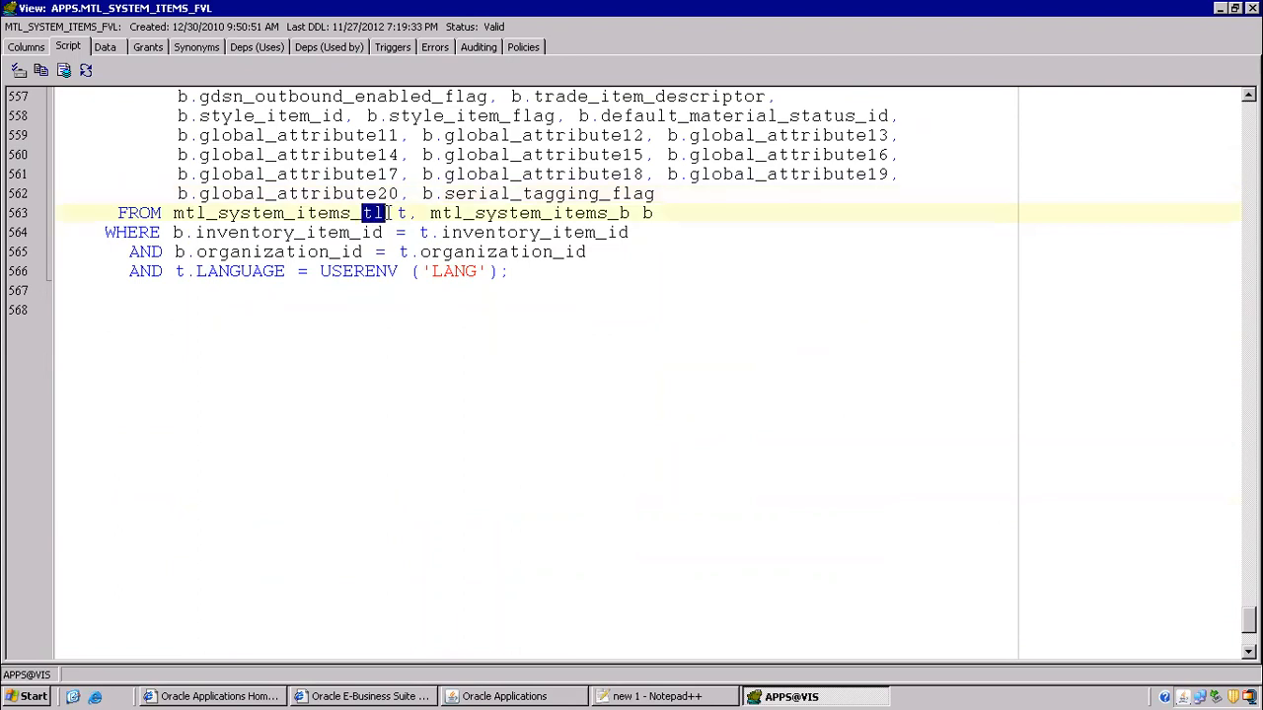
drag(184, 272, 513, 276)
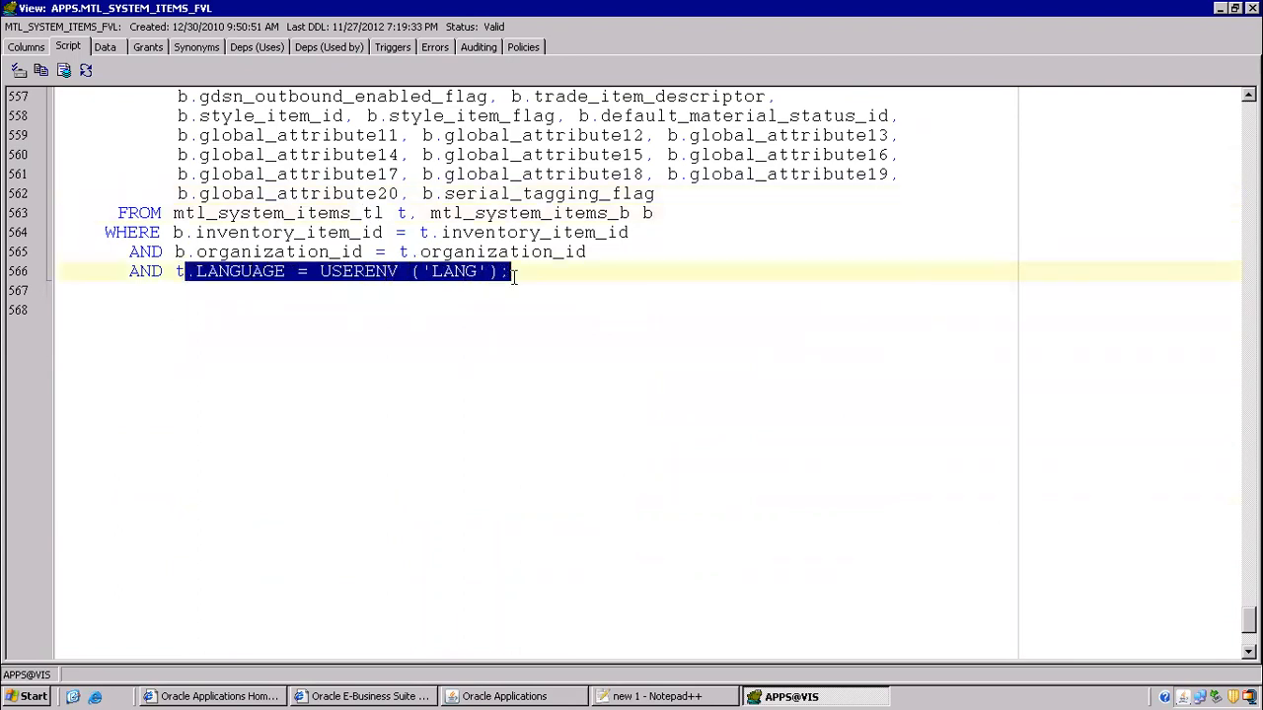
drag(339, 213, 386, 213)
drag(113, 271, 511, 277)
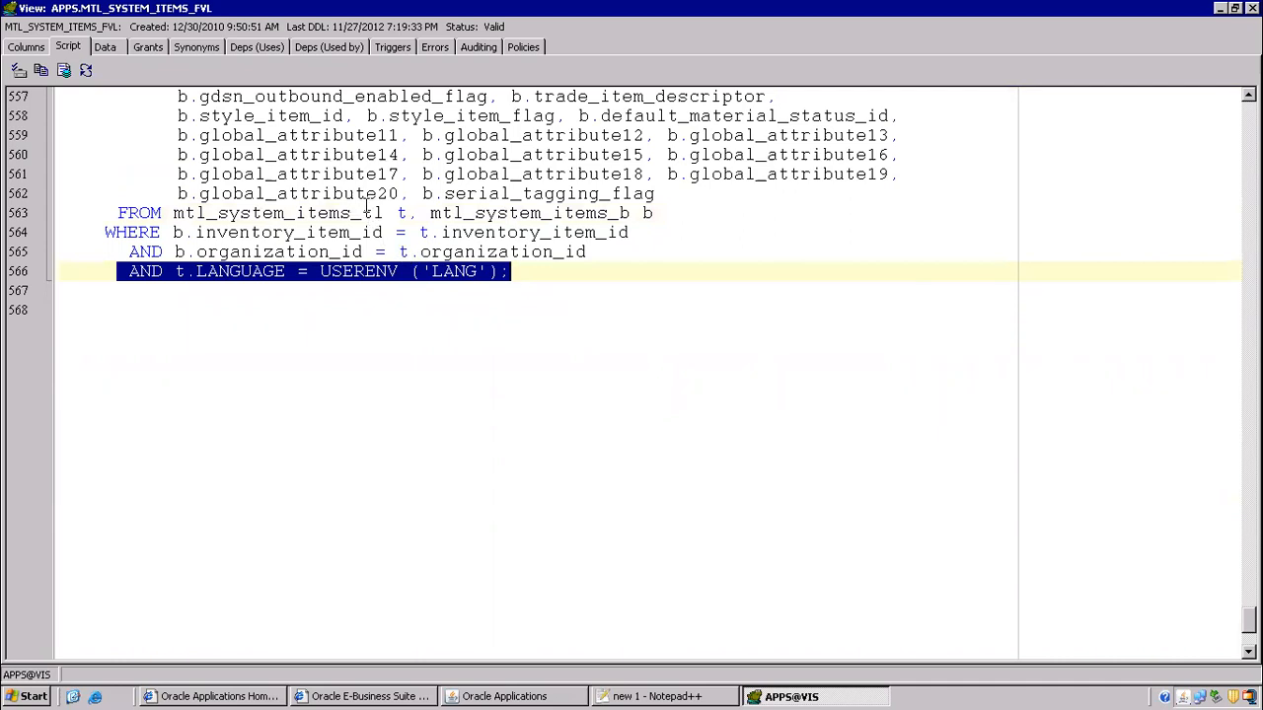
- Highlight mtl_system_items_b and its inventory_item_id/organization_id joins, then describe it with F4
drag(608, 213, 647, 214)
drag(423, 215, 628, 215)
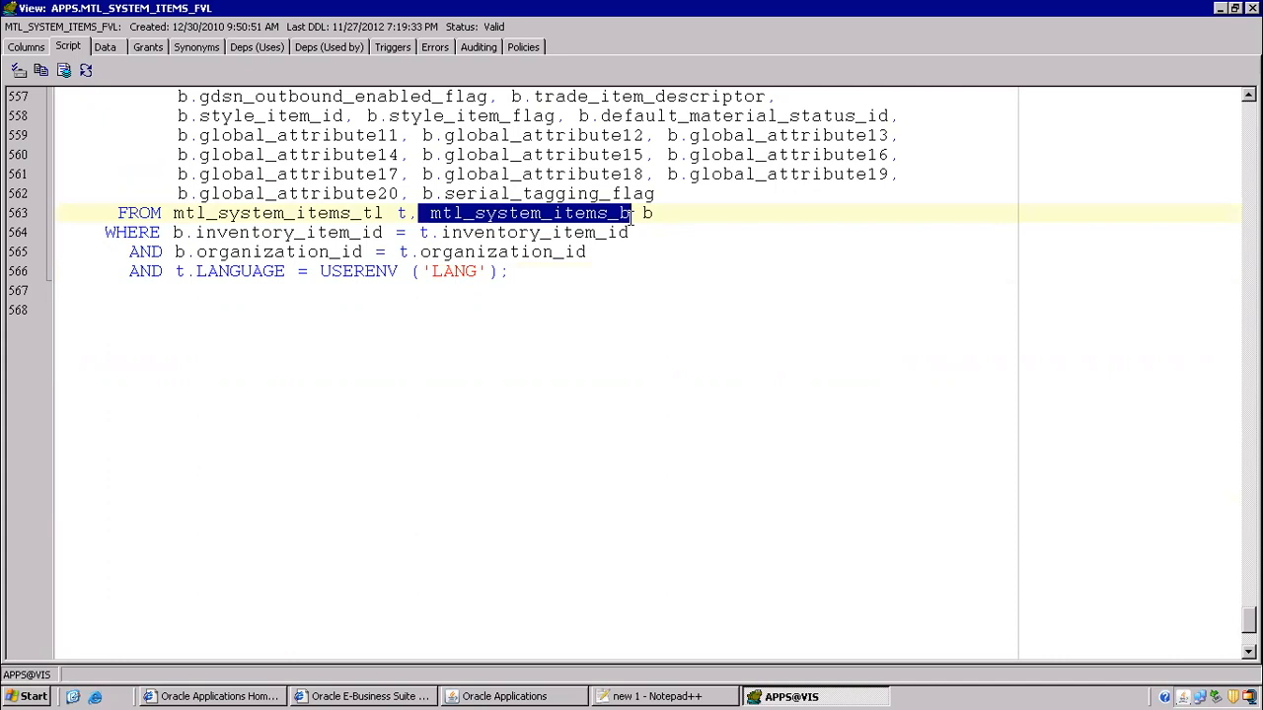
drag(443, 234, 638, 233)
drag(419, 254, 593, 253)
drag(555, 253, 595, 254)
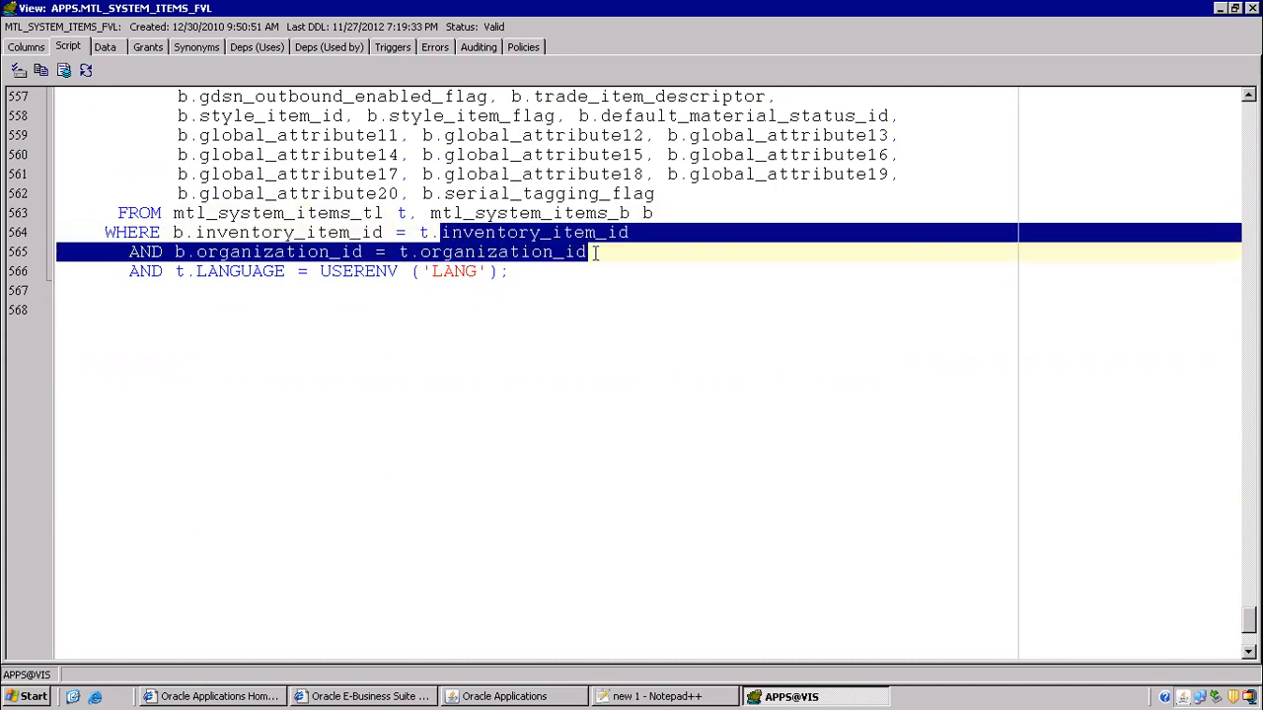
click(512, 268)
drag(431, 233, 600, 250)
drag(618, 213, 630, 213)
click(553, 213)
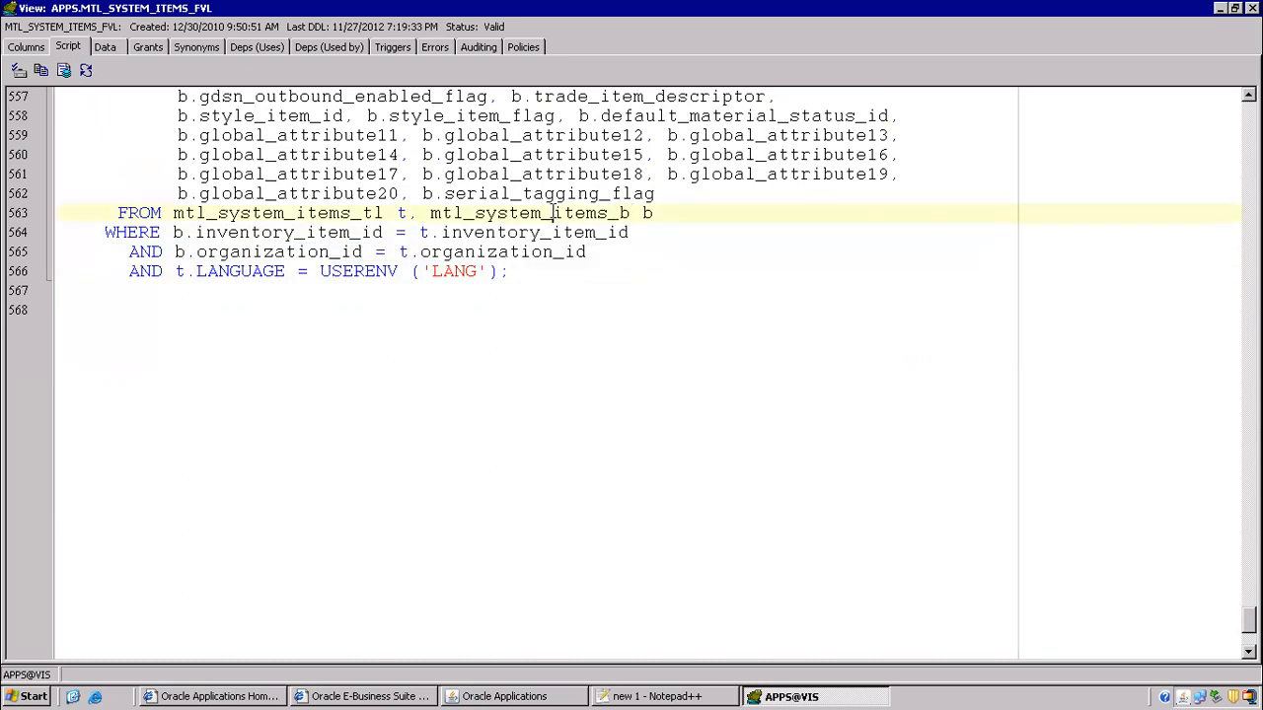
key(F4)
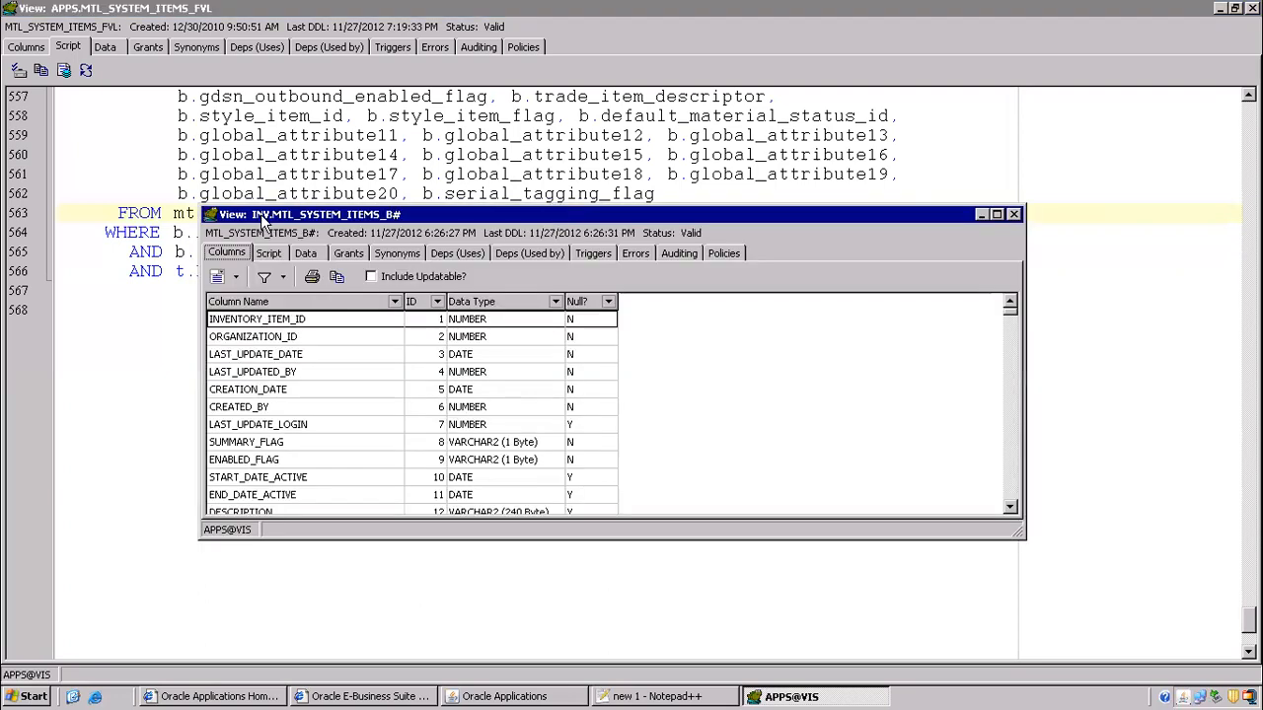
- Show the base table's script maximized and review its grant statements to module schemas
click(269, 253)
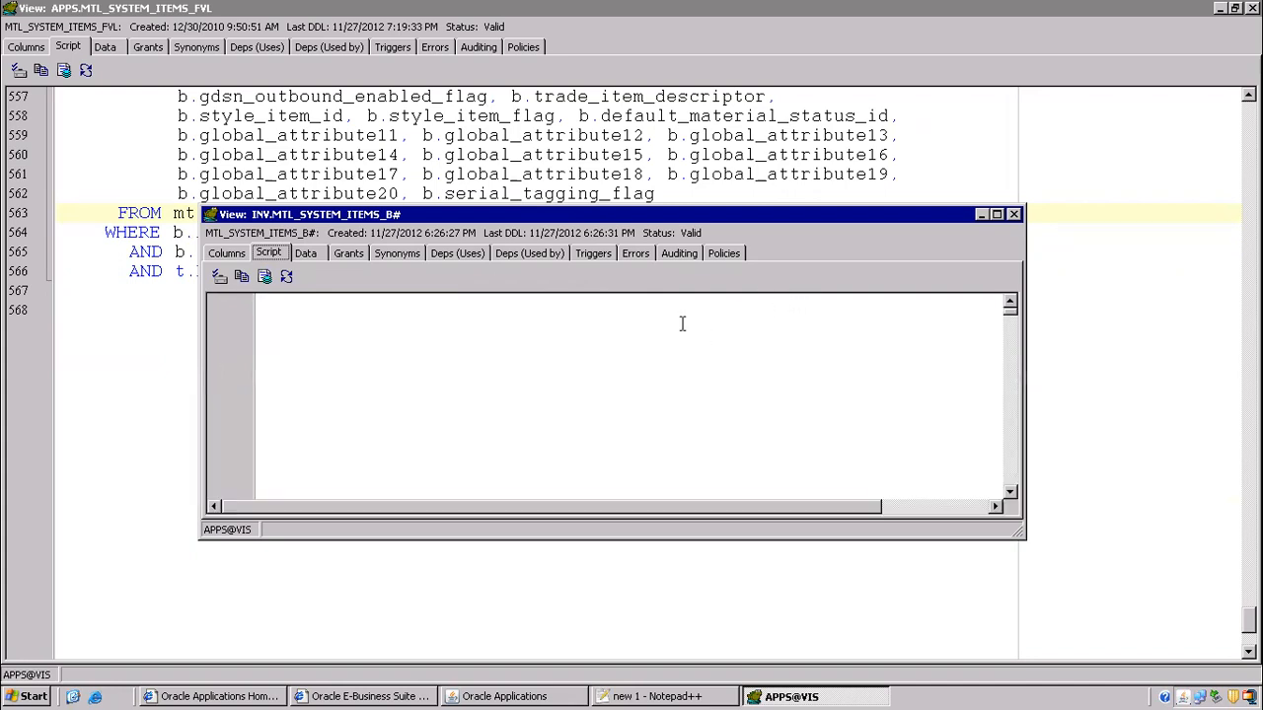
click(996, 215)
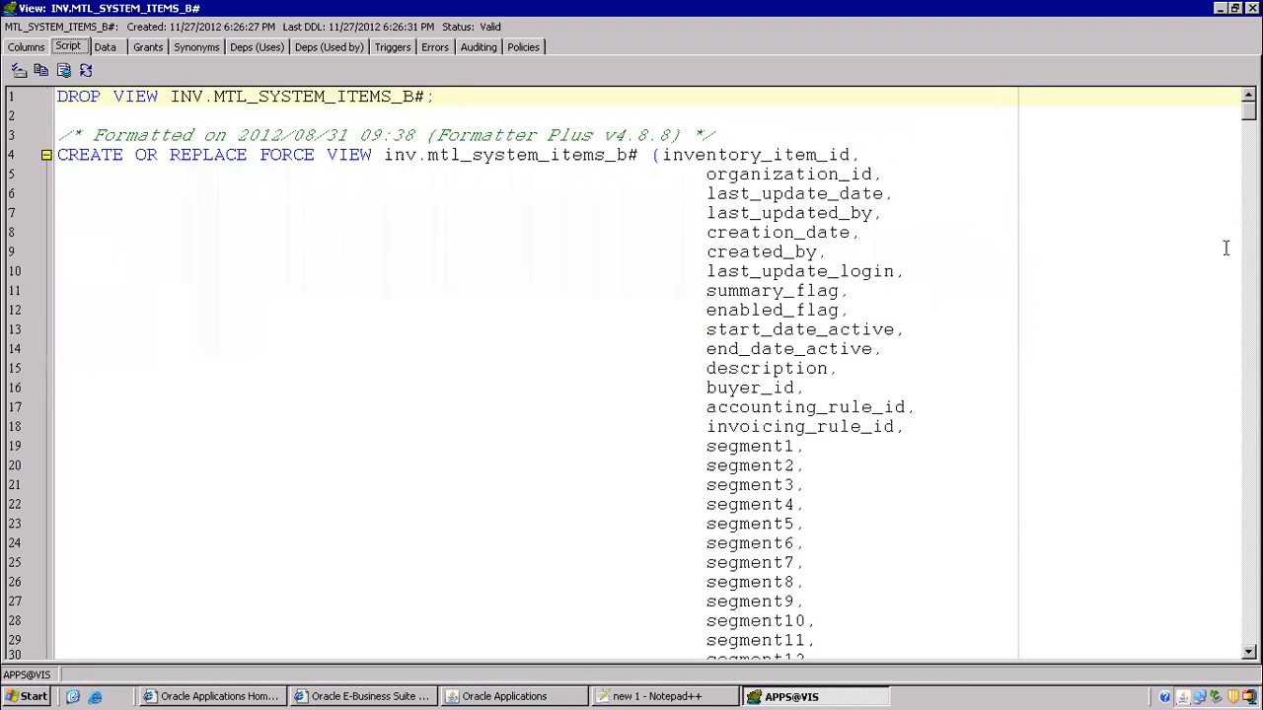
drag(1248, 108, 1234, 614)
drag(114, 198, 271, 210)
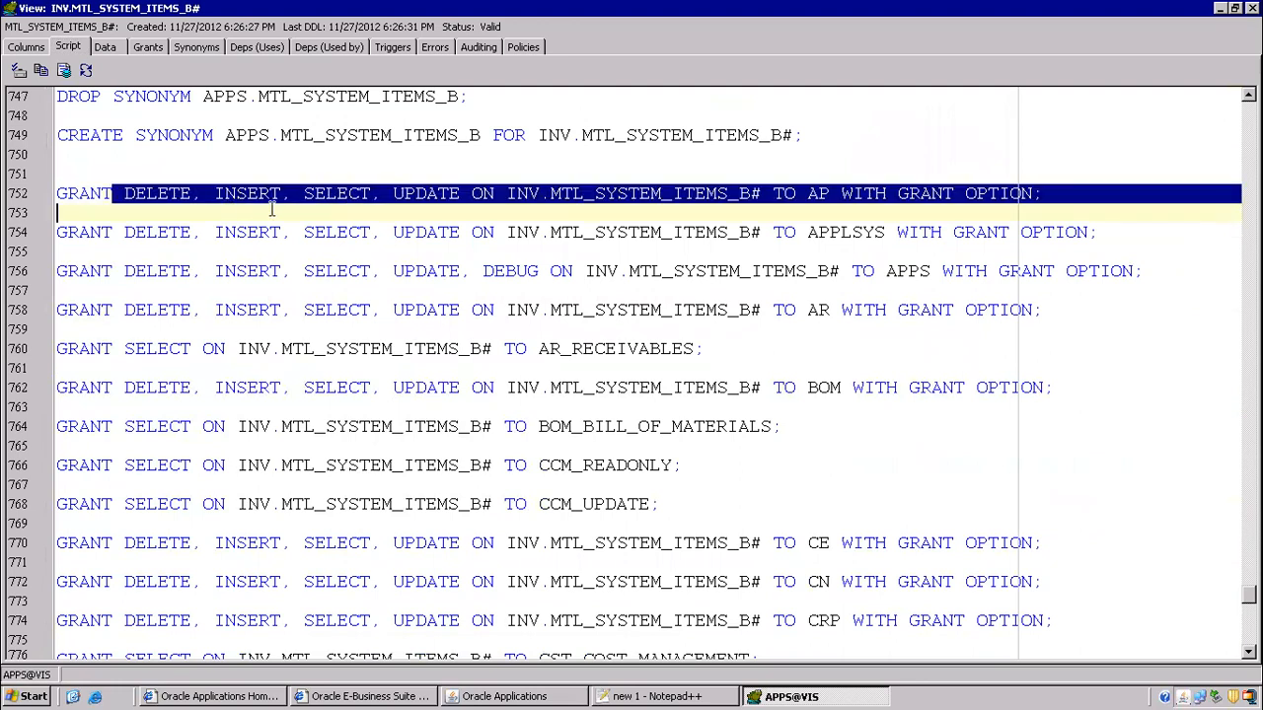
click(373, 232)
drag(691, 191, 1014, 200)
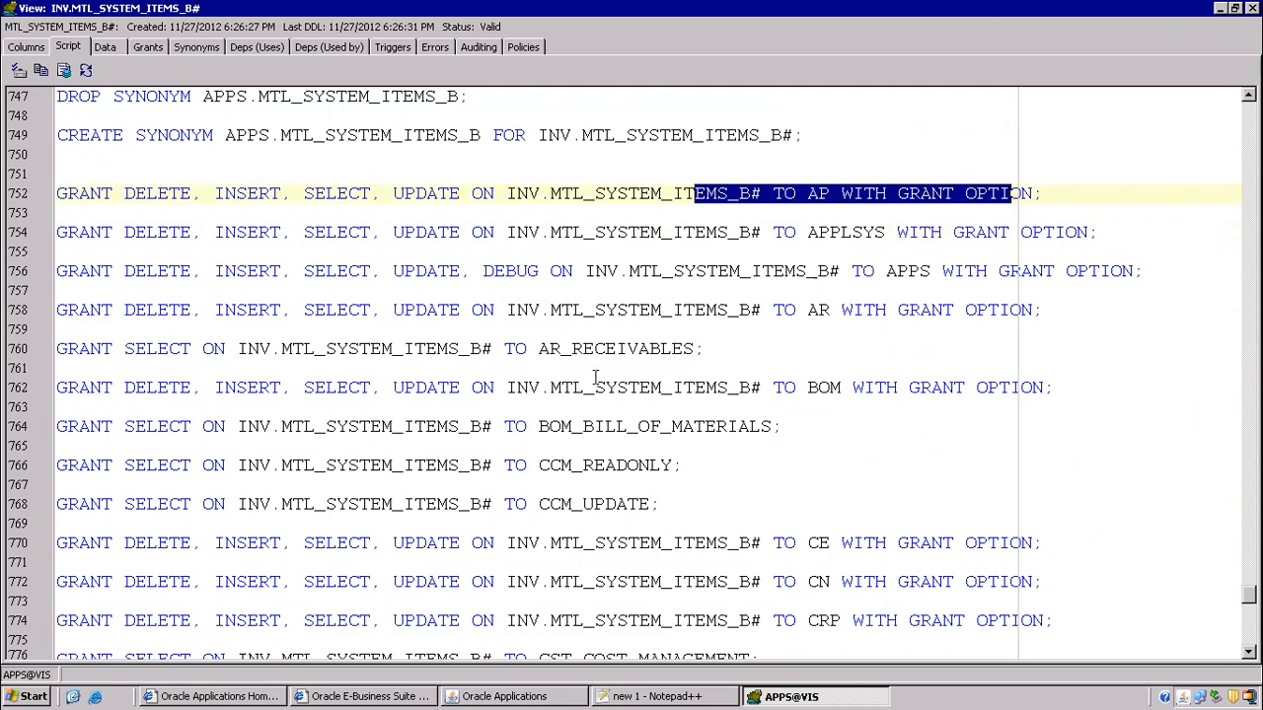
drag(556, 292, 832, 620)
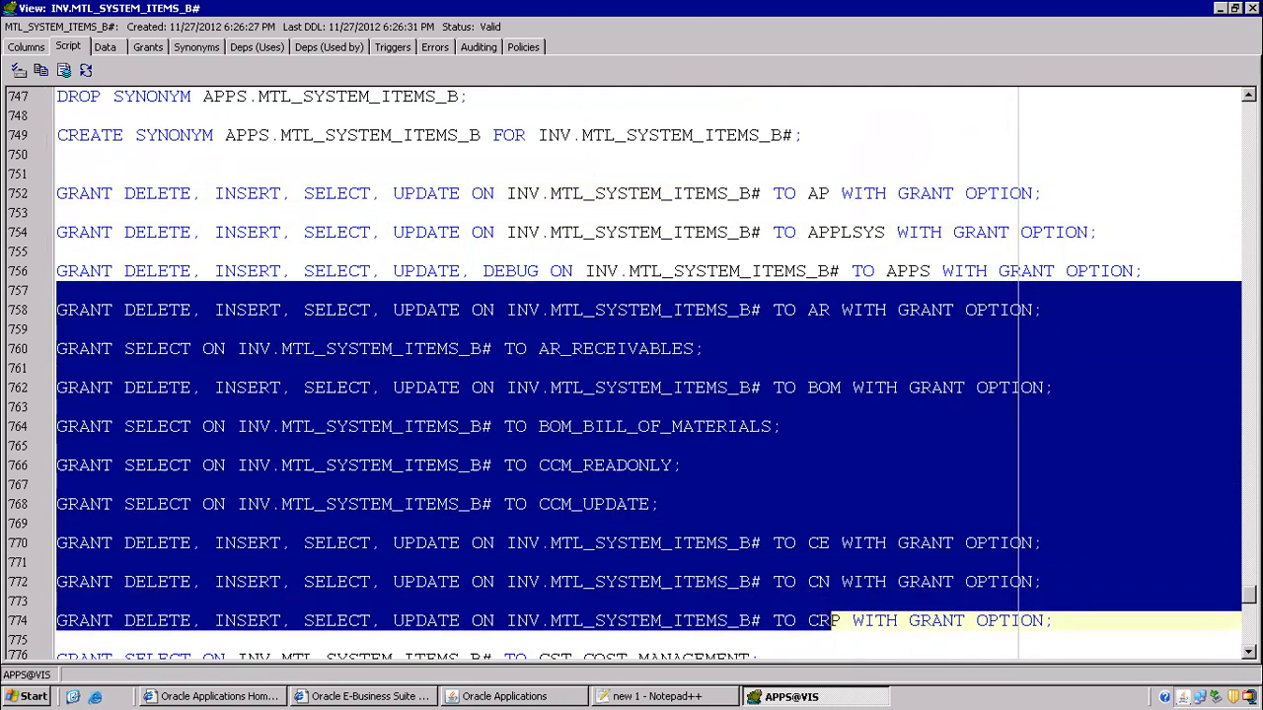
mouse_move(1249, 592)
mouse_down()
mouse_move(1249, 475)
mouse_move(1249, 591)
mouse_up()
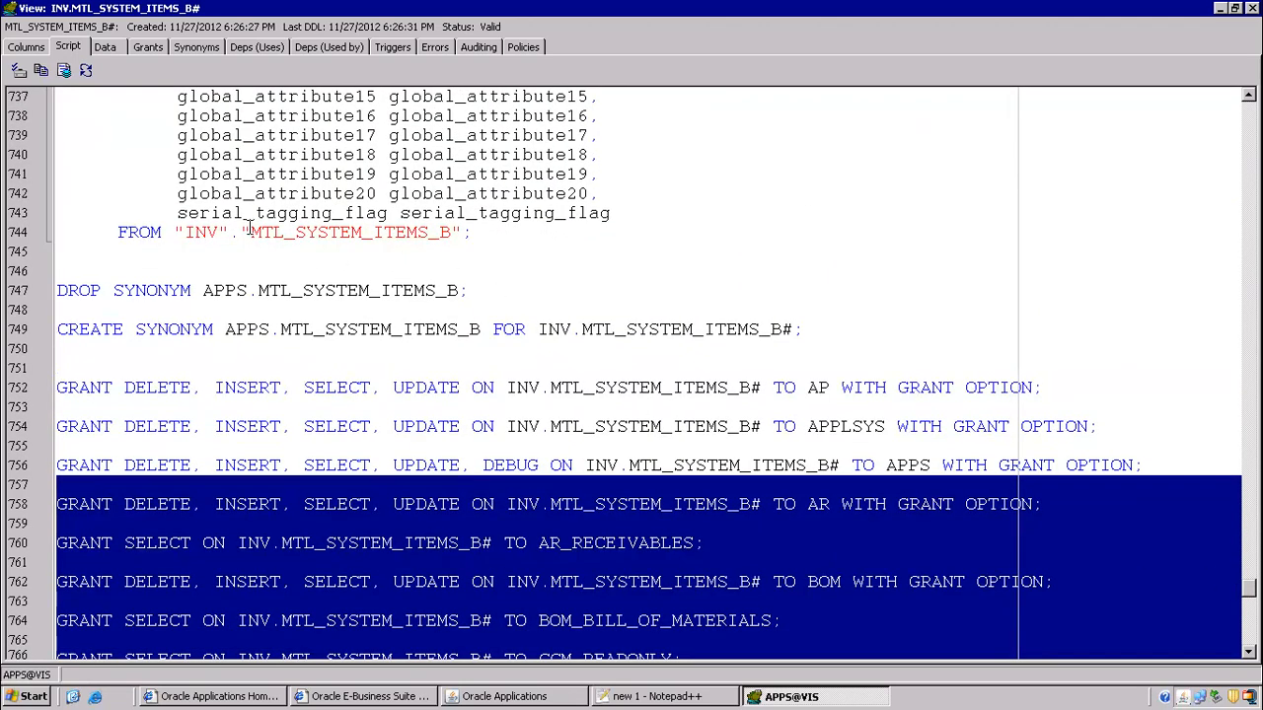
- Describe INV.MTL_SYSTEM_ITEMS_B's columns, close it, and bring the Notepad++ notes forward
click(285, 237)
key(F4)
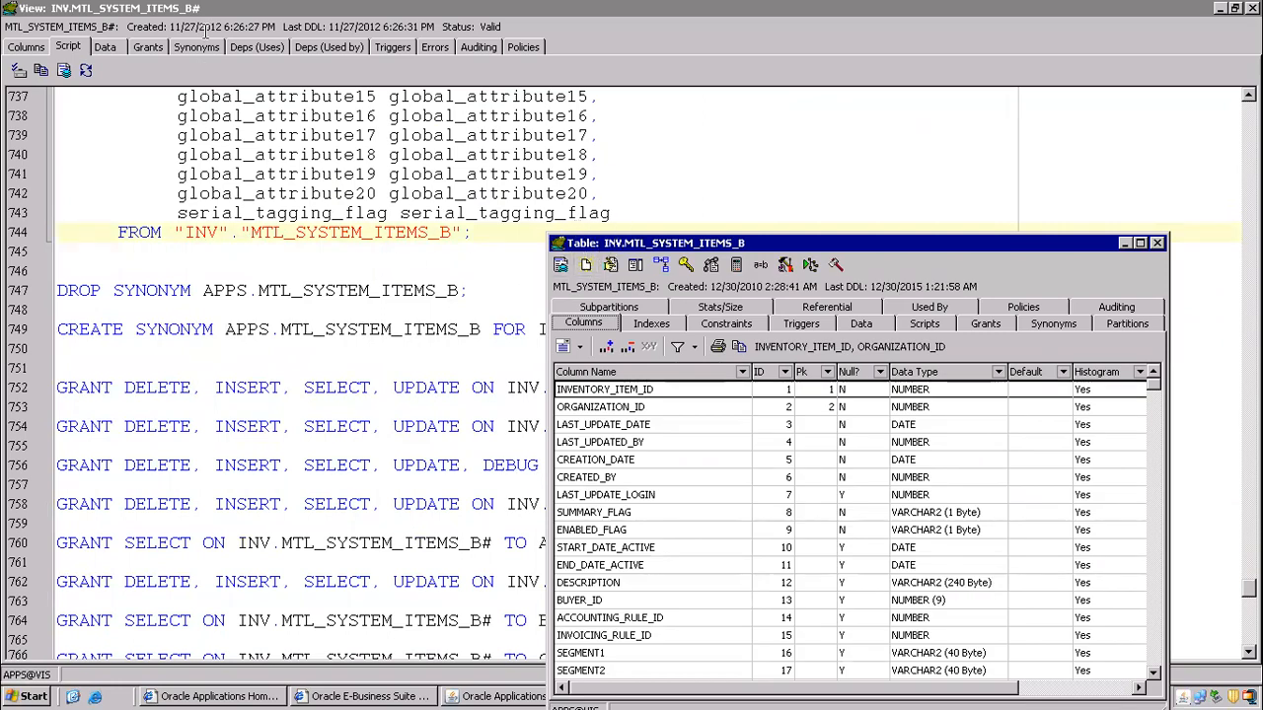
click(155, 10)
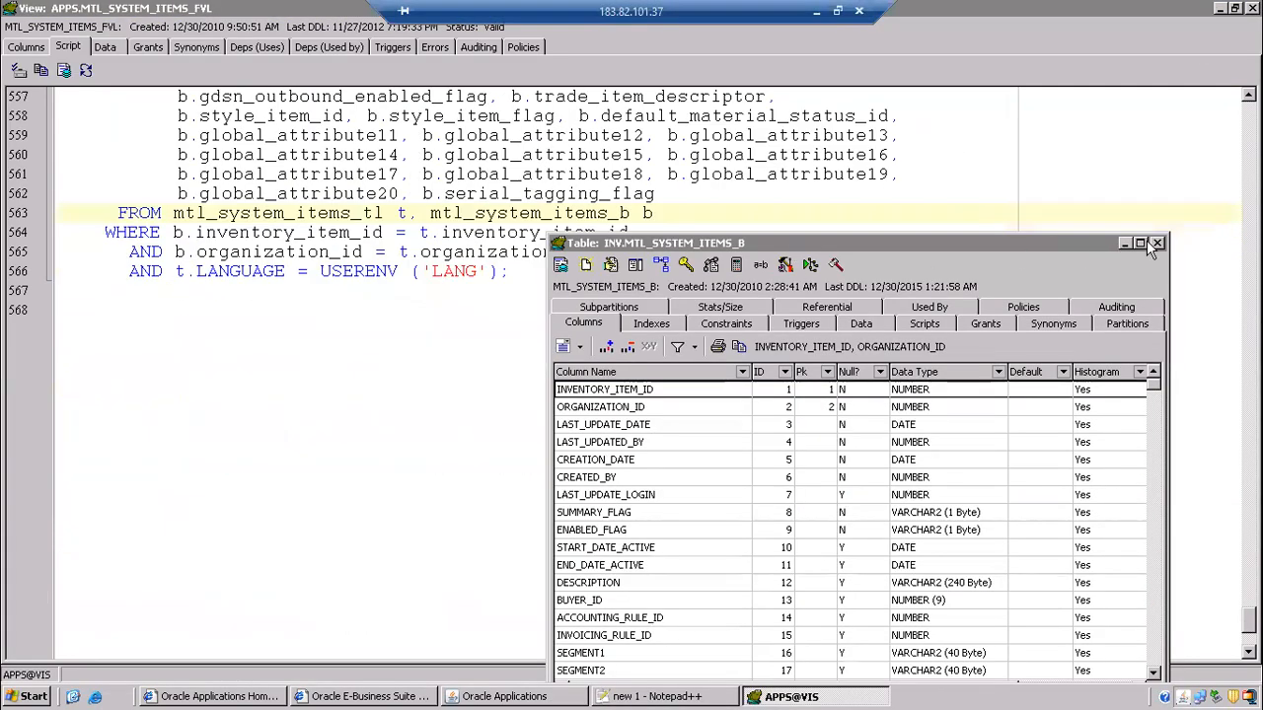
click(1147, 244)
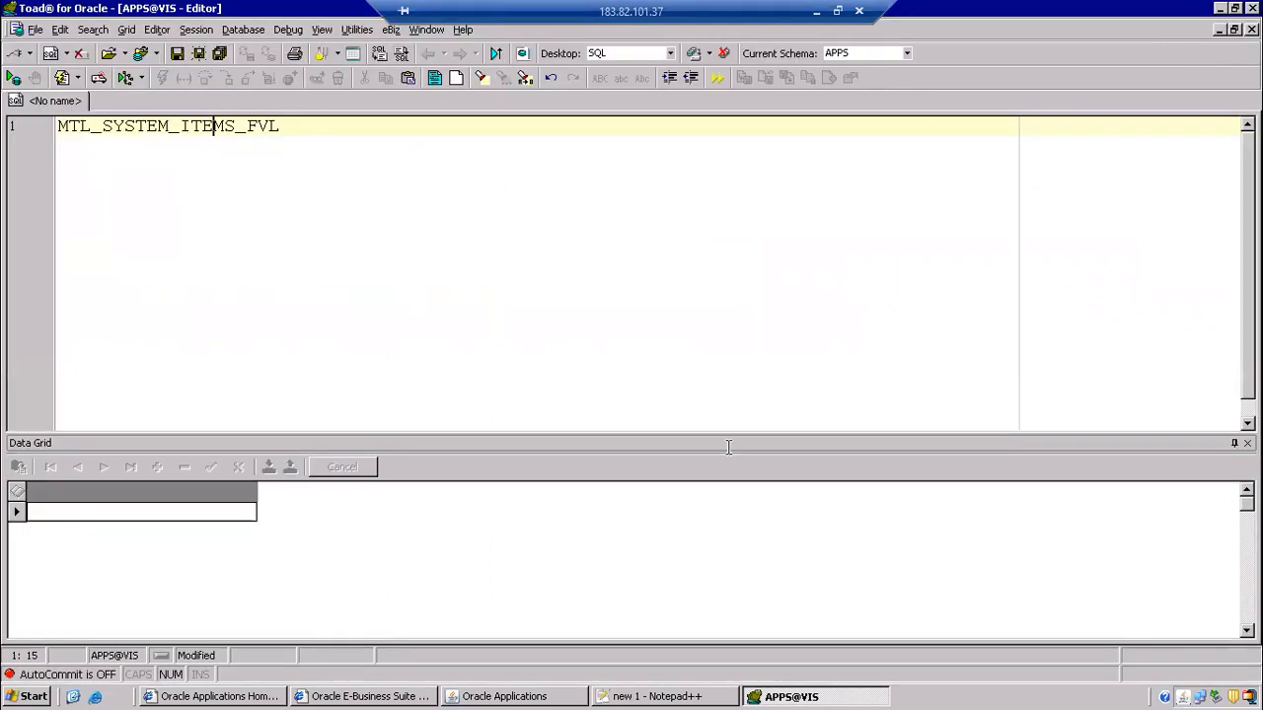
click(685, 697)
click(435, 283)
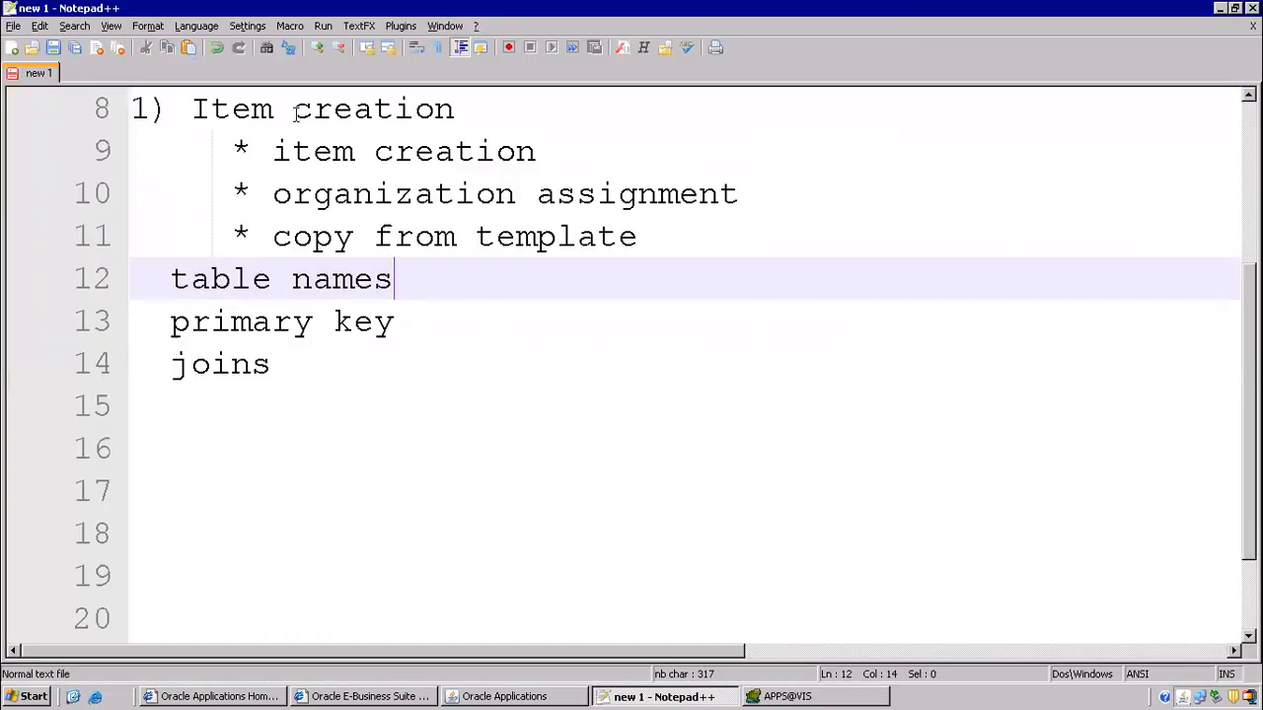
- Change line 12 to 'table name-- mtl_system_items_B' in the Notepad++ notes
key(BackSpace)
text(-- mtl_system_)
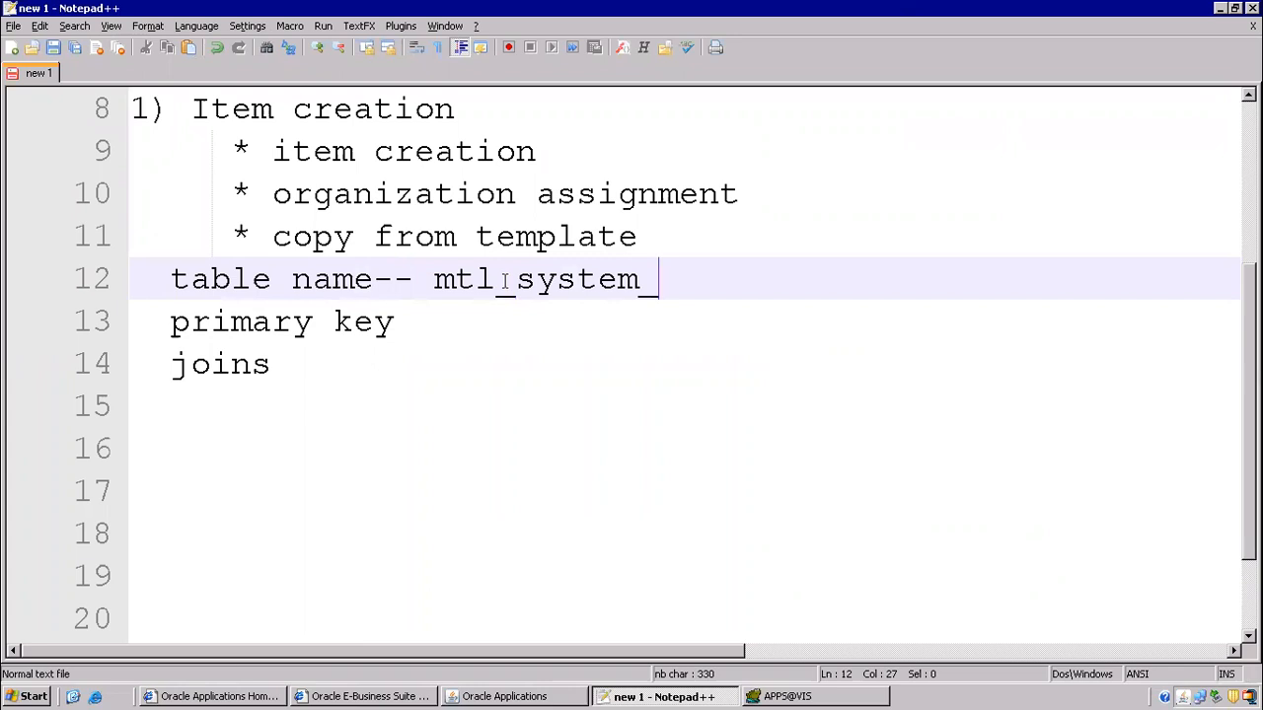
text(items_B)
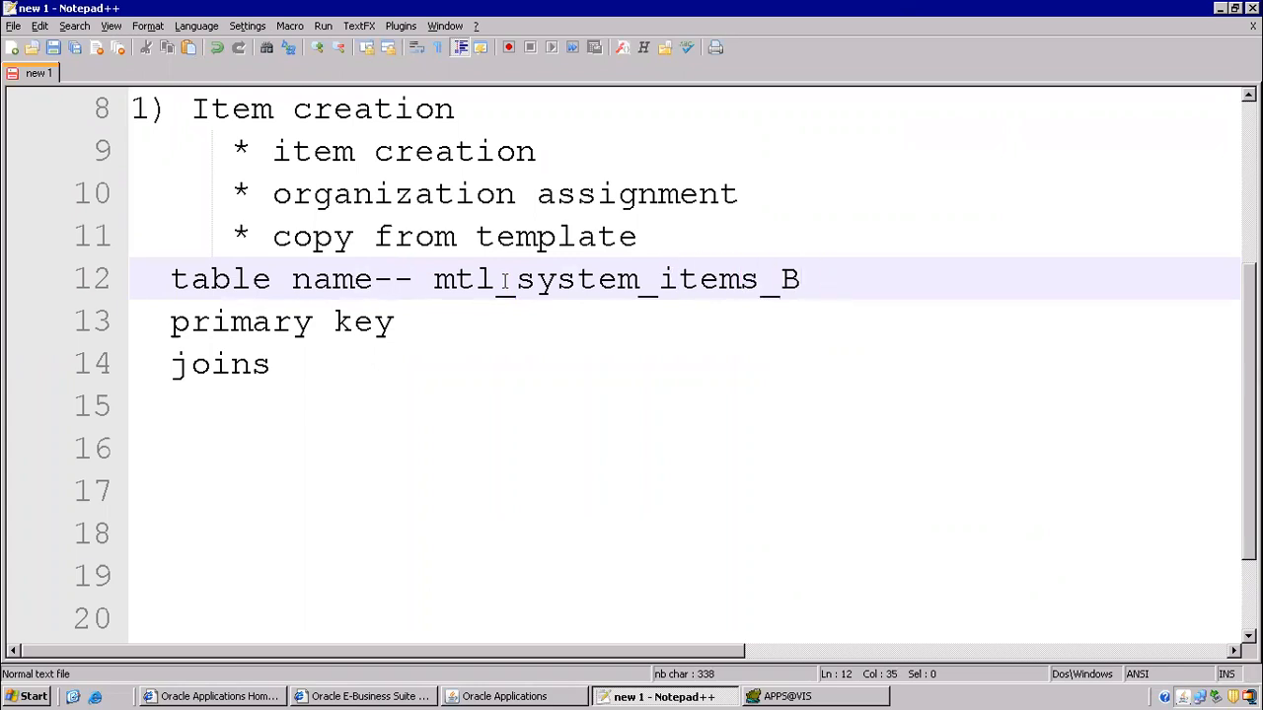
drag(432, 280, 458, 281)
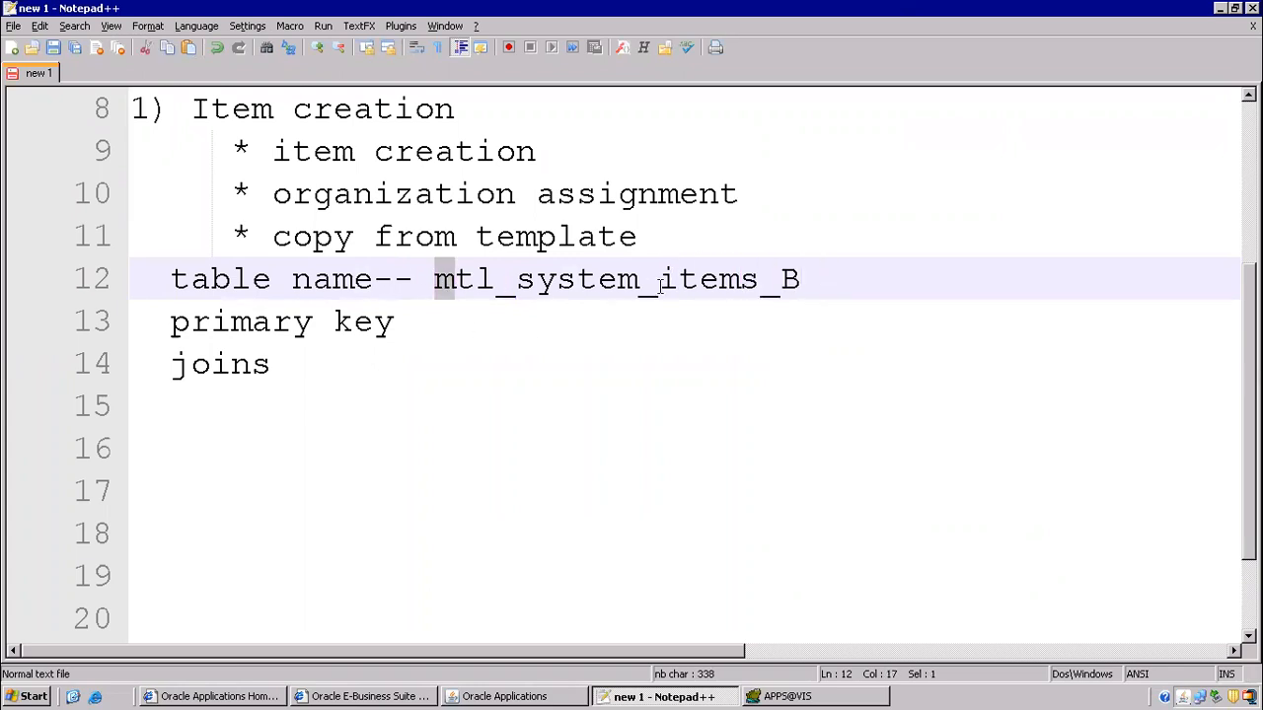
scroll(487, 330, down, 1)
drag(210, 195, 415, 194)
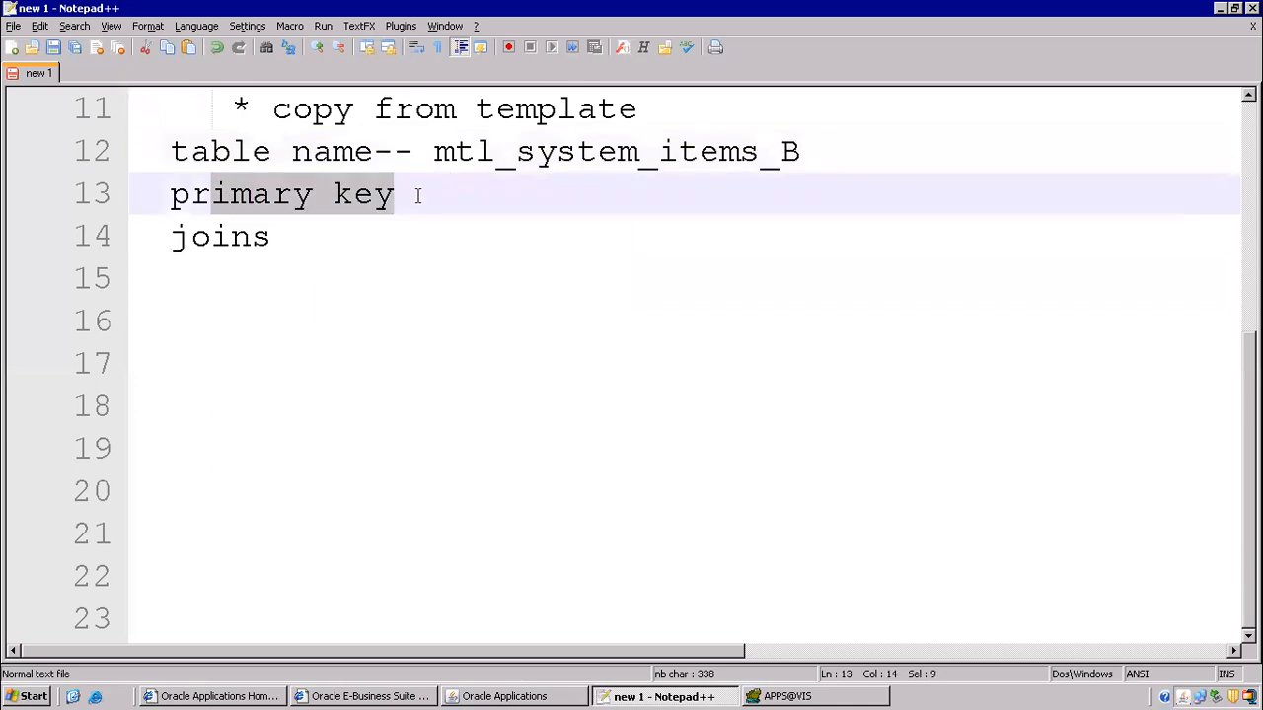
click(751, 697)
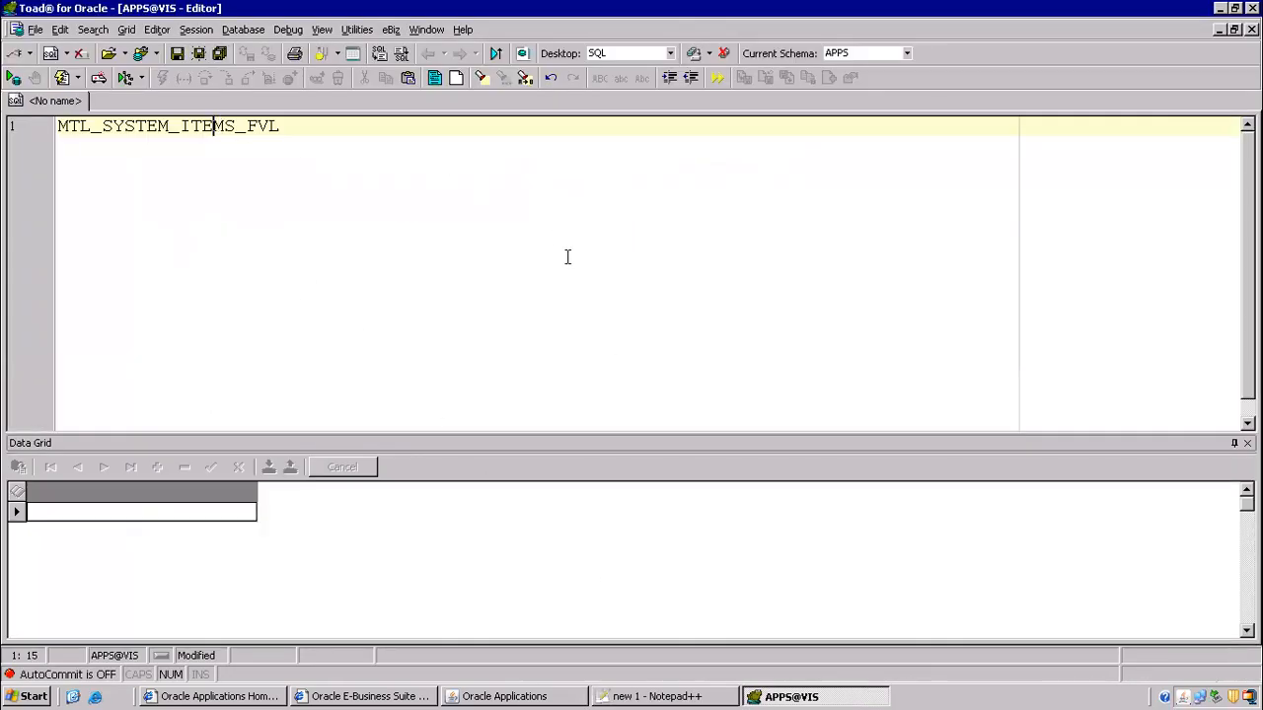
mouse_move(868, 8)
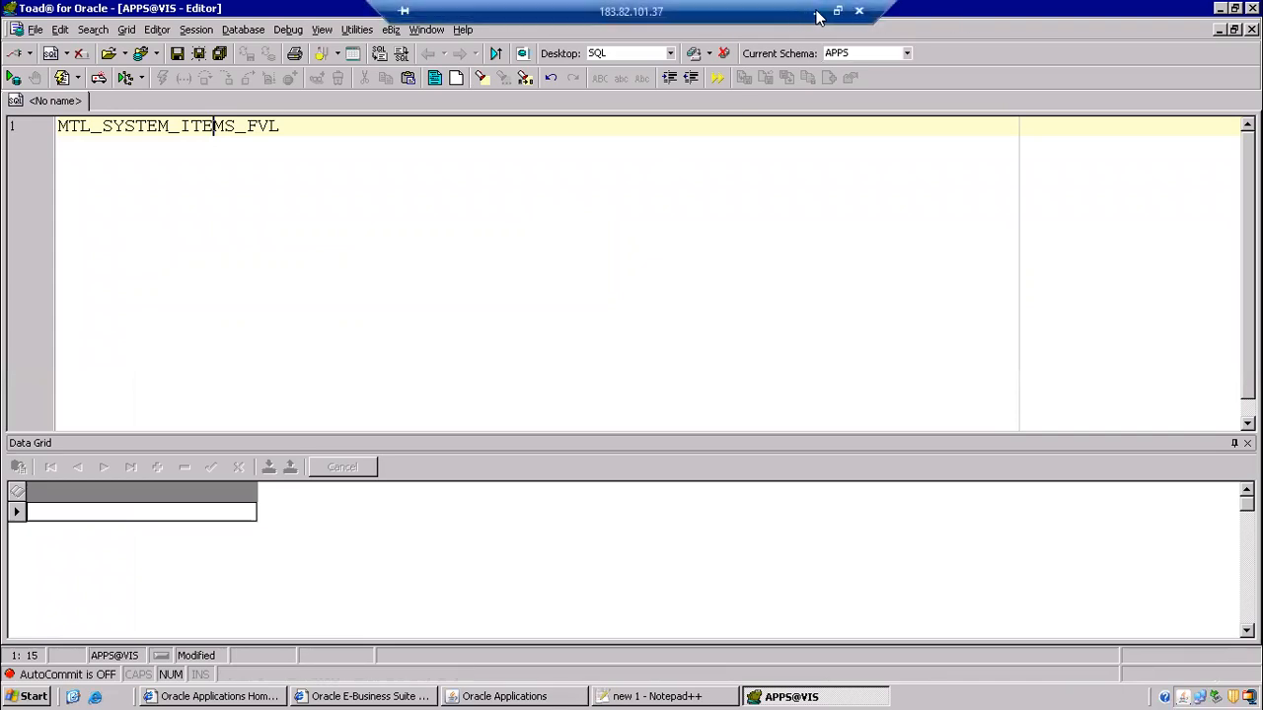
click(817, 14)
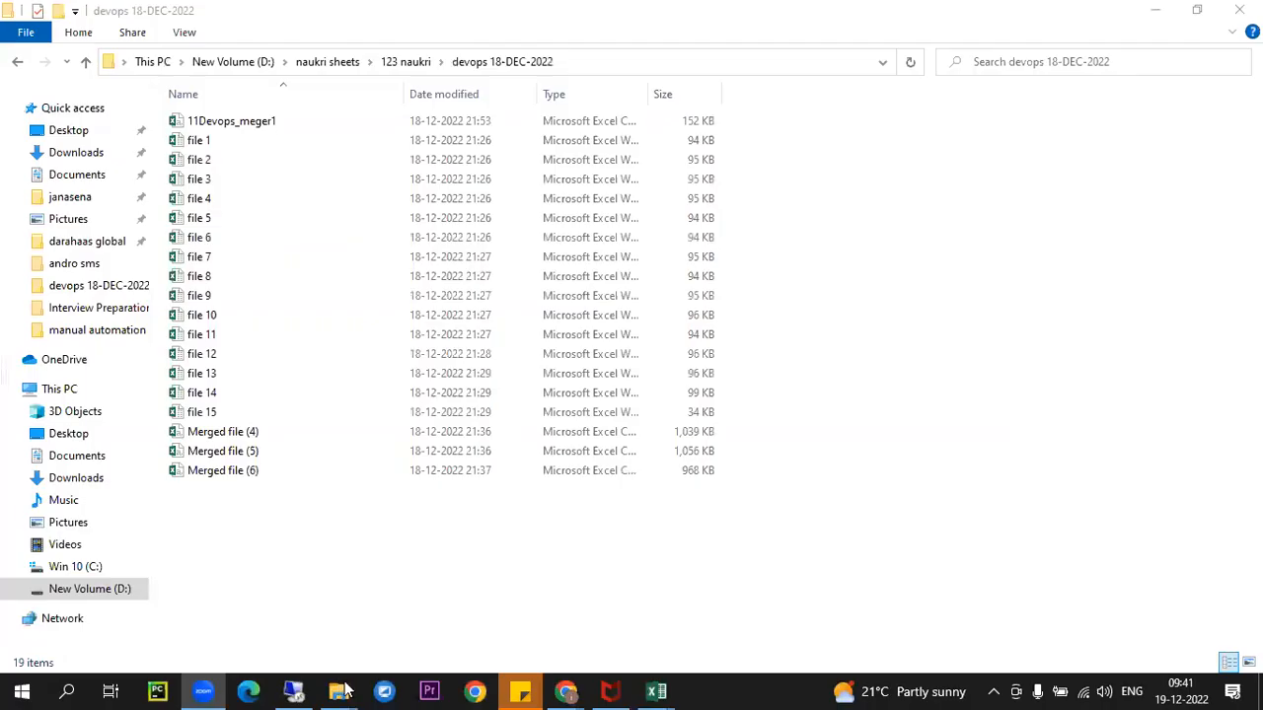
- Load etrm.live in Chrome to view the ETRM buttons, then return to the Toad session
click(567, 686)
click(397, 628)
click(964, 20)
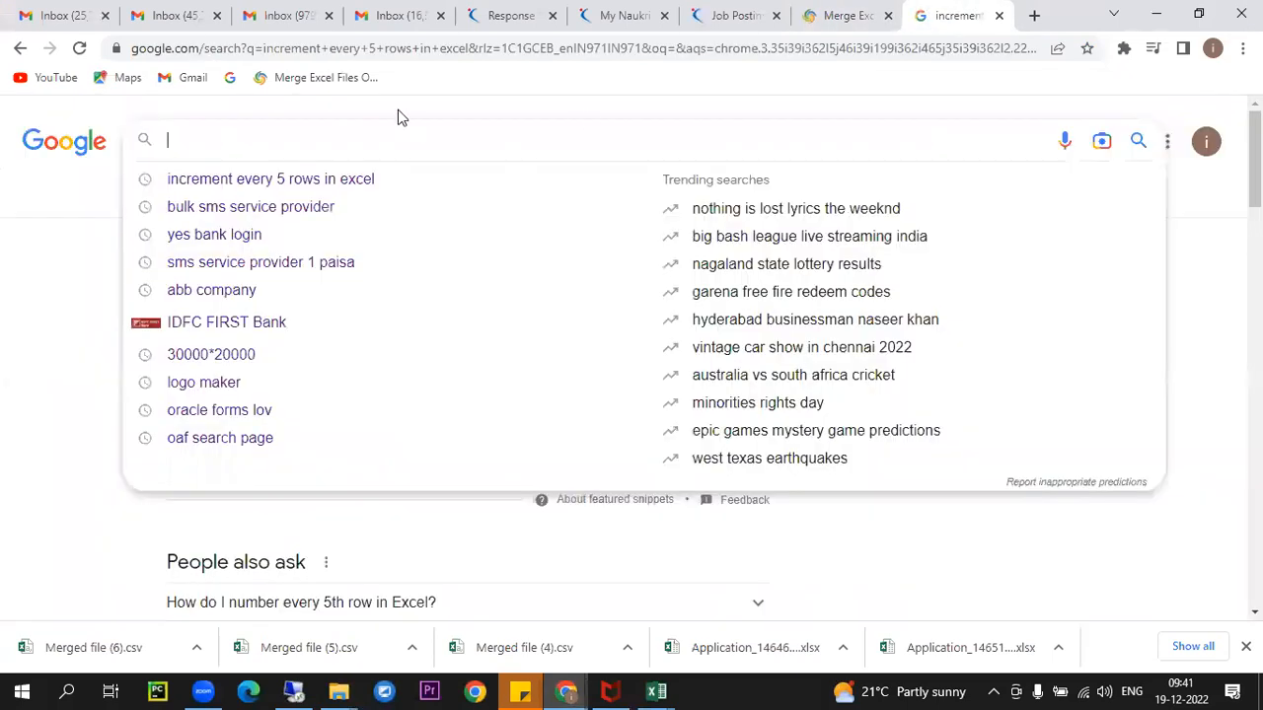
click(431, 52)
text(etr)
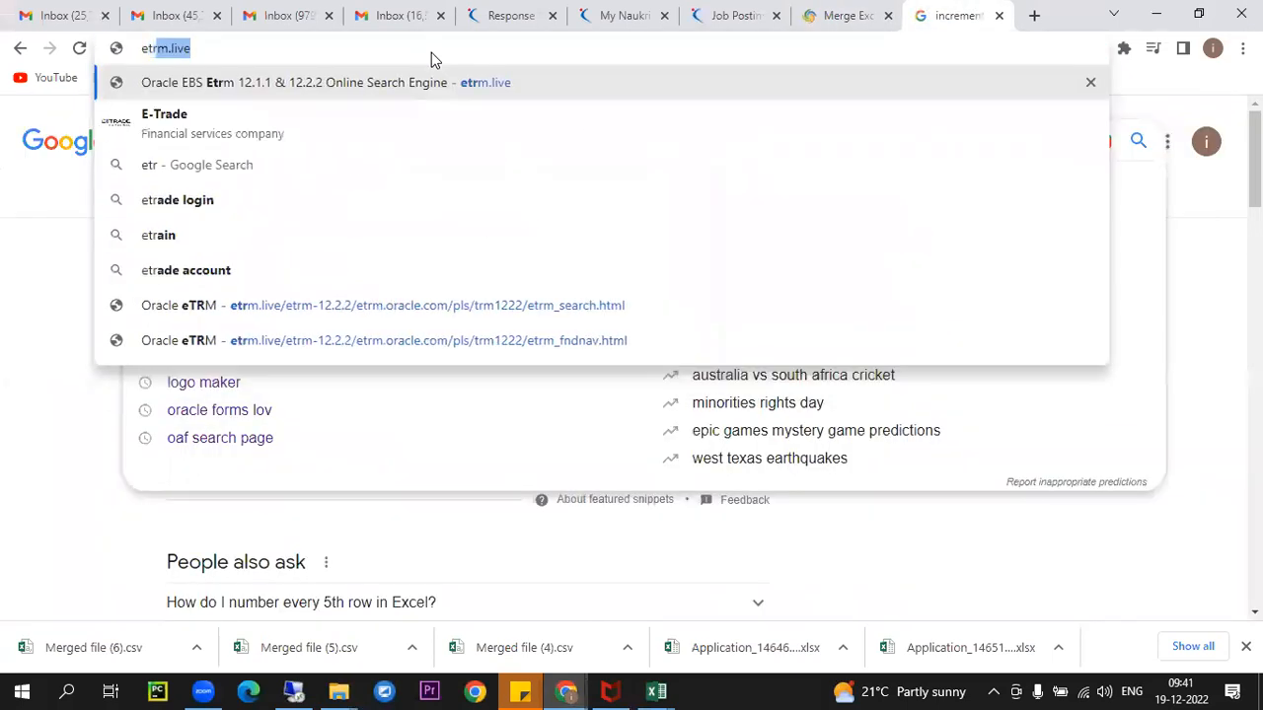
key(Return)
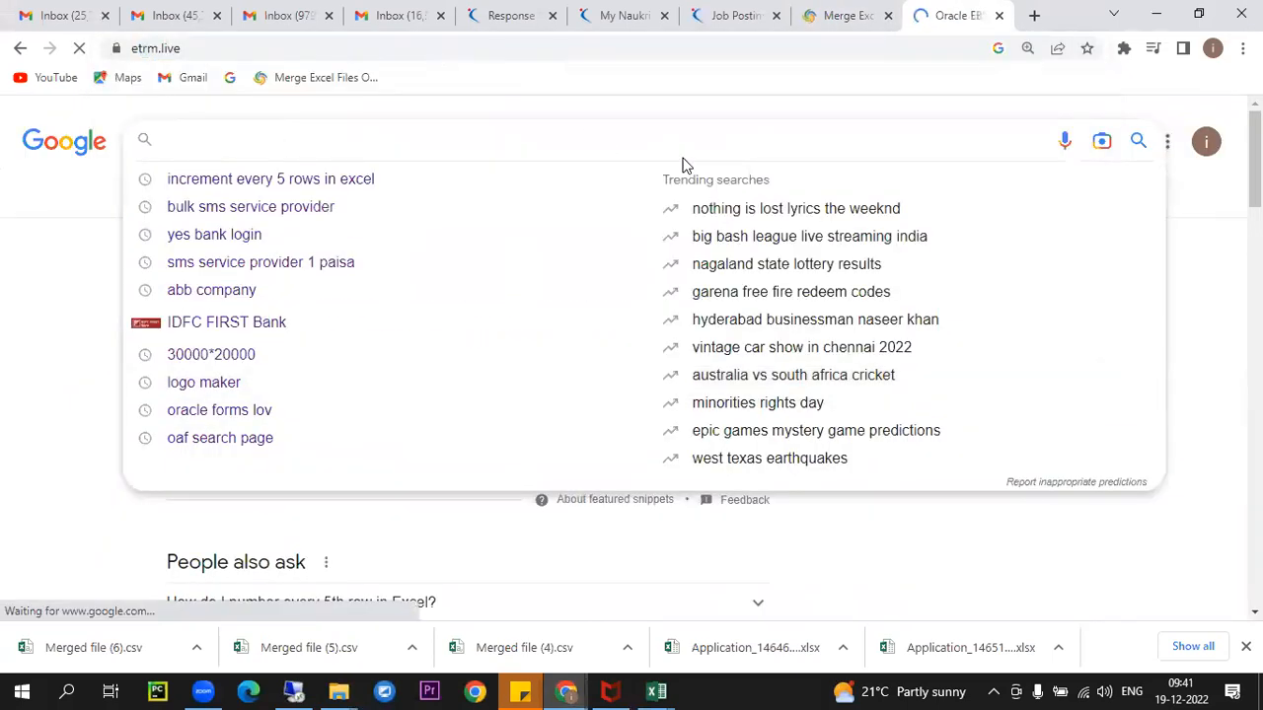
scroll(730, 276, down, 4)
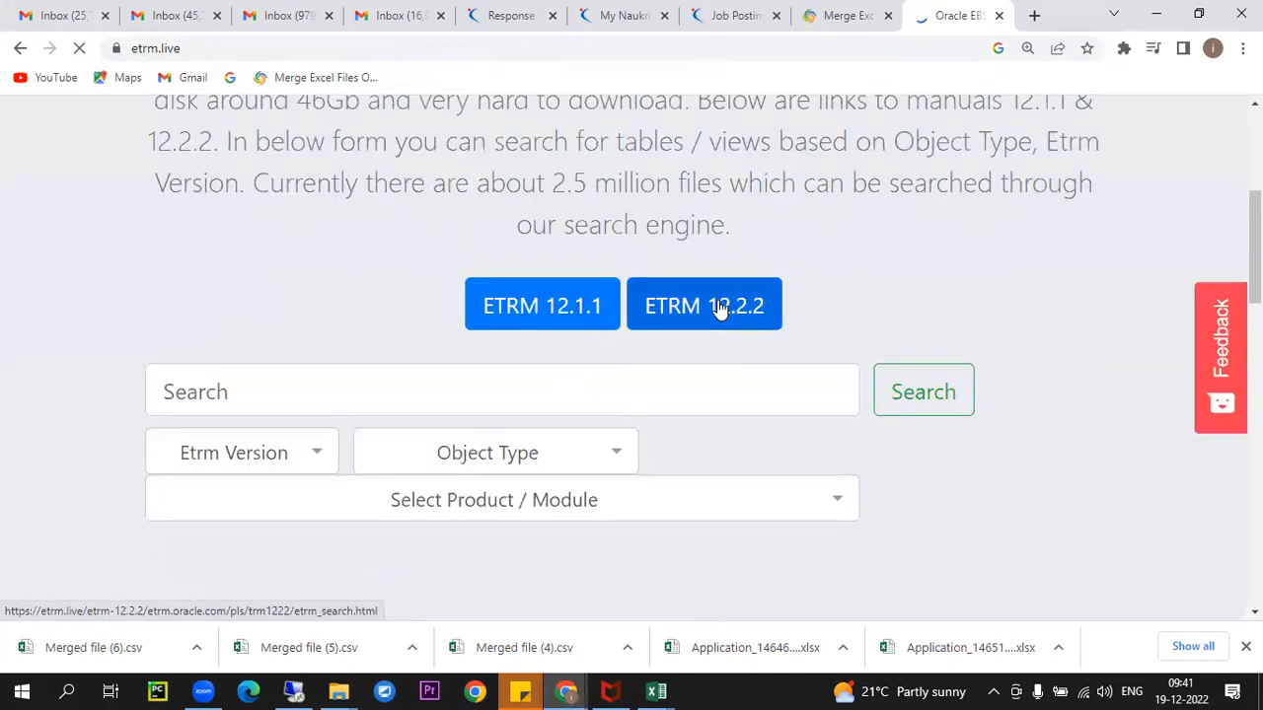
click(295, 690)
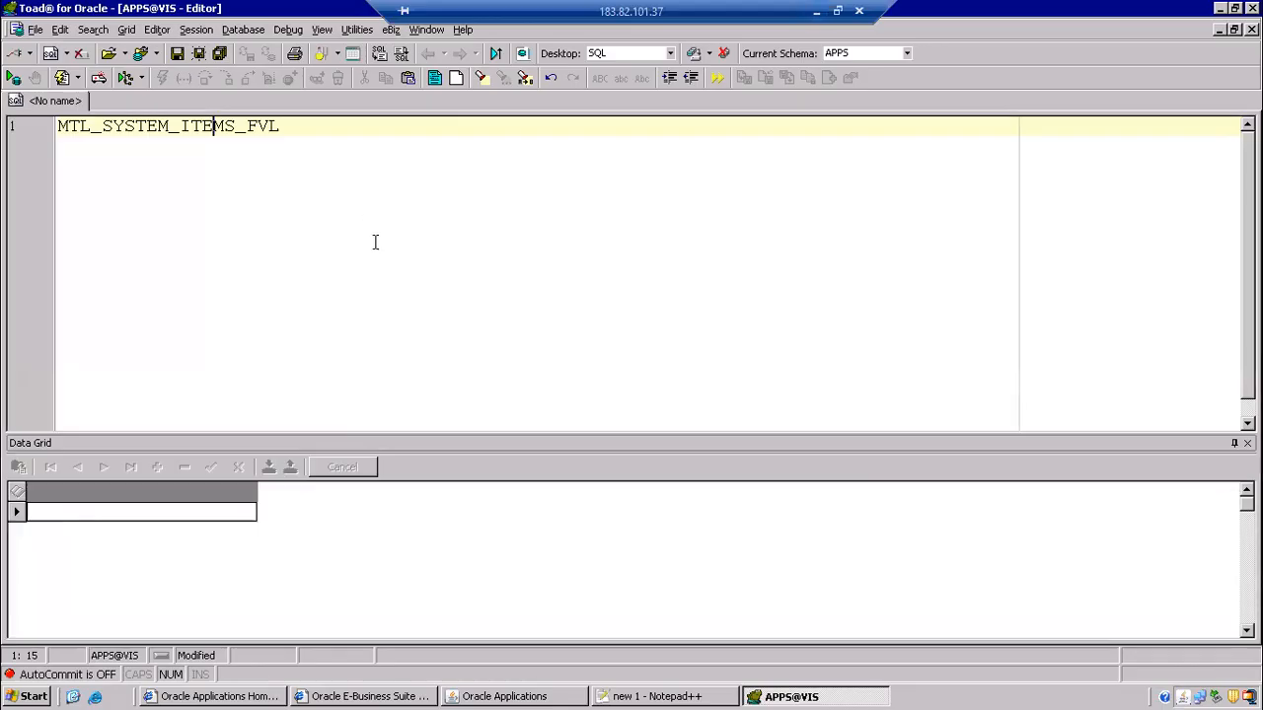
- Add and run the query 'select * from V$version' below the view name
click(391, 159)
key(Return)
key(Return)
text(select * from )
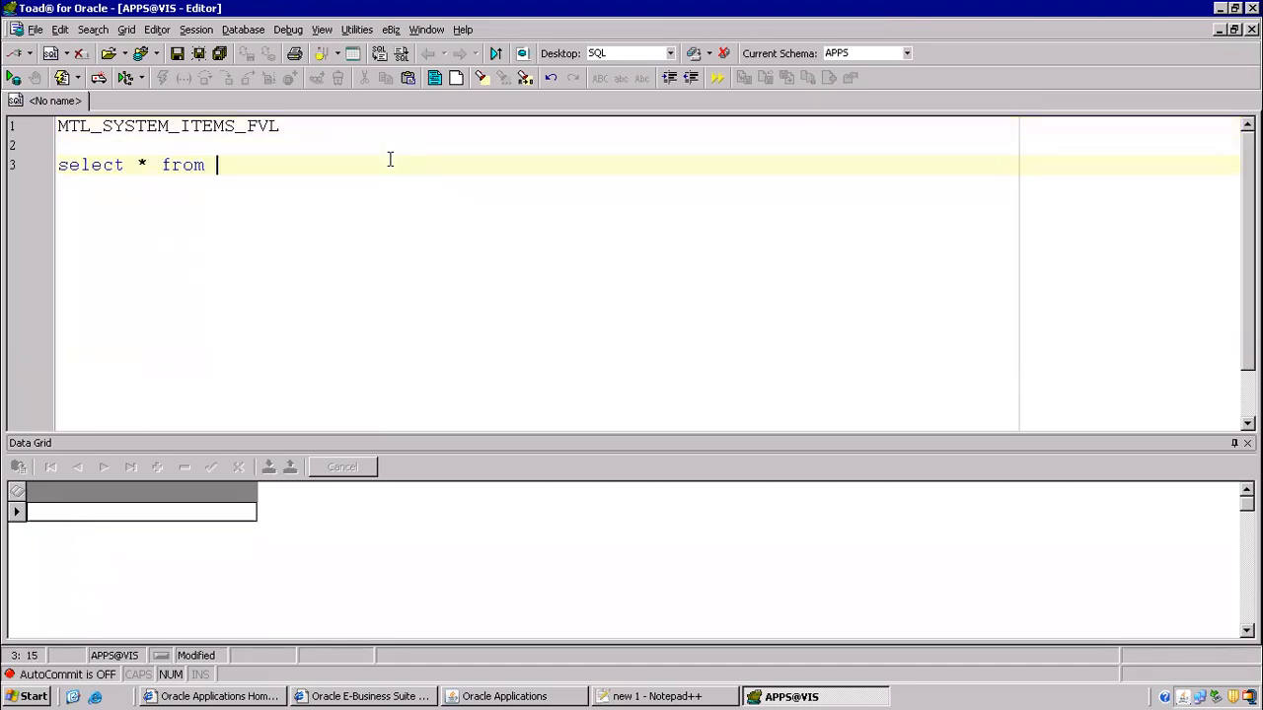
text(V4version)
key(BackSpace)
key(BackSpace)
key(BackSpace)
key(BackSpace)
key(BackSpace)
key(BackSpace)
key(BackSpace)
key(BackSpace)
text($version)
key(F9)
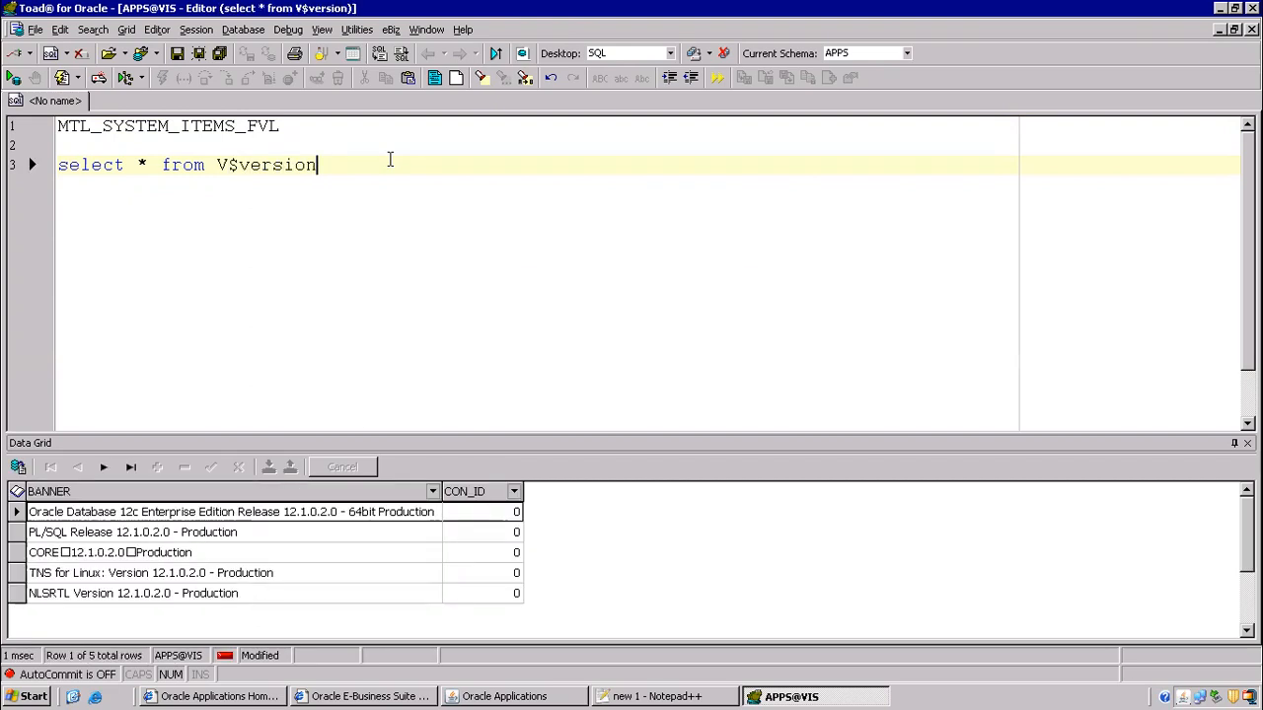
- Highlight the 12c Enterprise Edition Release 12.1.0.2.0 banner in the results, then switch to Chrome
click(299, 518)
click(302, 517)
drag(283, 512, 320, 507)
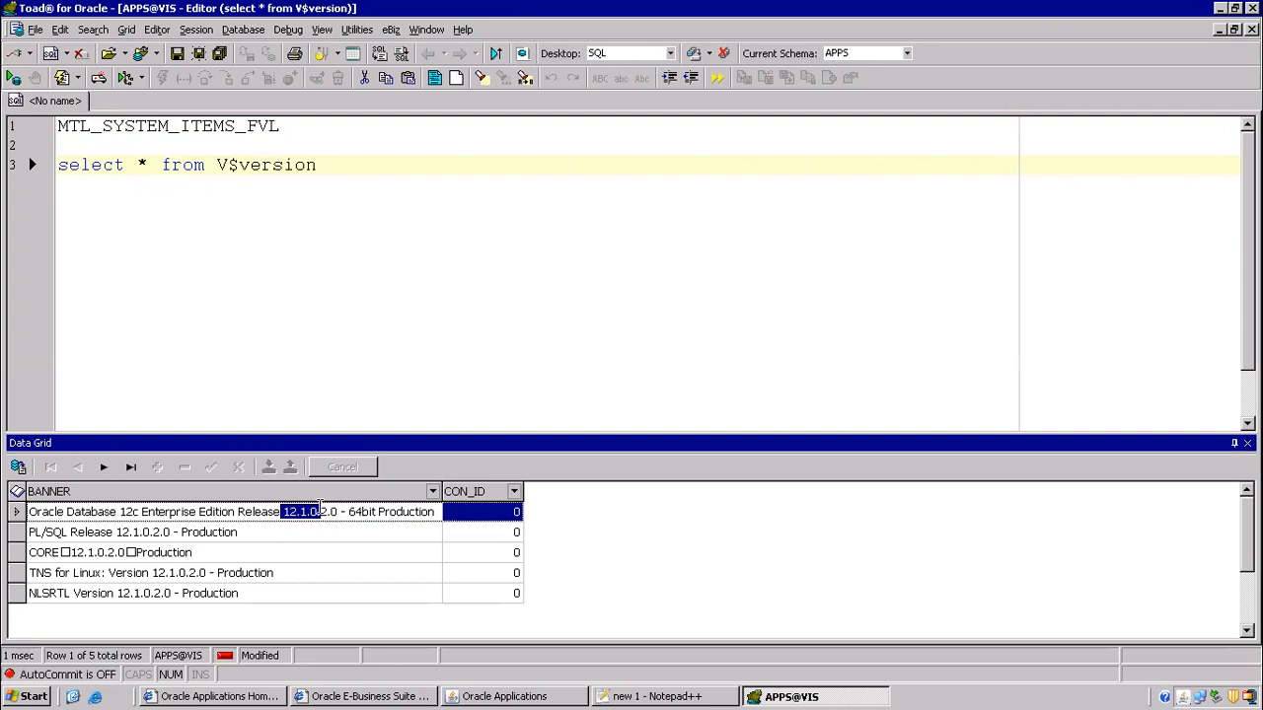
click(339, 513)
key(shift+Home)
click(316, 512)
drag(117, 512, 300, 532)
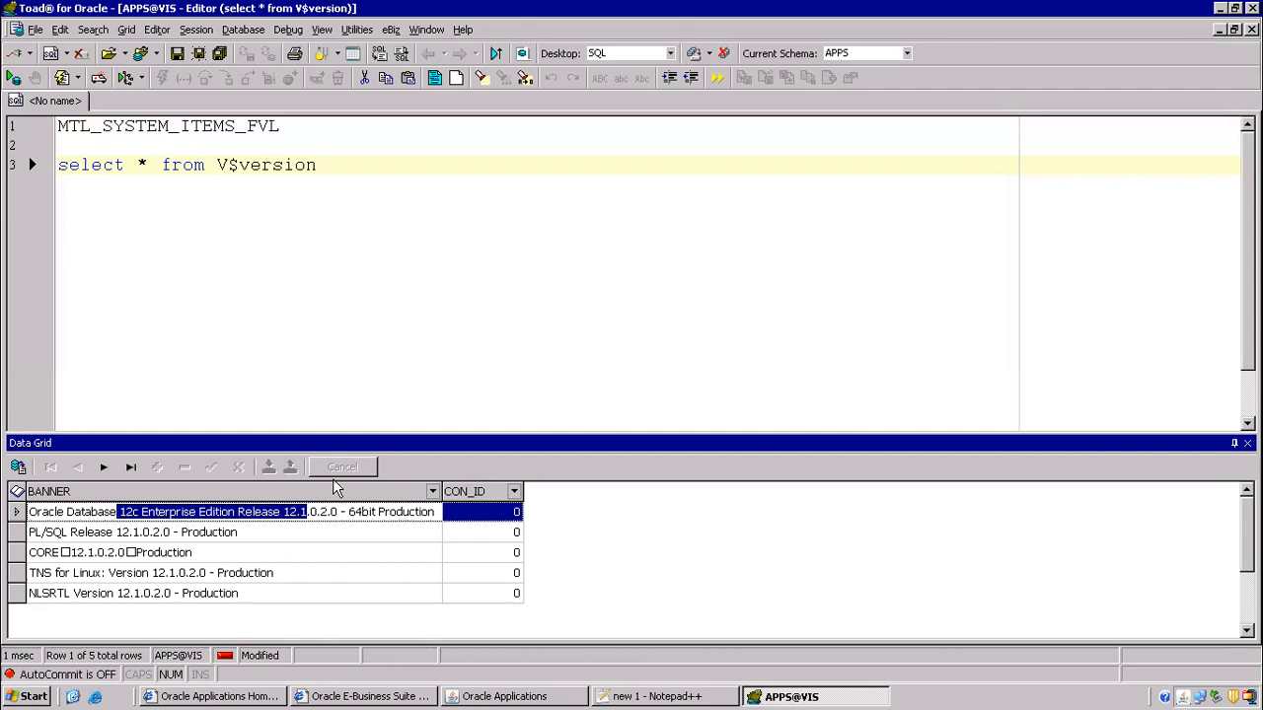
click(438, 199)
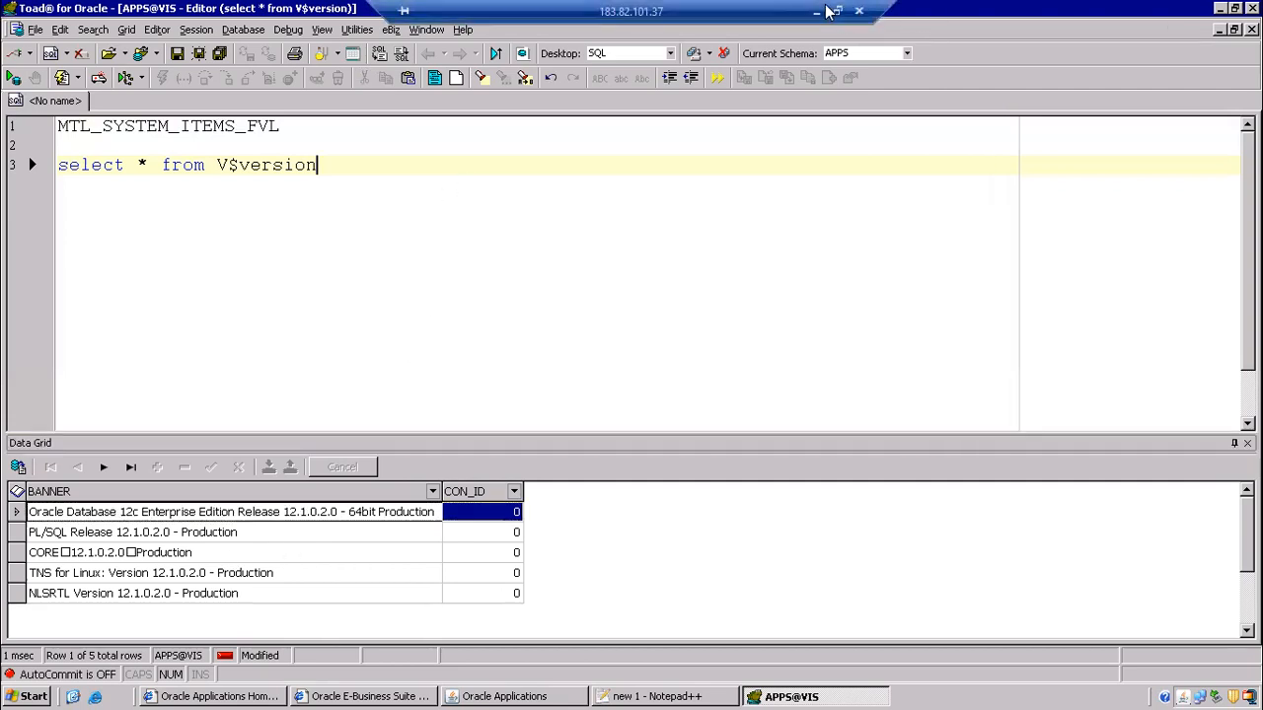
click(815, 10)
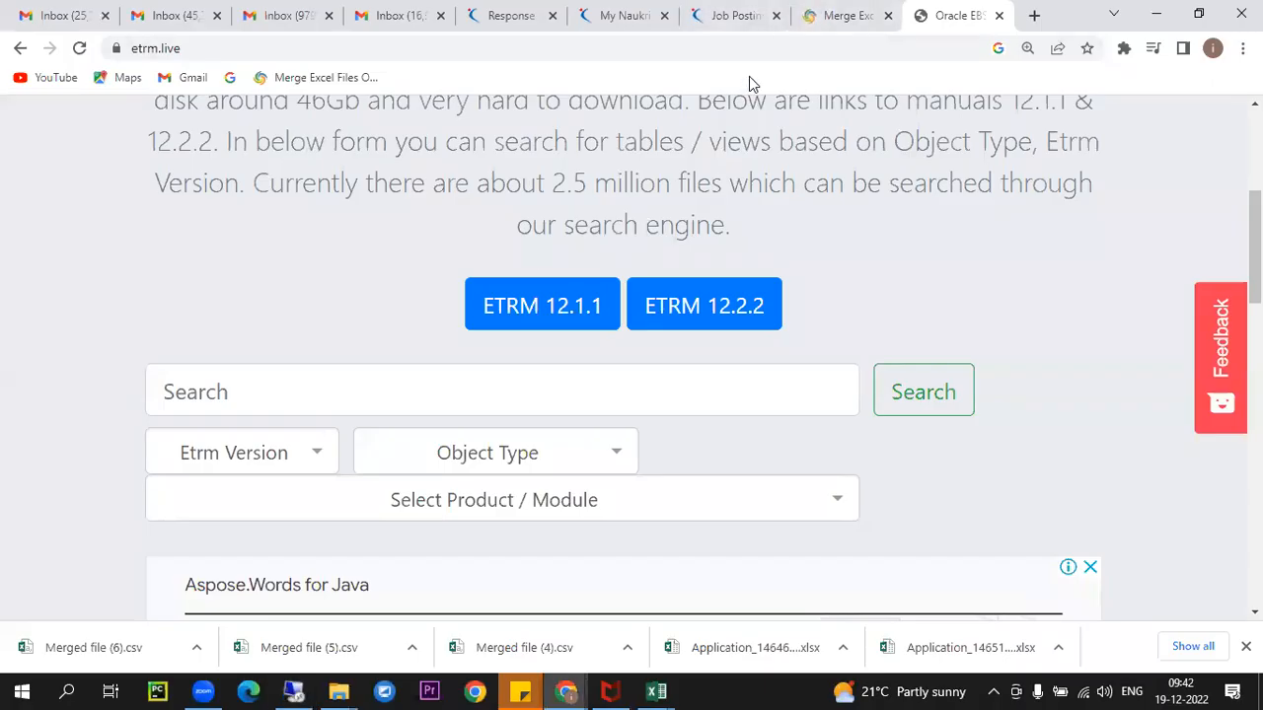
- Search Google for 'oracle database versions' in a new tab
click(1033, 15)
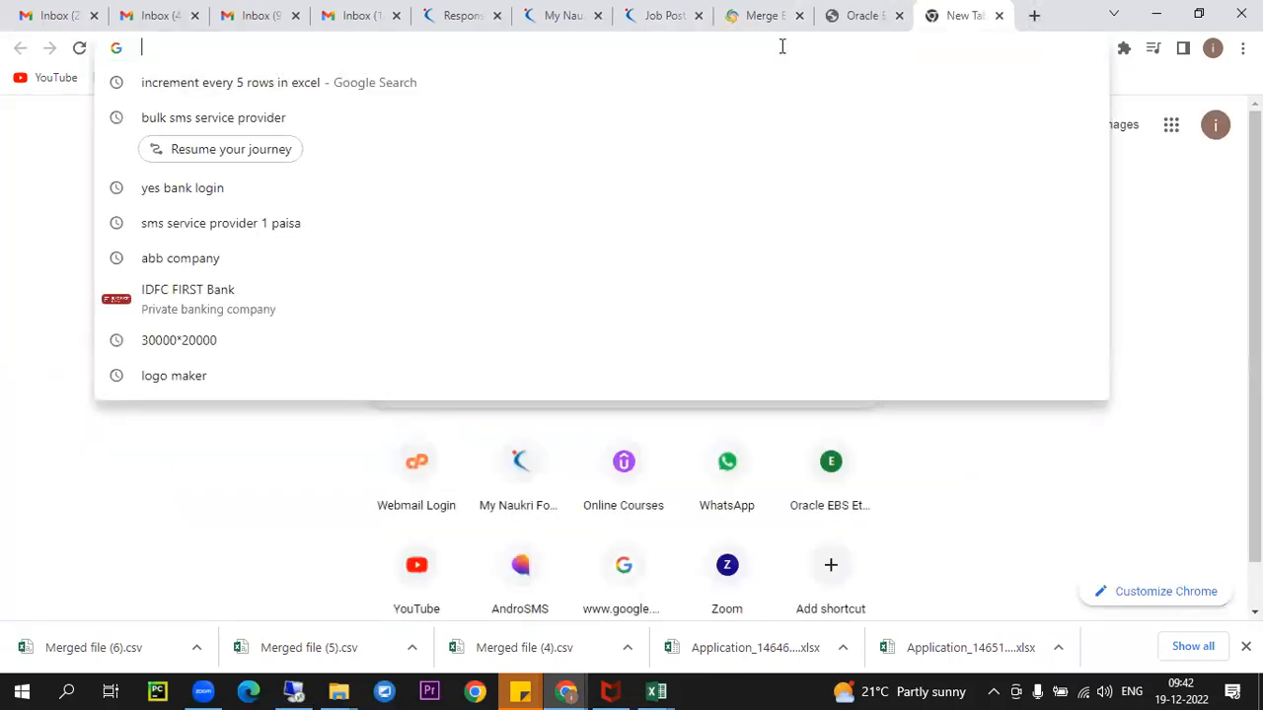
text(oracle d)
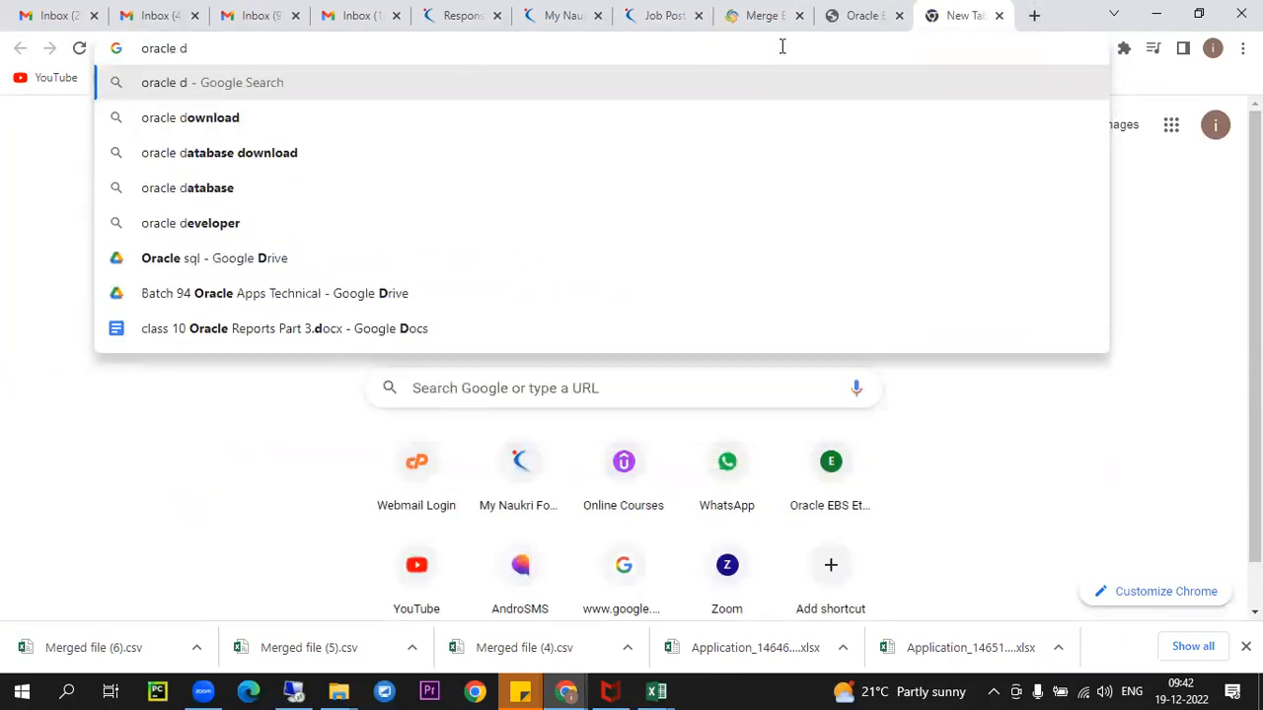
text(atabase vers)
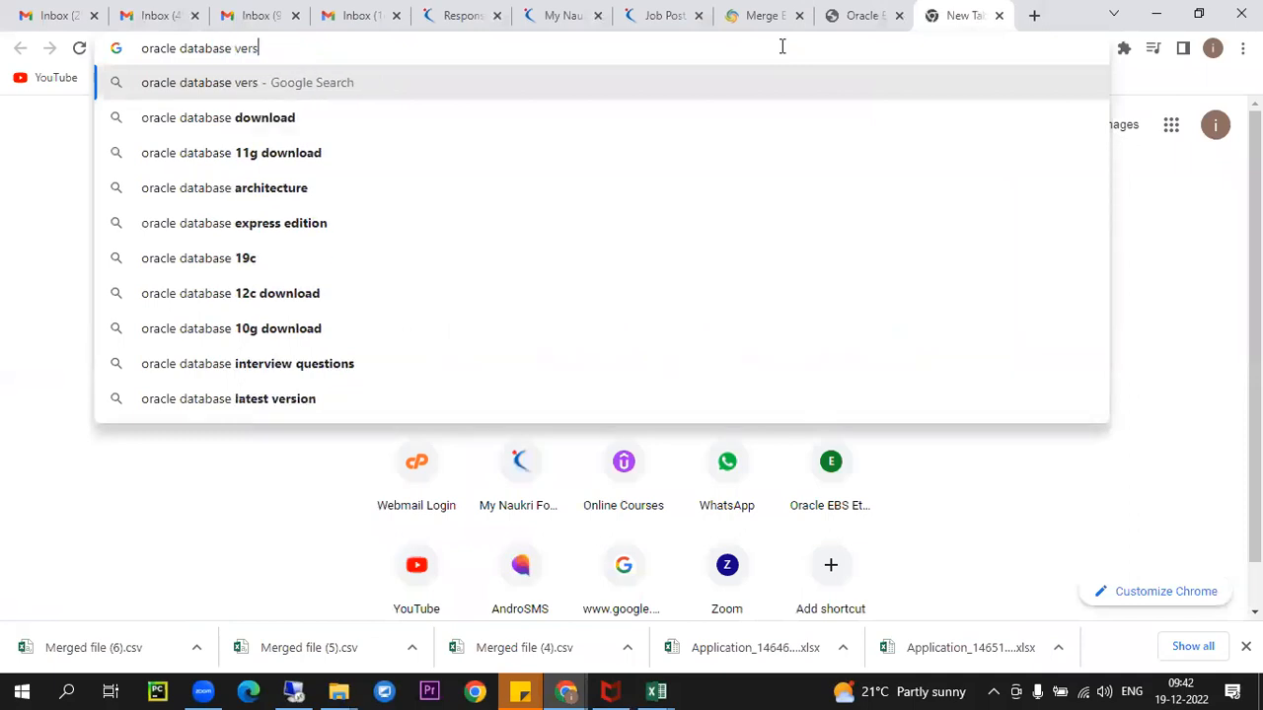
text(ions)
key(Return)
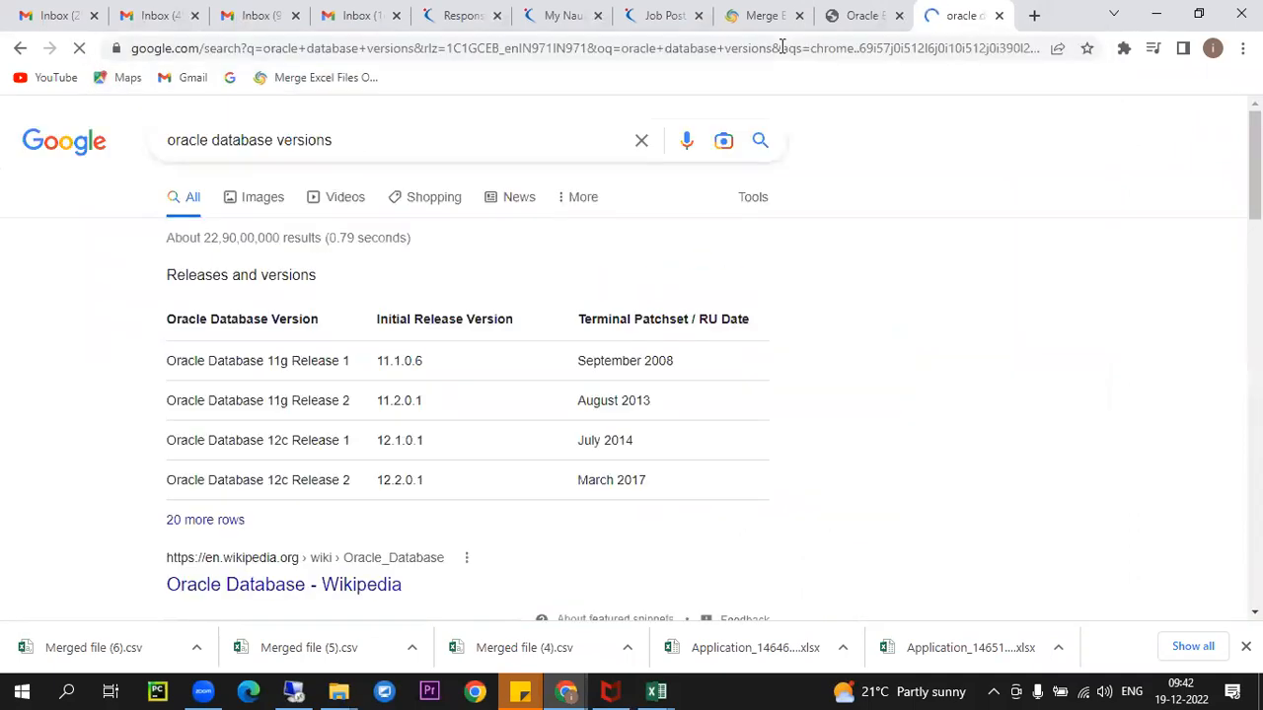
scroll(293, 480, down, 2)
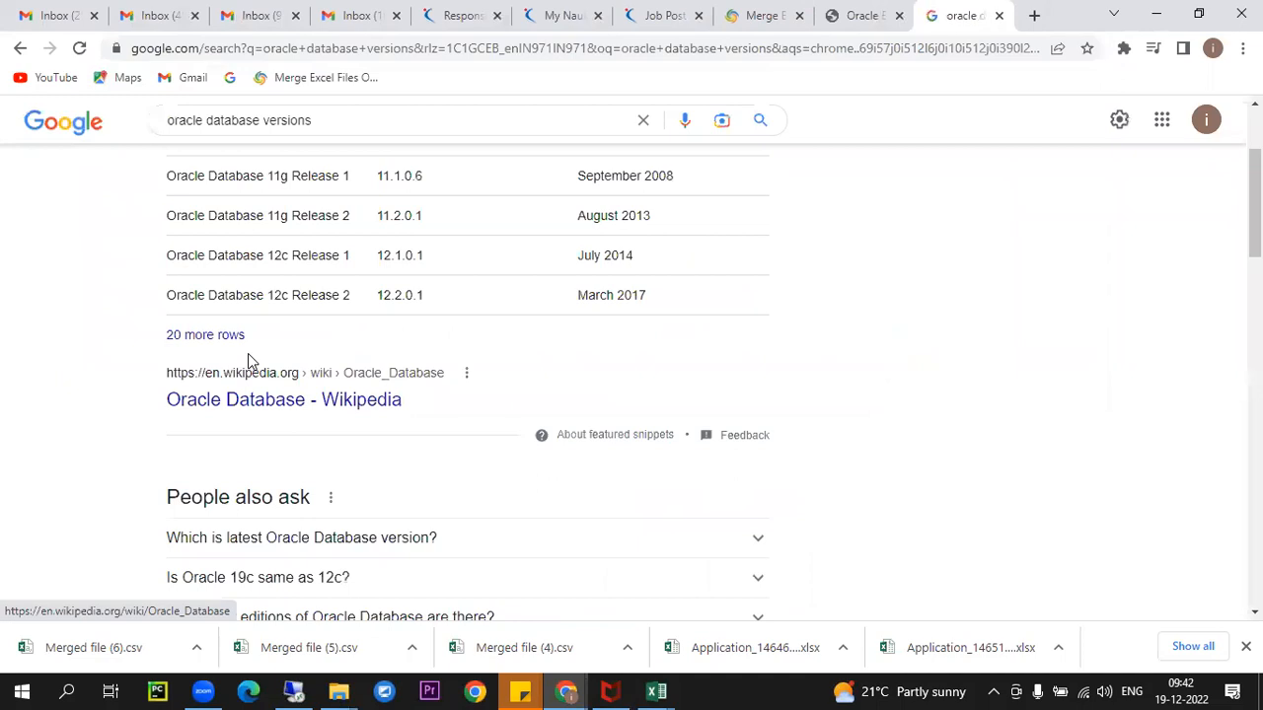
- Refine the search to 'oracle database latest version', showing 19c and 21c, then return to Toad
click(375, 118)
key(BackSpace)
key(BackSpace)
key(BackSpace)
key(BackSpace)
key(BackSpace)
key(BackSpace)
key(BackSpace)
key(BackSpace)
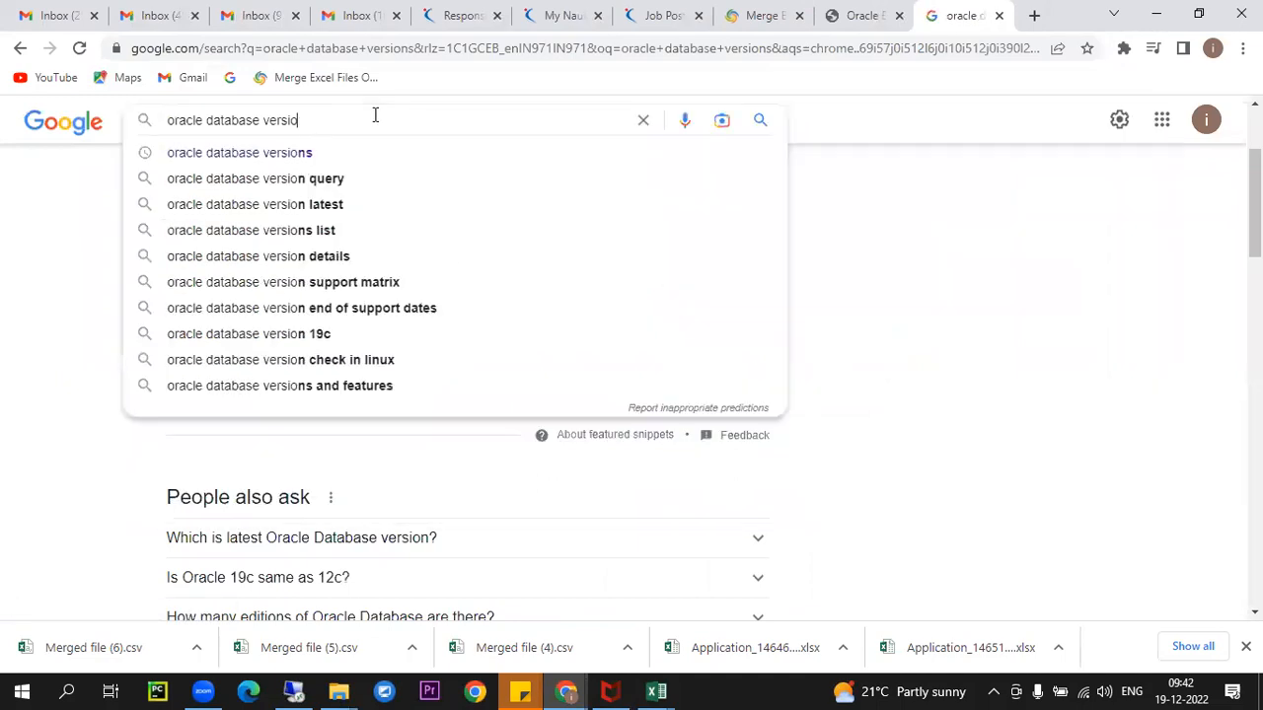
text(laters)
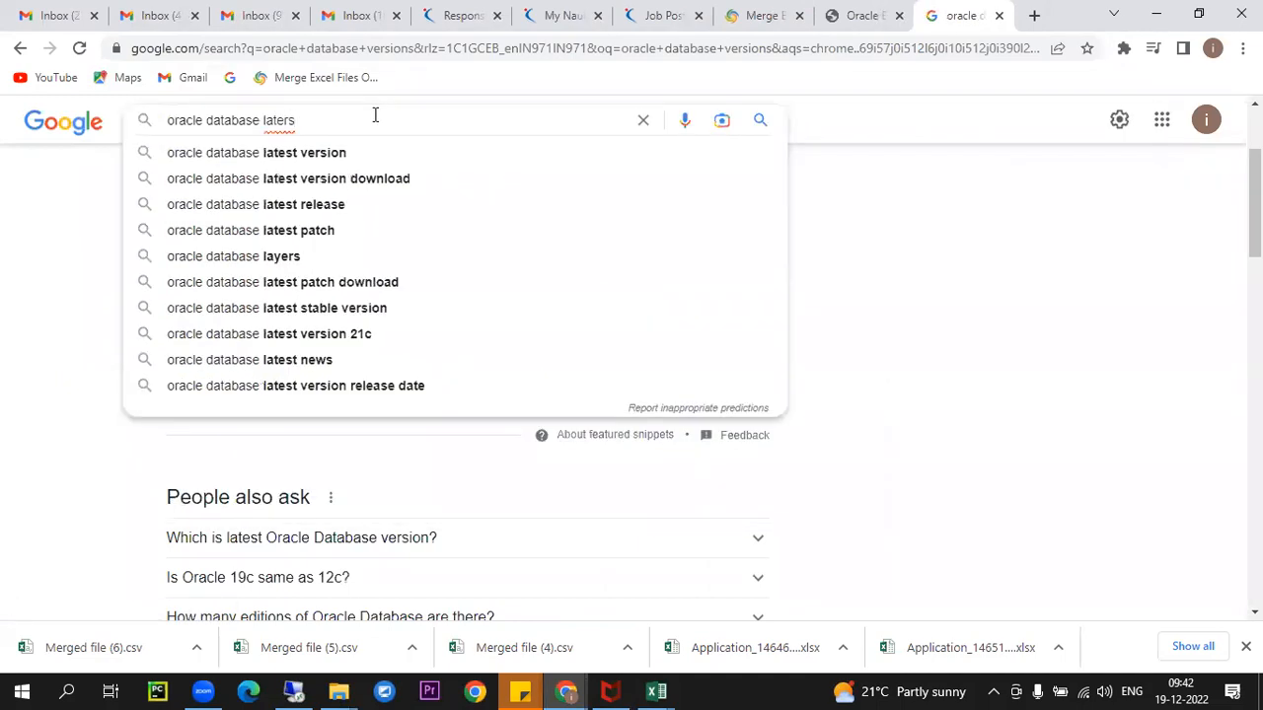
key(Down)
key(Return)
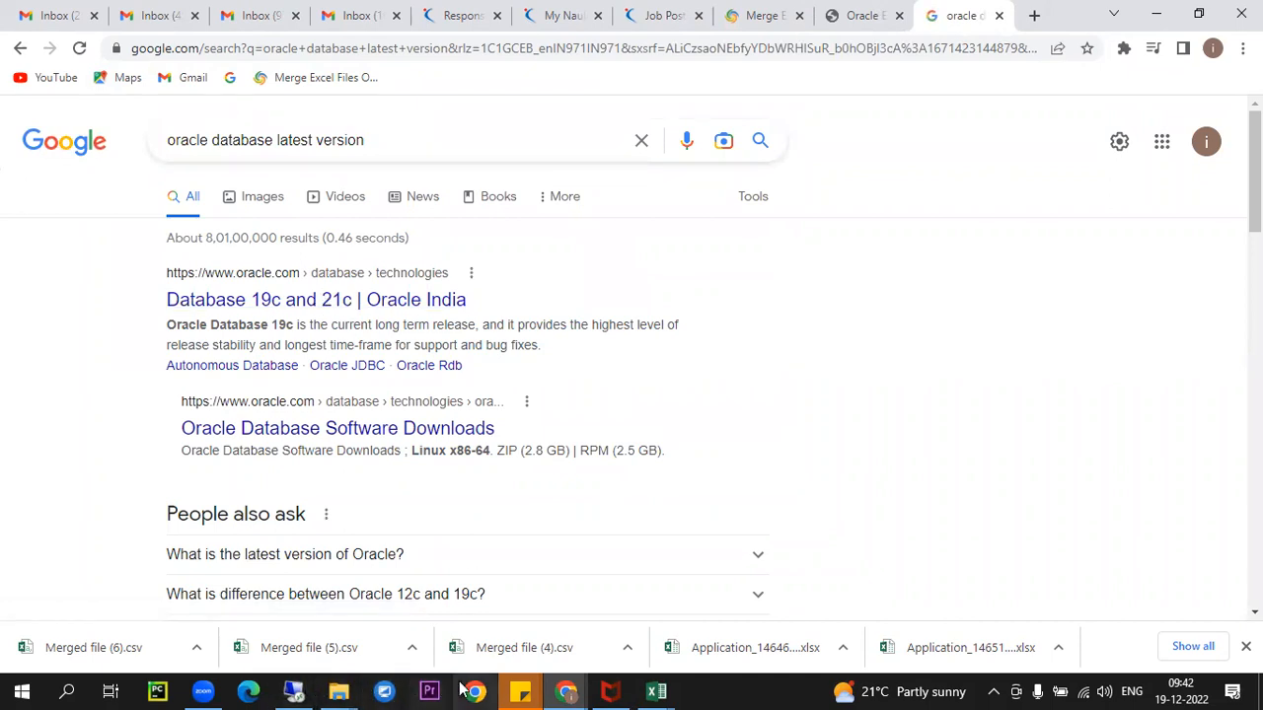
click(284, 690)
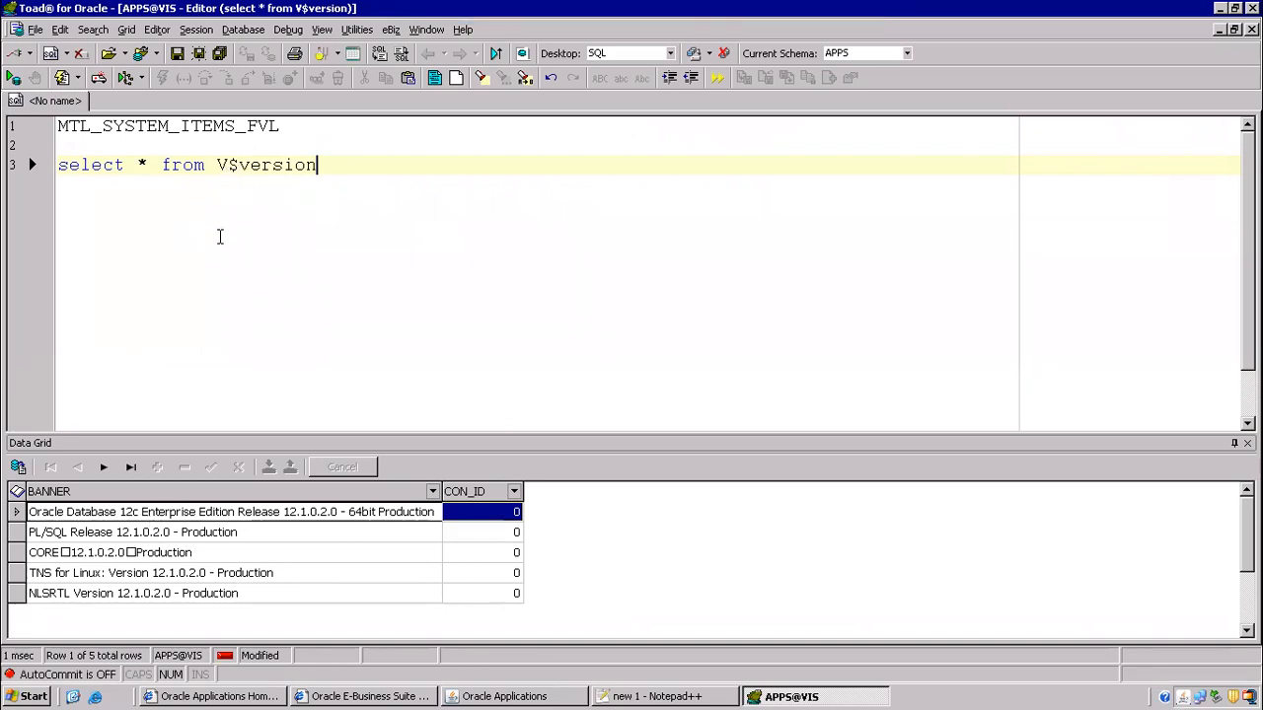
- Add and run the query 'select * from fnd_product_groups'
key(Return)
key(Return)
text(select * from )
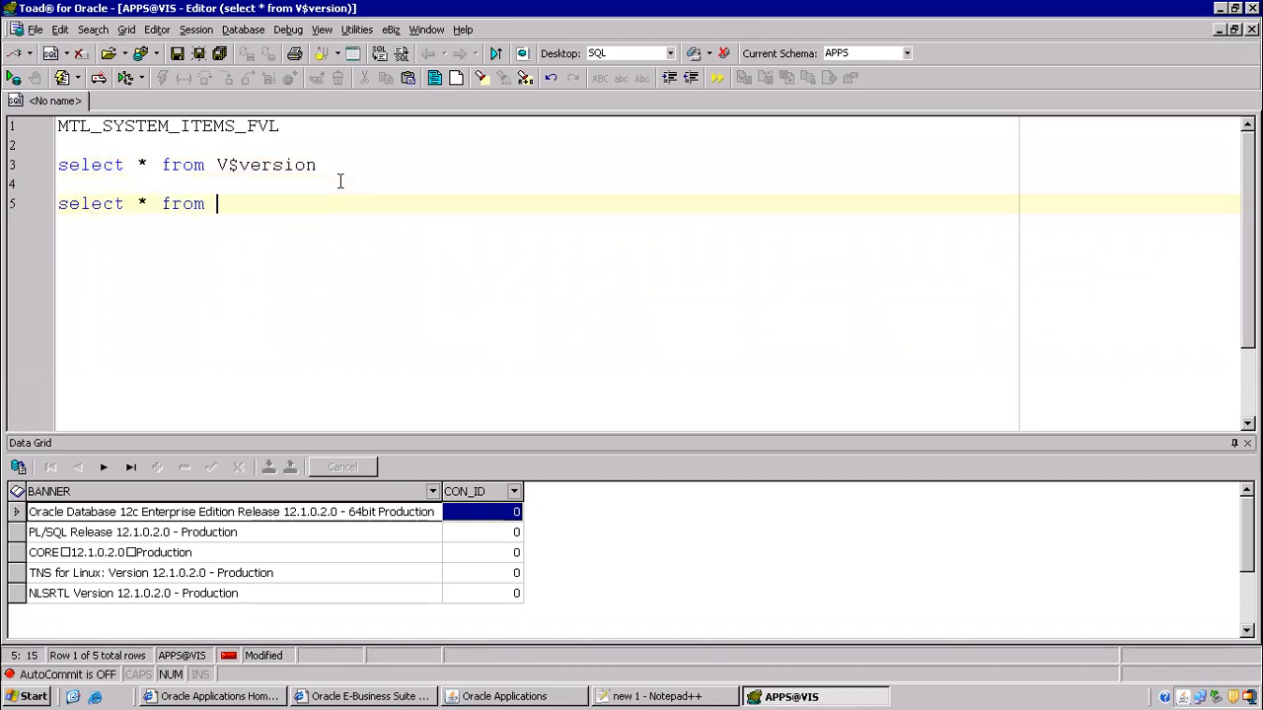
text(fnd_product)
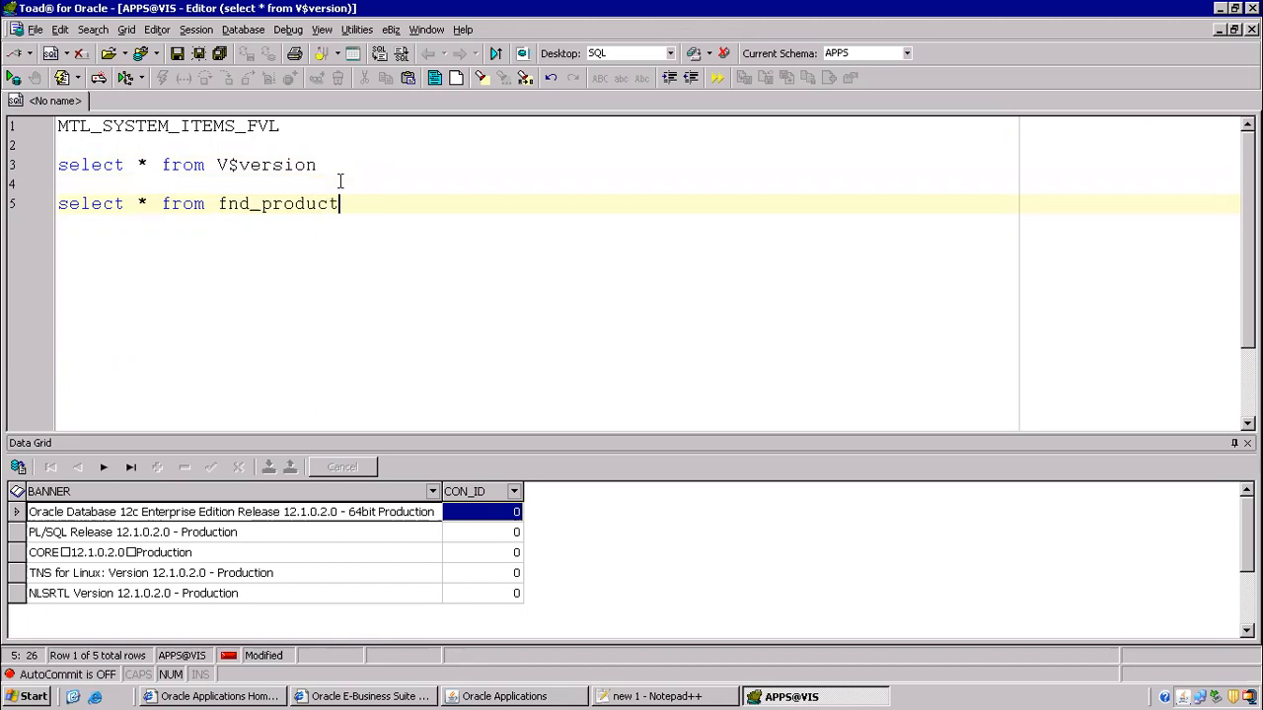
text(_groups)
key(F9)
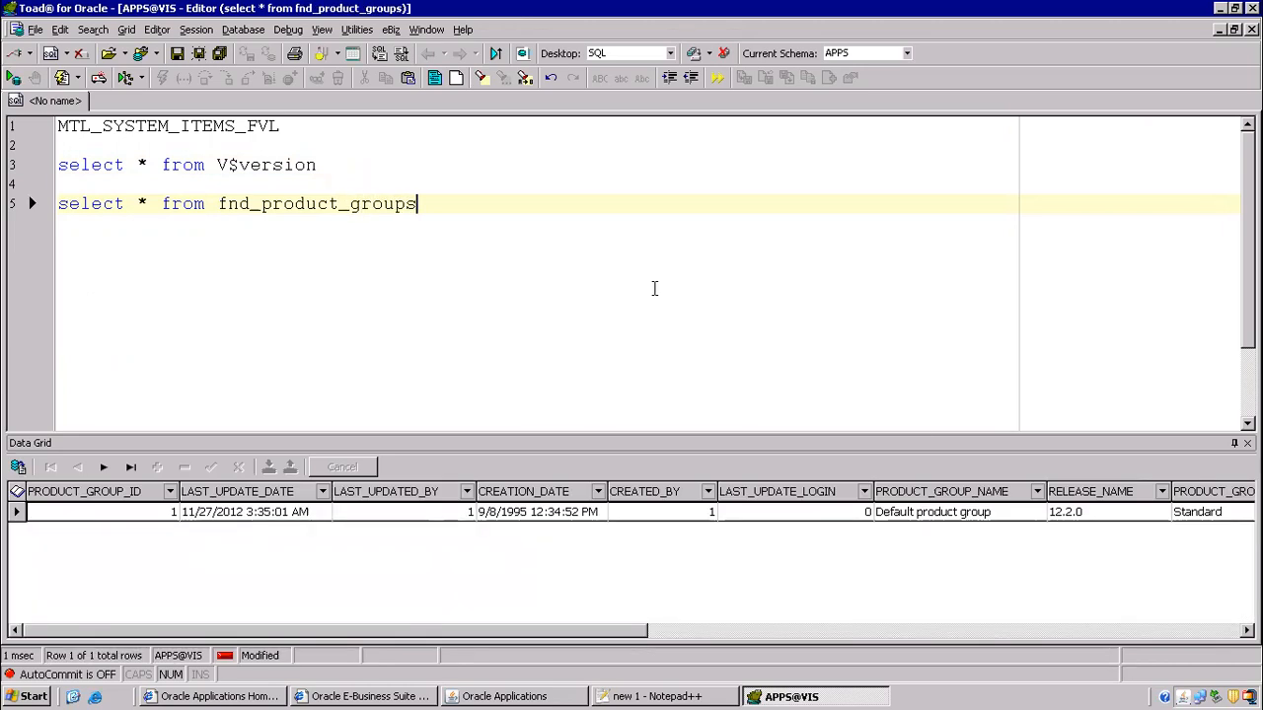
- Inspect the RELEASE_NAME value 12.2.0 in the popup viewer, then switch back to Chrome
click(1078, 521)
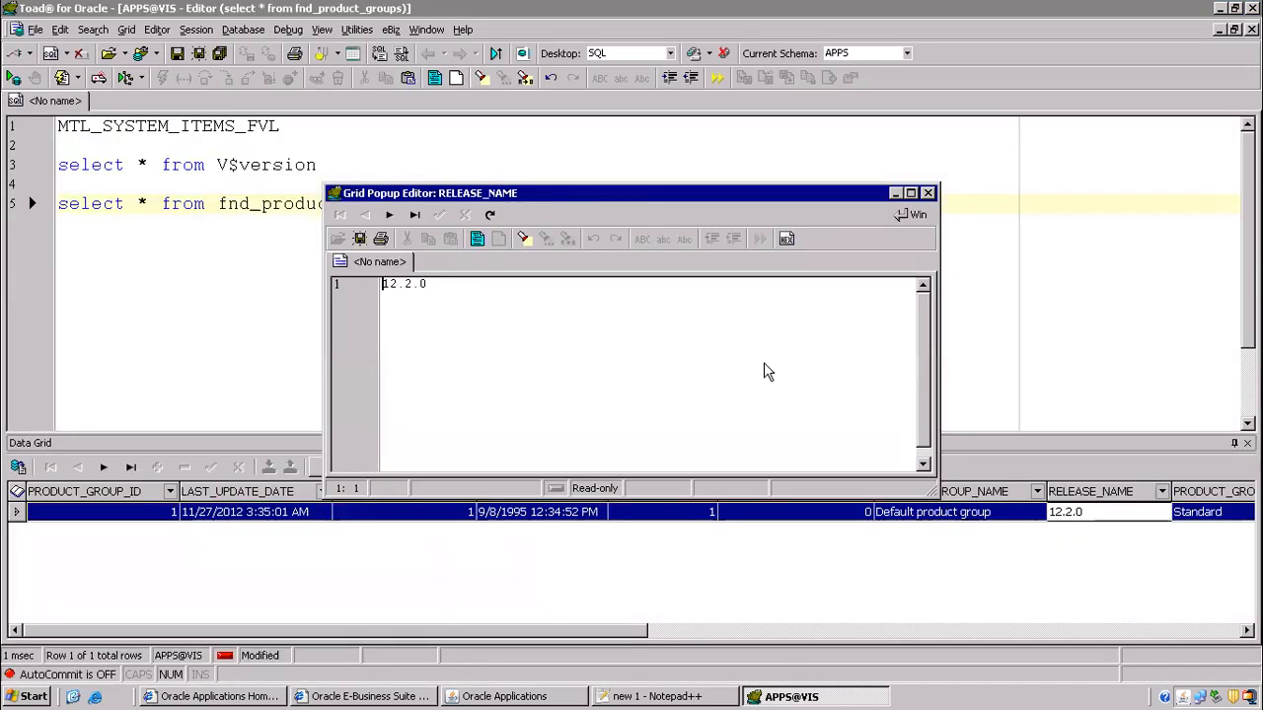
click(912, 194)
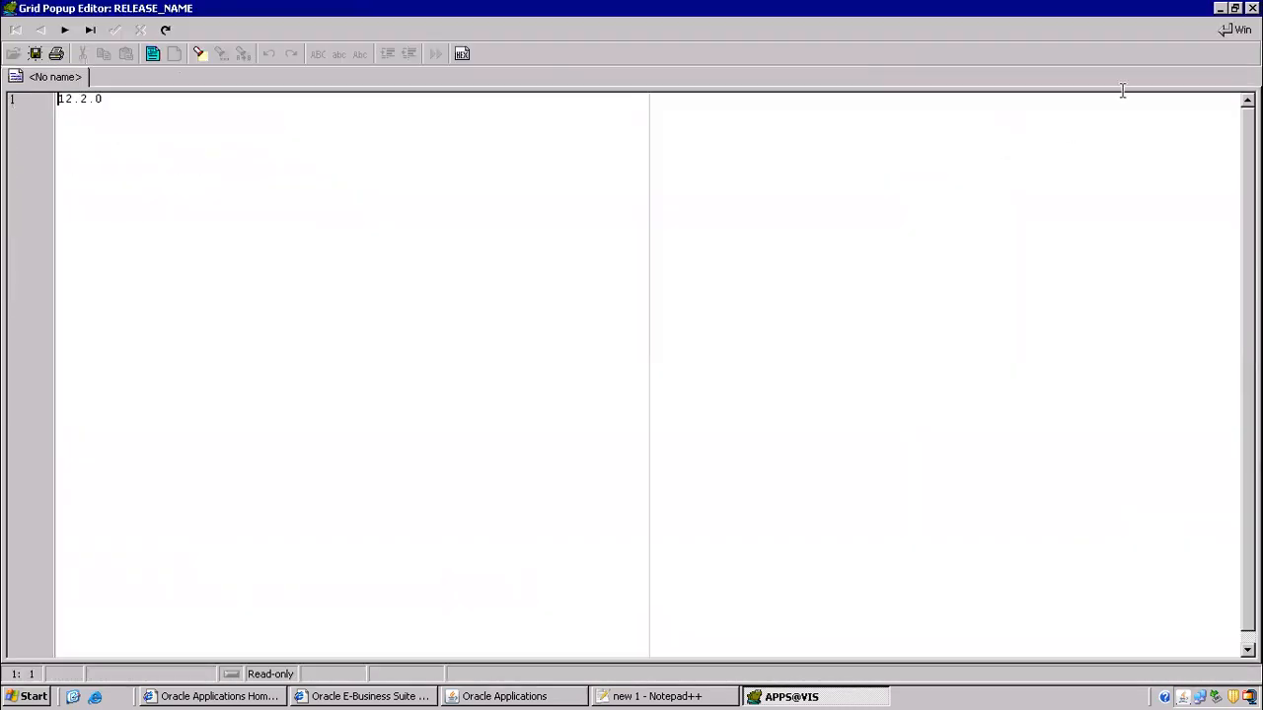
click(1252, 8)
mouse_move(727, 17)
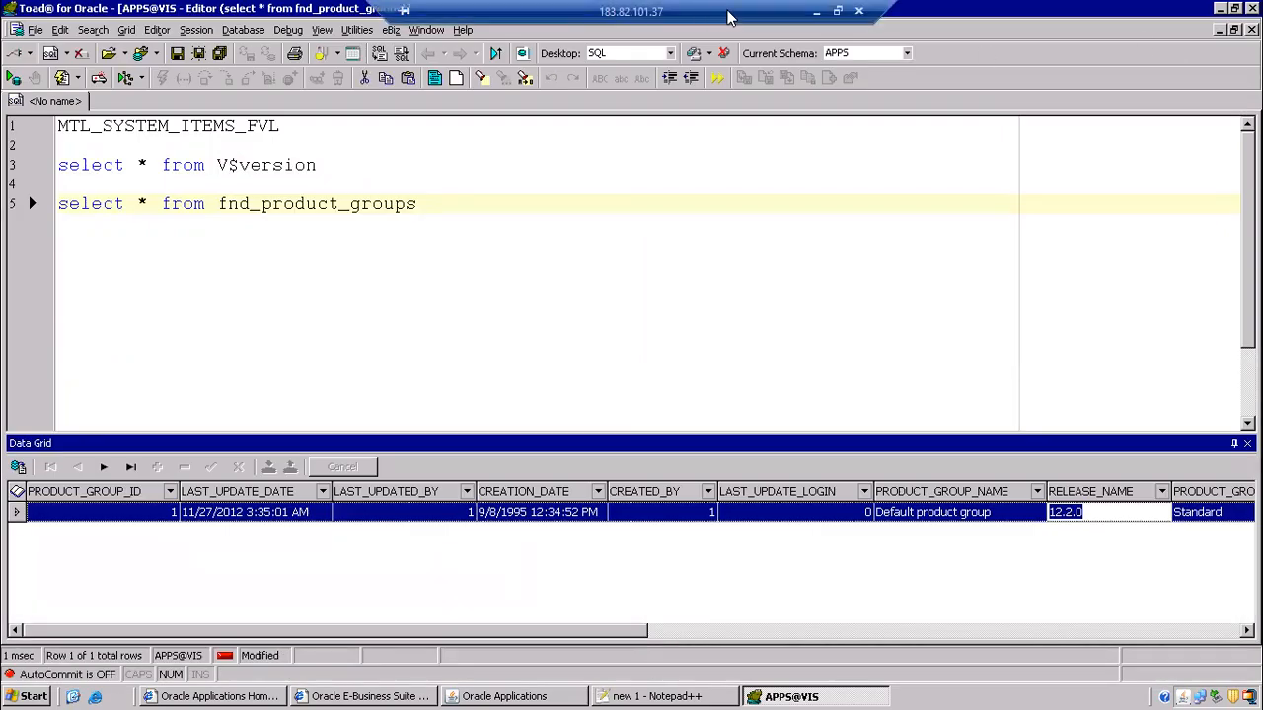
click(818, 12)
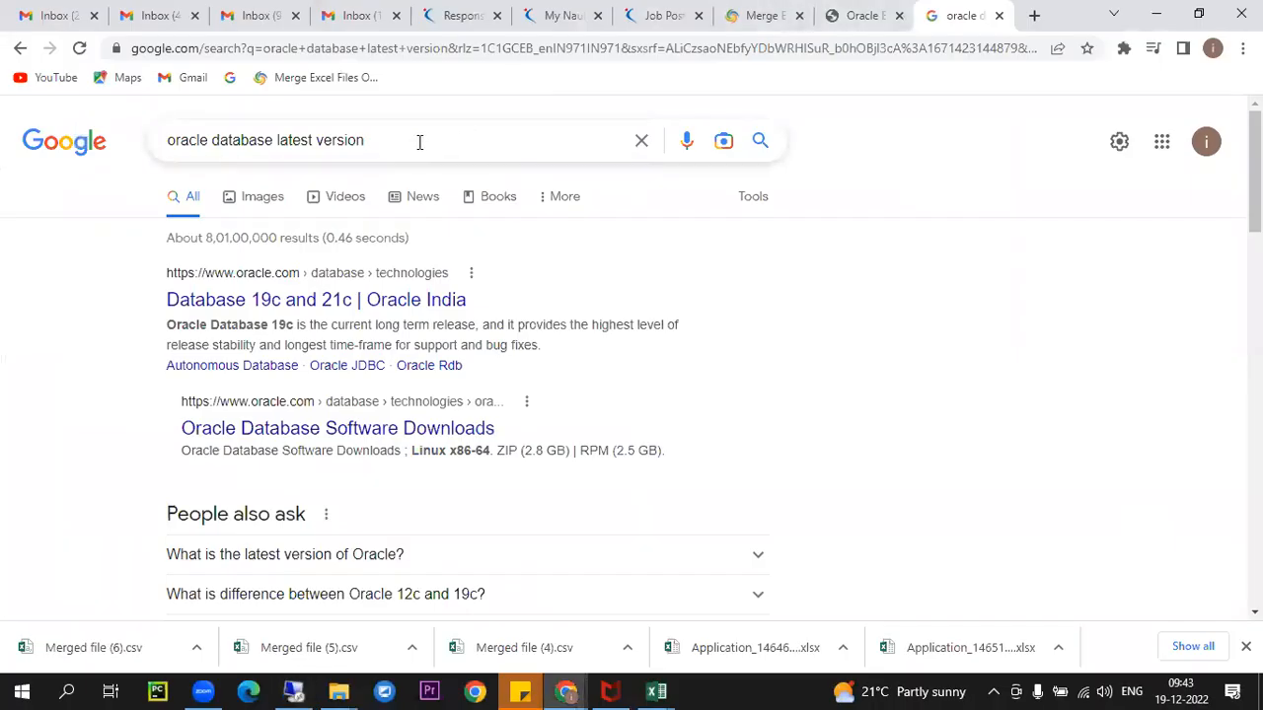
- Change the Google search to 'oracle apps r12 recent version' and run it
drag(420, 142, 208, 121)
key(BackSpace)
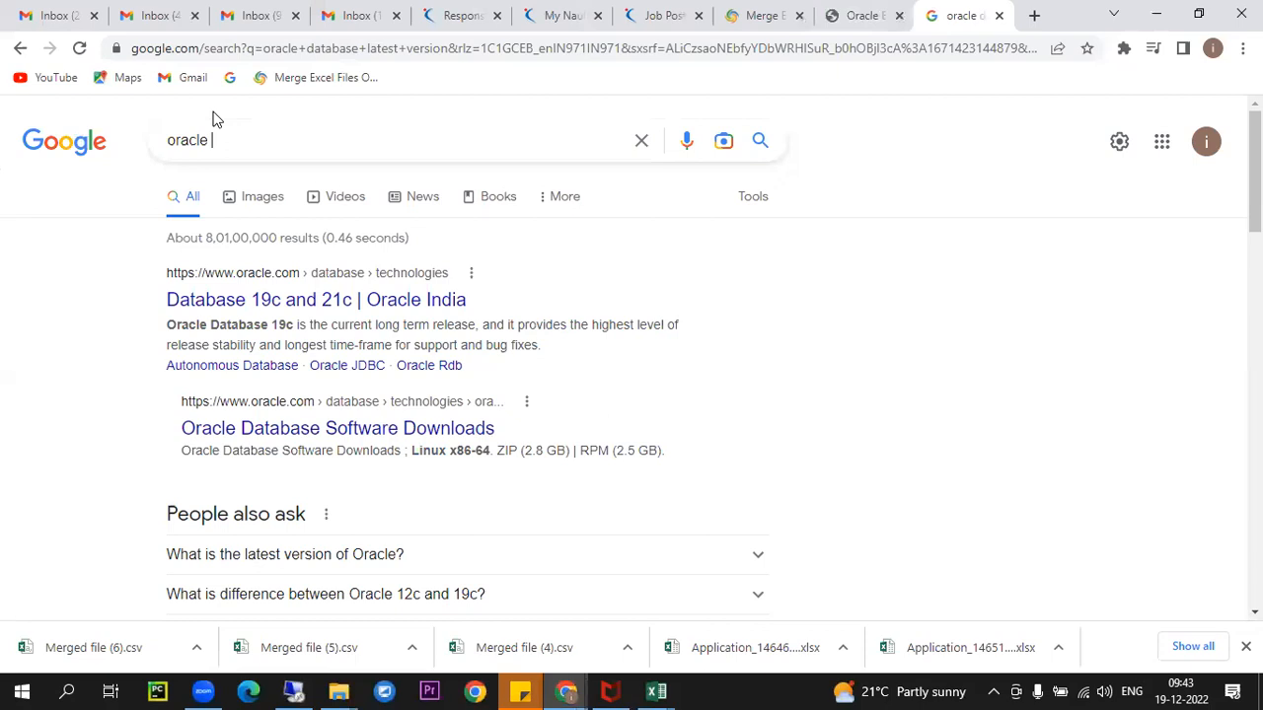
text(apps r12 evs)
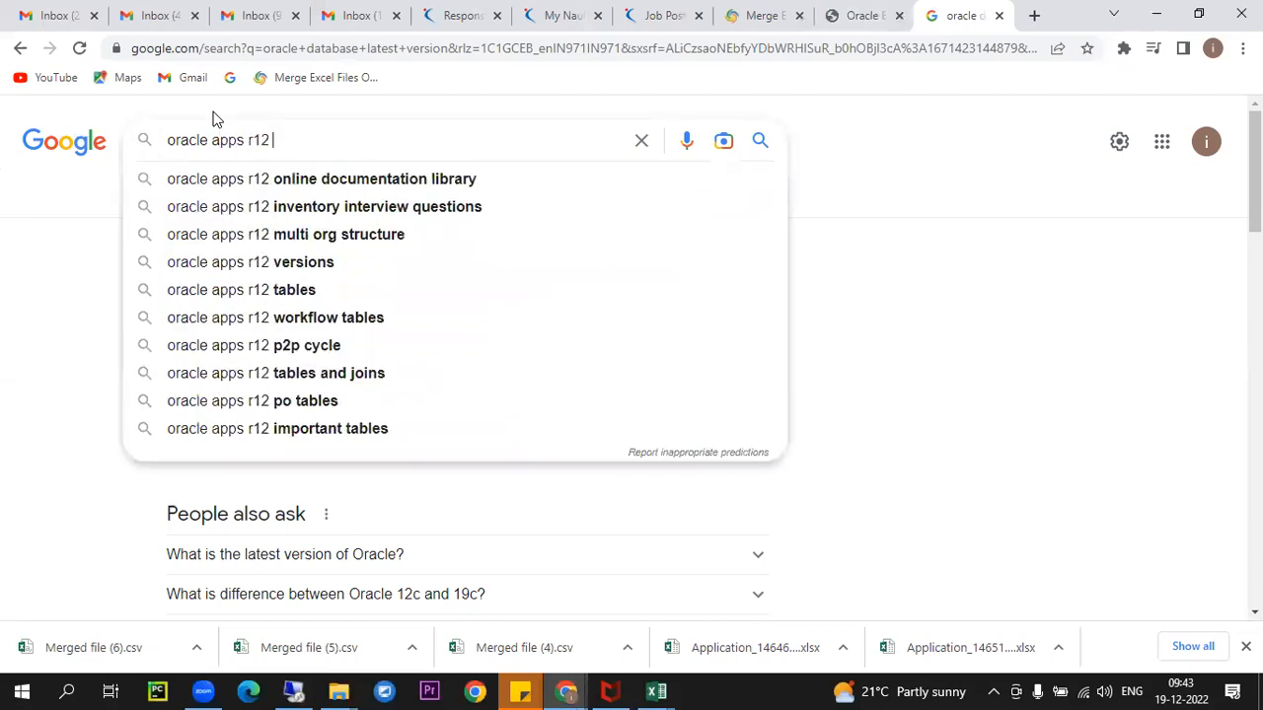
key(BackSpace)
key(BackSpace)
key(BackSpace)
text(r)
text(eceiv)
key(BackSpace)
key(BackSpace)
text(nt )
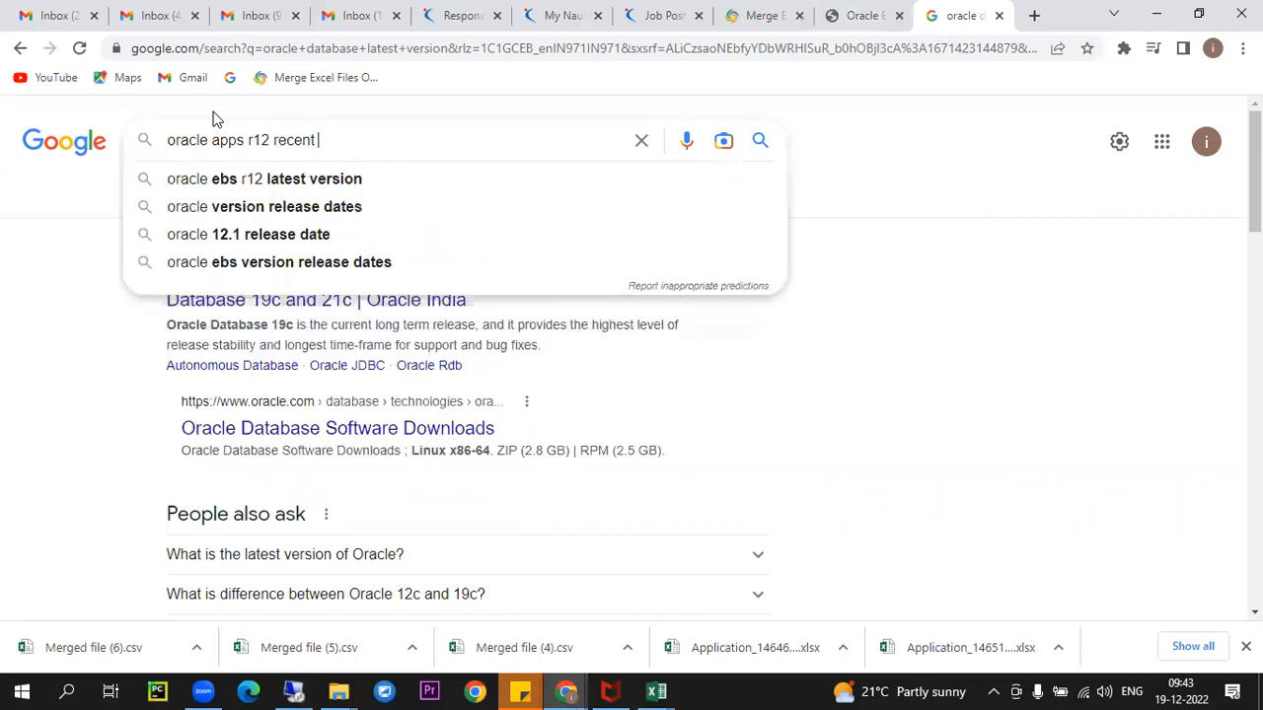
text(version)
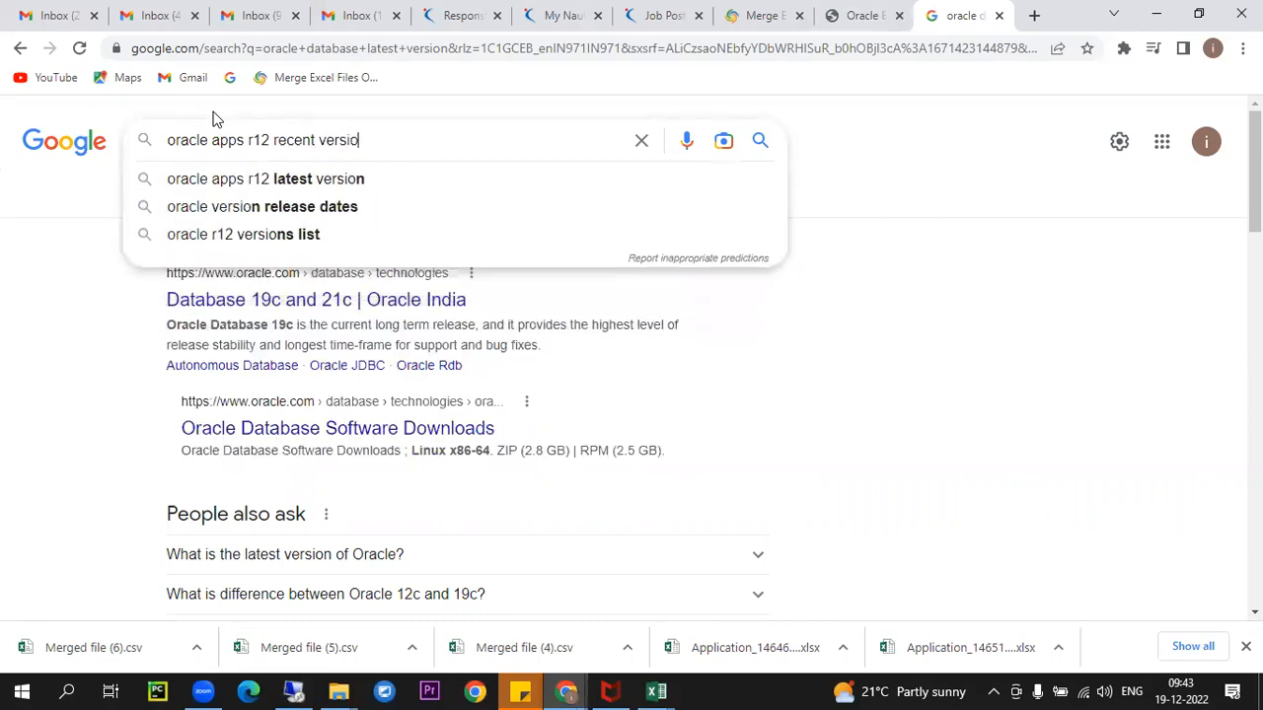
key(Return)
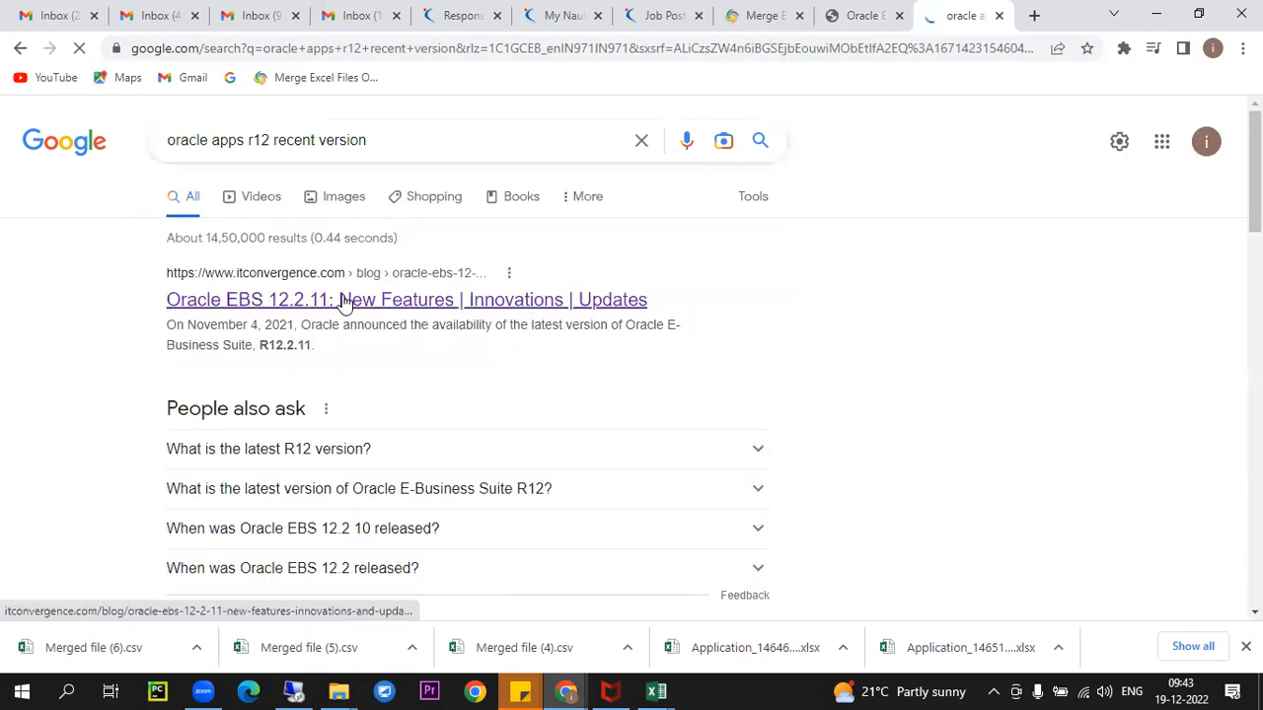
- Open the ITConvergence article and highlight 12.2.11 in its title
click(336, 299)
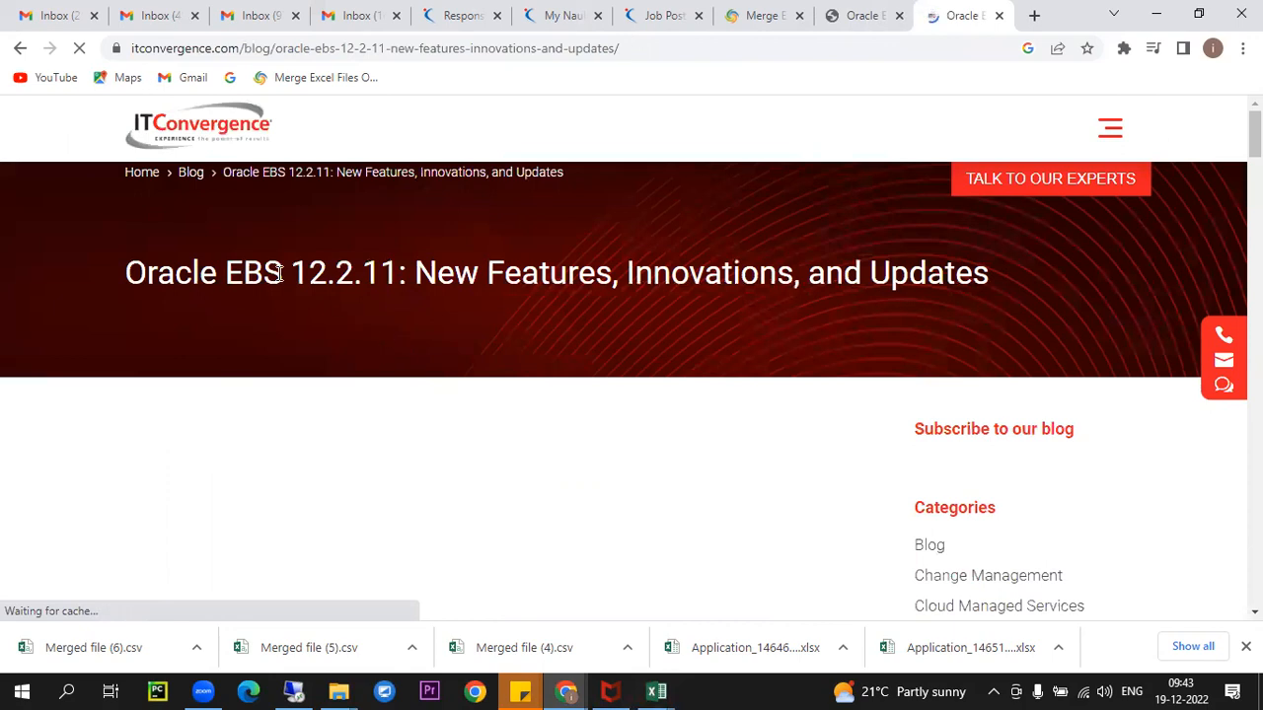
double_click(383, 274)
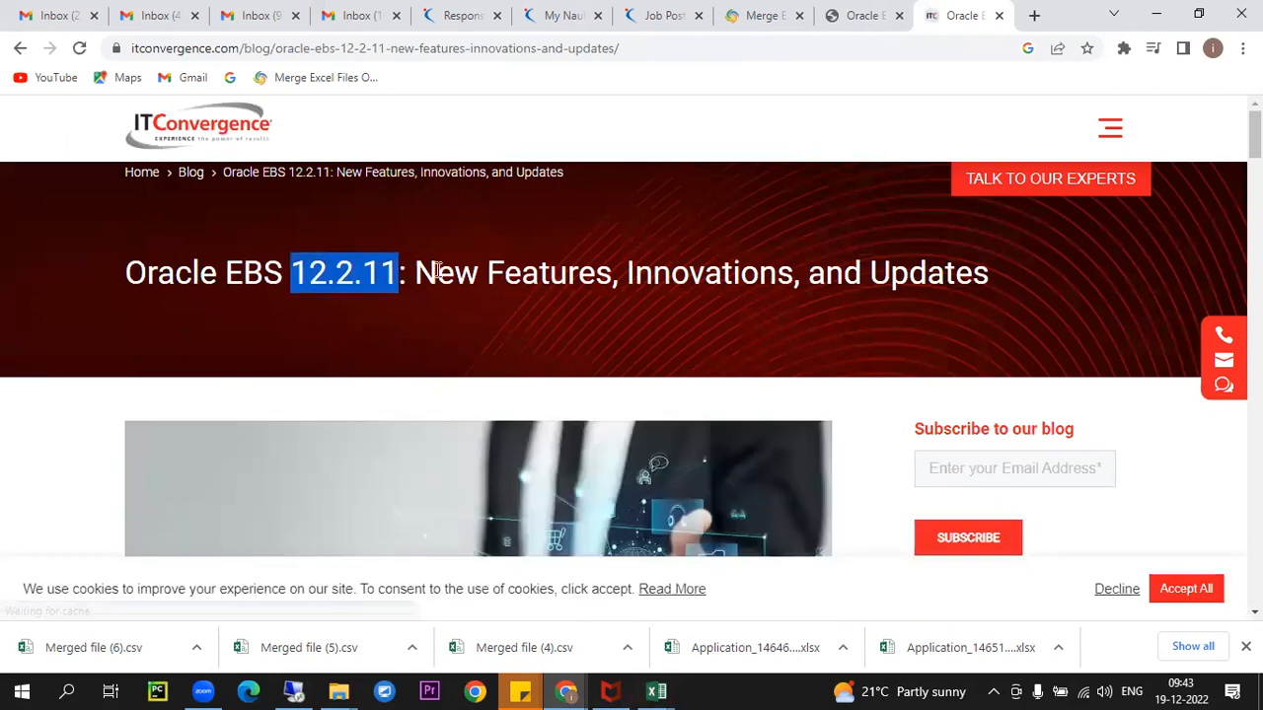
scroll(395, 262, down, 2)
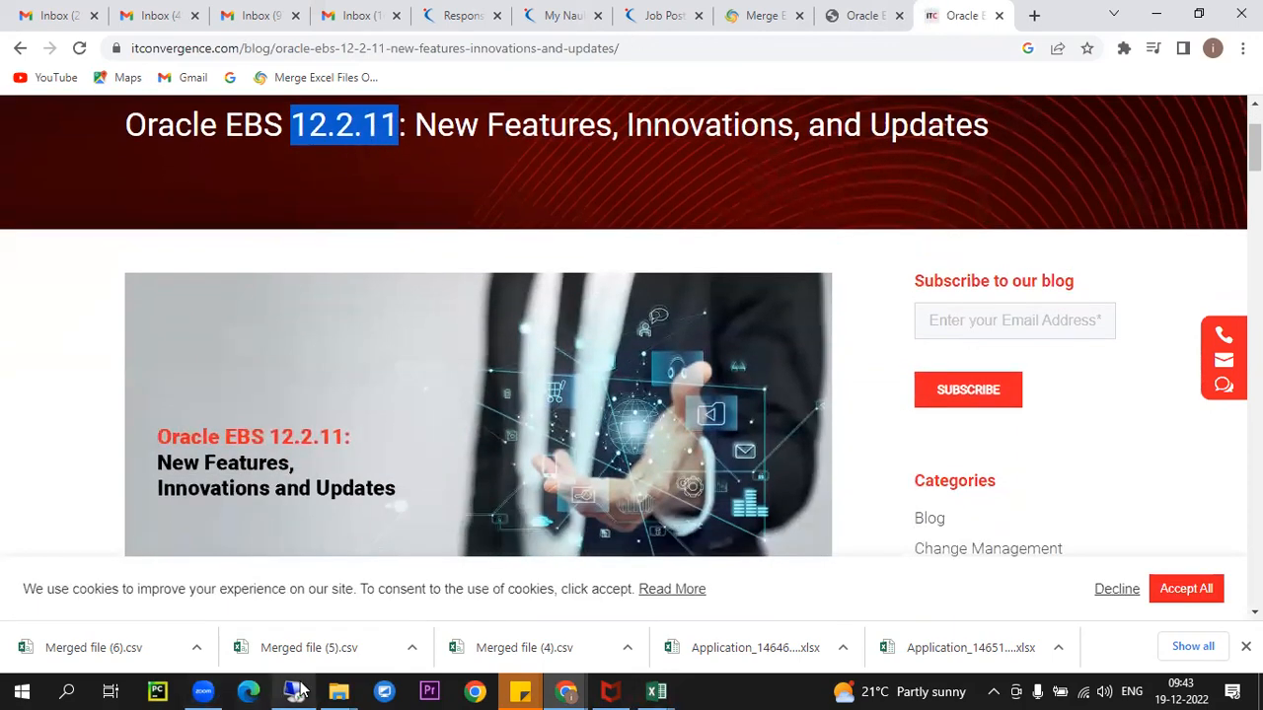
click(294, 691)
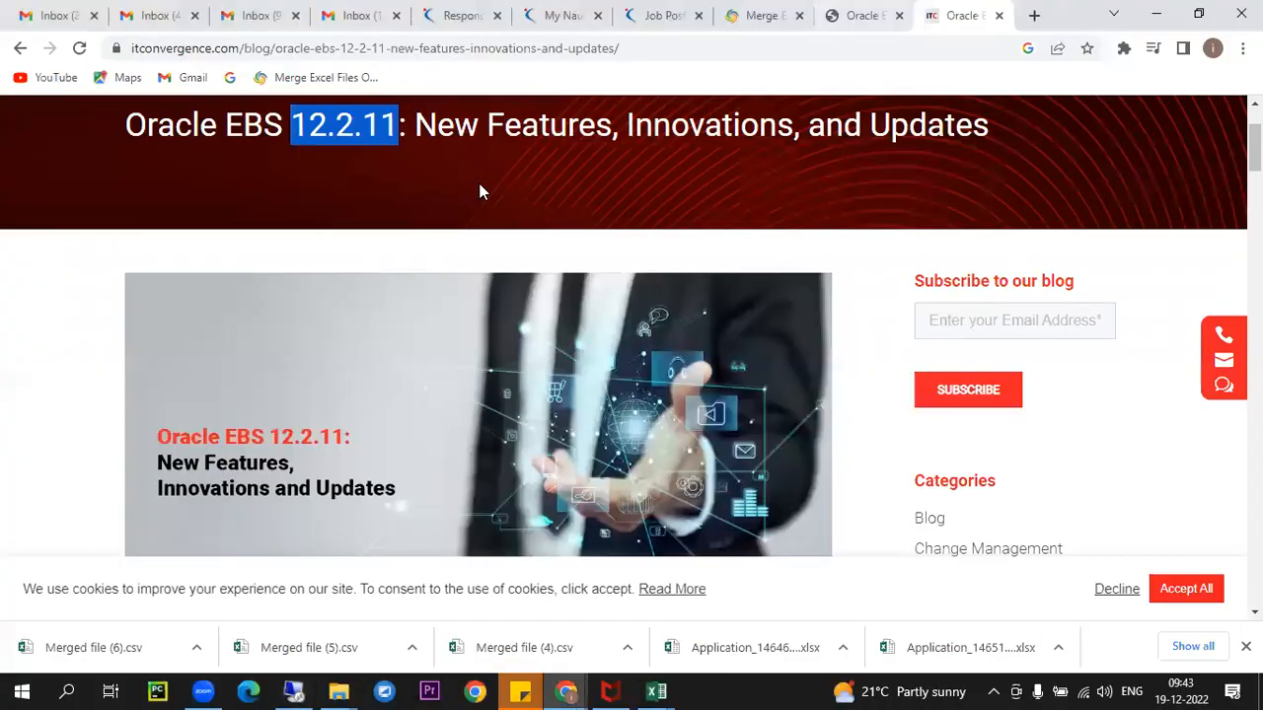
- Read further down the EBS 12.2.11 article, marking the rest of its title, then return to Toad
click(821, 14)
drag(414, 125, 927, 126)
scroll(386, 412, down, 4)
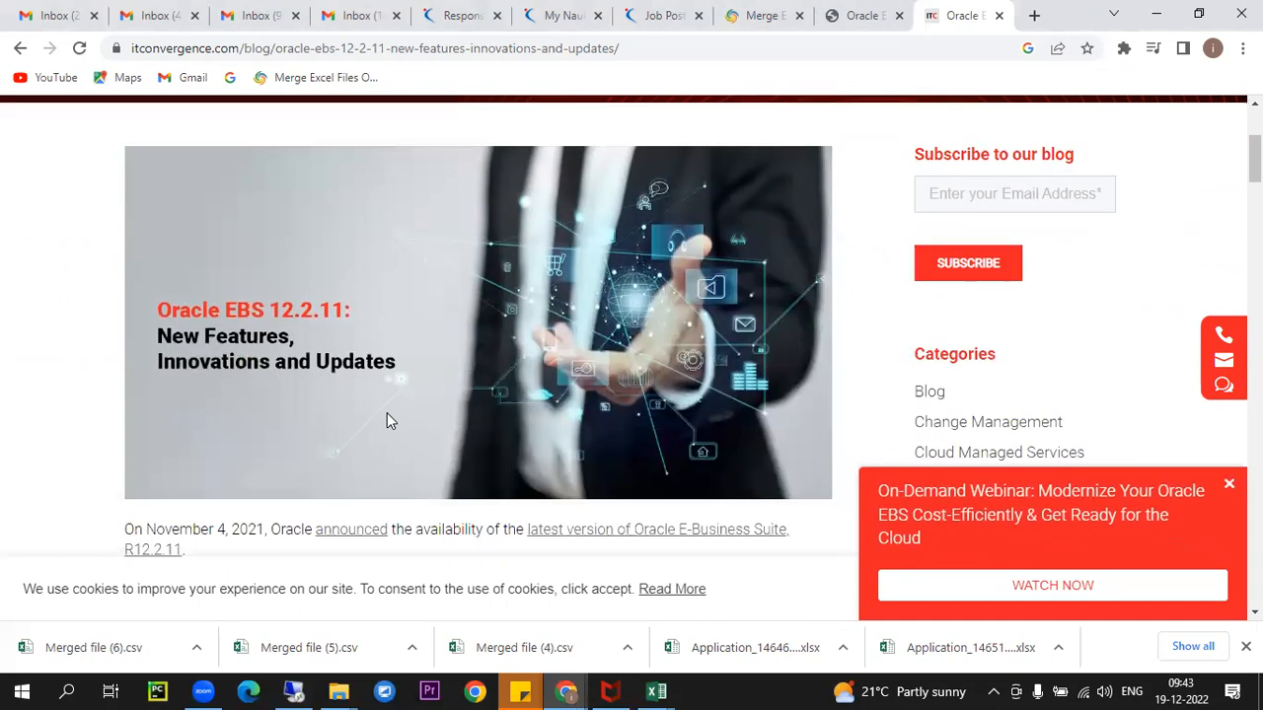
scroll(299, 394, down, 2)
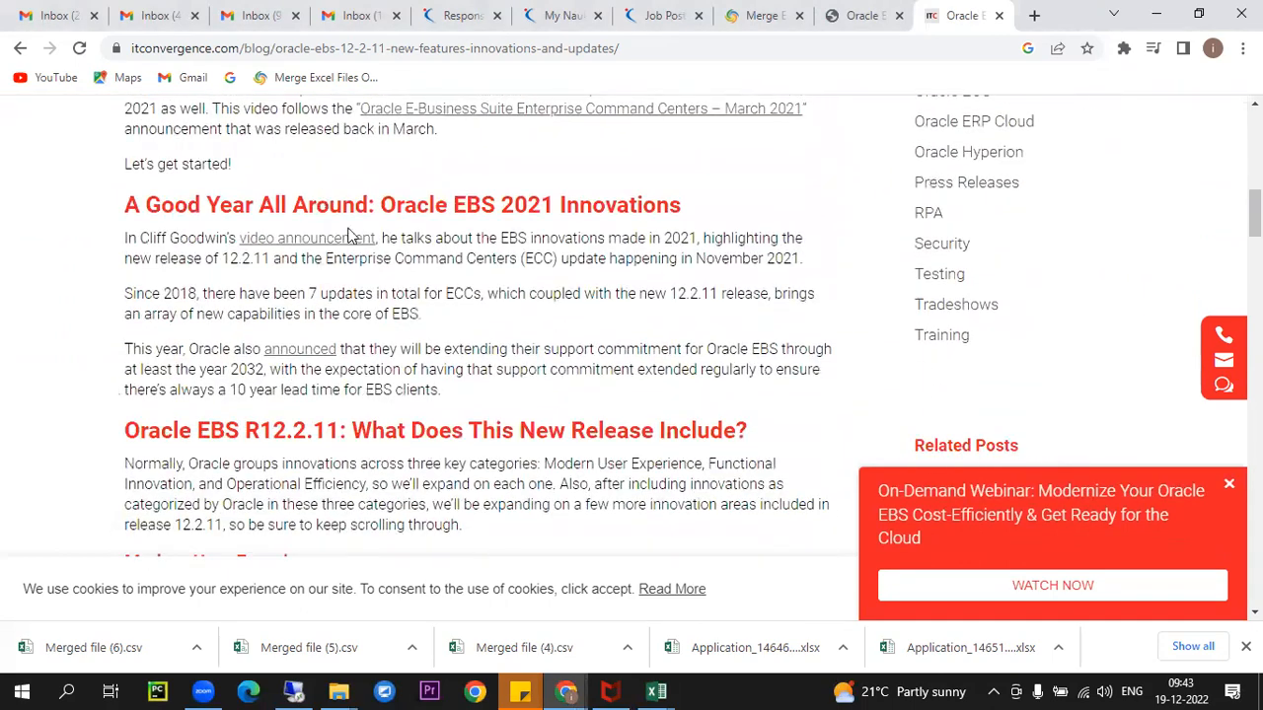
scroll(355, 257, down, 3)
scroll(296, 237, down, 4)
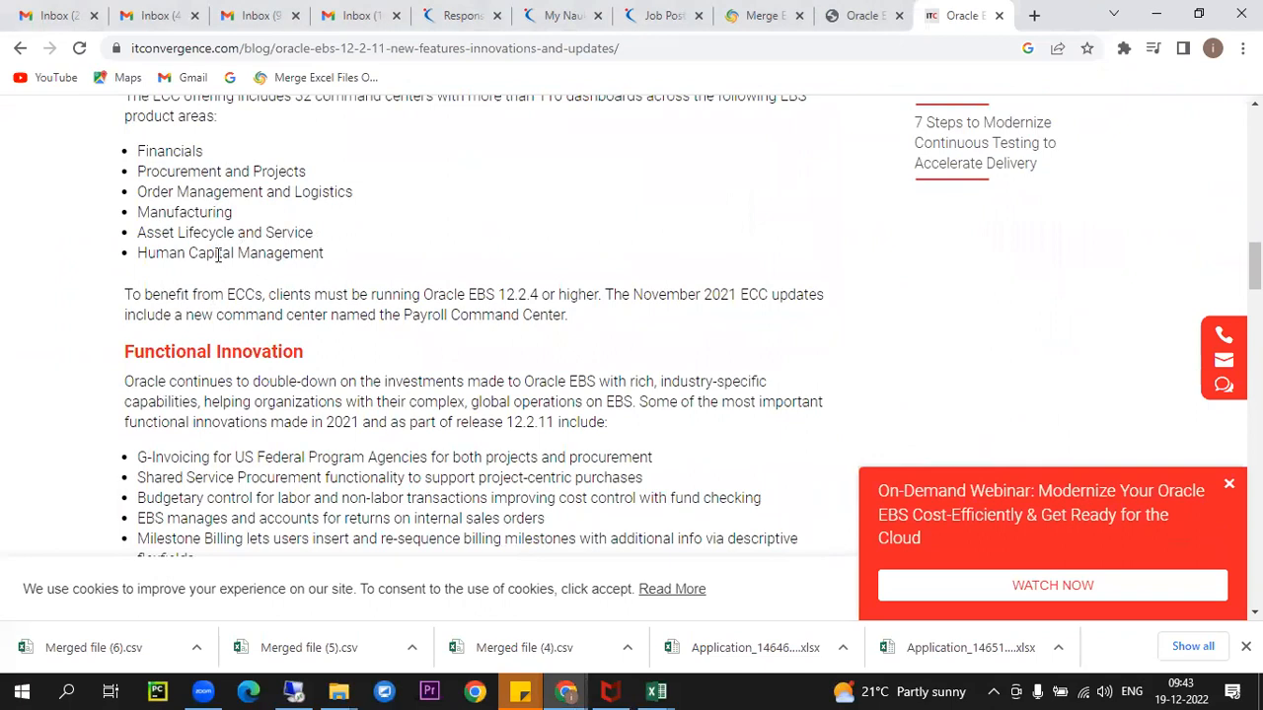
scroll(218, 254, down, 2)
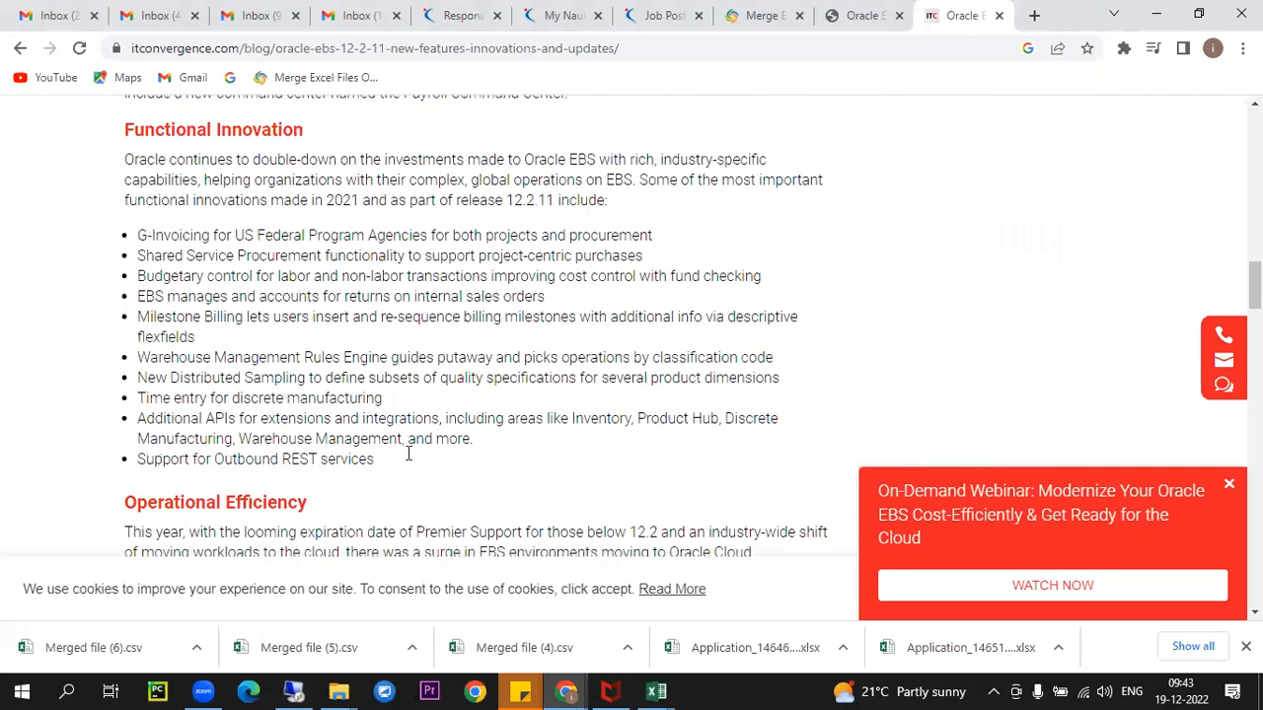
click(293, 692)
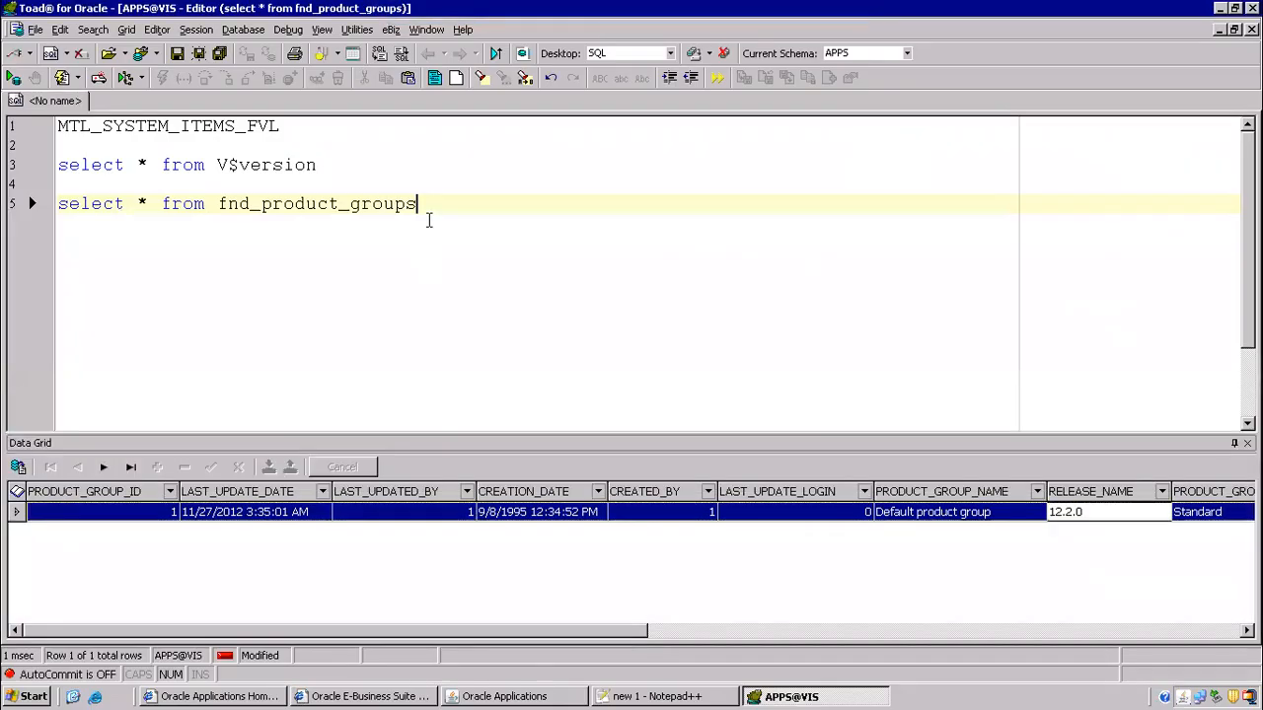
- Leave the fnd_product_groups query and switch to Chrome's etrm.live tab
click(228, 204)
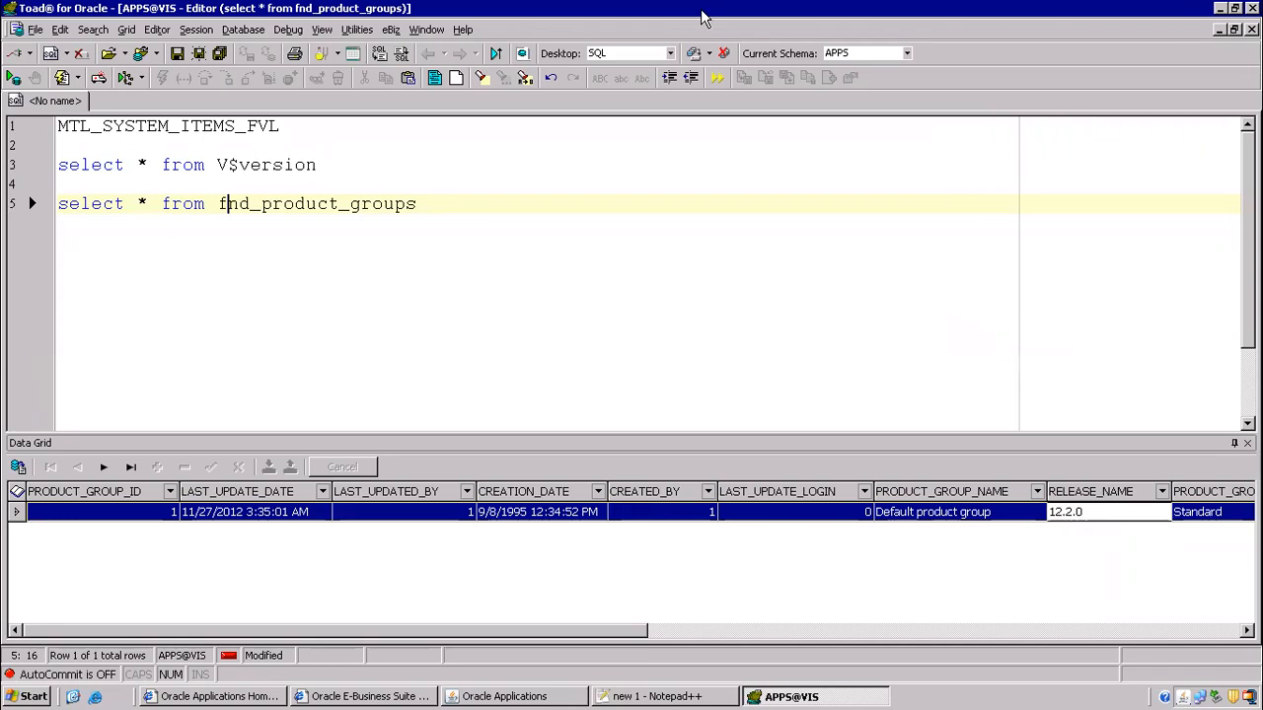
click(825, 14)
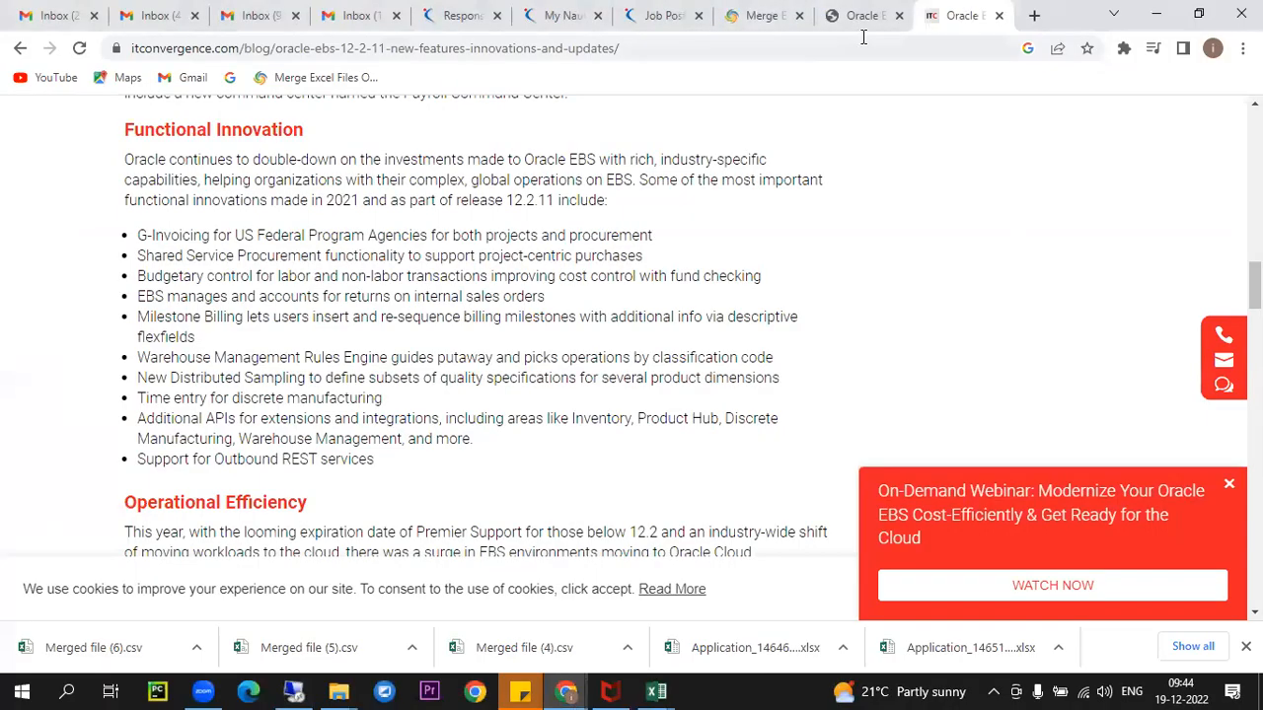
click(860, 16)
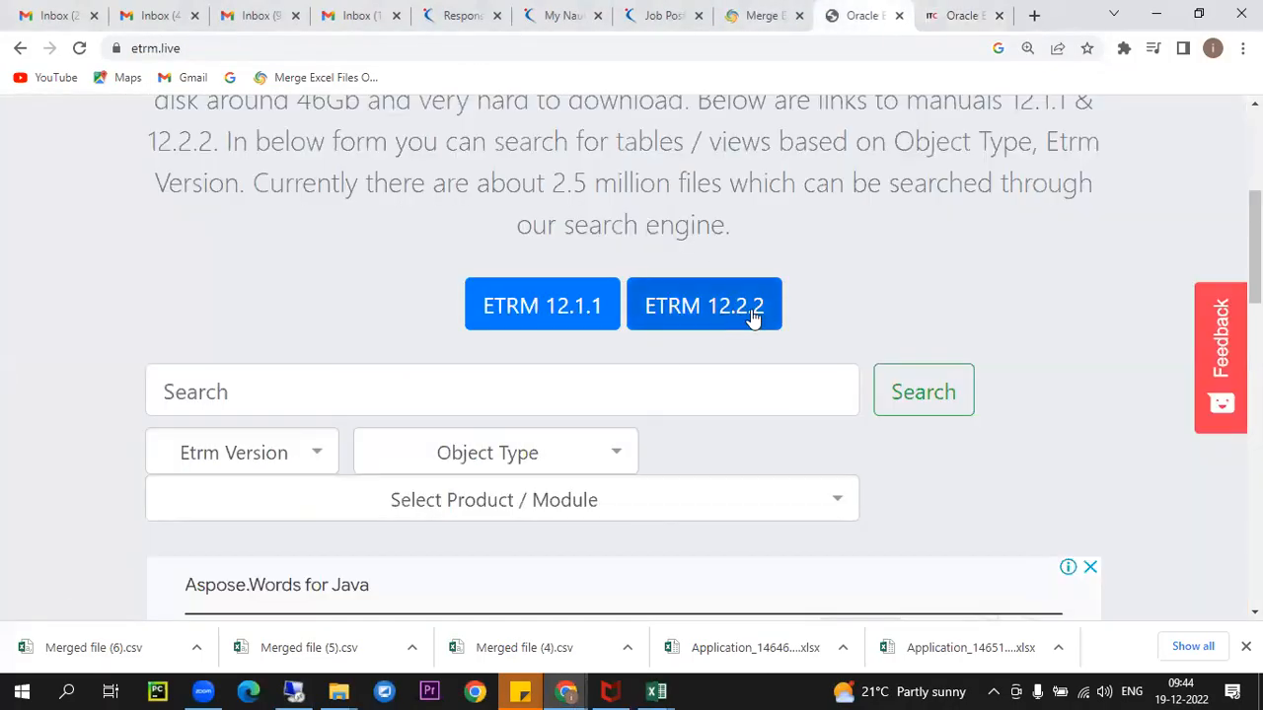
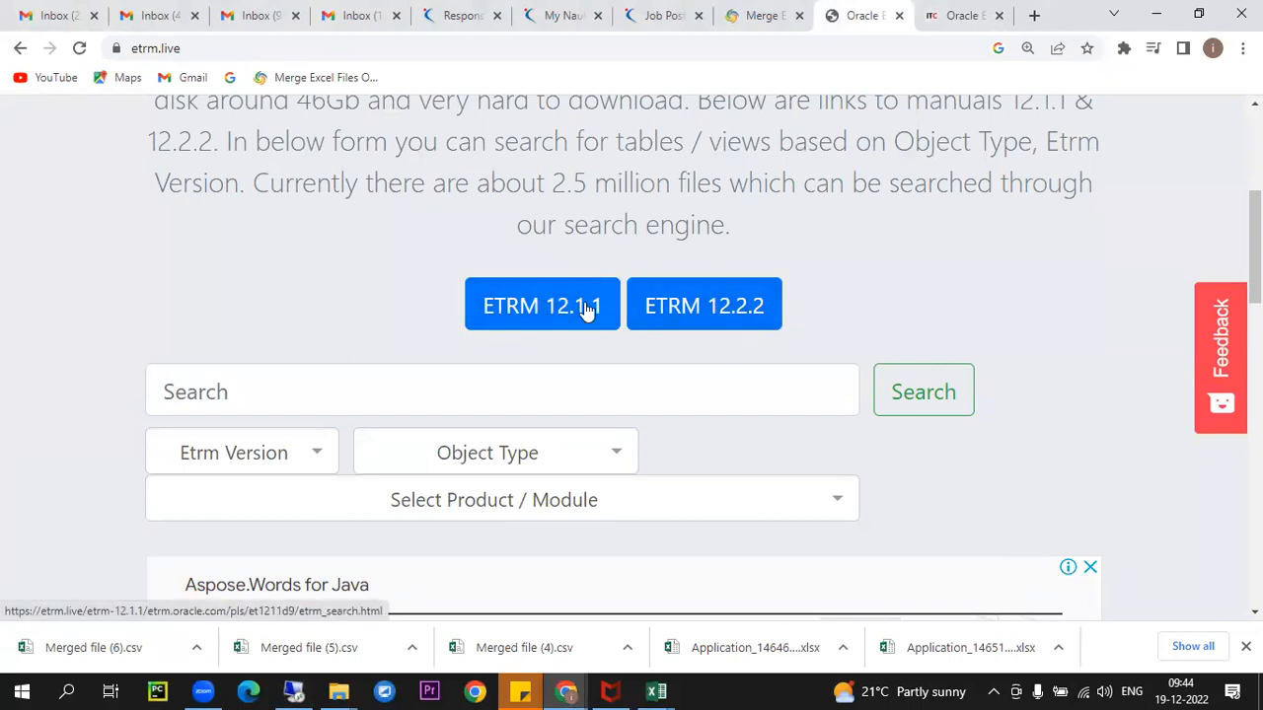
- In eTRM 12.2.2's FND Data Dictionary, find and open the INV - Inventory product page
click(668, 296)
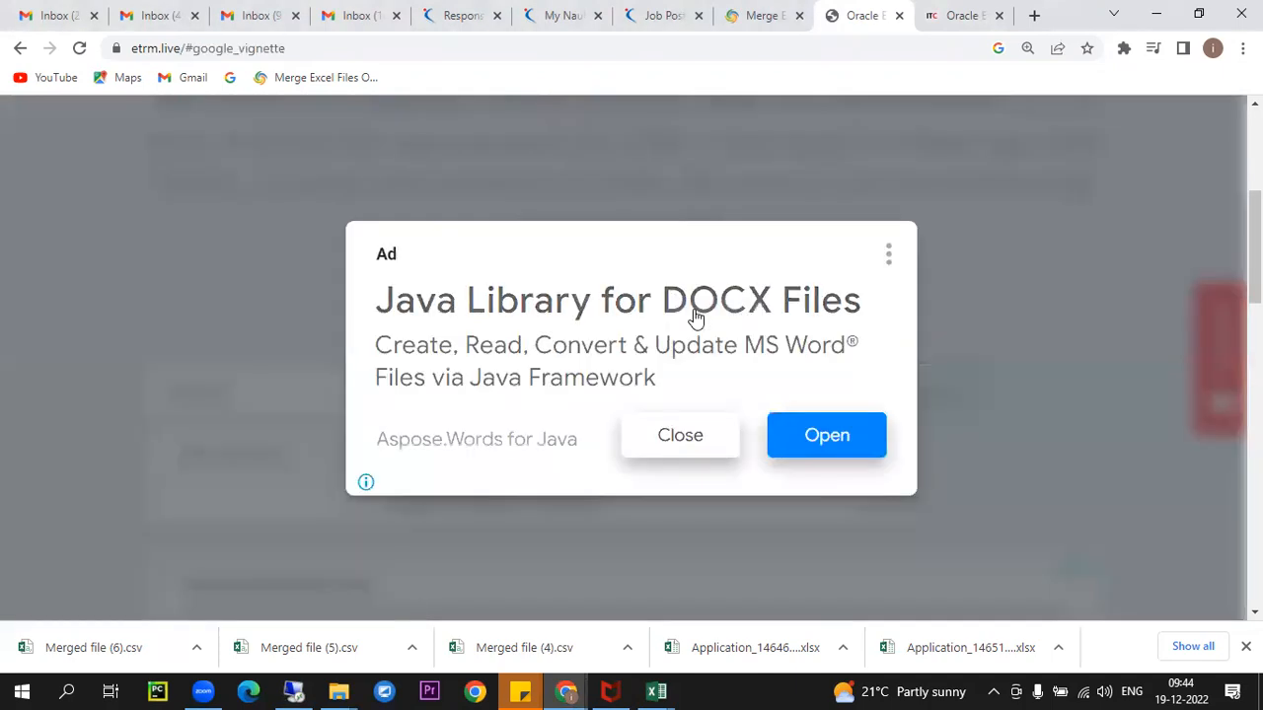
click(684, 429)
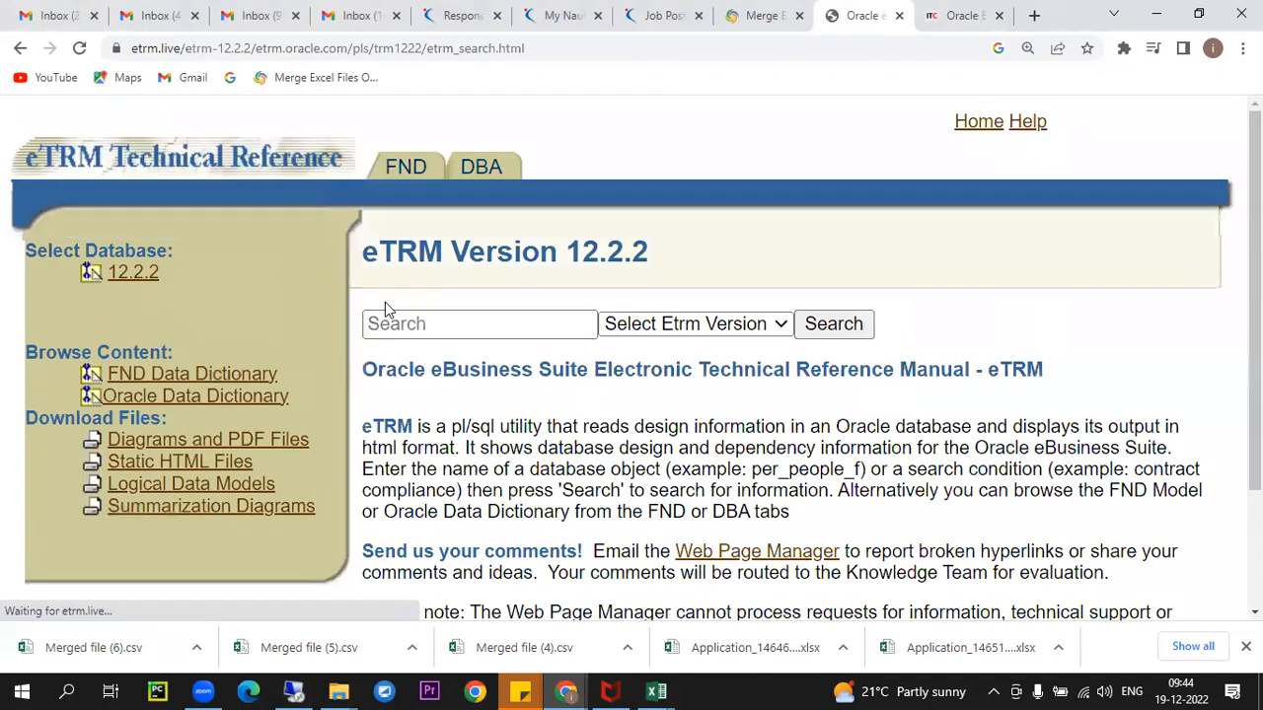
scroll(179, 337, down, 1)
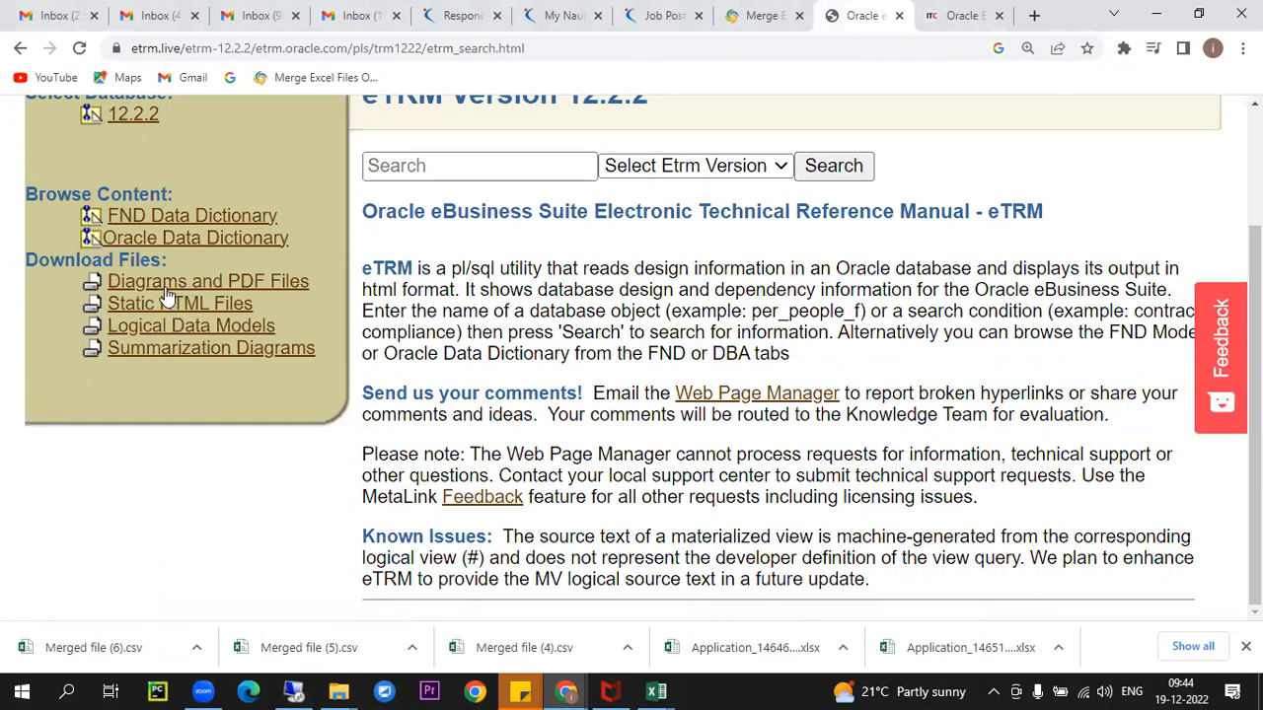
click(171, 215)
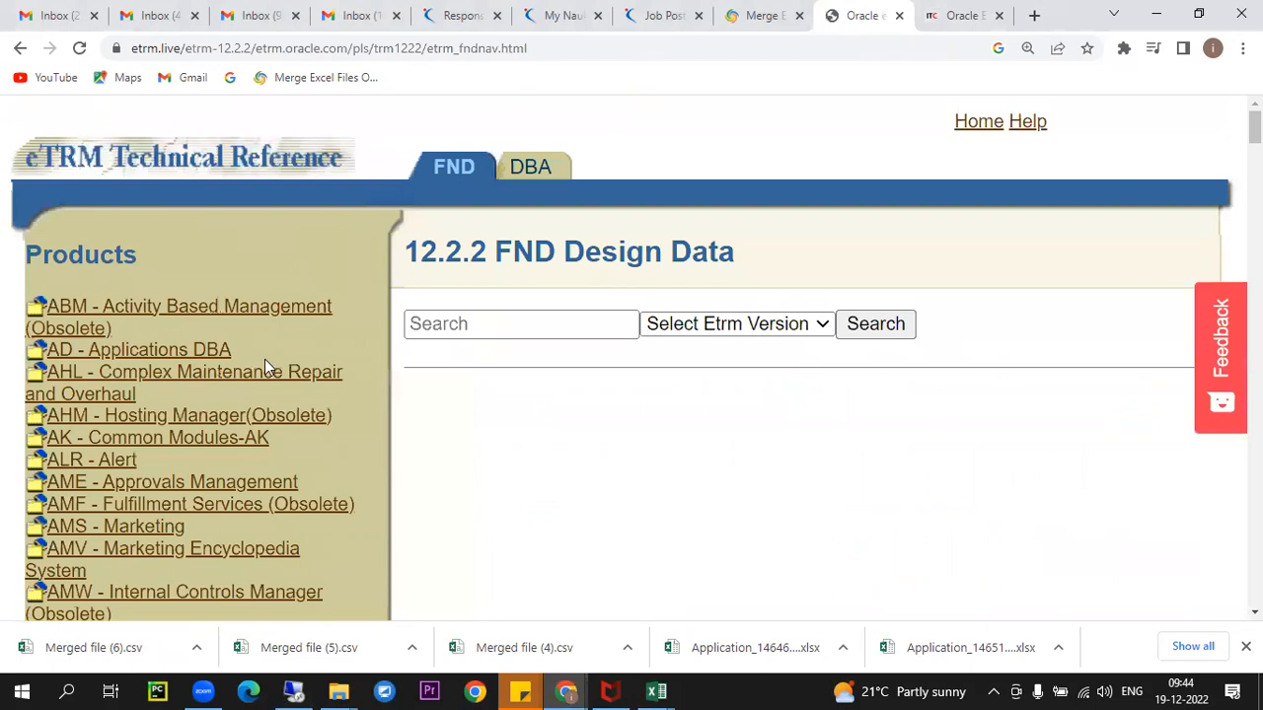
key(ctrl+f)
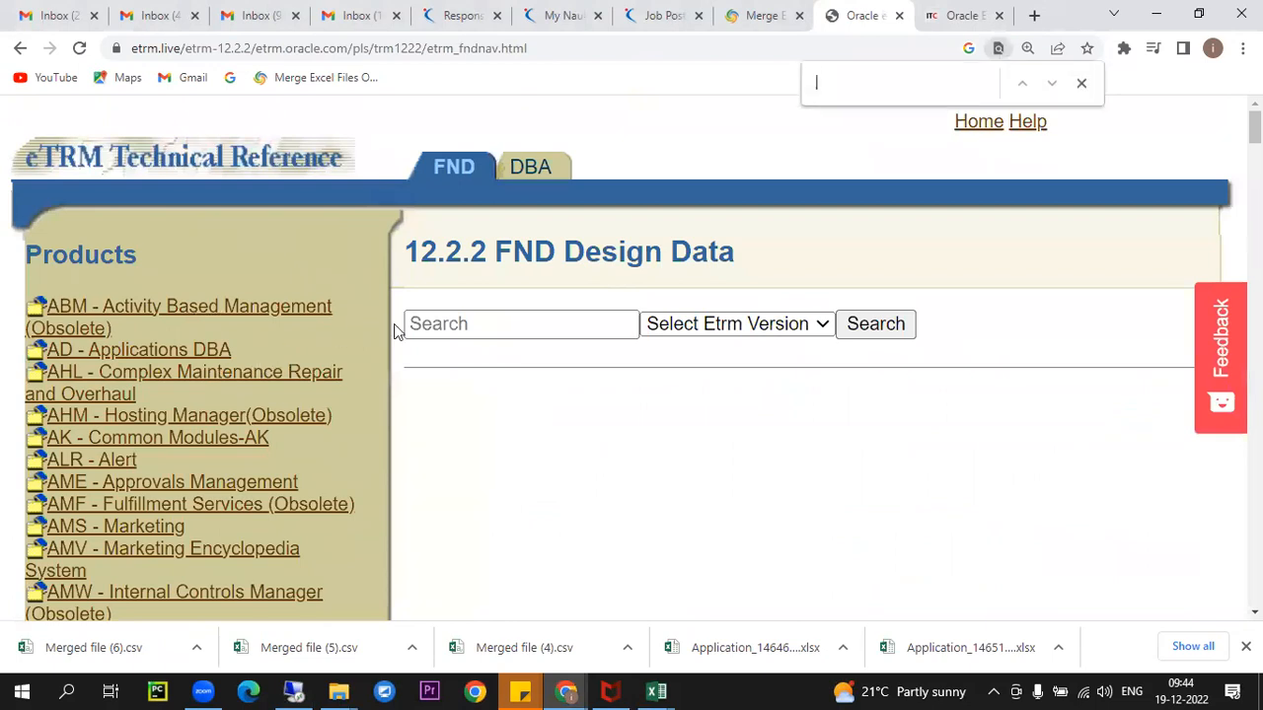
text(inve)
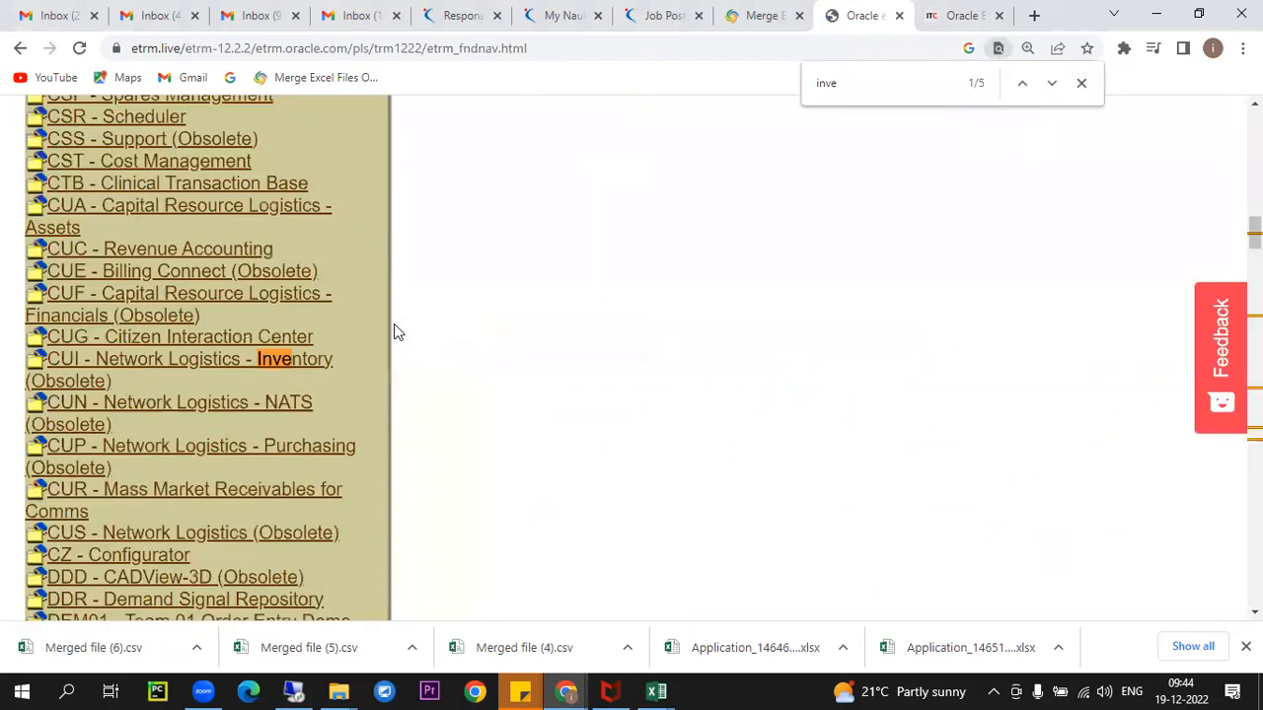
text(ntory)
key(Return)
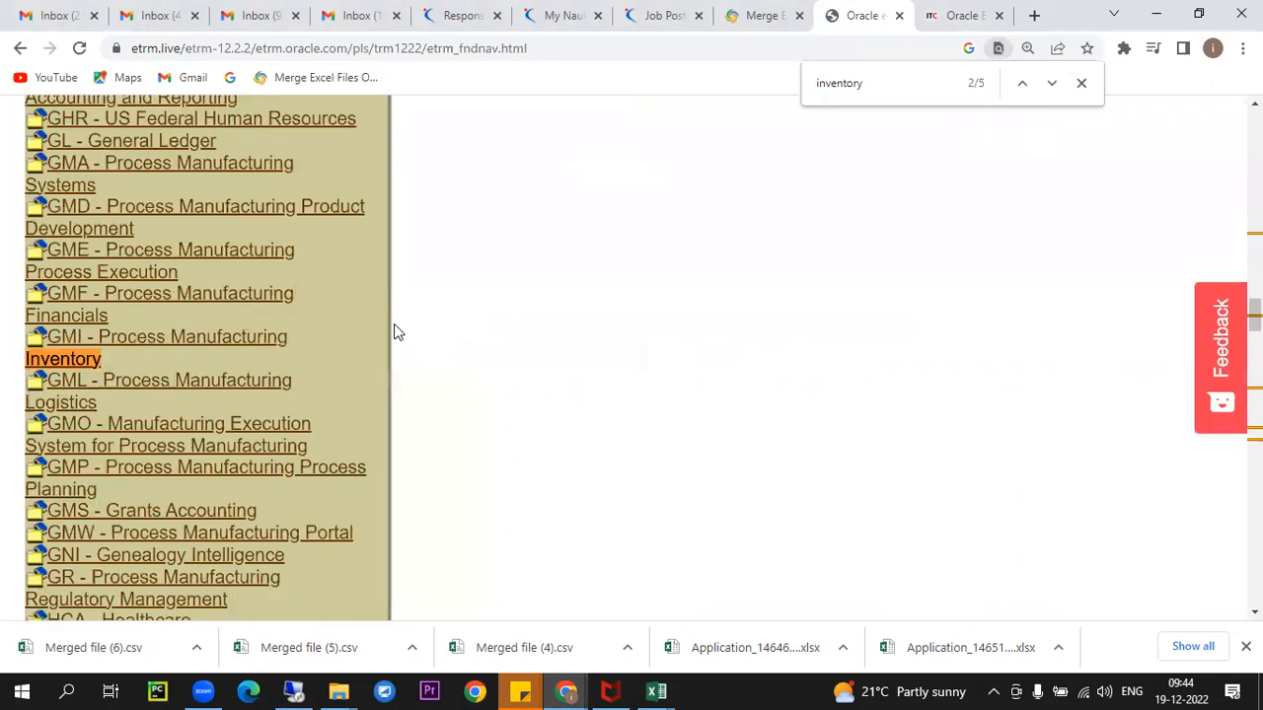
key(Return)
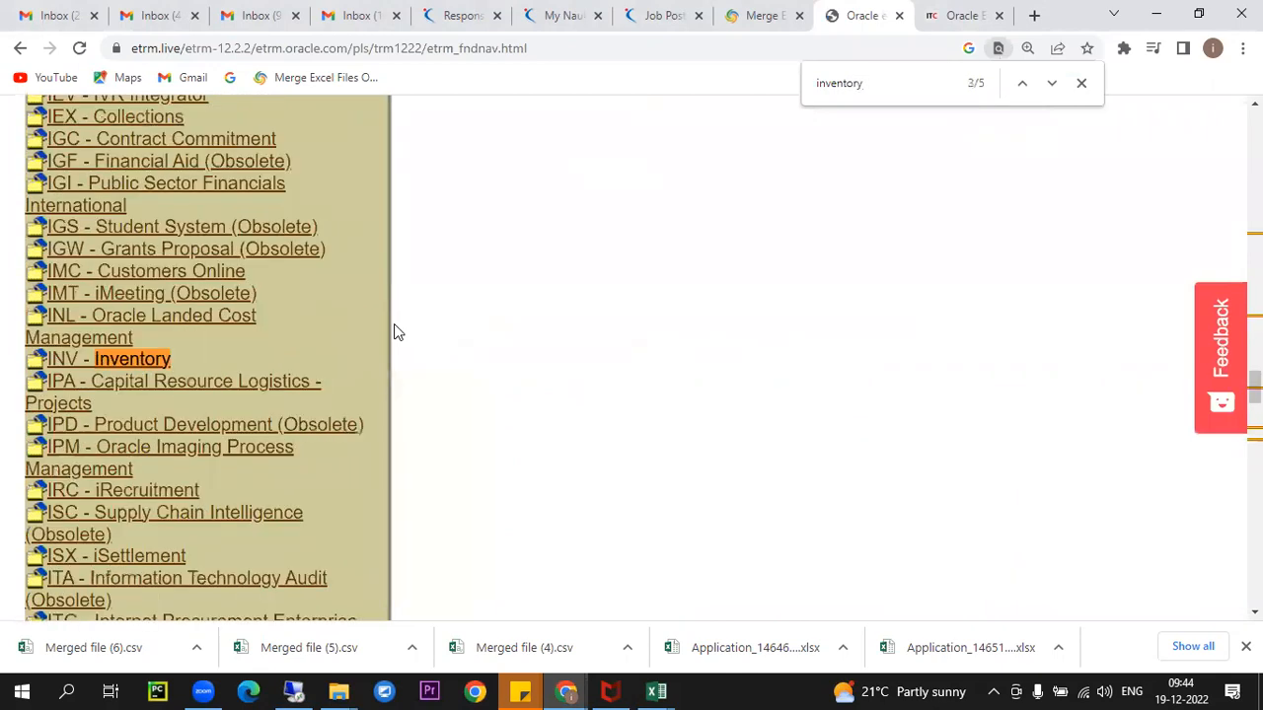
click(145, 365)
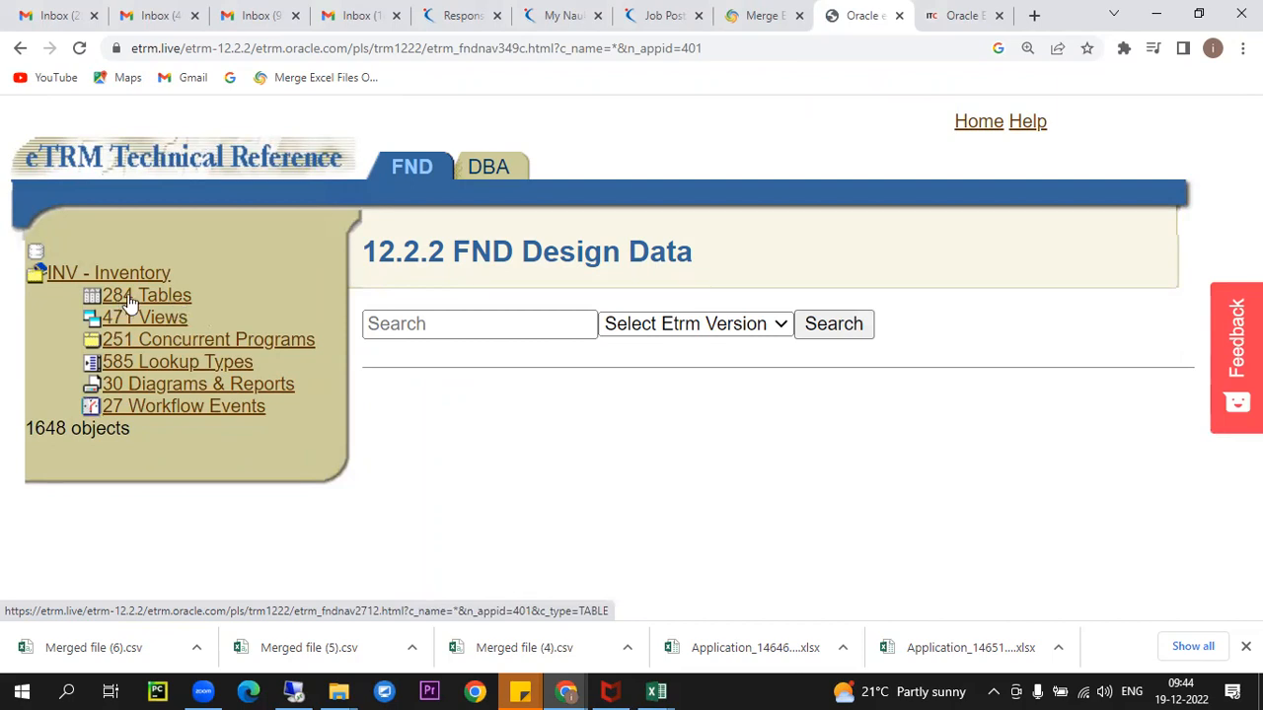
- List the Inventory product's 284 tables and search them for mtl_system
click(183, 299)
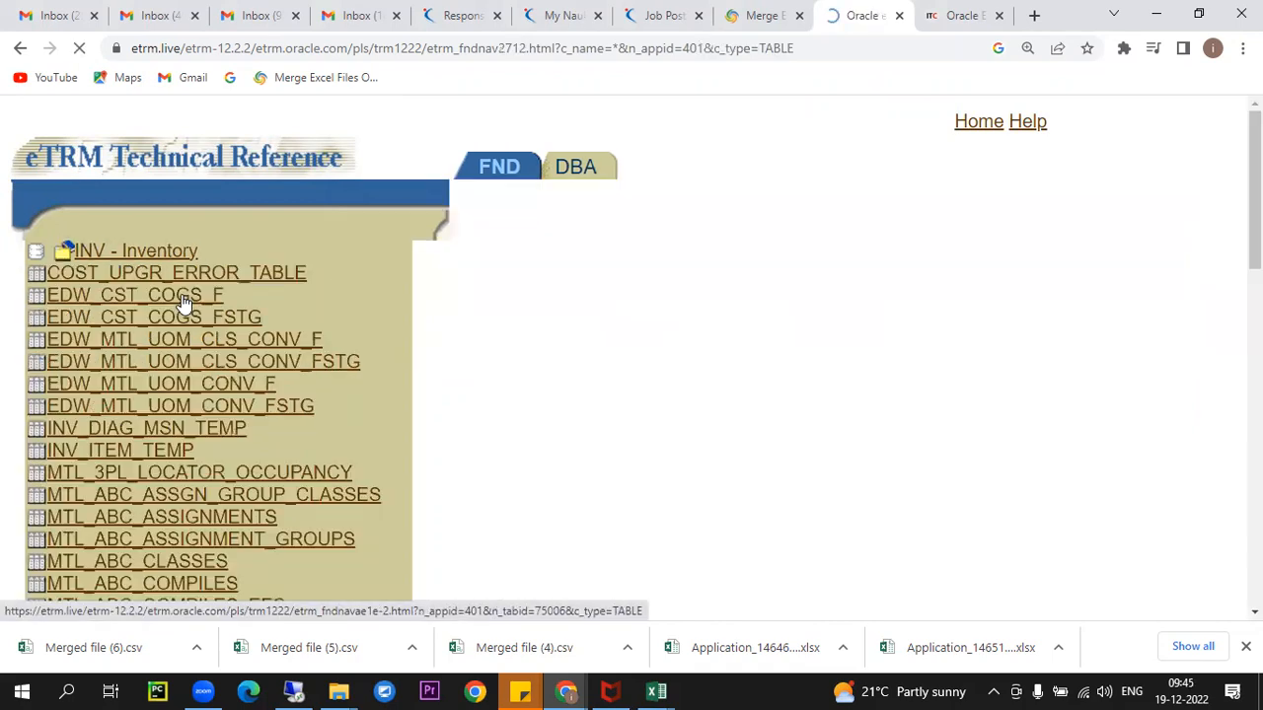
scroll(98, 170, down, 5)
scroll(98, 170, down, 5)
scroll(243, 252, up, 10)
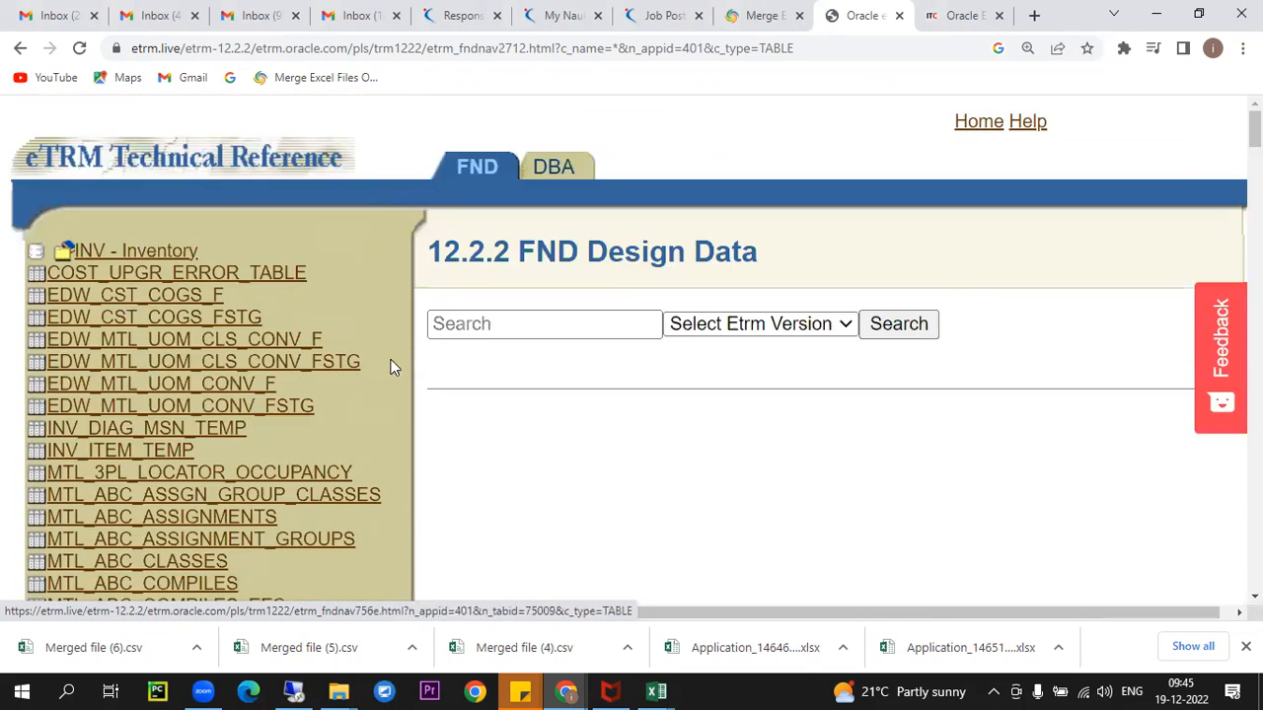
key(ctrl+f)
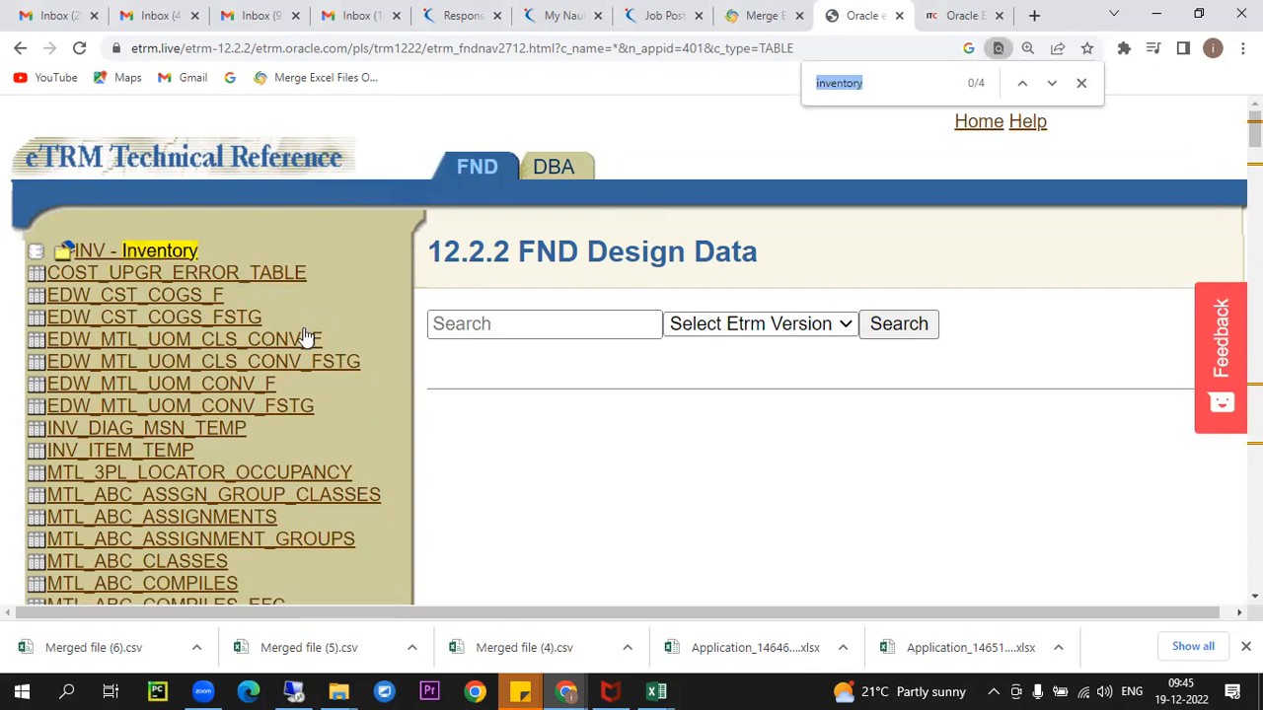
scroll(332, 326, down, 4)
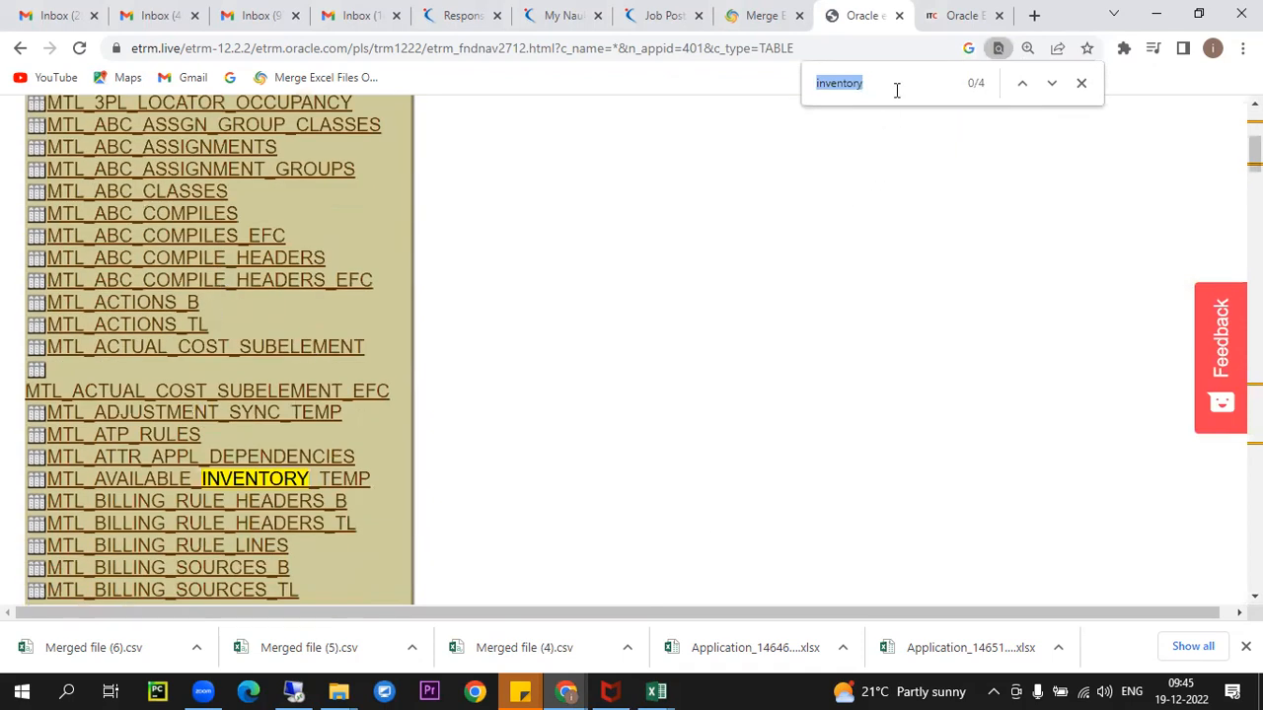
text(mtl_sy)
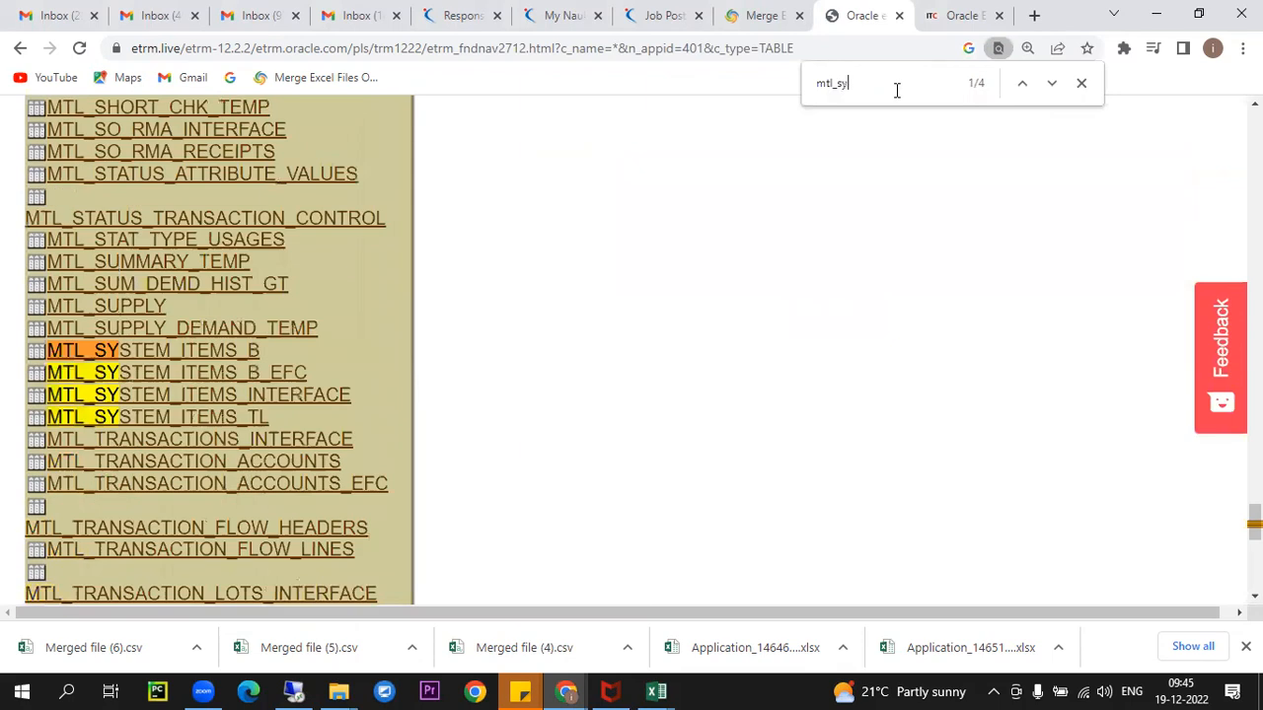
text(stem)
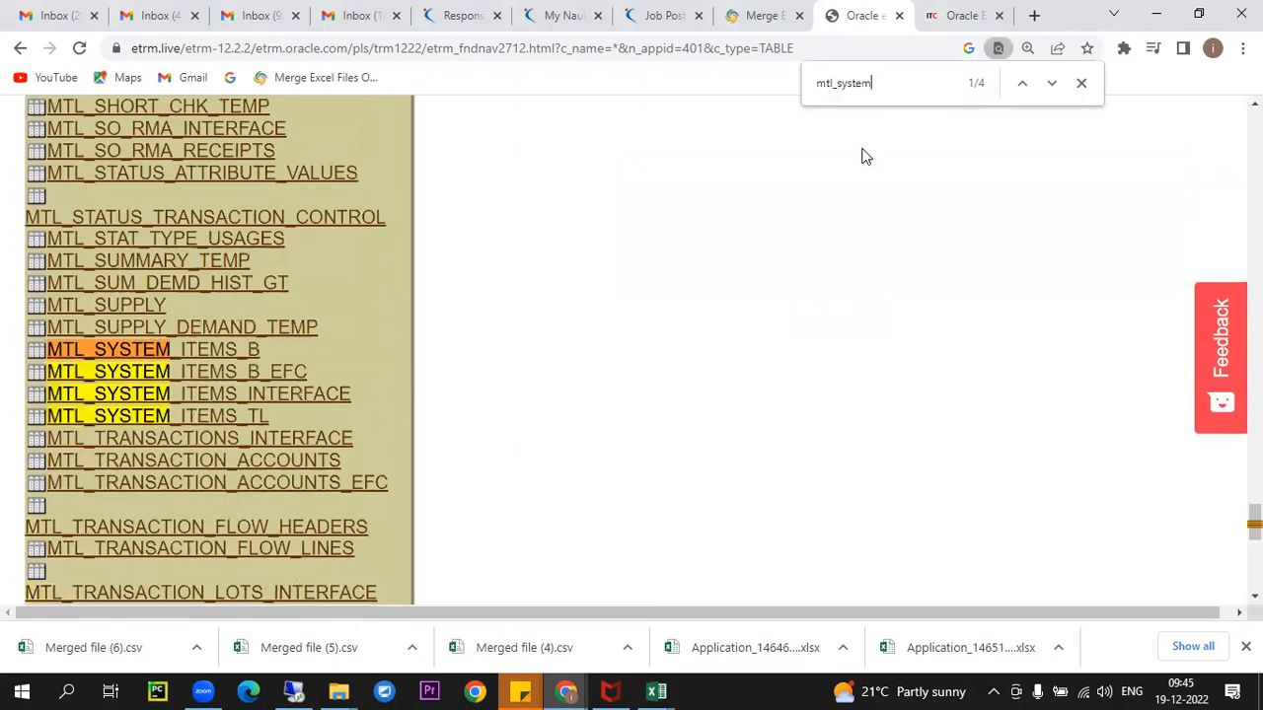
scroll(863, 155, down, 2)
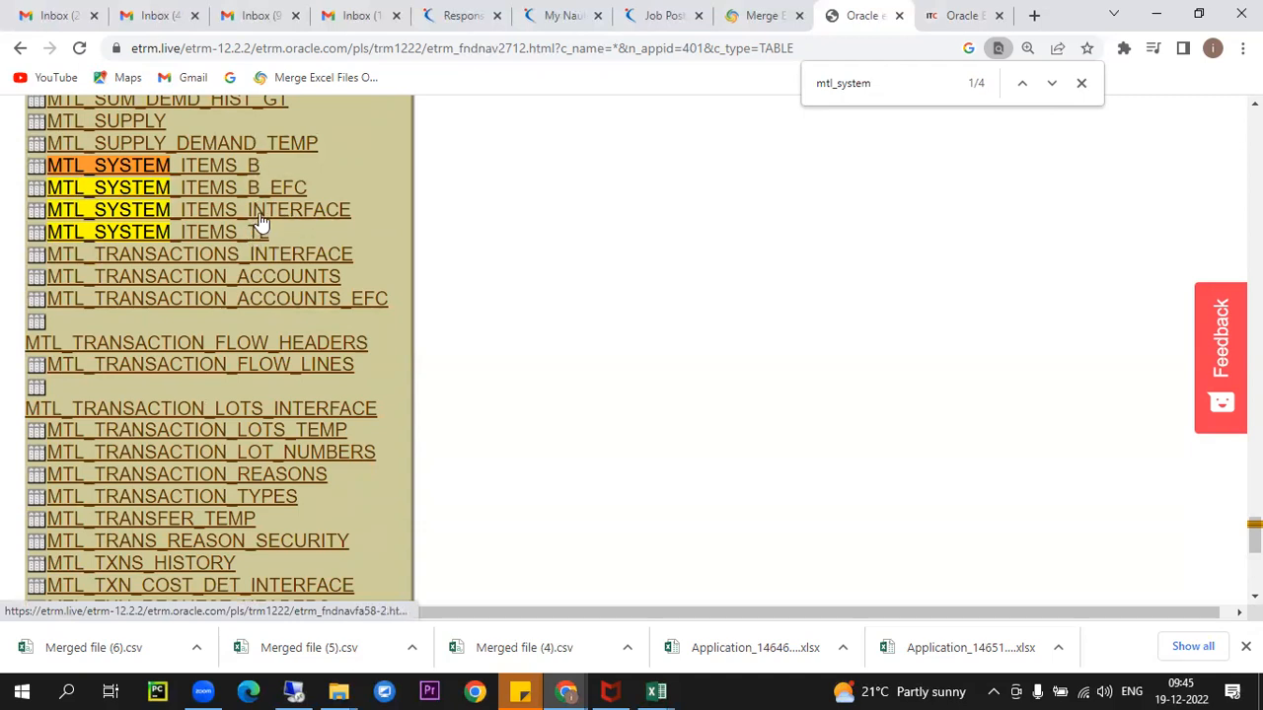
- Open MTL_SYSTEM_ITEMS_B and highlight its primary key columns, then return to Toad
click(251, 173)
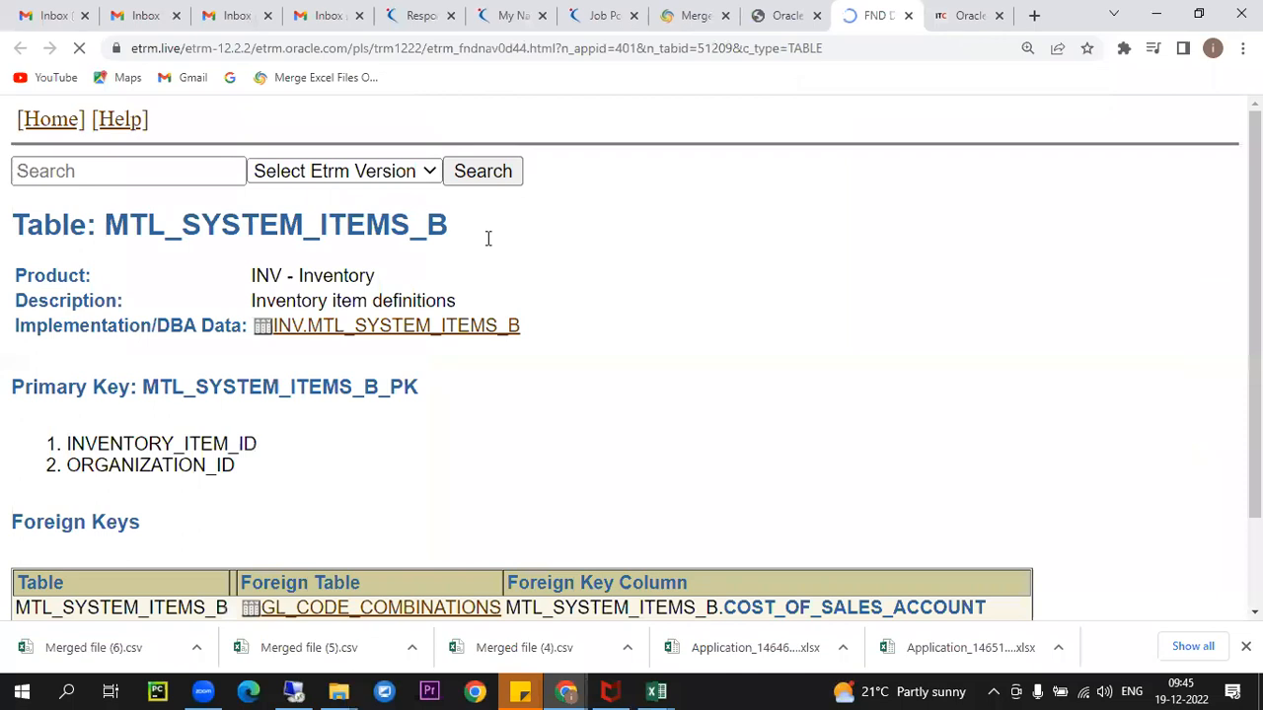
scroll(640, 263, down, 3)
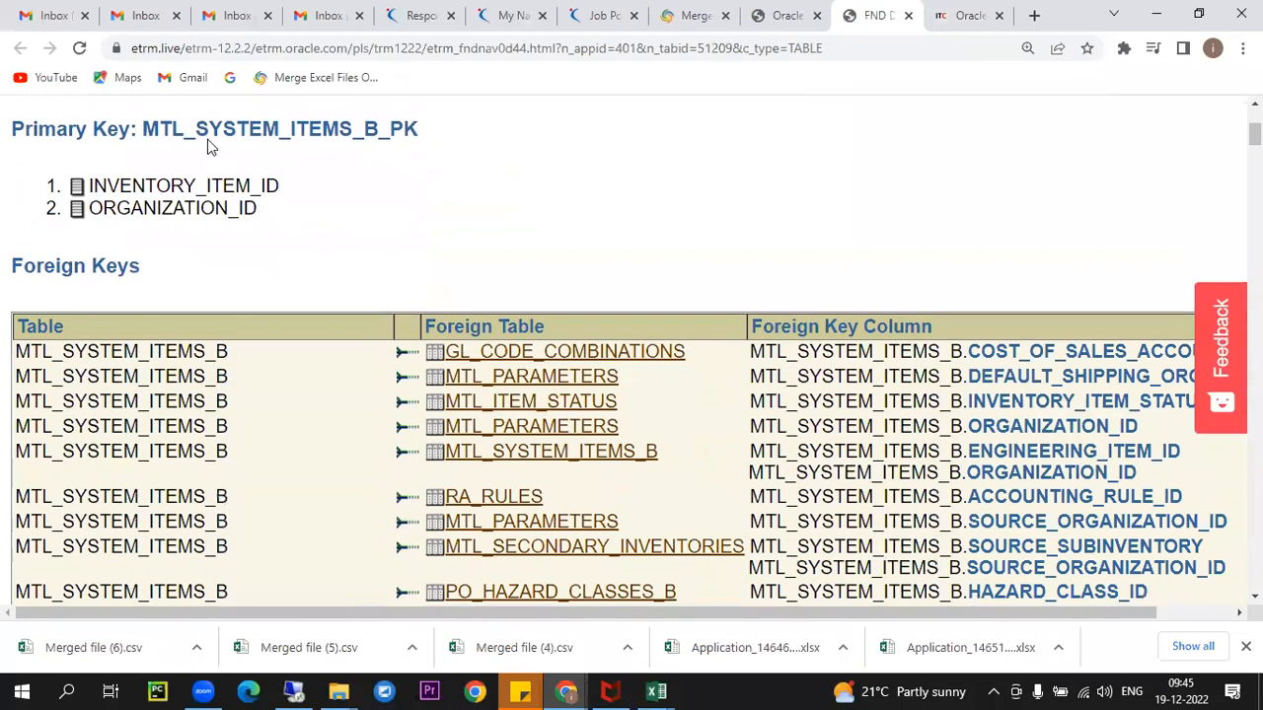
drag(22, 128, 290, 215)
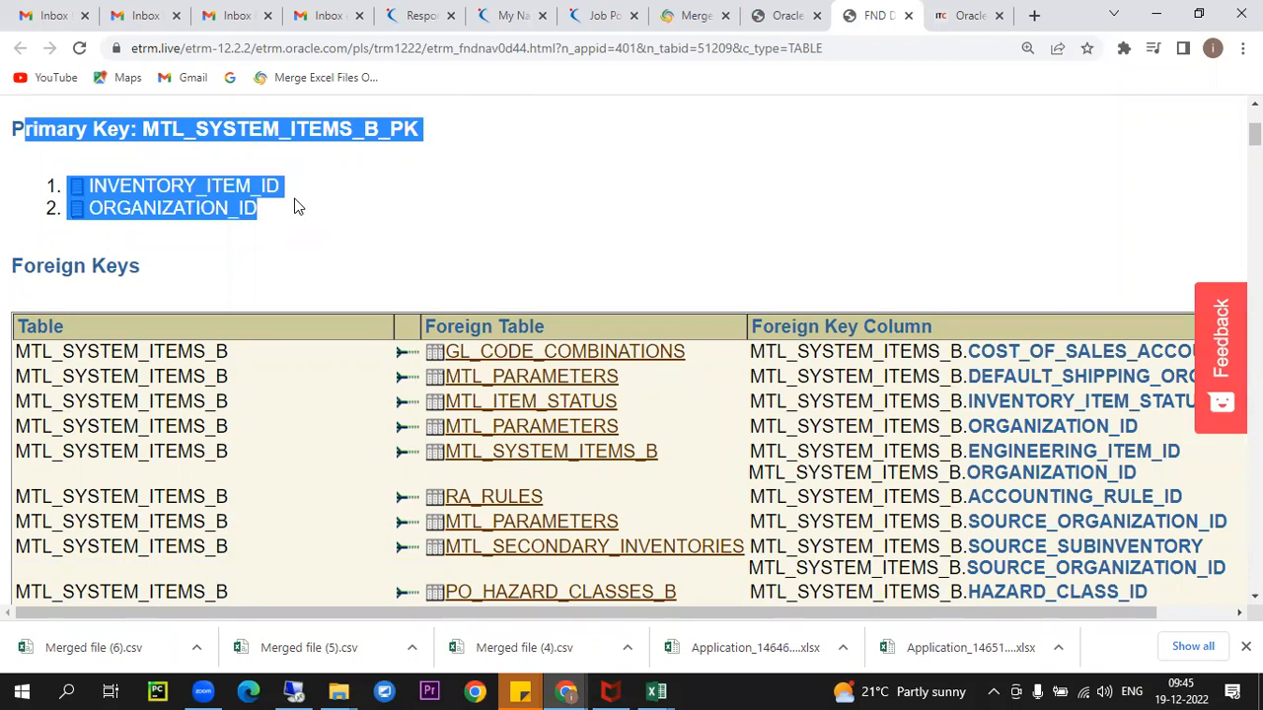
click(294, 691)
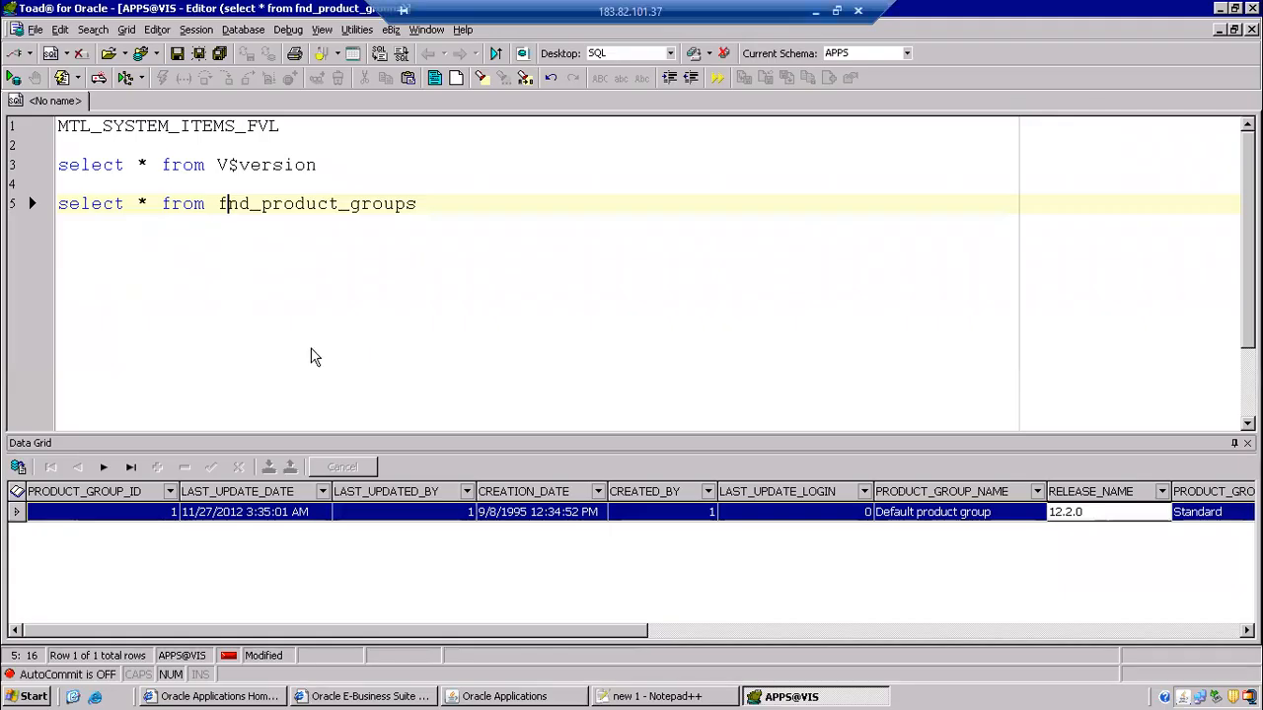
click(691, 697)
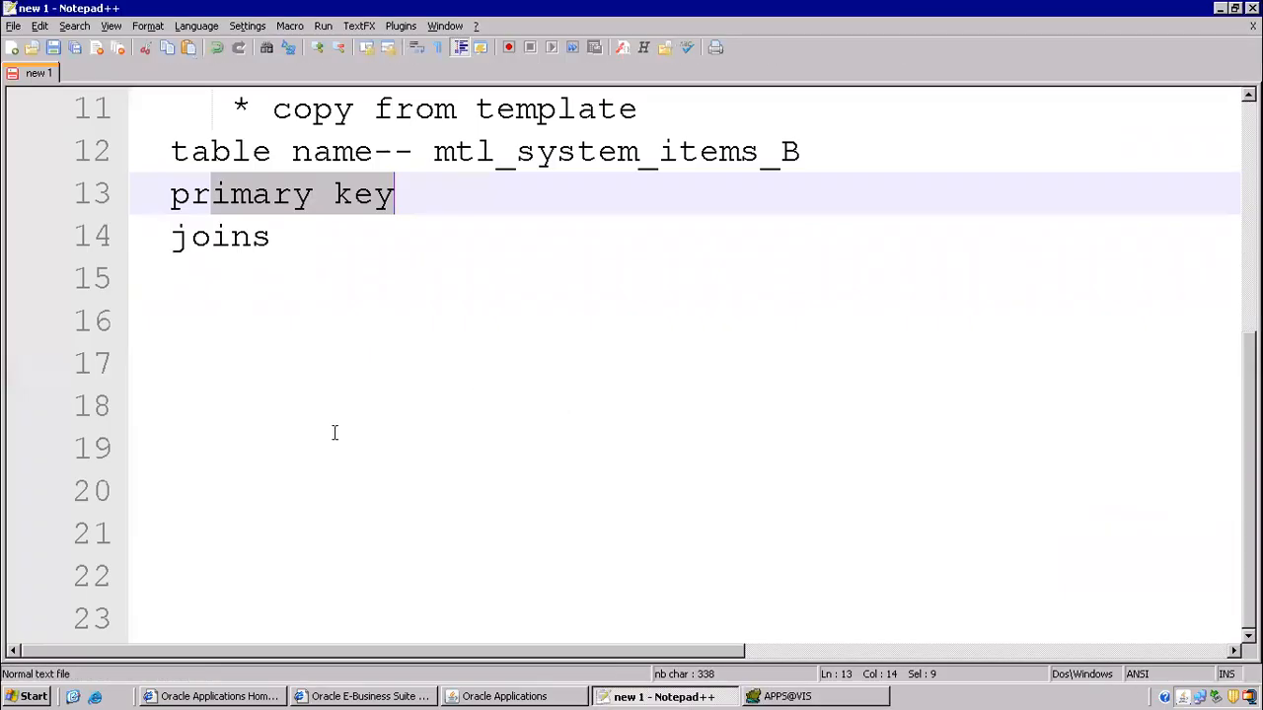
click(376, 264)
click(466, 199)
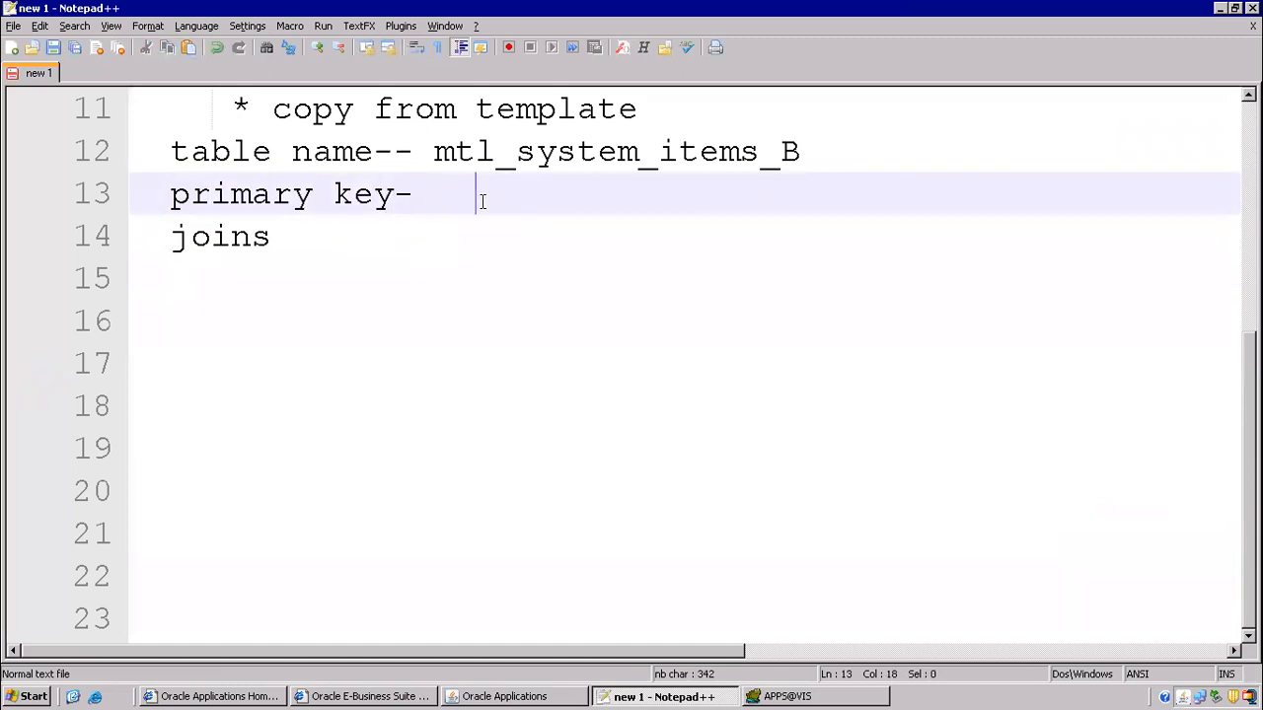
text(invent)
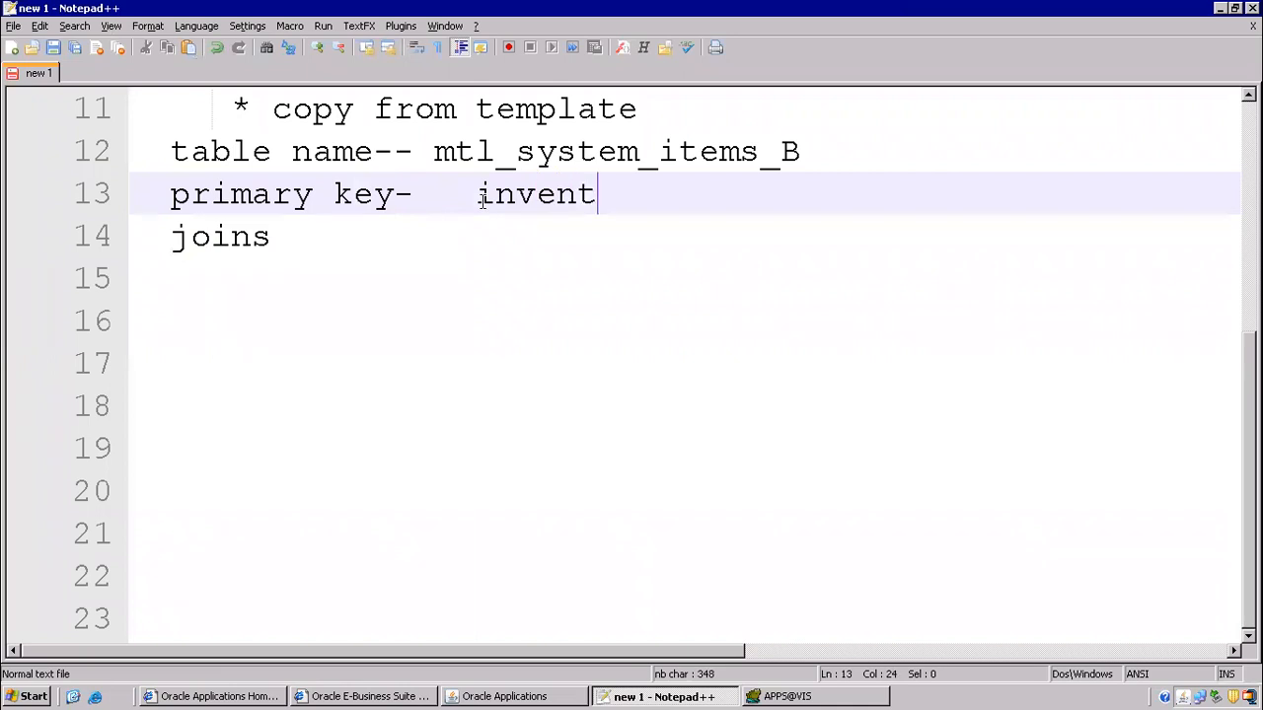
text(ory_item_ite)
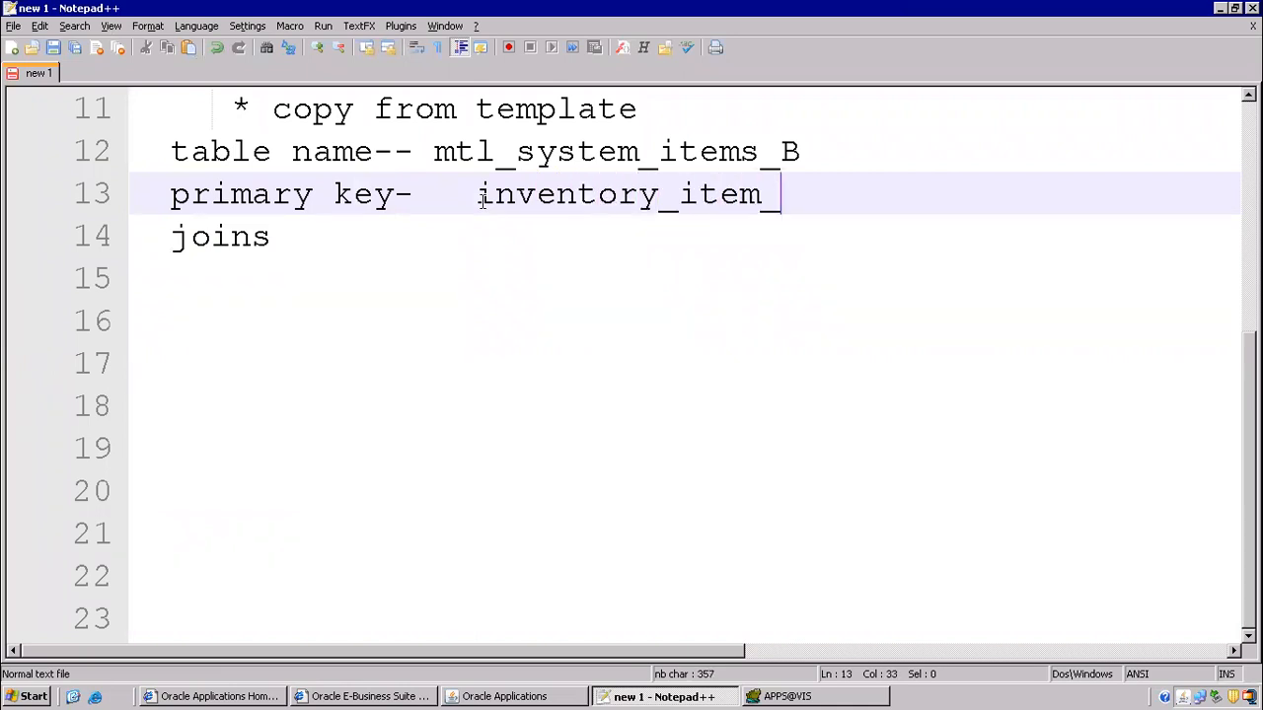
key(BackSpace)
key(BackSpace)
text(d)
key(Return)
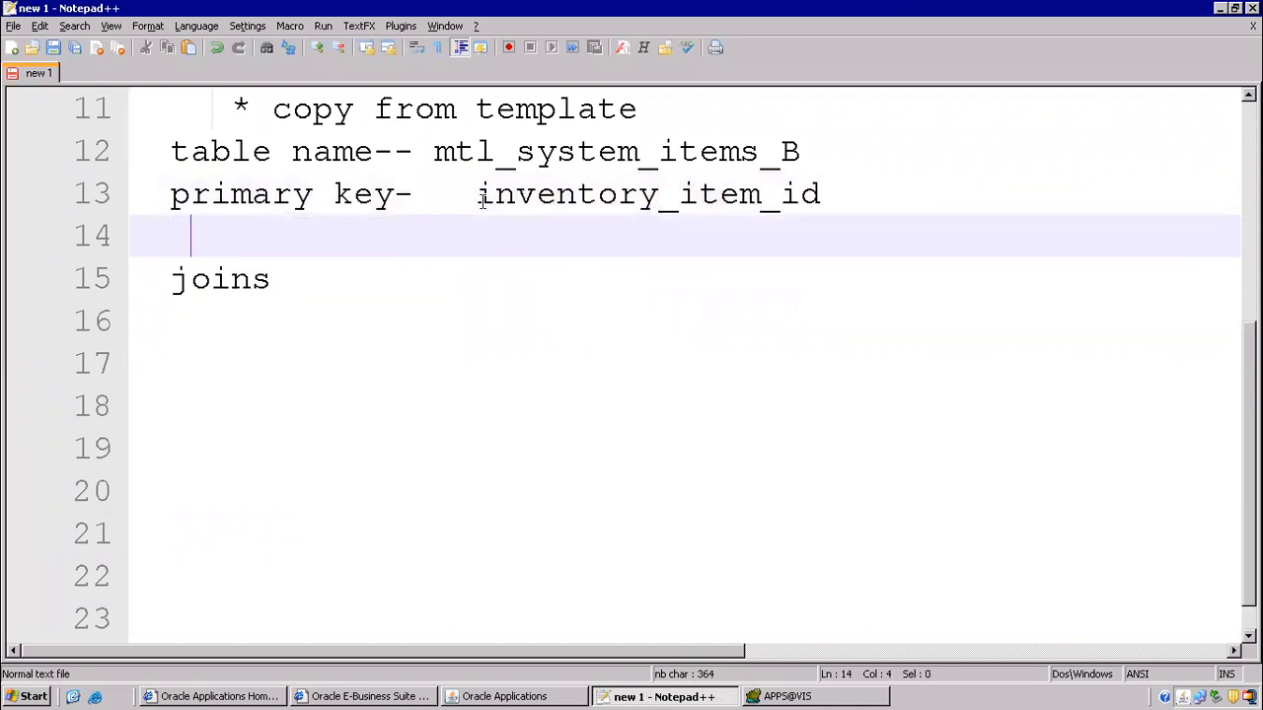
text(o)
text(organ)
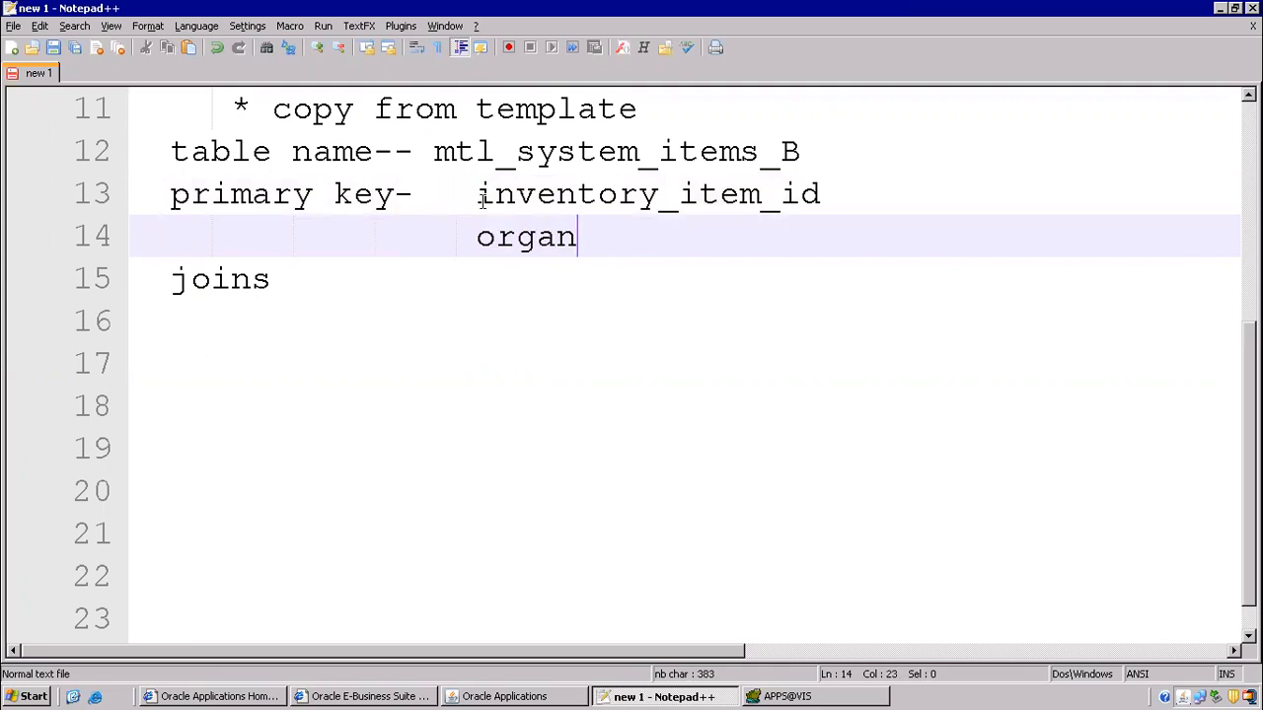
text(ization_id)
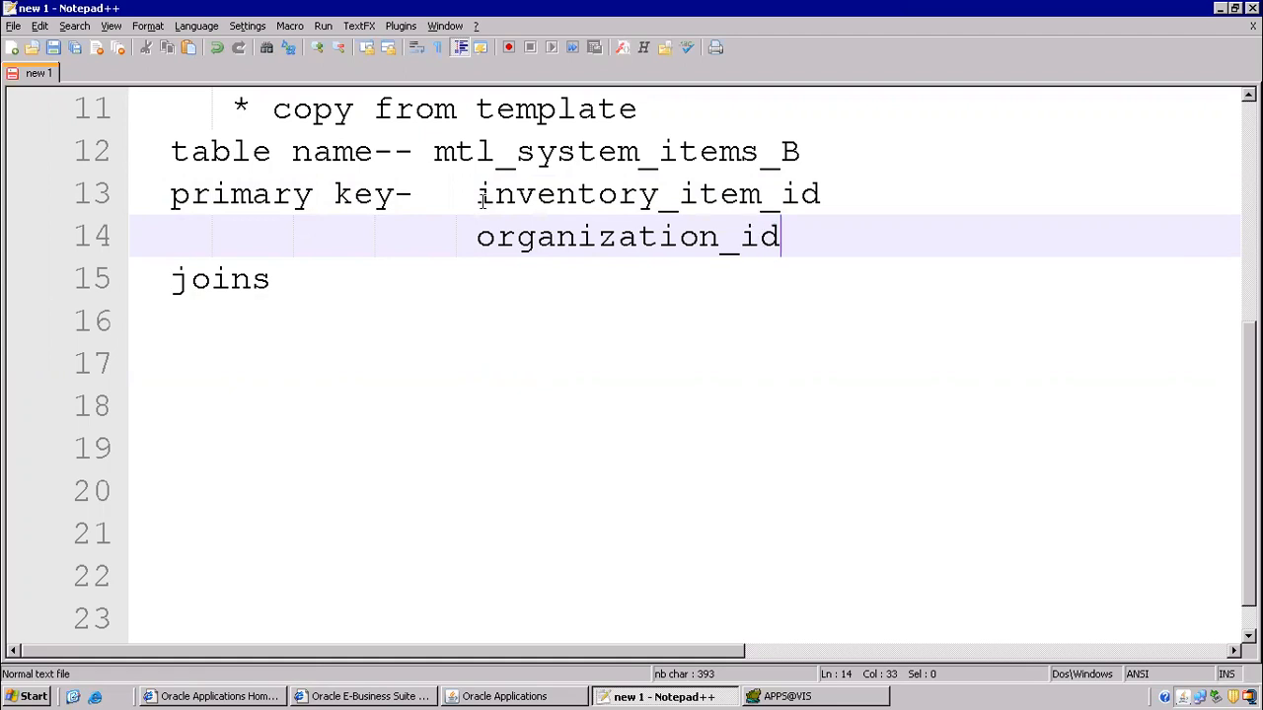
key(Return)
text(compos)
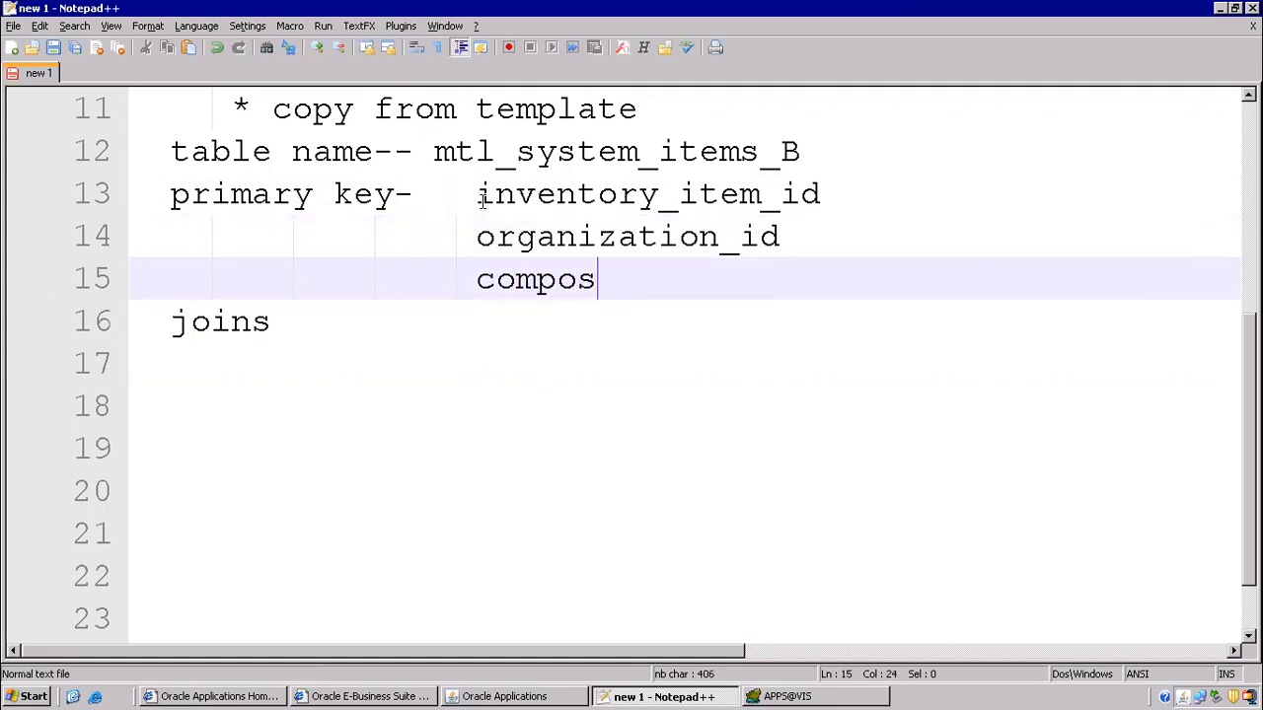
text(ite primary)
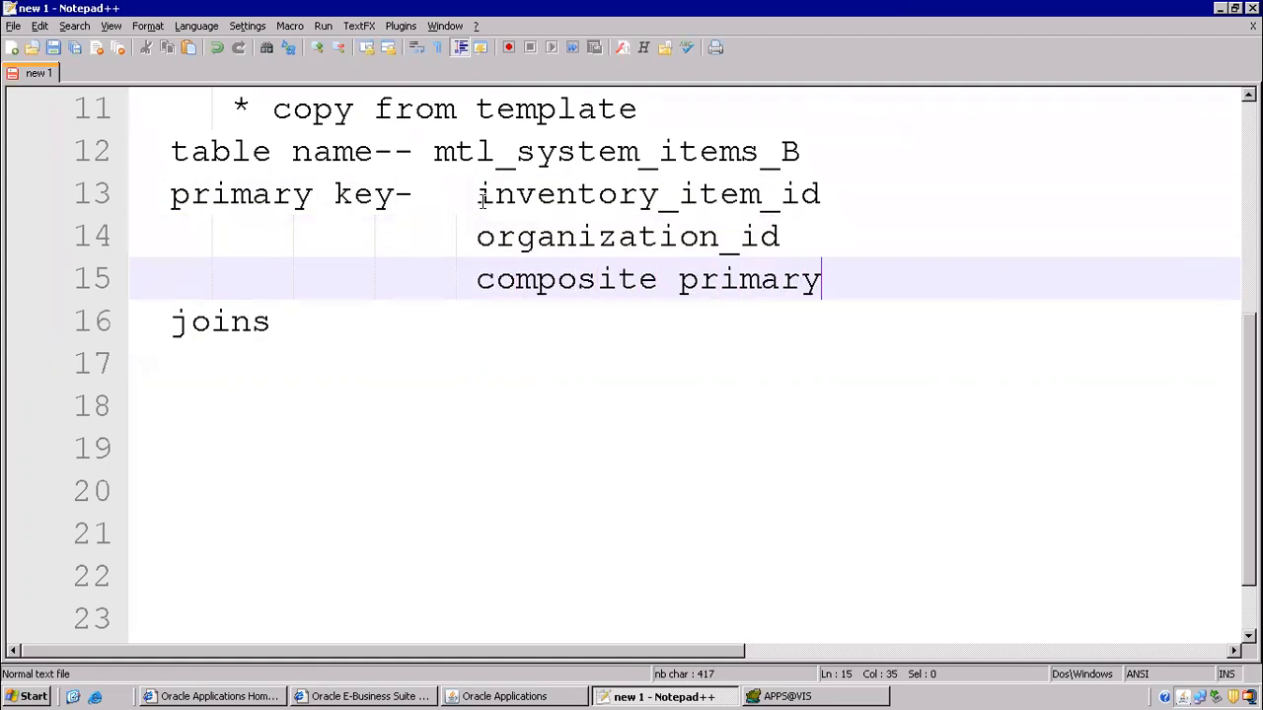
text( key))
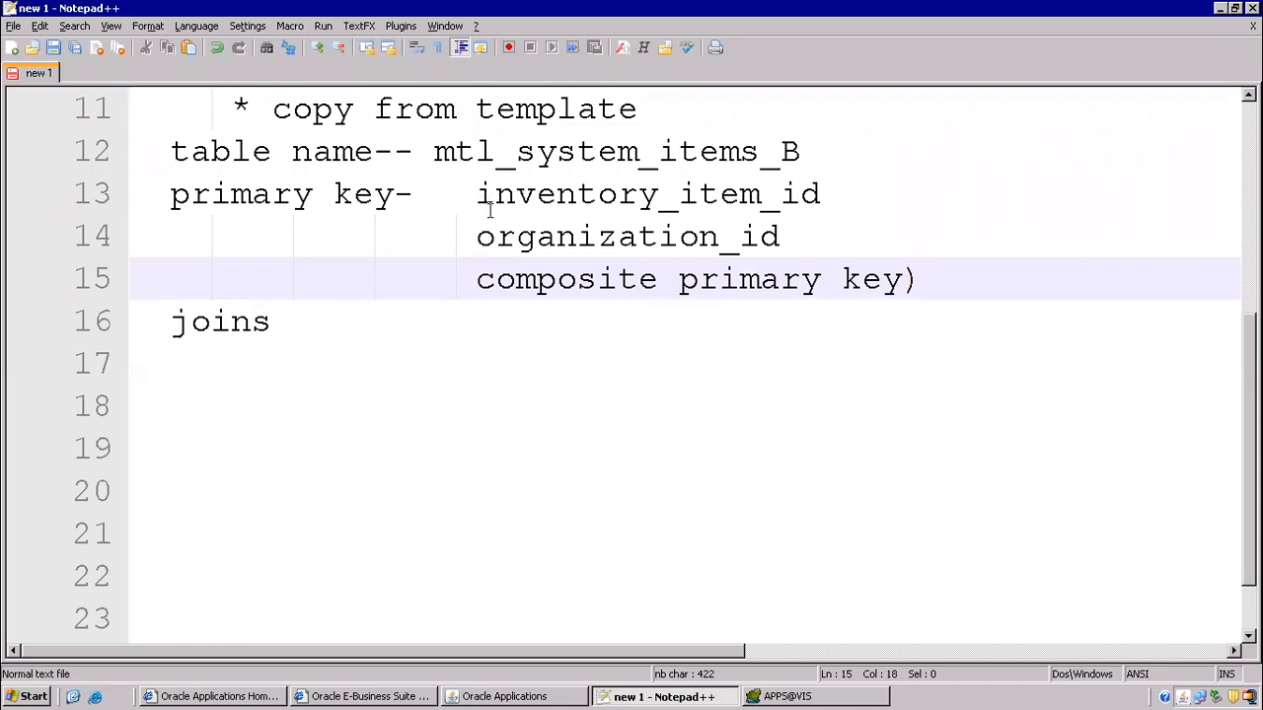
scroll(489, 210, down, 1)
drag(188, 237, 346, 246)
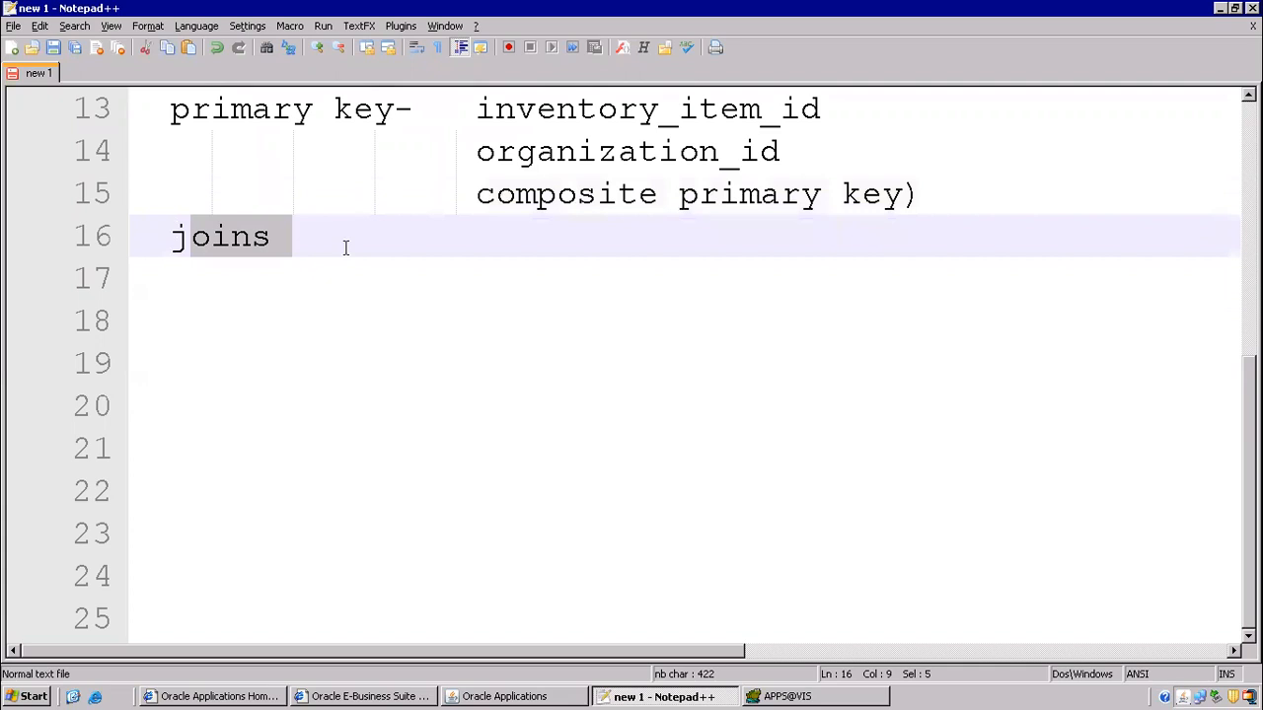
click(346, 247)
drag(151, 224, 293, 241)
scroll(296, 280, up, 2)
scroll(296, 279, up, 1)
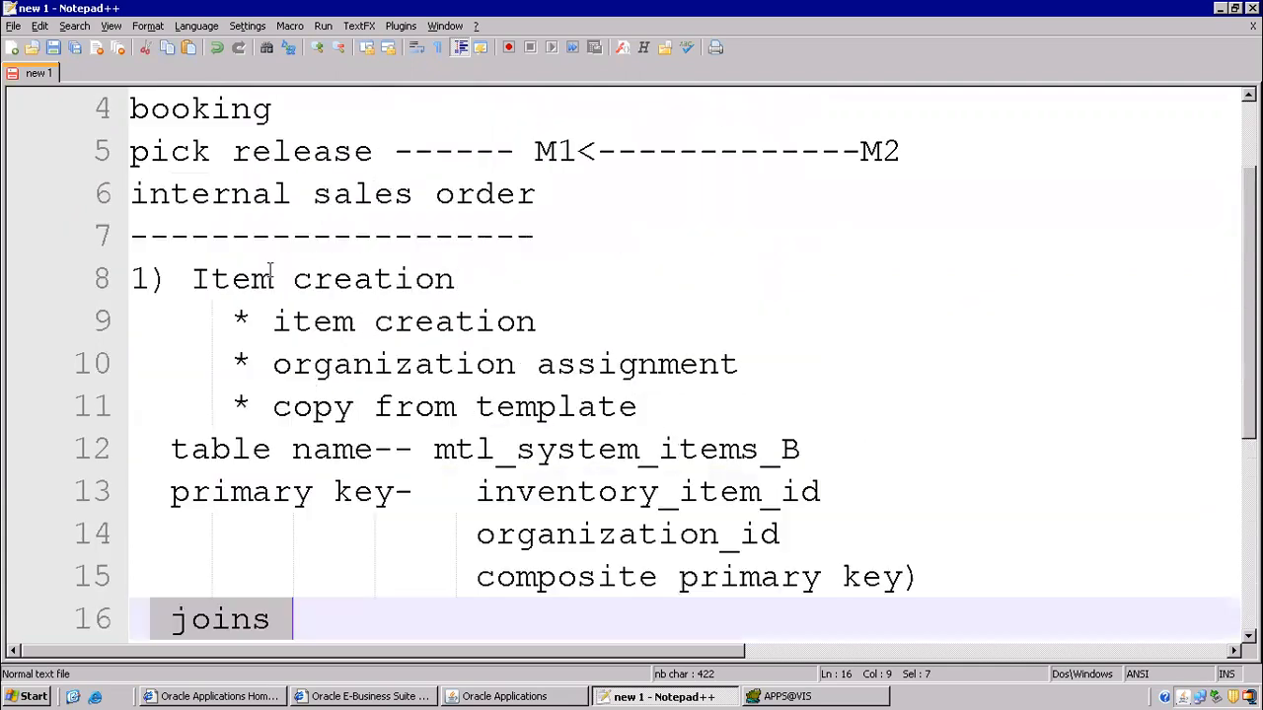
drag(185, 279, 508, 282)
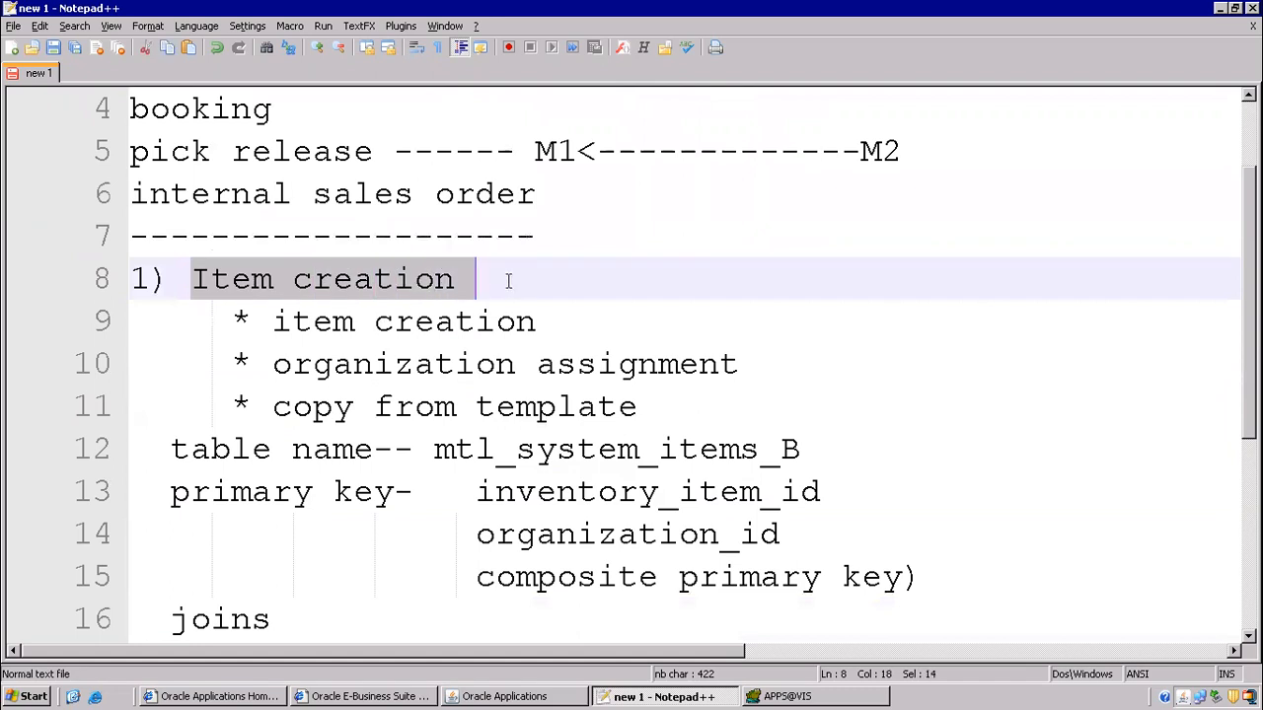
scroll(439, 311, down, 2)
scroll(422, 326, up, 2)
drag(859, 151, 573, 129)
click(922, 175)
click(851, 181)
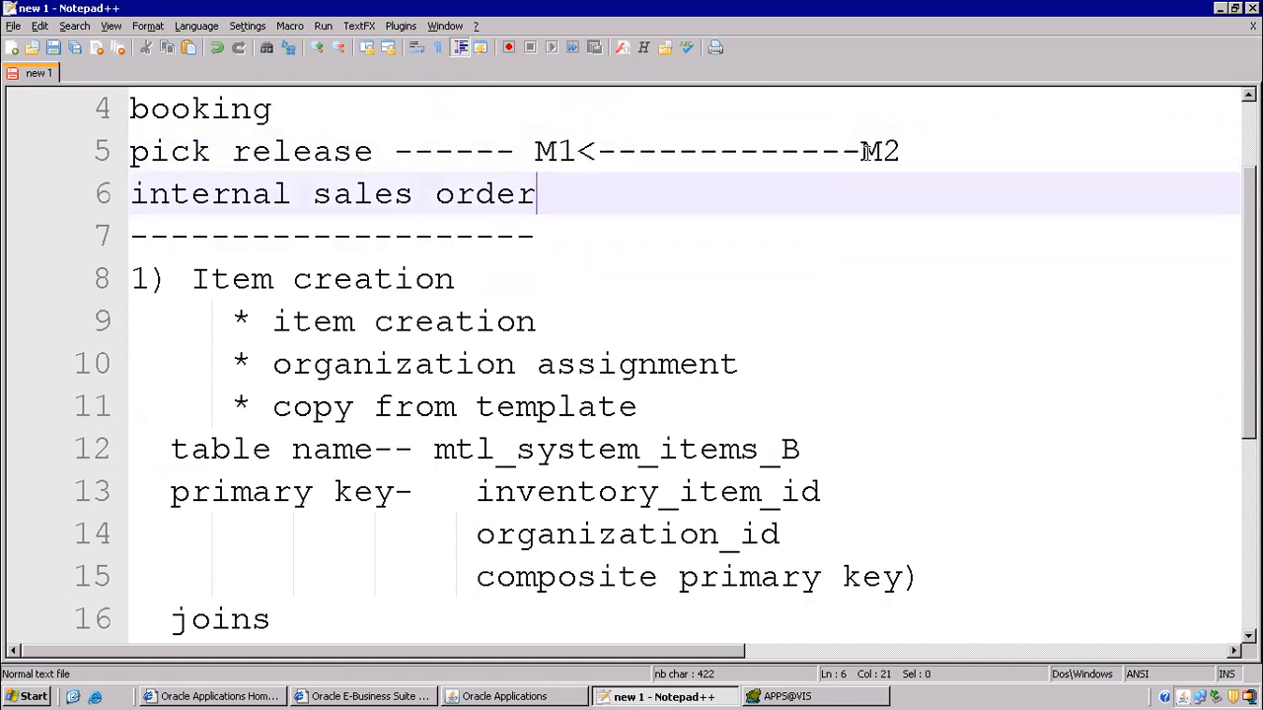
drag(191, 279, 612, 326)
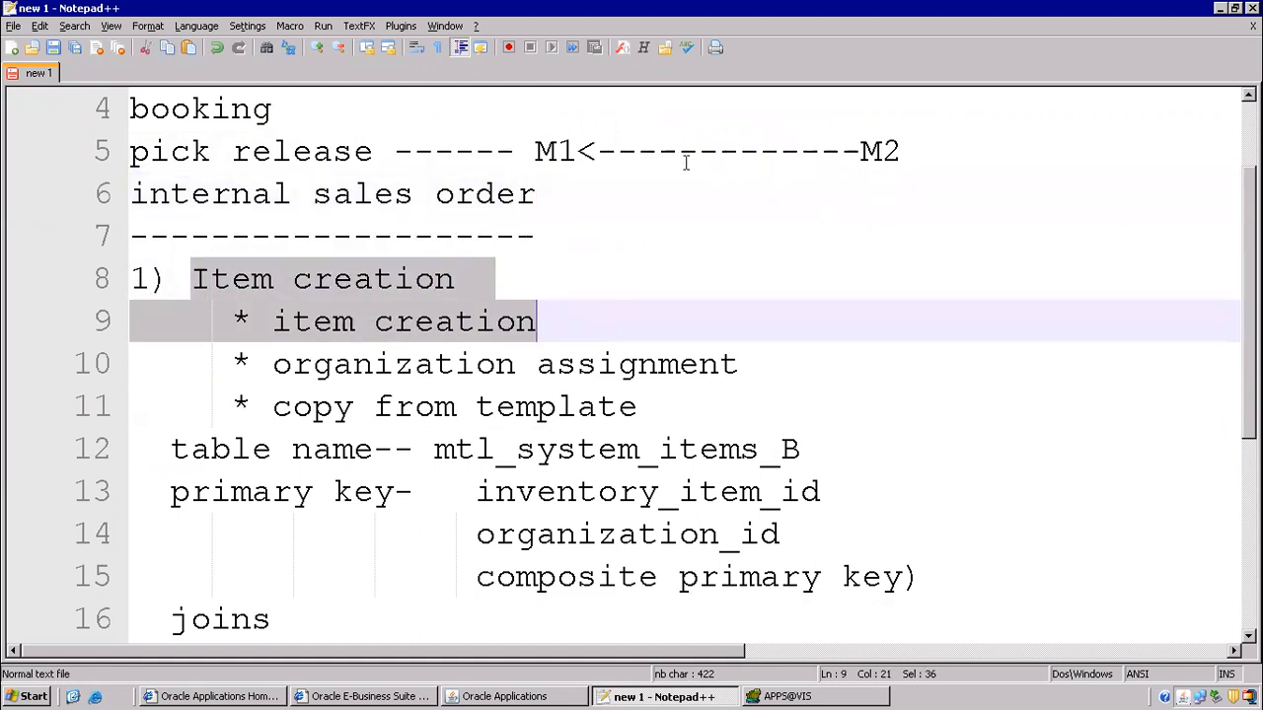
scroll(142, 573, down, 2)
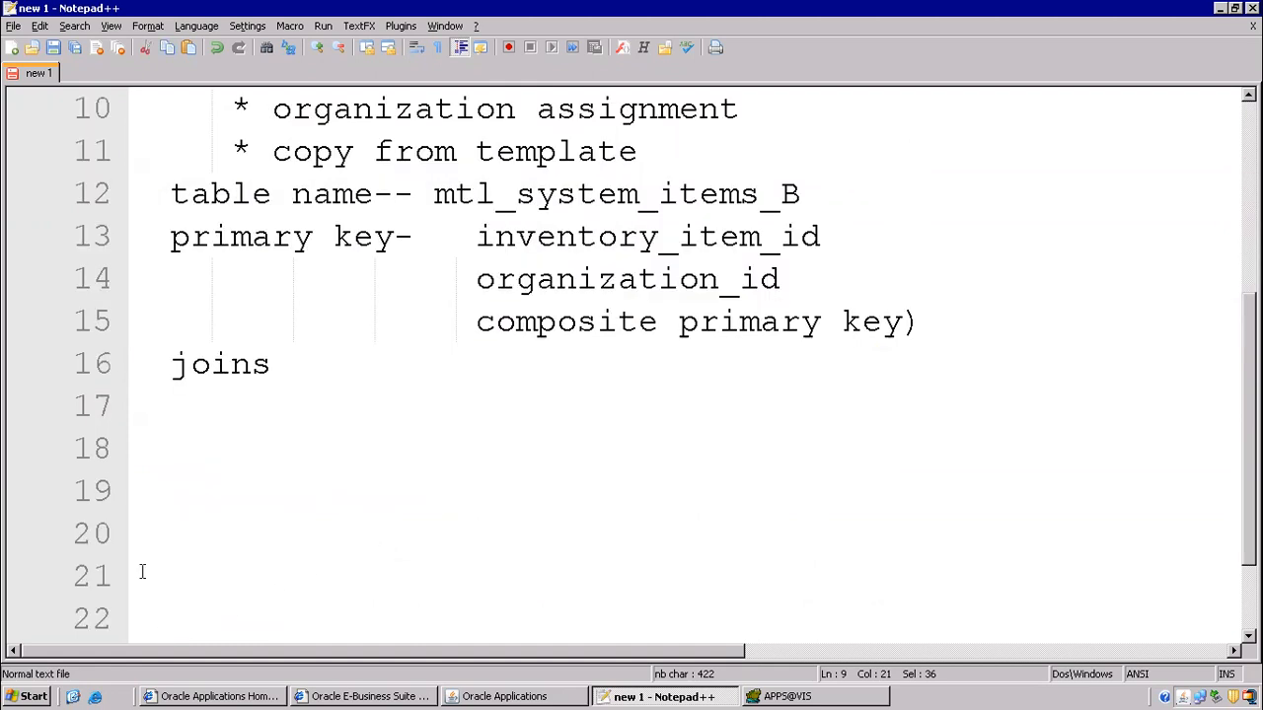
click(173, 436)
- Add the note '2) onhand qty creation - M2' on line 18
text(2) )
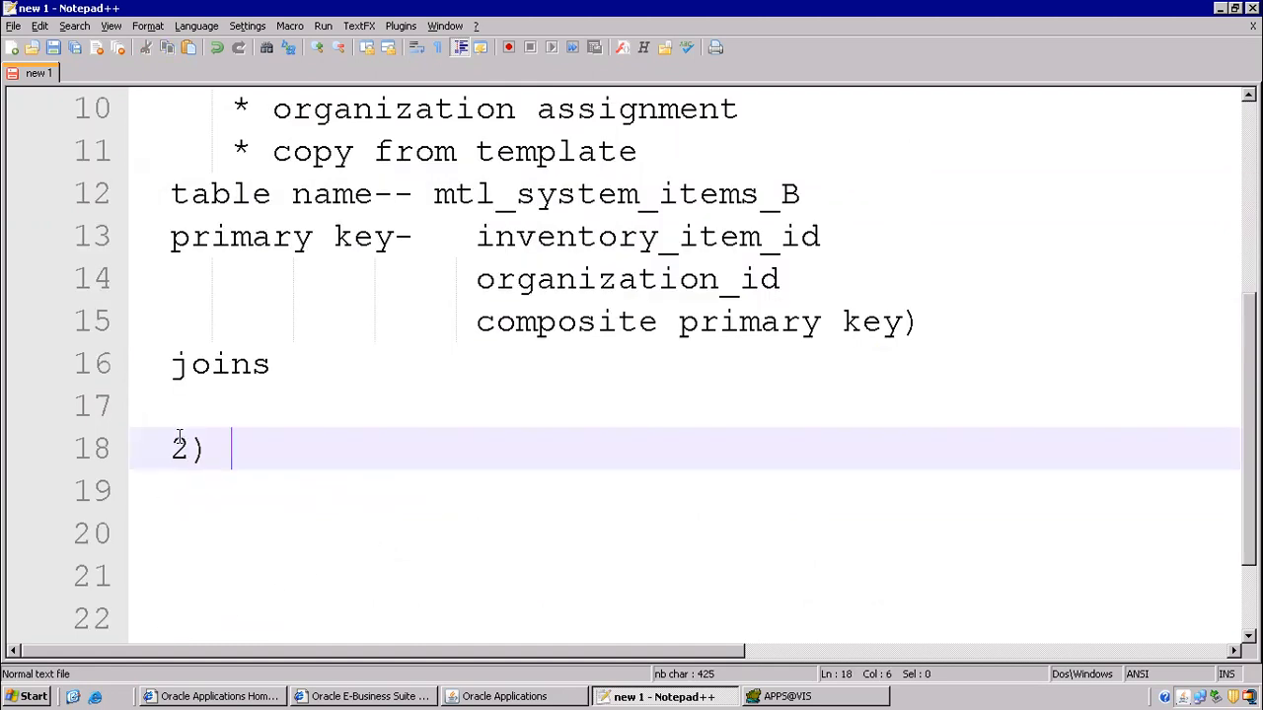
text(onhand qty )
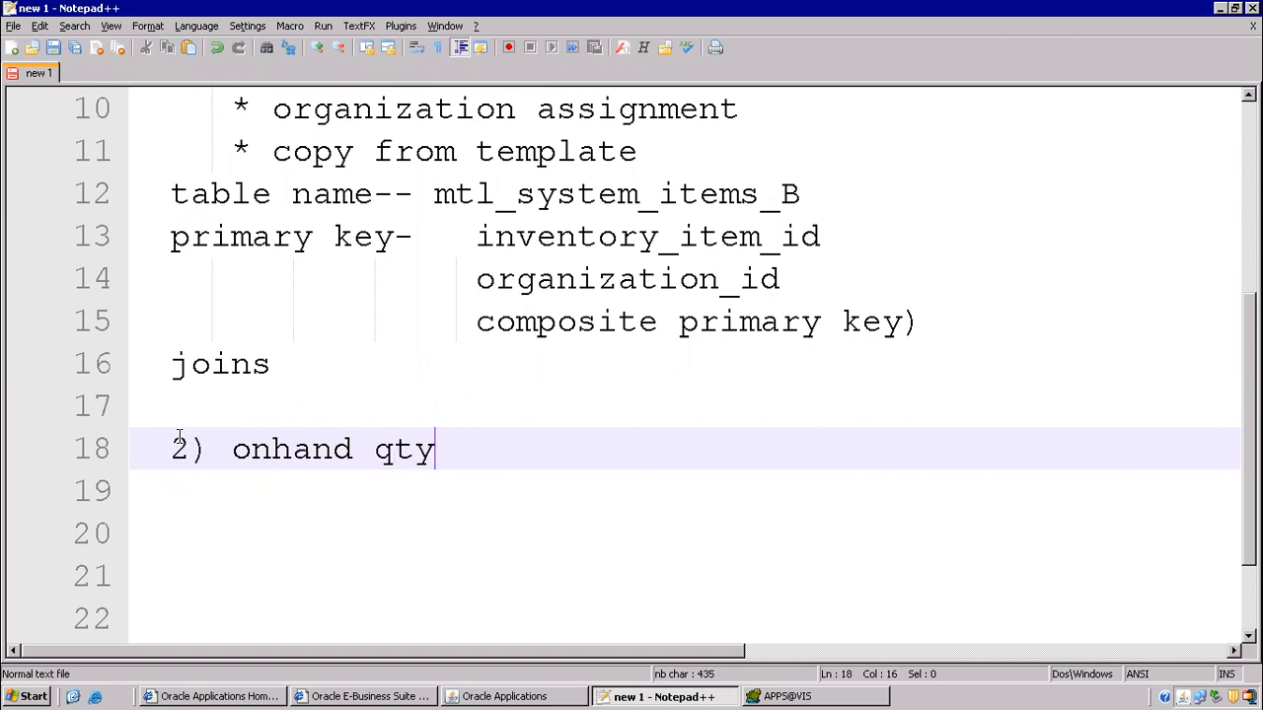
text(creation -)
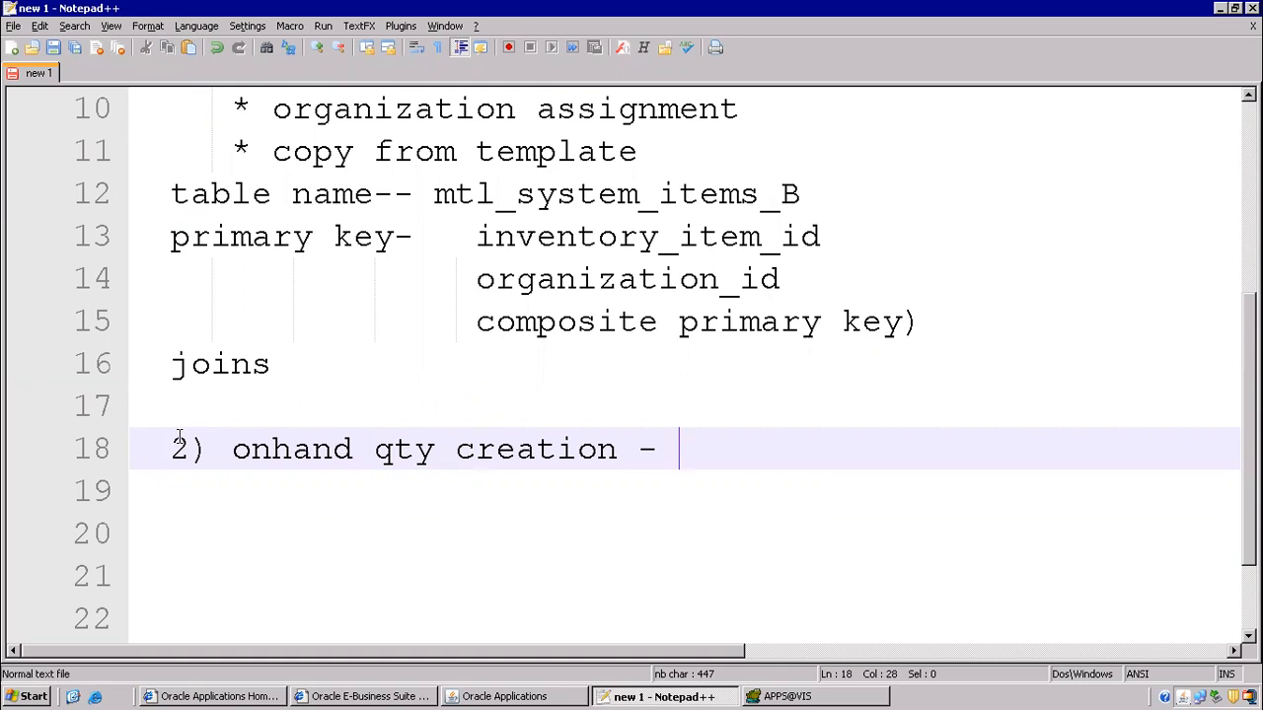
scroll(636, 404, up, 3)
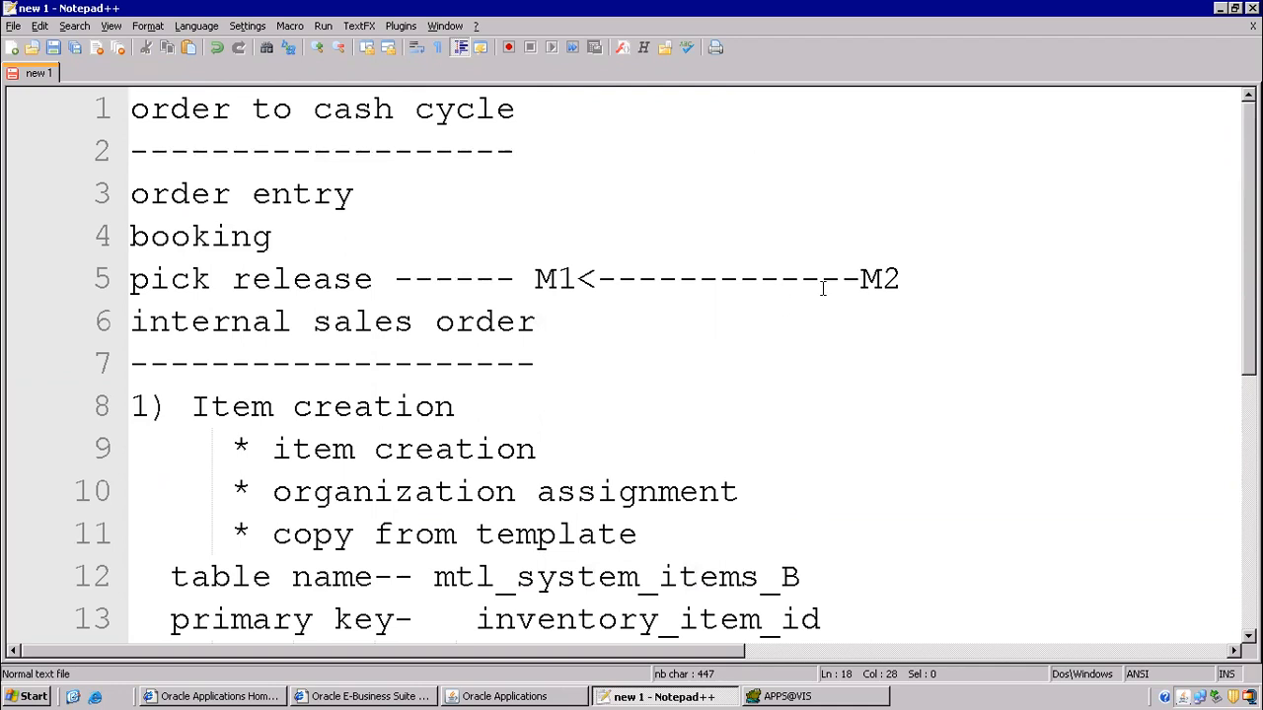
drag(862, 279, 921, 280)
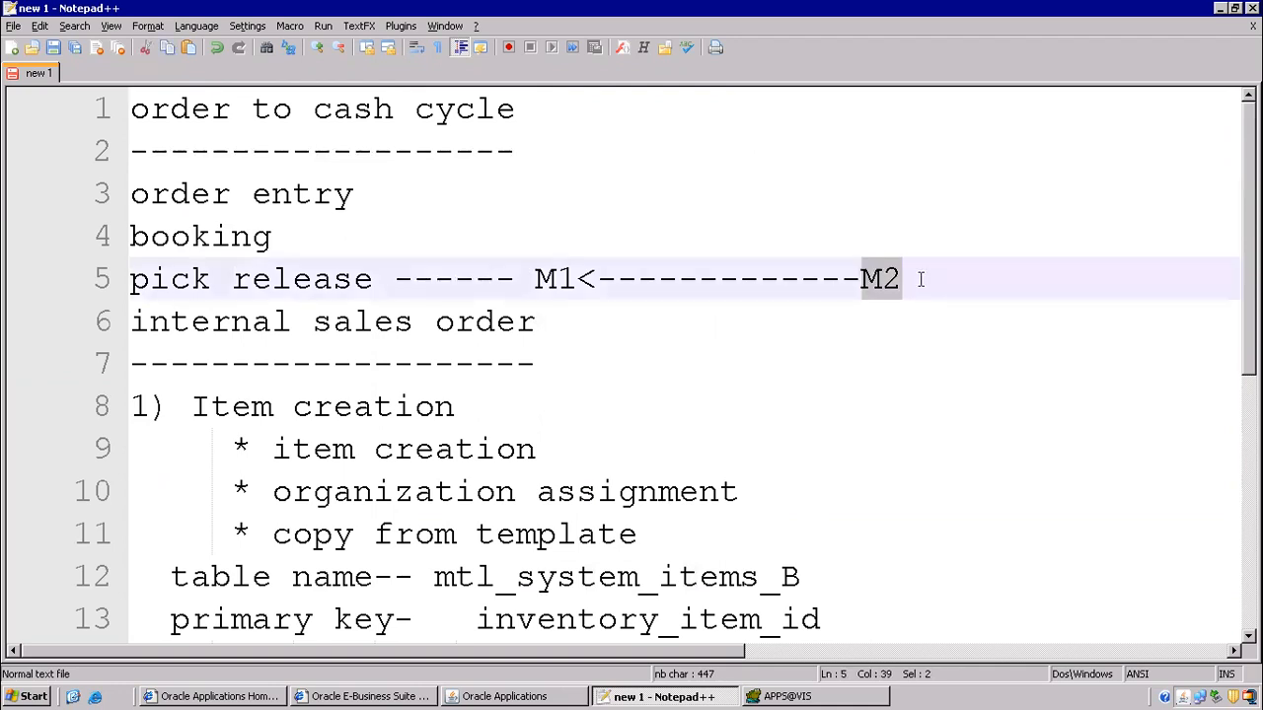
drag(579, 279, 641, 278)
click(804, 281)
scroll(759, 413, down, 4)
click(680, 308)
text(M2)
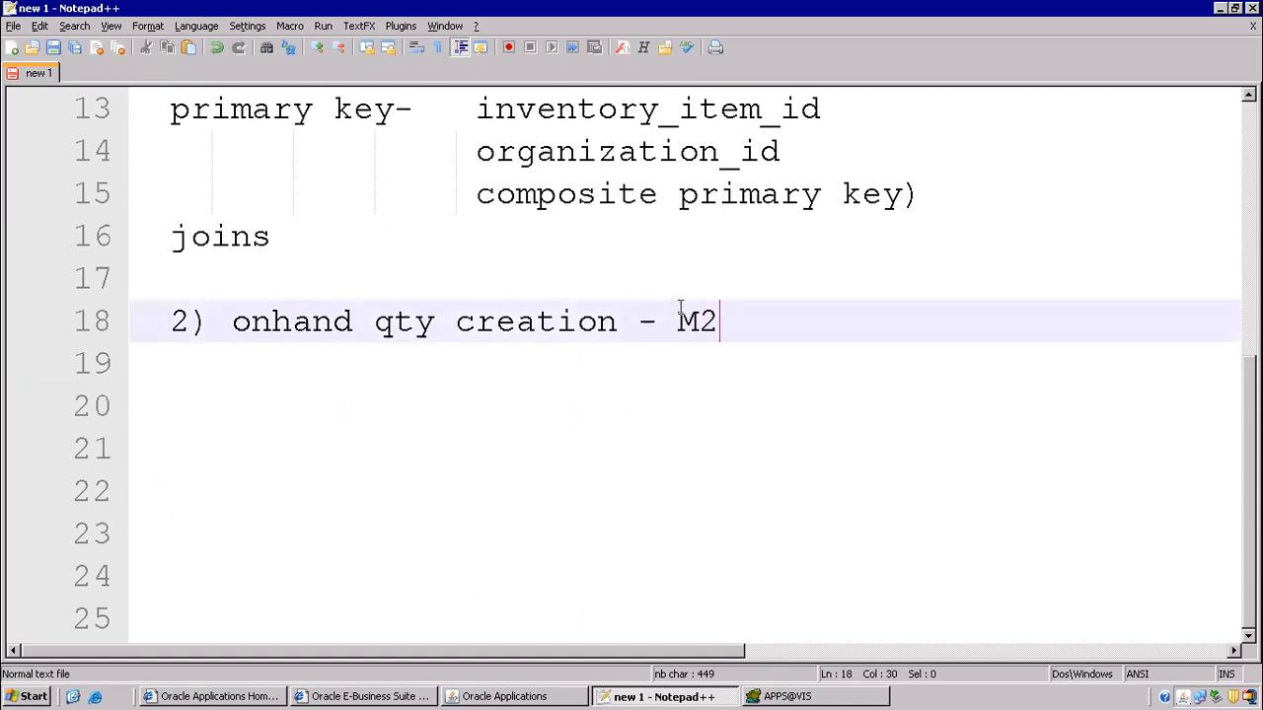
- Back in Oracle Applications, dismiss About This Record and close the Master Item form
click(550, 698)
click(721, 472)
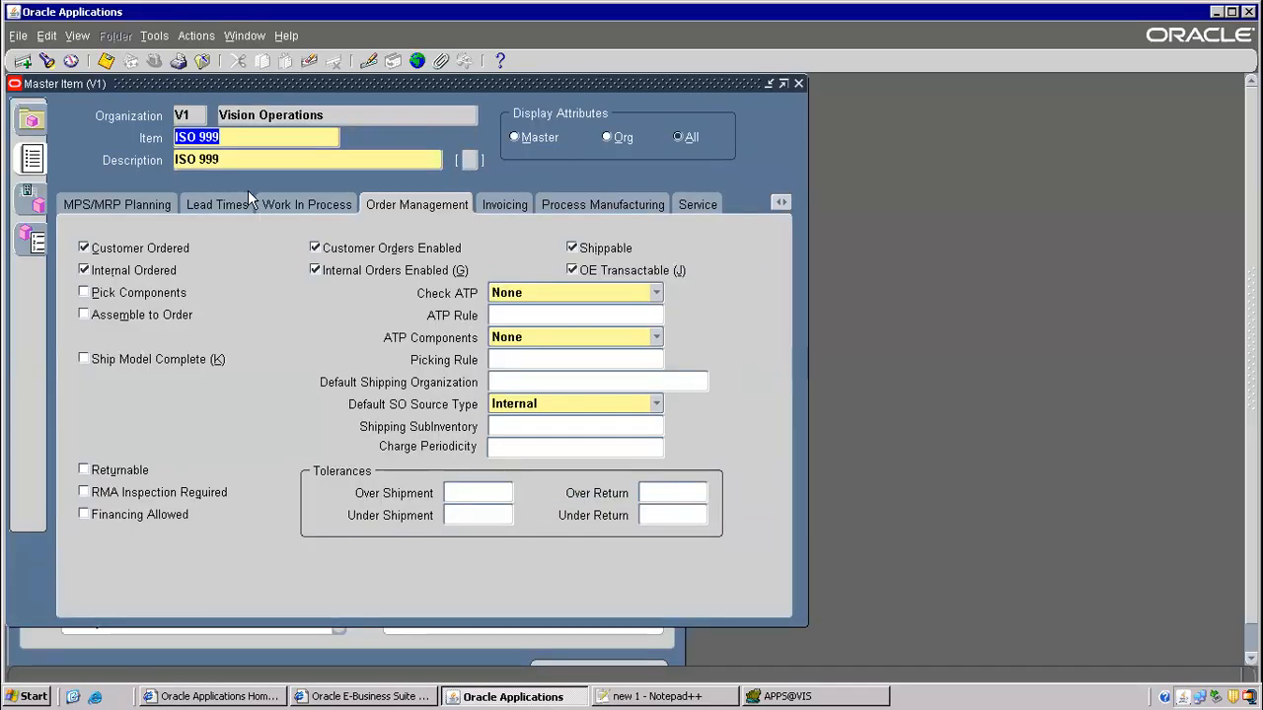
key(F4)
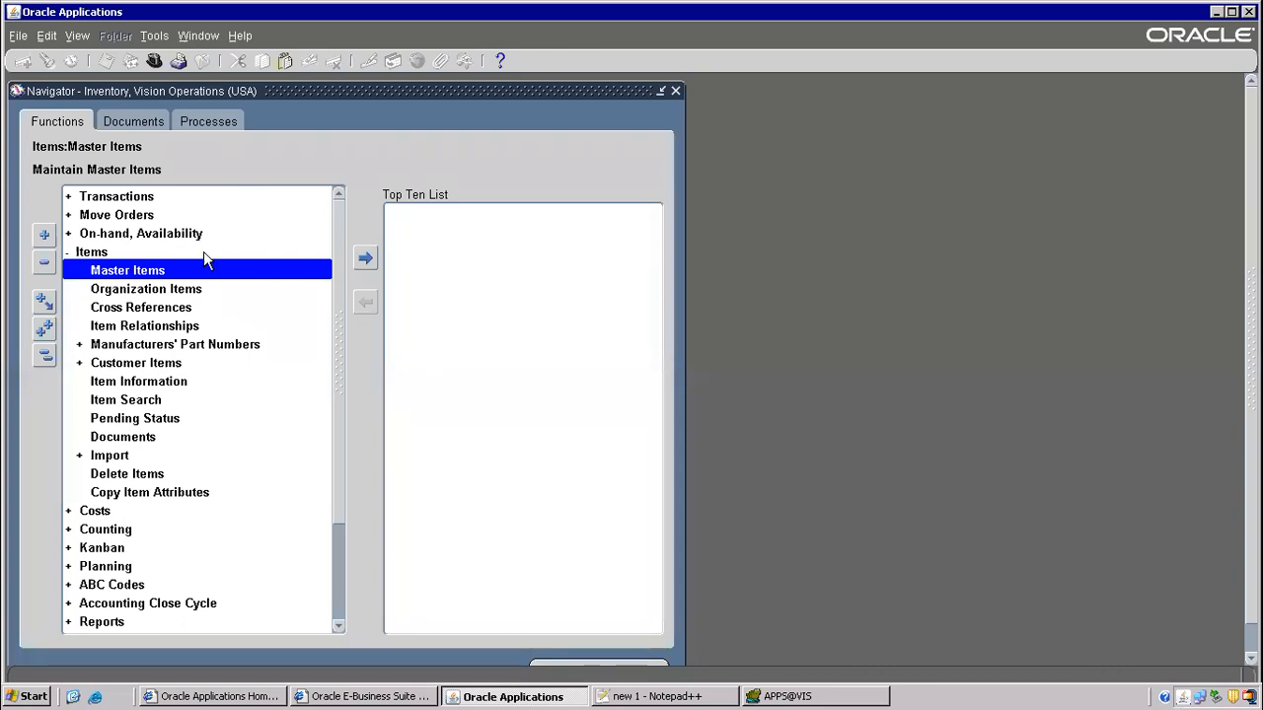
- Open the Miscellaneous Transaction form under Transactions, then close it again
click(119, 202)
double_click(117, 202)
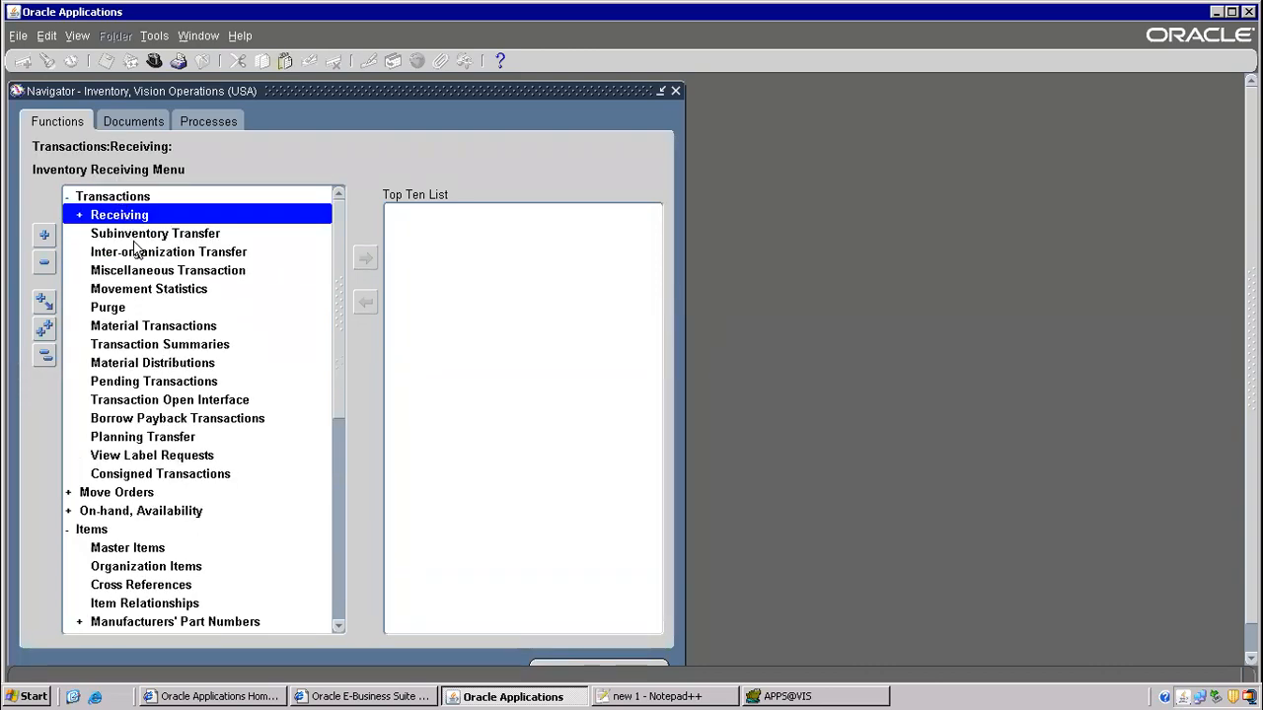
double_click(165, 274)
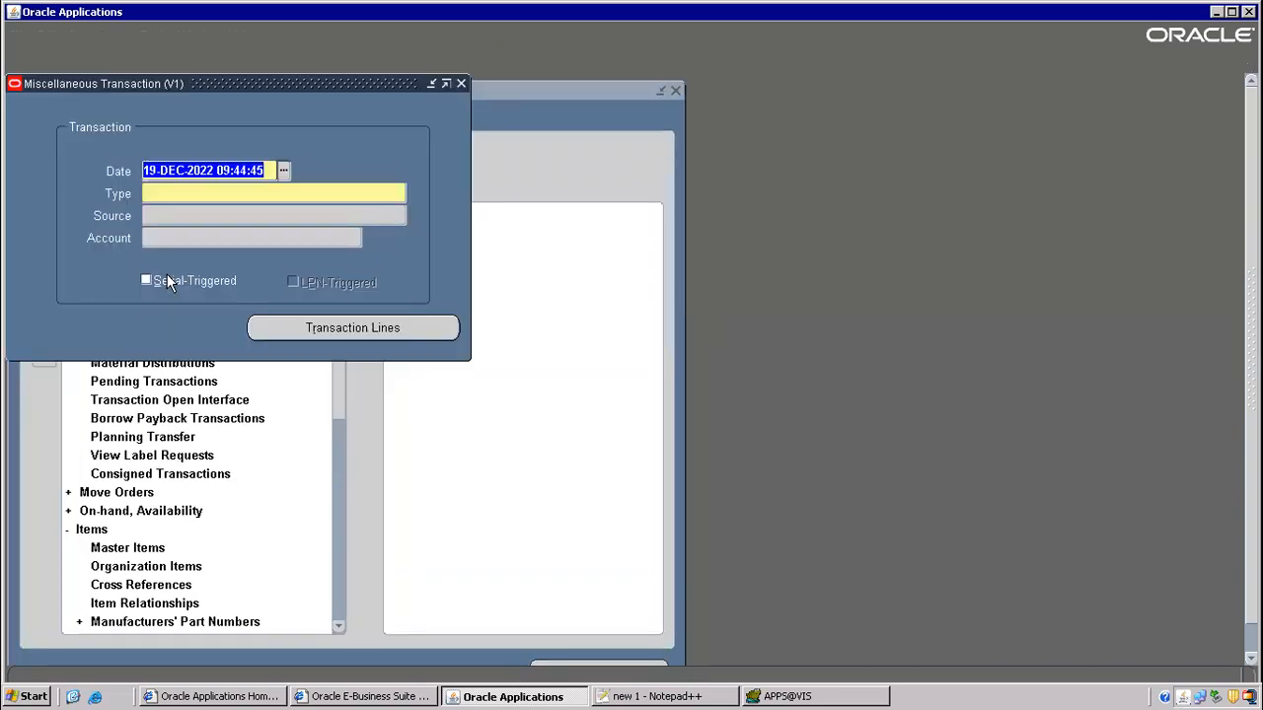
drag(193, 89, 635, 208)
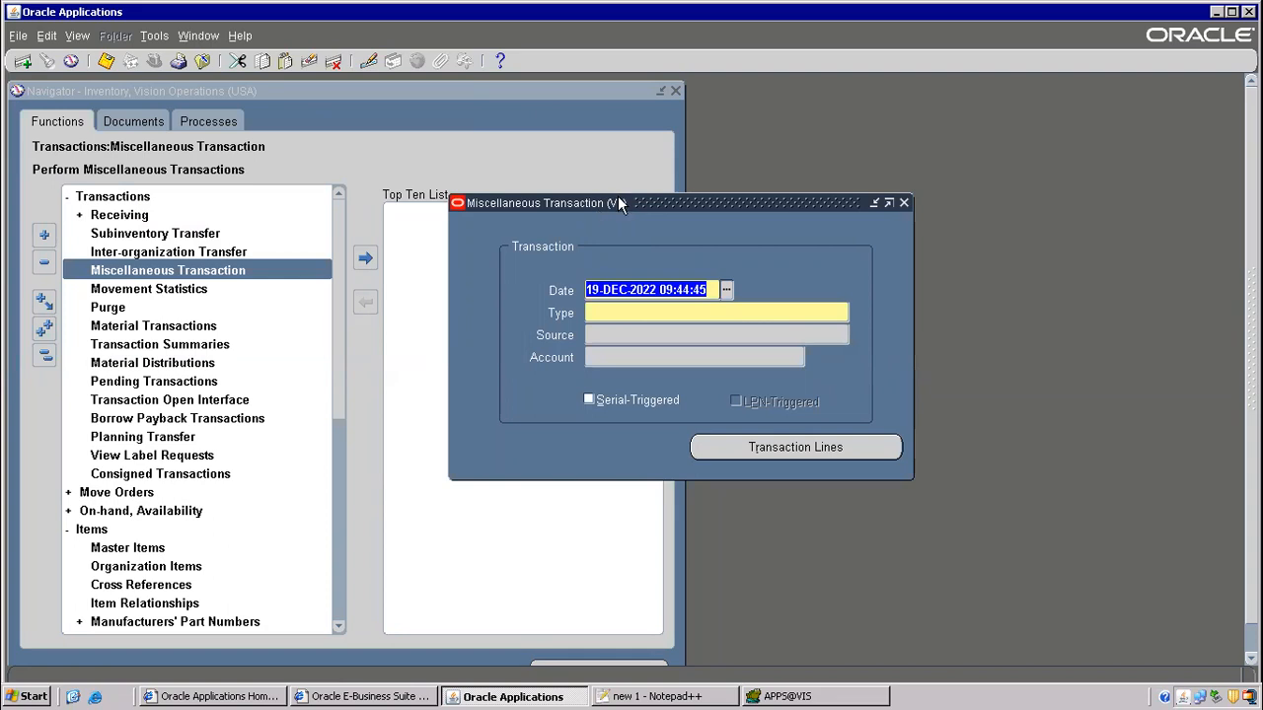
click(903, 204)
- Change the inventory organization to M2, Boston Manufacturing
drag(342, 247, 346, 540)
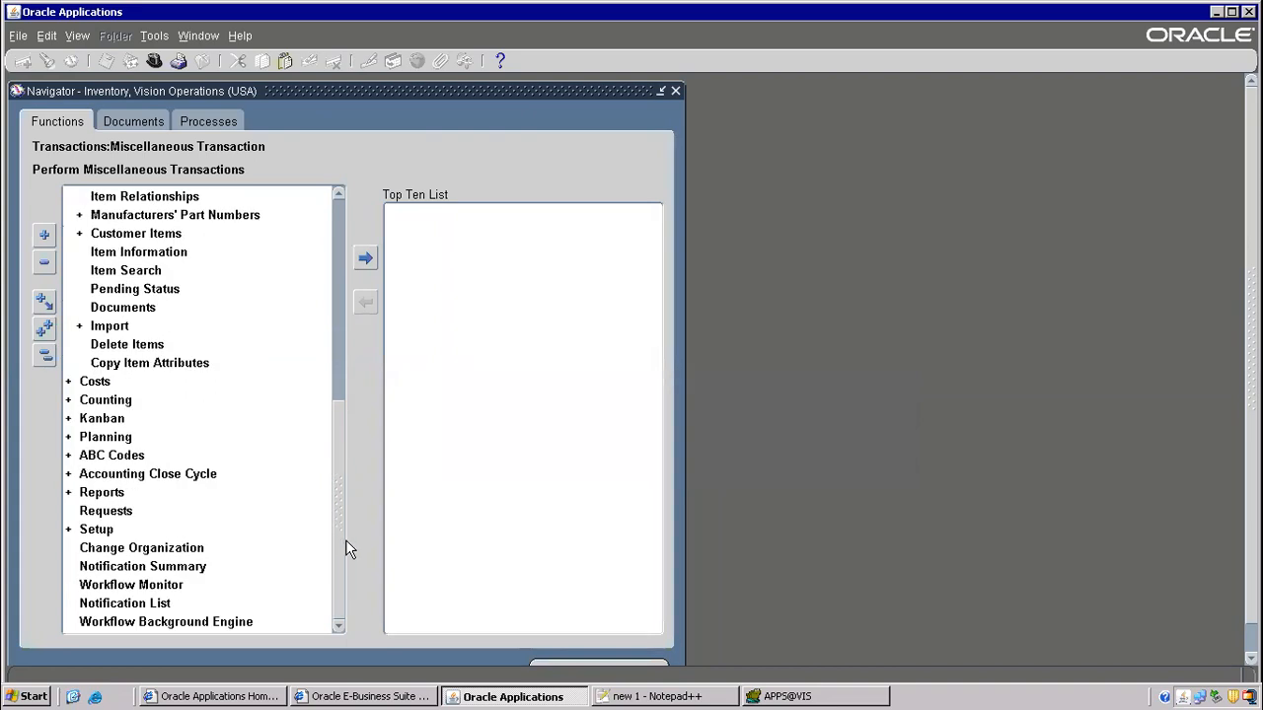
double_click(158, 550)
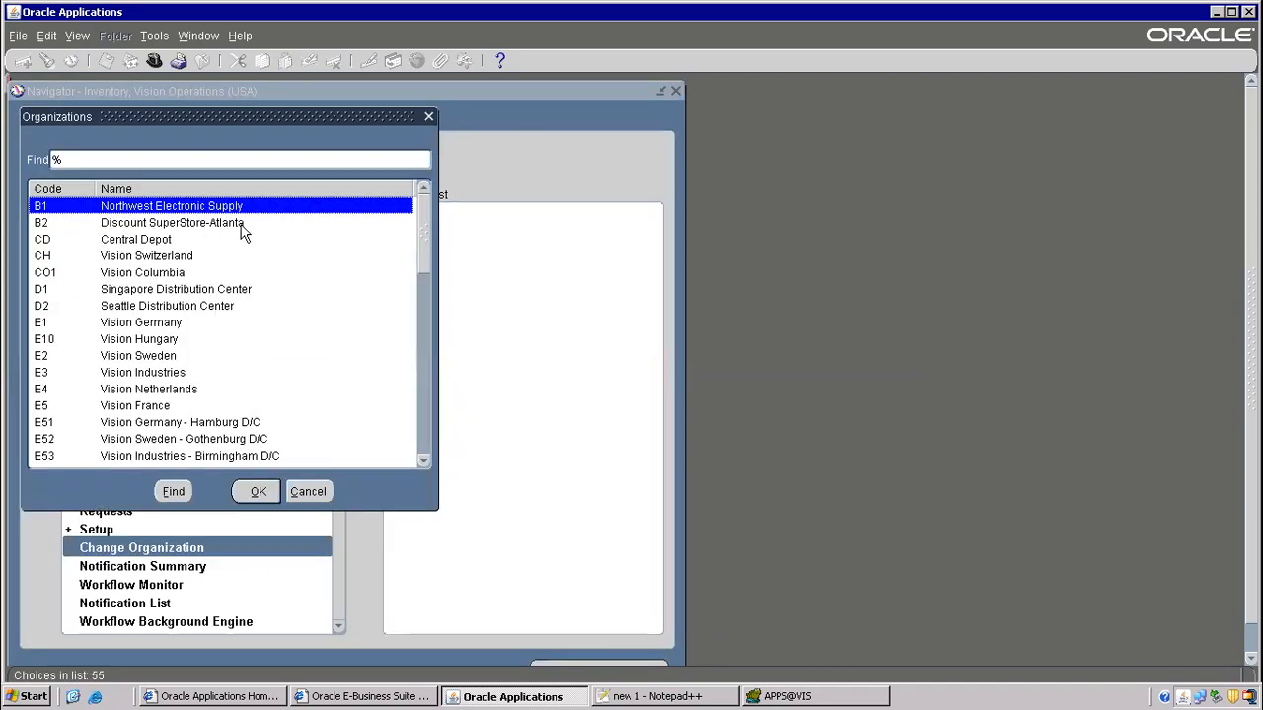
text(m)
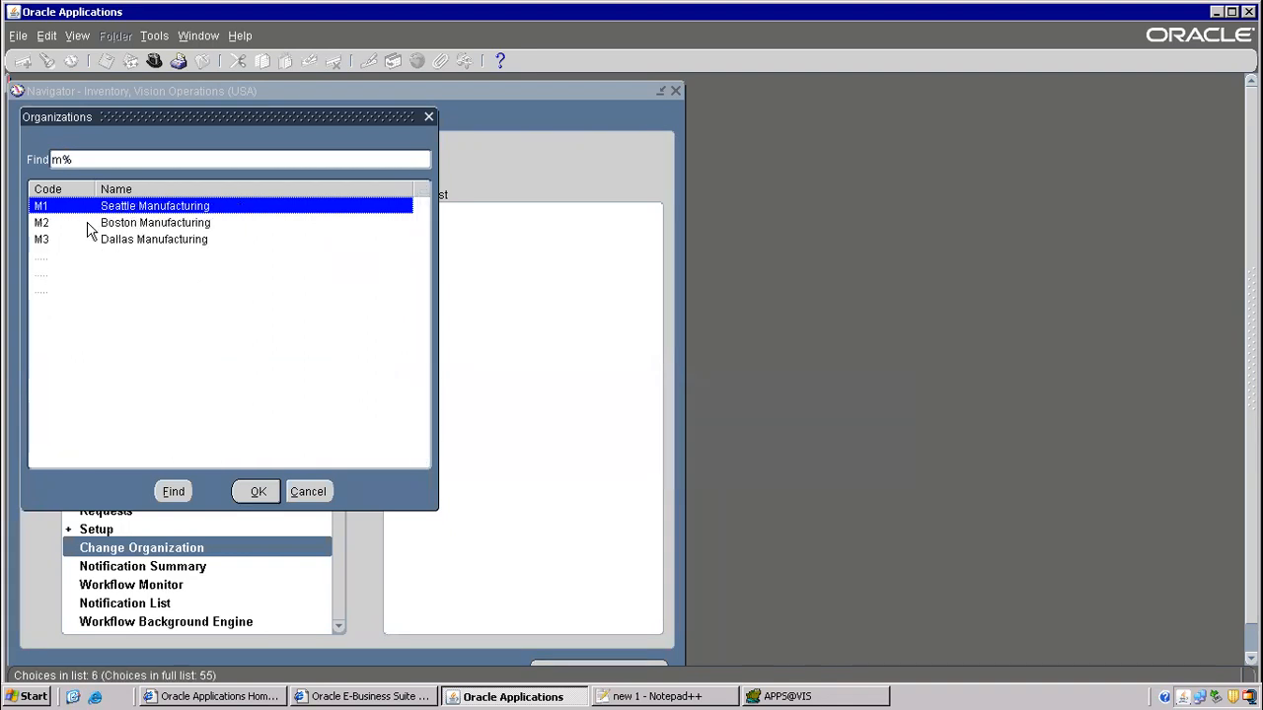
double_click(159, 224)
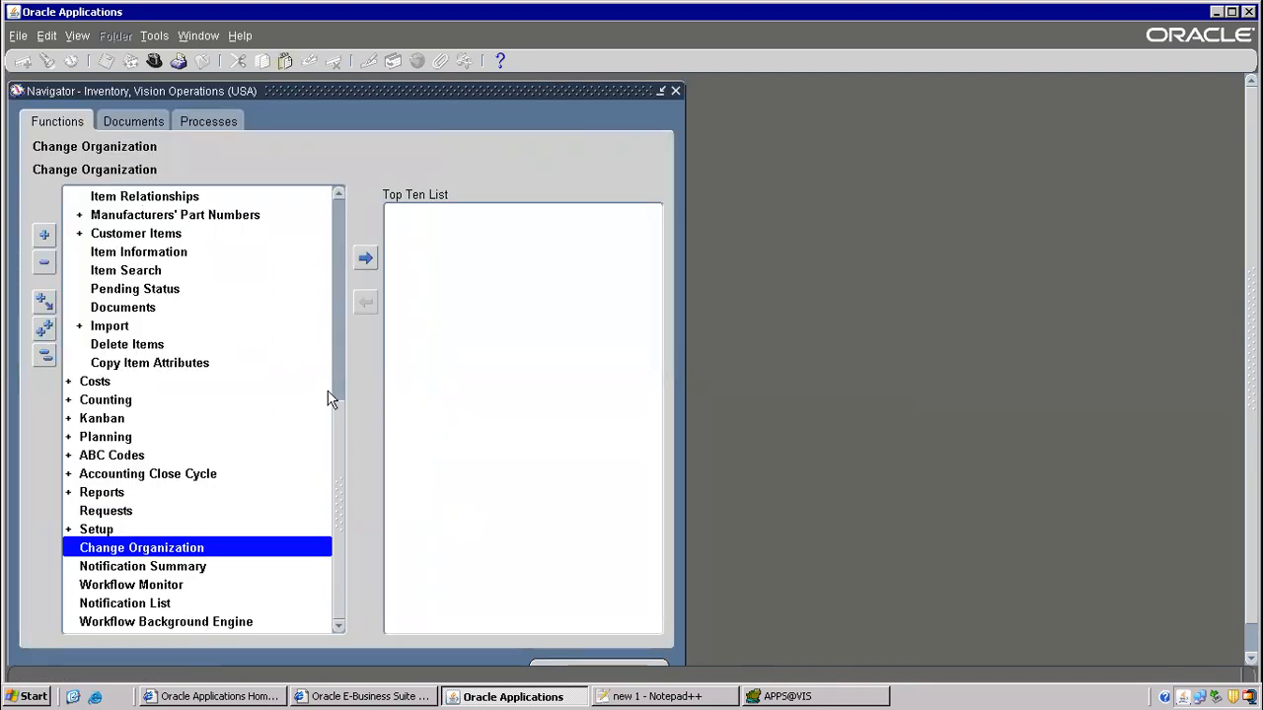
click(336, 303)
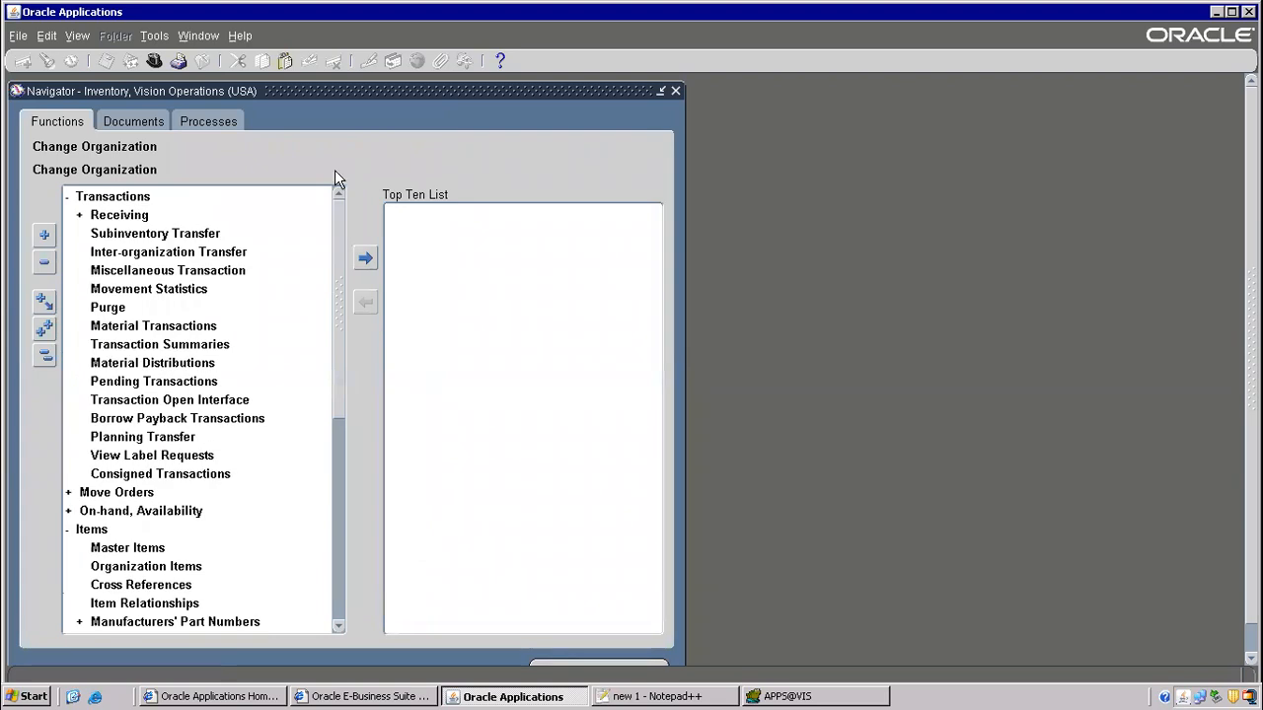
- Start an M2 miscellaneous transaction of type Miscellaneous receipt
double_click(150, 271)
click(200, 194)
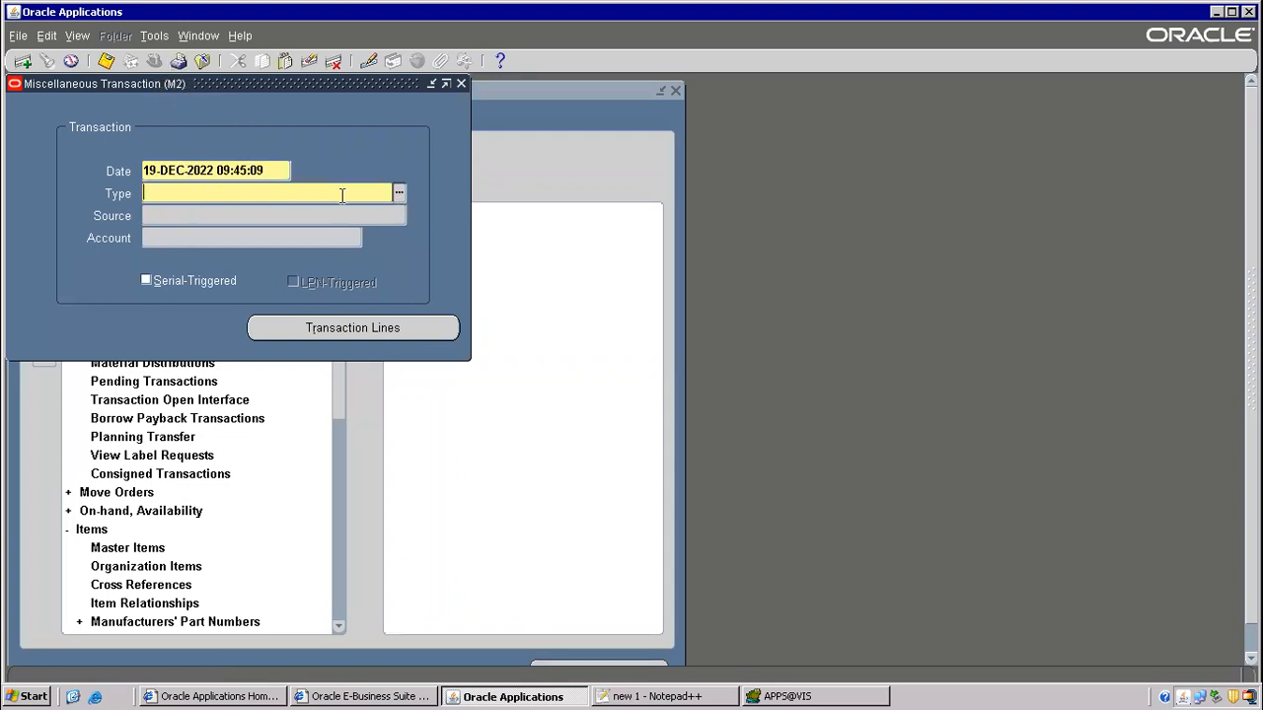
key(Tab)
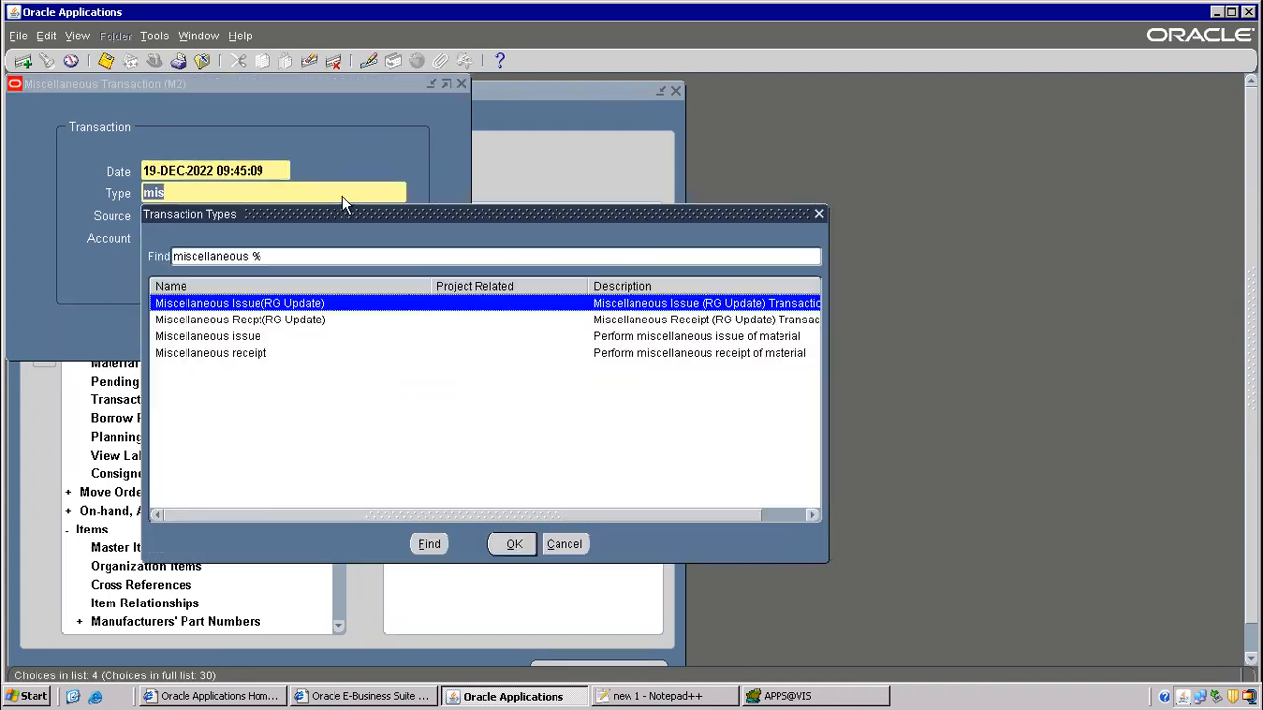
double_click(237, 356)
- Enter a transaction line for item ISO 999 in subinventory FGI
click(330, 332)
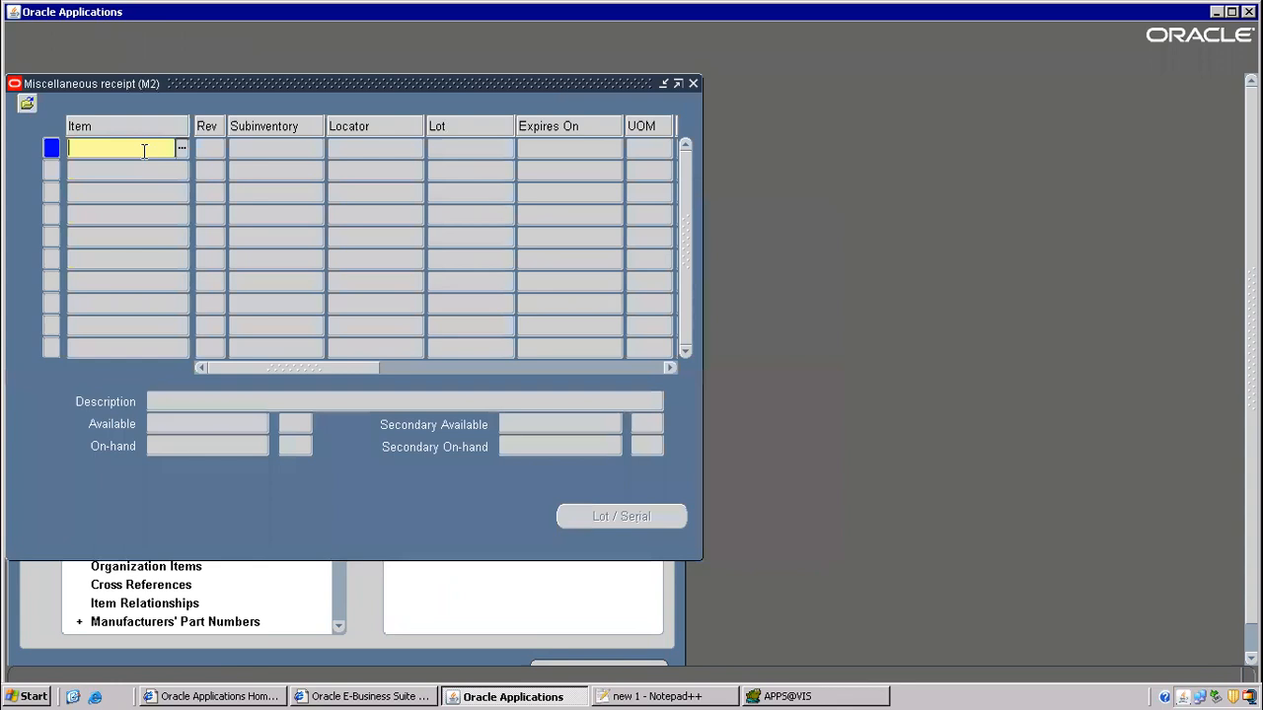
text(ISO 999)
key(Tab)
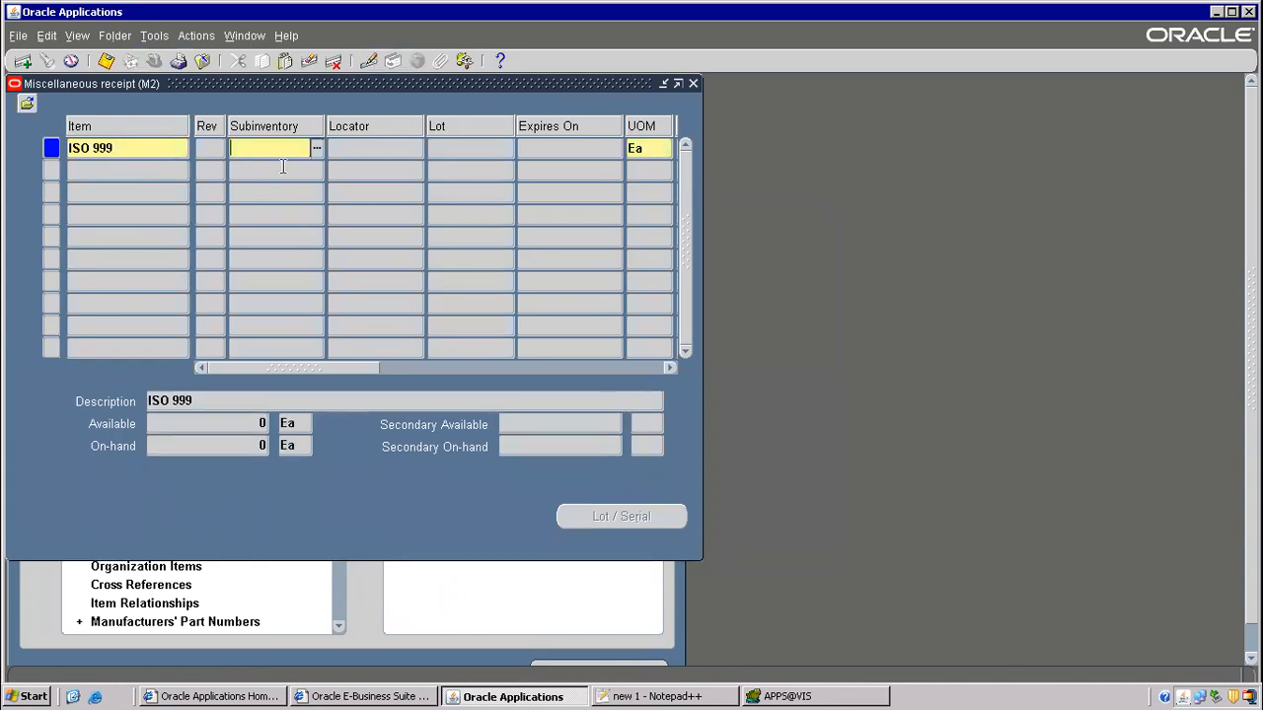
click(313, 148)
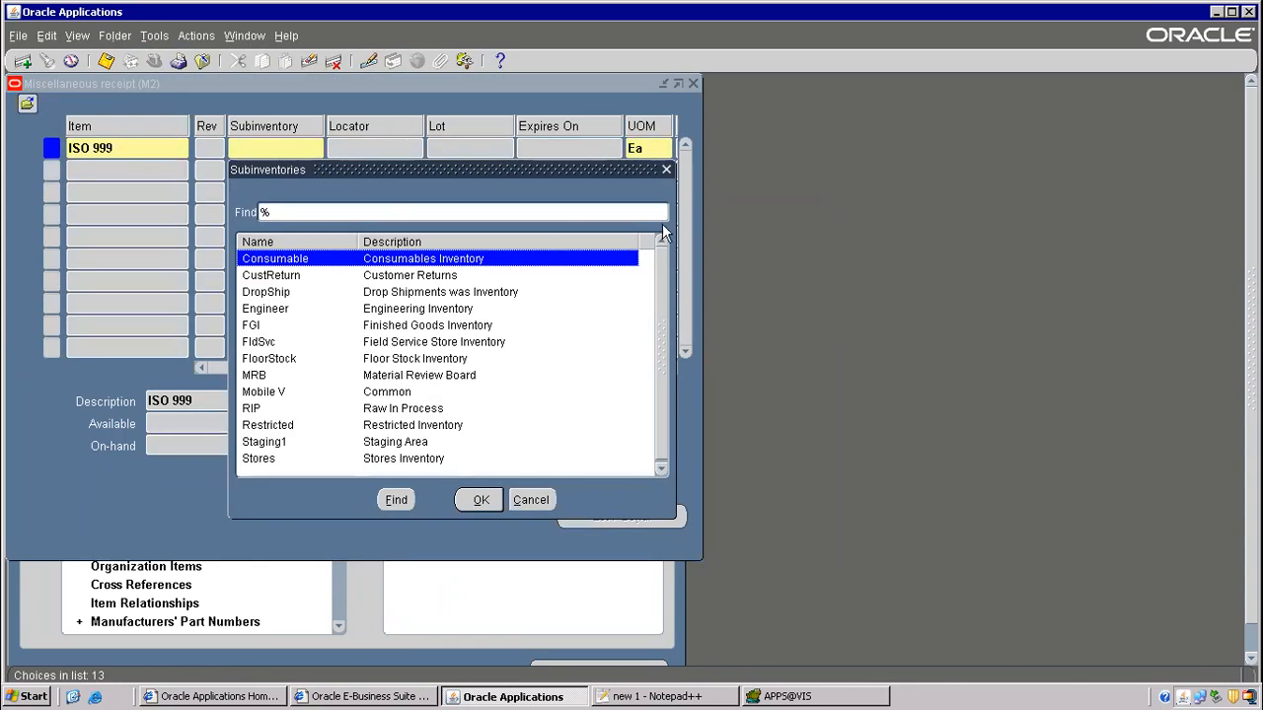
drag(588, 171, 715, 147)
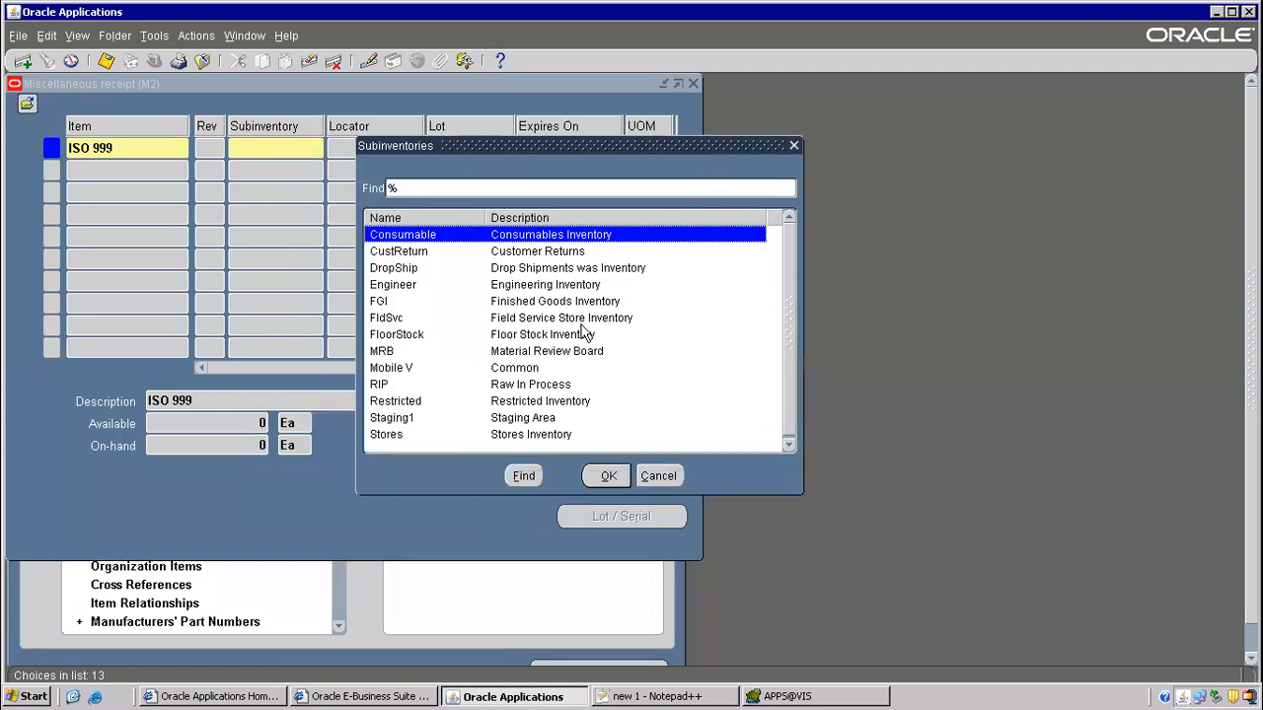
double_click(519, 301)
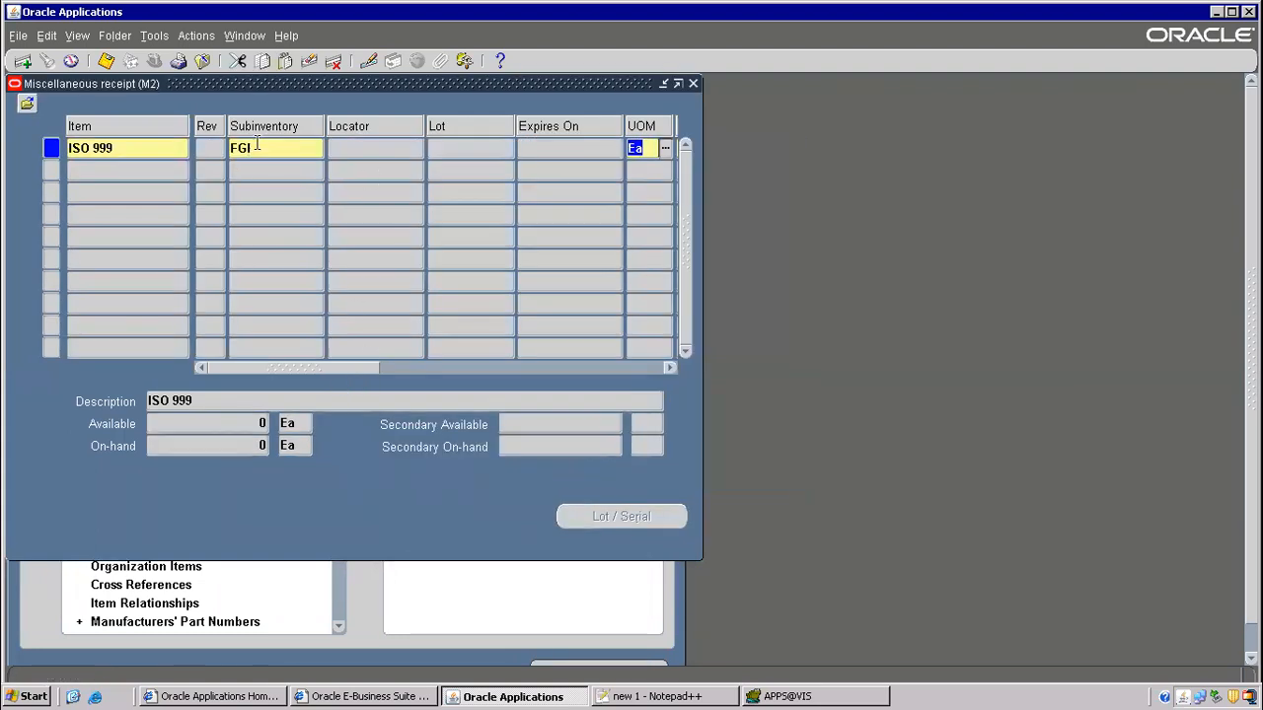
drag(298, 365, 188, 346)
drag(358, 371, 446, 321)
- Set the line quantity to 400
click(502, 149)
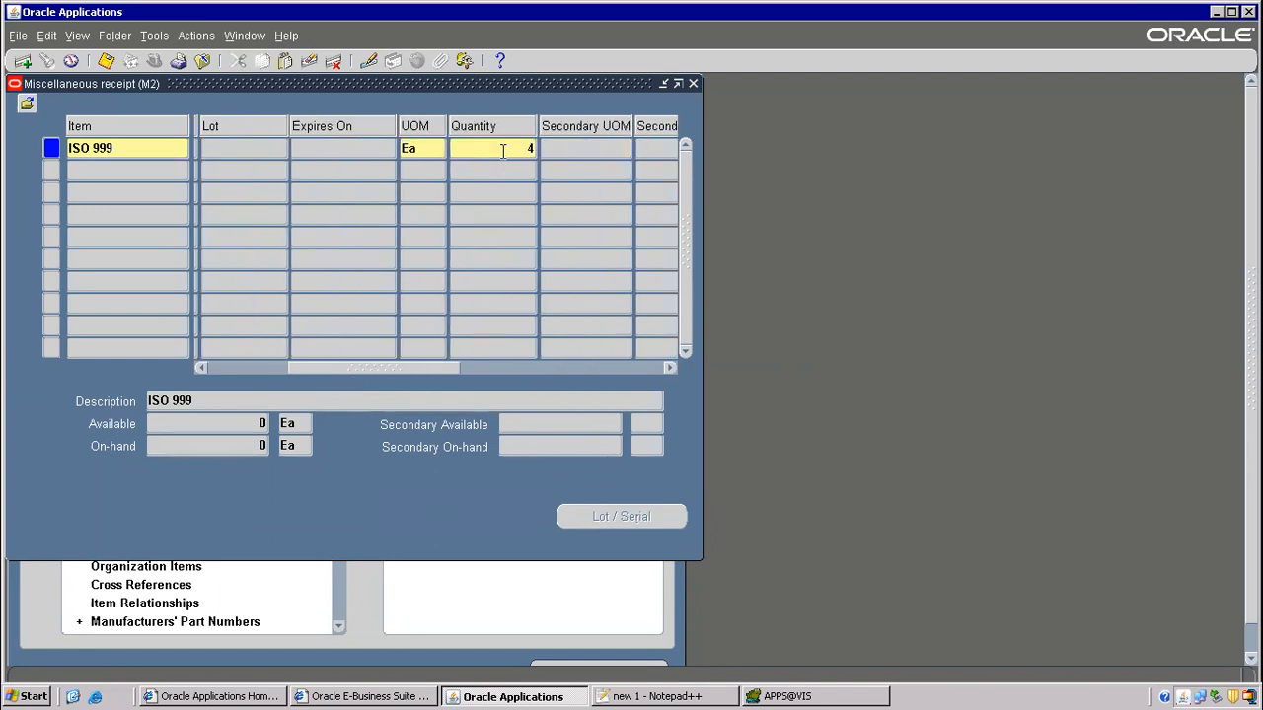
text(4)
key(Tab)
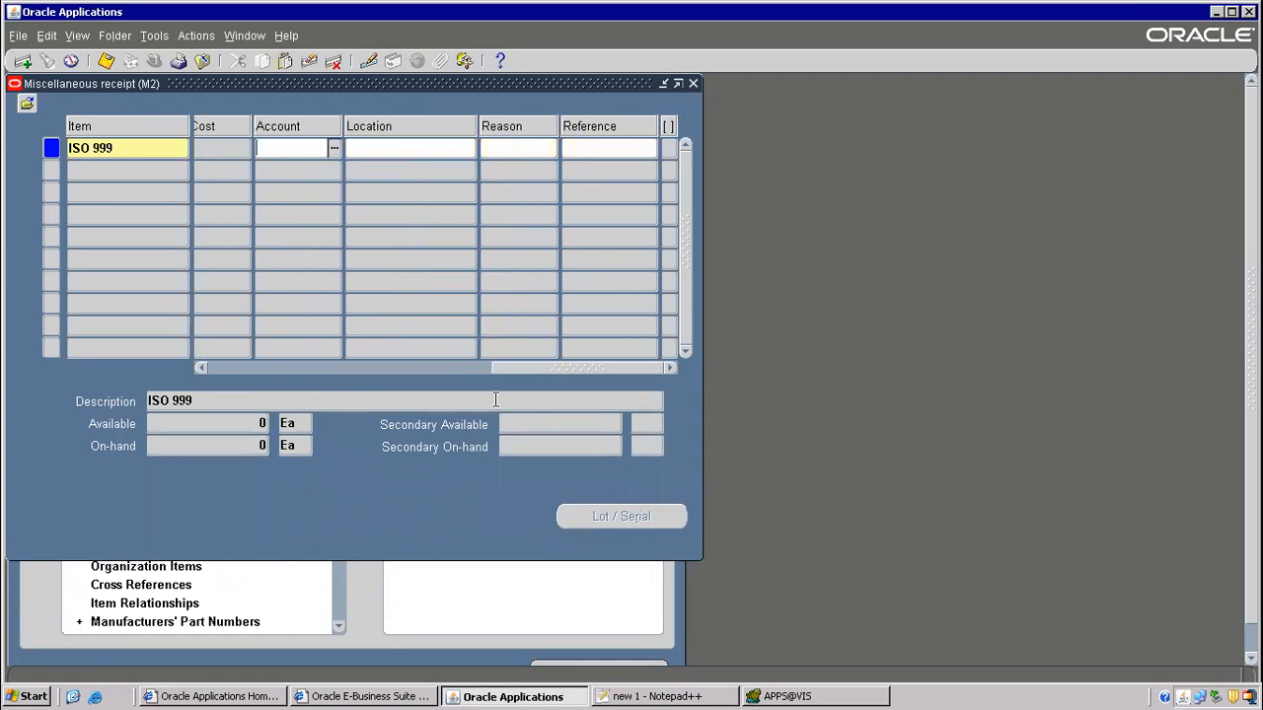
drag(514, 373, 392, 368)
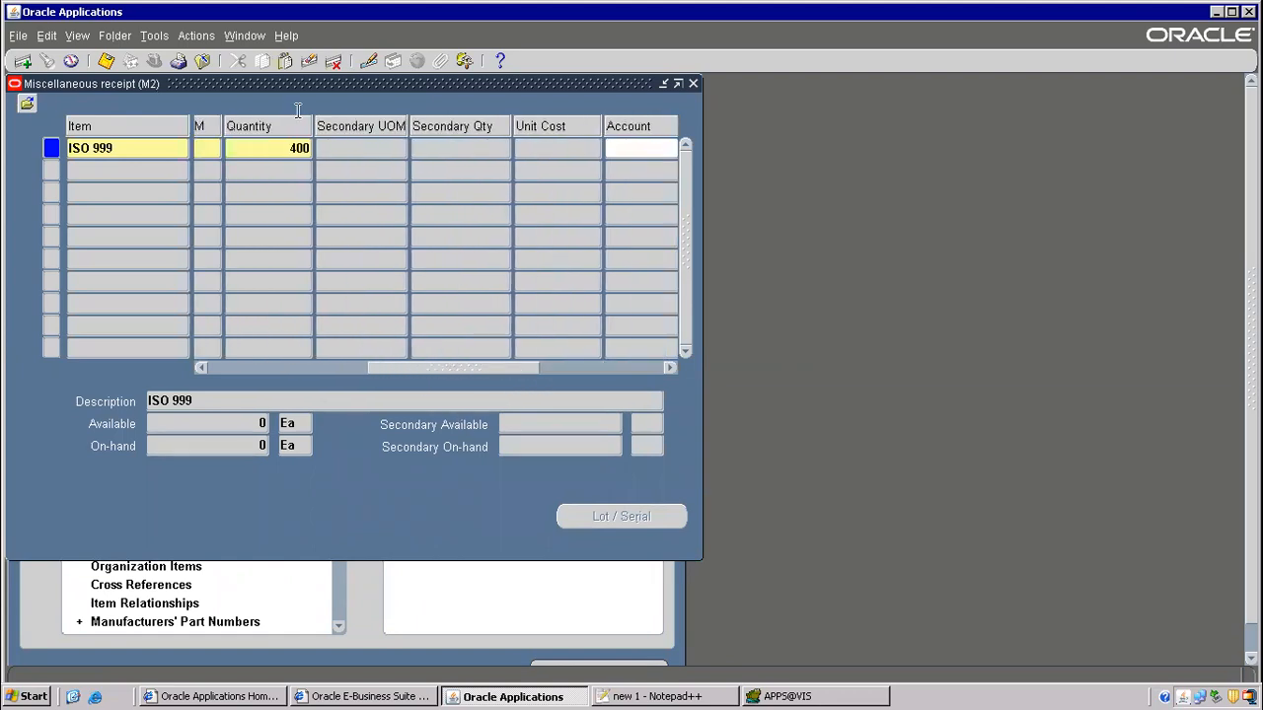
double_click(295, 151)
drag(445, 375, 521, 370)
click(429, 154)
click(472, 150)
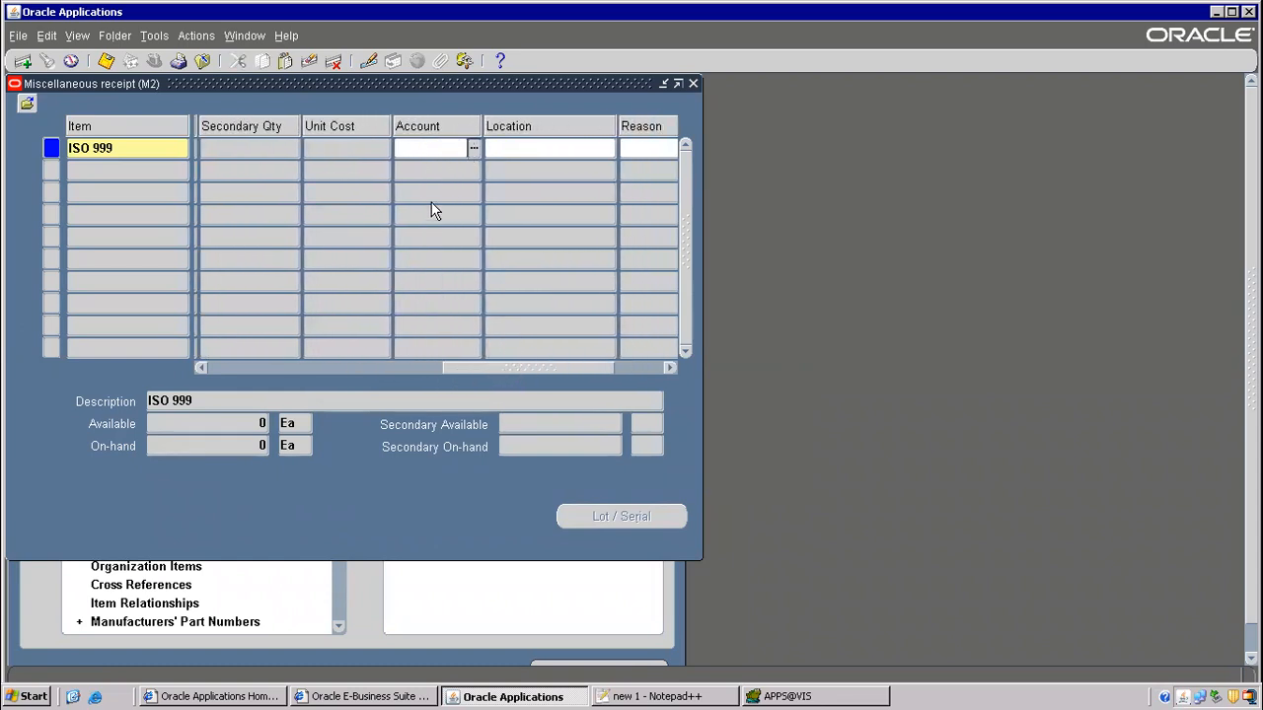
text(mi)
key(Tab)
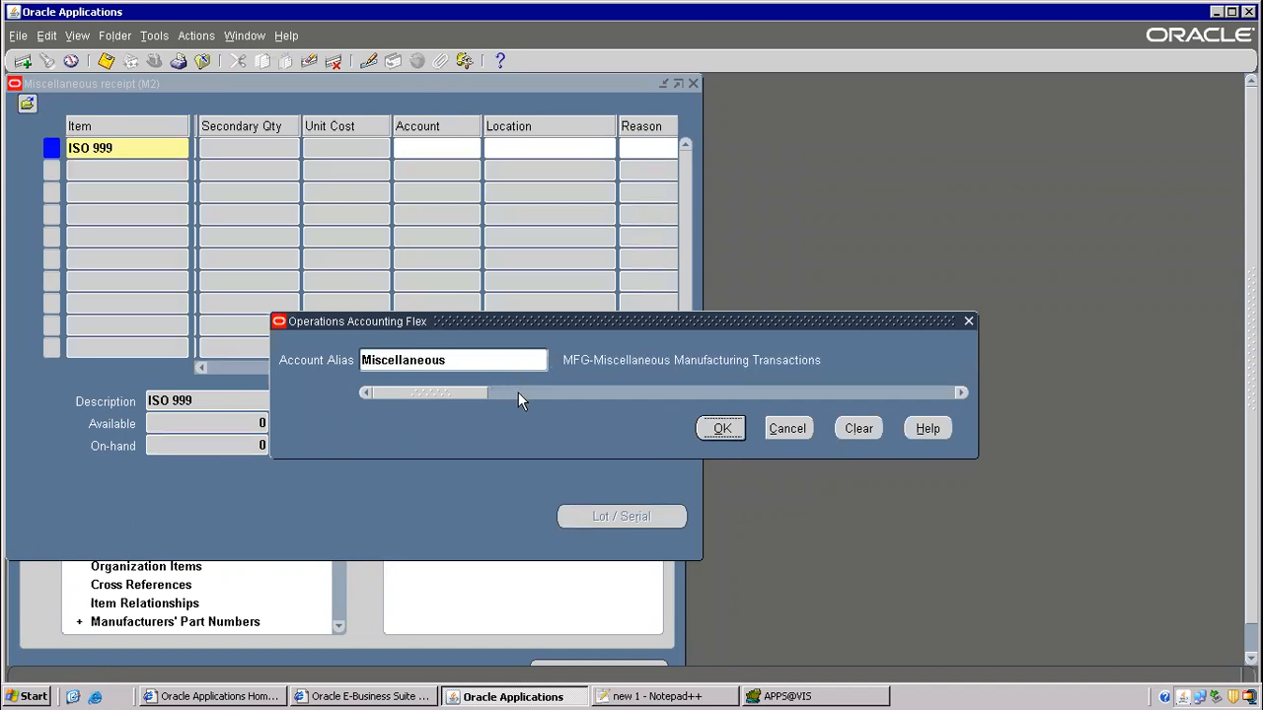
click(703, 434)
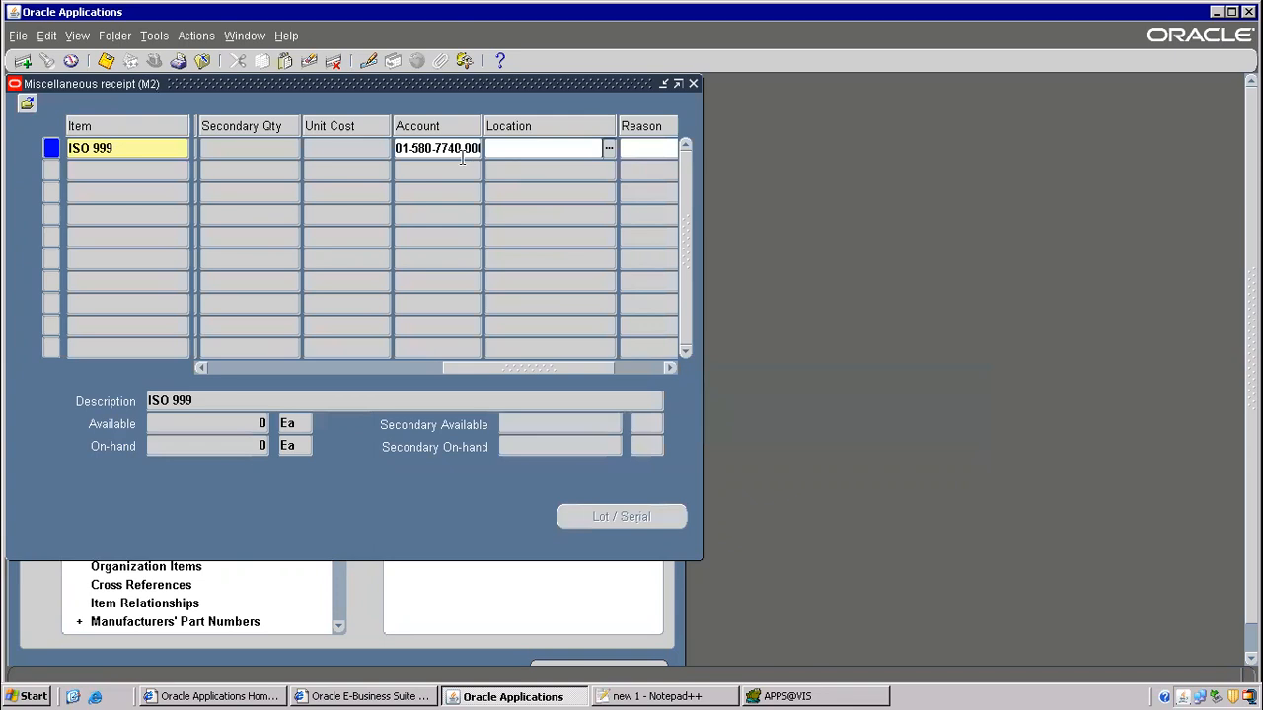
click(481, 148)
click(468, 148)
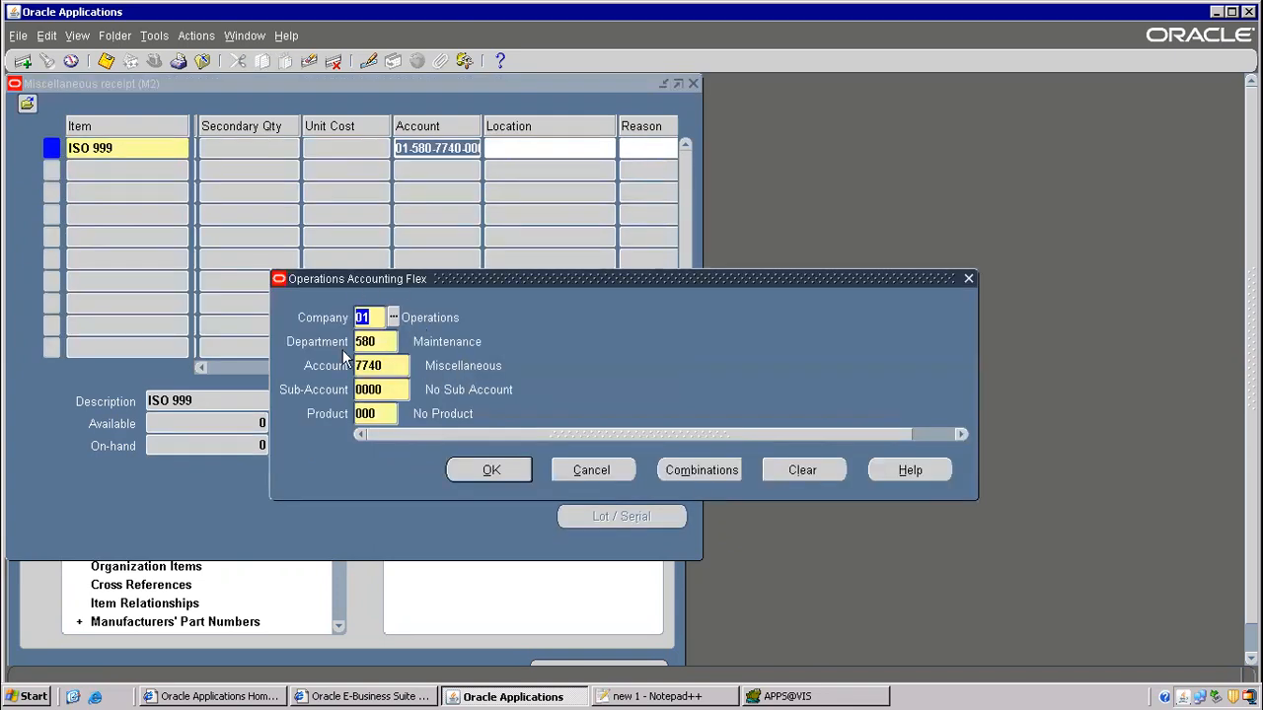
click(666, 697)
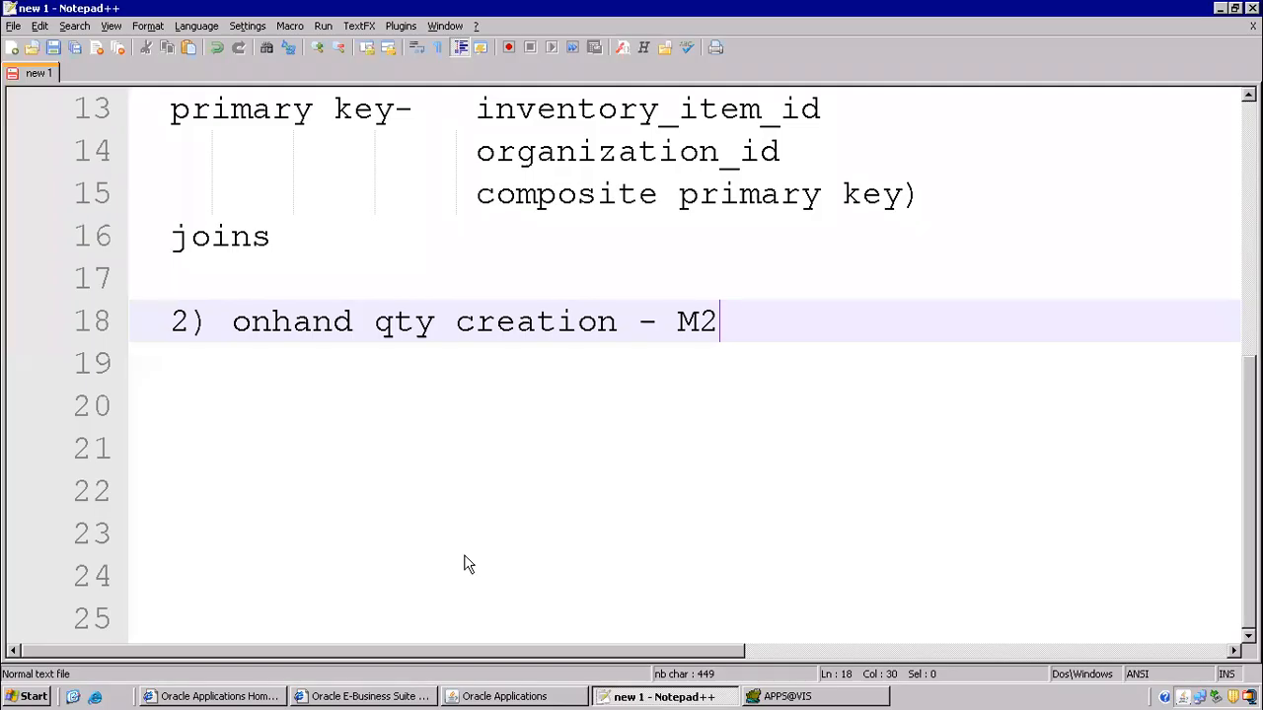
- Note 'KFF(key flexfields)' with '-- 30 segments' beneath it, then return to Oracle
click(263, 393)
text(KF)
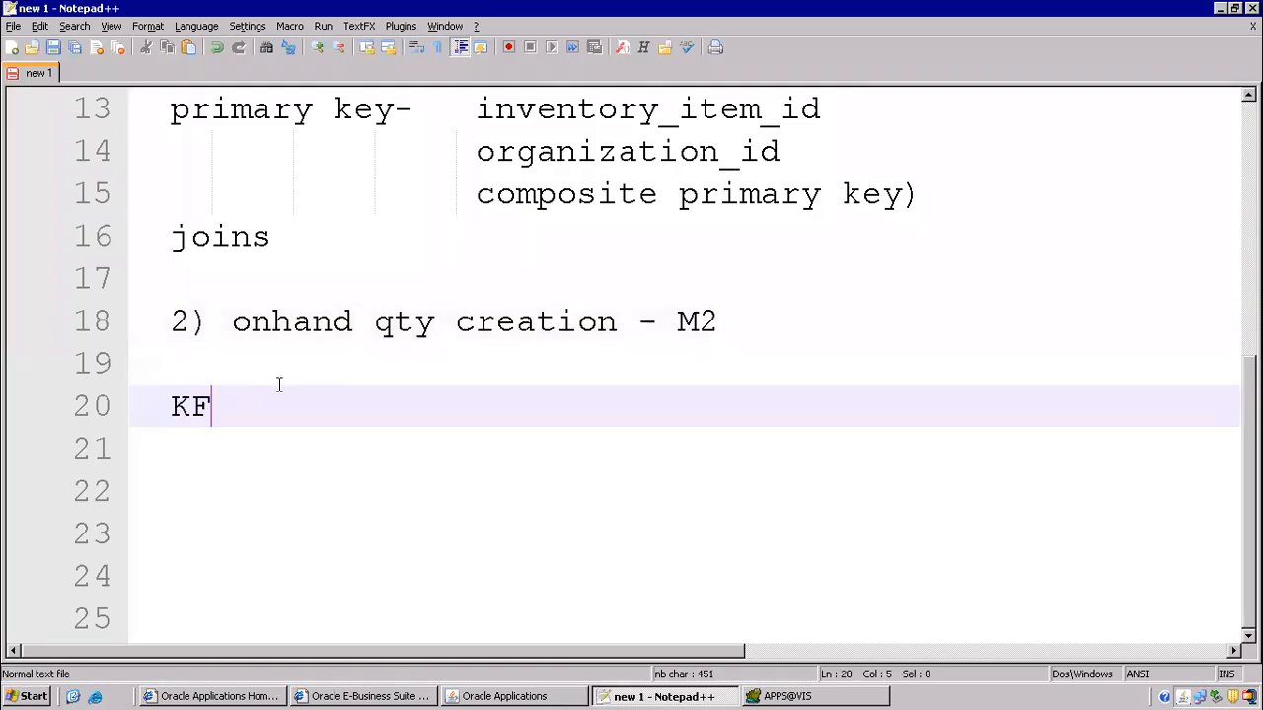
text(F(key flexfields))
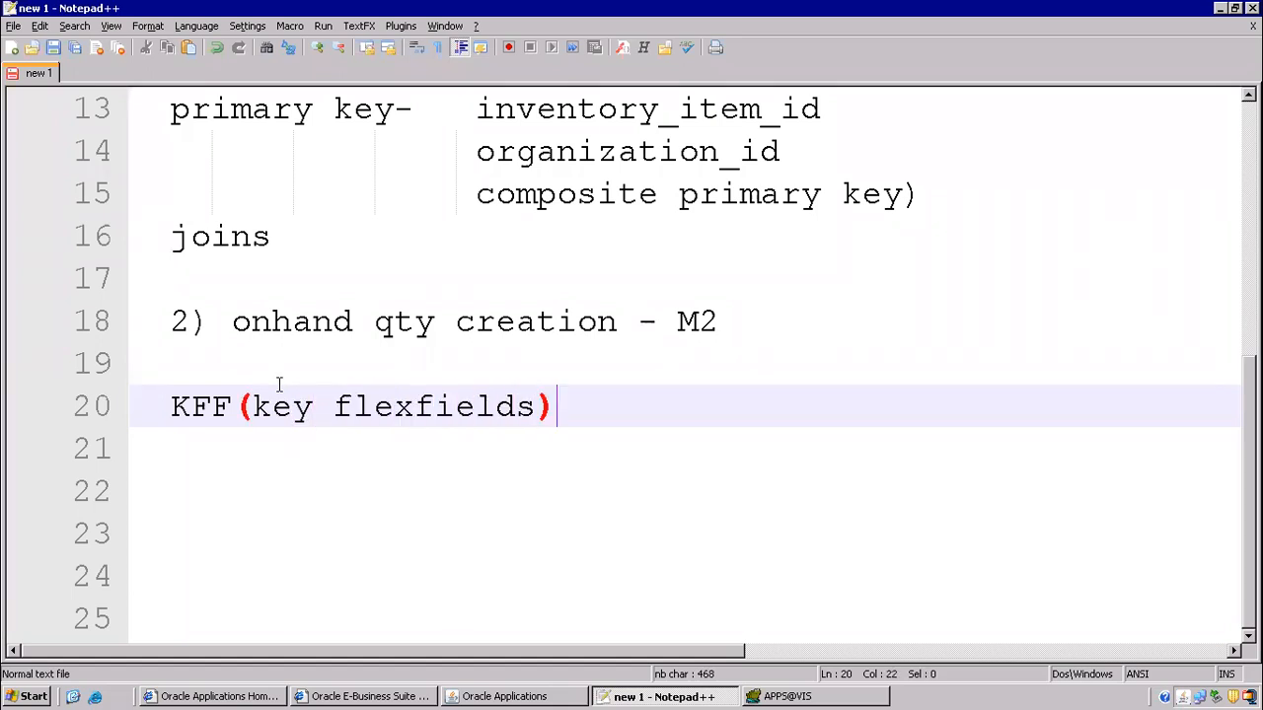
key(Return)
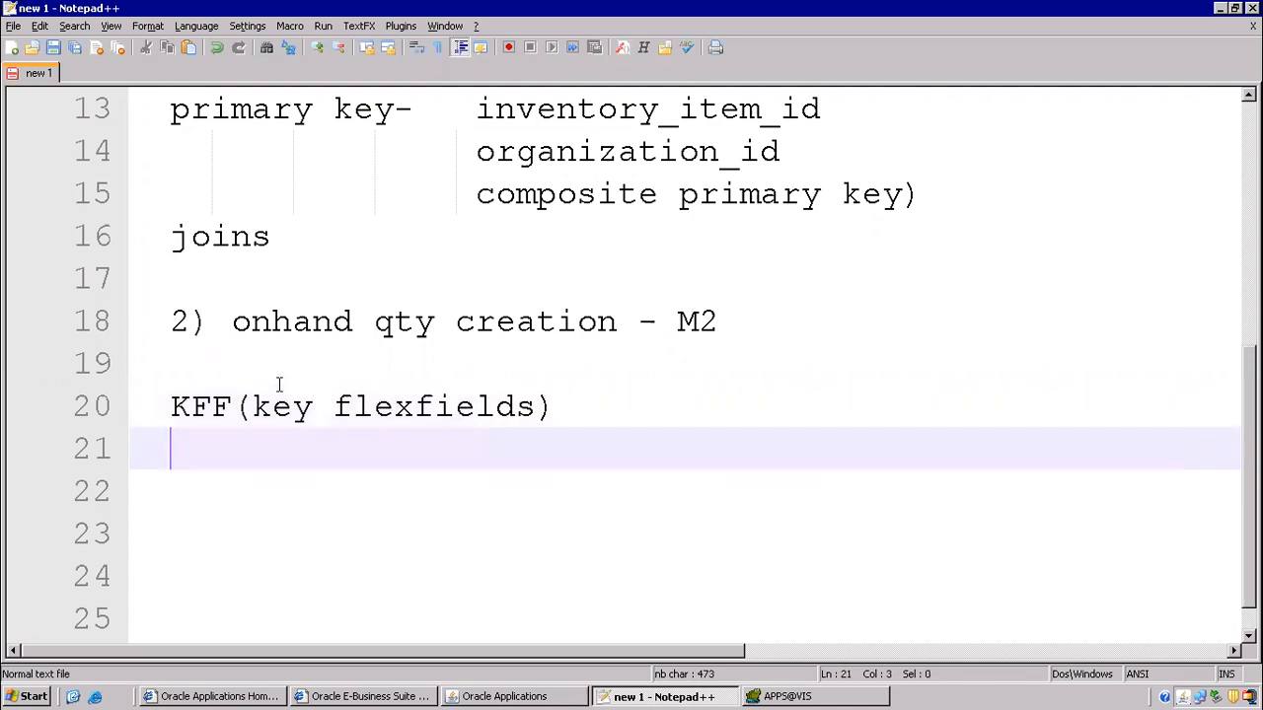
text(-- 30 se)
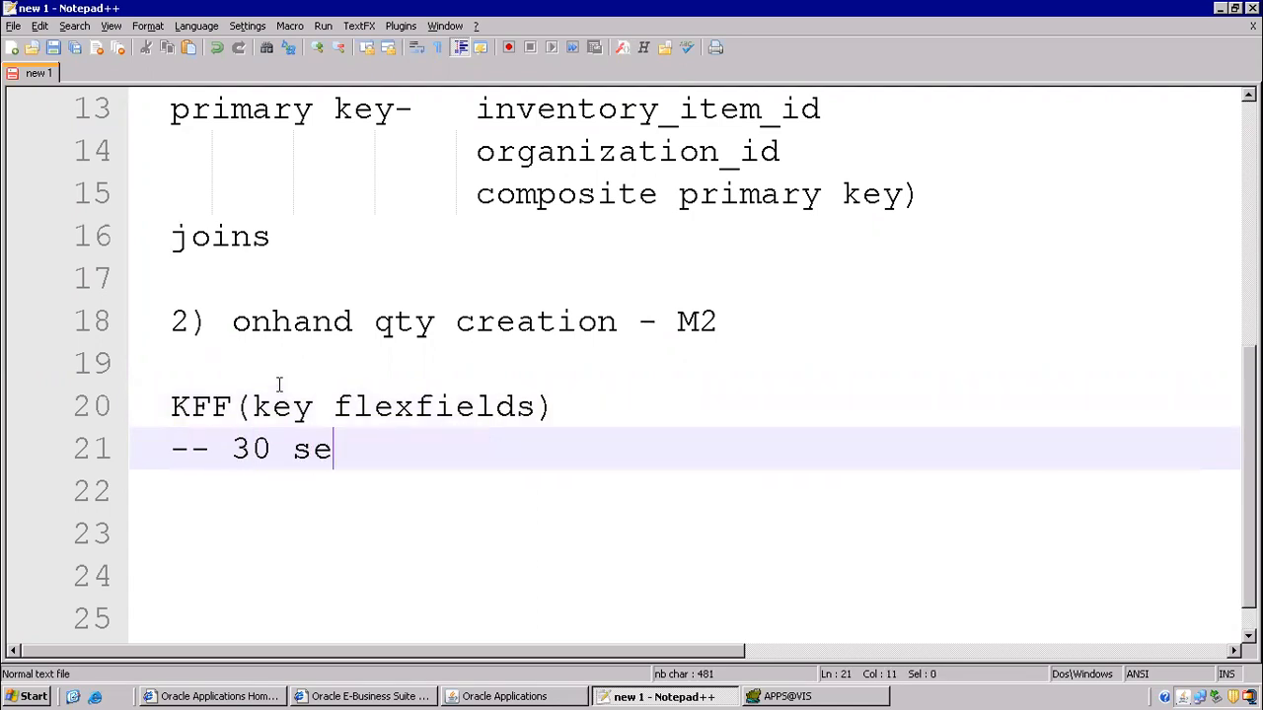
text(gments)
key(alt+Tab)
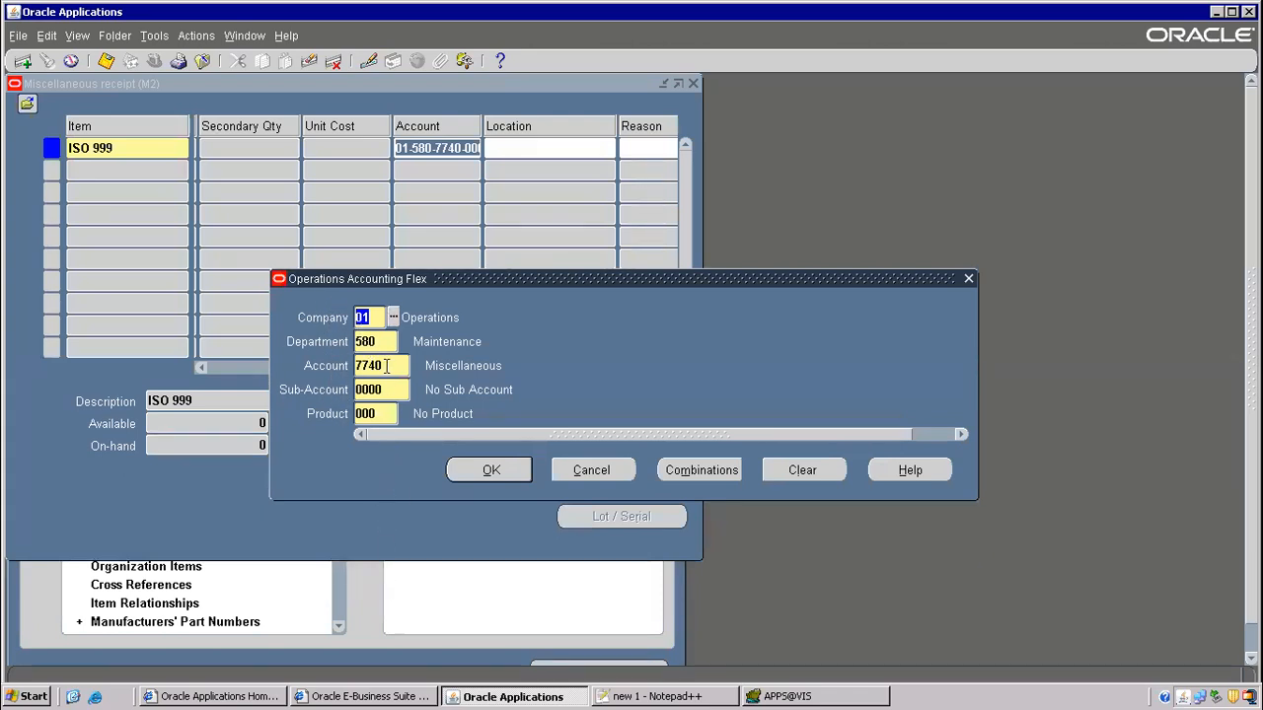
- Close the account segments window and save the ISO 999 receipt, applying one record
click(516, 478)
drag(522, 371, 654, 369)
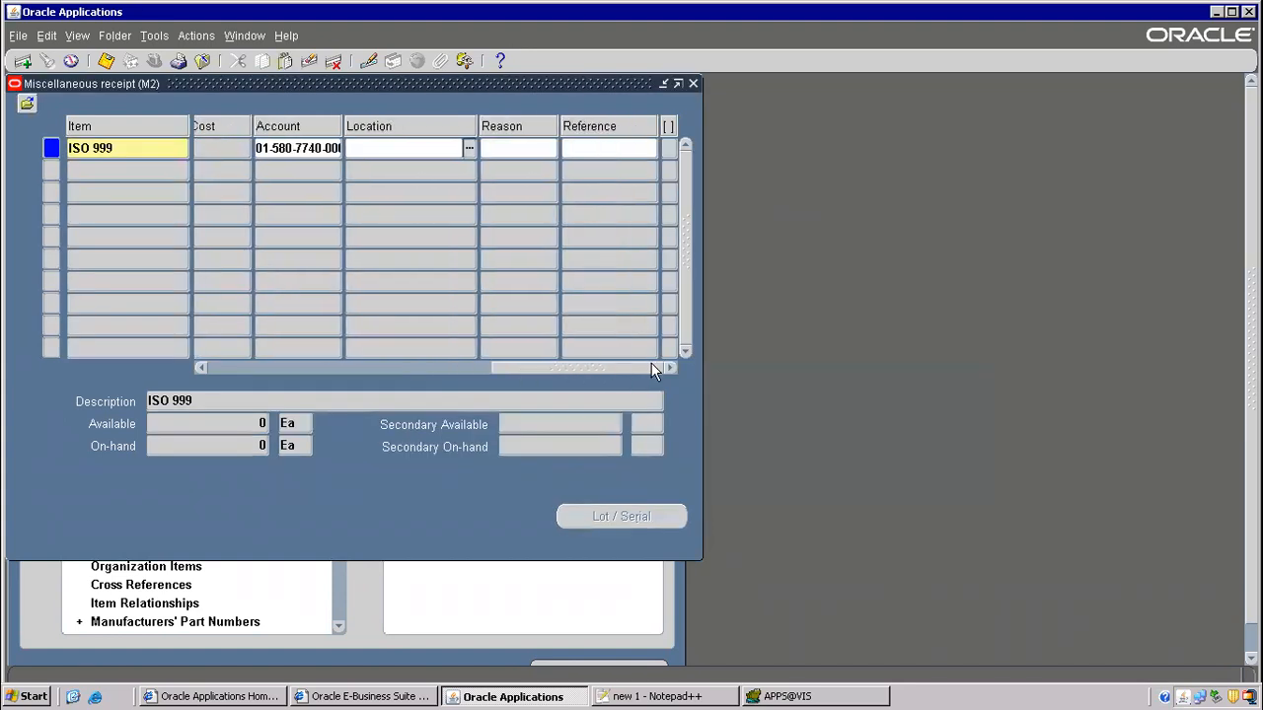
click(107, 60)
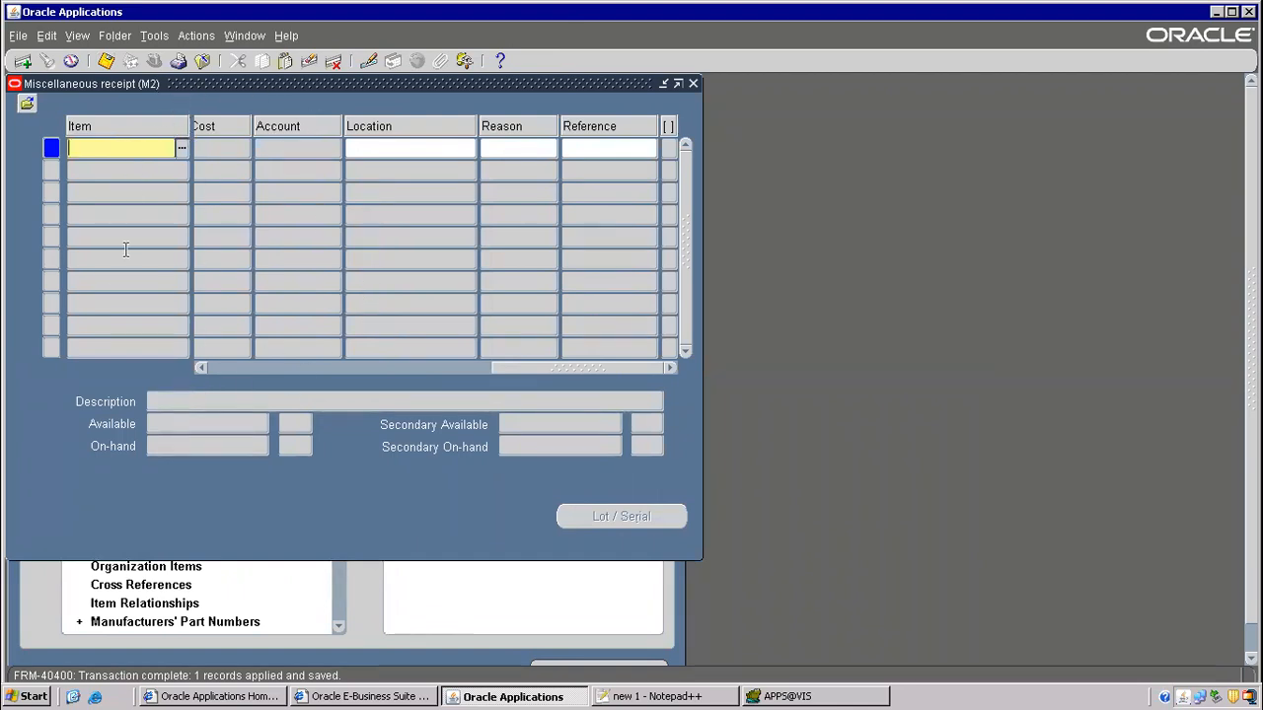
- Check On-hand Quantity availability for ISO 999 in M2 (400 Ea), then start a new line in Toad
click(200, 60)
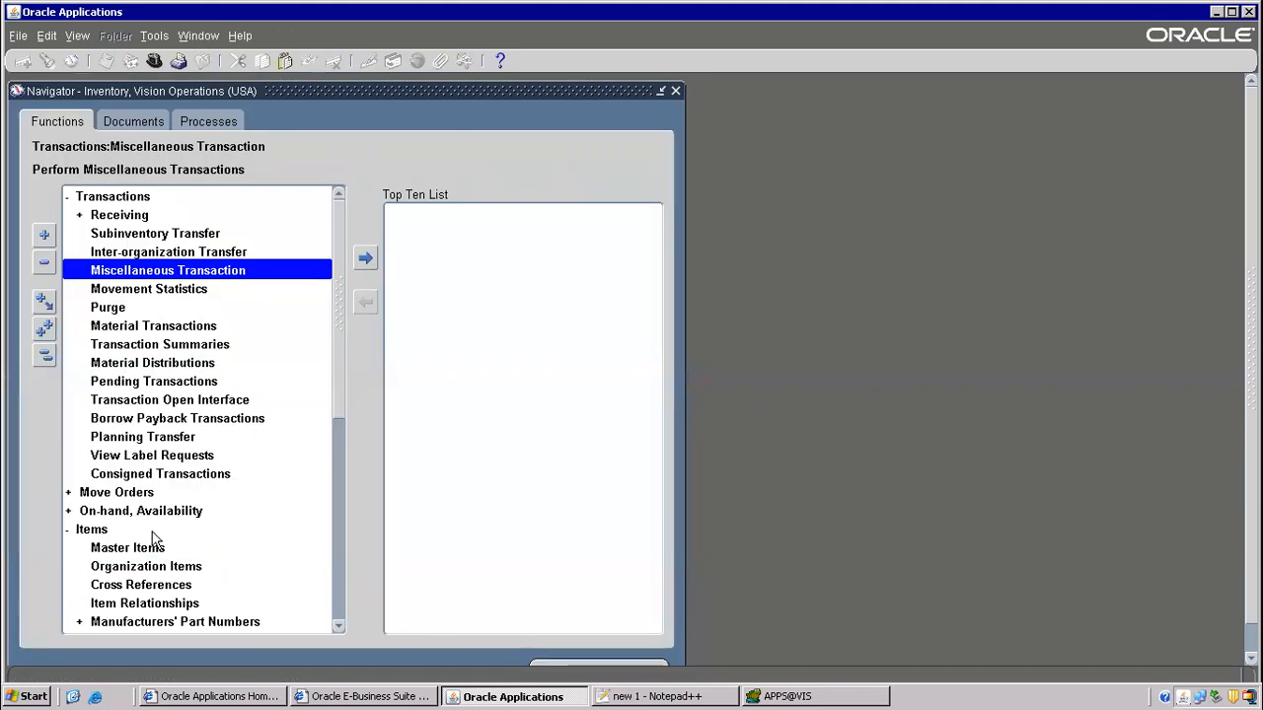
double_click(115, 511)
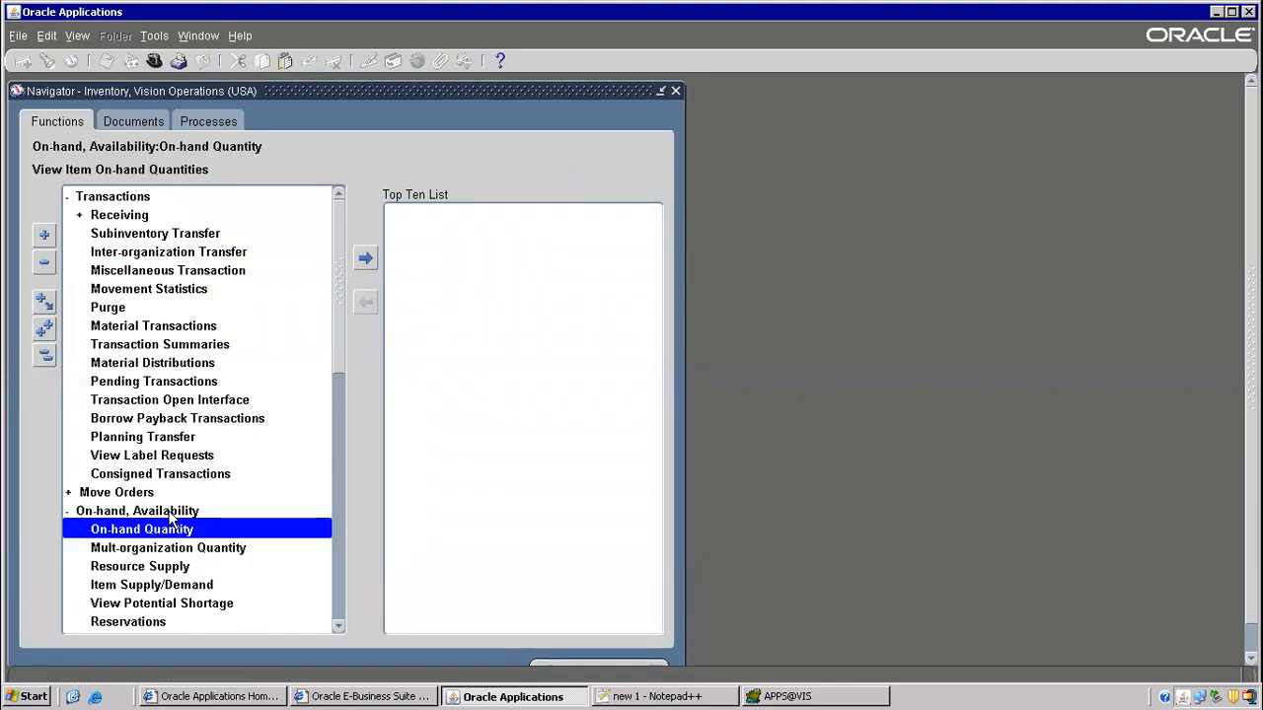
double_click(171, 534)
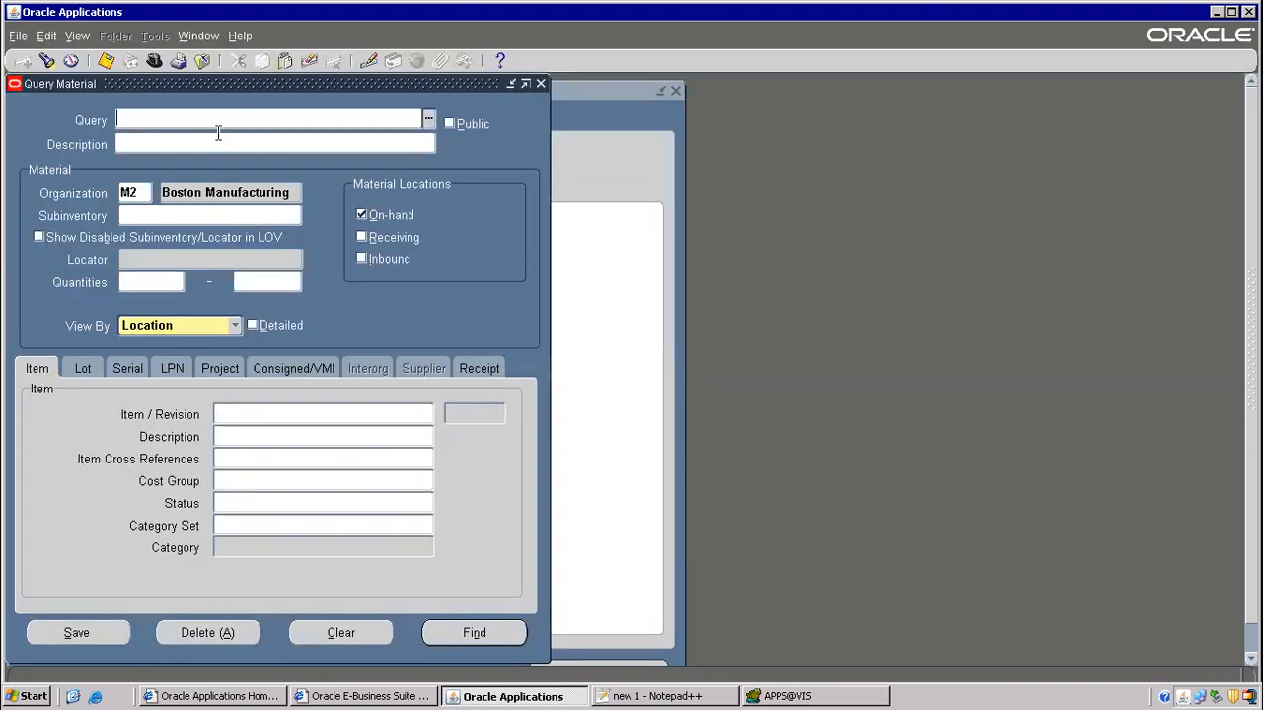
click(269, 412)
text(ISO 999)
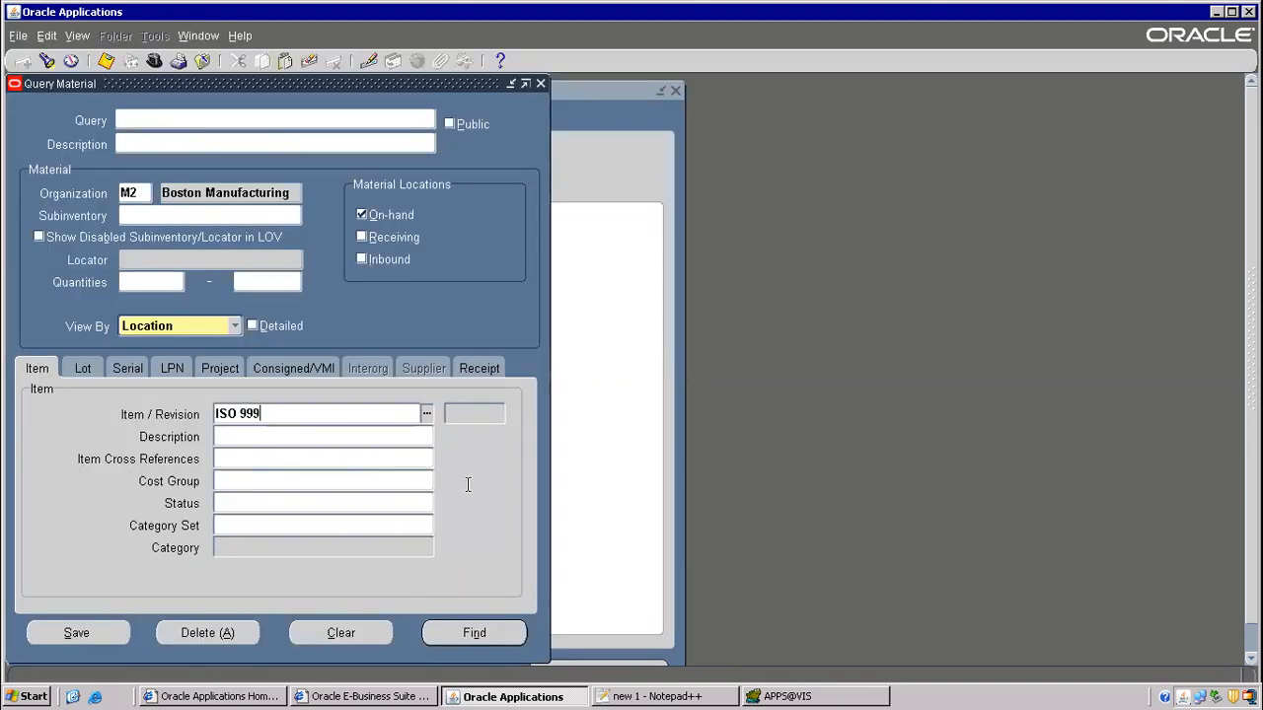
click(510, 636)
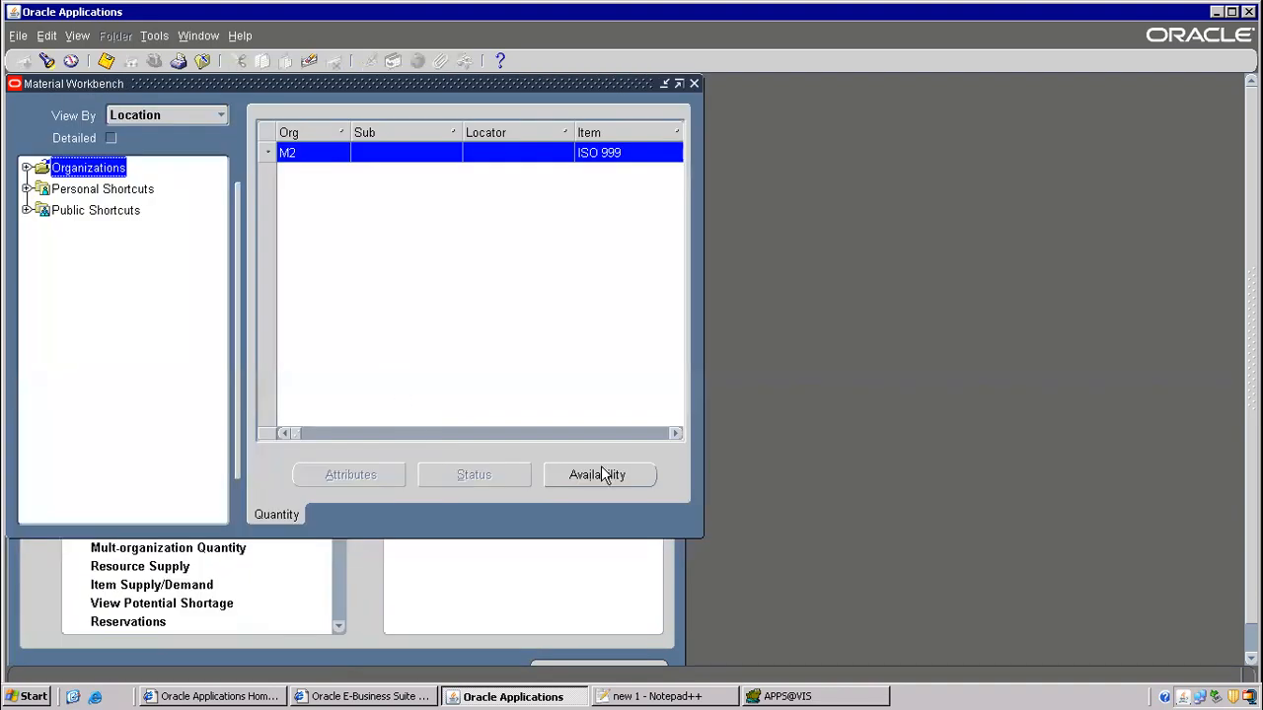
click(599, 472)
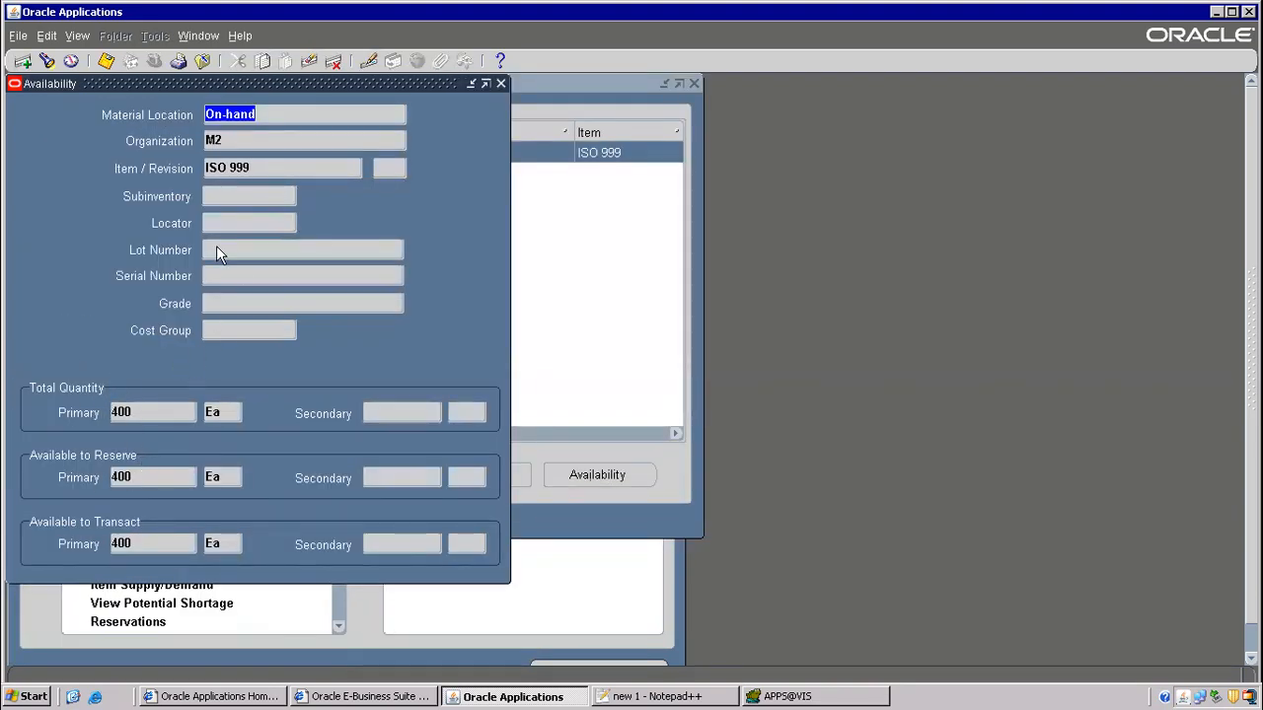
click(771, 697)
key(Return)
key(Return)
- Draft 'select * from mtl_onhand_quantities where' and open an empty line above it
text(select * fro)
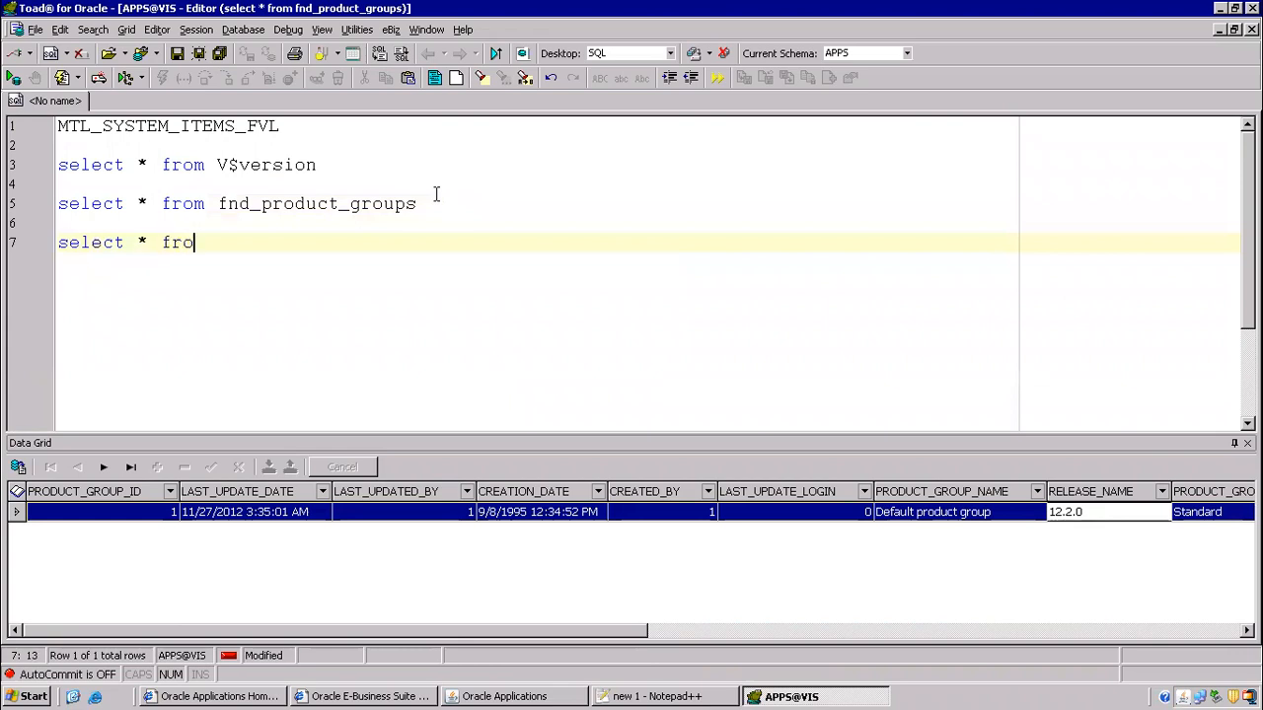
text(m mtl_onhand_quant)
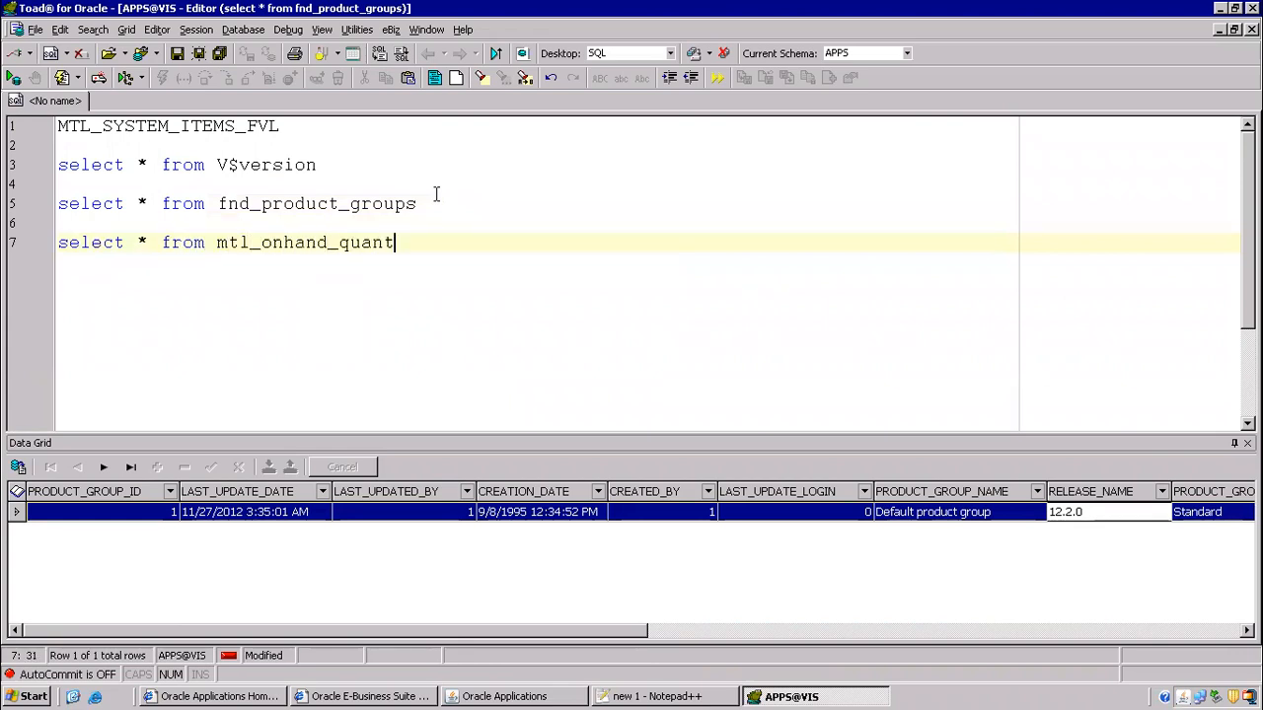
text(ities where)
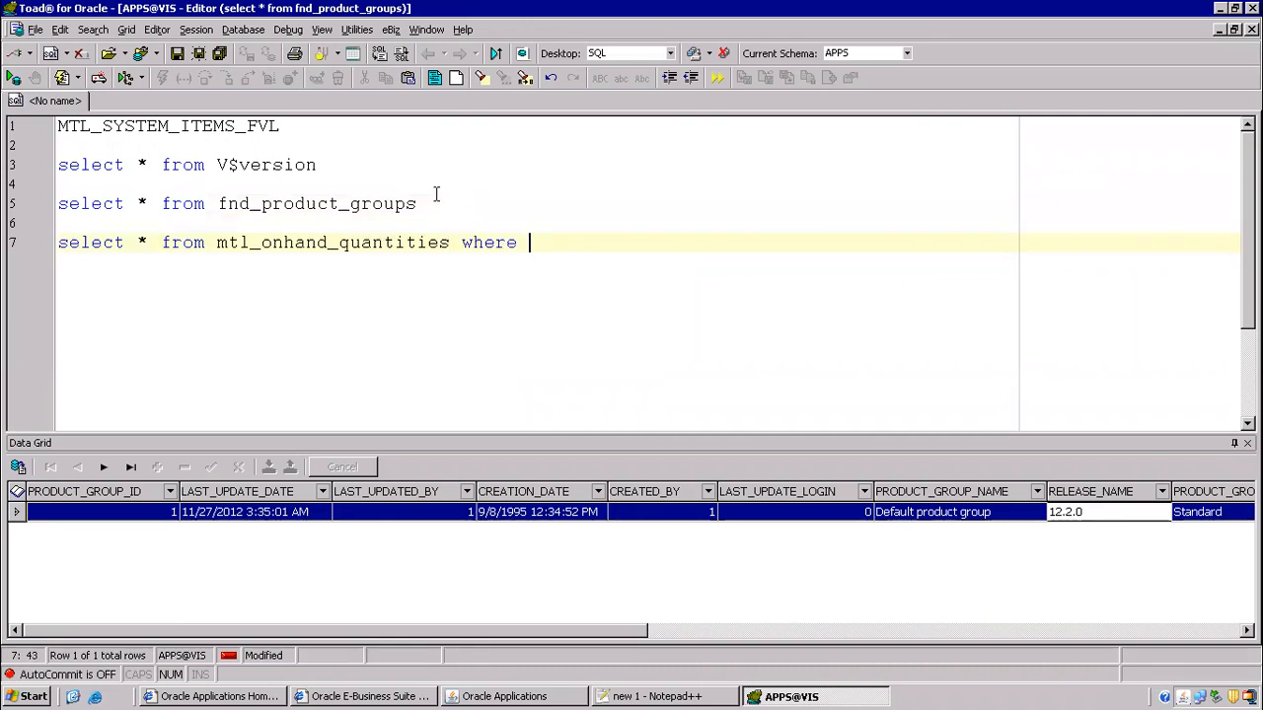
key(Home)
key(Return)
key(Return)
key(Up)
- Run select * from mtl_system_items_b where segment1='ISO 999' to get the item id
text(select )
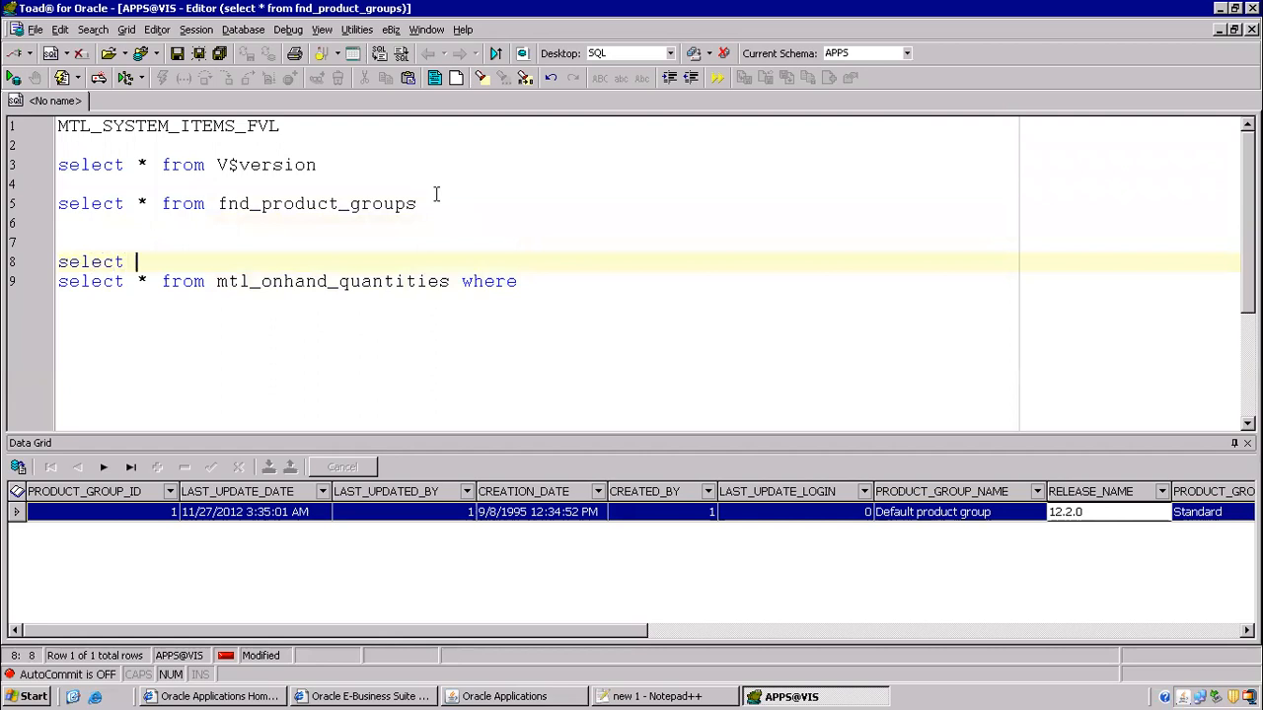
text(* from mtl_sys)
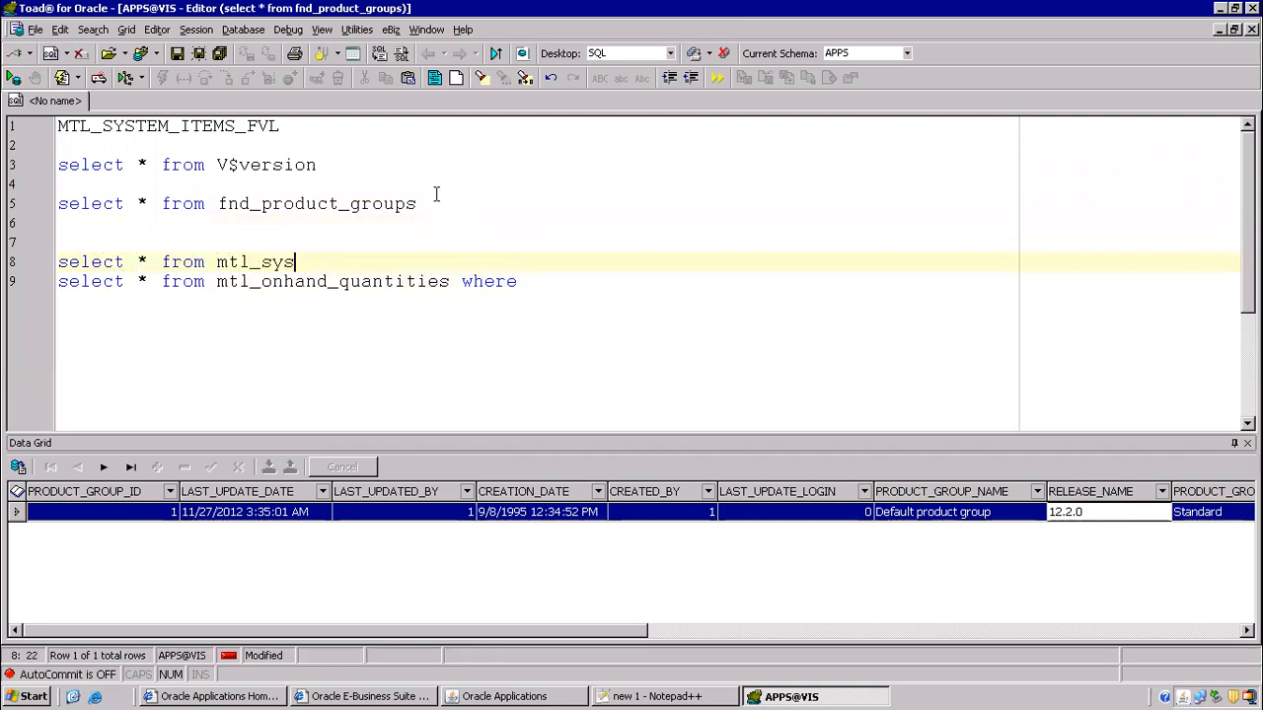
text(tem_items)
text(_b wher)
text(e semgn)
key(BackSpace)
key(BackSpace)
text(ment1='')
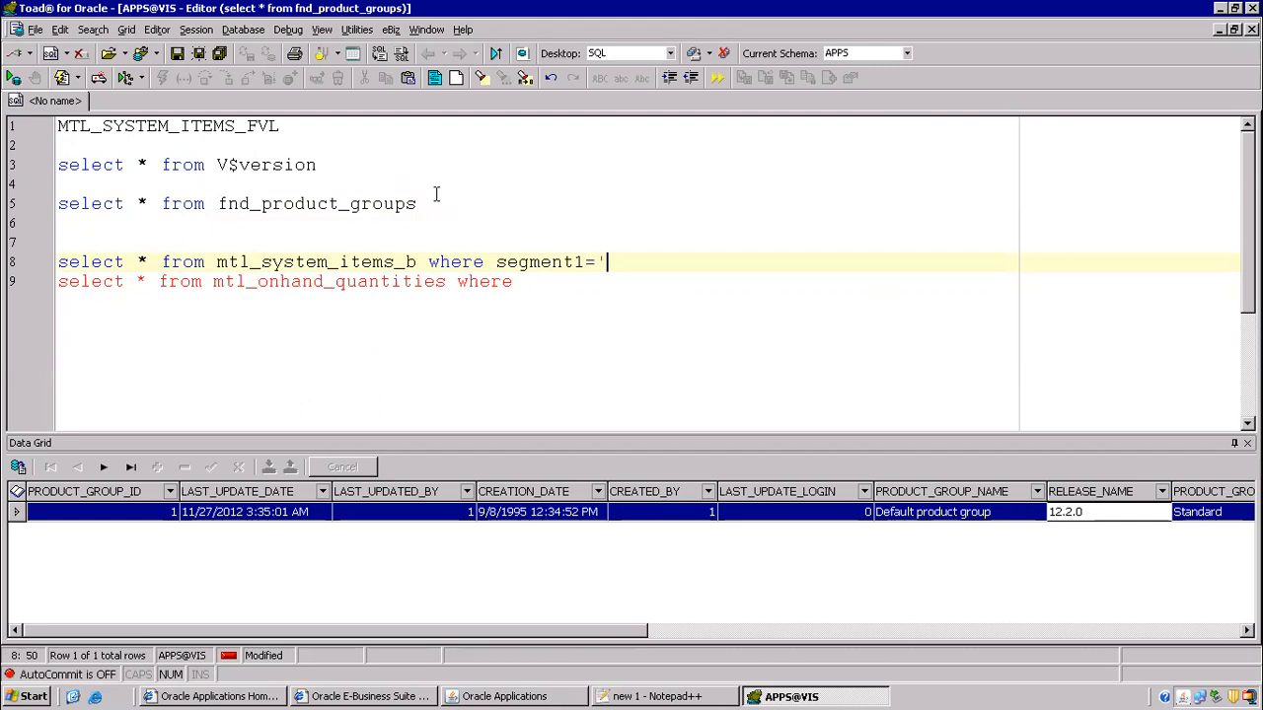
text(ISO 999)
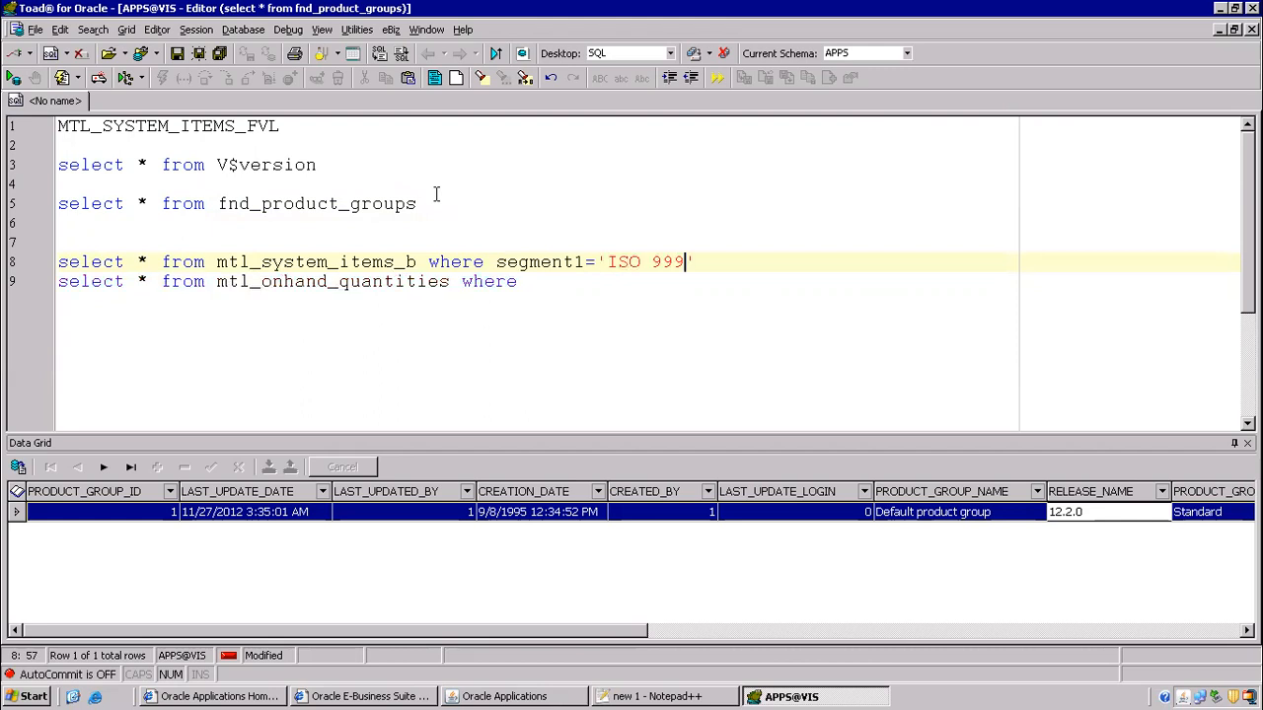
key(Delete)
text(')
key(F9)
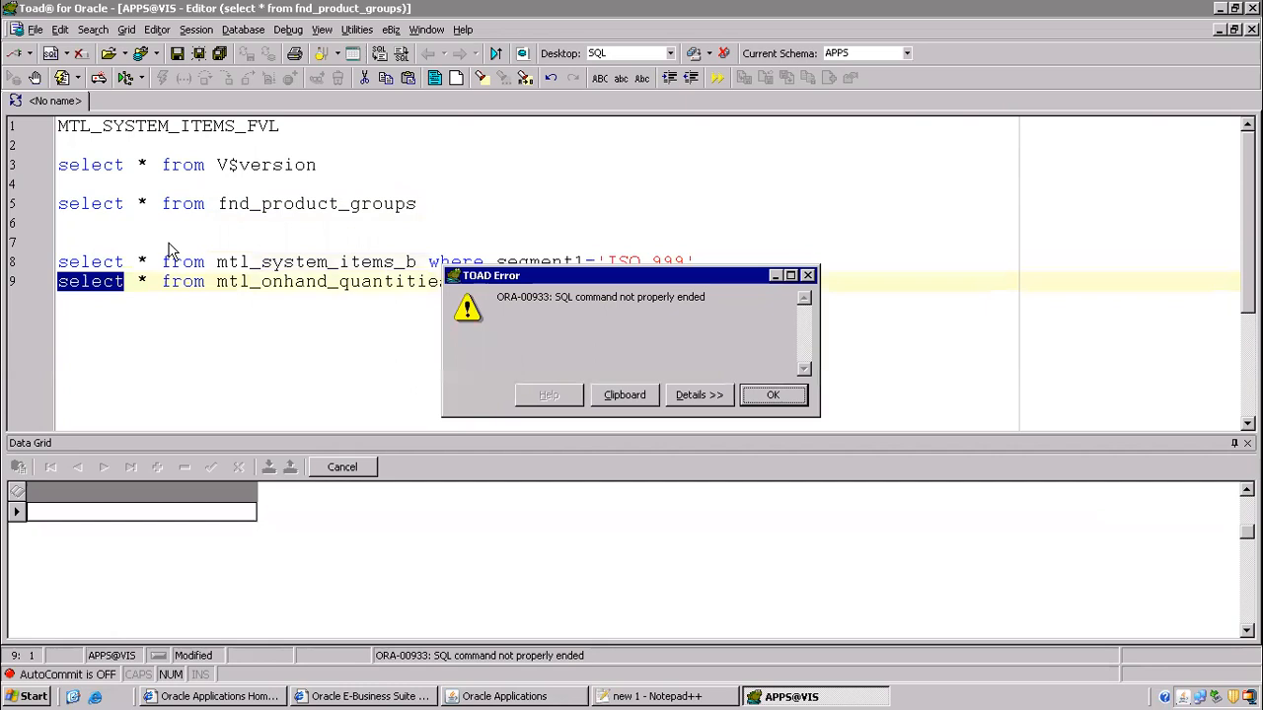
click(772, 395)
click(696, 262)
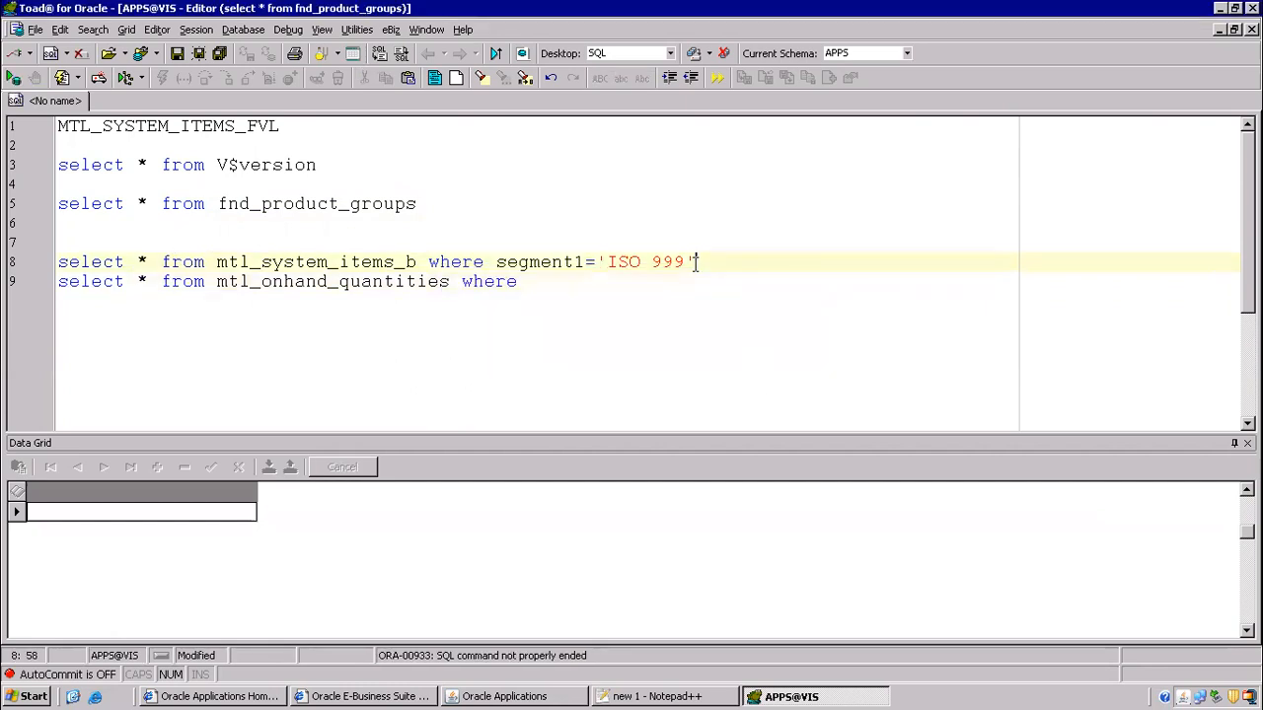
key(Return)
key(Up)
key(F9)
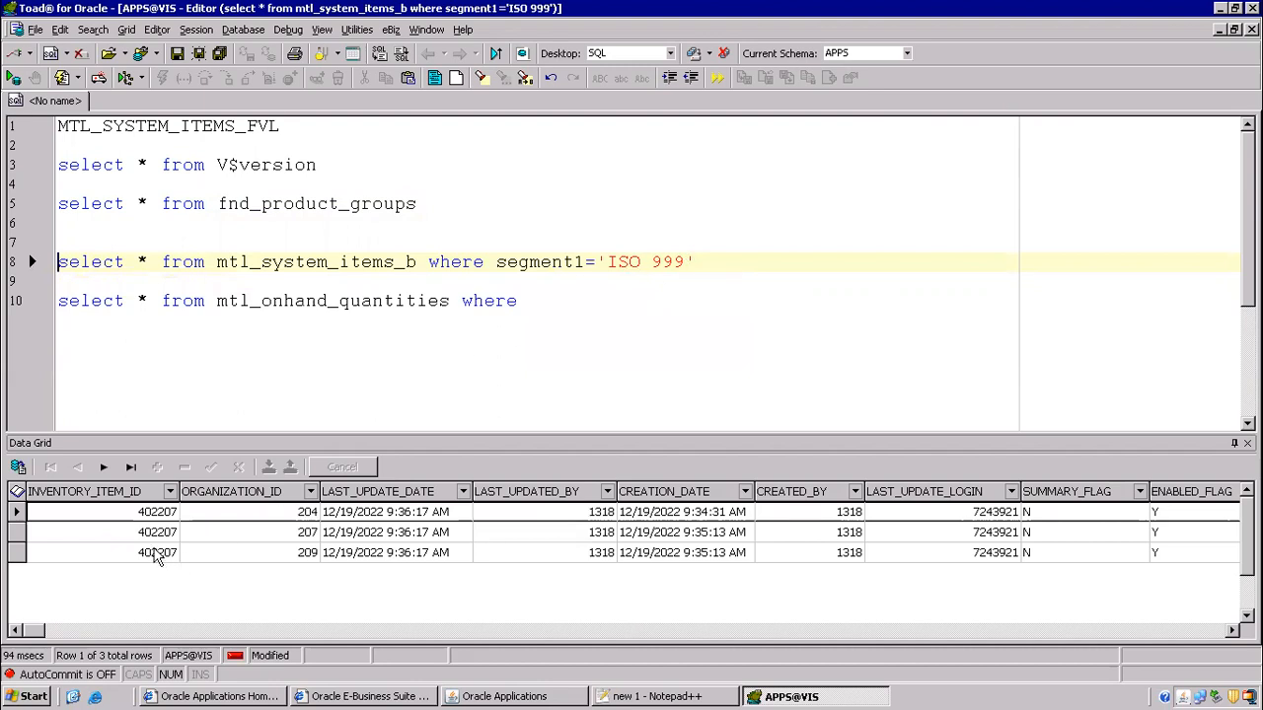
- Complete the on-hand query with inventory_item_id='402207' and run it, returning quantity 400 in FGI
click(153, 511)
click(153, 511)
key(ctrl+c)
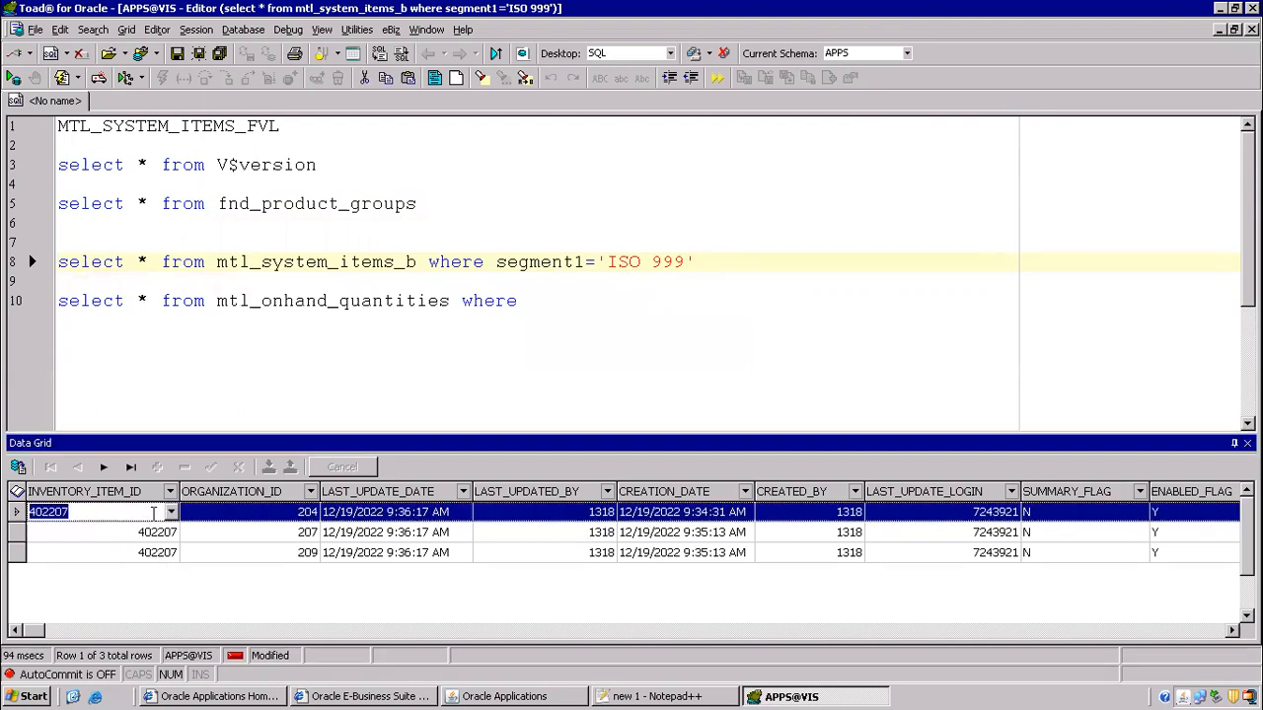
click(540, 301)
key(ctrl+v)
click(531, 300)
text(inventor)
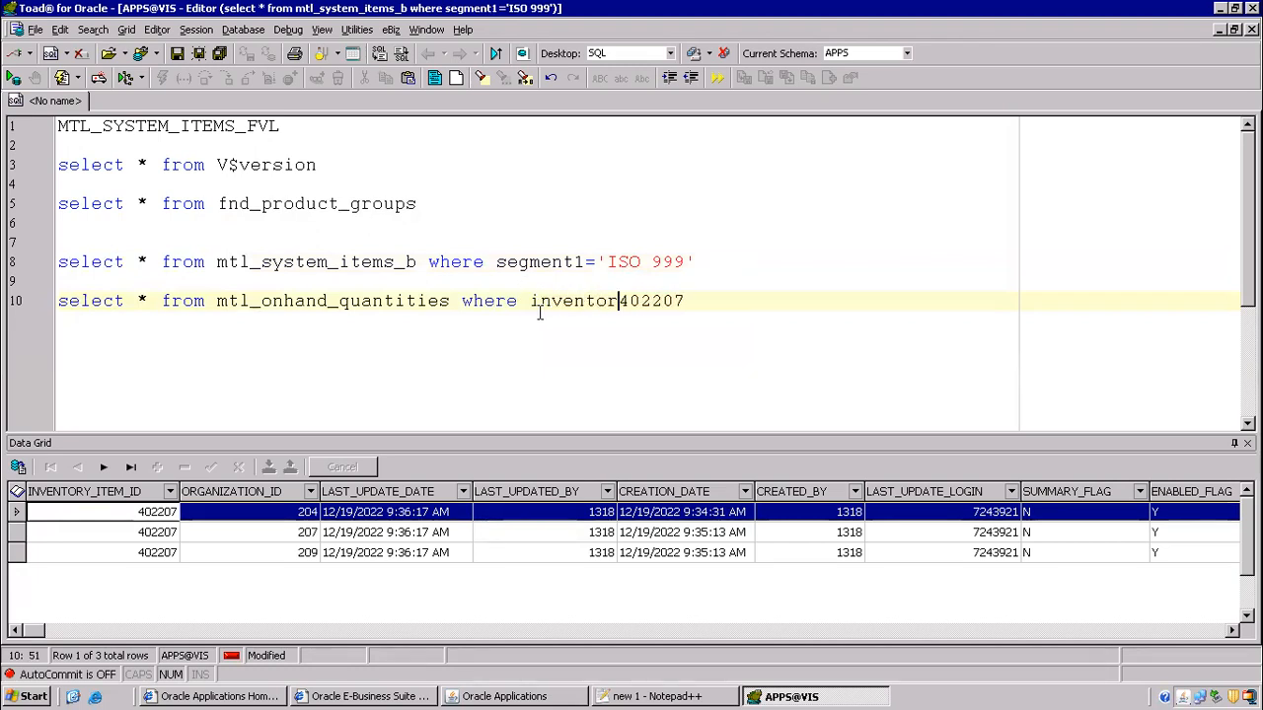
text(y_item_id)
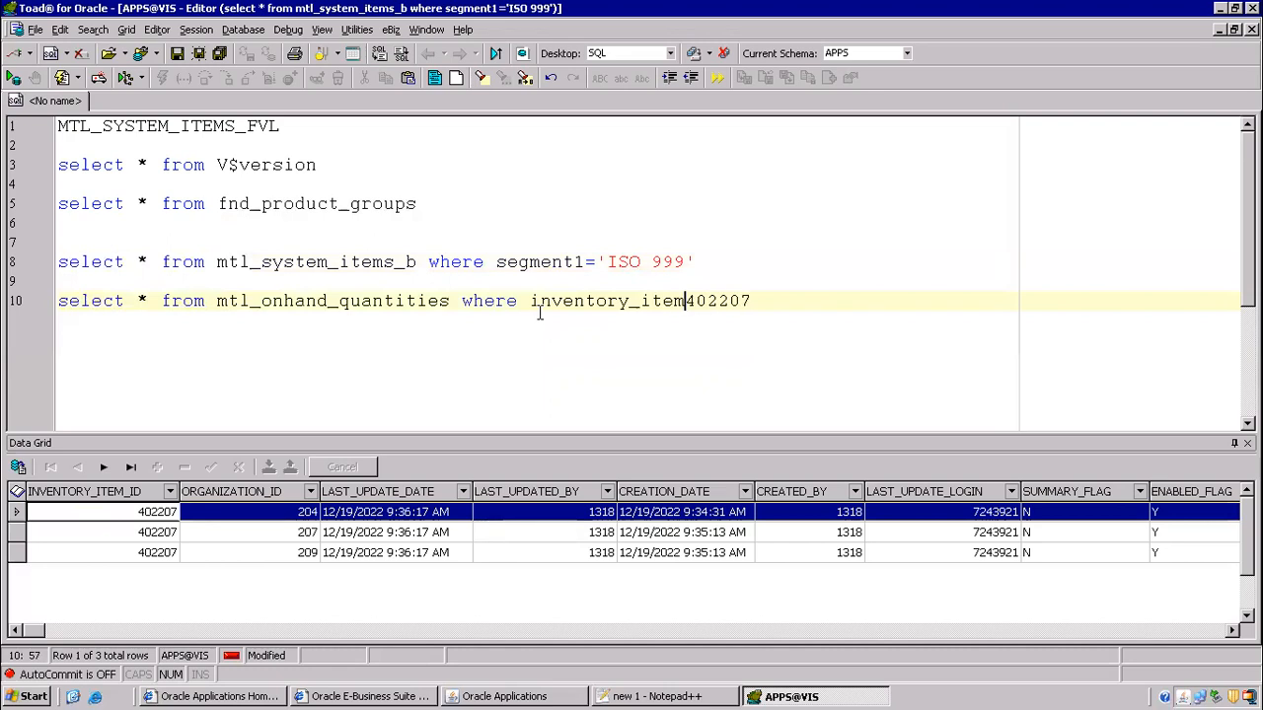
text(=')
key(End)
key(F9)
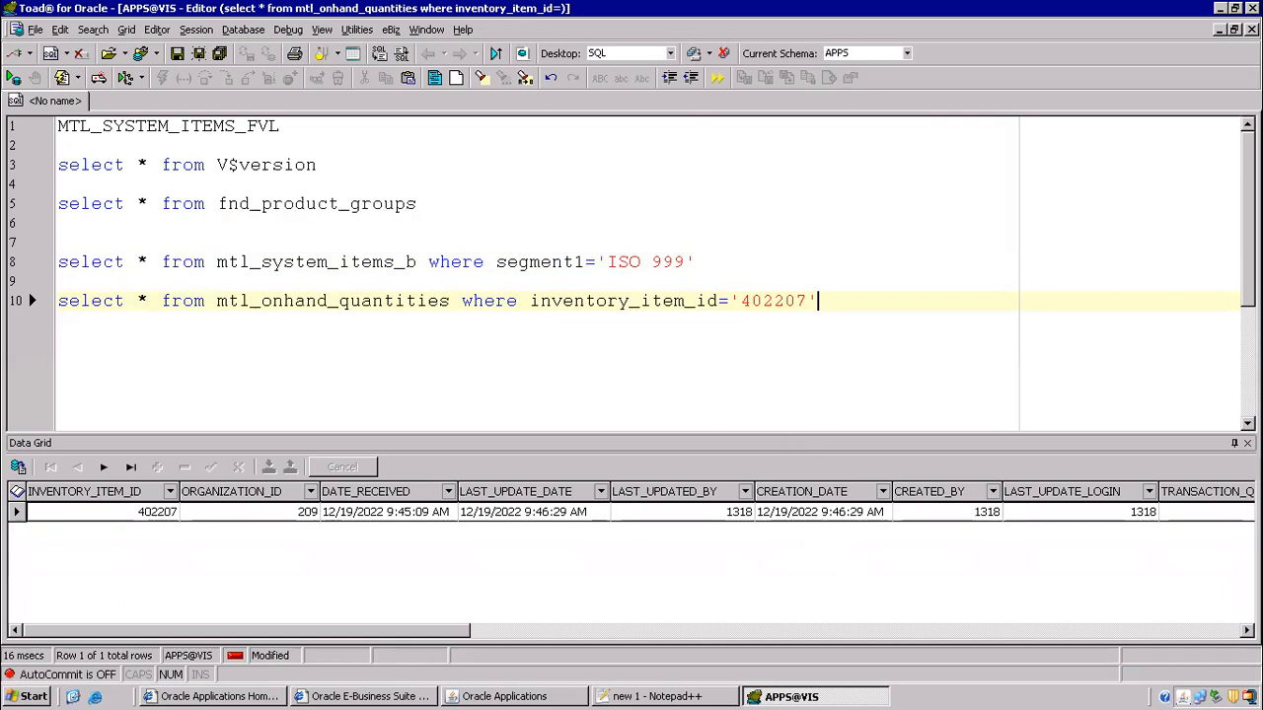
click(1240, 633)
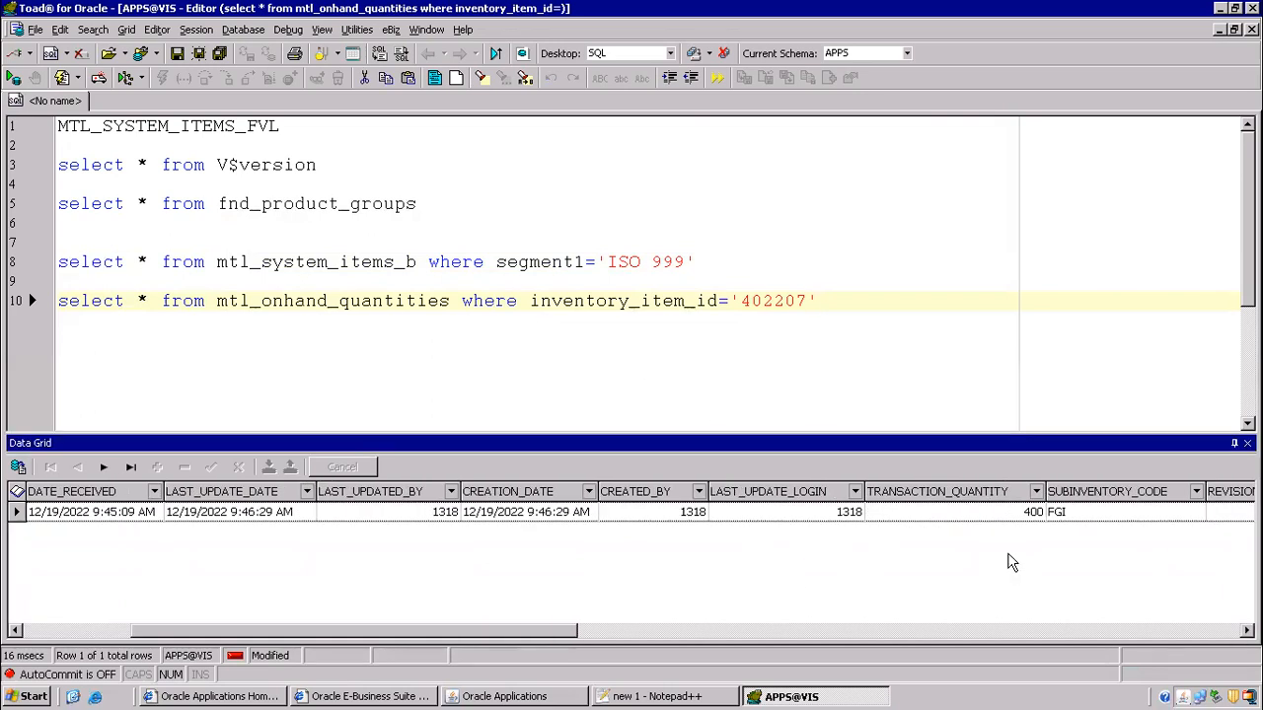
- Replace * with transaction_quantity aliased onhand_qty and rerun, returning 400
click(1006, 520)
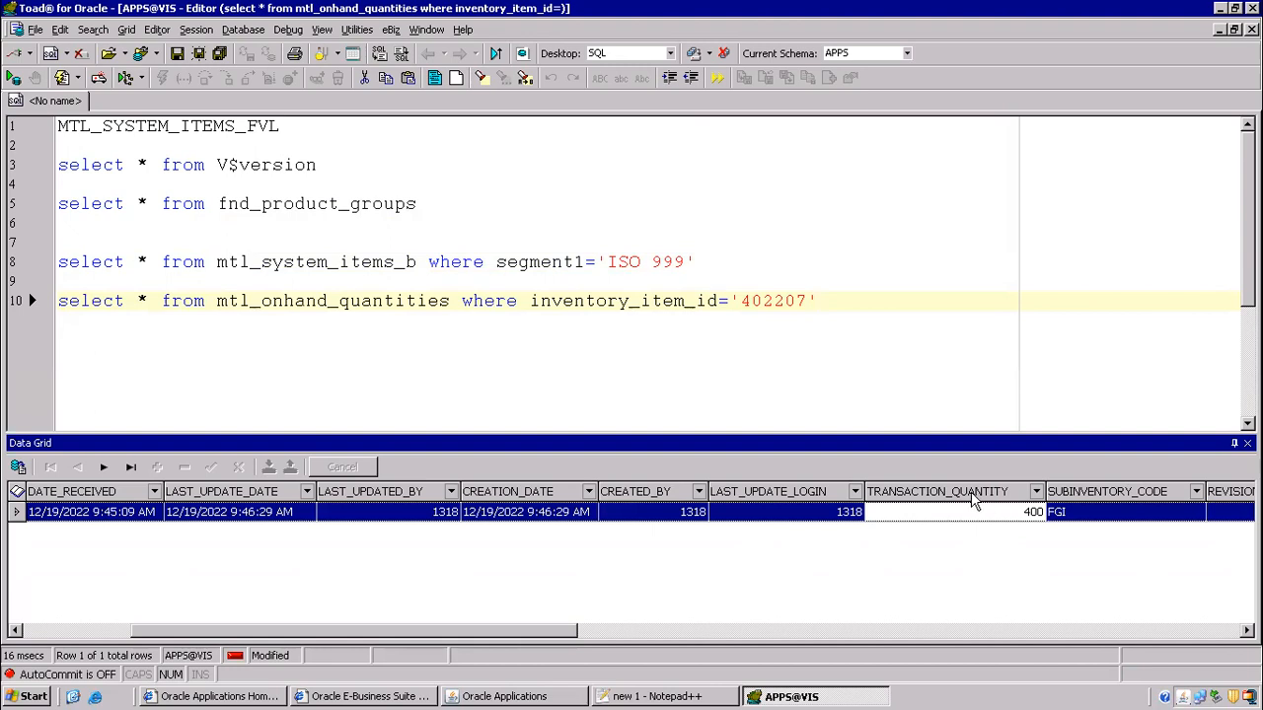
click(145, 303)
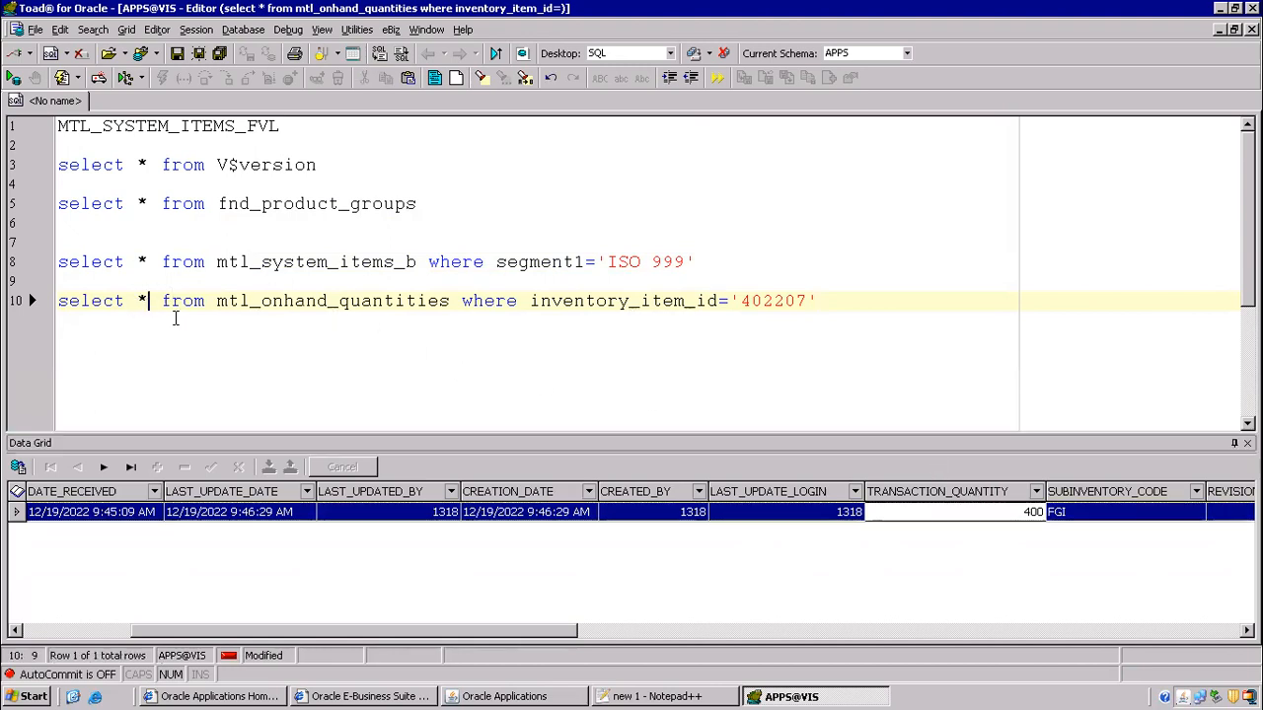
key(BackSpace)
text(tran)
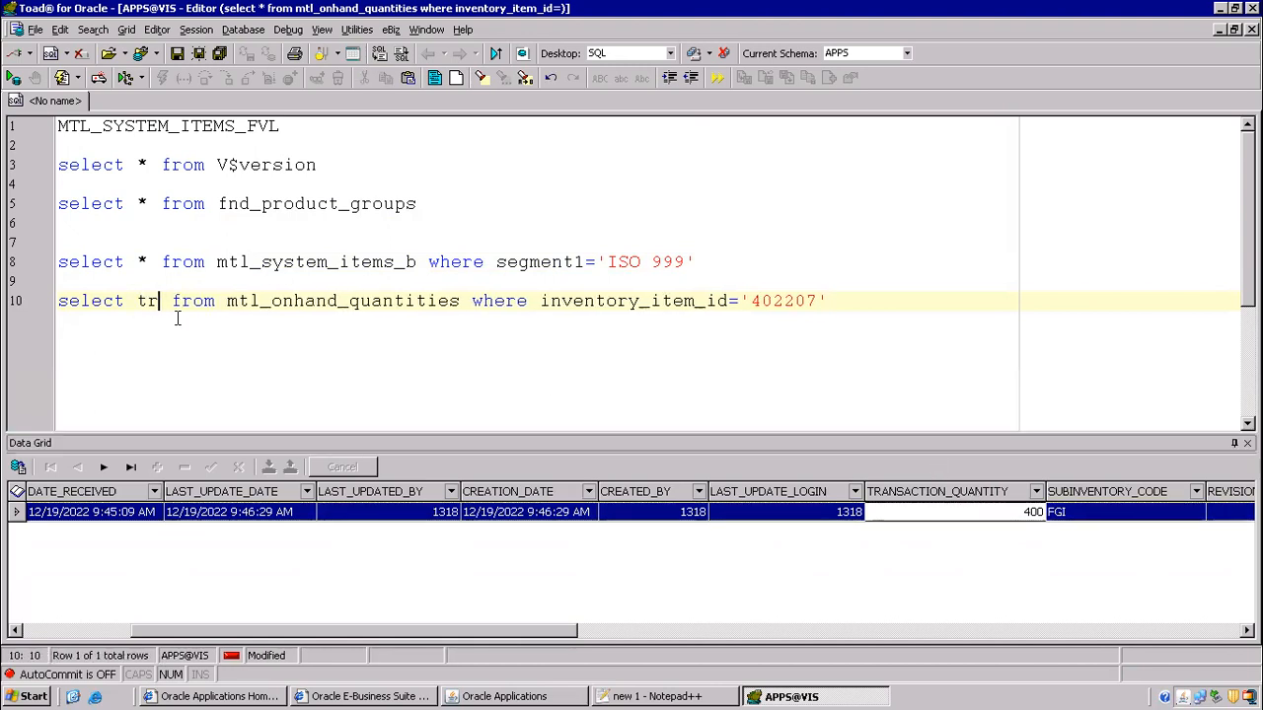
text(saction_quan)
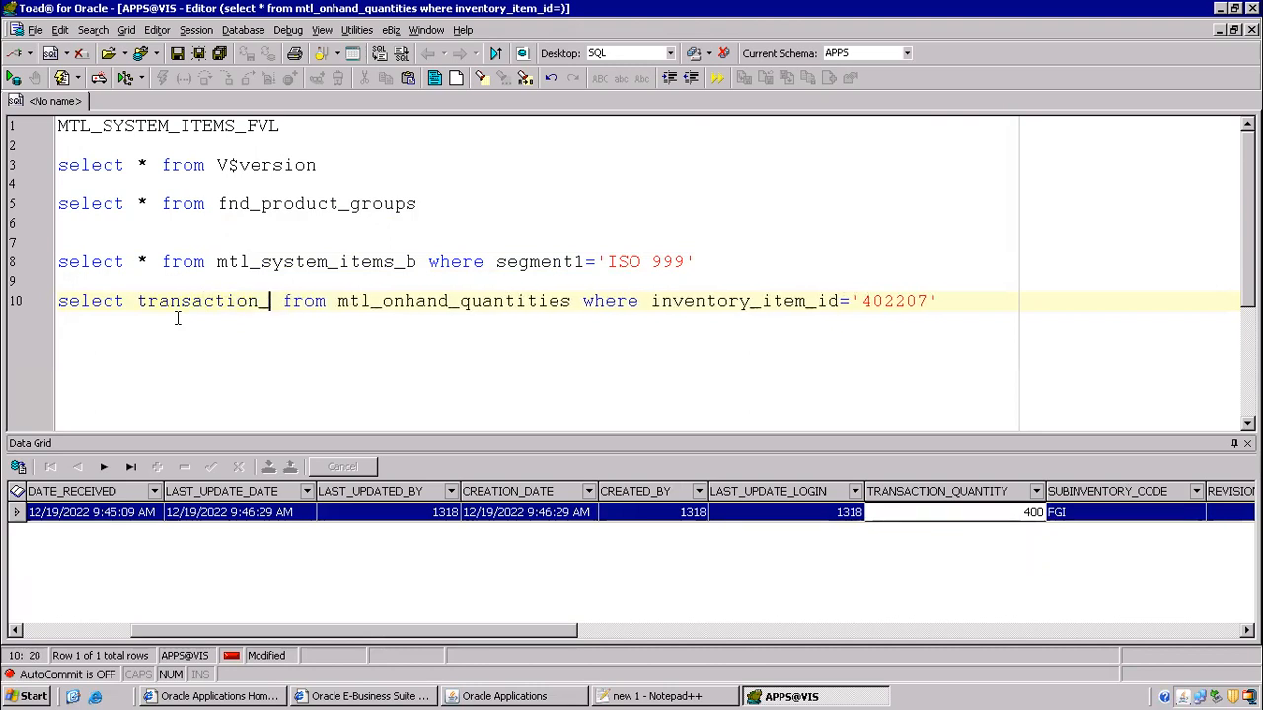
text(tity)
key(F9)
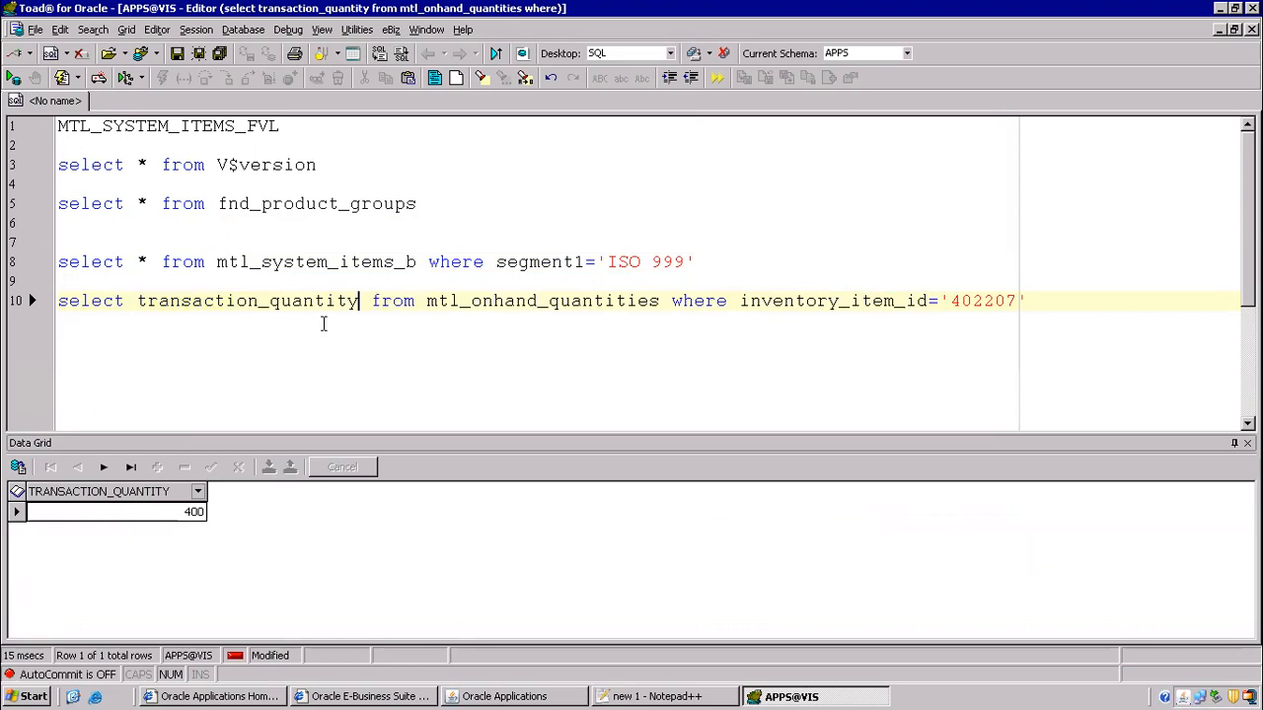
text(onhand_)
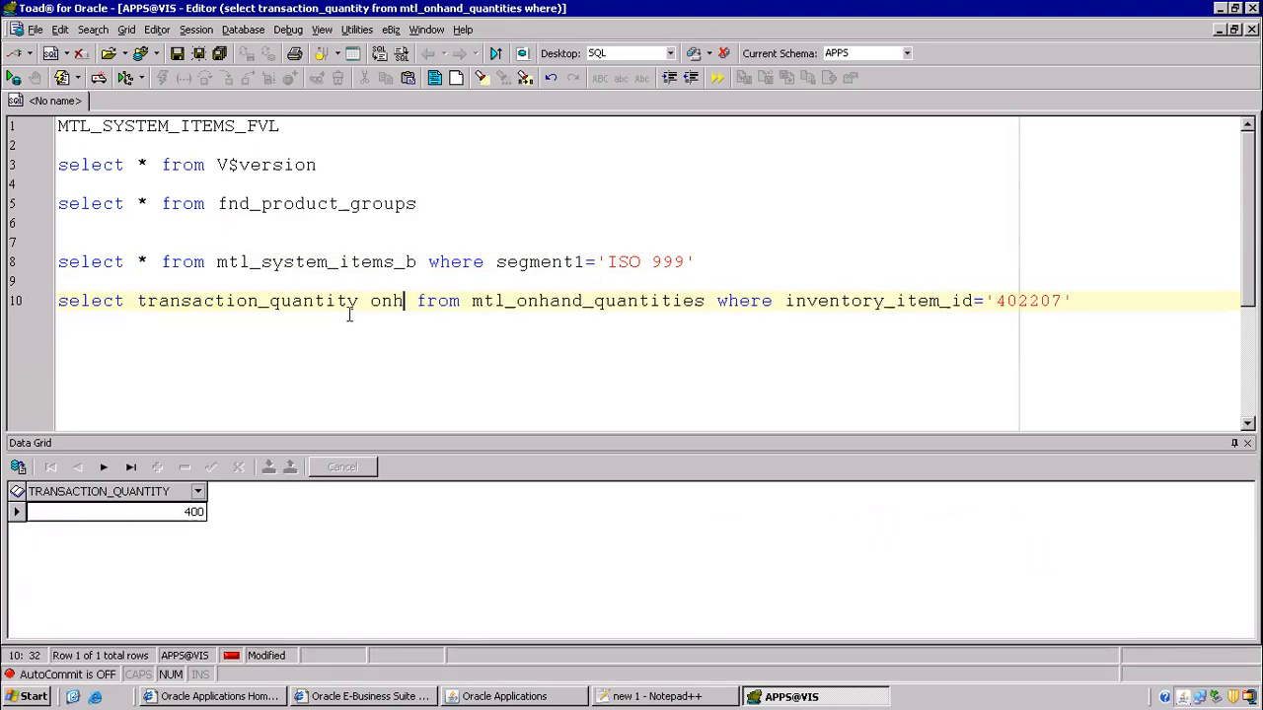
text(qty)
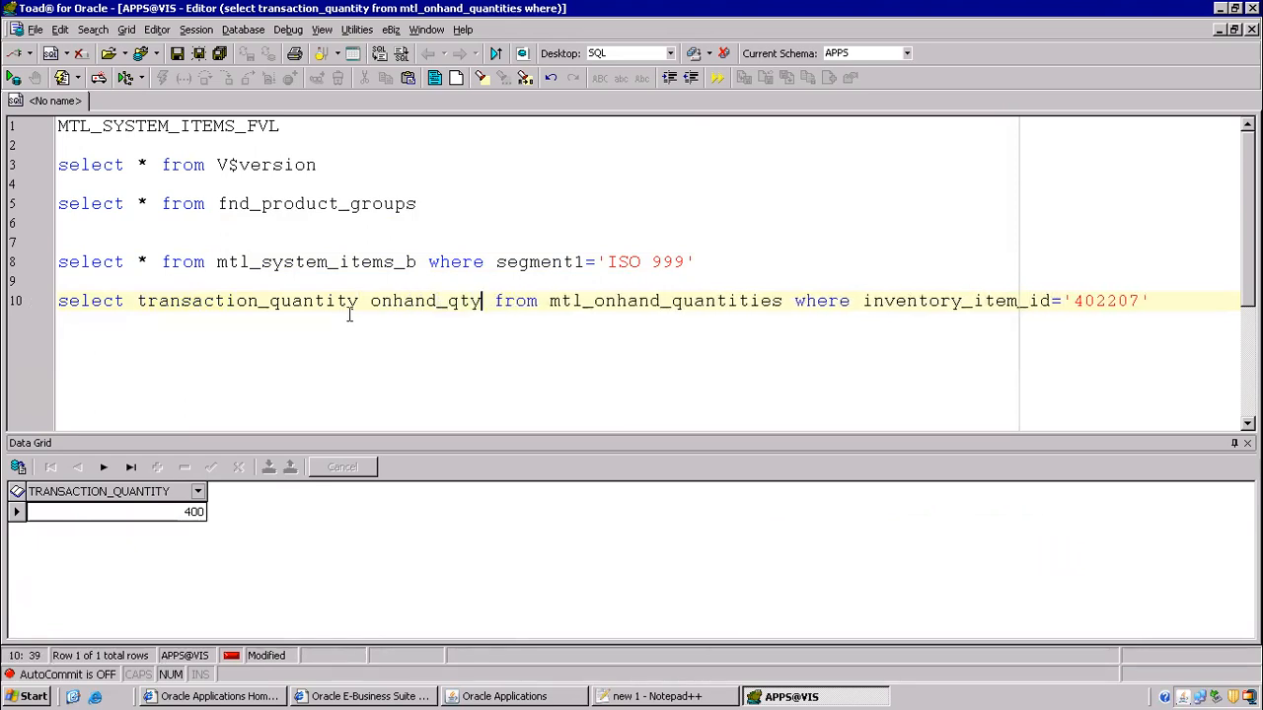
key(F9)
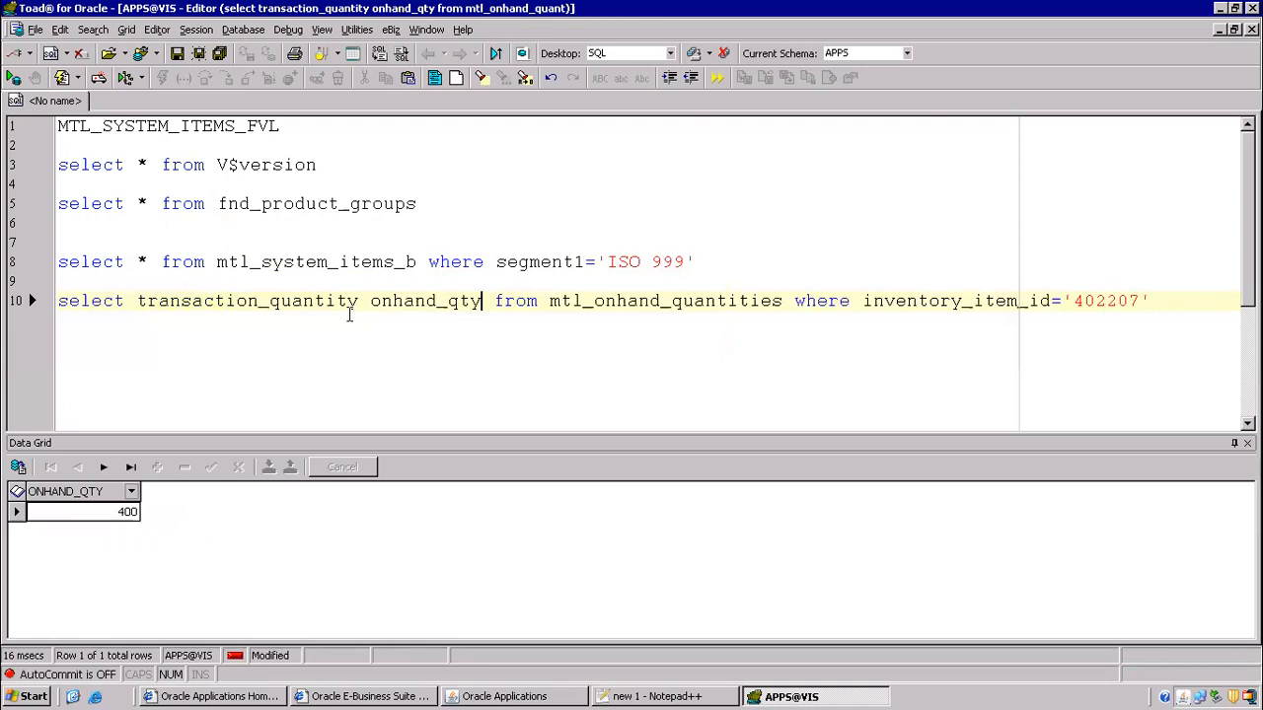
- Move the mtl_onhand_quantities table name from line 10 into the line 8 FROM clause
drag(861, 301, 1063, 301)
drag(278, 247, 323, 321)
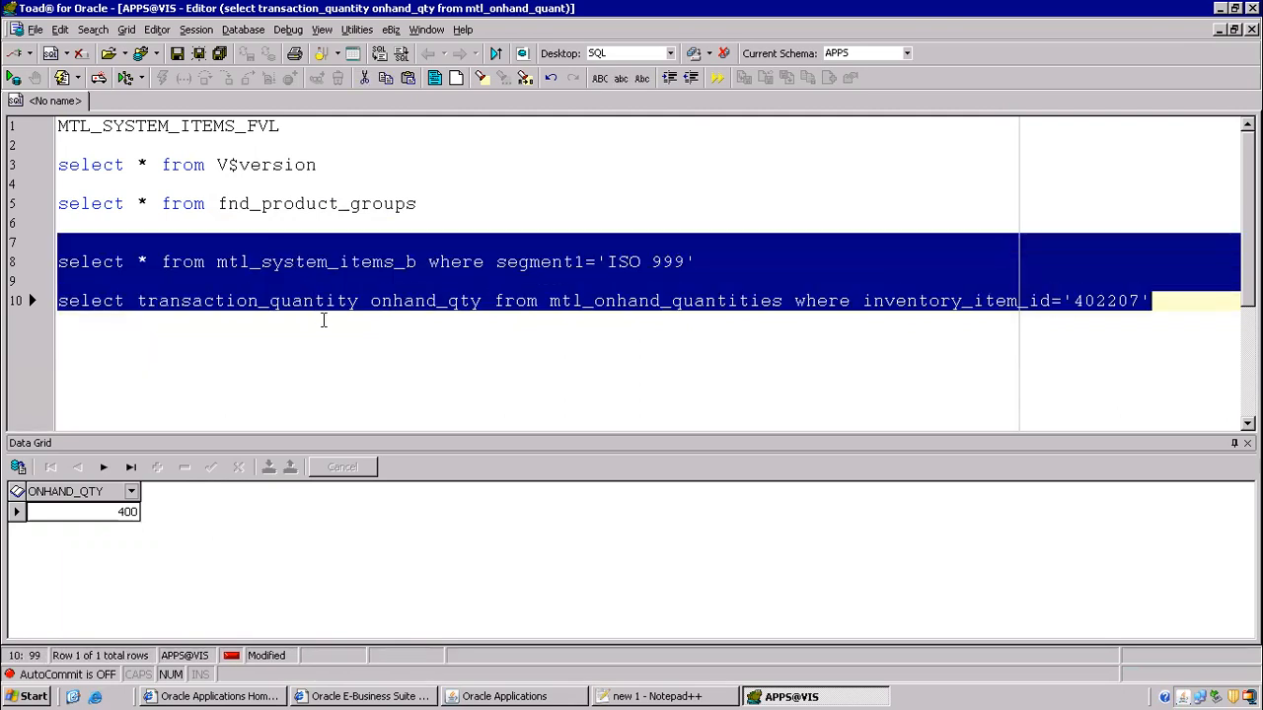
click(432, 354)
drag(550, 300, 783, 298)
key(ctrl+c)
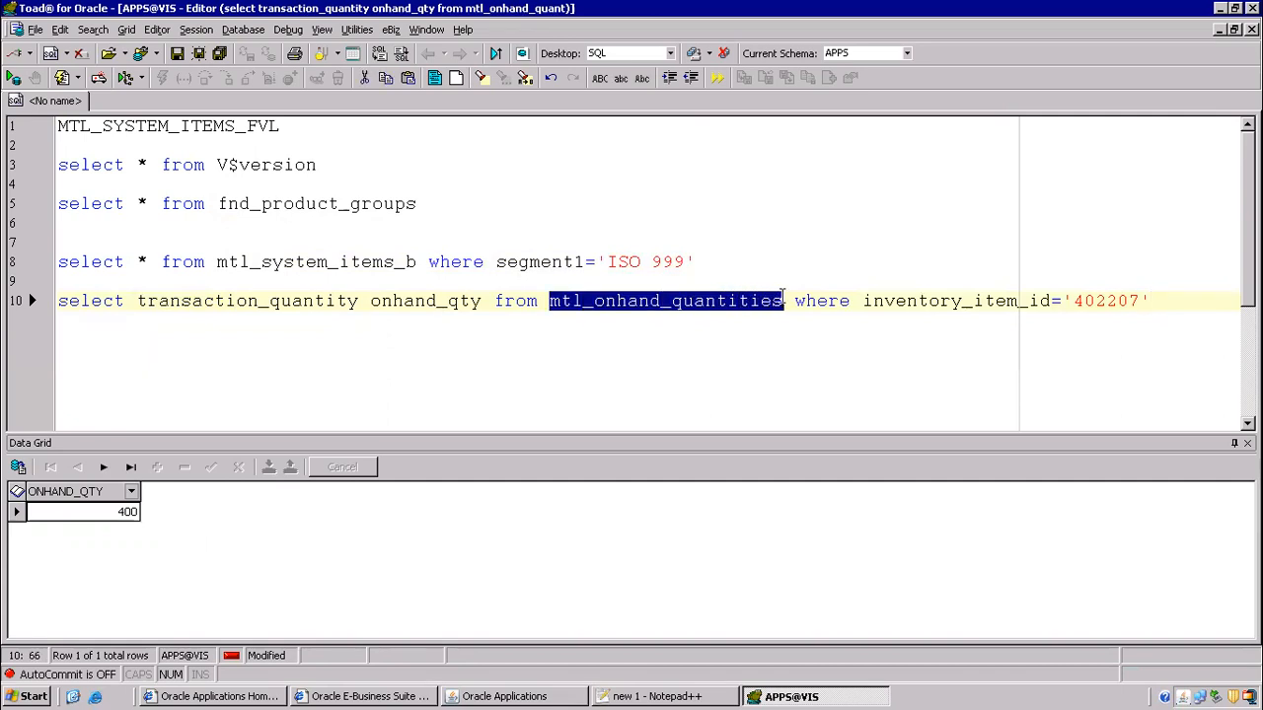
key(Delete)
click(423, 259)
key(ctrl+v)
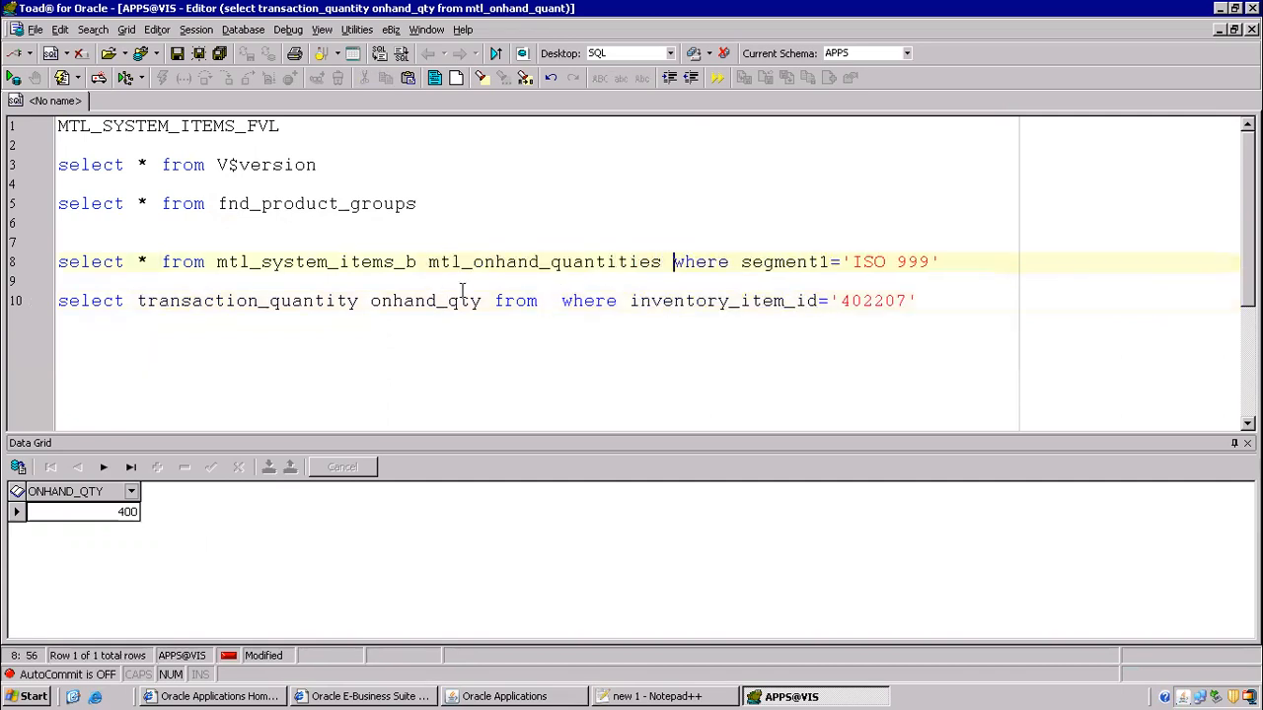
- Separate the two tables with a comma and alias them msi and moq
click(418, 262)
text(,)
key(Left)
click(216, 263)
key(shift+Right)
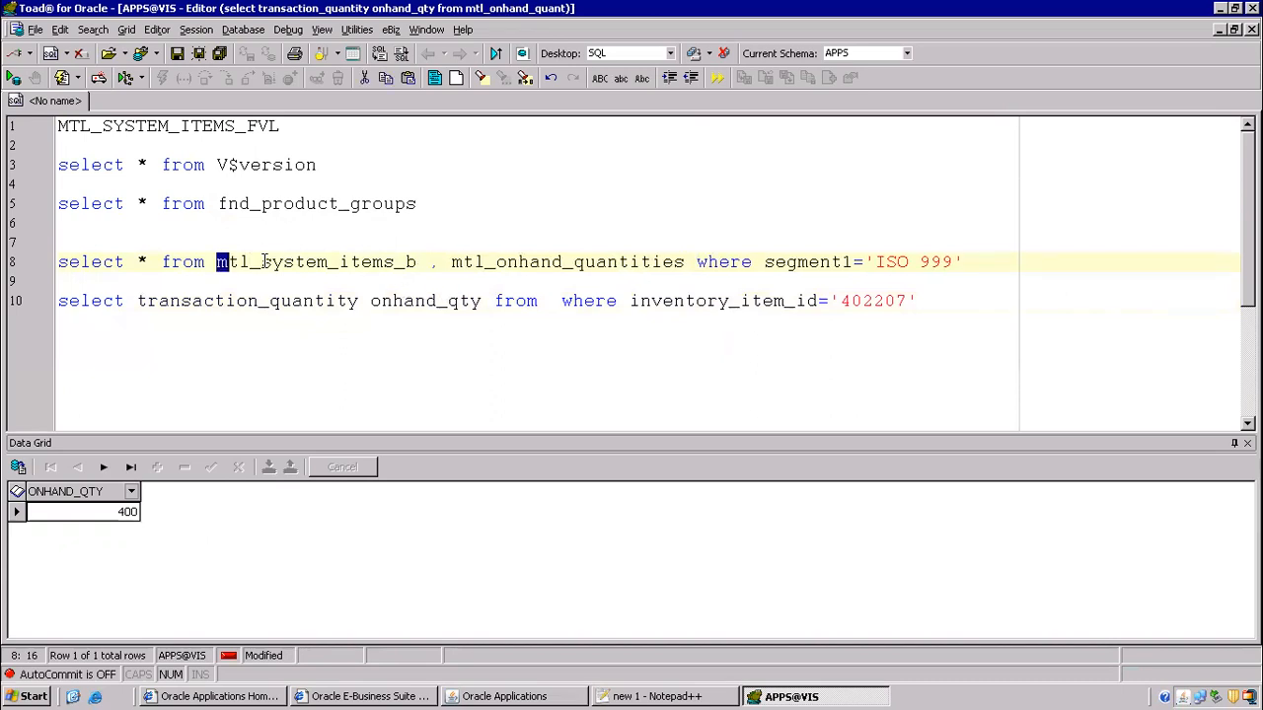
click(424, 262)
text(m)
key(BackSpace)
text(ite)
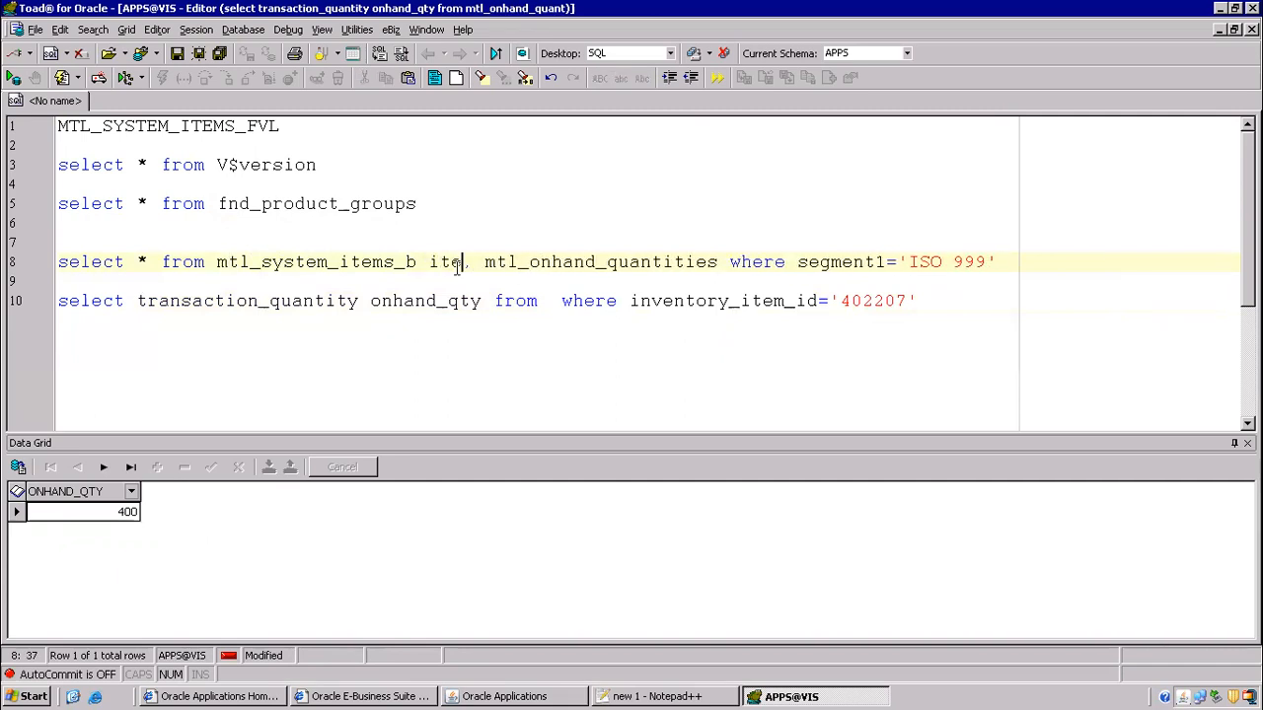
text(m)
key(BackSpace)
key(BackSpace)
key(BackSpace)
key(BackSpace)
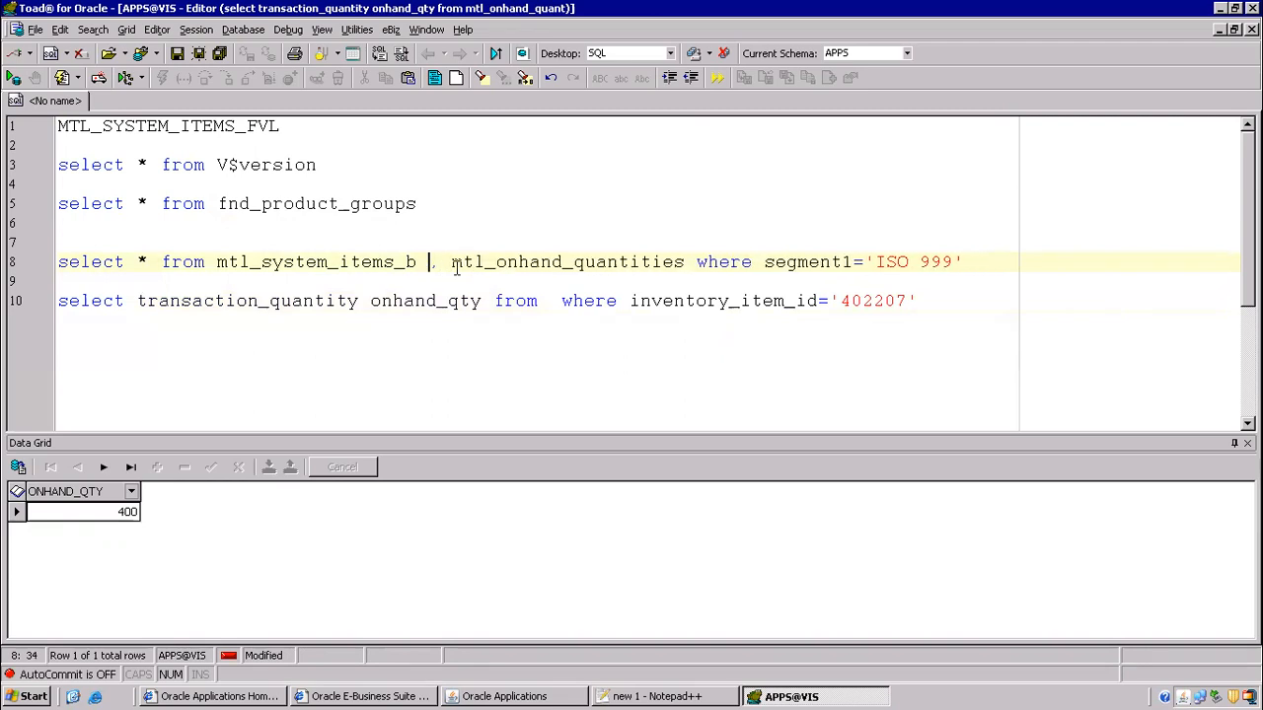
text(msi)
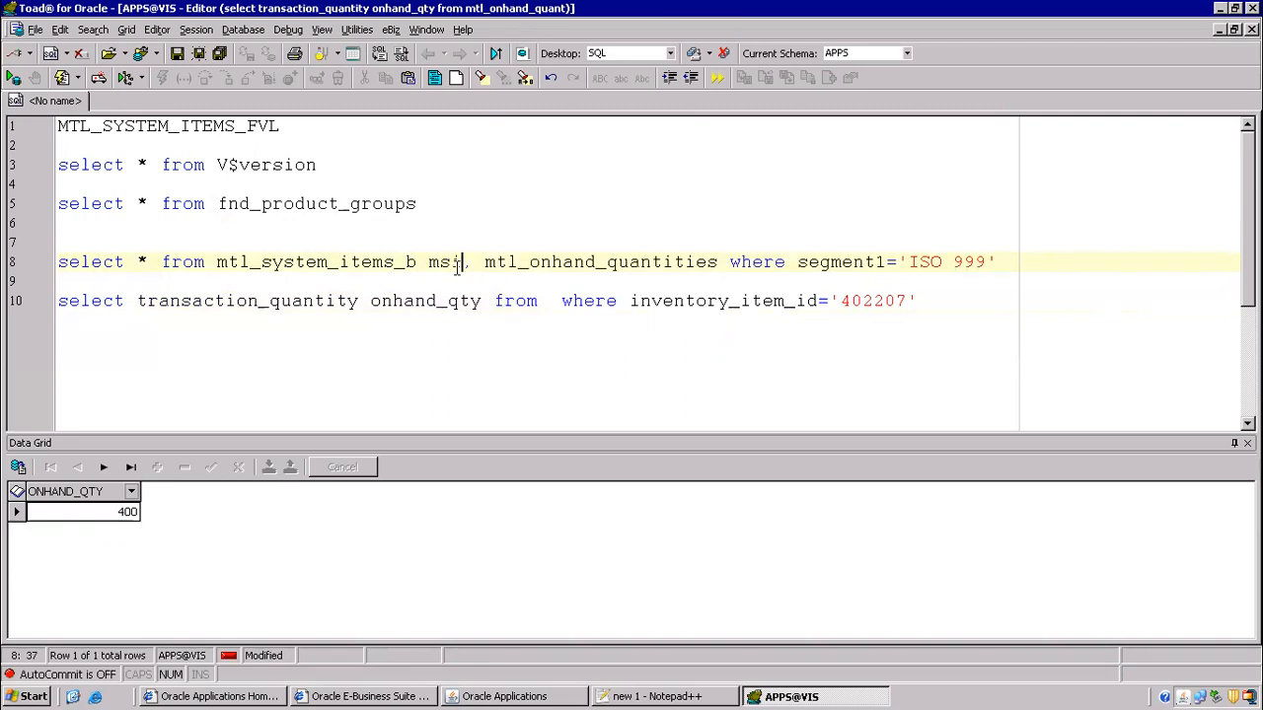
key(Right)
key(Right)
key(Right)
key(Right)
key(Right)
key(Right)
key(Right)
key(Right)
key(Right)
key(Right)
key(Right)
key(Right)
key(Right)
key(Right)
key(Right)
key(Right)
key(Right)
key(Right)
key(Right)
key(Right)
key(Right)
key(Right)
key(Right)
text(moq)
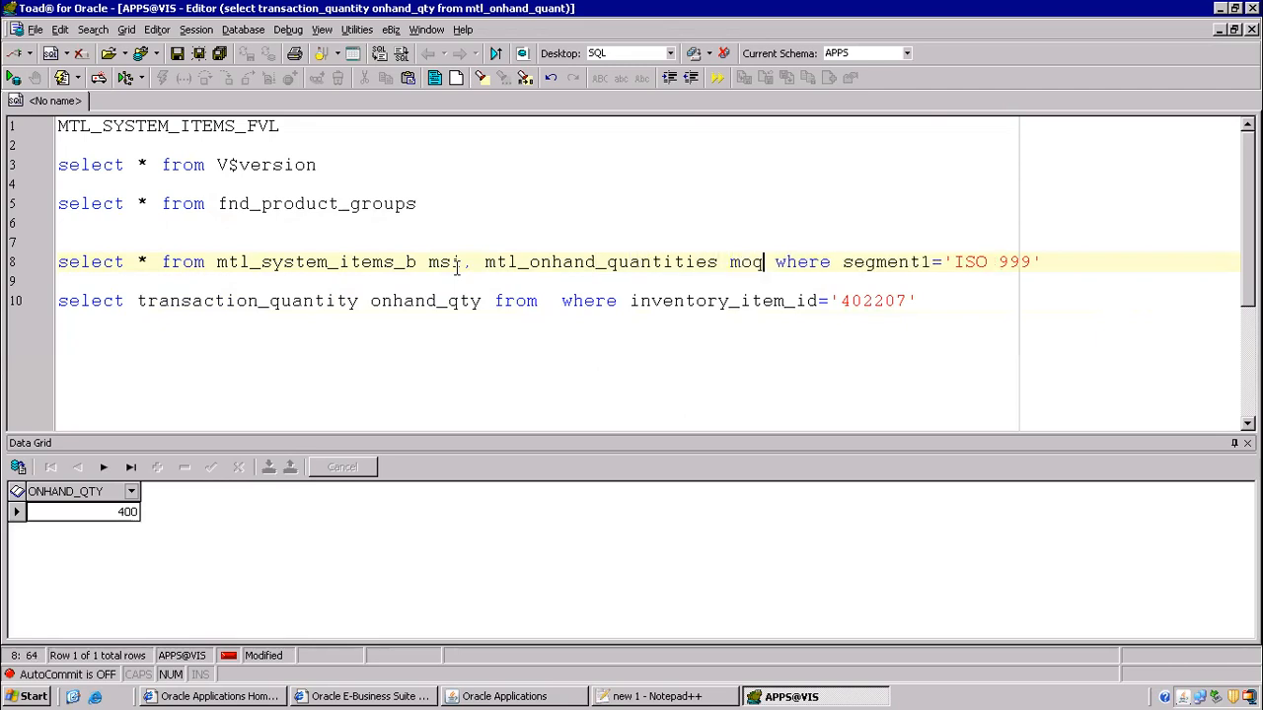
- Put WHERE on its own line and start an 'and' condition beneath it
key(Return)
key(End)
key(Return)
text(and)
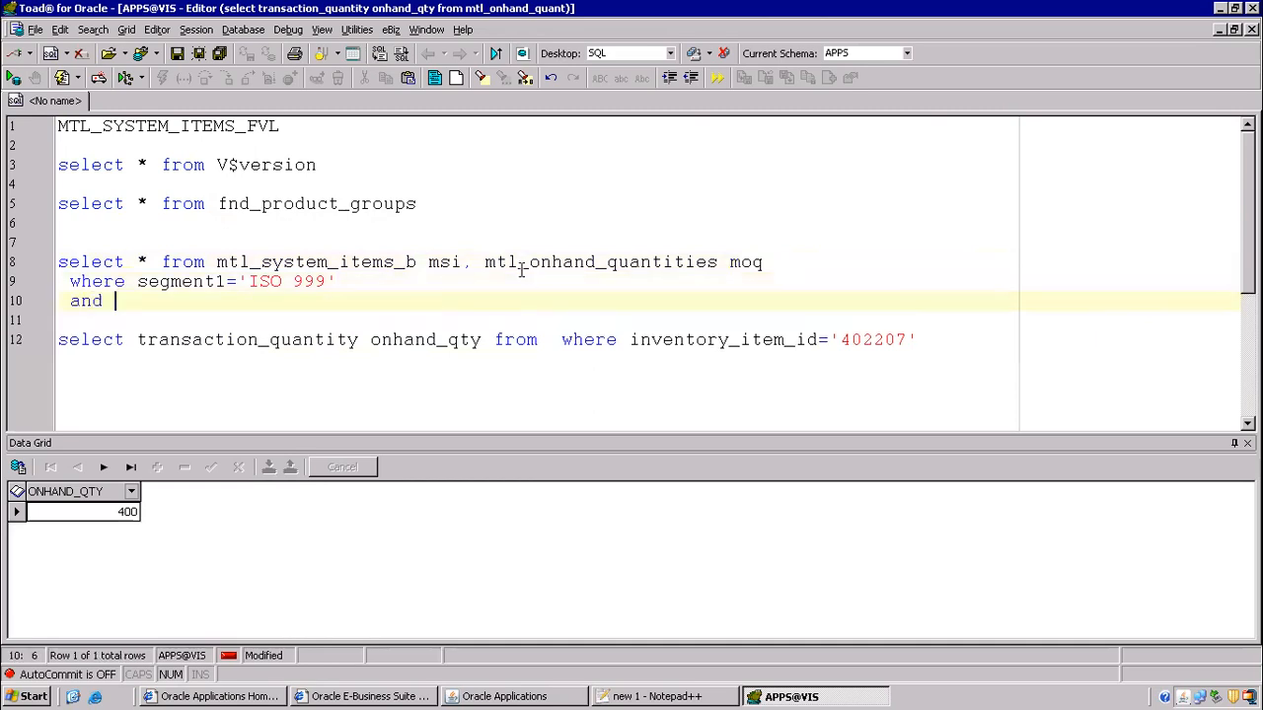
click(653, 697)
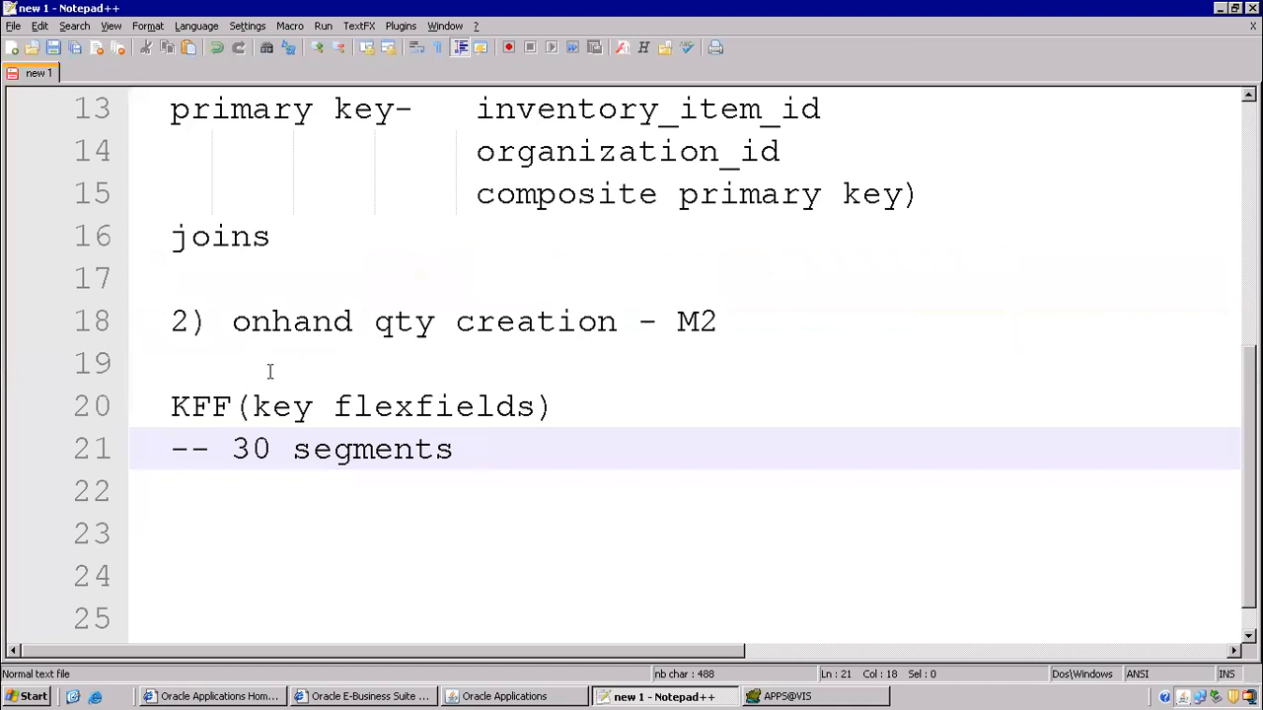
- Highlight the word 'joins' in the Notepad++ notes, then return to the Toad query editor
drag(156, 238, 277, 235)
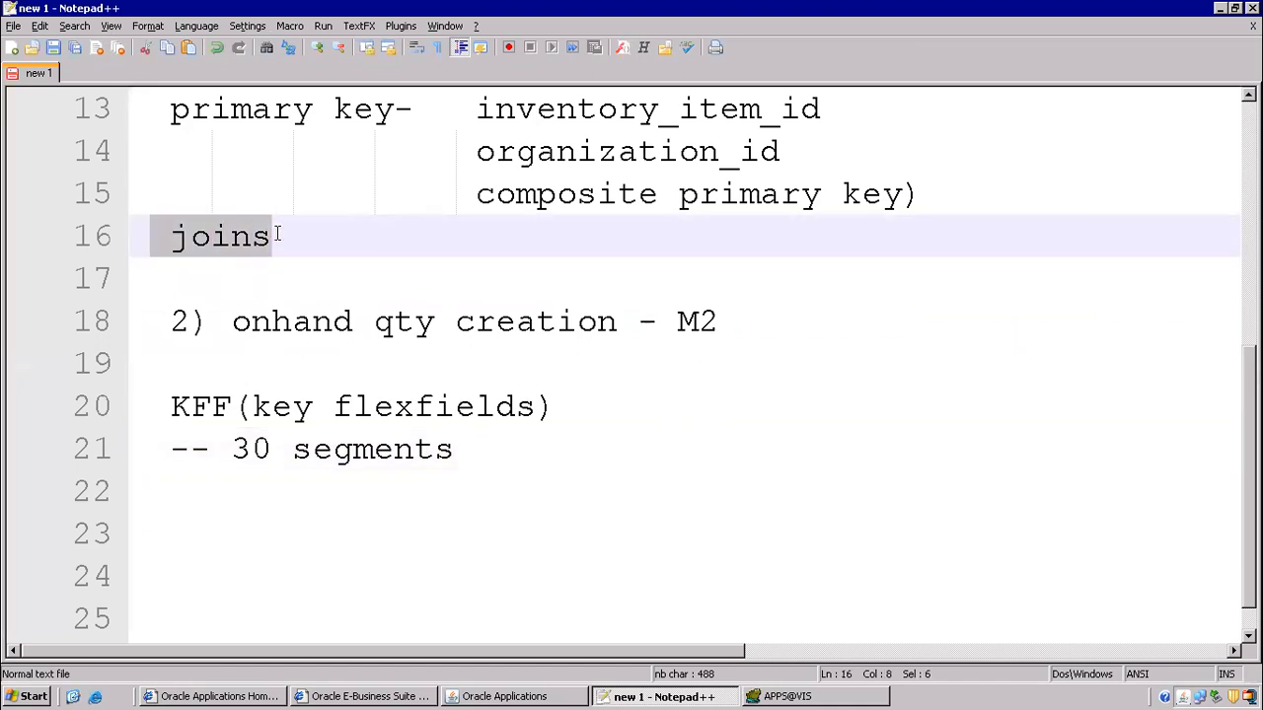
click(789, 697)
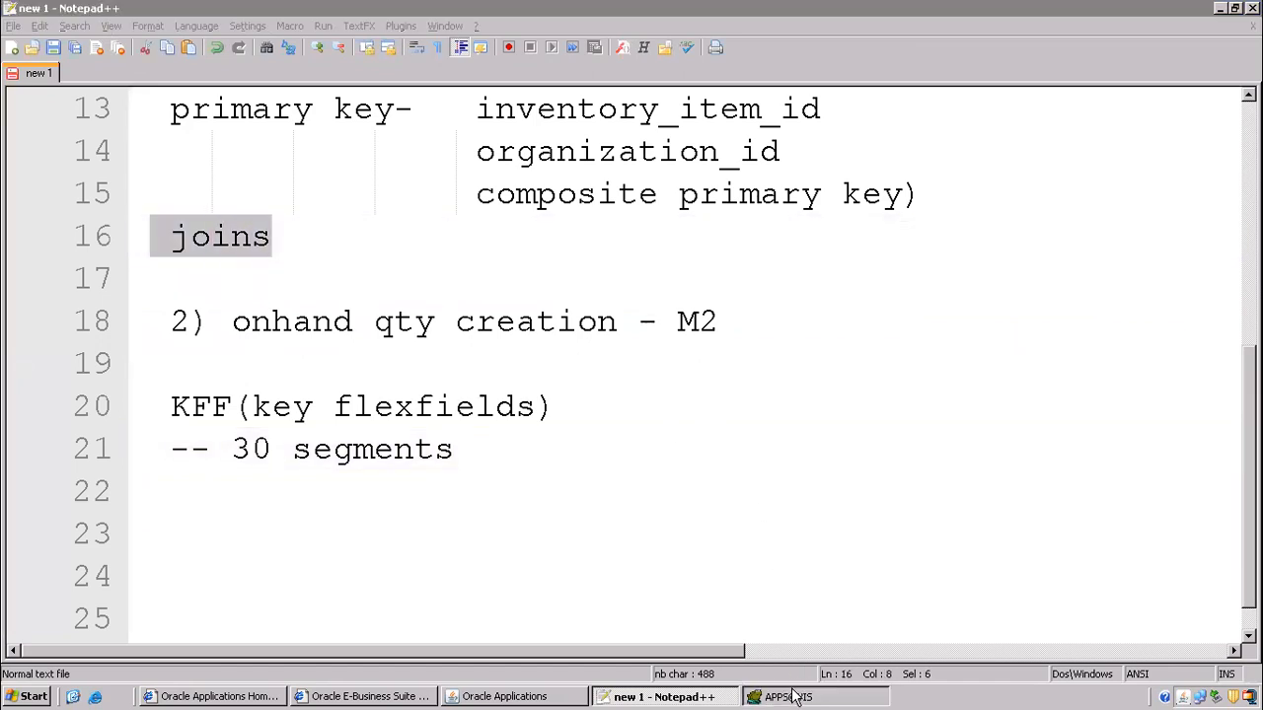
click(646, 695)
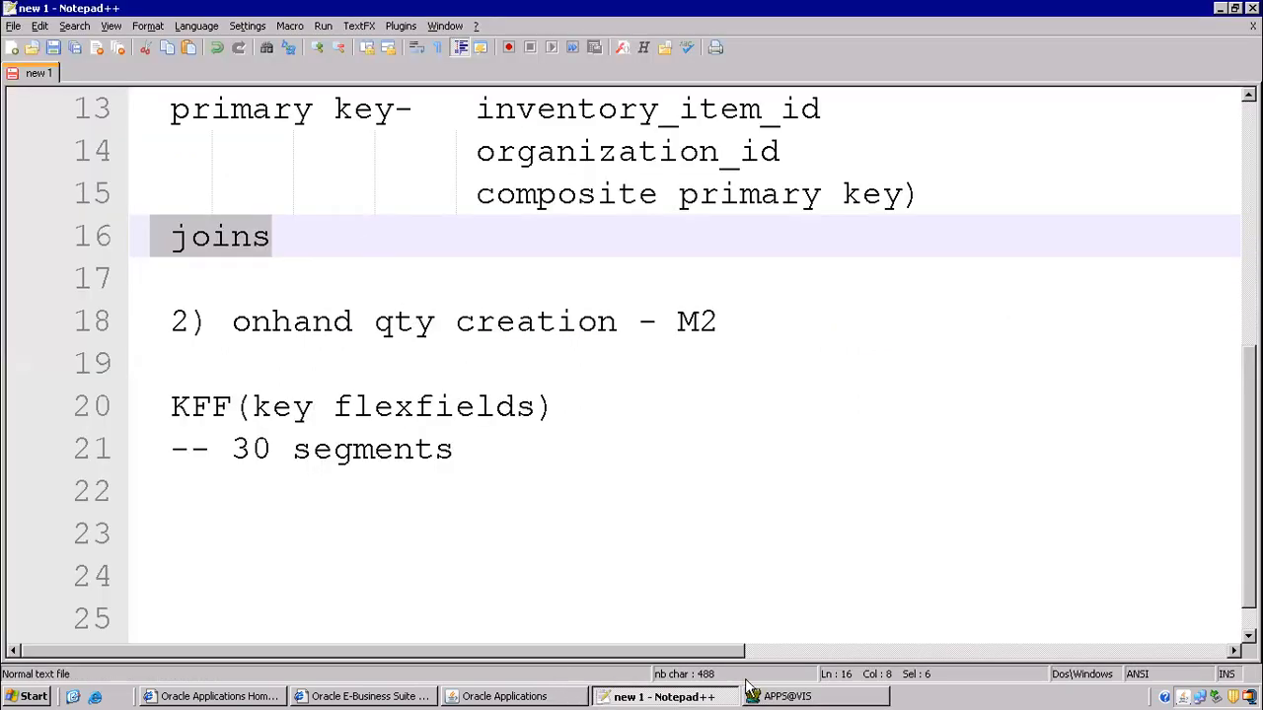
click(774, 696)
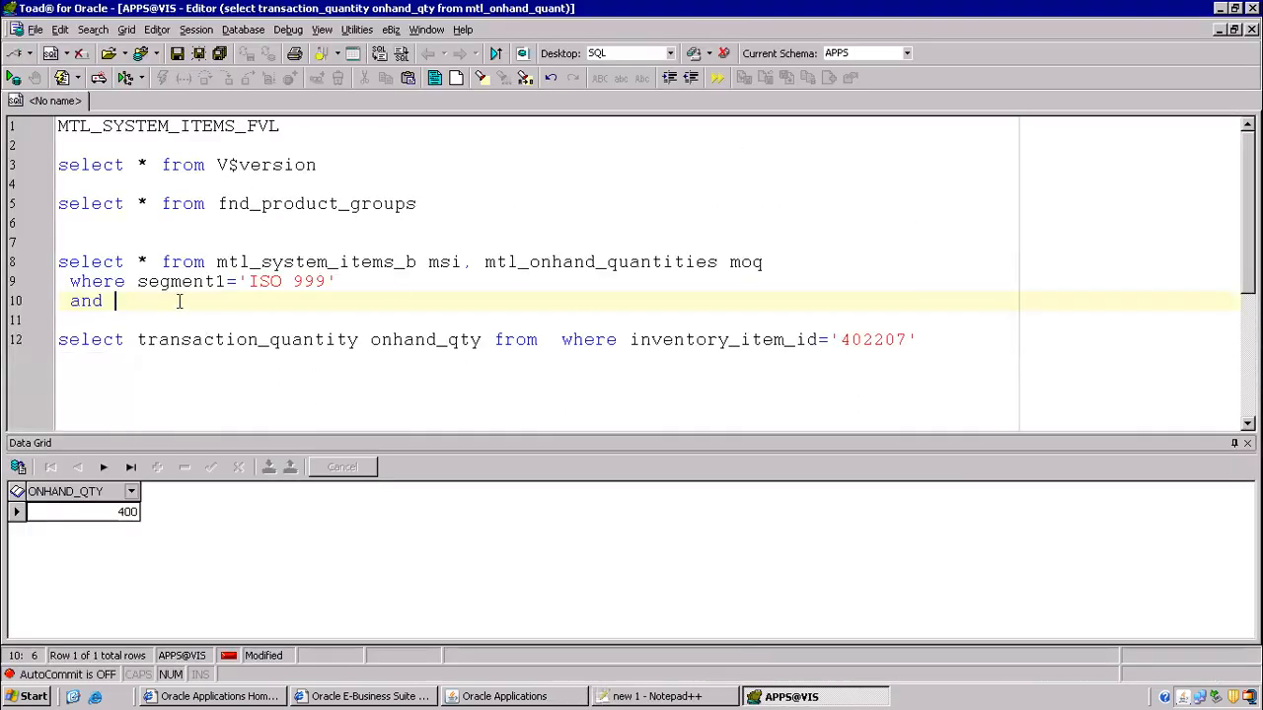
- Add the join msi.inventory_item_id = moq.inventory_item_id and run the query
drag(630, 340, 823, 339)
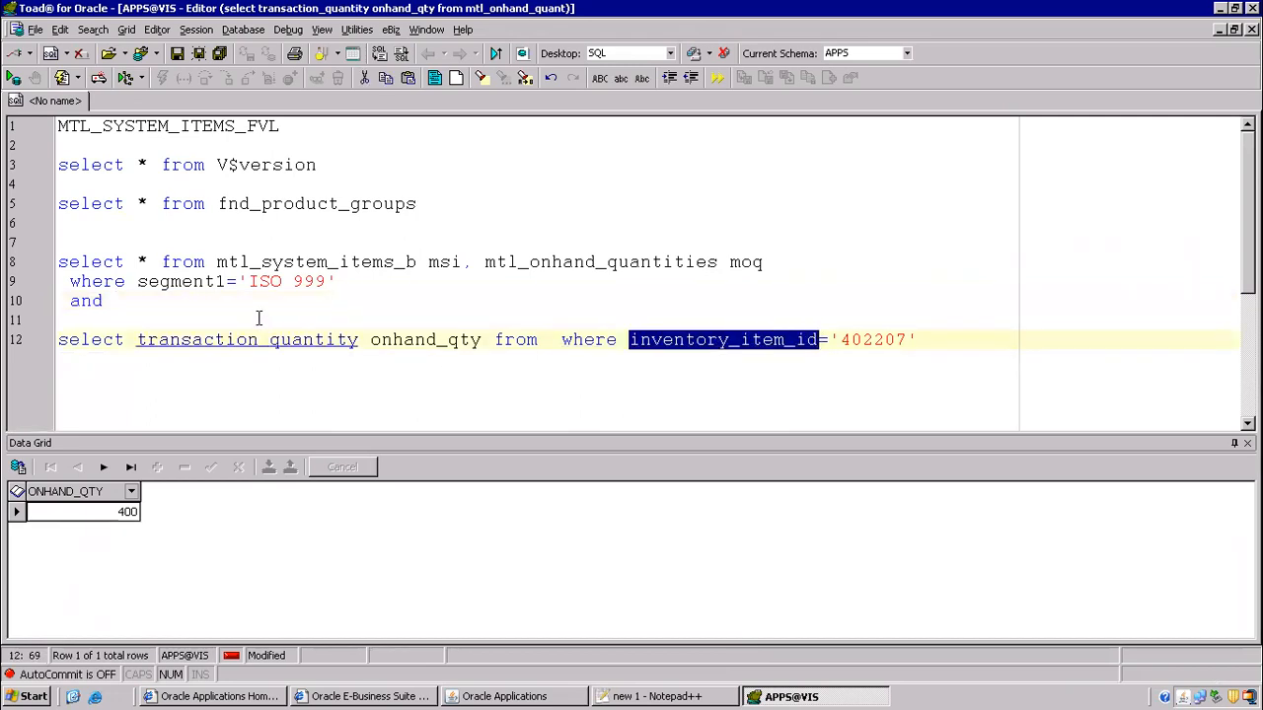
click(176, 296)
text(x)
key(ctrl+v)
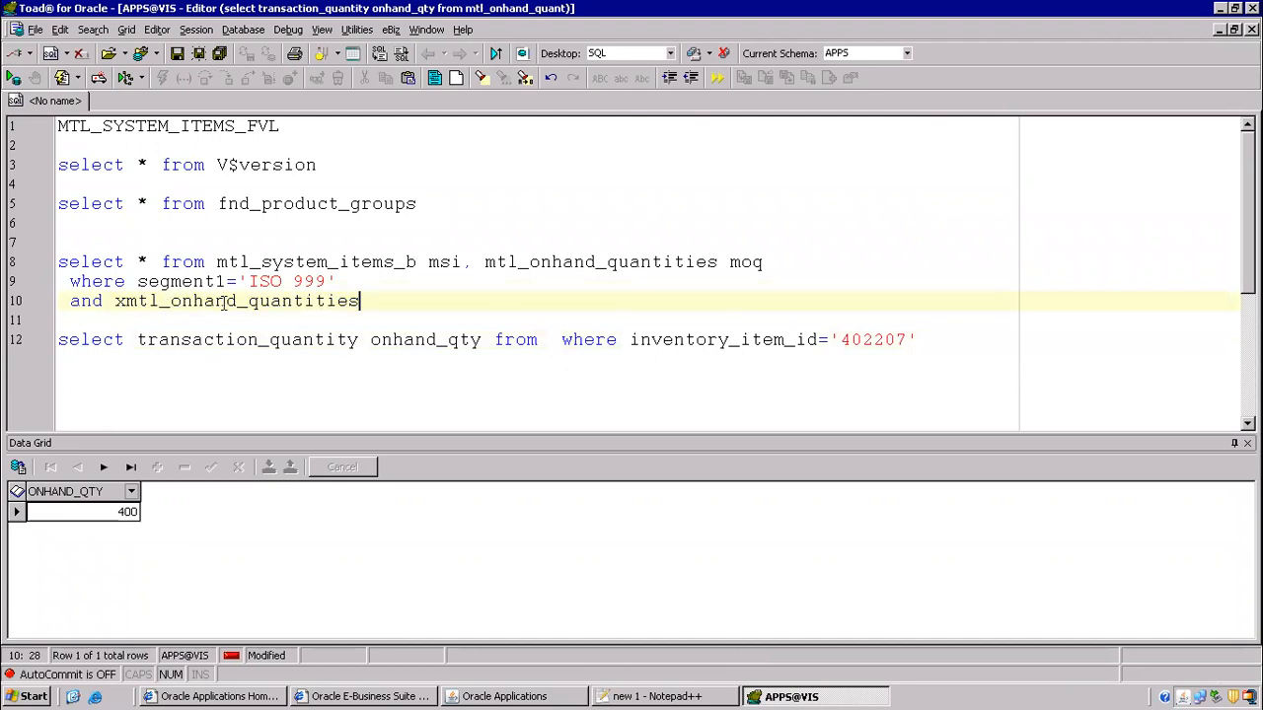
drag(116, 300, 375, 299)
key(Delete)
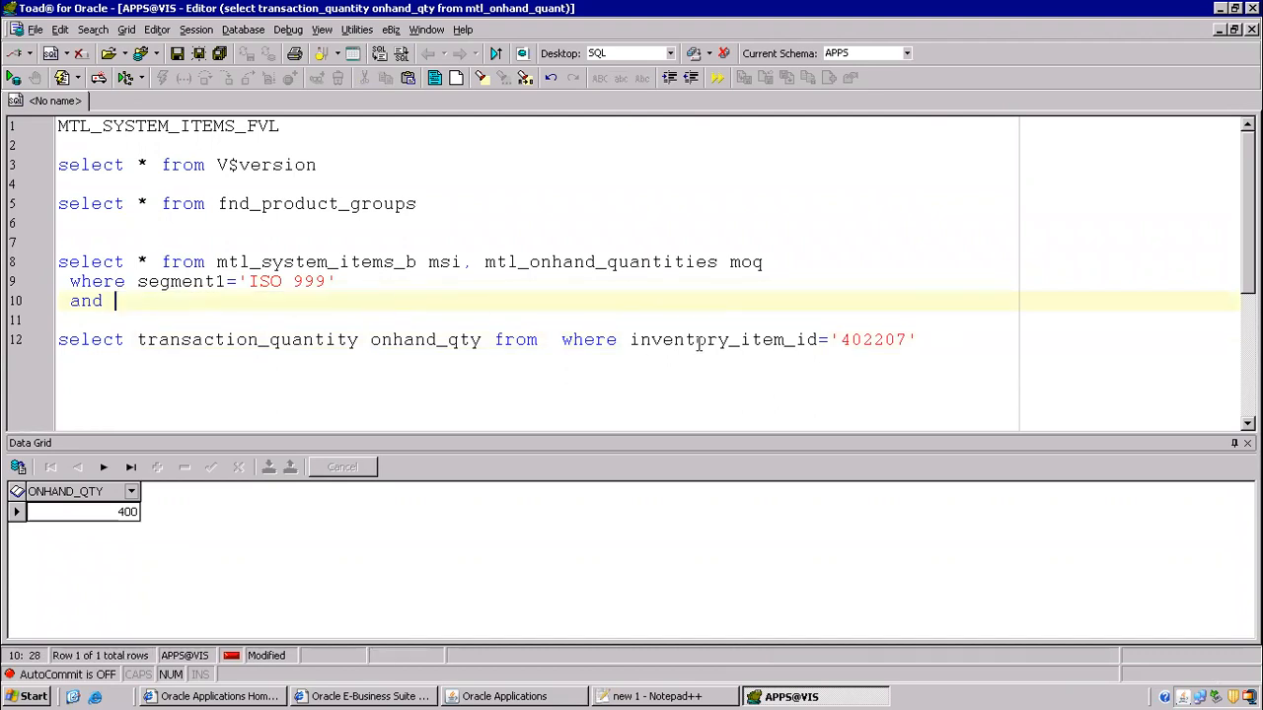
drag(628, 339, 816, 333)
key(ctrl+c)
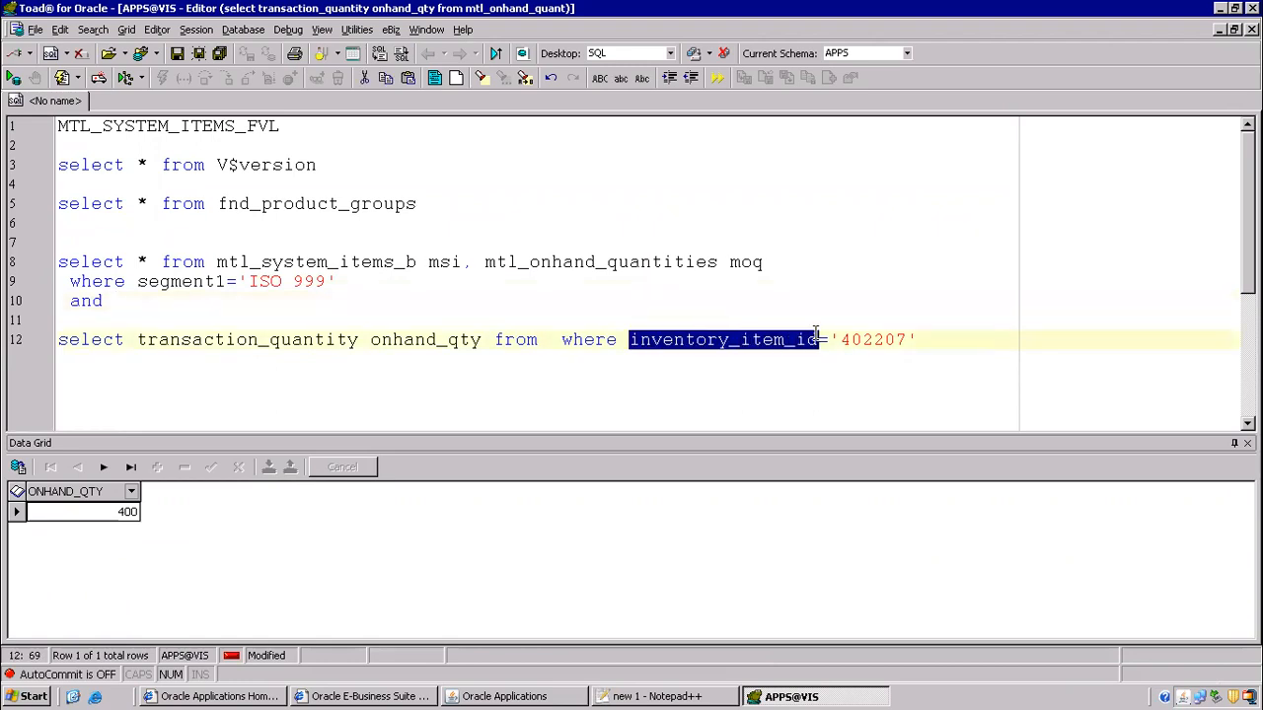
click(168, 310)
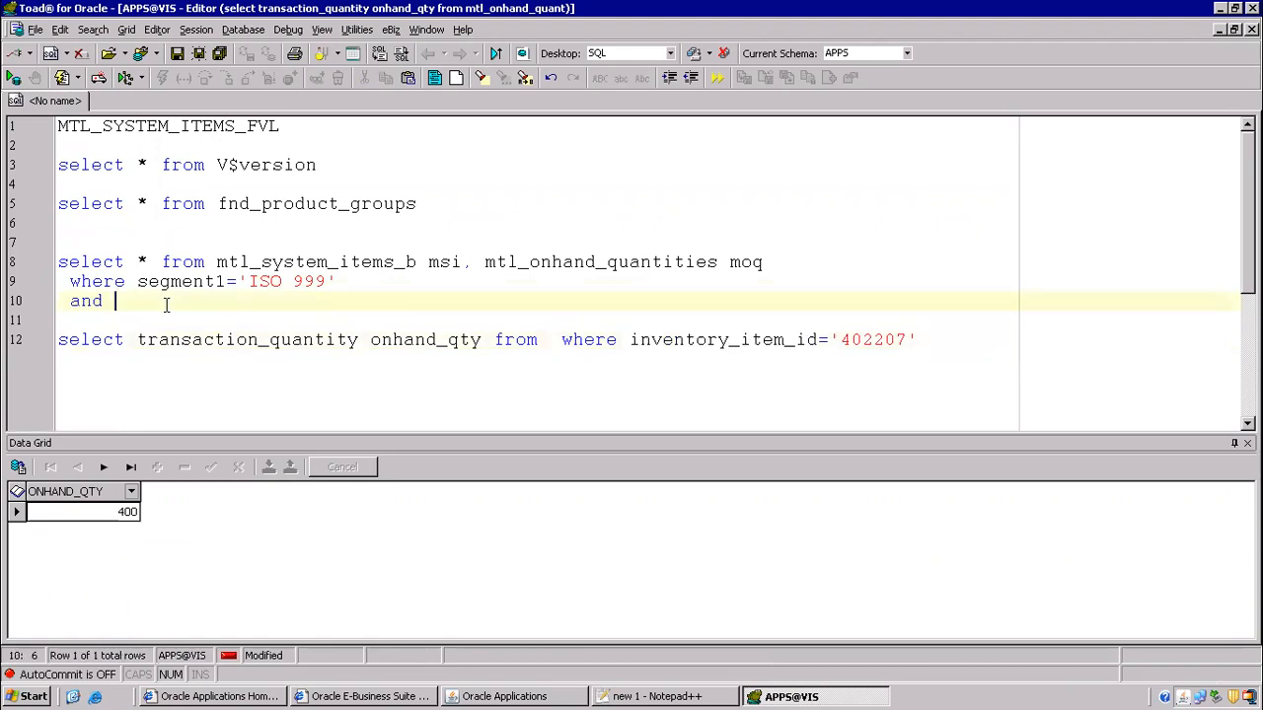
key(ctrl+v)
text(=)
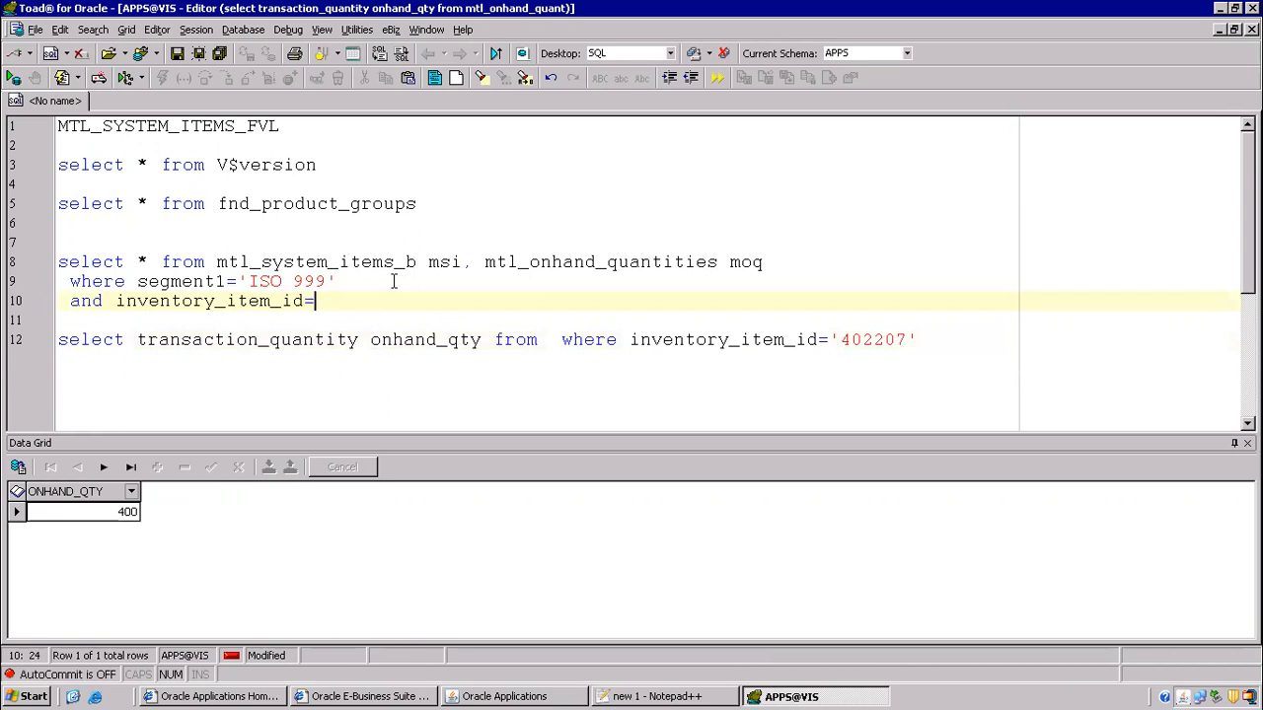
text(moq.inventory_item_id)
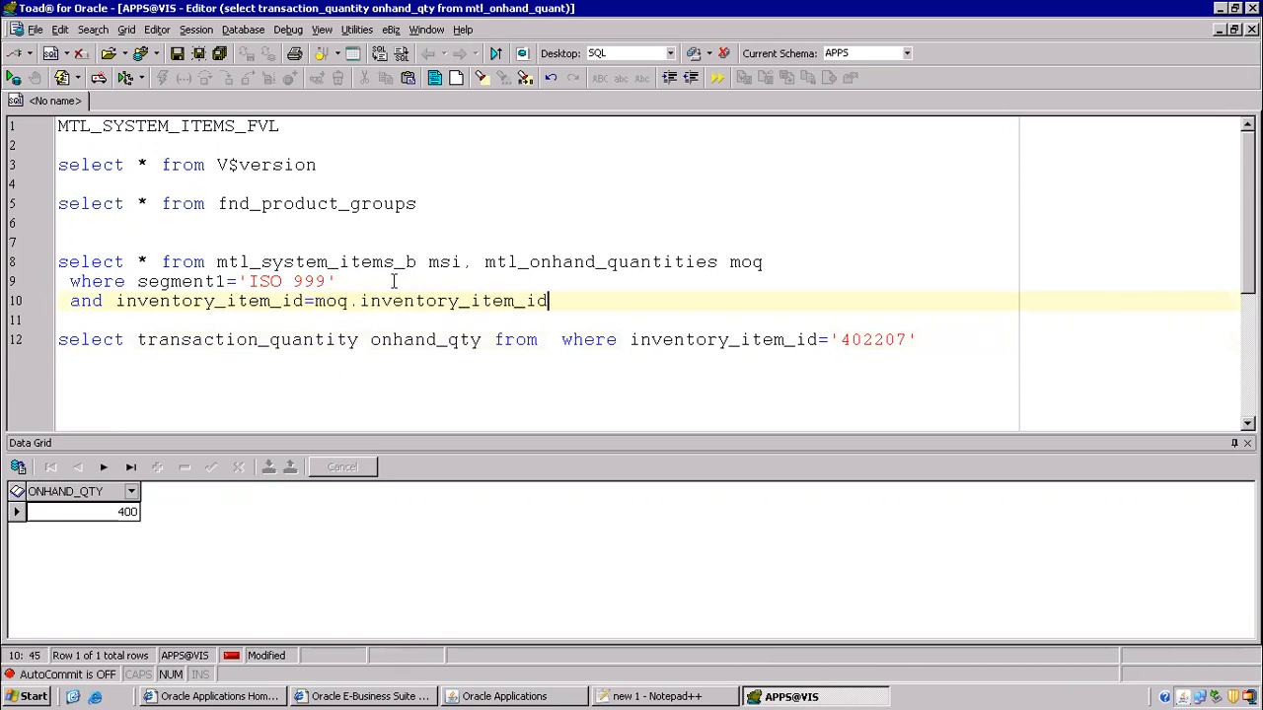
click(107, 300)
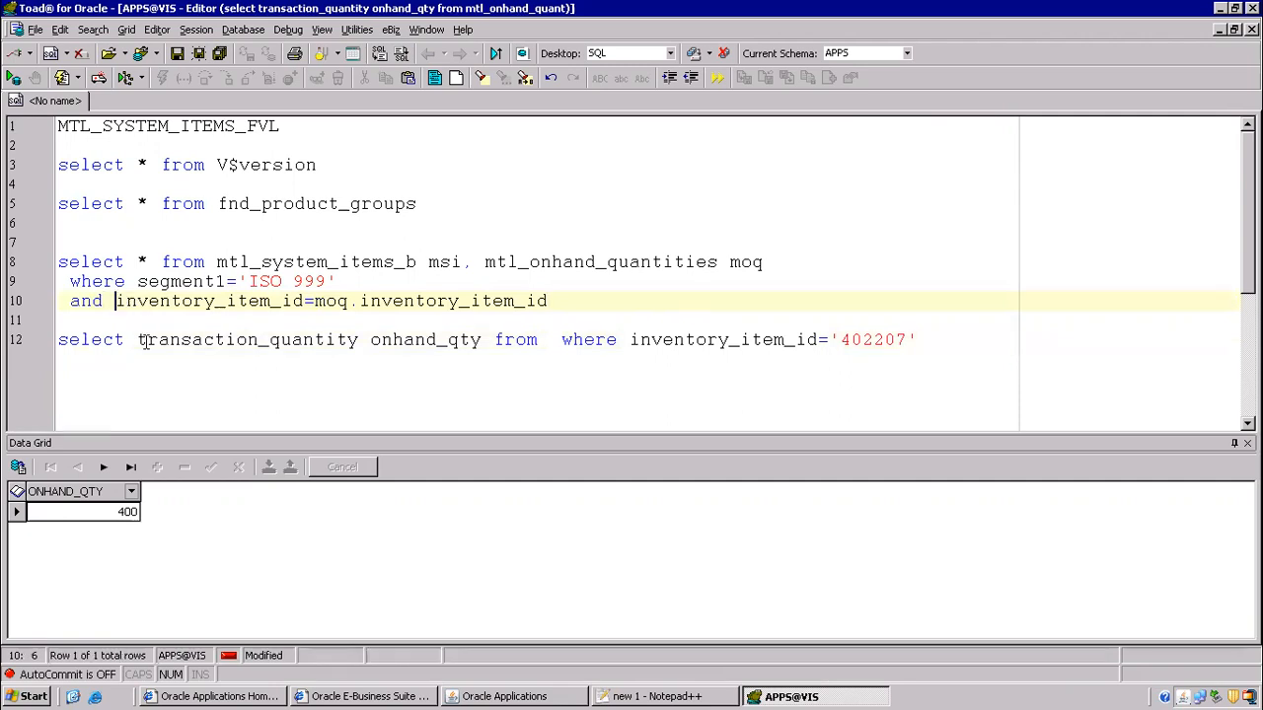
text(msi.)
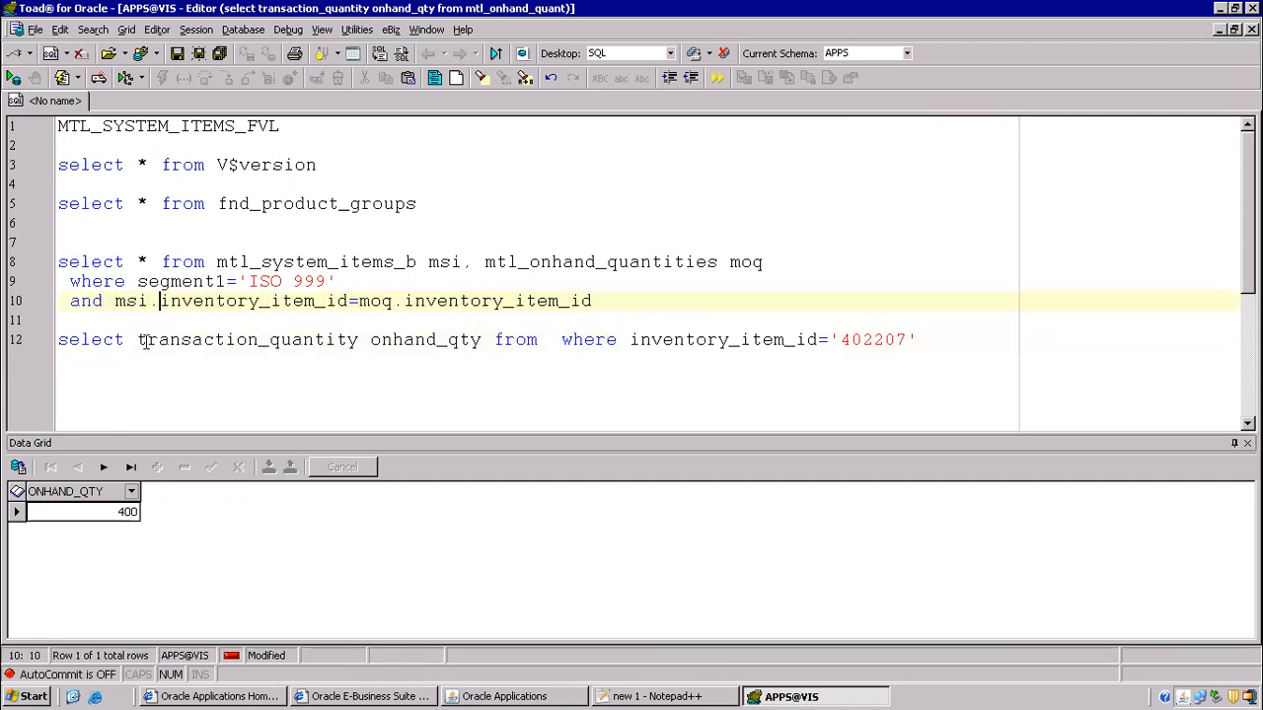
key(F9)
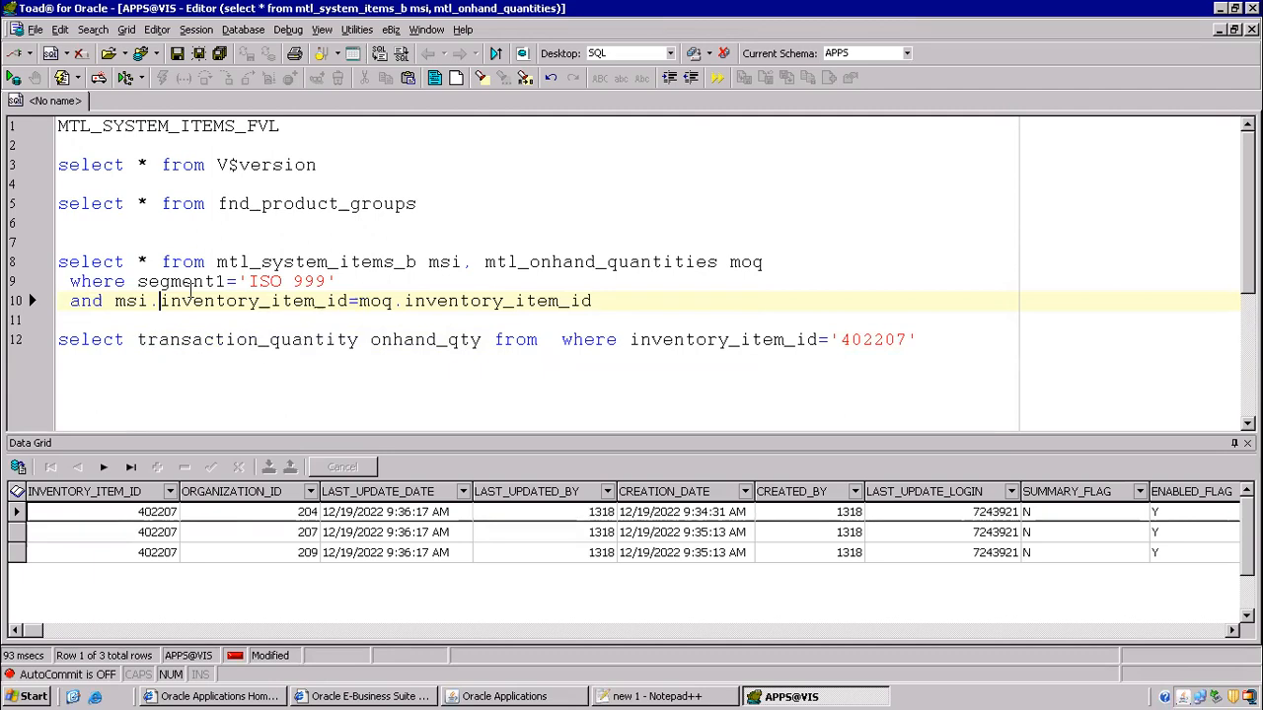
- Replace the * select list with transaction_quantity and rerun the query
drag(139, 339, 358, 340)
key(ctrl+c)
drag(149, 262, 138, 259)
key(ctrl+v)
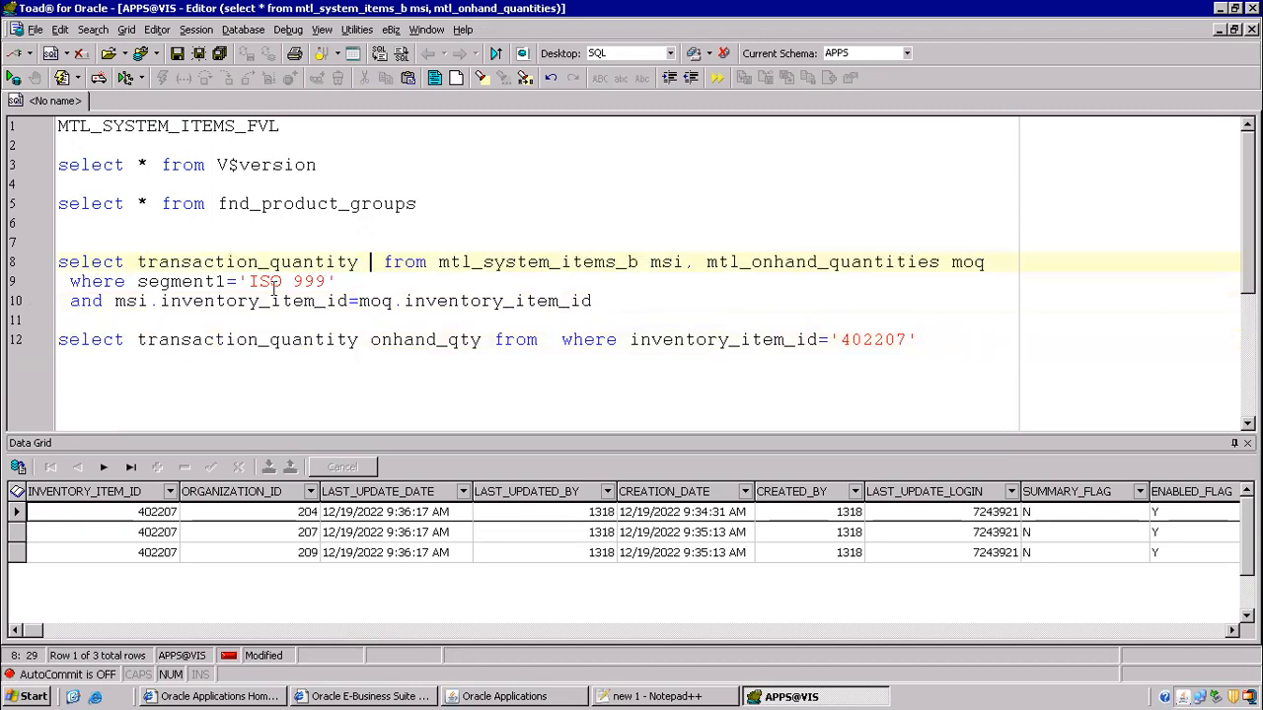
key(F9)
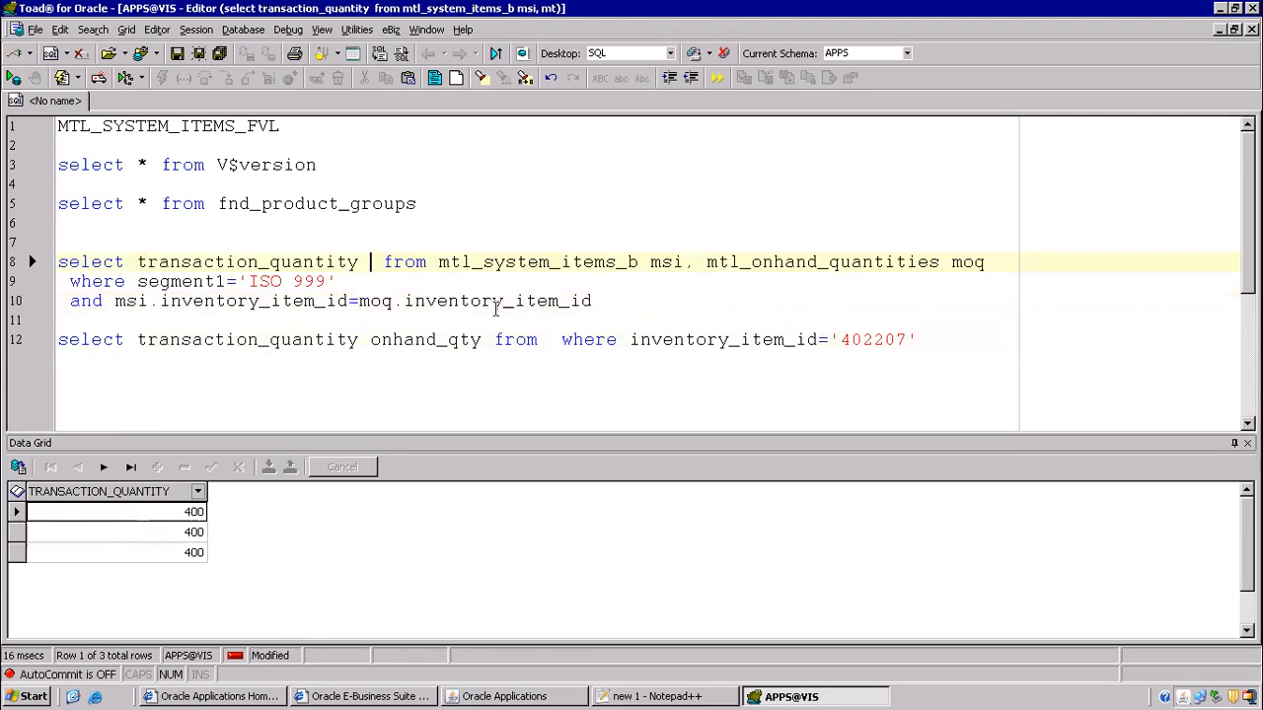
- Add the msi.organization_id = moq.organization_id condition, compare results with it commented out, and rerun
click(607, 302)
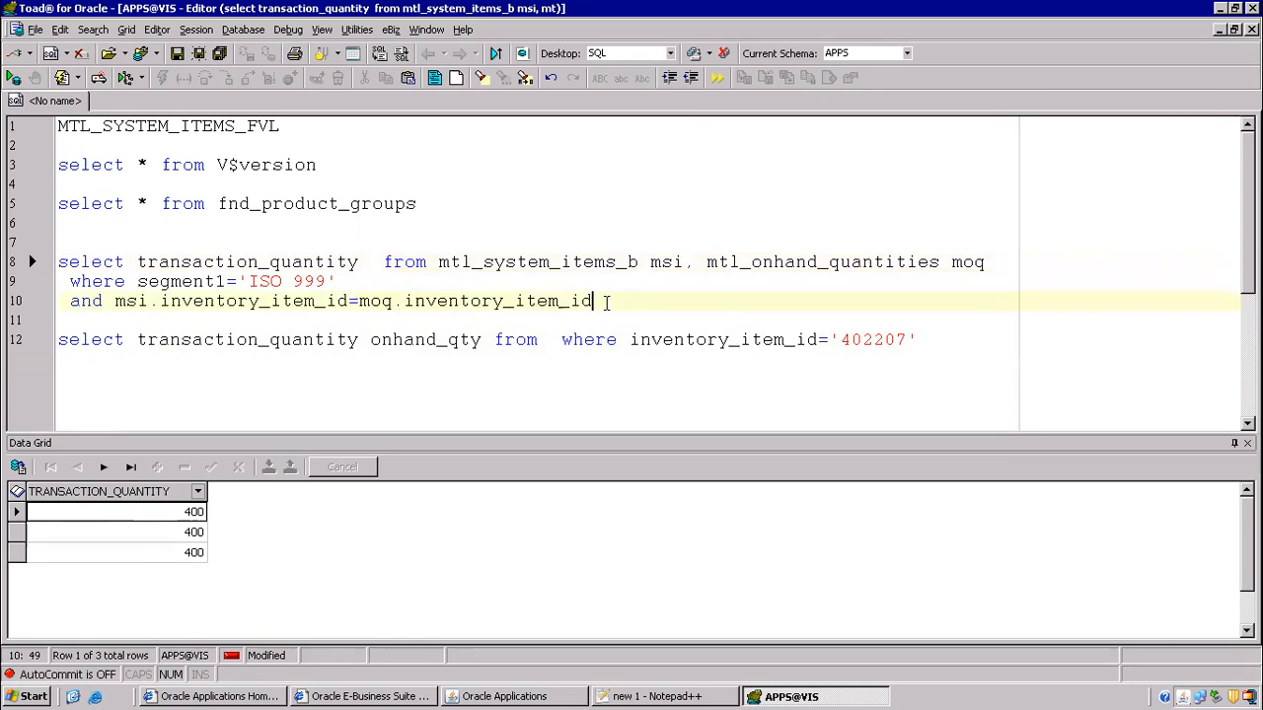
key(Return)
text(and msi.)
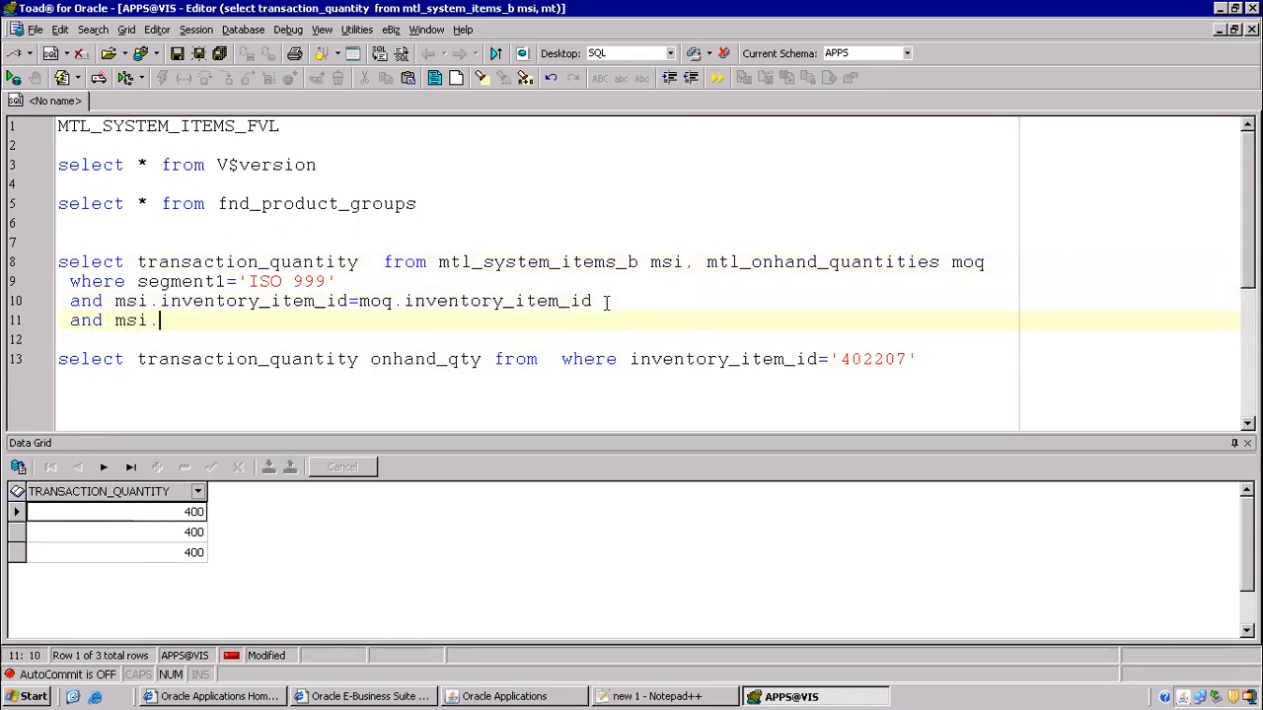
text(org)
key(Return)
text(=)
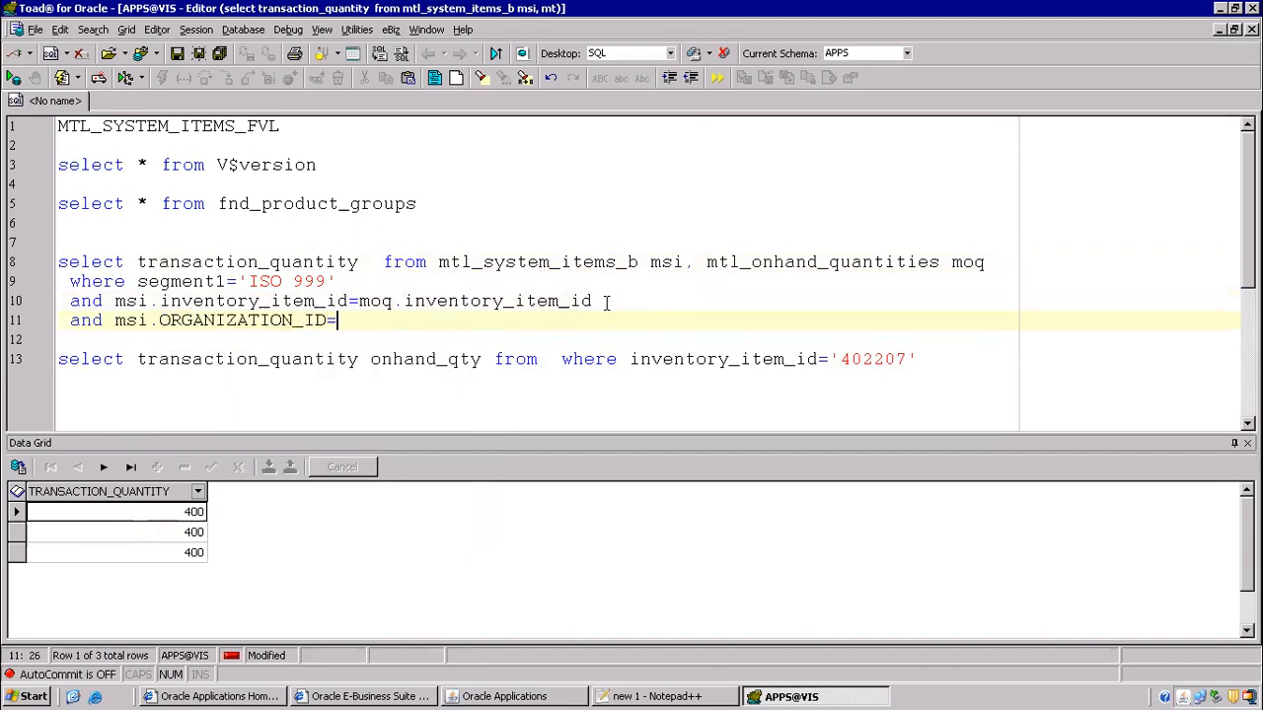
text(moq.o)
key(Return)
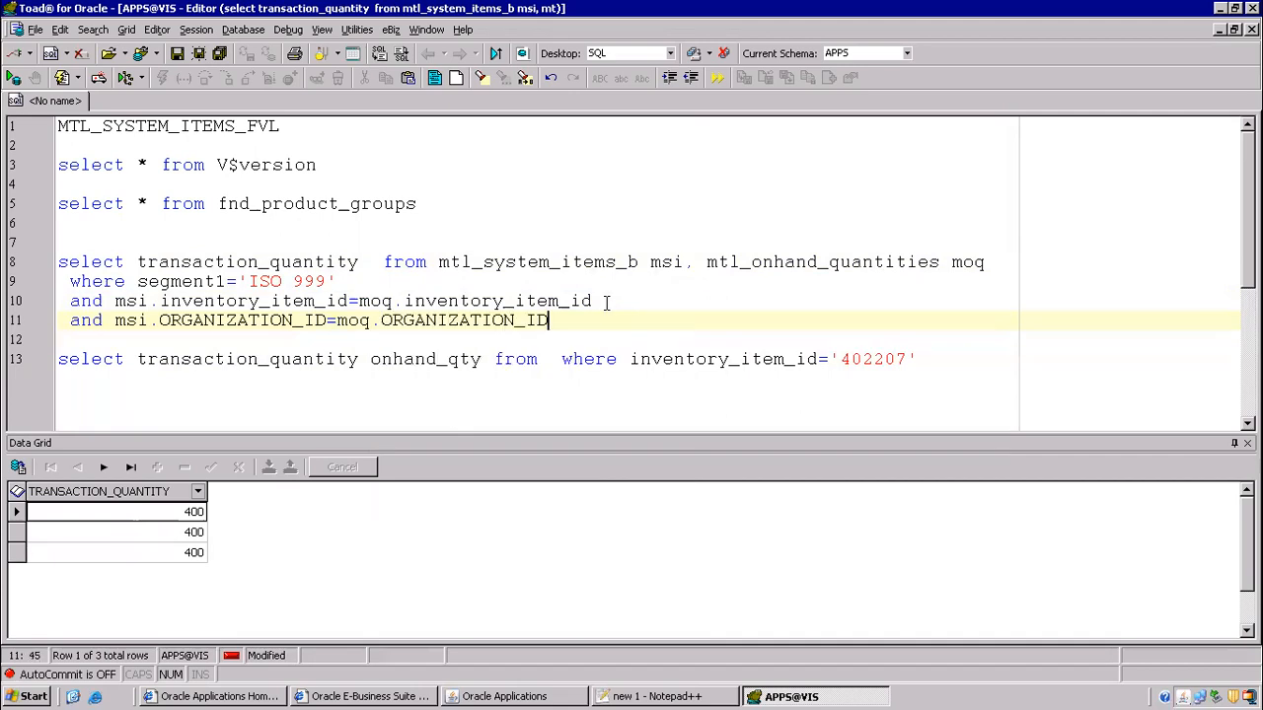
key(F9)
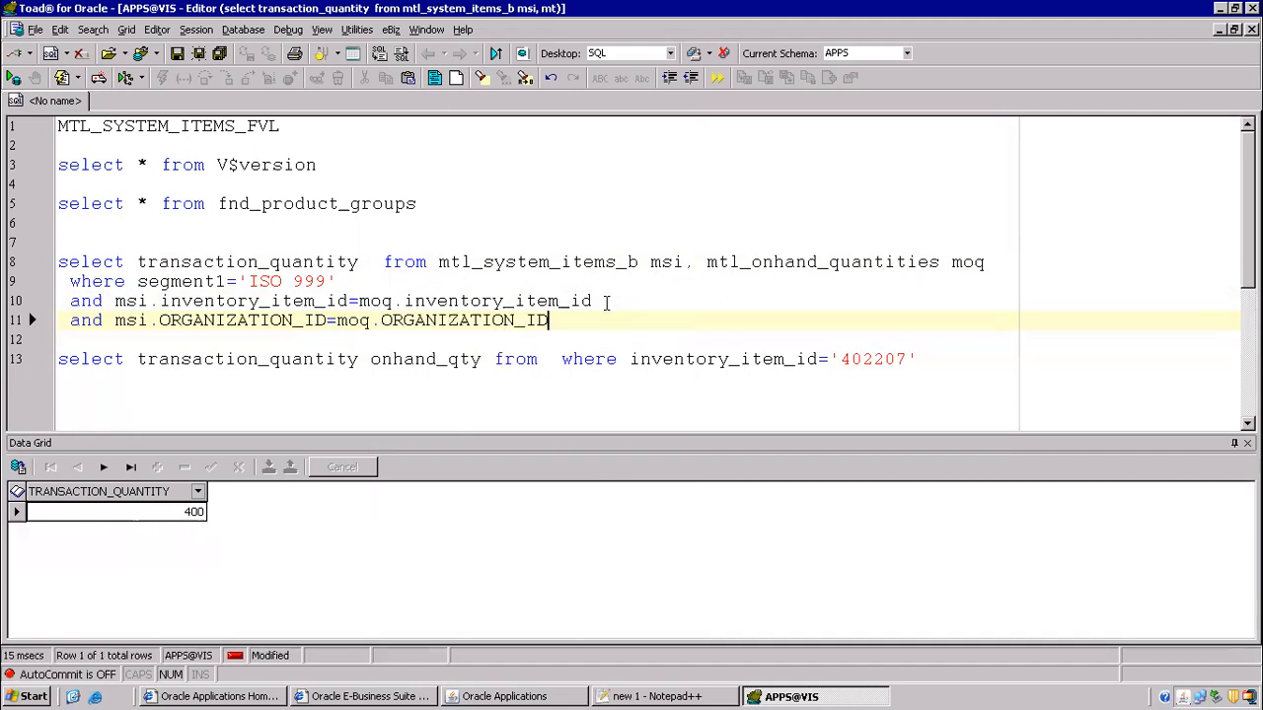
key(Home)
text(--)
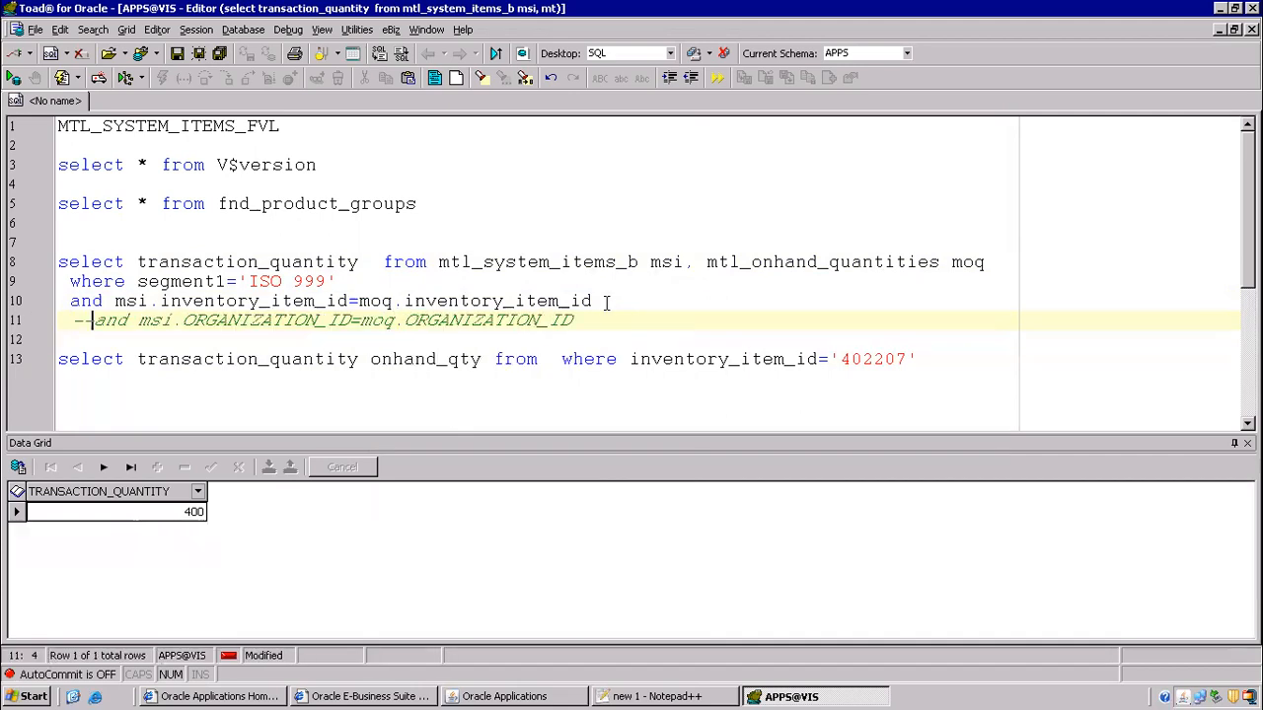
key(F9)
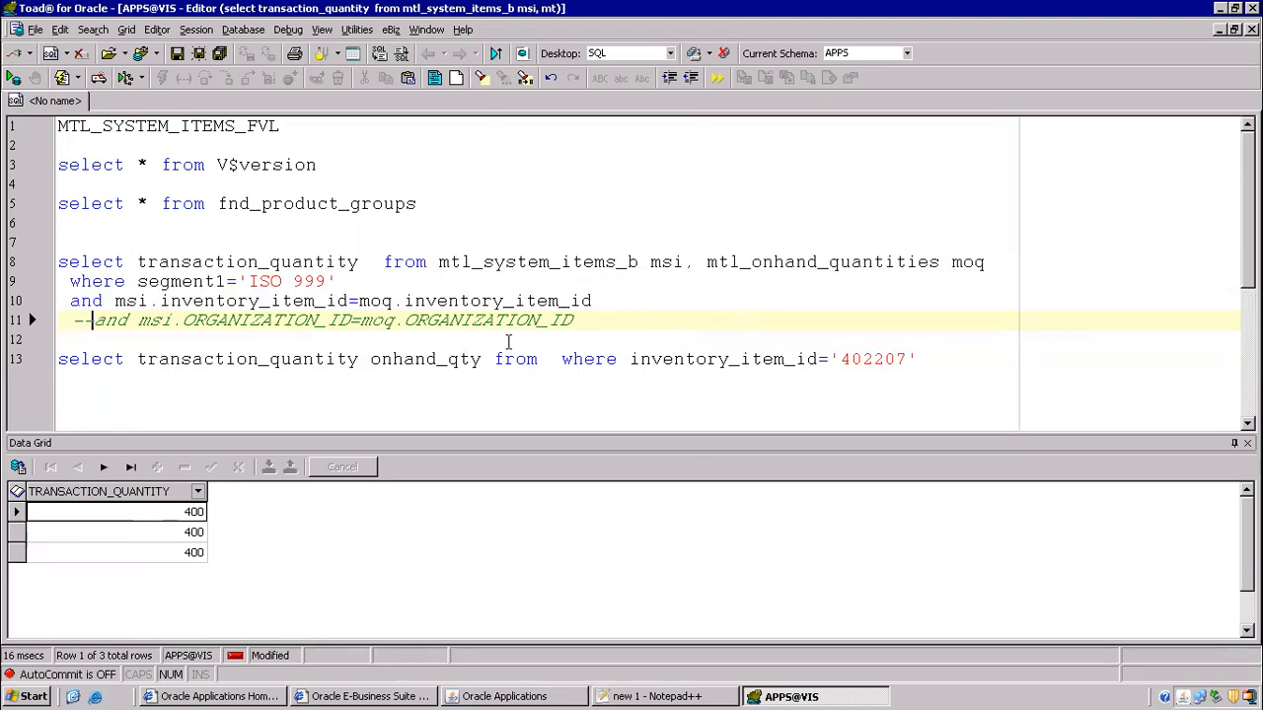
key(BackSpace)
key(BackSpace)
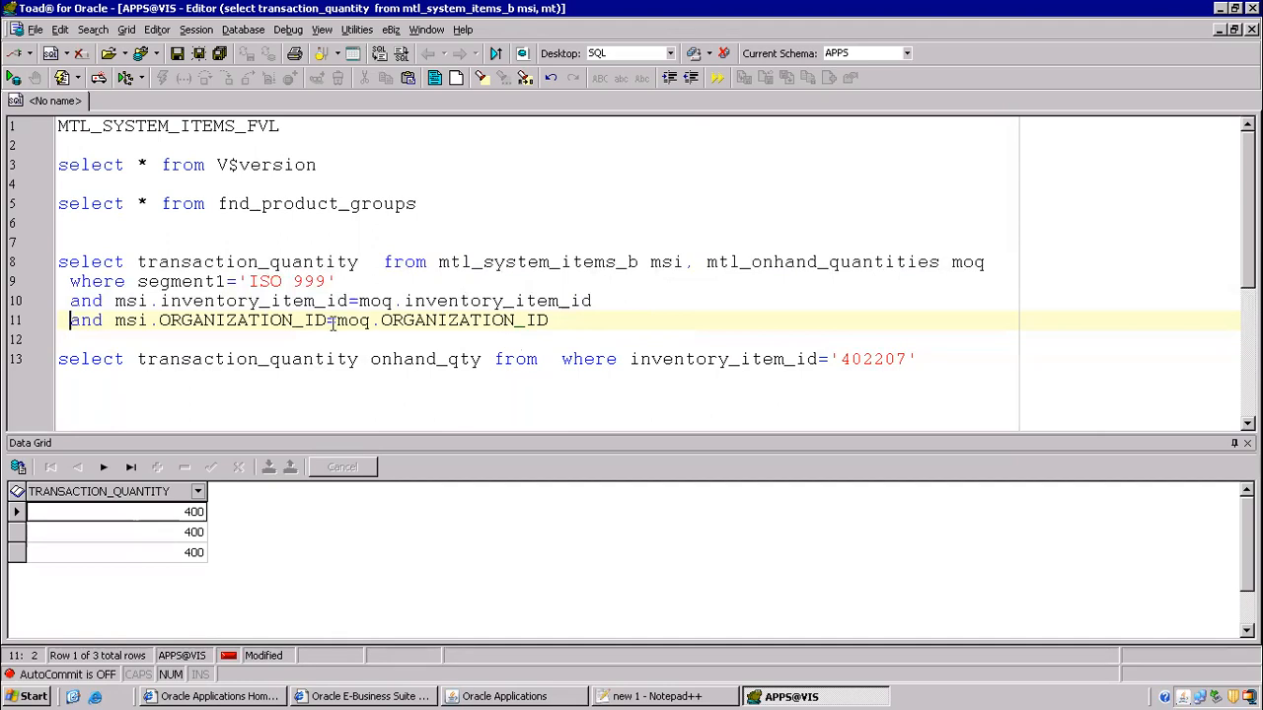
drag(148, 300, 605, 329)
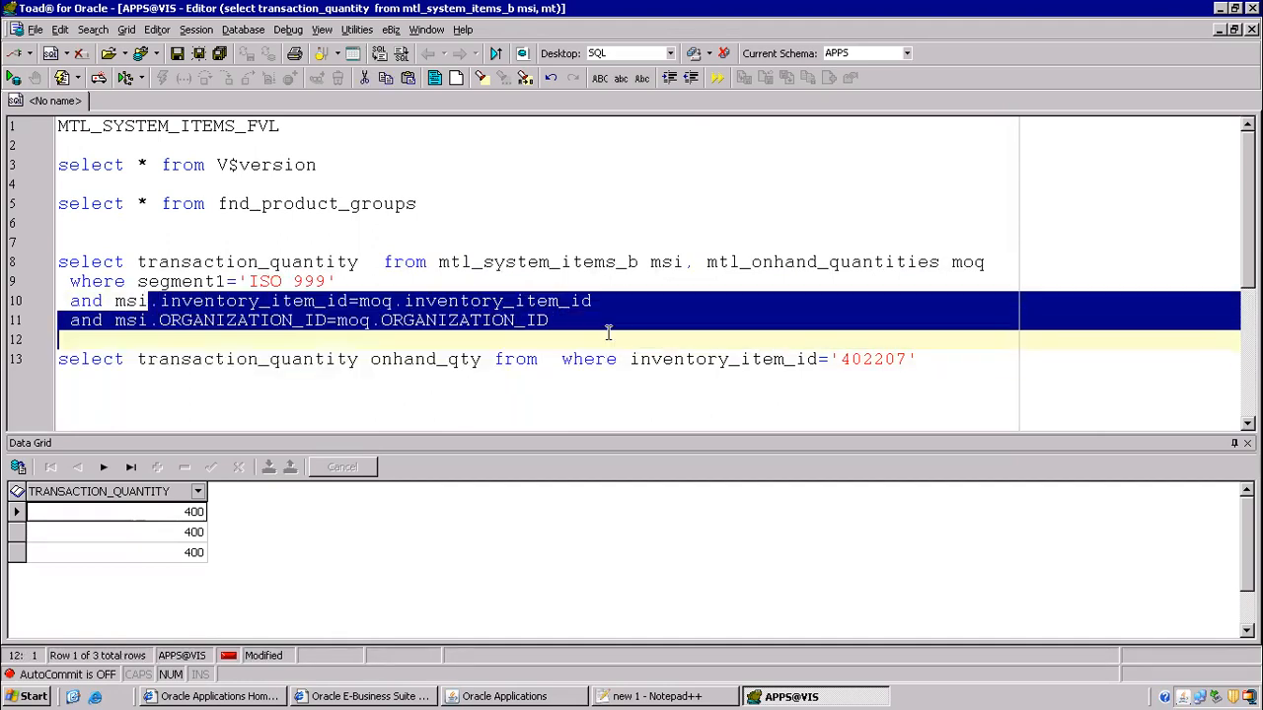
click(460, 300)
key(F9)
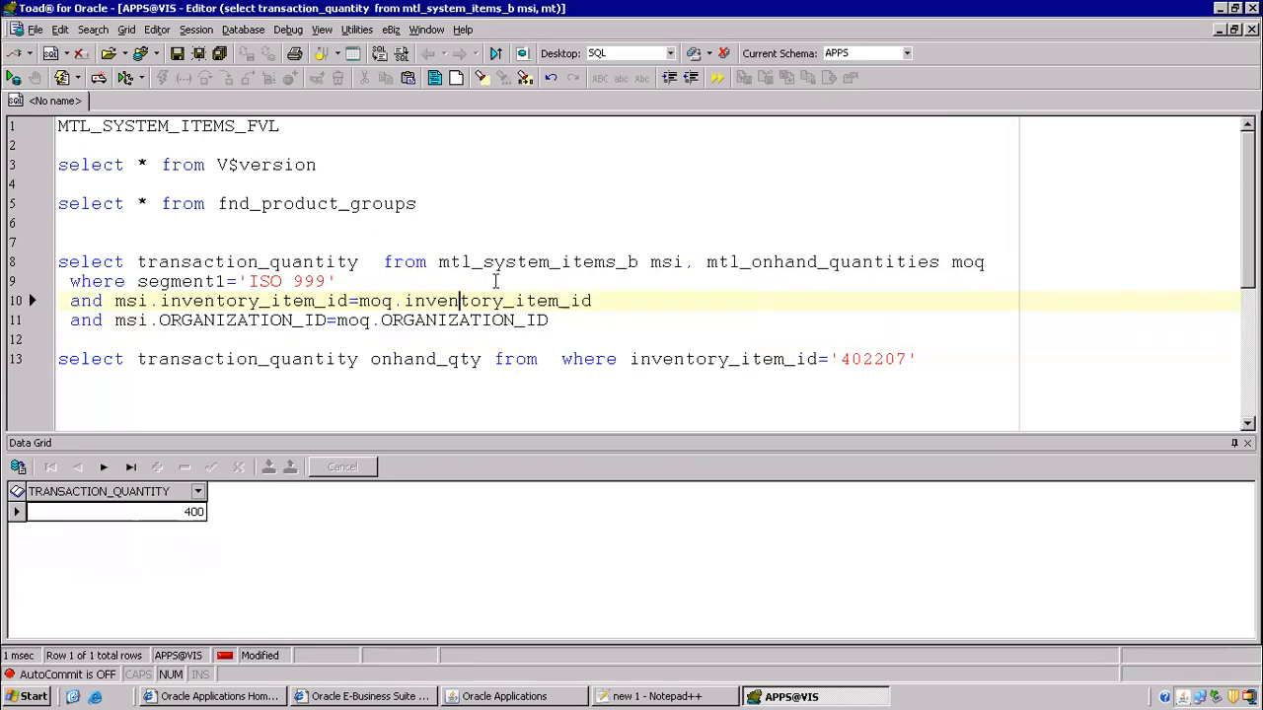
- Reformat the query with Formatter Plus and select the formatted statement
drag(591, 318, 58, 262)
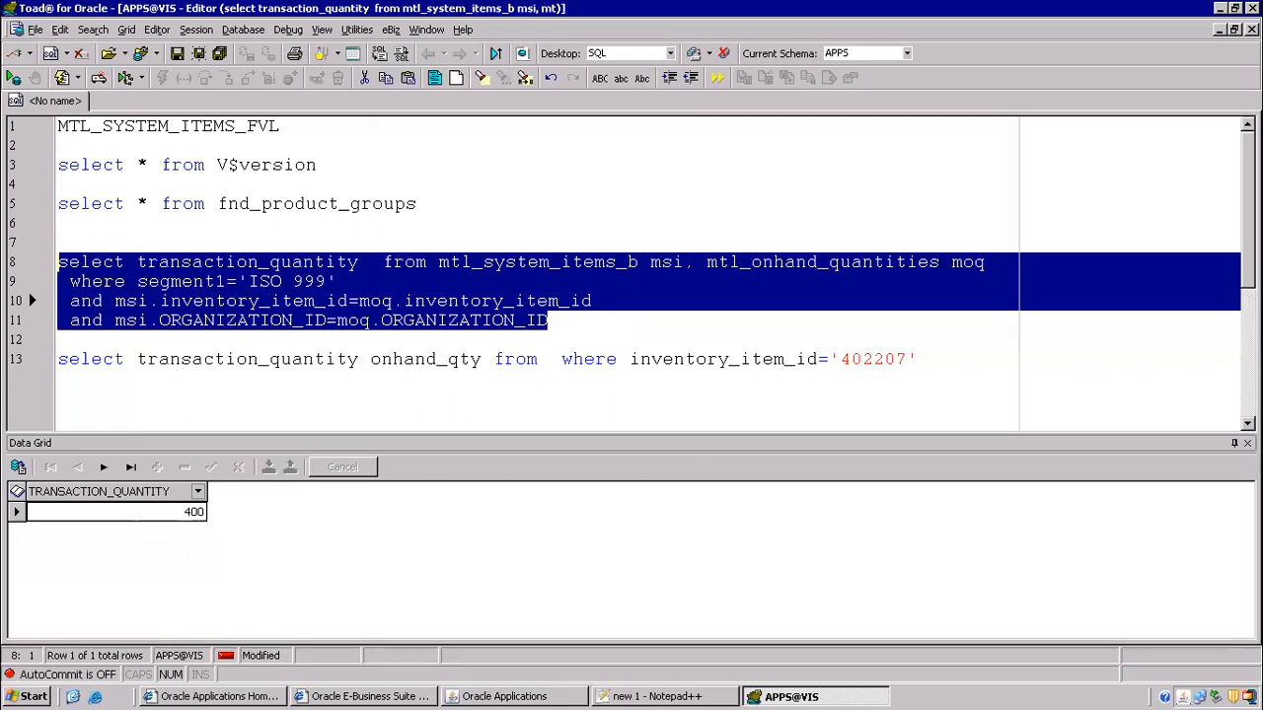
key(ctrl+shift+f)
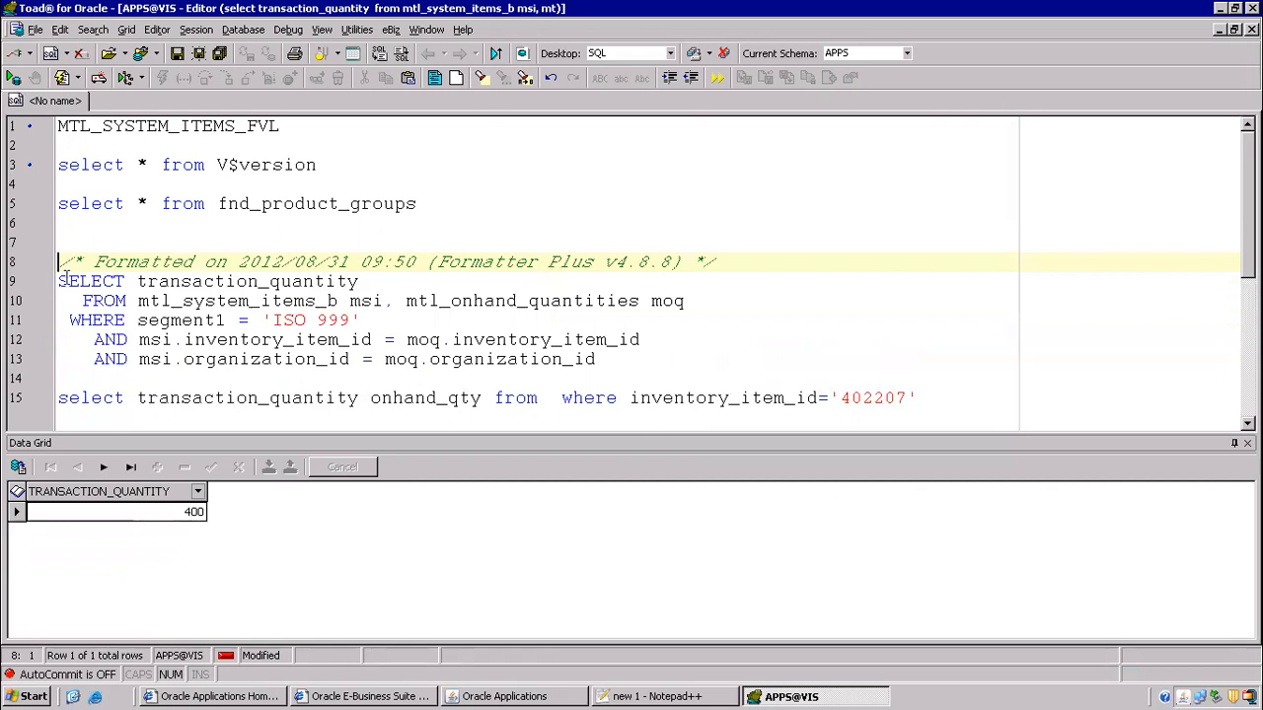
drag(59, 281, 525, 381)
key(ctrl+c)
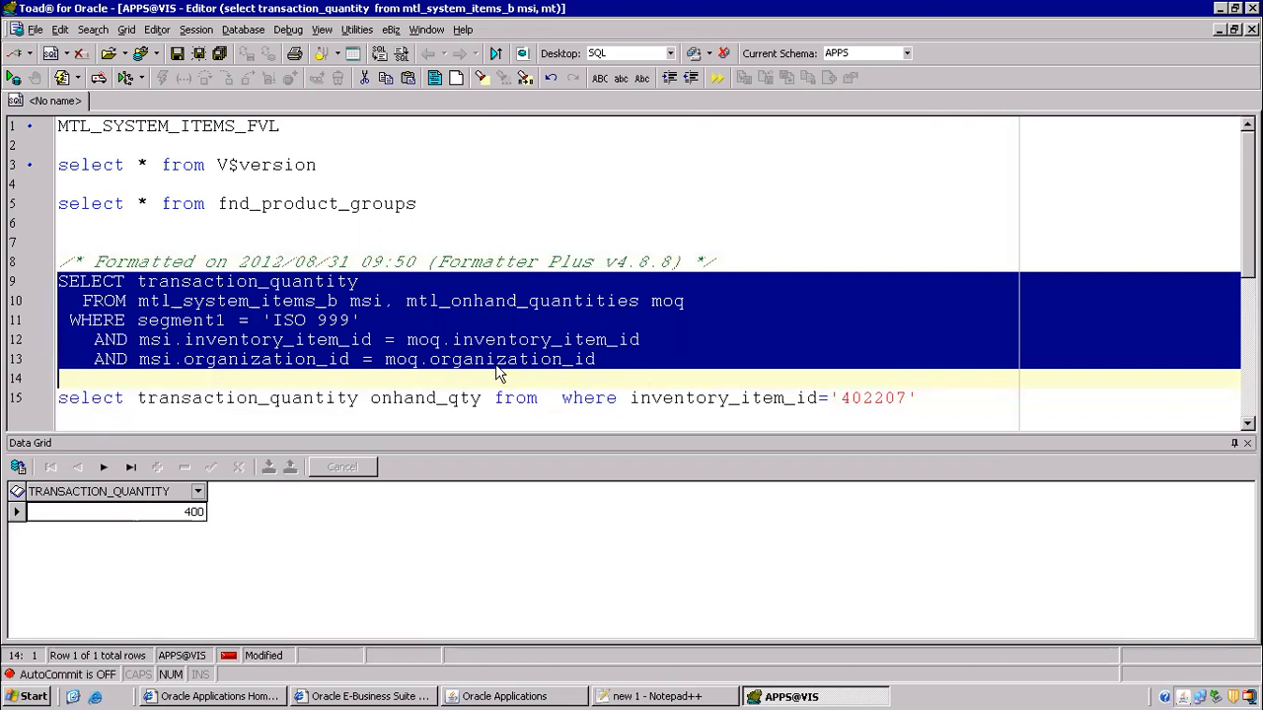
- Paste the formatted on-hand query into the Notepad++ notes at line 22
click(675, 696)
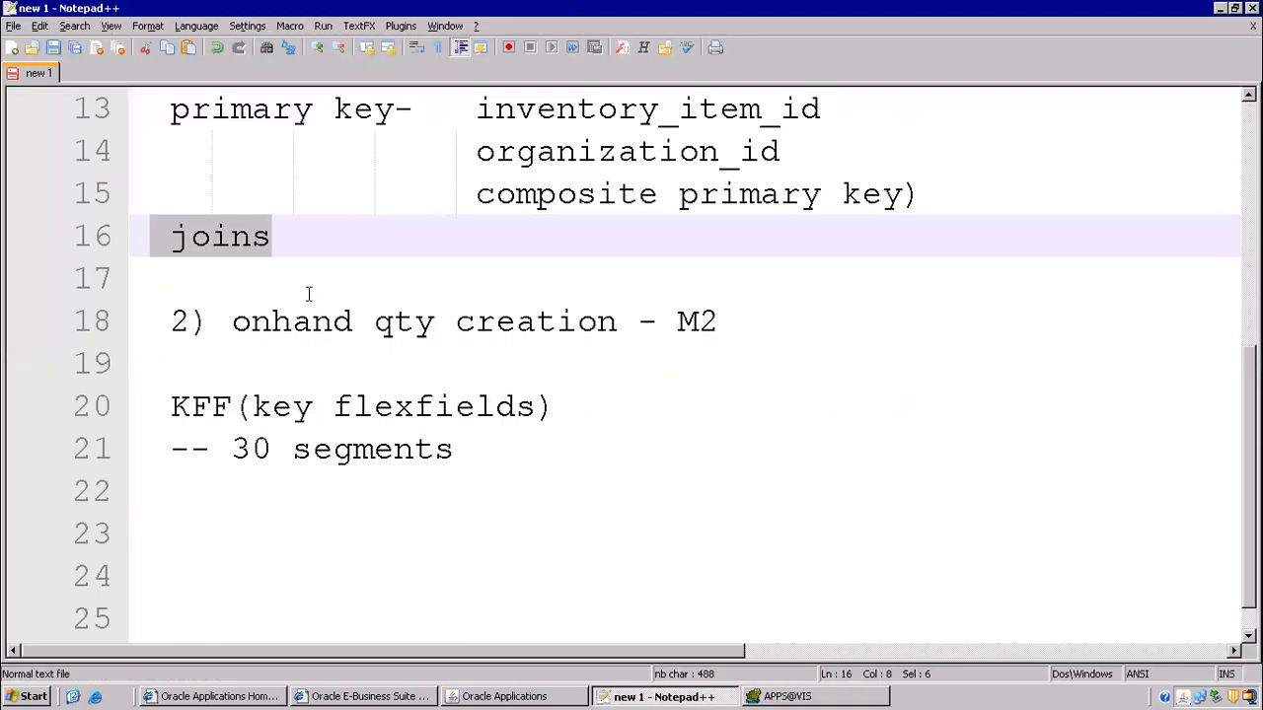
scroll(308, 293, down, 1)
click(212, 449)
key(ctrl+v)
drag(158, 407, 1107, 576)
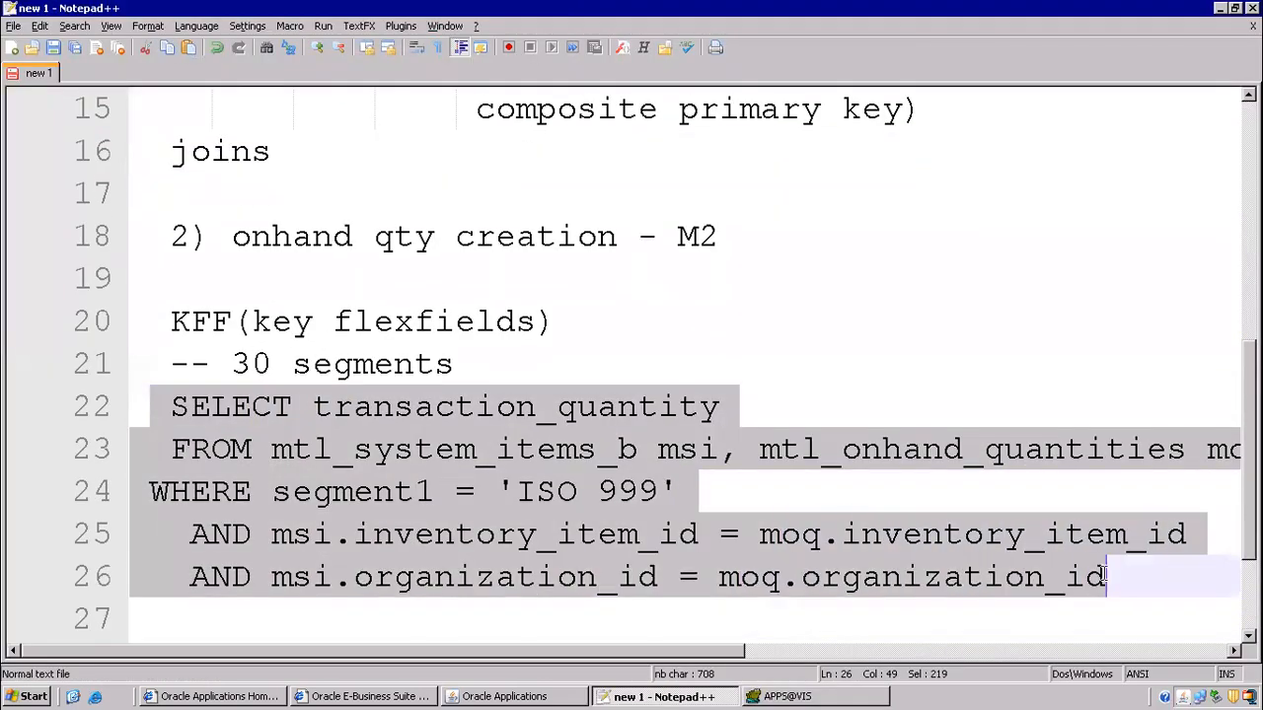
- Add the note '3) shipping network' below the pasted query
scroll(527, 471, down, 2)
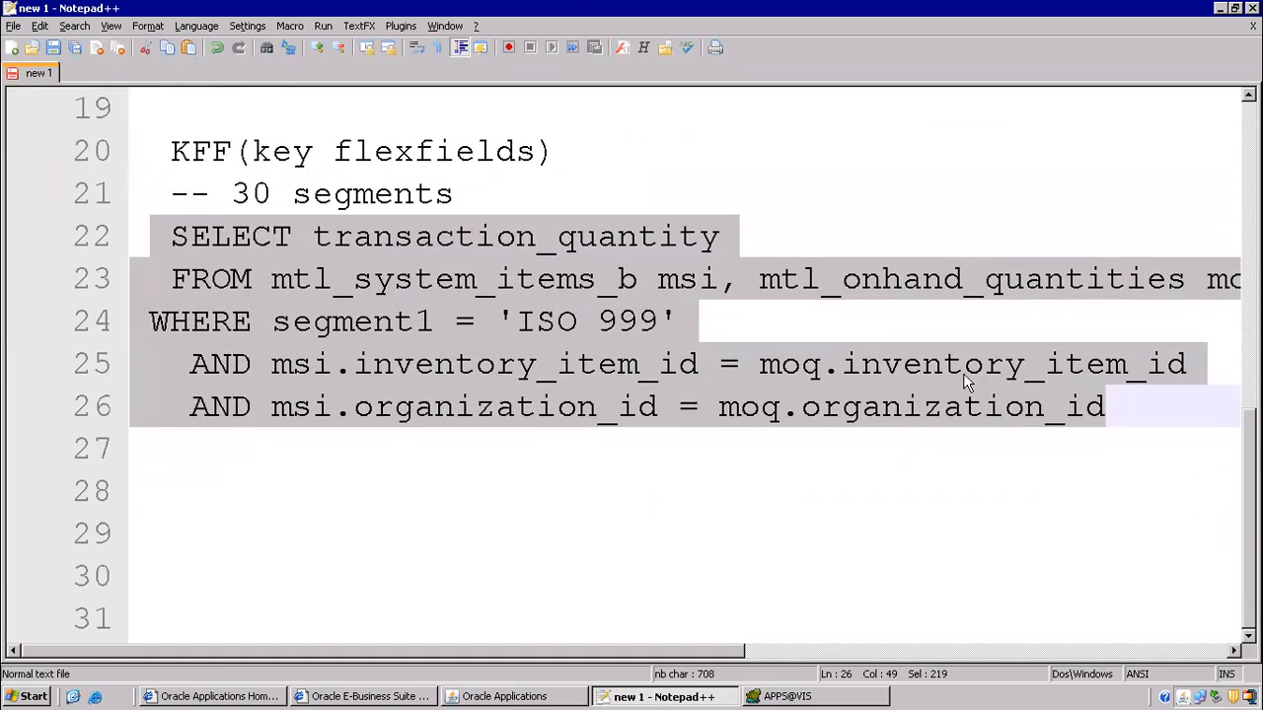
scroll(266, 236, up, 2)
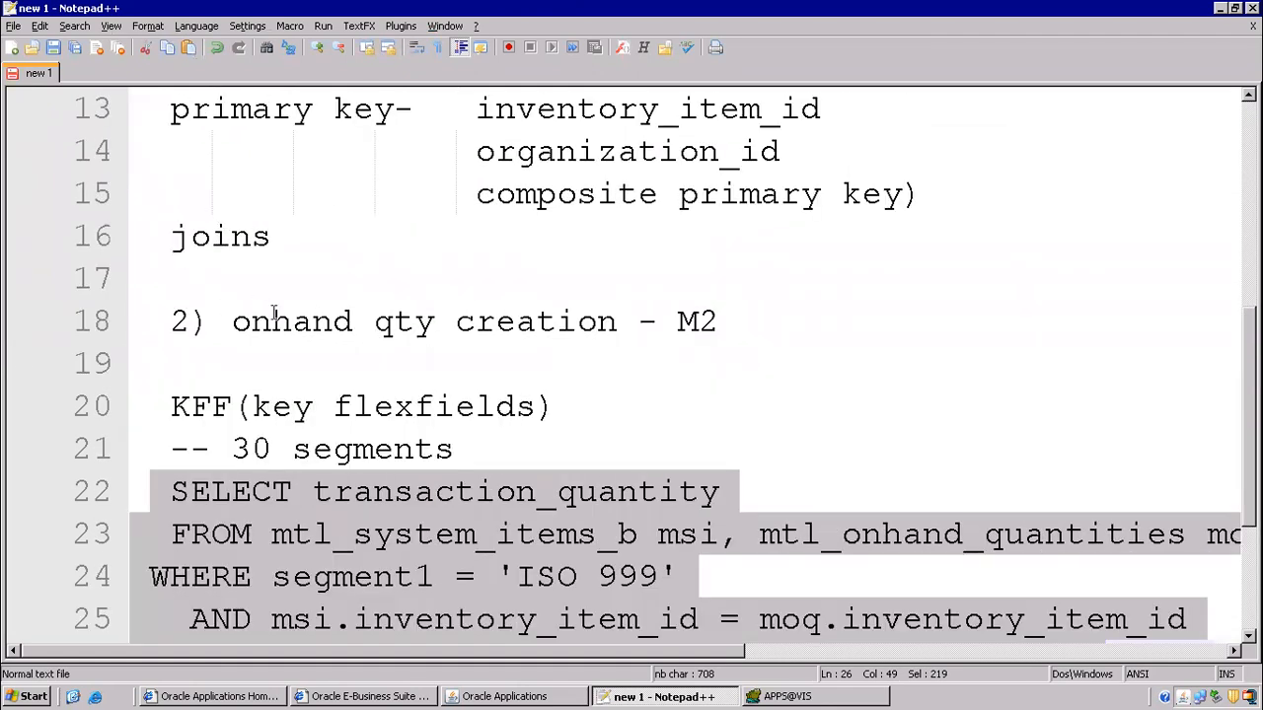
scroll(462, 342, down, 2)
click(1113, 405)
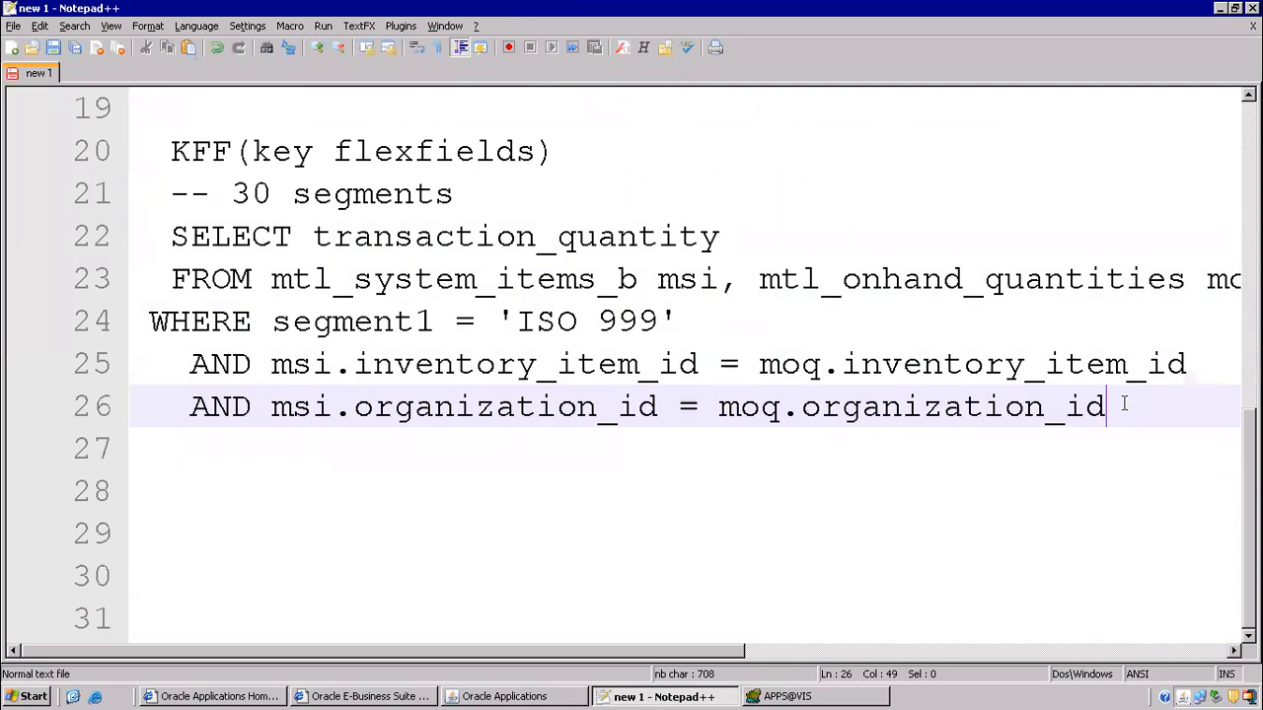
key(Return)
text(3) )
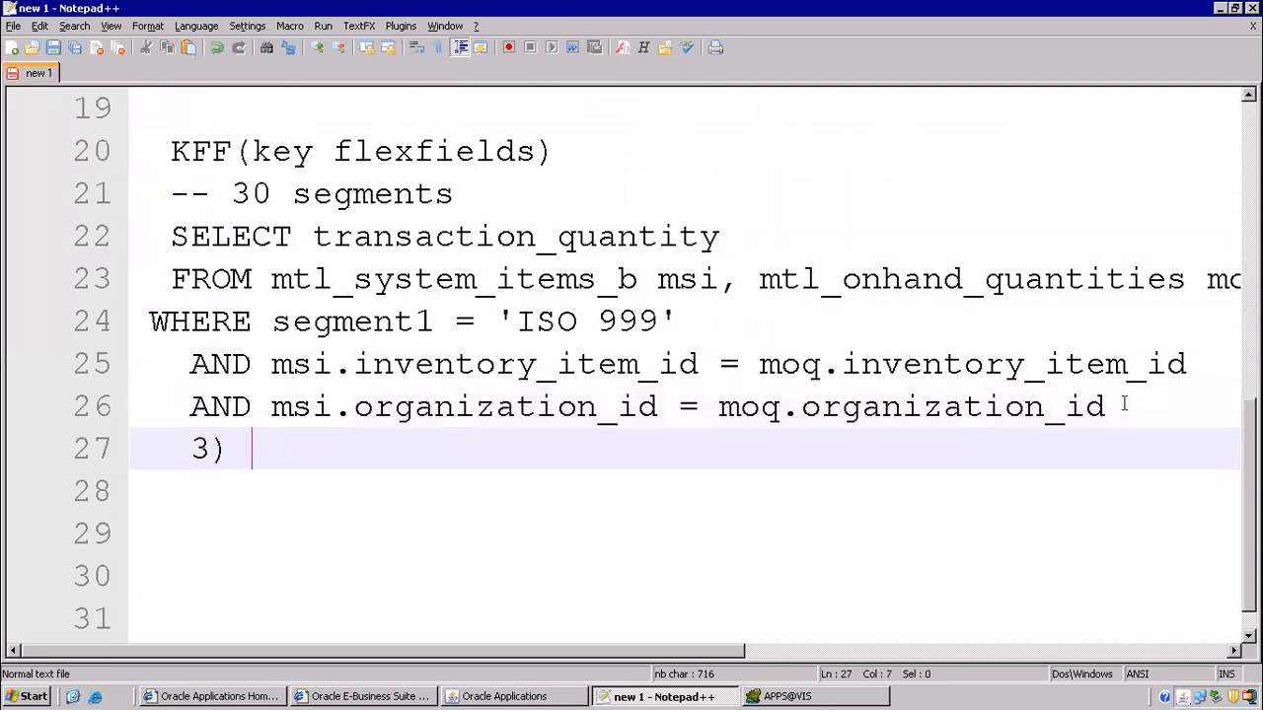
text(shipping )
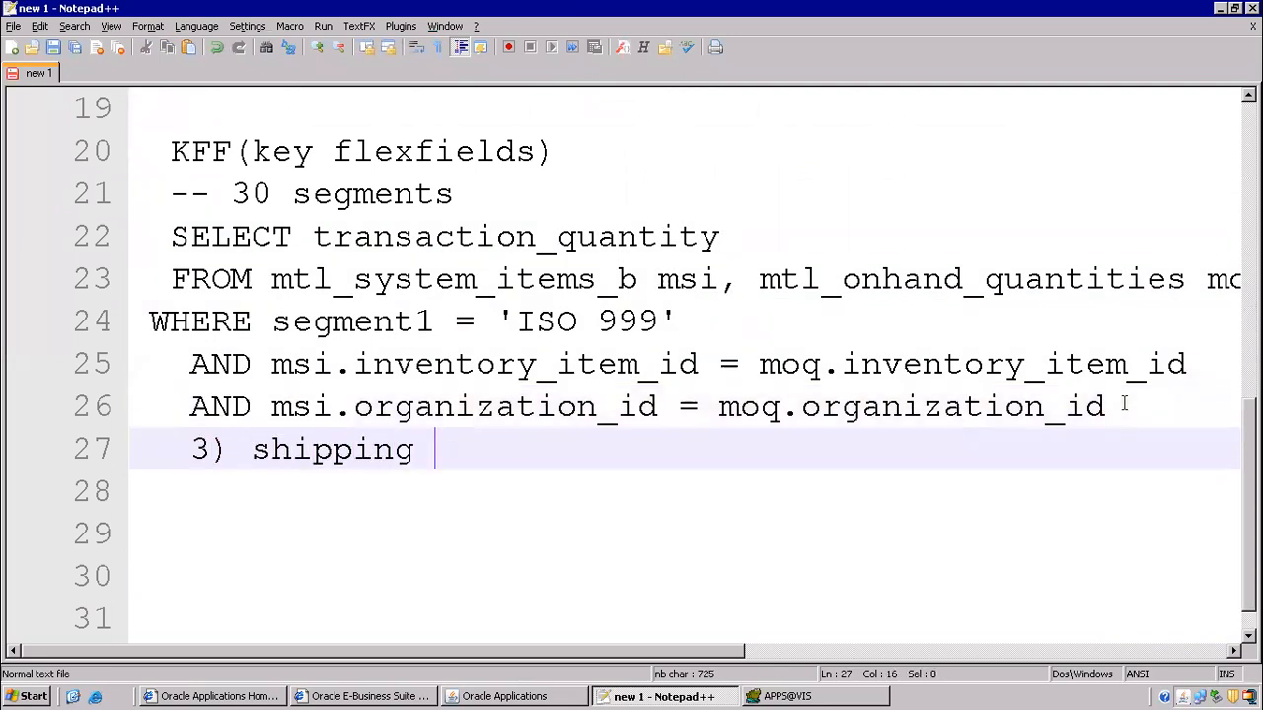
text(network)
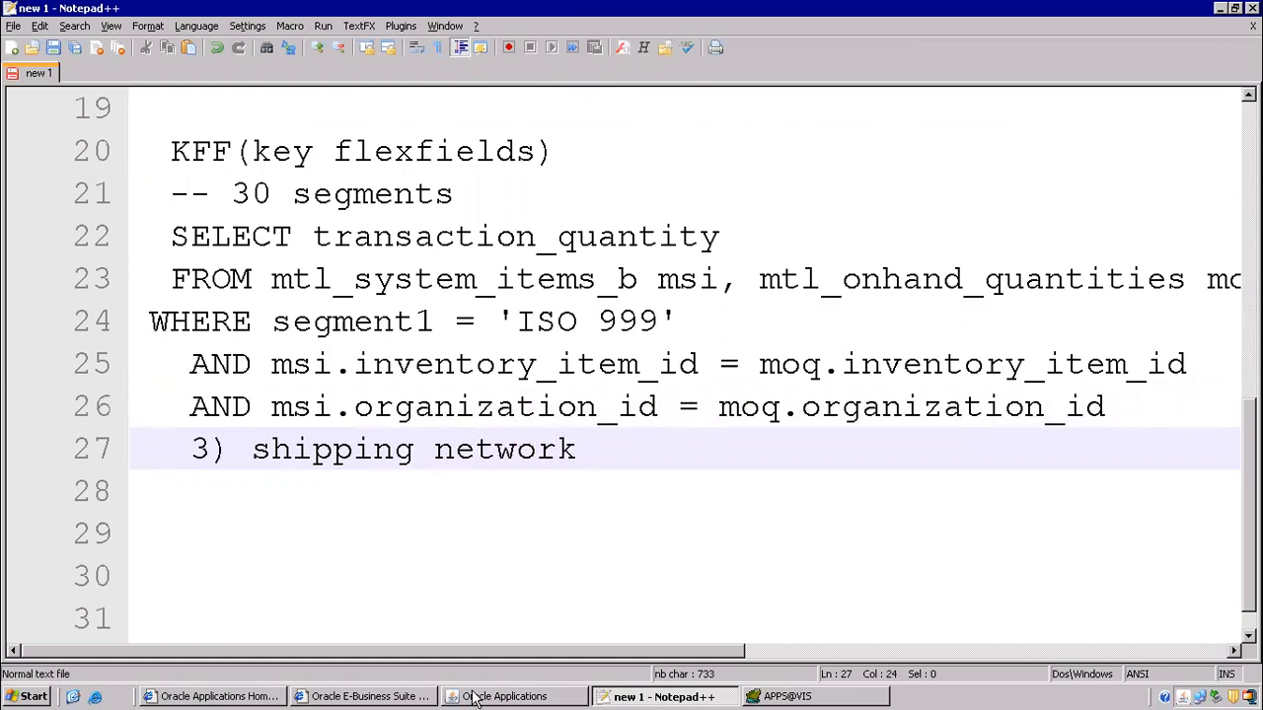
- Mark 'M1<-------------M2' on the pick release line 5 of the notes
click(779, 697)
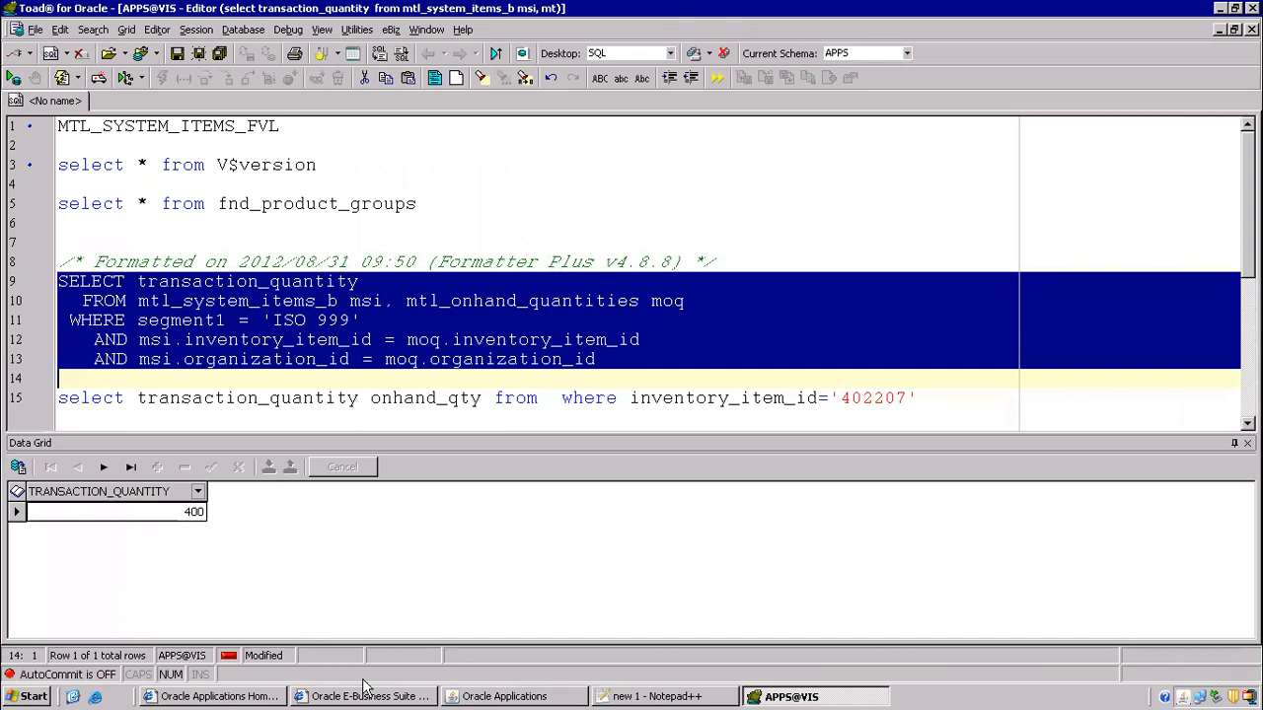
click(656, 696)
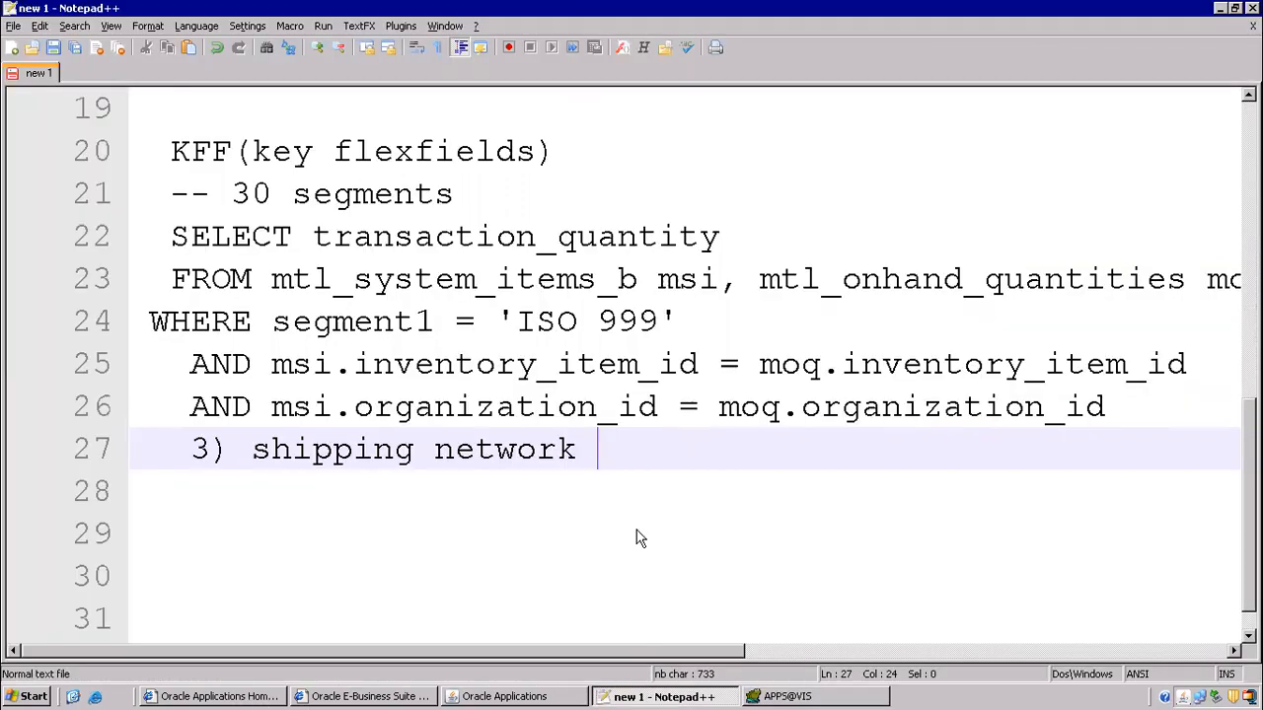
scroll(690, 209, up, 6)
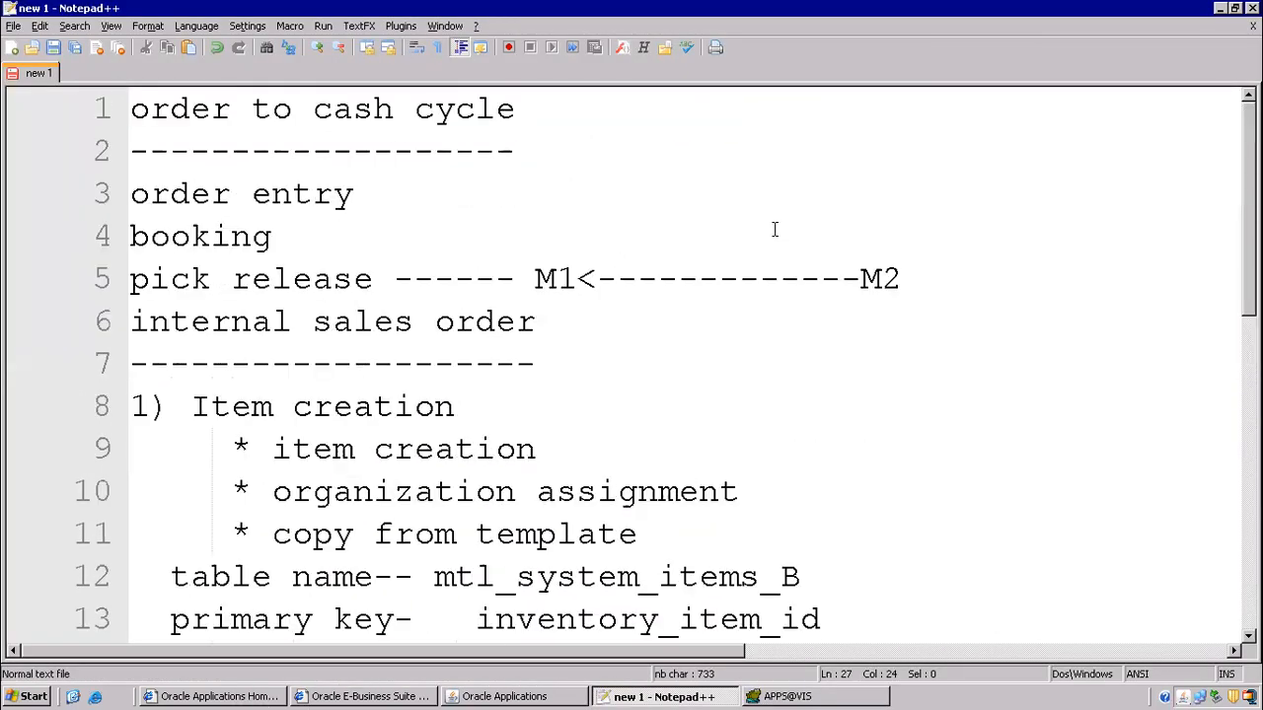
drag(912, 271, 742, 286)
drag(532, 256, 578, 274)
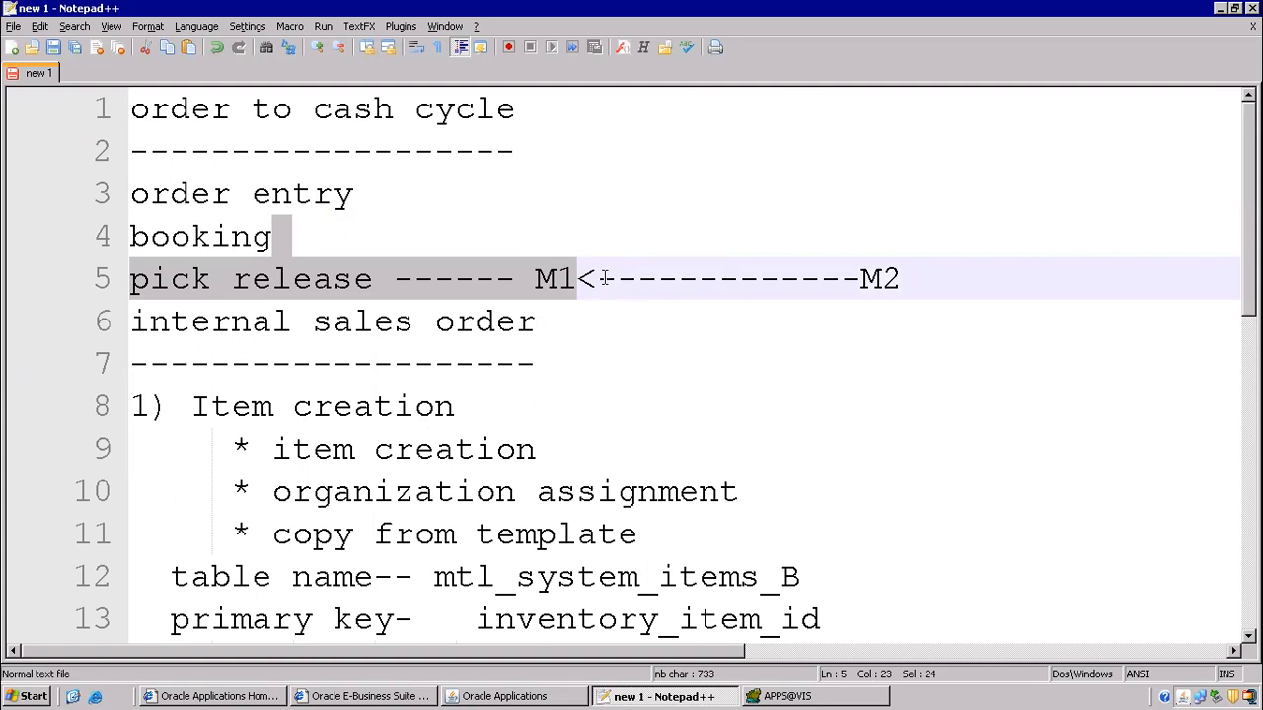
click(659, 279)
drag(536, 281, 905, 278)
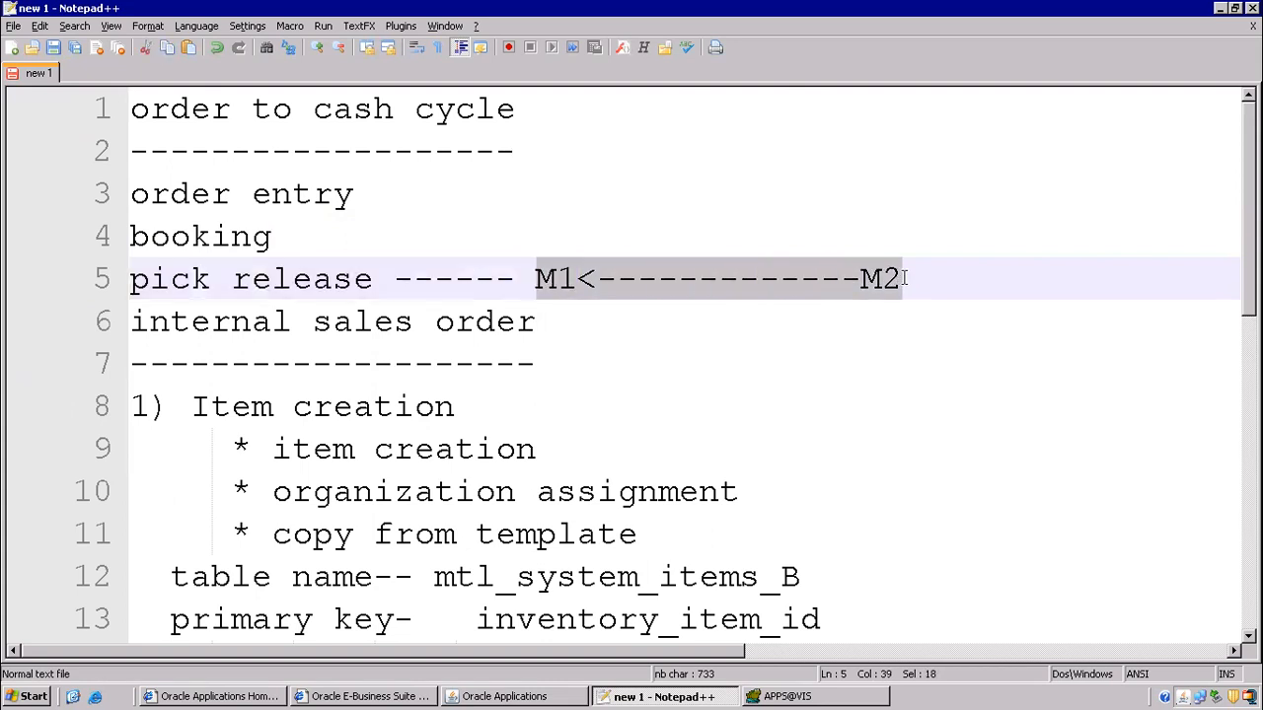
click(533, 694)
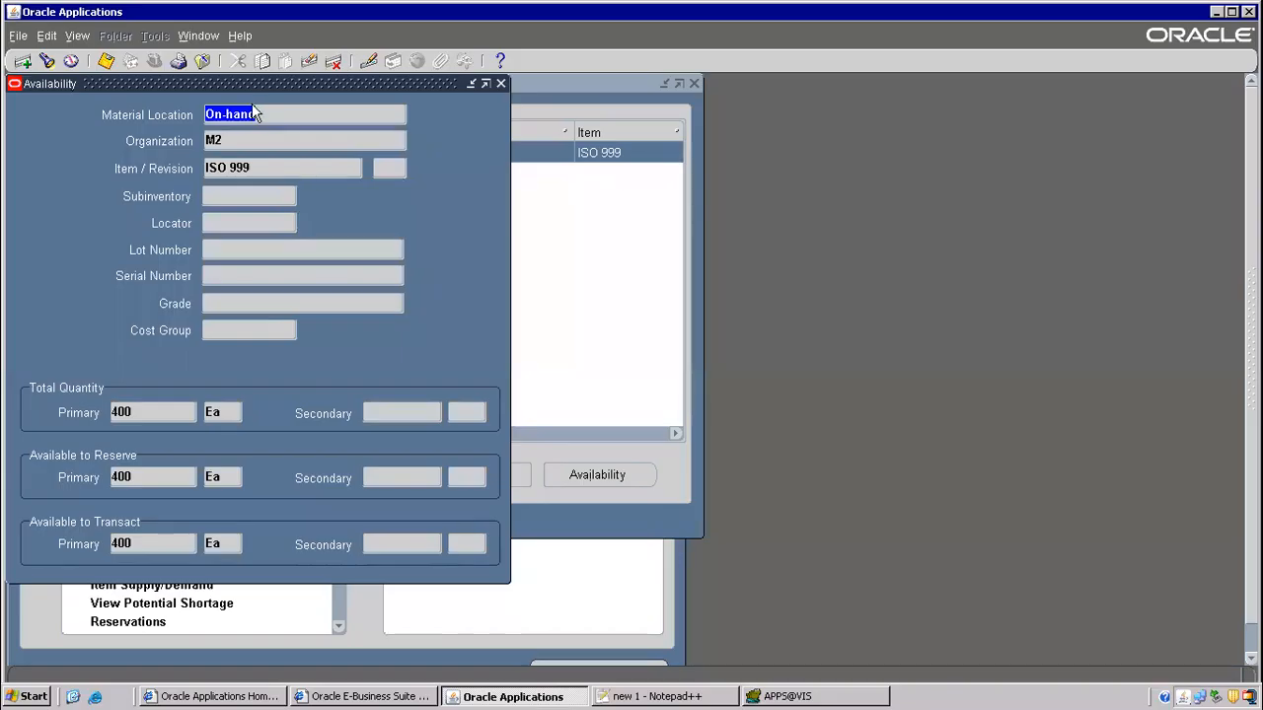
- Close the Availability forms and open Shipping Networks for M2 under Setup > Organizations
click(203, 61)
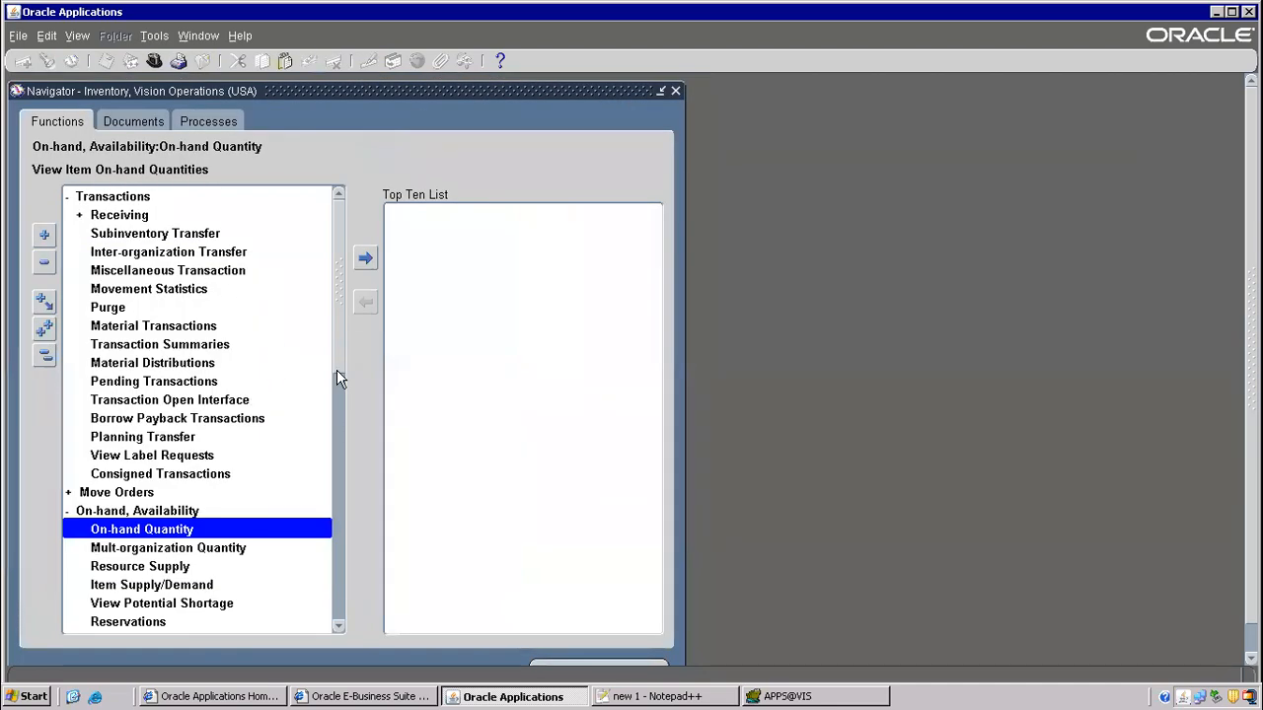
key(alt+t)
key(l)
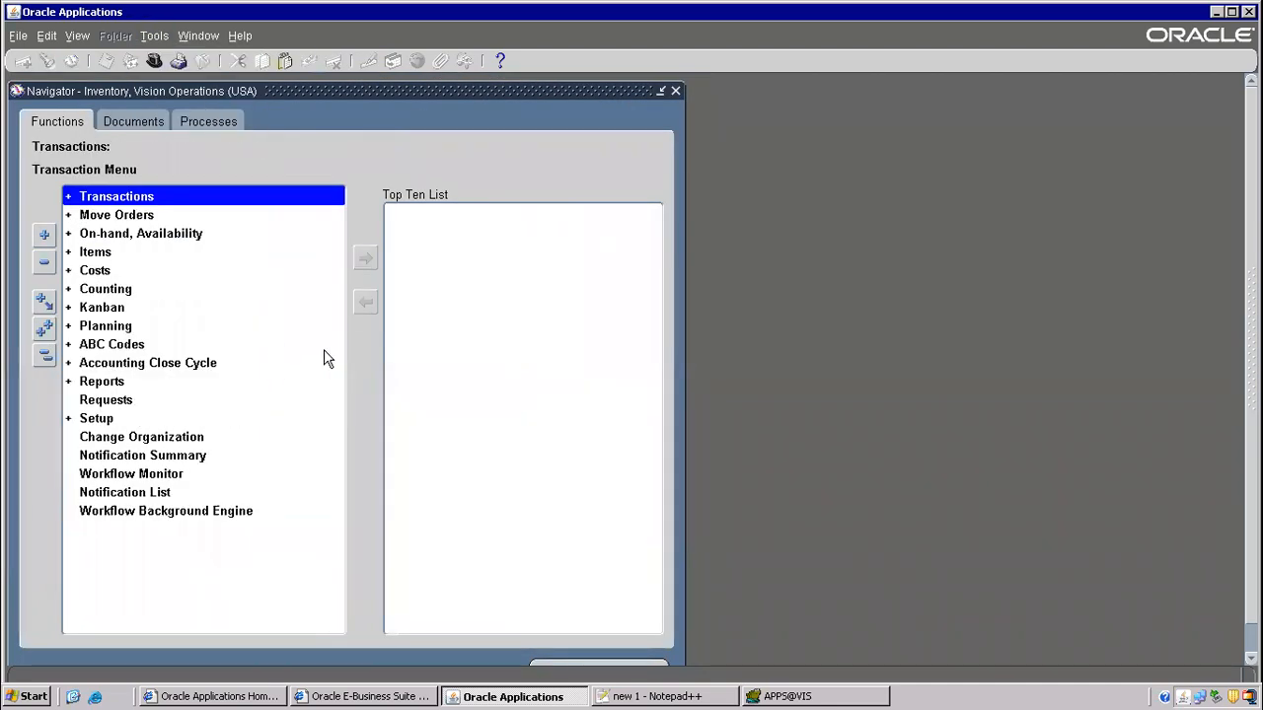
double_click(104, 422)
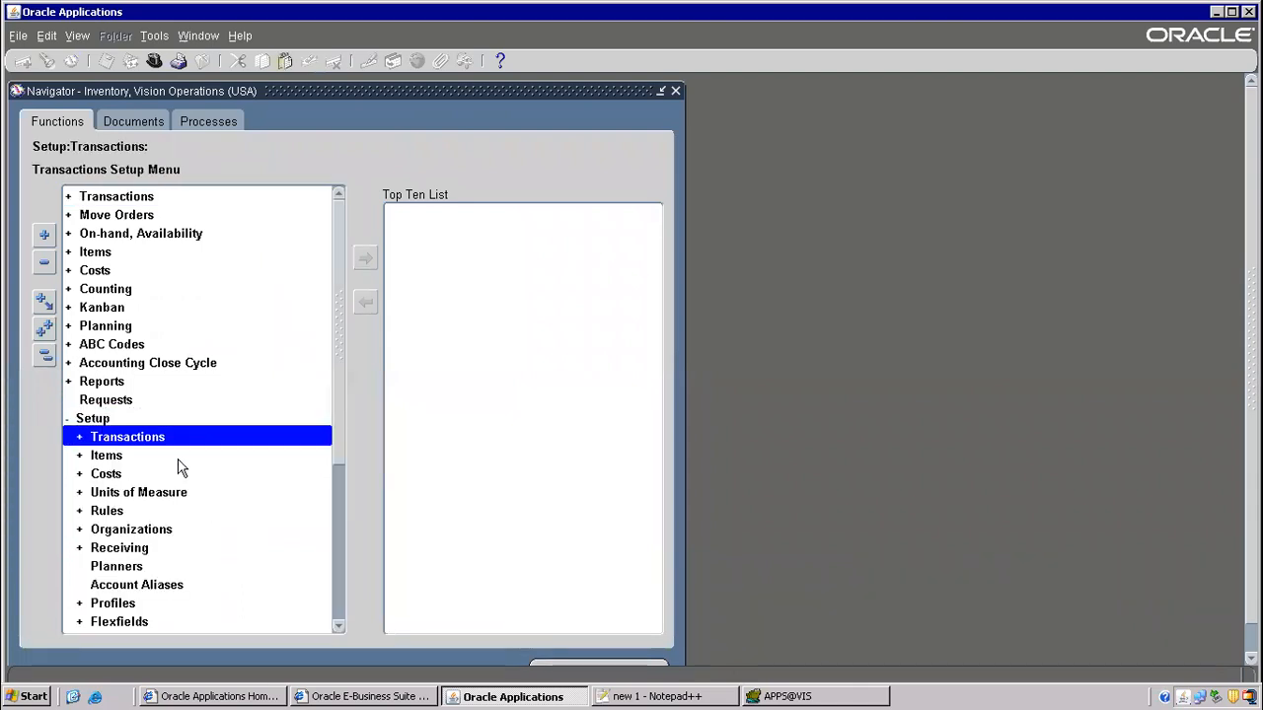
double_click(164, 530)
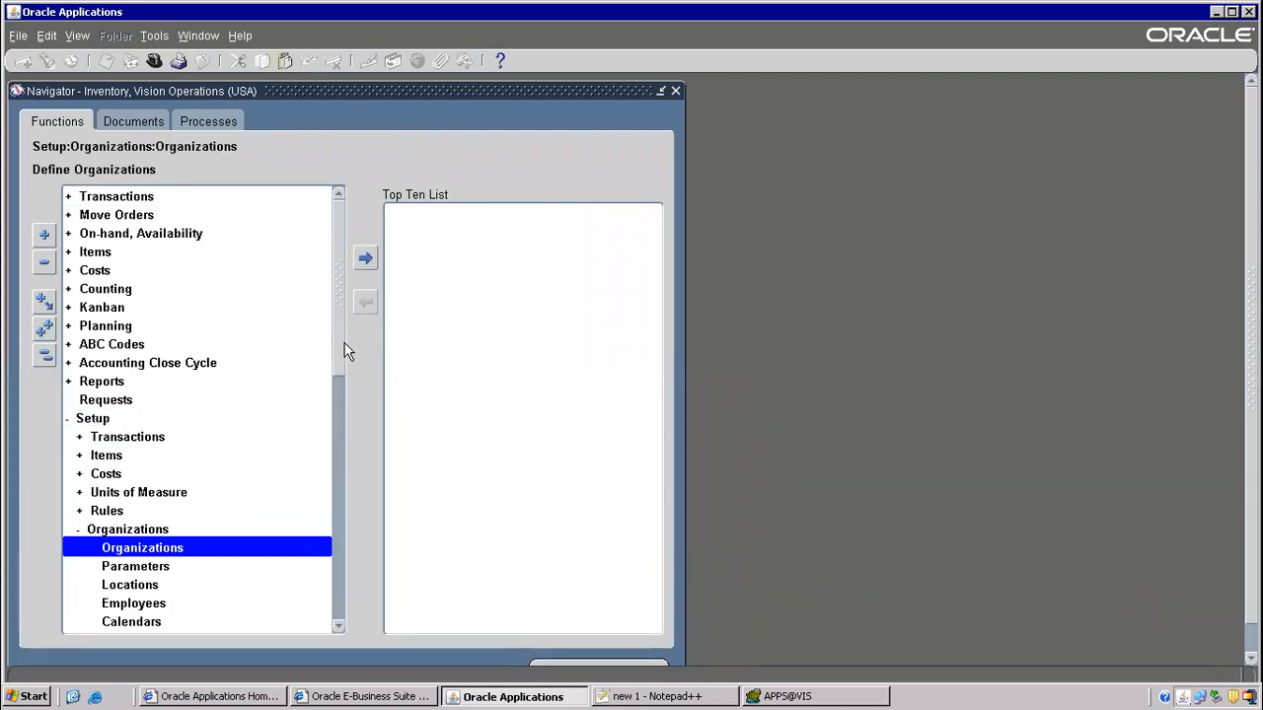
drag(345, 349, 325, 451)
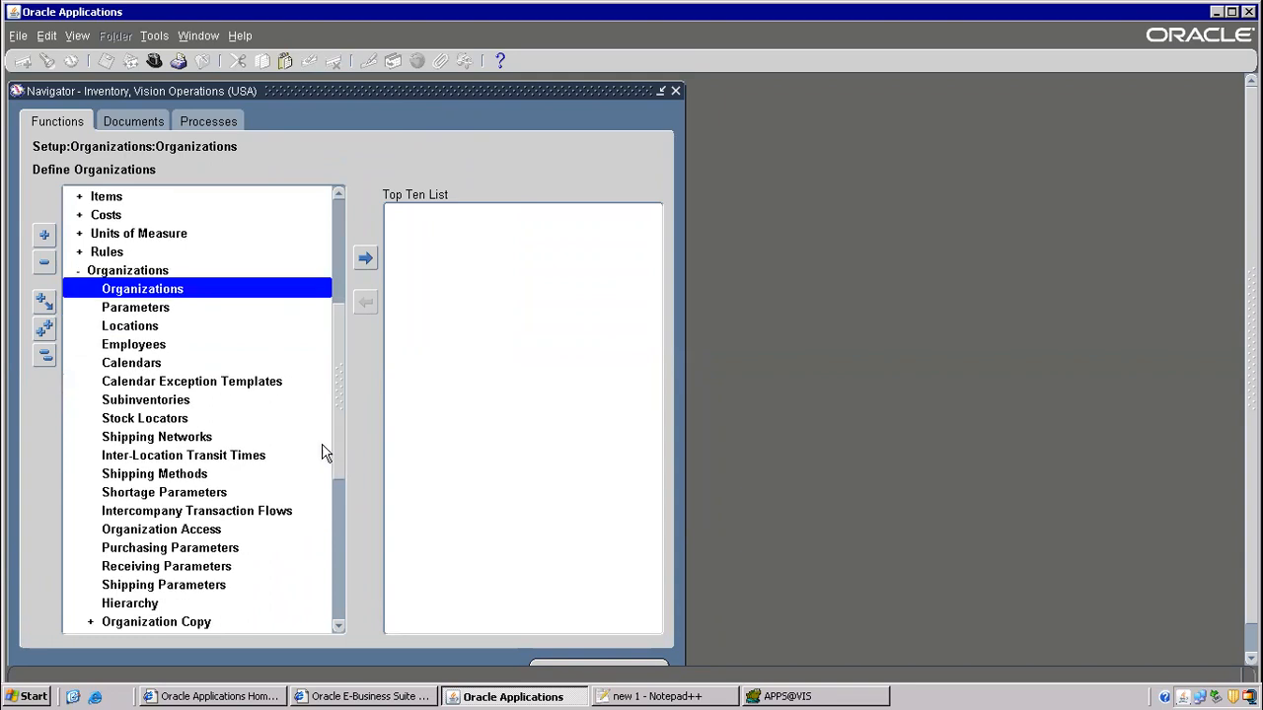
click(151, 441)
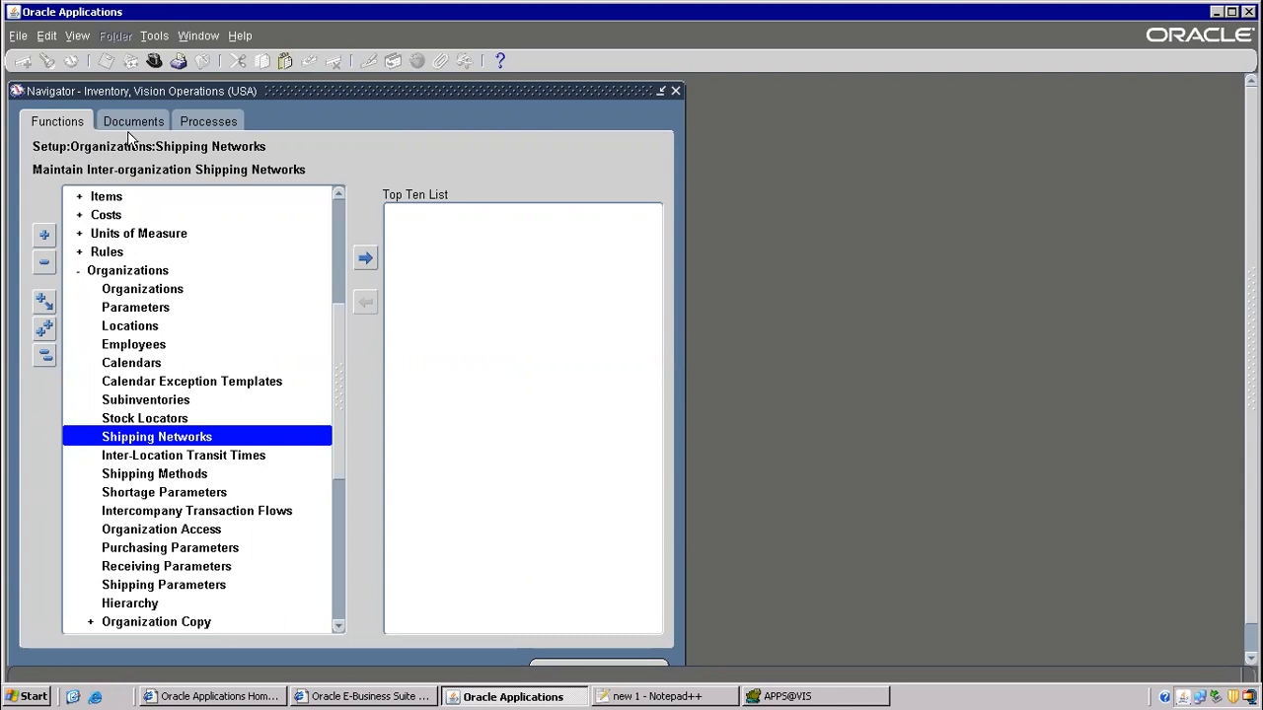
double_click(154, 438)
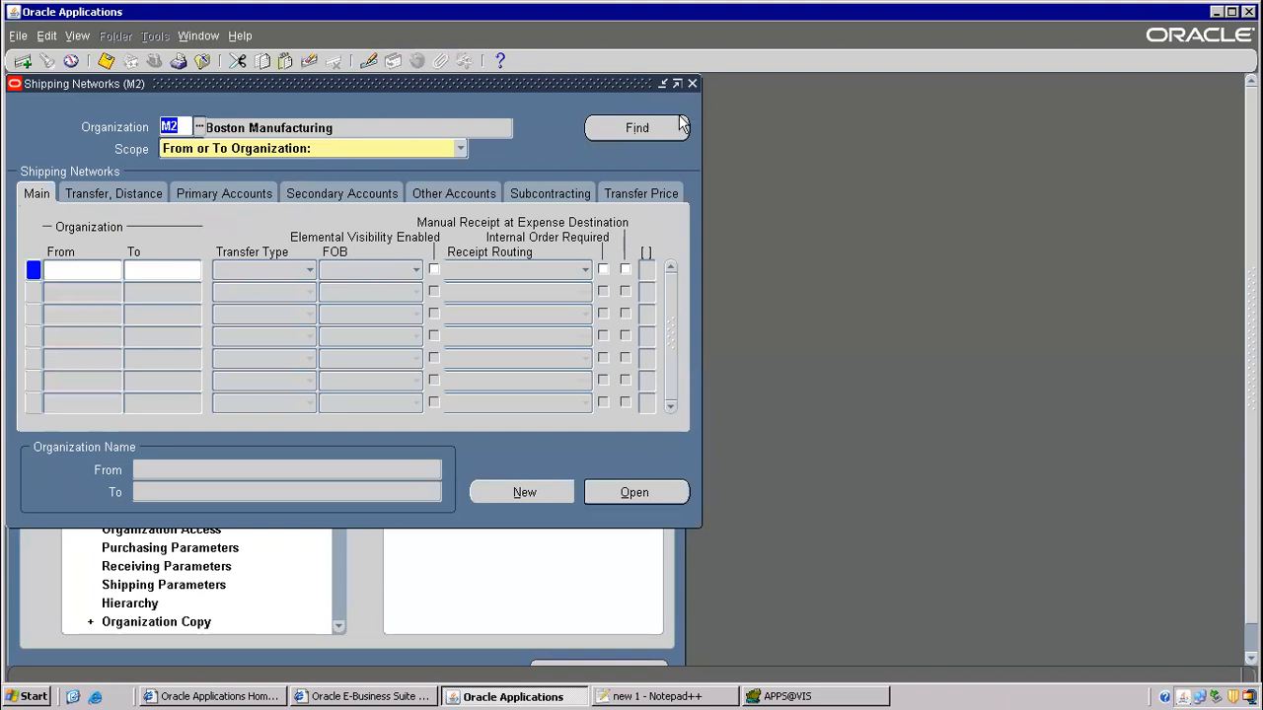
- Find M2's shipping networks, review the M1-to-M2, M2-to-D1 and M2-to-M1 rows, then close
click(641, 129)
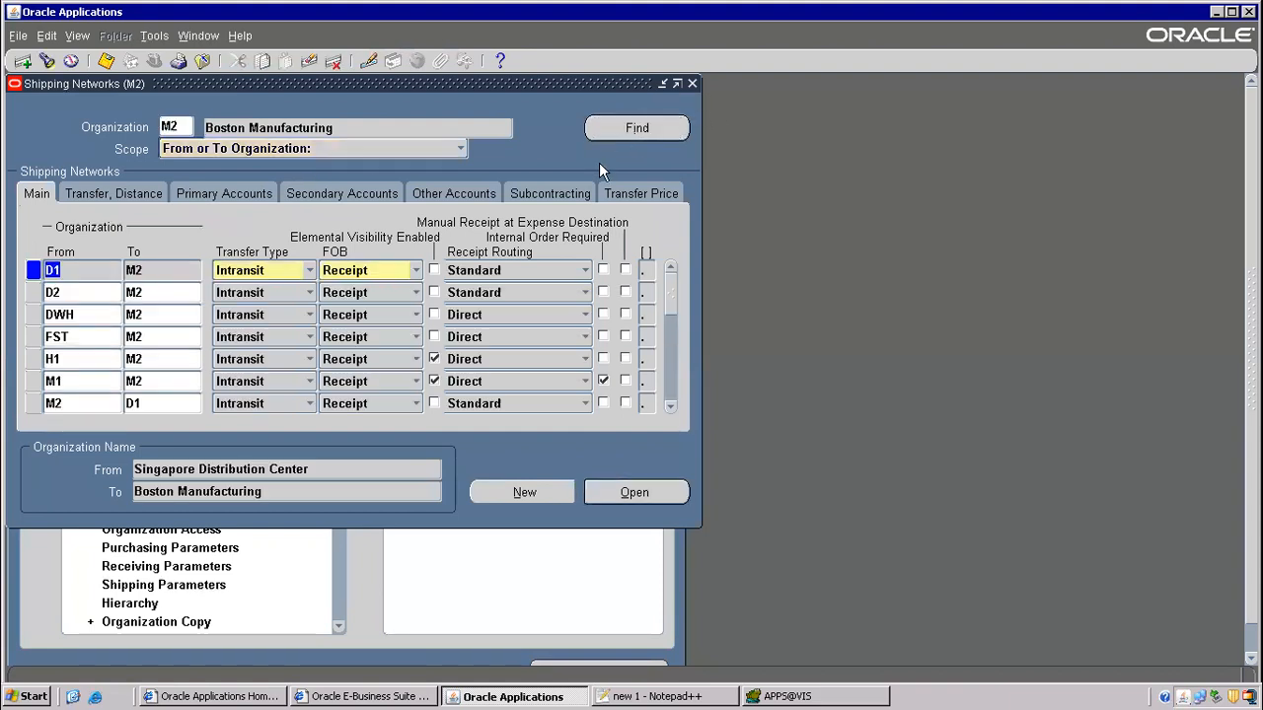
click(674, 409)
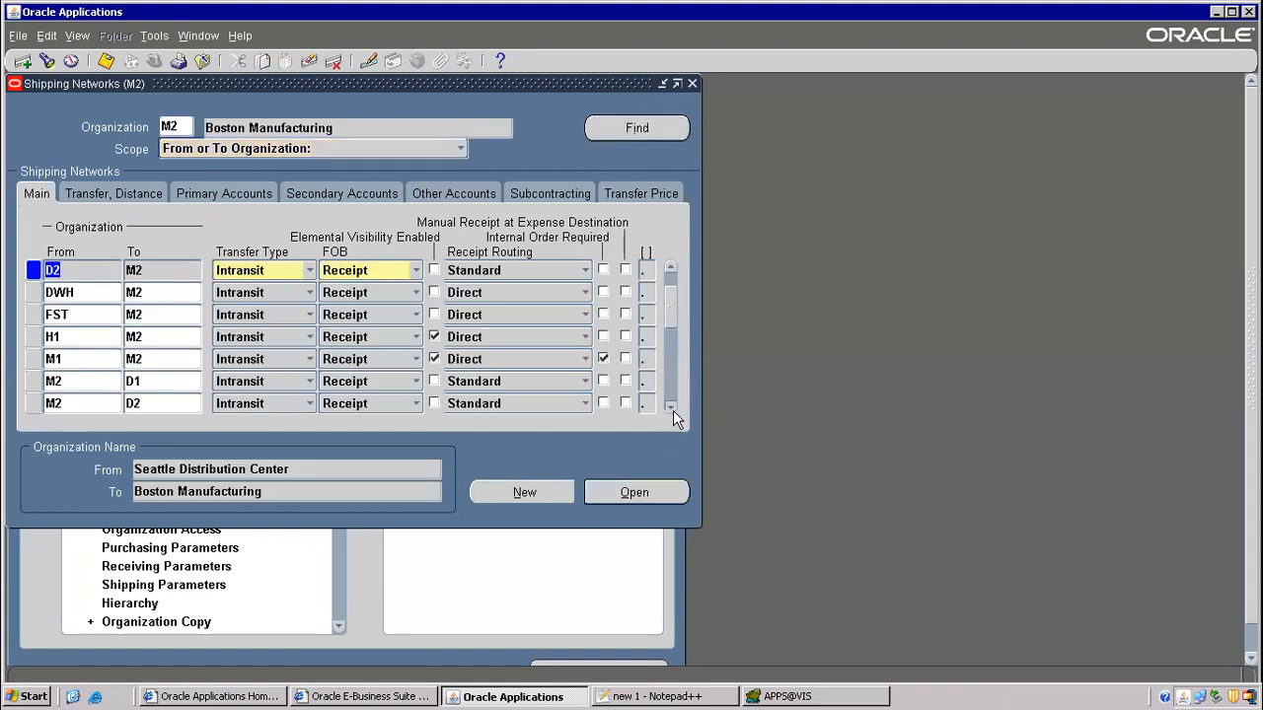
click(674, 410)
click(674, 409)
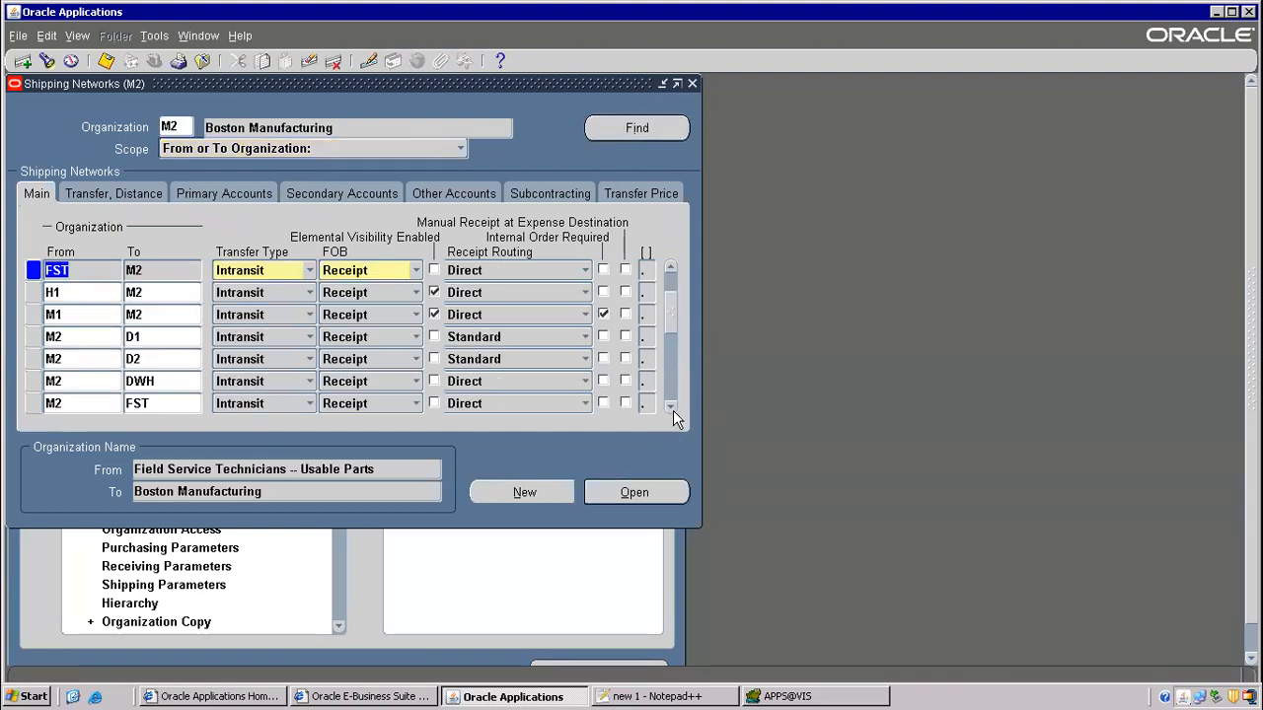
click(150, 314)
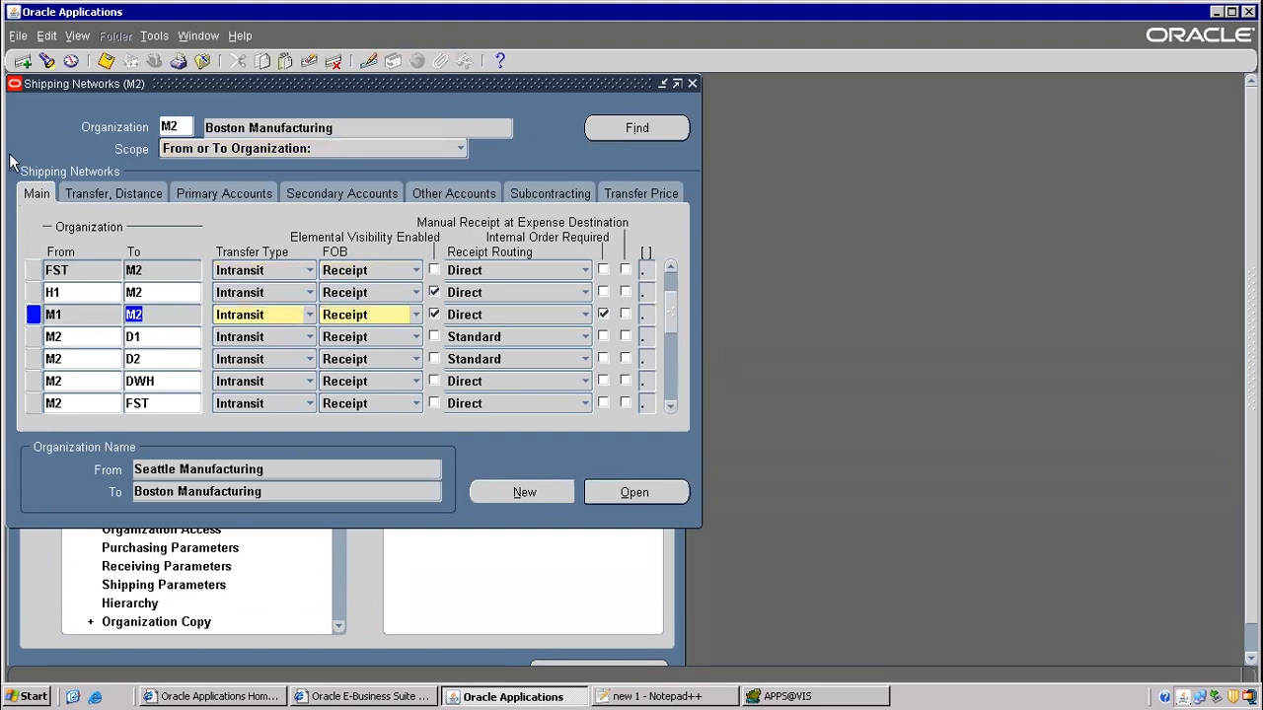
click(22, 62)
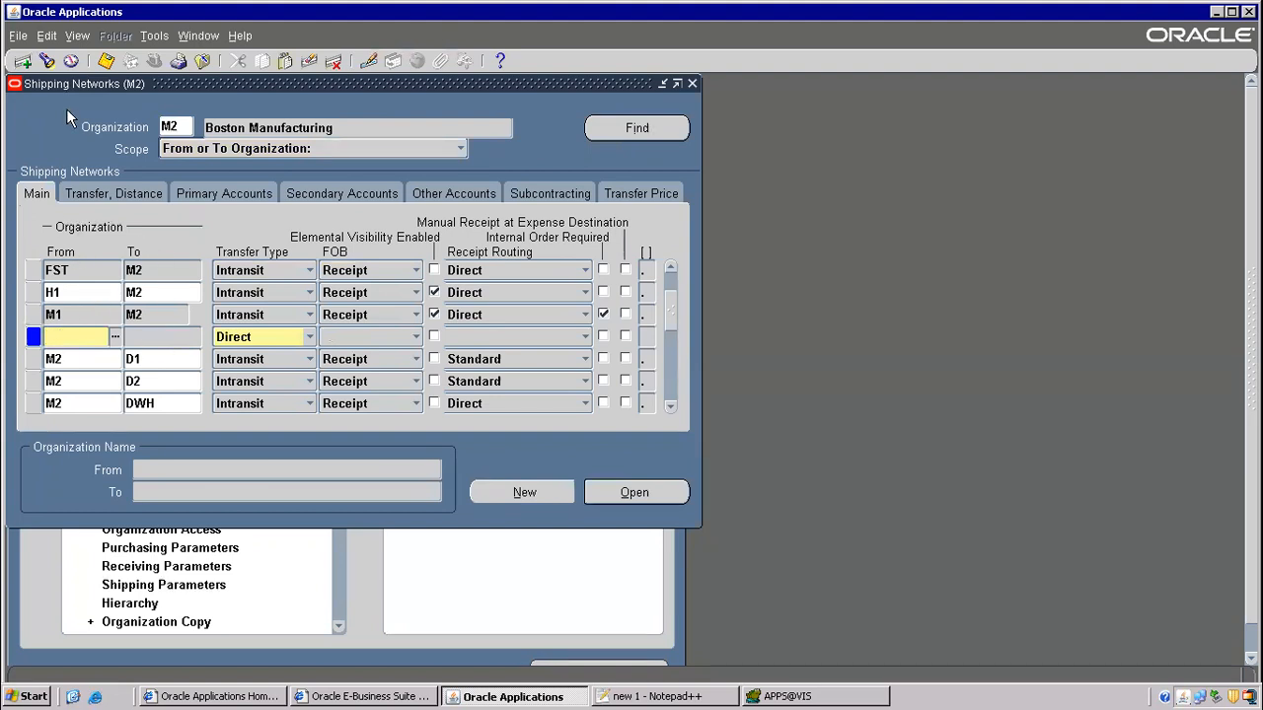
click(309, 61)
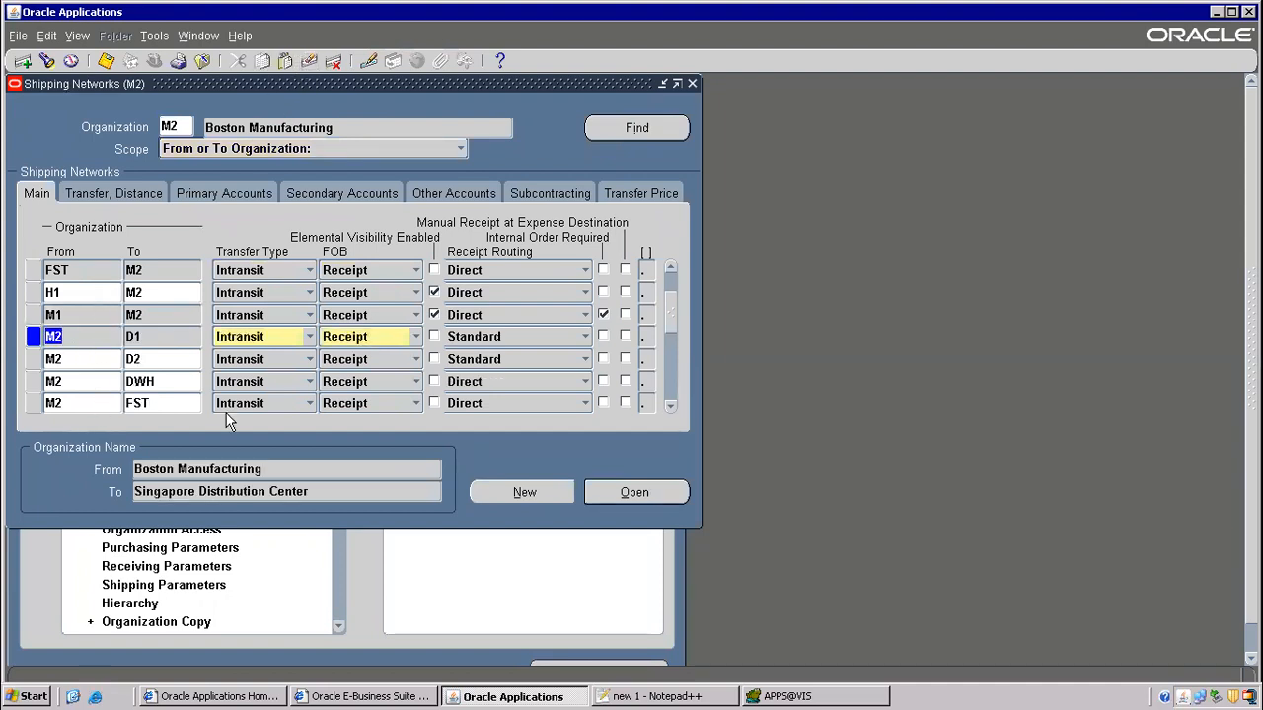
click(671, 407)
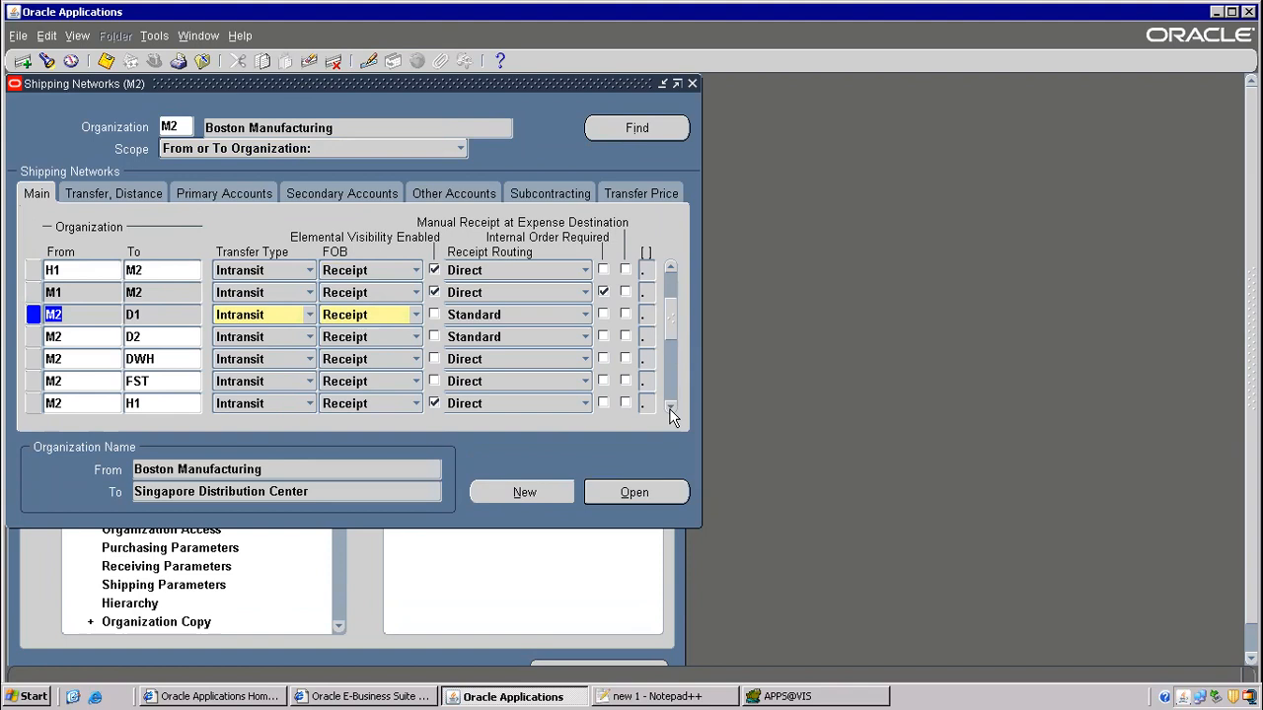
click(671, 406)
click(671, 406)
click(670, 407)
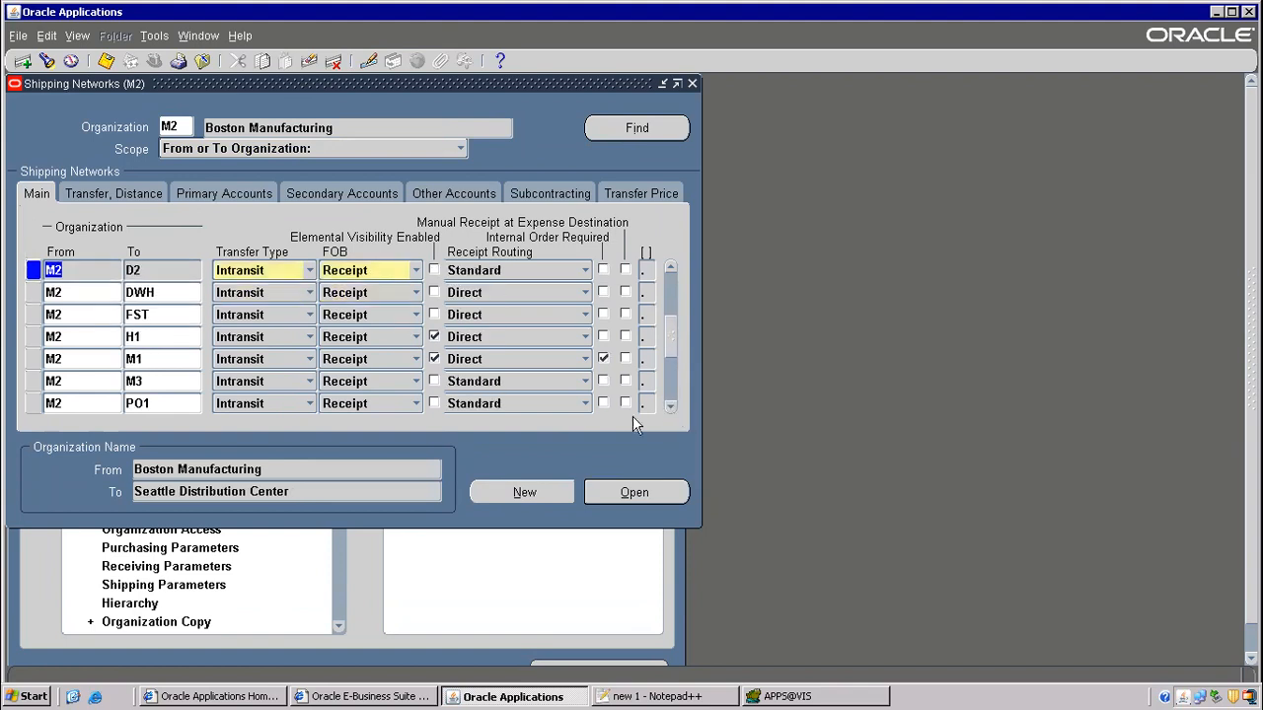
click(138, 359)
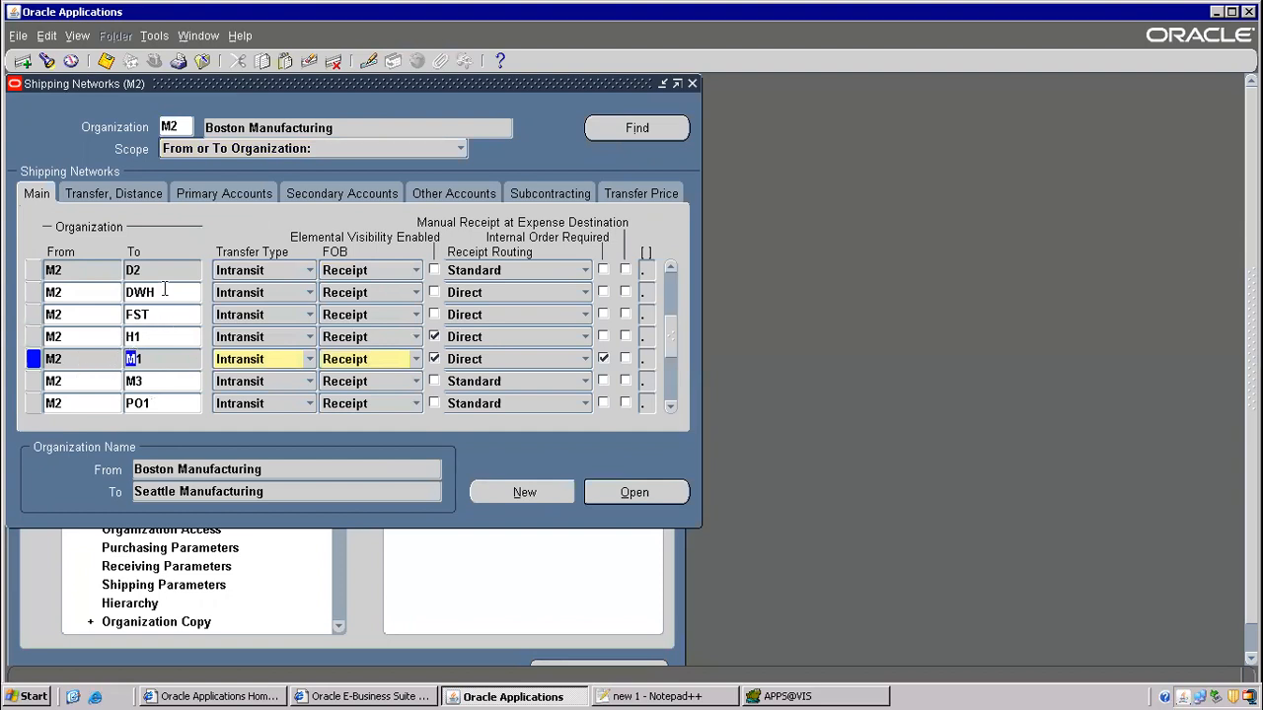
click(203, 61)
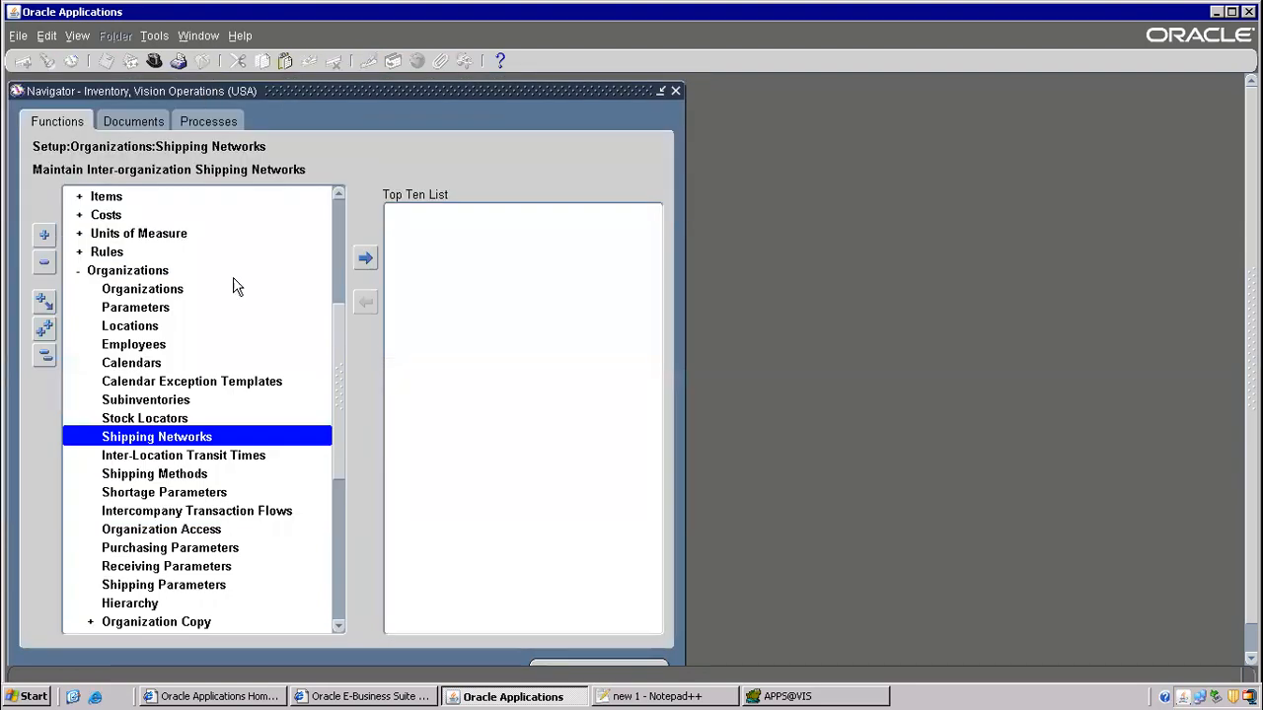
- Search inter-location transit times from M2- Boston to M1- Seattle Mfg
double_click(202, 457)
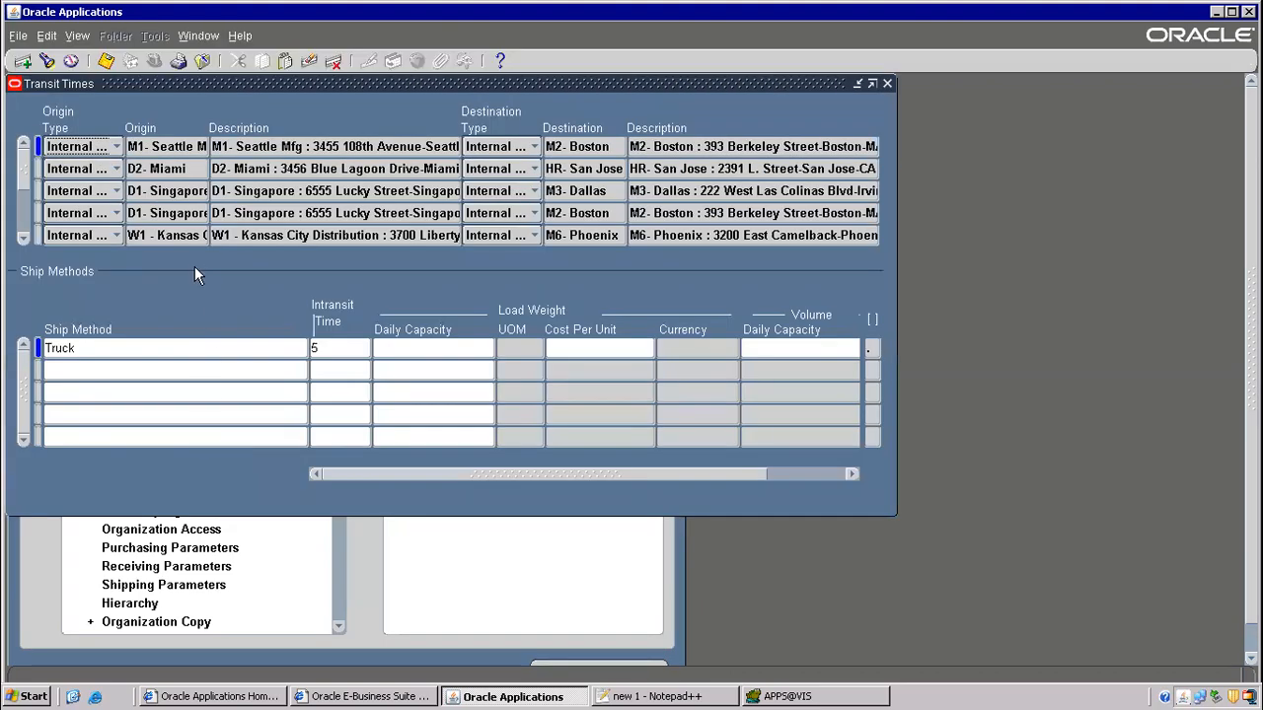
click(78, 37)
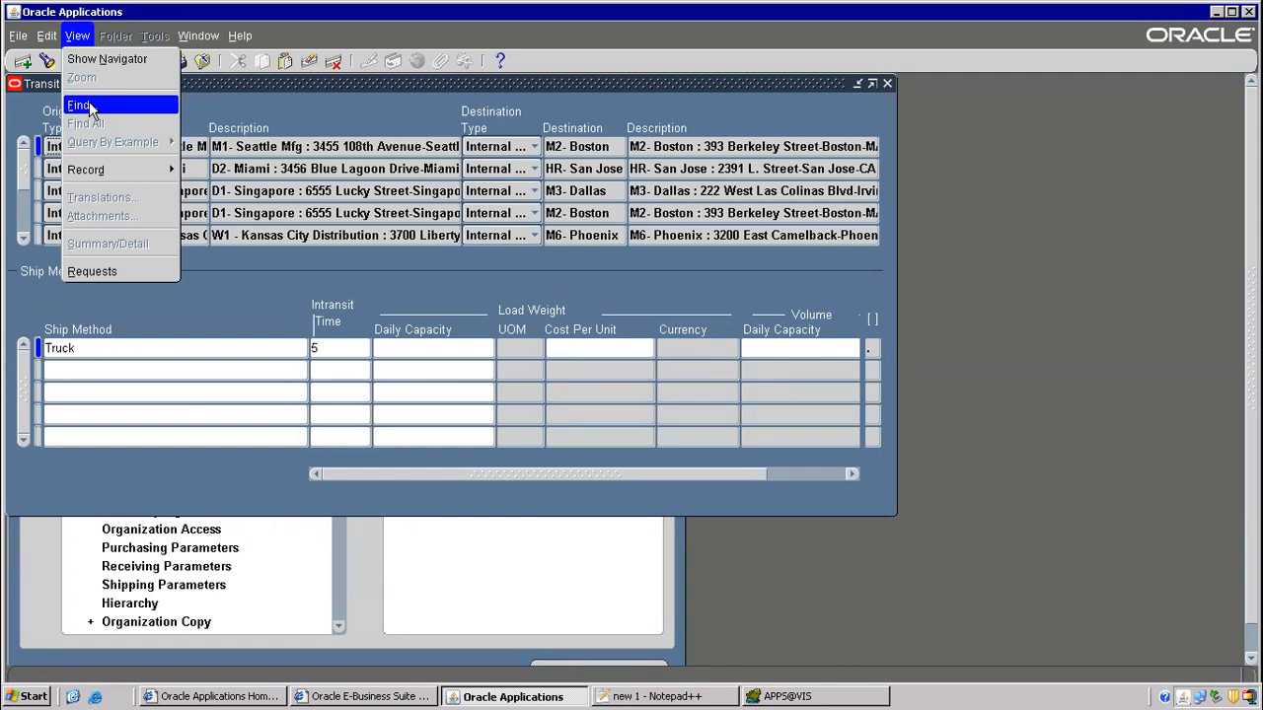
click(79, 105)
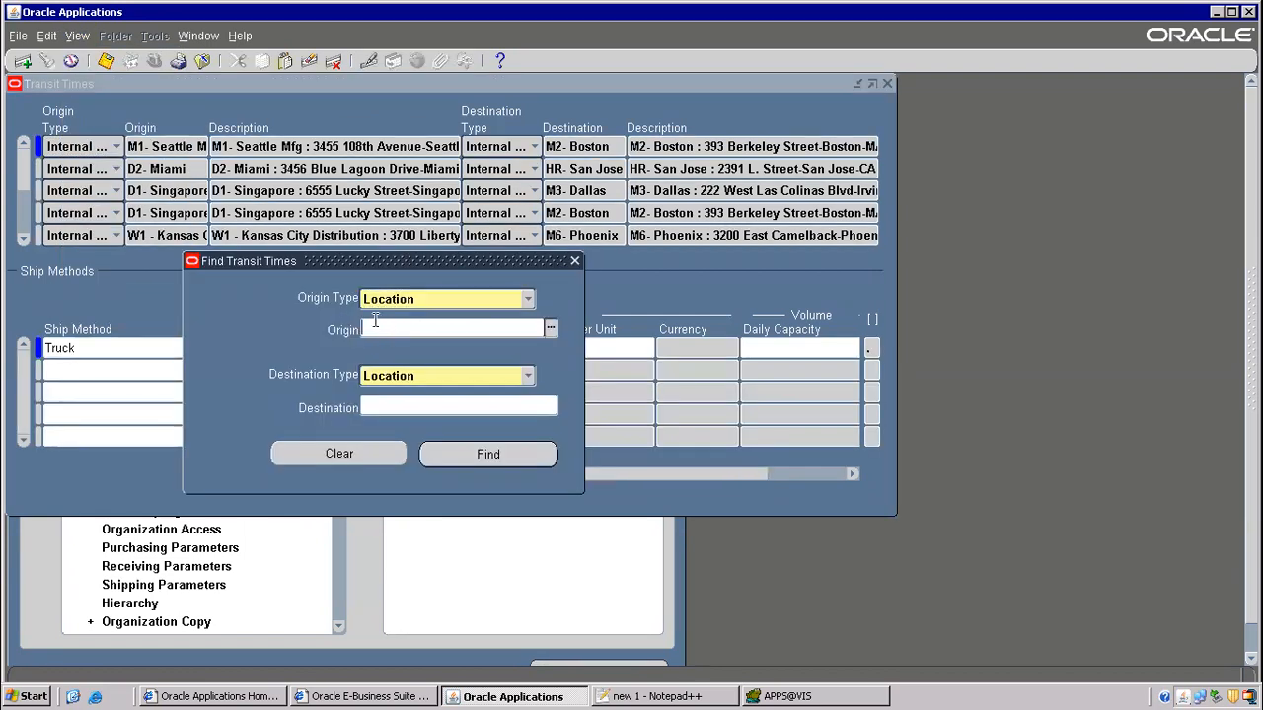
text(m)
key(Tab)
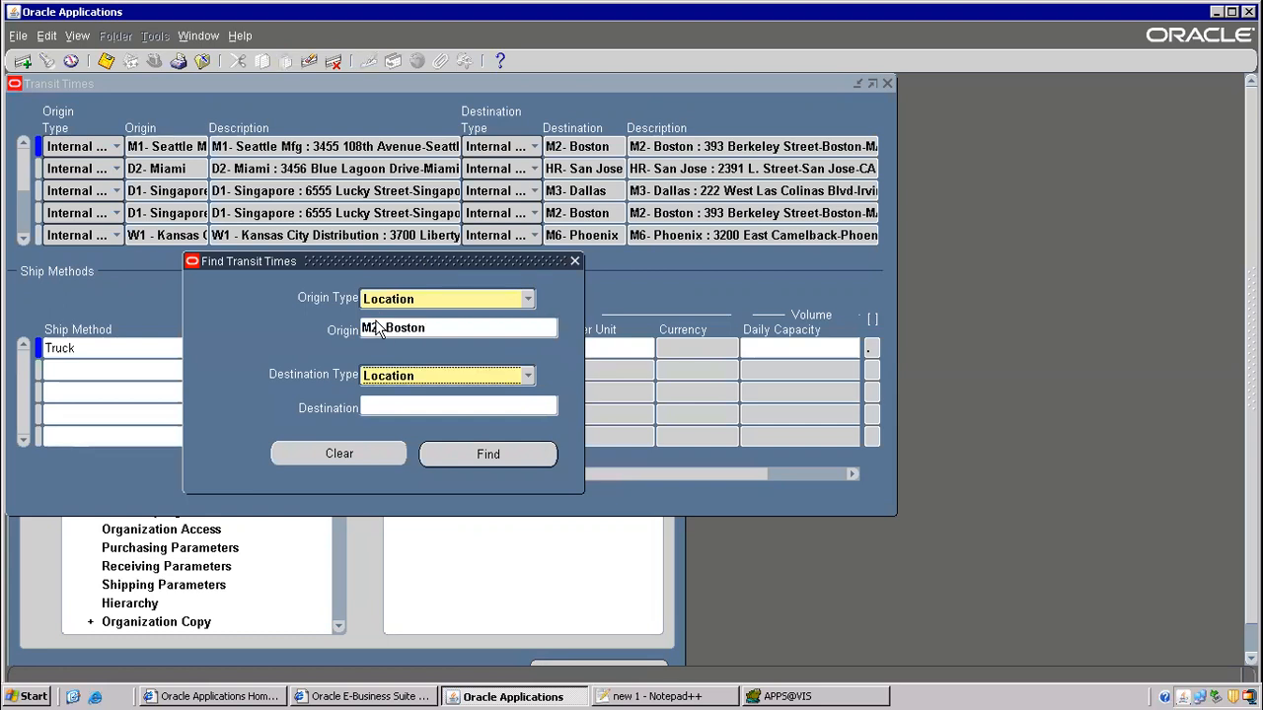
click(398, 405)
text(m)
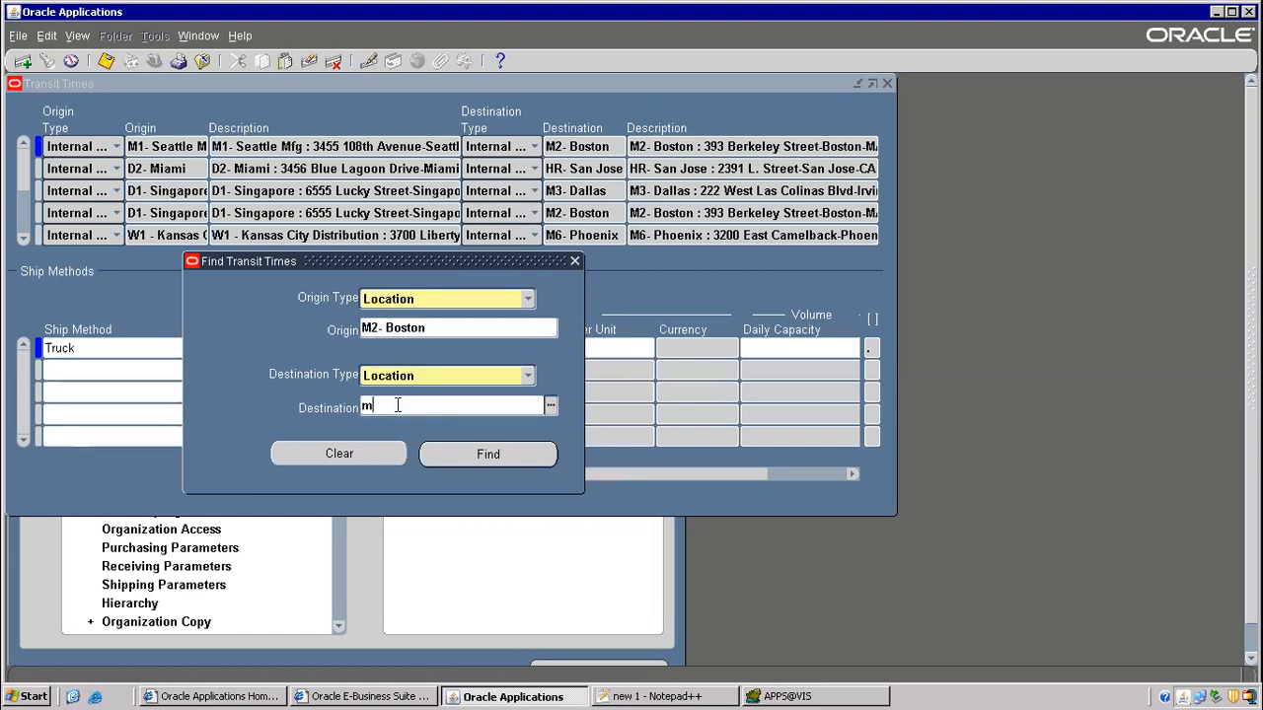
text(m1)
key(Tab)
text(m1)
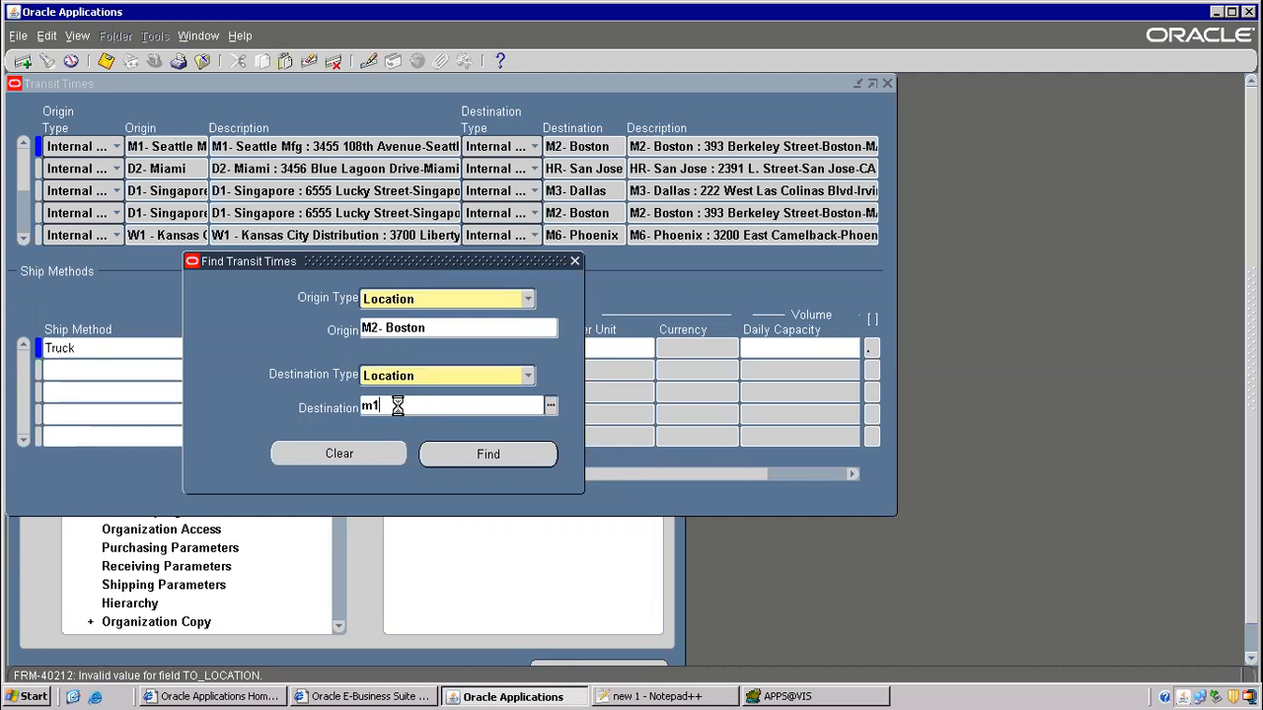
key(Tab)
click(477, 455)
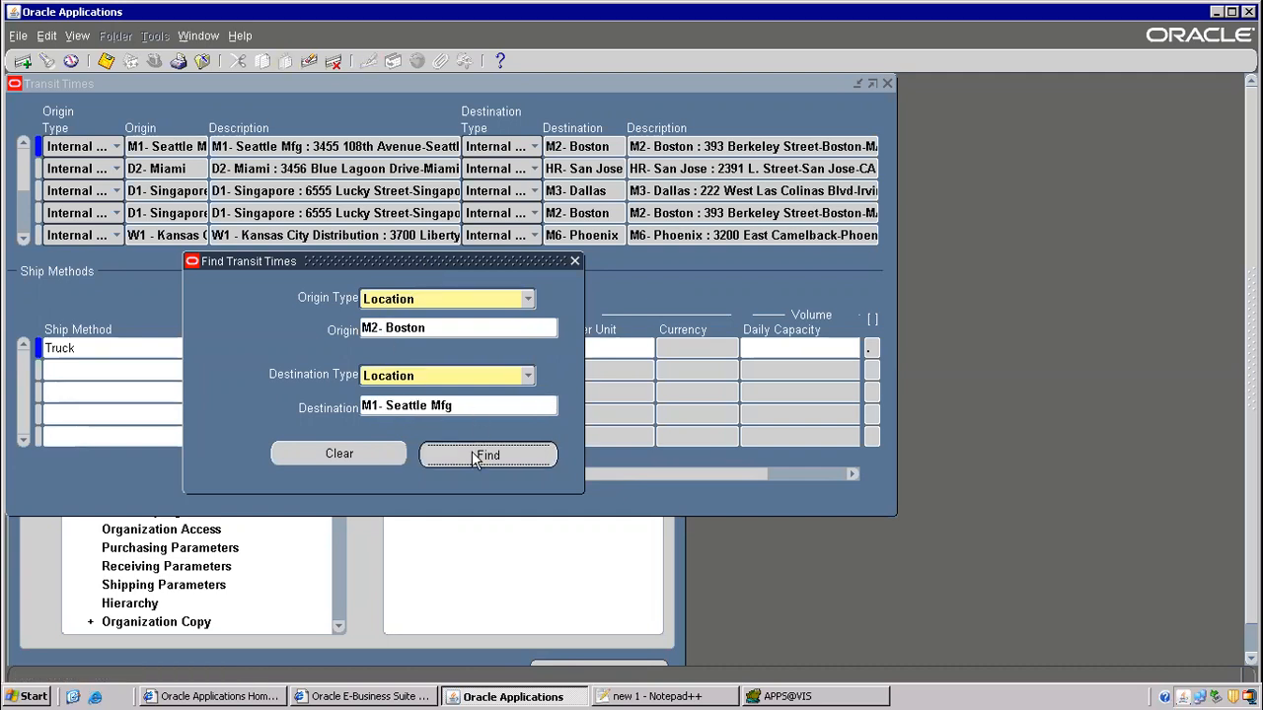
- Review the Overnight Air and UPS ship method rows, then return to the notes
click(152, 351)
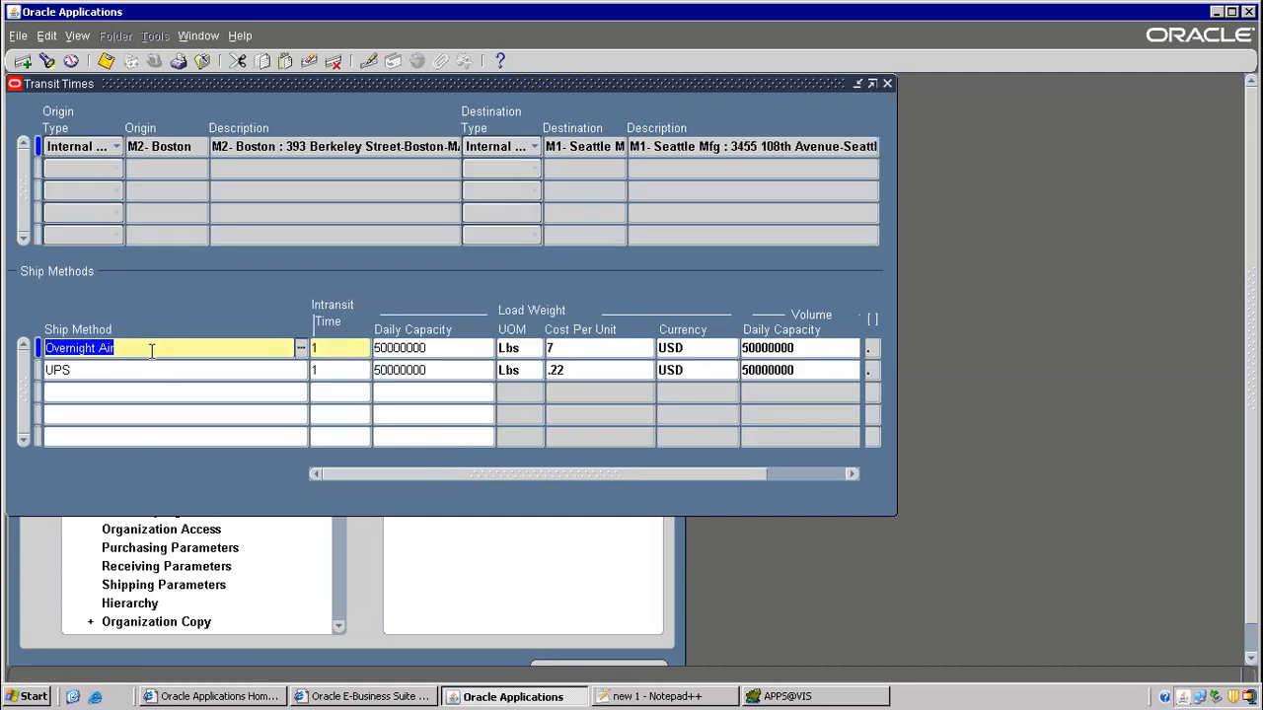
click(106, 371)
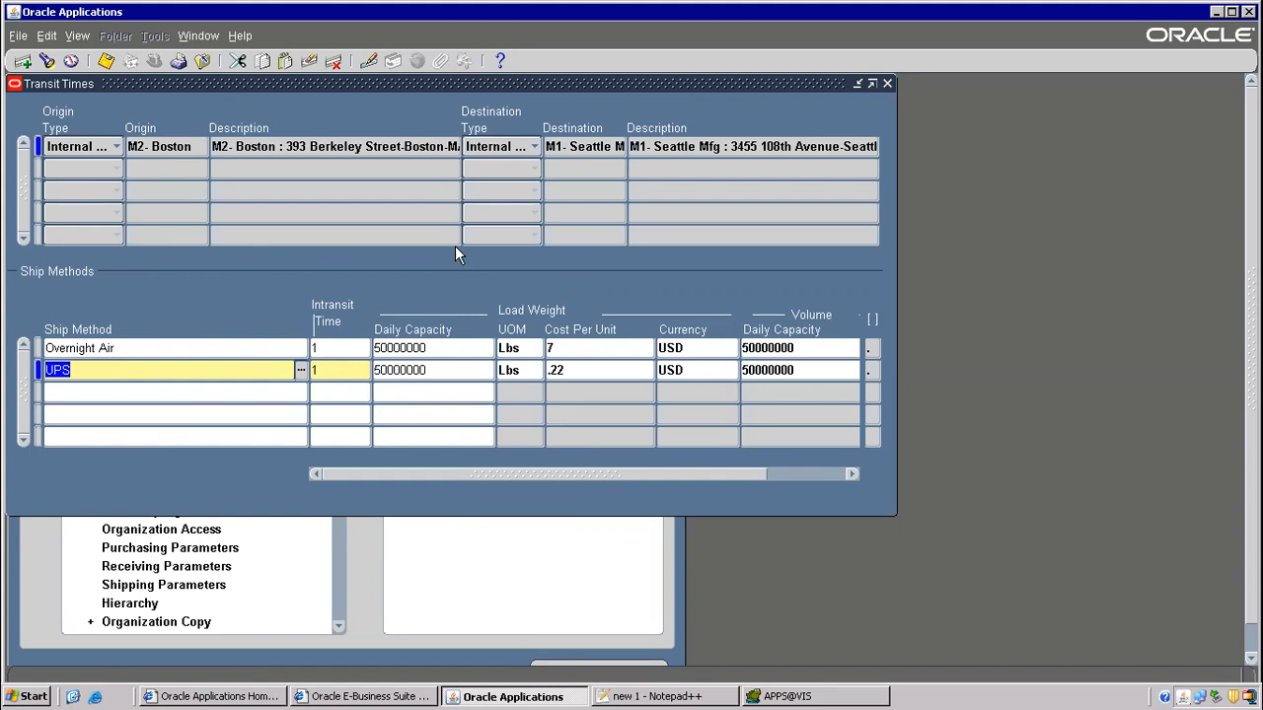
click(414, 349)
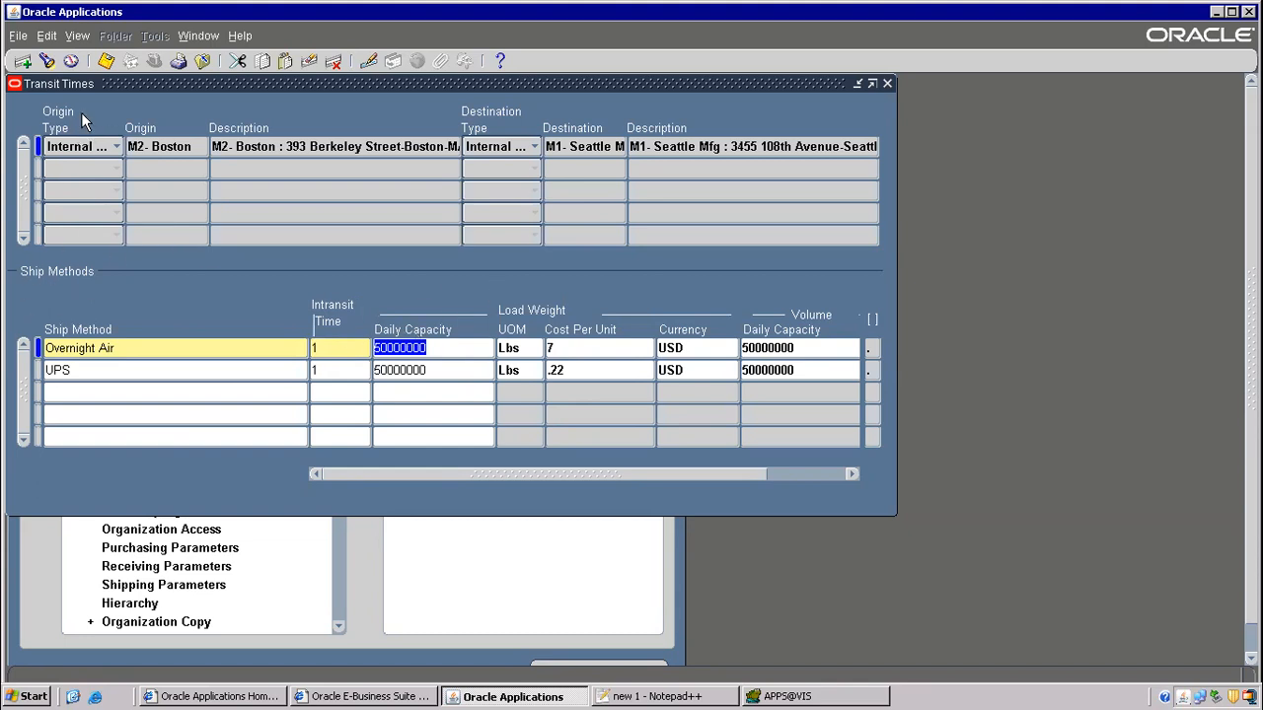
key(alt+Tab)
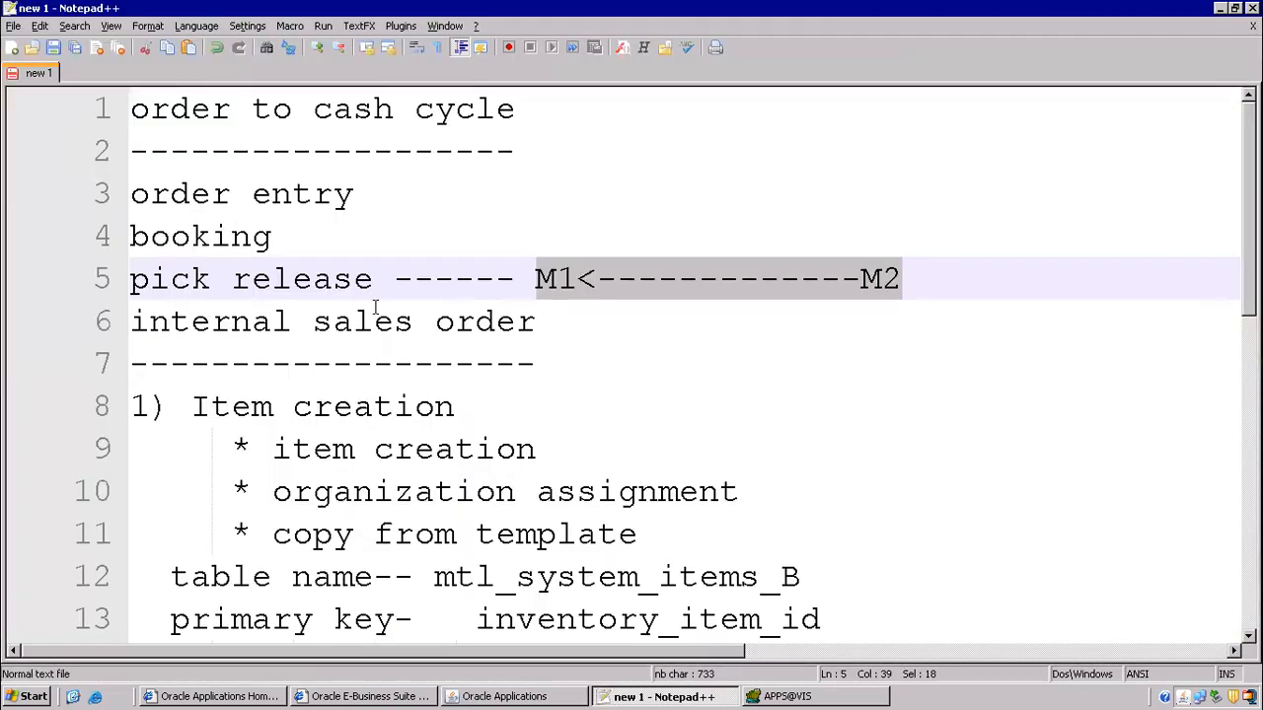
- Start line '4)' below the shipping network line and move the Transit Times form aside
scroll(375, 309, down, 6)
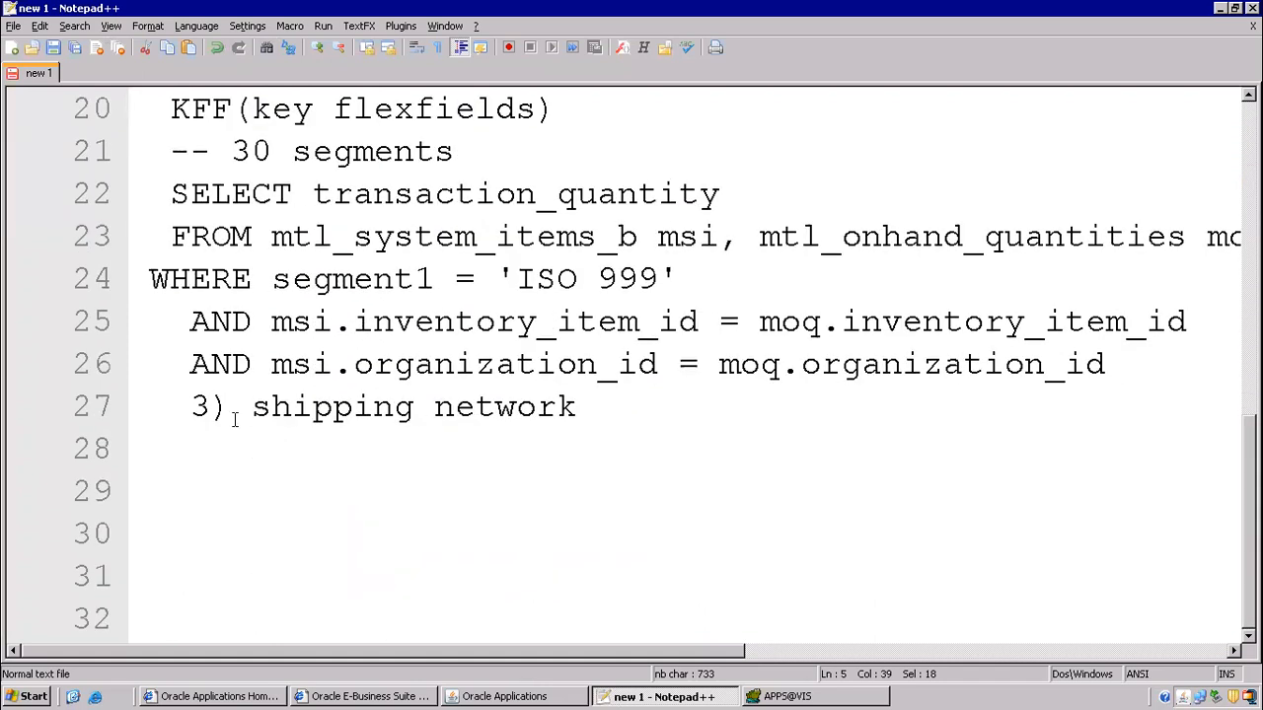
click(234, 418)
click(596, 393)
key(Return)
text(4))
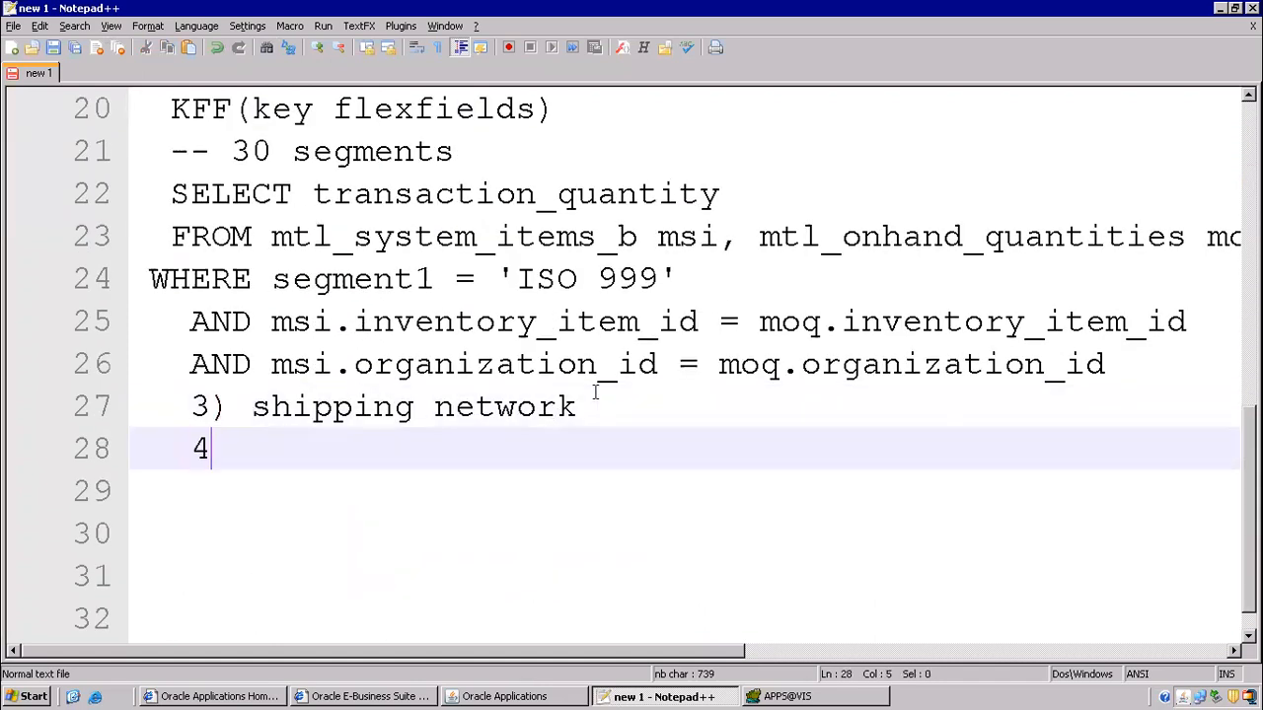
key(alt+Tab)
drag(155, 86, 366, 154)
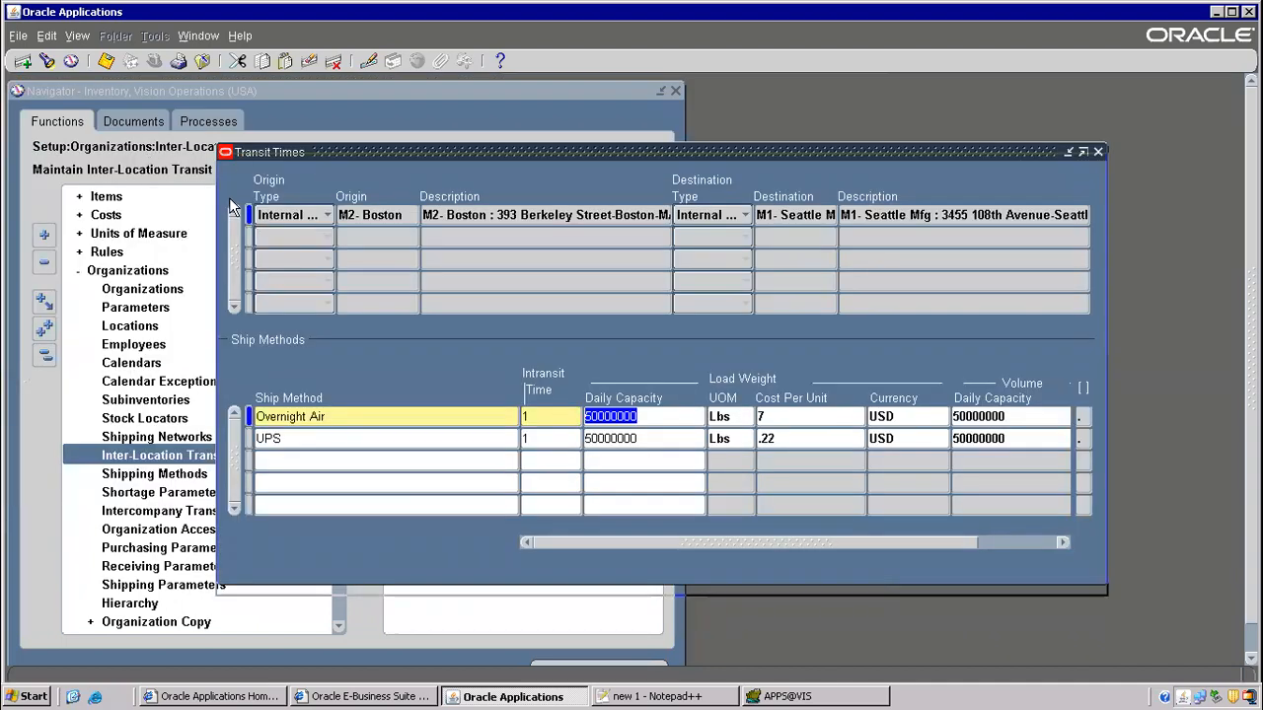
drag(229, 200, 229, 205)
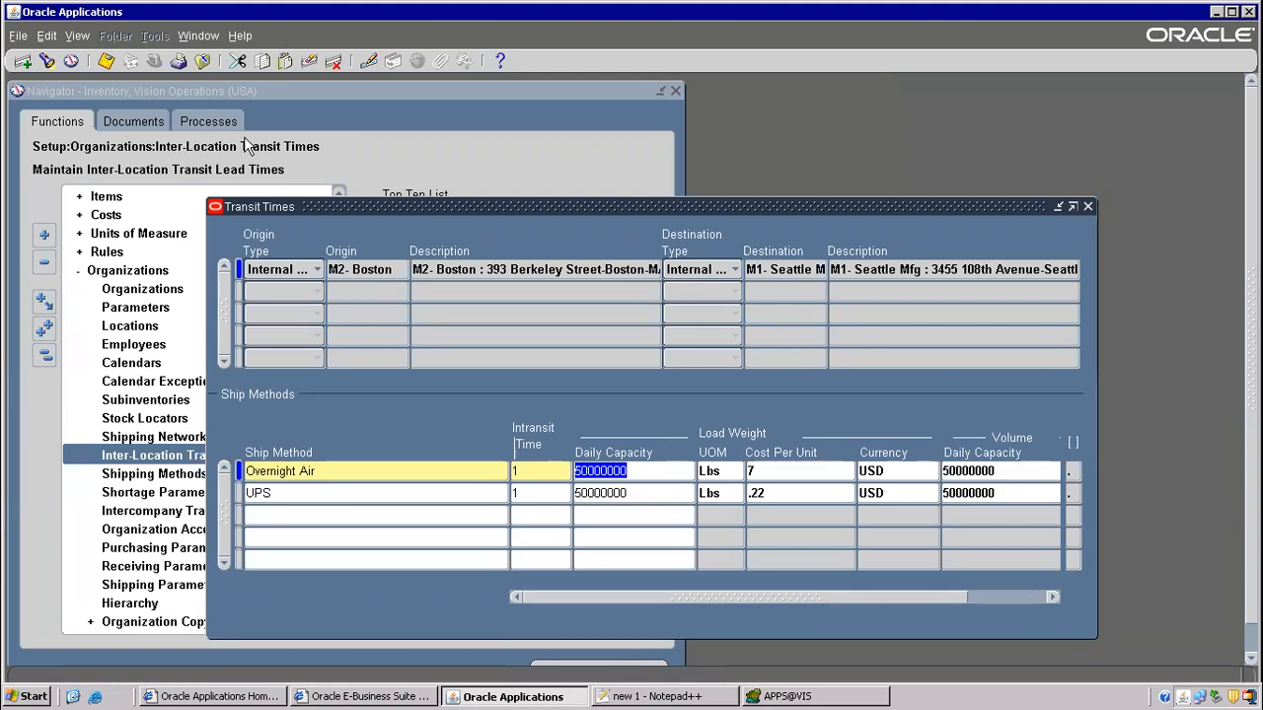
key(alt+Tab)
- Complete step 4 as 'inter location transit times' and add '5) item cost creation'
text(inter location transit time)
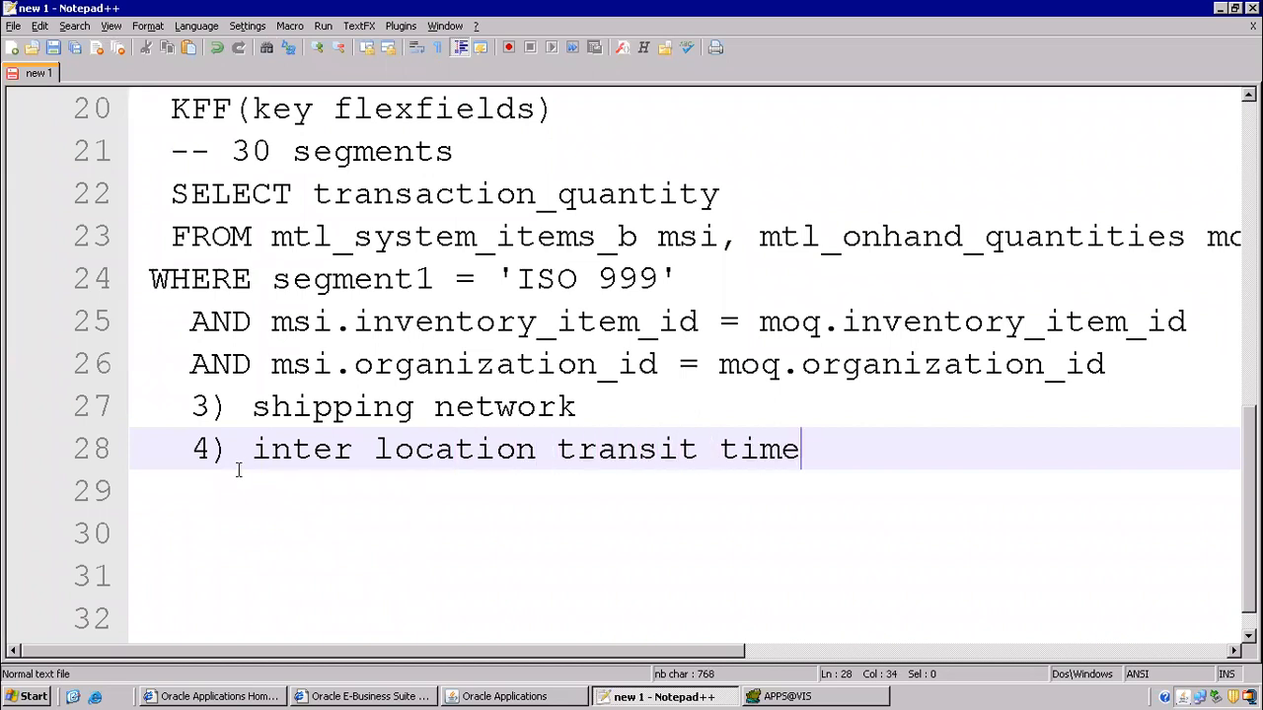
text(s)
key(Return)
text(5) )
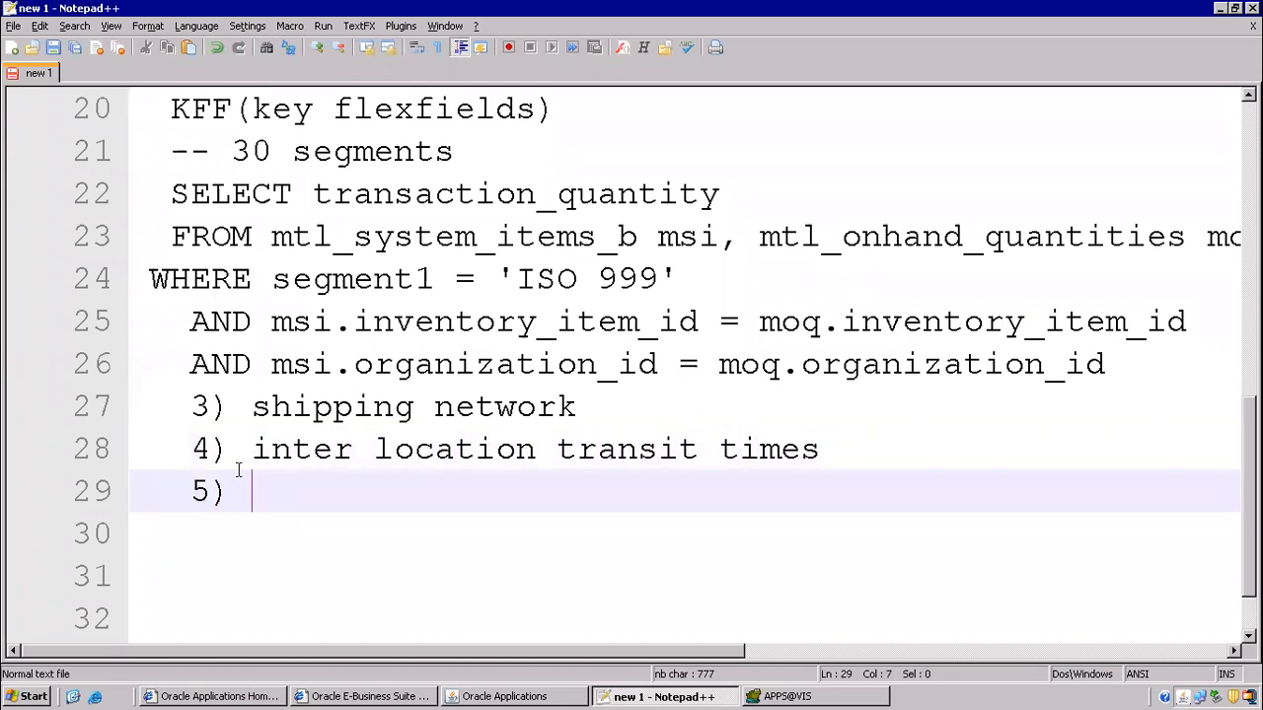
text(item cost creation)
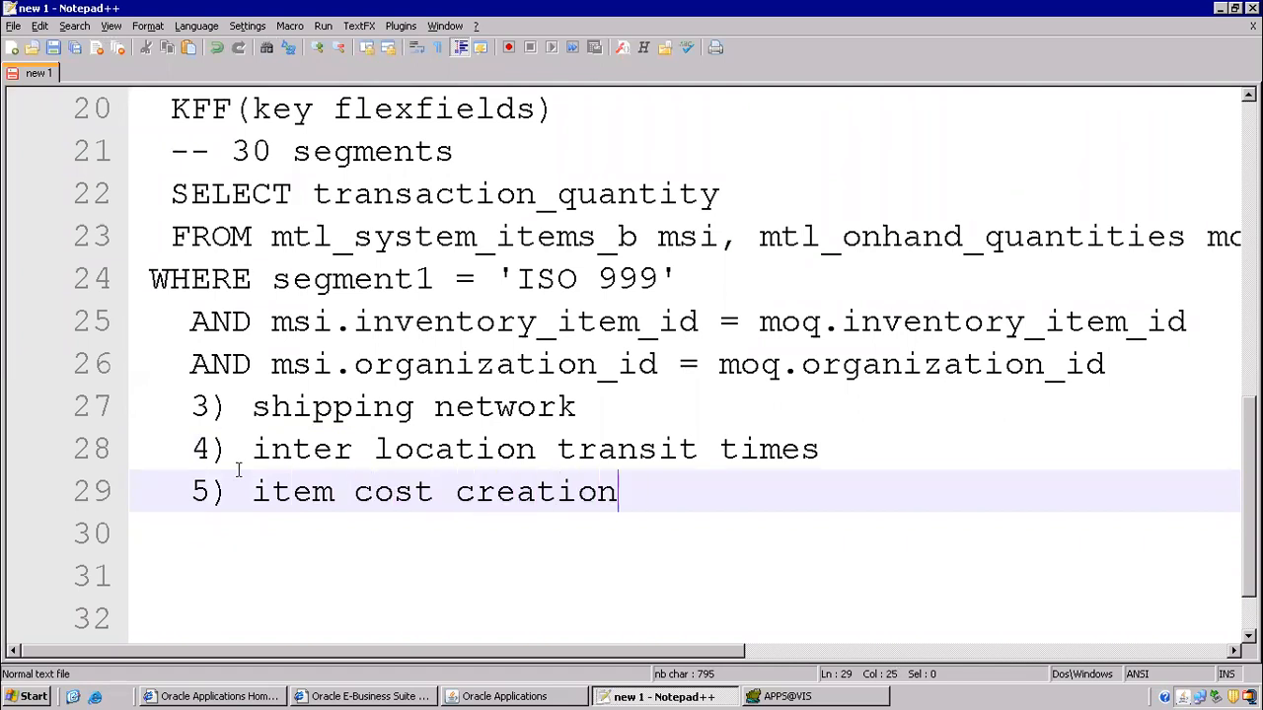
key(Return)
- Insert a 'functional setups' heading with a dashed underline below the internal sales order section
scroll(233, 383, up, 6)
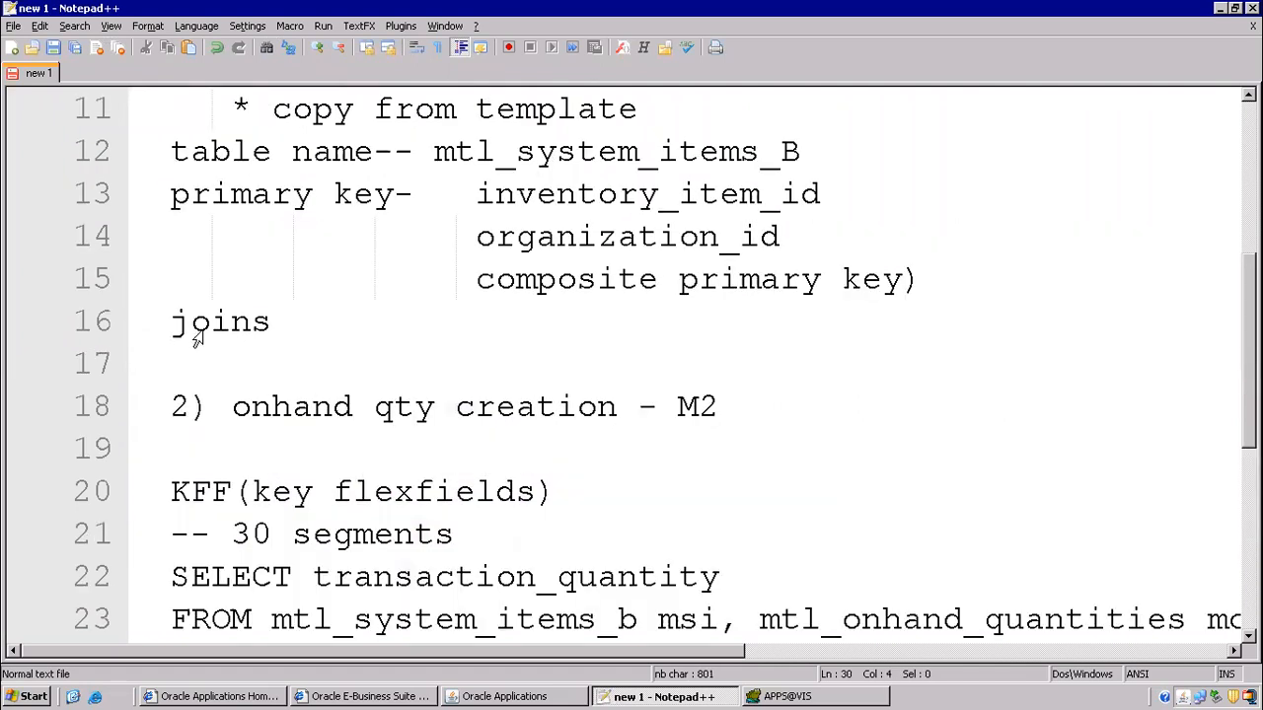
click(562, 330)
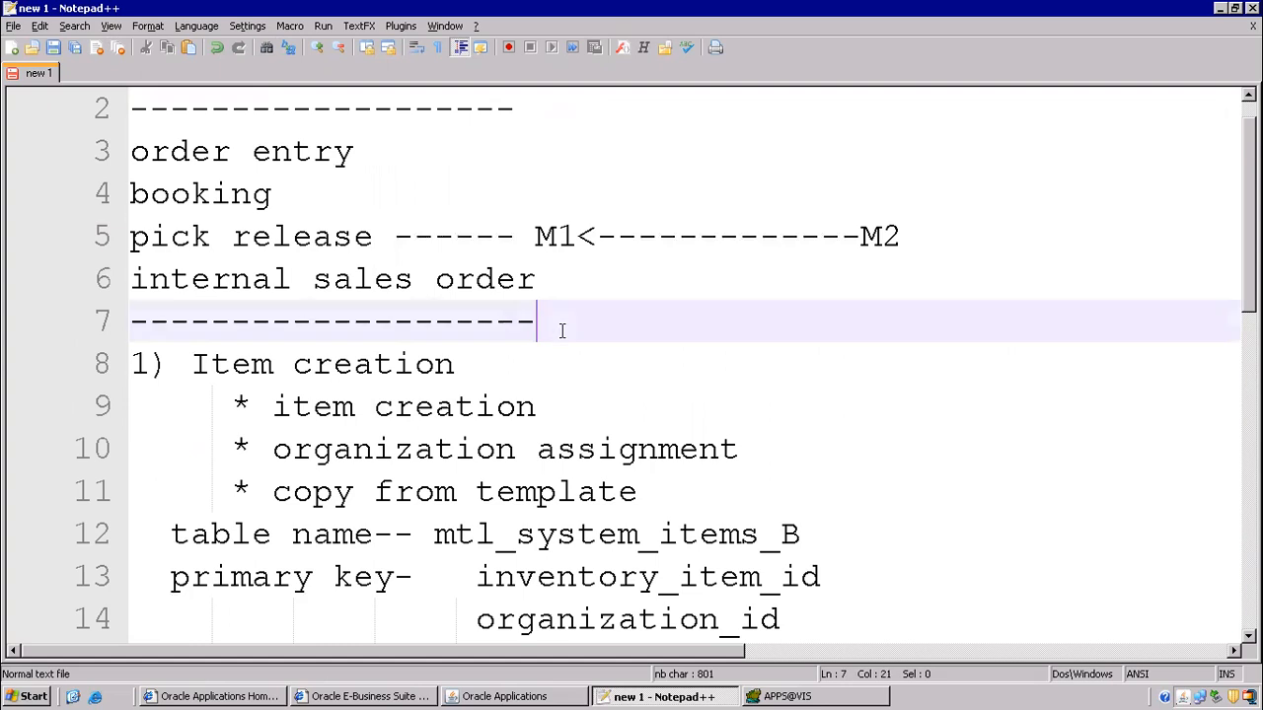
key(Return)
text(funct)
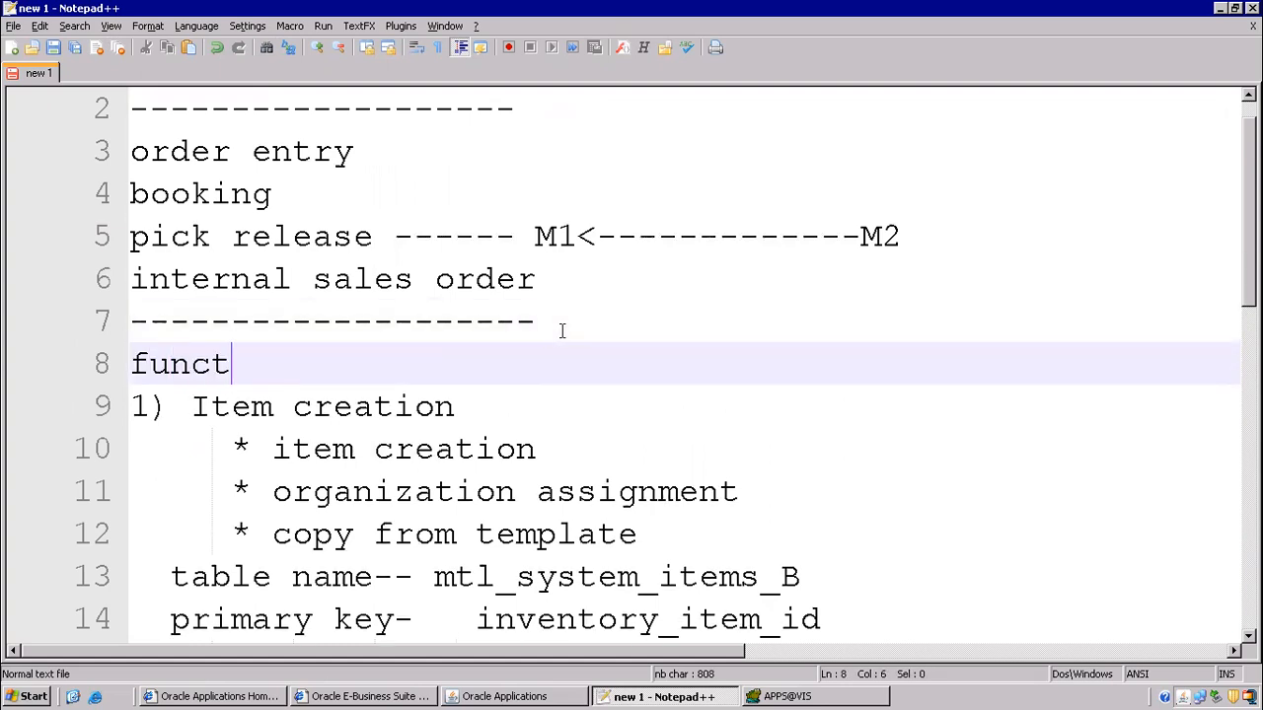
text(ional setups)
key(Return)
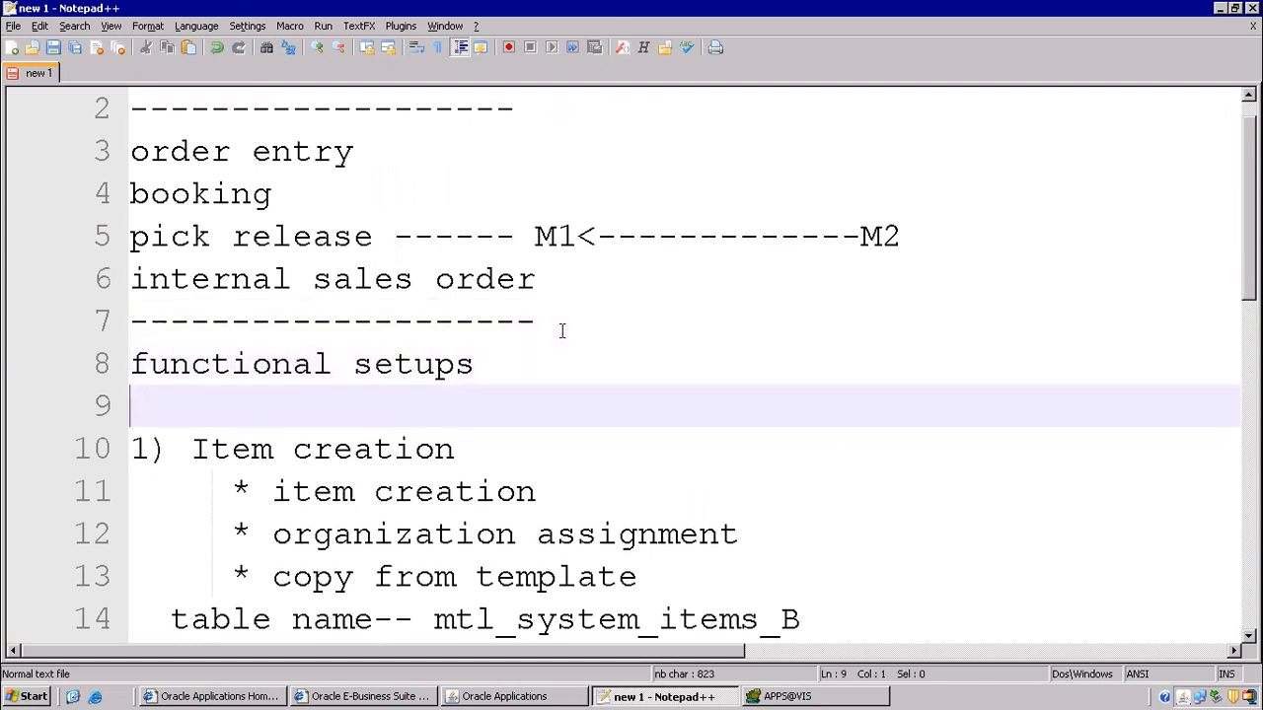
text(------------------------)
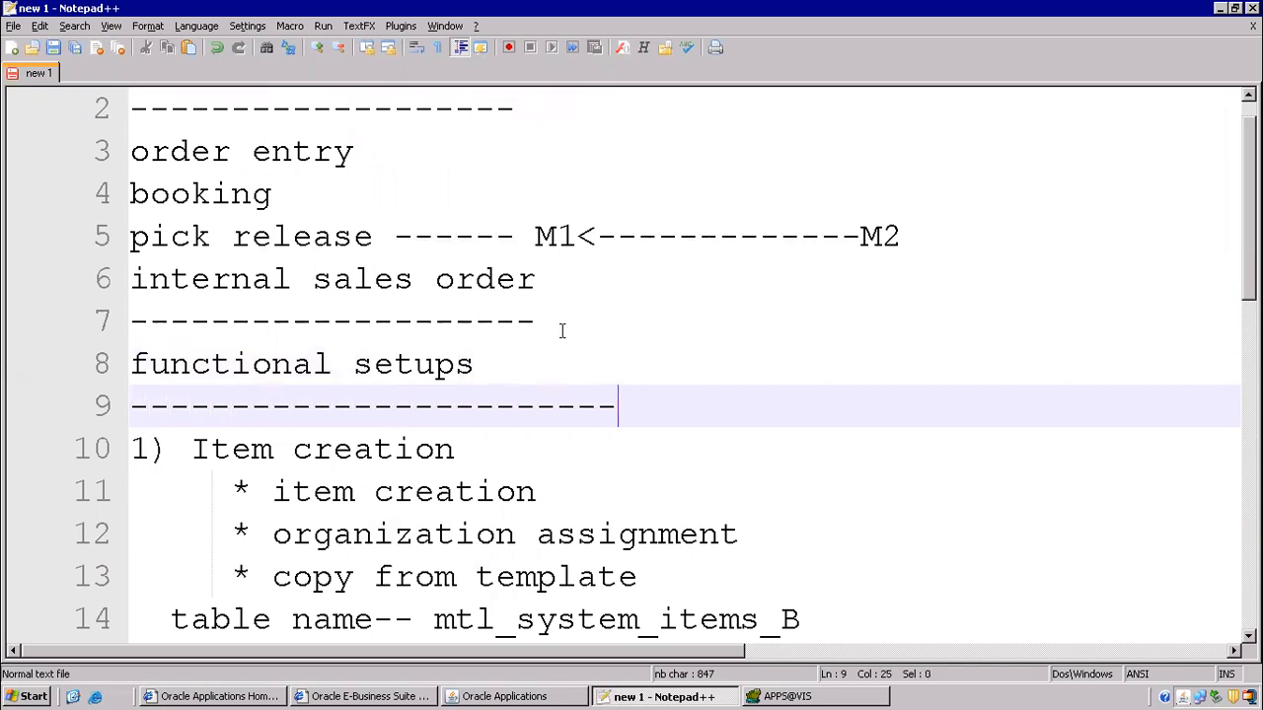
- Review the notes by selecting lines 12–19 and the item cost creation line
scroll(334, 444, down, 3)
drag(209, 158, 358, 460)
scroll(336, 277, up, 3)
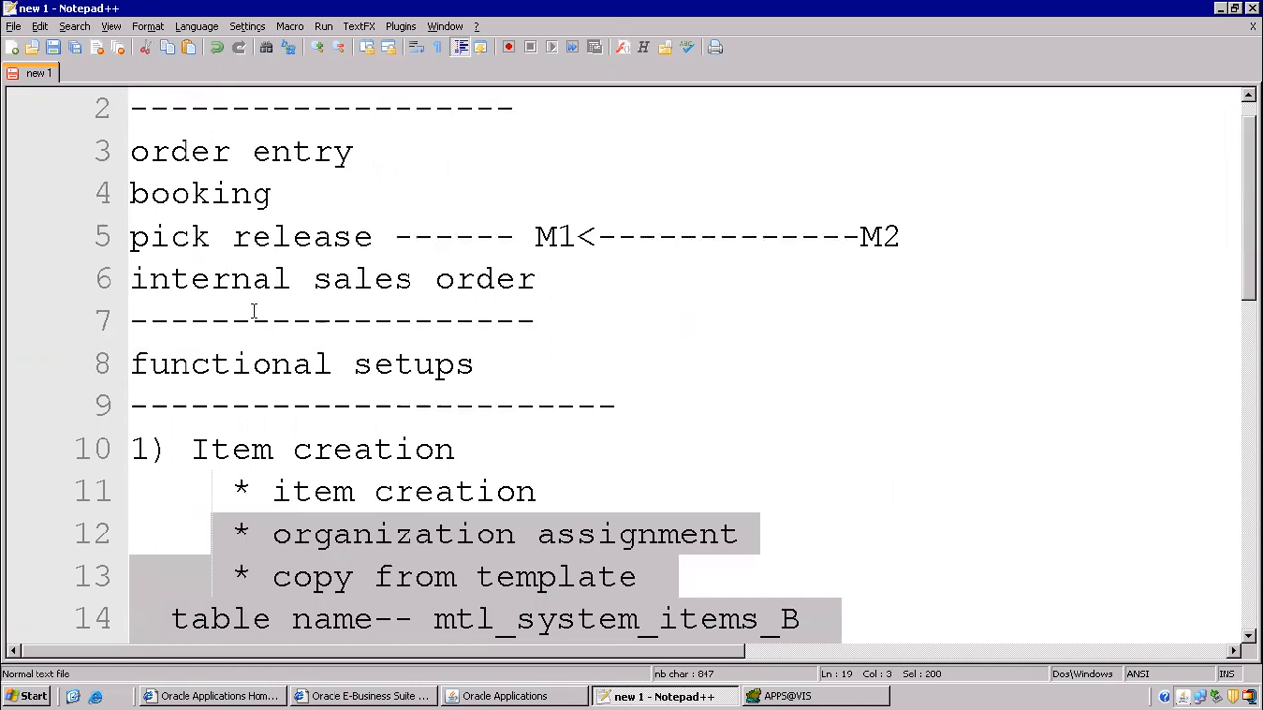
scroll(528, 337, down, 8)
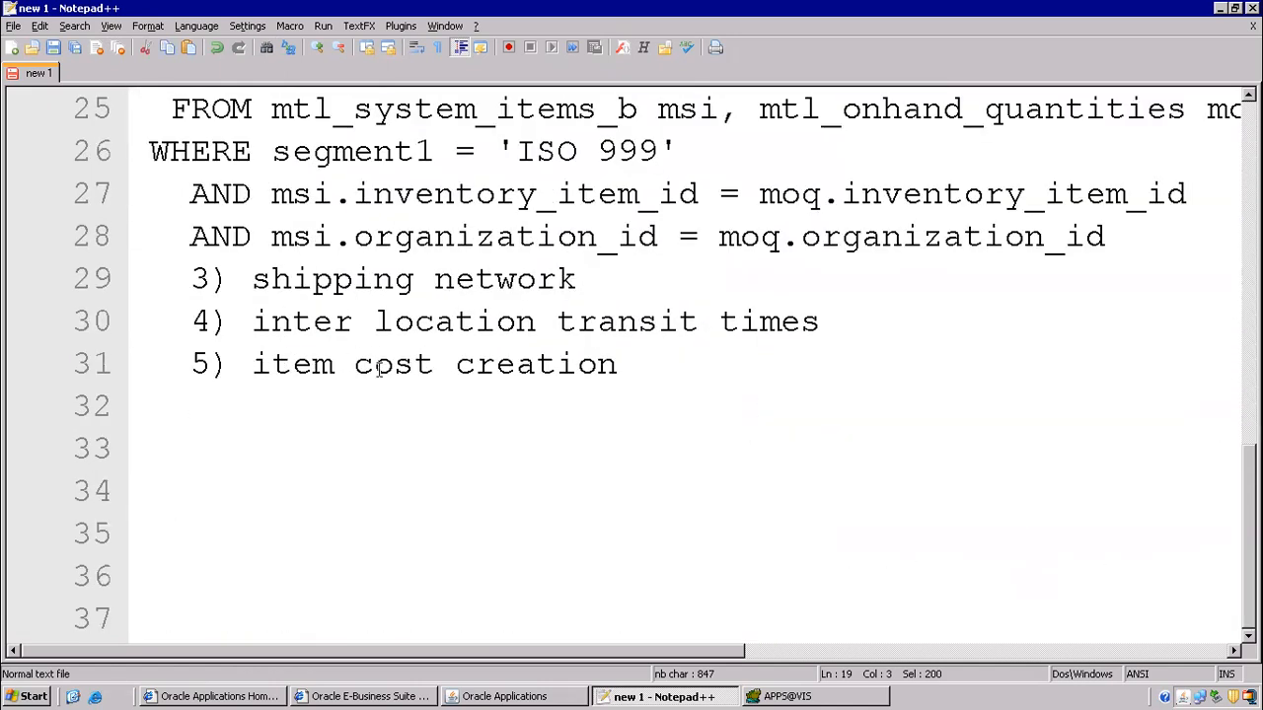
drag(248, 367, 640, 365)
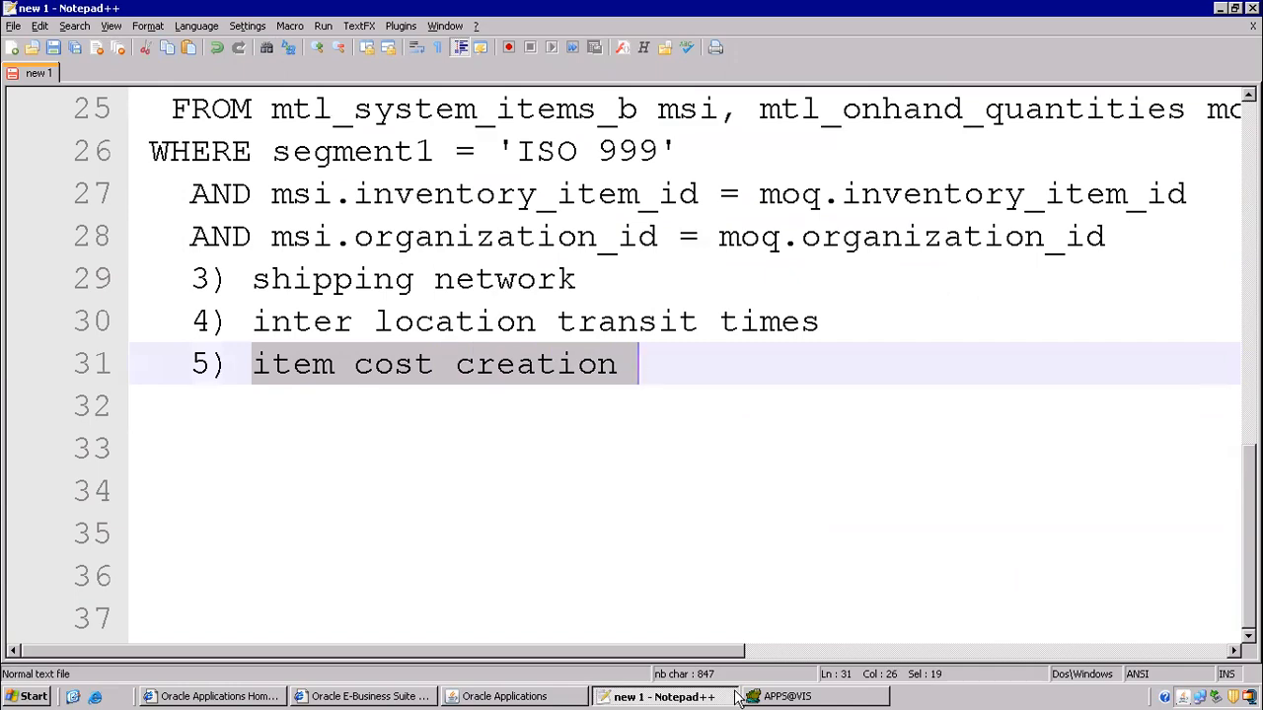
click(541, 697)
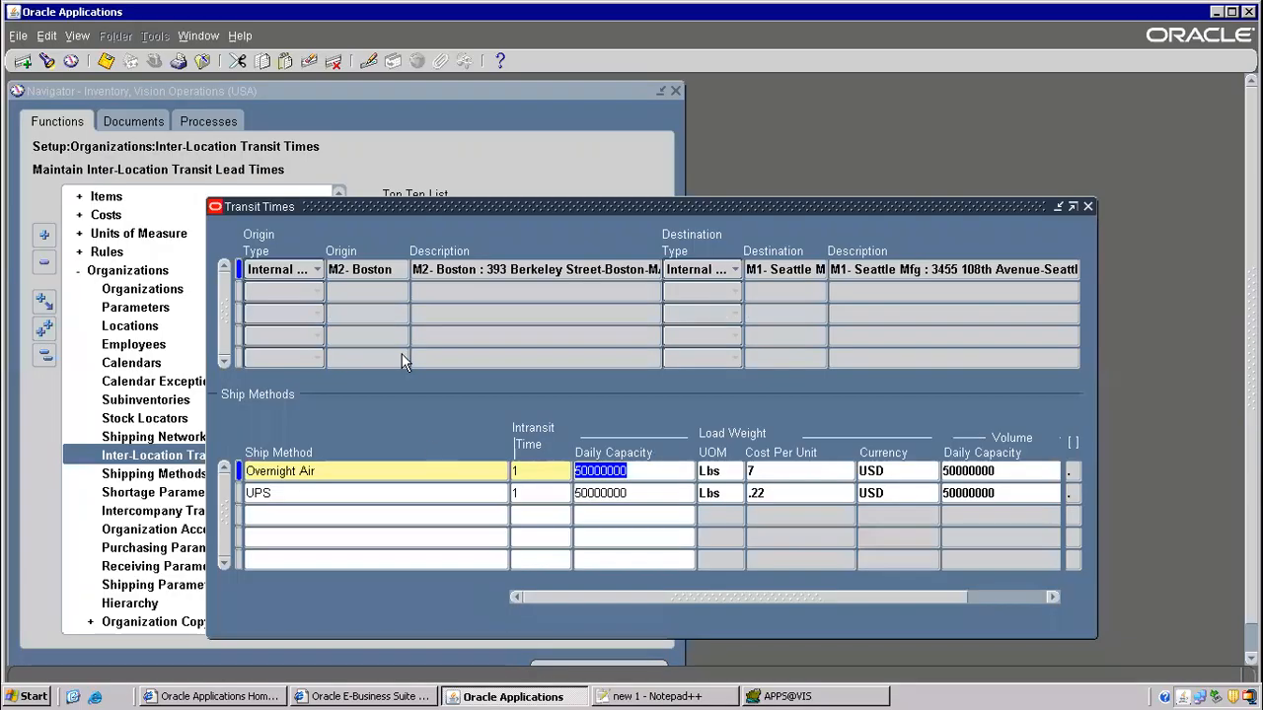
- Close the Transit Times form and open Item Costs from the Costs branch
click(198, 66)
key(alt+t)
key(l)
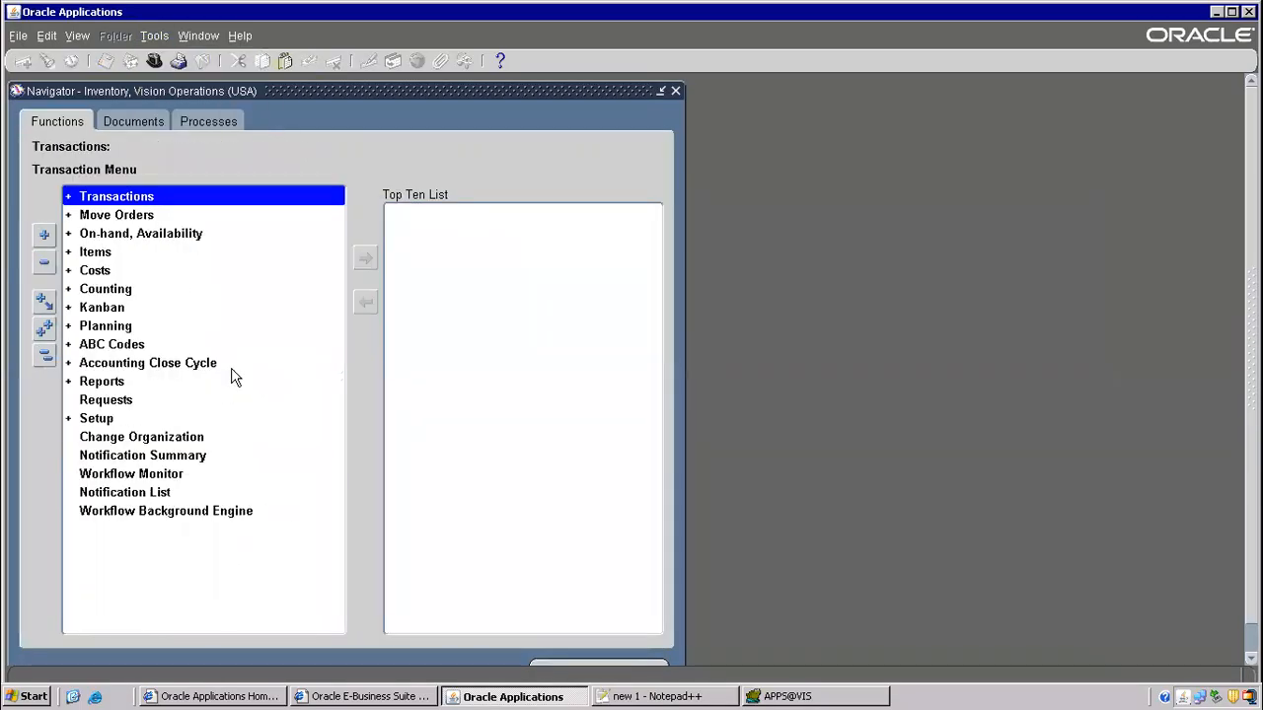
double_click(110, 271)
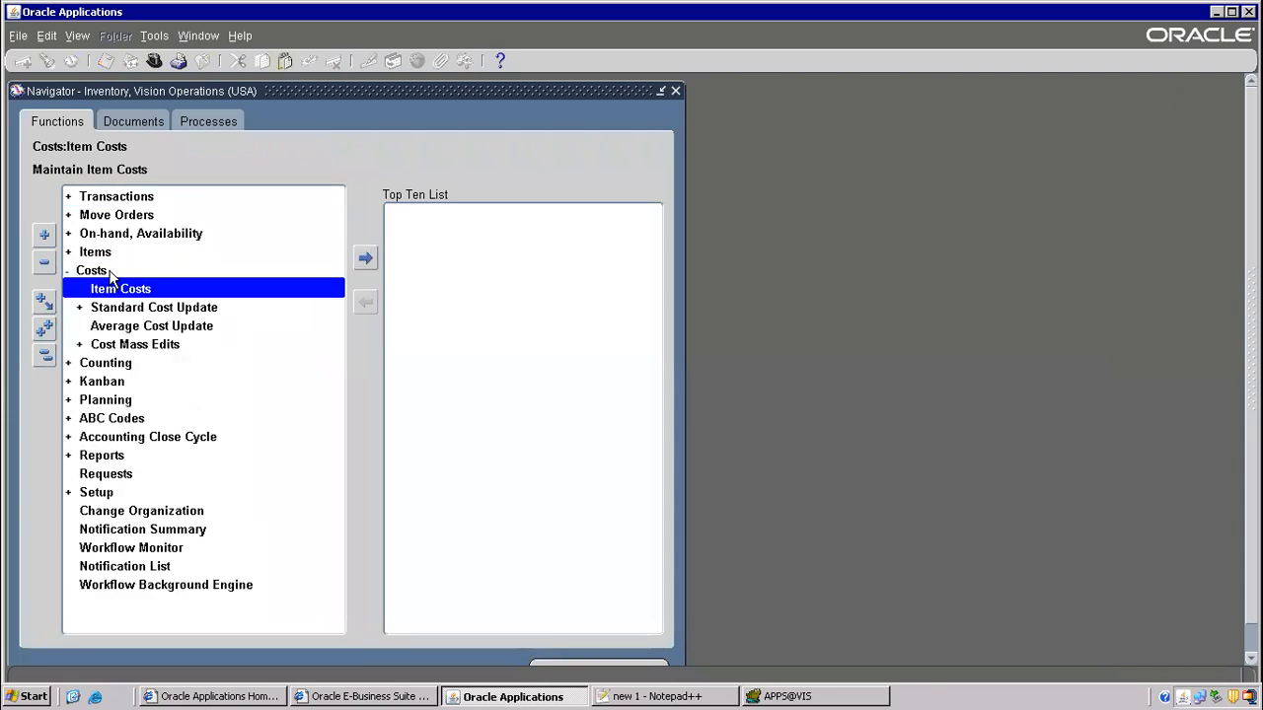
double_click(121, 289)
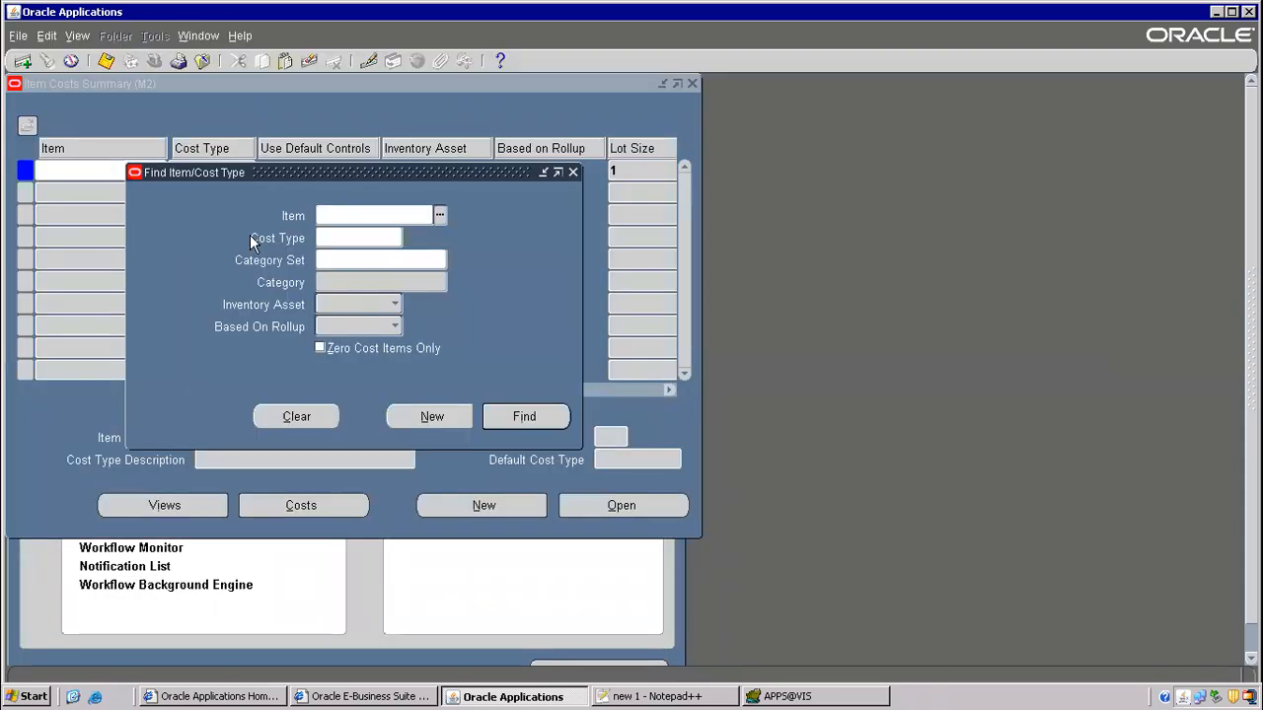
- Look up item ISO 999 in Item Costs and check its name in the Toad query
click(434, 416)
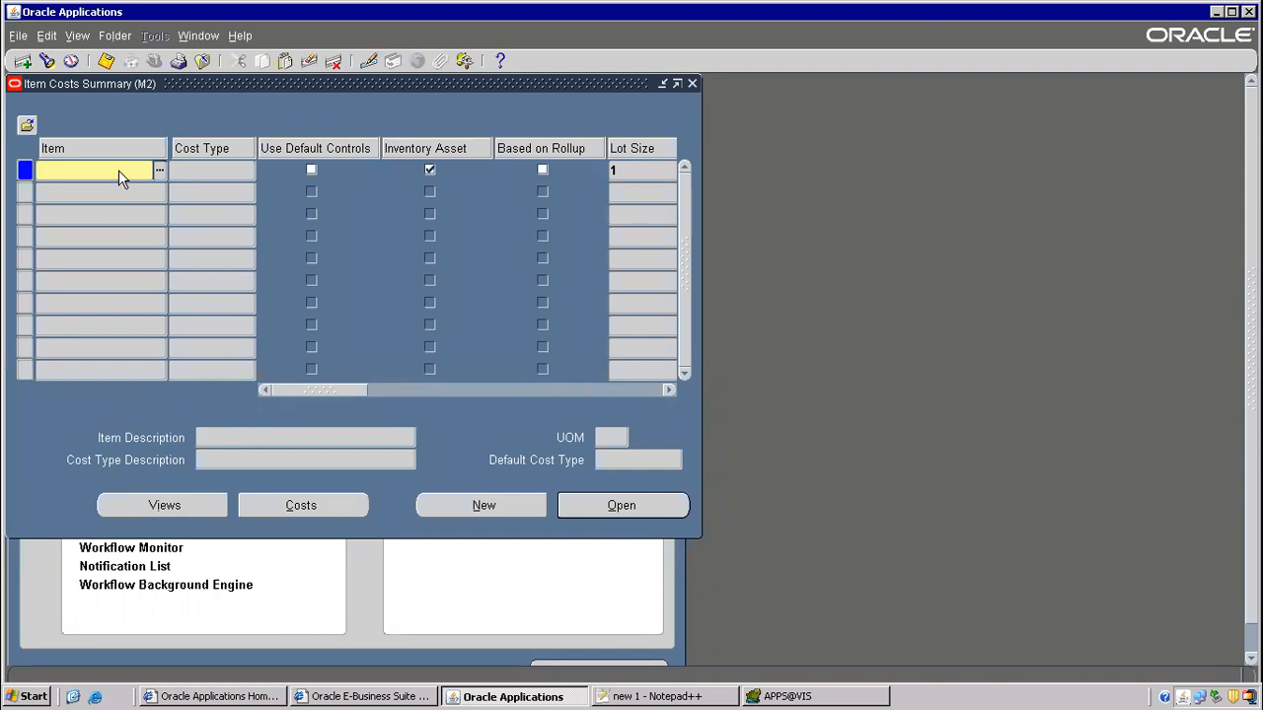
text(ISO 999)
key(Tab)
click(552, 428)
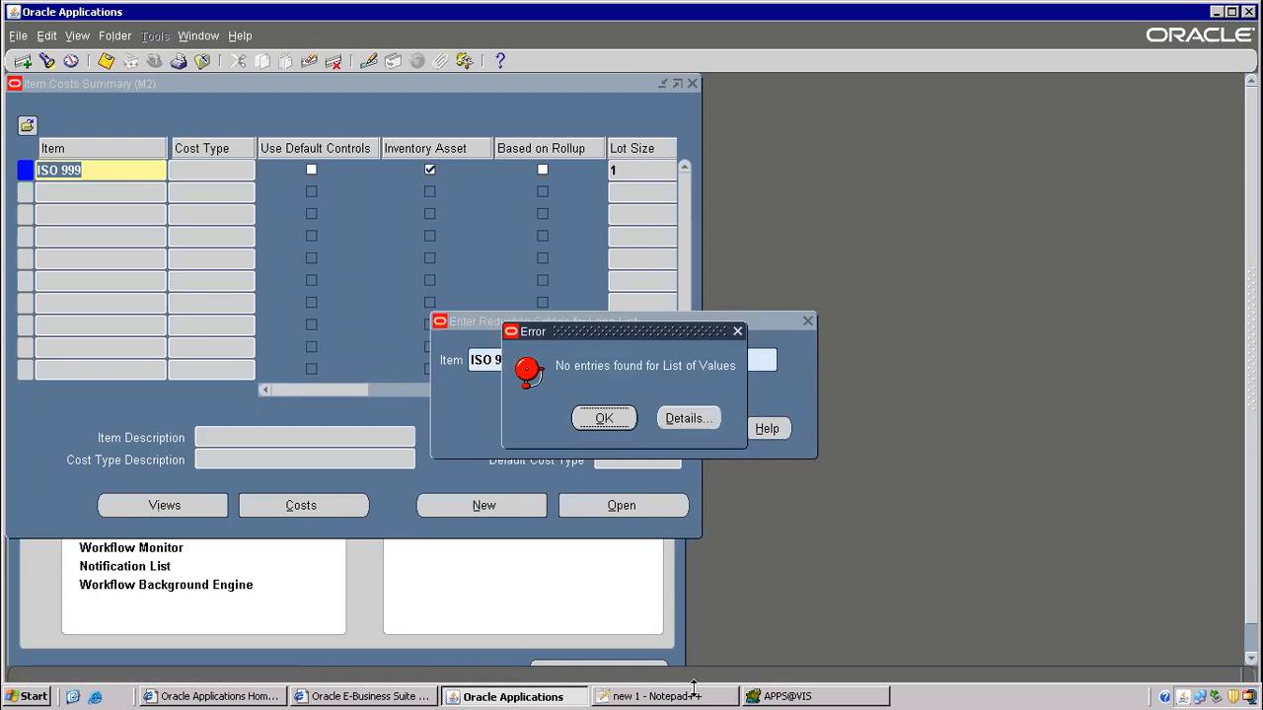
click(784, 697)
click(410, 288)
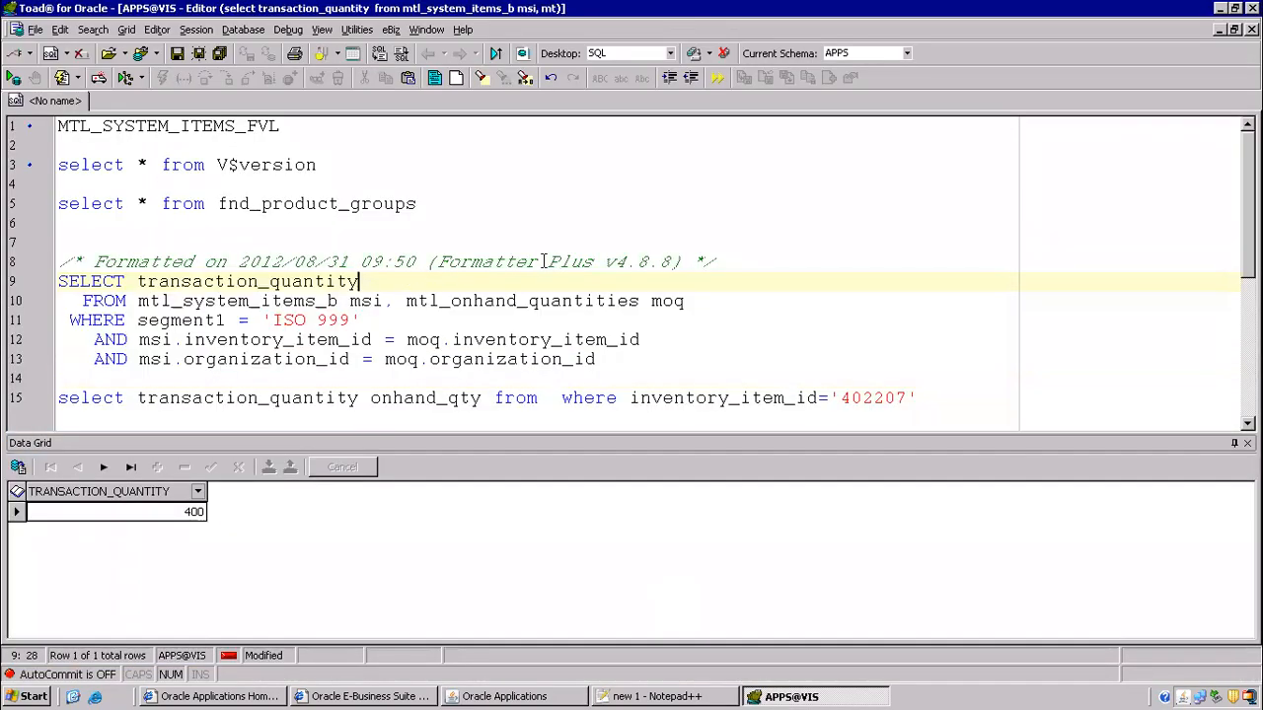
scroll(543, 261, down, 2)
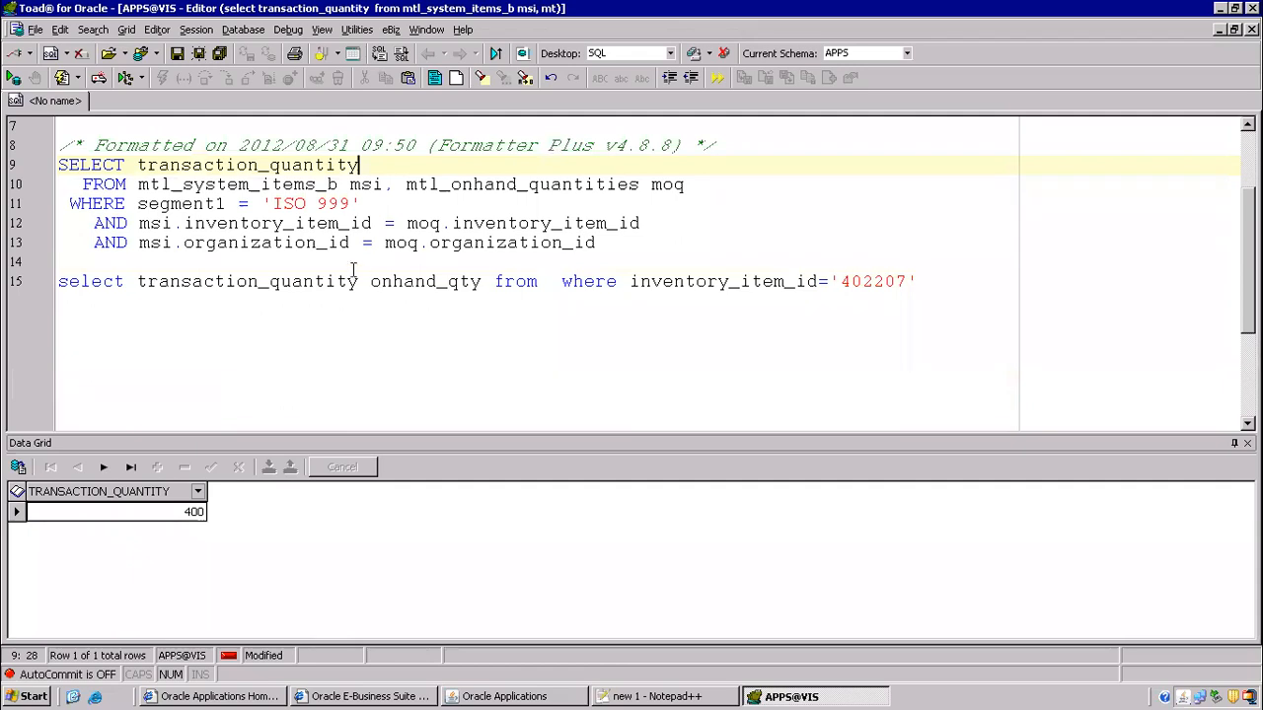
drag(274, 204, 350, 203)
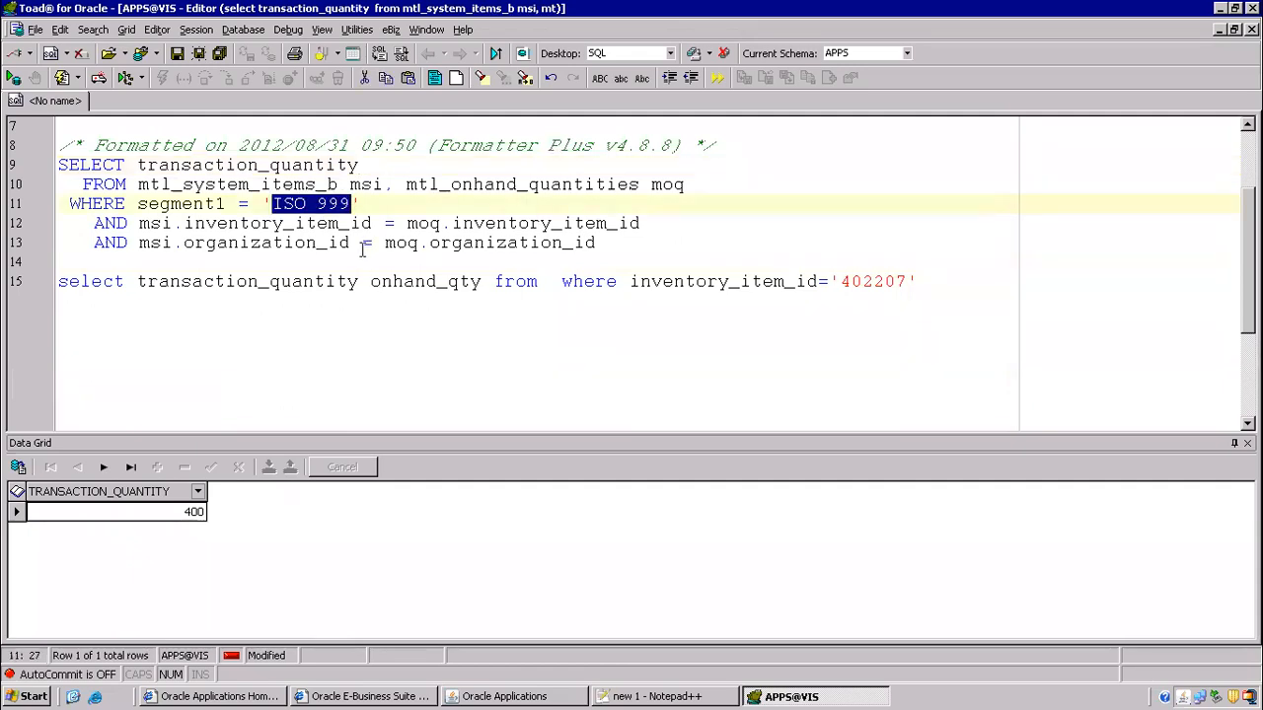
key(alt+Tab)
- Dismiss the no-entries error, cancel the ISO 999% lookup, and close Item Costs
click(602, 417)
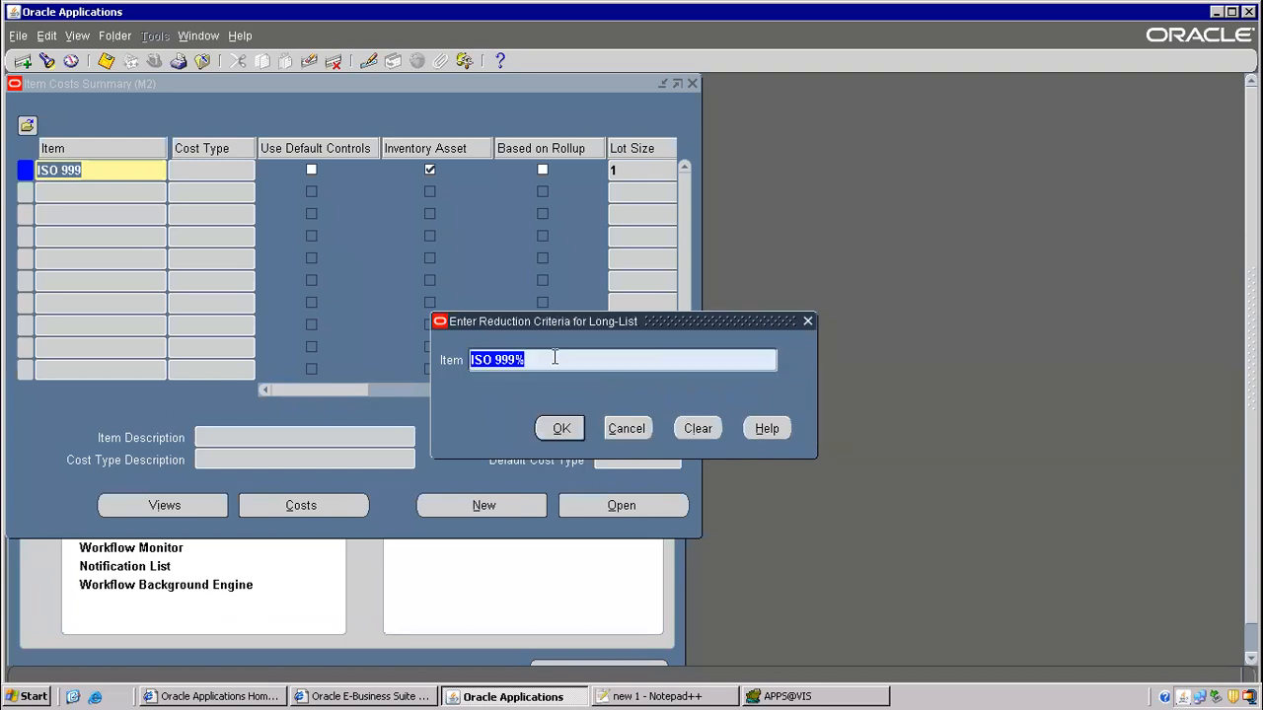
click(555, 358)
click(548, 428)
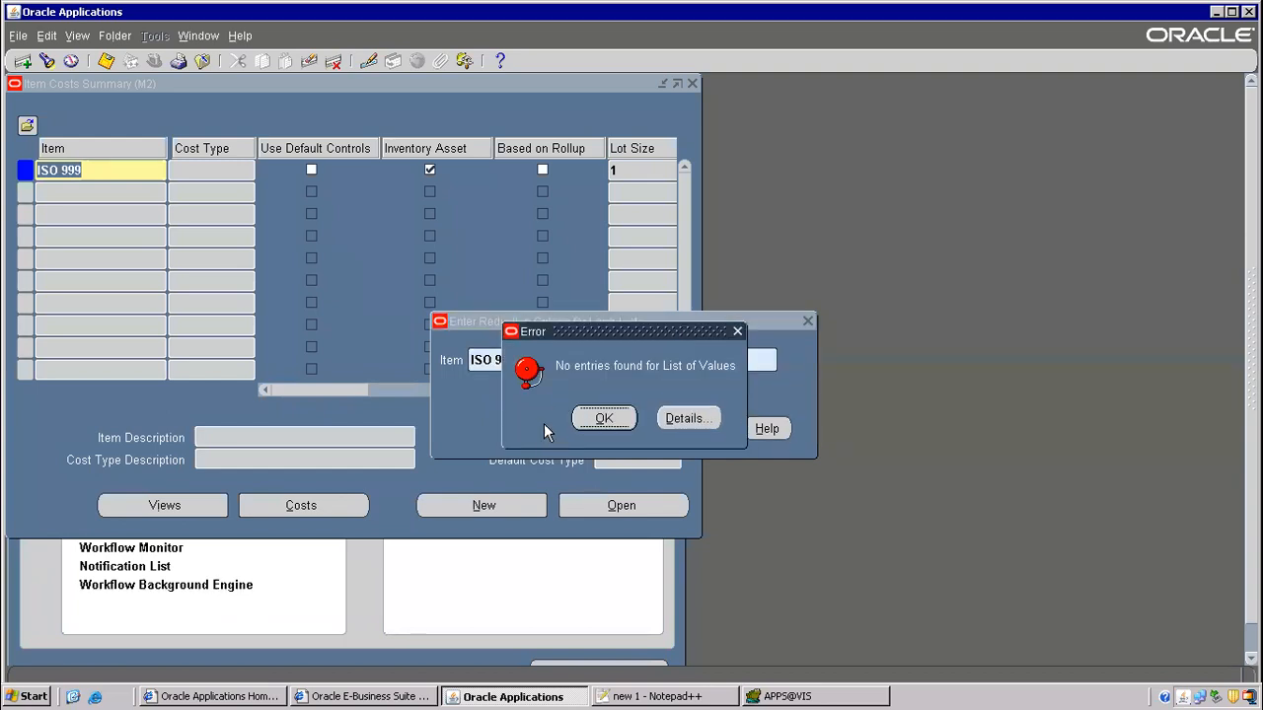
click(604, 418)
key(ctrl+c)
key(BackSpace)
click(626, 428)
key(F4)
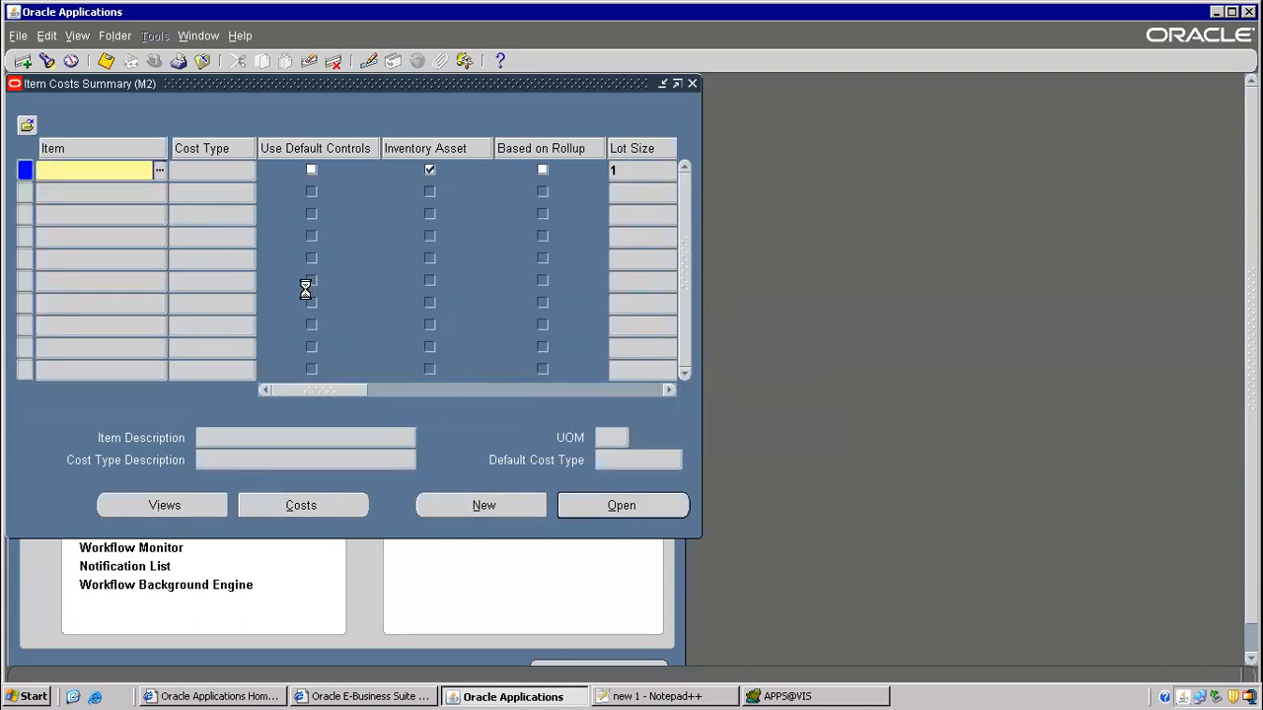
key(Return)
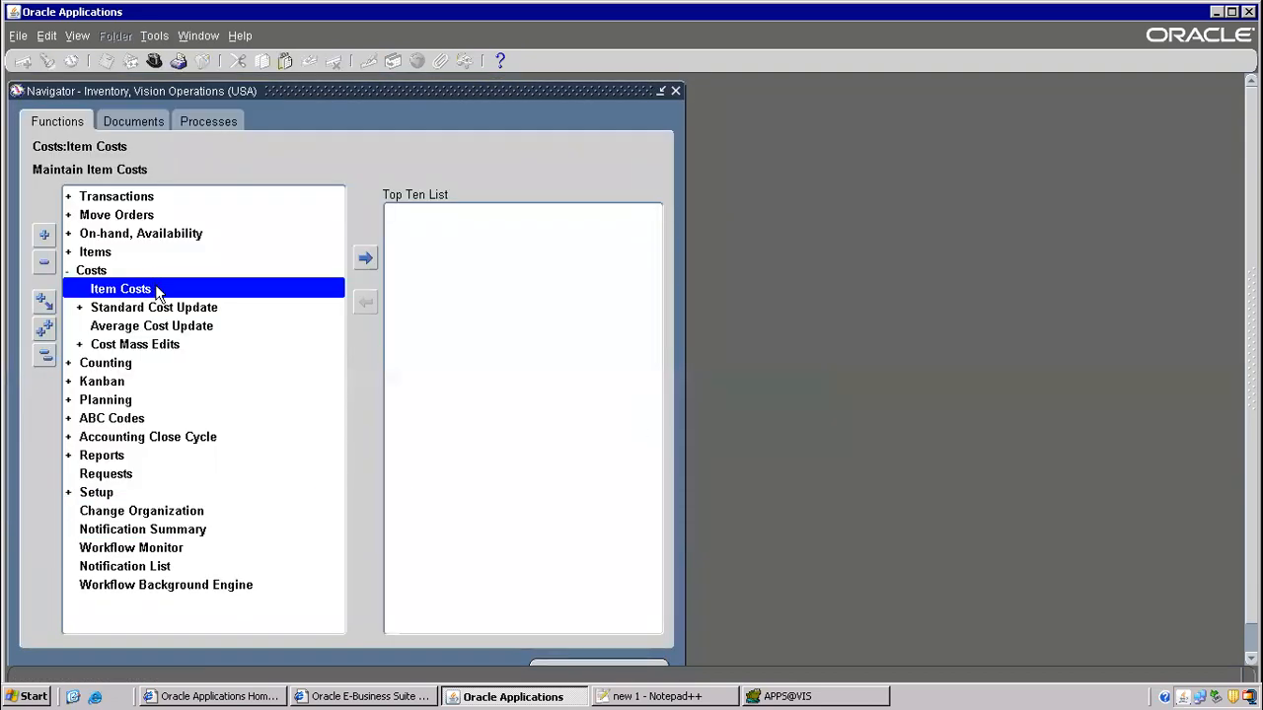
click(154, 62)
click(397, 491)
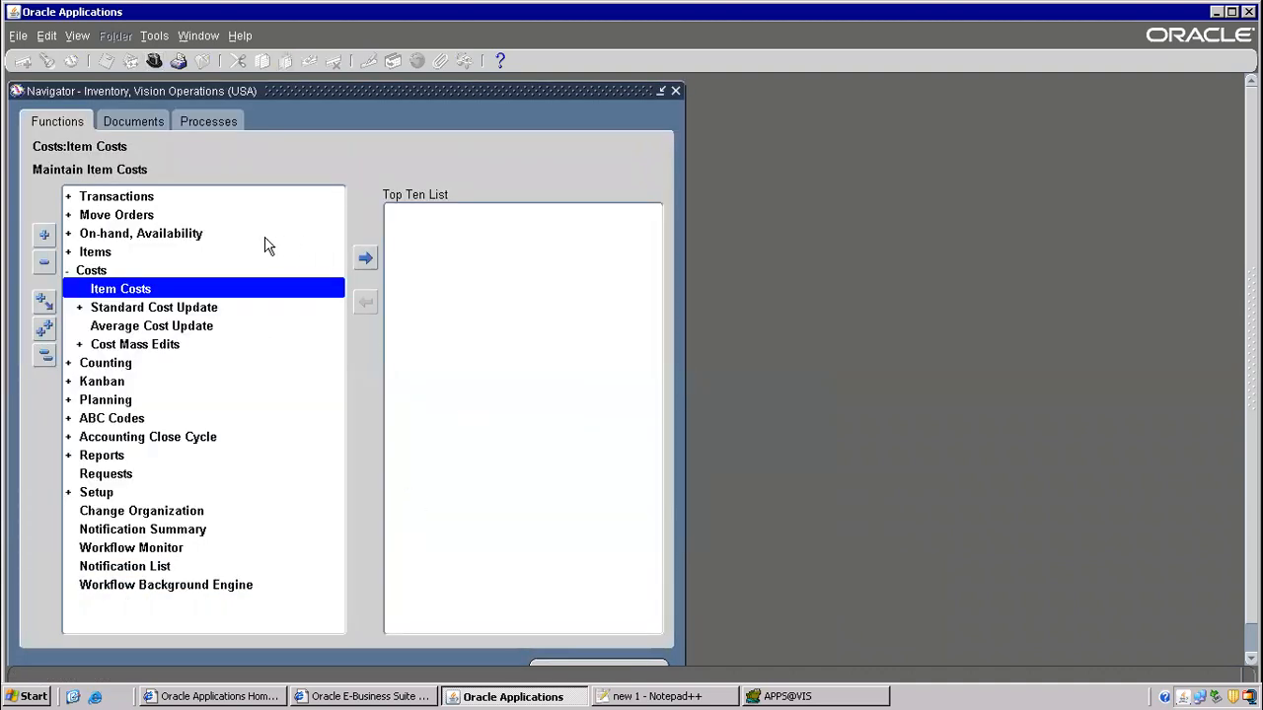
double_click(114, 253)
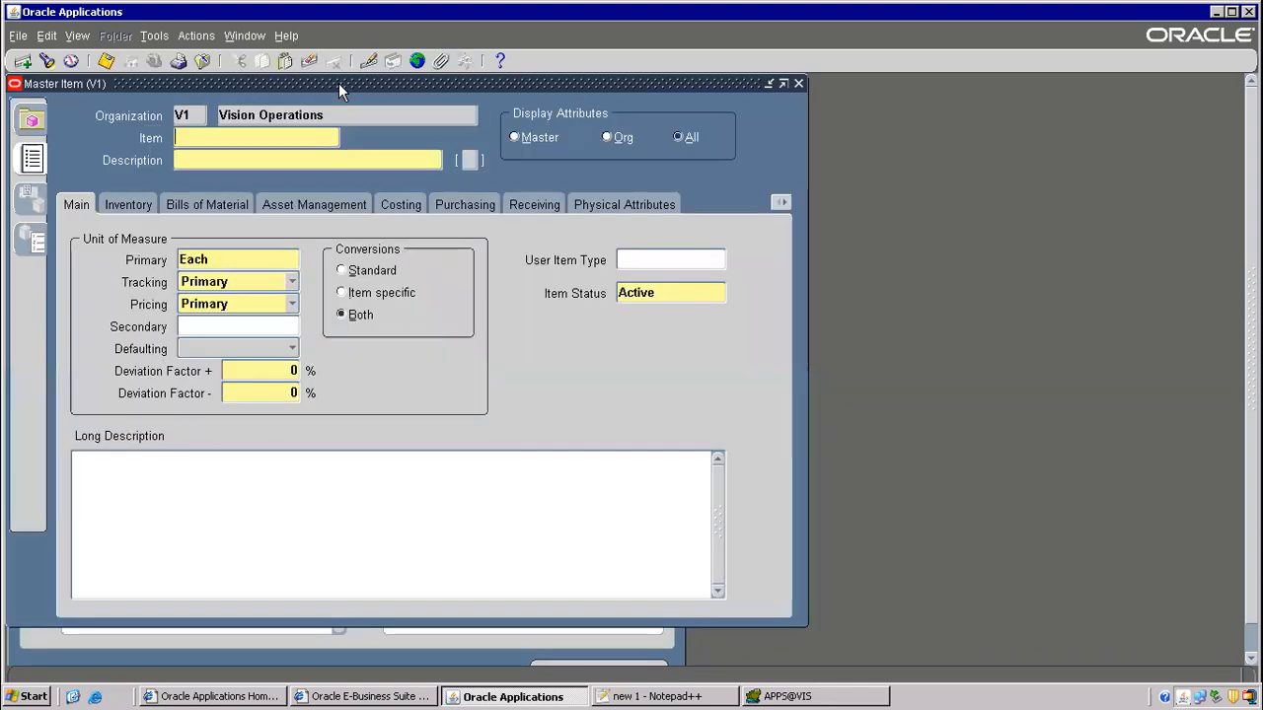
key(ctrl+v)
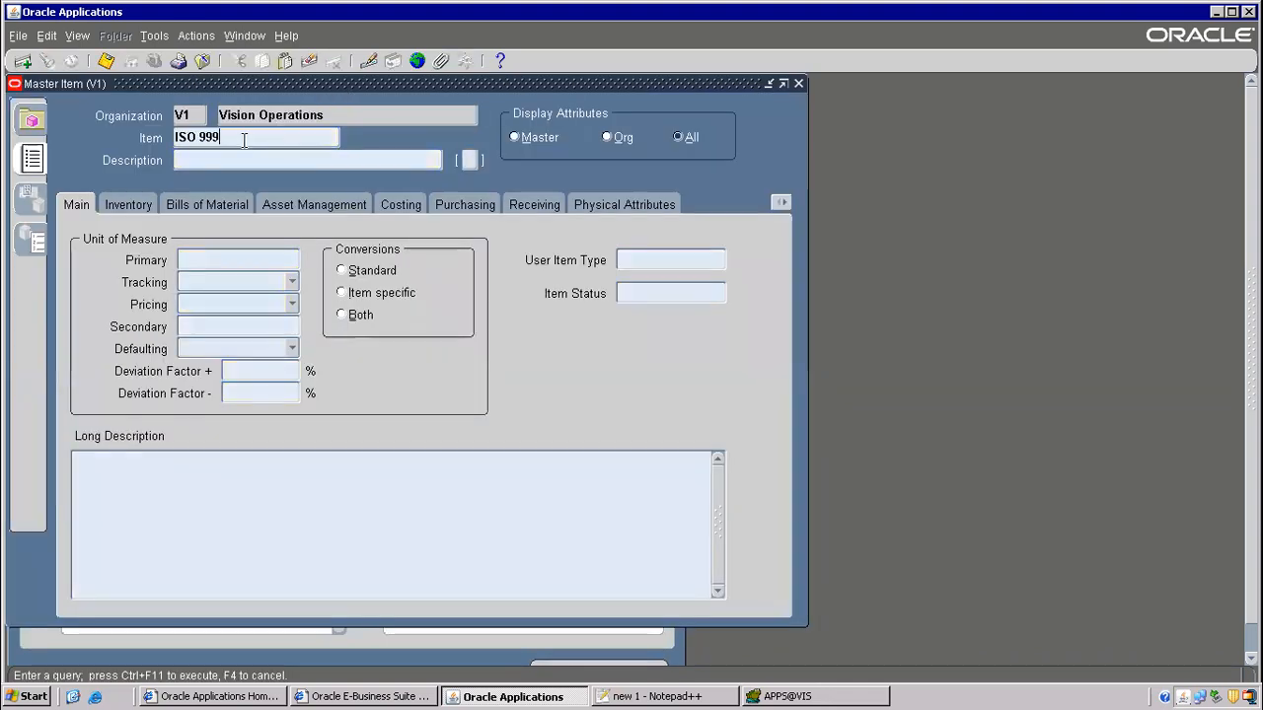
key(ctrl+F11)
key(ctrl+c)
click(410, 207)
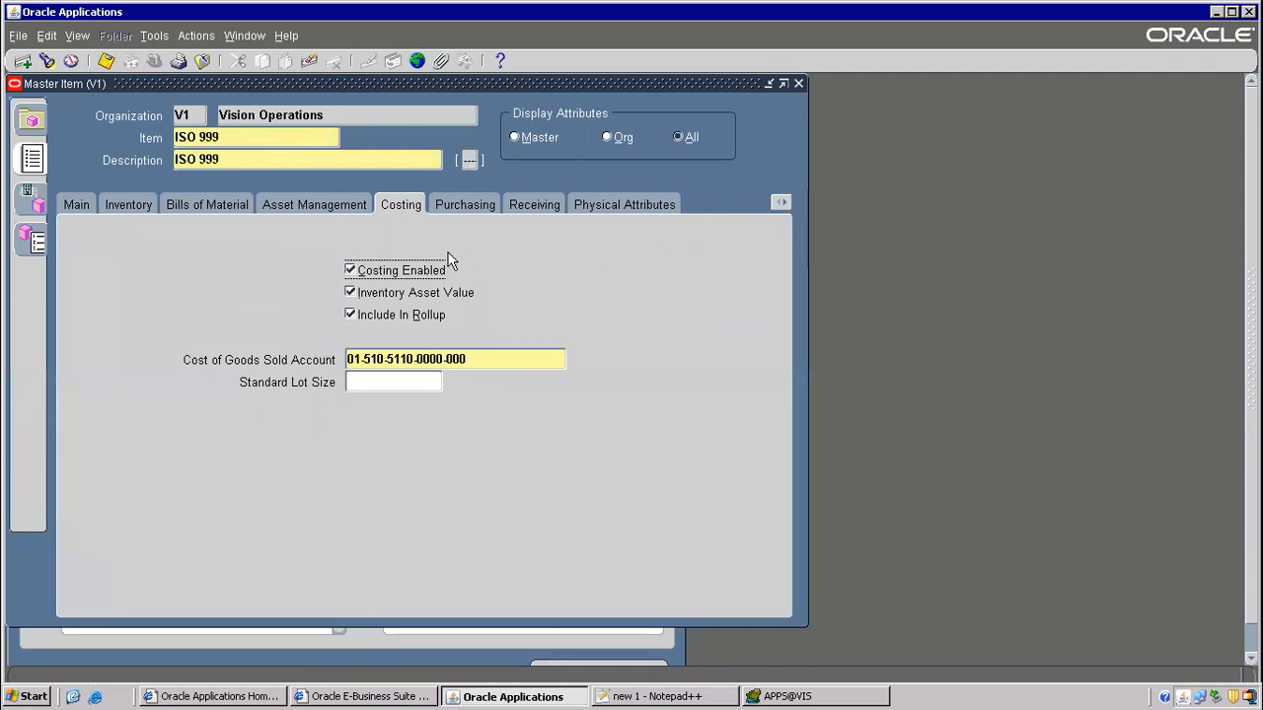
click(781, 202)
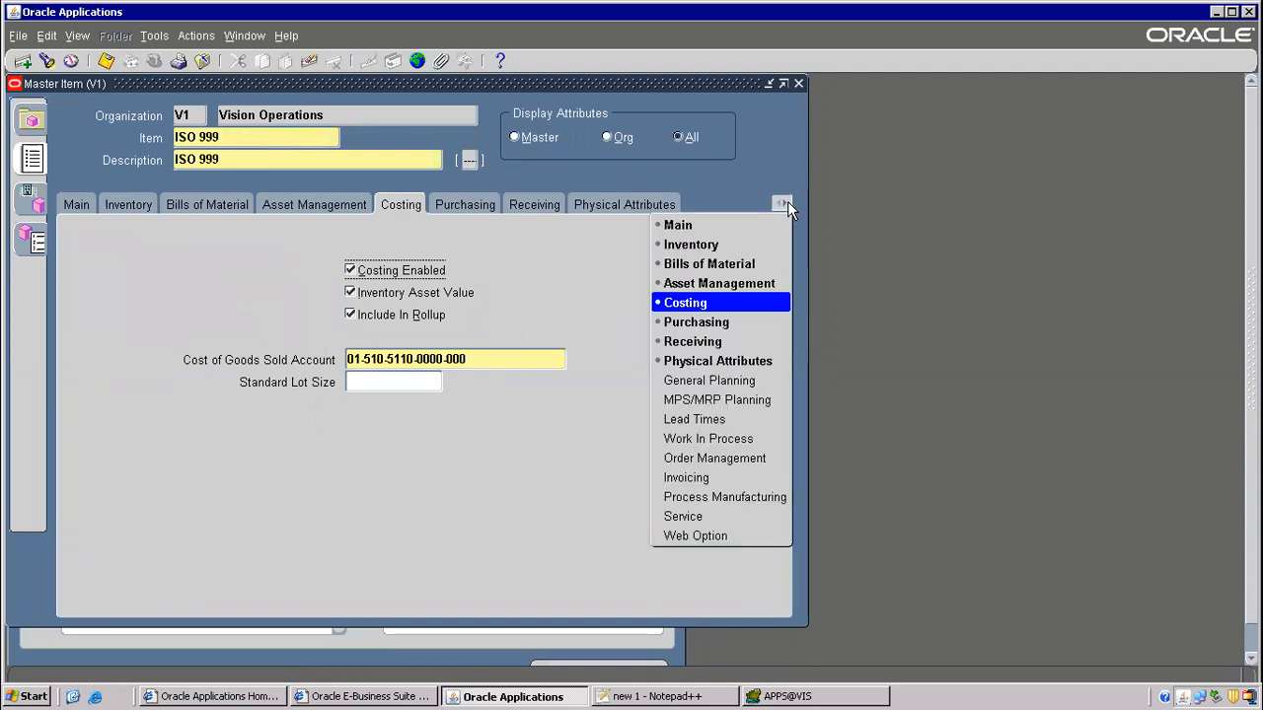
click(710, 458)
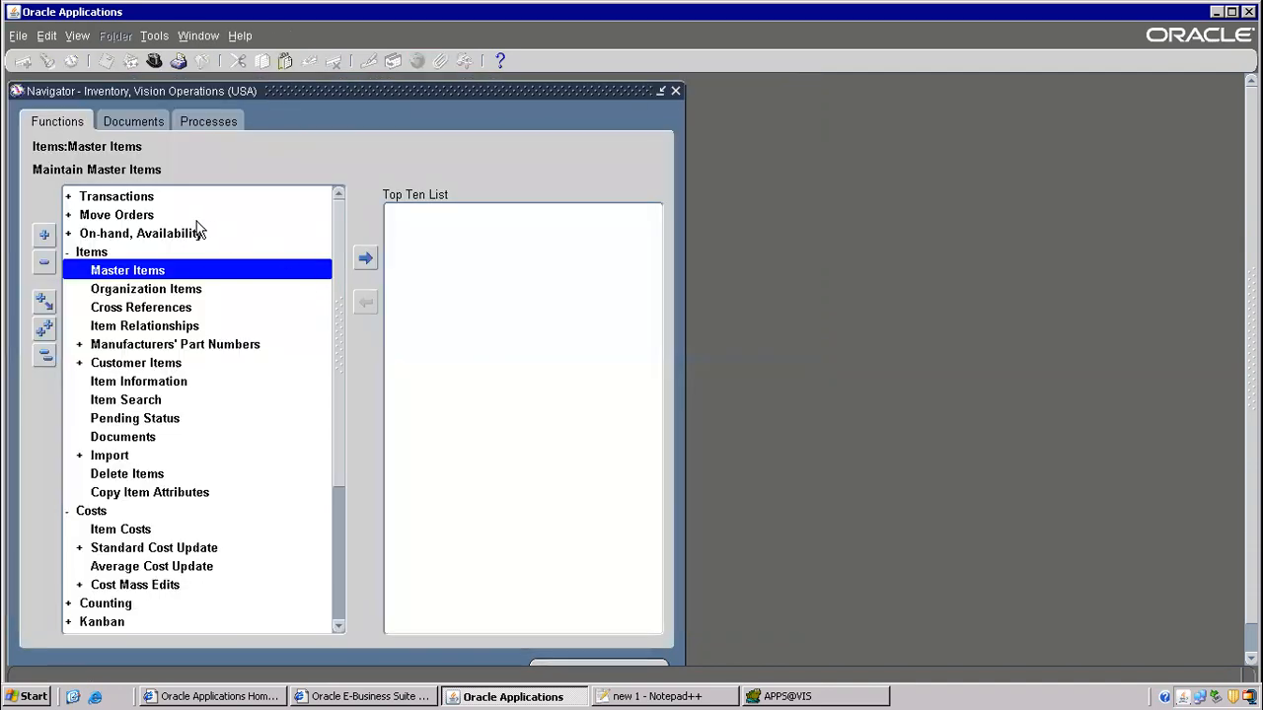
key(alt+t)
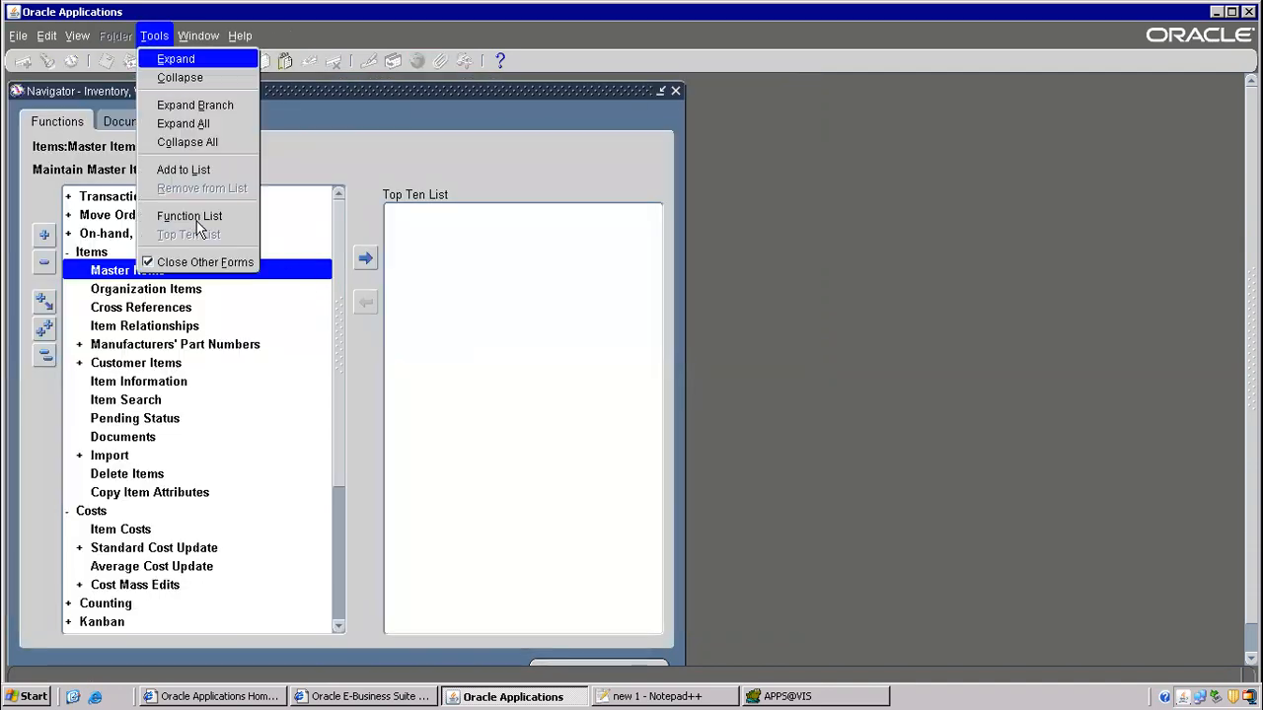
key(o)
double_click(95, 271)
click(123, 285)
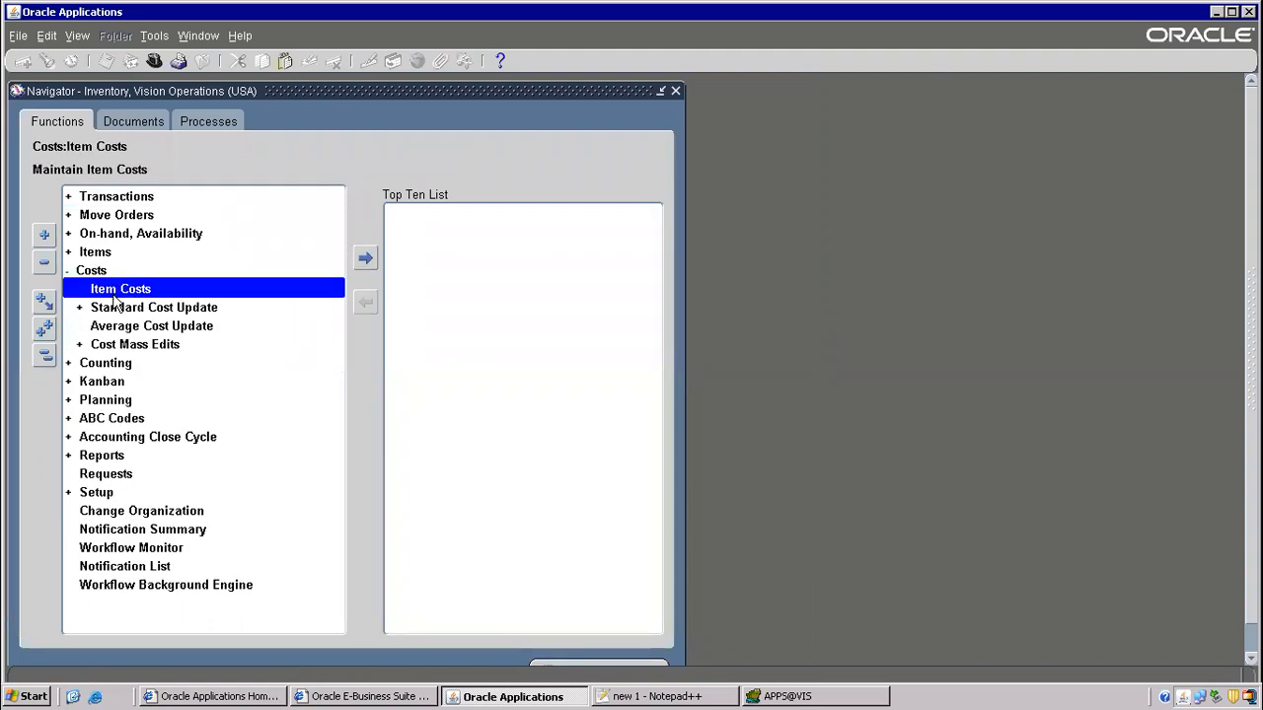
double_click(211, 284)
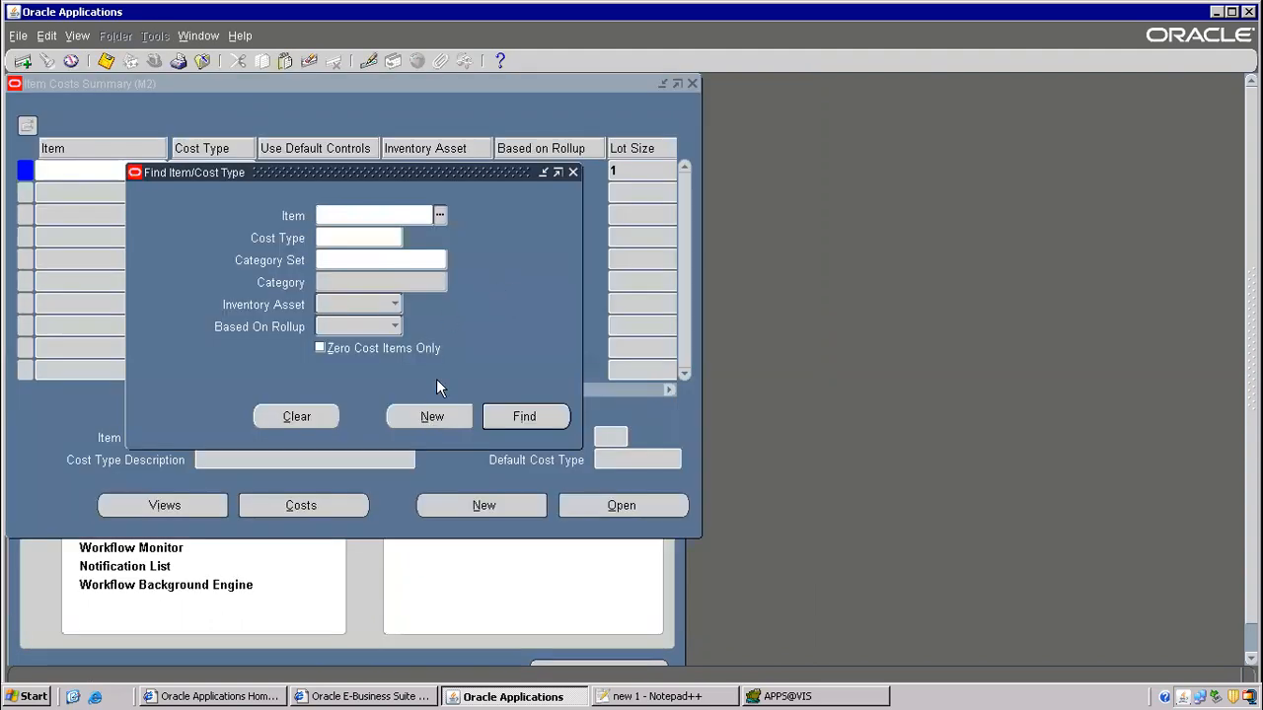
click(351, 219)
key(ctrl+v)
click(527, 415)
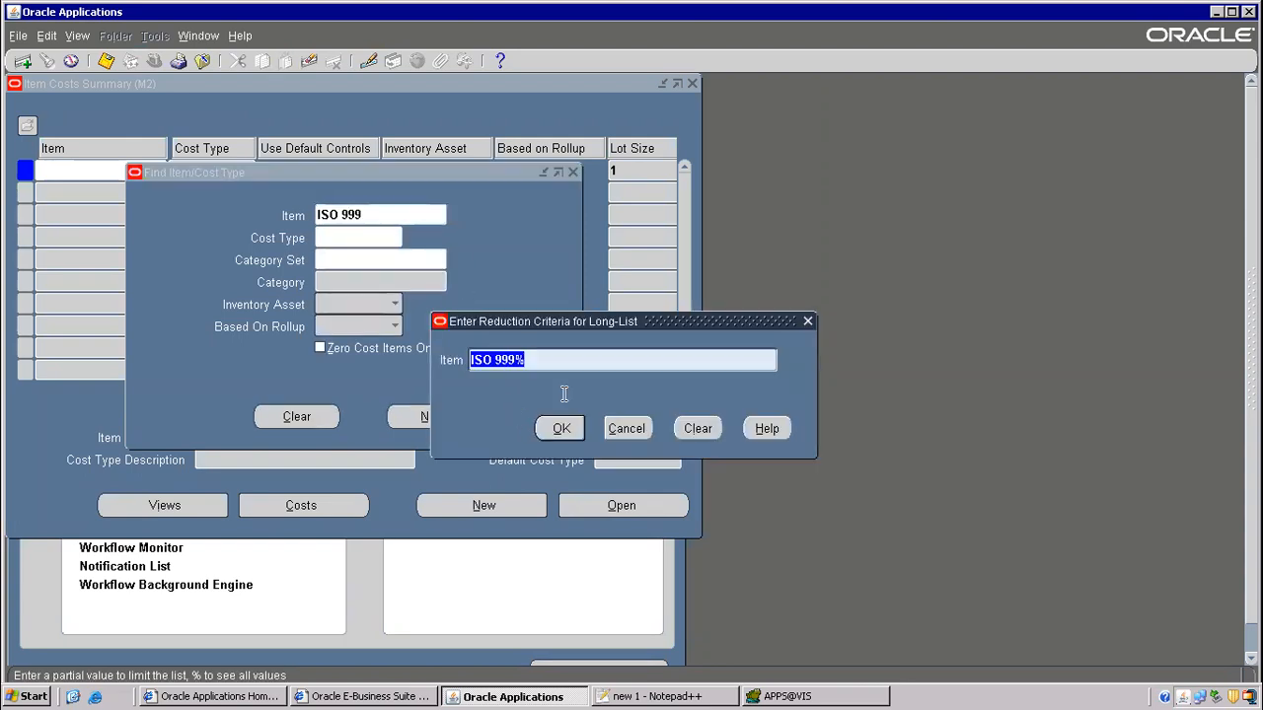
click(562, 422)
click(619, 418)
key(BackSpace)
click(617, 429)
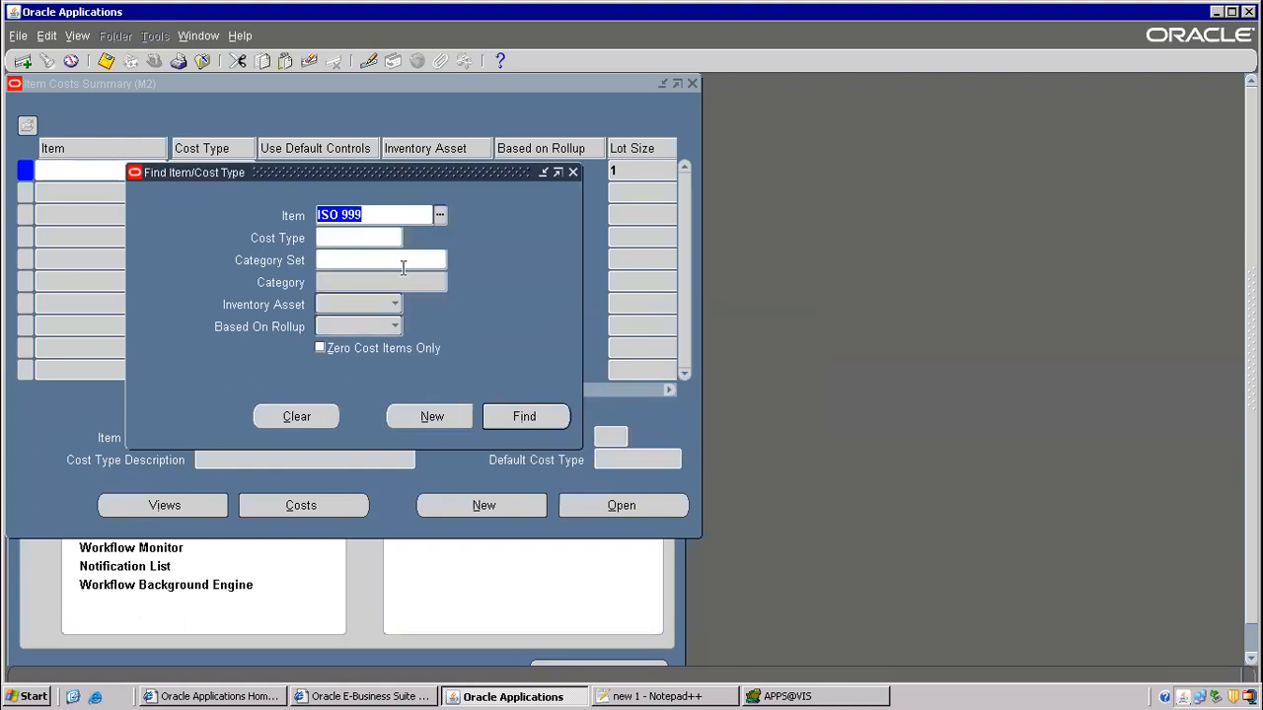
key(BackSpace)
click(439, 415)
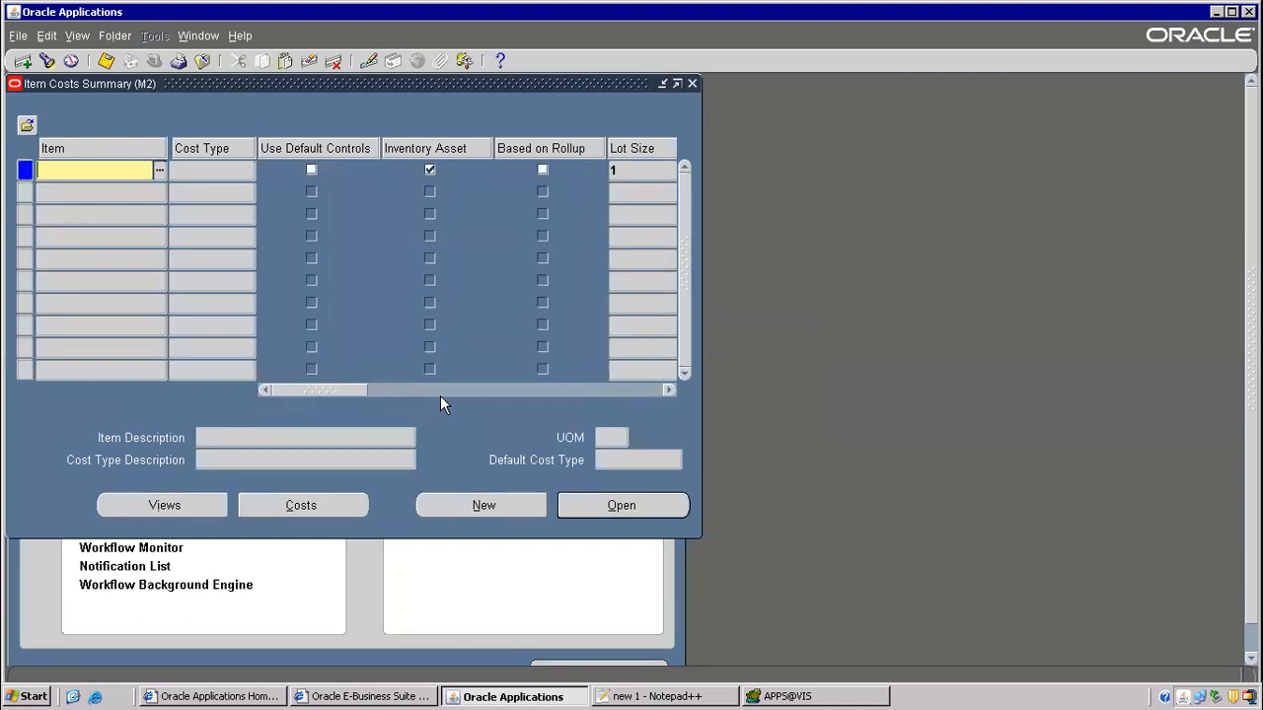
text(ISO 999)
key(Tab)
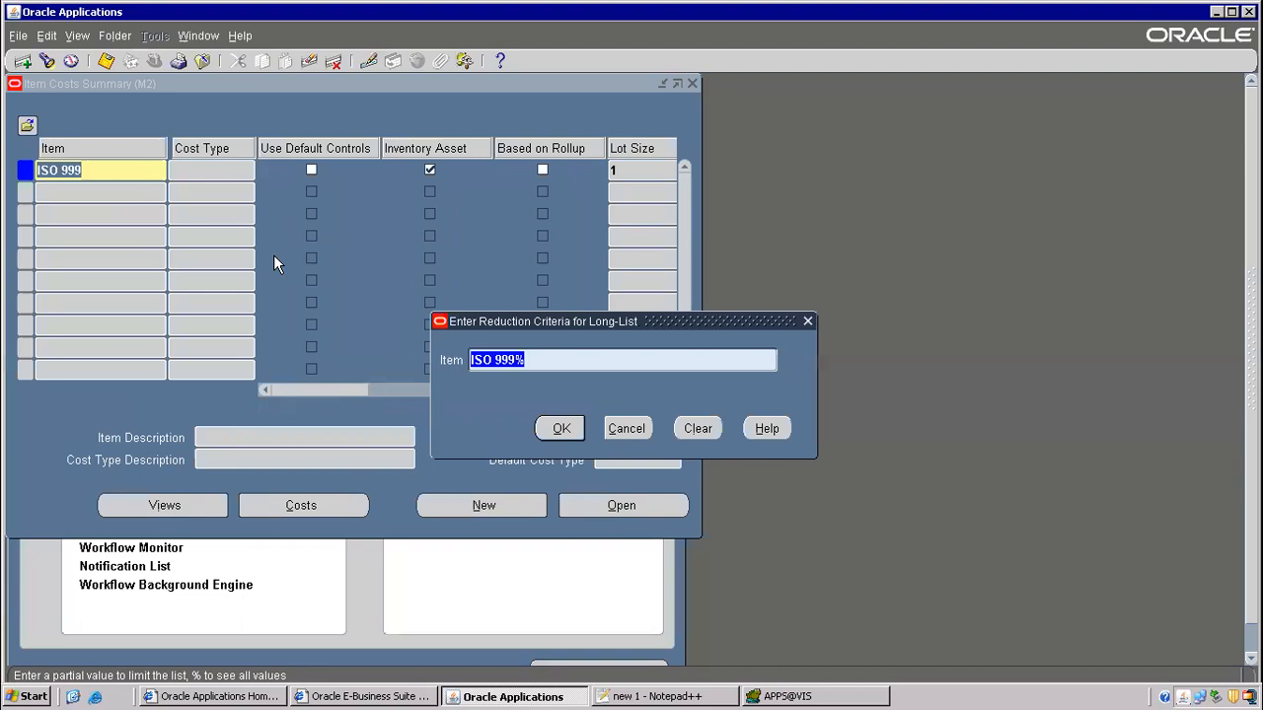
click(558, 426)
click(636, 422)
key(BackSpace)
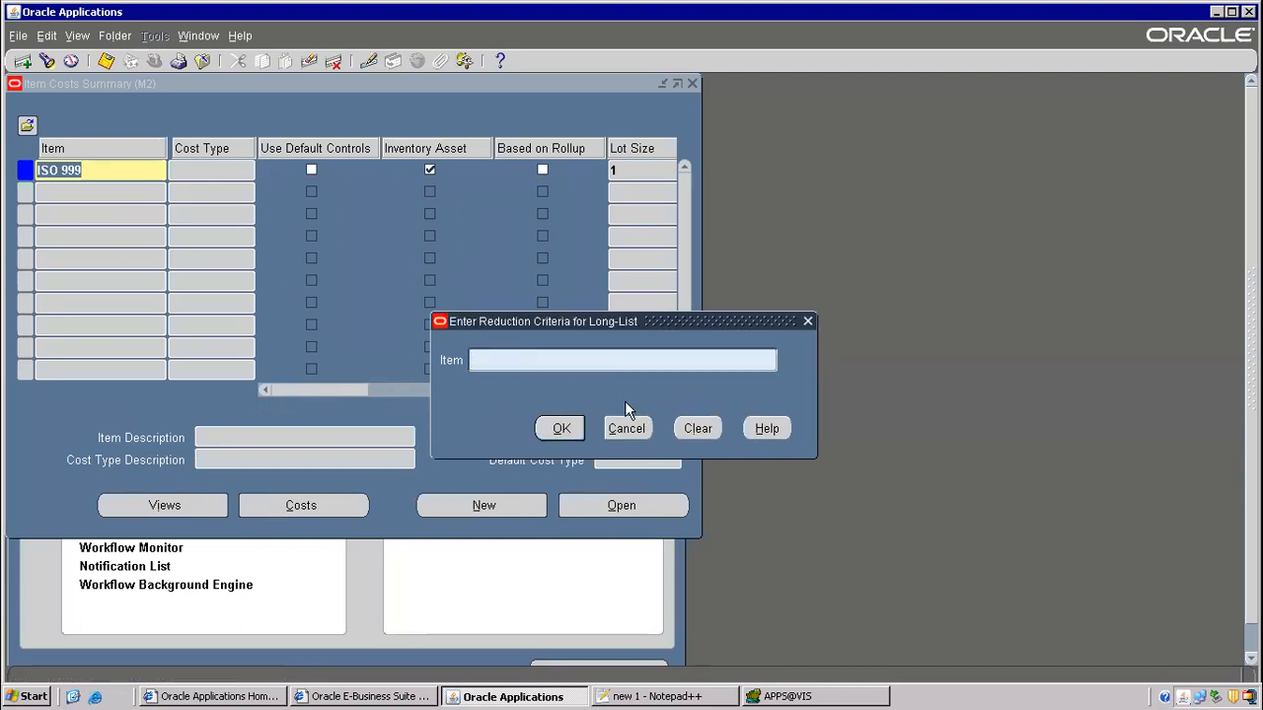
click(625, 428)
key(Tab)
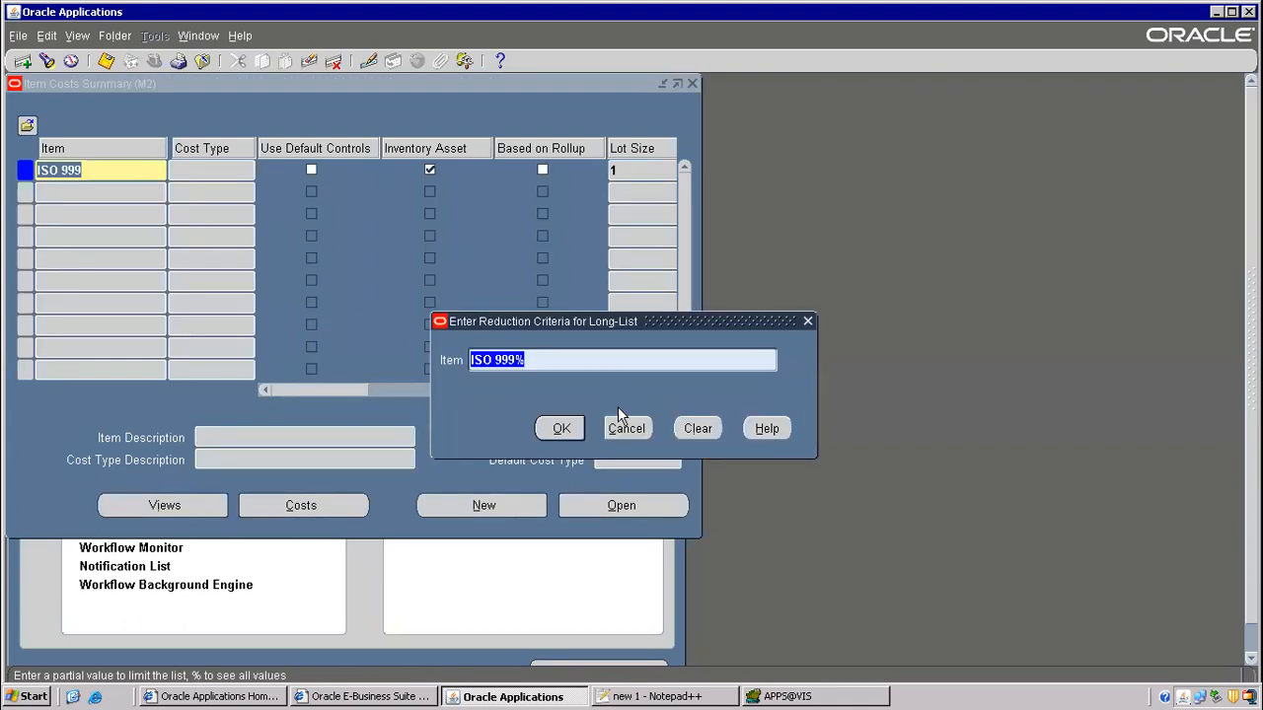
key(BackSpace)
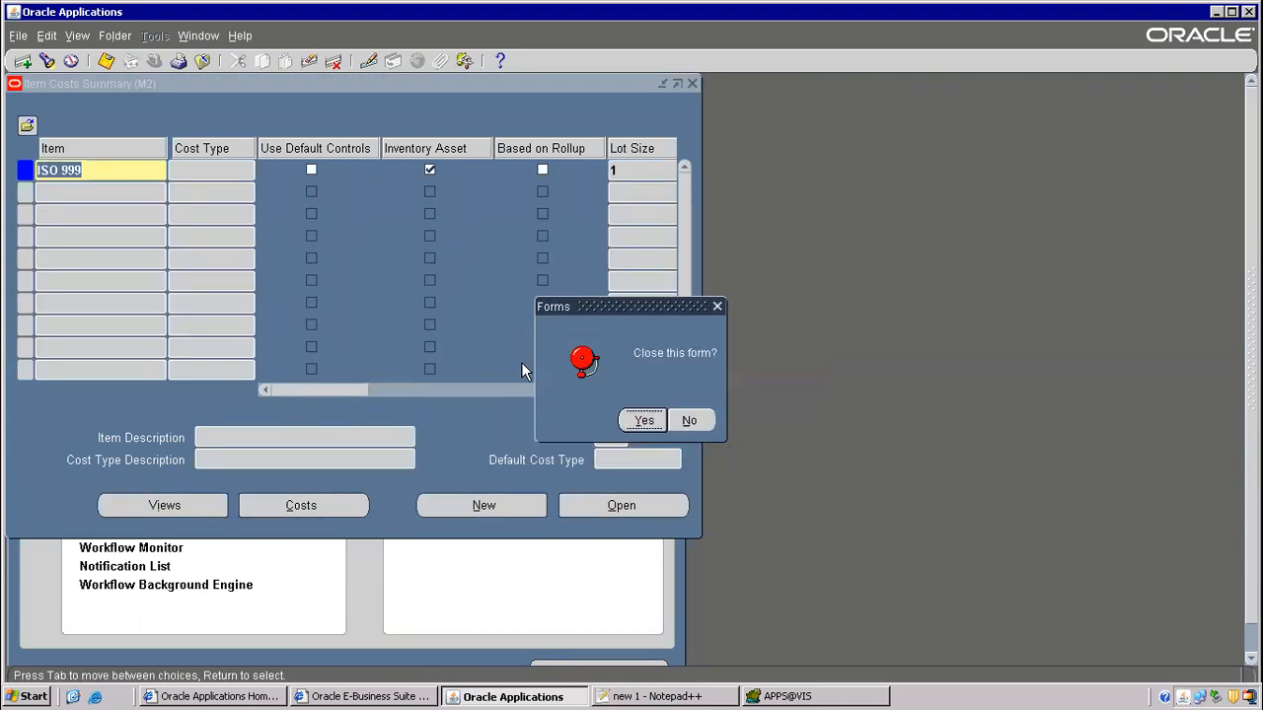
click(646, 422)
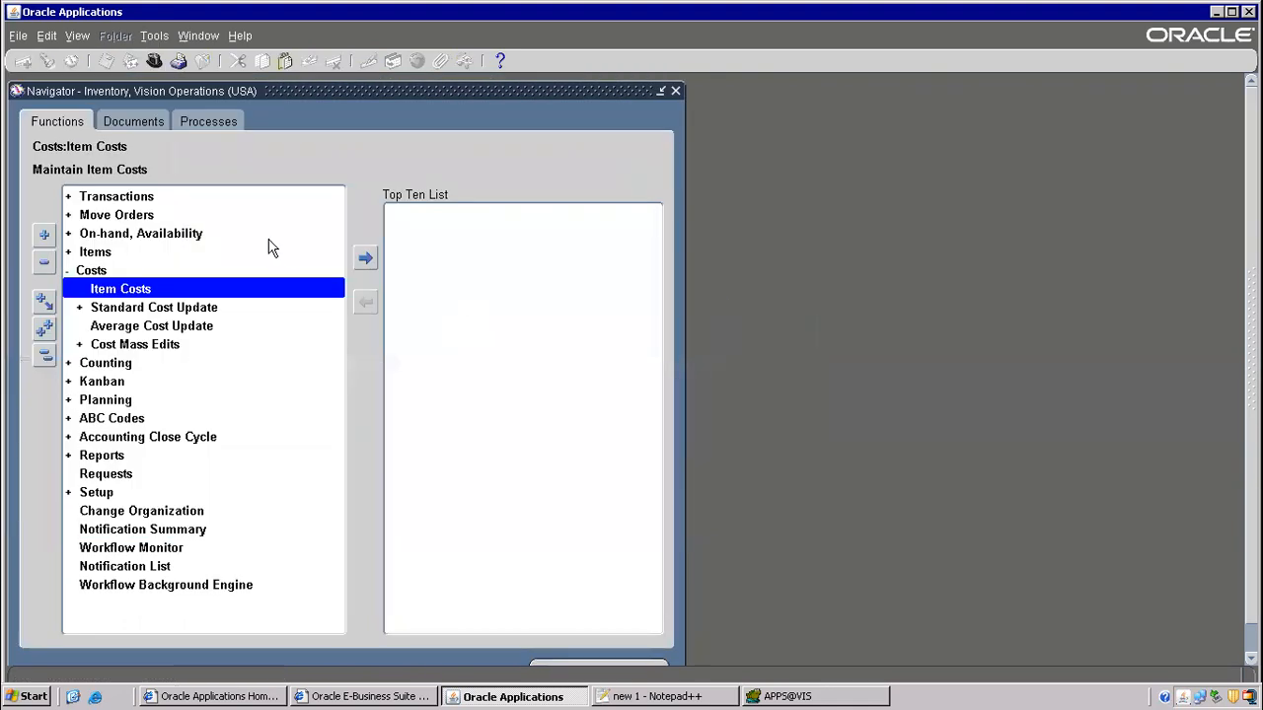
- Open Master Items and query item ISO 999
click(123, 197)
double_click(108, 255)
double_click(121, 271)
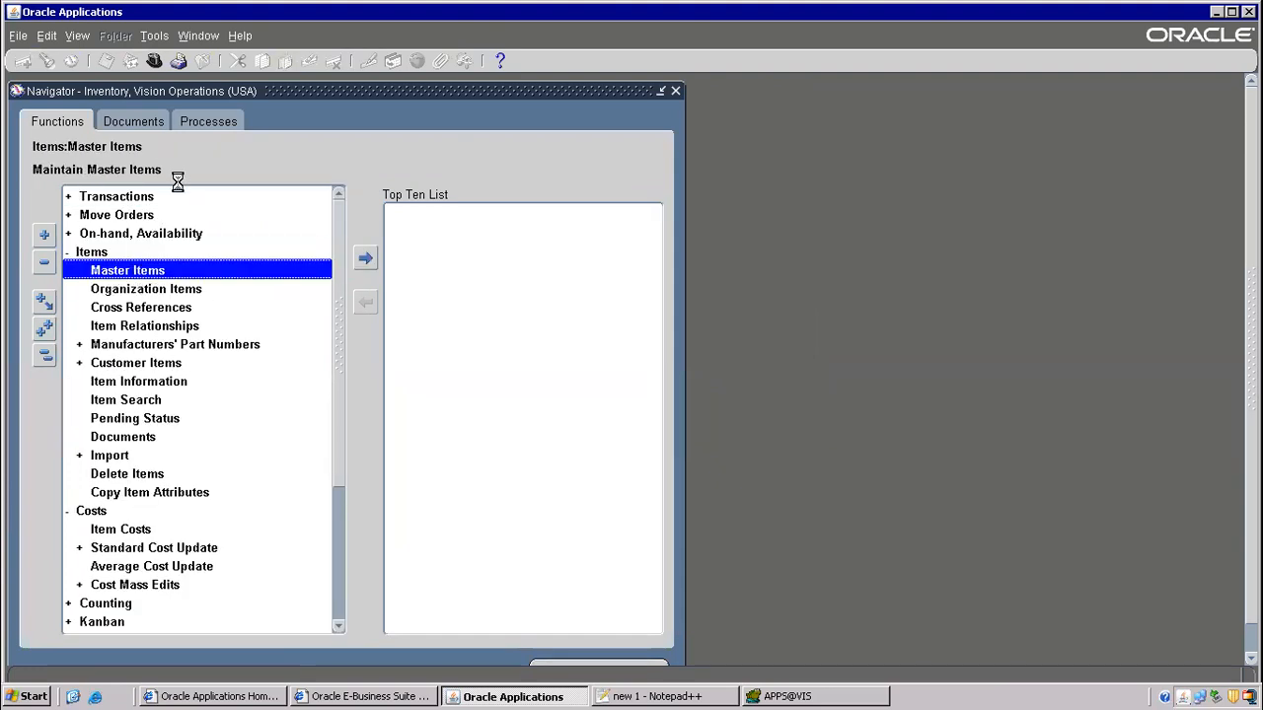
key(F11)
text(ISO 999)
key(ctrl+F11)
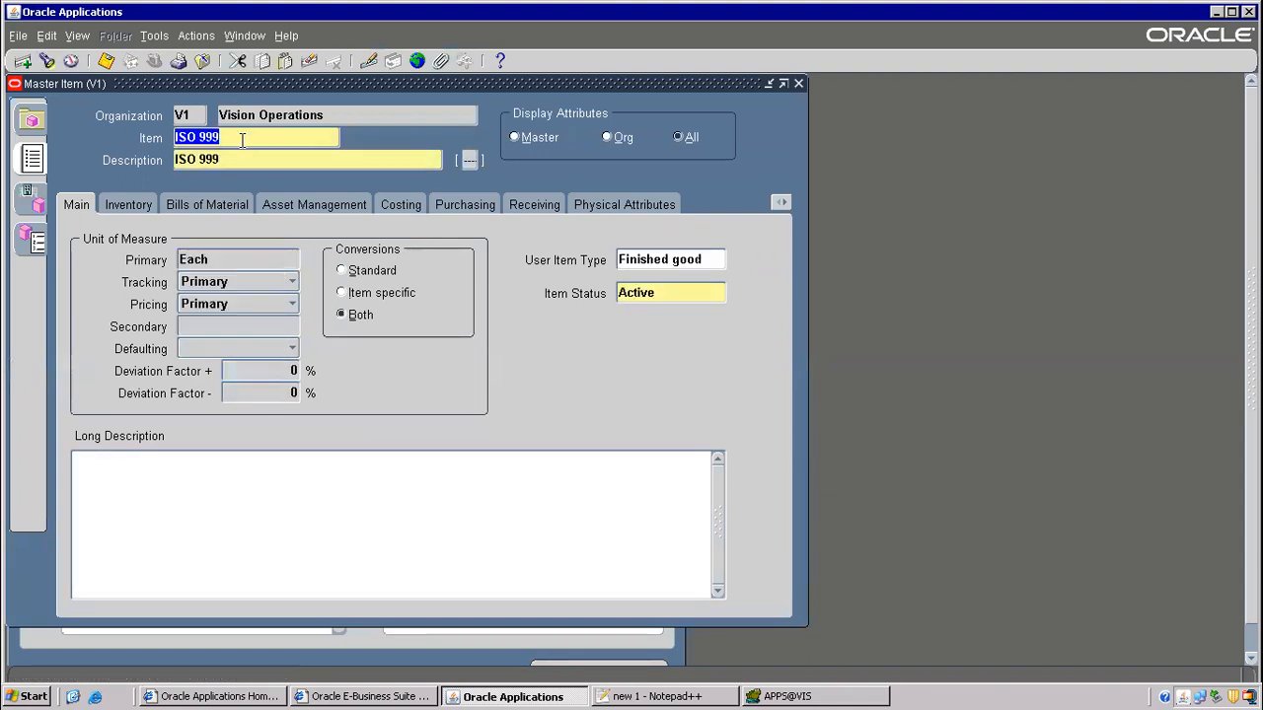
- Copy from the Purchased Item template, apply it, save the item, and close the form
click(154, 36)
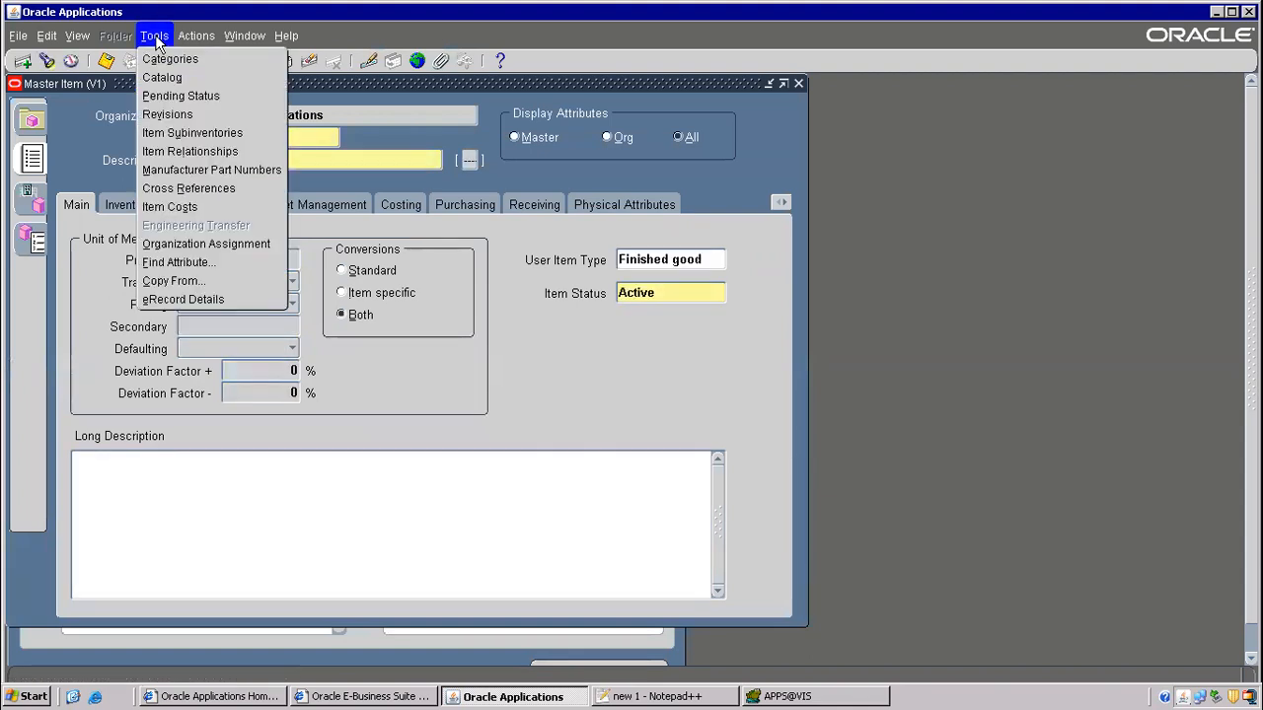
click(184, 281)
text(Purchased Item)
key(Tab)
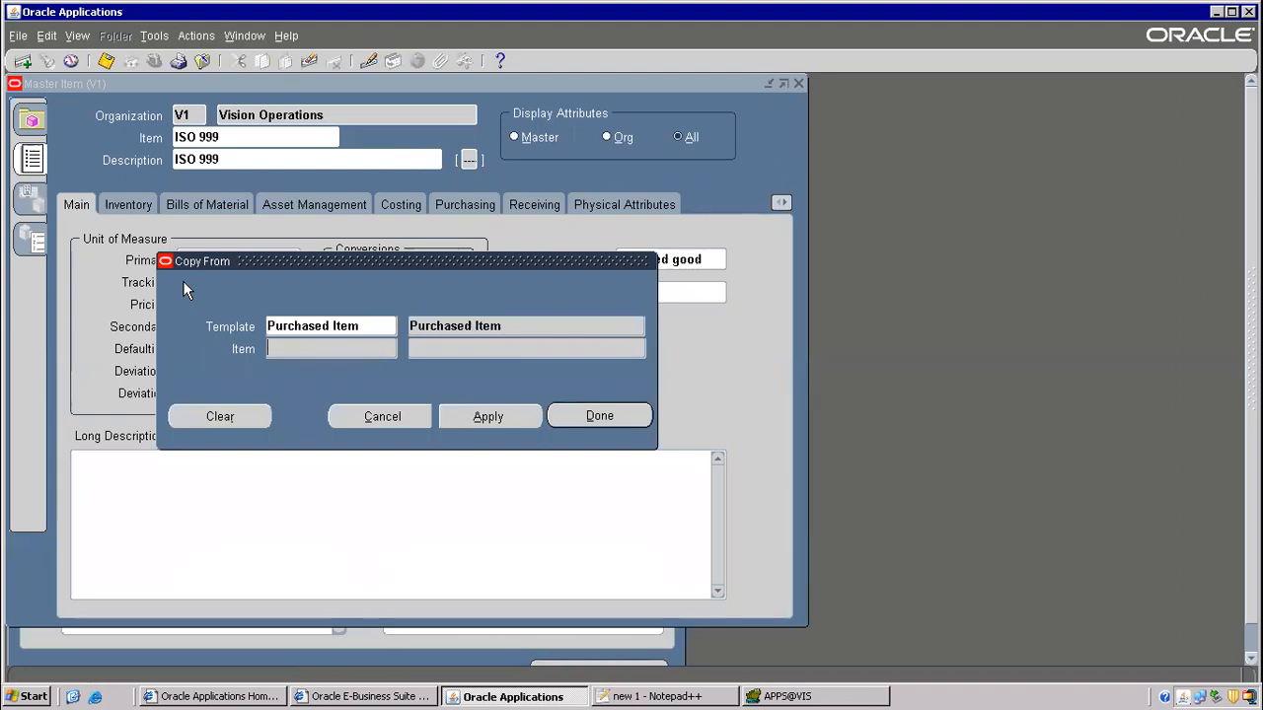
click(489, 416)
click(622, 415)
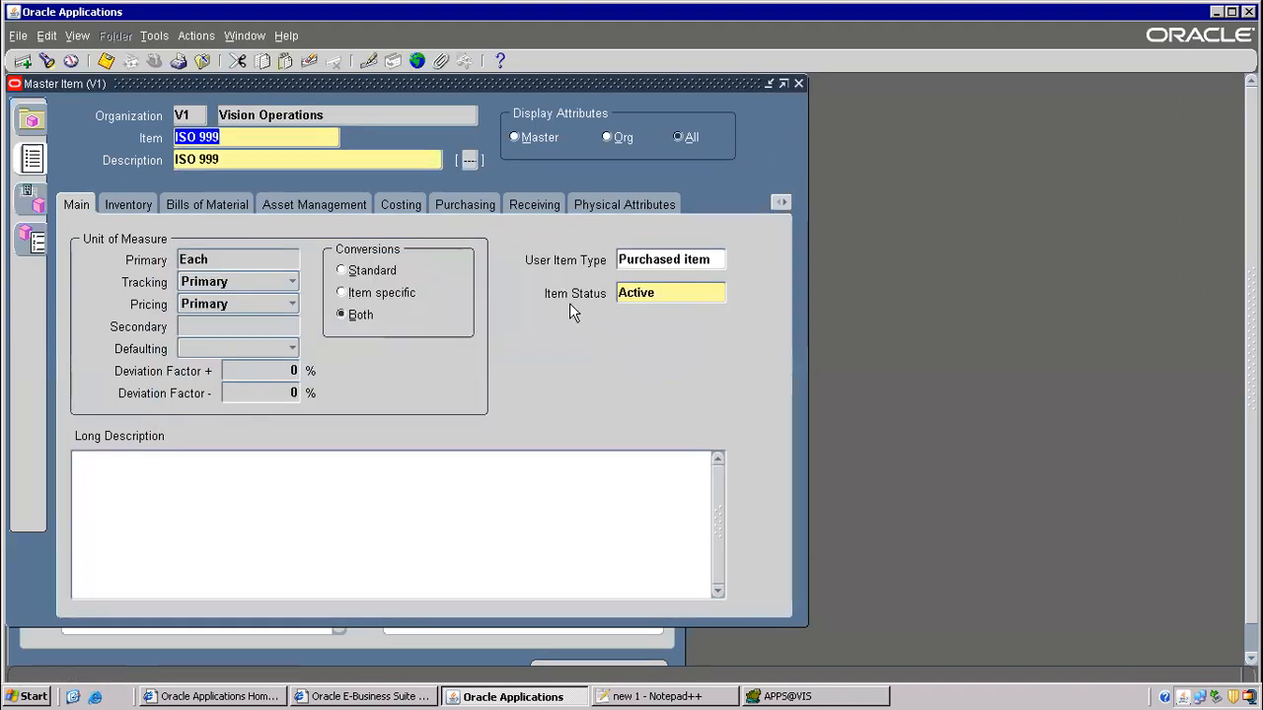
click(106, 61)
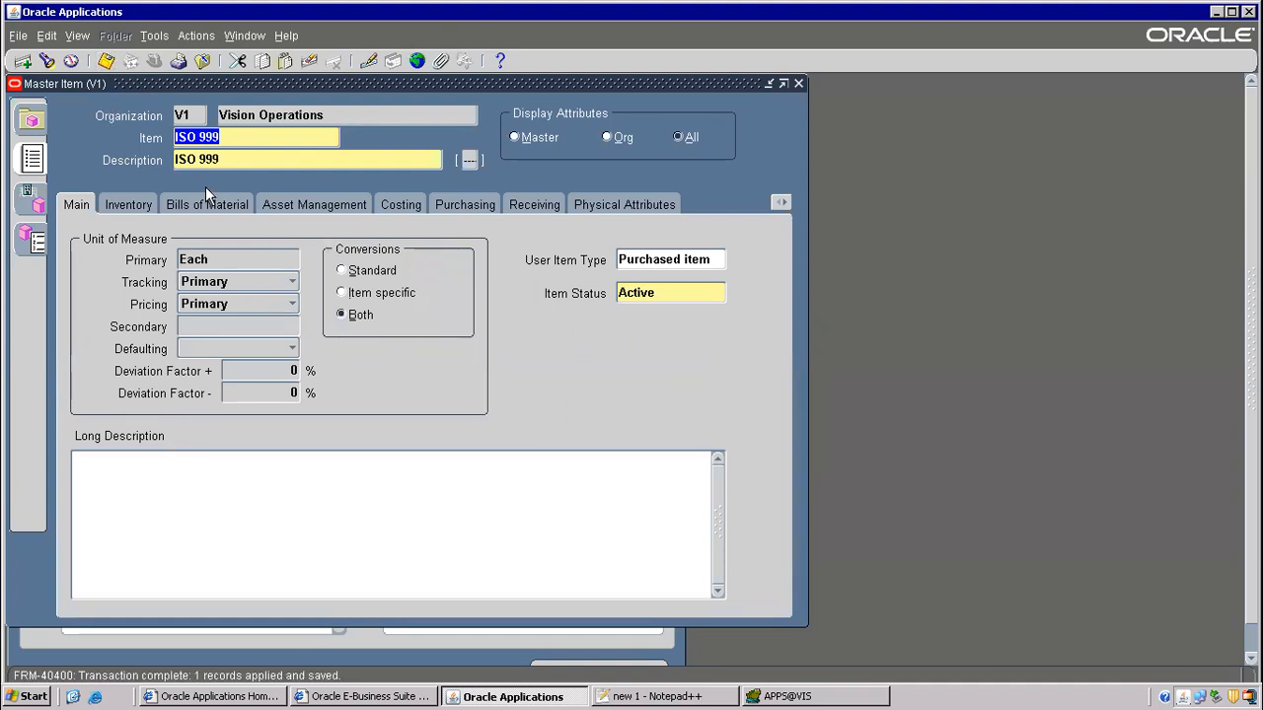
key(F4)
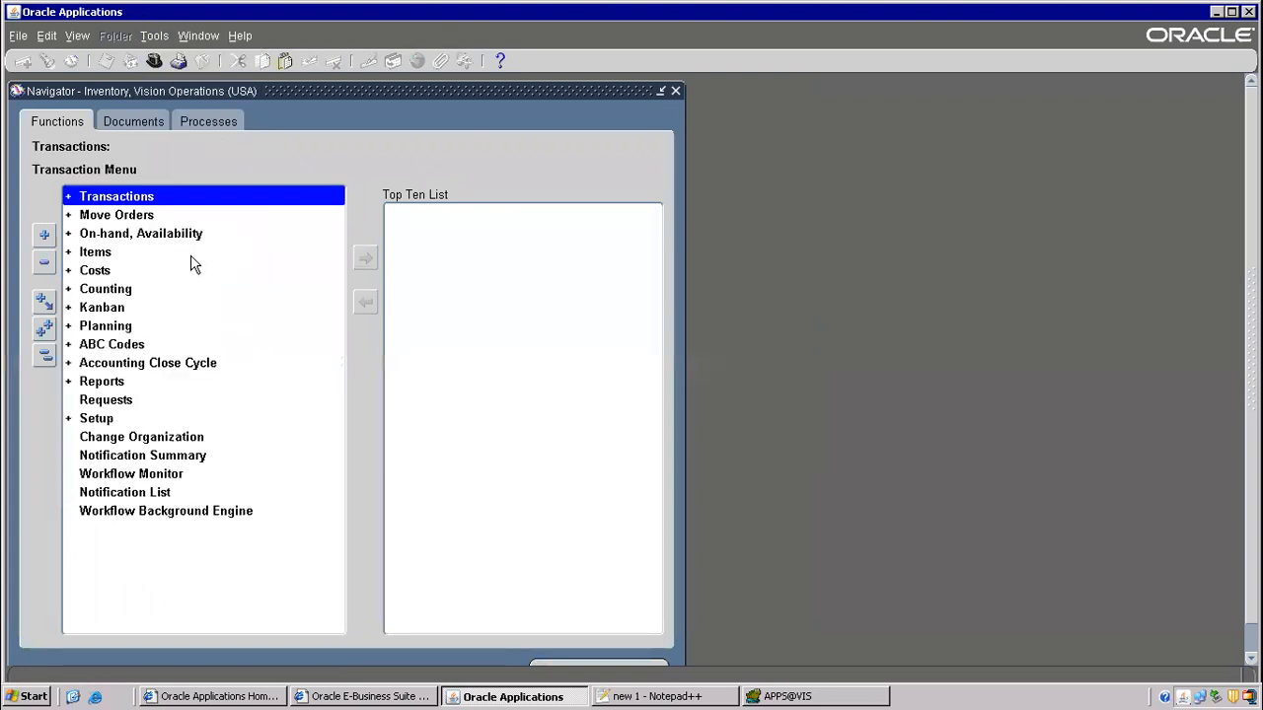
- Open Item Costs from the Costs branch and look up item ISO 999
double_click(117, 271)
double_click(143, 290)
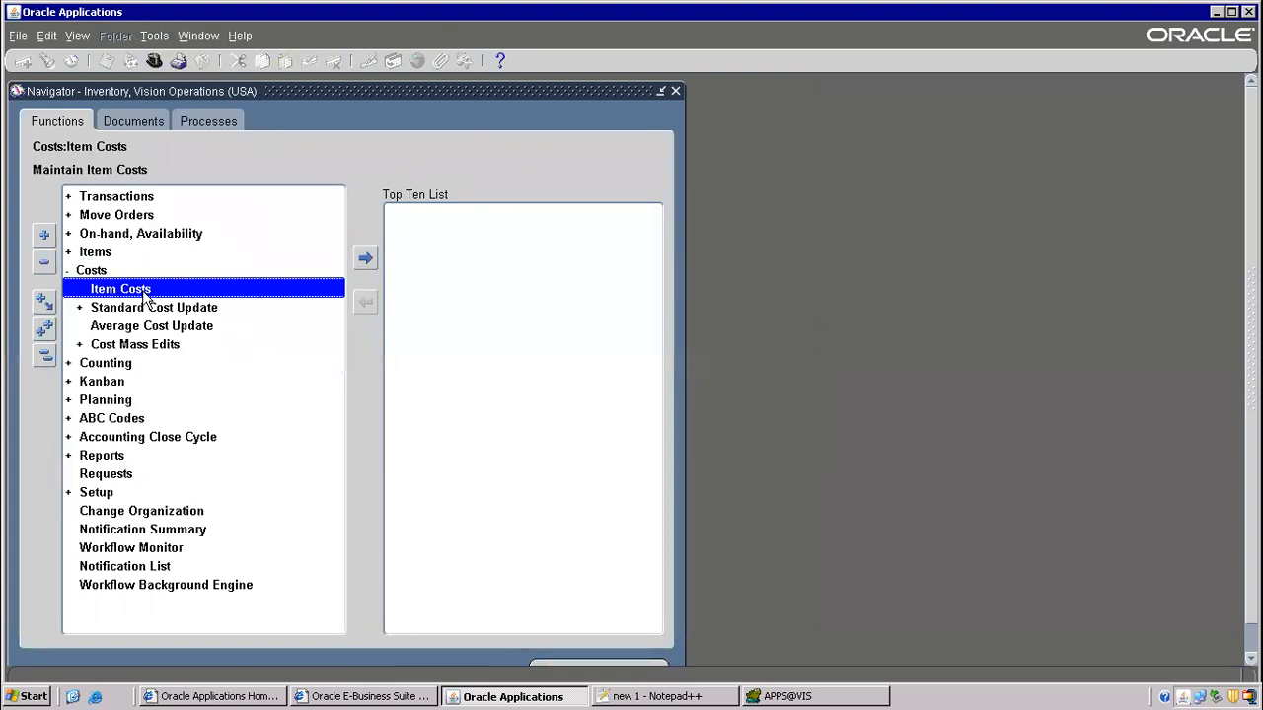
click(432, 415)
text(ISO 999)
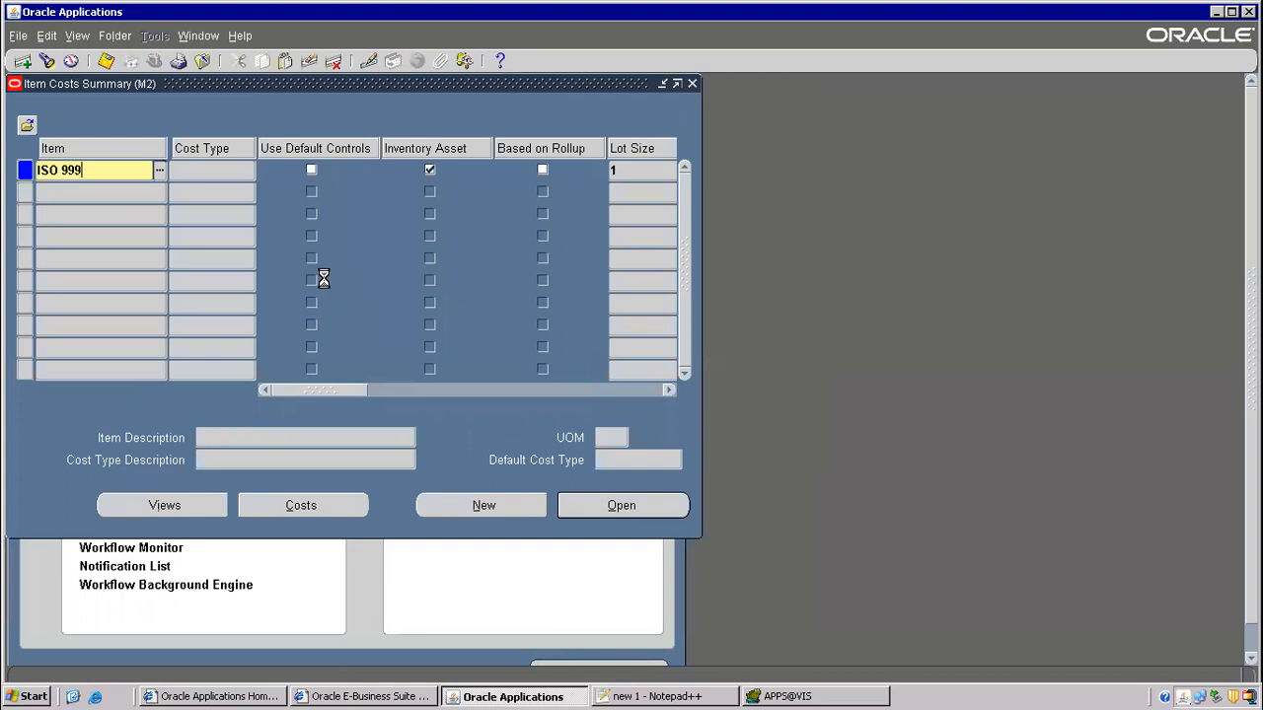
key(Tab)
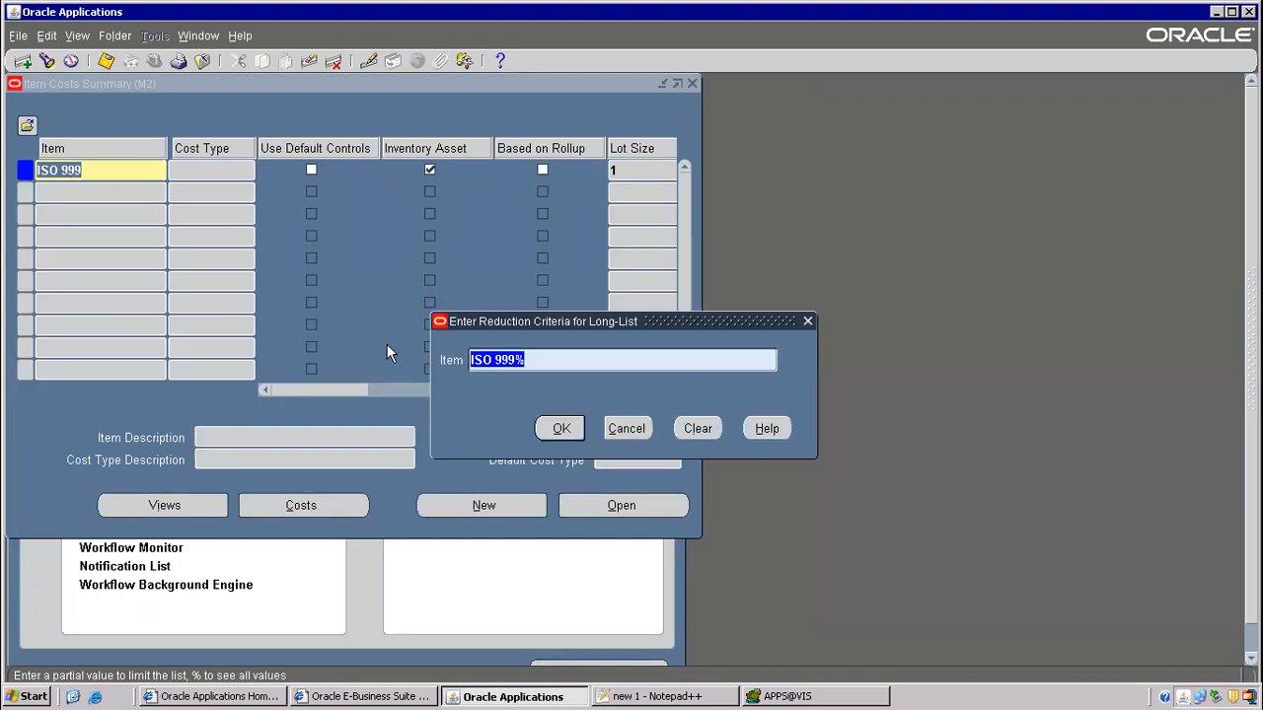
click(558, 427)
- Dismiss the no-entries error, cancel the lookup, and close the Item Costs form
click(600, 420)
key(BackSpace)
click(625, 428)
key(F4)
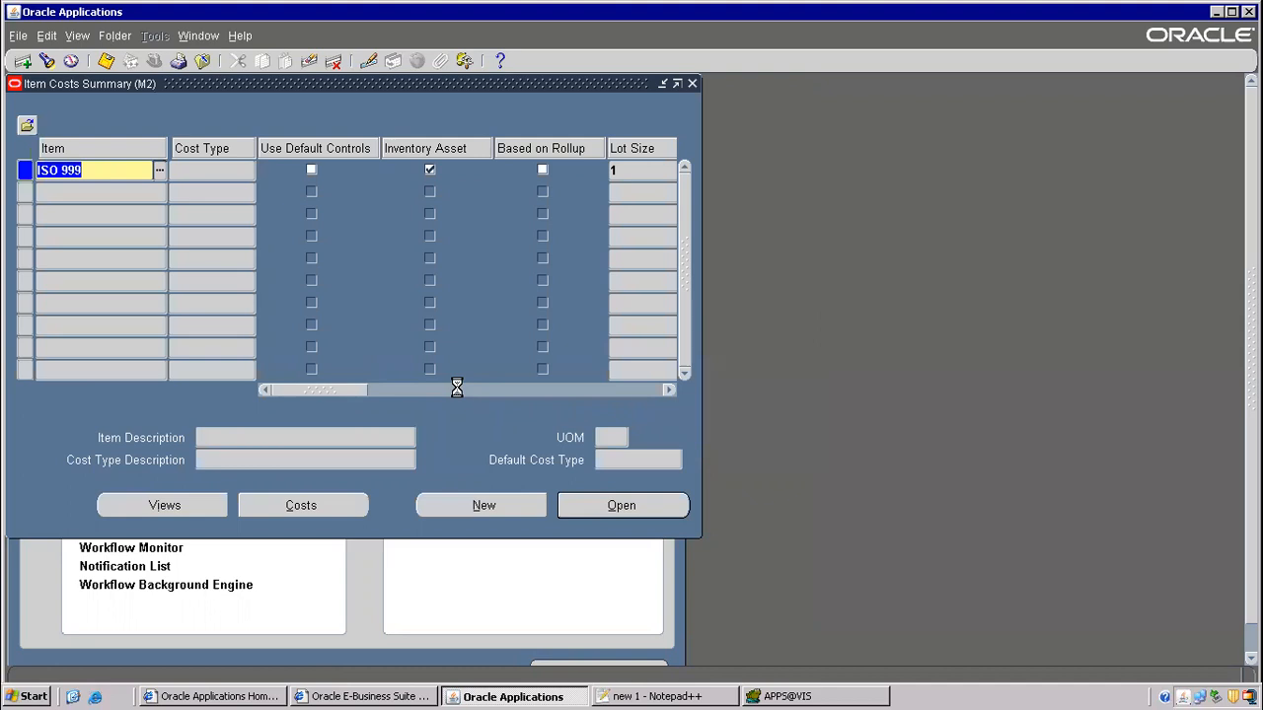
click(629, 426)
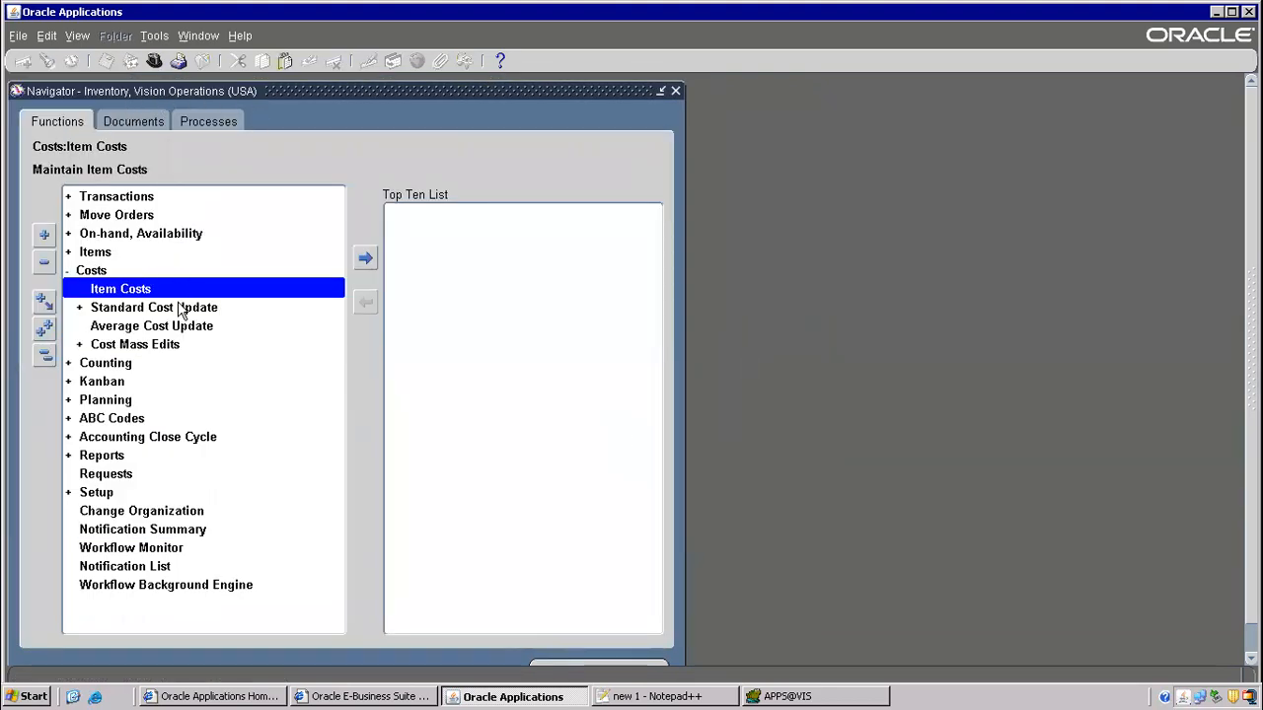
click(683, 698)
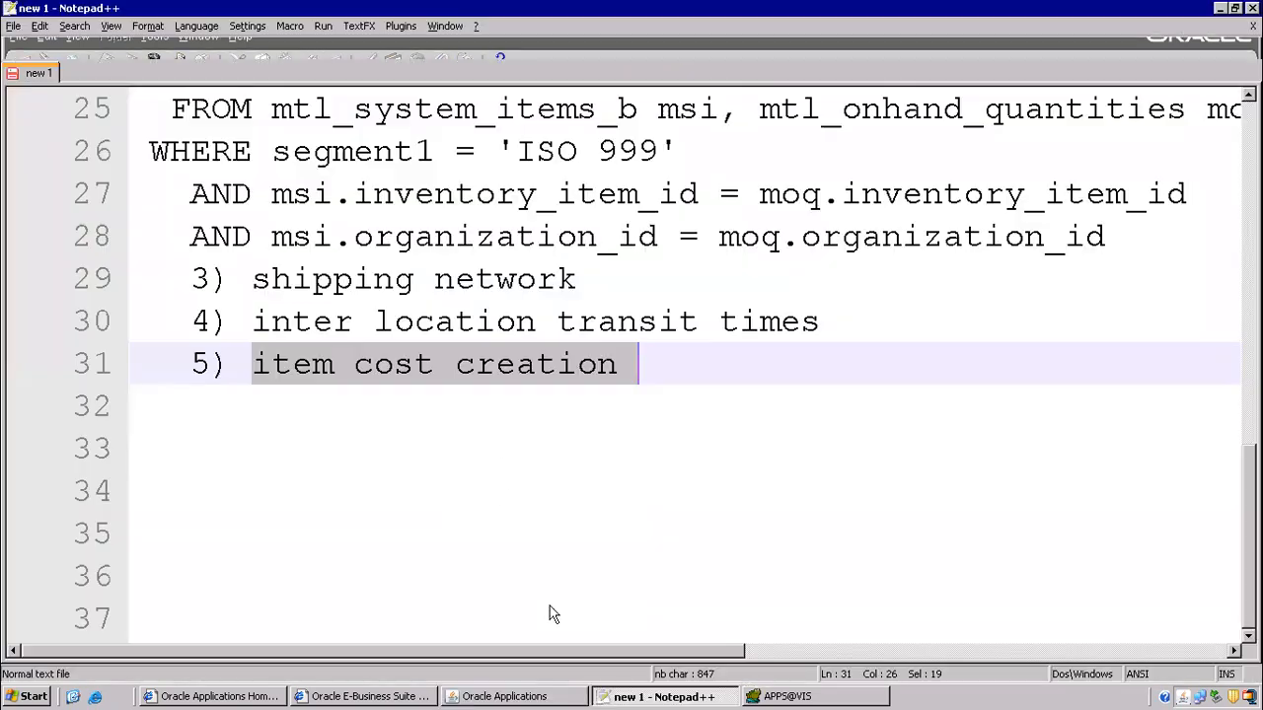
- Add '6) internal customer' as a new line after step 5
click(642, 376)
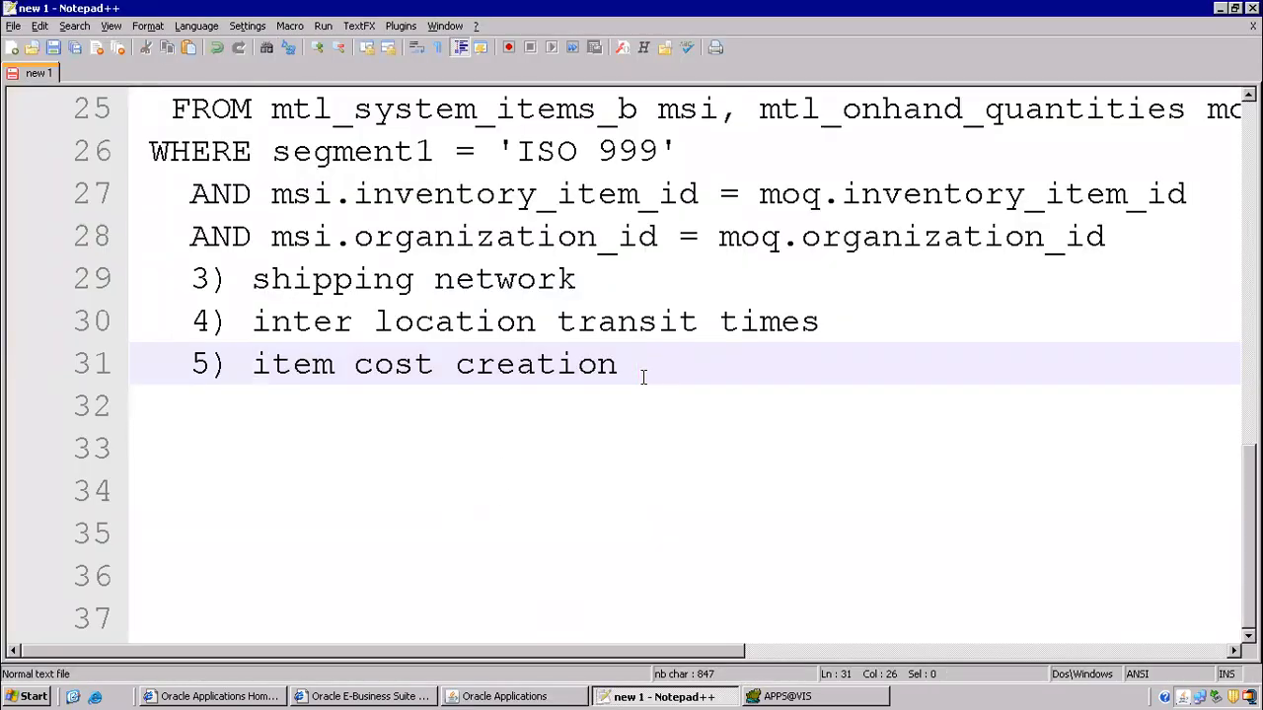
key(Return)
text(6) internal cu)
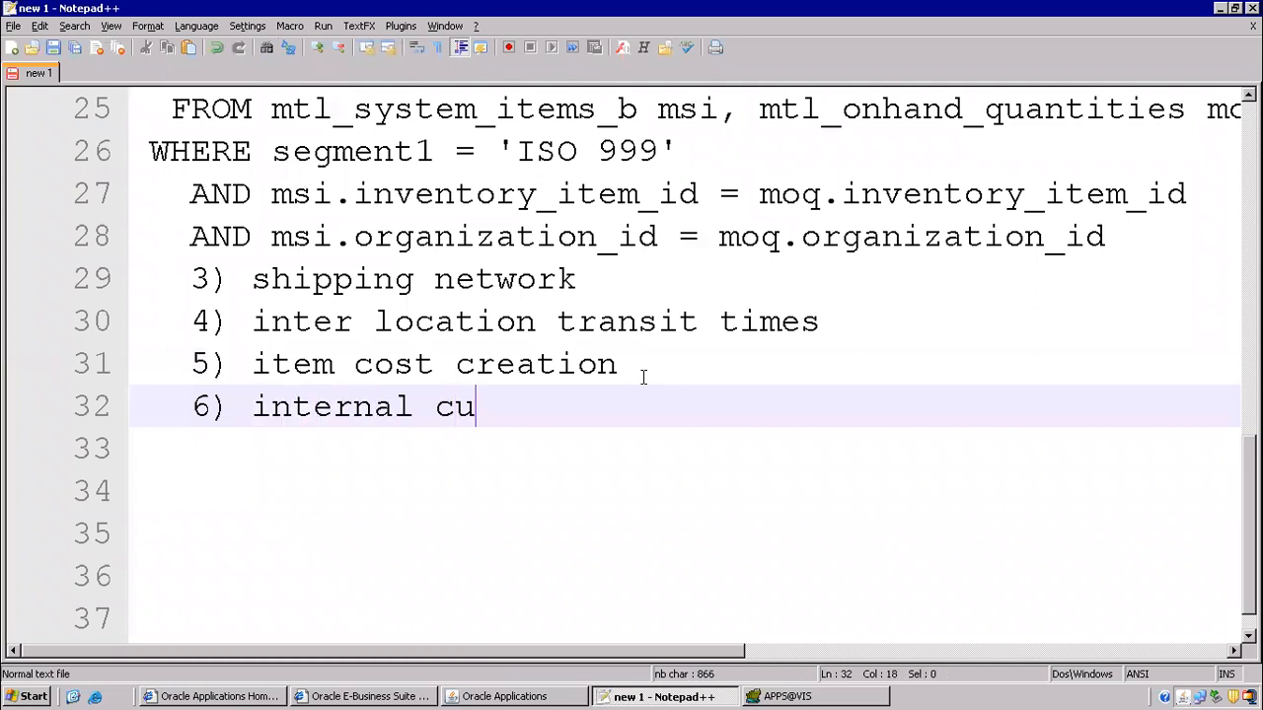
text(stomer)
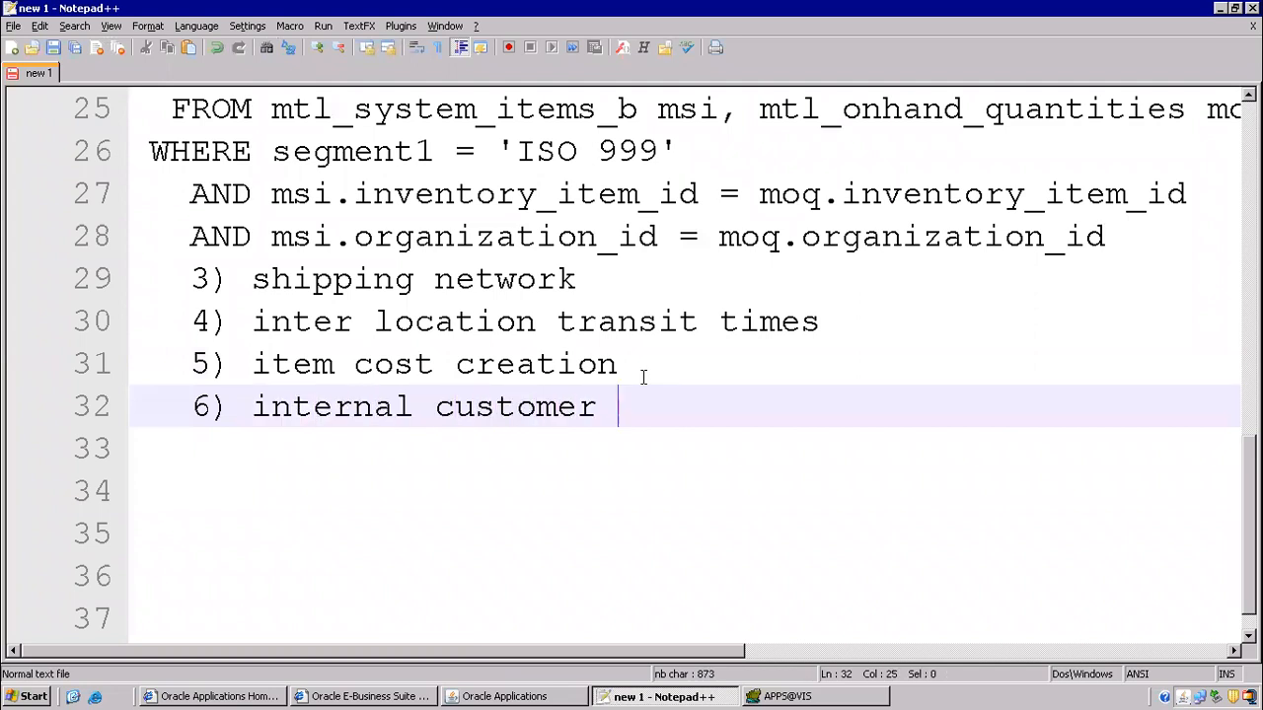
- Label M1 '(internal customer)' and M2 '(internal supplier)' on line 5 of the notes
scroll(687, 333, up, 5)
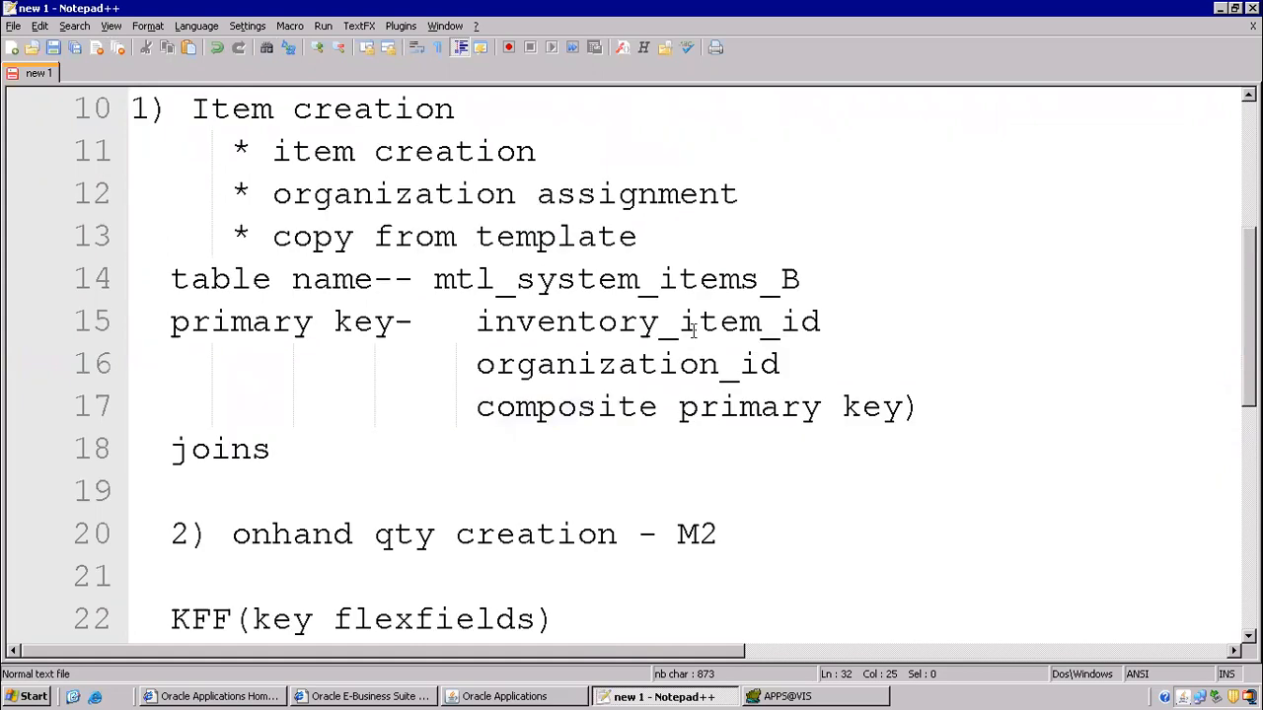
scroll(693, 331, up, 3)
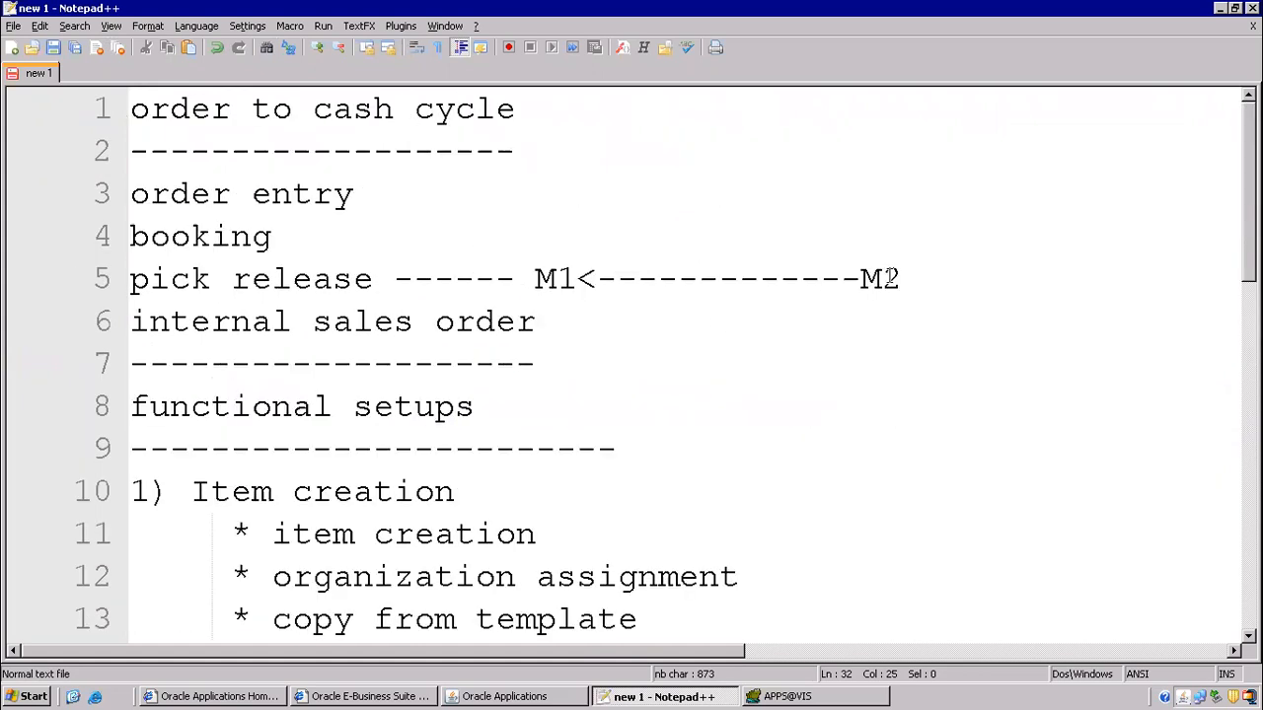
click(942, 274)
text((in)
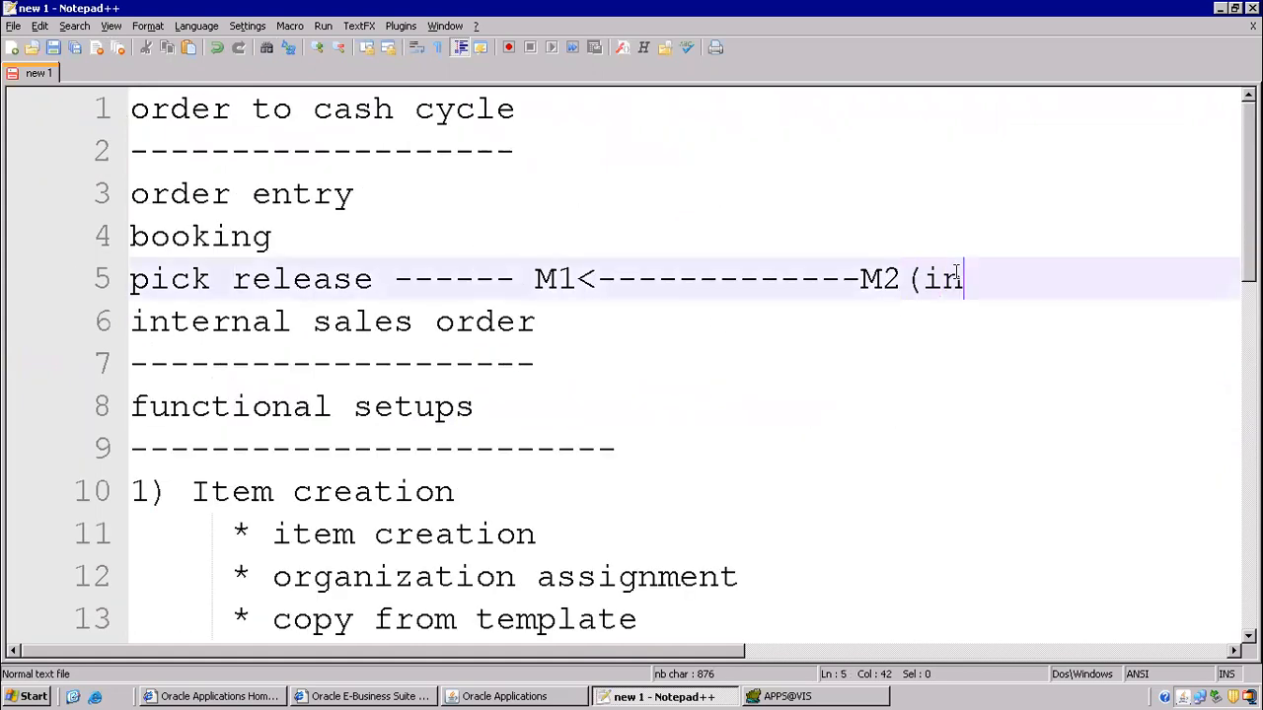
text(ternal supplier))
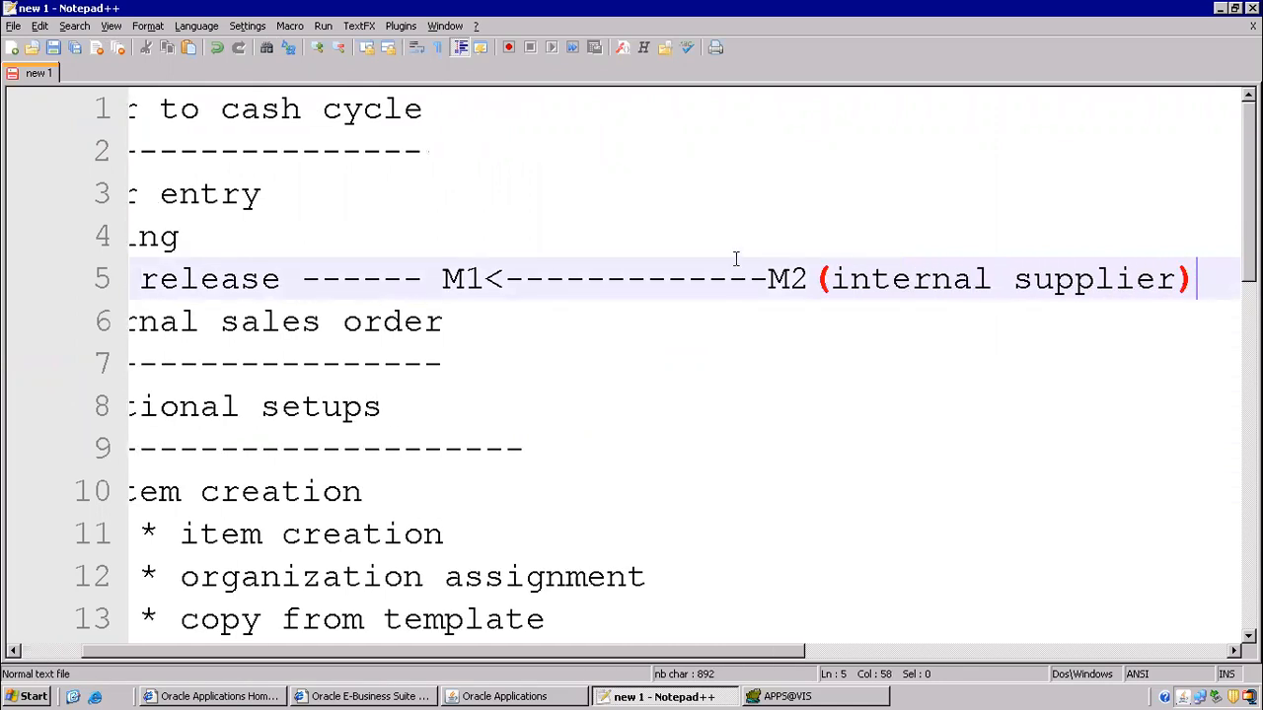
click(483, 280)
text((intern)
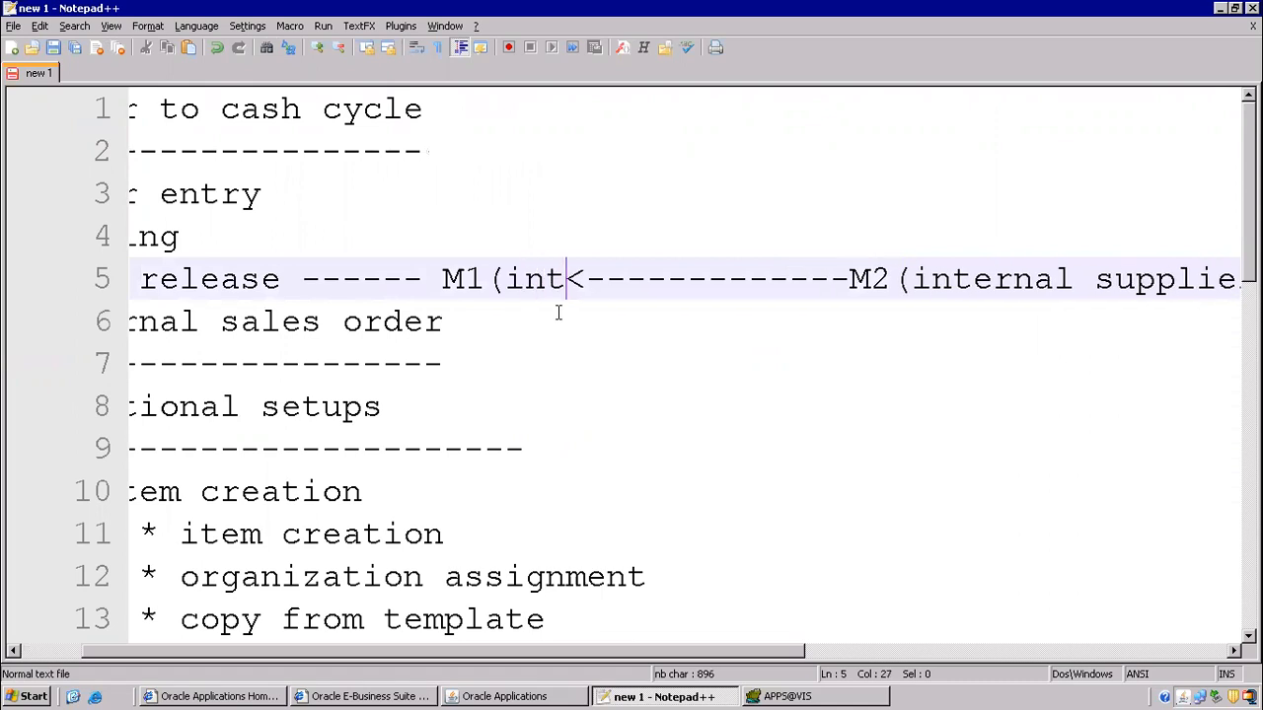
text(al customer))
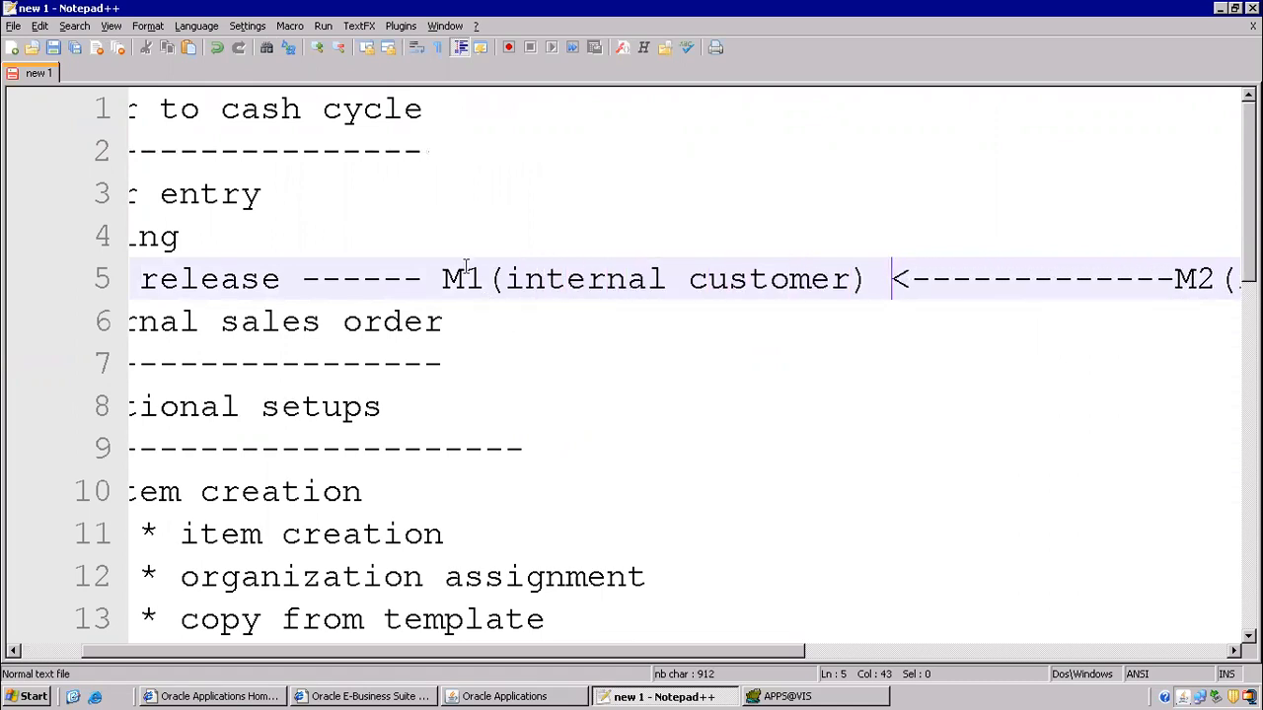
drag(442, 281, 859, 284)
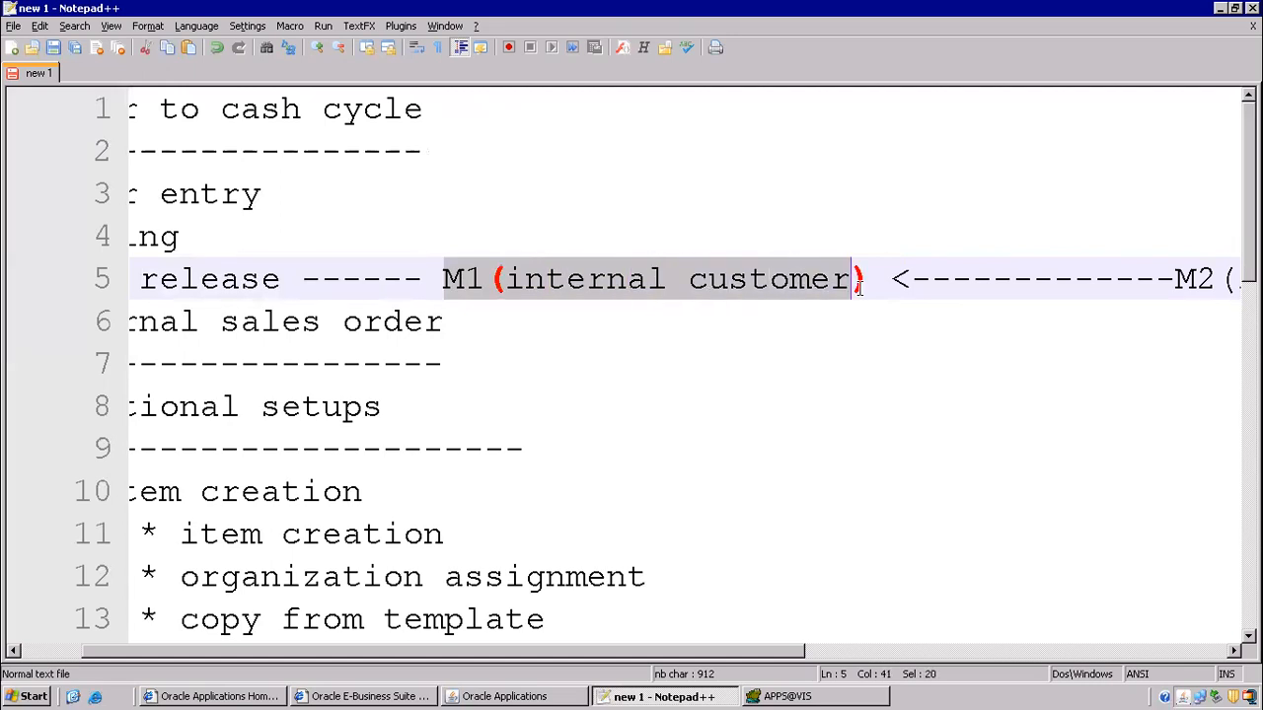
scroll(857, 281, down, 1)
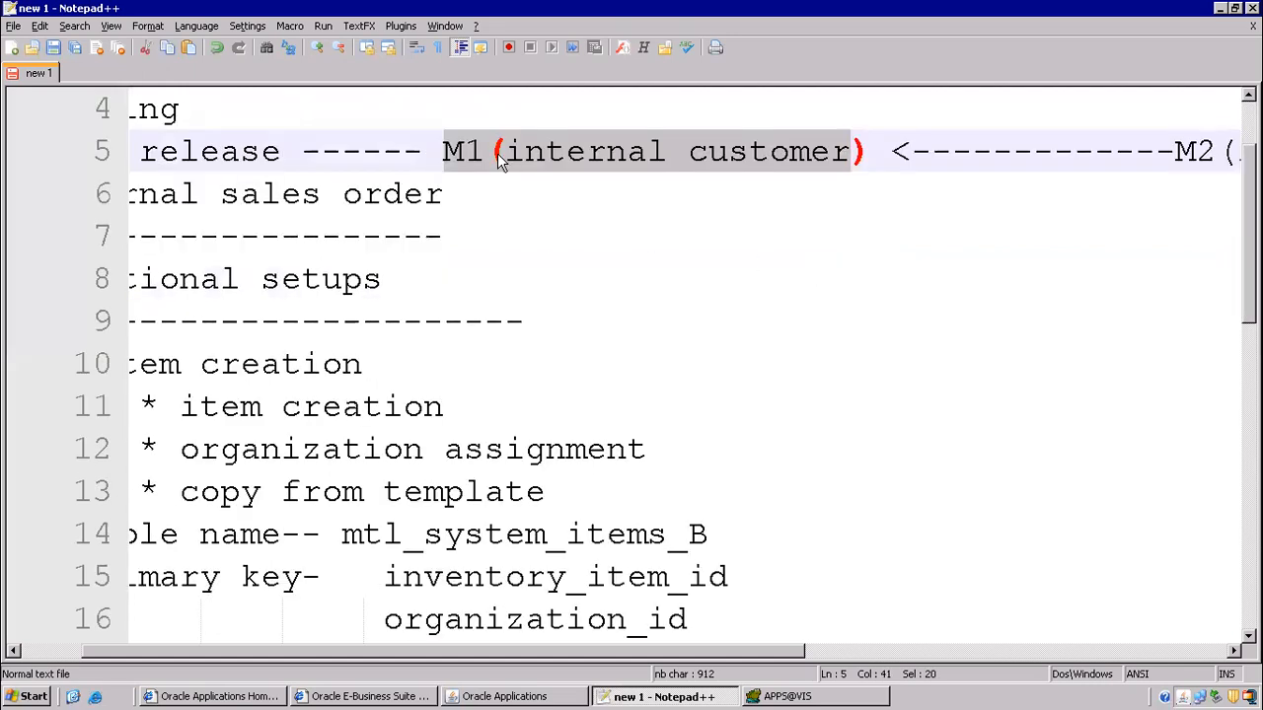
click(508, 697)
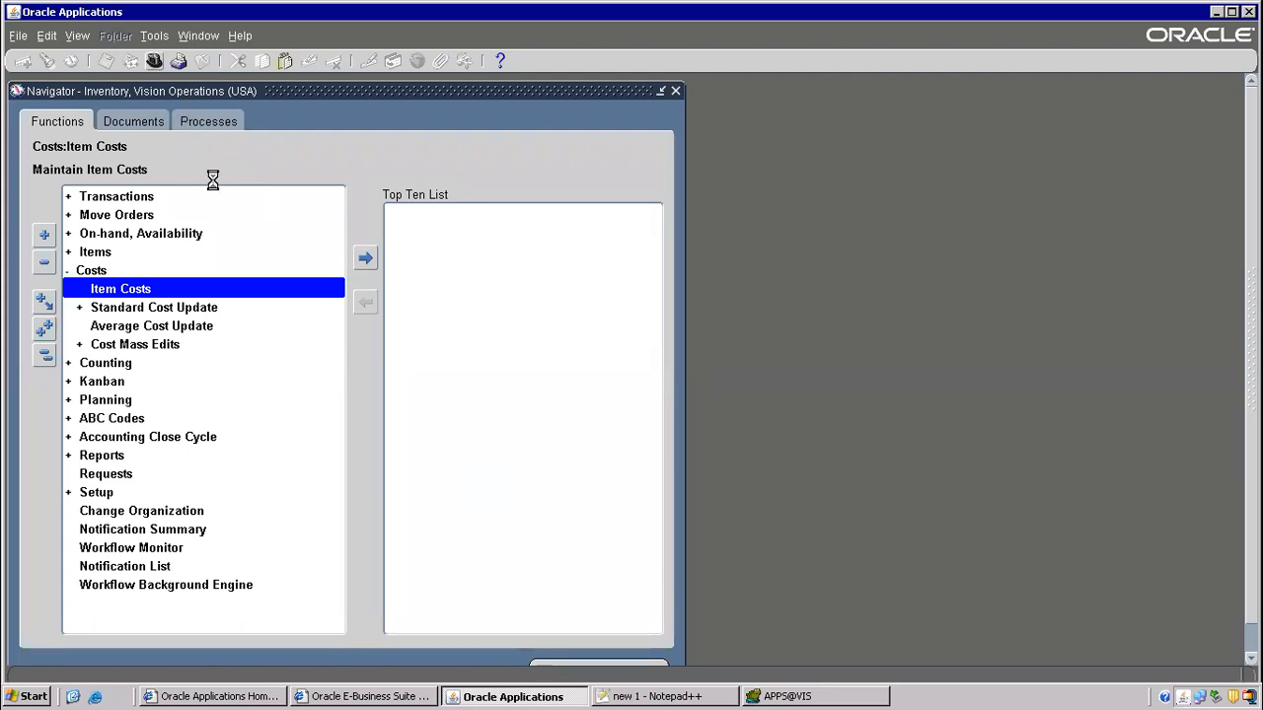
- Filter responsibilities by 're', pick Receivables, Vision Operations (USA), then launch Customers > Create/Maintain Customers
key(ctrl+l)
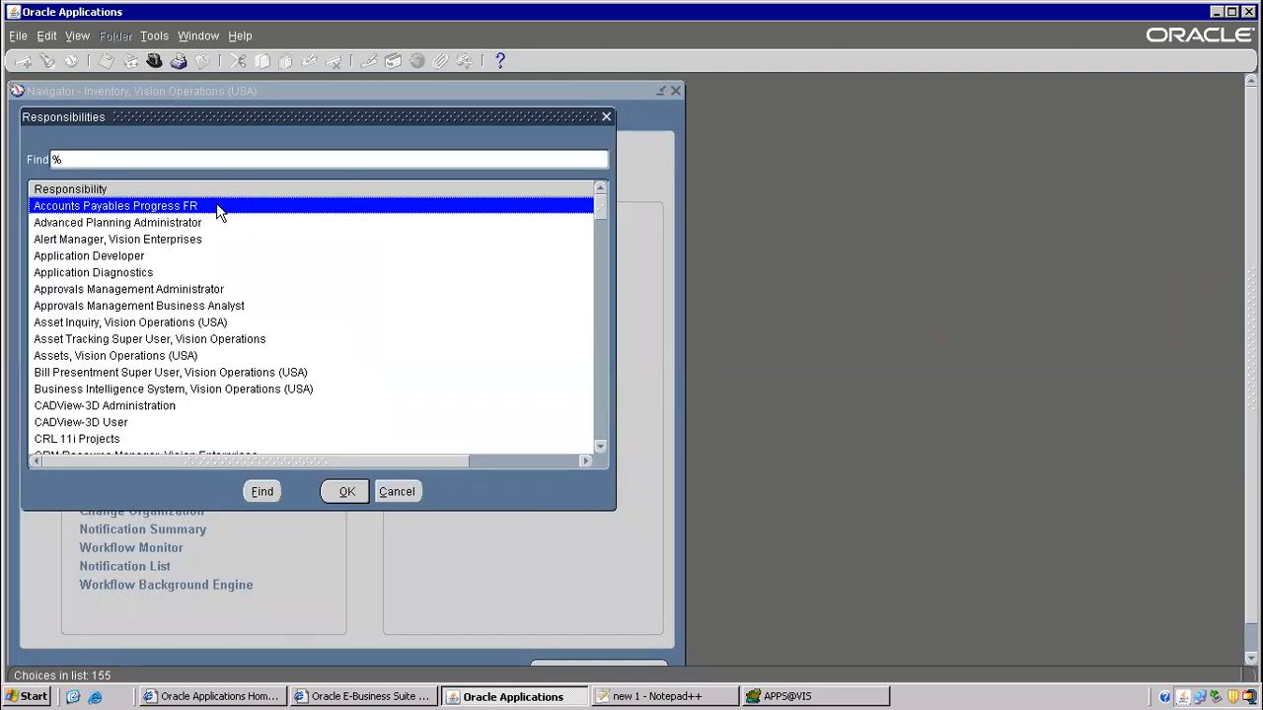
text(re)
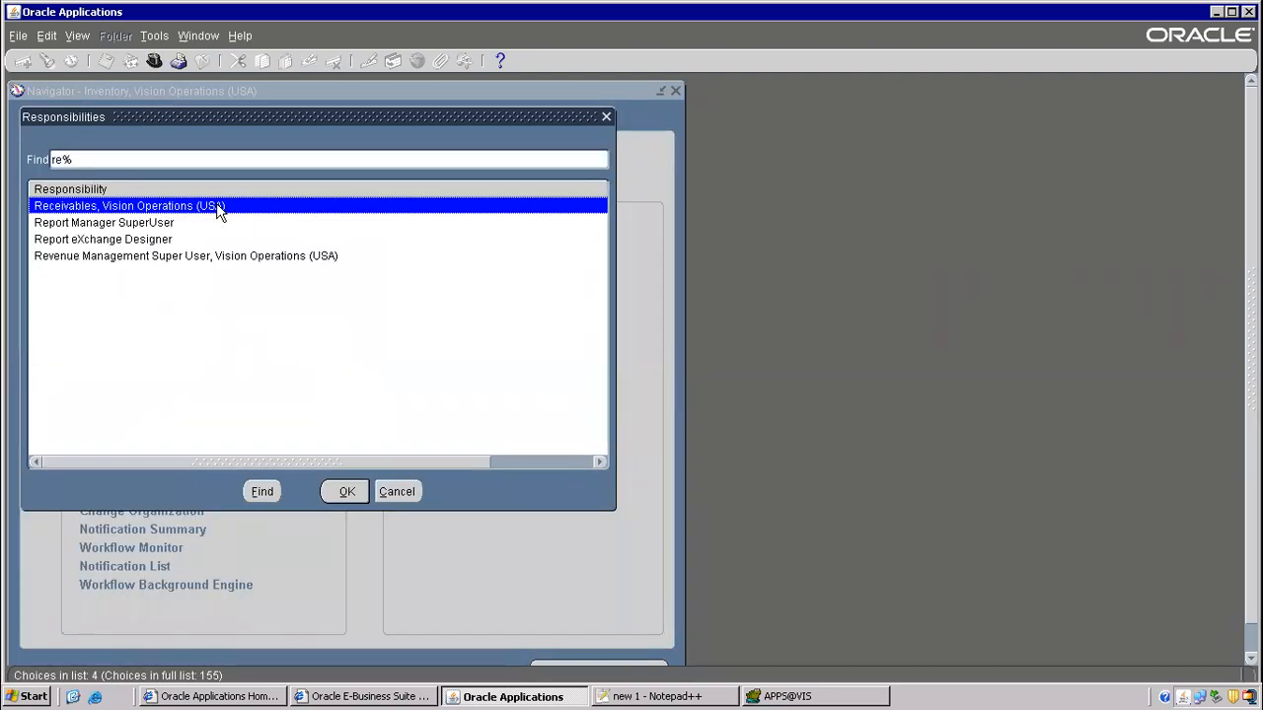
double_click(130, 207)
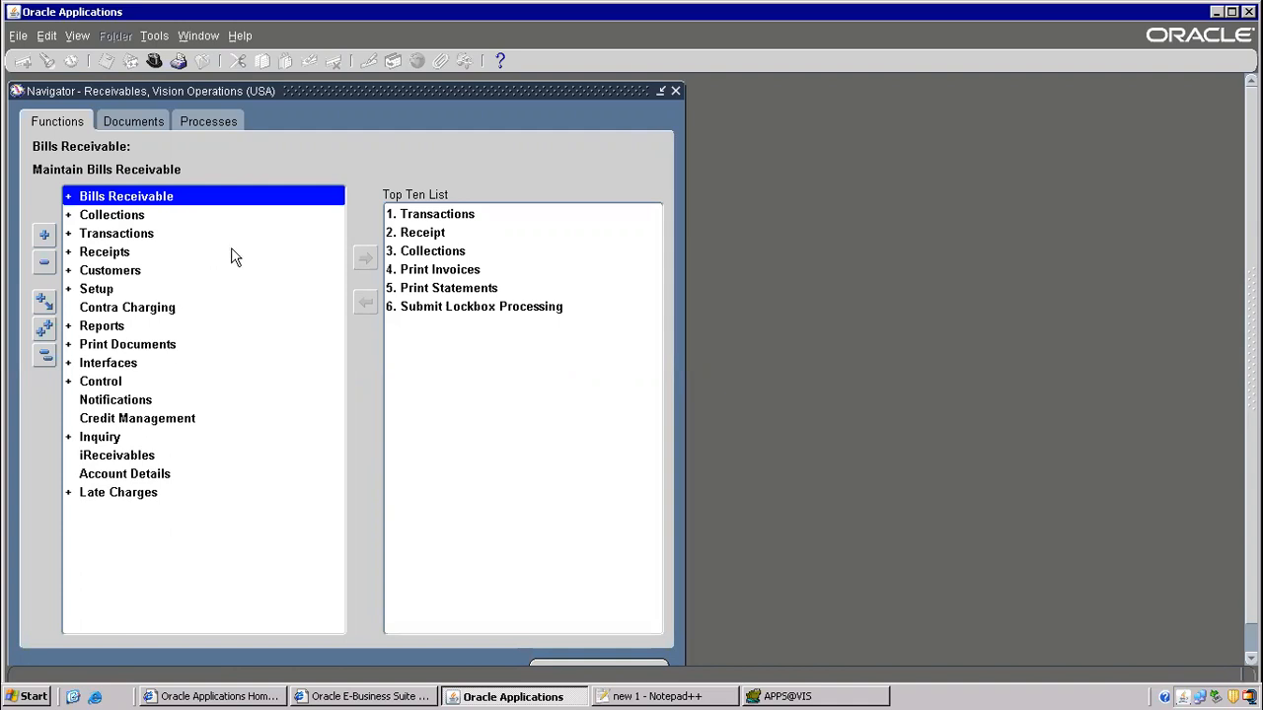
click(128, 276)
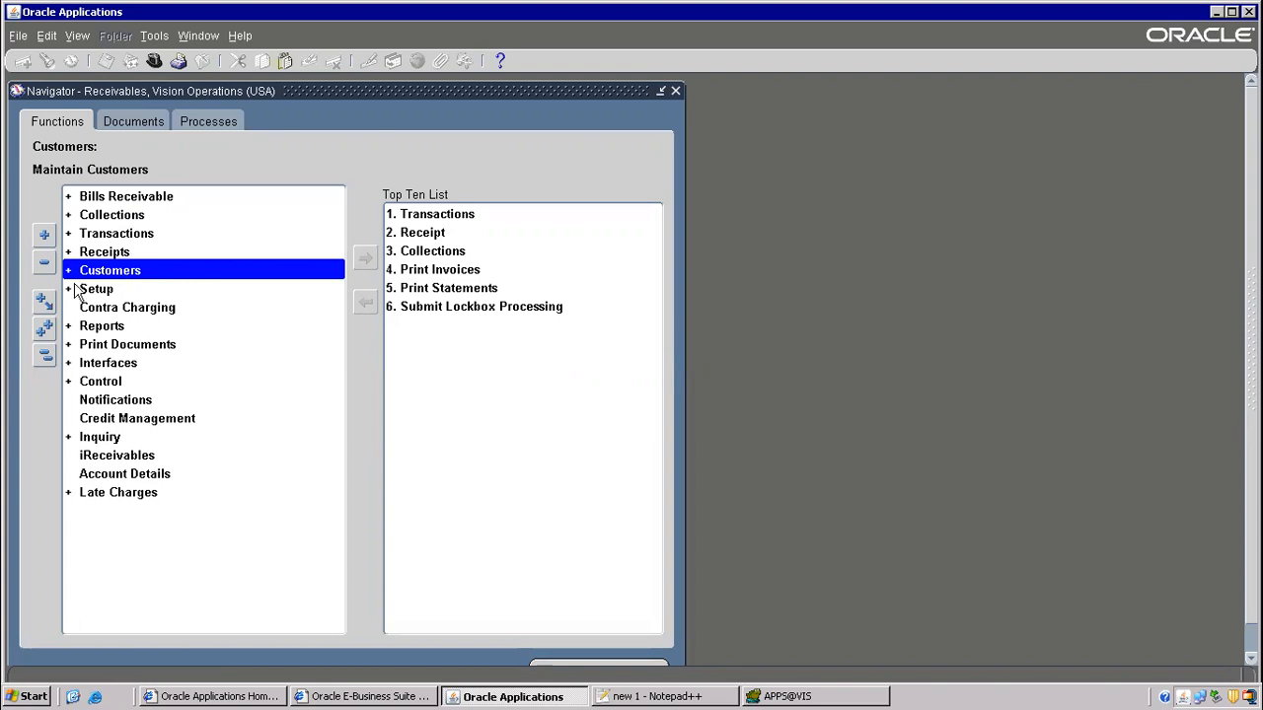
double_click(121, 277)
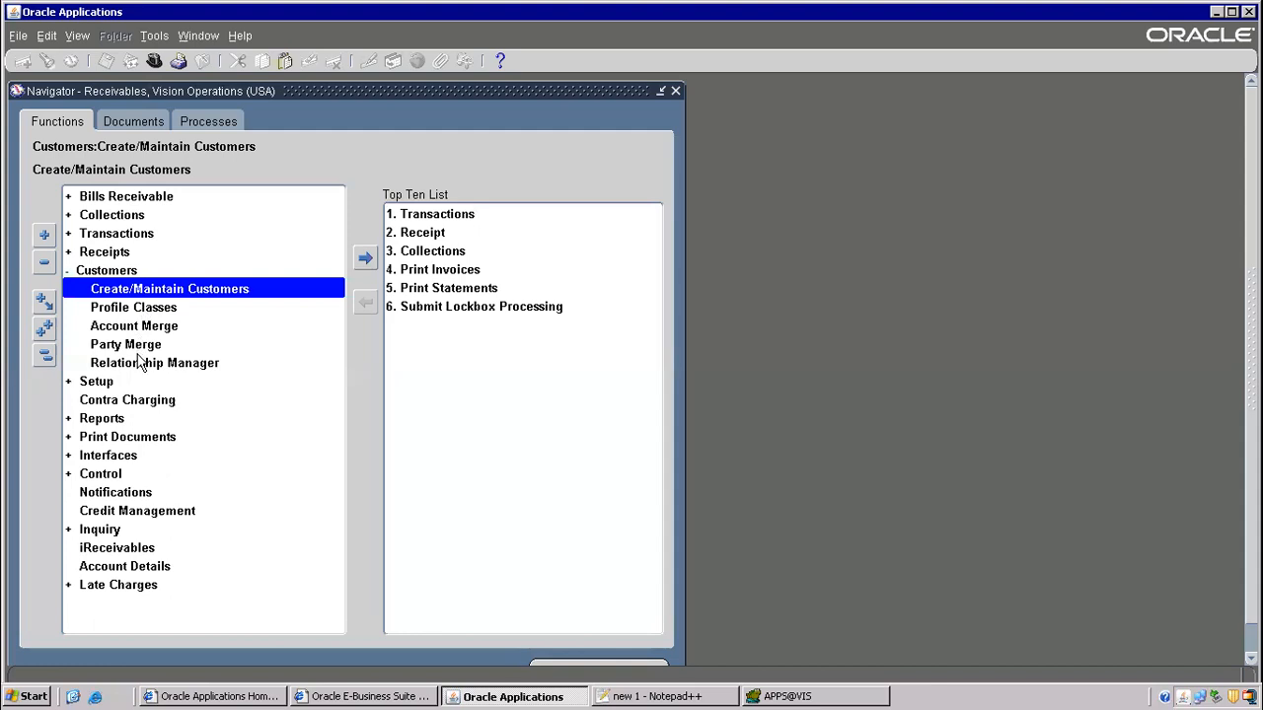
click(164, 295)
double_click(163, 295)
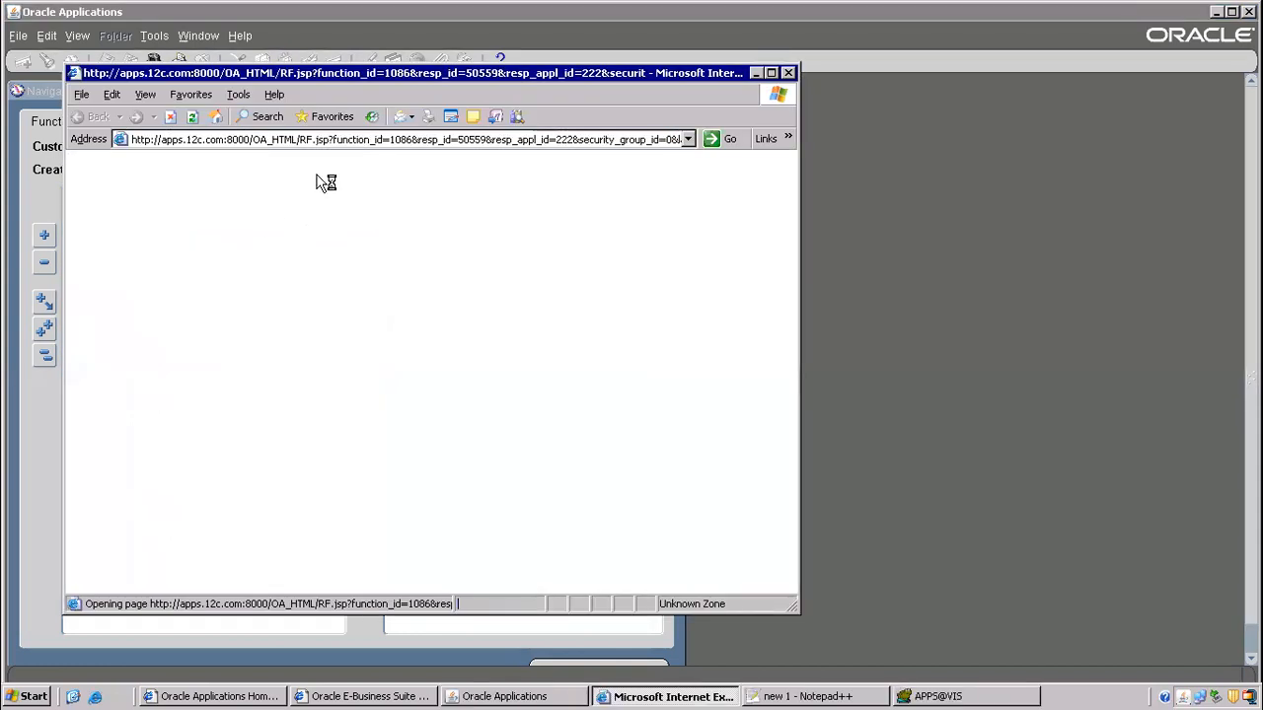
- Maximize the Customers page and begin a customer name entry under Simple Search
click(772, 74)
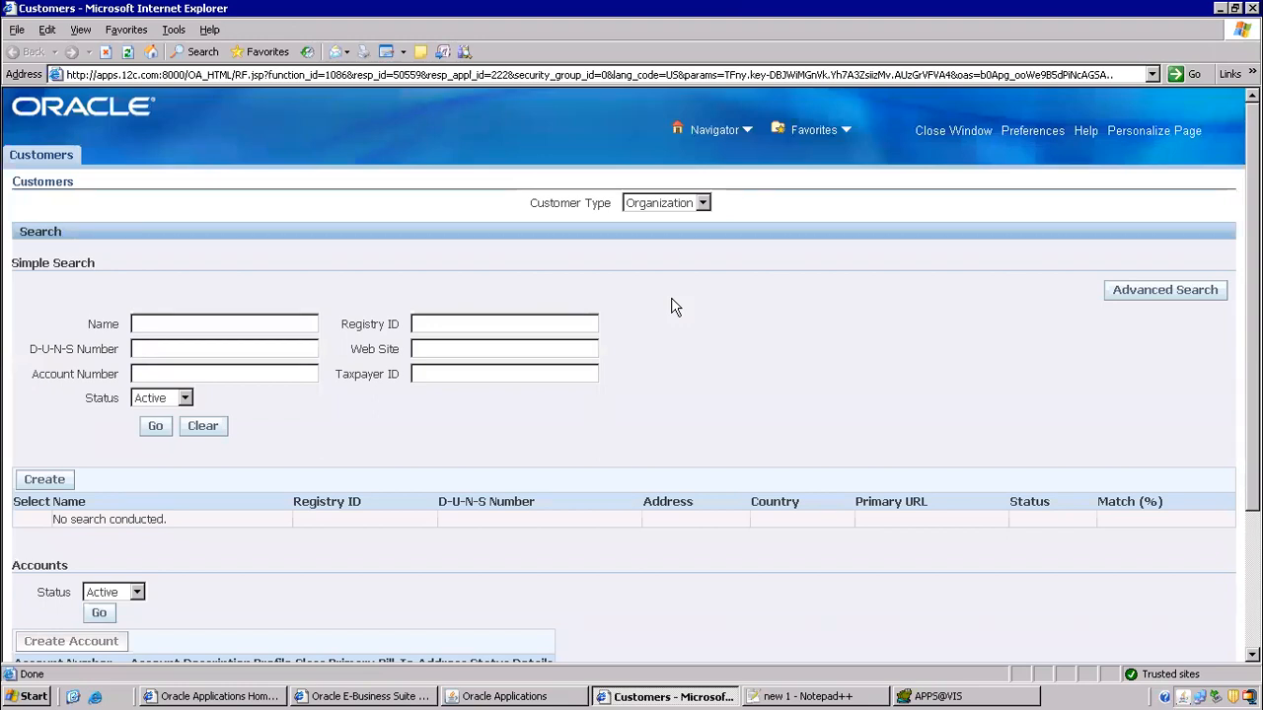
click(275, 323)
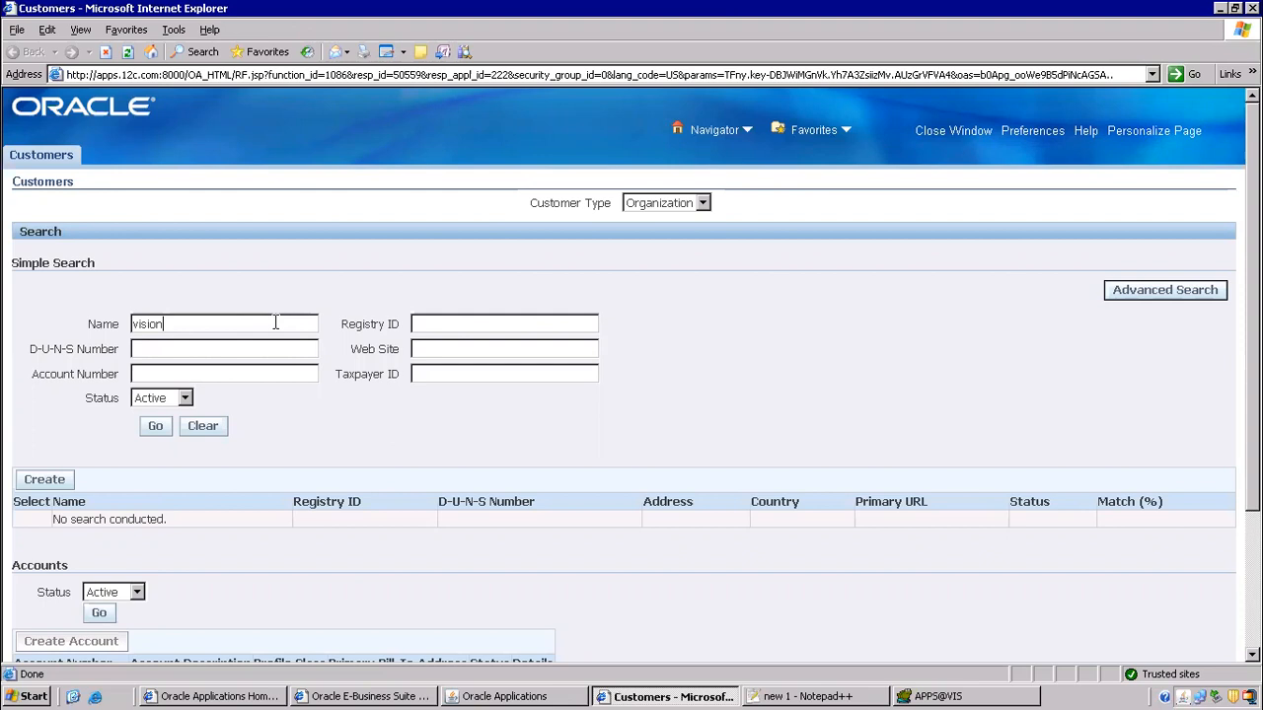
- Search customers for 'vision' and open the Vision customer's overview
click(154, 426)
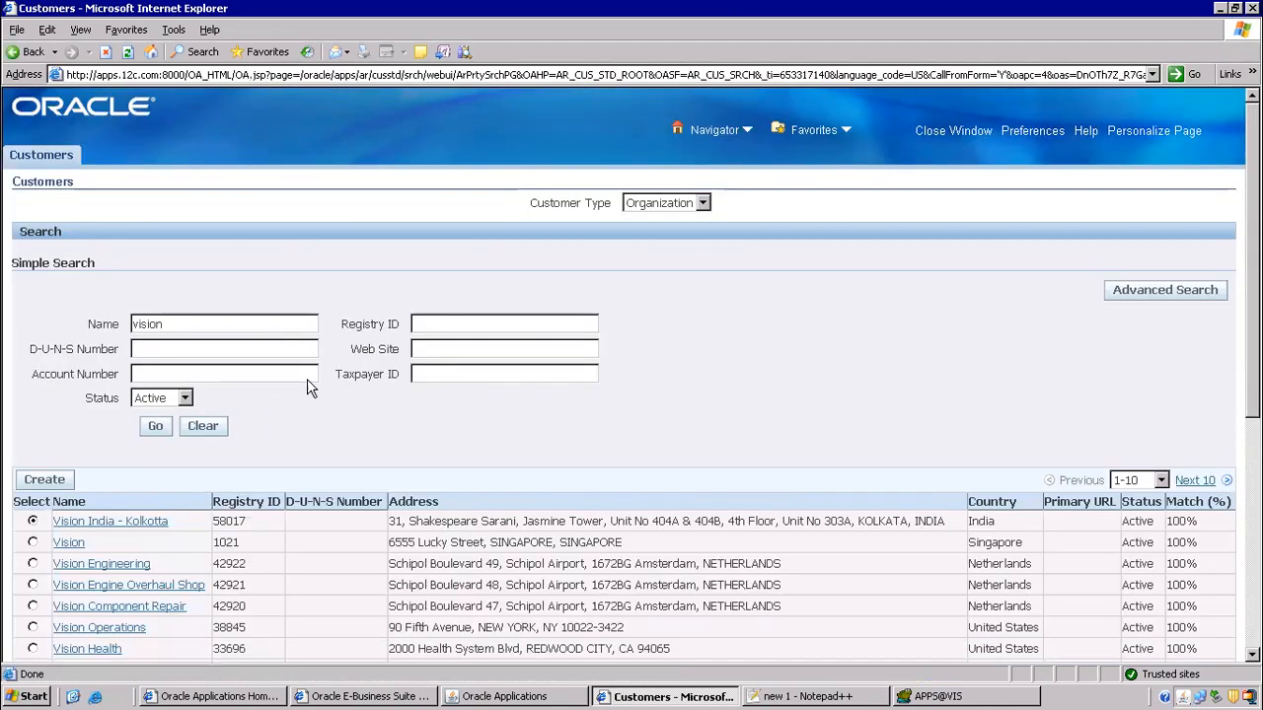
scroll(295, 405, down, 5)
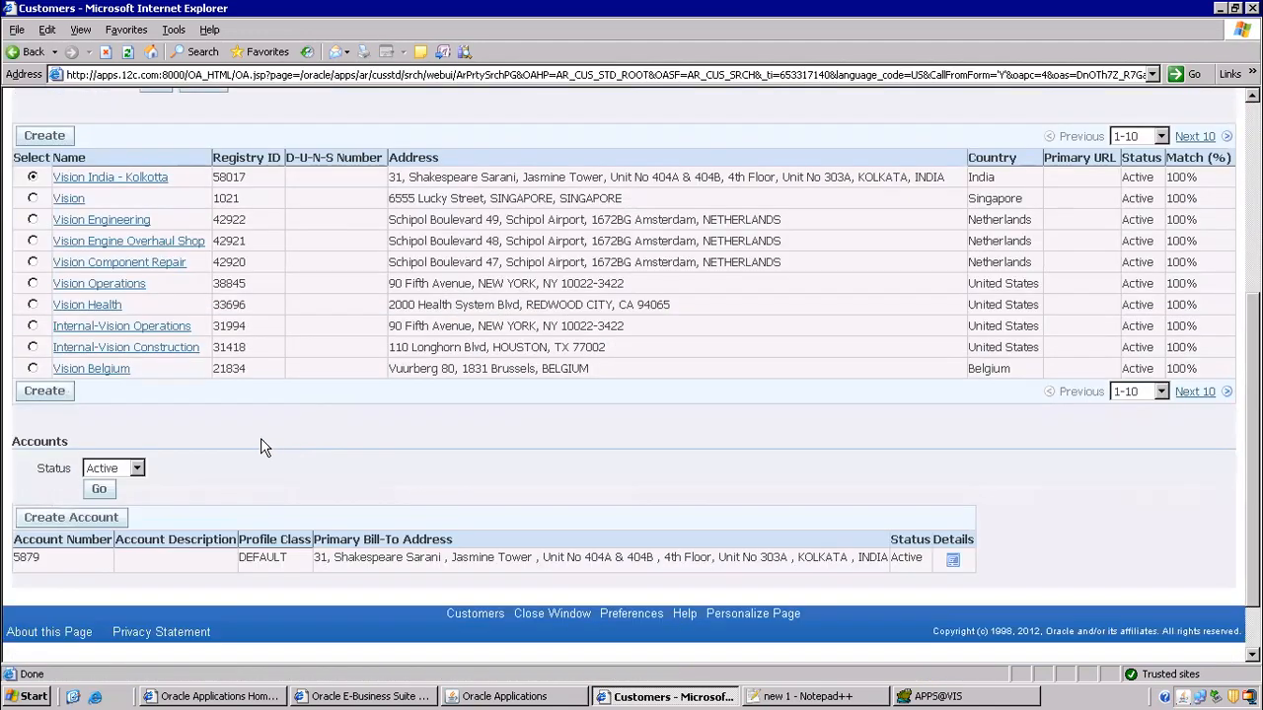
click(70, 203)
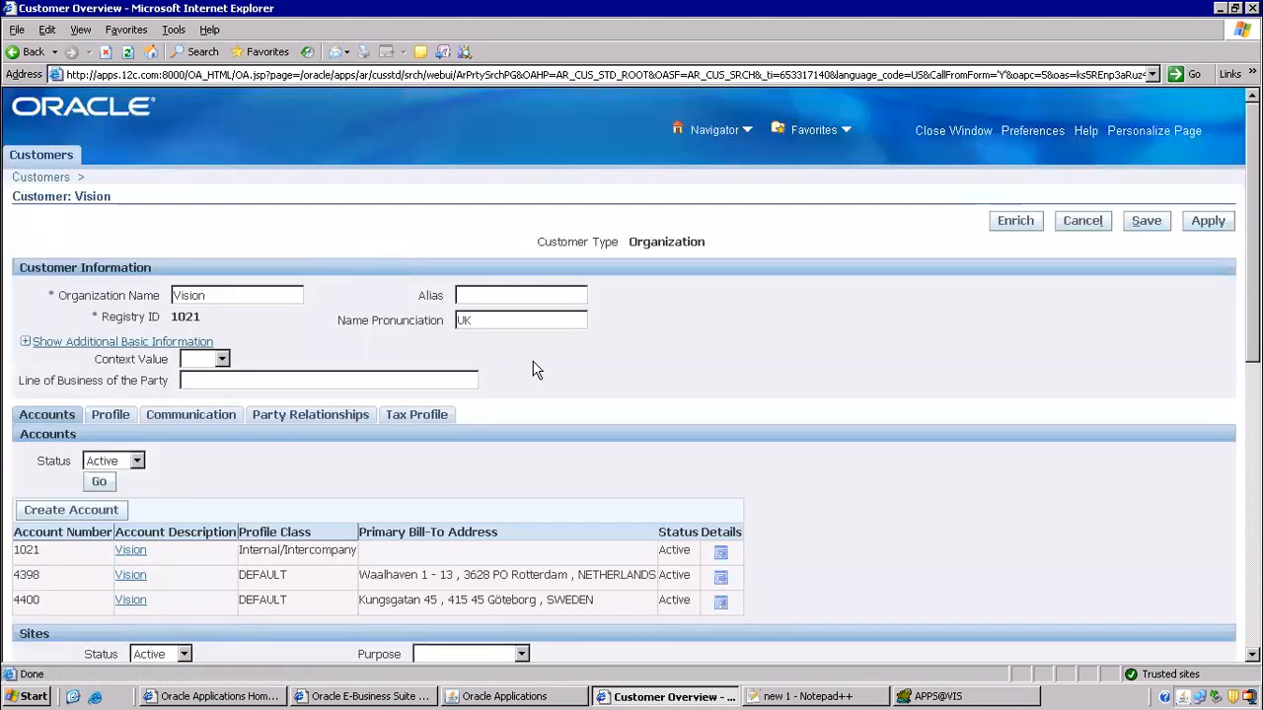
- In the Sites table, find the Seattle address and open site 19688's details
scroll(322, 426, down, 5)
scroll(322, 423, down, 5)
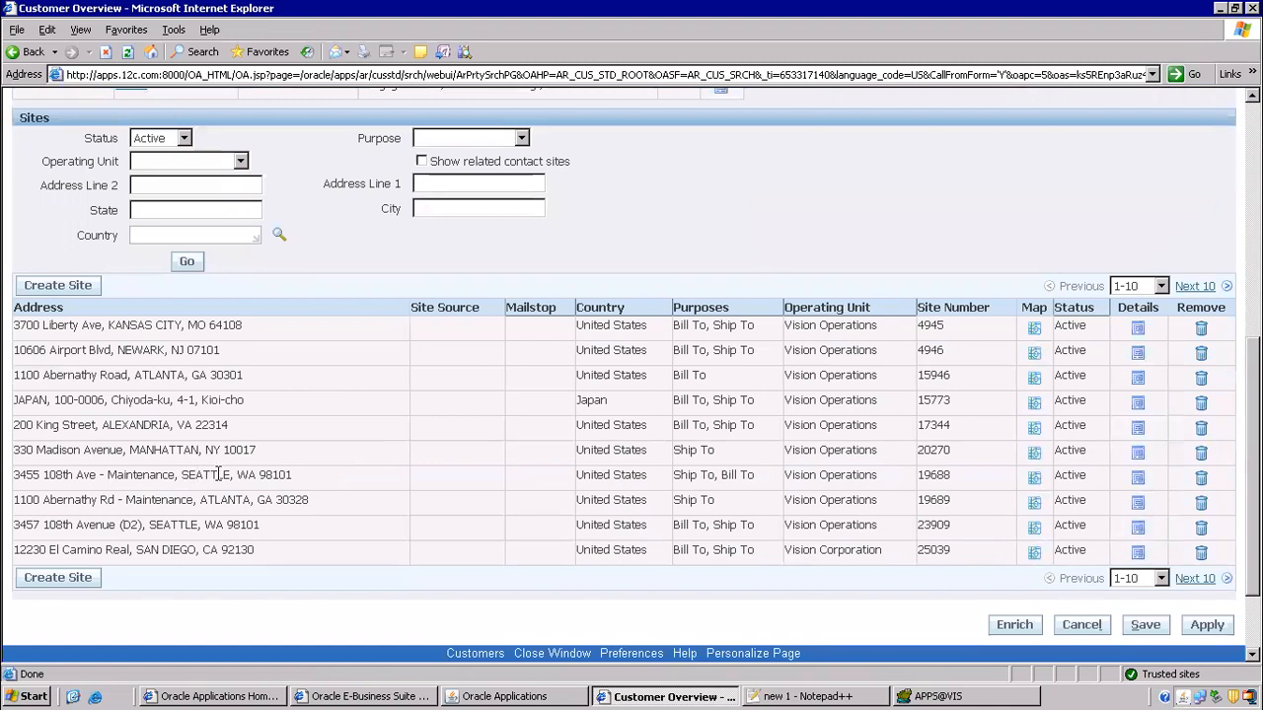
drag(182, 474, 241, 475)
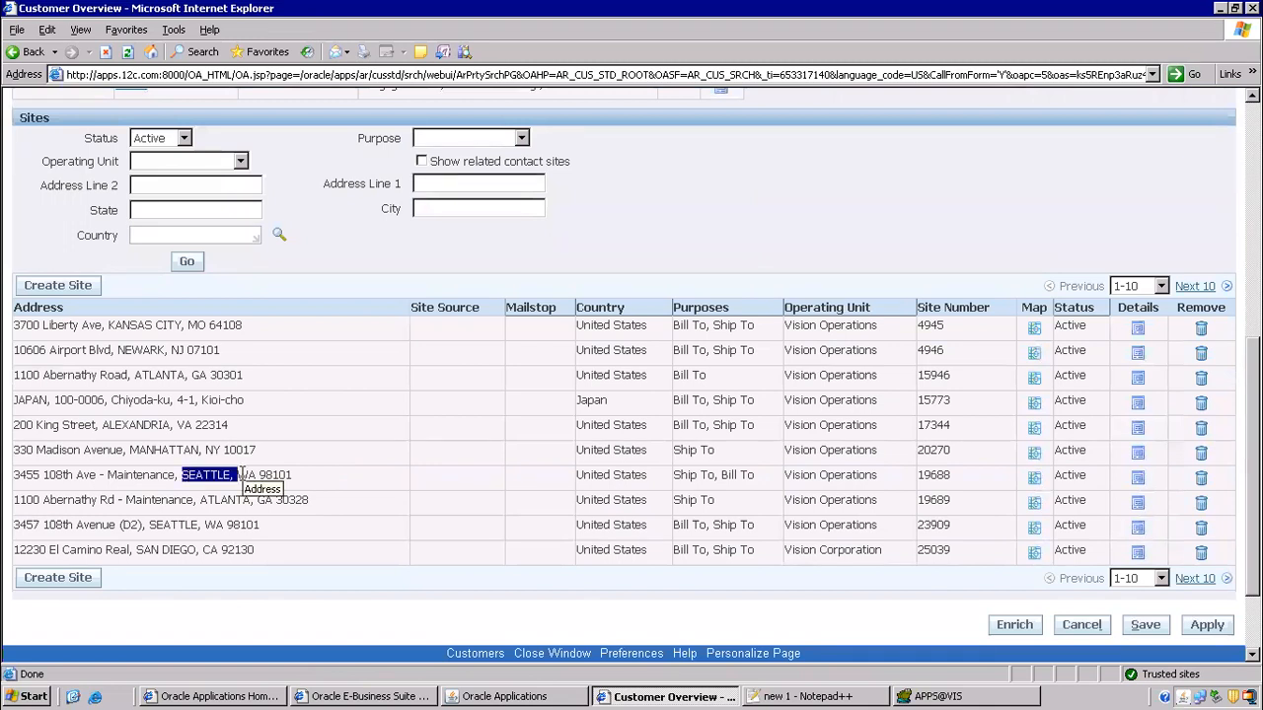
click(1135, 479)
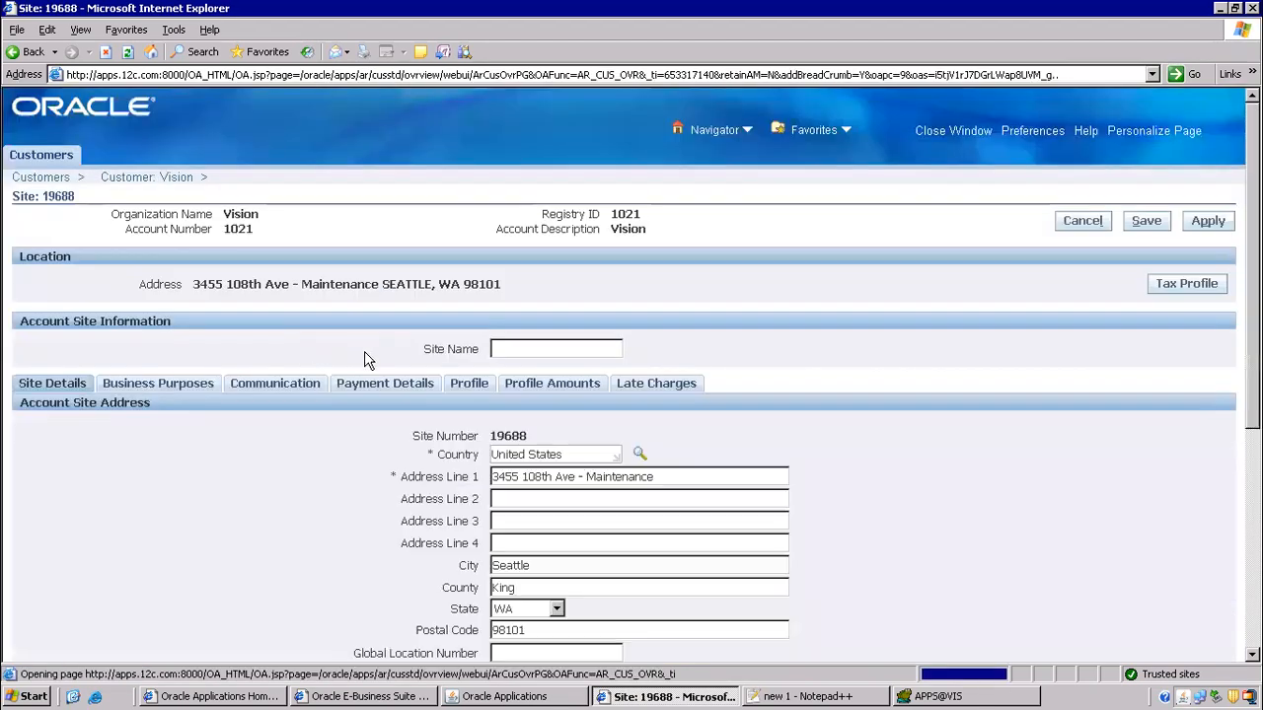
- Review the internal location on site 19688's Ship To business purpose
scroll(518, 417, down, 3)
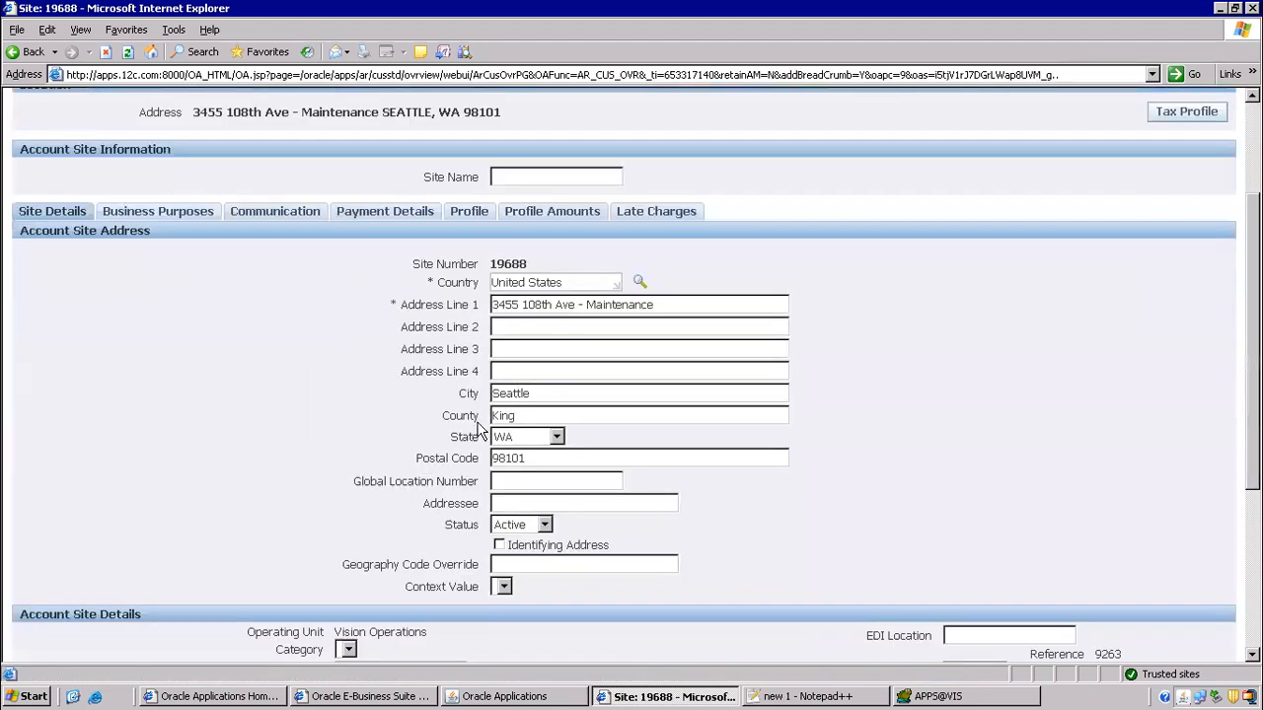
scroll(489, 406, down, 5)
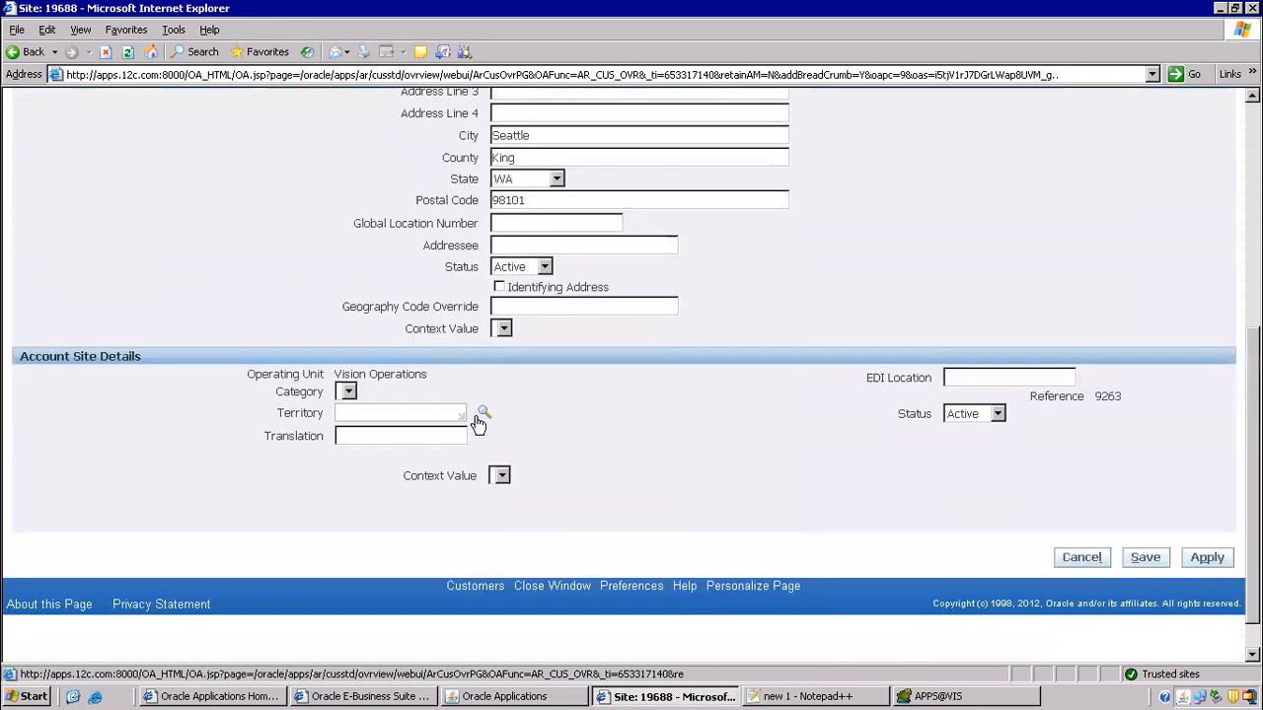
scroll(465, 415, up, 8)
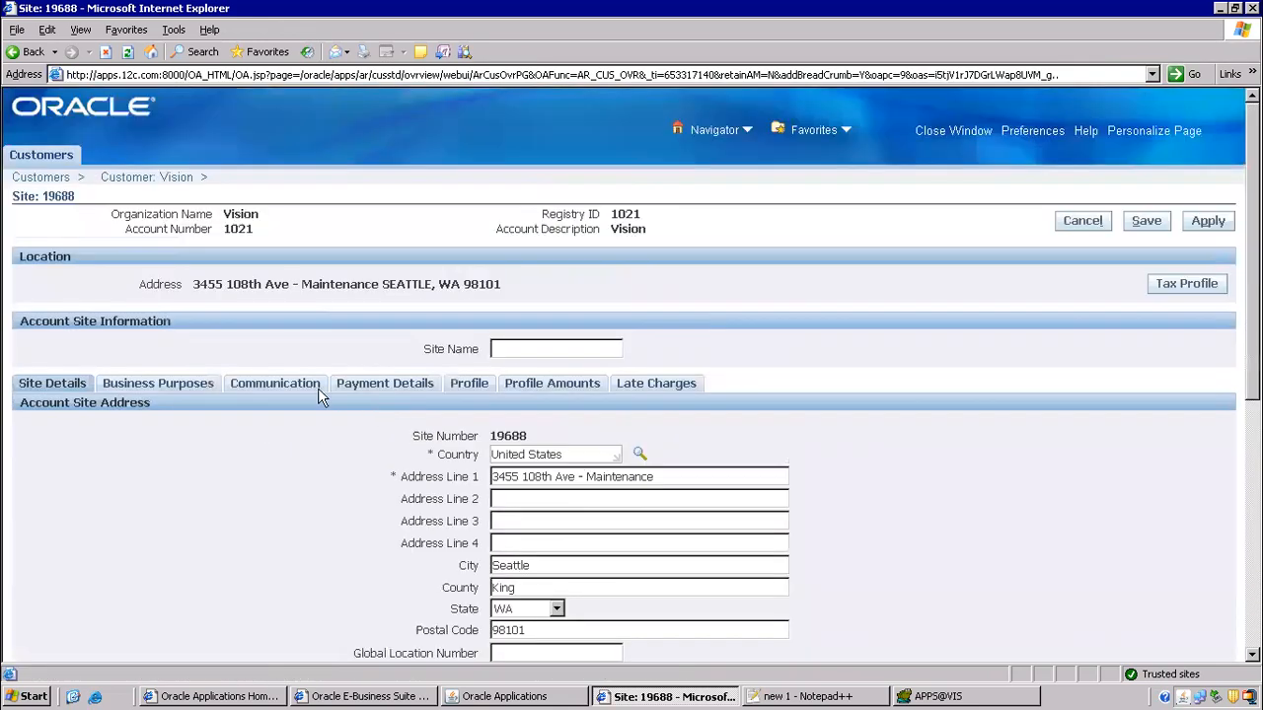
click(178, 386)
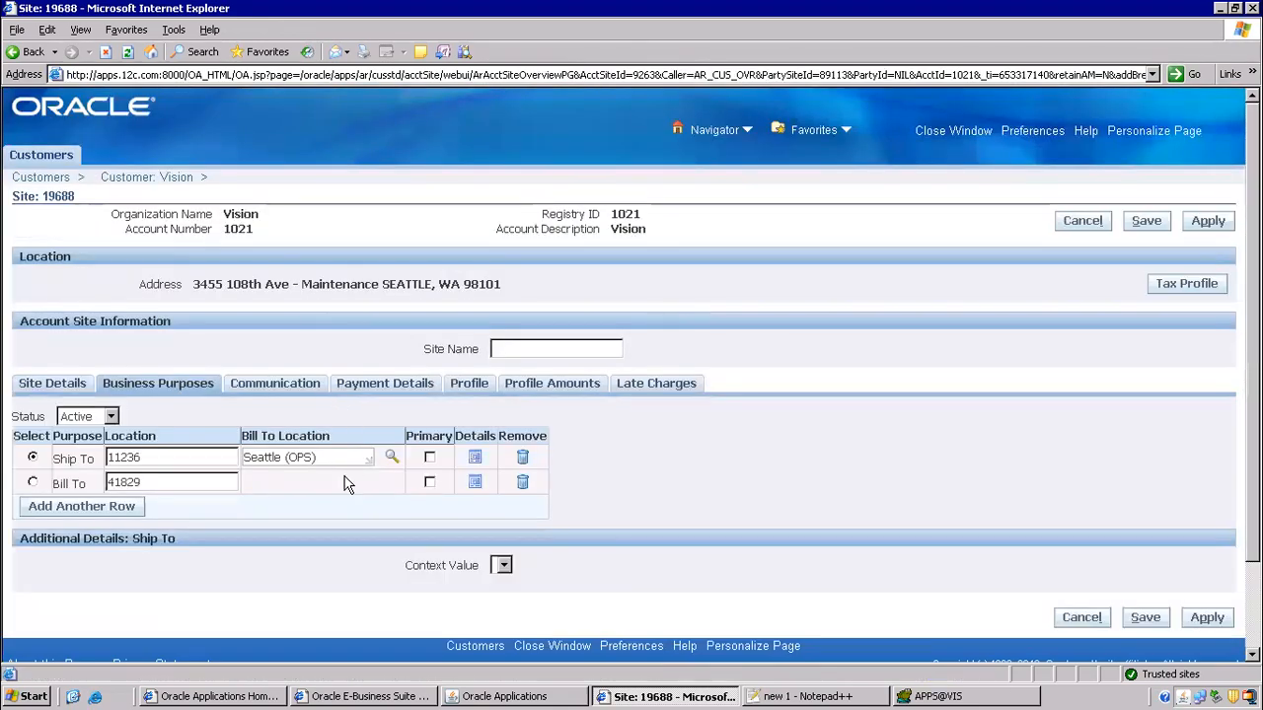
click(476, 458)
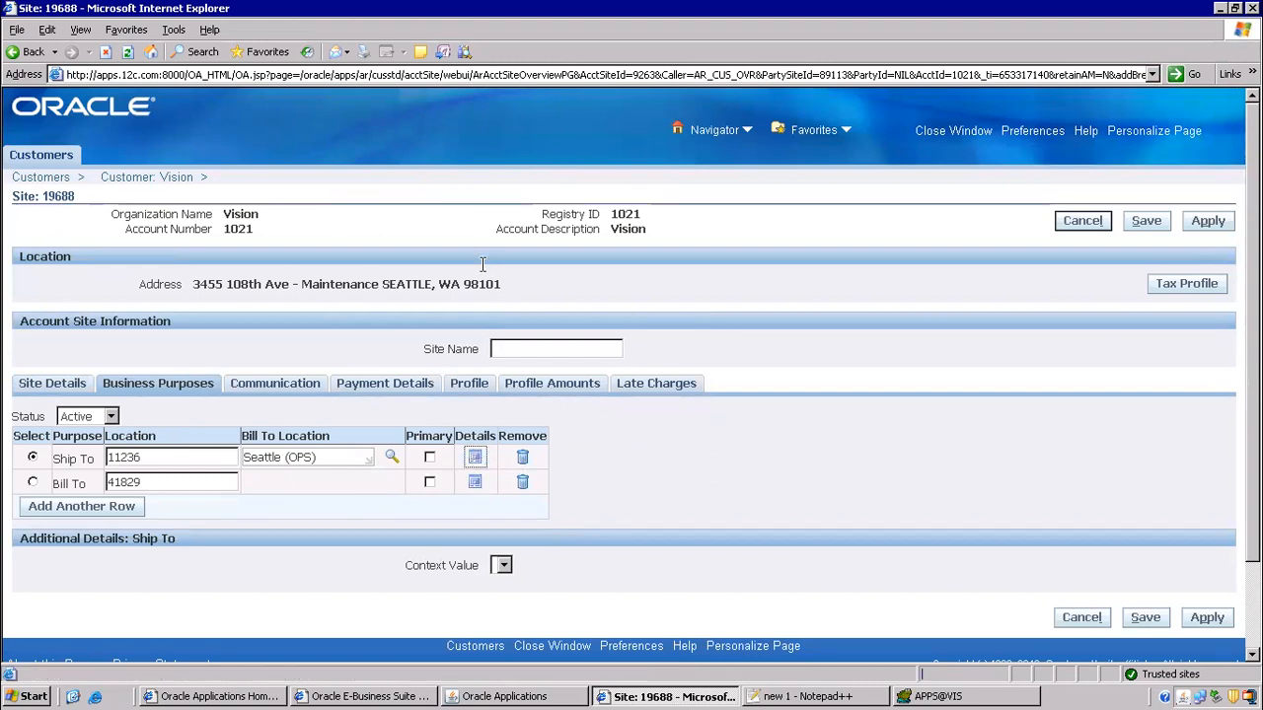
scroll(603, 420, down, 3)
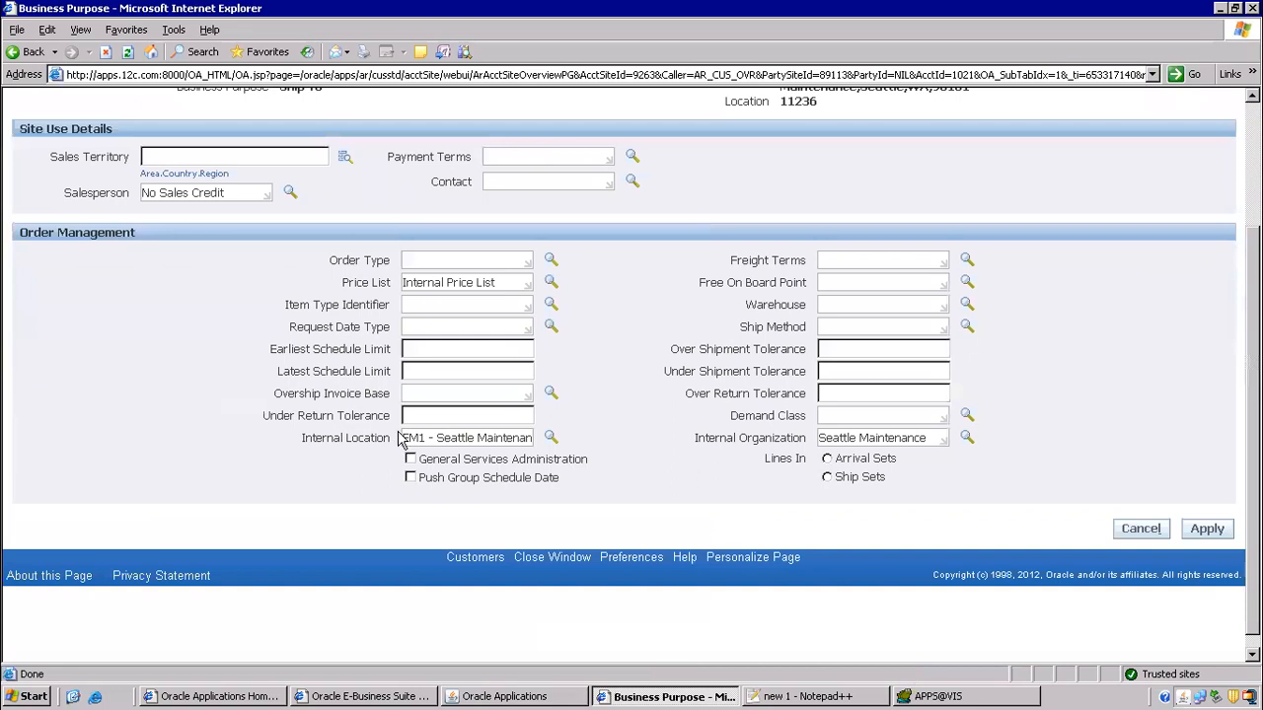
drag(415, 437, 607, 441)
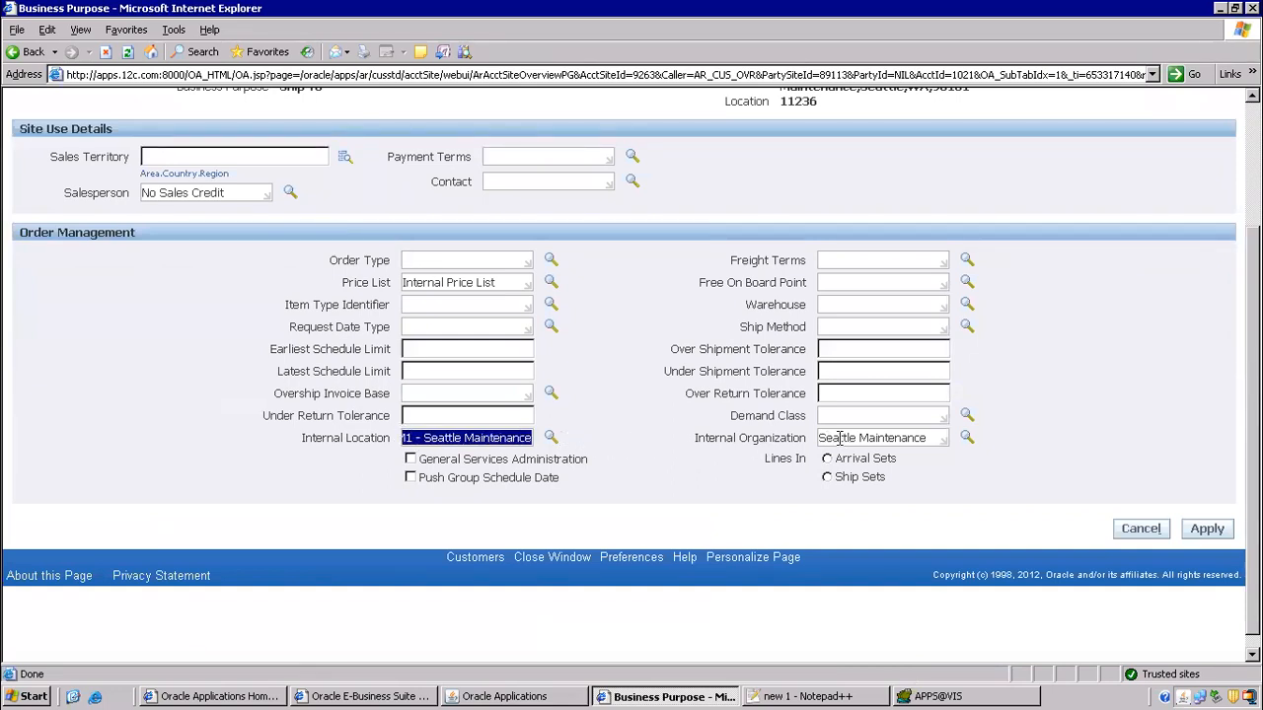
scroll(293, 351, up, 3)
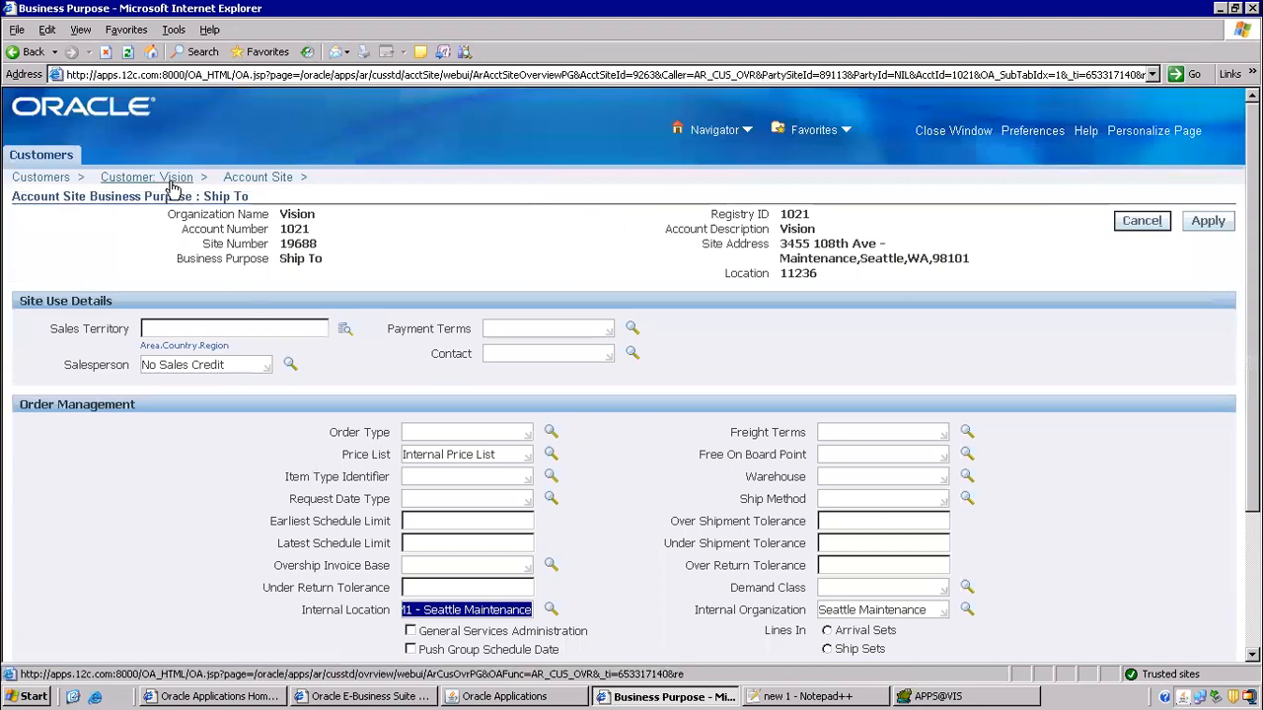
click(255, 177)
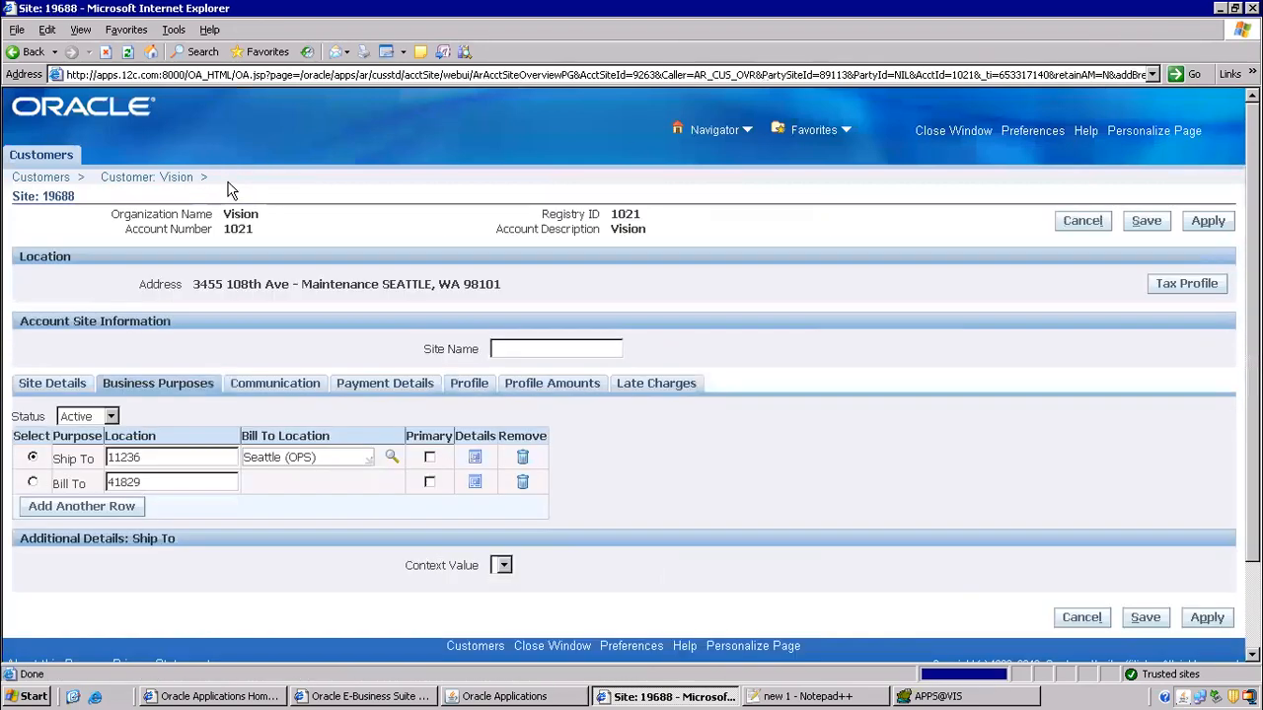
click(163, 177)
scroll(395, 367, down, 10)
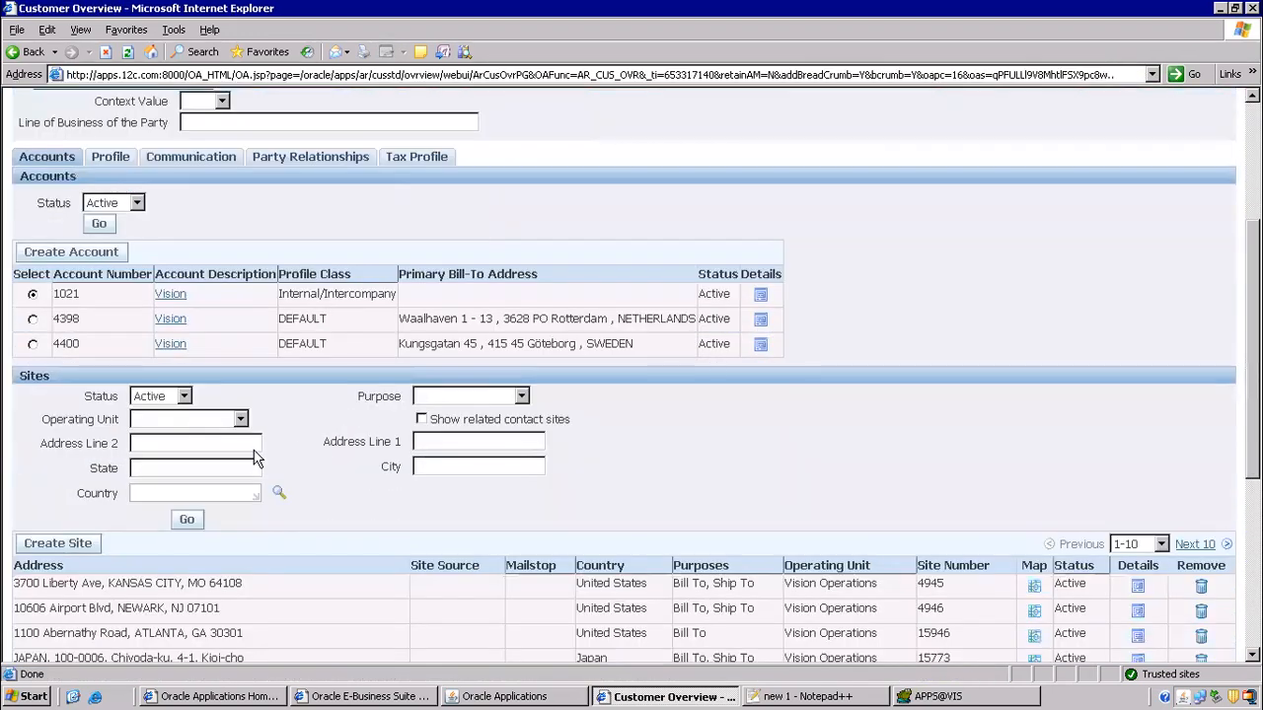
scroll(254, 476, down, 2)
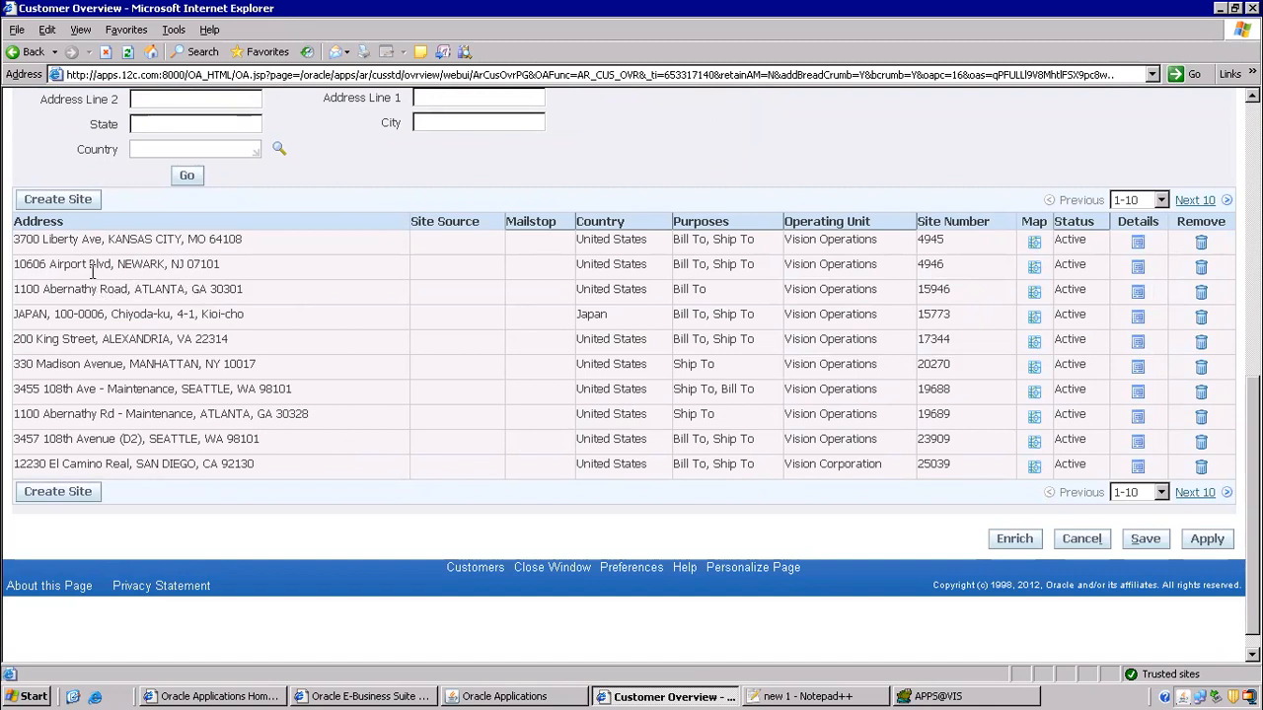
drag(44, 239, 201, 340)
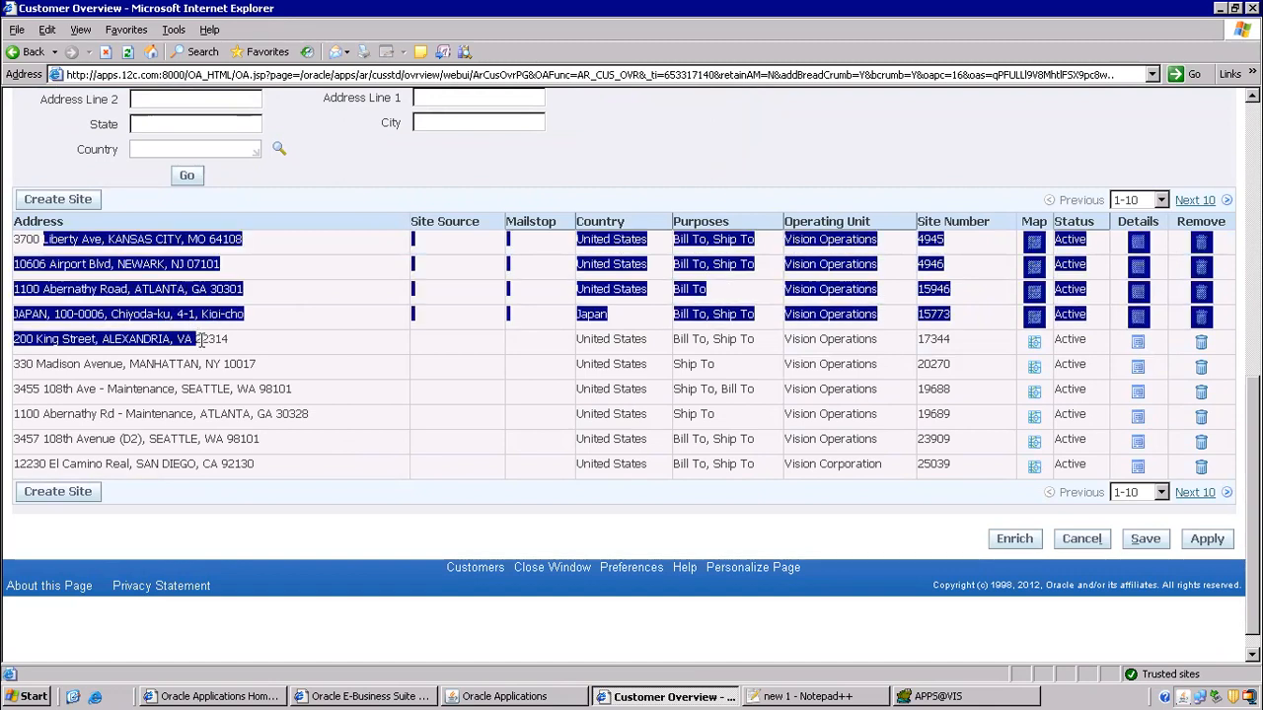
drag(197, 389, 317, 390)
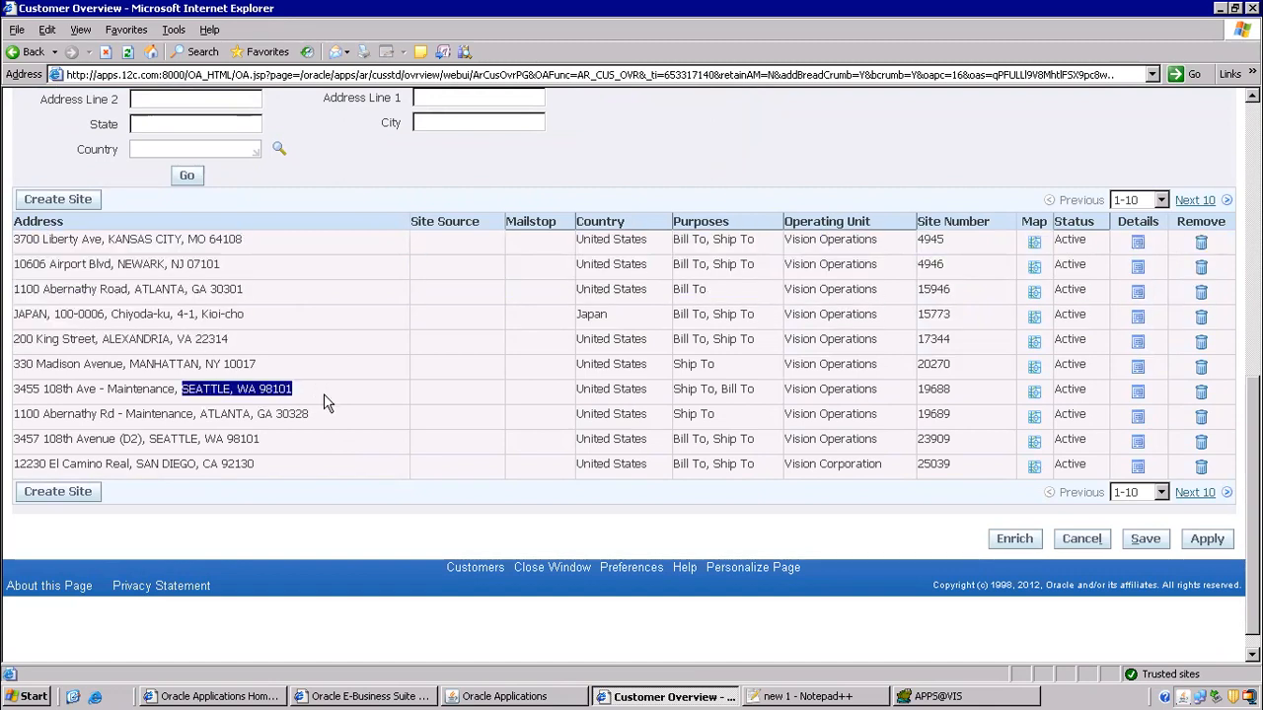
drag(46, 441, 262, 441)
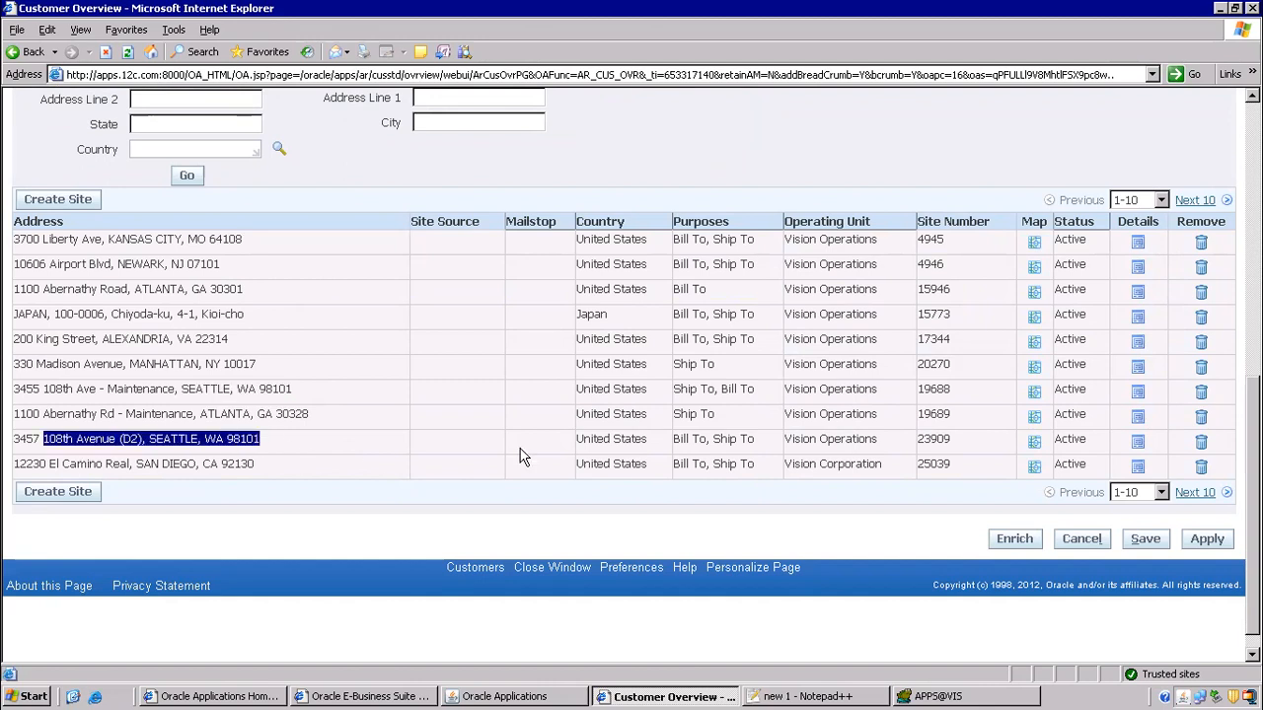
click(1137, 444)
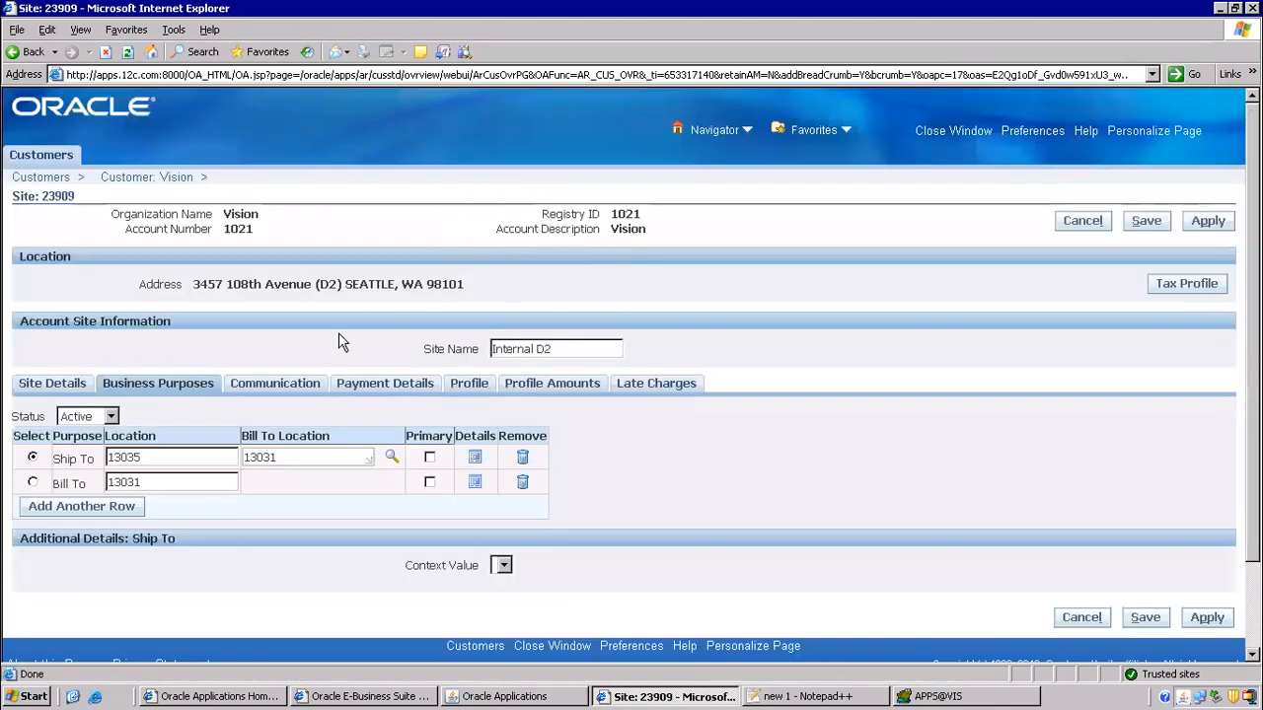
- Check site 23909's Ship To internal location, Seattle Dist
click(474, 457)
scroll(469, 434, down, 3)
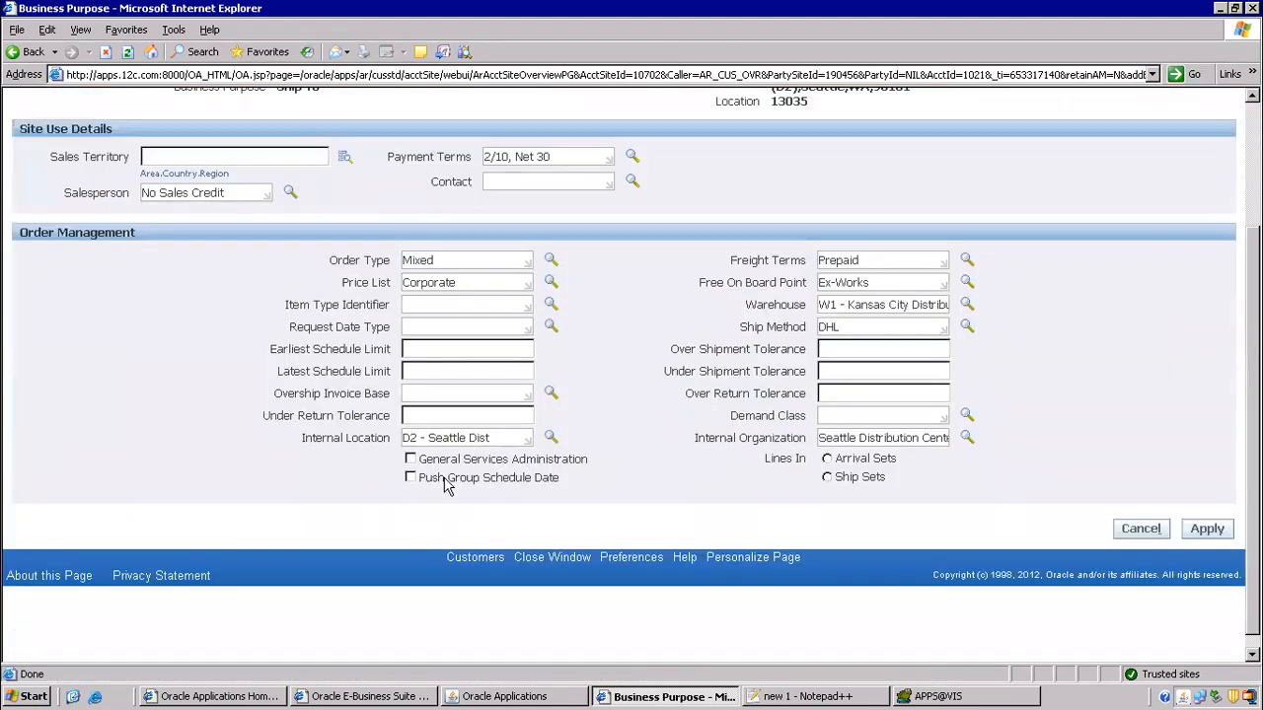
drag(414, 438, 519, 440)
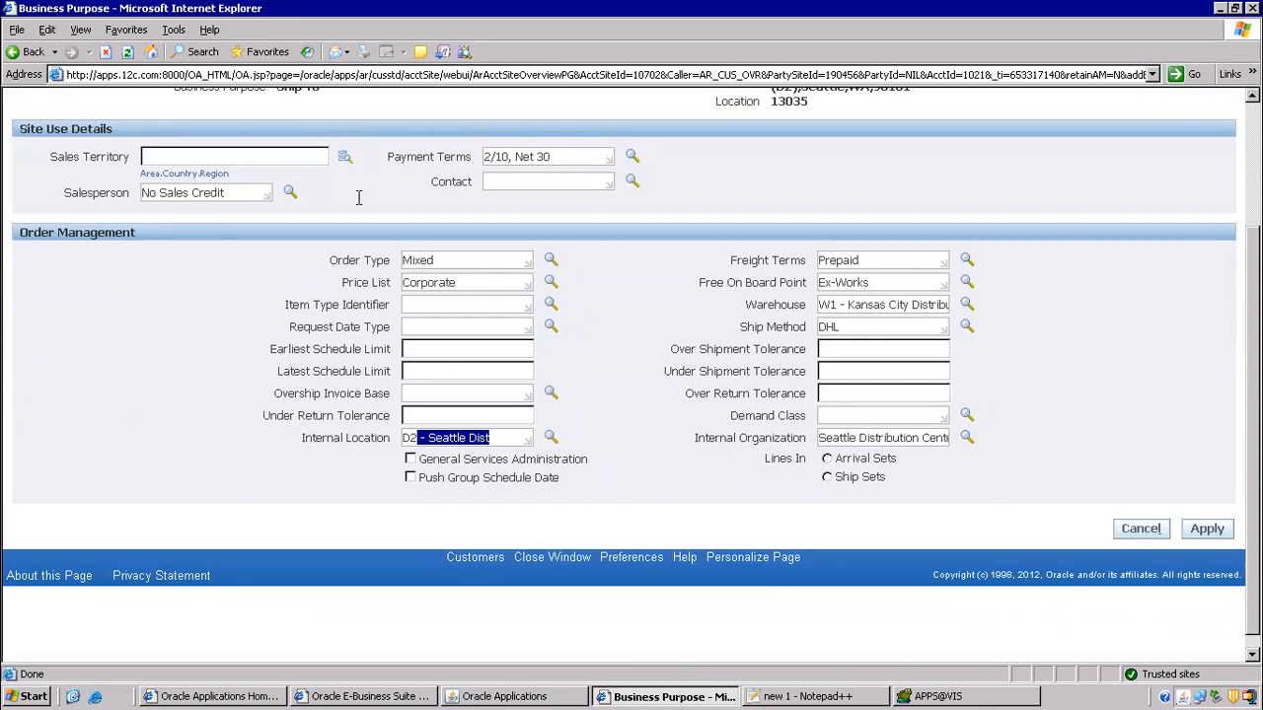
- Go to the next page of sites and open site 1145 at 3455 108th Ave., Seattle 98004
click(20, 53)
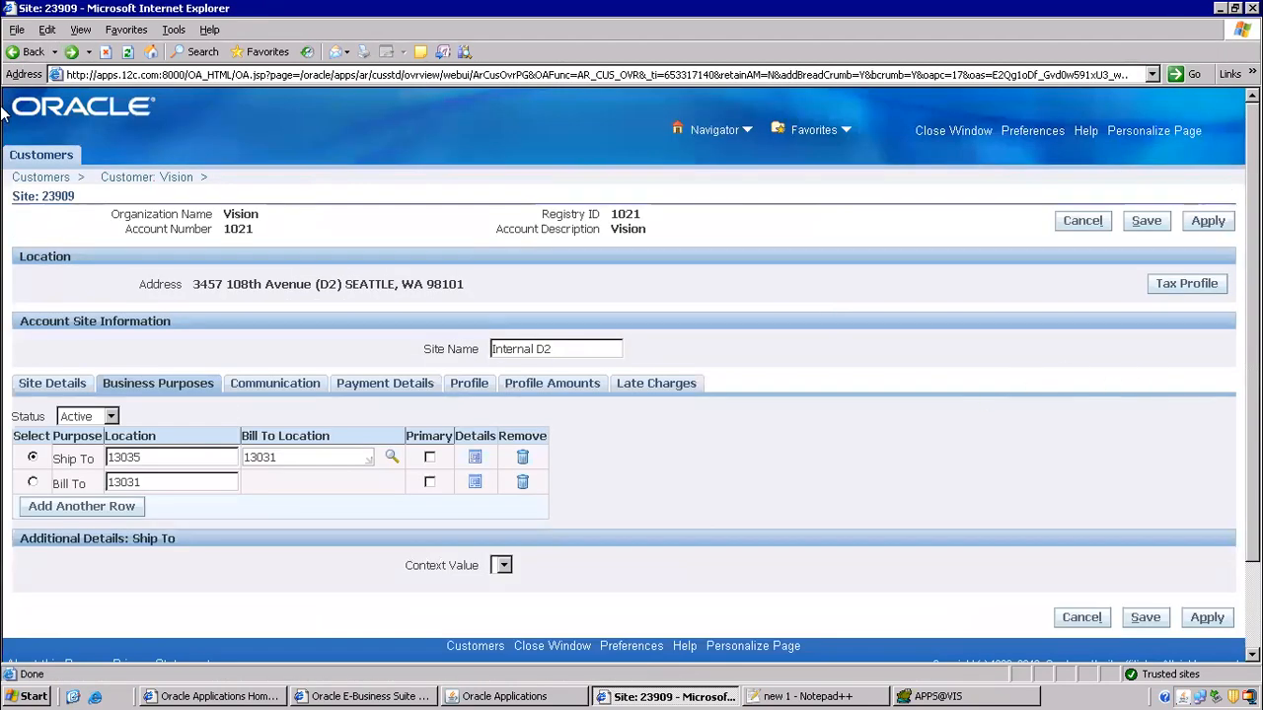
click(23, 54)
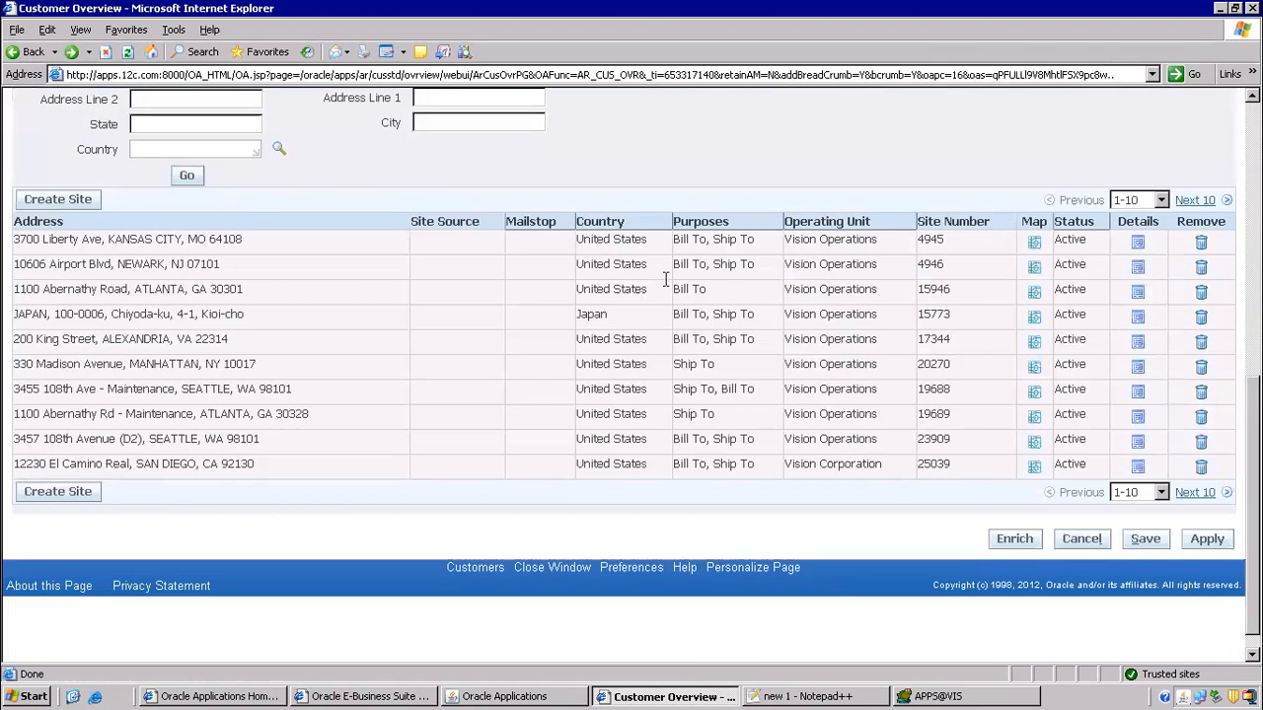
click(1195, 492)
scroll(394, 436, down, 5)
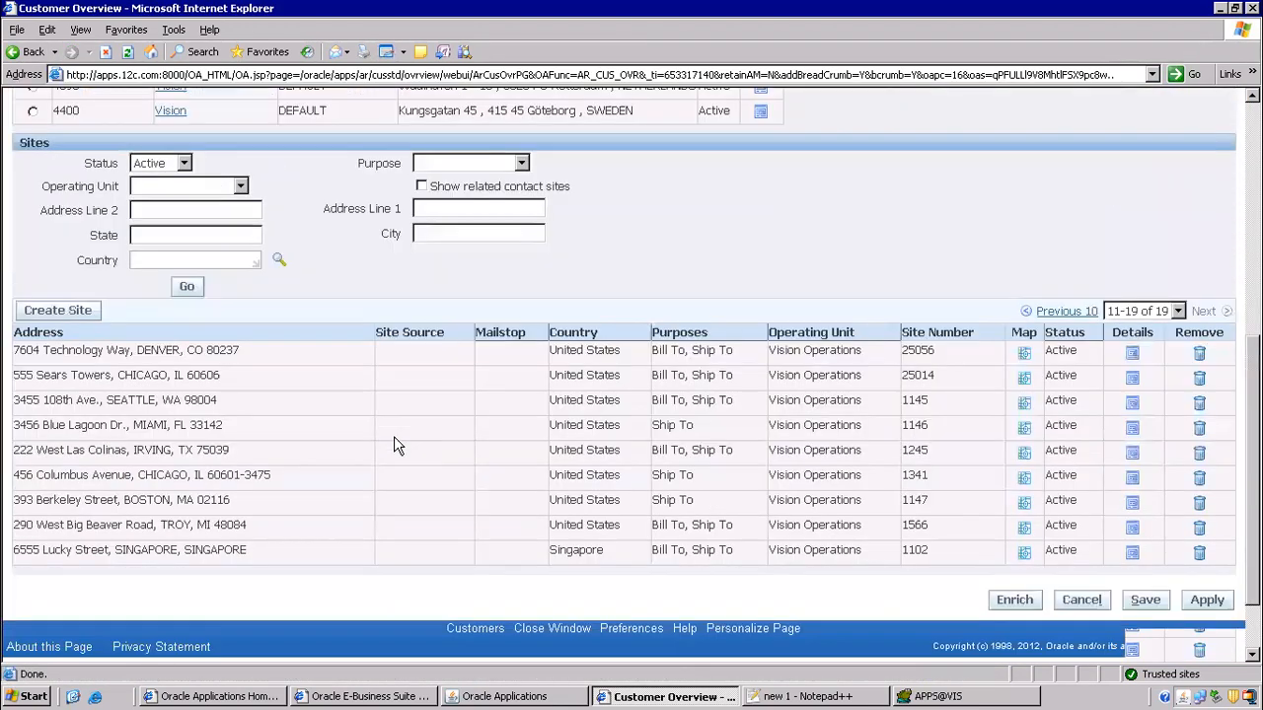
drag(71, 309, 285, 311)
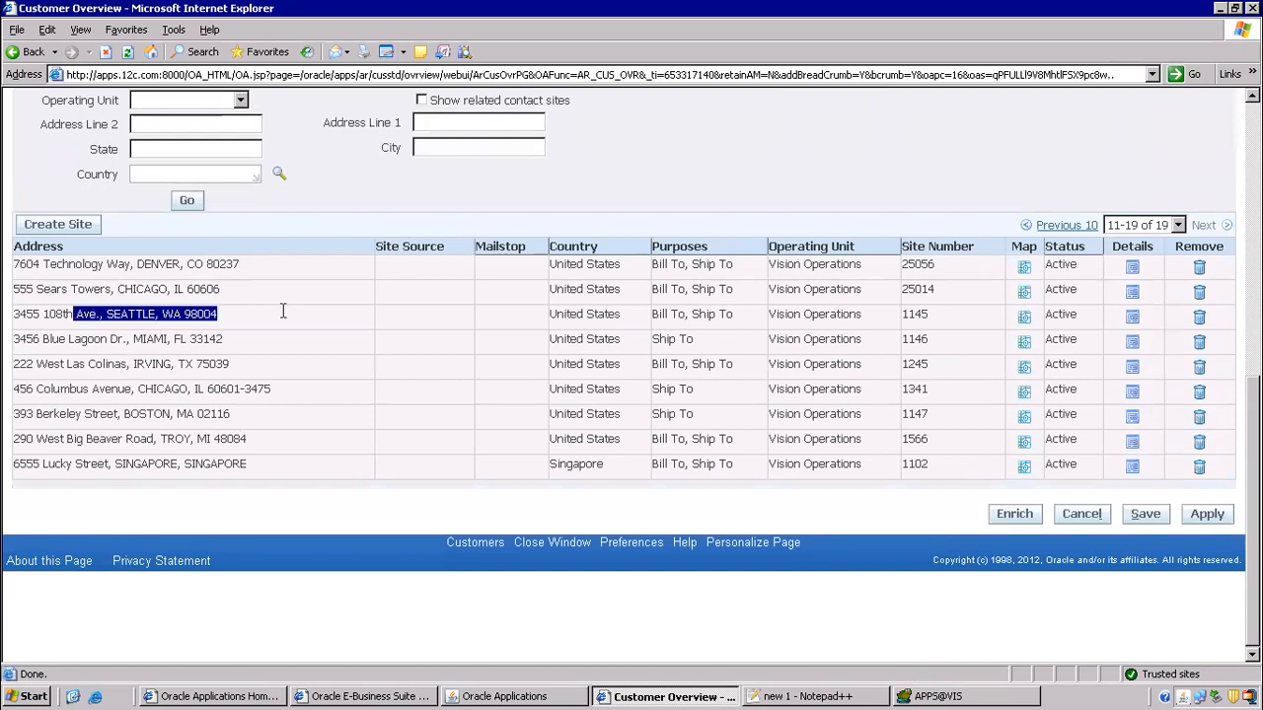
click(1126, 319)
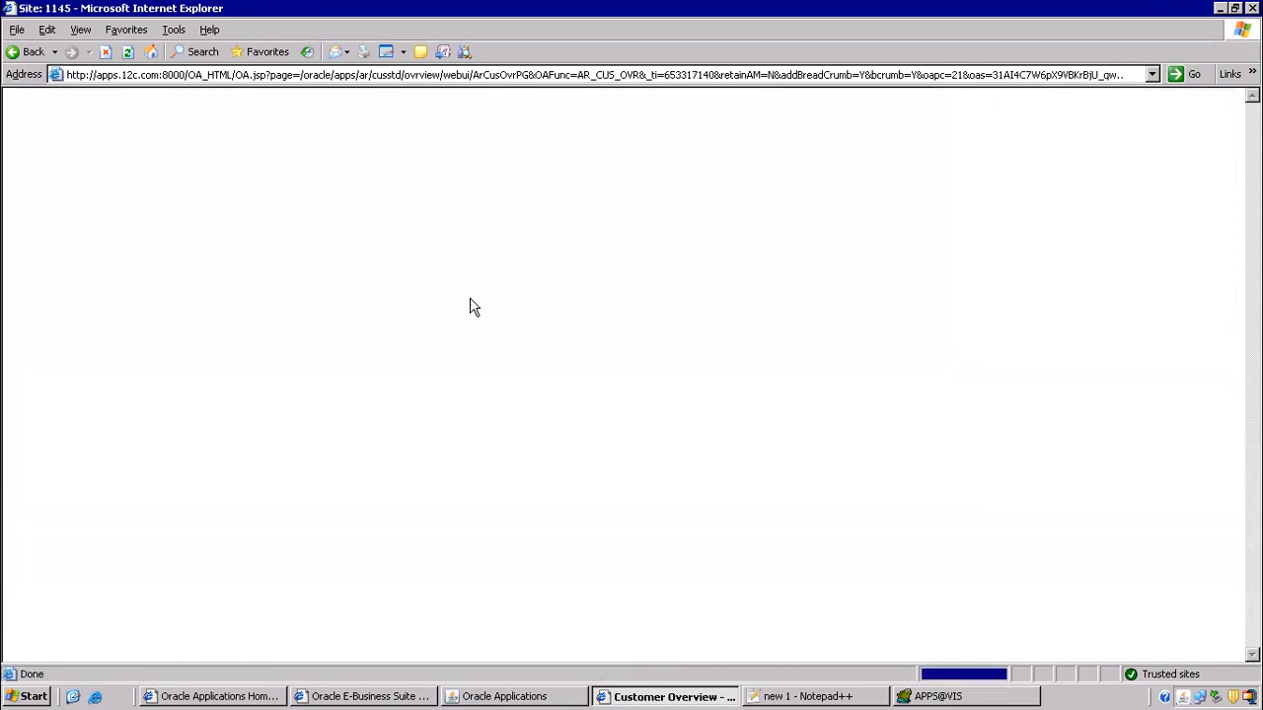
- Check site 1145's Ship To: location M1- Seattle Mfg, organization Seattle Manufacturing, then return to Customers
click(477, 459)
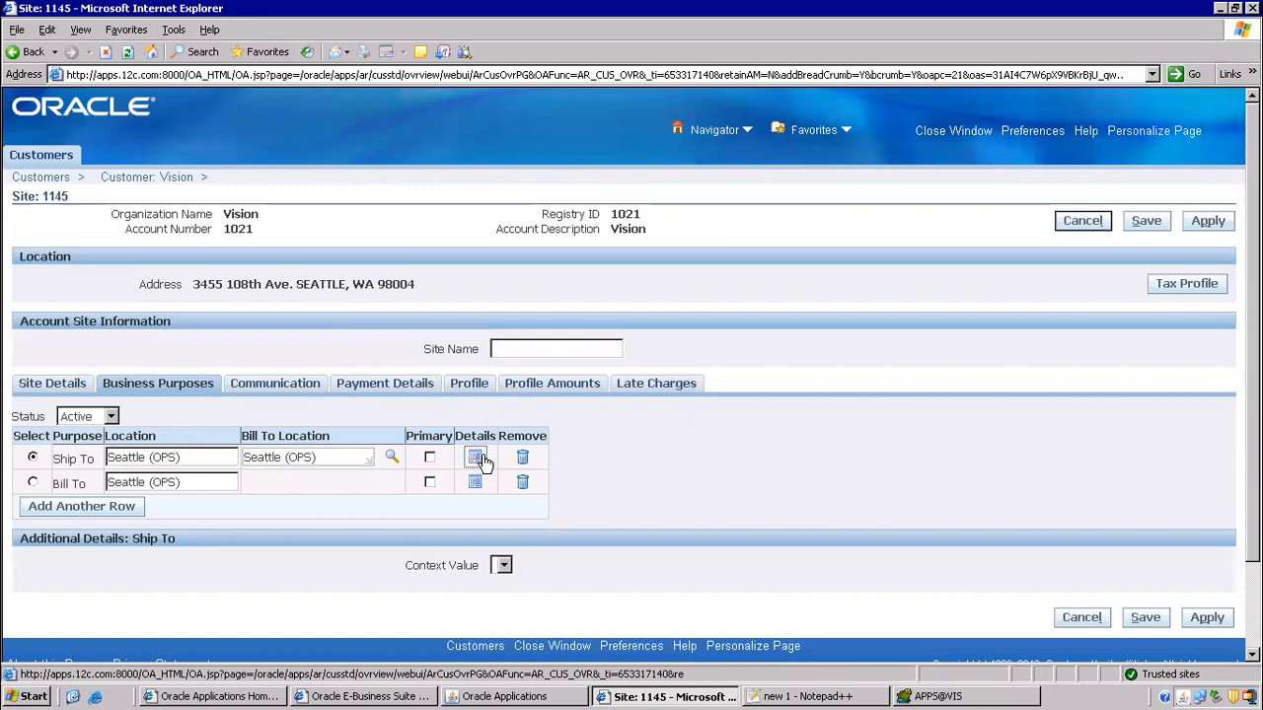
scroll(482, 451, down, 3)
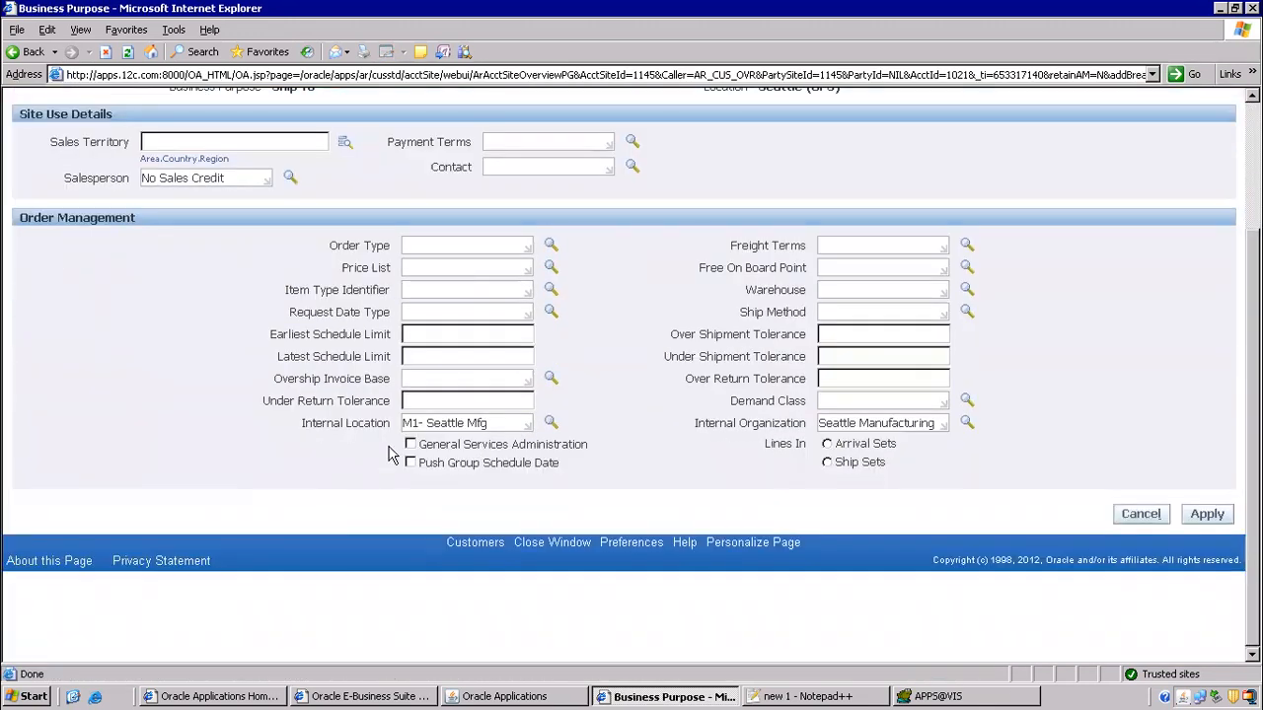
drag(399, 422, 363, 425)
click(424, 423)
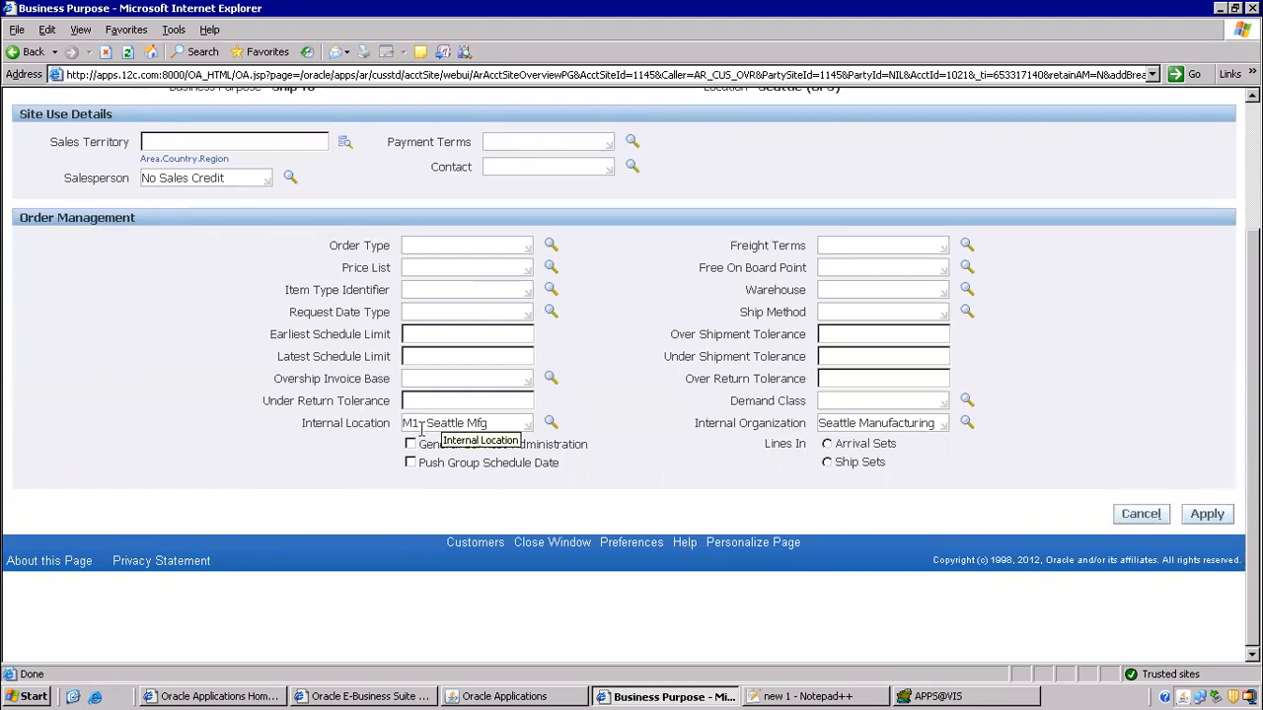
drag(430, 422, 530, 410)
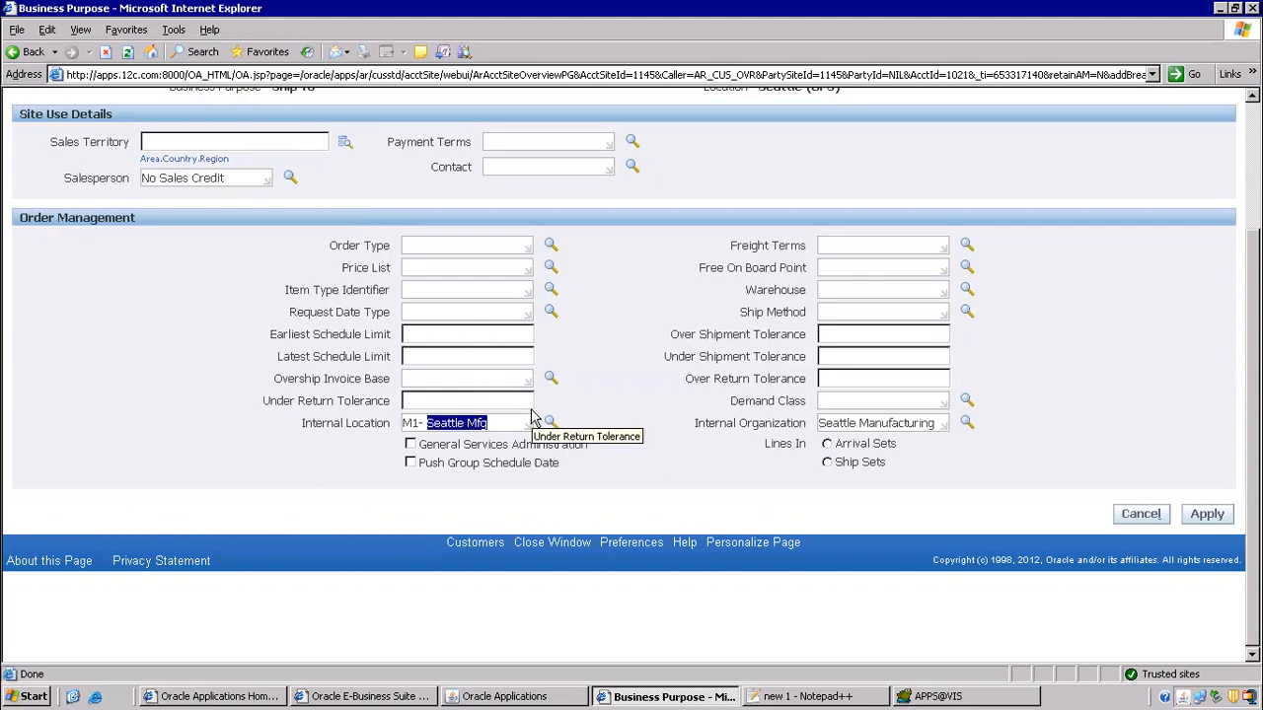
drag(830, 427, 921, 430)
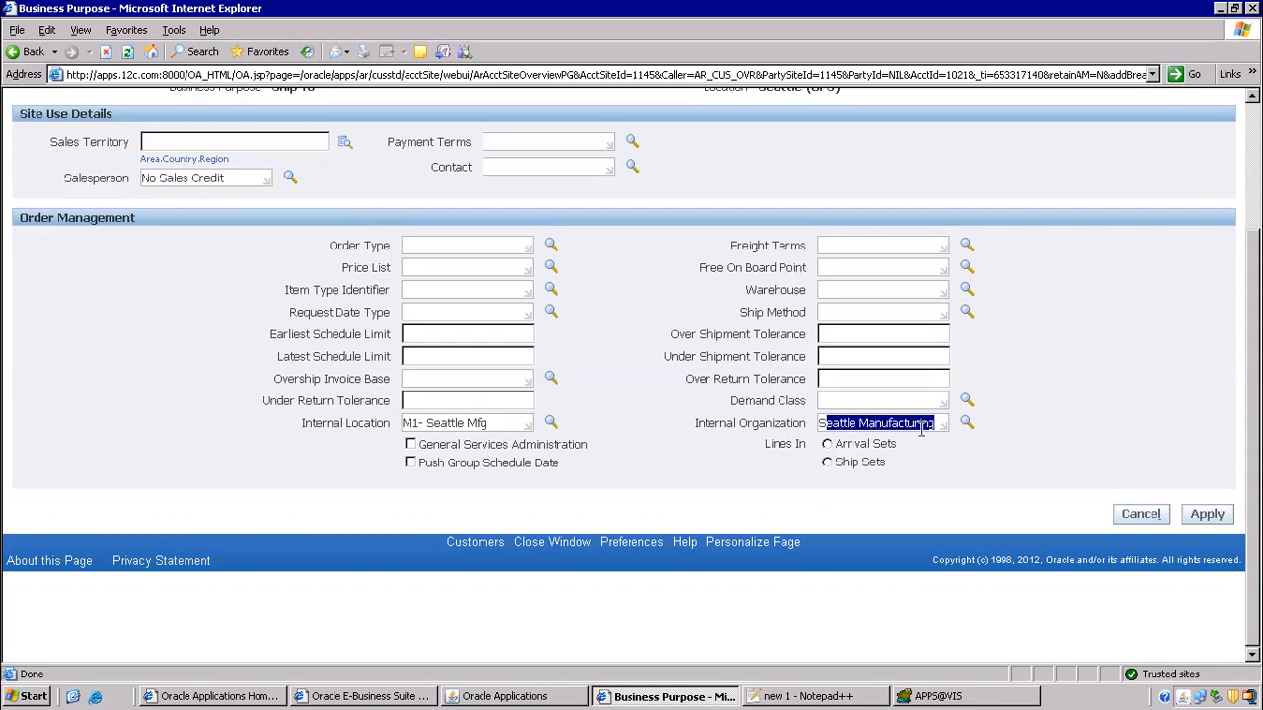
scroll(430, 391, up, 3)
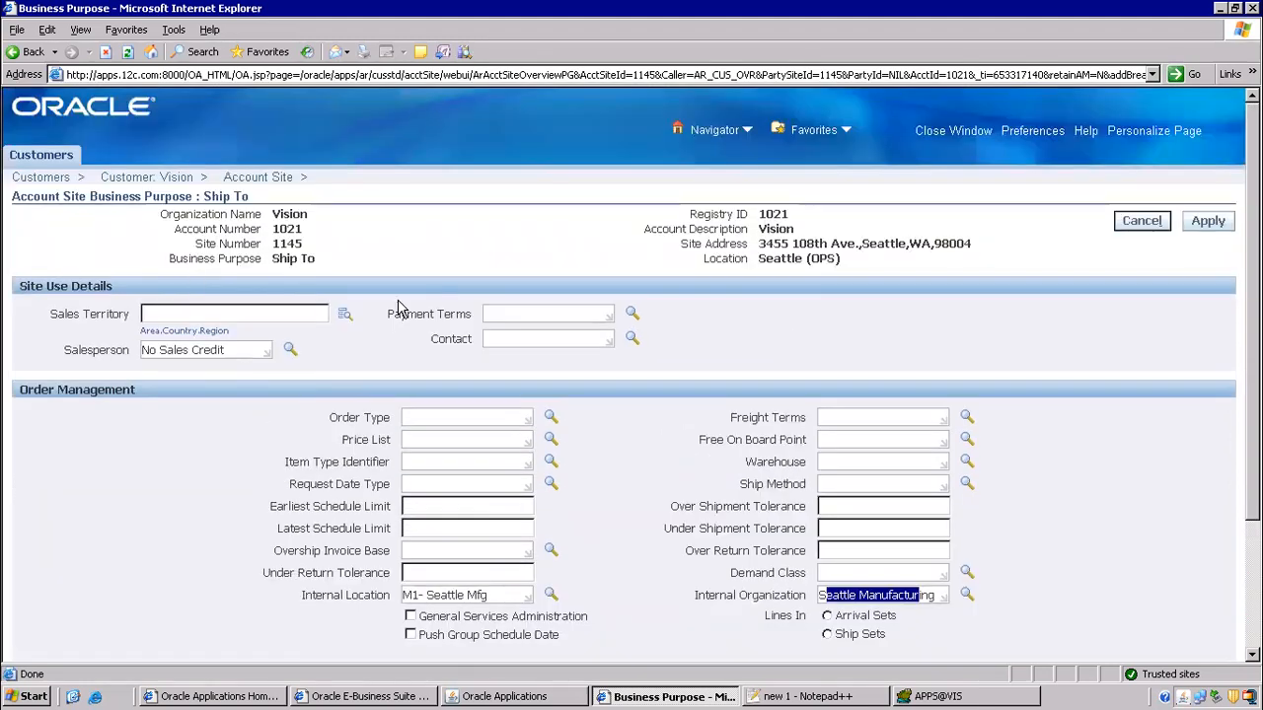
click(55, 178)
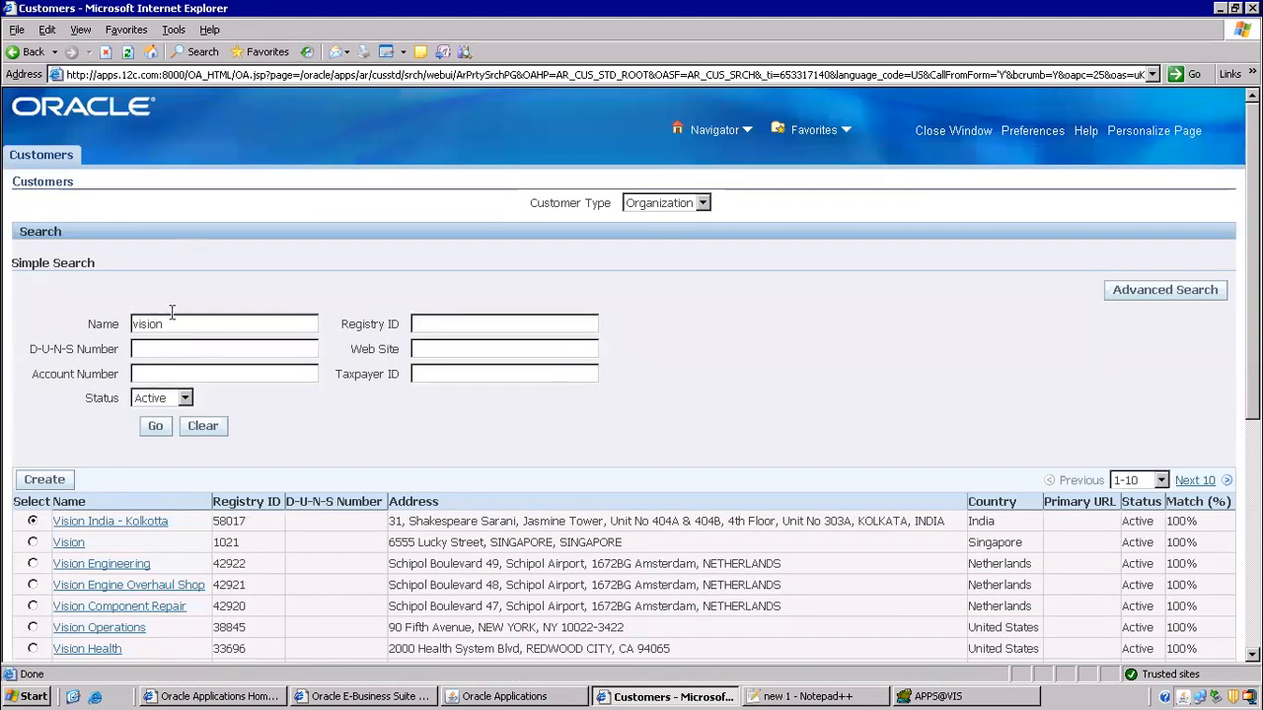
- Step back through the browser history to the customer search results
click(44, 158)
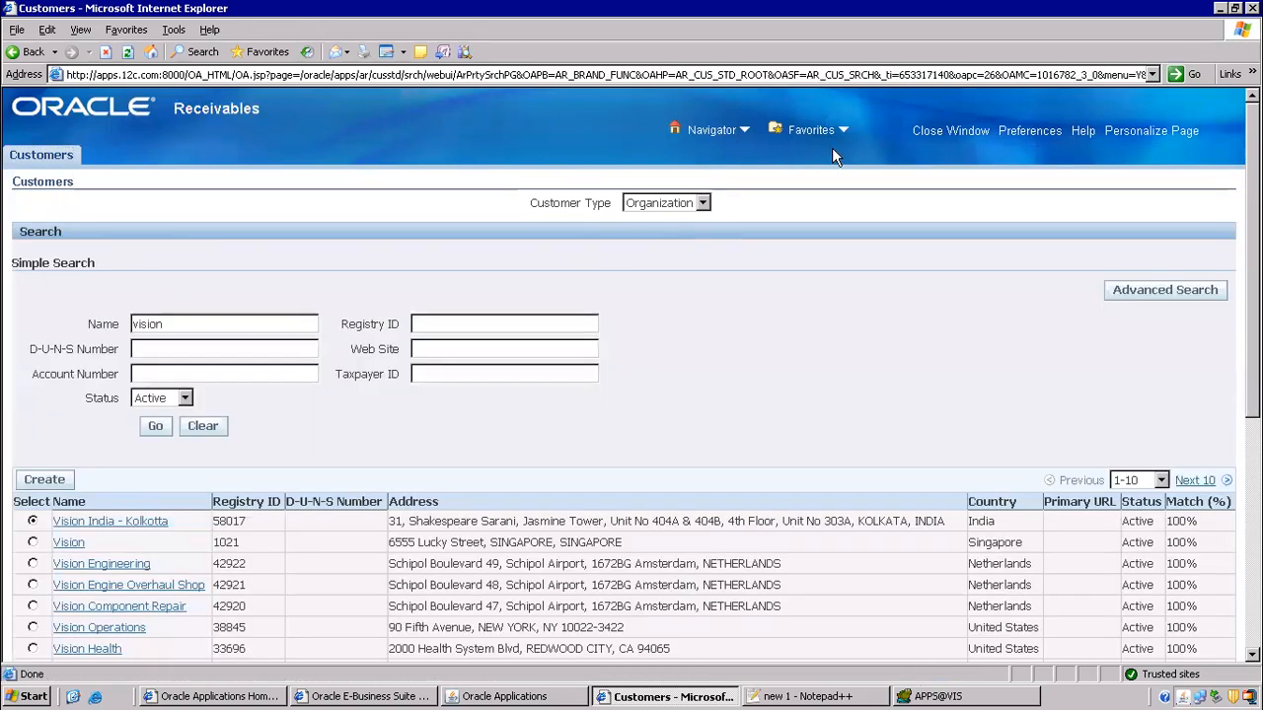
click(13, 52)
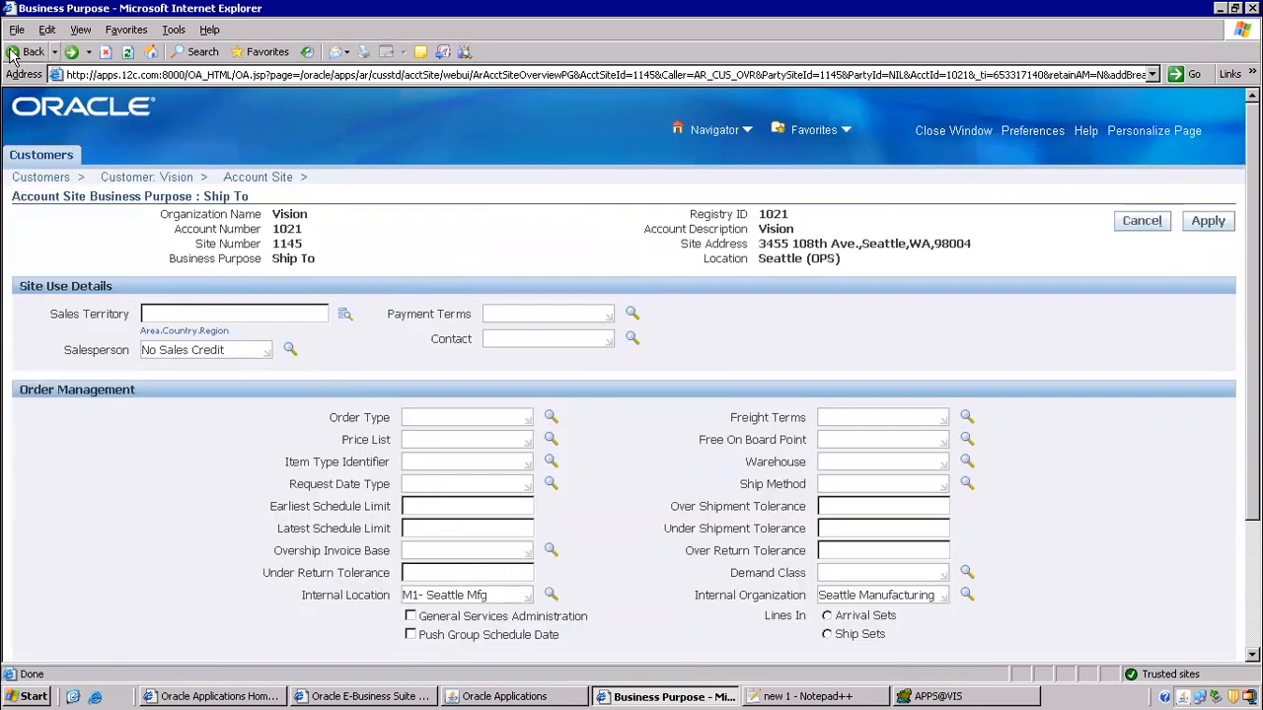
click(13, 52)
click(13, 52)
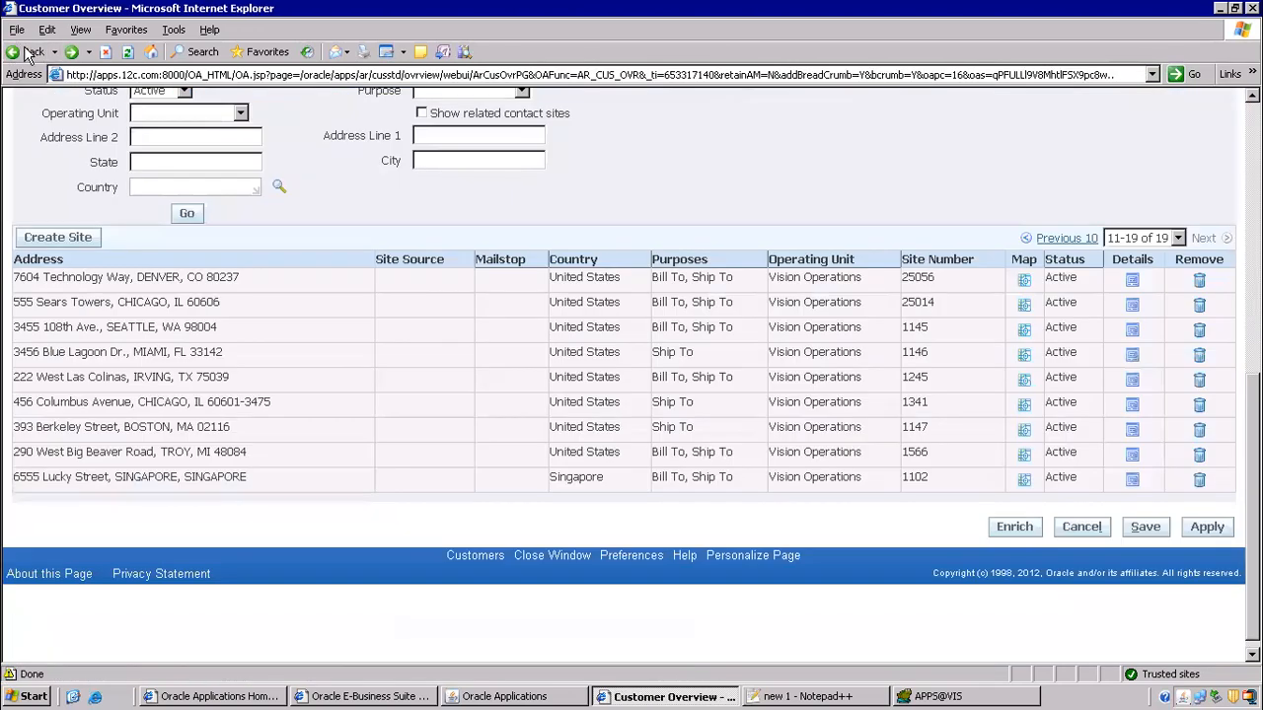
click(16, 53)
click(17, 58)
click(18, 58)
click(18, 57)
click(18, 57)
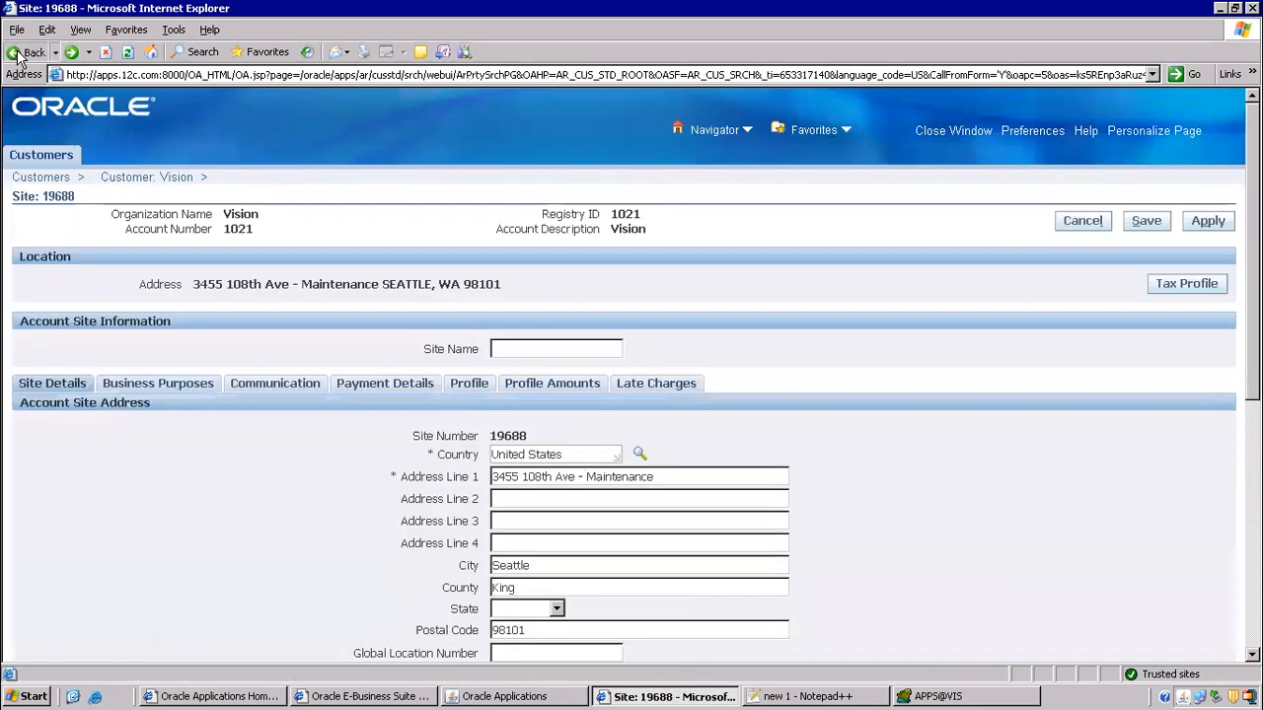
click(18, 58)
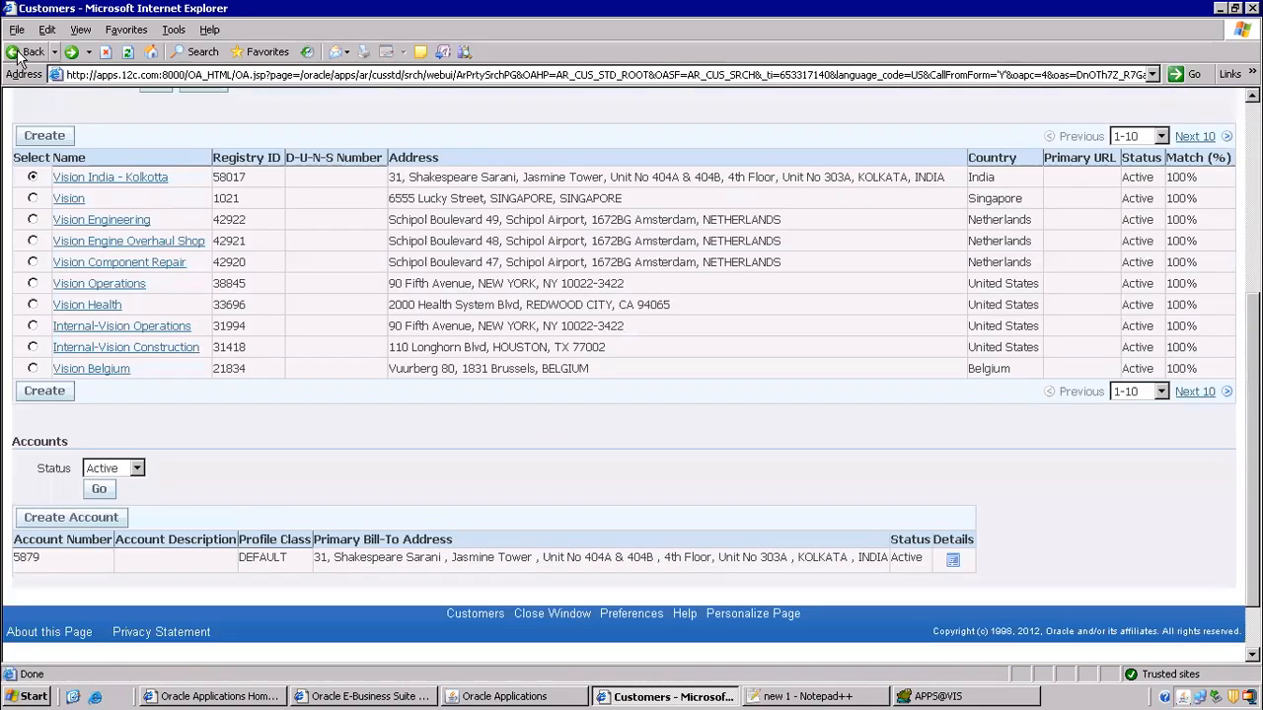
scroll(906, 286, up, 5)
- Relaunch Create/Maintain Customers maximized and search for customer name 'vision'
click(968, 131)
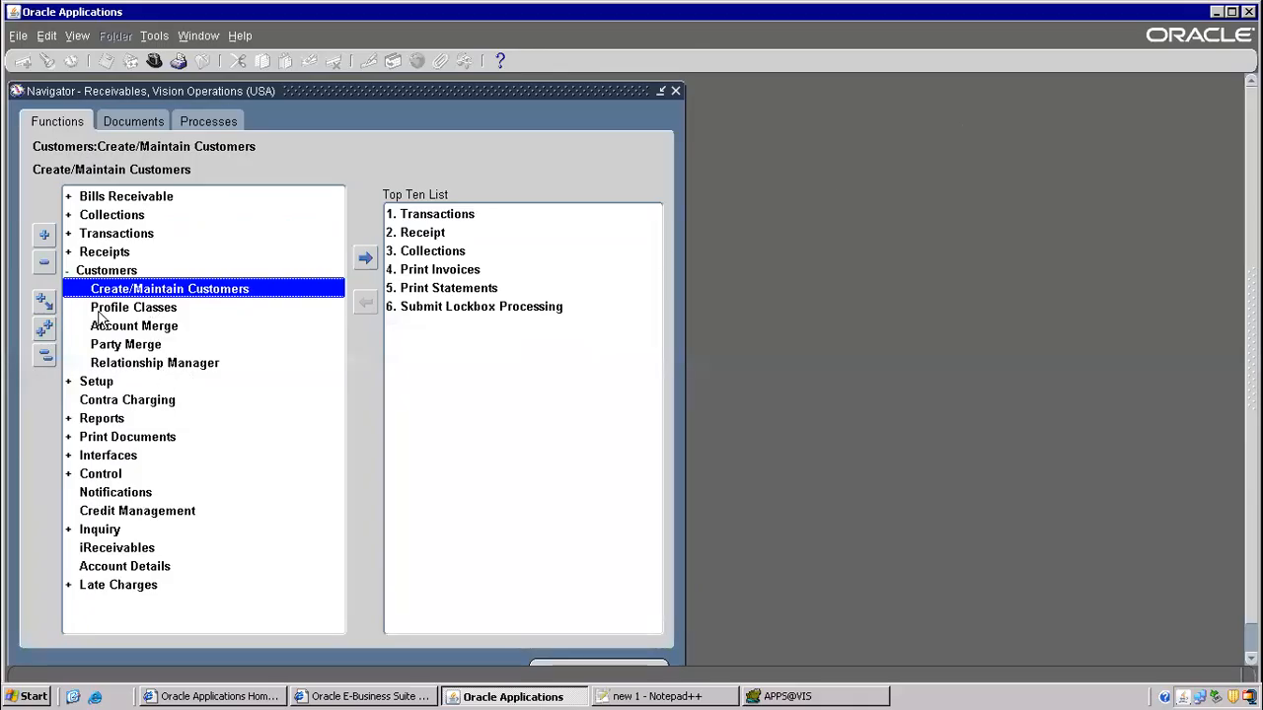
double_click(177, 288)
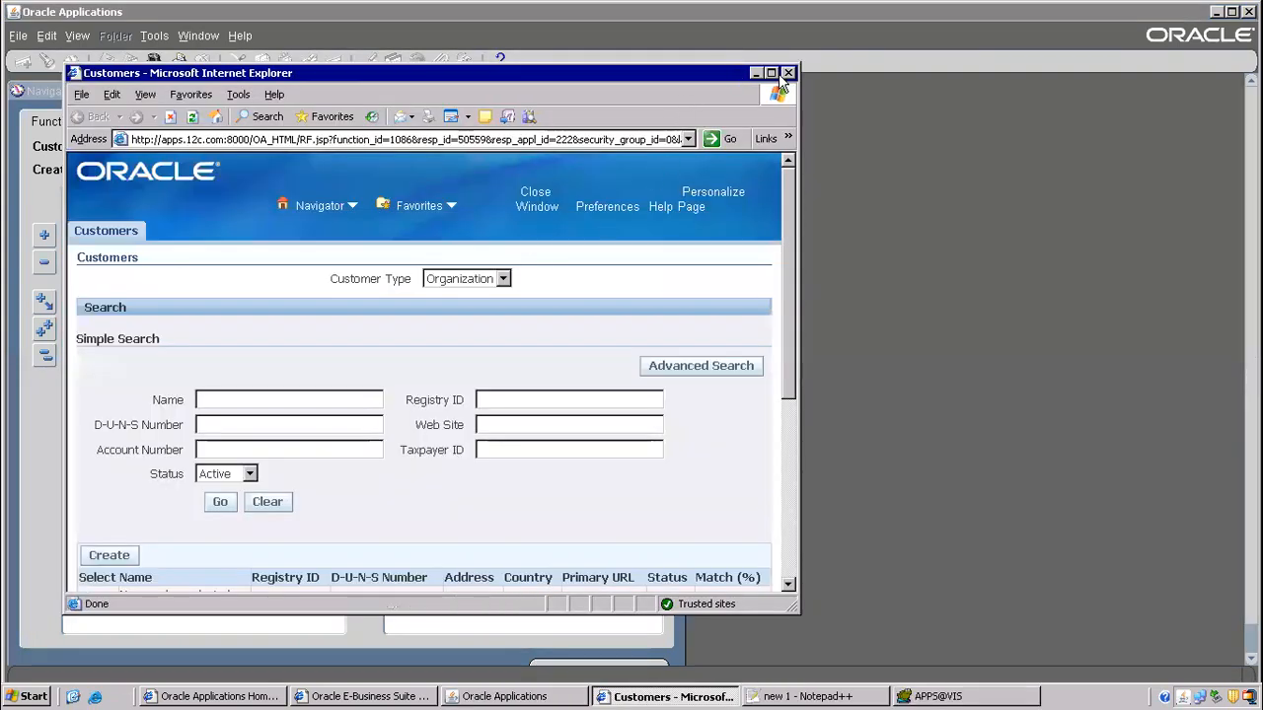
click(771, 73)
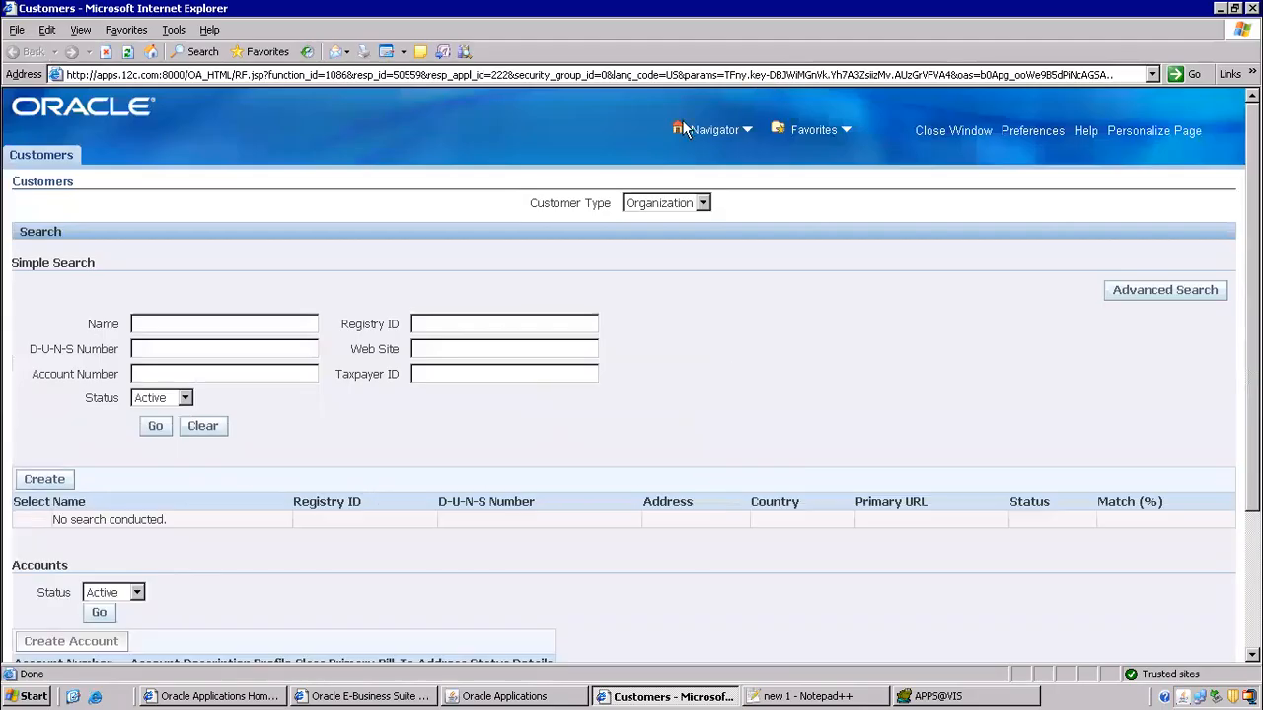
click(256, 316)
text(vision)
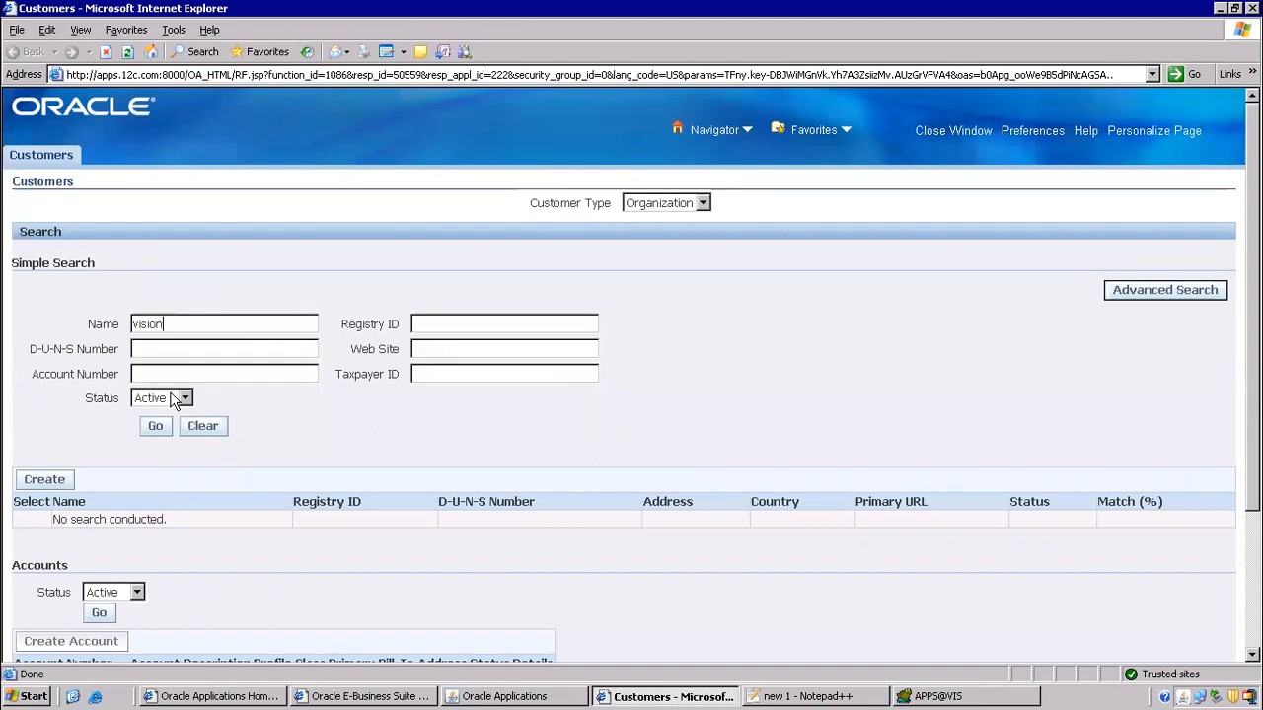
scroll(178, 402, down, 2)
click(156, 340)
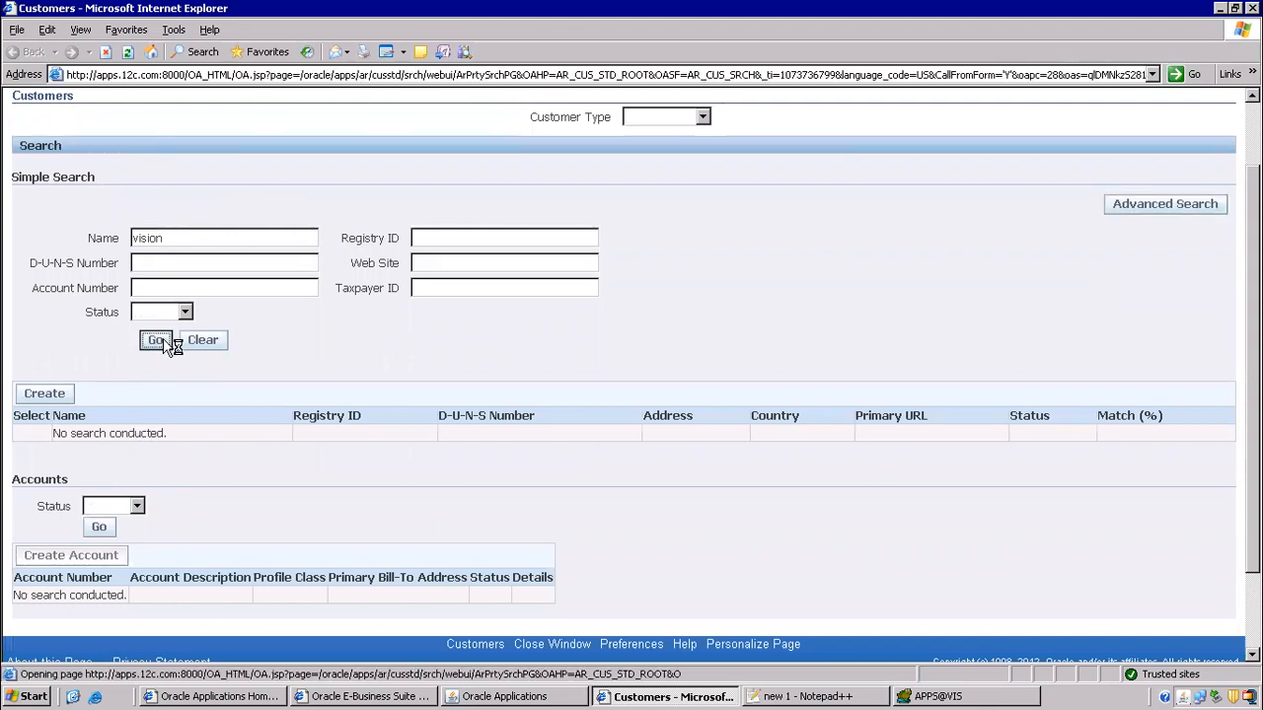
scroll(303, 216, down, 4)
- Open the Vision customer and, on the next sites page, site 1145 (Seattle 98004)
click(69, 285)
scroll(905, 389, down, 10)
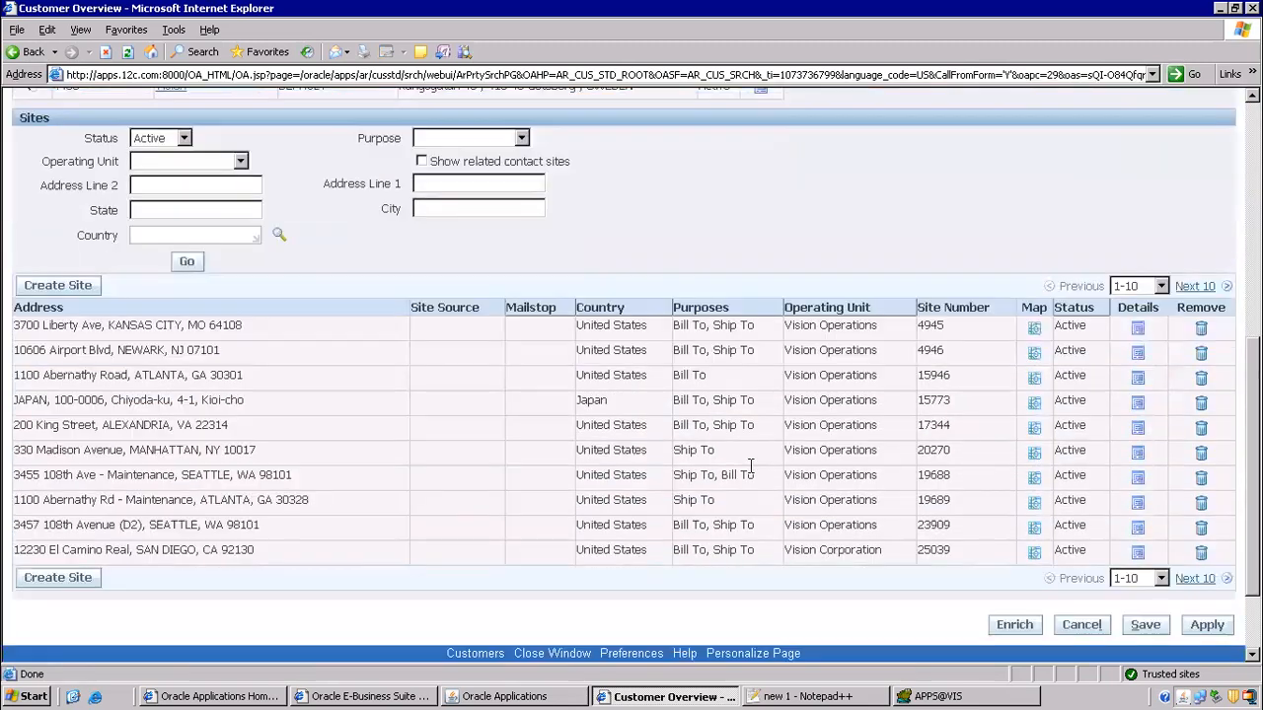
click(1195, 579)
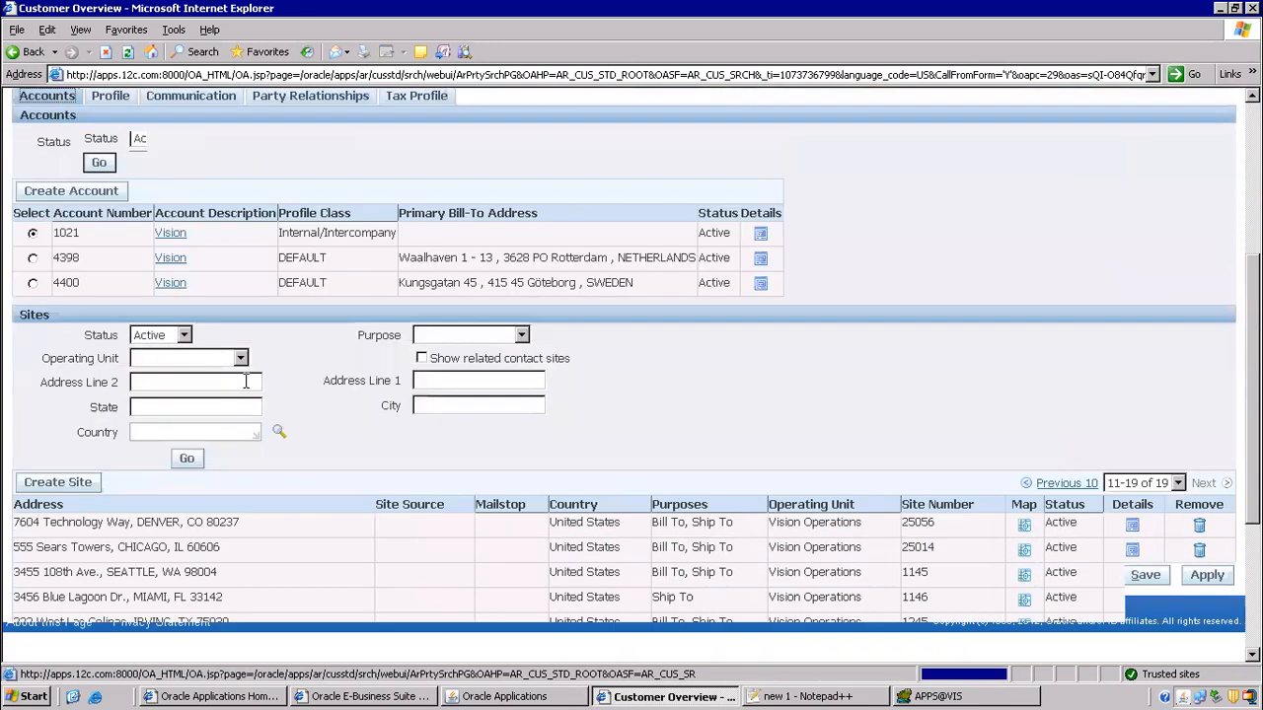
scroll(211, 465, down, 5)
drag(131, 317, 217, 316)
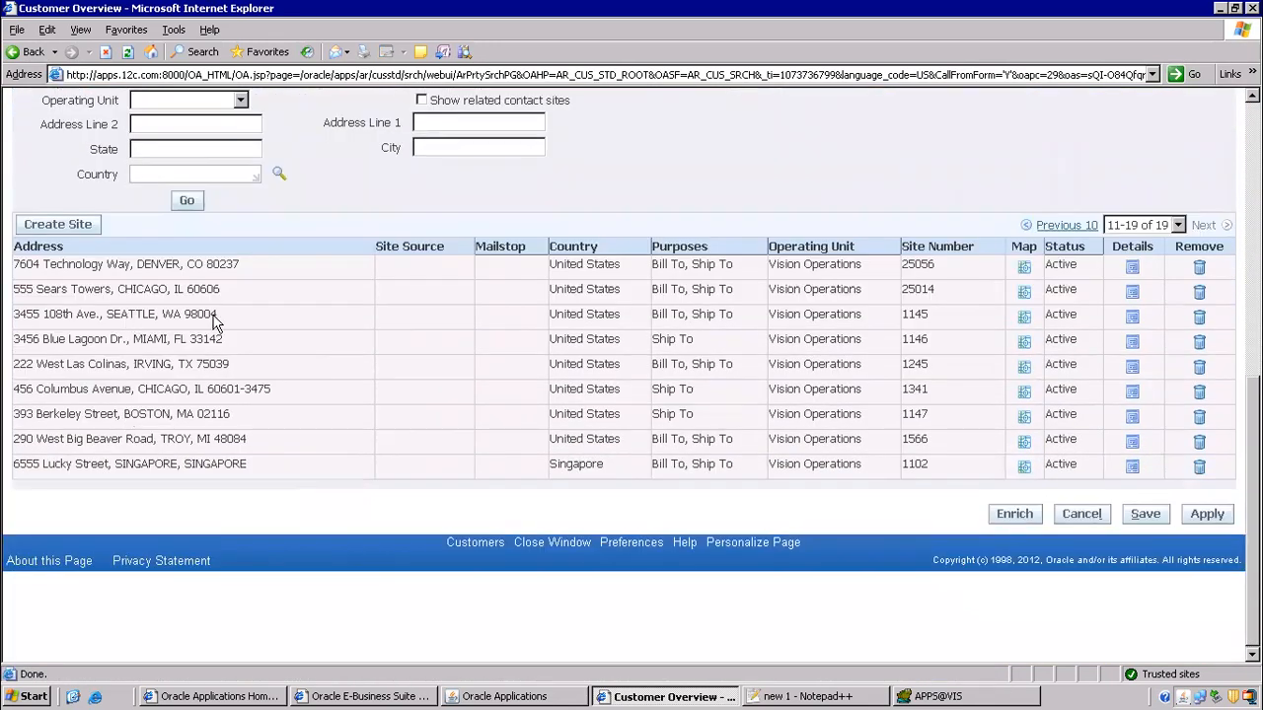
click(1132, 321)
- Open site 1145's Ship To purpose details and select internal location M1- Seattle Mfg
scroll(146, 107, down, 5)
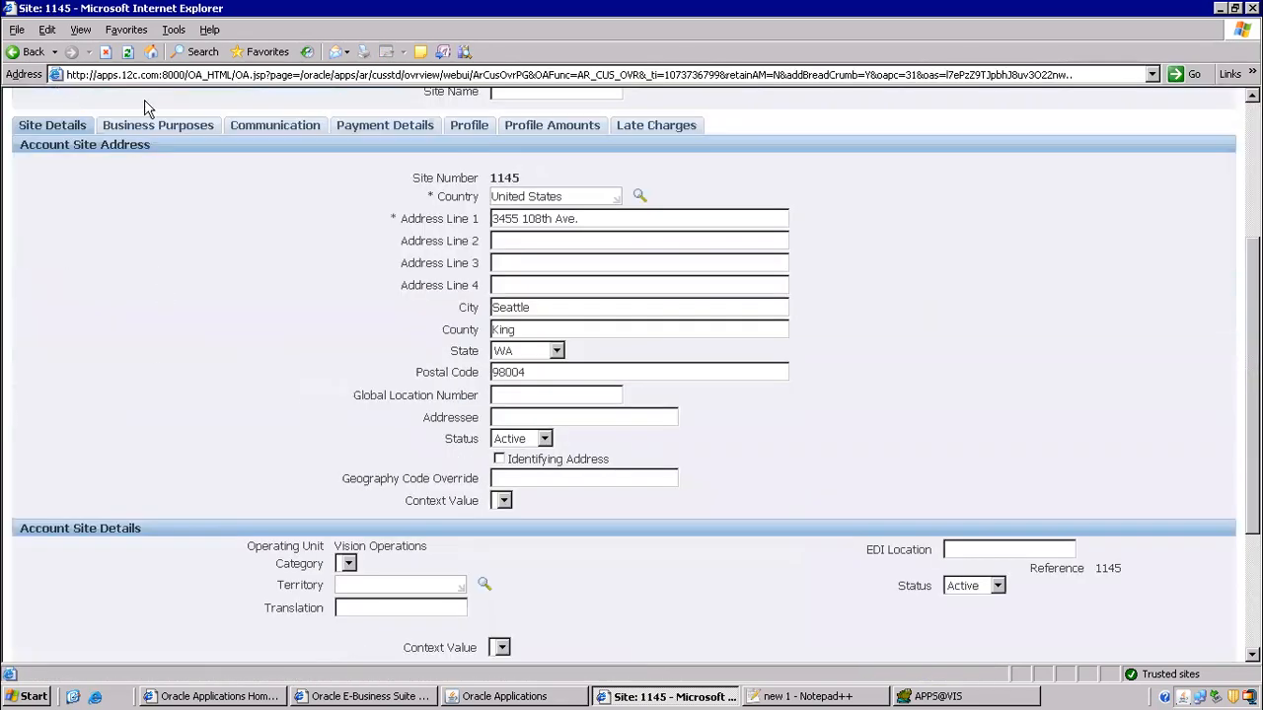
click(144, 128)
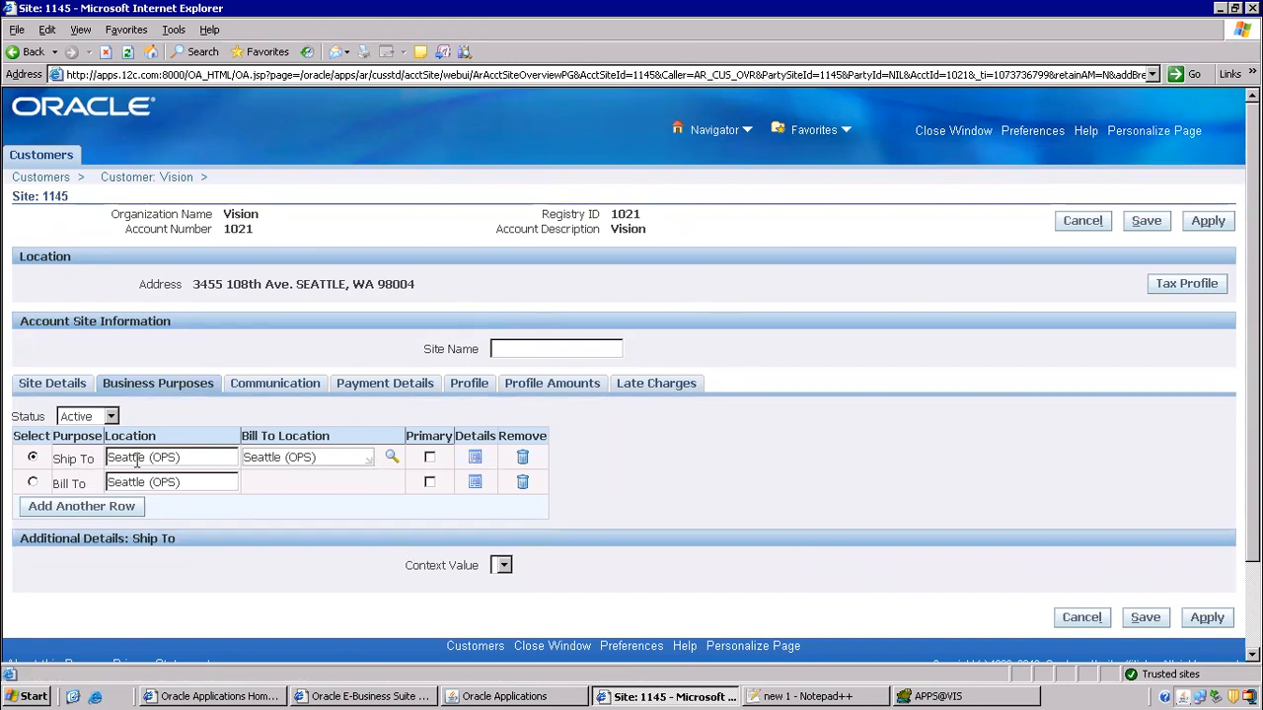
click(475, 456)
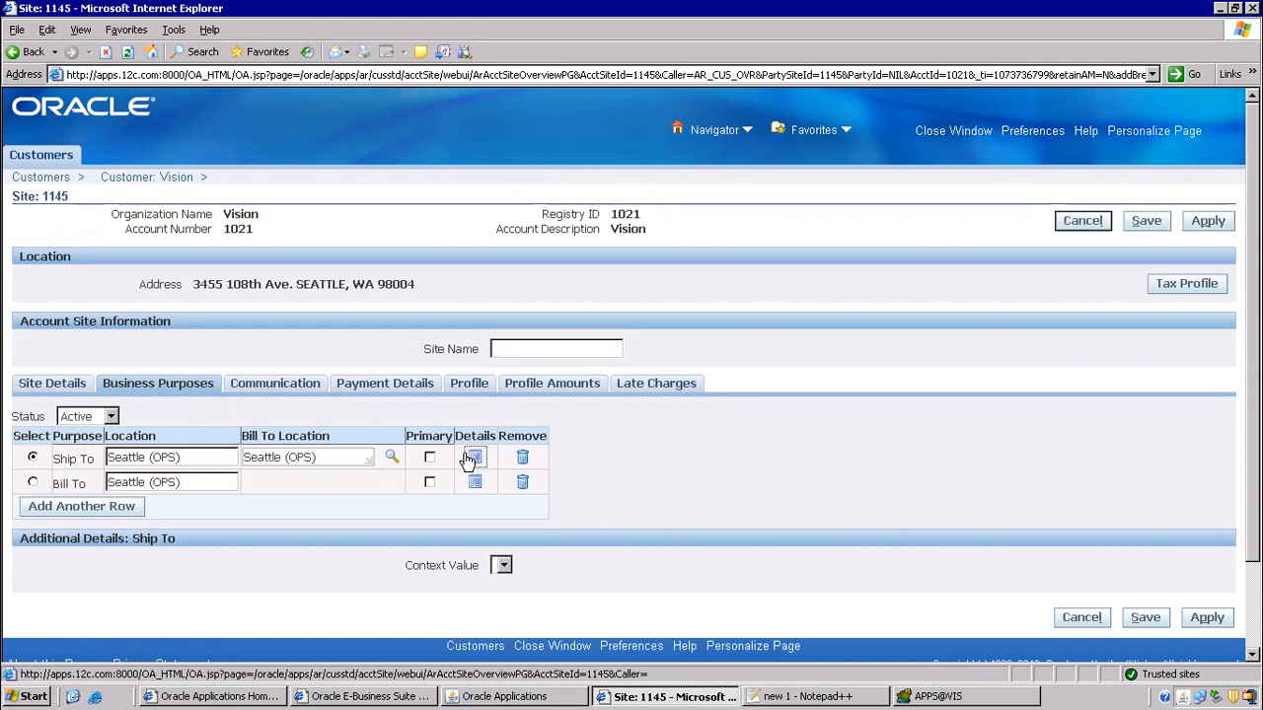
scroll(444, 419, down, 3)
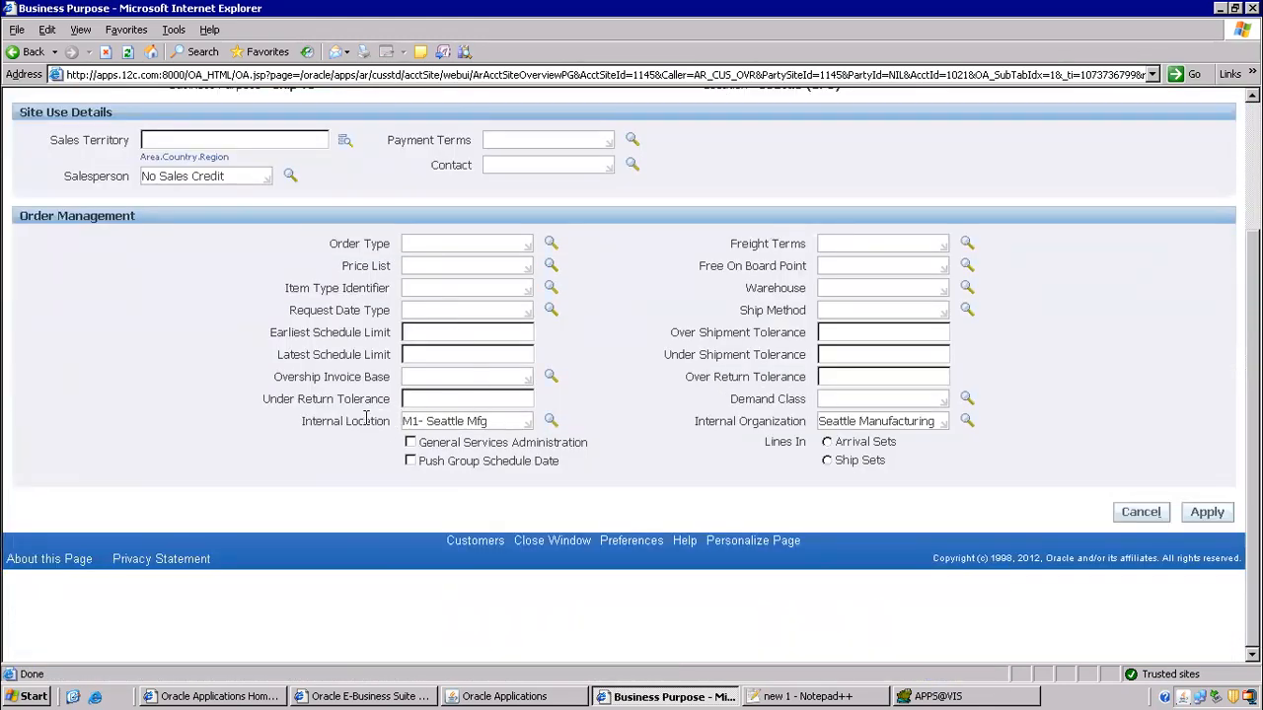
triple_click(461, 422)
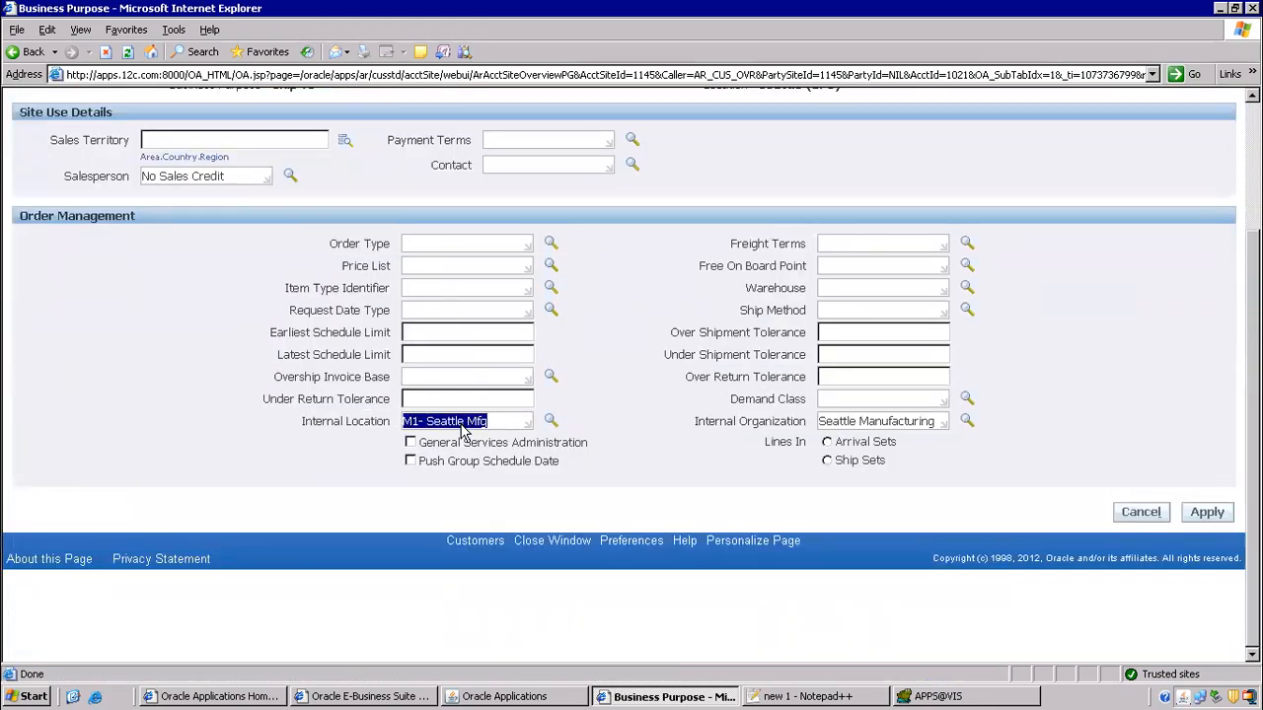
click(824, 696)
- Append '------AR(account receivable)' to the internal customer line 32, fixing the spelling
scroll(460, 296, down, 4)
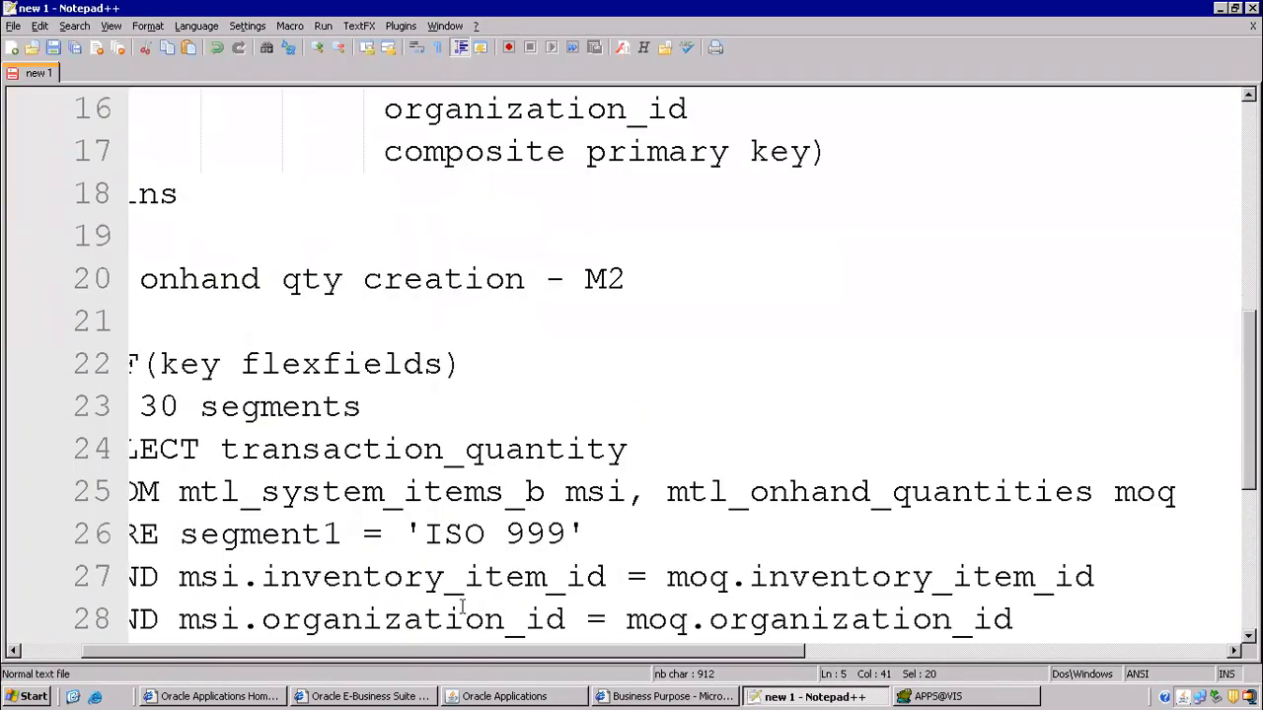
drag(451, 658, 378, 658)
scroll(482, 326, down, 3)
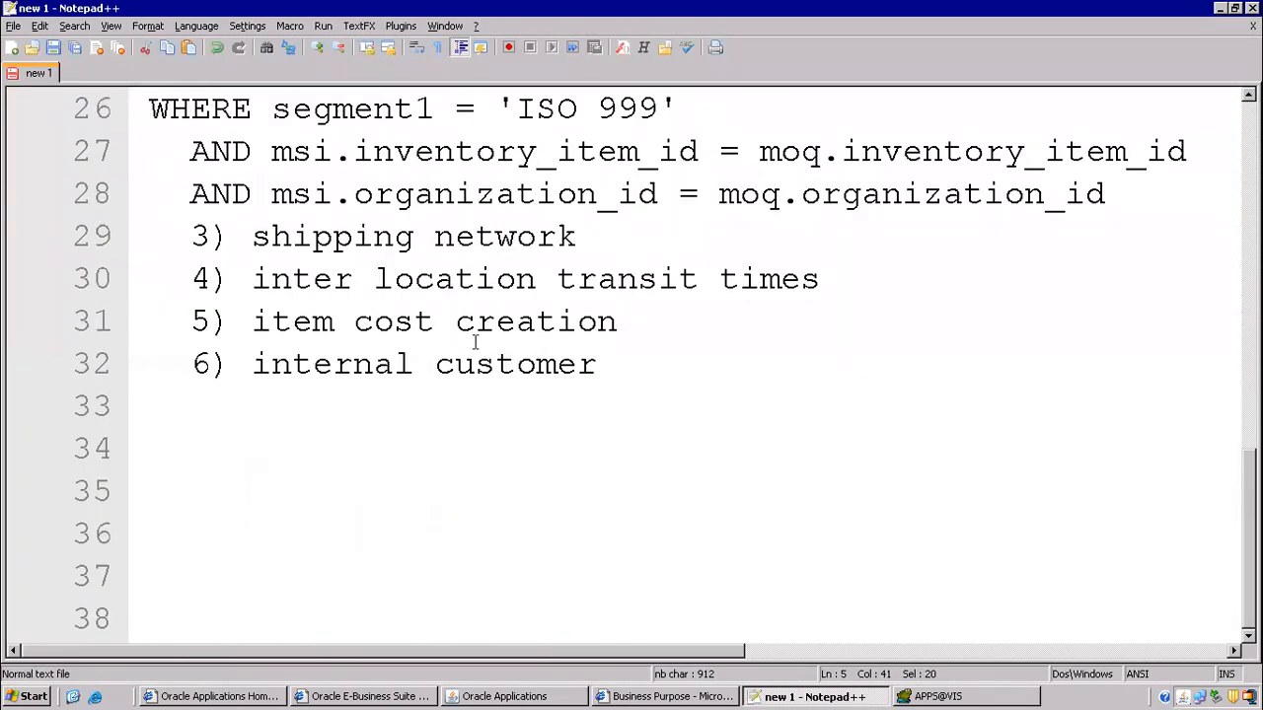
drag(255, 370, 614, 359)
click(649, 367)
text(------AR)
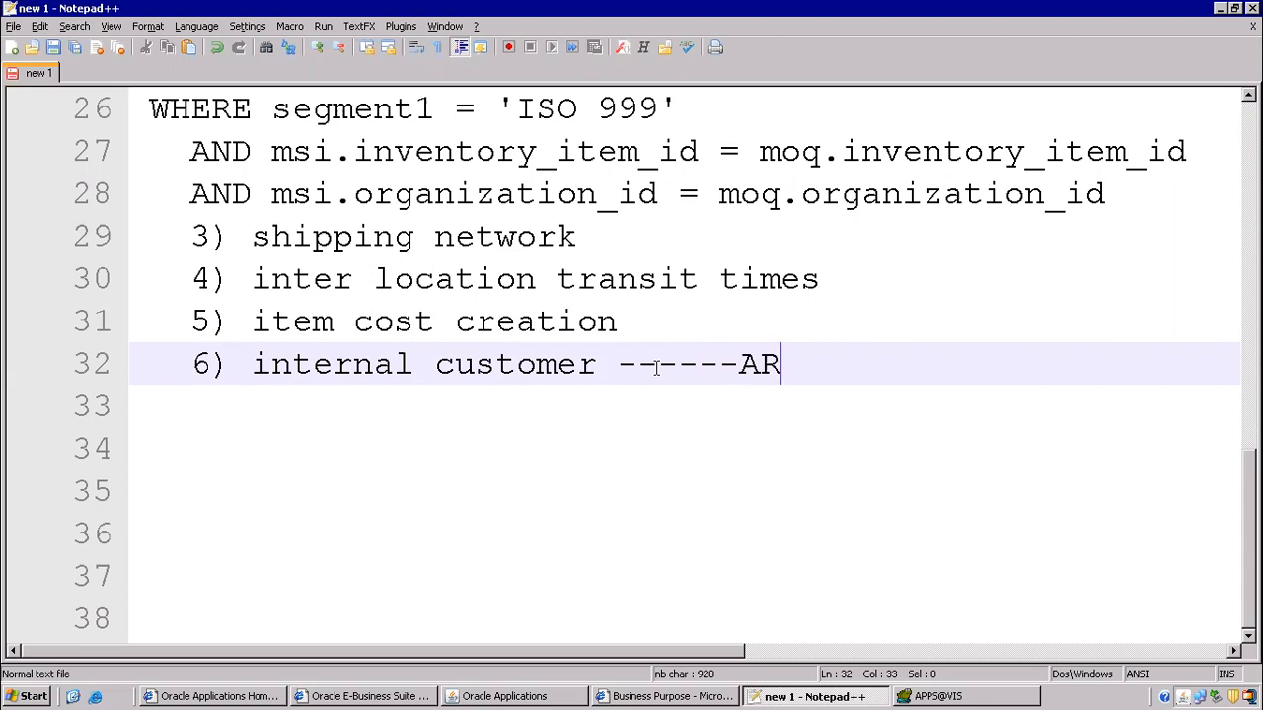
text((accou)
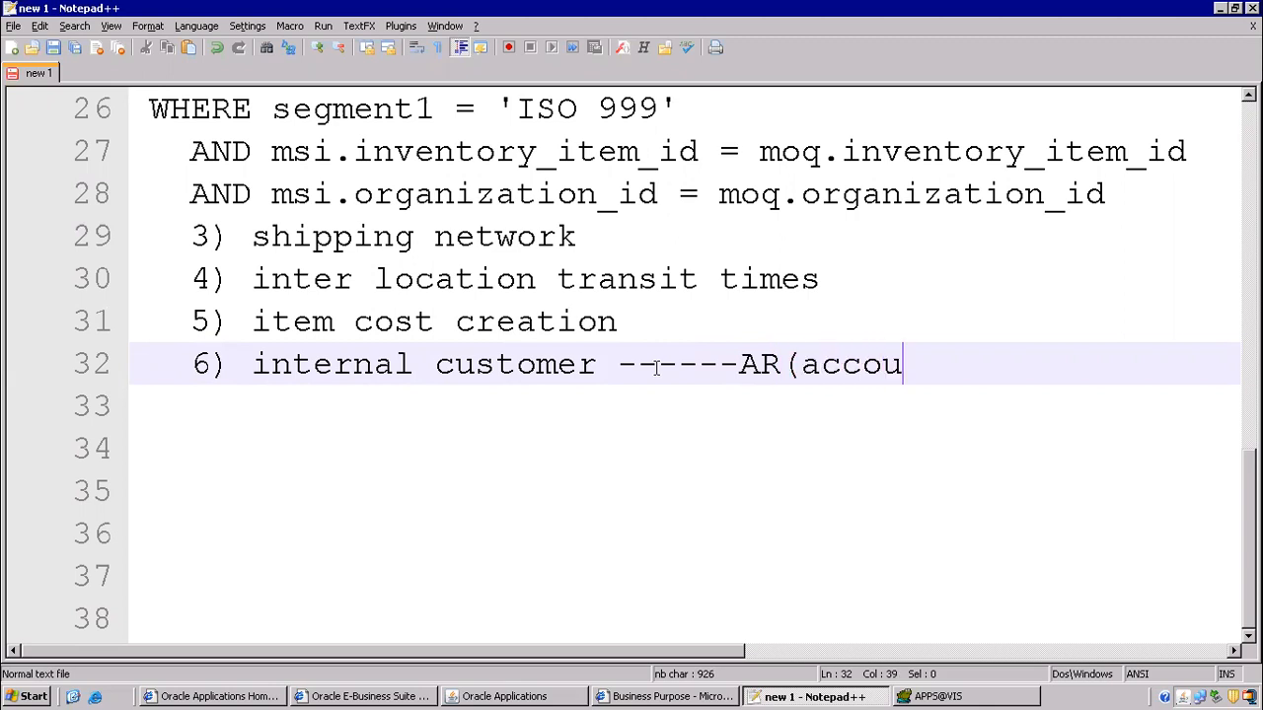
text(nt receiv)
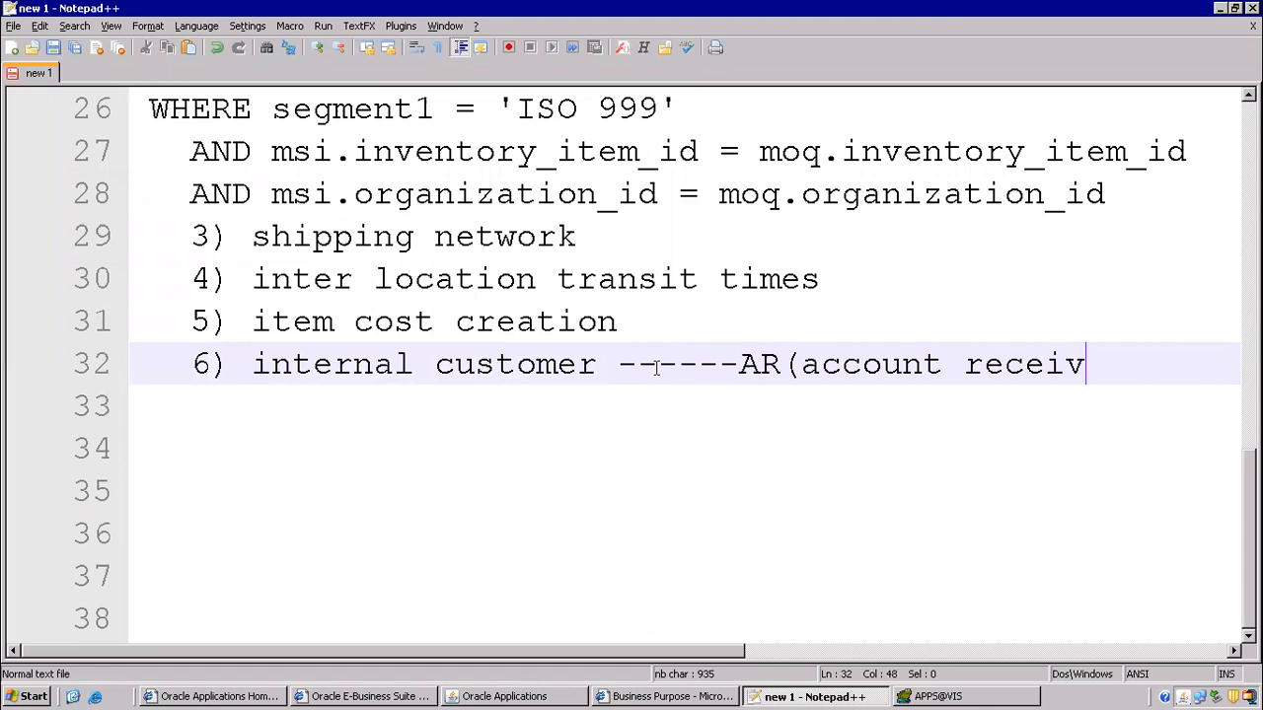
text(albe))
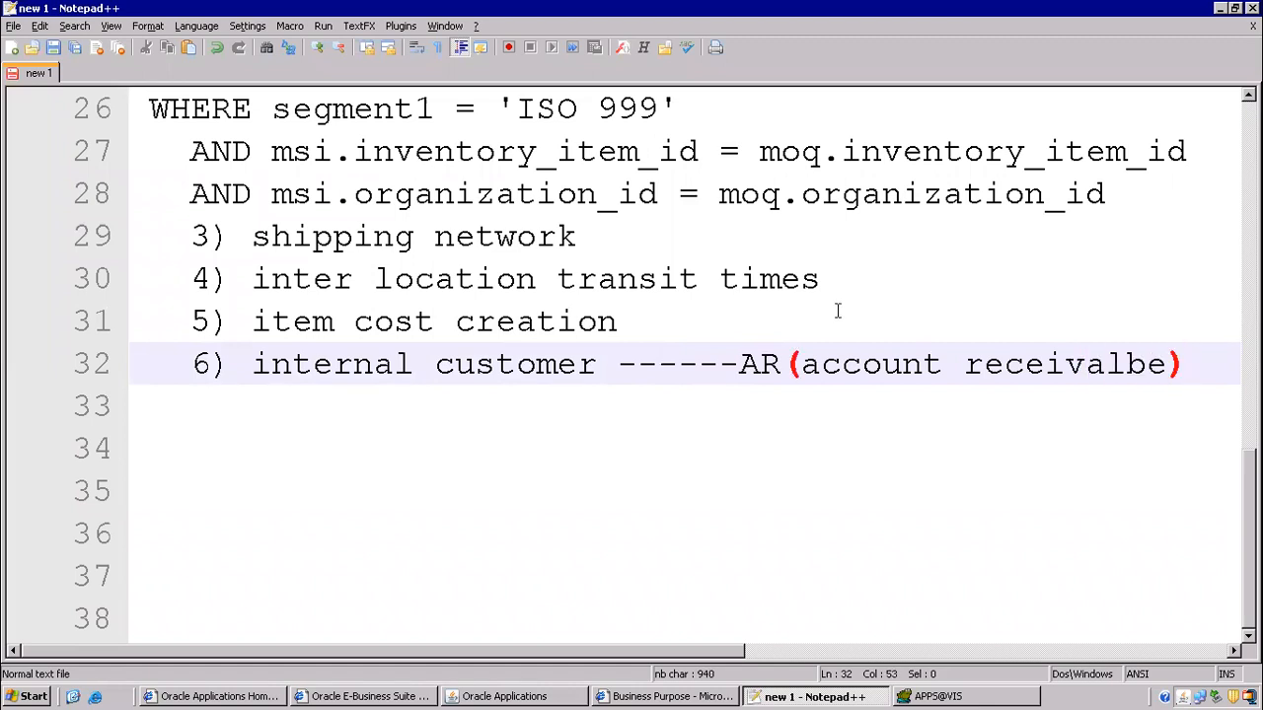
click(1127, 365)
key(BackSpace)
text(l)
click(1192, 360)
- Start item '7)' on a new line, then go back to Oracle Applications
key(Return)
text(7))
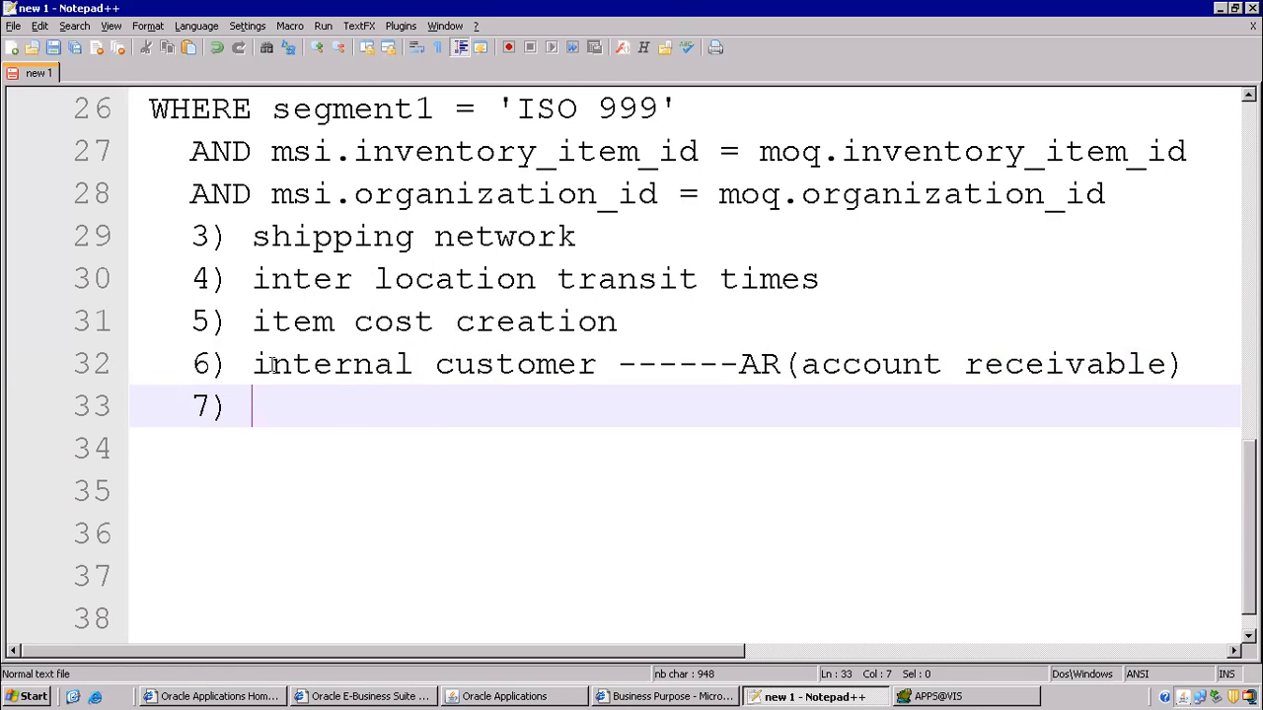
scroll(290, 279, up, 7)
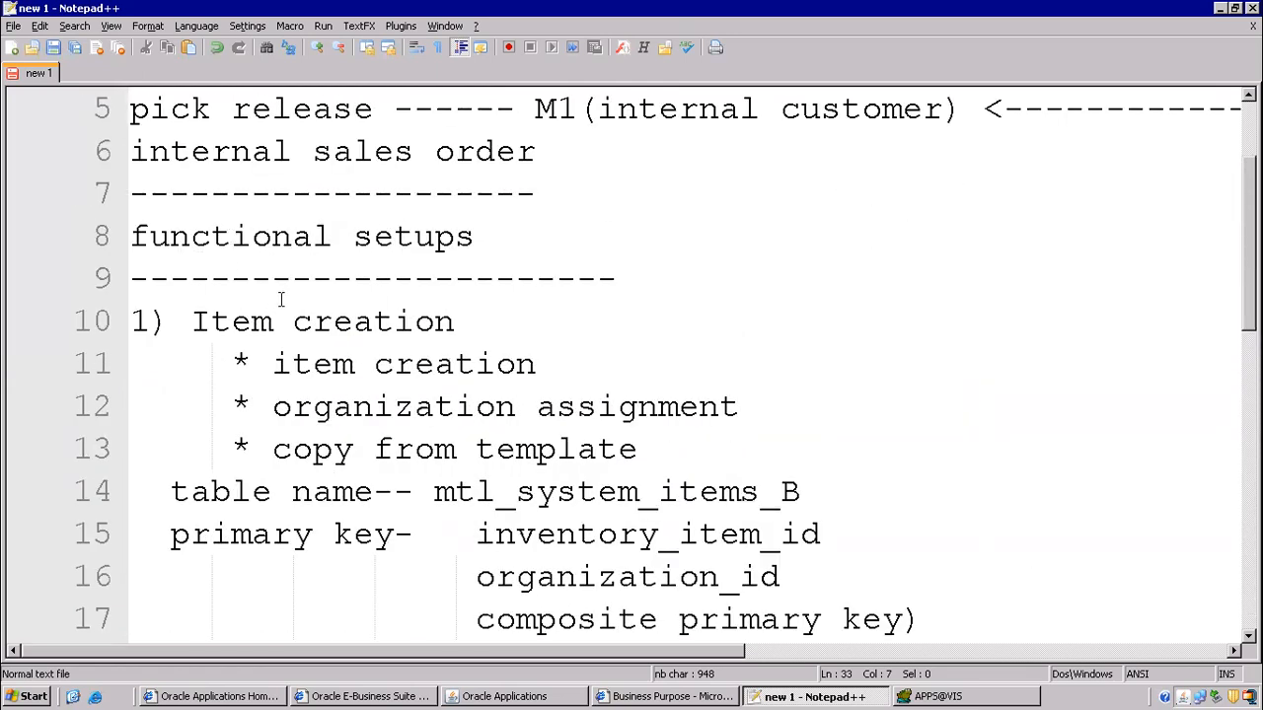
scroll(372, 314, down, 7)
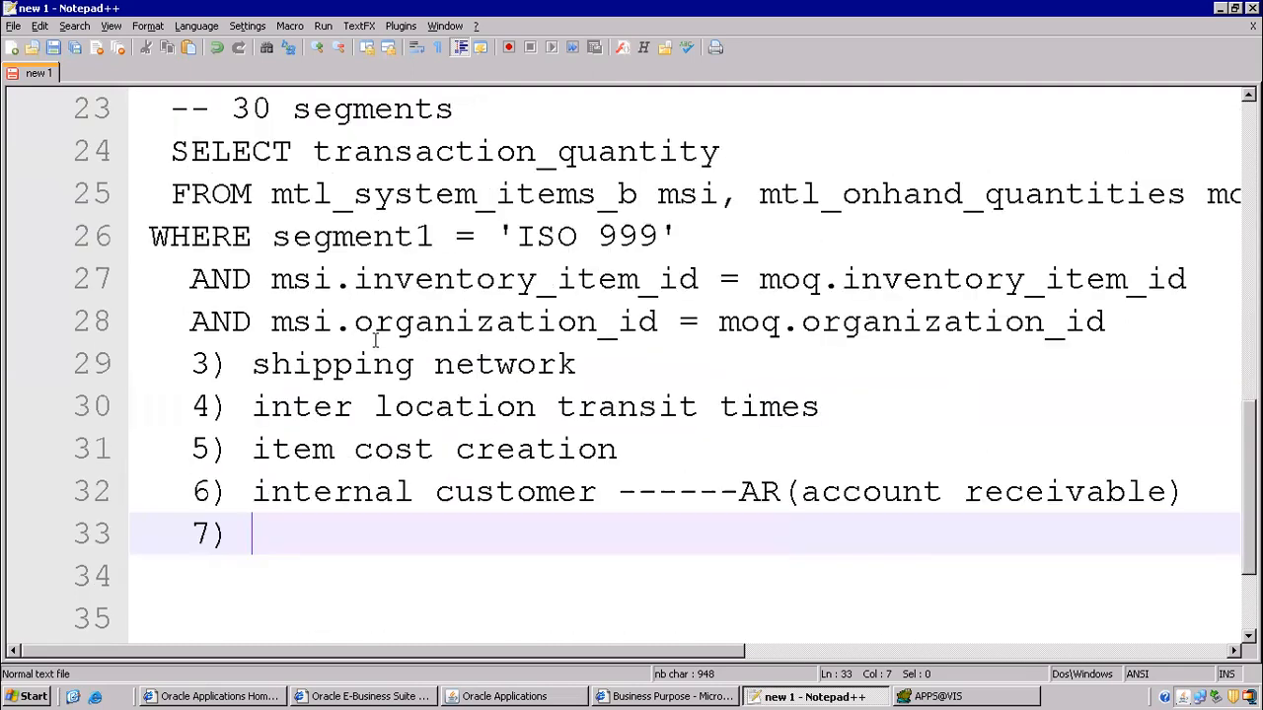
click(578, 697)
click(154, 60)
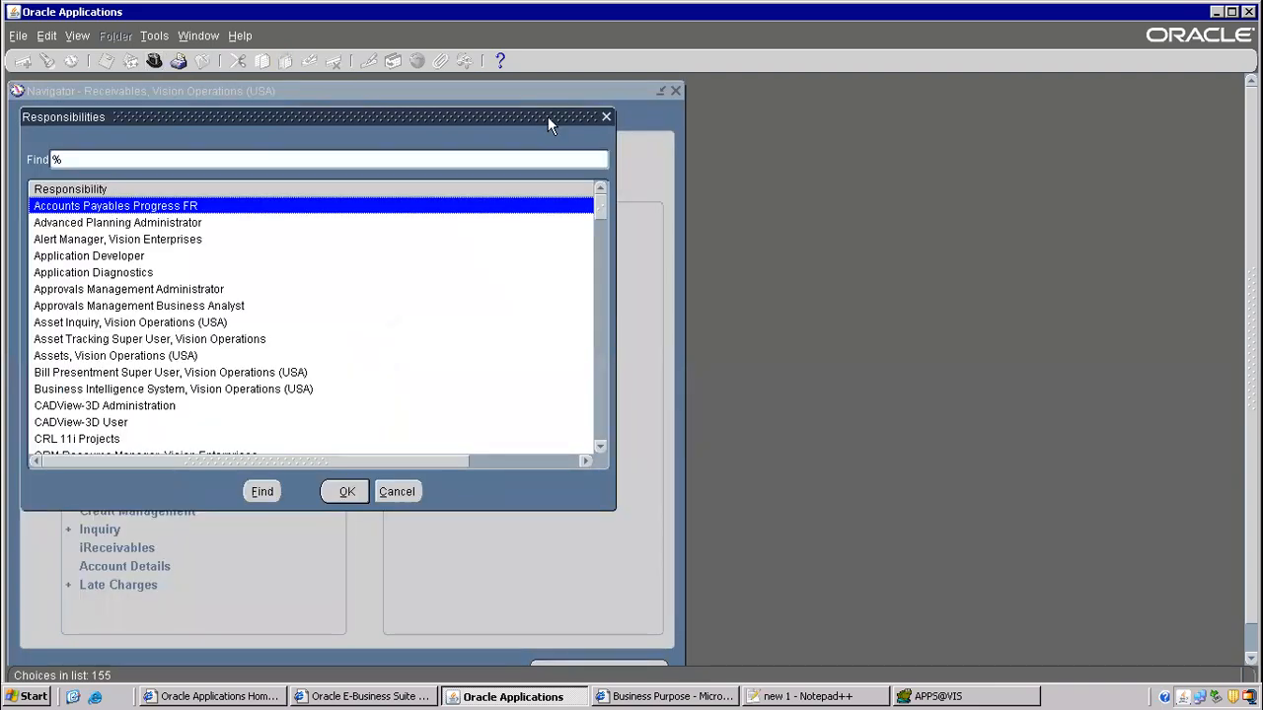
- Switch to Order Management Super User, Vision Operations (USA) and open Orders, Returns > Sales Orders
text(or)
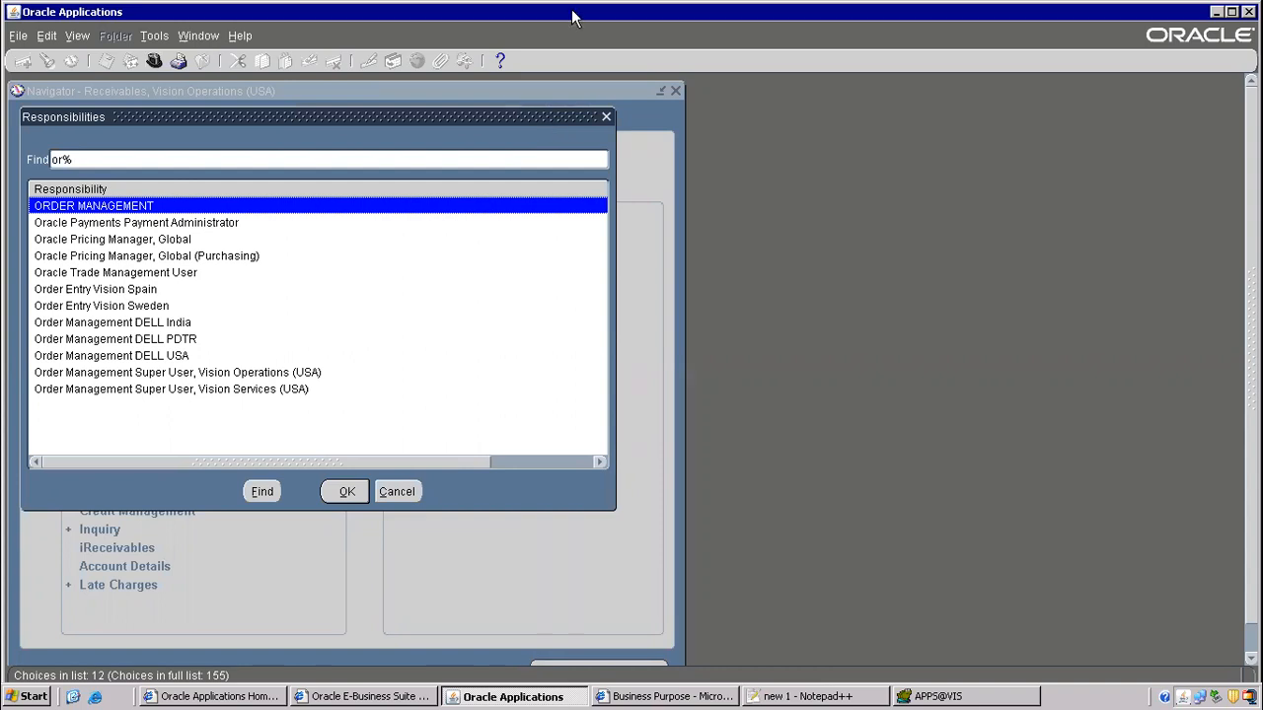
click(263, 375)
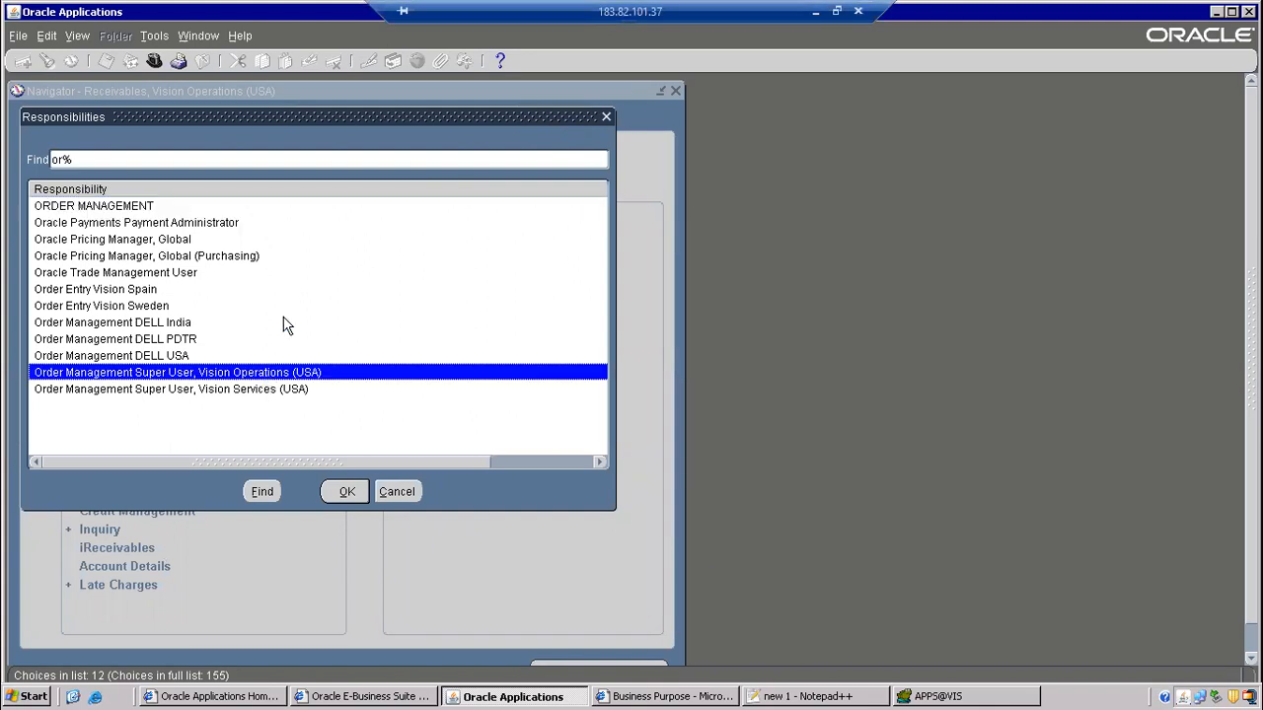
click(351, 493)
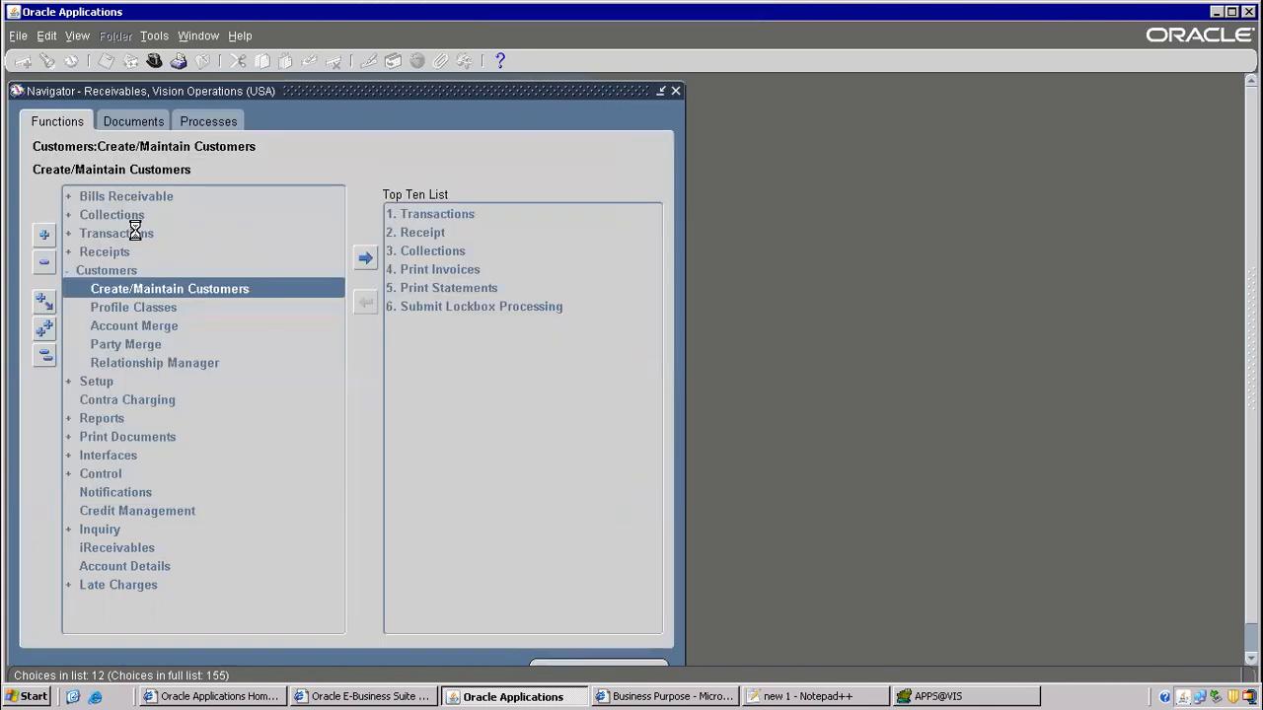
double_click(136, 199)
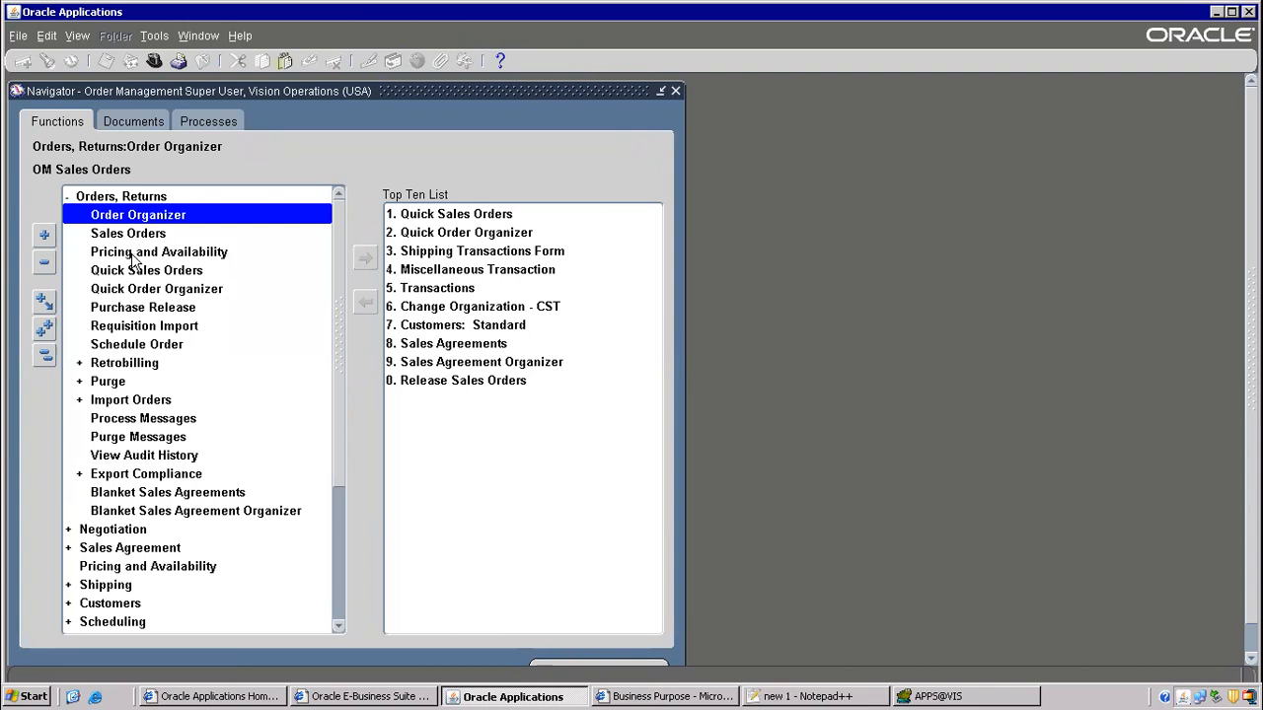
click(135, 237)
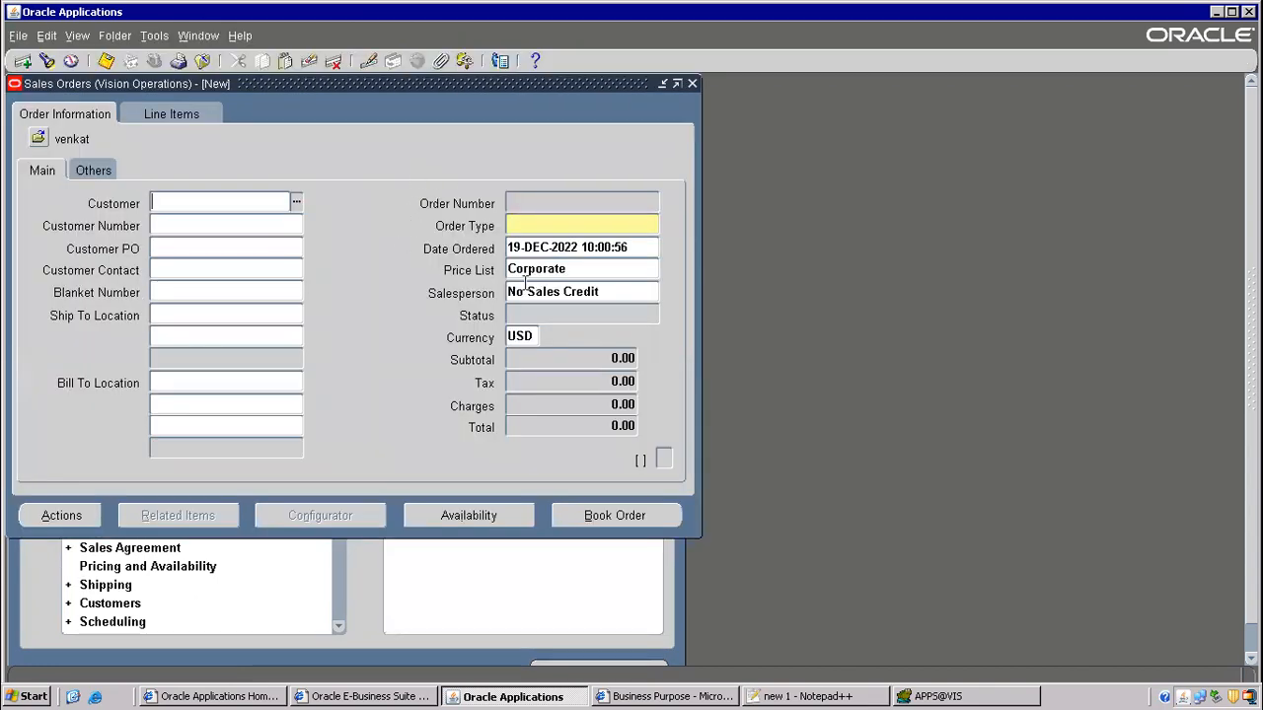
- Set the new sales order's customer to AT&T Universal Card
click(534, 227)
click(266, 202)
text(at)
key(Tab)
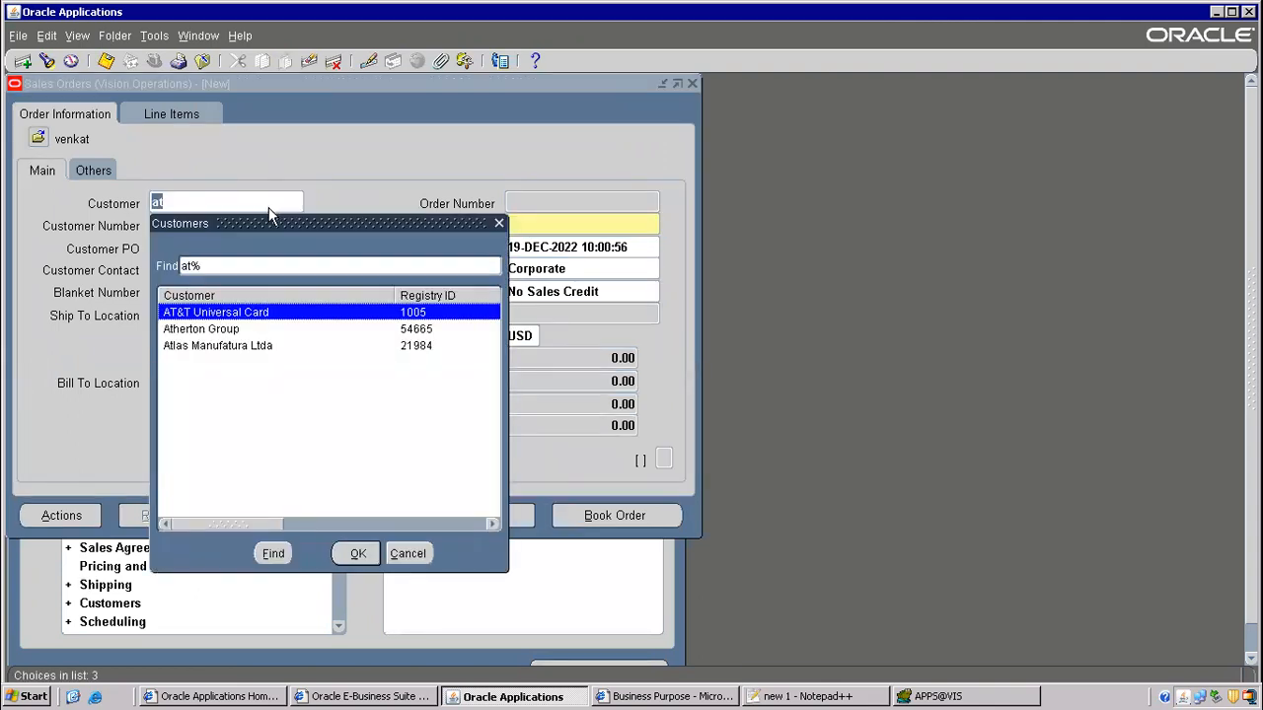
key(Return)
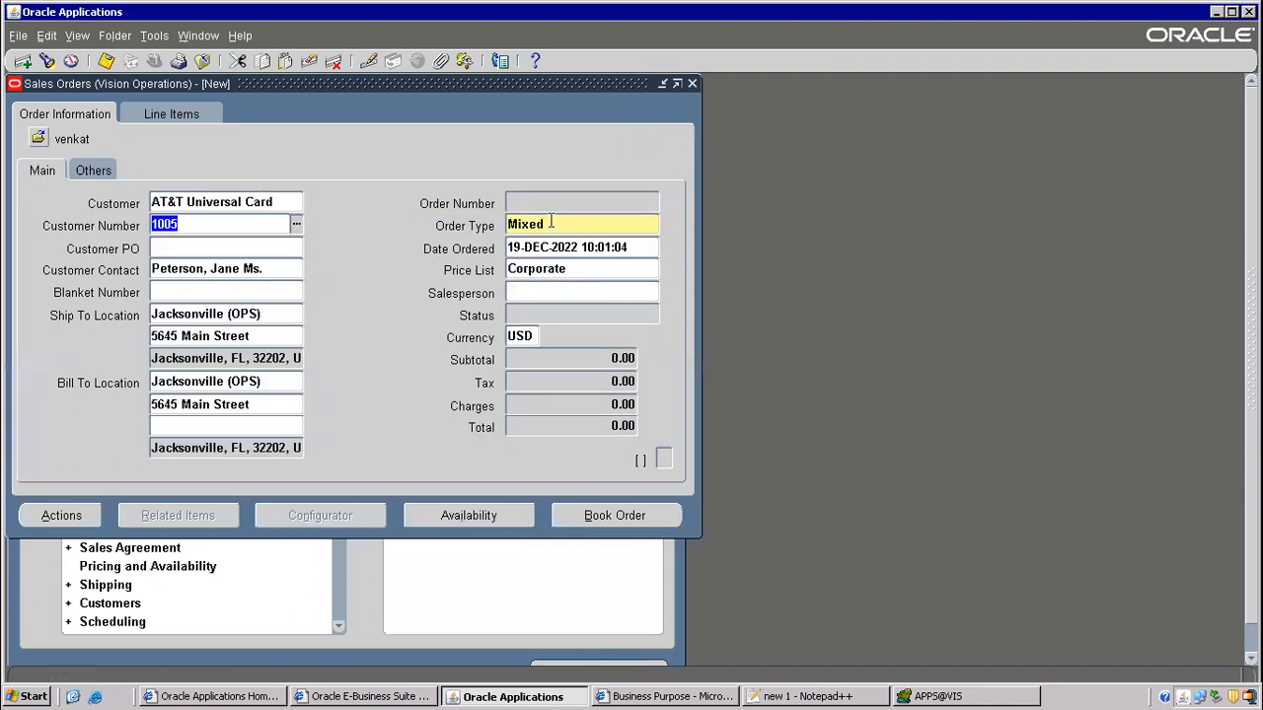
- Browse order types such as Contracts, Drop Shipment, Bill Only, Standard, Web Order and Training
click(552, 221)
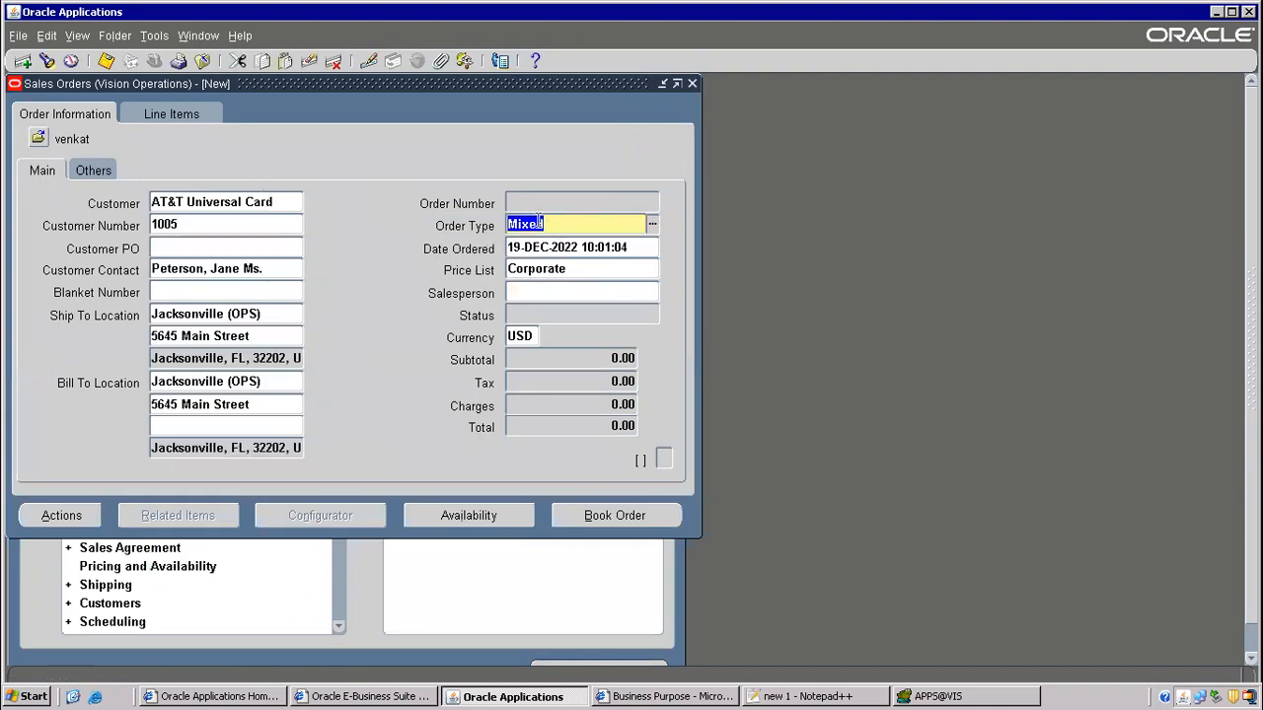
click(652, 225)
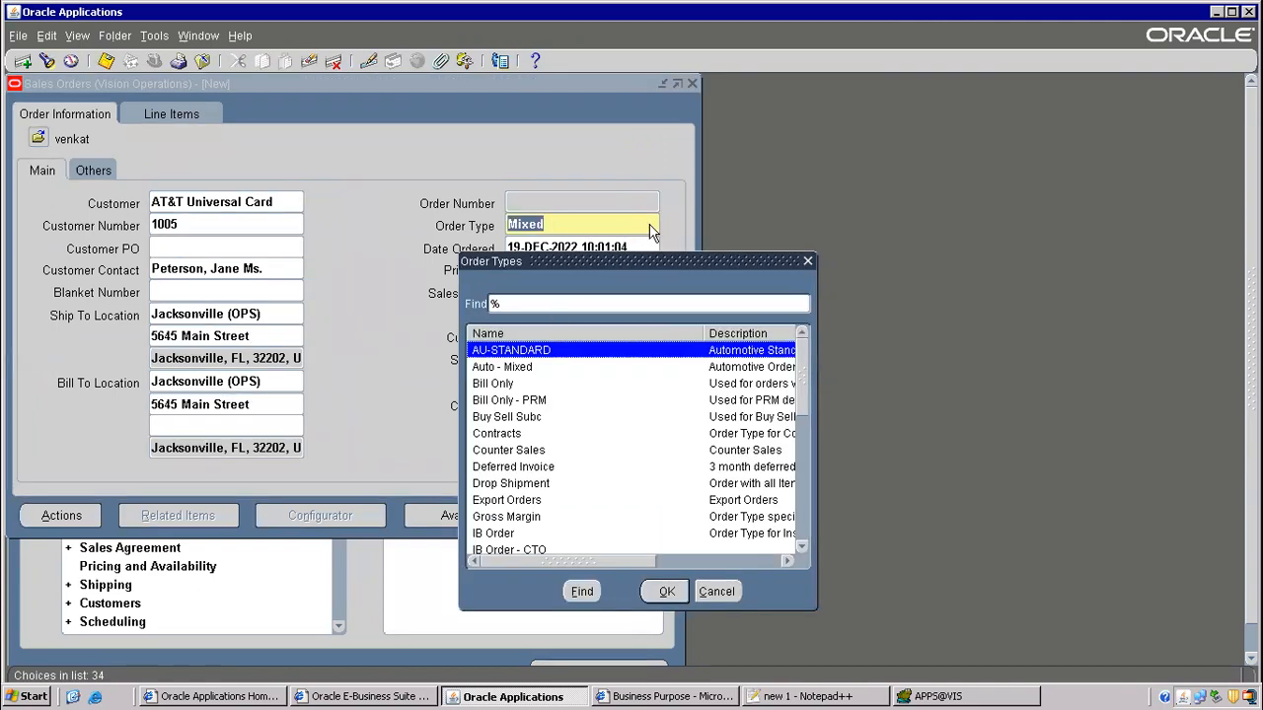
drag(604, 269, 804, 84)
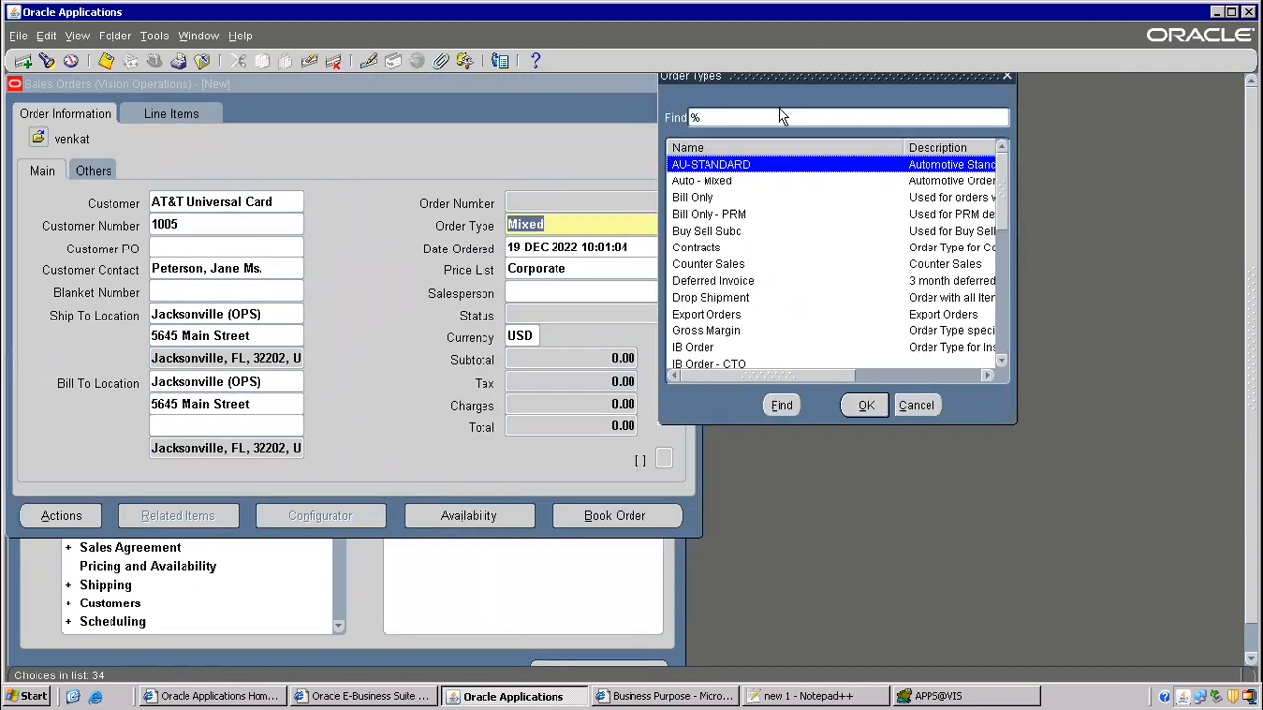
click(712, 250)
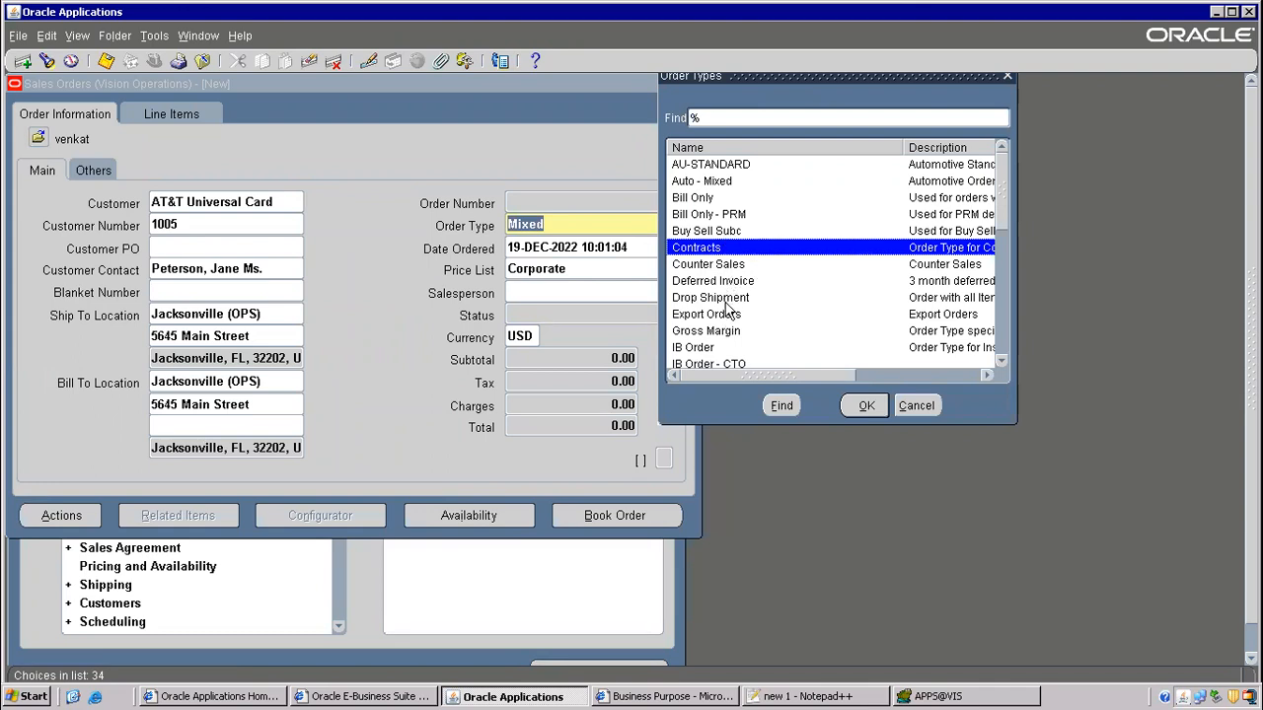
click(746, 300)
click(699, 200)
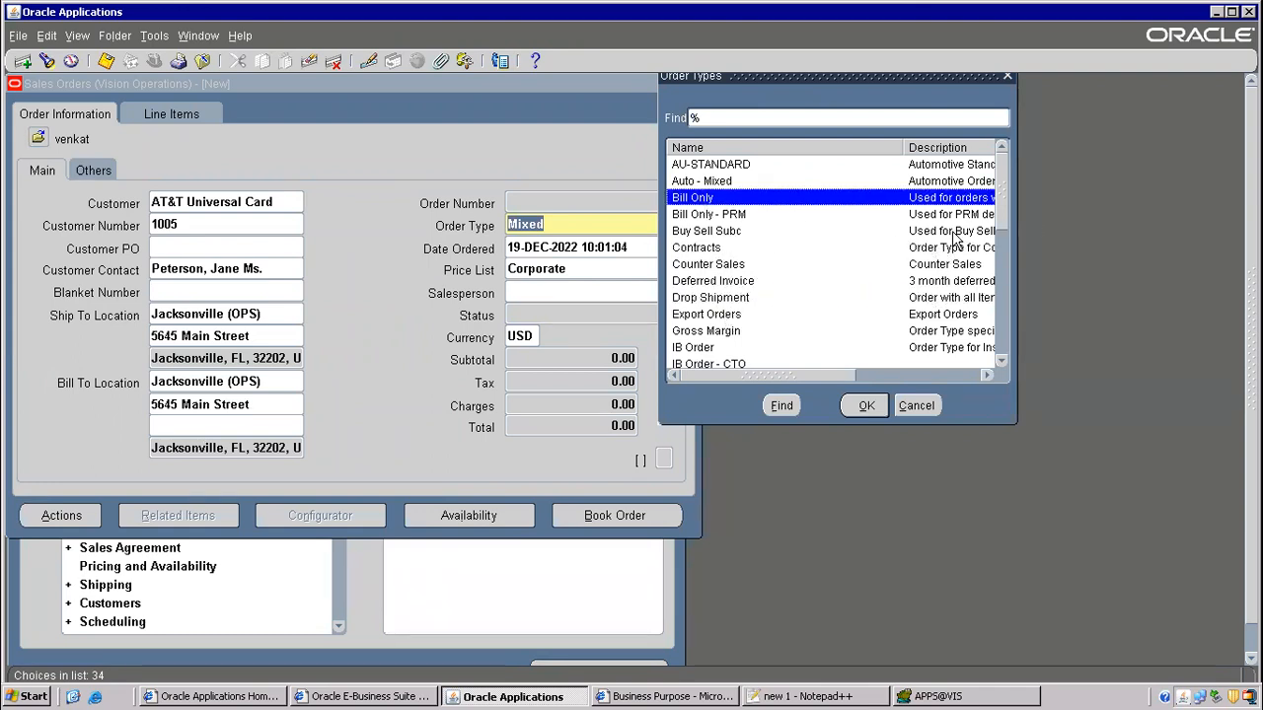
drag(1005, 212, 1011, 363)
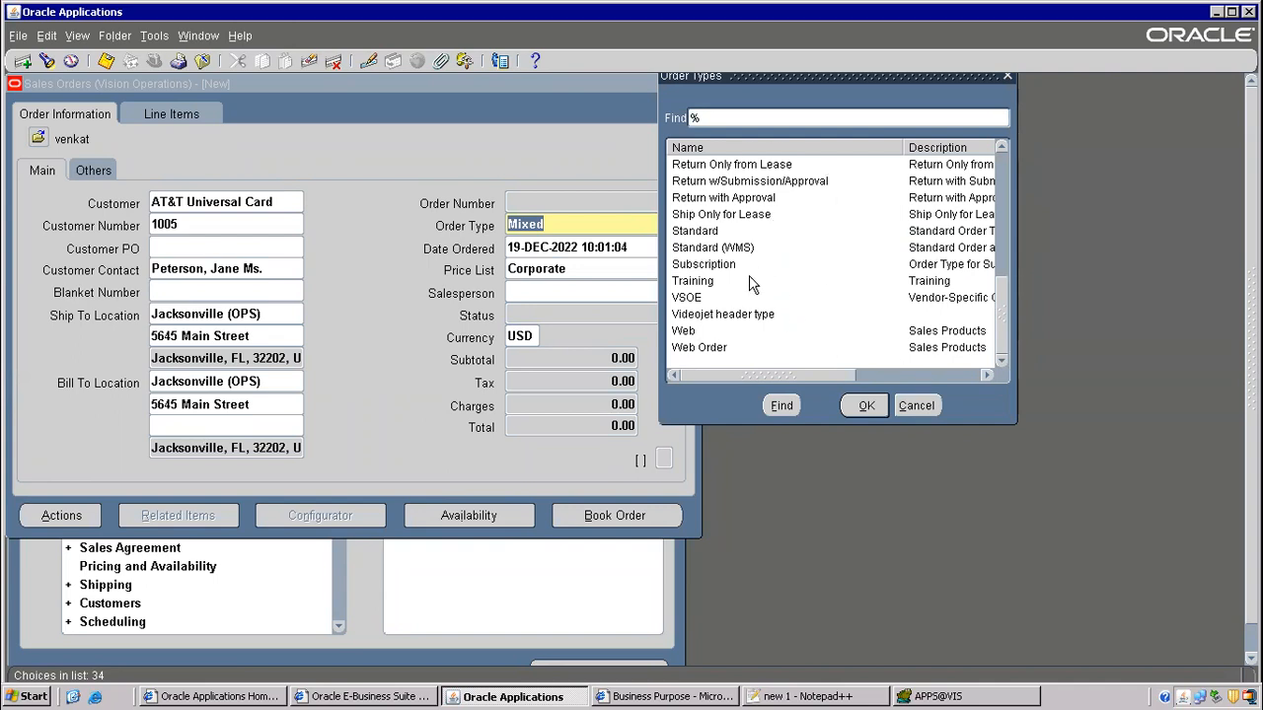
click(712, 233)
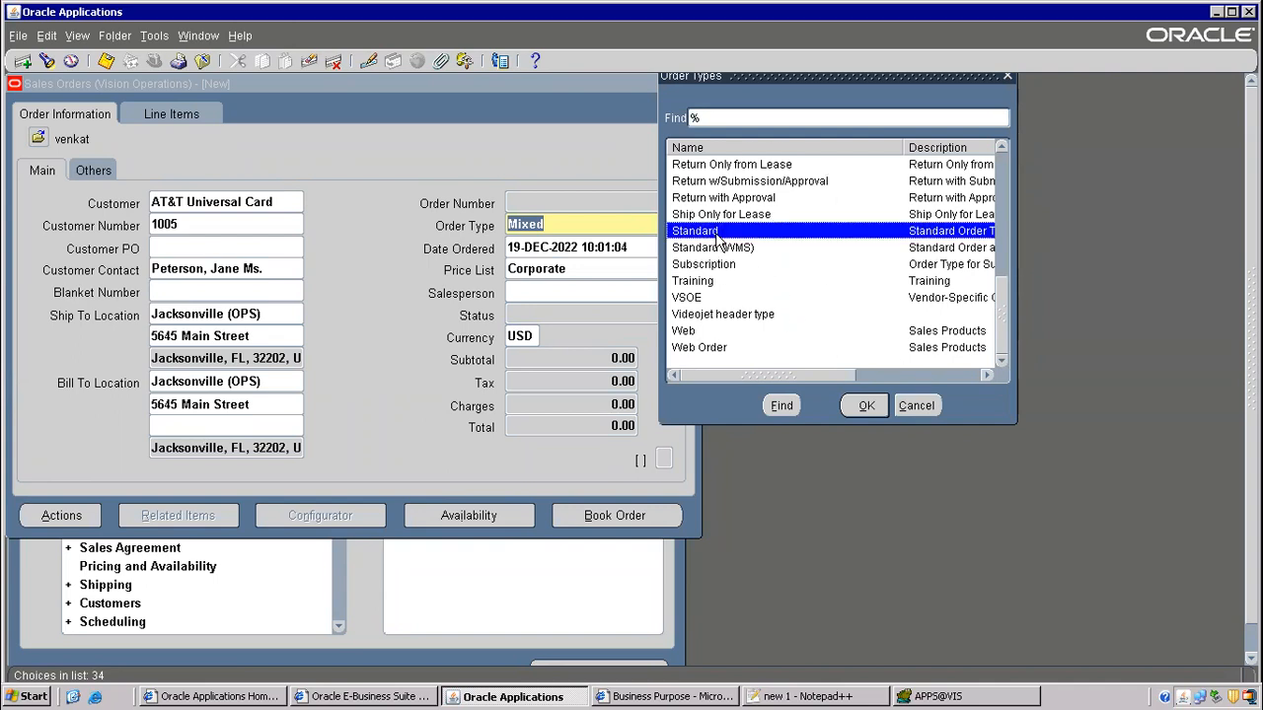
click(707, 353)
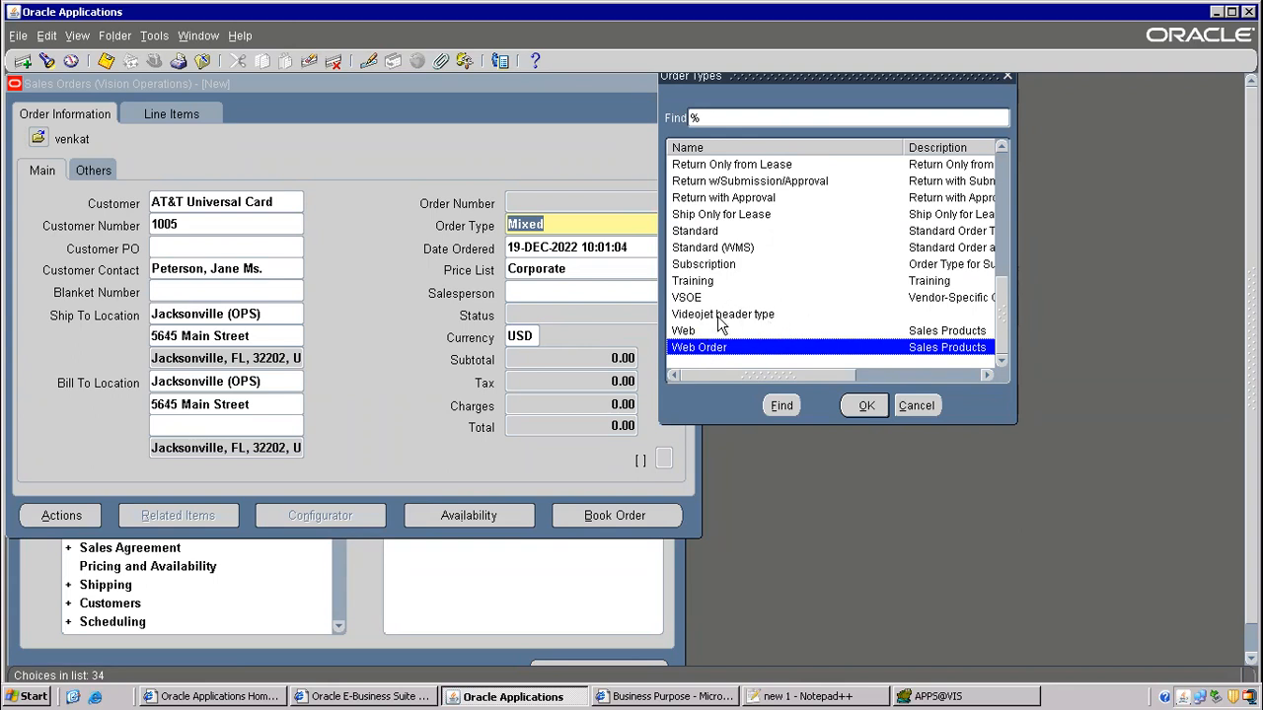
click(702, 283)
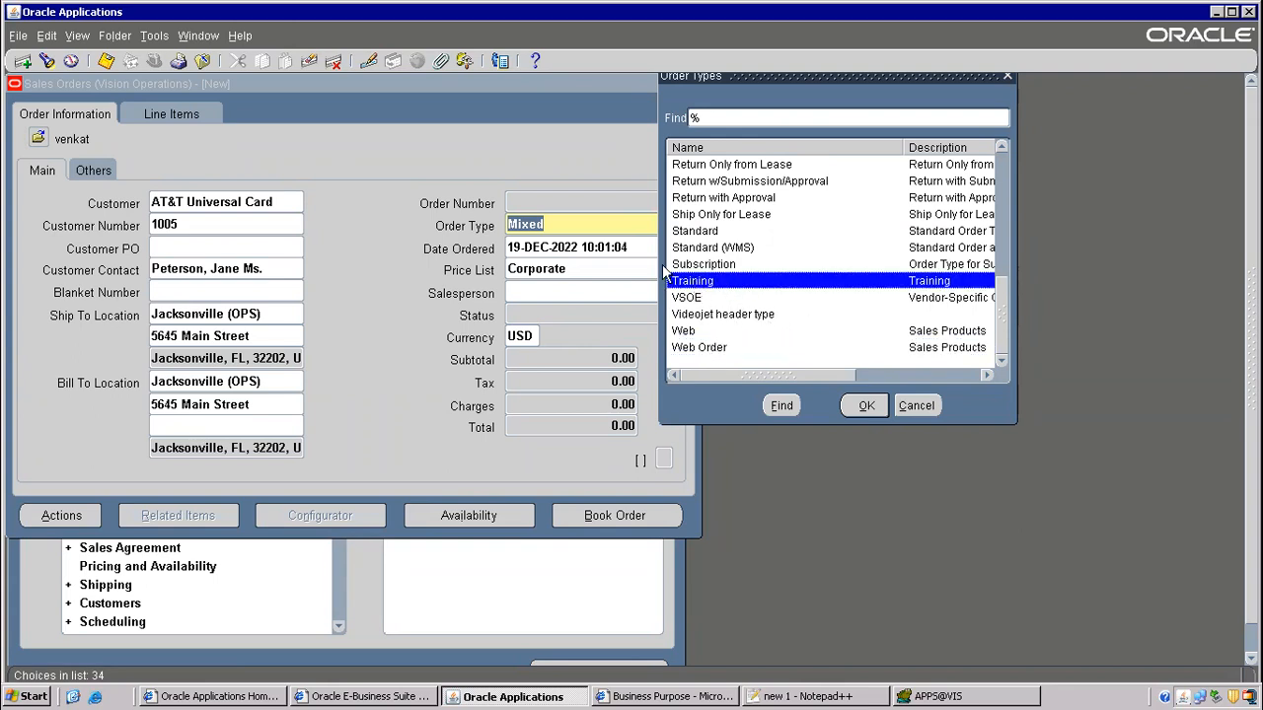
scroll(731, 281, up, 4)
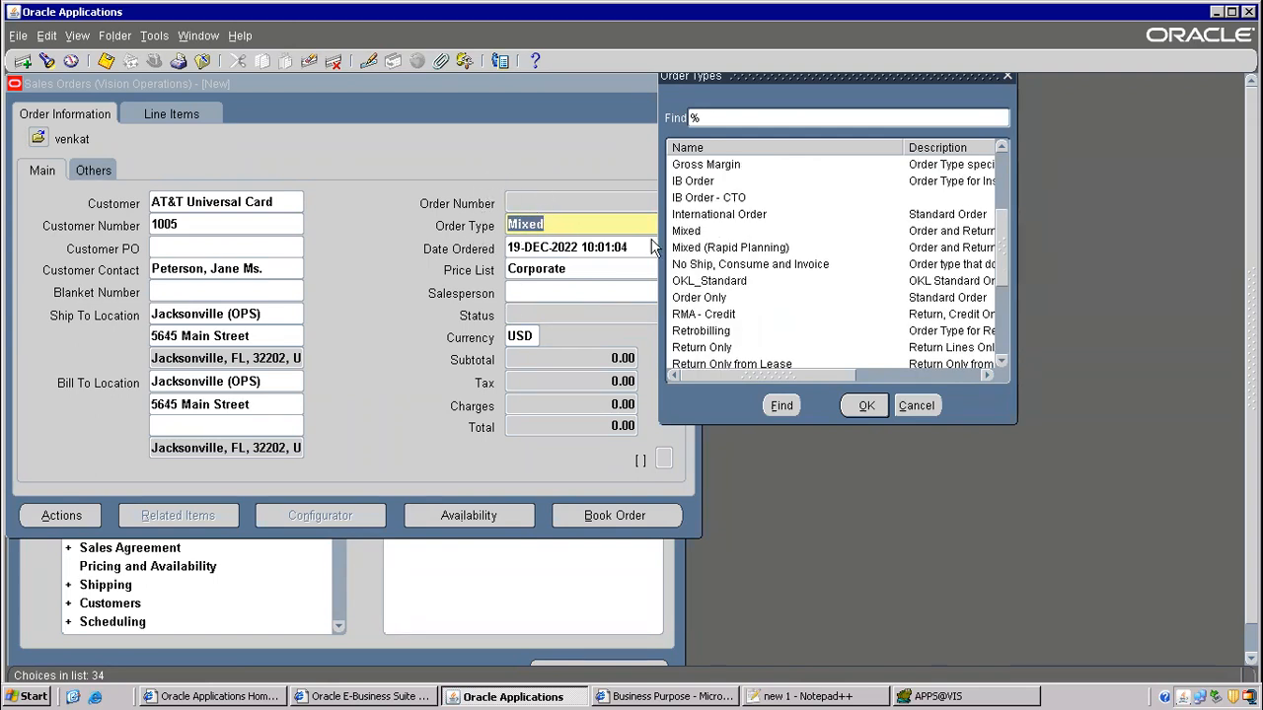
- Cancel the order types list keeping Mixed, and discard the unsaved sales order
click(937, 414)
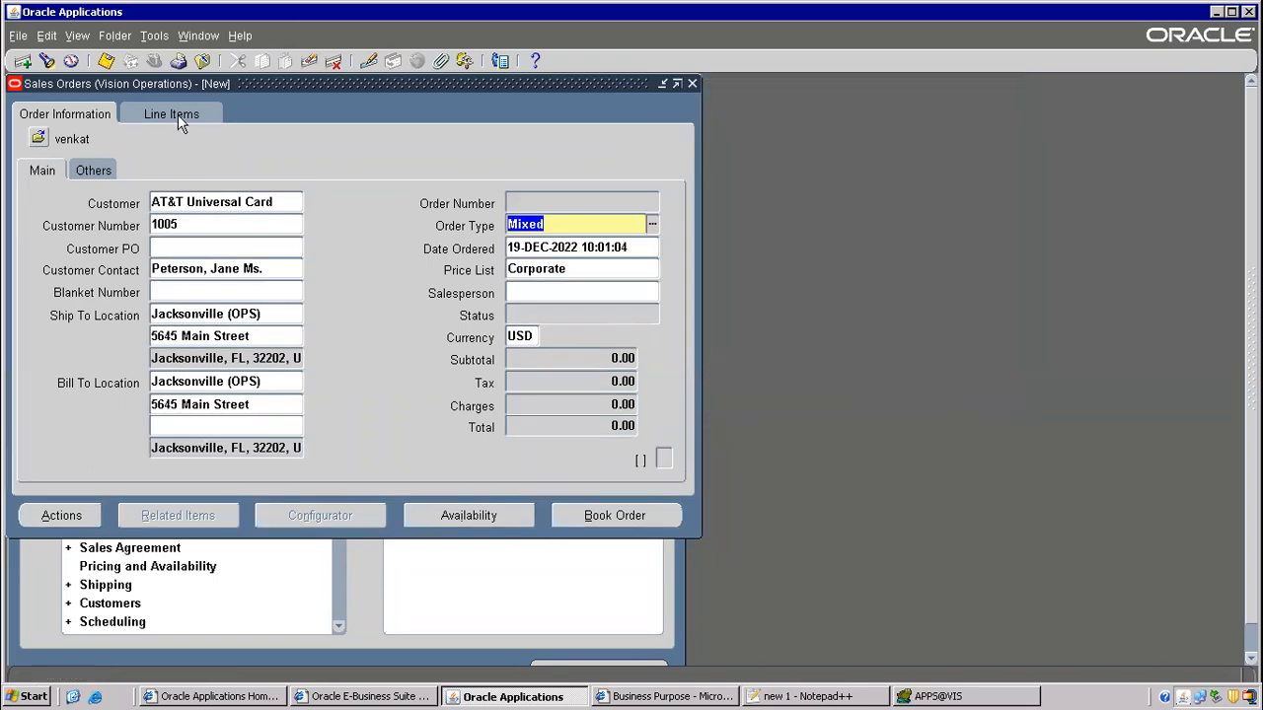
click(203, 61)
click(704, 418)
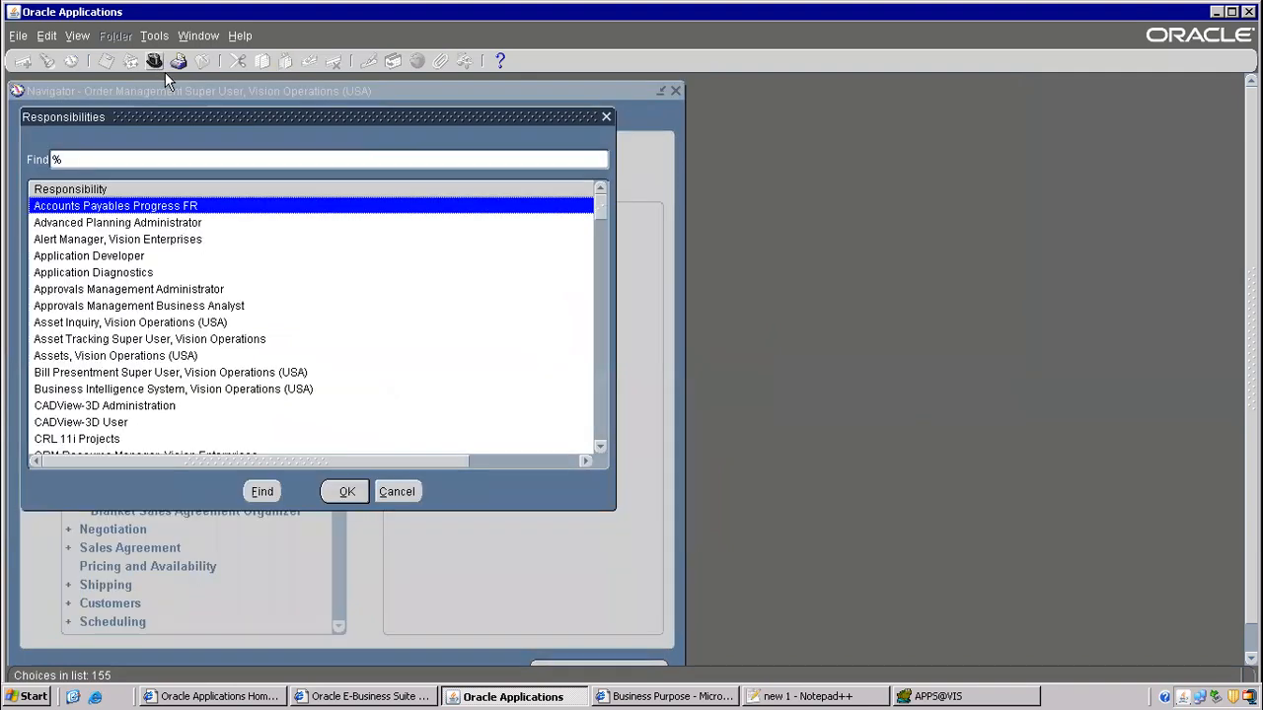
- Switch to Purchasing, Vision Operations (USA) and expand Setup > Organizations to reach Purchasing Options
text(purchasing)
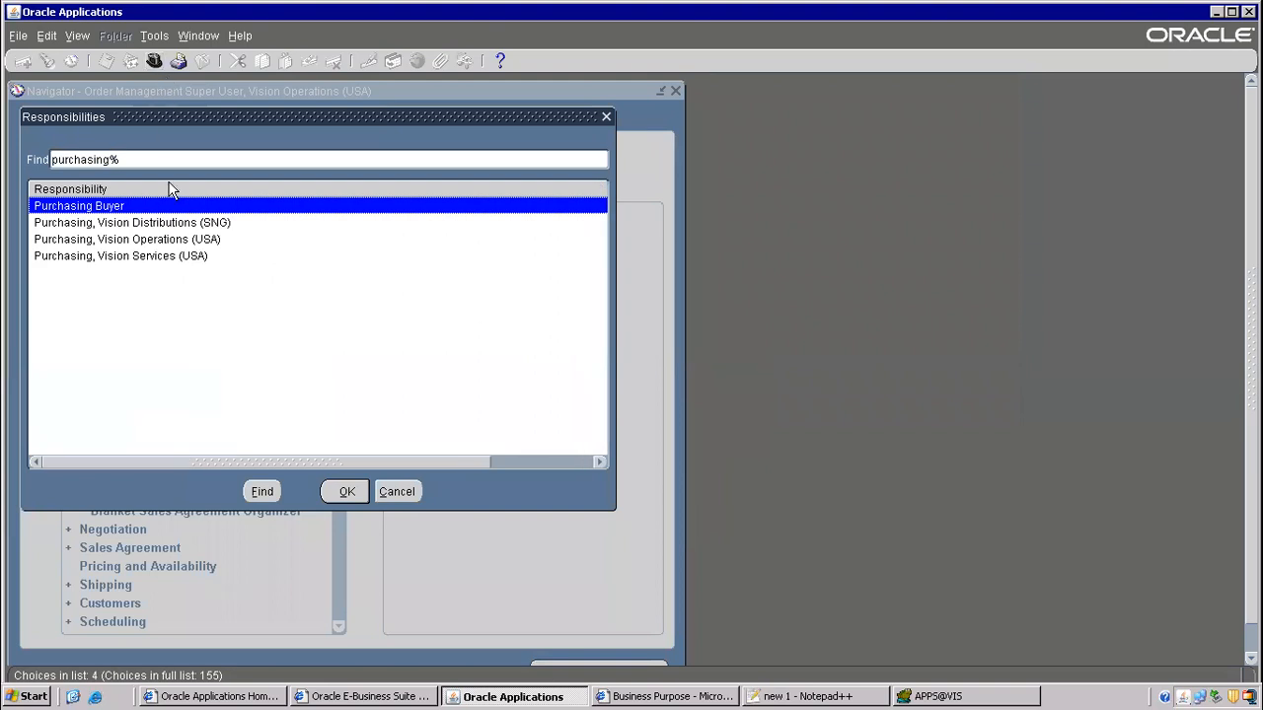
double_click(146, 238)
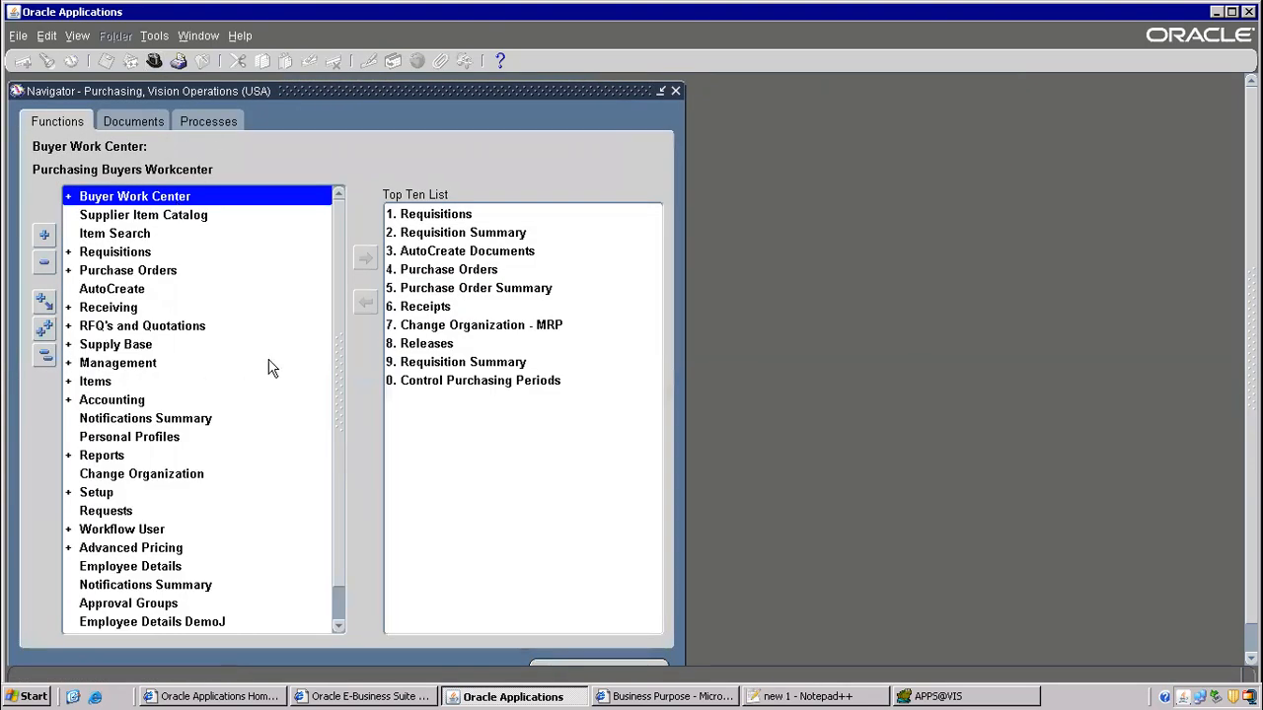
double_click(105, 492)
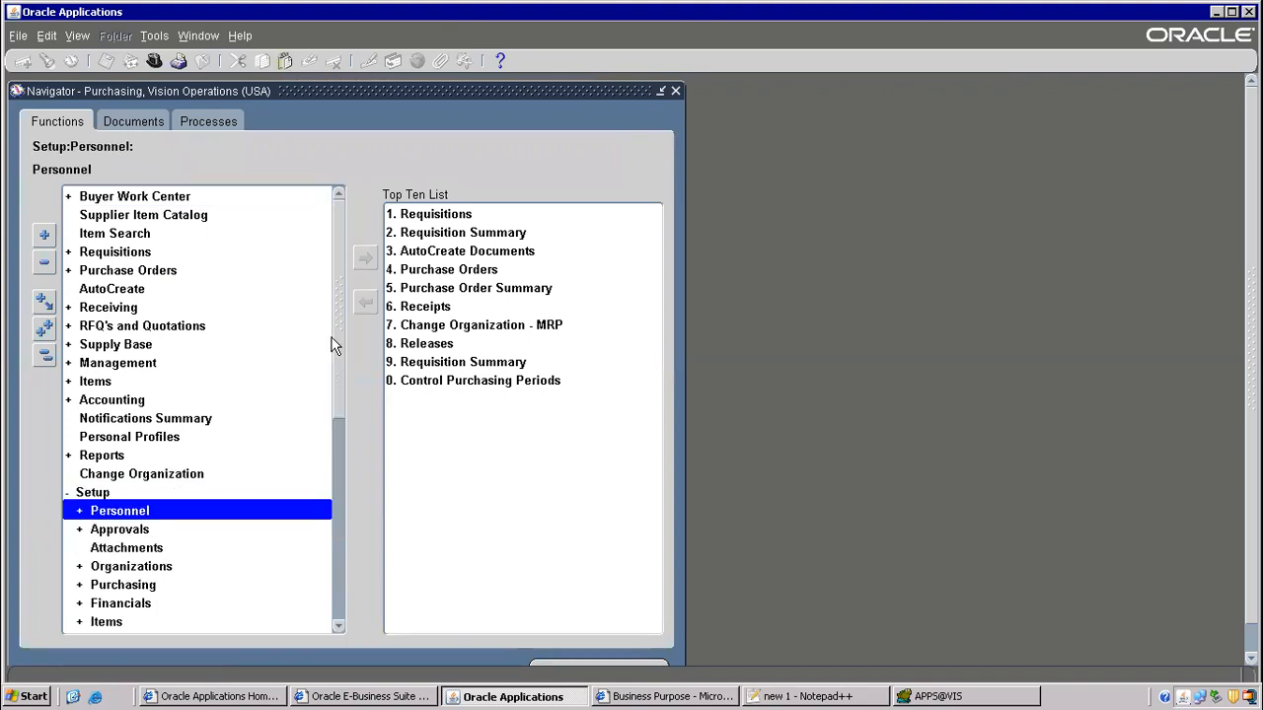
scroll(336, 355, down, 3)
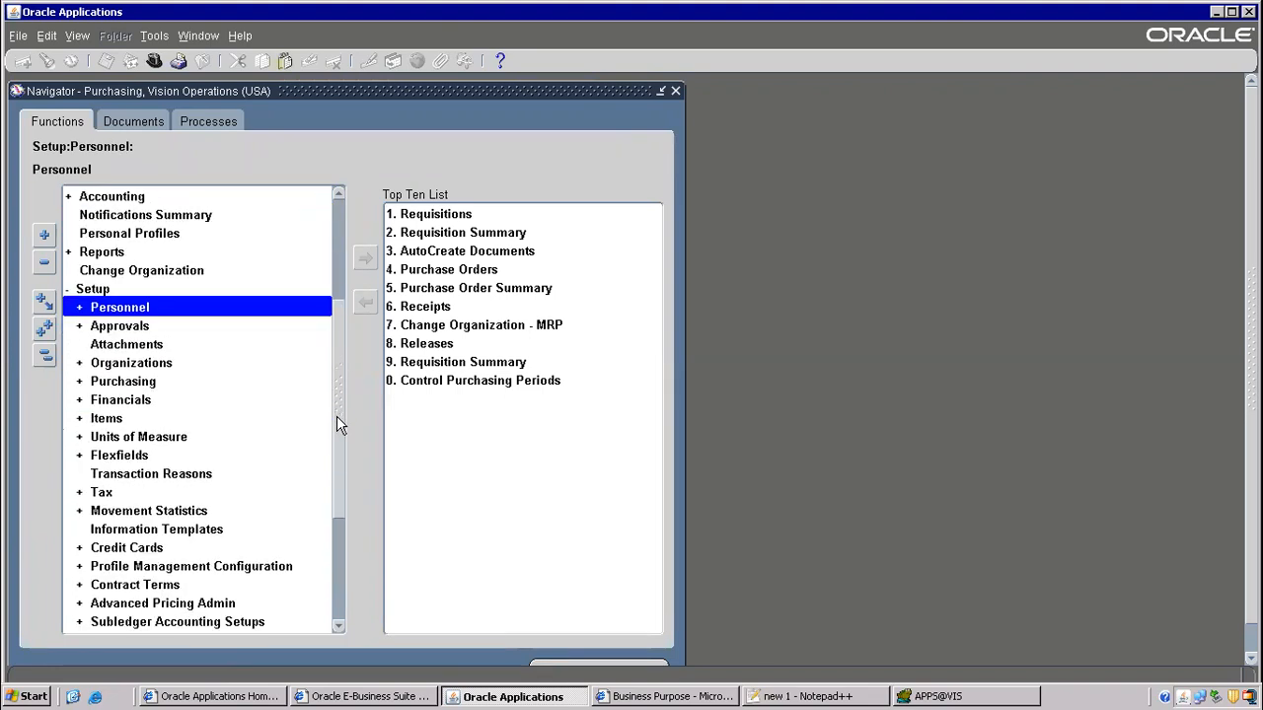
double_click(150, 369)
scroll(332, 362, down, 4)
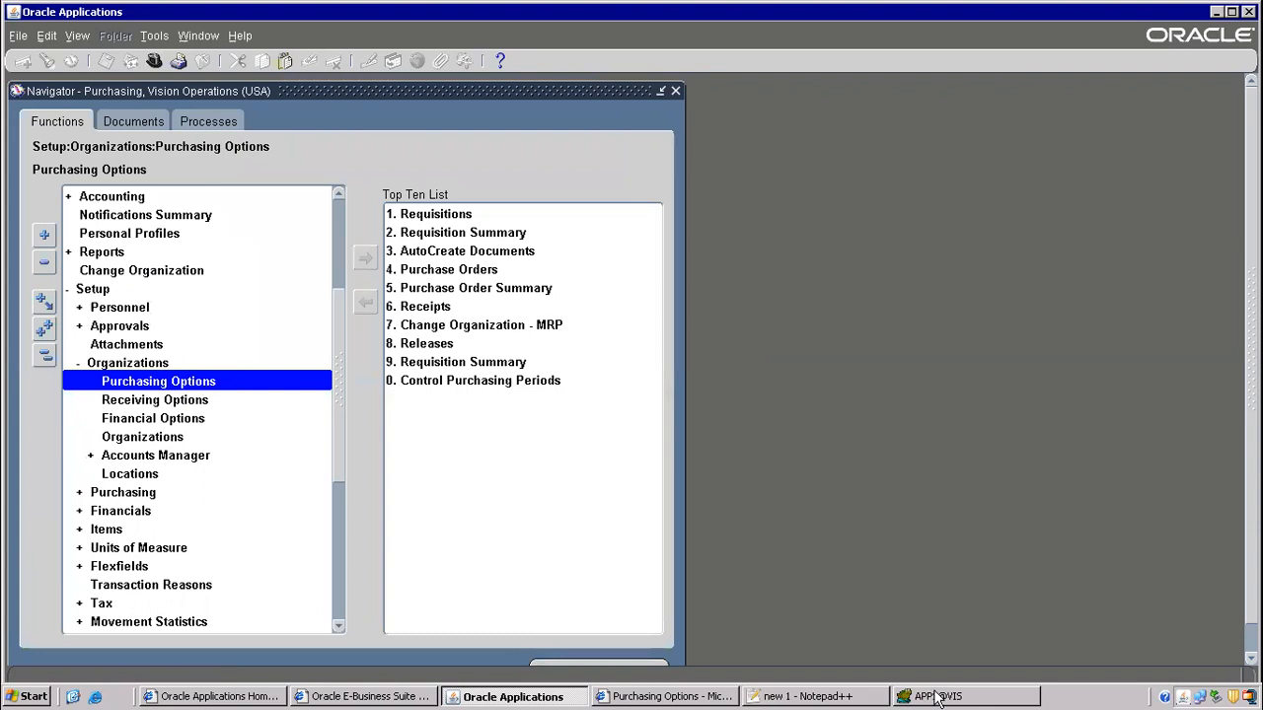
- On Purchasing Options, look up values for Internal Requisition Order Type, currently Mixed
click(683, 698)
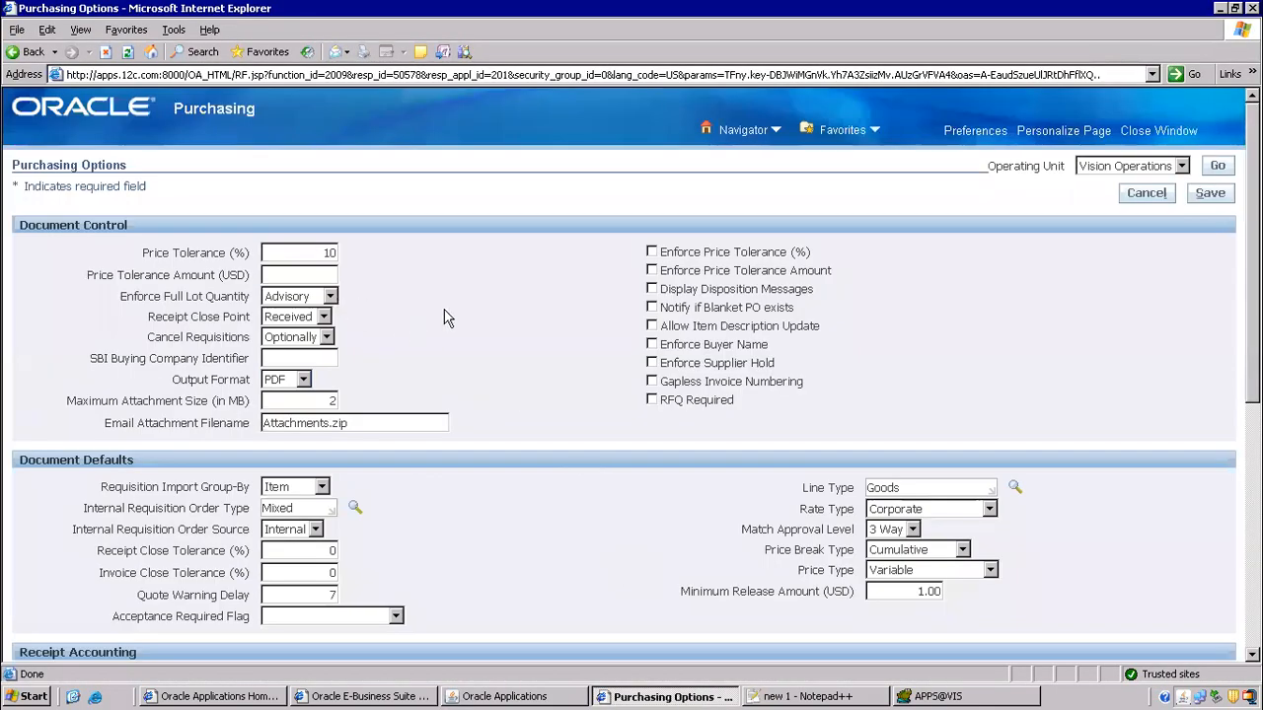
scroll(572, 336, down, 5)
scroll(321, 200, up, 3)
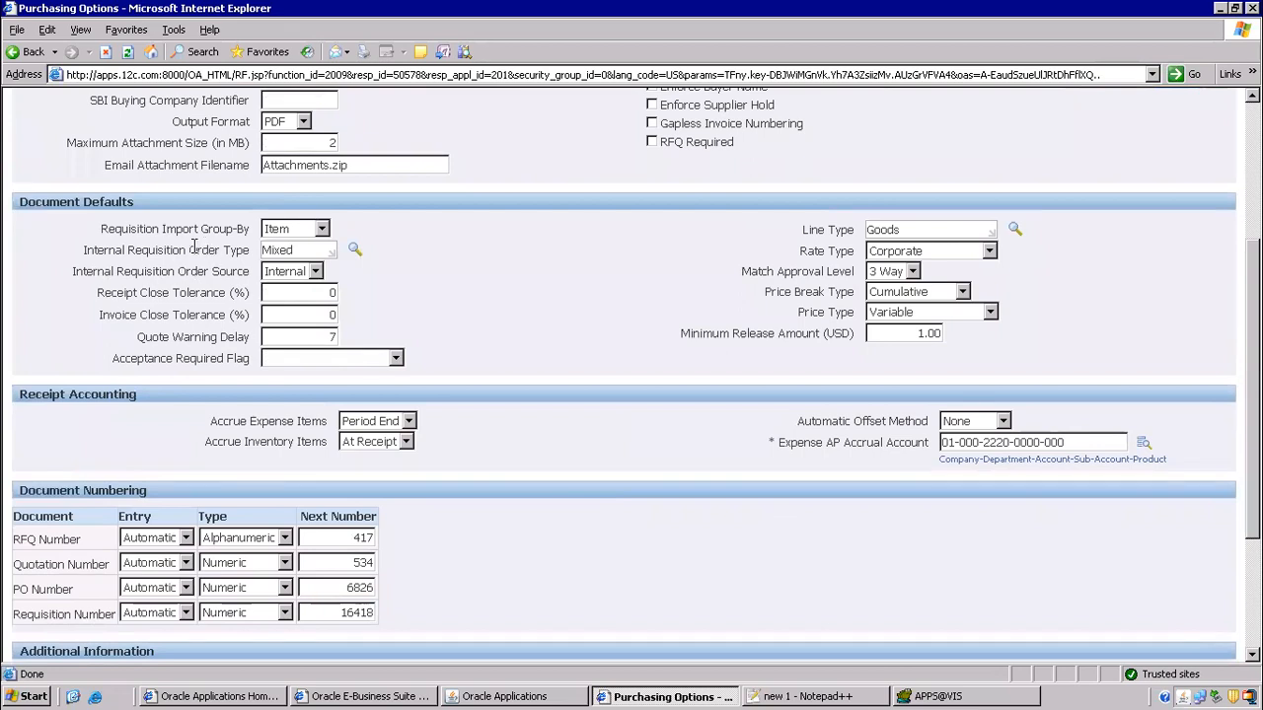
drag(194, 249, 262, 250)
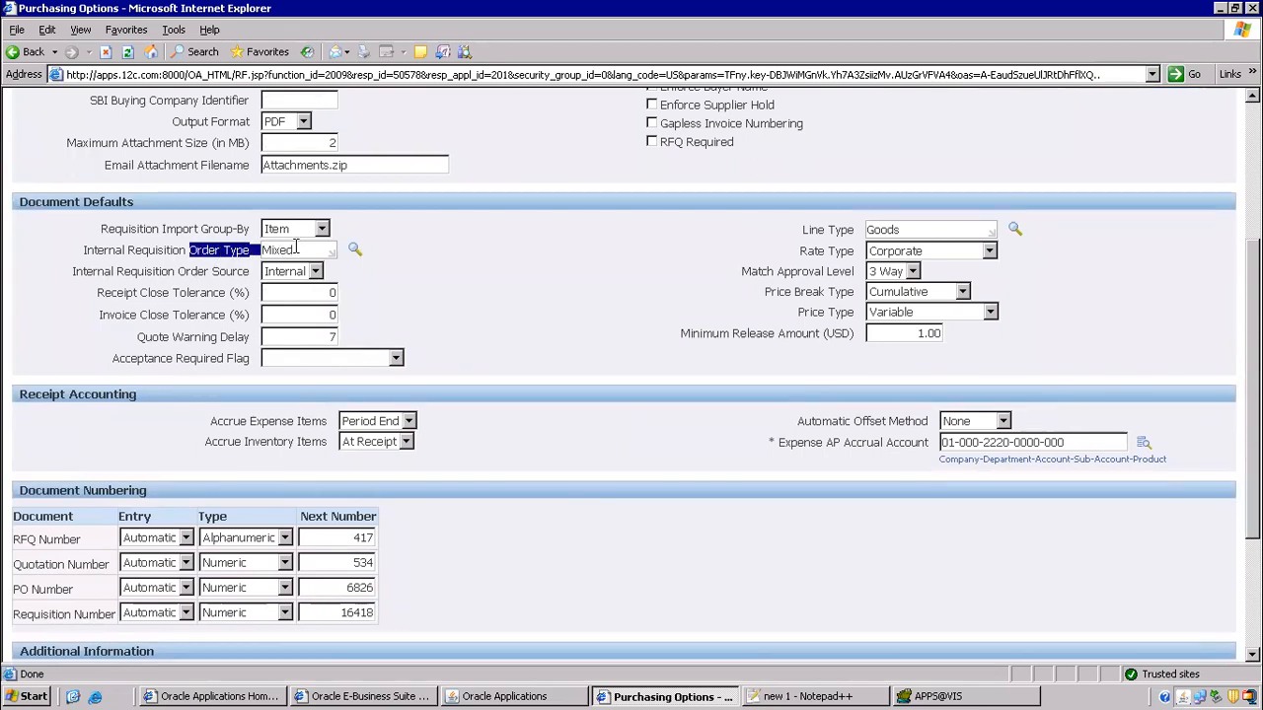
click(354, 252)
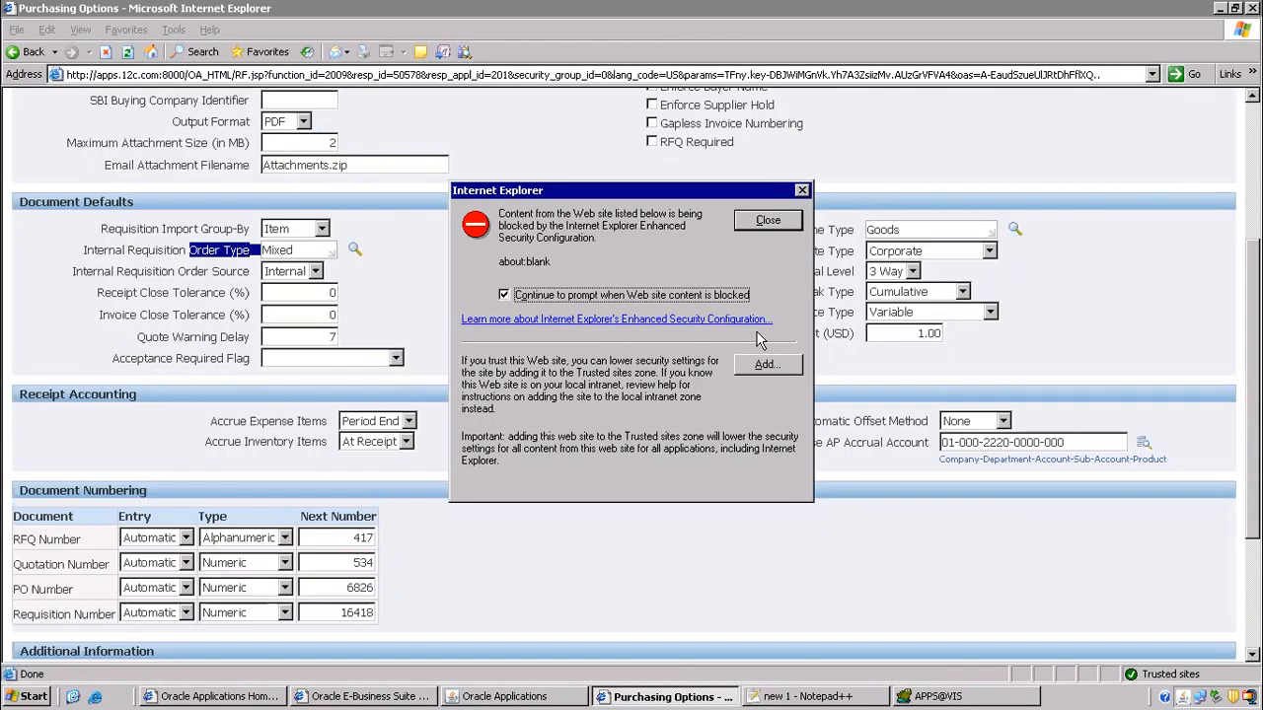
- Add the site to IE trusted sites and dismiss the blocked-content warning
click(764, 366)
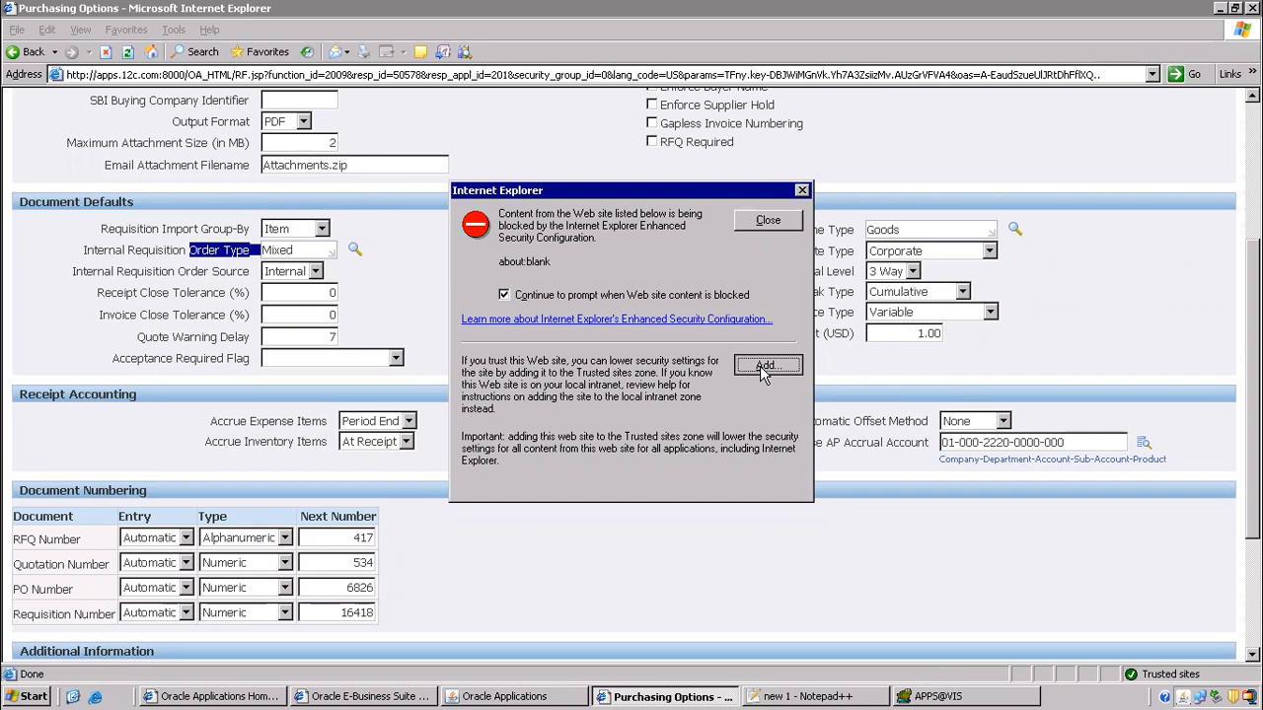
click(748, 488)
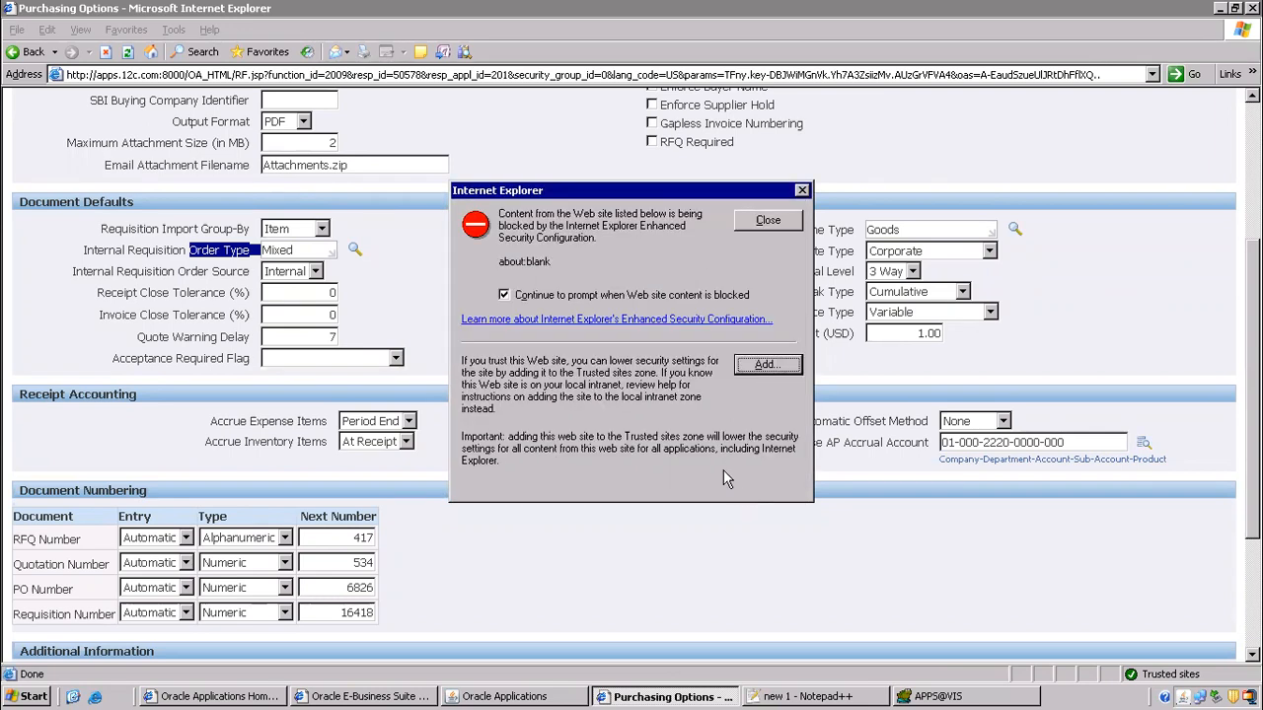
click(774, 221)
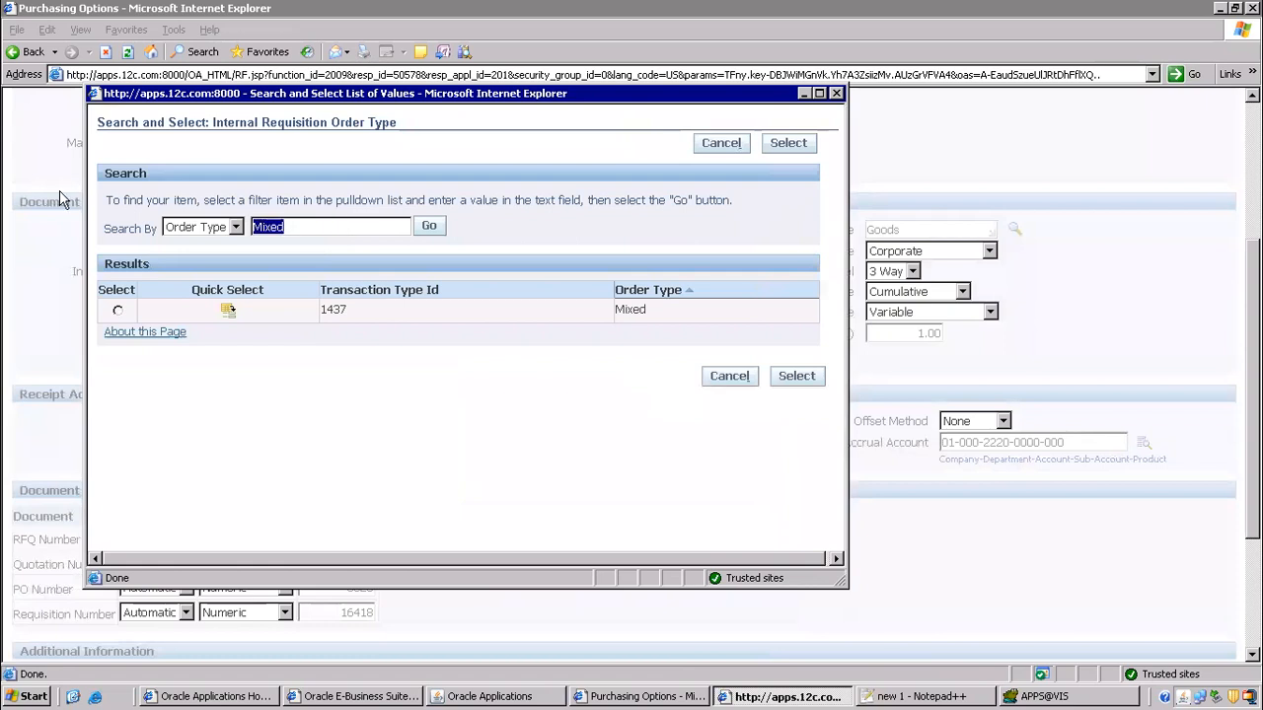
- Clear the Mixed filter, page through order types 11 to 40, and close the list without choosing
key(Delete)
click(428, 226)
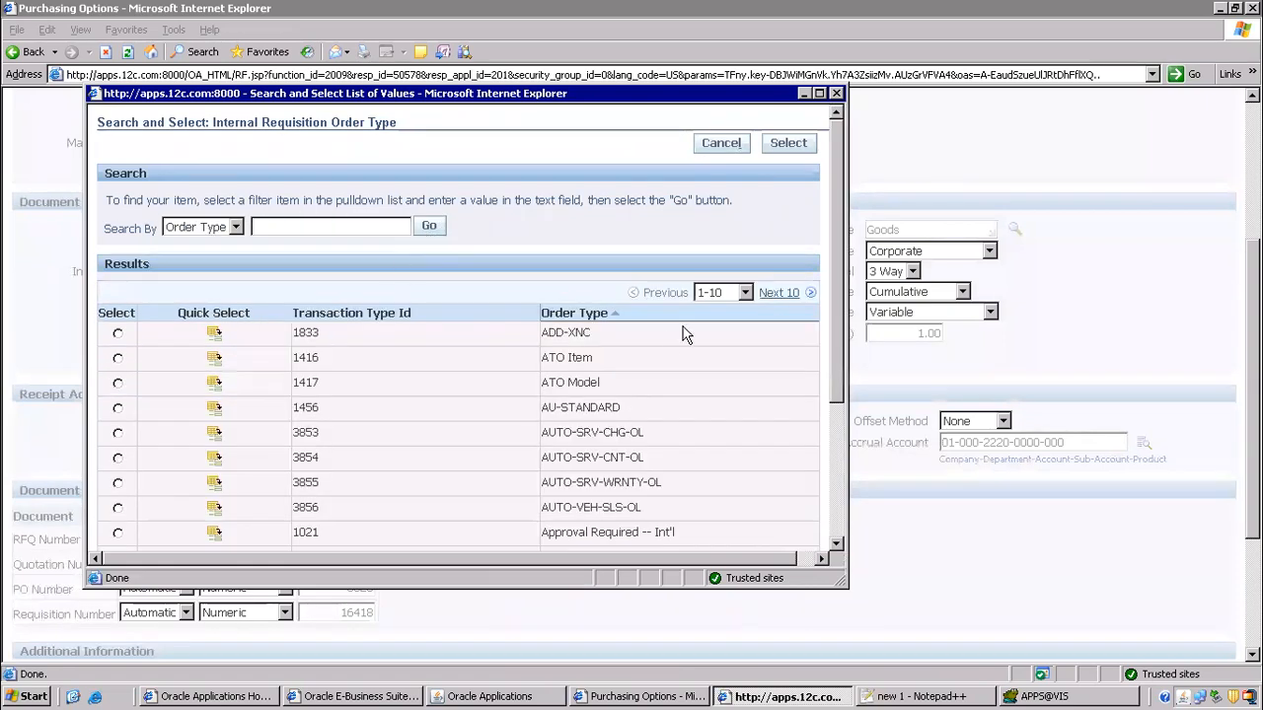
drag(834, 235, 836, 439)
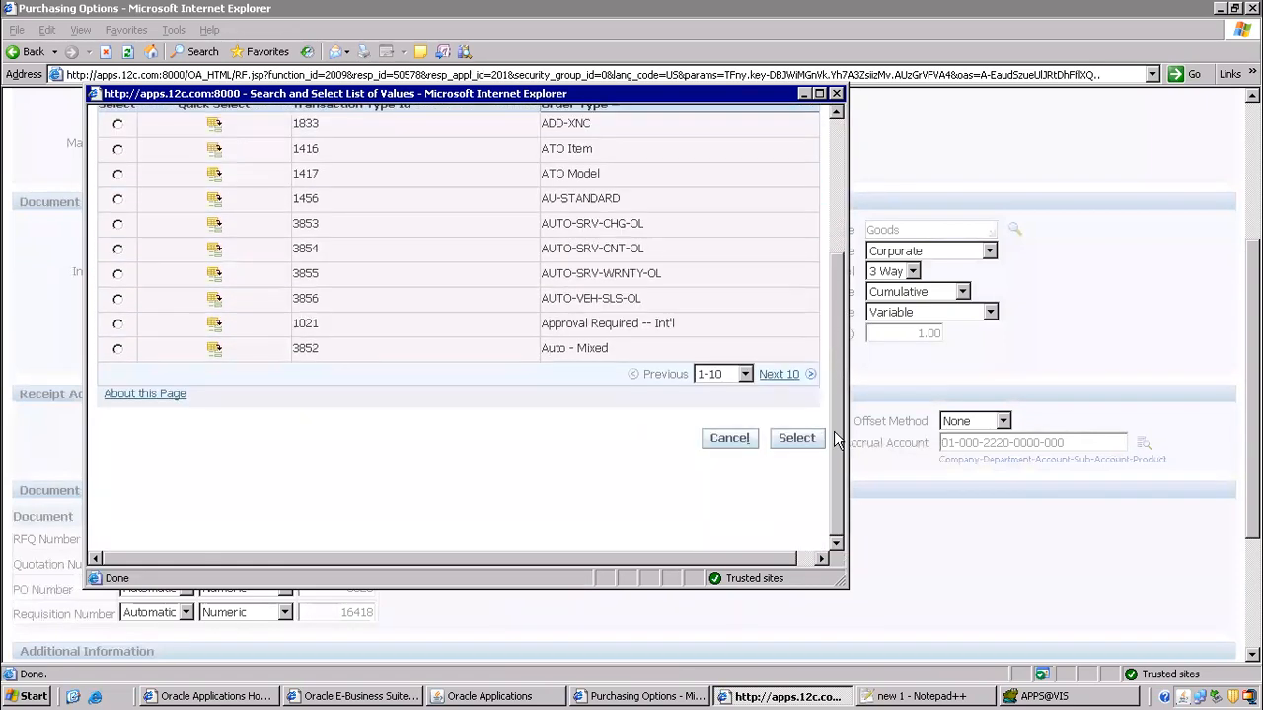
click(790, 378)
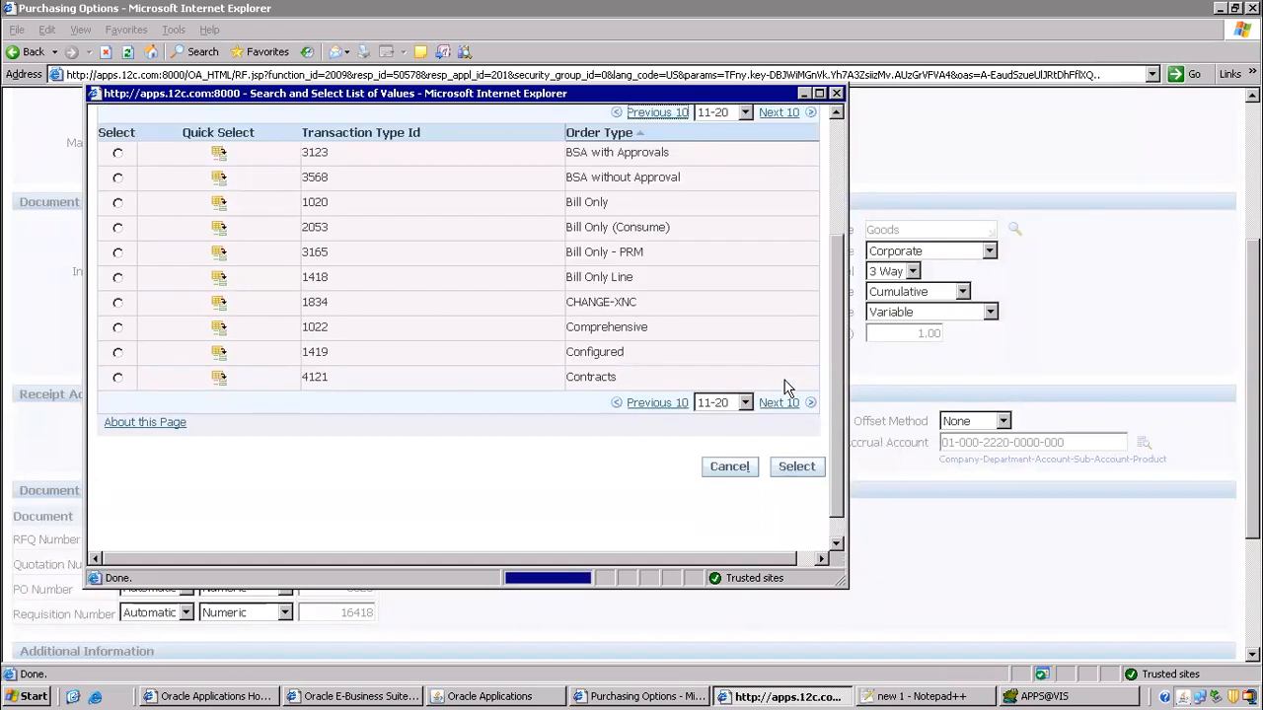
click(791, 401)
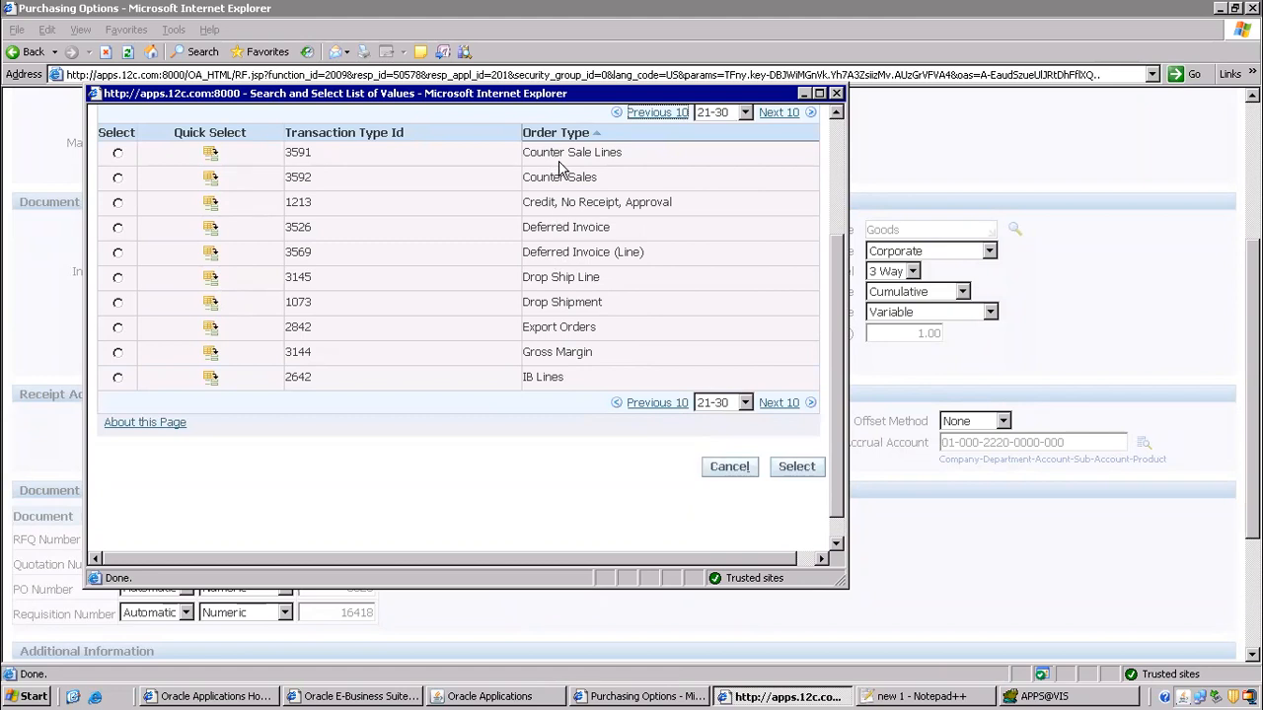
click(789, 403)
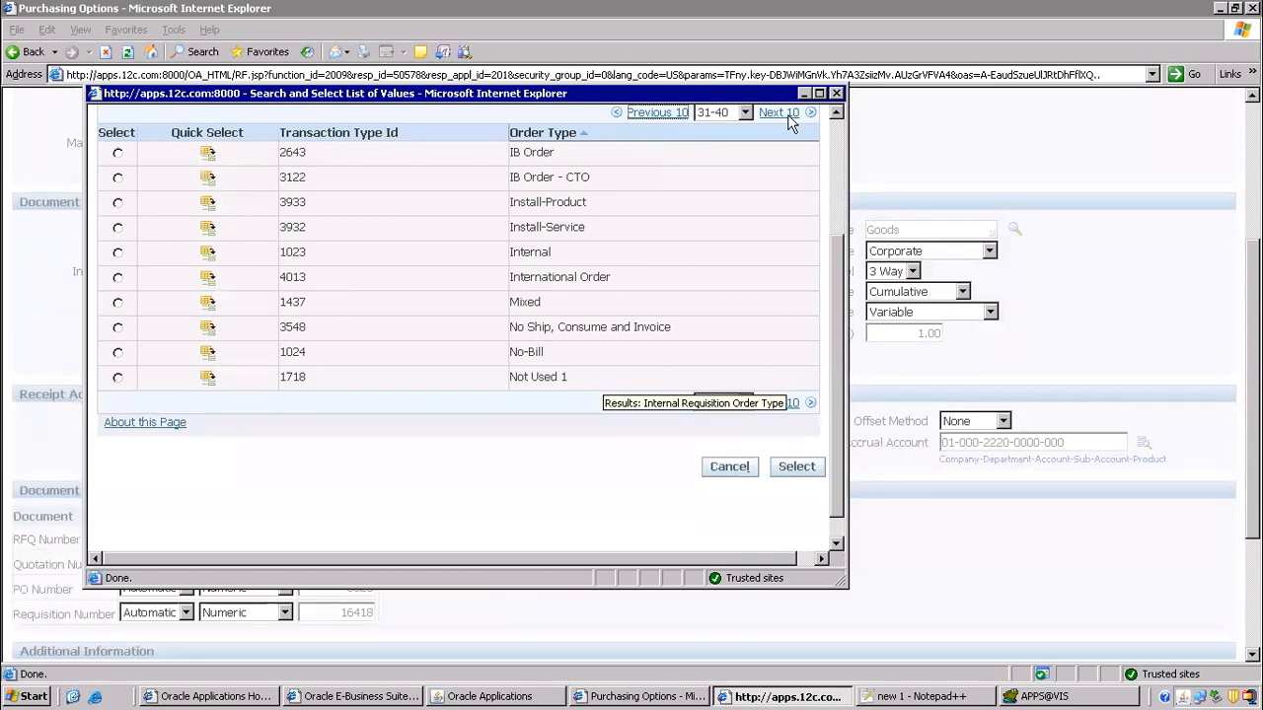
click(837, 93)
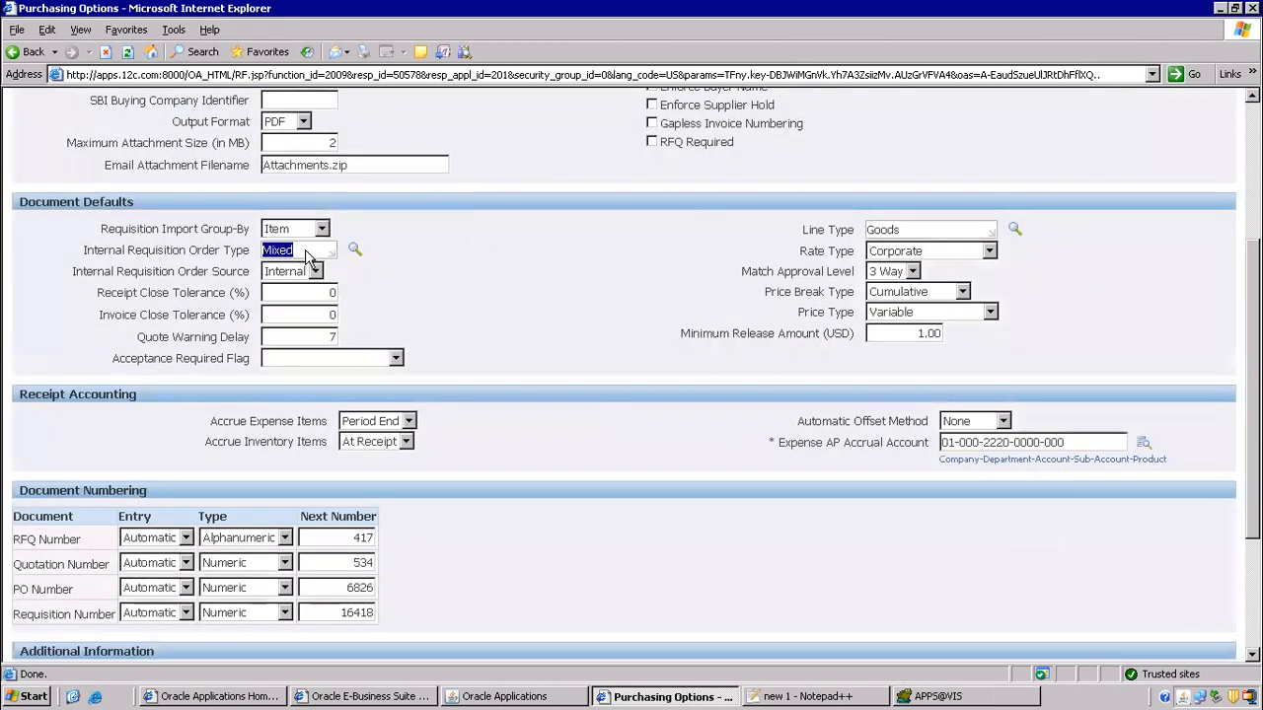
- Toggle Internal Requisition Order Source to blank and back to Internal
drag(75, 273, 258, 276)
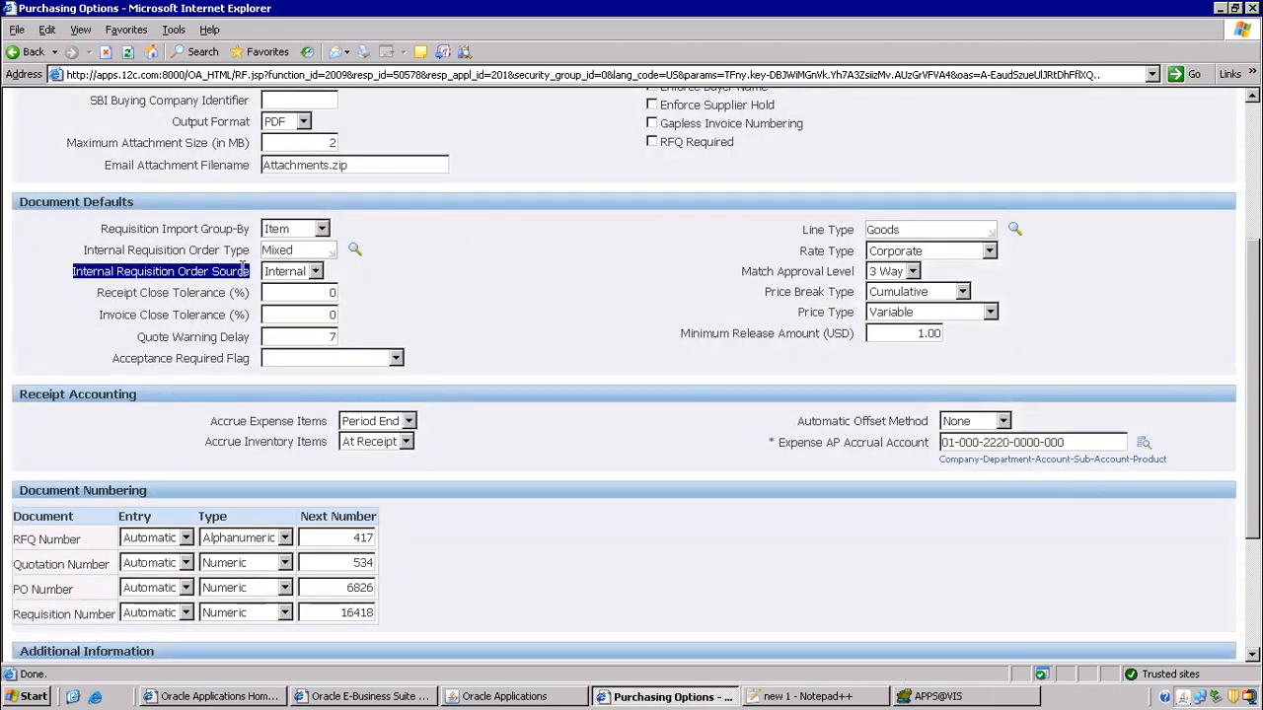
click(312, 277)
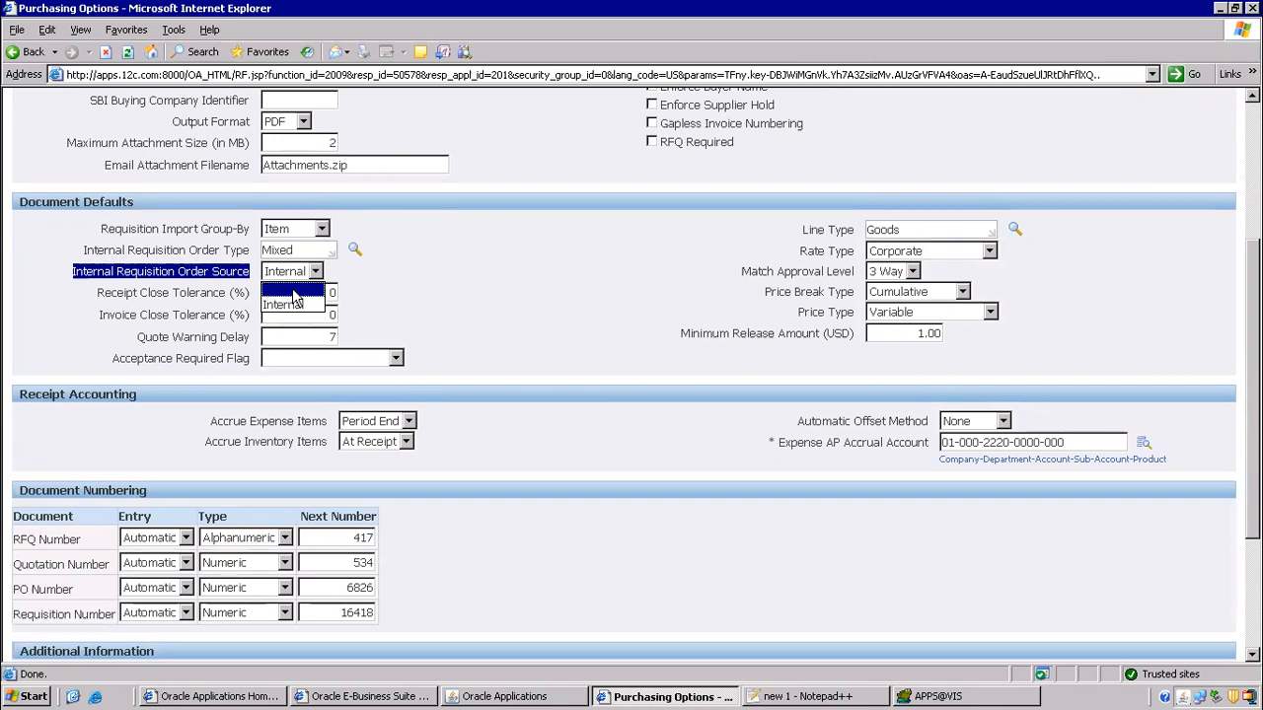
click(294, 293)
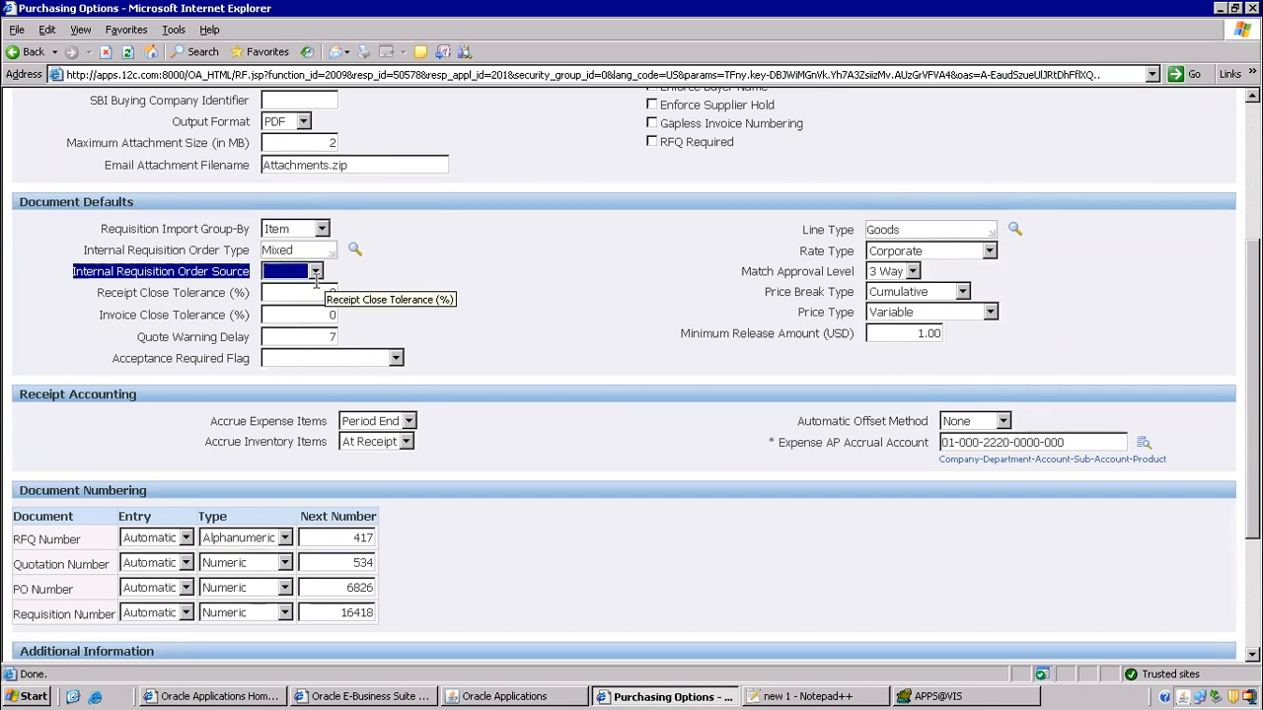
click(315, 271)
click(296, 293)
- Copy both internal requisition settings and their values from the Purchasing Options page
click(493, 257)
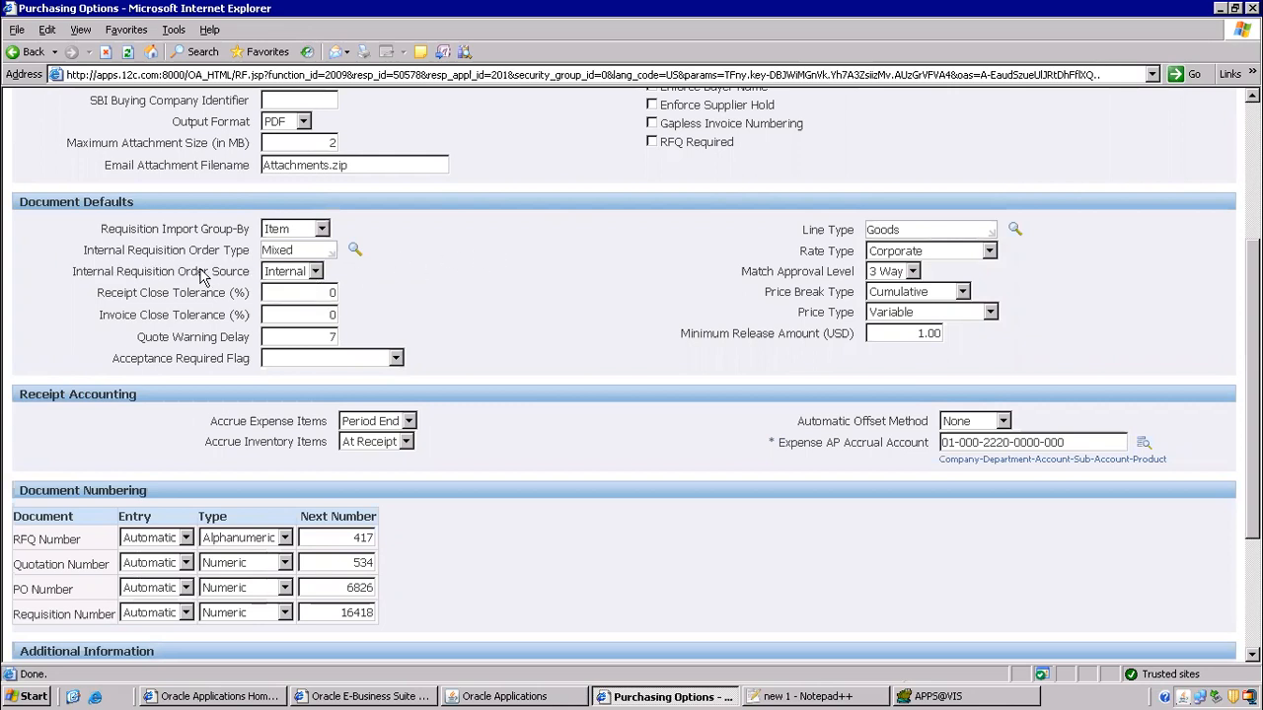
drag(85, 255, 329, 270)
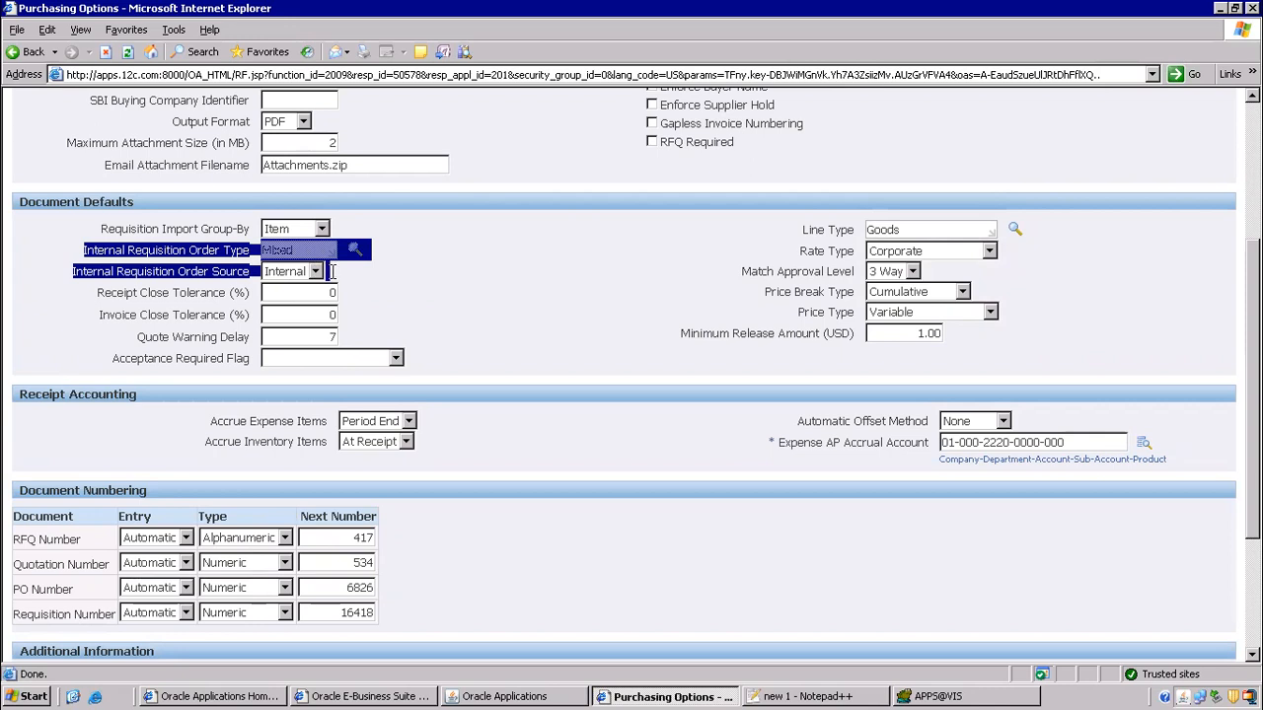
right_click(353, 251)
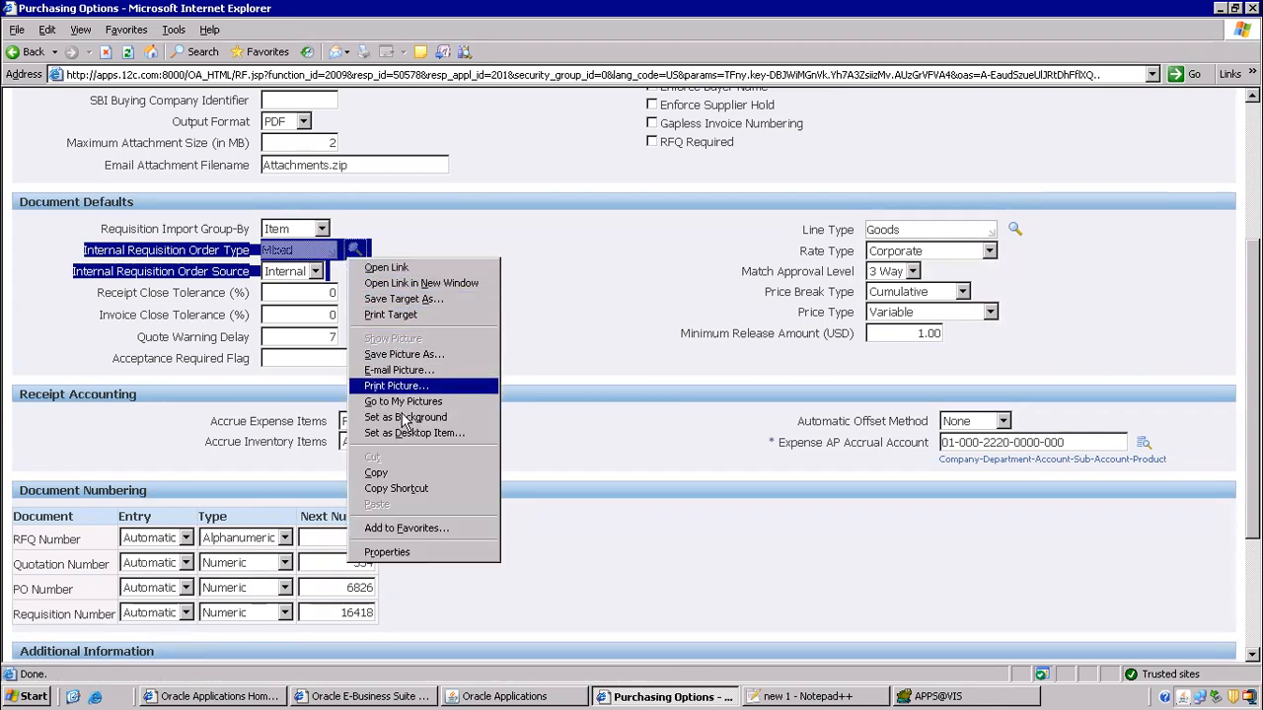
click(382, 479)
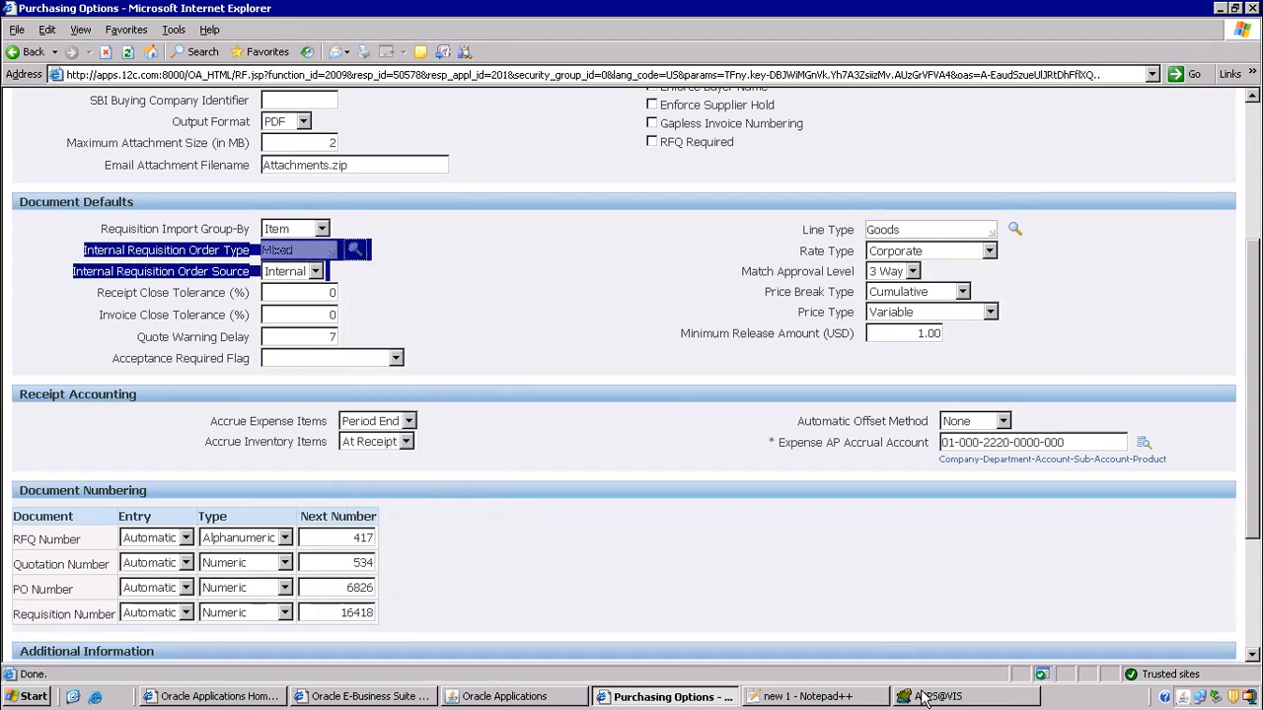
click(856, 696)
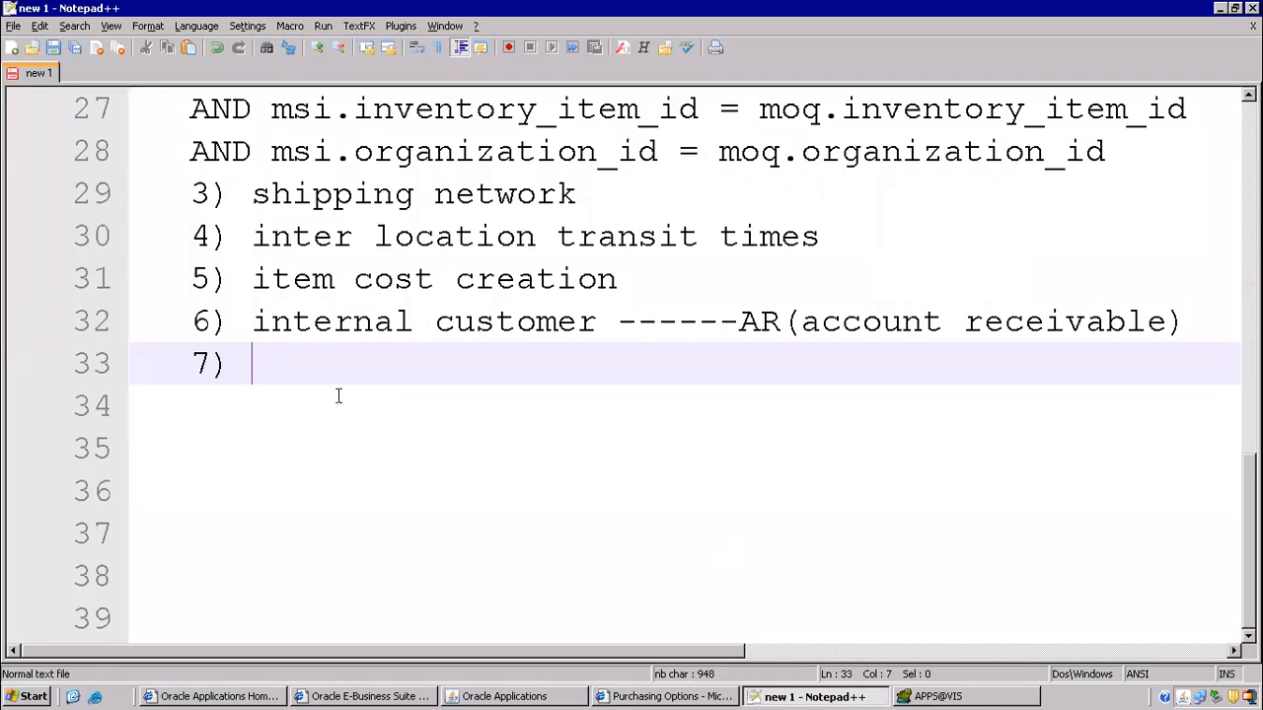
- Paste the settings under item 7, appending '-- Mixed' after Type and dashes after Source
key(ctrl+v)
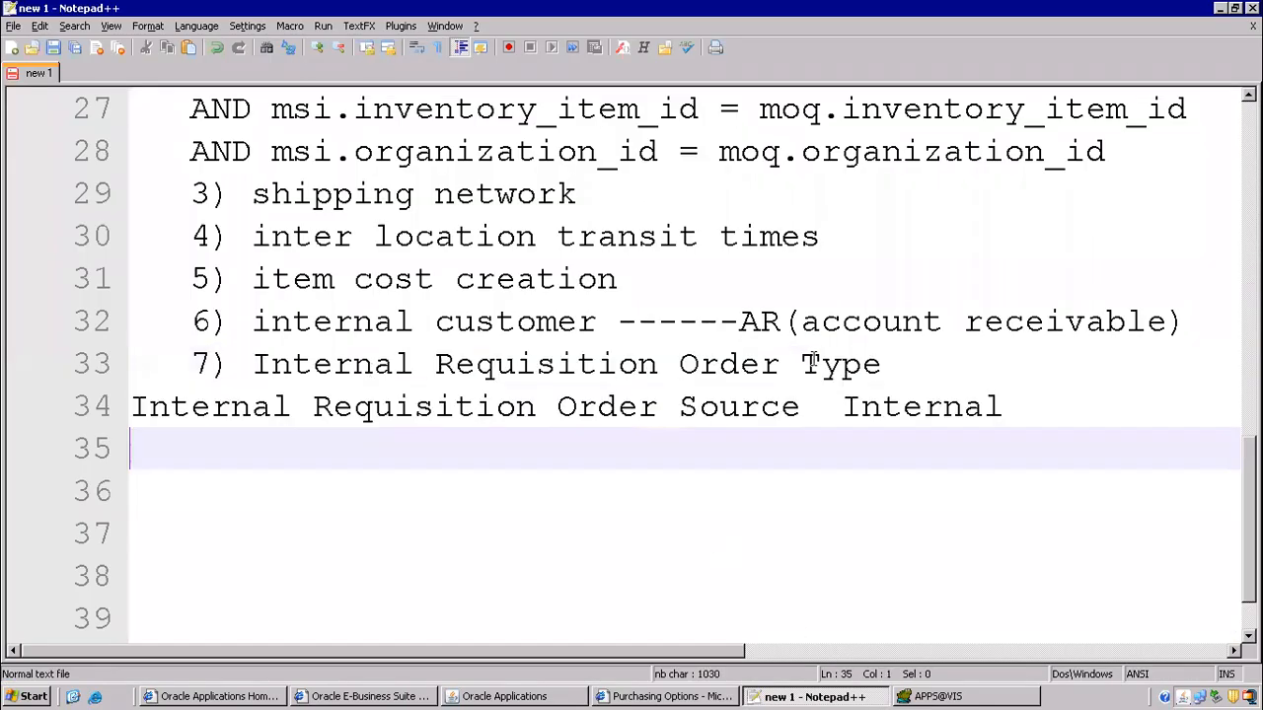
click(920, 365)
text(-- Mixed)
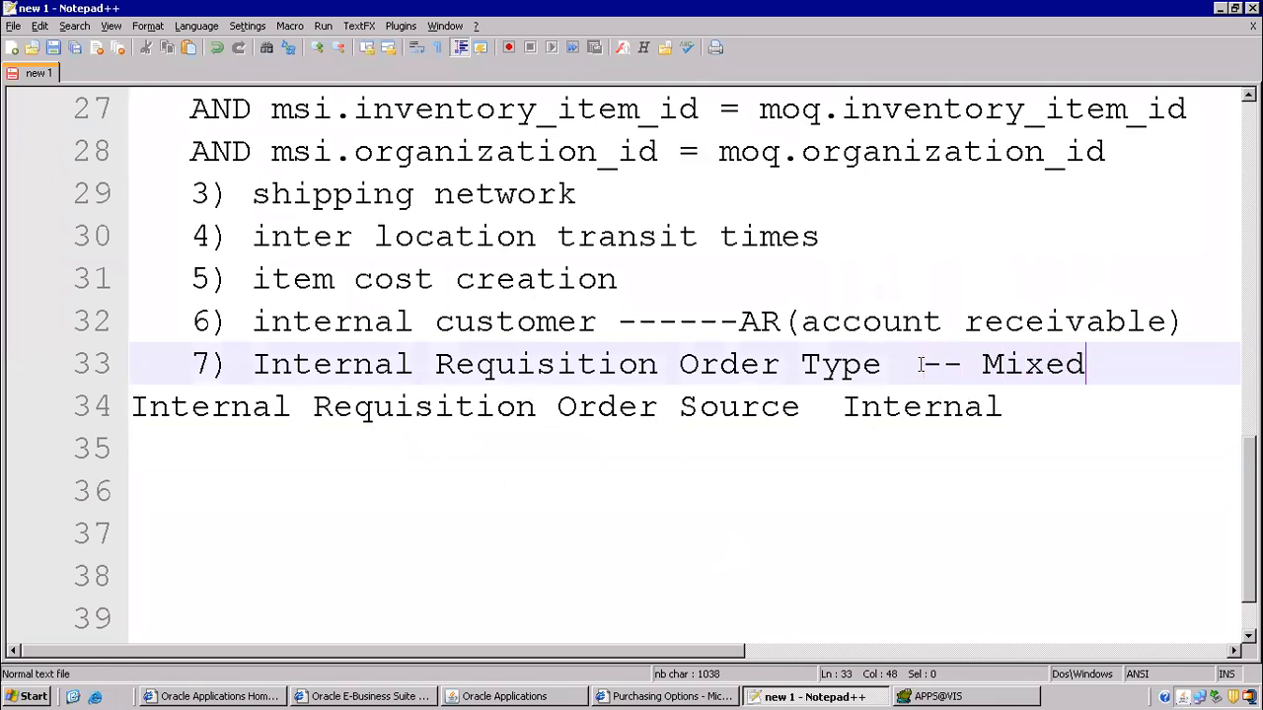
click(808, 409)
text(---)
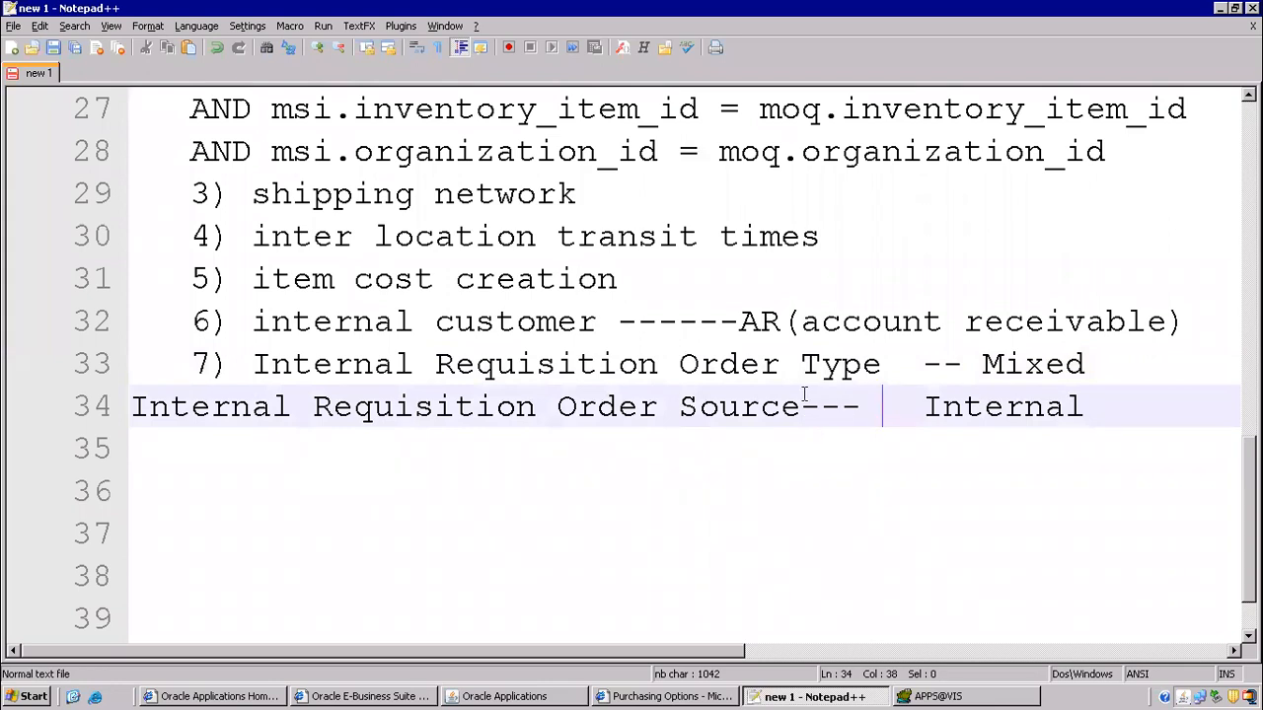
click(808, 404)
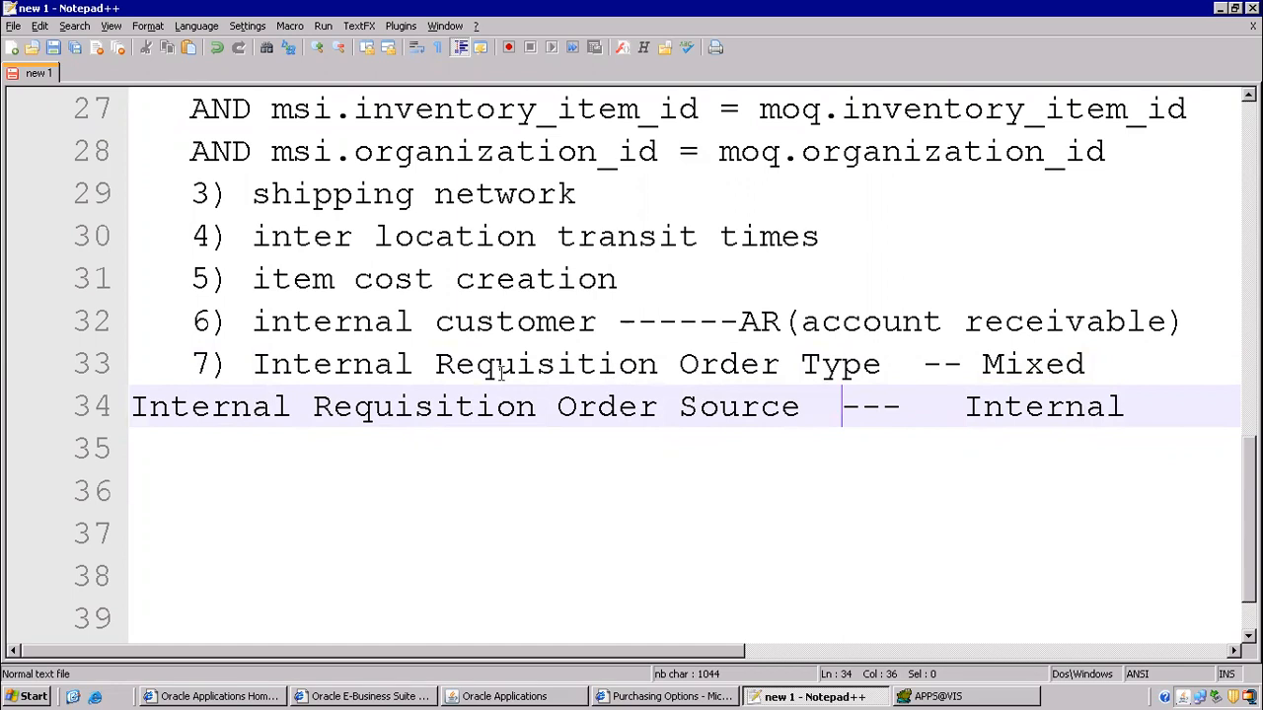
scroll(451, 357, up, 7)
drag(138, 192, 592, 255)
- Review the item creation and onhand quantity notes near the top of the file
scroll(410, 247, down, 3)
scroll(411, 247, up, 2)
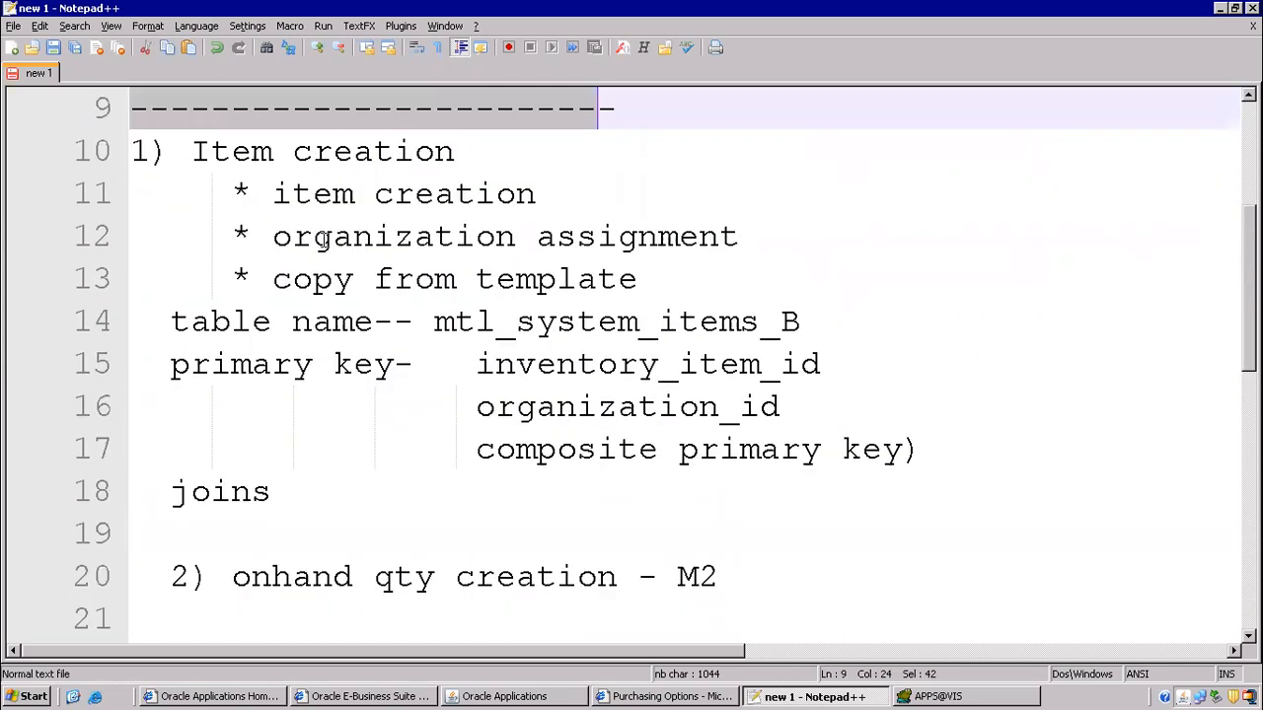
drag(212, 151, 693, 618)
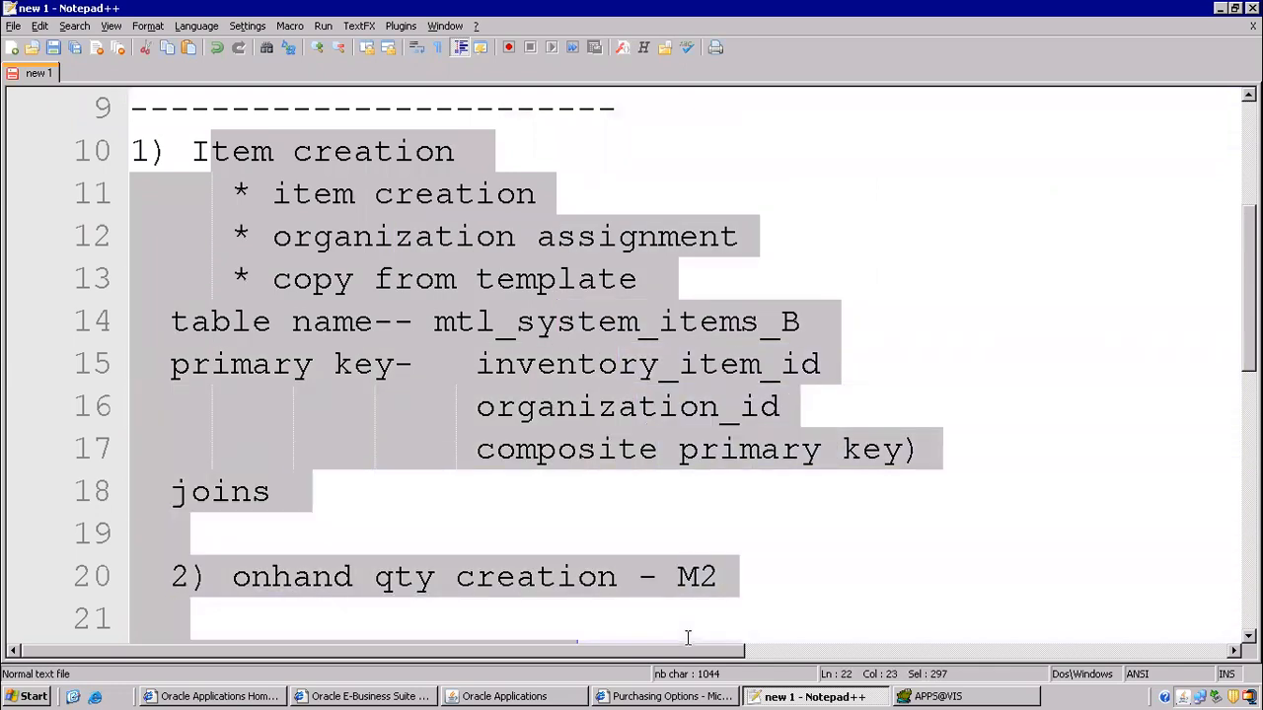
click(395, 279)
scroll(246, 234, up, 1)
scroll(246, 229, up, 2)
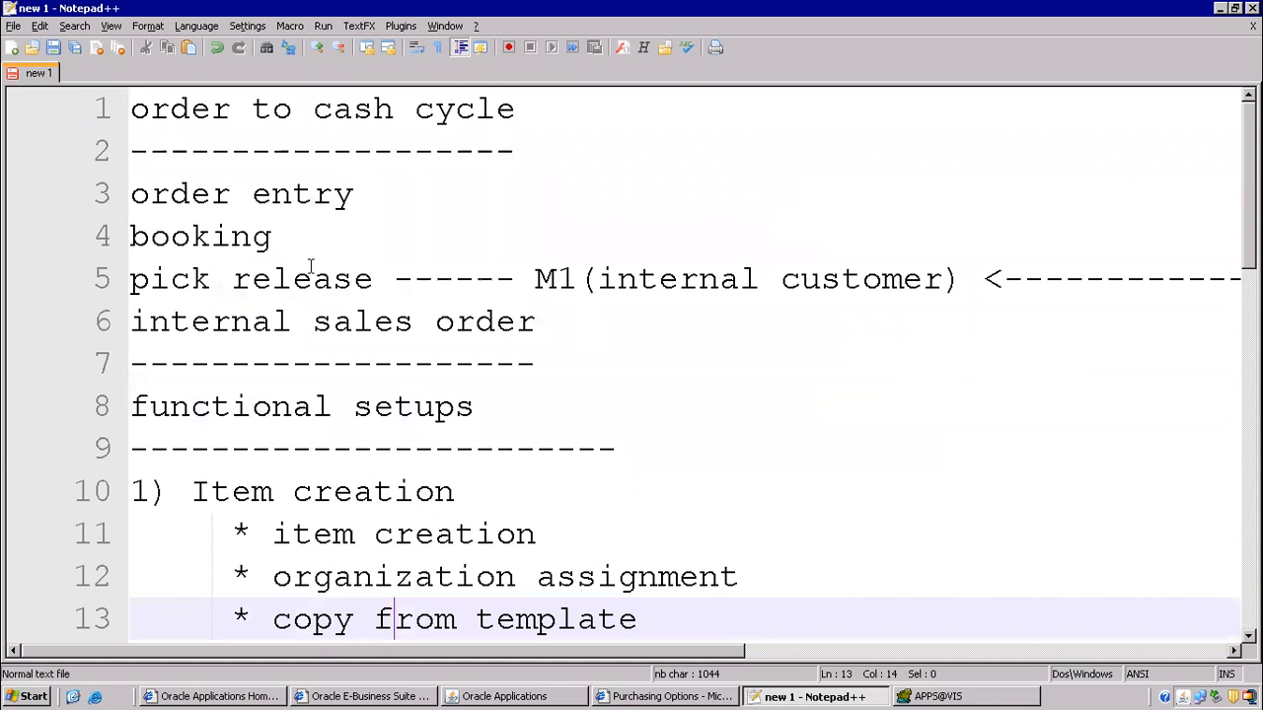
scroll(335, 282, down, 2)
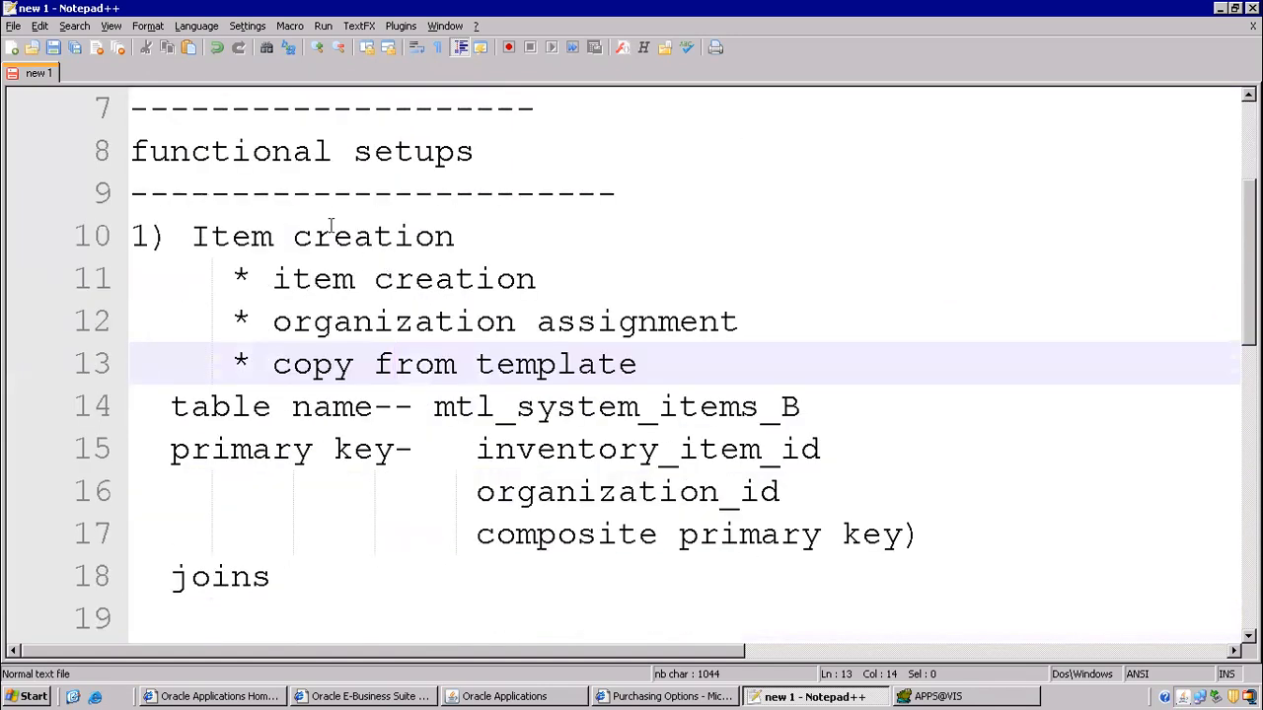
drag(190, 238, 536, 279)
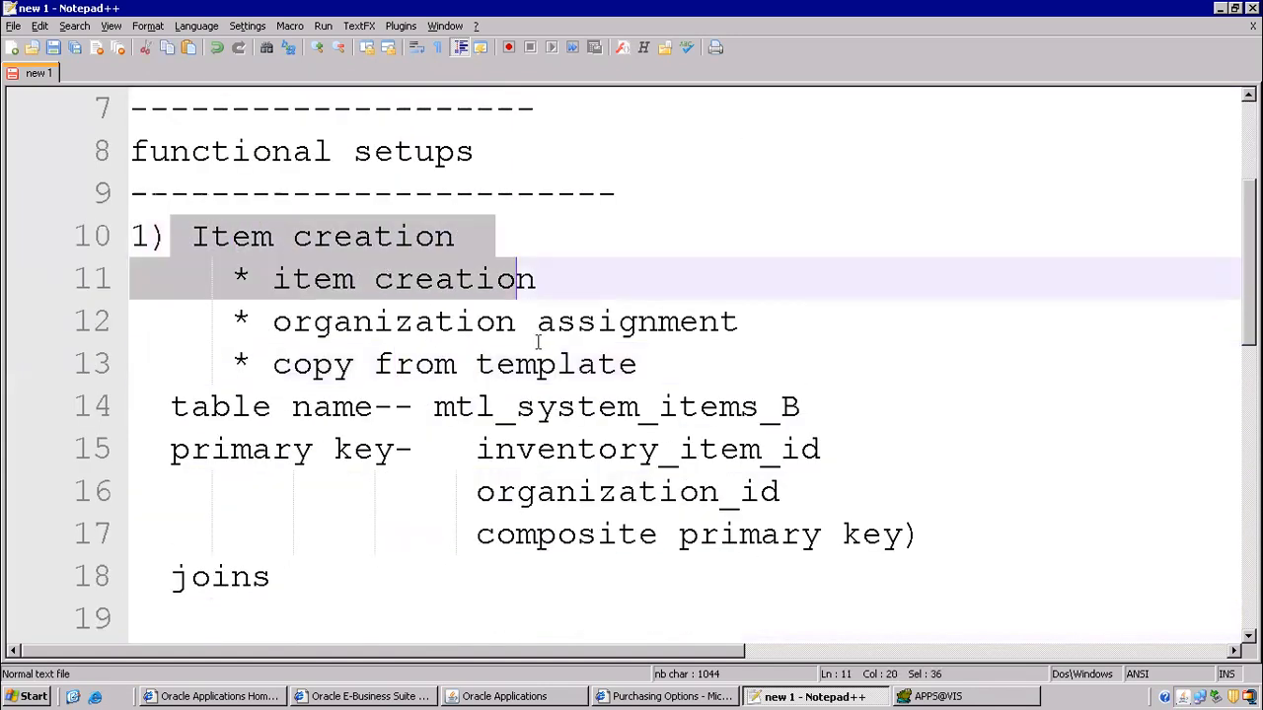
click(536, 241)
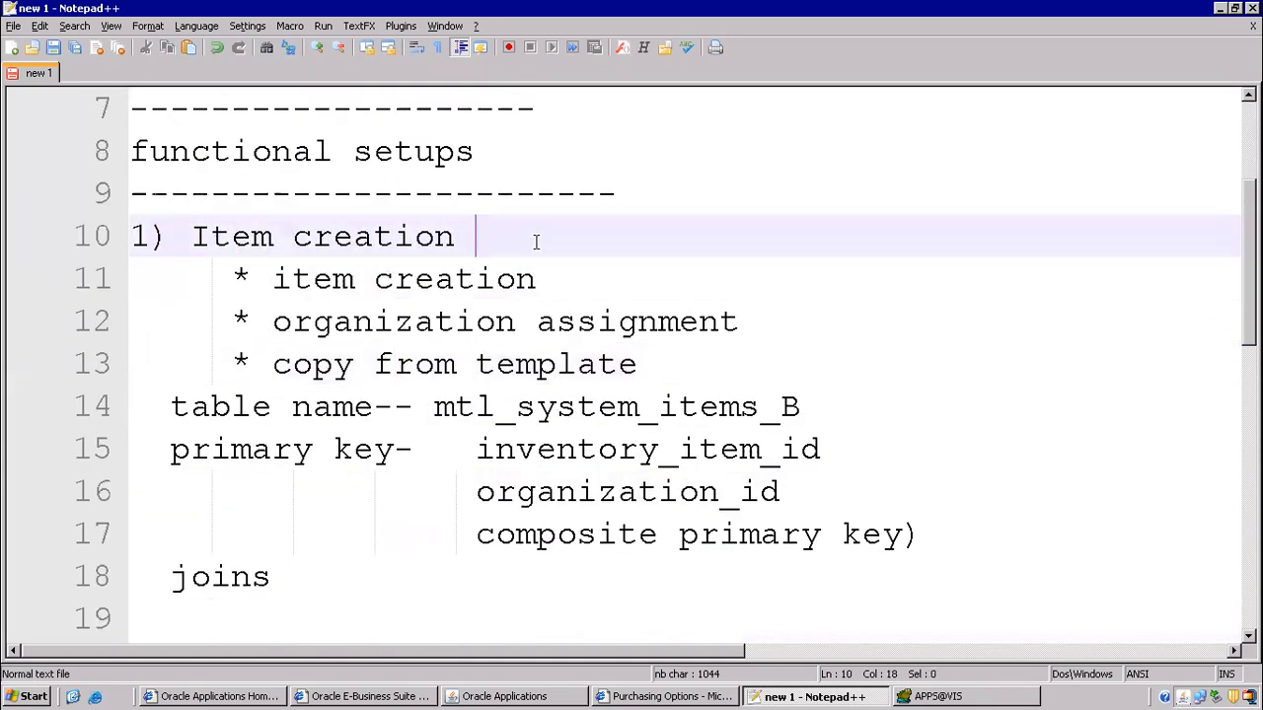
- Add 'Inv,om,ar,po' on a new line under the functional setups dashes, followed by a blank line
click(639, 194)
key(Return)
text(In)
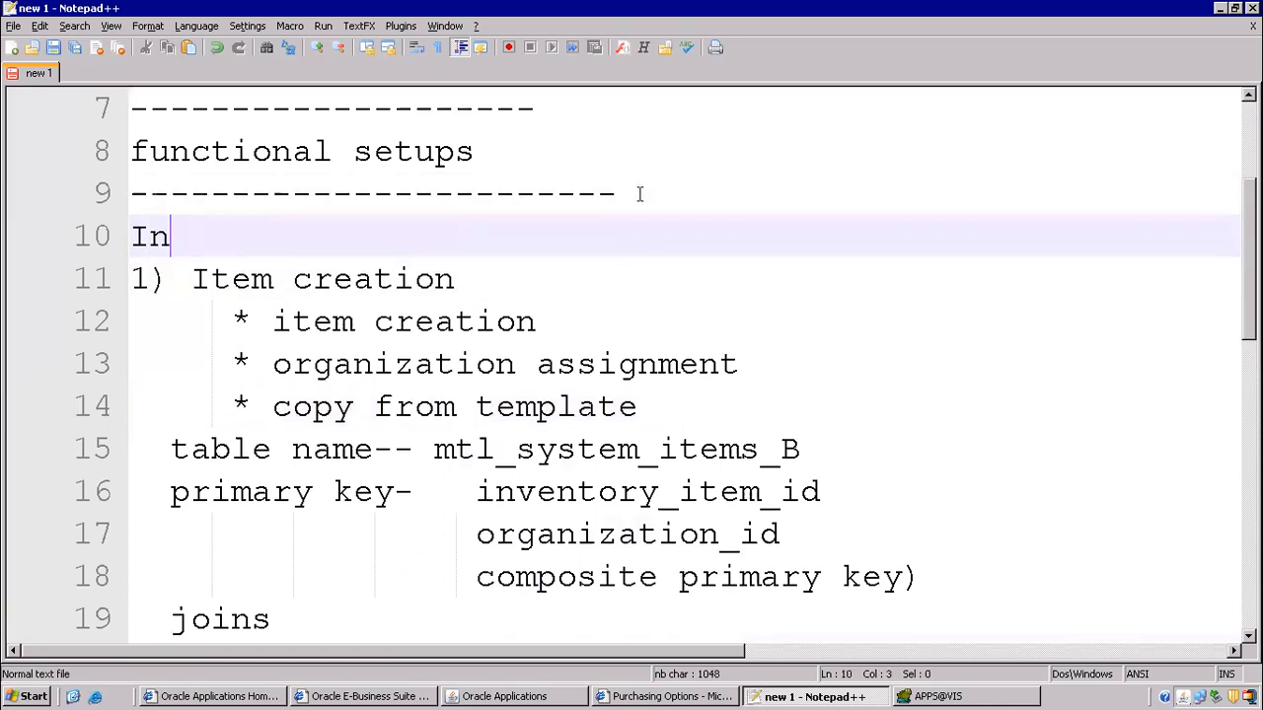
text(v,om,)
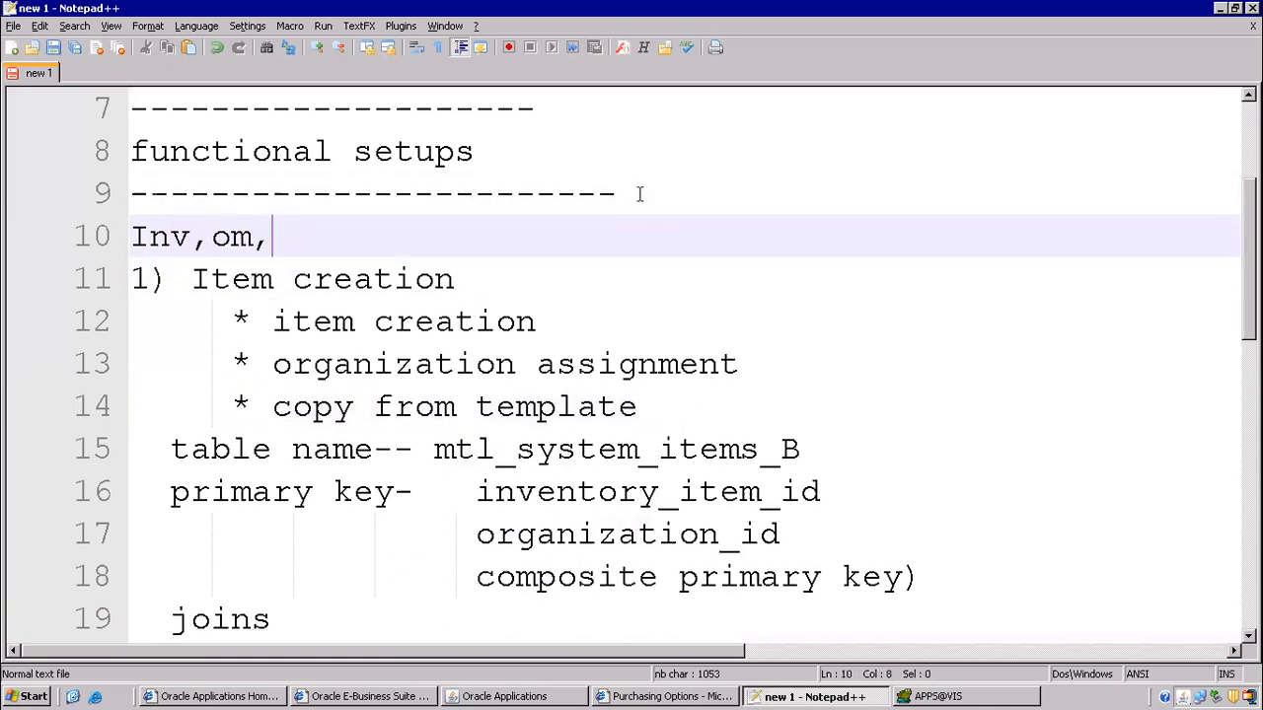
text(ar,po)
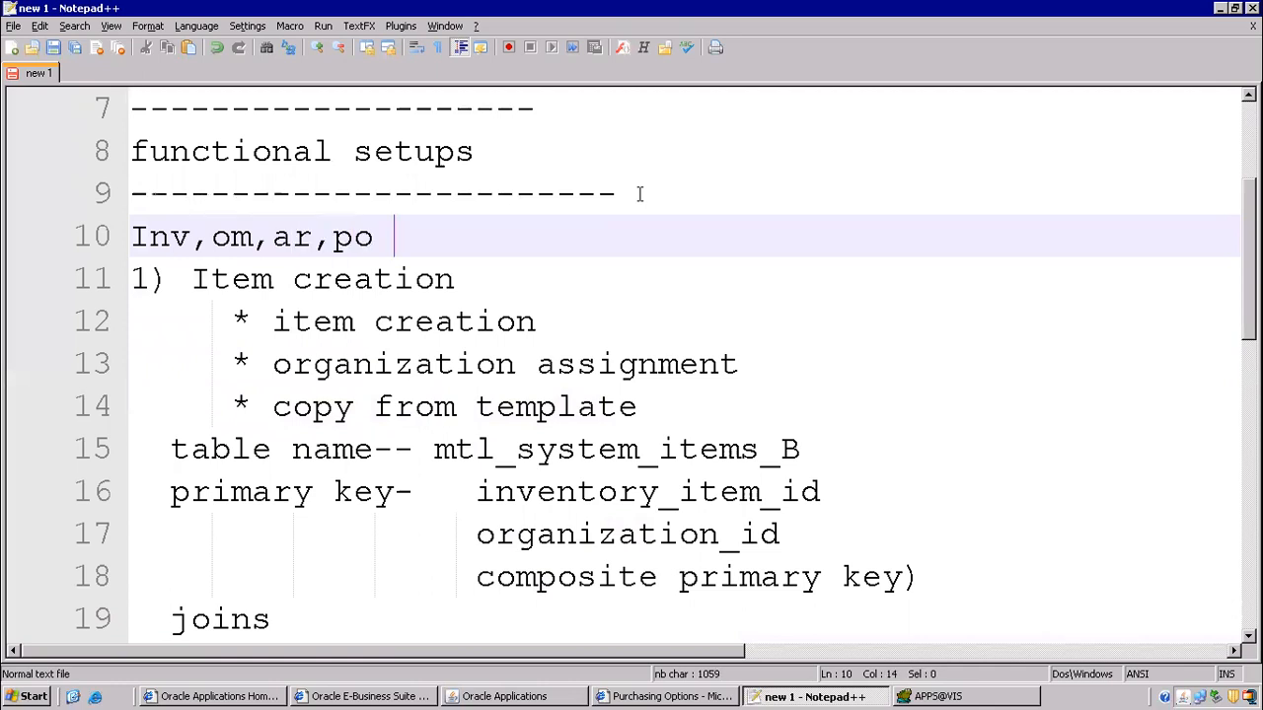
key(Return)
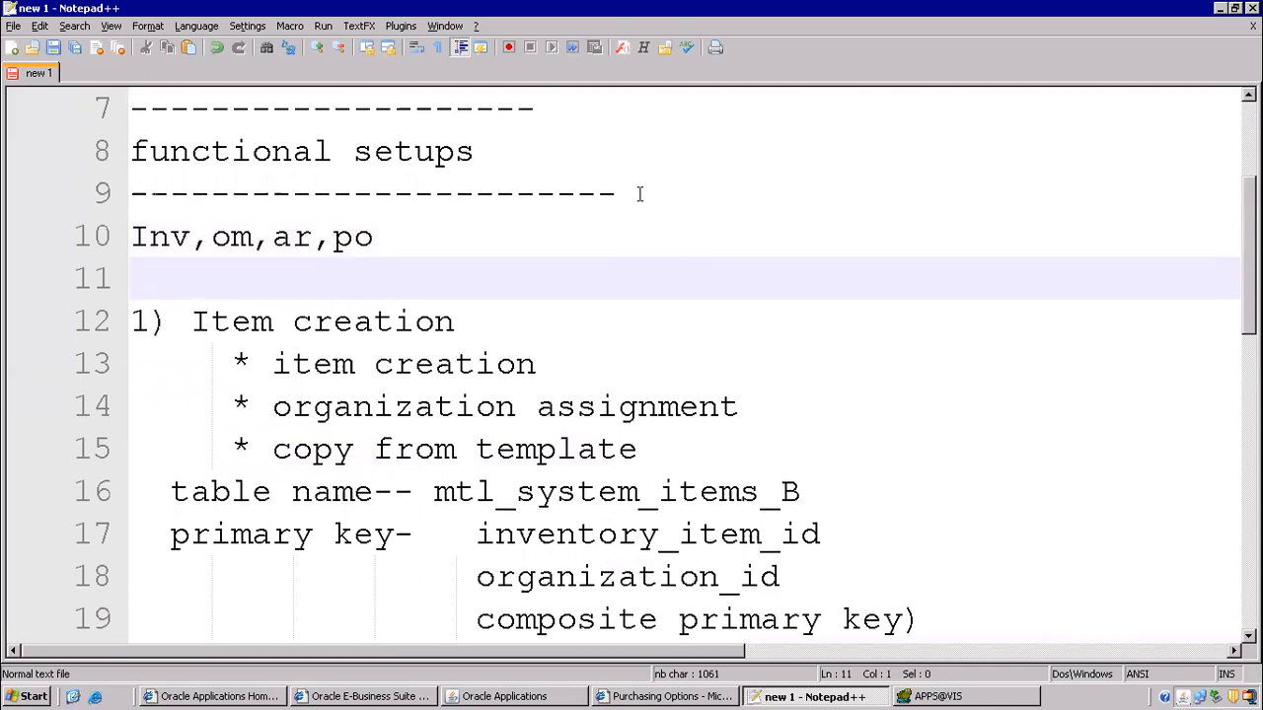
scroll(295, 310, down, 2)
scroll(273, 174, up, 2)
scroll(379, 276, down, 1)
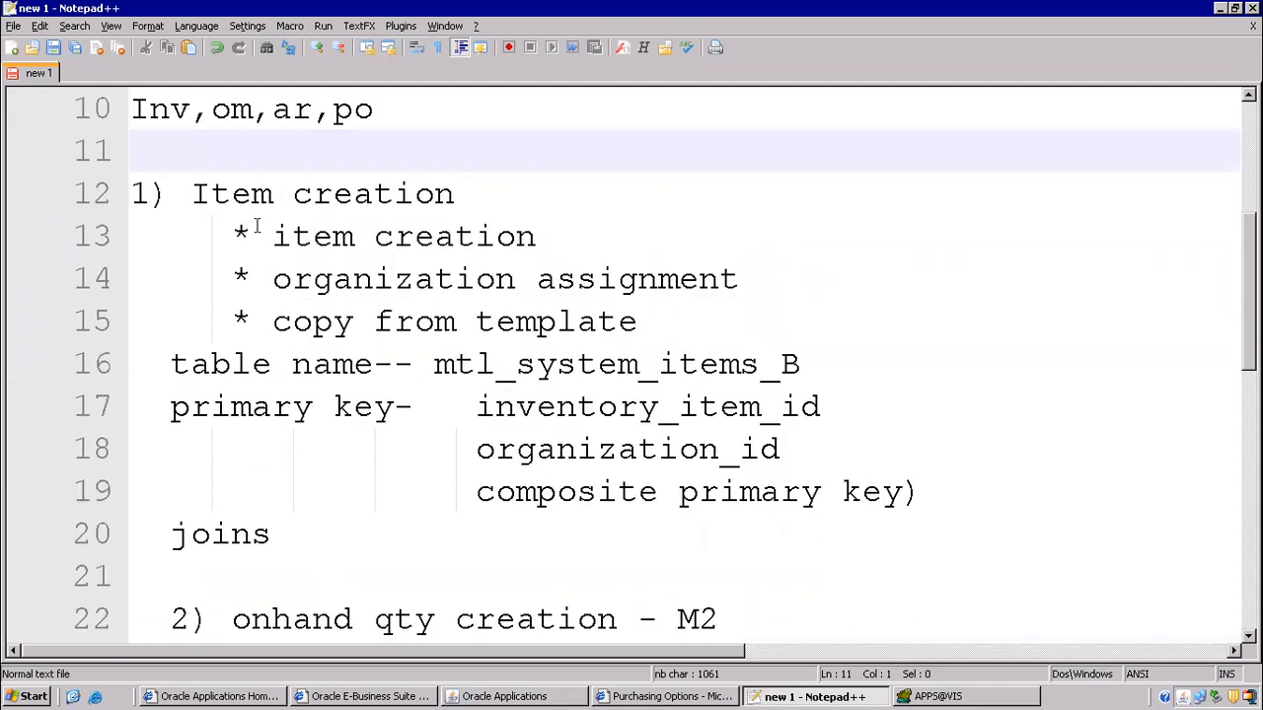
drag(180, 193, 581, 198)
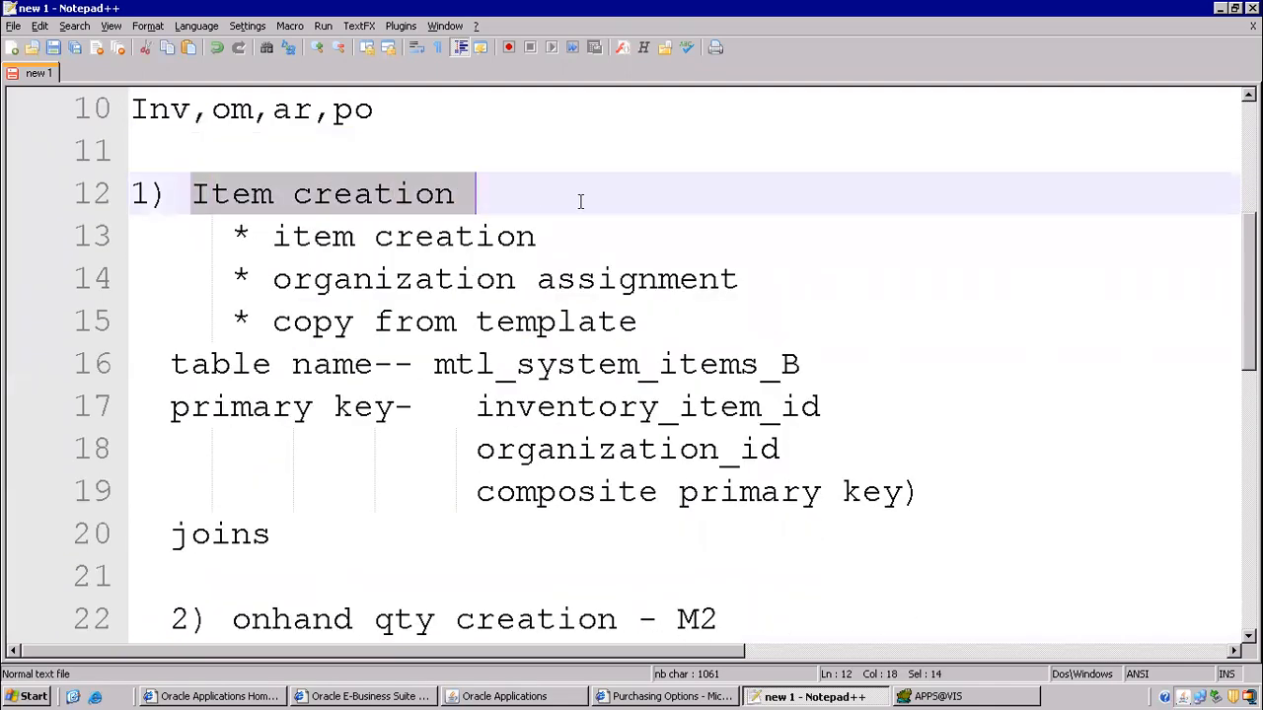
click(474, 696)
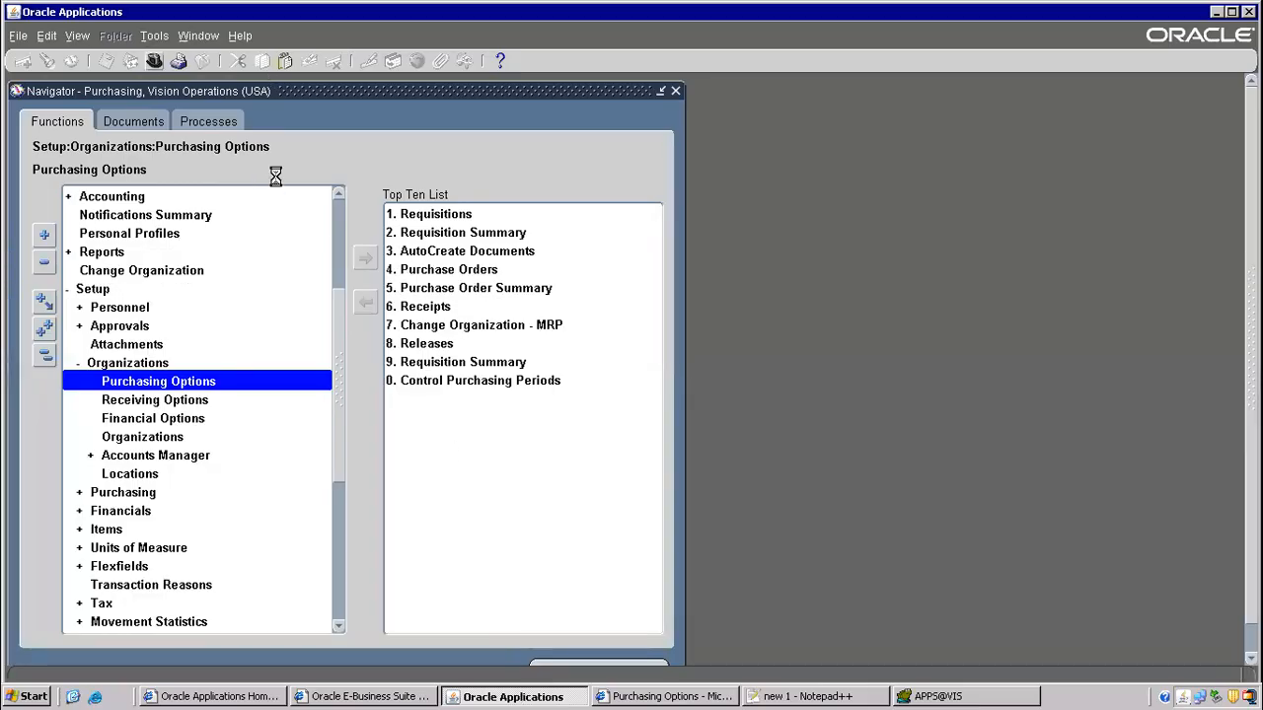
- Switch to the Inventory, Vision Operations (USA) responsibility and select Items > Master Items
text(In%)
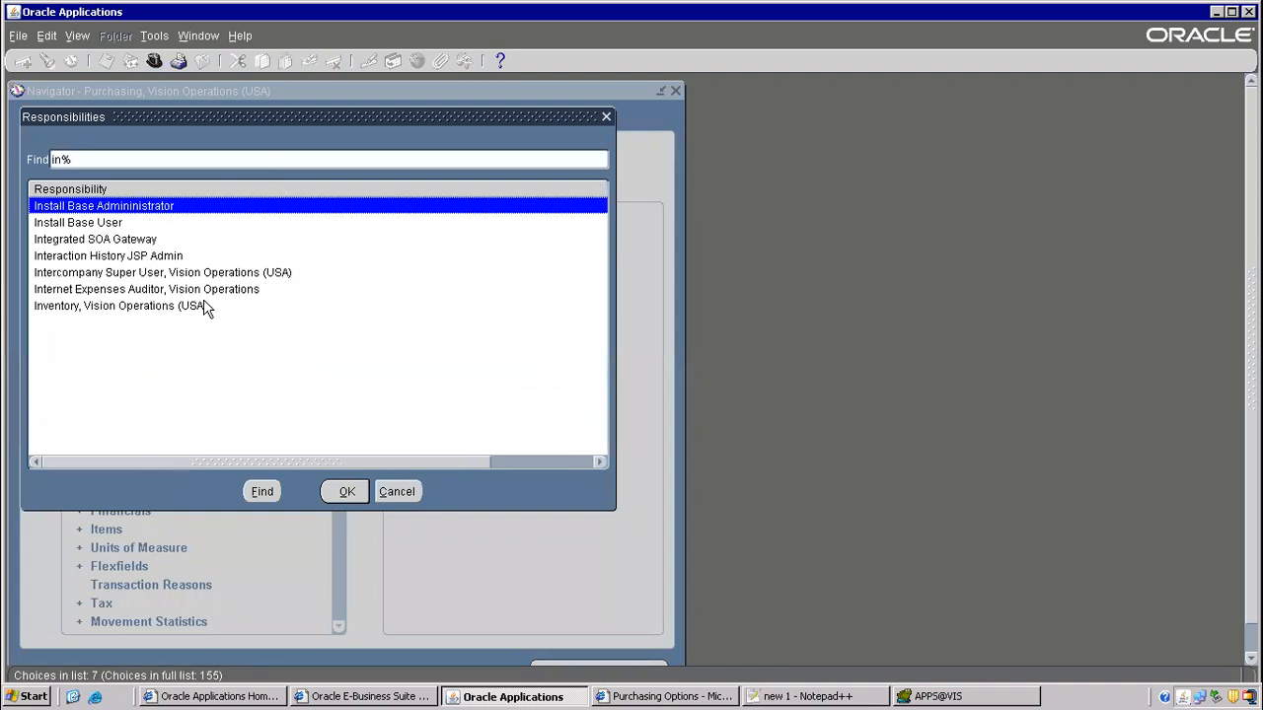
double_click(158, 308)
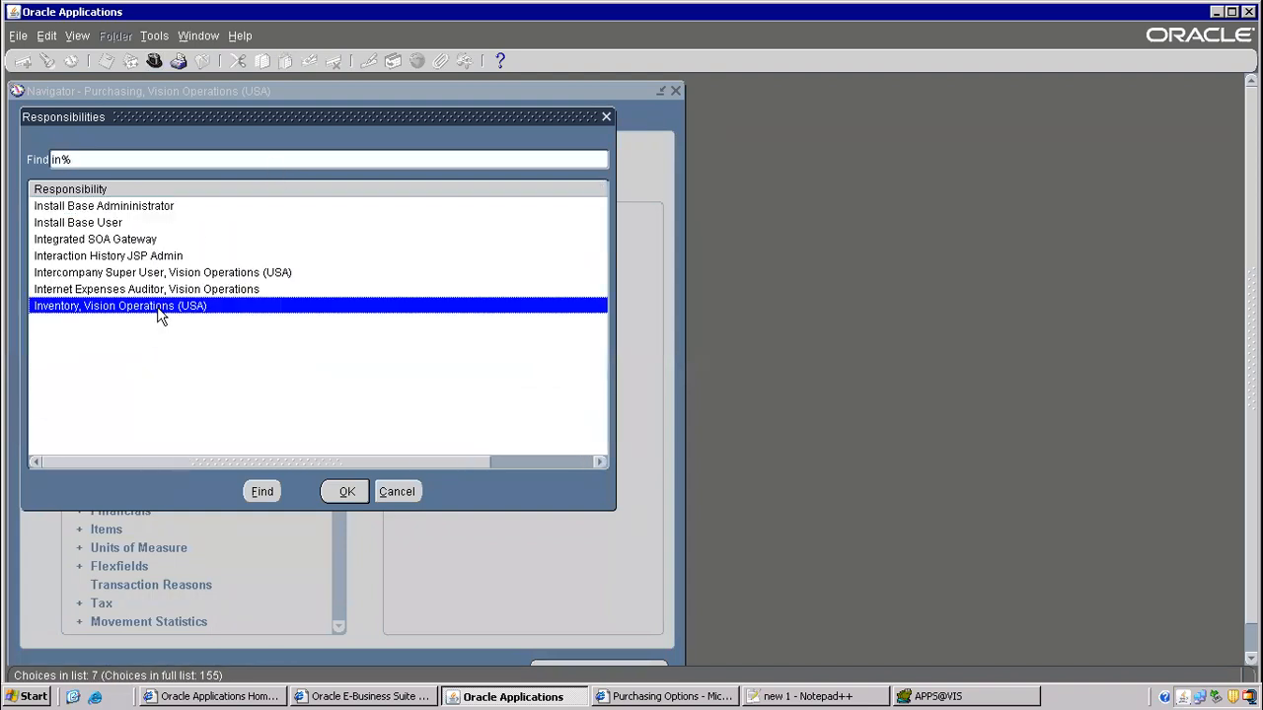
double_click(99, 258)
click(136, 276)
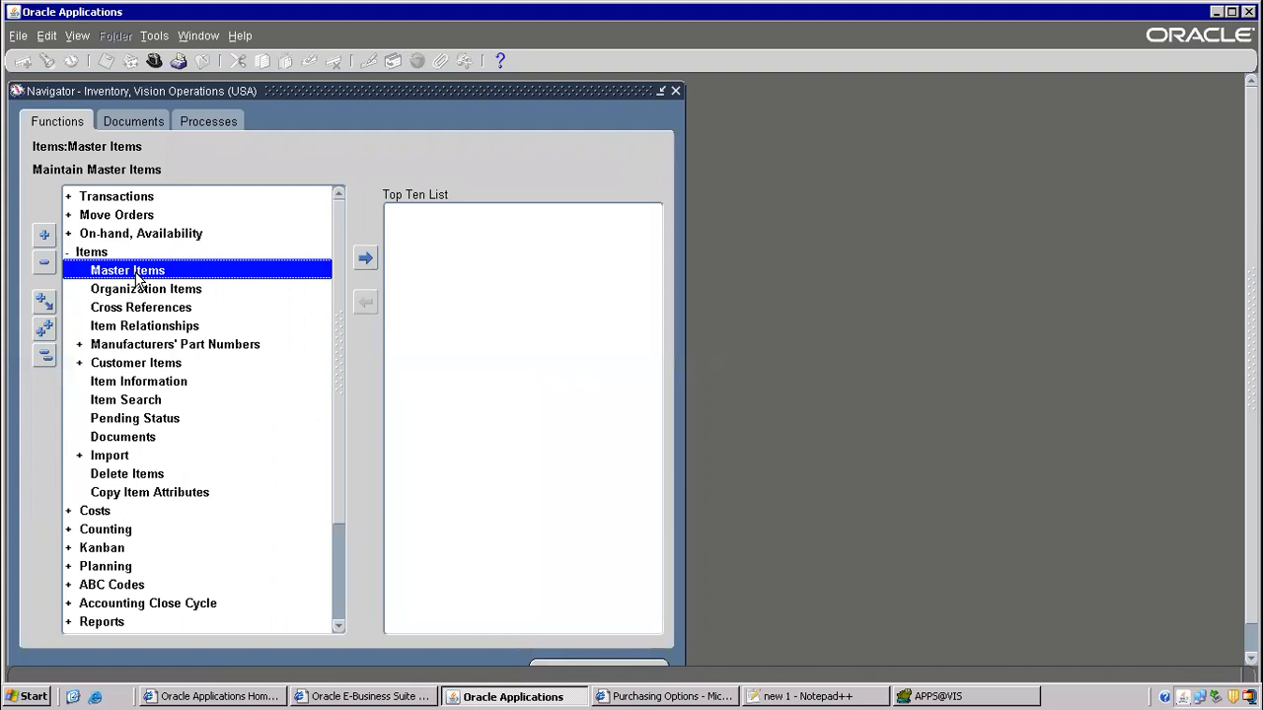
- Collapse the whole navigator tree and mark the onhand qty creation step in the notes
key(alt+Tab)
key(alt+Tab)
key(alt+t)
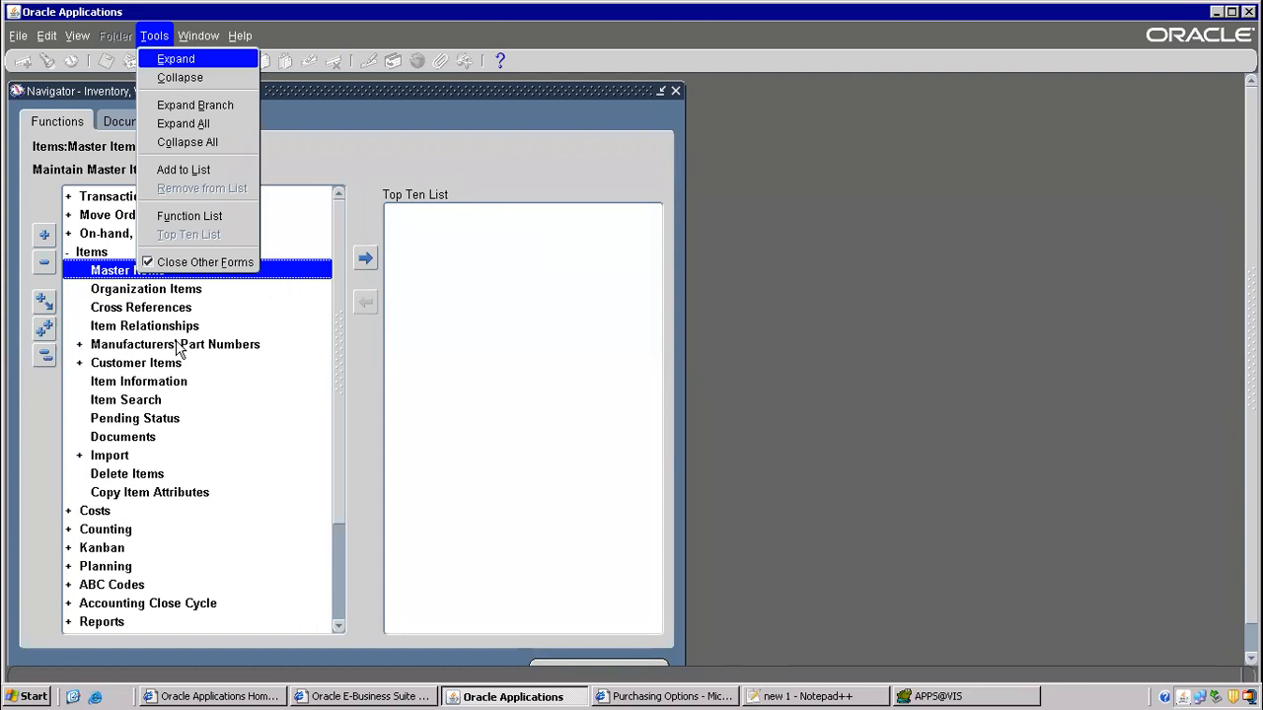
key(l)
key(alt+Tab)
scroll(286, 345, down, 3)
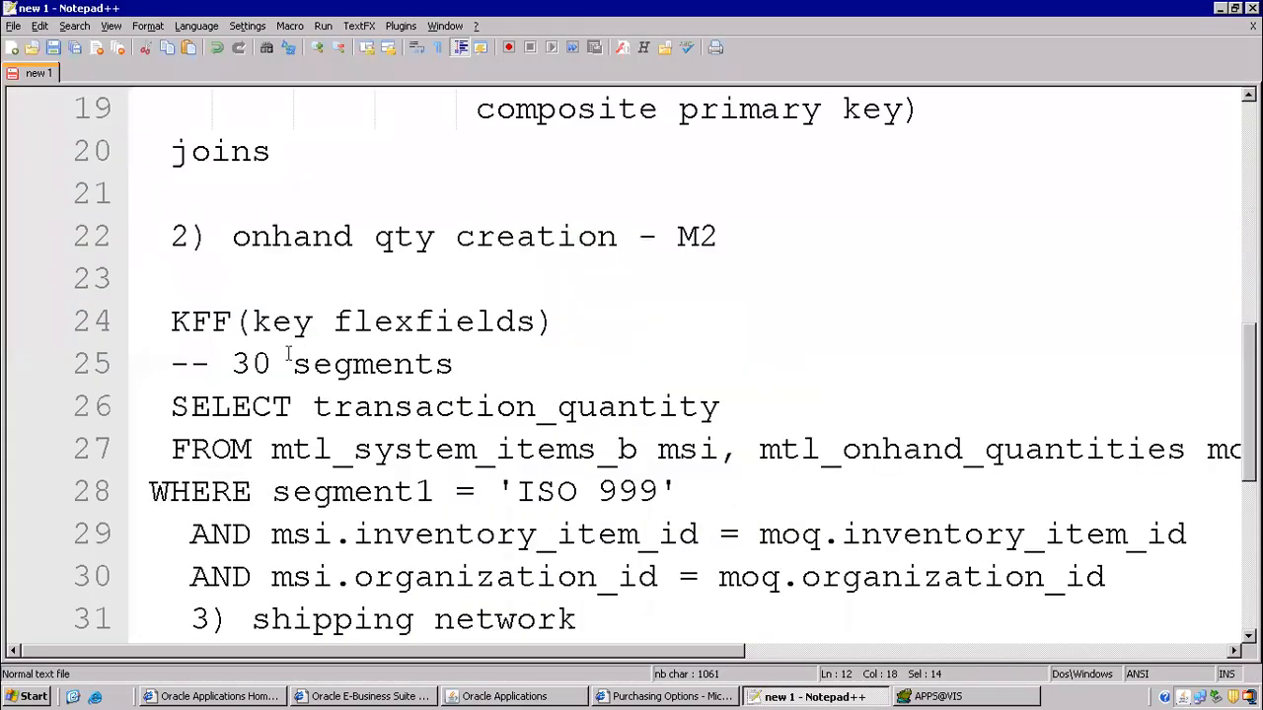
drag(234, 236, 620, 238)
key(alt+Tab)
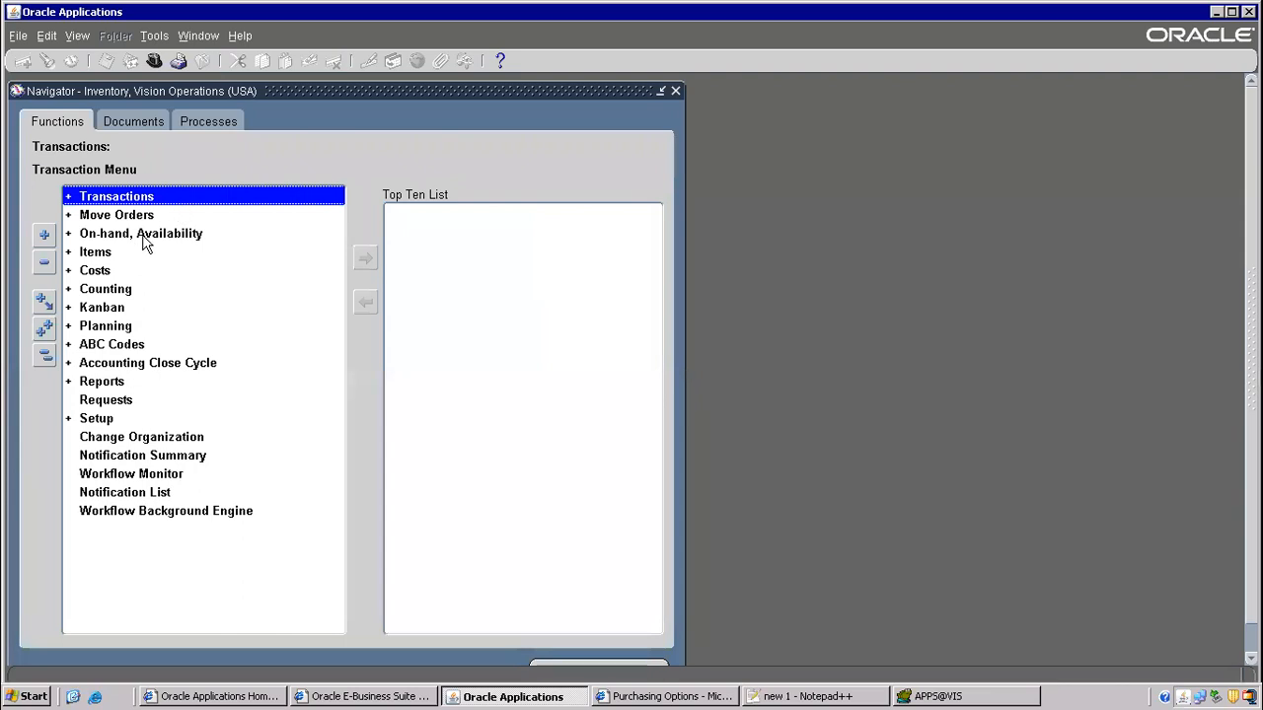
- Change the organization to Boston Manufacturing (M2) and expand Transactions to Miscellaneous Transaction
double_click(176, 437)
text(m%)
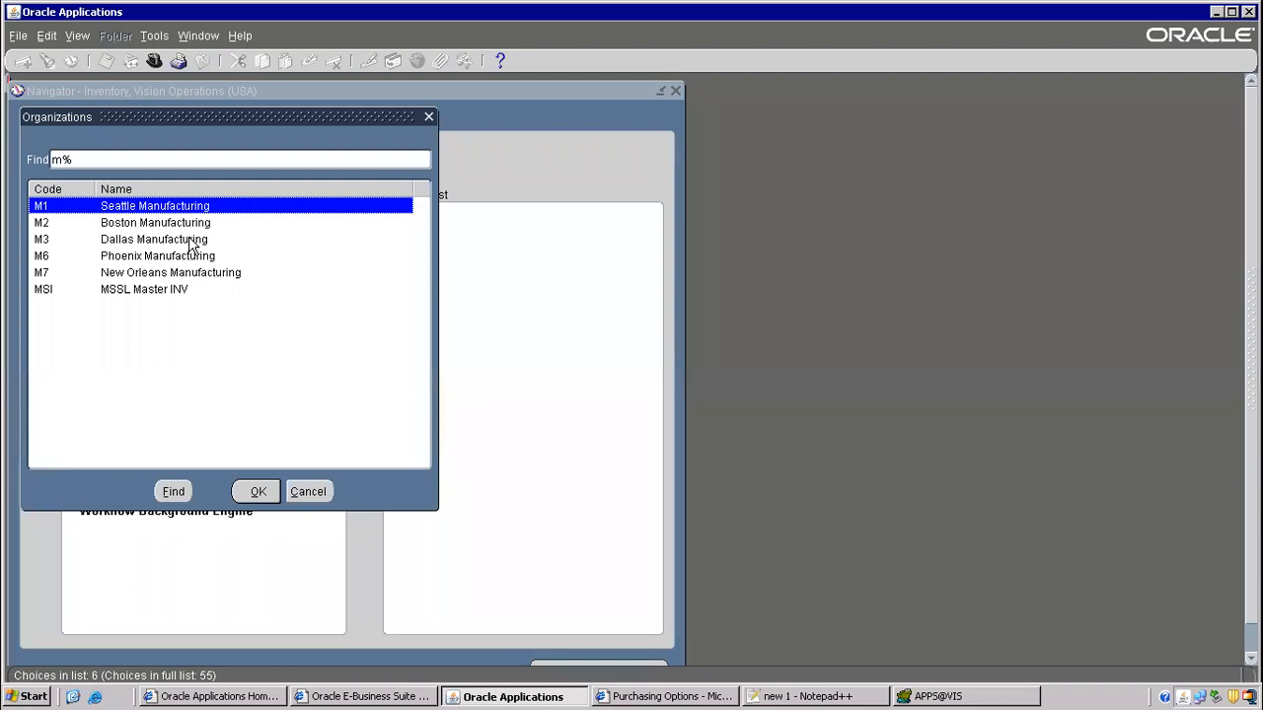
double_click(156, 223)
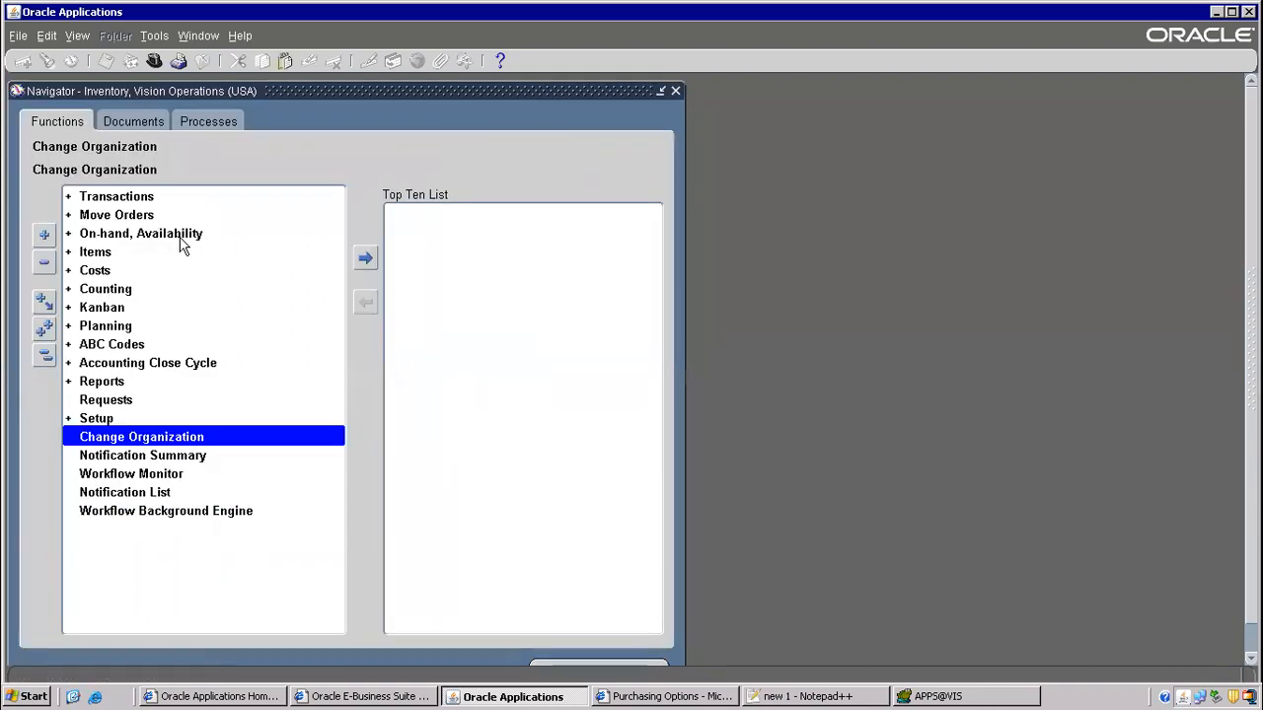
key(alt+Tab)
double_click(109, 201)
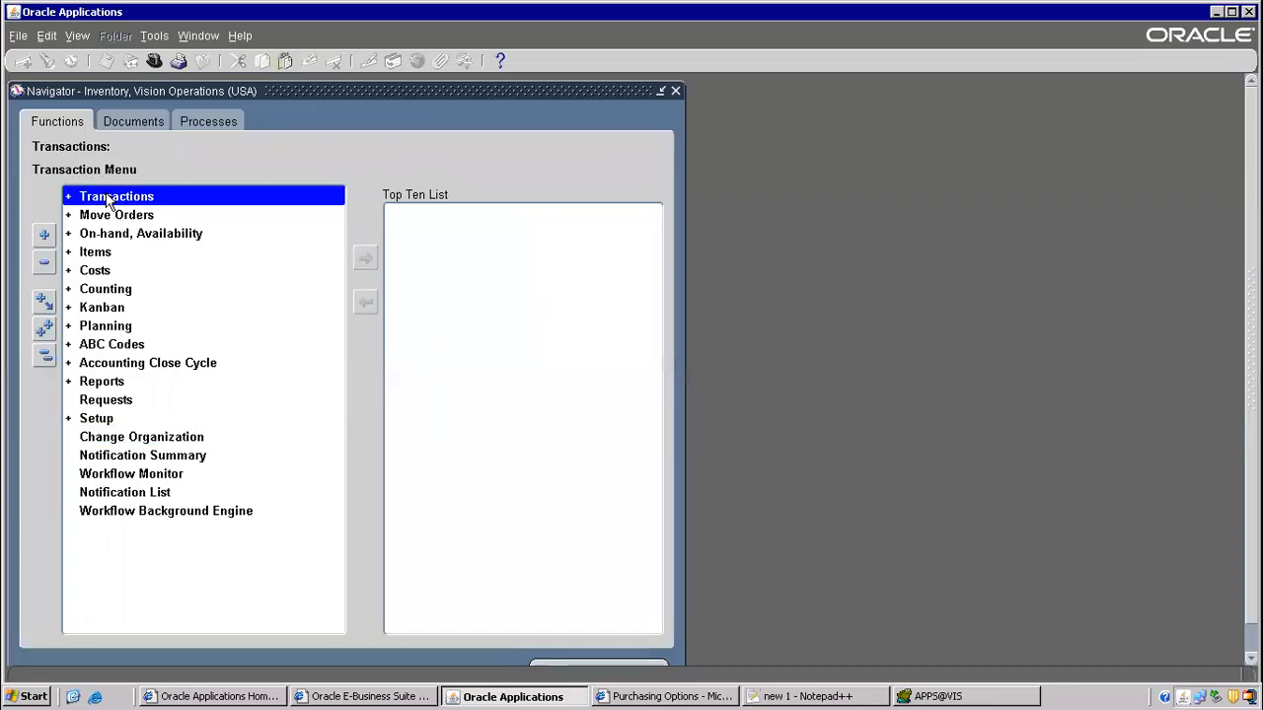
click(149, 274)
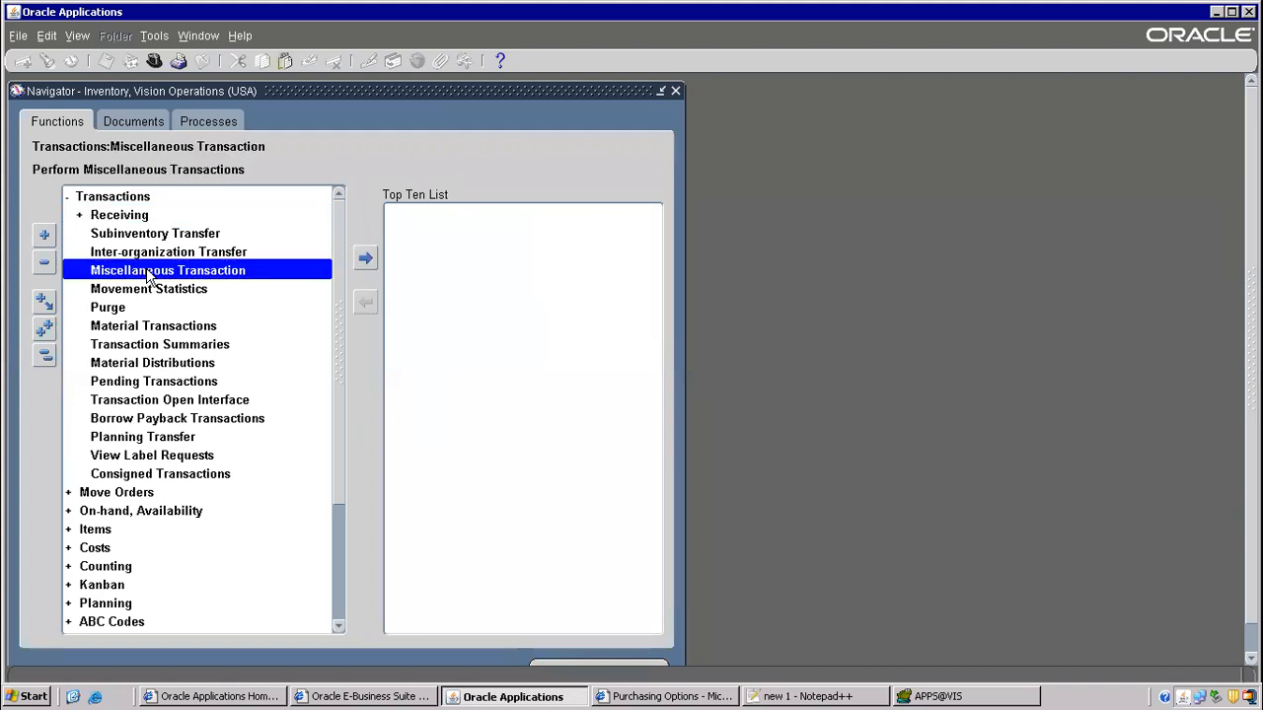
double_click(149, 274)
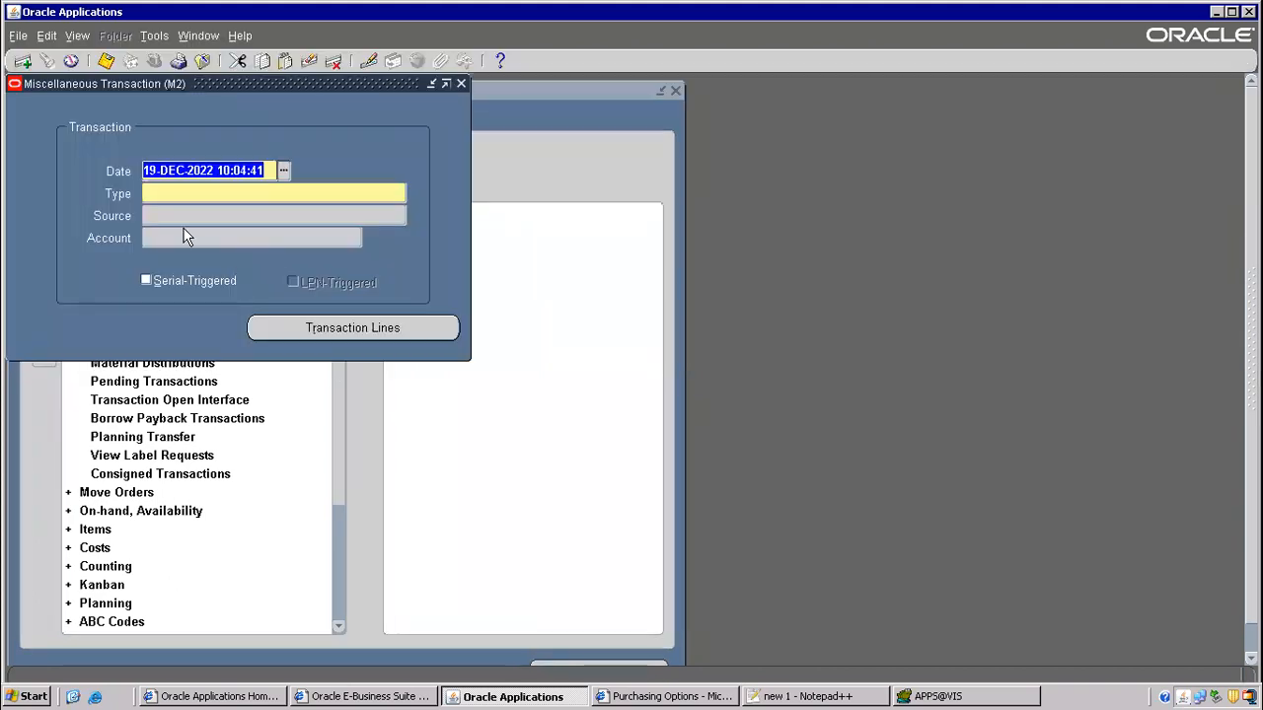
click(254, 195)
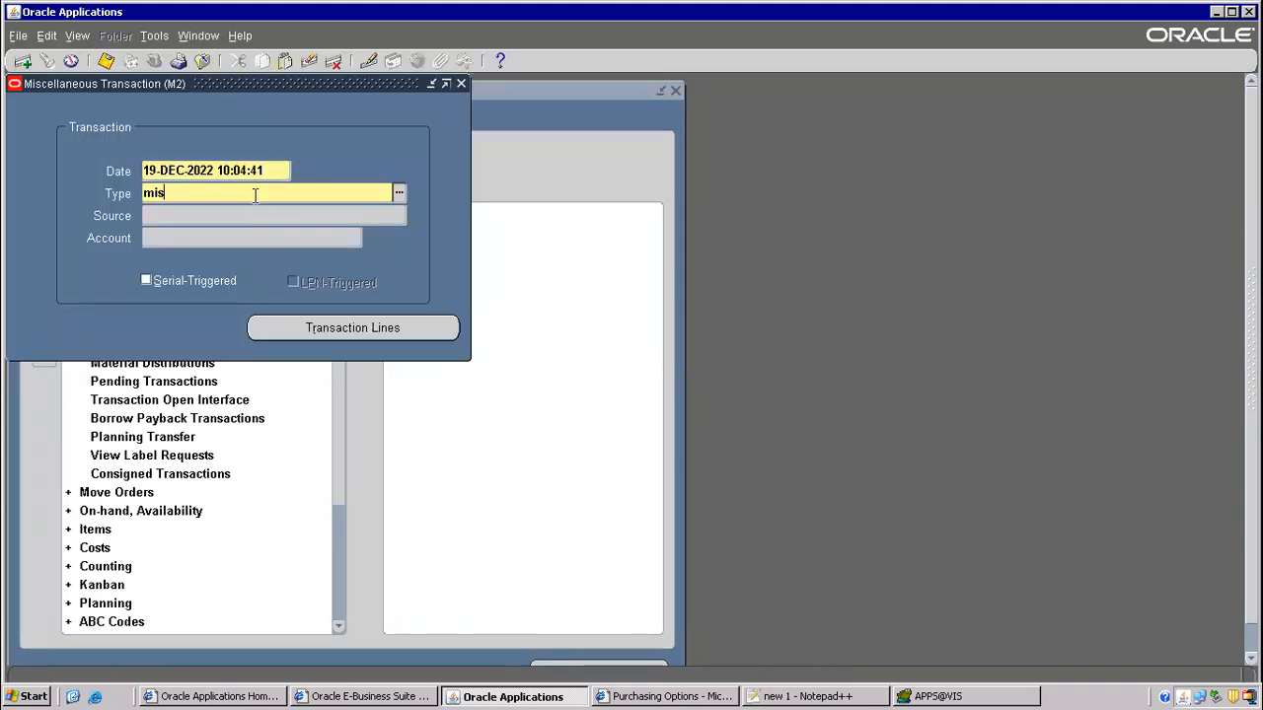
key(Tab)
click(251, 356)
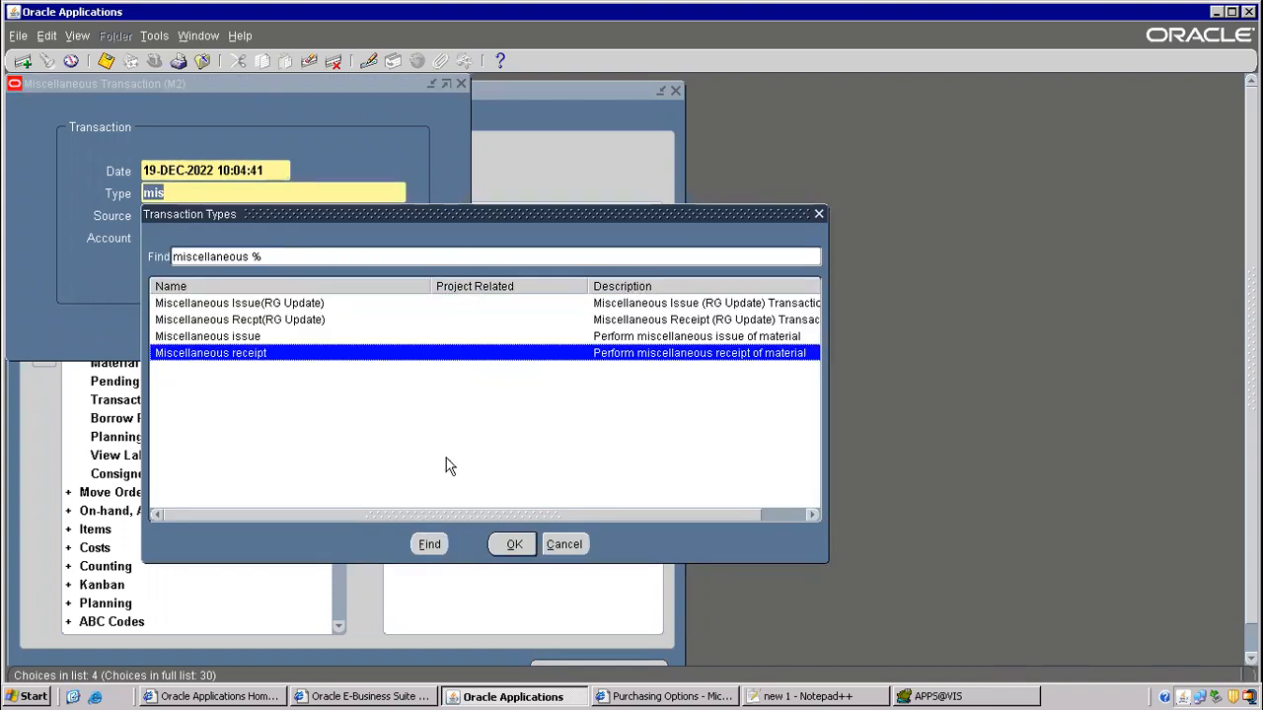
click(509, 543)
click(384, 327)
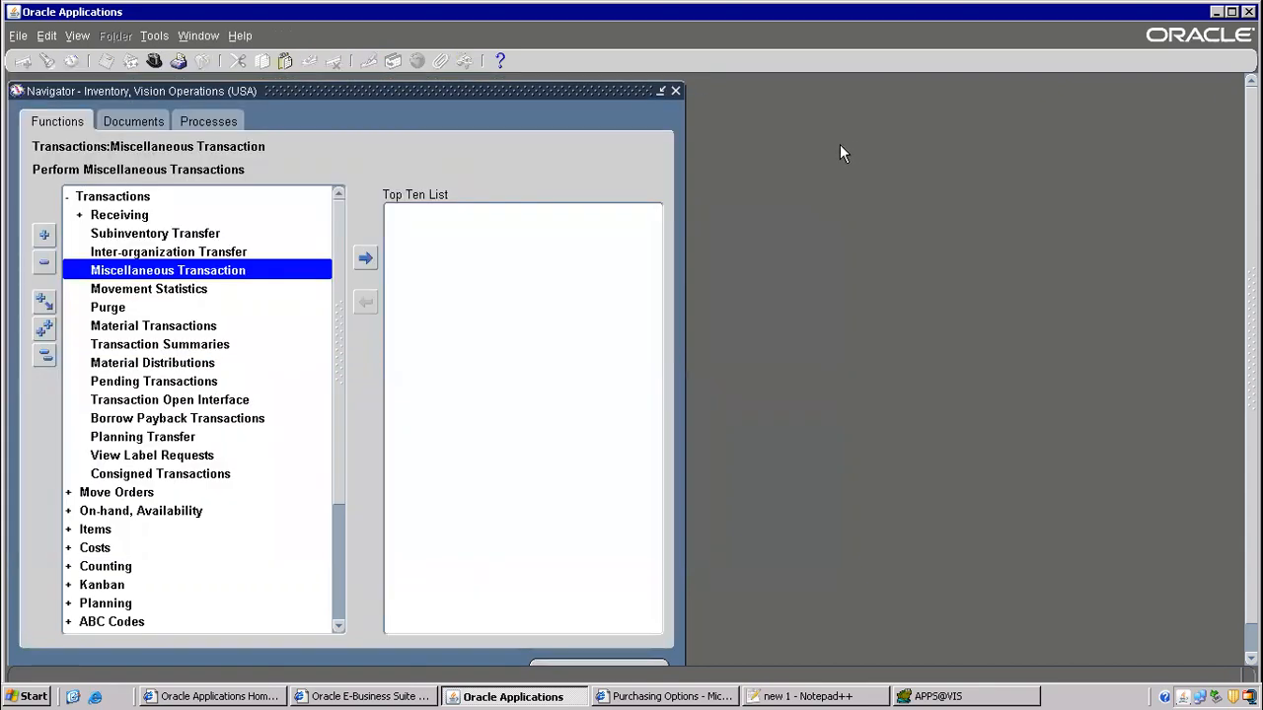
key(alt+Tab)
- Collapse the navigator and open Setup > Organizations > Shipping Networks for M2
scroll(405, 348, down, 3)
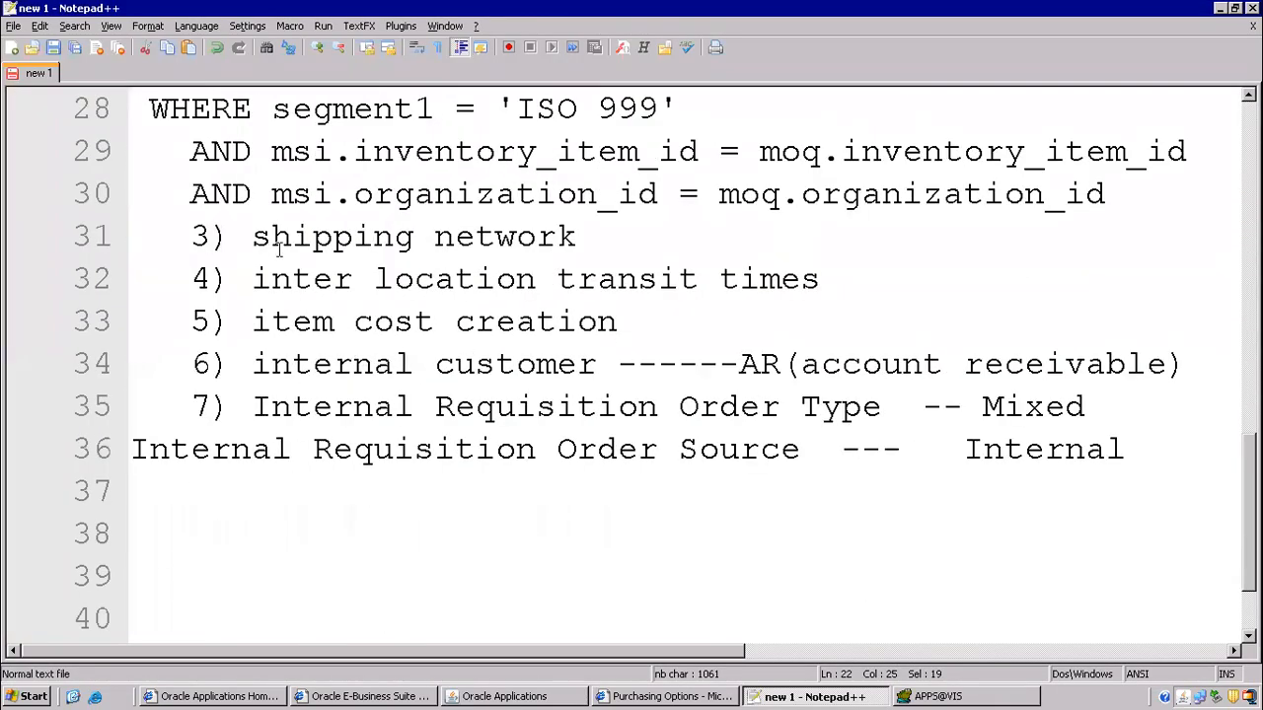
drag(254, 240, 592, 239)
key(alt+Tab)
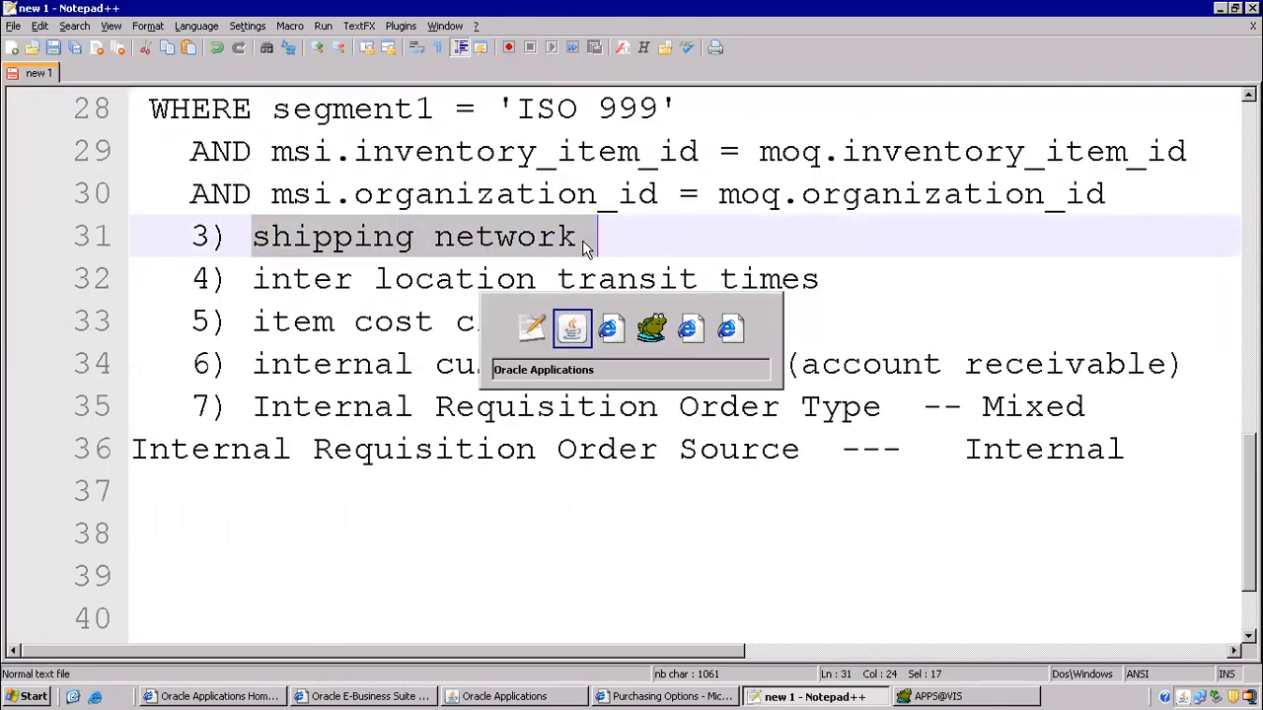
key(alt+t)
key(c)
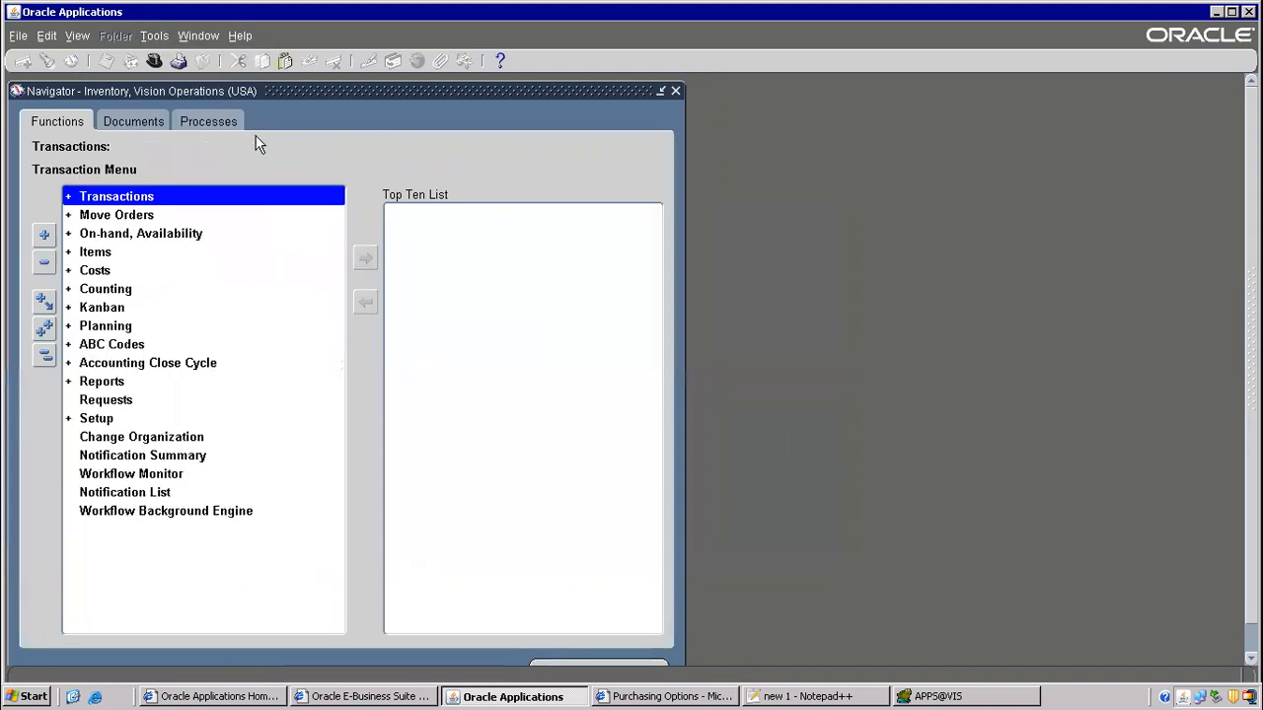
double_click(98, 419)
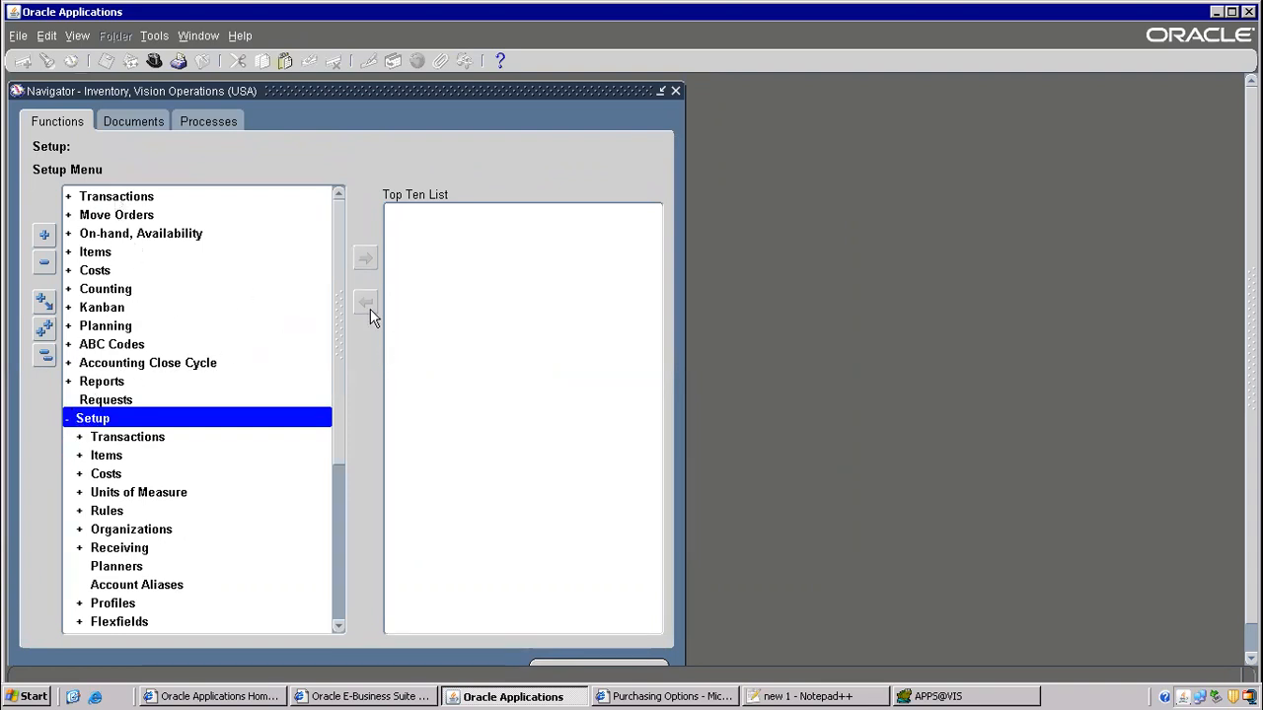
drag(338, 308, 338, 442)
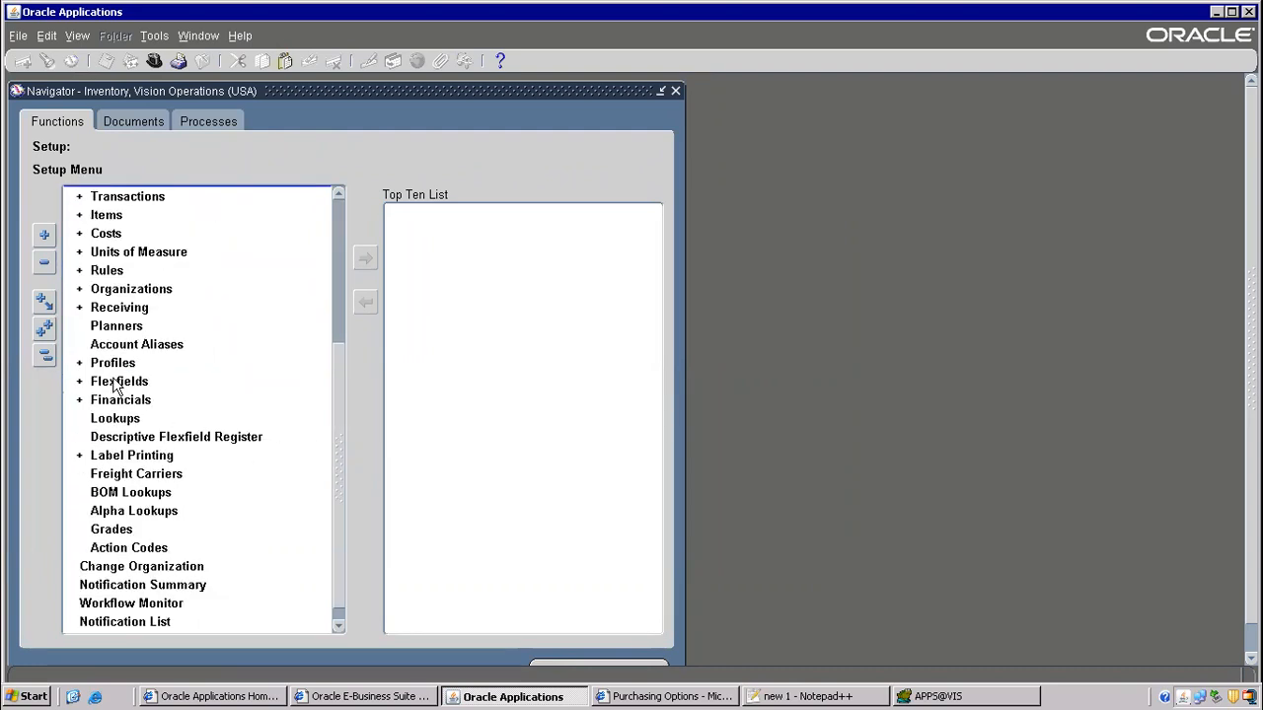
double_click(120, 289)
drag(334, 345, 347, 452)
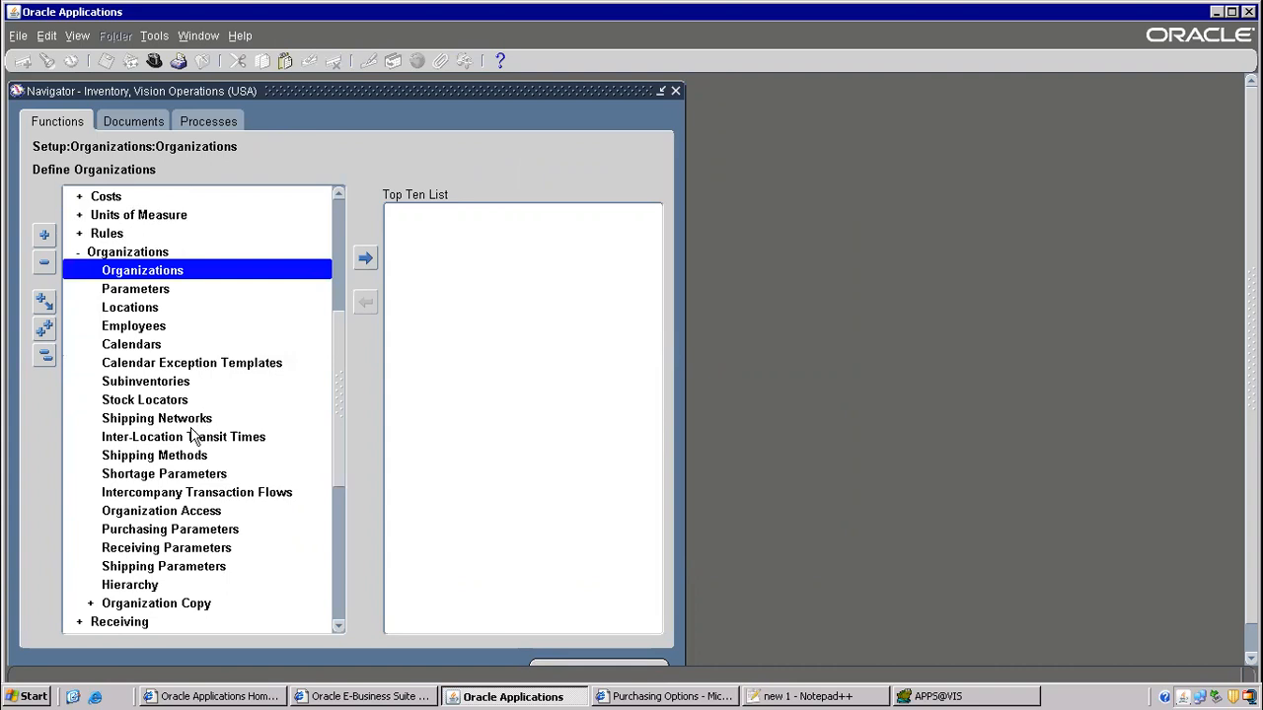
click(184, 421)
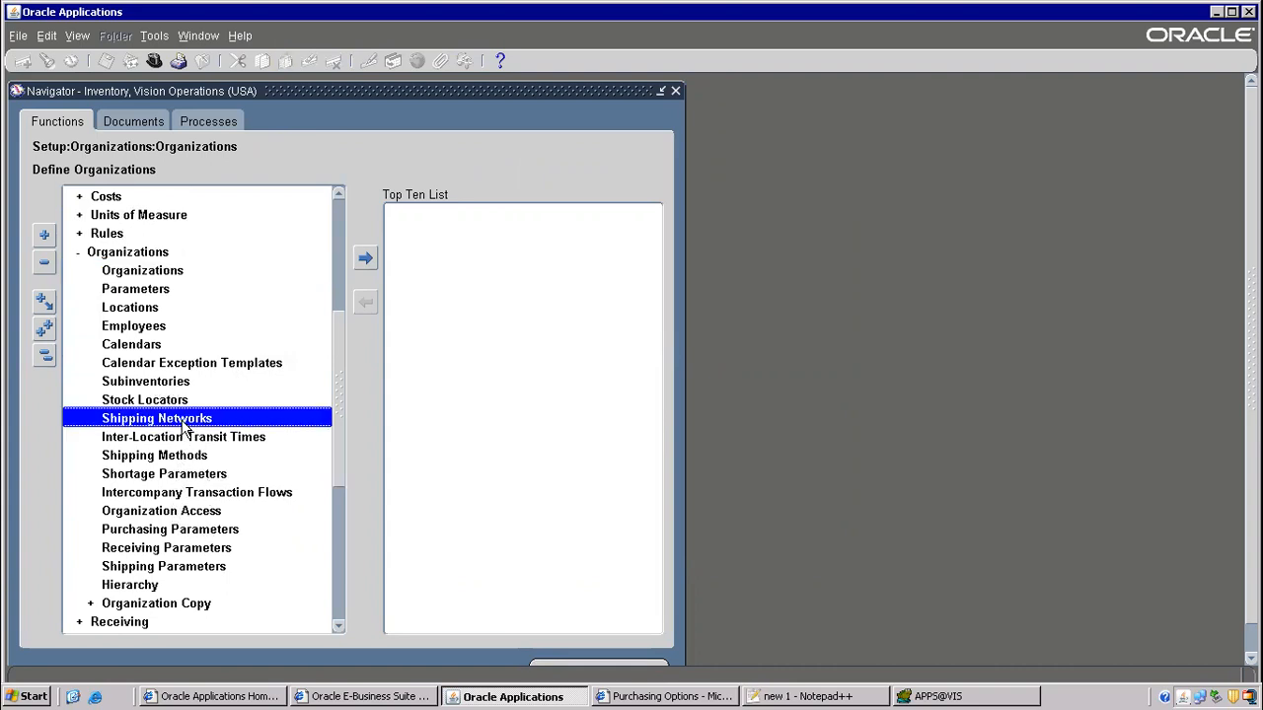
double_click(184, 424)
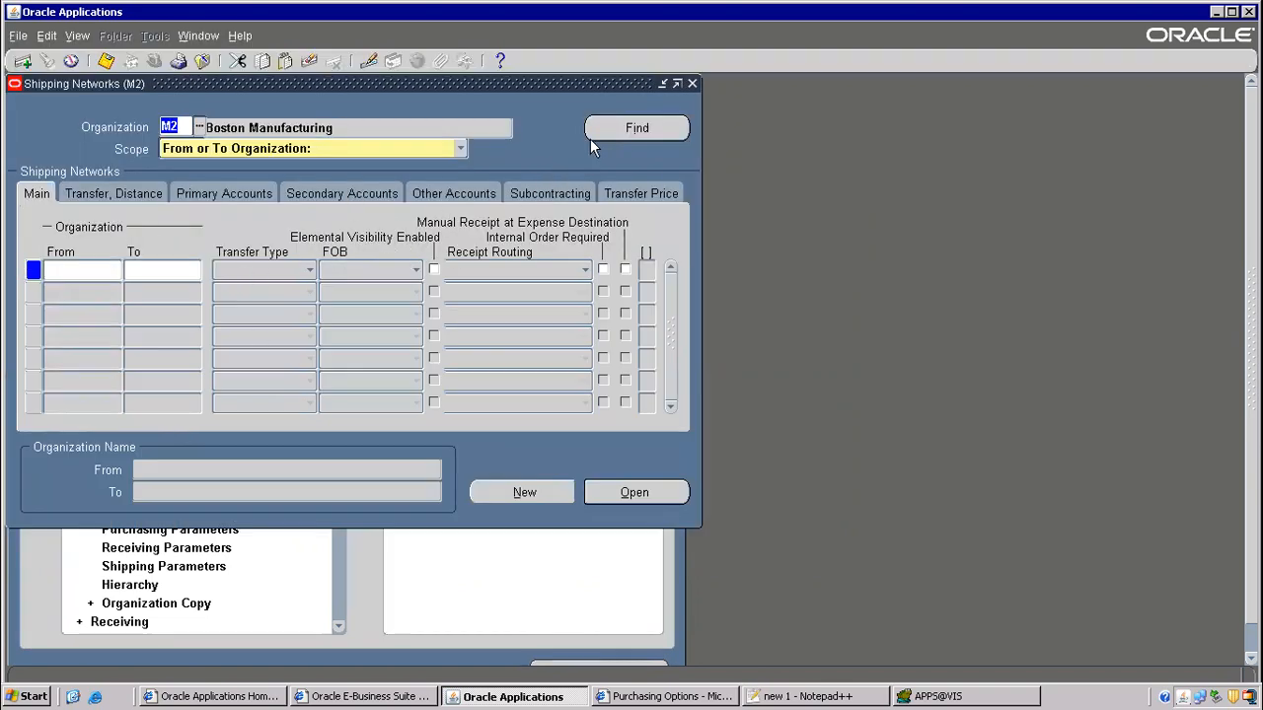
- Indent the inter-location transit times note, close Shipping Networks, and select Inter-Location Transit Times
key(alt+Tab)
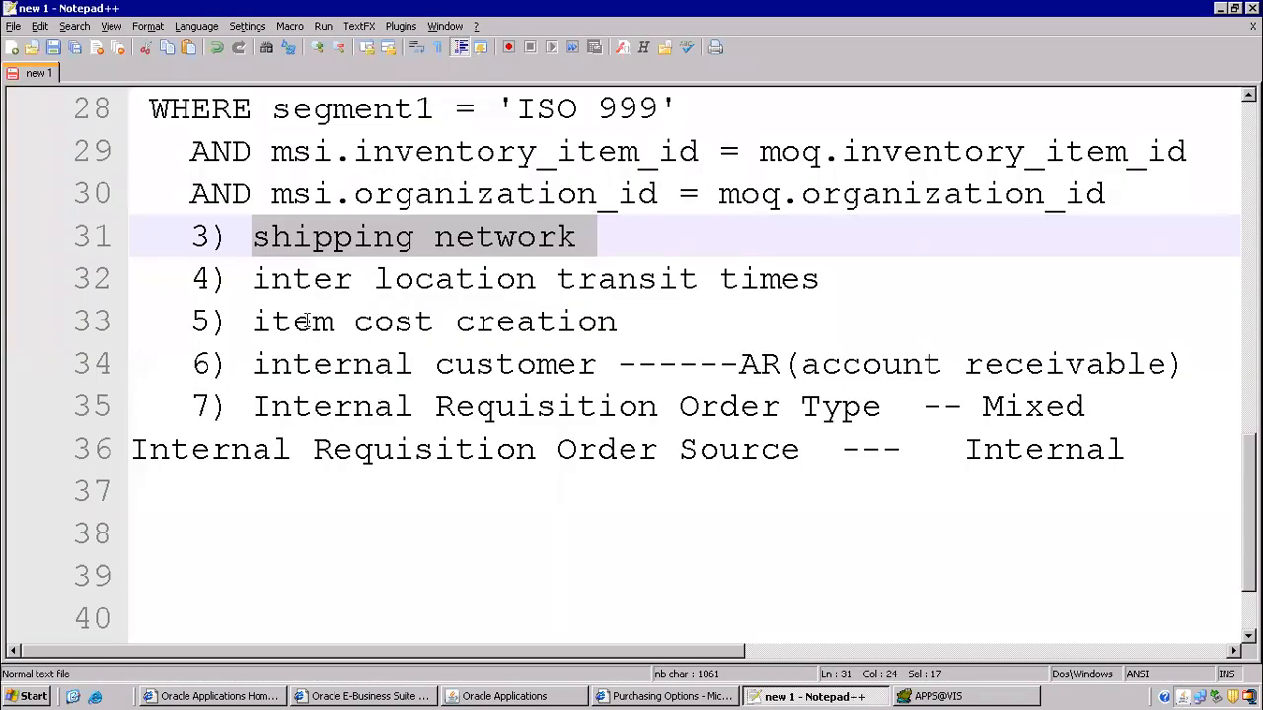
drag(254, 279, 822, 281)
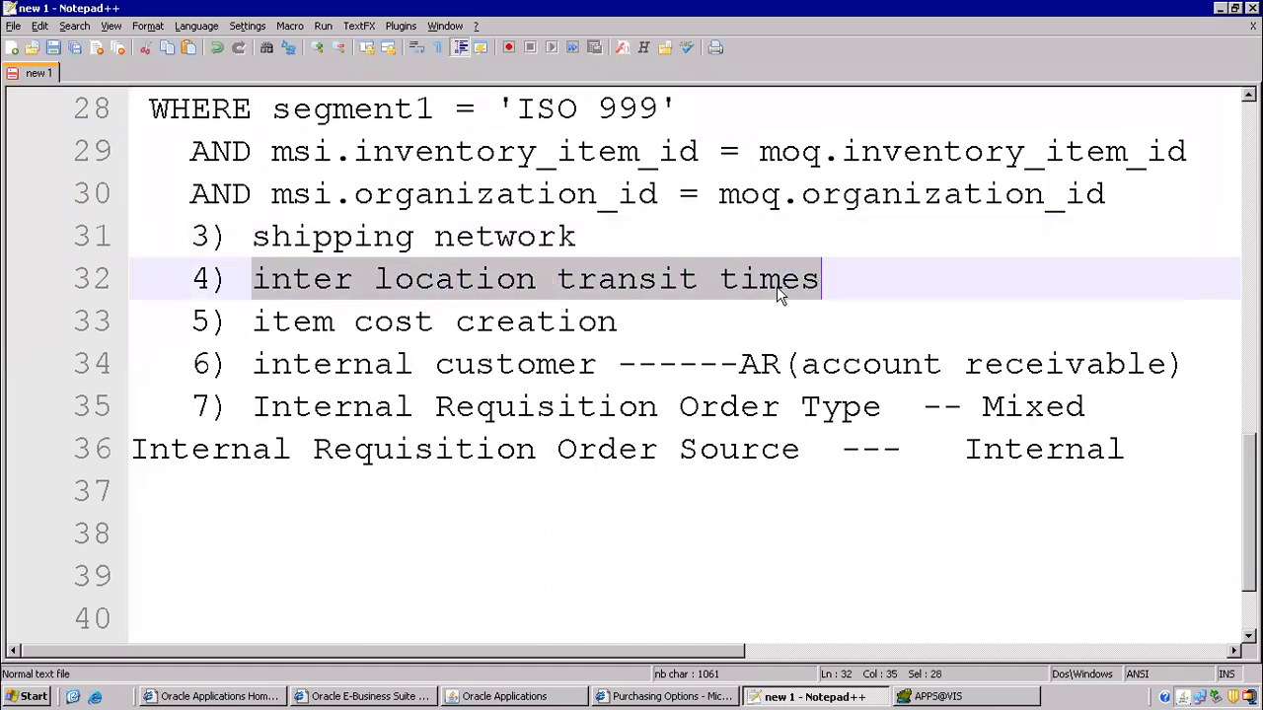
key(Tab)
key(alt+Tab)
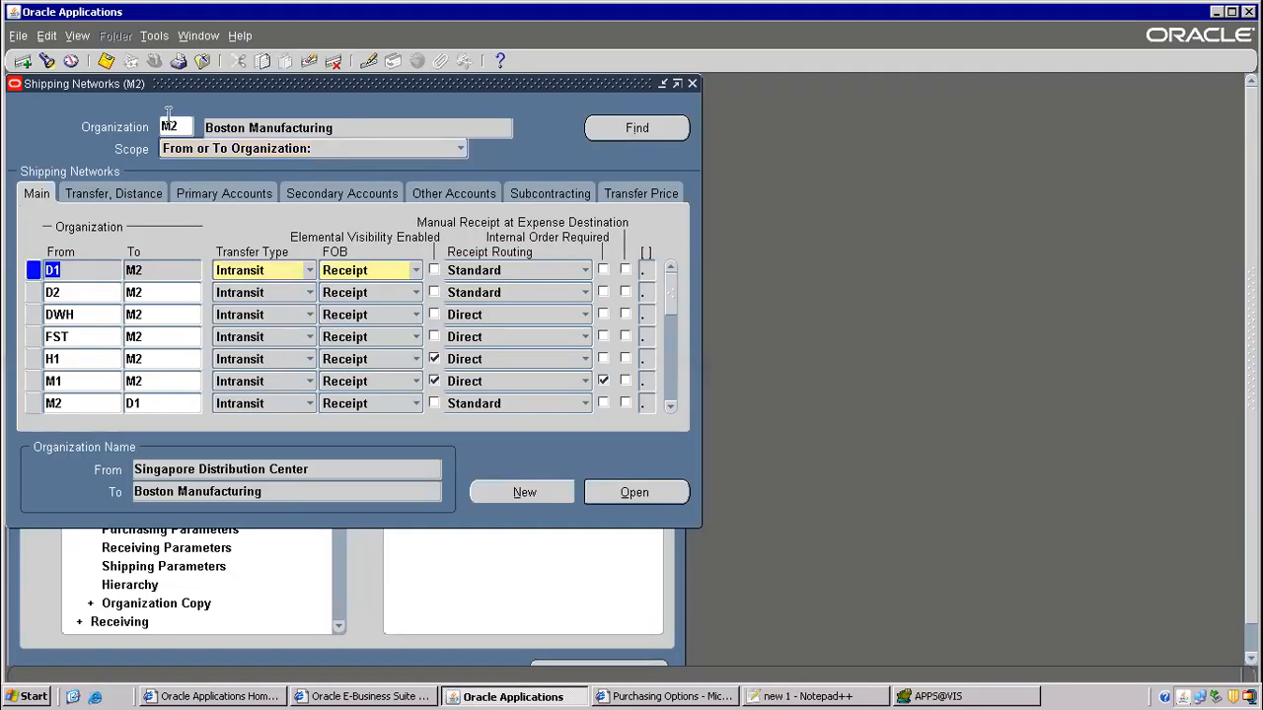
click(203, 60)
click(221, 441)
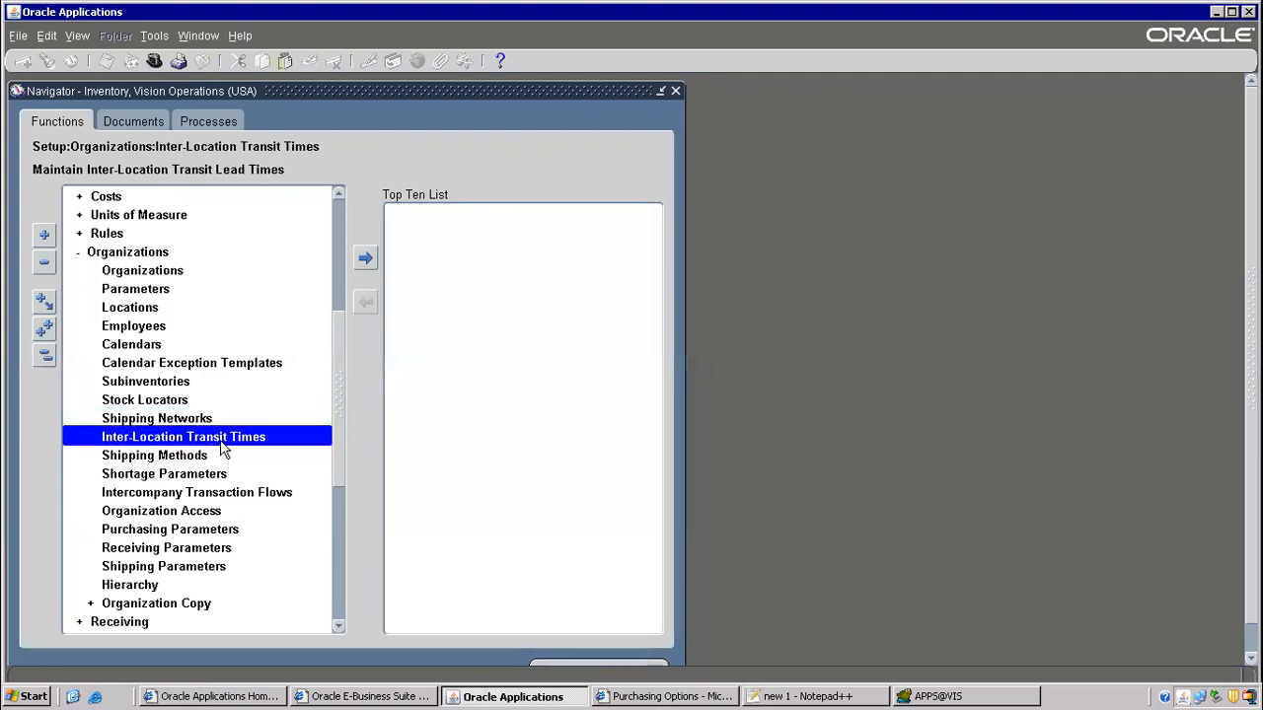
- Open Inter-Location Transit Times and check Rail Road and Air Freight methods on the Miami and Singapore lanes
double_click(225, 444)
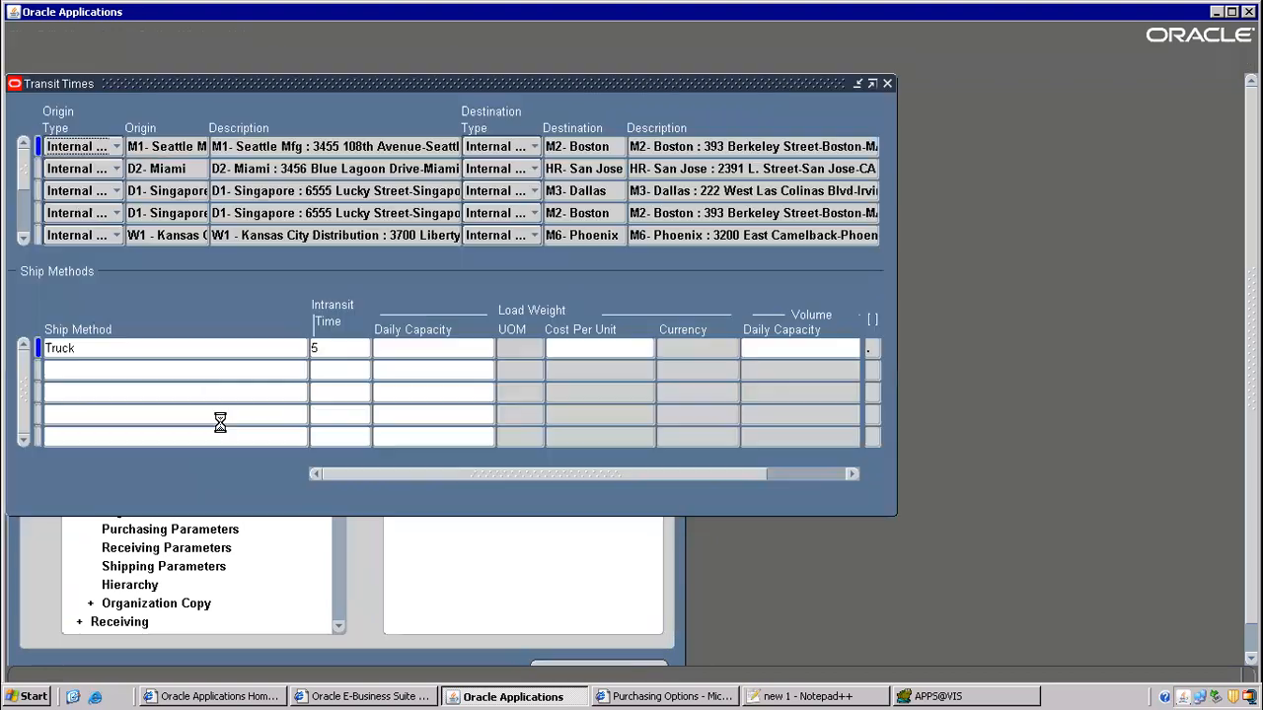
click(284, 168)
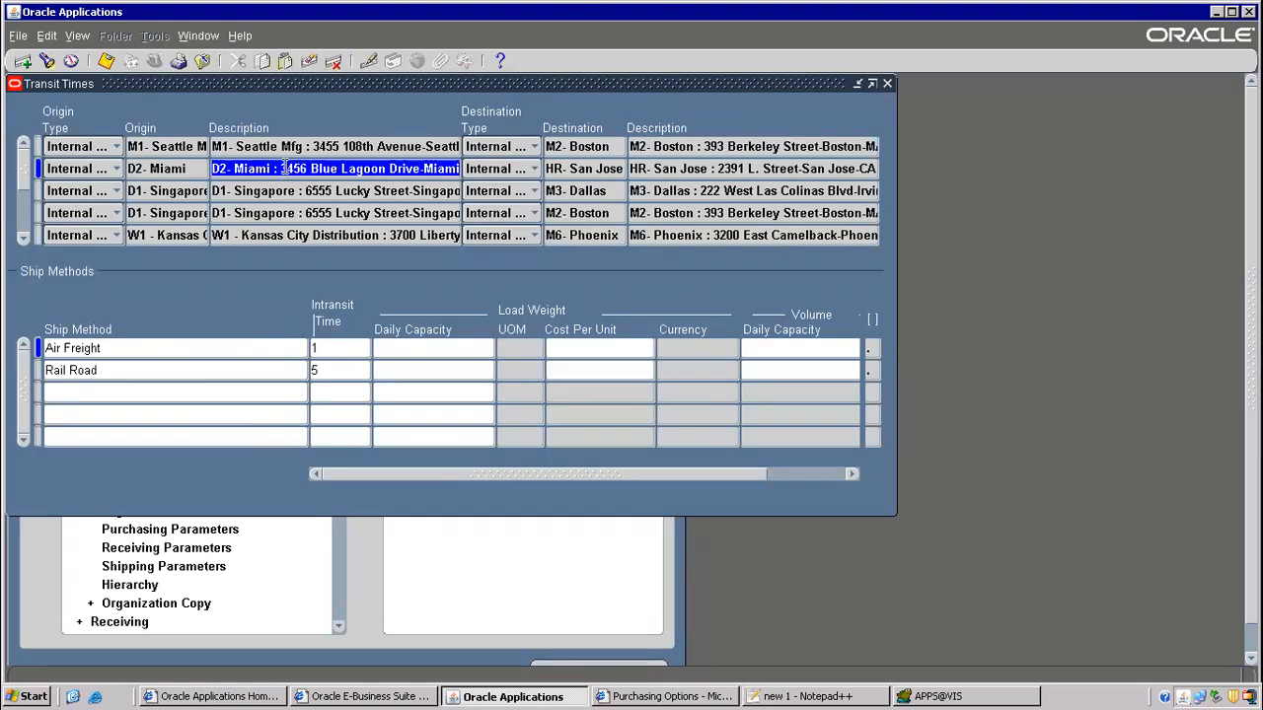
click(91, 370)
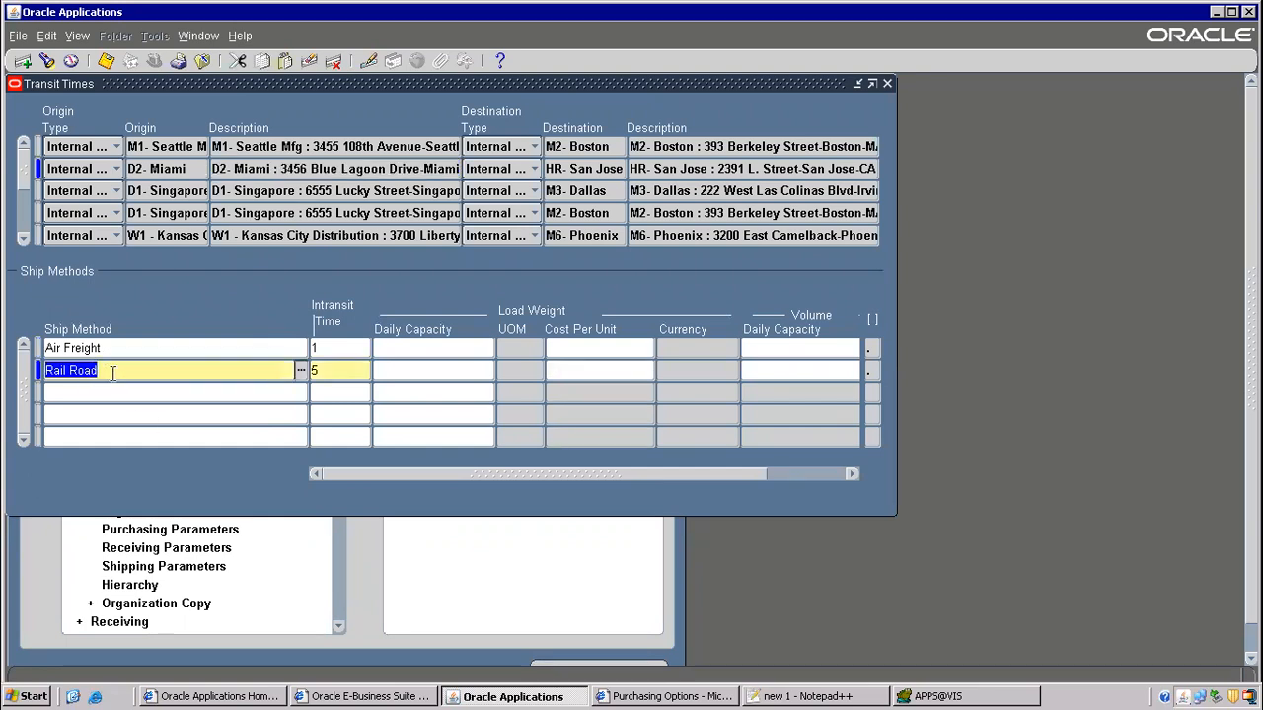
click(100, 347)
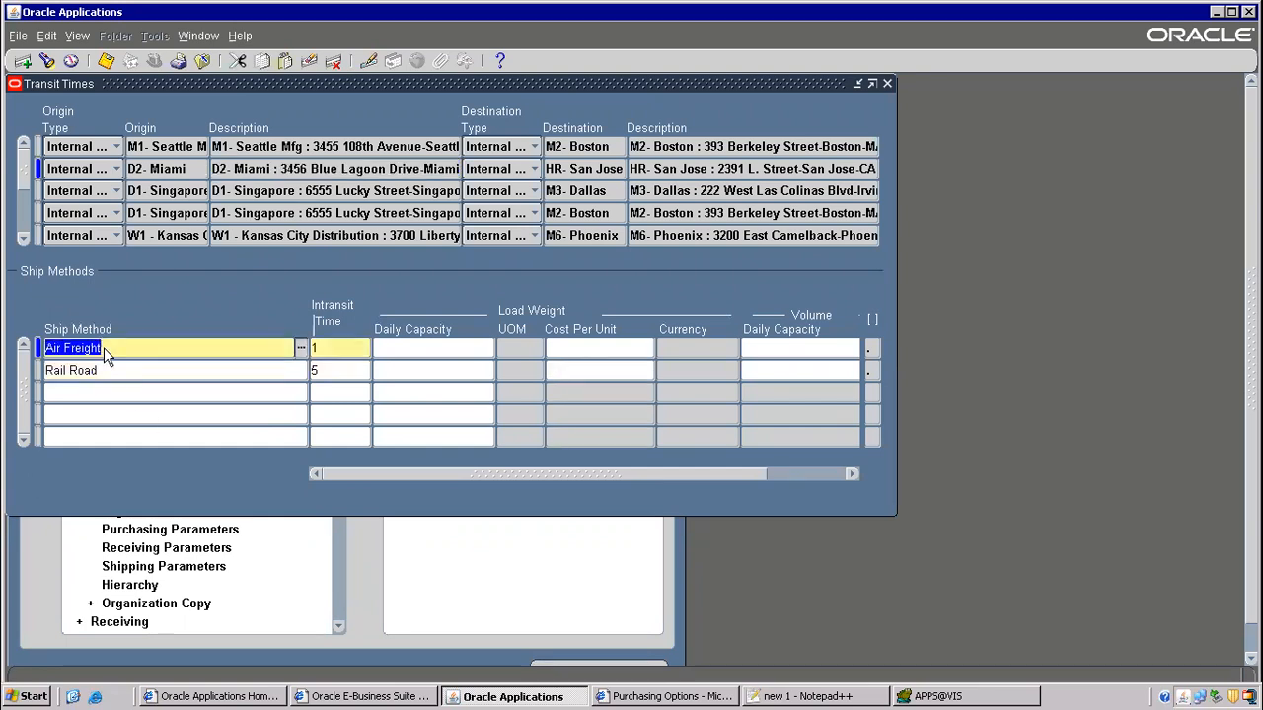
click(340, 213)
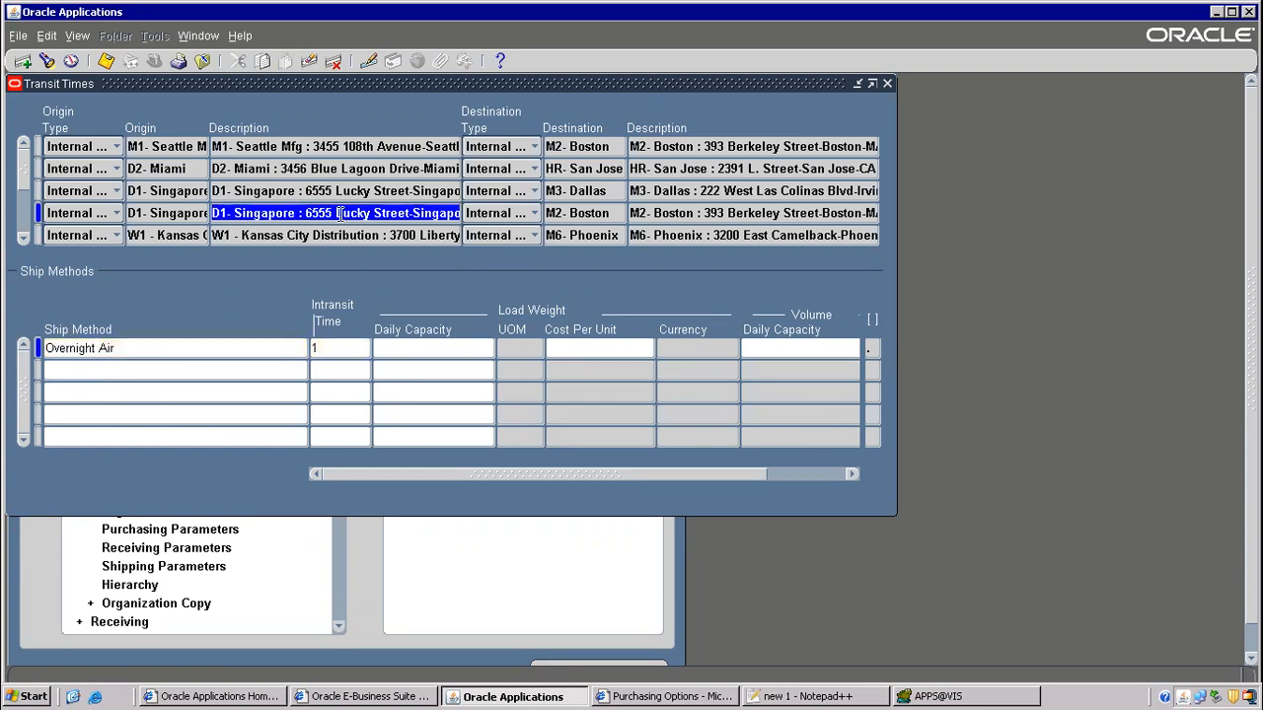
key(alt+Tab)
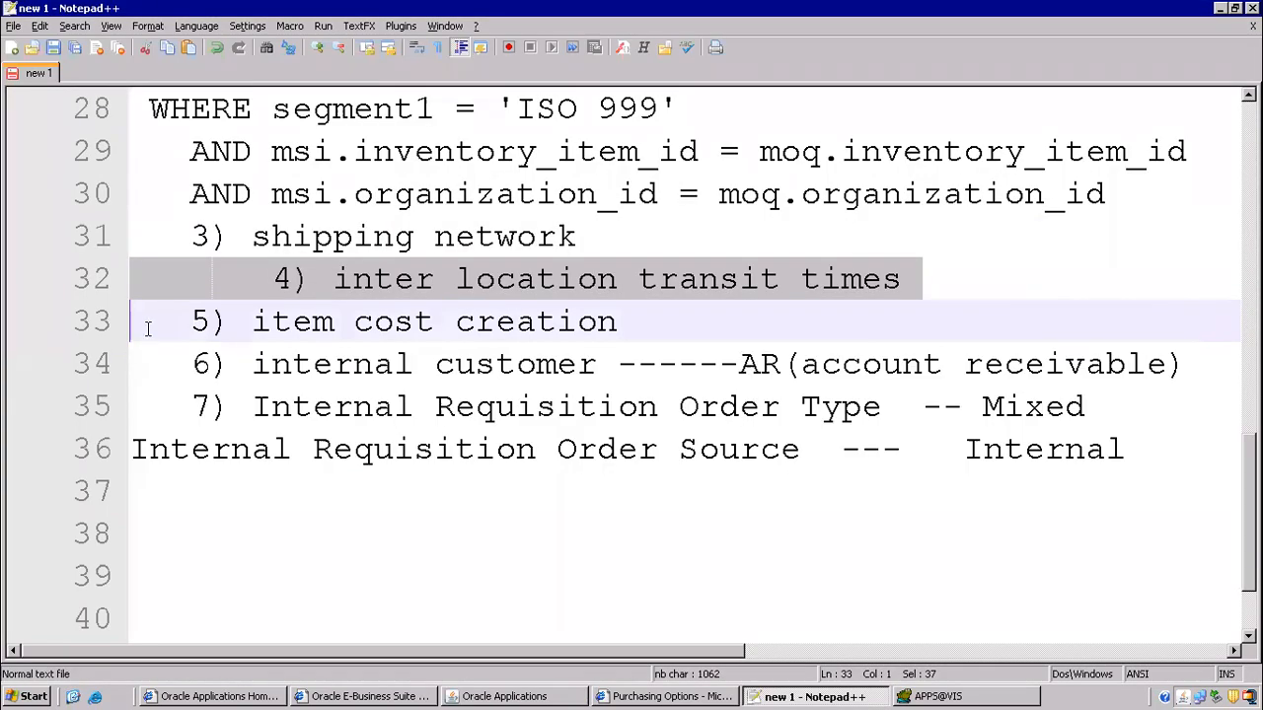
- Close the transit times form, collapse the navigator, and open Costs > Item Costs
drag(260, 314, 625, 317)
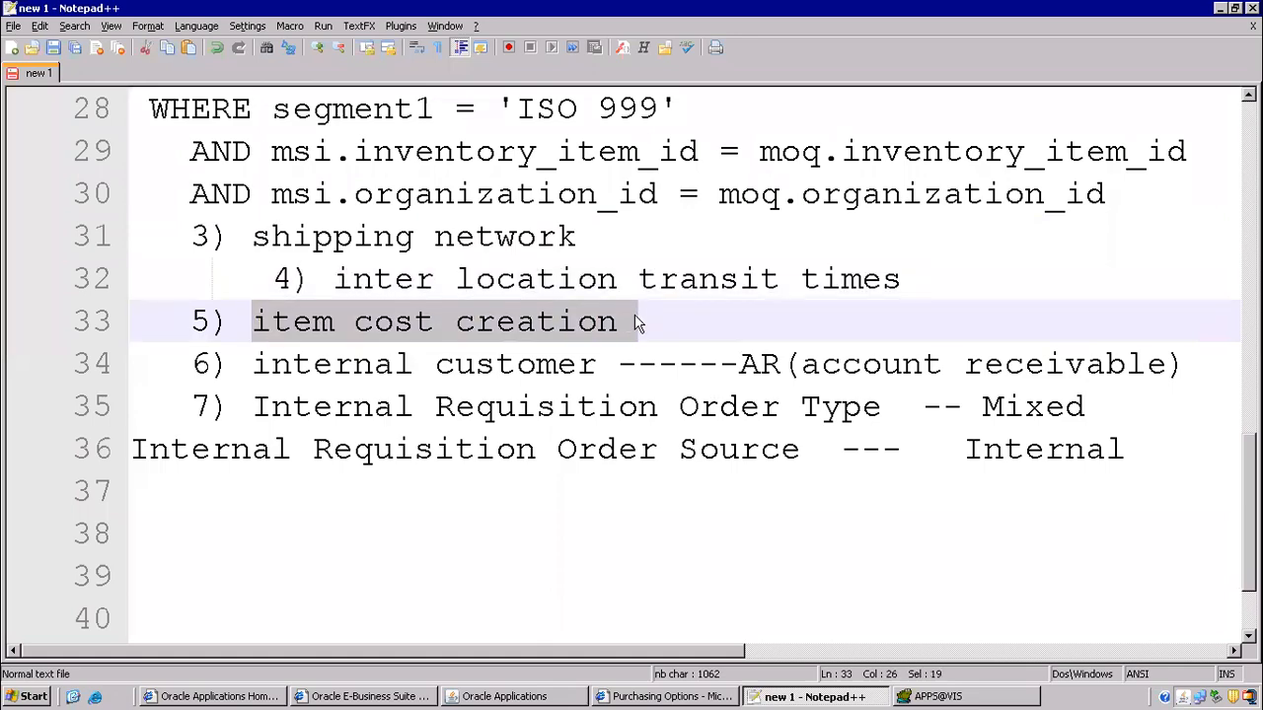
key(alt+Tab)
key(F4)
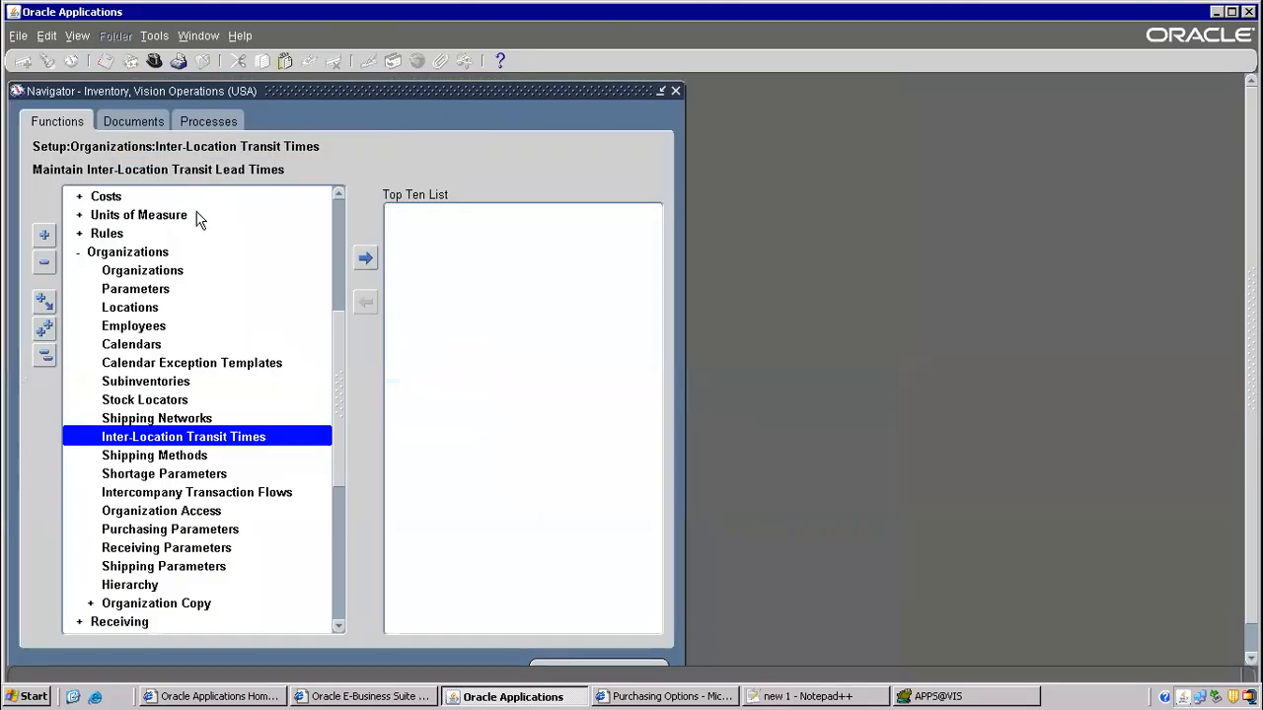
key(alt+t)
key(l)
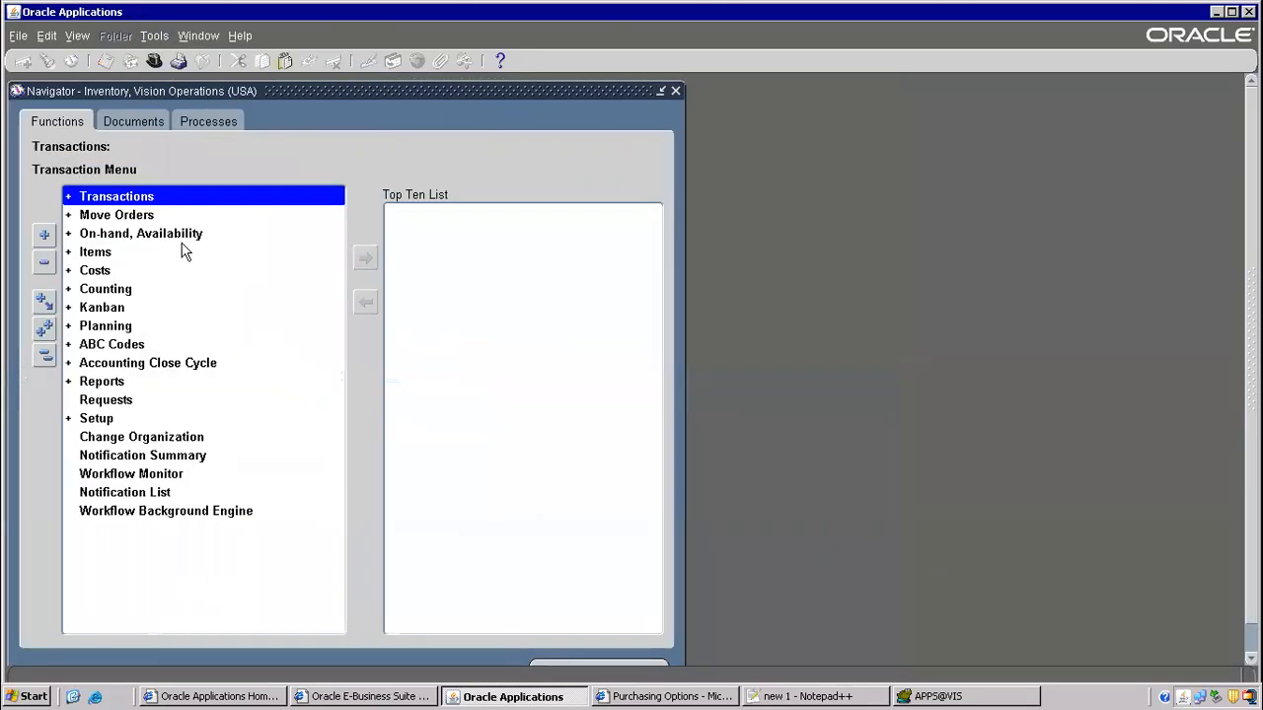
double_click(114, 270)
click(155, 289)
double_click(155, 290)
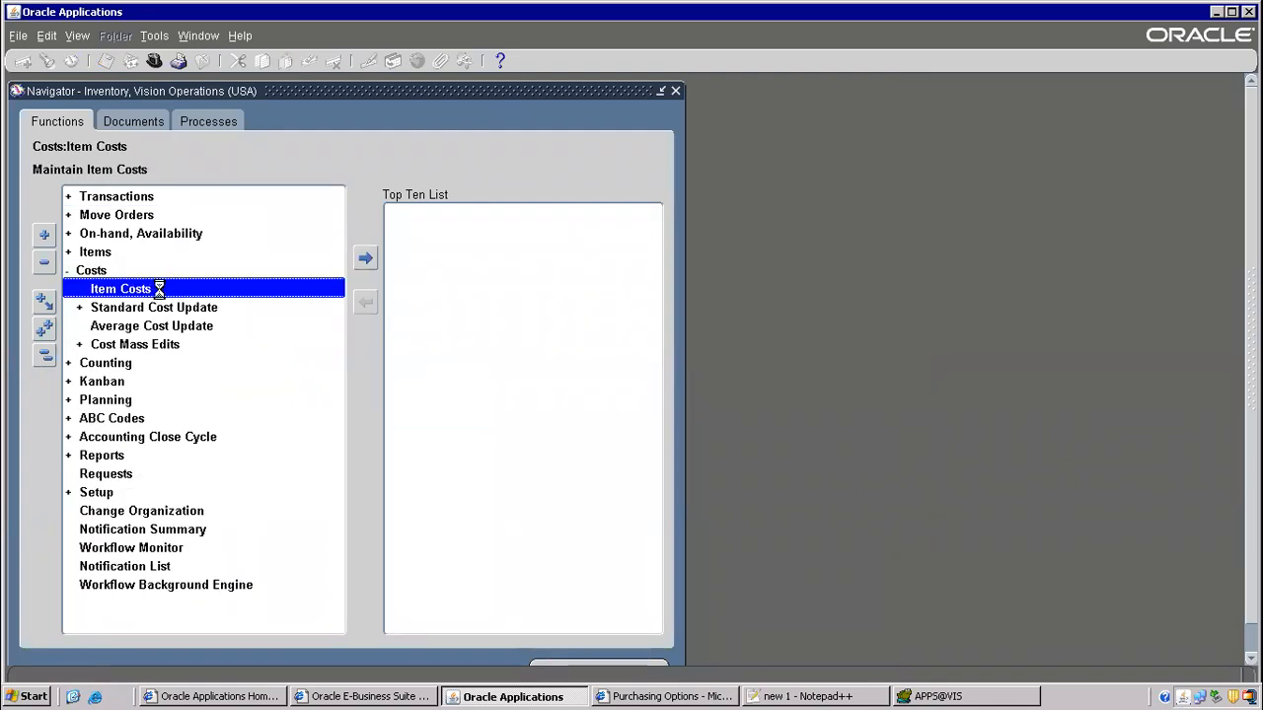
- Start a new item cost record and search for item ISO999, which returns no entries
click(443, 420)
text(Requisition Order Type)
click(159, 170)
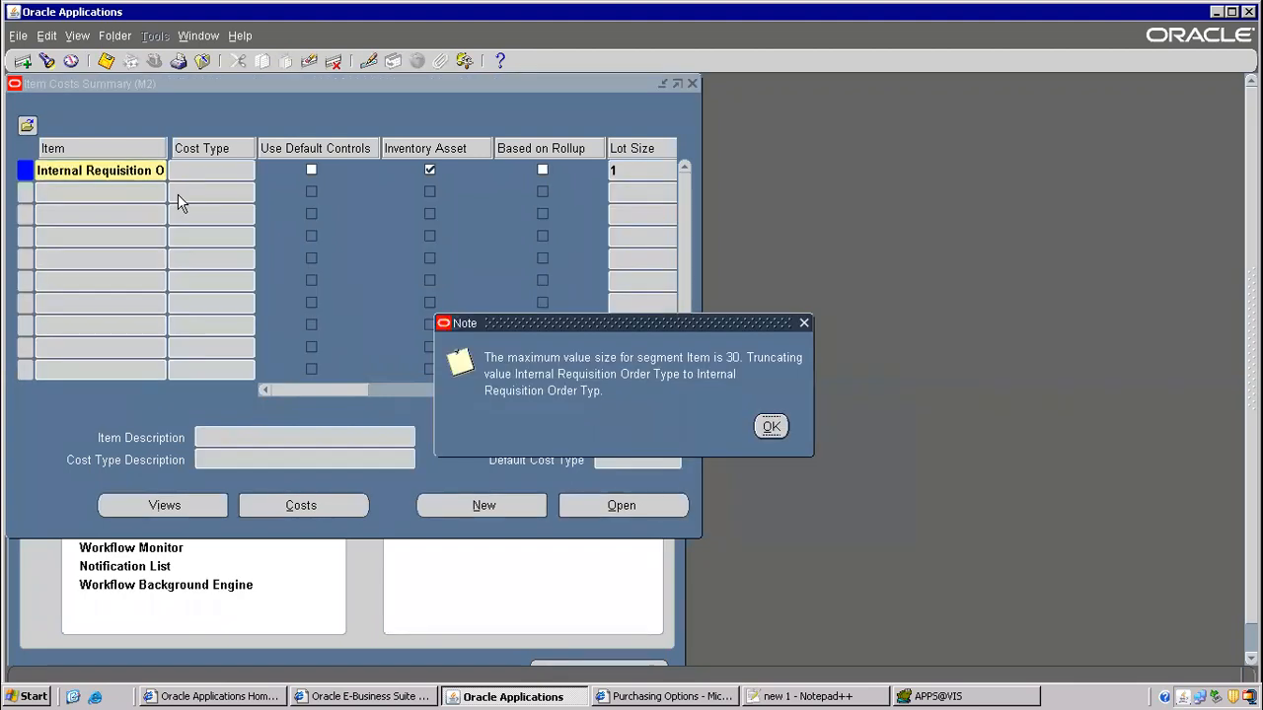
click(772, 426)
key(BackSpace)
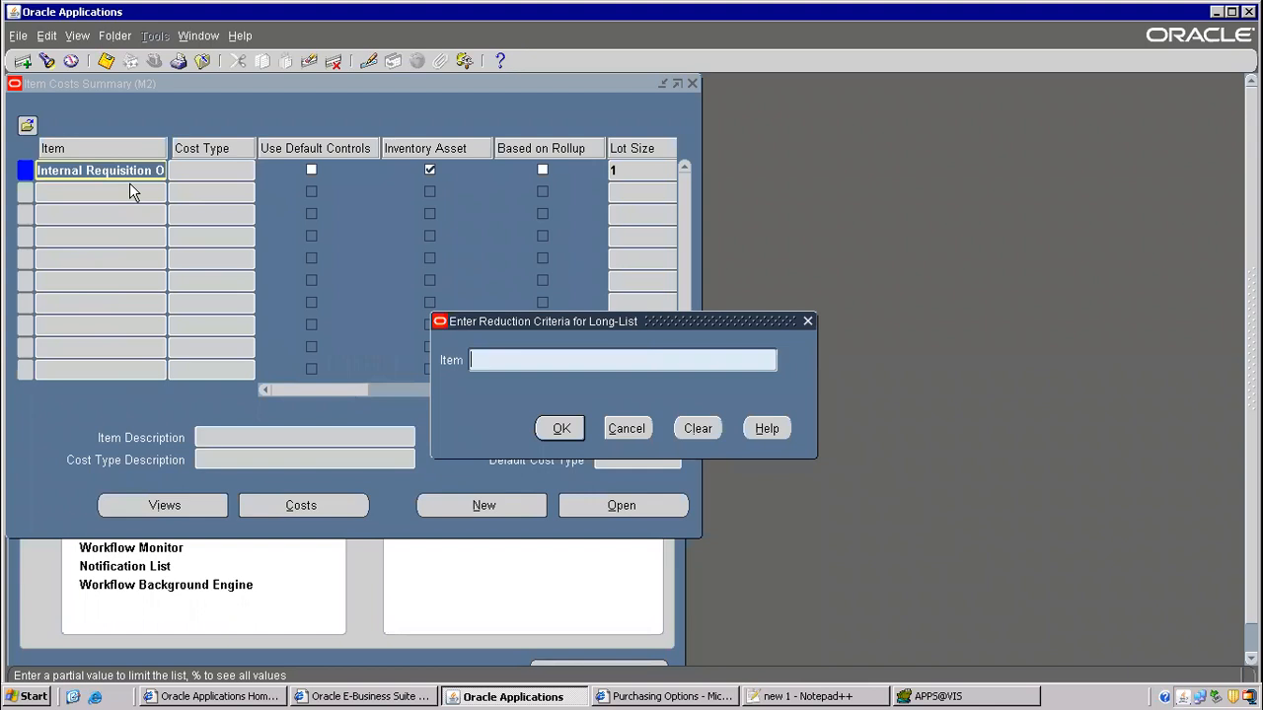
text(ISO9999)
key(Return)
click(604, 418)
key(BackSpace)
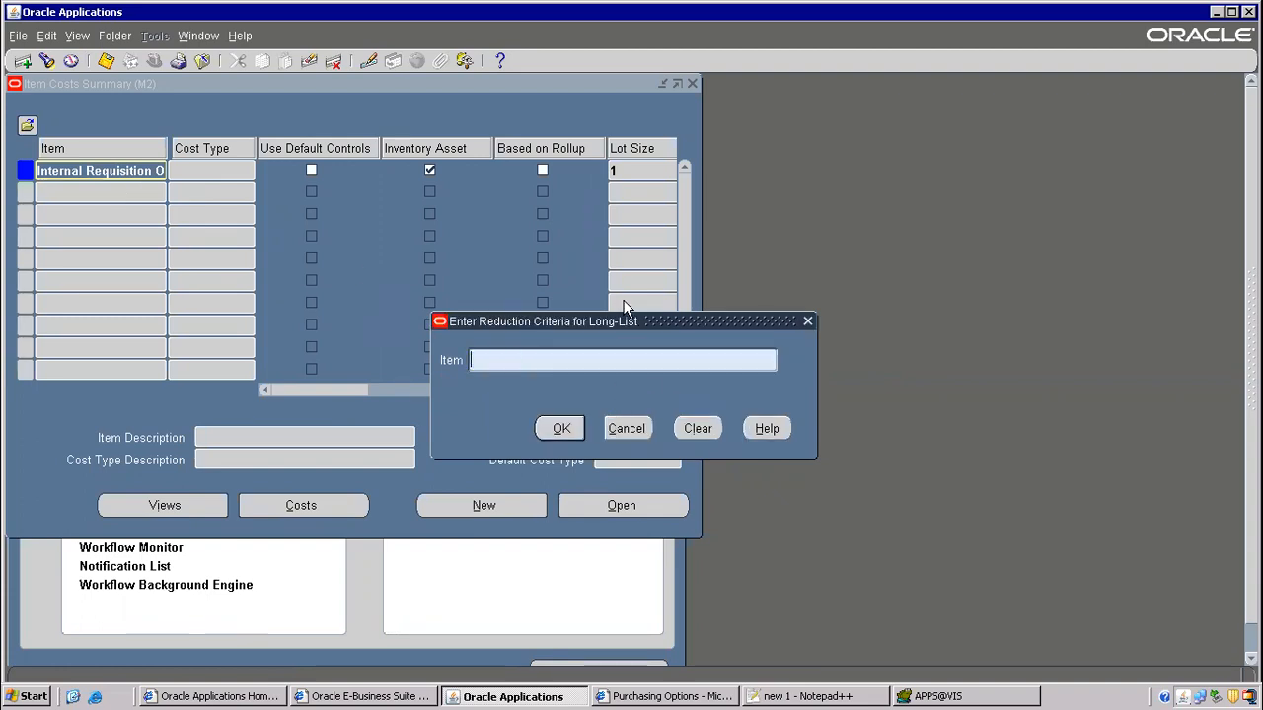
click(625, 428)
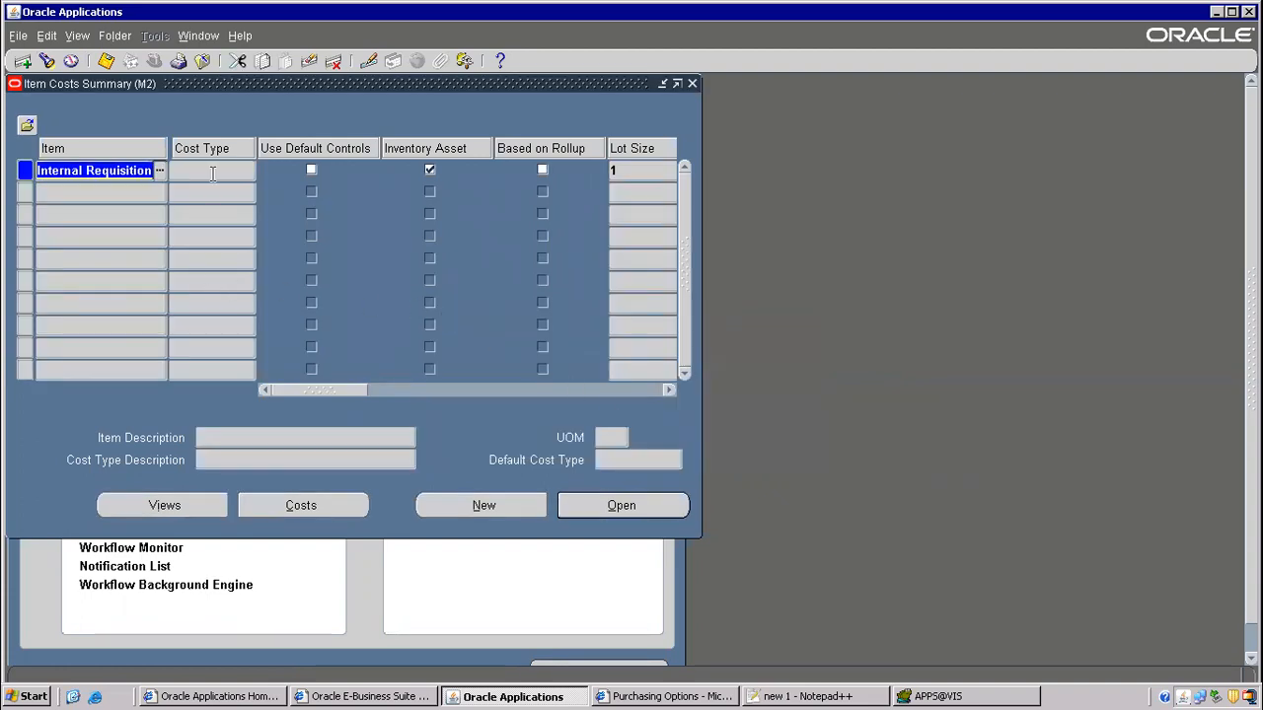
- Clear the item, close Item Costs without saving, and collapse the navigator
key(BackSpace)
key(F4)
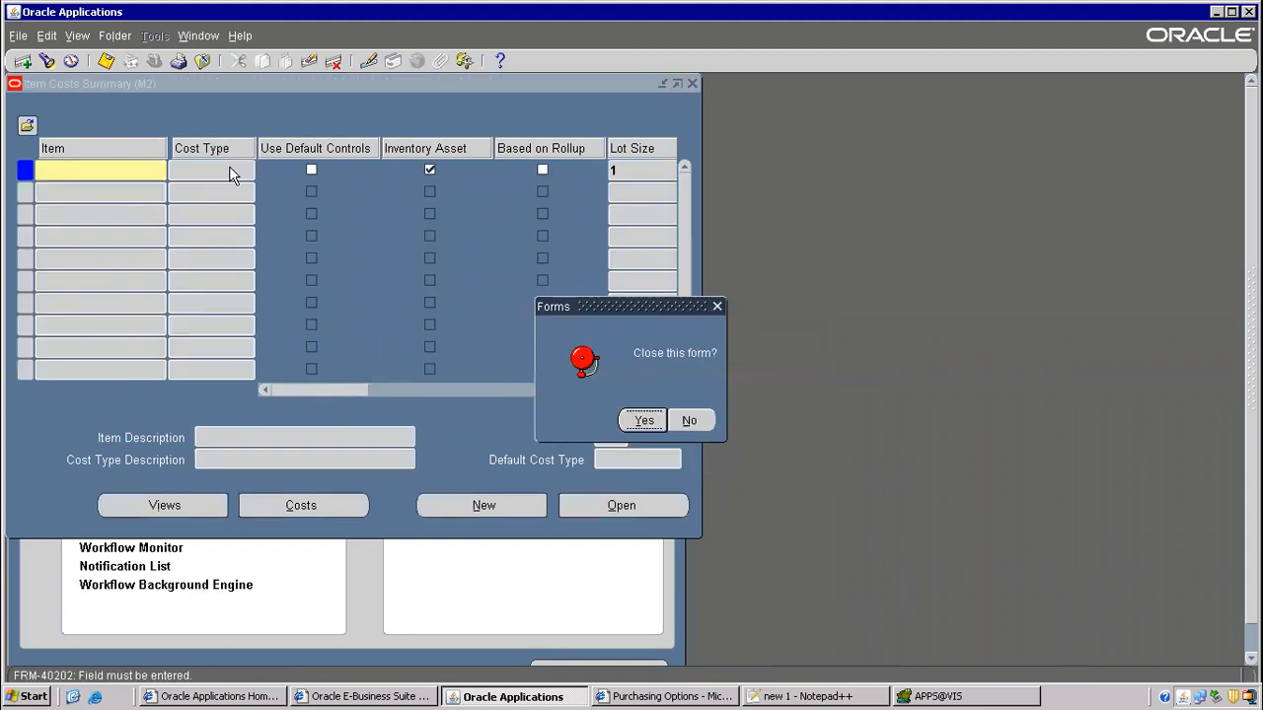
click(642, 417)
key(alt+t)
key(o)
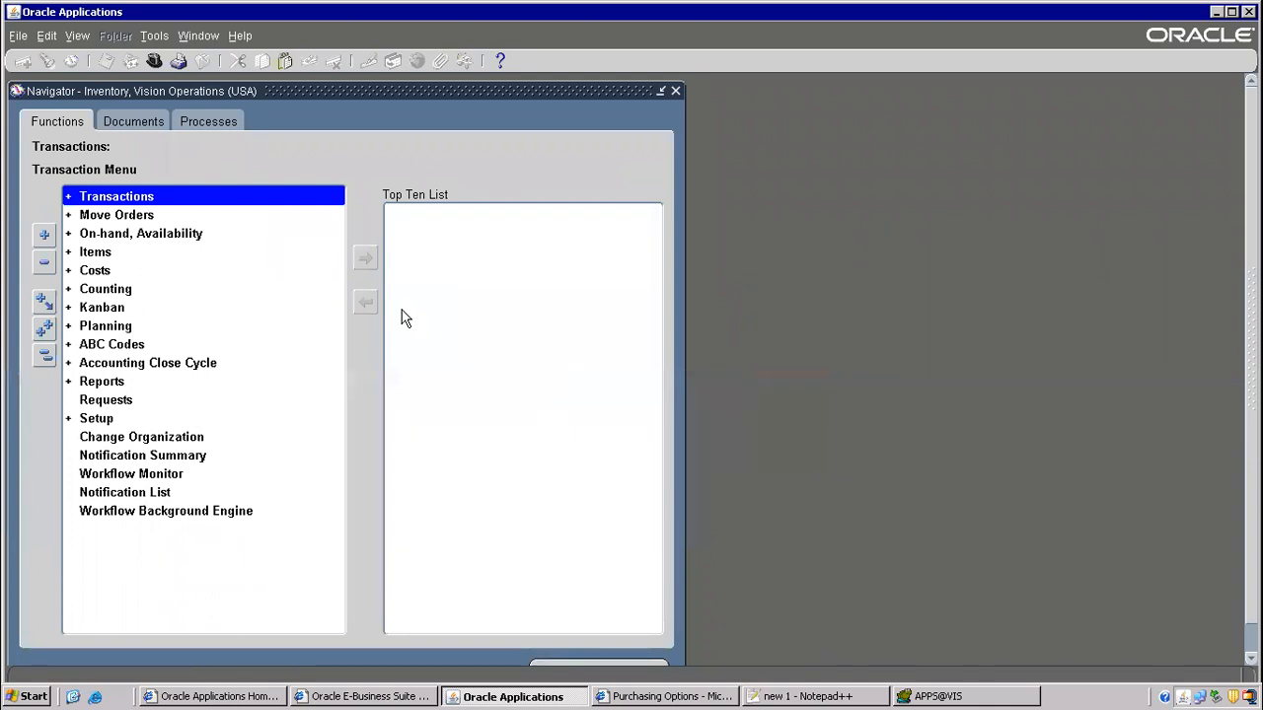
key(alt+Tab)
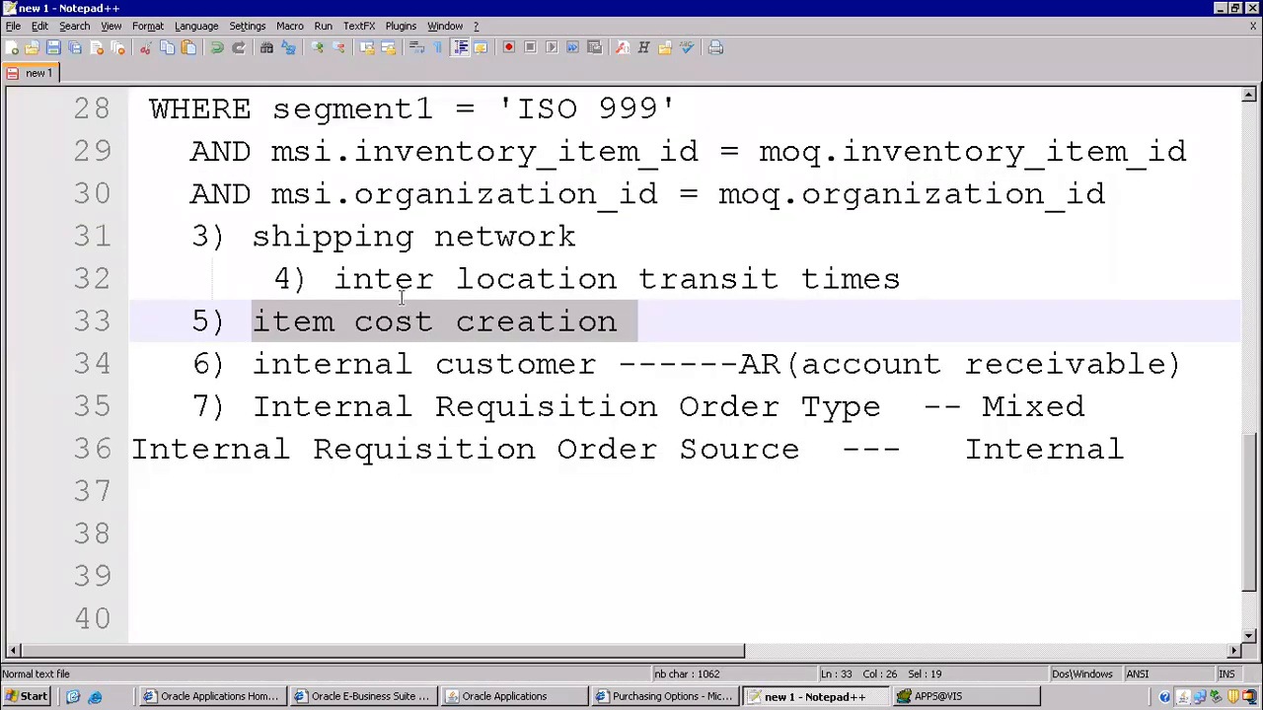
- Switch to the Receivables, Vision Operations (USA) responsibility and expand Customers to show Create/Maintain Customers
drag(255, 363, 661, 363)
key(alt+Tab)
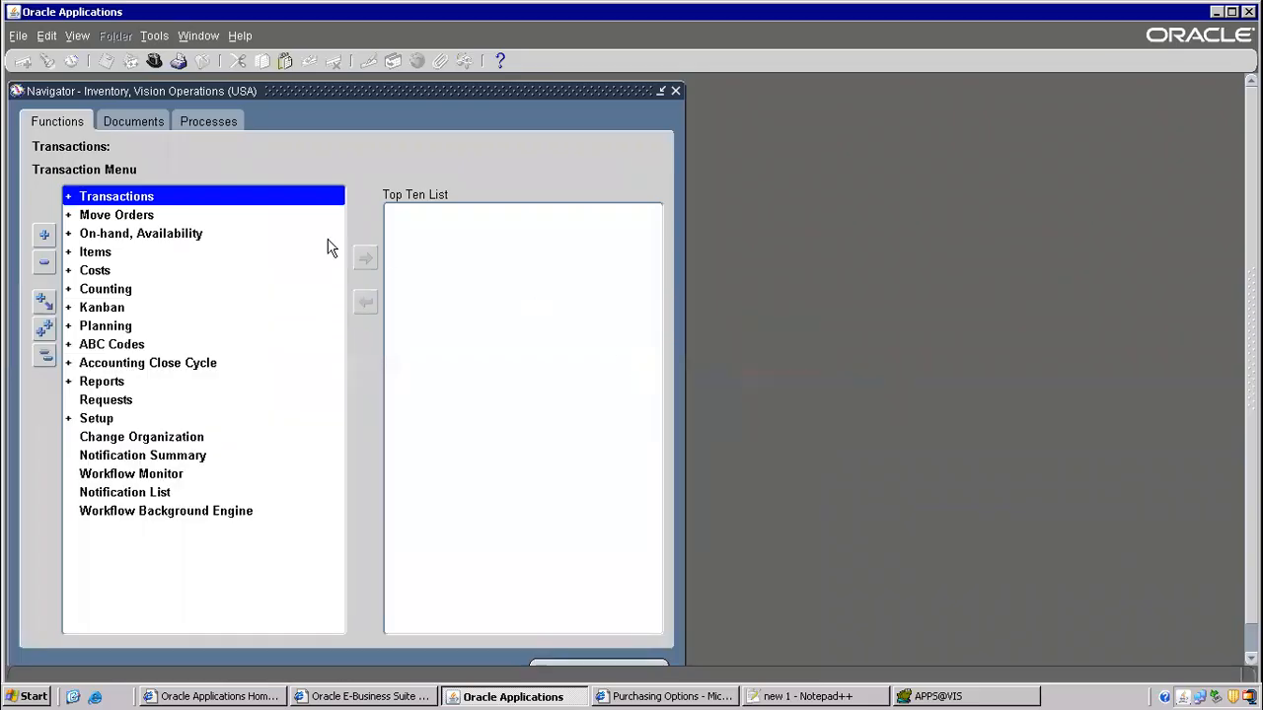
click(155, 60)
text(re%)
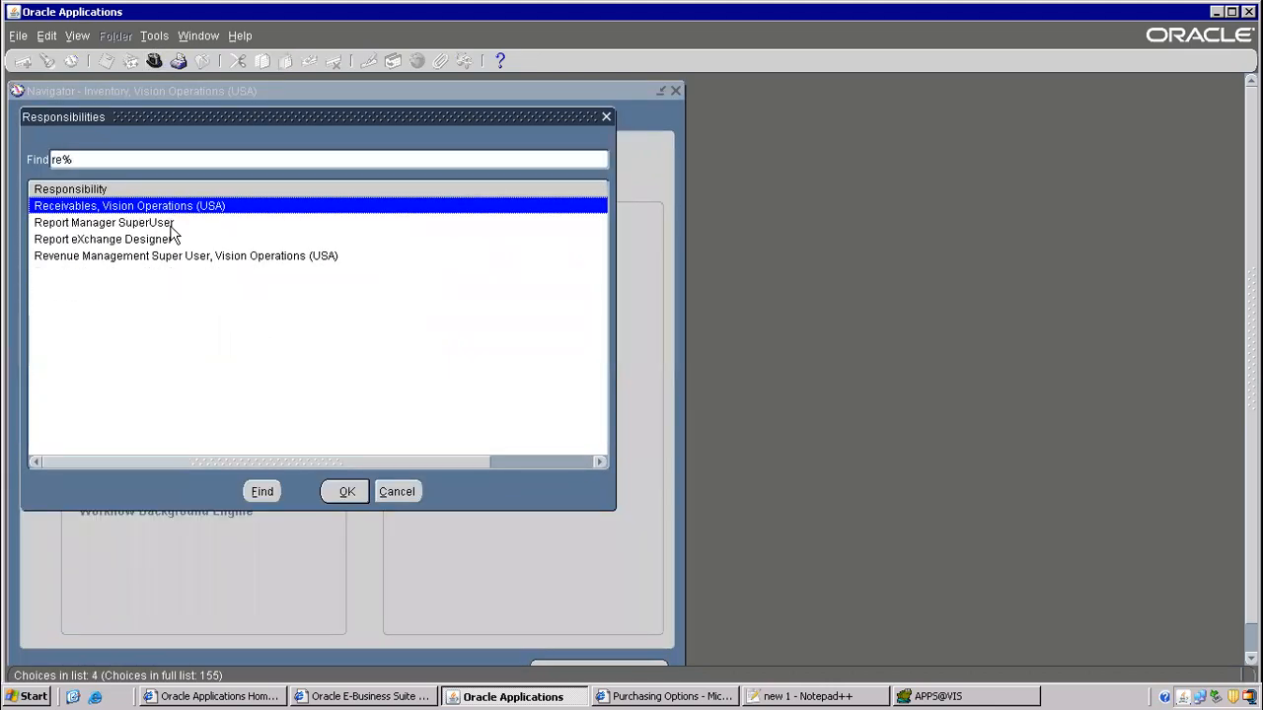
double_click(121, 206)
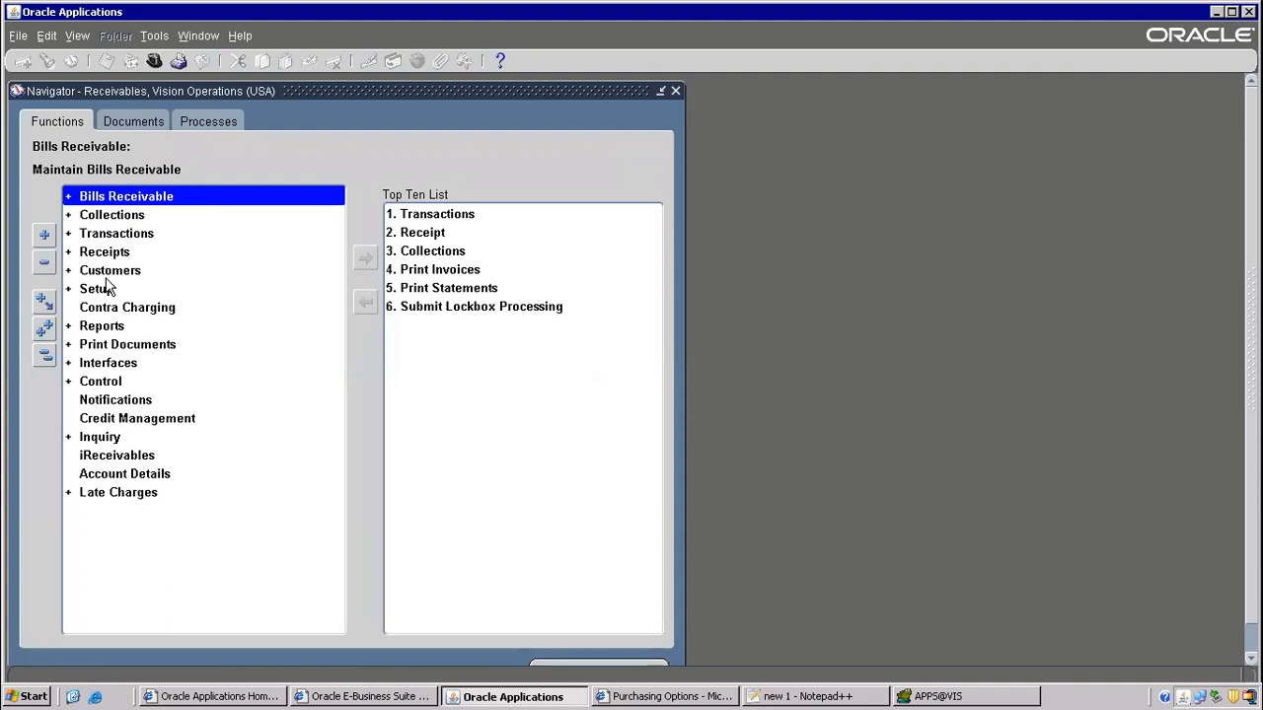
double_click(117, 272)
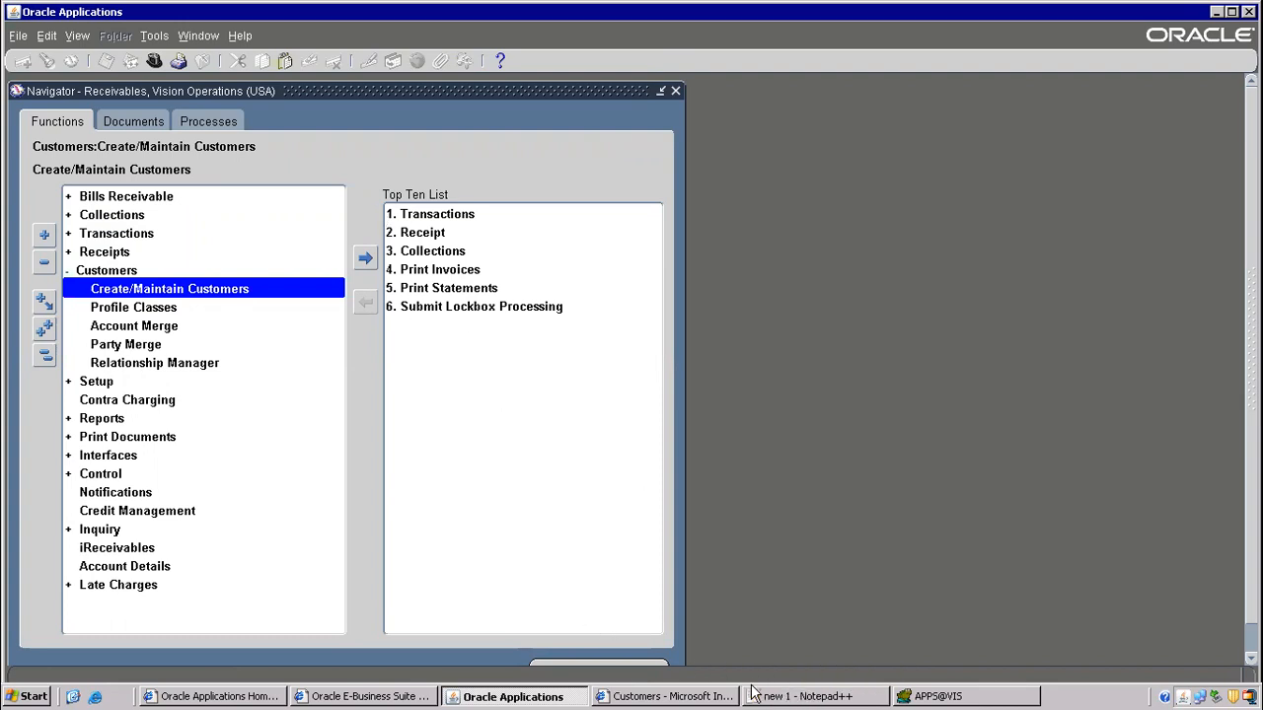
- Bring the Customers search page forward alongside the Receivables navigator
click(691, 695)
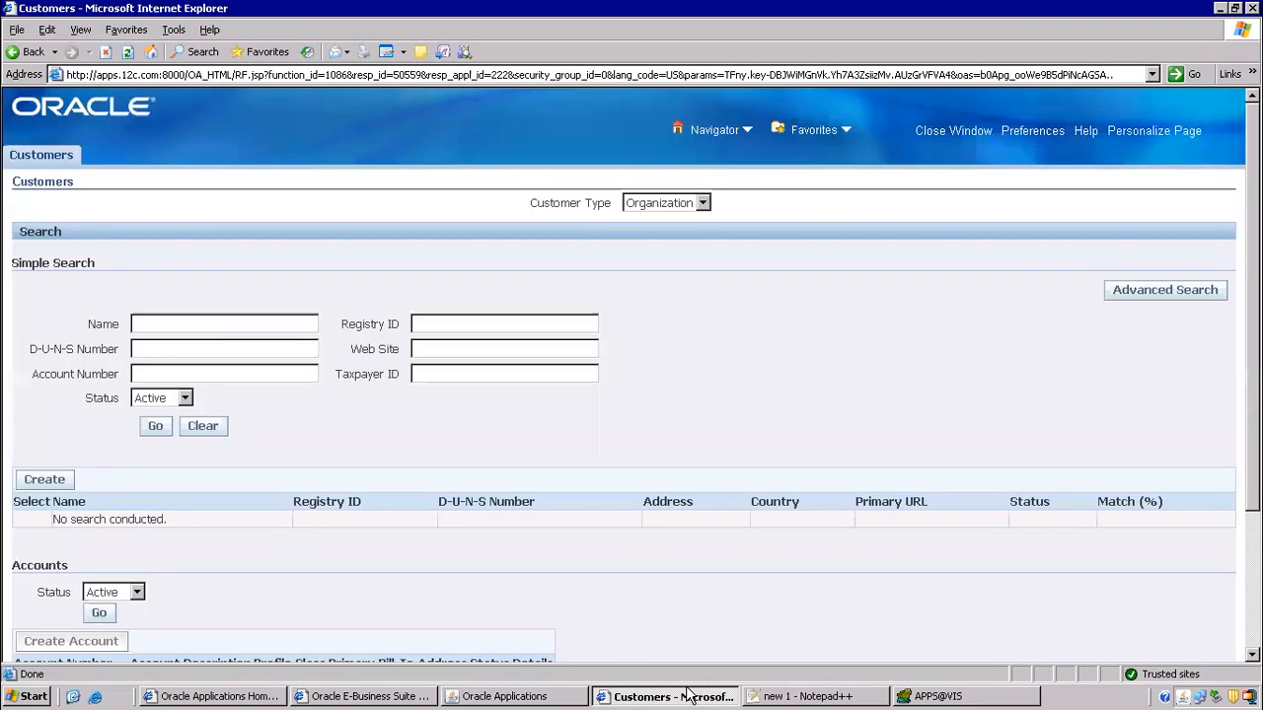
click(565, 697)
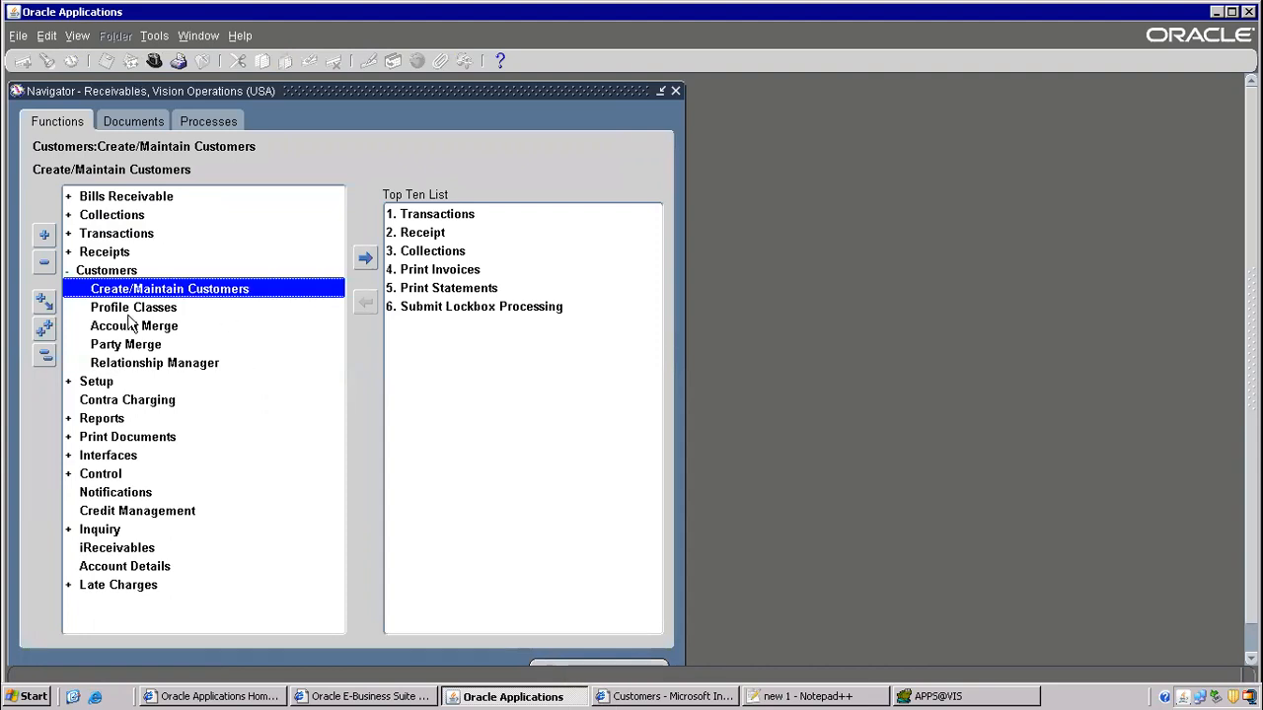
click(659, 697)
key(alt+Tab)
- In the Notepad++ notes, mark the Internal Requisition Order Type and Source lines and 'po' in the module list
click(822, 696)
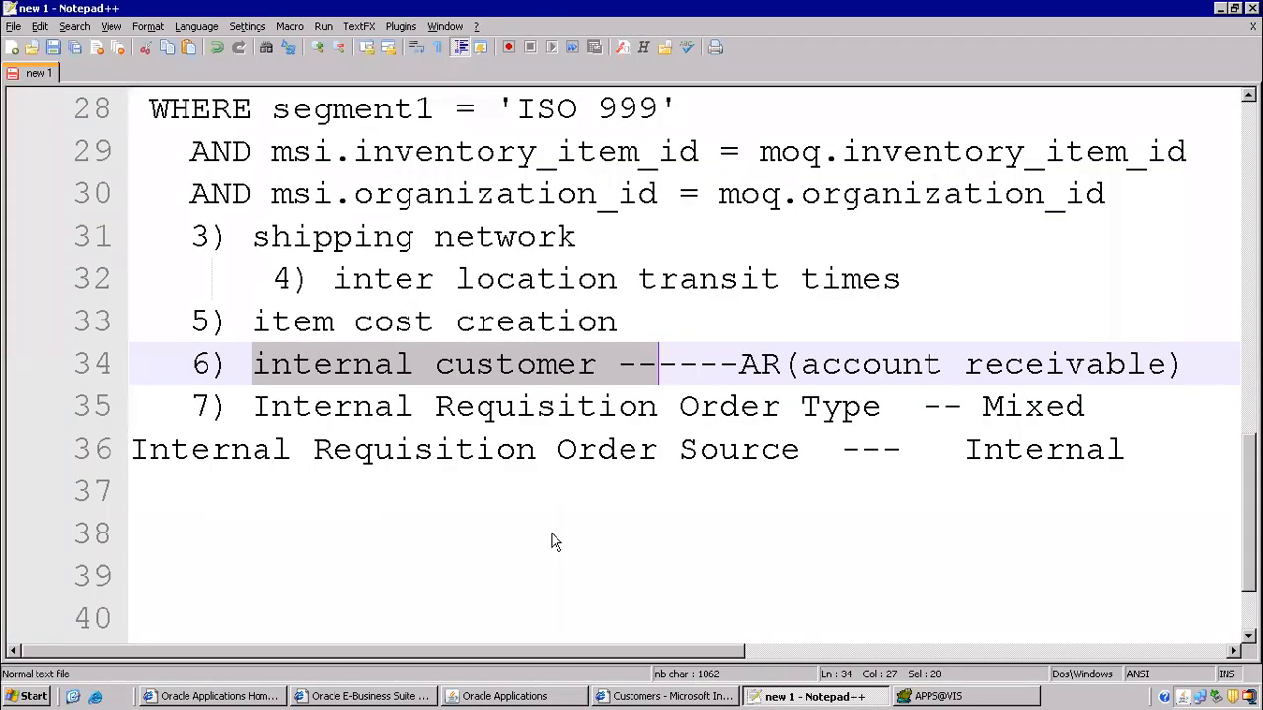
scroll(306, 373, down, 1)
drag(254, 278, 838, 341)
scroll(219, 366, up, 6)
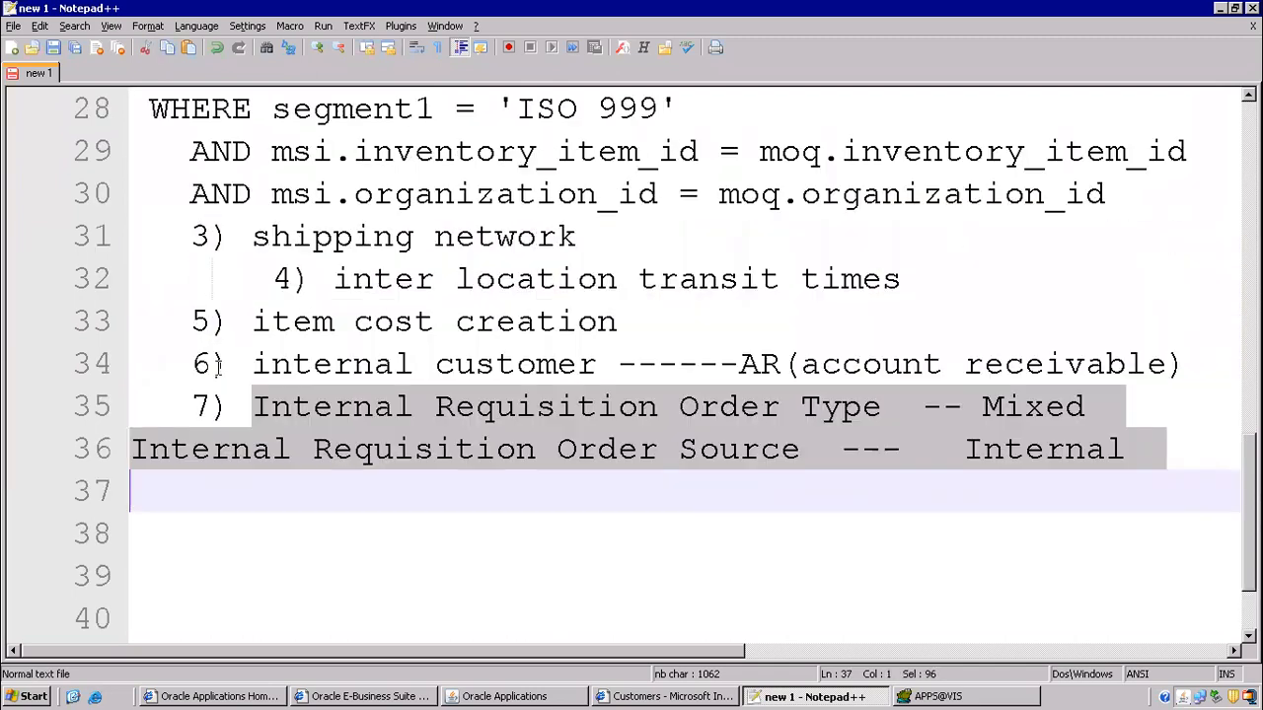
scroll(225, 363, up, 4)
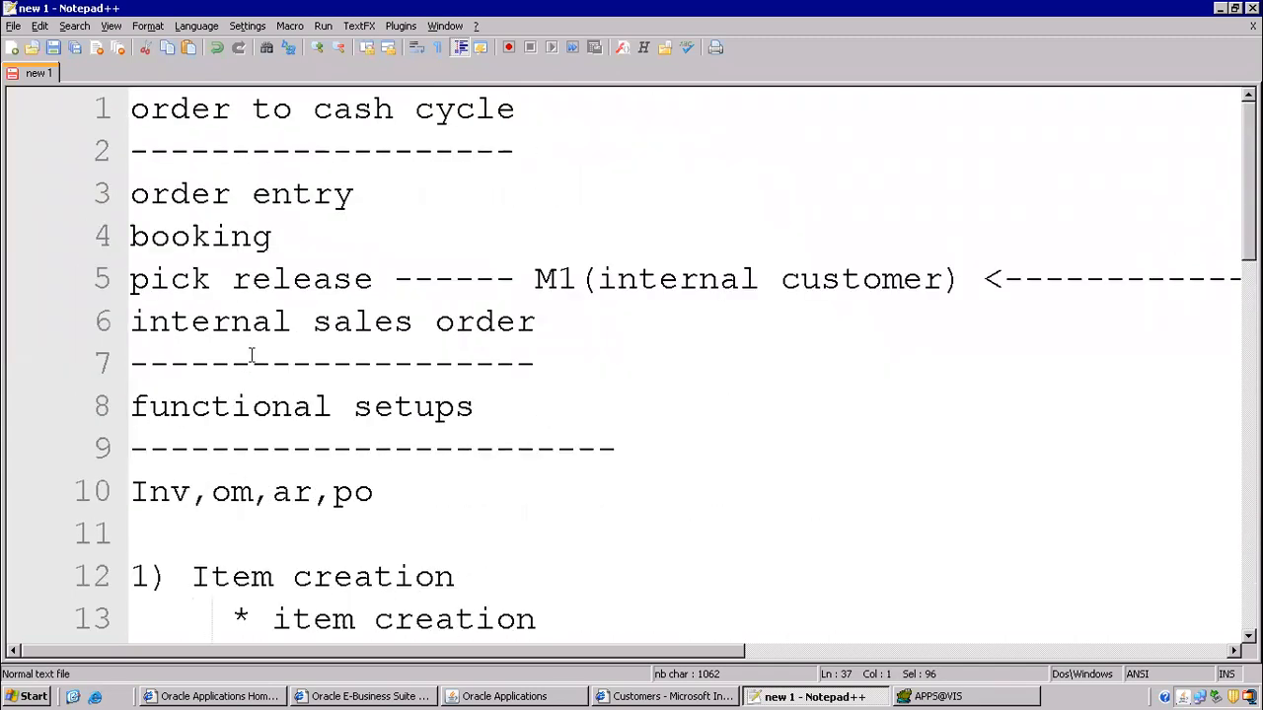
click(320, 477)
shift+click(419, 493)
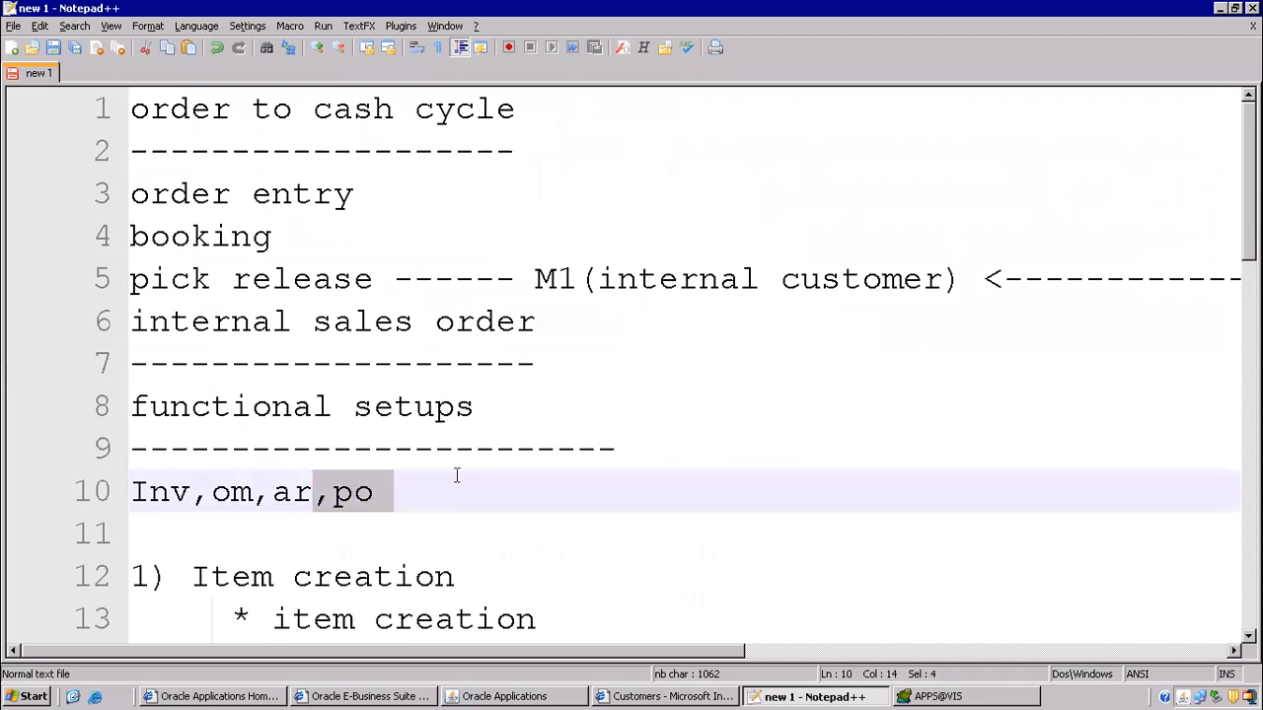
scroll(419, 493, down, 4)
click(504, 697)
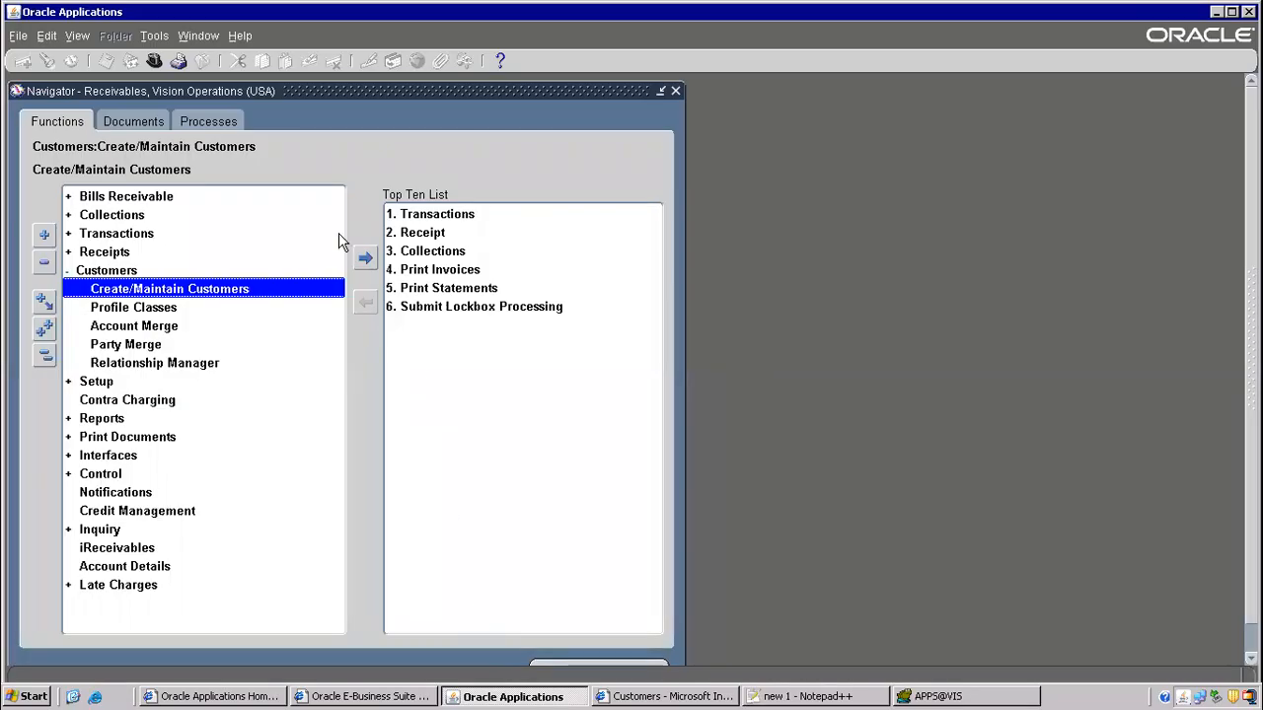
click(151, 61)
- Switch to Purchasing, Vision Operations (USA) and open Purchasing Options under Setup > Organizations
text(purchasing%)
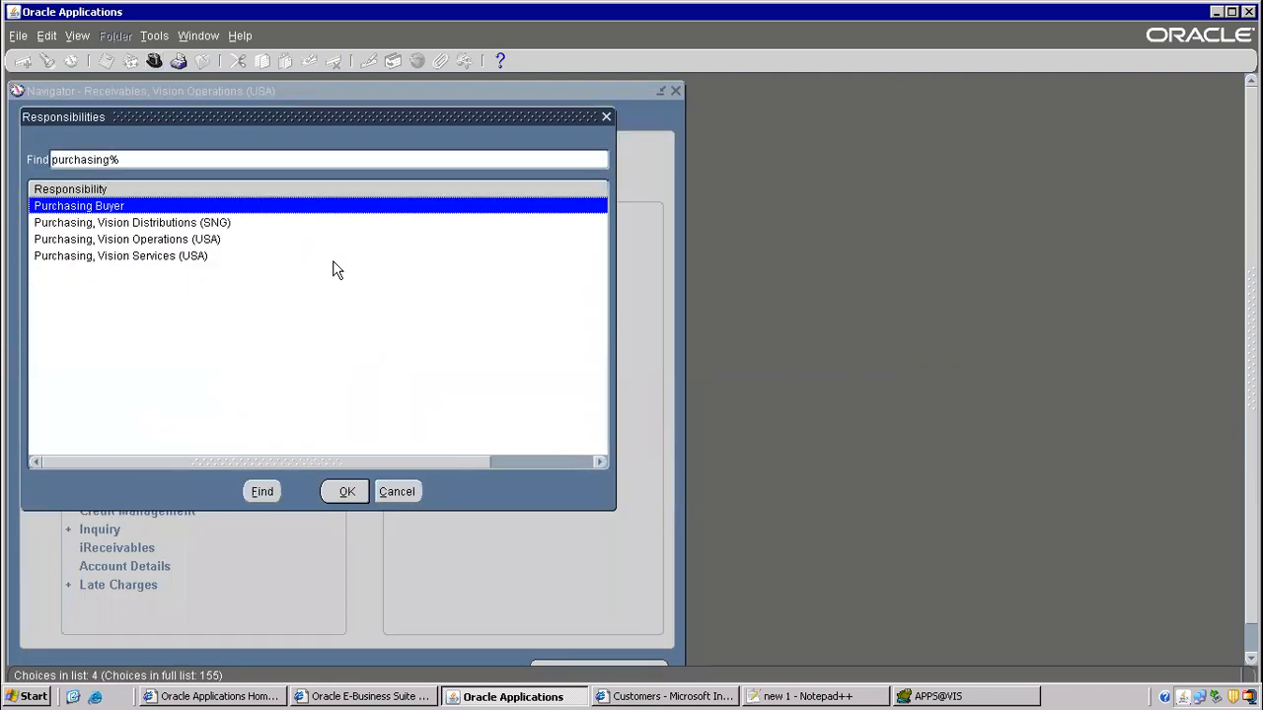
double_click(151, 241)
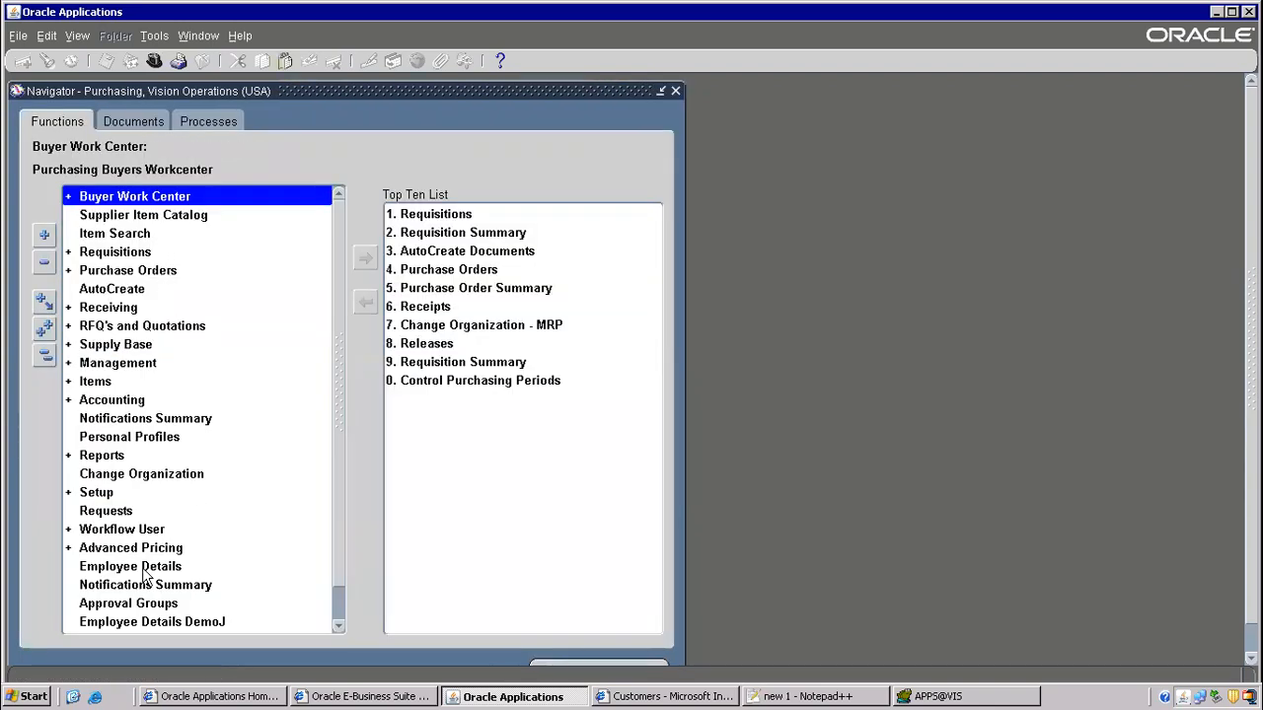
click(103, 496)
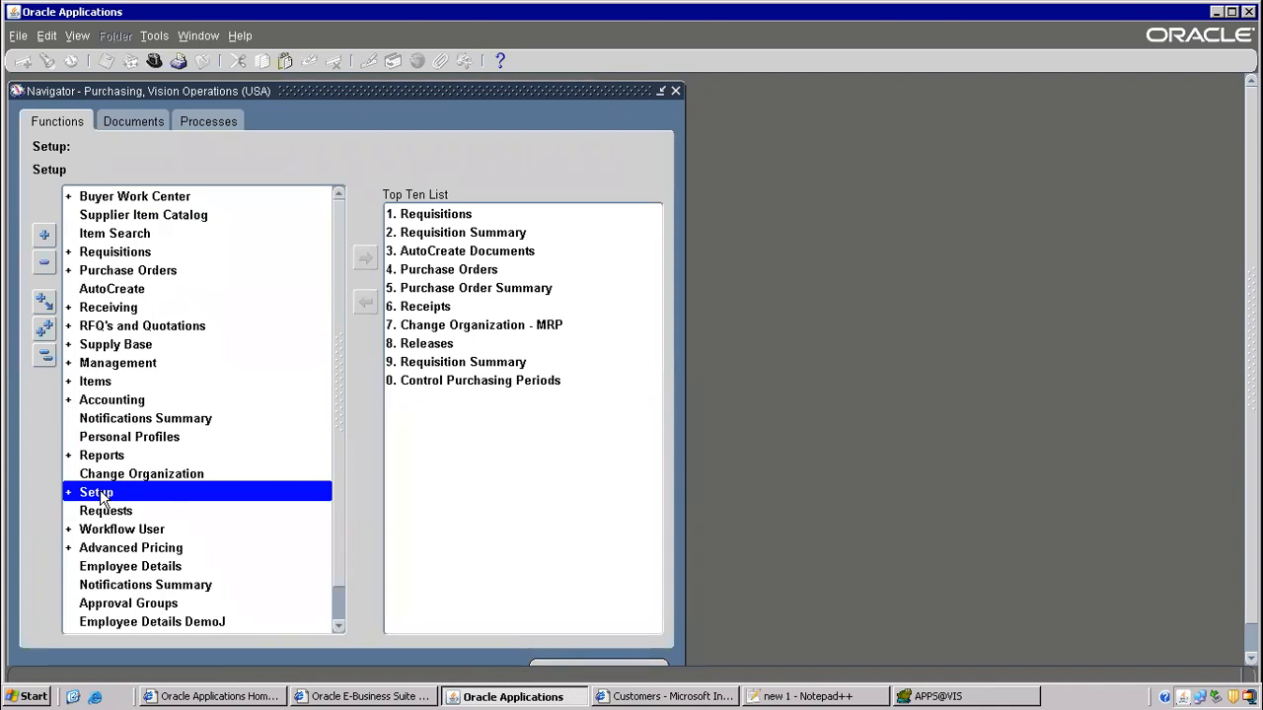
double_click(102, 494)
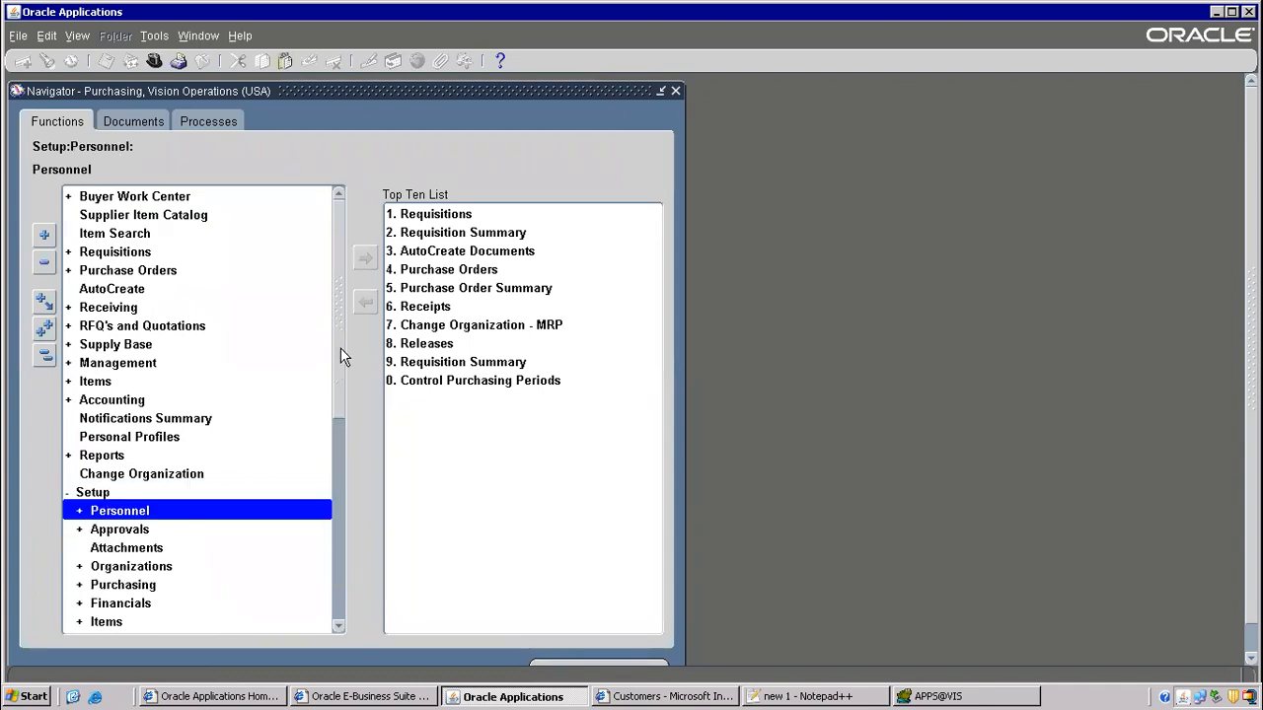
drag(341, 354, 341, 438)
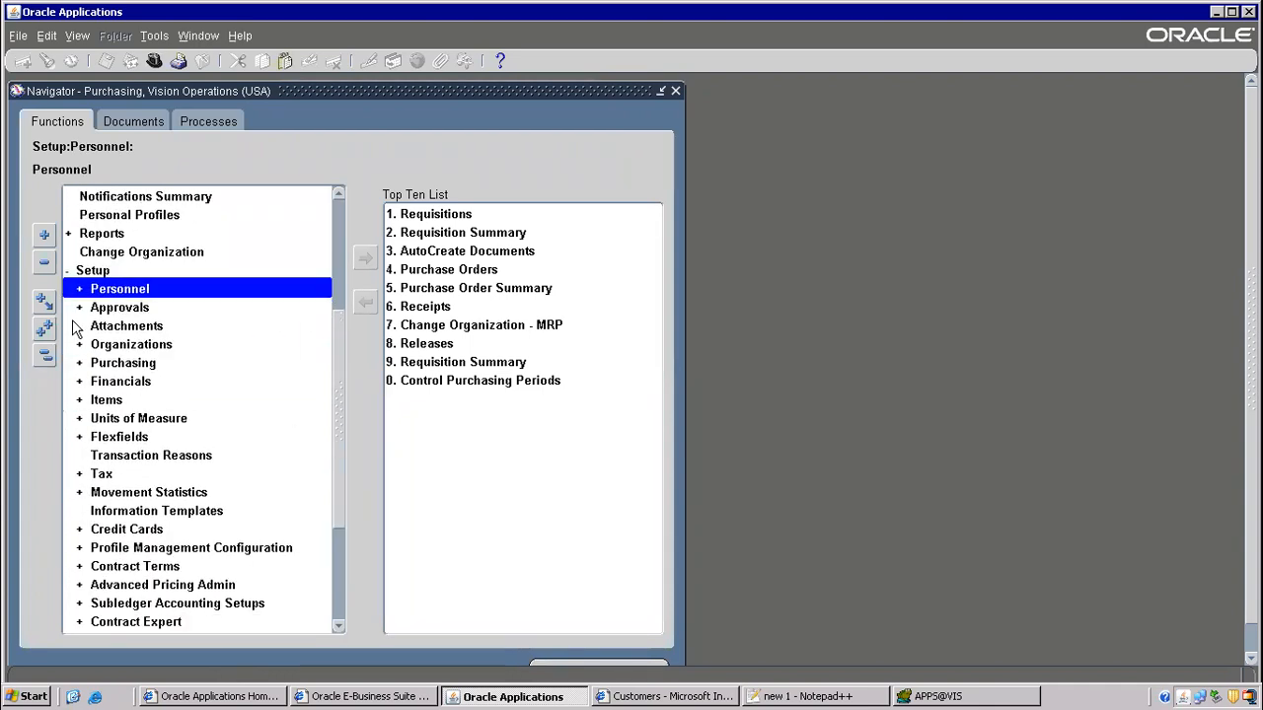
double_click(164, 347)
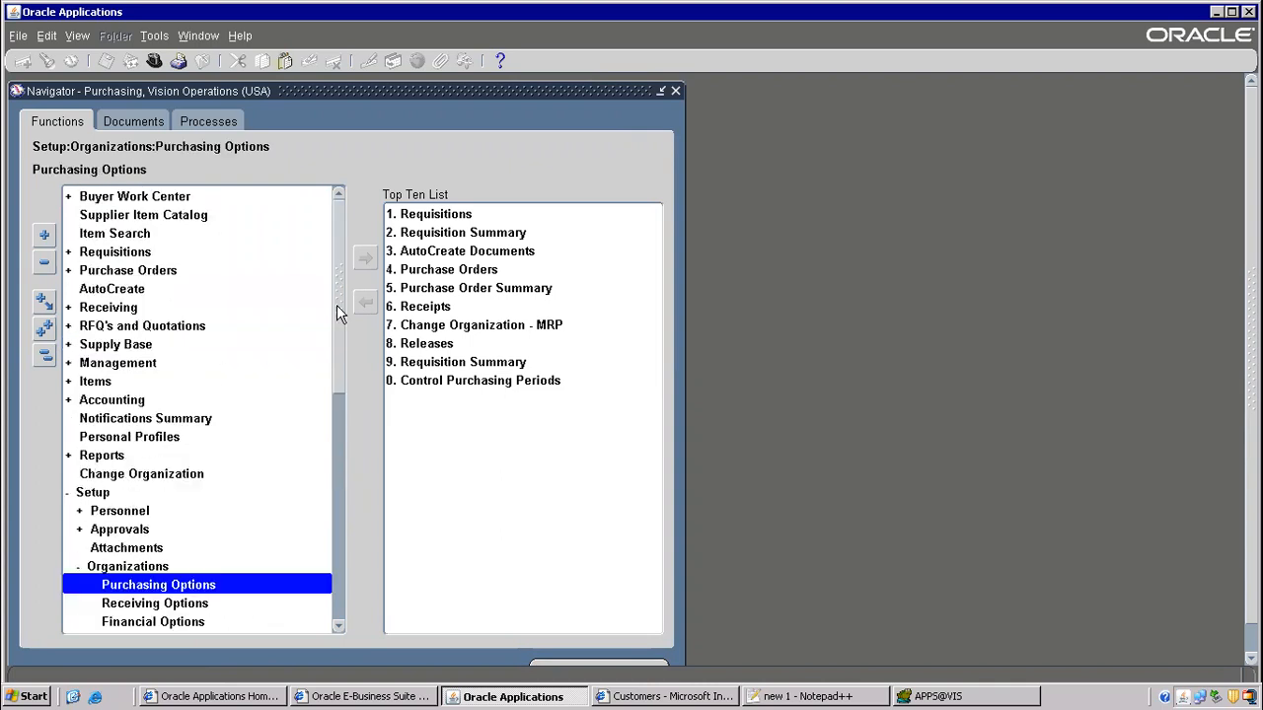
drag(338, 306, 342, 399)
double_click(192, 378)
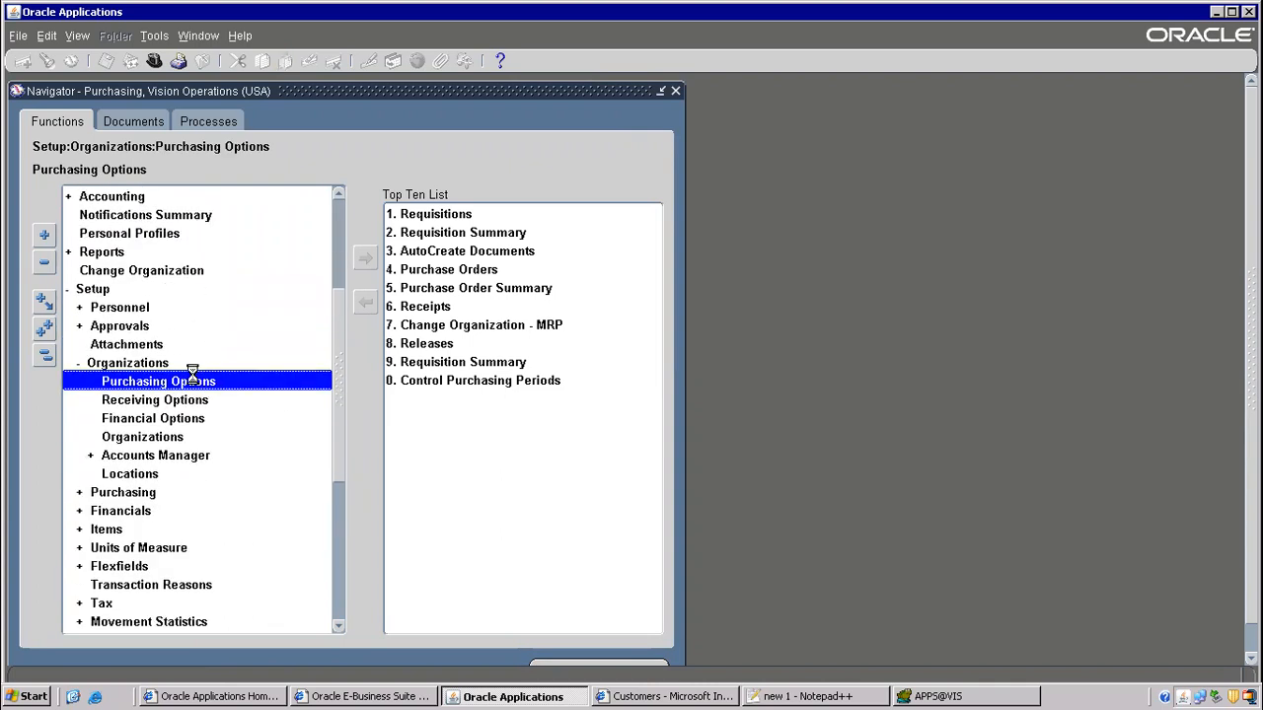
scroll(431, 371, down, 5)
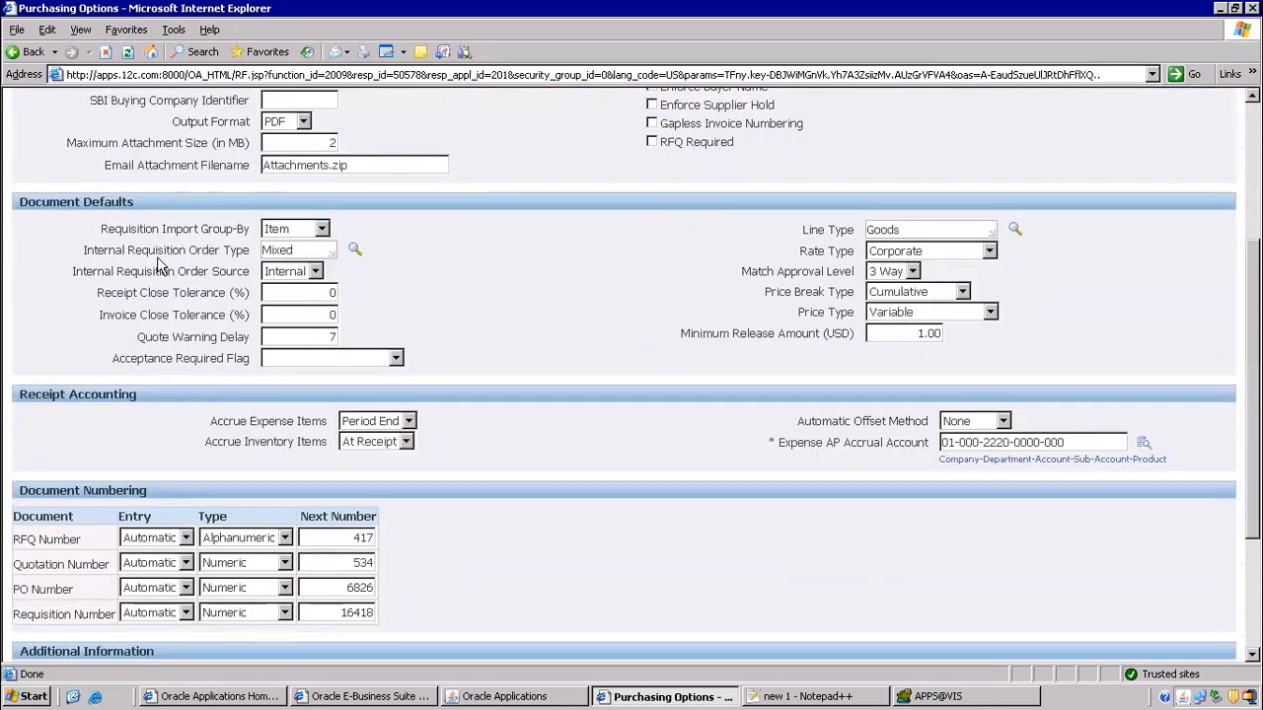
drag(158, 264, 472, 303)
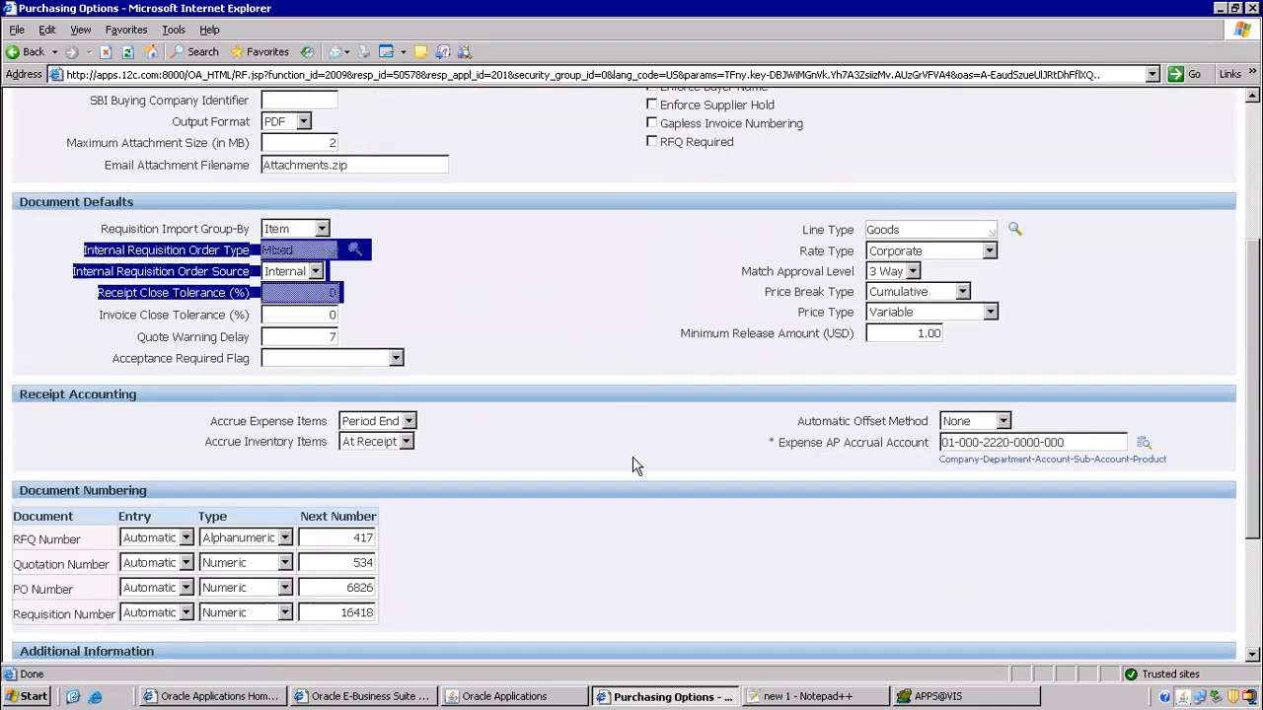
mouse_move(779, 17)
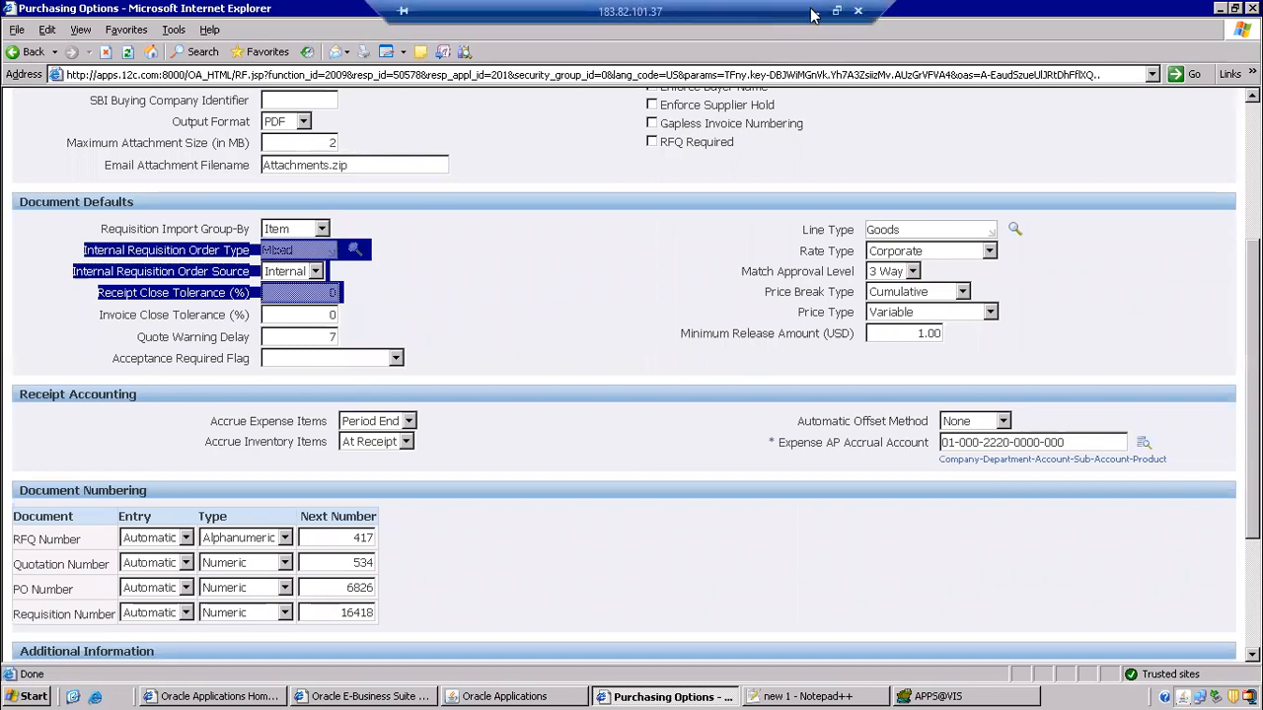
click(811, 15)
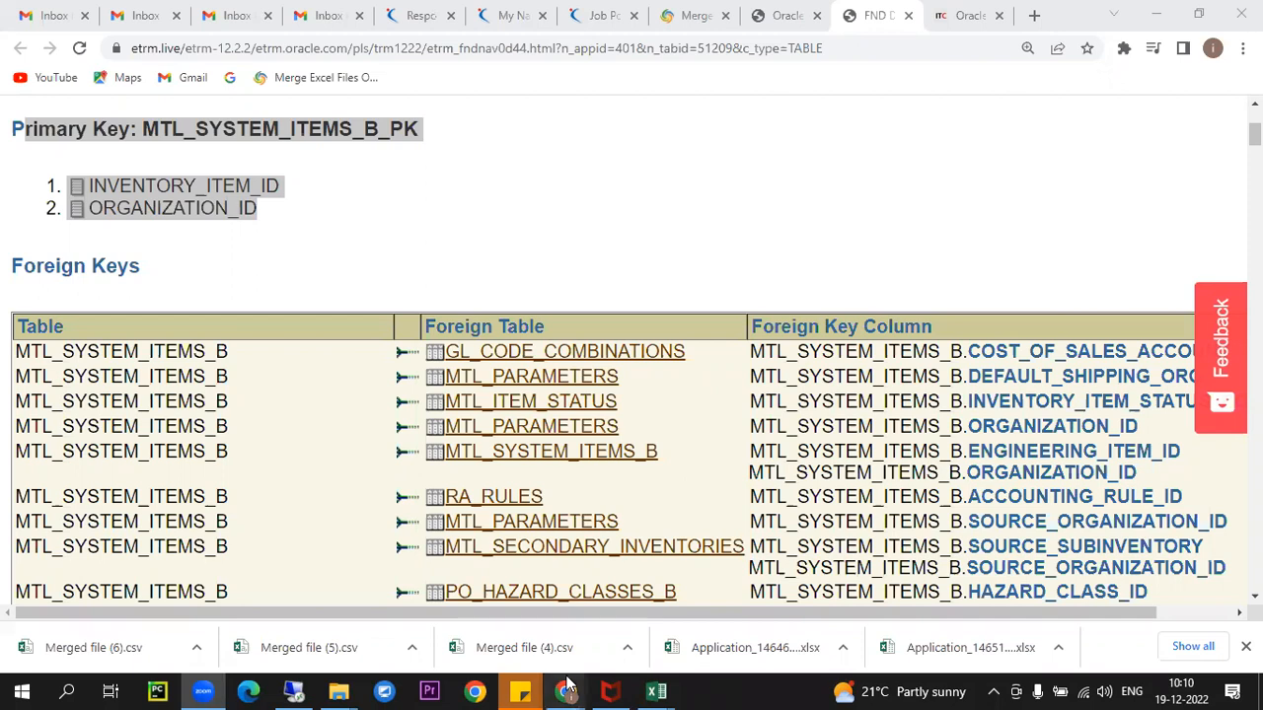
mouse_move(566, 691)
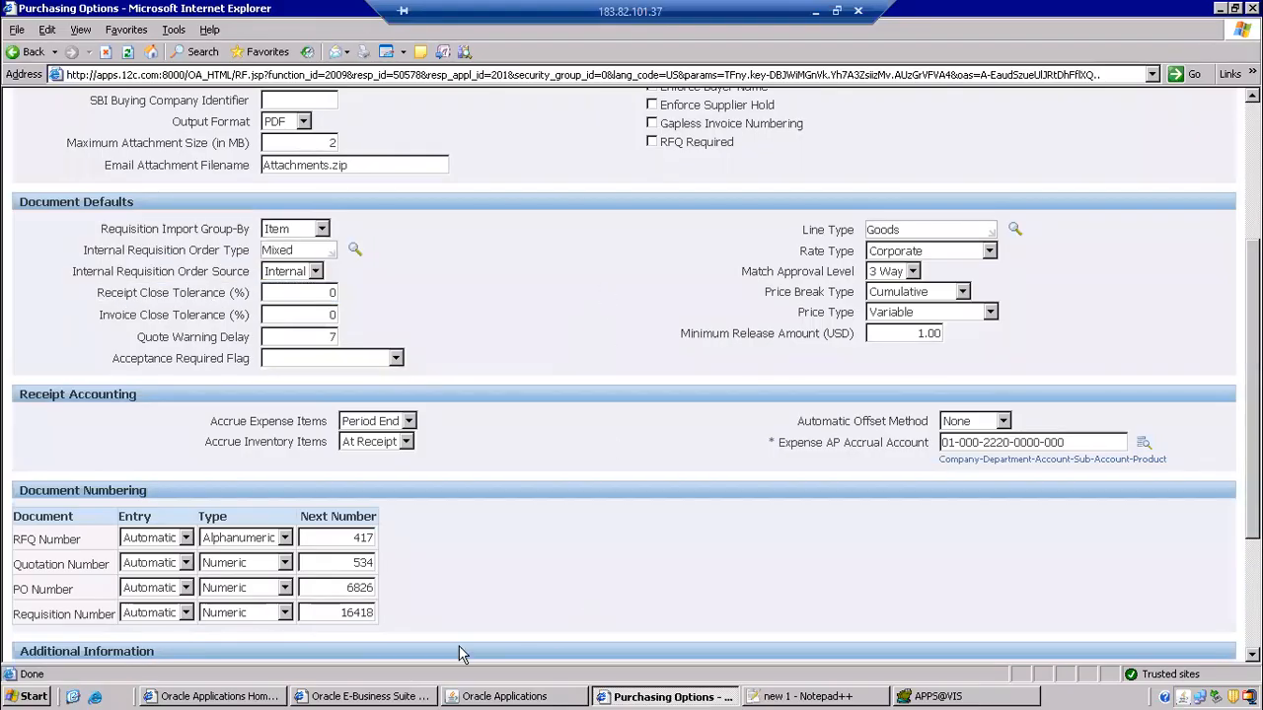
click(758, 697)
- Add a 'flow steps' heading with a dashed underline to the notes
scroll(462, 449, down, 1)
scroll(462, 449, down, 5)
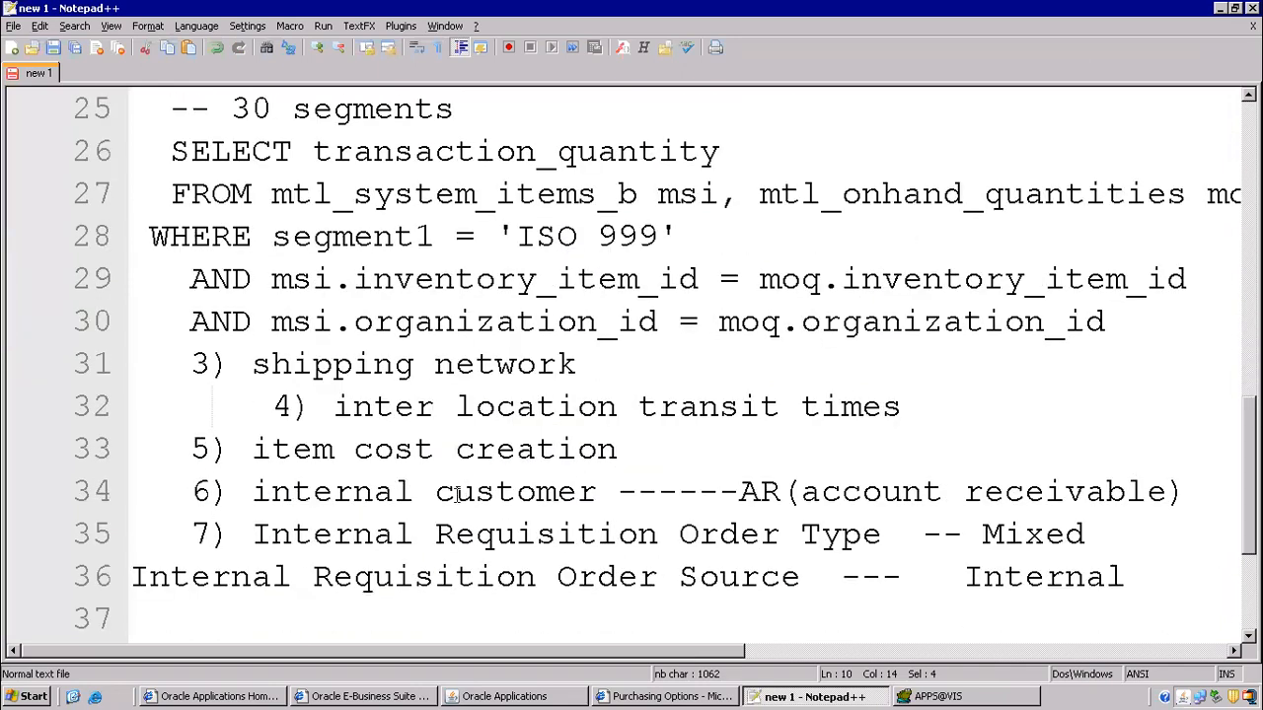
click(240, 380)
text(flow setups)
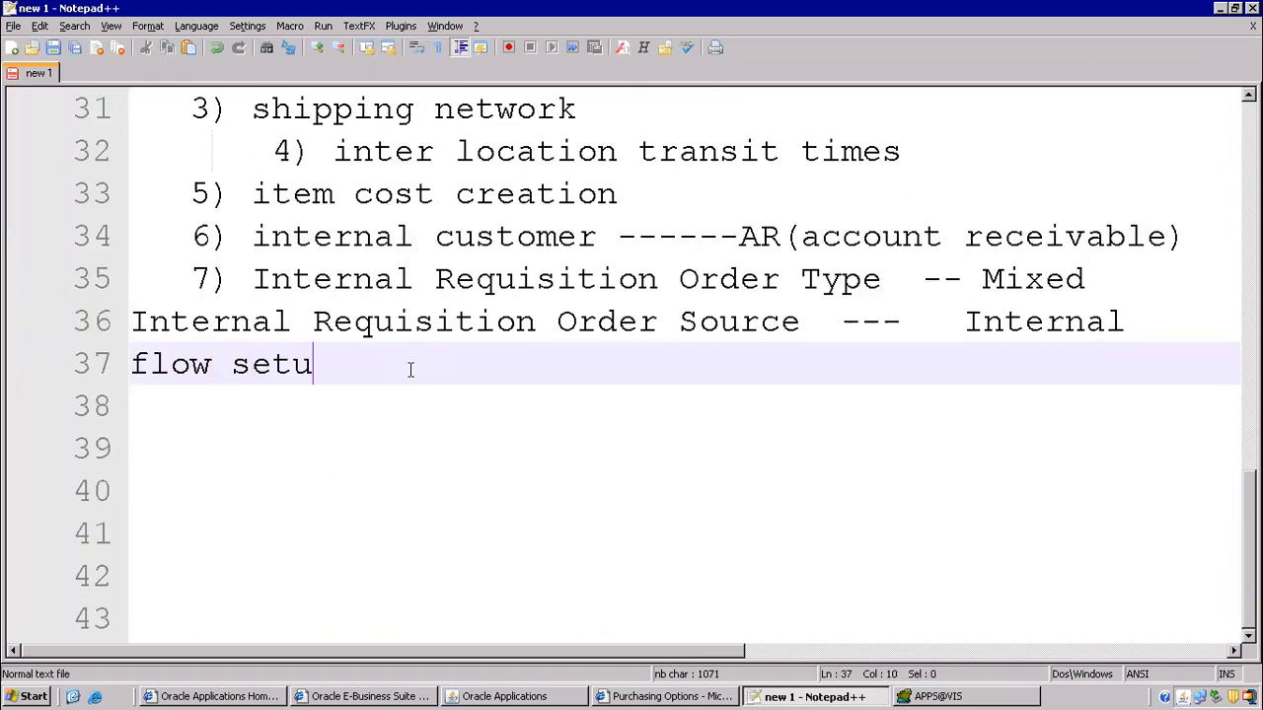
key(Return)
key(BackSpace)
key(BackSpace)
key(BackSpace)
key(BackSpace)
key(BackSpace)
key(BackSpace)
key(BackSpace)
text(tesp)
key(BackSpace)
text(ps)
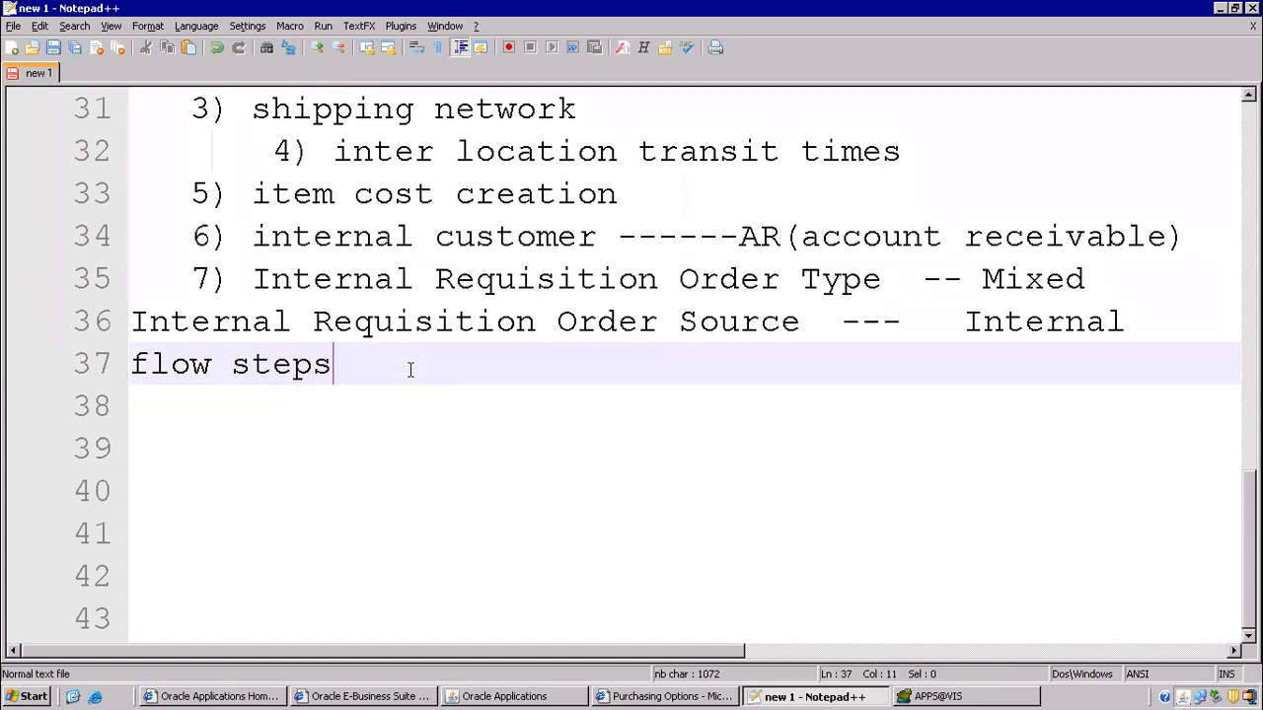
key(Return)
text(----------------)
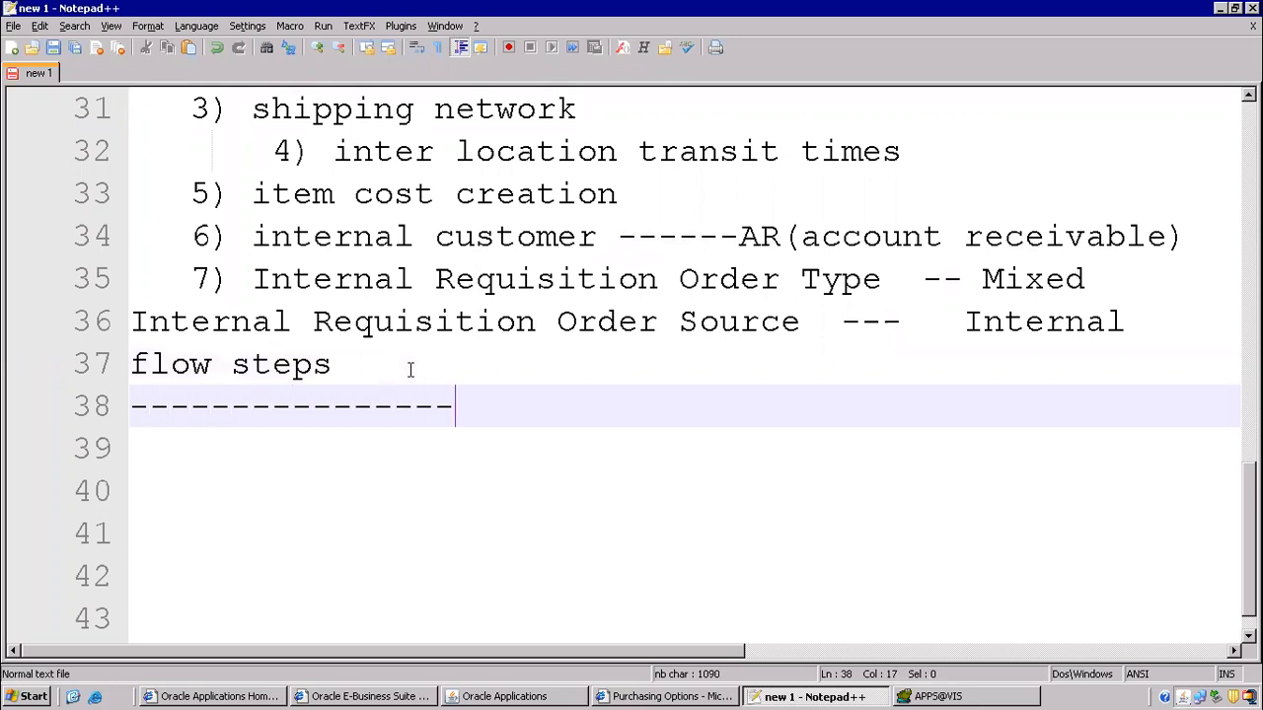
key(Return)
key(Return)
key(Return)
key(Return)
key(Return)
key(Return)
key(Return)
key(Return)
key(Return)
key(Return)
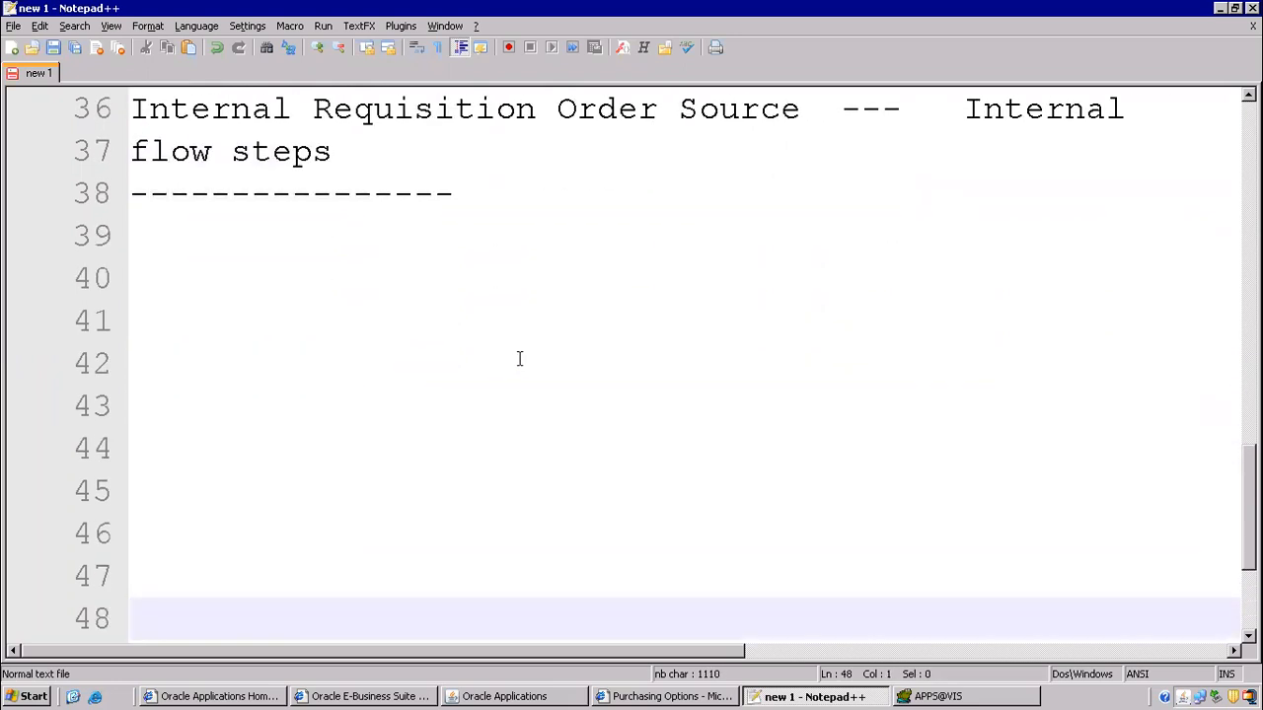
- Write the first flow step '1) requisition --- purchasing document'
scroll(256, 305, down, 2)
scroll(299, 285, up, 2)
click(183, 220)
text(1) )
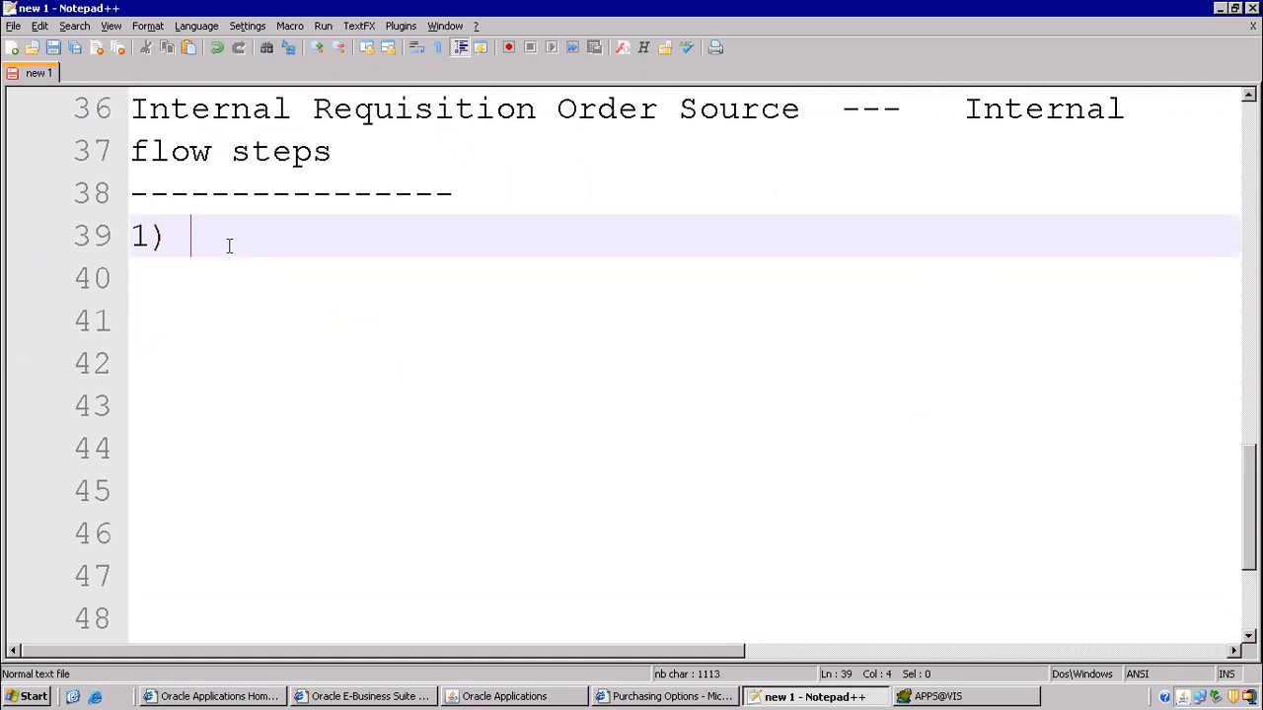
text(requisition --- purch)
key(BackSpace)
text(cha)
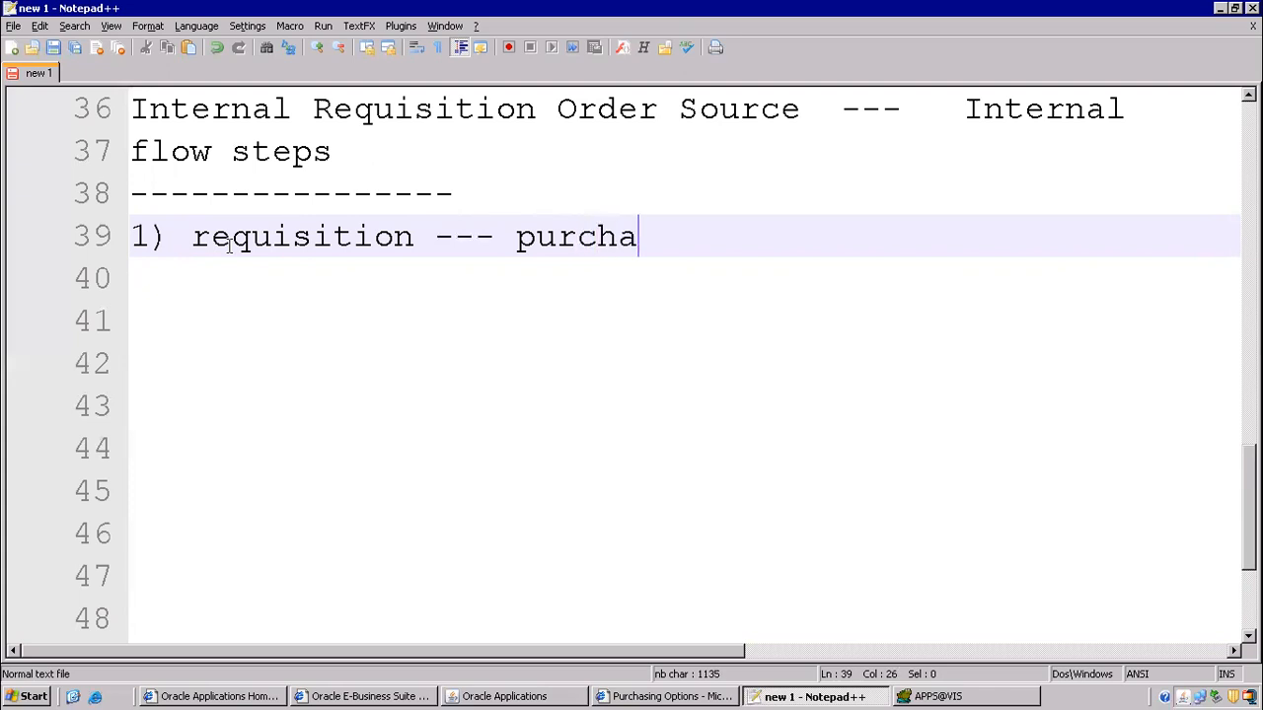
text(sing document)
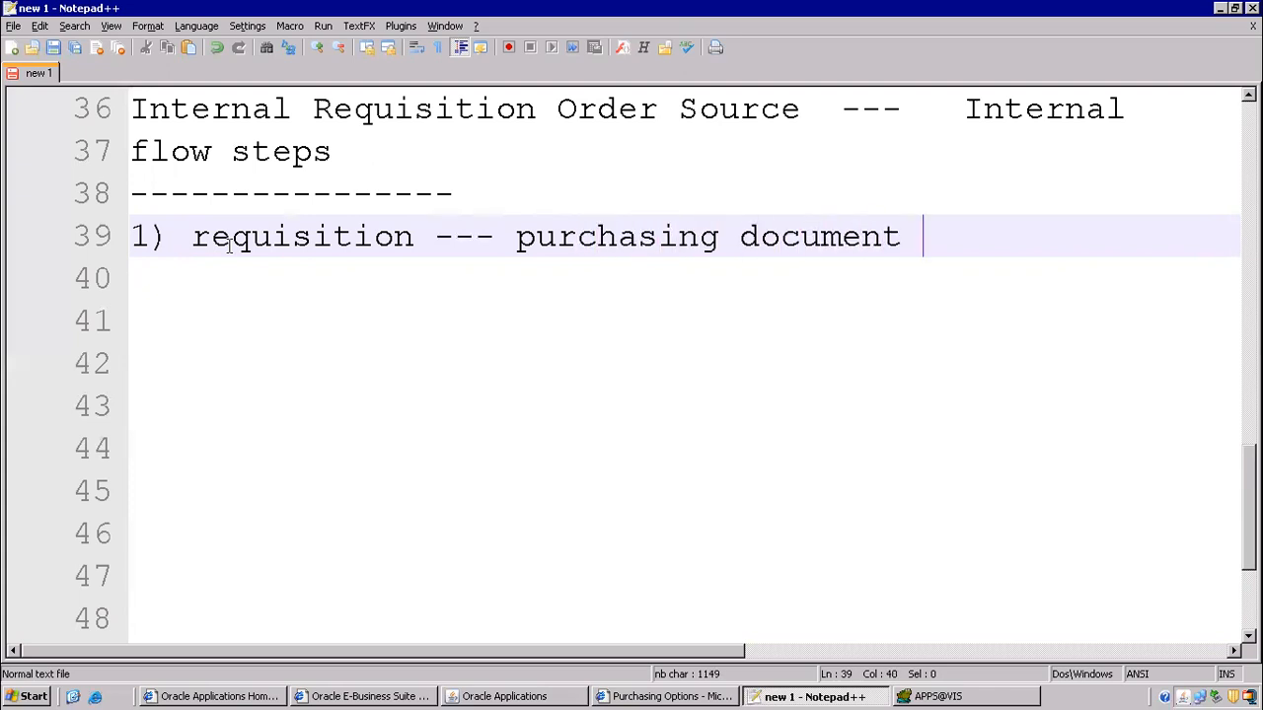
- Insert '-- purchase, internal' after requisition, moving 'purchasing document' onto its own line
scroll(682, 260, up, 2)
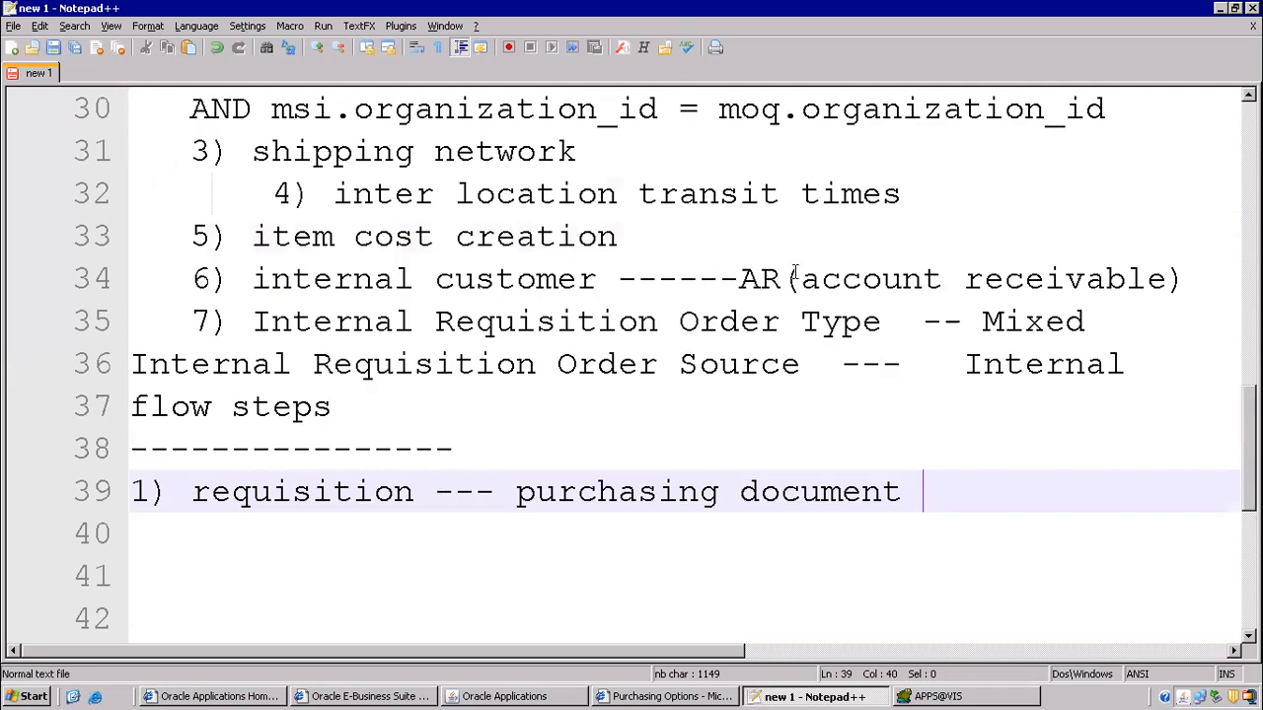
scroll(849, 261, up, 5)
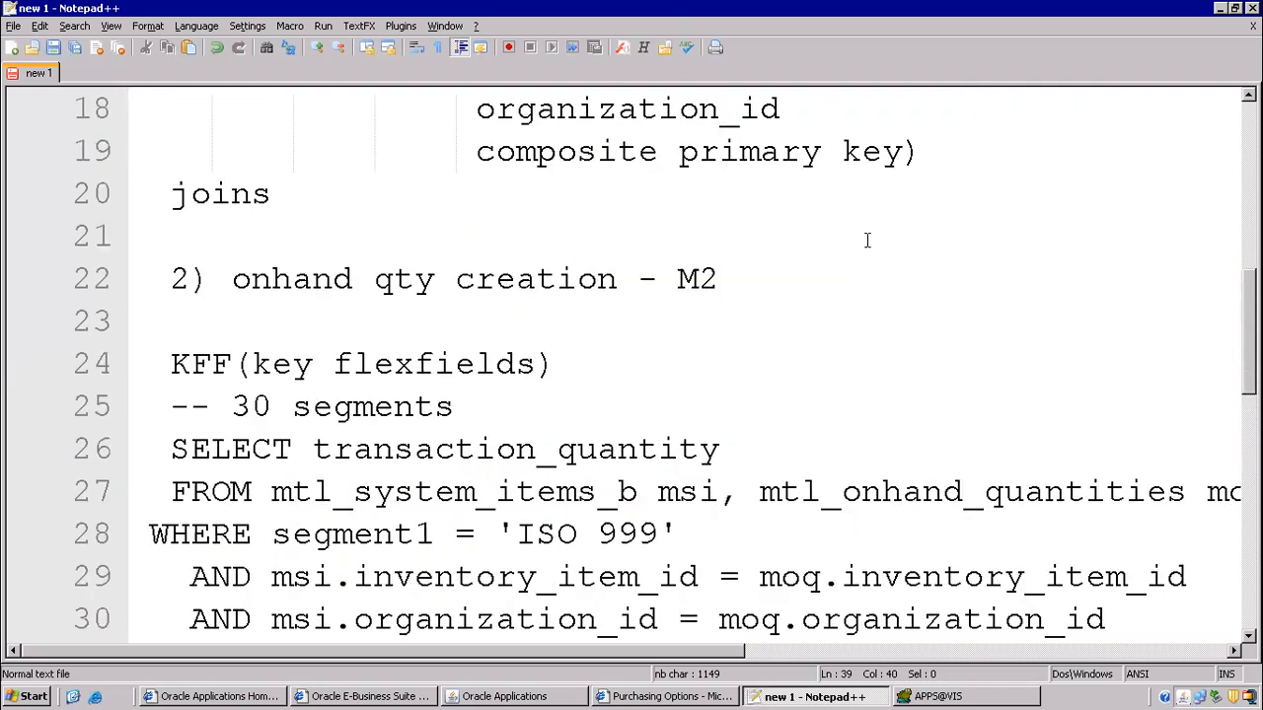
scroll(867, 240, up, 5)
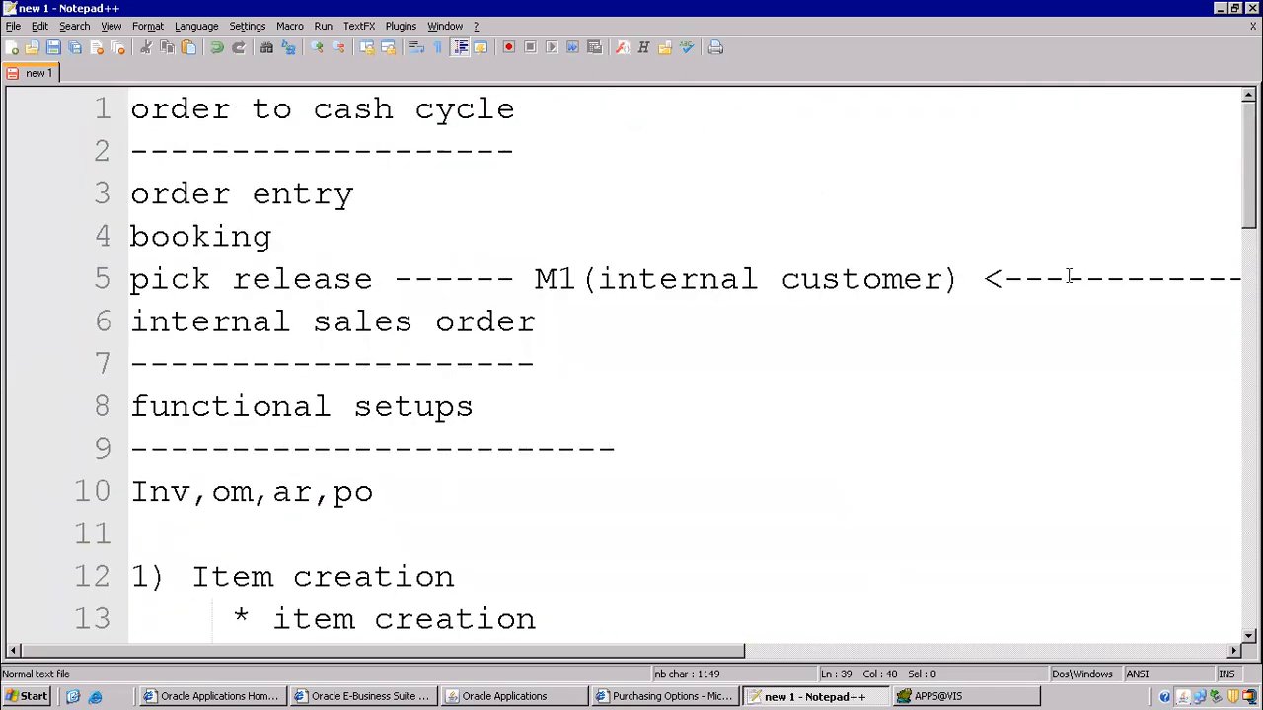
drag(693, 644, 955, 640)
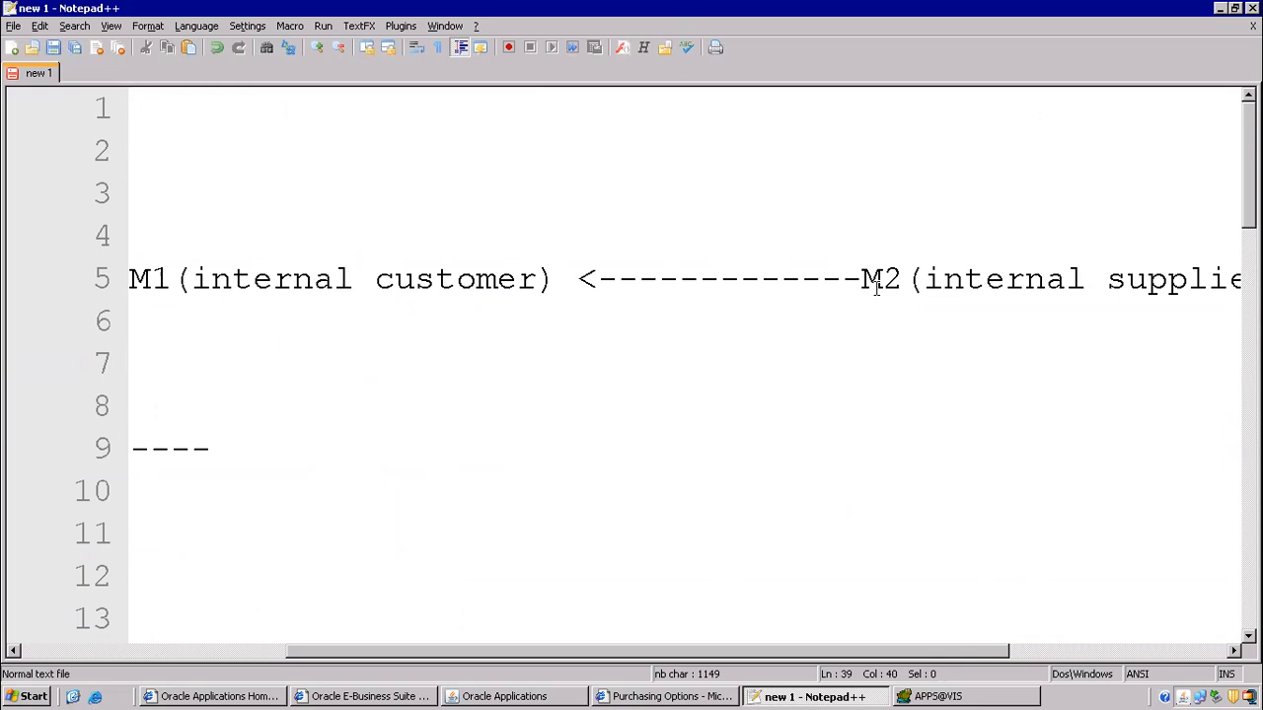
click(691, 635)
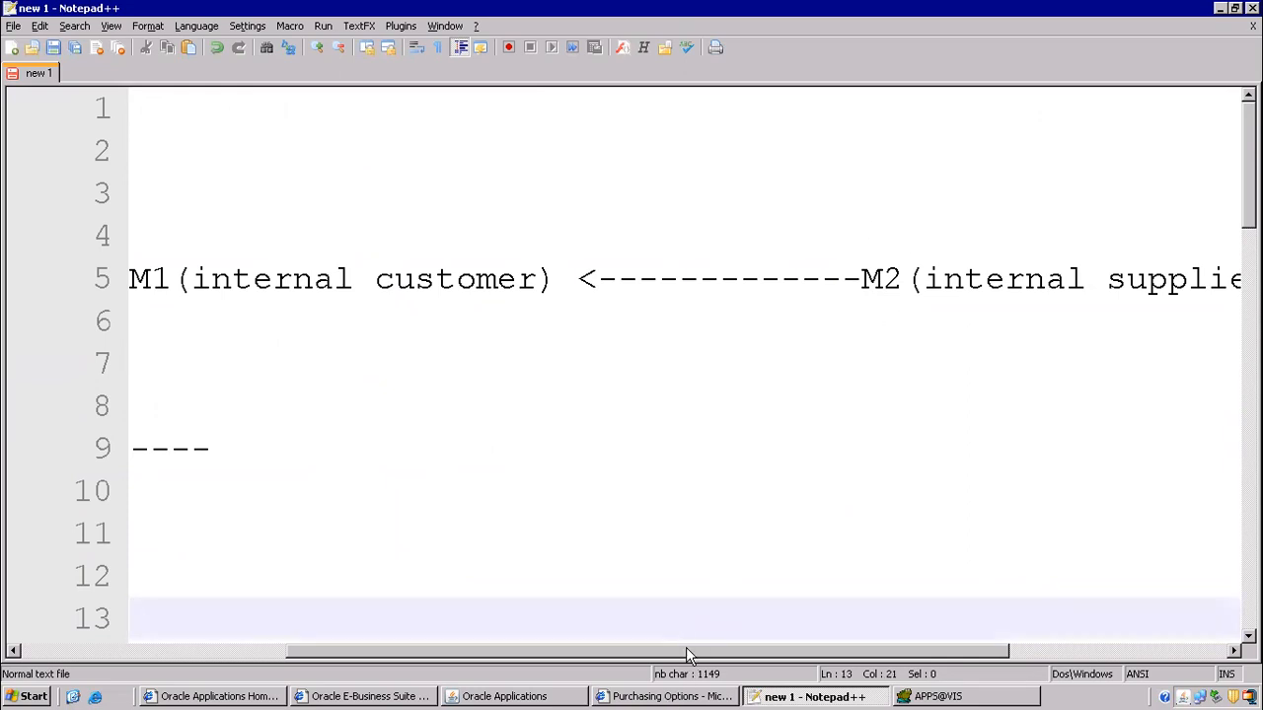
drag(686, 647, 246, 645)
click(437, 363)
scroll(530, 421, down, 13)
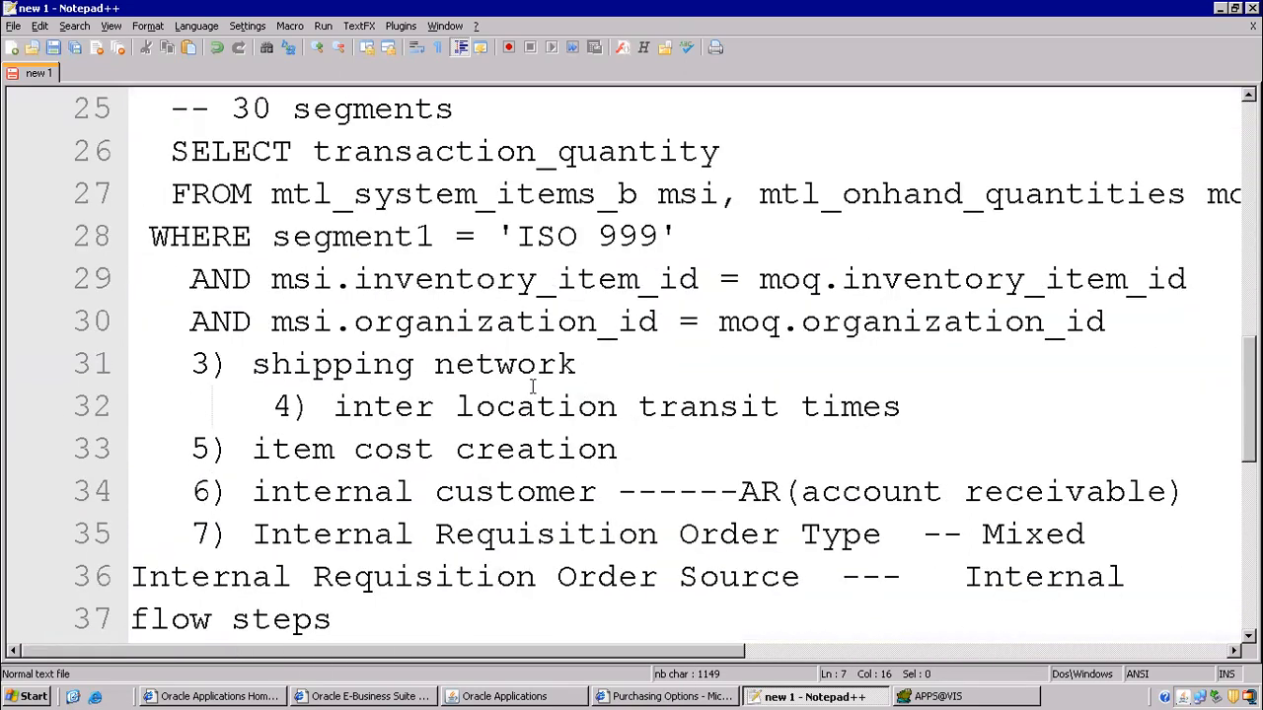
scroll(309, 288, up, 2)
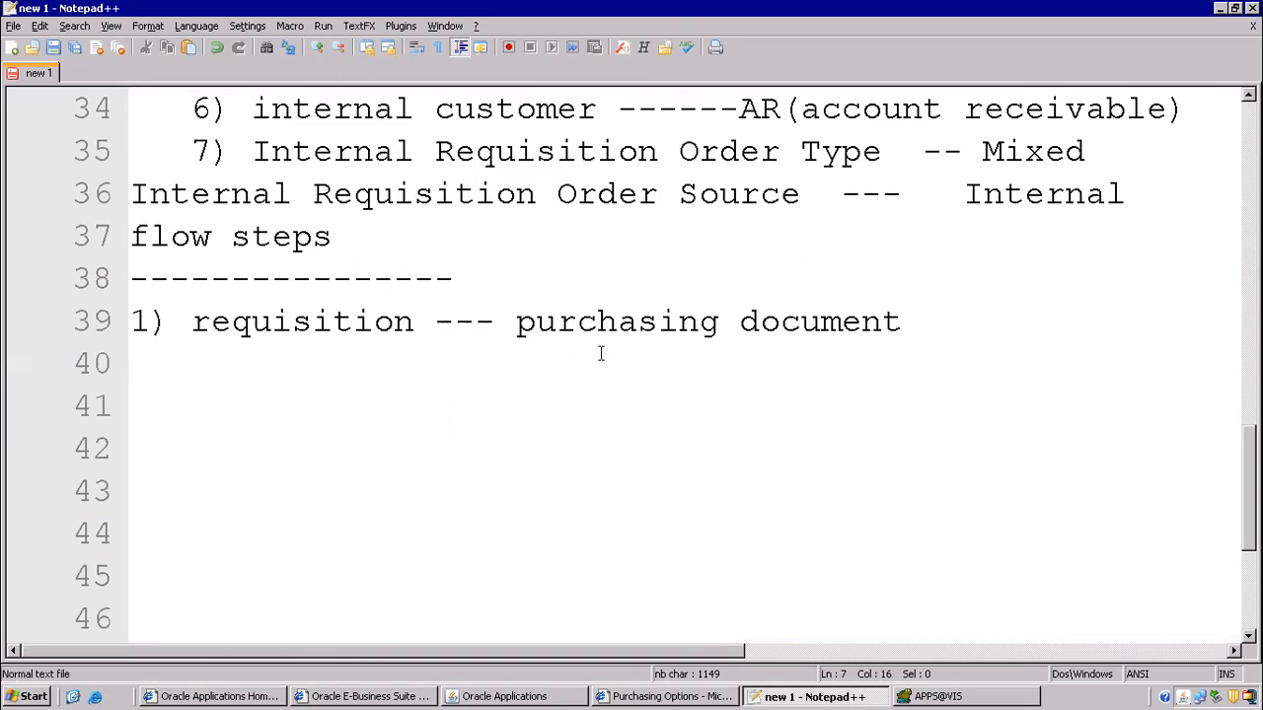
click(428, 323)
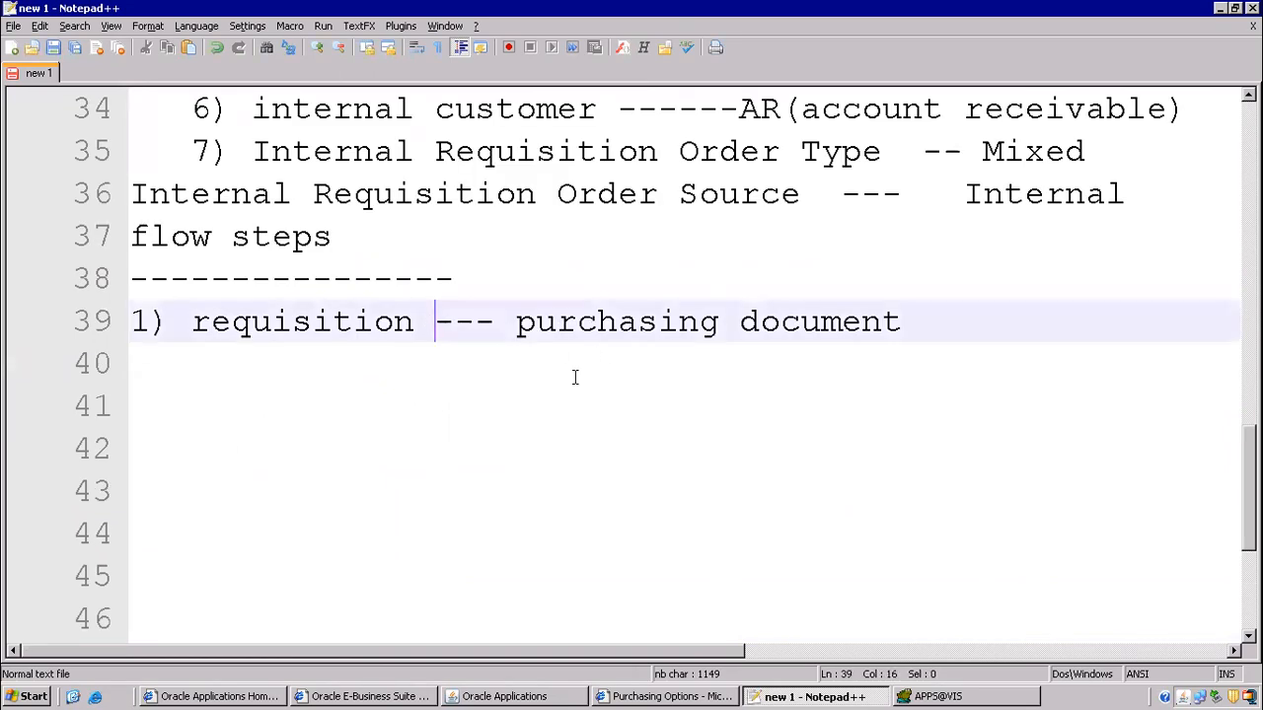
text(-- )
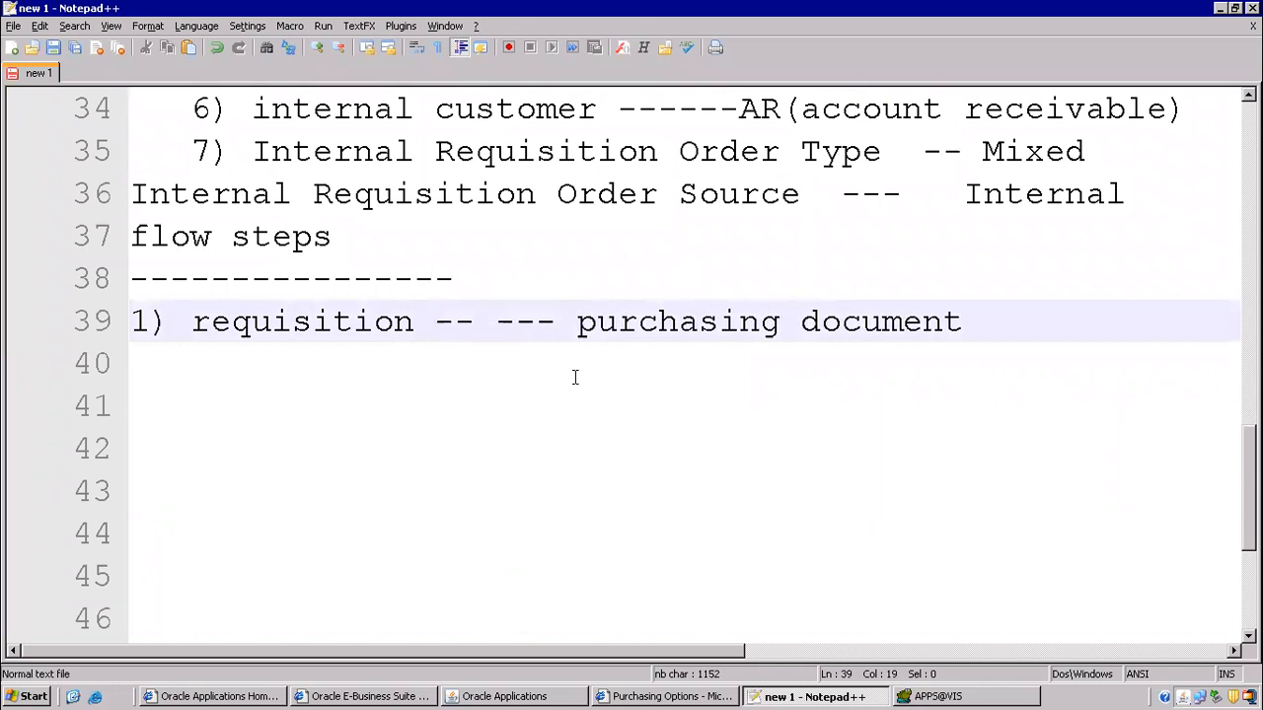
text(purhcase)
key(BackSpace)
key(BackSpace)
key(BackSpace)
key(BackSpace)
key(BackSpace)
text(chase)
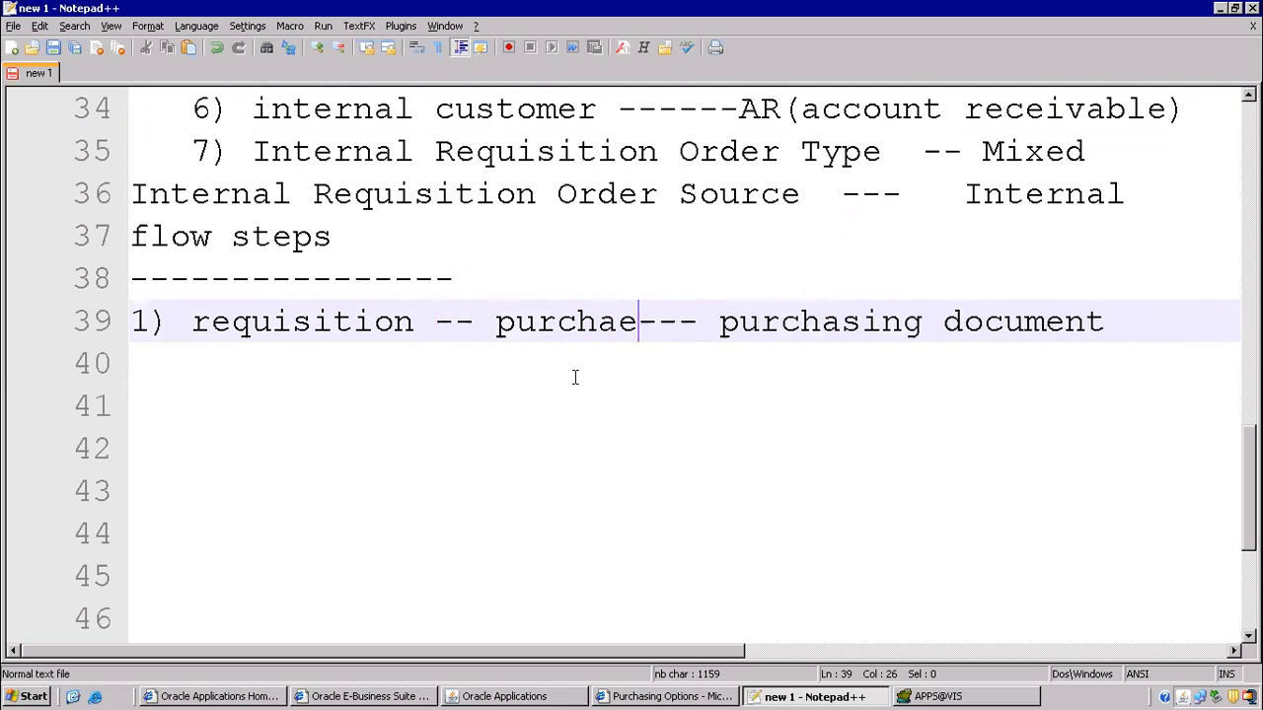
text(, interna)
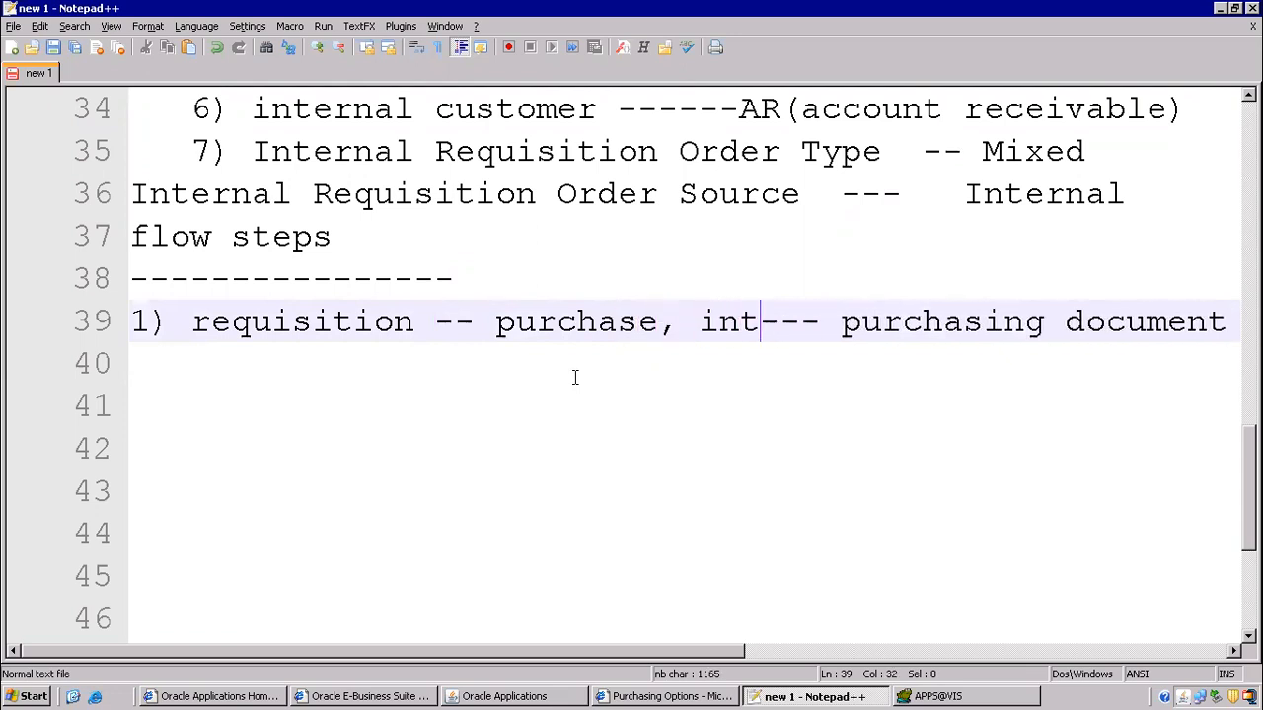
text(l)
key(Return)
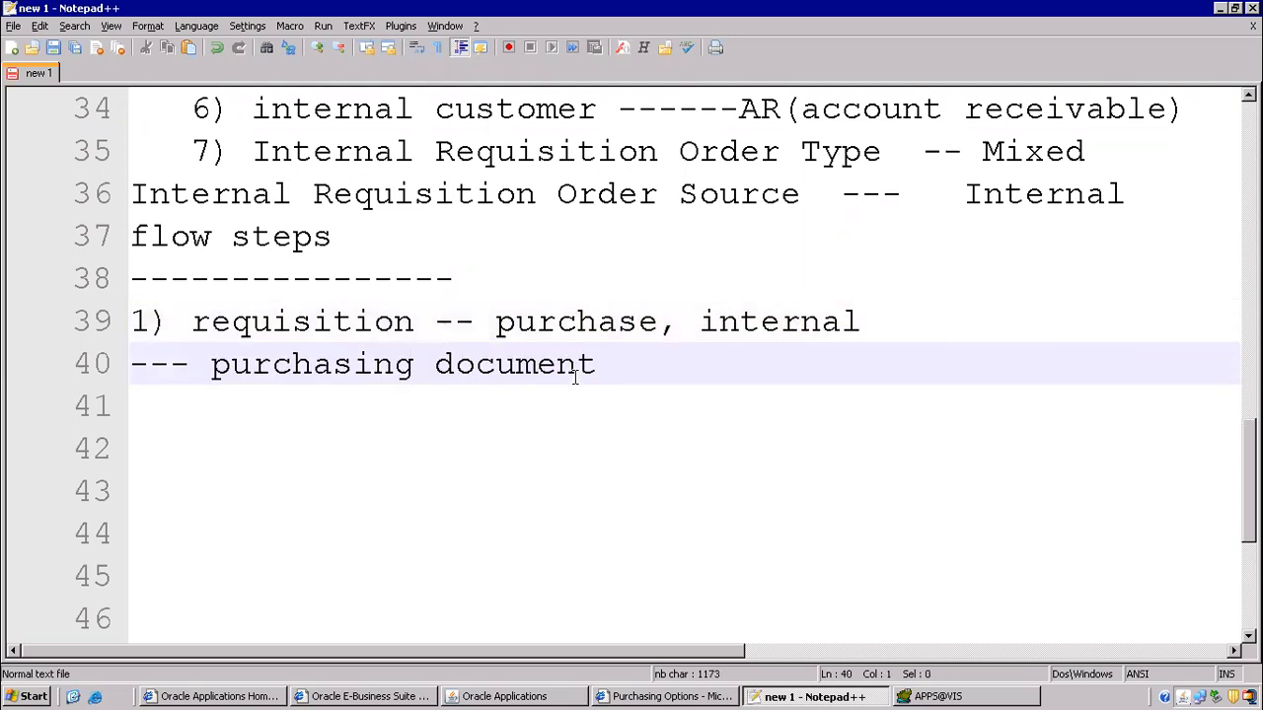
drag(192, 322, 456, 320)
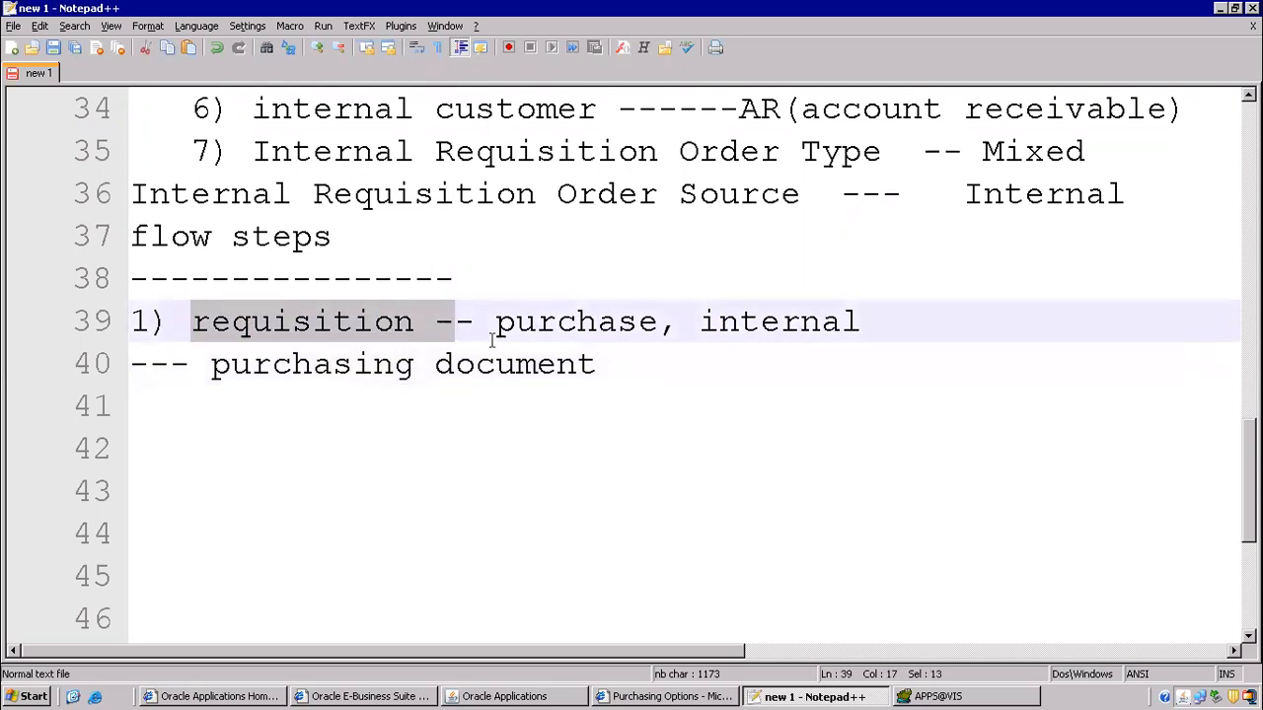
click(552, 697)
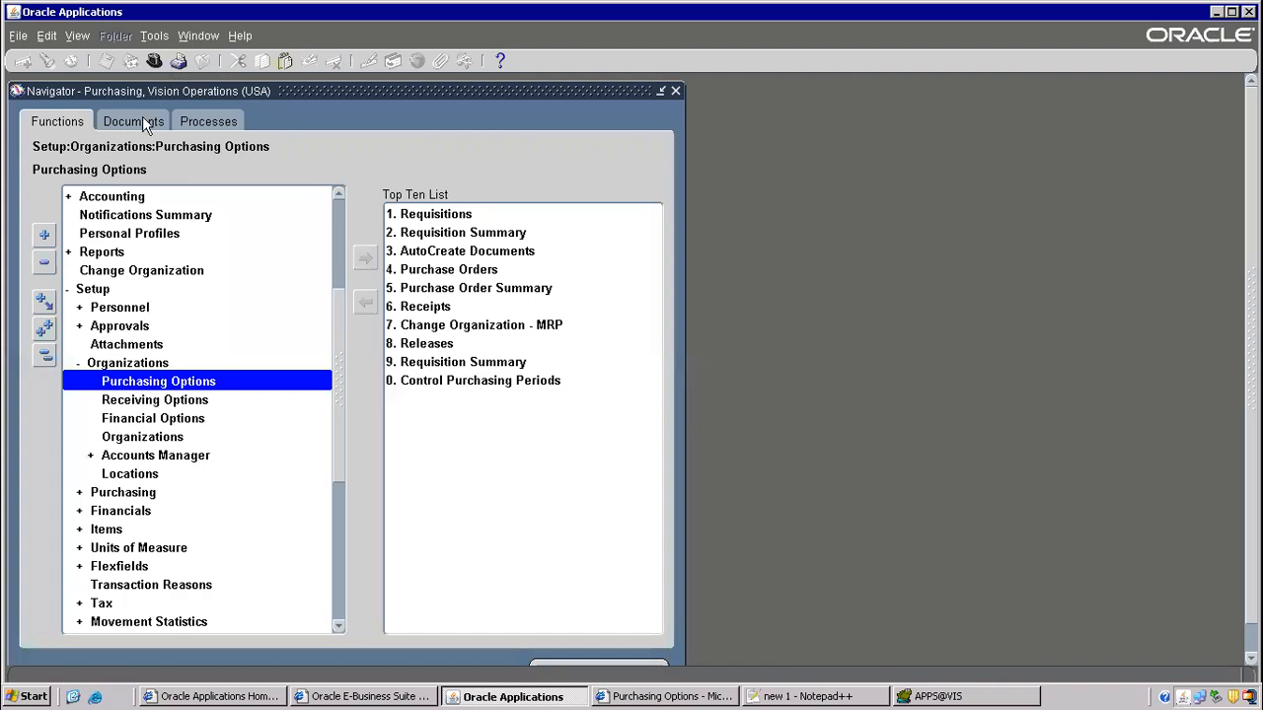
- Open a new requisition entry form from Requisitions > Requisitions
scroll(341, 194, up, 4)
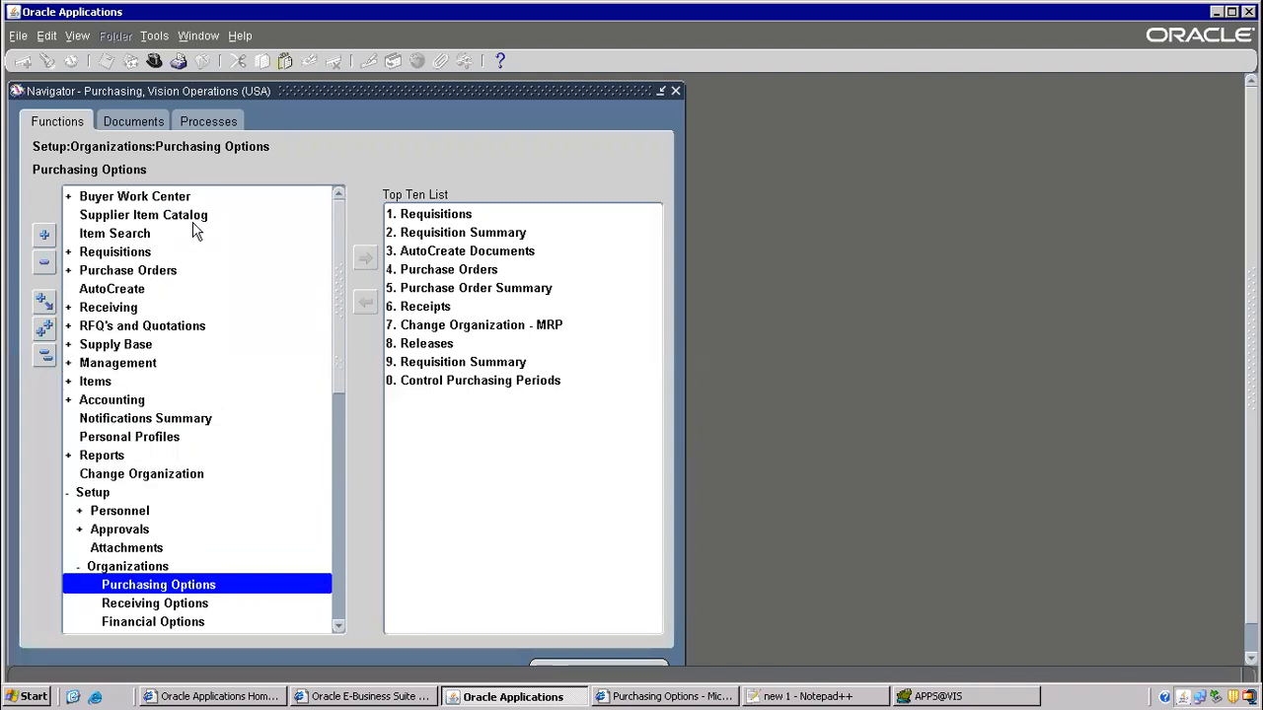
click(128, 258)
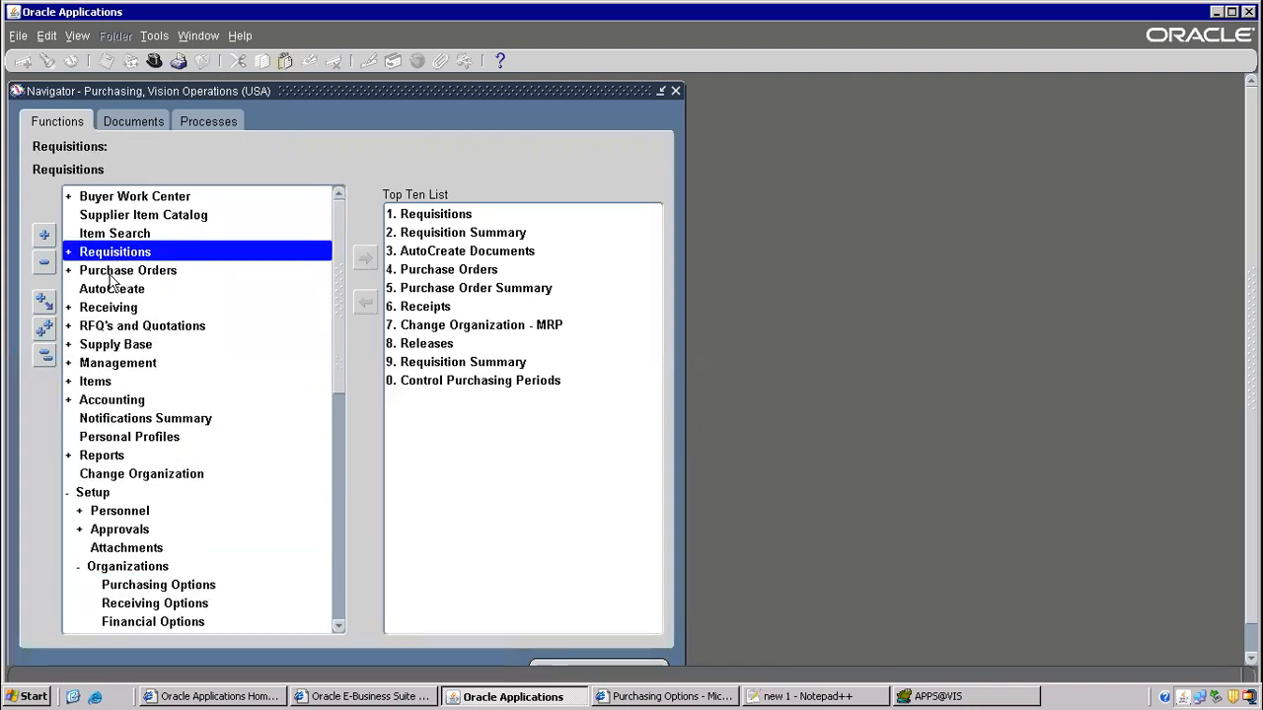
double_click(131, 253)
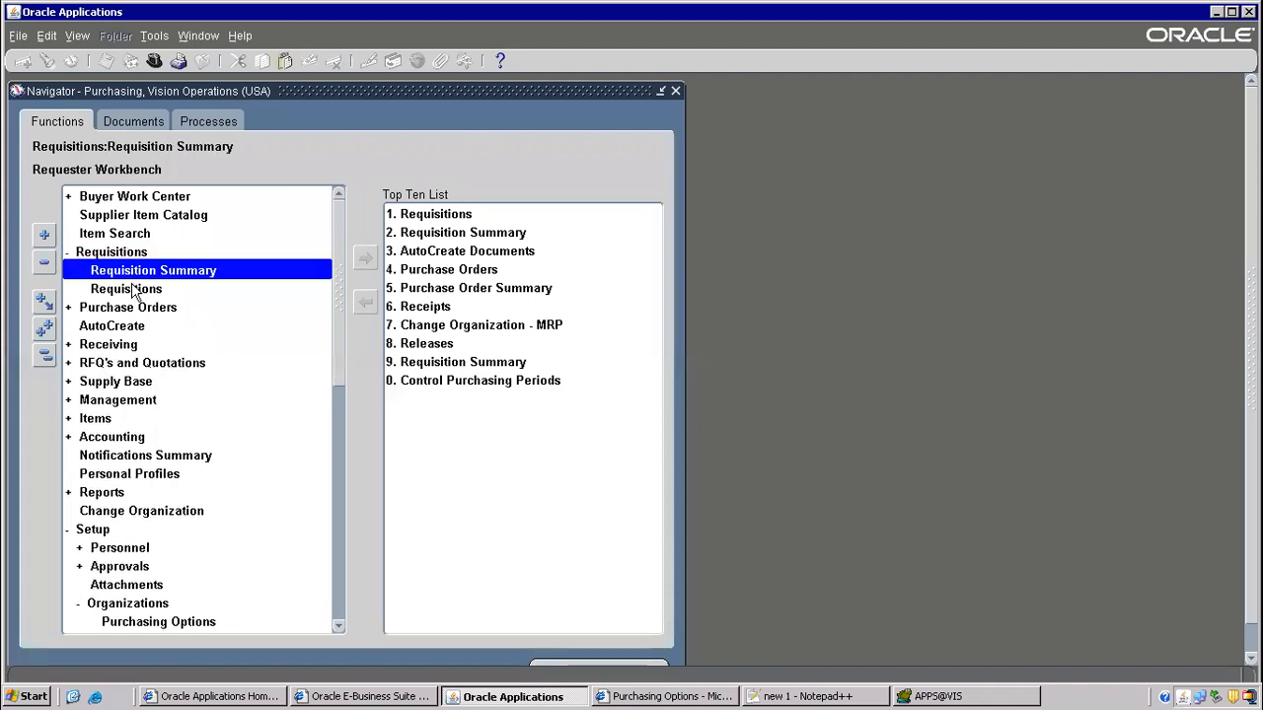
click(131, 288)
double_click(131, 287)
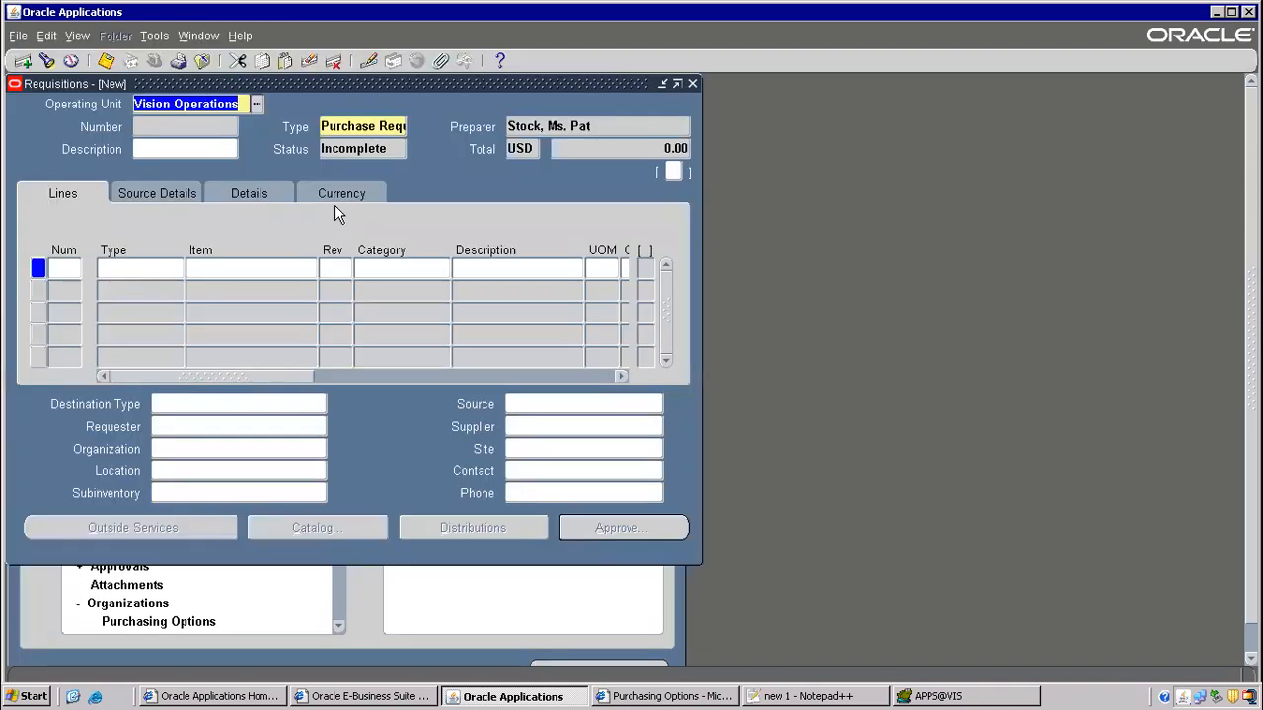
- Set the type to Internal Requisition and enter item ISO 999 on line 1
click(362, 126)
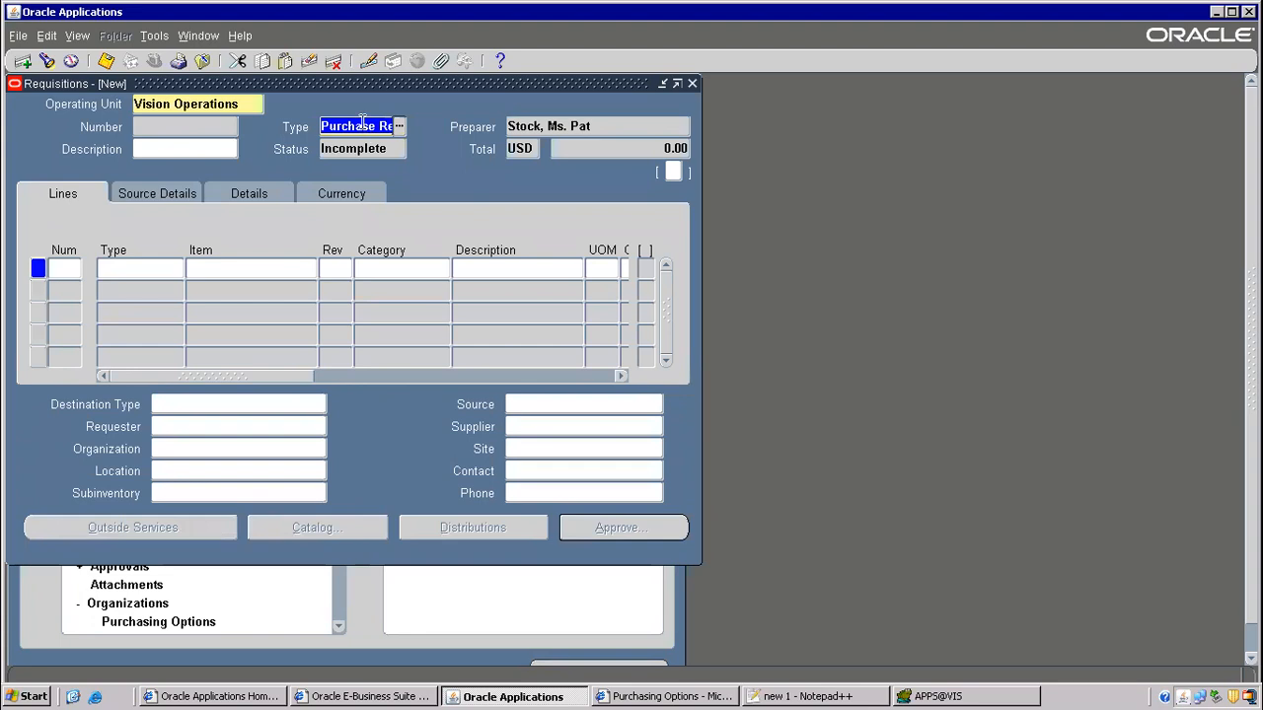
click(400, 126)
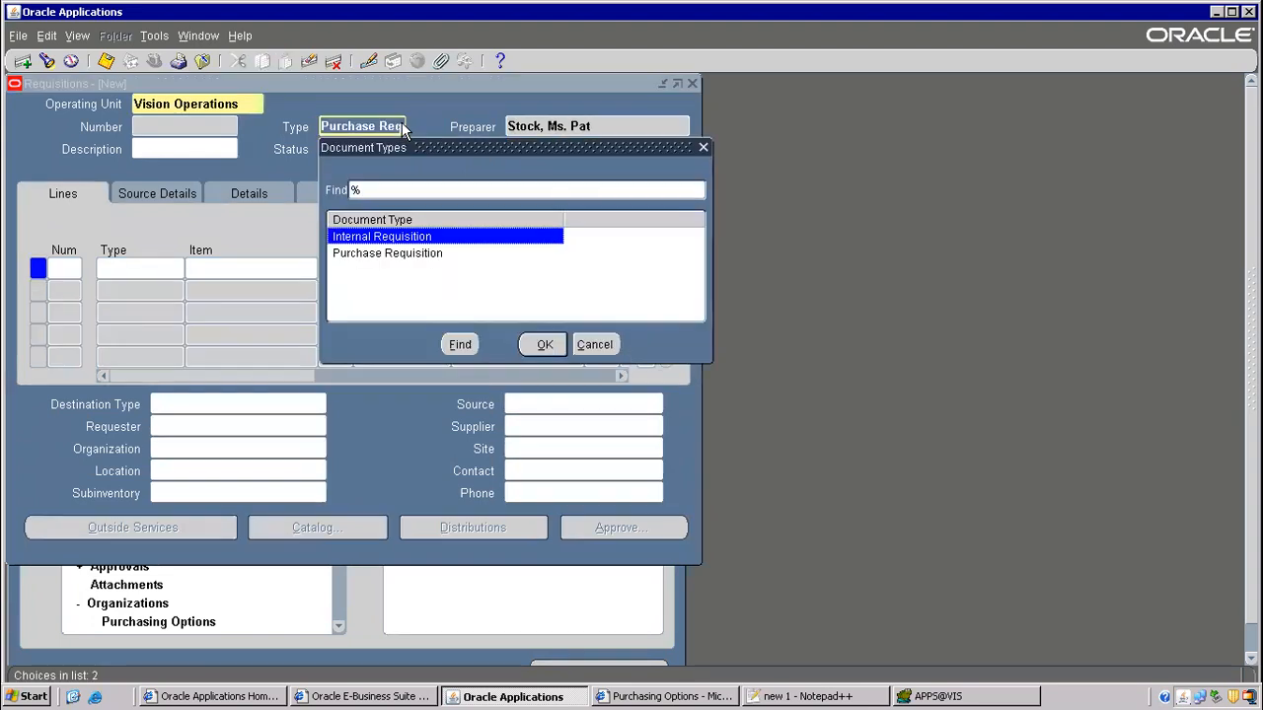
double_click(380, 239)
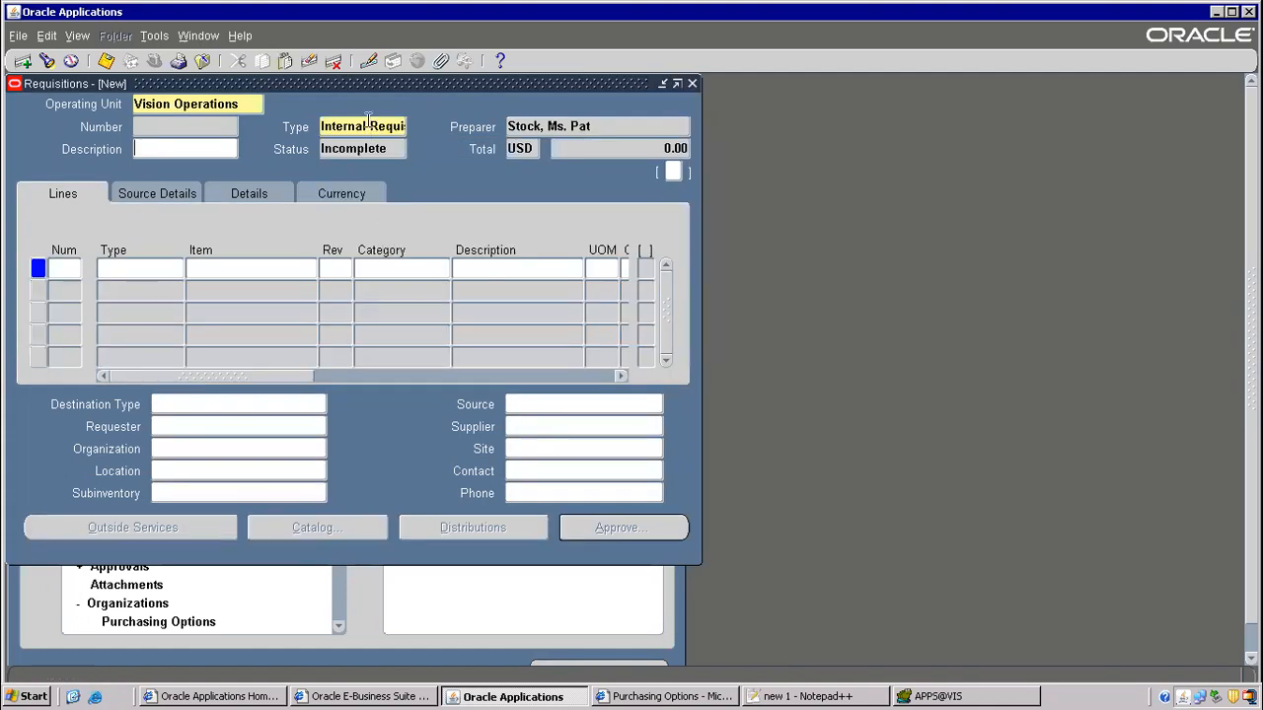
click(255, 264)
text(ISO 999)
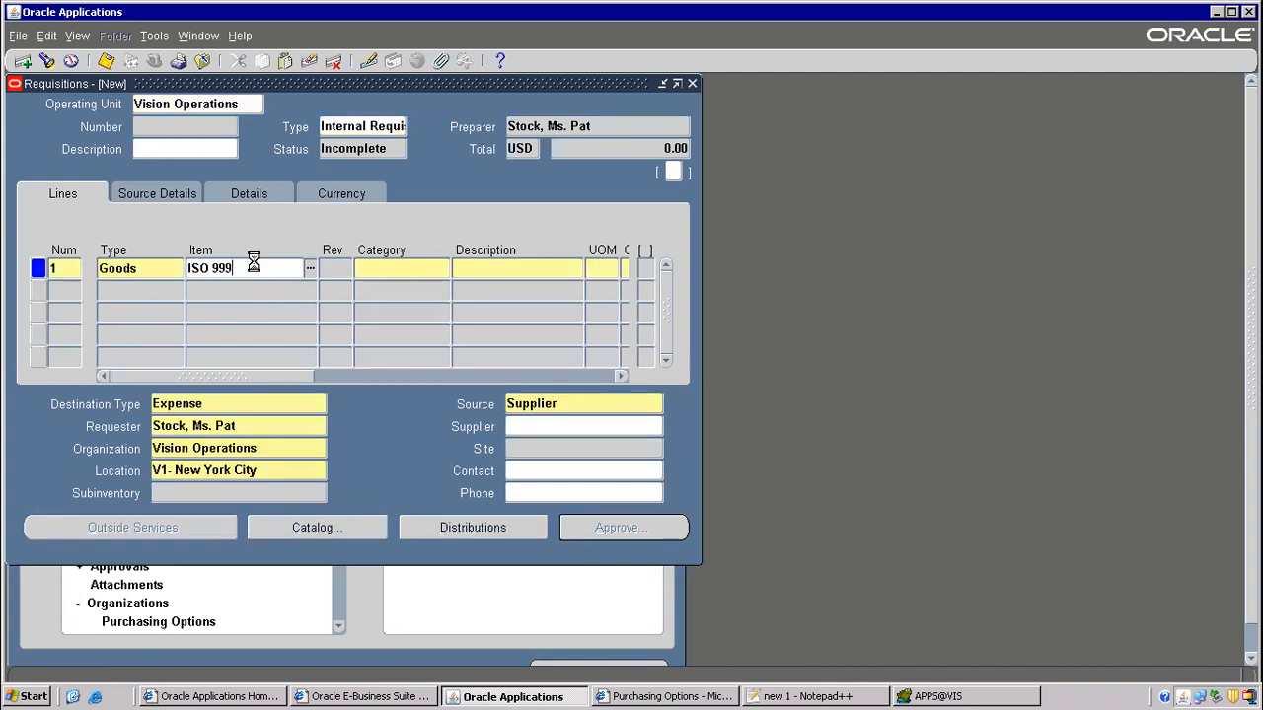
key(Tab)
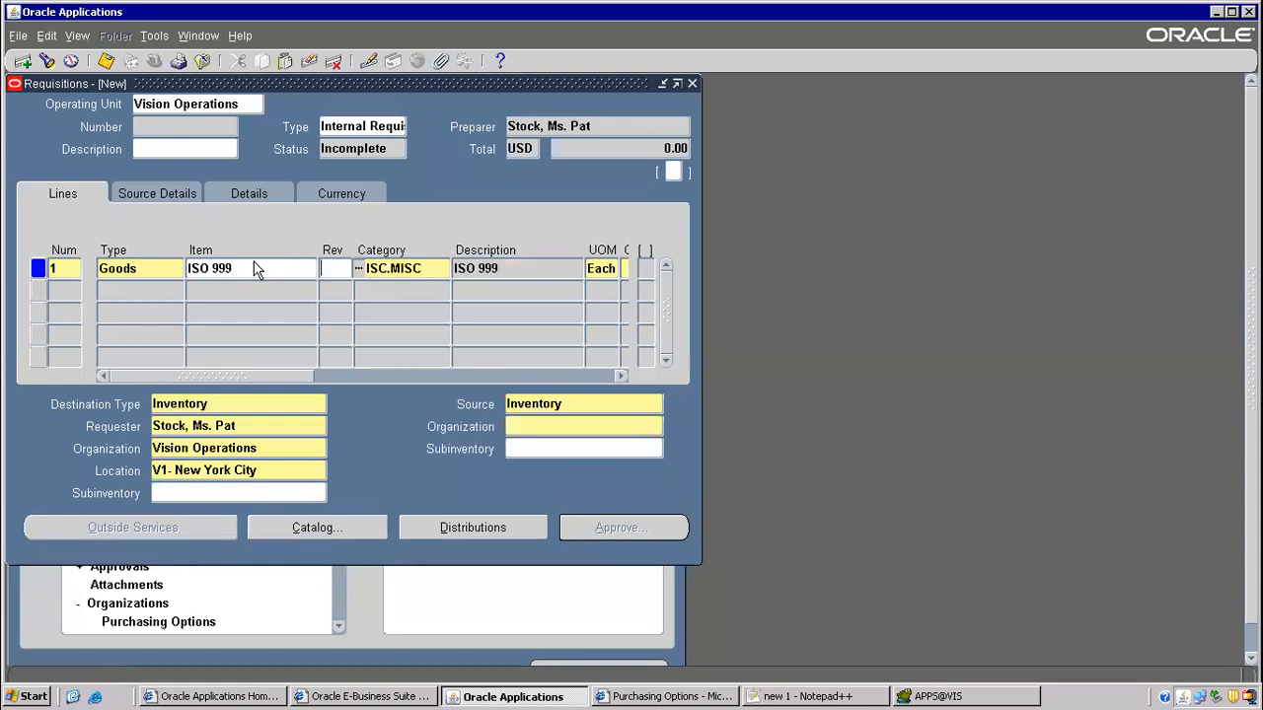
drag(250, 376, 186, 358)
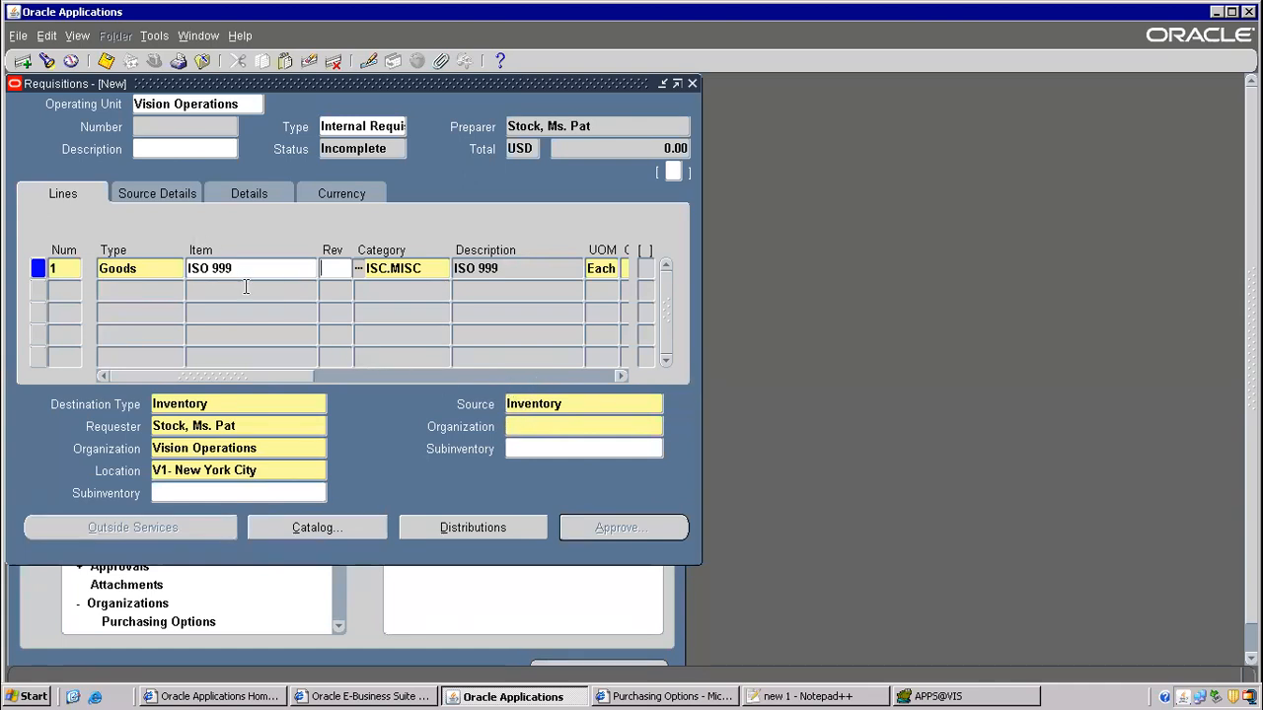
- For item ISO 999, enter quantity 3 and pick 21-DEC-2022 as the need-by date
drag(252, 377, 345, 377)
click(443, 268)
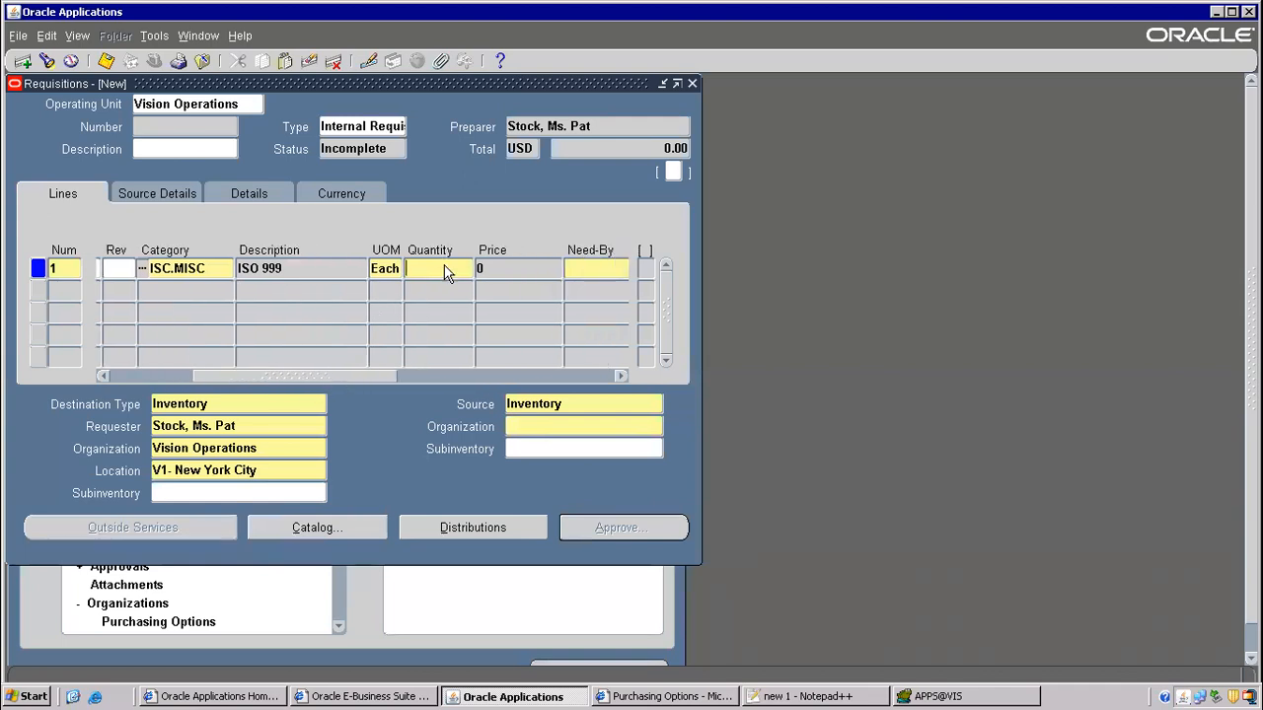
text(3)
key(Tab)
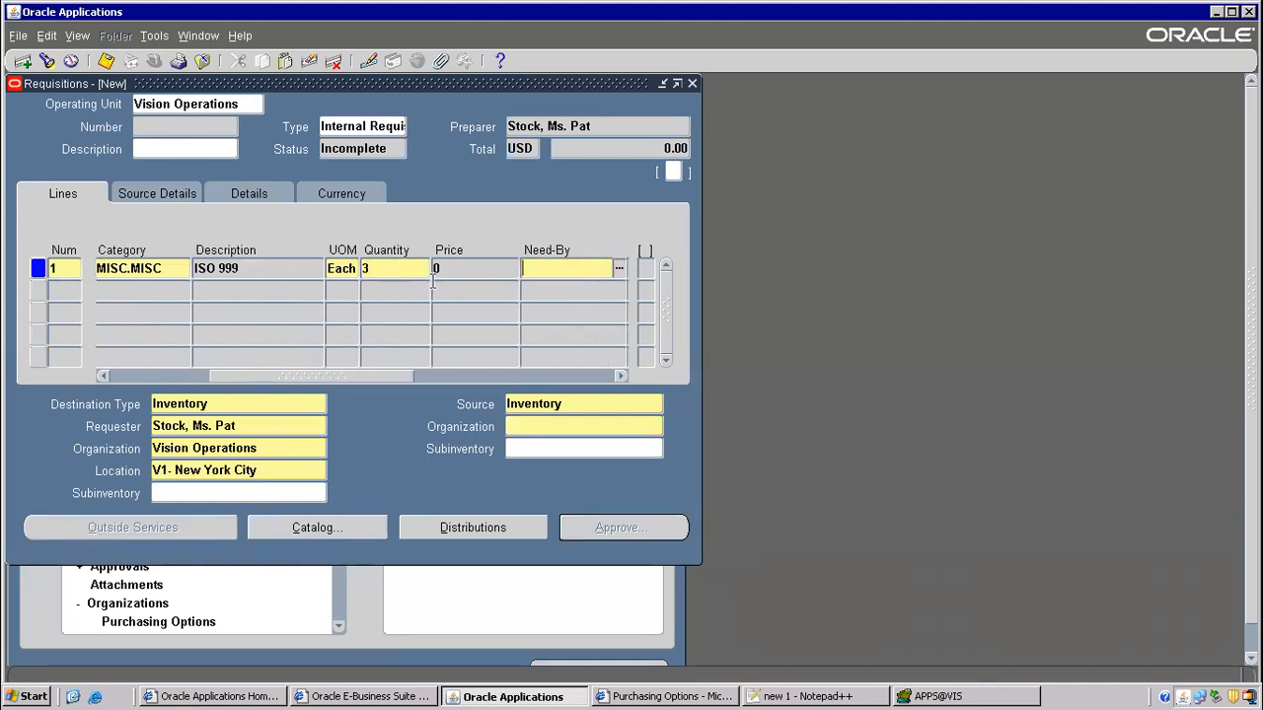
click(619, 270)
click(203, 309)
click(203, 305)
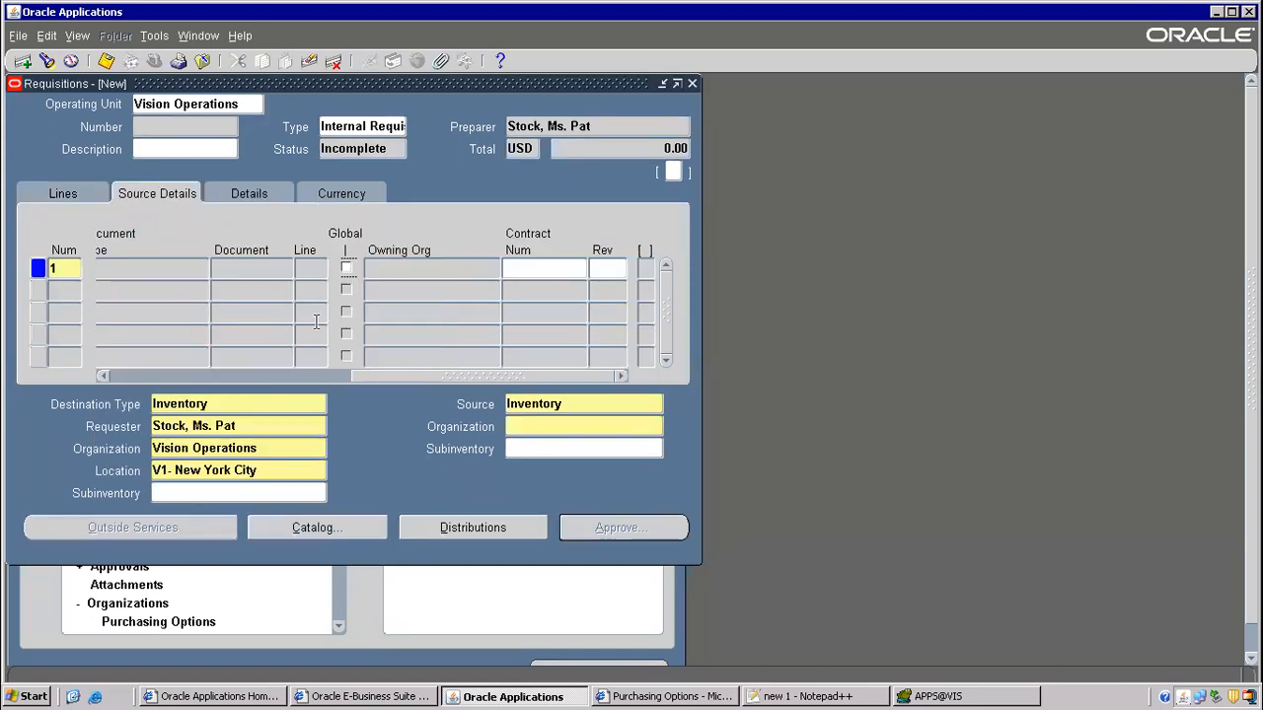
click(83, 193)
drag(316, 376, 432, 376)
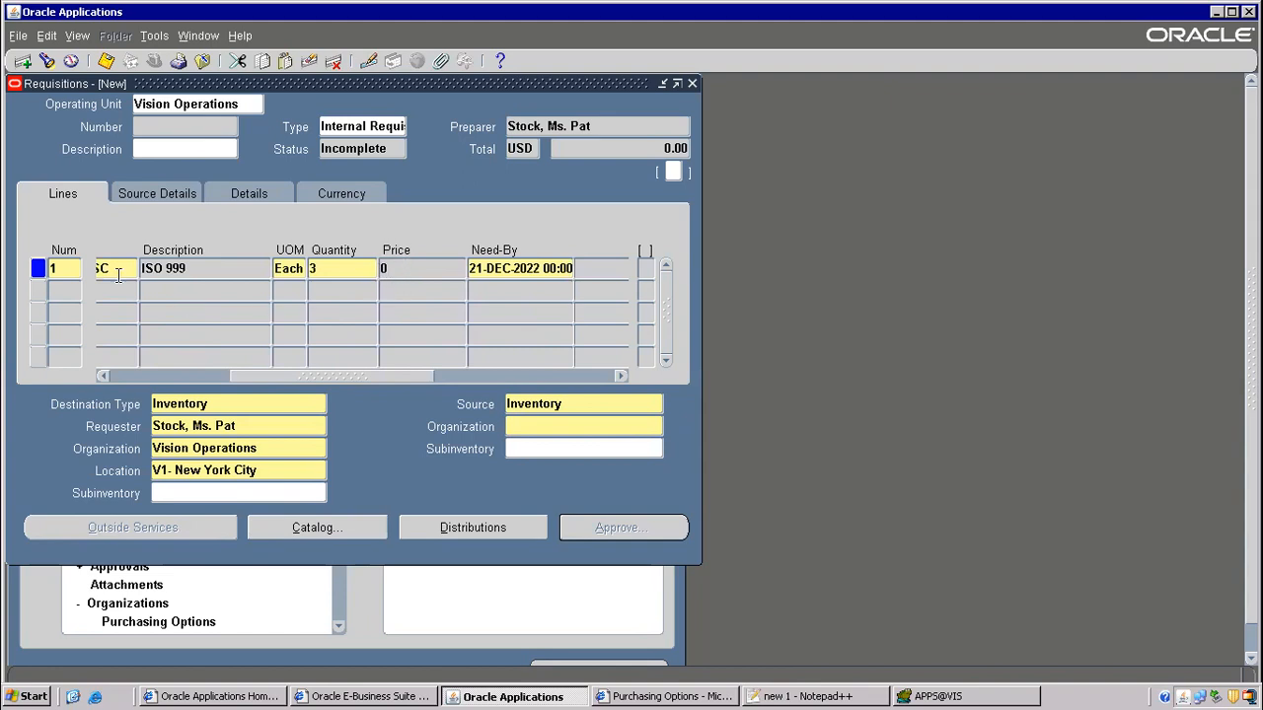
drag(301, 378, 104, 368)
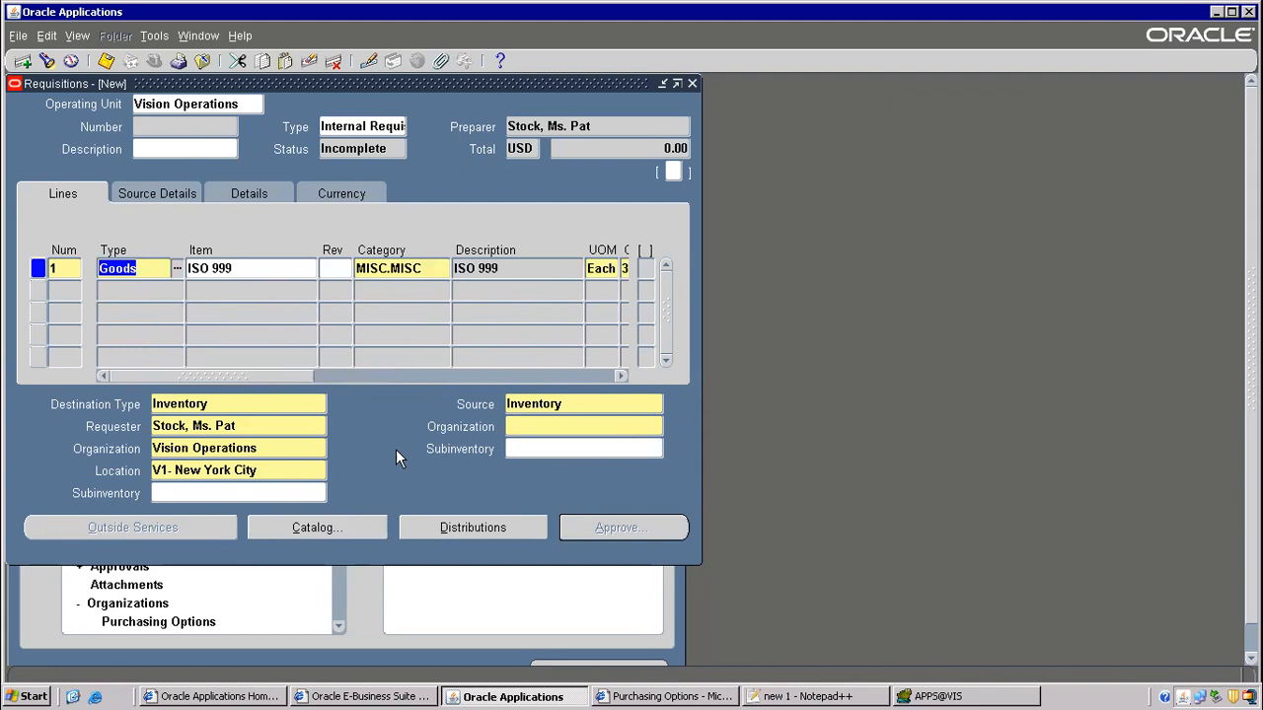
- Fill in the destination as Boston Manufacturing, location M2-Boston, subinventory FGI
click(188, 449)
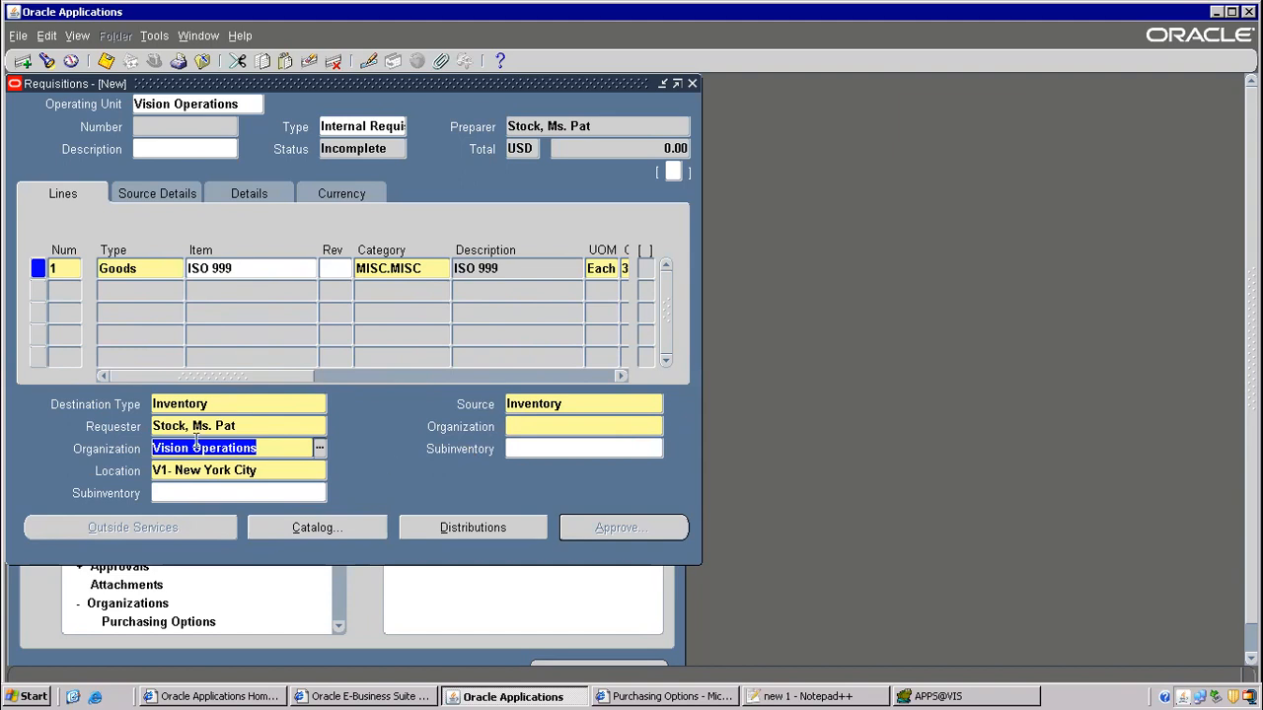
text(bos)
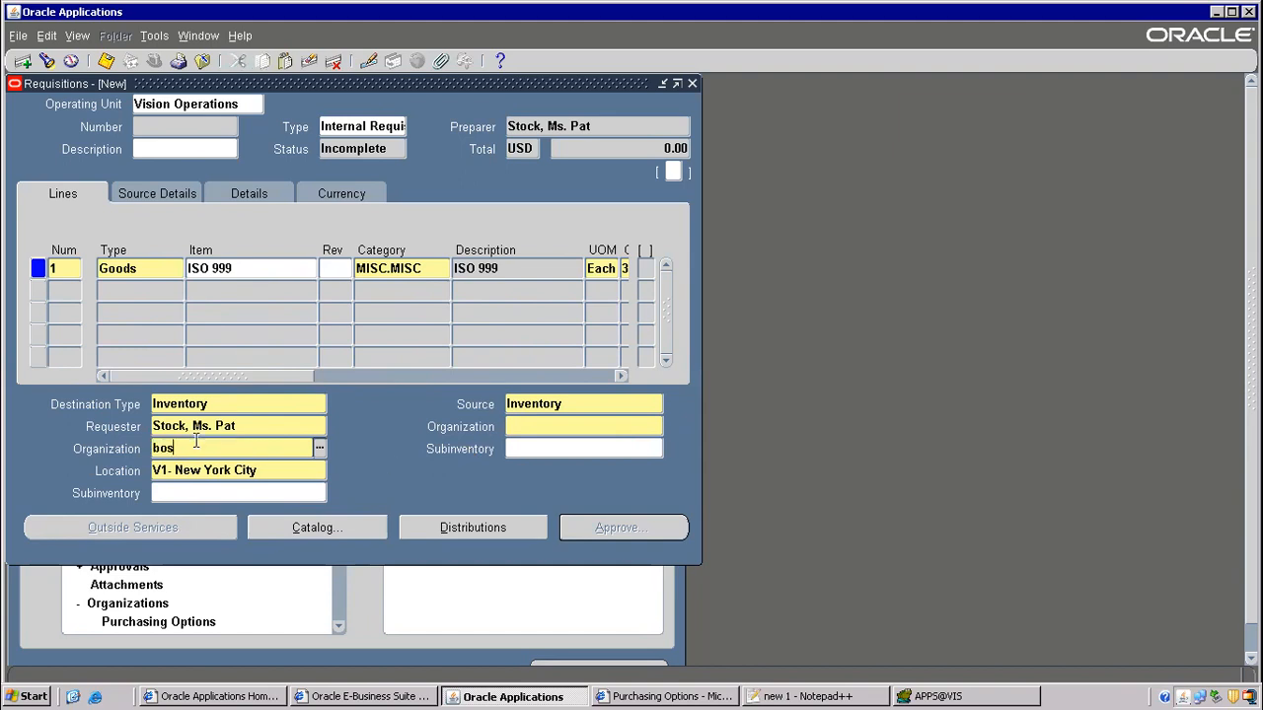
key(Tab)
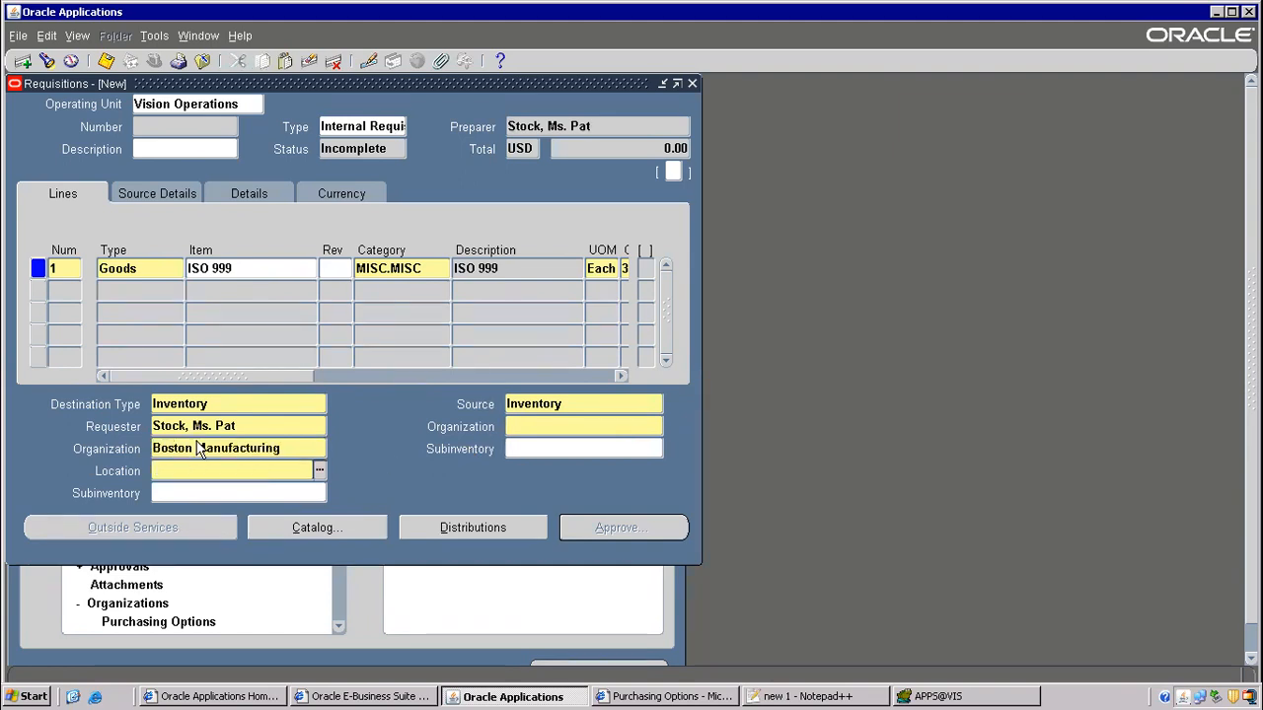
text(m2)
key(Tab)
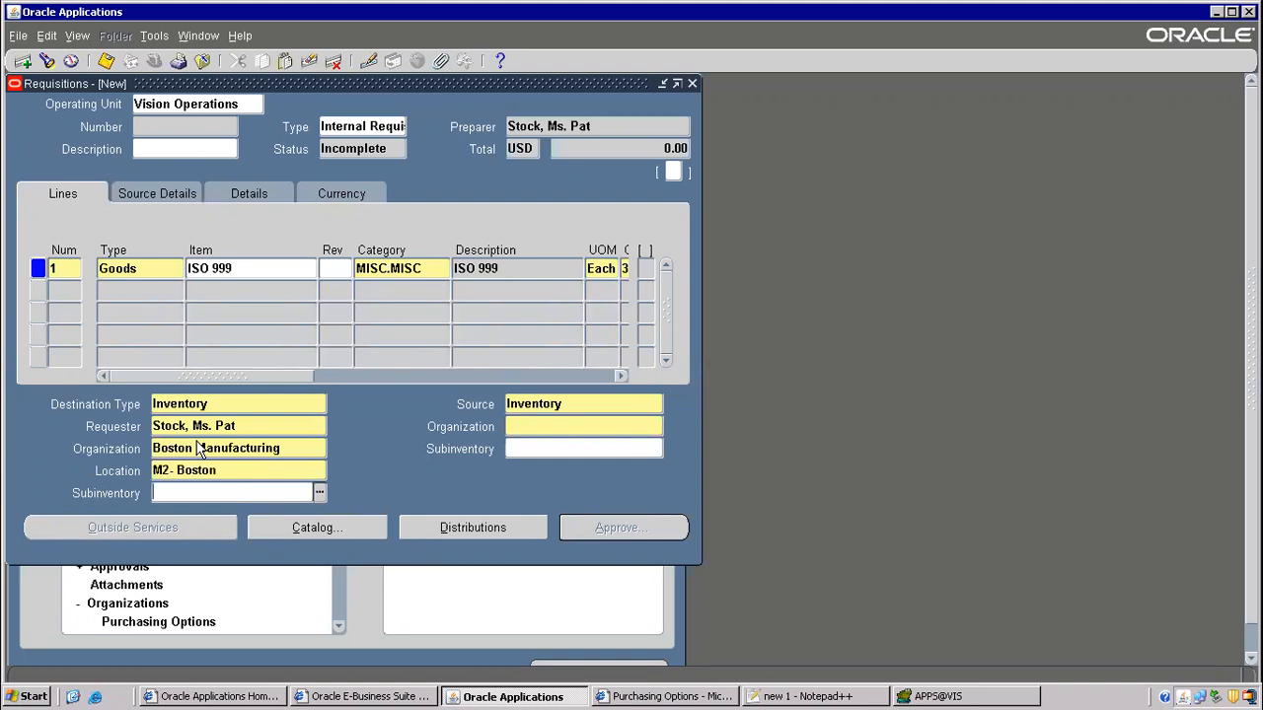
text(FGI)
click(223, 472)
click(191, 492)
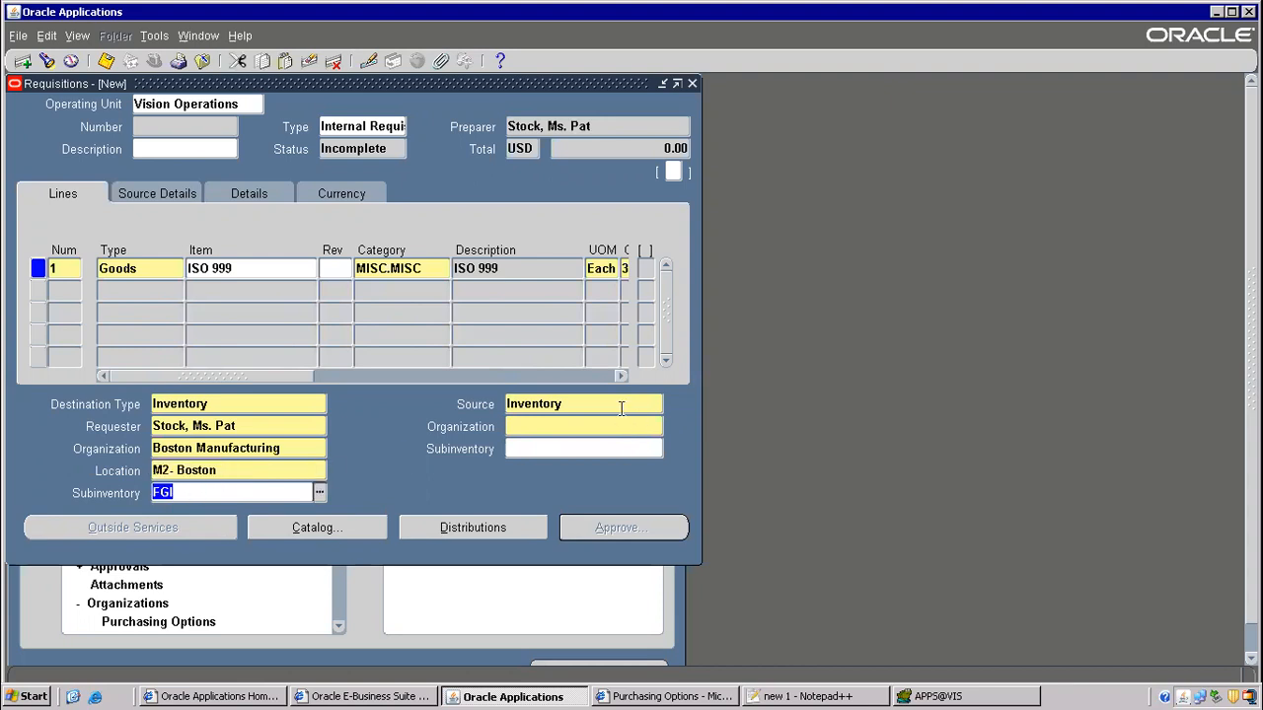
click(592, 403)
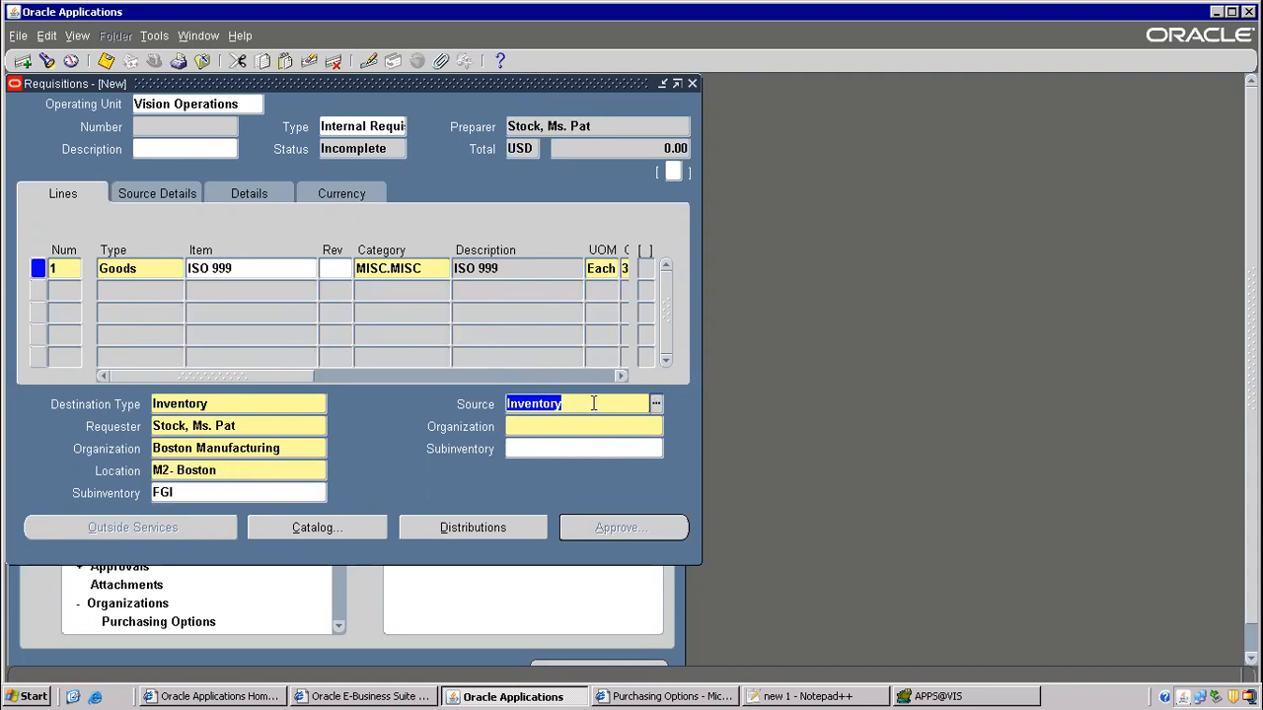
click(549, 424)
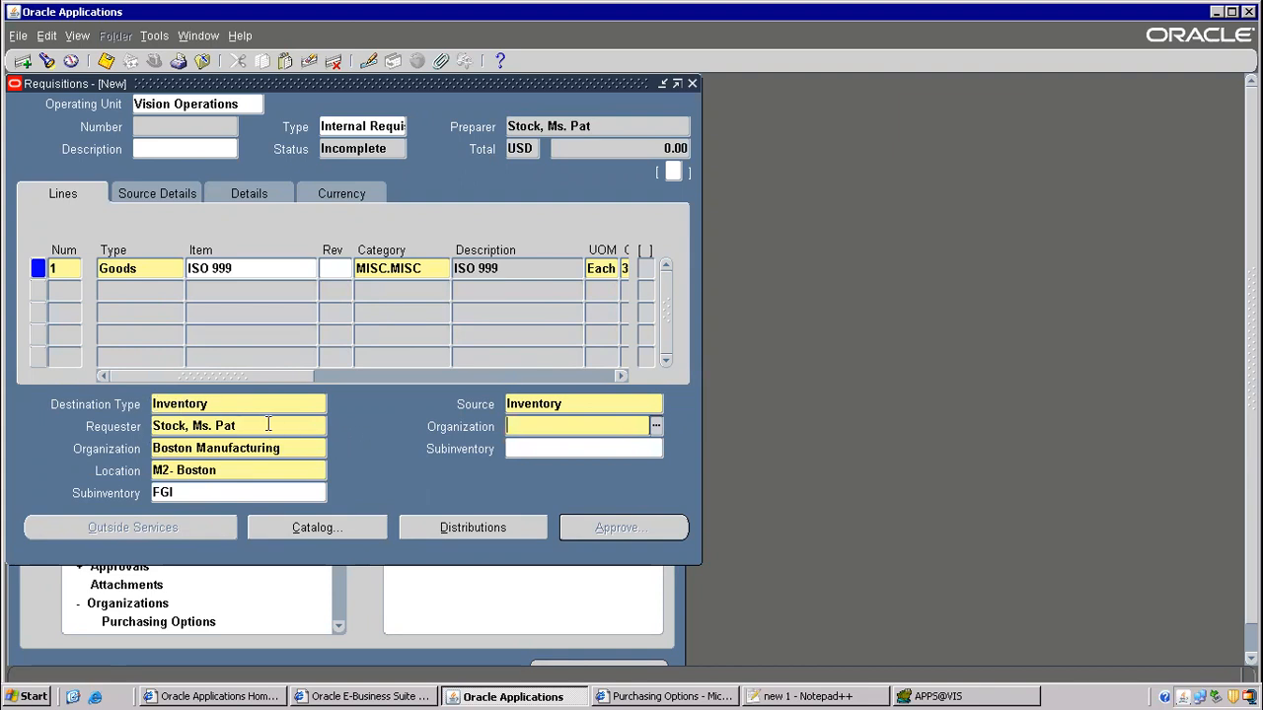
- Change the destination organization to Seattle Manufacturing with location M1-Seattle Mfg
click(163, 404)
click(183, 448)
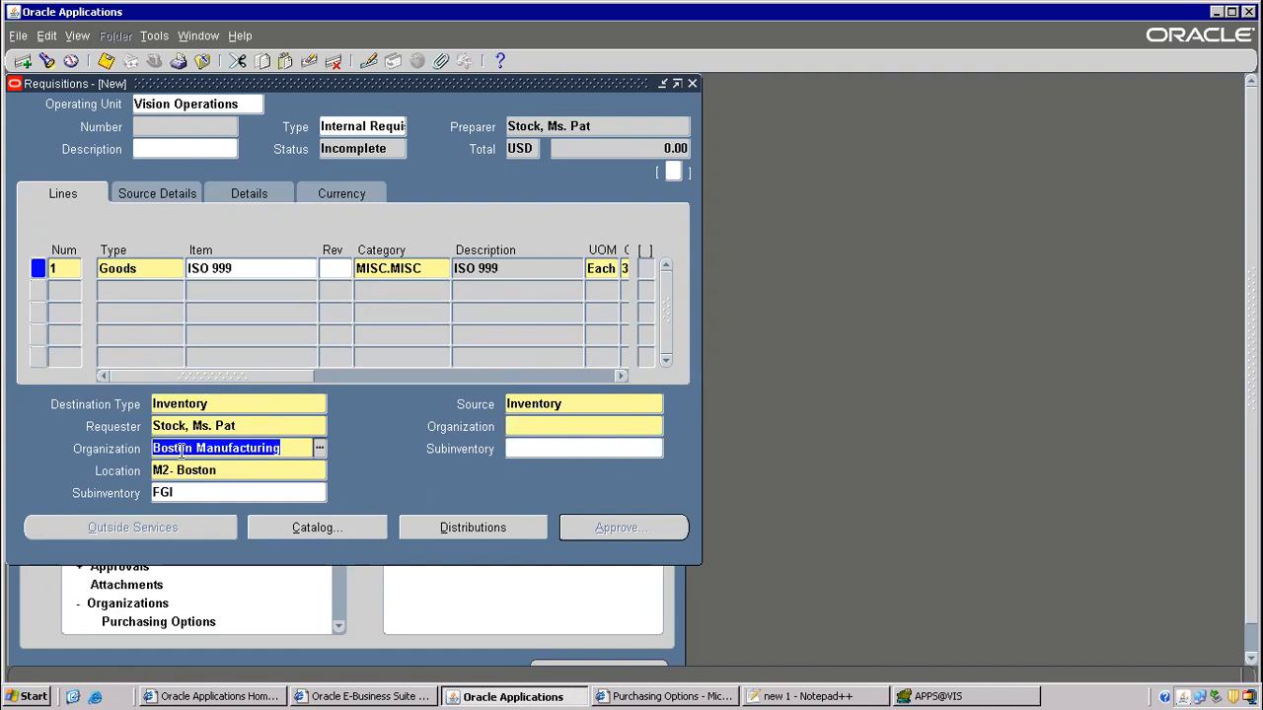
text(sea)
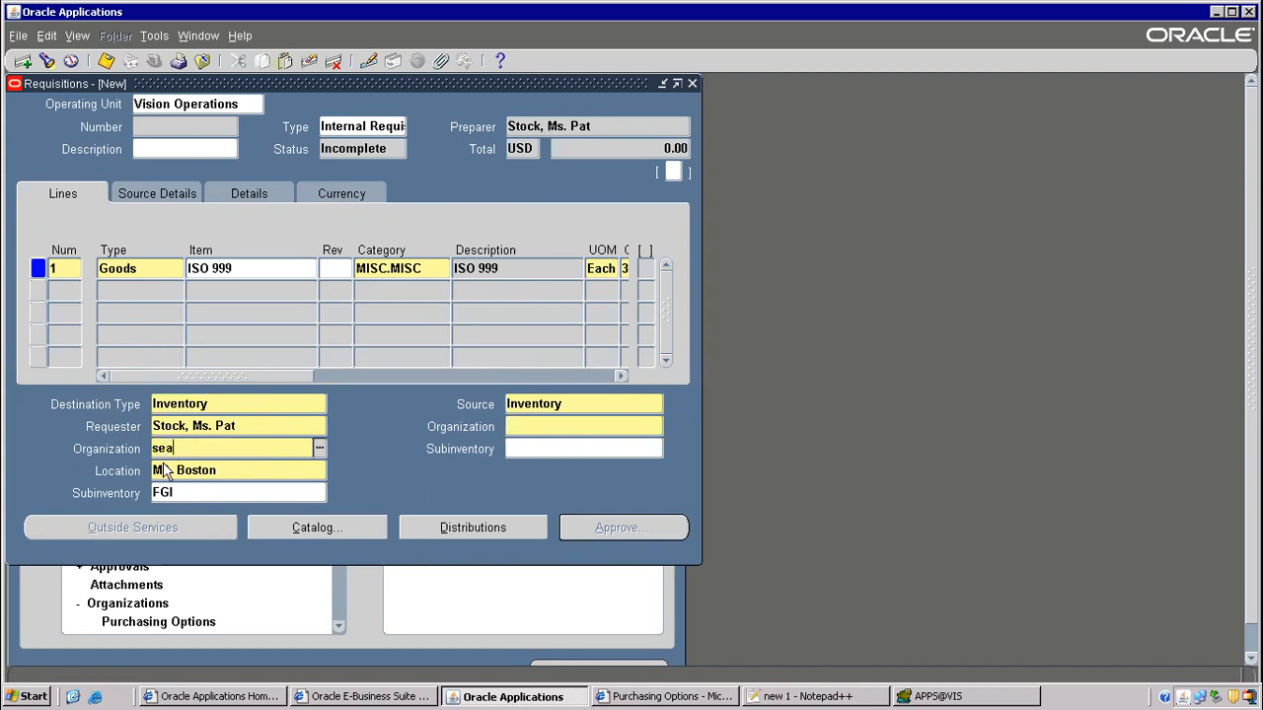
click(164, 470)
text(M)
key(Tab)
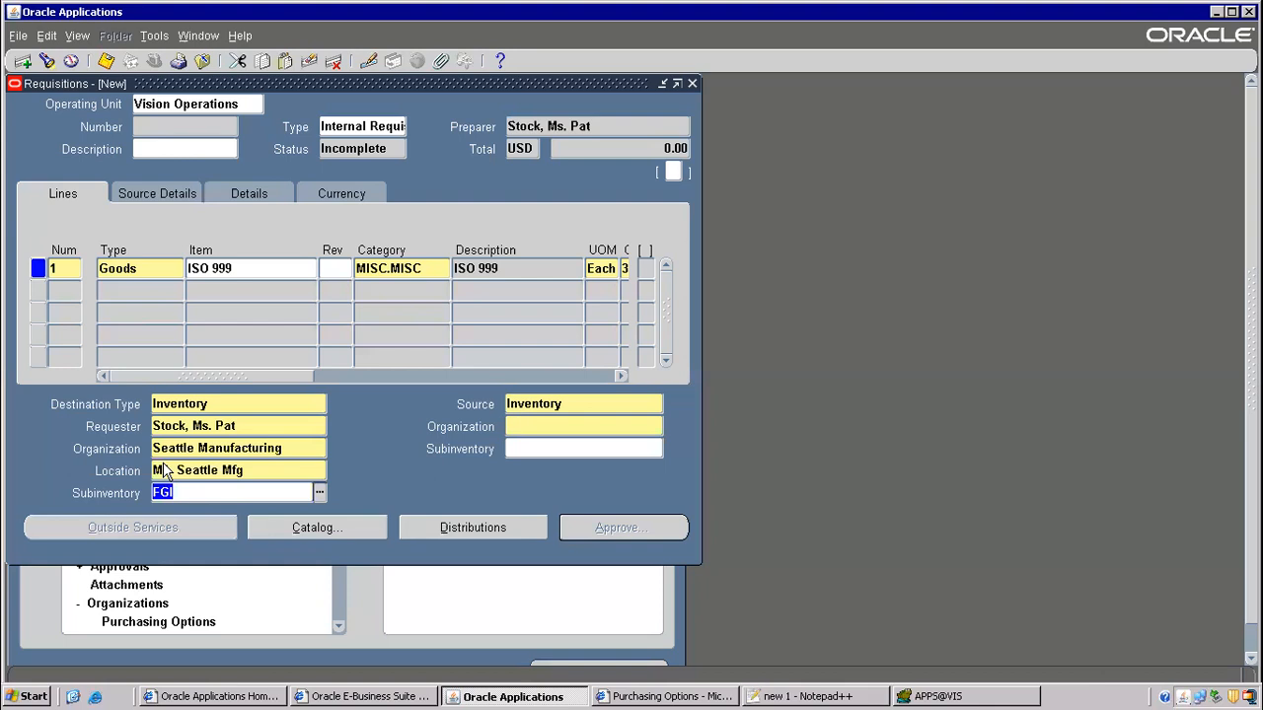
- Set the source organization to Boston Manufacturing with subinventory FGI
click(550, 426)
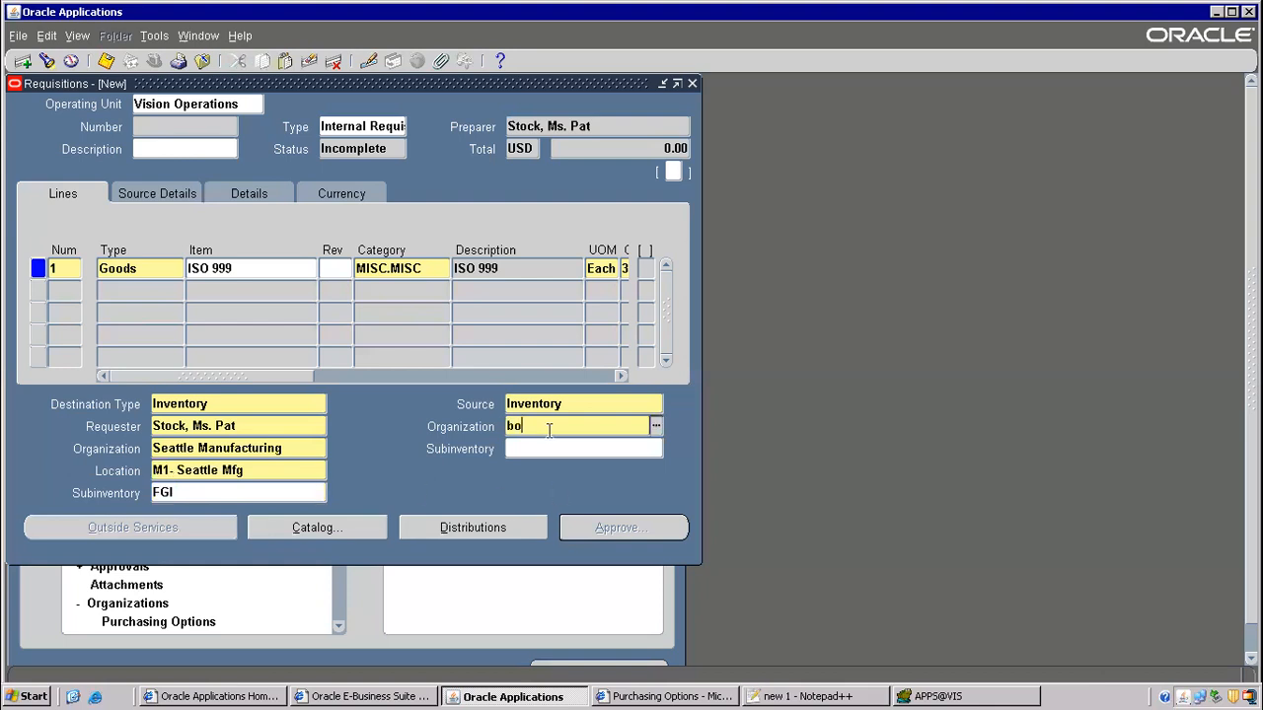
text(bosto)
key(Tab)
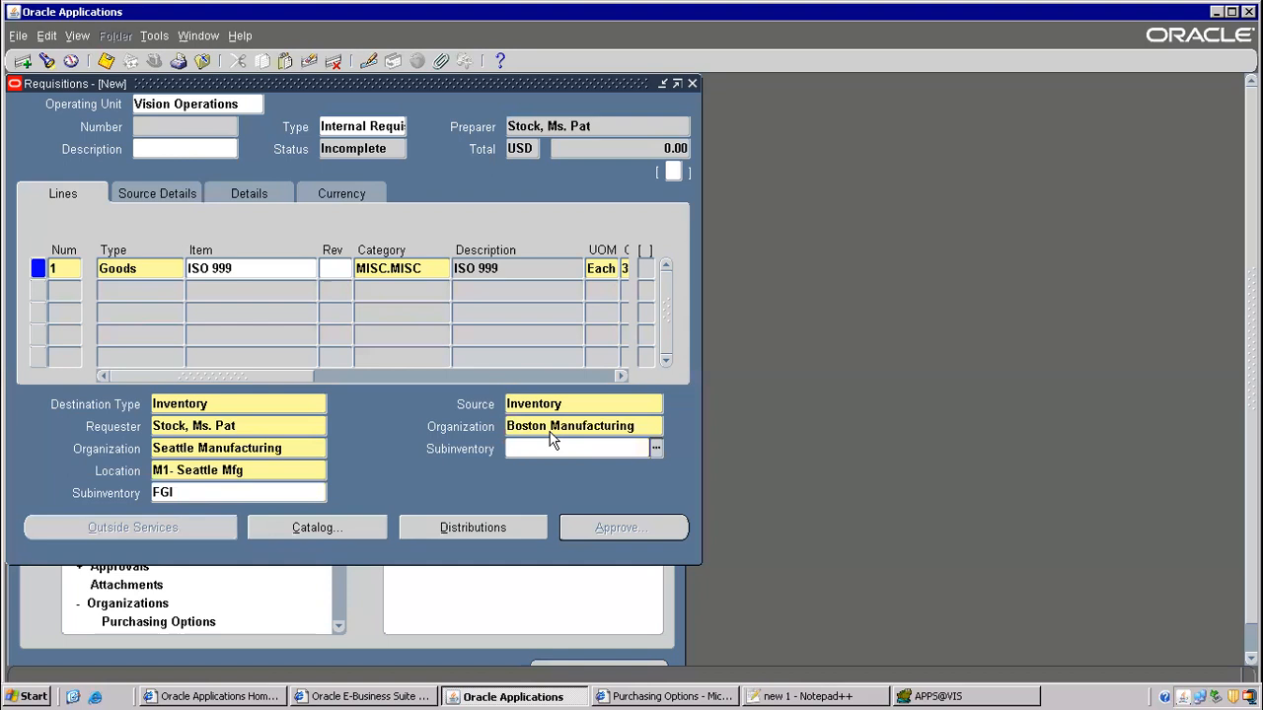
text(FGI)
triple_click(560, 427)
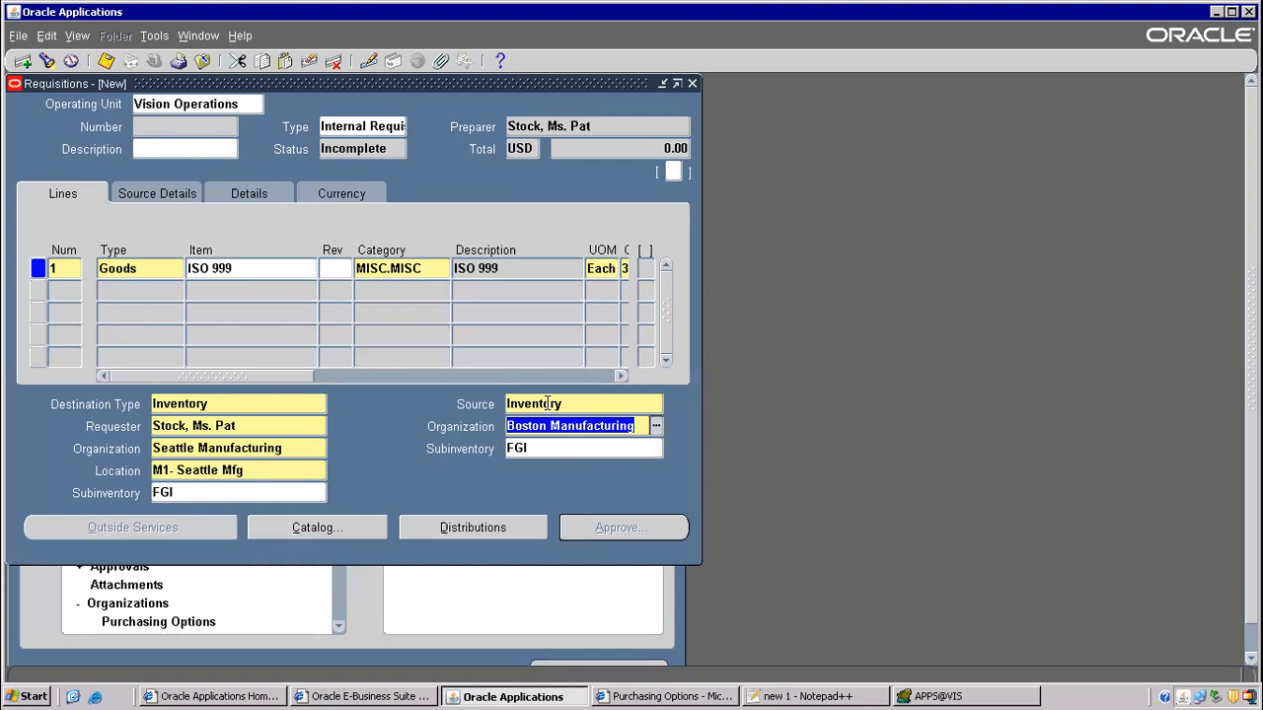
key(shift+Tab)
- Copy the saved requisition's number 16418
drag(252, 372, 120, 319)
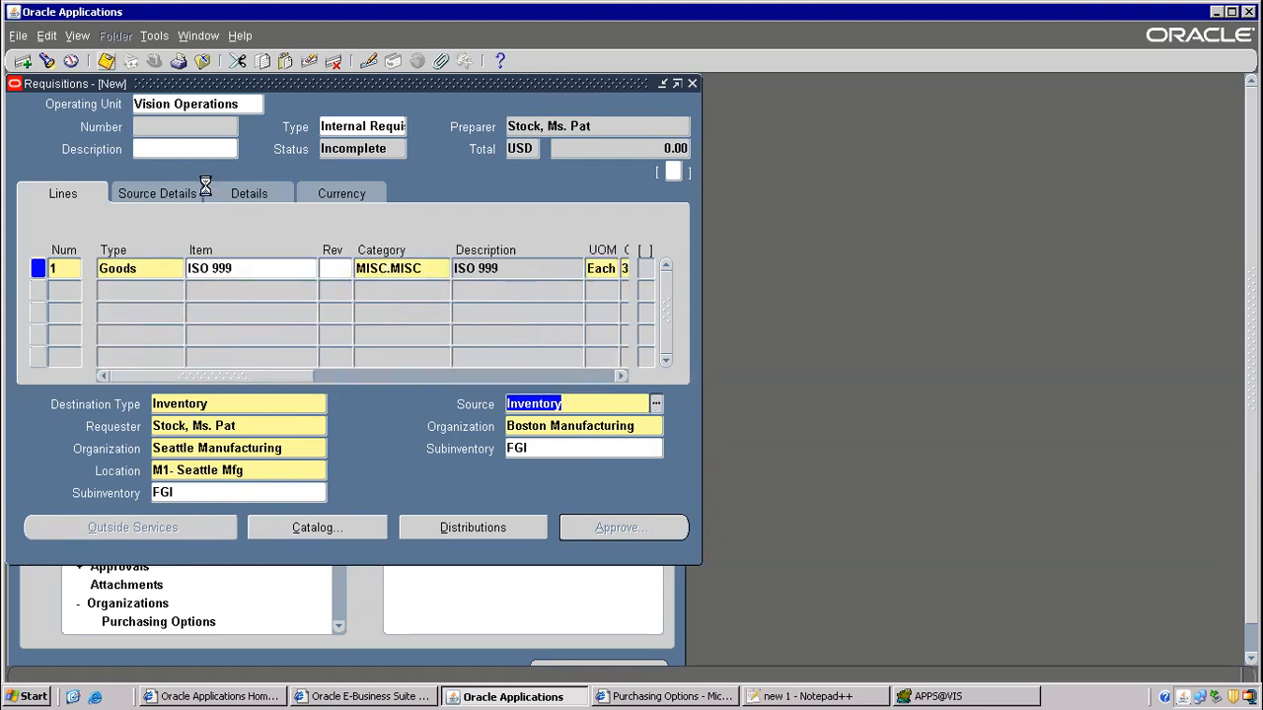
click(157, 126)
right_click(157, 123)
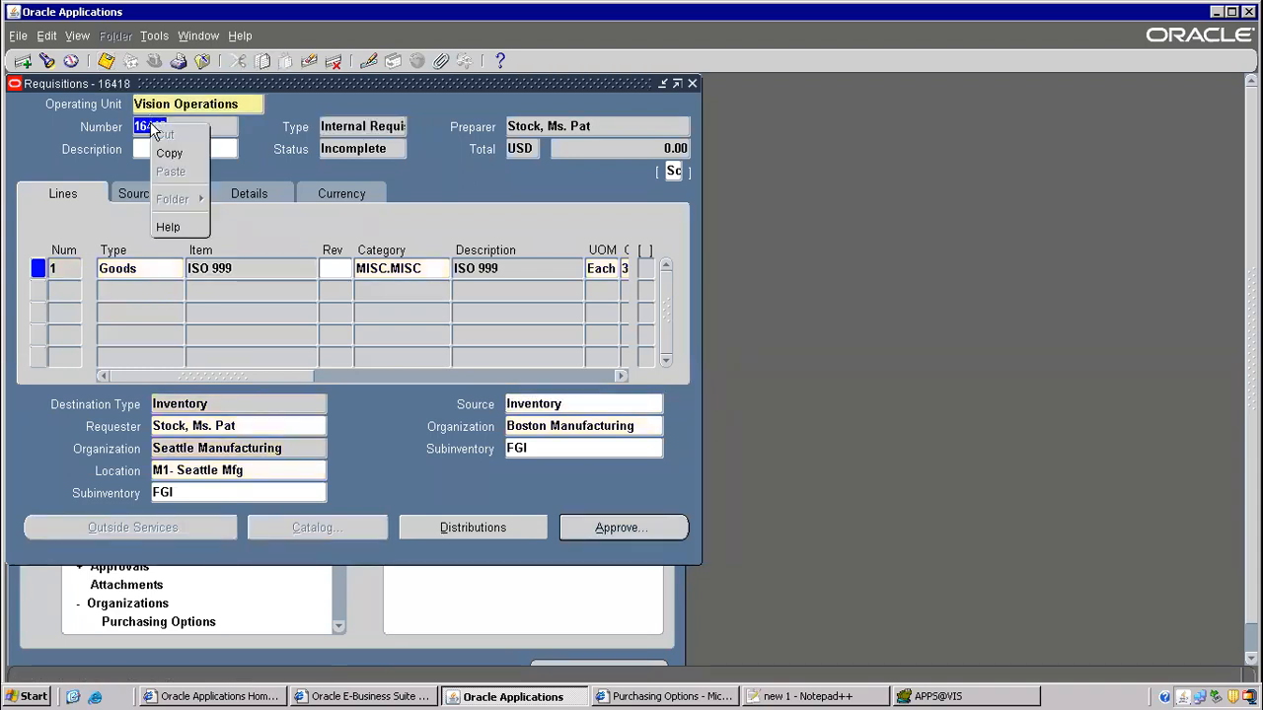
click(167, 152)
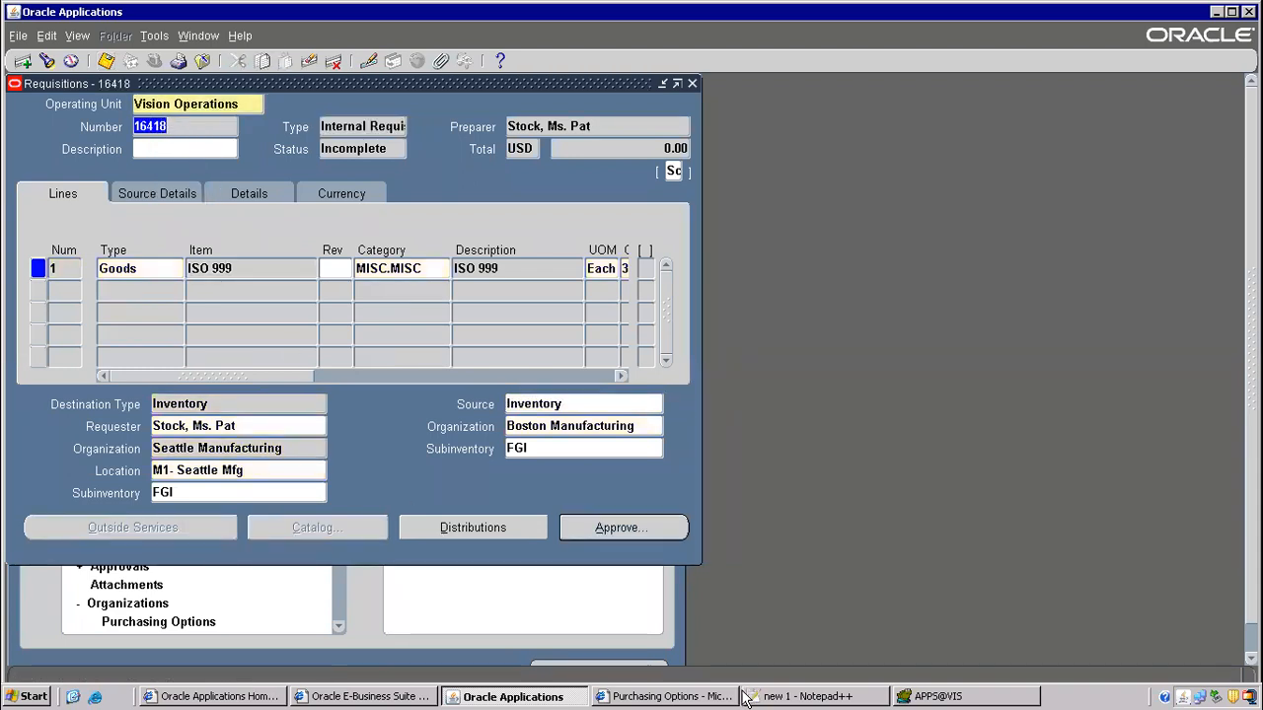
click(775, 696)
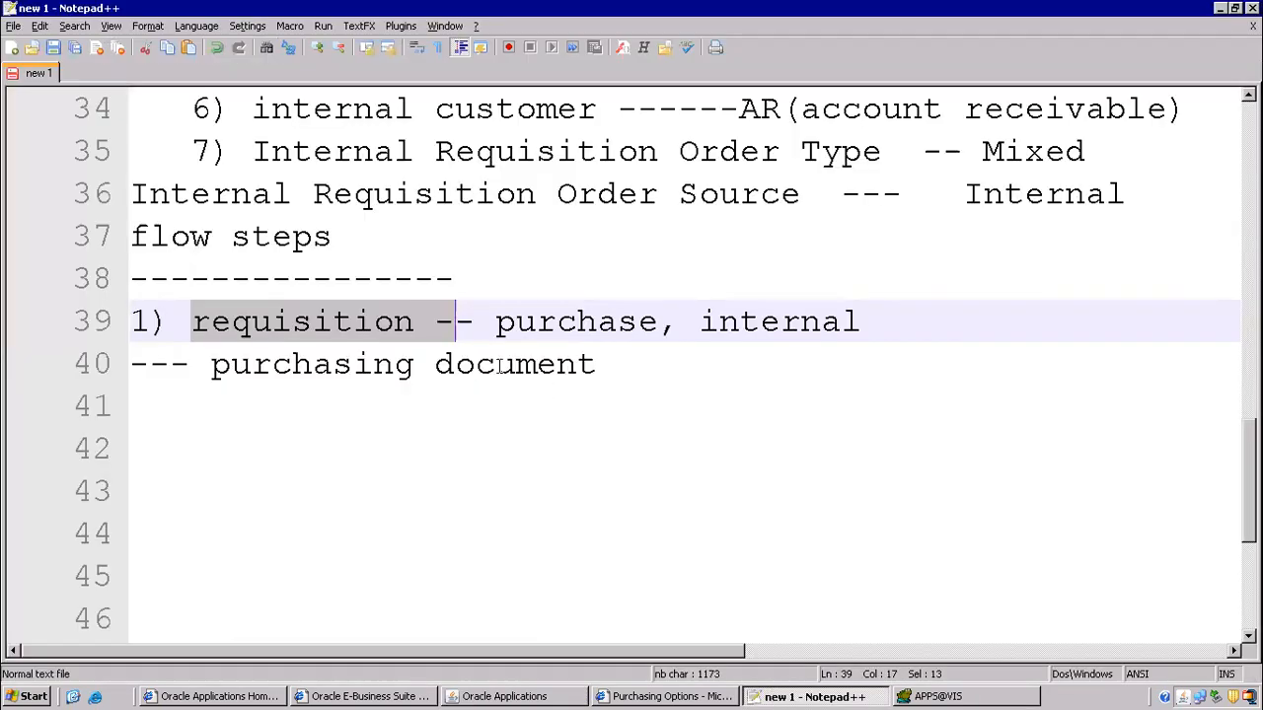
- Add 16418 after 'requisition --' on line 39, moving 'purchase, internal' to line 40
click(284, 413)
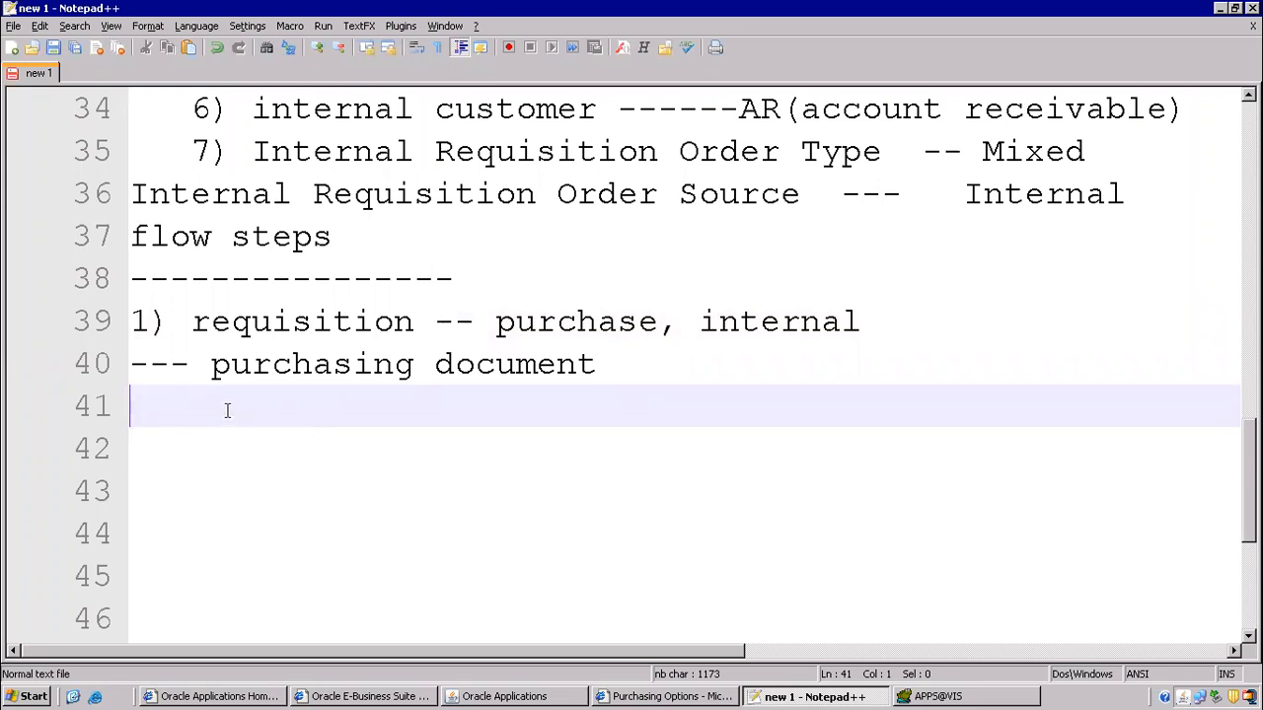
click(476, 323)
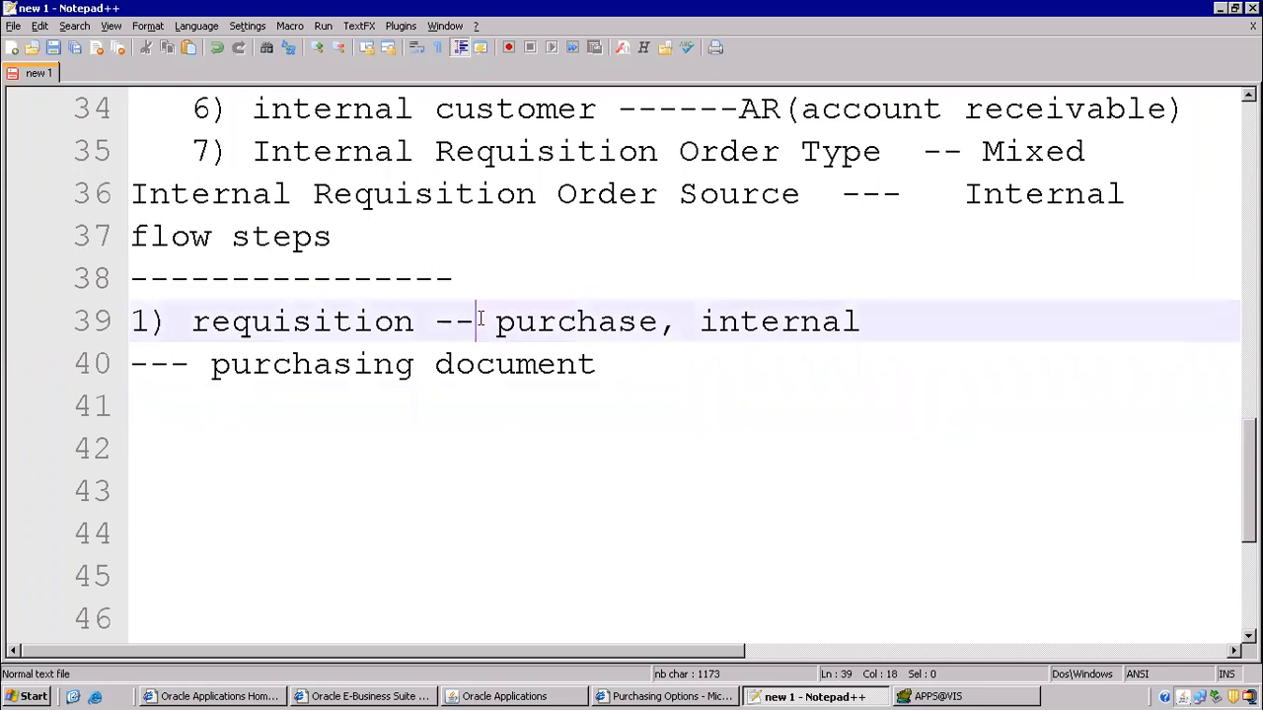
key(Return)
click(511, 327)
text(vb)
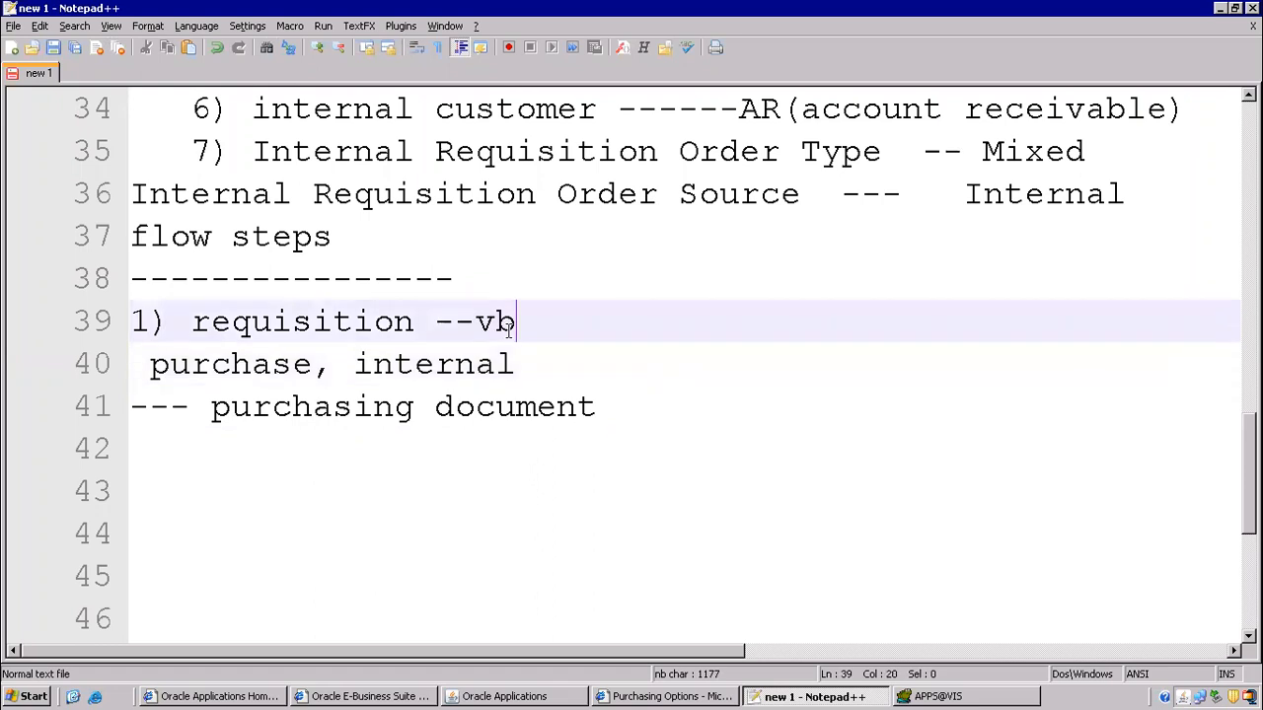
key(BackSpace)
key(BackSpace)
text(16418)
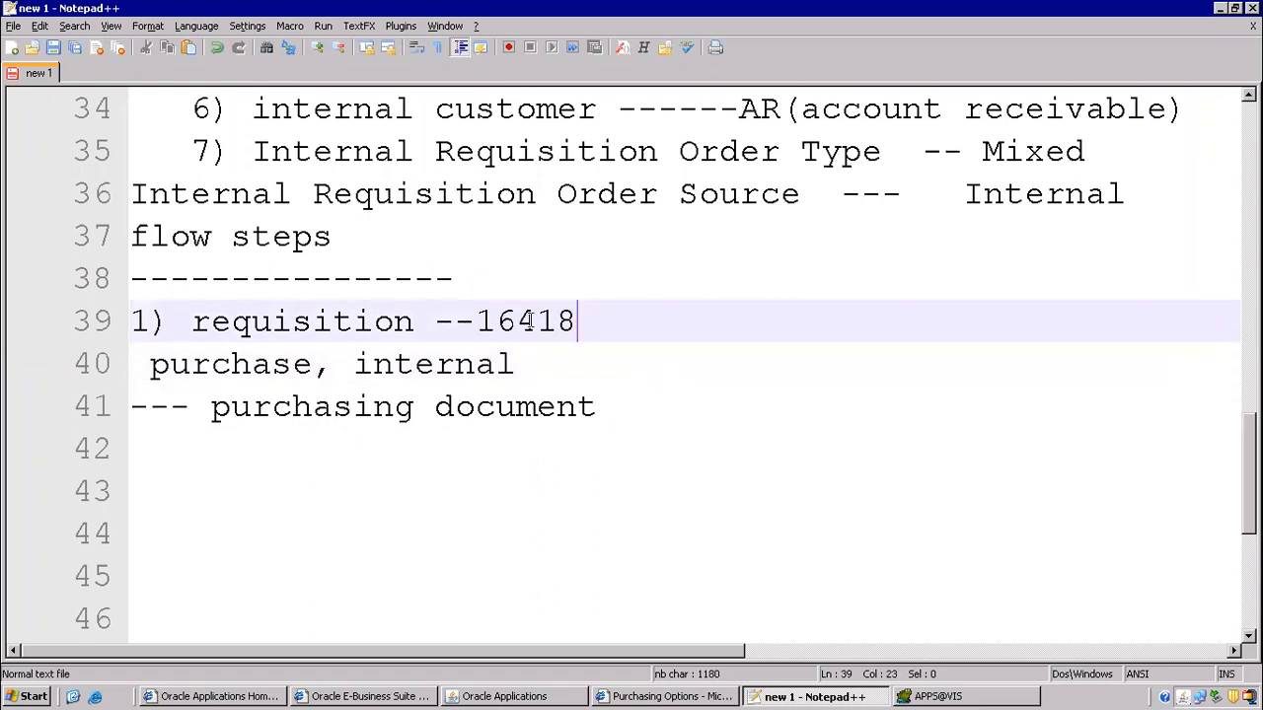
scroll(395, 302, down, 2)
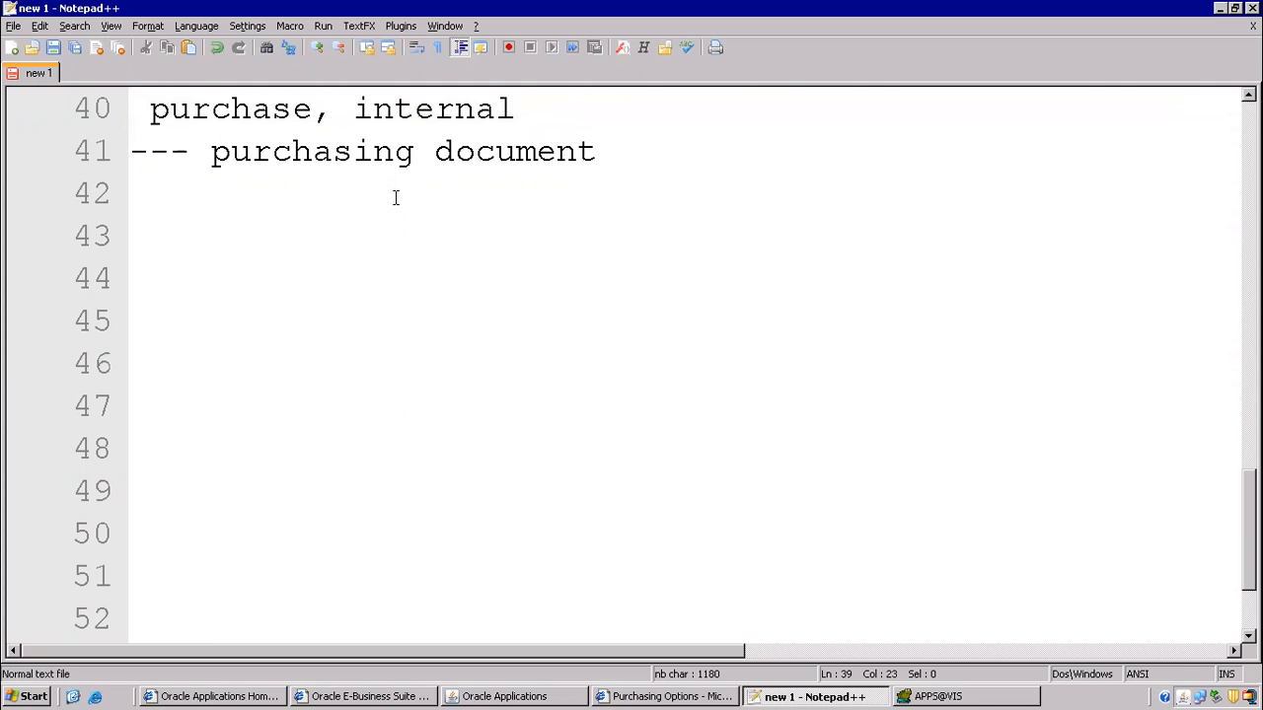
scroll(395, 197, up, 1)
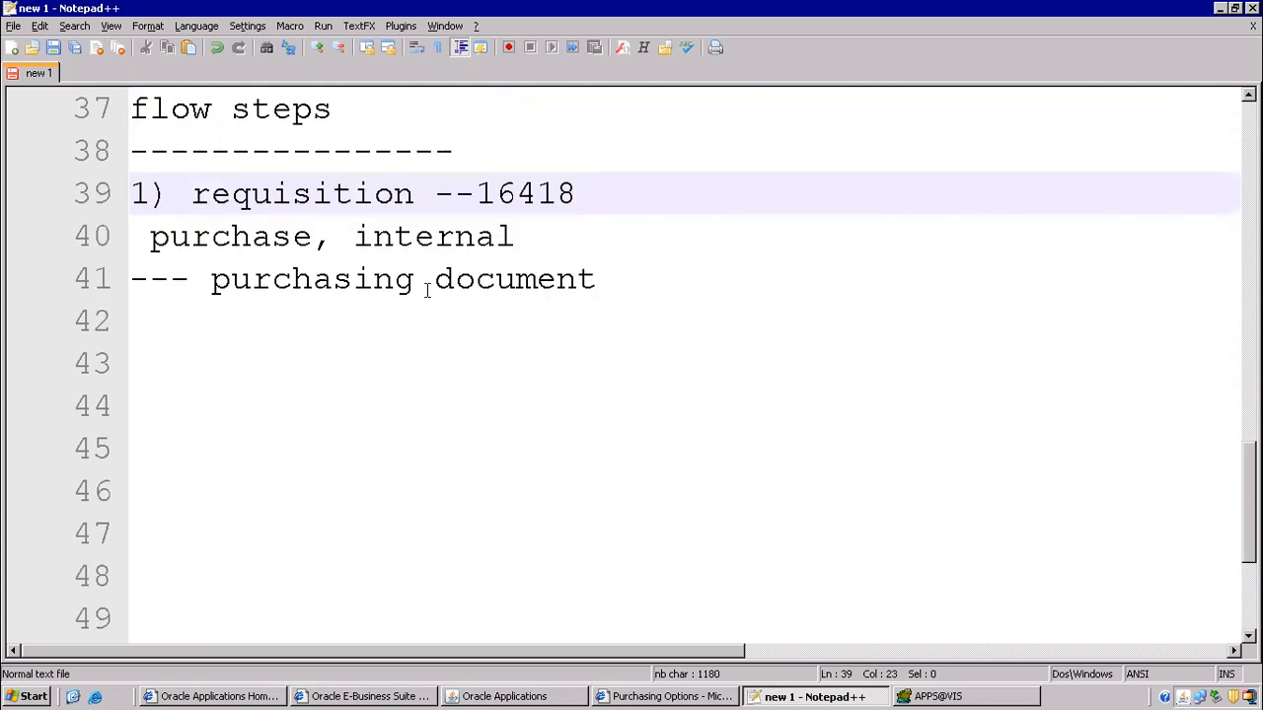
- Check the requisition header's underlying table name in Record History
click(504, 696)
click(240, 36)
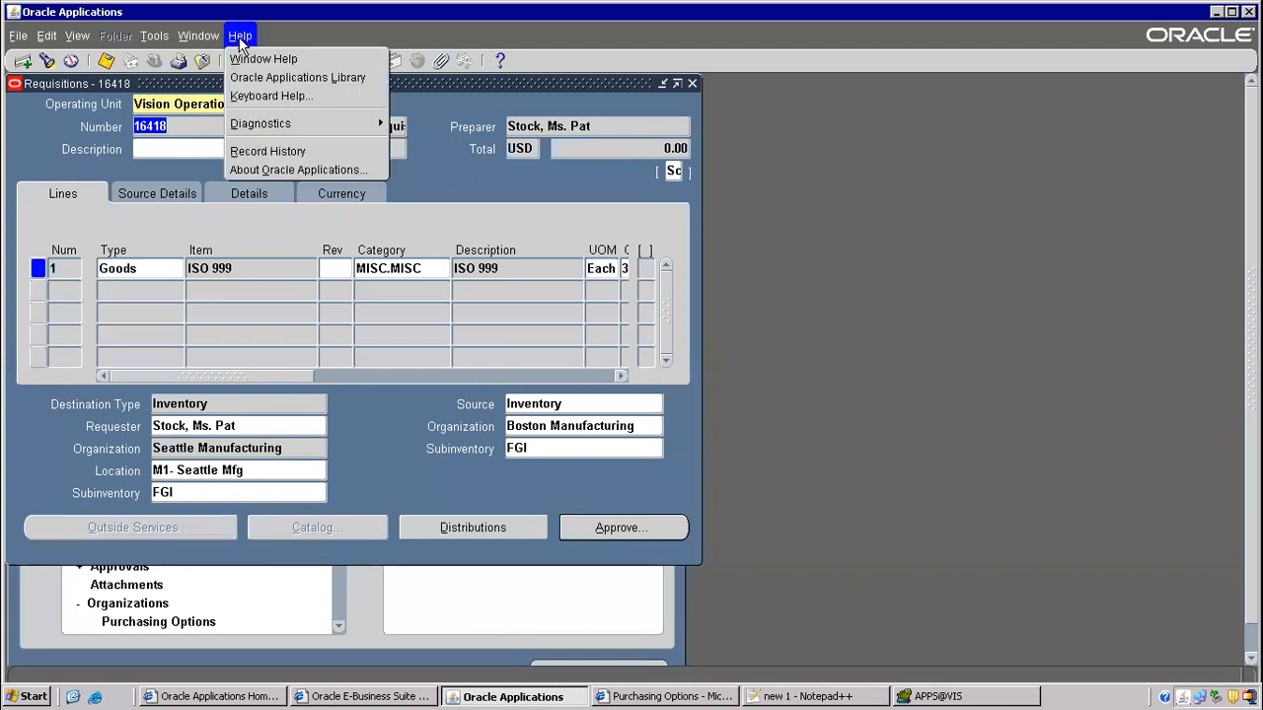
click(263, 152)
drag(656, 358, 428, 341)
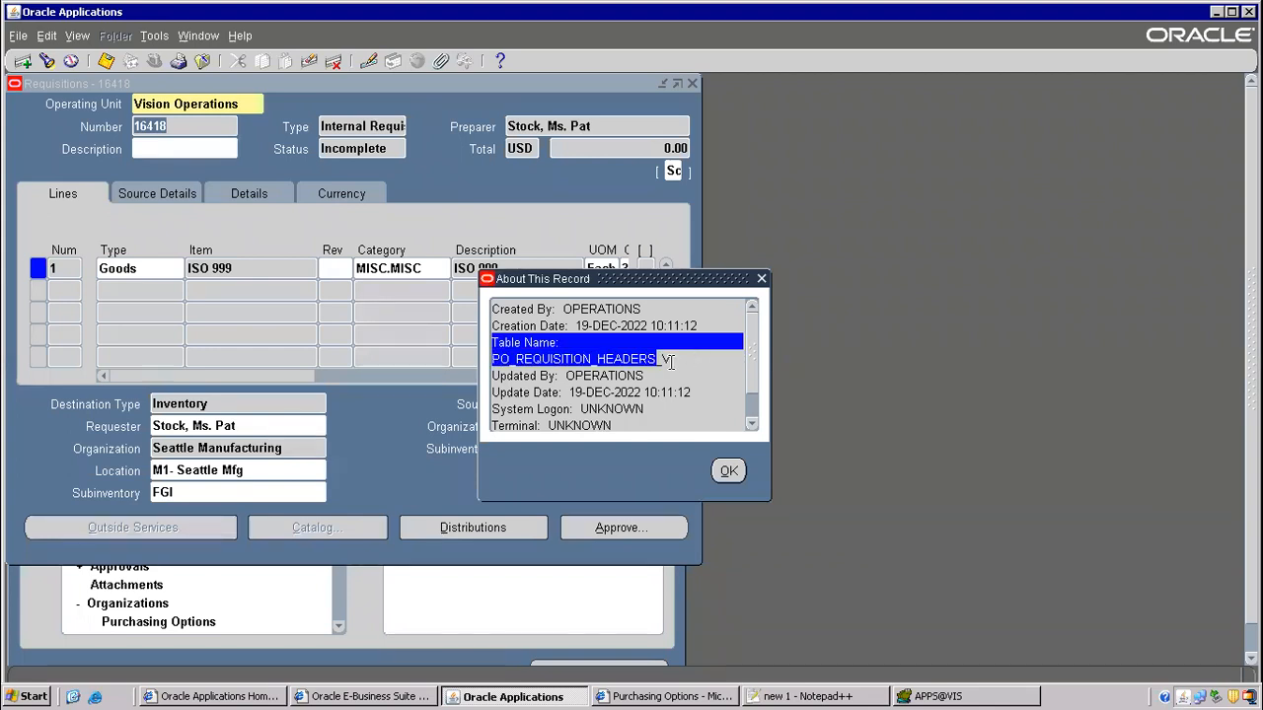
click(730, 472)
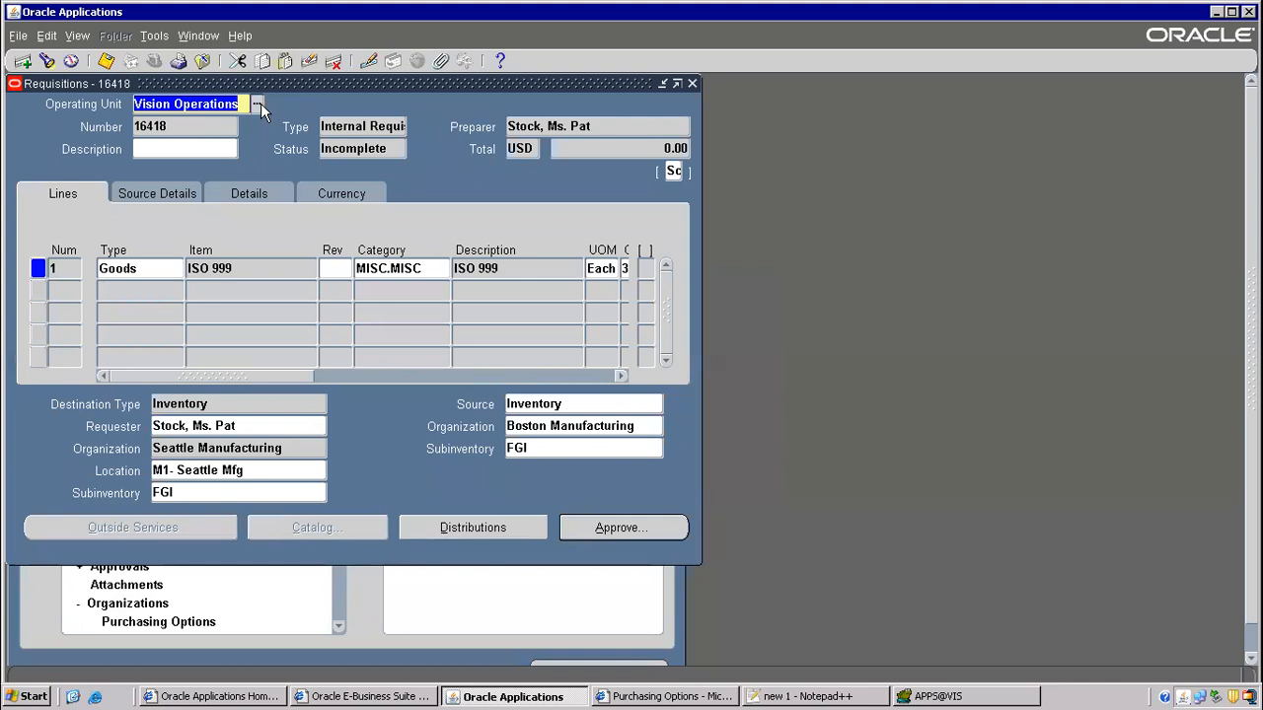
- Check requisition line 1's underlying table name in Record History, leaving the operating unit unchanged
click(259, 103)
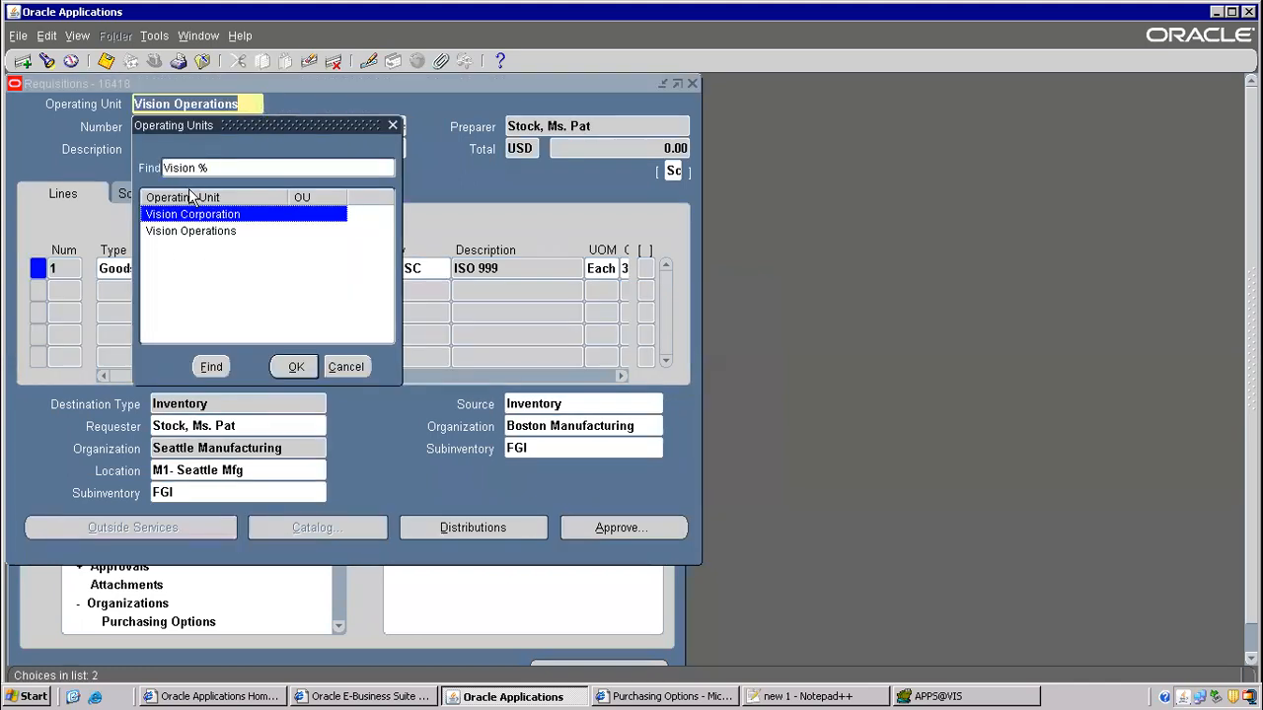
click(345, 367)
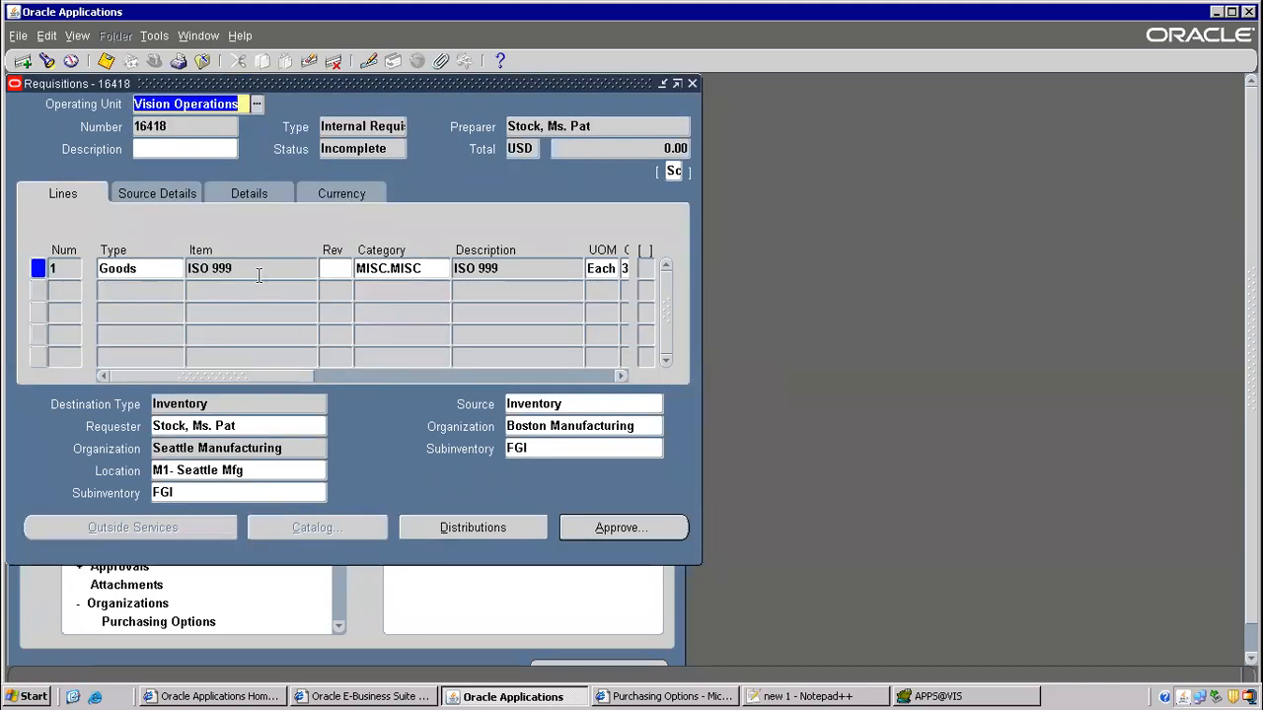
click(259, 275)
click(240, 35)
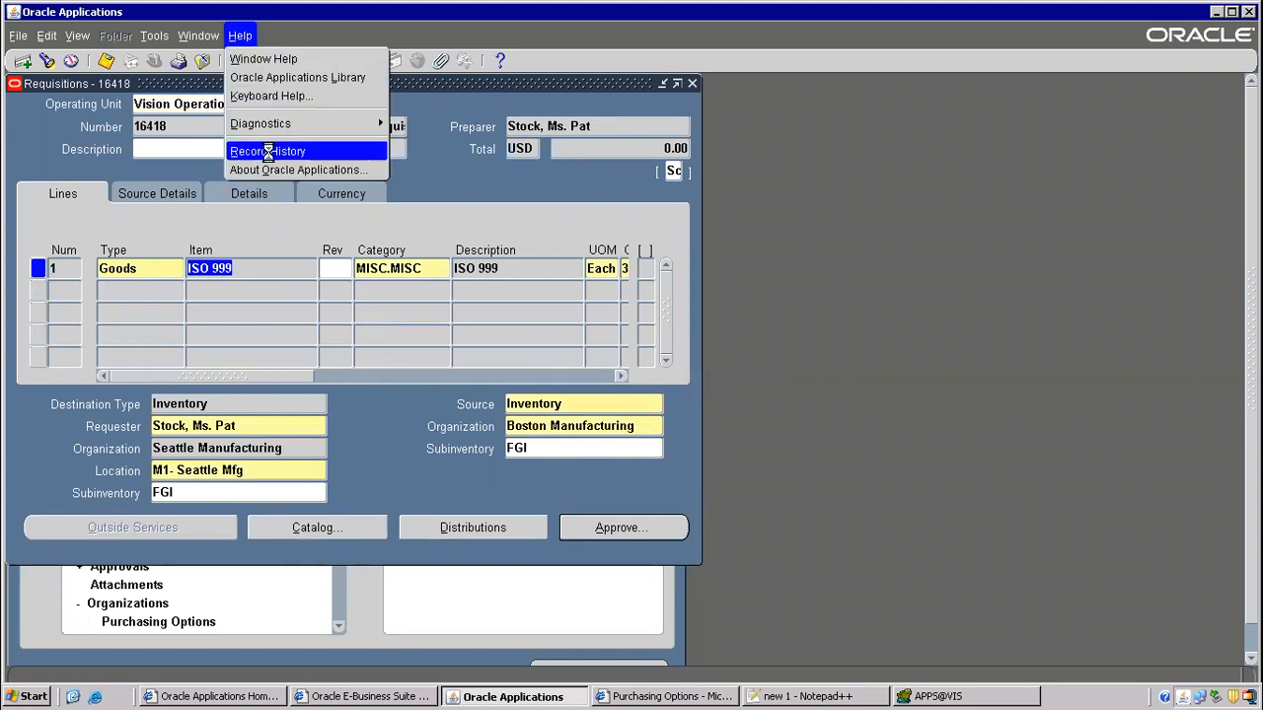
click(267, 151)
double_click(605, 340)
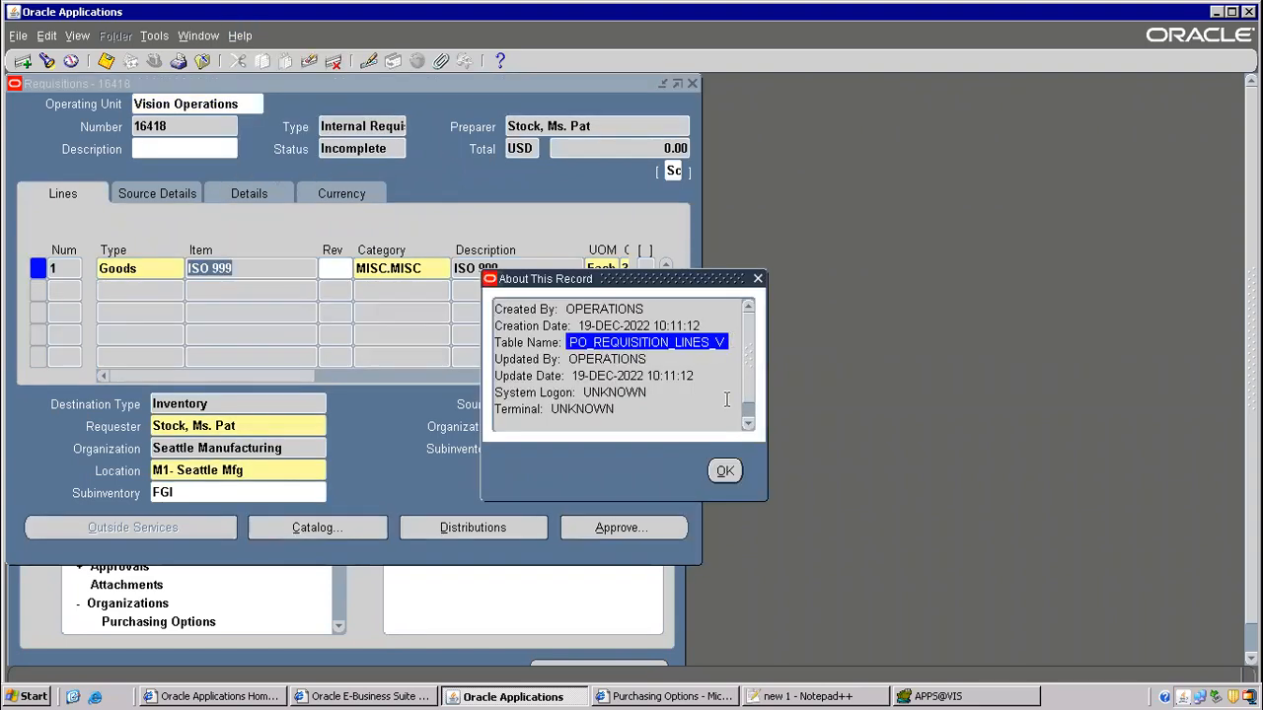
click(724, 470)
- Open requisition 16418's distributions and check their underlying table in Record History
click(543, 528)
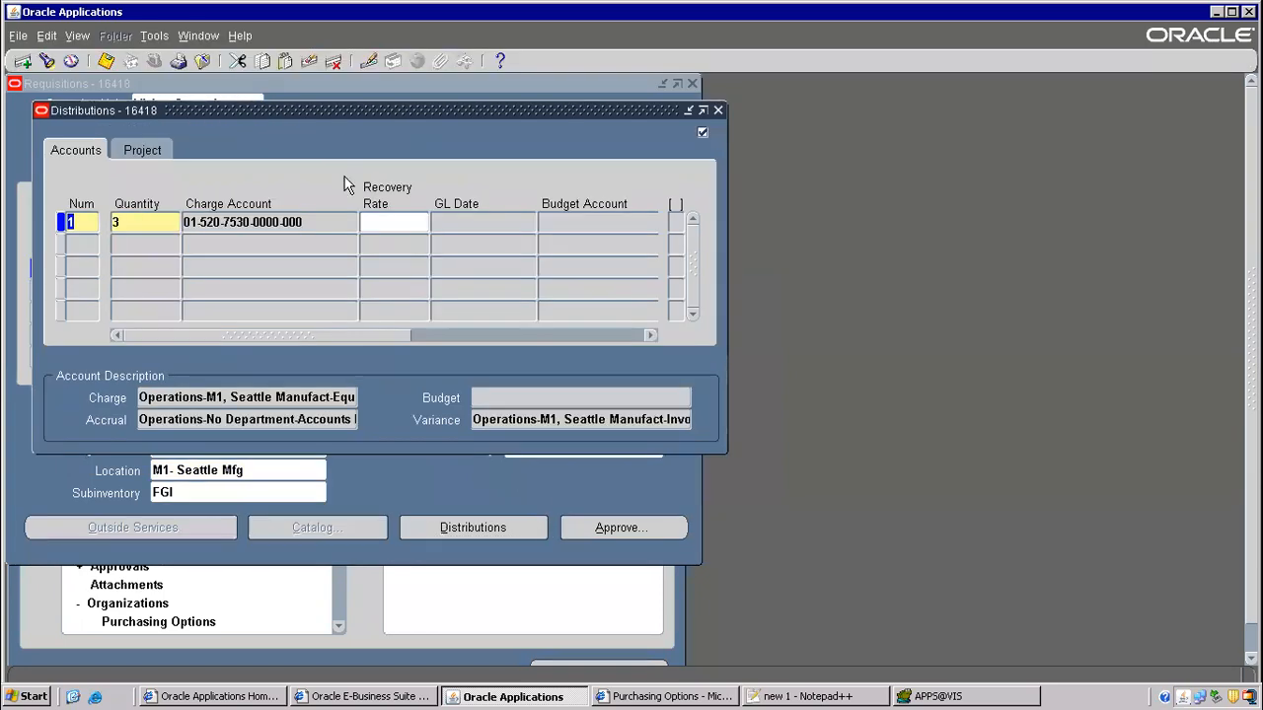
click(239, 36)
click(263, 158)
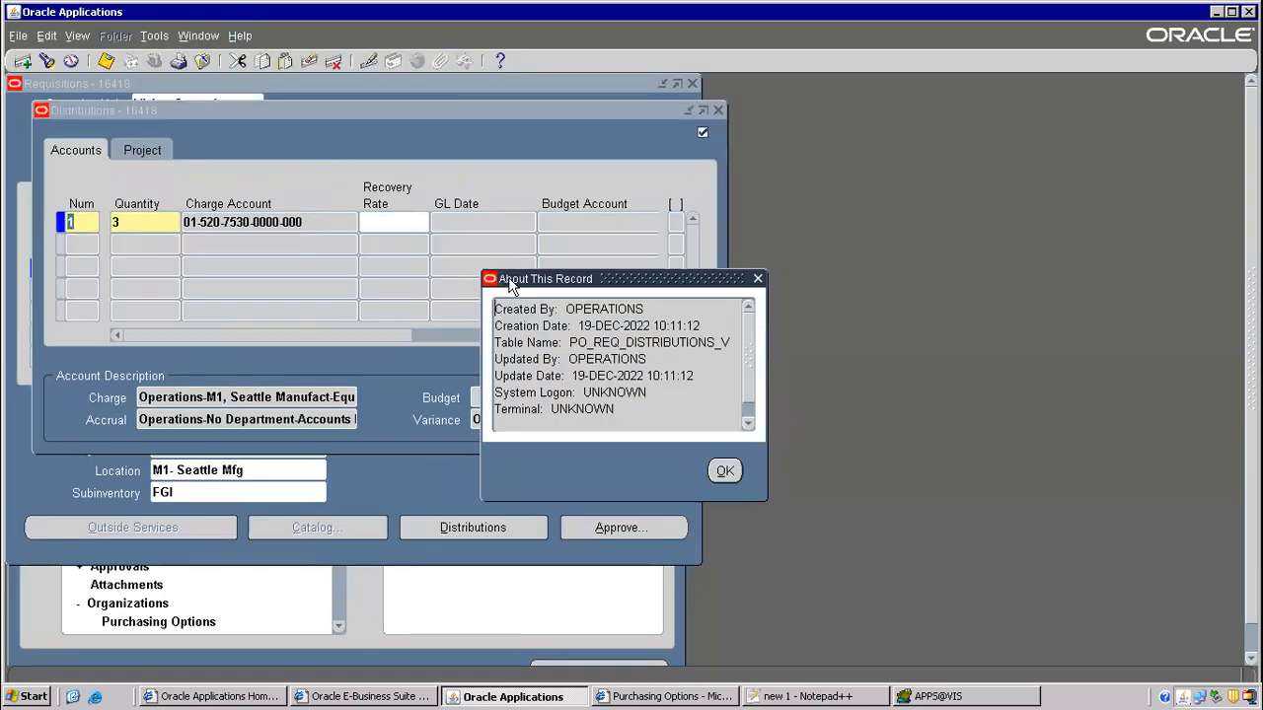
drag(569, 343, 723, 350)
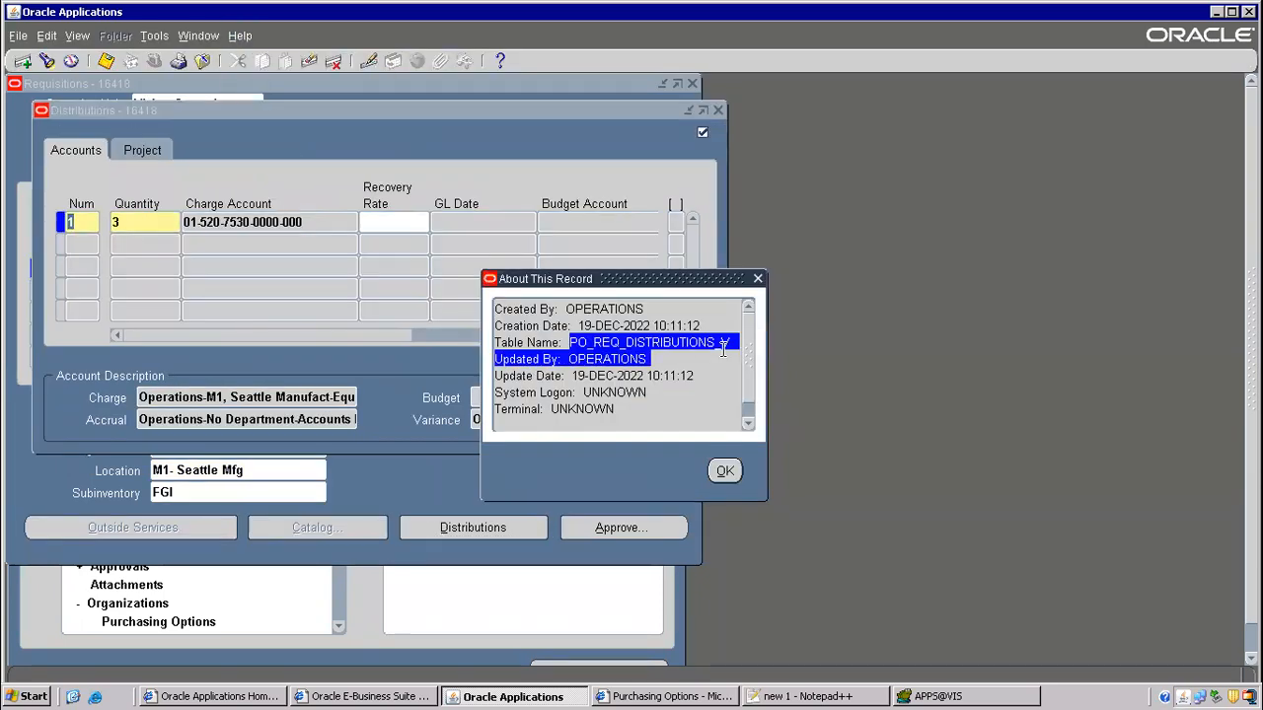
click(725, 472)
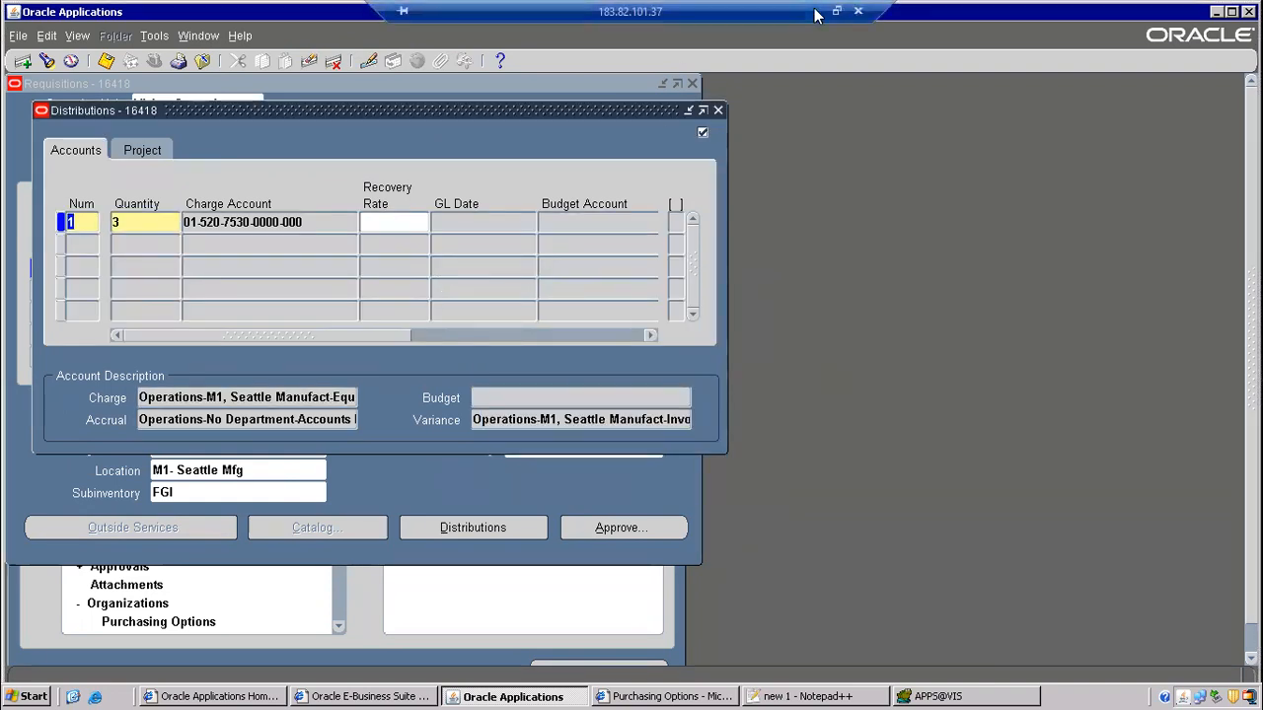
click(815, 13)
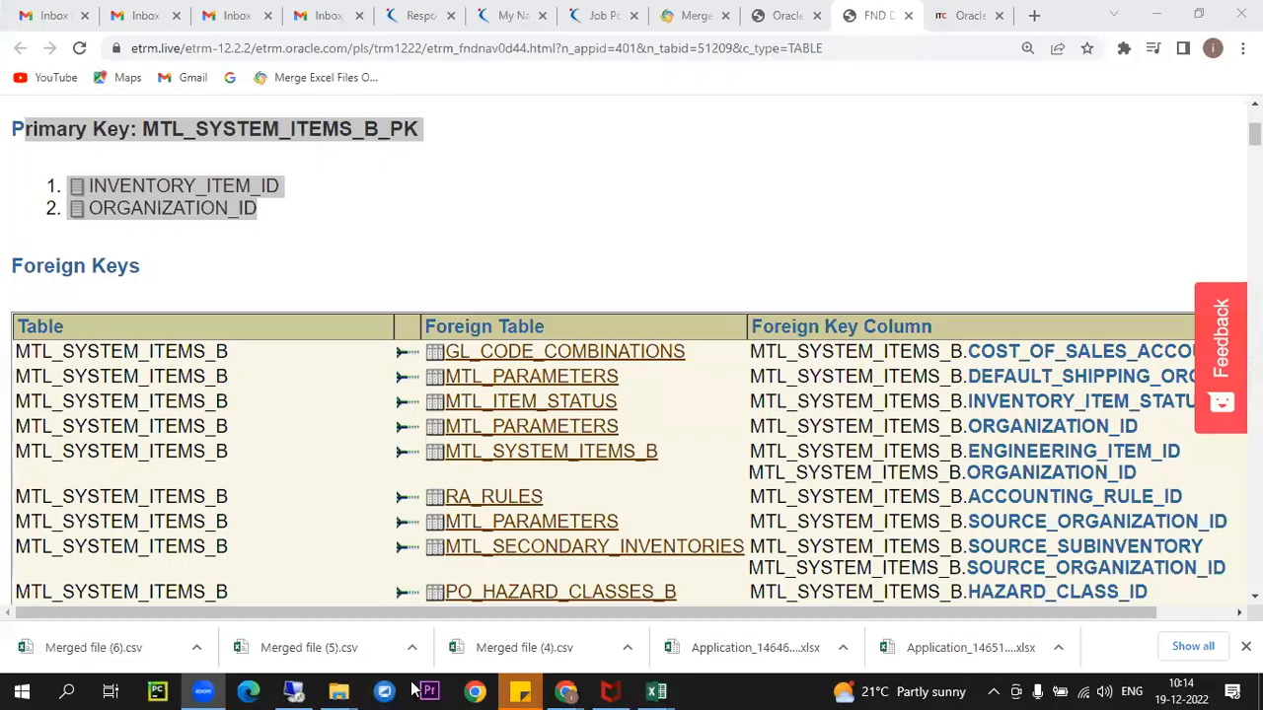
- Bring the eTRM tab forward and go back through INV - Inventory to the module list
click(562, 691)
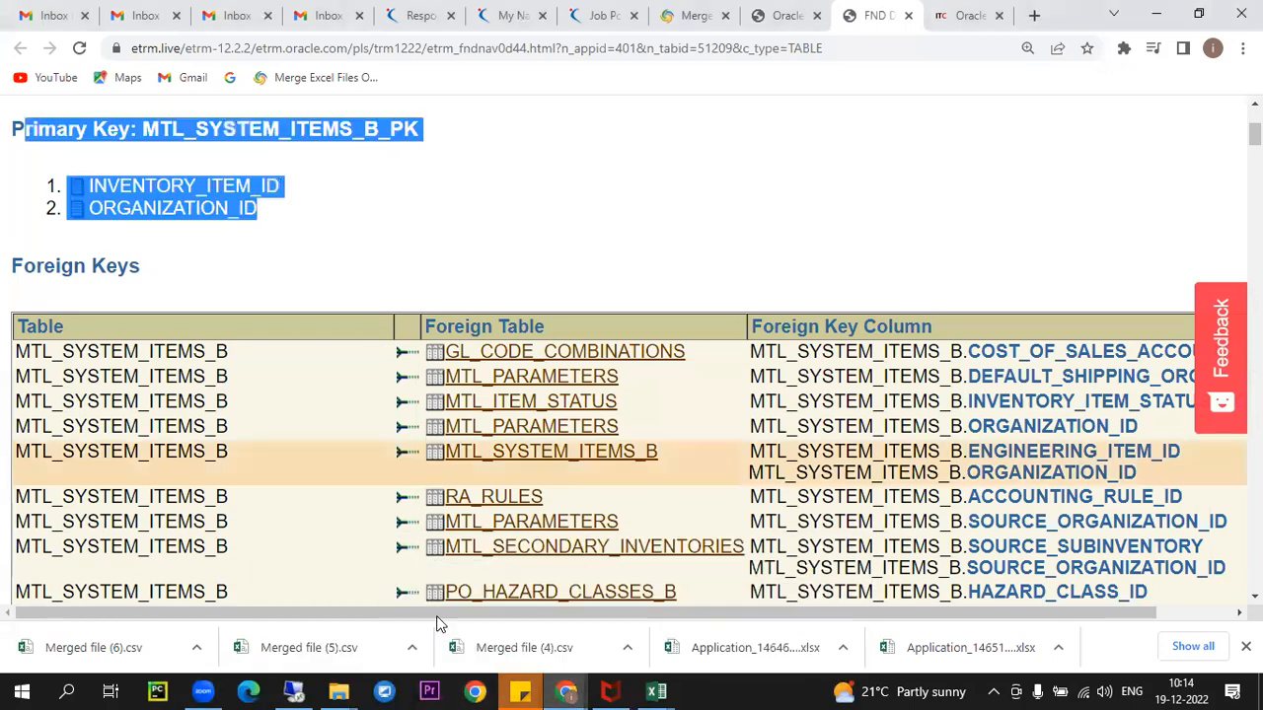
click(748, 17)
scroll(379, 187, up, 20)
scroll(394, 222, up, 20)
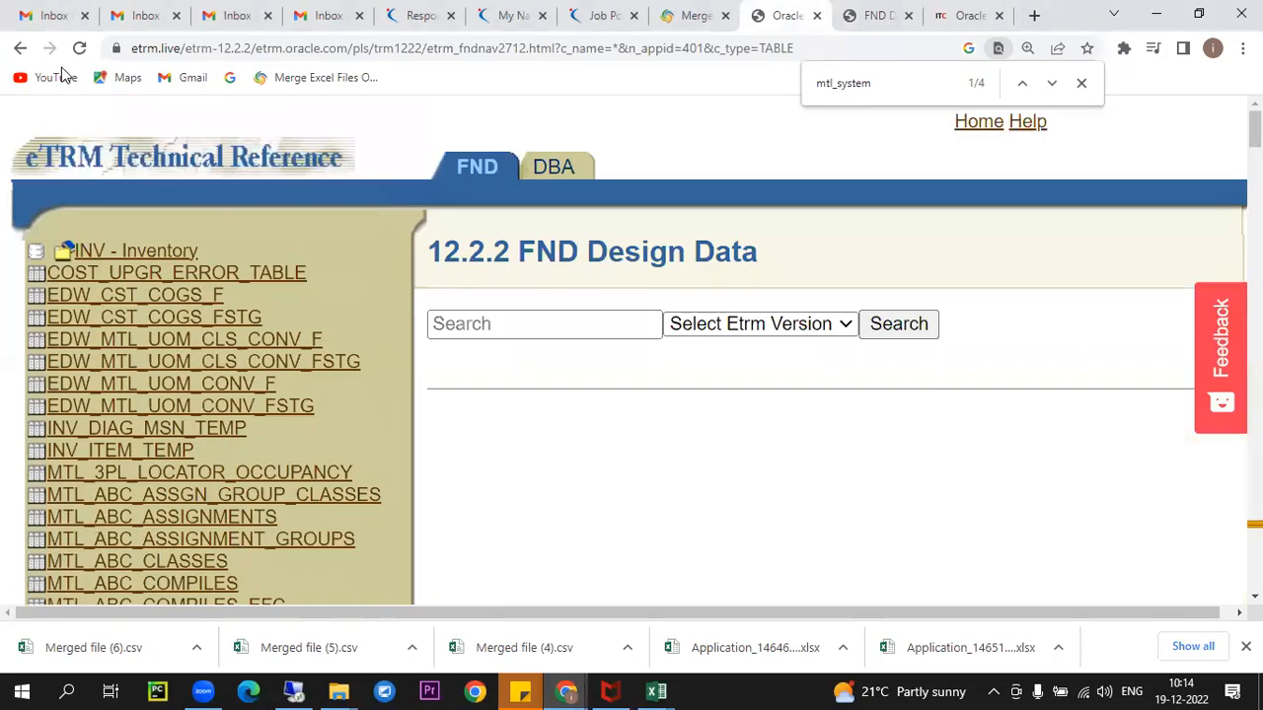
click(20, 47)
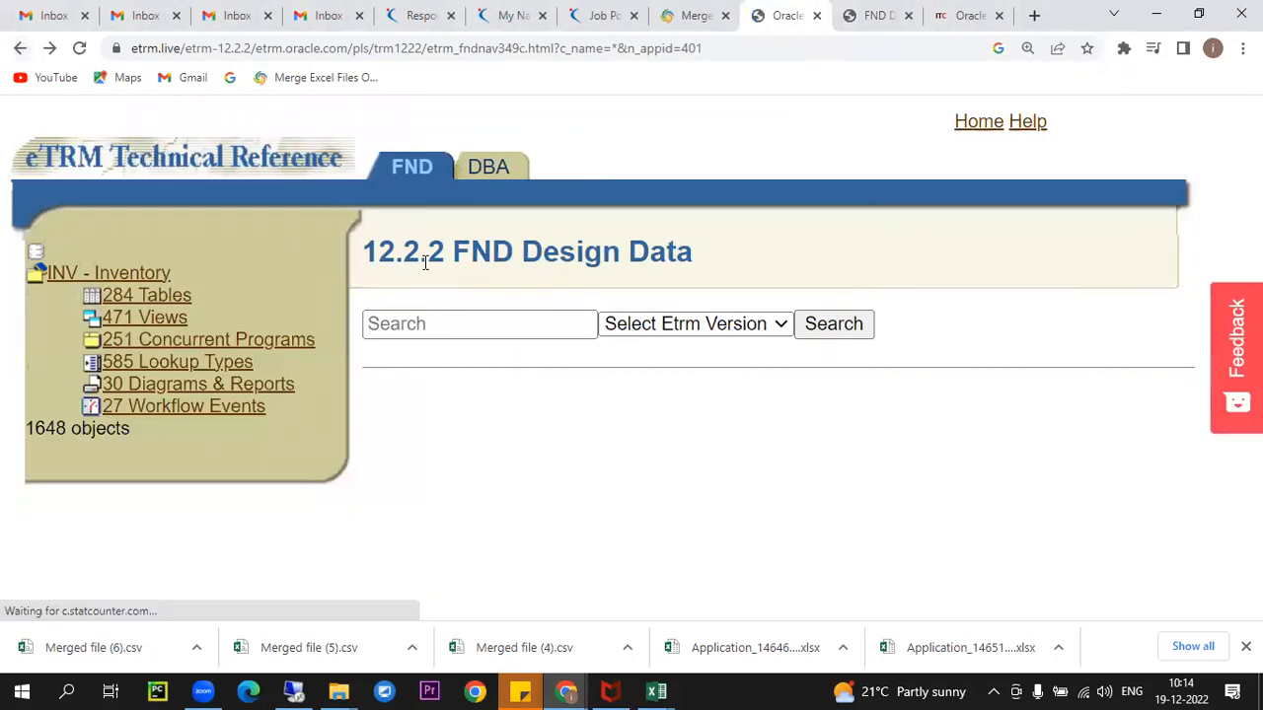
key(alt+Left)
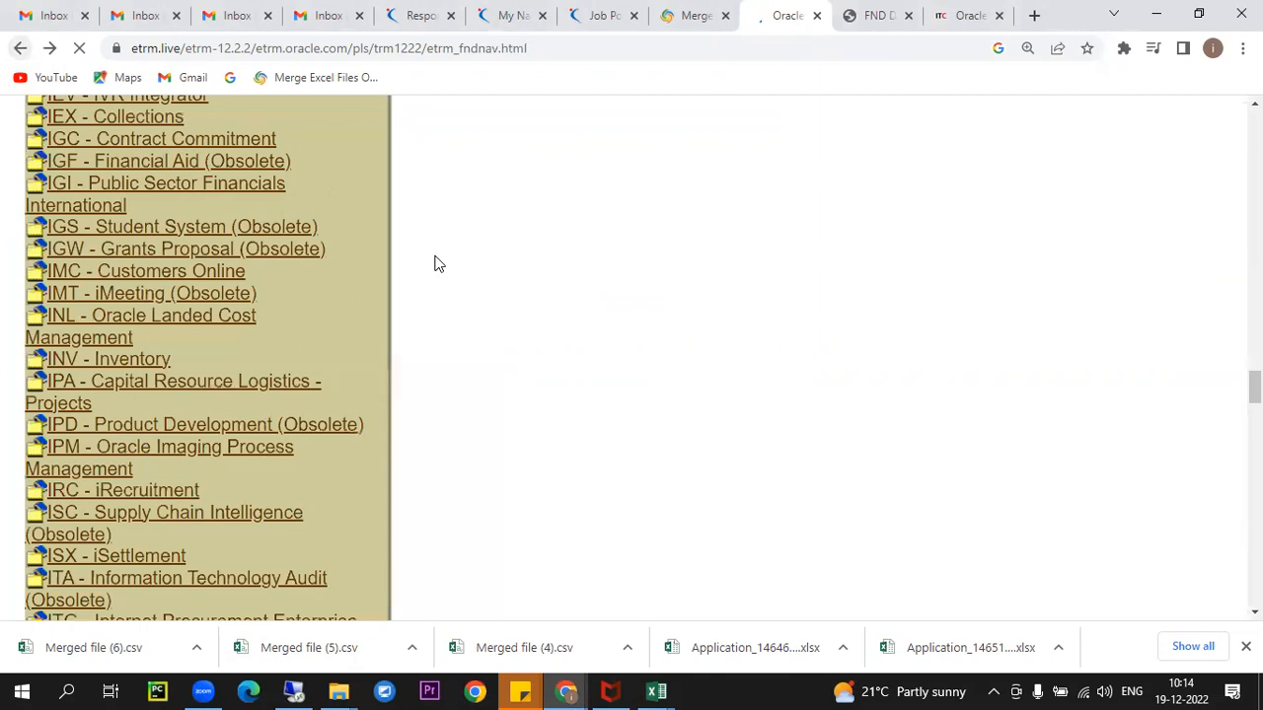
- Find the PO - Purchasing module and open its list of 281 tables
key(ctrl+f)
text(pur)
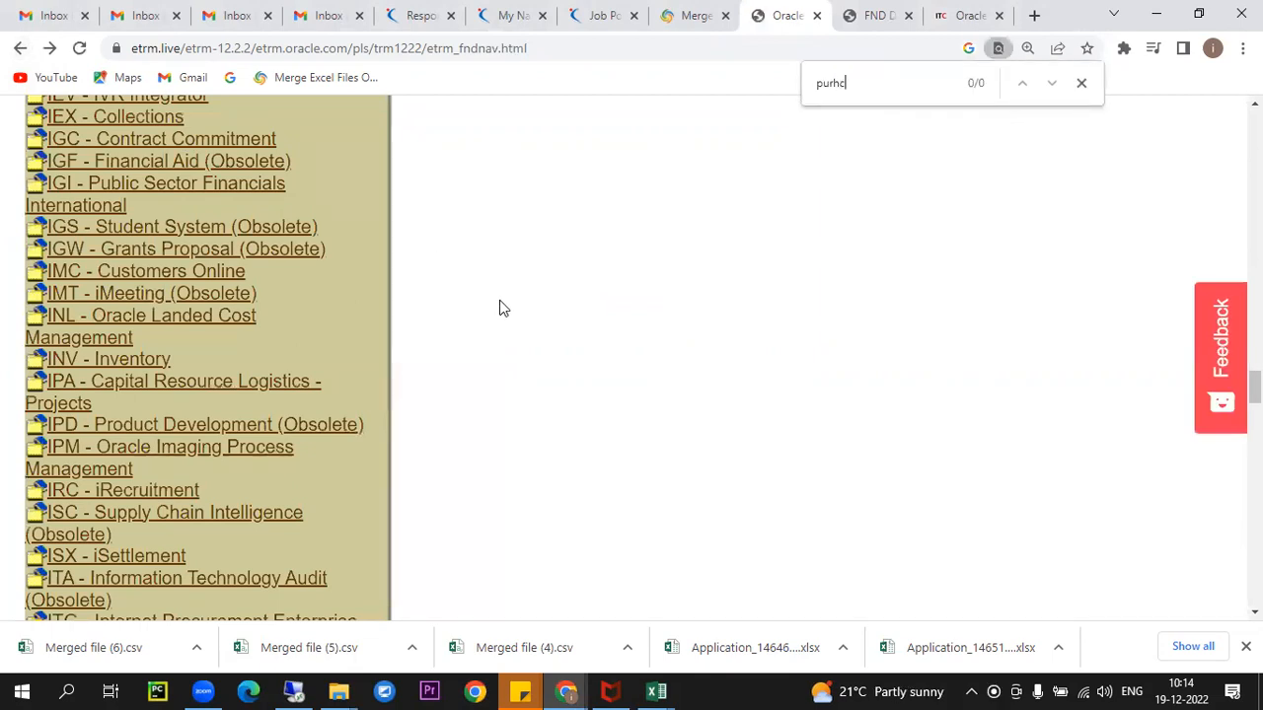
text(chasing)
key(Return)
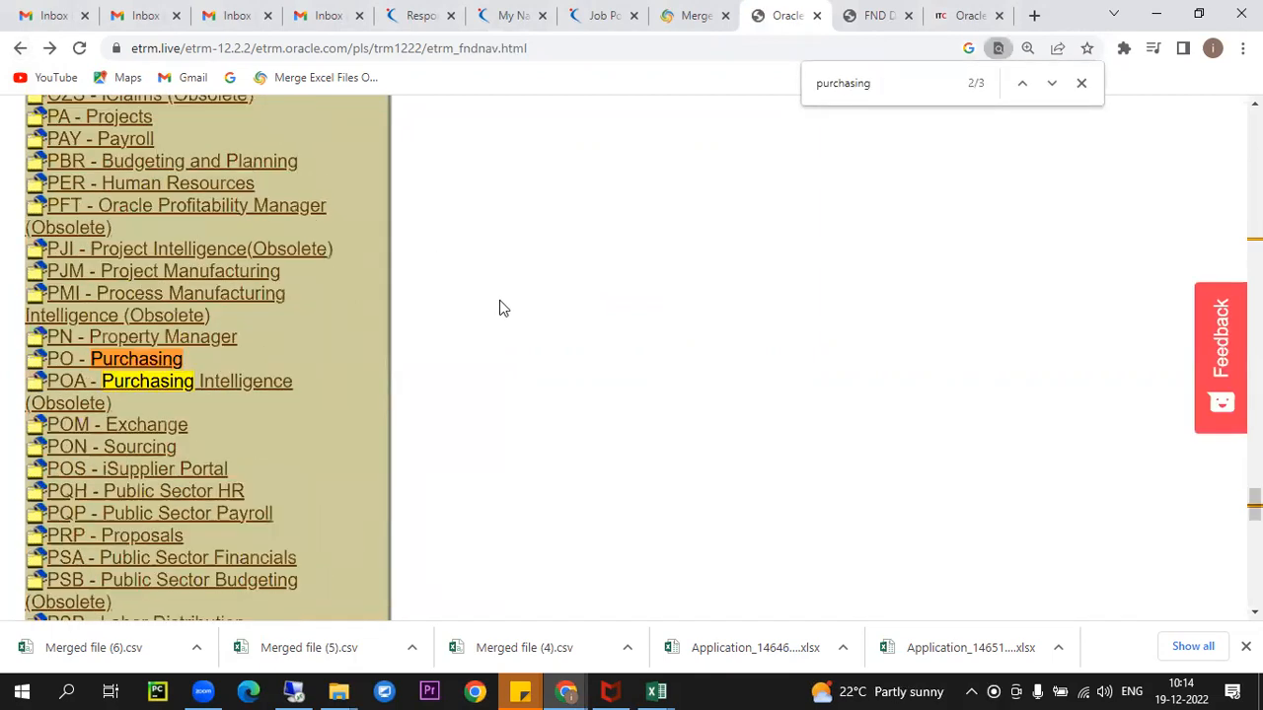
click(123, 365)
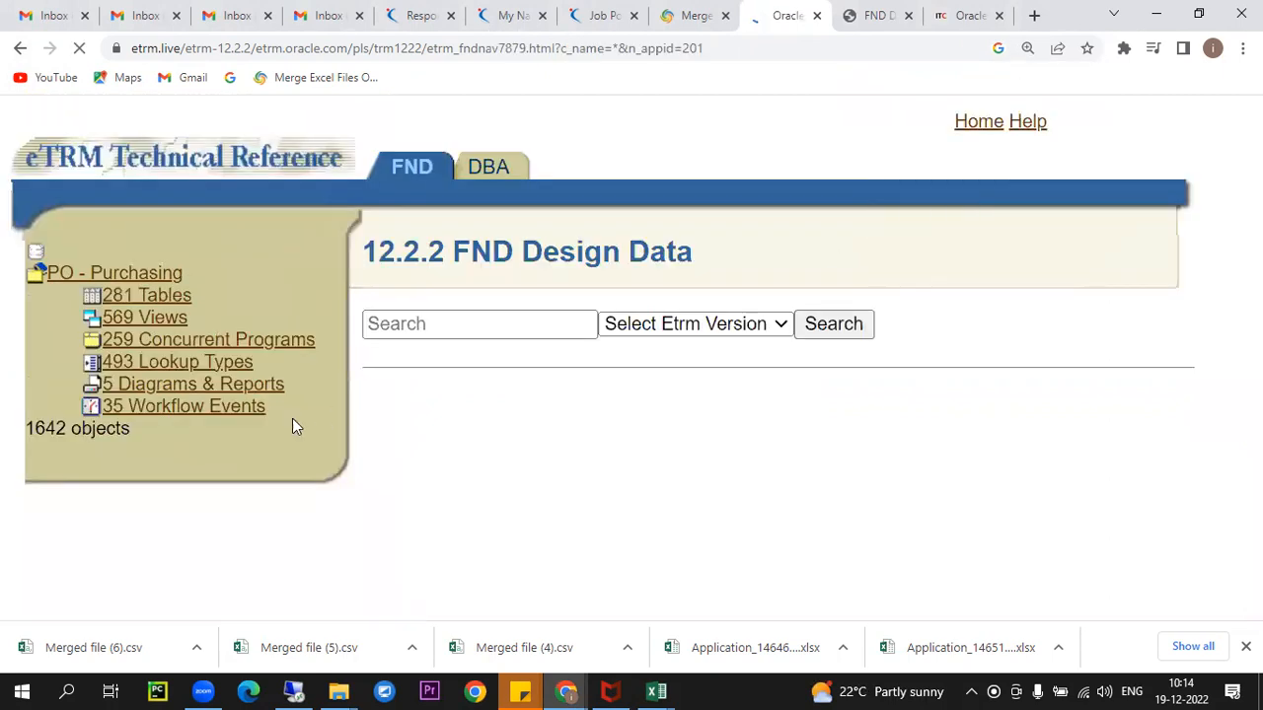
click(176, 294)
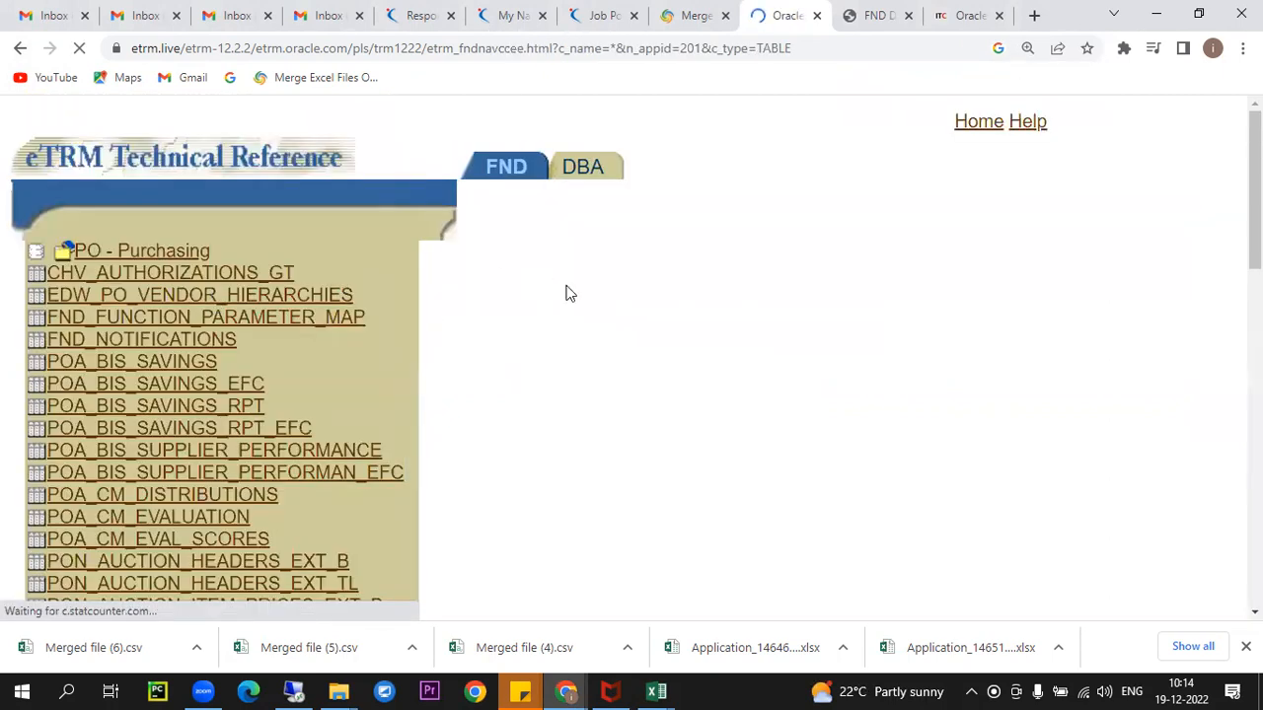
- Search the tables for 'po_requisition' and open PO_REQUISITION_HEADERS_ALL
key(ctrl+f)
text(po_requisition)
scroll(462, 404, down, 3)
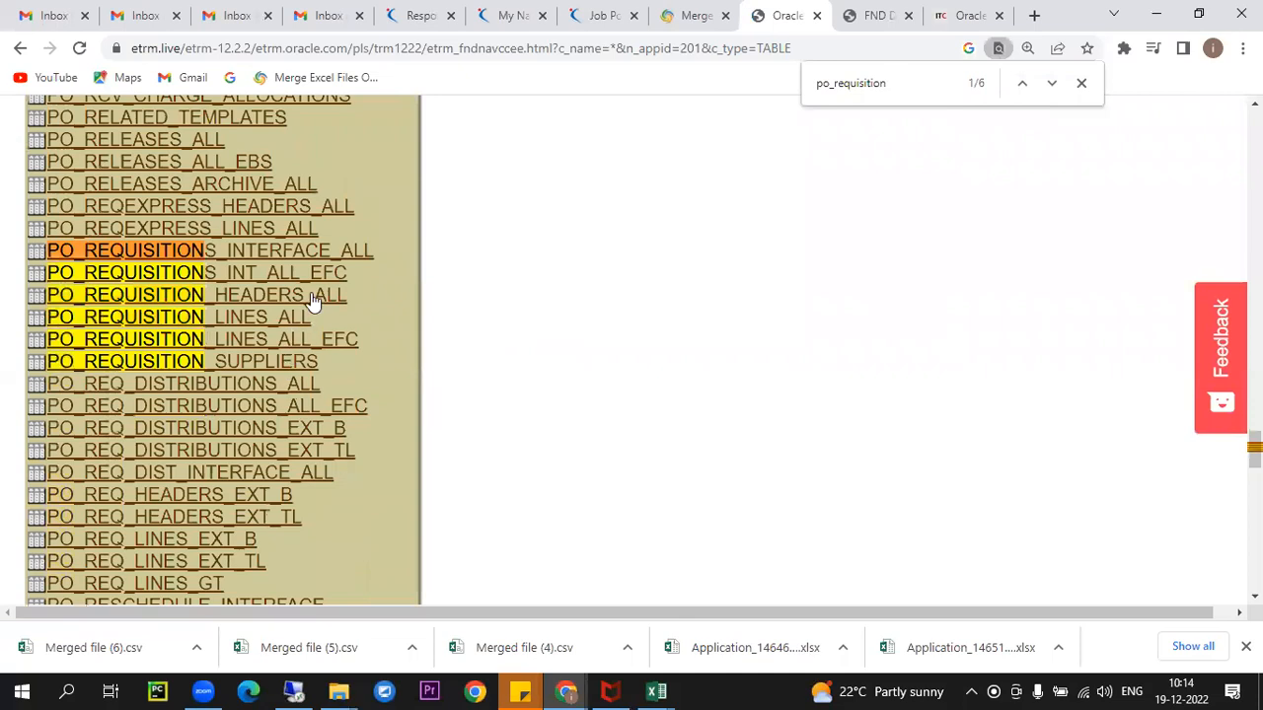
click(312, 301)
scroll(645, 325, down, 3)
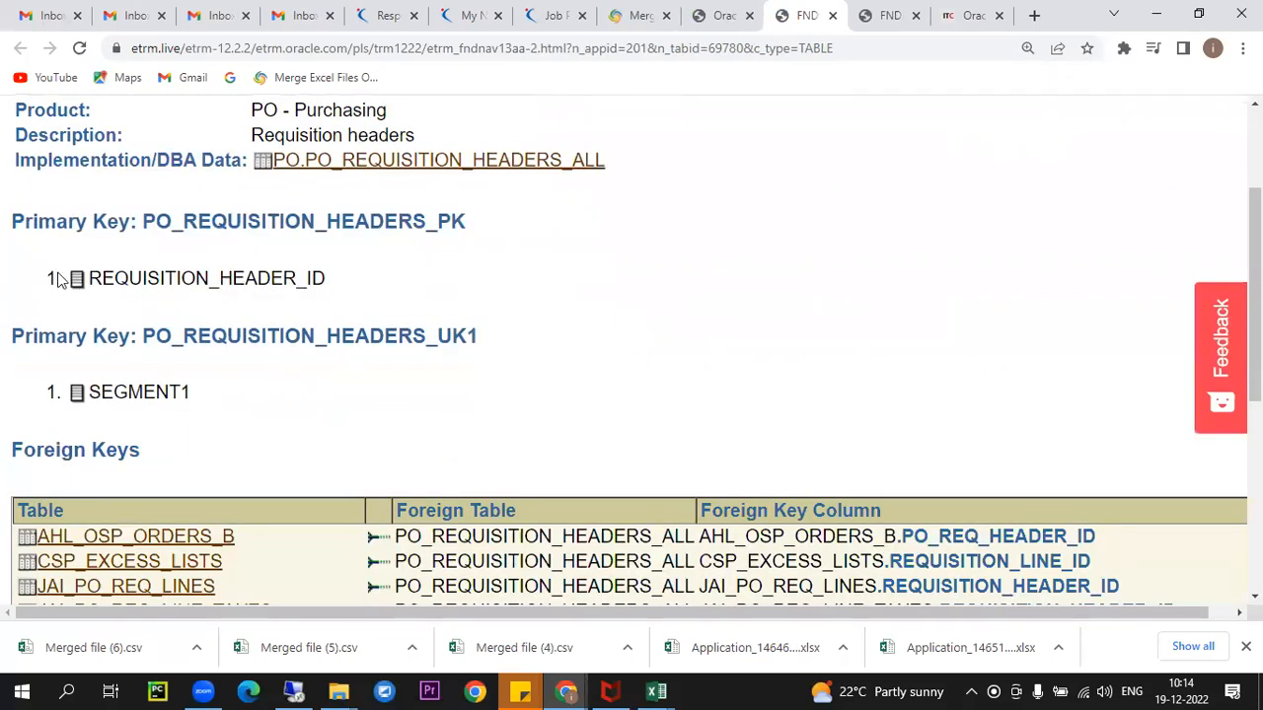
- Locate PO_REQUISITION_LINES_ALL's foreign key joining on REQUISITION_HEADER_ID
drag(89, 278, 345, 291)
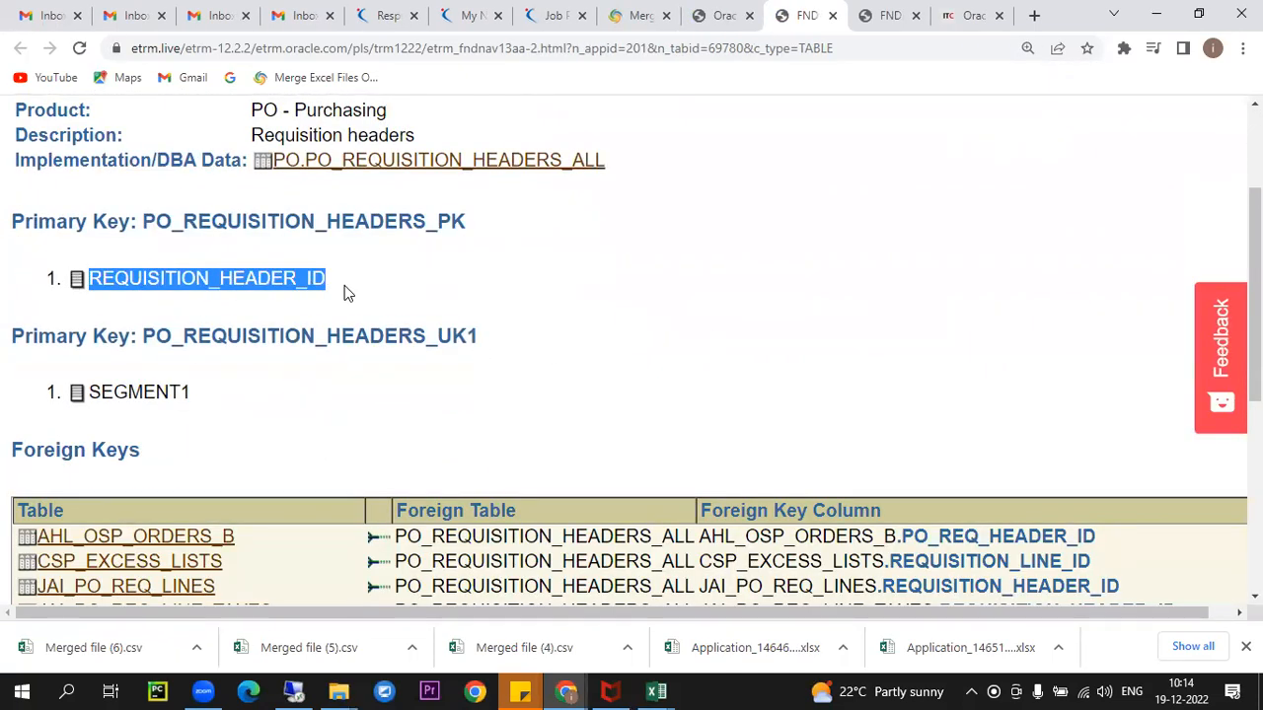
key(ctrl+f)
text(poR)
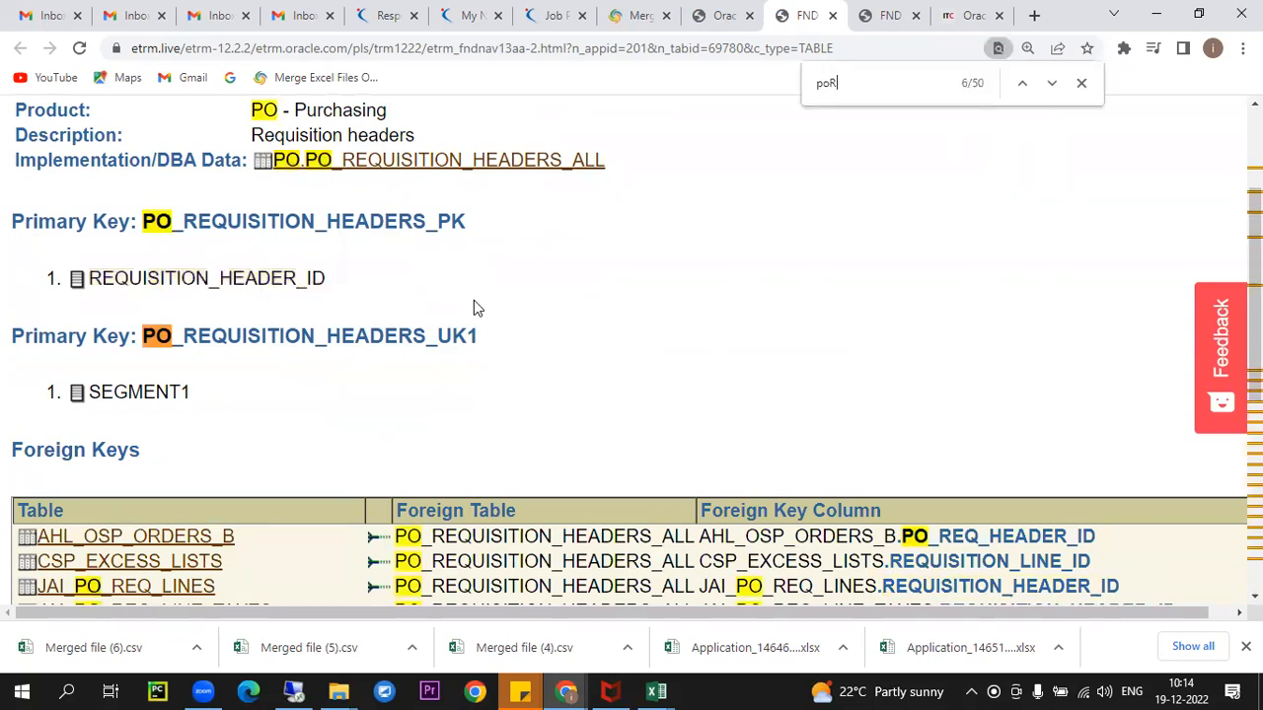
key(BackSpace)
text(_requ)
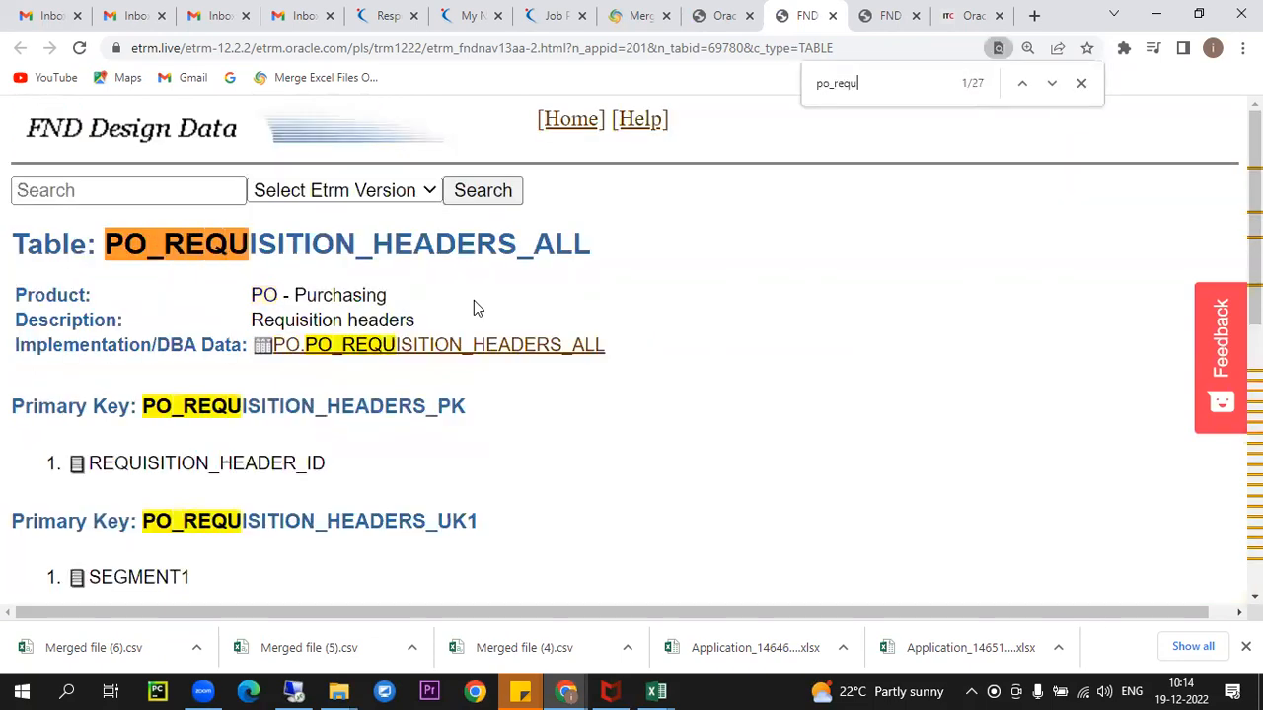
text(isiti)
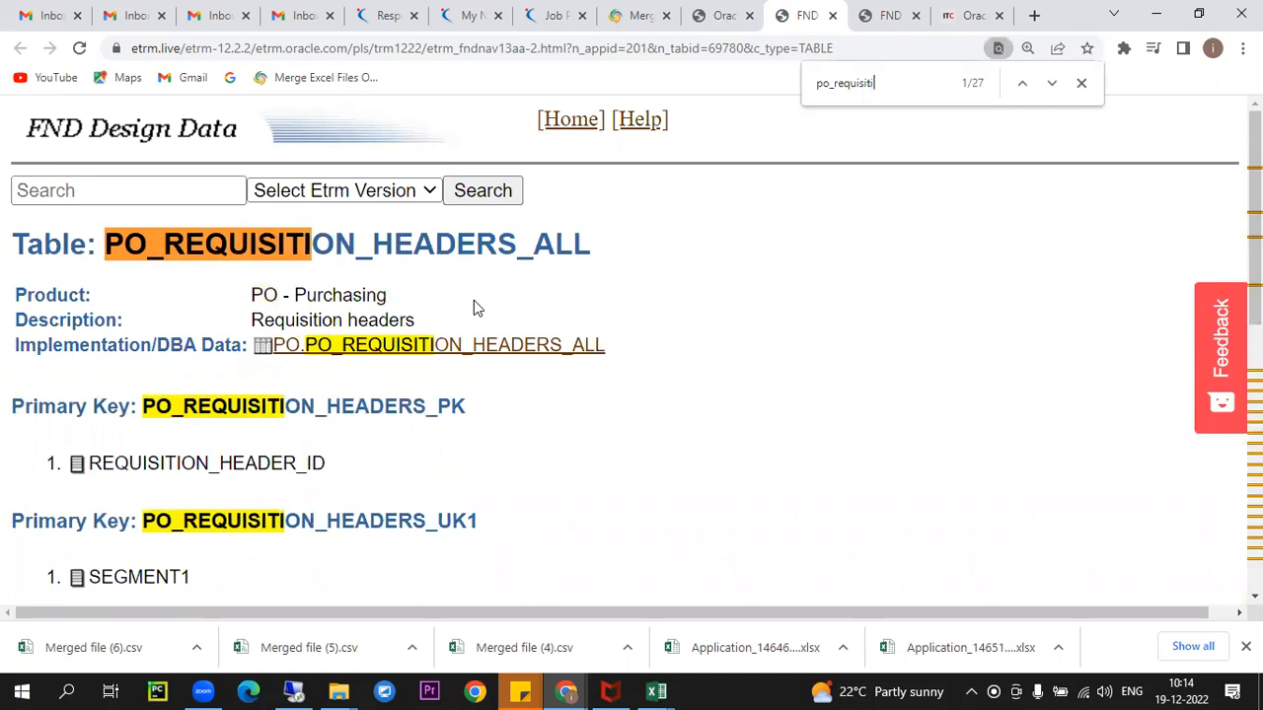
text(on_lines)
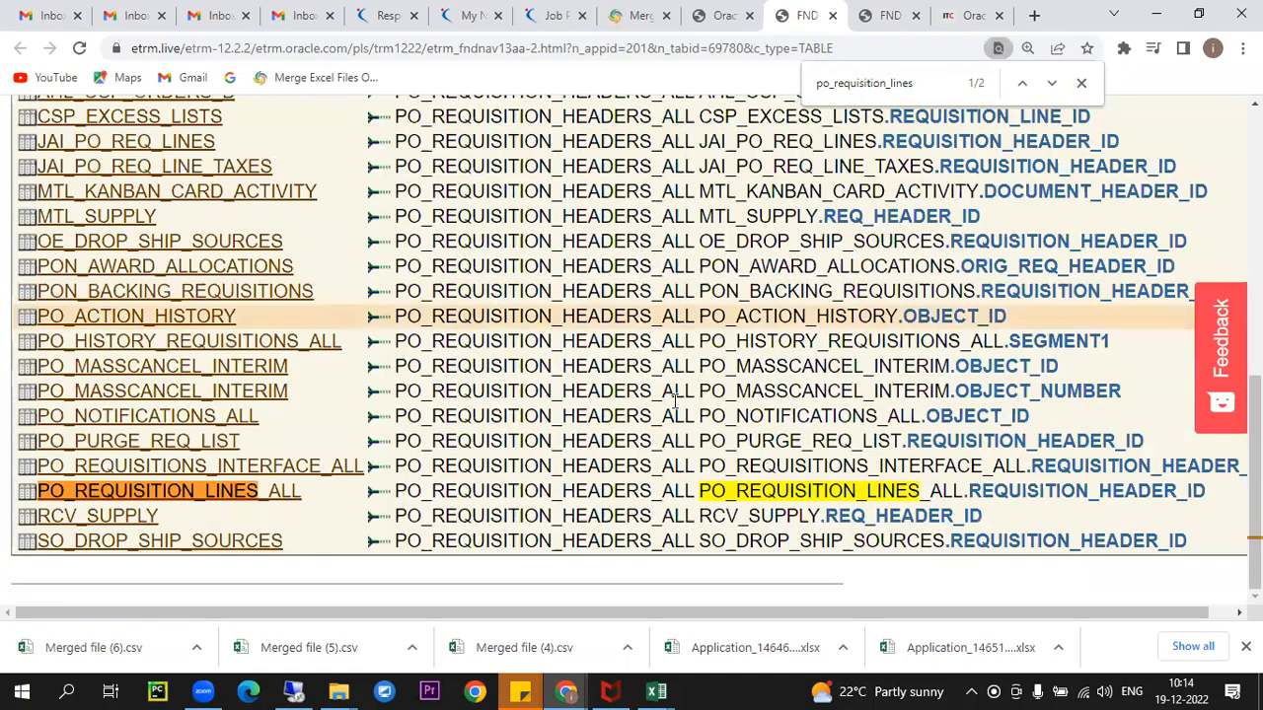
drag(965, 490, 1180, 490)
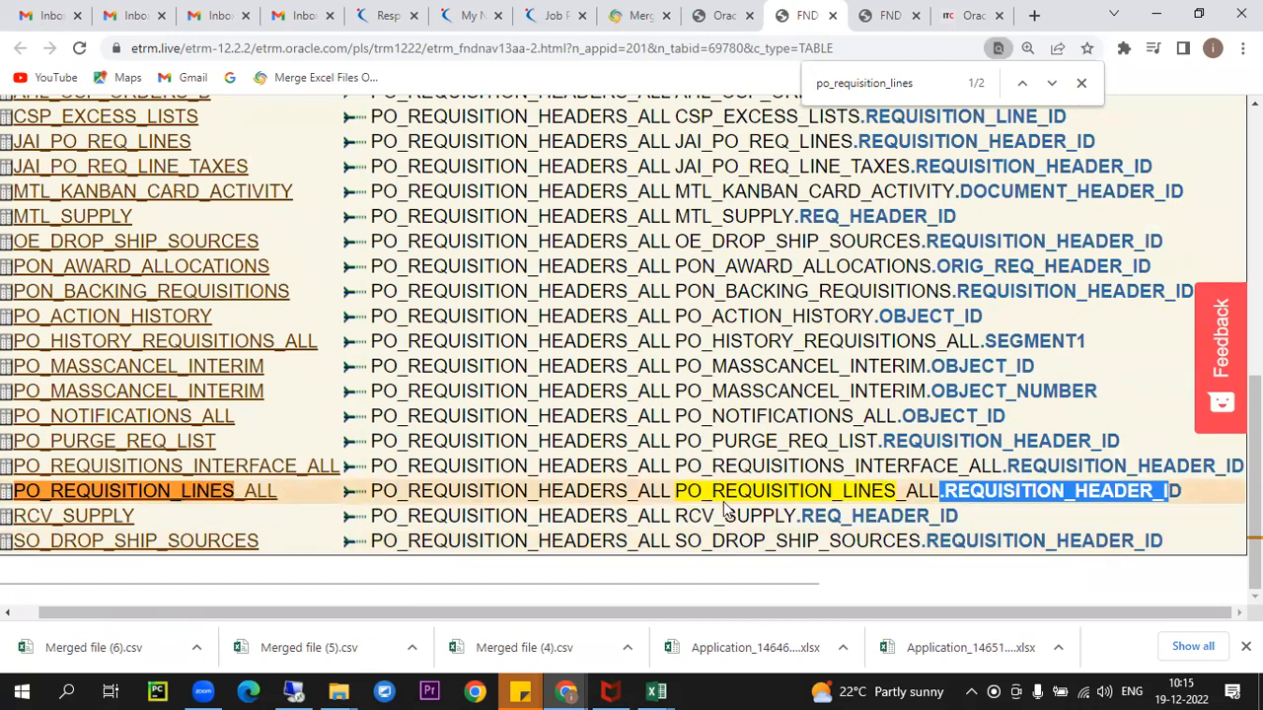
drag(944, 490, 1193, 492)
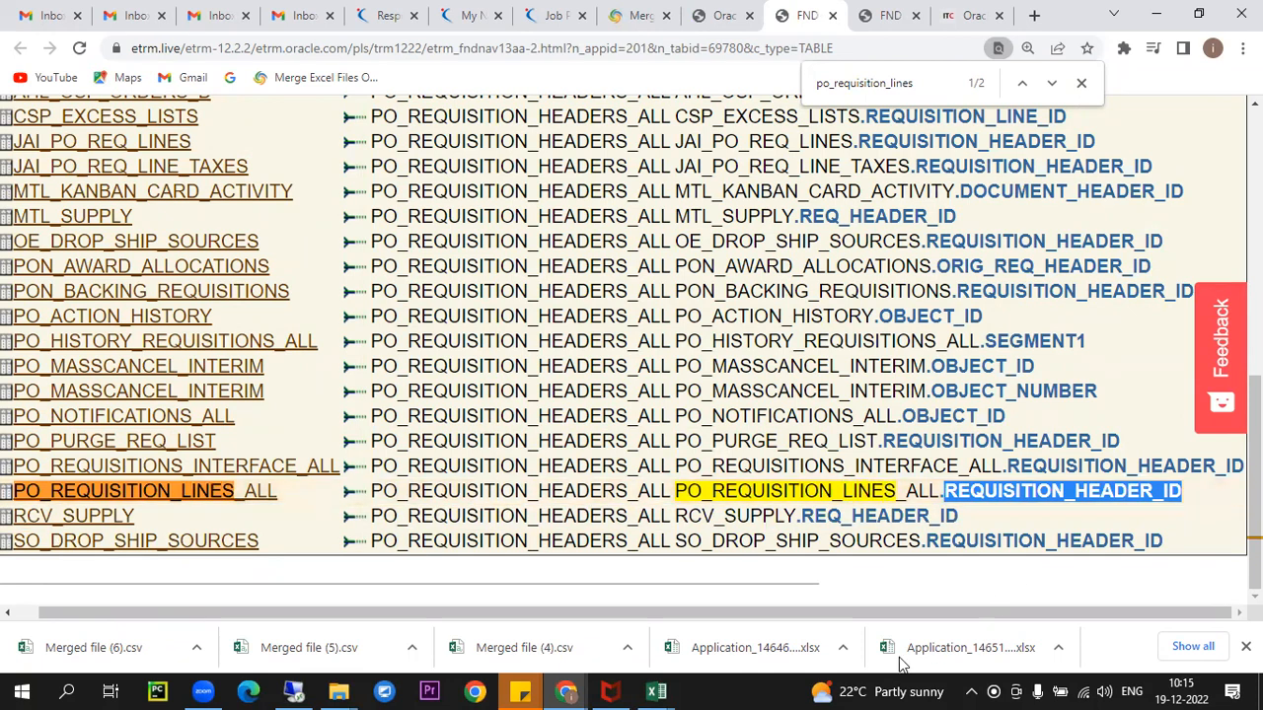
click(293, 692)
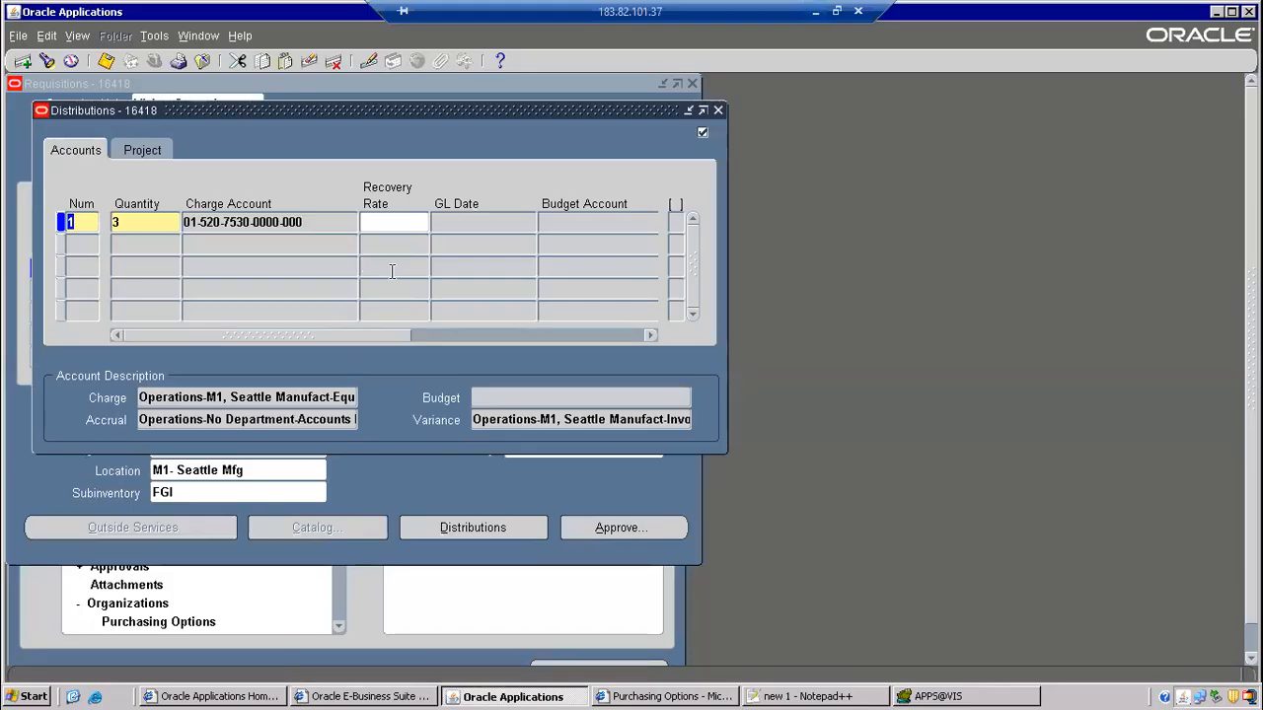
- List po_requisition_headers_all and po_requisition_lines_all as bullets on lines 42-43
click(931, 697)
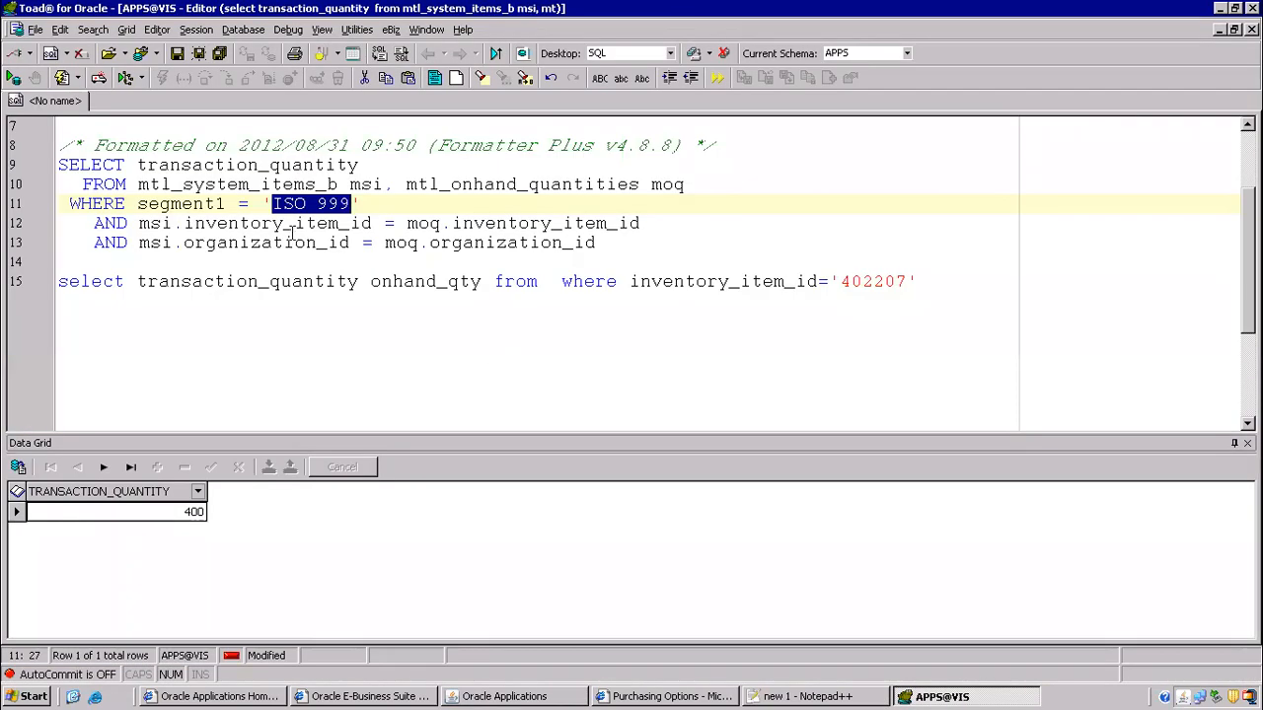
click(237, 330)
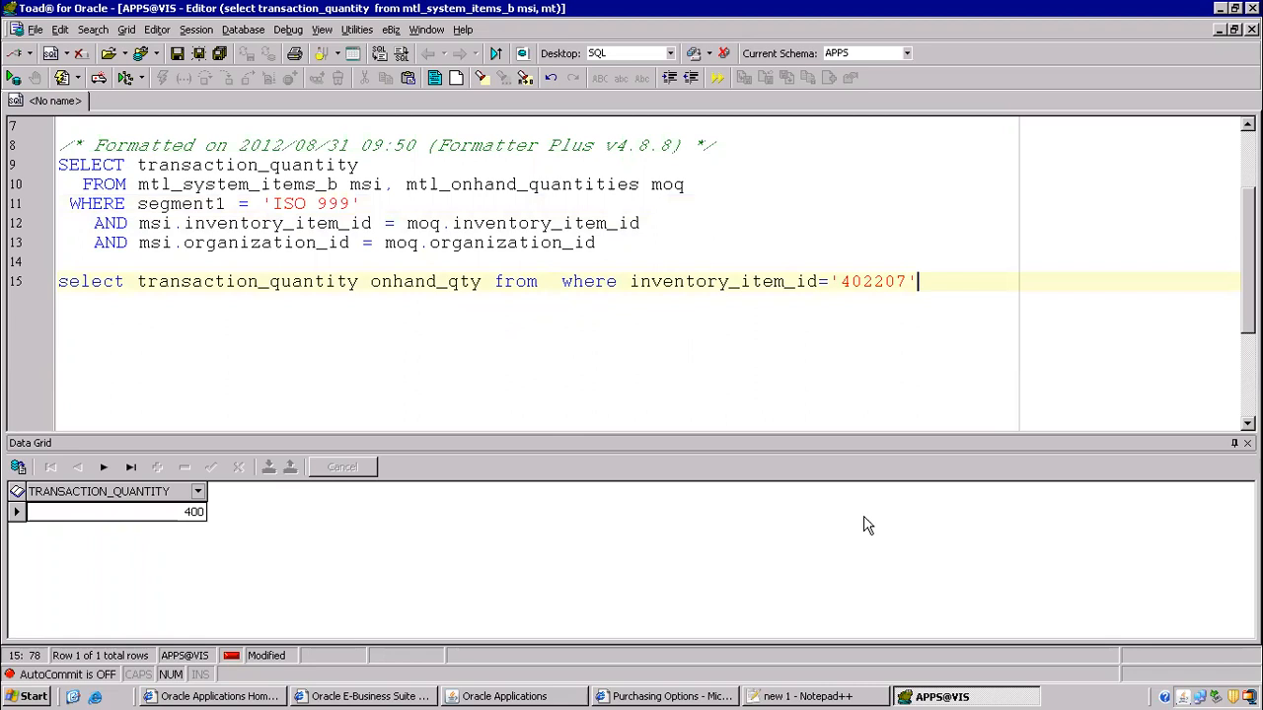
click(807, 697)
click(364, 333)
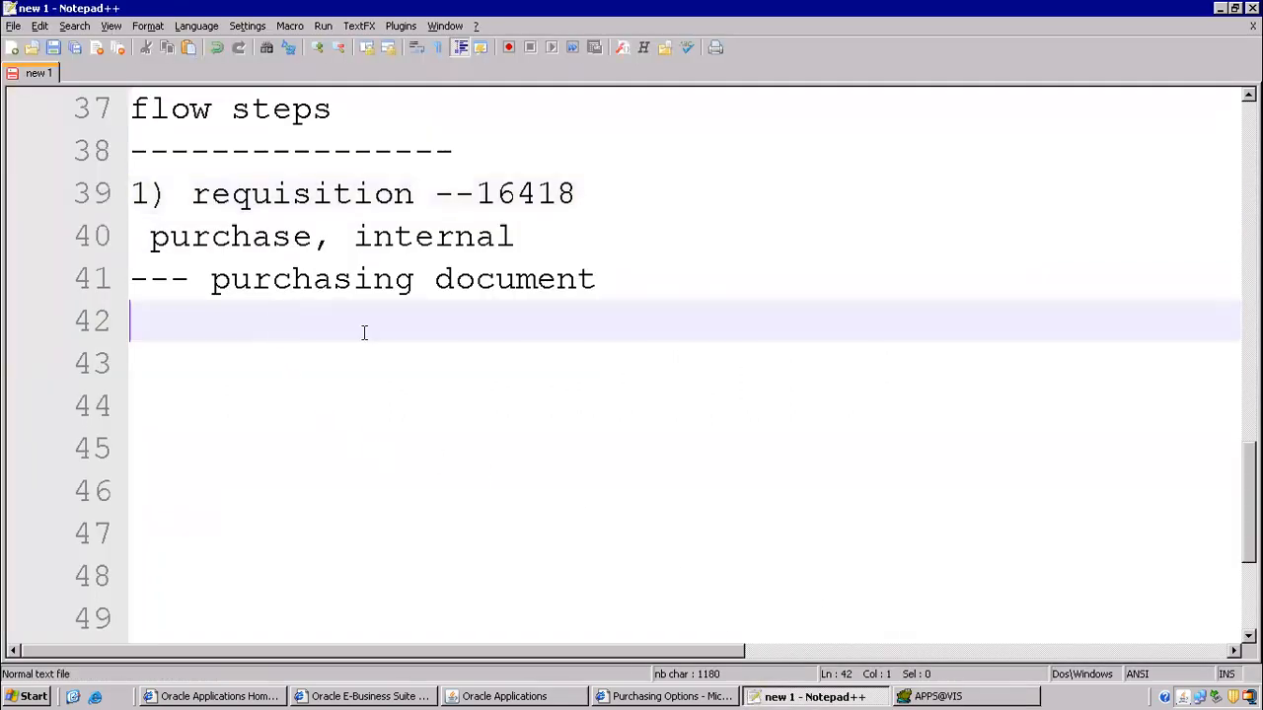
text(* po)
text(_)
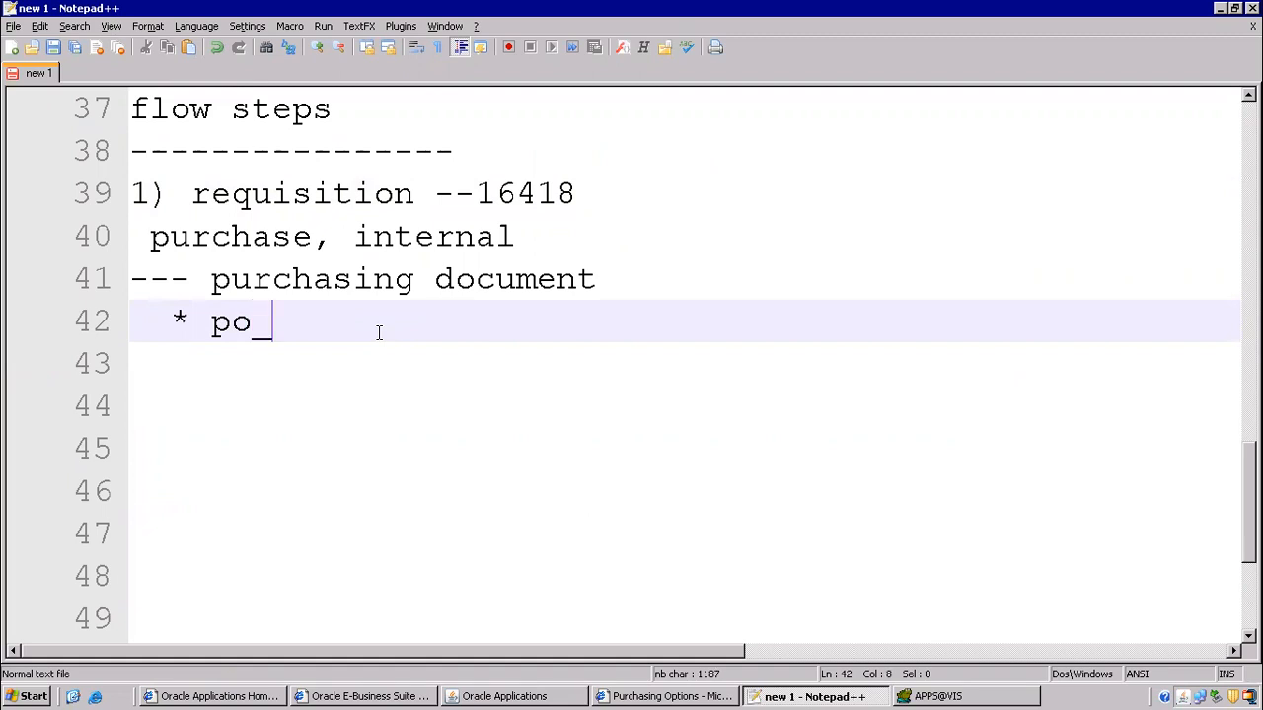
text(re)
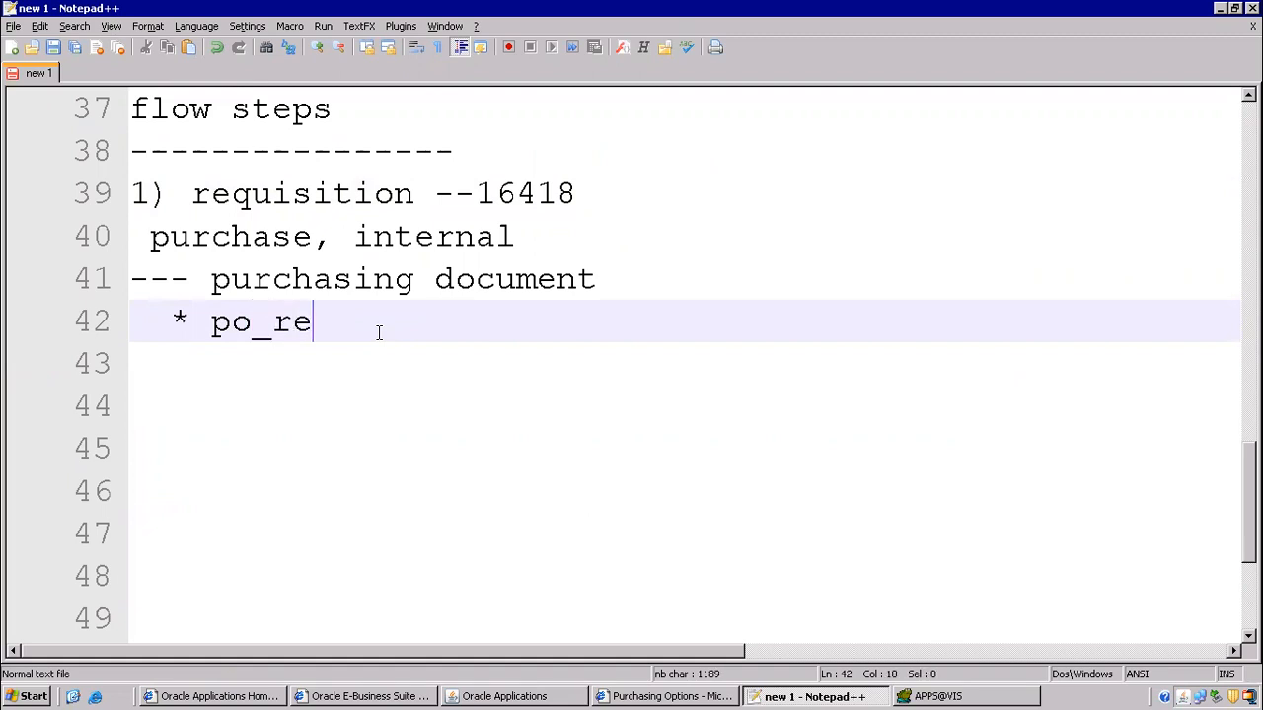
text(quisition)
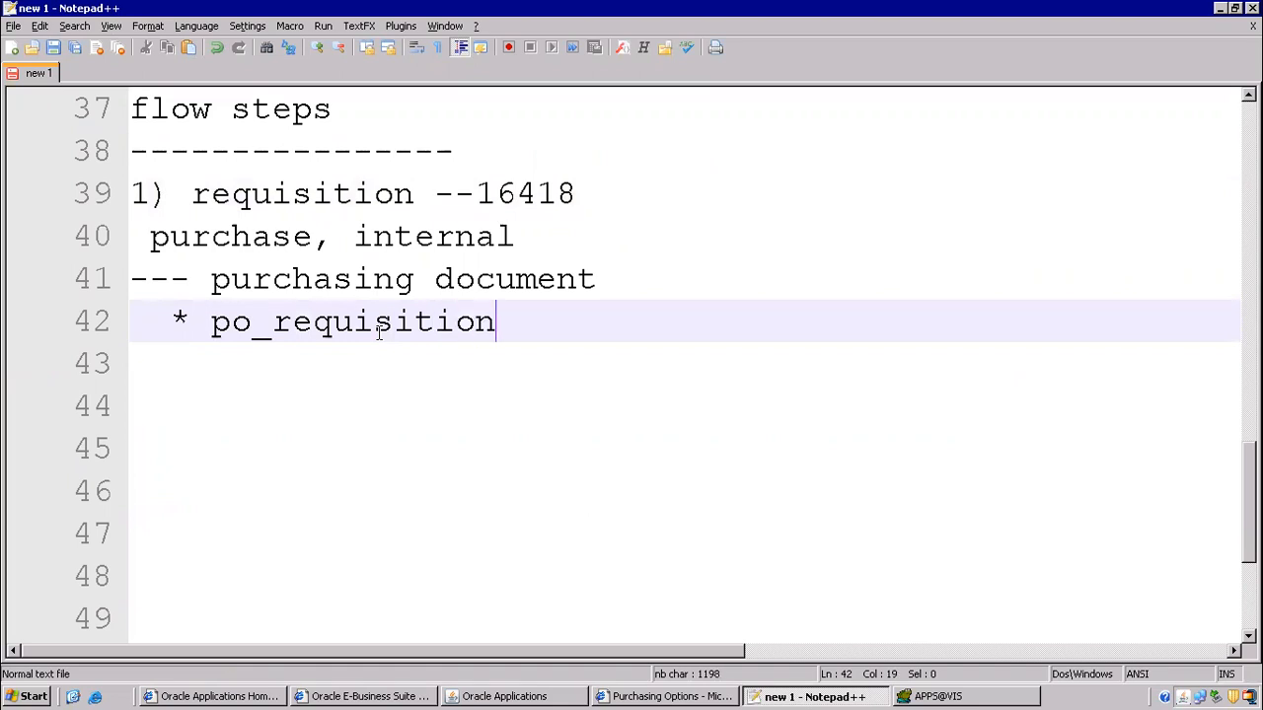
text(_header)
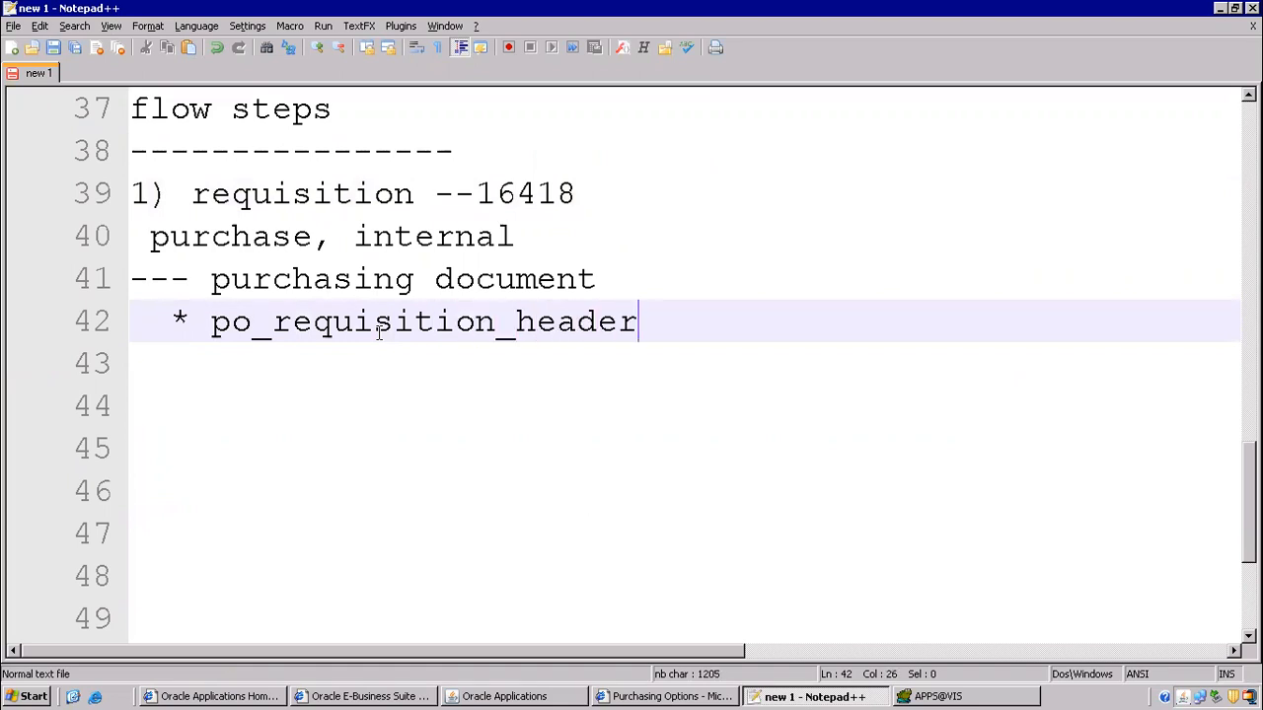
text(s_all)
key(Return)
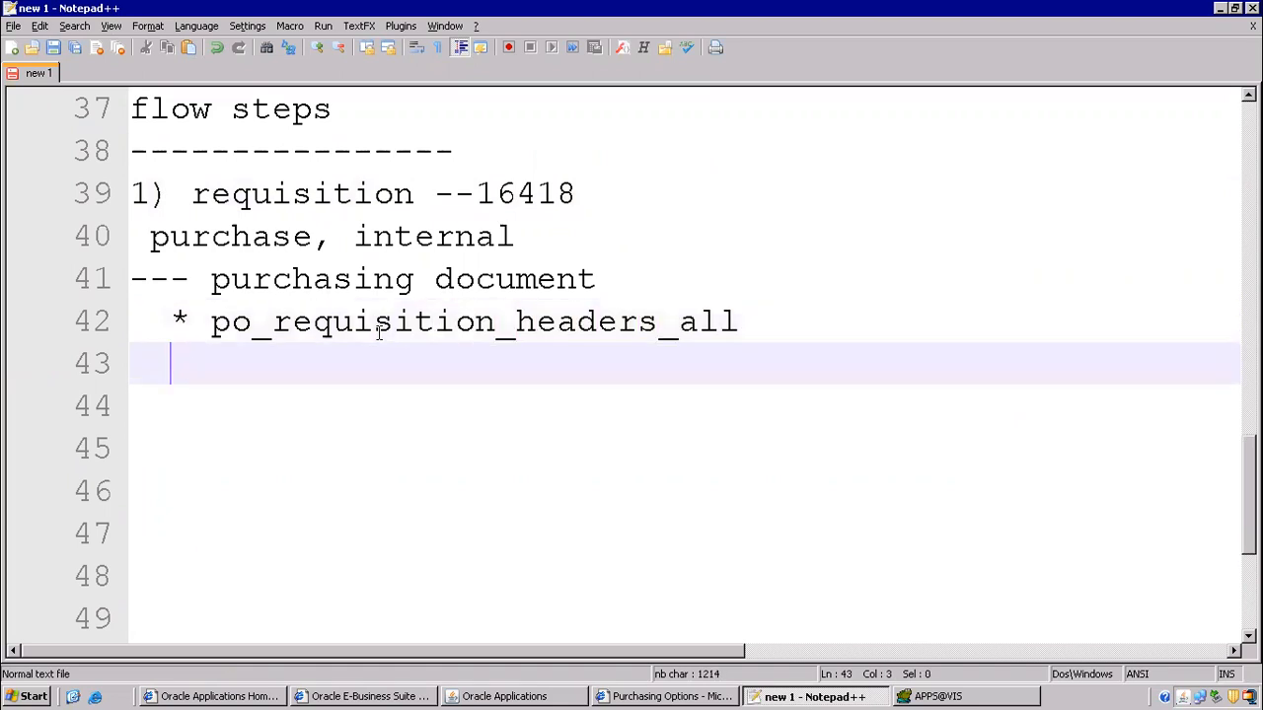
text(*po_)
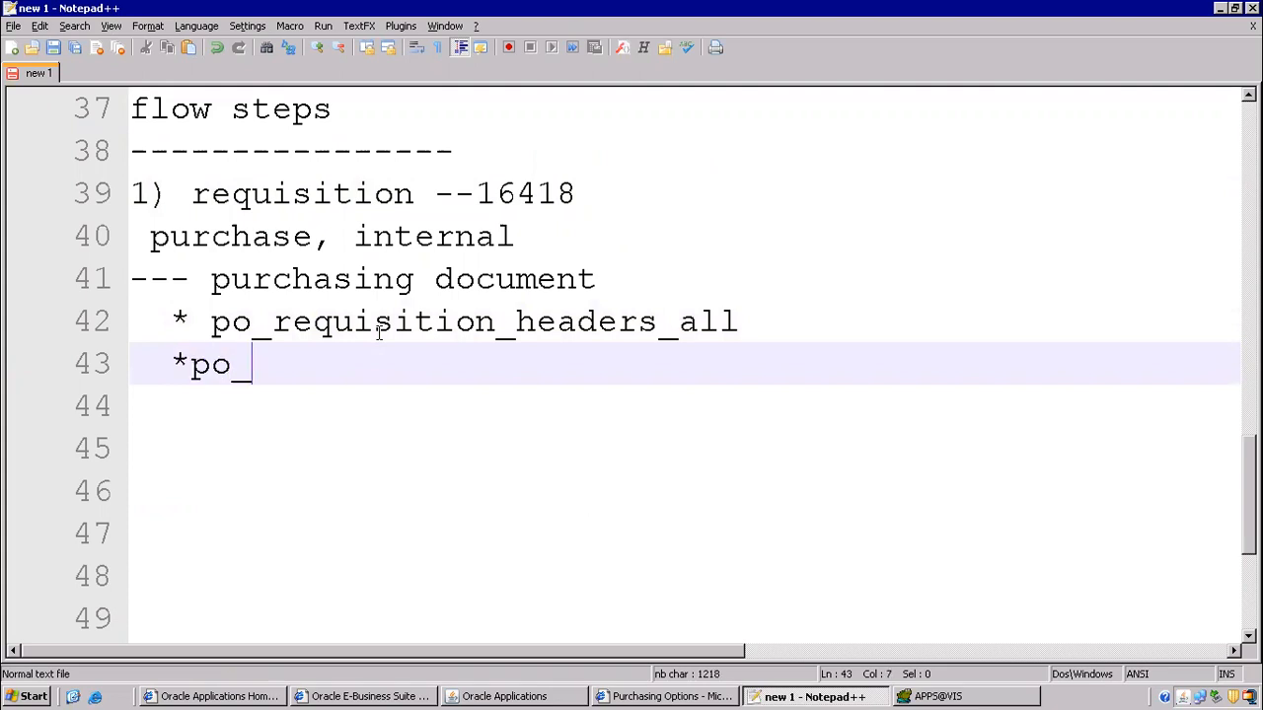
text(requiistion)
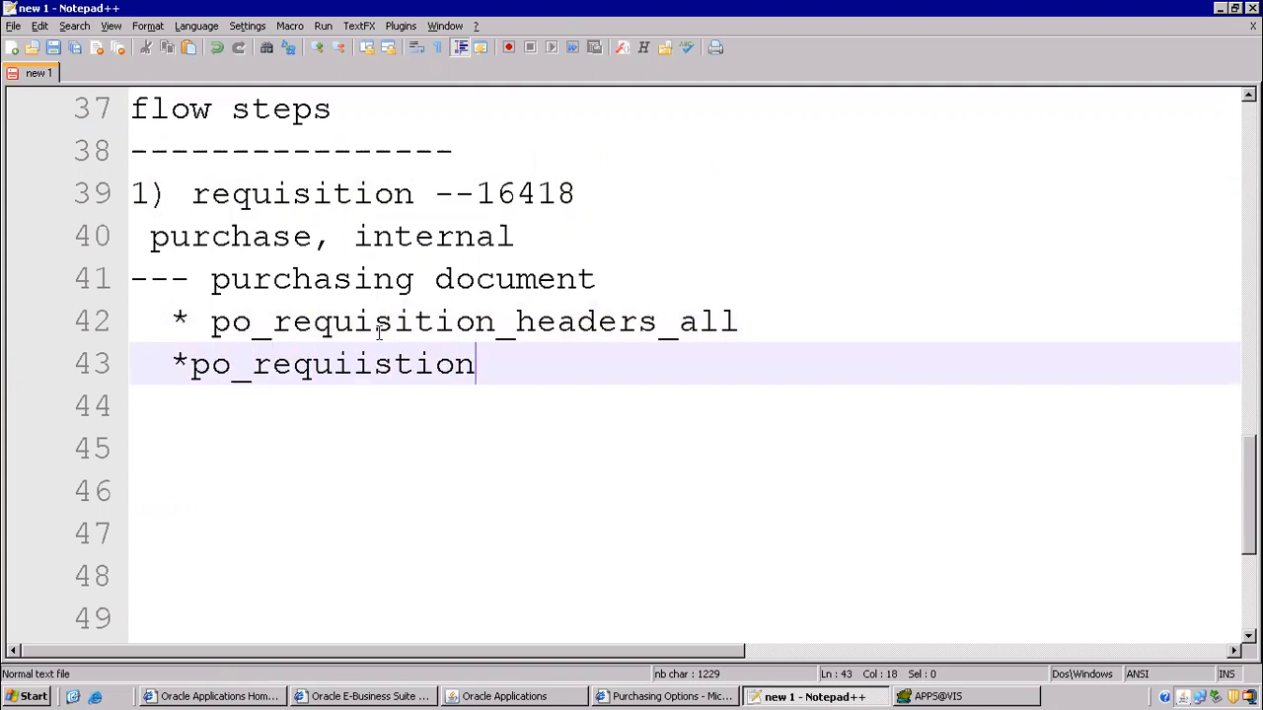
text(_lines_all)
key(Return)
- Add po_req_distributions_all as the third bullet on line 44
text(*po_requ)
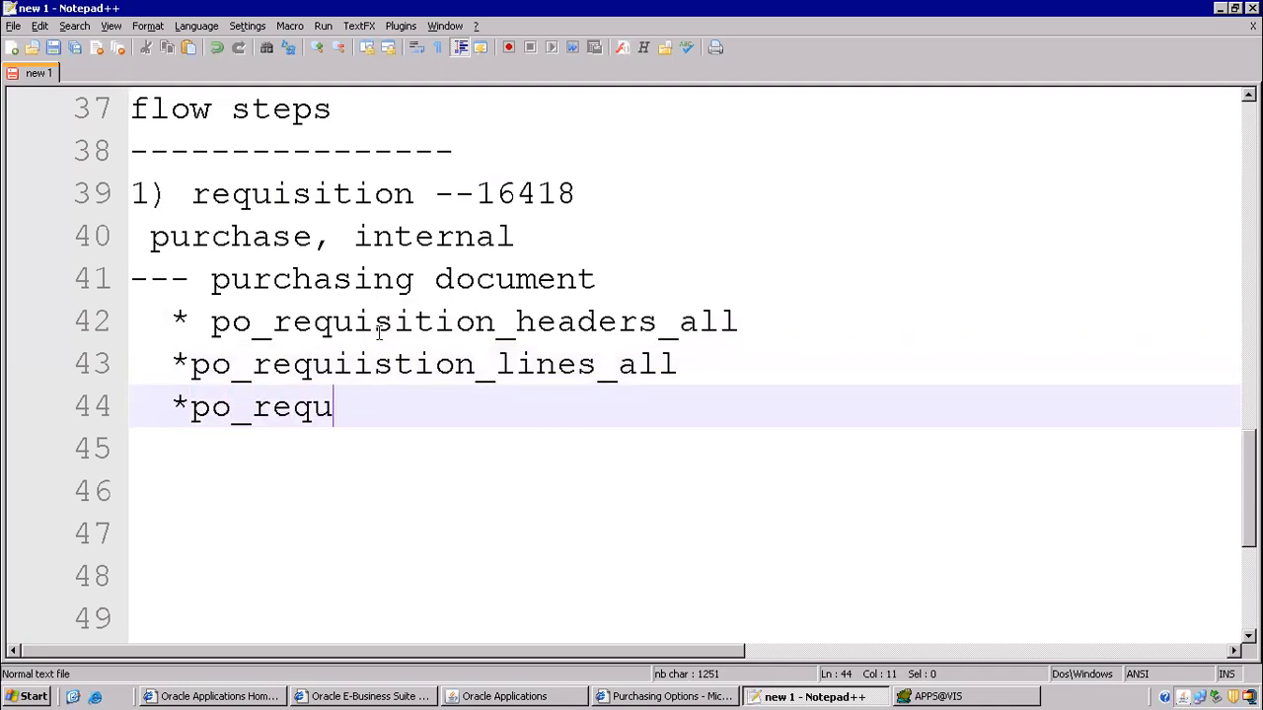
key(BackSpace)
text(_distr)
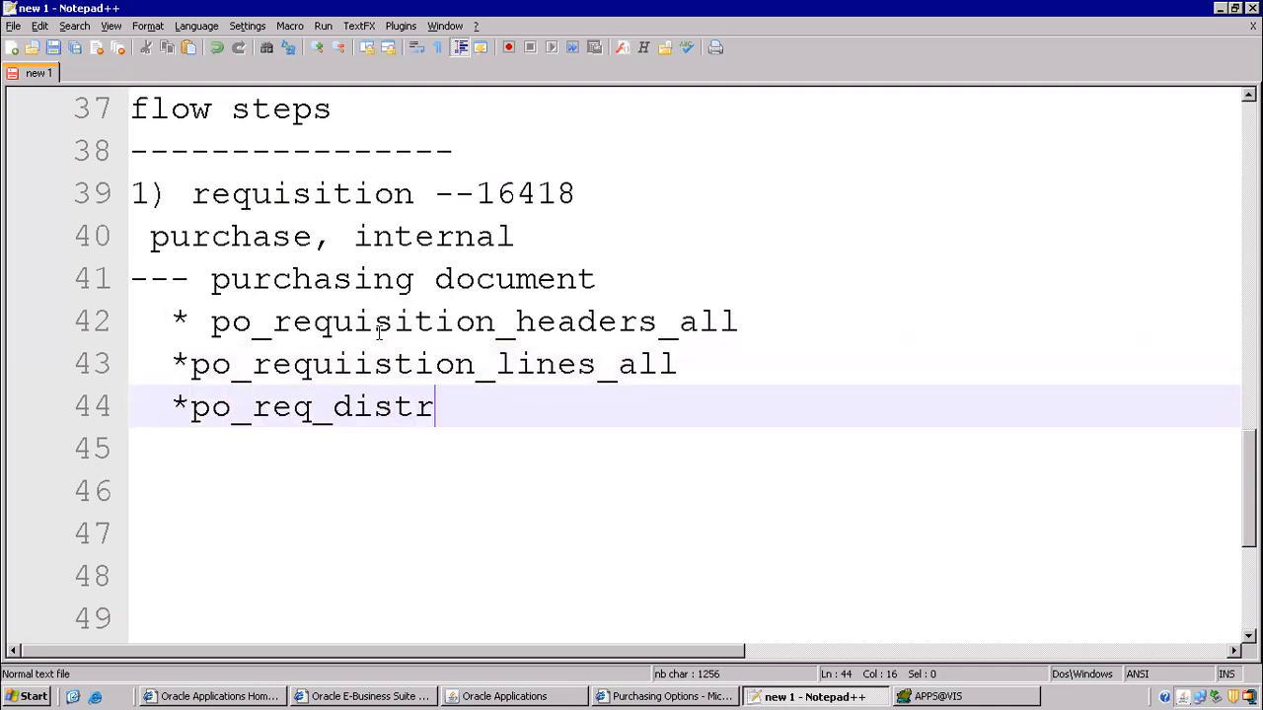
text(iubt)
key(BackSpace)
key(BackSpace)
text(utio)
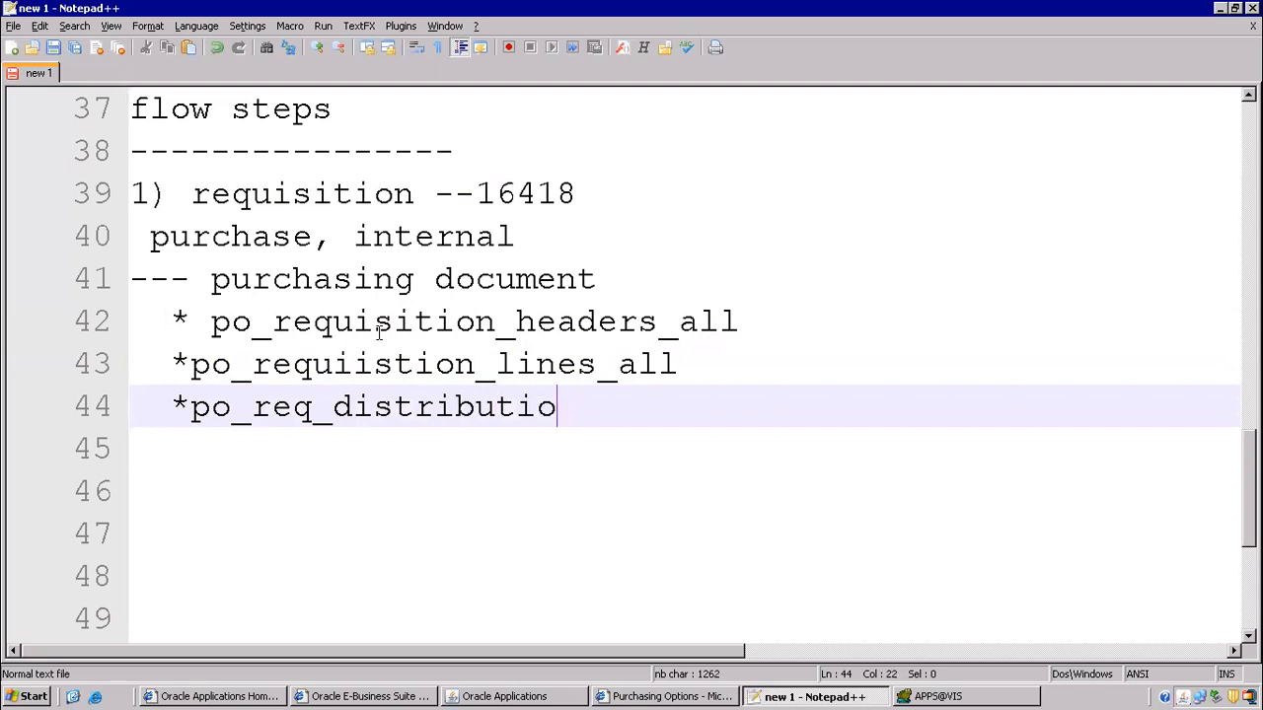
text(sns_all)
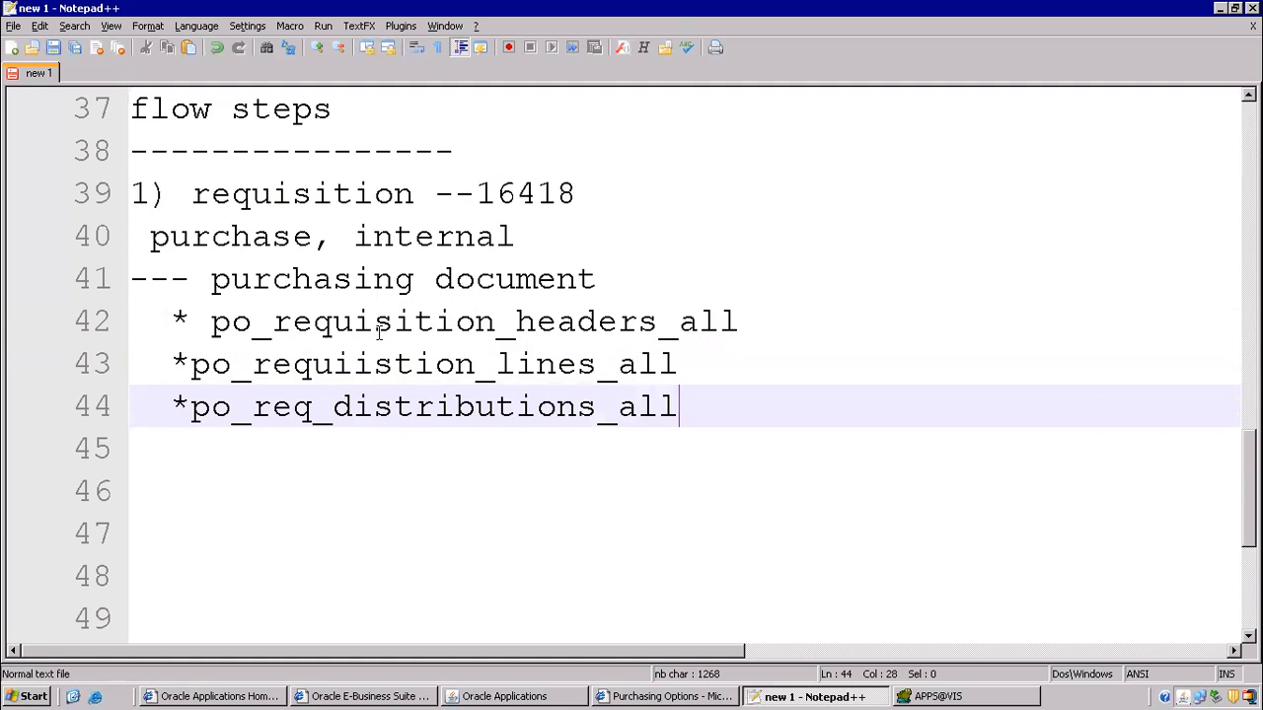
key(Return)
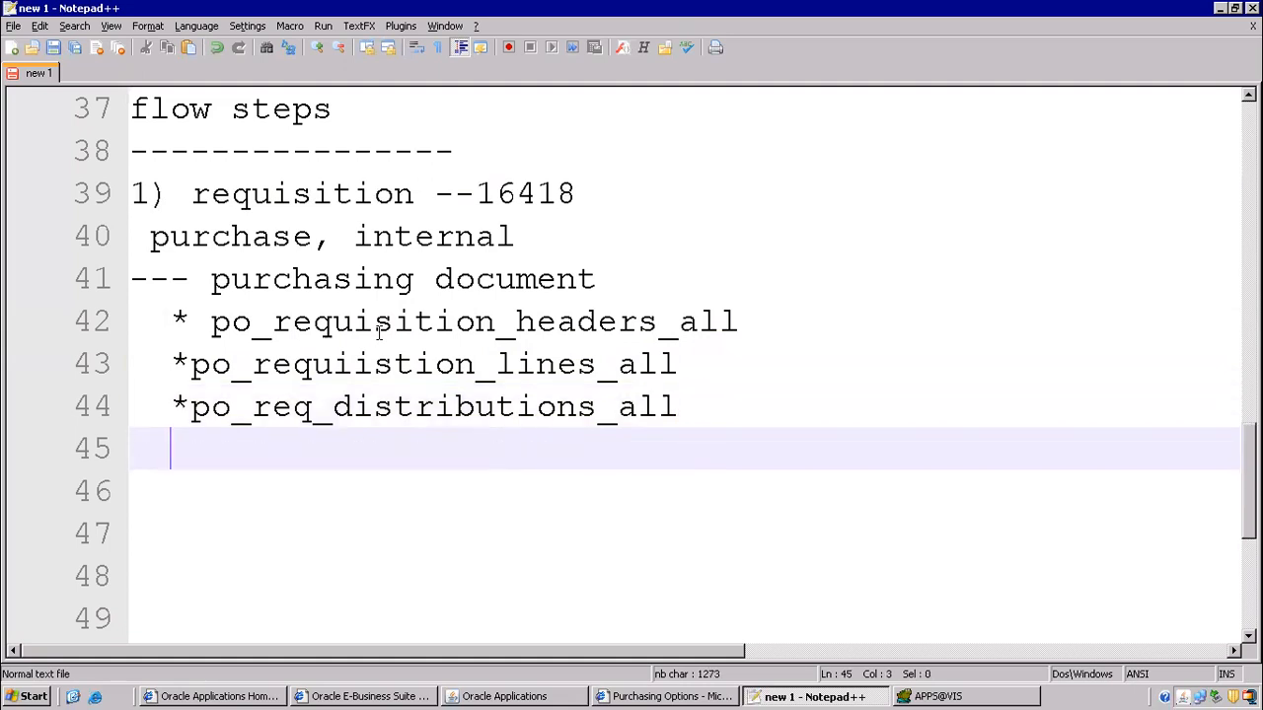
- Append '--' after the po_requisition_headers_all entry
click(746, 324)
text(--)
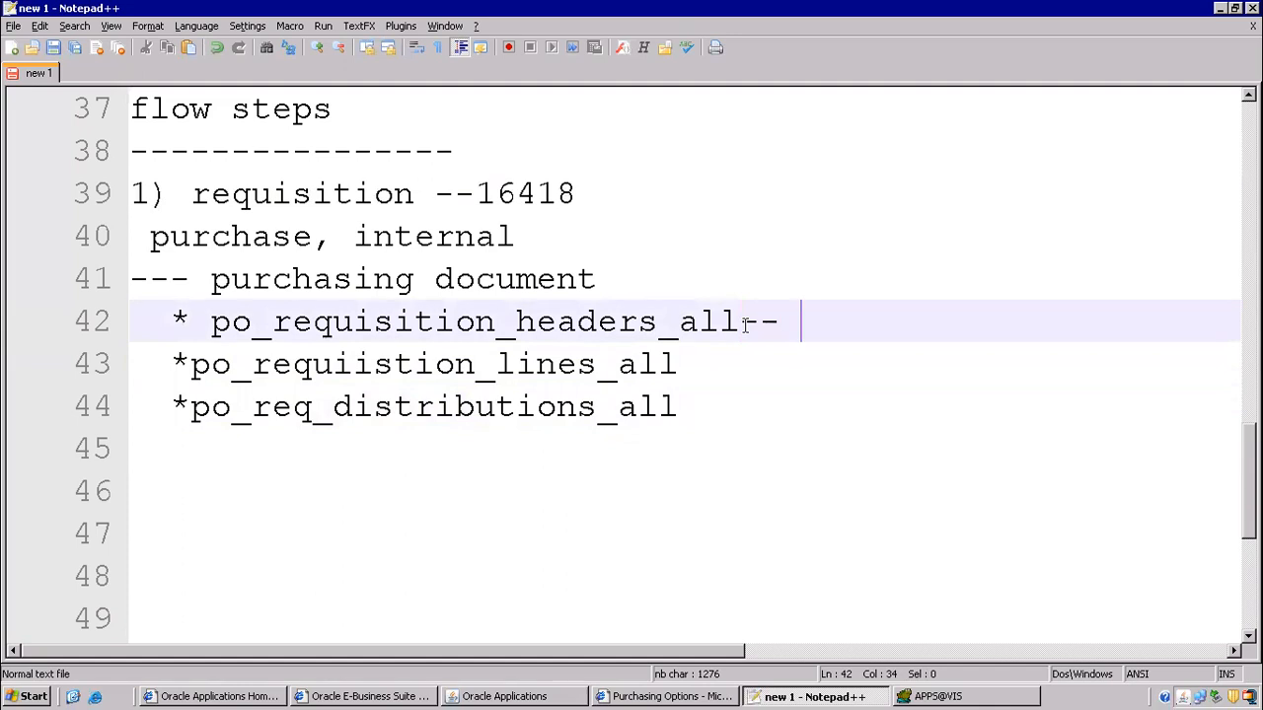
scroll(745, 325, up, 1)
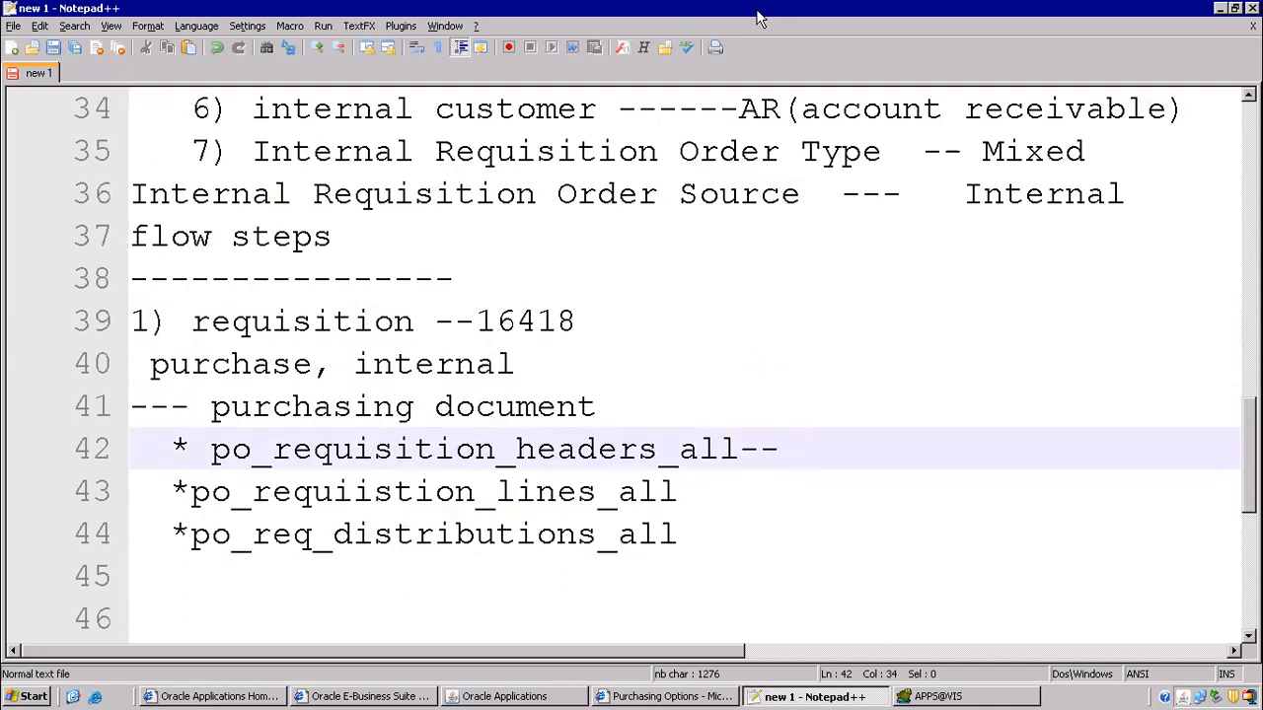
mouse_move(762, 18)
click(816, 13)
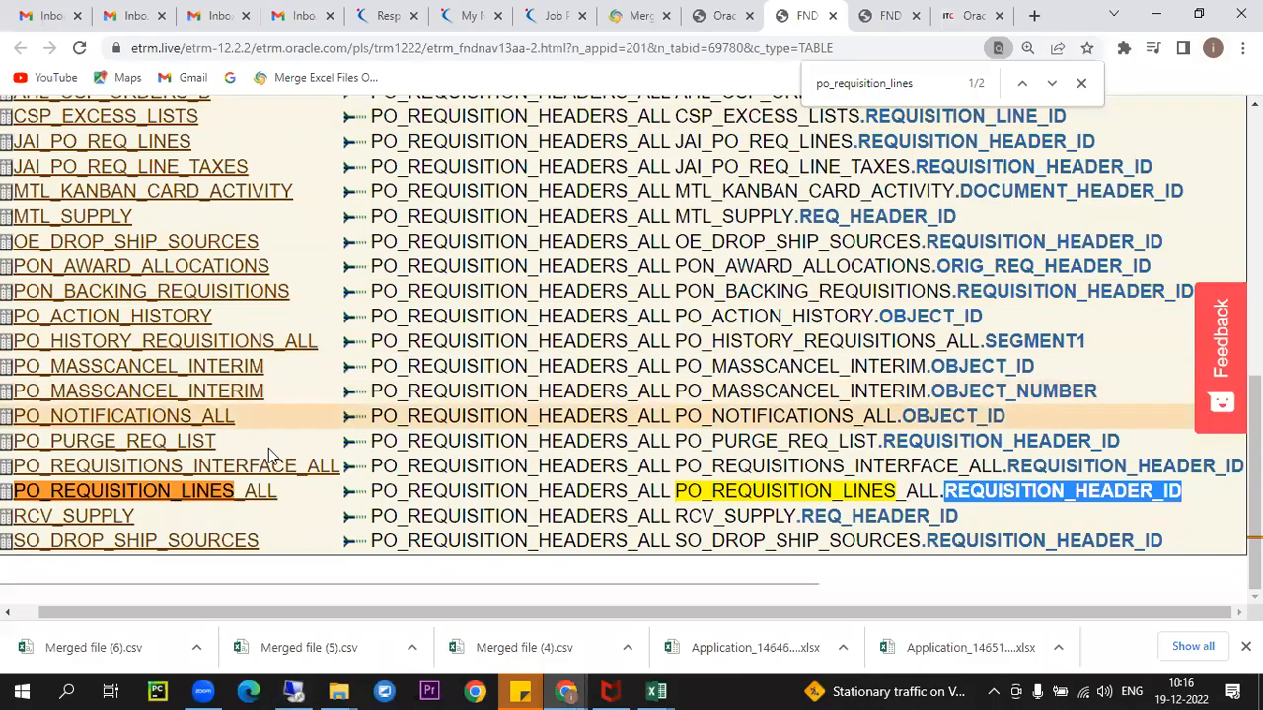
- Copy the REQUISITION_HEADER_ID column name from the eTRM page
click(1029, 491)
drag(955, 492, 1210, 494)
scroll(190, 247, up, 5)
scroll(189, 247, up, 2)
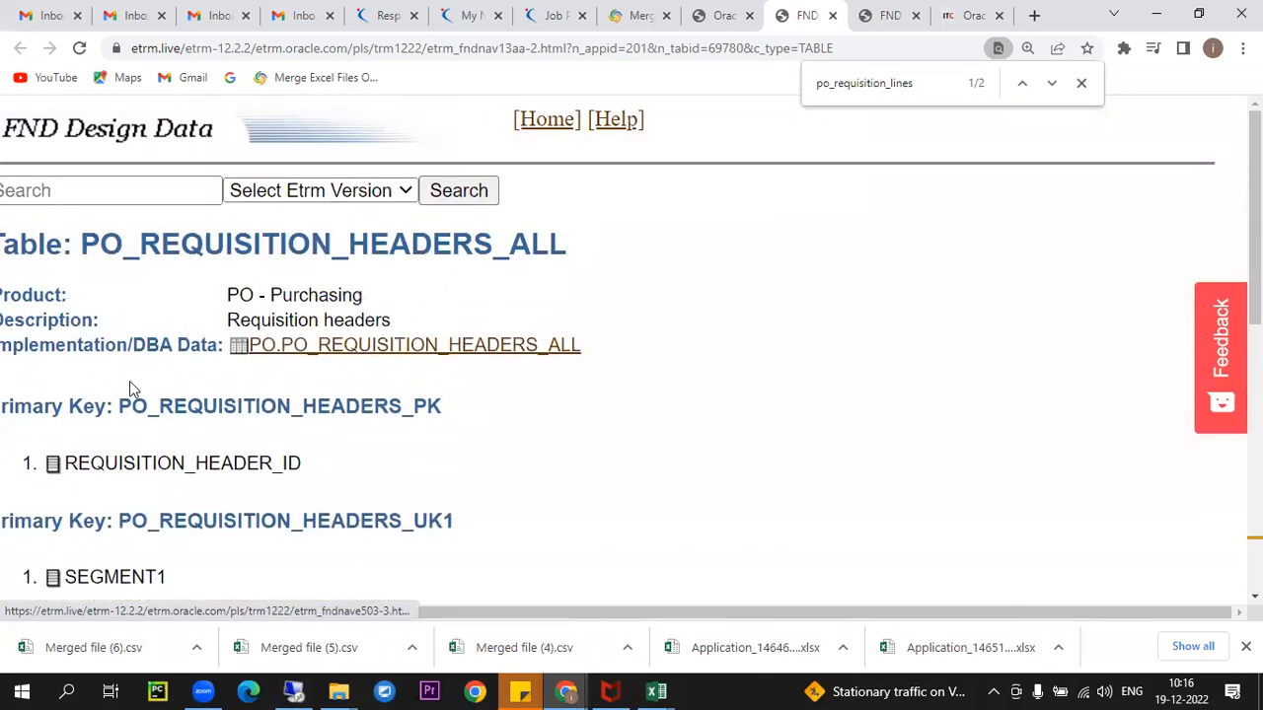
triple_click(104, 467)
double_click(207, 462)
key(ctrl+c)
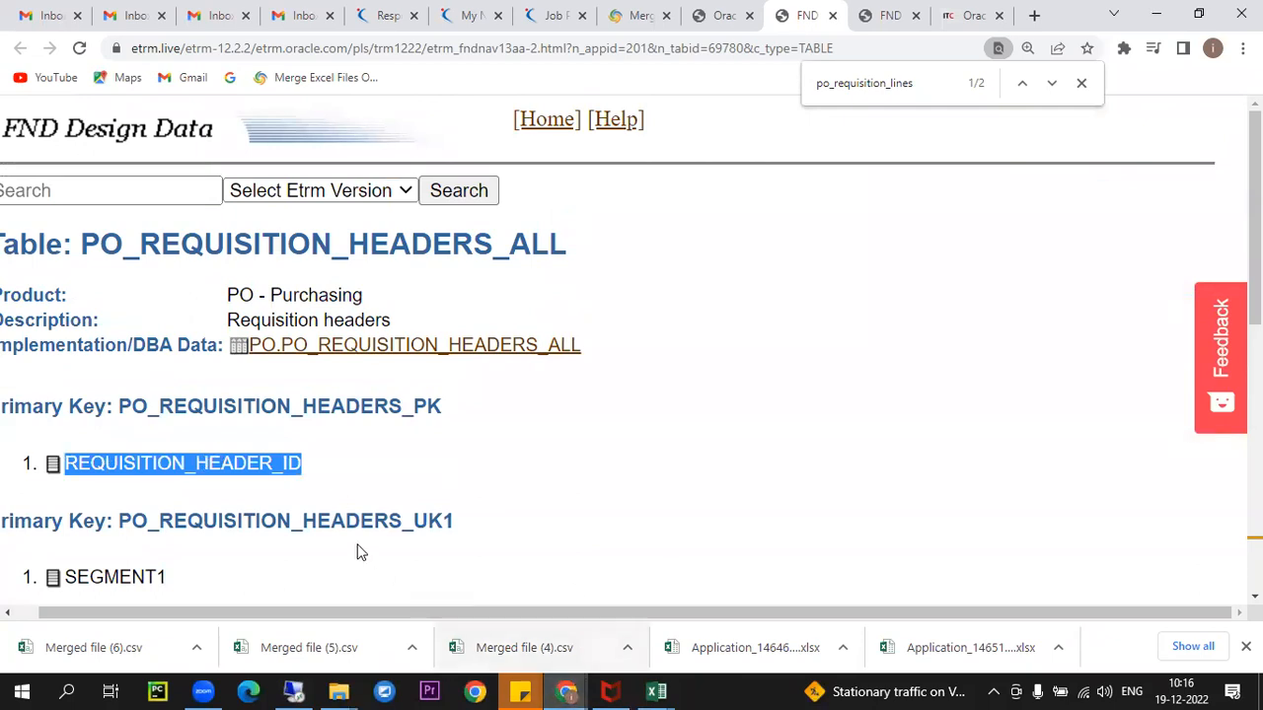
- Paste REQUISITION_HEADER_ID after the headers and lines table entries in the Notepad++ notes
click(293, 690)
scroll(468, 458, down, 3)
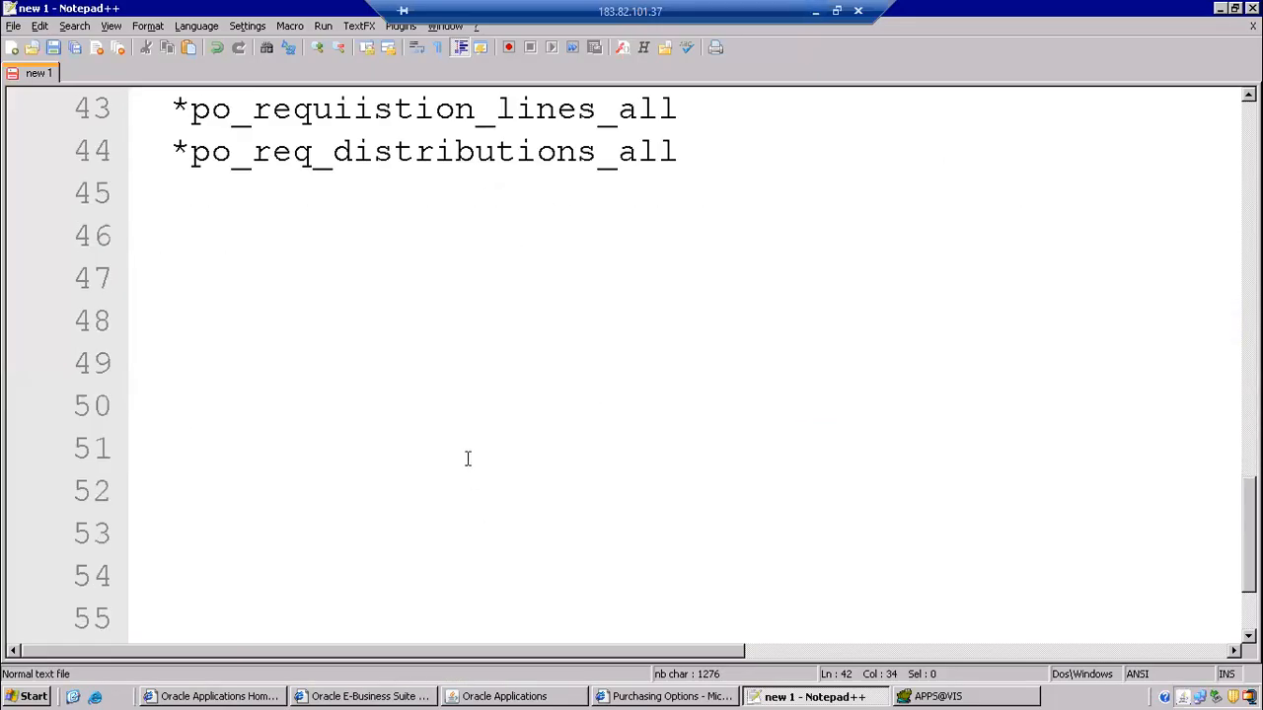
drag(374, 108, 682, 139)
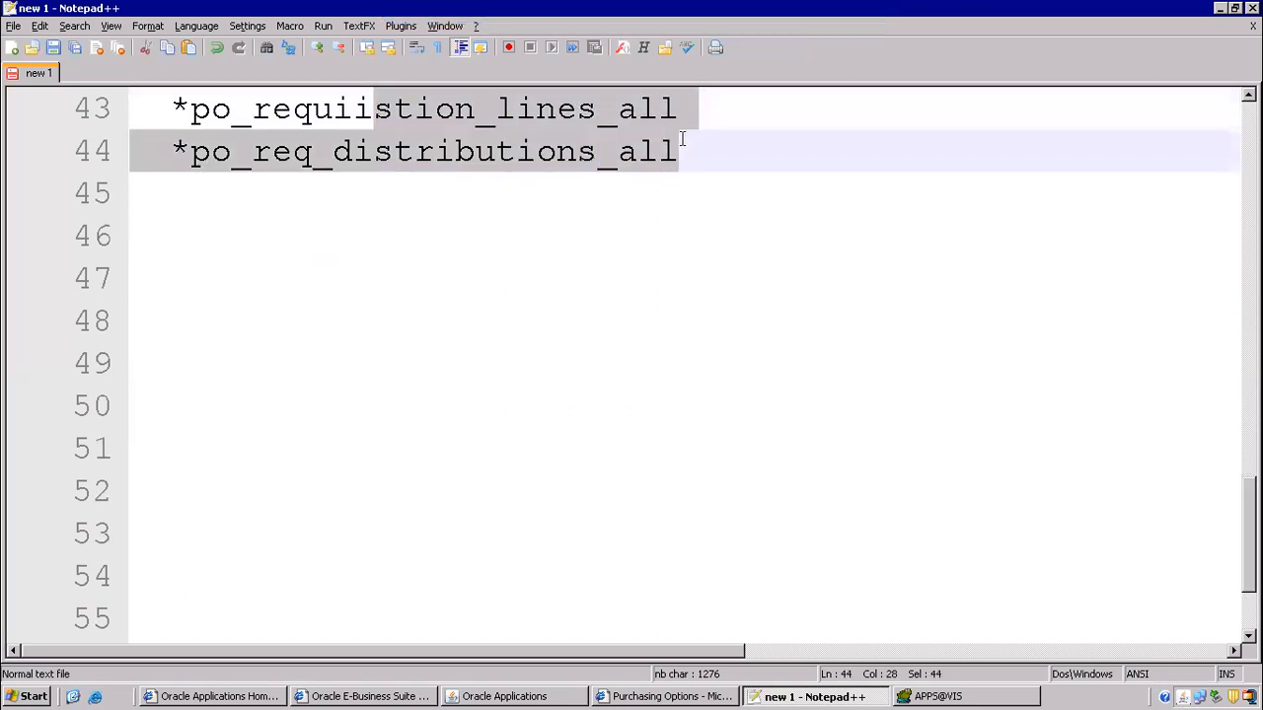
scroll(671, 226, up, 2)
click(601, 279)
drag(415, 322, 455, 322)
drag(619, 338, 730, 358)
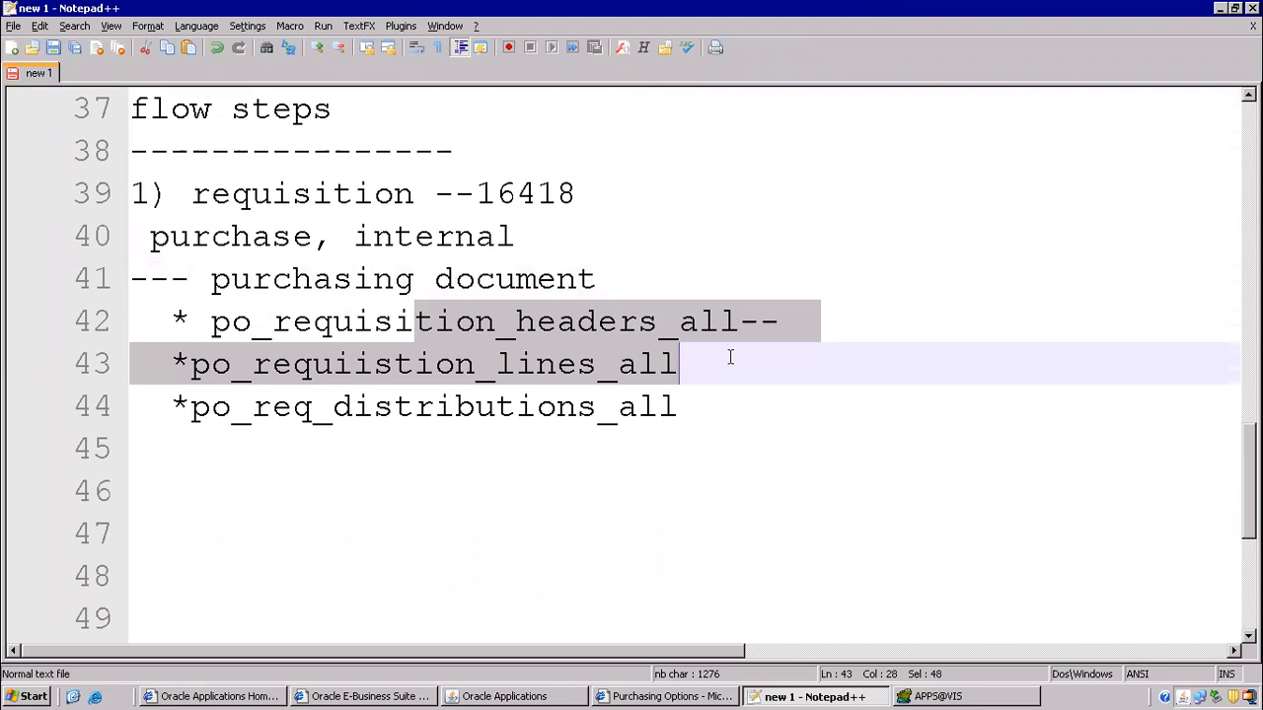
click(840, 320)
key(ctrl+v)
click(762, 366)
key(ctrl+v)
- Change the lines entry's column to REQUISITION_line_ID and add distribution_id after the distributions table
drag(924, 363, 1045, 363)
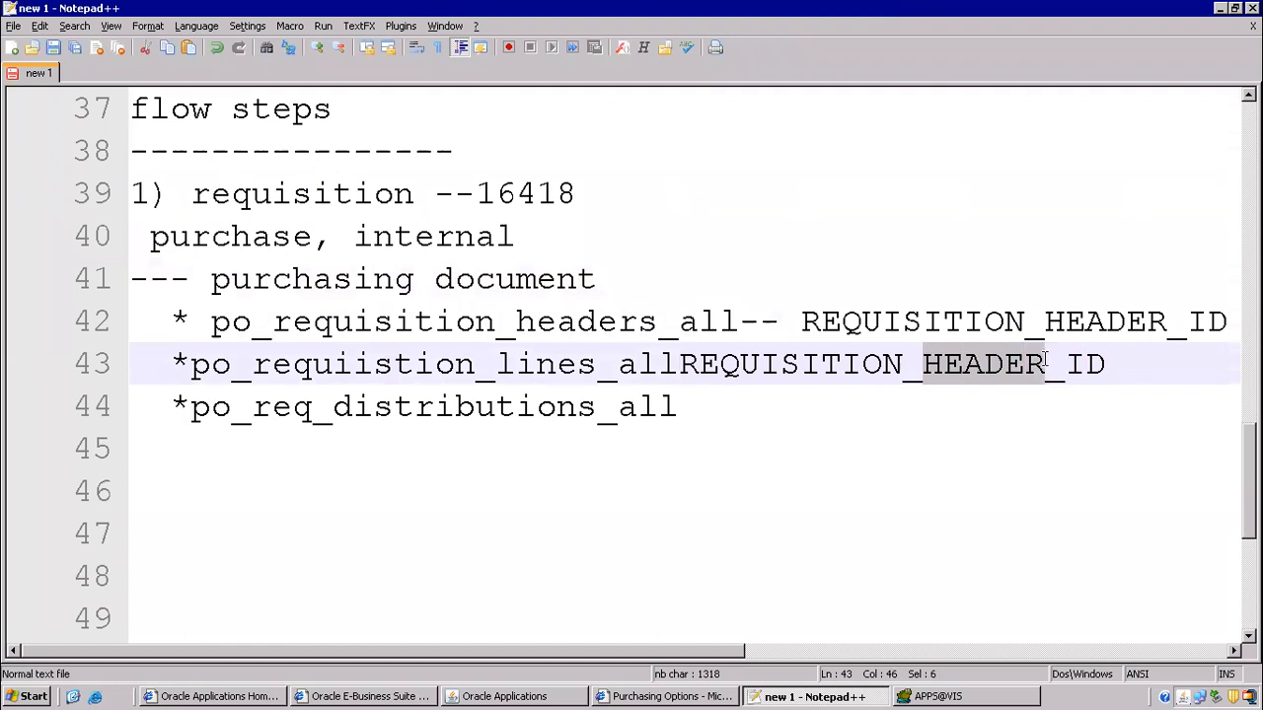
text(lines_all)
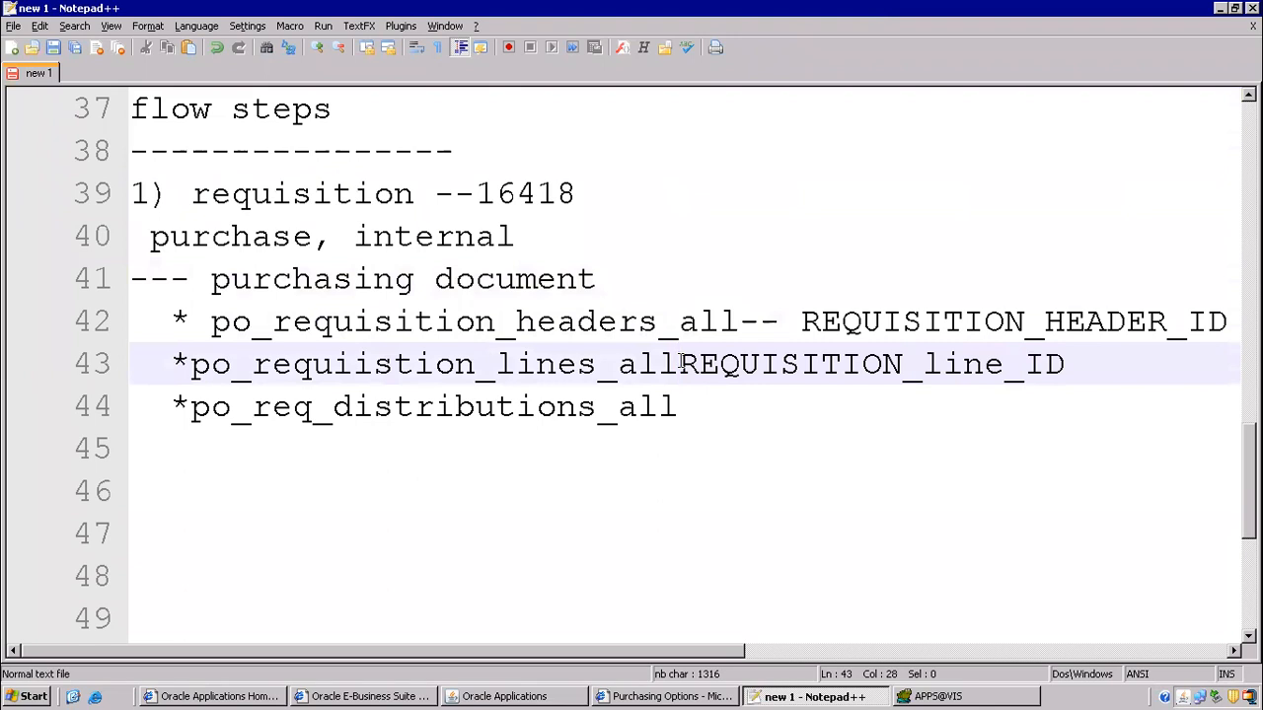
text(--)
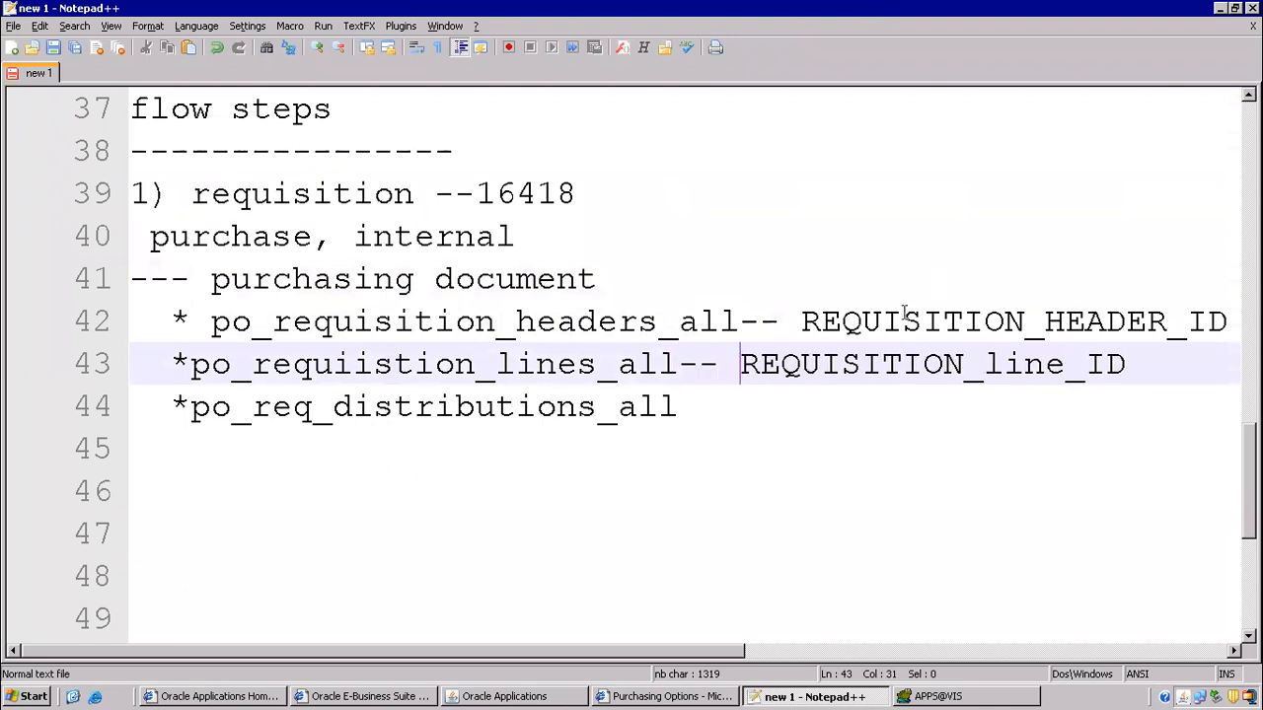
click(730, 419)
text(-- req_)
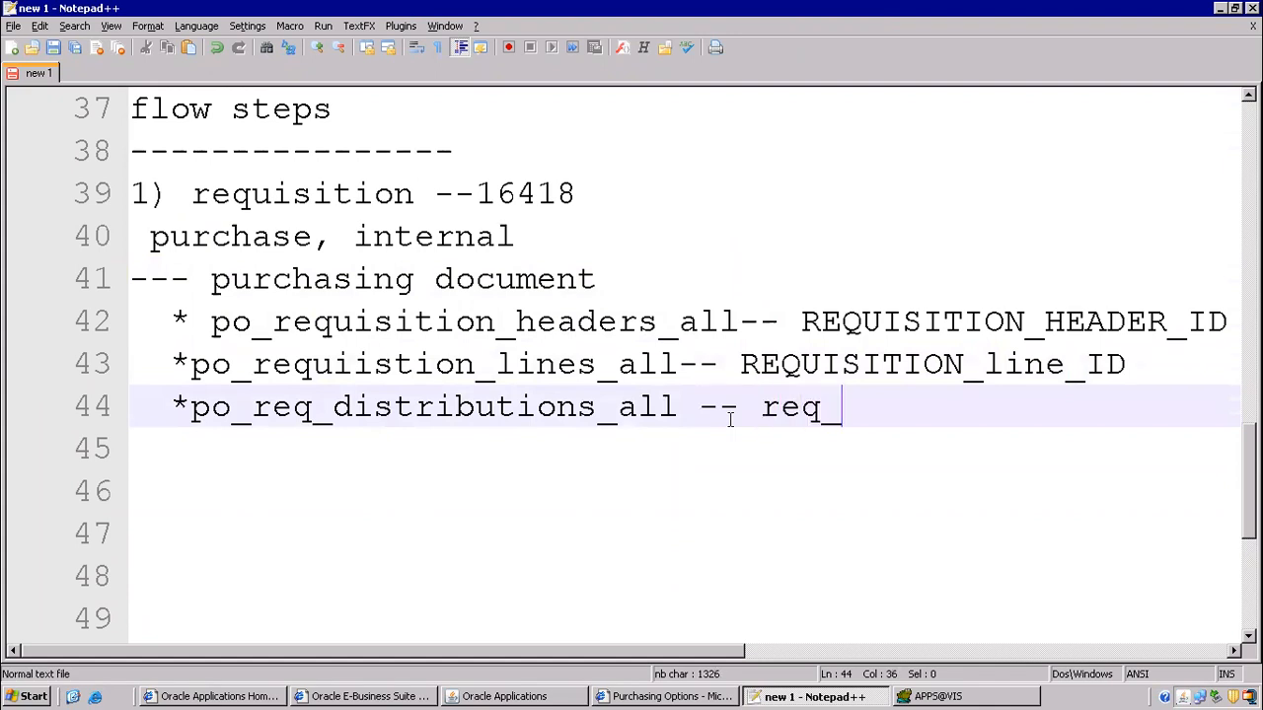
key(BackSpace)
key(BackSpace)
key(BackSpace)
text(distribu)
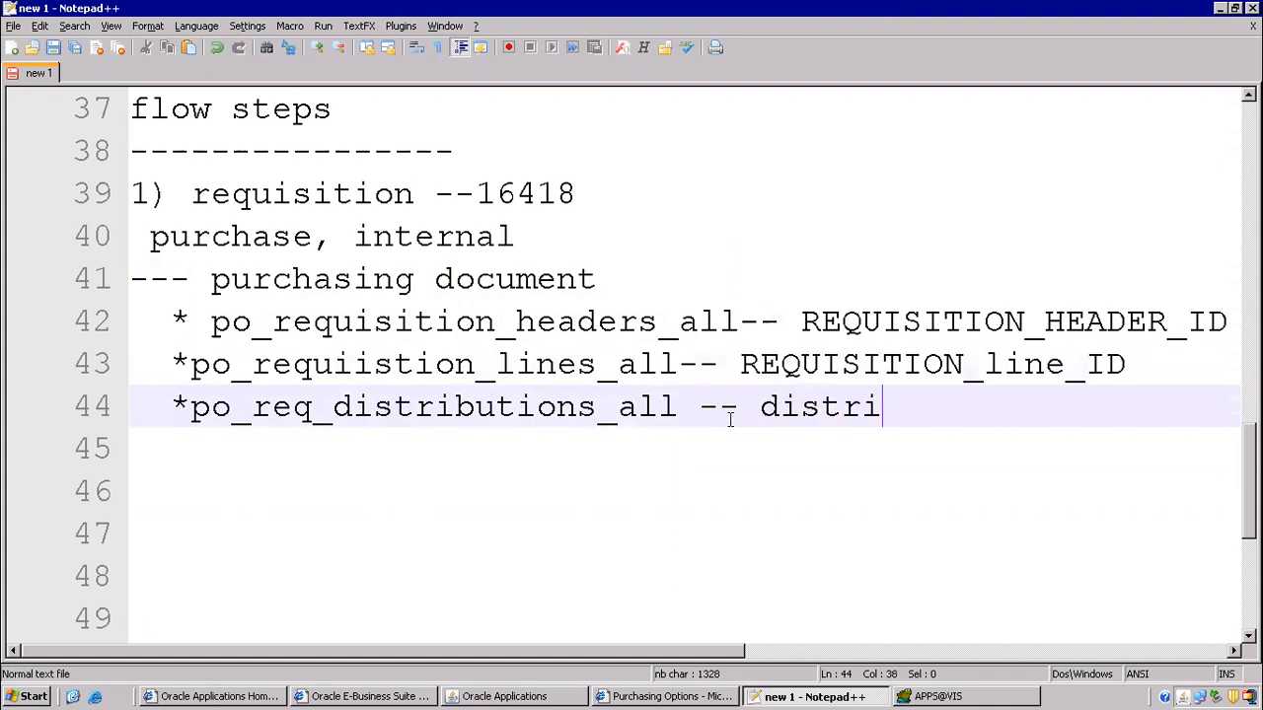
text(tion_id)
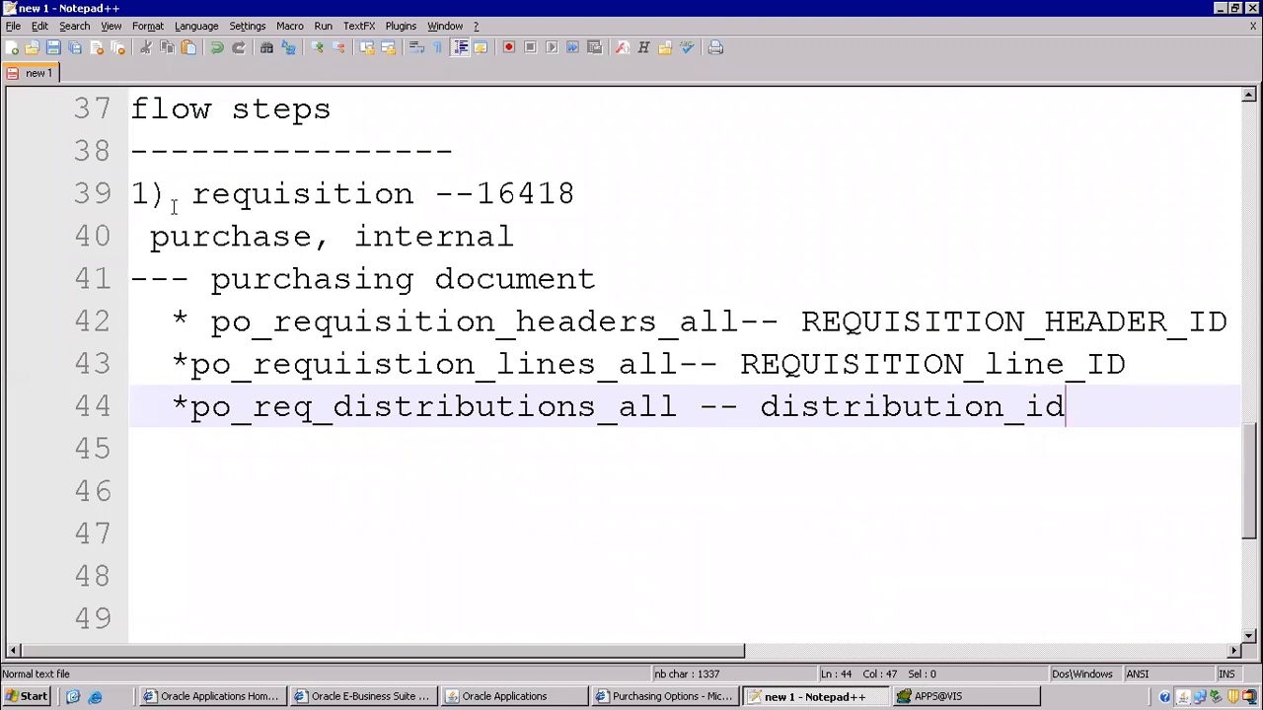
- Review the requisition flow notes on lines 39-41, highlighting the requisition, purchase/internal and purchasing document text
drag(170, 205, 353, 279)
drag(807, 362, 1016, 373)
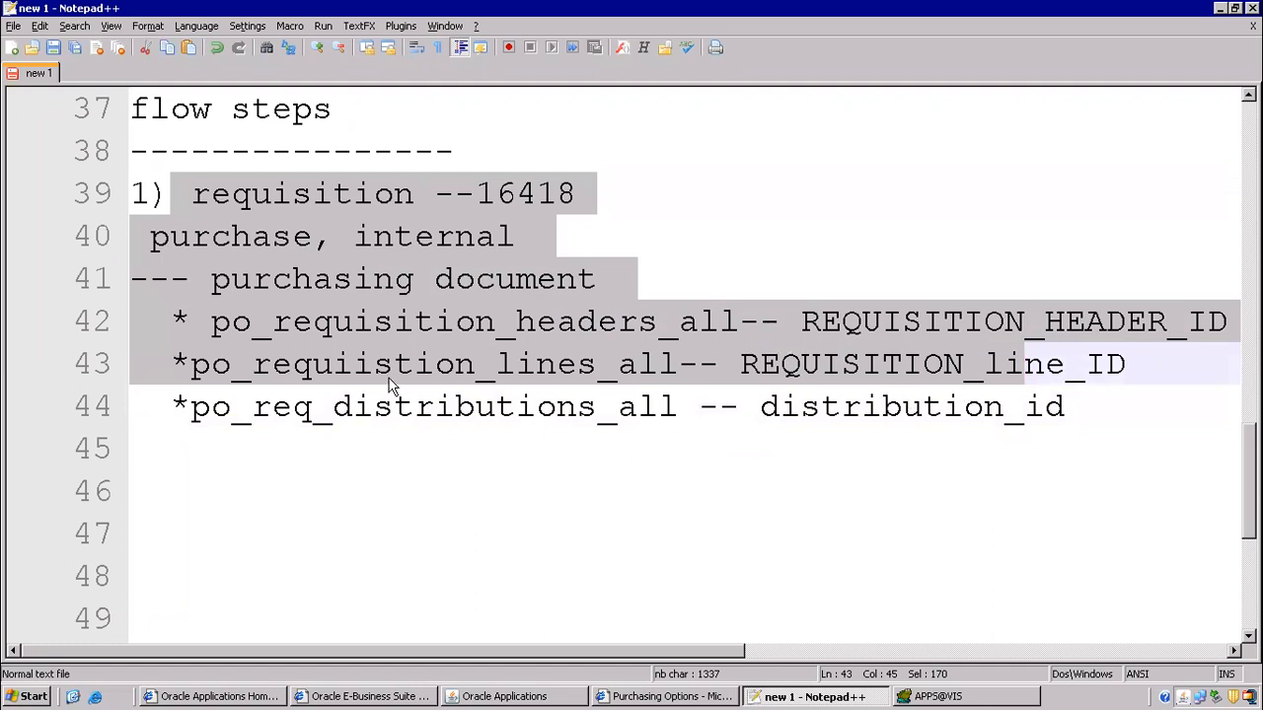
click(280, 322)
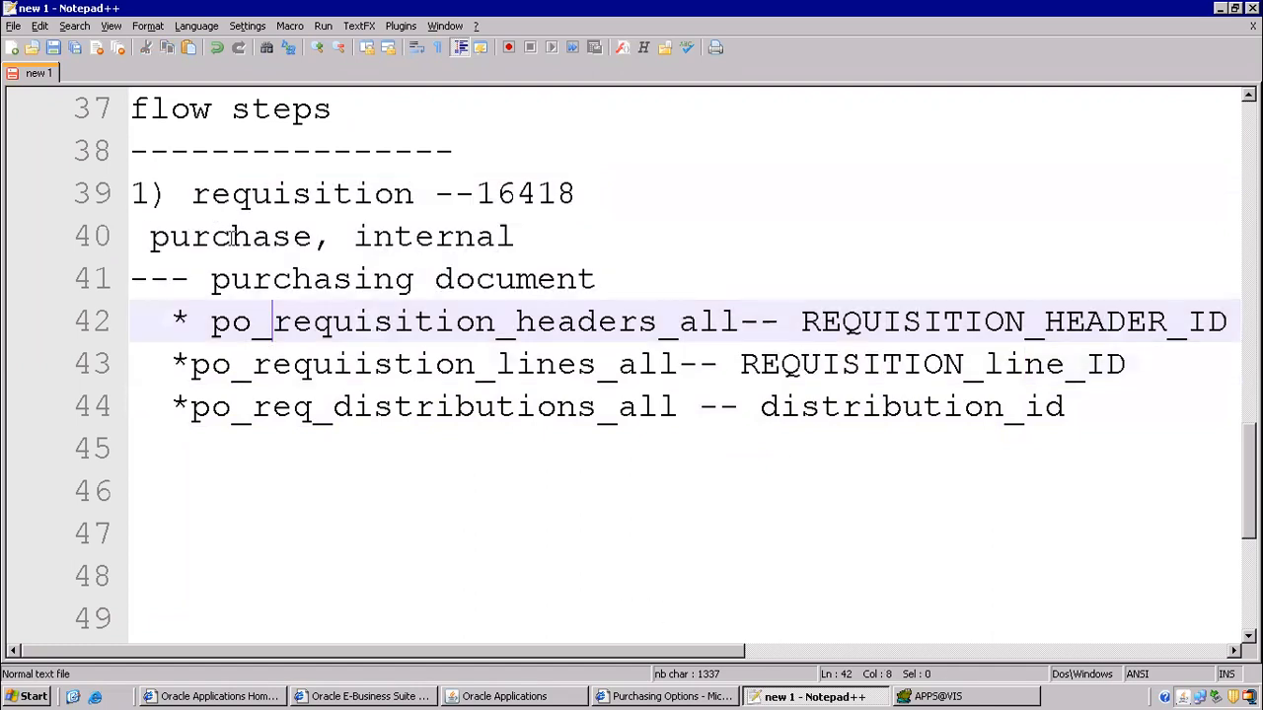
click(188, 190)
drag(426, 193, 434, 193)
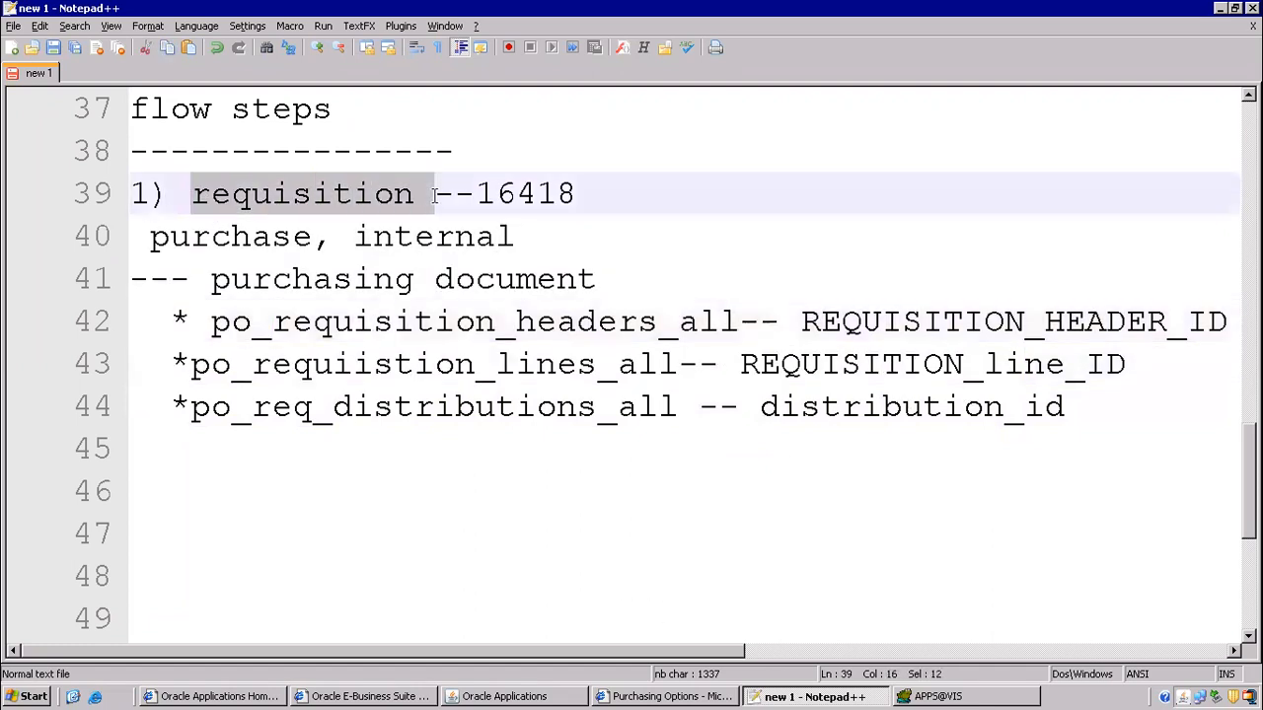
click(223, 278)
drag(223, 278, 578, 281)
click(197, 234)
drag(197, 234, 518, 245)
click(356, 370)
scroll(345, 367, down, 1)
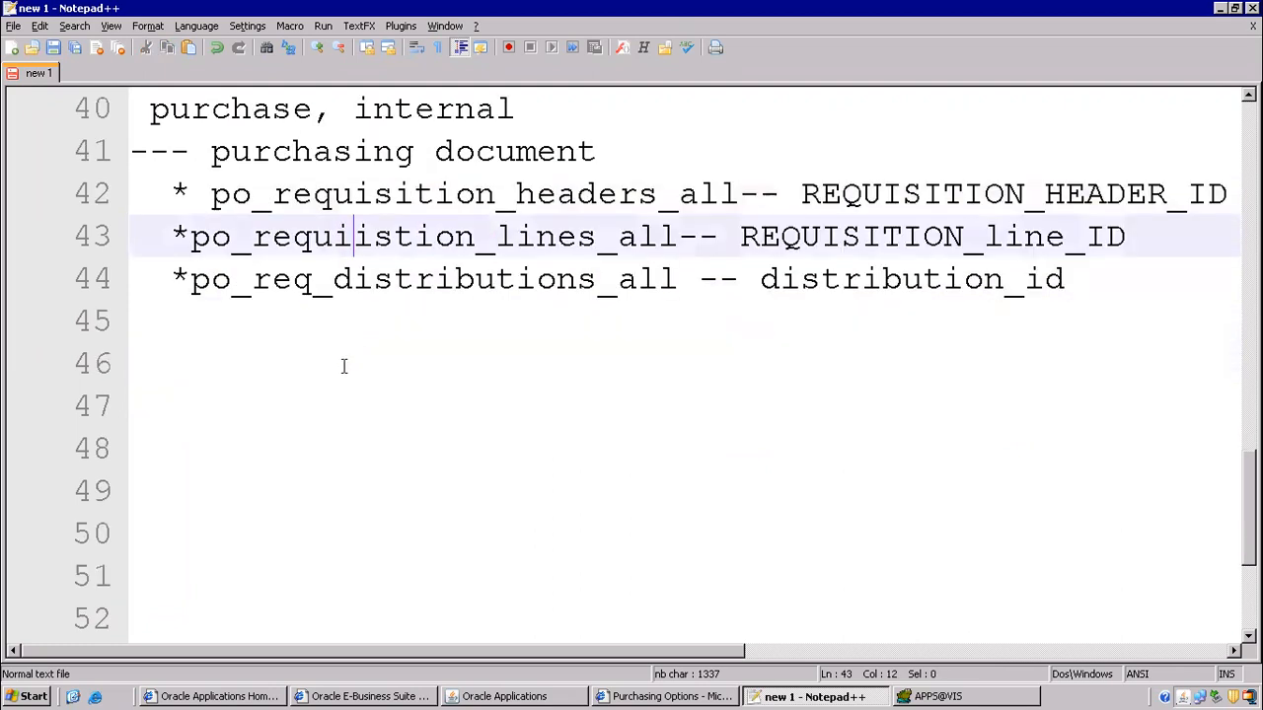
click(555, 696)
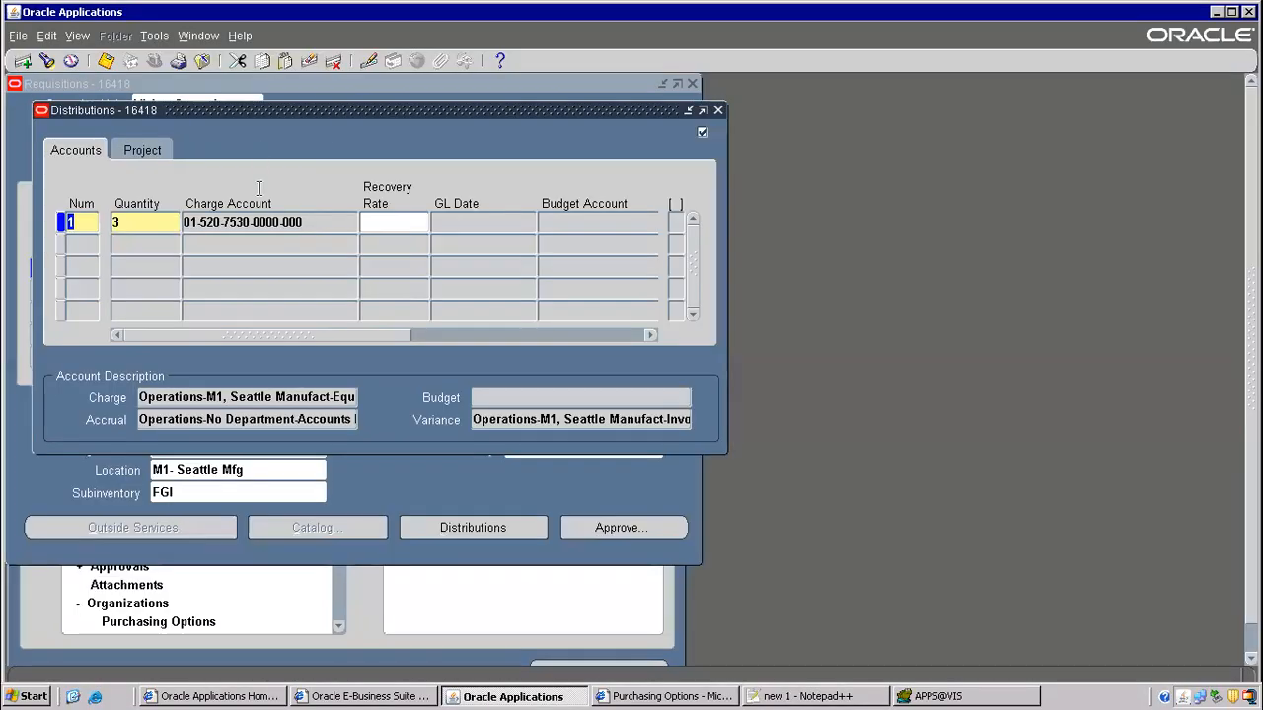
- Close requisition 16418's distributions and Requisitions forms to return to the Navigator
click(719, 111)
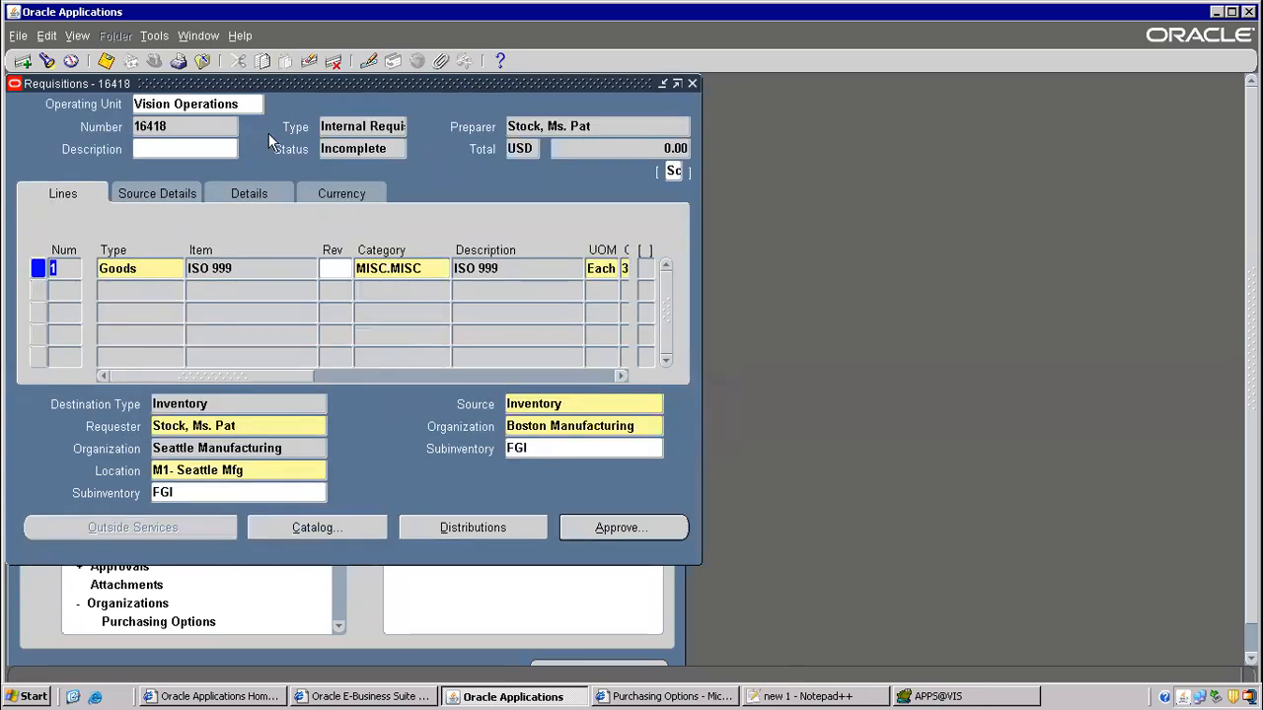
double_click(143, 124)
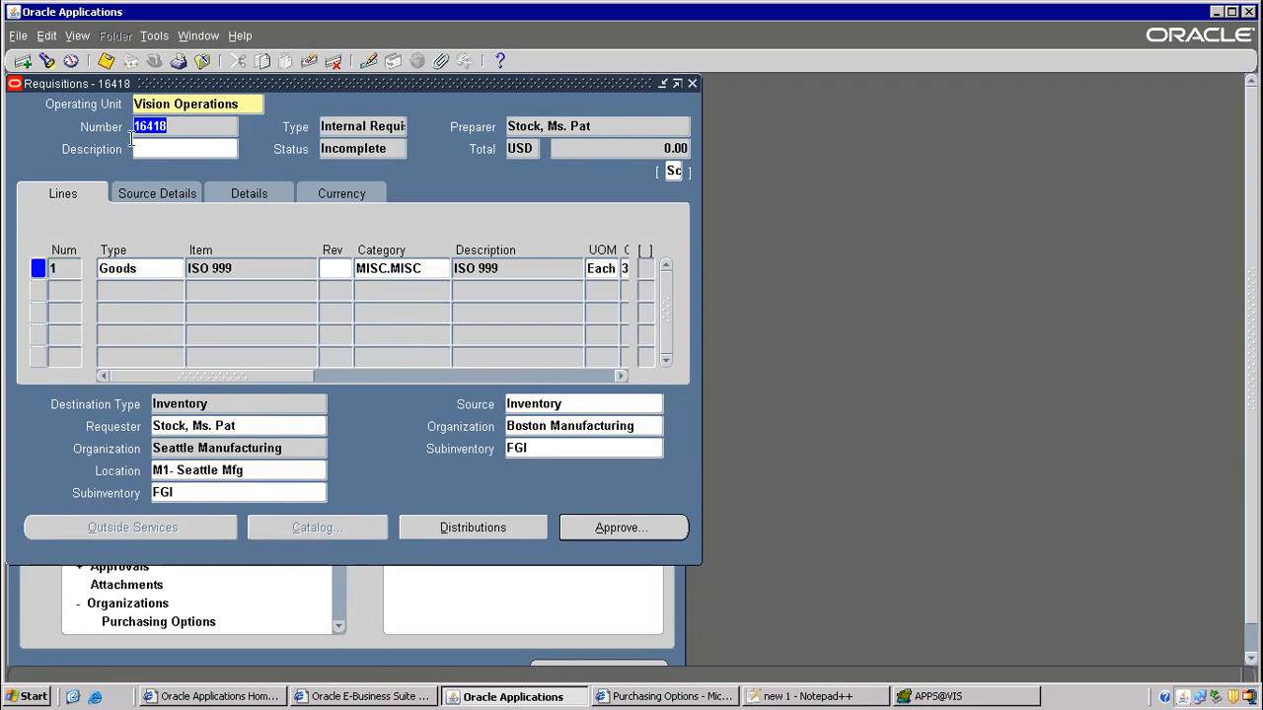
click(204, 61)
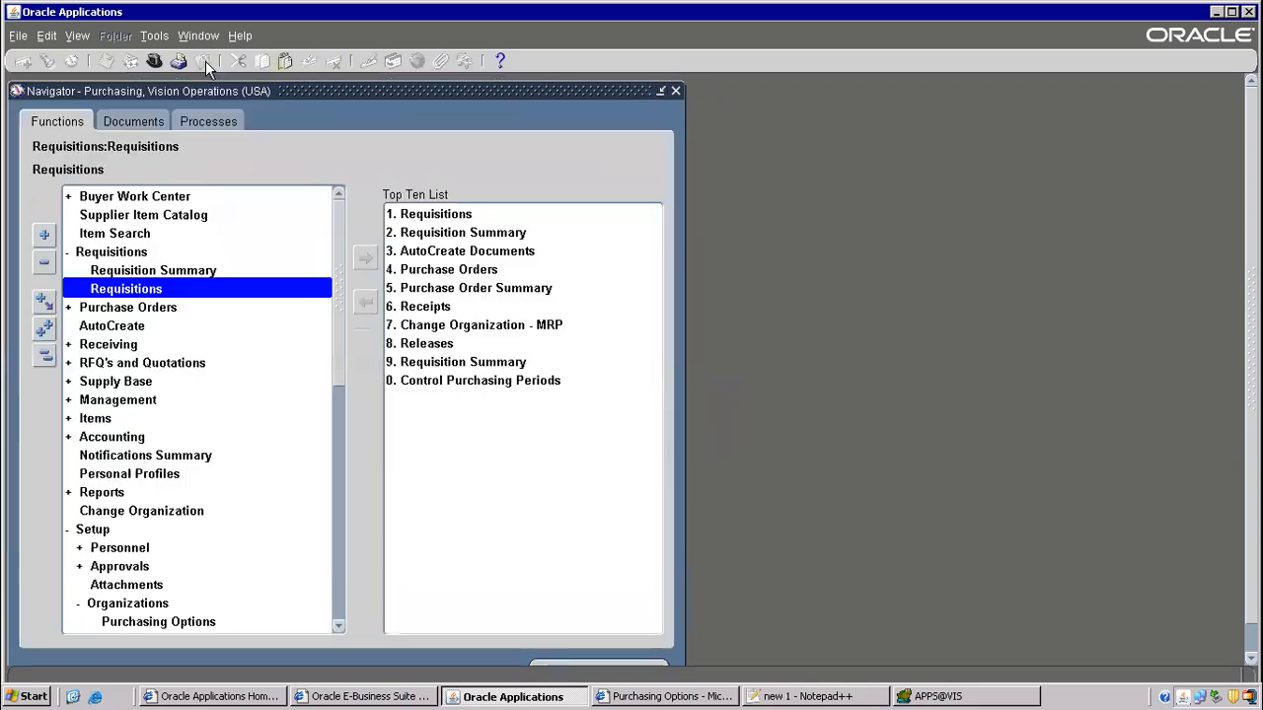
- Open Setup > Organizations > Purchasing Options from the Navigator
drag(341, 288, 316, 393)
click(83, 290)
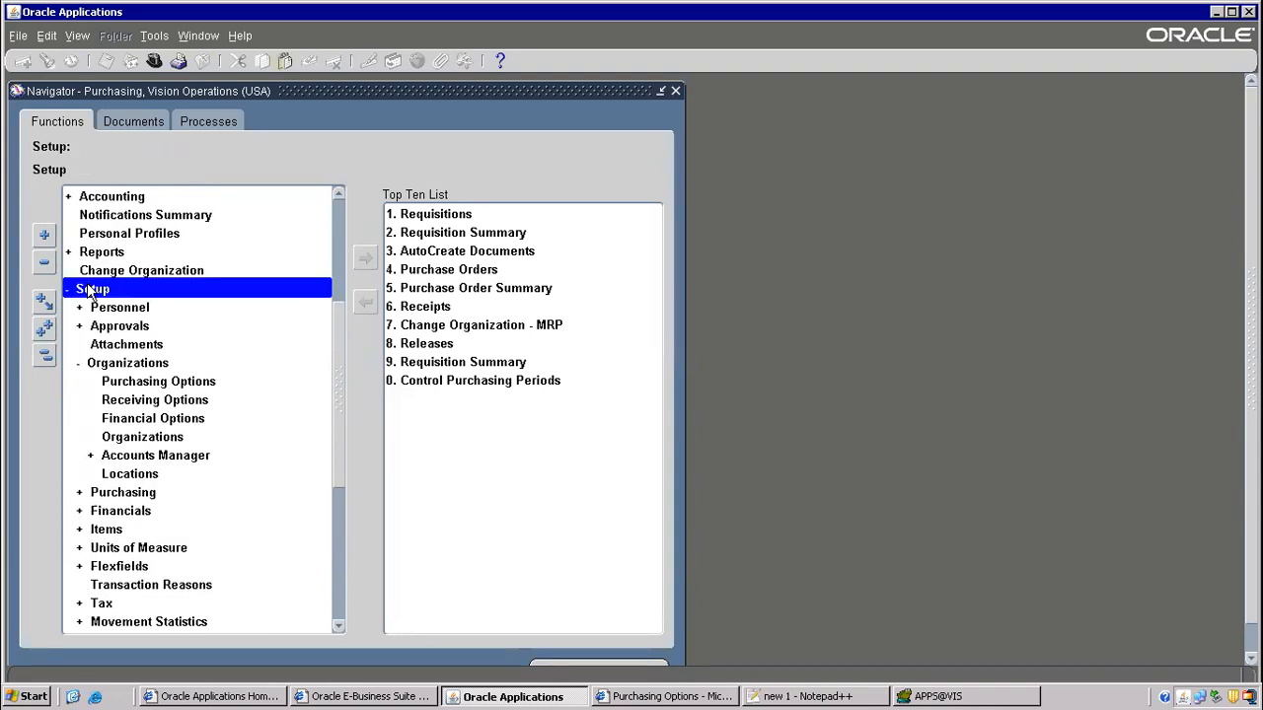
click(136, 367)
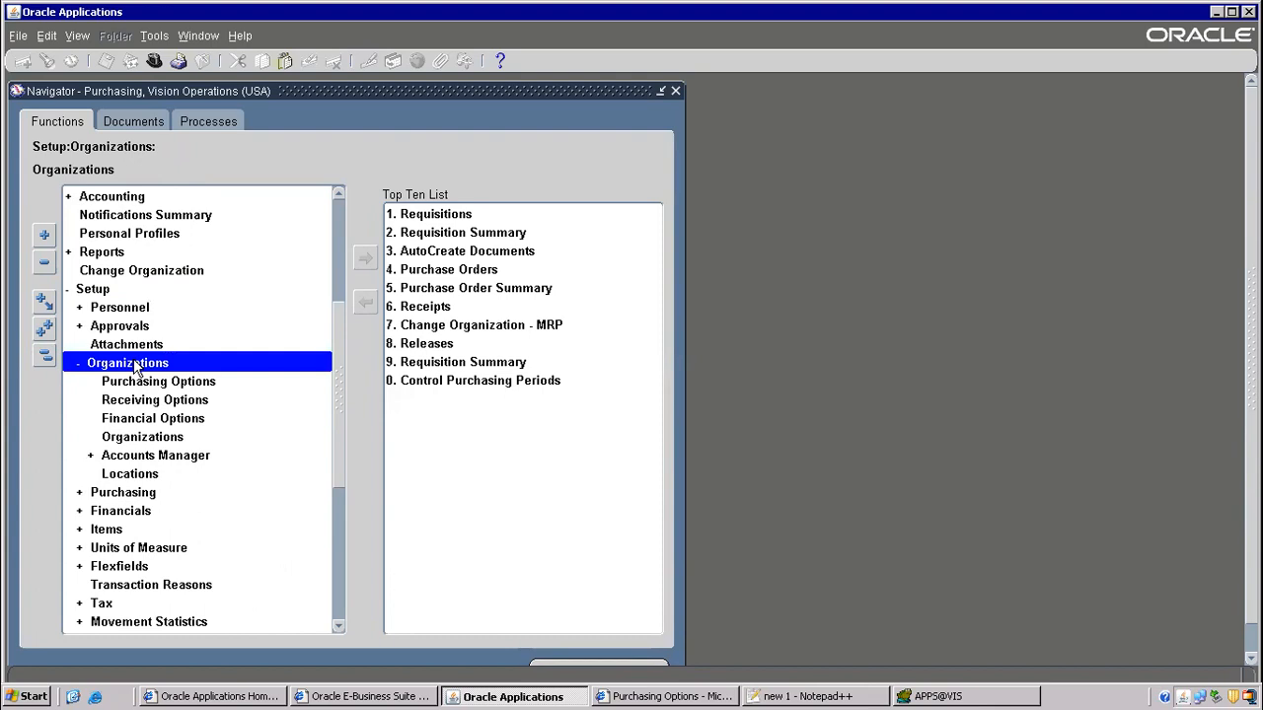
click(168, 385)
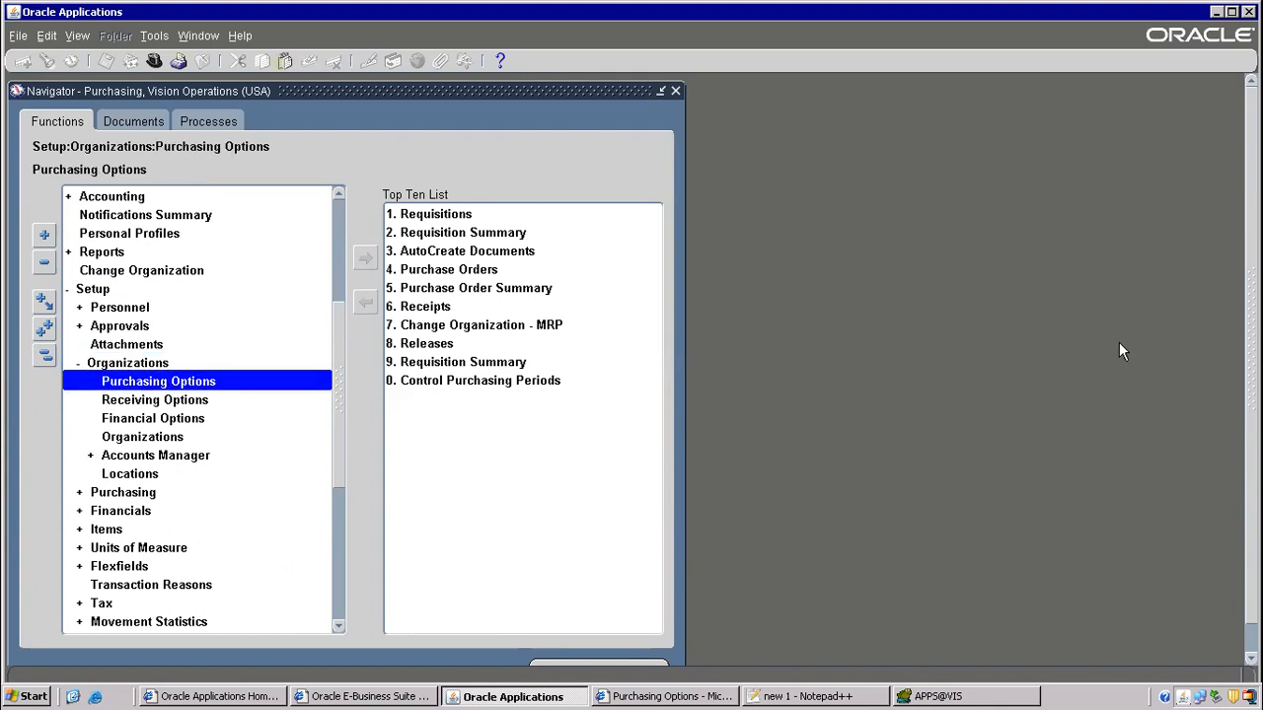
click(692, 697)
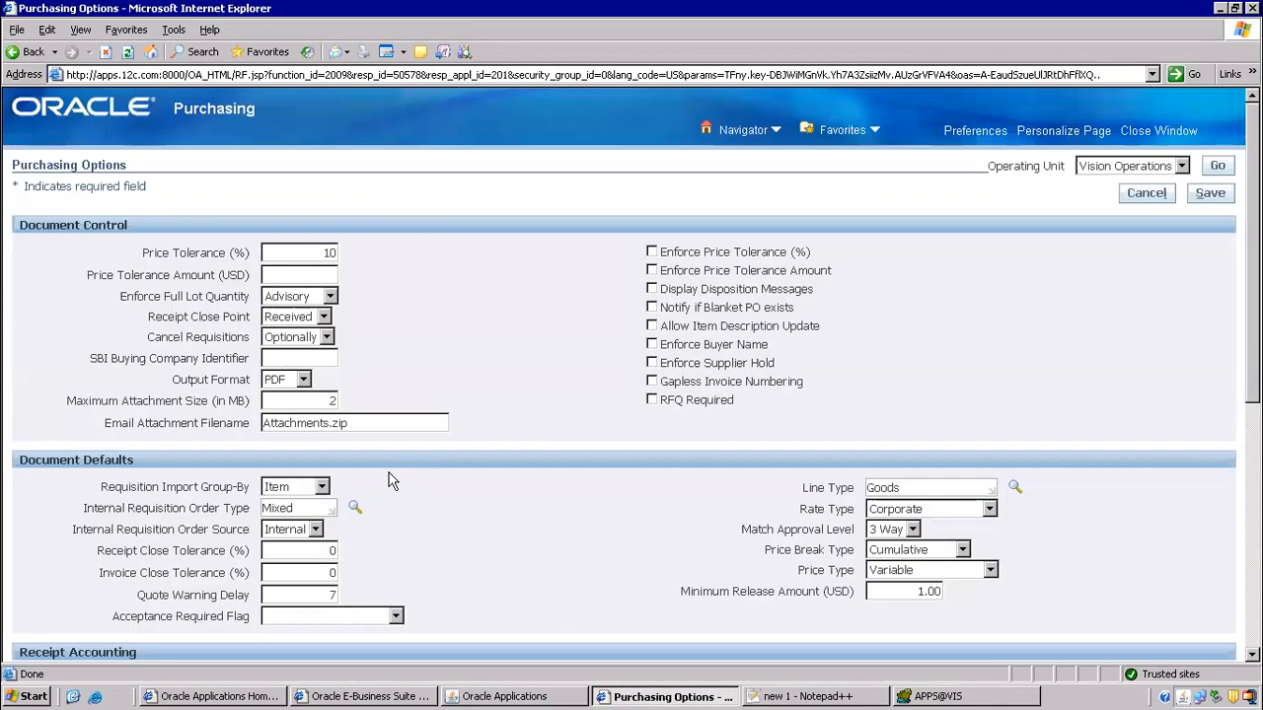
- Confirm requisition numbering is Numeric and Automatic, then cancel and close Purchasing Options
scroll(386, 498, down, 5)
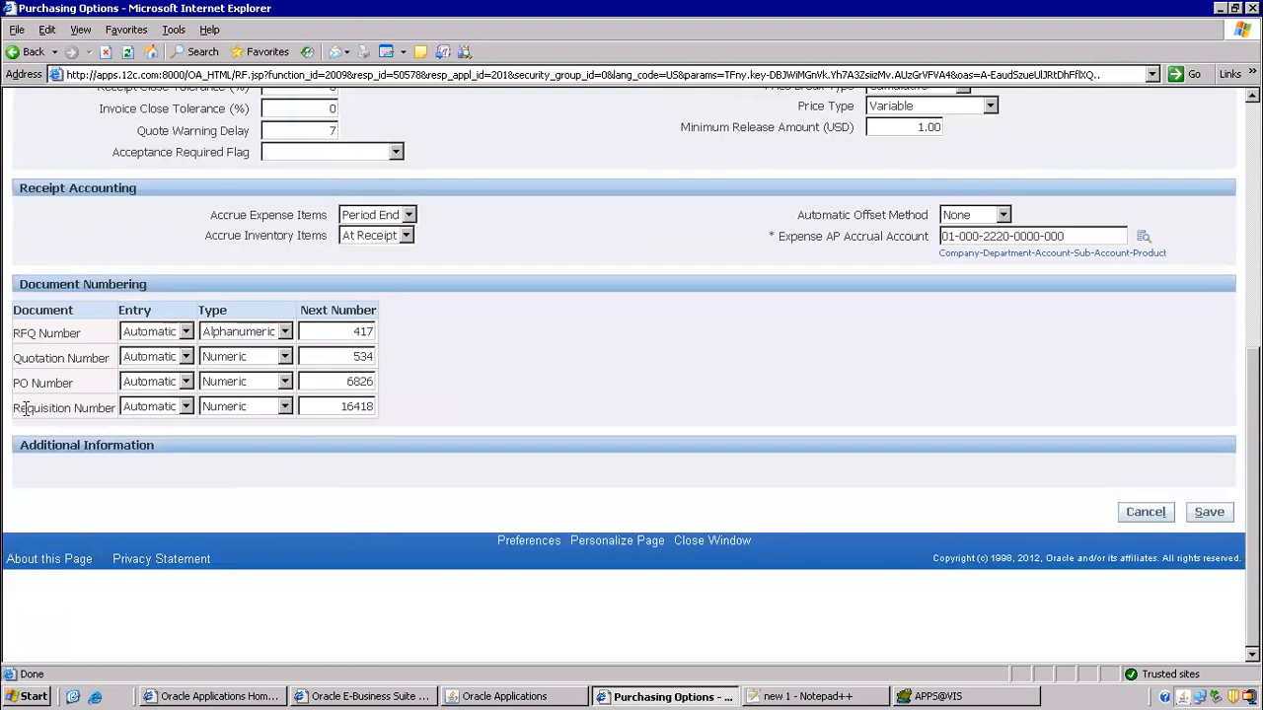
drag(60, 408, 94, 409)
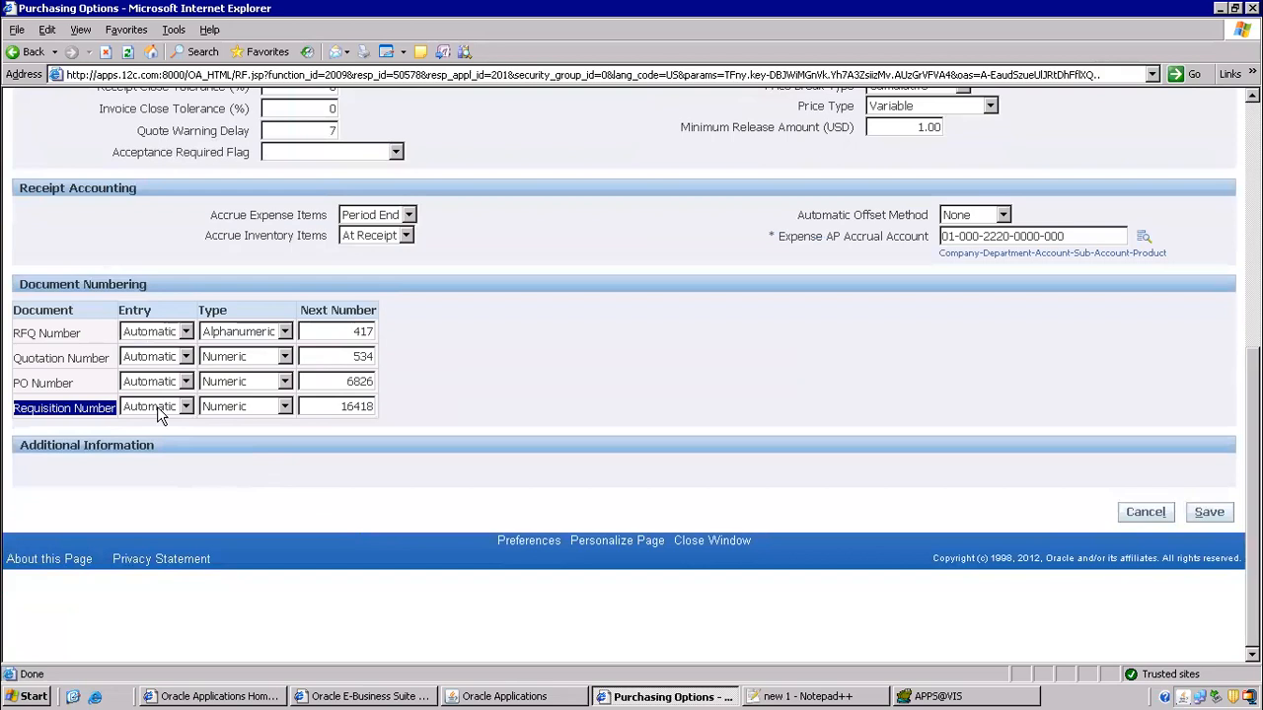
click(285, 407)
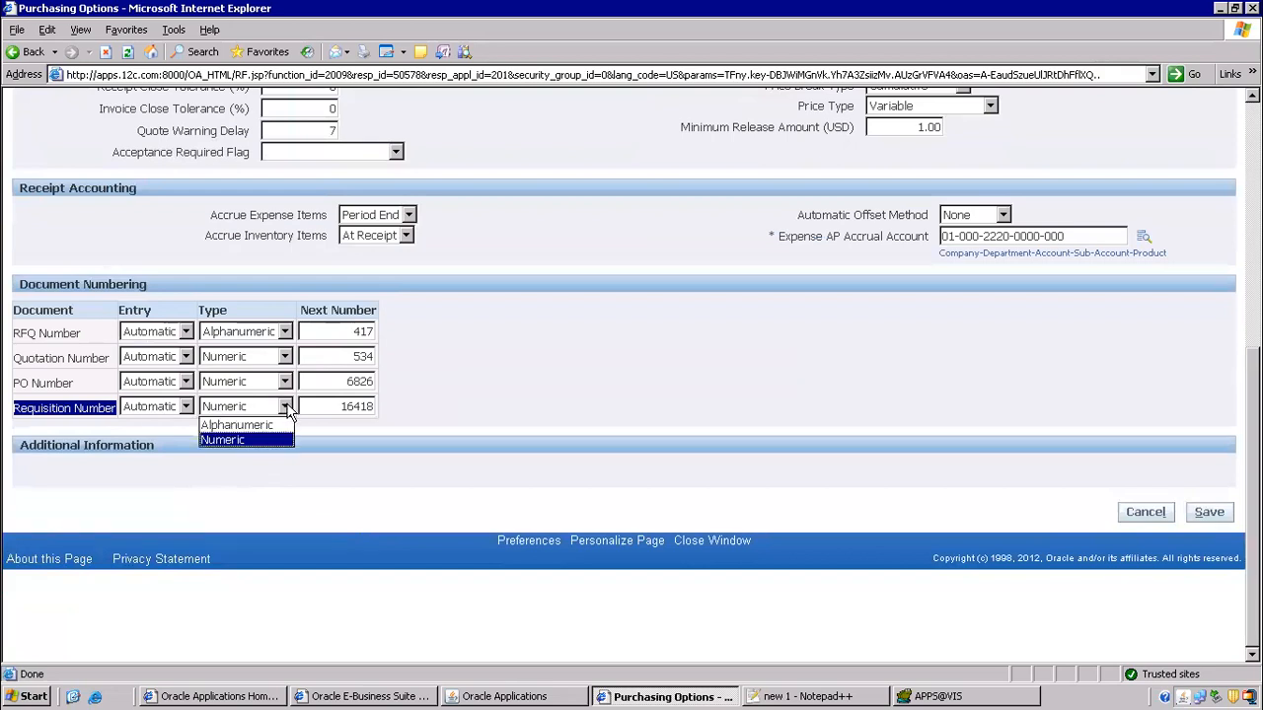
click(180, 454)
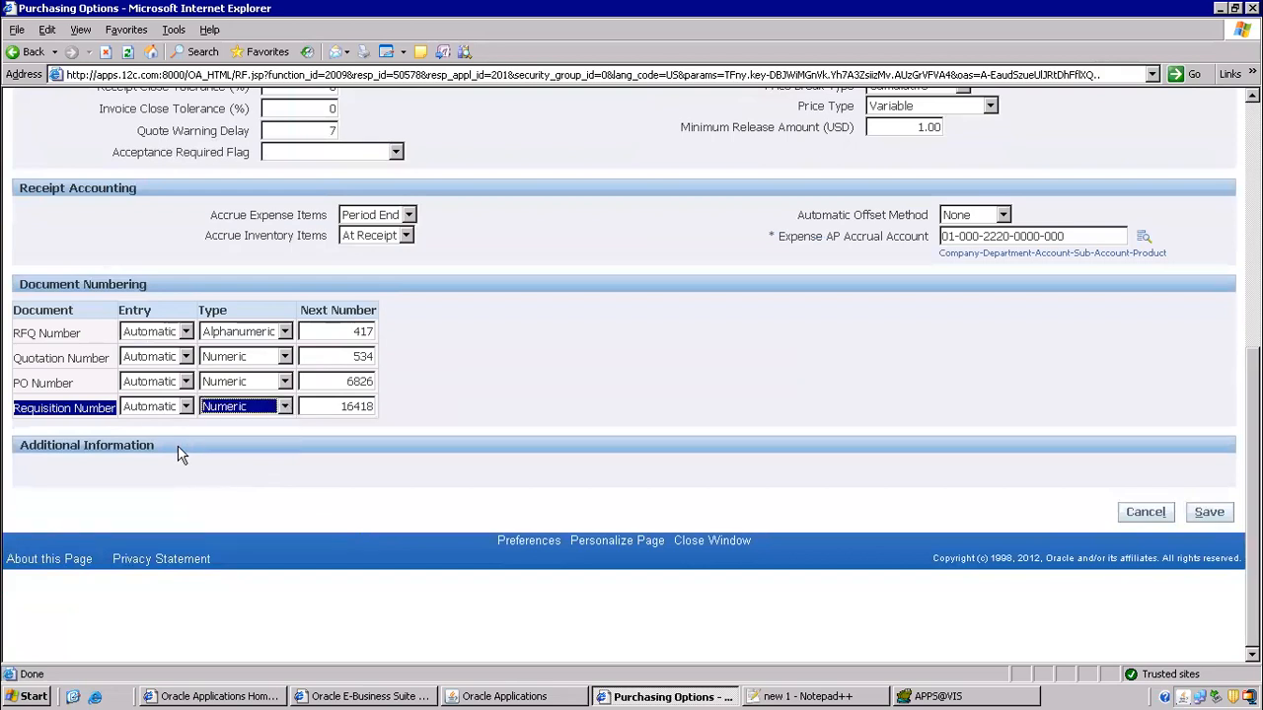
click(185, 406)
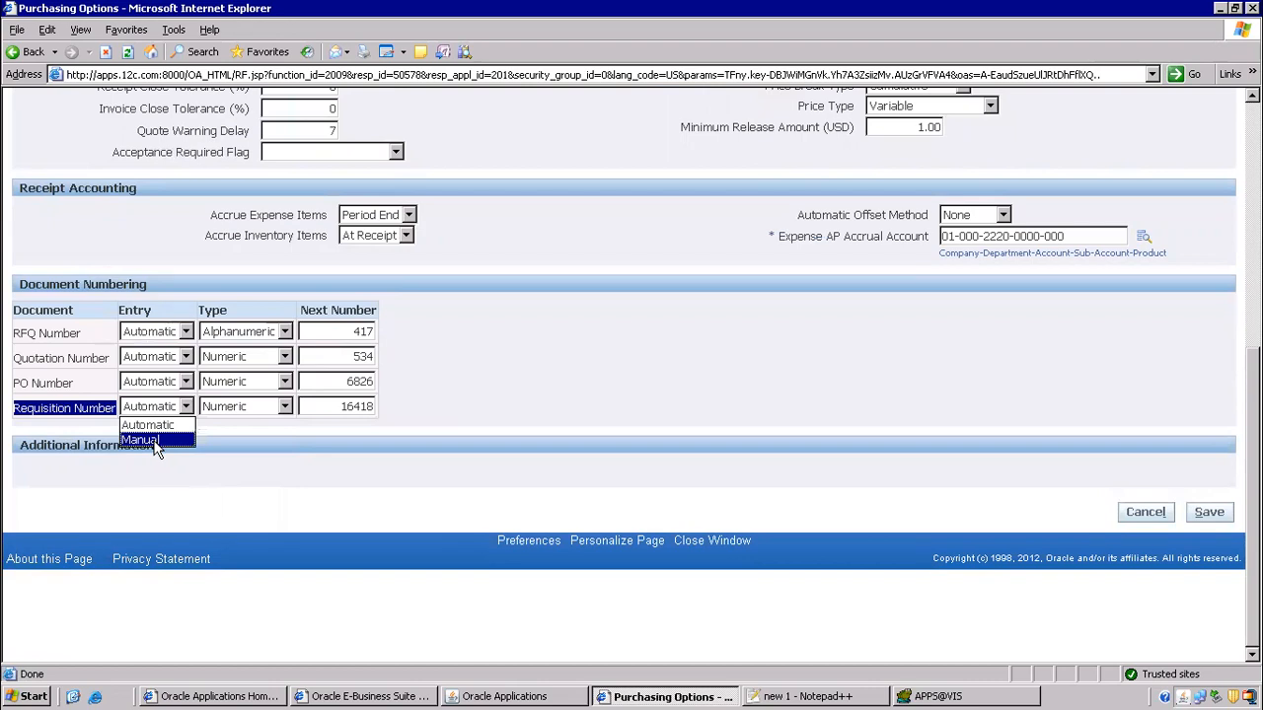
click(251, 485)
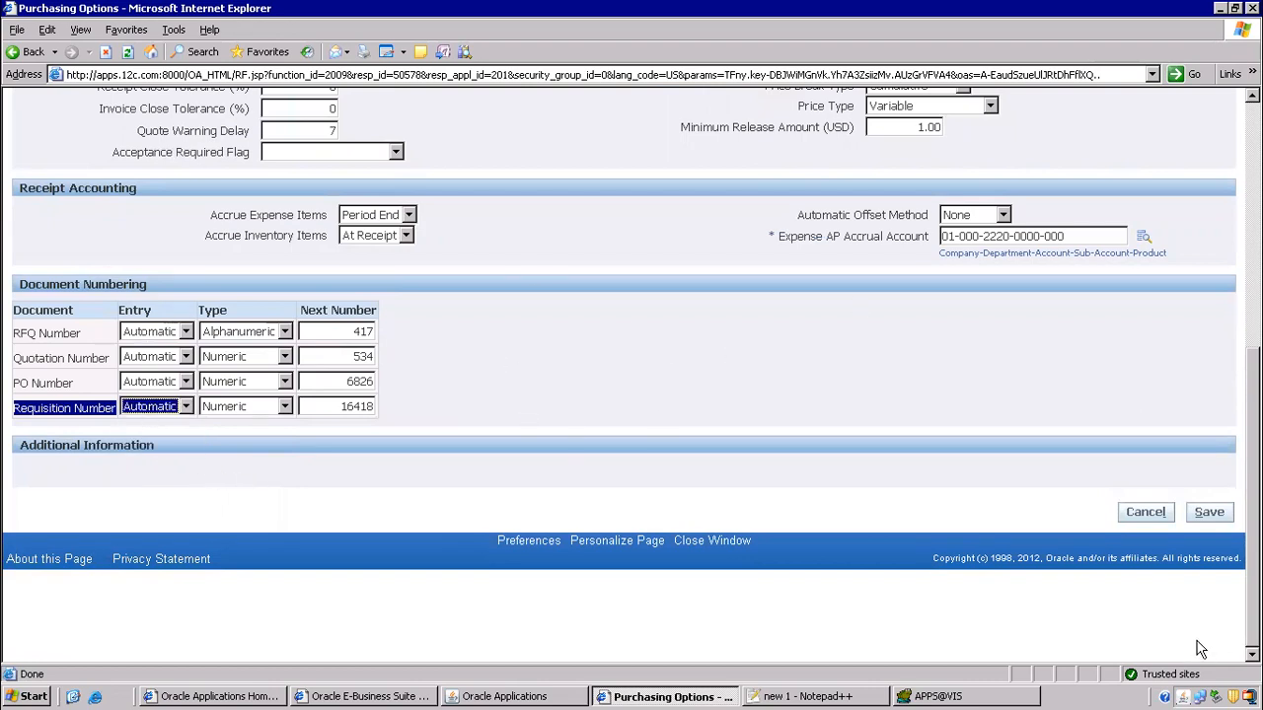
click(1147, 512)
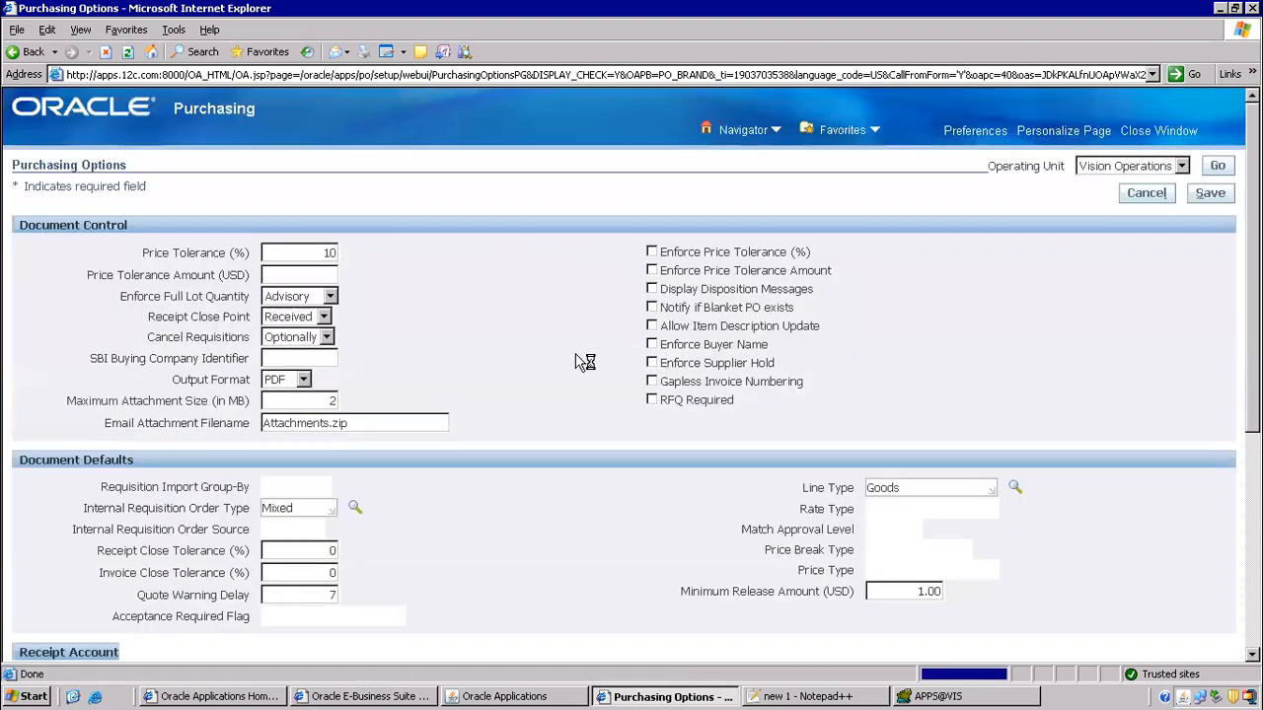
click(1180, 131)
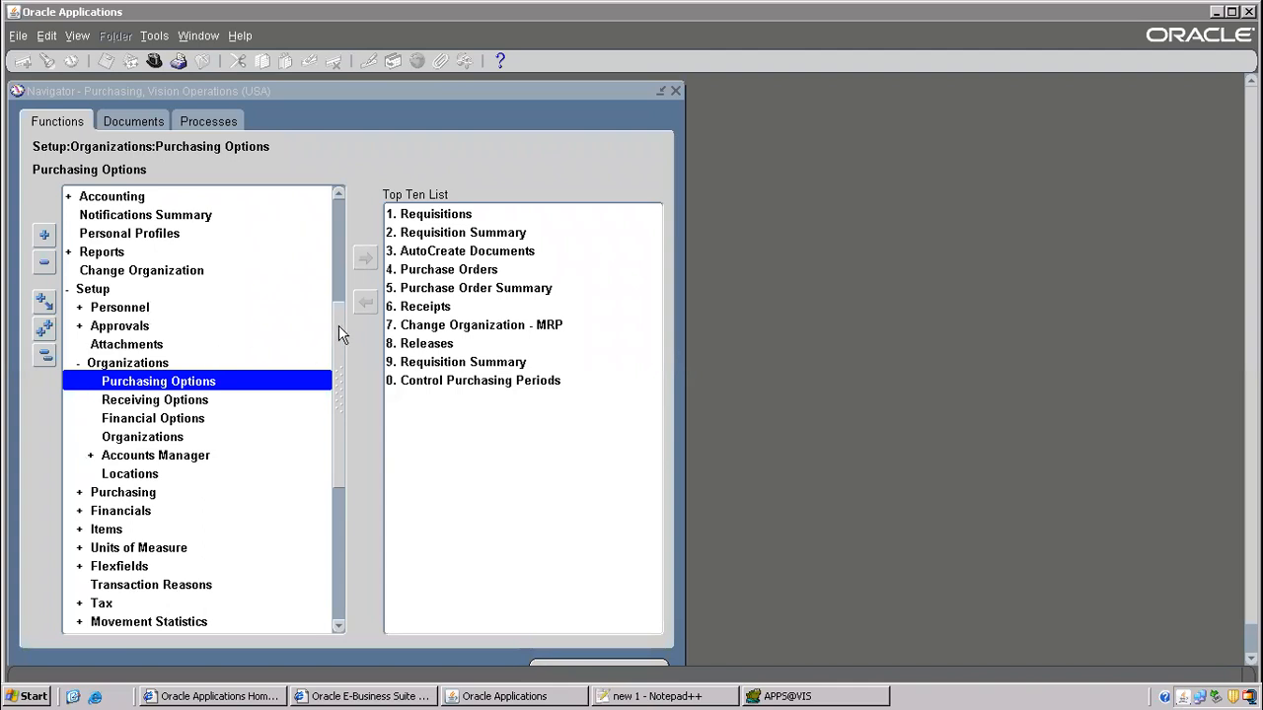
- Browse the Supplier Item Catalog, Requisition Summary and Requisitions functions in the Navigator
drag(338, 325, 359, 198)
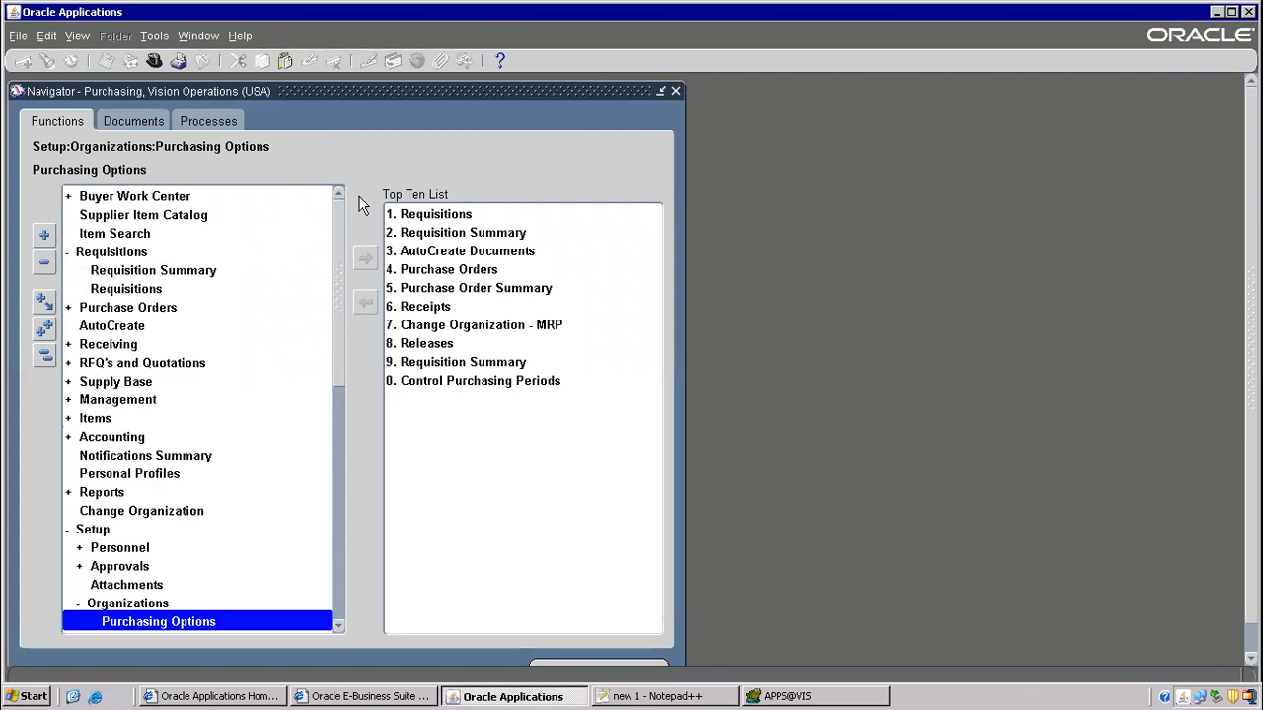
click(155, 217)
click(148, 272)
click(158, 292)
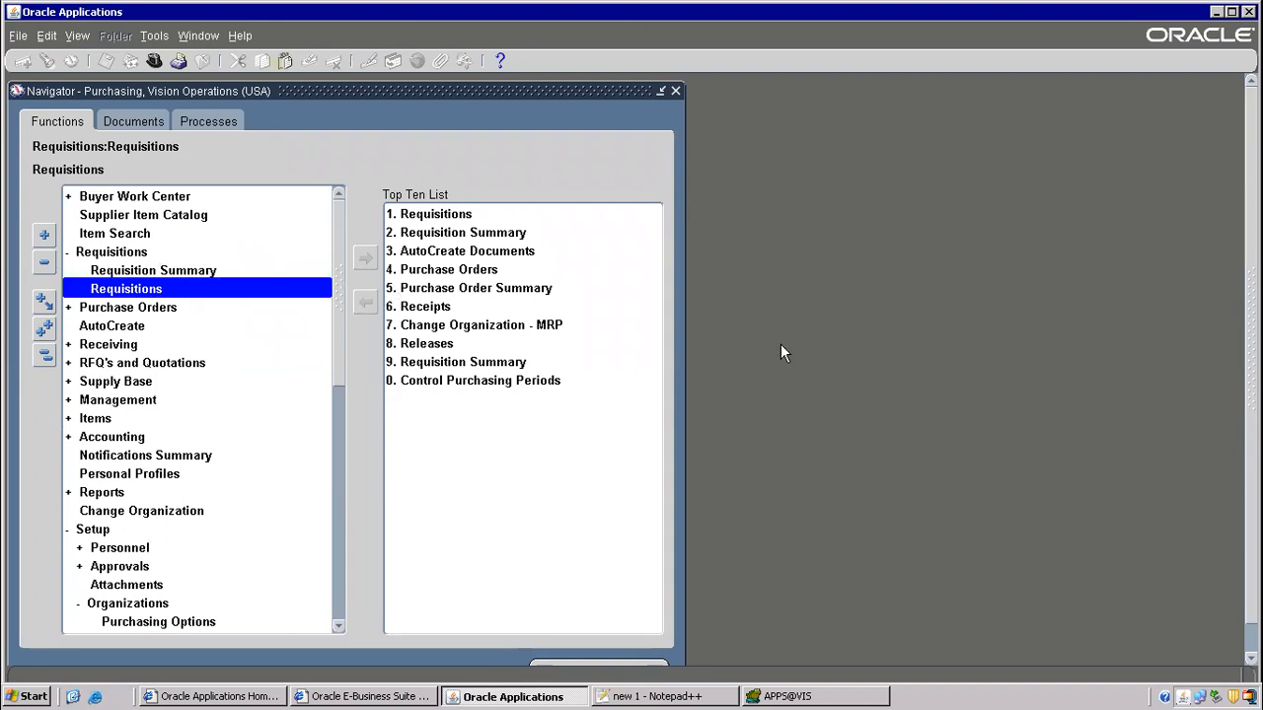
drag(340, 273, 318, 403)
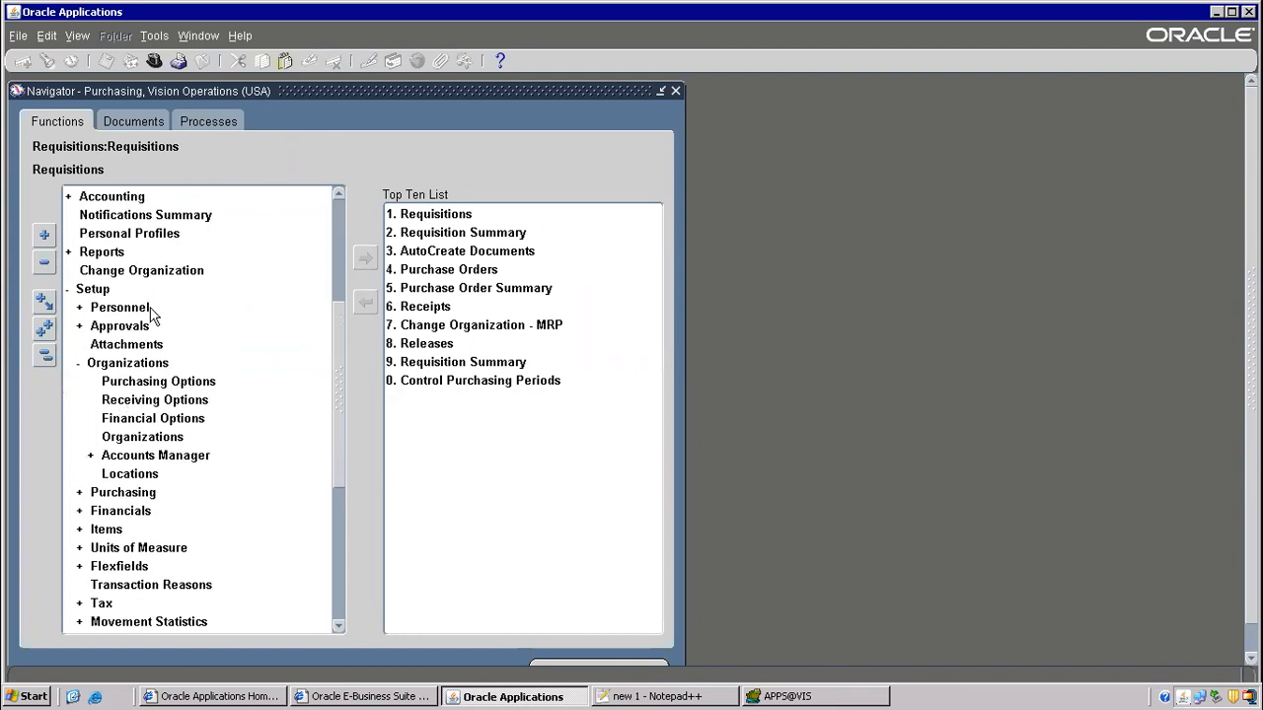
- Write '2) approve' on line 46 of the Notepad++ notes
click(656, 696)
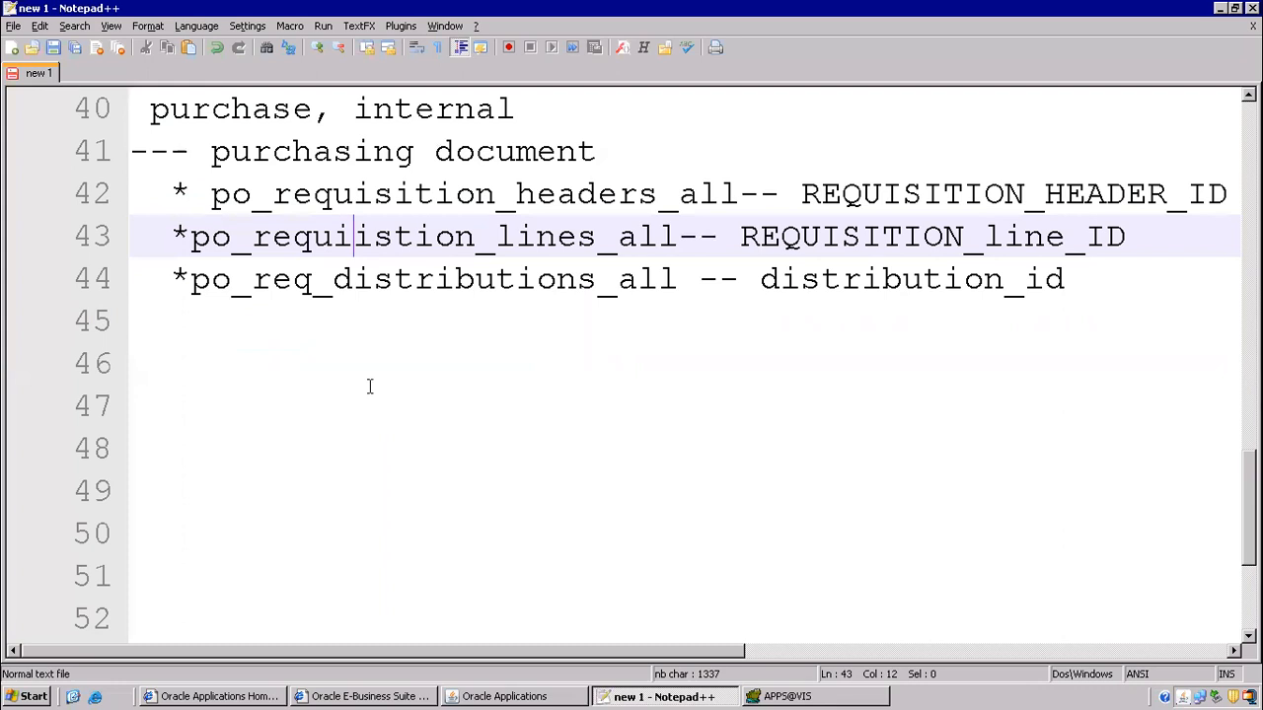
scroll(485, 413, down, 1)
scroll(434, 405, down, 1)
scroll(437, 403, up, 2)
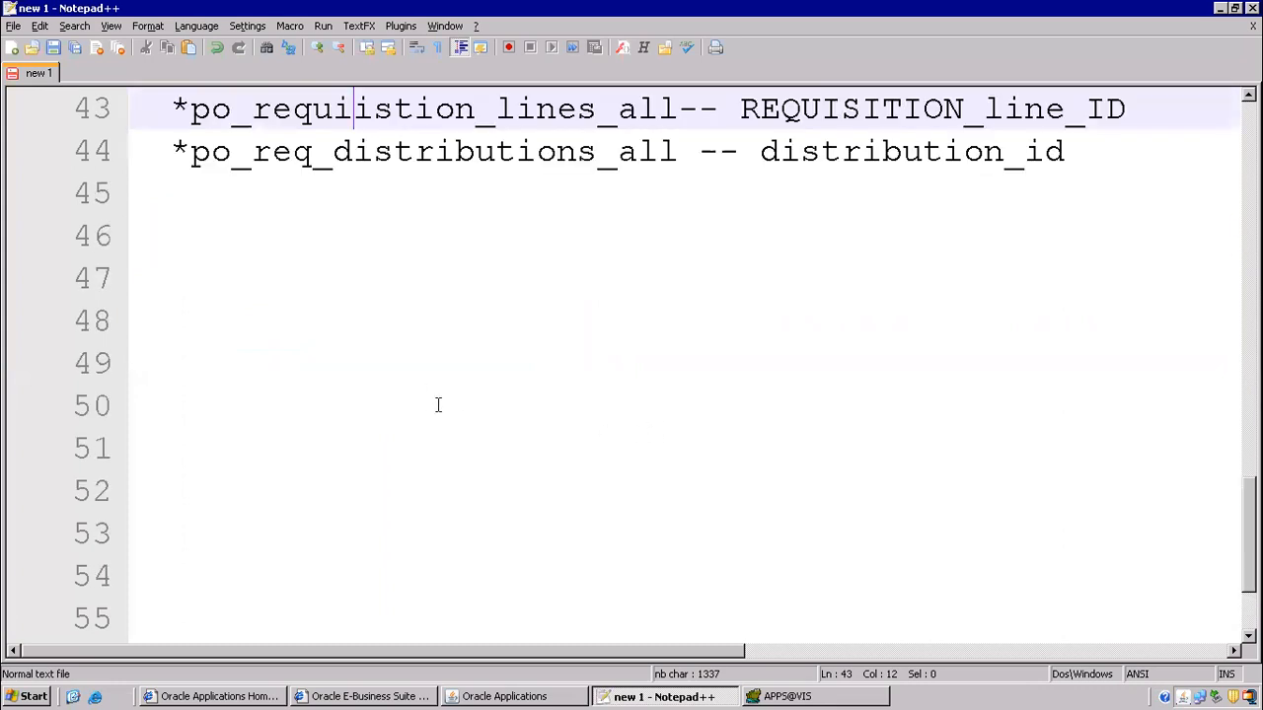
click(488, 696)
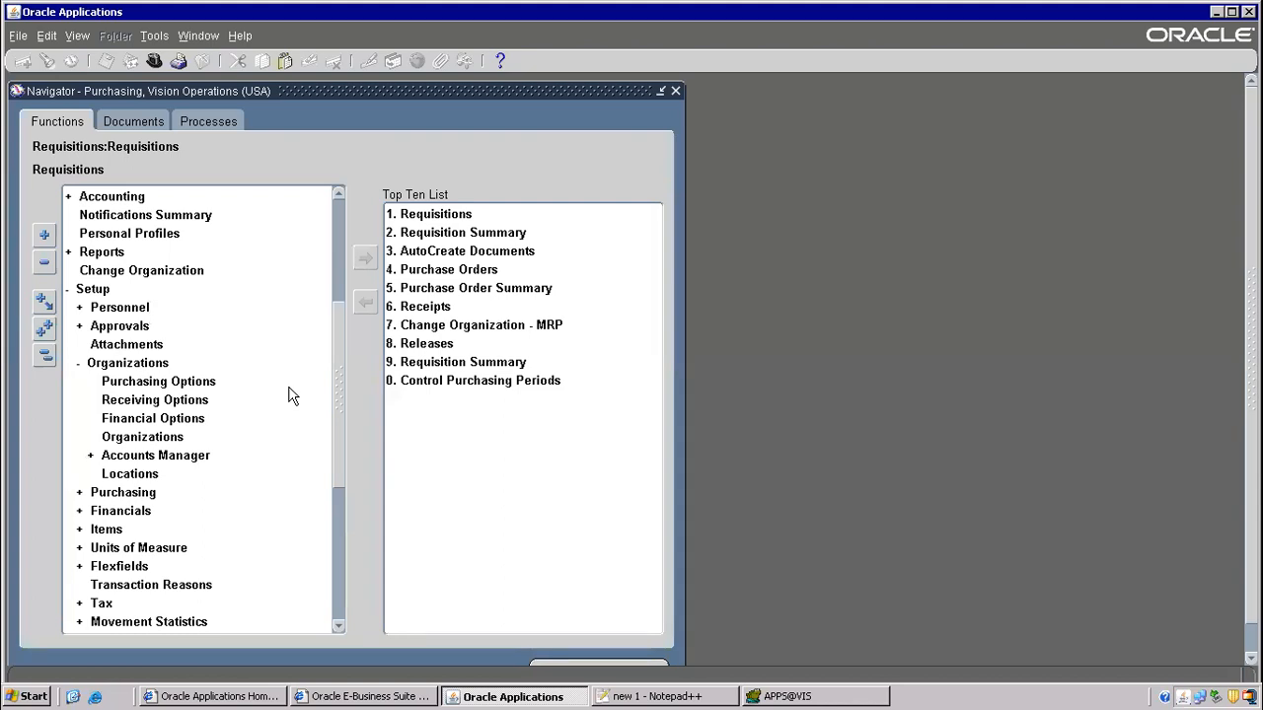
click(629, 693)
click(622, 697)
scroll(256, 302, up, 2)
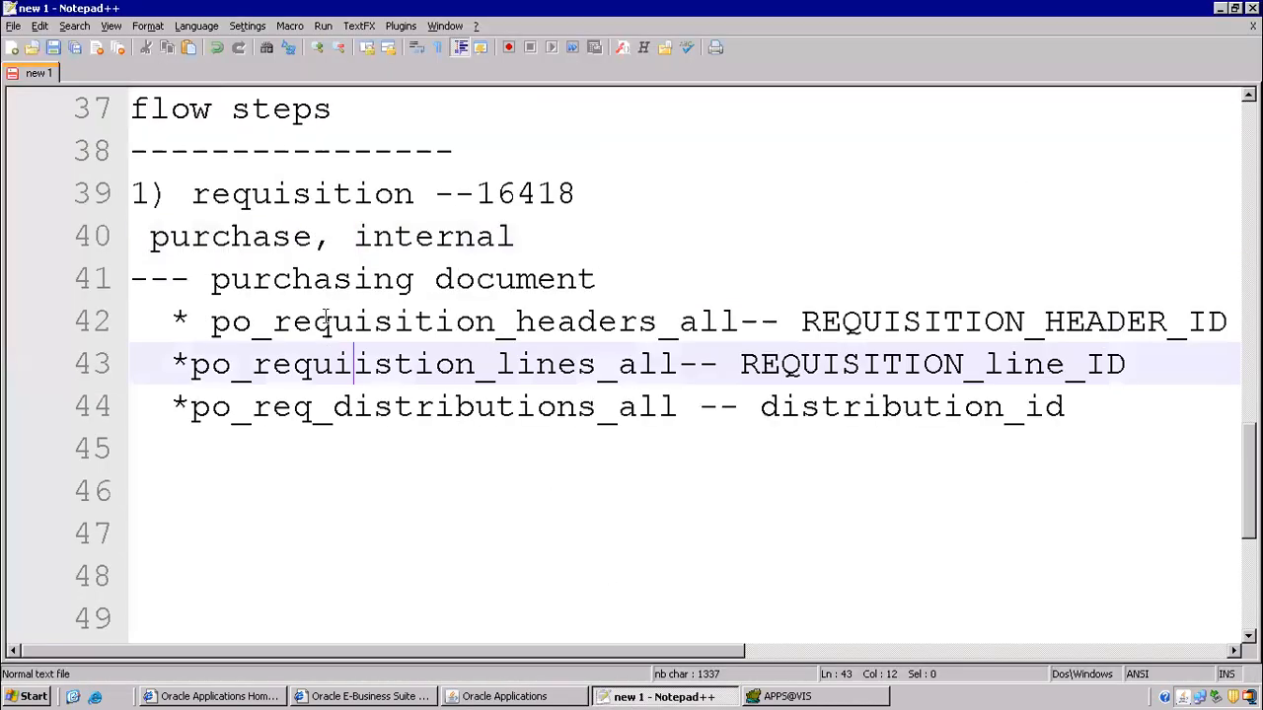
scroll(216, 484, down, 3)
click(195, 228)
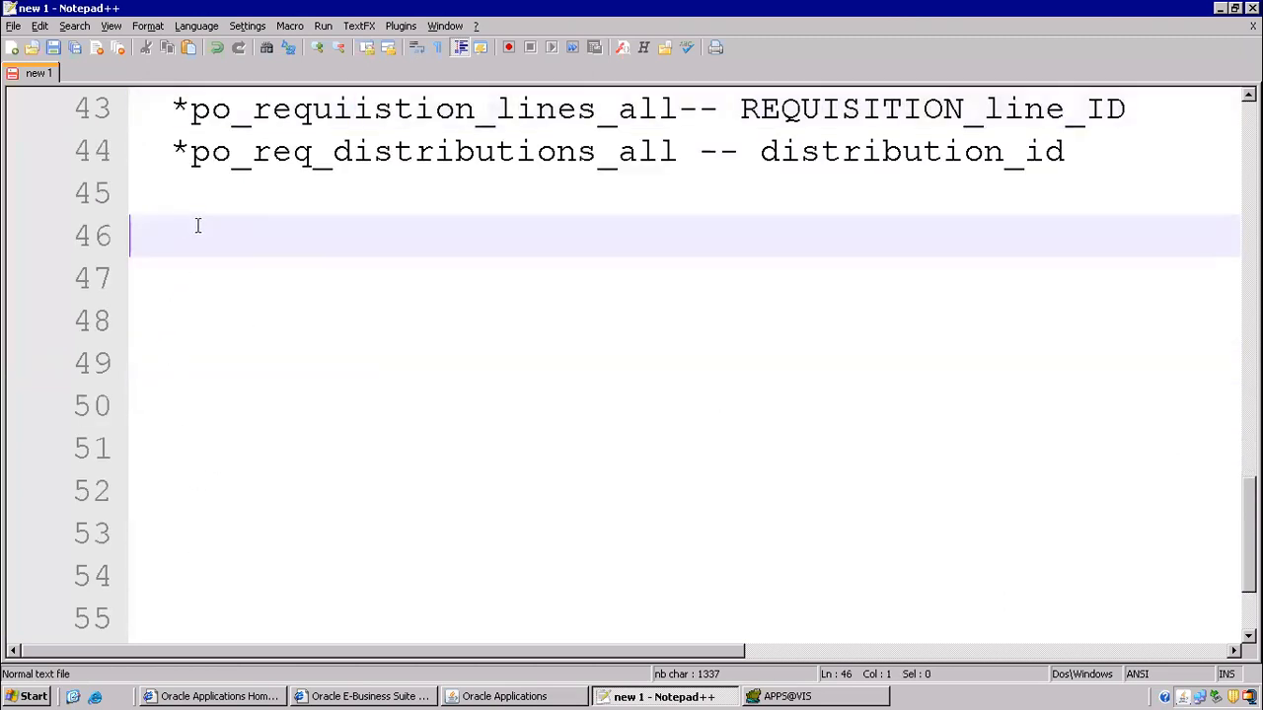
text(2) approve)
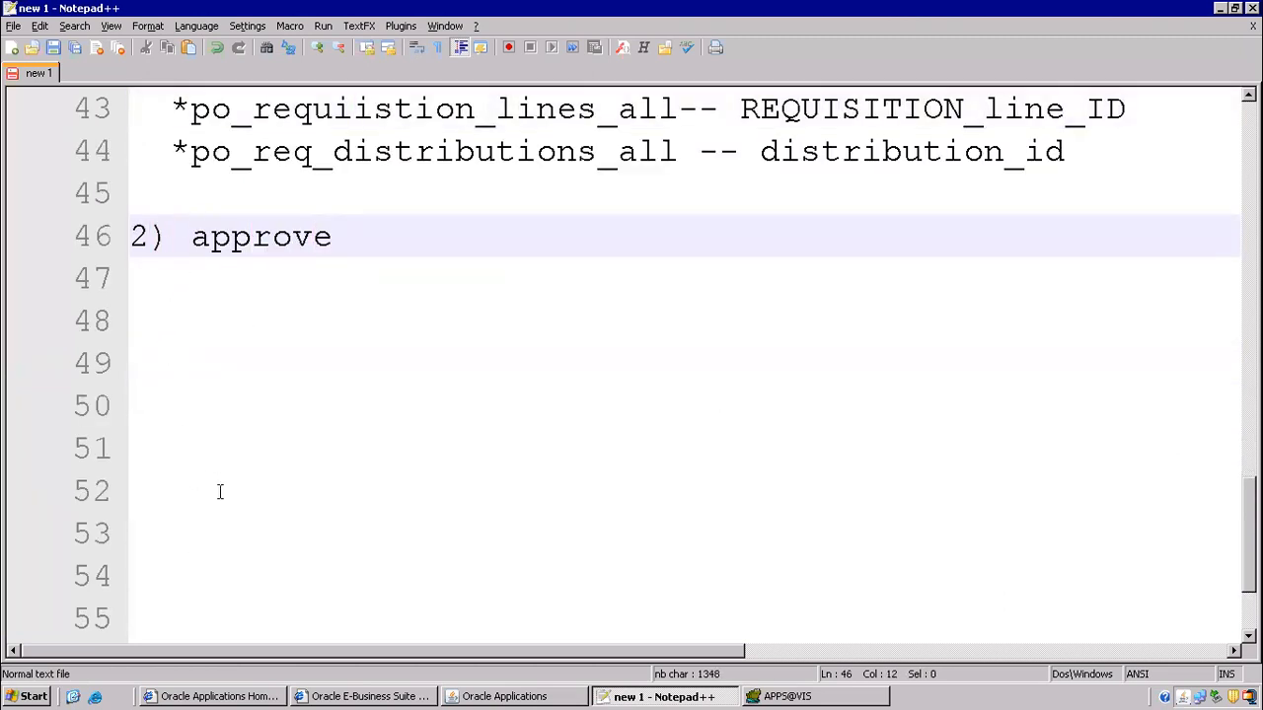
- Open a new Requisitions form from the Oracle Applications Navigator
click(484, 697)
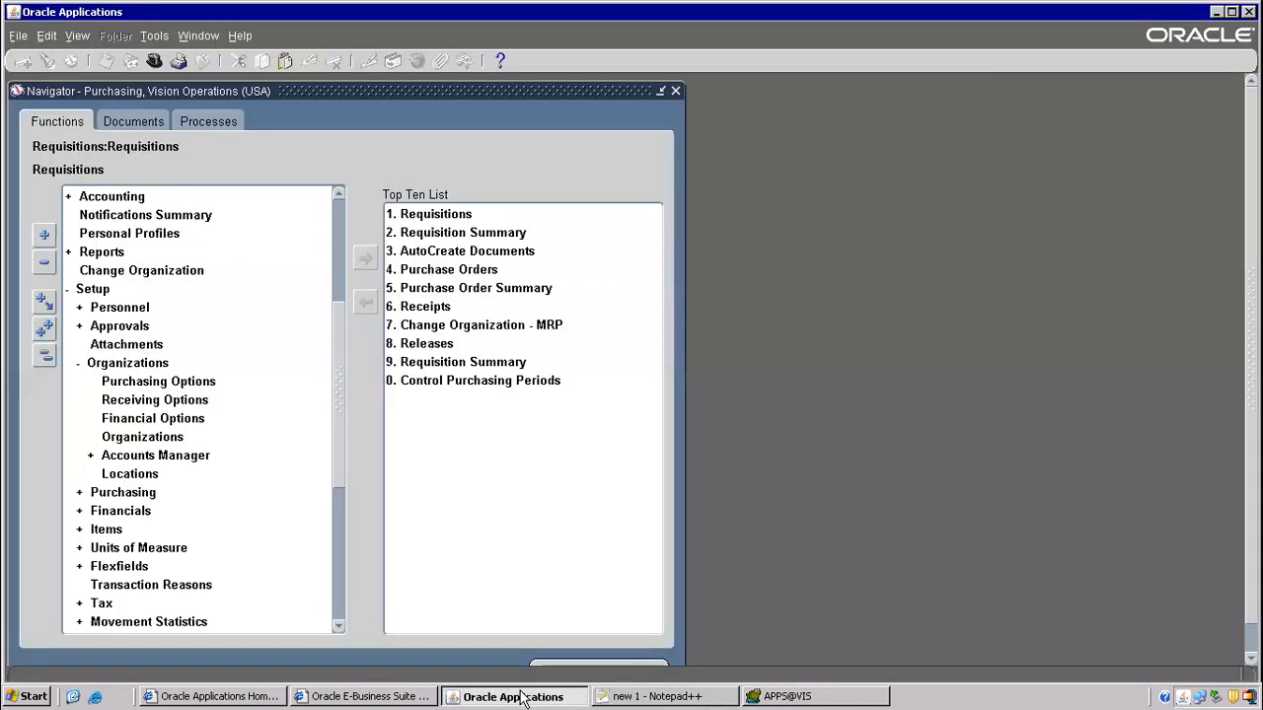
scroll(225, 279, up, 5)
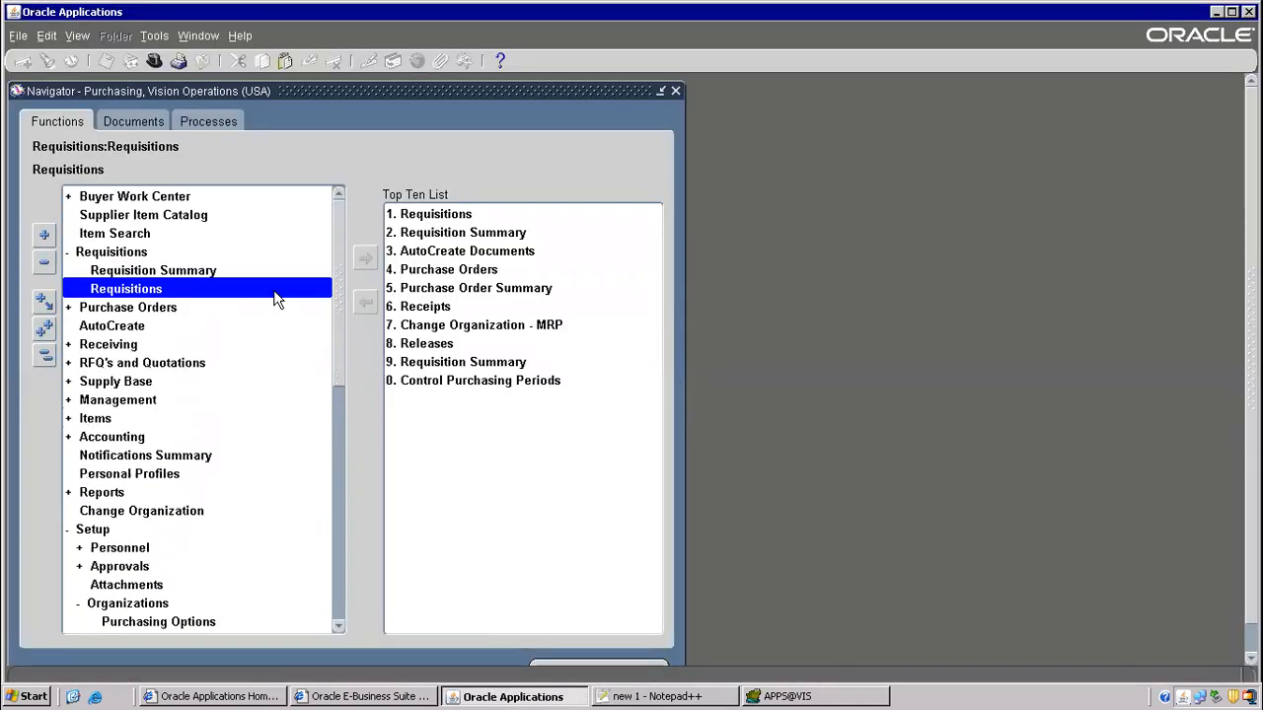
double_click(165, 288)
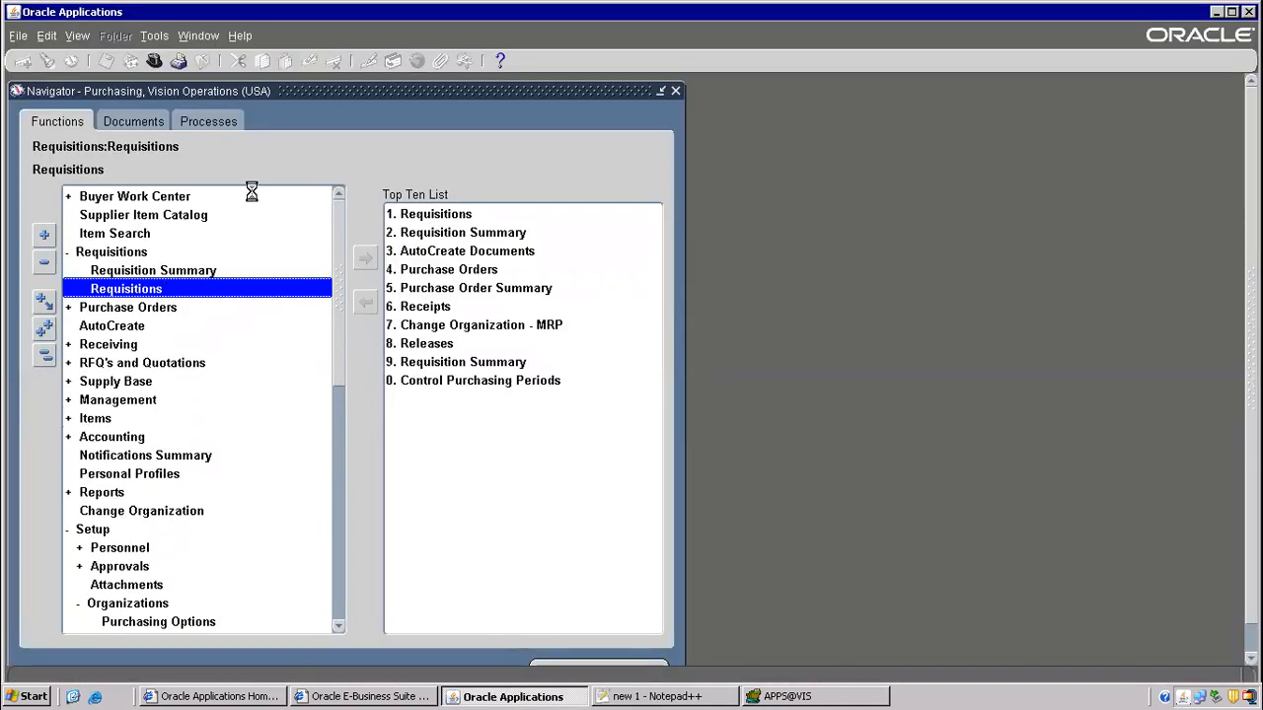
- Query requisition 16418 in the Requisitions form using the number copied from the notes
click(691, 696)
scroll(476, 319, up, 4)
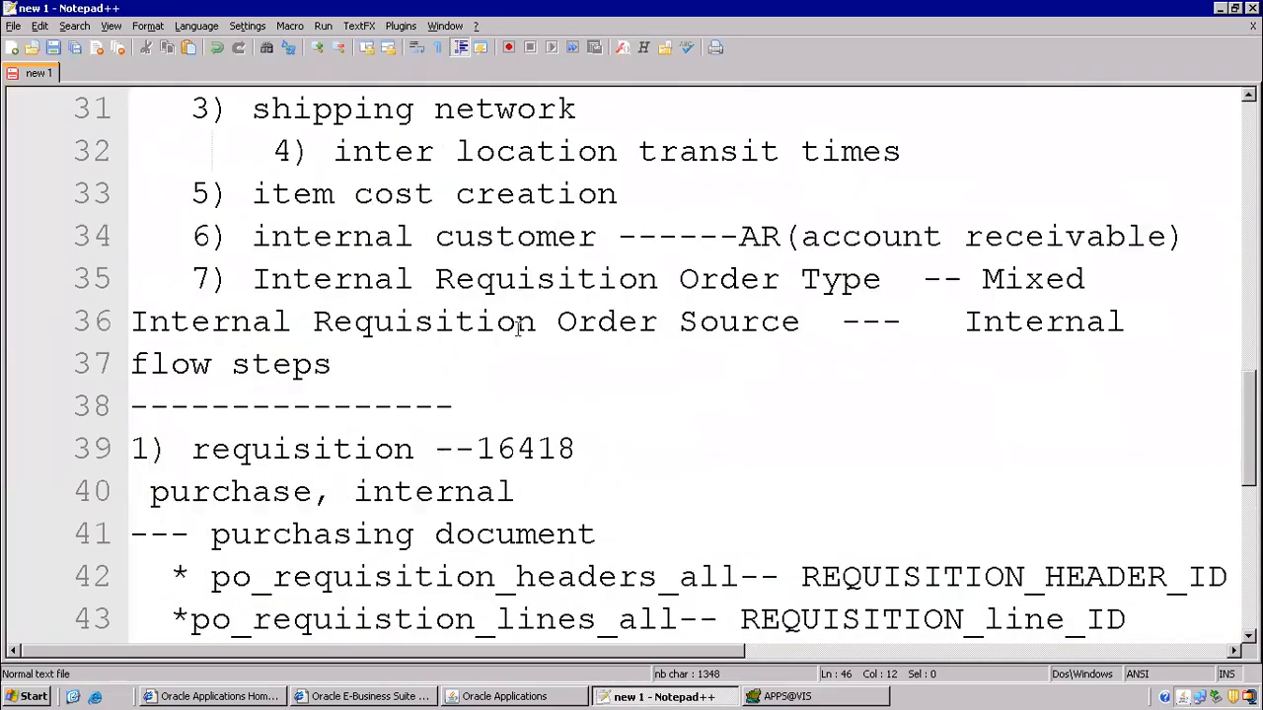
drag(479, 449, 582, 451)
key(ctrl+c)
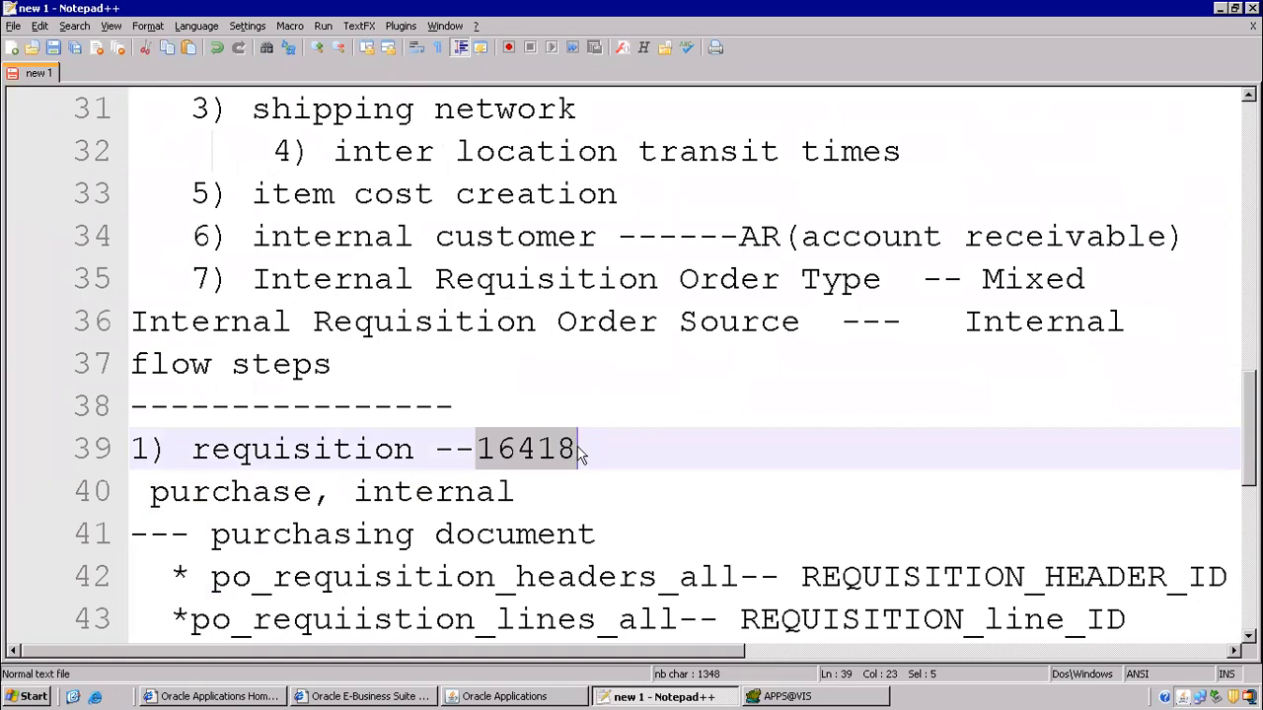
key(alt+Tab)
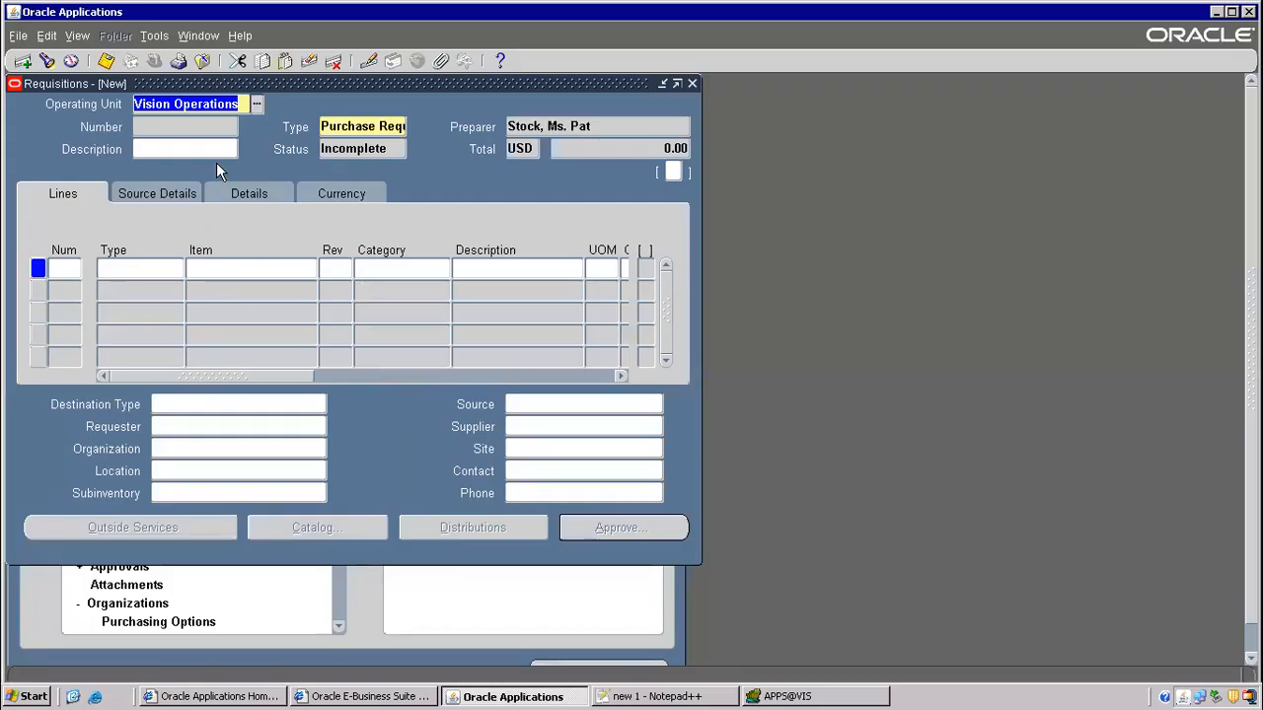
key(F11)
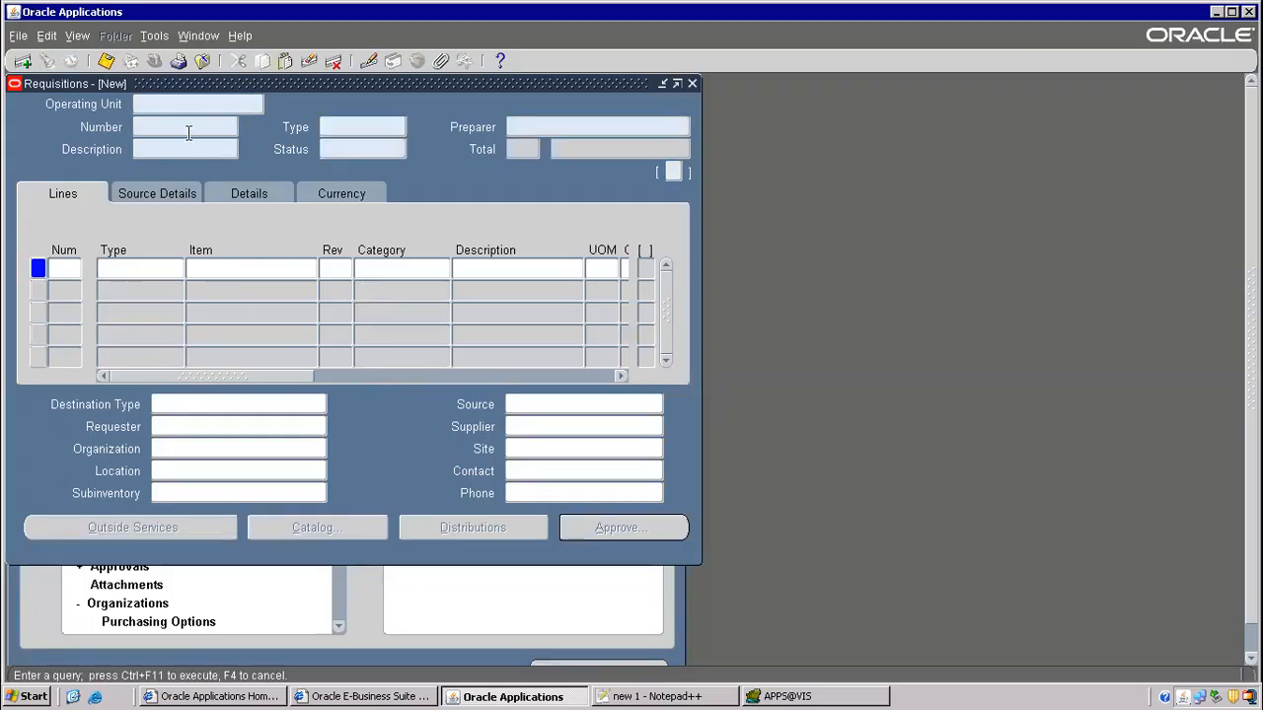
key(ctrl+v)
key(ctrl+F11)
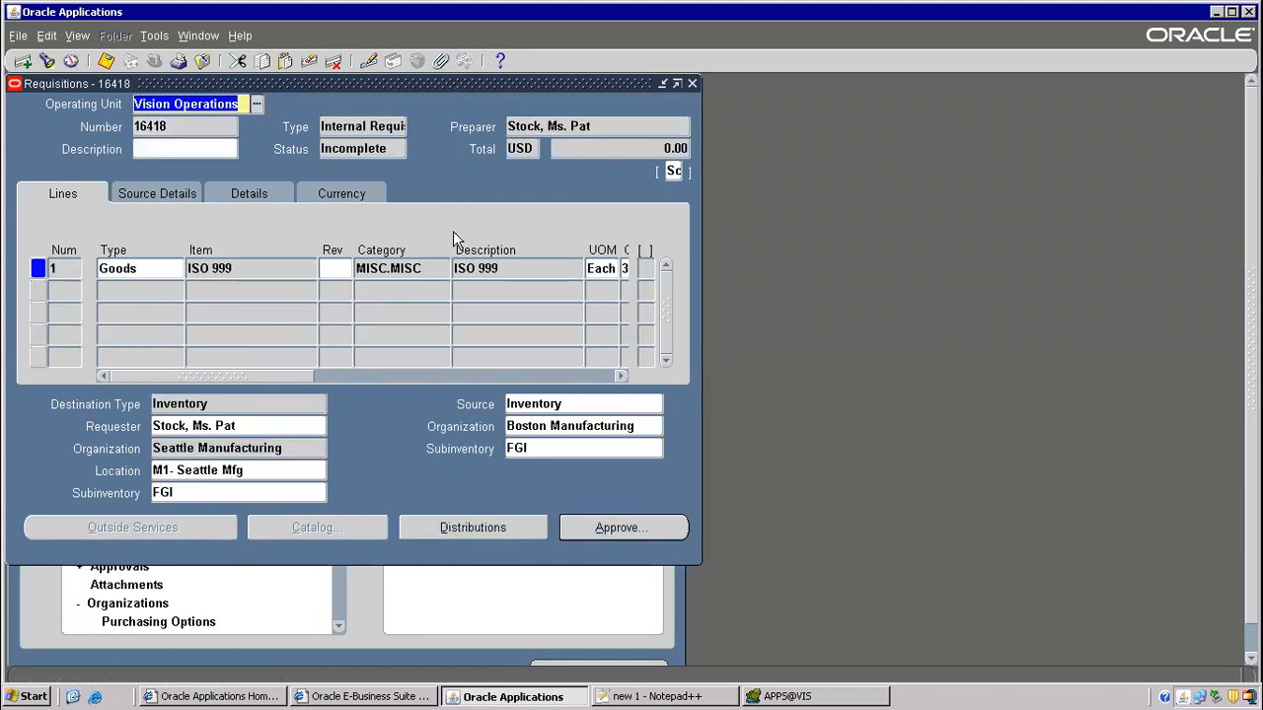
- Submit the Incomplete requisition 16418 for approval and close the form
click(382, 149)
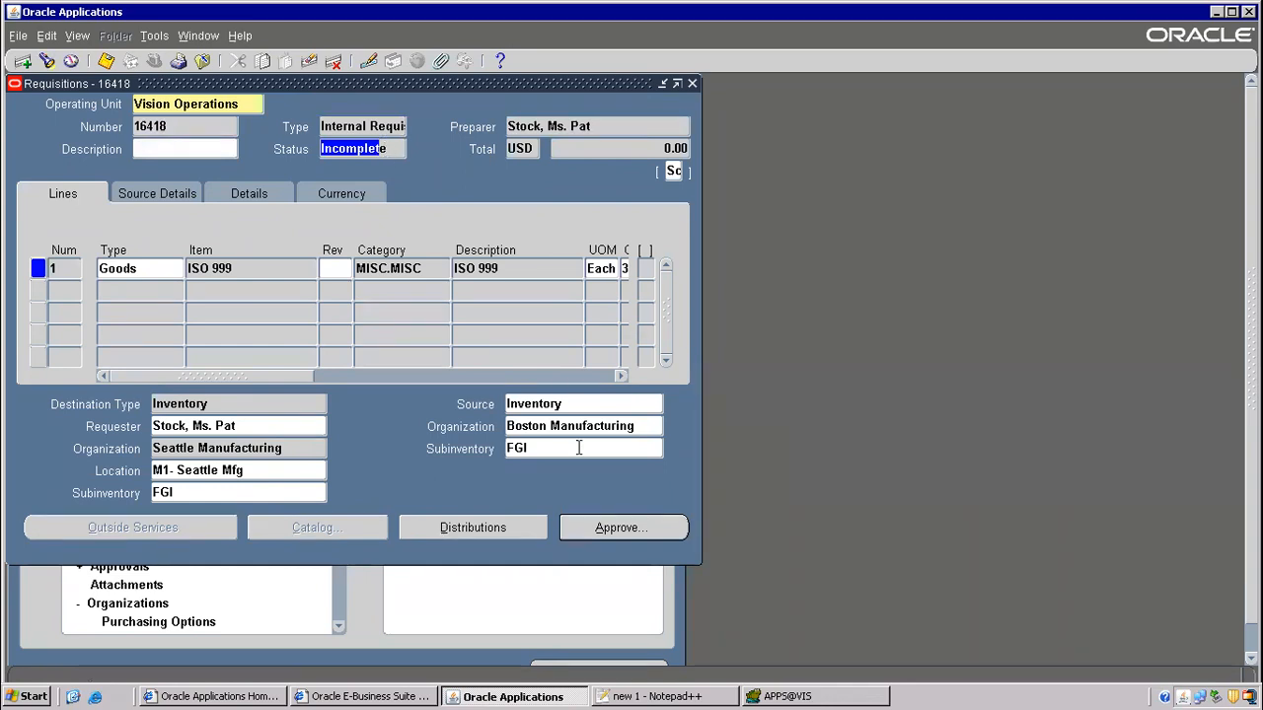
click(621, 530)
click(476, 553)
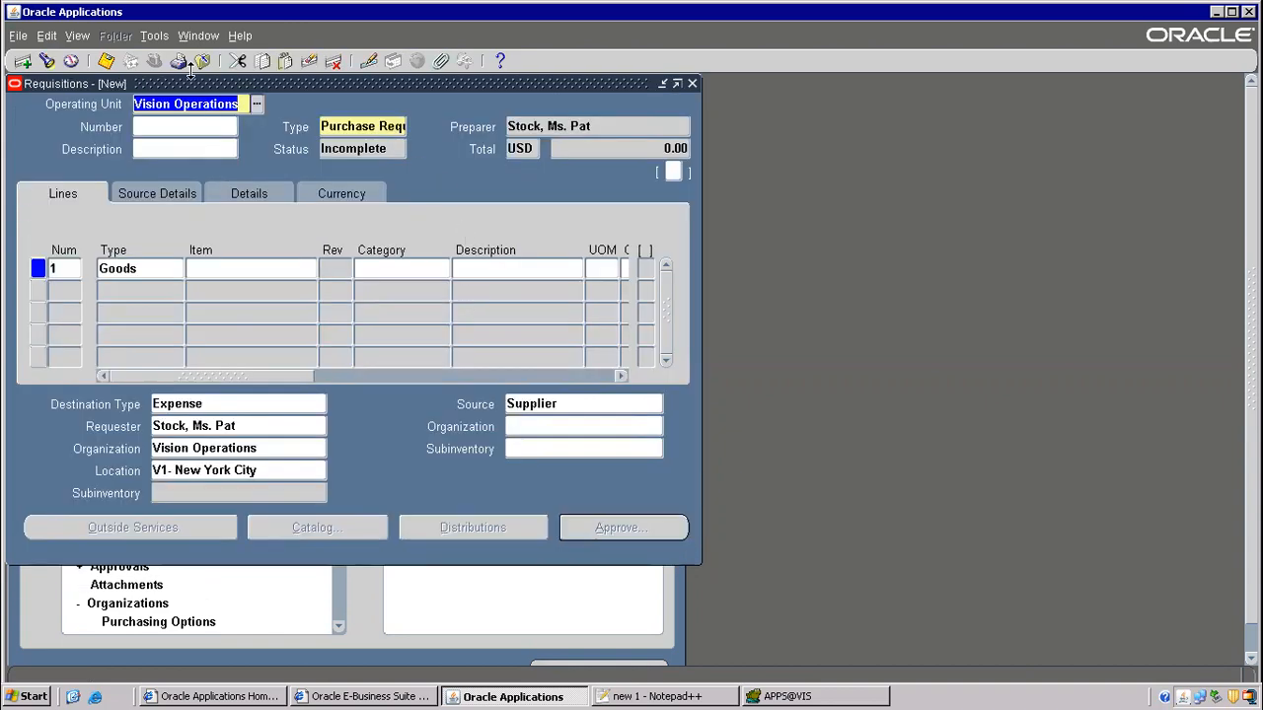
click(201, 61)
- Find requisition 16418 in Requisition Summary and select its 0.00 total
double_click(182, 275)
click(239, 150)
text(16418)
click(653, 488)
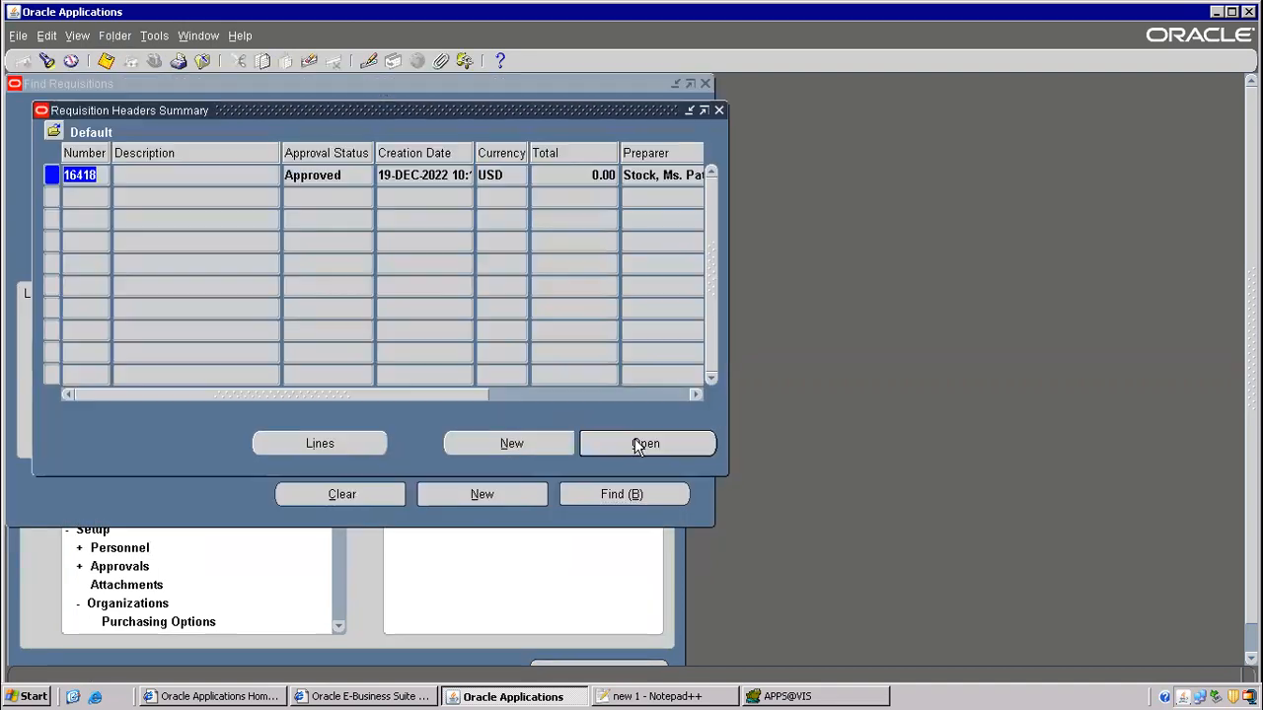
click(326, 176)
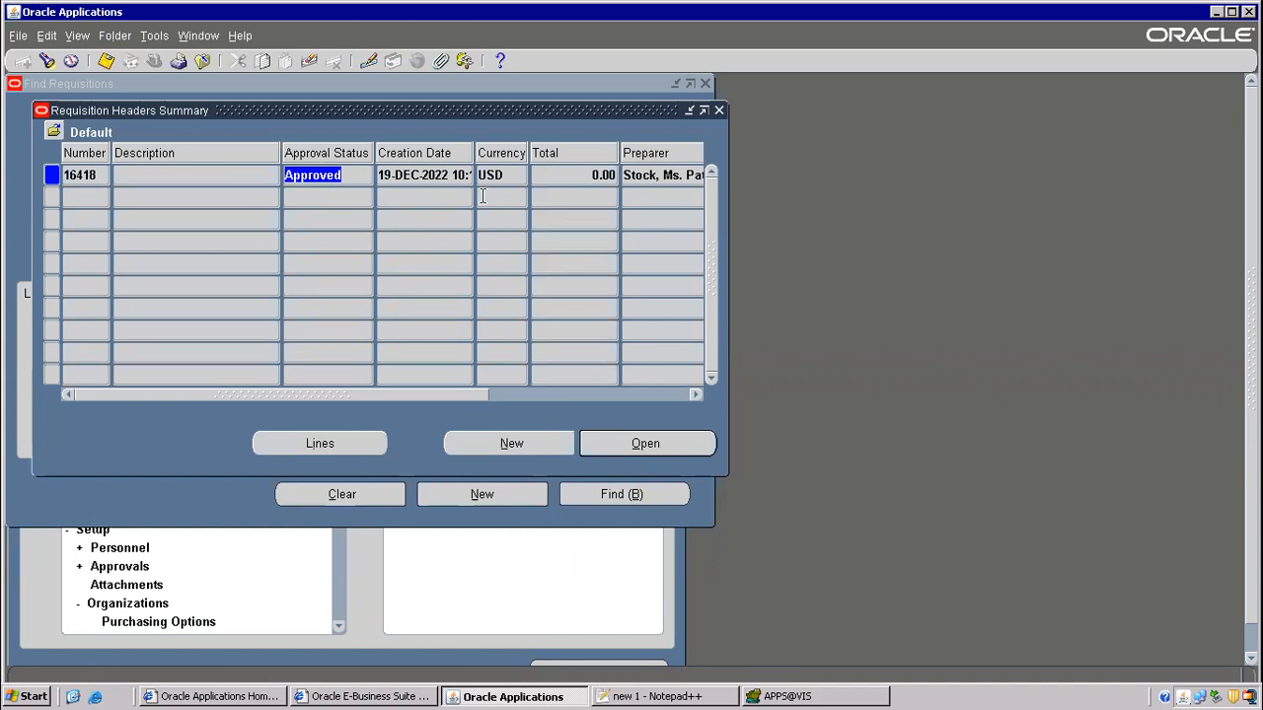
click(597, 175)
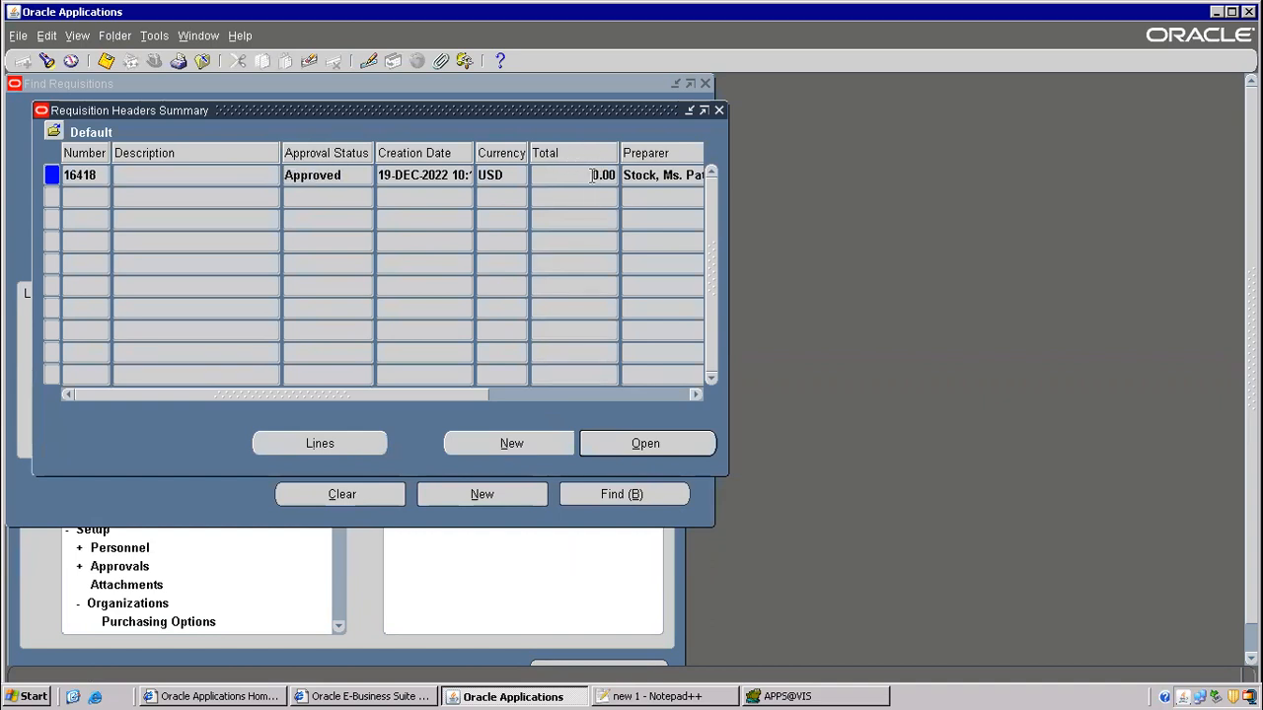
drag(572, 172, 724, 180)
- Copy PO_REQUISITION_HEADERS_INQ_V from the header's Record History and close it
click(240, 39)
click(271, 150)
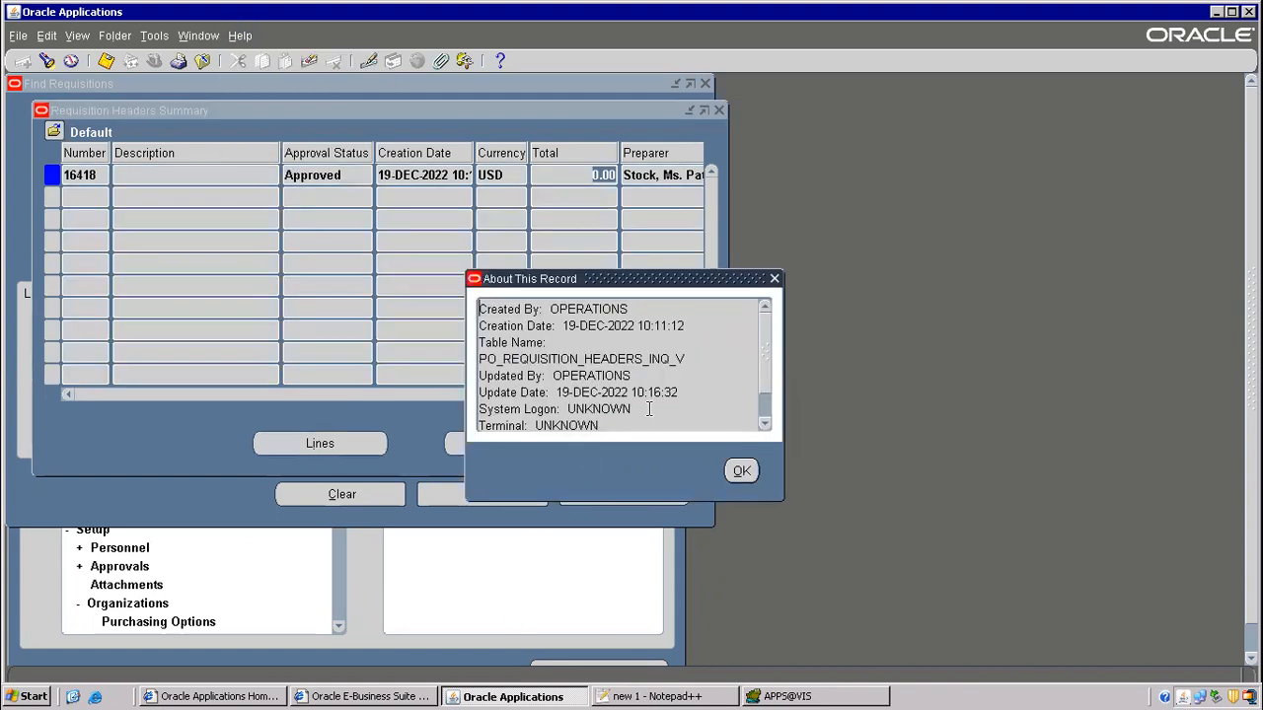
drag(479, 359, 691, 359)
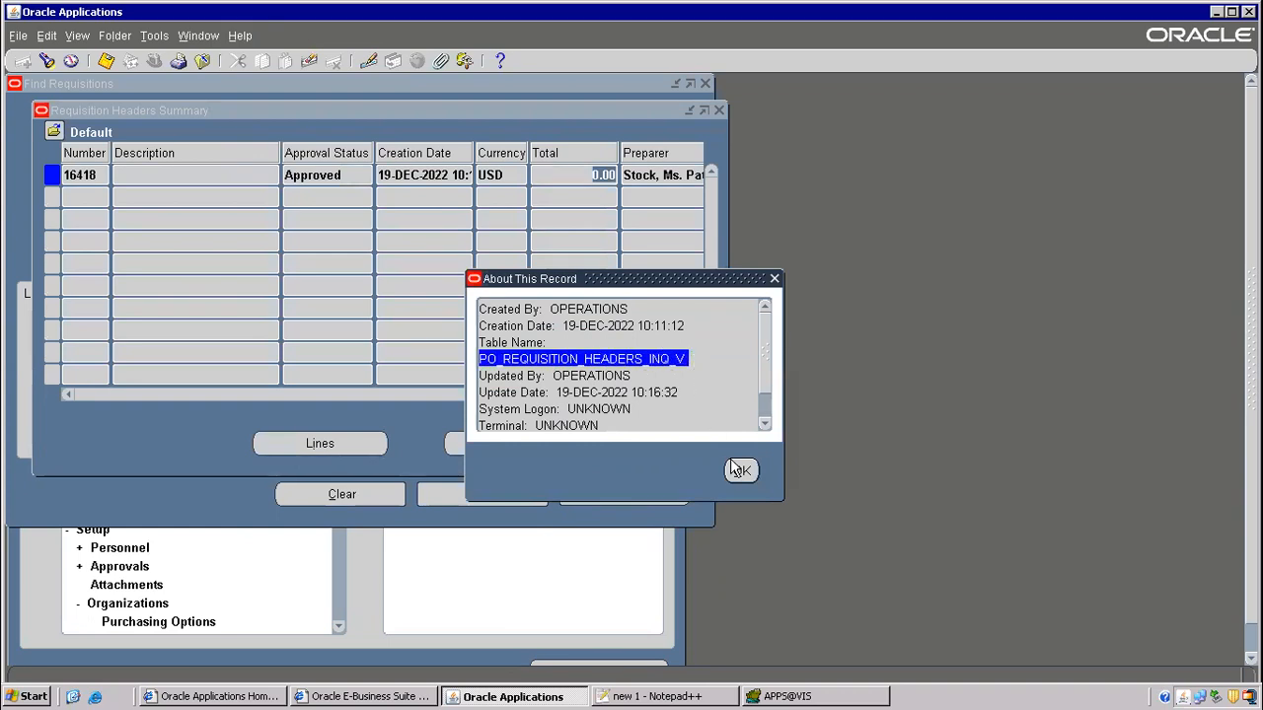
click(740, 470)
- View requisition 16418's action history; record history is unavailable there
click(154, 37)
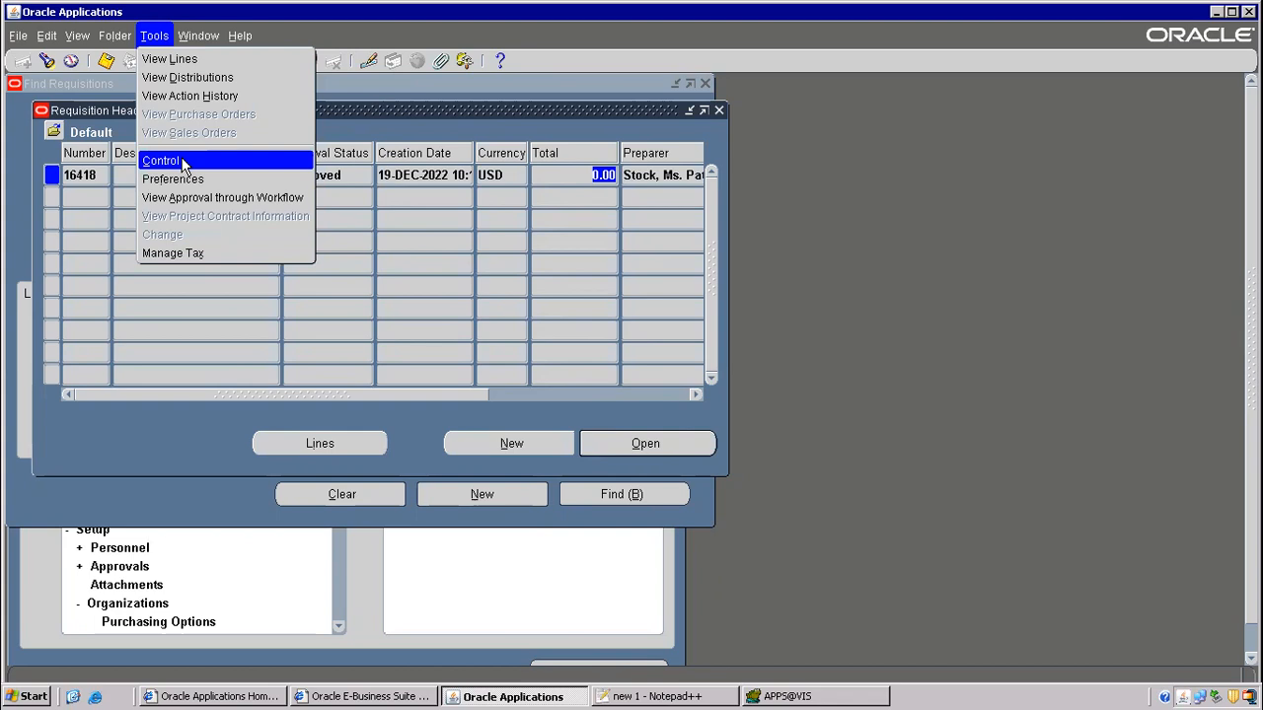
click(213, 97)
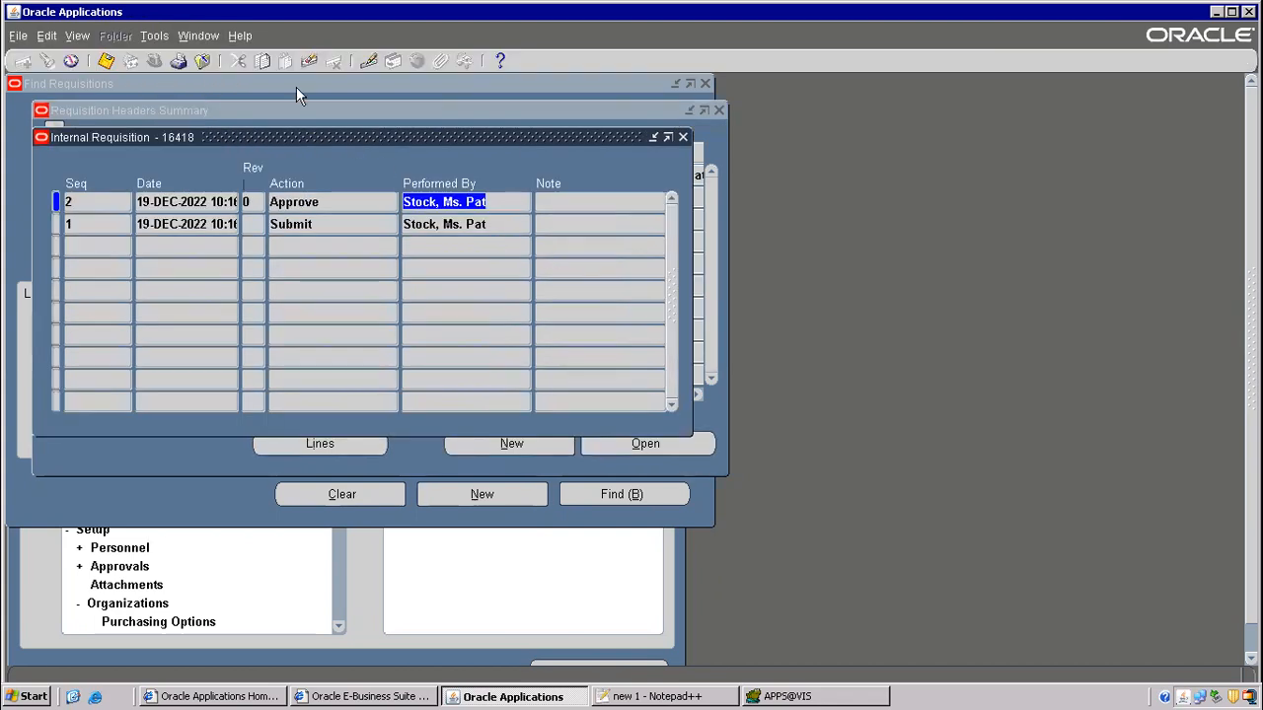
click(241, 36)
click(265, 150)
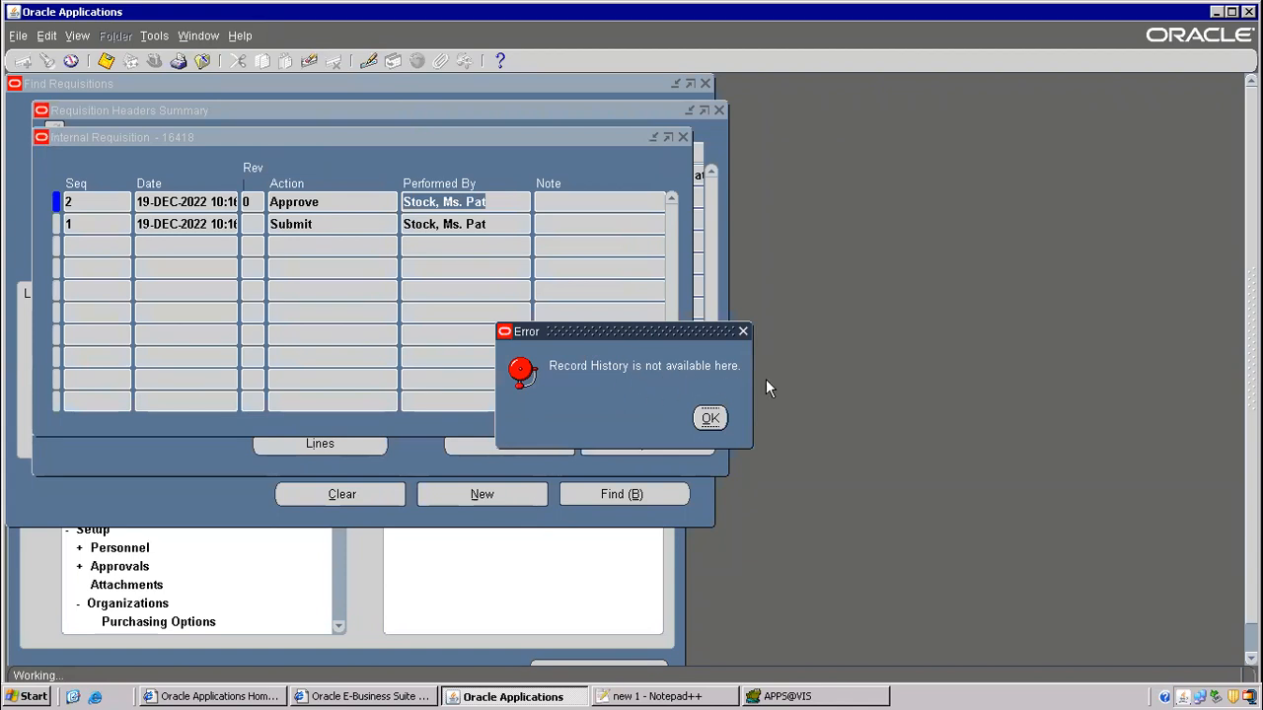
click(710, 419)
click(239, 36)
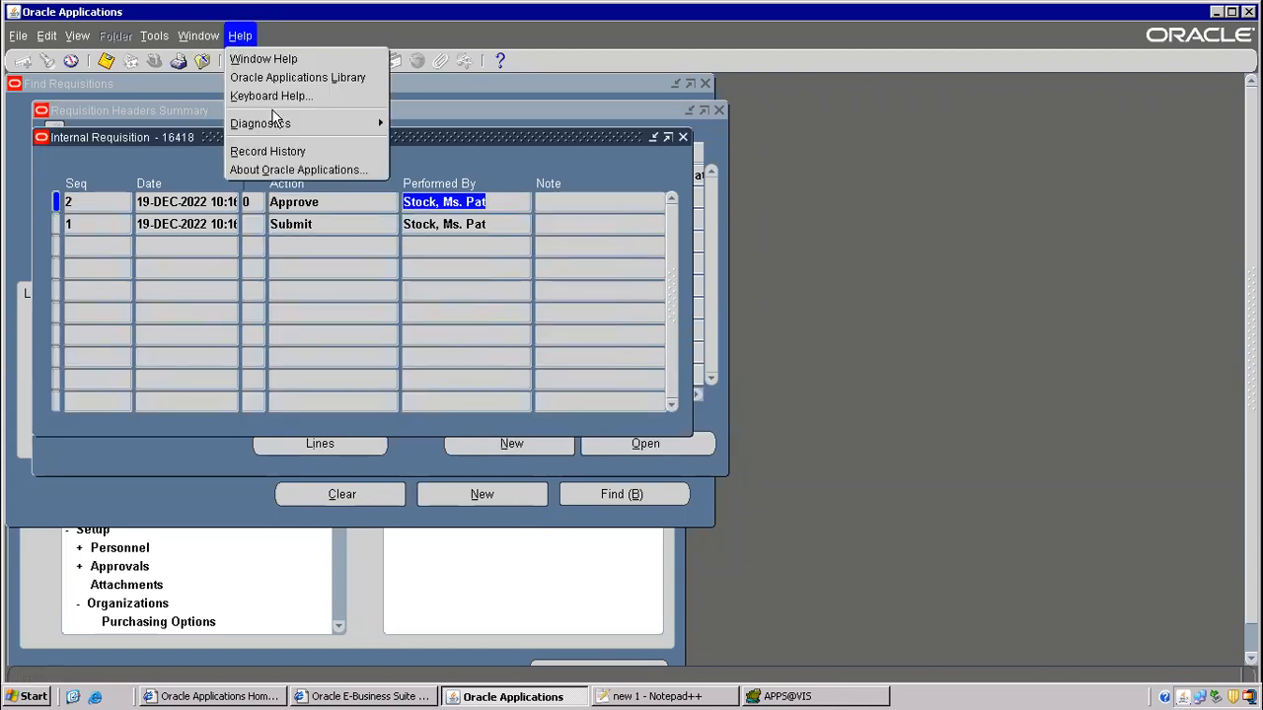
- Examine the SYSTEM block's last_query field via Help > Diagnostics
mouse_move(375, 123)
click(414, 145)
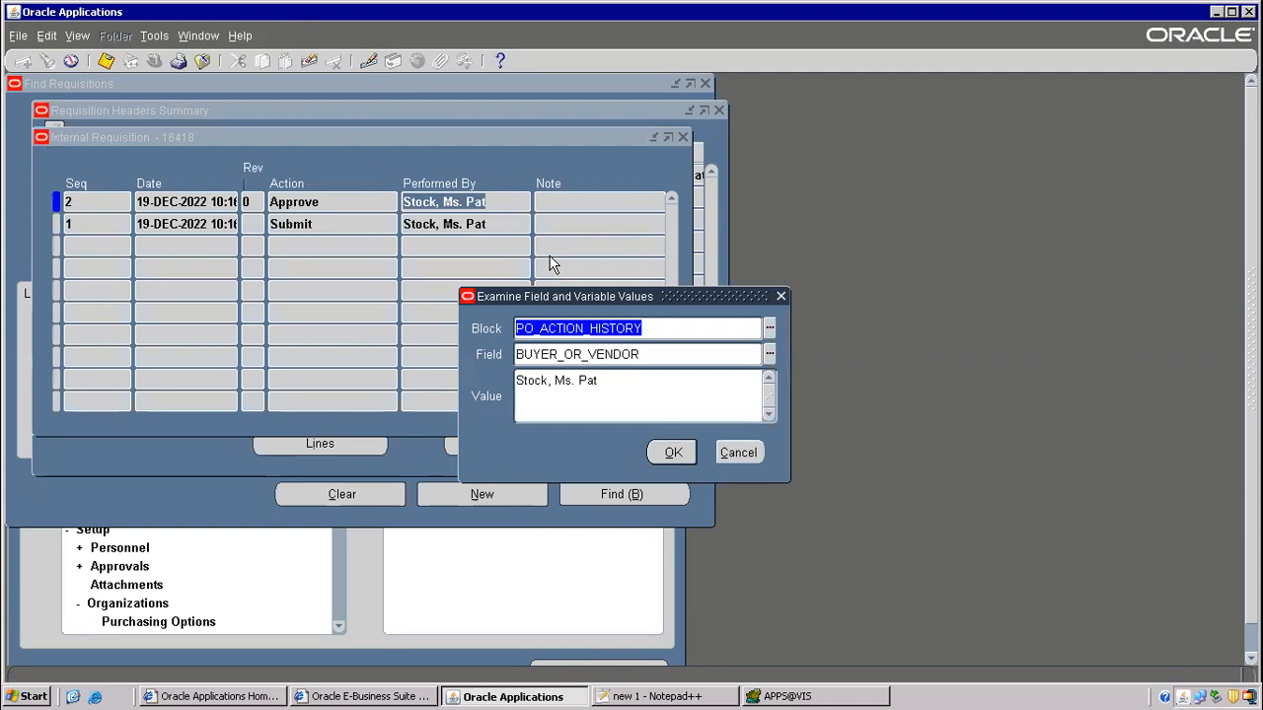
text(syste)
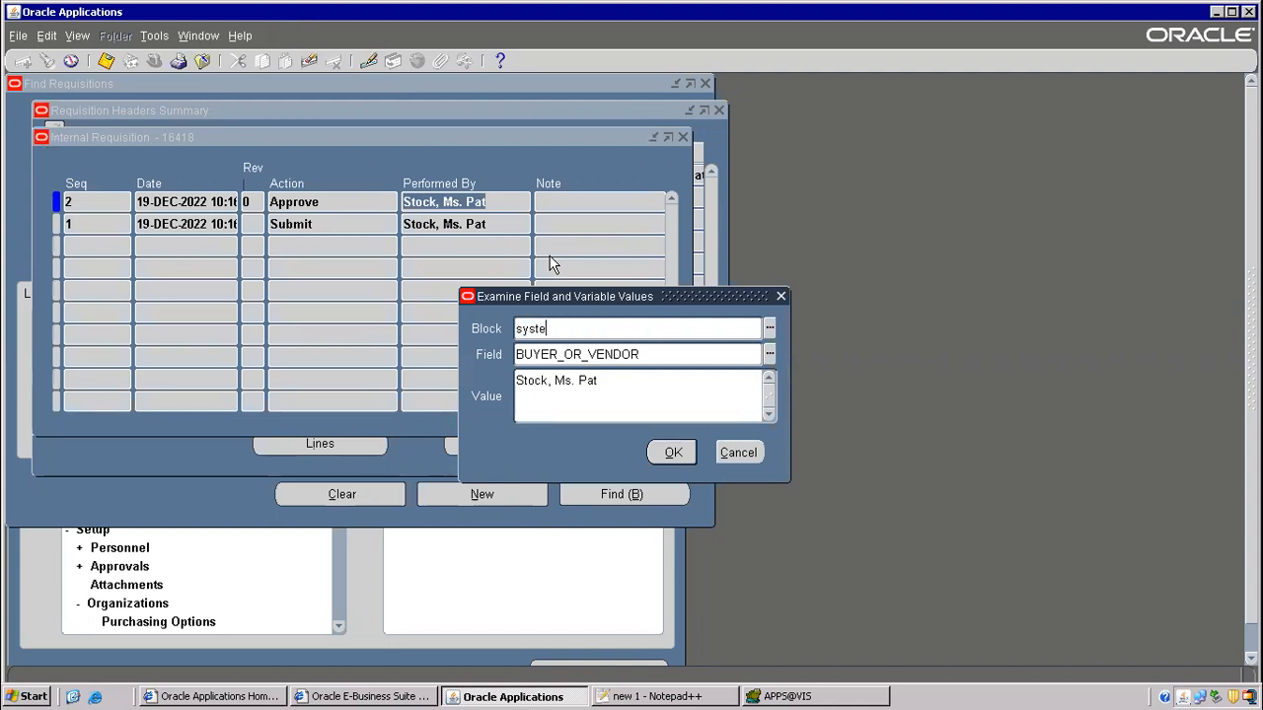
text(m)
key(Tab)
text(last_query)
key(Tab)
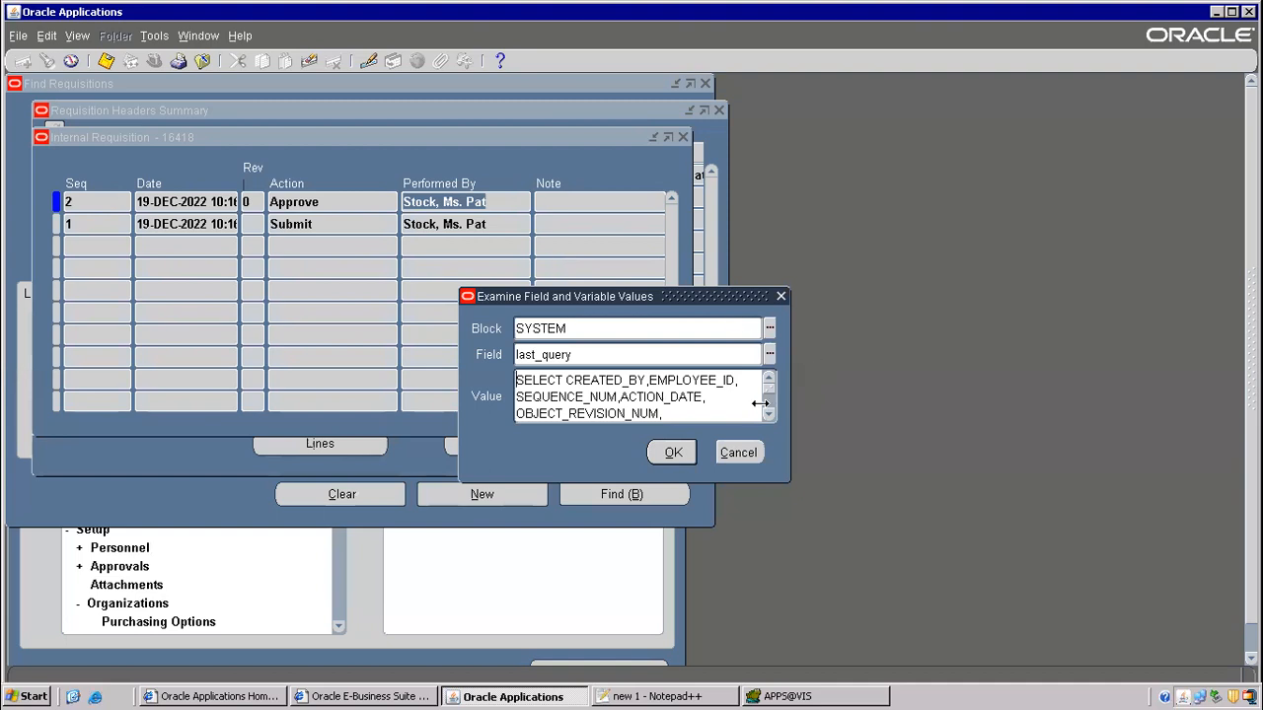
- Scroll through the last query and select its PO_ACTION_HISTORY table name
drag(768, 391, 765, 425)
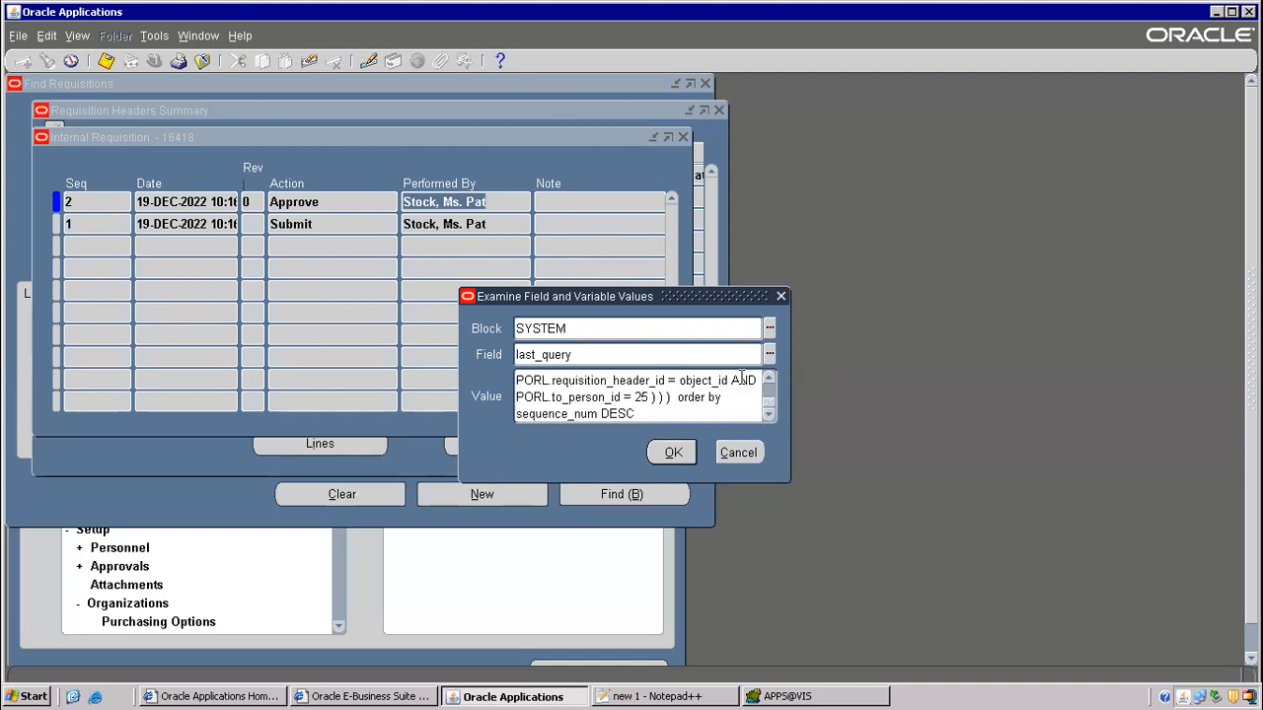
click(771, 378)
click(770, 379)
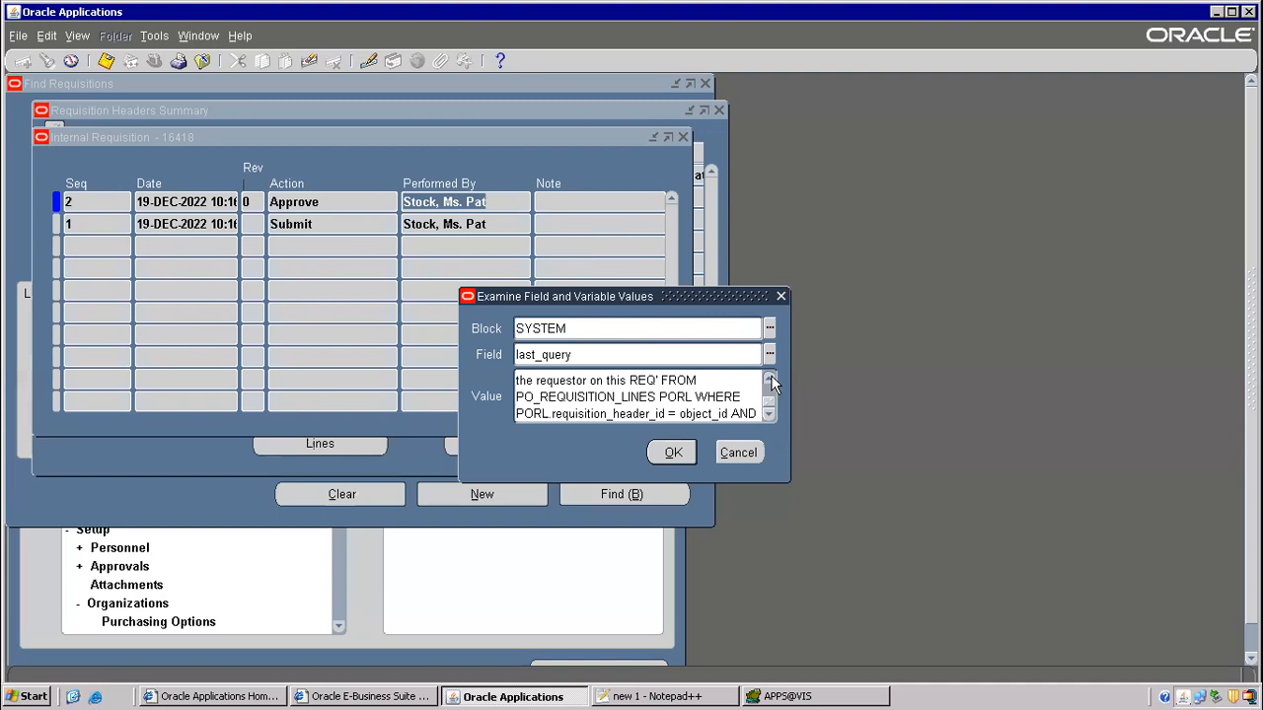
click(771, 379)
click(770, 379)
click(771, 379)
click(771, 379)
click(770, 379)
click(770, 379)
click(770, 379)
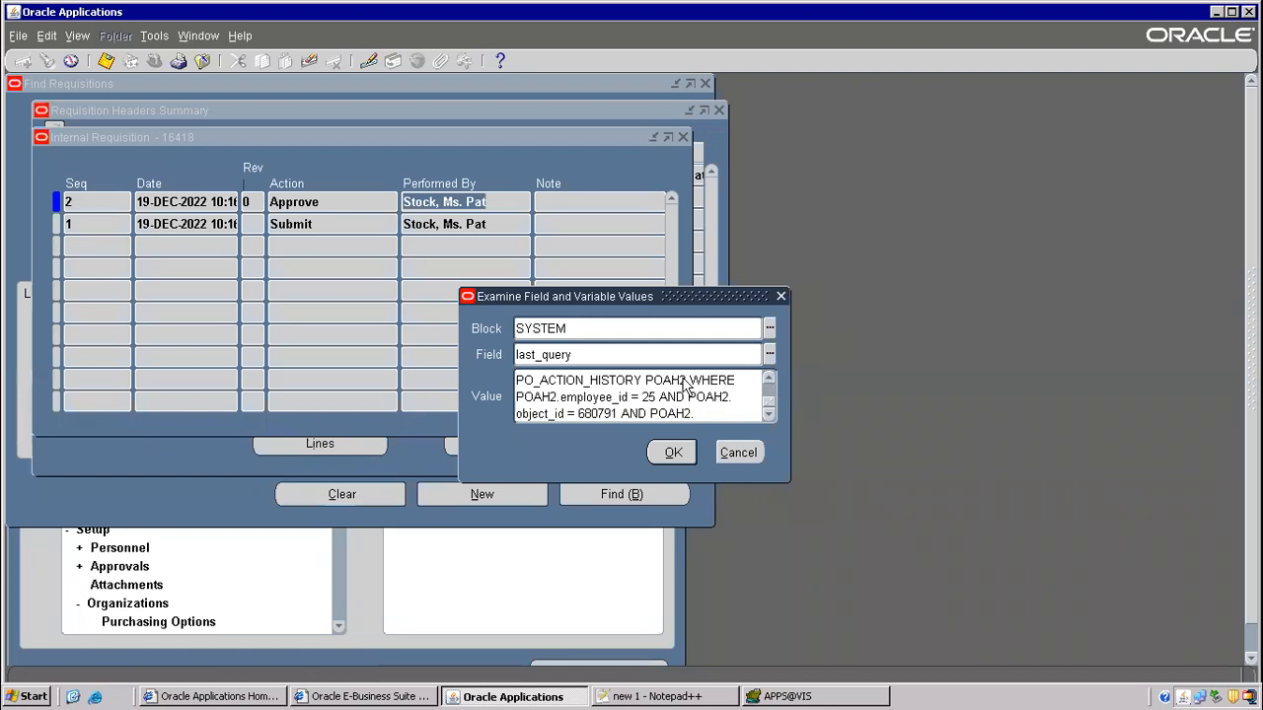
drag(643, 380, 338, 369)
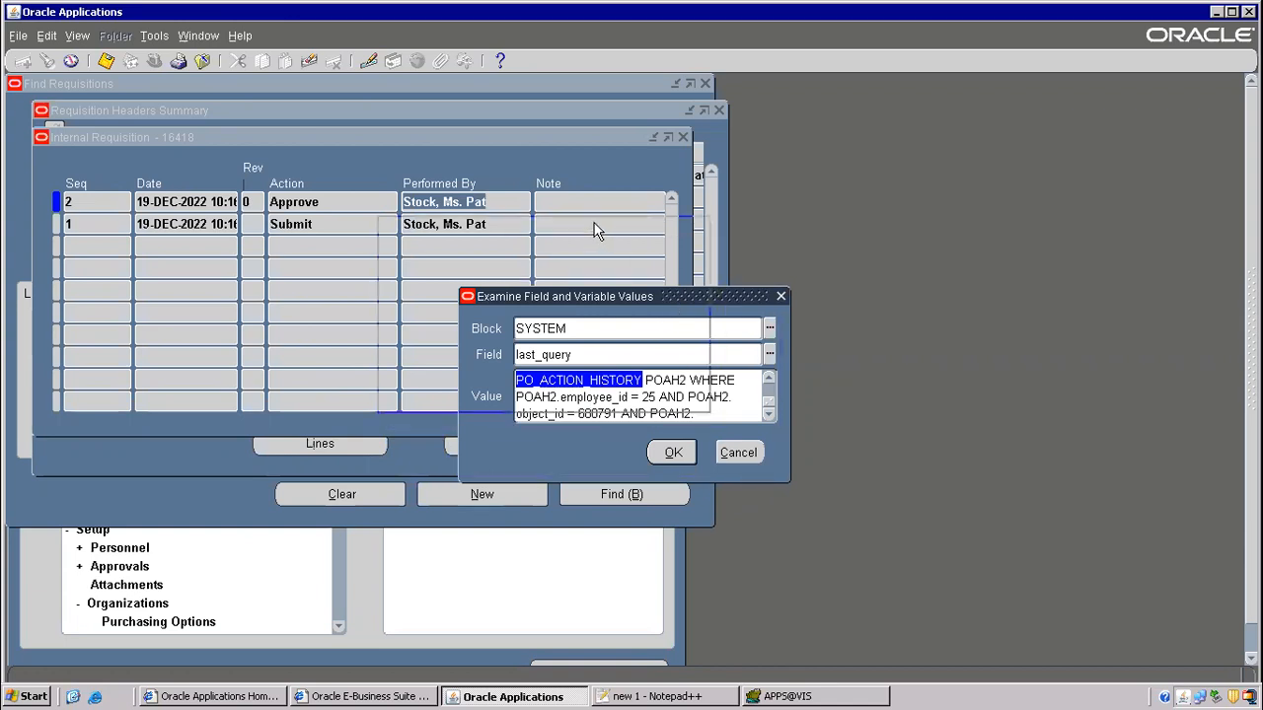
drag(676, 299, 594, 215)
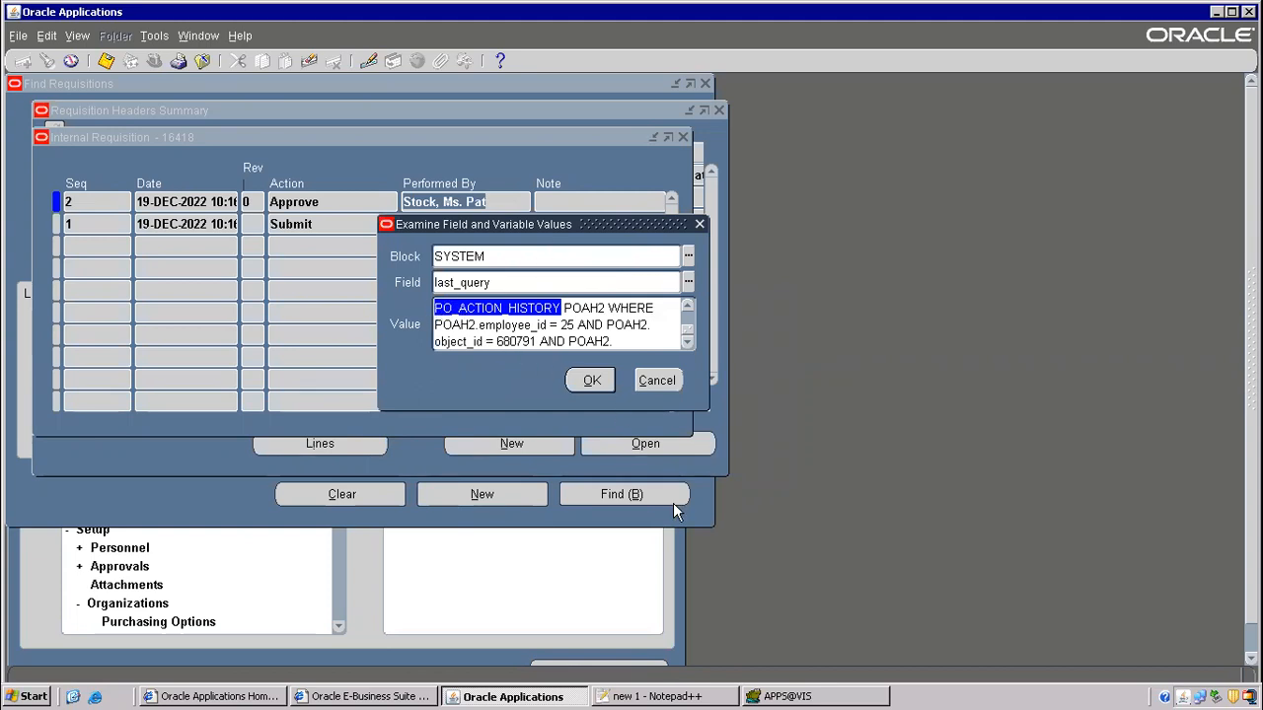
click(659, 697)
scroll(369, 406, down, 5)
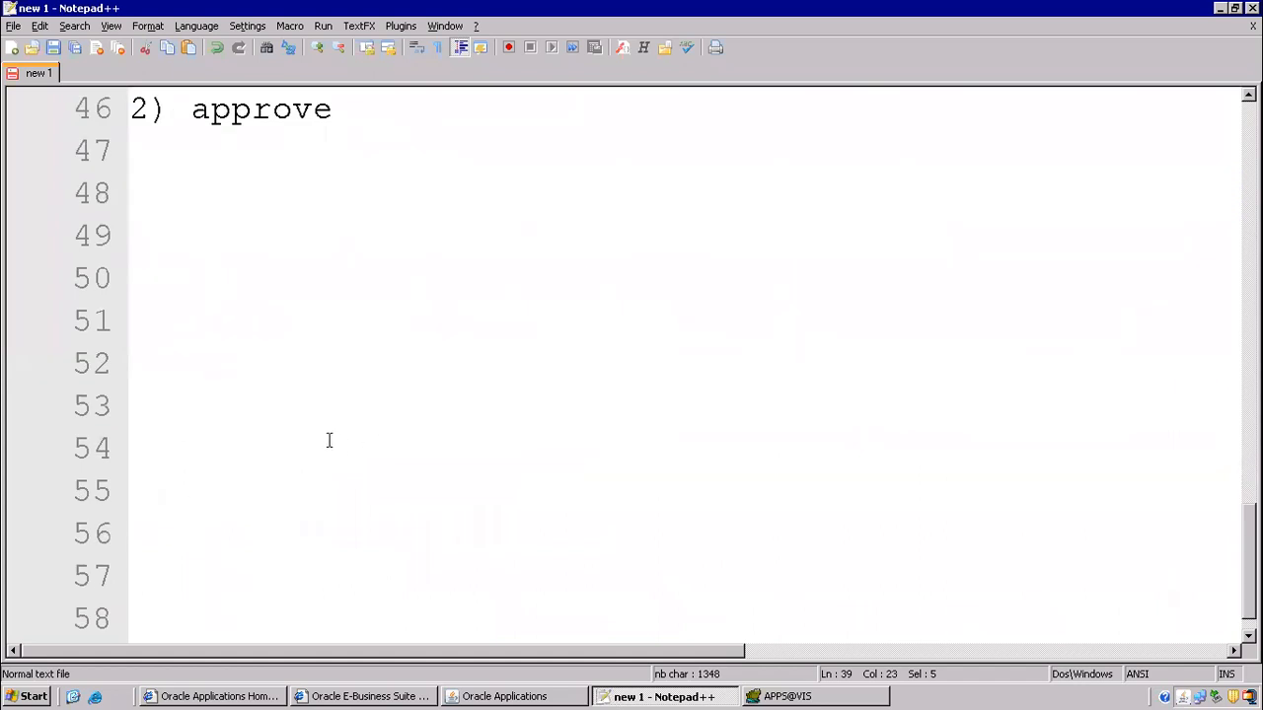
- Add po_action_history under 2) approve and a new line '3) create internal orders'
click(262, 143)
text(po_action_history)
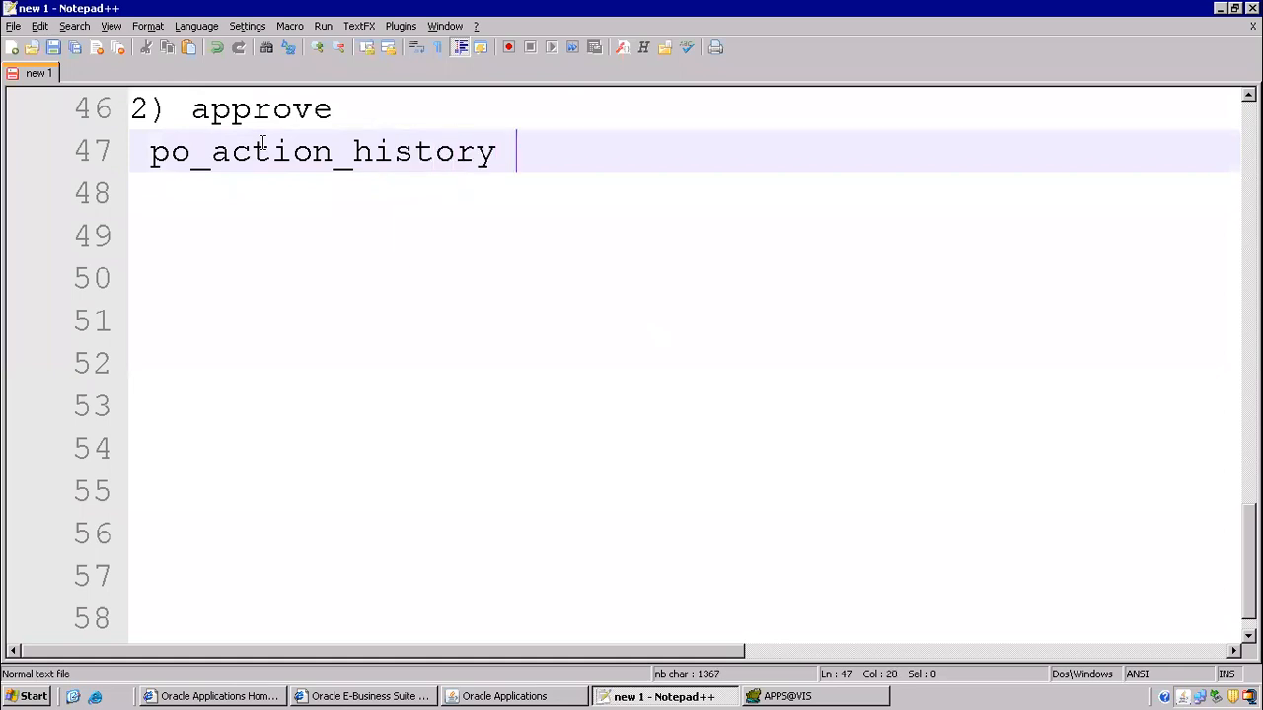
key(Return)
key(Return)
text(3))
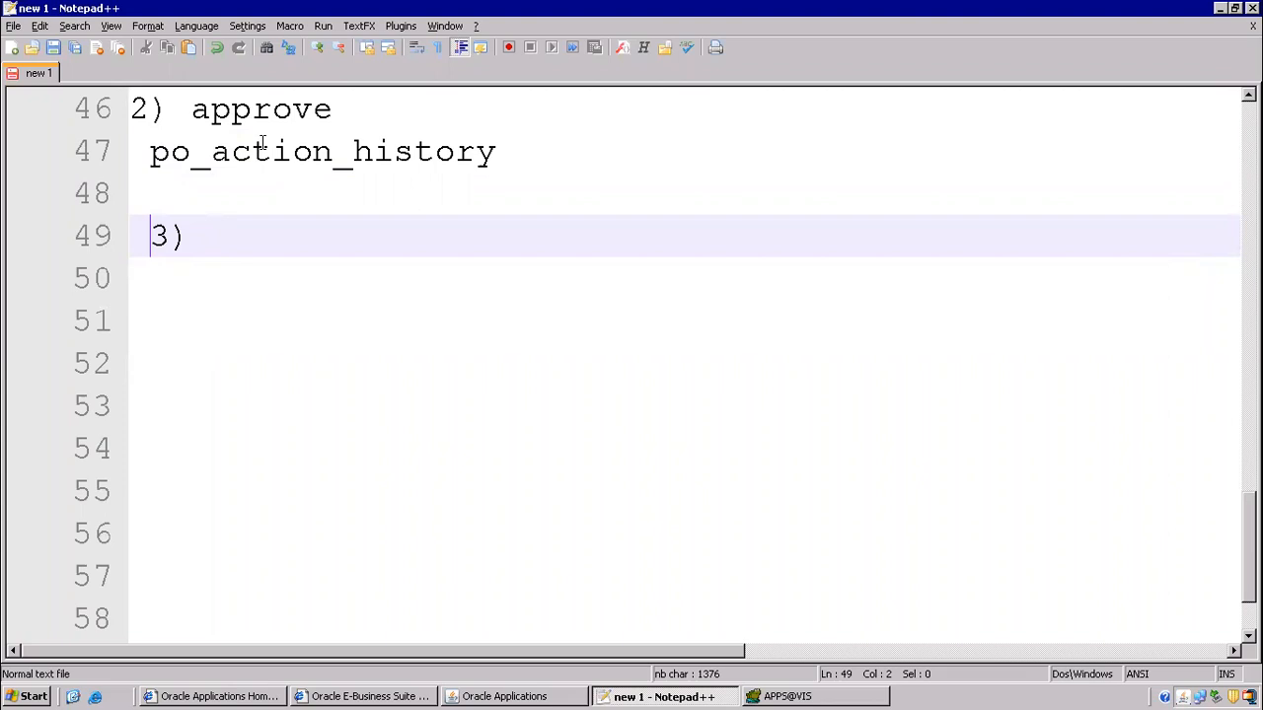
key(BackSpace)
key(End)
text(c)
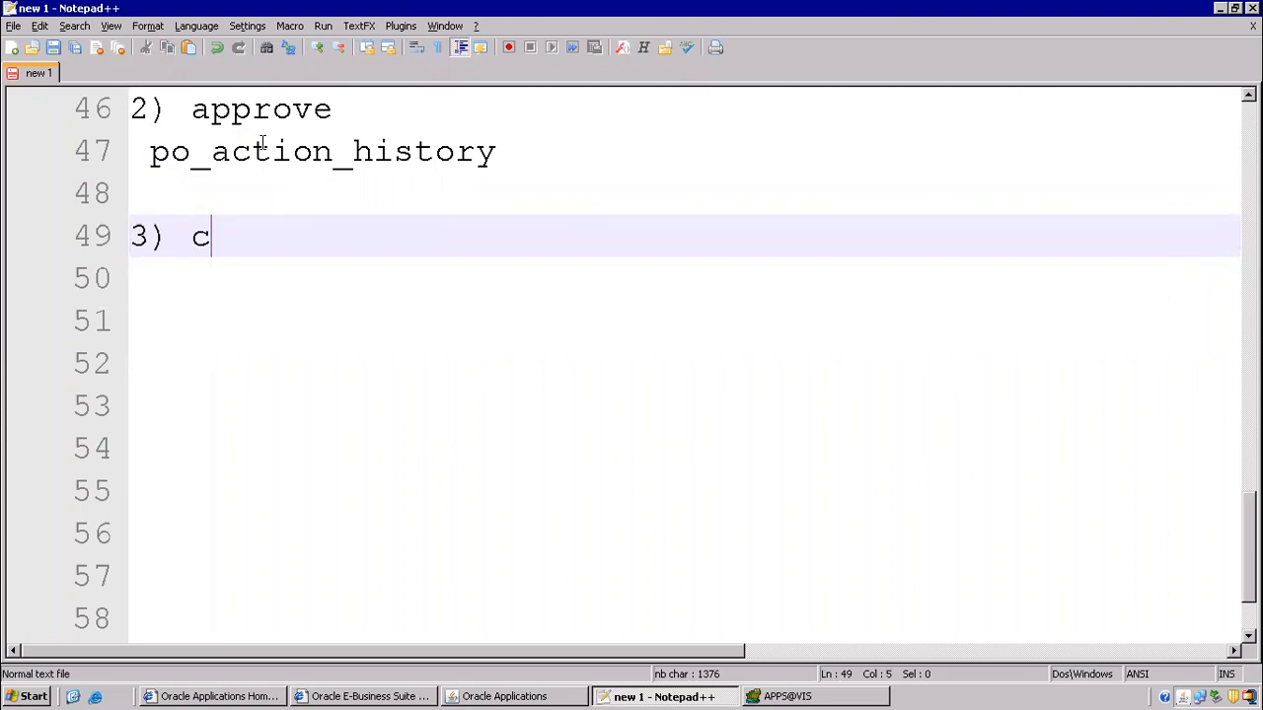
text(reate internal orders)
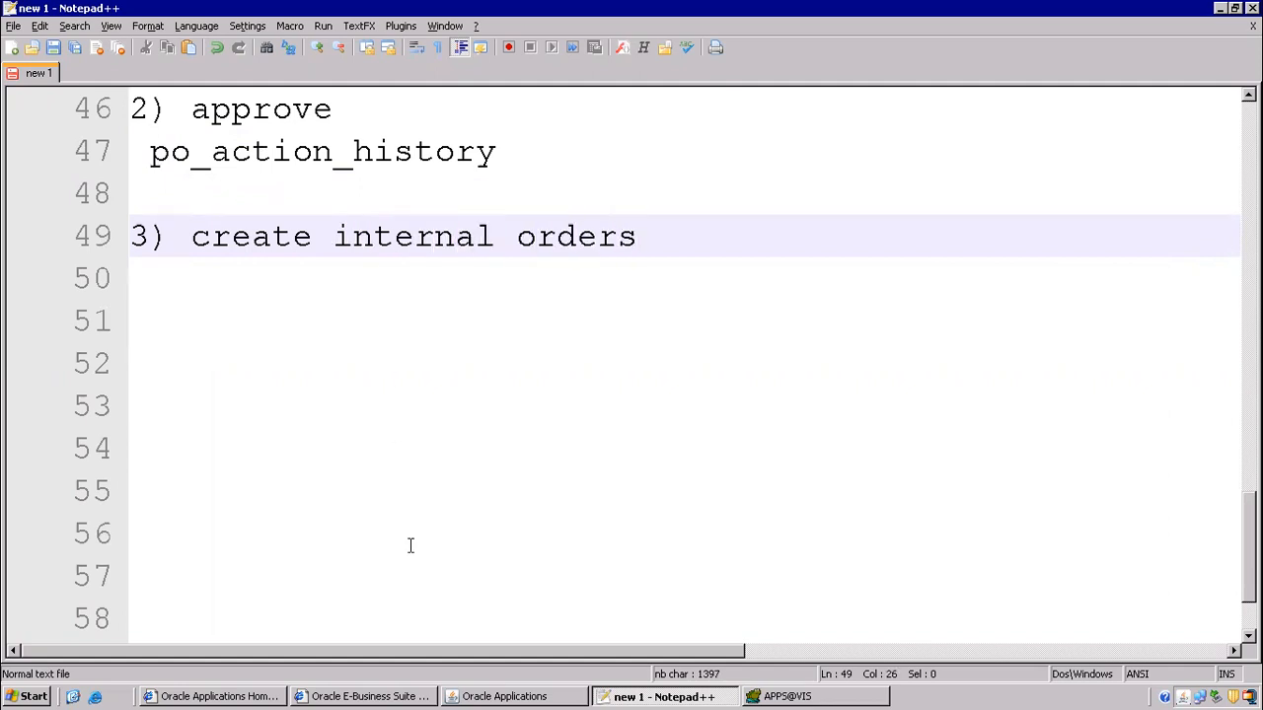
click(504, 696)
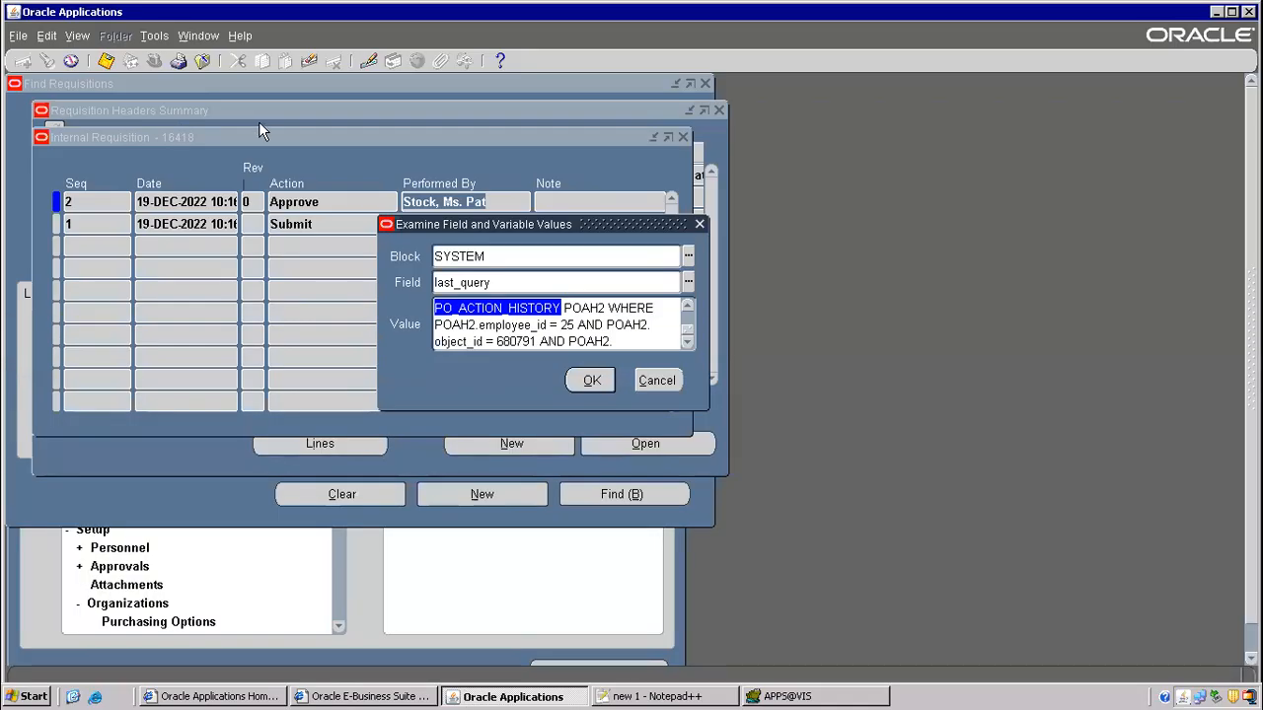
- Close the requisition windows and collapse the Navigator function tree
key(F4)
key(F4)
key(F4)
key(alt+t)
click(175, 164)
- Start a single new request and choose the Create Internal Orders program
click(79, 36)
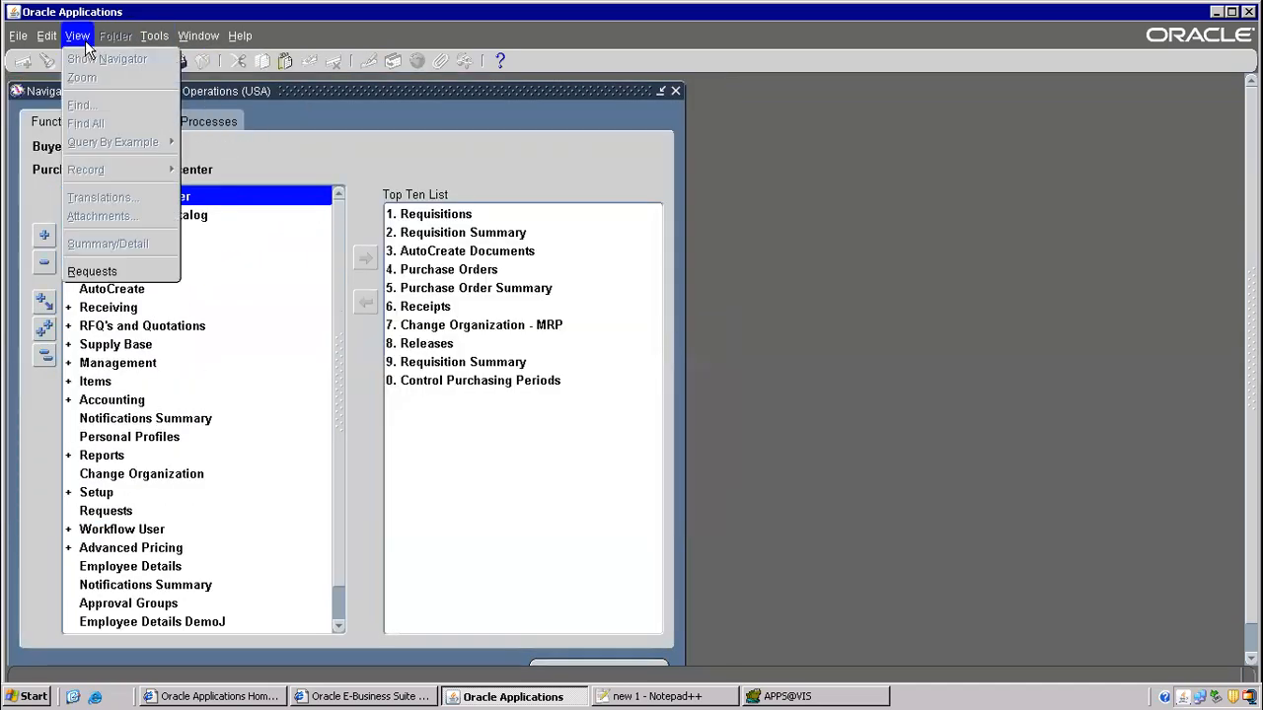
click(111, 267)
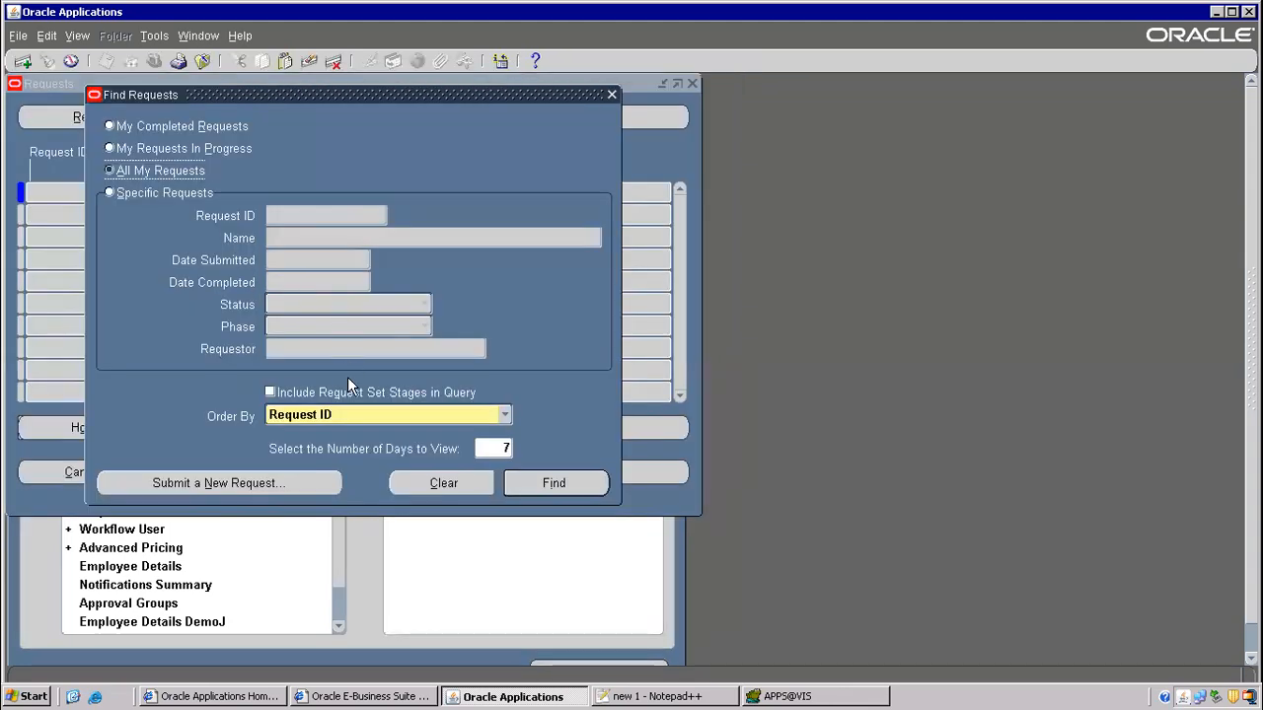
click(291, 486)
click(331, 394)
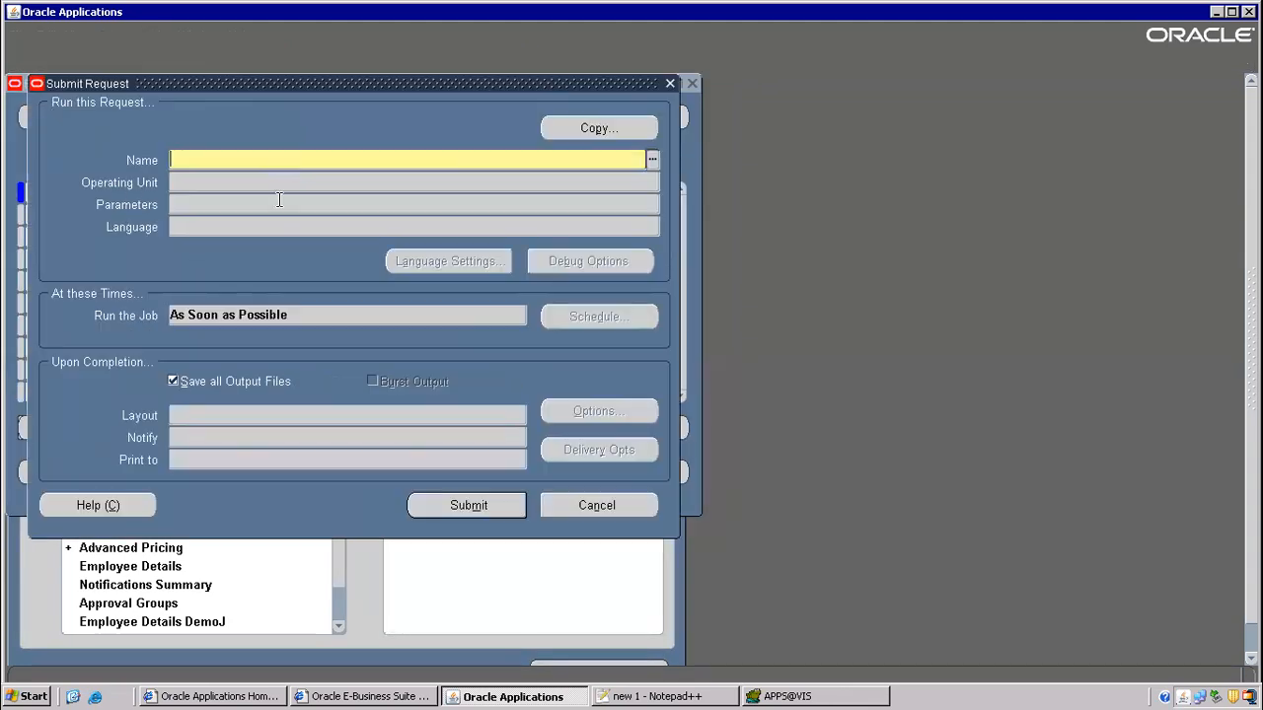
text(crea)
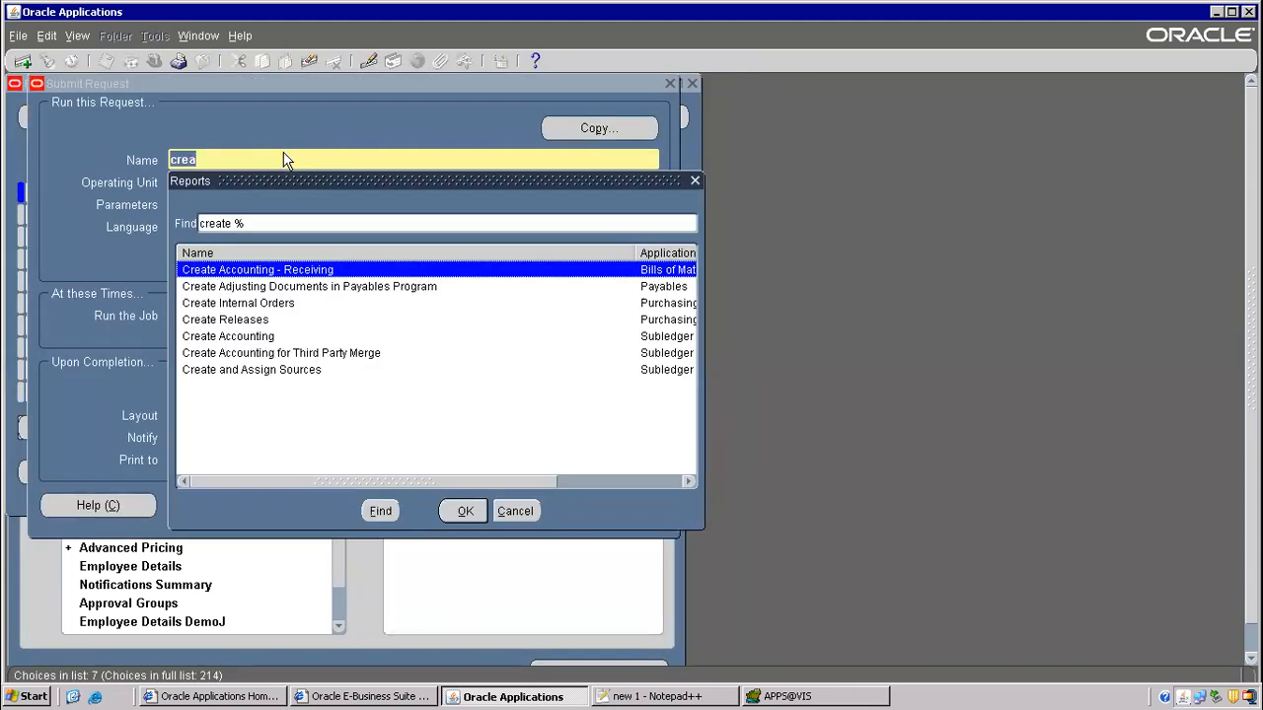
click(264, 306)
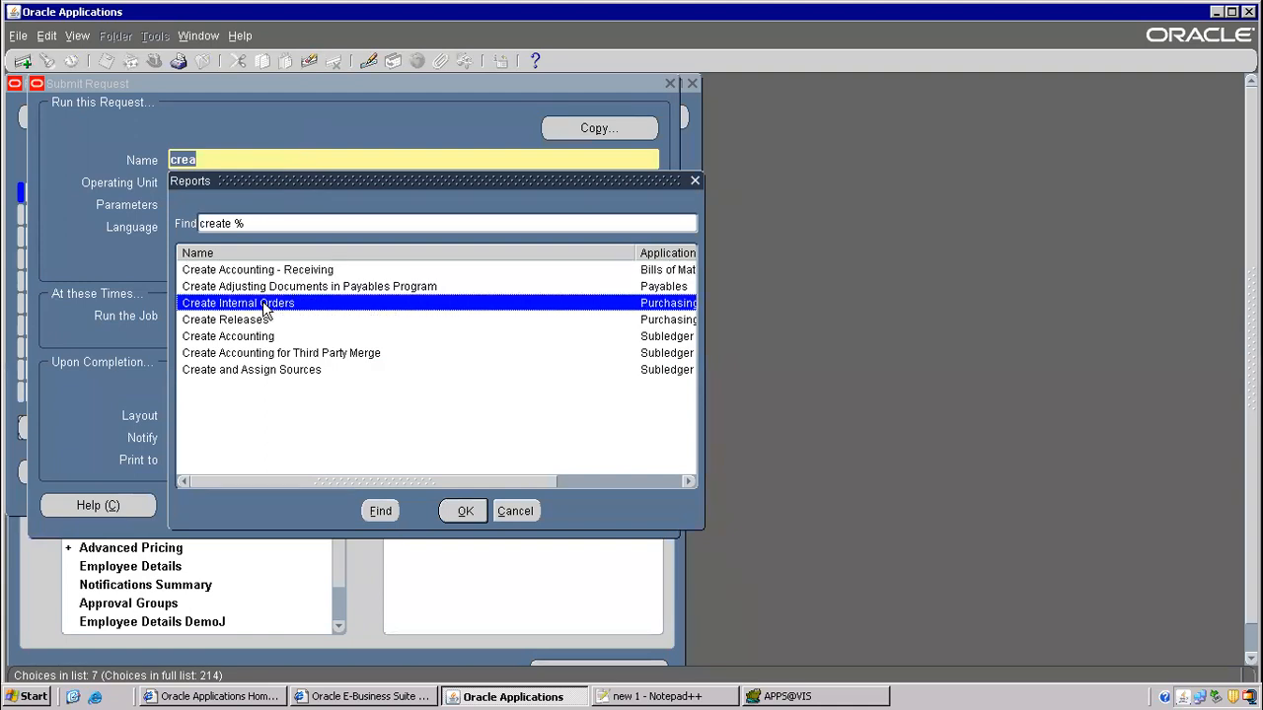
click(466, 510)
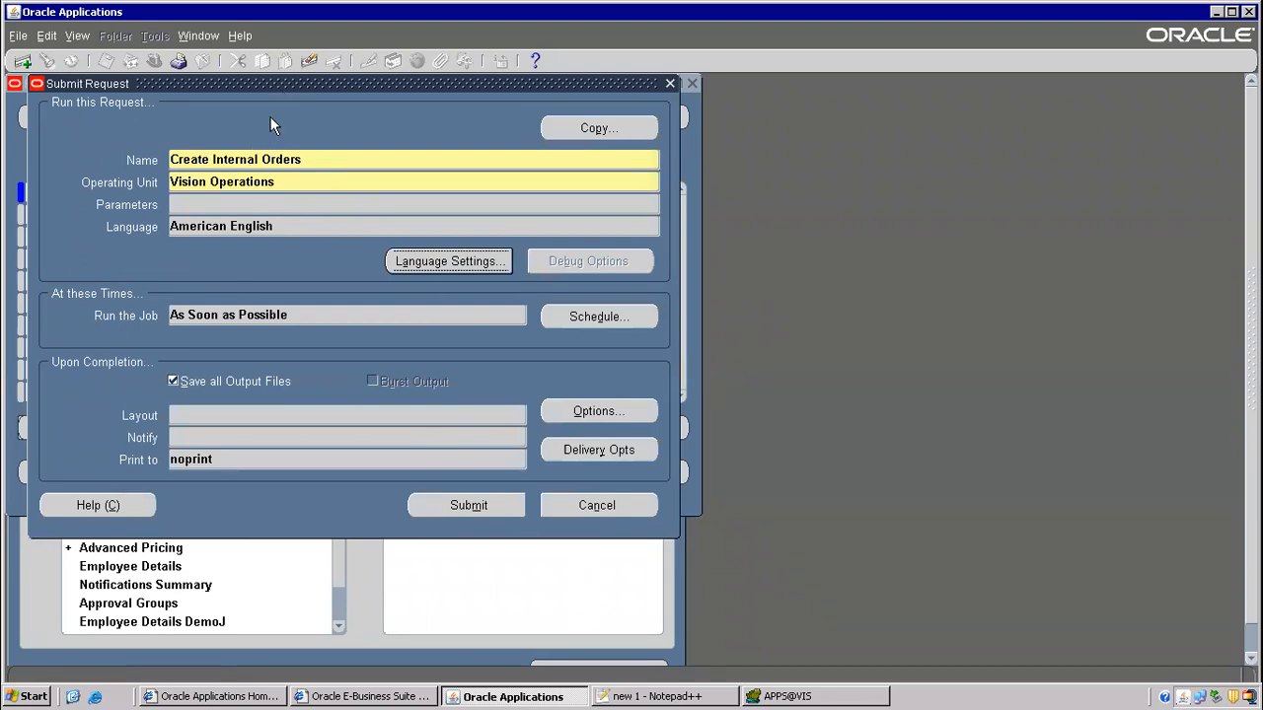
click(676, 696)
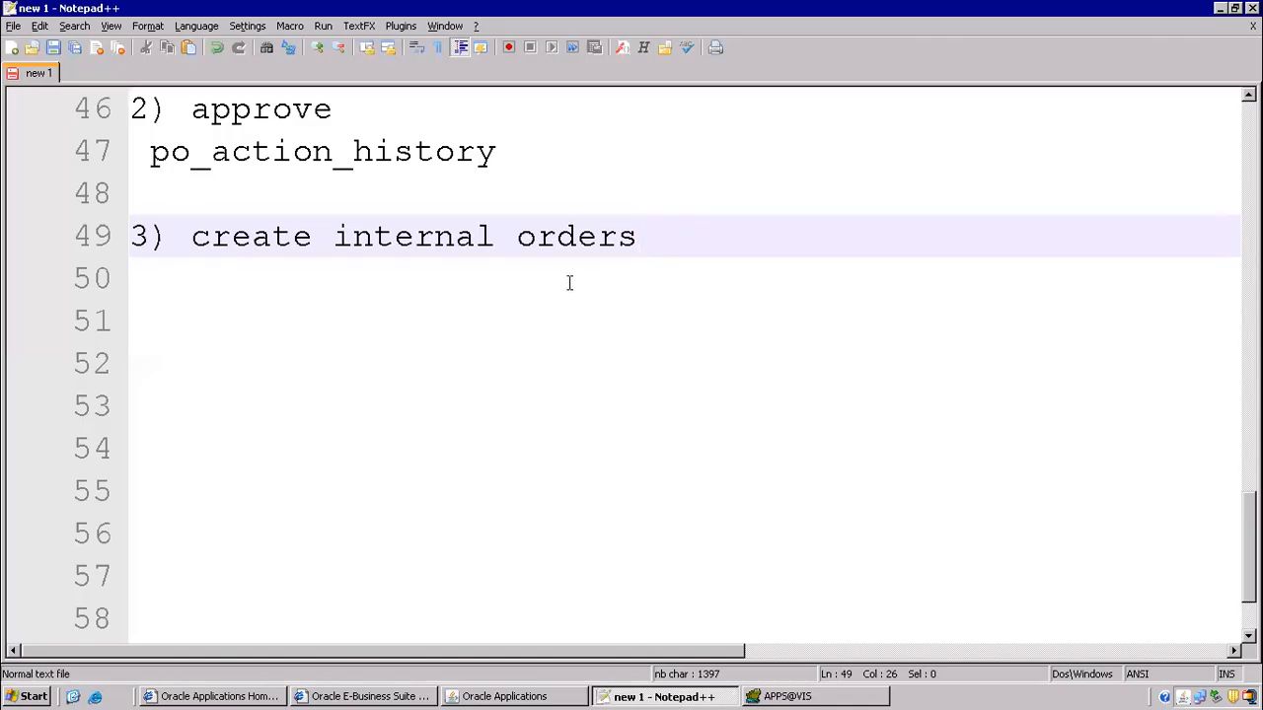
- Add a 'po requisition tables ----> om interace tables' line under step 3 in the notes
key(Return)
key(Return)
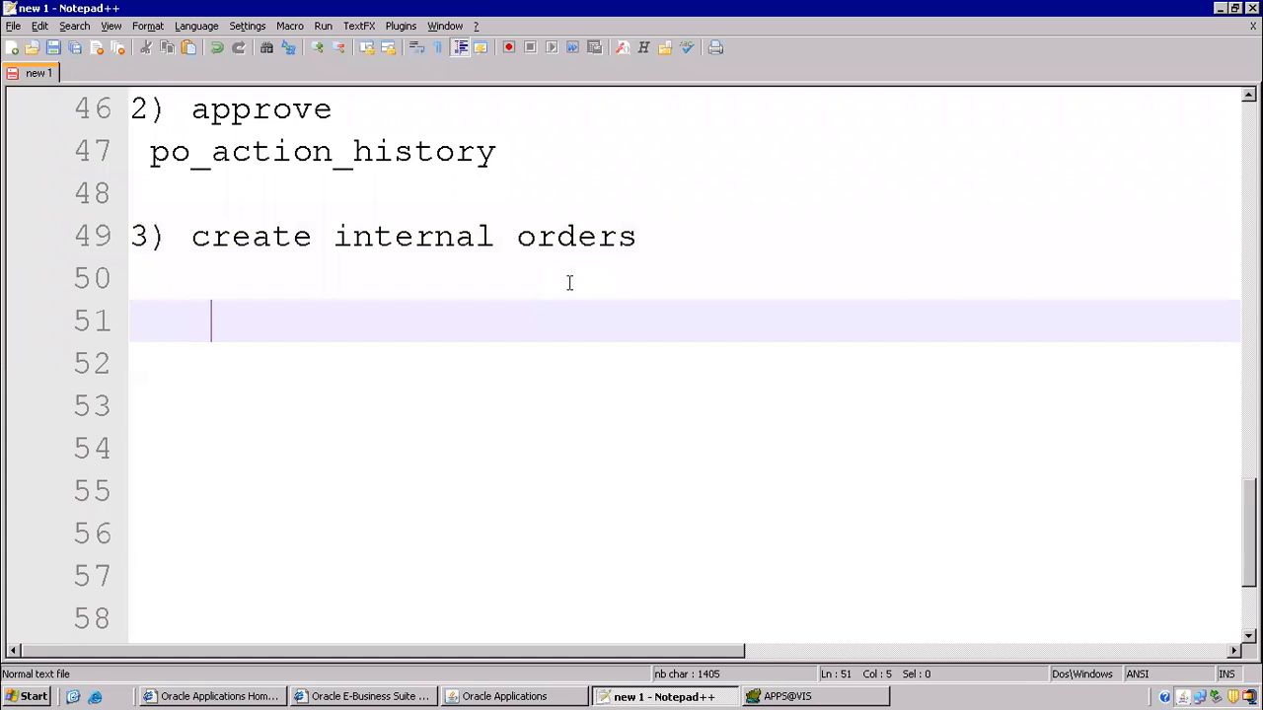
text(po req)
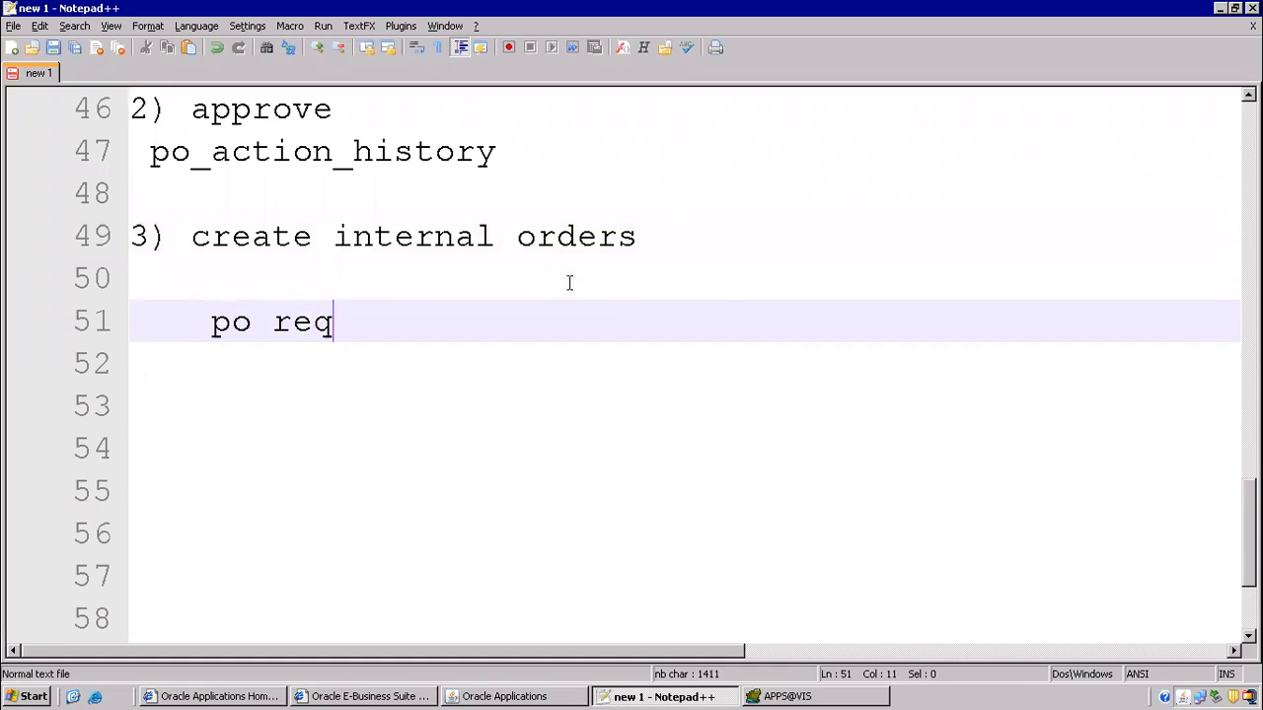
text(uisition tables)
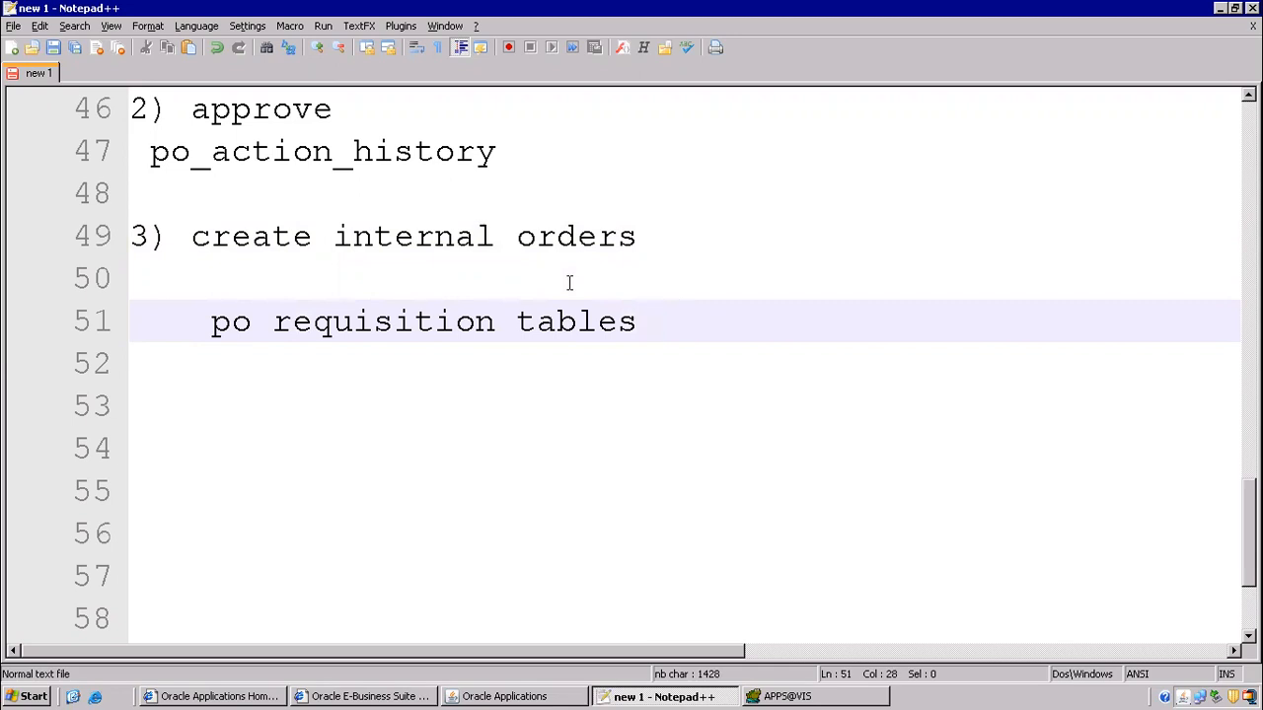
key(BackSpace)
text(----> om inte)
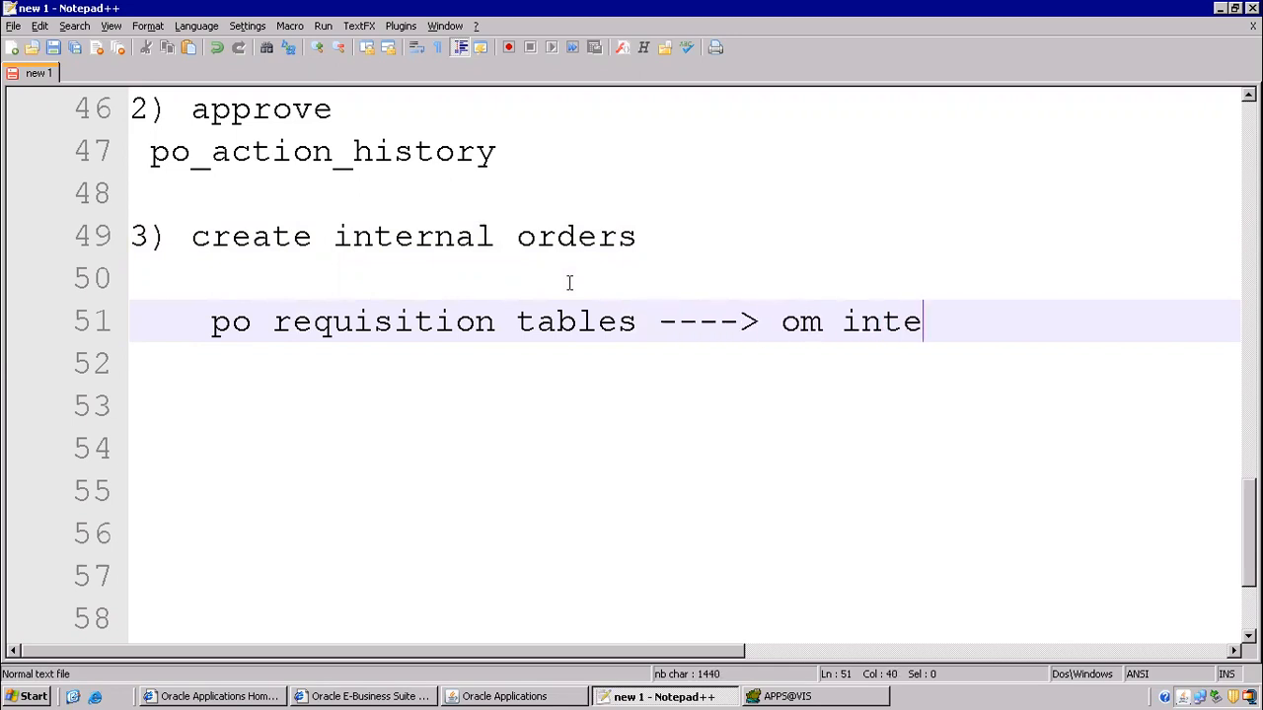
text(race tables)
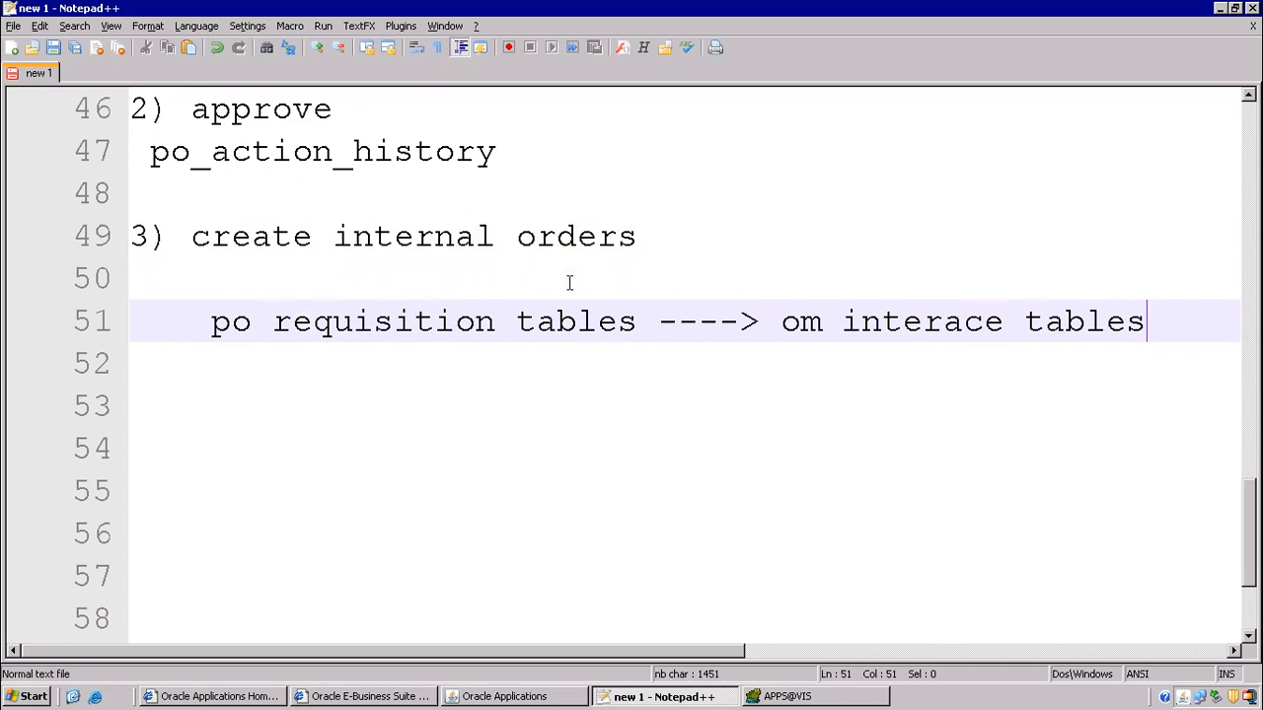
- List '-- oe_headers_iface_all' and '-- oe_lines_iface_all' beneath the table mapping line
key(Return)
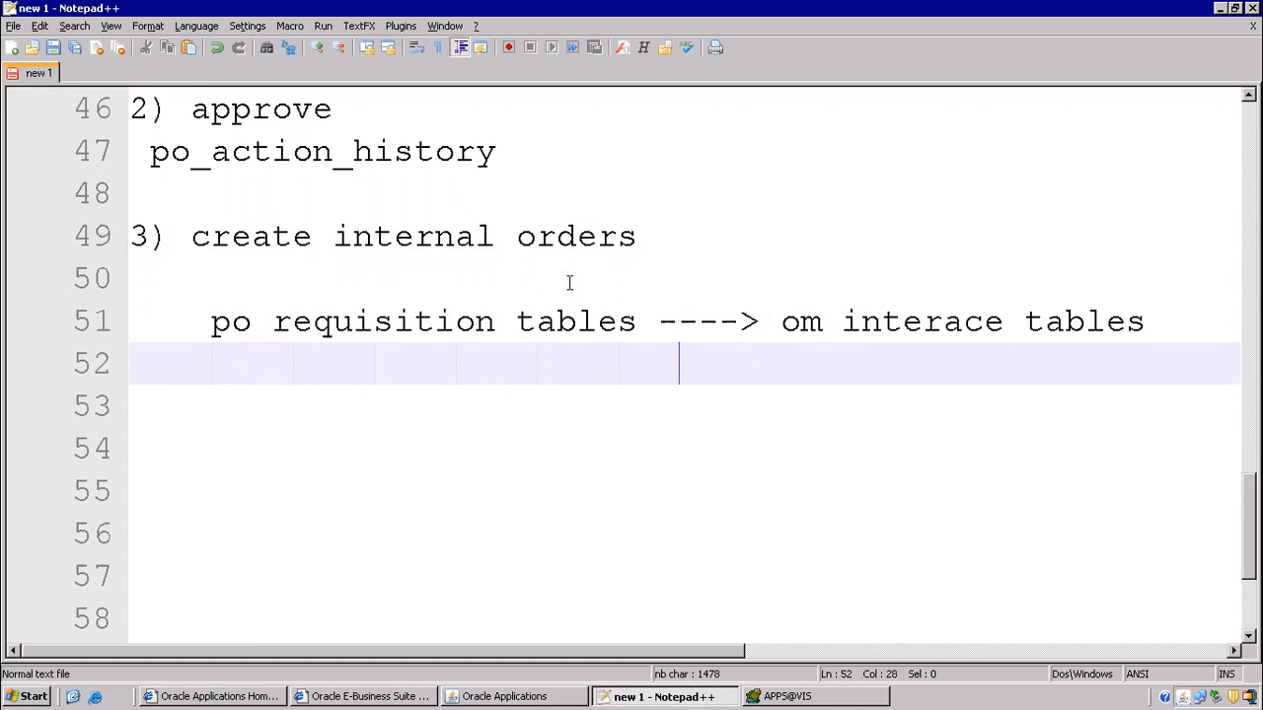
text(-- oe_h)
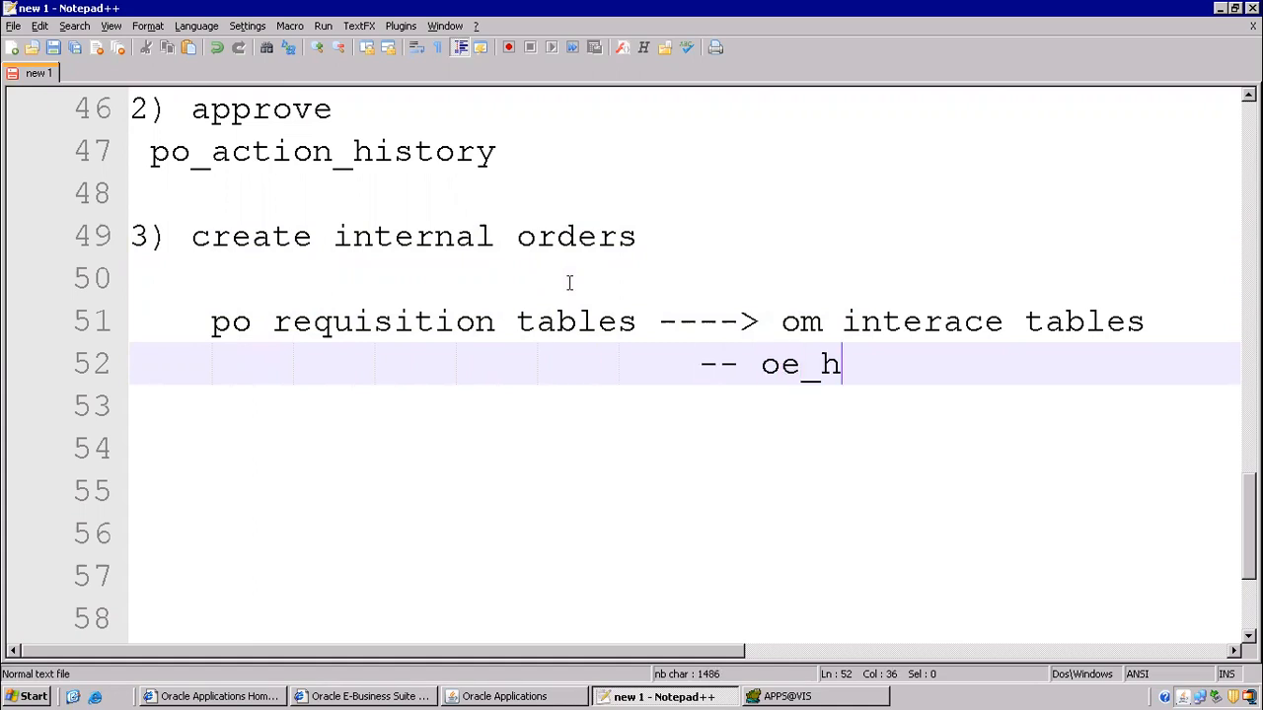
text(eaders_iface)
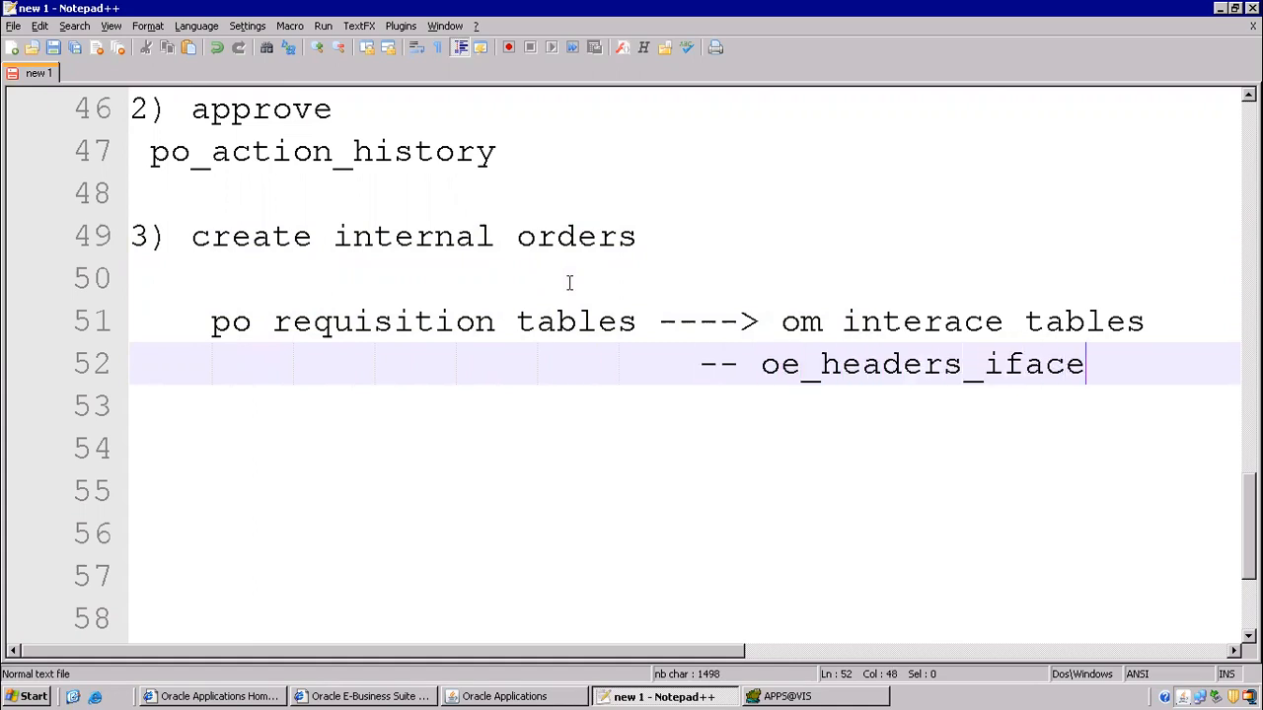
text(_all)
key(Return)
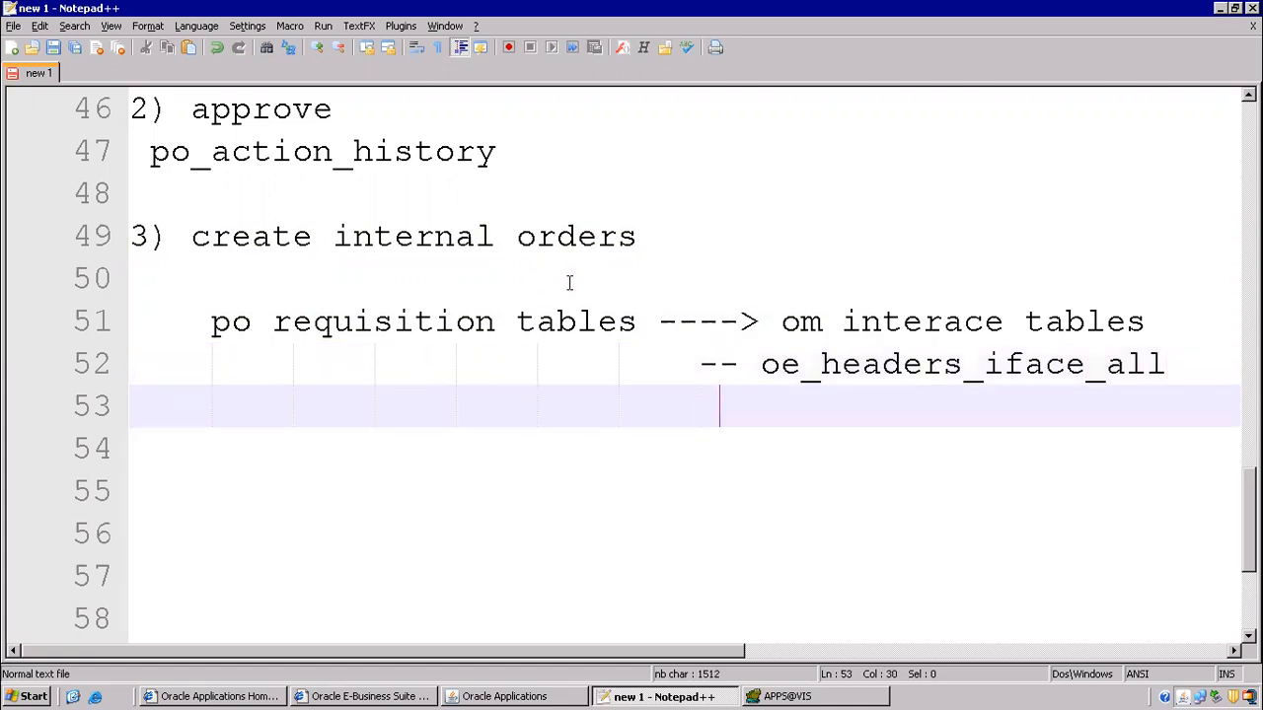
text(-- oe_li)
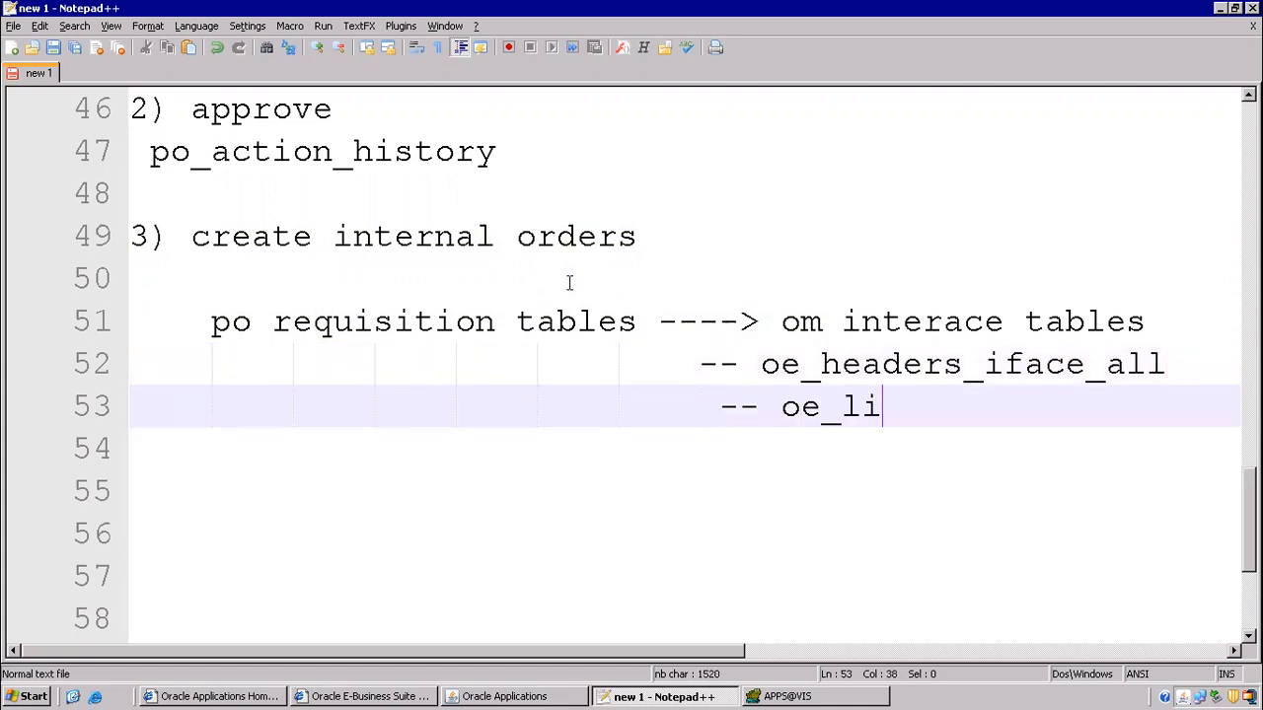
text(nes_iface_all)
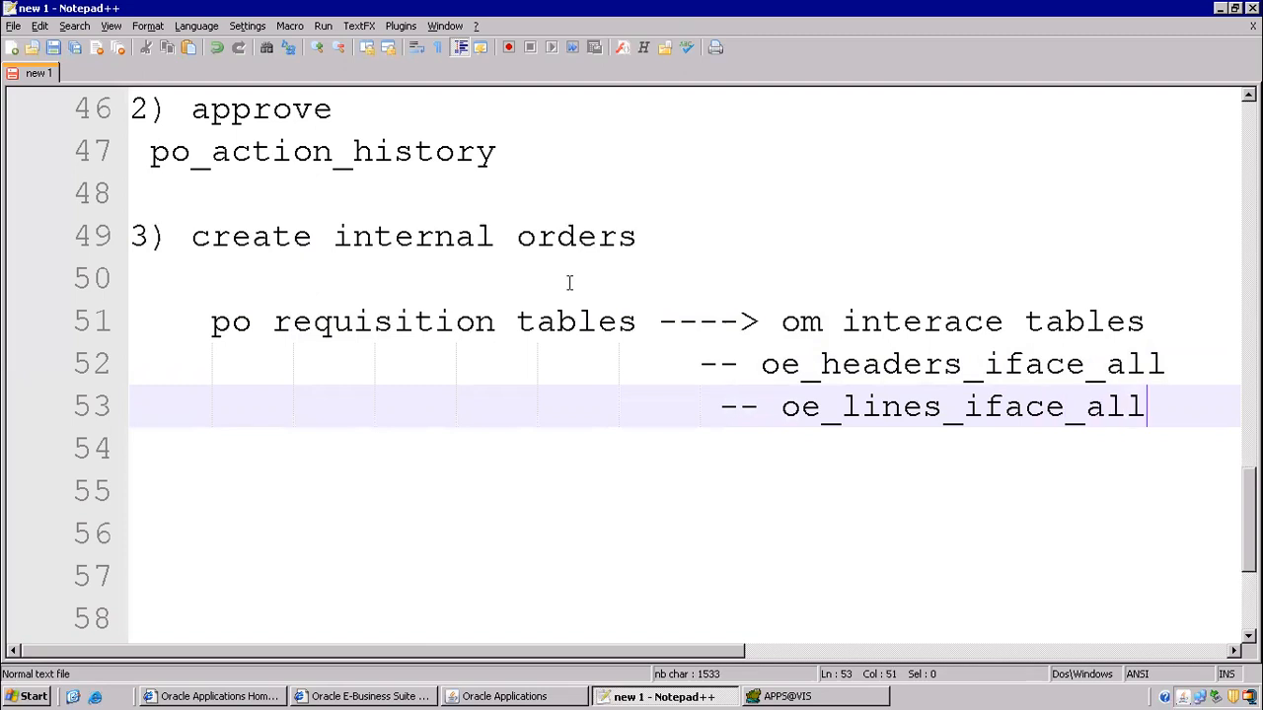
key(Return)
drag(777, 364, 1028, 448)
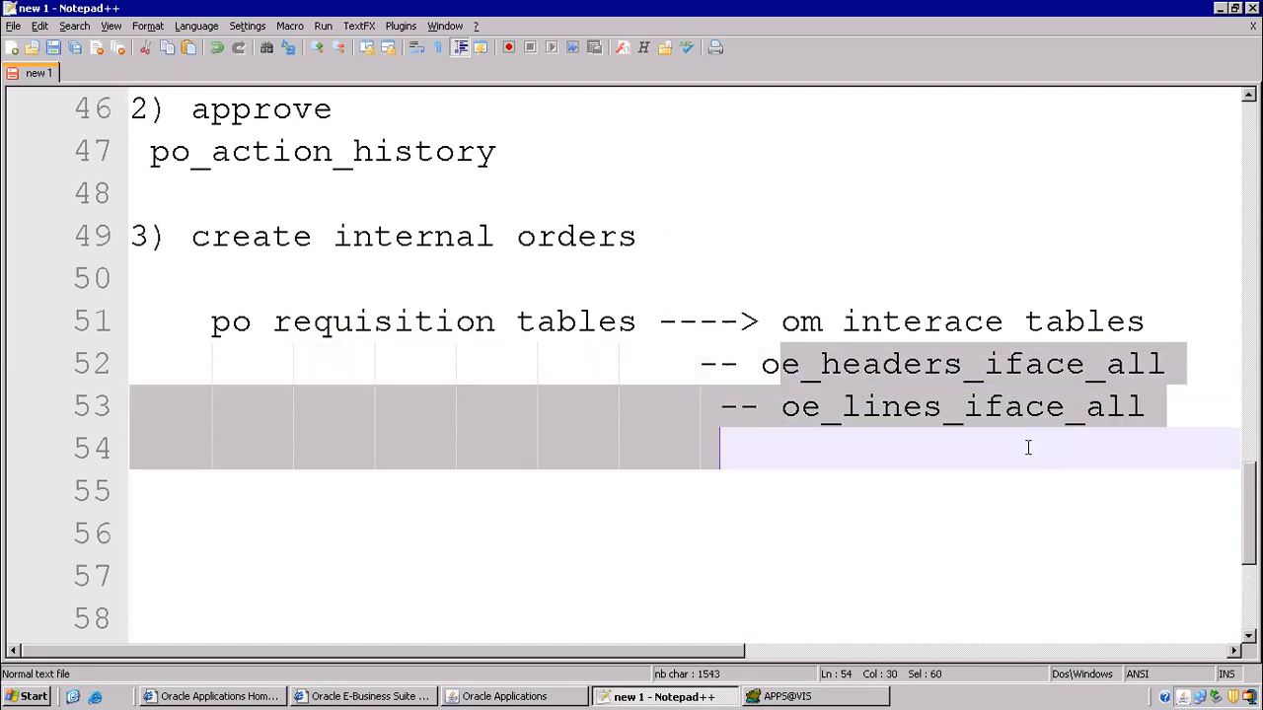
click(555, 696)
- Submit Create Internal Orders, refresh until request 7562648 is Completed Normal, and open its output
click(474, 506)
click(676, 434)
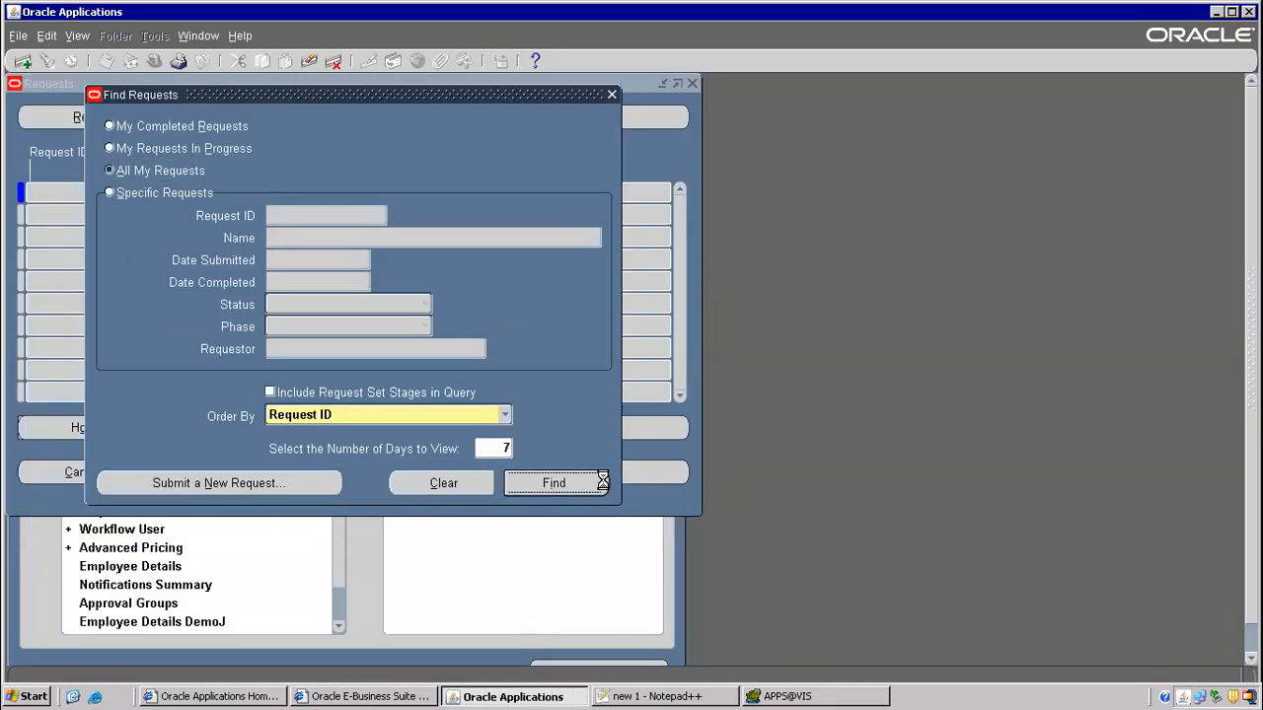
click(101, 109)
click(104, 110)
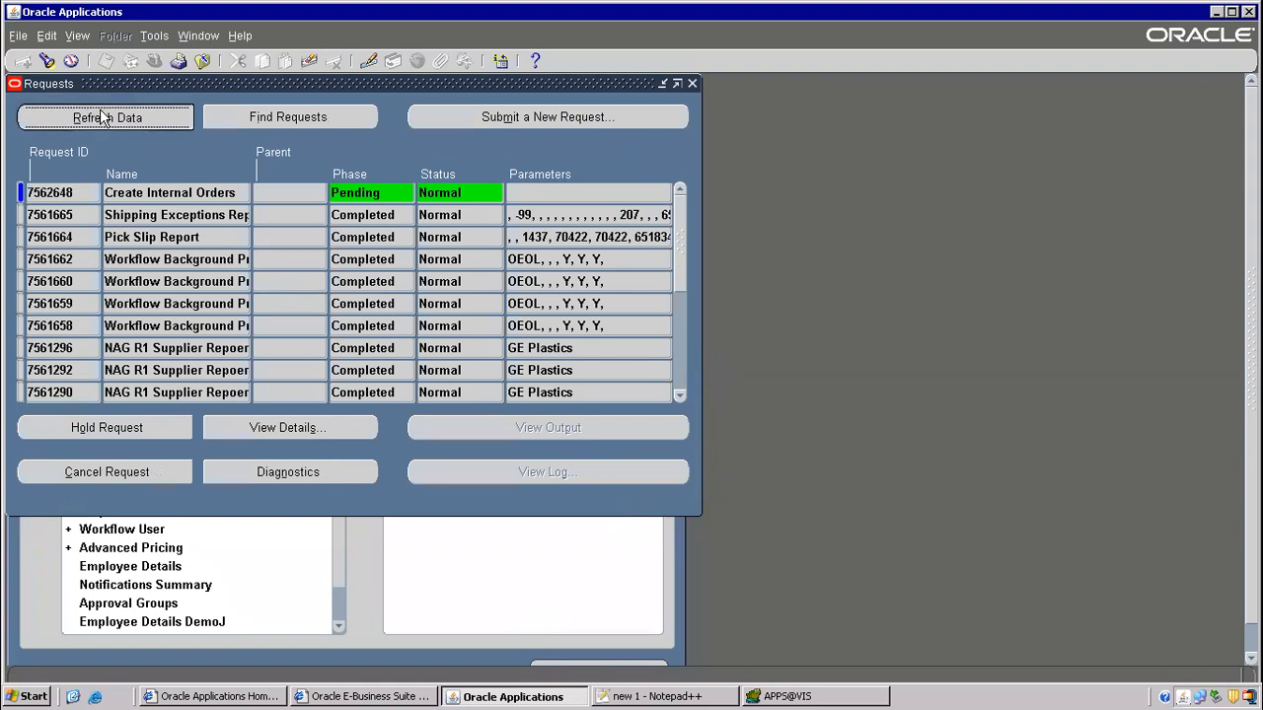
click(105, 110)
click(107, 111)
click(109, 111)
click(115, 113)
click(118, 117)
click(122, 121)
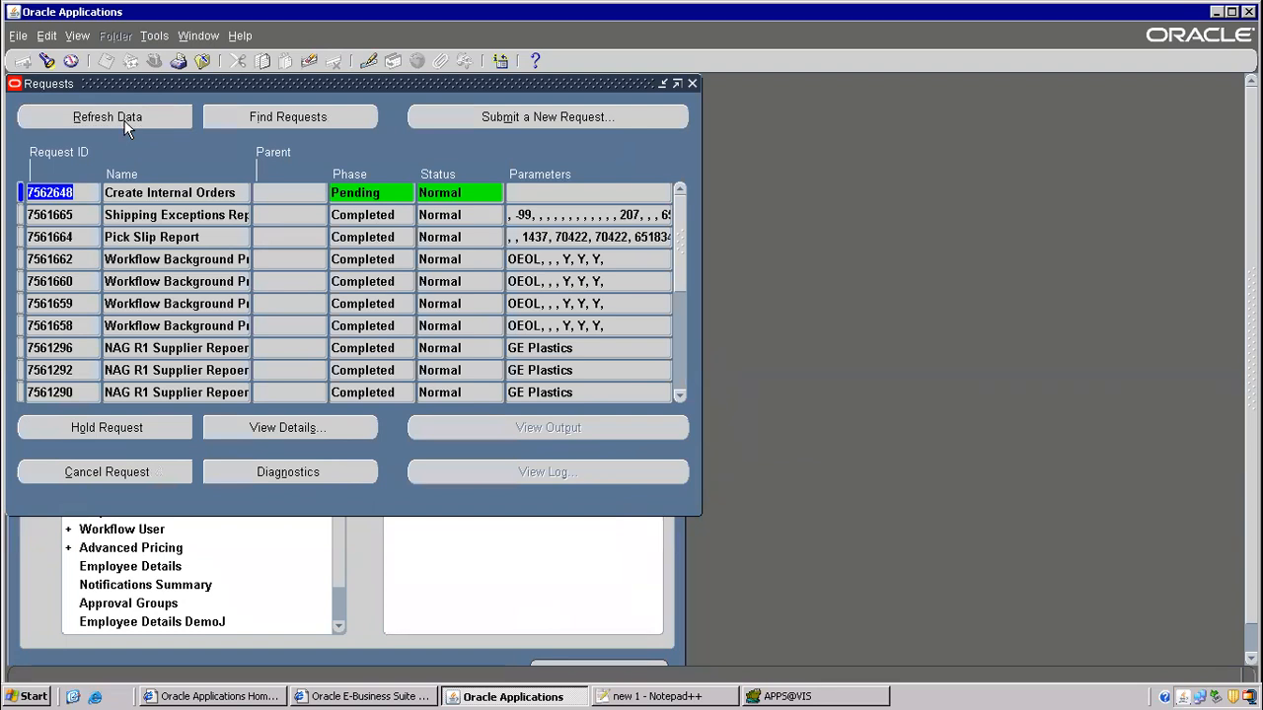
click(131, 120)
click(550, 426)
click(756, 415)
- Check the request log's TRANSFERRED_TO_OE_FLAG lines, then close the log and the Requests form
click(582, 471)
scroll(590, 354, down, 9)
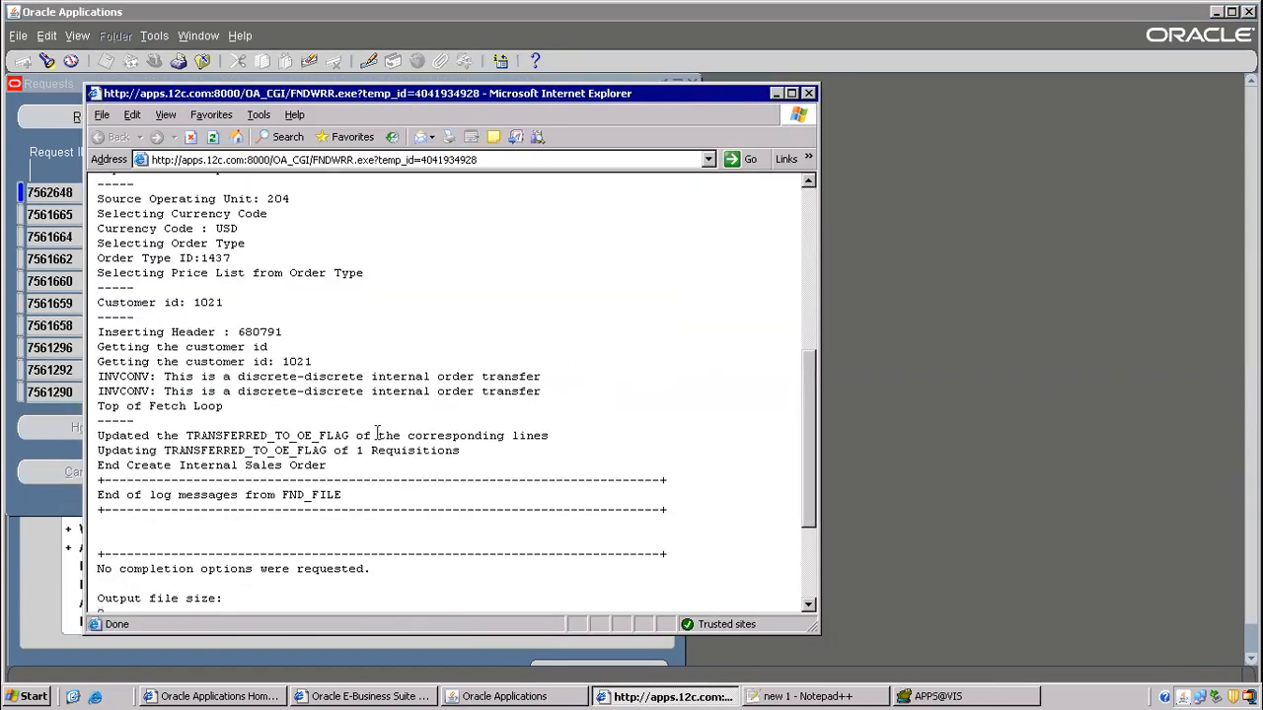
scroll(324, 367, down, 4)
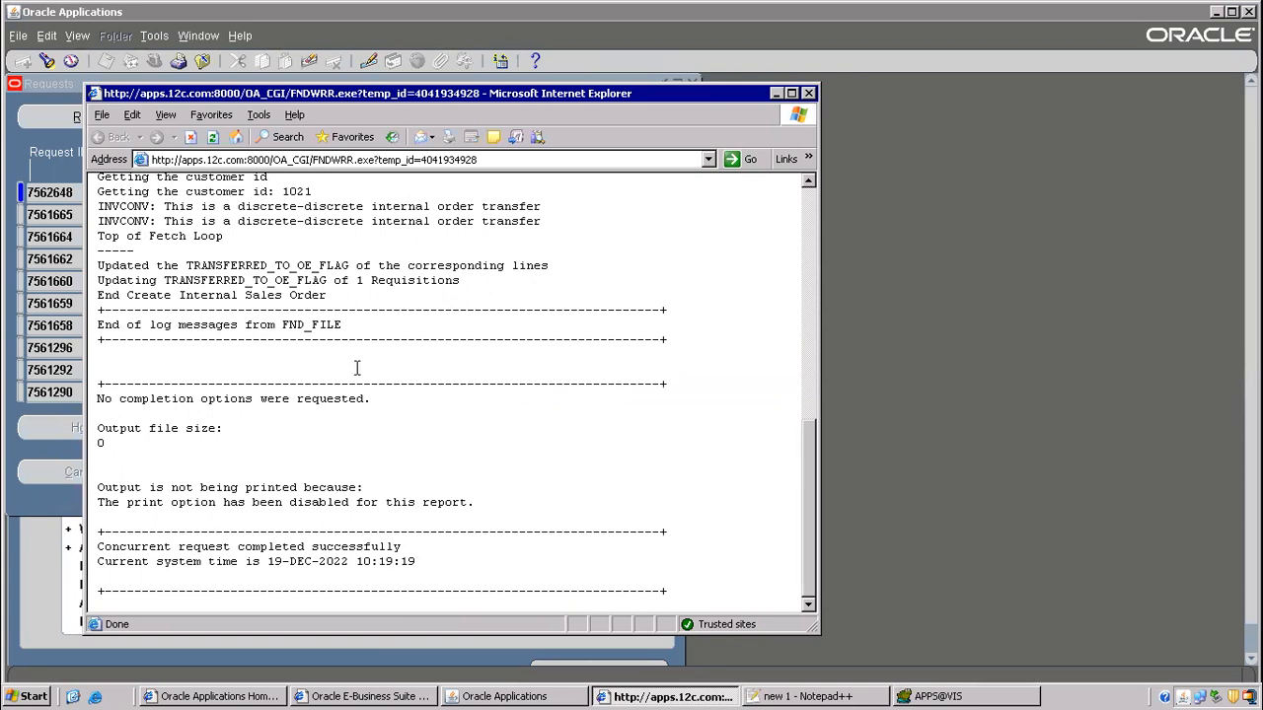
scroll(240, 307, up, 3)
drag(160, 221, 480, 293)
drag(431, 352, 423, 352)
drag(187, 396, 504, 445)
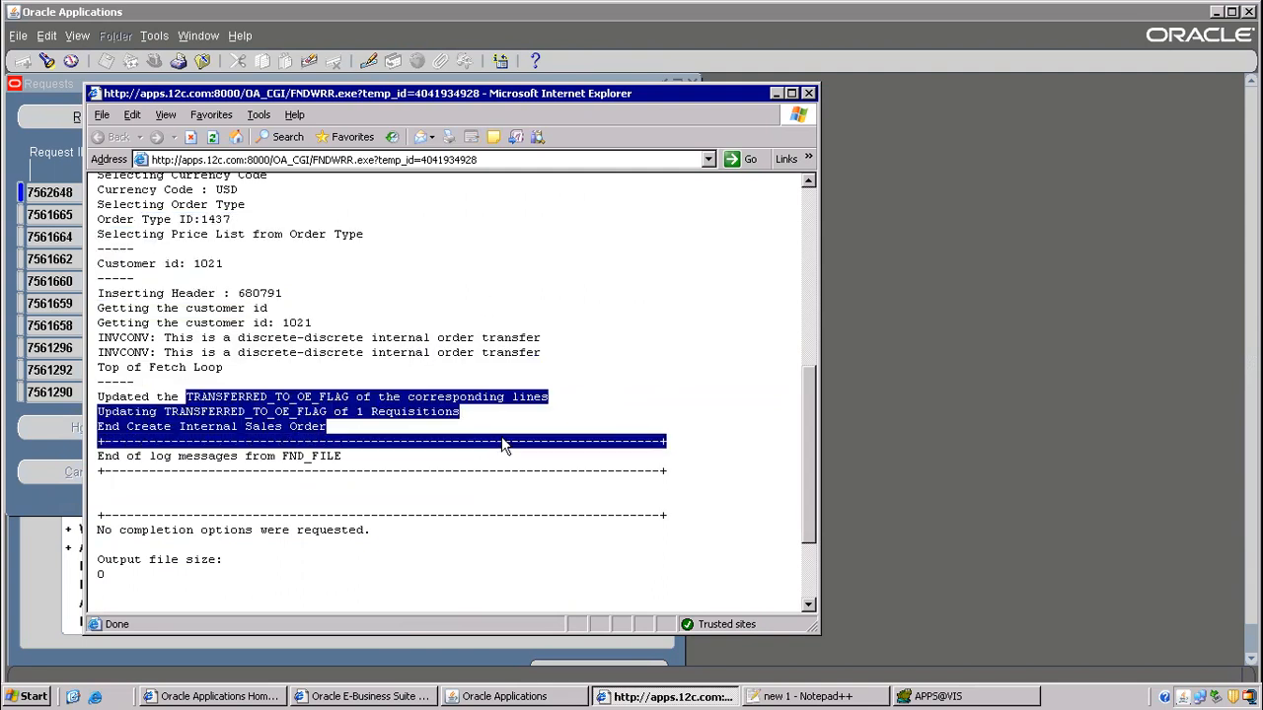
click(290, 416)
drag(289, 396, 482, 412)
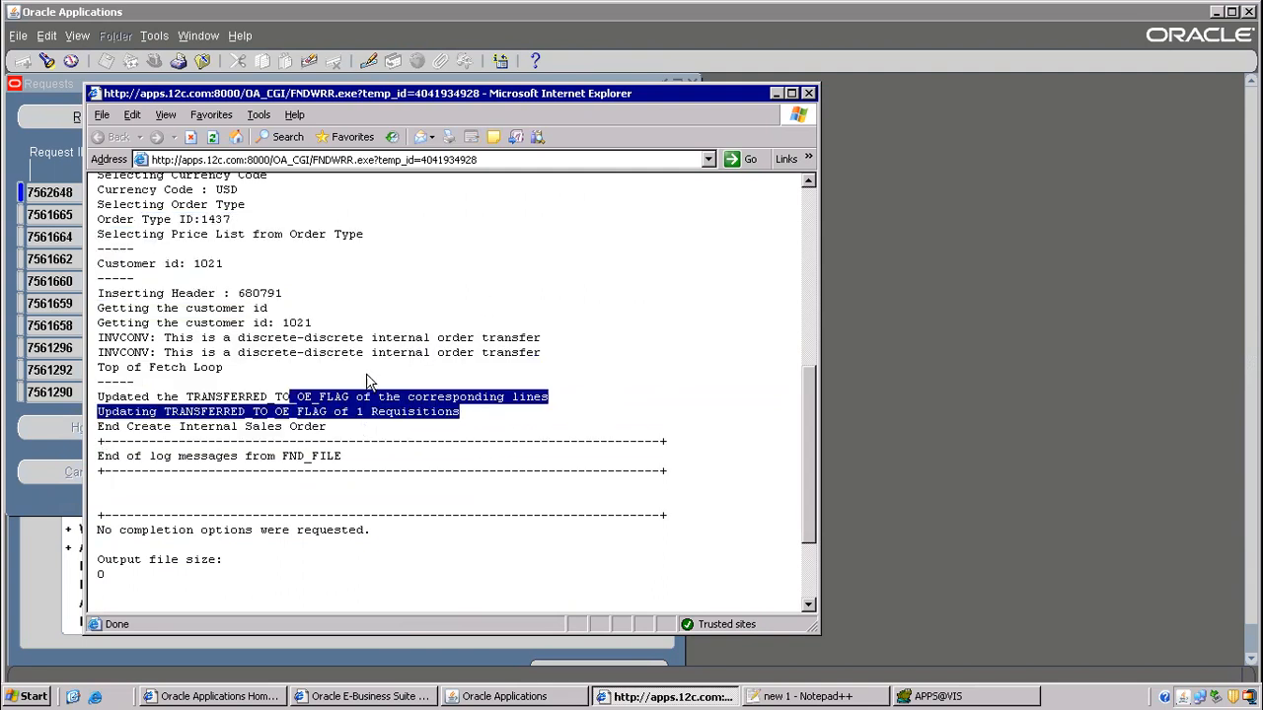
scroll(335, 325, up, 7)
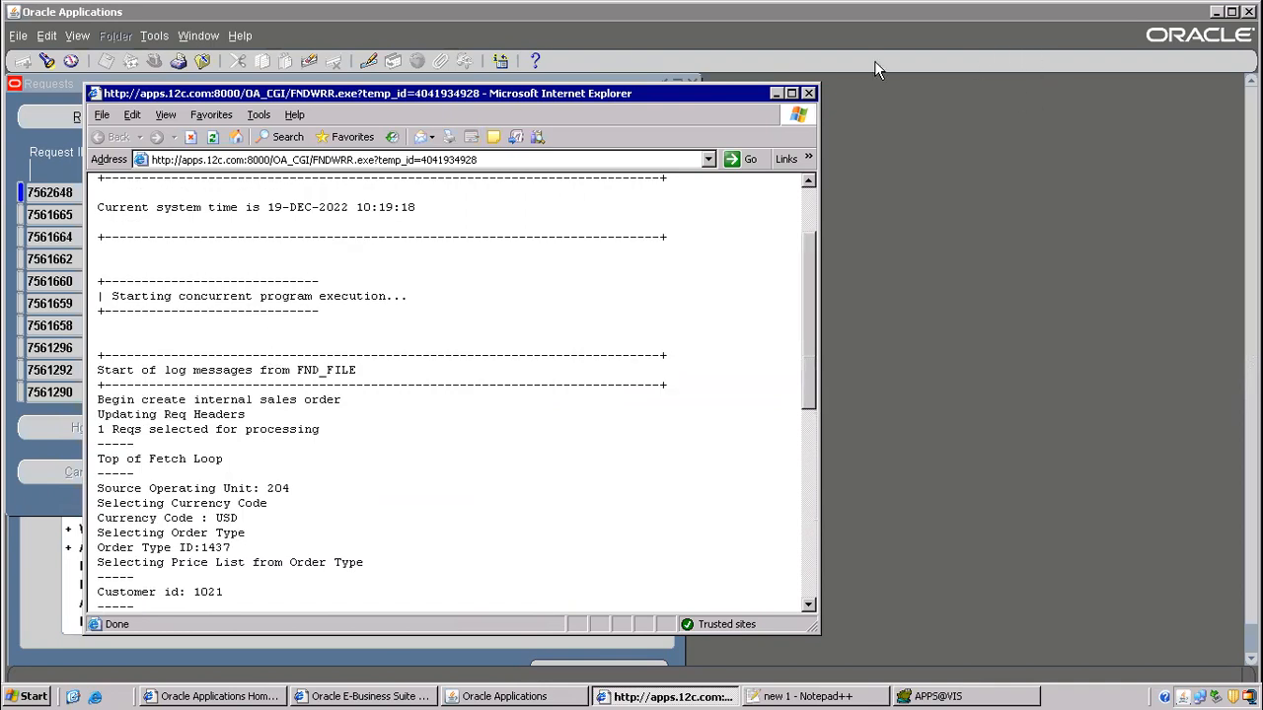
click(808, 93)
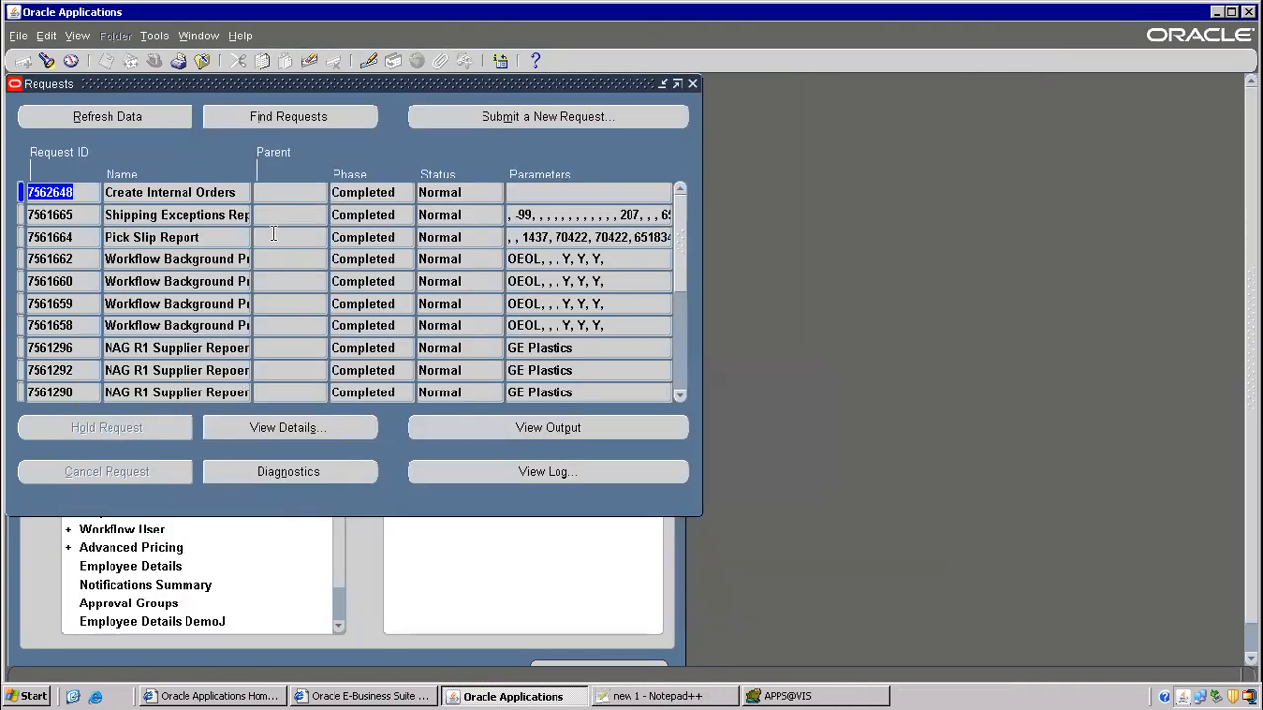
click(202, 61)
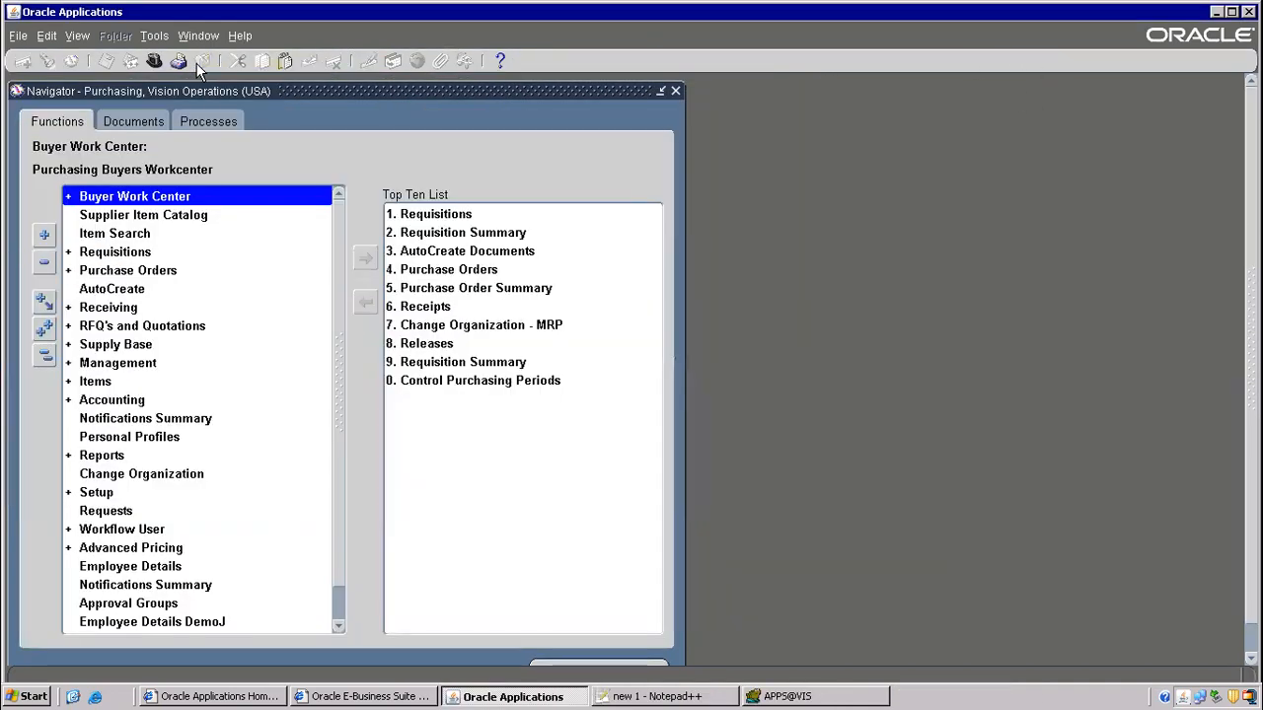
- In Toad, run 'select * from oe_headers_iface_all'
click(805, 698)
key(Return)
key(Return)
text(select *f rom)
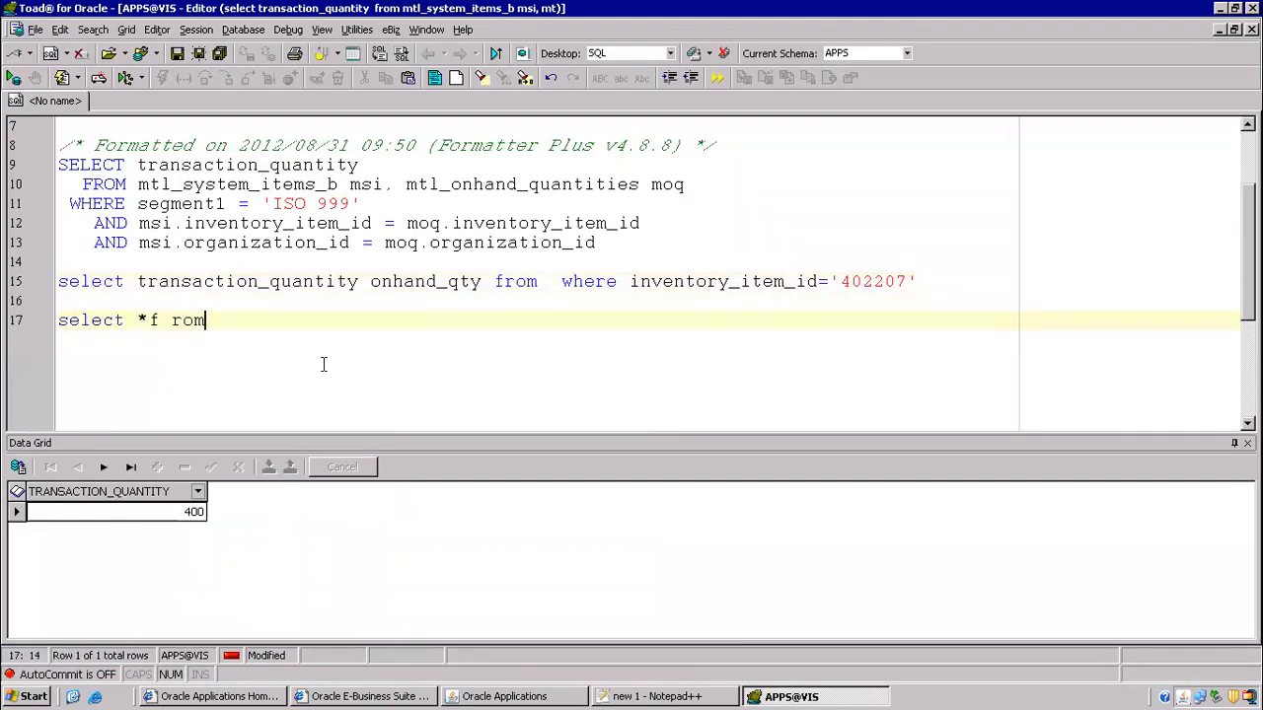
key(BackSpace)
key(BackSpace)
key(BackSpace)
key(BackSpace)
key(BackSpace)
text(from oe_headers_iface_all)
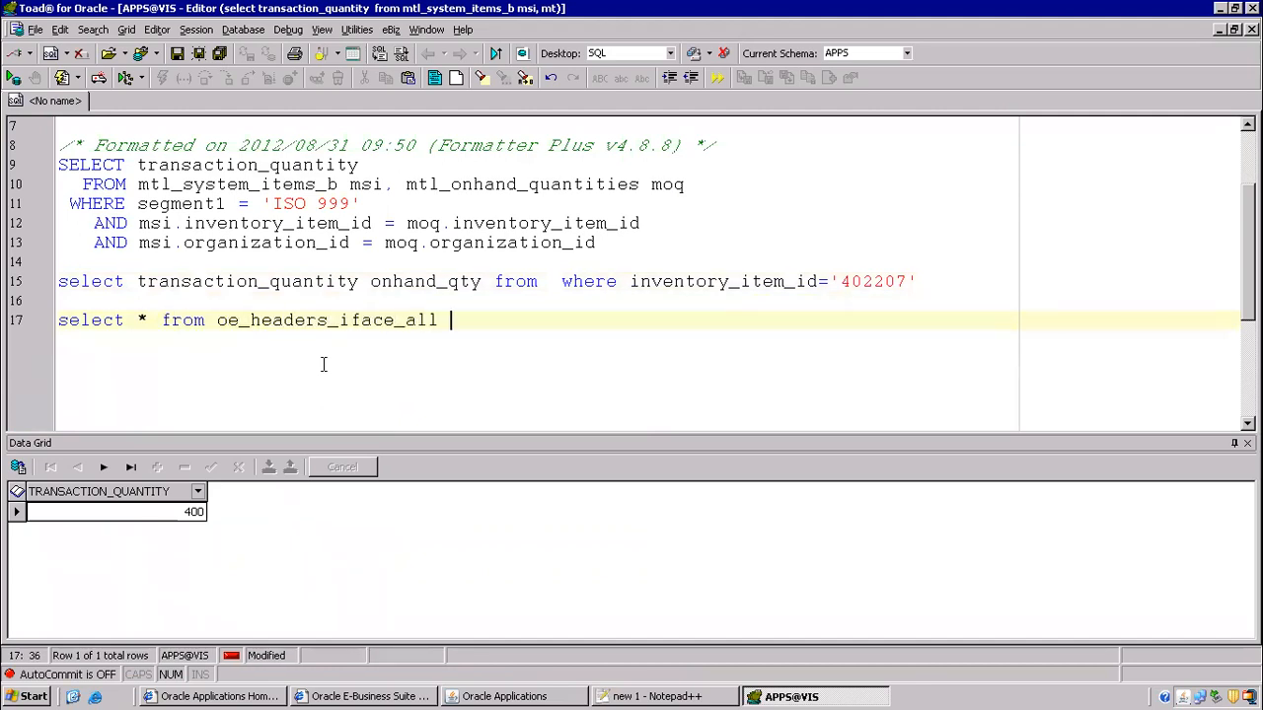
key(F9)
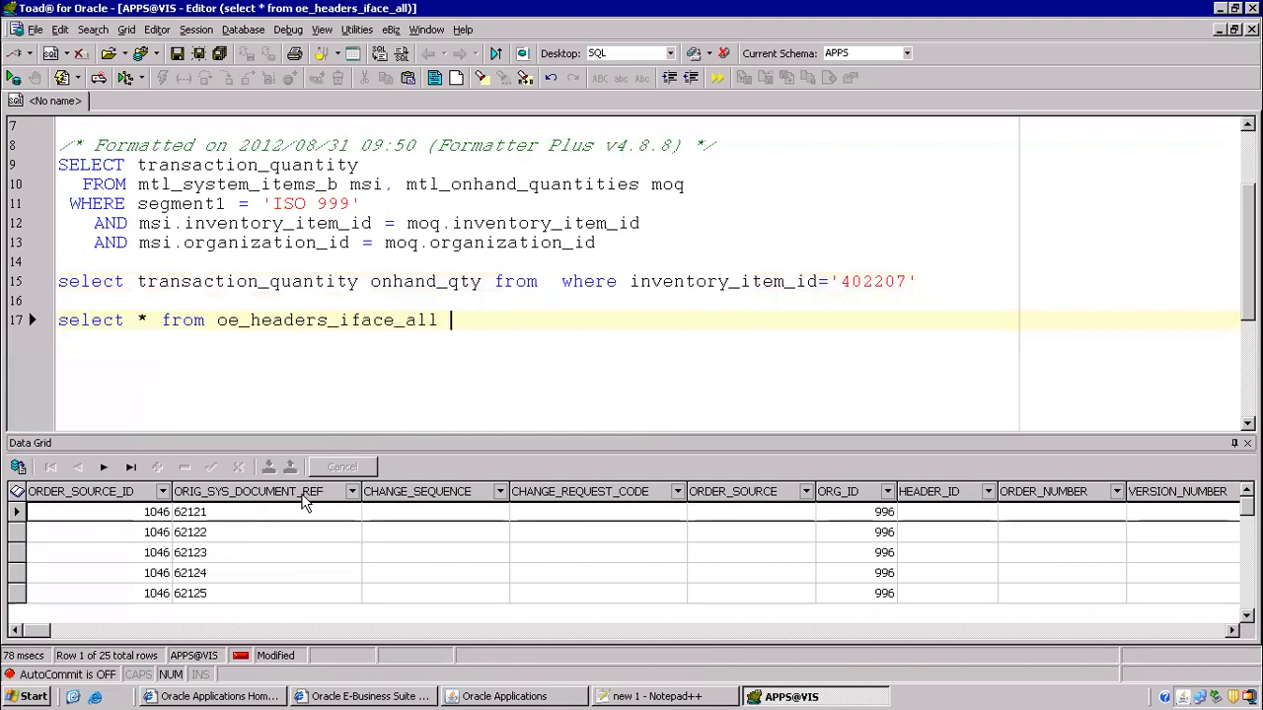
- Add a where orig_sys_document_ref=' filter to the oe_headers_iface_all query
text(where)
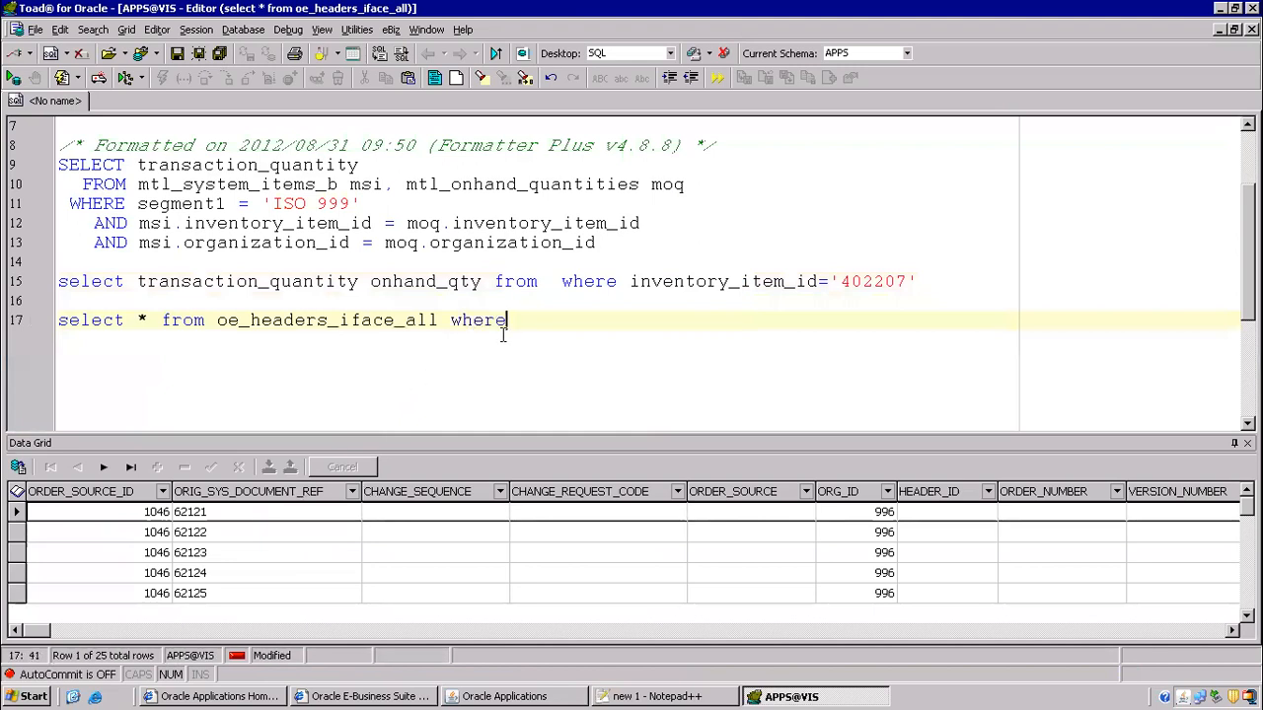
text( orig_sys_docu)
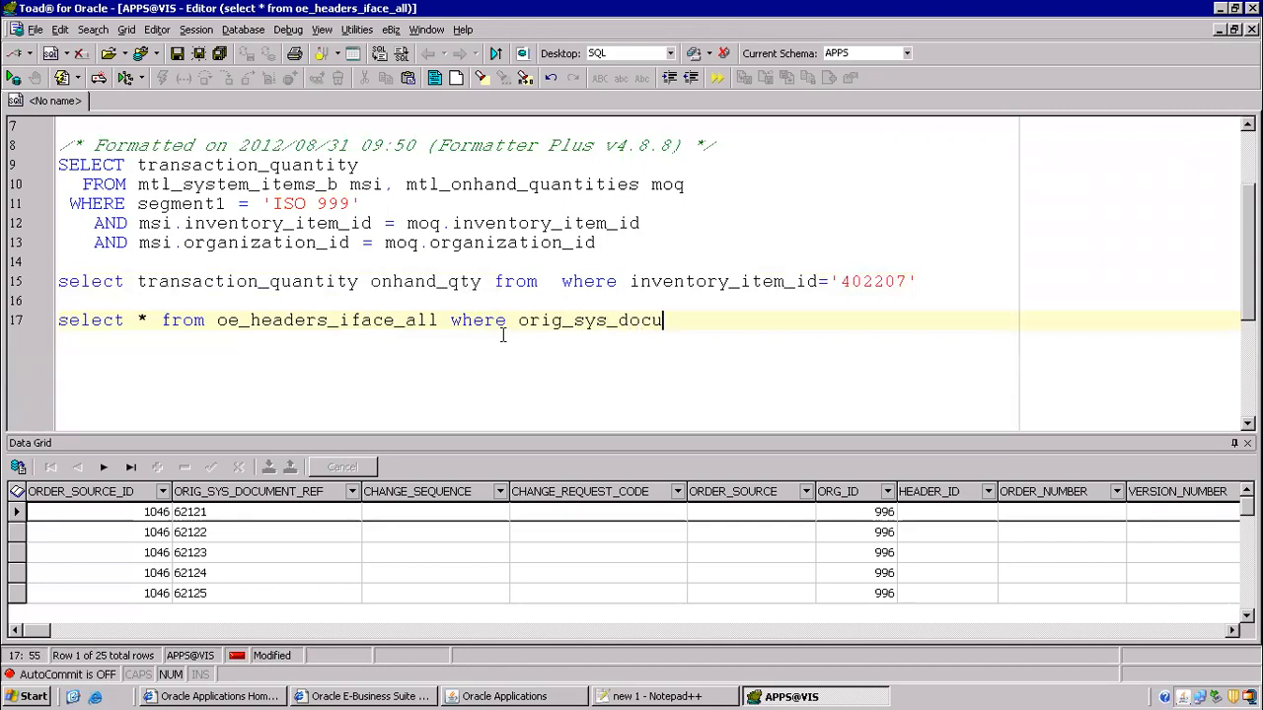
text(ment_ref=)
scroll(580, 227, up, 2)
text(')
scroll(584, 239, down, 4)
scroll(590, 260, down, 1)
click(790, 145)
key(Return)
key(Return)
- Query po_requisition_headers_all for segment1='16418', copying the number from the notes, and run it
text(select * )
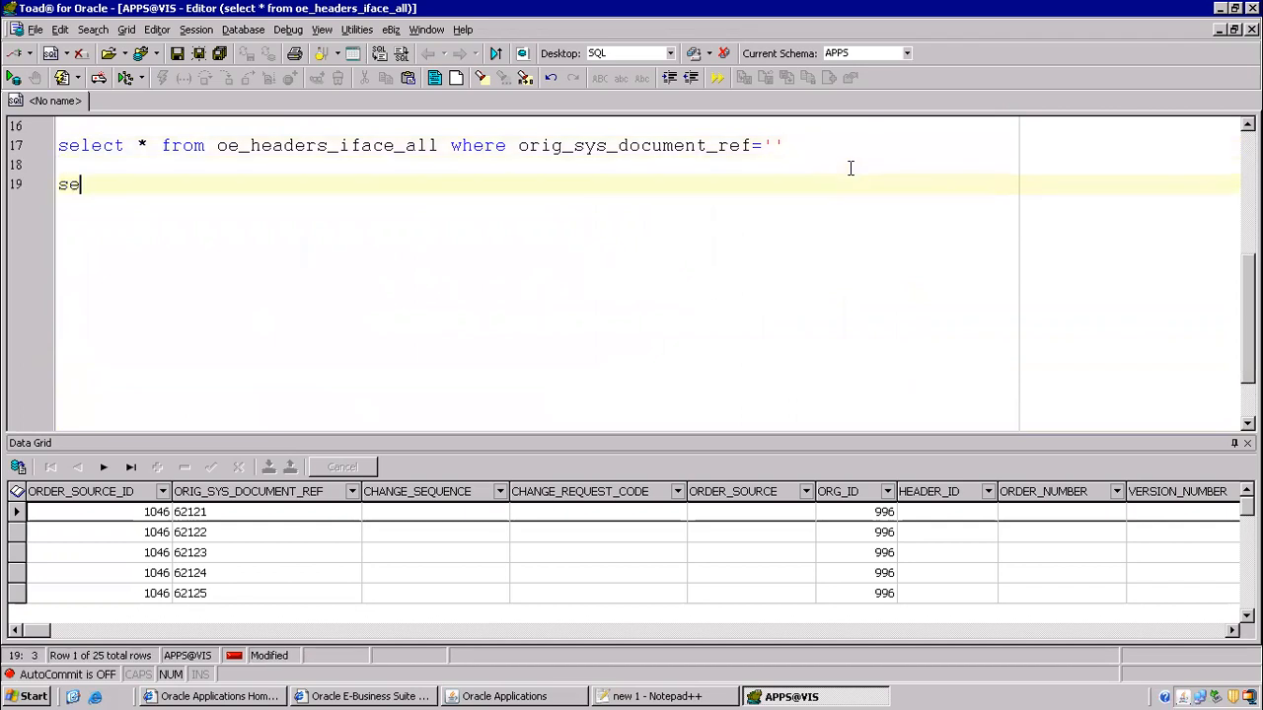
text(from po_requisition_headers_all where segment1=')
key(alt+Tab)
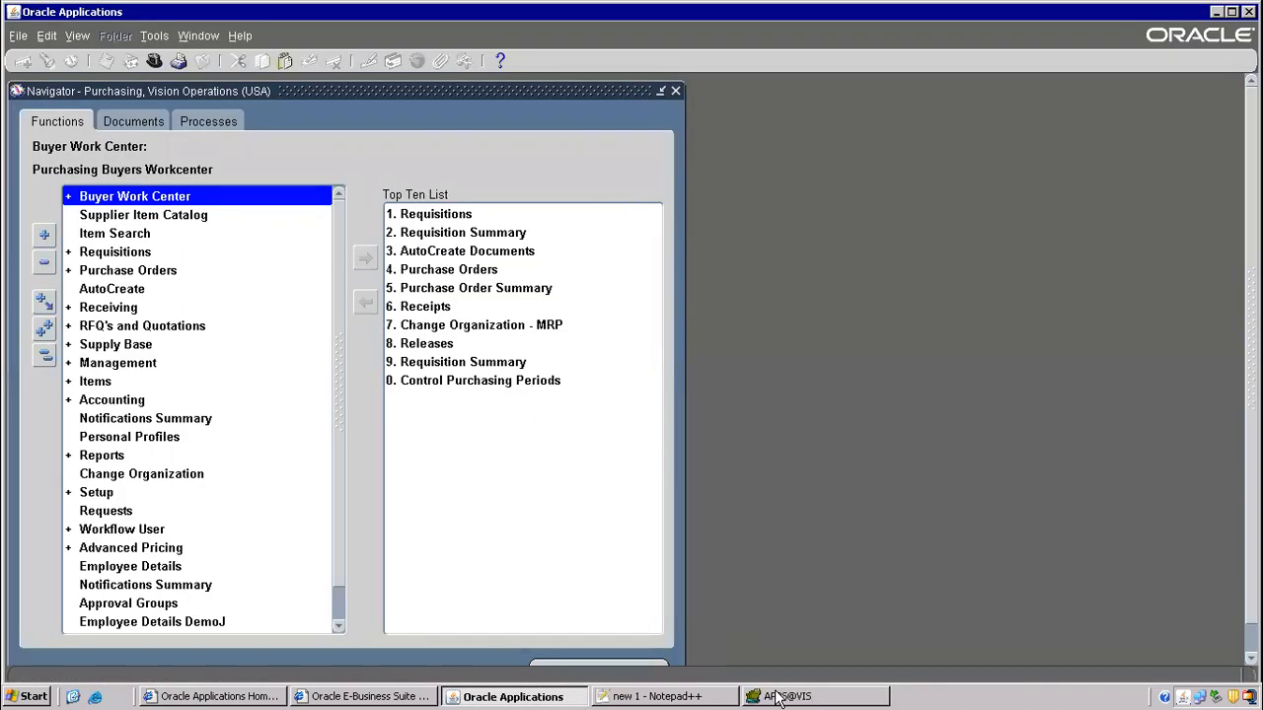
click(778, 696)
click(671, 696)
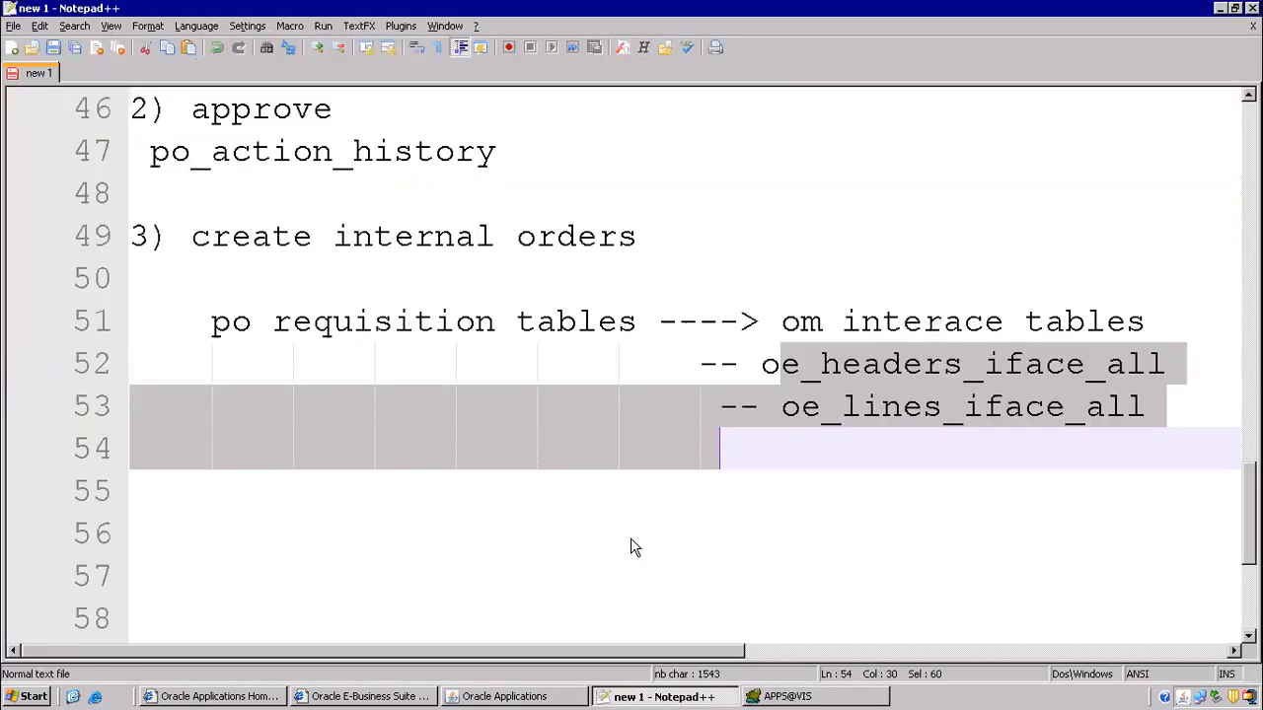
scroll(434, 420, up, 3)
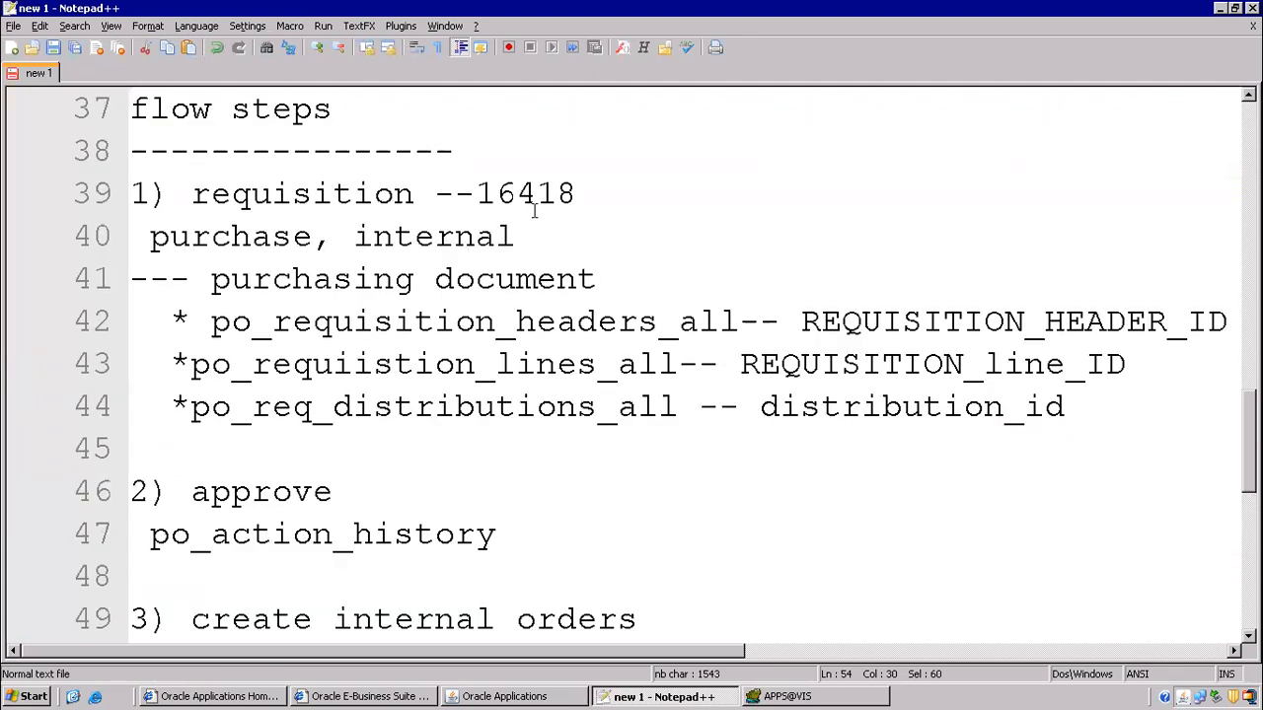
drag(480, 190, 580, 190)
key(ctrl+c)
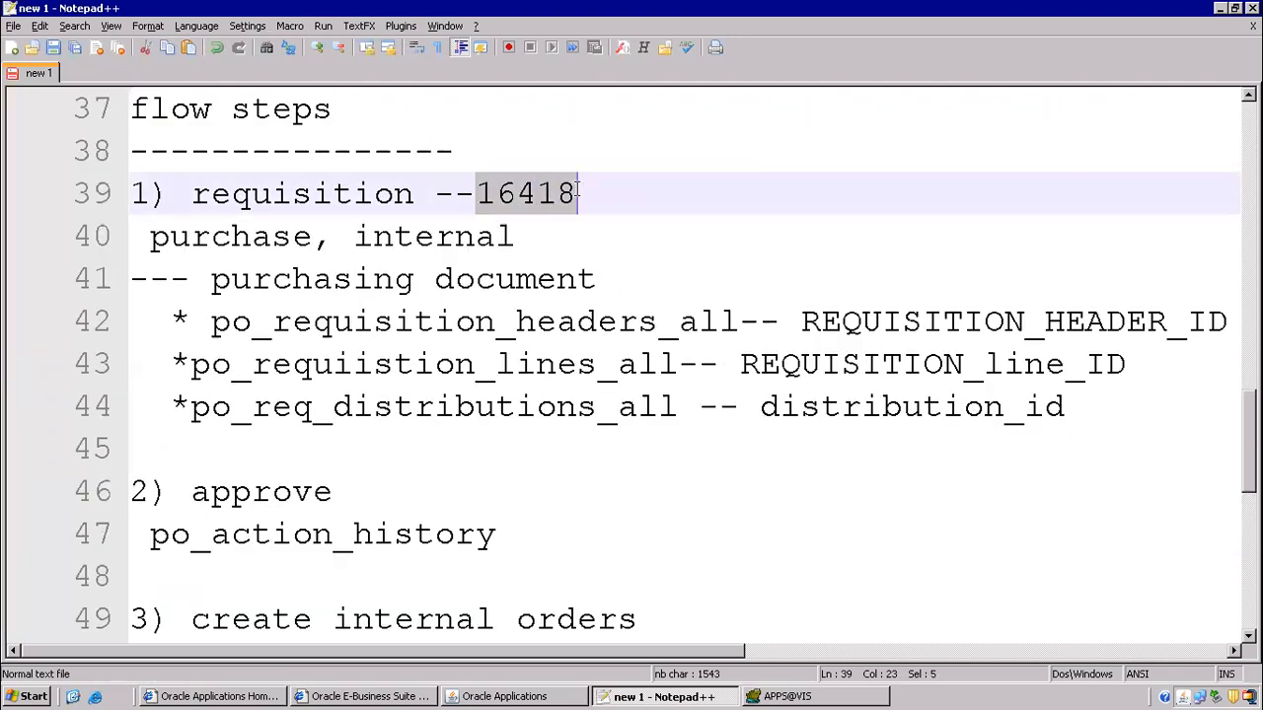
key(alt+Tab)
key(ctrl+v)
key(F9)
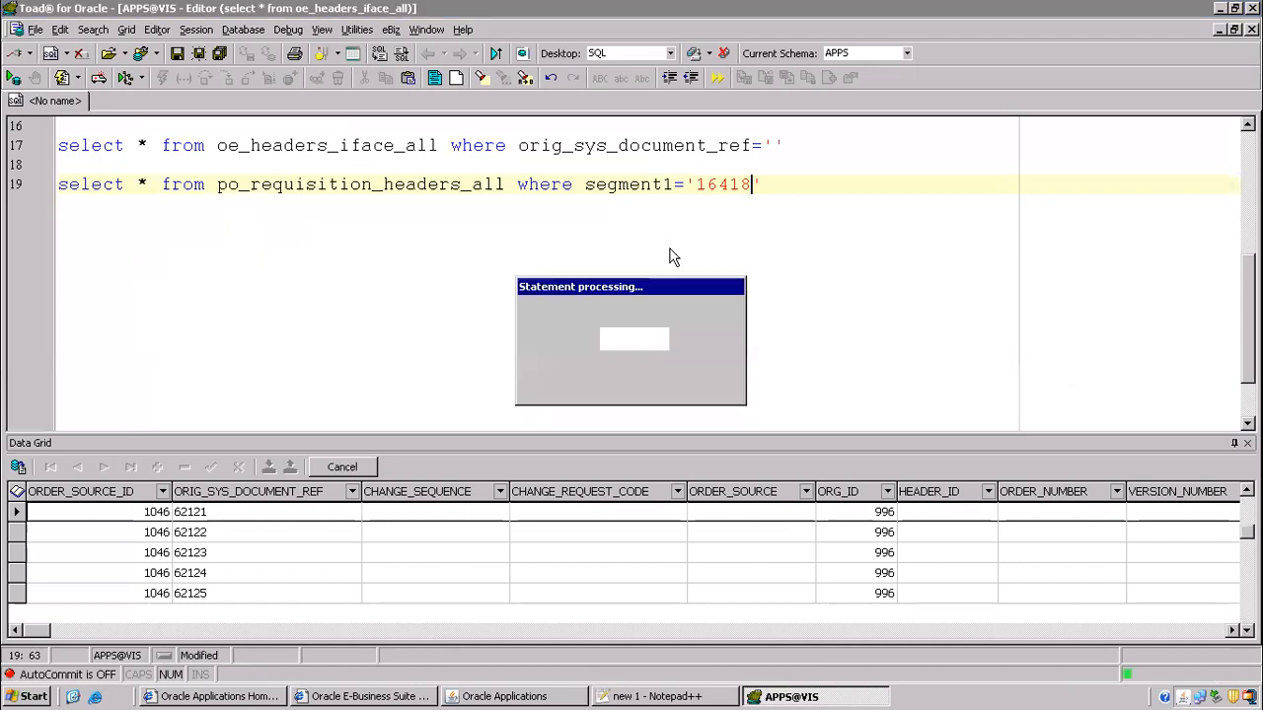
- Put requisition header id 680791 into the orig_sys_document_ref filter and run the oe_headers_iface_all query
click(148, 511)
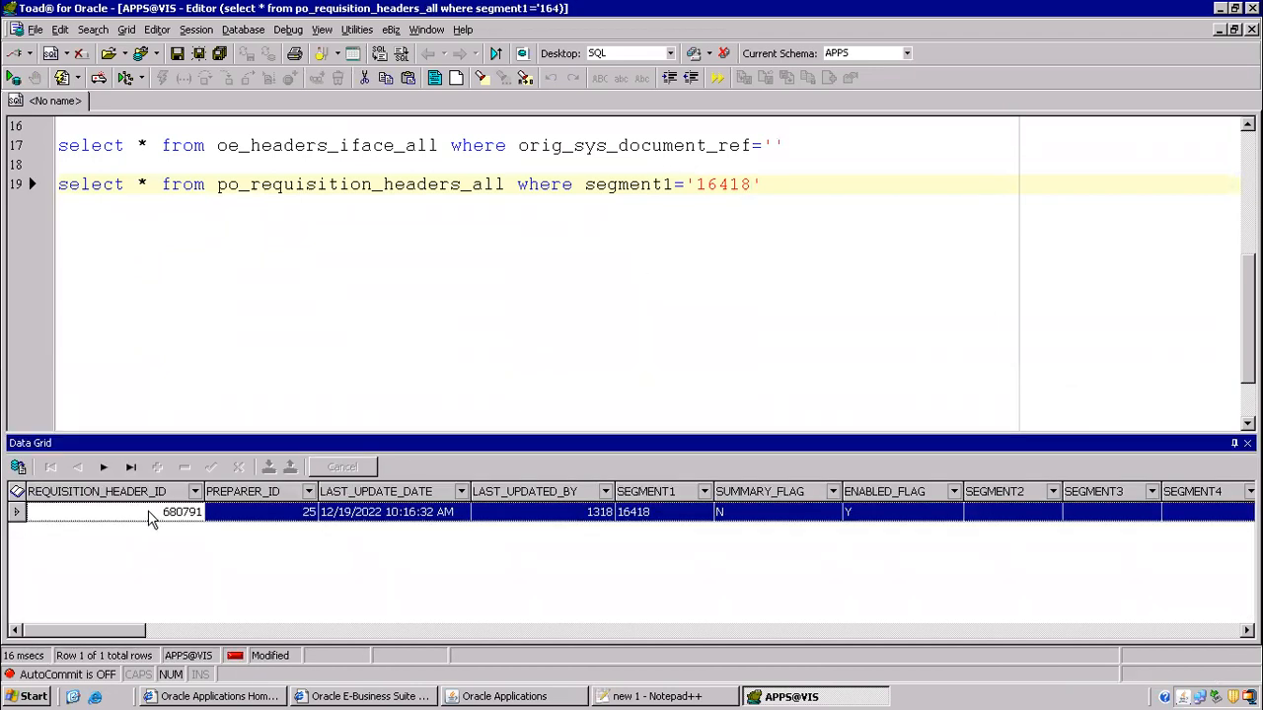
click(148, 511)
key(ctrl+c)
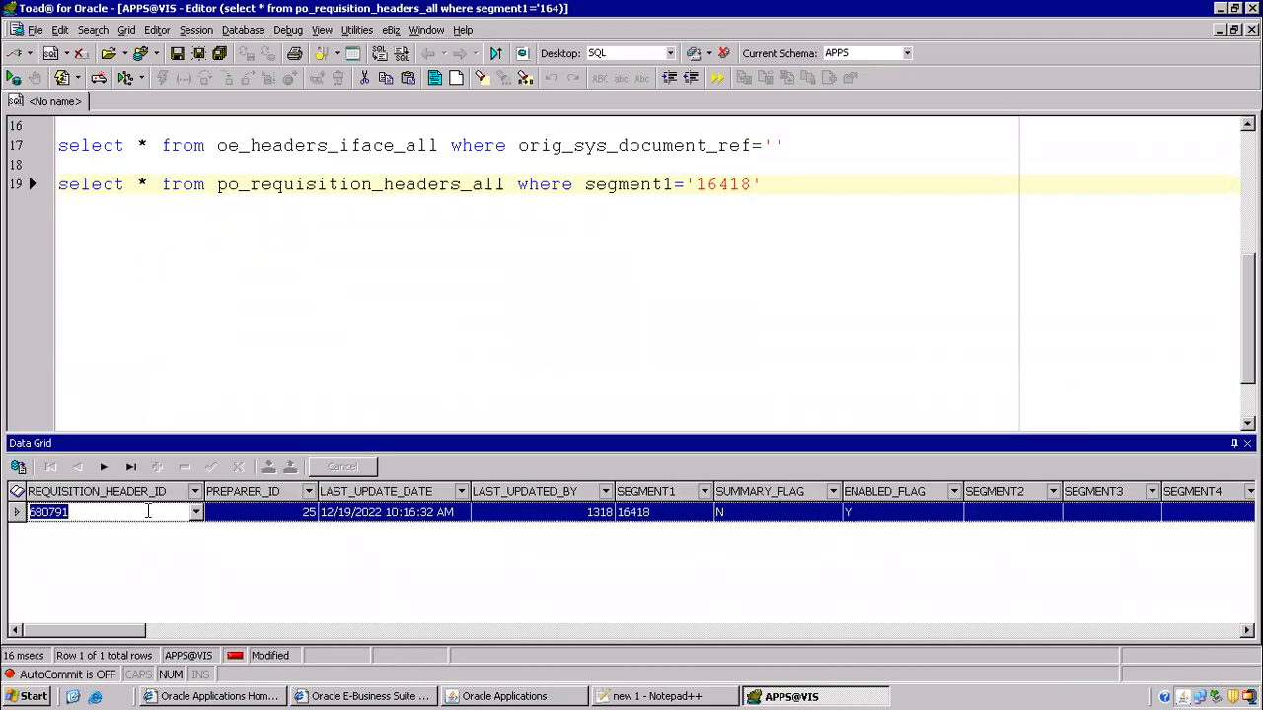
click(527, 217)
scroll(530, 219, up, 1)
scroll(530, 219, up, 1)
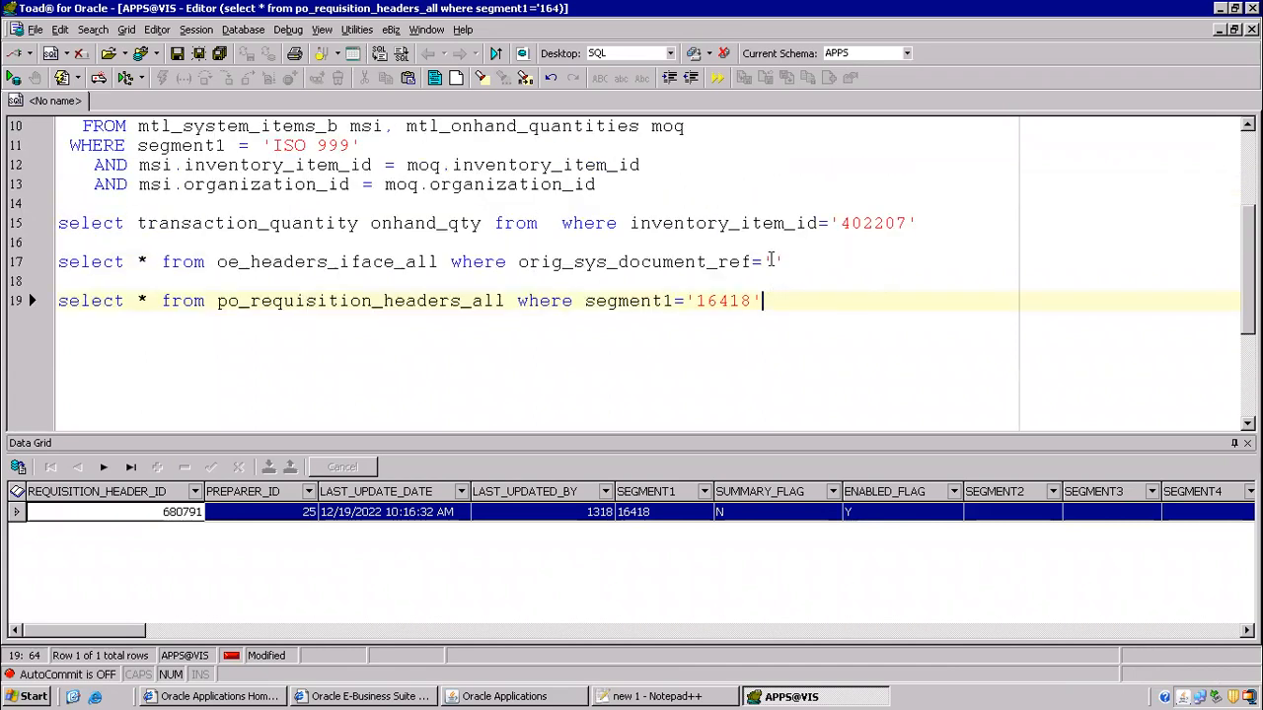
key(ctrl+v)
key(F9)
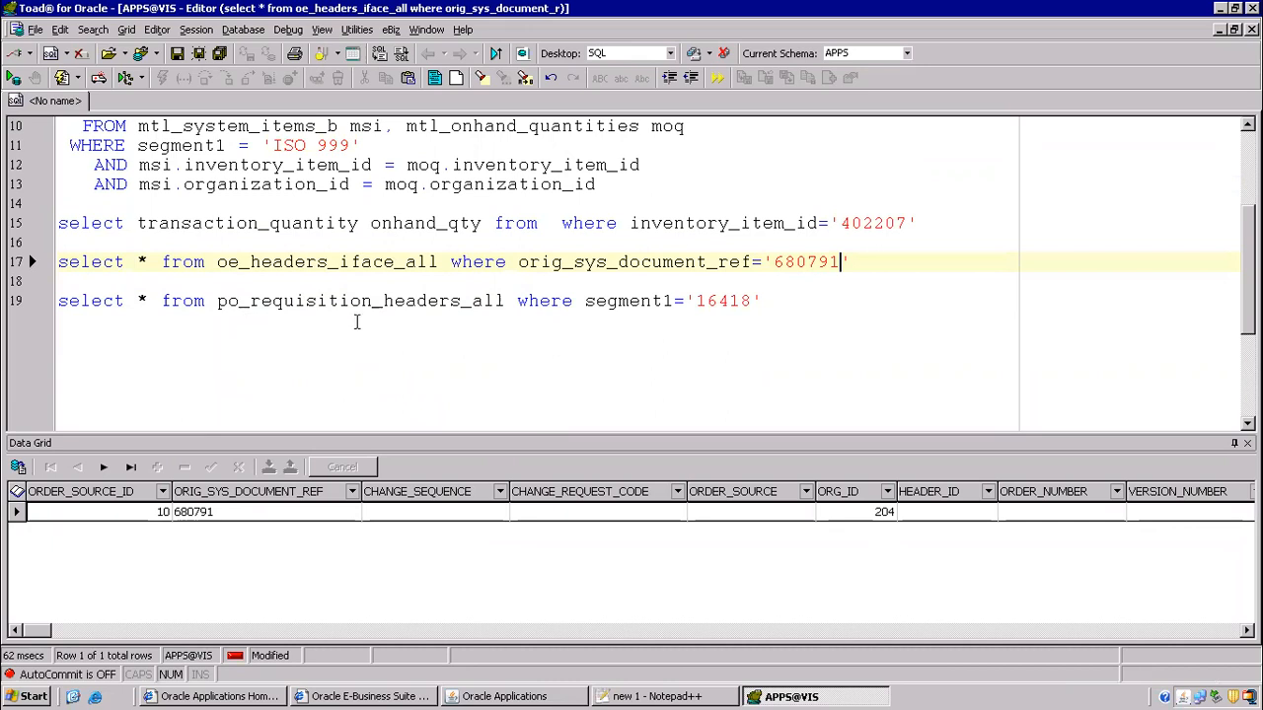
- Highlight orig_sys_document_ref and the two table names to show how requisition 16418 links
drag(217, 261, 501, 312)
click(508, 314)
drag(519, 261, 688, 261)
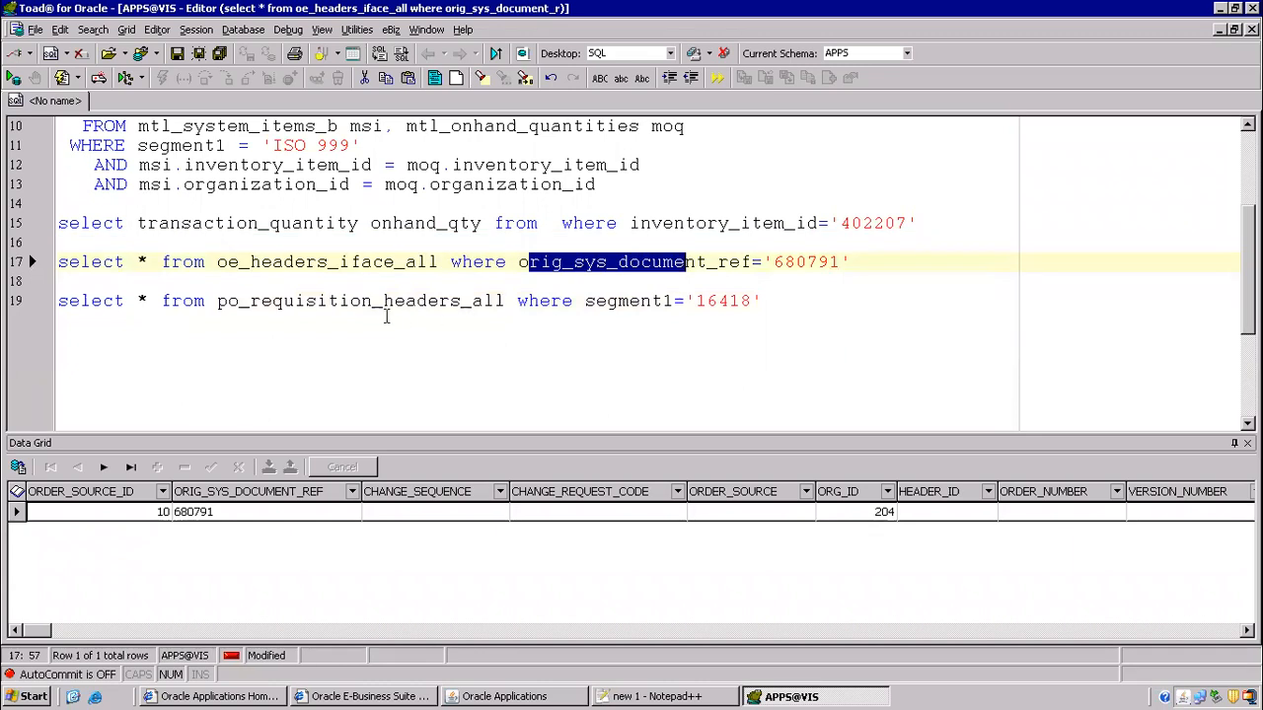
drag(220, 302, 533, 303)
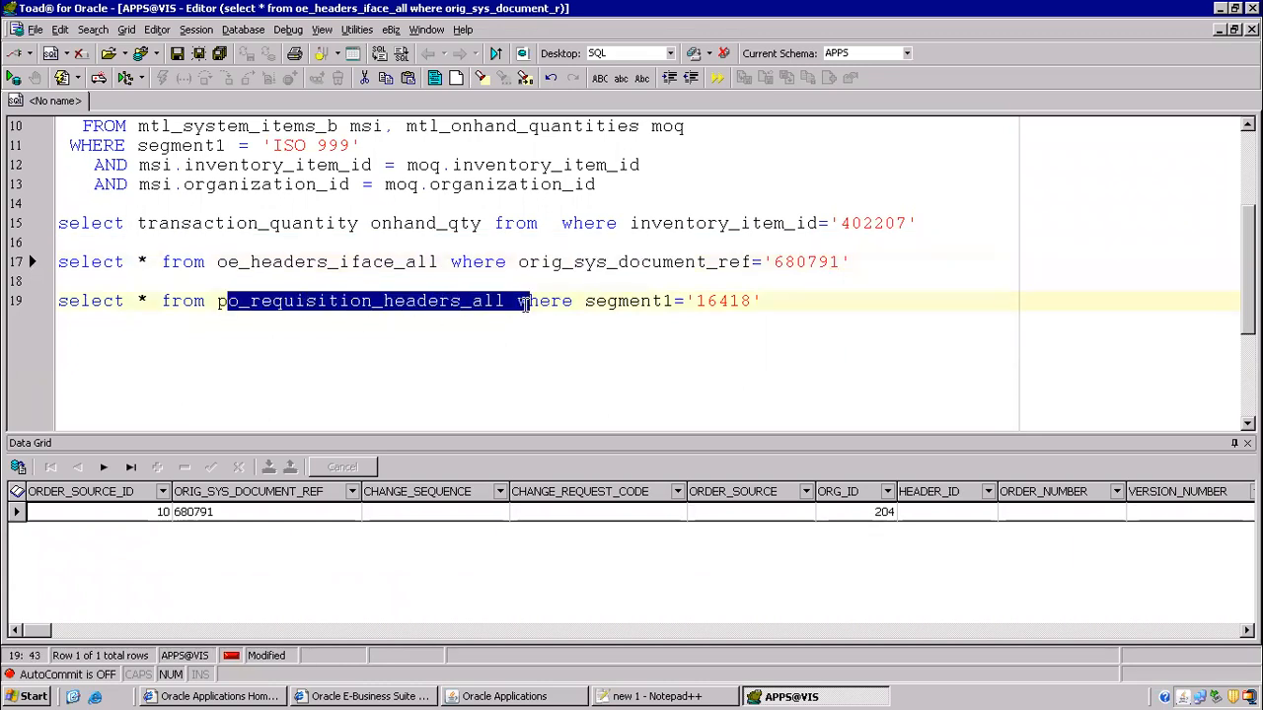
click(209, 262)
drag(260, 266, 422, 263)
drag(531, 263, 858, 263)
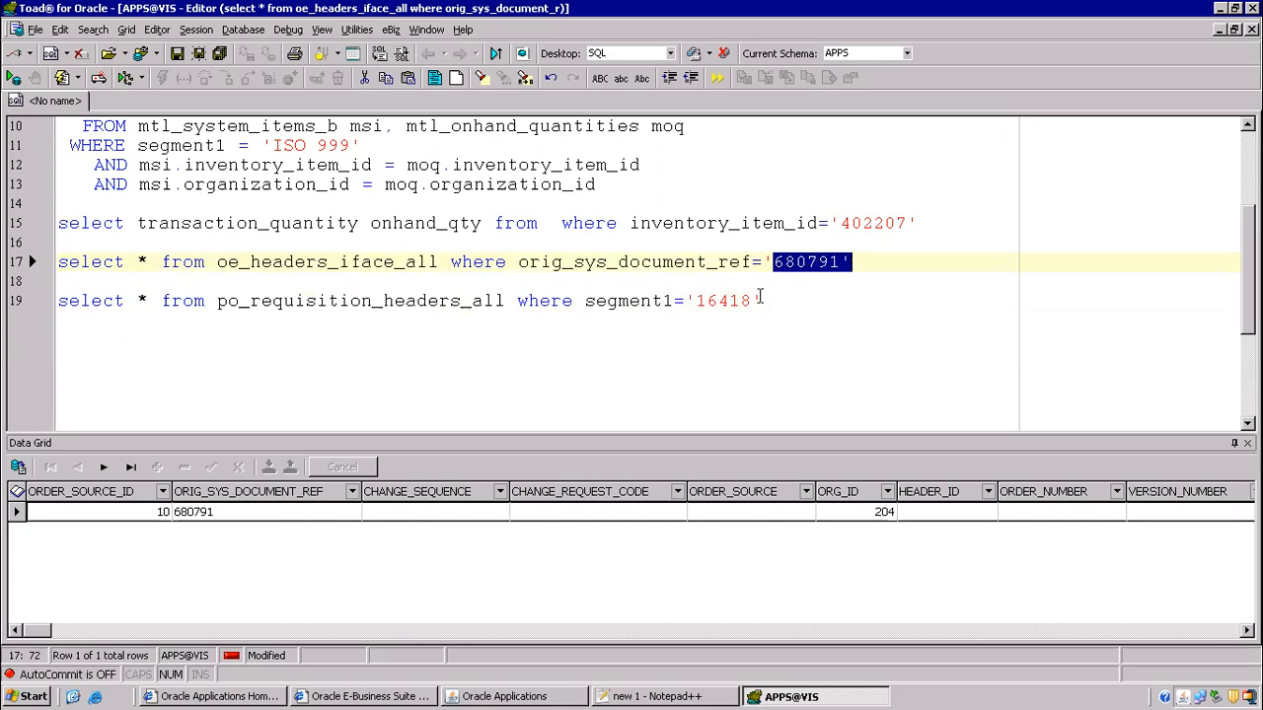
click(696, 299)
drag(529, 261, 679, 263)
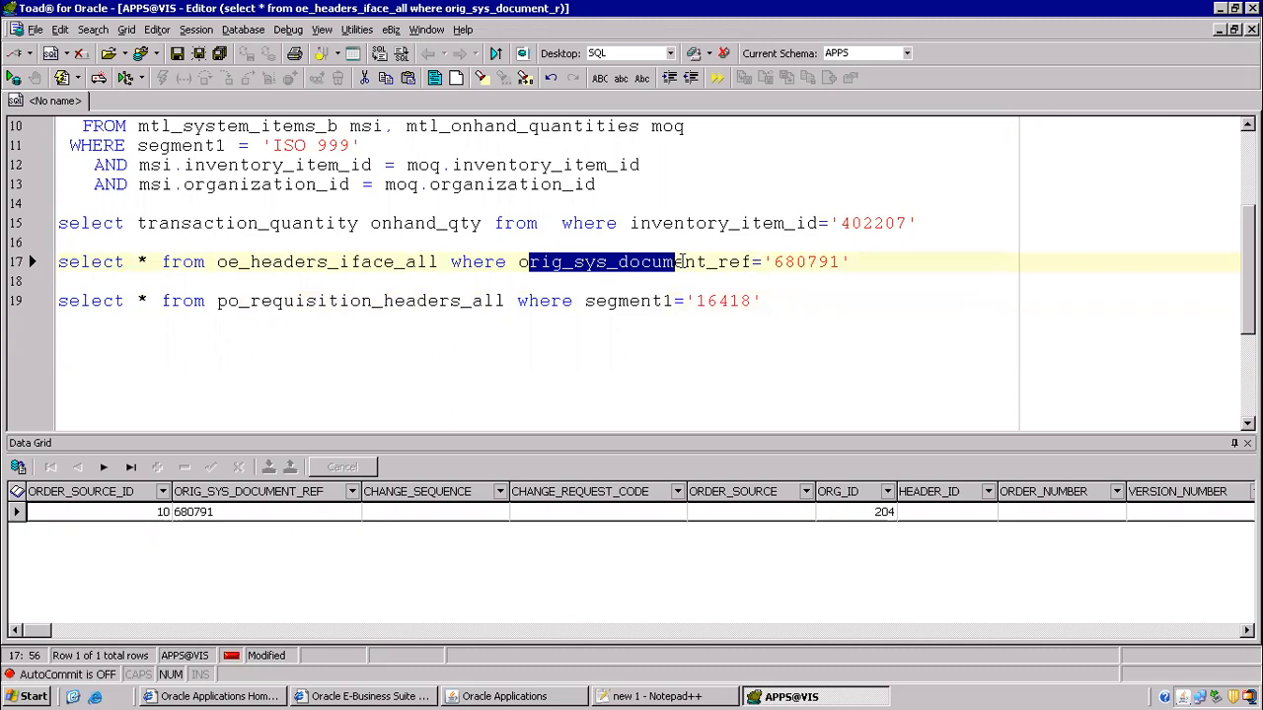
click(727, 300)
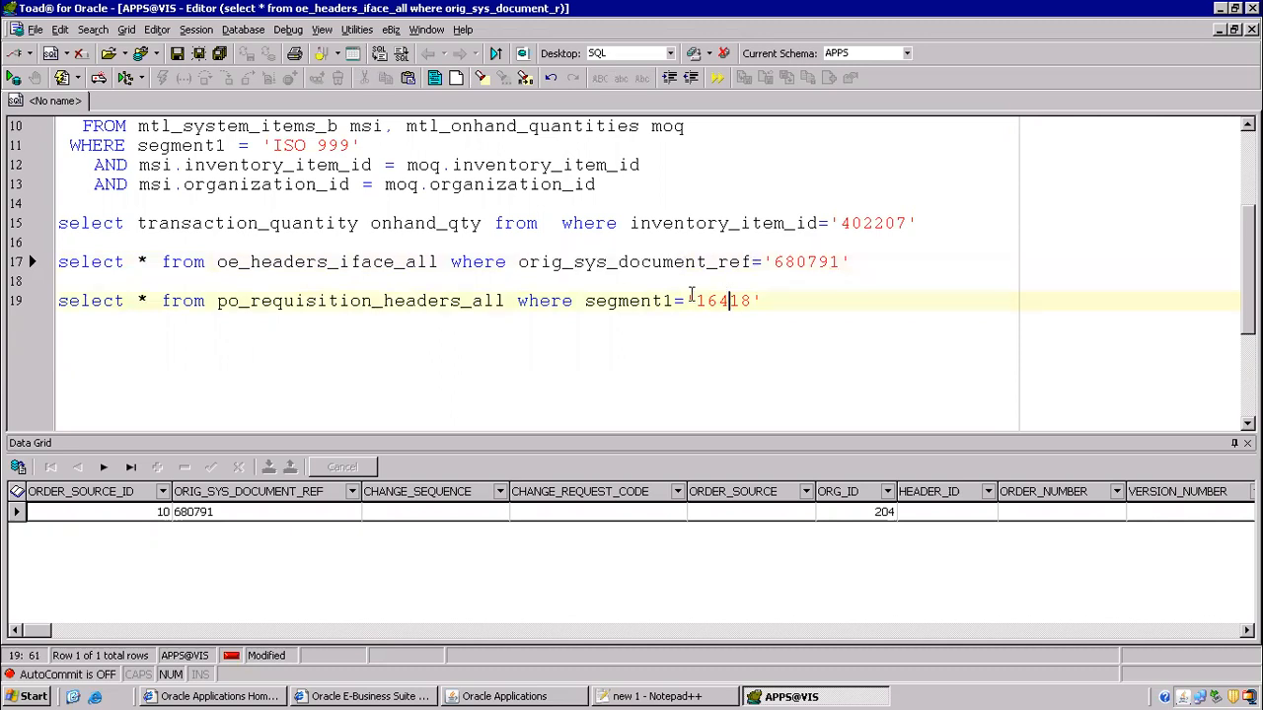
scroll(592, 262, down, 1)
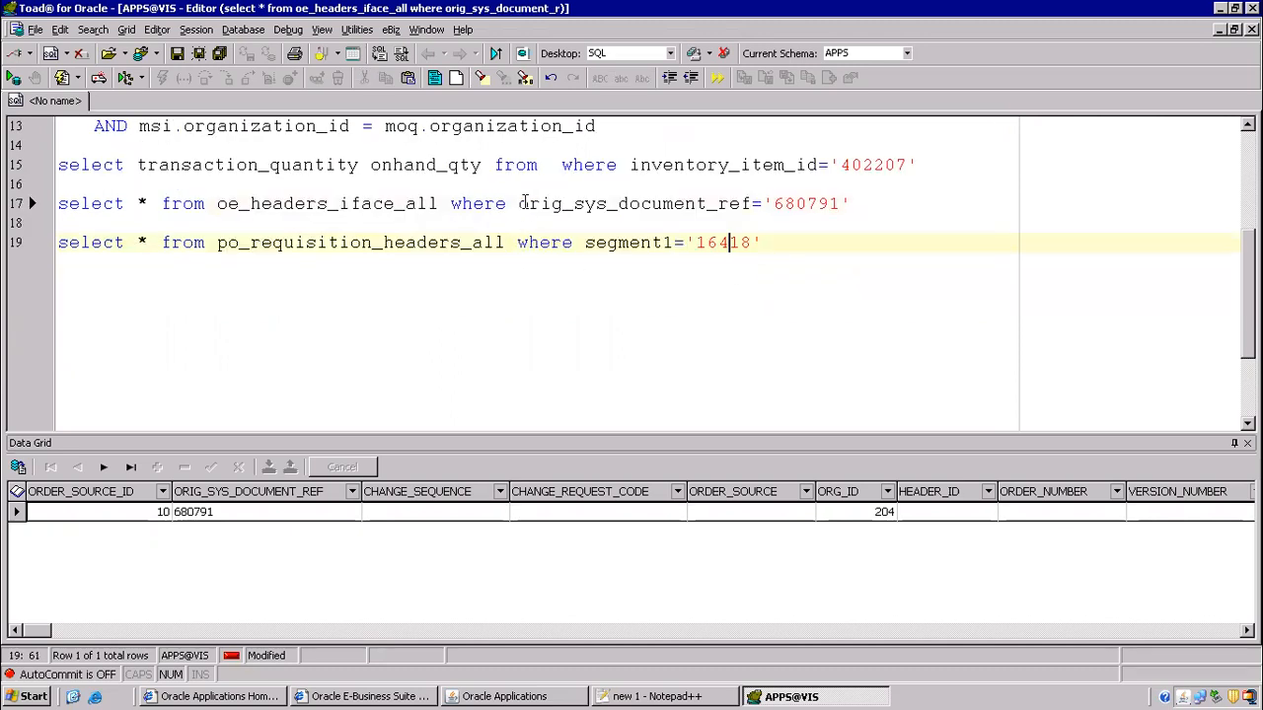
drag(518, 203, 751, 207)
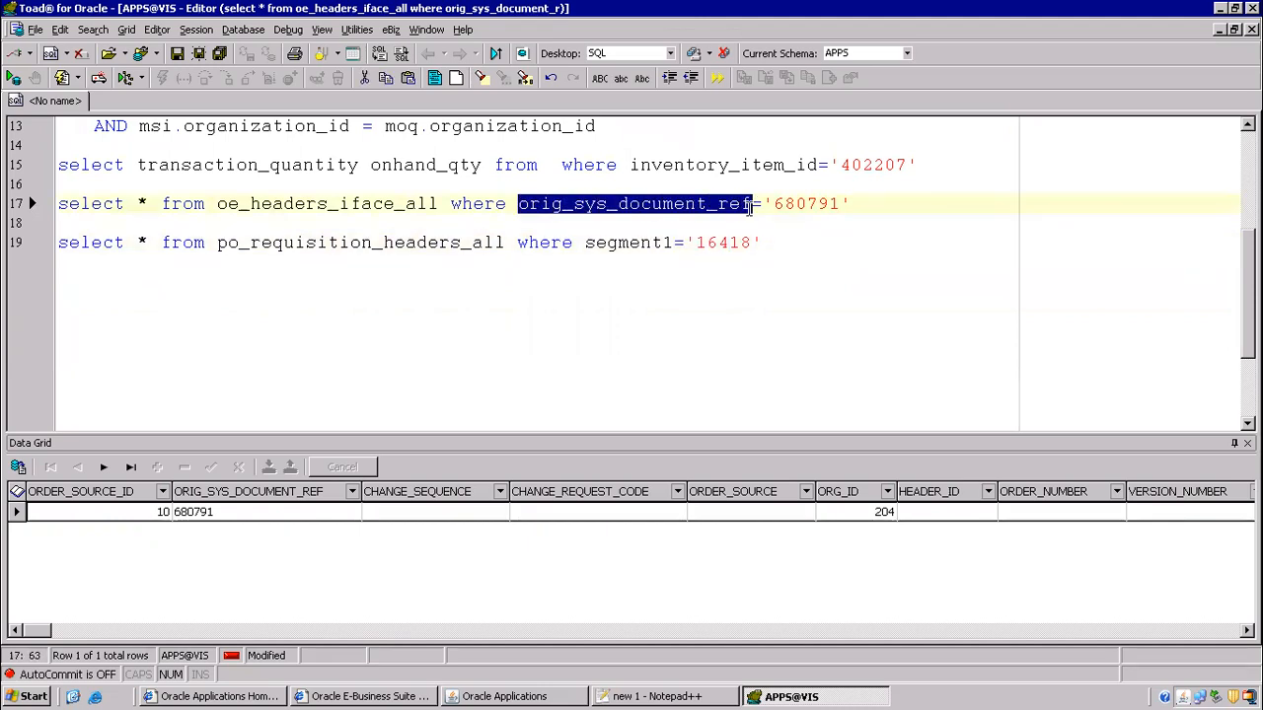
click(837, 244)
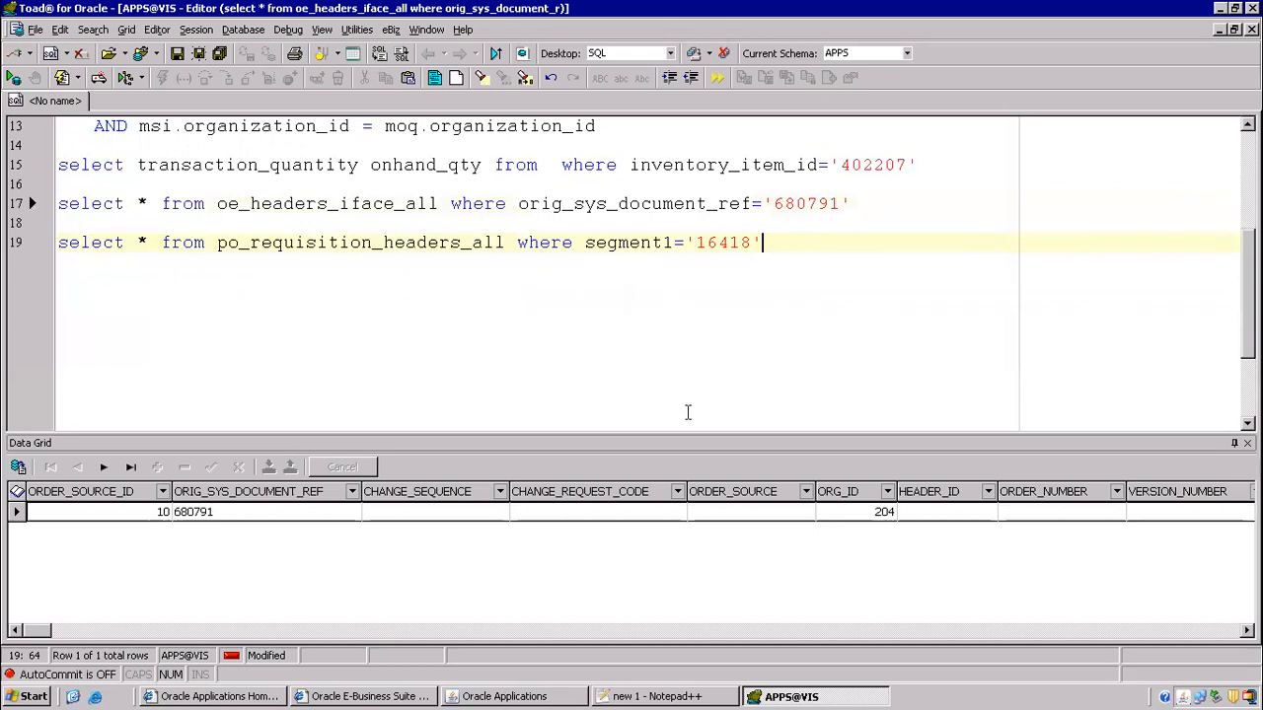
- Bring up the Notepad++ notes and highlight the oe_headers_iface_all entry
click(691, 696)
scroll(449, 355, down, 4)
scroll(443, 348, down, 2)
scroll(557, 349, up, 2)
drag(760, 280, 1170, 280)
- Write '4) order import' on line 54, then open Oracle's responsibilities list
click(1158, 355)
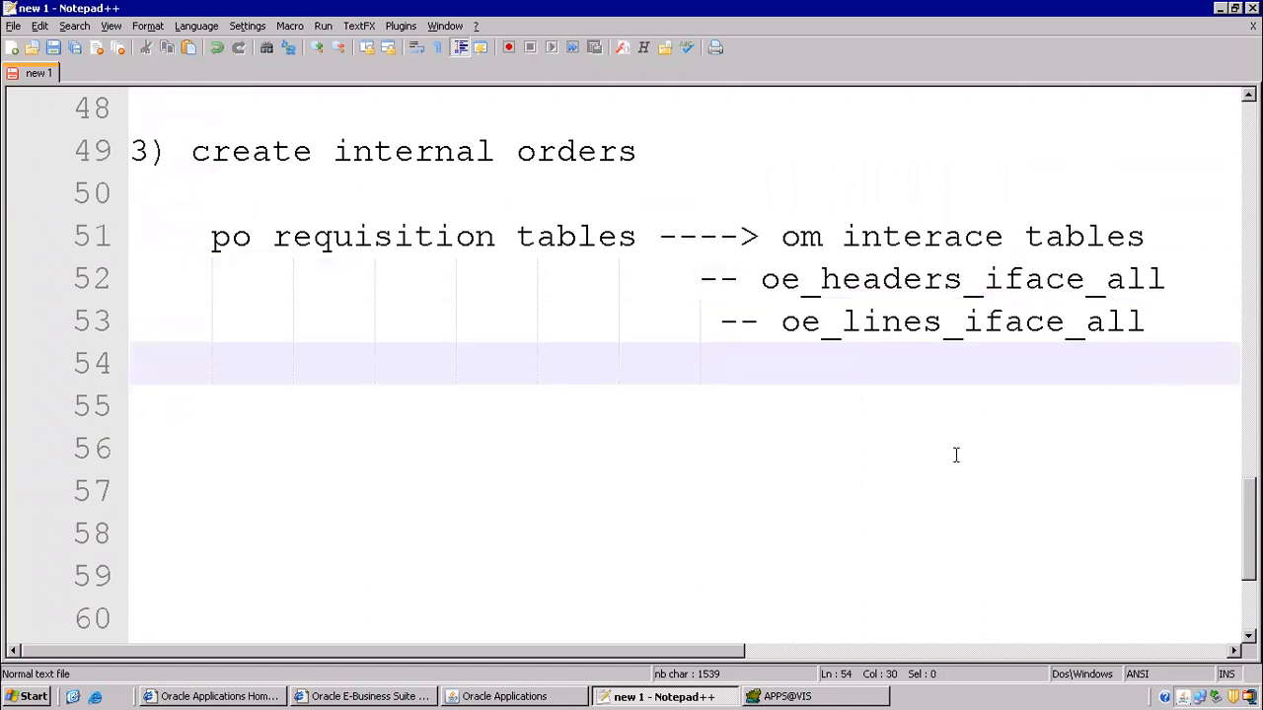
key(shift+Home)
key(BackSpace)
text(4) o)
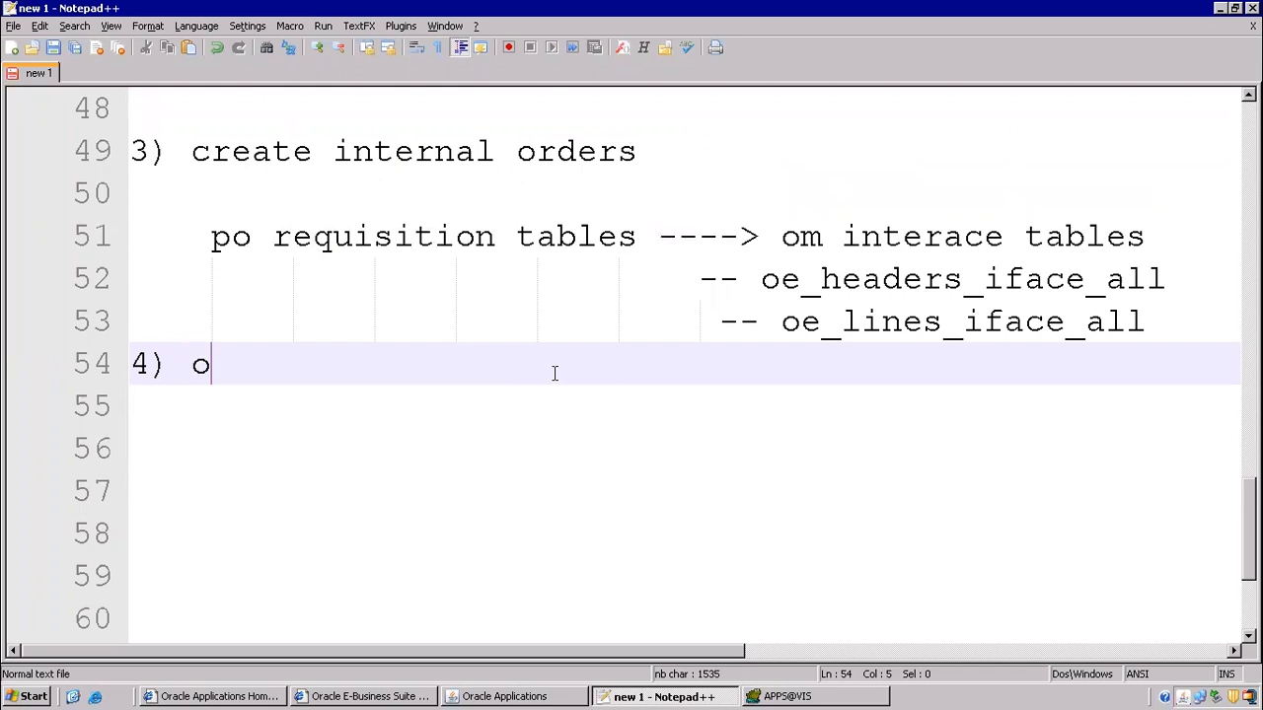
text(rder import)
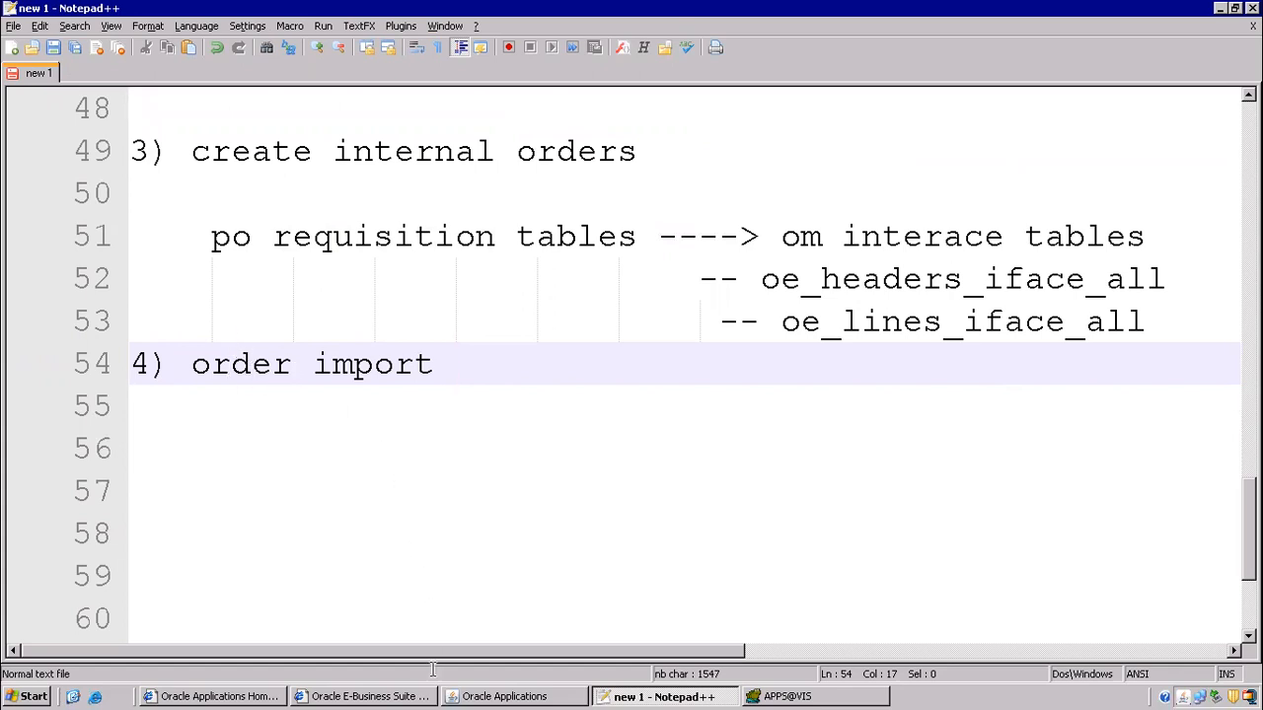
click(505, 697)
click(155, 62)
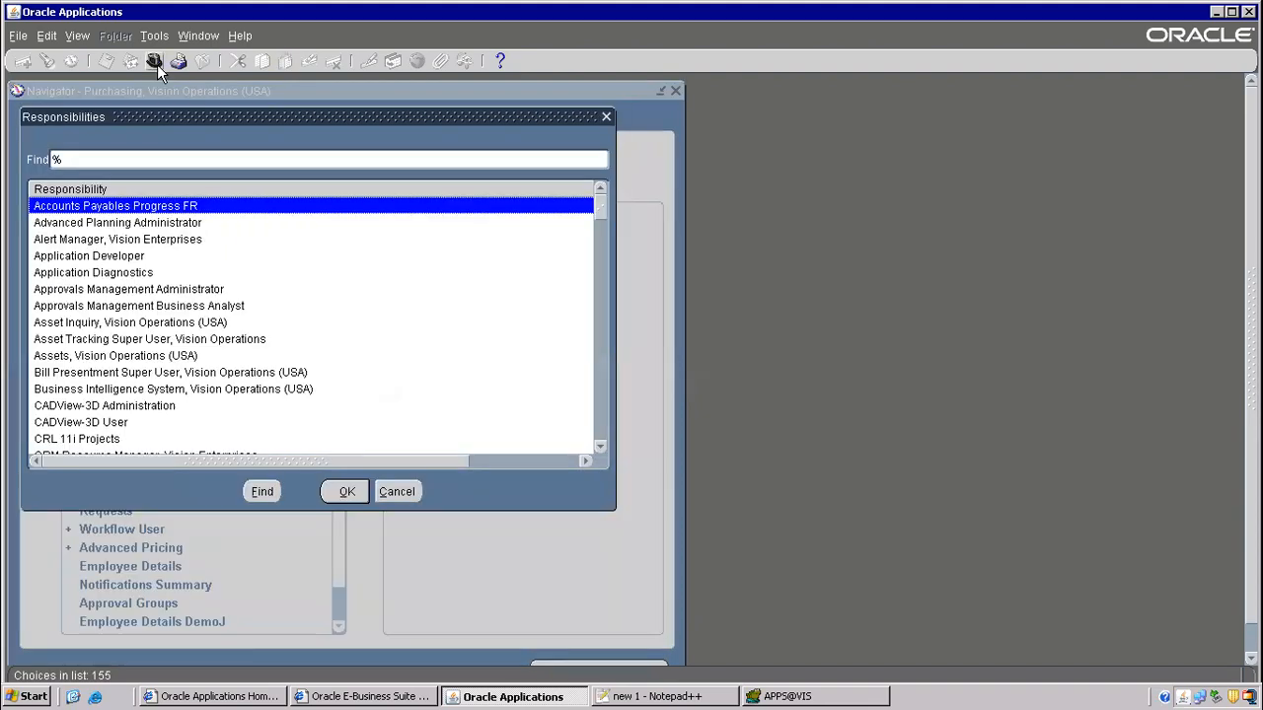
- Pick the Integrated SOA Gateway responsibility and open the Integration Repository full screen
text(In)
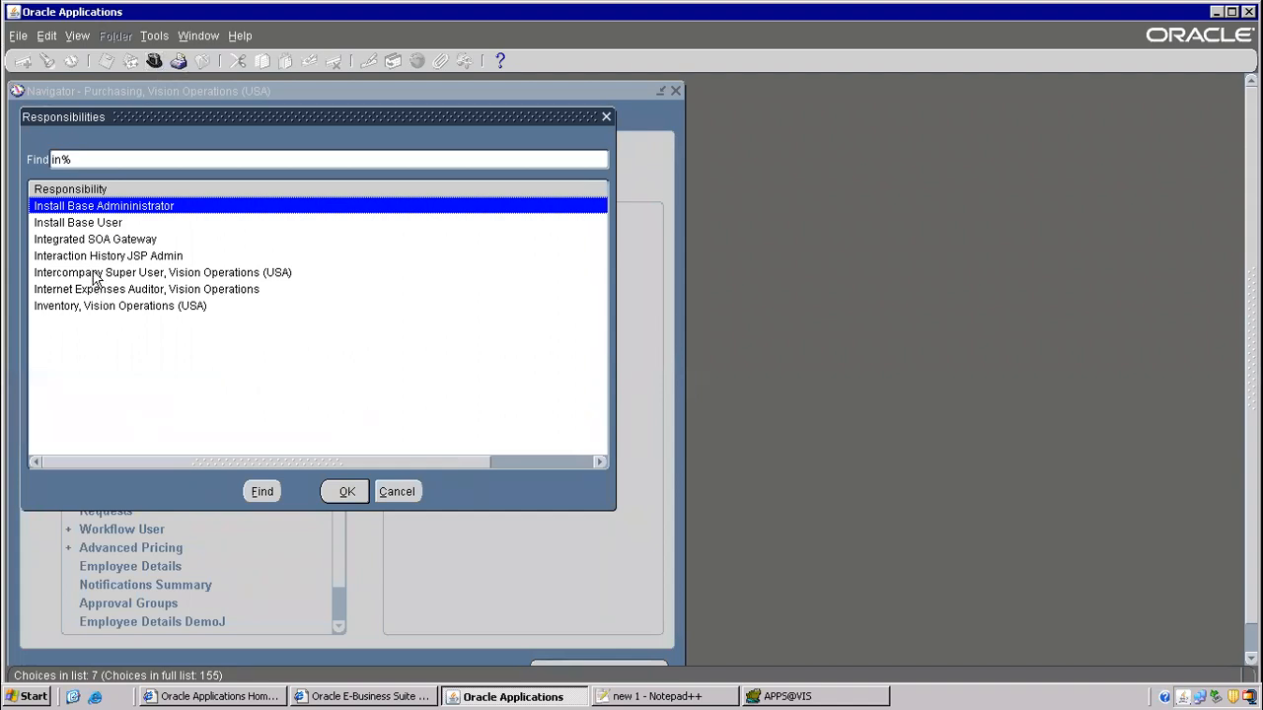
click(94, 241)
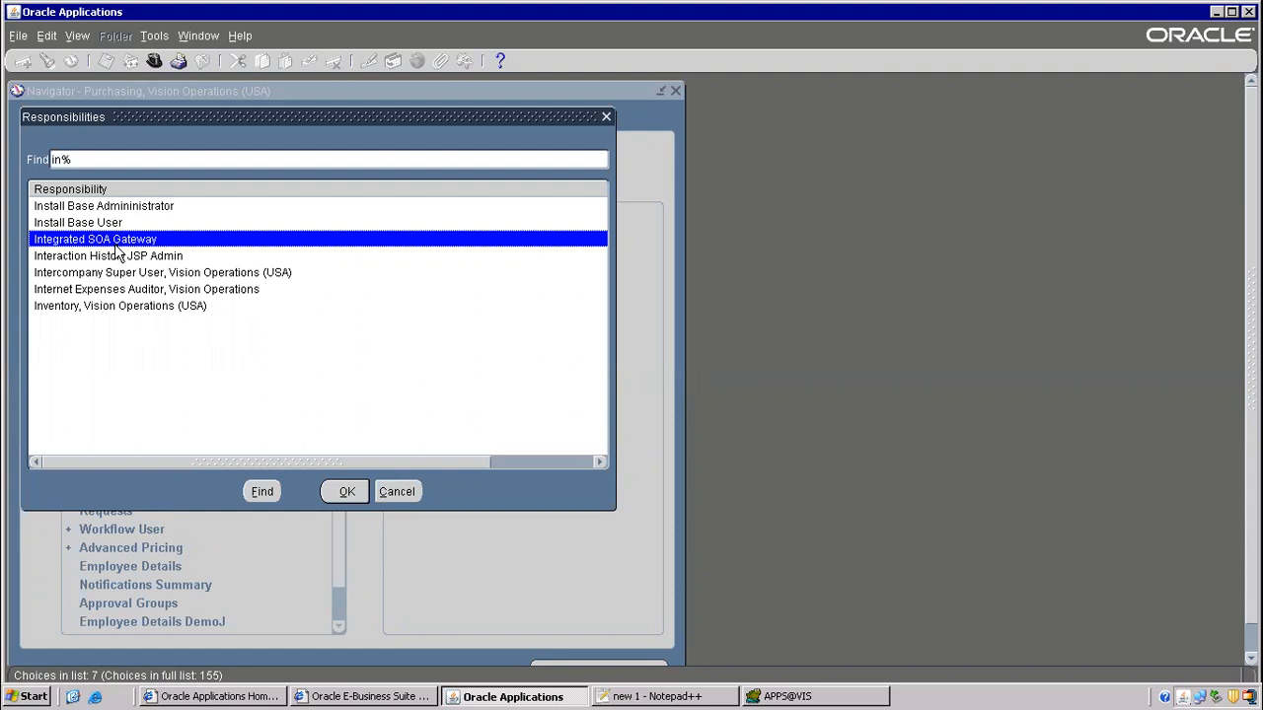
double_click(123, 252)
double_click(235, 198)
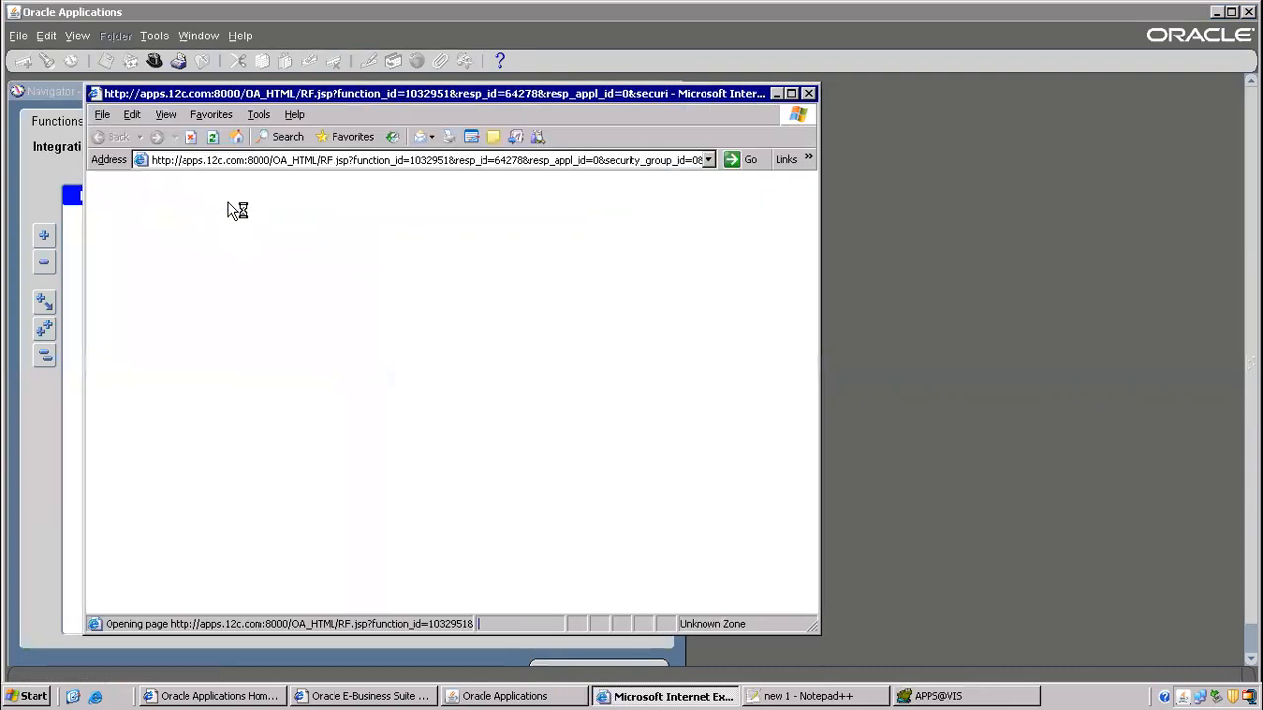
click(791, 93)
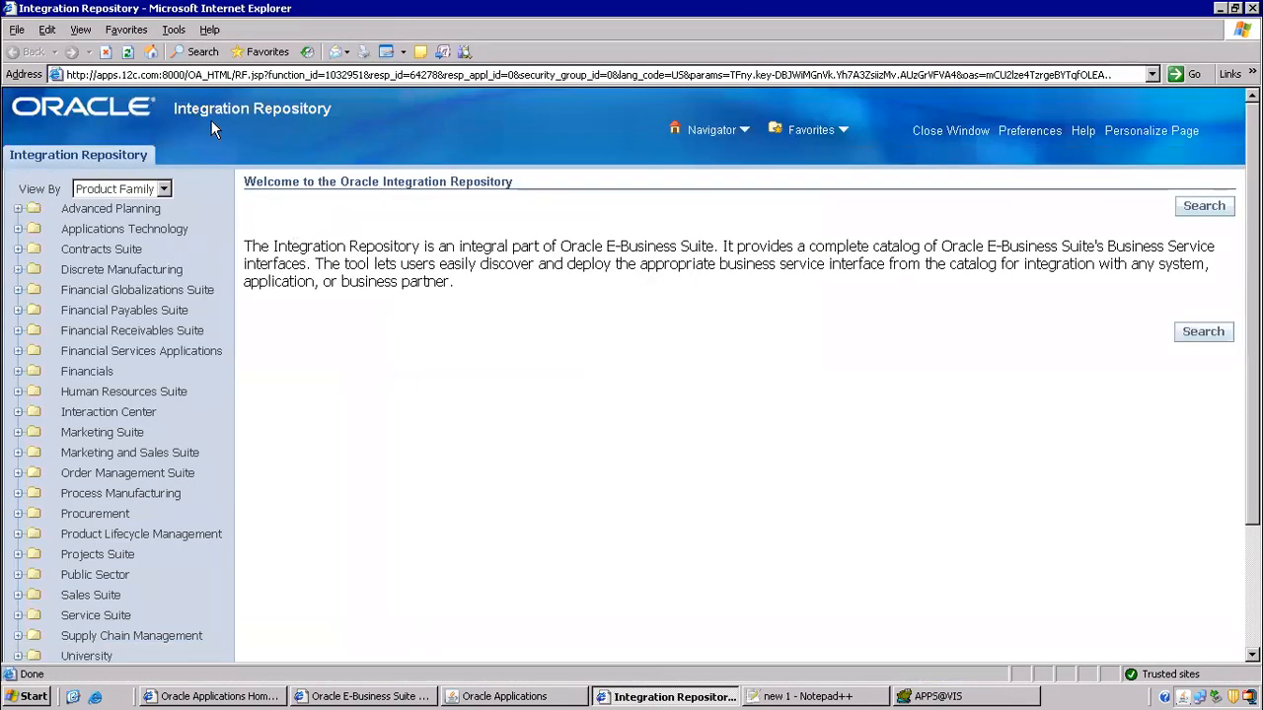
- Search for Order Management Suite / Order Management / Open Interface, then relaunch the repository home page
click(1204, 207)
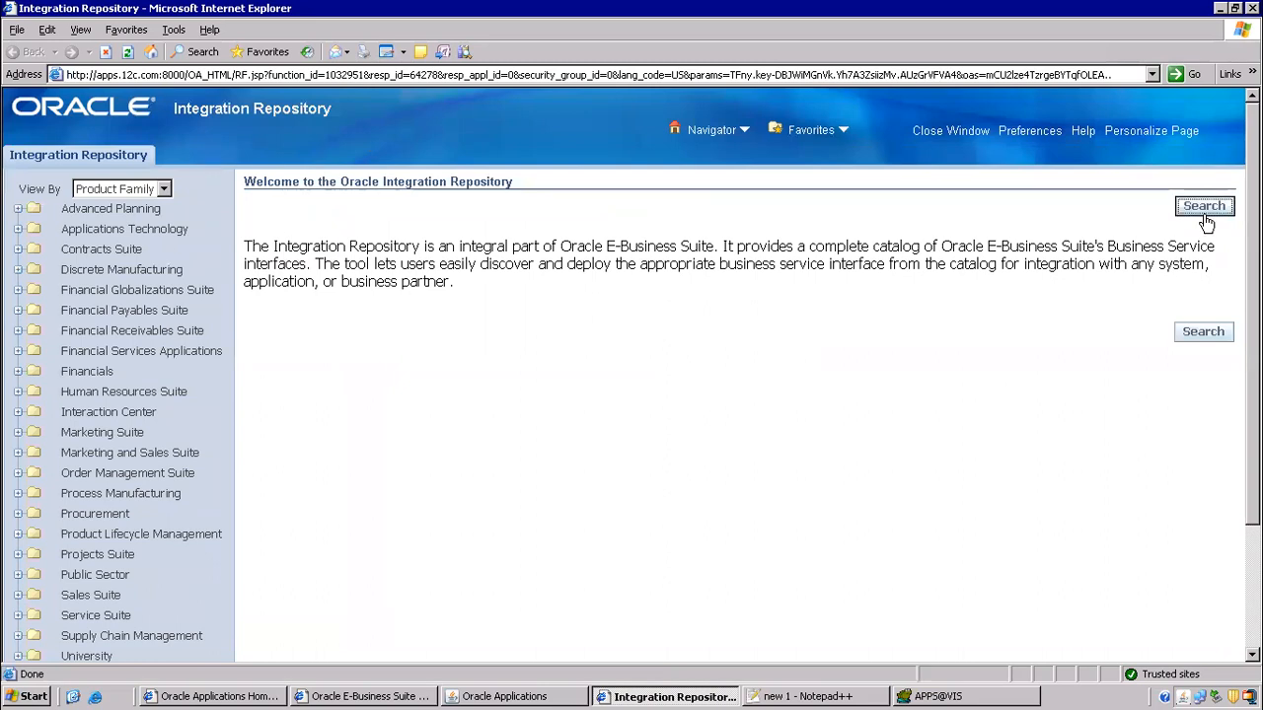
click(291, 276)
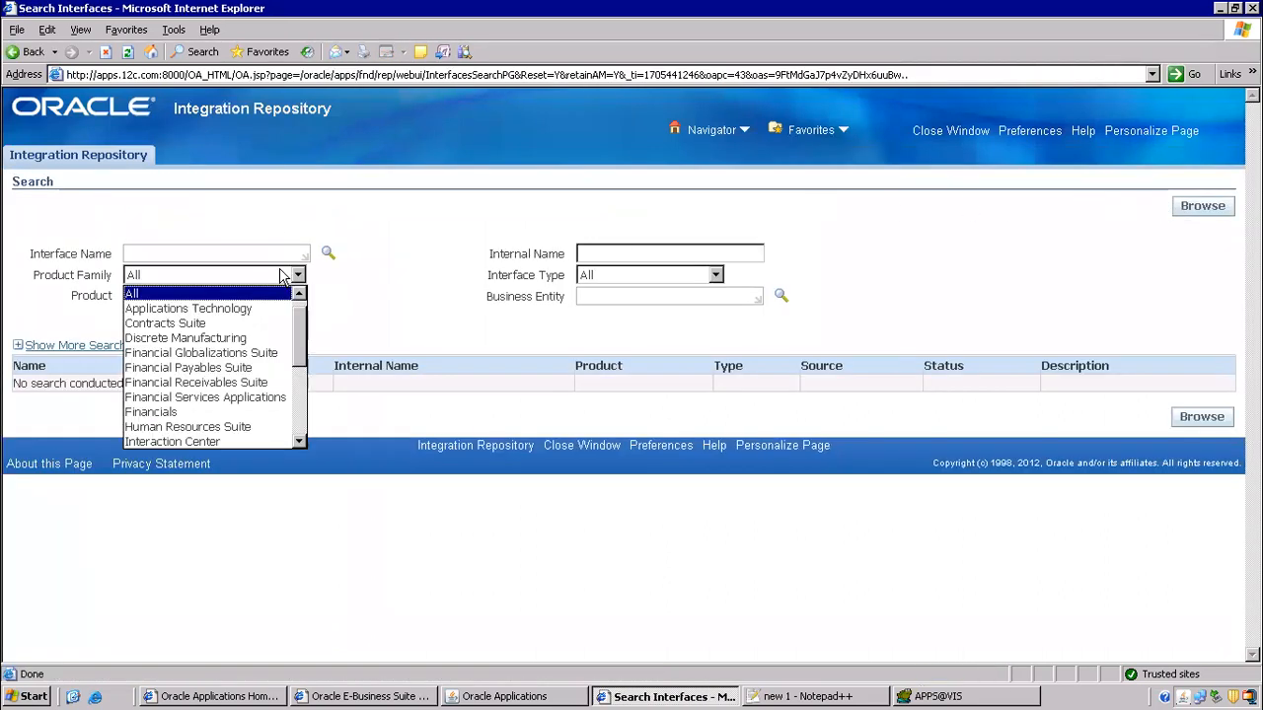
click(300, 440)
click(300, 440)
click(300, 440)
click(301, 440)
click(301, 440)
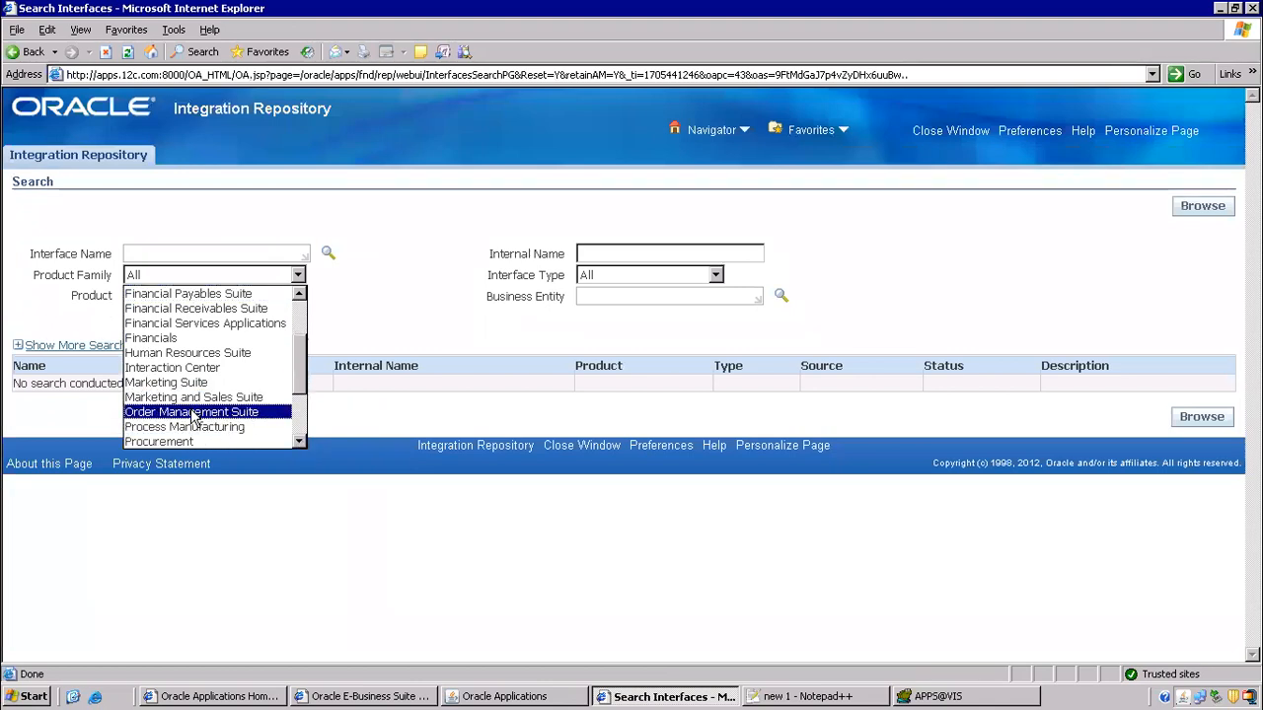
click(193, 412)
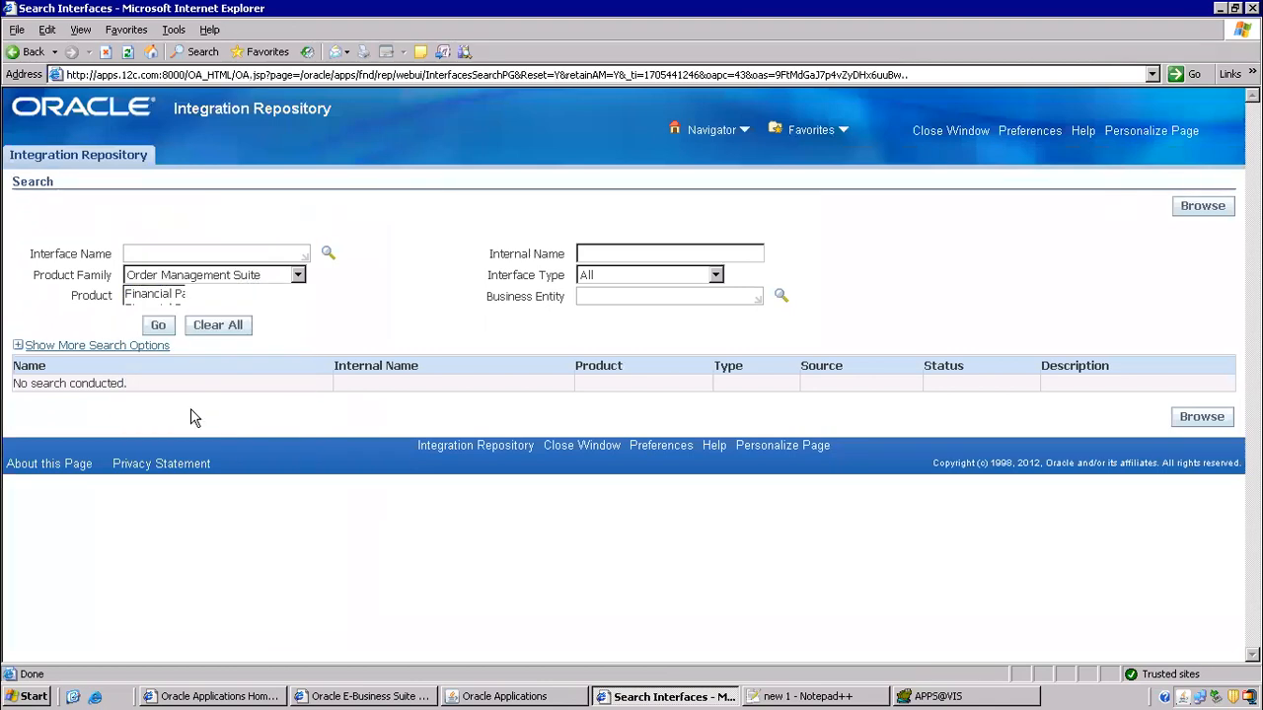
click(232, 298)
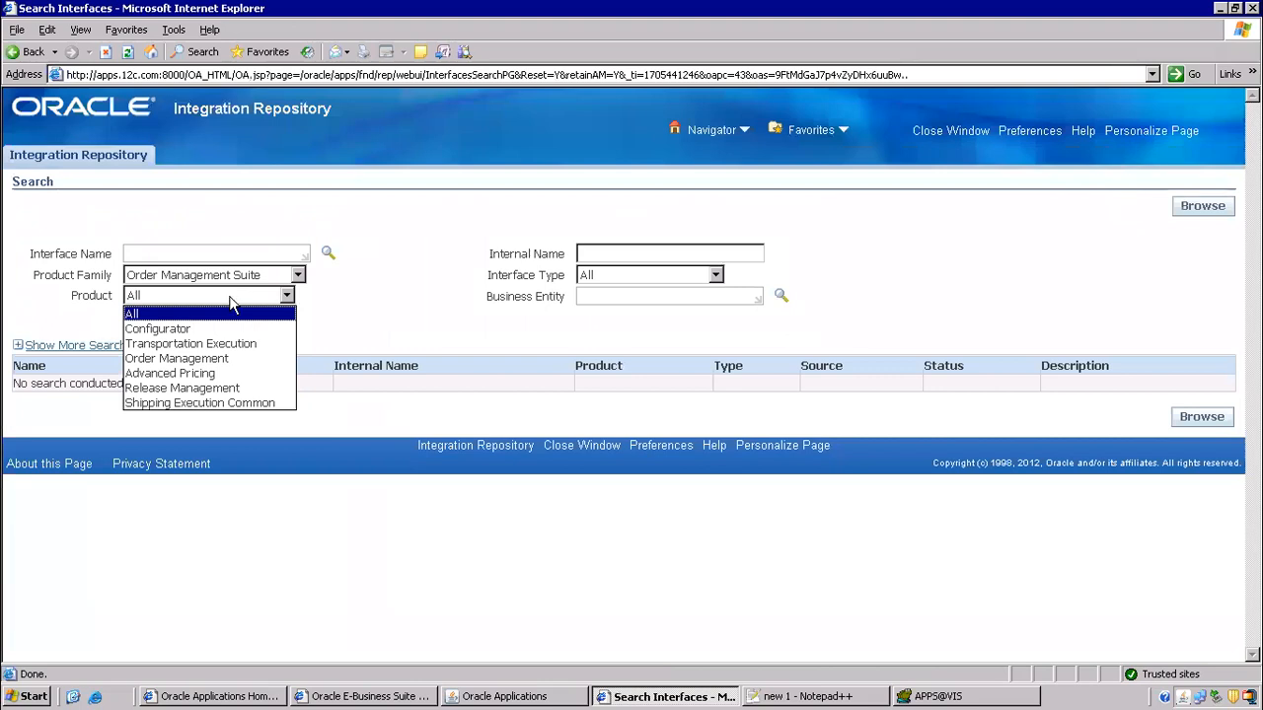
click(197, 359)
click(711, 275)
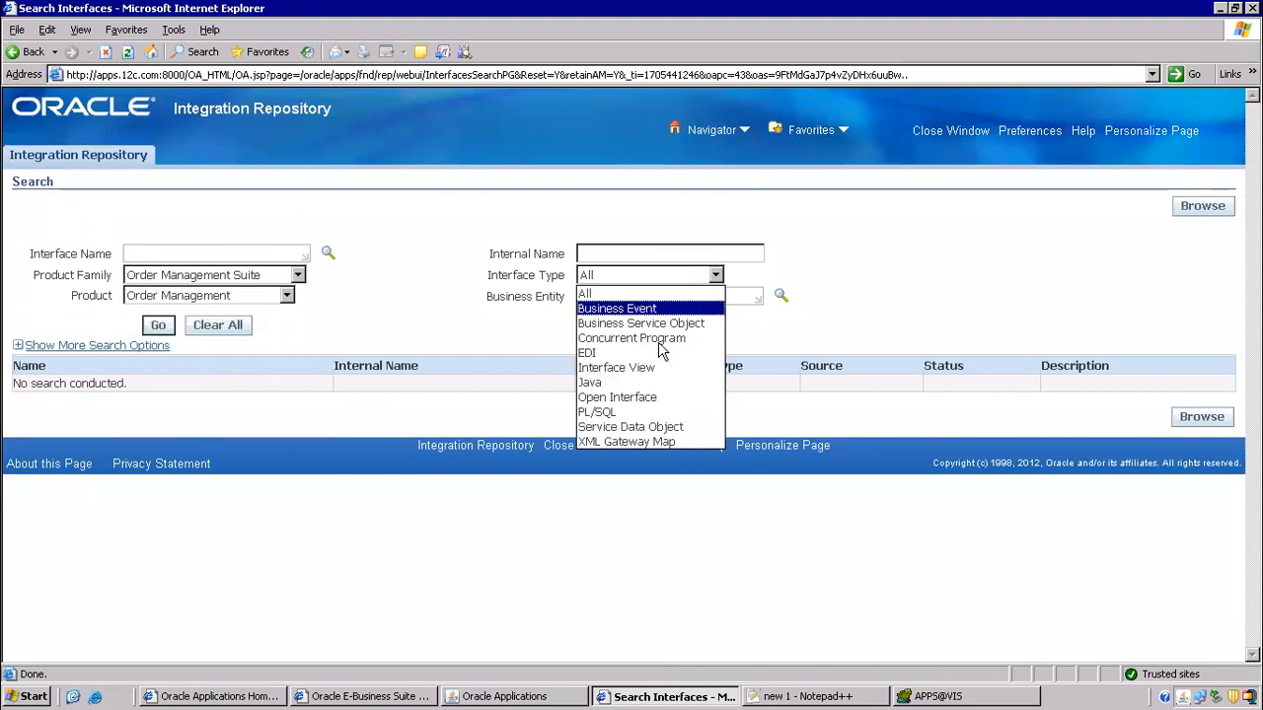
click(627, 397)
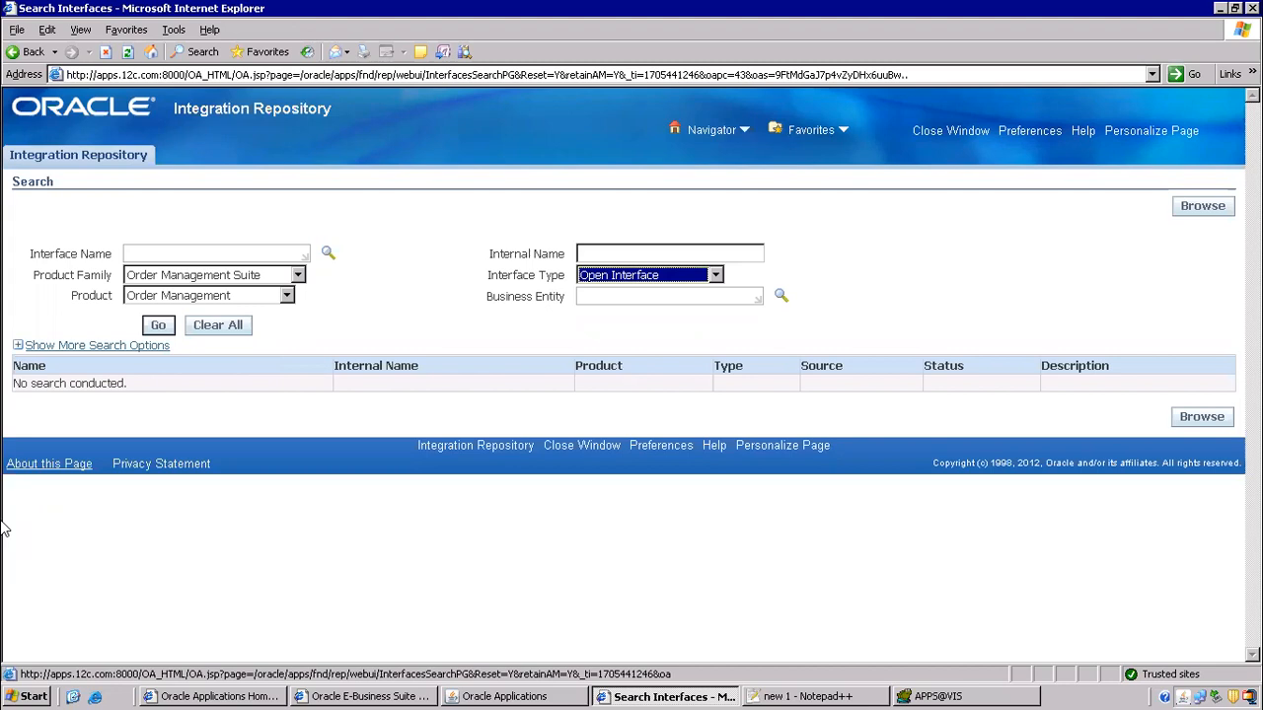
click(927, 130)
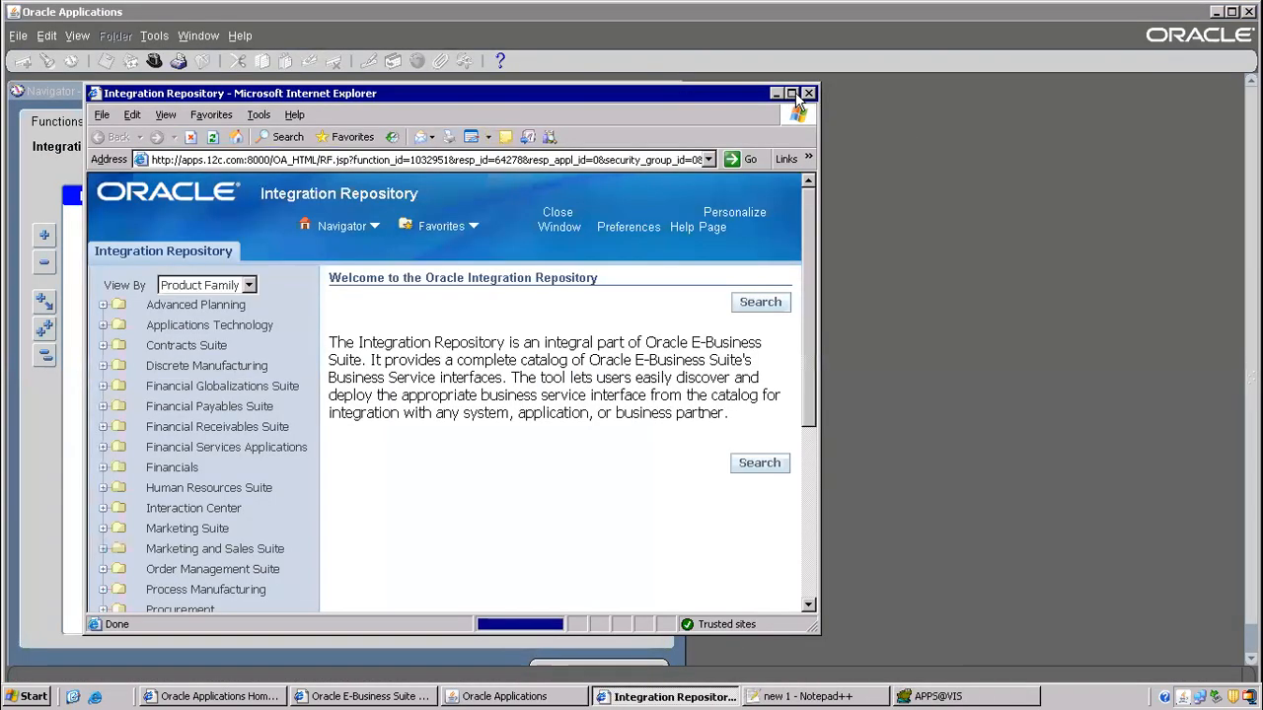
click(793, 93)
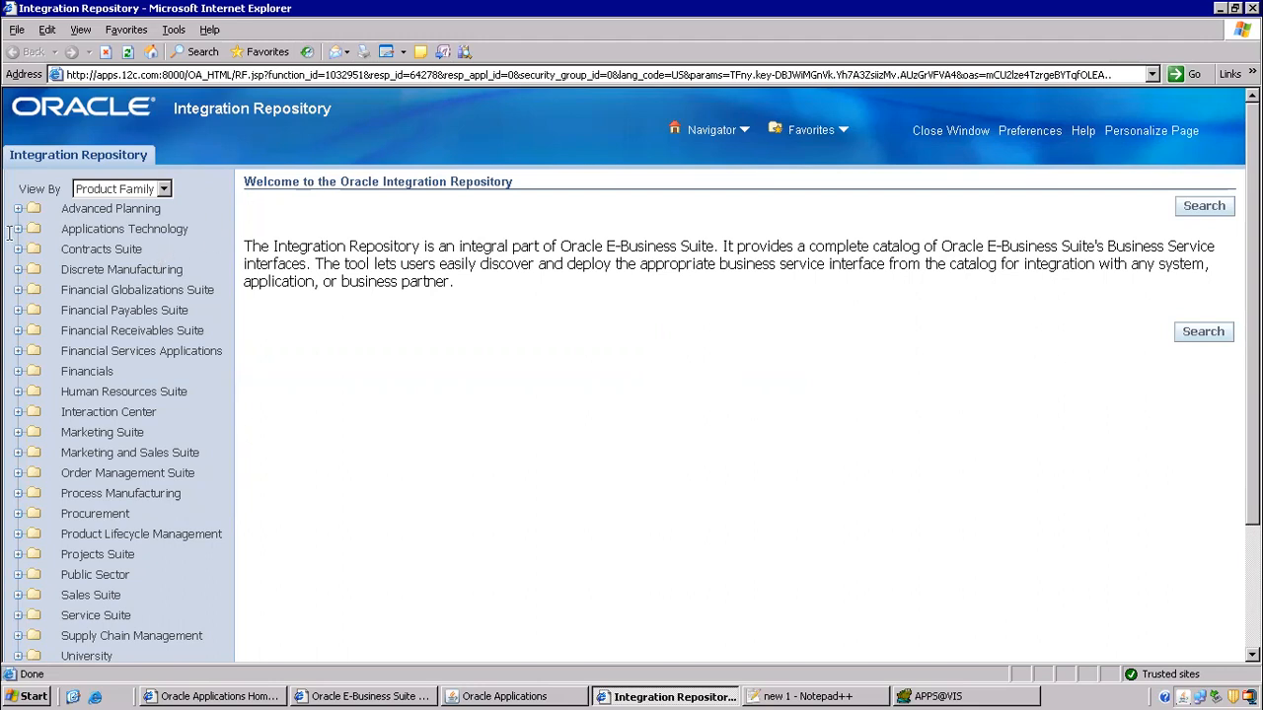
- Start an interface search with Order Management Suite as the product family
click(1199, 208)
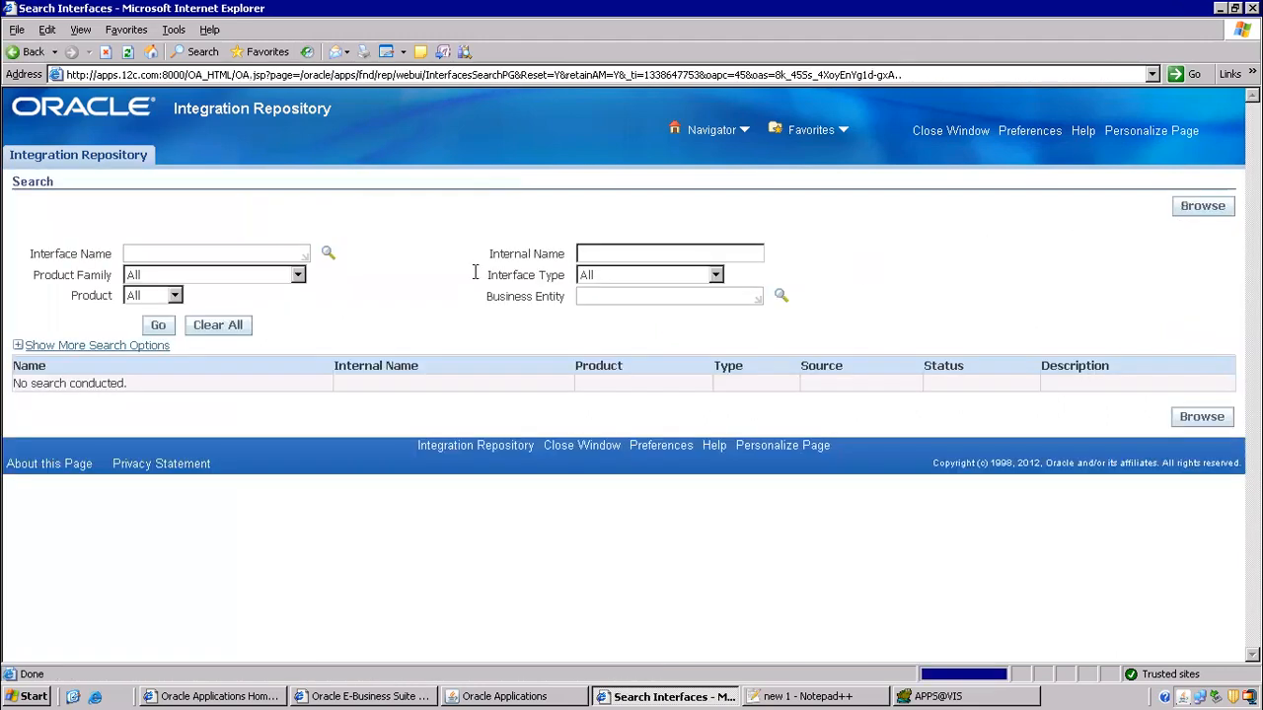
click(256, 276)
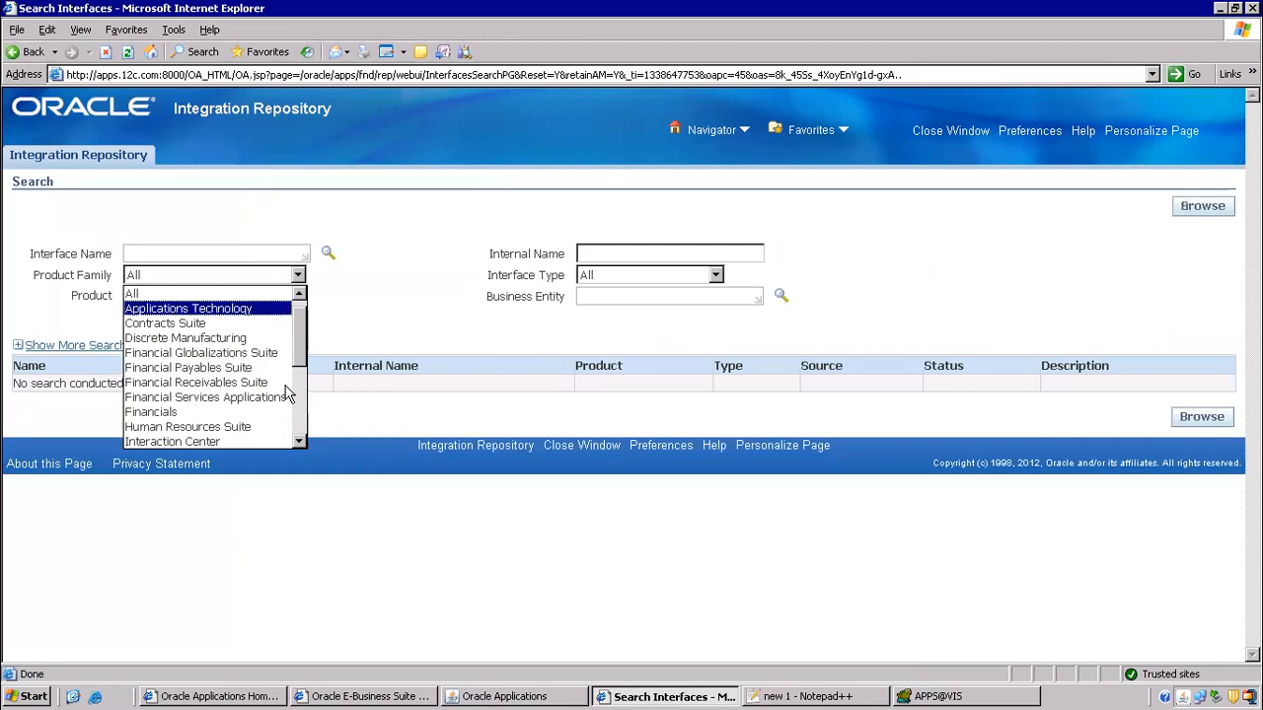
click(299, 441)
click(299, 441)
click(299, 441)
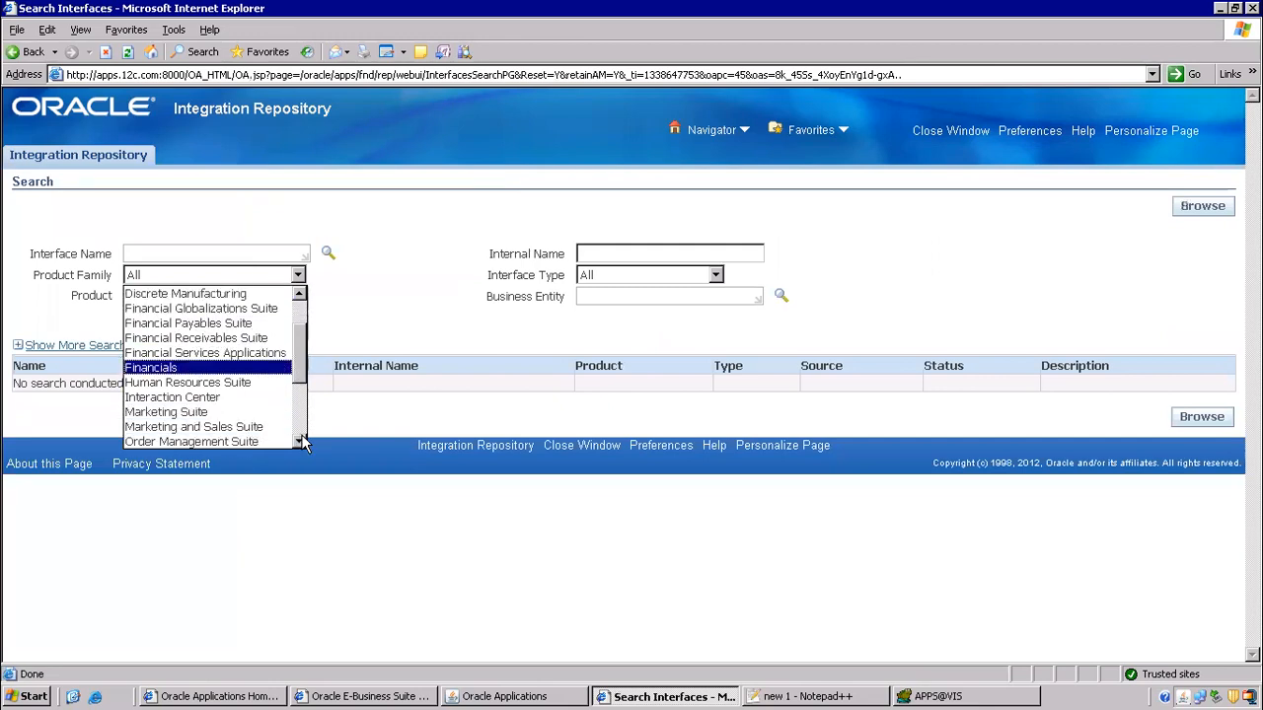
click(299, 441)
click(299, 441)
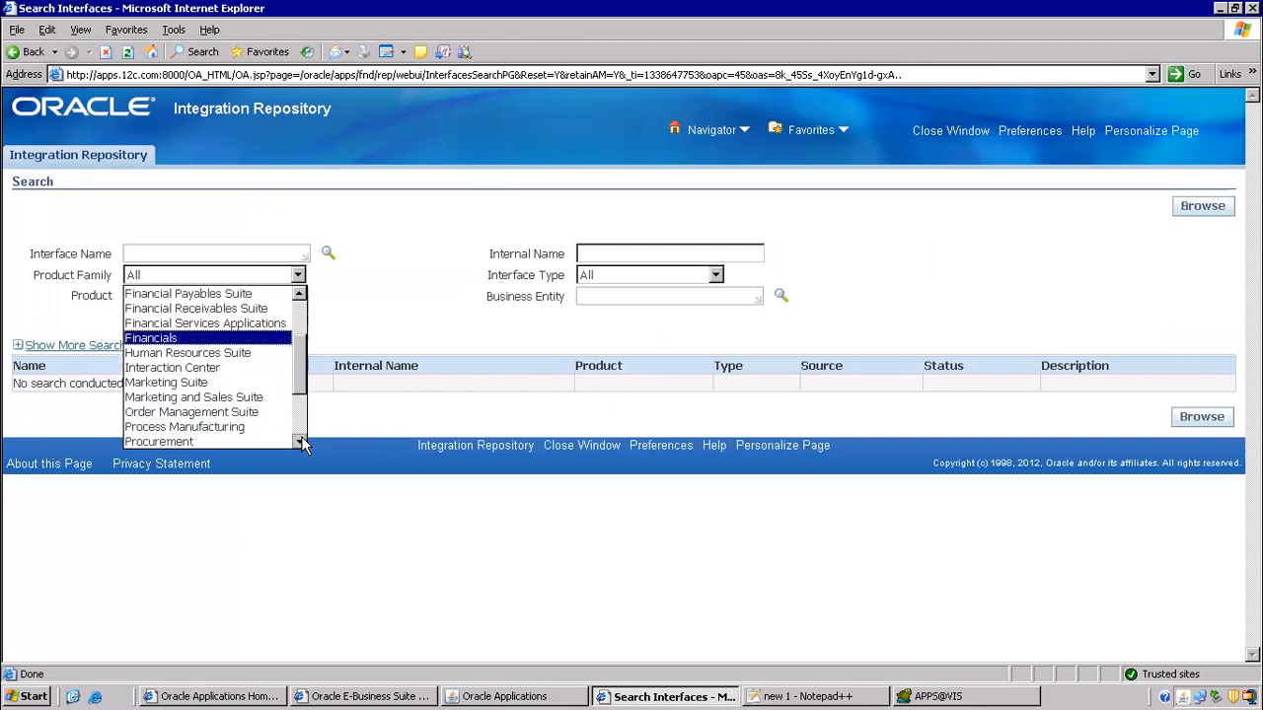
click(242, 411)
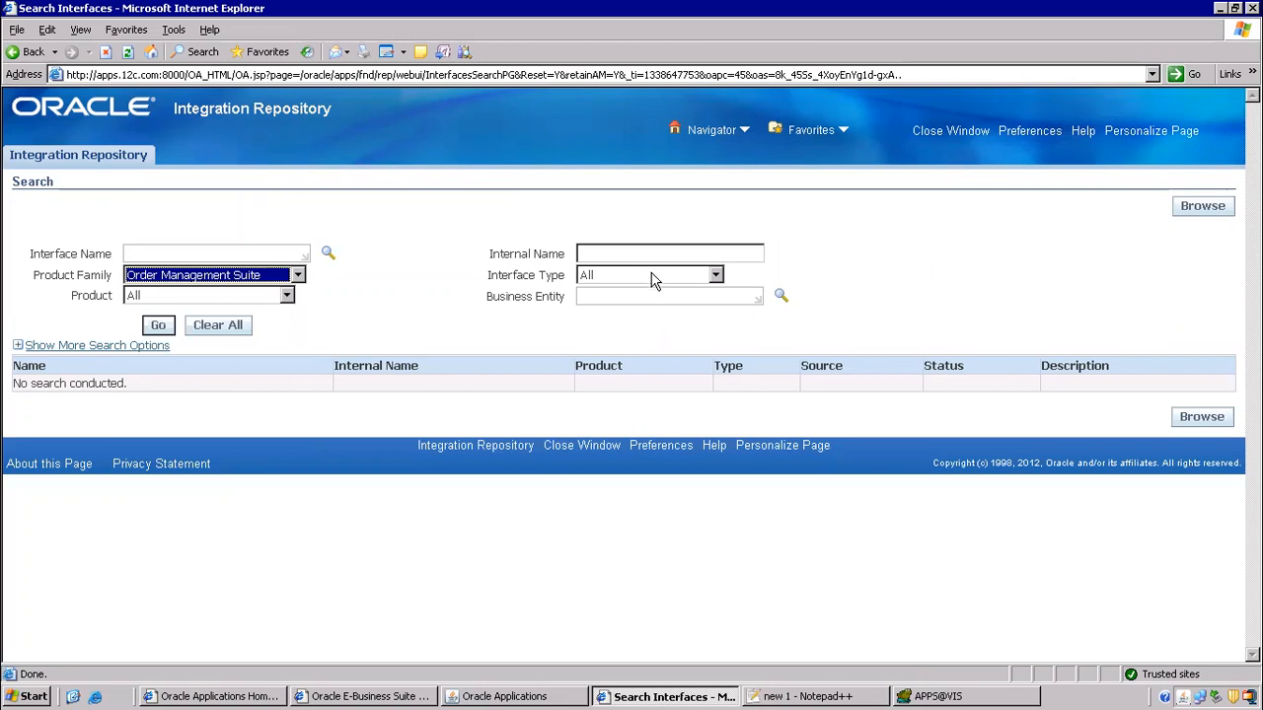
- Search Order Management open interfaces and open the OEOIMP Order Import entry
click(229, 299)
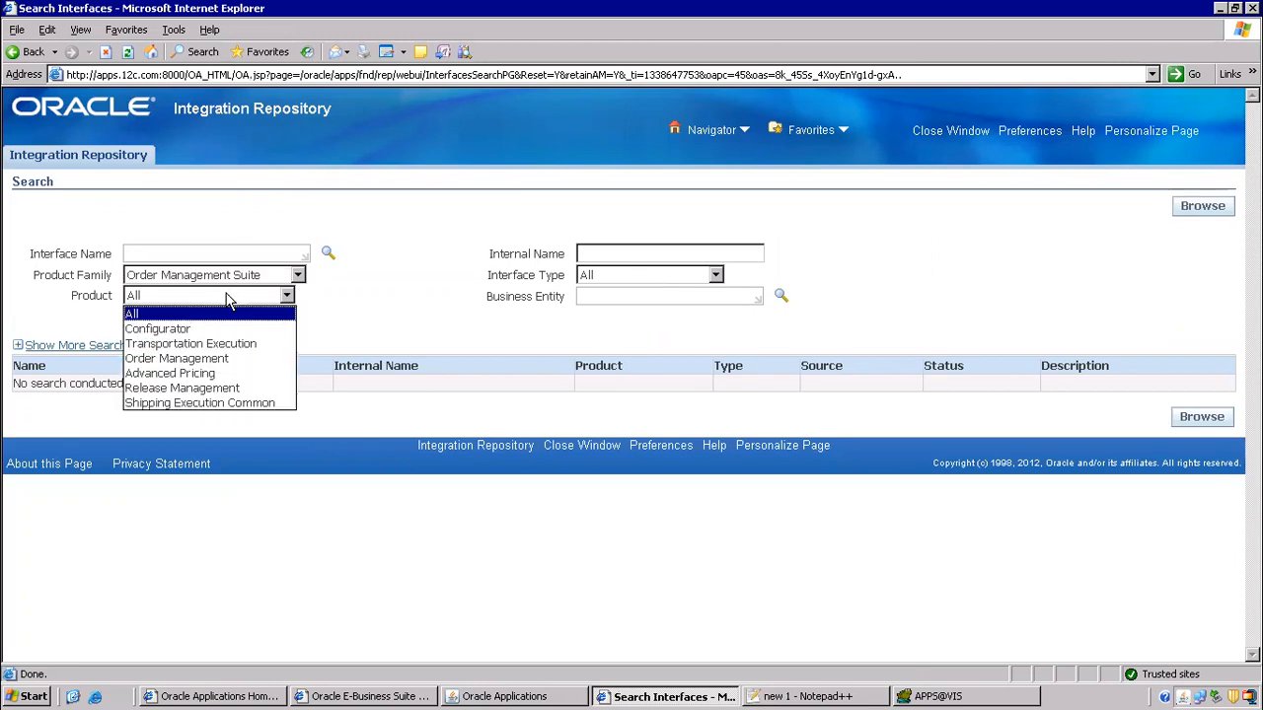
click(178, 360)
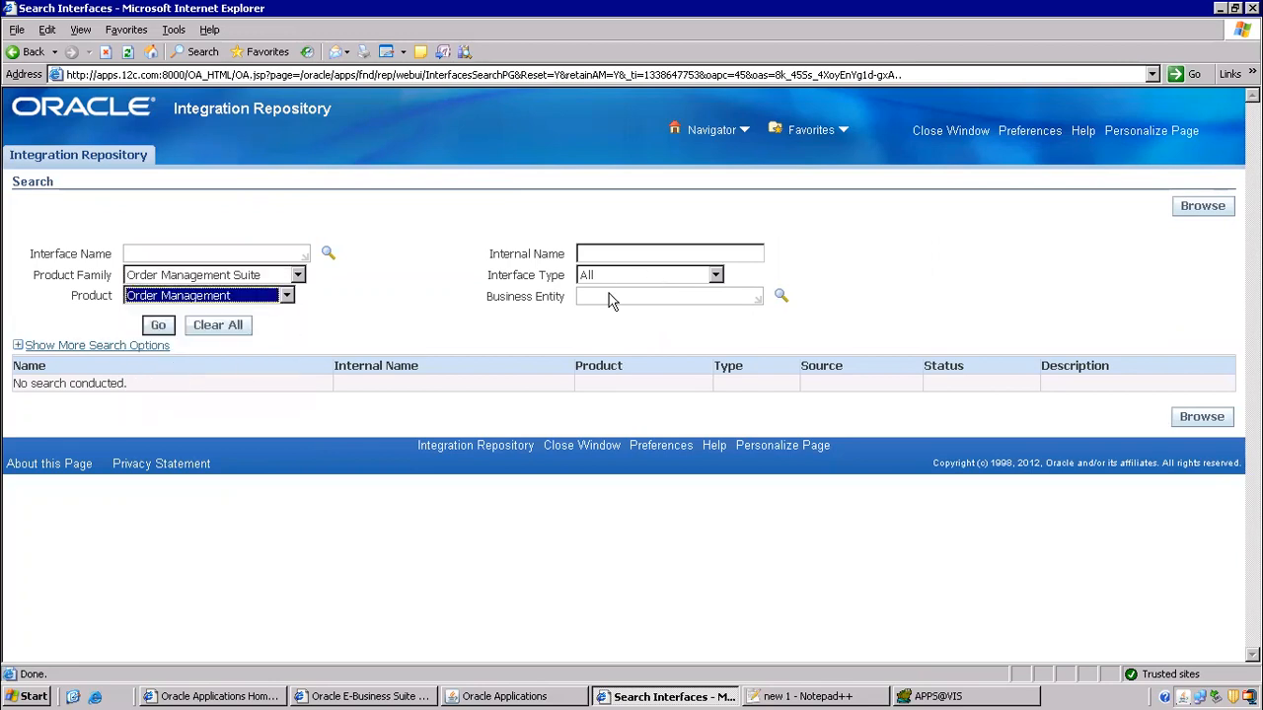
click(622, 283)
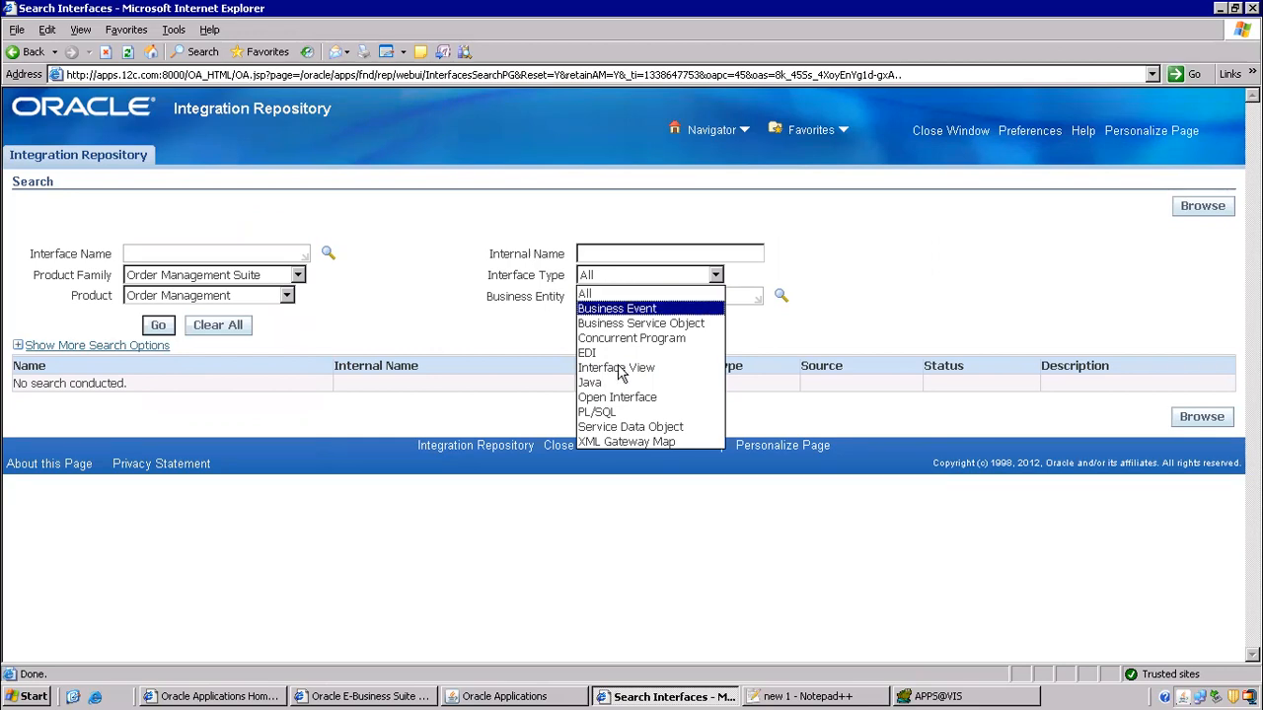
click(604, 397)
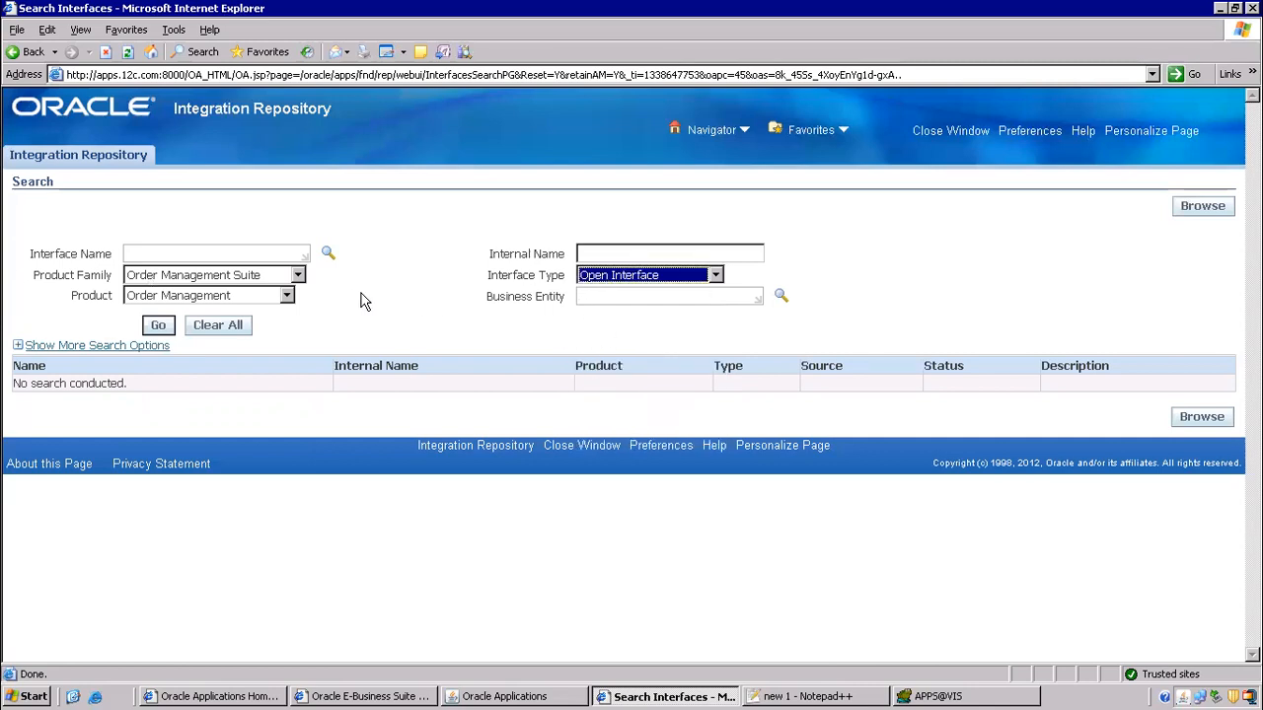
click(157, 325)
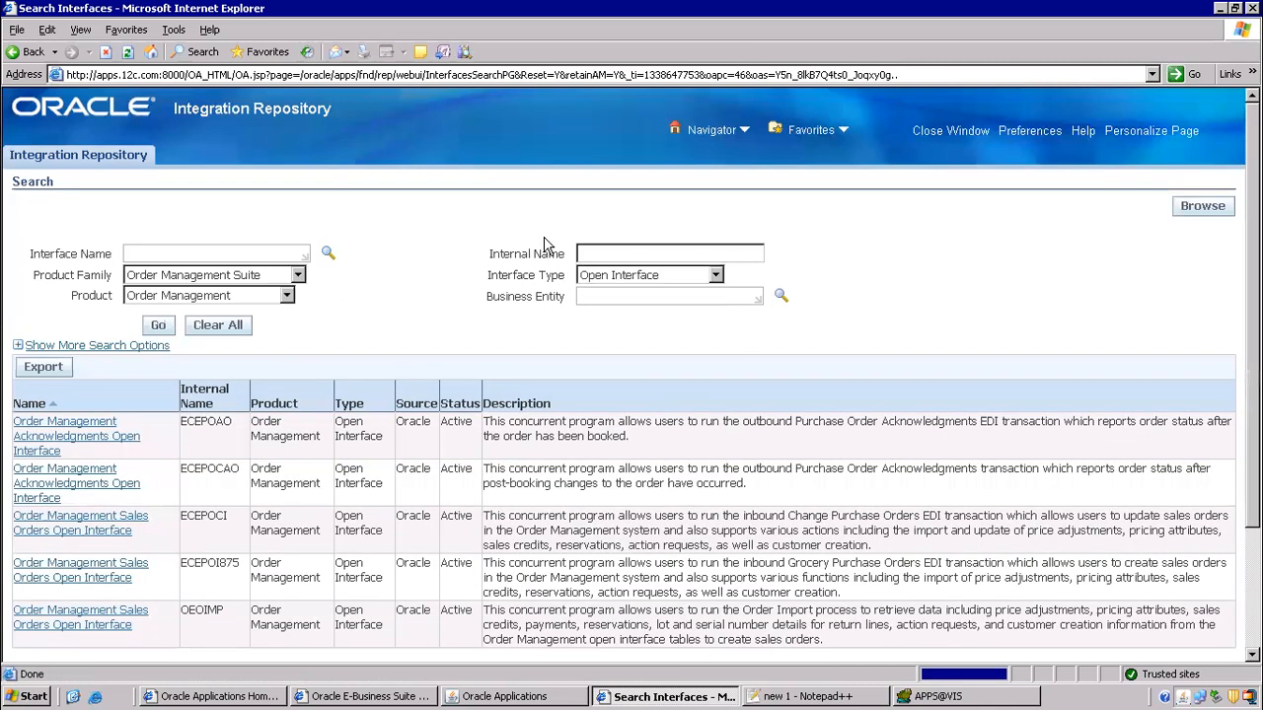
scroll(549, 253, down, 3)
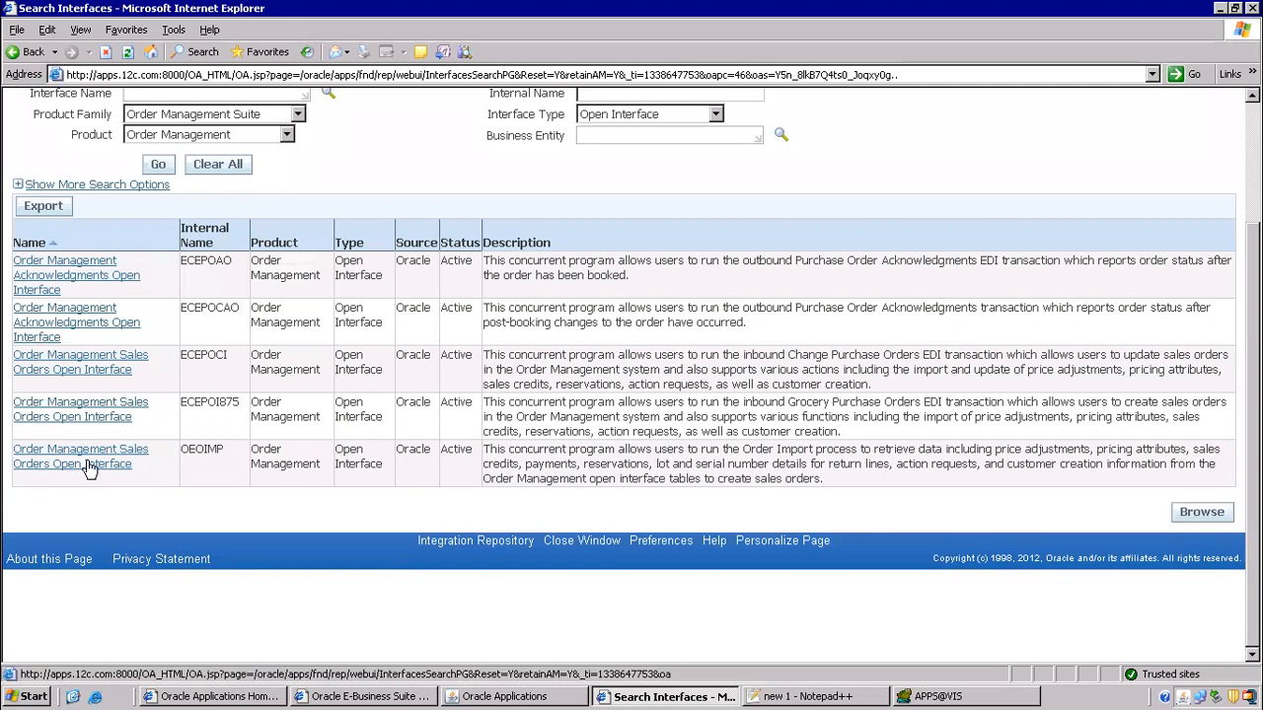
click(91, 462)
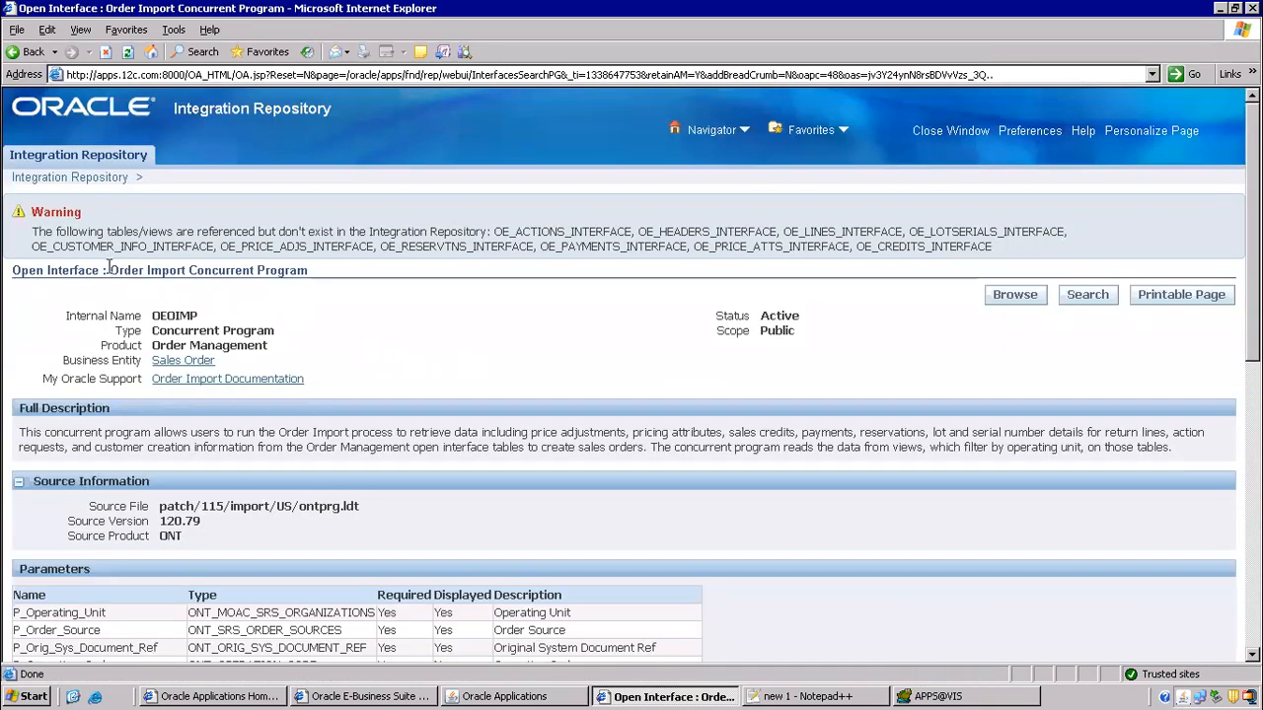
- Copy 'Order Import' from the OEOIMP heading and locate the order import step on line 54
drag(108, 266, 170, 269)
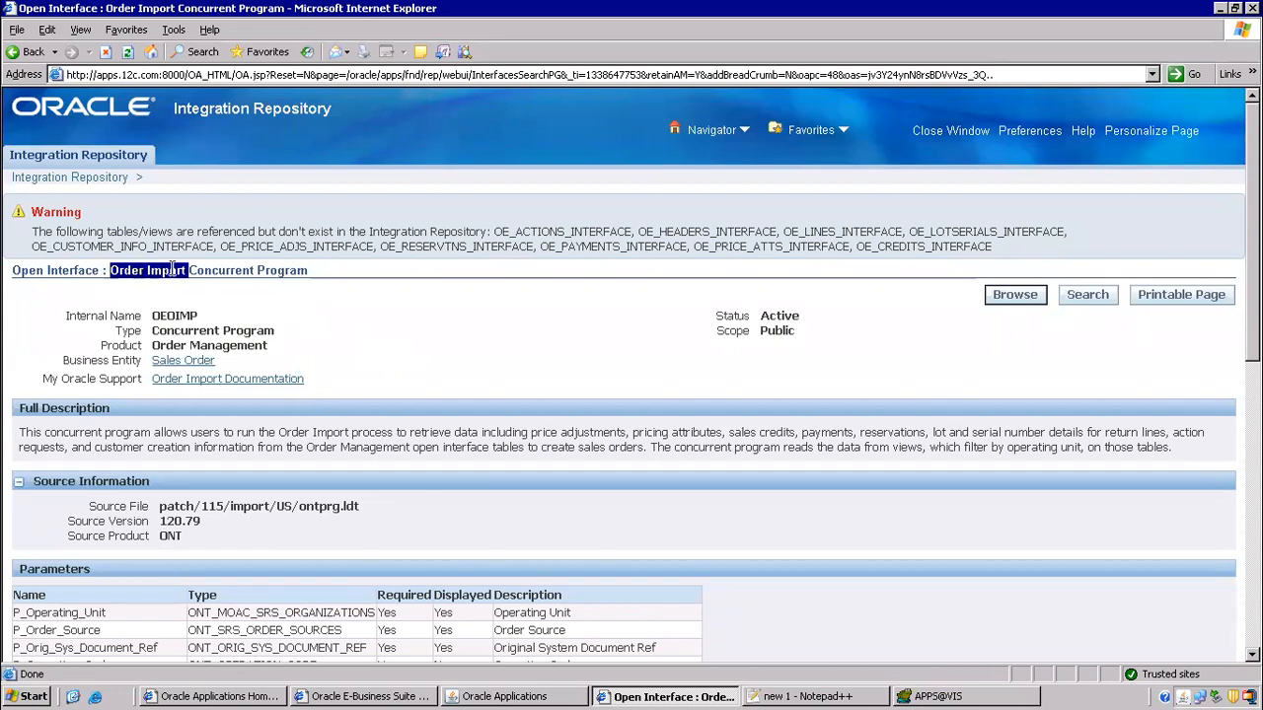
right_click(173, 269)
click(197, 289)
click(858, 697)
key(ctrl+Left)
key(ctrl+Left)
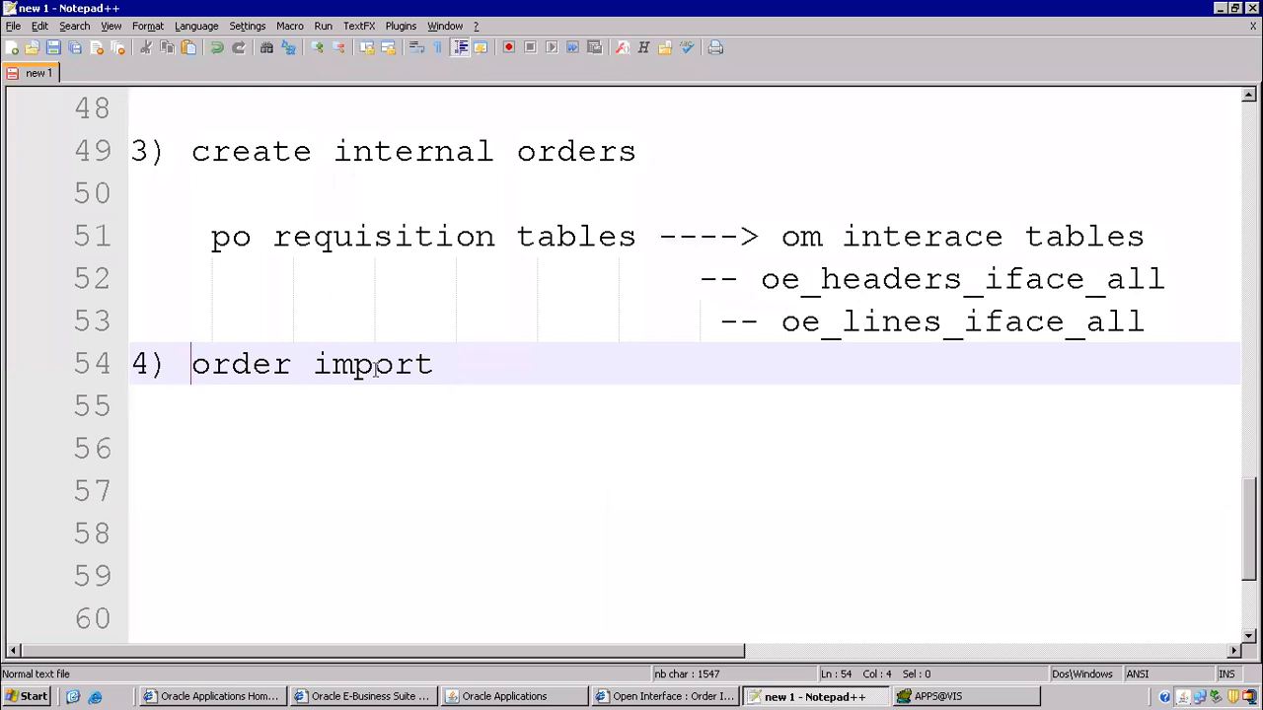
shift+click(440, 375)
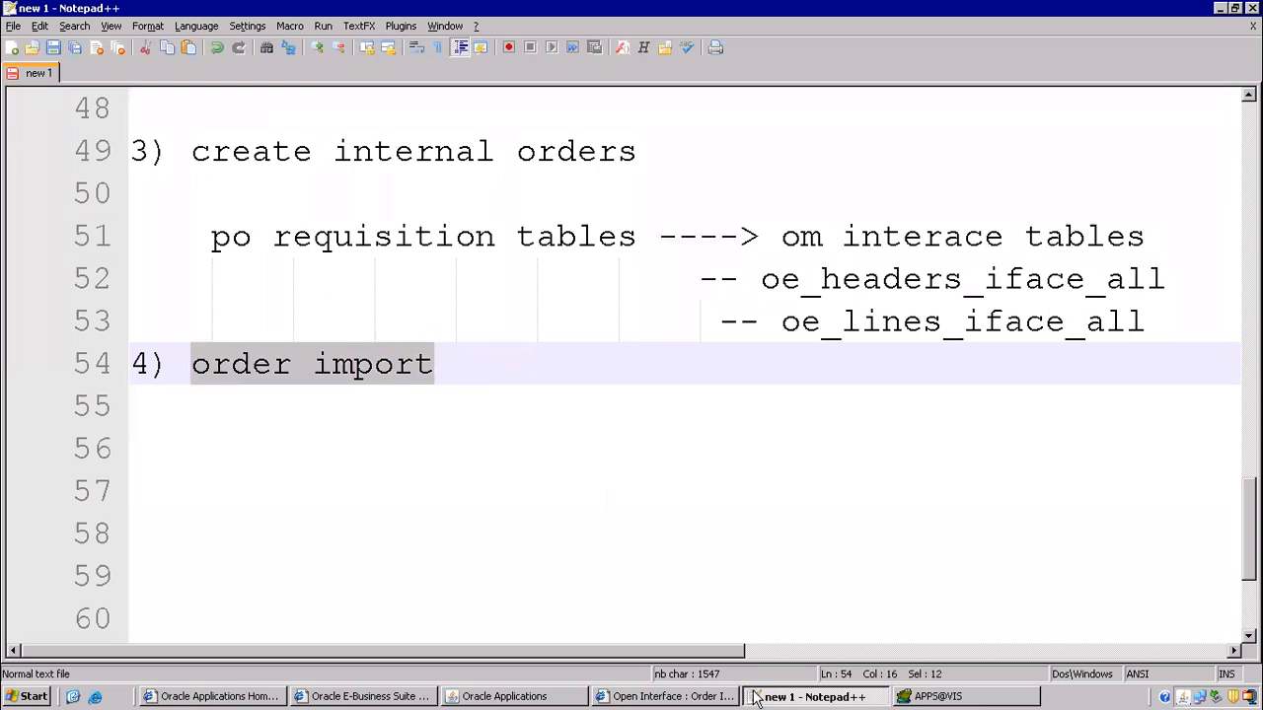
- Scroll the Order Import details down to its open interface tables
click(621, 697)
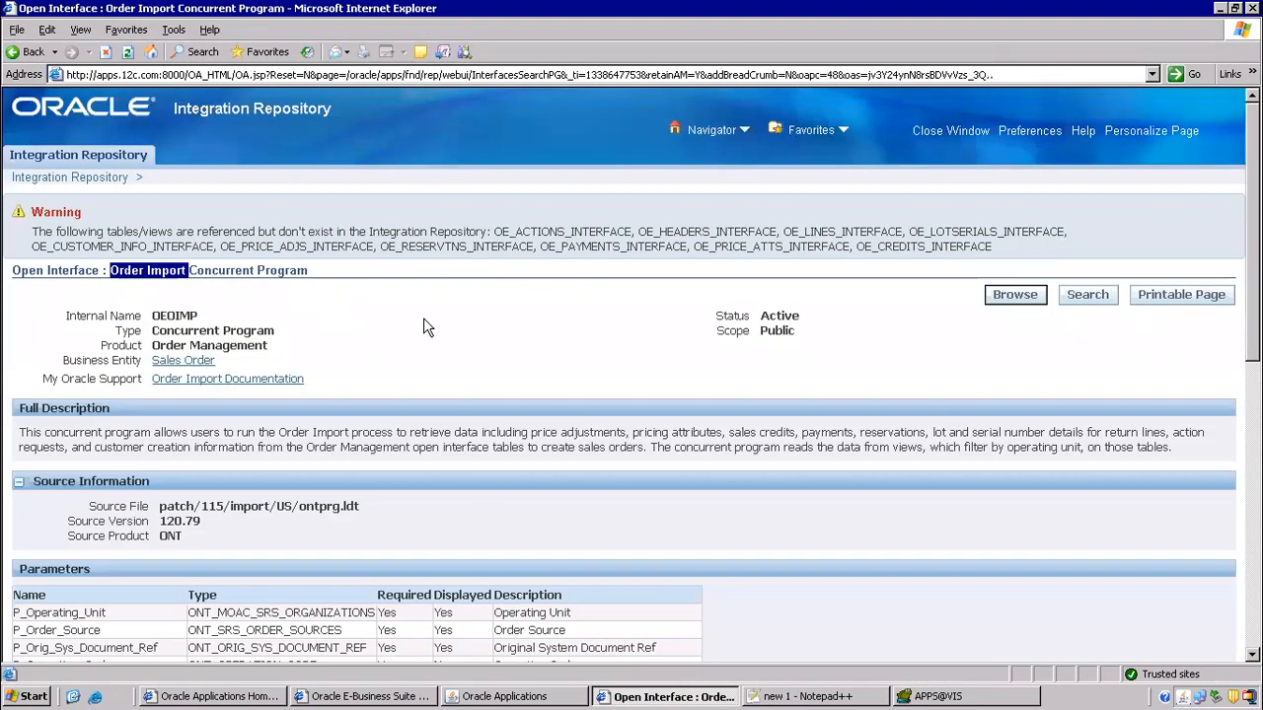
scroll(370, 330, down, 6)
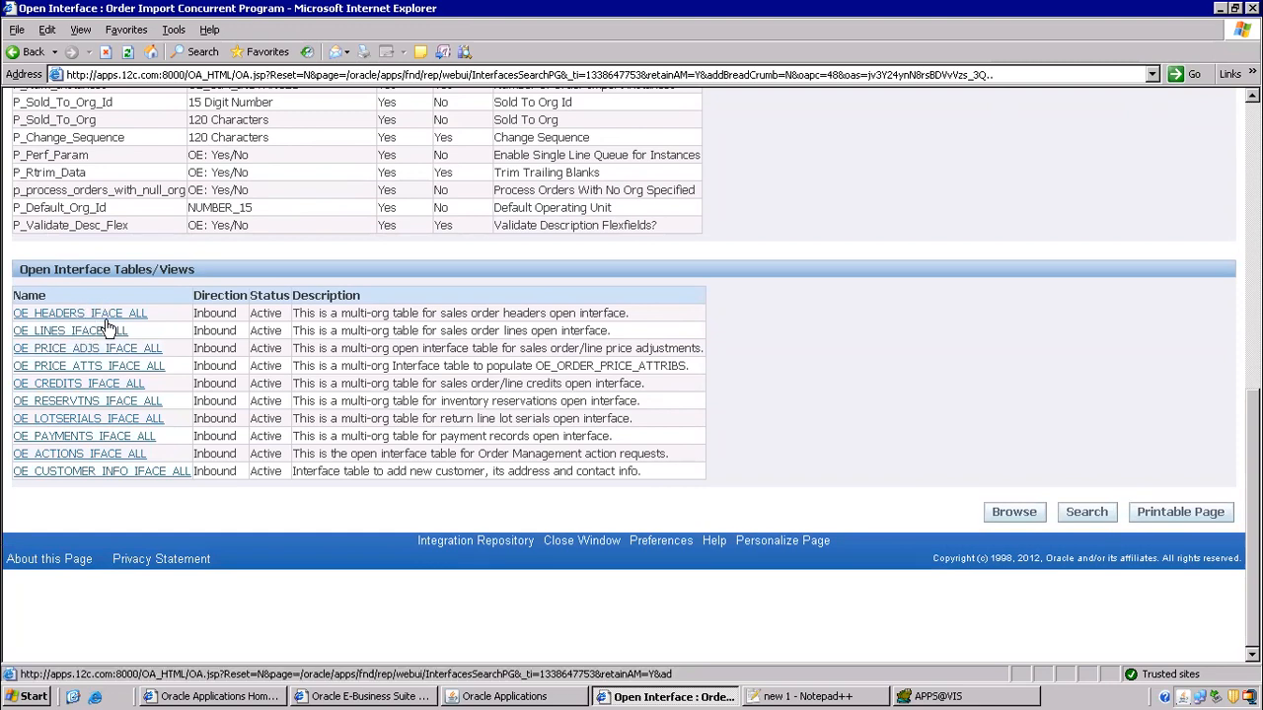
click(937, 697)
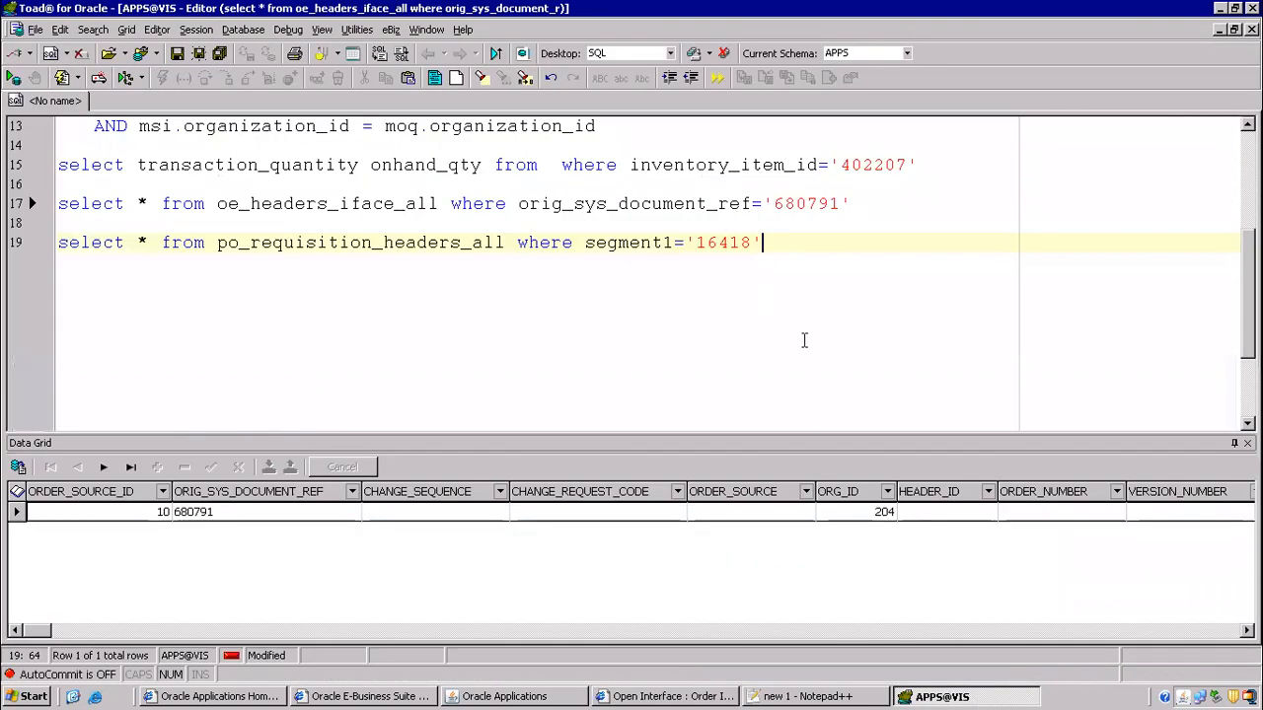
- Review the noted oe_headers and oe_lines interface tables and the order import step on line 54
click(809, 697)
drag(800, 279, 1070, 333)
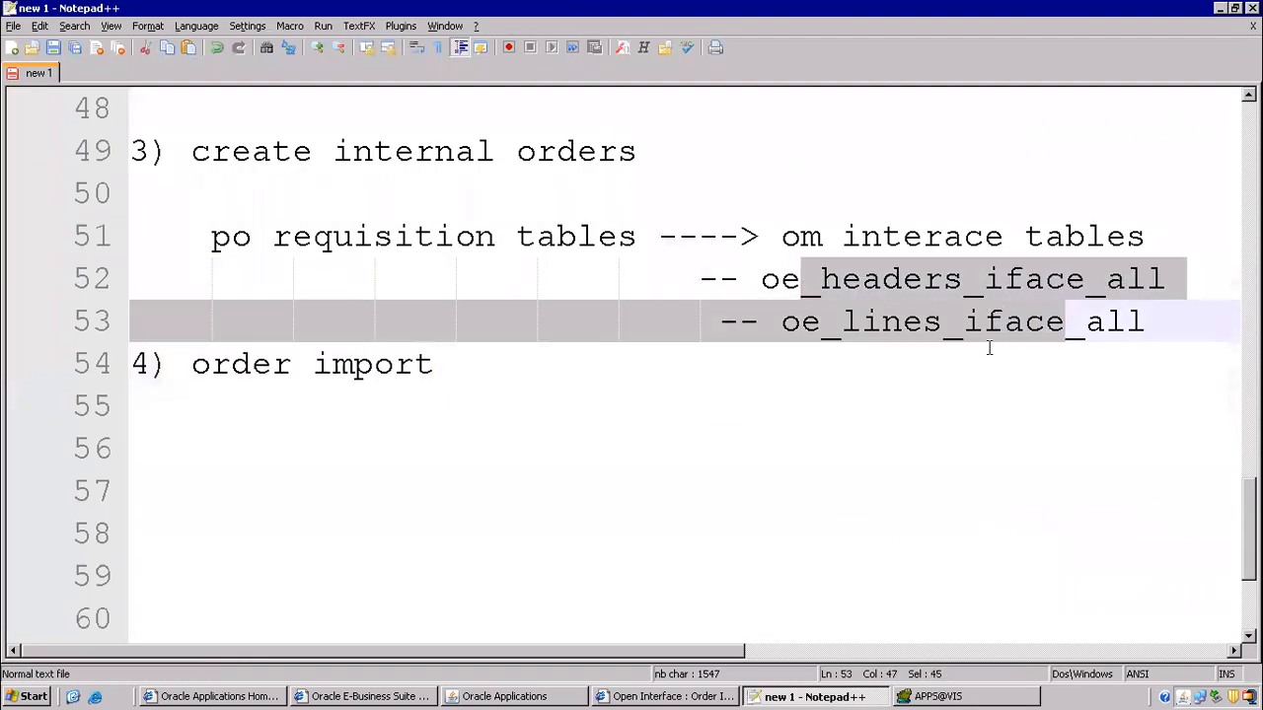
click(918, 391)
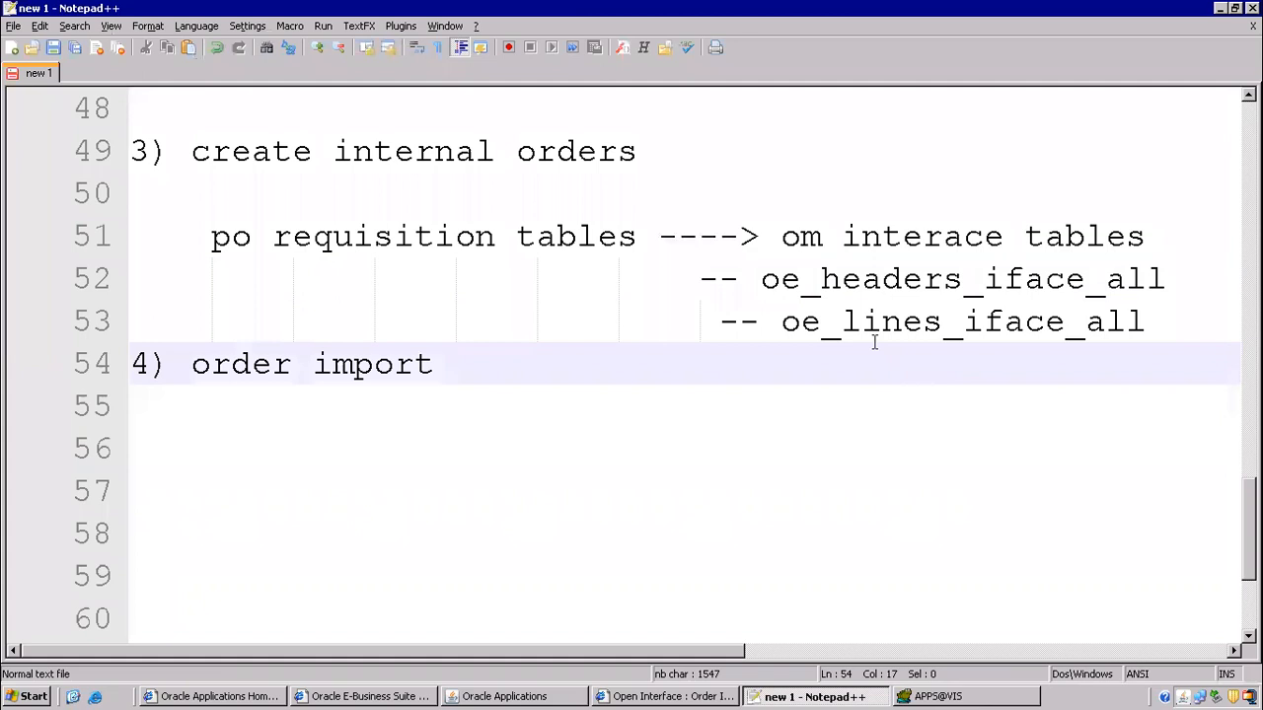
drag(776, 279, 1142, 309)
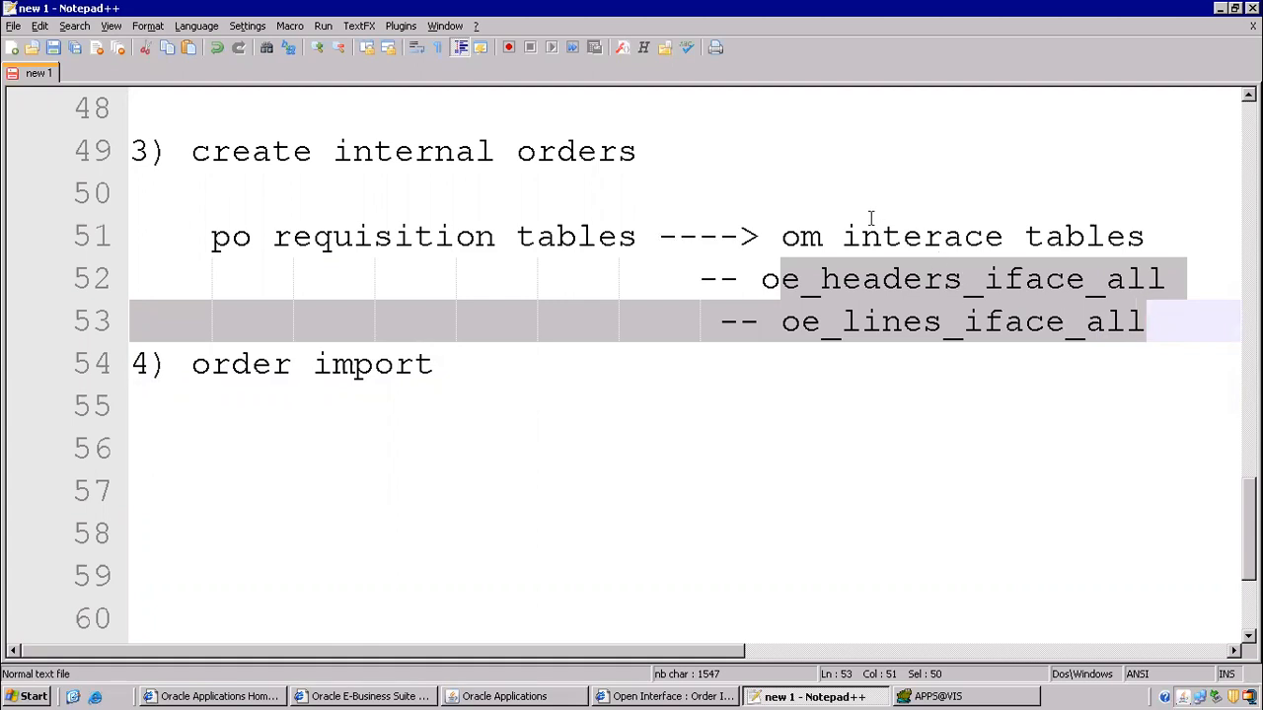
drag(192, 371, 416, 373)
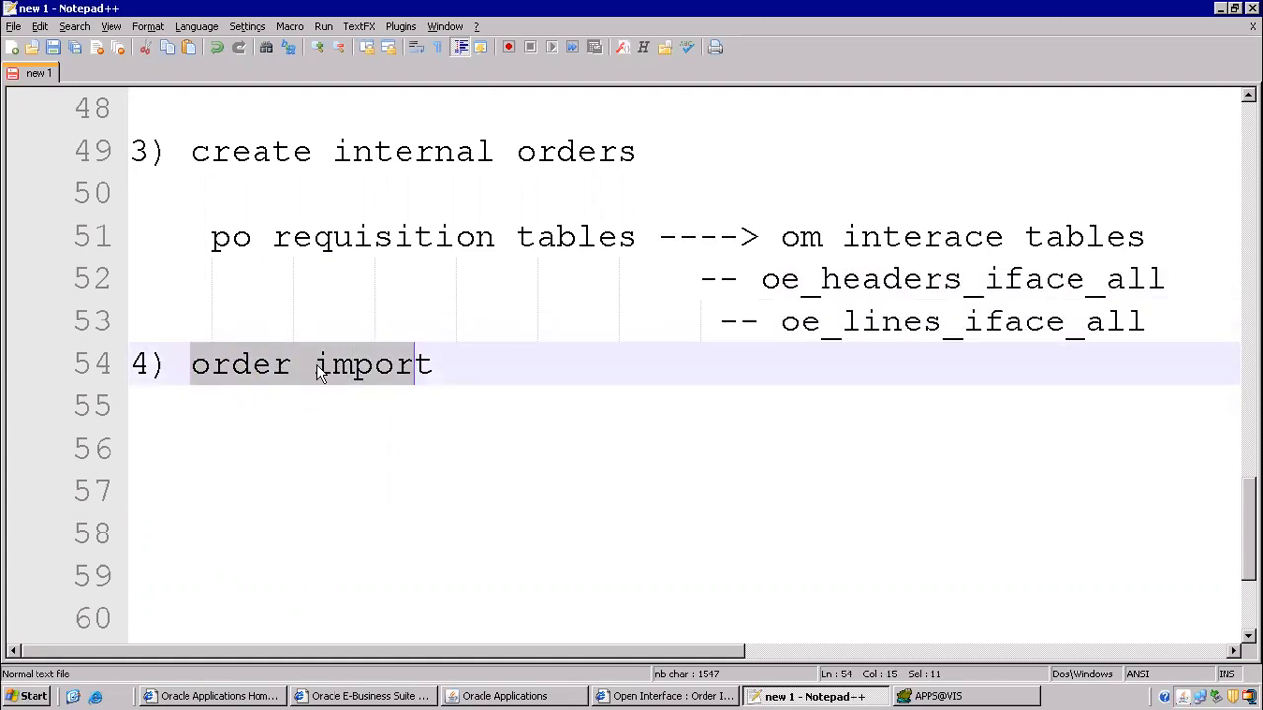
drag(761, 279, 1150, 338)
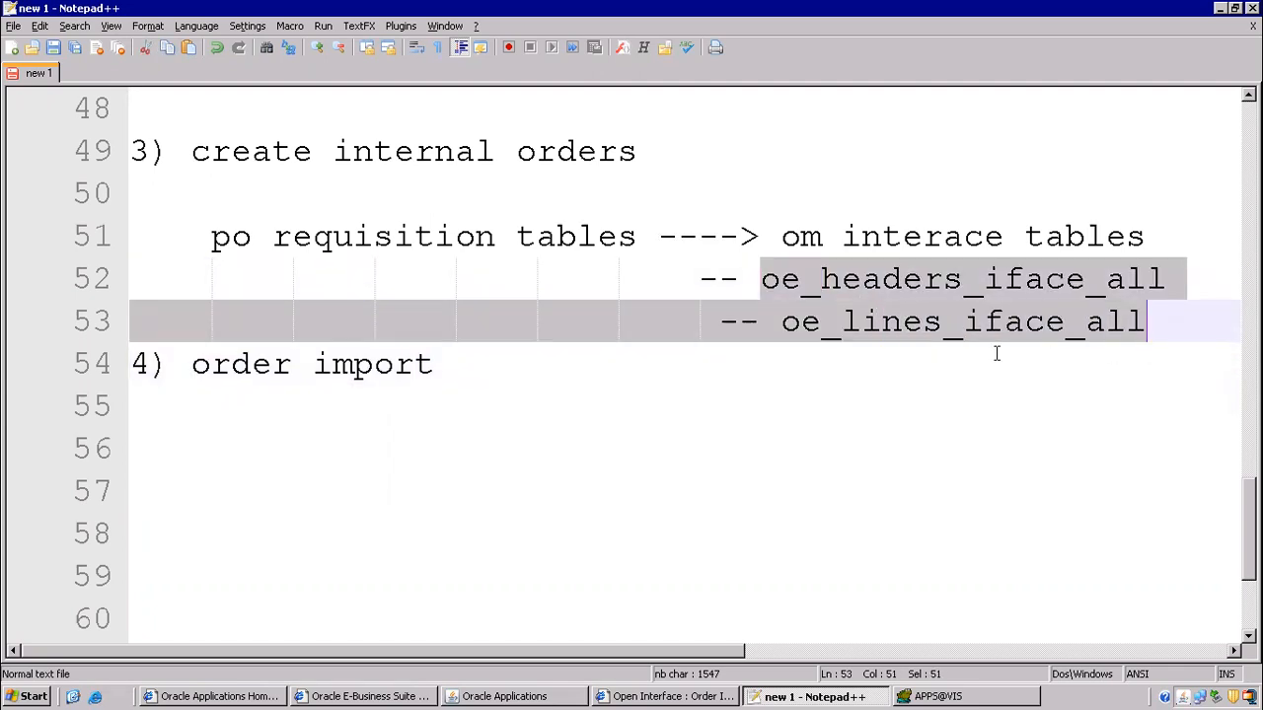
click(542, 696)
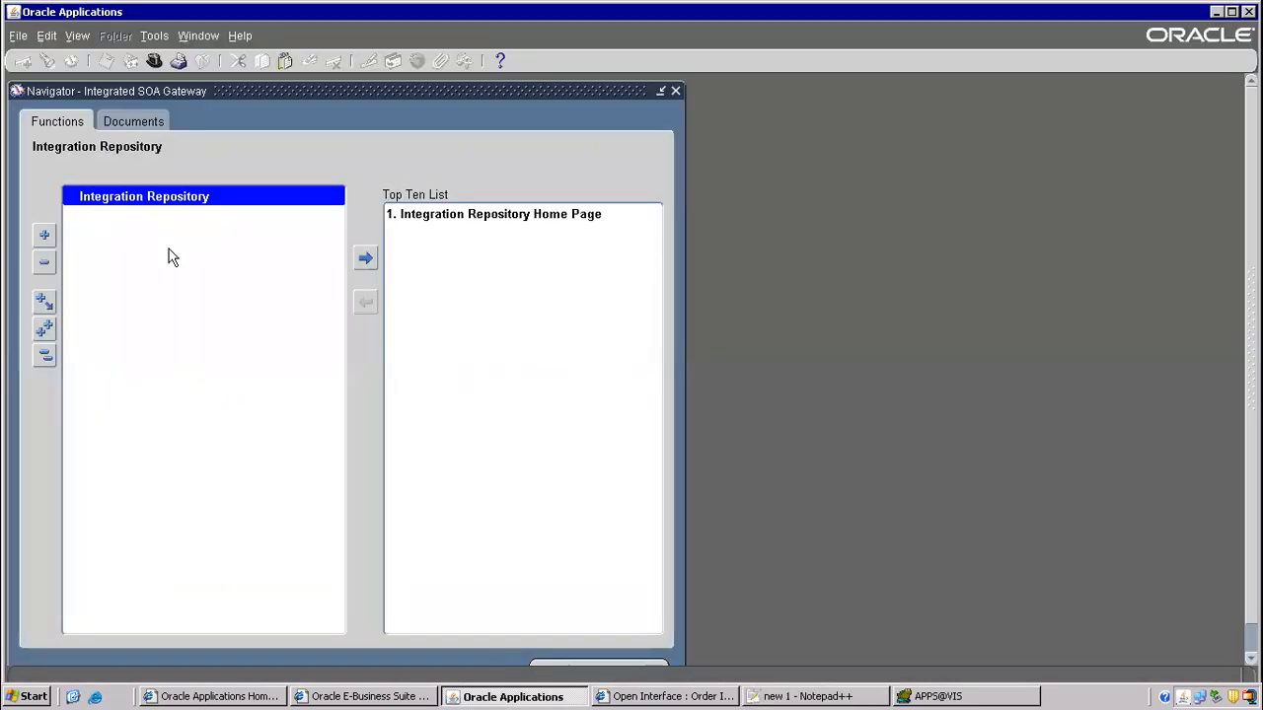
- Switch to the Order Management responsibility
click(153, 61)
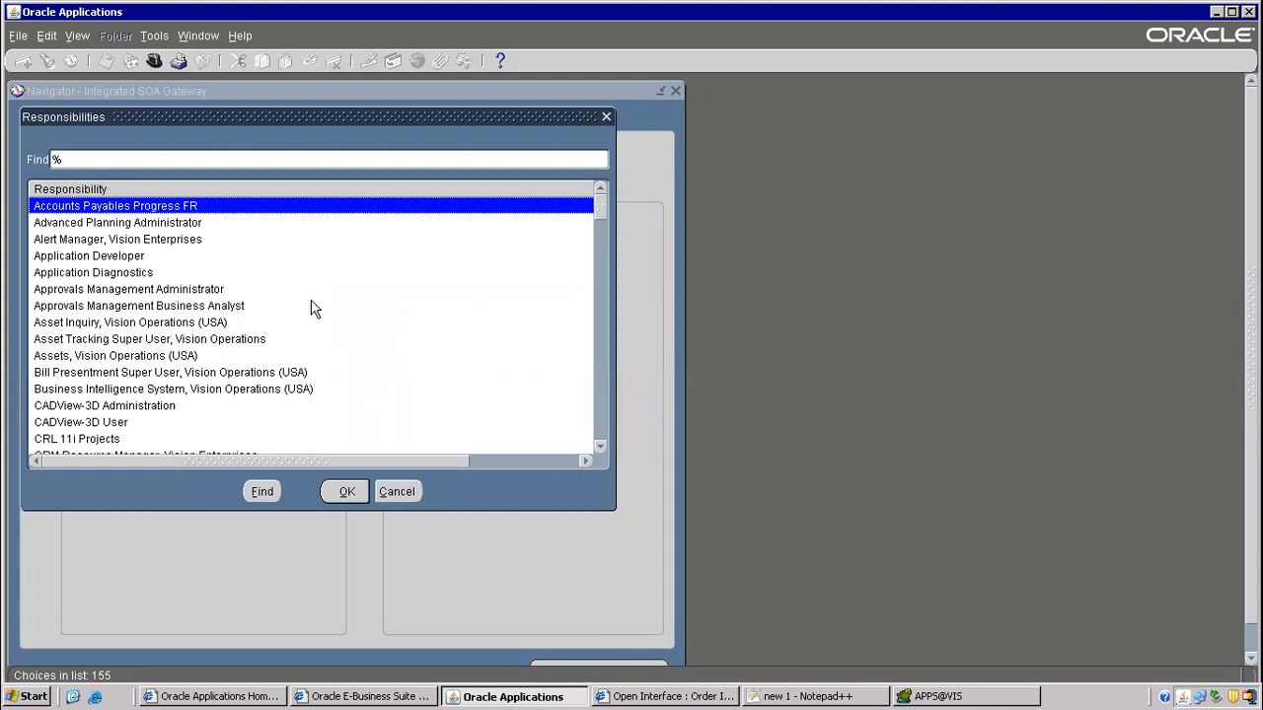
text(or)
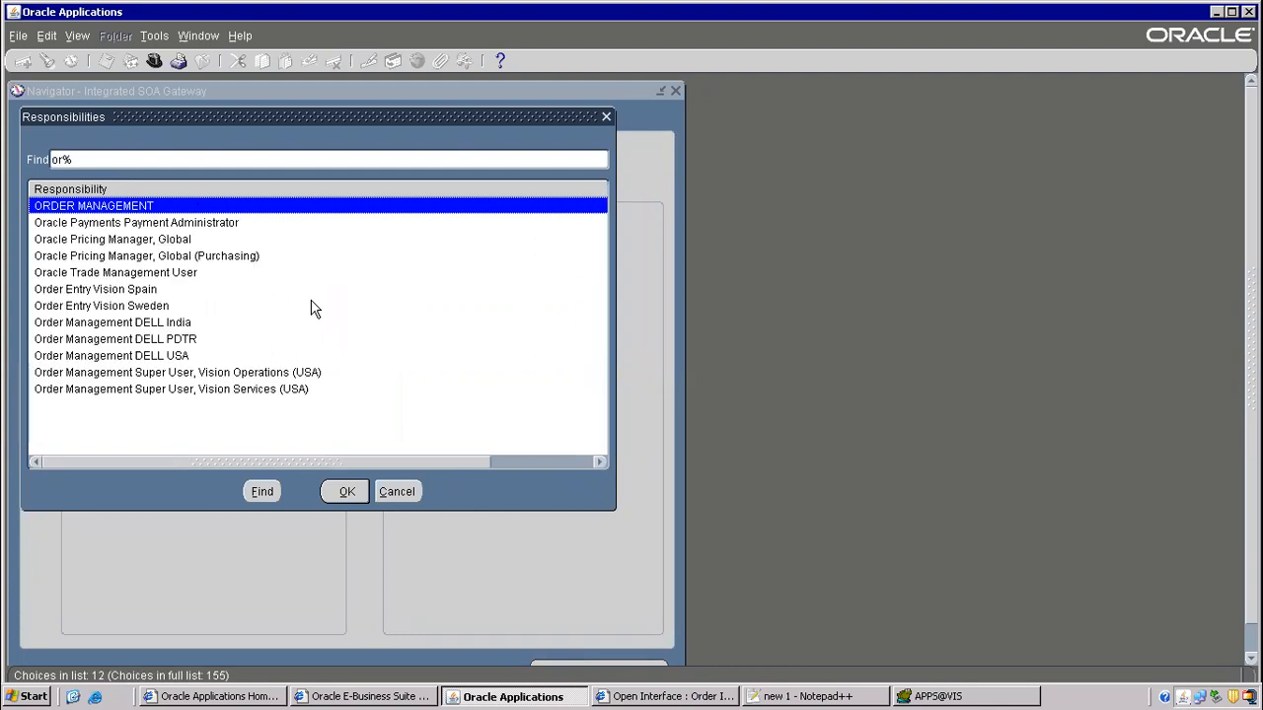
key(Down)
key(Down)
key(Down)
key(Down)
key(Down)
key(Down)
key(Down)
key(Down)
key(Down)
key(Down)
key(Down)
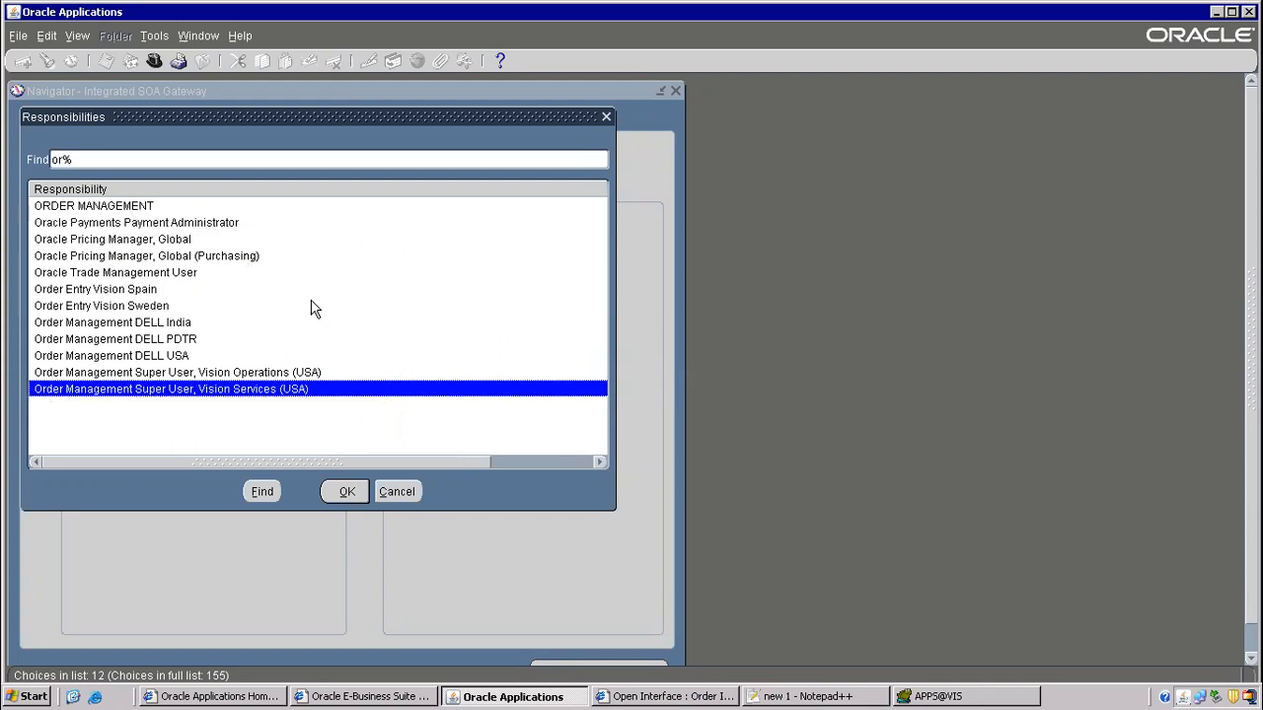
key(Return)
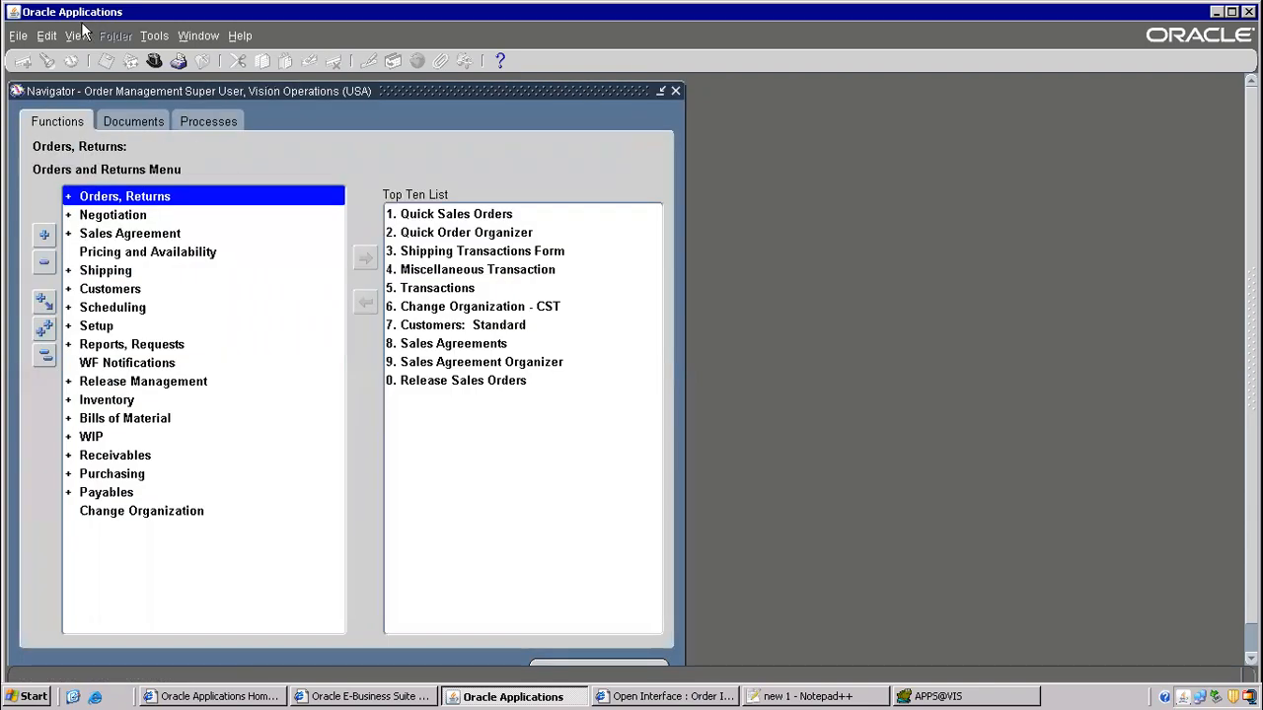
- Start a single Order Import request with Operating Unit Vision Operations
click(77, 35)
click(107, 277)
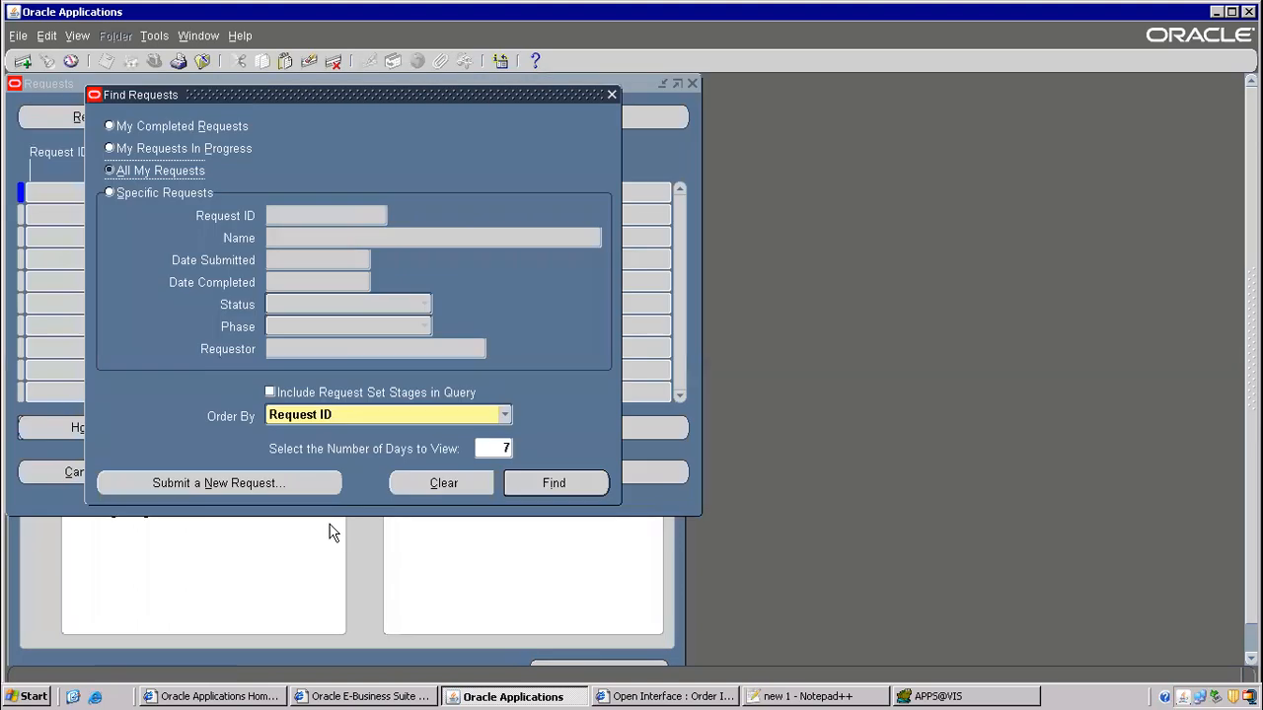
click(288, 485)
click(337, 395)
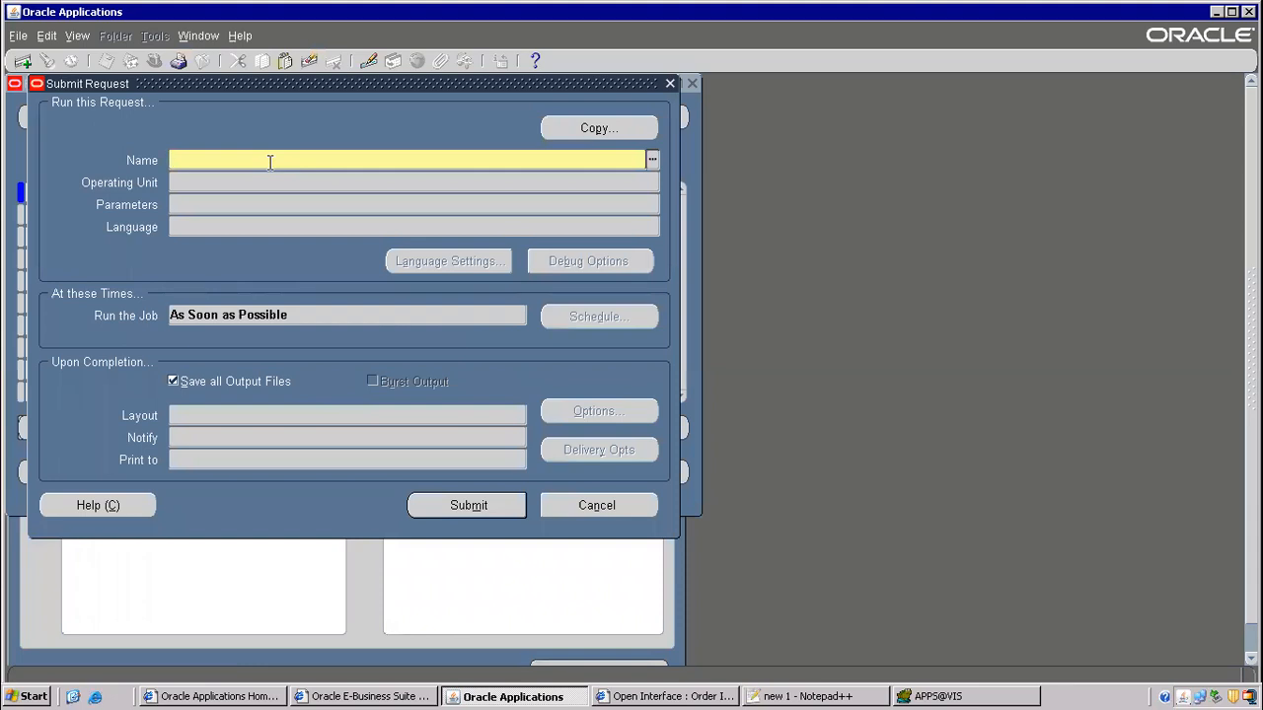
text(order import)
key(Tab)
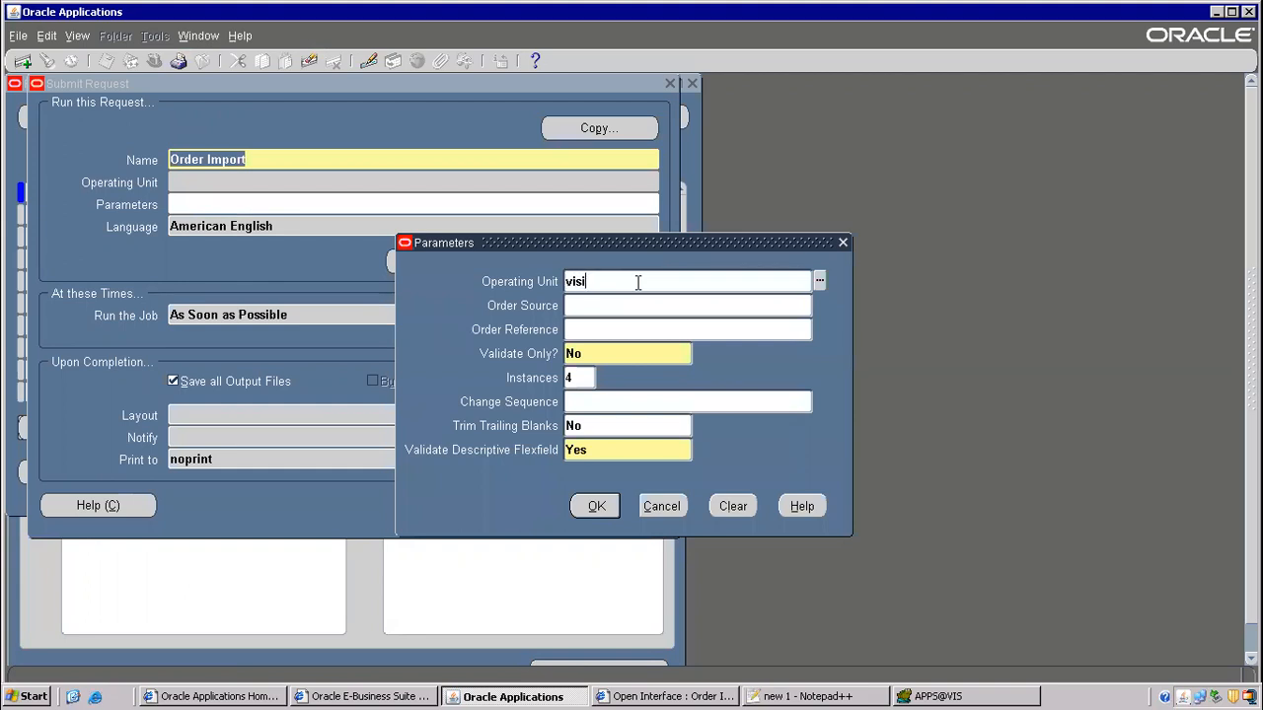
key(Tab)
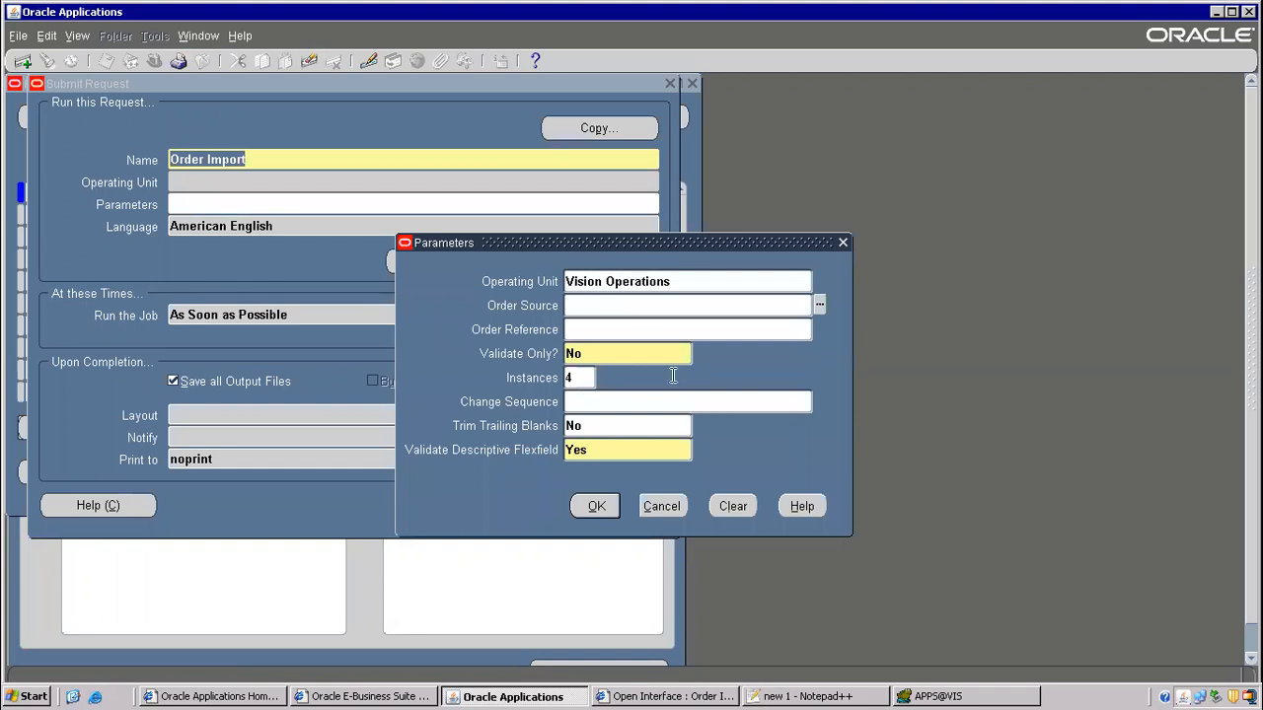
click(789, 696)
- Find and mark the 'Order Source --- Internal' reminder in the notes
scroll(434, 320, up, 1)
scroll(434, 320, up, 4)
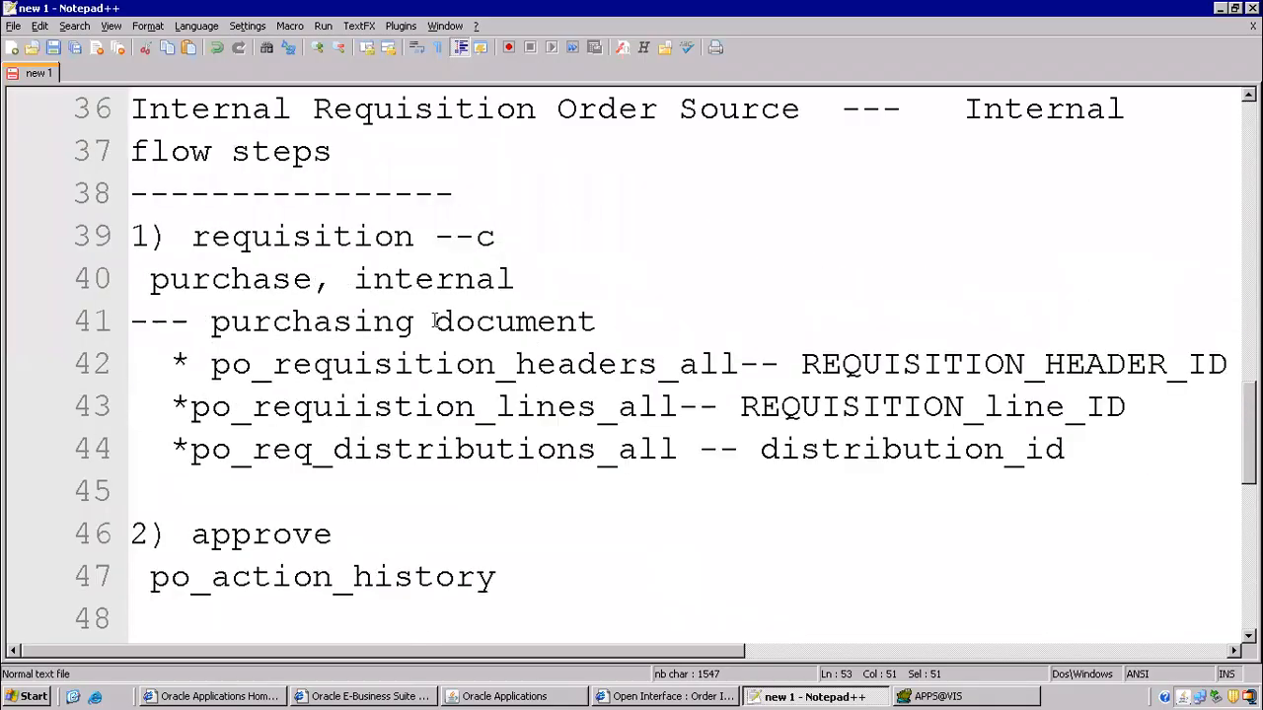
scroll(553, 406, up, 2)
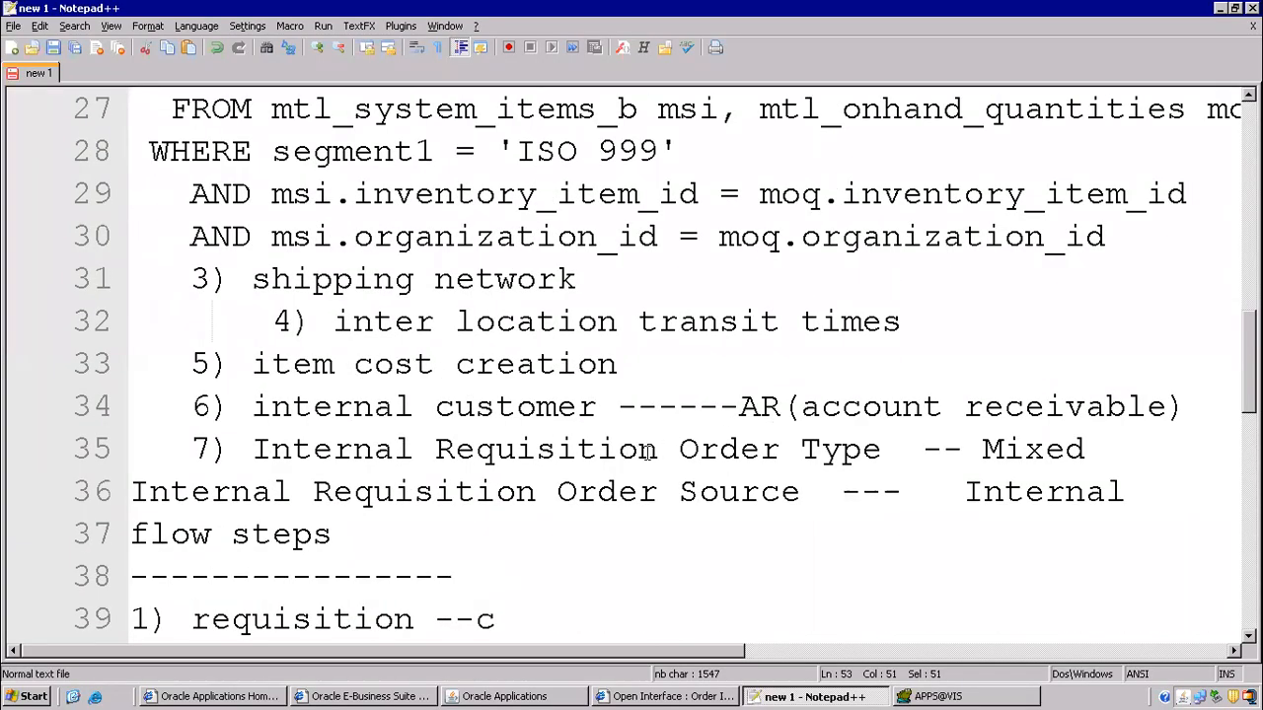
drag(559, 493, 1152, 493)
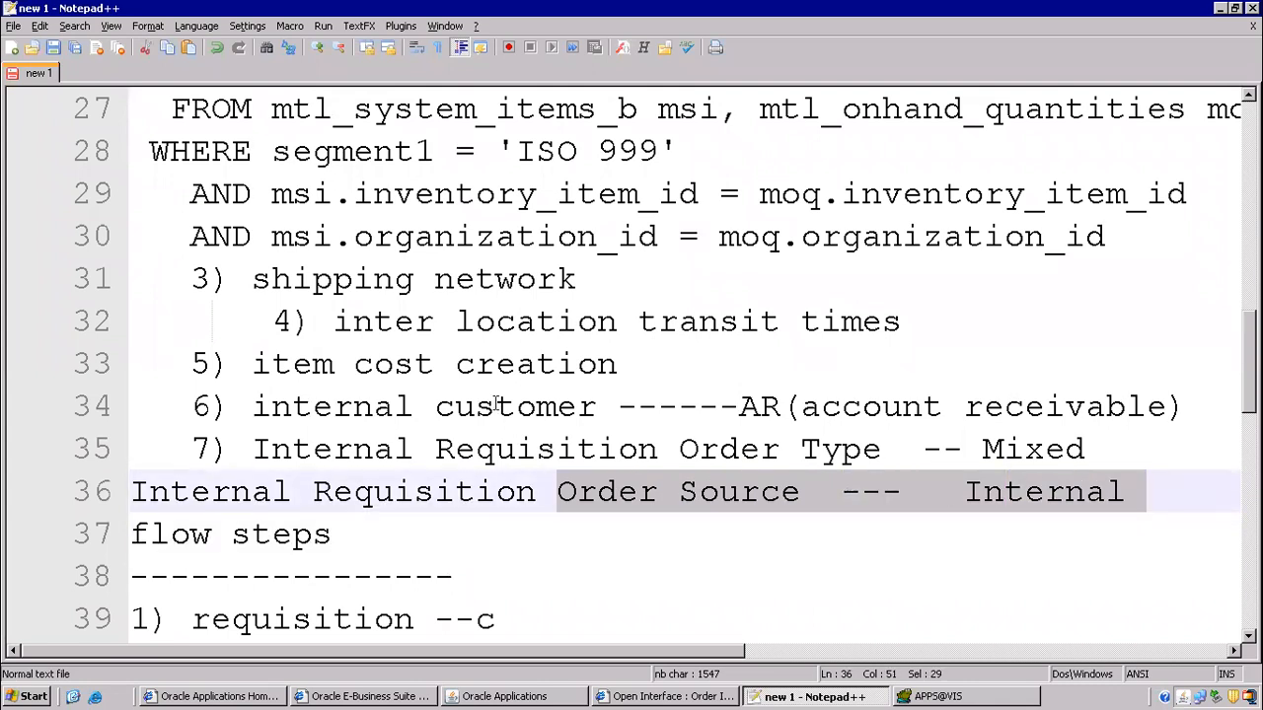
- Set the Order Import Order Source parameter to Internal
click(505, 696)
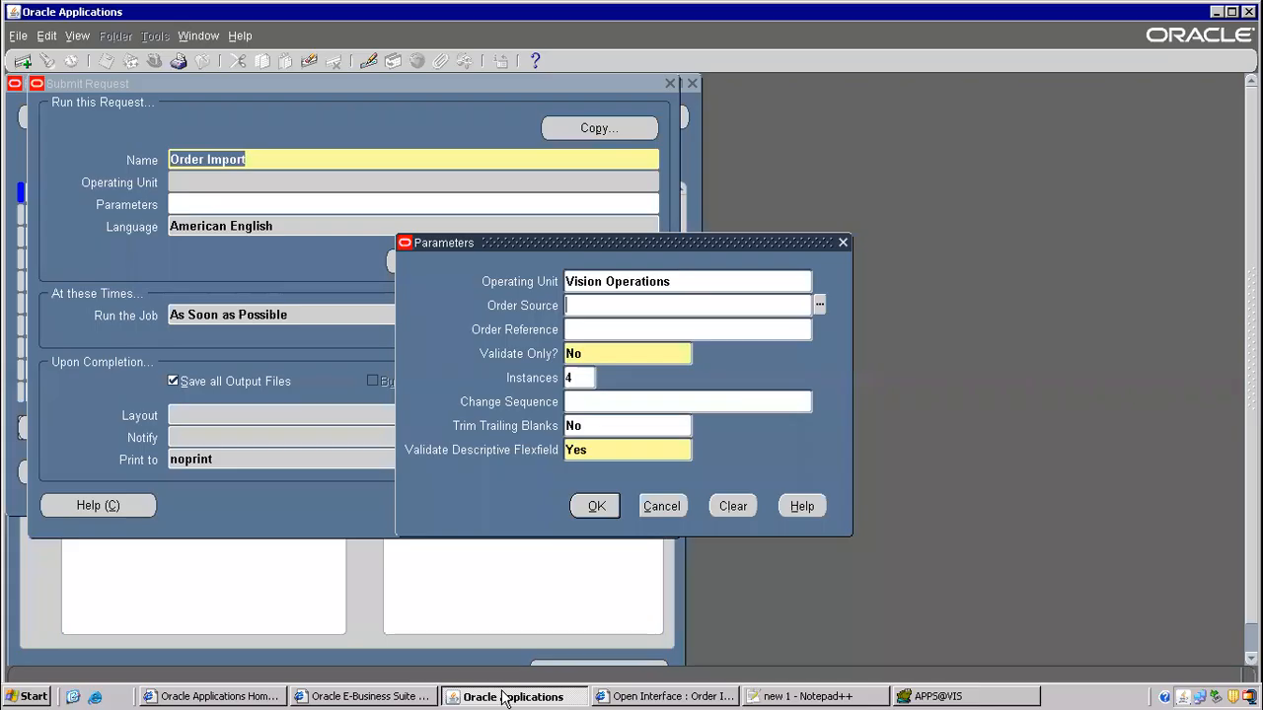
click(635, 317)
text(in)
key(Tab)
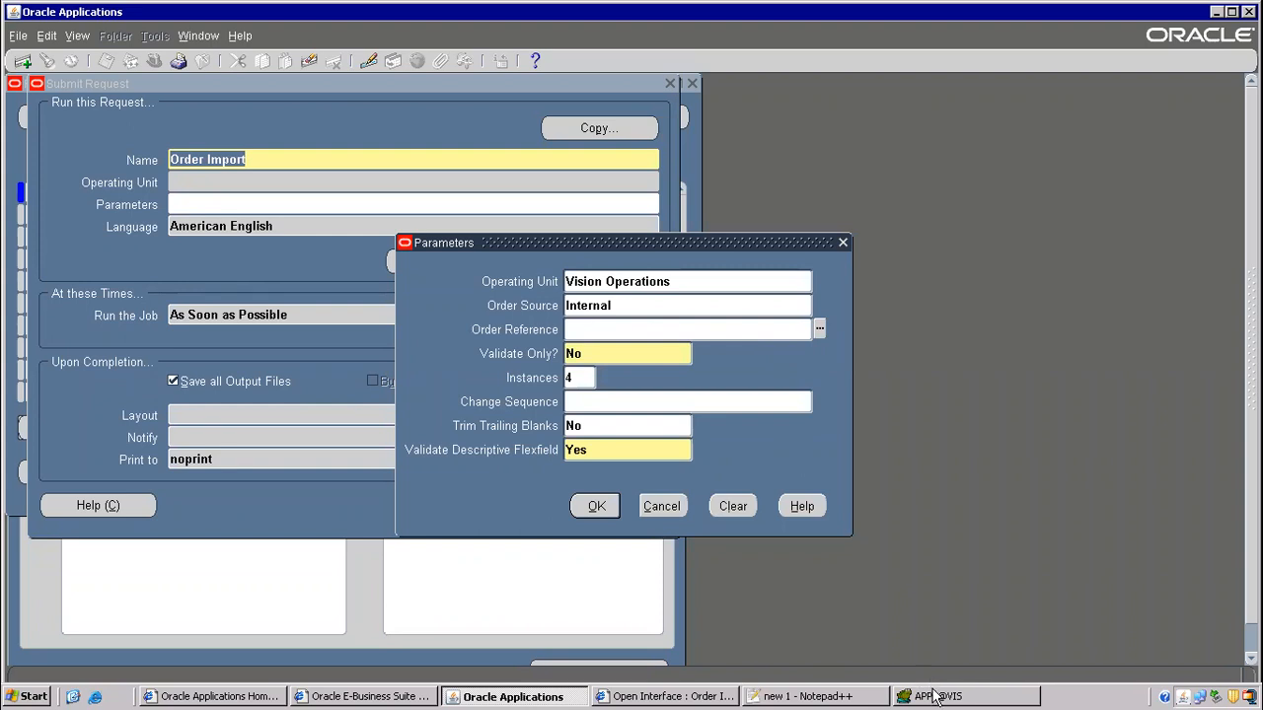
click(868, 698)
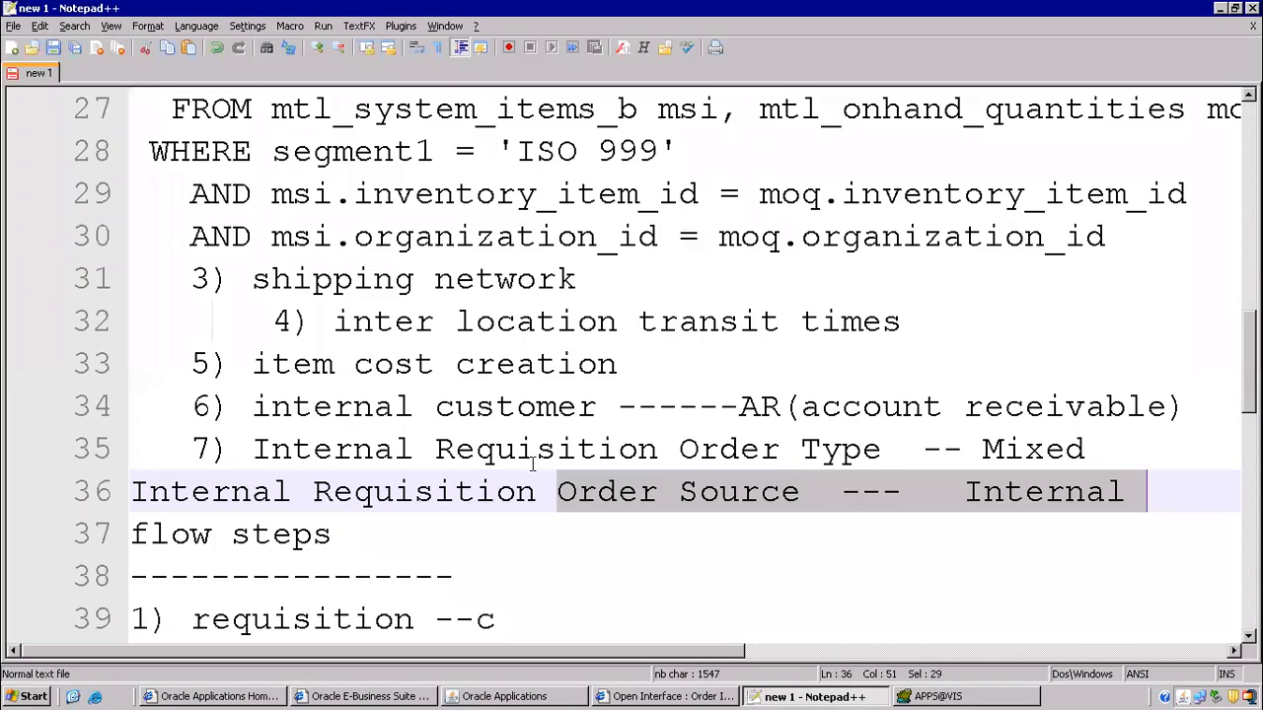
- Copy requisition number 16418 from the Toad query results
scroll(538, 426, up, 4)
scroll(538, 426, up, 1)
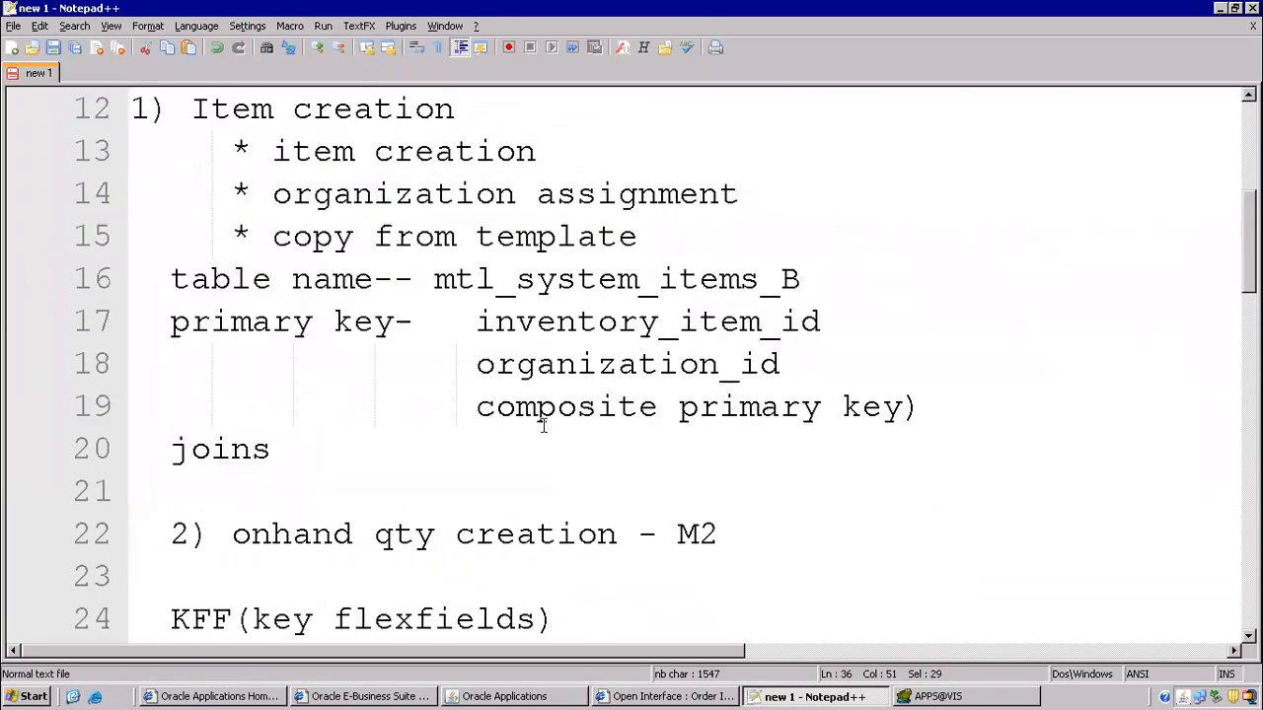
scroll(543, 434, down, 9)
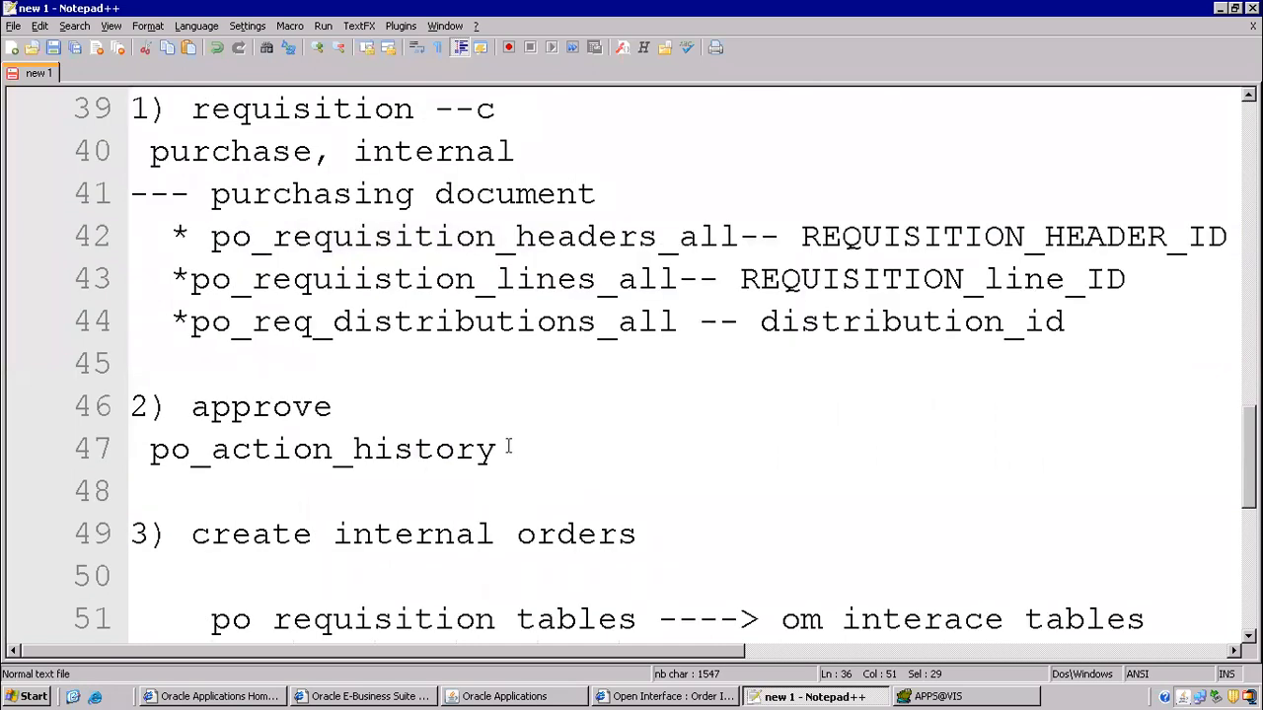
scroll(508, 447, up, 1)
click(903, 697)
drag(699, 242, 753, 244)
key(ctrl+c)
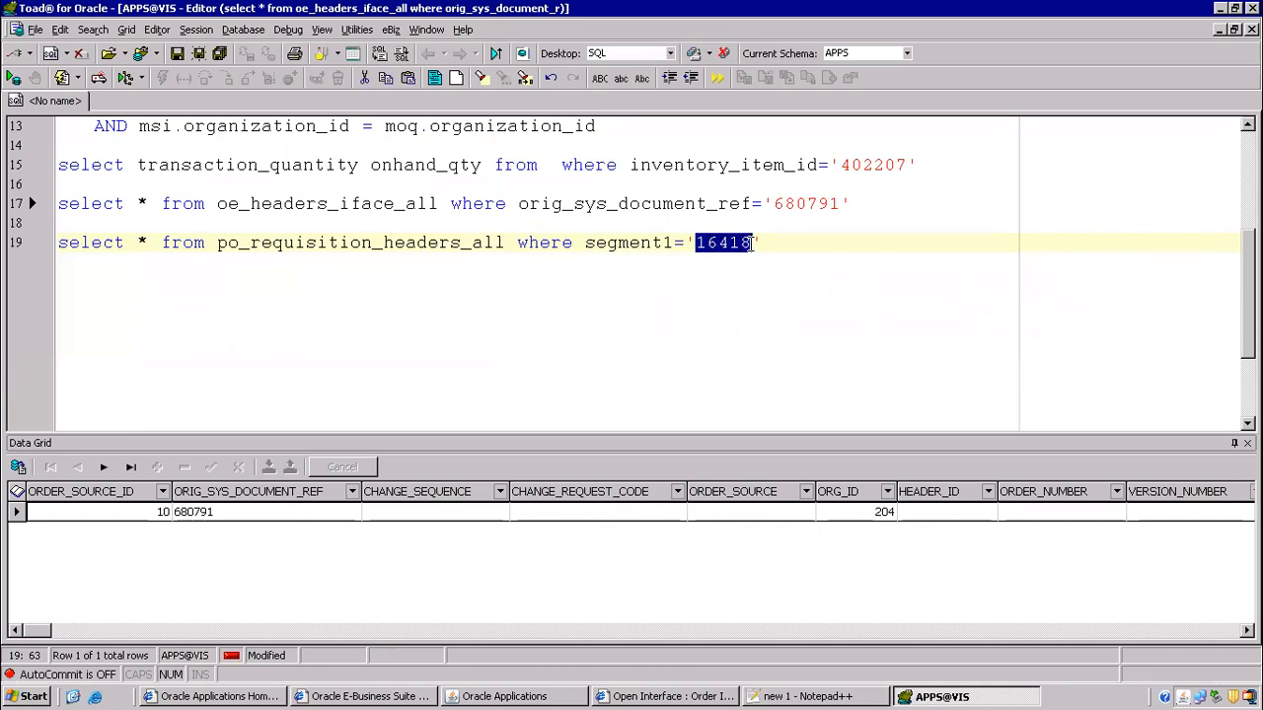
- Paste 16418 over the 'c' placeholder on line 39 of the flow notes
click(779, 696)
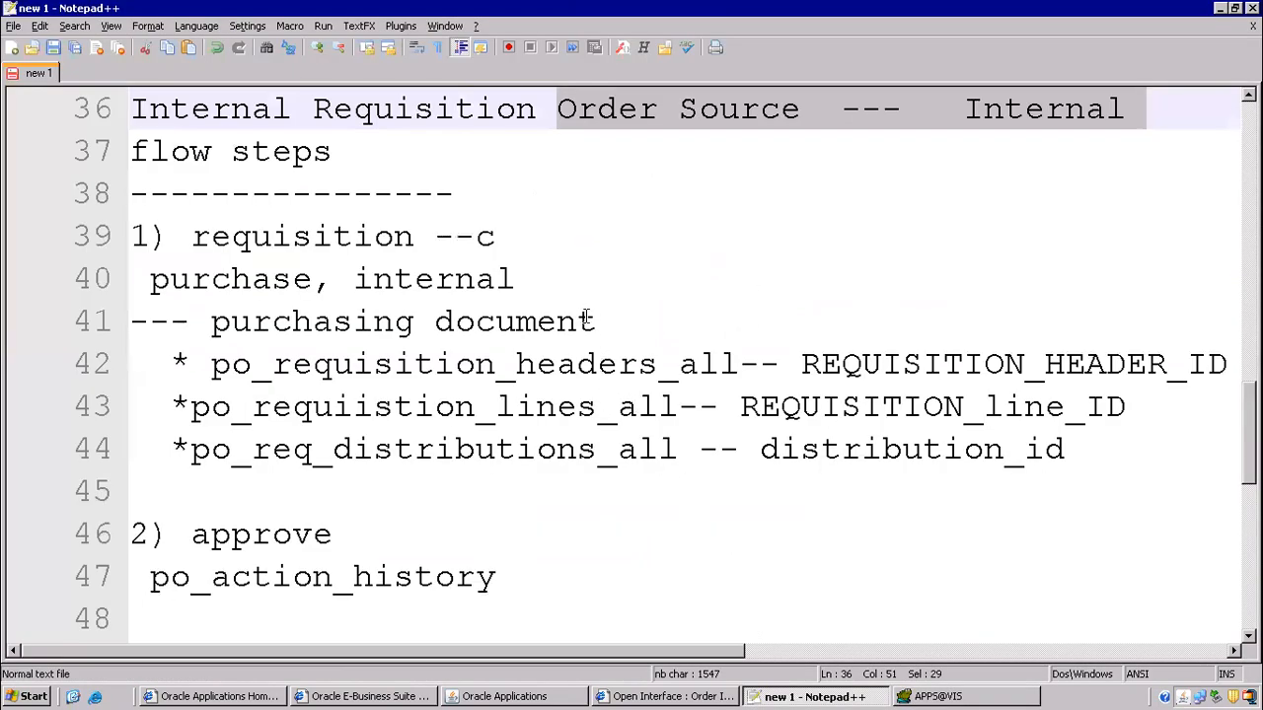
click(554, 239)
click(479, 239)
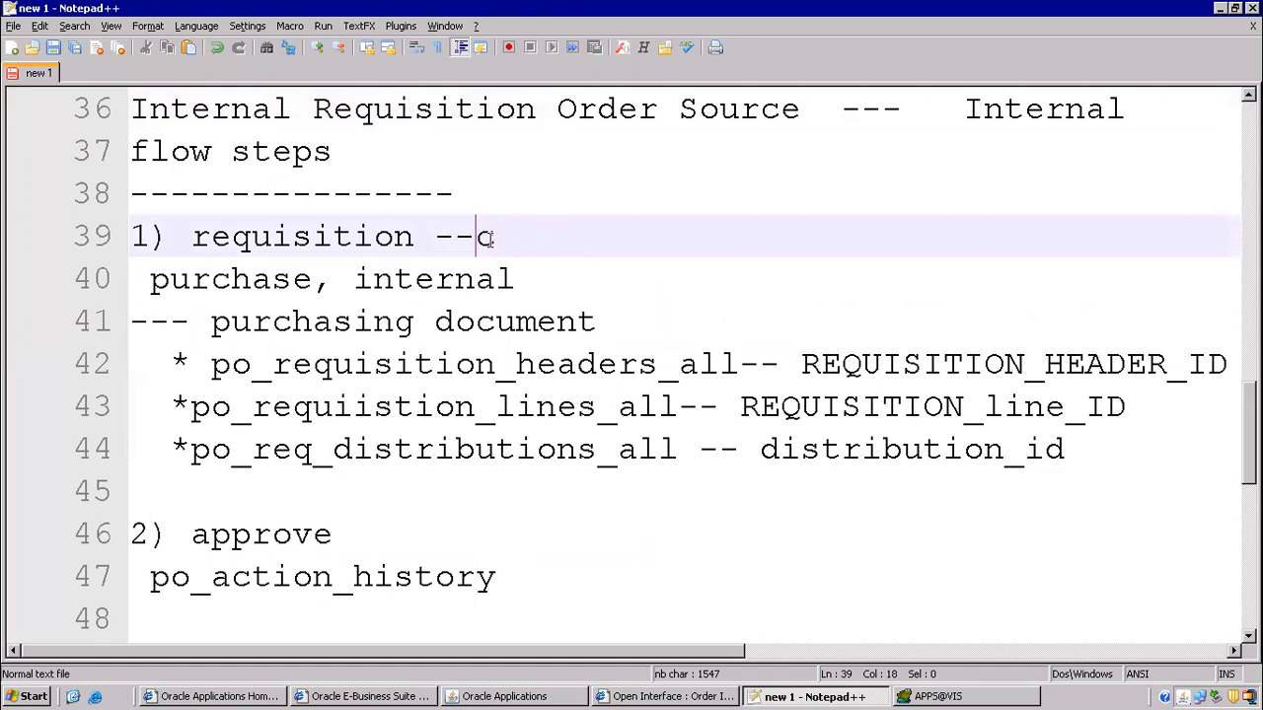
key(shift+End)
key(ctrl+v)
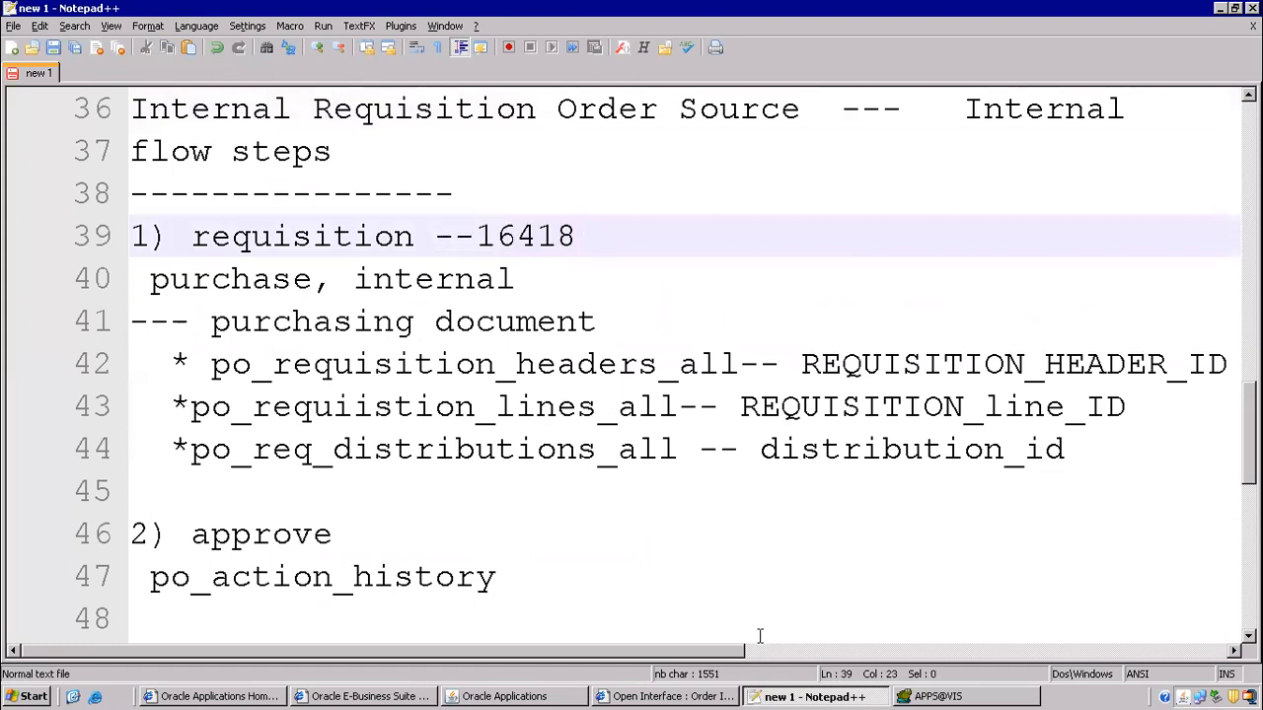
- Bring up the Order Reference choices in the Order Import parameters
click(552, 696)
click(636, 332)
click(819, 328)
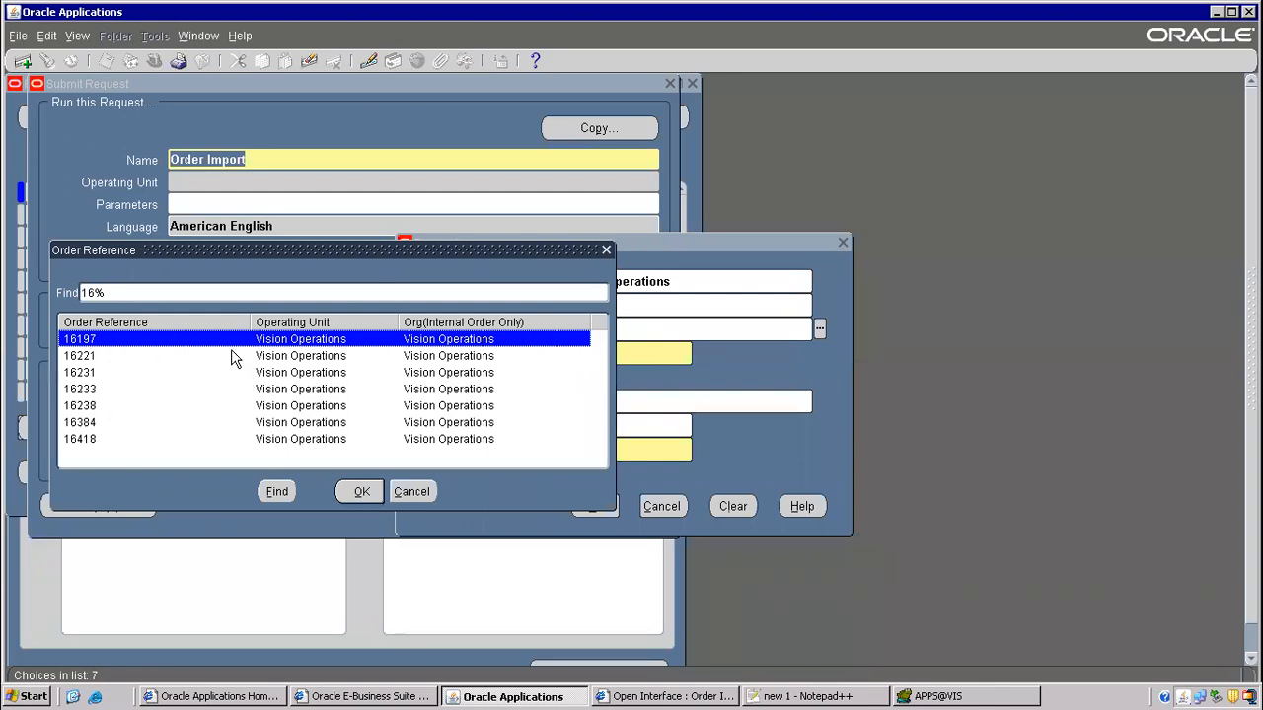
- Choose order reference 16418, submit Order Import as request 7562651, and list requests
double_click(77, 439)
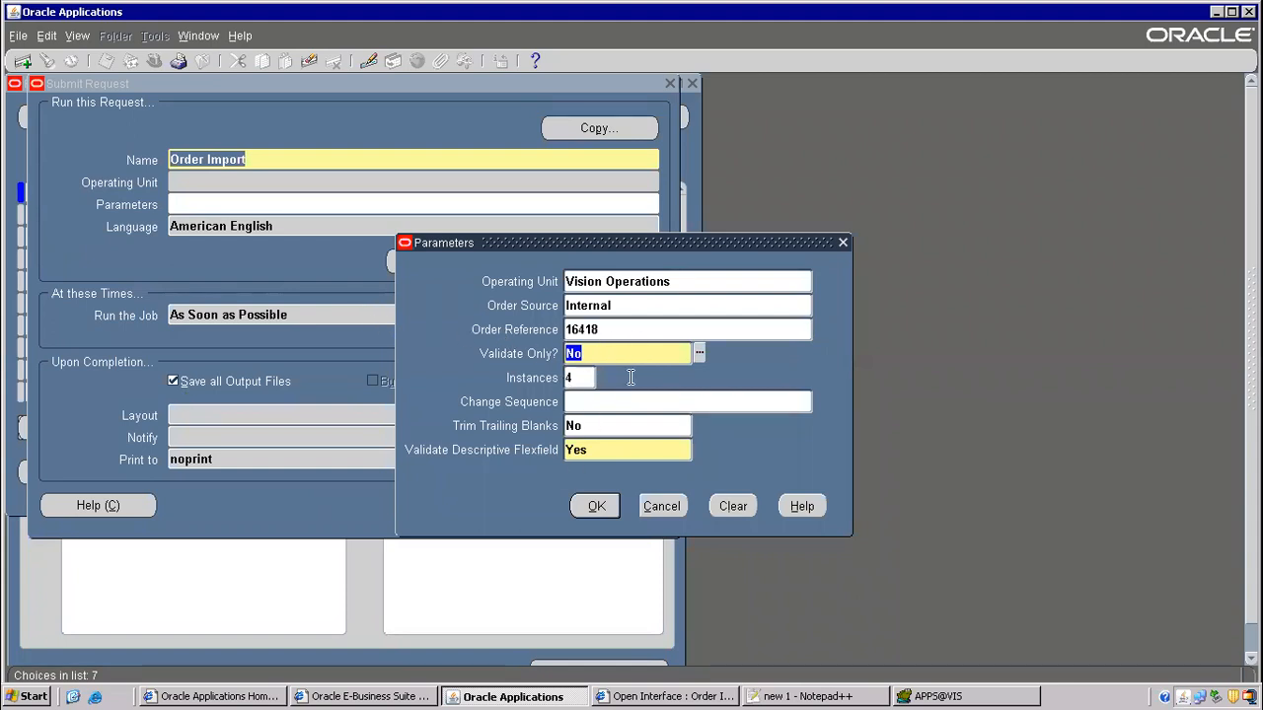
click(596, 508)
click(467, 511)
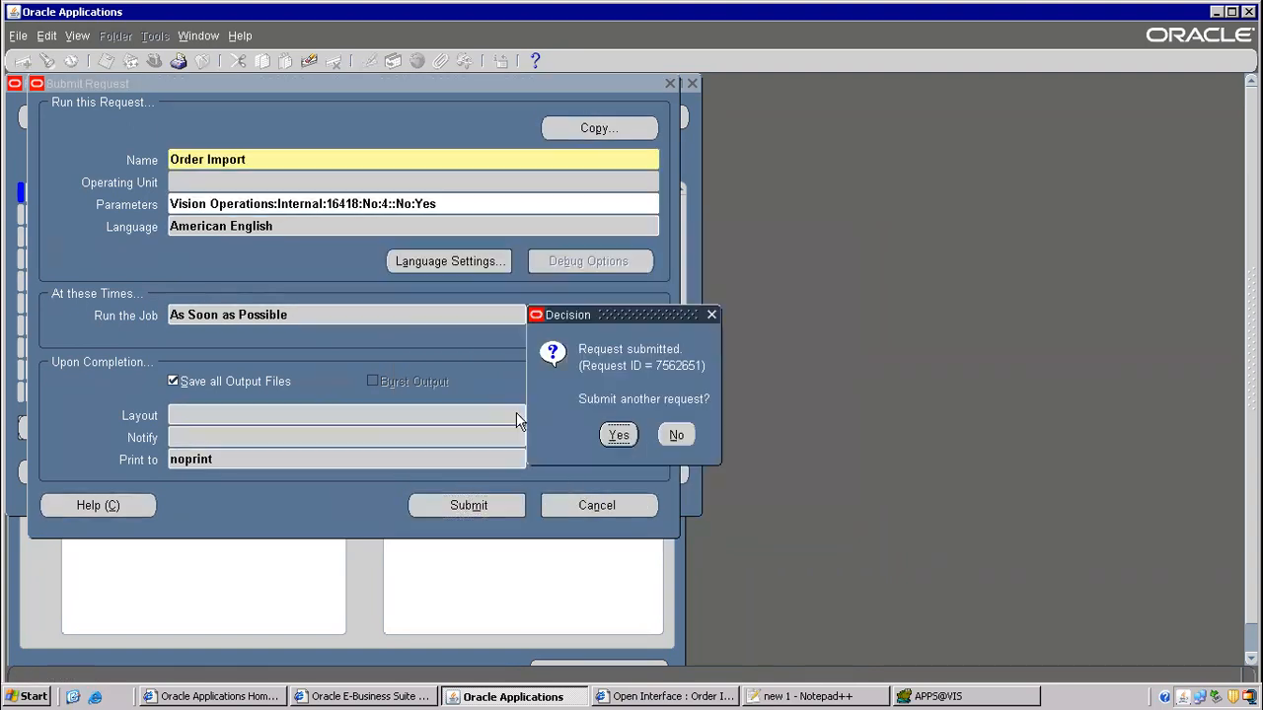
click(664, 440)
click(569, 492)
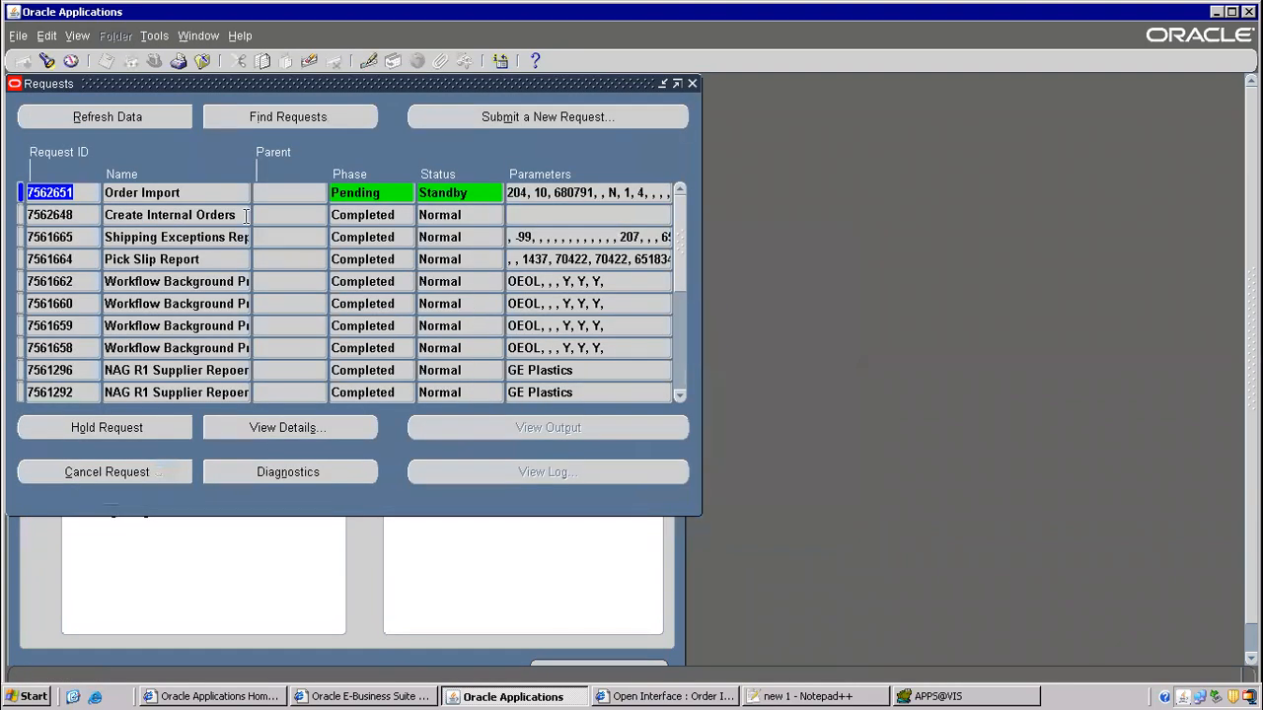
- Refresh the Requests list repeatedly while Order Import 7562651 stays Pending Standby
click(137, 115)
click(131, 116)
click(130, 114)
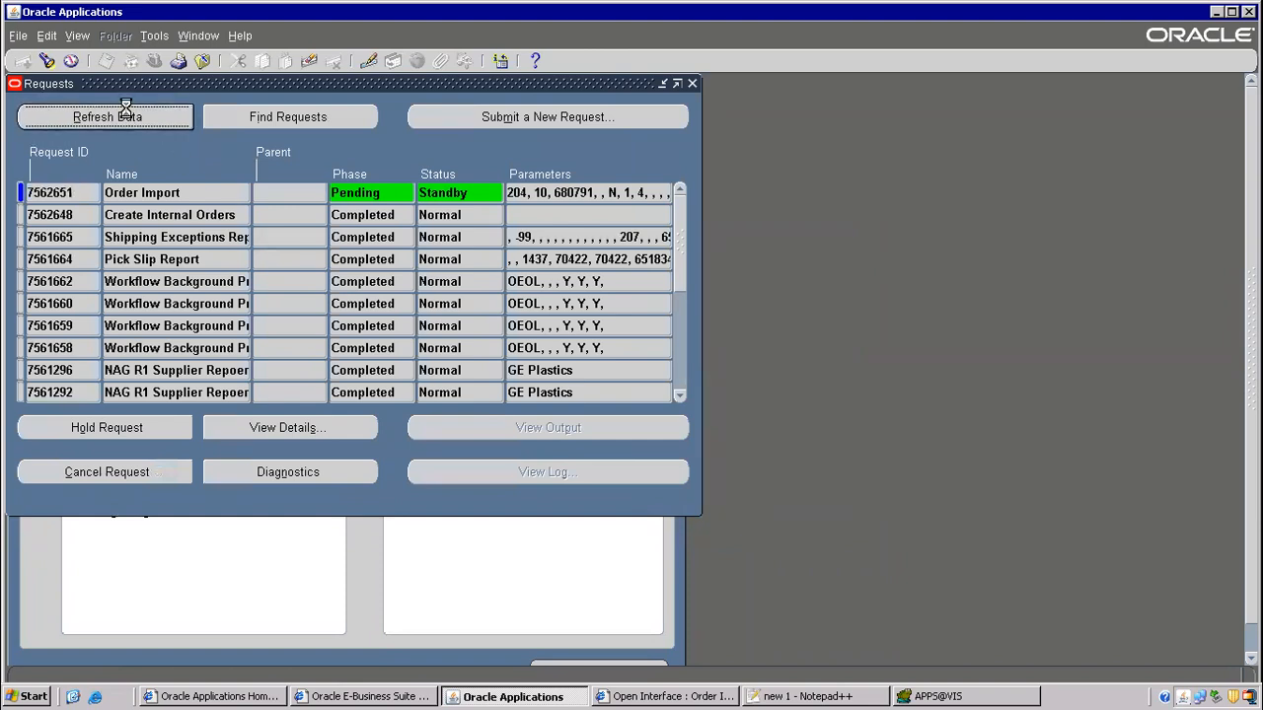
click(131, 115)
click(132, 118)
click(132, 117)
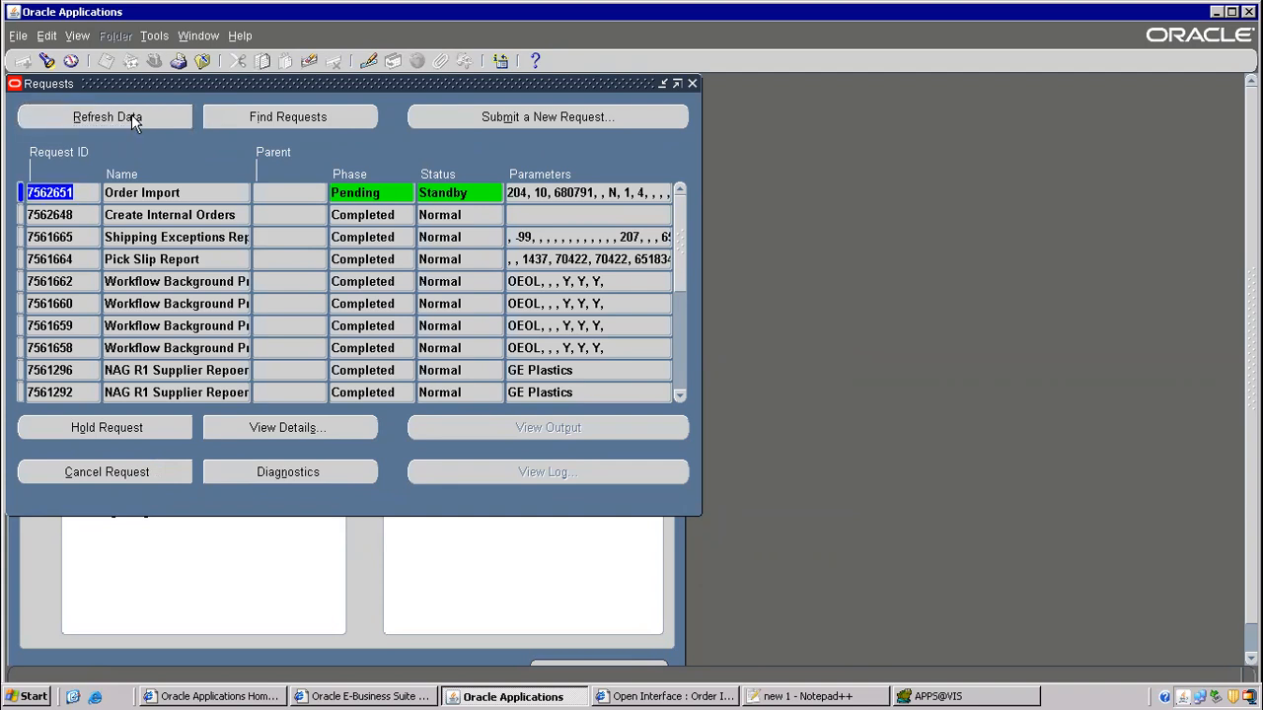
click(134, 117)
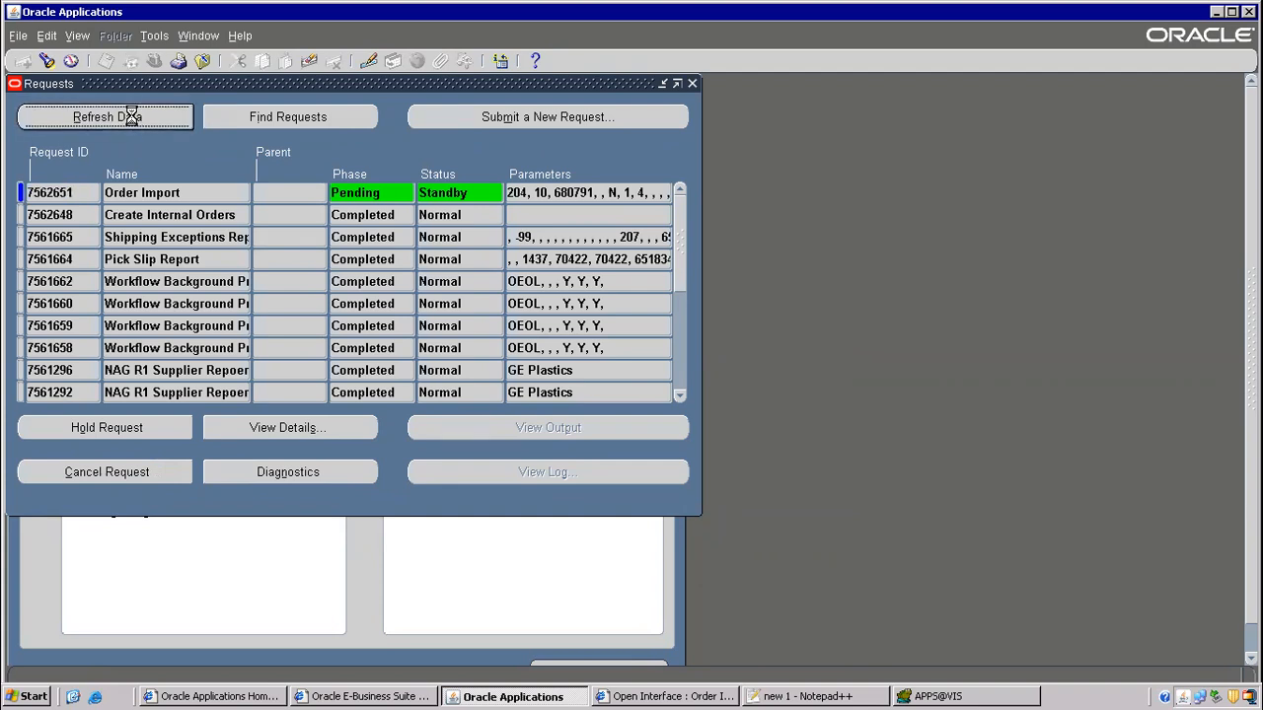
key(Tab)
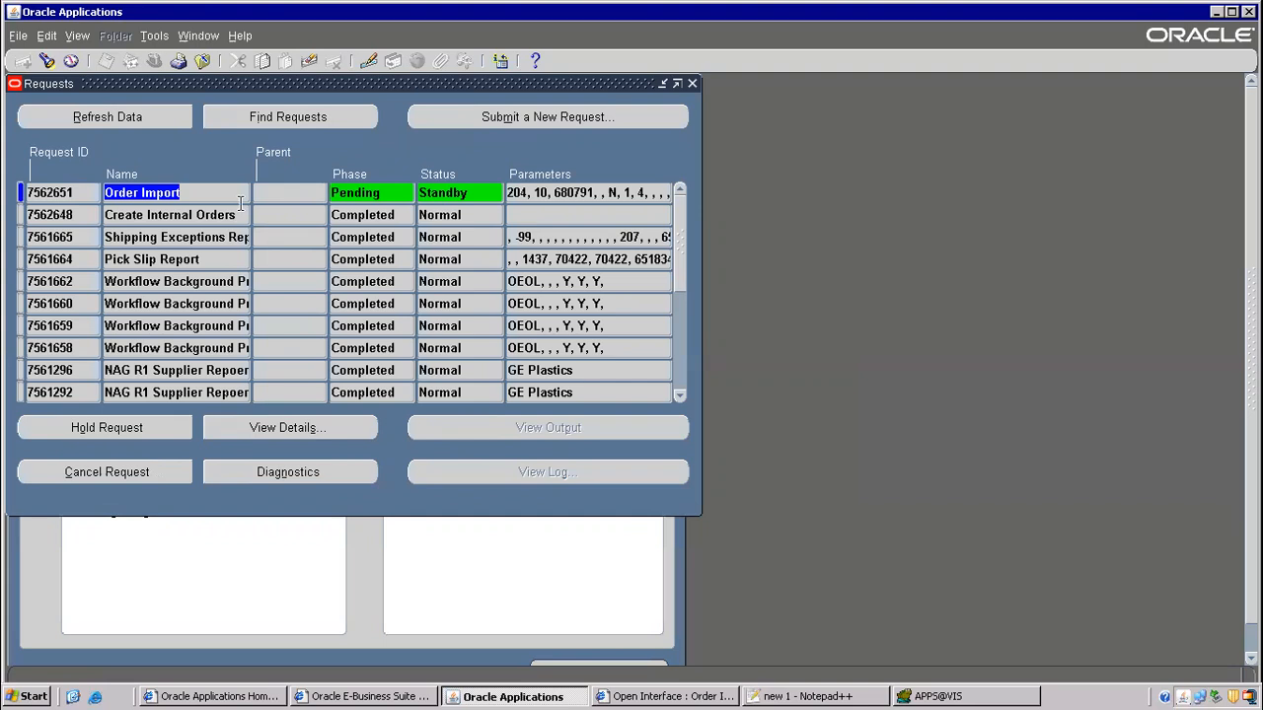
click(953, 696)
click(817, 696)
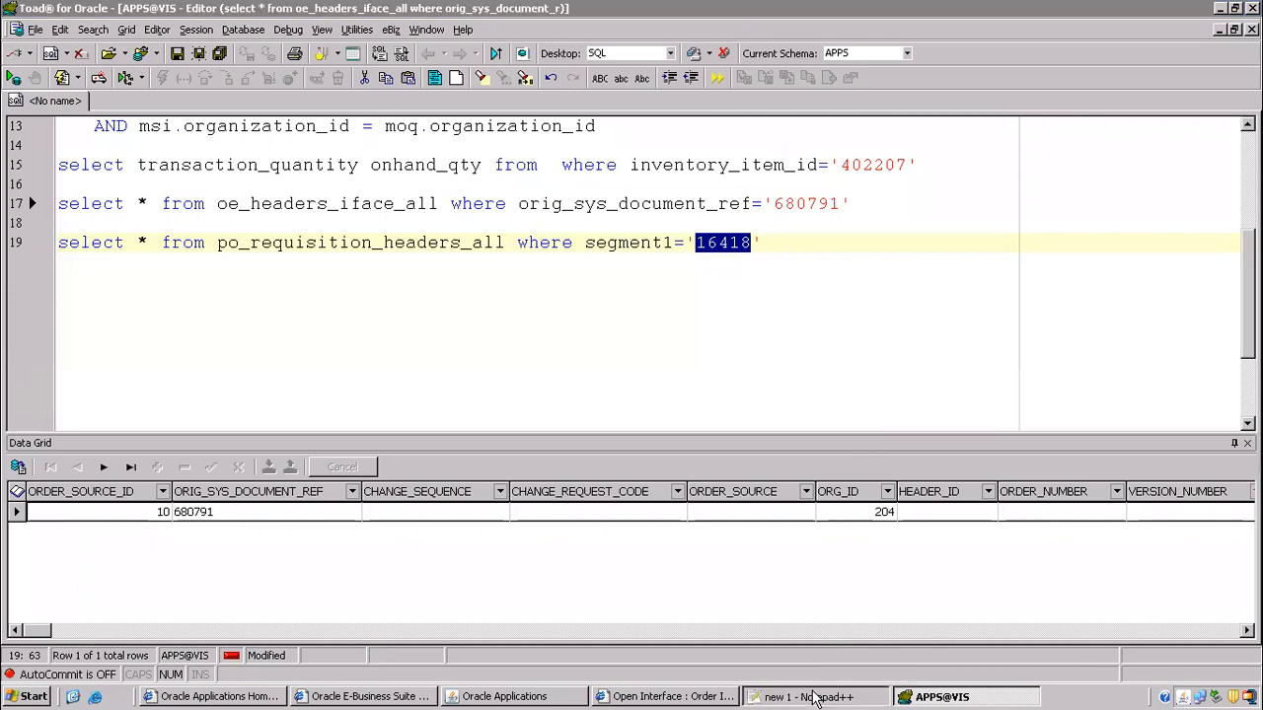
- List oe_order_headers_all and oe_order_lines_all on lines 56–57 under the order import step
scroll(916, 365, down, 2)
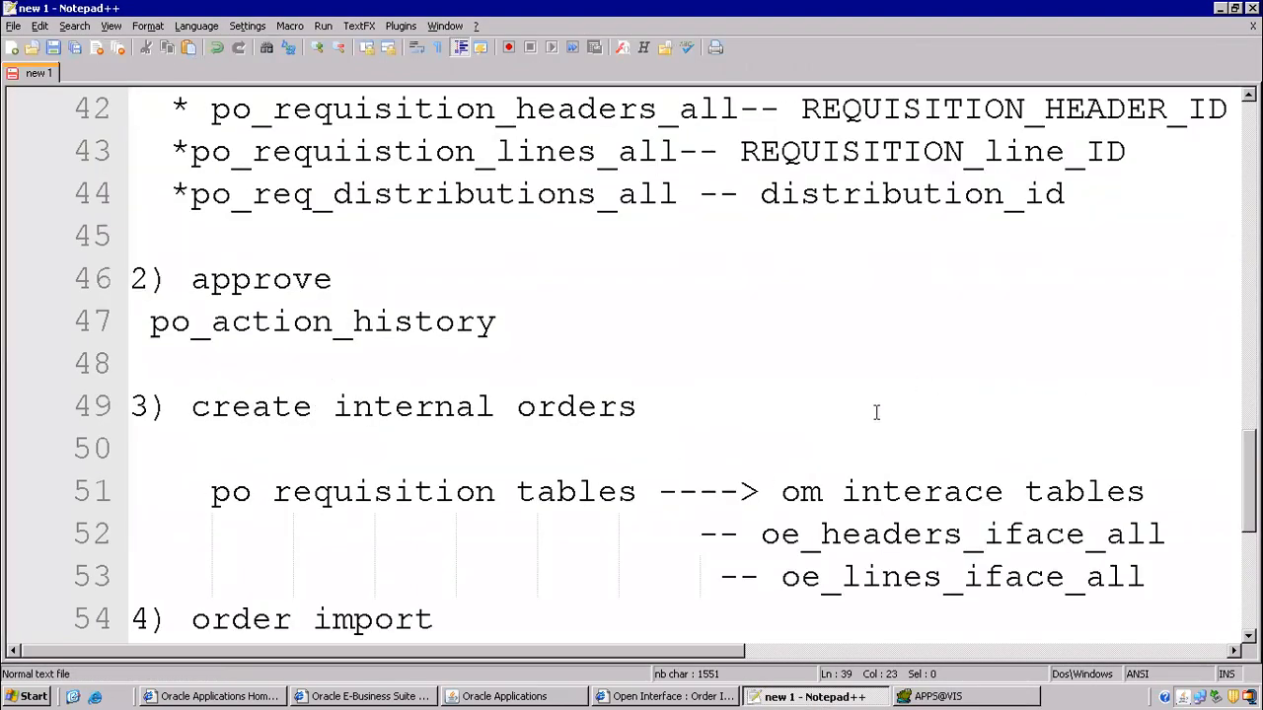
scroll(839, 410, down, 2)
drag(777, 274, 1125, 336)
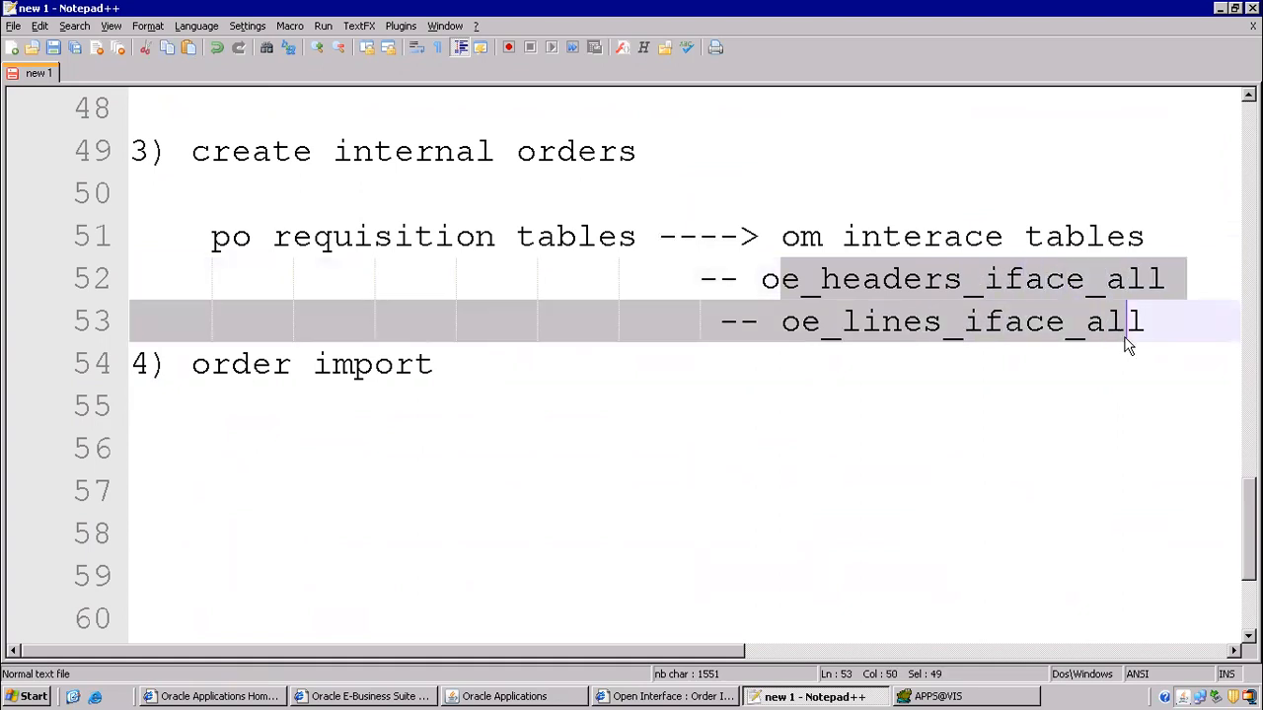
click(413, 444)
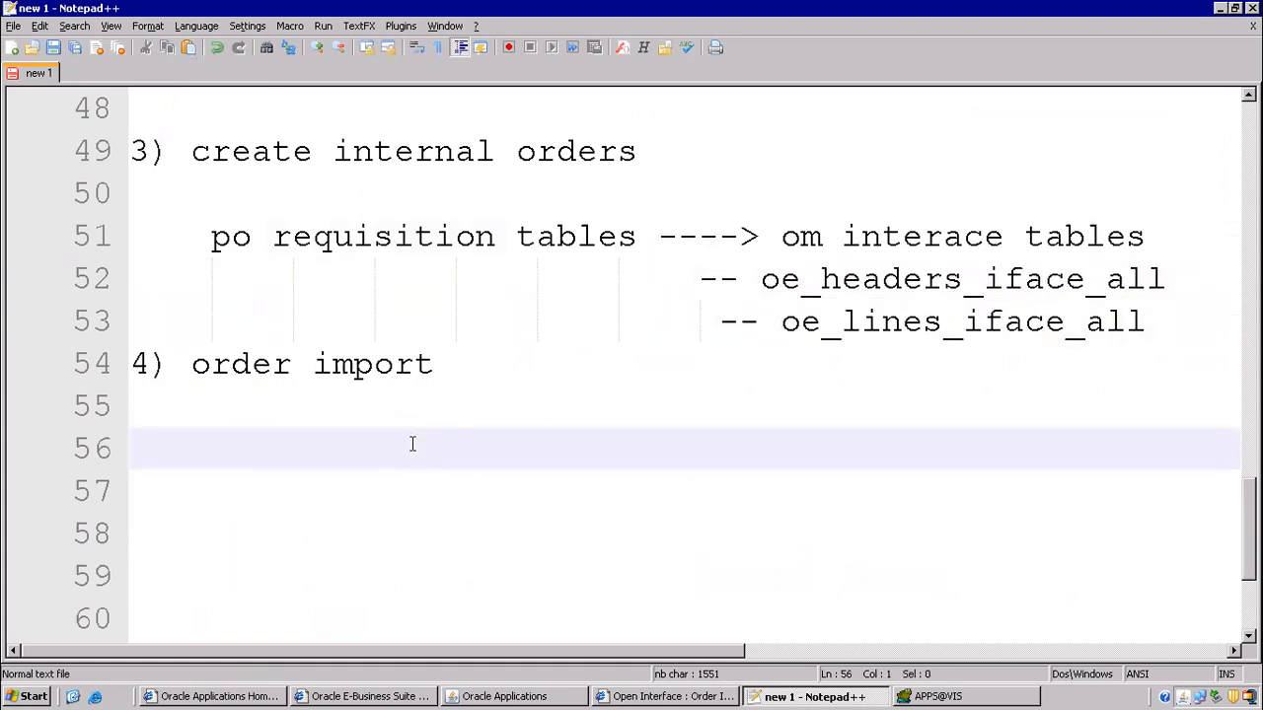
key(Tab)
key(Tab)
key(Tab)
key(Tab)
key(Tab)
key(Tab)
text(oe_order_heade)
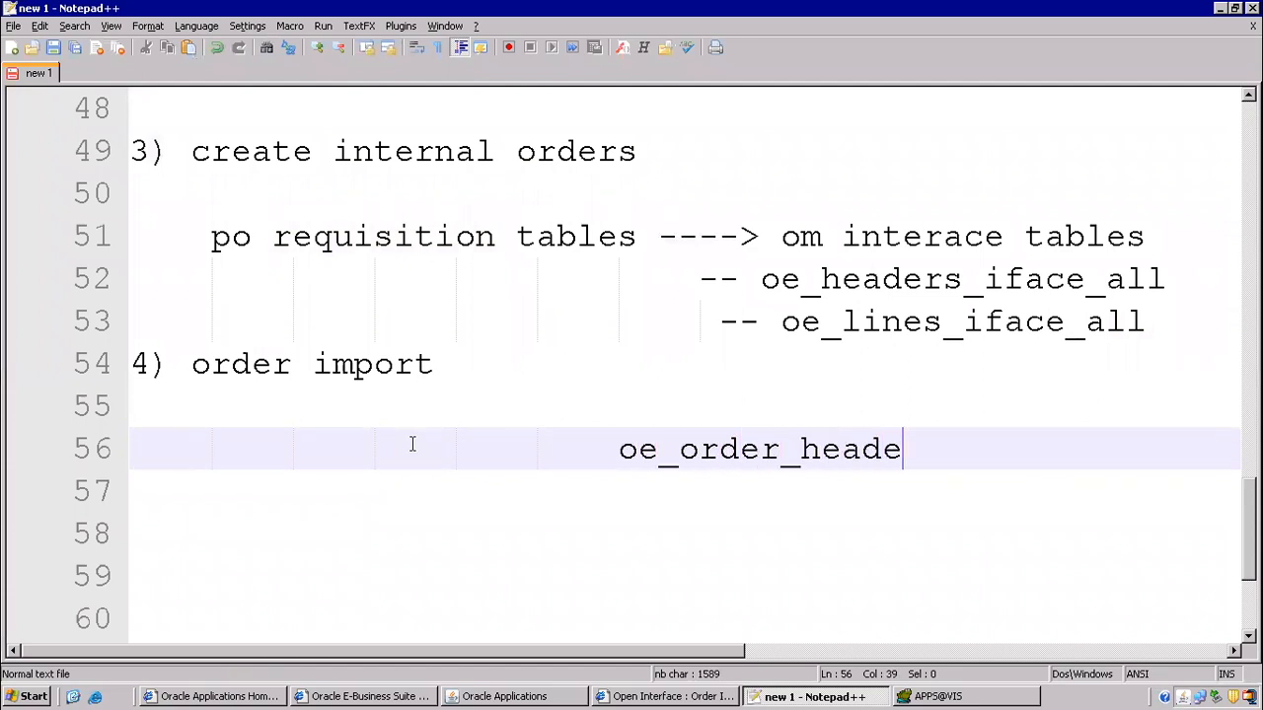
text(rs_all)
key(Return)
text(oe_order)
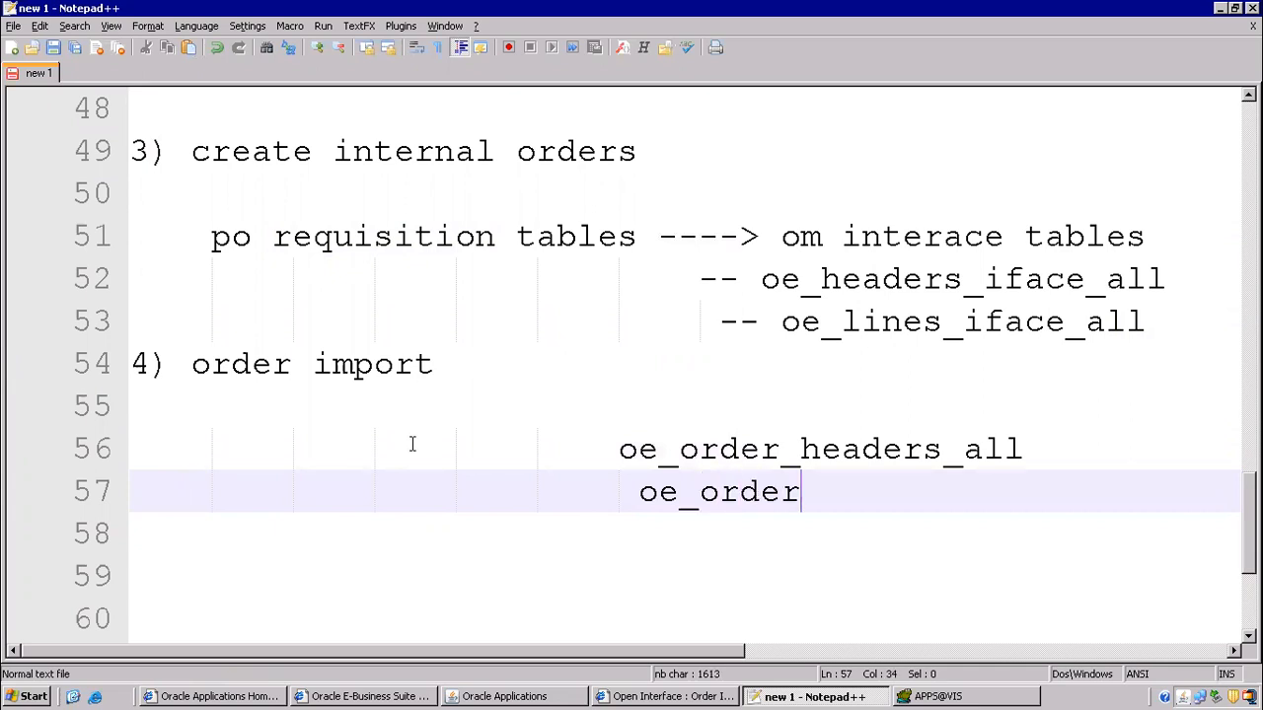
text(_lines_all)
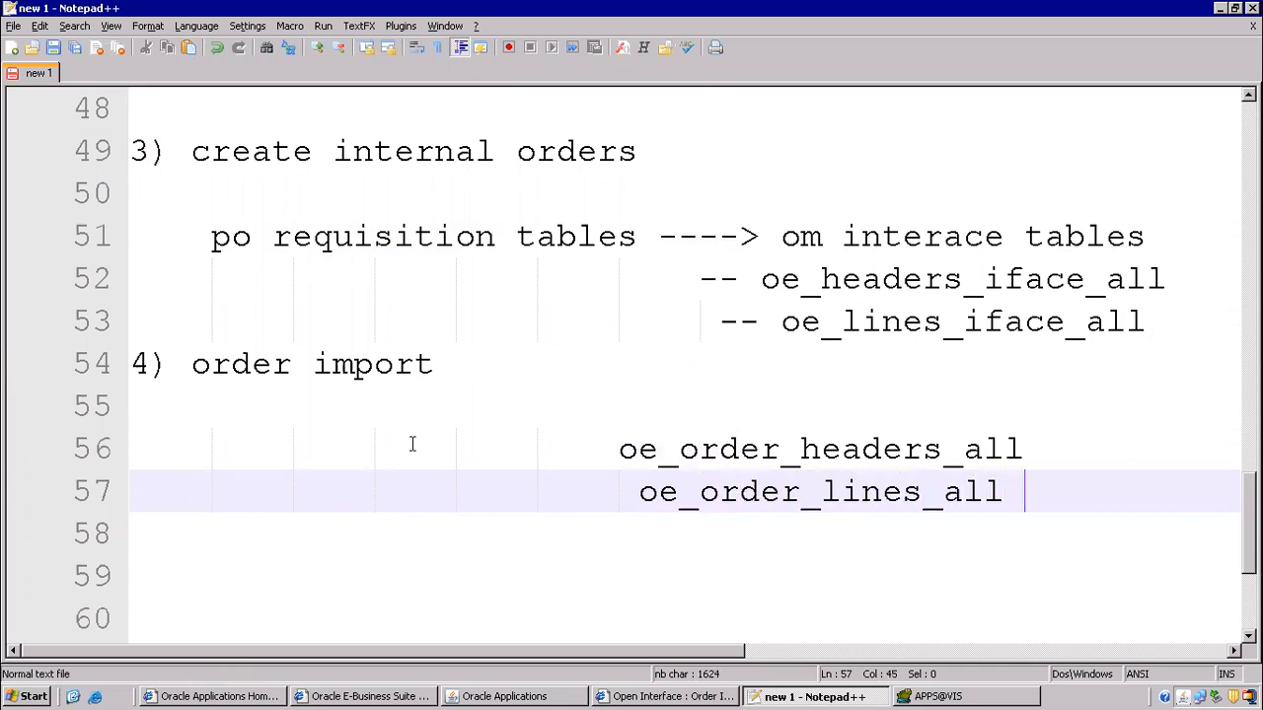
key(Return)
- Append '-- to create sales orders' to line 54, then refresh Oracle's requests
drag(192, 364, 425, 365)
click(460, 363)
text(-- )
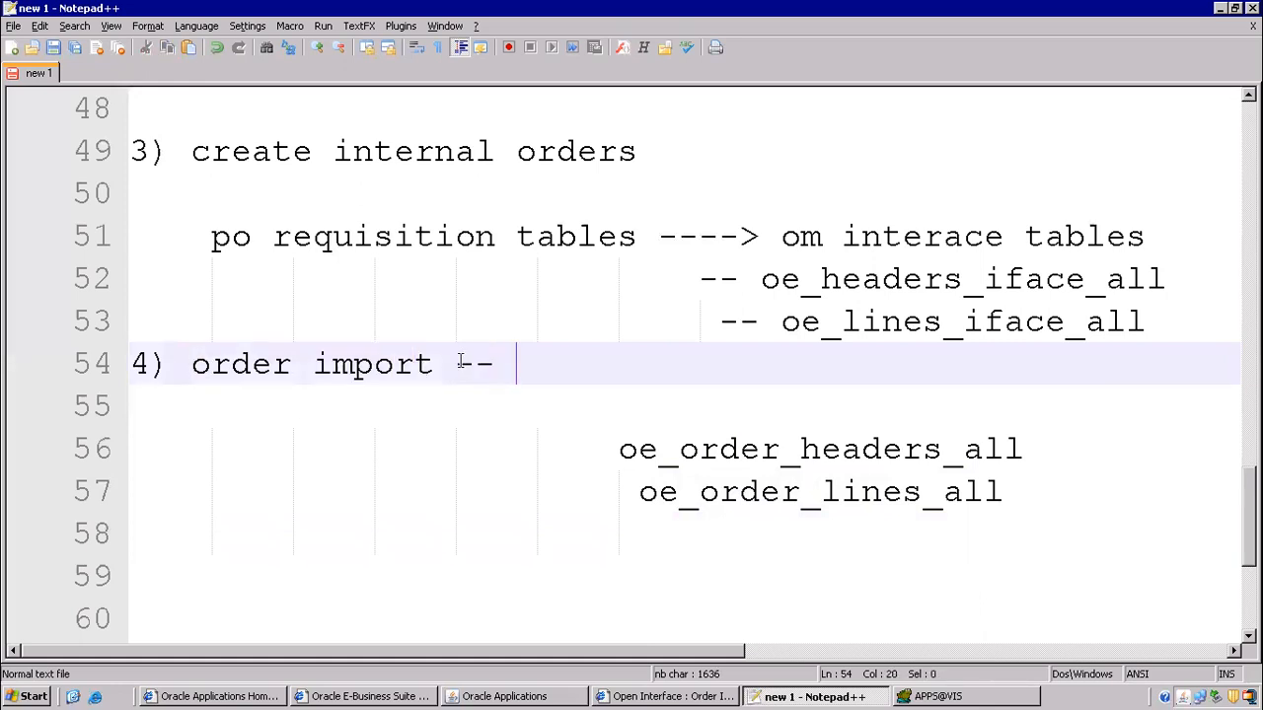
text(to create sales orders)
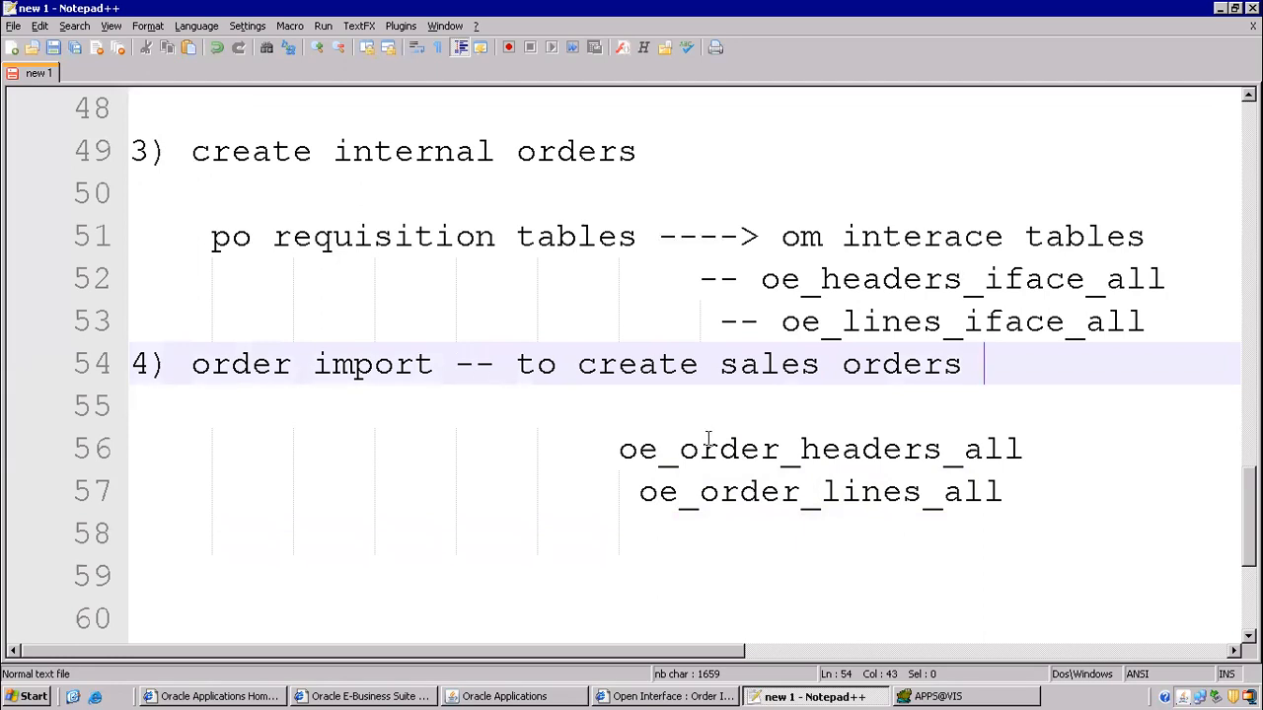
click(557, 696)
click(125, 125)
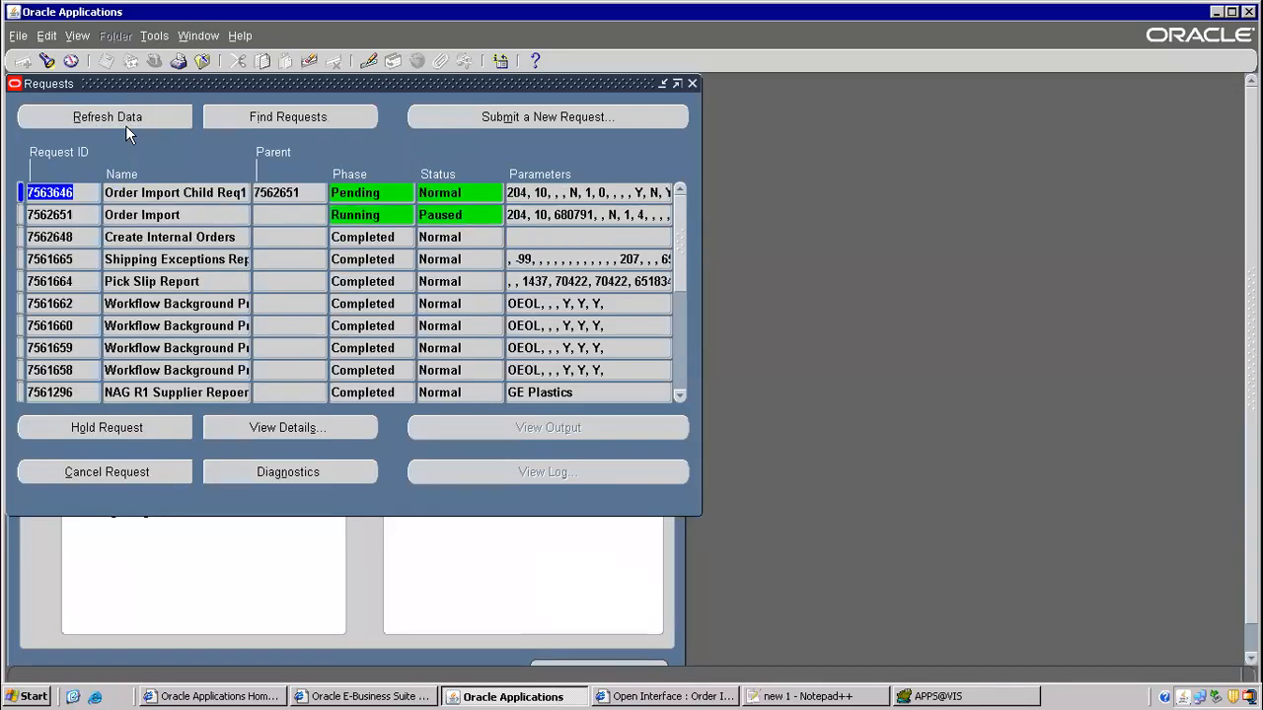
- Refresh the request list and inspect the paused Order Import request 7562651
click(153, 123)
click(165, 113)
click(153, 123)
click(410, 214)
click(280, 213)
double_click(175, 215)
drag(236, 212, 36, 196)
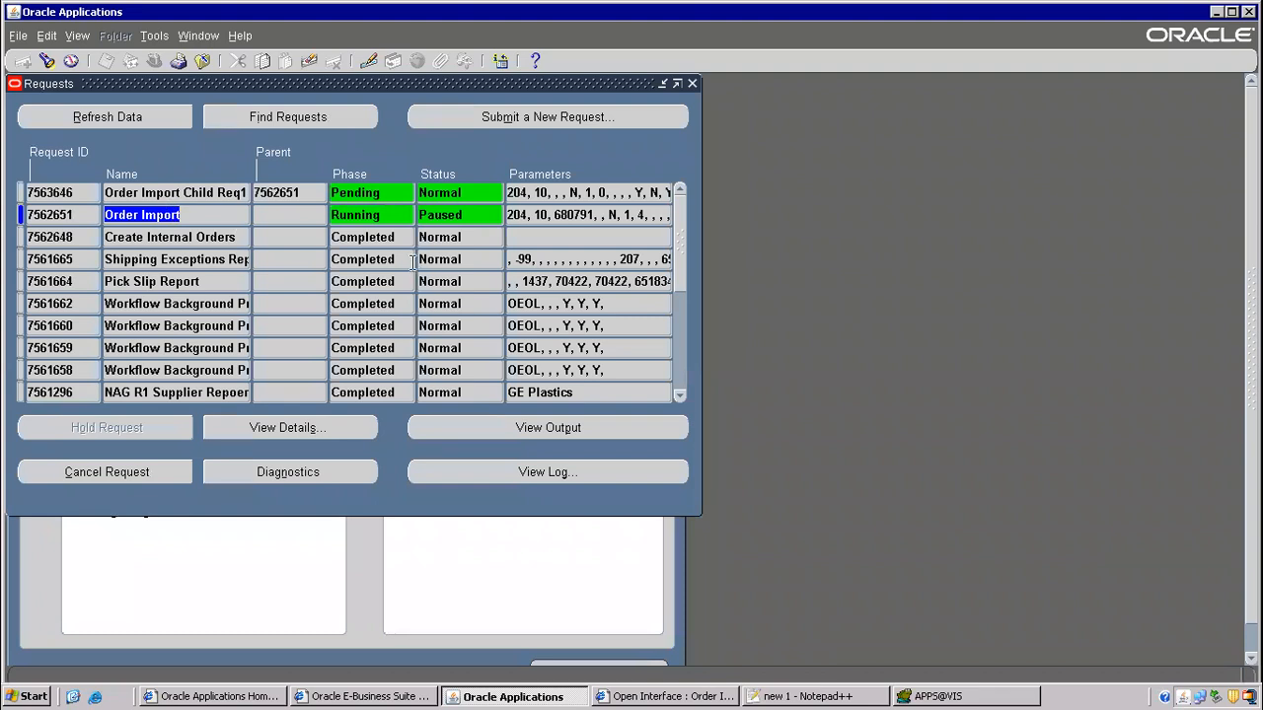
- Refresh until Order Import 7562651 completes, then view its output
click(148, 120)
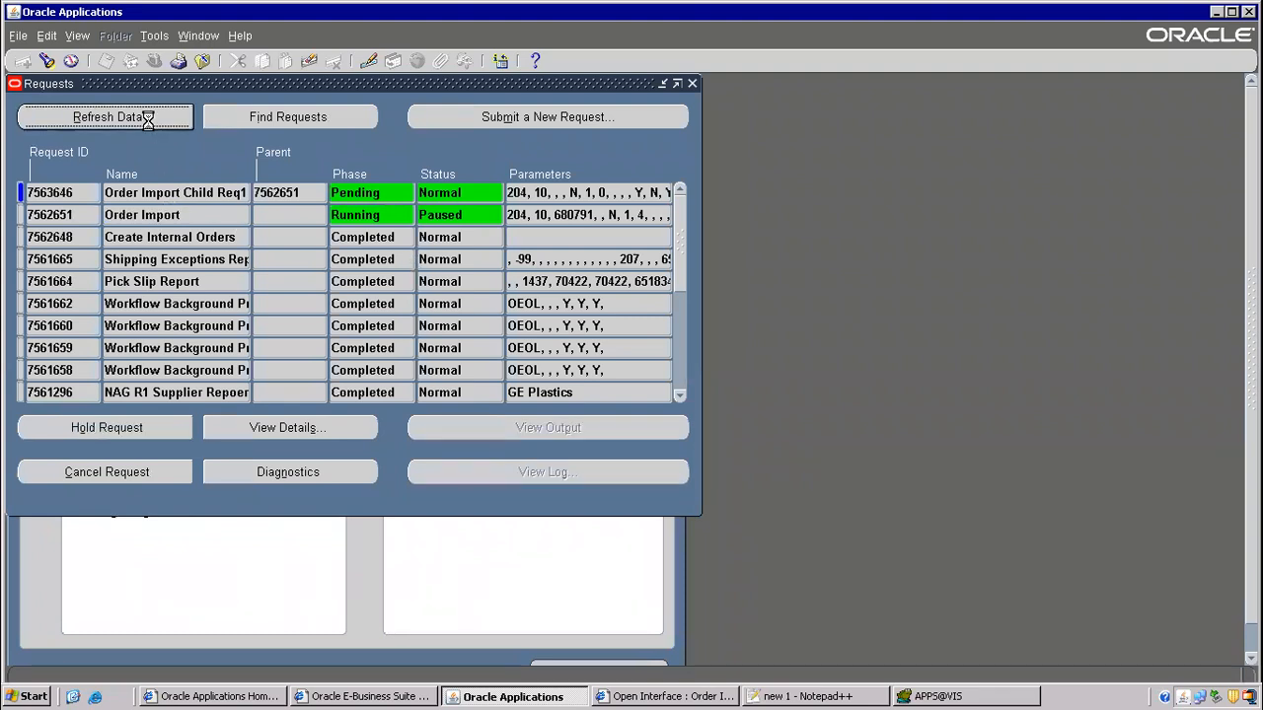
drag(220, 213, 70, 198)
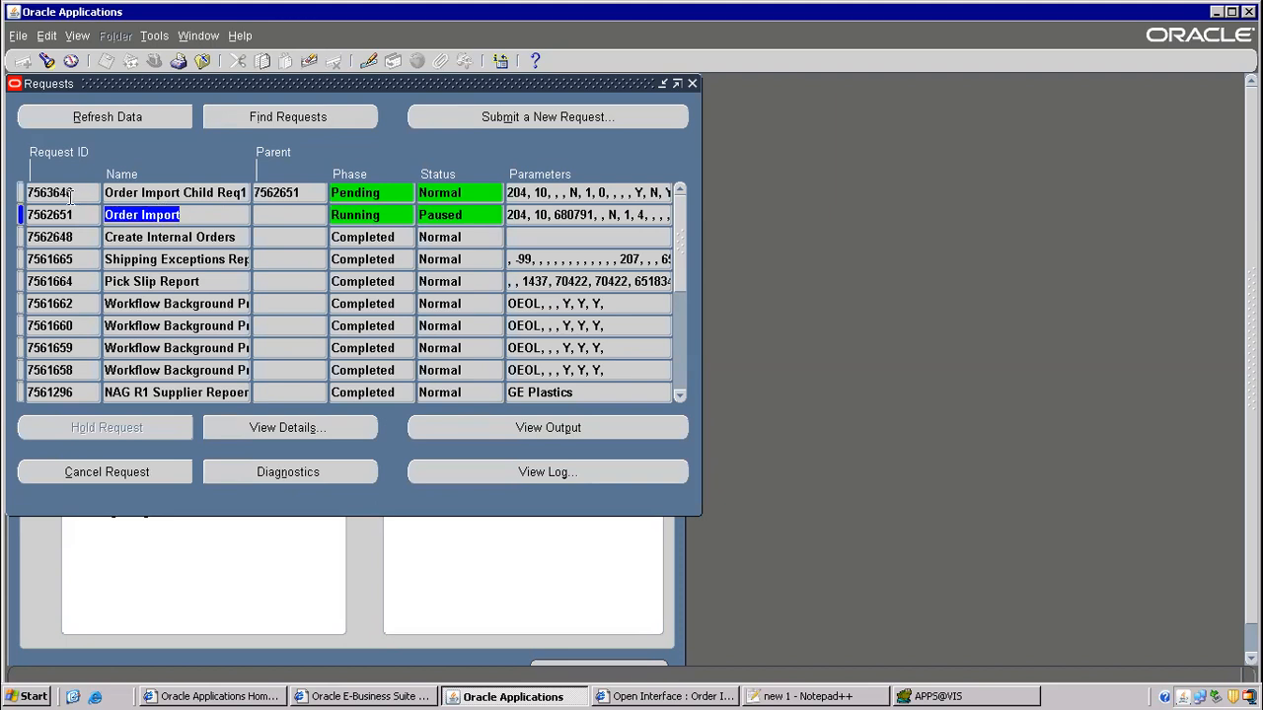
click(213, 194)
click(195, 213)
click(144, 118)
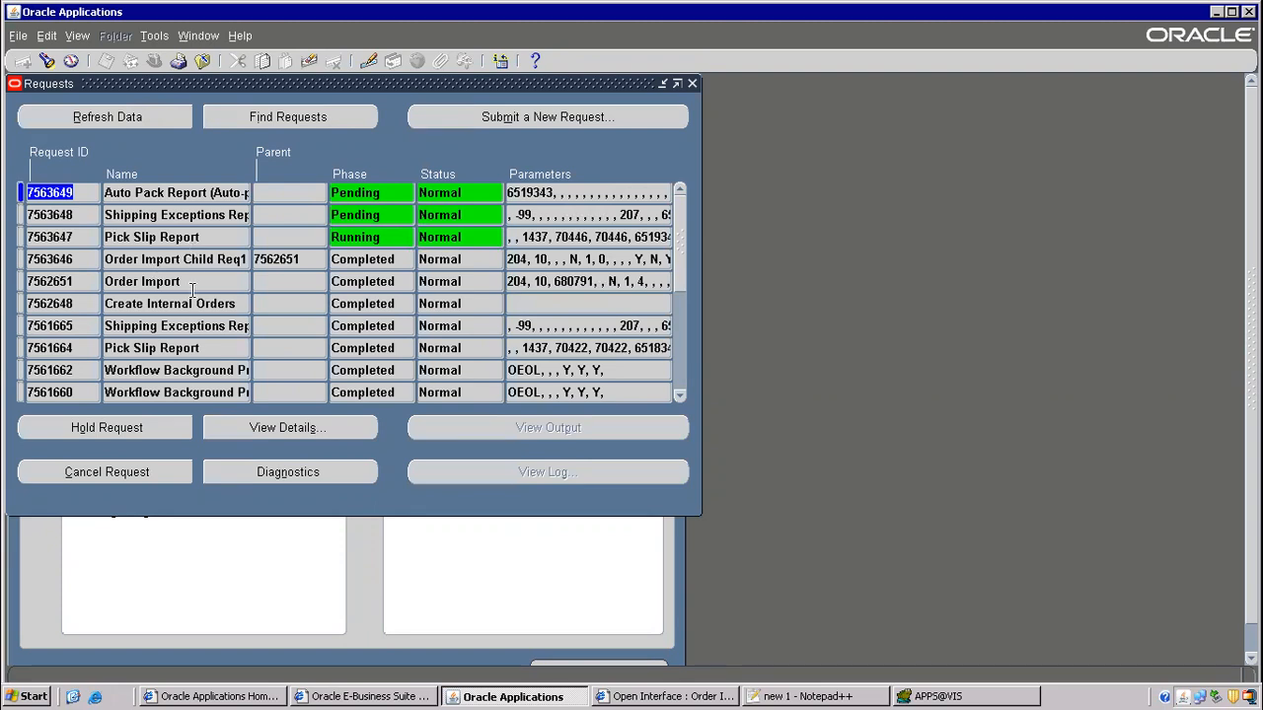
click(160, 281)
click(524, 429)
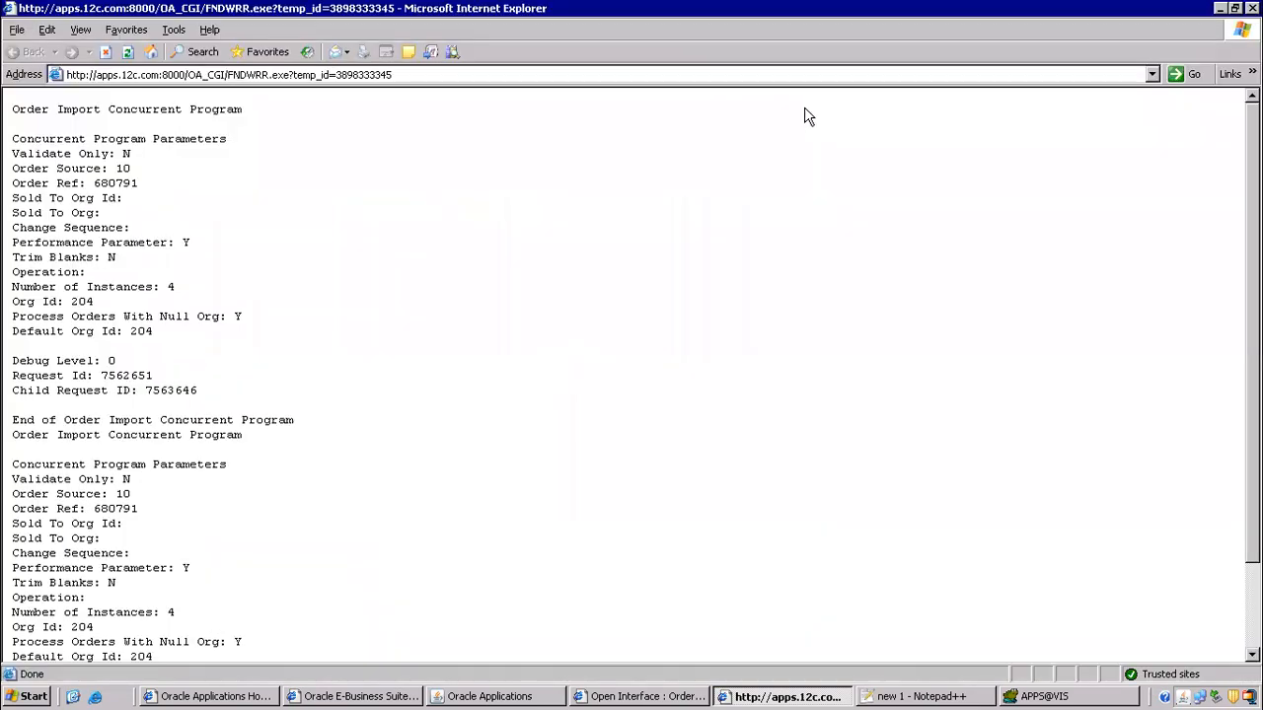
- Review the request 7562651 Order Import output down to 'No orders to process', then close it
click(811, 113)
drag(91, 133, 184, 342)
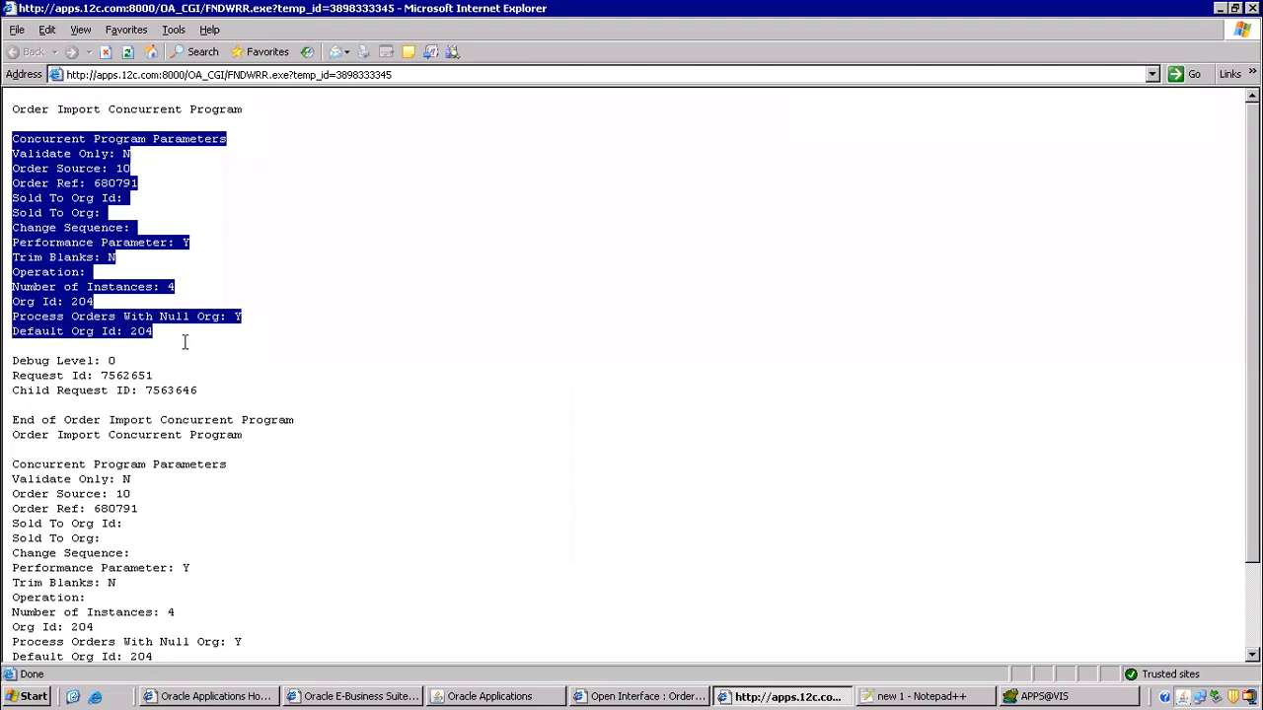
click(146, 258)
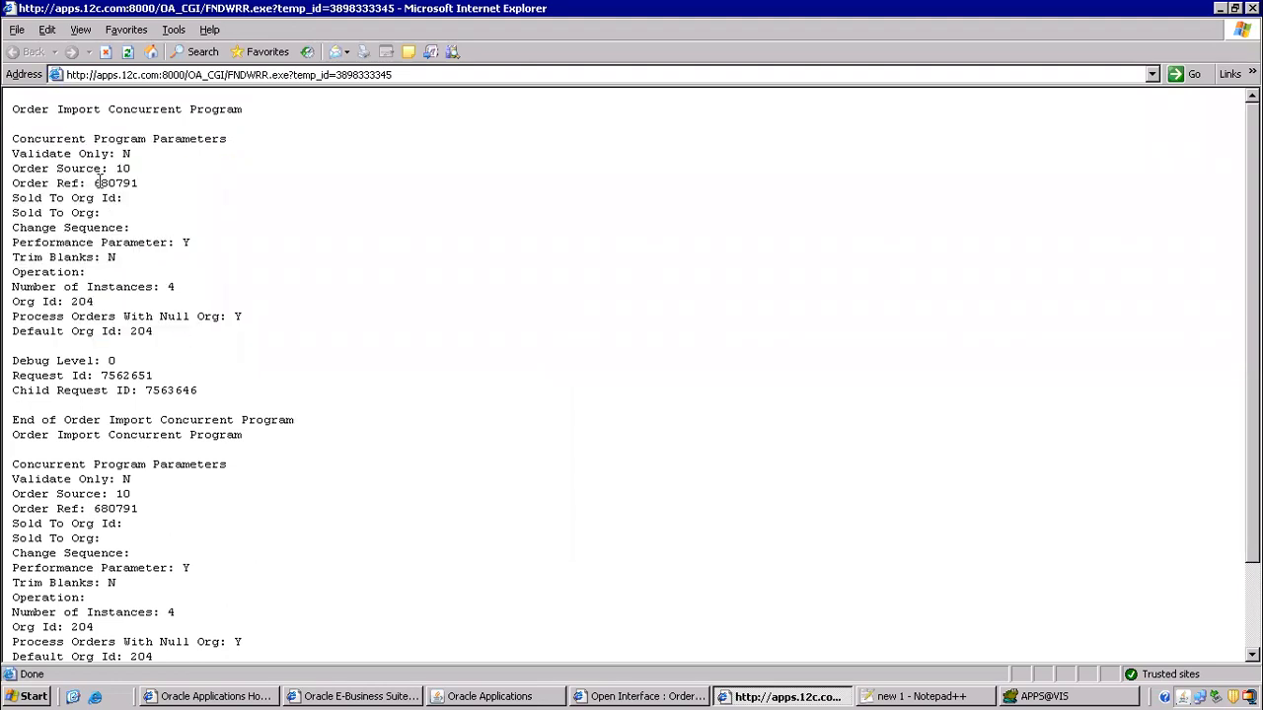
drag(95, 177, 191, 187)
scroll(292, 454, down, 3)
drag(16, 592, 329, 608)
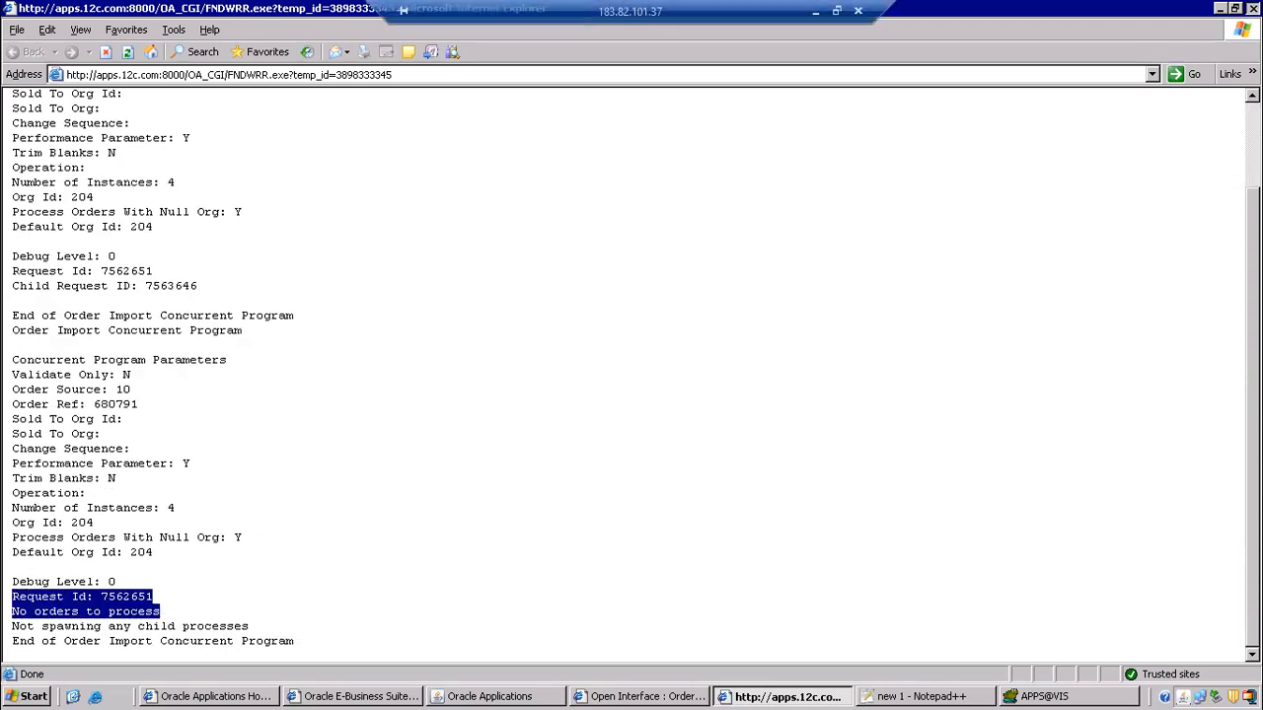
click(1252, 8)
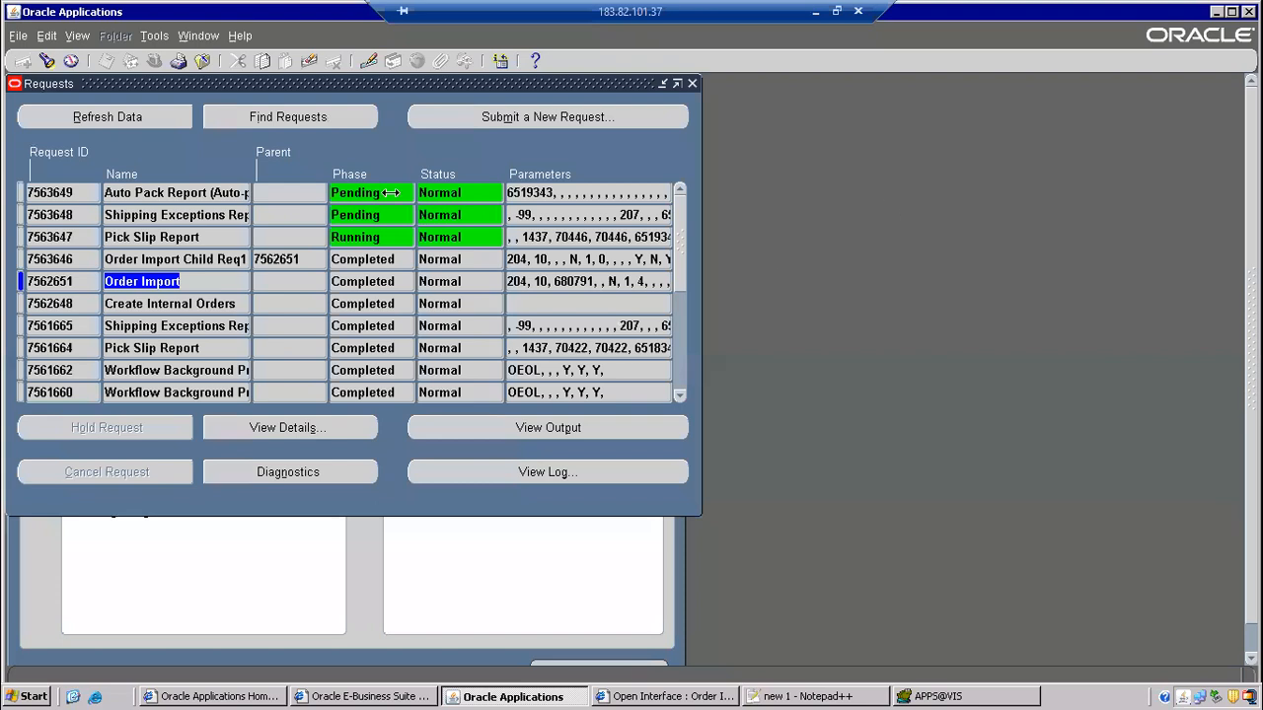
- Close the Requests list and open the Order Organizer search under Orders, Returns
click(157, 193)
click(148, 215)
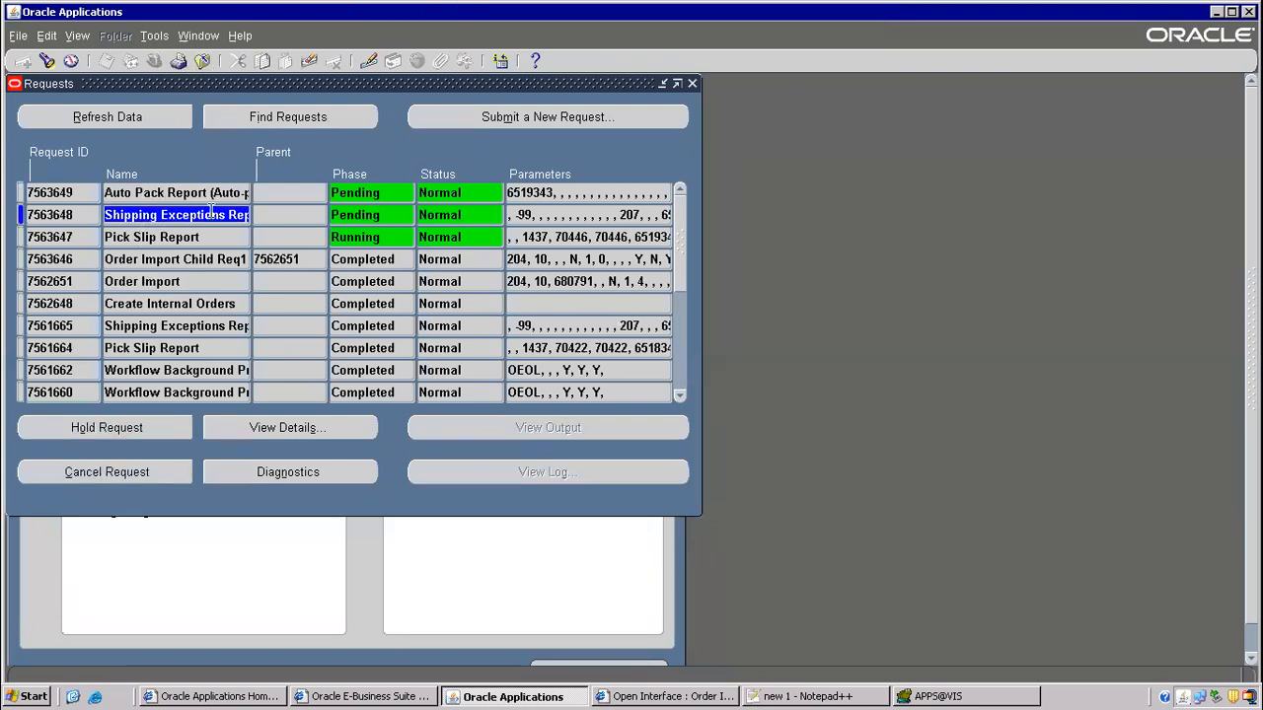
click(692, 84)
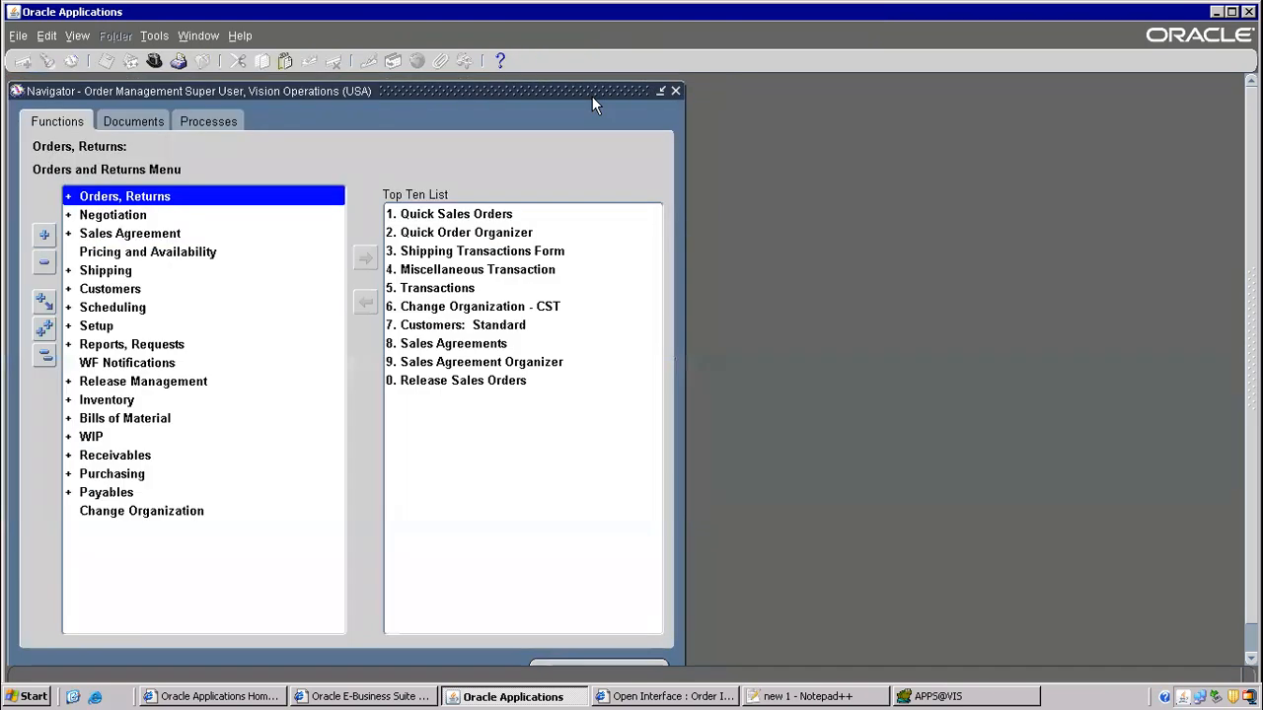
double_click(123, 199)
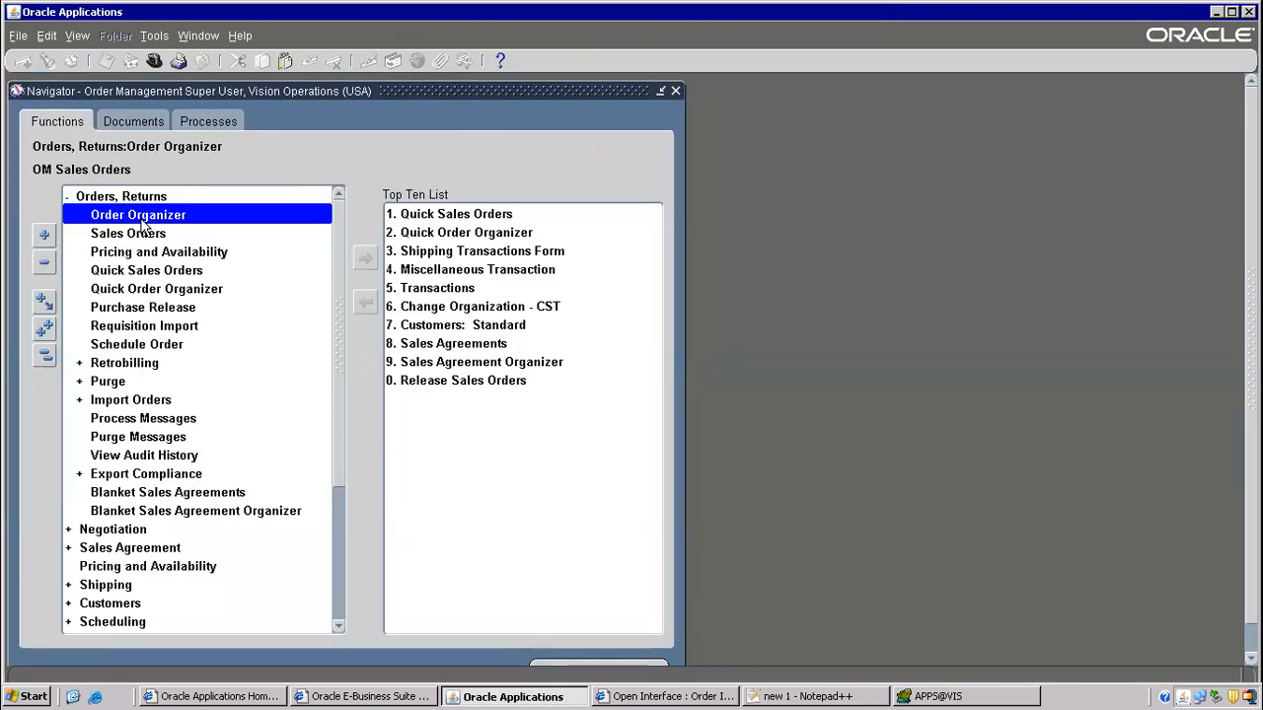
click(133, 237)
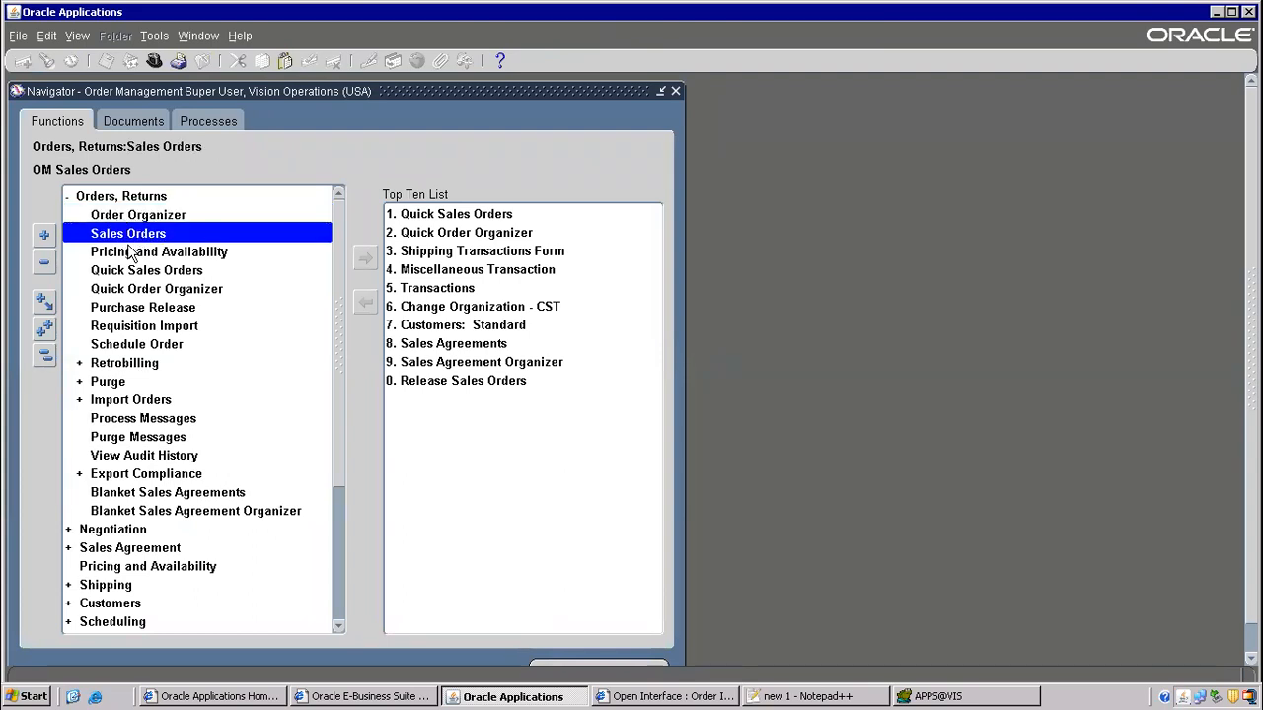
double_click(163, 215)
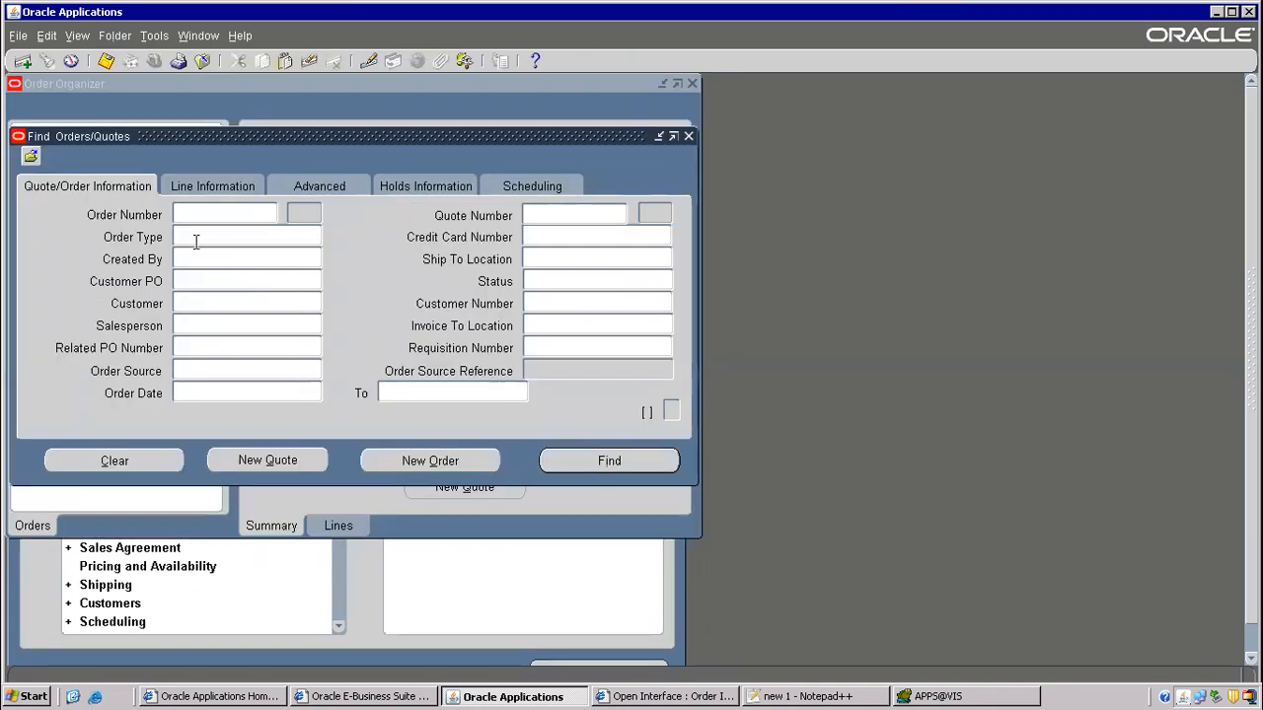
- Set the Order Source to Internal, checking the flow notes for it
click(270, 373)
click(809, 696)
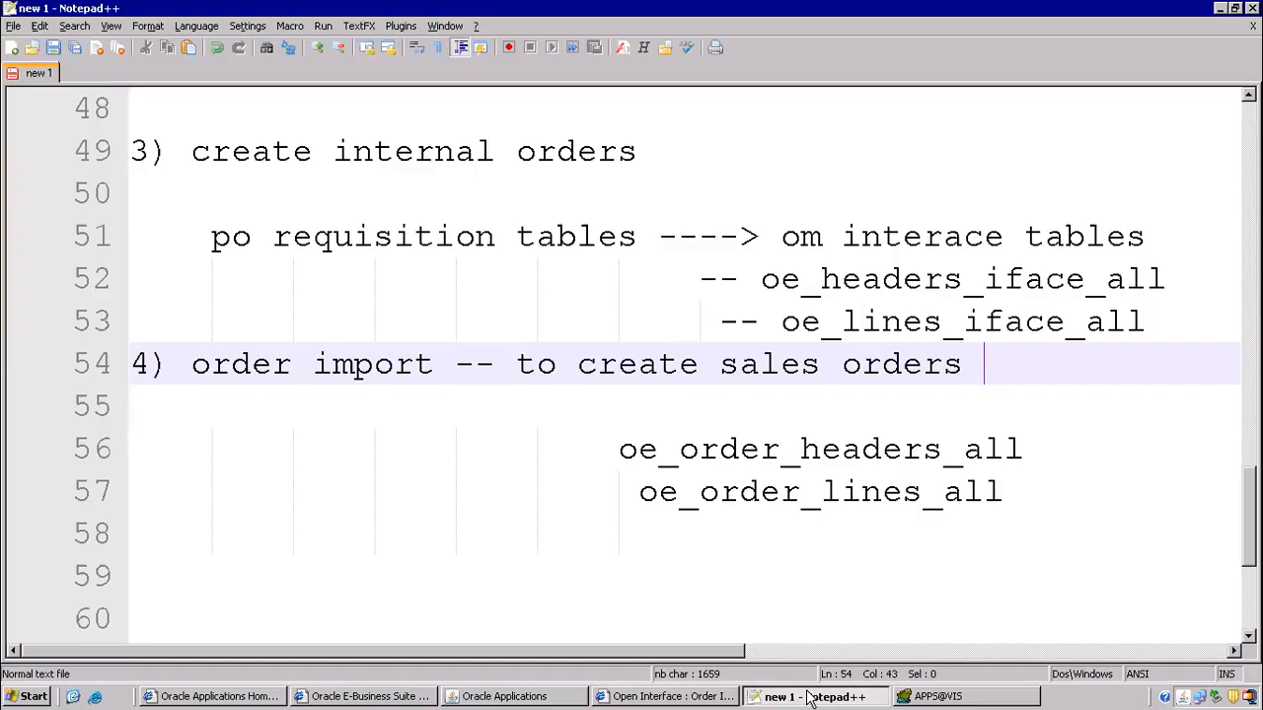
scroll(752, 375, up, 4)
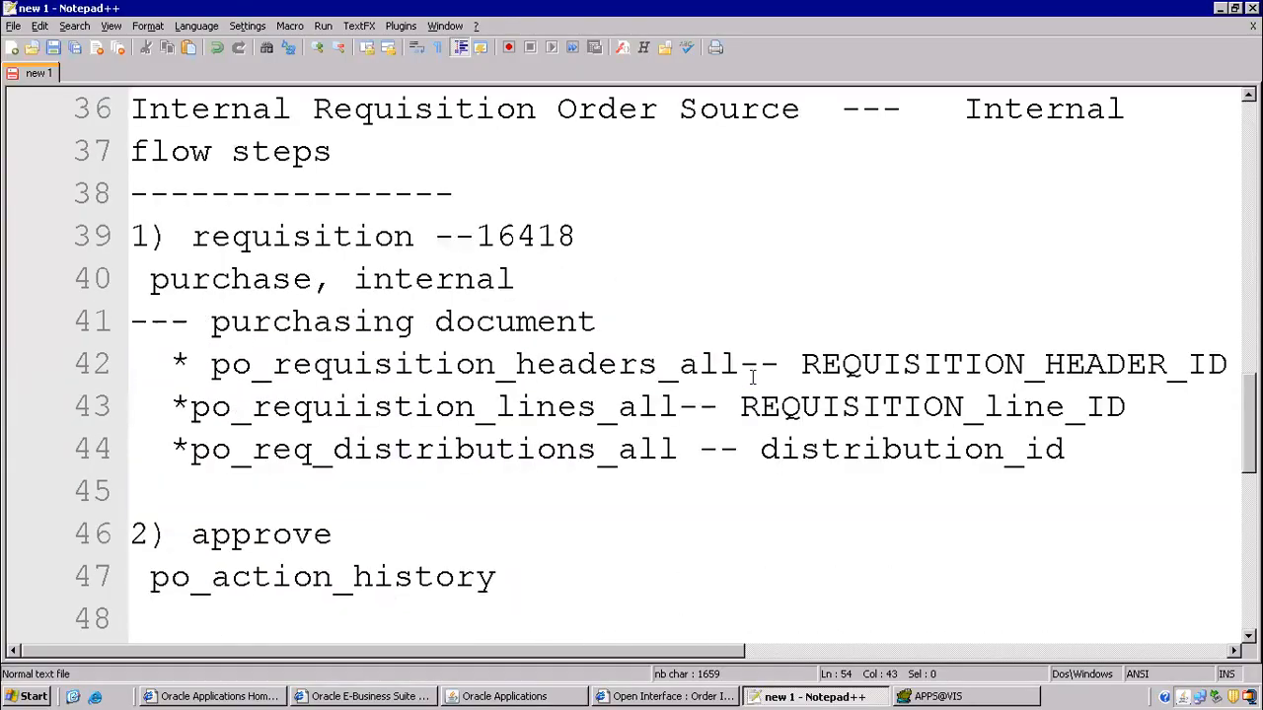
scroll(751, 376, up, 2)
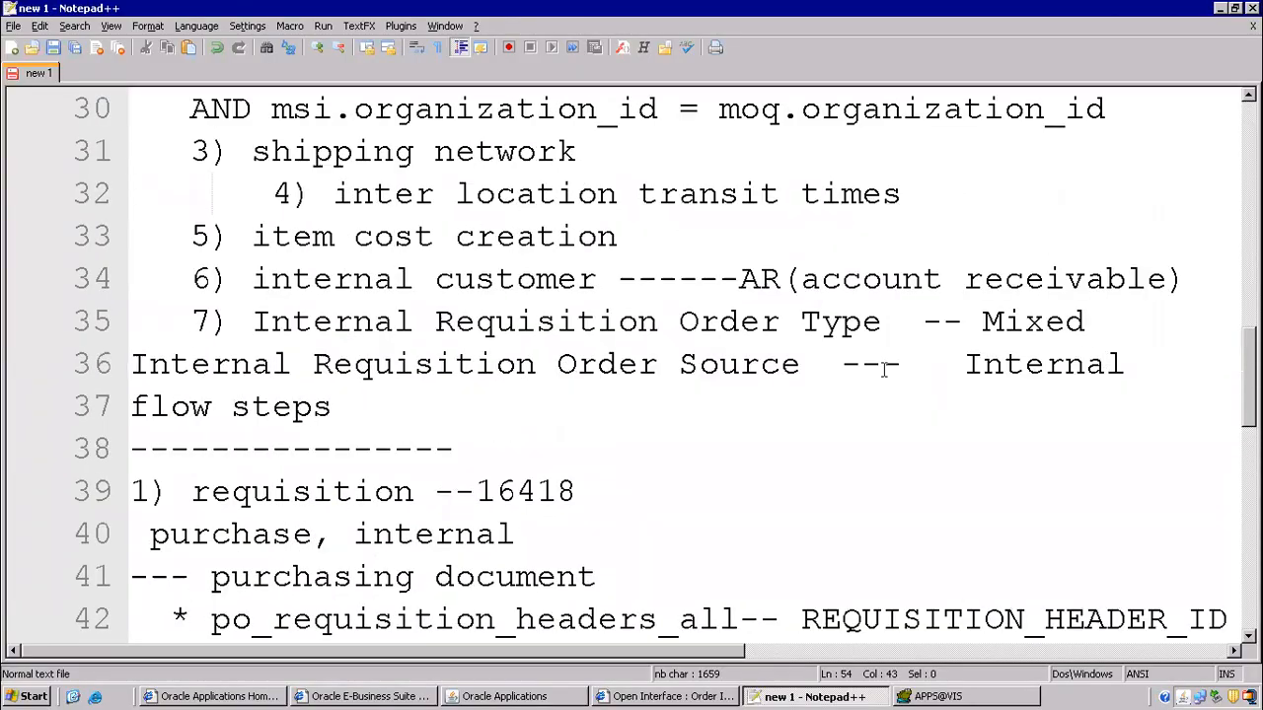
drag(586, 360, 821, 363)
key(alt+Tab)
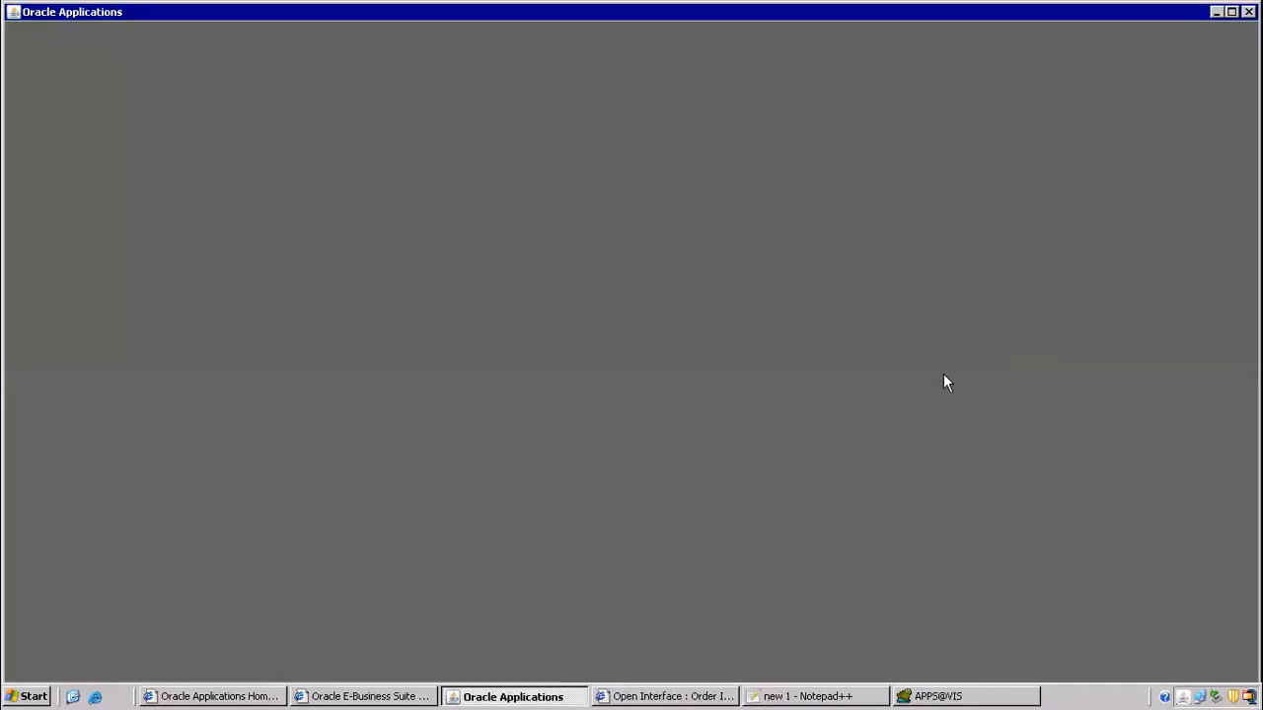
click(208, 367)
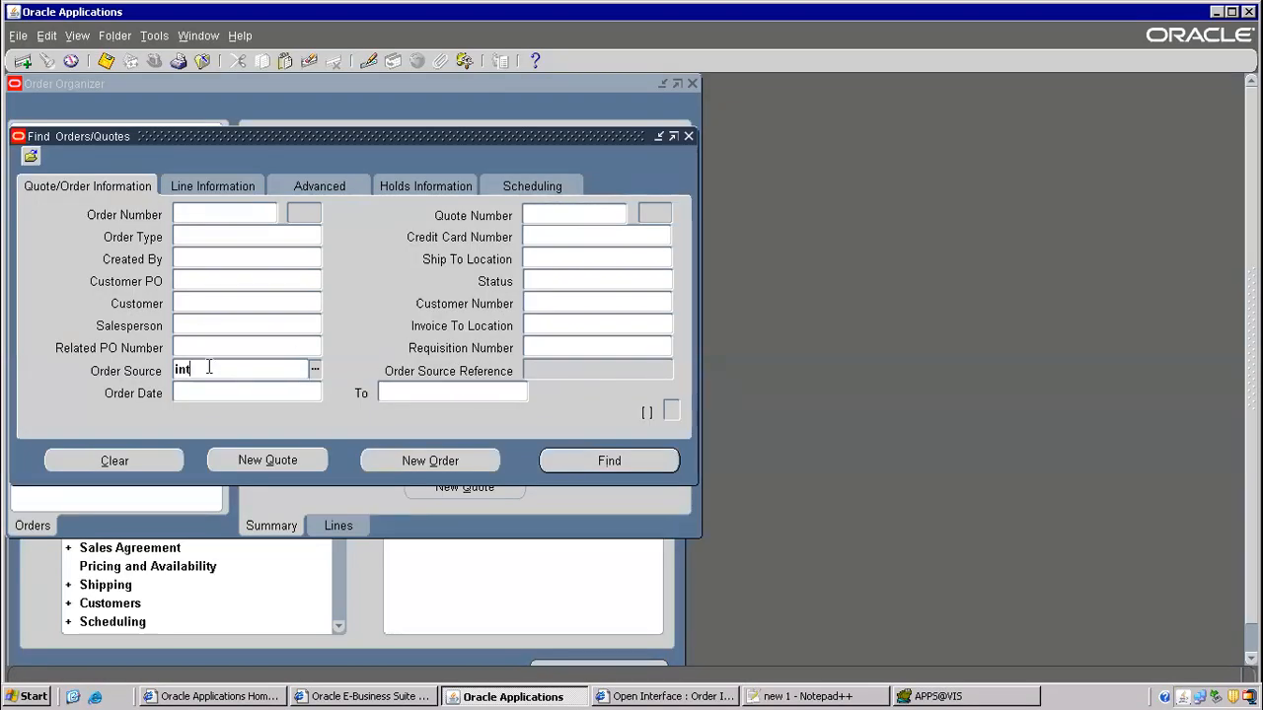
text(int)
key(Tab)
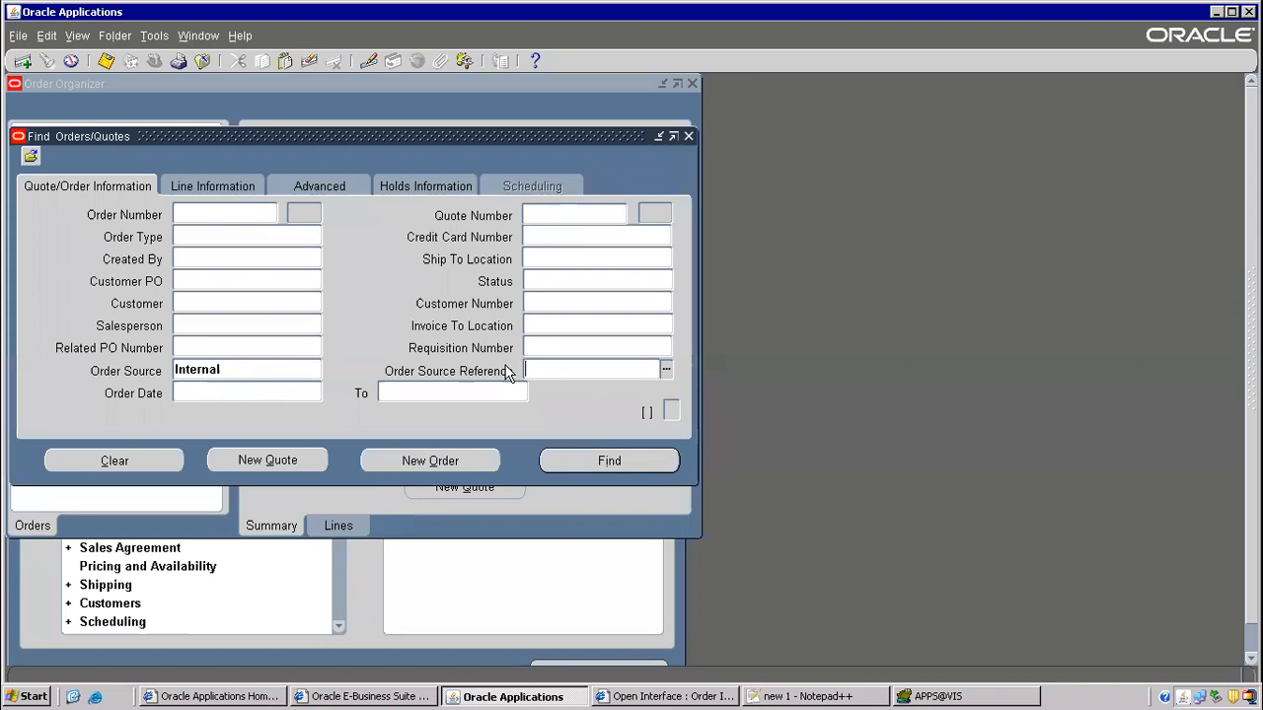
- Enter requisition 16418 from the notes as the order source reference and run the search
click(858, 697)
drag(477, 491, 582, 492)
key(ctrl+c)
key(alt+Tab)
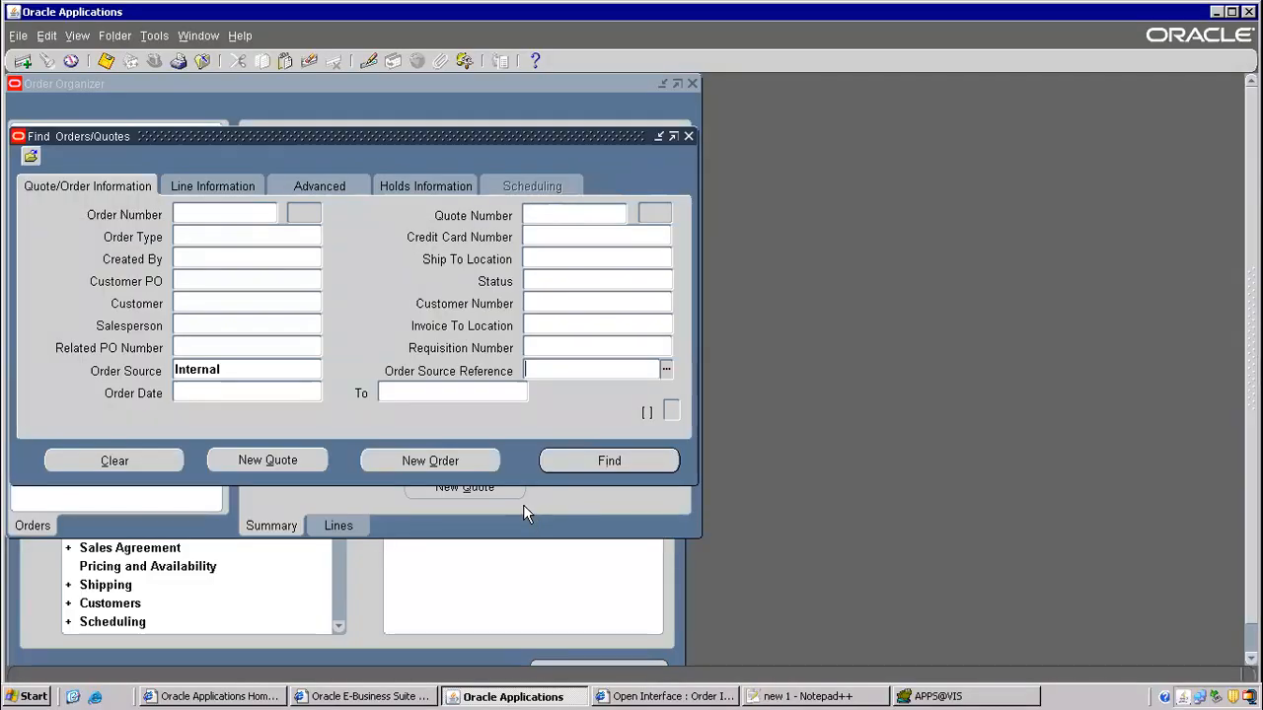
click(547, 367)
key(ctrl+v)
click(609, 461)
click(643, 427)
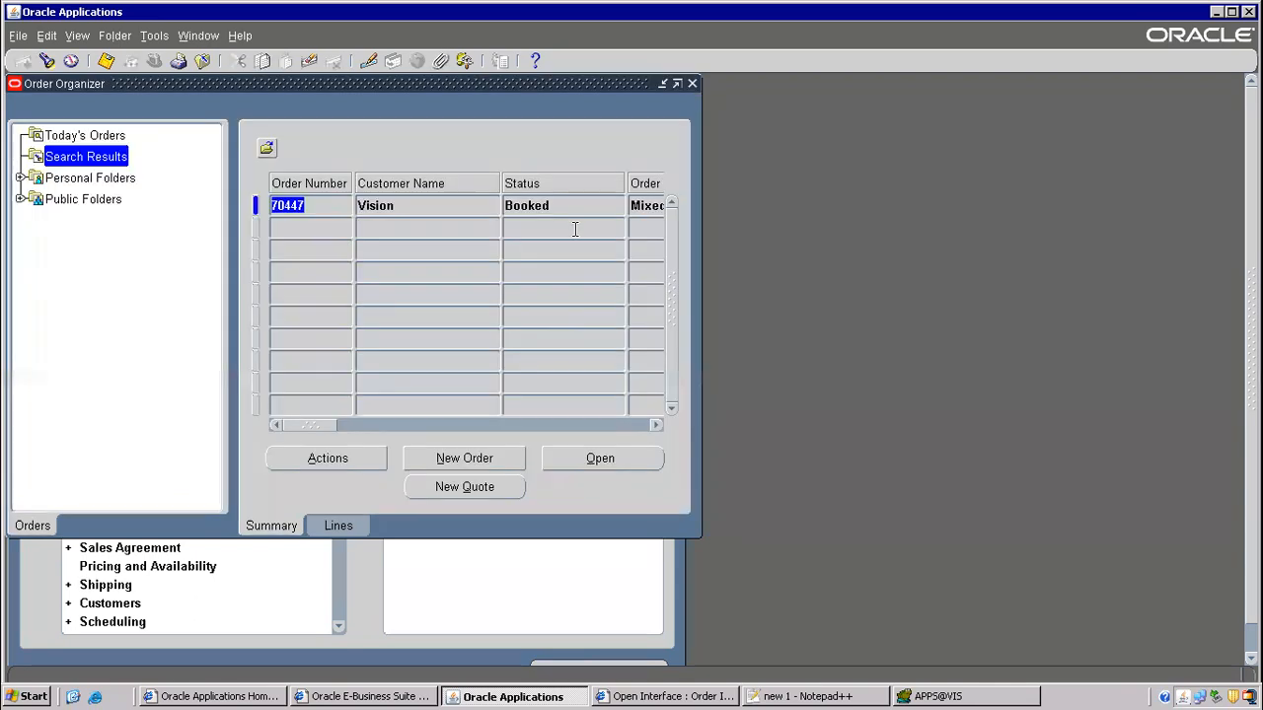
- Open order 70447 and copy its order number
click(613, 460)
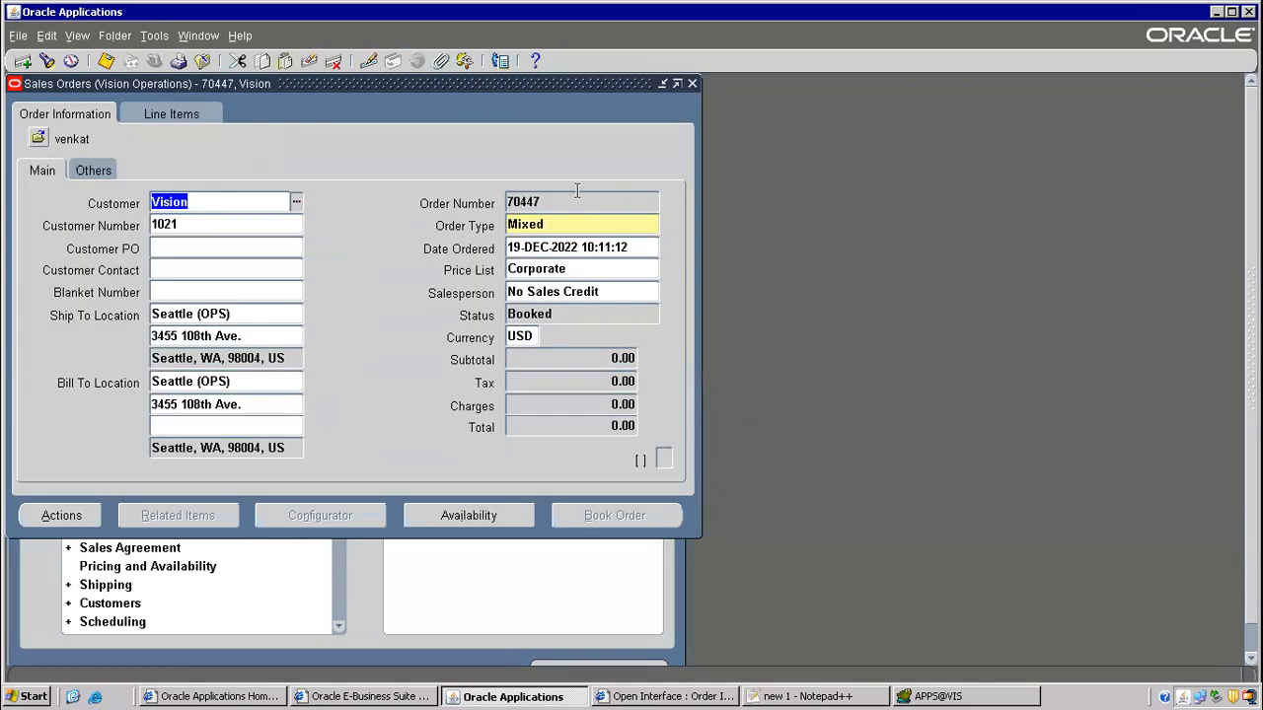
click(570, 202)
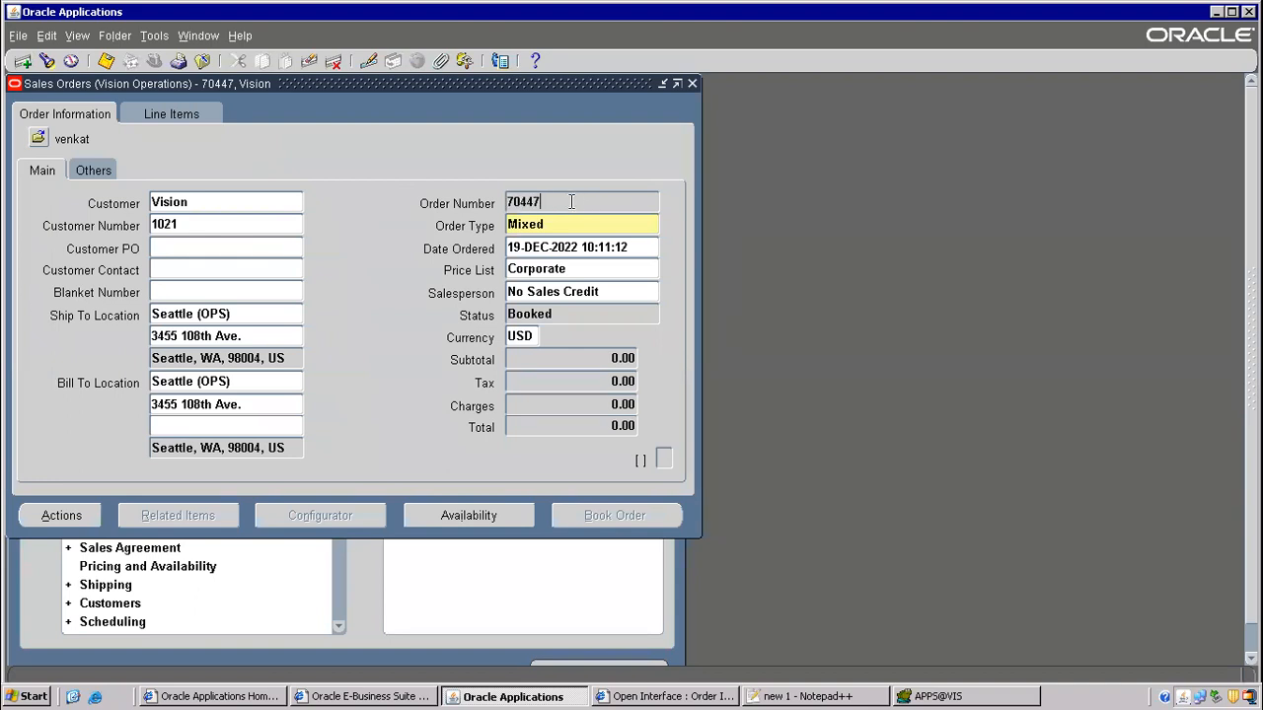
key(ctrl+c)
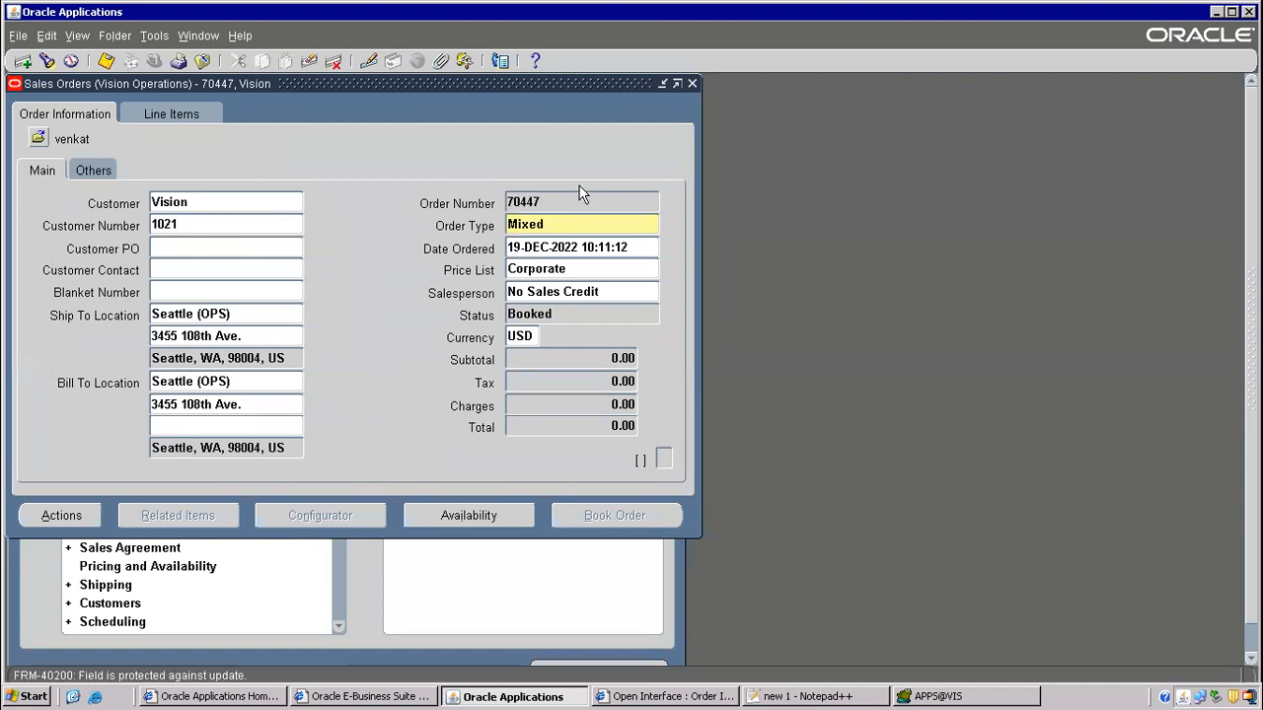
double_click(564, 202)
- Check that the ISO 999 line, quantity 3, shows status Awaiting Shipping
click(170, 114)
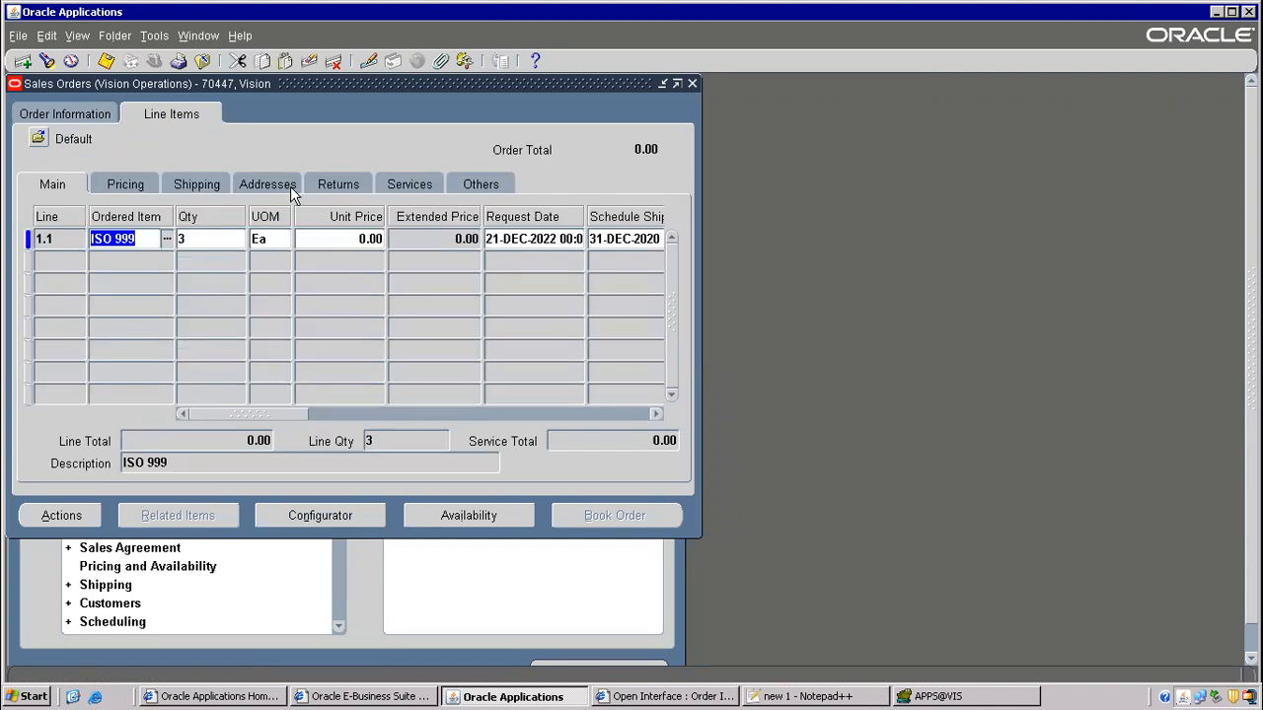
drag(238, 416, 361, 375)
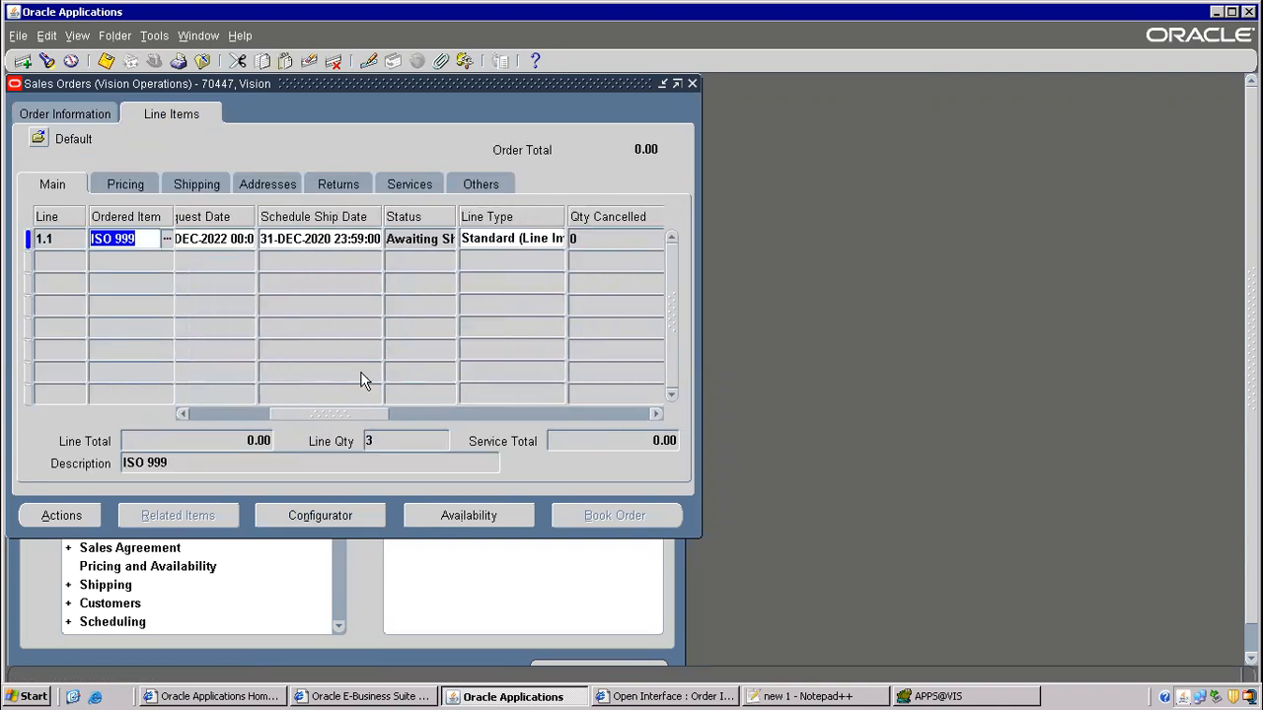
click(387, 238)
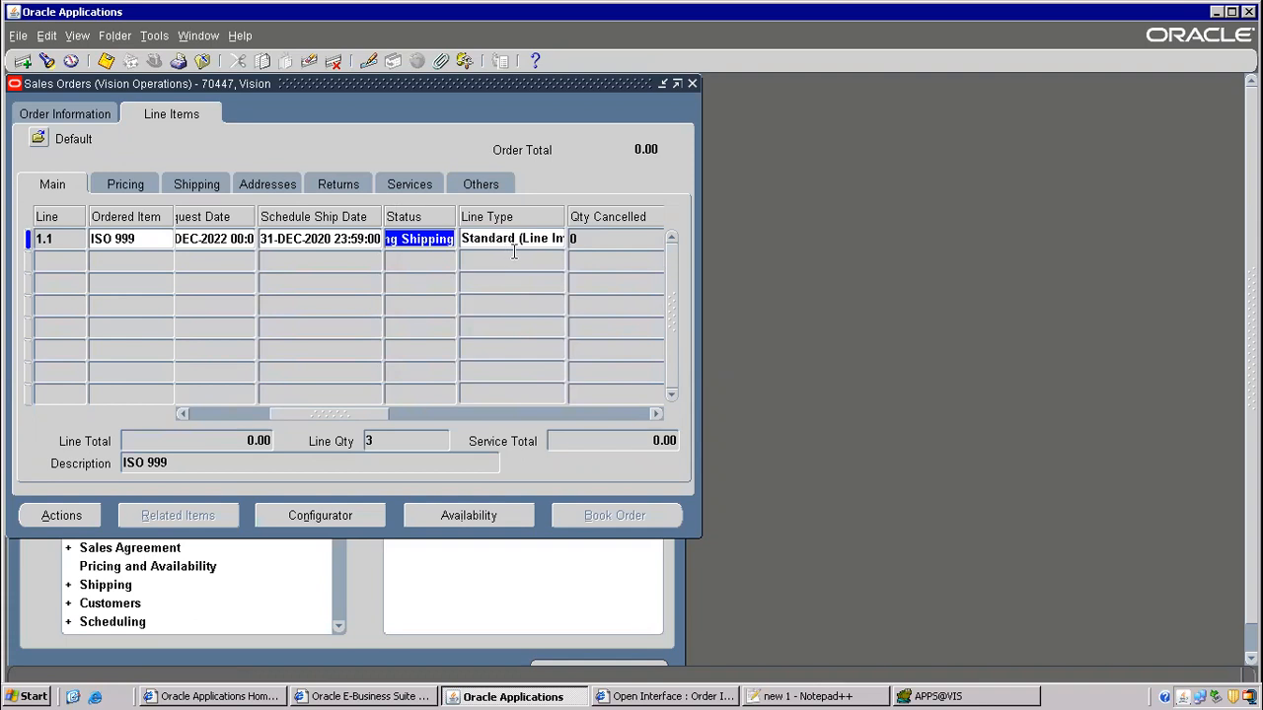
click(786, 697)
click(786, 697)
- Add the lines '5) order entry' and '6) booking' below the order tables
click(786, 696)
scroll(345, 503, down, 8)
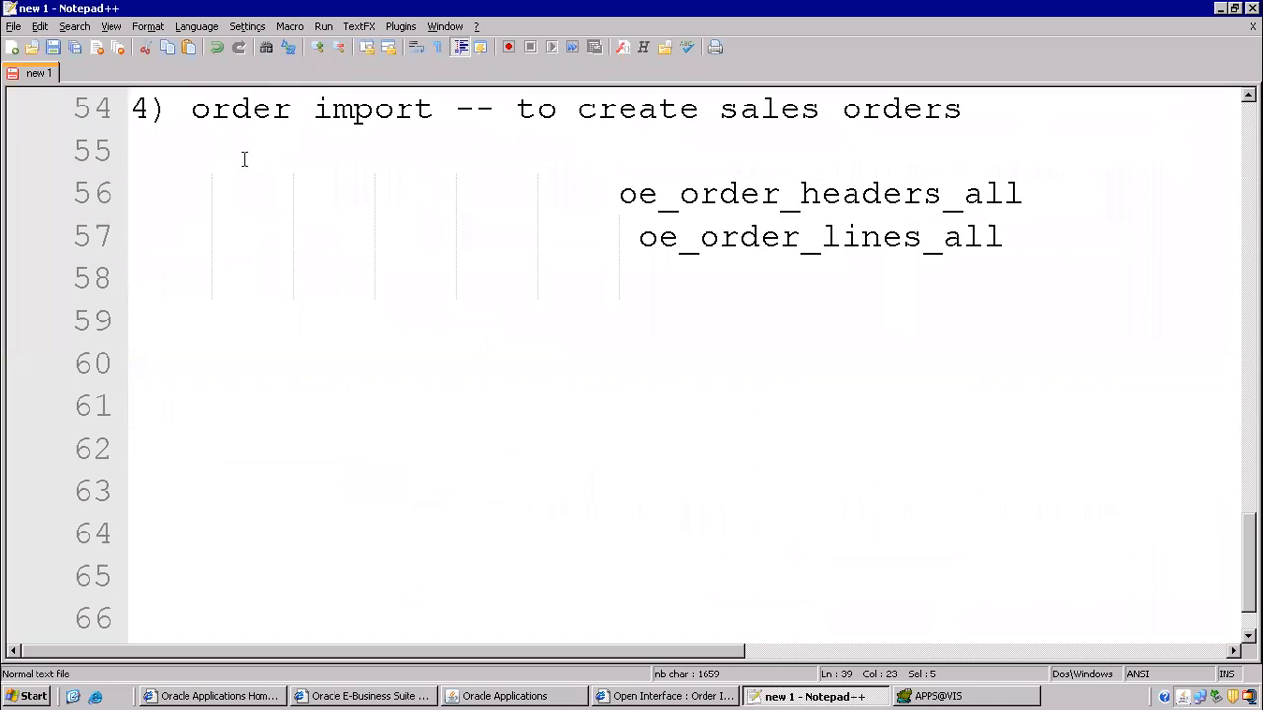
click(168, 330)
key(Tab)
text(ord)
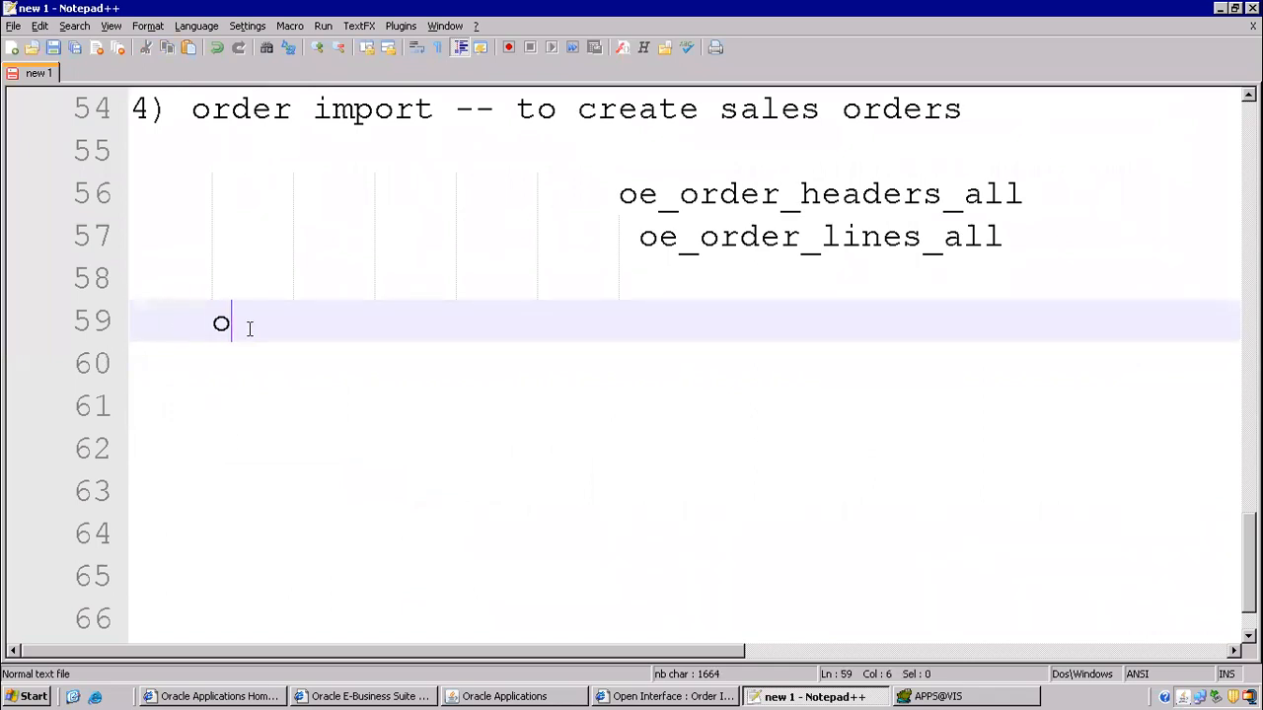
text(er enty)
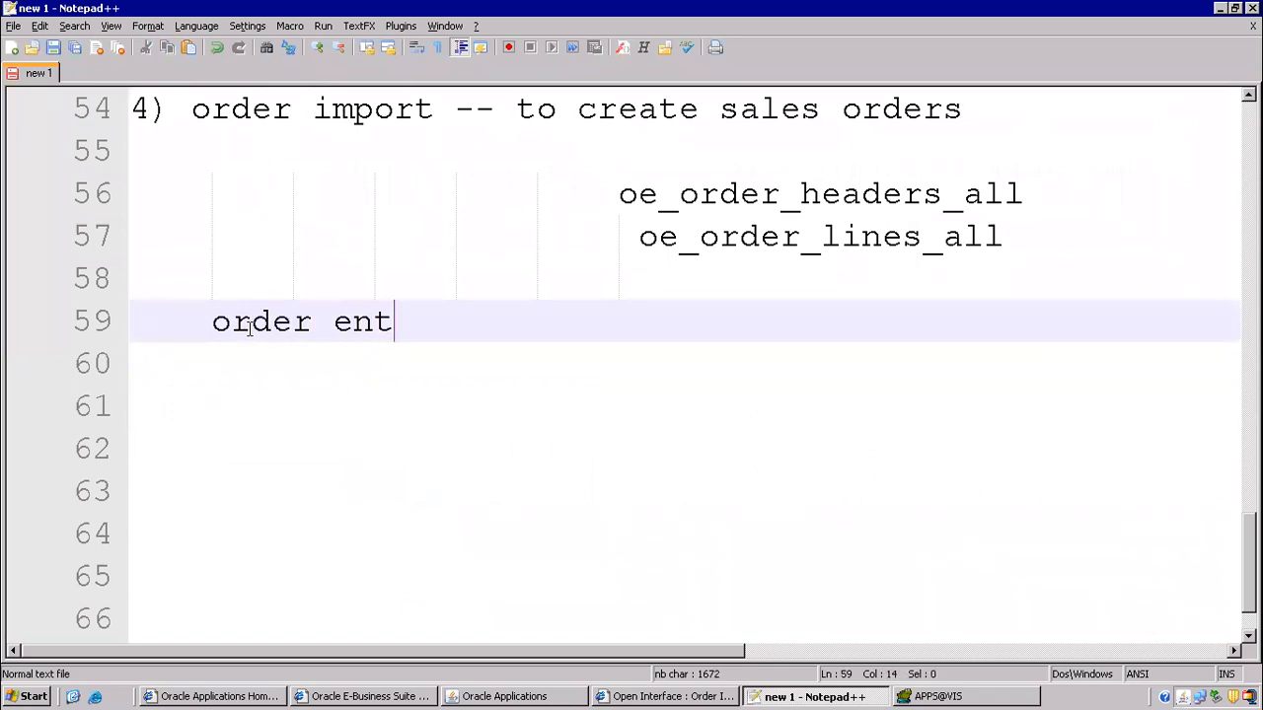
key(BackSpace)
text(ry)
key(Return)
text(booking)
key(Return)
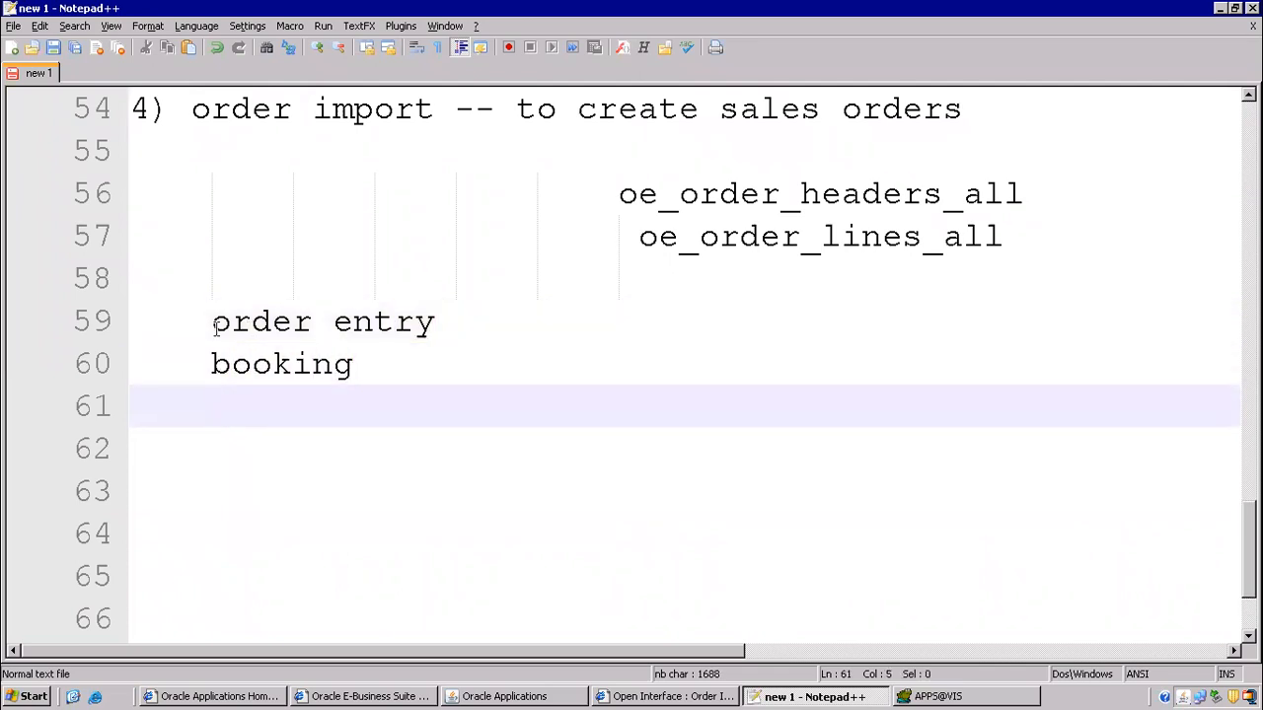
click(171, 324)
text(5))
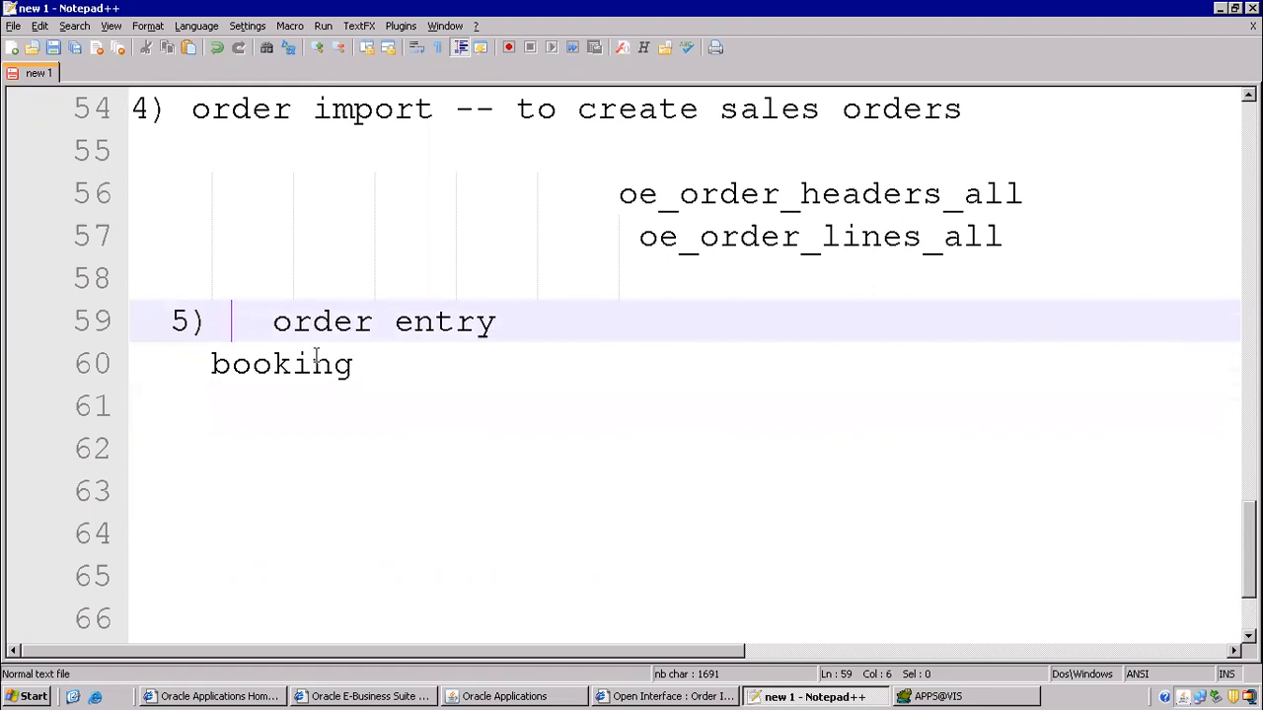
key(Down)
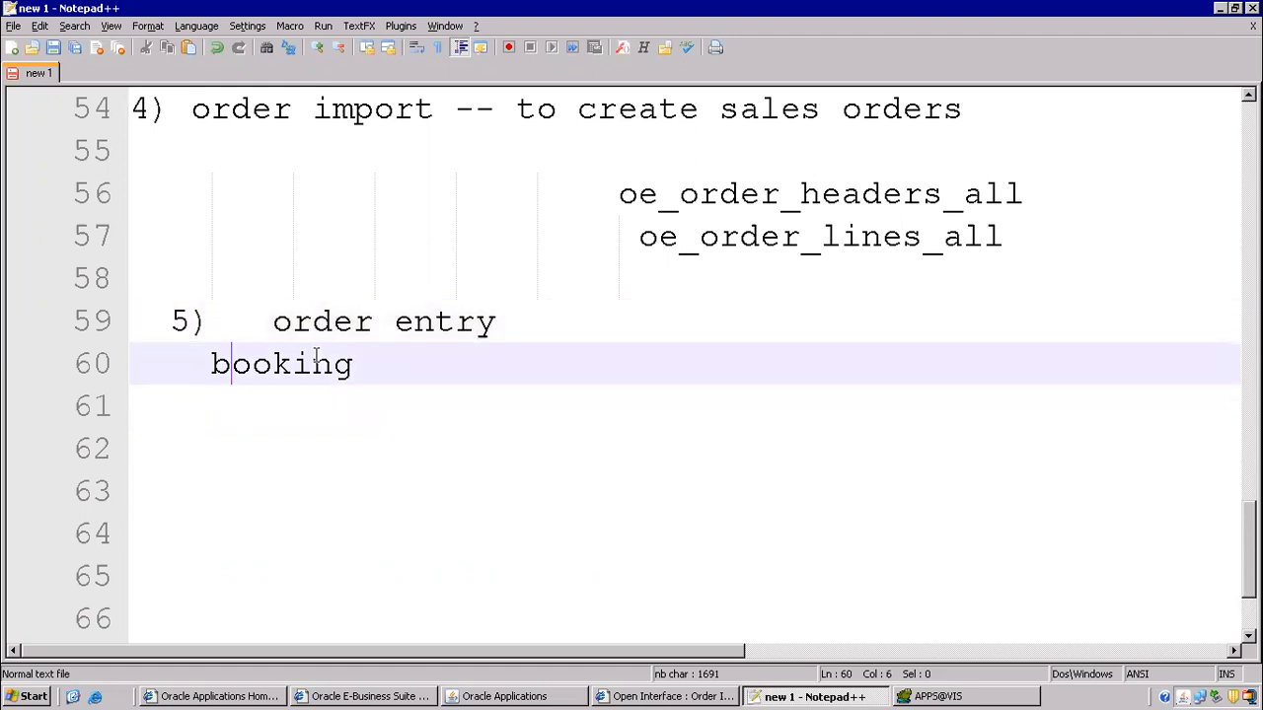
text(6))
- Add '7) pick release', '8) shipping ---> M1' and '9) PO receipt' to the notes
key(Down)
text(7) )
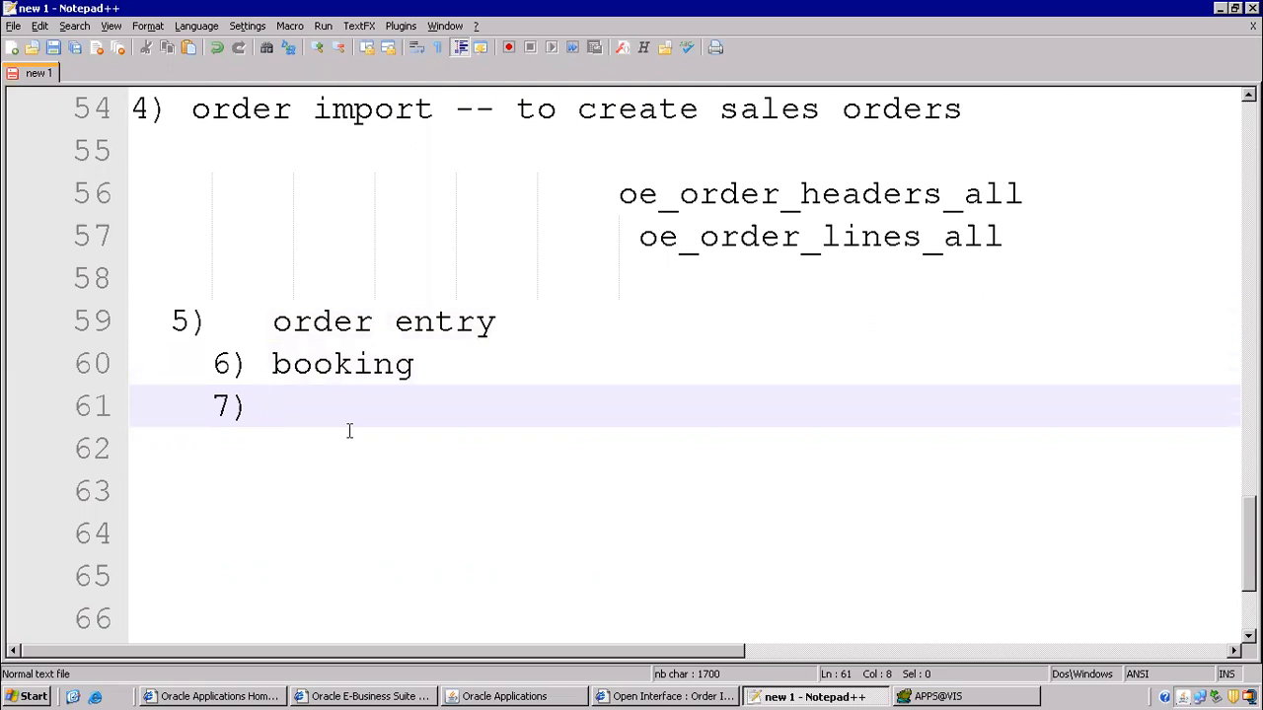
text(pick release)
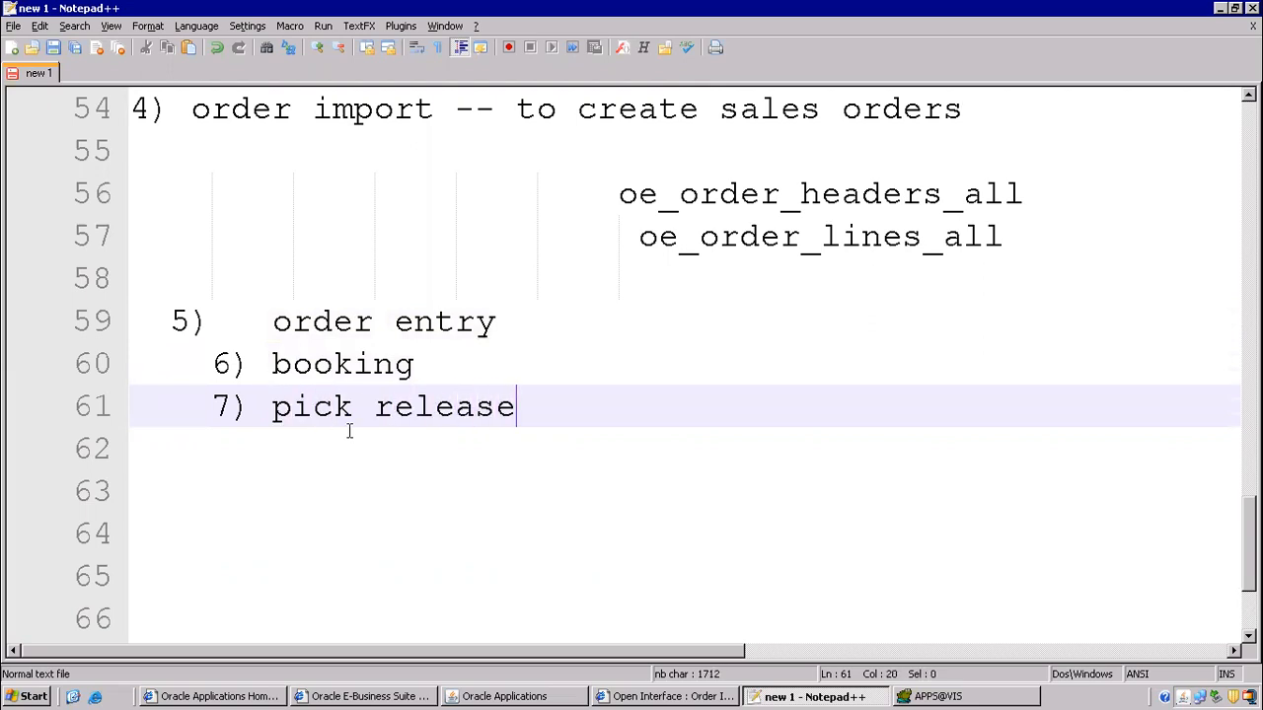
key(Return)
text(8) shippi)
key(BackSpace)
text(pping --- M1)
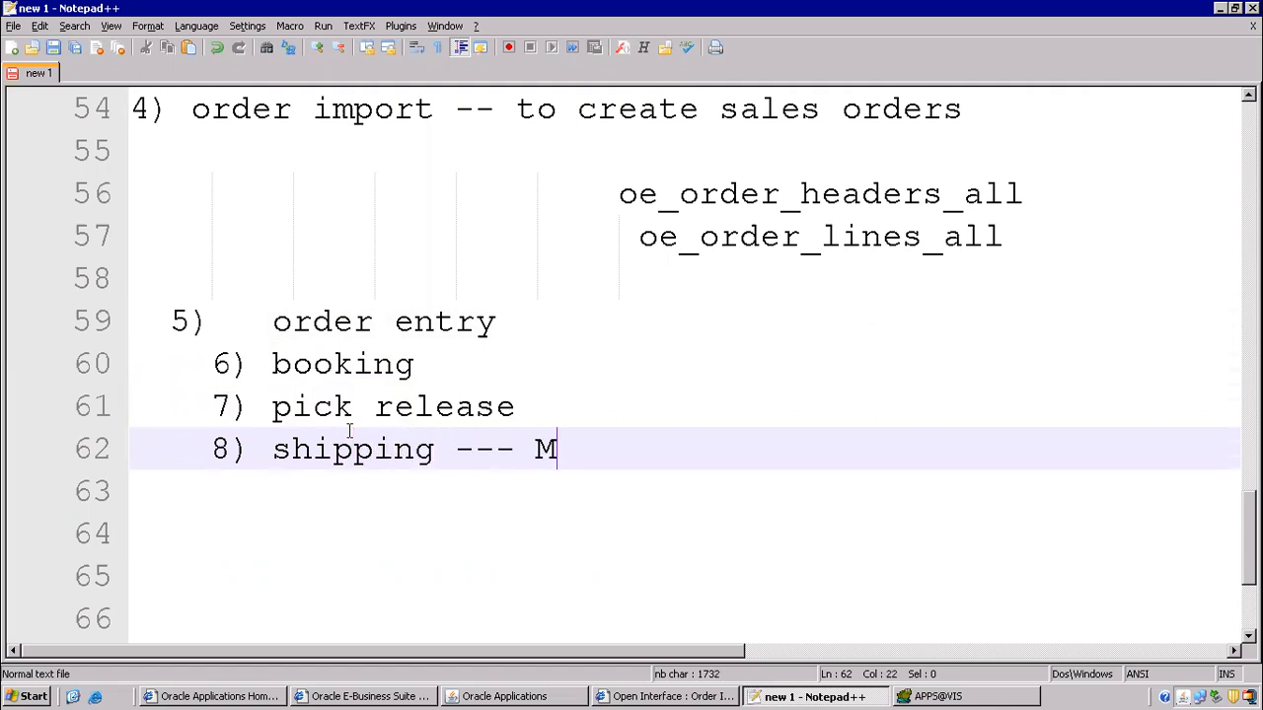
key(Left)
key(Left)
text(>)
key(End)
key(Return)
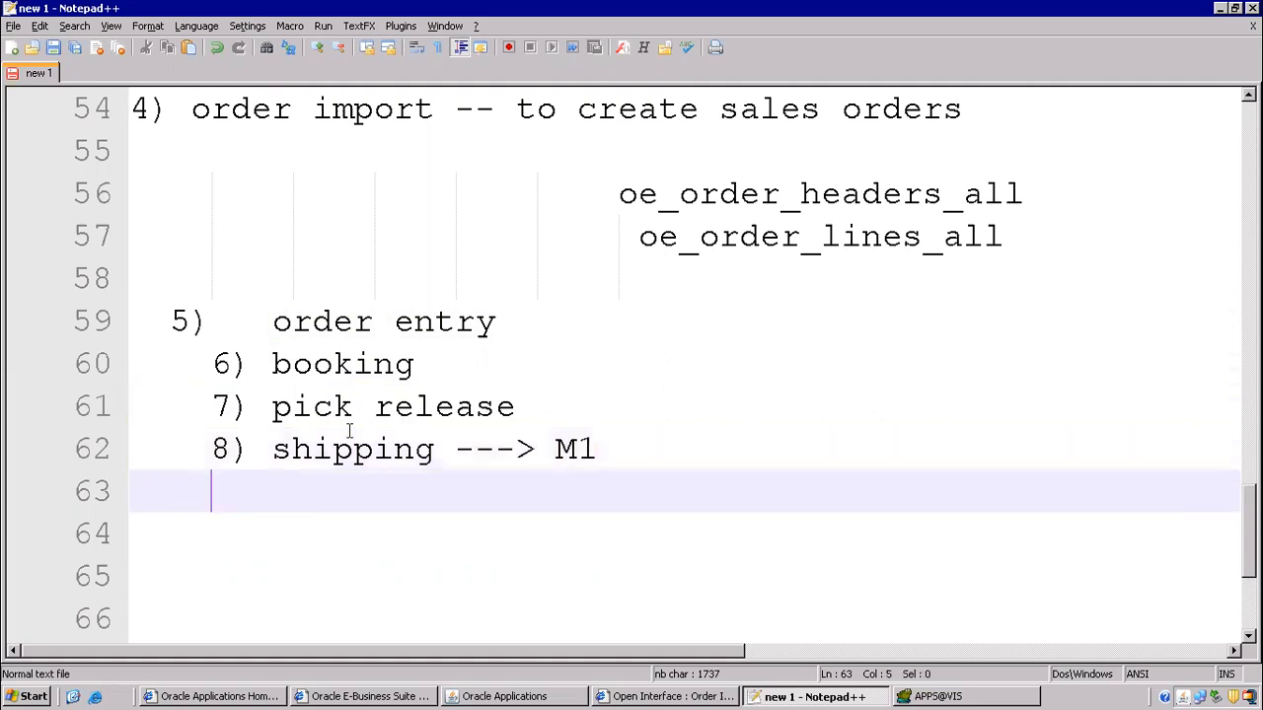
text(9) receipt)
key(Left)
key(Left)
key(Left)
key(Left)
key(Left)
key(Left)
key(Left)
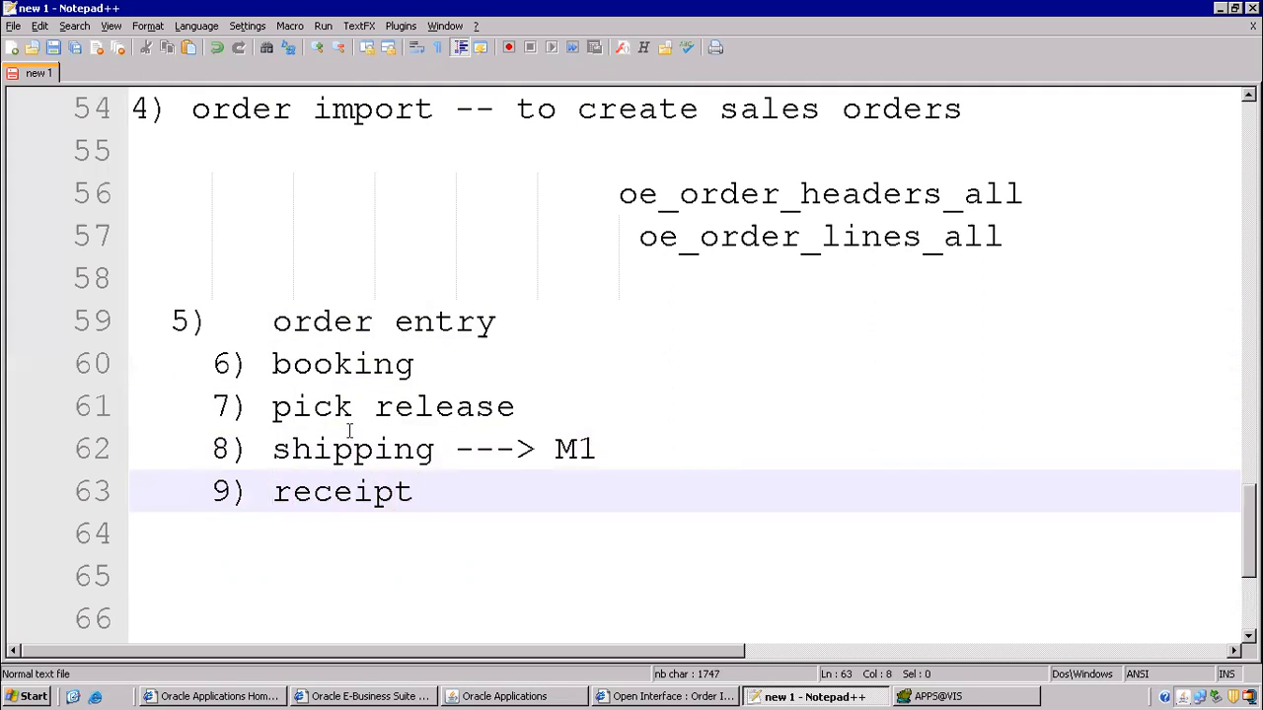
text(PO)
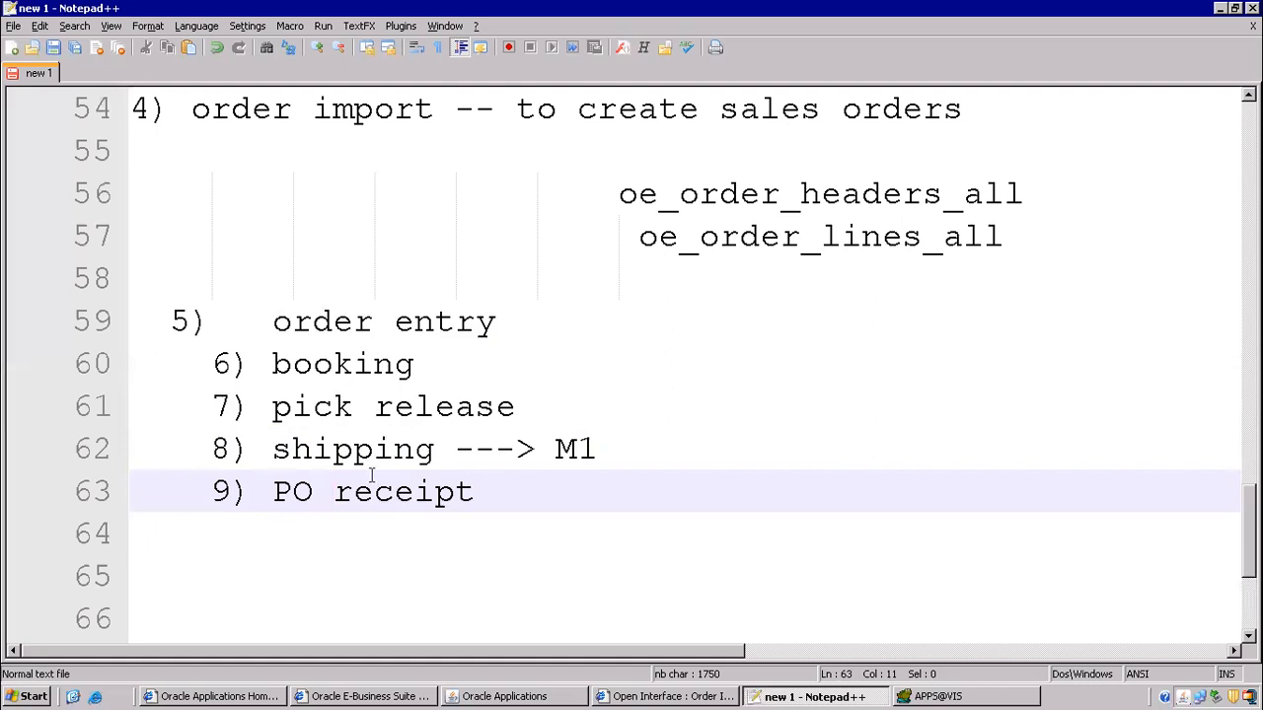
drag(251, 365, 489, 373)
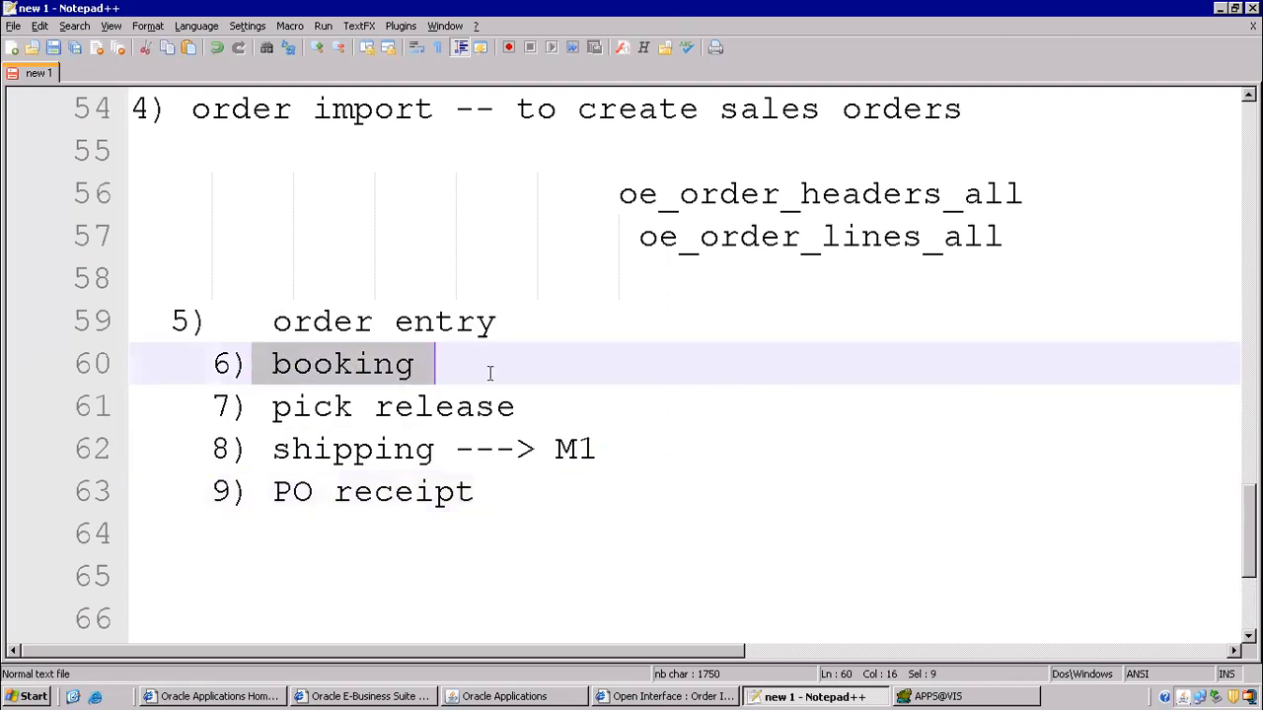
drag(273, 410, 619, 465)
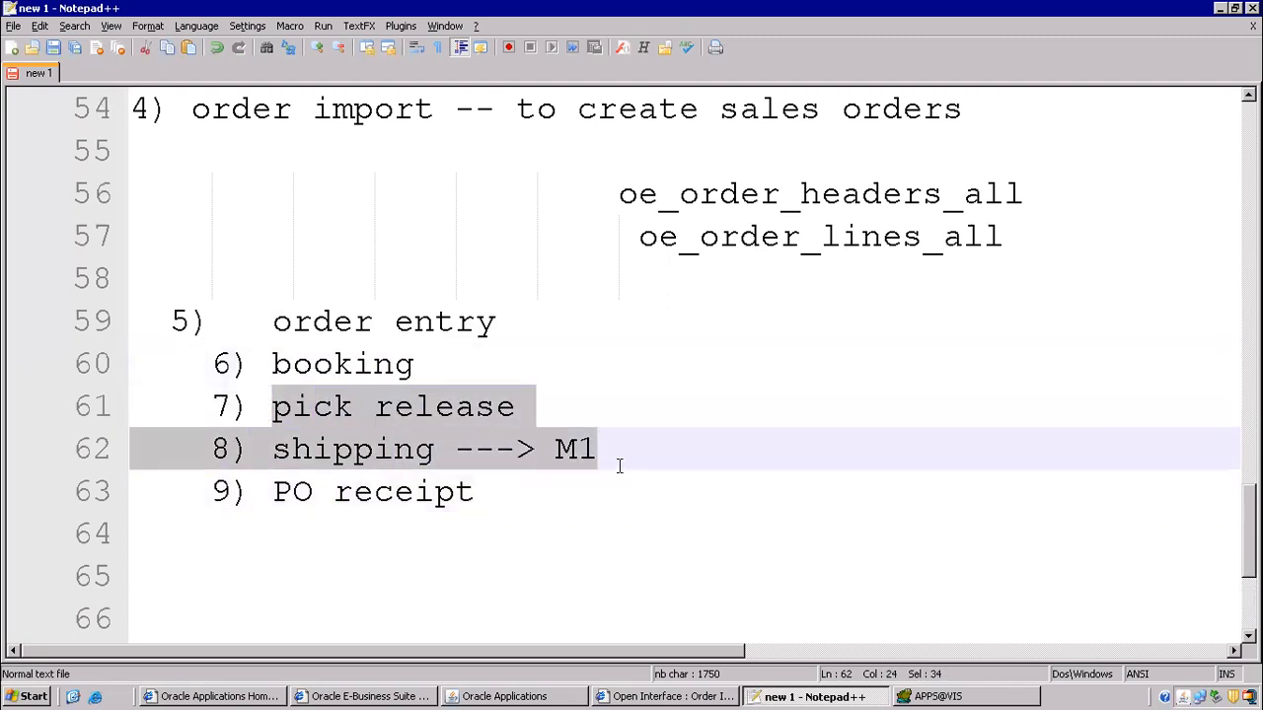
- Copy the sales order number from the order header and close Sales Orders
click(523, 697)
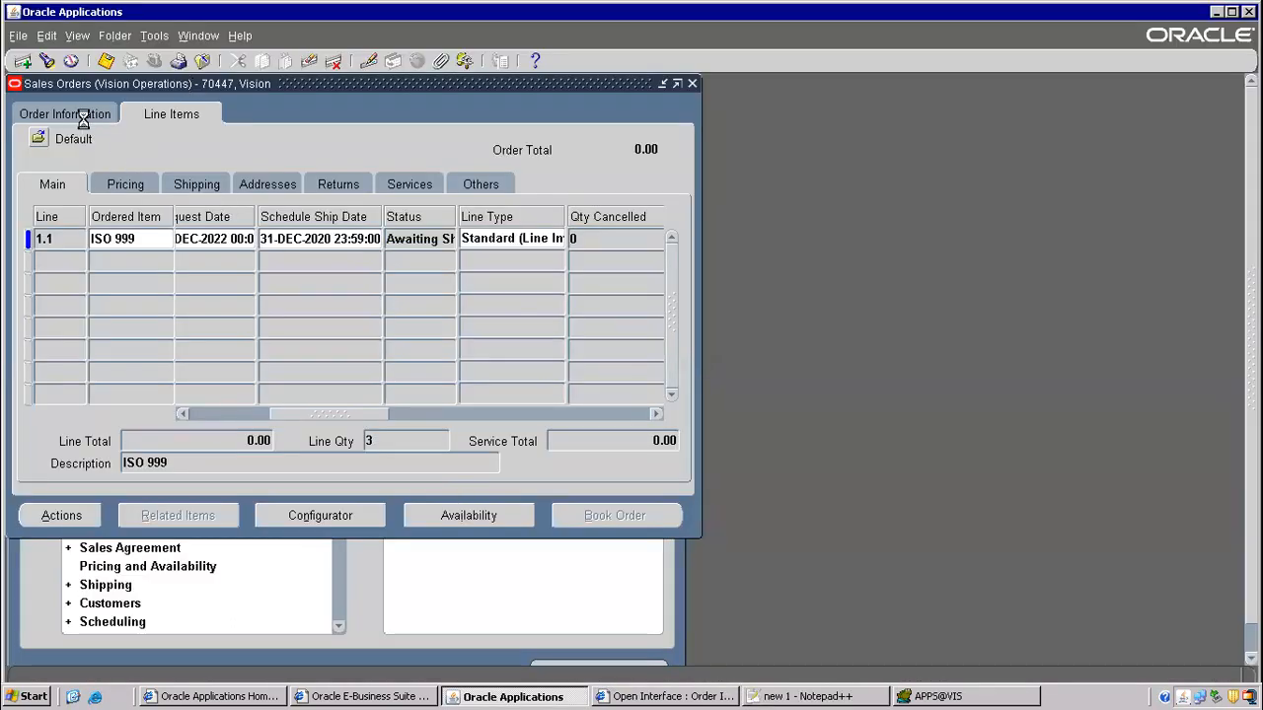
click(85, 117)
right_click(516, 200)
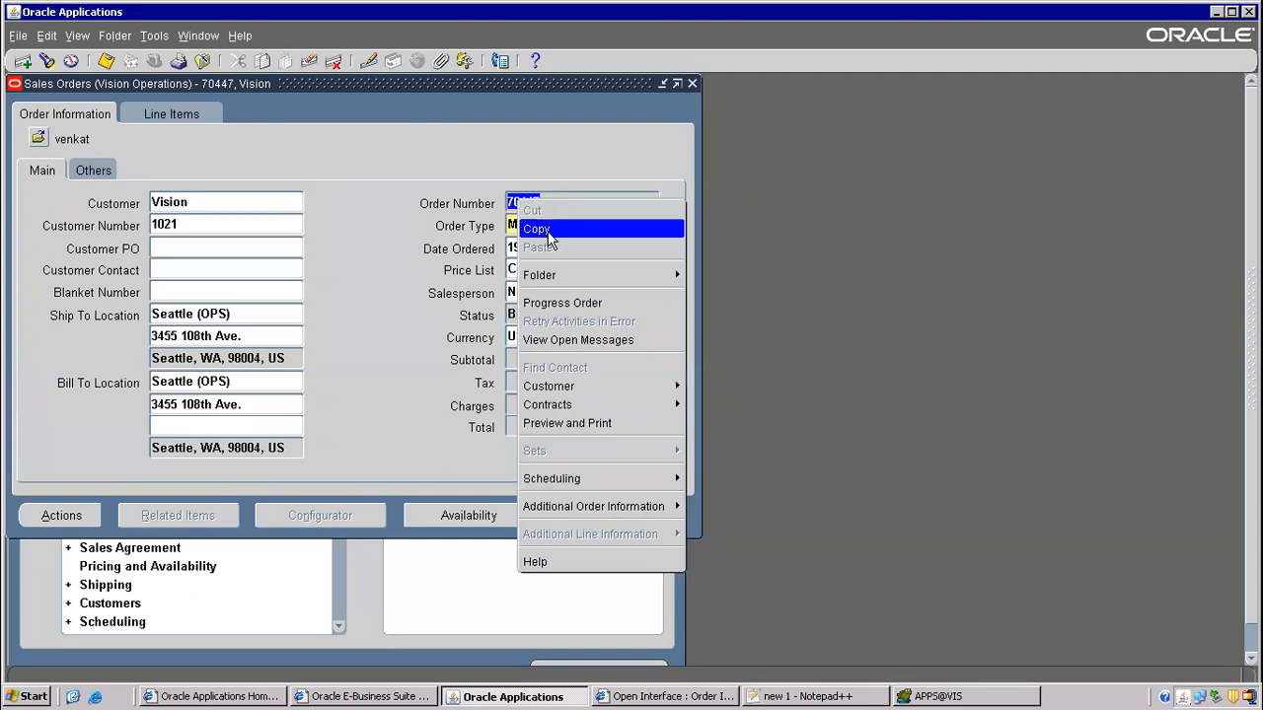
click(541, 224)
click(206, 62)
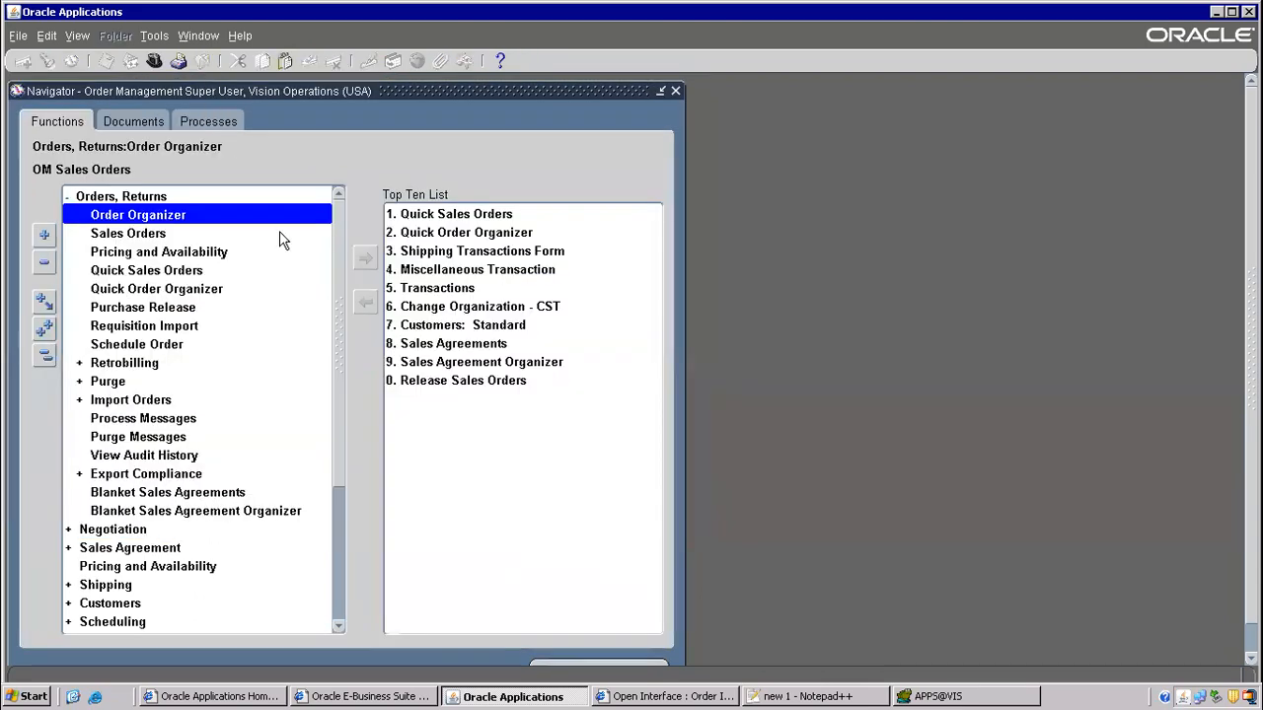
- In Shipping > Release Sales Orders, set release rule Standard and order number 79447
key(alt+t)
key(o)
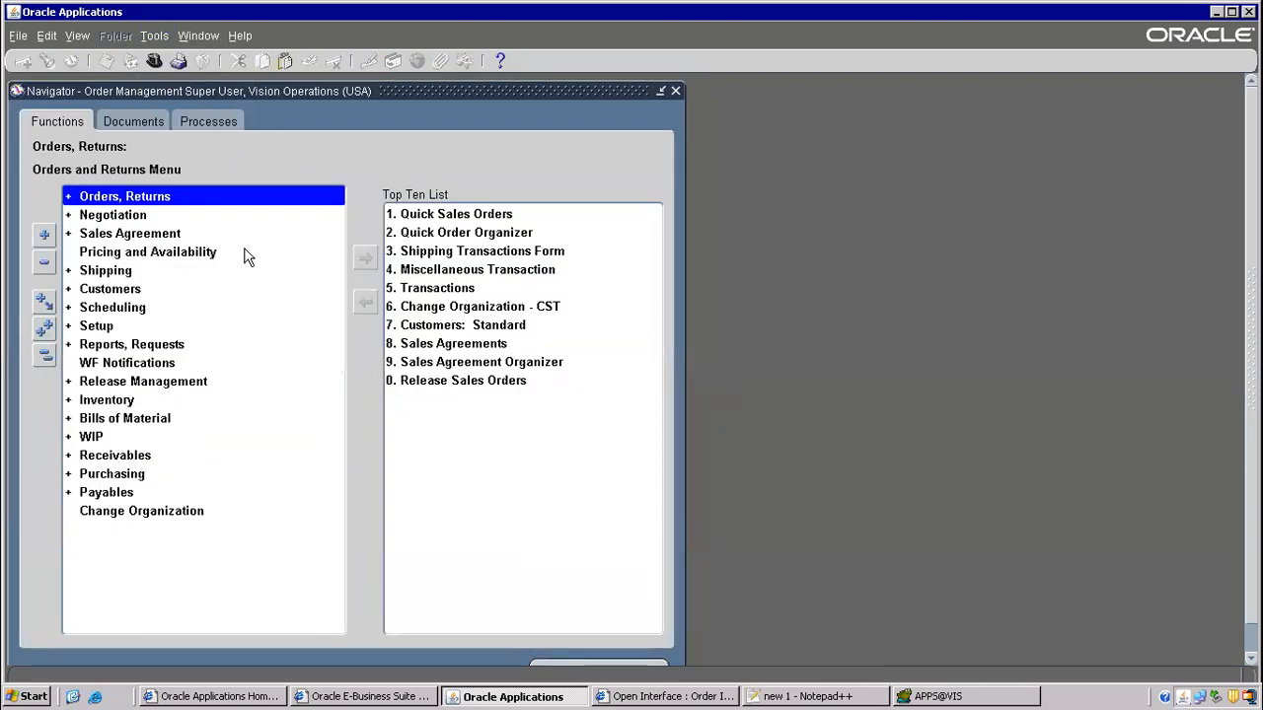
double_click(119, 273)
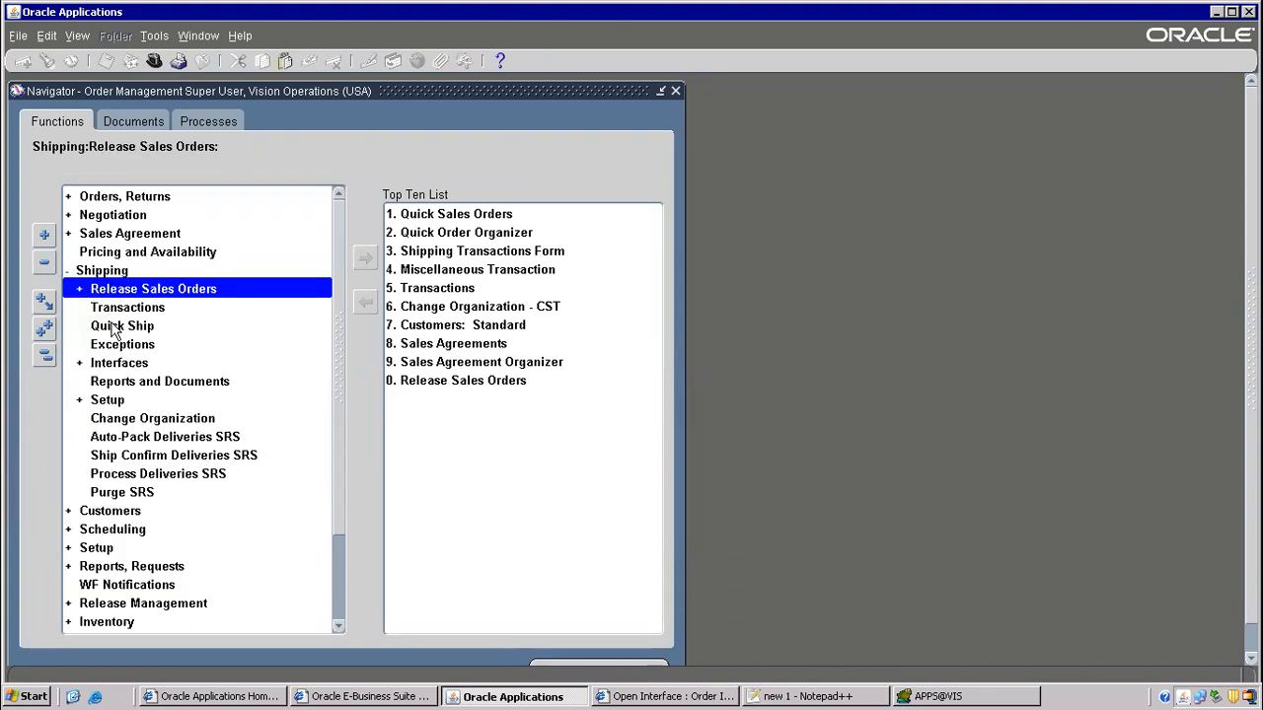
double_click(153, 293)
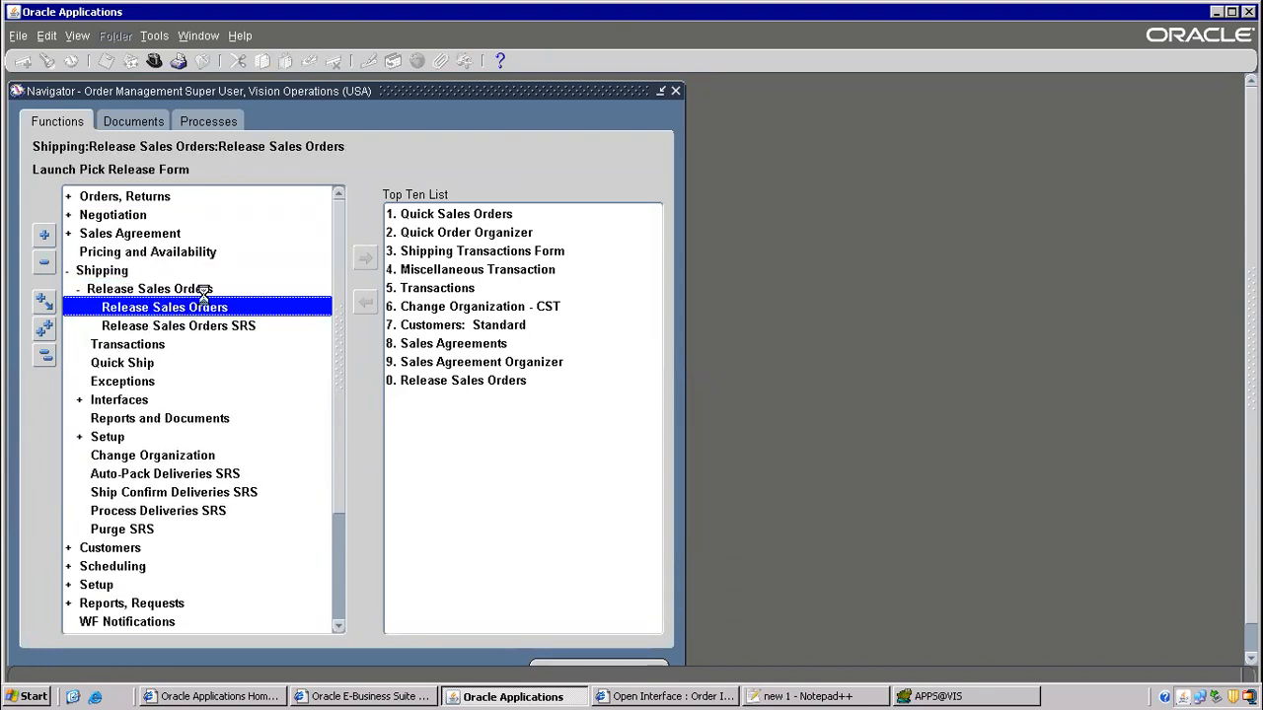
text(standard)
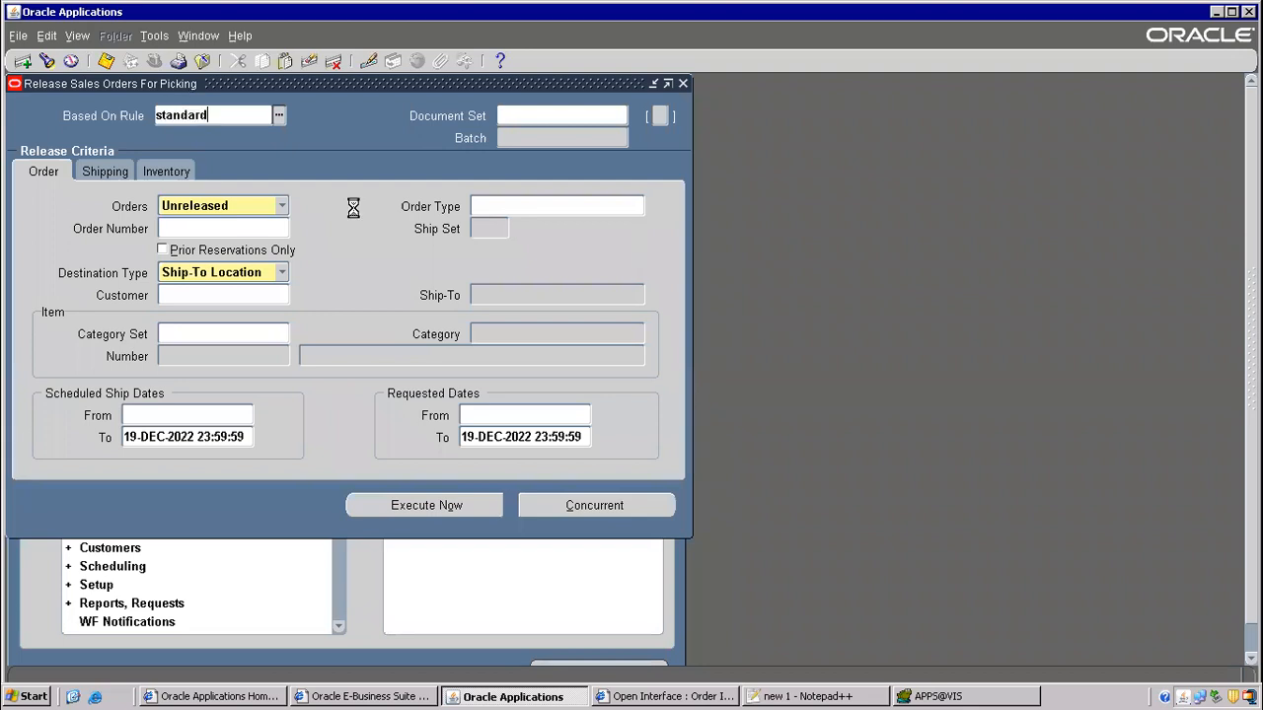
key(Tab)
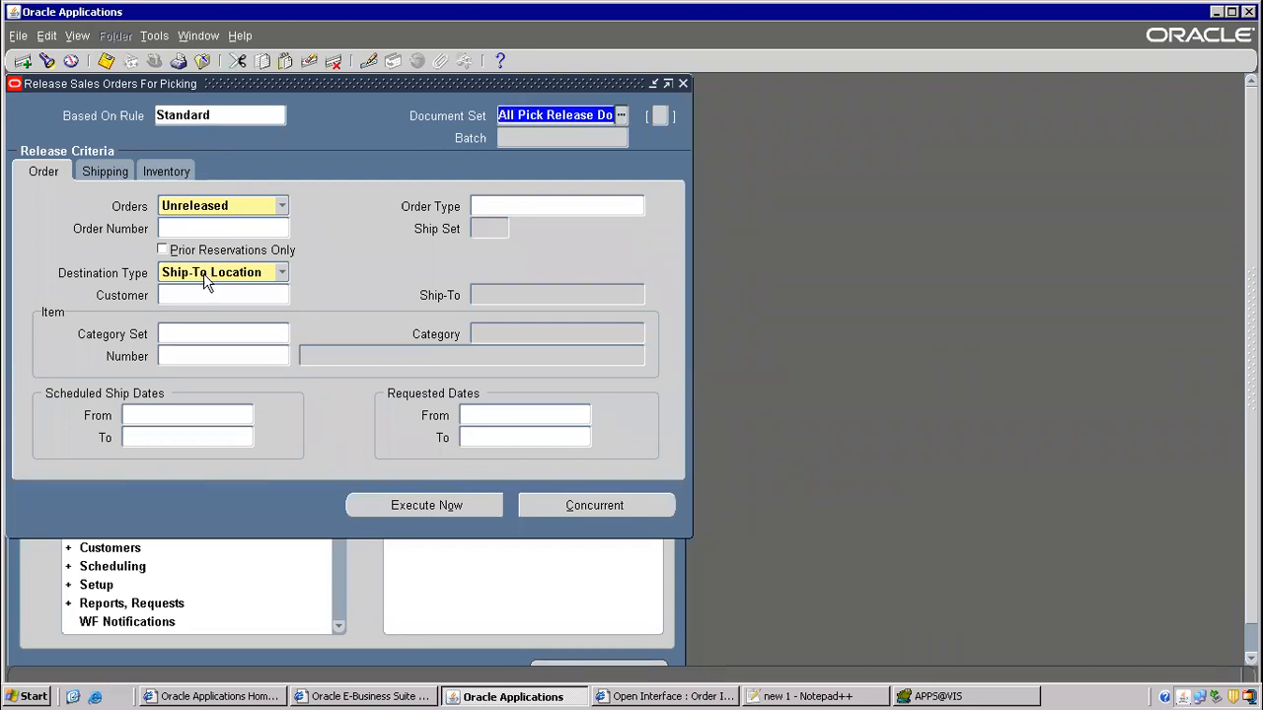
click(190, 228)
text(79447)
key(Tab)
- Set ship confirm rule Auto Ship, autopack delivery Yes, and execute the pick release now
click(176, 164)
click(119, 175)
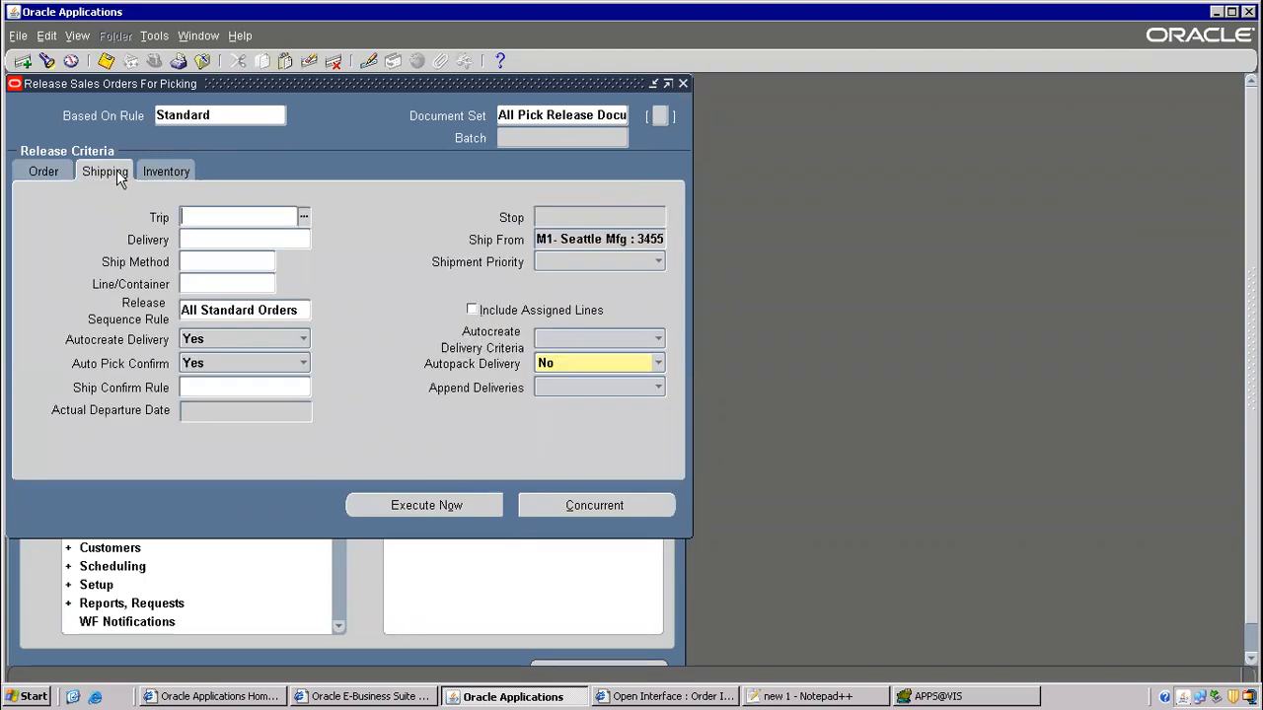
click(209, 385)
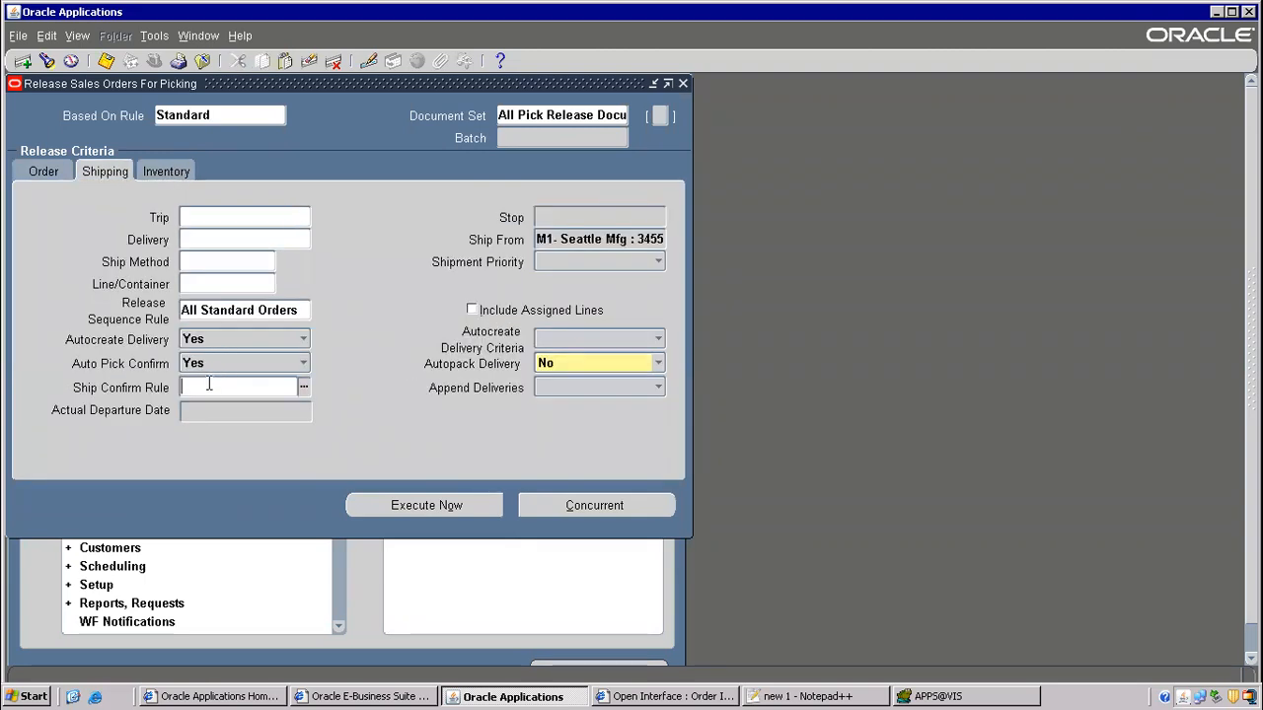
text(auto ship)
key(Tab)
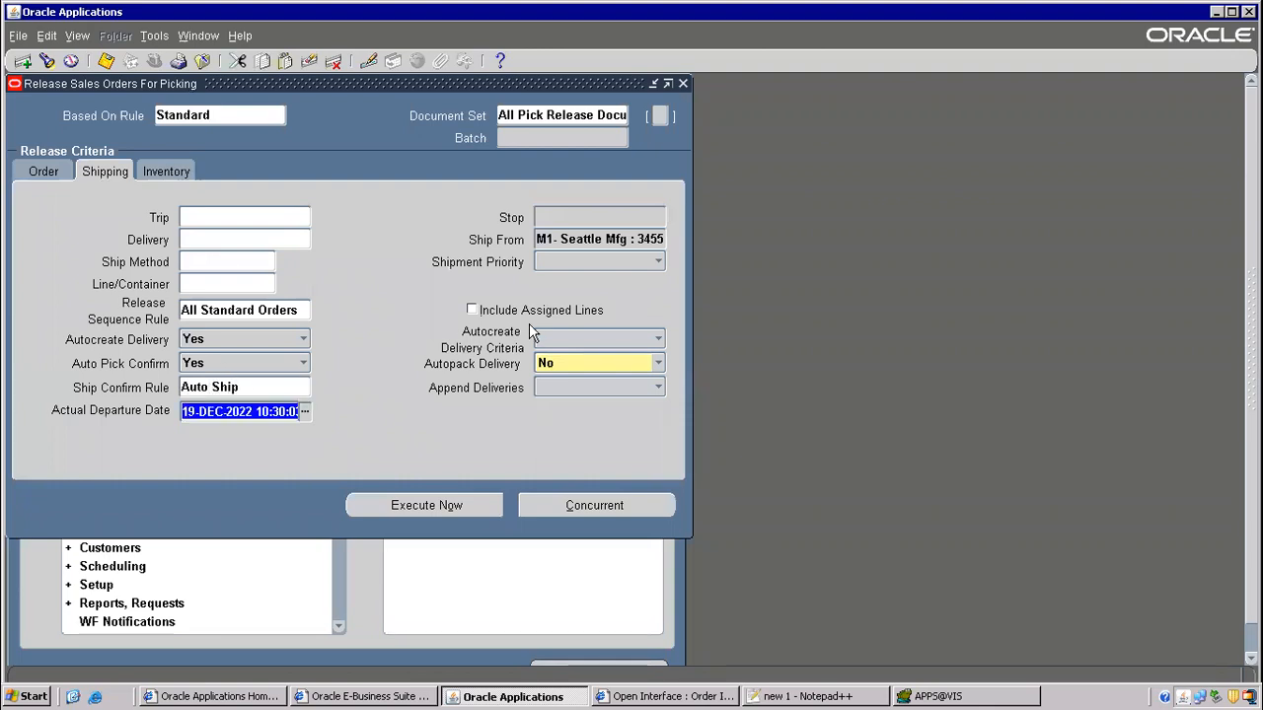
click(571, 375)
click(551, 396)
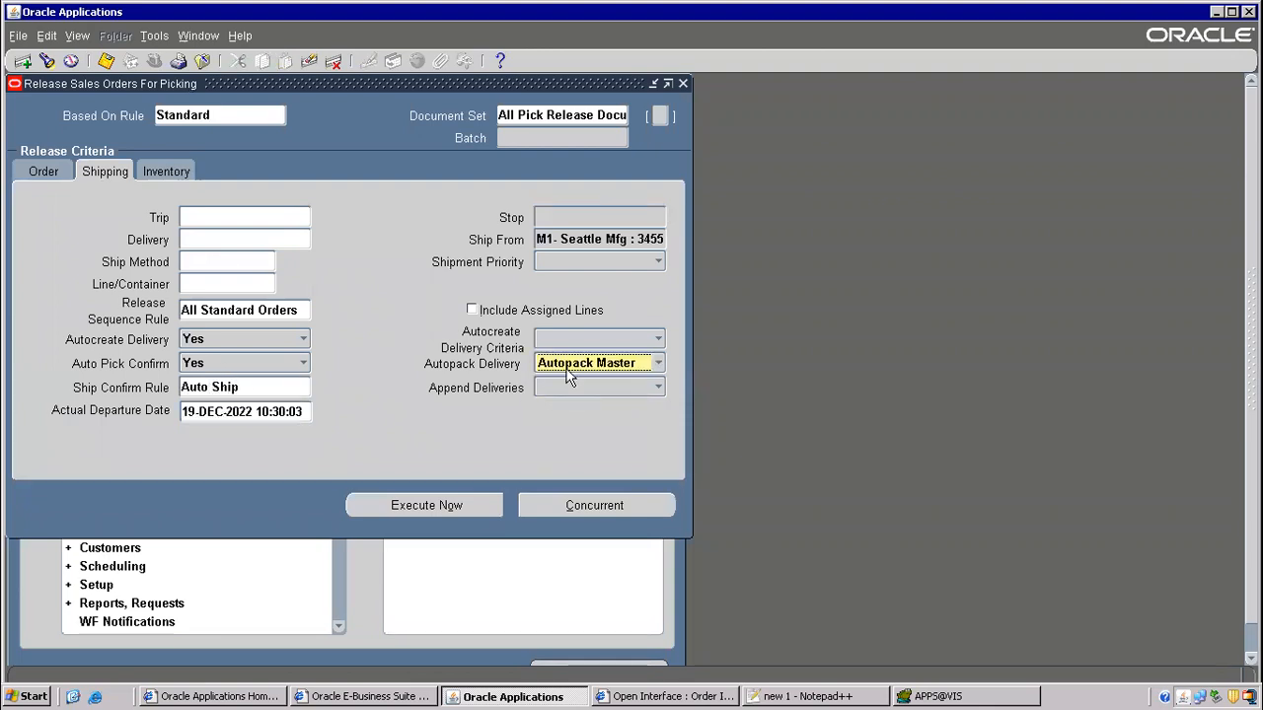
click(571, 364)
click(564, 350)
click(395, 507)
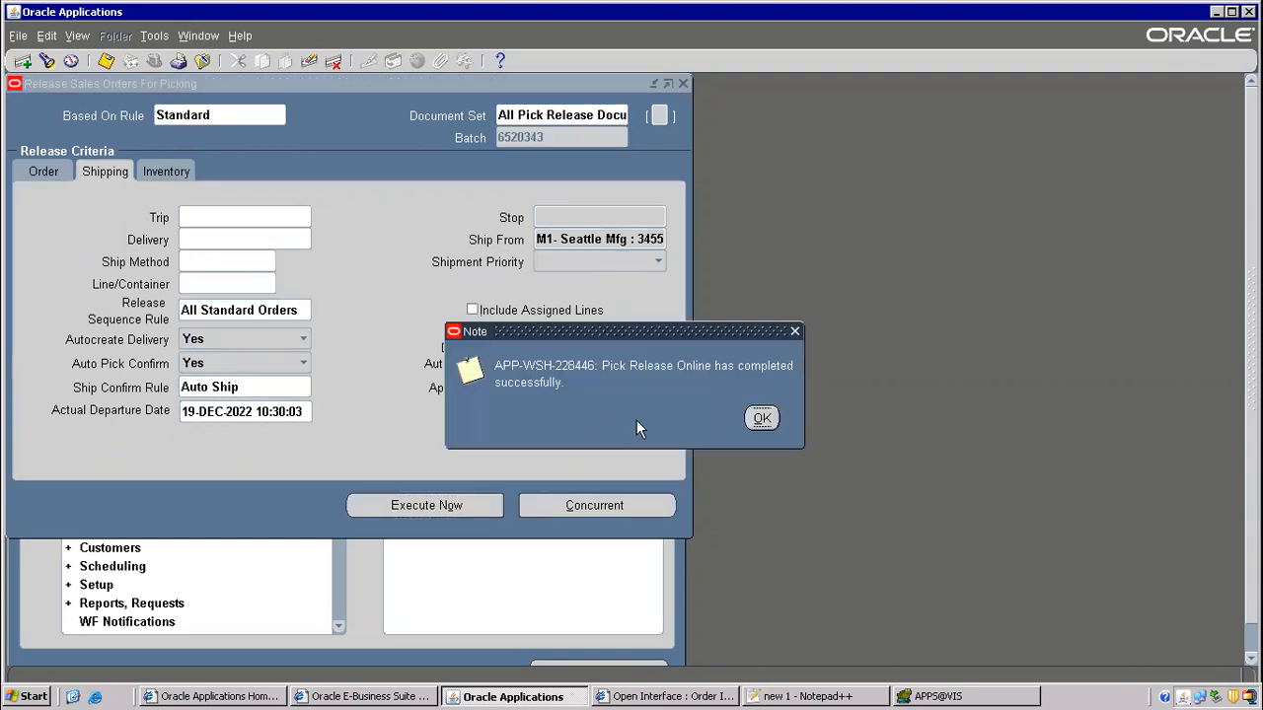
- Dismiss the completion note, check the warehouse criteria, and reopen the Release Sales Orders form
click(758, 418)
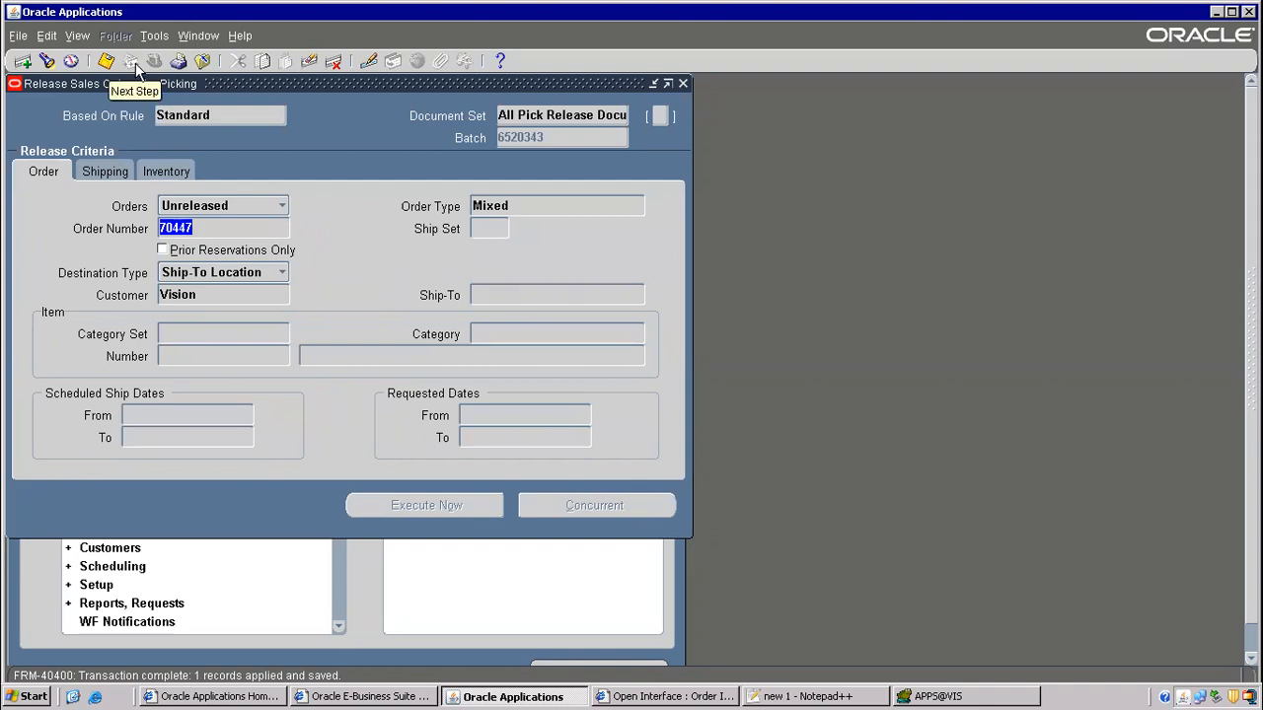
click(184, 168)
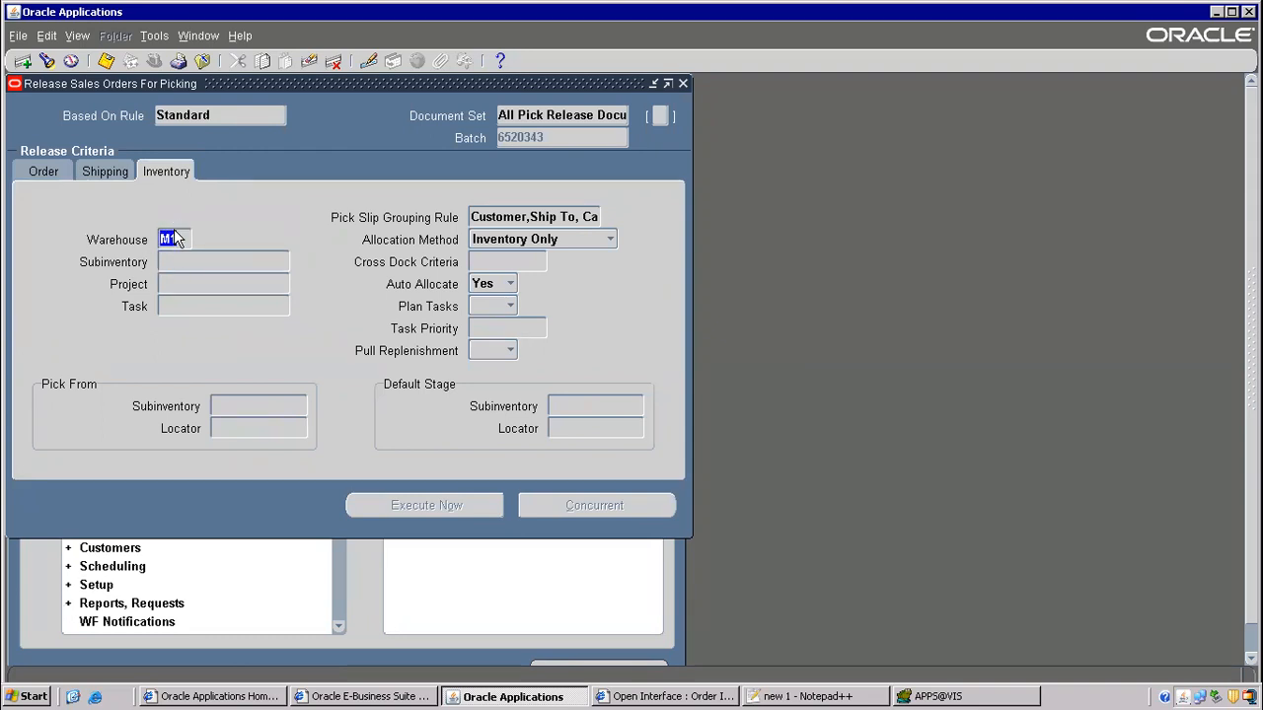
click(201, 62)
double_click(162, 312)
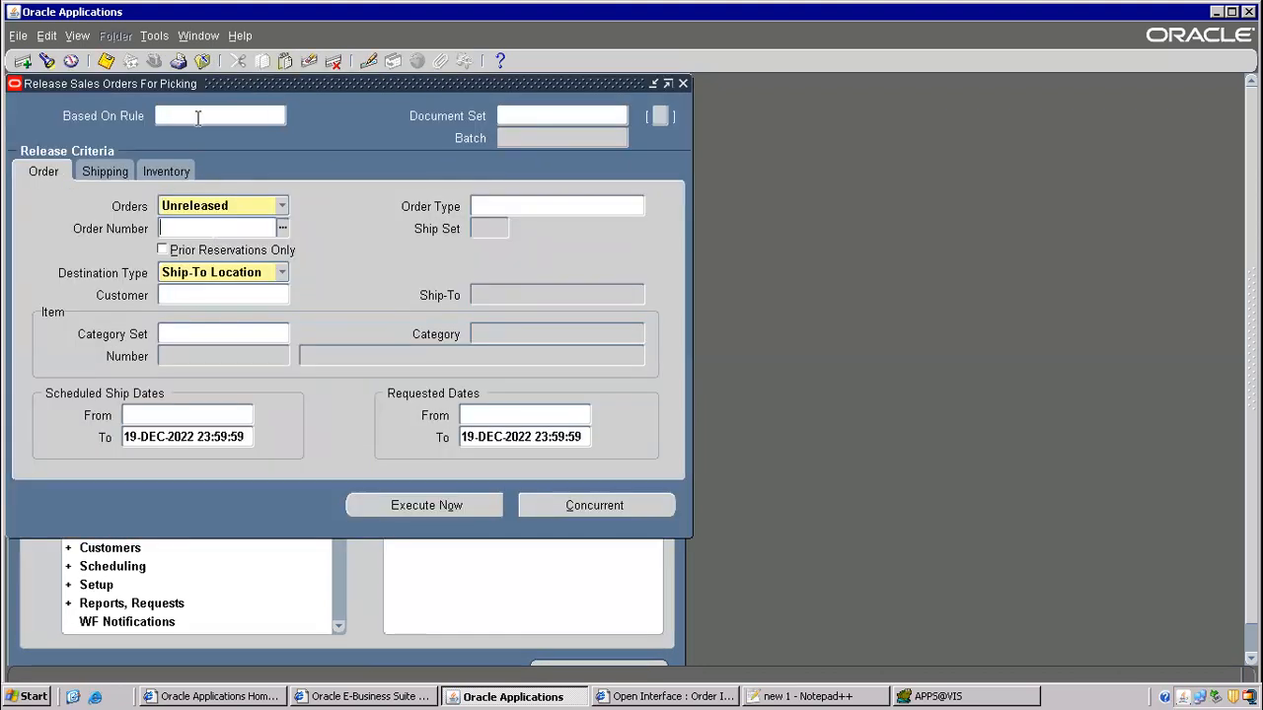
- Set release rule Standard, paste the copied order number, and use warehouse M2
click(198, 116)
text(standard)
key(Tab)
click(201, 227)
key(ctrl+v)
key(Tab)
click(166, 173)
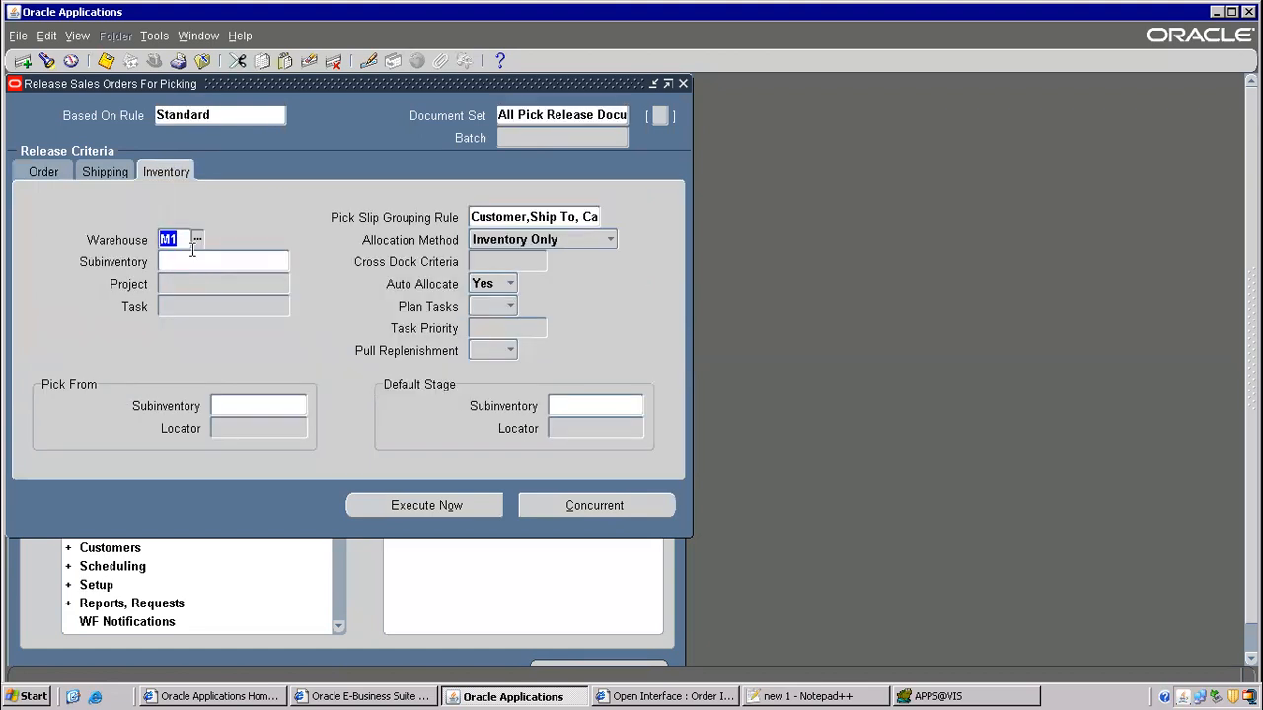
text(m2)
key(Tab)
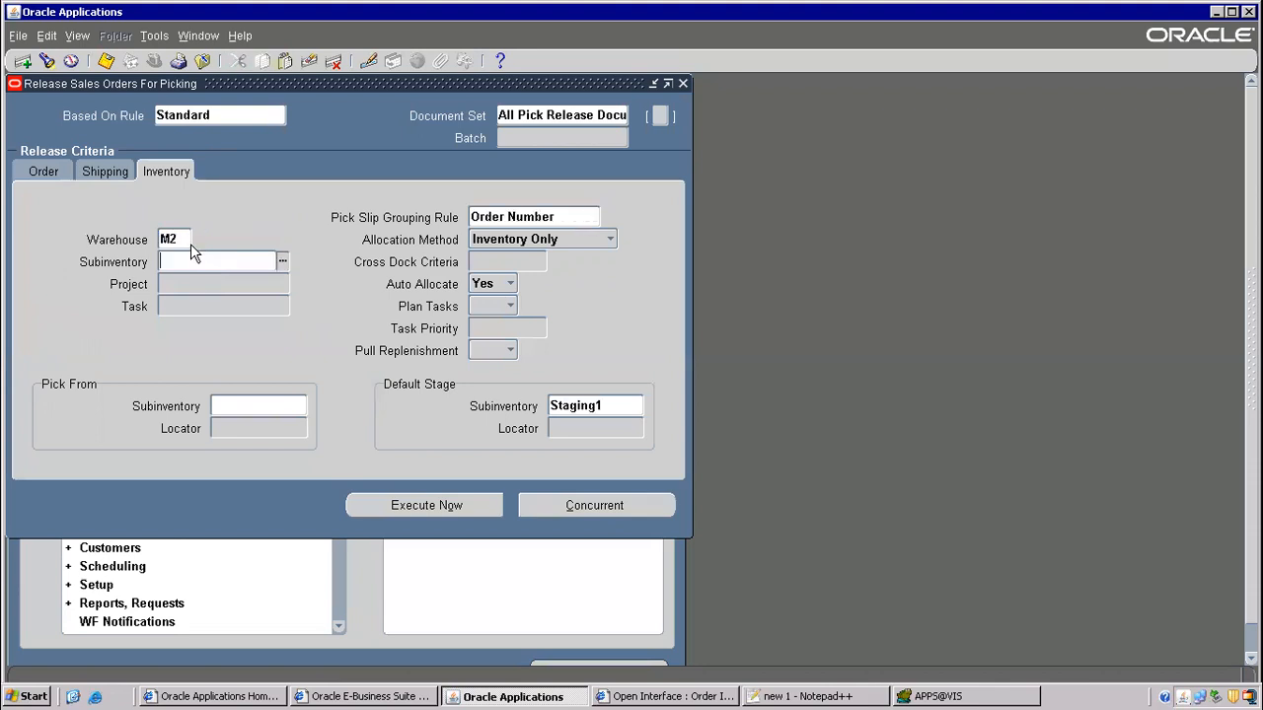
- Turn autopack delivery on, execute the pick release, acknowledge the warning, and view requests
click(103, 172)
click(607, 364)
click(562, 386)
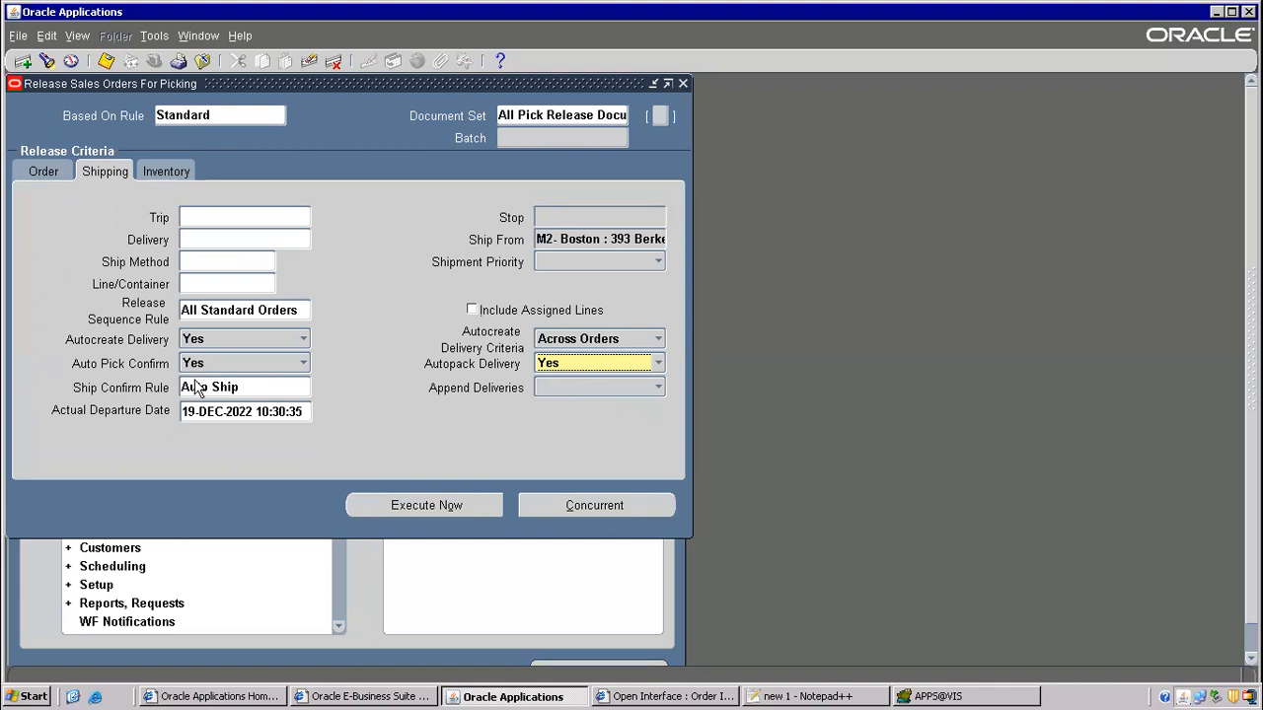
click(434, 514)
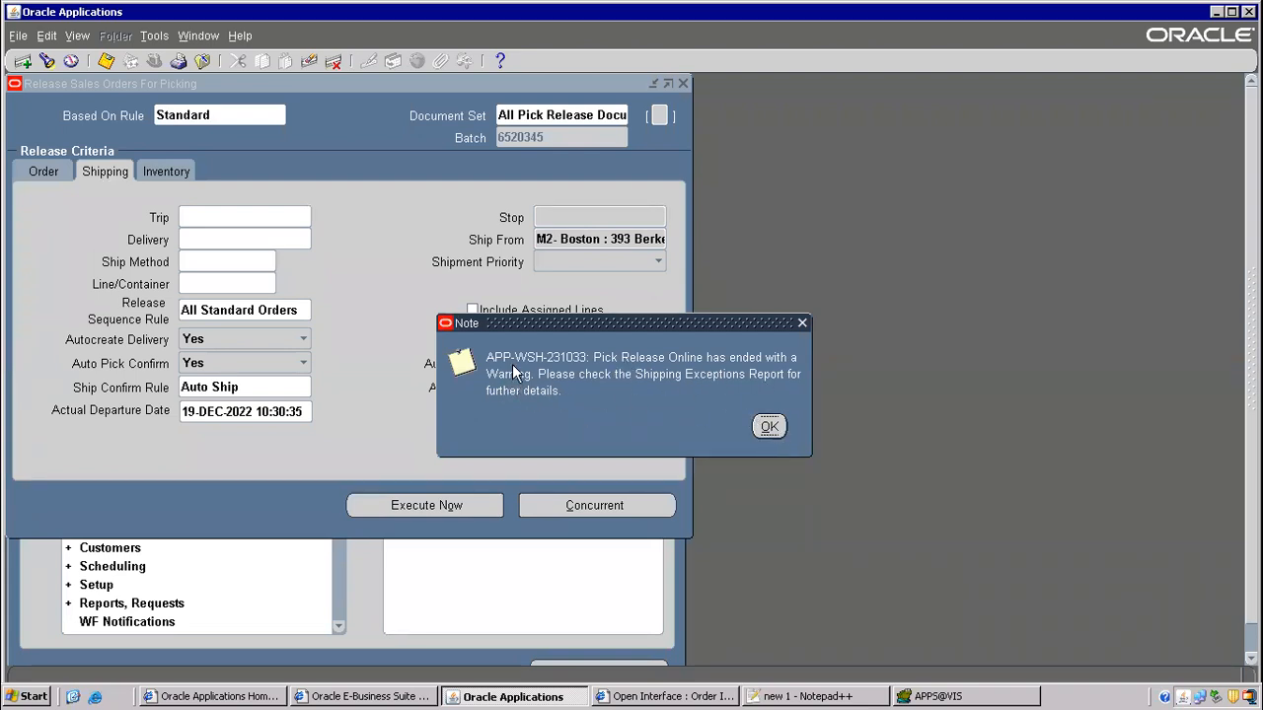
click(767, 427)
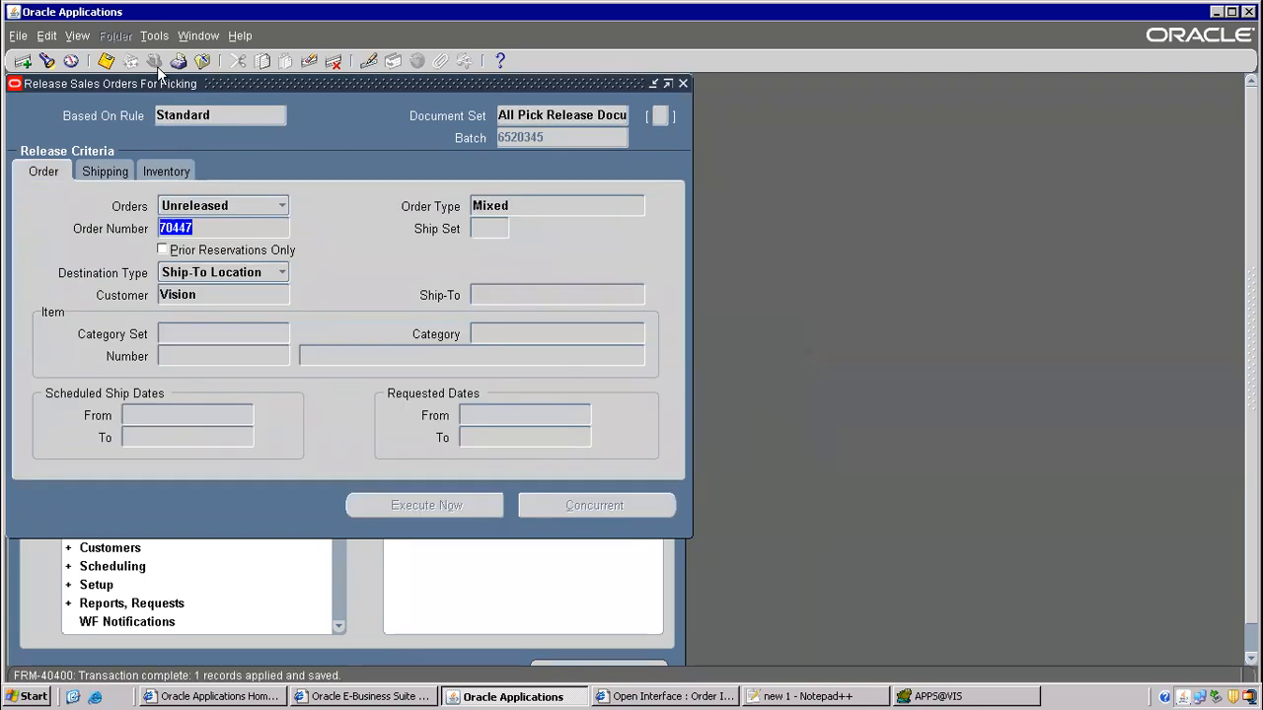
click(78, 35)
click(85, 267)
click(573, 484)
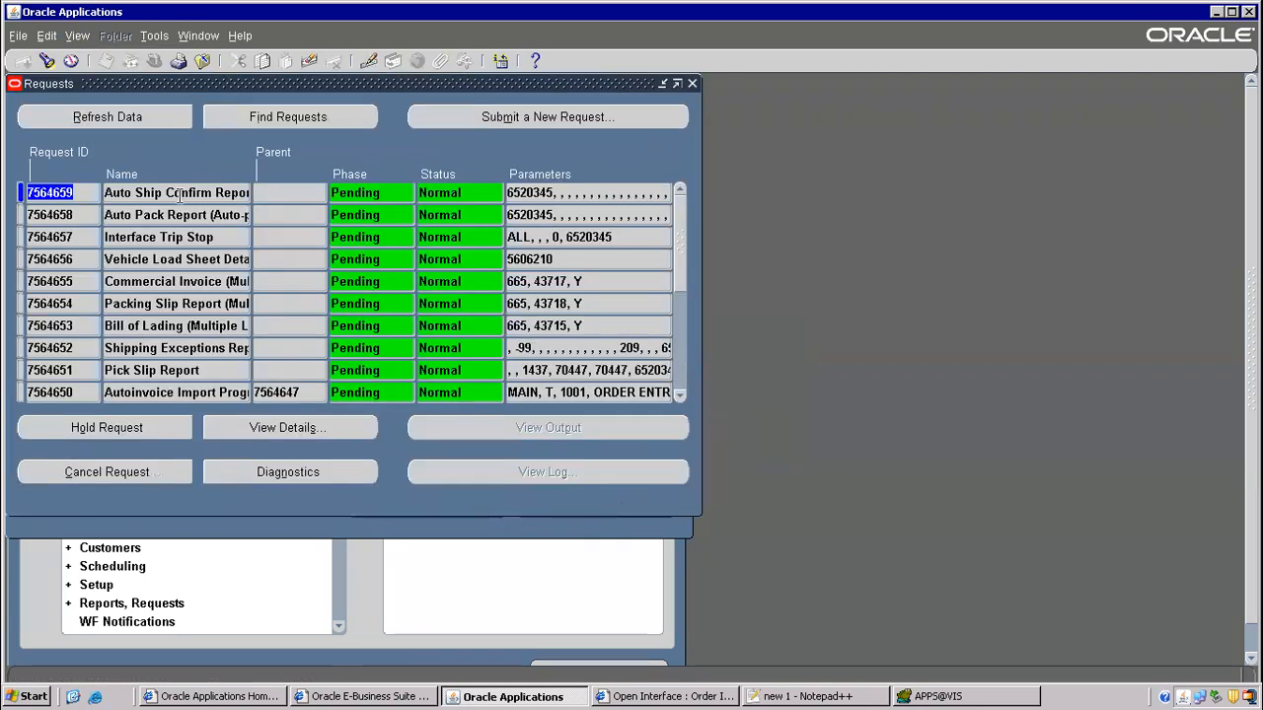
click(680, 397)
click(680, 396)
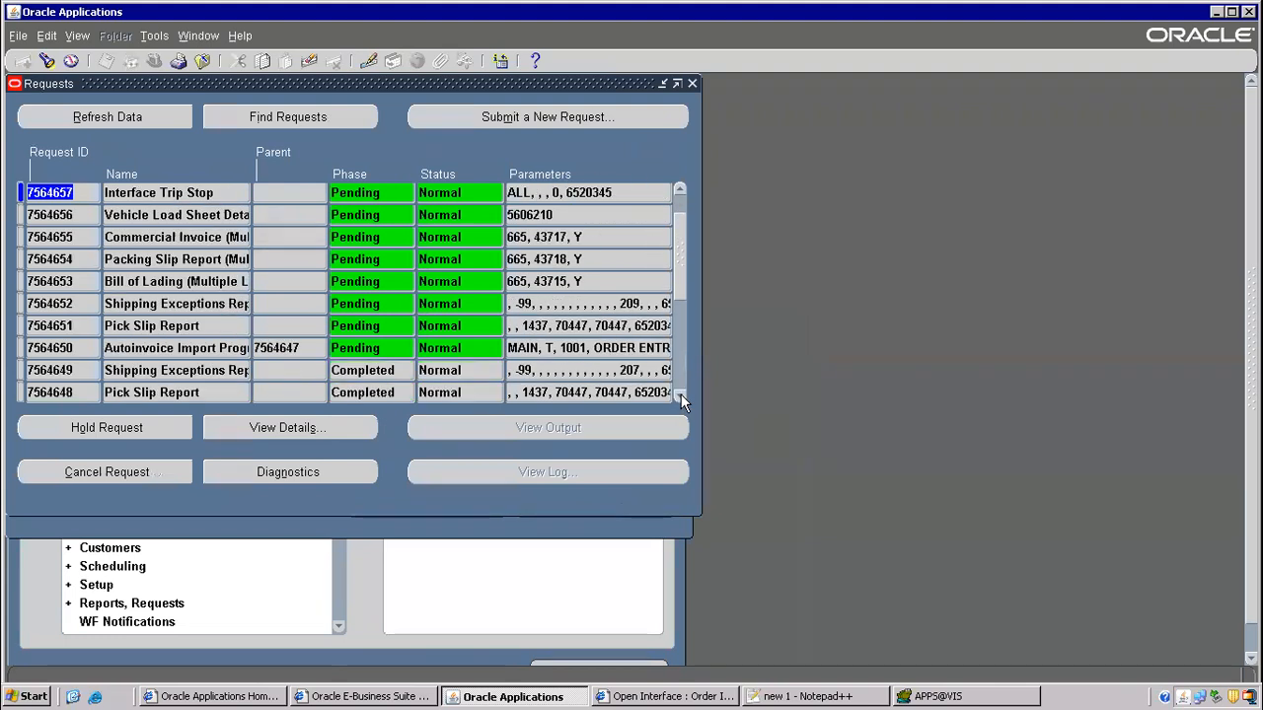
click(681, 190)
click(681, 190)
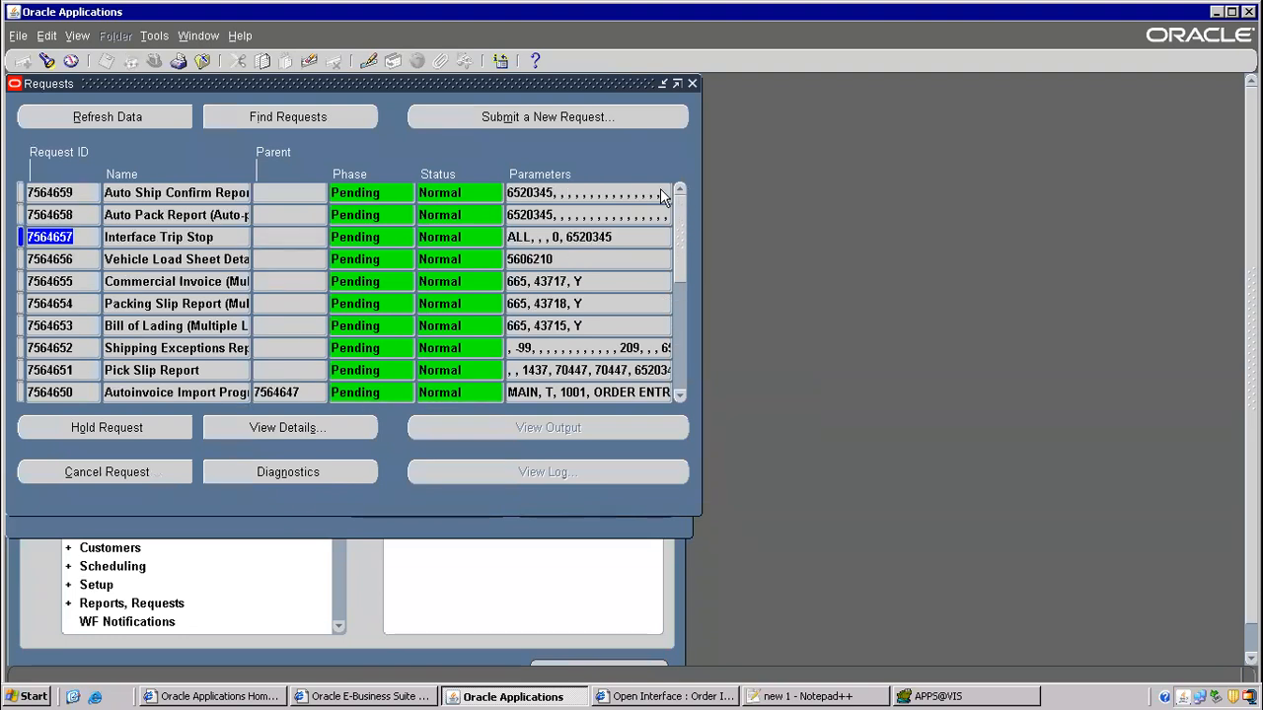
click(138, 119)
click(138, 119)
click(138, 119)
click(138, 118)
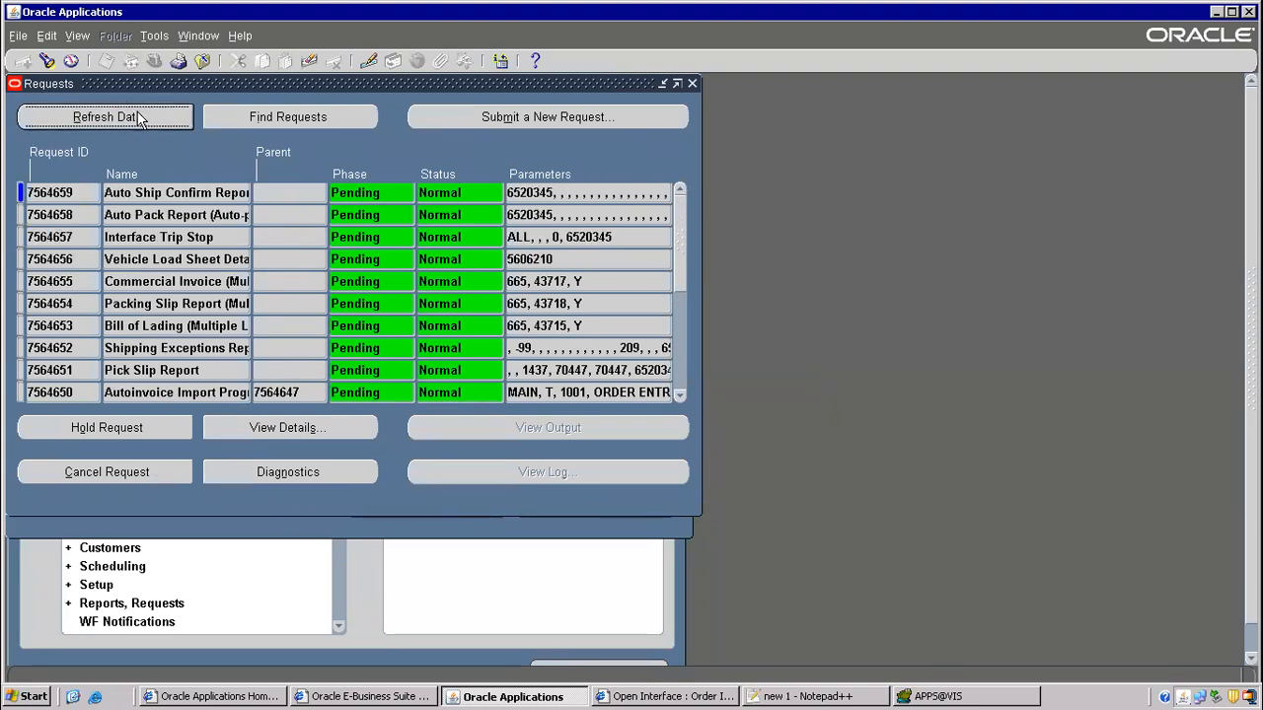
click(678, 394)
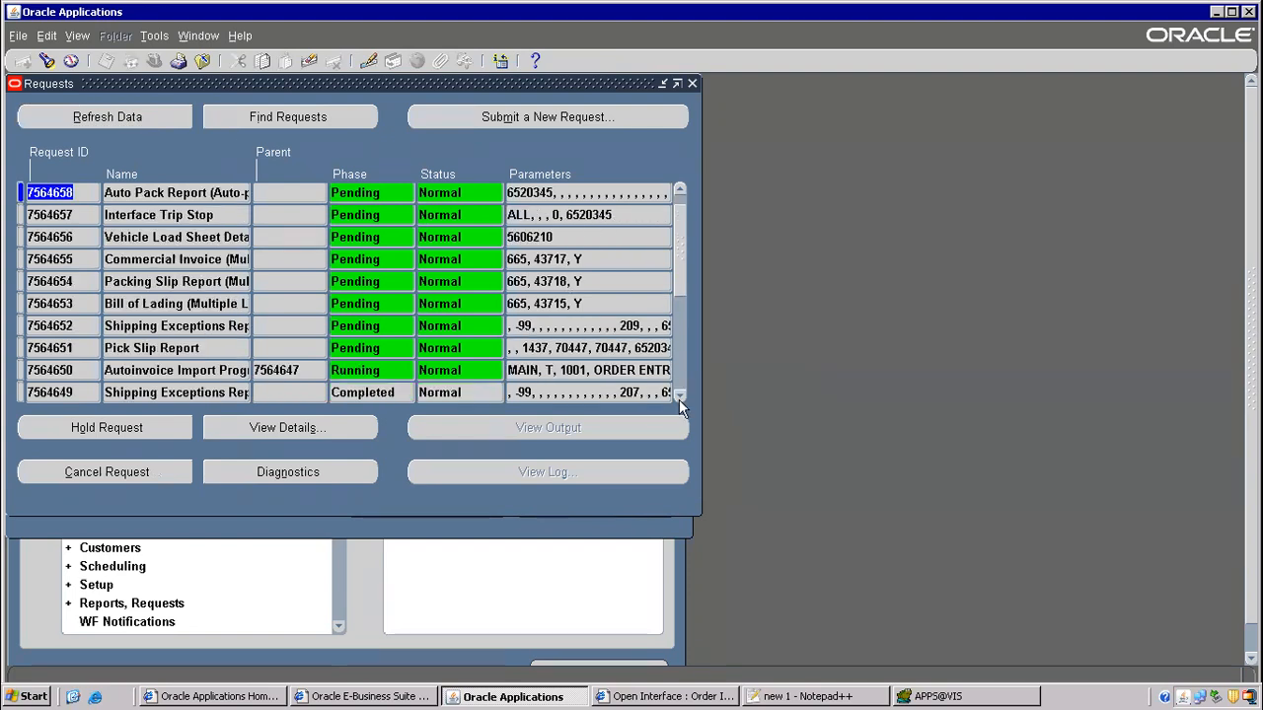
click(678, 191)
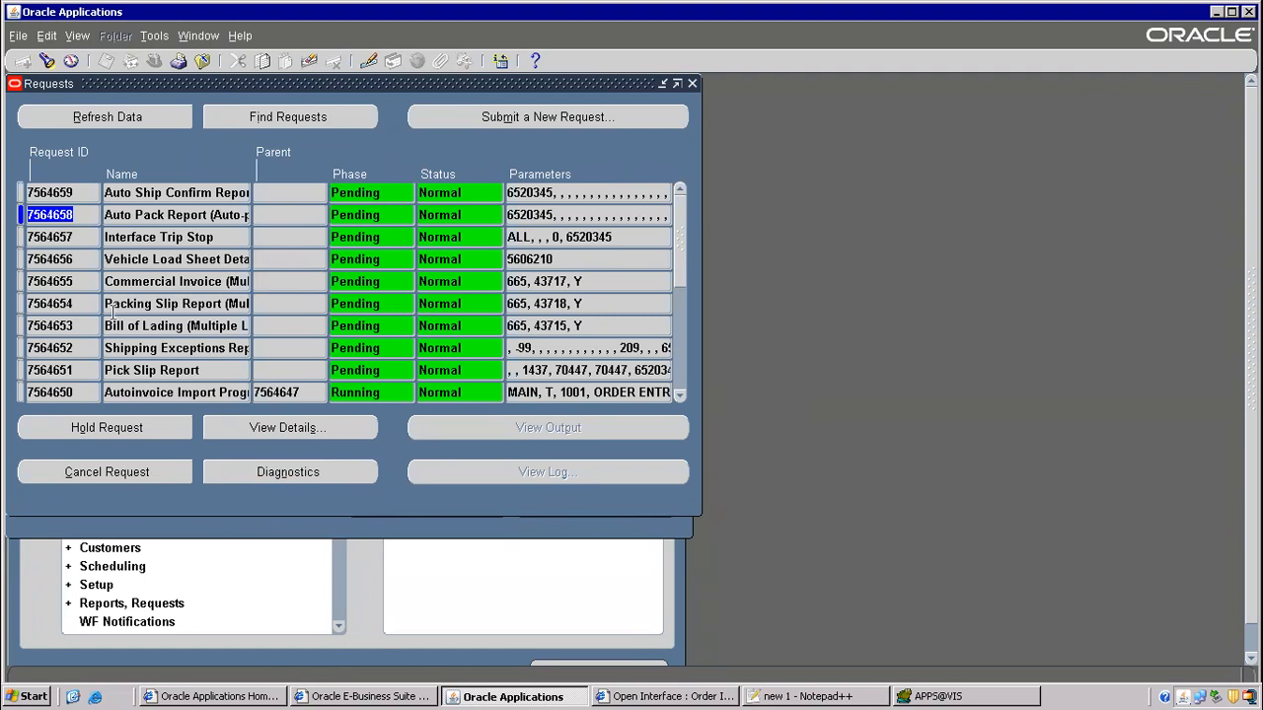
click(202, 236)
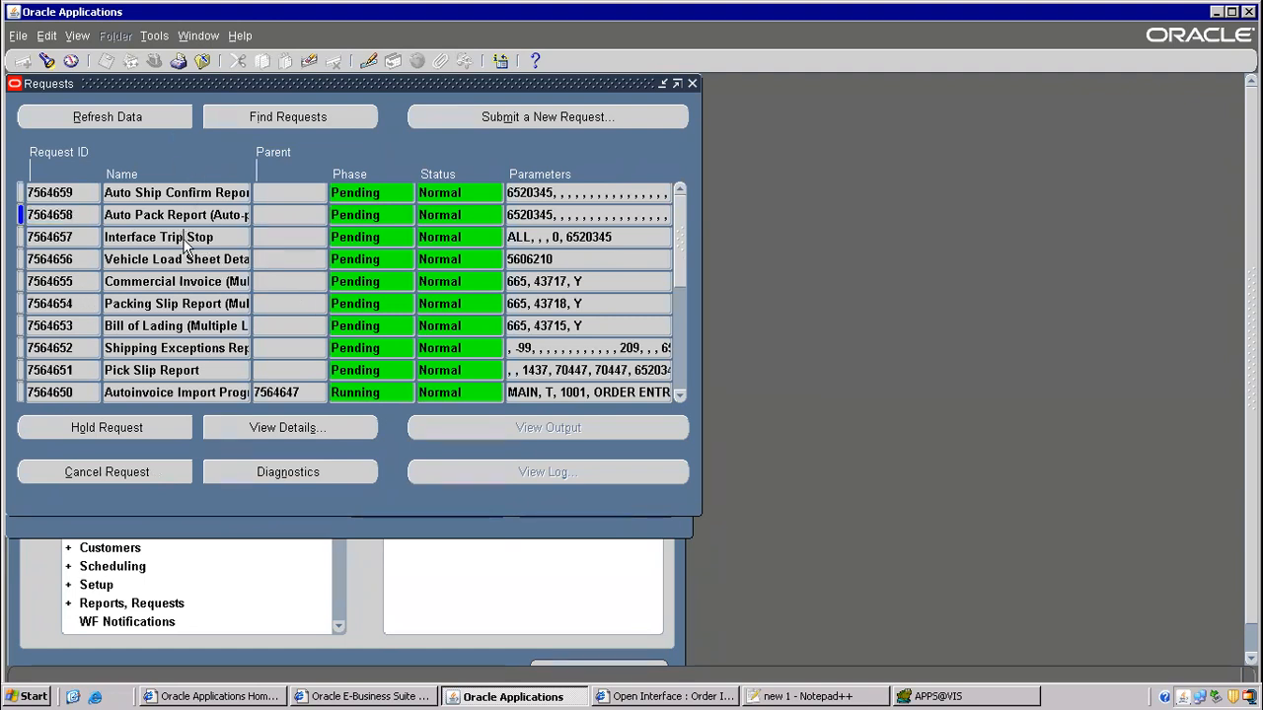
click(181, 281)
click(146, 116)
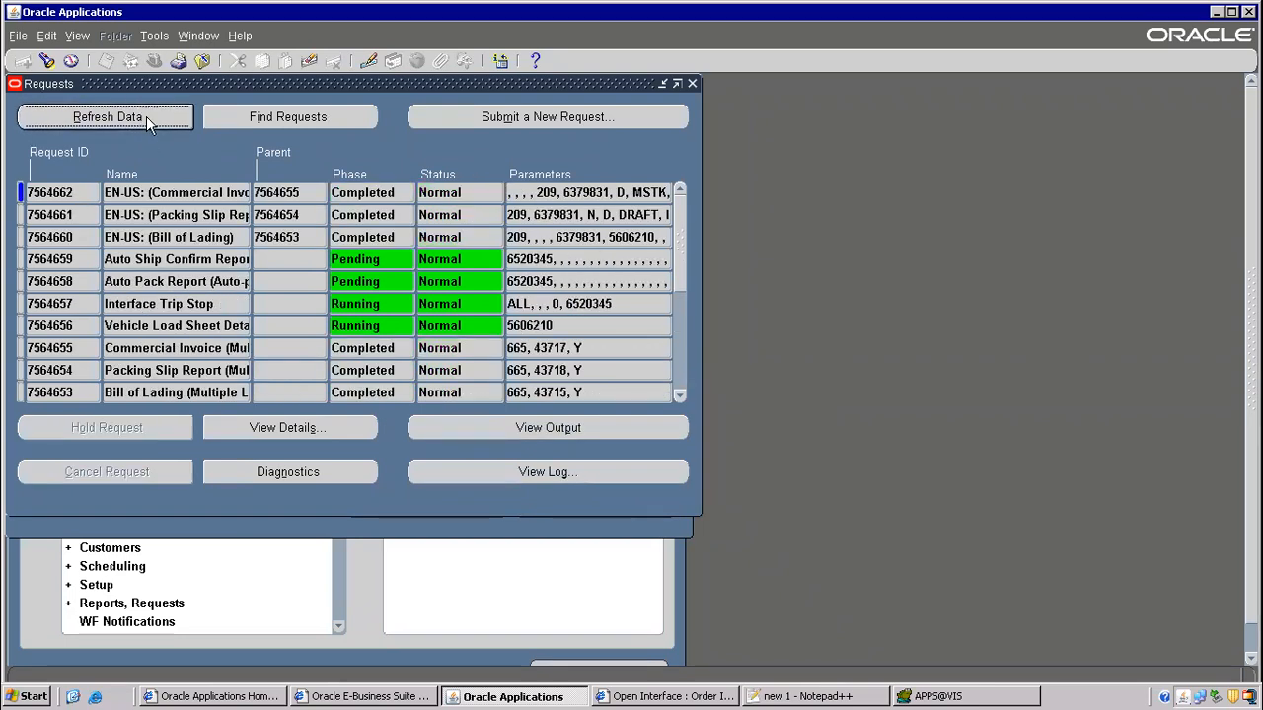
click(124, 306)
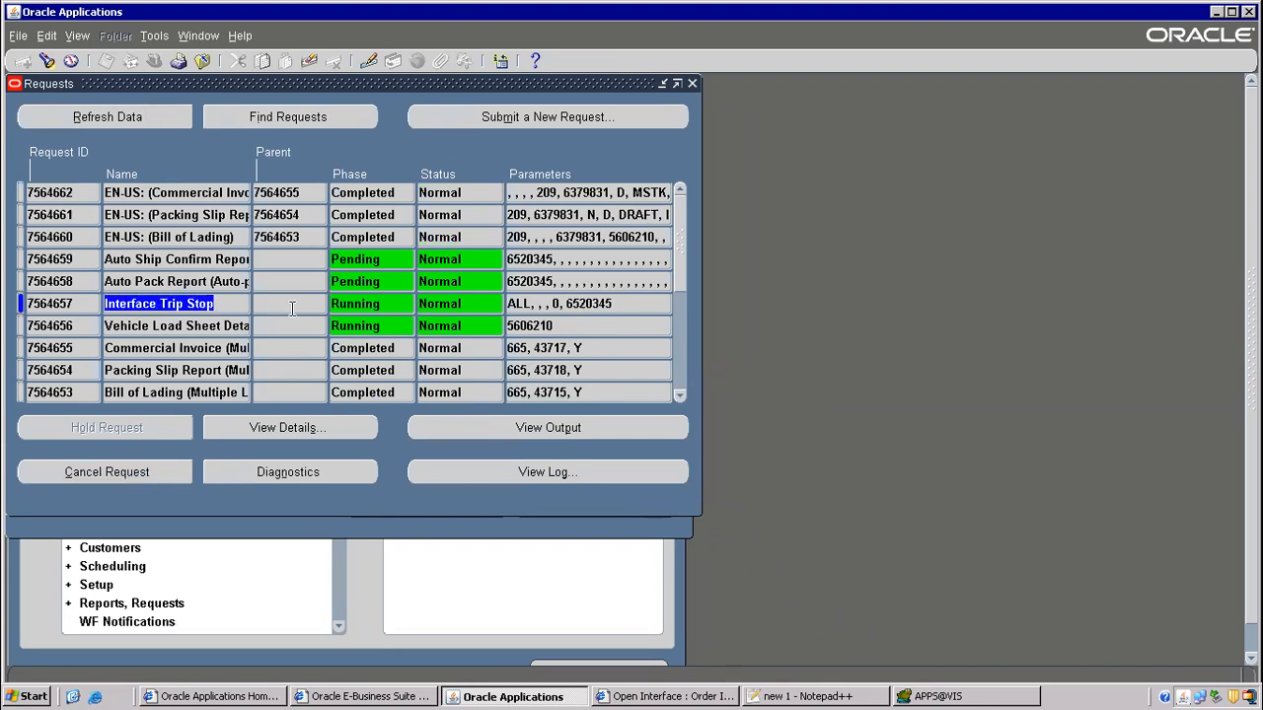
click(159, 116)
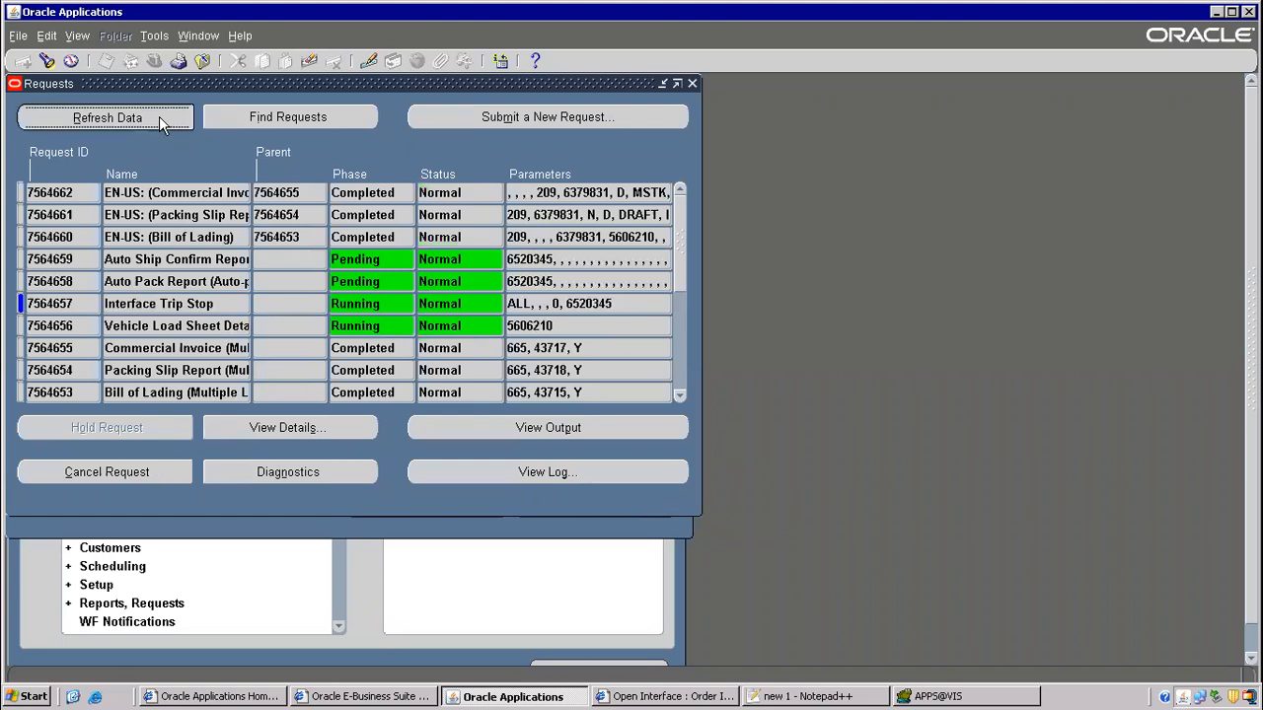
click(692, 84)
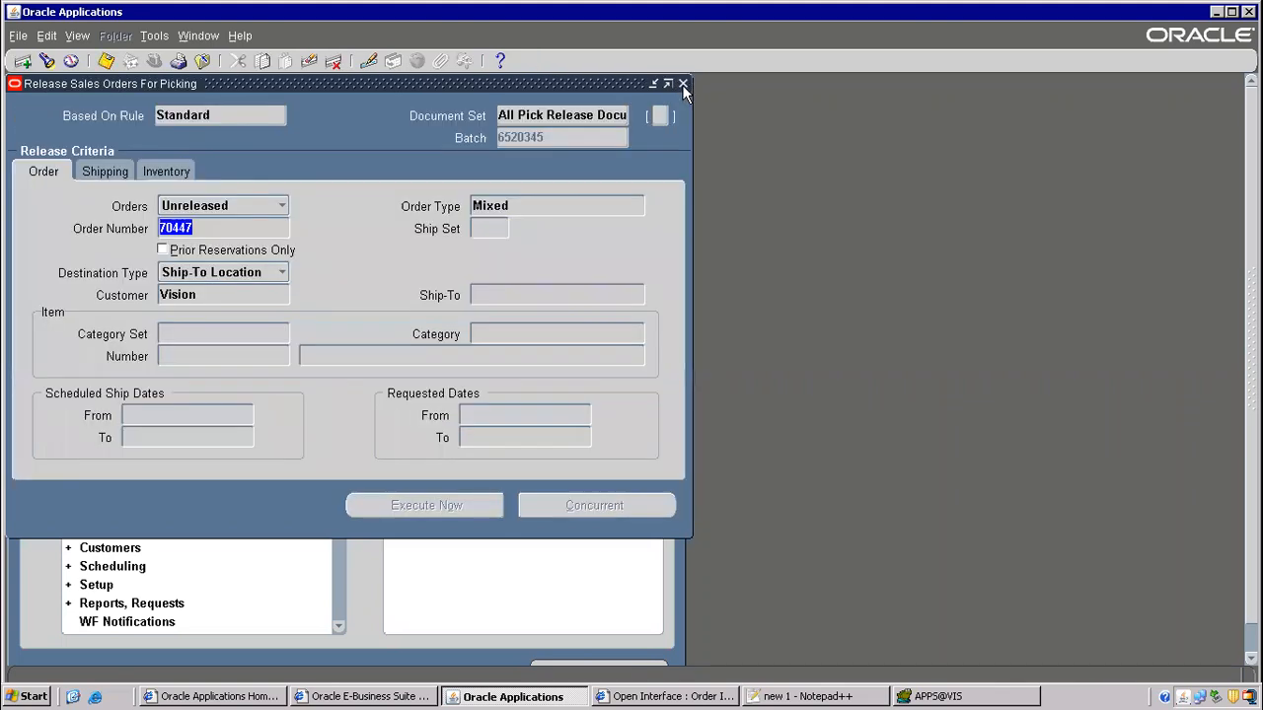
click(202, 60)
- Open Sales Orders and query order 70447
double_click(109, 195)
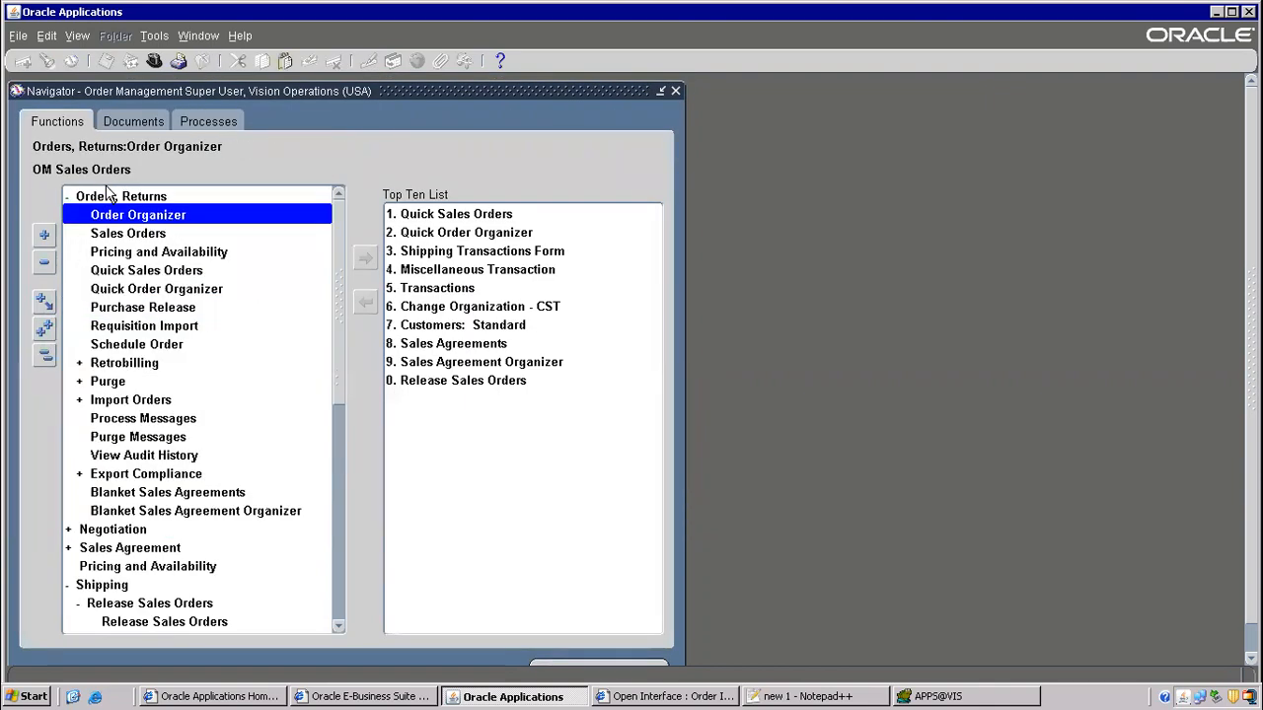
double_click(148, 235)
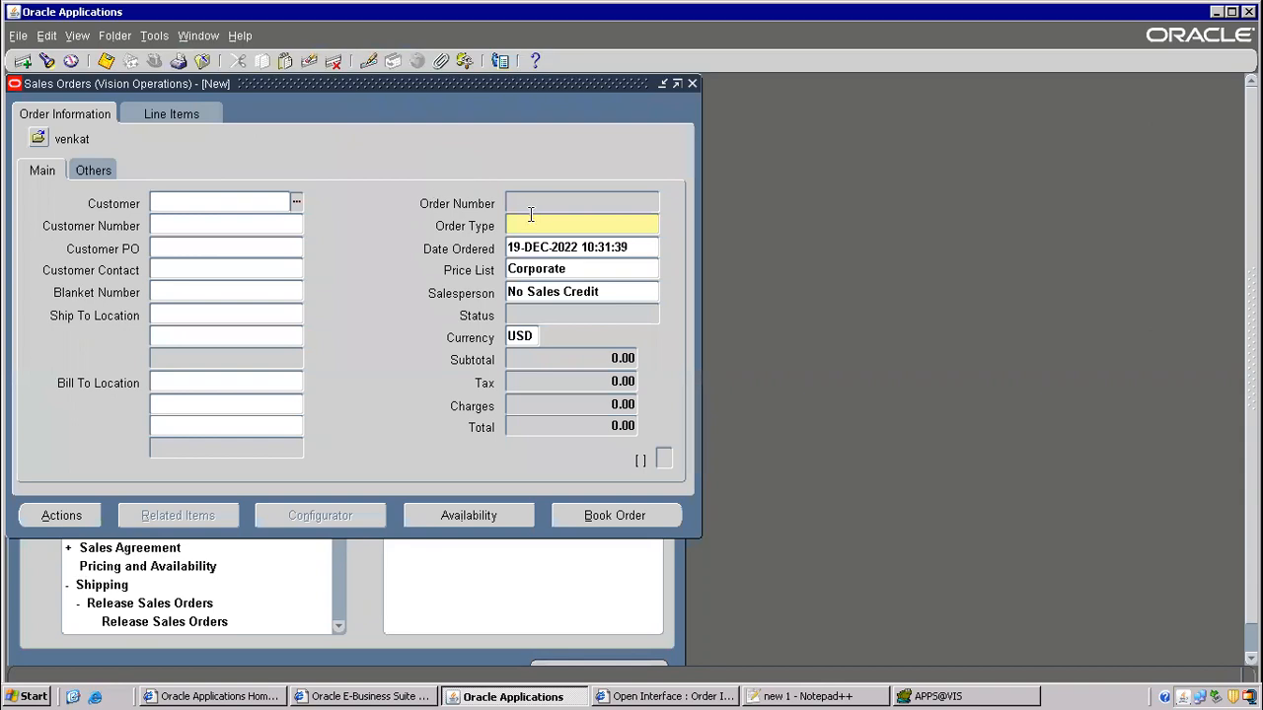
key(F11)
click(555, 204)
text(70447)
key(ctrl+F11)
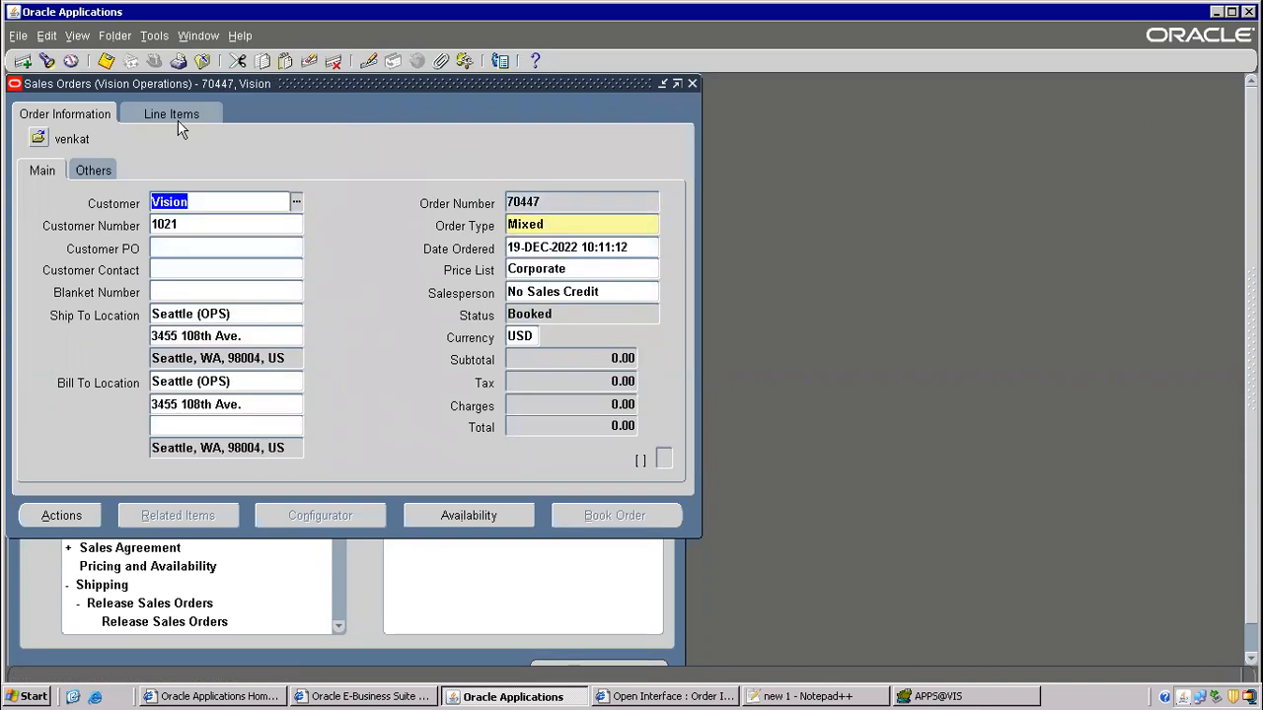
- Confirm the ISO 999 line status in Line Items now reads Shipped
click(178, 120)
drag(277, 411, 355, 406)
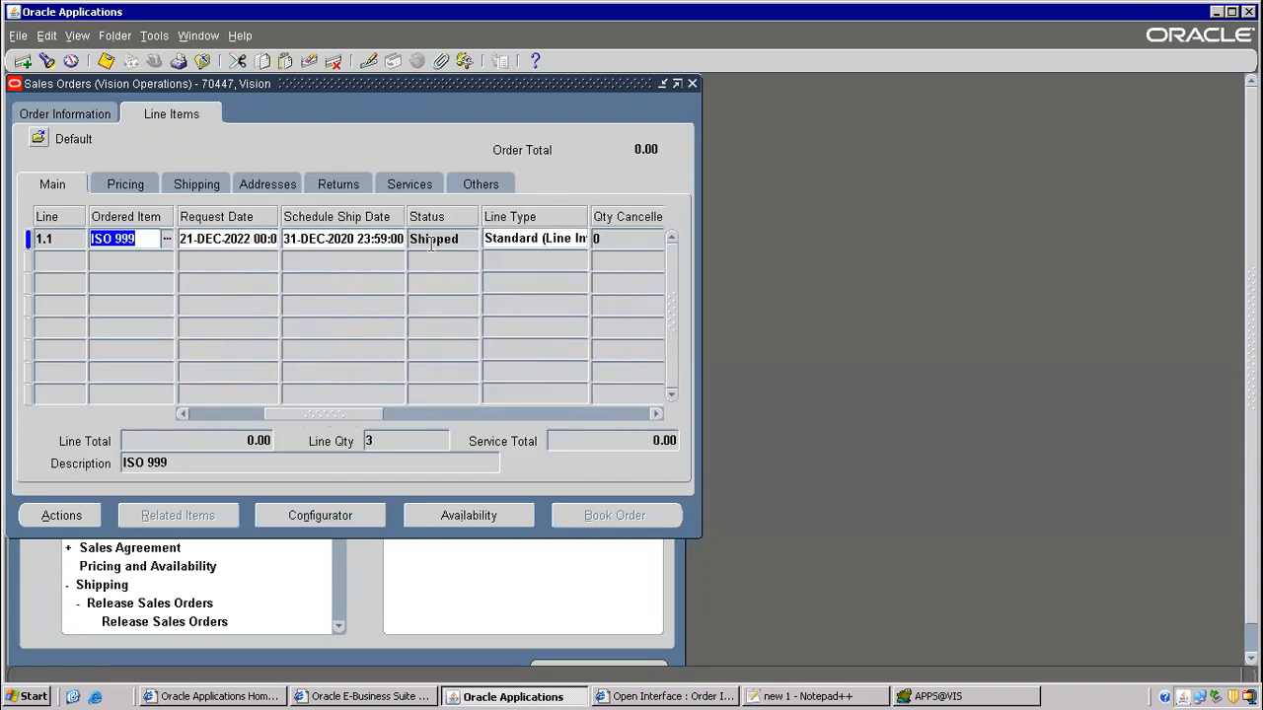
click(431, 240)
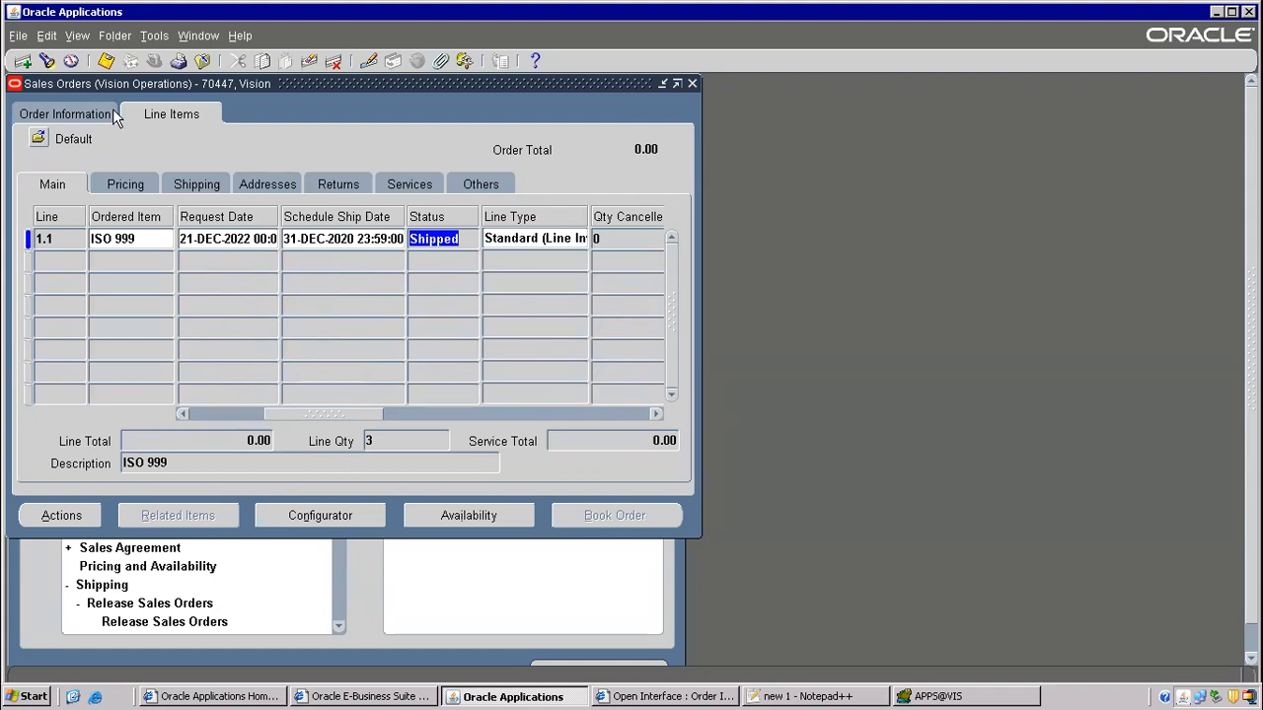
click(85, 521)
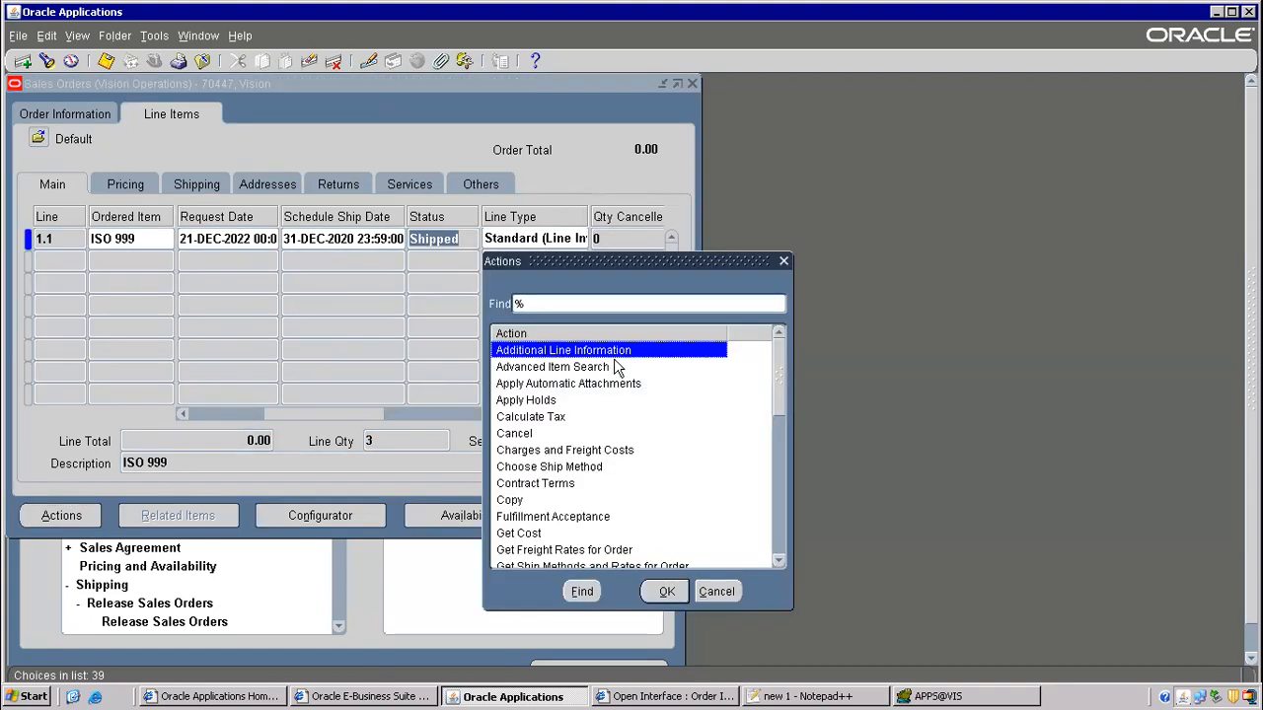
- View the line's delivery 6379831, Closed with pick status Shipped, and its delivery details
double_click(612, 347)
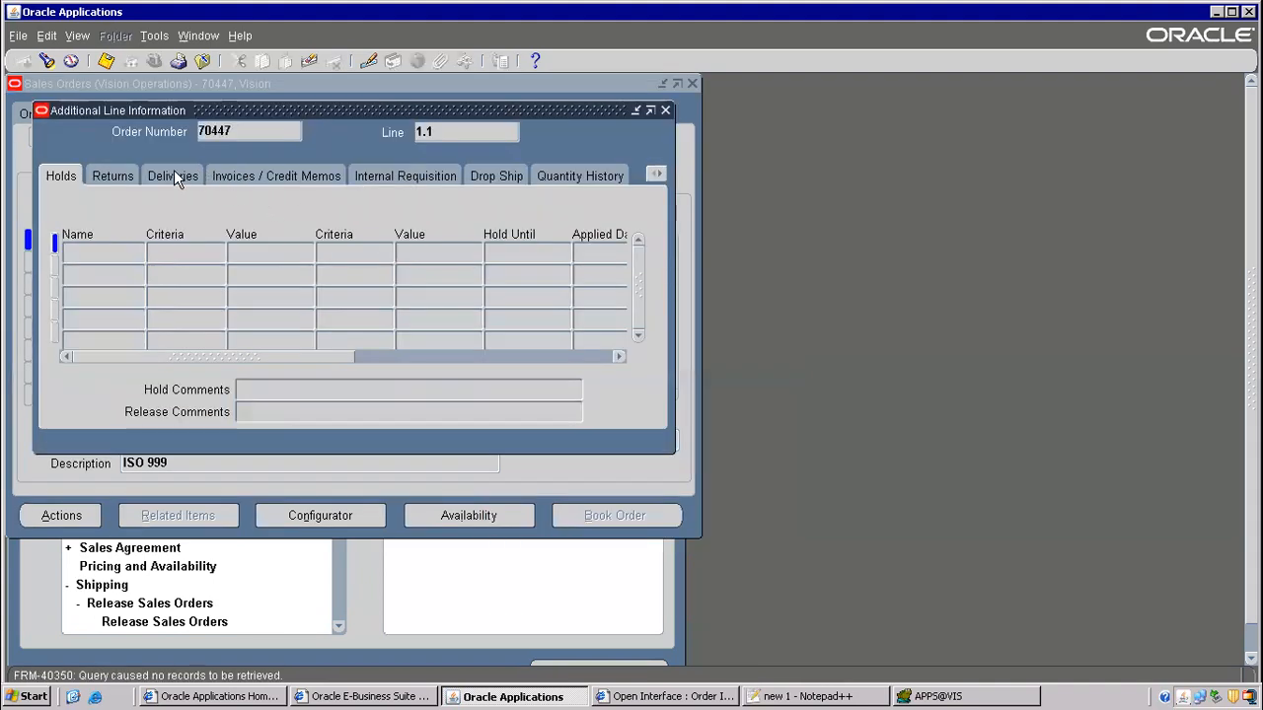
click(174, 176)
click(281, 249)
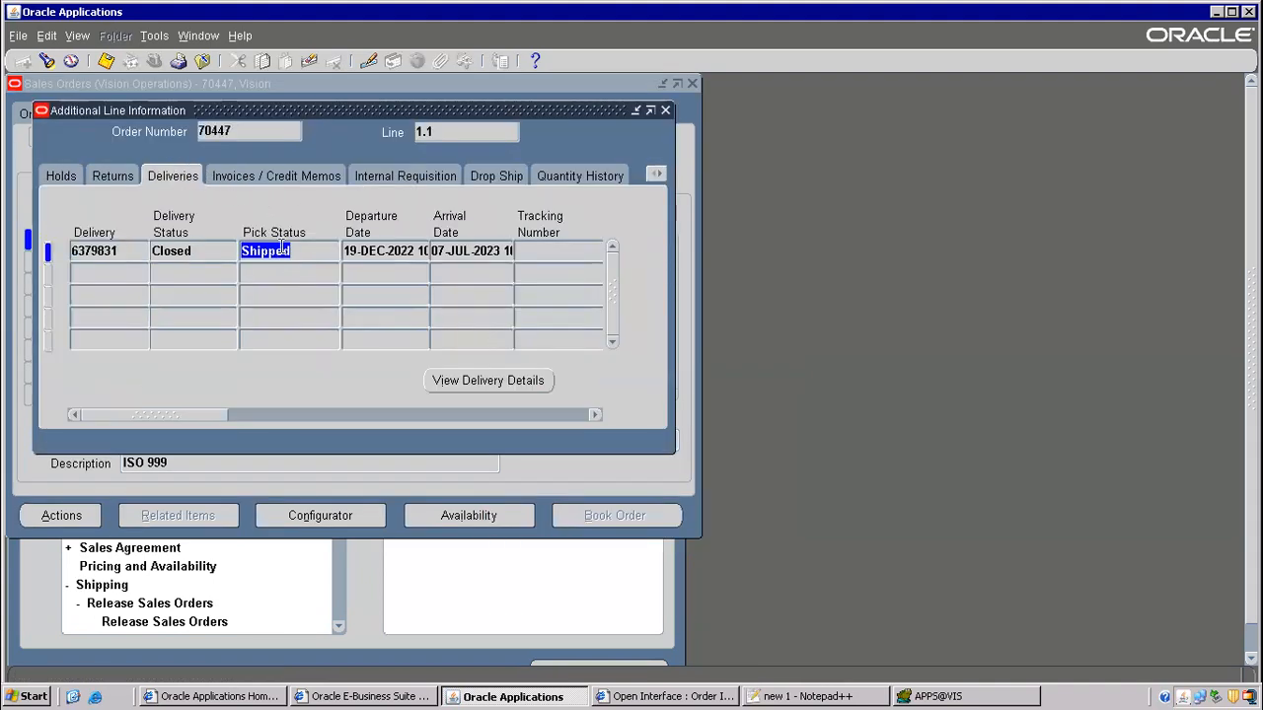
click(476, 382)
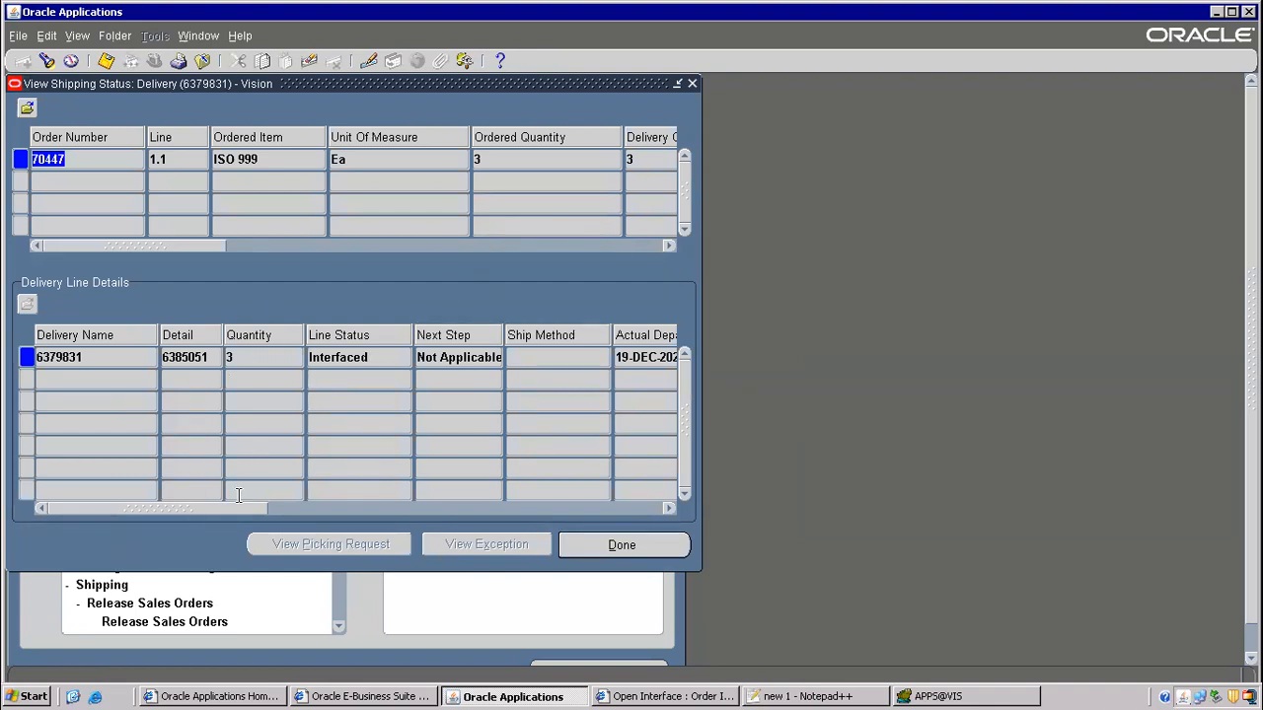
drag(211, 509, 468, 513)
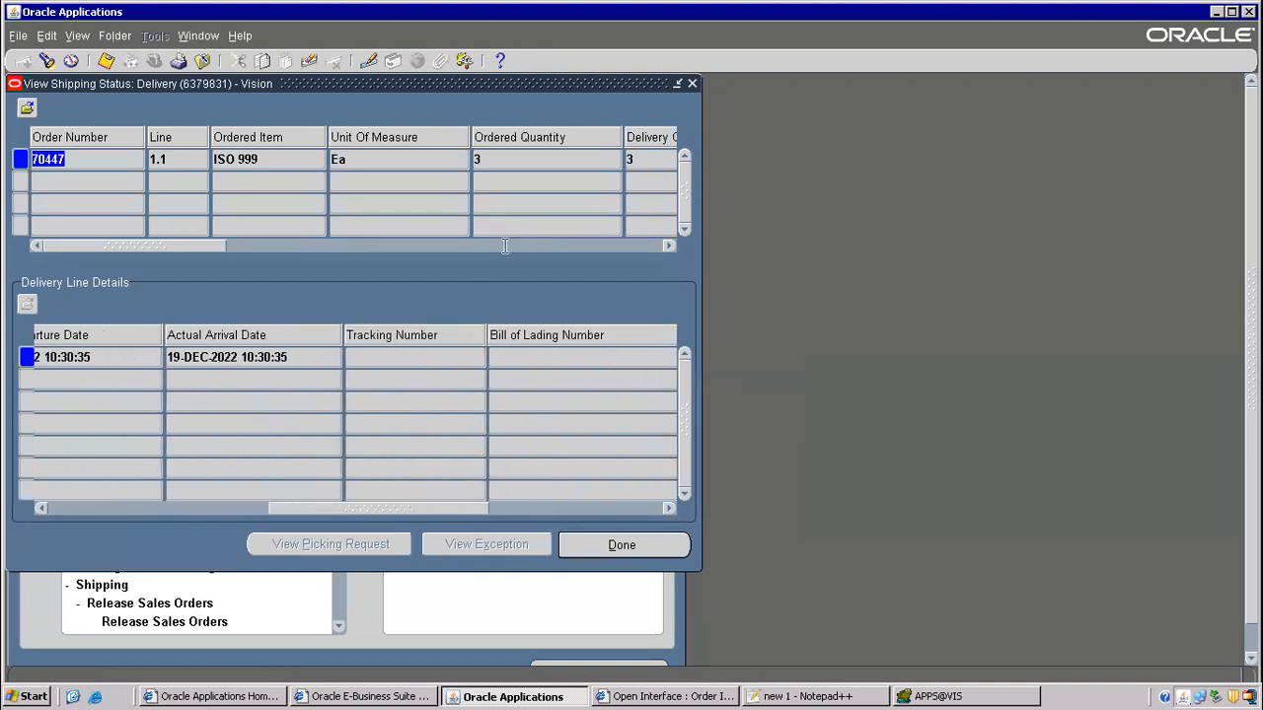
drag(212, 248, 314, 116)
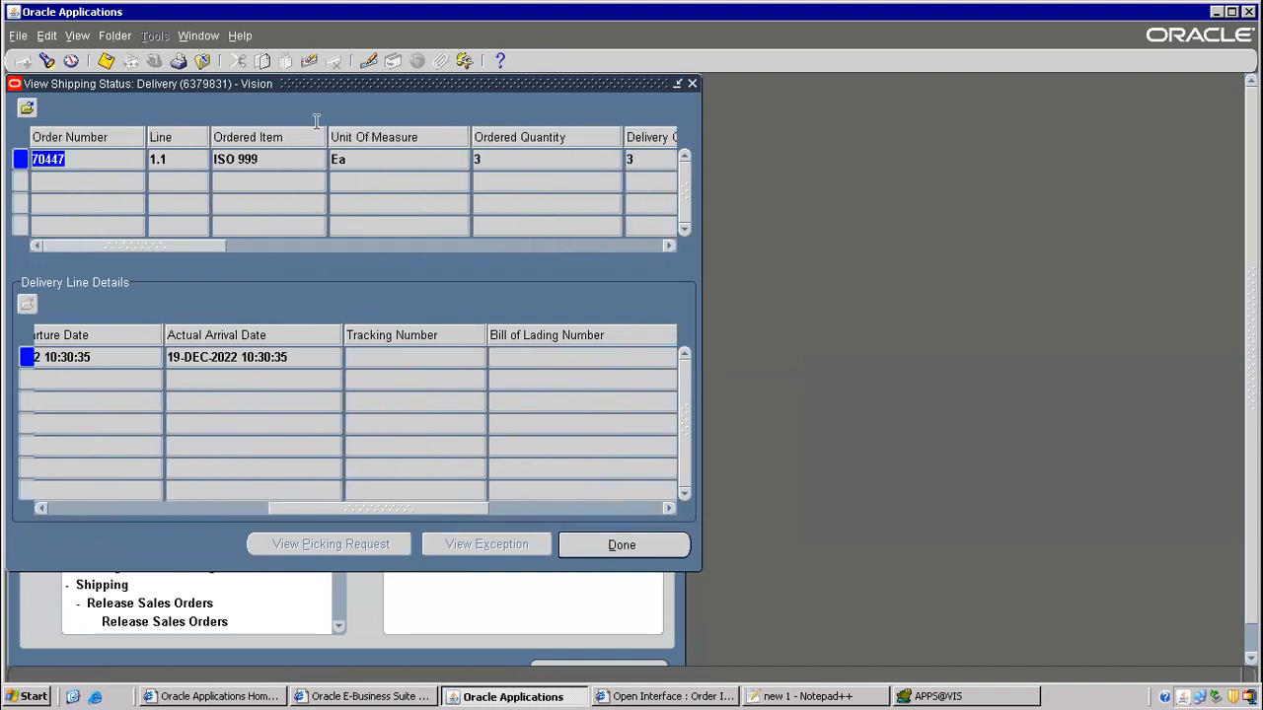
click(204, 64)
- Highlight the PO receipt step in the flow notes, then return to Oracle Applications
click(804, 692)
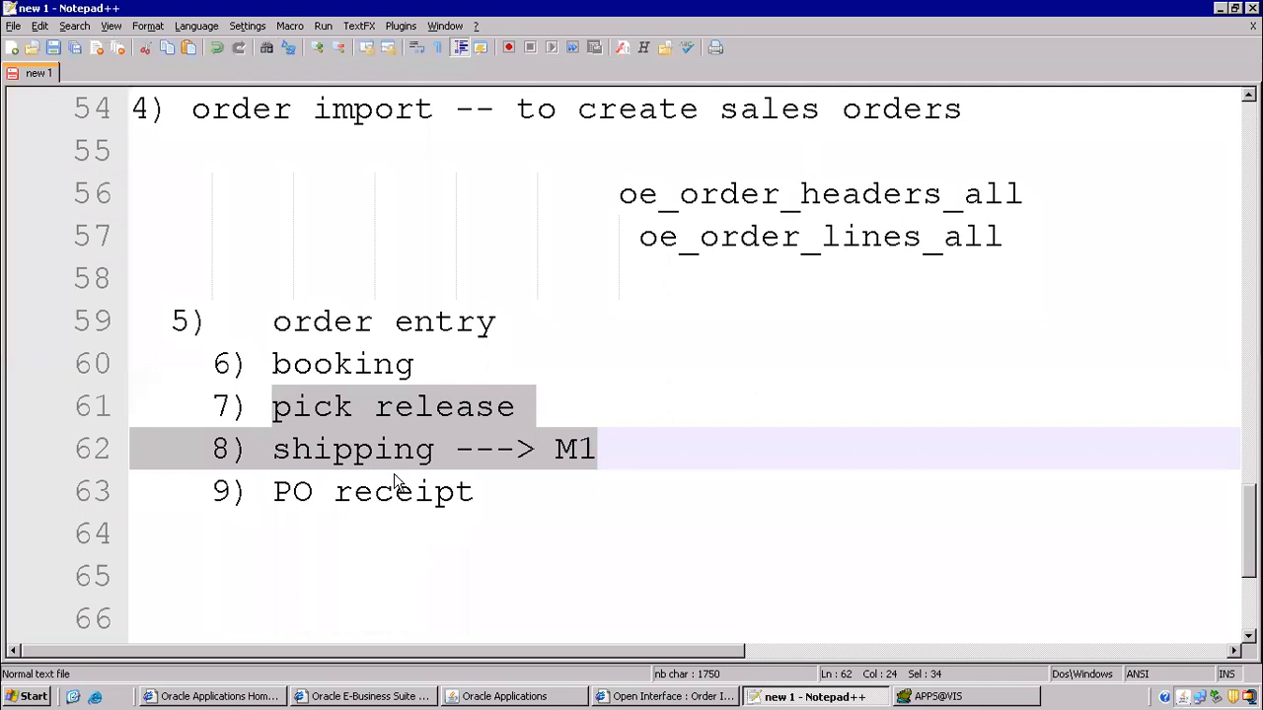
scroll(431, 507, down, 2)
drag(262, 237, 513, 245)
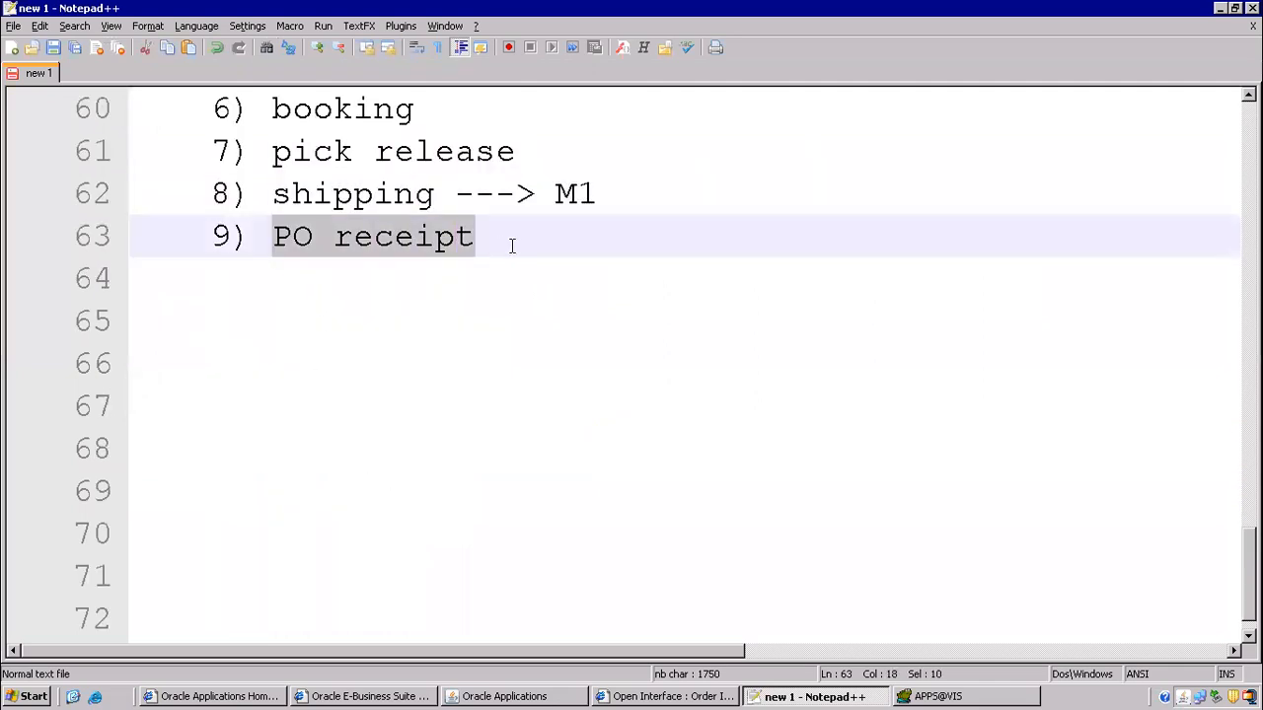
click(502, 695)
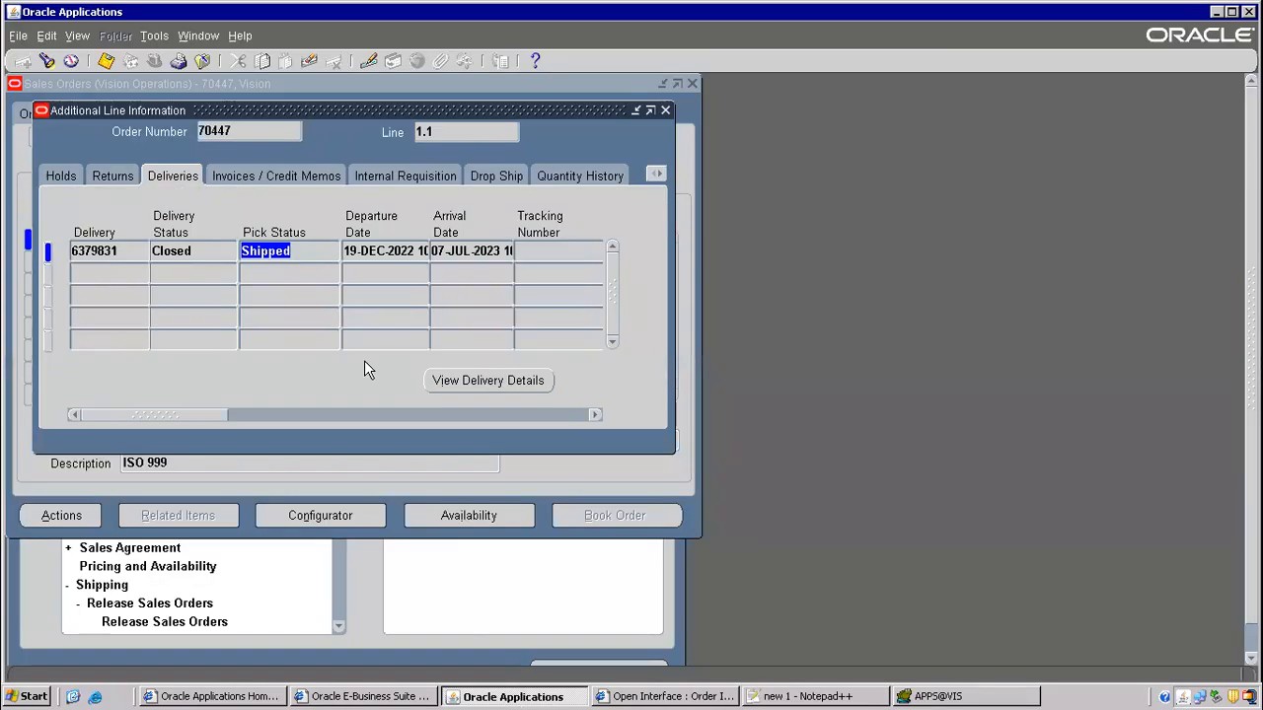
- Close the sales order form and switch to the Purchasing, Vision Operations (USA) responsibility
click(203, 61)
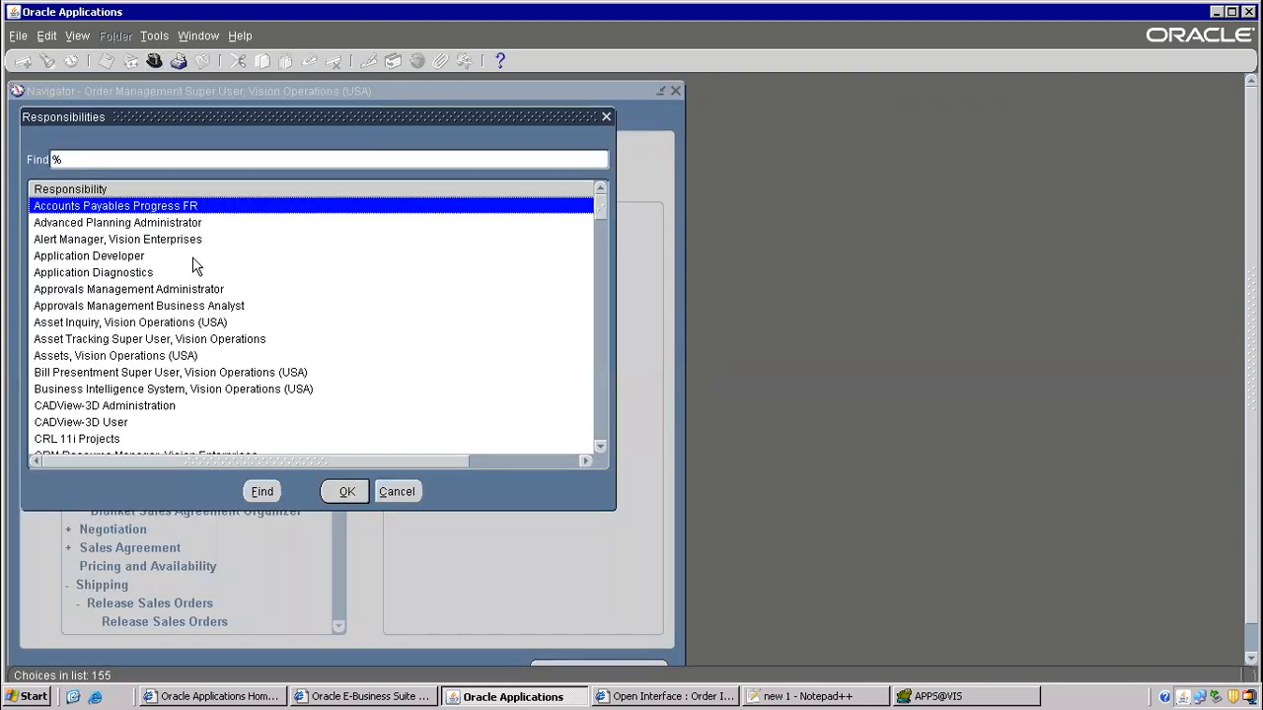
text(purchasing)
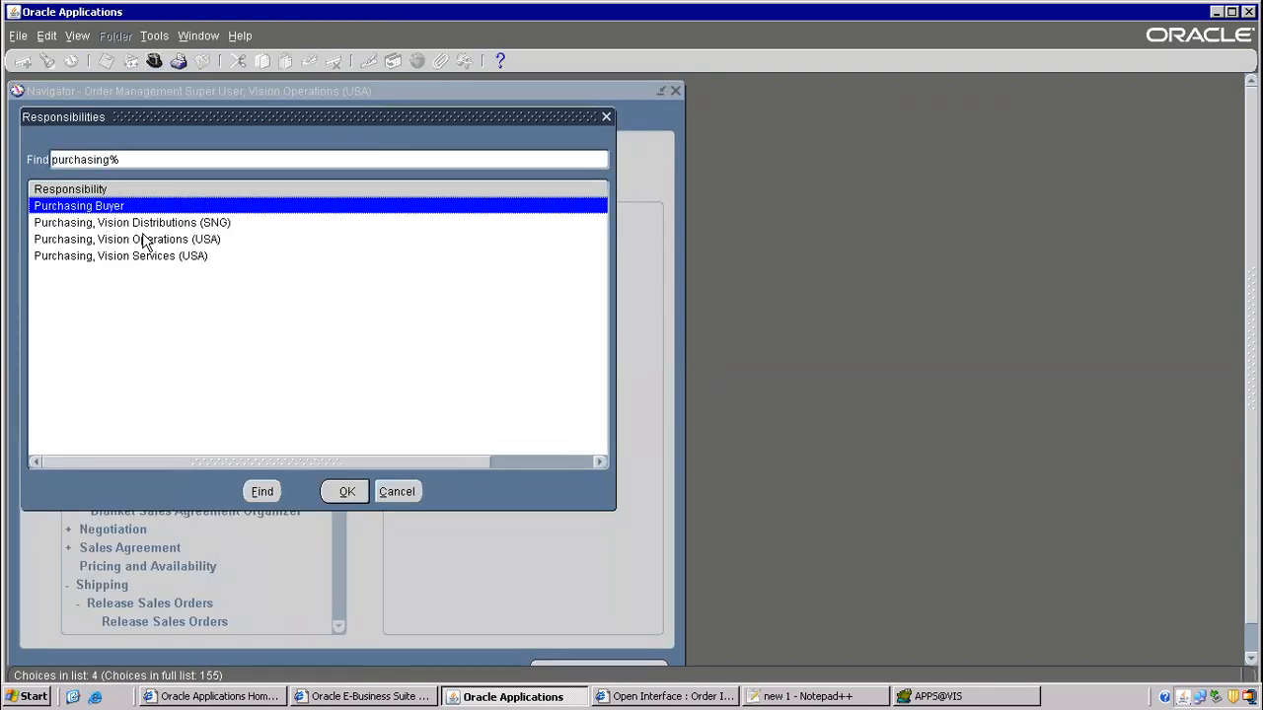
double_click(144, 239)
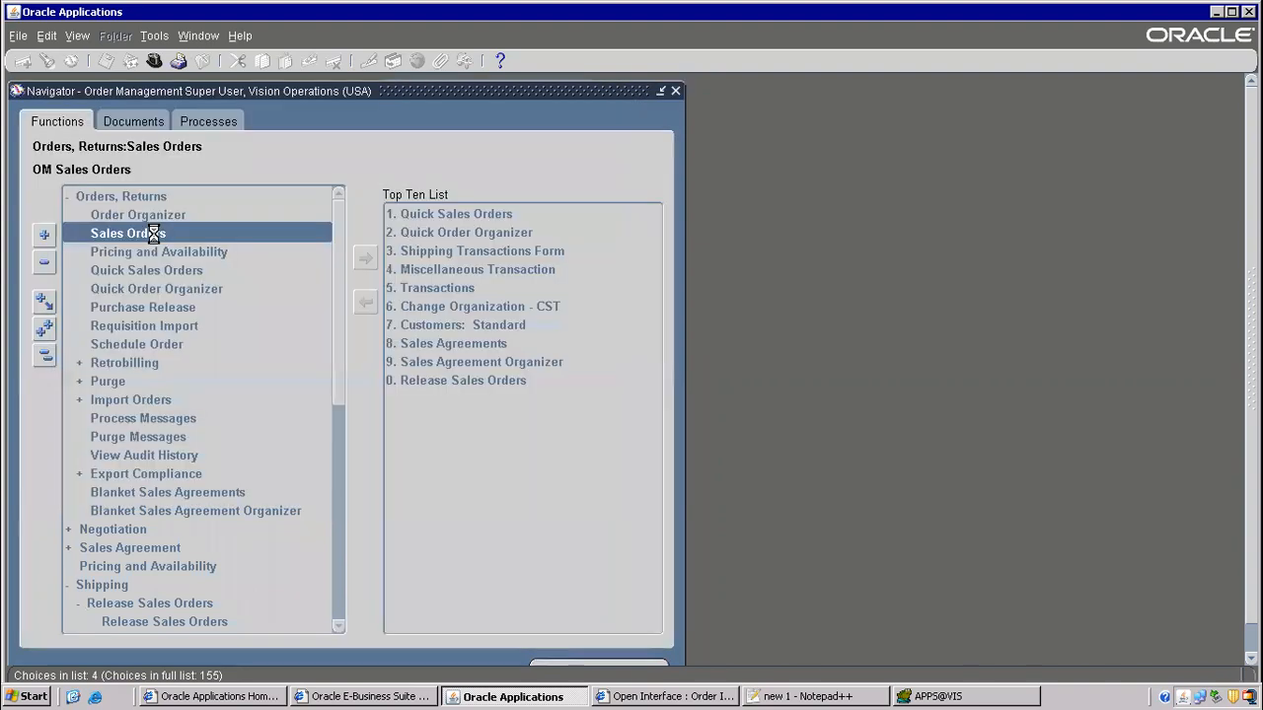
- Open Receiving > Receipts for Seattle Manufacturing (M1) and place the cursor in the Requisition field
click(108, 255)
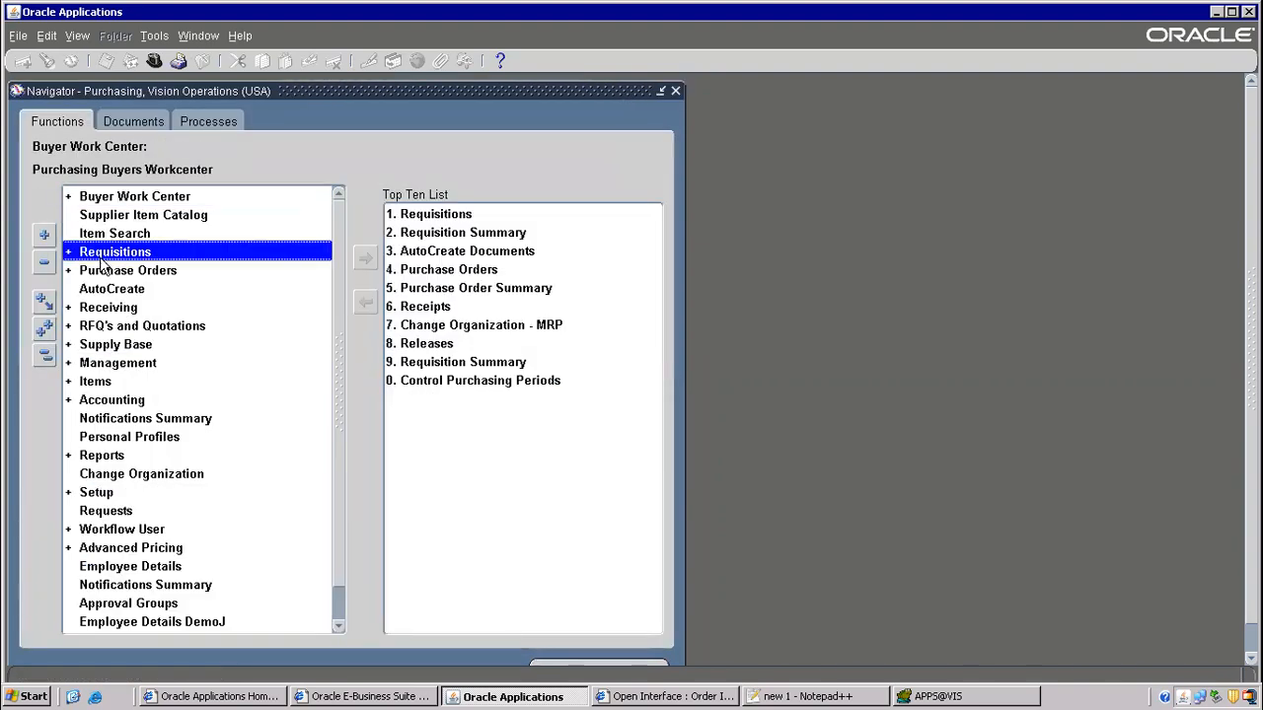
double_click(117, 308)
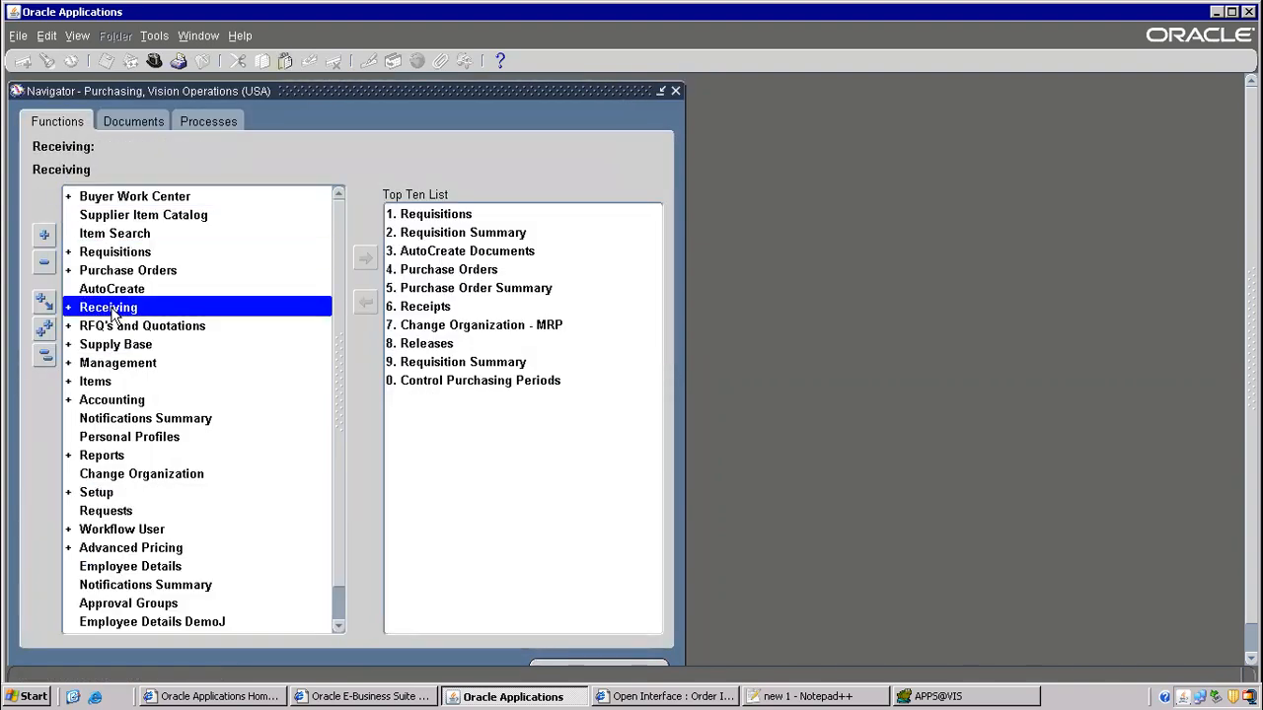
click(128, 326)
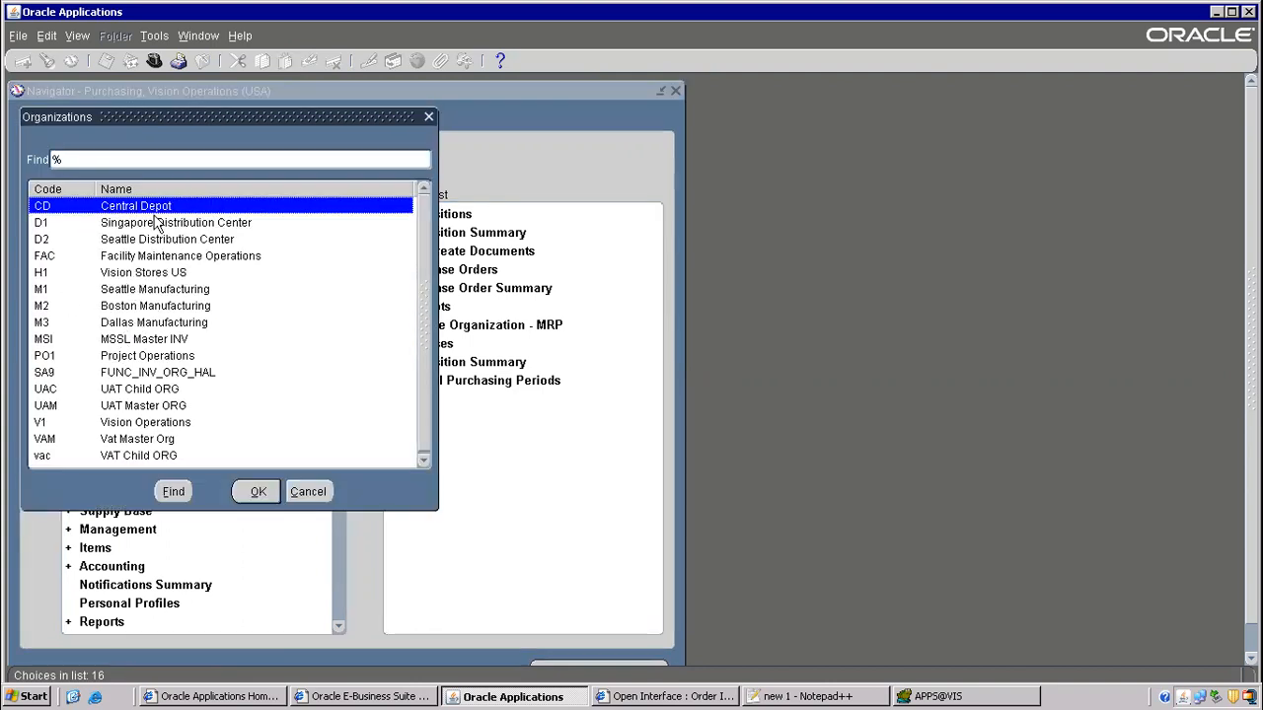
click(155, 258)
text(m)
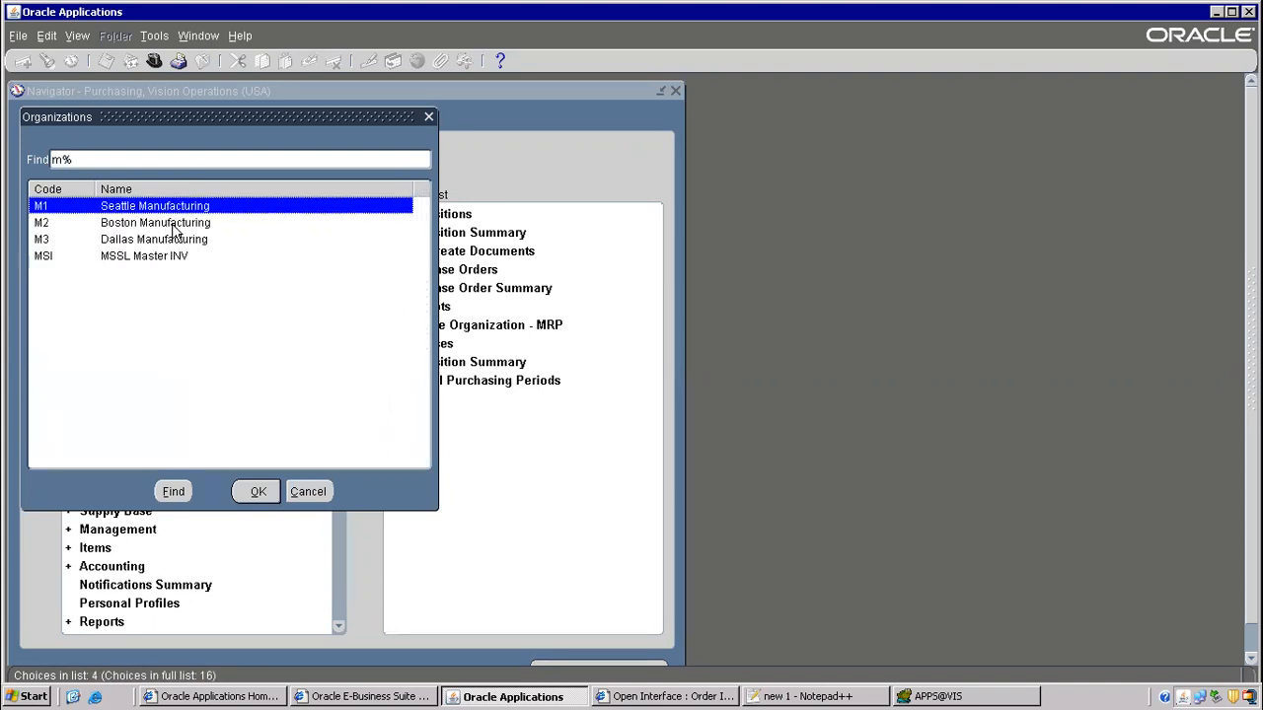
double_click(141, 212)
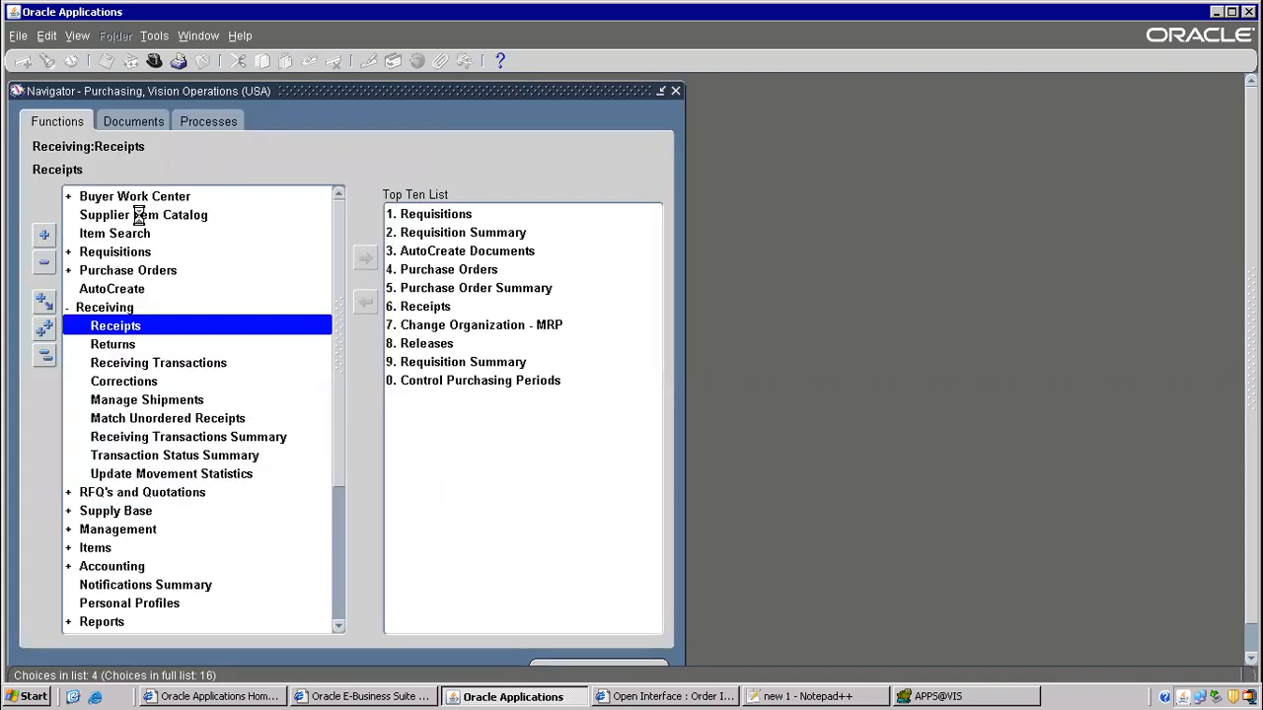
click(211, 244)
click(218, 292)
click(815, 696)
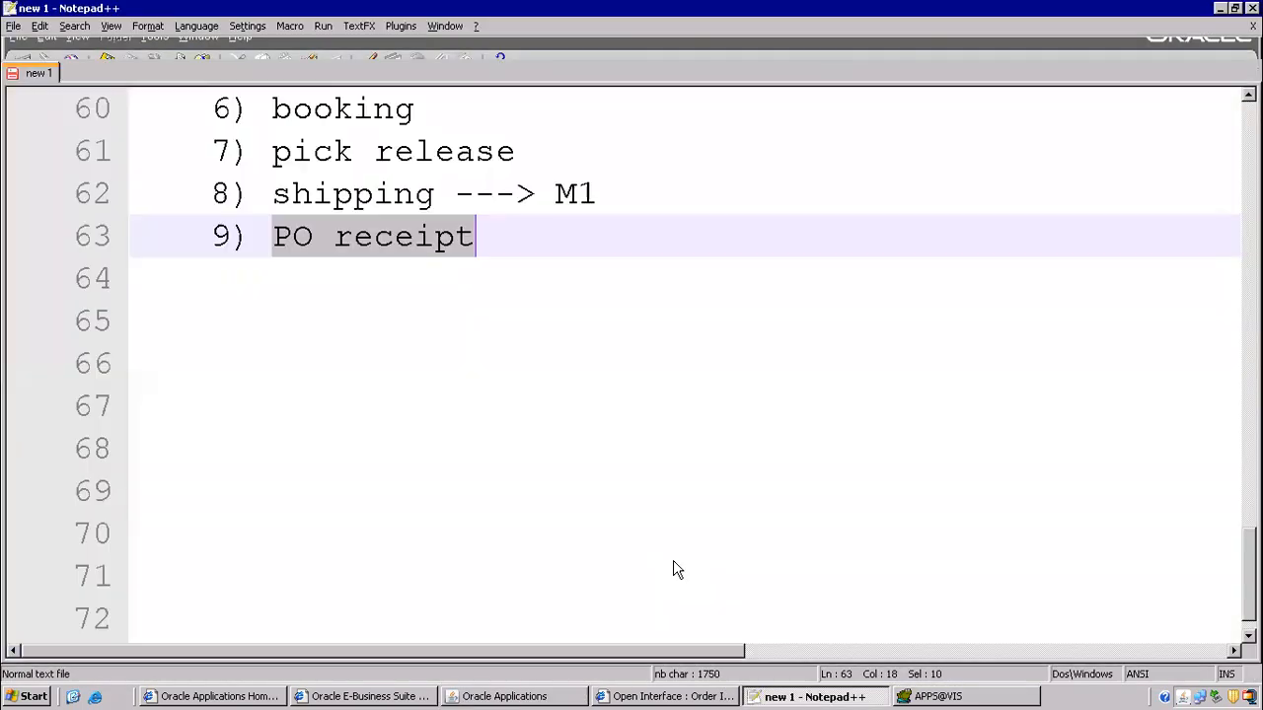
- Copy requisition 16418 from the flow notes and search expected receipts for it
scroll(458, 313, up, 6)
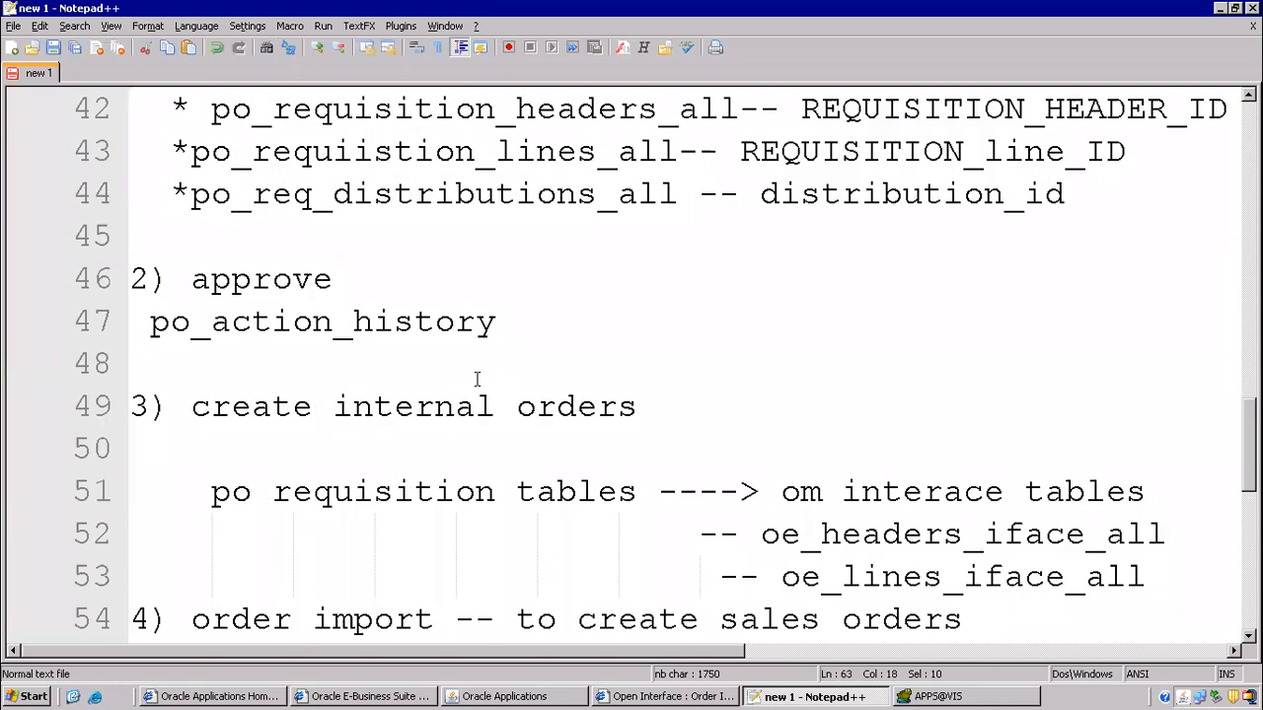
scroll(434, 393, up, 3)
drag(478, 363, 570, 365)
key(ctrl+c)
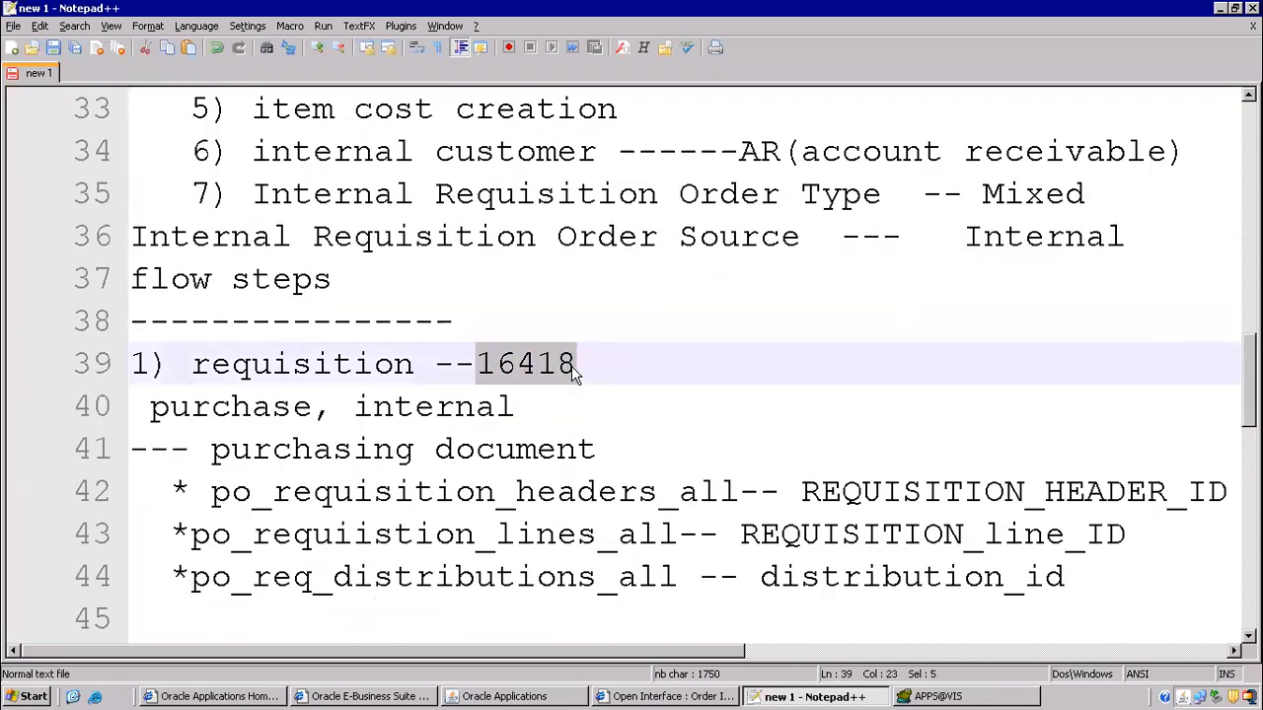
key(alt+Tab)
click(228, 292)
key(ctrl+v)
click(206, 319)
click(566, 586)
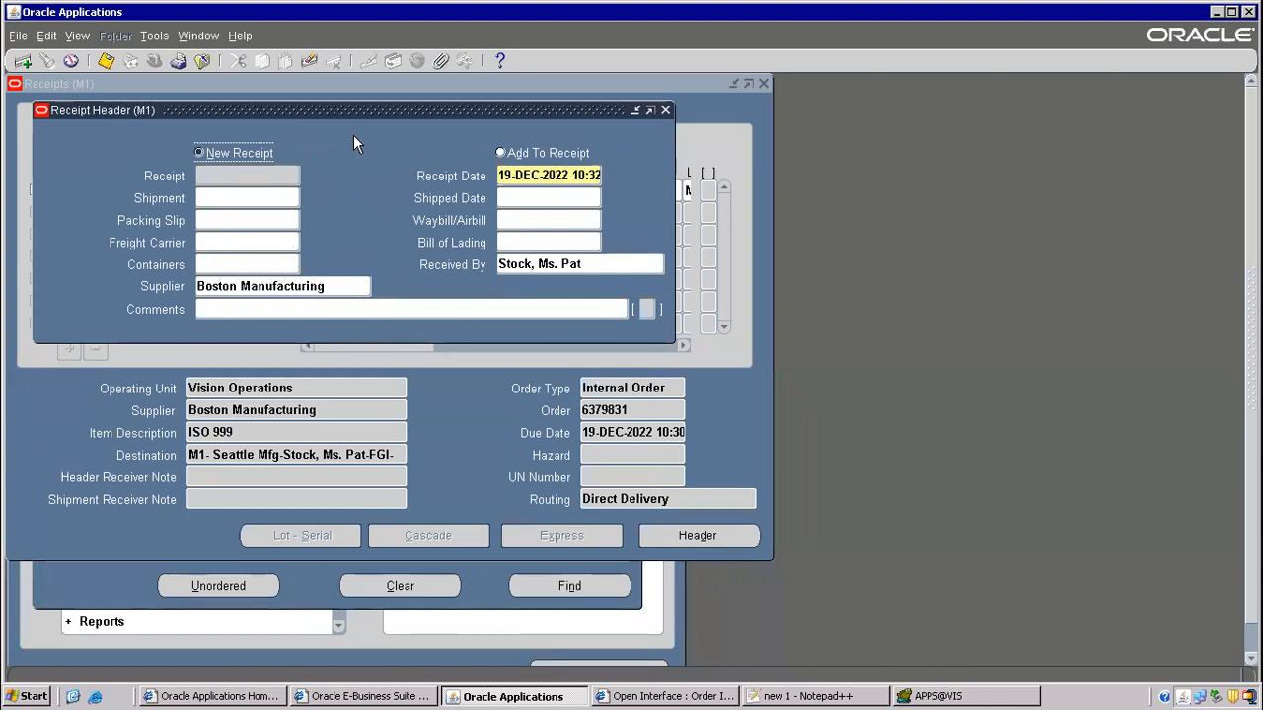
- Move the receipt header aside to check supplier Boston Manufacturing, then return to the notes
drag(370, 114, 781, 191)
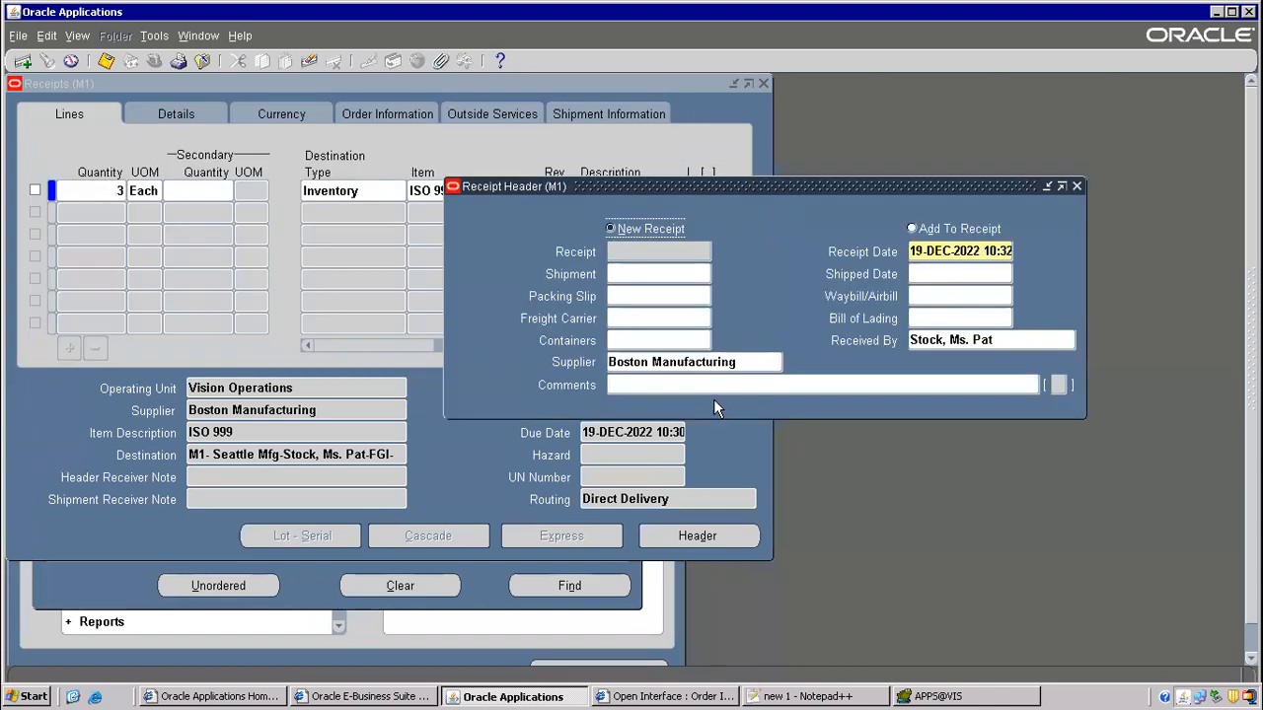
click(641, 361)
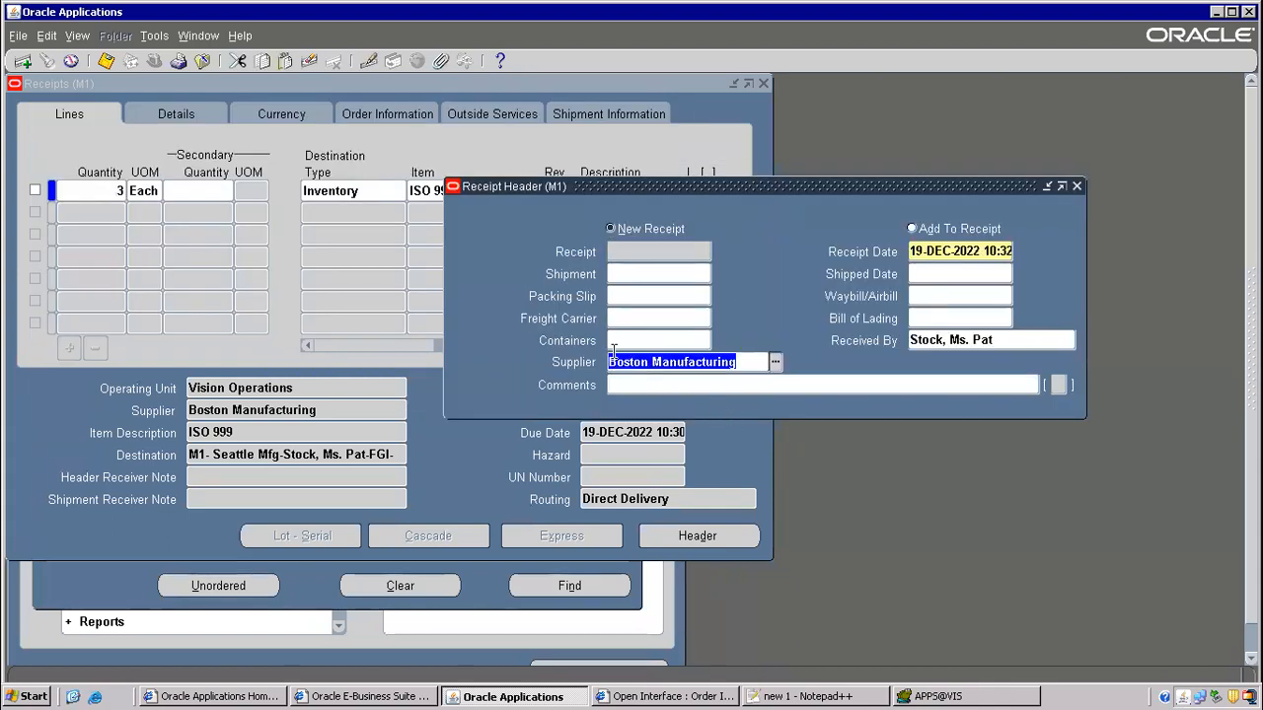
click(811, 696)
scroll(922, 220, up, 12)
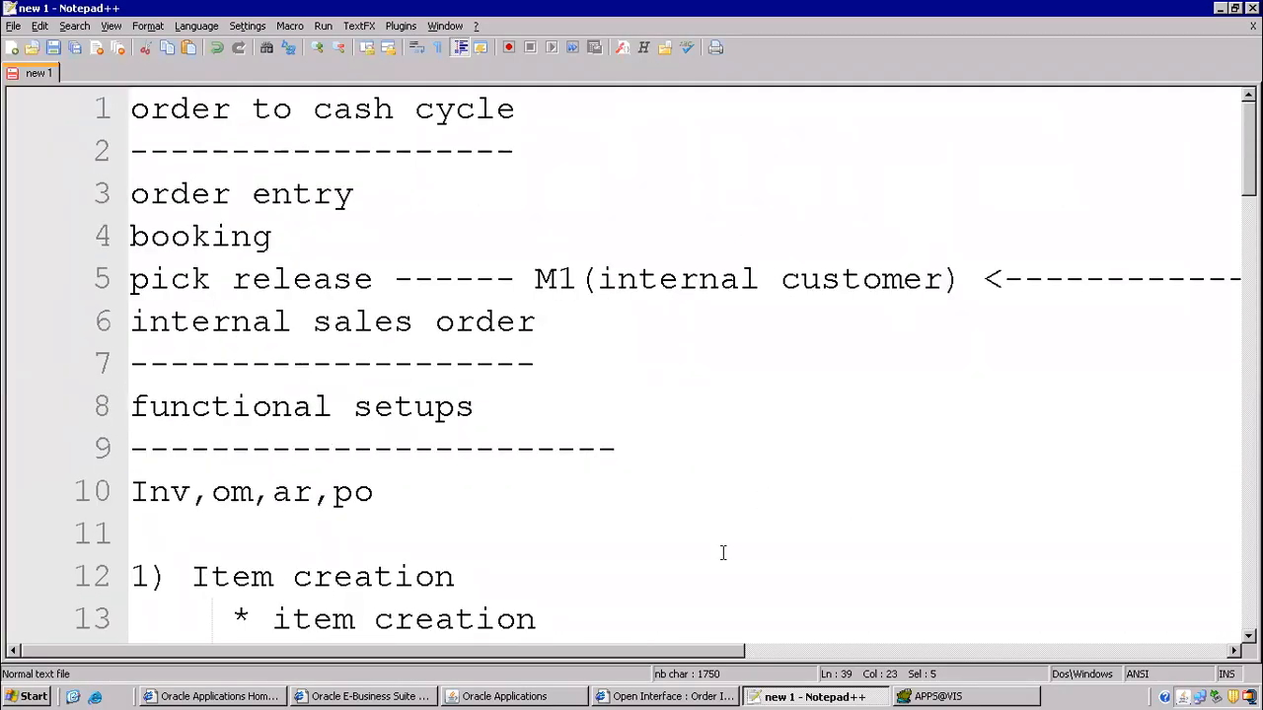
- Delete six dashes from the M1–M2 arrow on line 5 of the notes
drag(584, 649, 819, 649)
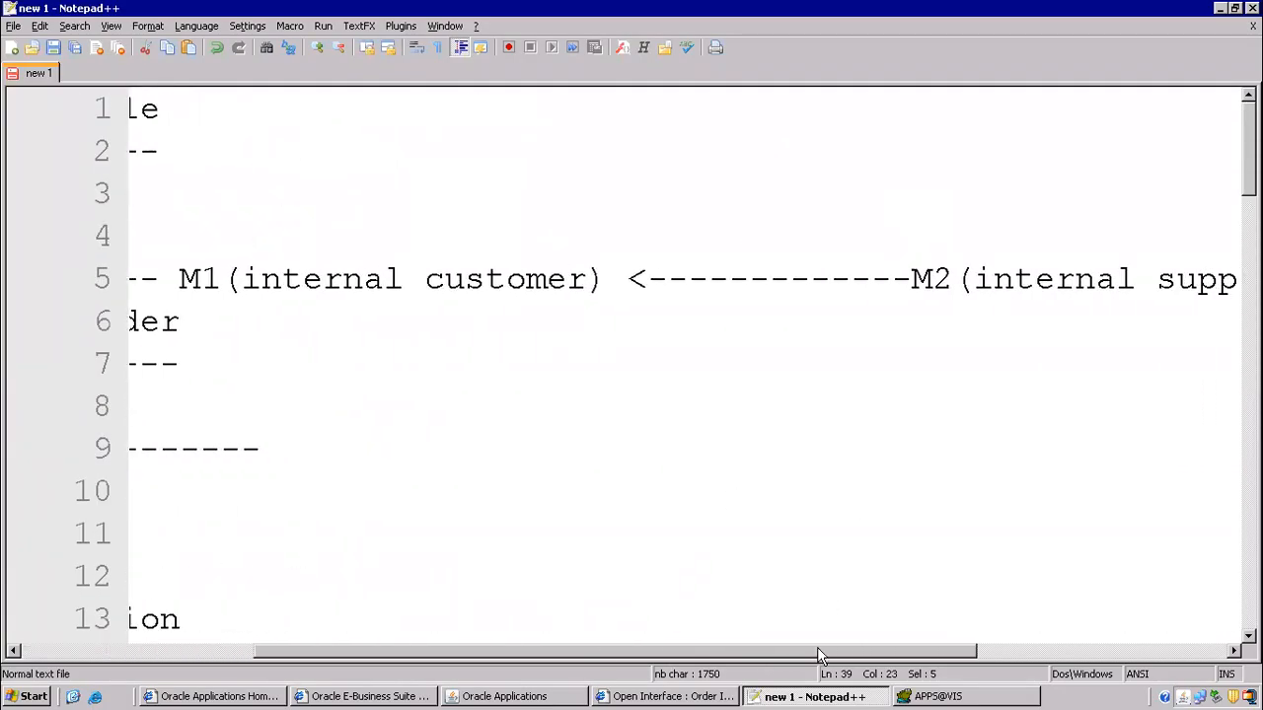
drag(891, 278, 761, 278)
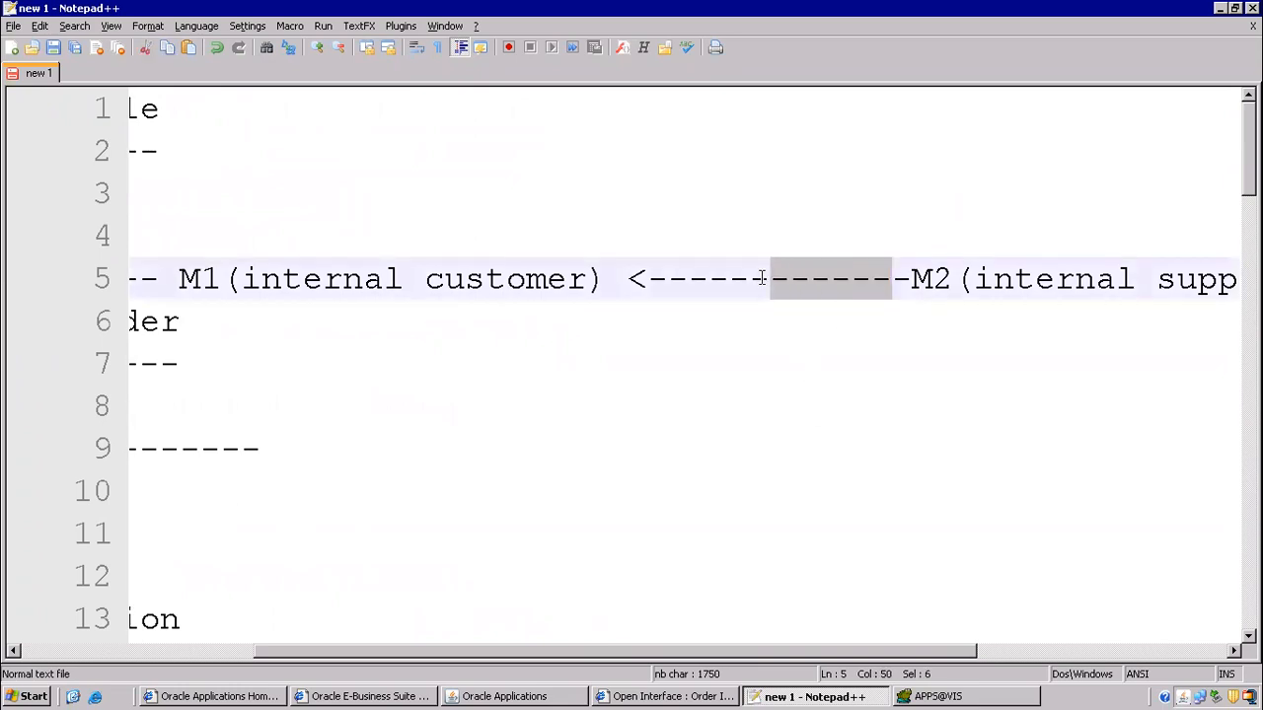
key(Delete)
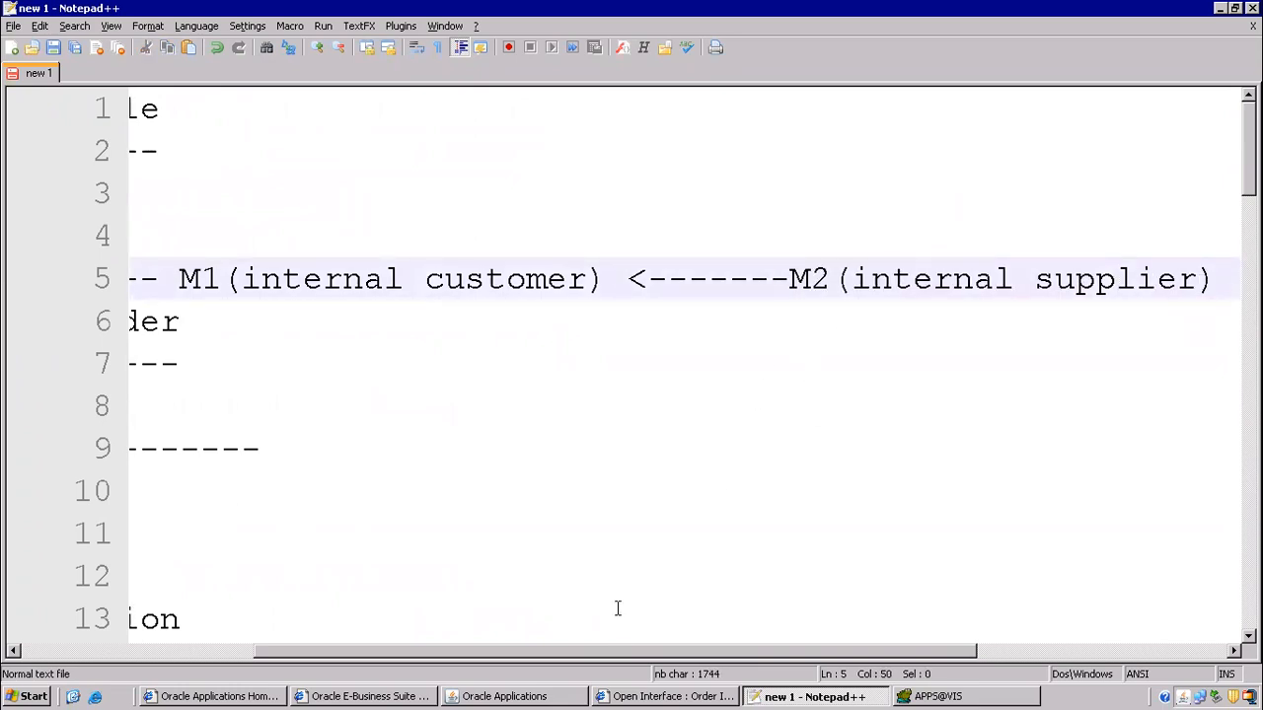
drag(614, 653, 389, 649)
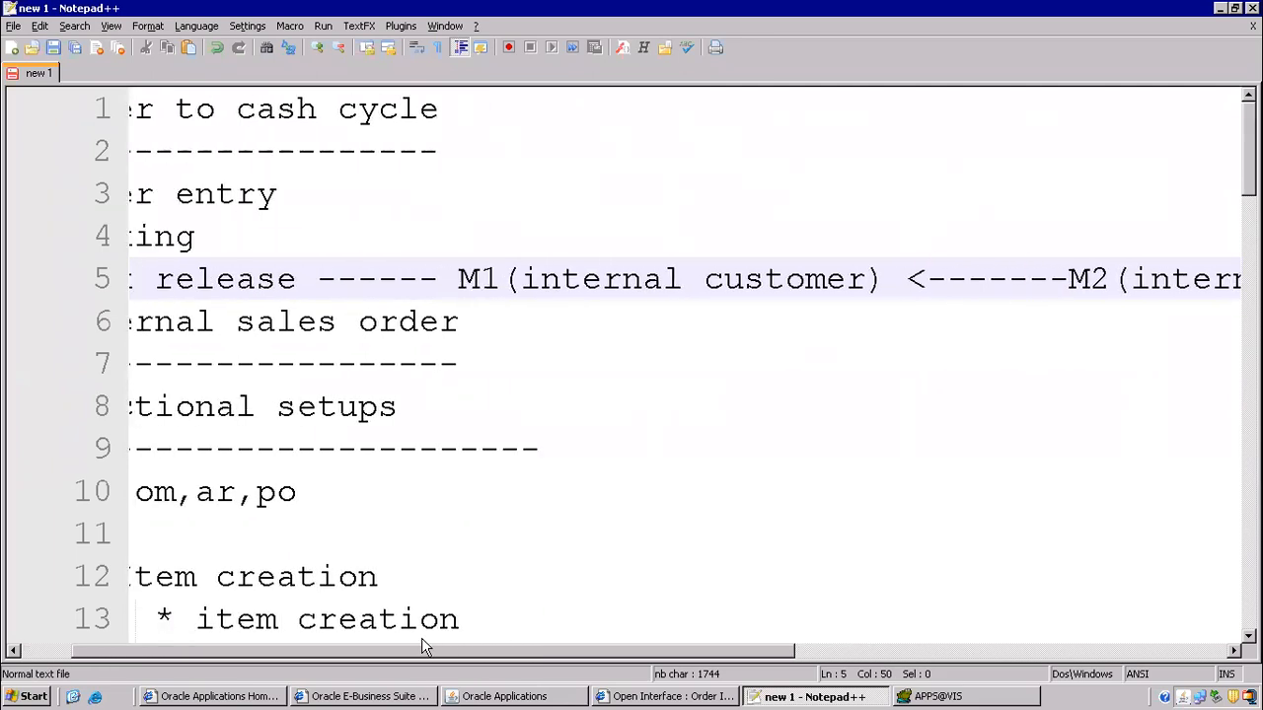
click(526, 699)
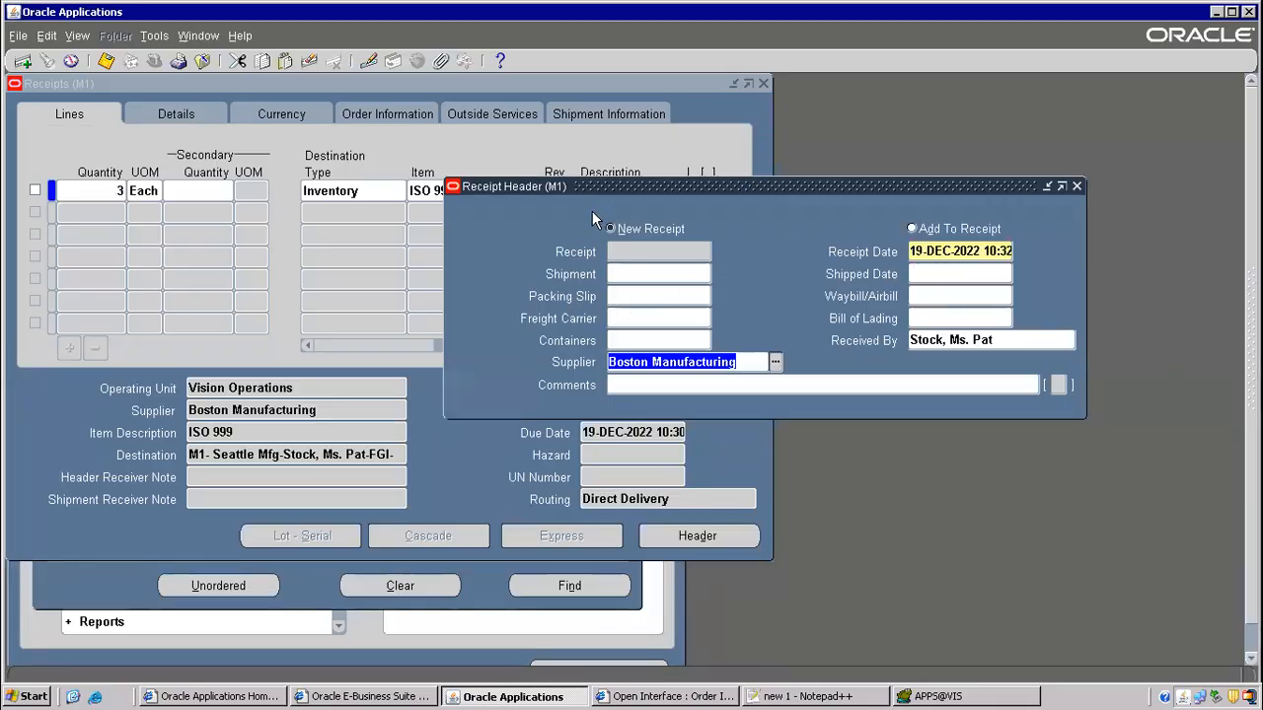
- Mark the first receipt line and review its values: ISO 999, order 6379831, Direct Delivery routing
click(29, 191)
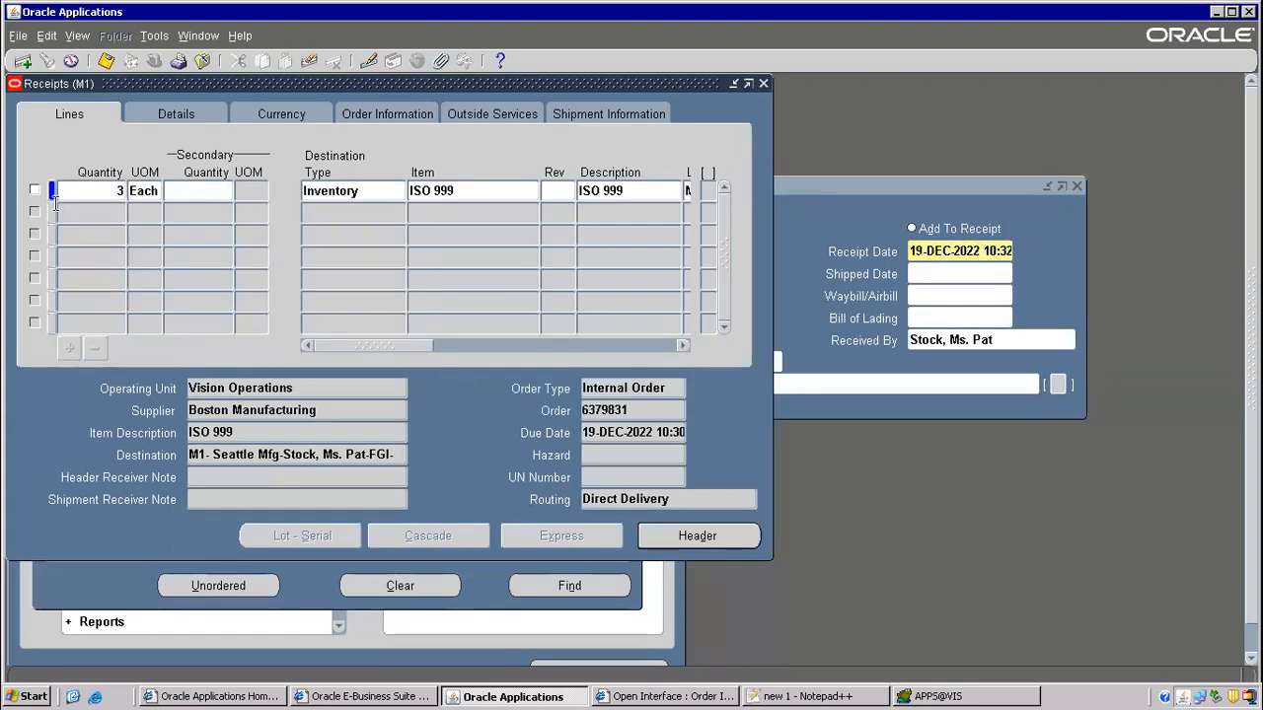
click(34, 190)
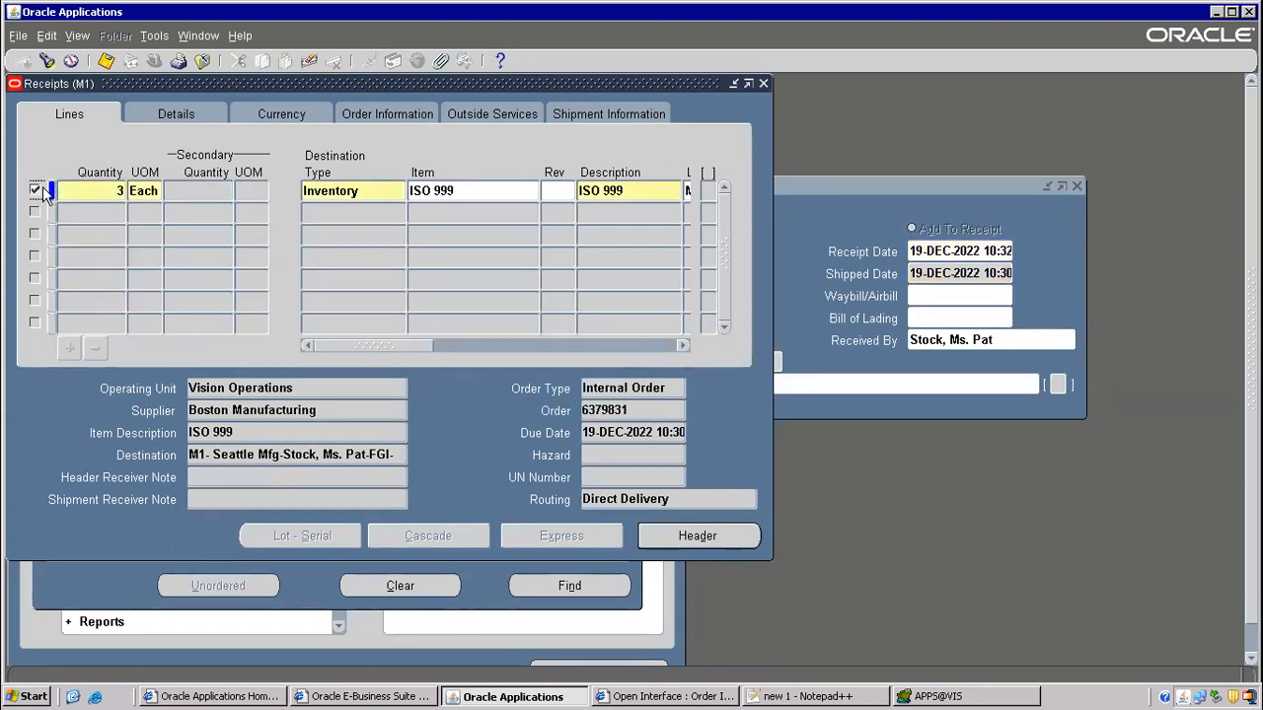
drag(387, 346, 623, 350)
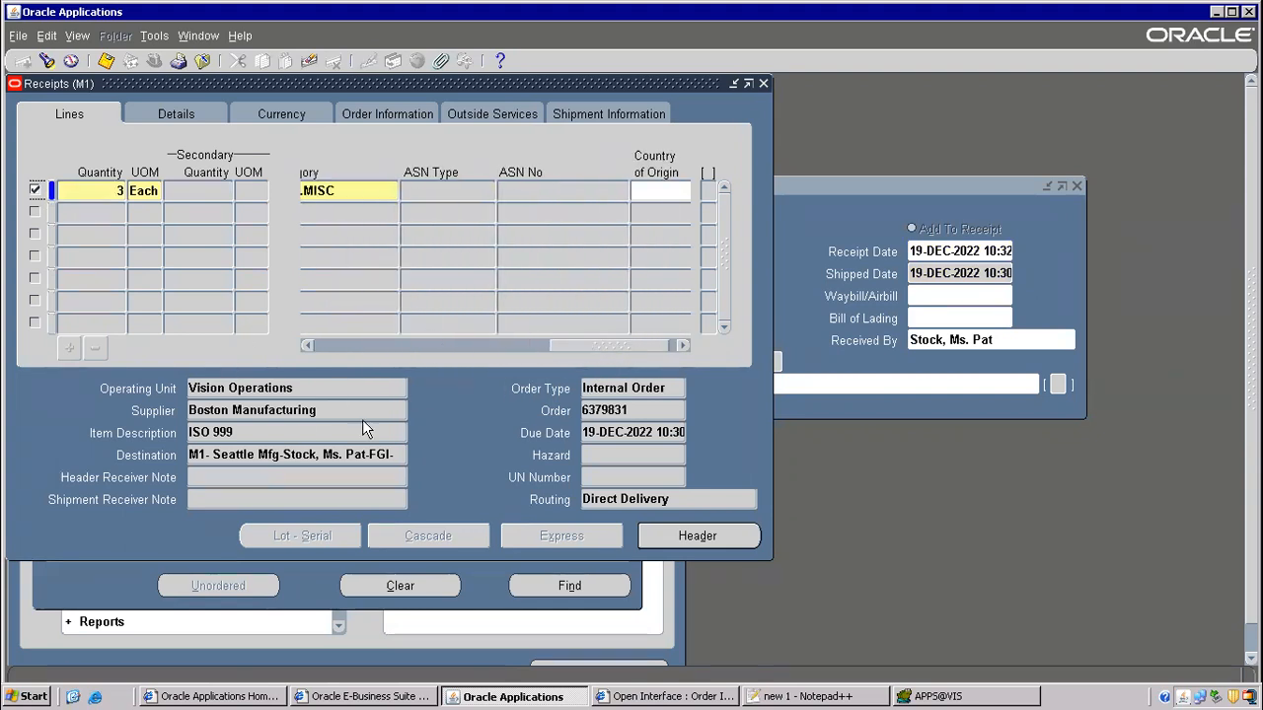
click(217, 387)
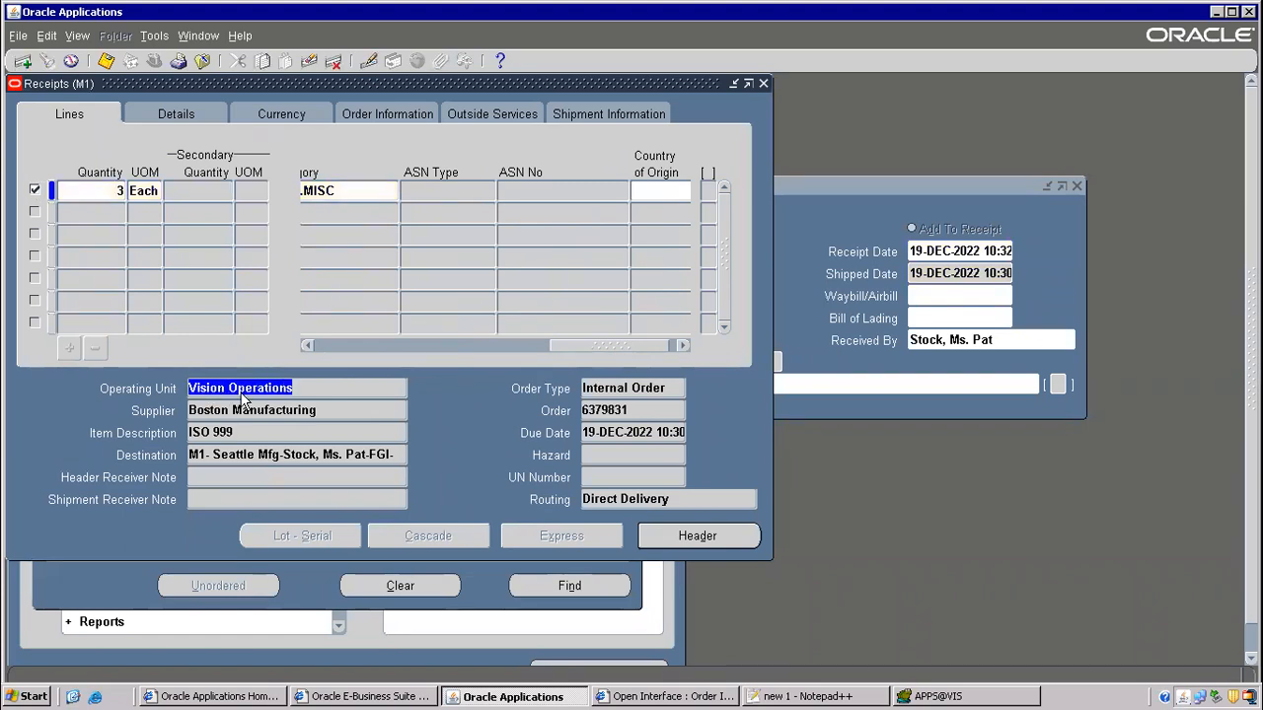
click(230, 409)
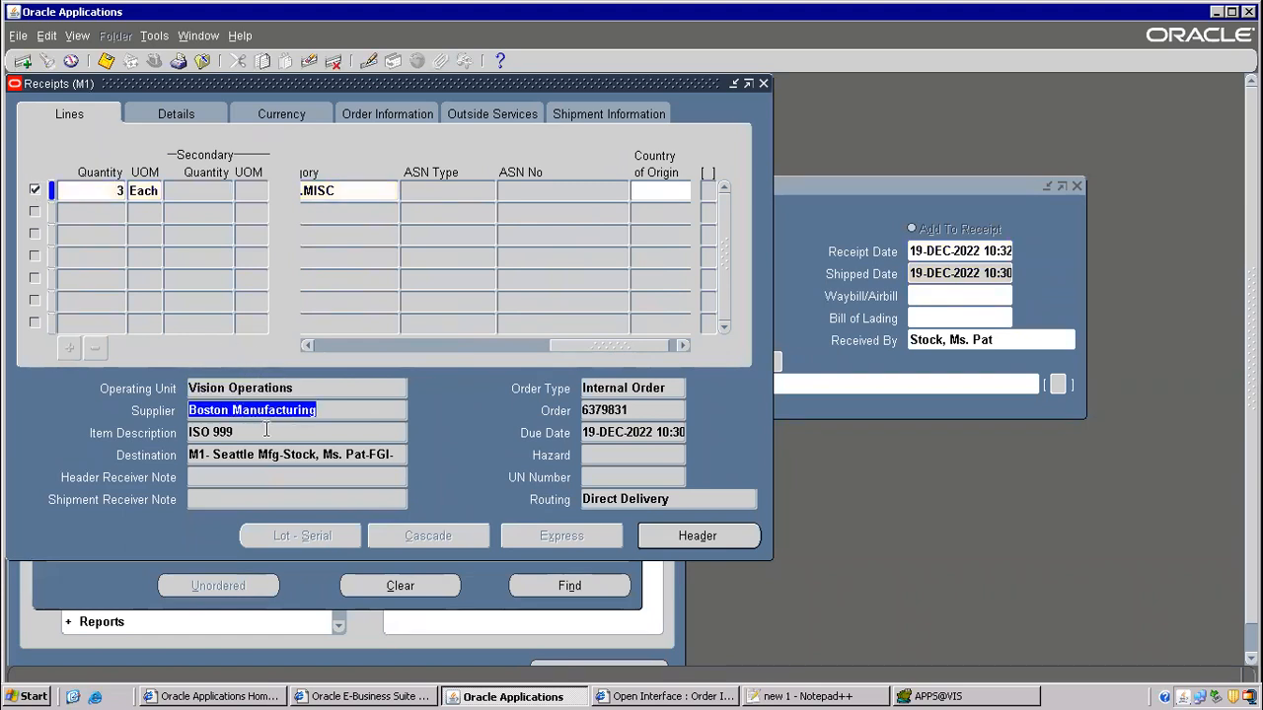
click(214, 455)
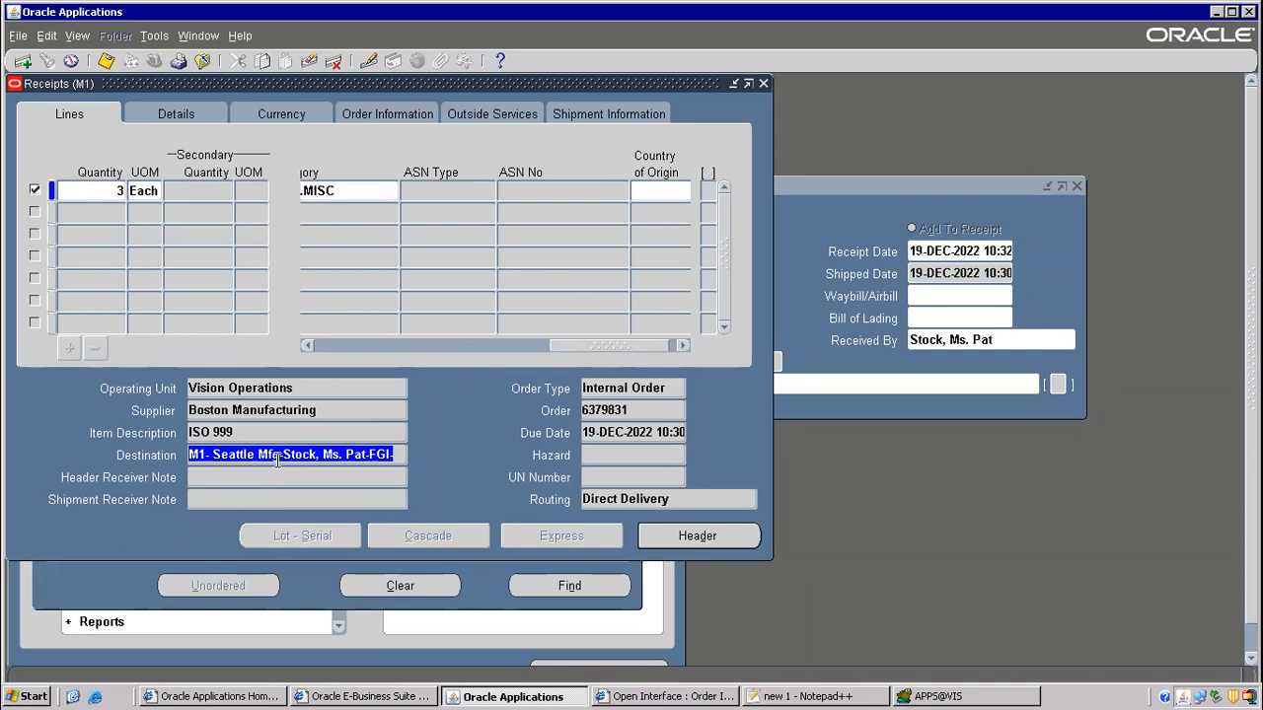
drag(198, 455, 297, 441)
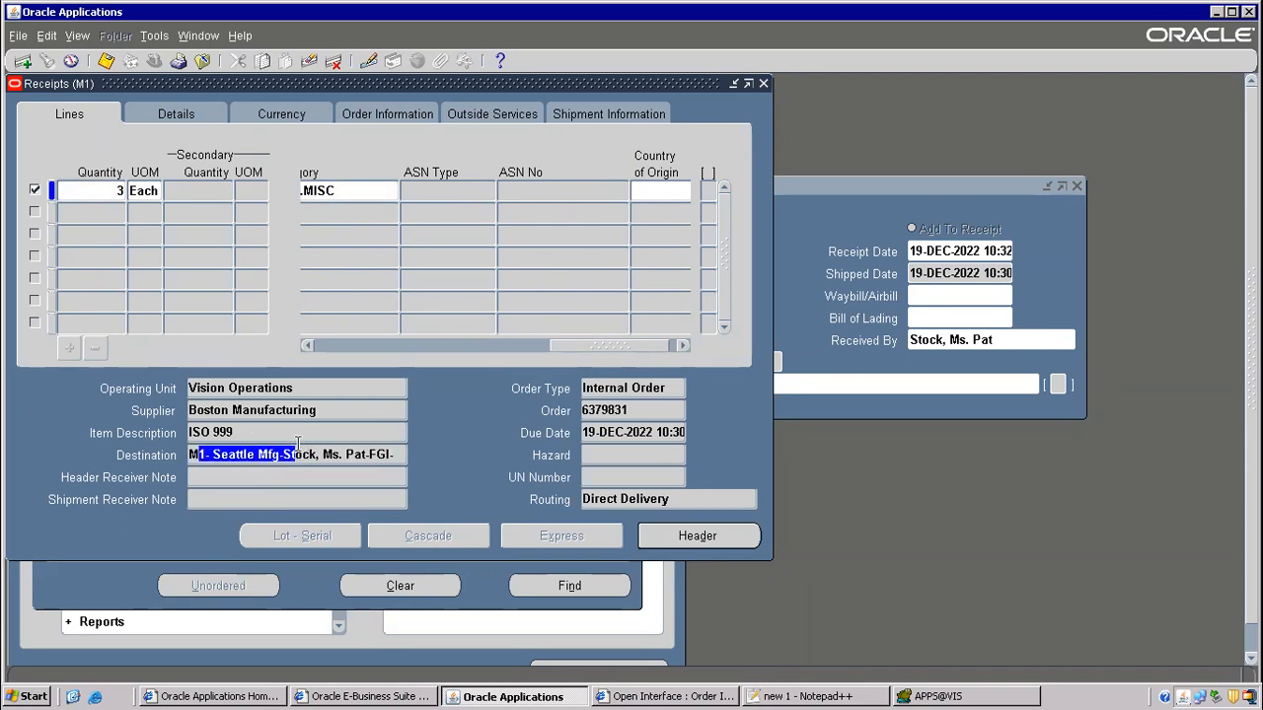
click(234, 431)
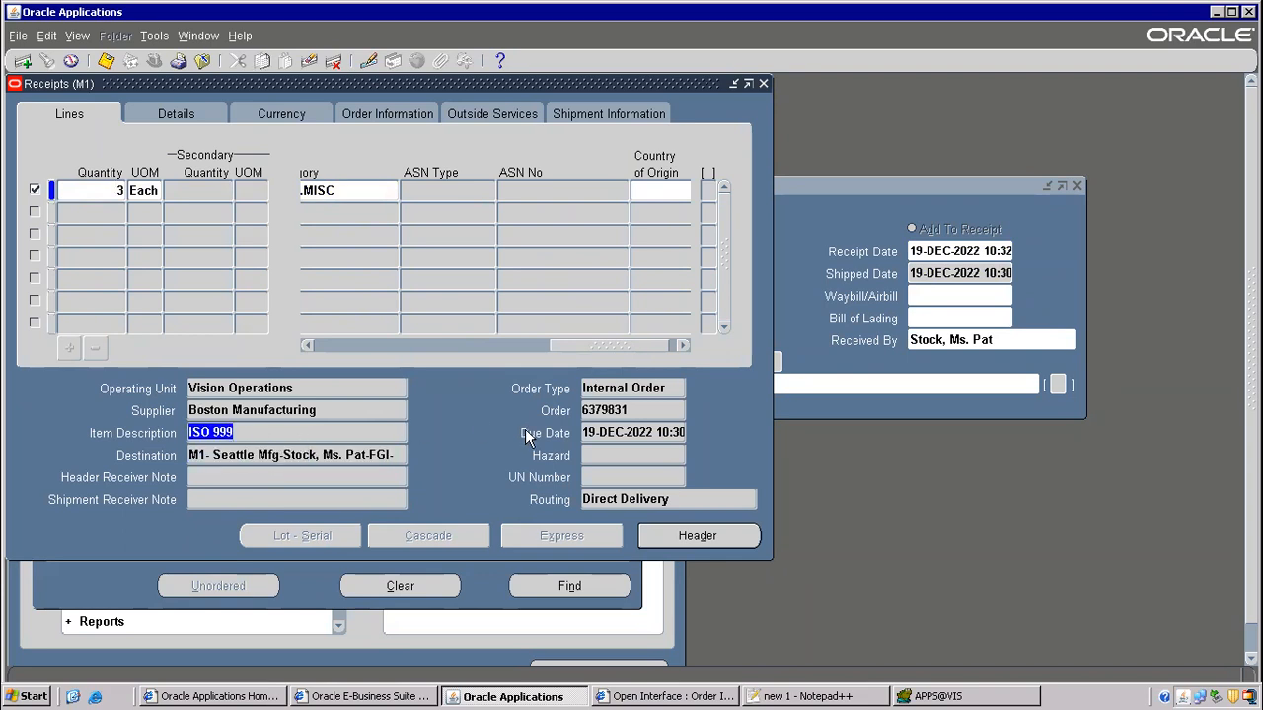
click(606, 410)
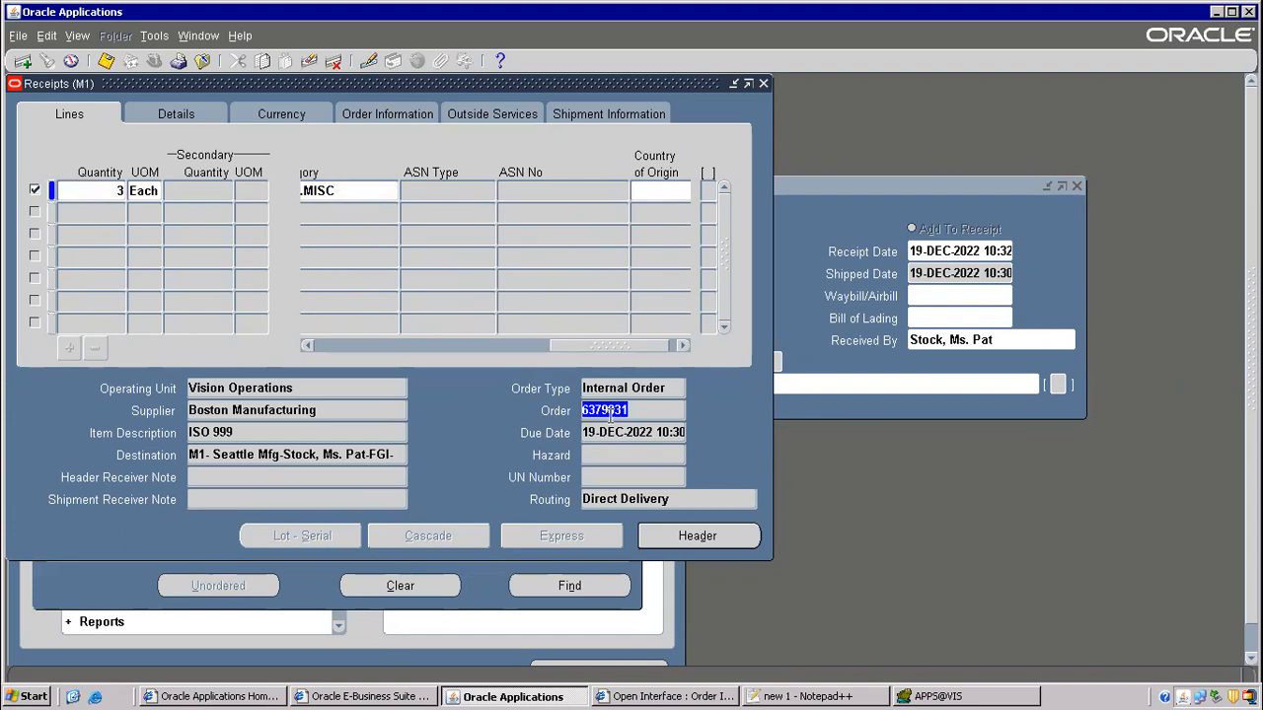
click(610, 498)
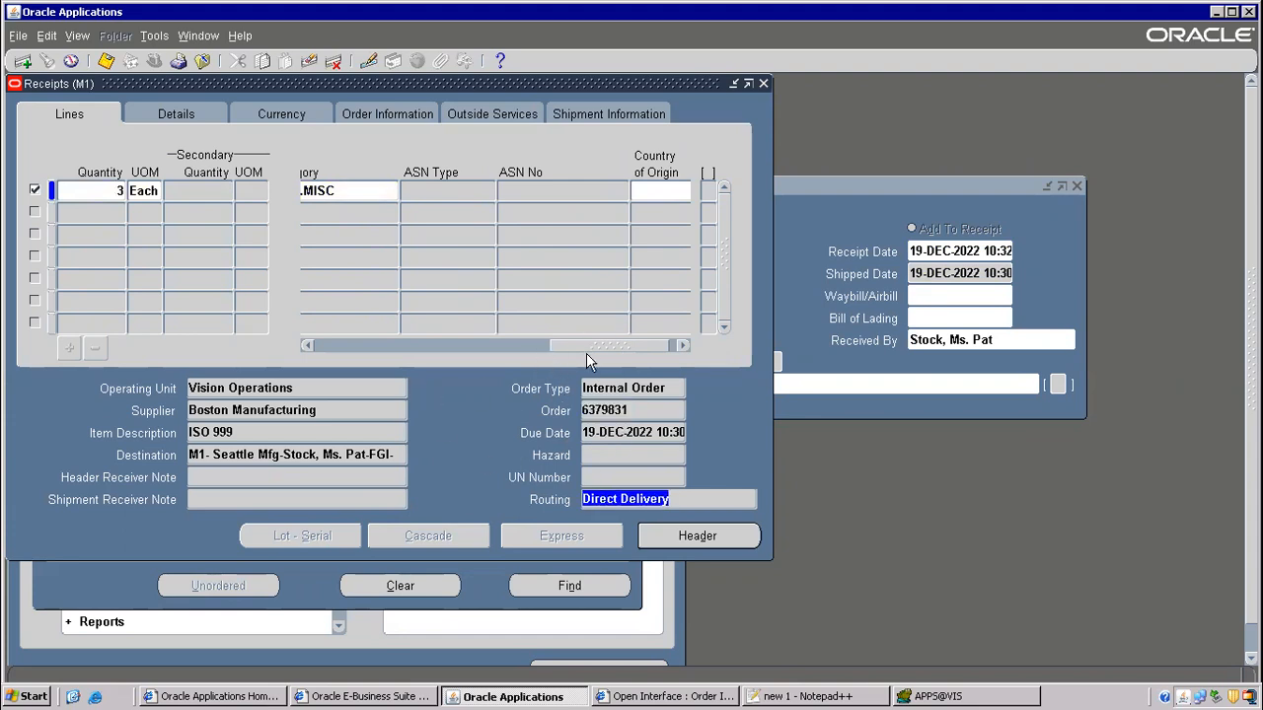
- View the line's details and shipment information, then close the receipt without saving
click(190, 108)
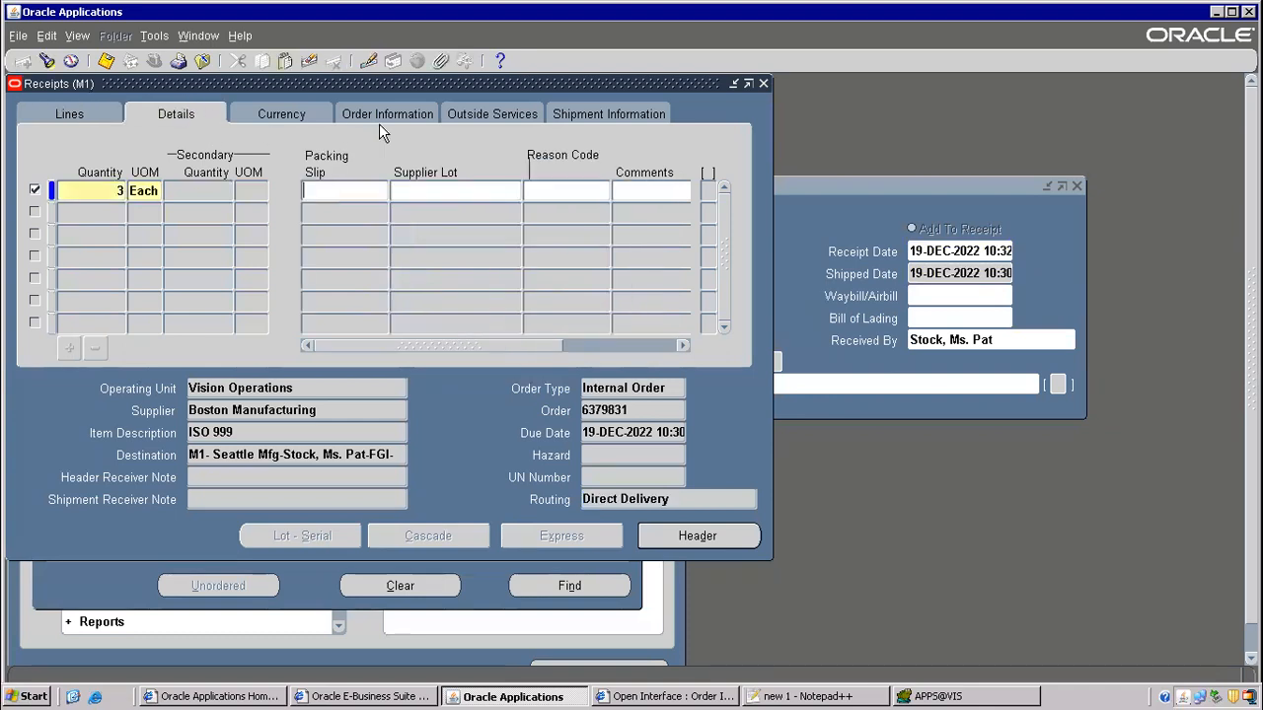
click(493, 117)
click(586, 118)
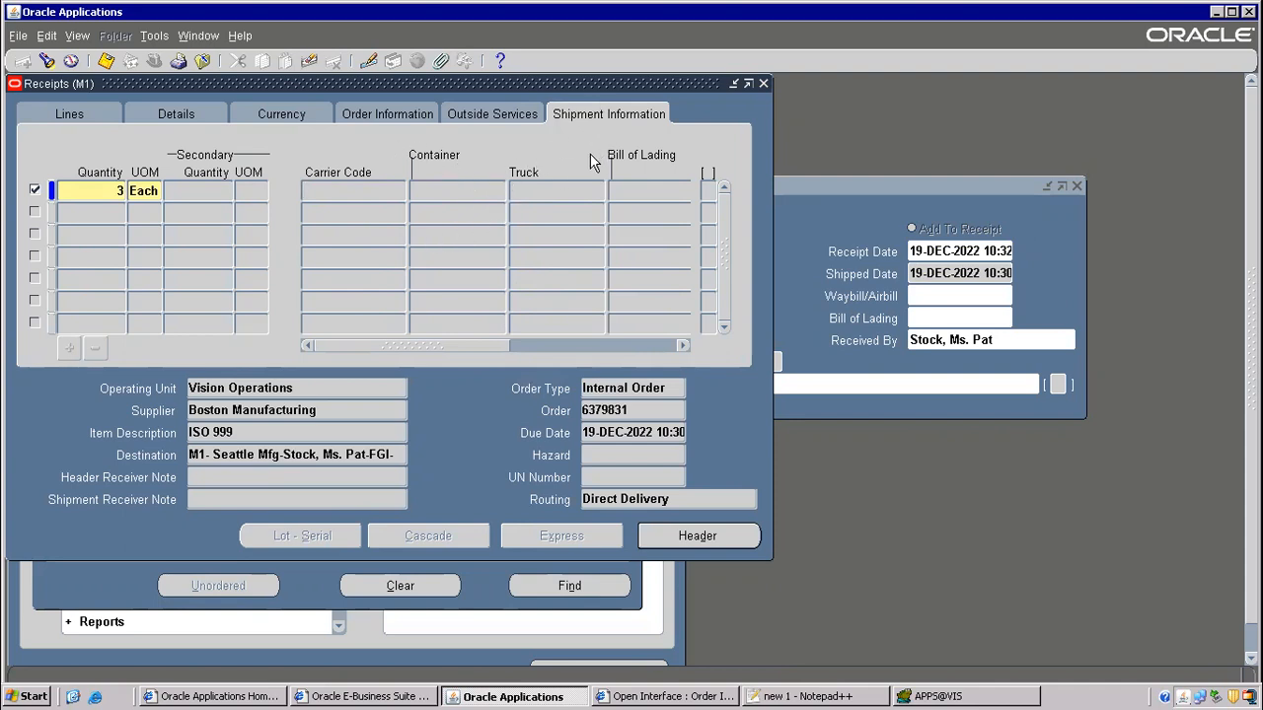
click(702, 537)
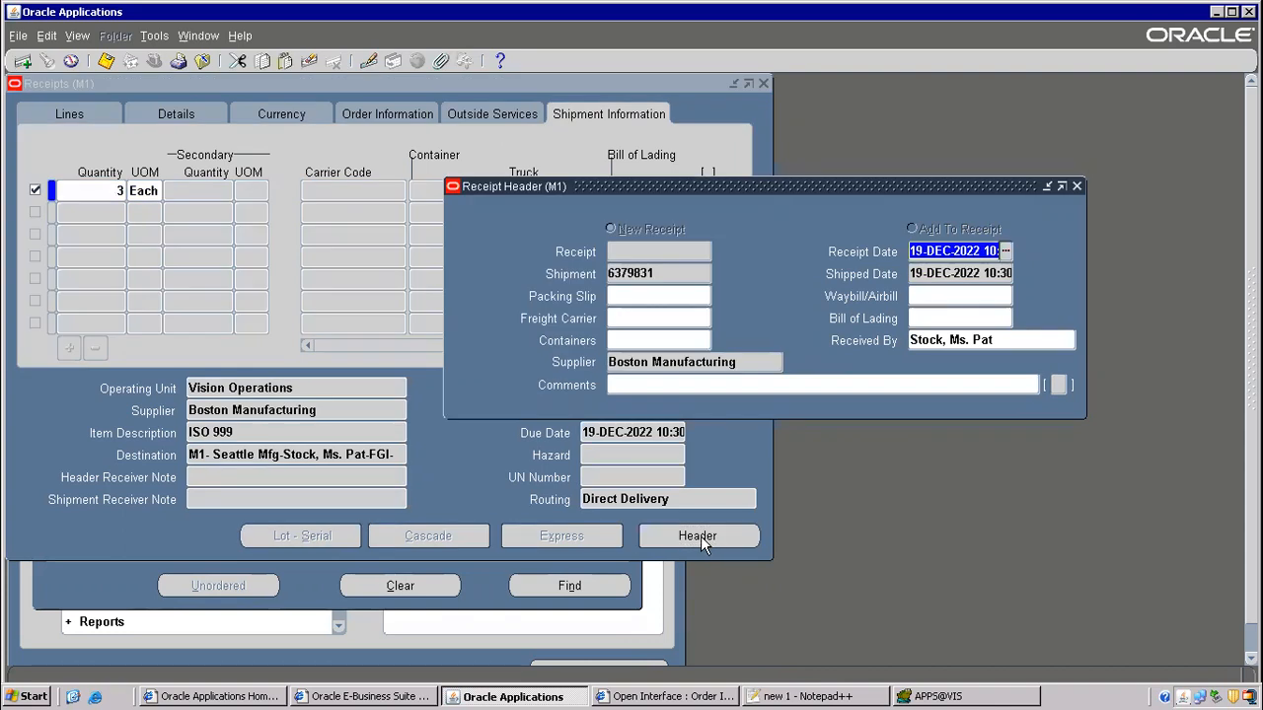
click(201, 62)
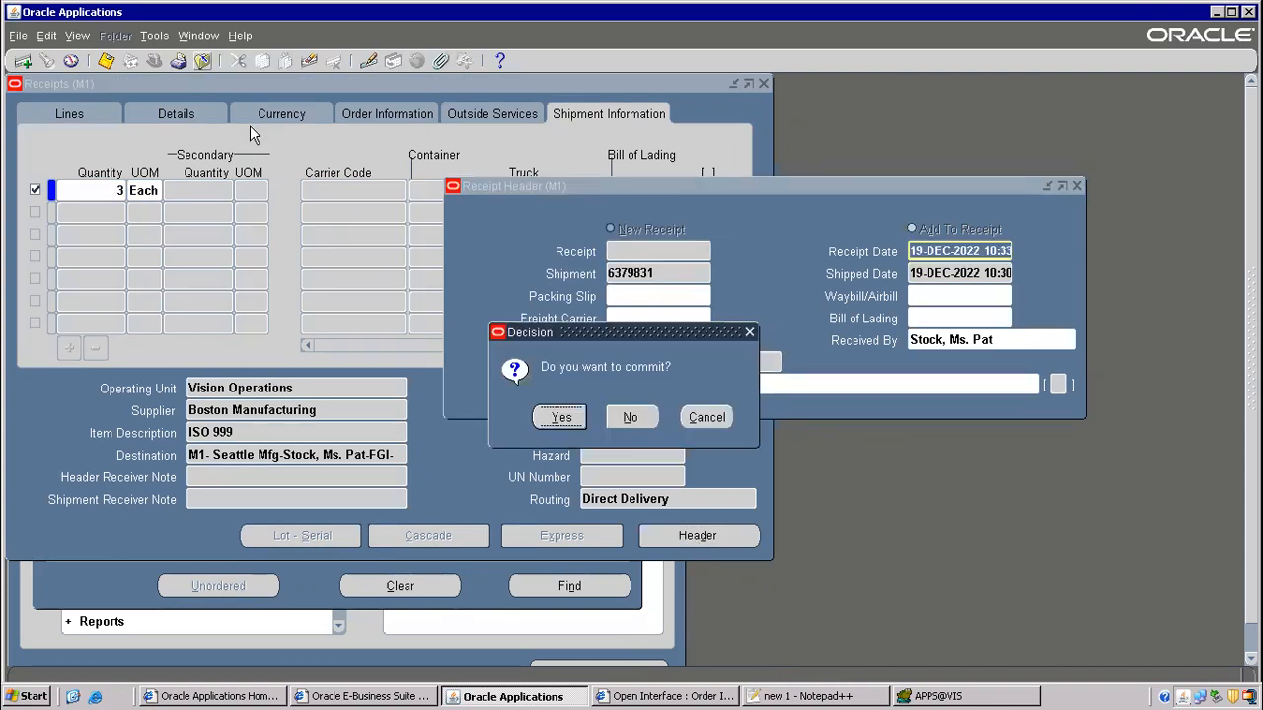
click(629, 418)
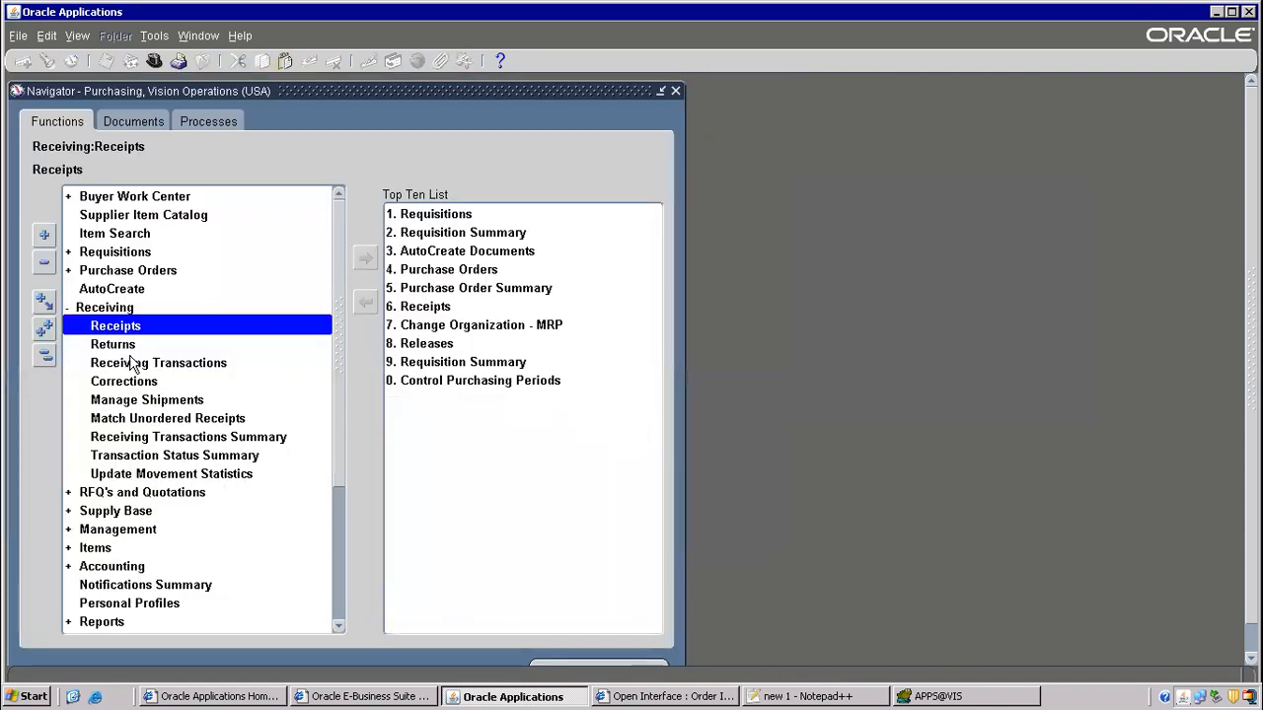
double_click(152, 323)
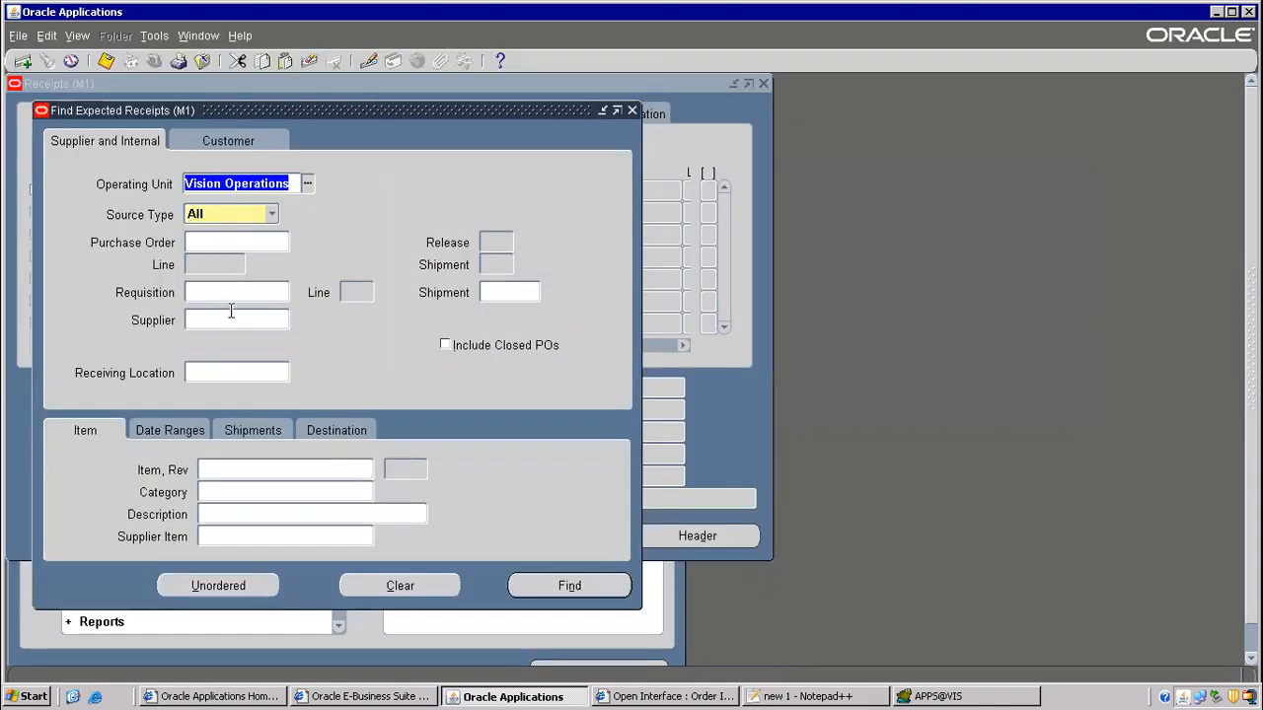
- Find requisition 16418's expected receipt, tick the ISO 999 line and save it
click(234, 293)
text(16418)
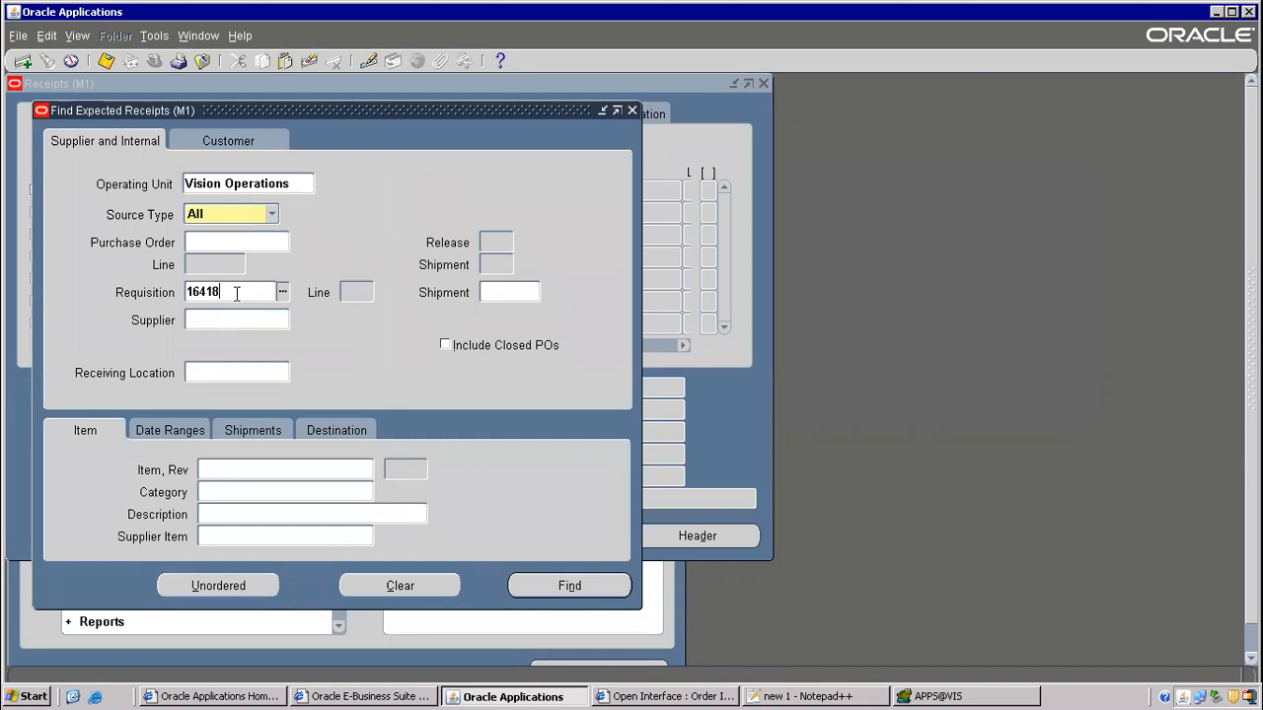
click(544, 584)
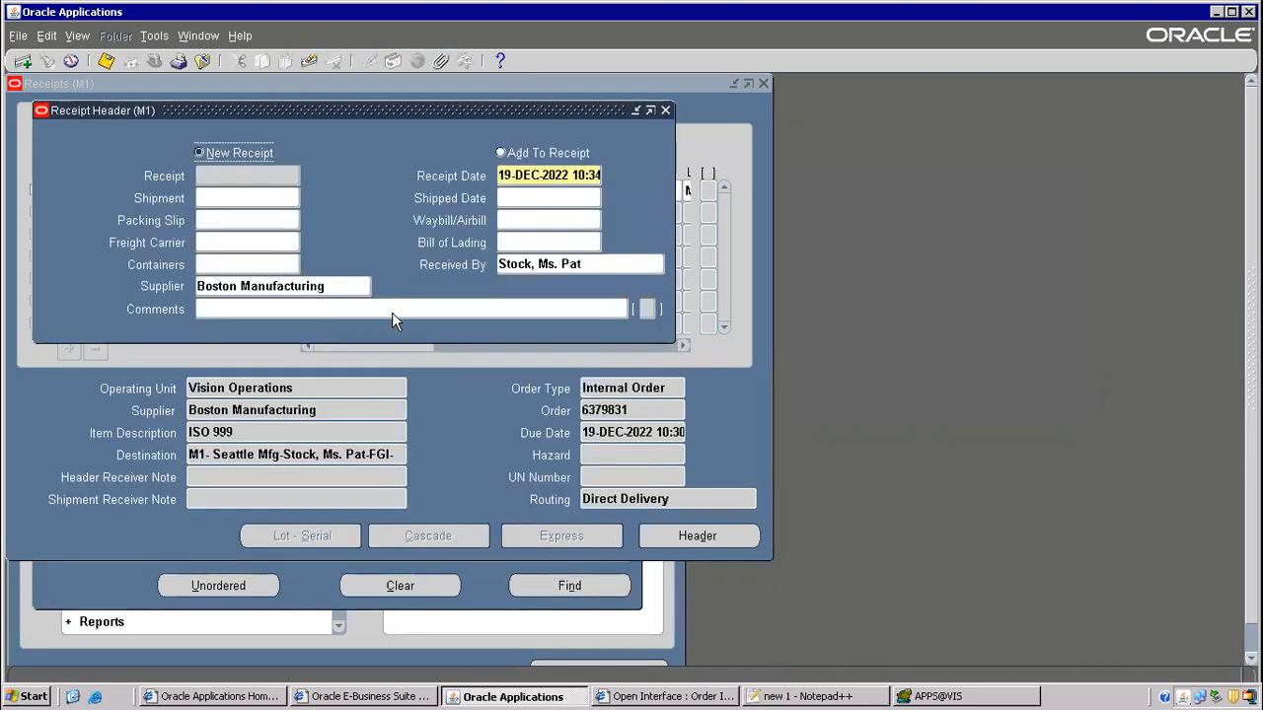
drag(338, 111, 755, 216)
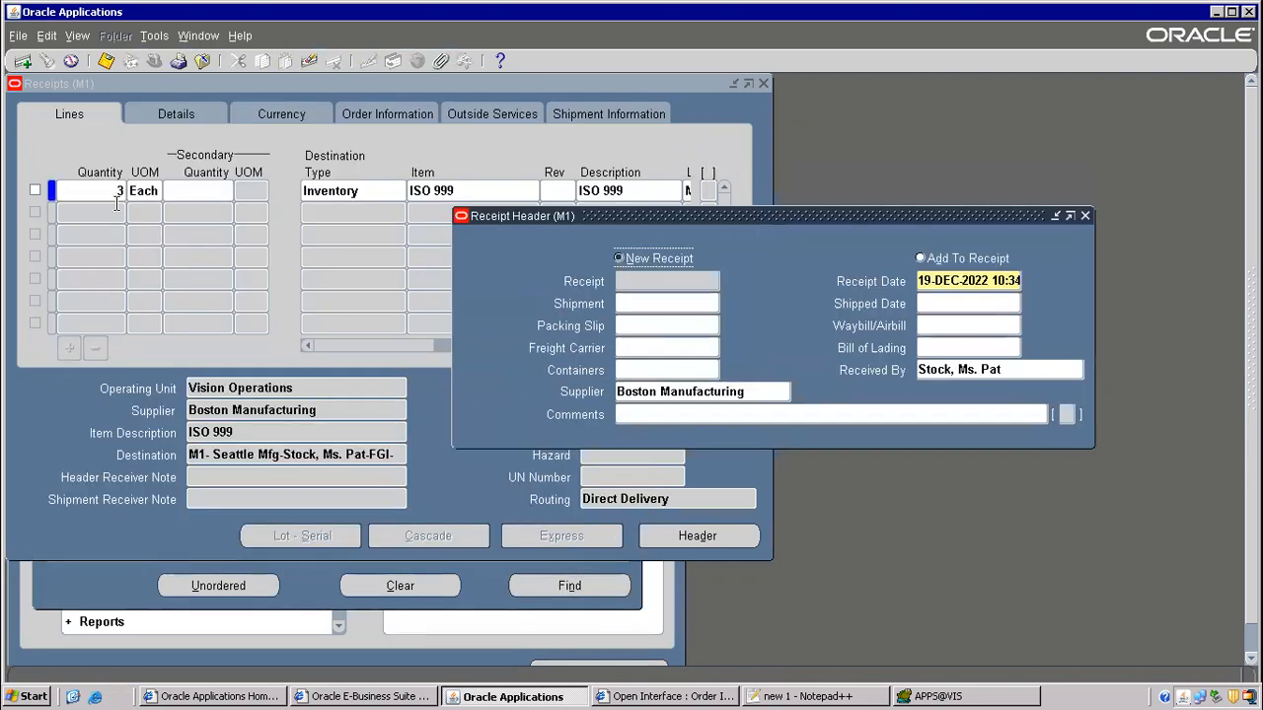
click(35, 190)
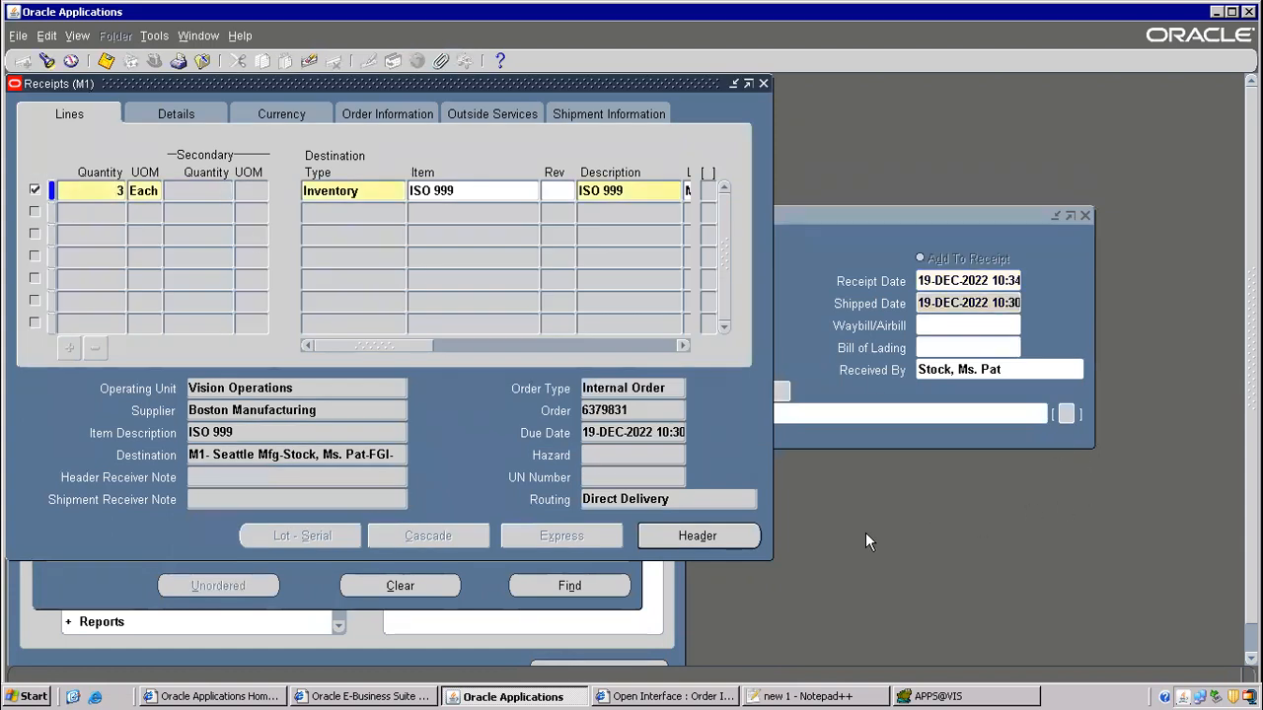
click(690, 536)
click(107, 62)
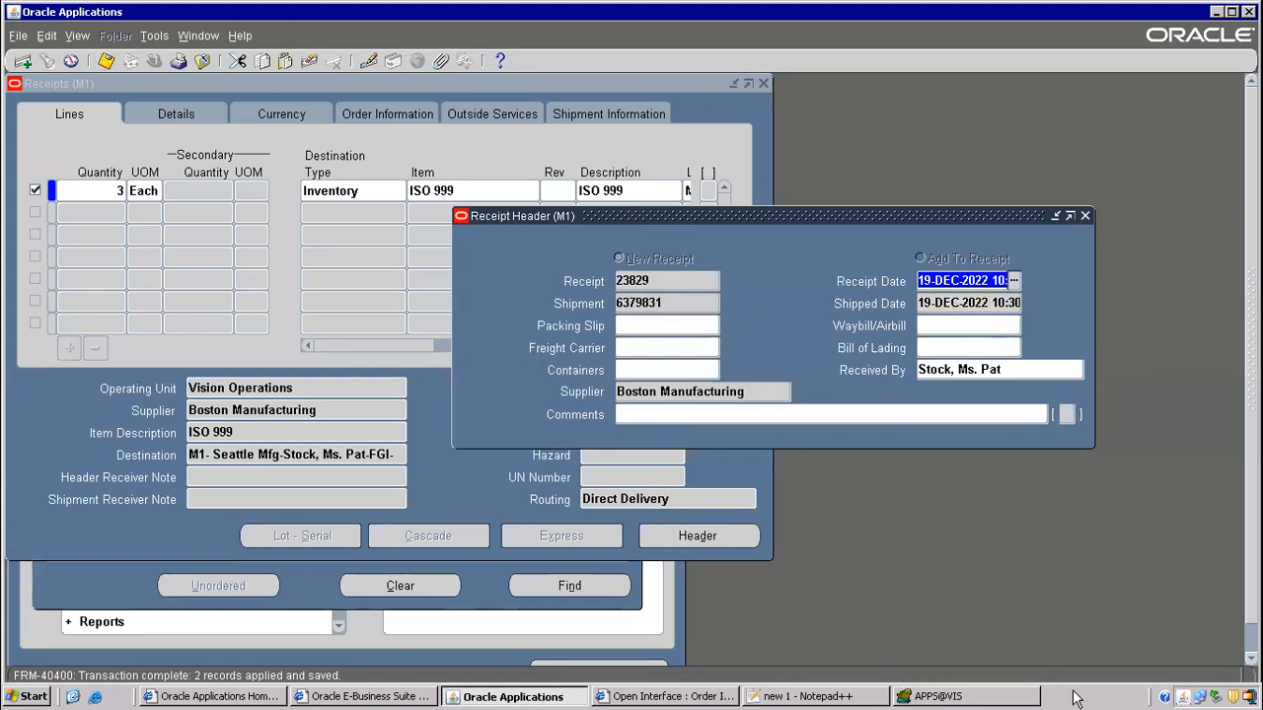
- Copy receipt number 23829 and check its Record History table, RCV_SHIPMENT_HEADERS_V
double_click(633, 281)
right_click(636, 281)
click(654, 305)
click(240, 35)
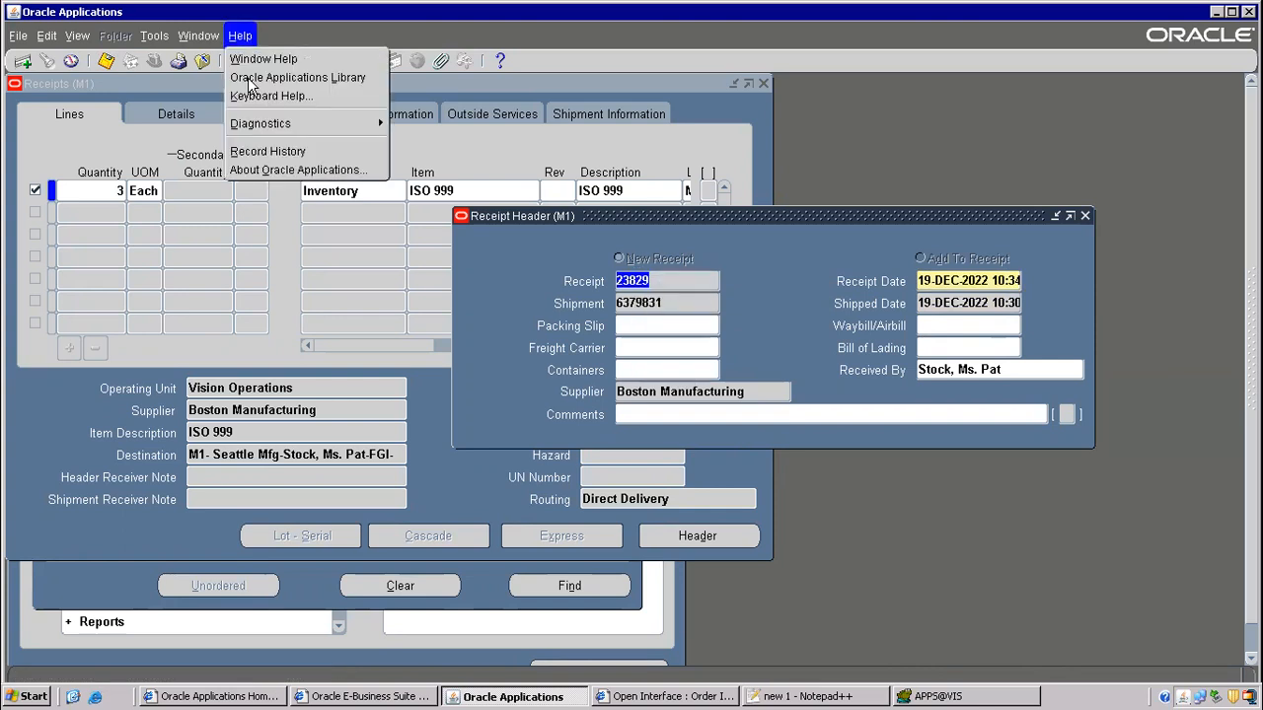
click(263, 152)
drag(505, 376, 660, 375)
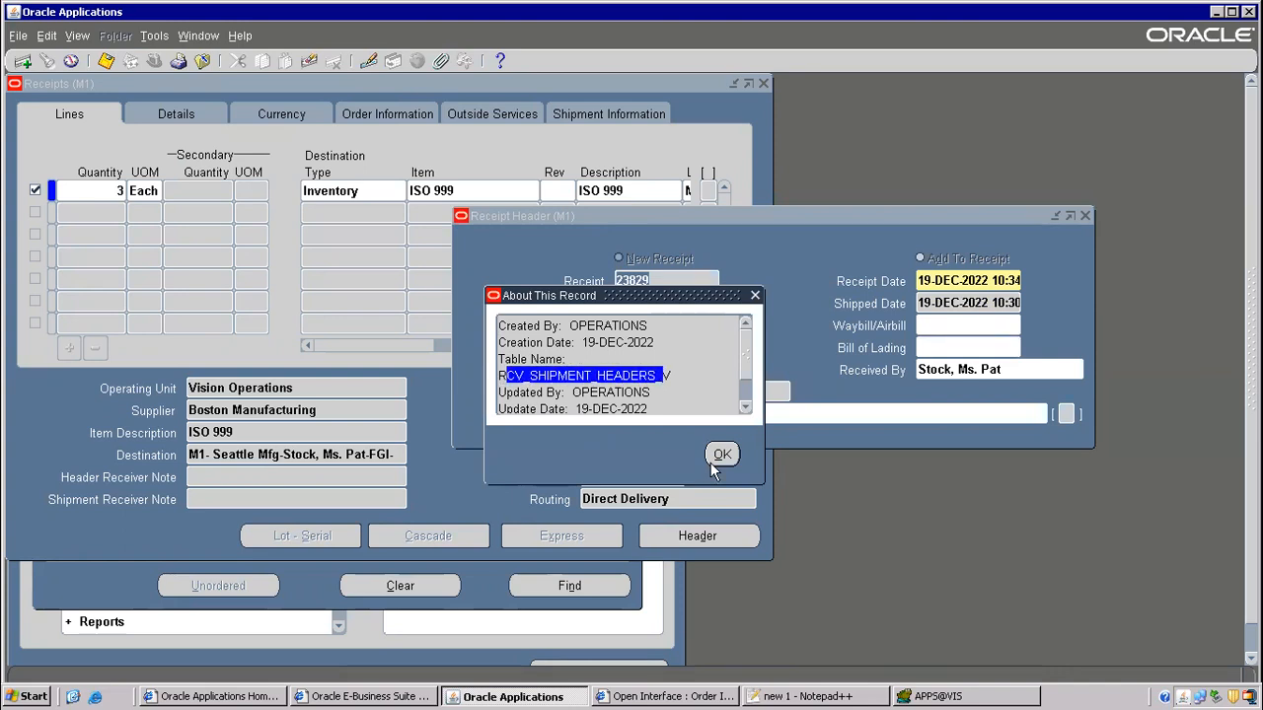
click(721, 454)
double_click(329, 191)
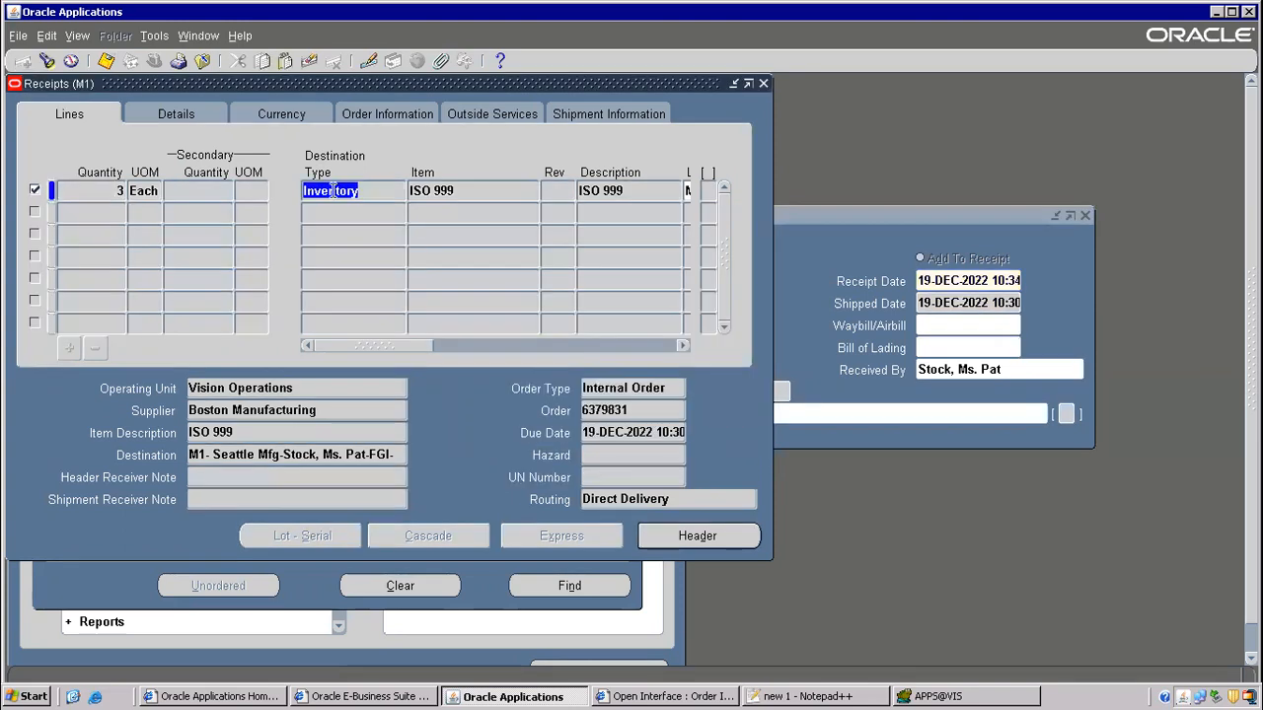
click(789, 697)
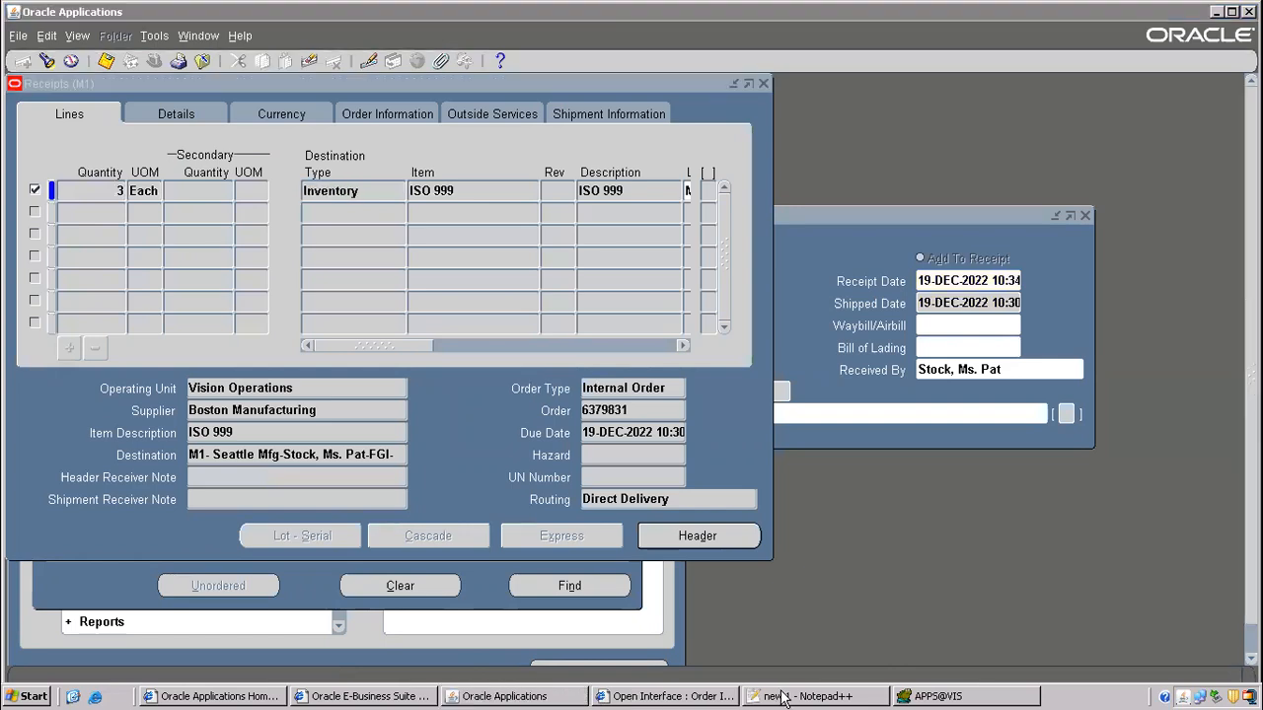
- Append '------------ 23829' to the PO receipt step line in the notes
scroll(458, 478, down, 17)
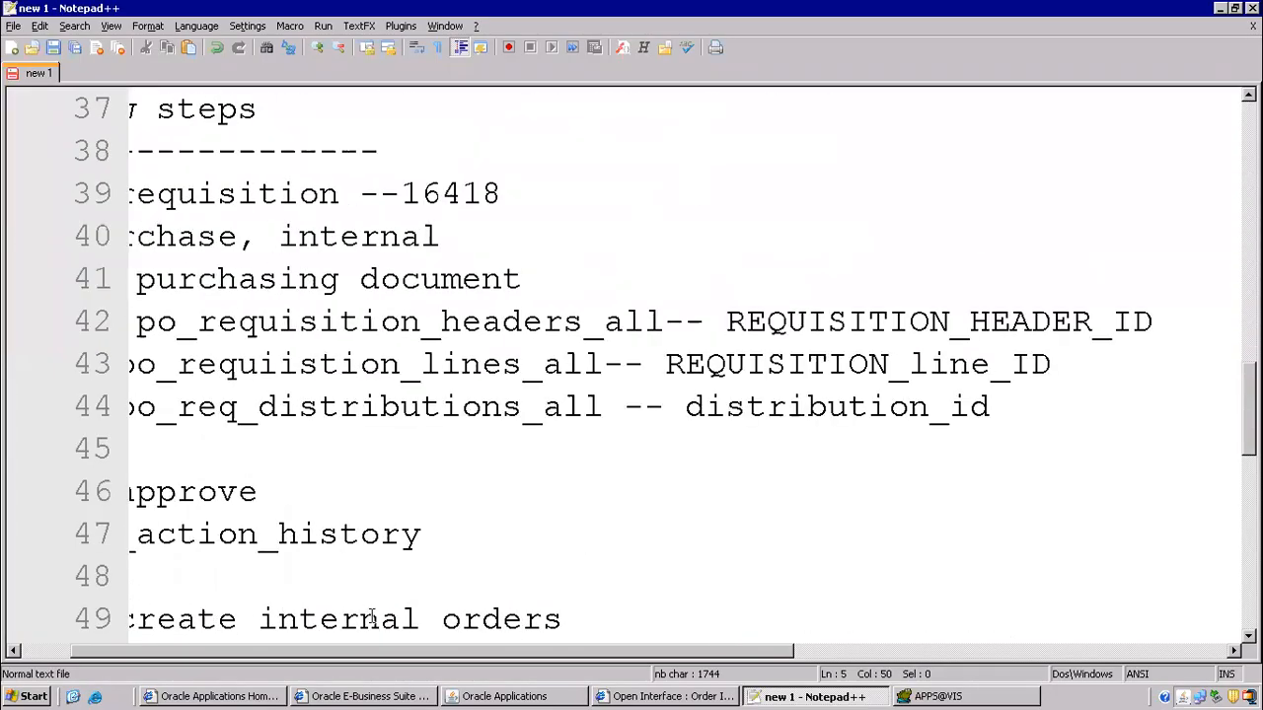
scroll(386, 612, down, 3)
click(254, 281)
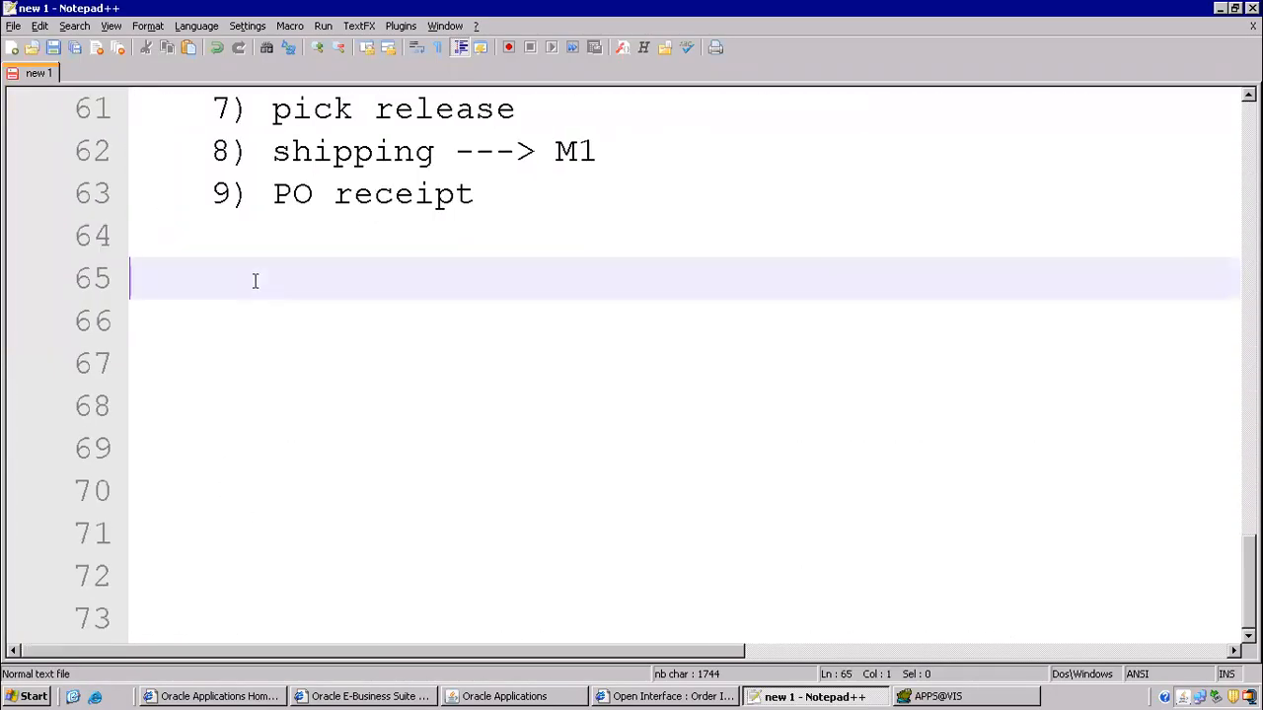
text(rc)
key(BackSpace)
key(BackSpace)
text(23829)
key(BackSpace)
key(BackSpace)
key(BackSpace)
key(BackSpace)
key(BackSpace)
key(BackSpace)
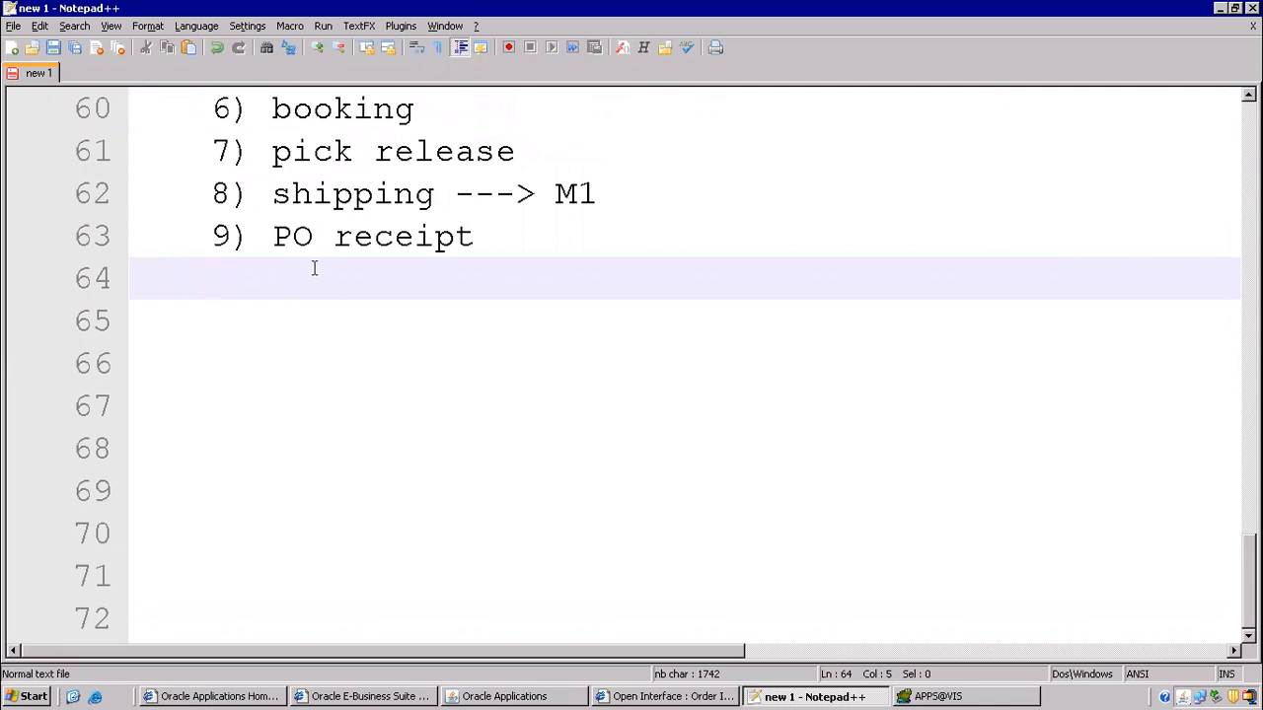
click(475, 236)
text(------------ 23829)
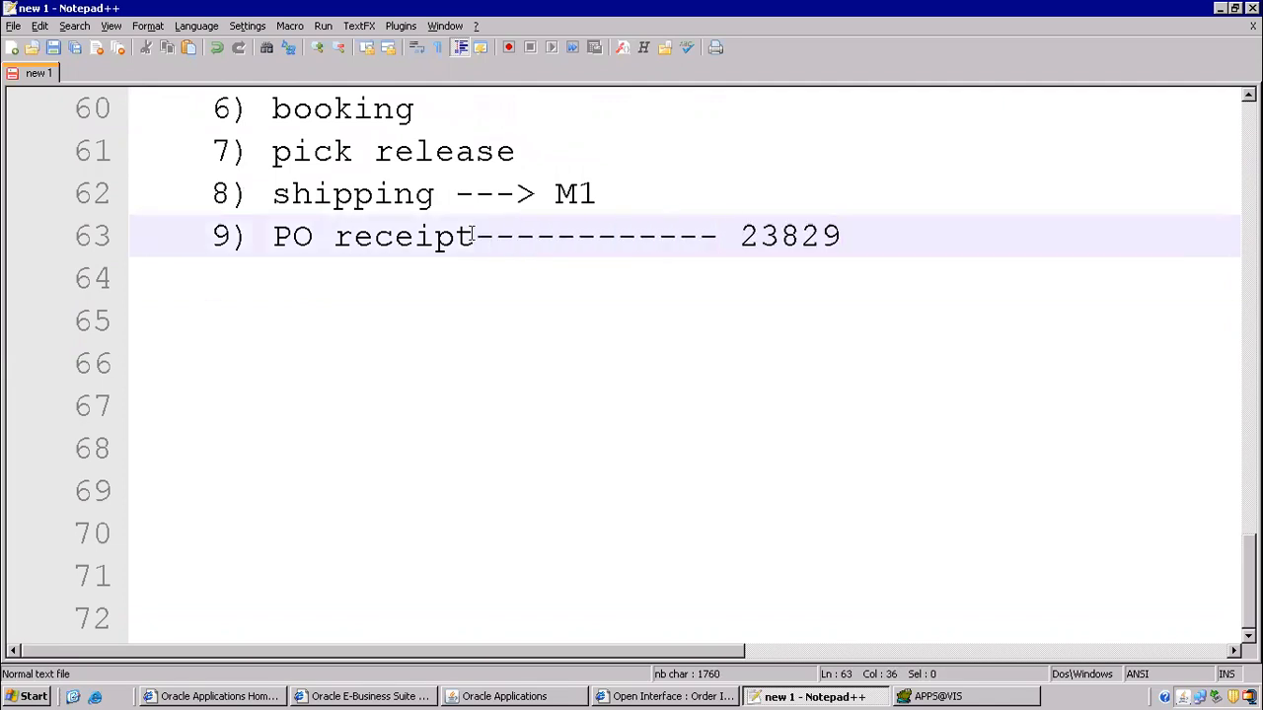
- List rcv_shipment_headers, rcv_shipment_lines and rcv_transactions on new lines below it
key(Return)
text(rc)
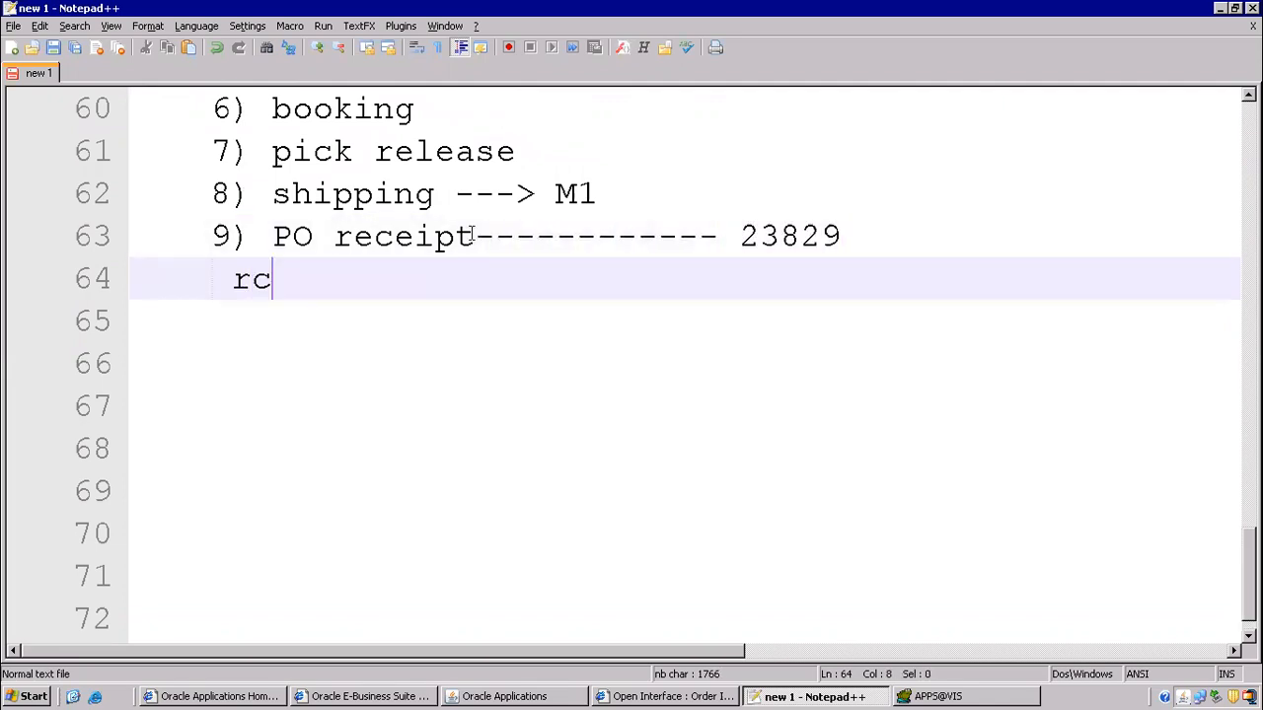
text(v_shipment_headers)
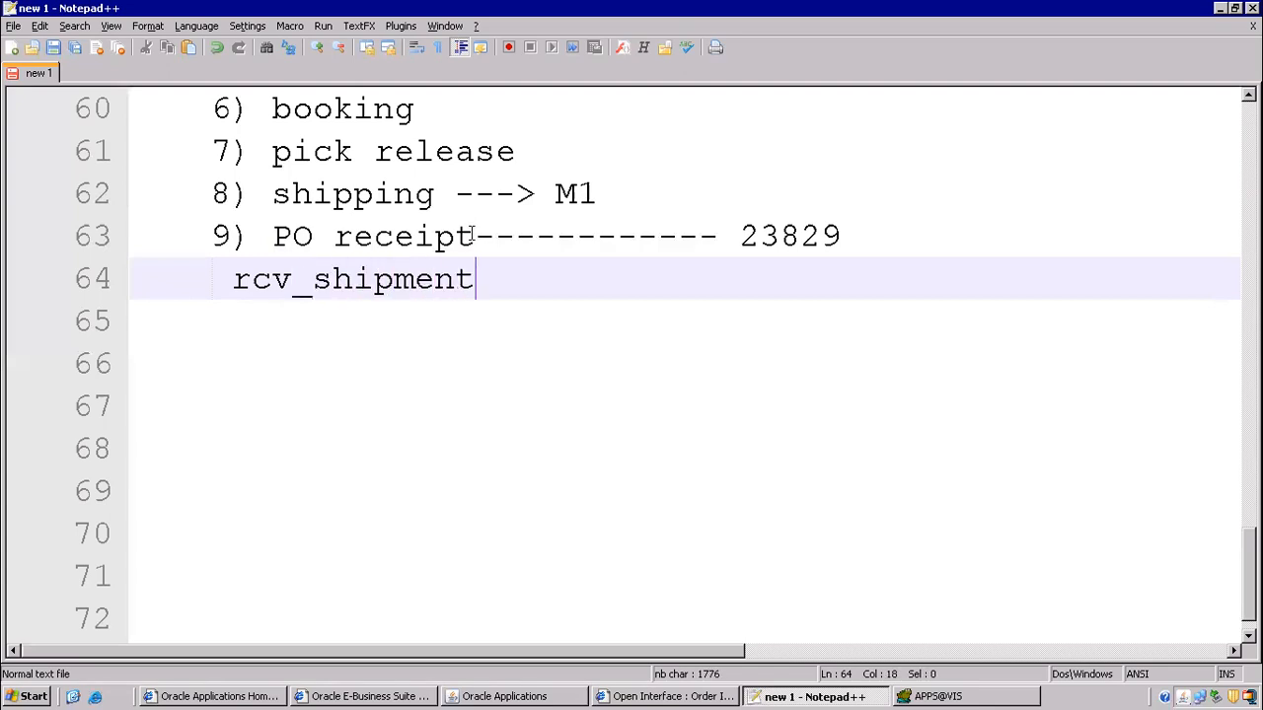
key(Return)
text(rcv_shipment)
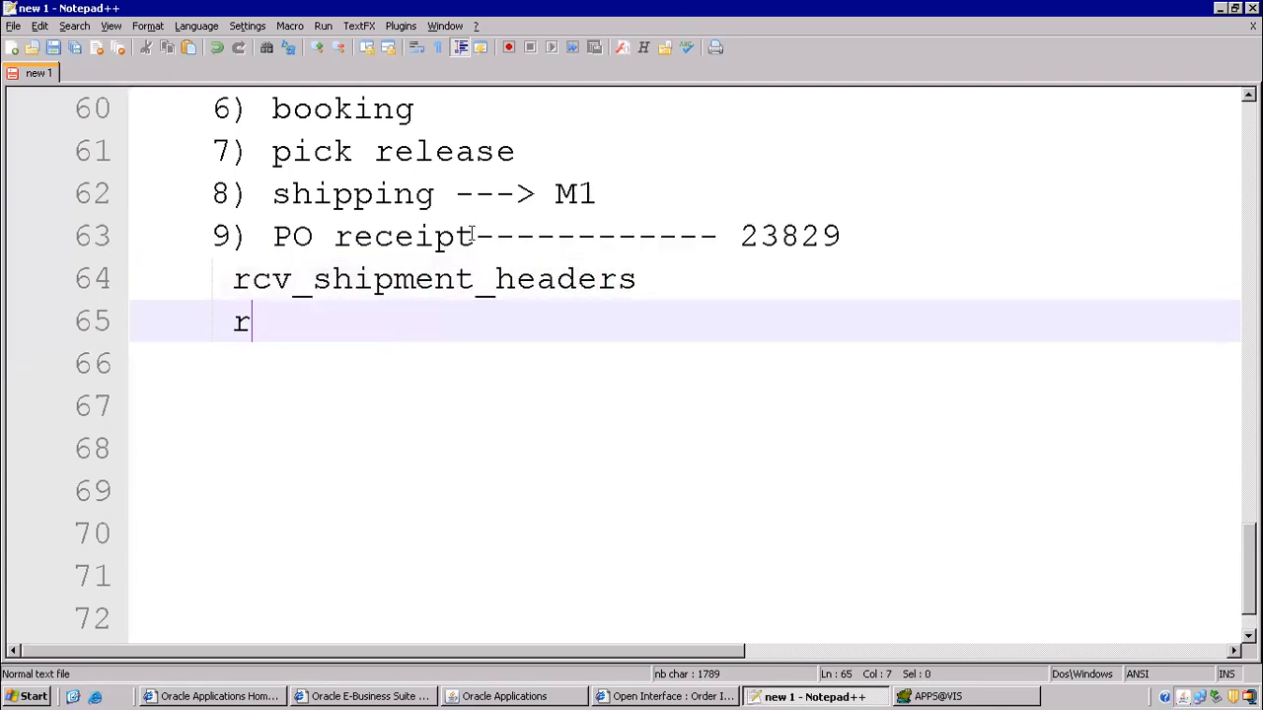
text(_lines)
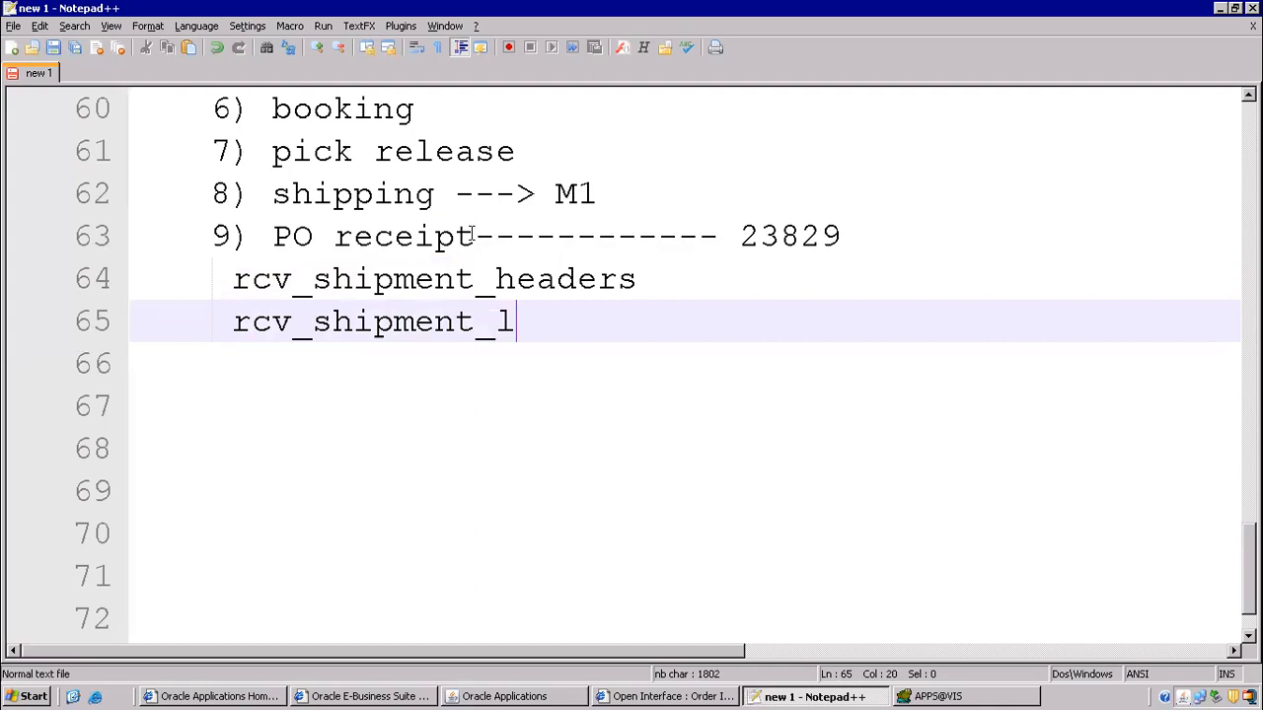
key(Return)
text(rcv_transaction)
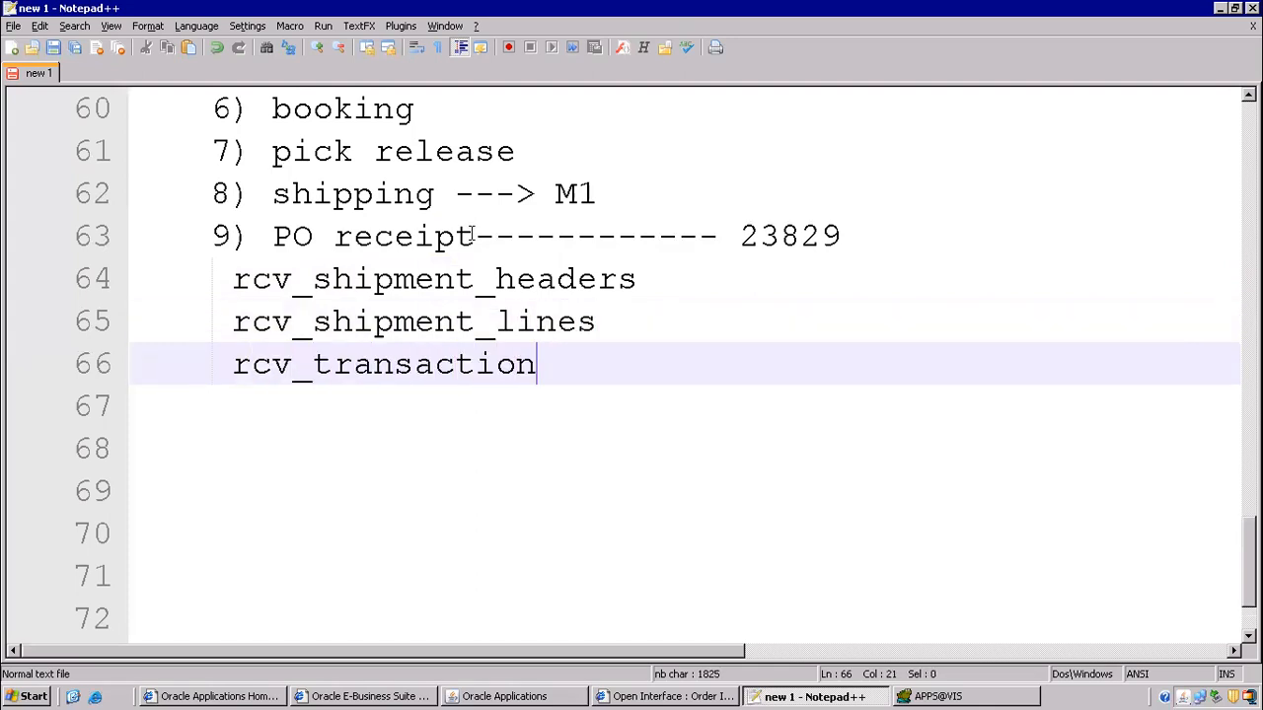
text(s)
key(Return)
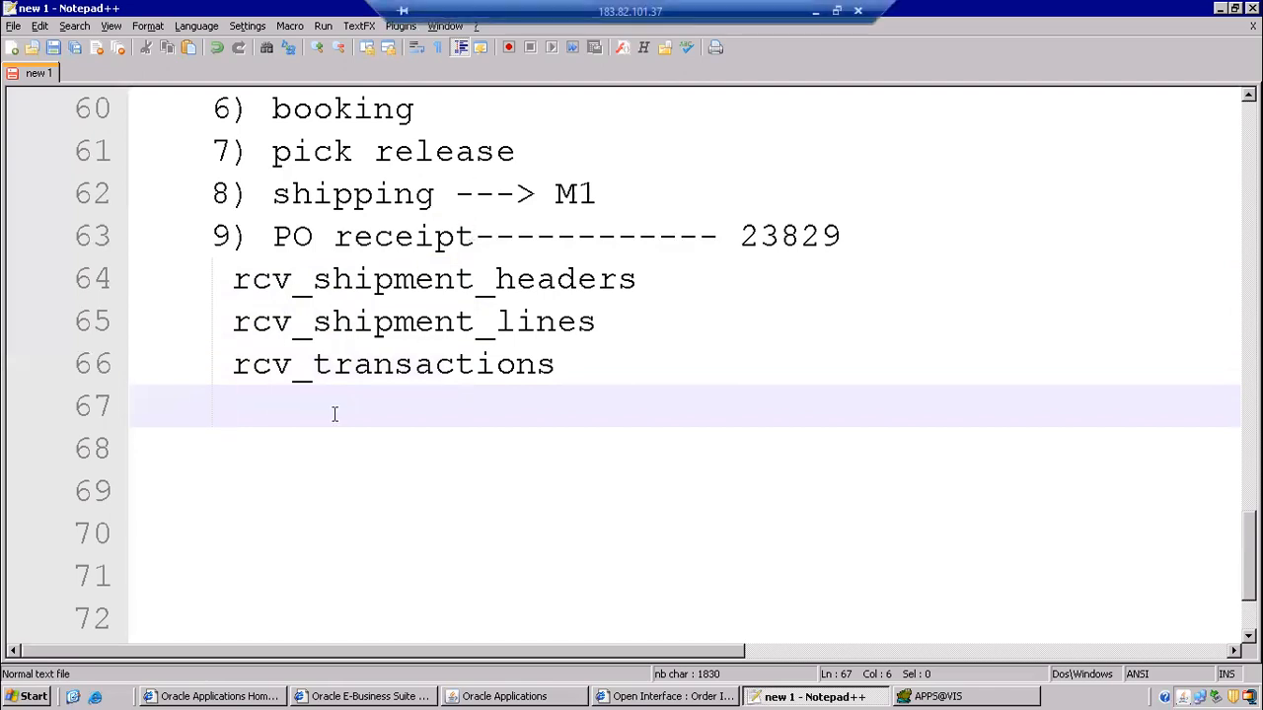
- Scroll through the notes and highlight the three receipt table names
scroll(360, 364, up, 2)
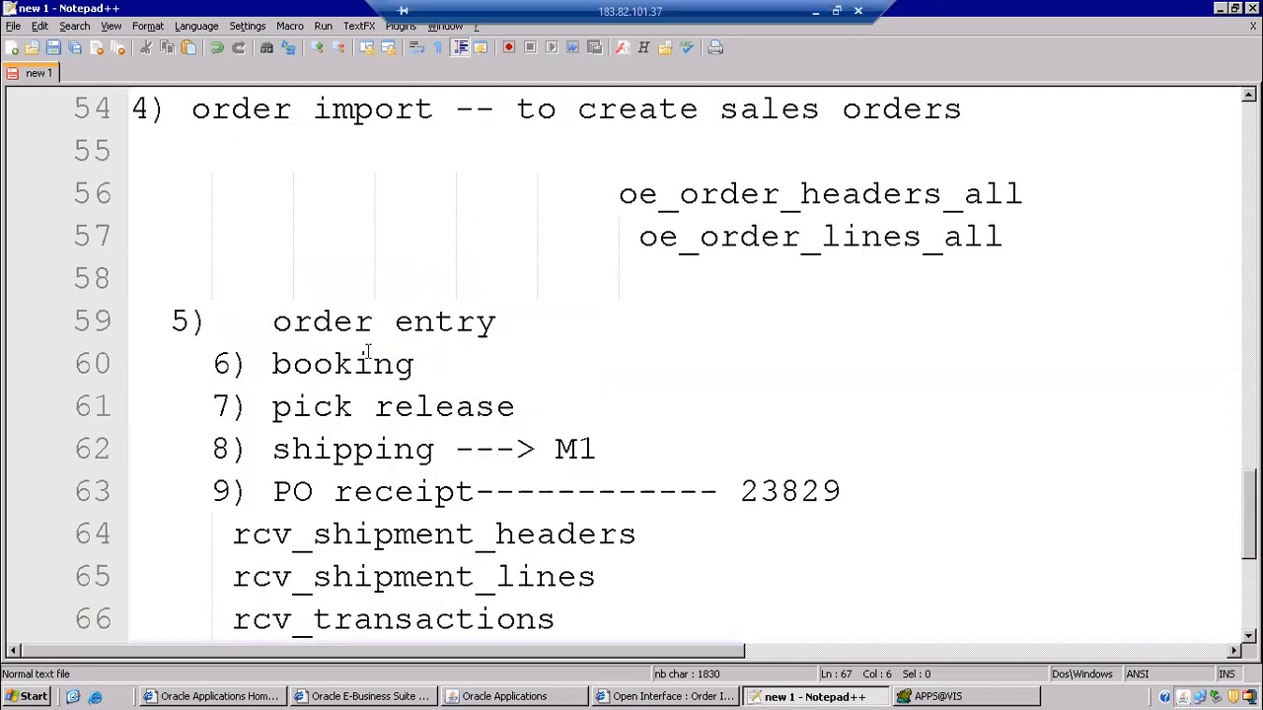
scroll(366, 352, up, 4)
scroll(393, 322, up, 1)
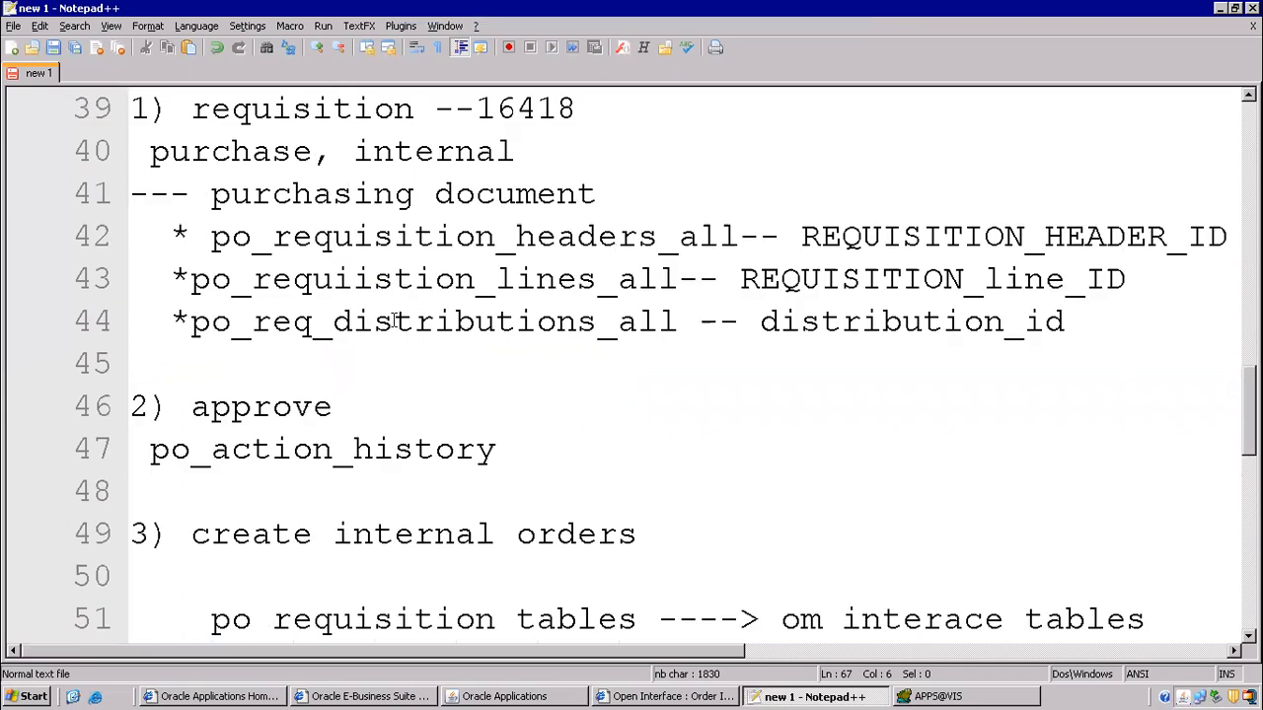
scroll(393, 322, up, 2)
scroll(603, 338, down, 2)
drag(228, 230, 758, 363)
scroll(696, 383, down, 4)
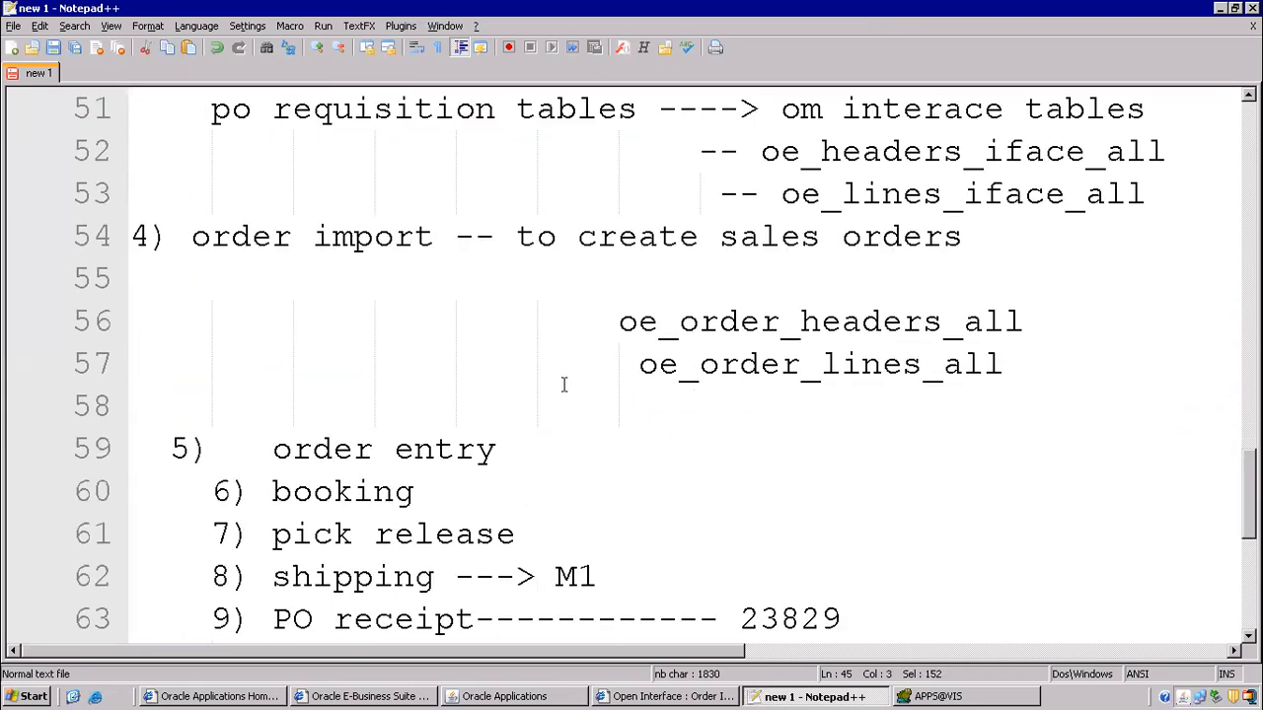
scroll(563, 384, down, 1)
drag(247, 316, 721, 375)
scroll(493, 463, down, 3)
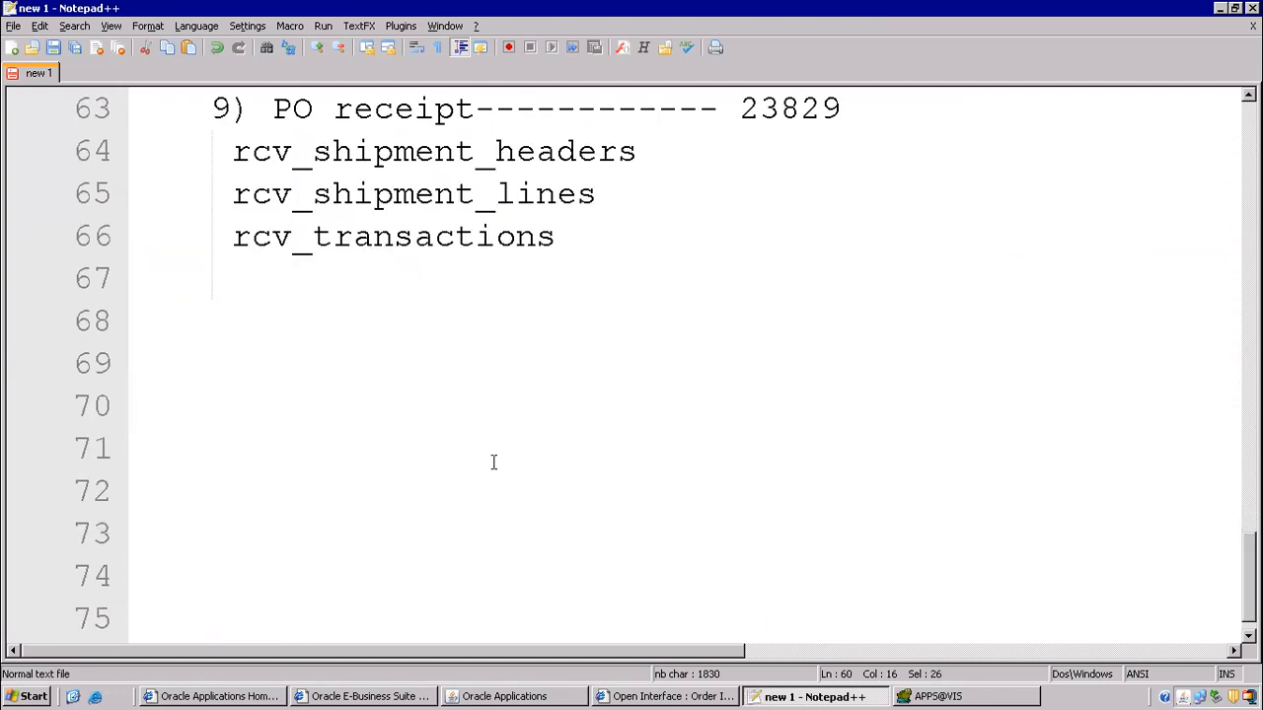
drag(276, 170, 660, 283)
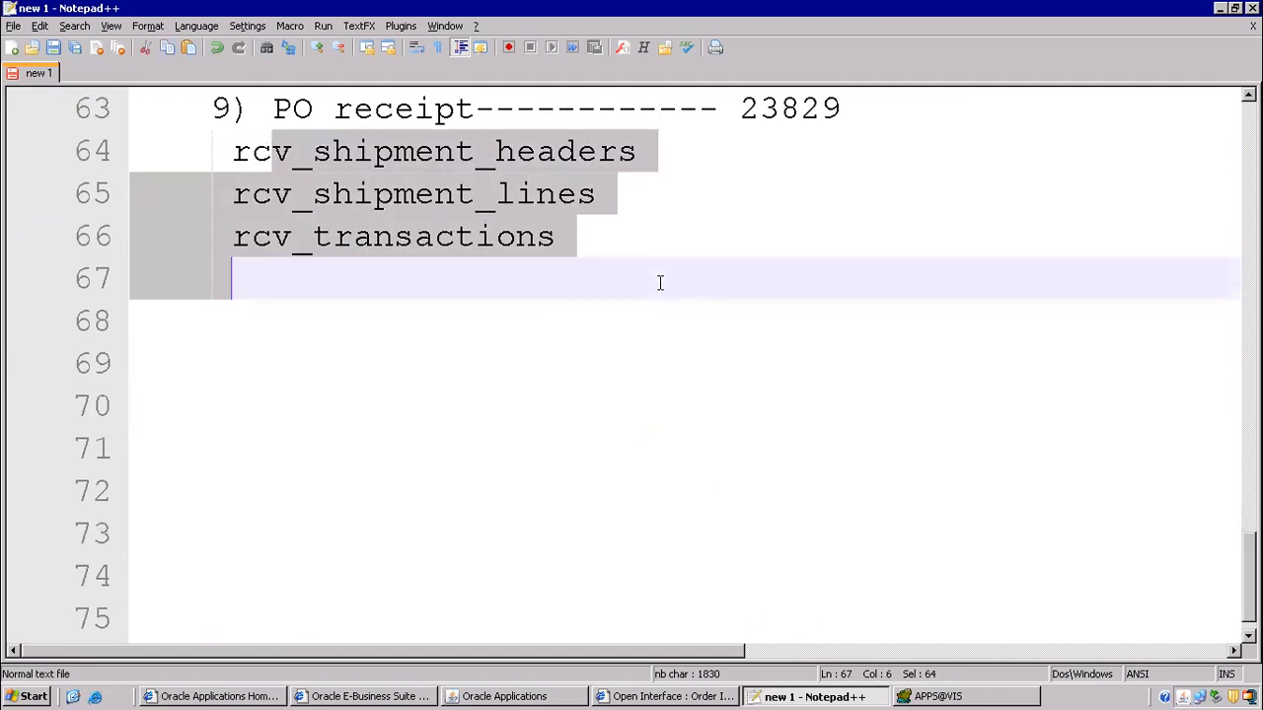
click(657, 193)
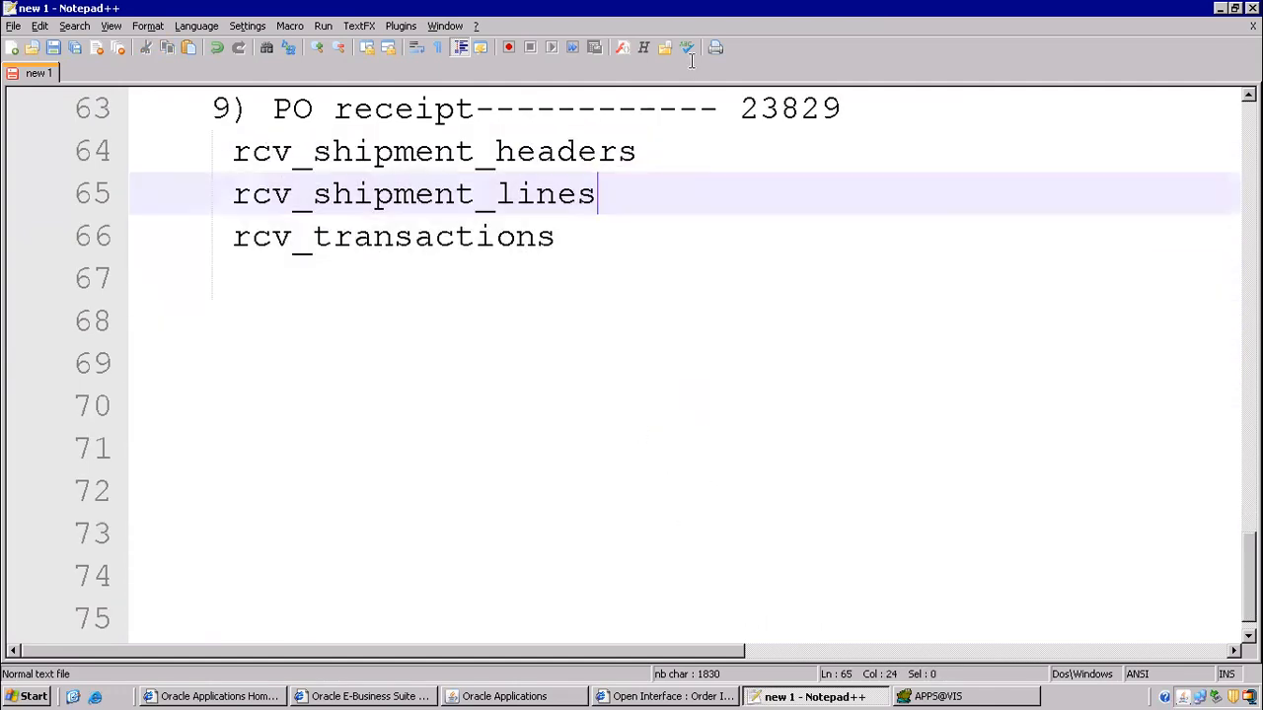
mouse_move(854, 23)
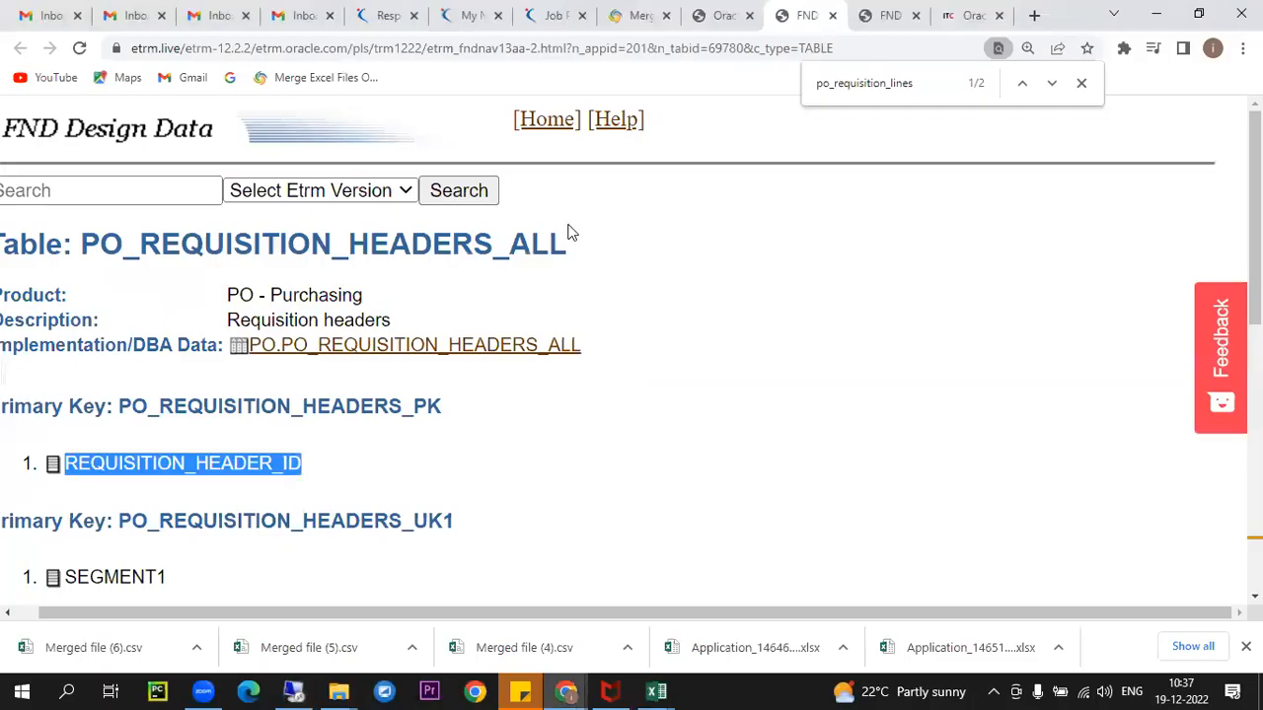
- Search Google for an IR/ISO query in Oracle Apps R12
click(321, 56)
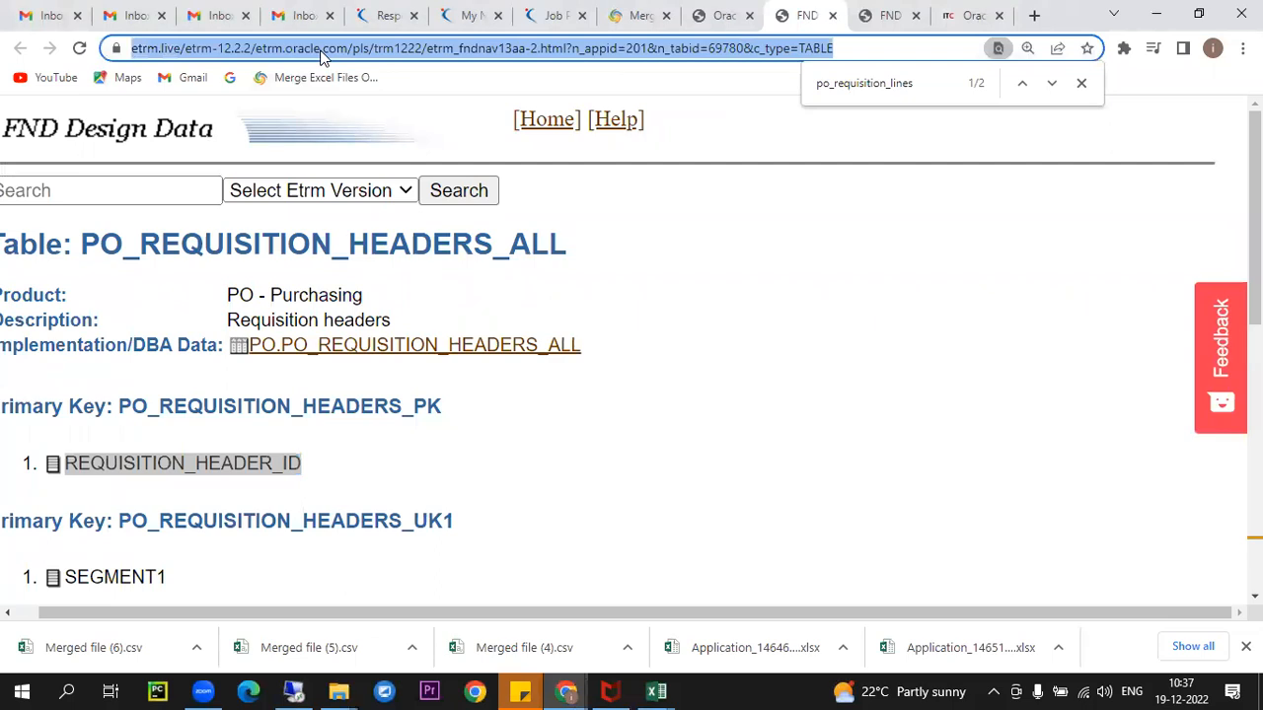
text(ir iso )
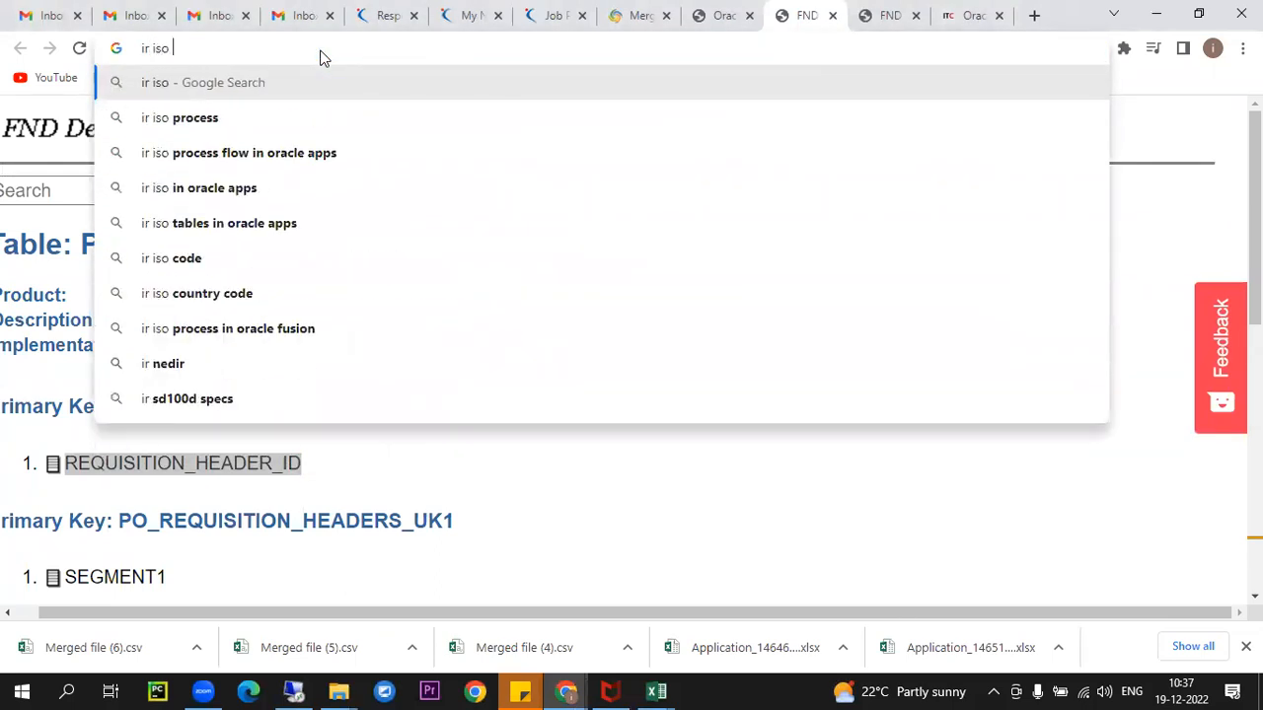
text(query in or)
key(BackSpace)
text(oracle apps r12)
key(Return)
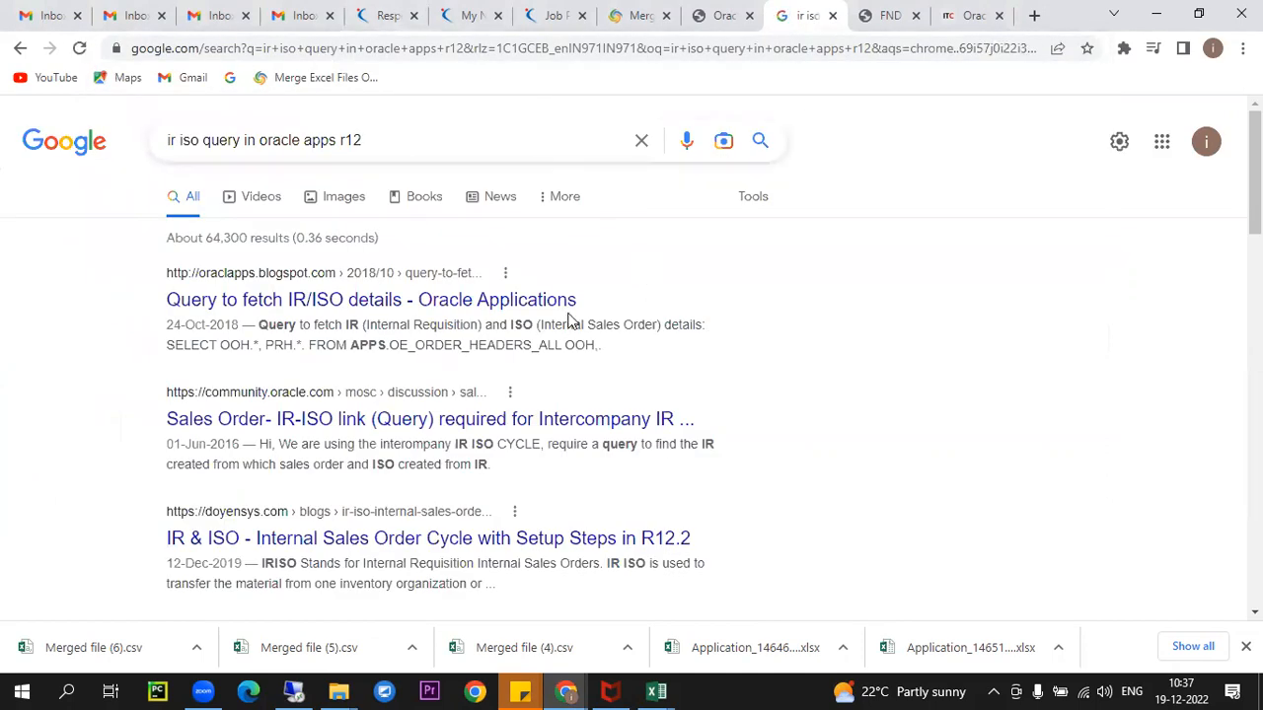
- Open the Oracle Masterminds 'Query to retrive Internal Requisition and Internal Sales Order' result in a new tab
scroll(597, 386, down, 2)
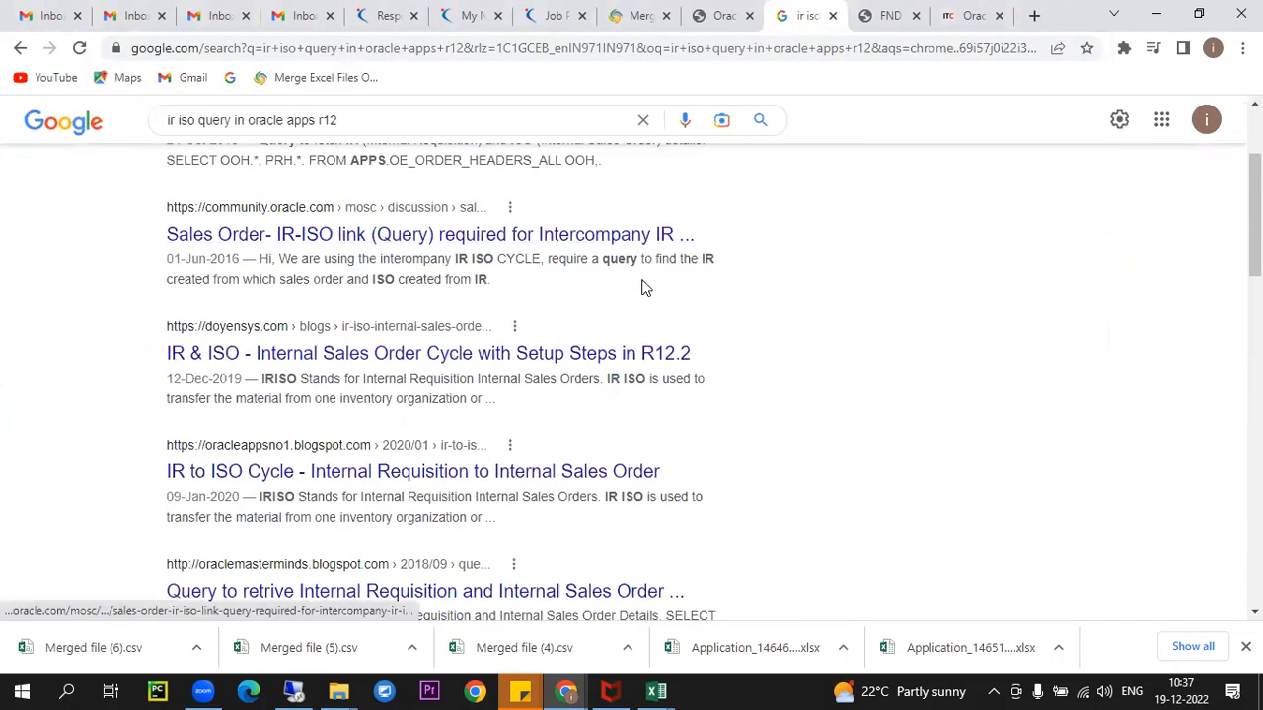
scroll(612, 365, down, 3)
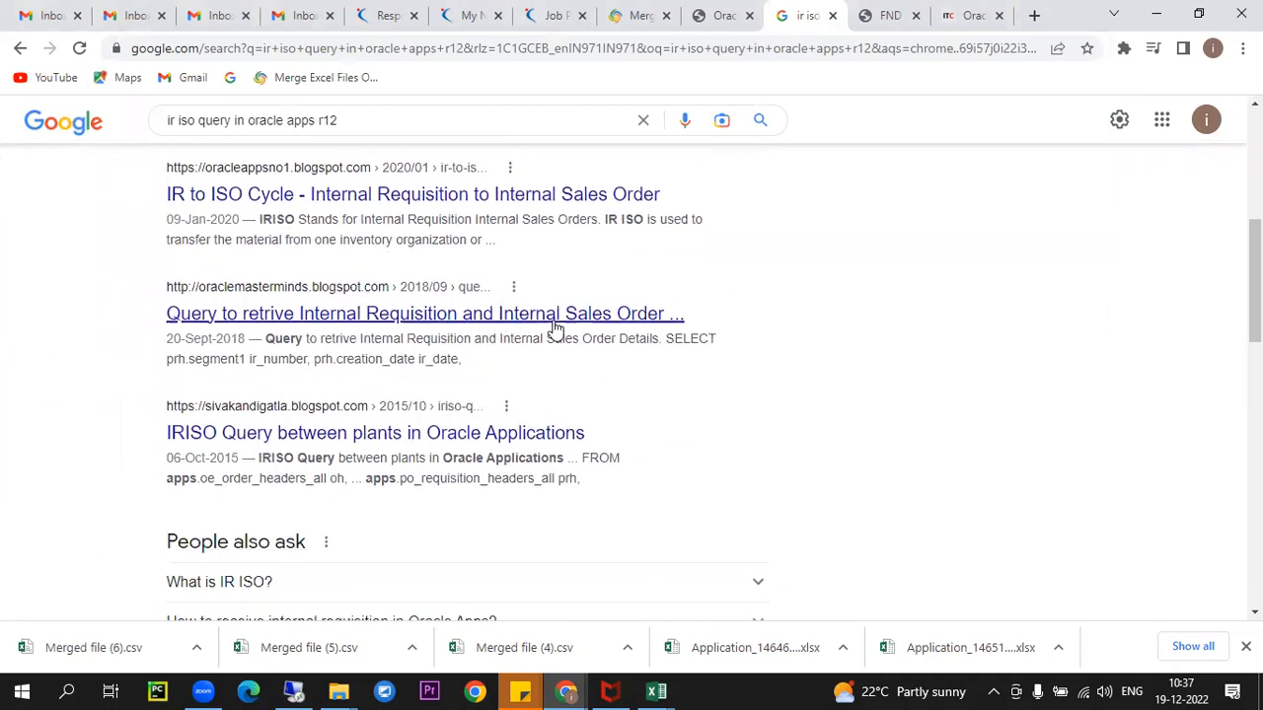
right_click(559, 326)
click(607, 336)
click(814, 28)
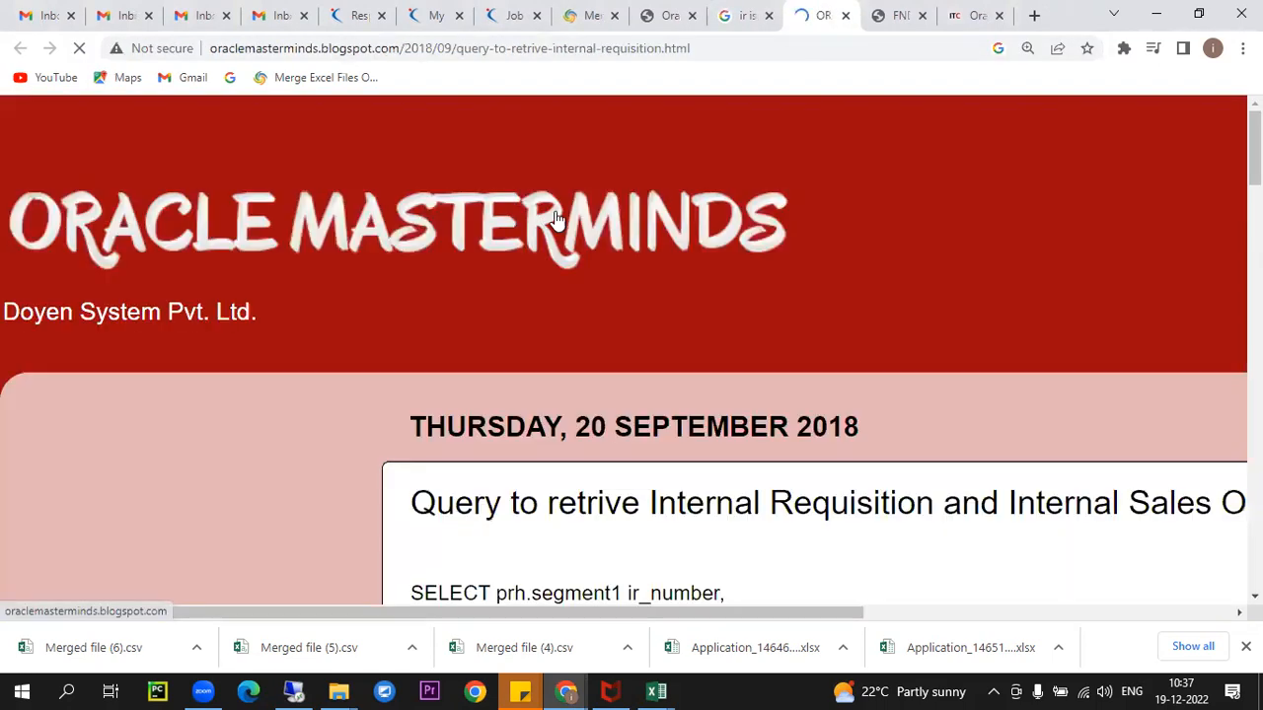
- Open the 'IRISO Query between plants' article from the Google results in a new tab
scroll(681, 346, down, 5)
scroll(612, 394, down, 7)
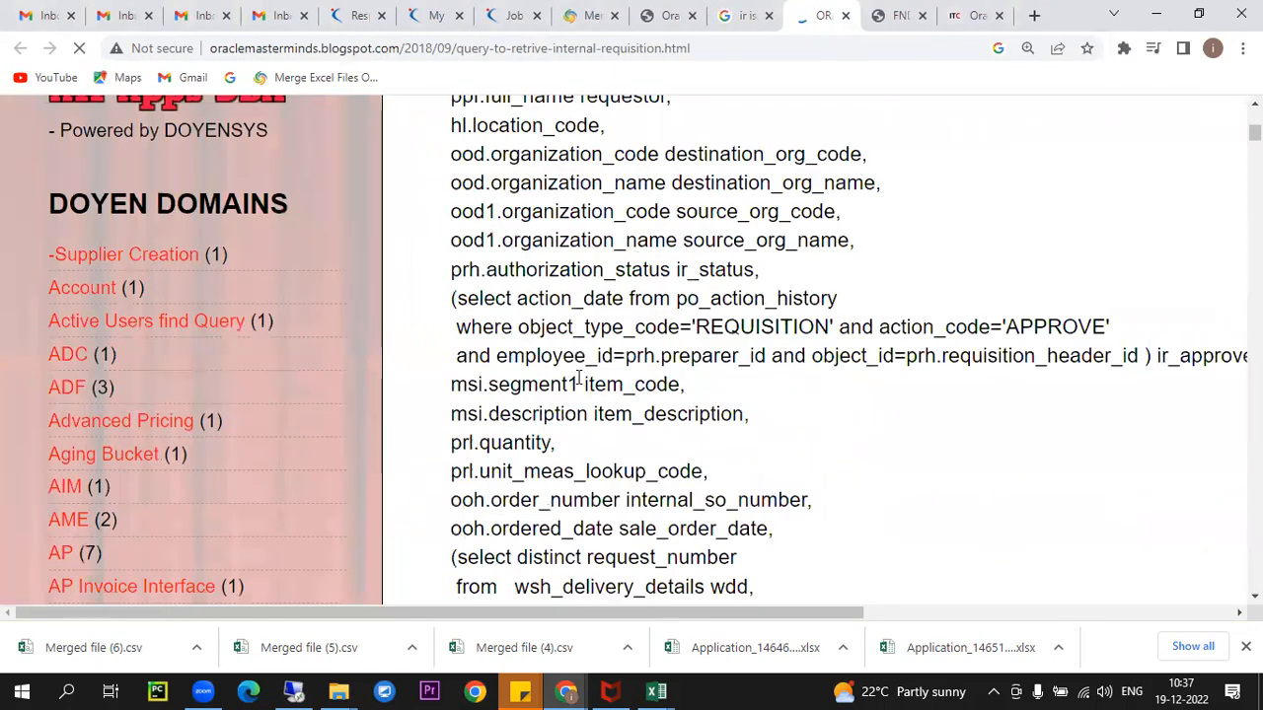
scroll(582, 405, down, 10)
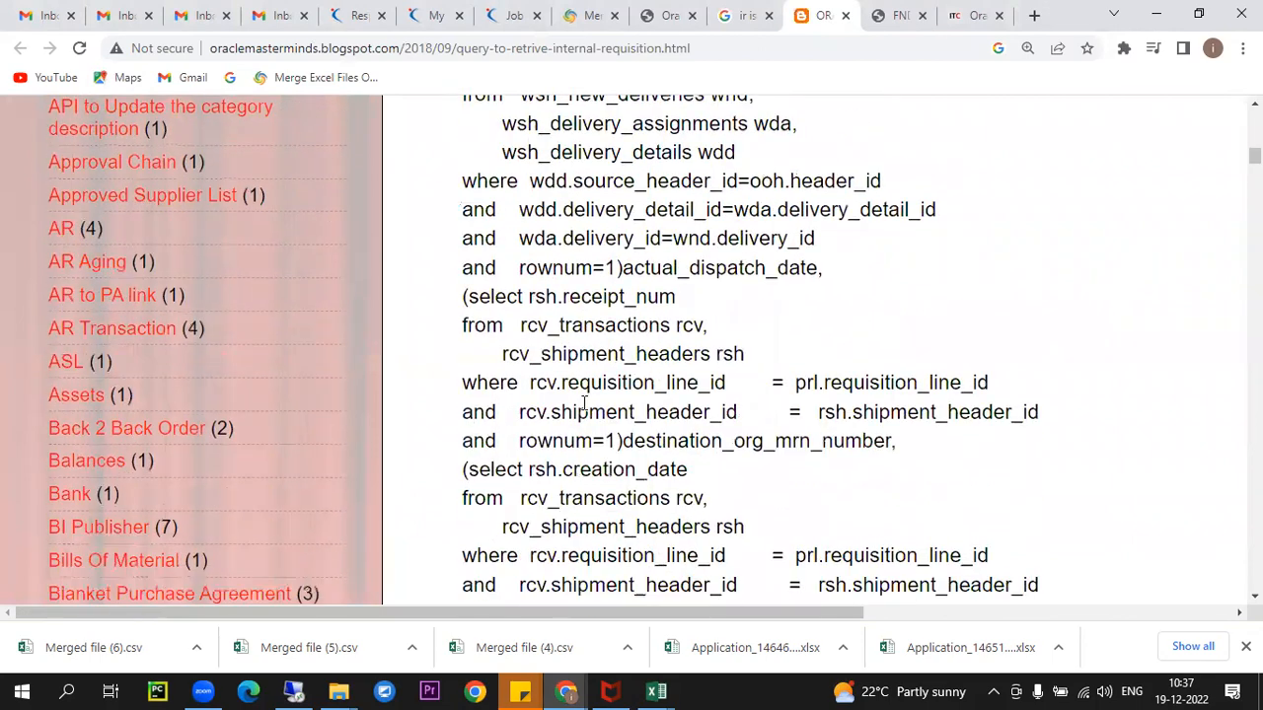
scroll(586, 414, down, 5)
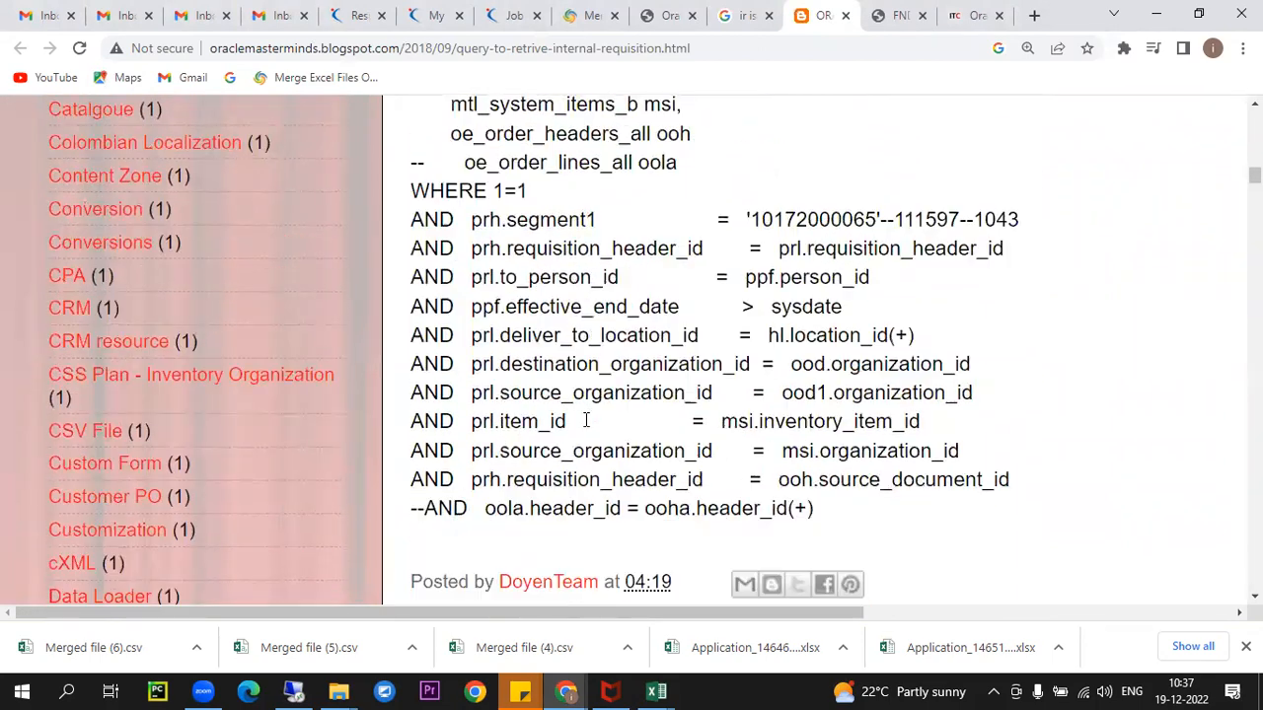
scroll(586, 426, up, 7)
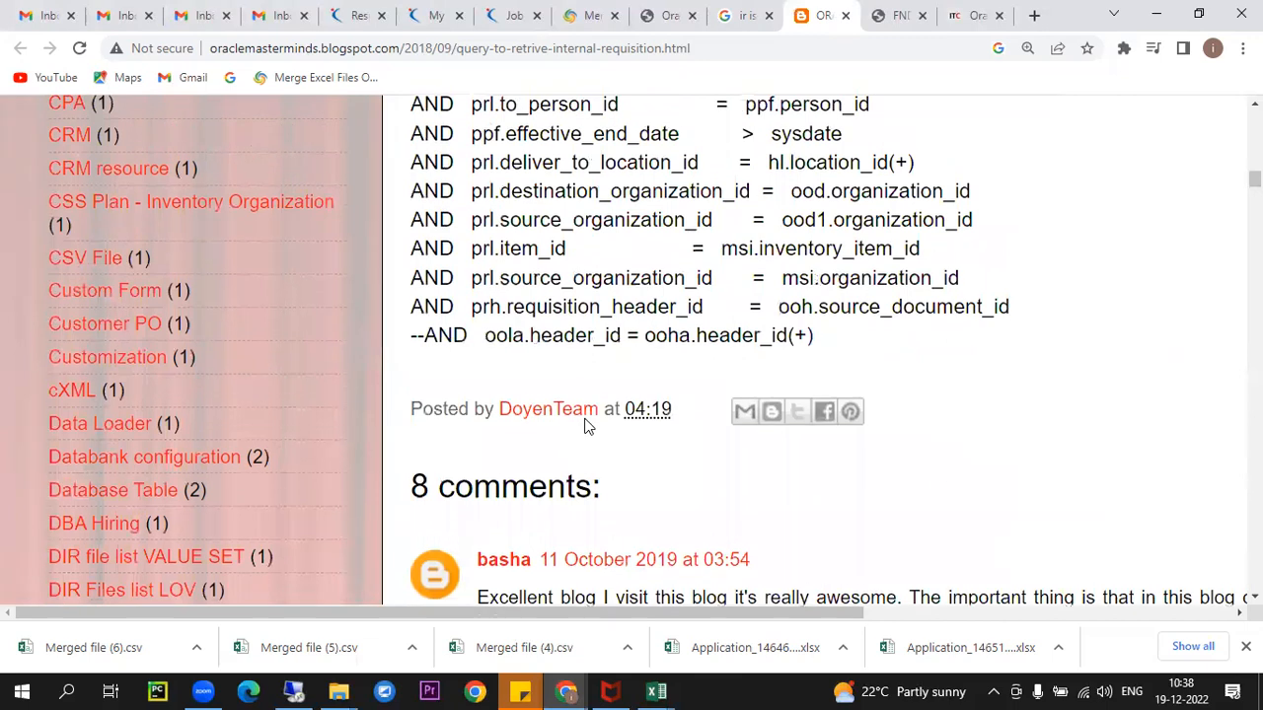
click(746, 14)
scroll(560, 342, down, 3)
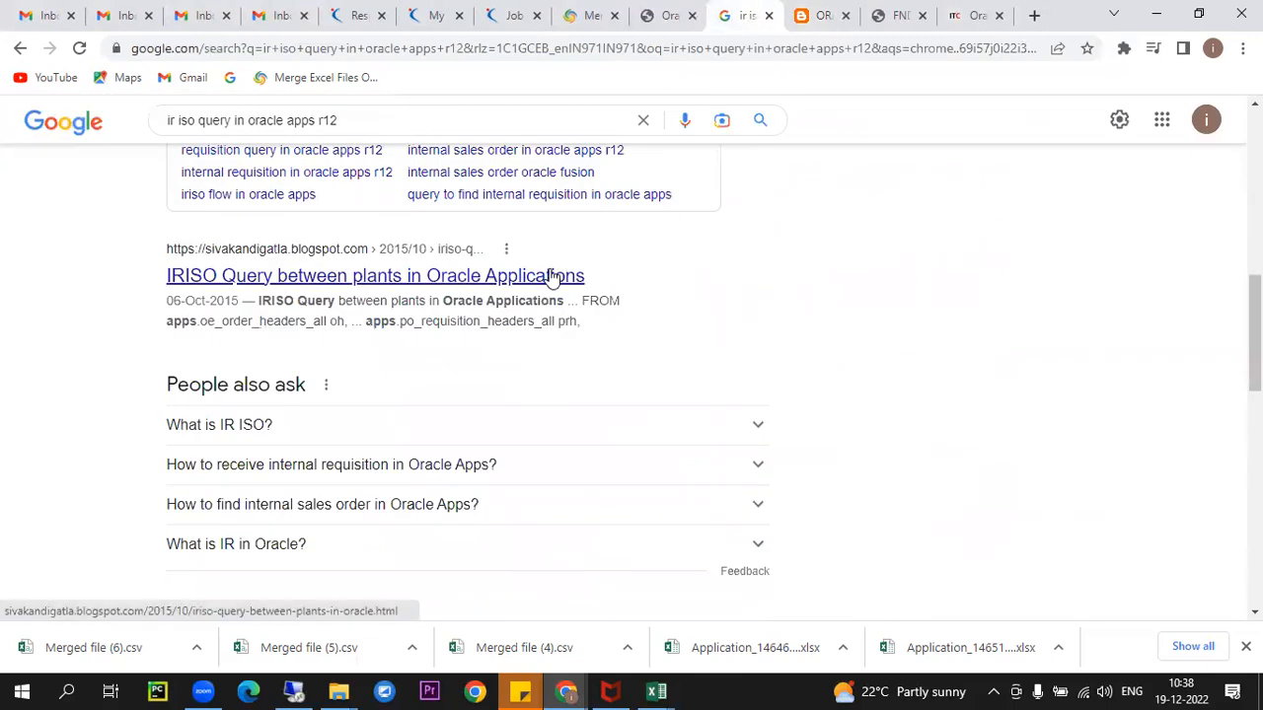
right_click(562, 278)
click(613, 284)
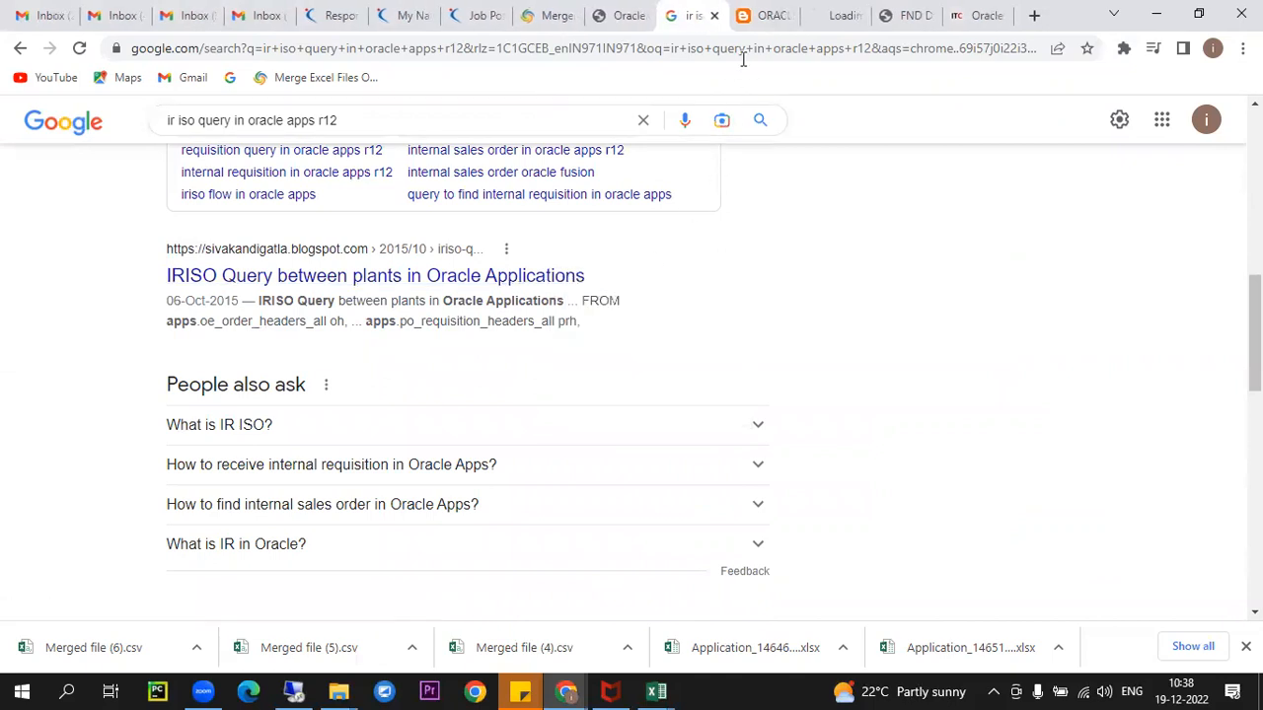
click(834, 15)
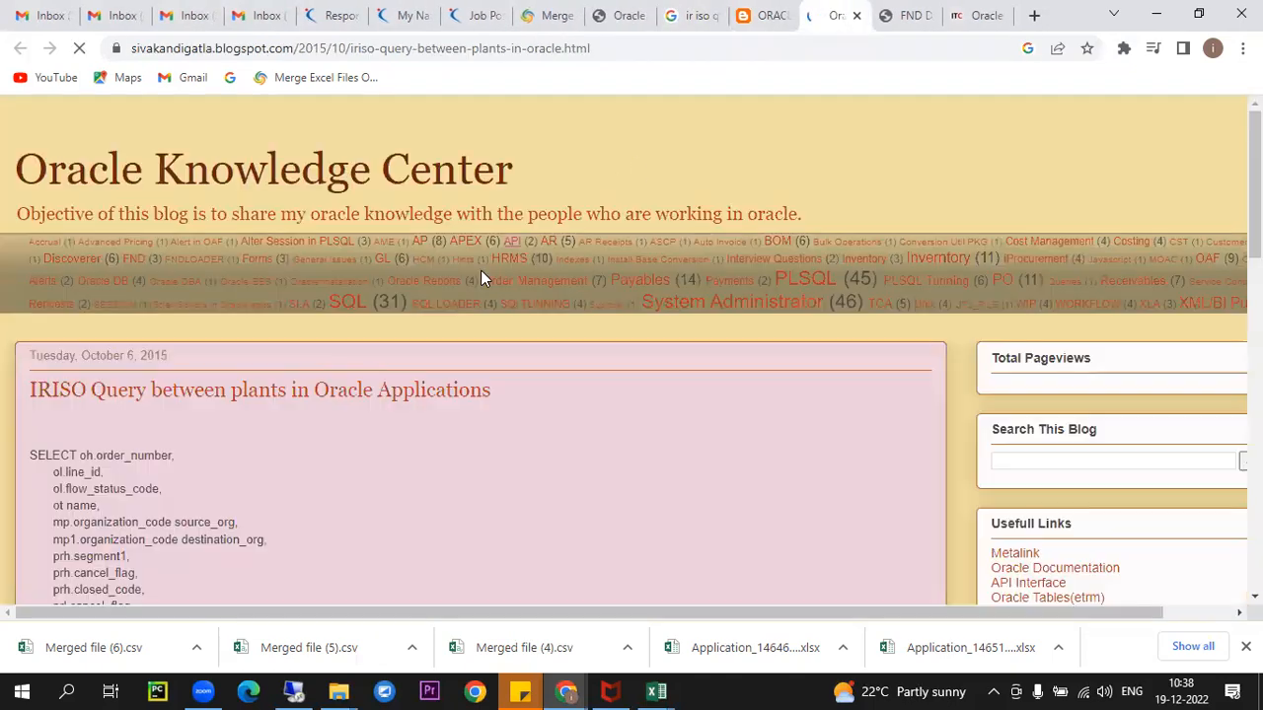
- Select and copy the full IRISO SQL query from the blog post
scroll(516, 352, down, 5)
scroll(516, 364, down, 1)
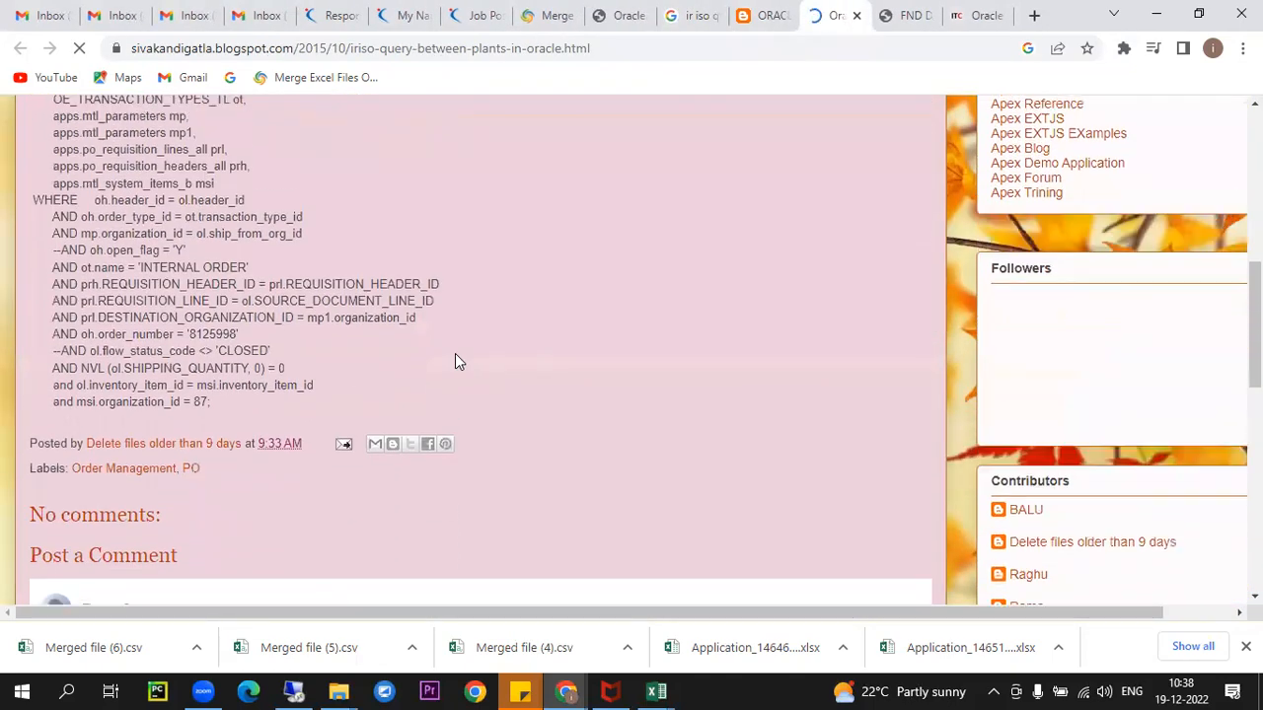
scroll(454, 361, up, 5)
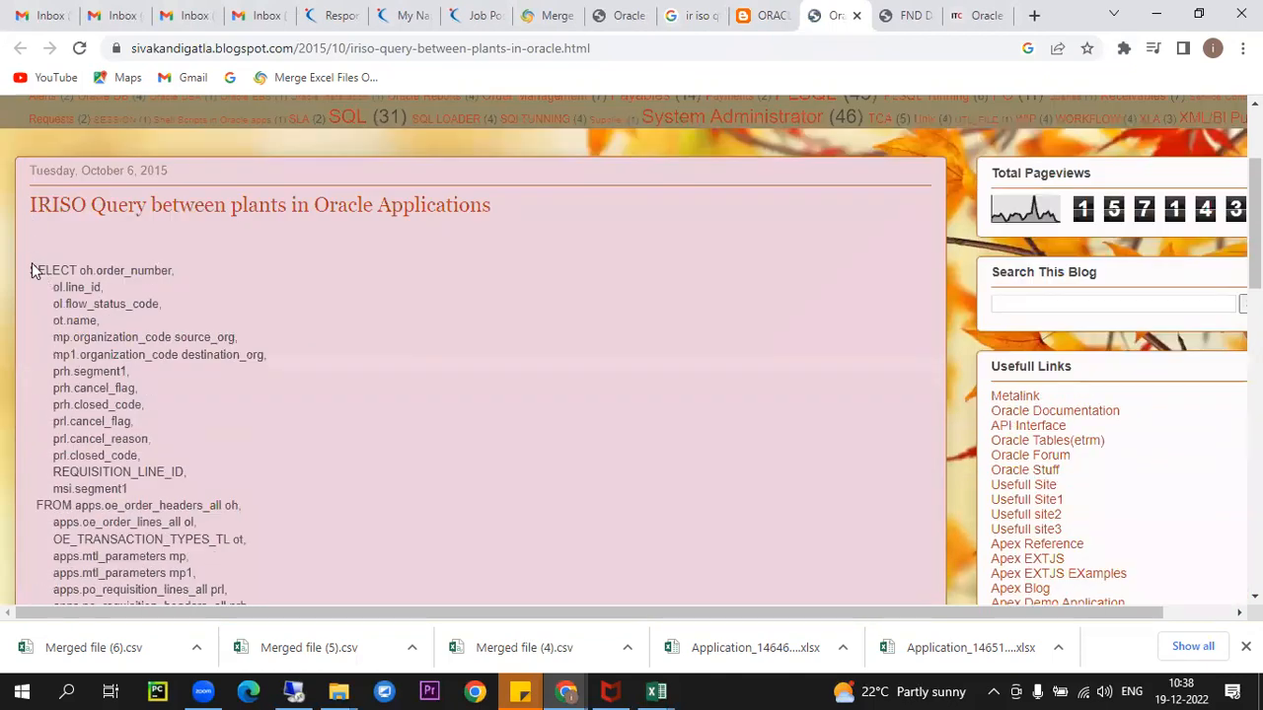
drag(33, 269, 401, 449)
drag(320, 457, 286, 479)
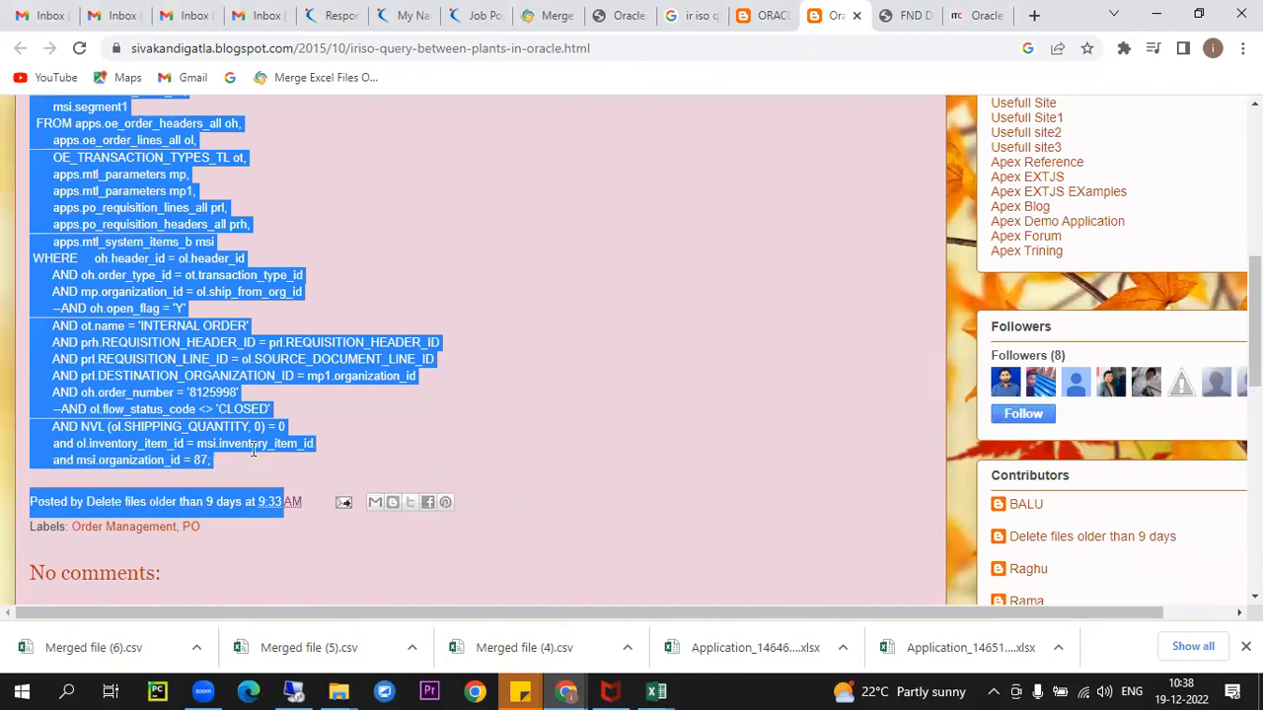
click(250, 470)
scroll(166, 135, up, 5)
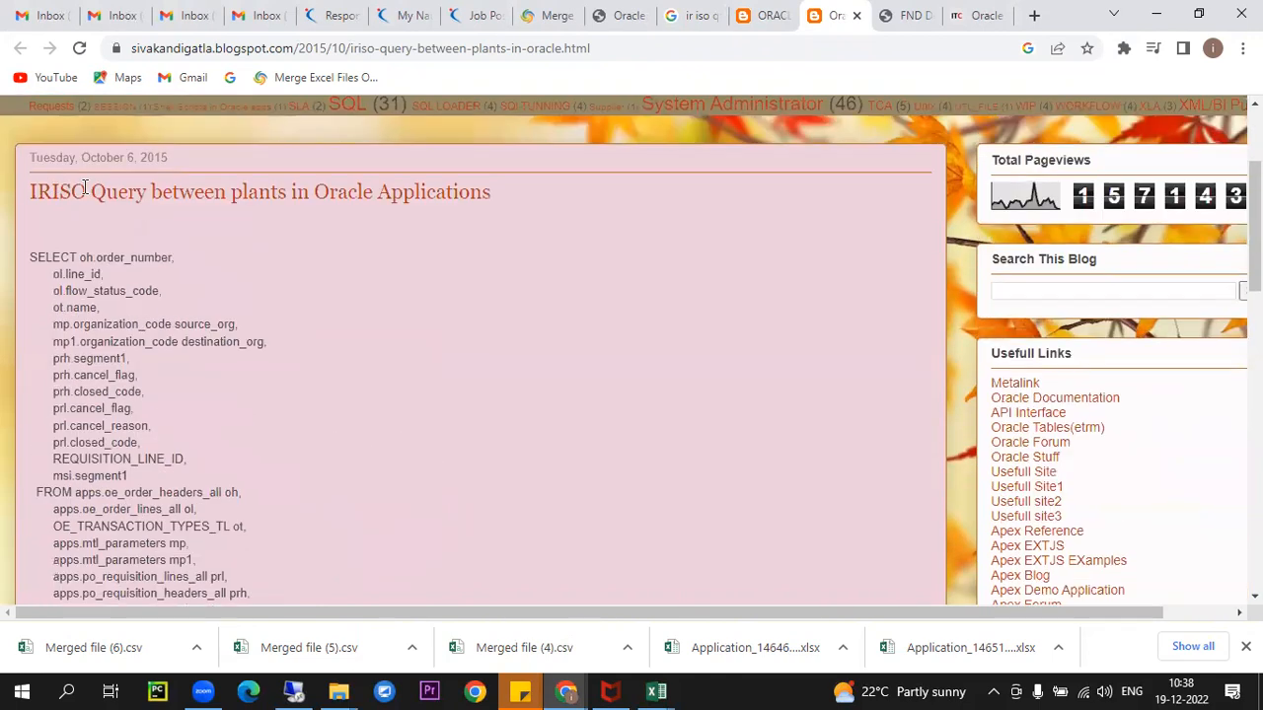
drag(23, 257, 305, 275)
right_click(225, 198)
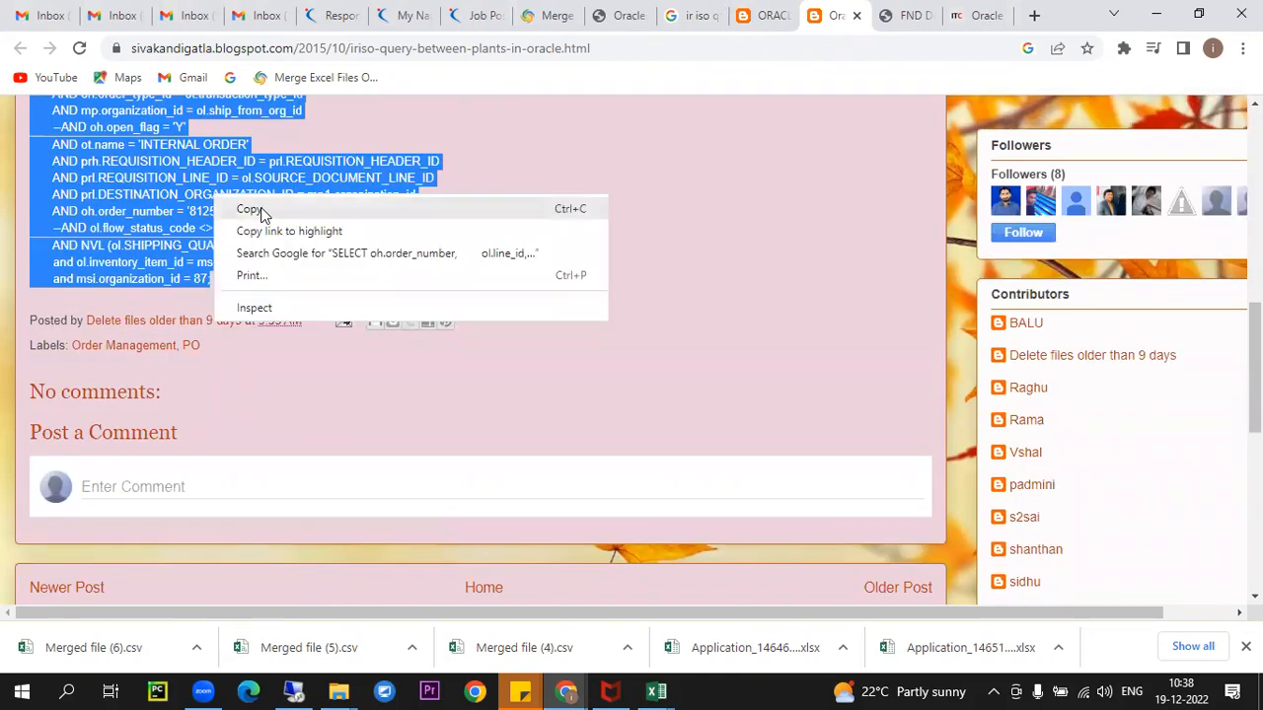
click(261, 211)
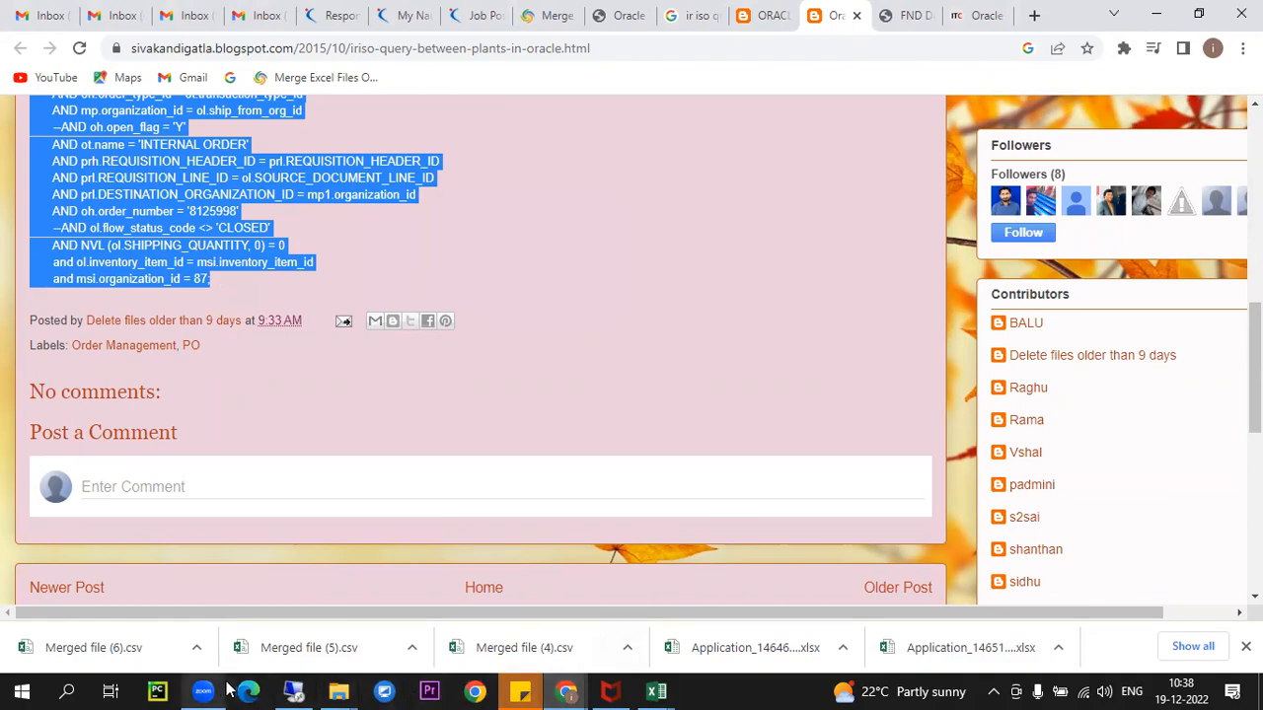
click(294, 692)
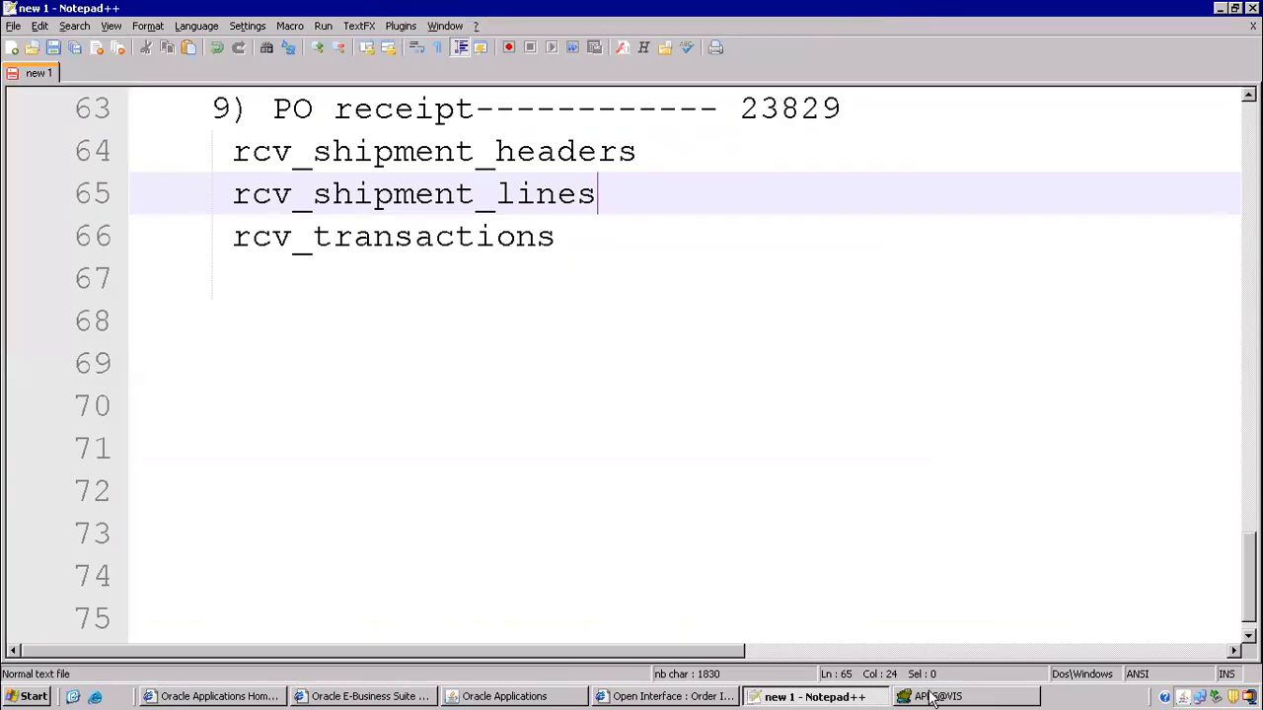
- Paste the IRISO query into a new Toad SQL editor tab and format it
click(932, 696)
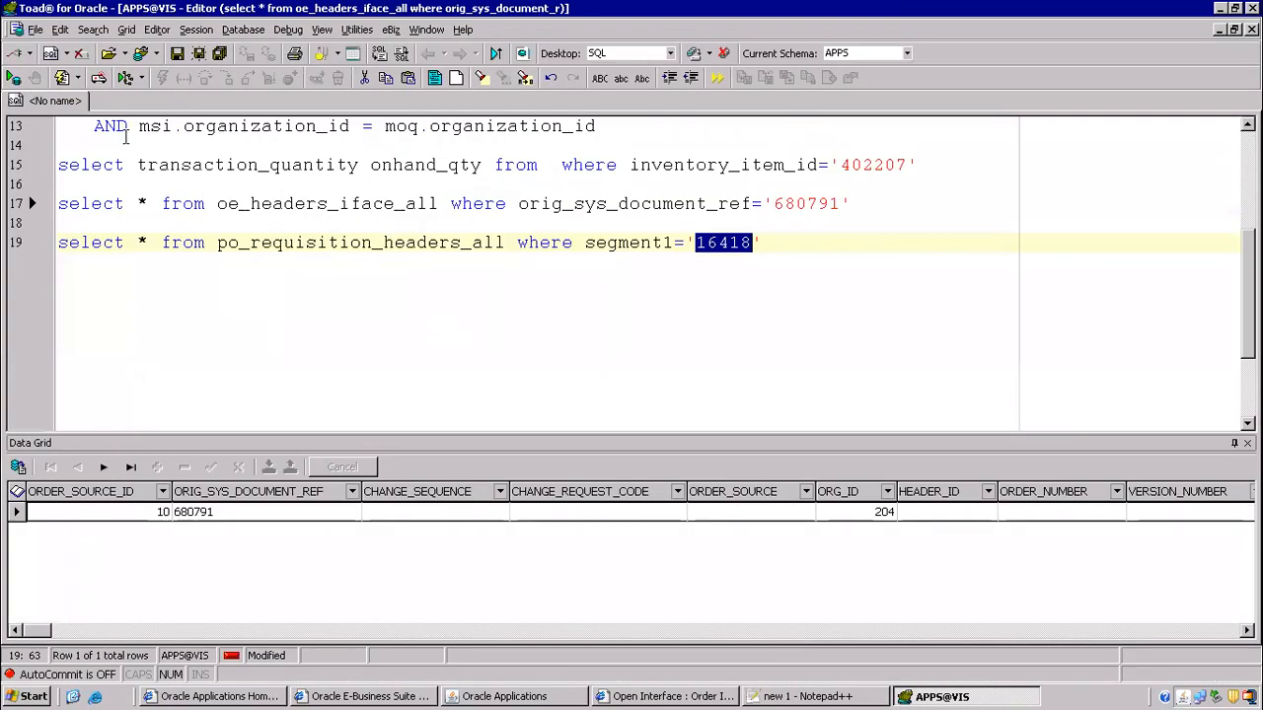
right_click(71, 101)
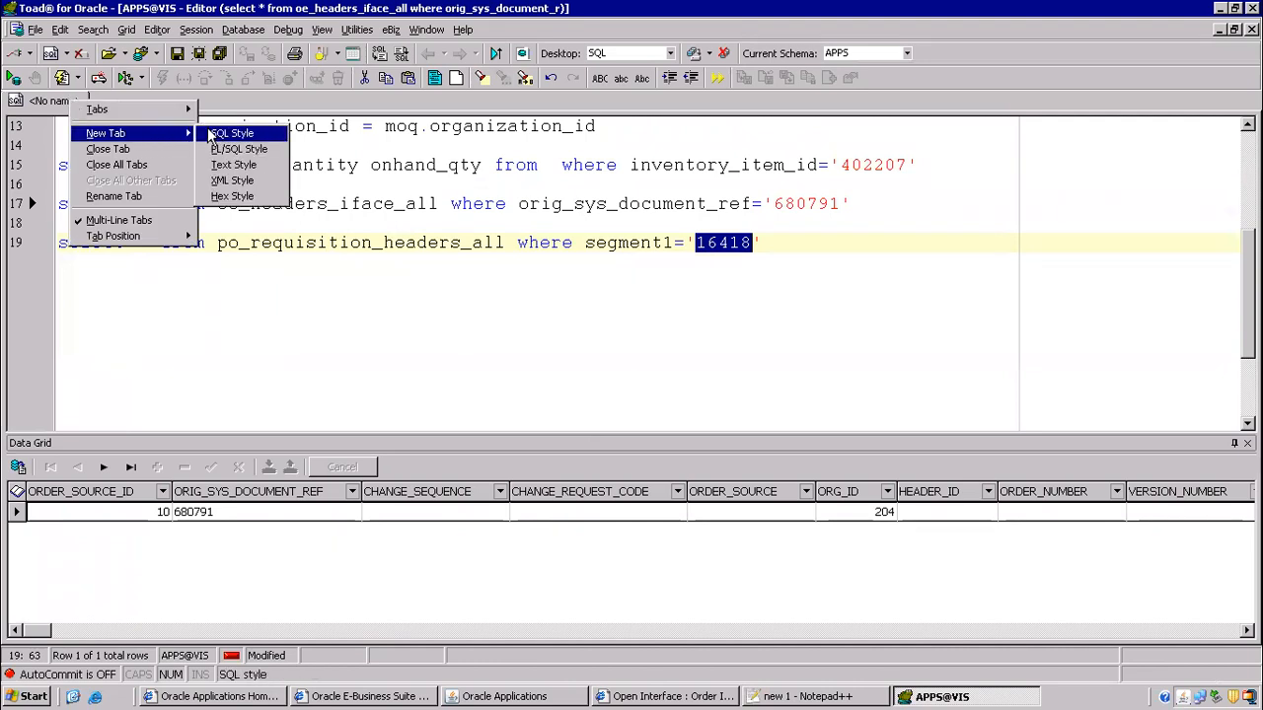
click(213, 133)
key(ctrl+v)
key(ctrl+a)
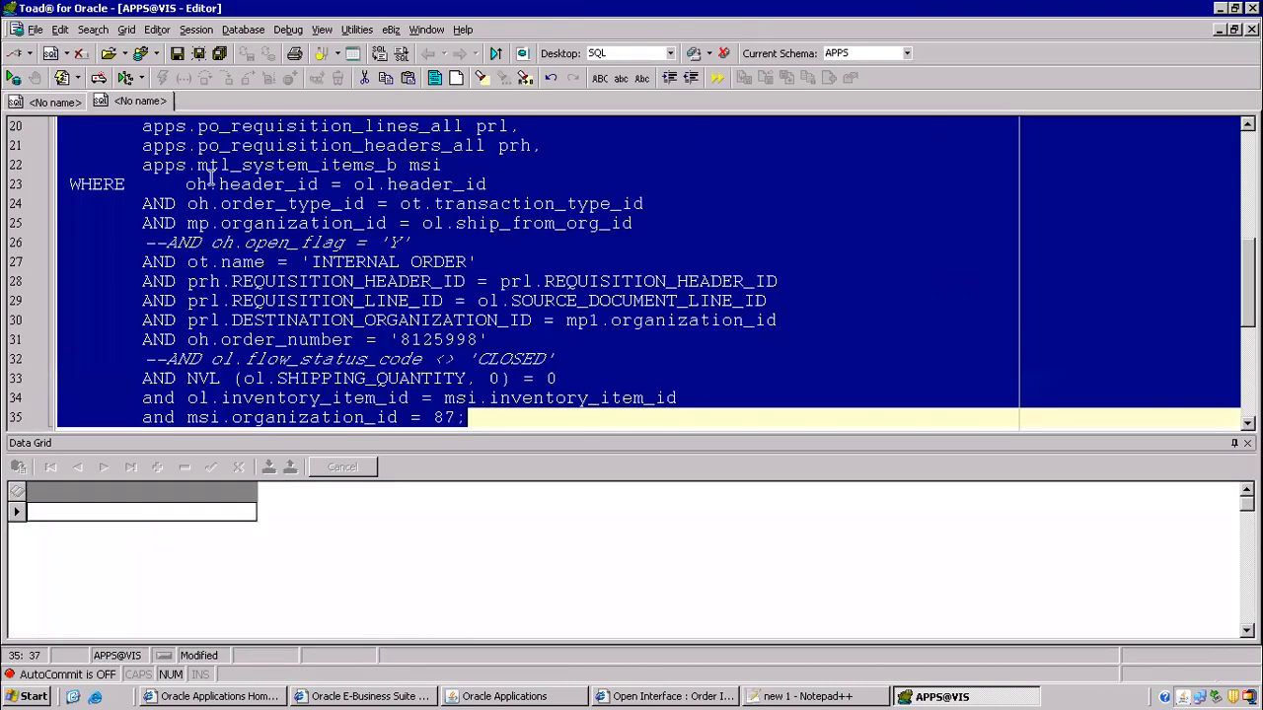
key(ctrl+shift+f)
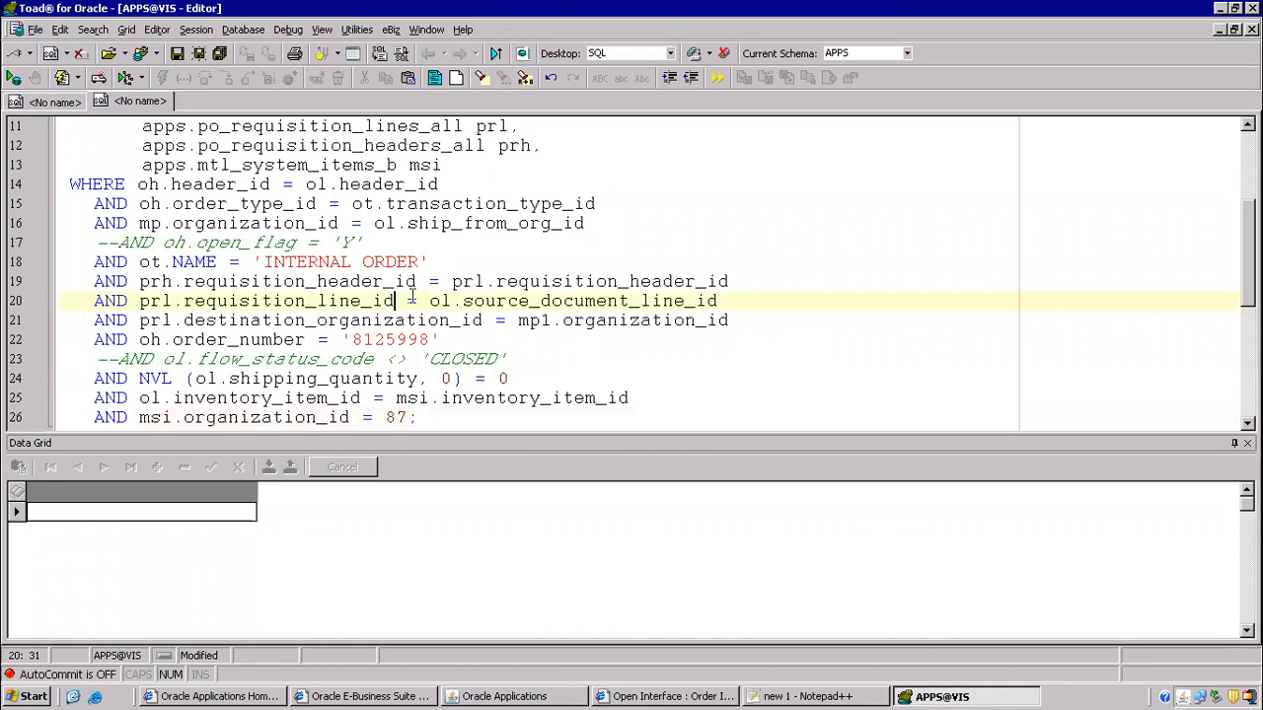
- Select order number 8125998 on line 22 and start retyping it
drag(350, 339, 424, 340)
text(8)
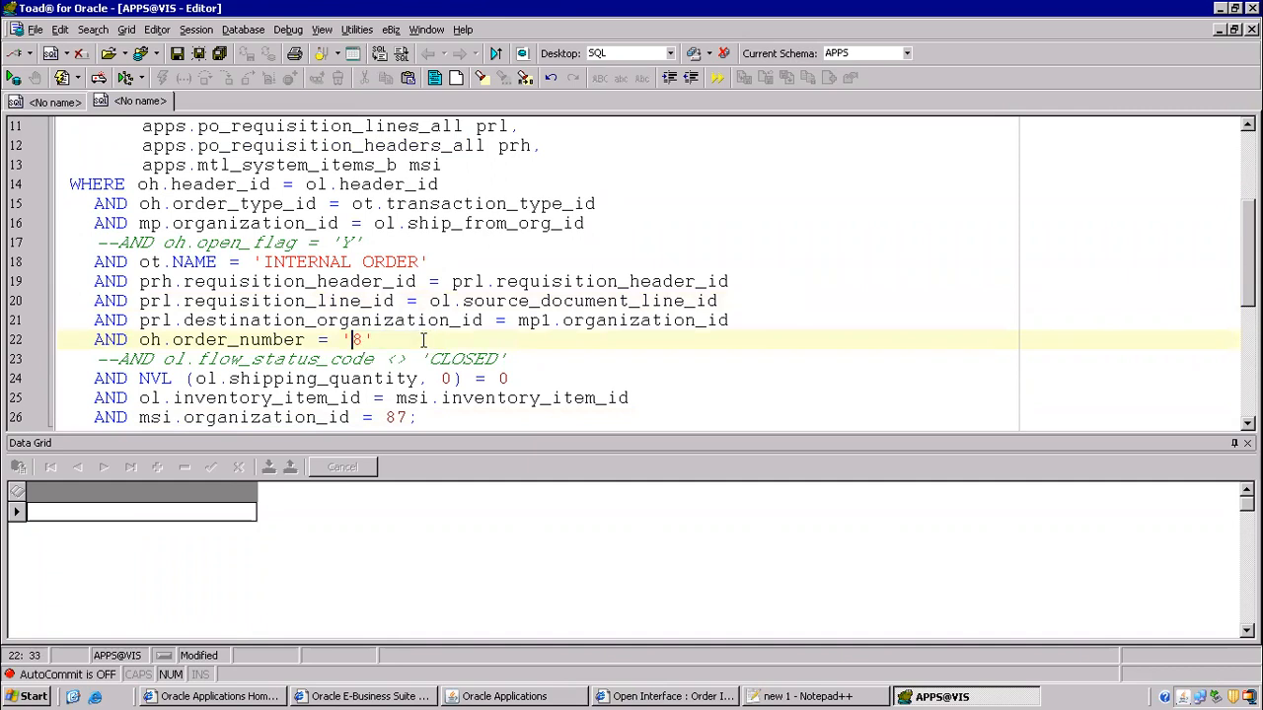
click(807, 696)
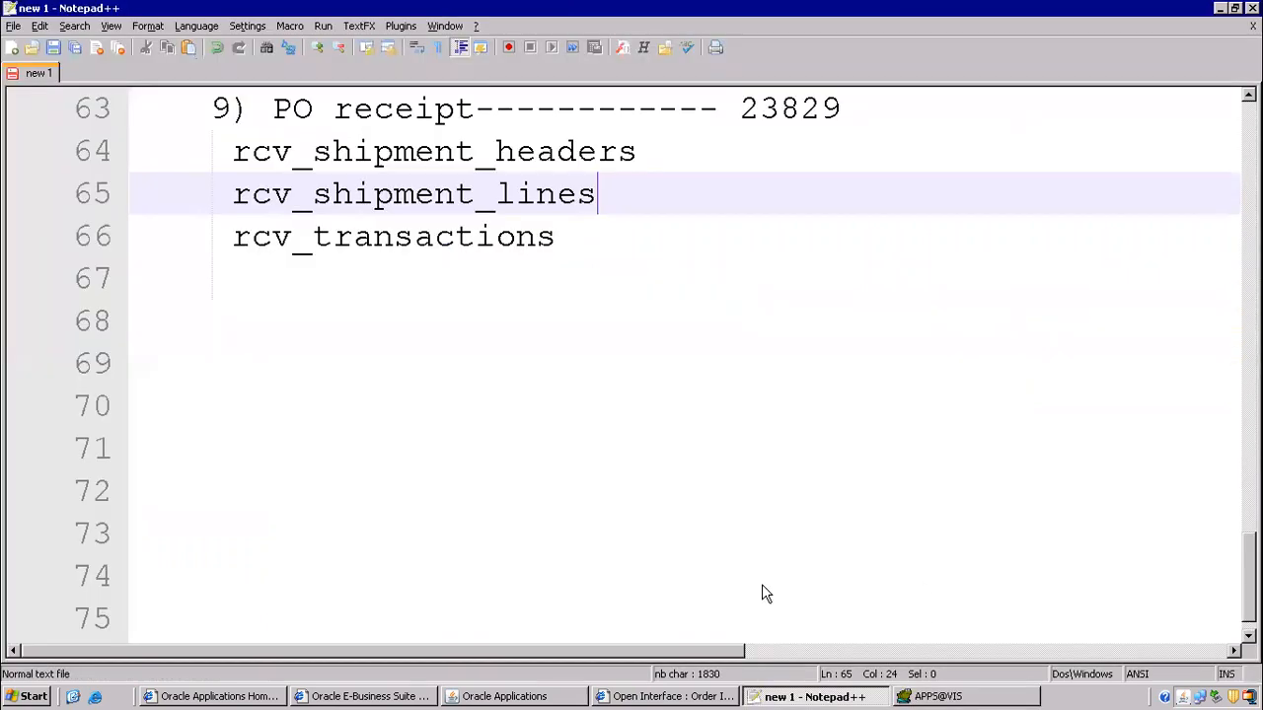
- Scroll through the order-flow notes and select requisition number 16418
scroll(435, 316, up, 1)
scroll(437, 326, up, 7)
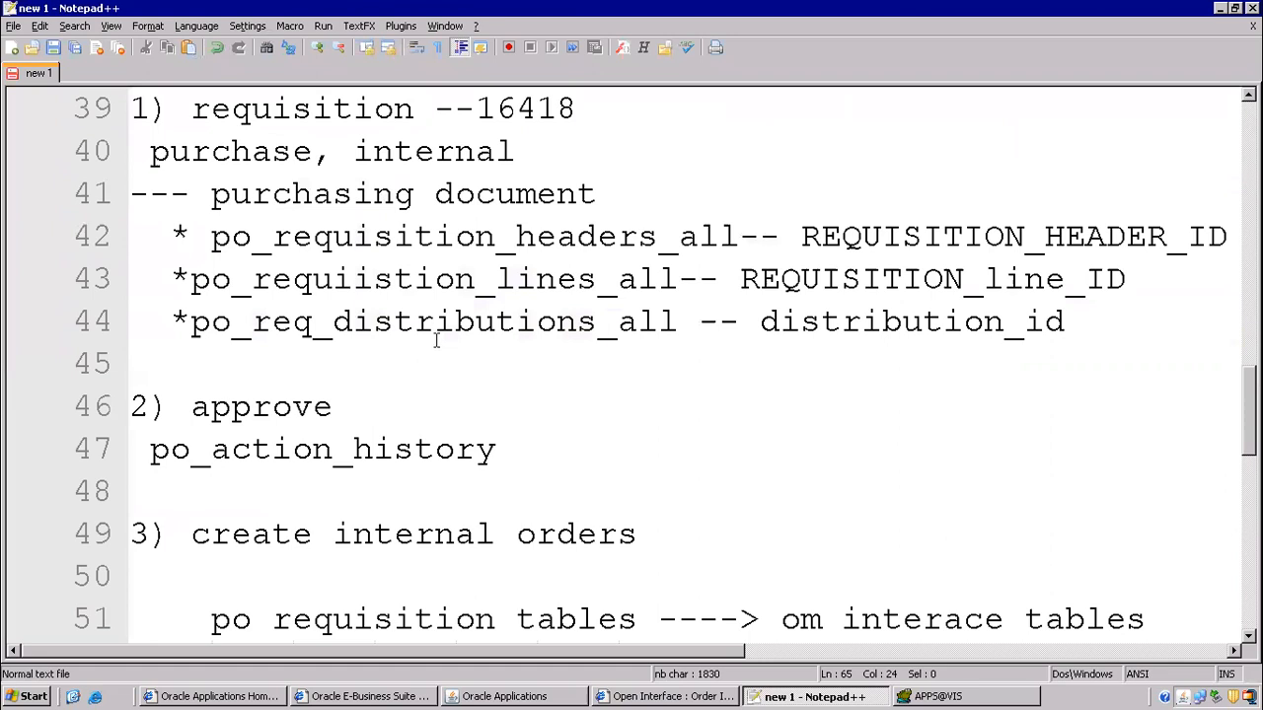
scroll(436, 340, up, 3)
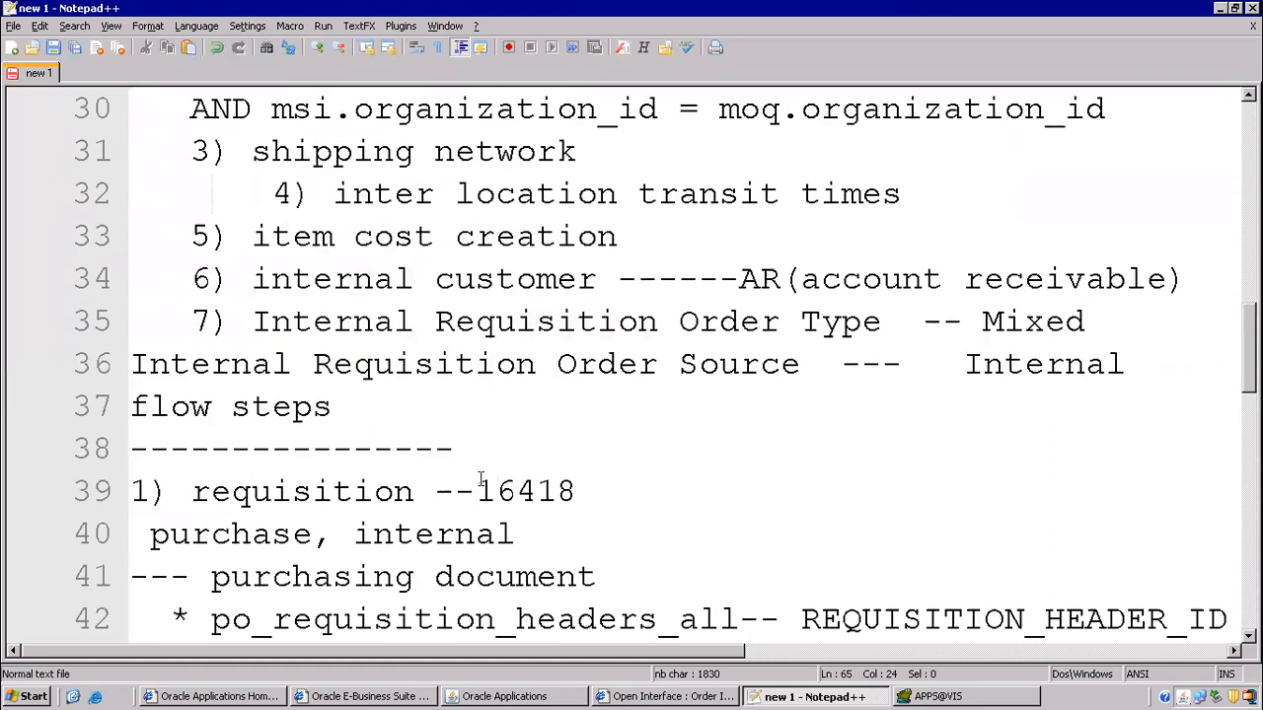
drag(481, 483, 585, 488)
scroll(572, 488, down, 4)
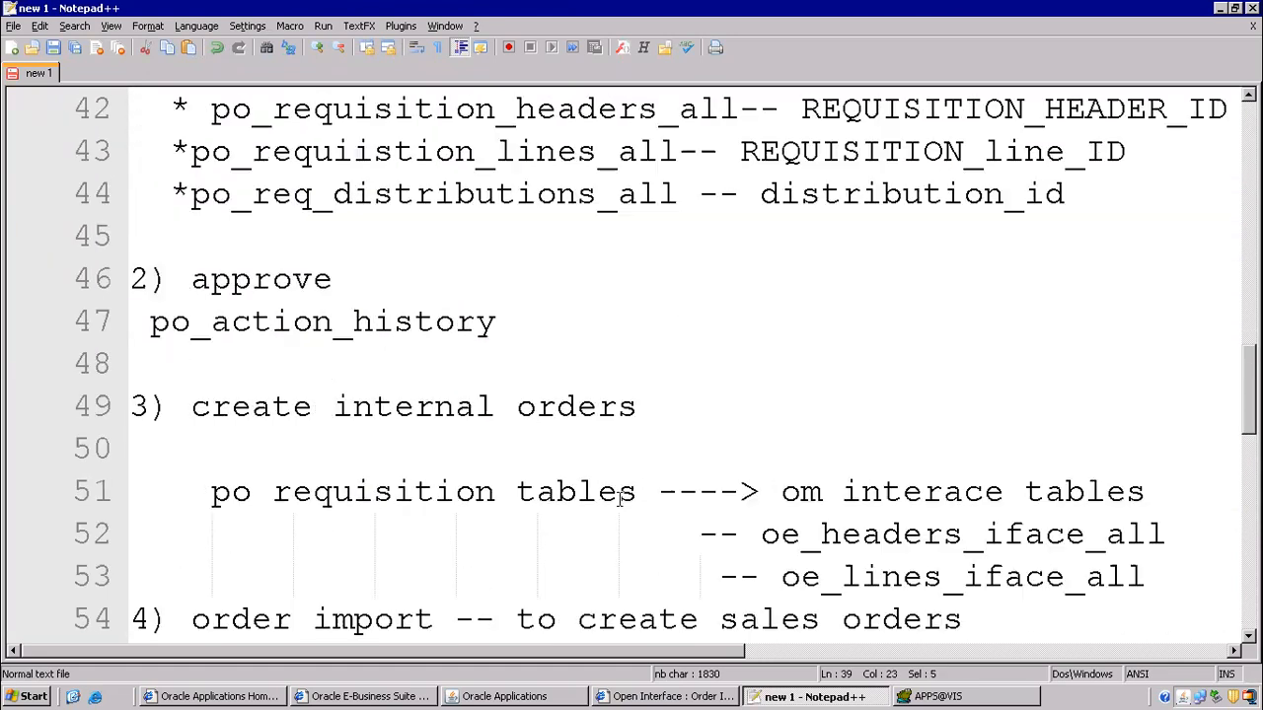
scroll(297, 299, down, 3)
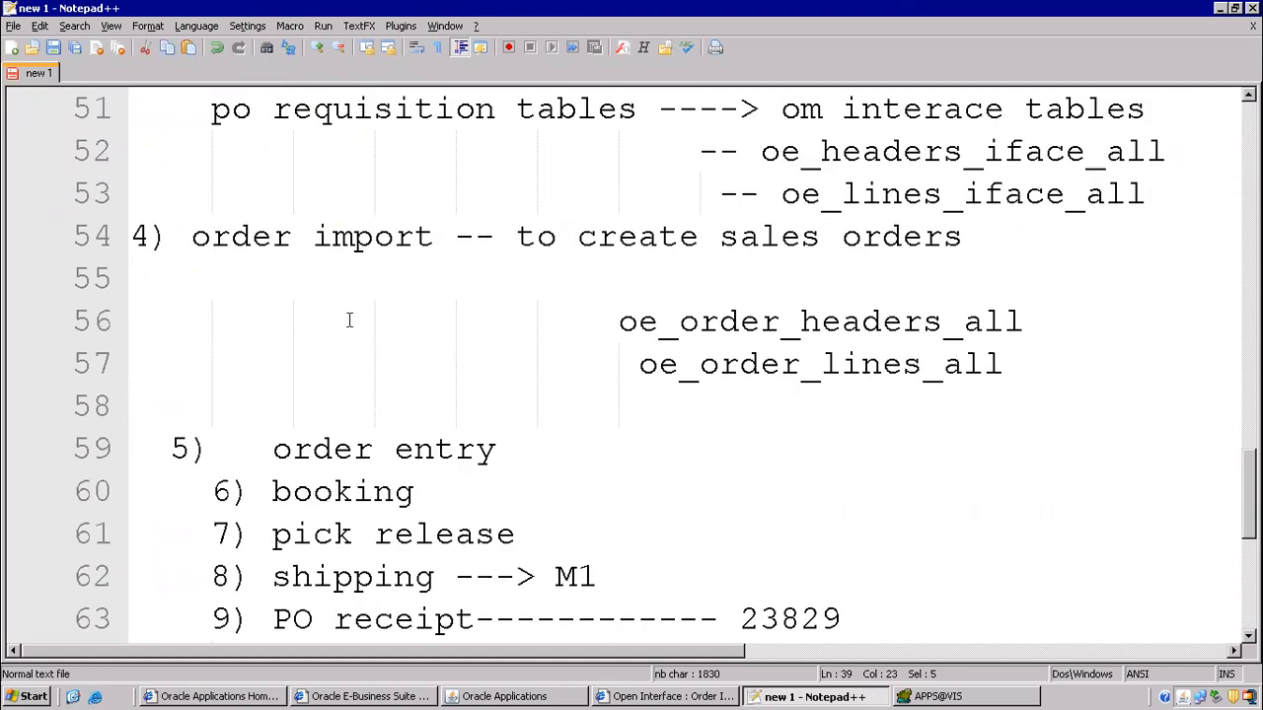
scroll(521, 426, down, 1)
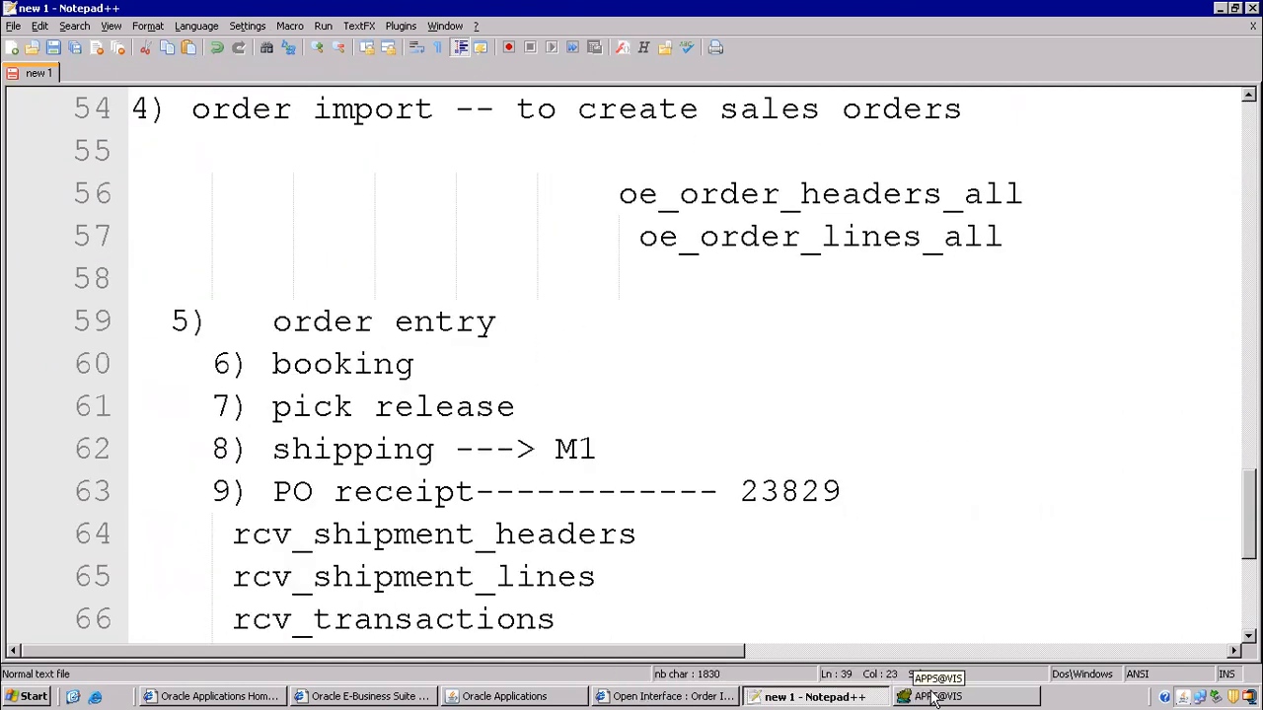
- Check the earlier queries tab in Toad, then go back to the Notepad++ notes
key(alt+Tab)
click(79, 103)
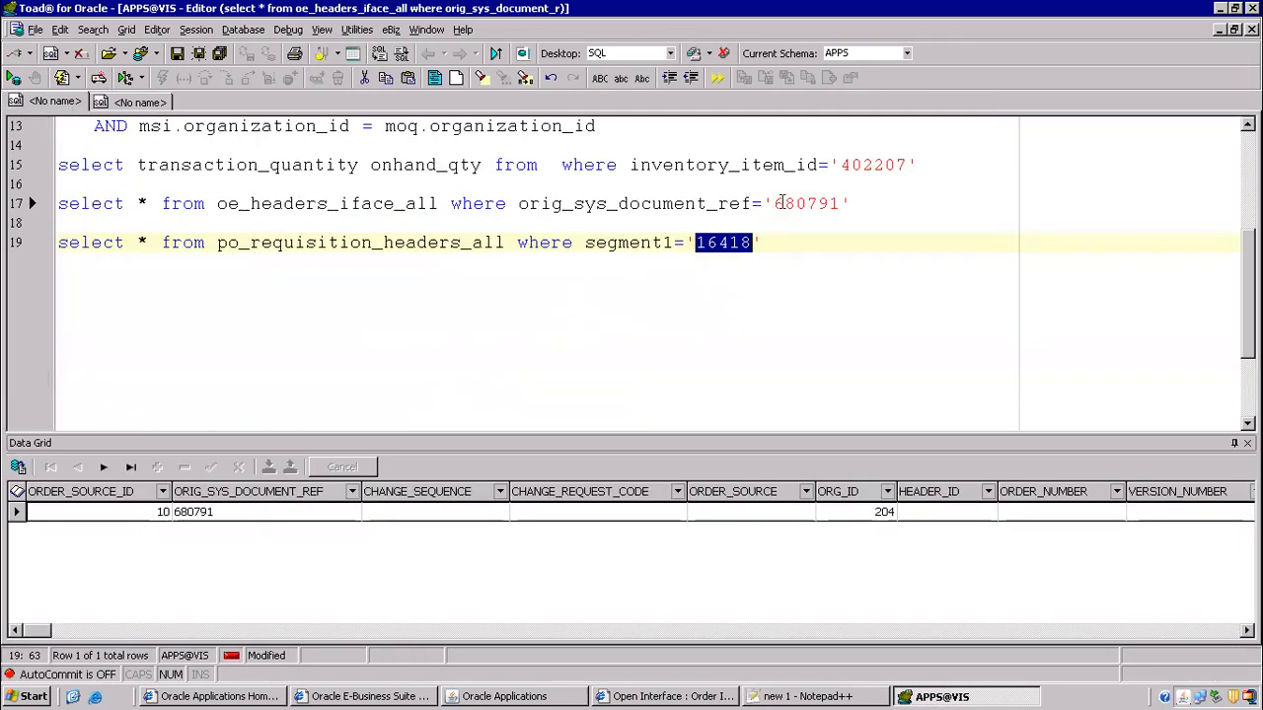
scroll(523, 241, up, 2)
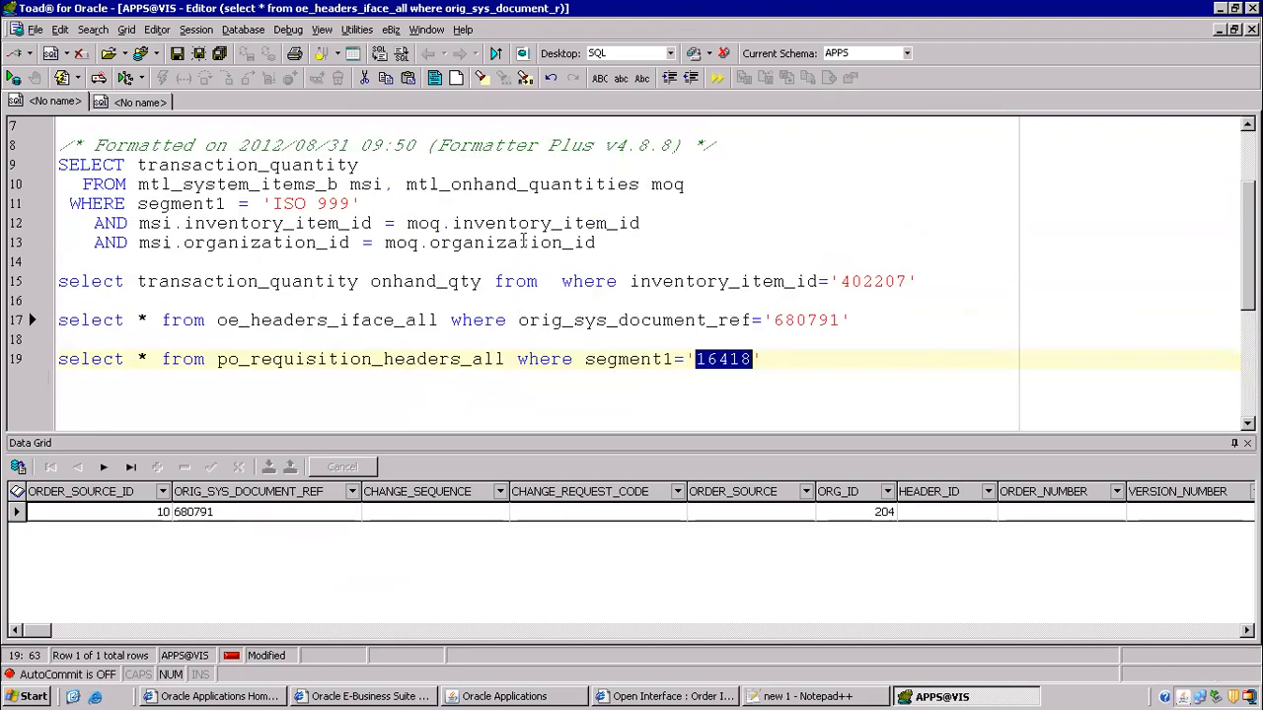
scroll(378, 326, down, 3)
key(End)
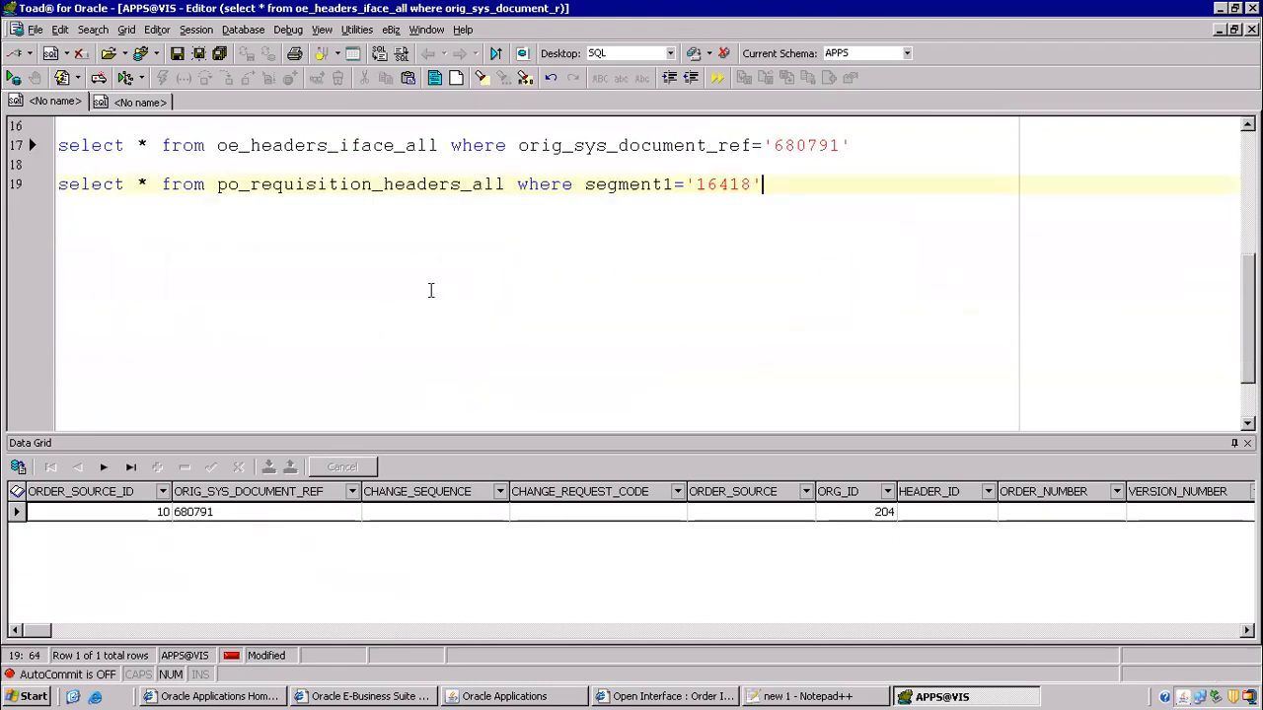
click(817, 694)
scroll(541, 419, down, 2)
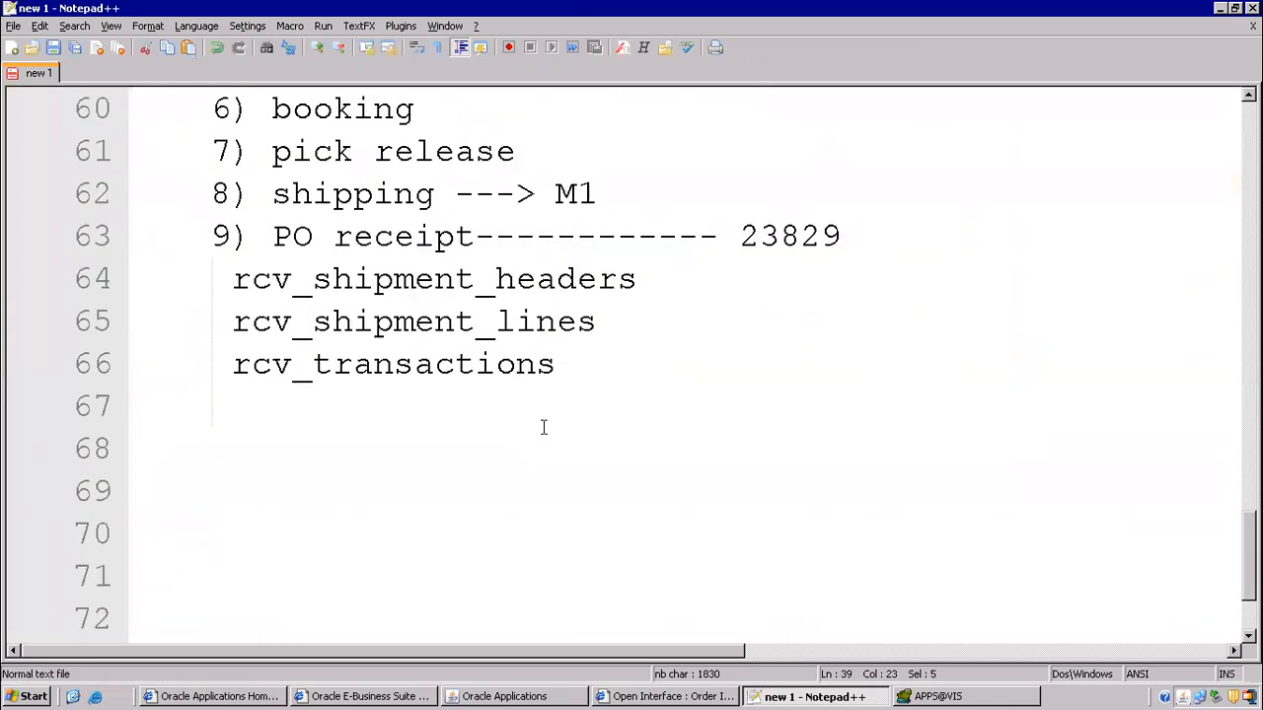
scroll(543, 426, up, 2)
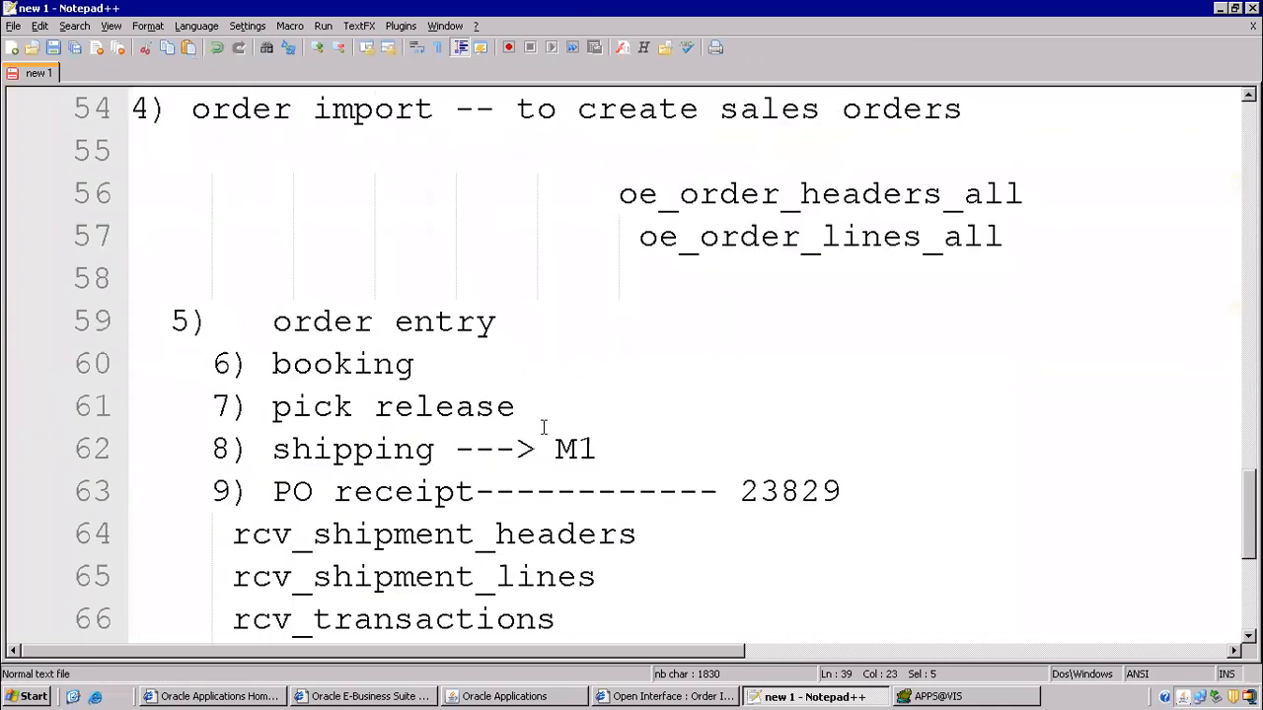
- Review the notes down to the receipt tables and return to the Toad query editor
click(910, 698)
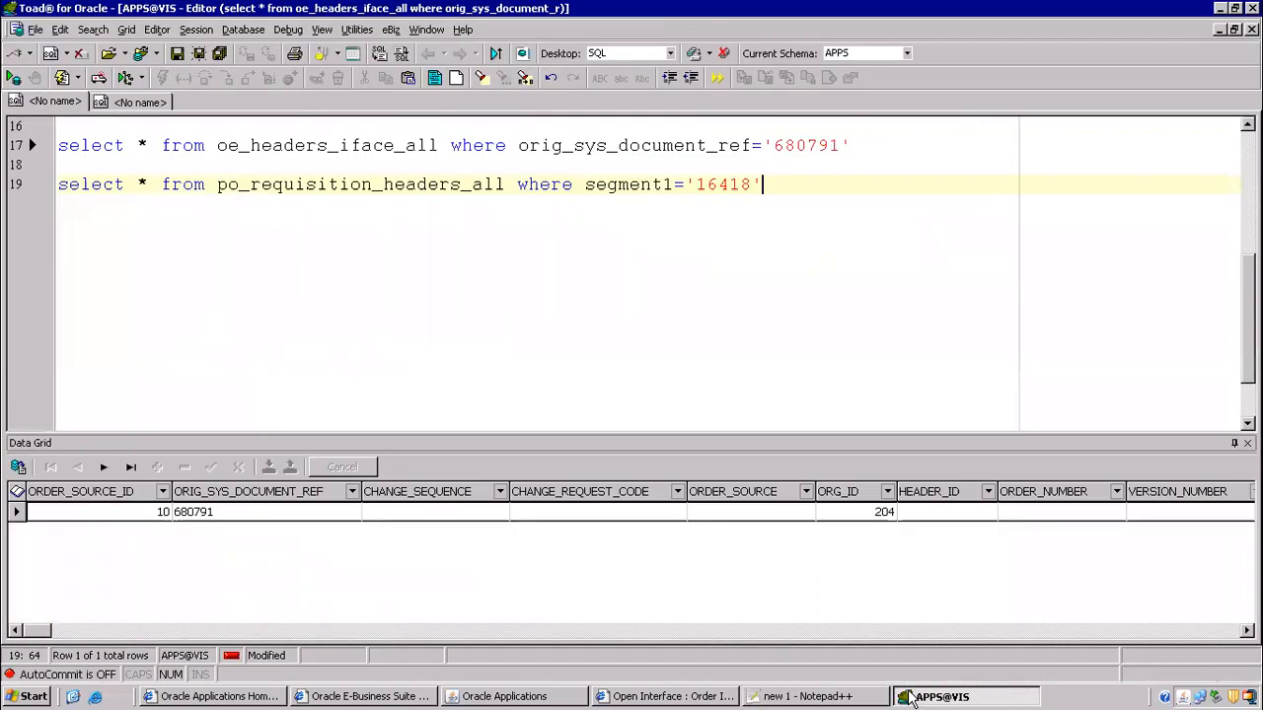
key(alt+Tab)
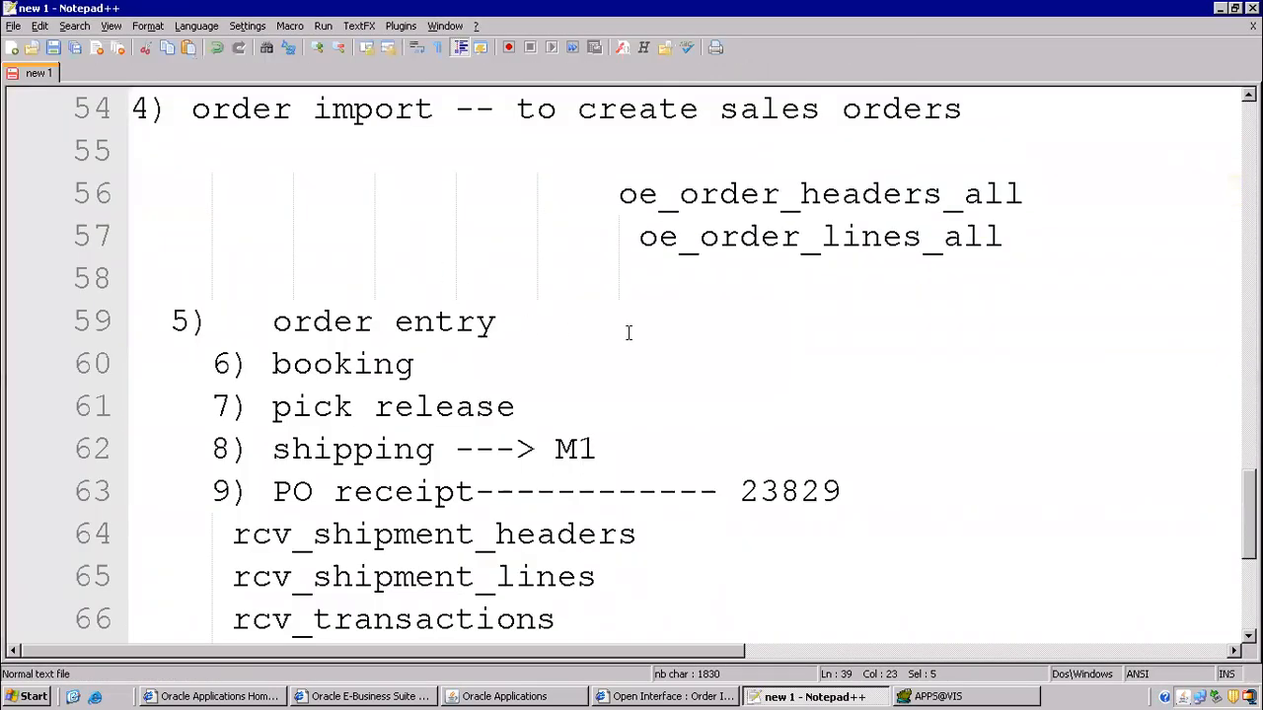
scroll(624, 336, up, 1)
scroll(624, 335, down, 1)
scroll(559, 345, down, 2)
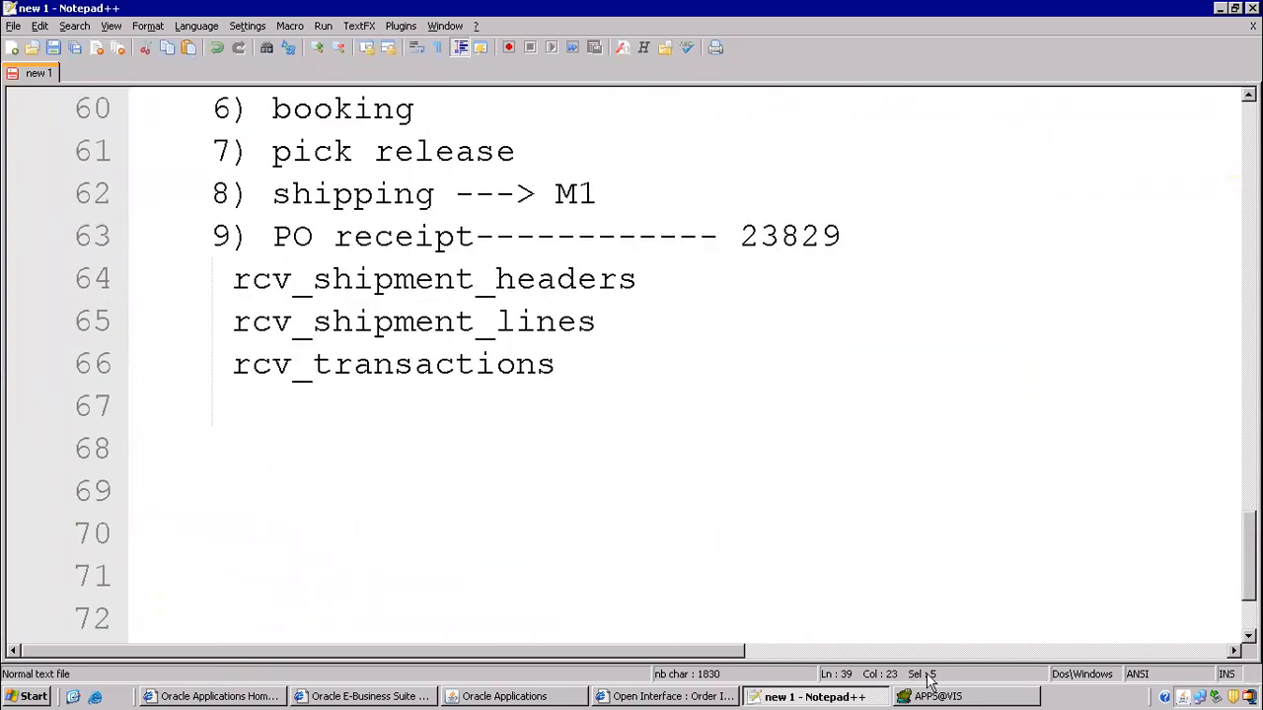
click(944, 696)
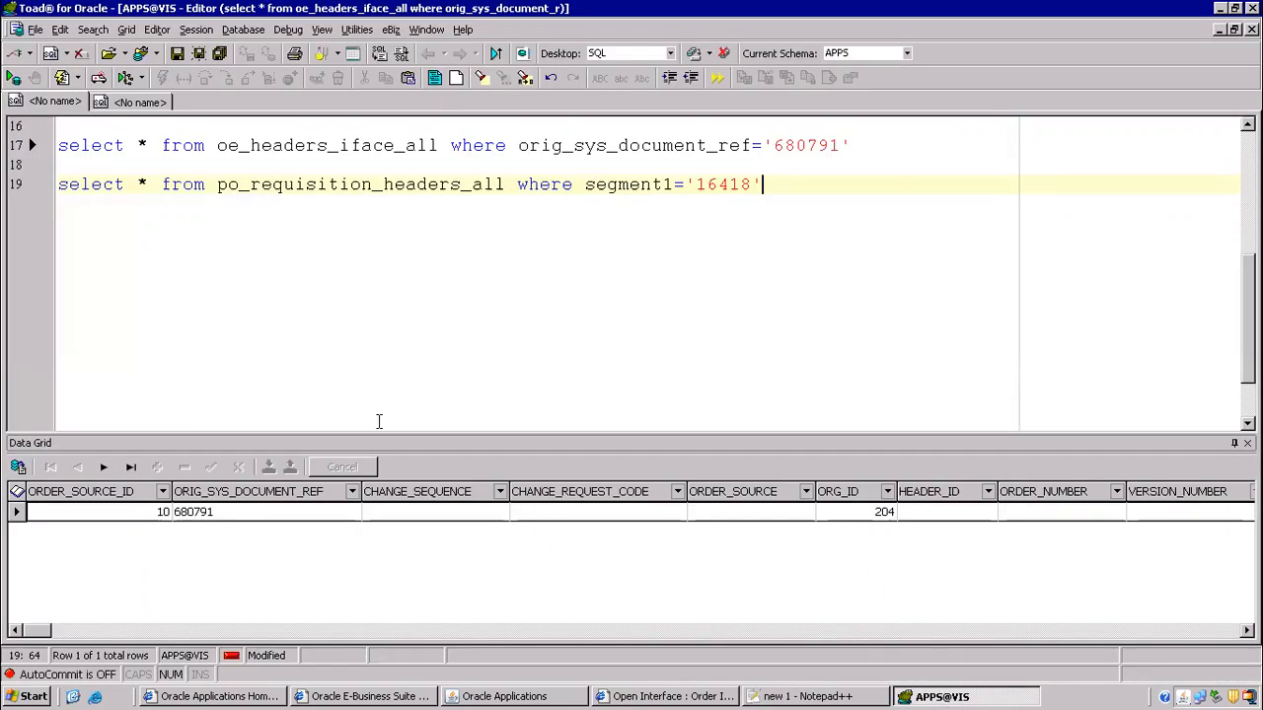
- Inspect the interface header row's ORG_ID and its empty ORDER_NUMBER
click(183, 516)
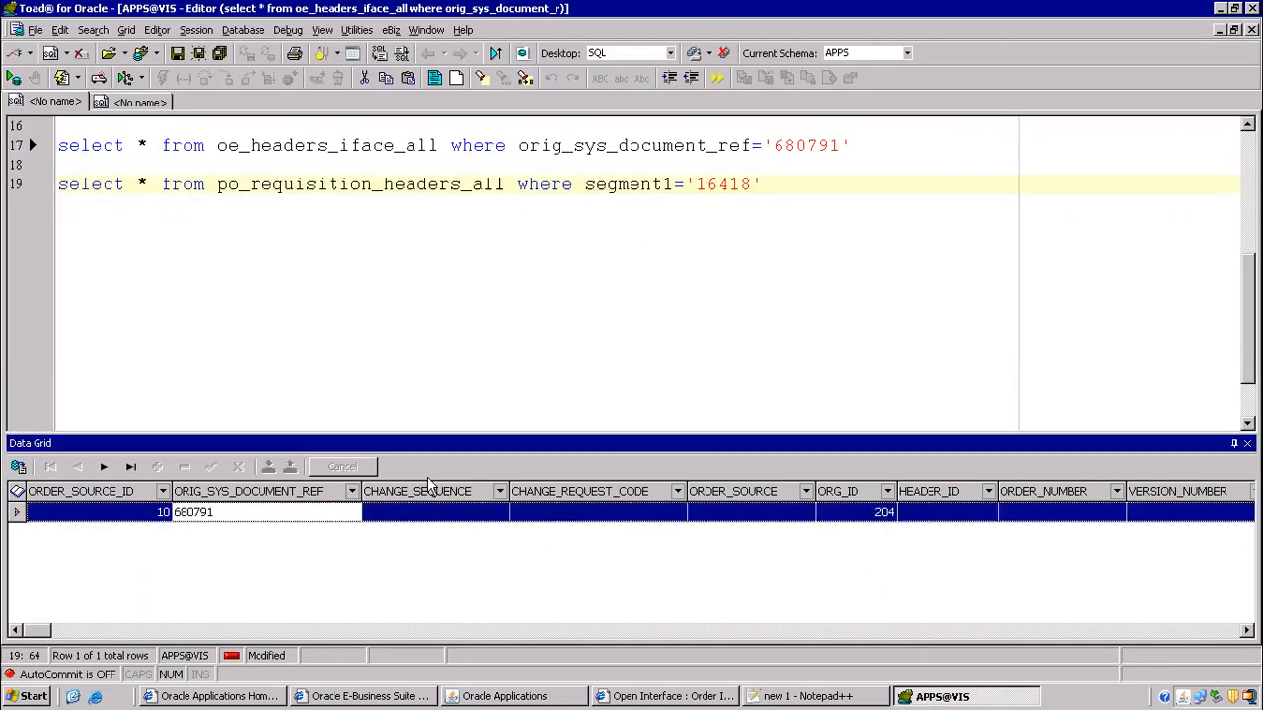
click(565, 184)
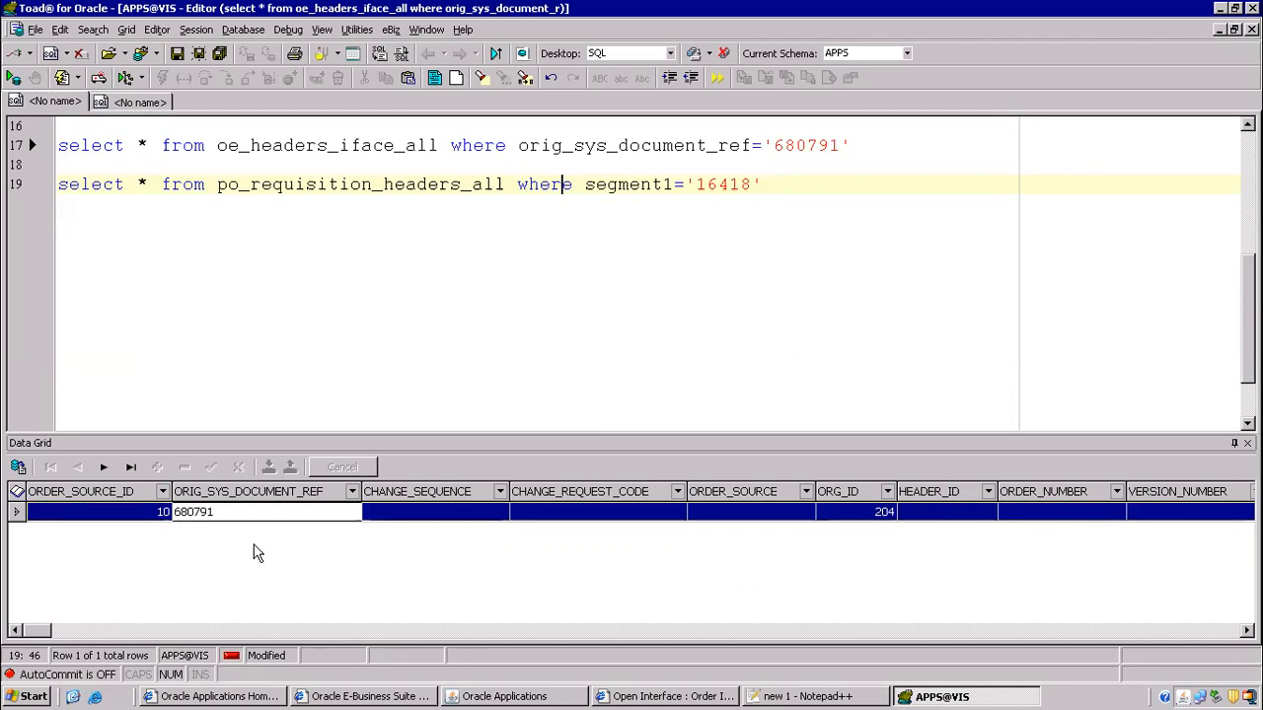
click(844, 520)
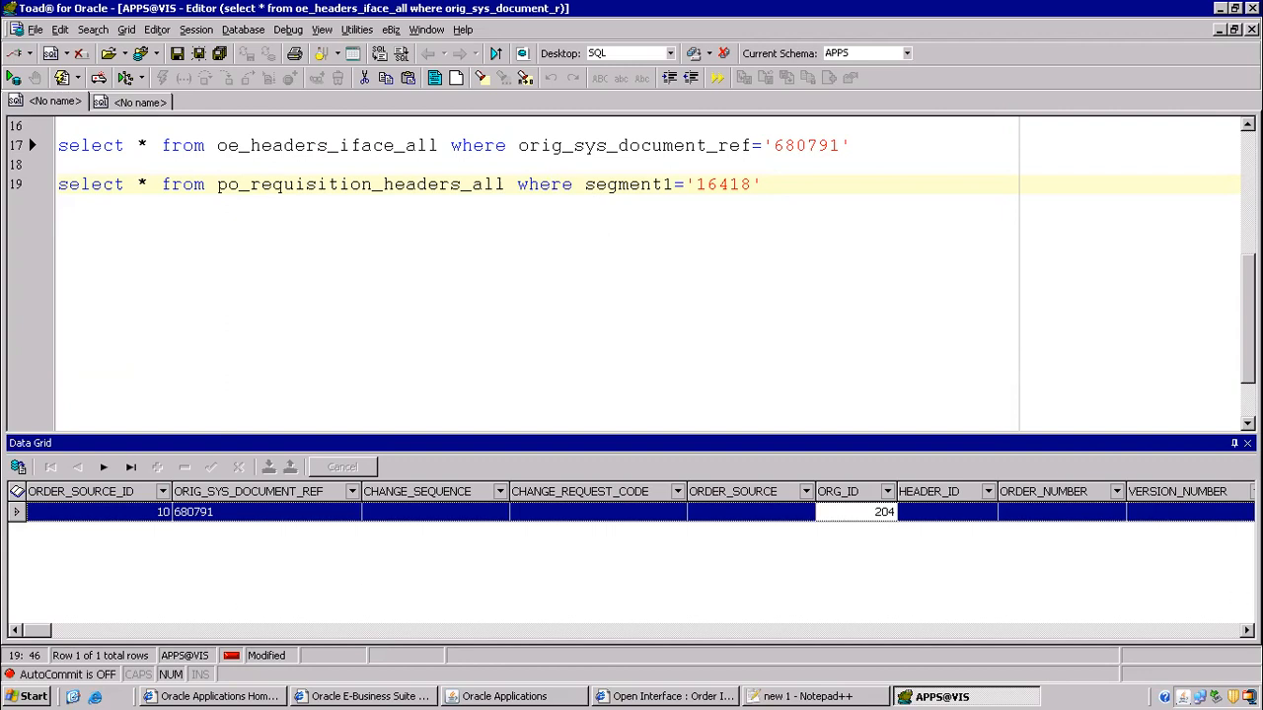
click(1065, 511)
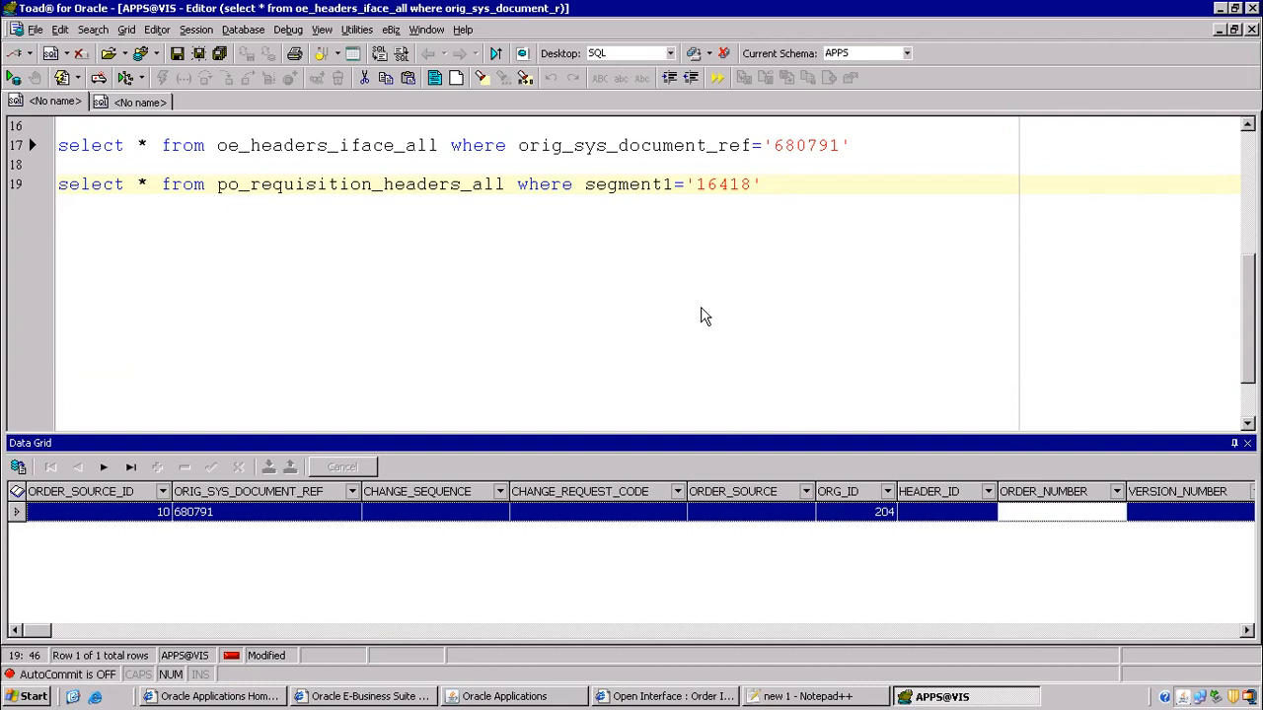
- Write and run a new query: select * from oe_order_headers_all
click(796, 173)
click(800, 176)
key(Return)
key(Return)
text(select)
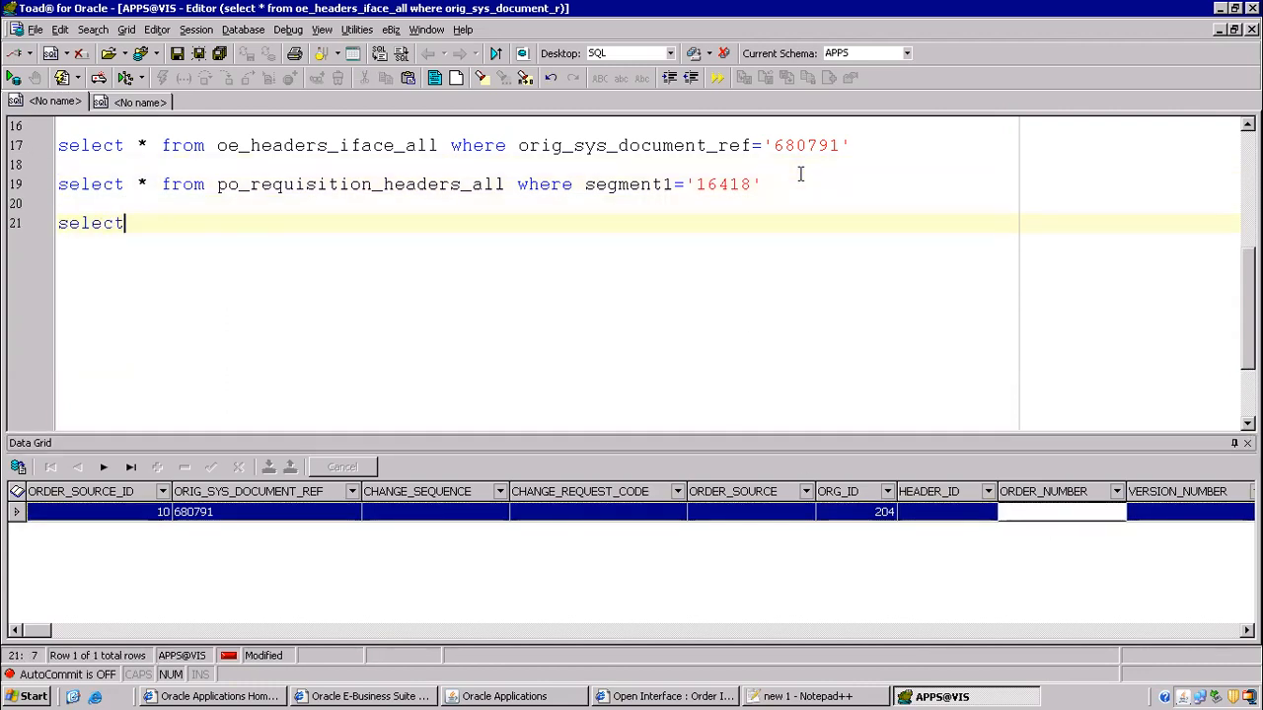
text( ()
text(* from oe)
text(_order_he)
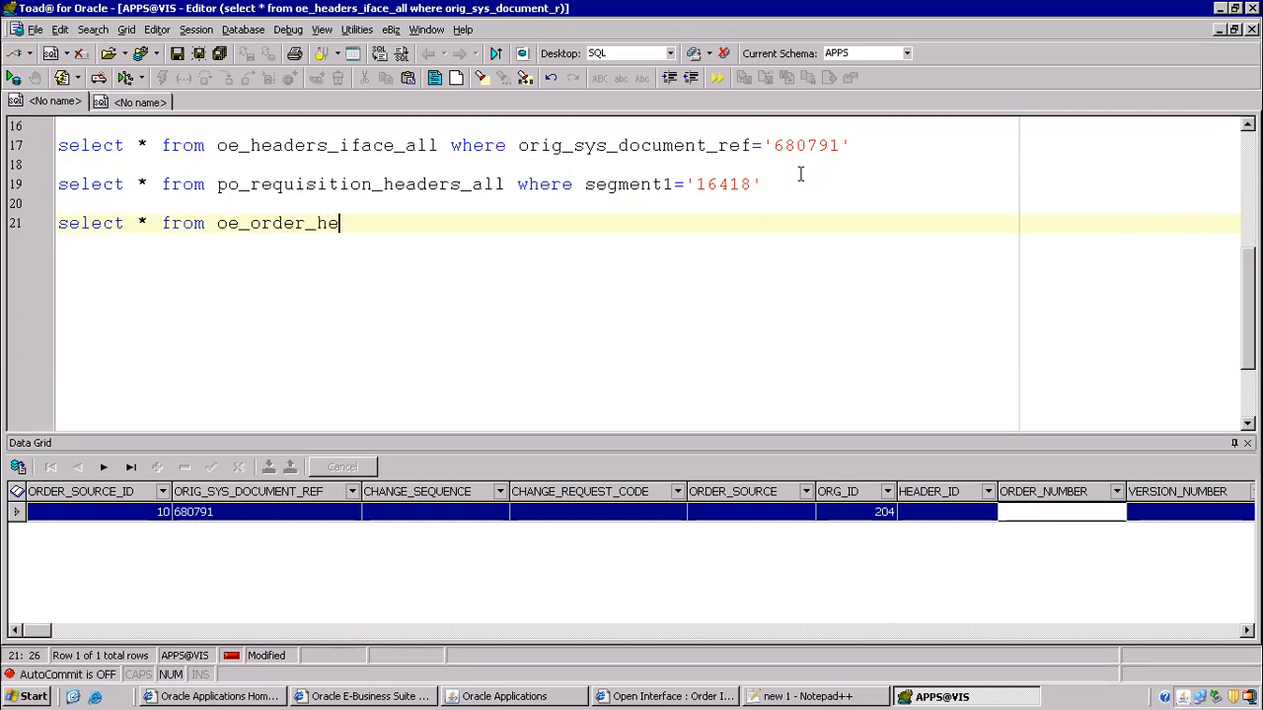
text(aders_all)
key(F9)
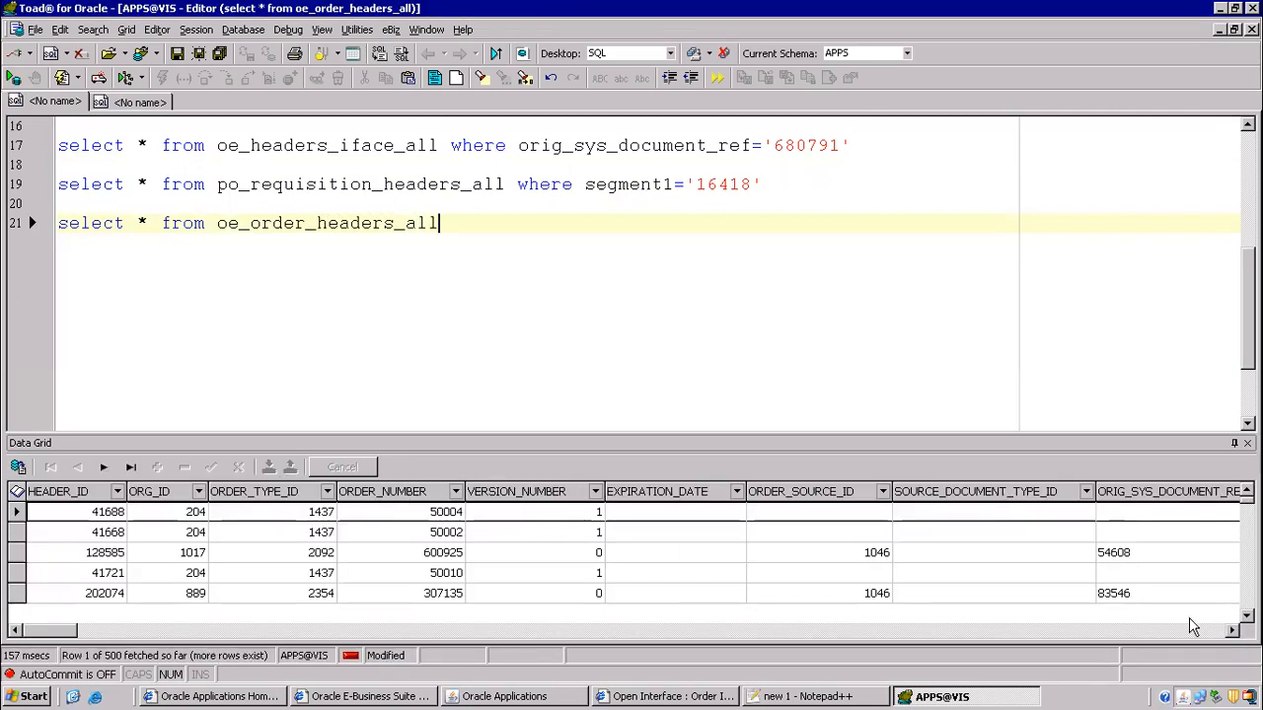
- Sort the results by ORDERED_DATE descending so the newest orders come first
click(1232, 629)
click(1233, 630)
click(1232, 629)
click(1233, 629)
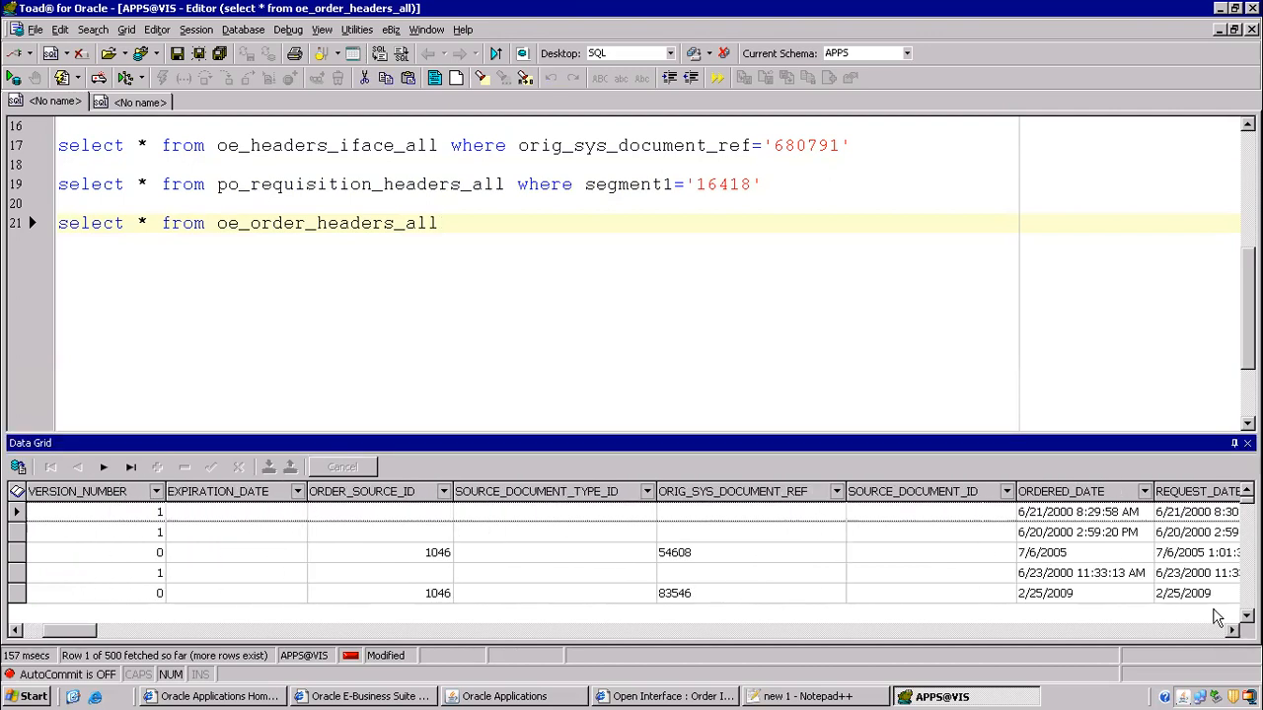
click(1057, 493)
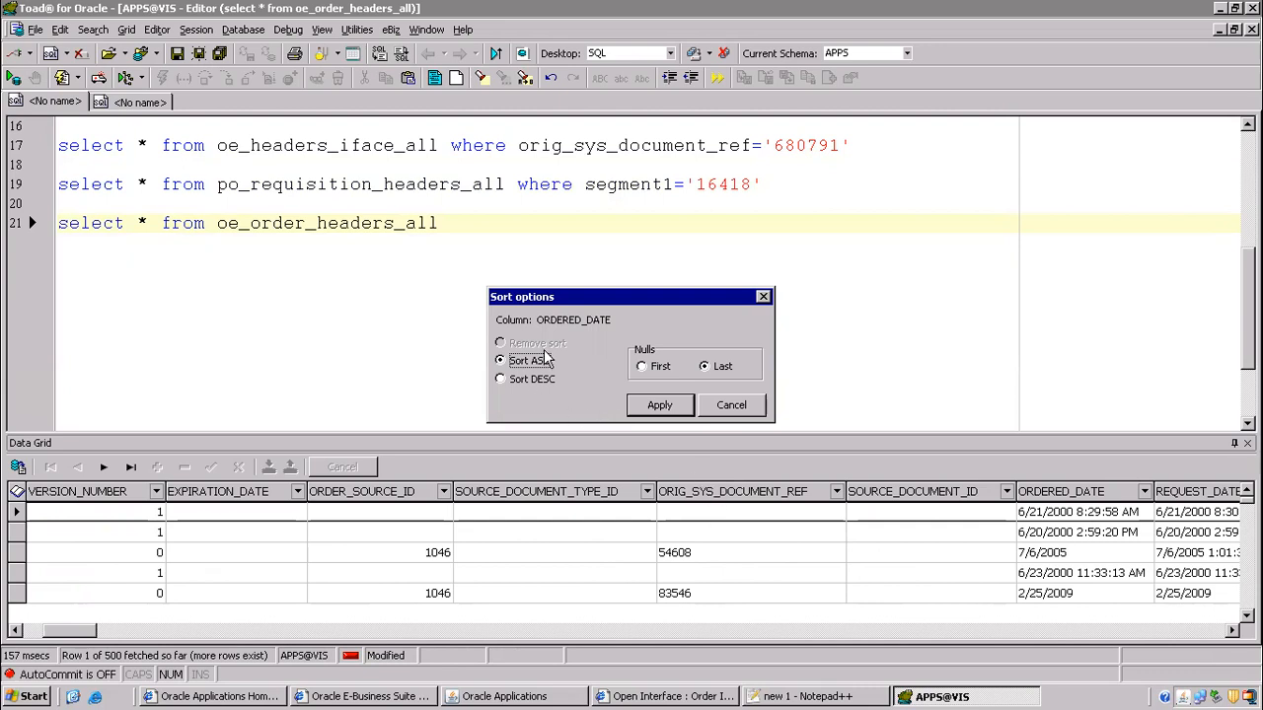
click(504, 381)
click(659, 406)
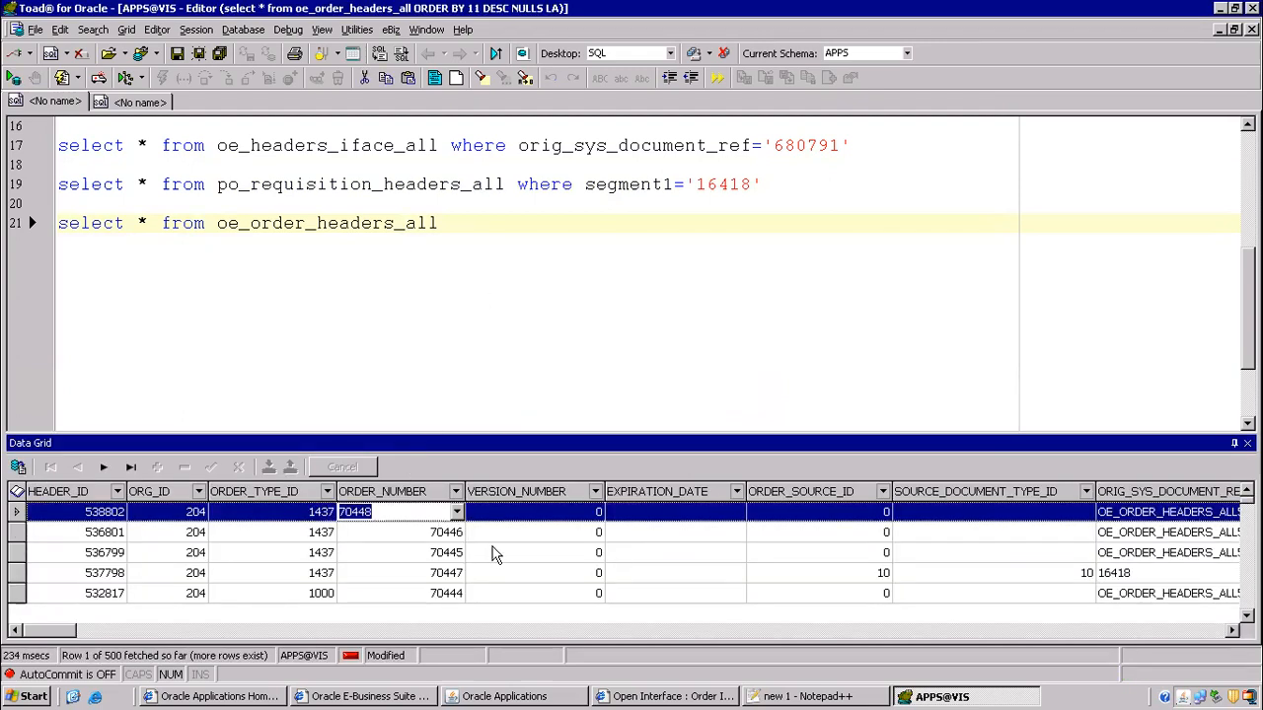
key(alt+Tab)
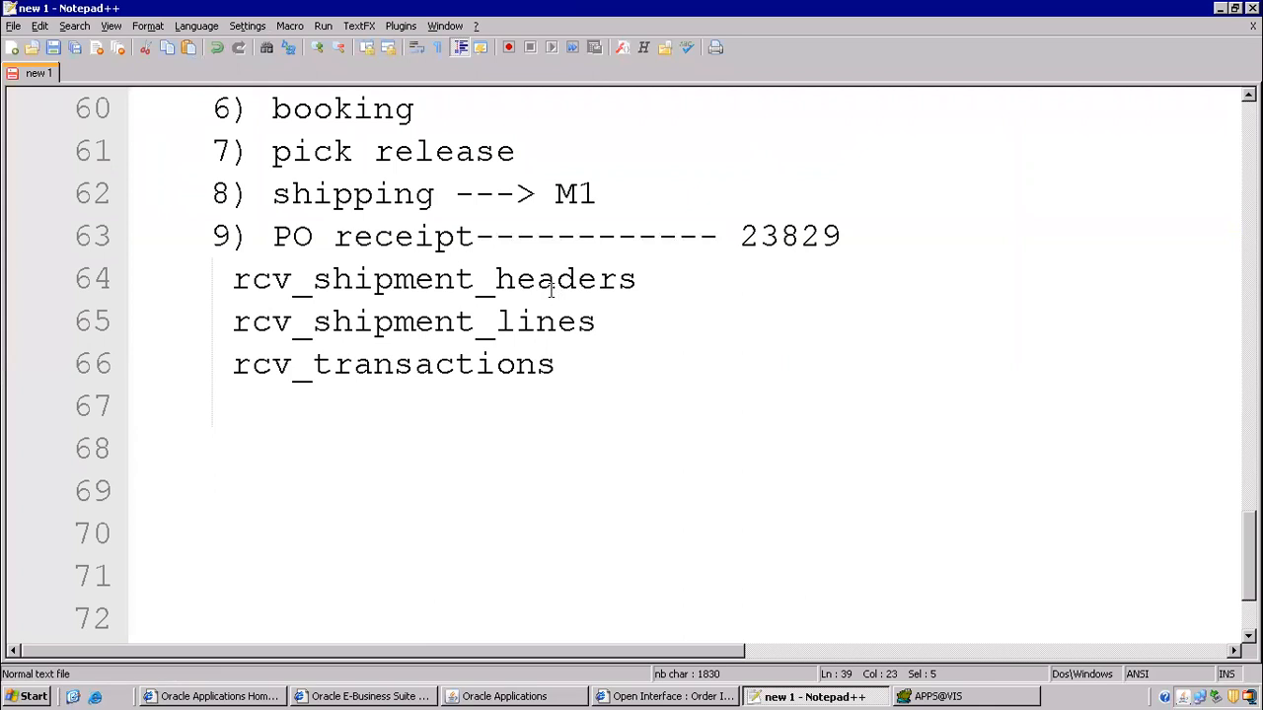
- Record order number 70448 in the Notepad++ notes beside order entry
scroll(546, 281, up, 2)
text(---------)
text(70448)
click(604, 697)
click(508, 696)
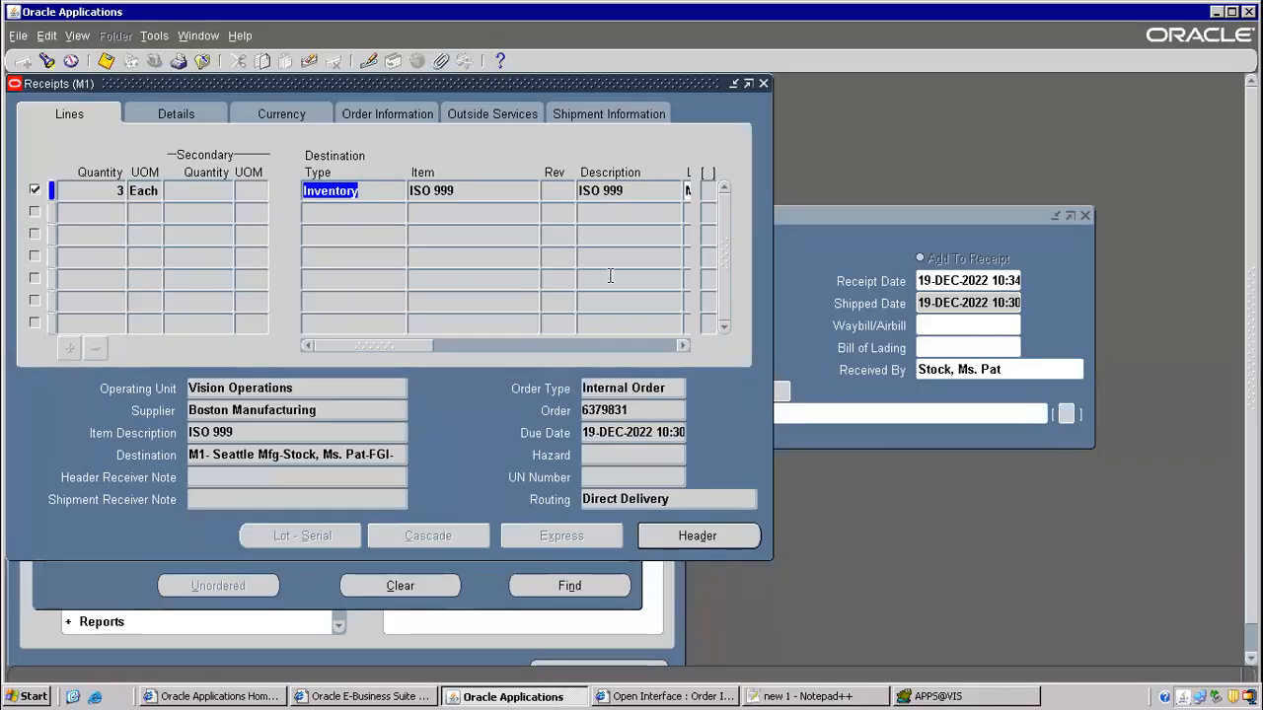
click(947, 696)
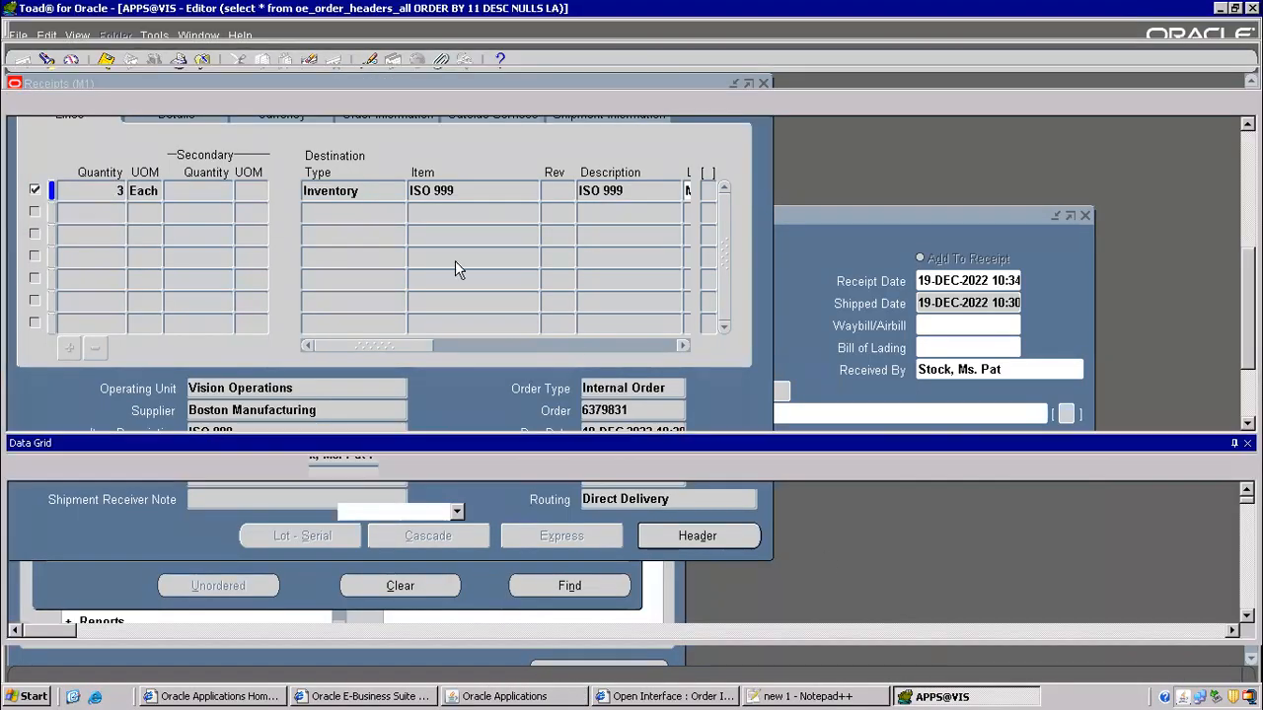
- Run the IR/ISO query for order 70448 with the organization_id condition commented out
click(131, 101)
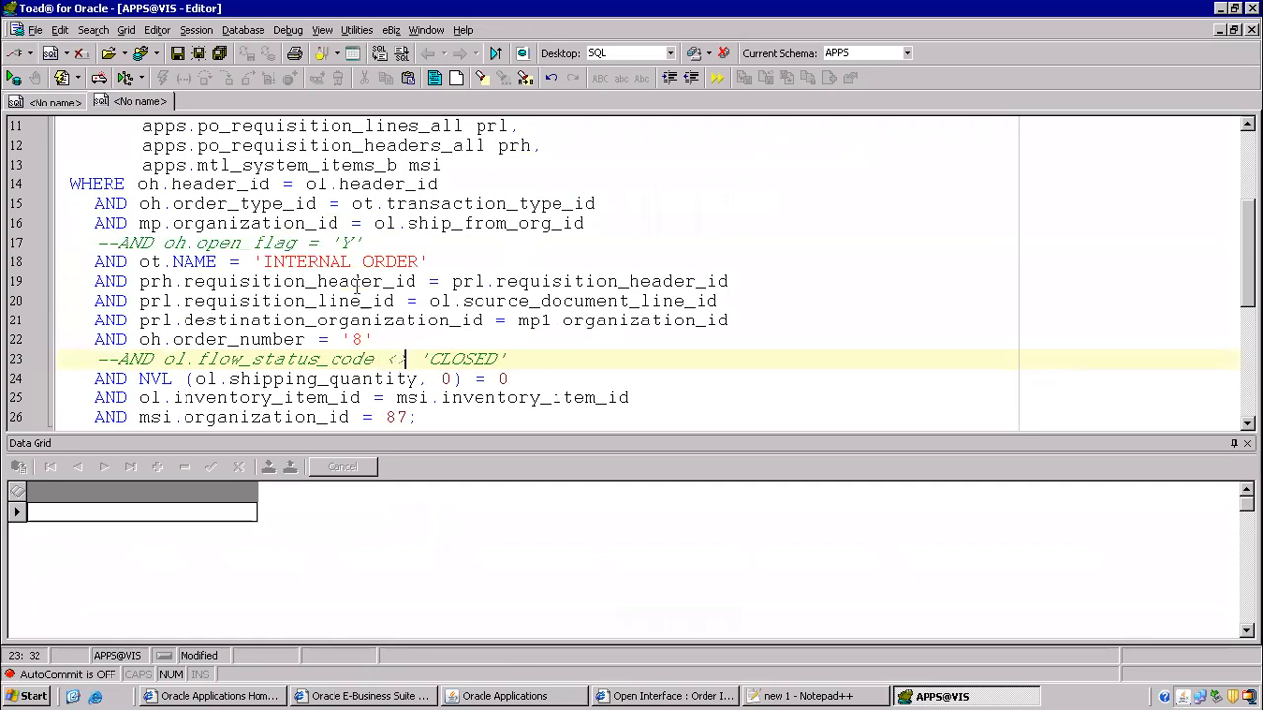
click(357, 339)
text(70448)
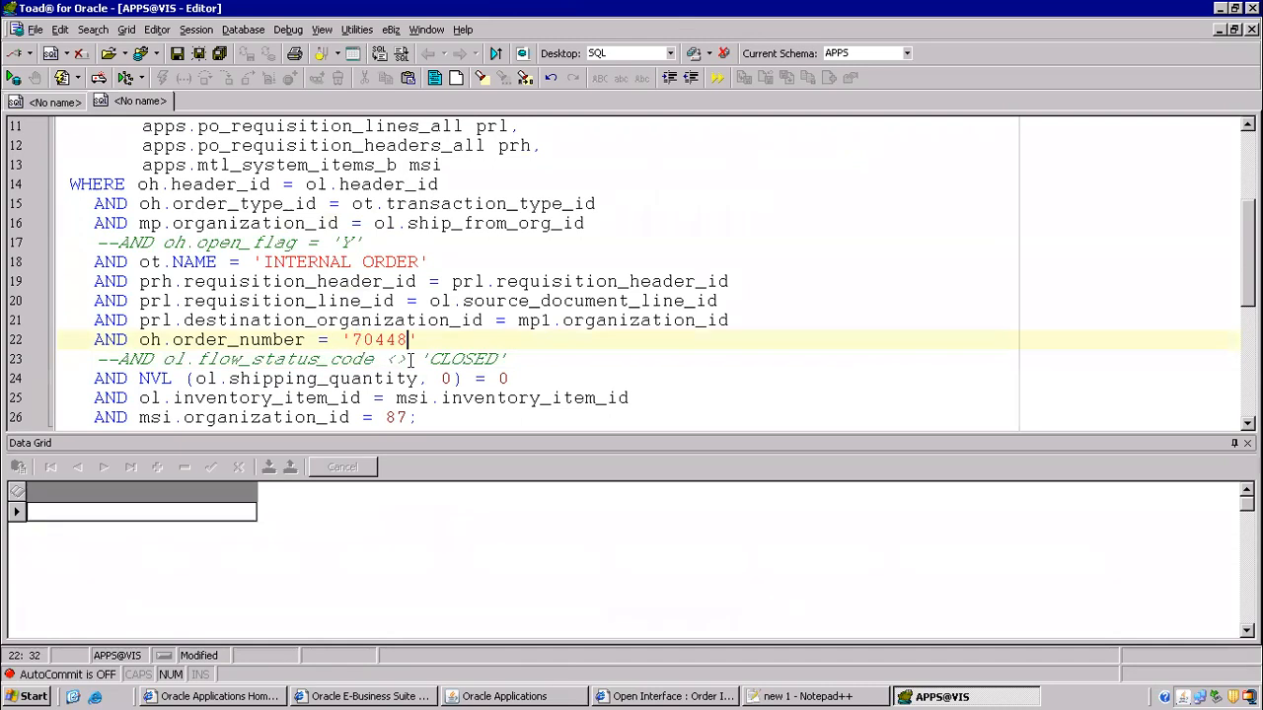
scroll(421, 353, down, 2)
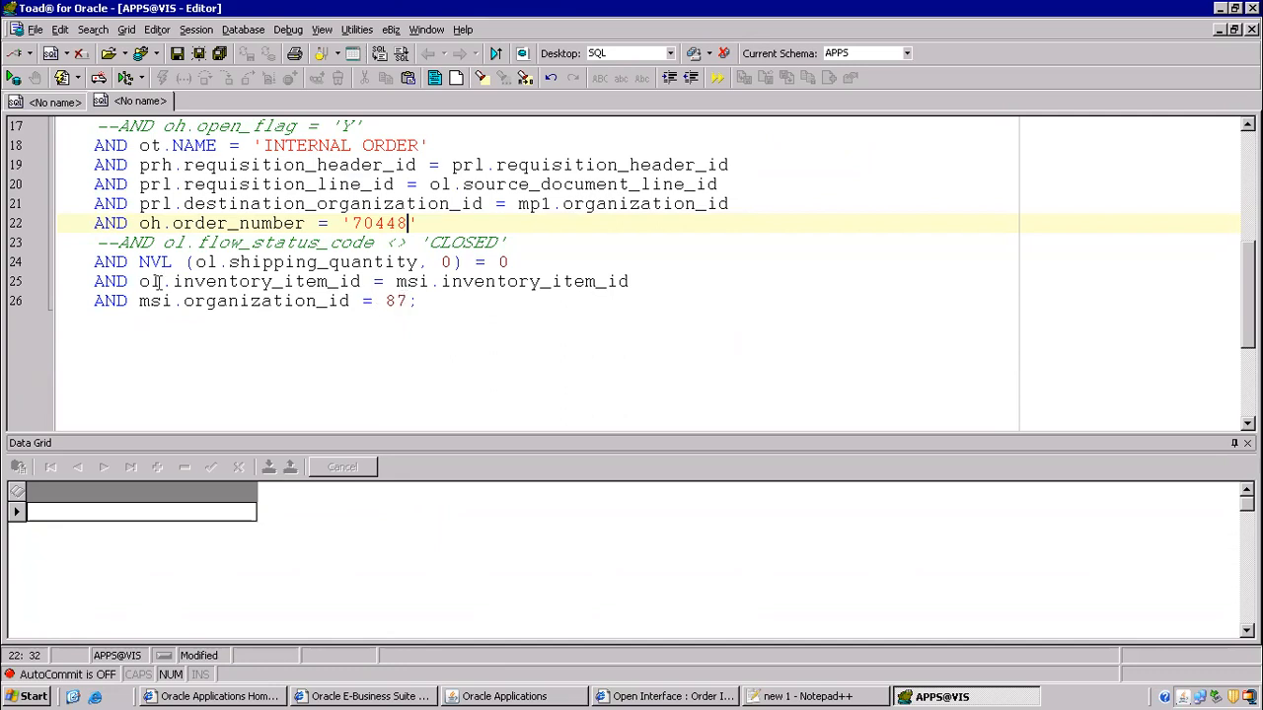
click(94, 299)
text(----)
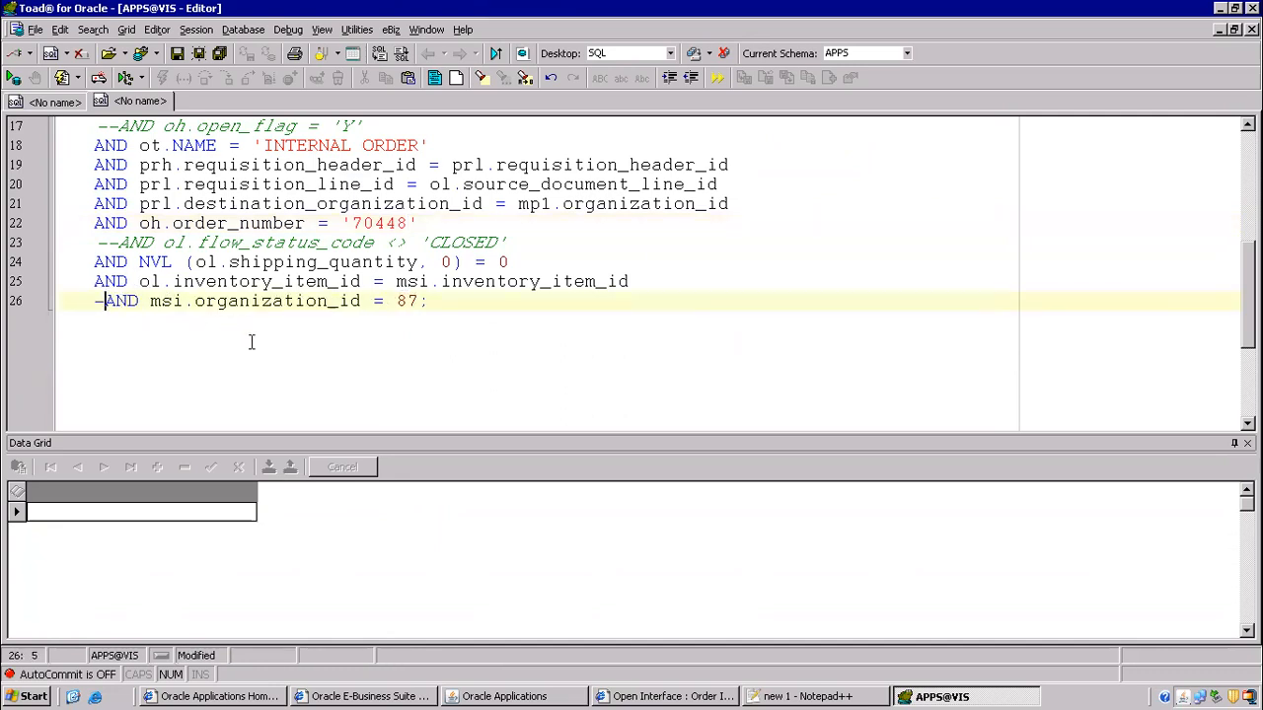
key(Up)
key(Up)
key(F9)
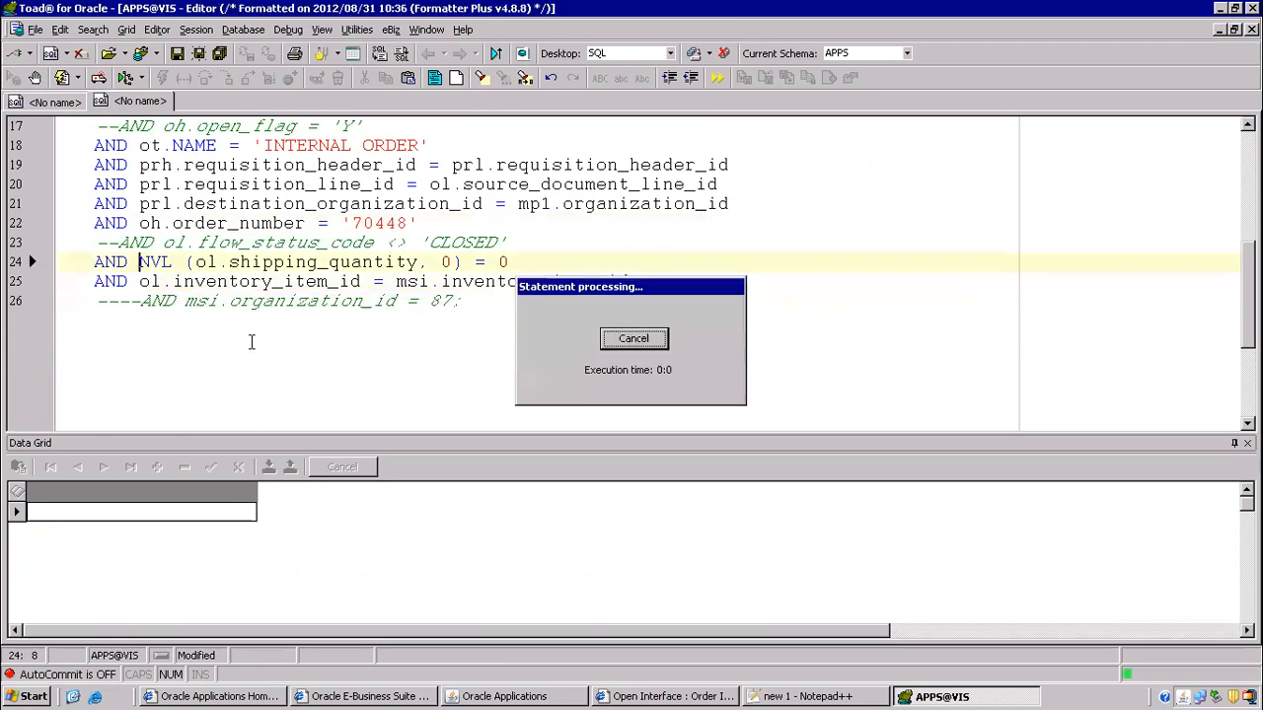
click(621, 270)
scroll(494, 300, up, 2)
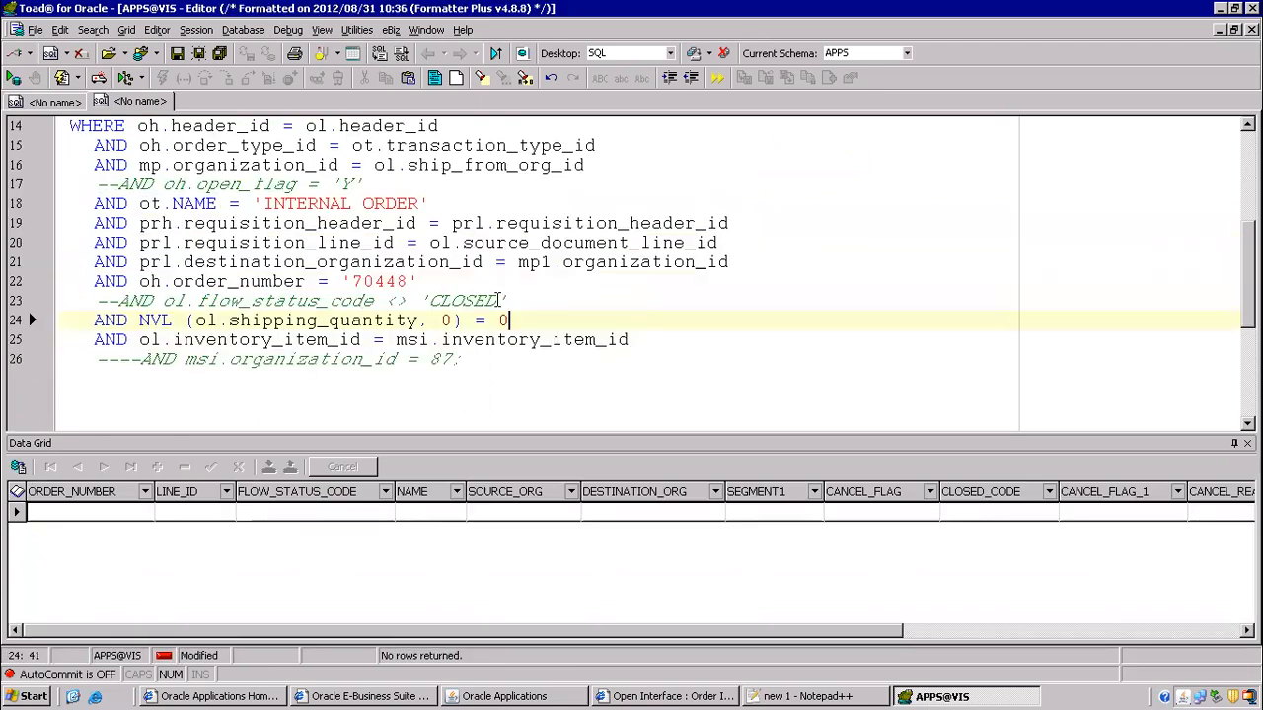
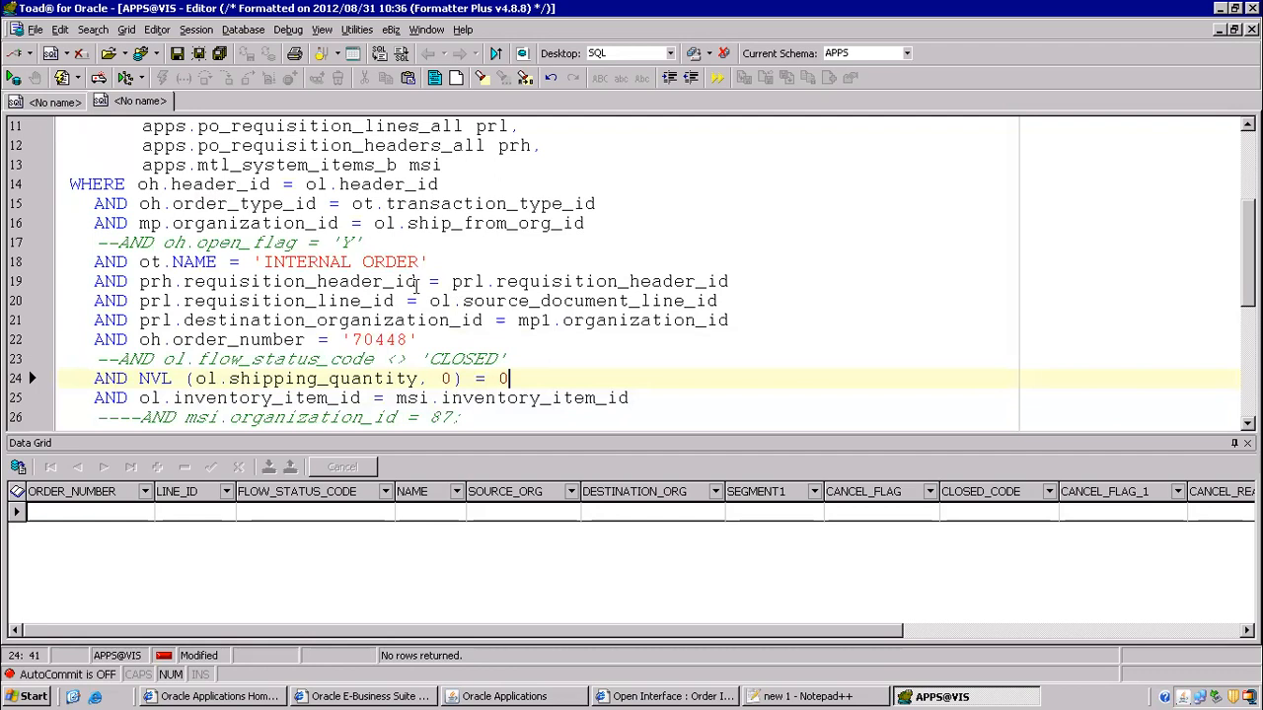
- Comment out the ot.NAME = 'INTERNAL ORDER' condition with --
scroll(417, 286, up, 4)
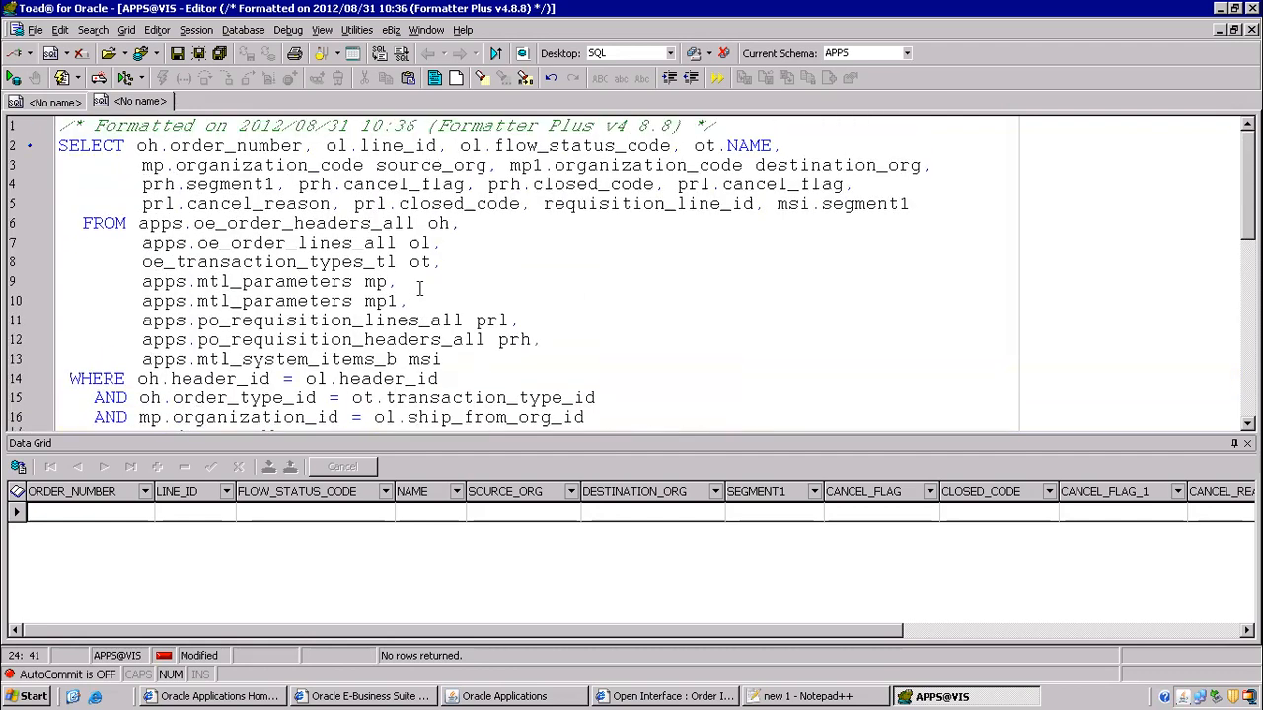
scroll(394, 278, down, 3)
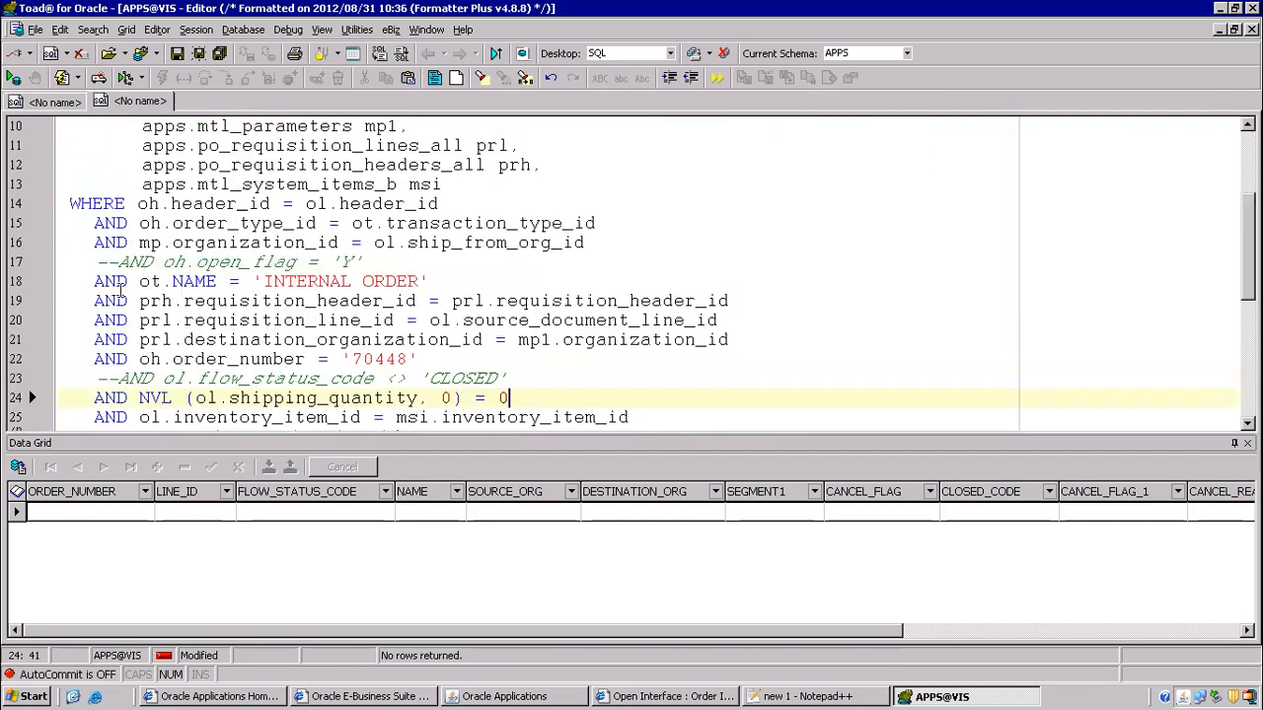
click(69, 282)
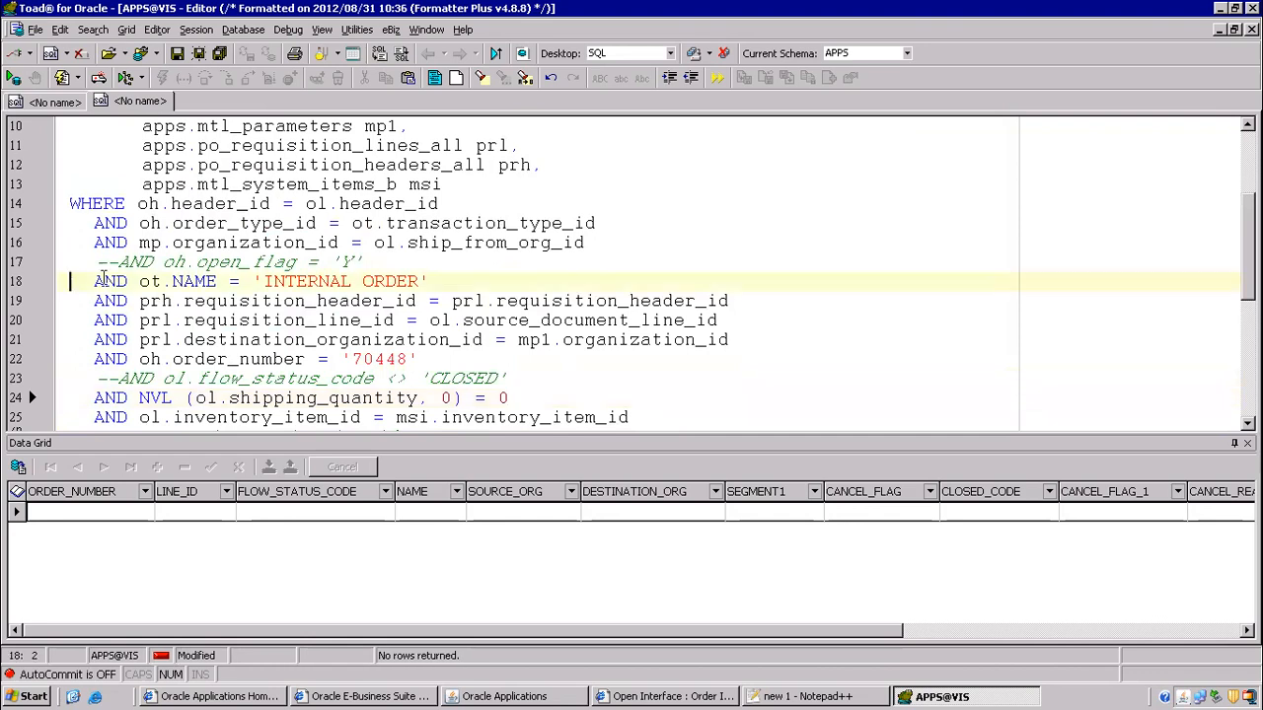
text(--)
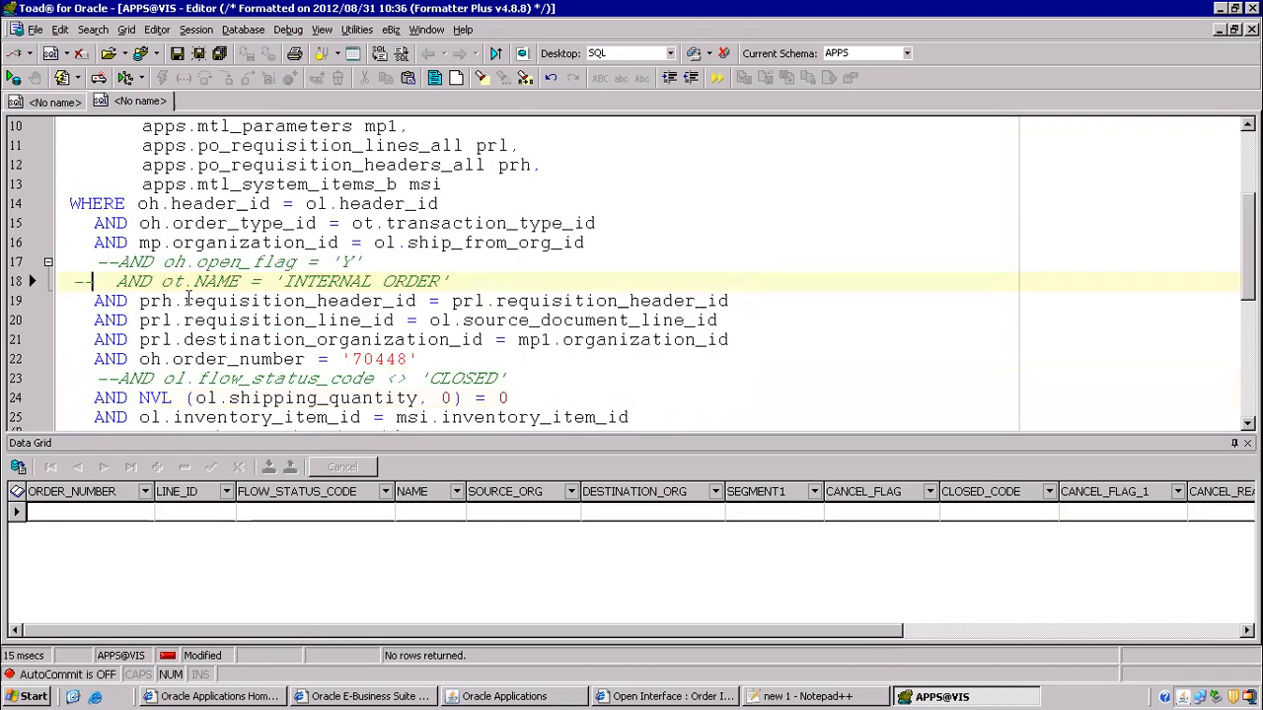
- Review the joined tables: mtl_parameters, po_requisition_lines_all, po_requisition_headers_all, oe_order_headers_all
scroll(355, 340, up, 1)
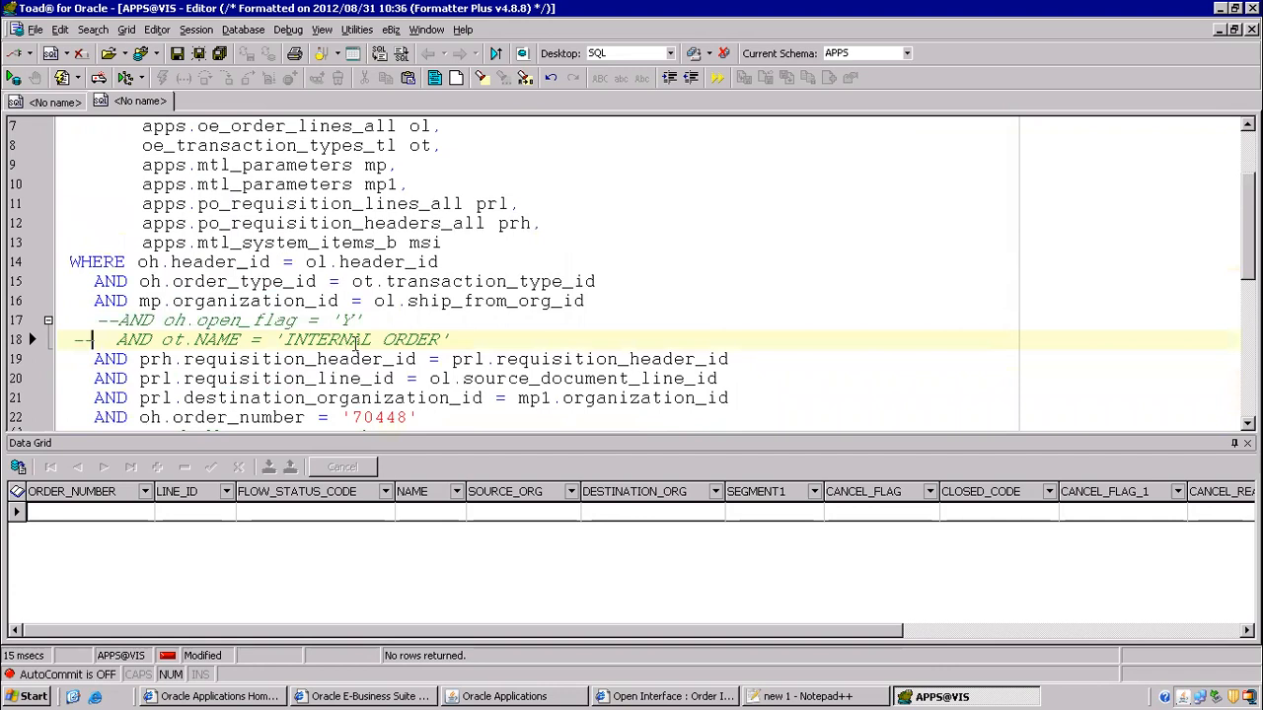
scroll(305, 307, up, 2)
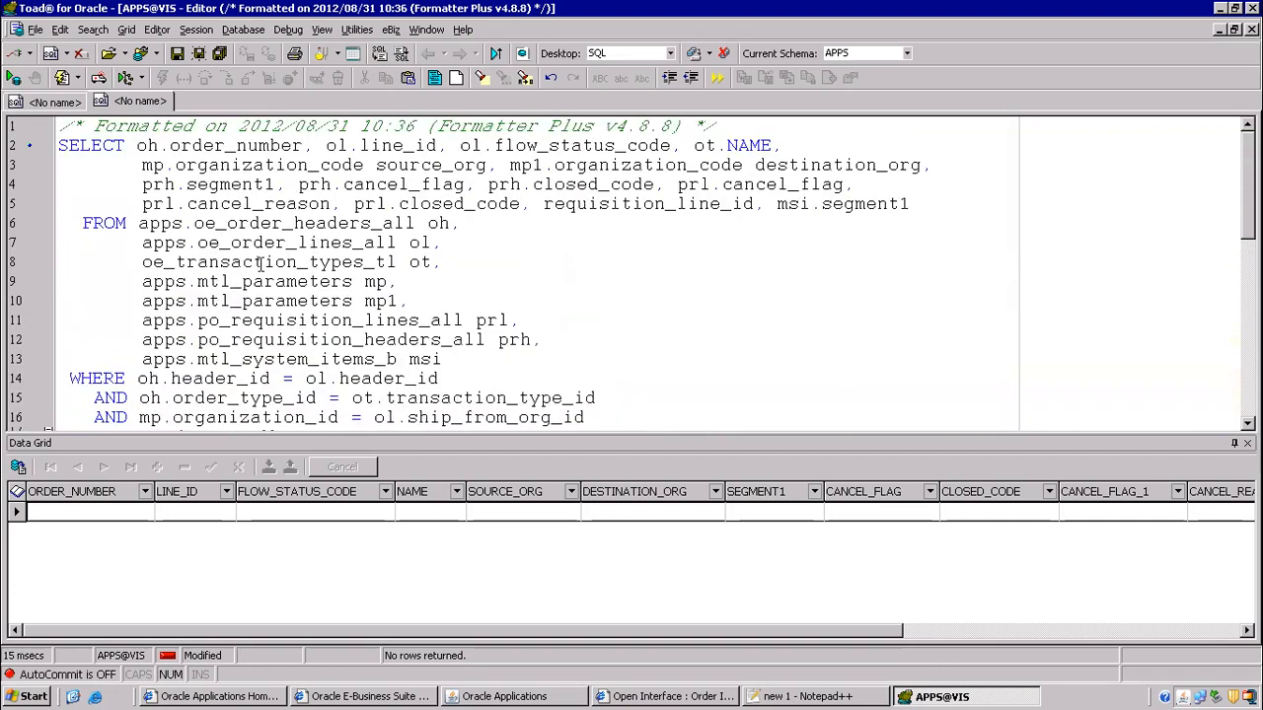
click(242, 281)
click(279, 320)
click(287, 339)
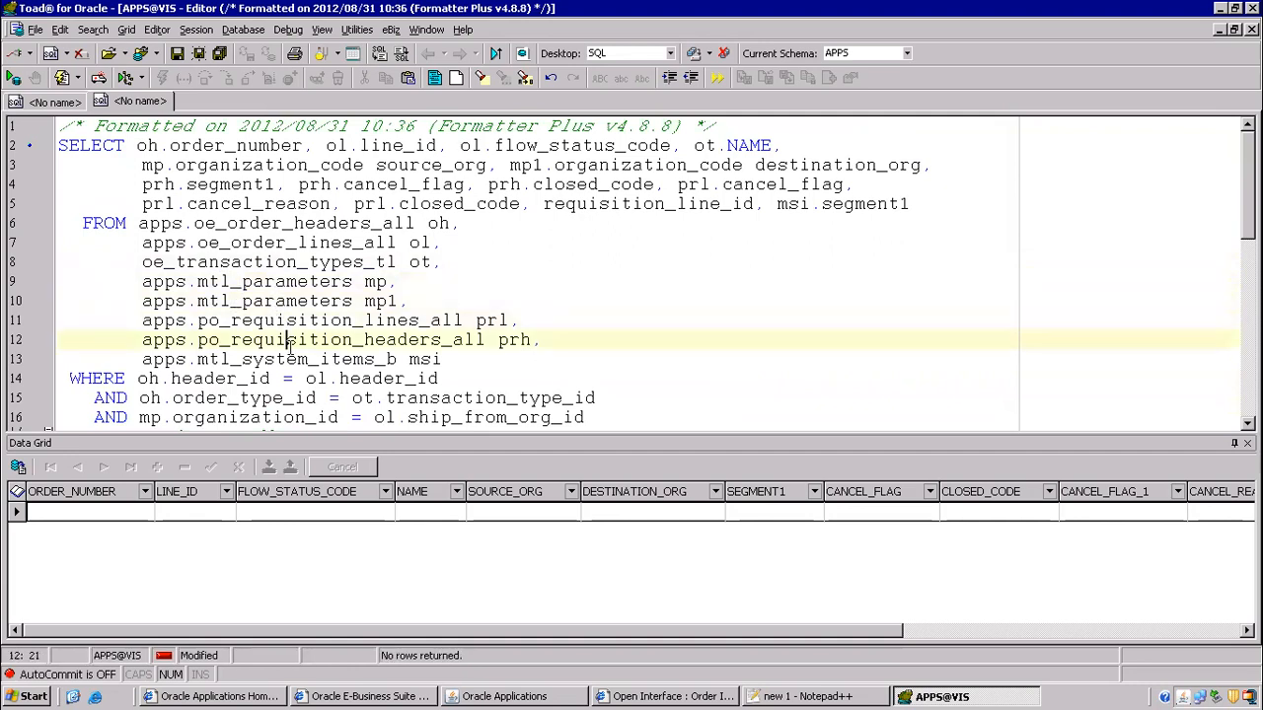
scroll(404, 330, down, 3)
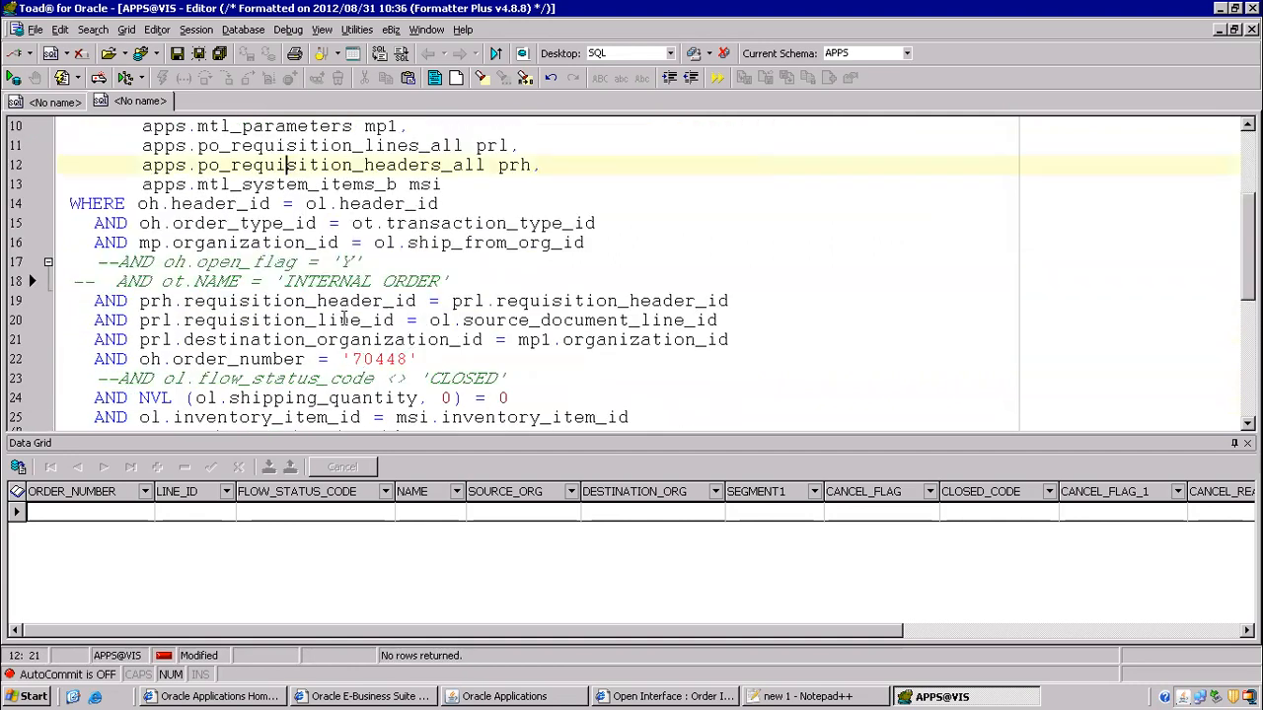
scroll(344, 326, down, 1)
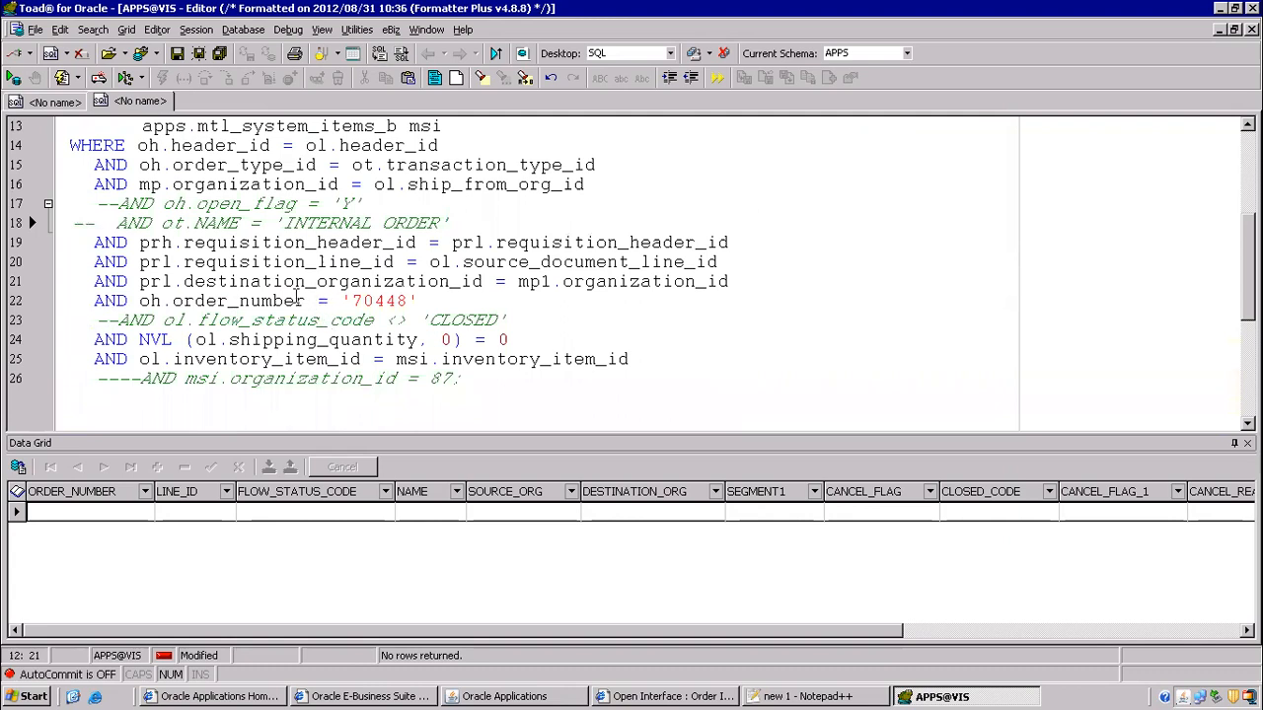
scroll(296, 299, up, 3)
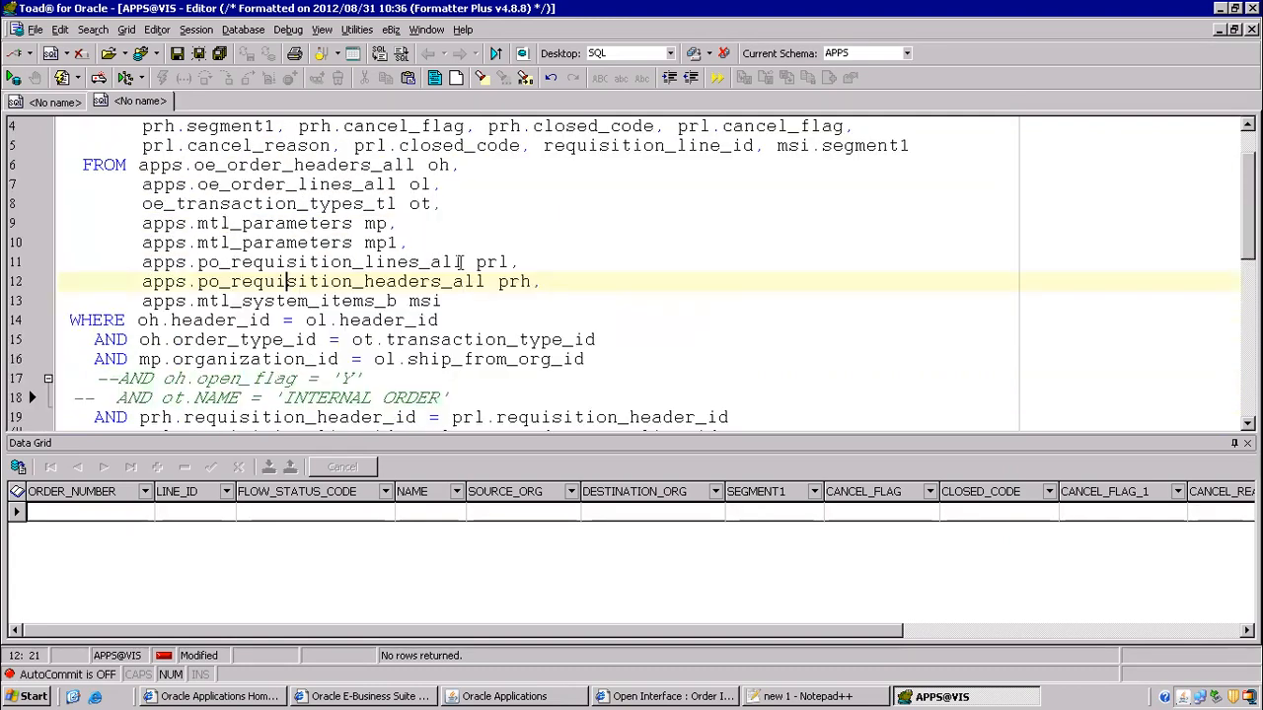
click(263, 166)
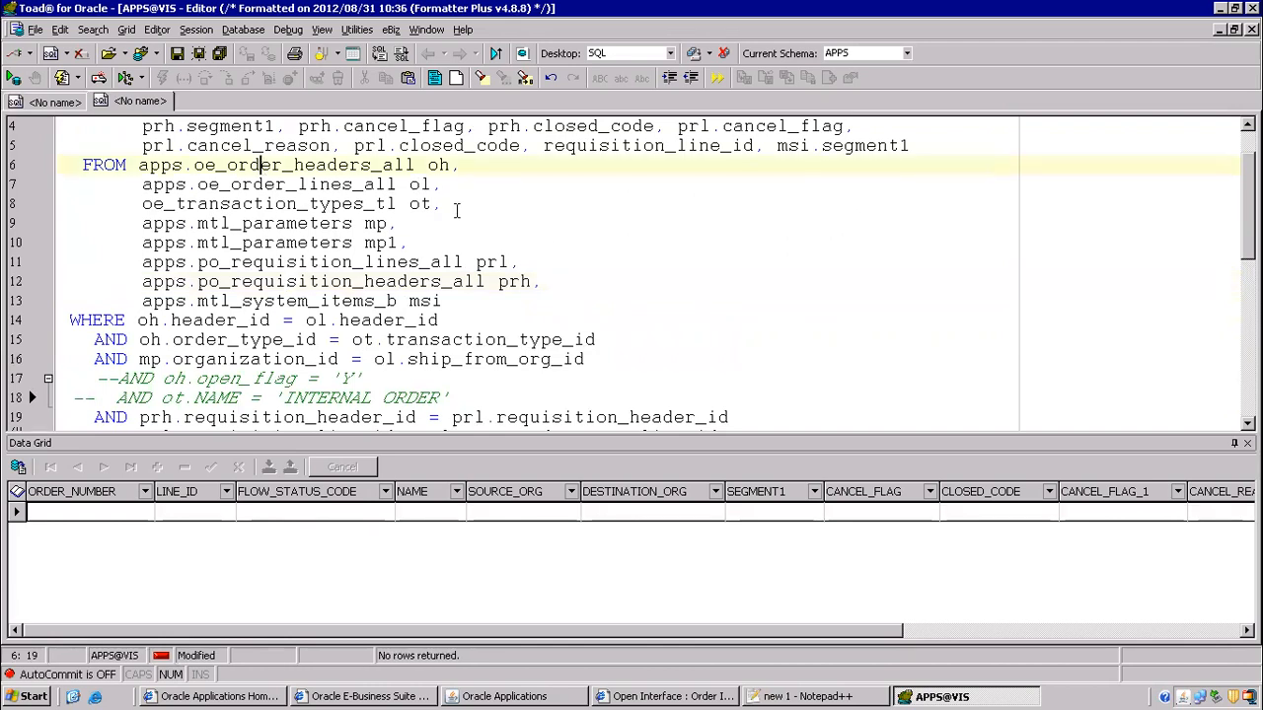
scroll(434, 312, down, 1)
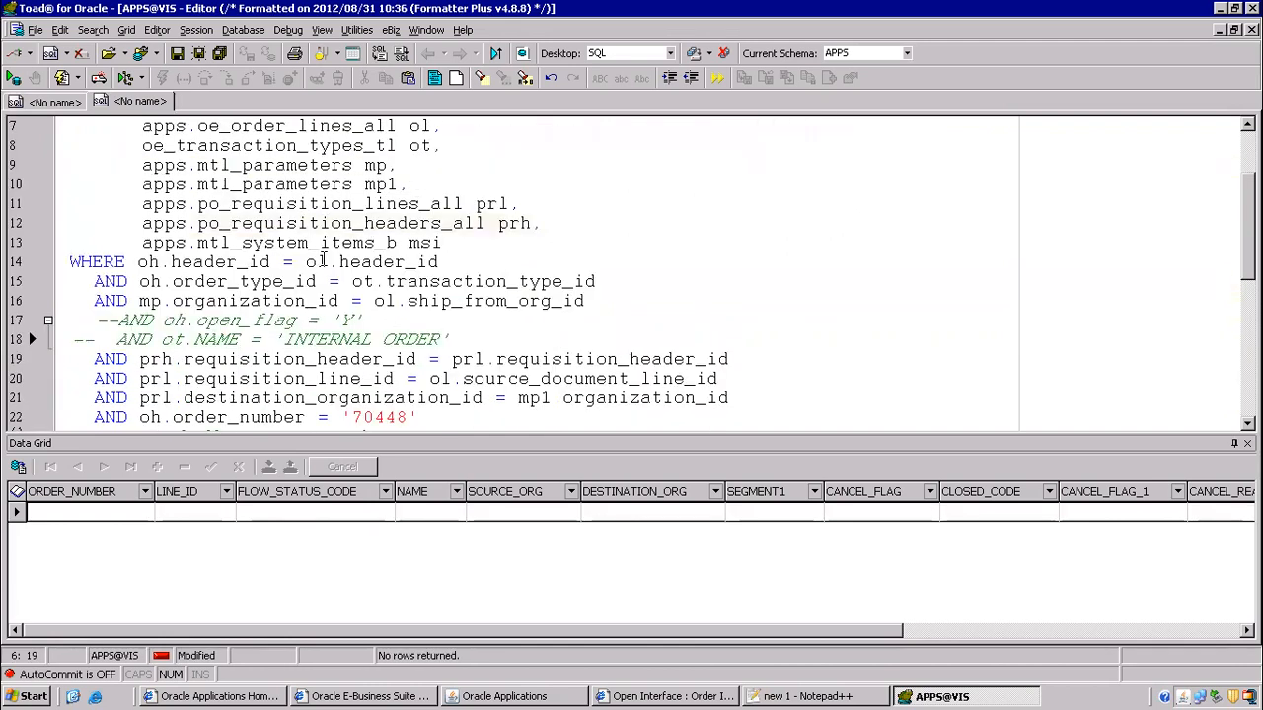
- Describe the mtl_parameters mp1 table's columns with F4, then close the description
click(329, 184)
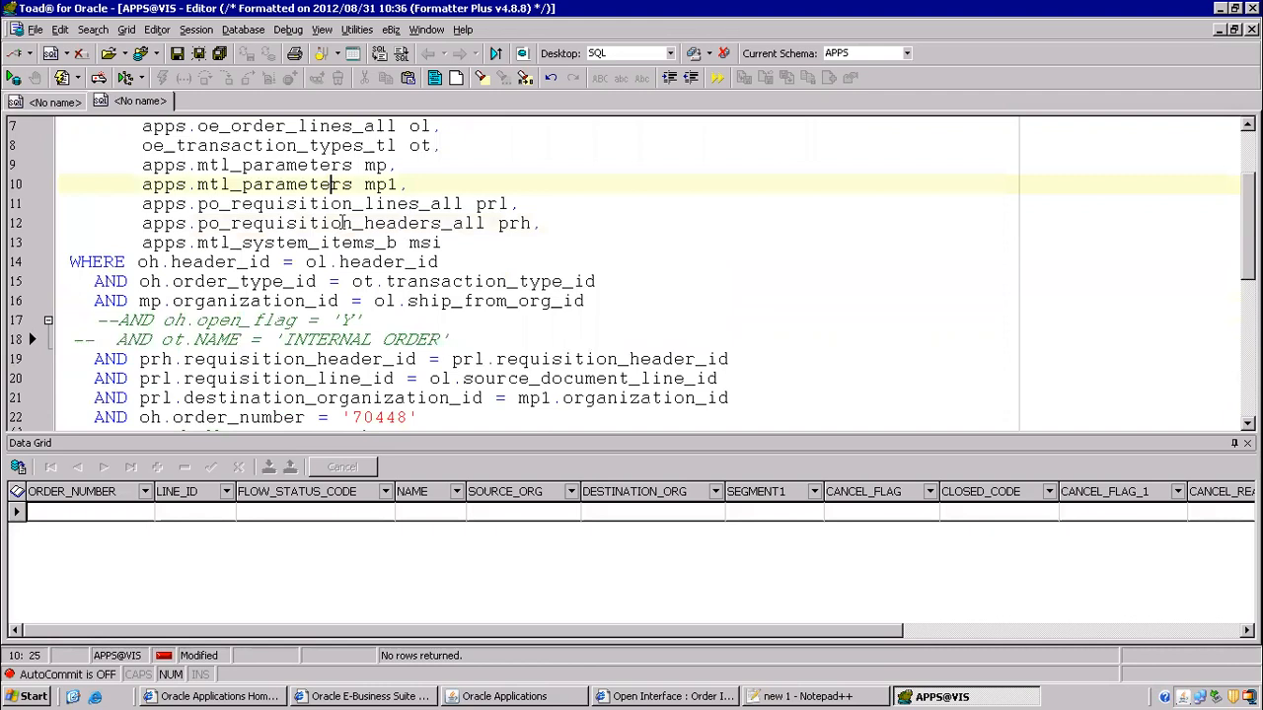
key(F4)
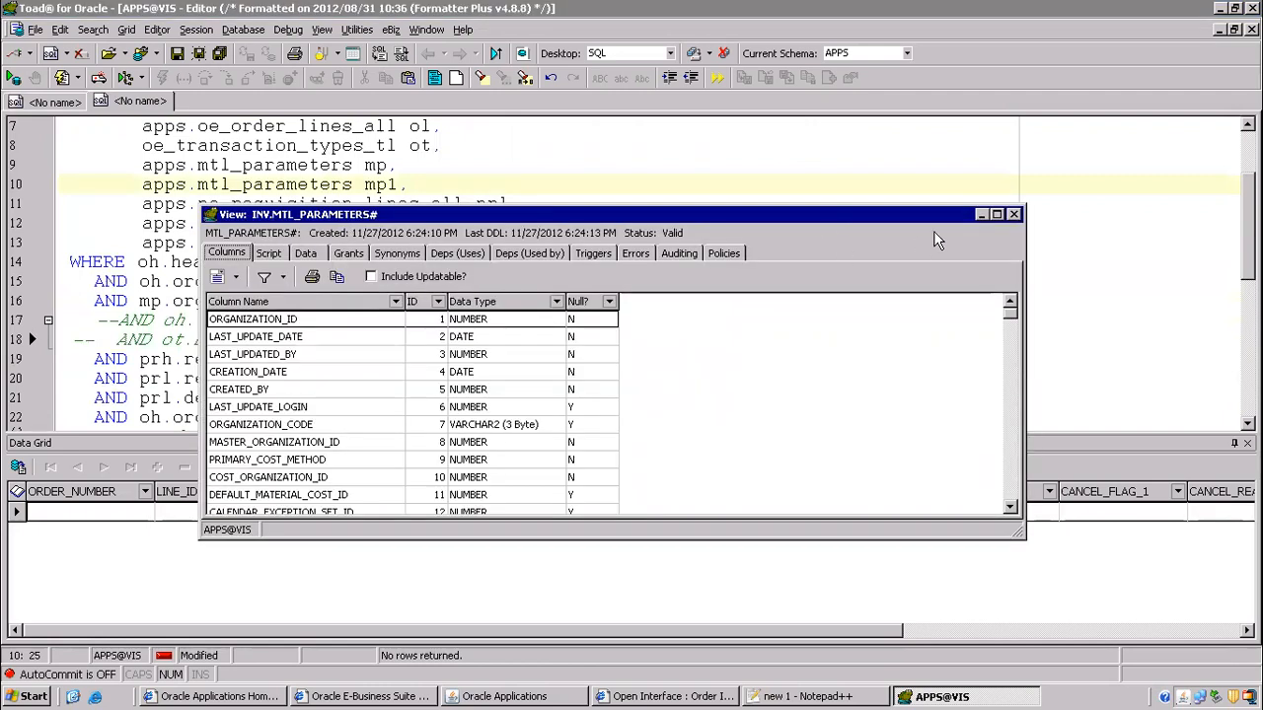
click(1014, 214)
click(430, 223)
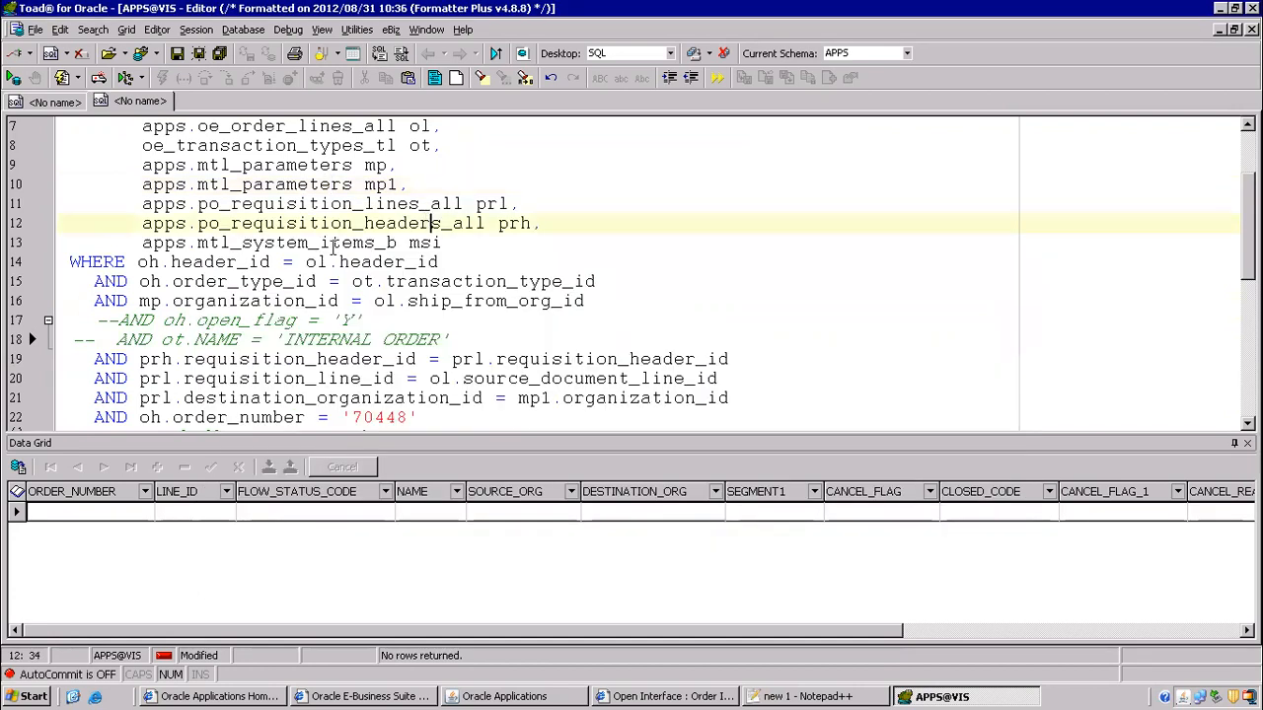
scroll(332, 250, up, 2)
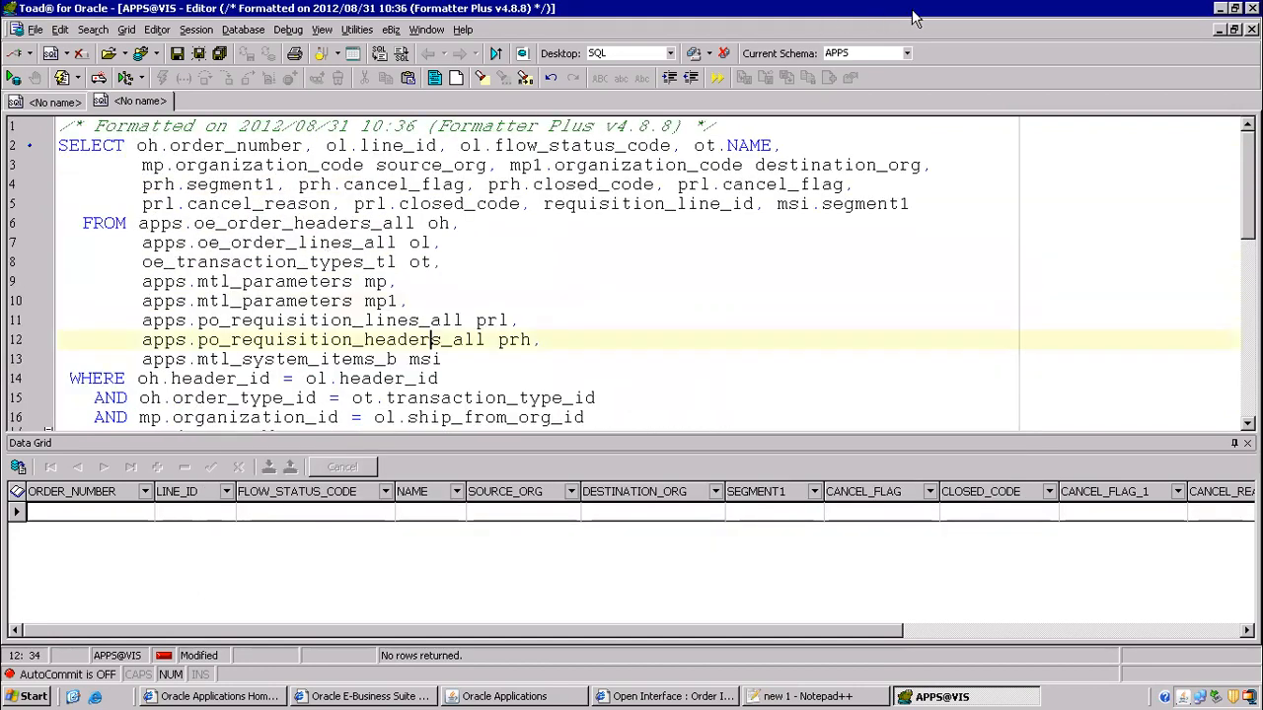
click(826, 10)
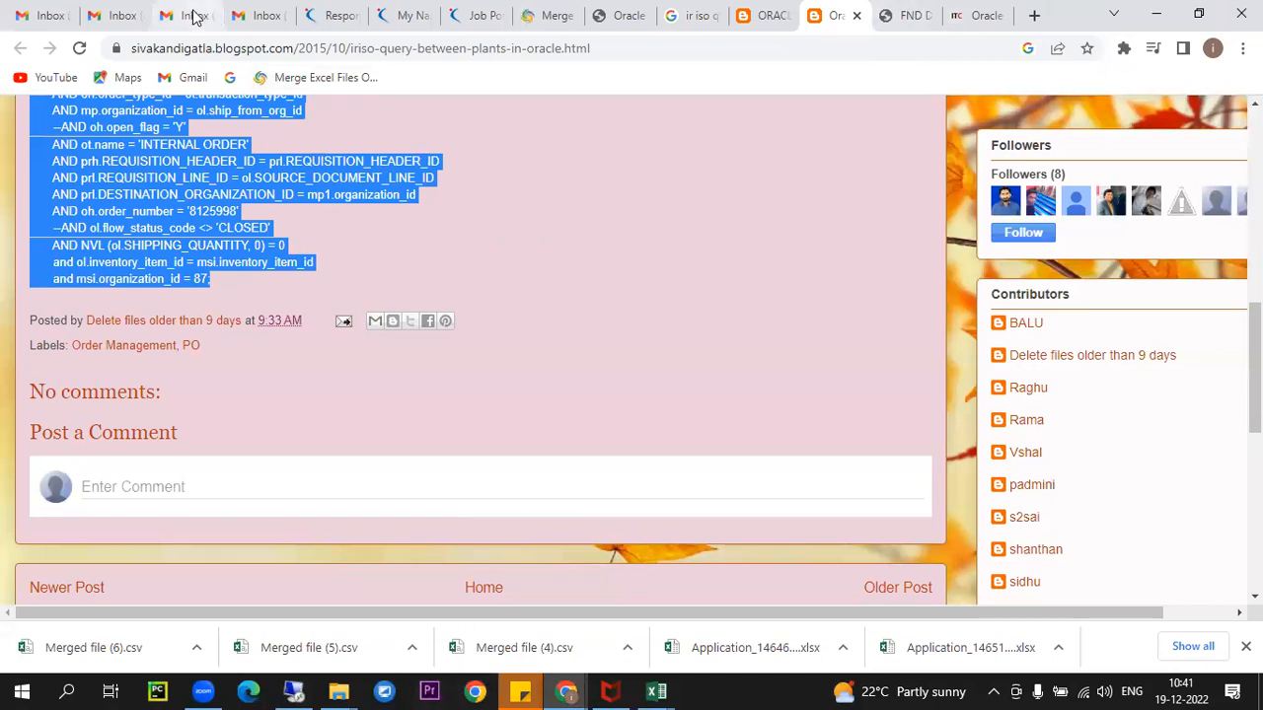
- Open Google Drive from Gmail's apps grid, search 'iso' and open class 5 ISO.docx
click(117, 15)
click(1184, 126)
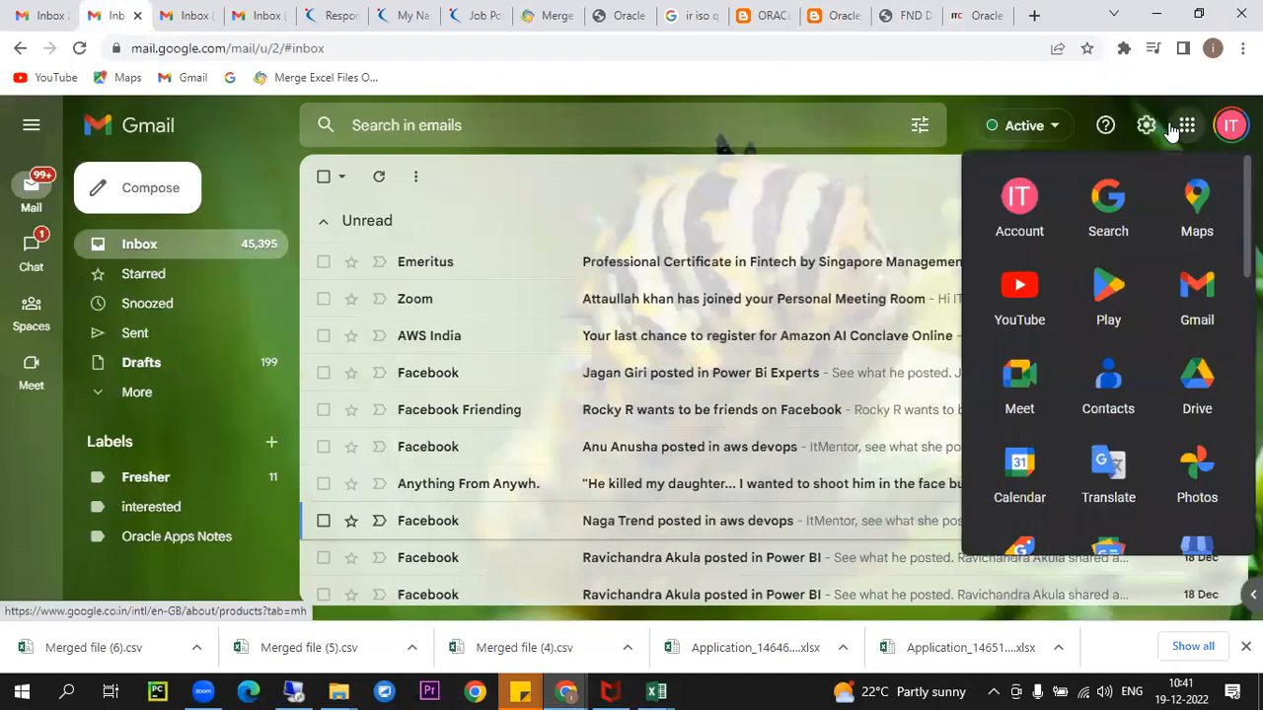
click(1220, 383)
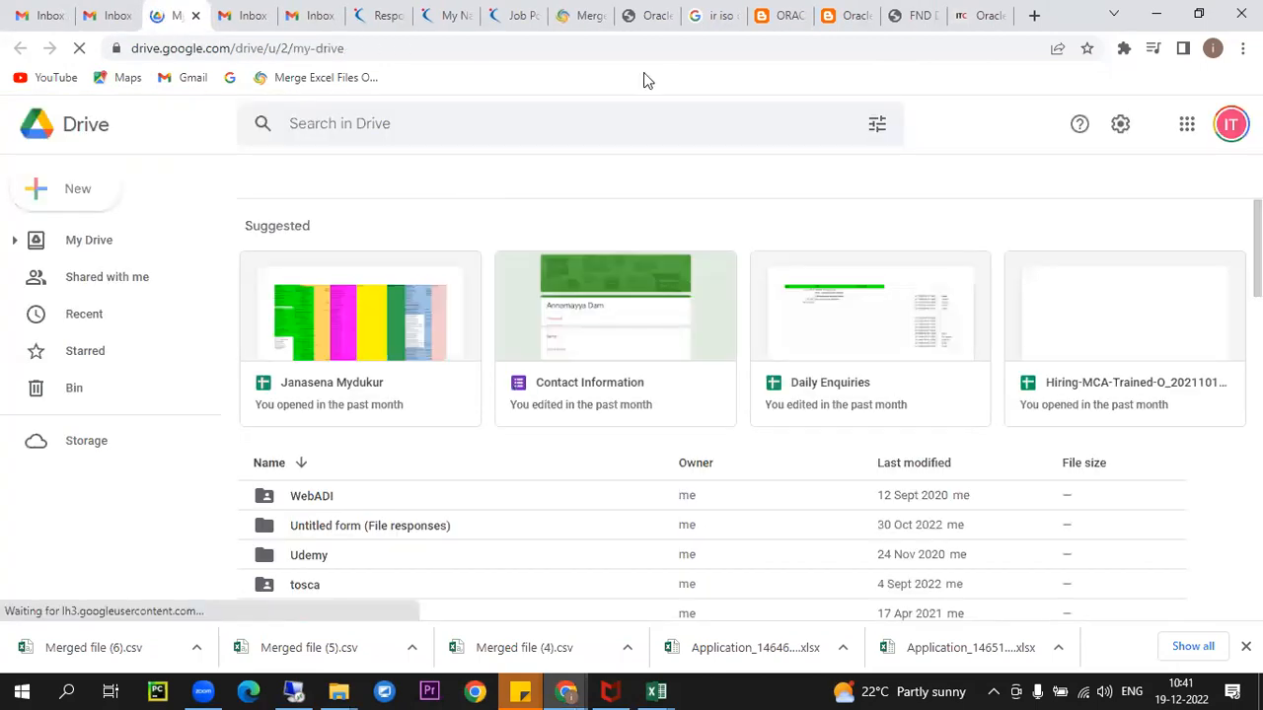
click(502, 136)
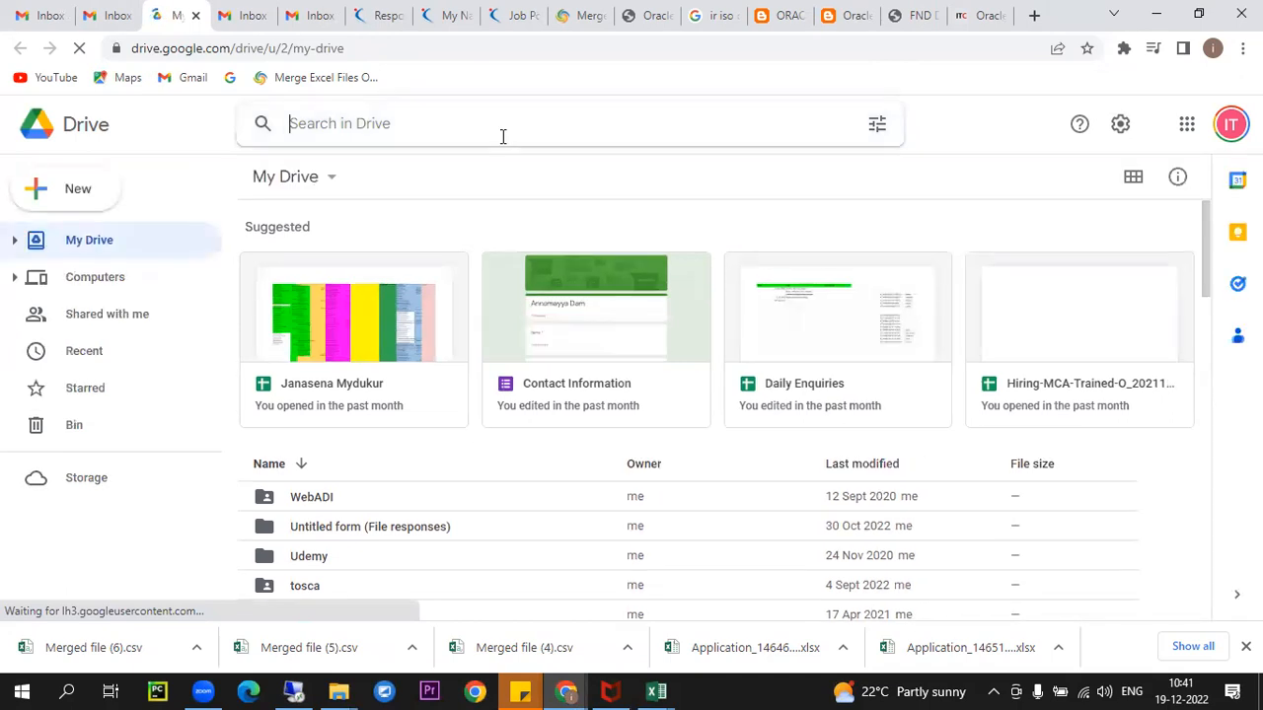
text(iso)
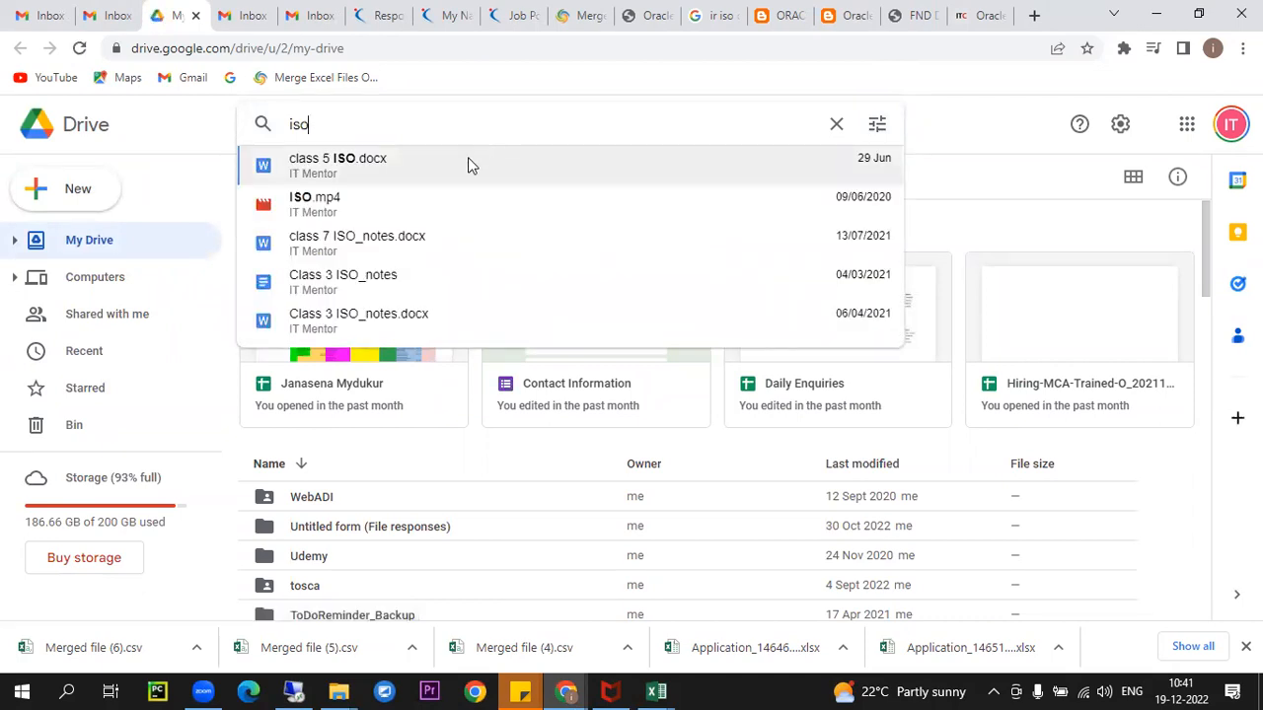
click(466, 162)
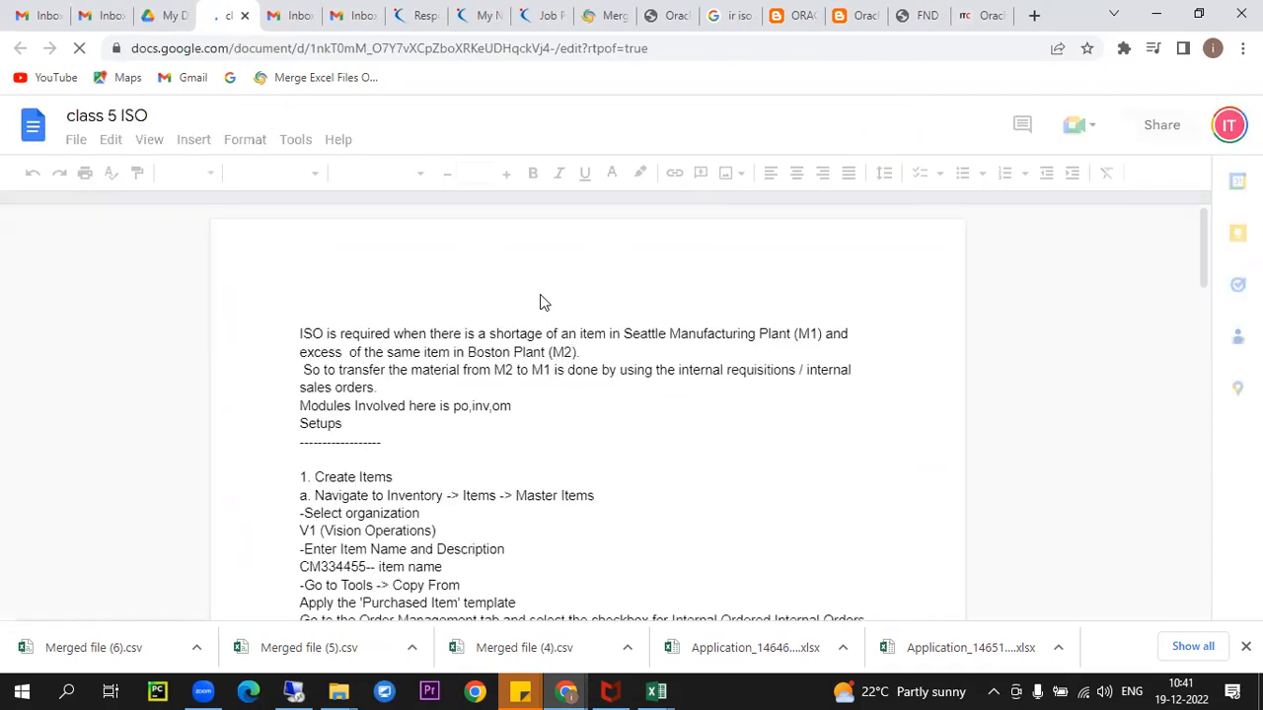
- Select the full requisition-to-receipt SQL query on pages 7–8 of class 5 ISO
scroll(542, 302, down, 10)
scroll(577, 389, down, 5)
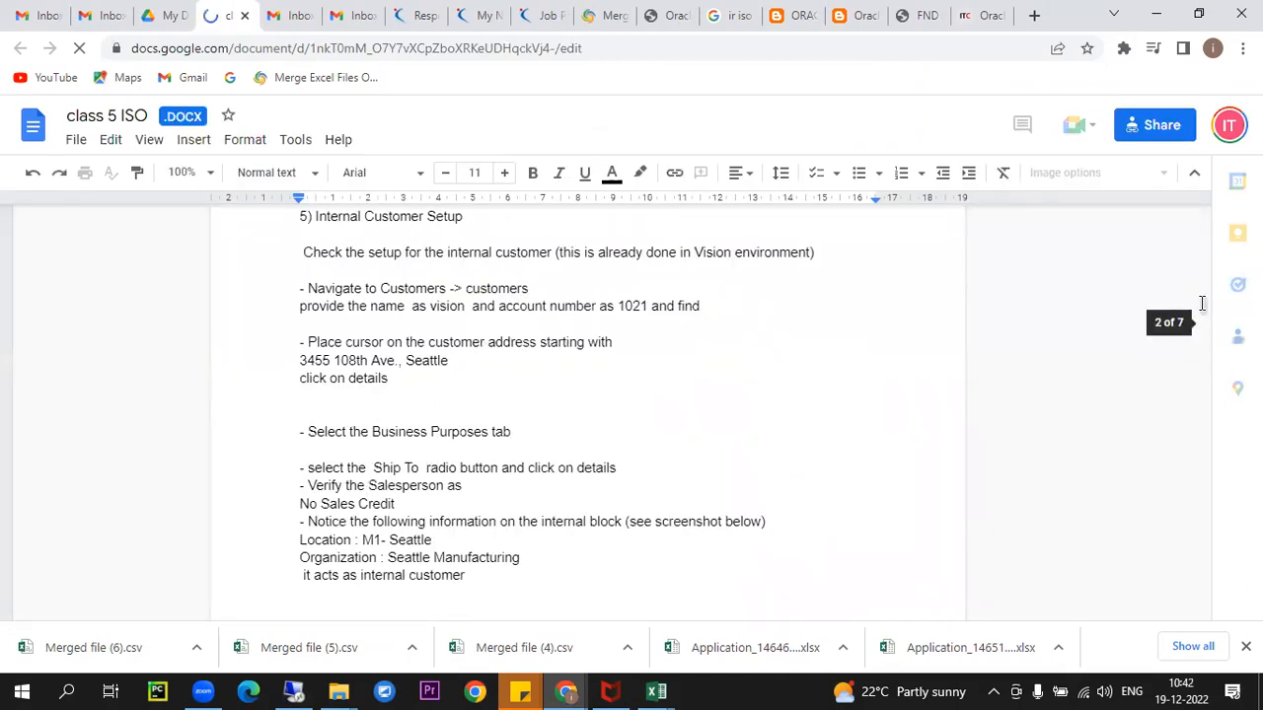
scroll(1201, 335, down, 3)
scroll(1200, 350, down, 20)
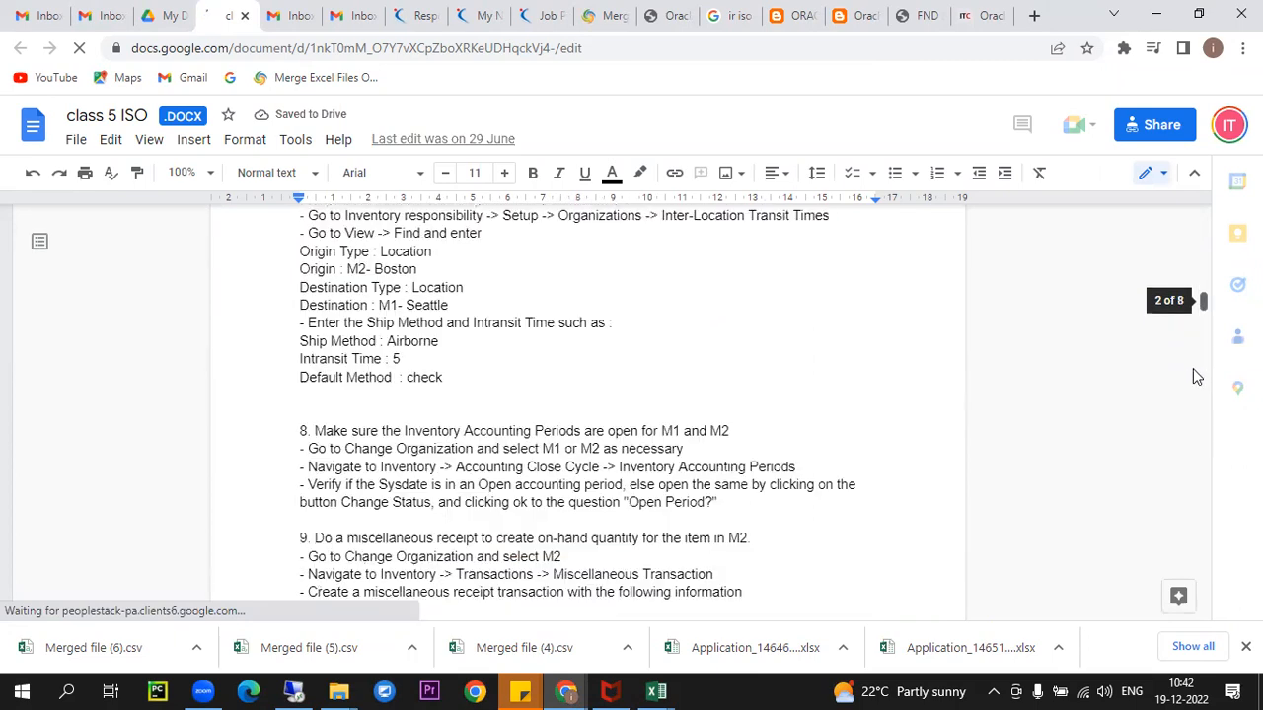
scroll(1181, 535, down, 20)
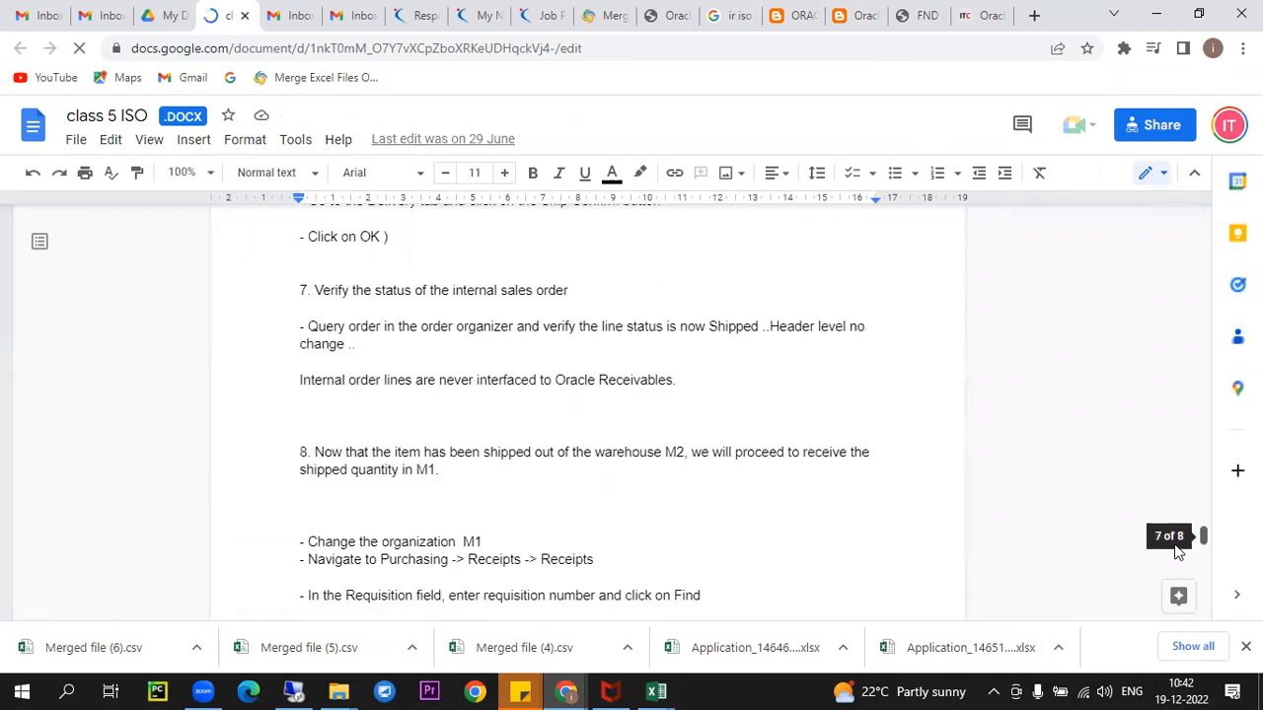
scroll(1169, 582, up, 8)
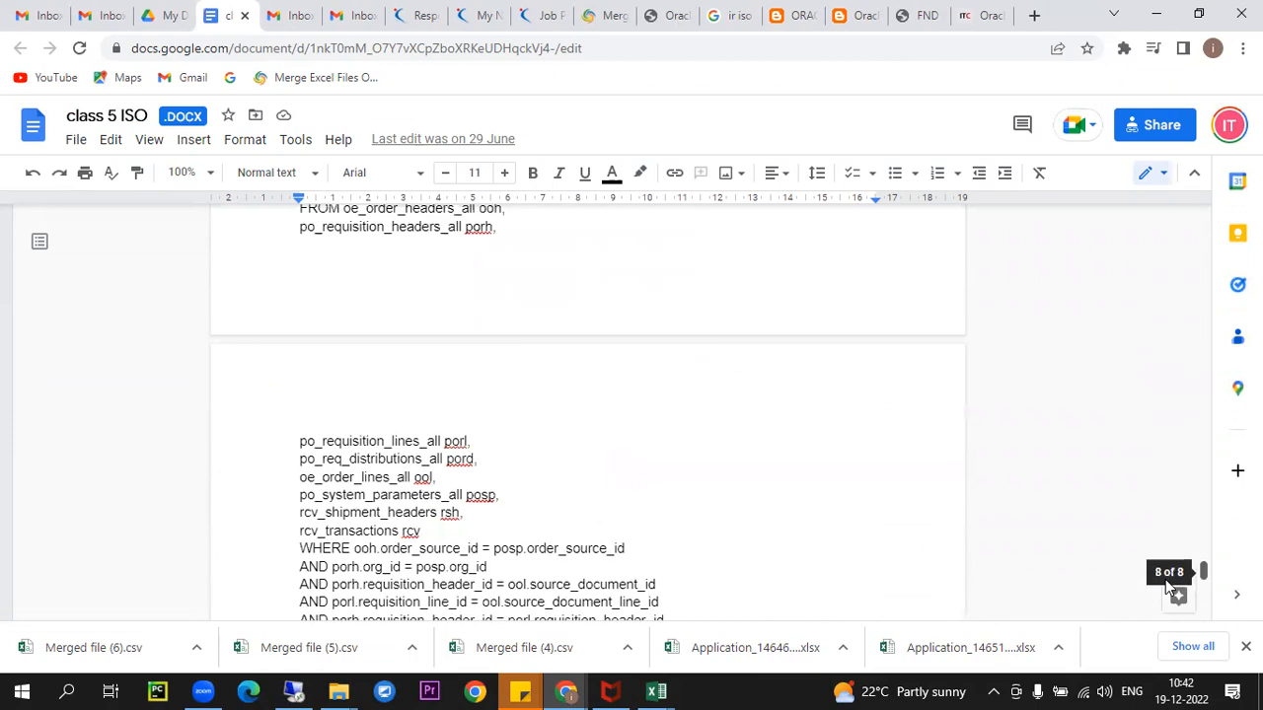
drag(294, 526, 567, 543)
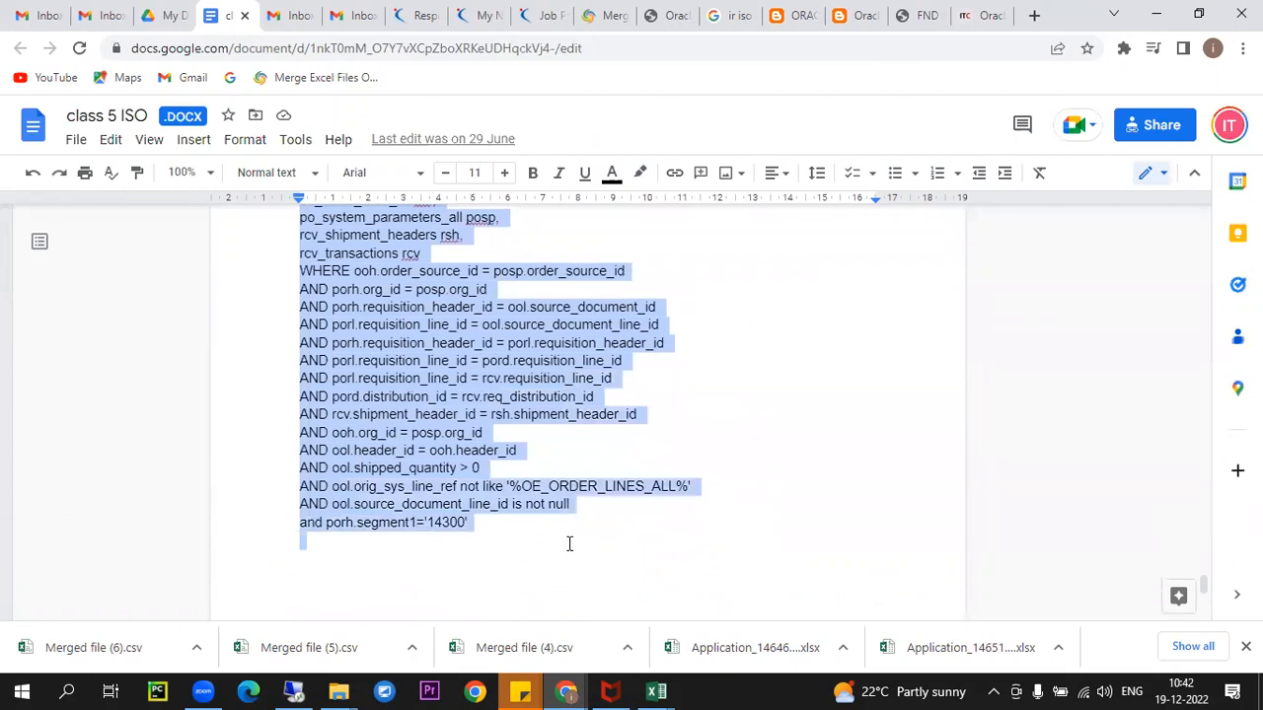
click(301, 690)
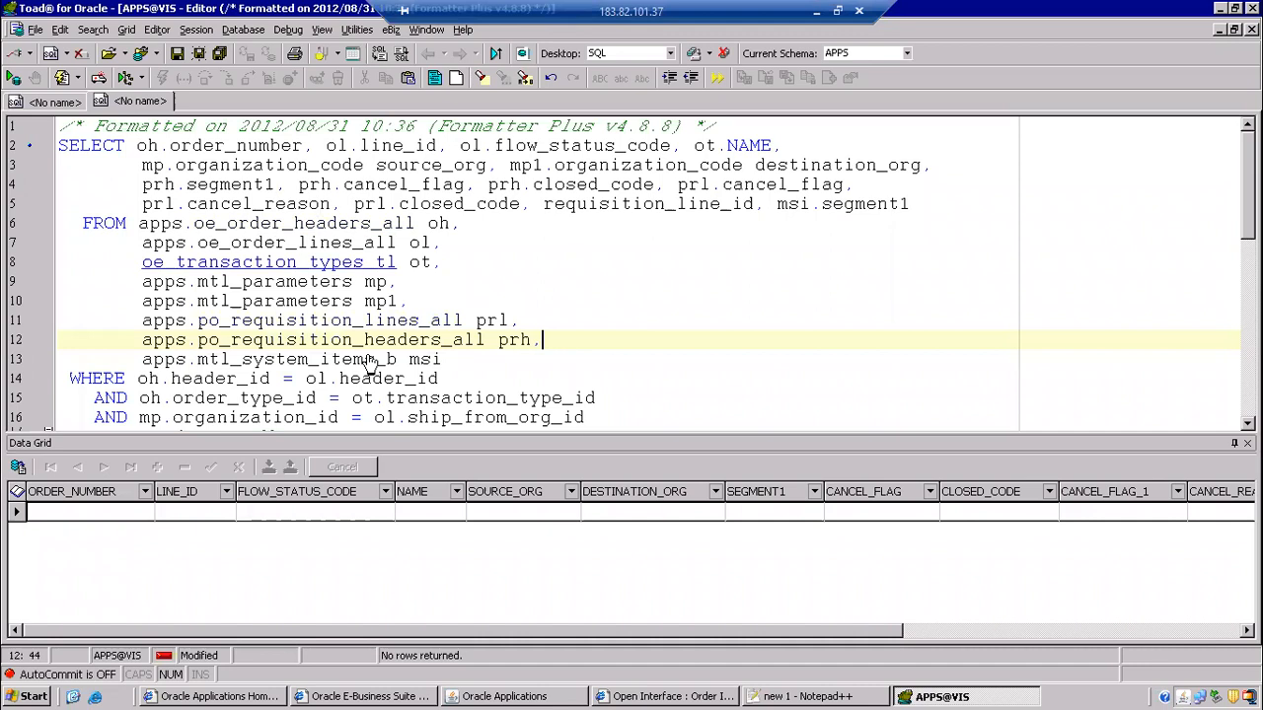
- Replace the editor contents with the full internal-order SQL query
key(ctrl+a)
key(ctrl+v)
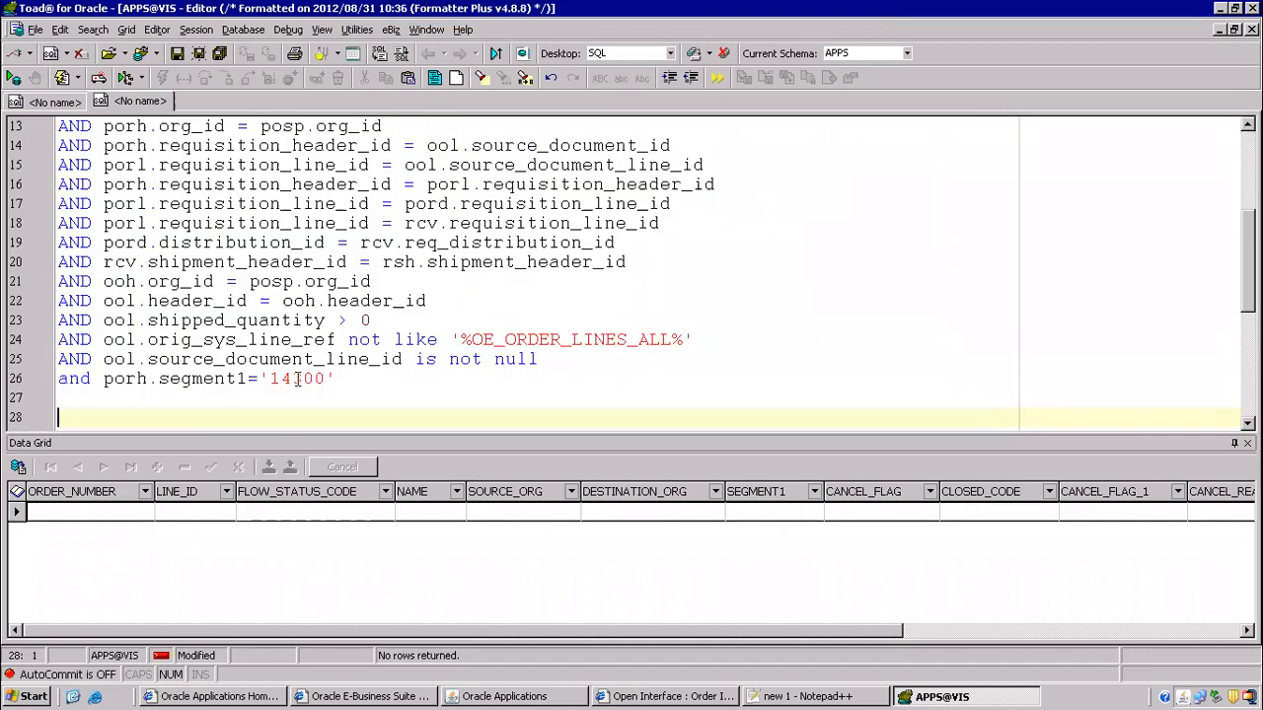
click(792, 693)
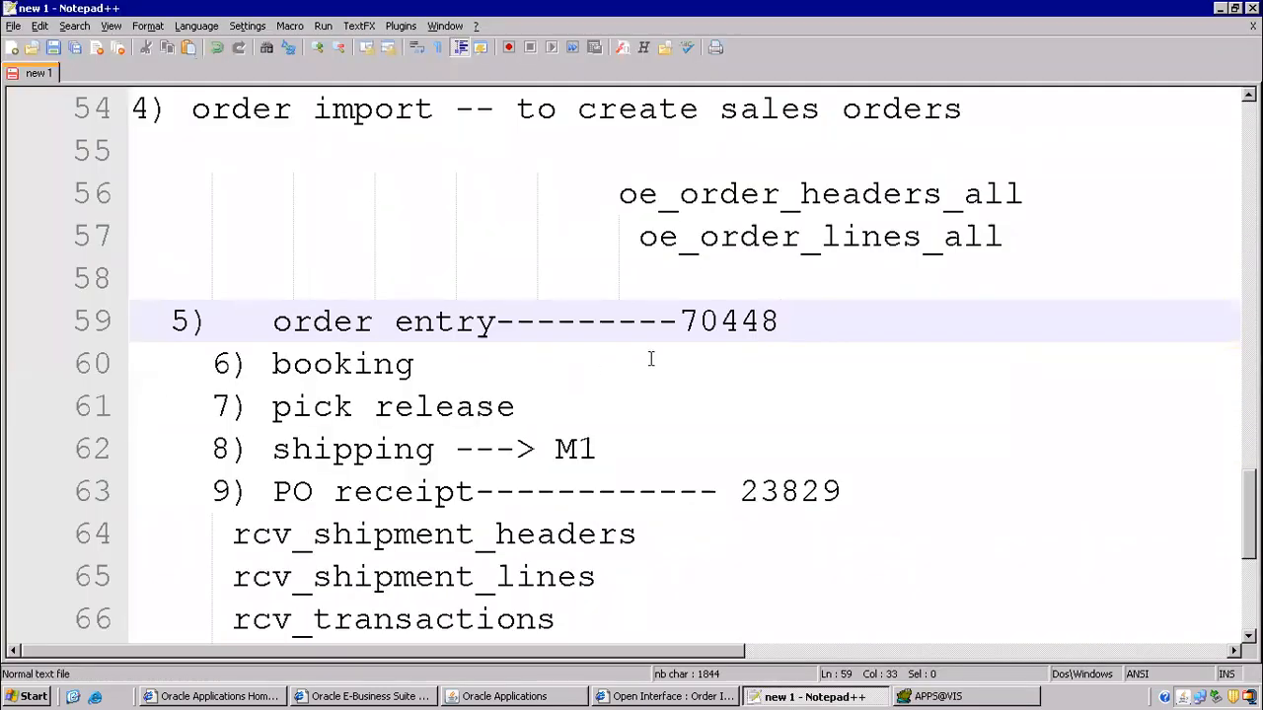
key(alt+Tab)
click(329, 371)
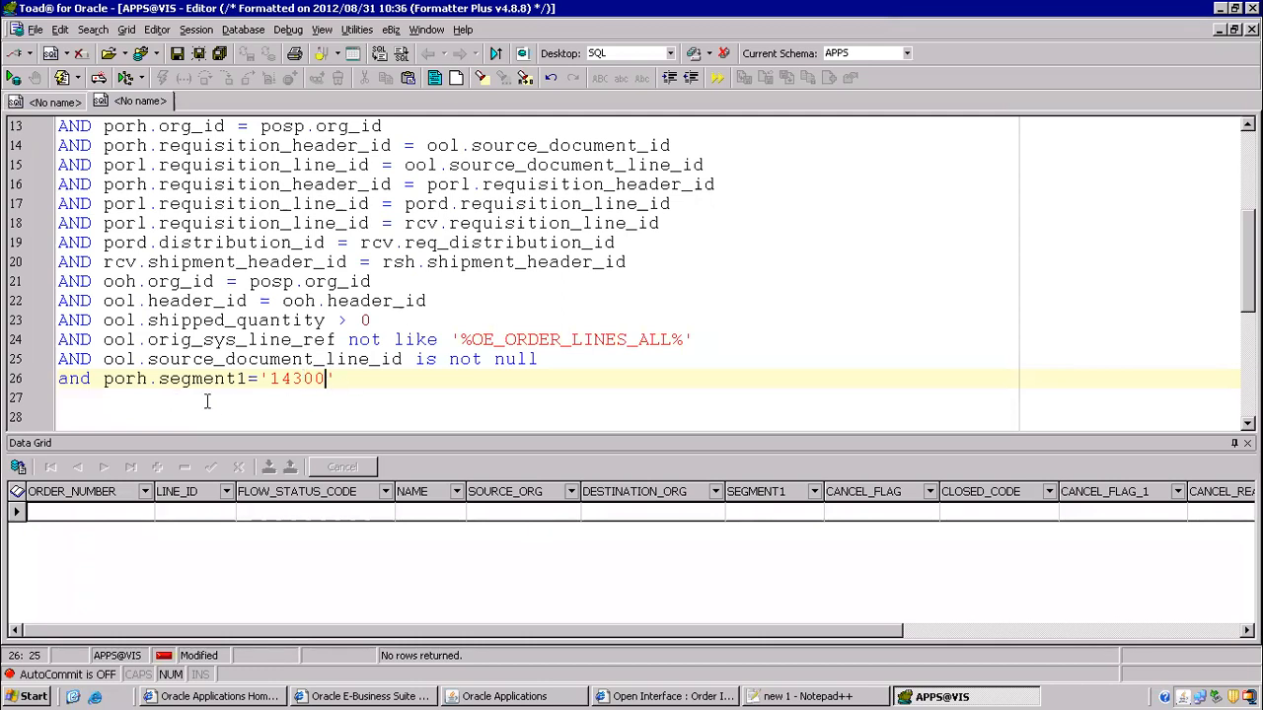
- Swap requisition 14300 for 16418 from the notes and run the query with F9
key(alt+Tab)
scroll(588, 358, up, 2)
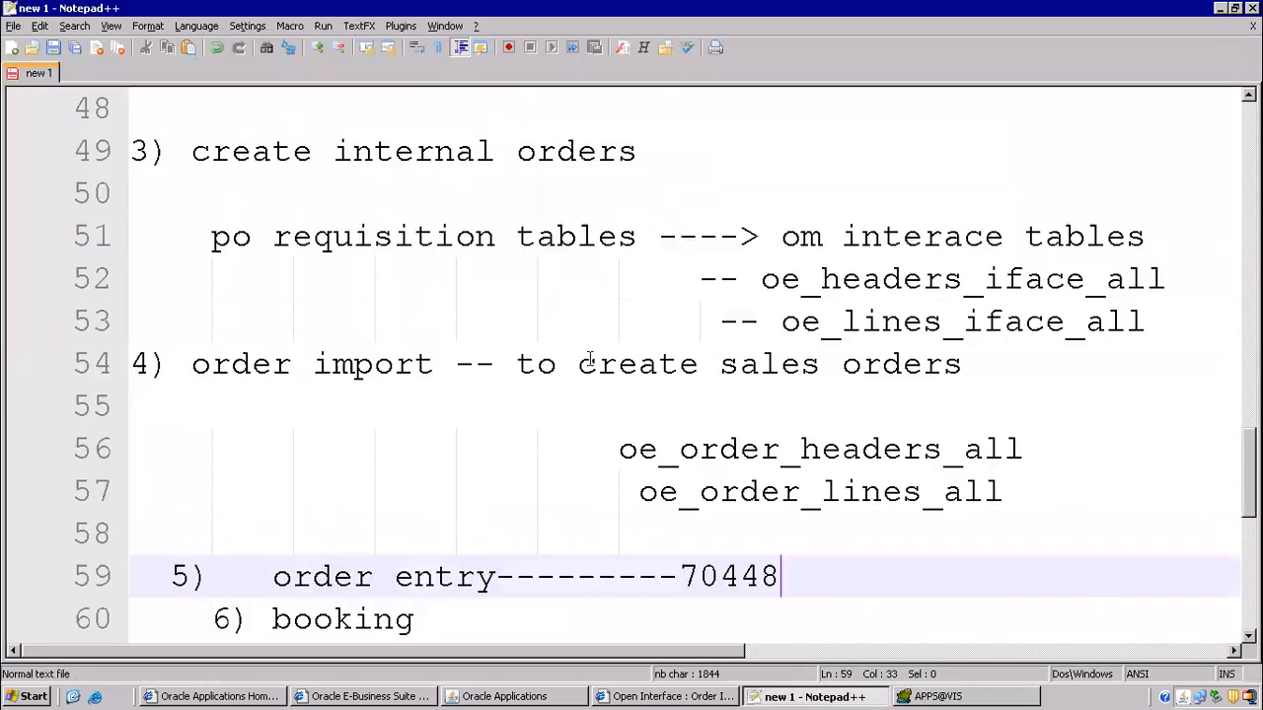
scroll(589, 358, up, 3)
scroll(591, 358, up, 1)
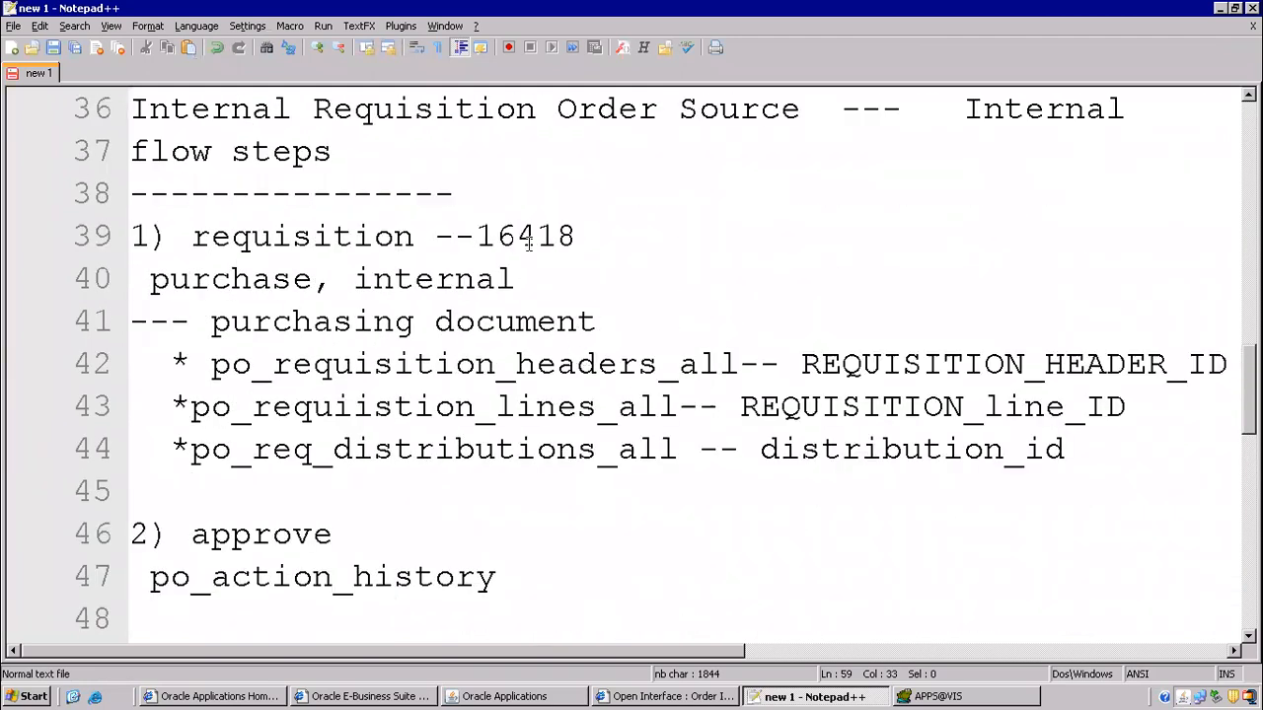
drag(483, 235, 578, 245)
key(ctrl+c)
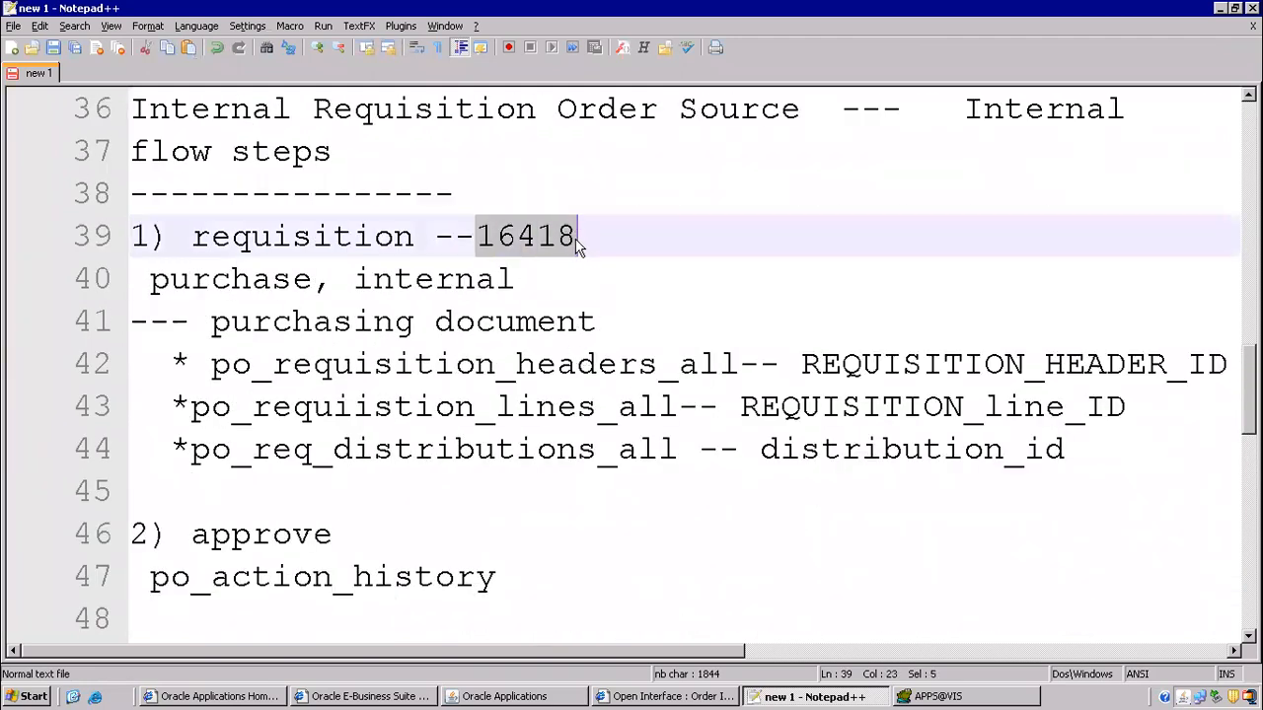
key(alt+Tab)
key(BackSpace)
key(BackSpace)
key(BackSpace)
key(BackSpace)
key(BackSpace)
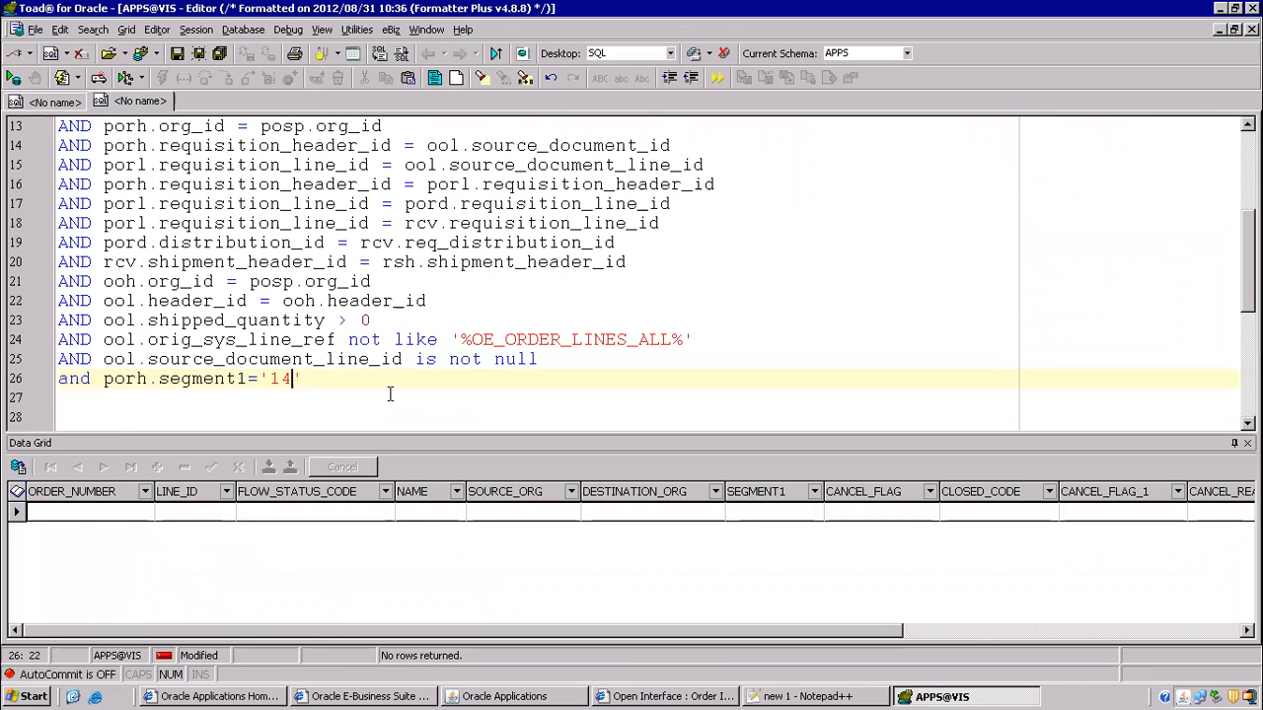
key(ctrl+v)
key(F9)
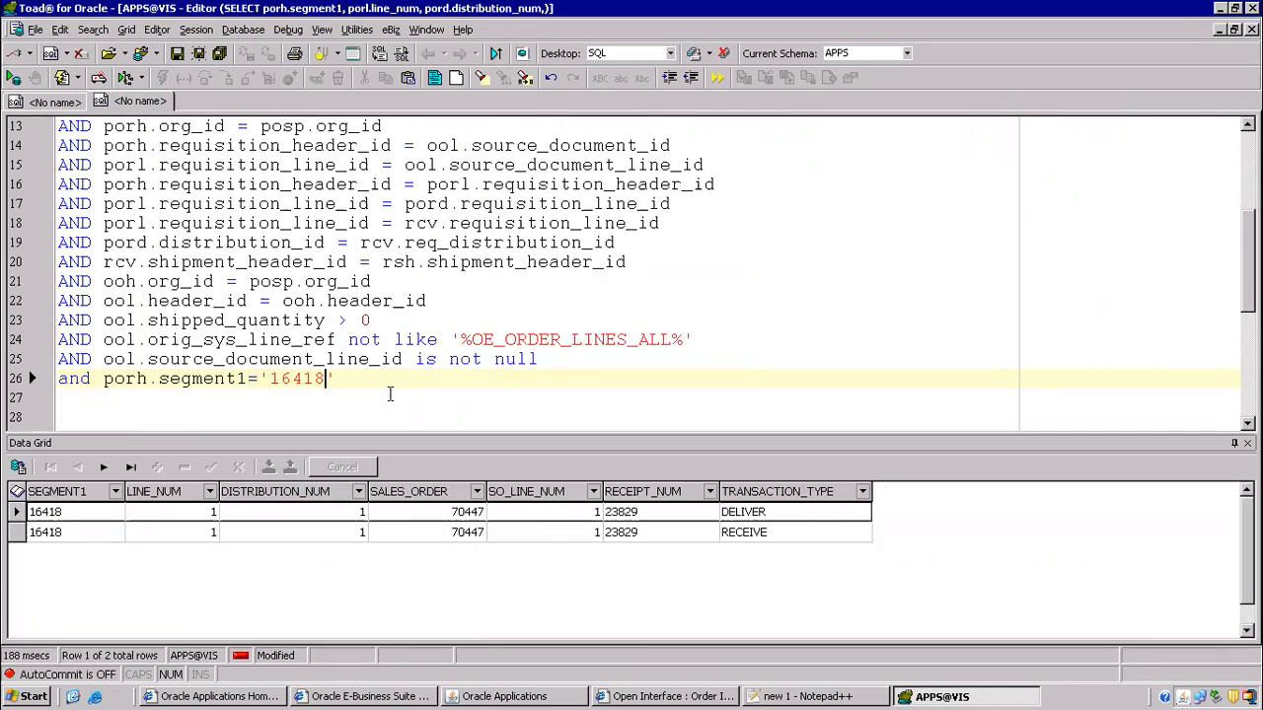
- Verify sales order 70447 and receipt 23829 in the results against the Notepad++ notes
click(65, 514)
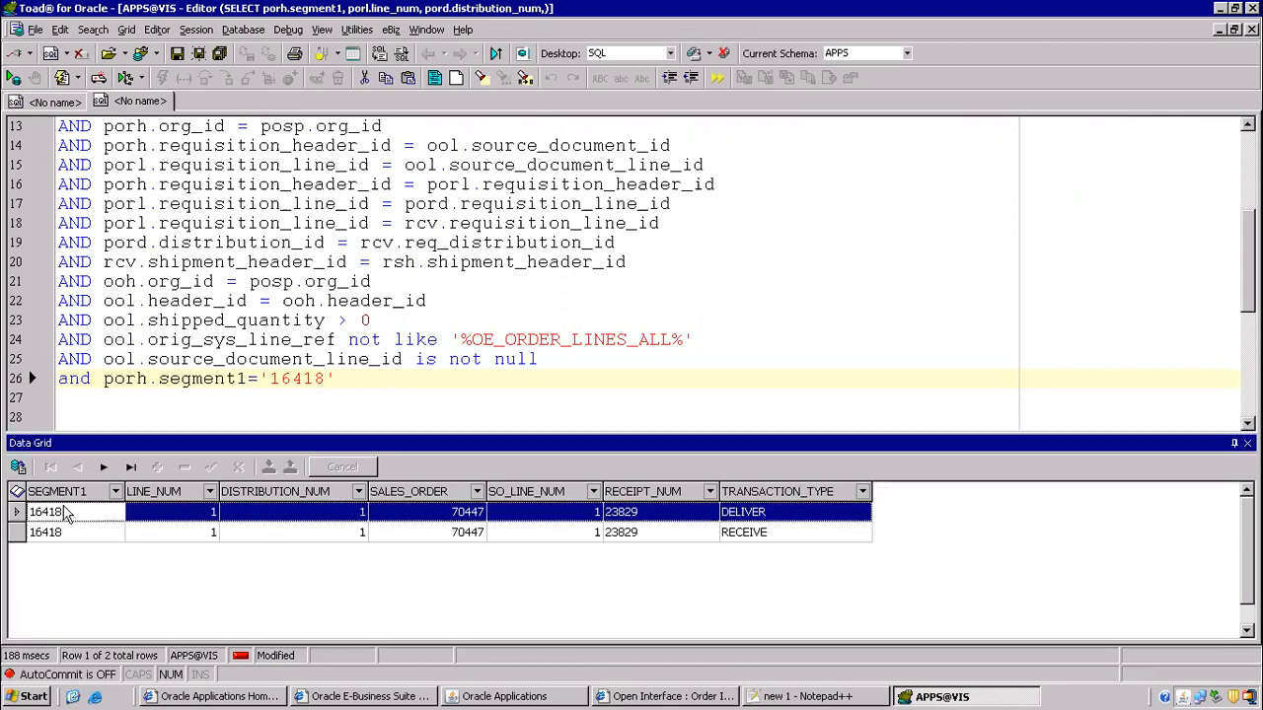
click(465, 513)
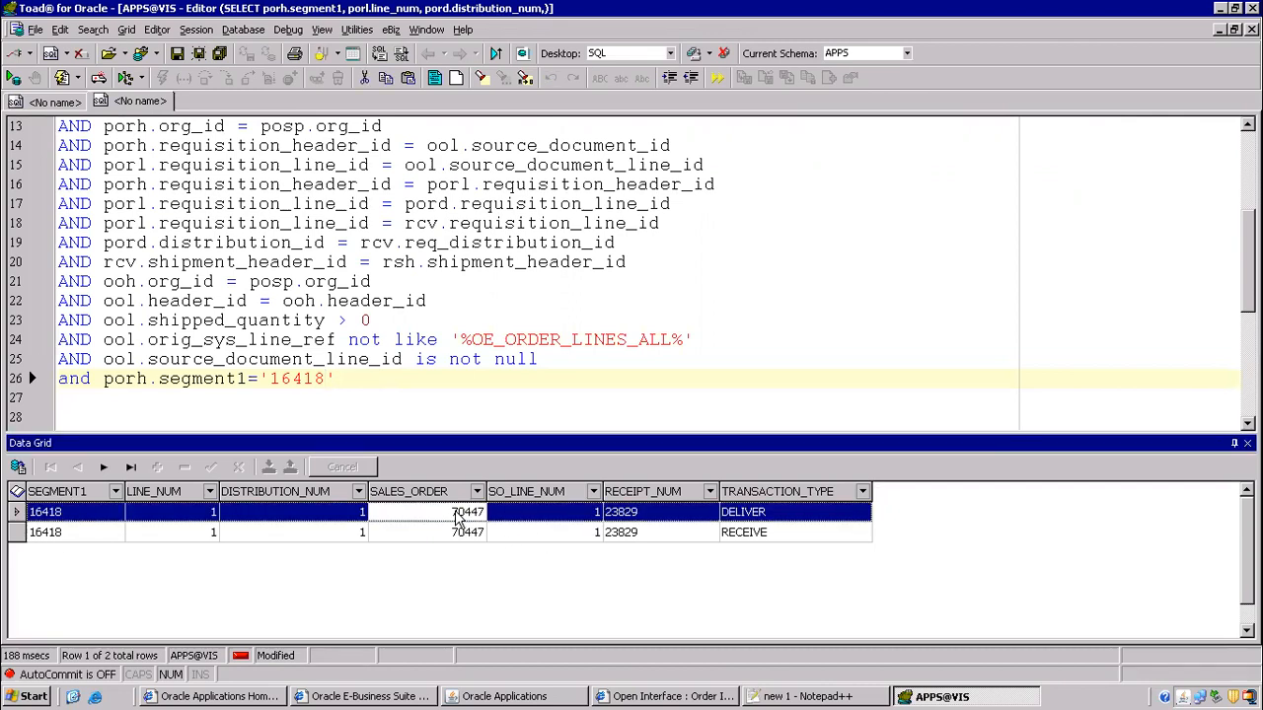
click(636, 521)
click(804, 696)
scroll(486, 347, down, 9)
scroll(519, 485, up, 2)
drag(739, 322, 846, 318)
- Select the entire SQL query text in the editor
key(alt+Tab)
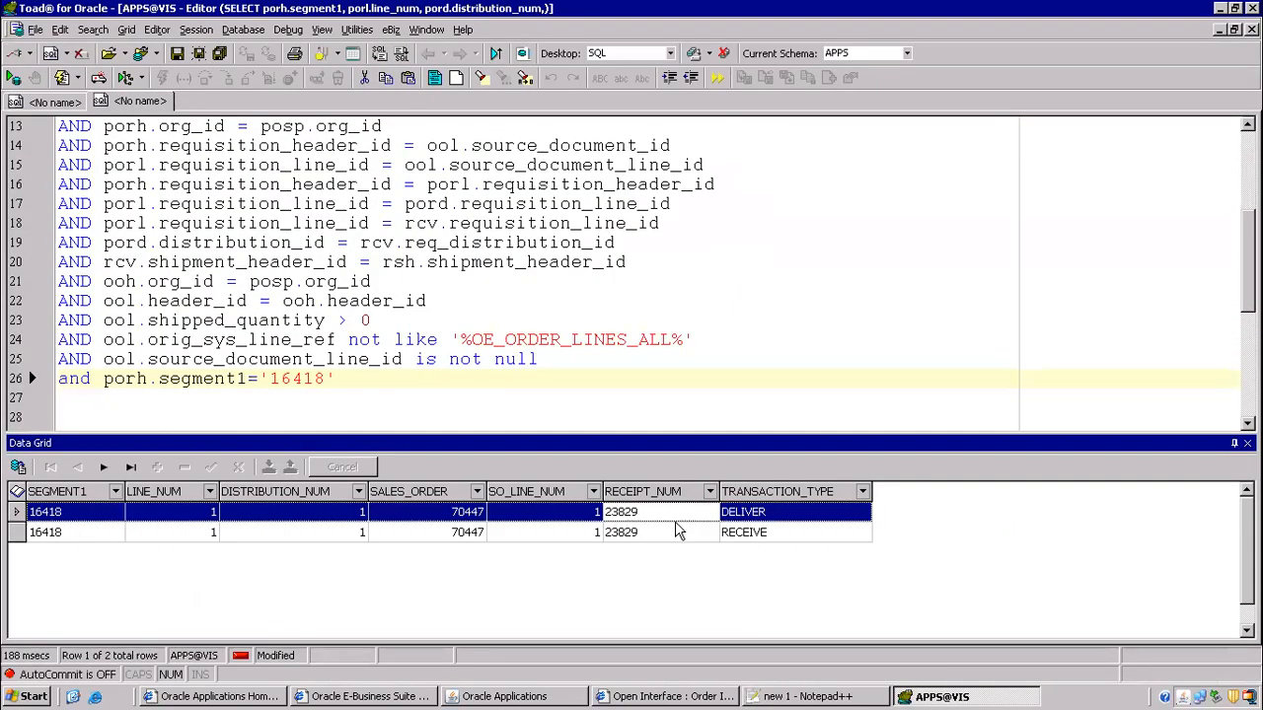
click(396, 262)
scroll(396, 261, up, 4)
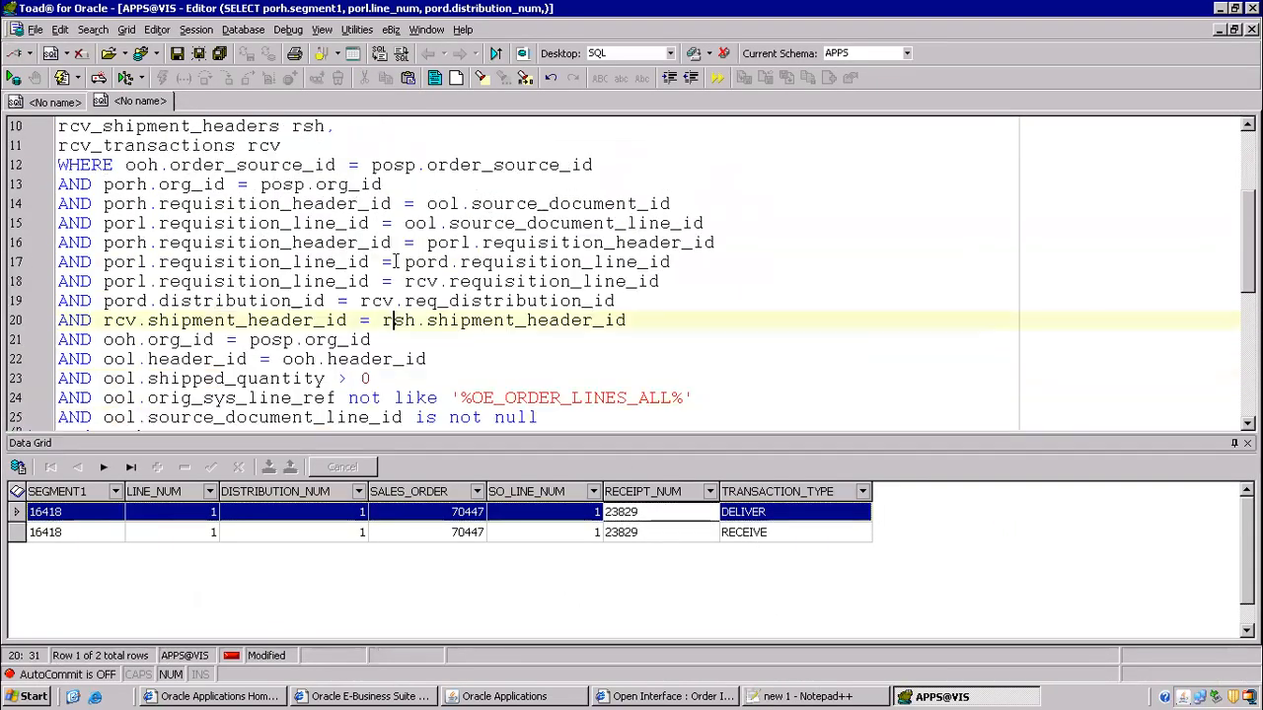
click(301, 223)
key(ctrl+a)
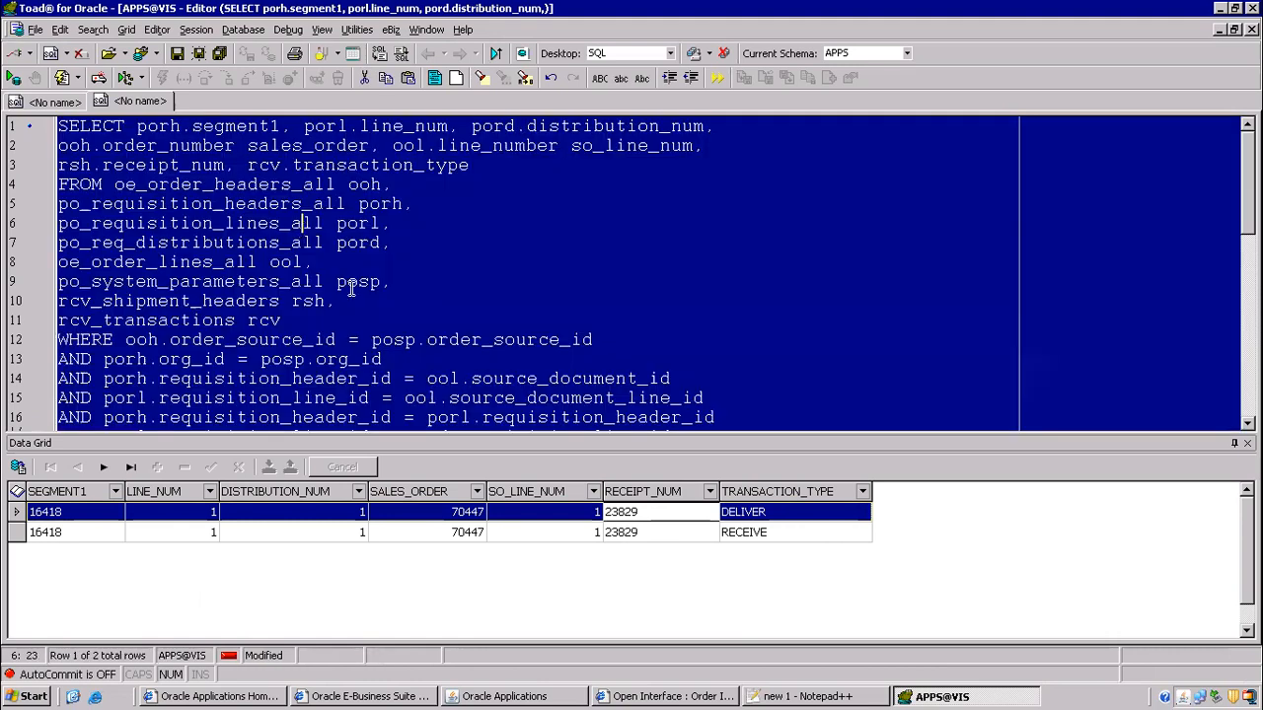
- Launch Microsoft Word via Start > Run with winword, dismissing the Windows Security prompts
click(32, 697)
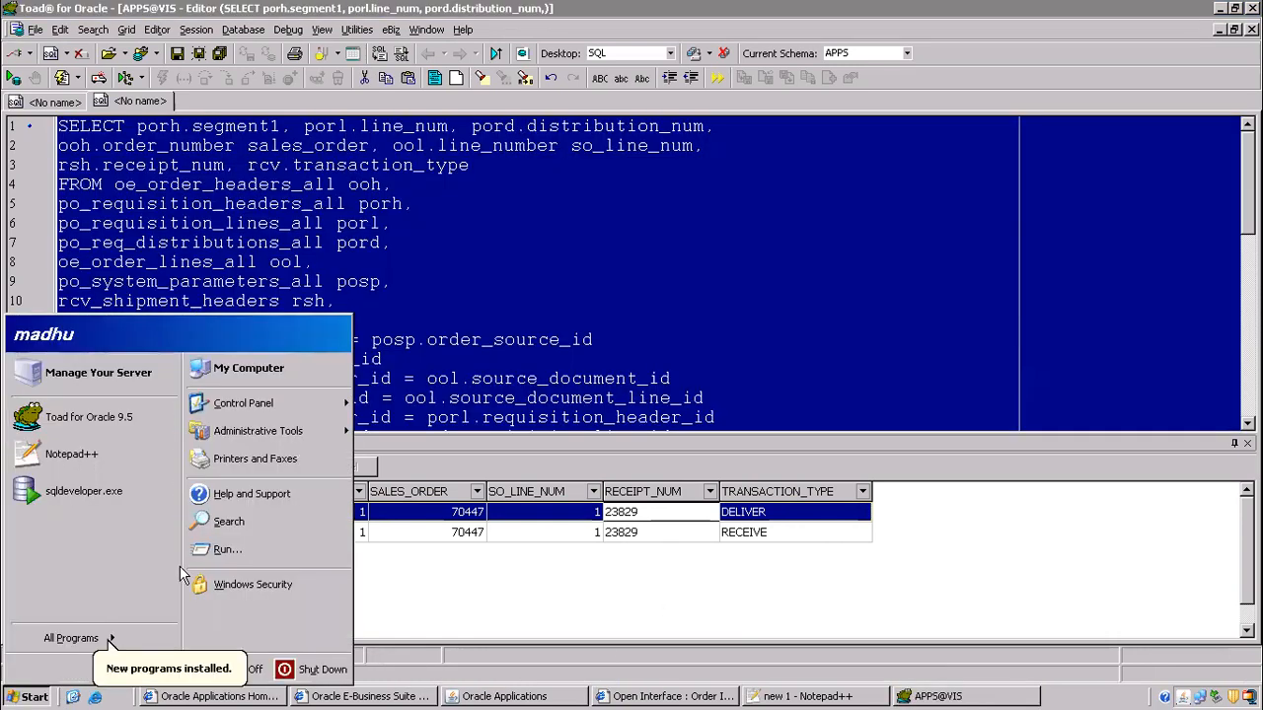
click(186, 580)
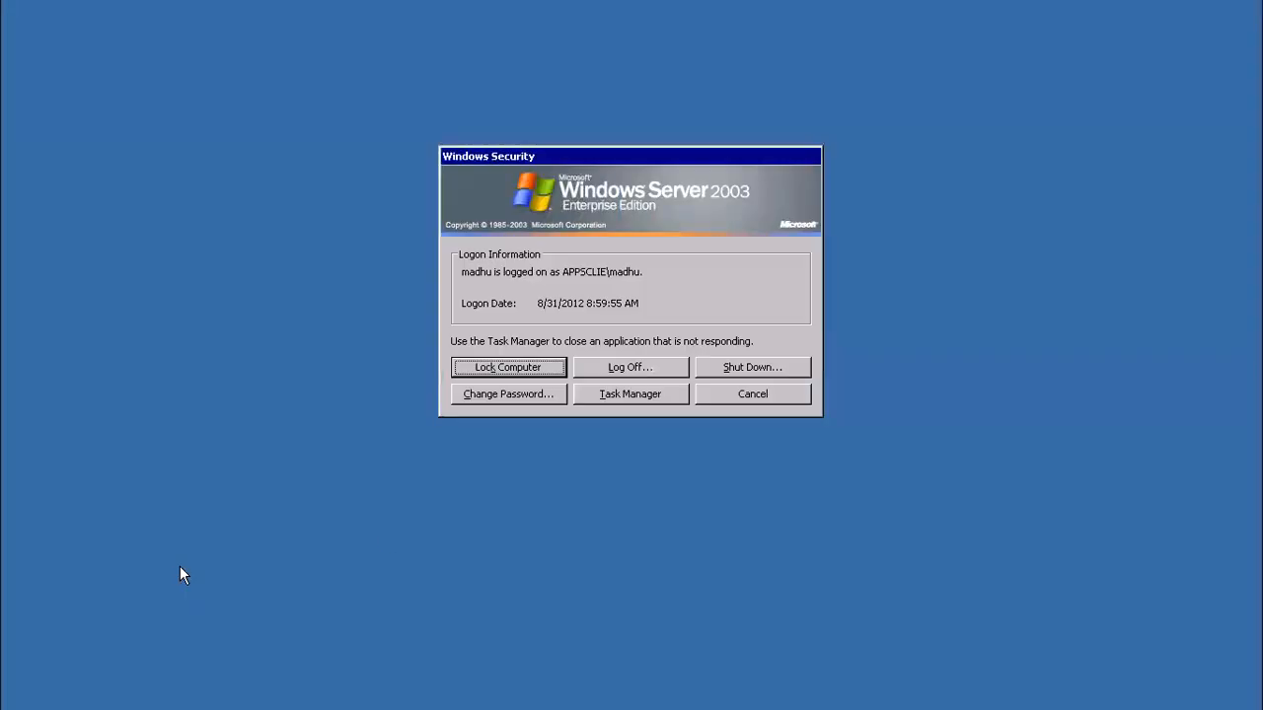
click(762, 398)
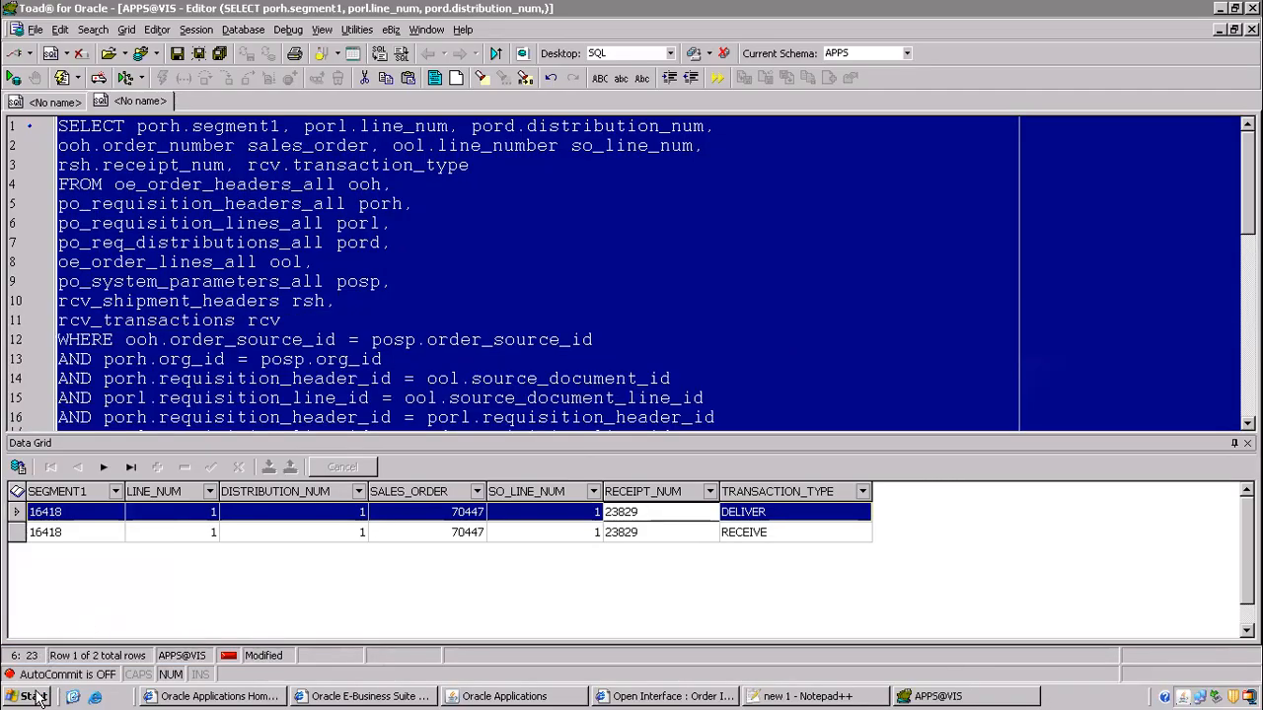
click(32, 697)
key(w)
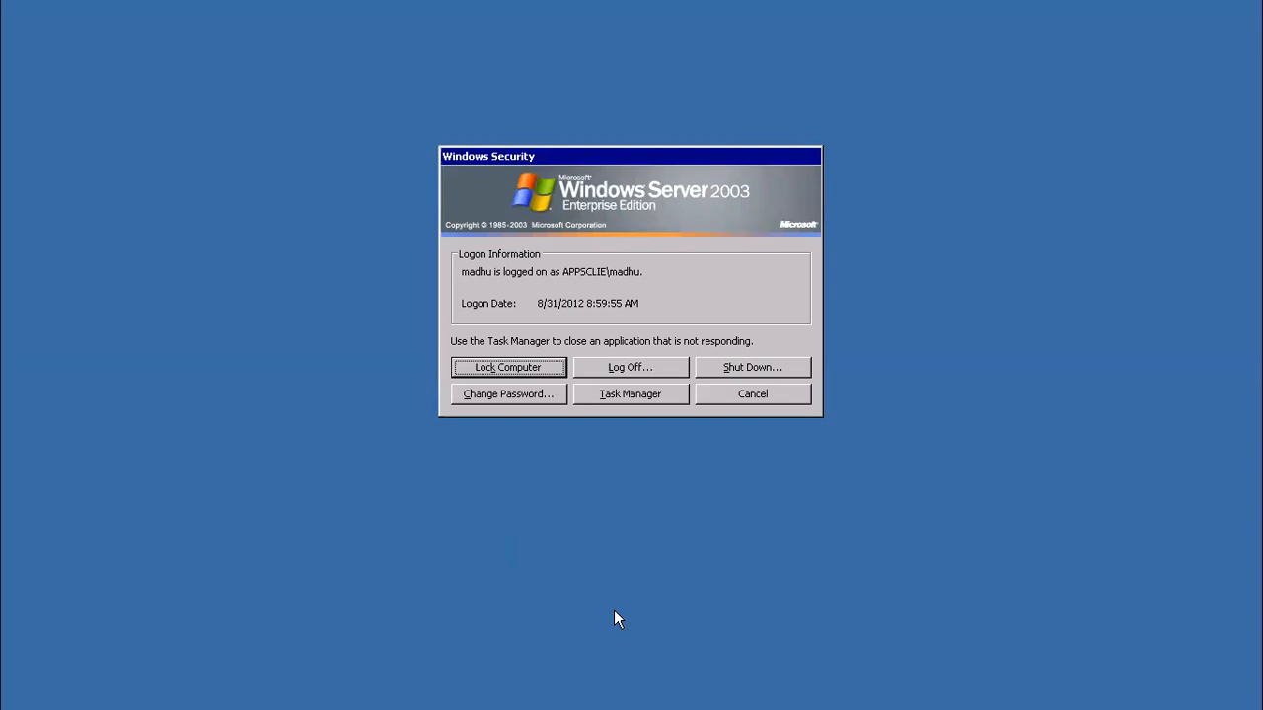
click(745, 393)
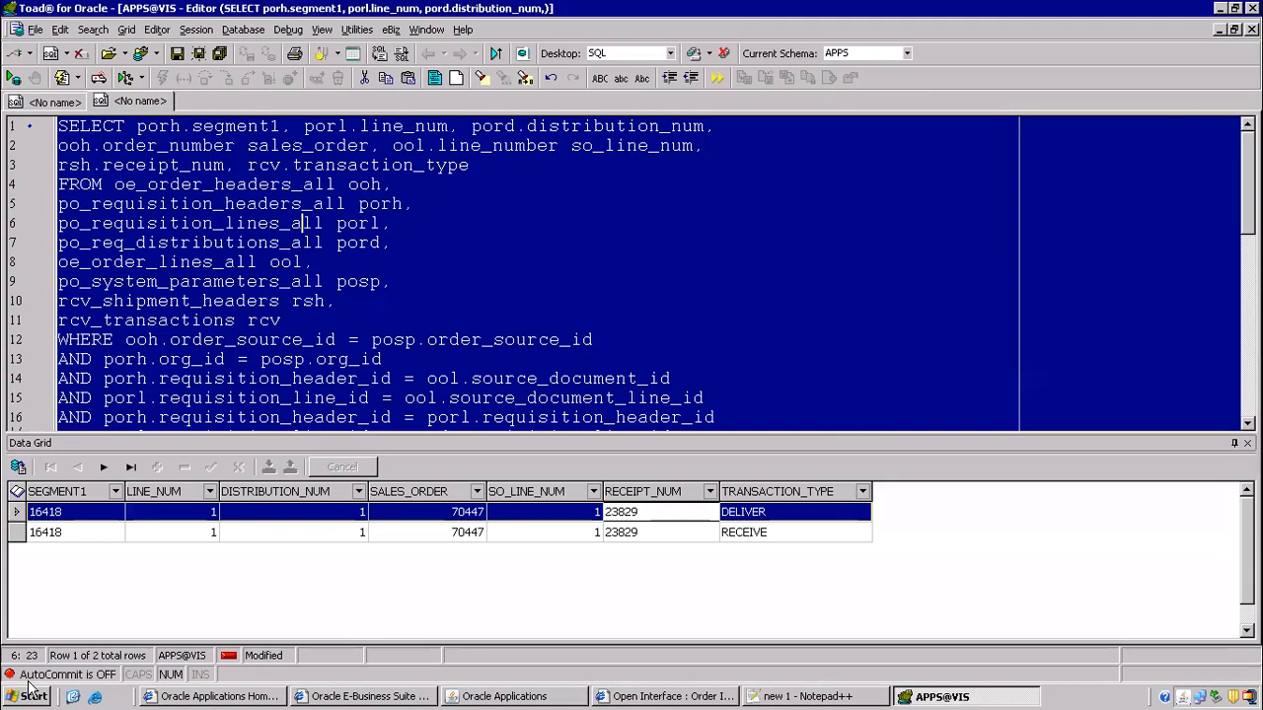
click(50, 698)
click(225, 550)
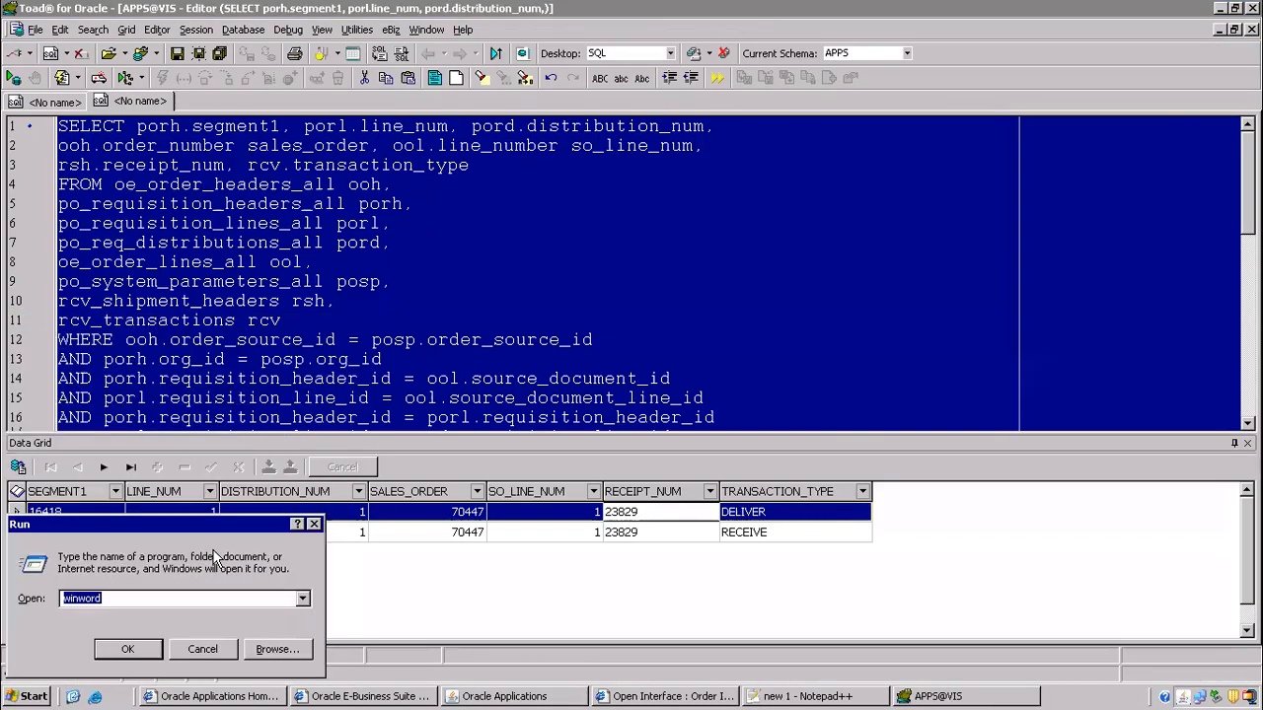
text(winword)
key(Return)
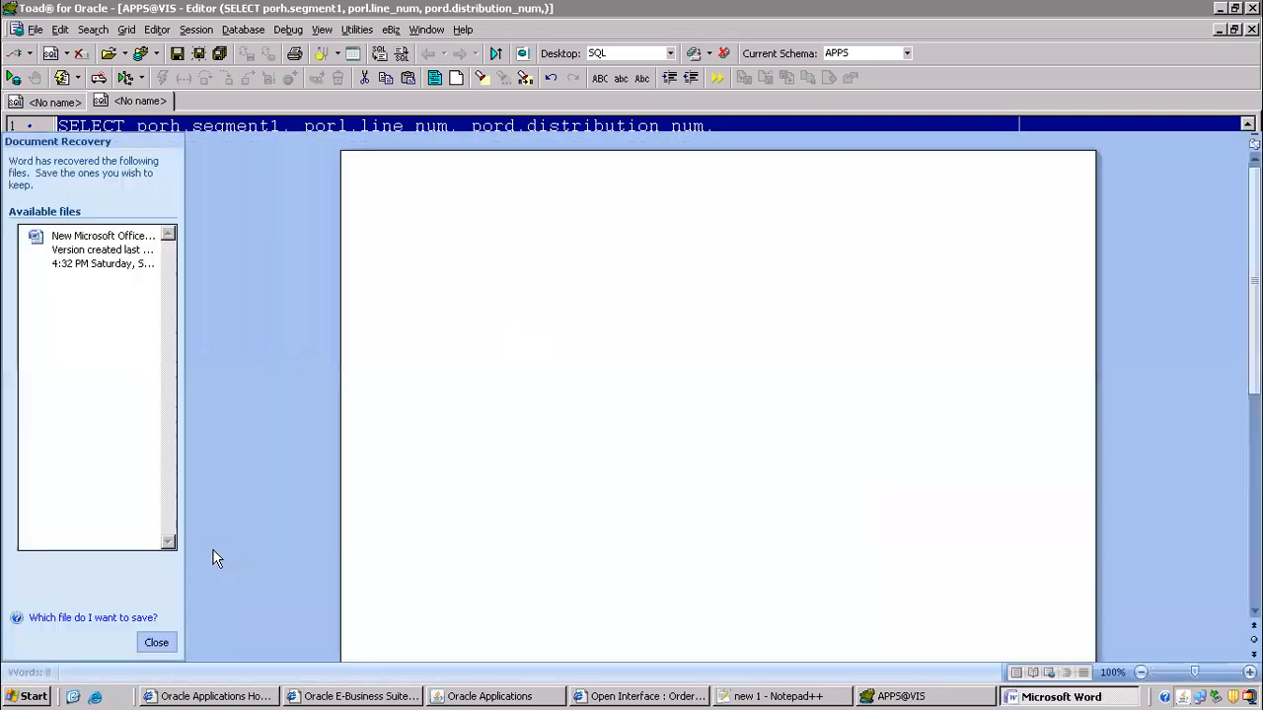
- Paste the SQL query into the new document, close Document Recovery, and zoom to about 268%
key(ctrl+v)
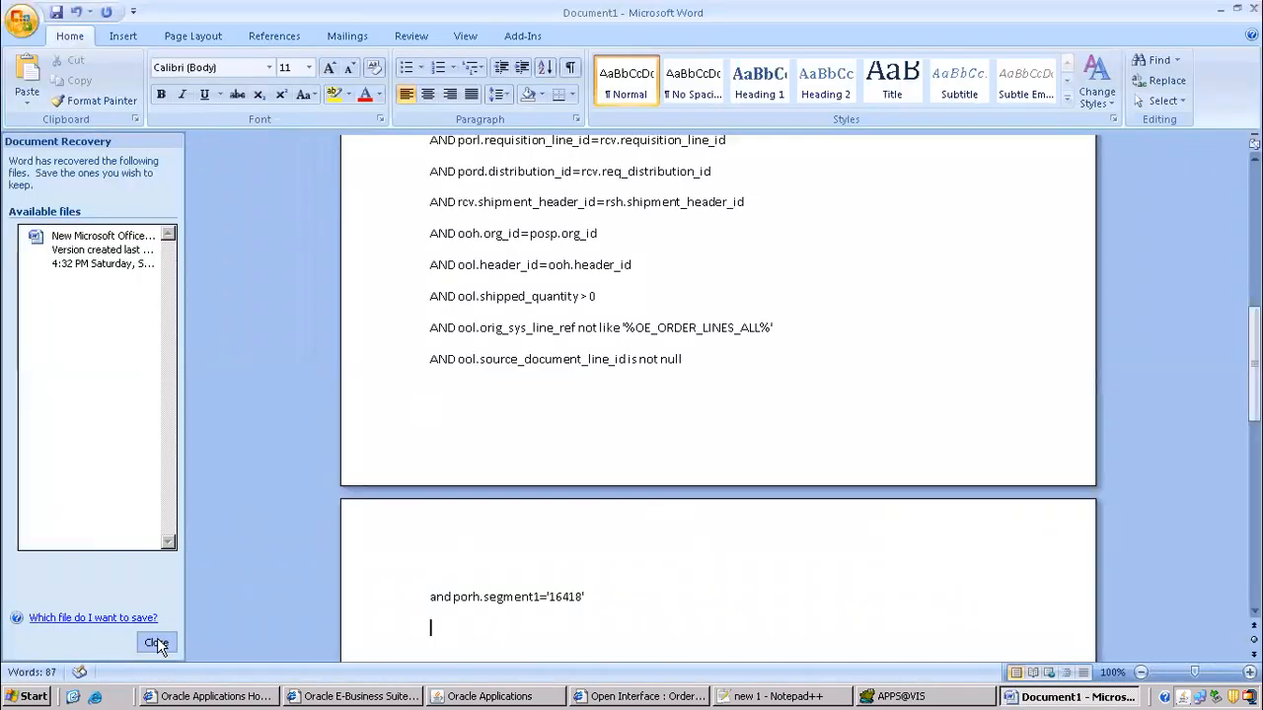
click(156, 643)
drag(1196, 673, 1213, 673)
scroll(569, 552, up, 1)
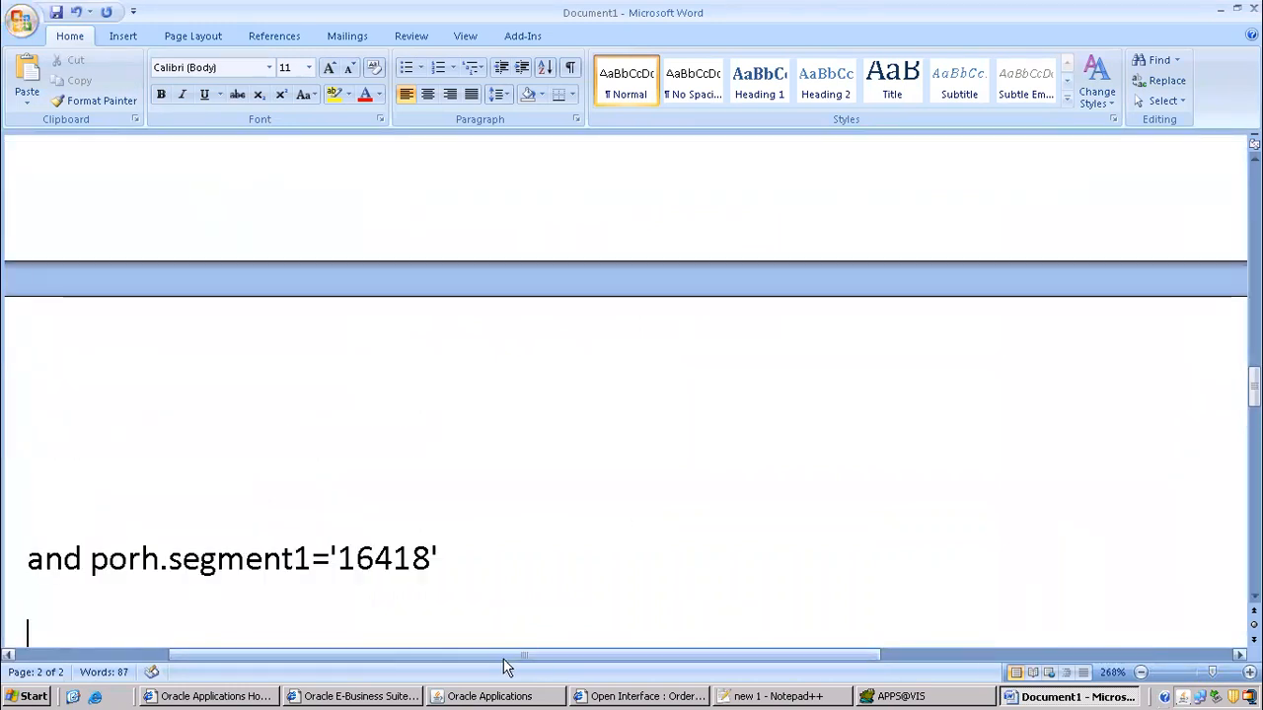
drag(443, 656, 80, 614)
scroll(527, 431, up, 8)
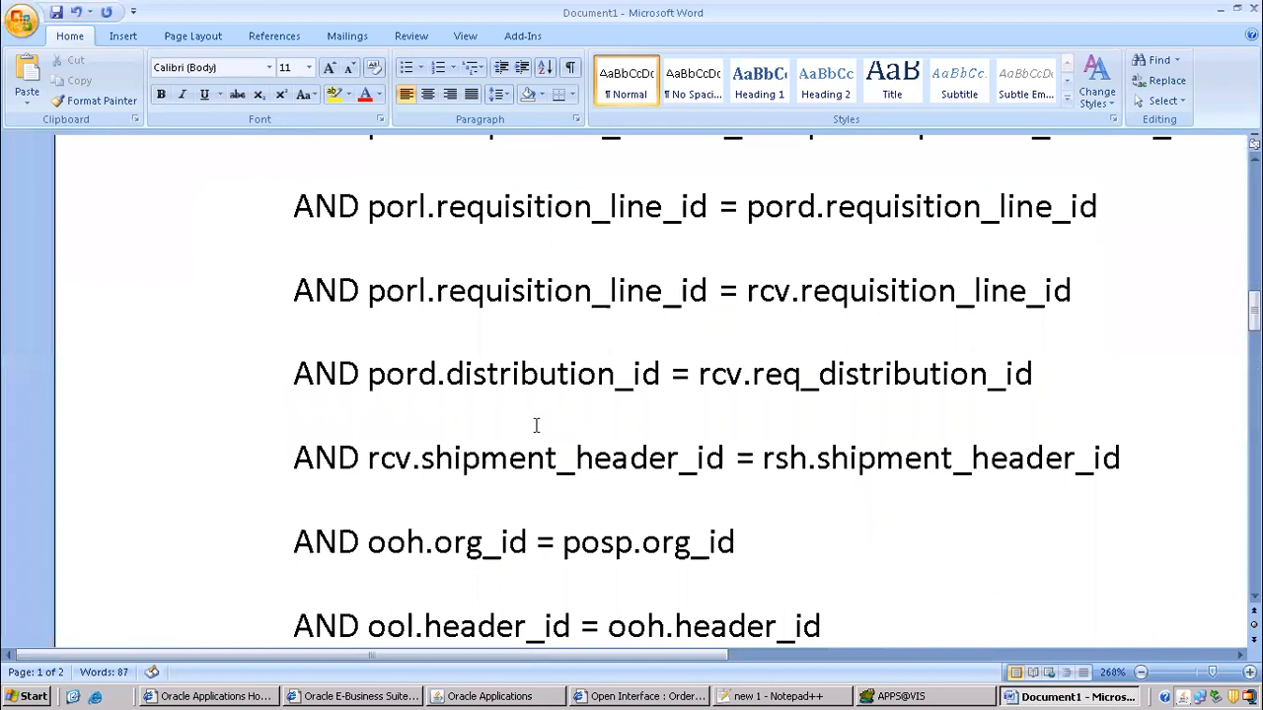
scroll(533, 429, up, 3)
scroll(538, 422, up, 1)
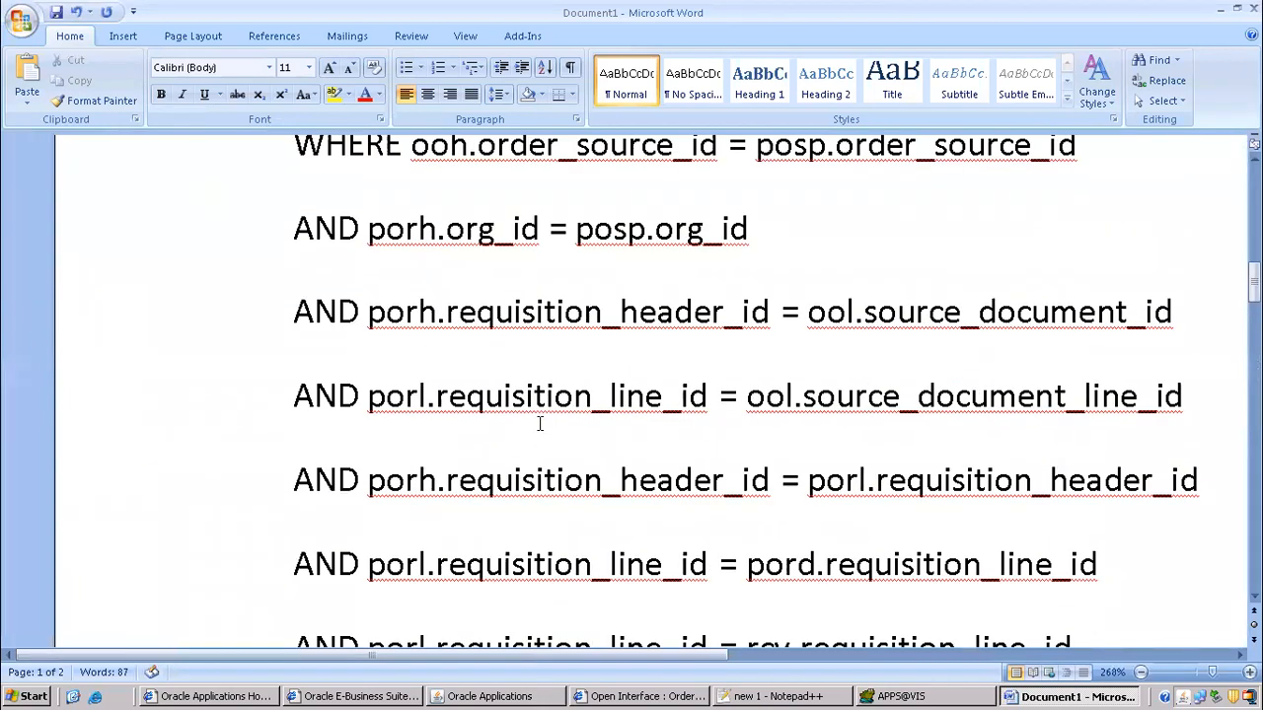
drag(290, 311, 1068, 401)
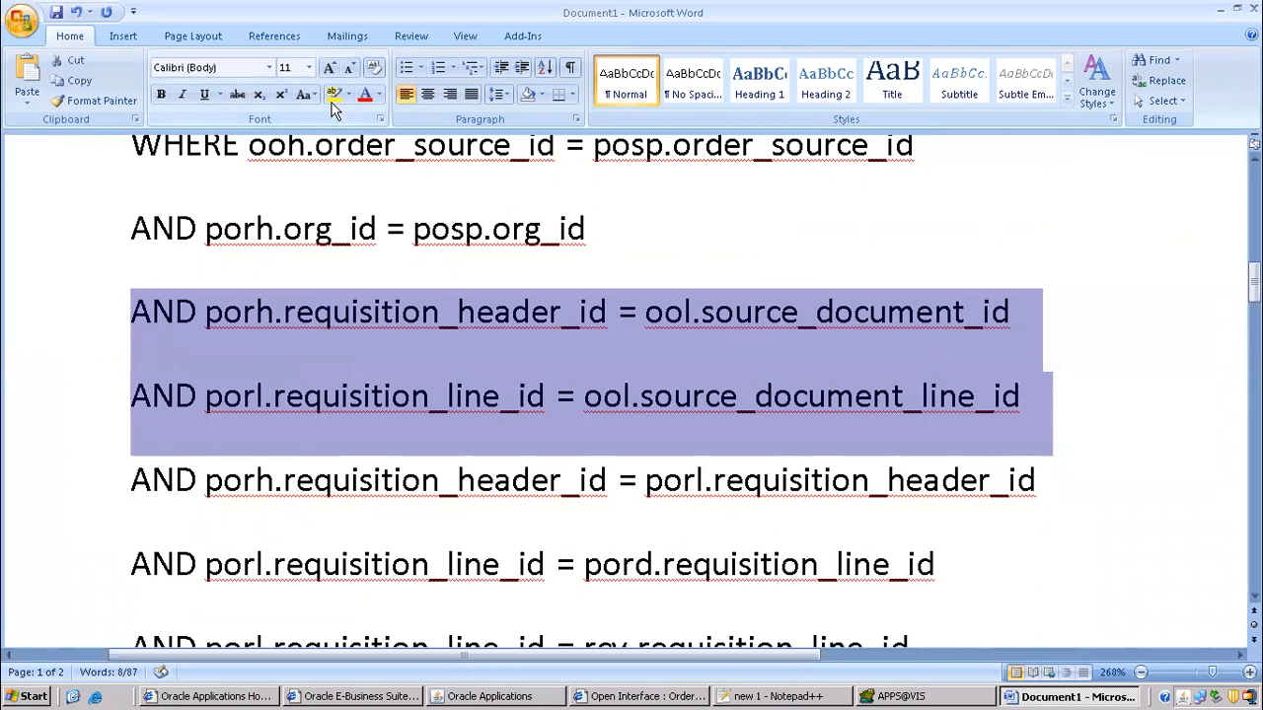
click(334, 94)
click(637, 314)
drag(648, 312, 691, 312)
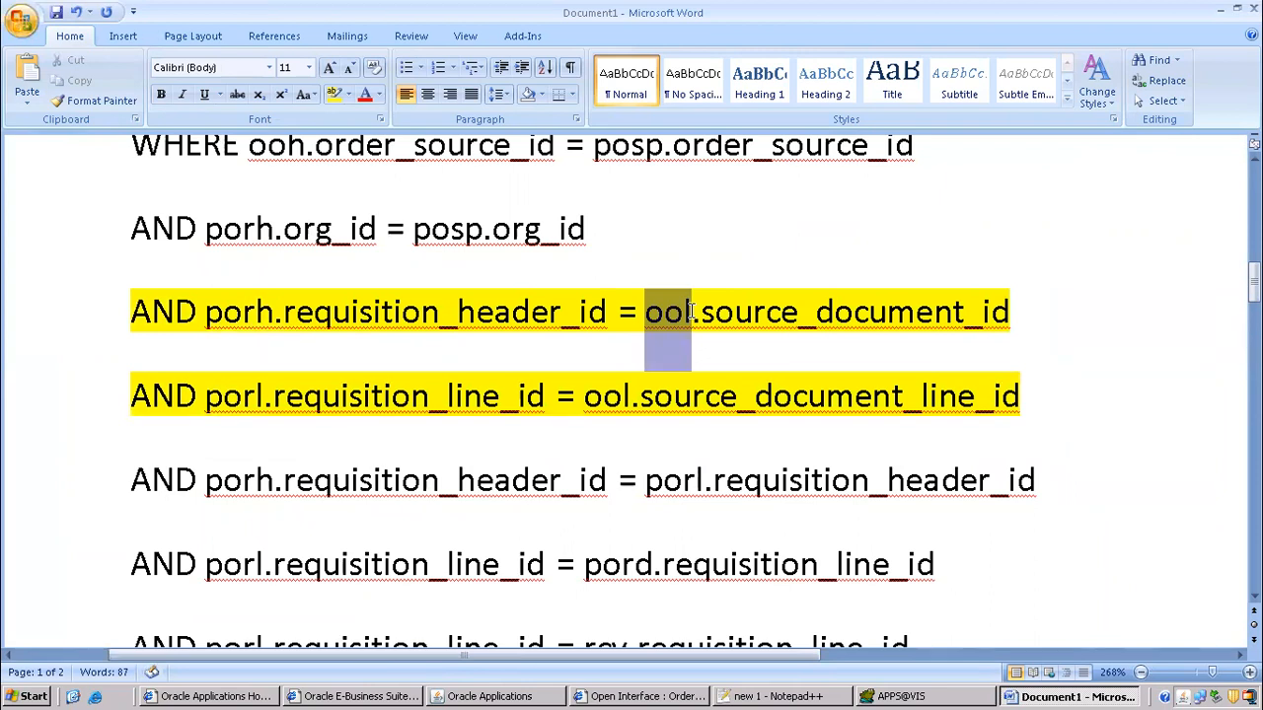
drag(691, 312, 693, 311)
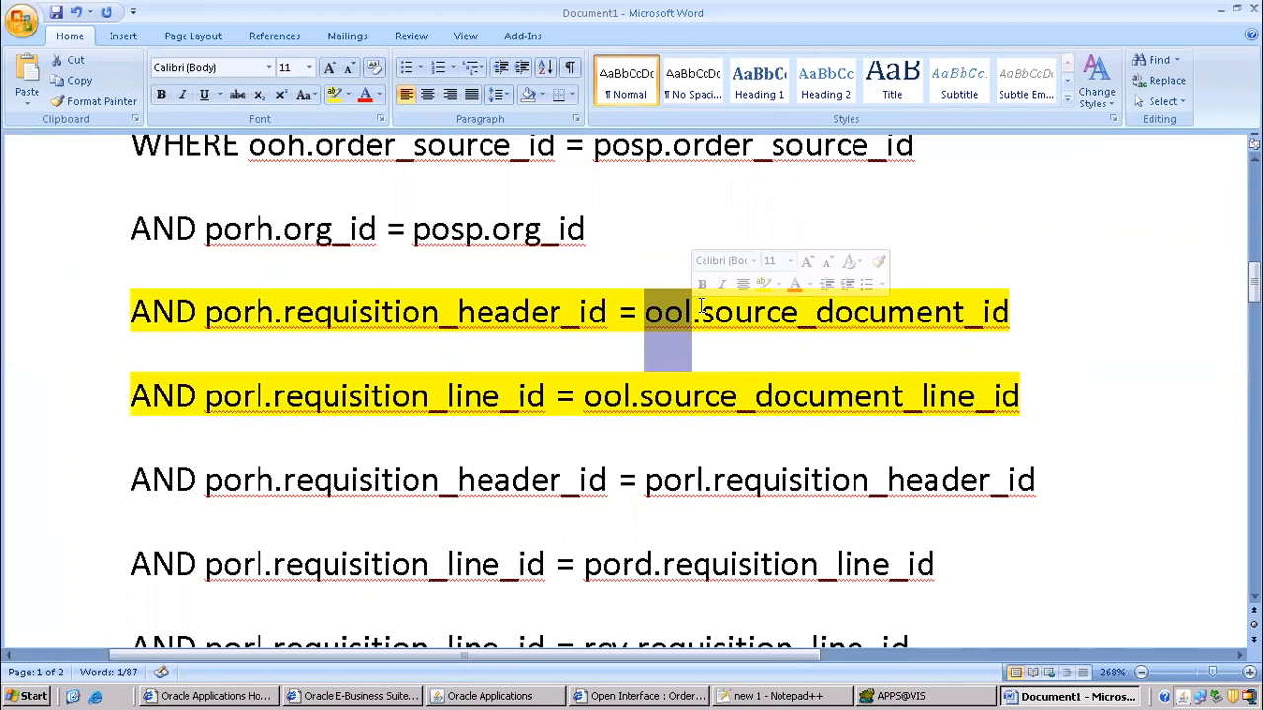
click(654, 396)
mouse_move(644, 312)
mouse_down()
mouse_move(678, 312)
mouse_move(666, 312)
mouse_up()
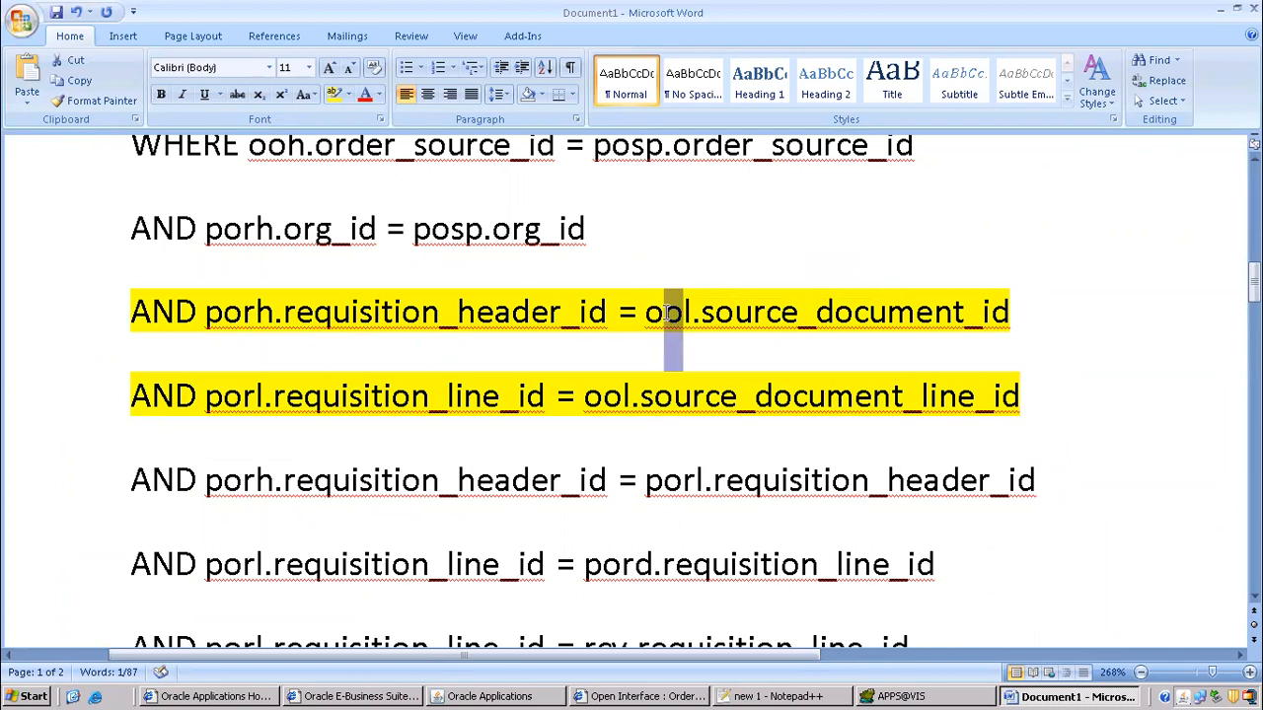
click(715, 312)
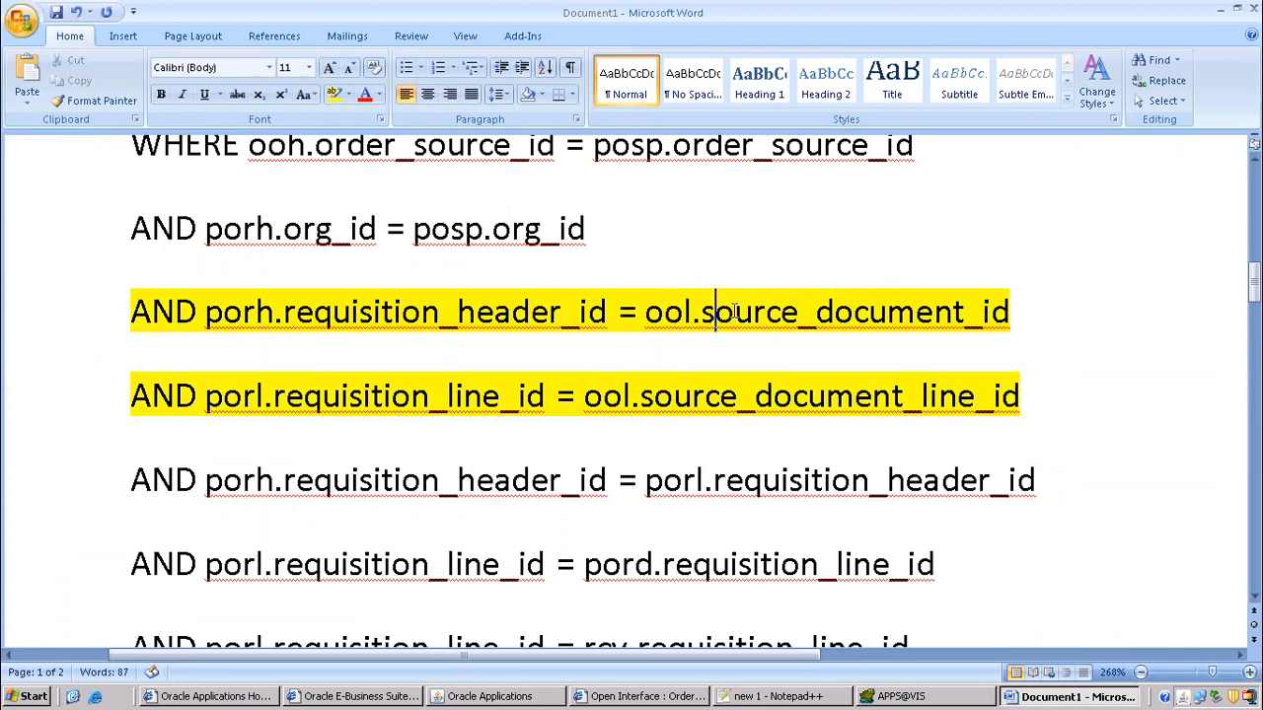
drag(651, 395, 1026, 401)
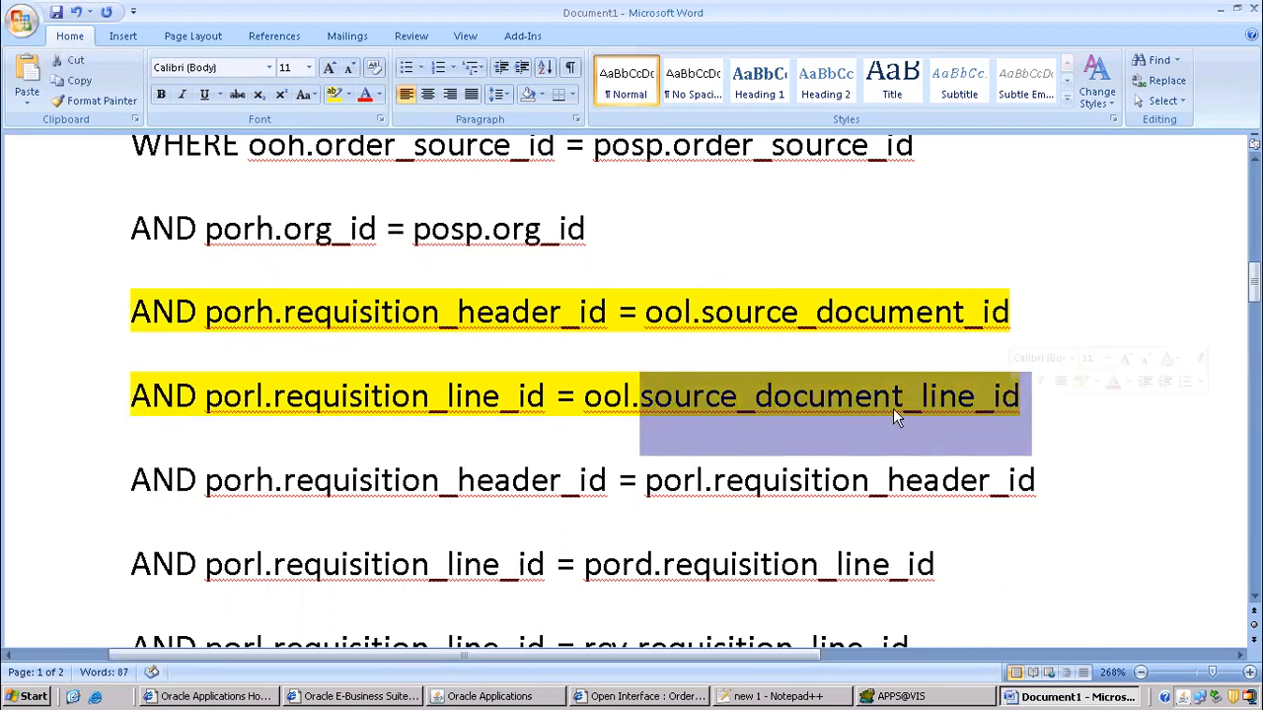
drag(205, 312, 272, 317)
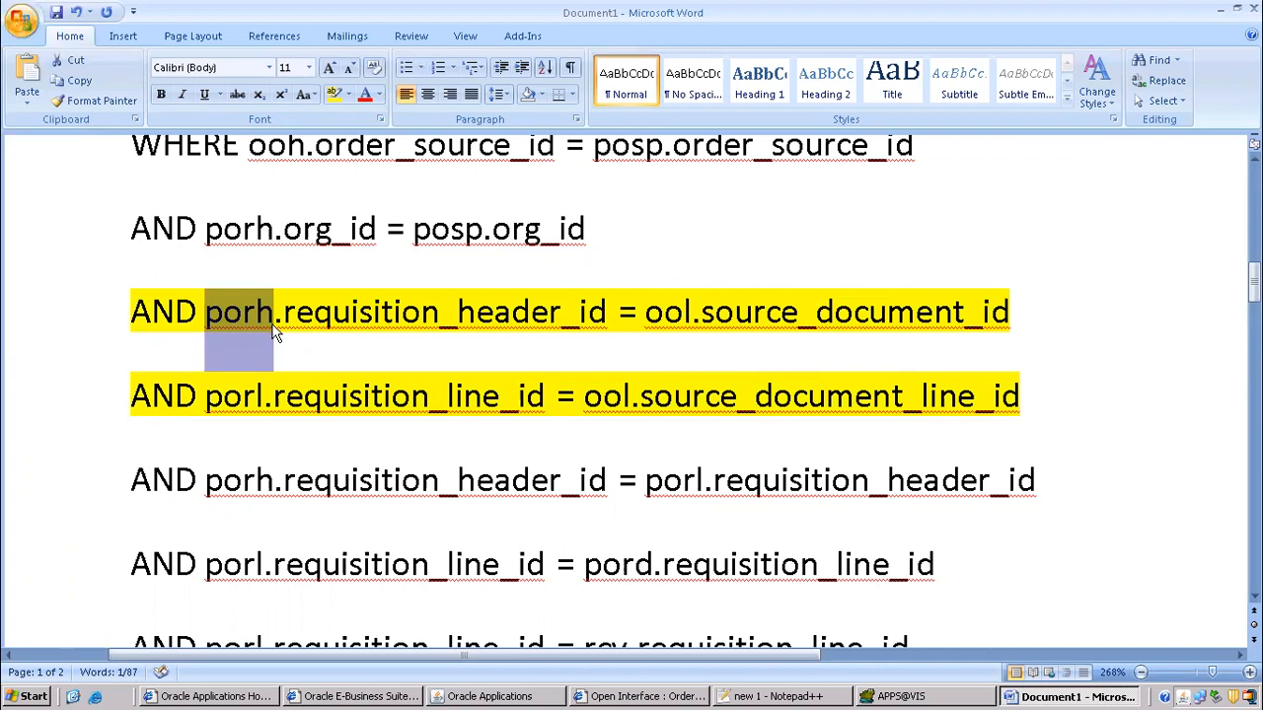
click(224, 399)
double_click(224, 400)
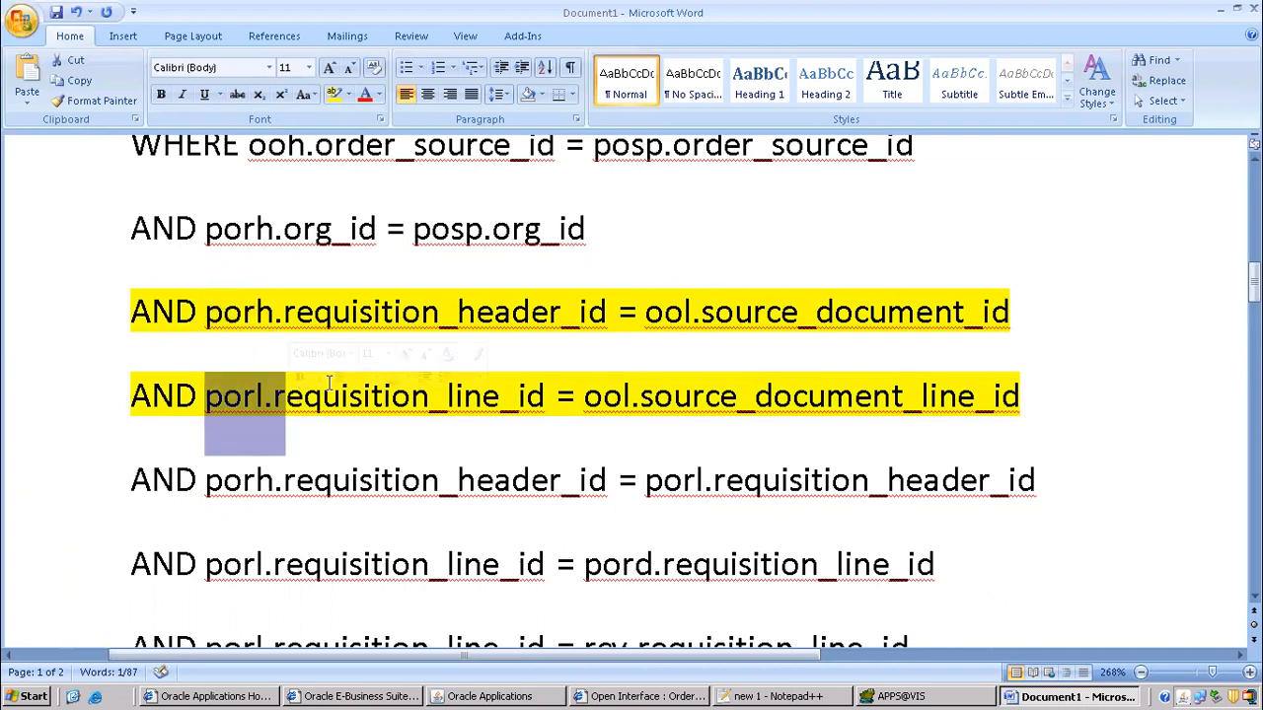
scroll(701, 369, up, 7)
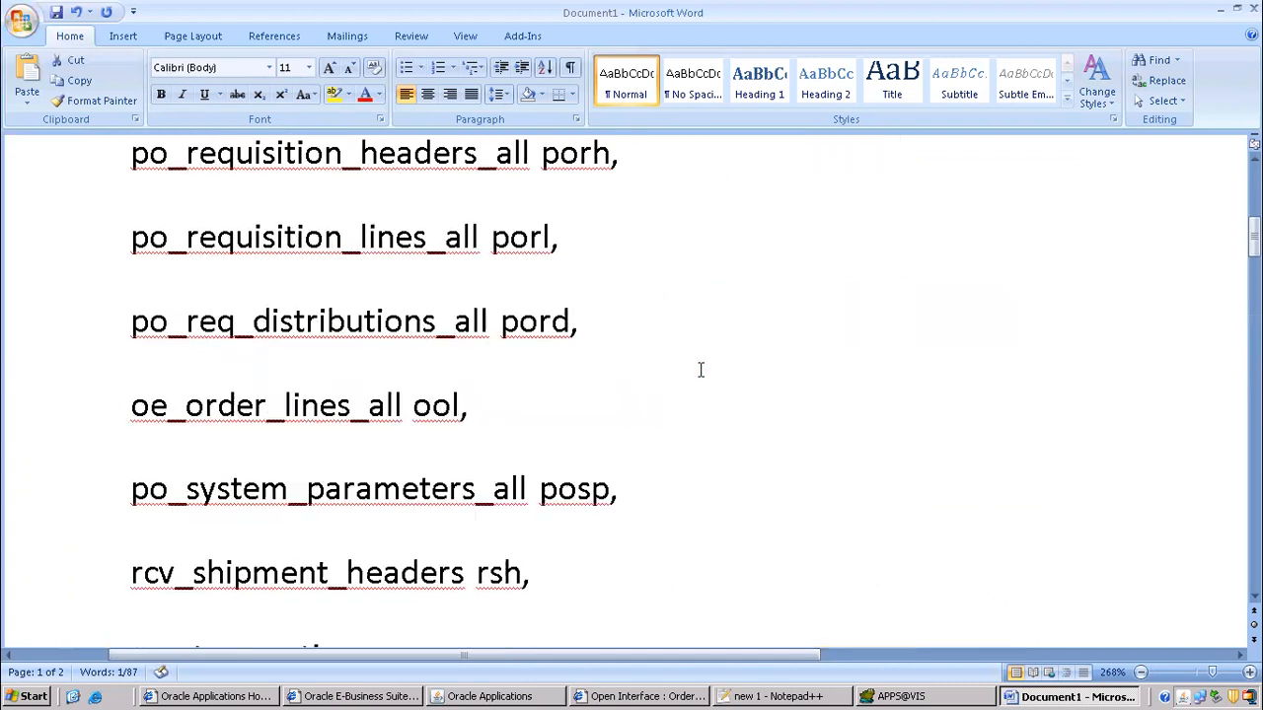
drag(148, 374, 656, 543)
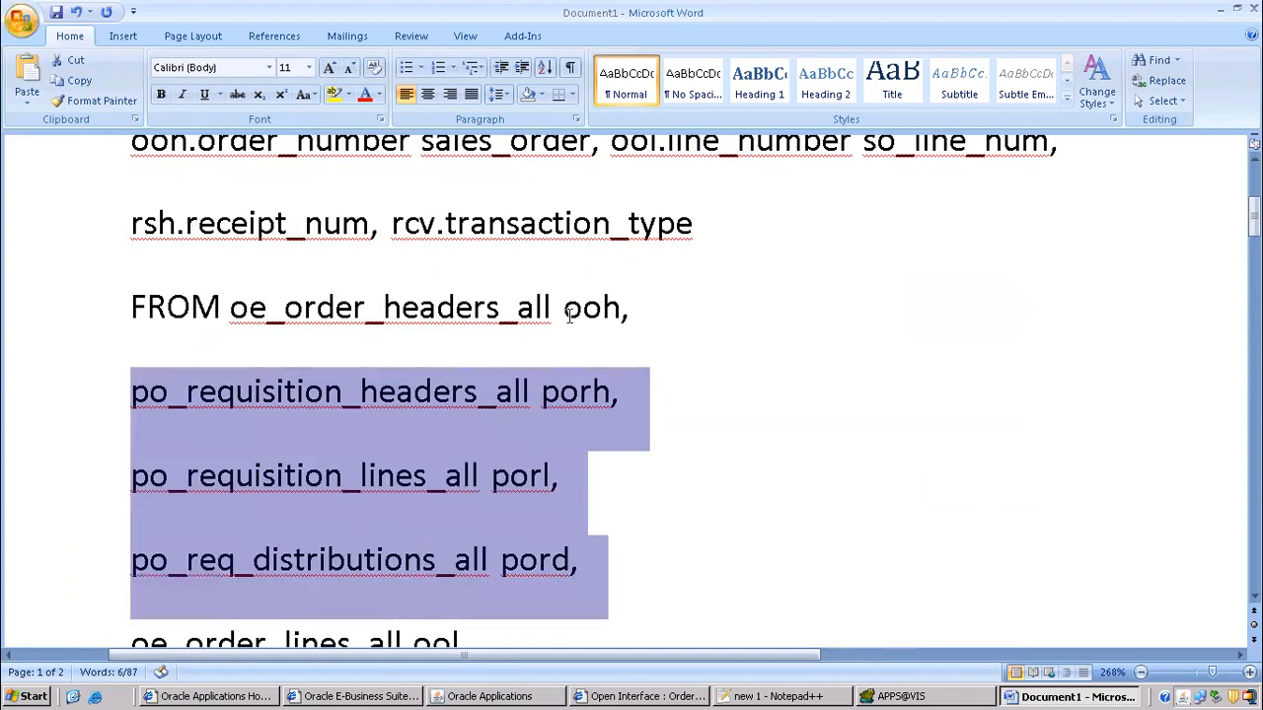
scroll(600, 358, down, 6)
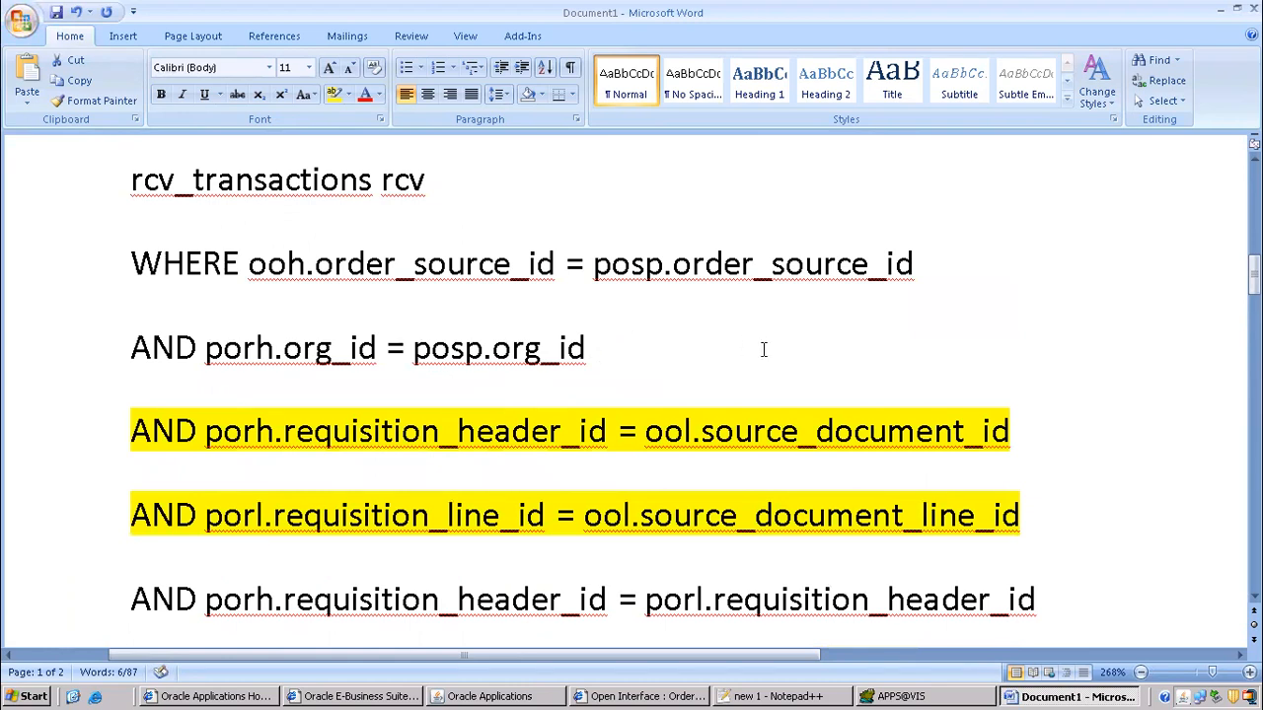
scroll(464, 340, down, 3)
drag(198, 192, 1100, 308)
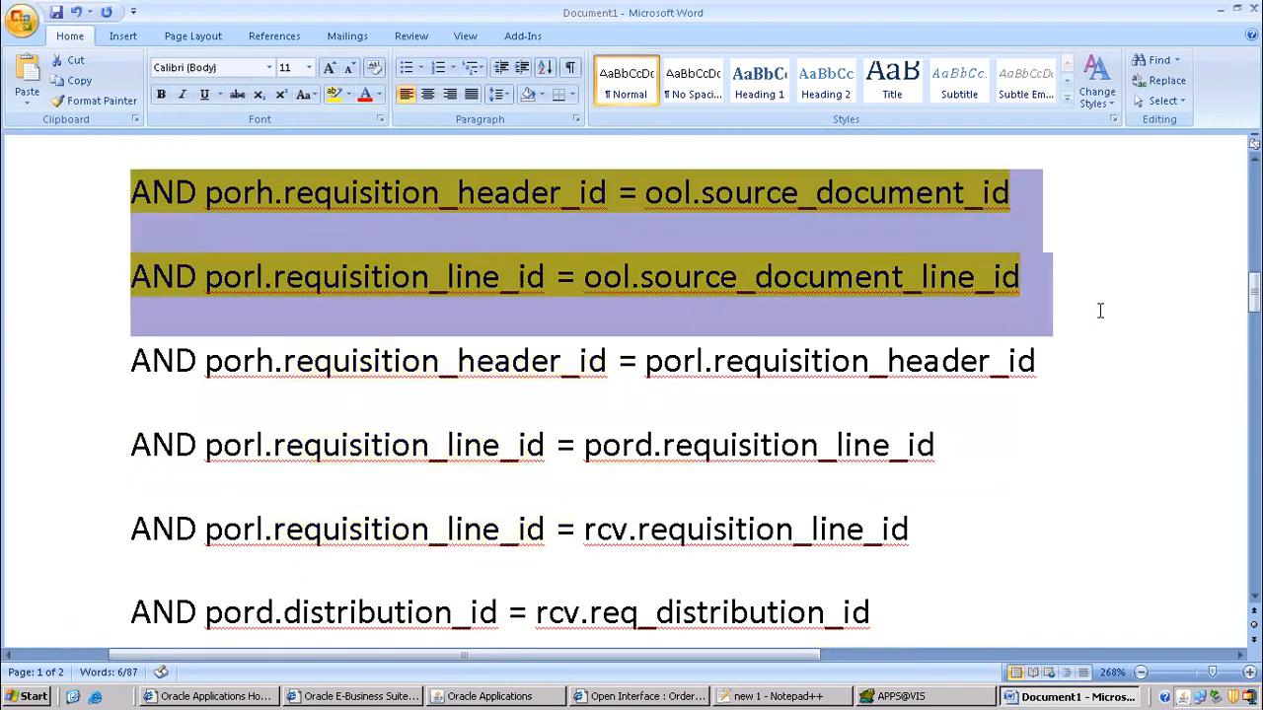
click(705, 294)
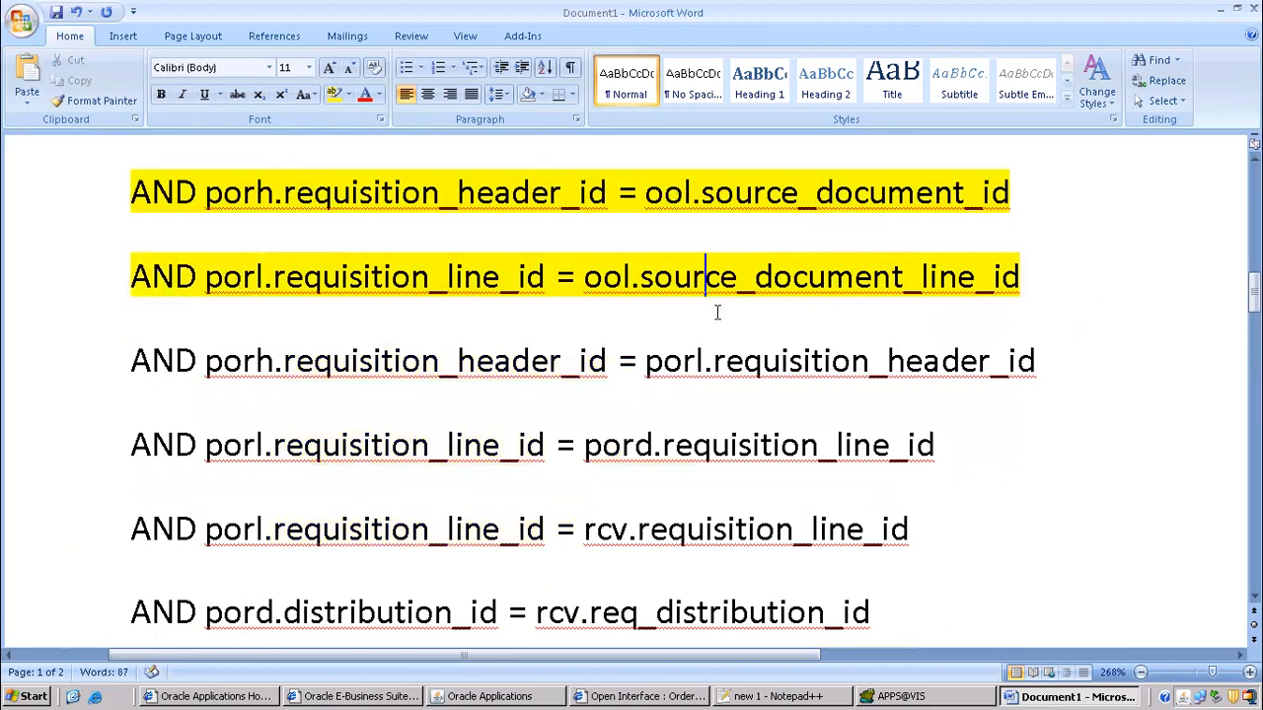
scroll(740, 360, down, 4)
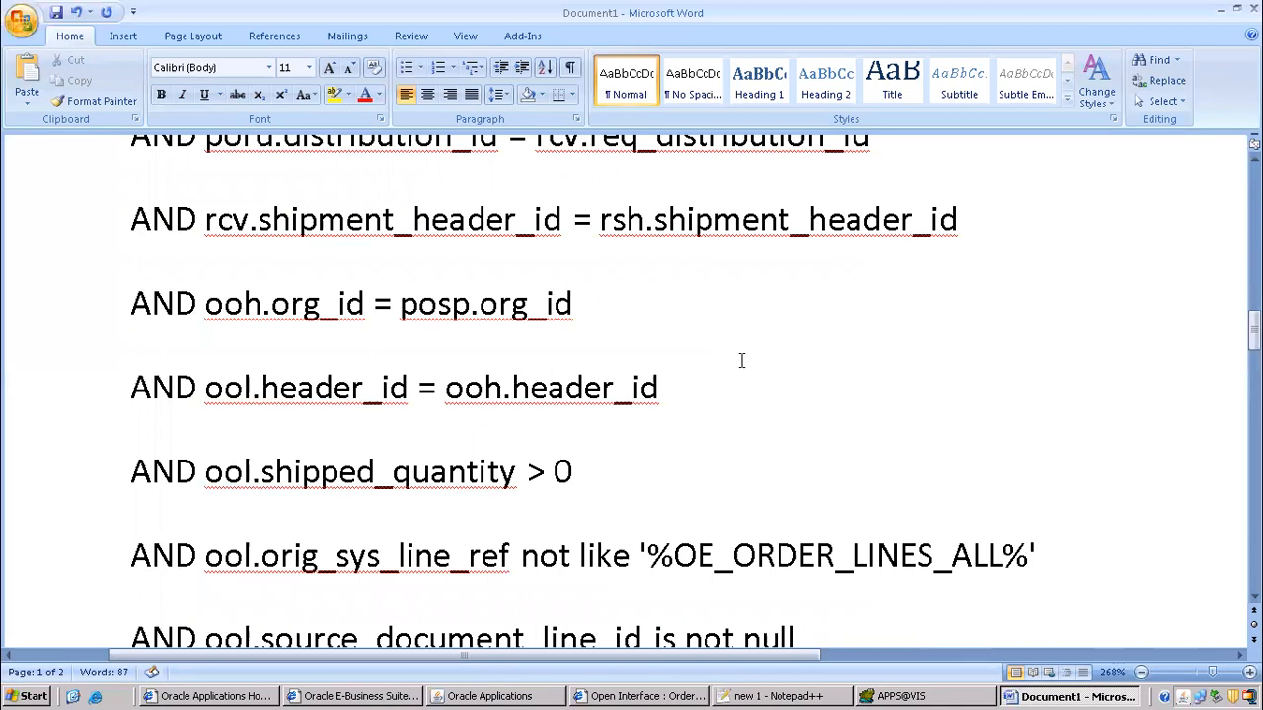
click(679, 387)
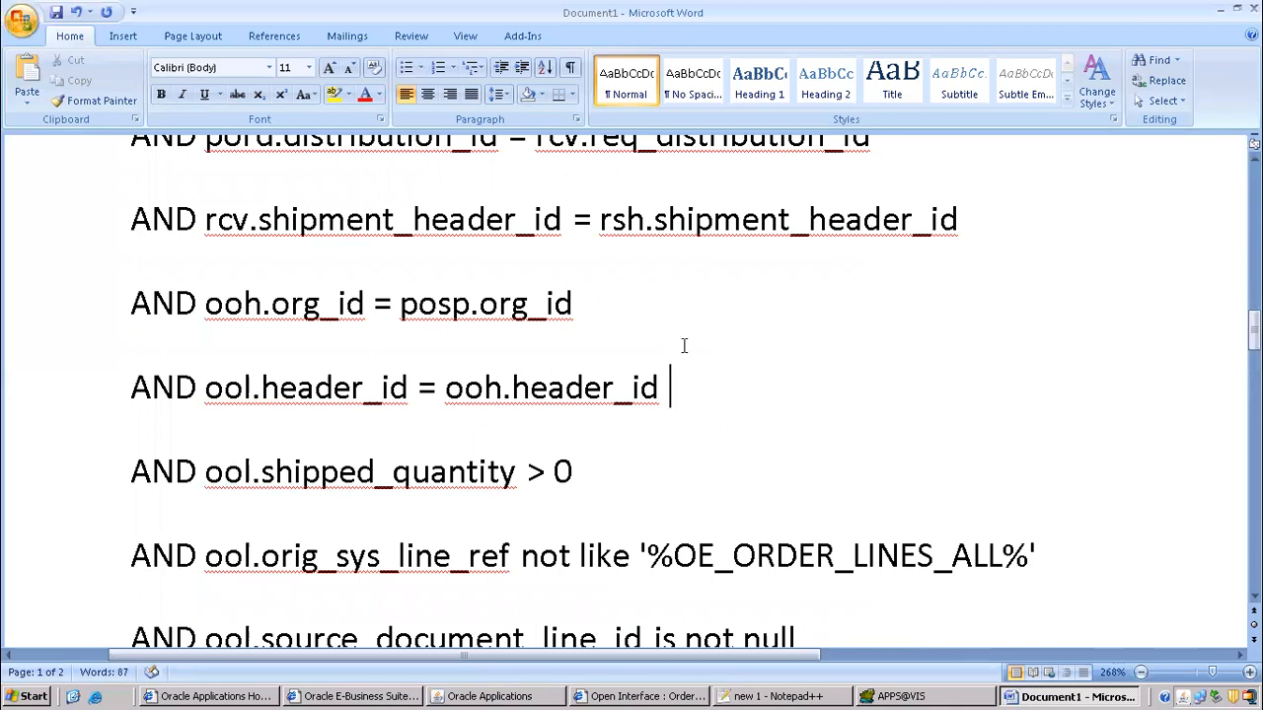
click(752, 695)
- Scroll through the Notepad++ order-to-cash and internal sales order notes up to line 1
scroll(407, 281, up, 7)
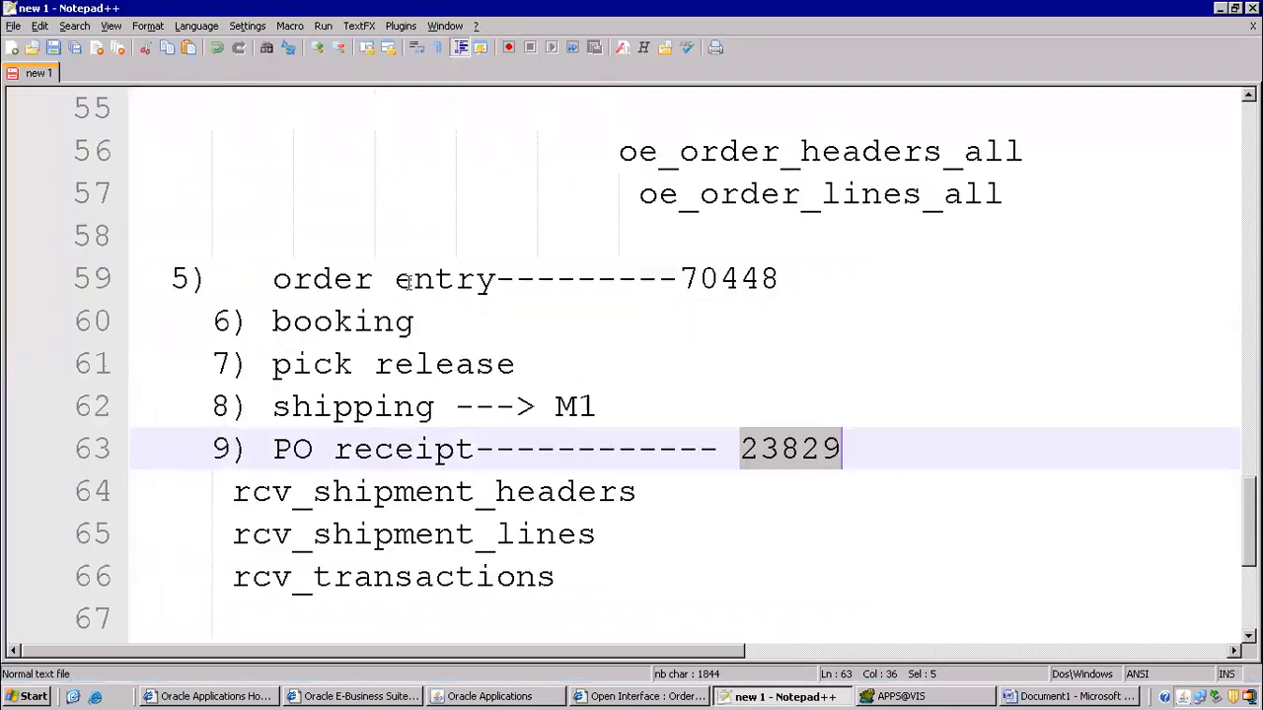
scroll(406, 281, up, 4)
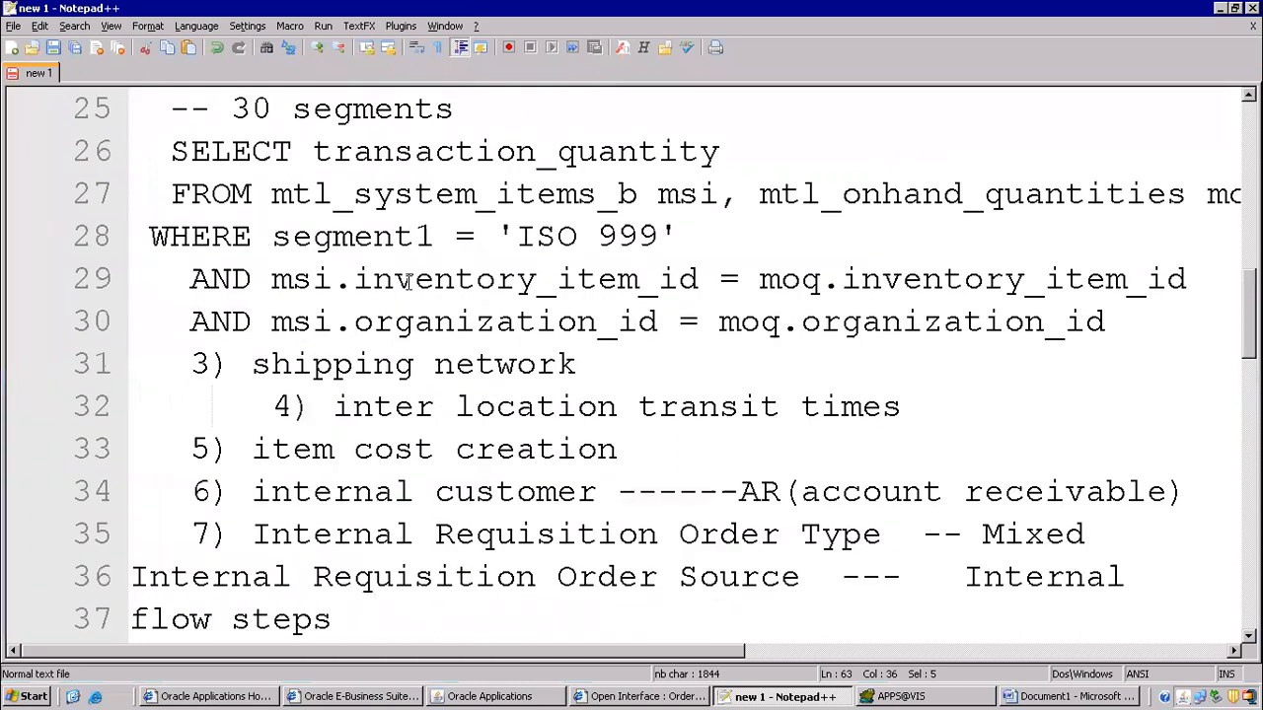
scroll(407, 282, up, 4)
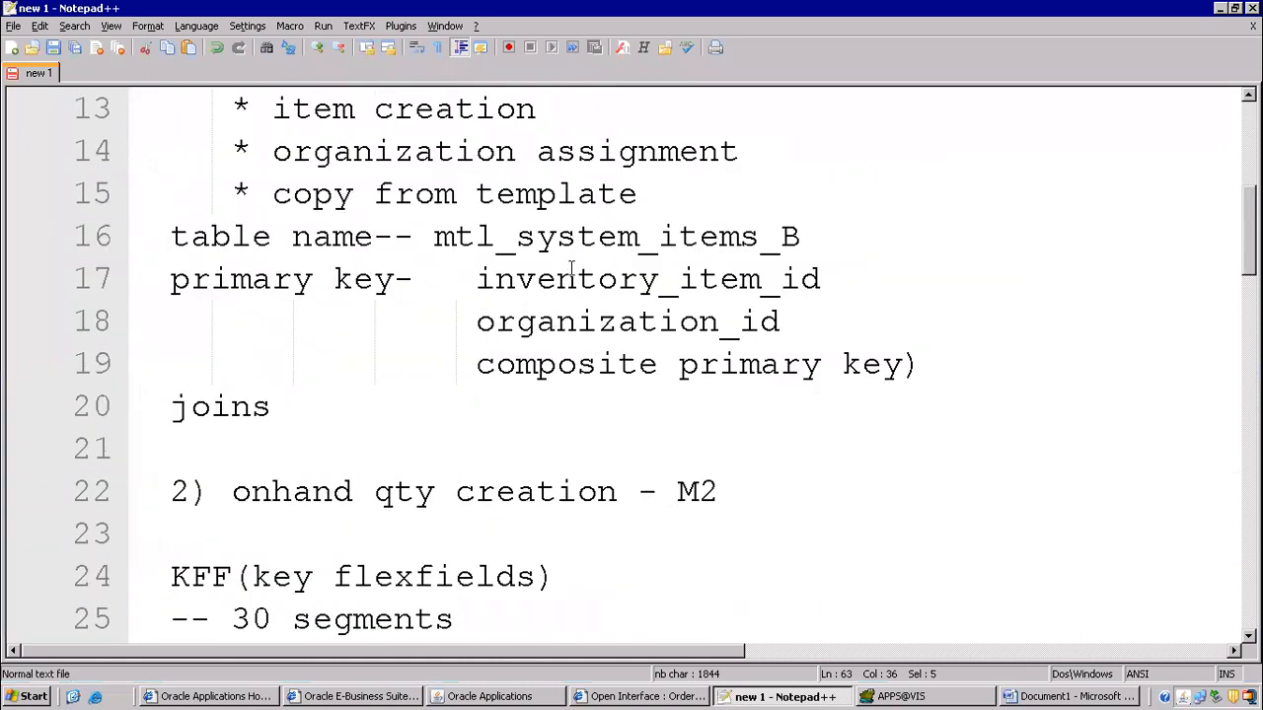
scroll(570, 271, down, 15)
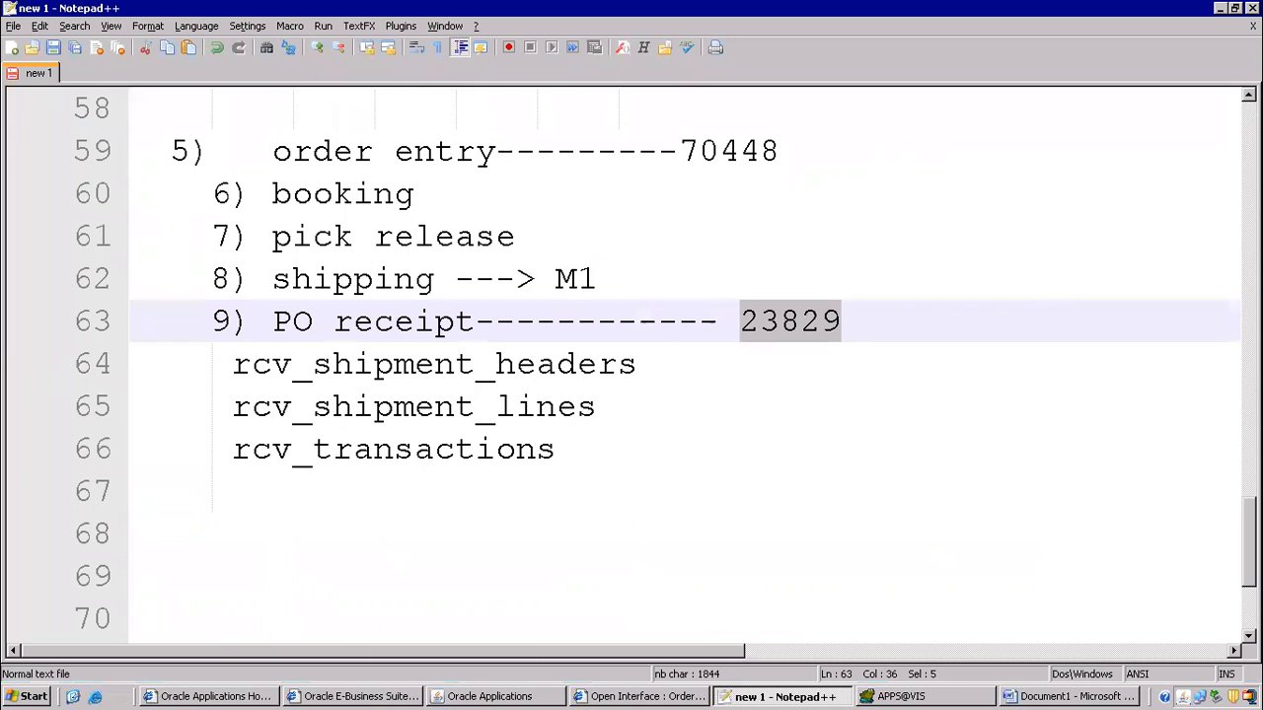
scroll(523, 283, up, 19)
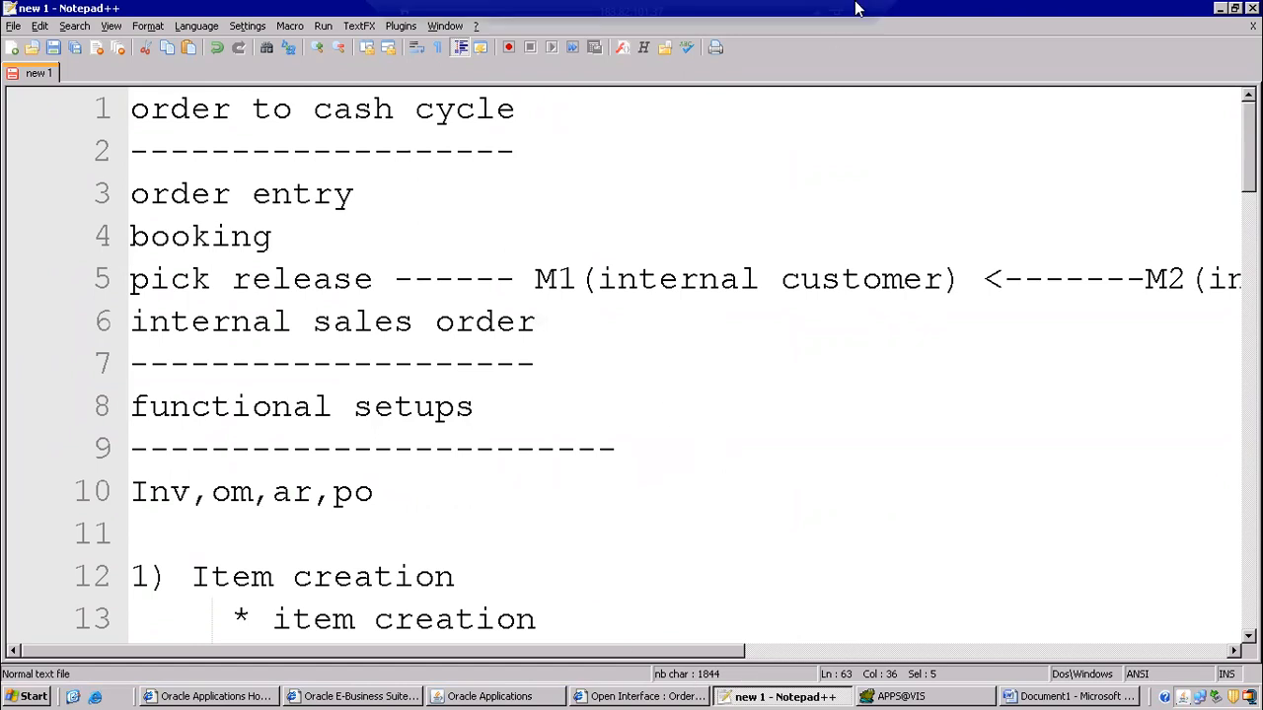
- Review the Create Items setup steps in the class 5 ISO document
click(815, 14)
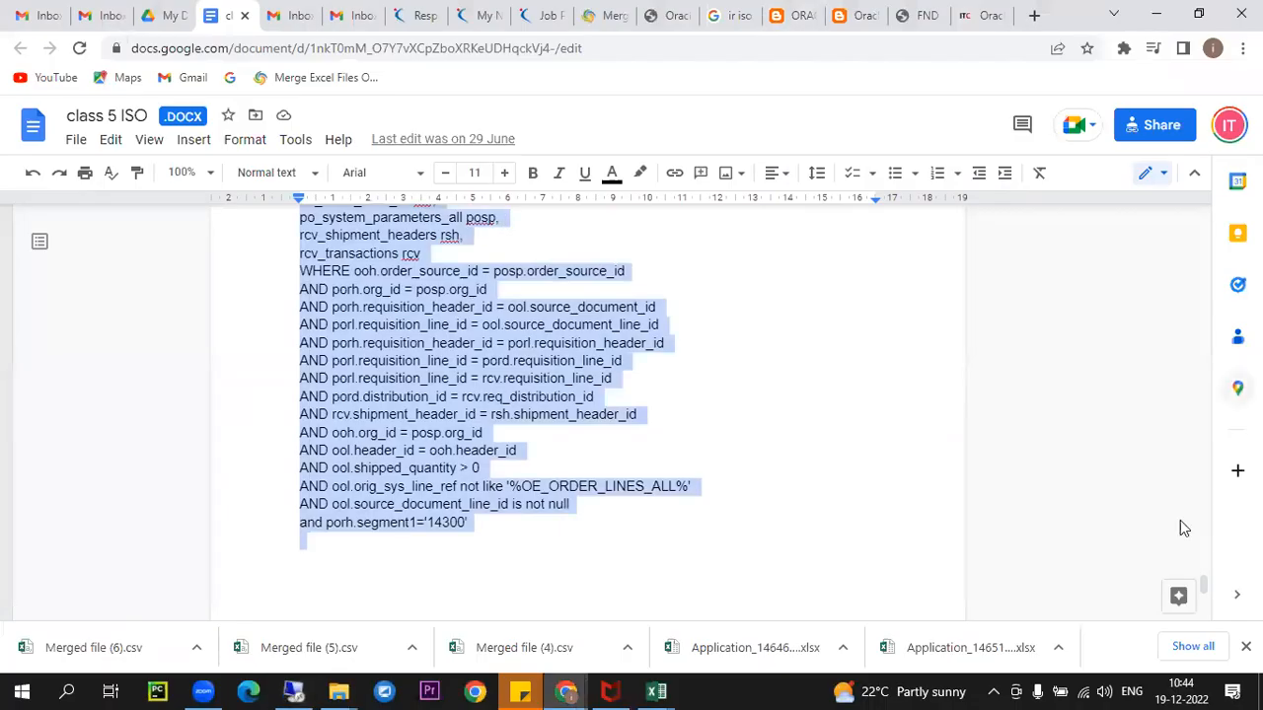
scroll(220, 414, up, 10)
scroll(546, 401, up, 20)
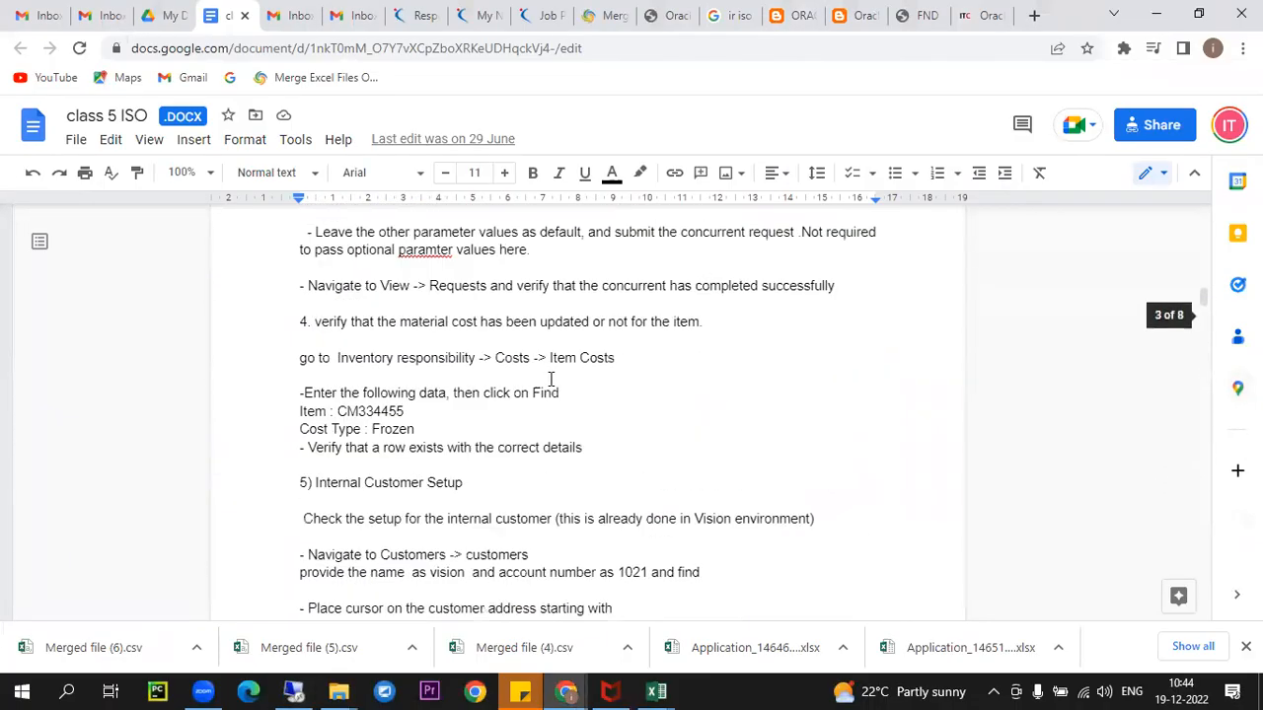
scroll(367, 364, down, 2)
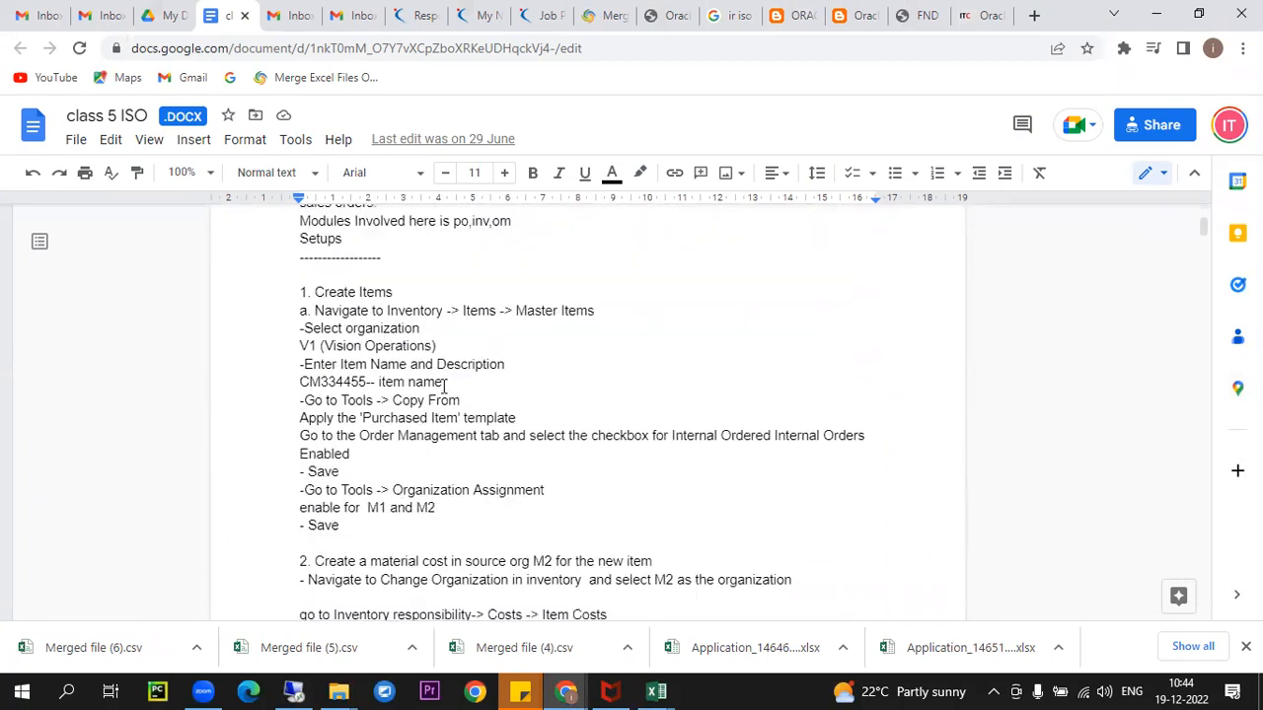
drag(324, 297, 713, 527)
click(803, 533)
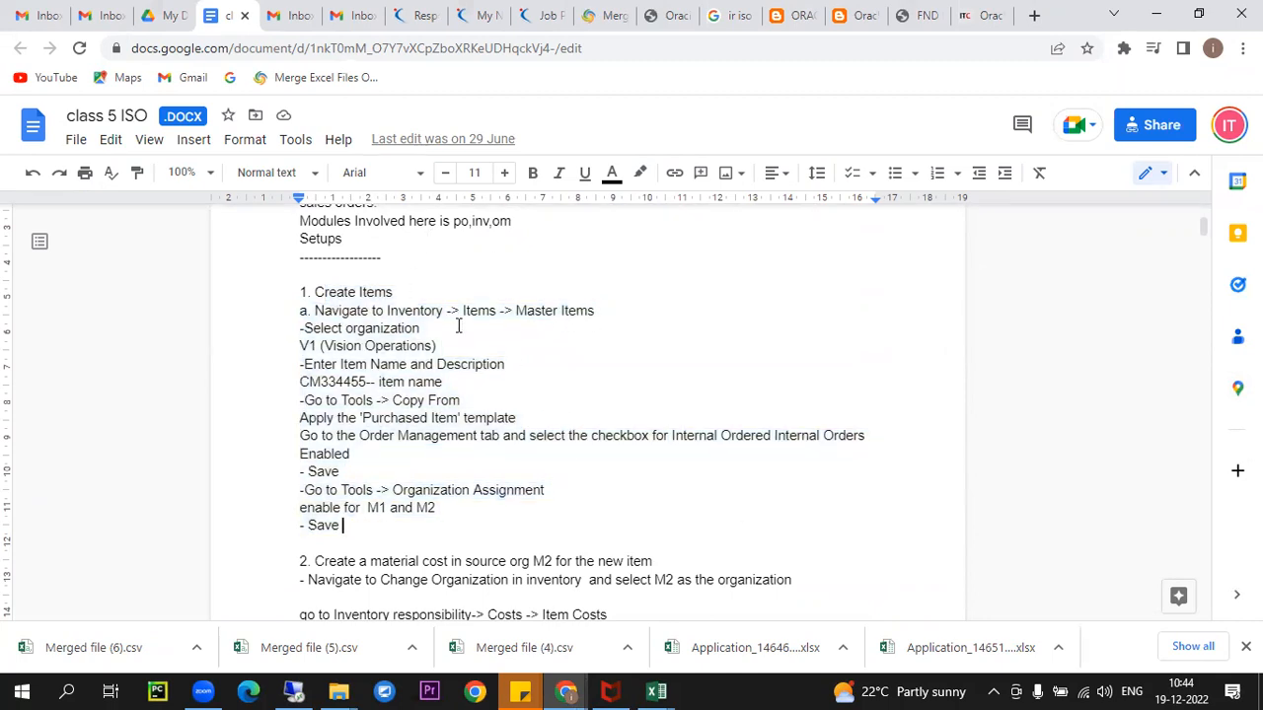
- Scroll to step 6 and select the Inventory to Shipping Networks navigation path
scroll(600, 342, down, 15)
drag(1204, 292, 1176, 87)
scroll(473, 521, down, 10)
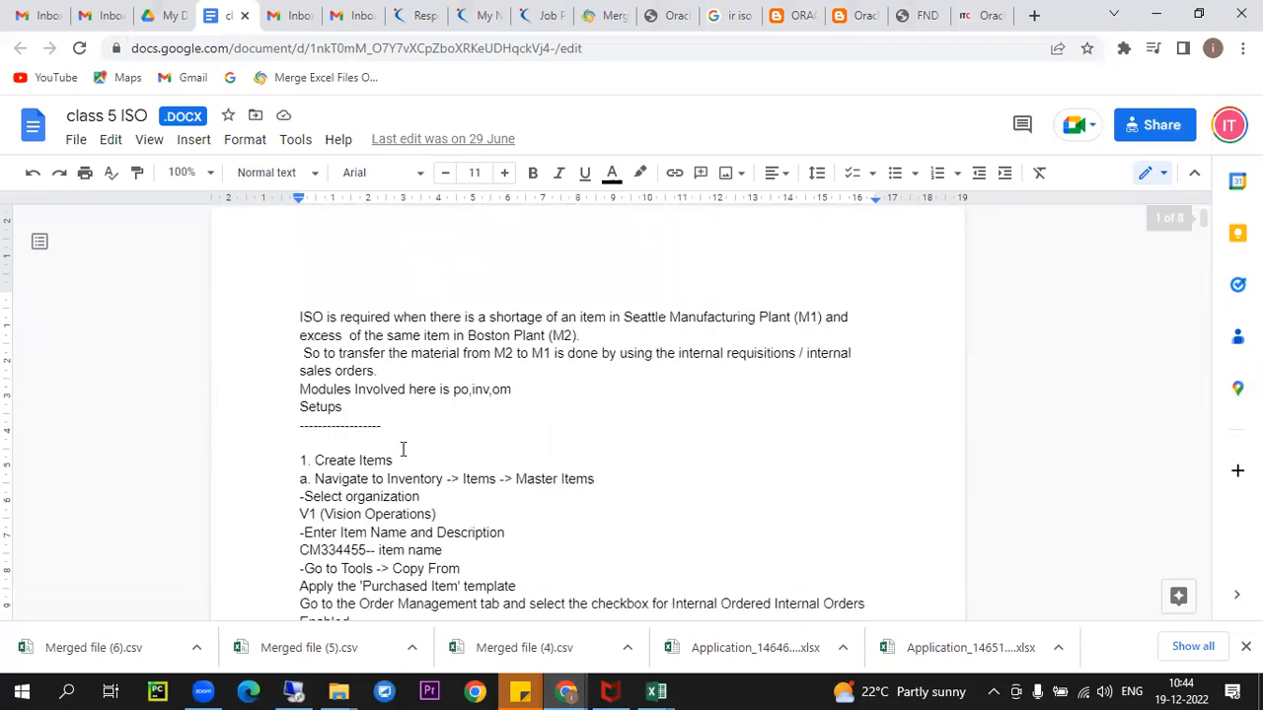
scroll(503, 361, down, 10)
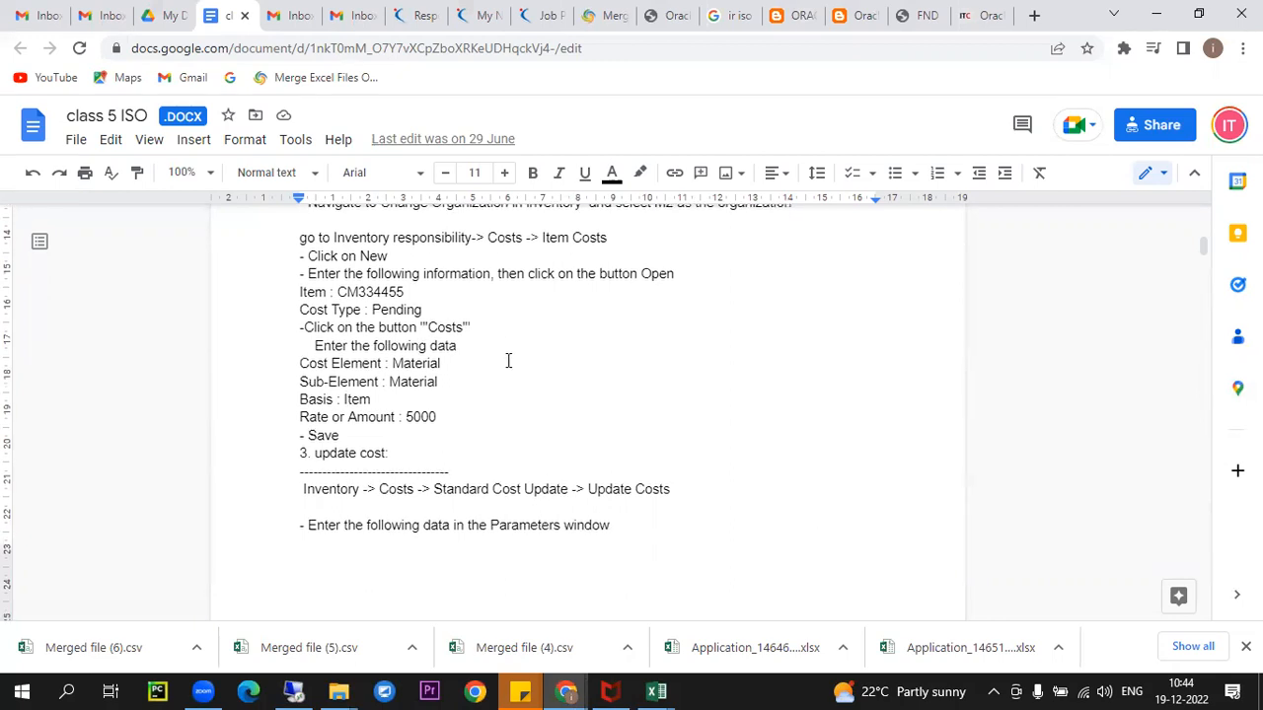
double_click(738, 254)
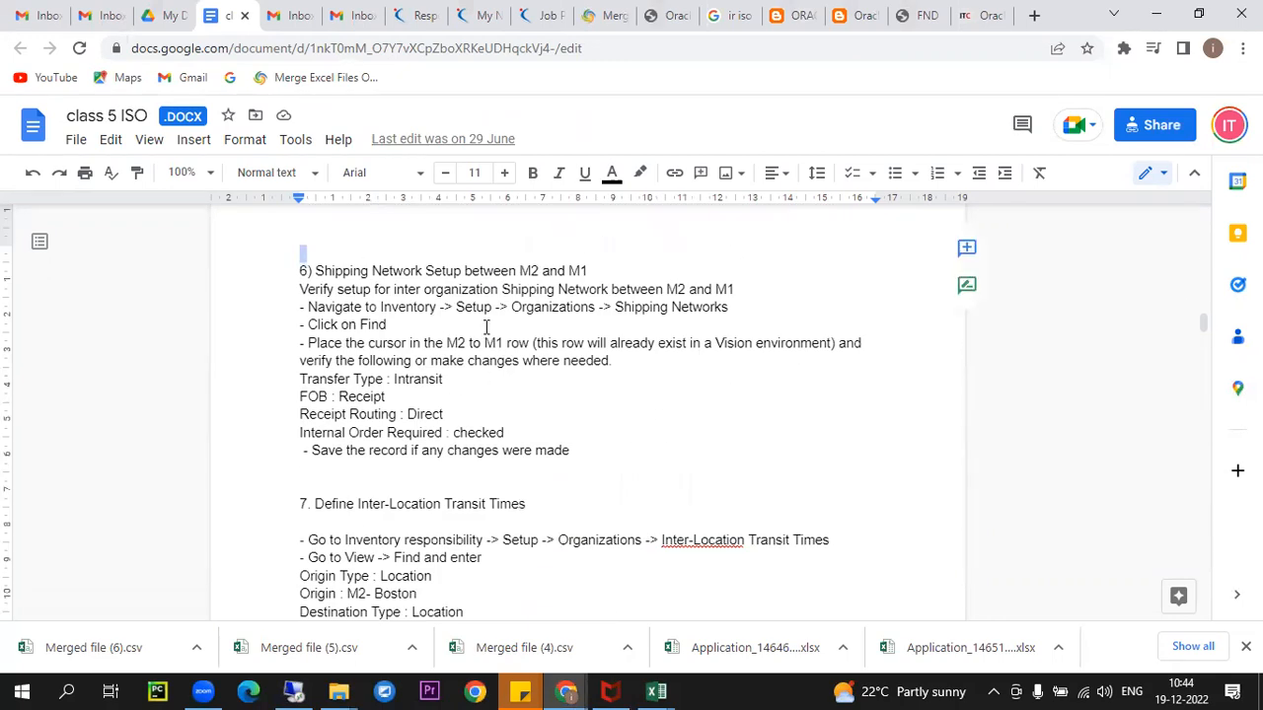
double_click(484, 327)
drag(415, 308, 731, 309)
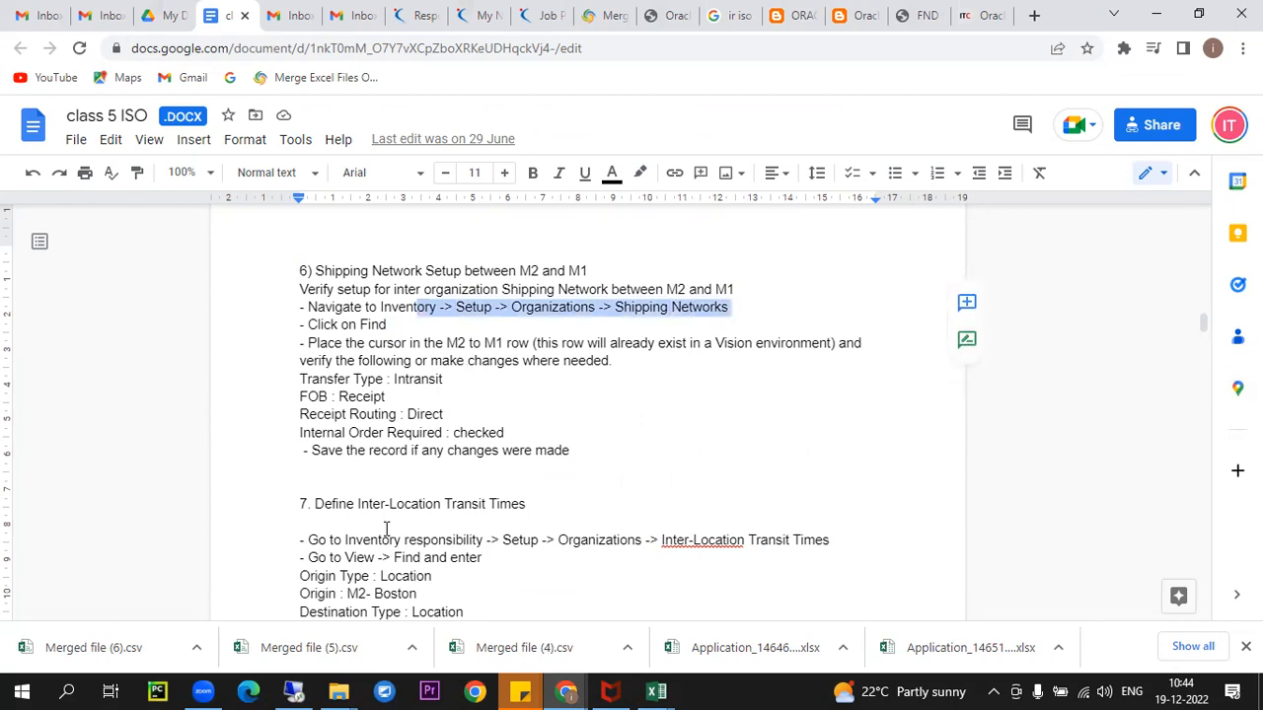
click(293, 692)
click(857, 10)
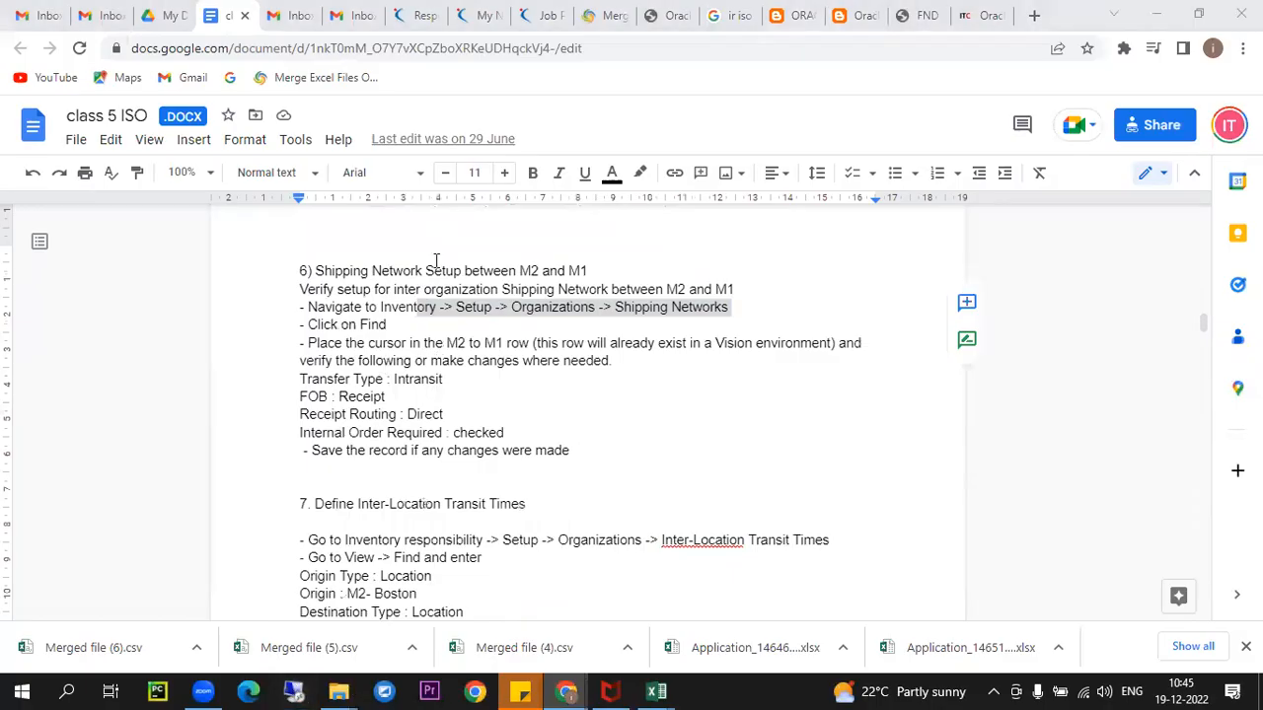
click(498, 324)
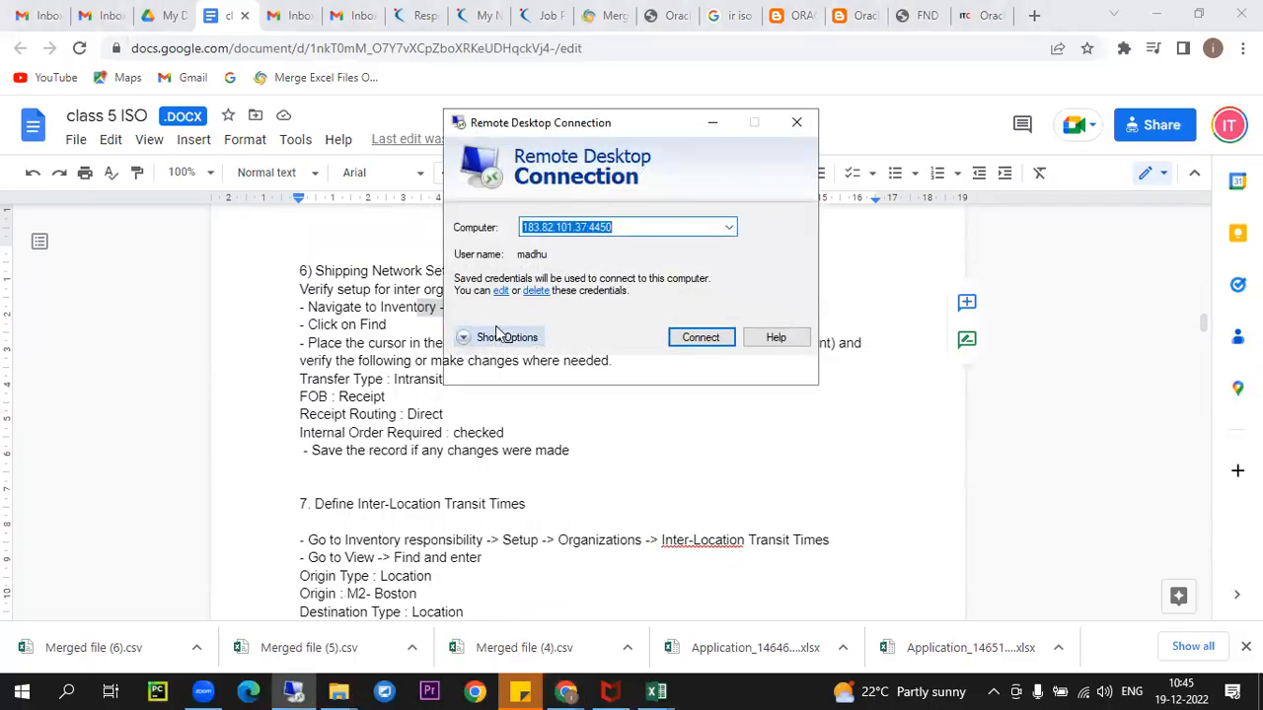
click(580, 225)
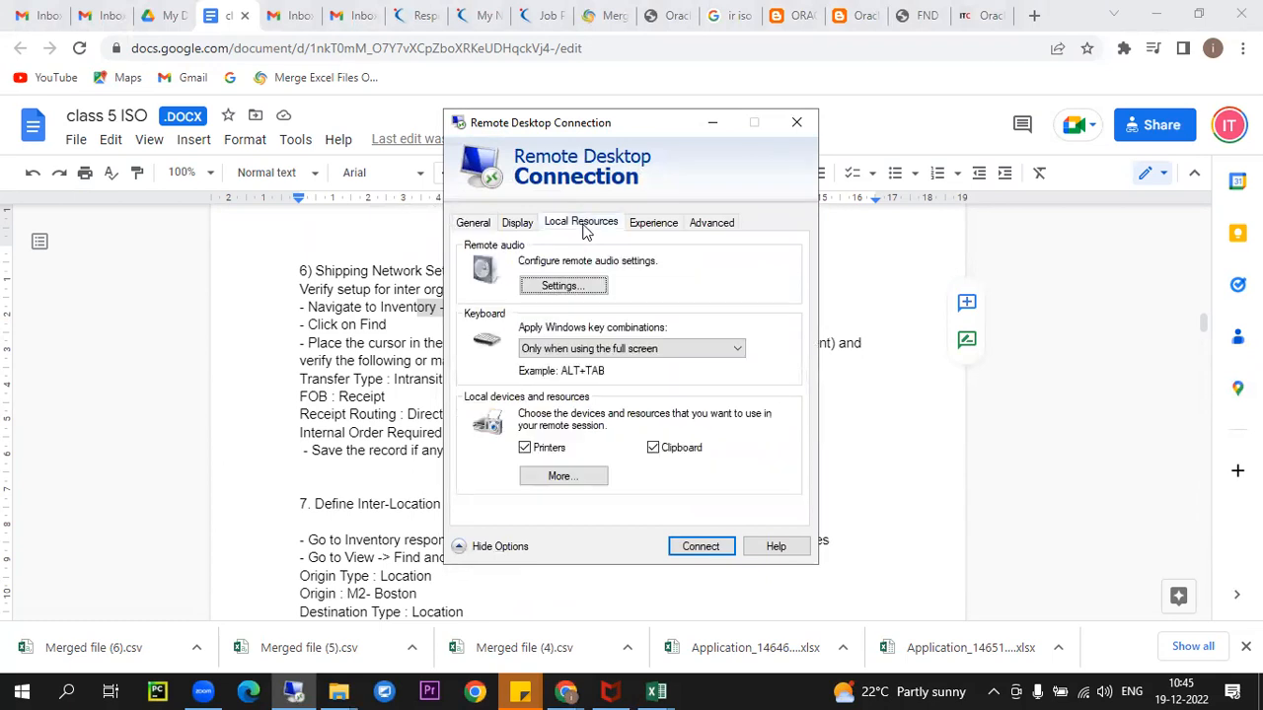
click(571, 478)
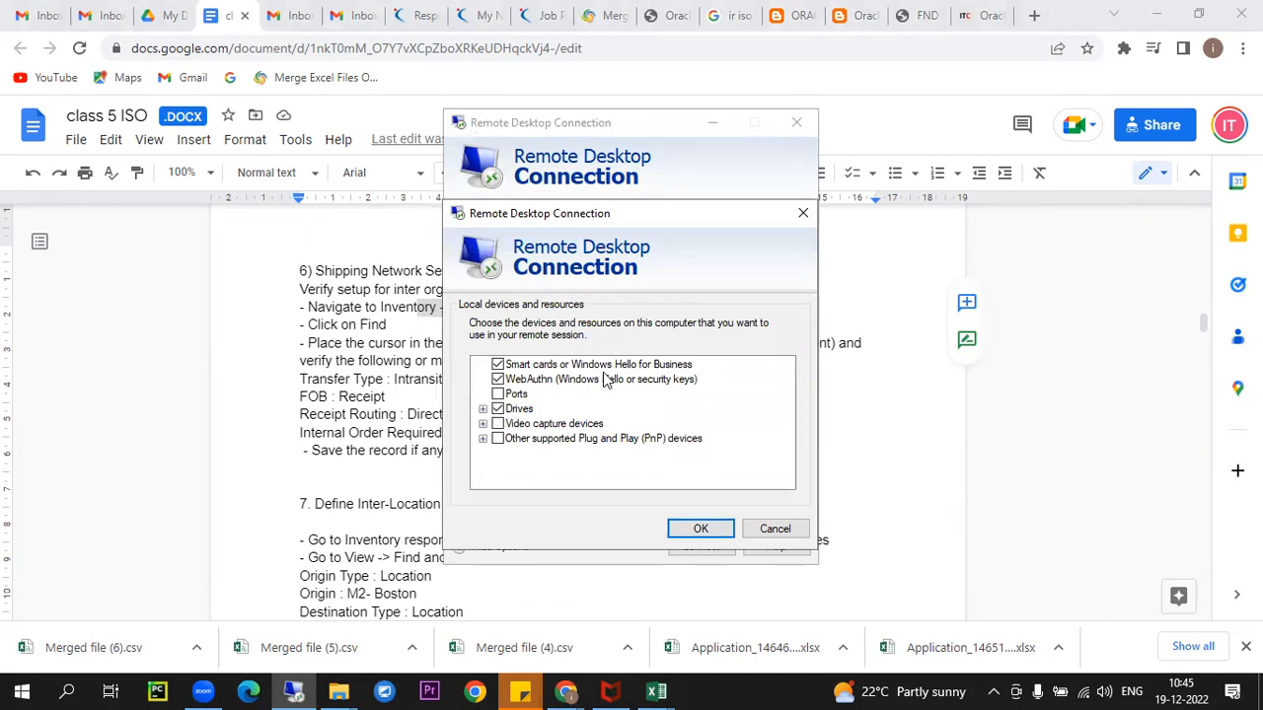
click(702, 532)
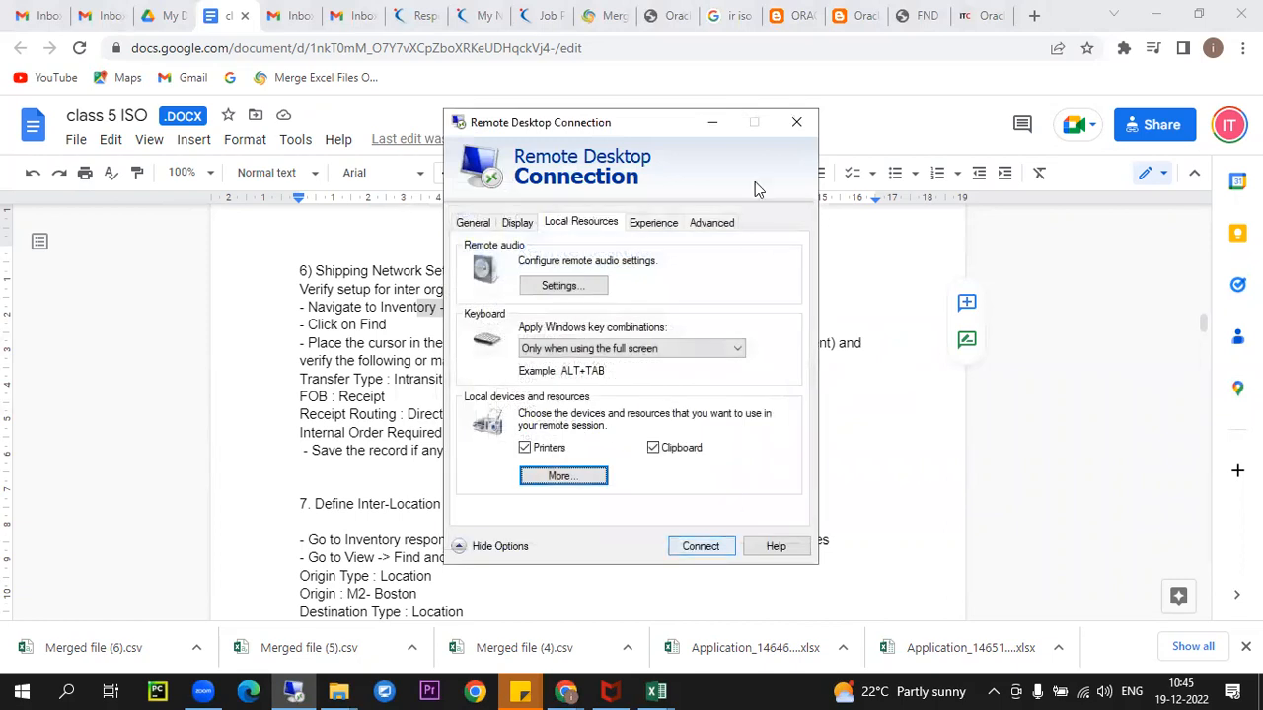
click(796, 122)
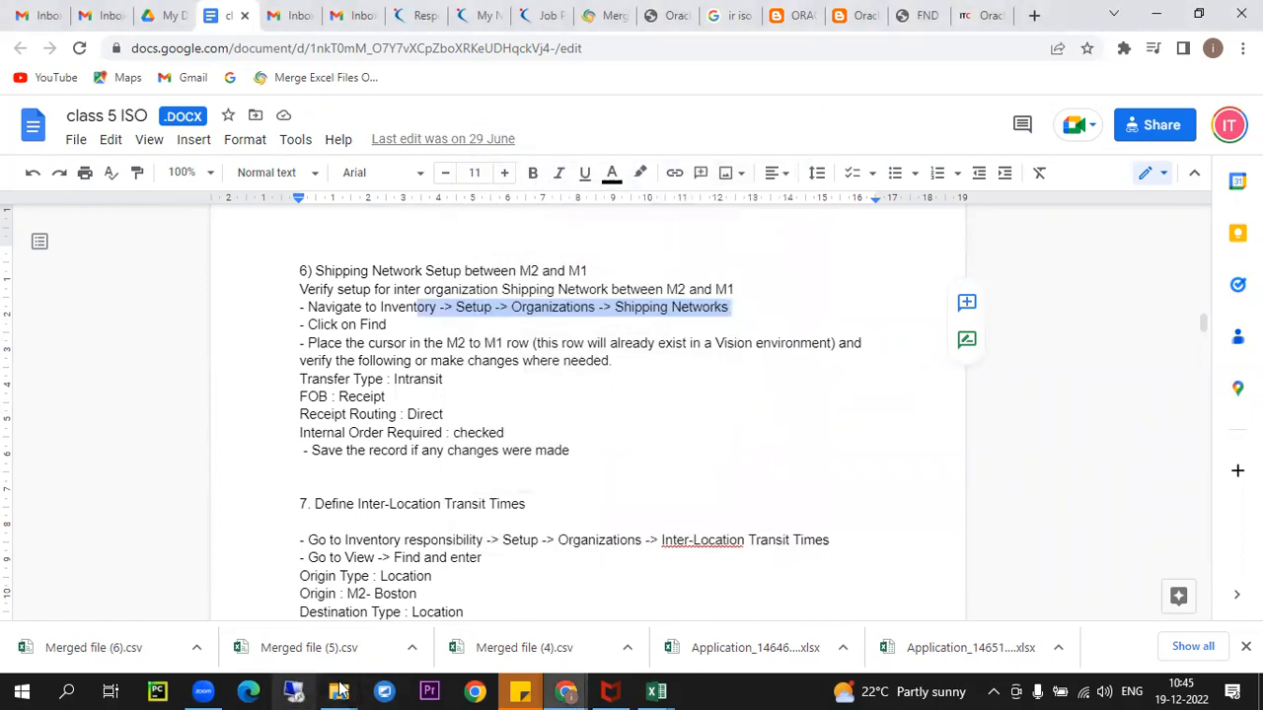
click(207, 690)
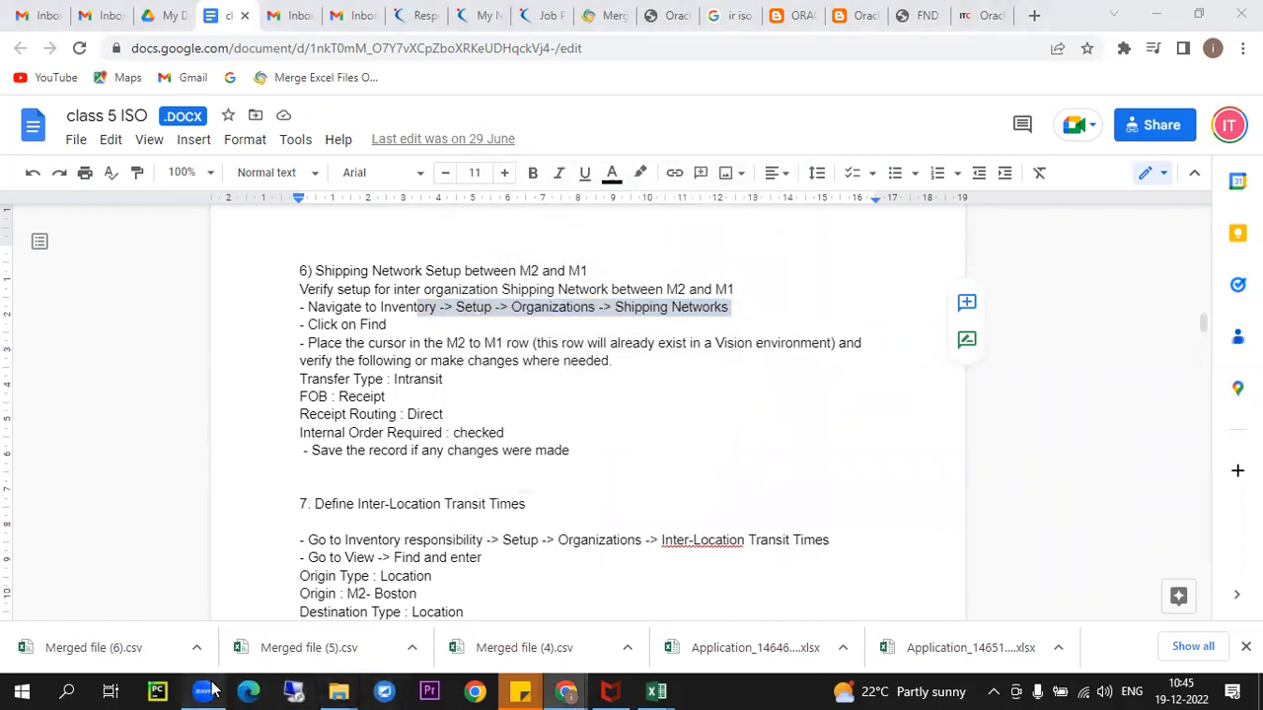